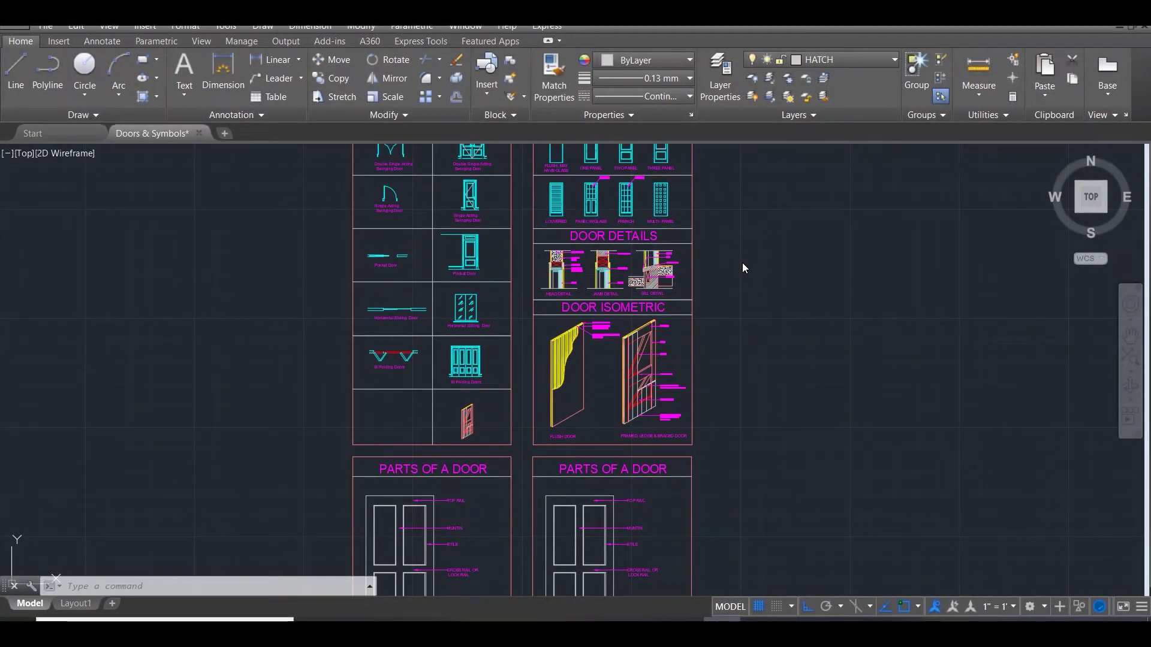
Zoom in on the DOOR TYPES table and restore down AutoCAD to reveal the wooden door photo.
{"action": "scroll", "coordinate": [732, 282], "scroll_direction": "down", "scroll_amount": 3}
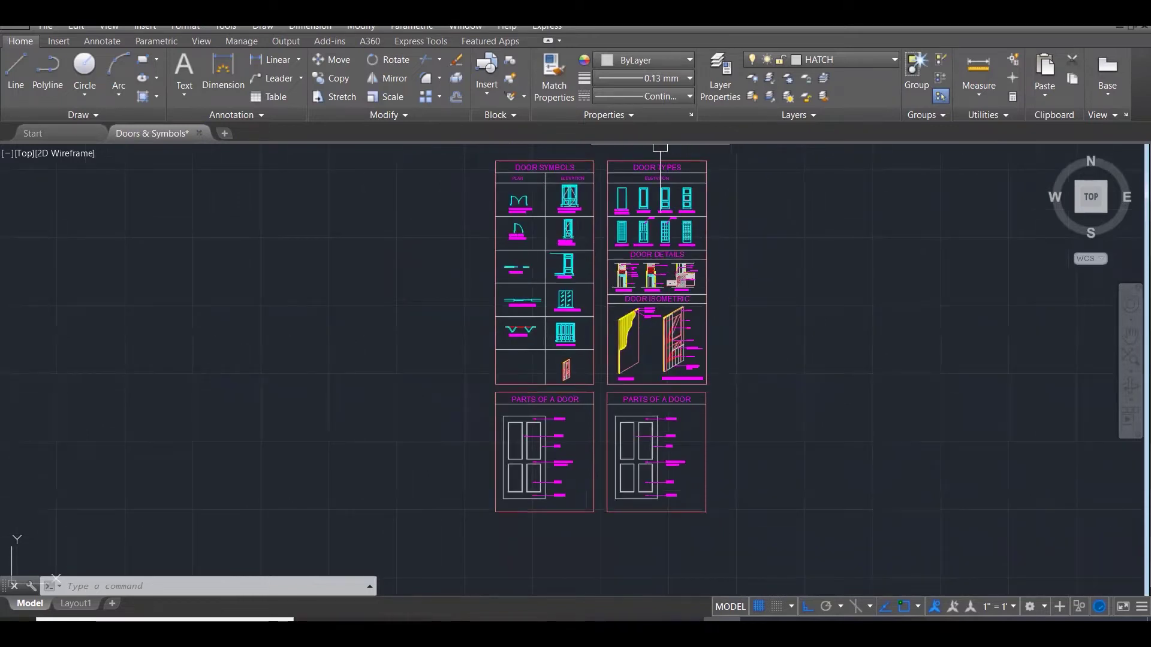
{"action": "scroll", "coordinate": [630, 153], "scroll_direction": "up", "scroll_amount": 1}
{"action": "scroll", "coordinate": [611, 153], "scroll_direction": "up", "scroll_amount": 1}
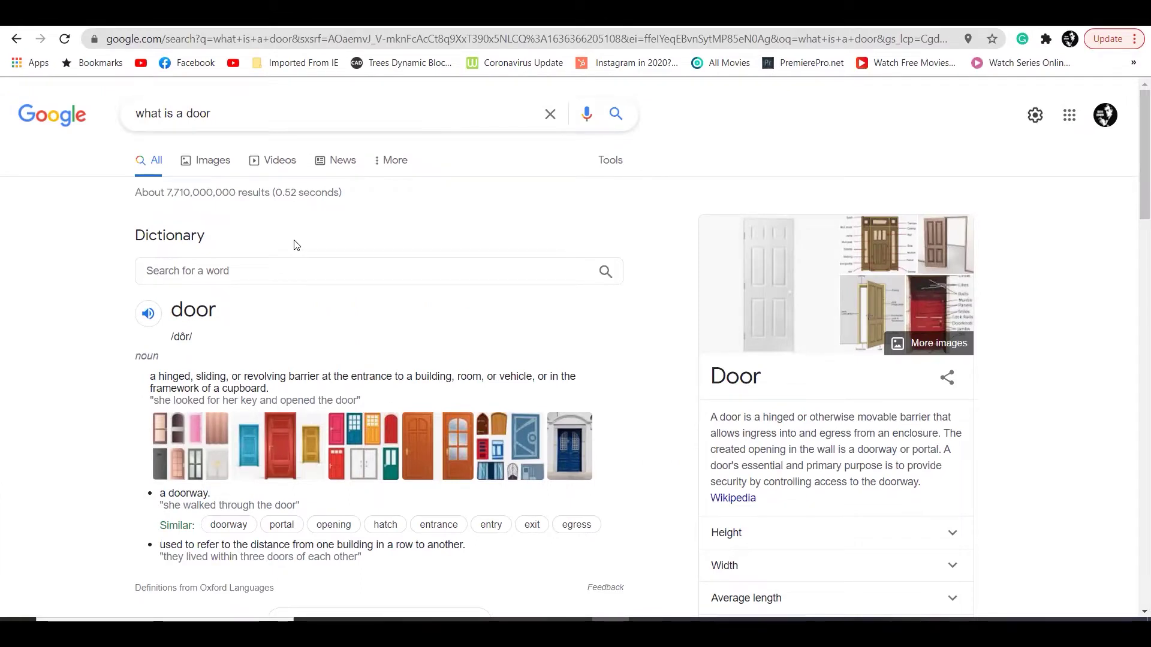
{"action": "scroll", "coordinate": [294, 247], "scroll_direction": "down", "scroll_amount": 1}
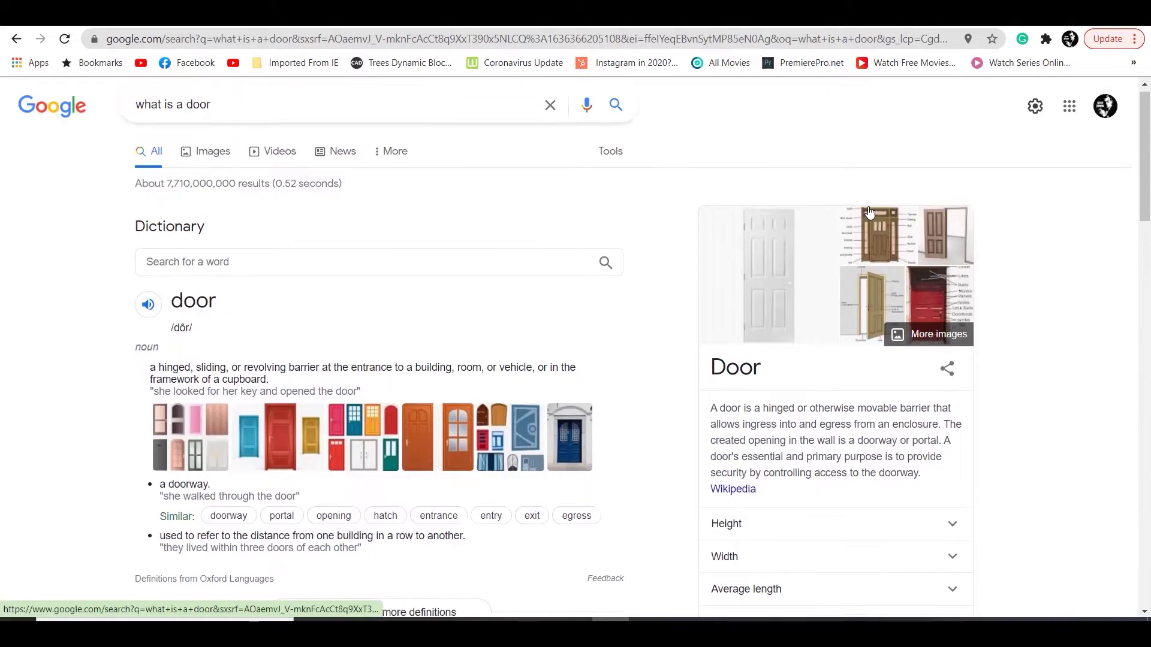
{"action": "scroll", "coordinate": [917, 228], "scroll_direction": "up", "scroll_amount": 1}
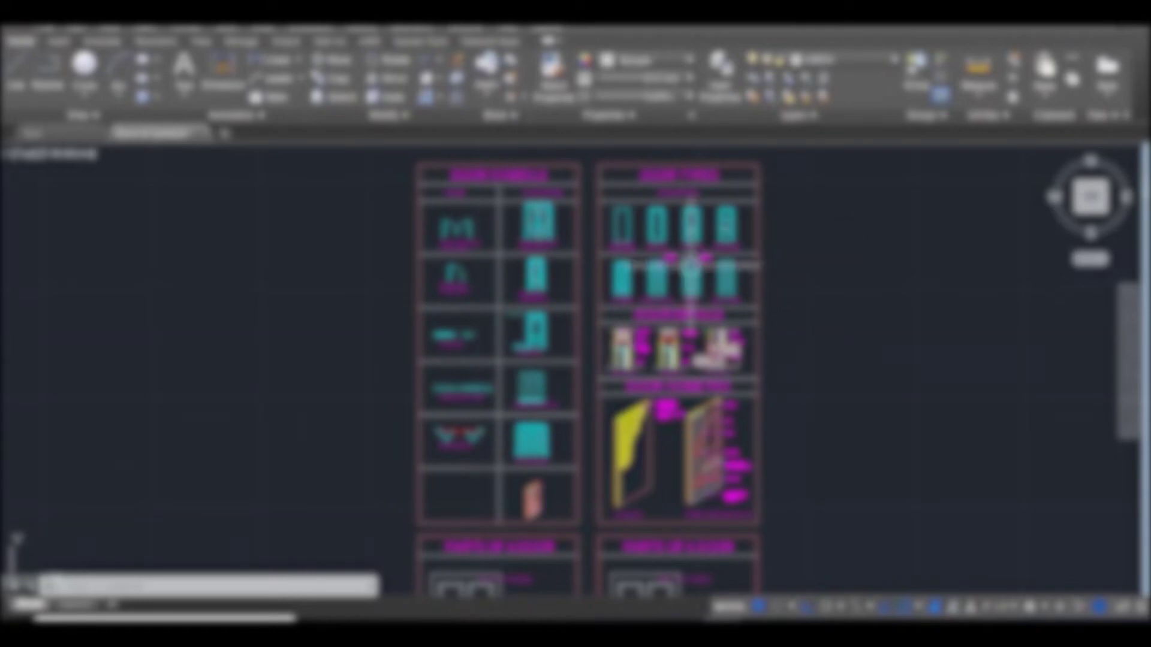
{"action": "scroll", "coordinate": [704, 192], "scroll_direction": "up", "scroll_amount": 1}
{"action": "scroll", "coordinate": [711, 190], "scroll_direction": "up", "scroll_amount": 3}
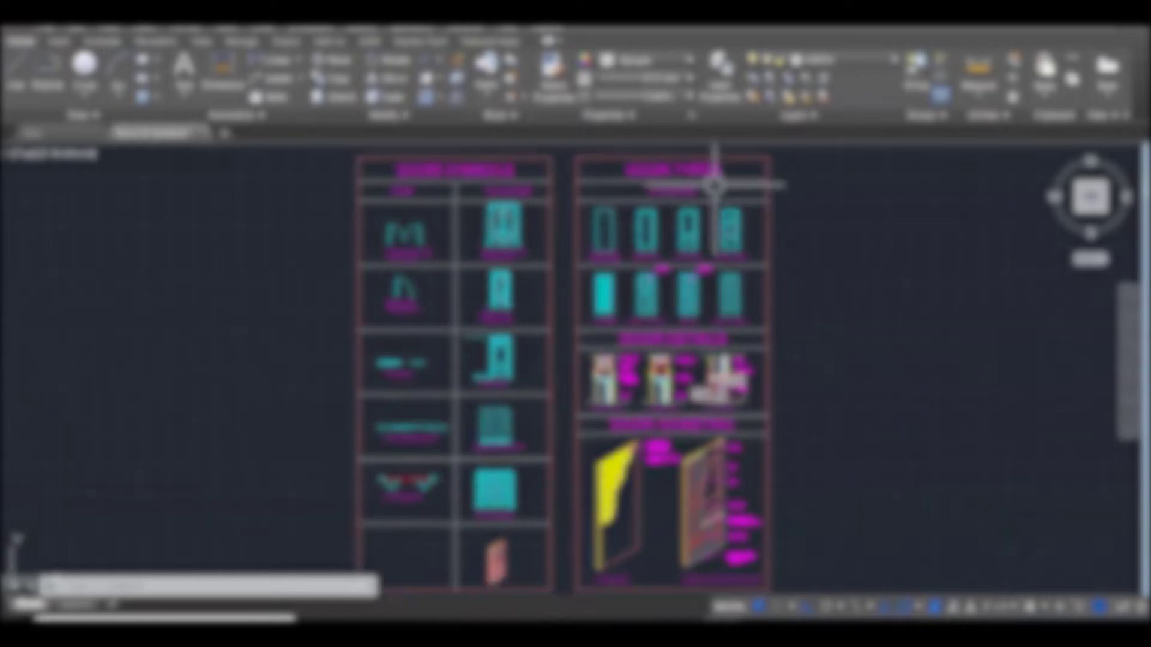
{"action": "scroll", "coordinate": [715, 191], "scroll_direction": "up", "scroll_amount": 1}
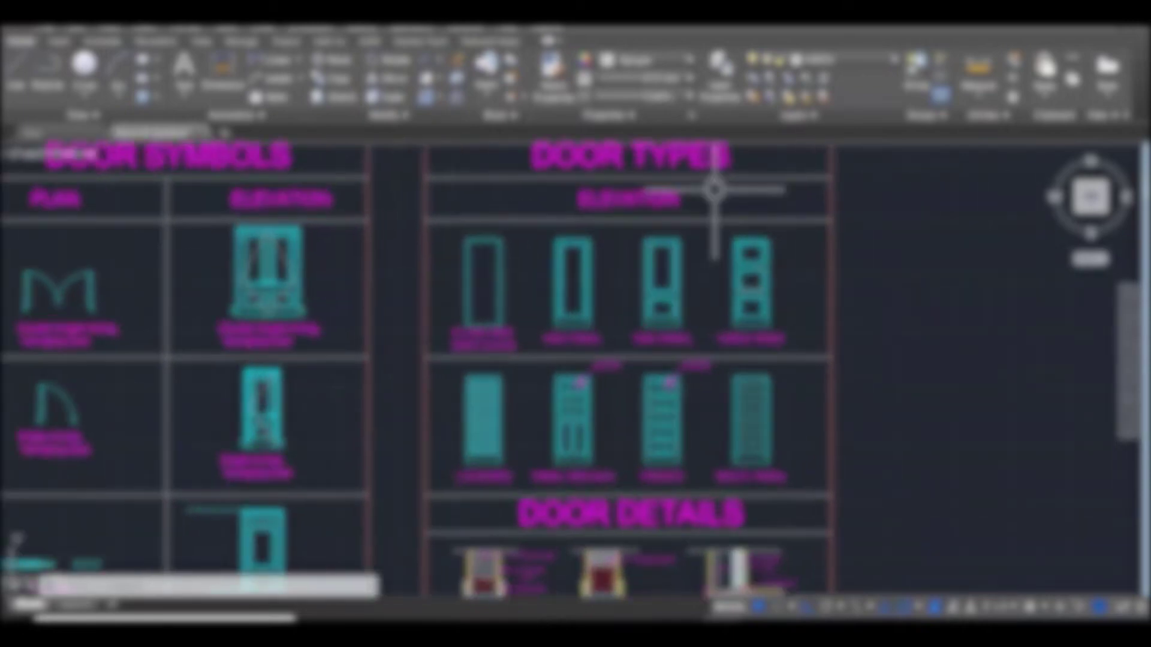
{"action": "scroll", "coordinate": [714, 190], "scroll_direction": "up", "scroll_amount": 1}
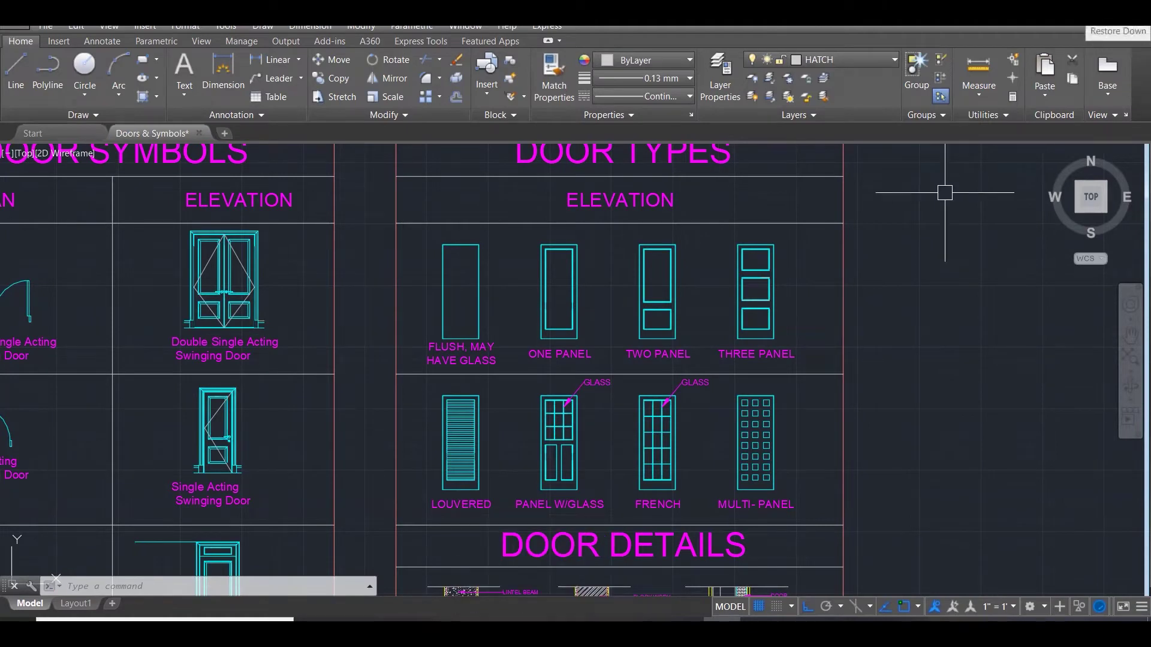
{"action": "left_click", "coordinate": [1127, 23]}
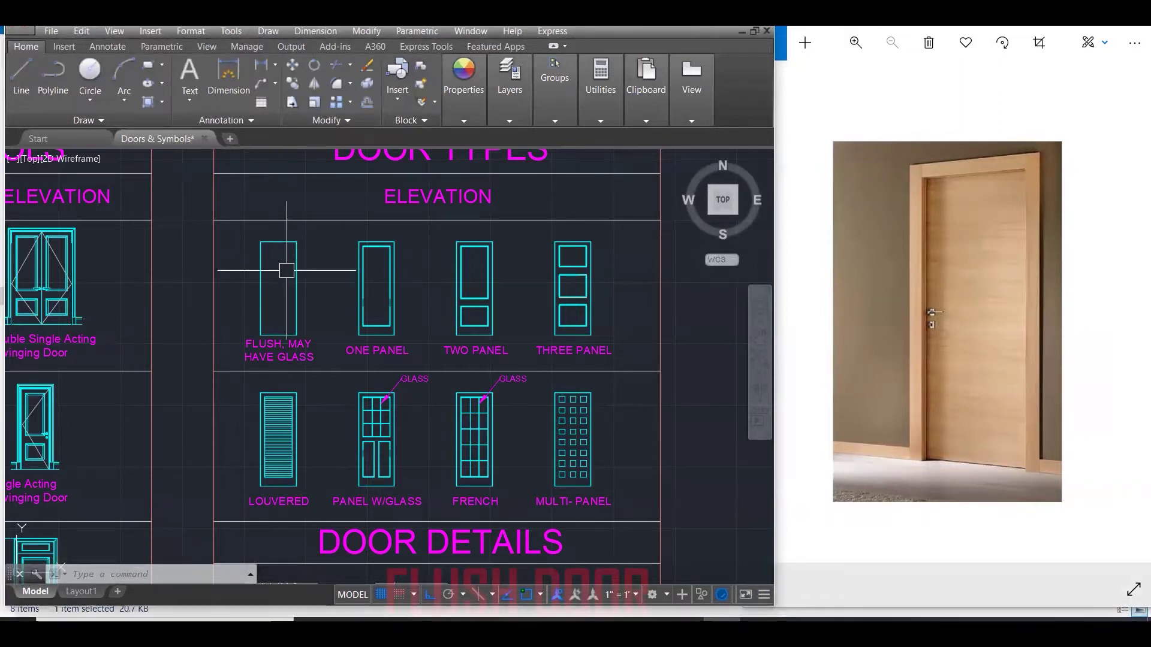
Bring up the French doors photo in the viewer and zoom into it.
{"action": "mouse_move", "coordinate": [282, 339]}
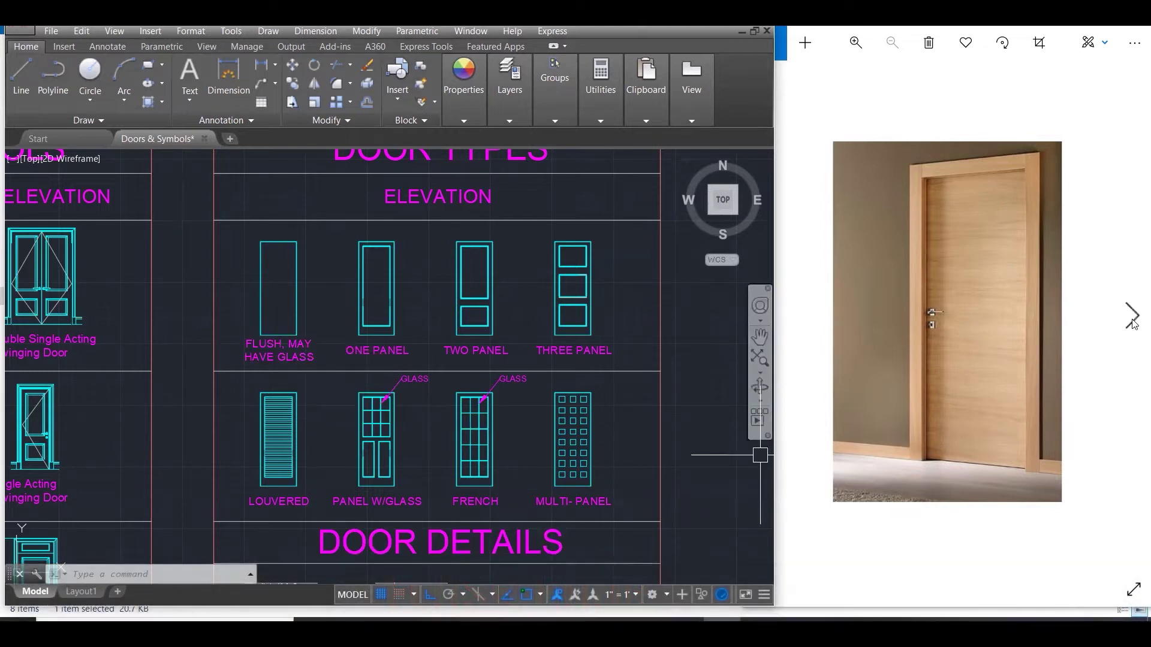
{"action": "left_click", "coordinate": [1132, 317]}
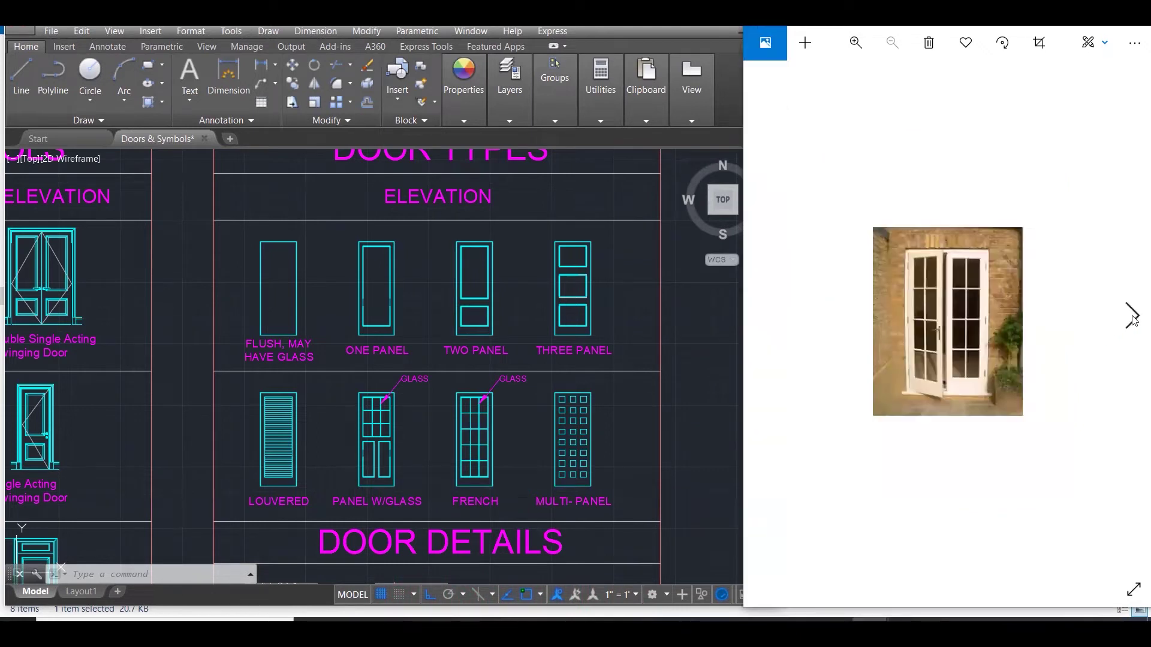
{"action": "left_click", "coordinate": [776, 318]}
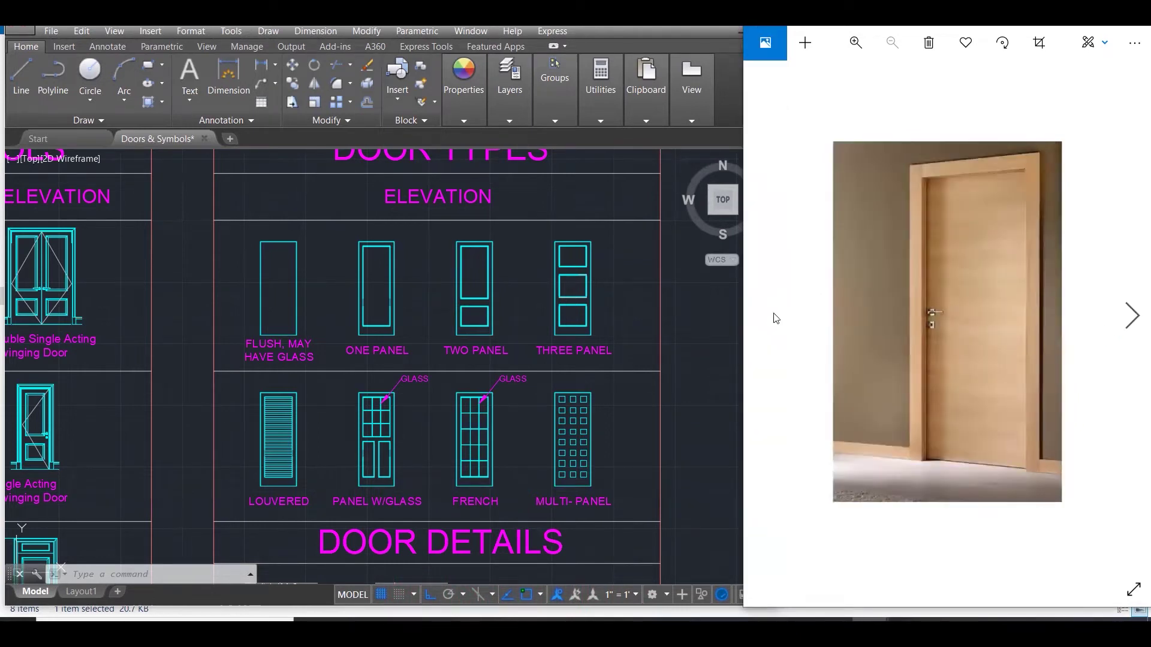
{"action": "left_click", "coordinate": [1131, 319]}
{"action": "scroll", "coordinate": [979, 363], "scroll_direction": "up", "scroll_amount": 2, "text": "ctrl"}
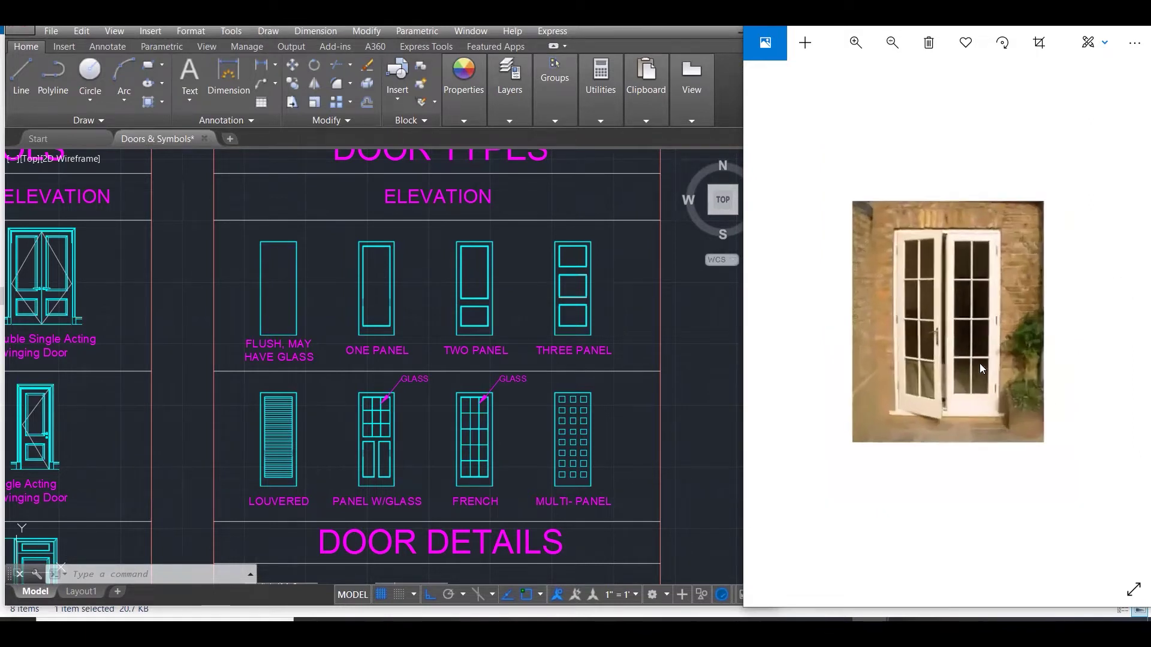
{"action": "scroll", "coordinate": [959, 375], "scroll_direction": "up", "scroll_amount": 1, "text": "ctrl"}
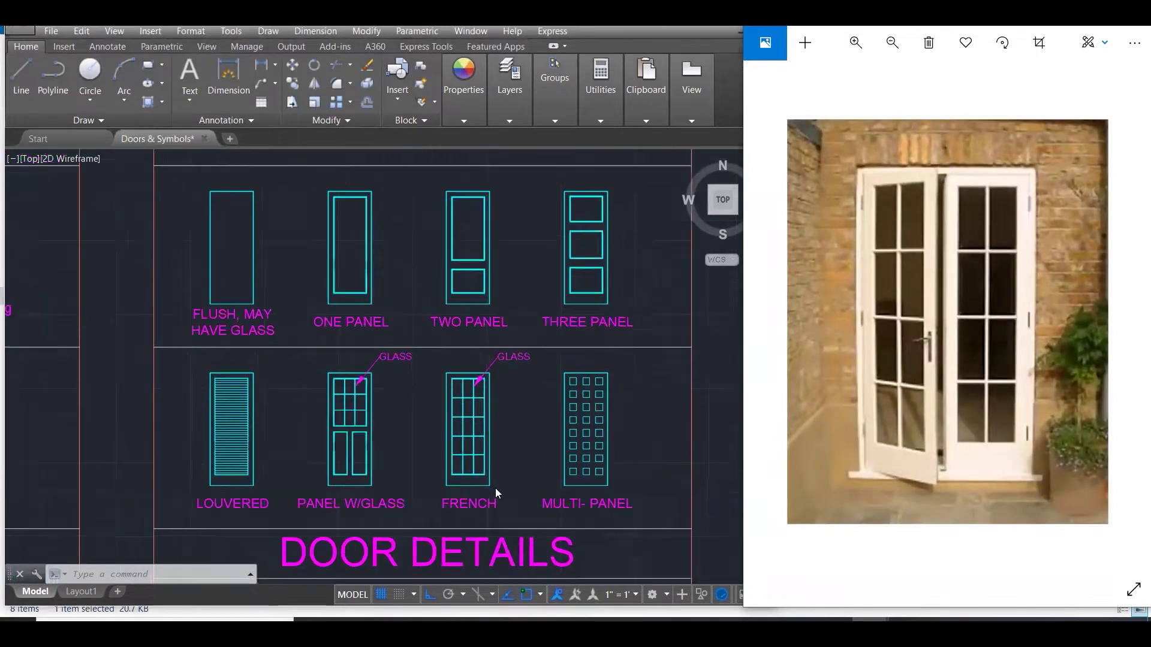
{"action": "scroll", "coordinate": [496, 488], "scroll_direction": "up", "scroll_amount": 3}
{"action": "scroll", "coordinate": [366, 425], "scroll_direction": "up", "scroll_amount": 1}
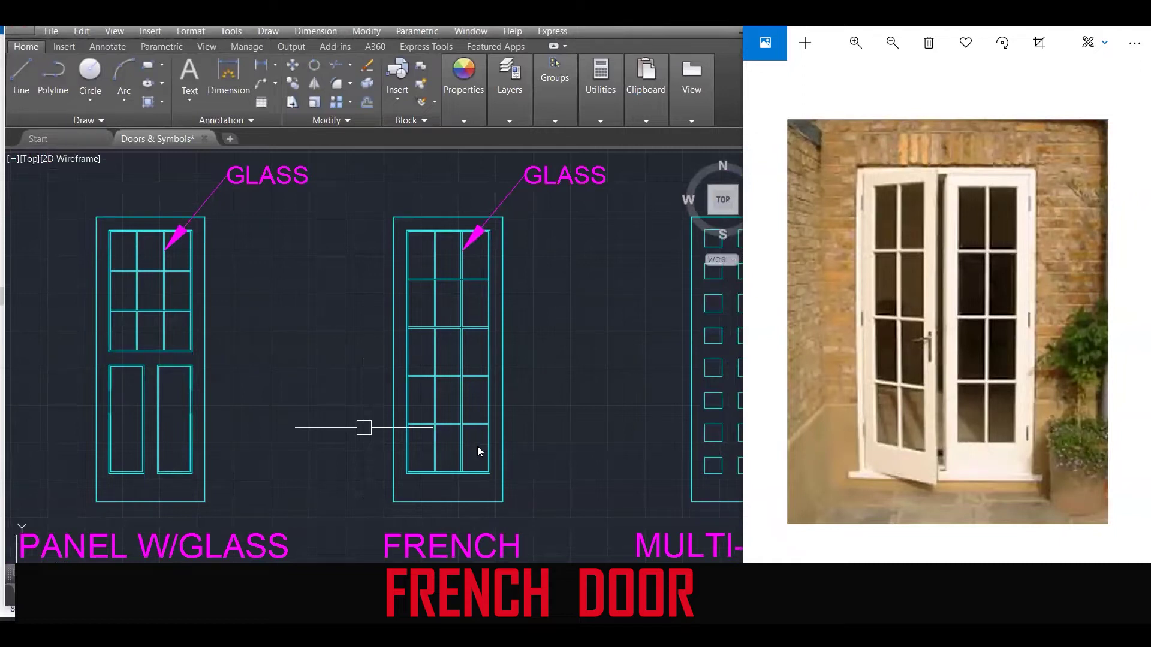
{"action": "scroll", "coordinate": [472, 425], "scroll_direction": "down", "scroll_amount": 1}
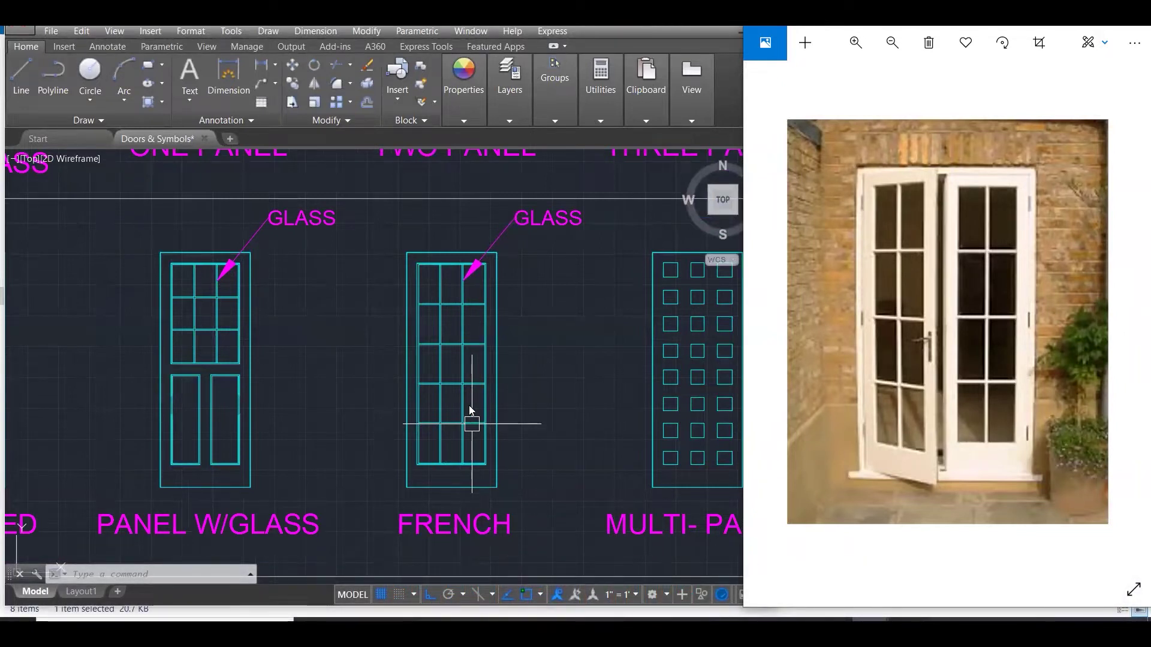
Zoom AutoCAD onto the FRENCH elevation, then advance the viewer to the louvered door photo.
{"action": "left_click", "coordinate": [602, 290]}
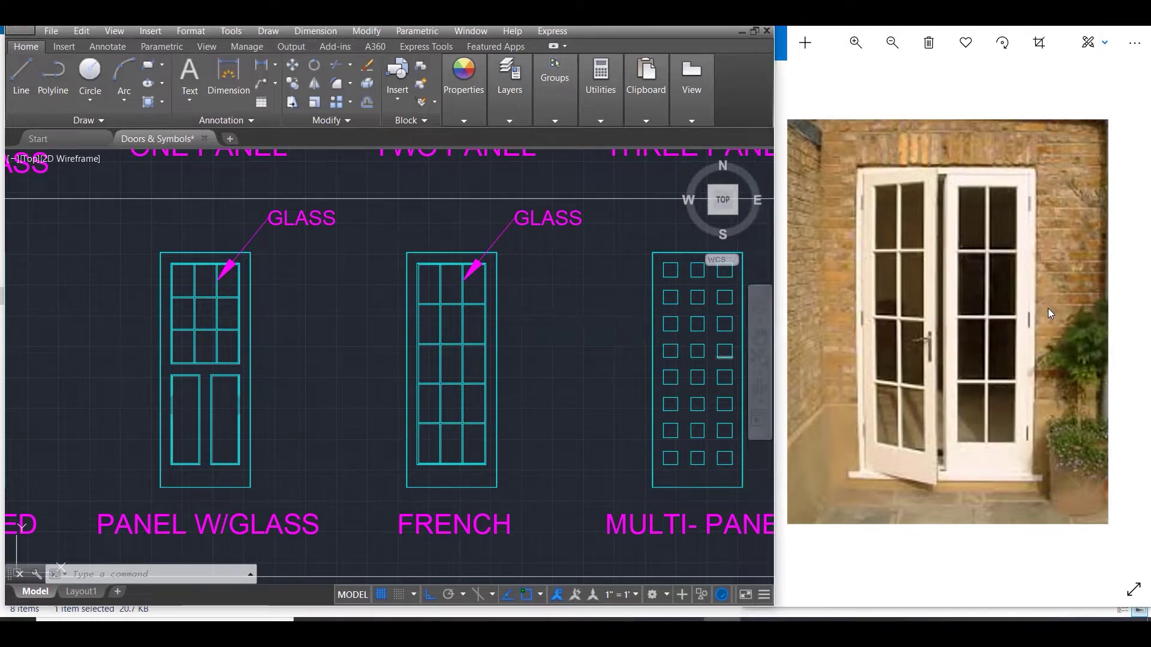
{"action": "scroll", "coordinate": [1129, 318], "scroll_direction": "down", "scroll_amount": 2}
{"action": "scroll", "coordinate": [1130, 321], "scroll_direction": "down", "scroll_amount": 1}
{"action": "left_click", "coordinate": [1131, 318]}
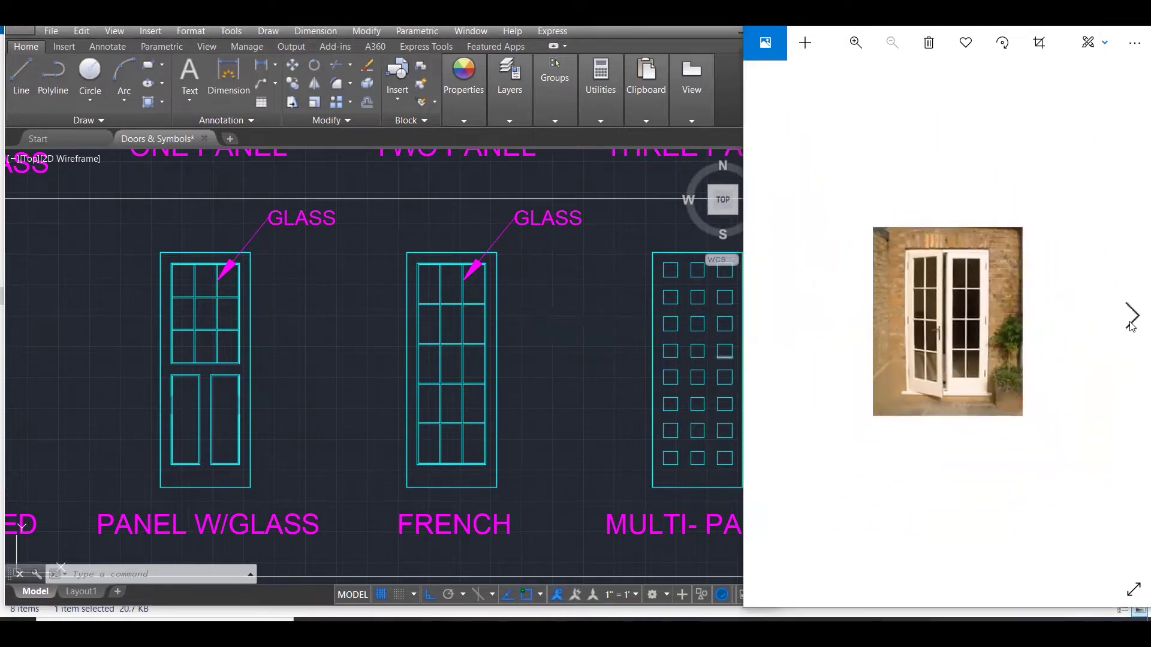
Zoom AutoCAD onto the LOUVERED door elevation.
{"action": "scroll", "coordinate": [575, 375], "scroll_direction": "down", "scroll_amount": 3}
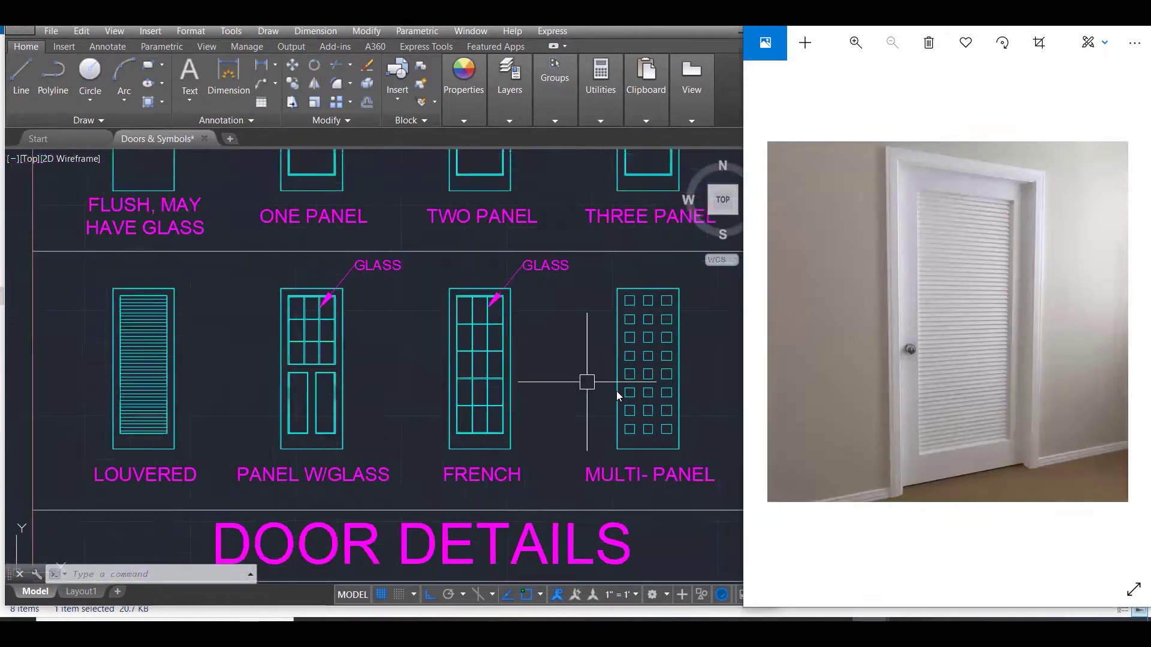
{"action": "scroll", "coordinate": [180, 368], "scroll_direction": "up", "scroll_amount": 4}
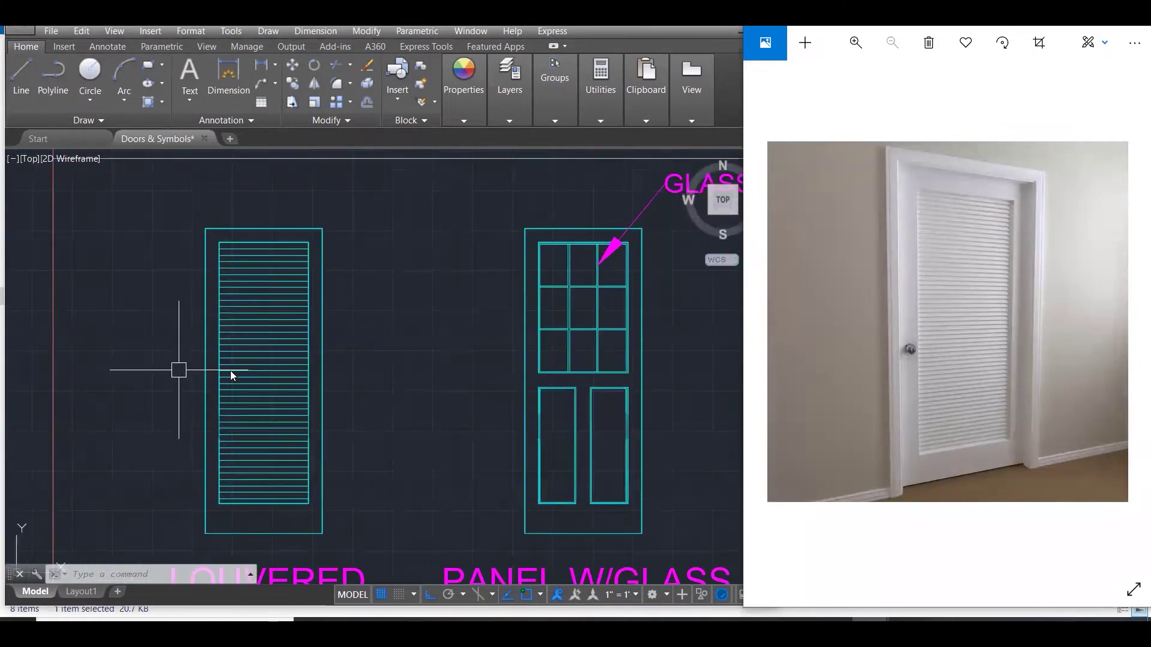
{"action": "scroll", "coordinate": [470, 302], "scroll_direction": "down", "scroll_amount": 1}
{"action": "scroll", "coordinate": [236, 398], "scroll_direction": "up", "scroll_amount": 1}
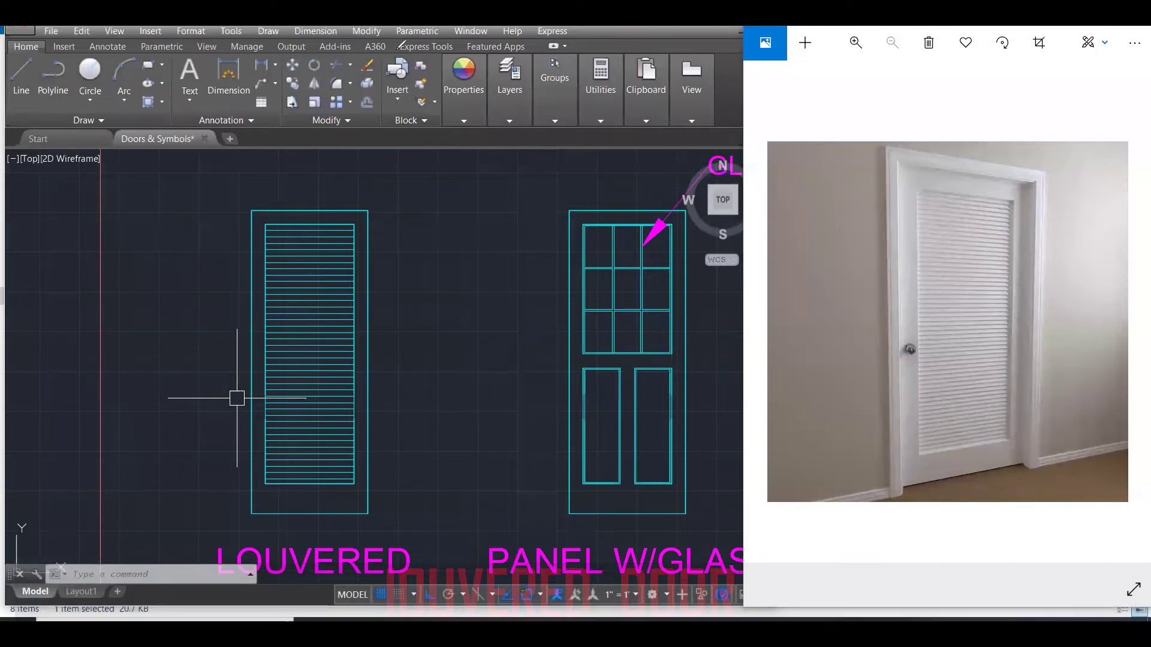
Mark the photo's lower and upper louvres with red pen strokes.
{"action": "mouse_move", "coordinate": [1098, 505]}
{"action": "left_mouse_down"}
{"action": "mouse_move", "coordinate": [982, 419]}
{"action": "mouse_move", "coordinate": [946, 351]}
{"action": "mouse_move", "coordinate": [1084, 408]}
{"action": "left_mouse_up"}
{"action": "mouse_move", "coordinate": [946, 350]}
{"action": "left_mouse_down"}
{"action": "mouse_move", "coordinate": [952, 400]}
{"action": "mouse_move", "coordinate": [920, 379]}
{"action": "mouse_move", "coordinate": [937, 346]}
{"action": "mouse_move", "coordinate": [984, 326]}
{"action": "mouse_move", "coordinate": [994, 340]}
{"action": "mouse_move", "coordinate": [947, 347]}
{"action": "left_mouse_up"}
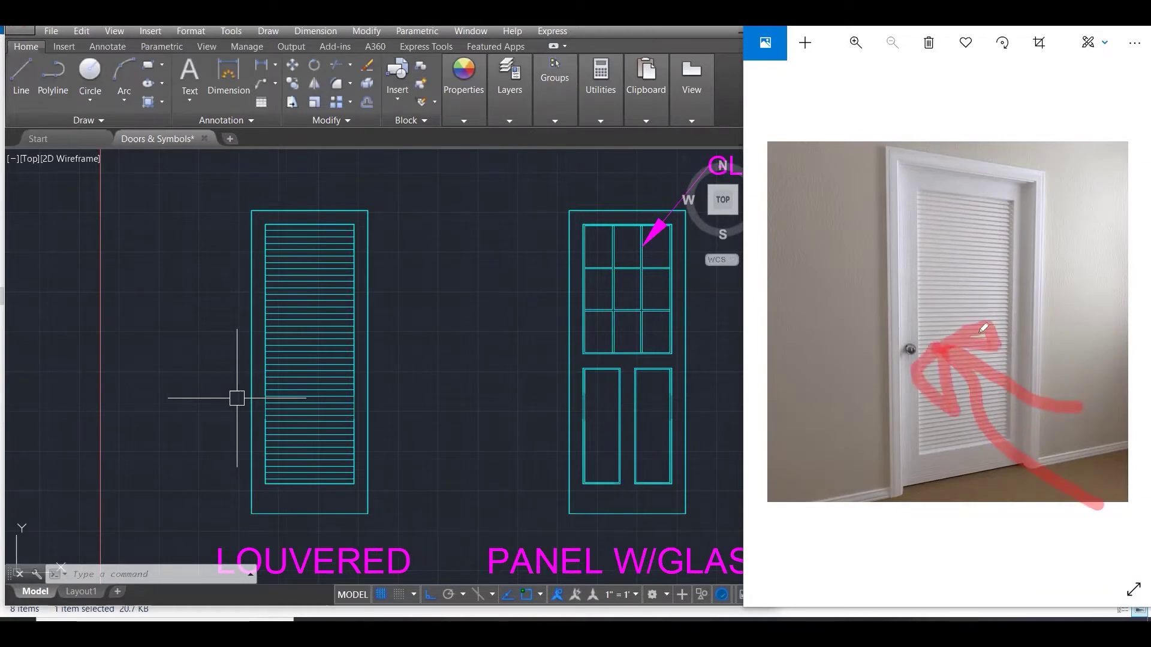
{"action": "mouse_move", "coordinate": [934, 207]}
{"action": "left_mouse_down"}
{"action": "mouse_move", "coordinate": [950, 235]}
{"action": "mouse_move", "coordinate": [1049, 282]}
{"action": "left_mouse_up"}
{"action": "mouse_move", "coordinate": [958, 211]}
{"action": "left_mouse_down"}
{"action": "mouse_move", "coordinate": [1055, 244]}
{"action": "mouse_move", "coordinate": [1078, 276]}
{"action": "mouse_move", "coordinate": [1070, 287]}
{"action": "mouse_move", "coordinate": [1099, 283]}
{"action": "mouse_move", "coordinate": [1107, 294]}
{"action": "mouse_move", "coordinate": [1008, 279]}
{"action": "mouse_move", "coordinate": [1008, 299]}
{"action": "mouse_move", "coordinate": [1038, 284]}
{"action": "mouse_move", "coordinate": [993, 270]}
{"action": "left_mouse_up"}
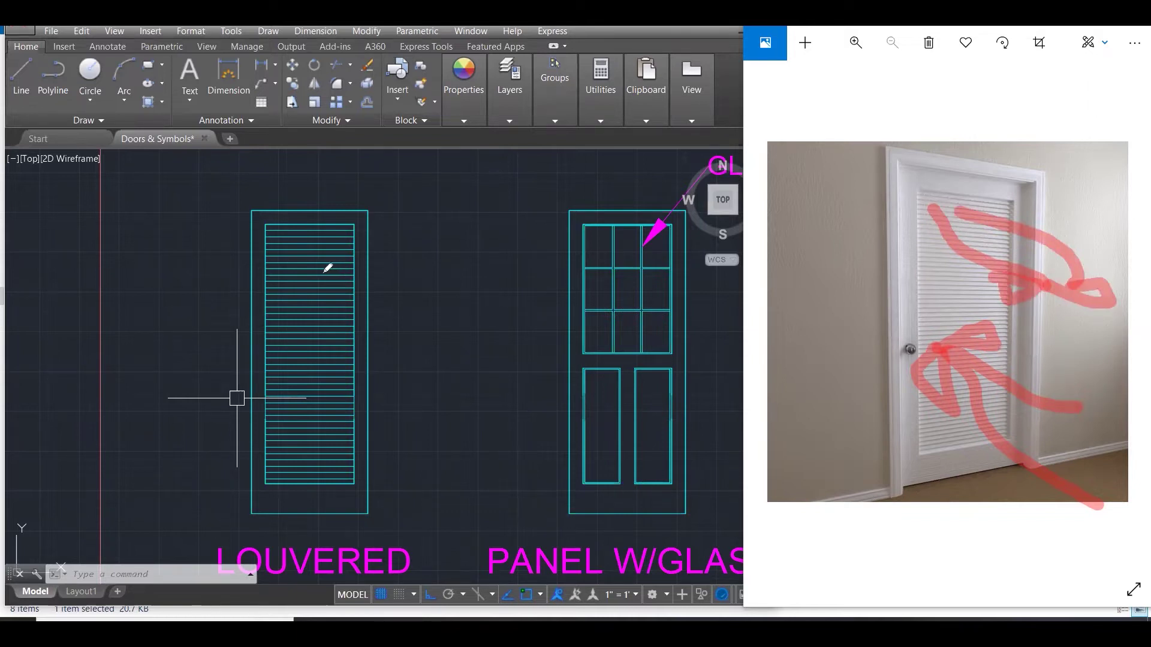
{"action": "left_click", "coordinate": [603, 301]}
{"action": "scroll", "coordinate": [459, 318], "scroll_direction": "down", "scroll_amount": 1}
Show the wooden double-door photo and zoom AutoCAD onto the MULTI-PANEL elevation.
{"action": "scroll", "coordinate": [460, 313], "scroll_direction": "down", "scroll_amount": 1}
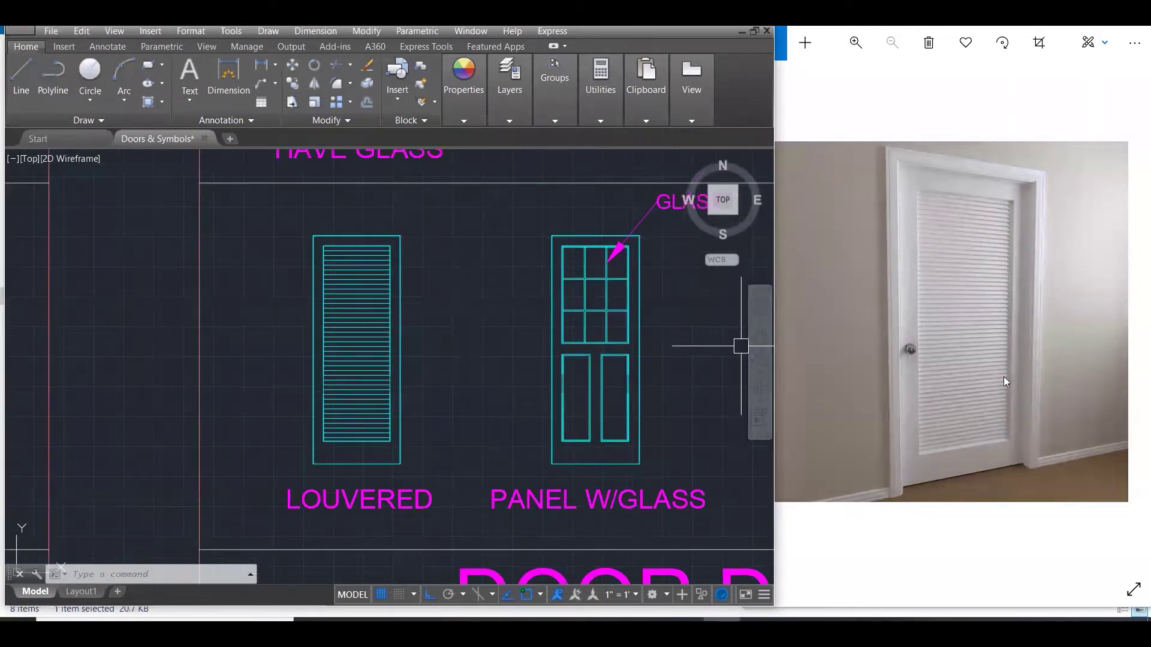
{"action": "left_click", "coordinate": [1093, 334]}
{"action": "left_click", "coordinate": [1132, 315]}
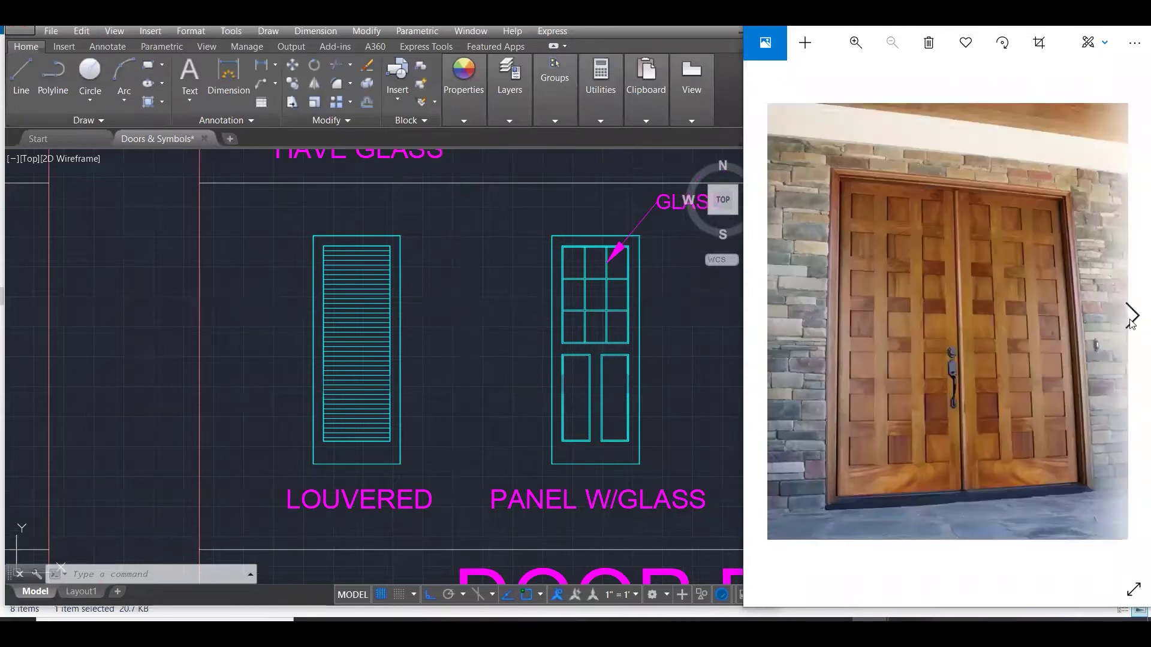
{"action": "scroll", "coordinate": [180, 368], "scroll_direction": "down", "scroll_amount": 3}
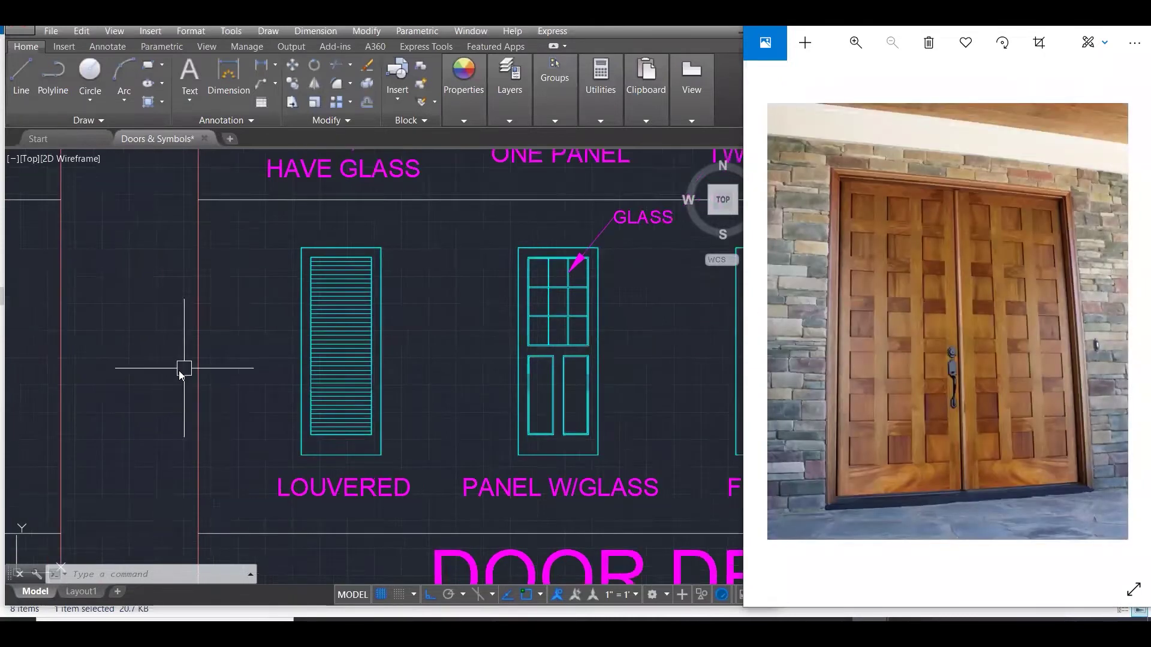
{"action": "scroll", "coordinate": [571, 360], "scroll_direction": "up", "scroll_amount": 1}
{"action": "scroll", "coordinate": [630, 383], "scroll_direction": "up", "scroll_amount": 4}
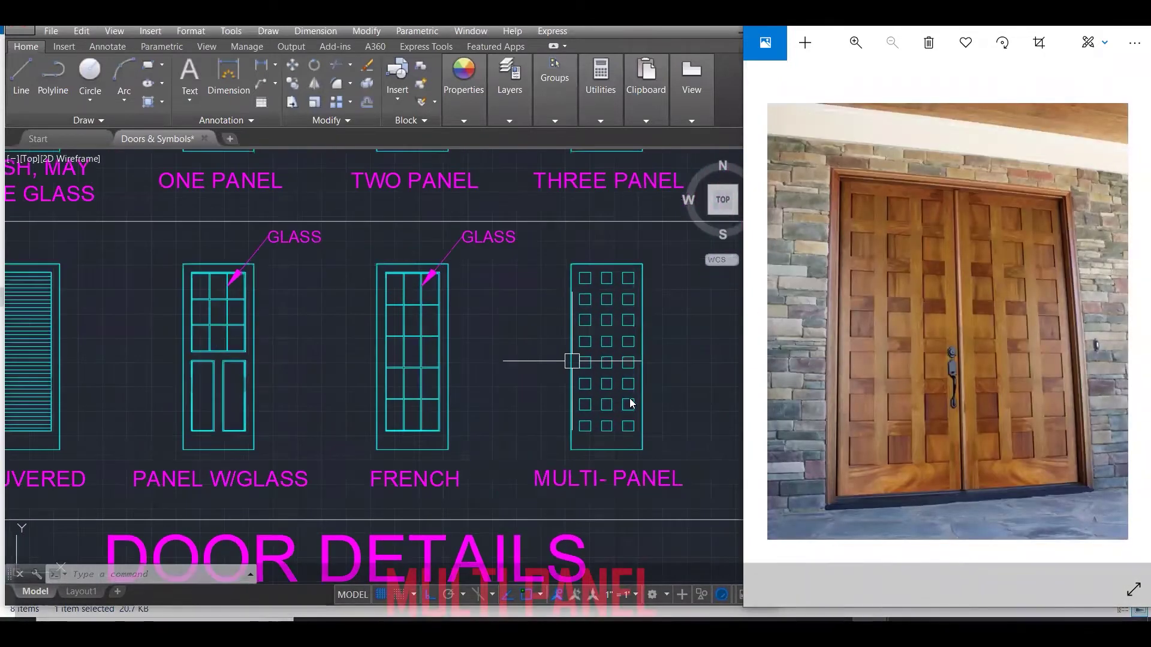
{"action": "left_click", "coordinate": [655, 390]}
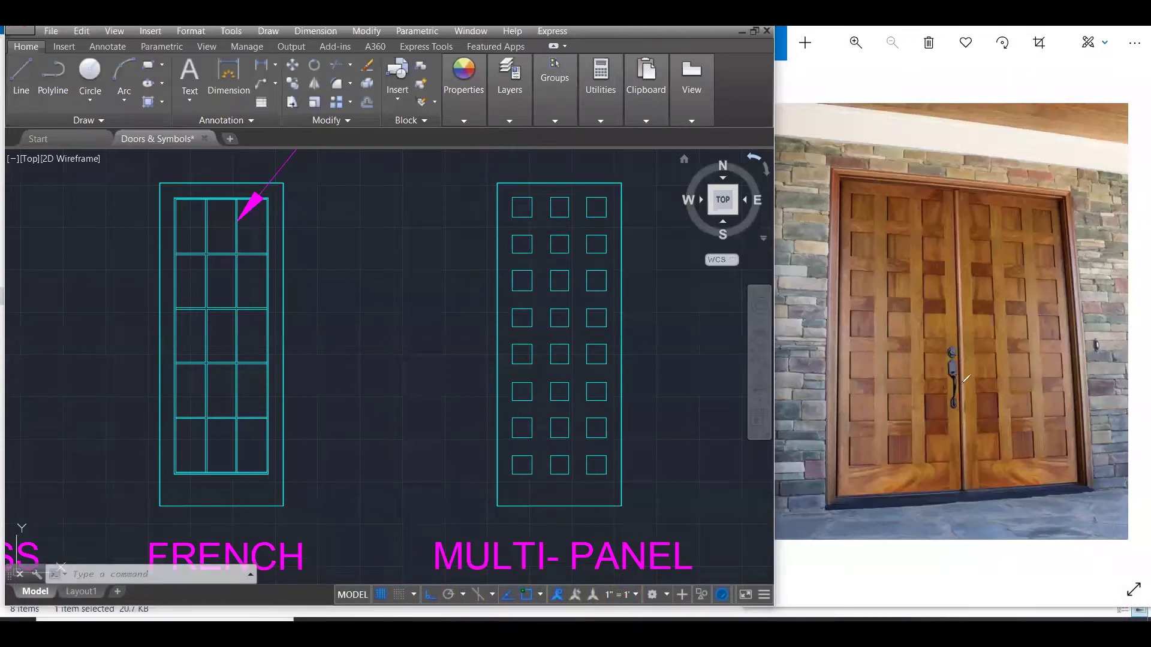
Mark the photo's lower and upper panels in red, then erase all the ink.
{"action": "left_click_drag", "start_coordinate": [792, 491], "coordinate": [852, 457]}
{"action": "mouse_move", "coordinate": [886, 505]}
{"action": "left_mouse_down"}
{"action": "mouse_move", "coordinate": [895, 453]}
{"action": "mouse_move", "coordinate": [951, 501]}
{"action": "left_mouse_up"}
{"action": "left_click_drag", "start_coordinate": [1023, 454], "coordinate": [1038, 496]}
{"action": "left_click_drag", "start_coordinate": [1057, 451], "coordinate": [1072, 486]}
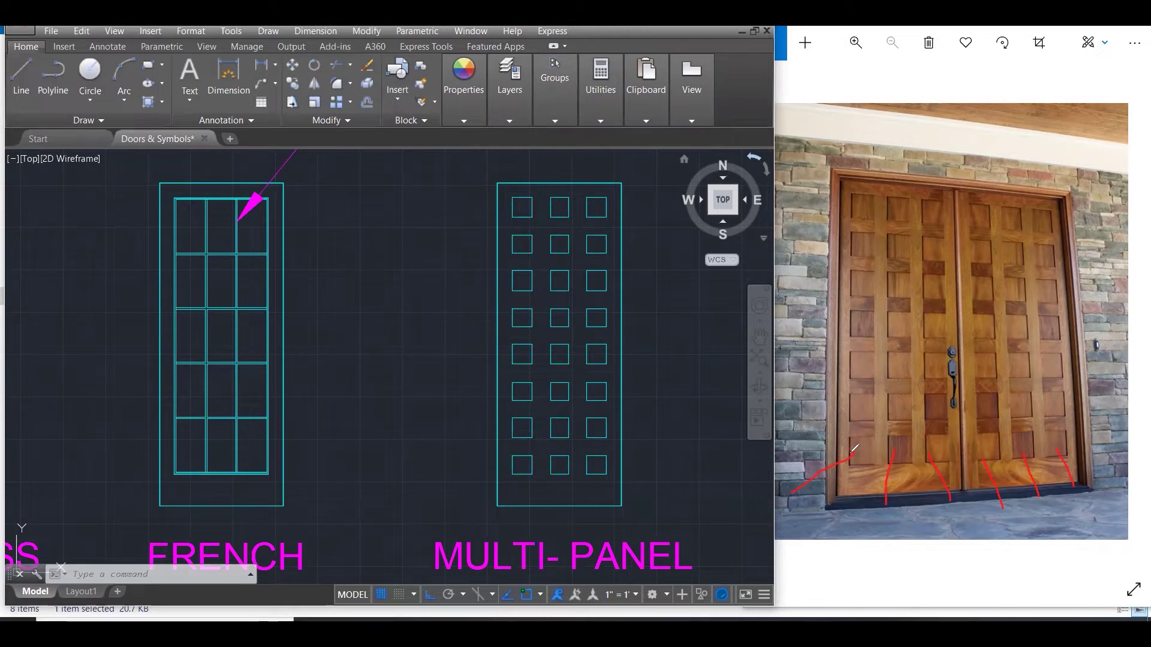
{"action": "left_click", "coordinate": [859, 407]}
{"action": "left_click", "coordinate": [857, 364]}
{"action": "left_click", "coordinate": [856, 254]}
{"action": "left_click", "coordinate": [858, 209]}
{"action": "key", "text": "e"}
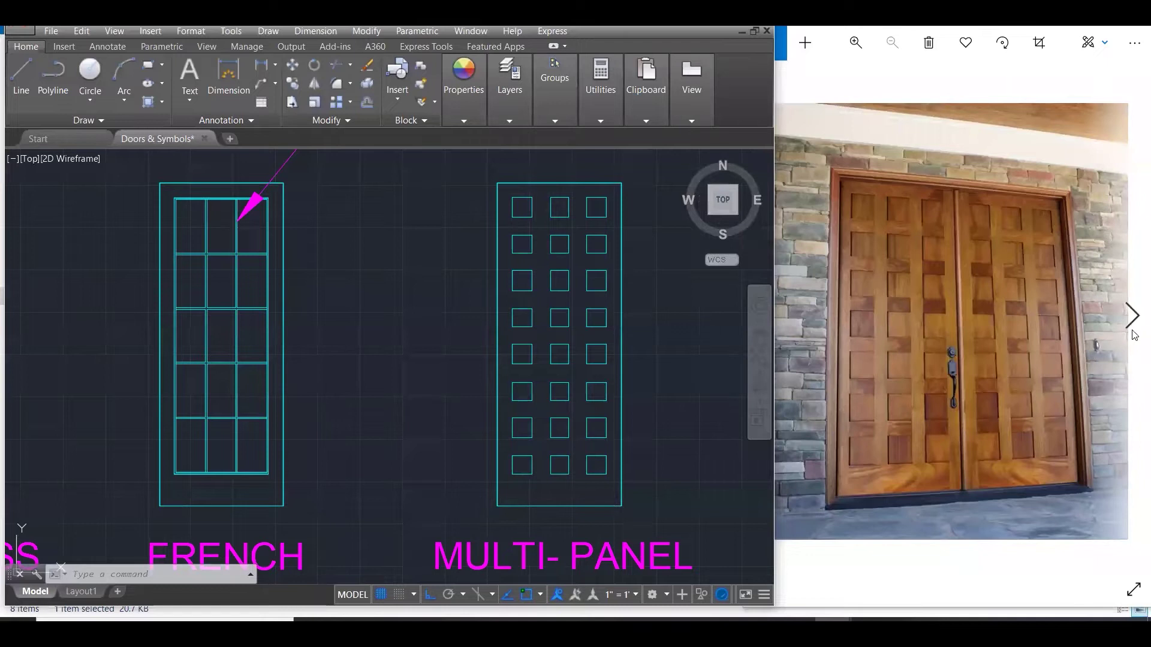
{"action": "left_click", "coordinate": [1133, 318]}
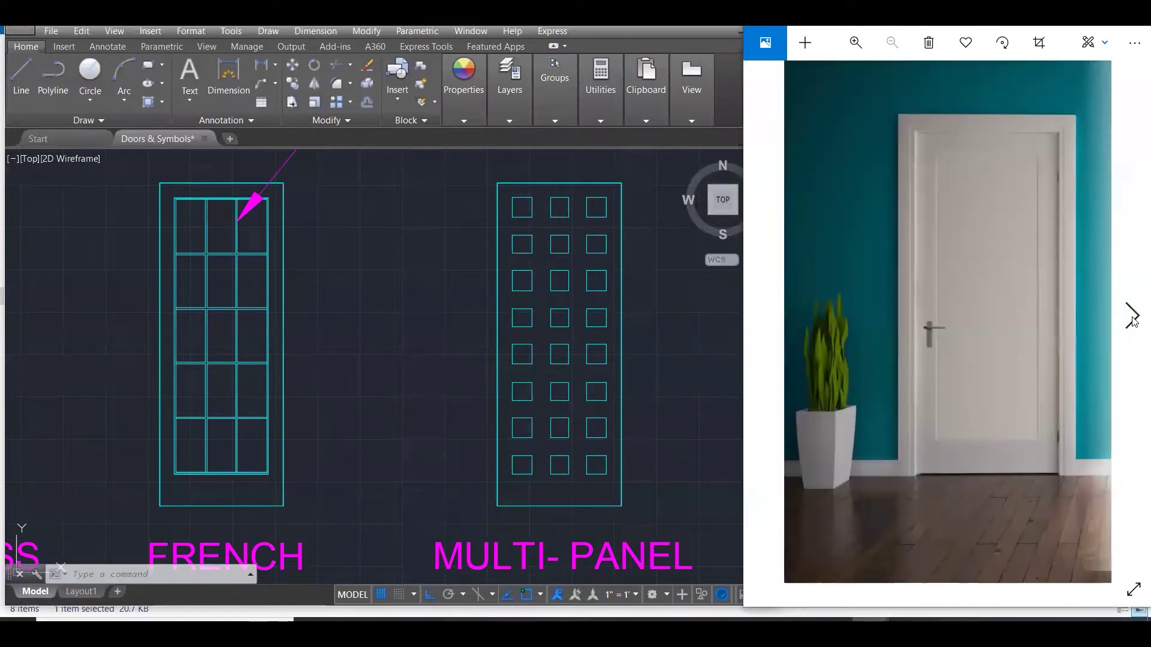
{"action": "left_click", "coordinate": [447, 310]}
{"action": "scroll", "coordinate": [448, 311], "scroll_direction": "down", "scroll_amount": 4}
{"action": "scroll", "coordinate": [257, 162], "scroll_direction": "up", "scroll_amount": 4}
{"action": "scroll", "coordinate": [424, 308], "scroll_direction": "up", "scroll_amount": 1}
{"action": "scroll", "coordinate": [329, 282], "scroll_direction": "down", "scroll_amount": 3}
{"action": "scroll", "coordinate": [290, 206], "scroll_direction": "up", "scroll_amount": 5}
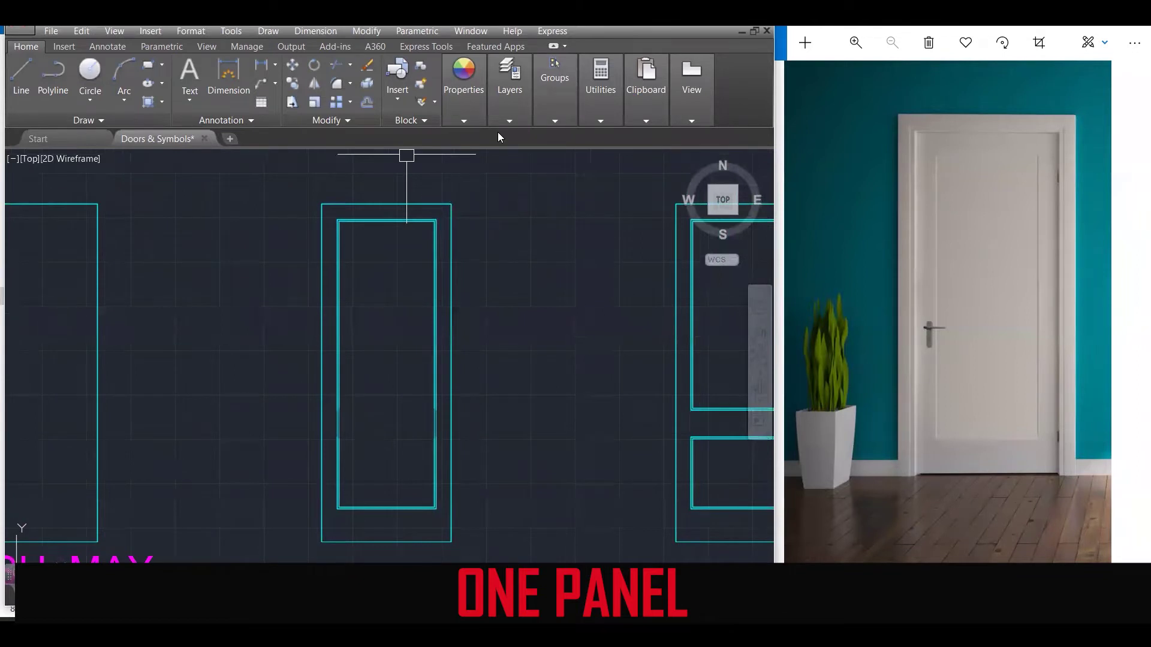
{"action": "left_click", "coordinate": [336, 220]}
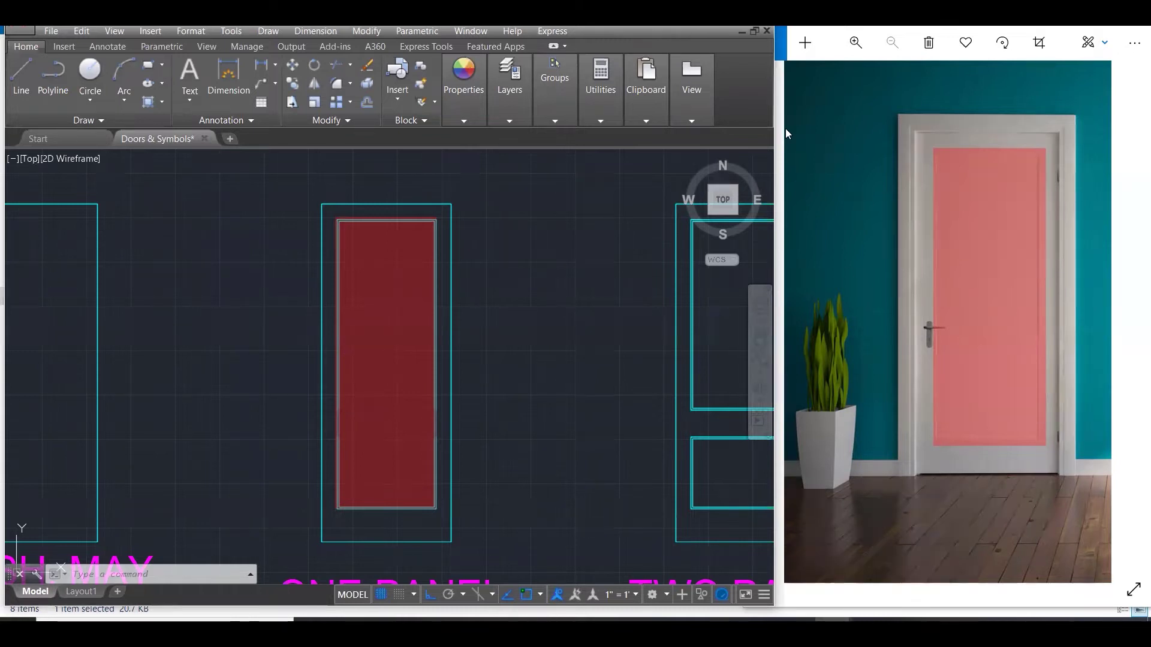
Advance the viewer to the wooden double door photo and zoom onto PANEL W/GLASS.
{"action": "scroll", "coordinate": [500, 225], "scroll_direction": "down", "scroll_amount": 1}
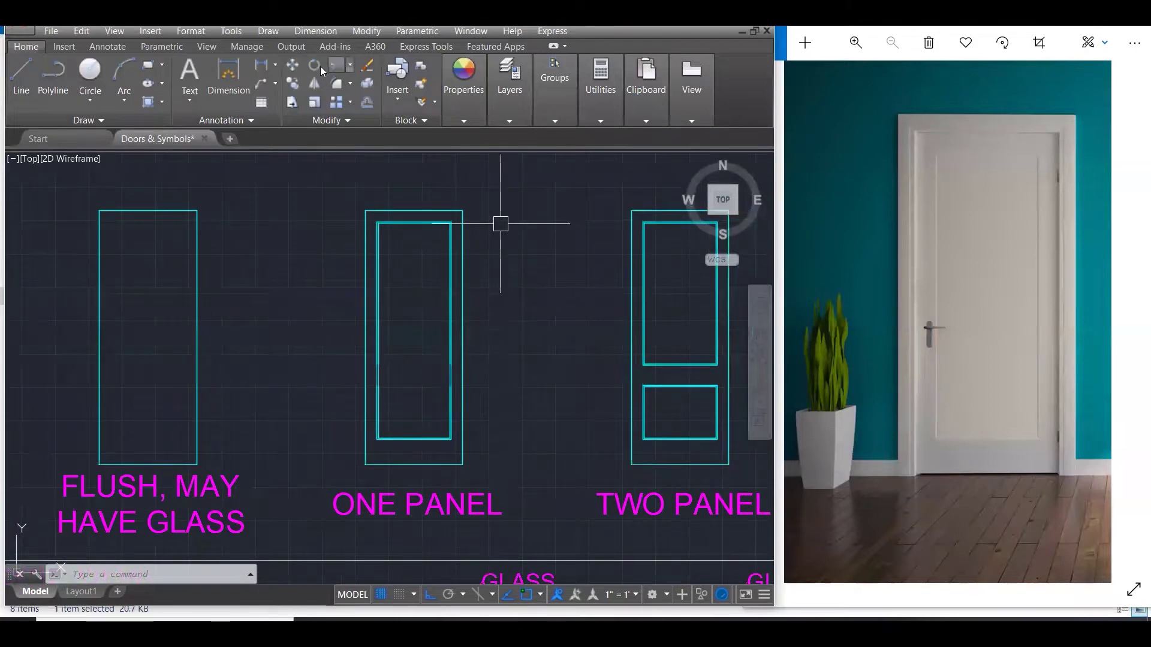
{"action": "left_click", "coordinate": [947, 267]}
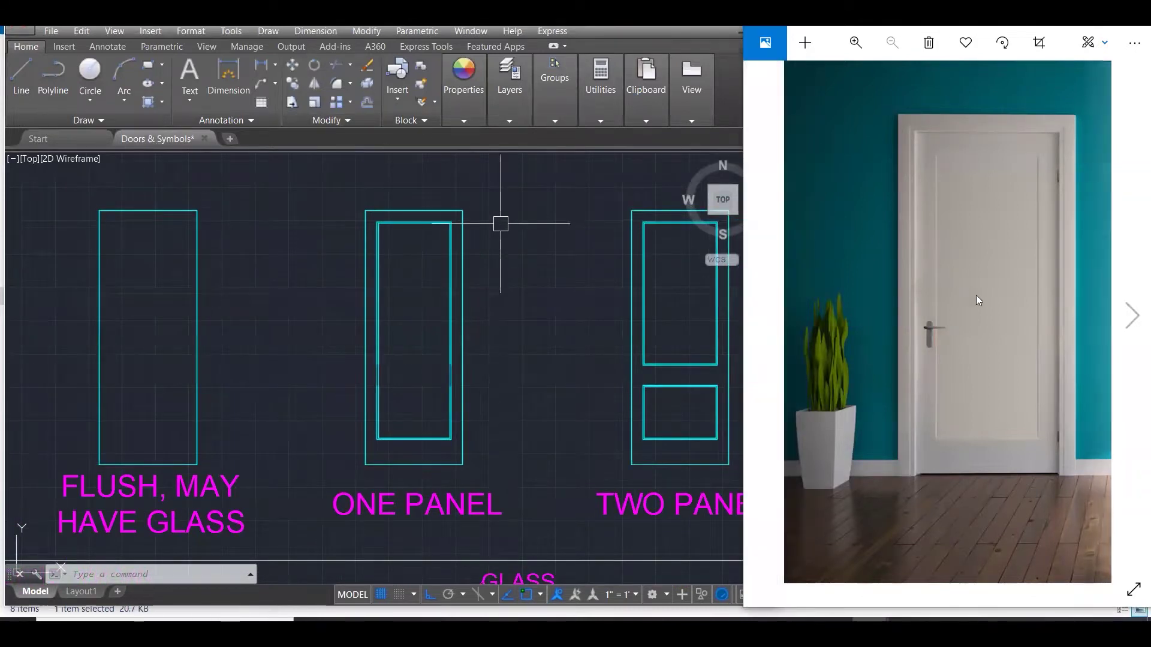
{"action": "left_click", "coordinate": [1130, 316]}
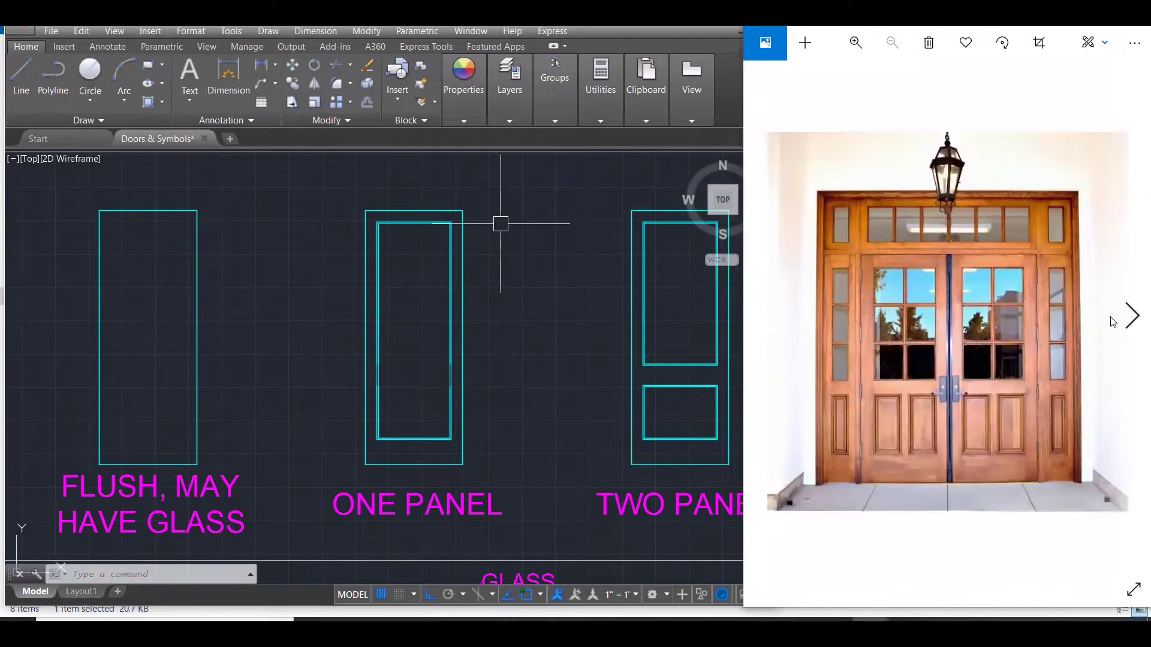
{"action": "scroll", "coordinate": [522, 340], "scroll_direction": "down", "scroll_amount": 1}
{"action": "scroll", "coordinate": [521, 340], "scroll_direction": "down", "scroll_amount": 5}
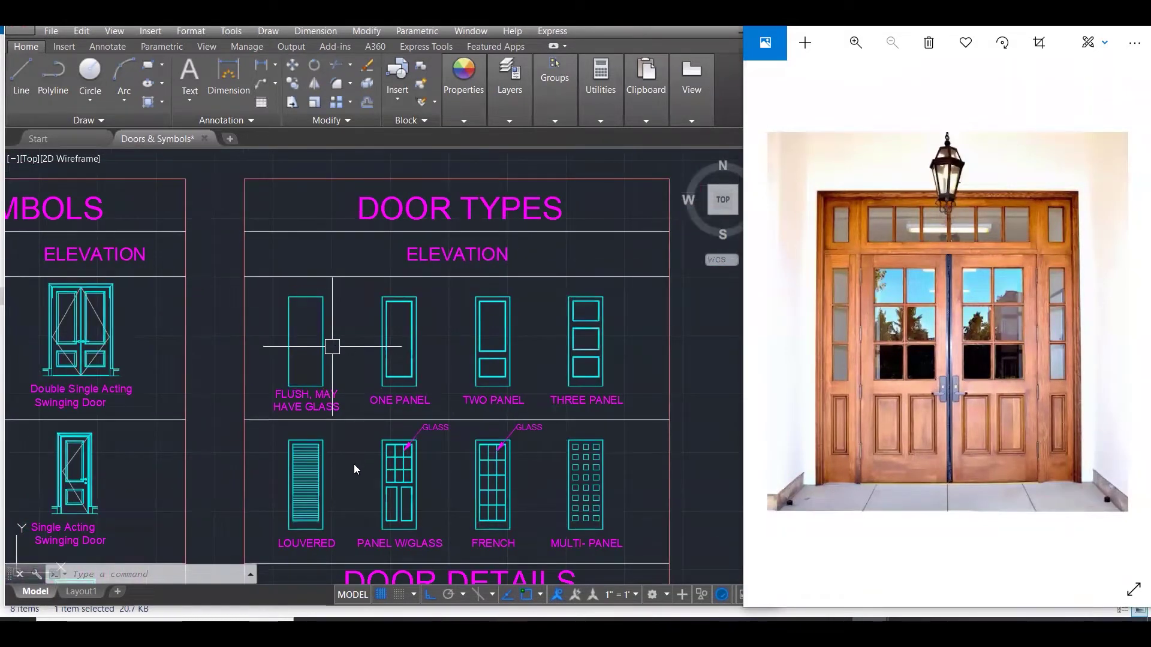
{"action": "scroll", "coordinate": [369, 514], "scroll_direction": "up", "scroll_amount": 4}
{"action": "scroll", "coordinate": [369, 515], "scroll_direction": "up", "scroll_amount": 2}
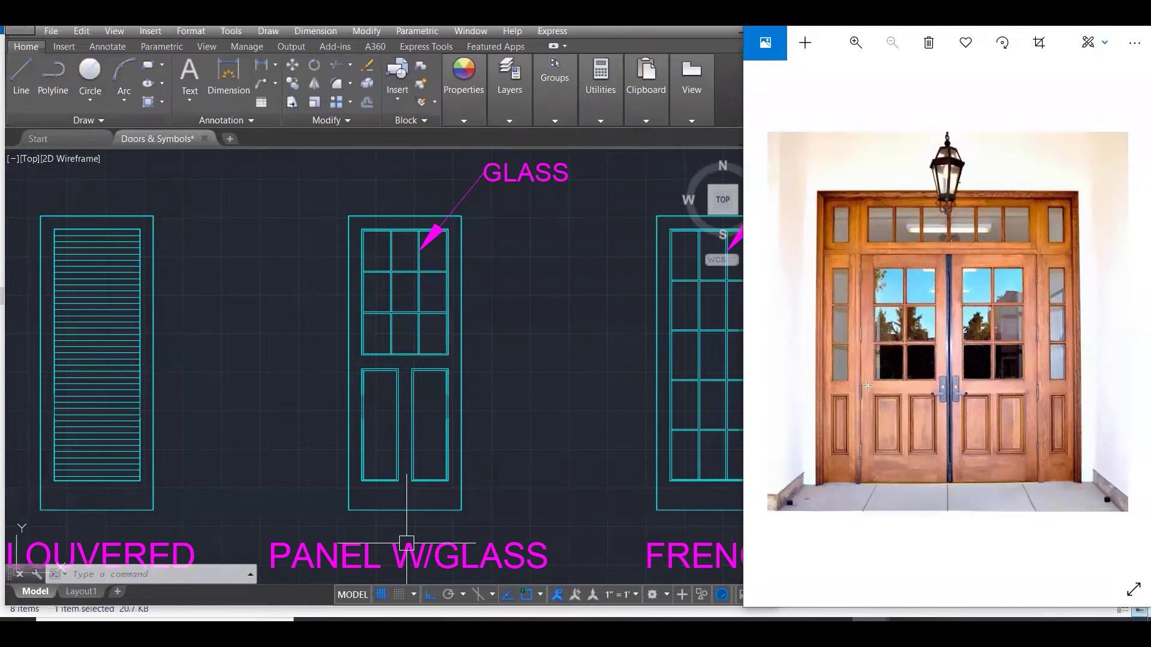
Shade the lower panels red and the glass panes blue on both photo and drawing.
{"action": "mouse_move", "coordinate": [870, 387]}
{"action": "left_mouse_down"}
{"action": "mouse_move", "coordinate": [905, 423]}
{"action": "mouse_move", "coordinate": [912, 458]}
{"action": "mouse_move", "coordinate": [929, 407]}
{"action": "mouse_move", "coordinate": [940, 461]}
{"action": "left_mouse_up"}
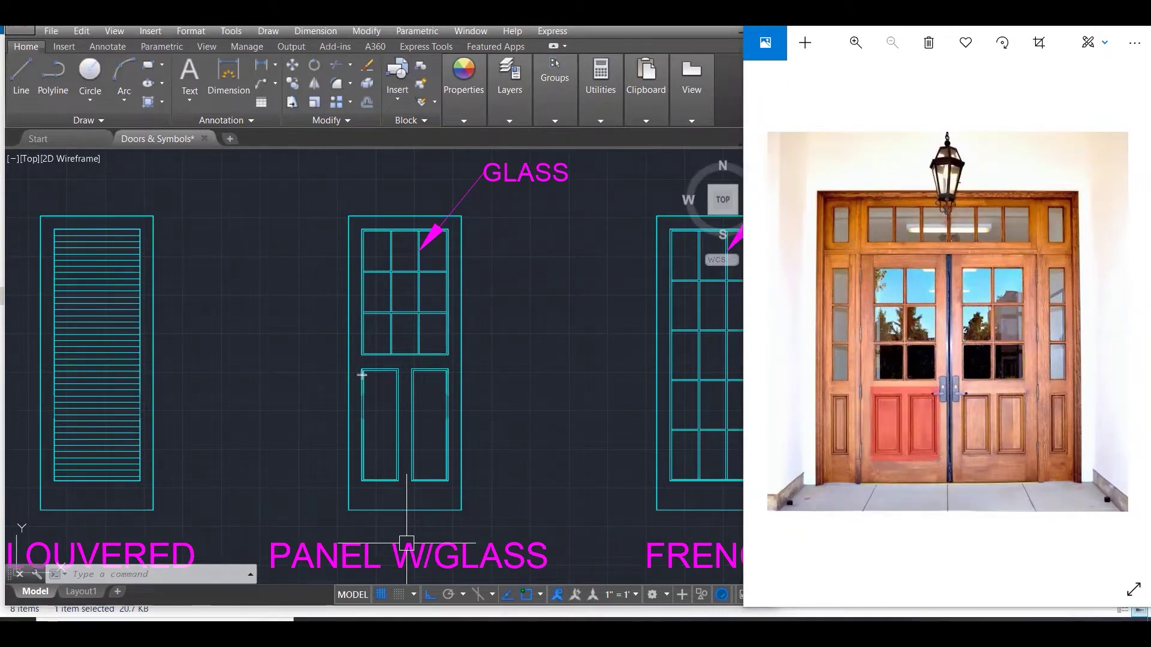
{"action": "left_click_drag", "start_coordinate": [358, 368], "coordinate": [452, 478]}
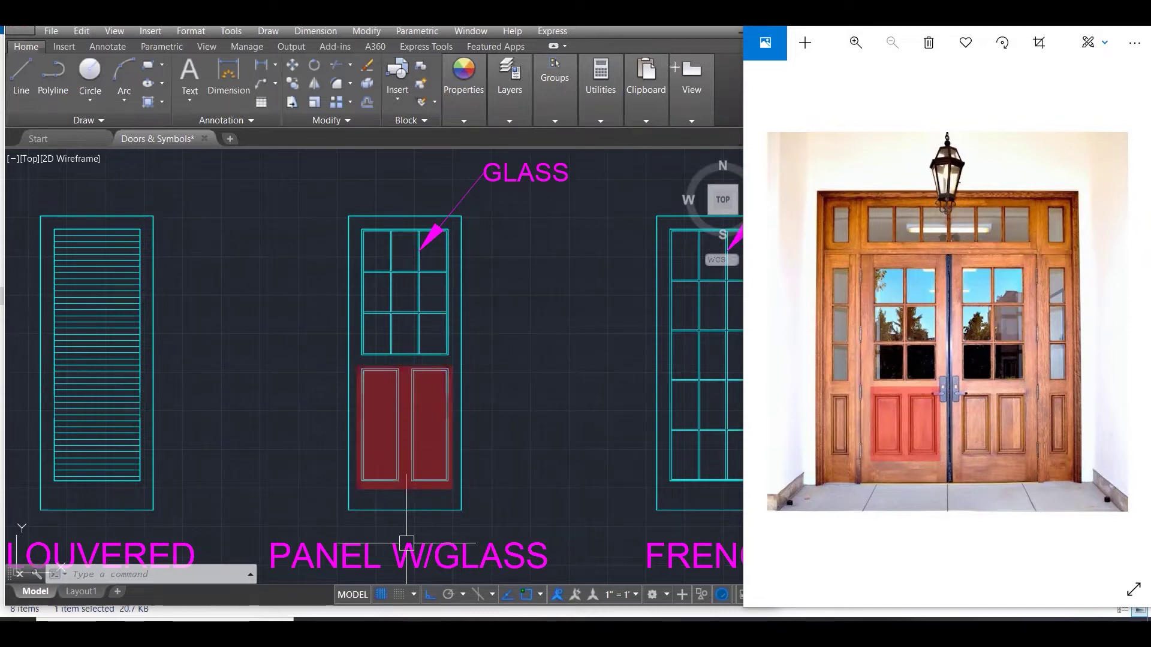
{"action": "left_click_drag", "start_coordinate": [870, 270], "coordinate": [938, 383]}
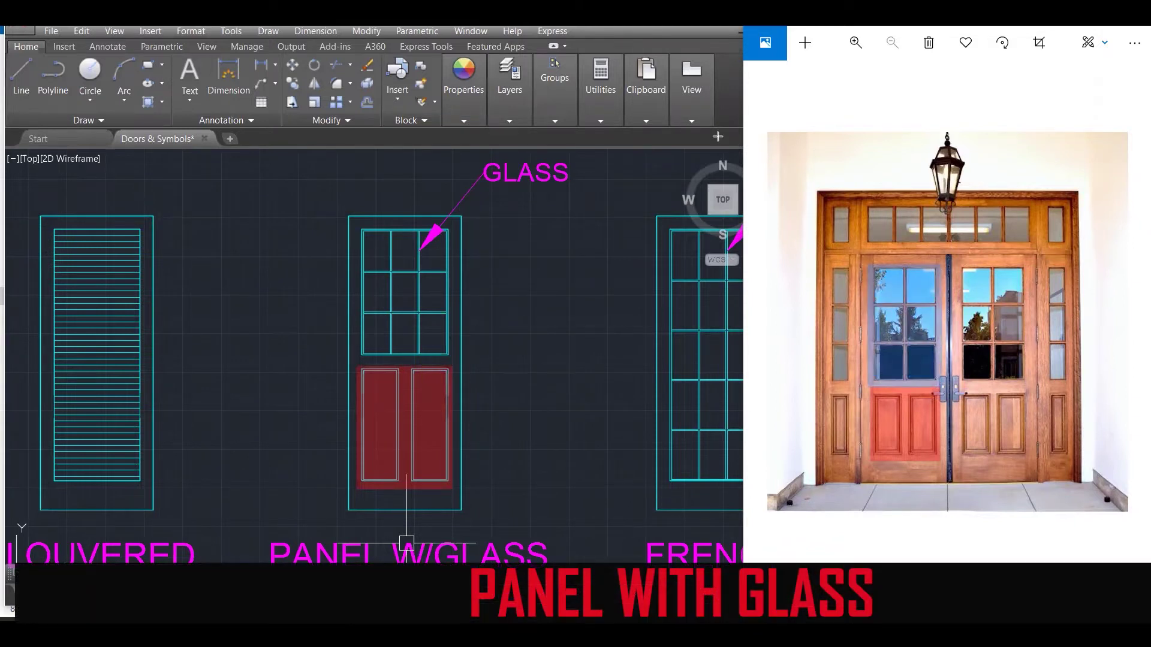
{"action": "left_click_drag", "start_coordinate": [864, 261], "coordinate": [948, 388]}
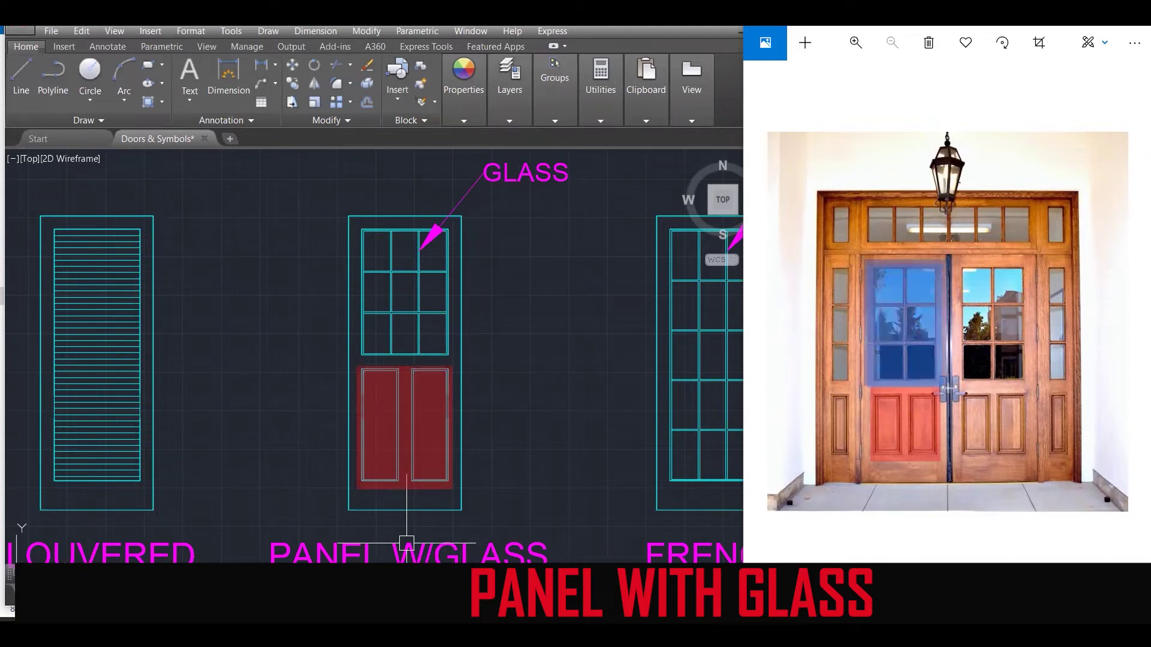
{"action": "left_click_drag", "start_coordinate": [359, 225], "coordinate": [453, 357]}
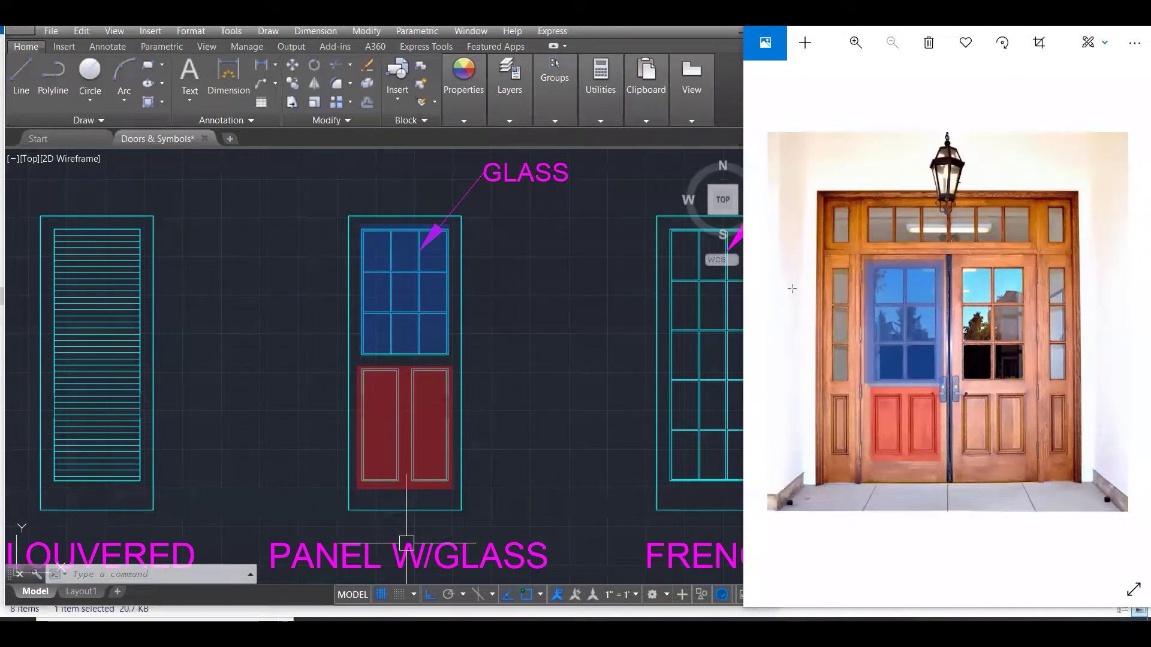
Draw blue arrows to the glass panes and red arrows to the lower panels in drawing and photo.
{"action": "left_click_drag", "start_coordinate": [640, 293], "coordinate": [567, 292]}
{"action": "left_click_drag", "start_coordinate": [496, 281], "coordinate": [464, 279]}
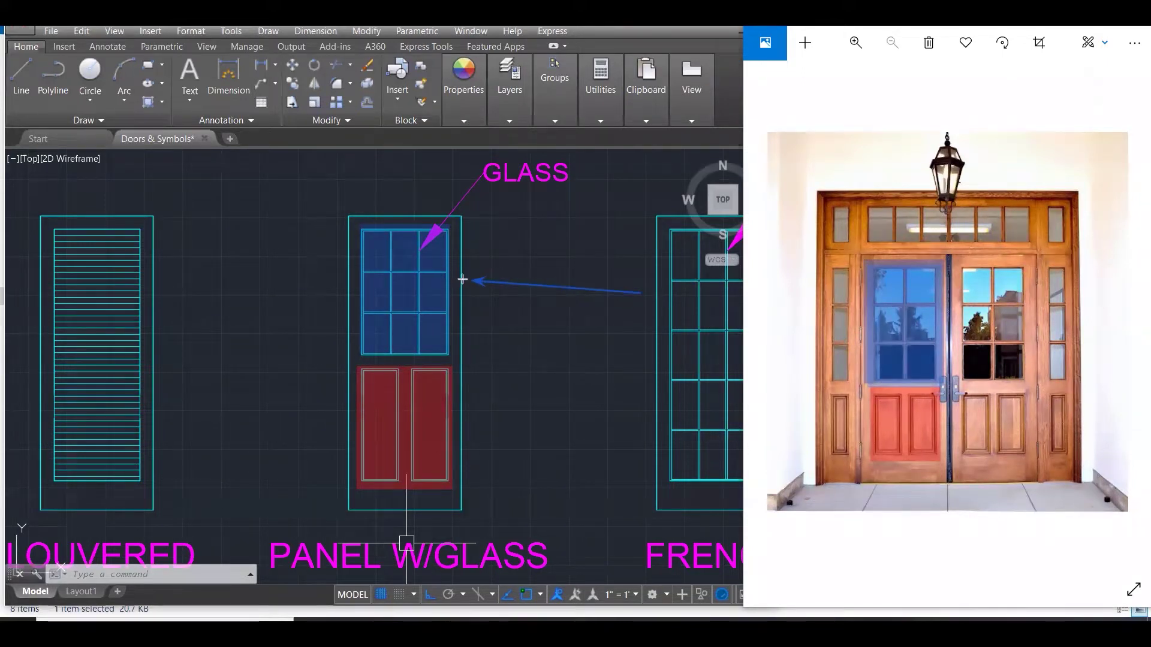
{"action": "left_click_drag", "start_coordinate": [658, 296], "coordinate": [900, 290]}
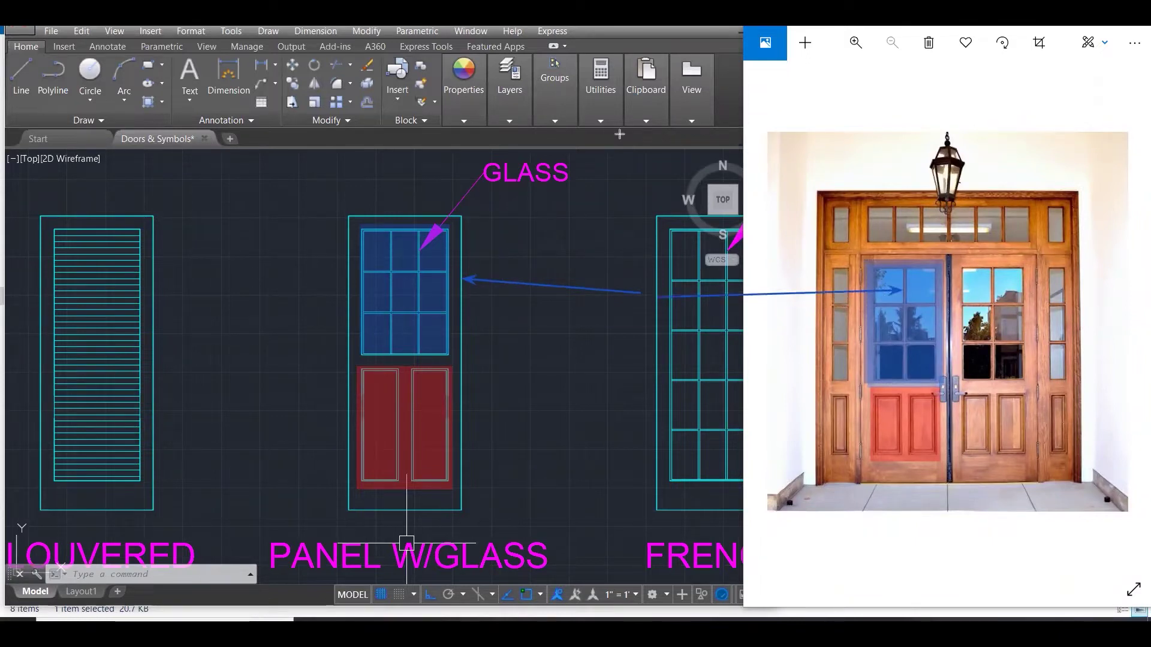
{"action": "left_click_drag", "start_coordinate": [618, 407], "coordinate": [582, 409]}
{"action": "key", "text": "ctrl+z"}
{"action": "left_click_drag", "start_coordinate": [563, 425], "coordinate": [421, 456]}
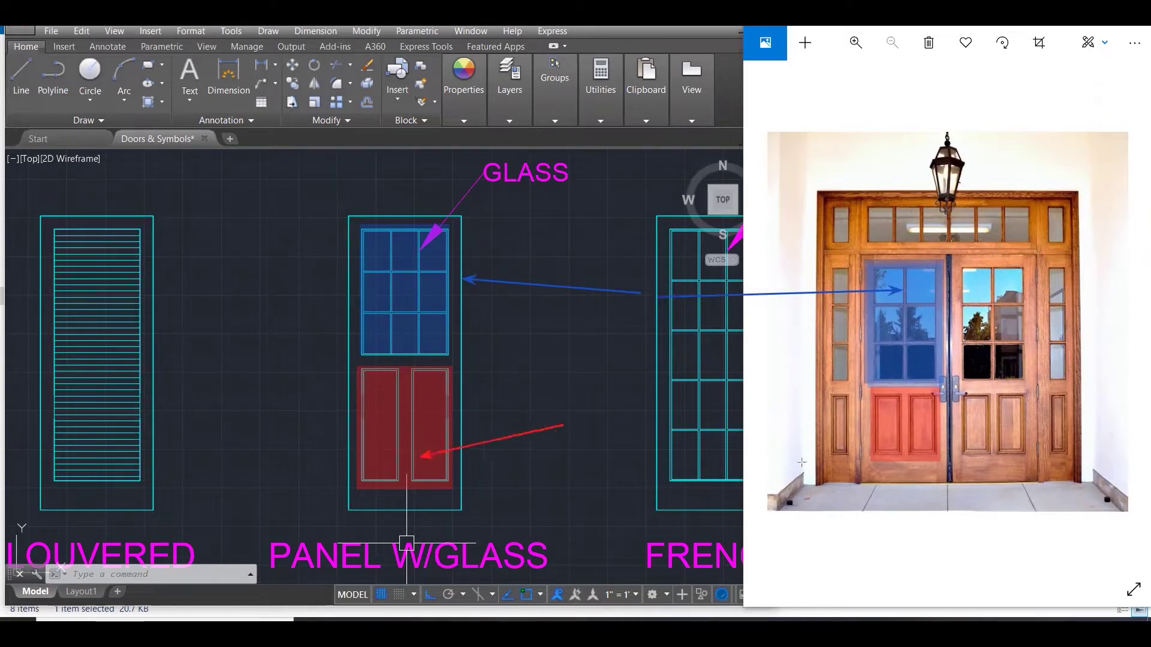
{"action": "left_click_drag", "start_coordinate": [630, 430], "coordinate": [904, 450]}
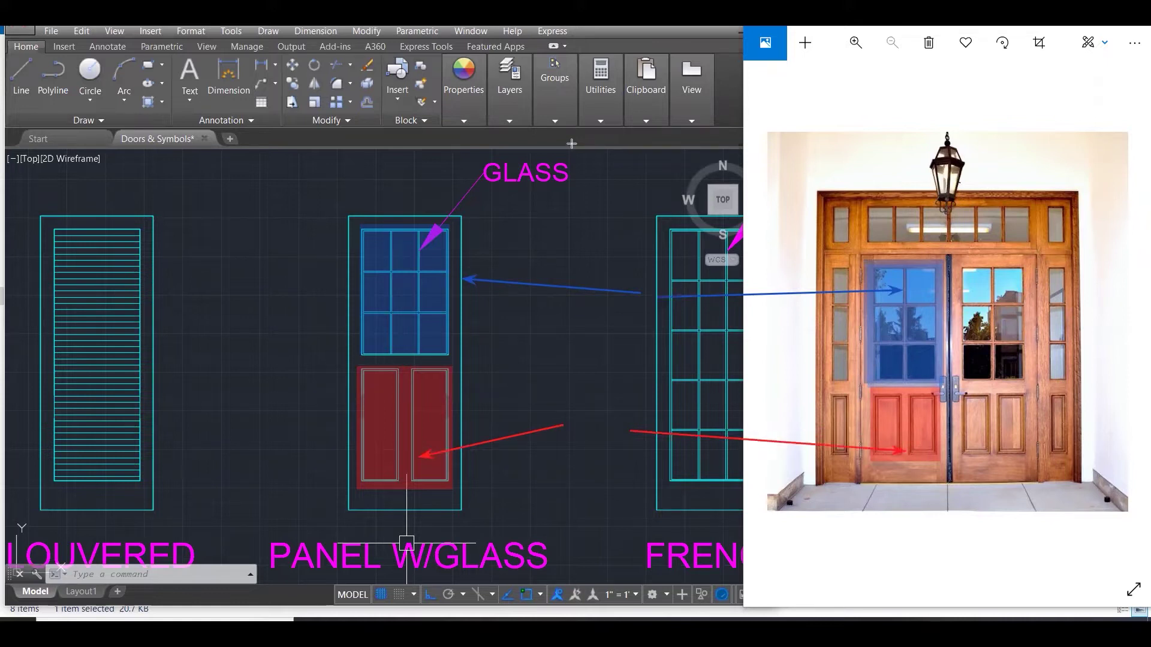
Add the note 'visual reasons' beside the glass panes.
{"action": "left_click", "coordinate": [493, 300]}
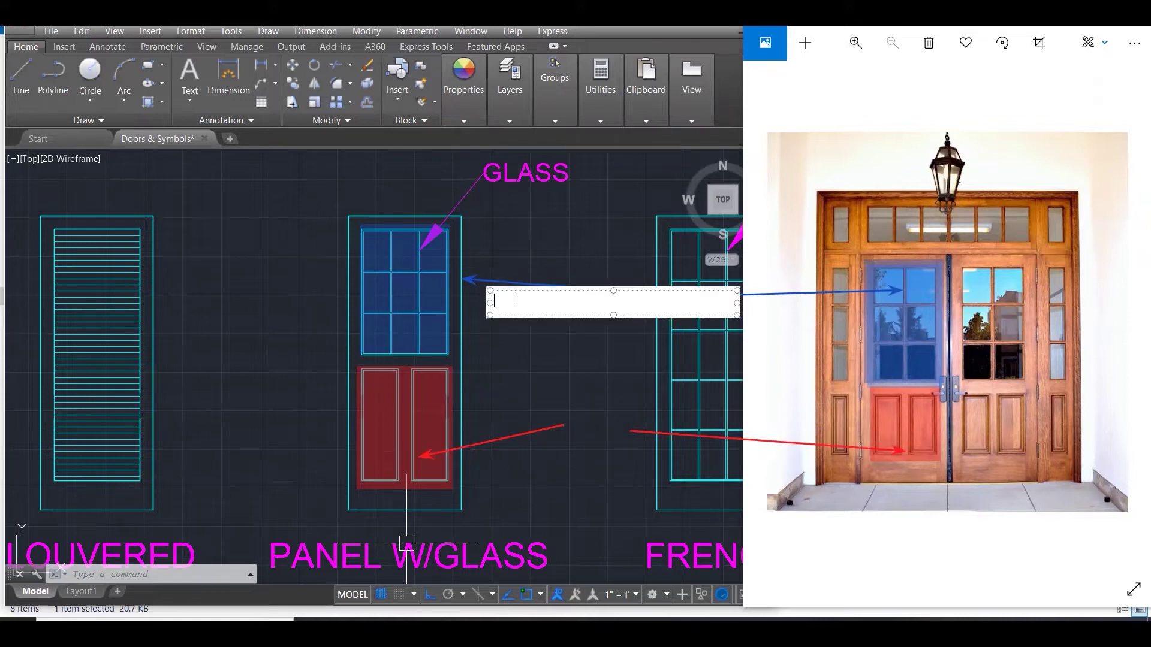
{"action": "type", "text": "visual reasons"}
{"action": "left_click", "coordinate": [526, 260]}
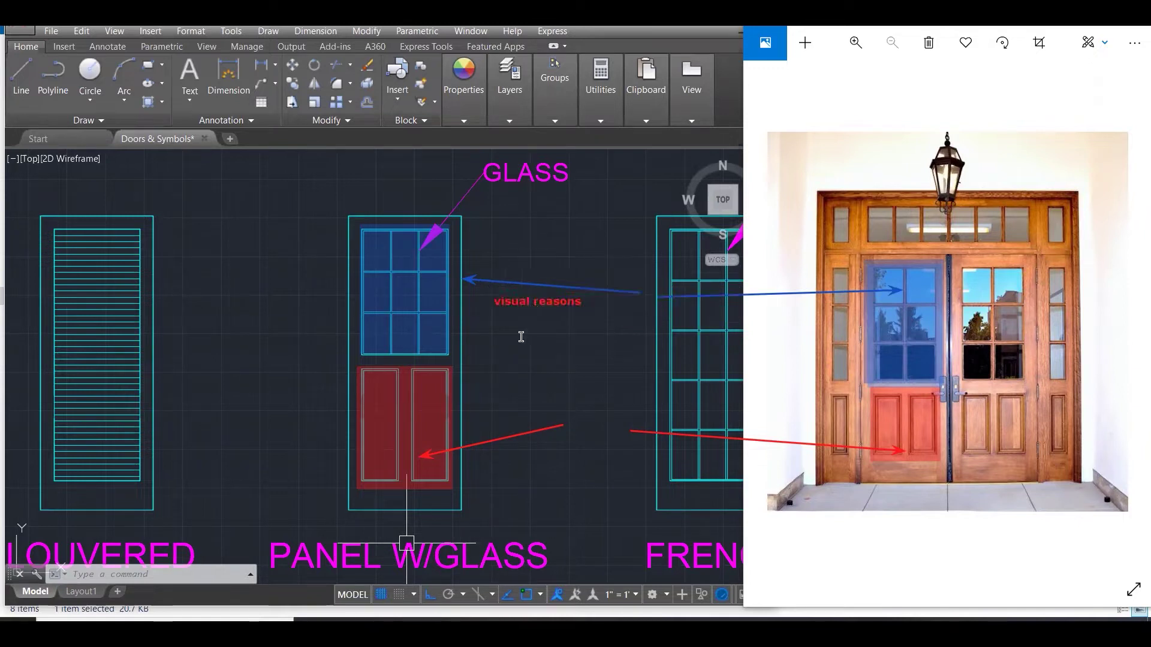
{"action": "left_click", "coordinate": [485, 465]}
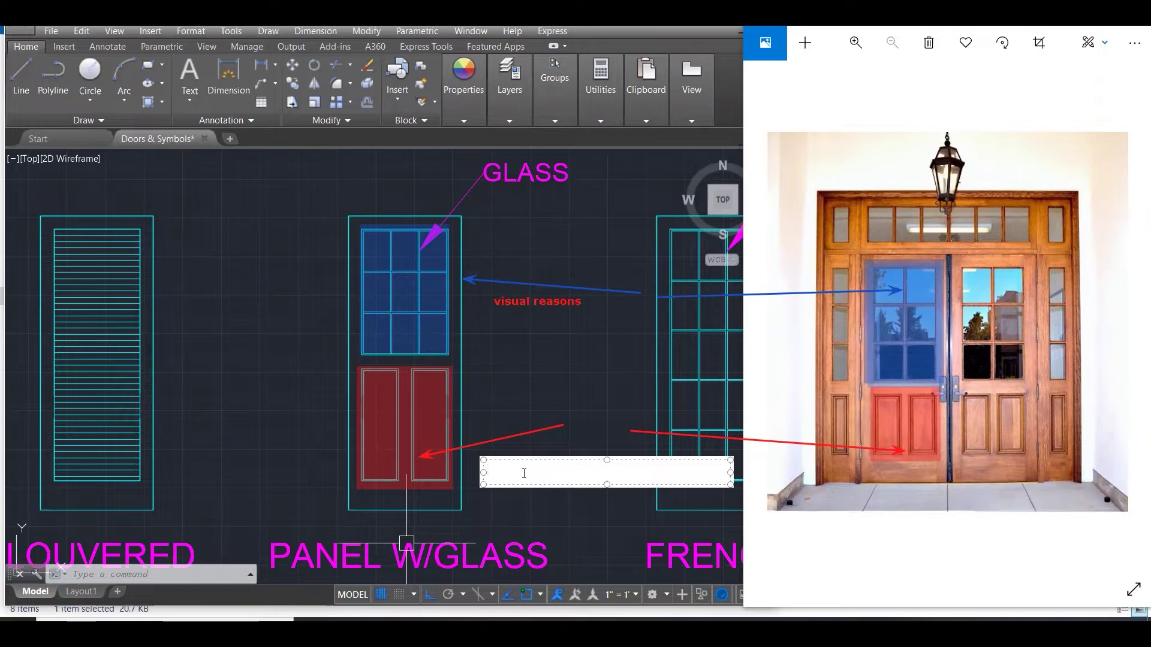
Write 'security reasons and privacy' beside the red arrow, fixing the misspelled ending.
{"action": "type", "text": "sec"}
{"action": "type", "text": "ure"}
{"action": "type", "text": "ity reaso"}
{"action": "type", "text": "n"}
{"action": "type", "text": "s a"}
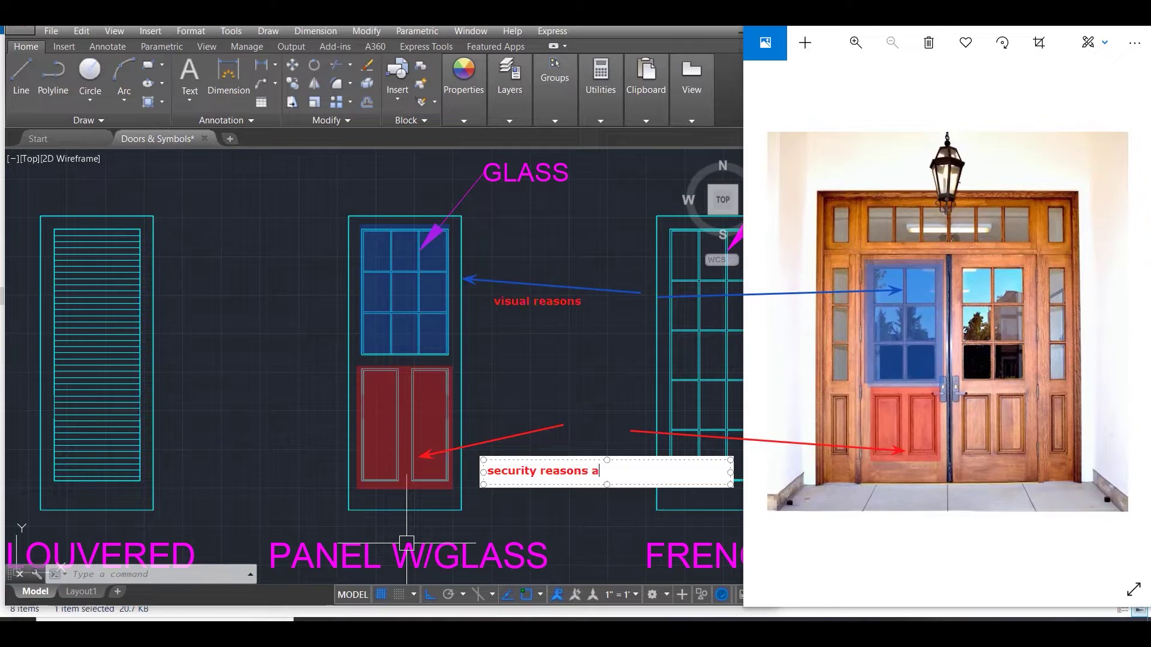
{"action": "type", "text": "nd priv"}
{"action": "type", "text": "ate"}
{"action": "key", "text": "BackSpace"}
{"action": "key", "text": "BackSpace"}
{"action": "type", "text": "cy"}
{"action": "left_click", "coordinate": [543, 416]}
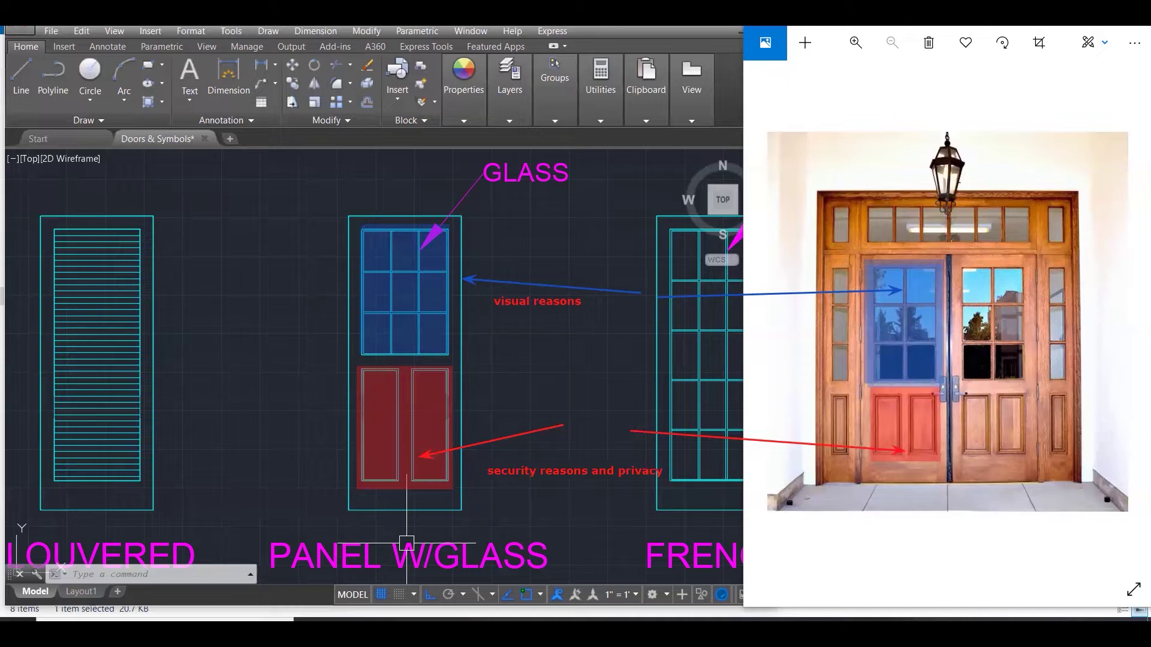
Add 'allows natural light' below the 'visual reasons' note.
{"action": "left_click", "coordinate": [512, 317]}
{"action": "type", "text": "all"}
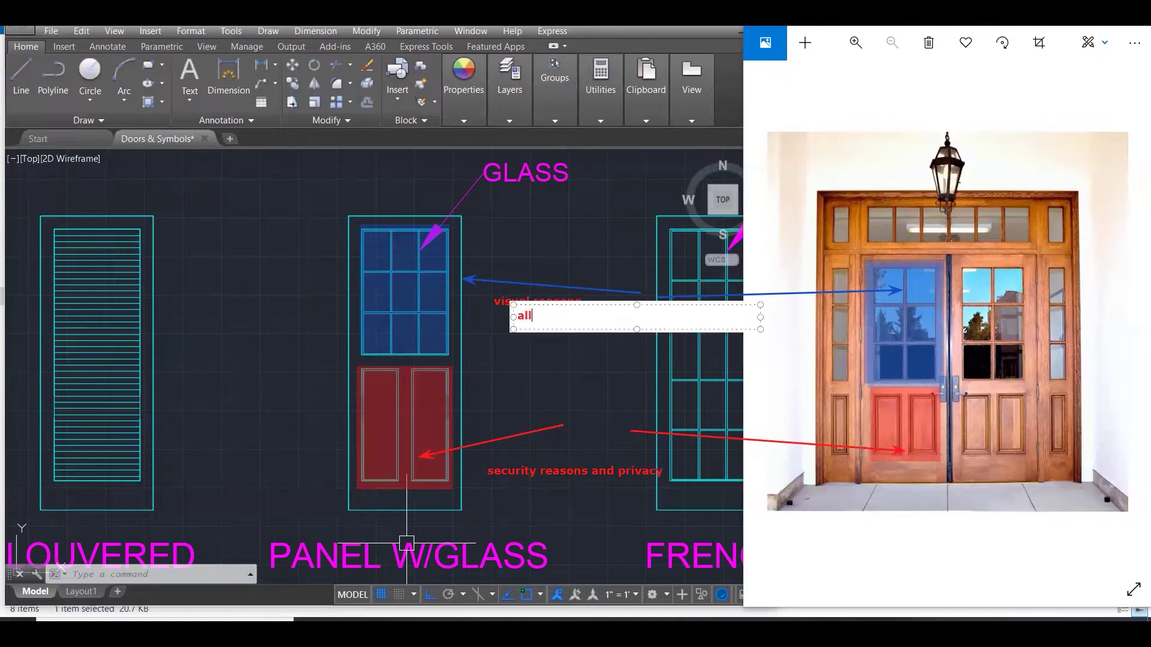
{"action": "type", "text": "ows natural light"}
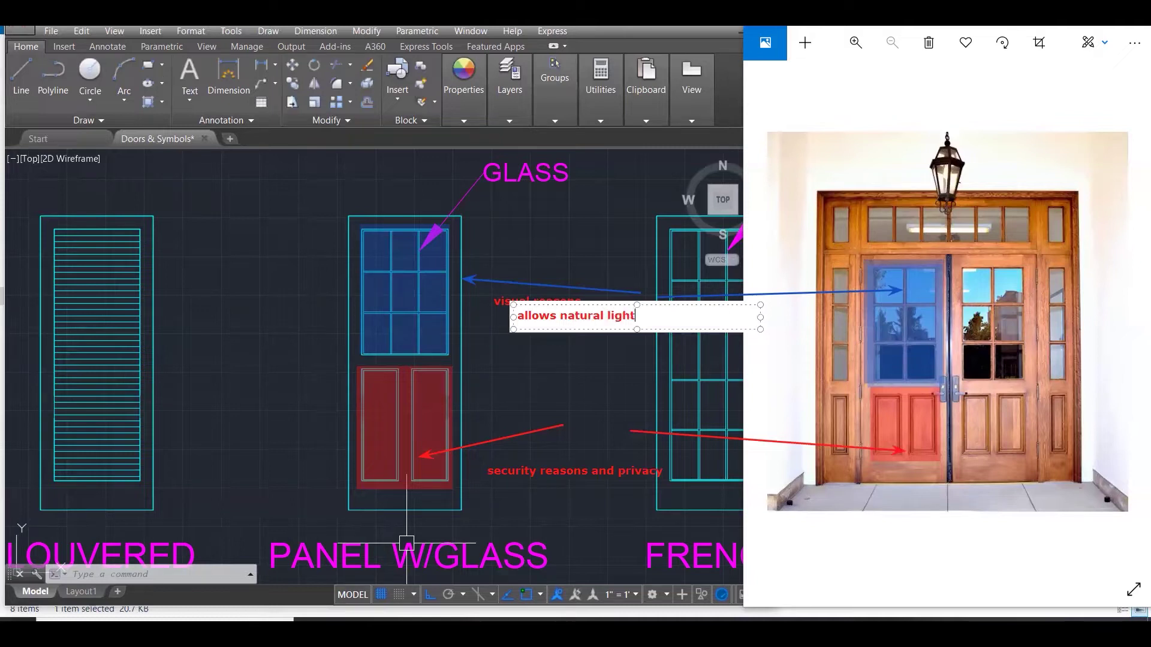
{"action": "left_click", "coordinate": [638, 261]}
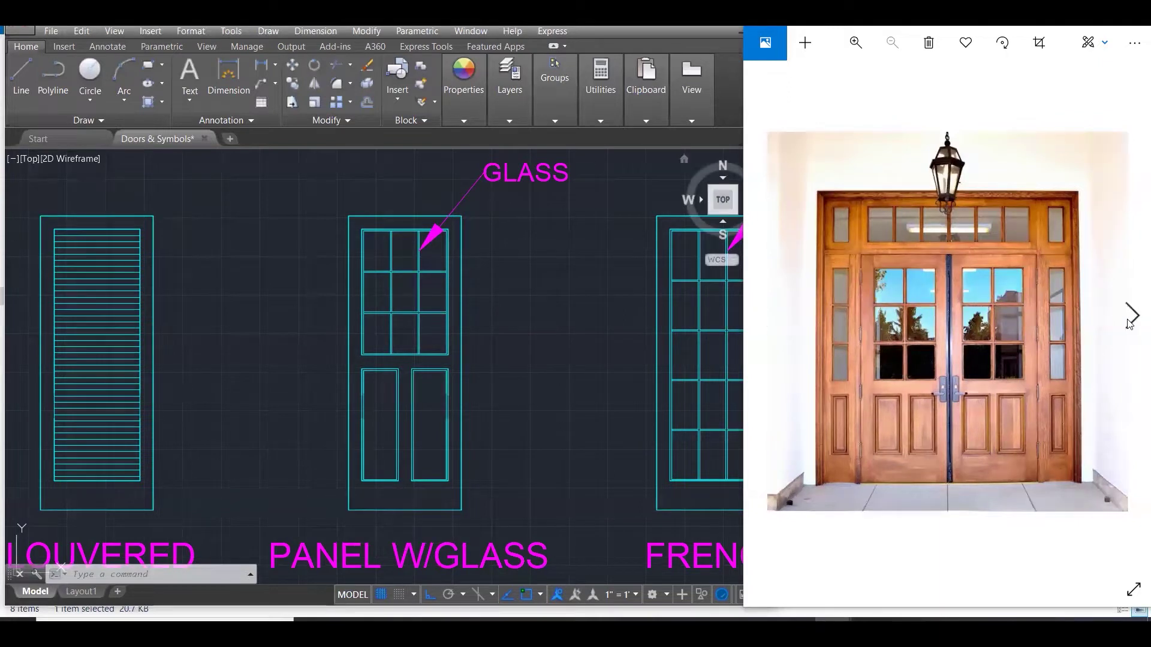
Show the white panel door photo and zoom AutoCAD onto the TWO PANEL and THREE PANEL elevations.
{"action": "left_click", "coordinate": [1130, 317]}
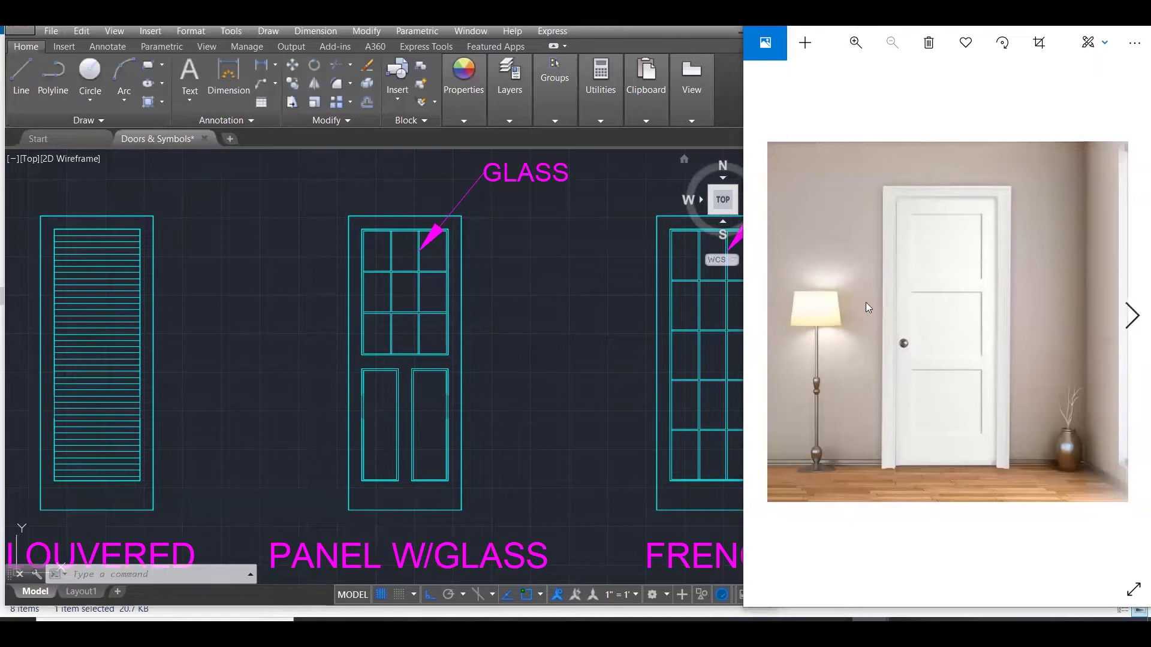
{"action": "scroll", "coordinate": [429, 284], "scroll_direction": "down", "scroll_amount": 1}
{"action": "left_click", "coordinate": [478, 306]}
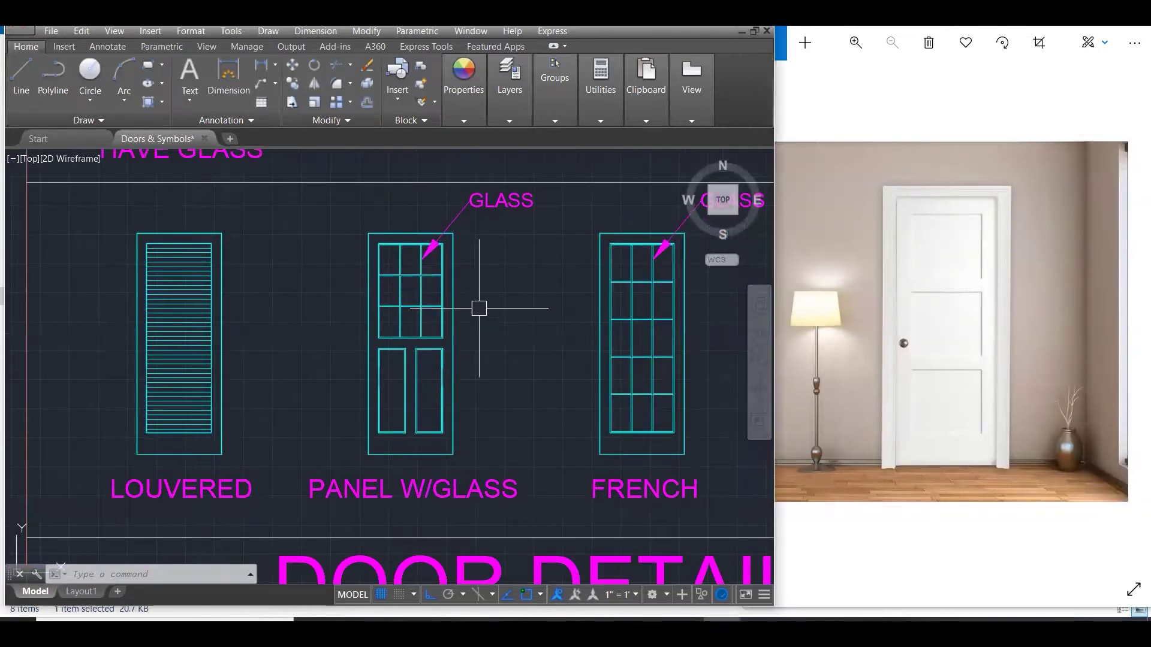
{"action": "scroll", "coordinate": [477, 305], "scroll_direction": "down", "scroll_amount": 4}
{"action": "scroll", "coordinate": [552, 193], "scroll_direction": "down", "scroll_amount": 1}
{"action": "scroll", "coordinate": [552, 198], "scroll_direction": "up", "scroll_amount": 5}
{"action": "scroll", "coordinate": [527, 231], "scroll_direction": "up", "scroll_amount": 1}
{"action": "scroll", "coordinate": [655, 257], "scroll_direction": "up", "scroll_amount": 2}
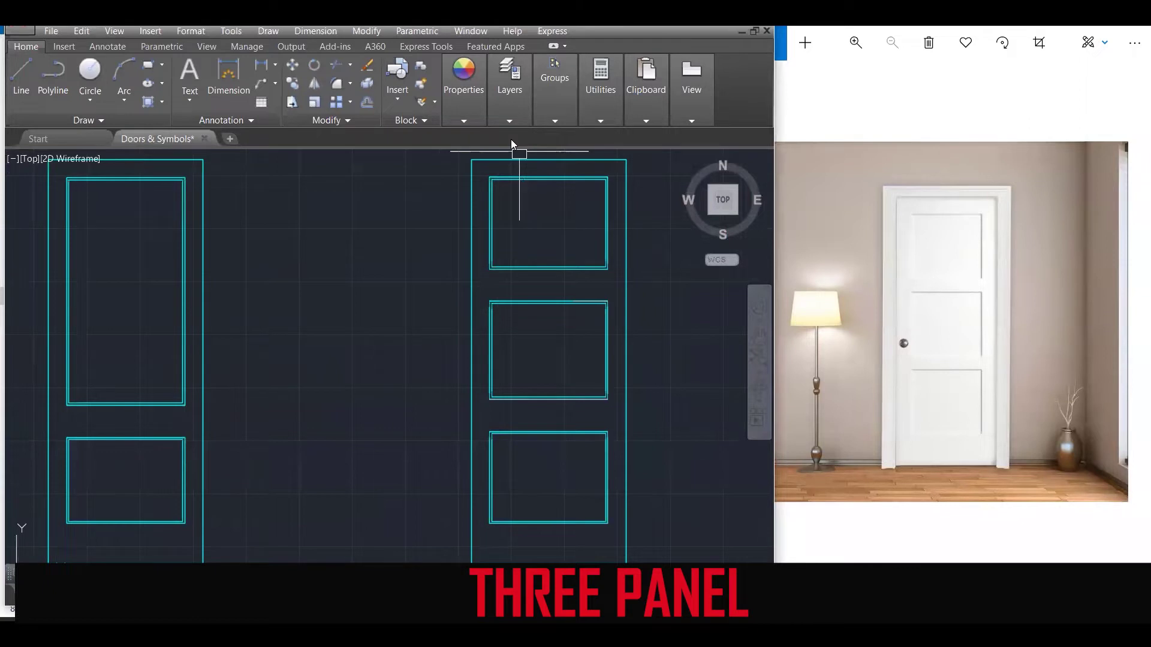
{"action": "left_click", "coordinate": [484, 171]}
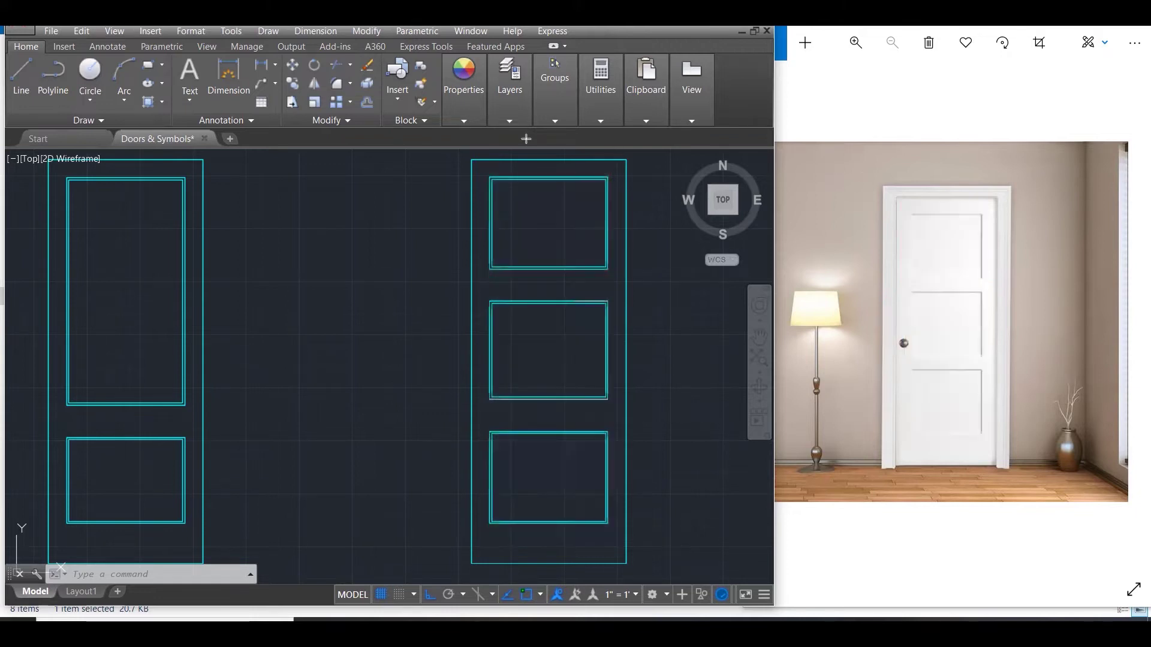
{"action": "left_click", "coordinate": [991, 336]}
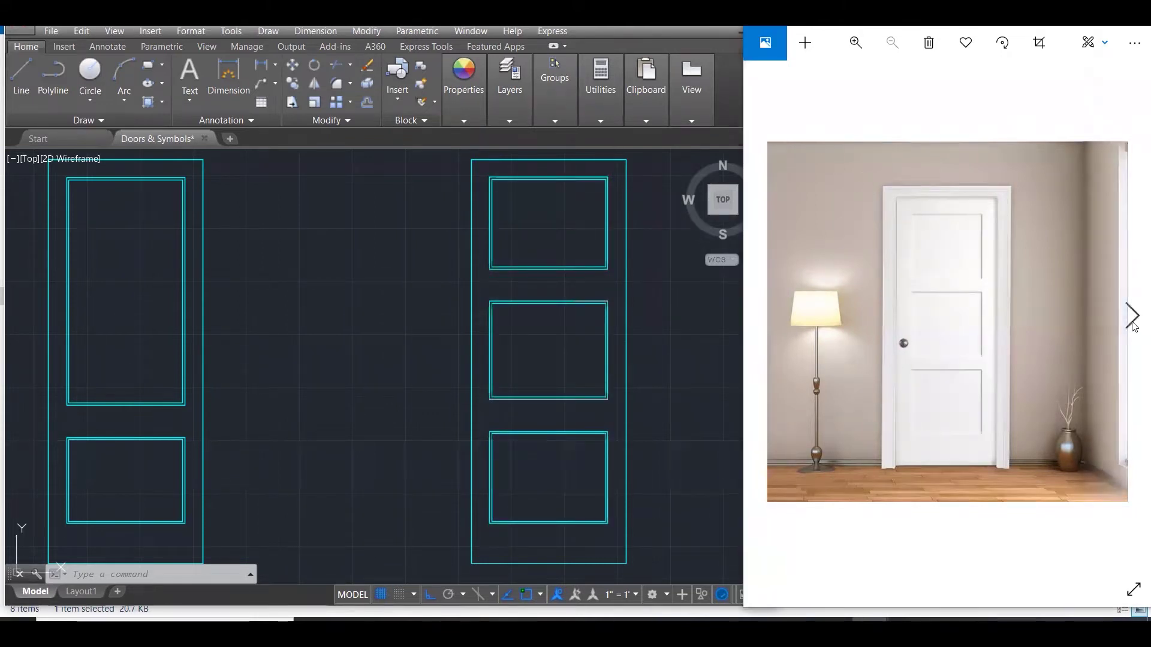
{"action": "left_click", "coordinate": [1134, 324]}
{"action": "scroll", "coordinate": [630, 292], "scroll_direction": "down", "scroll_amount": 1}
{"action": "left_click", "coordinate": [165, 330]}
{"action": "scroll", "coordinate": [166, 335], "scroll_direction": "up", "scroll_amount": 3}
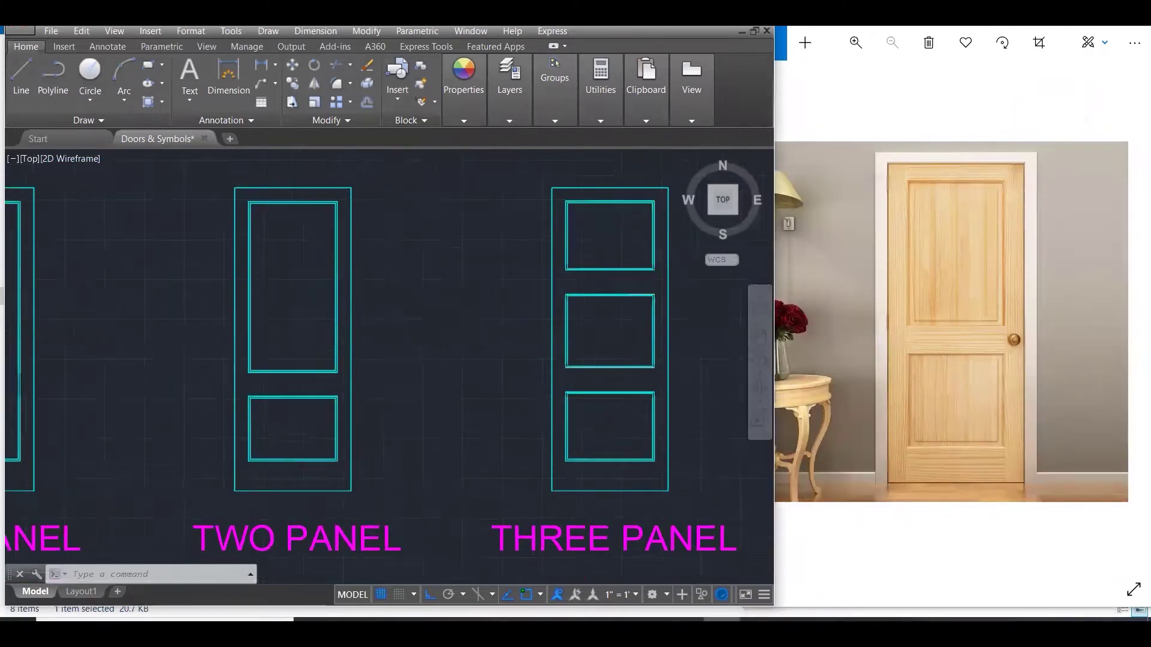
{"action": "scroll", "coordinate": [189, 330], "scroll_direction": "down", "scroll_amount": 1}
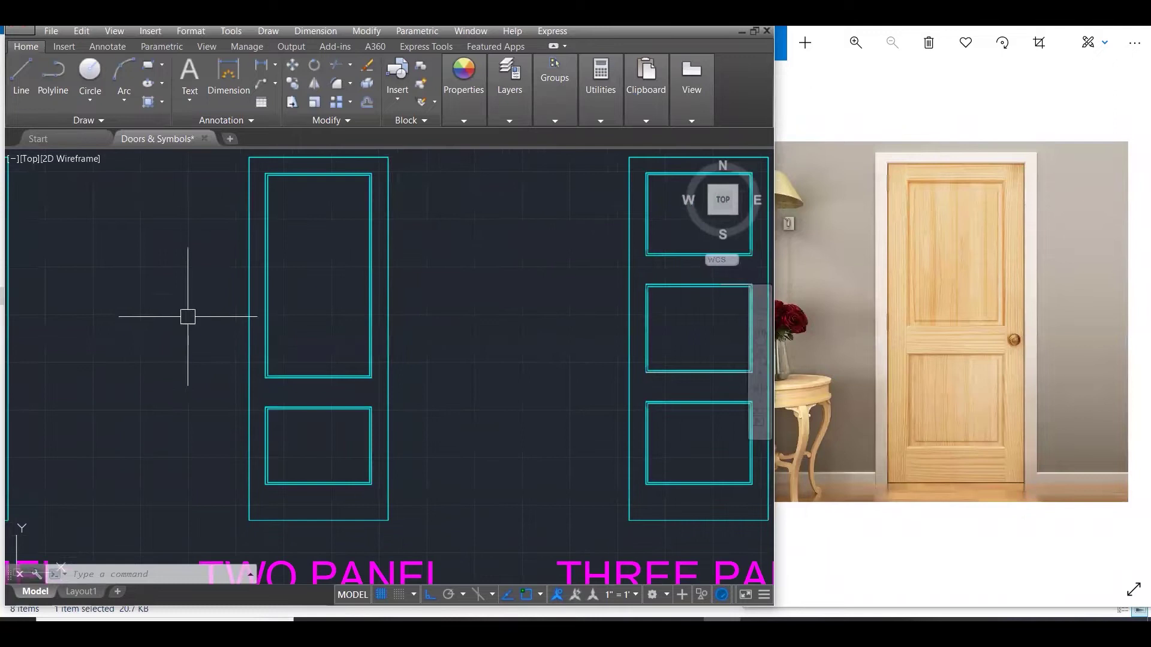
{"action": "left_click", "coordinate": [463, 78]}
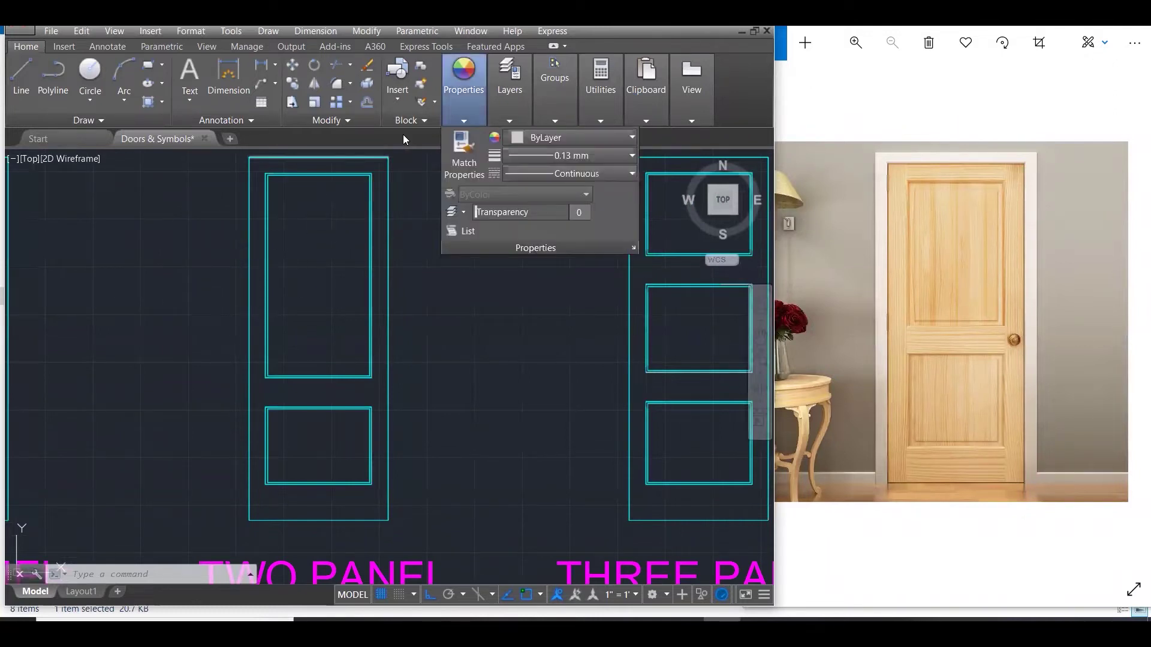
{"action": "left_click_drag", "start_coordinate": [902, 174], "coordinate": [1013, 333]}
{"action": "left_click_drag", "start_coordinate": [905, 348], "coordinate": [1013, 459]}
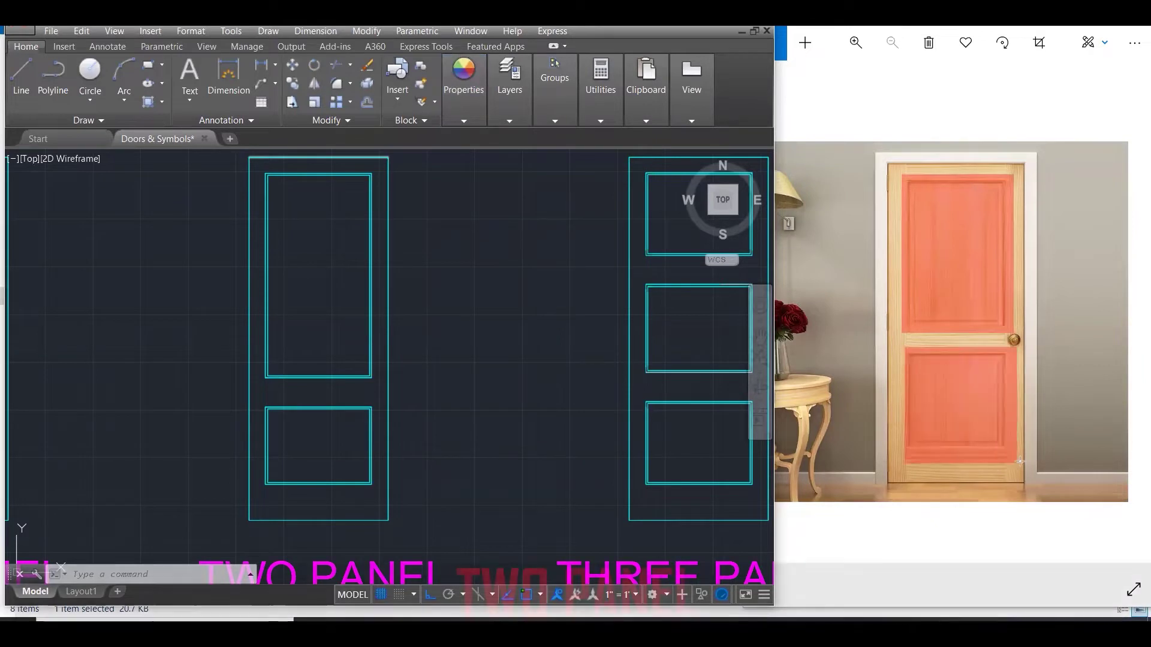
{"action": "mouse_move", "coordinate": [259, 165]}
{"action": "left_mouse_down"}
{"action": "mouse_move", "coordinate": [383, 338]}
{"action": "mouse_move", "coordinate": [377, 387]}
{"action": "left_mouse_up"}
{"action": "mouse_move", "coordinate": [257, 399]}
{"action": "left_mouse_down"}
{"action": "mouse_move", "coordinate": [350, 489]}
{"action": "mouse_move", "coordinate": [380, 503]}
{"action": "left_mouse_up"}
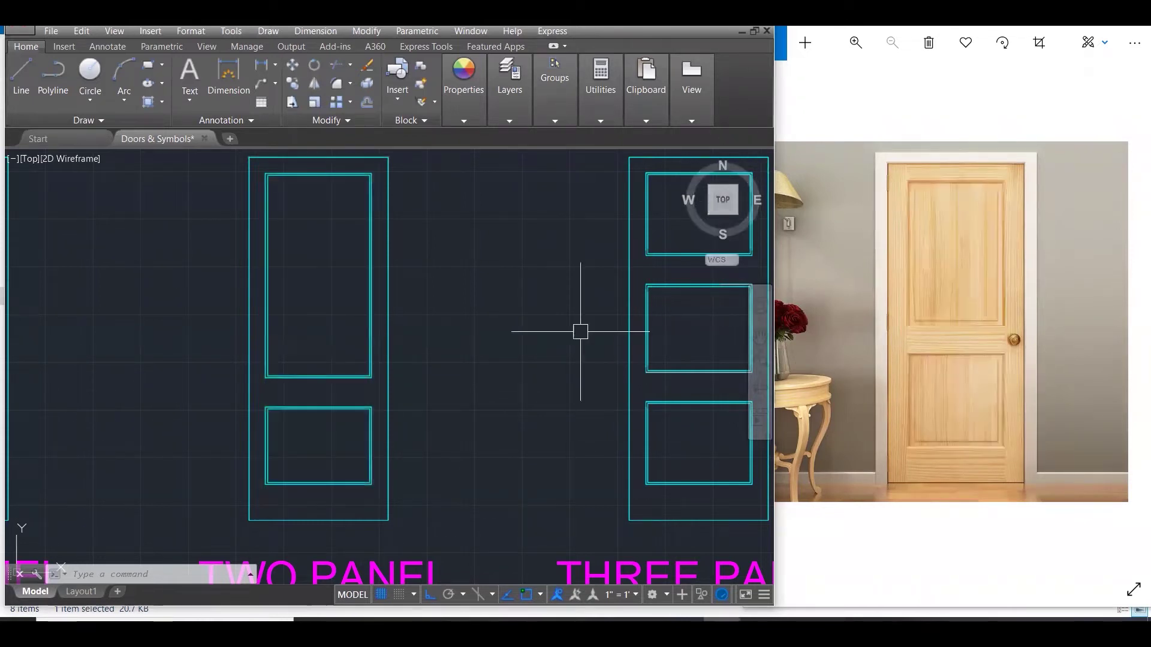
Zoom out and cycle through all the sample door photos, ending on the pine panel door.
{"action": "scroll", "coordinate": [581, 329], "scroll_direction": "down", "scroll_amount": 2}
{"action": "scroll", "coordinate": [580, 344], "scroll_direction": "down", "scroll_amount": 1}
{"action": "left_click", "coordinate": [1126, 329]}
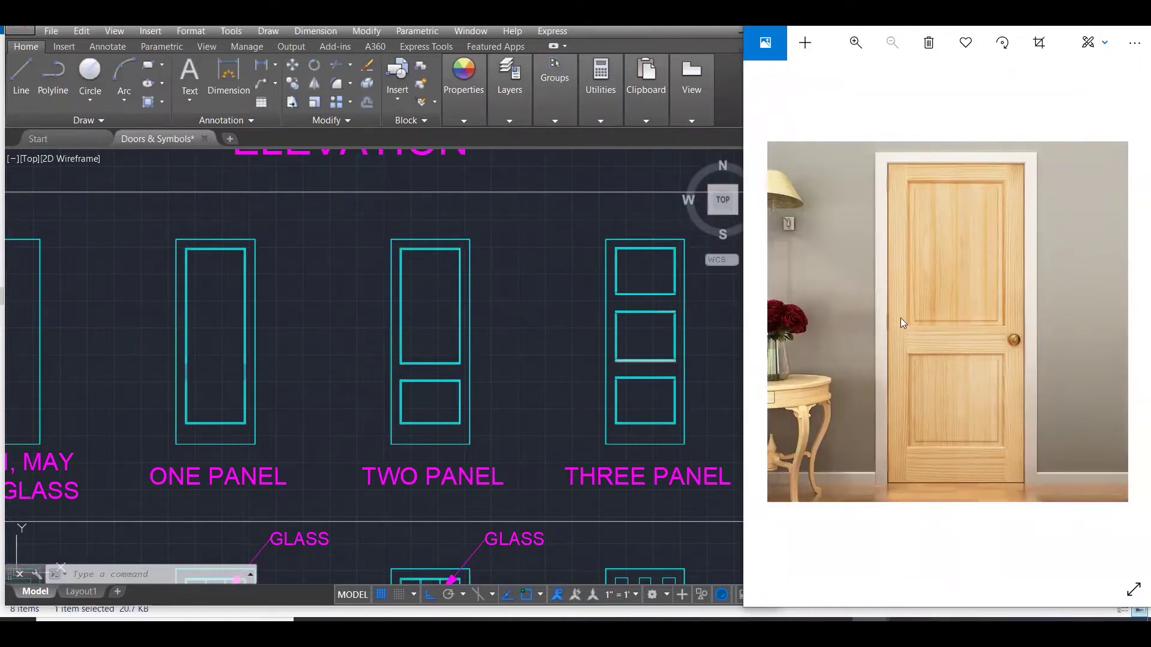
{"action": "left_click", "coordinate": [1123, 320]}
{"action": "left_click", "coordinate": [1124, 321]}
{"action": "left_click", "coordinate": [1125, 323]}
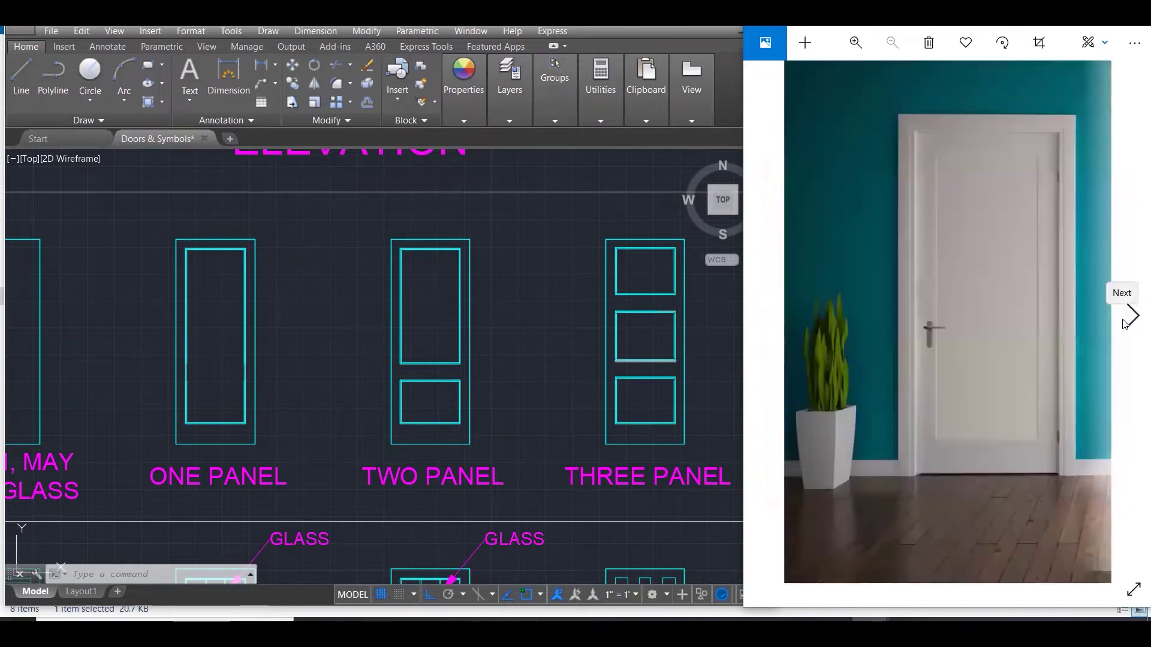
{"action": "left_click", "coordinate": [1124, 322]}
{"action": "left_click", "coordinate": [1124, 322]}
{"action": "left_click", "coordinate": [1125, 322]}
{"action": "left_click", "coordinate": [1124, 323]}
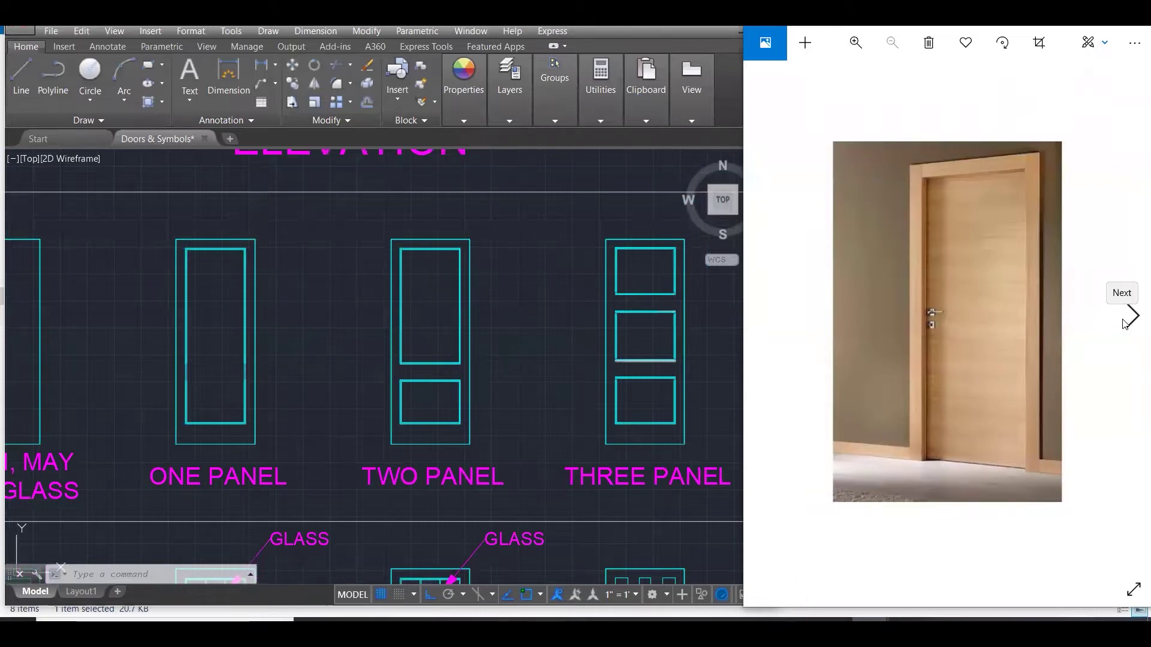
{"action": "left_click", "coordinate": [1124, 323]}
{"action": "left_click", "coordinate": [1124, 322]}
{"action": "left_click", "coordinate": [1124, 323]}
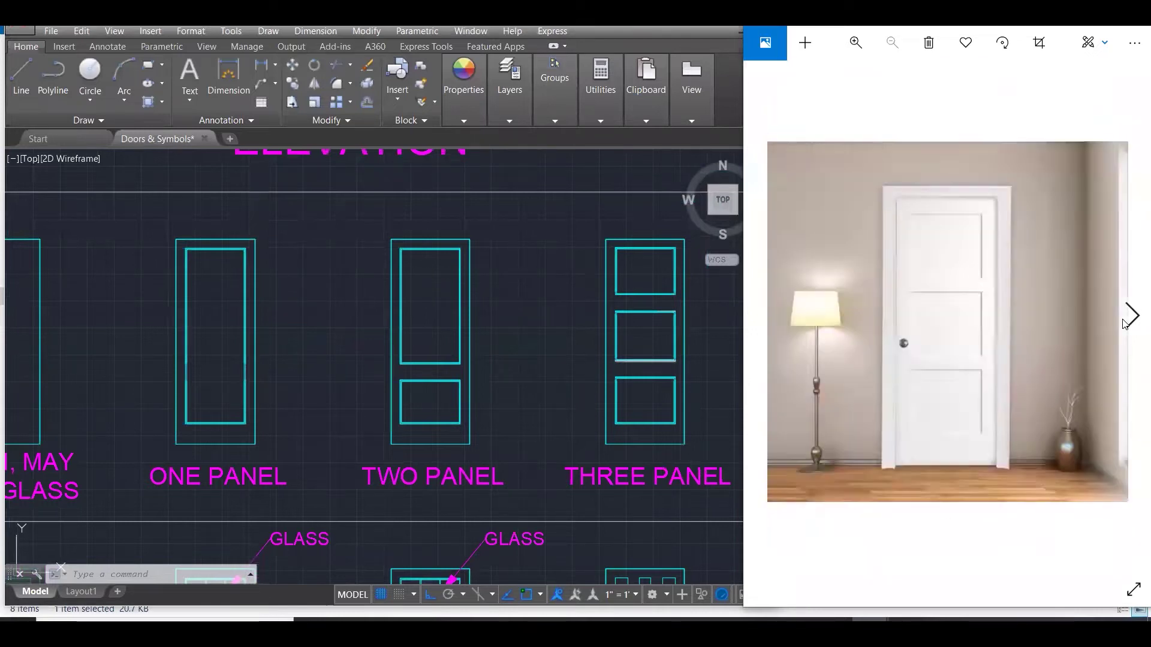
{"action": "left_click", "coordinate": [1125, 324]}
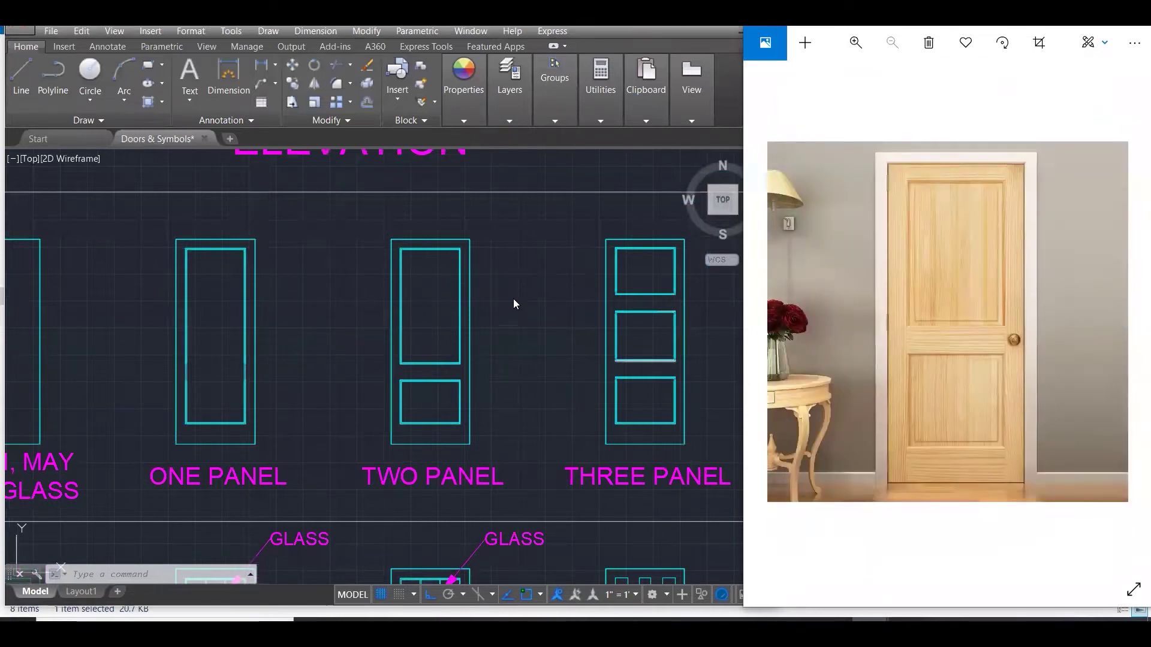
{"action": "scroll", "coordinate": [511, 293], "scroll_direction": "down", "scroll_amount": 1}
{"action": "scroll", "coordinate": [552, 282], "scroll_direction": "down", "scroll_amount": 2}
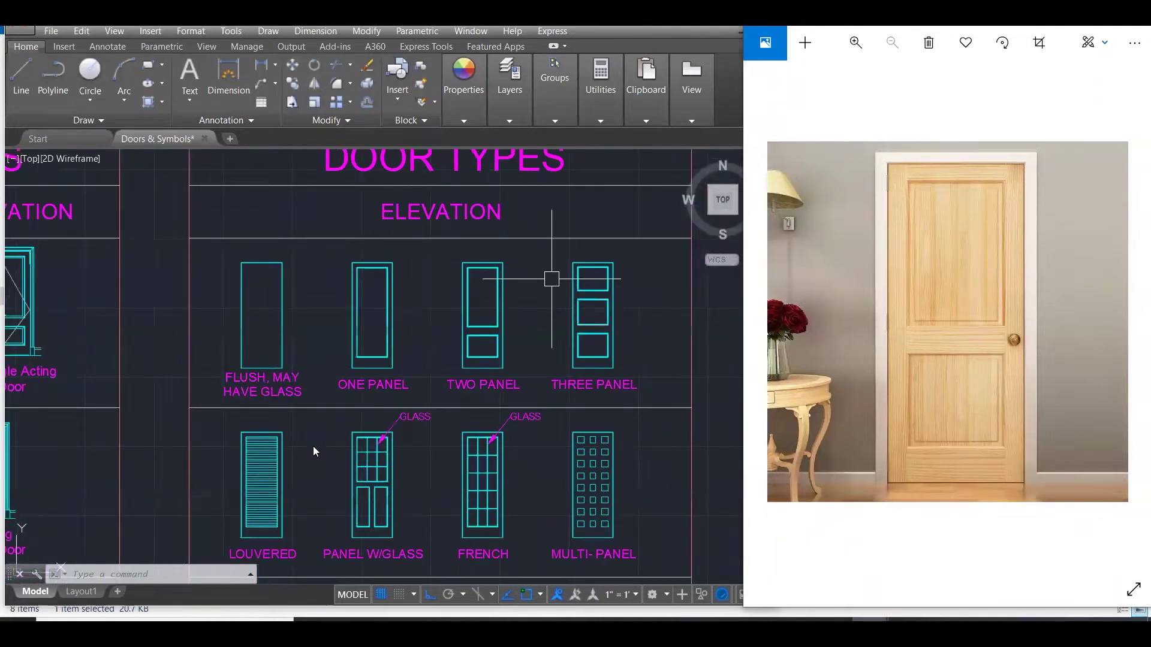
Zoom in and out around the Door Types and Door Symbols sheets.
{"action": "scroll", "coordinate": [273, 525], "scroll_direction": "up", "scroll_amount": 1}
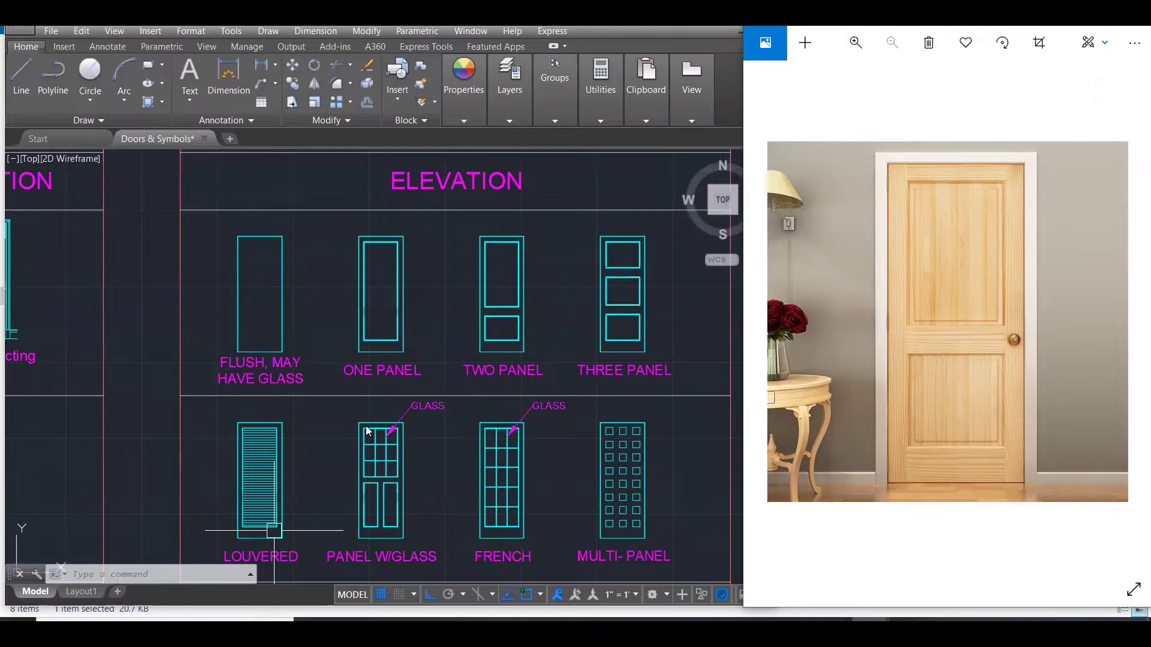
{"action": "scroll", "coordinate": [436, 367], "scroll_direction": "down", "scroll_amount": 2}
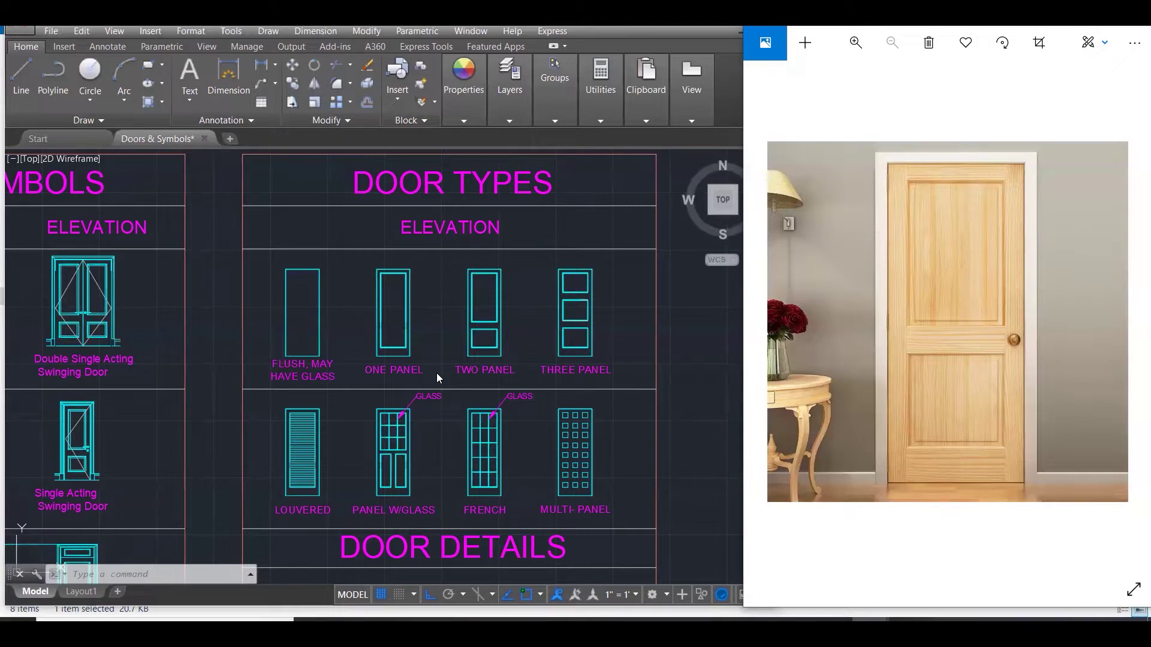
{"action": "scroll", "coordinate": [564, 305], "scroll_direction": "down", "scroll_amount": 4}
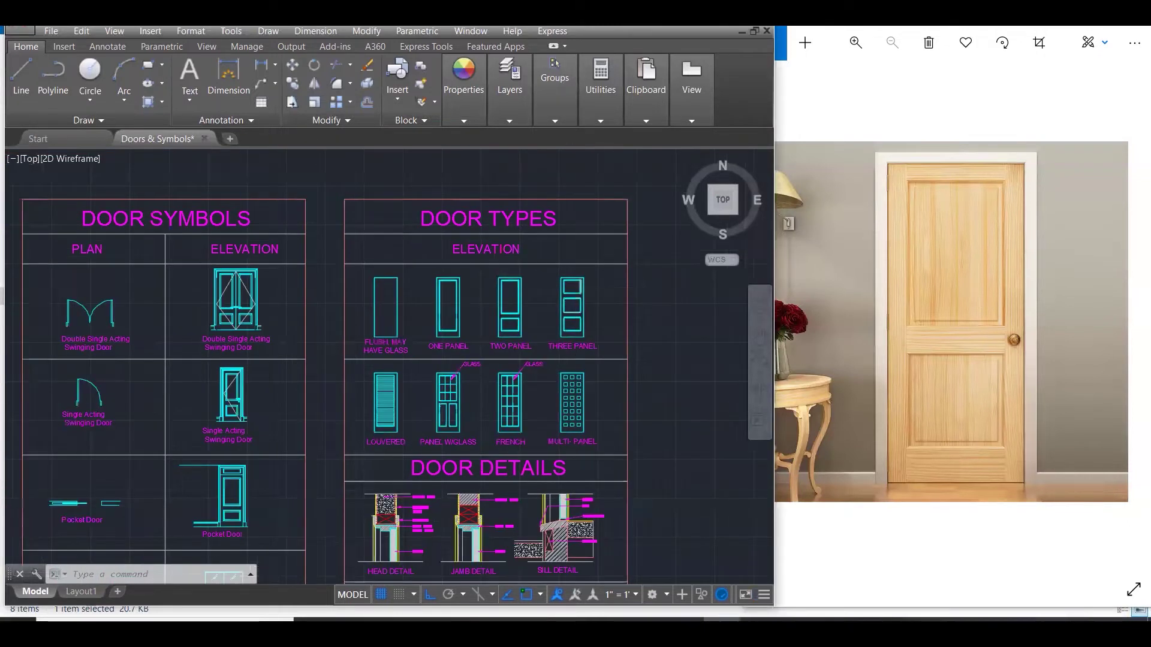
{"action": "scroll", "coordinate": [180, 244], "scroll_direction": "up", "scroll_amount": 4}
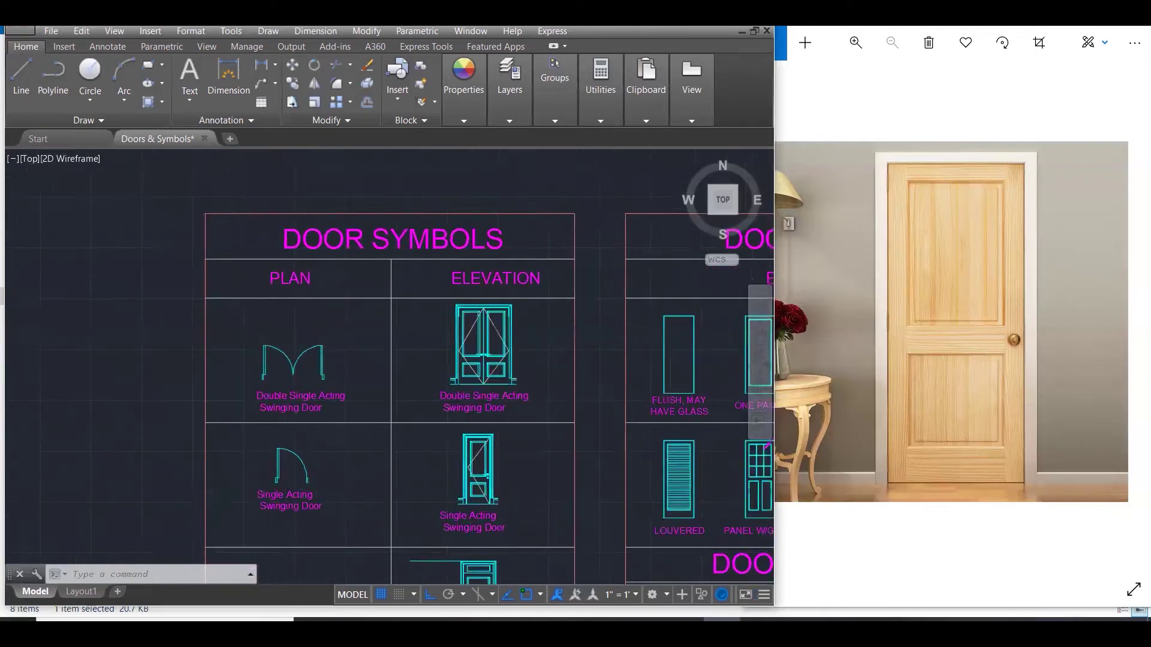
Maximize the AutoCAD window and zoom around the DOOR SYMBOLS table.
{"action": "key", "text": "super+Up"}
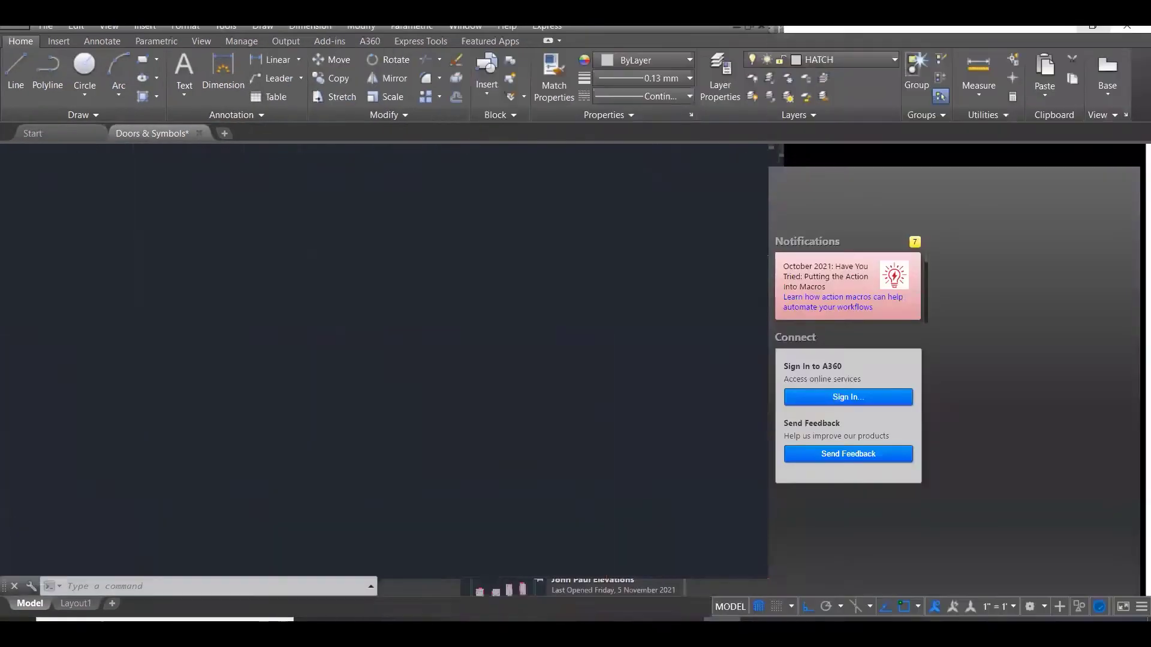
{"action": "scroll", "coordinate": [574, 216], "scroll_direction": "down", "scroll_amount": 1}
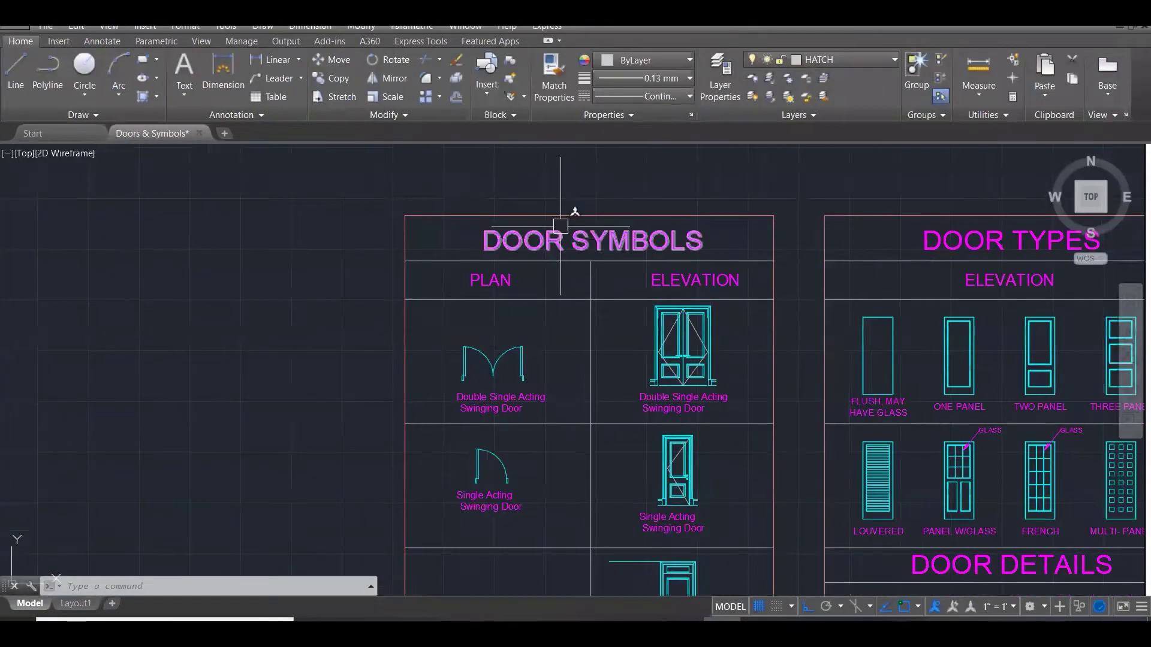
{"action": "scroll", "coordinate": [765, 316], "scroll_direction": "up", "scroll_amount": 2}
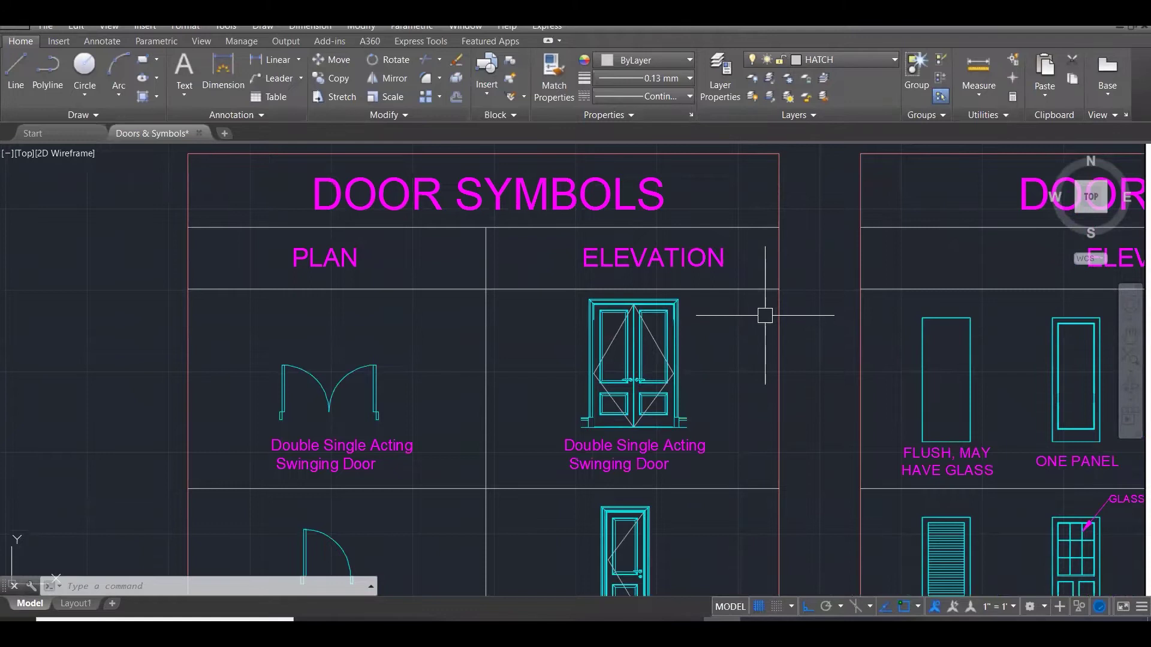
{"action": "scroll", "coordinate": [753, 300], "scroll_direction": "down", "scroll_amount": 1}
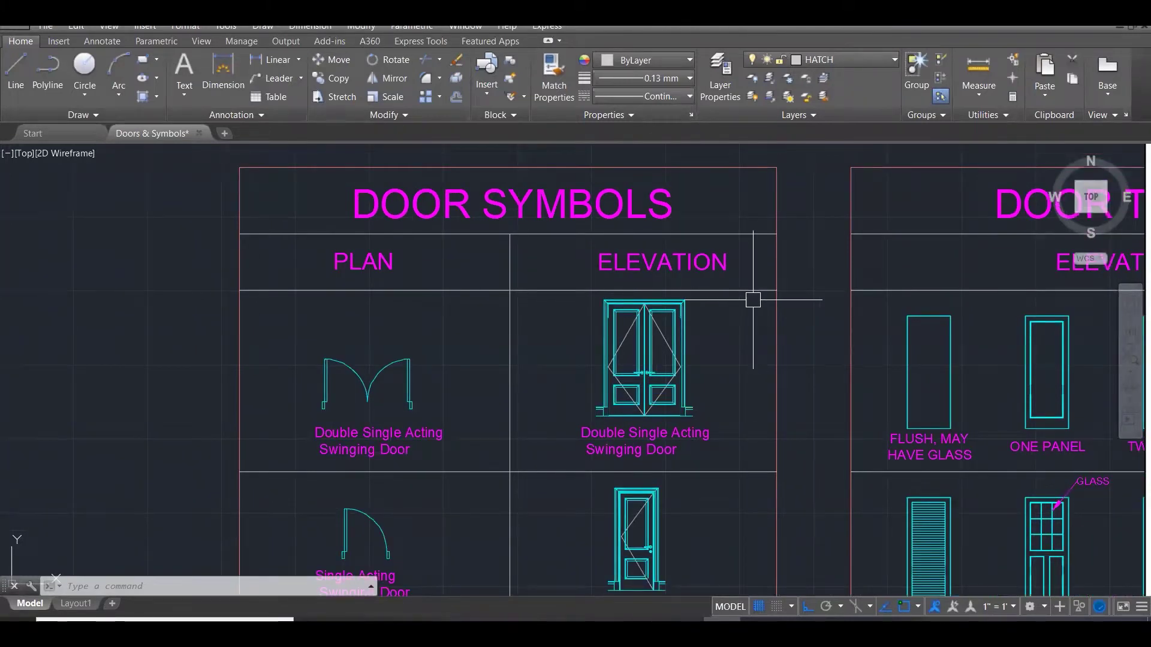
{"action": "scroll", "coordinate": [683, 307], "scroll_direction": "up", "scroll_amount": 4}
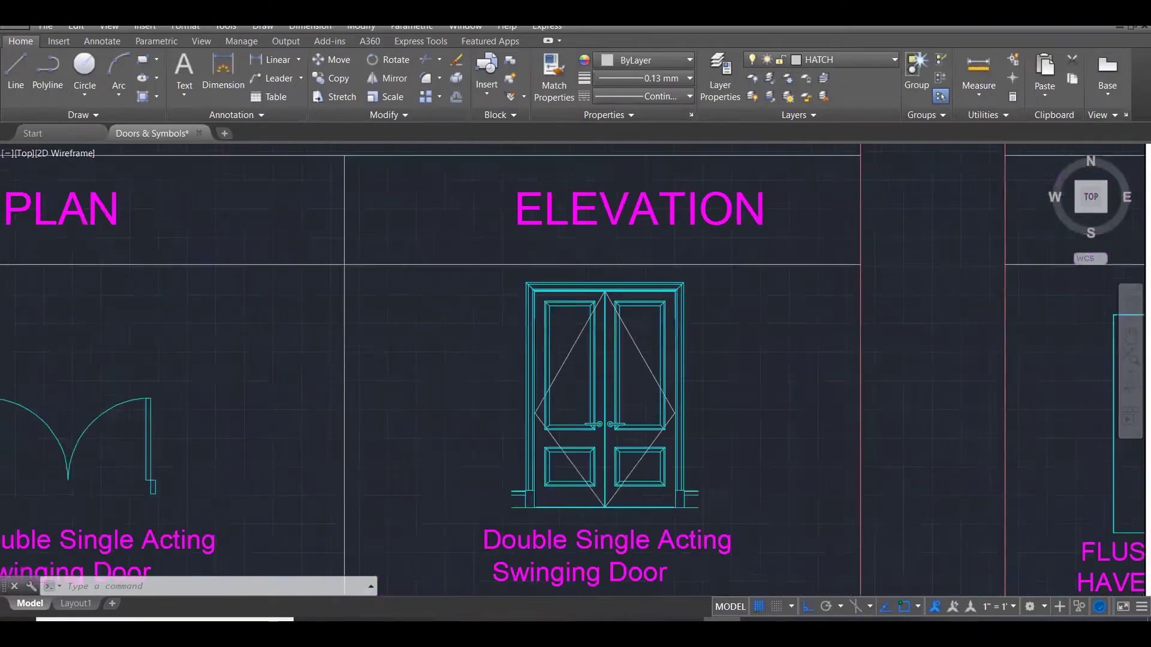
{"action": "scroll", "coordinate": [681, 318], "scroll_direction": "up", "scroll_amount": 1}
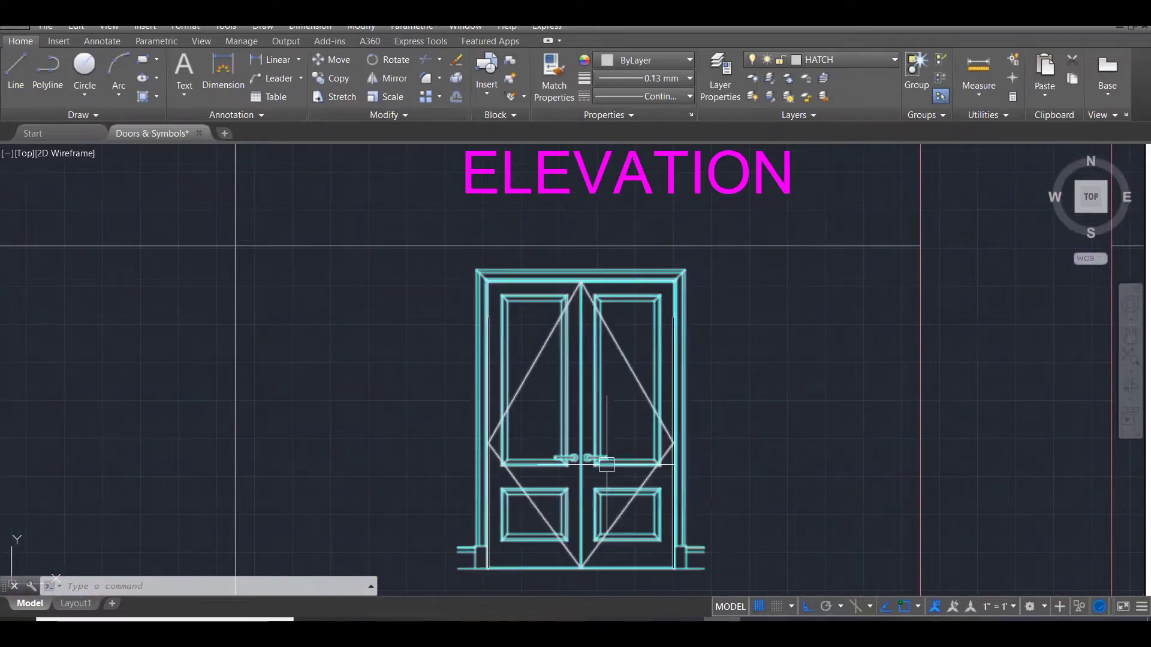
{"action": "scroll", "coordinate": [603, 466], "scroll_direction": "up", "scroll_amount": 3}
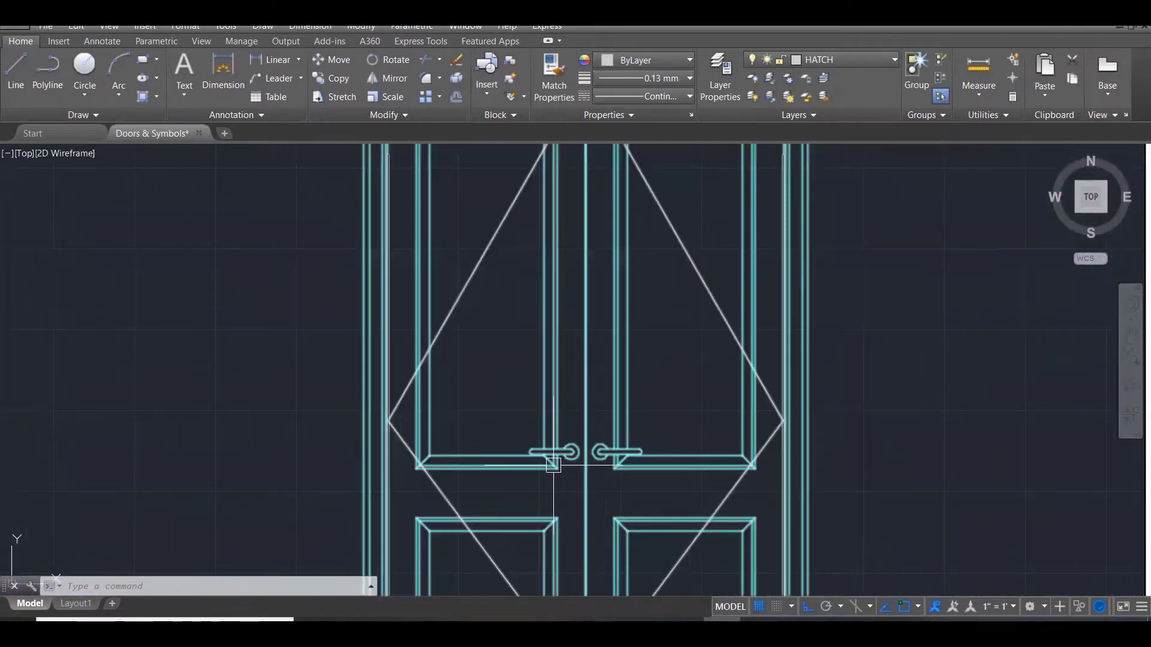
{"action": "scroll", "coordinate": [447, 251], "scroll_direction": "down", "scroll_amount": 3}
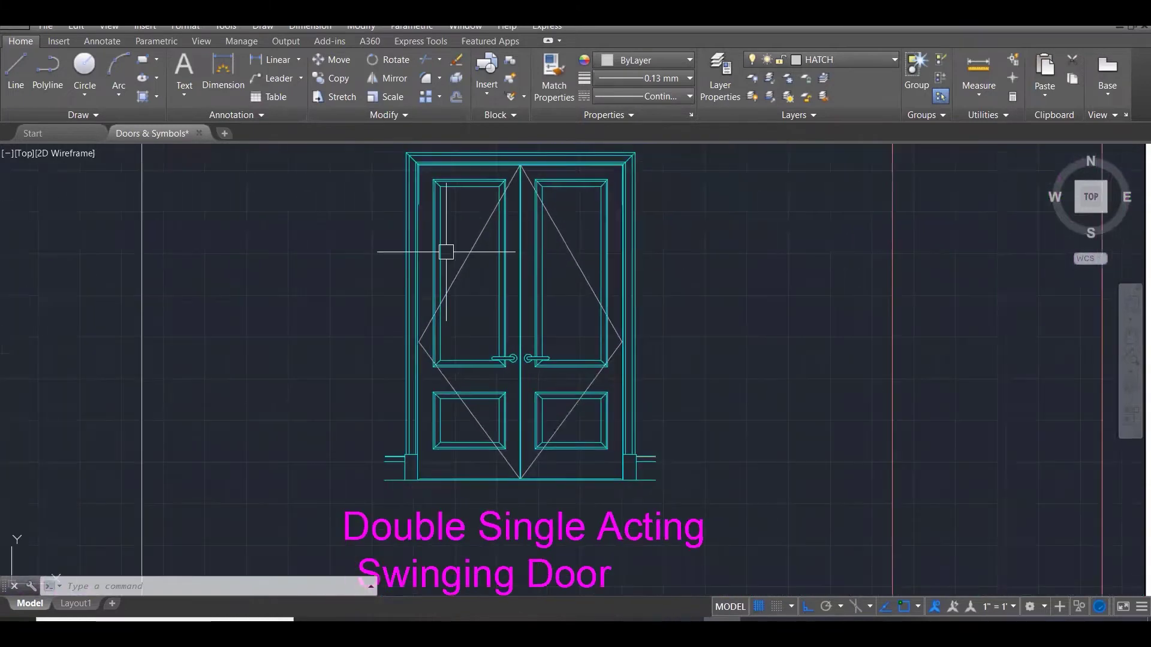
{"action": "scroll", "coordinate": [701, 321], "scroll_direction": "down", "scroll_amount": 4}
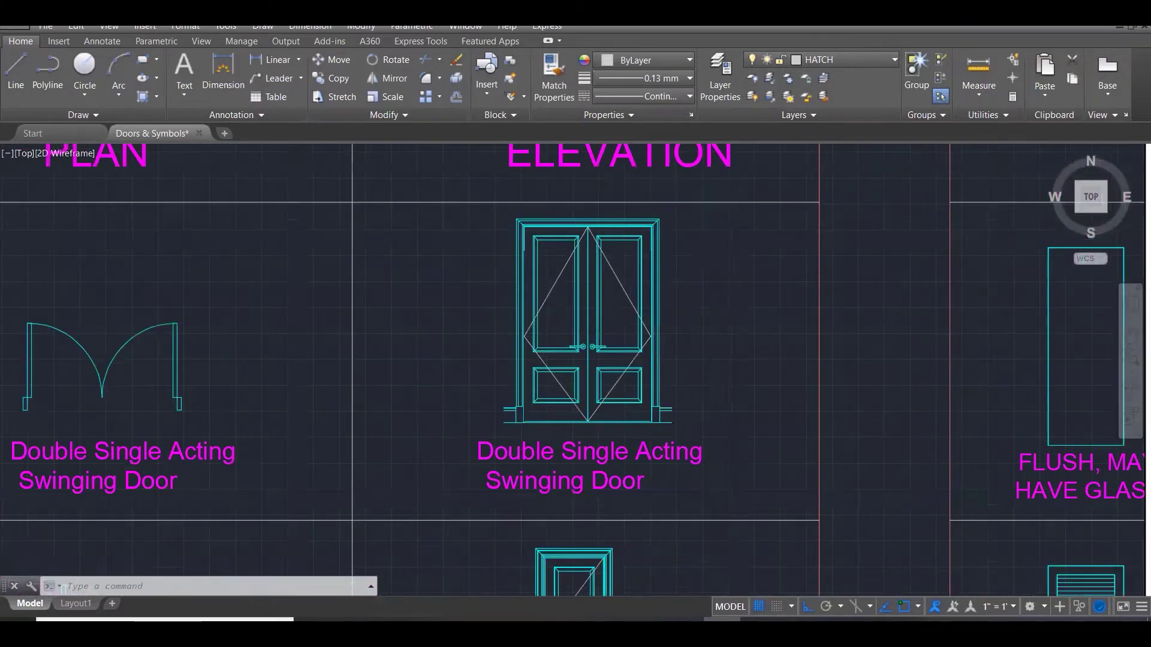
{"action": "scroll", "coordinate": [705, 324], "scroll_direction": "down", "scroll_amount": 2}
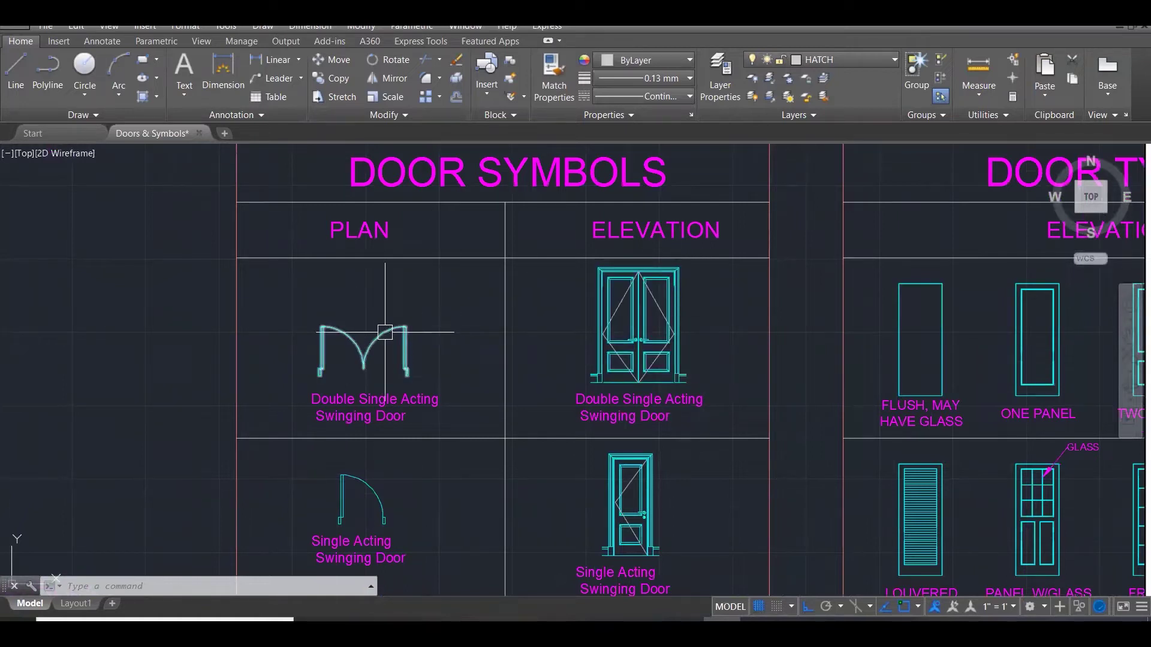
Zoom to the PLAN column's Double Single Acting Swinging Door symbol and briefly select it.
{"action": "mouse_move", "coordinate": [385, 332]}
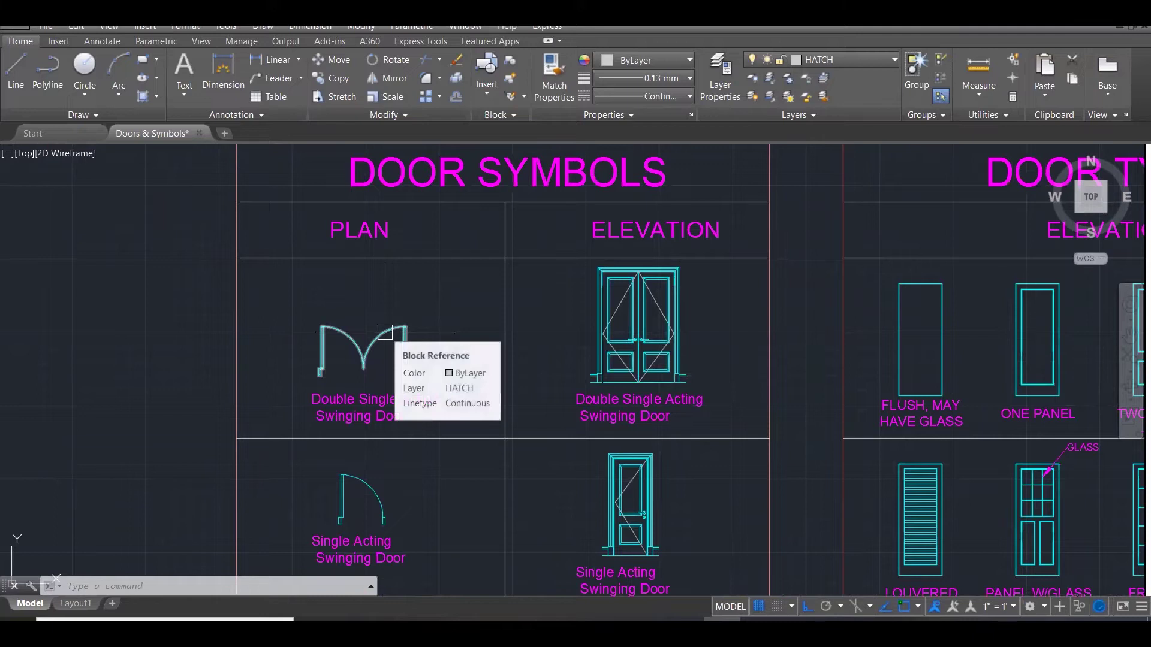
{"action": "scroll", "coordinate": [649, 395], "scroll_direction": "down", "scroll_amount": 3}
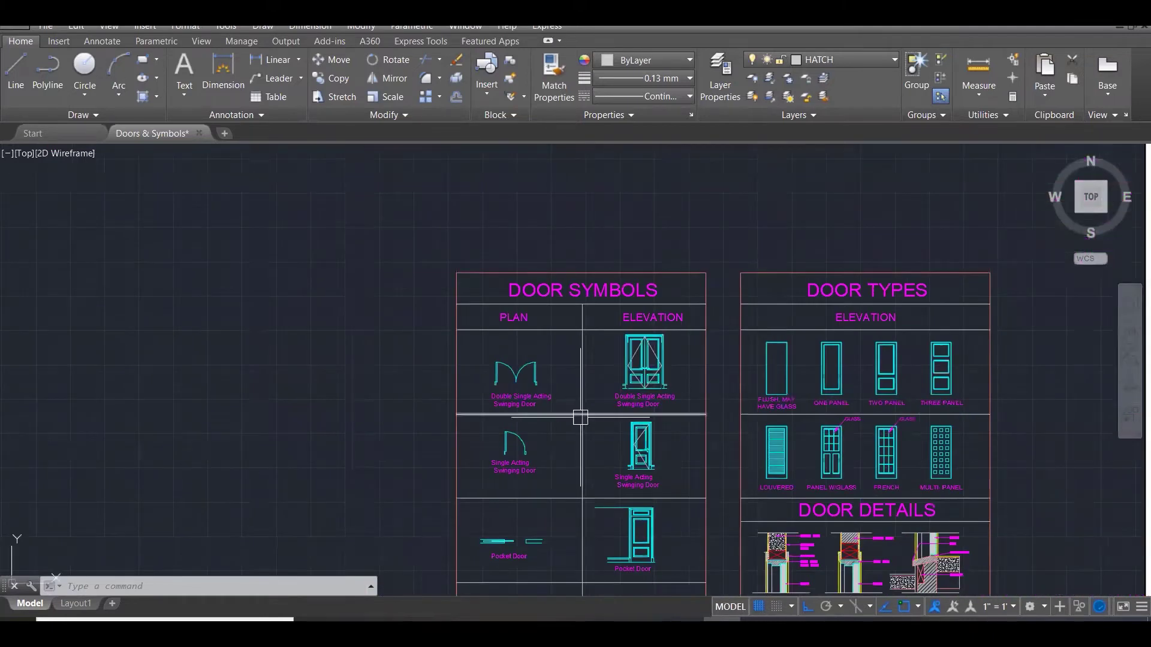
{"action": "scroll", "coordinate": [485, 455], "scroll_direction": "up", "scroll_amount": 1}
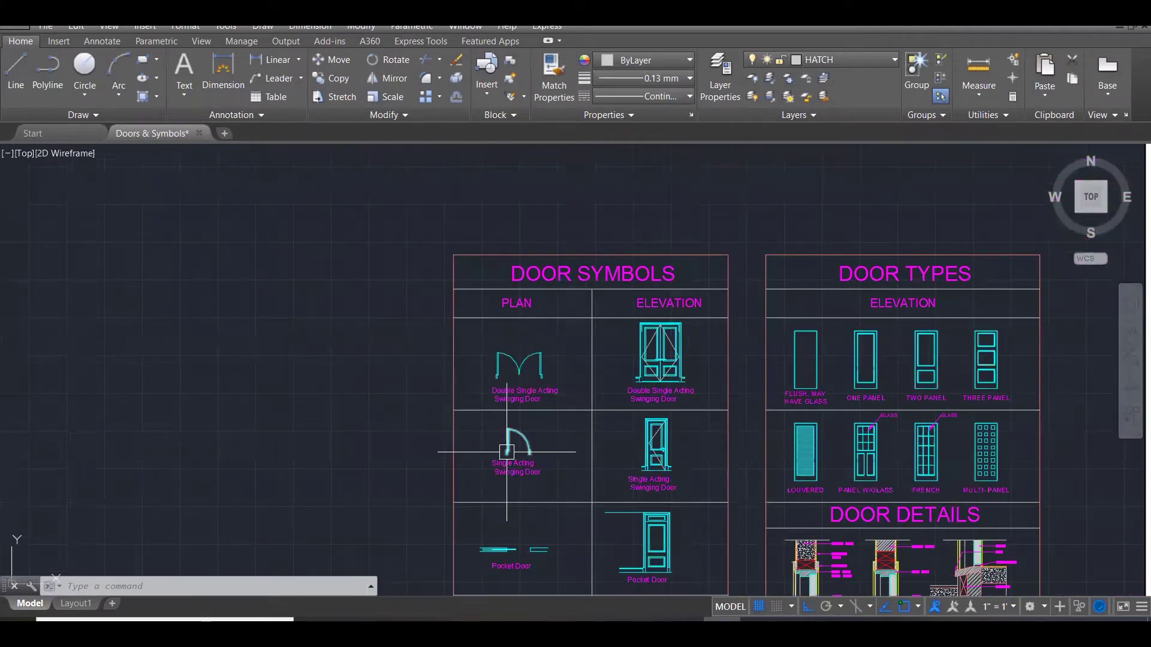
{"action": "scroll", "coordinate": [560, 385], "scroll_direction": "down", "scroll_amount": 3}
{"action": "scroll", "coordinate": [606, 534], "scroll_direction": "up", "scroll_amount": 1}
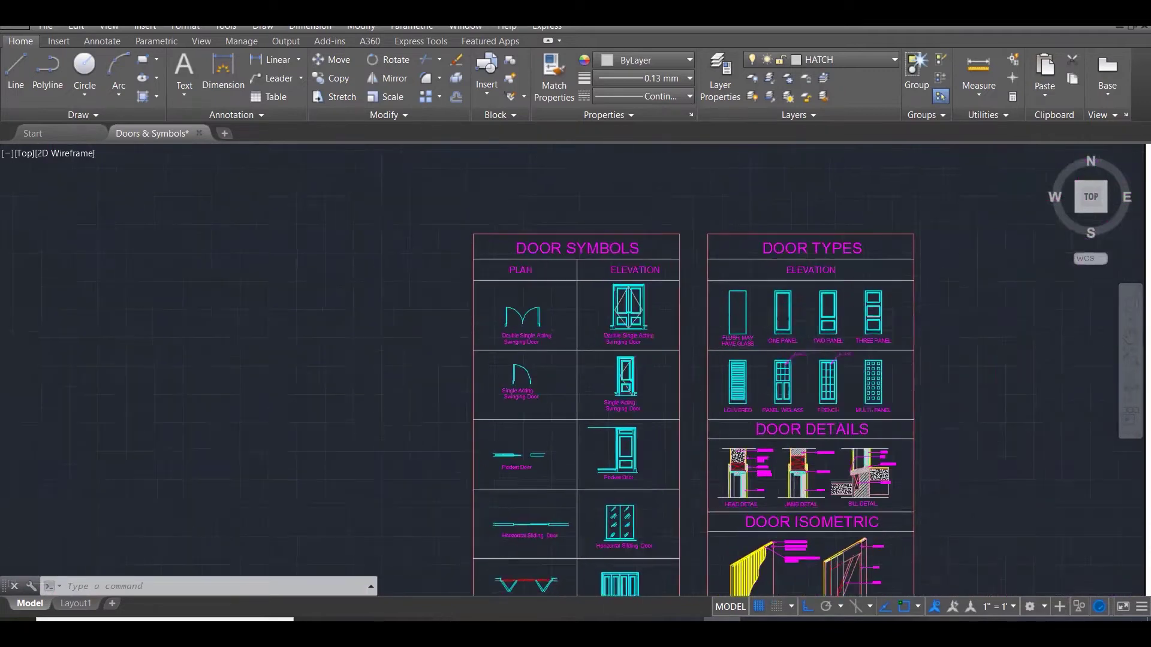
{"action": "scroll", "coordinate": [590, 544], "scroll_direction": "up", "scroll_amount": 2}
{"action": "scroll", "coordinate": [587, 516], "scroll_direction": "up", "scroll_amount": 1}
{"action": "scroll", "coordinate": [547, 340], "scroll_direction": "up", "scroll_amount": 2}
{"action": "scroll", "coordinate": [576, 360], "scroll_direction": "down", "scroll_amount": 5}
{"action": "scroll", "coordinate": [583, 409], "scroll_direction": "up", "scroll_amount": 4}
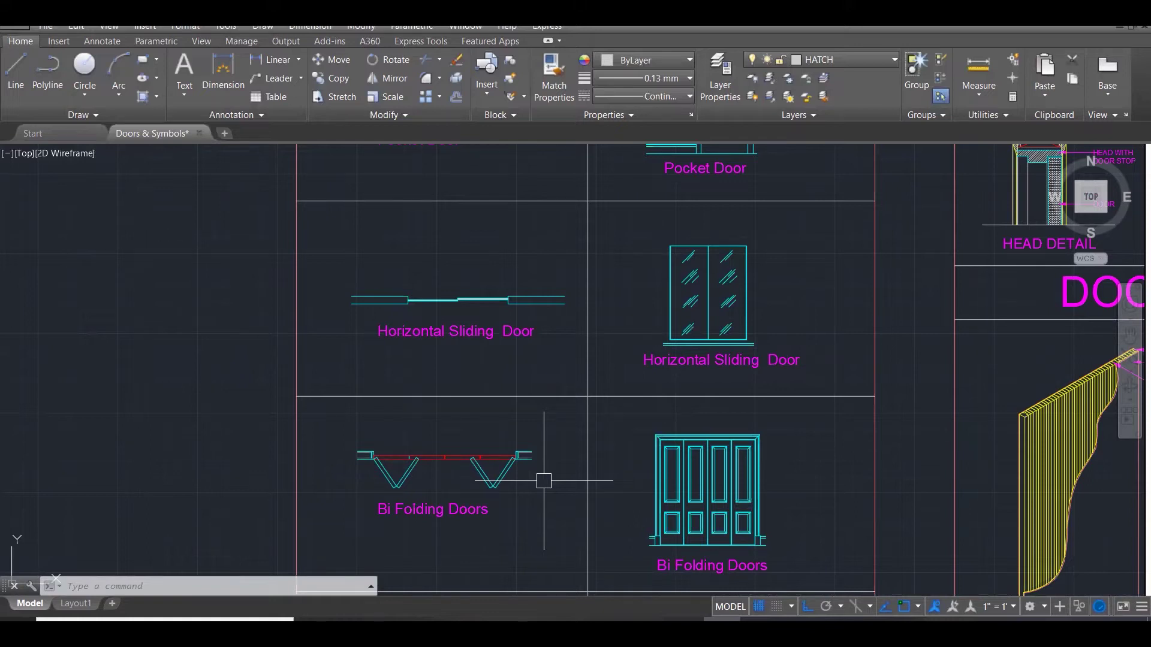
{"action": "scroll", "coordinate": [609, 419], "scroll_direction": "down", "scroll_amount": 5}
{"action": "scroll", "coordinate": [644, 214], "scroll_direction": "down", "scroll_amount": 2}
{"action": "scroll", "coordinate": [632, 170], "scroll_direction": "up", "scroll_amount": 4}
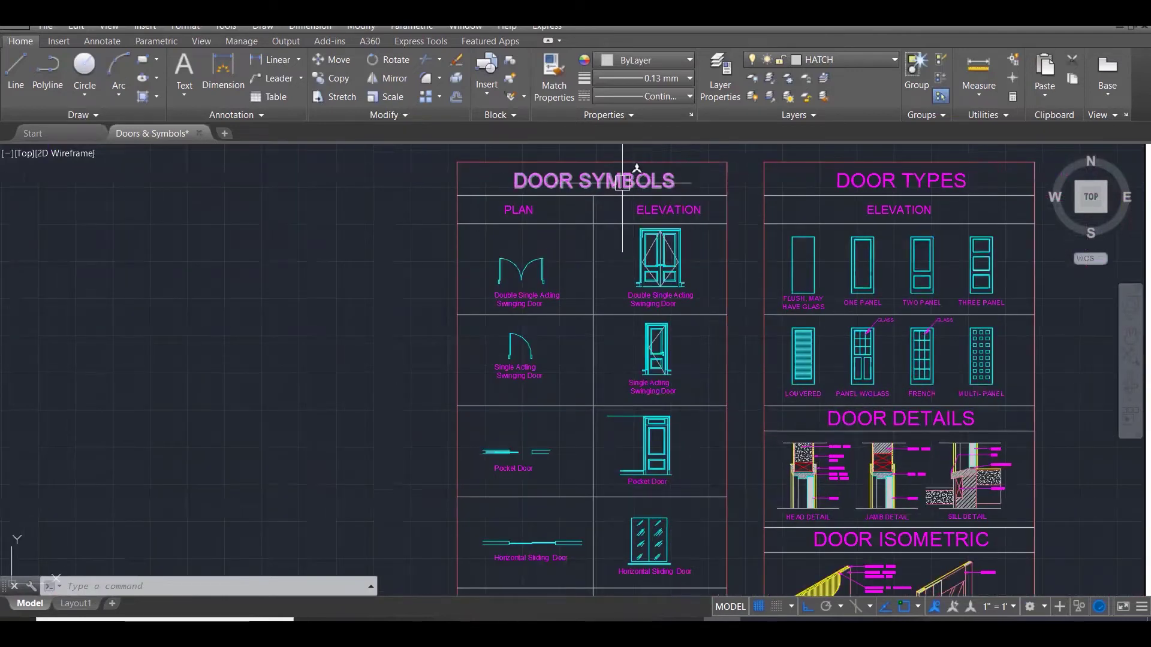
{"action": "scroll", "coordinate": [626, 180], "scroll_direction": "up", "scroll_amount": 1}
{"action": "scroll", "coordinate": [623, 183], "scroll_direction": "up", "scroll_amount": 1}
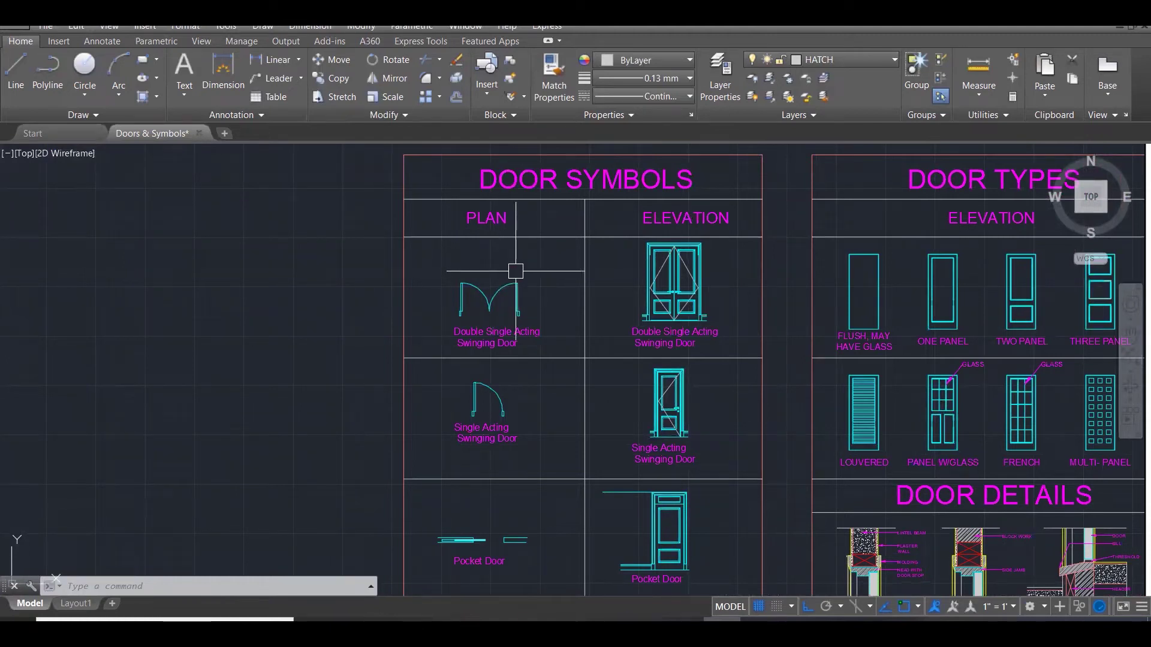
{"action": "scroll", "coordinate": [516, 271], "scroll_direction": "up", "scroll_amount": 2}
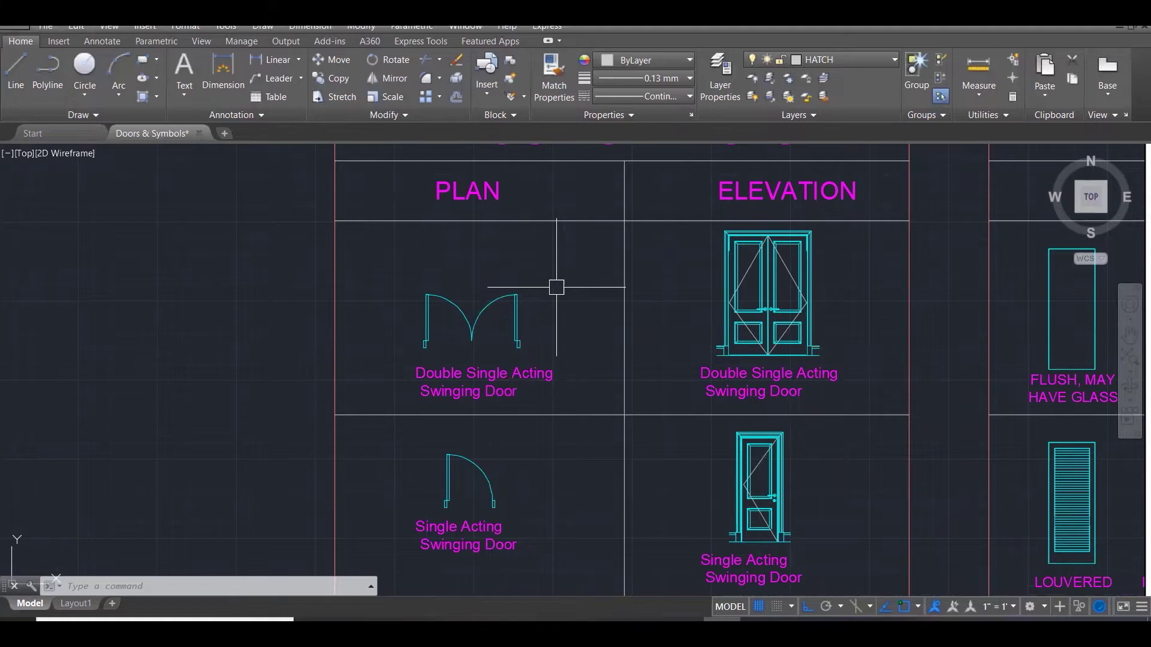
{"action": "left_click", "coordinate": [493, 293]}
{"action": "key", "text": "Escape"}
{"action": "key", "text": "Escape"}
{"action": "key", "text": "Escape"}
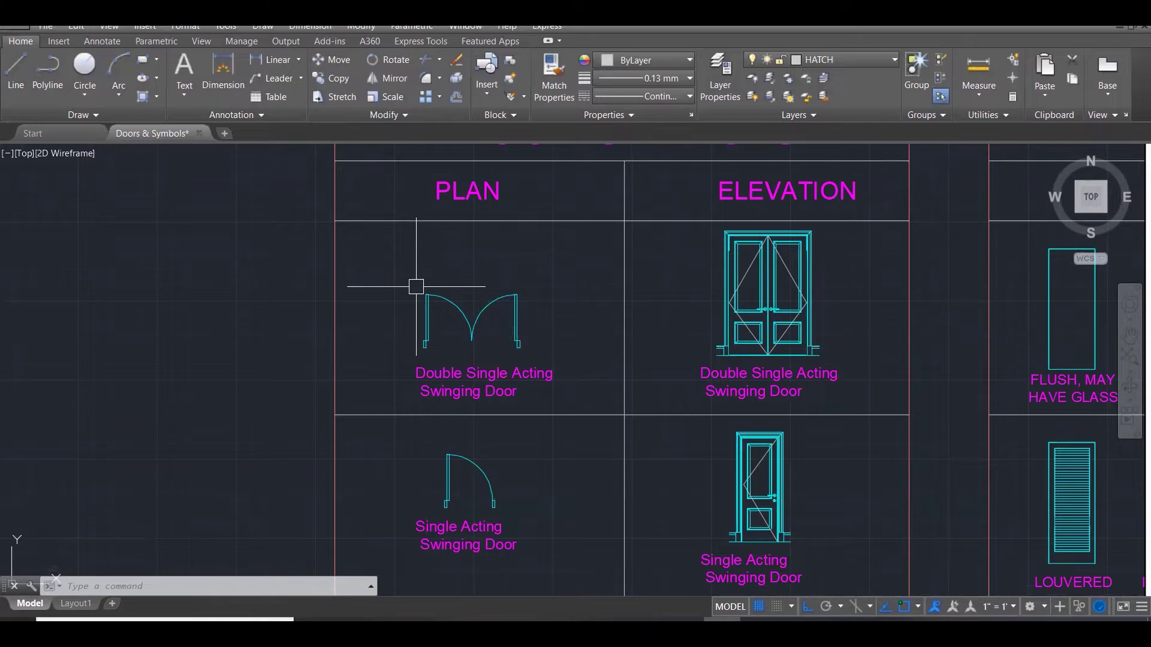
Add the 1903 overall width dimension between the jambs, placed above the door.
{"action": "scroll", "coordinate": [472, 313], "scroll_direction": "up", "scroll_amount": 2}
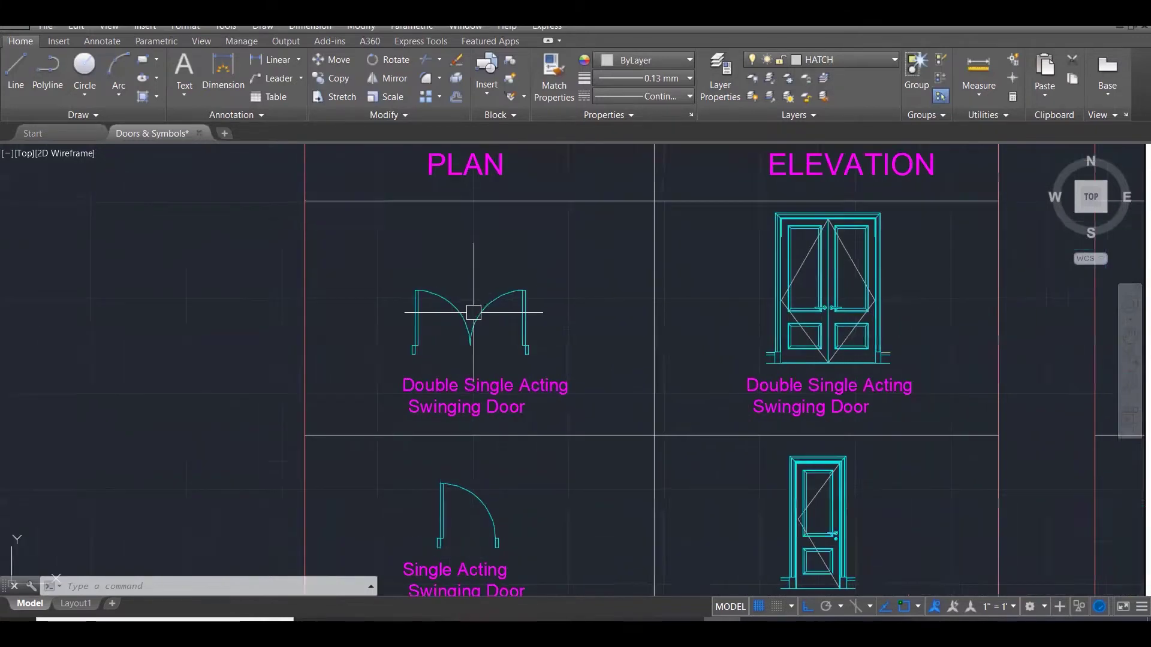
{"action": "type", "text": "dim"}
{"action": "key", "text": "Return"}
{"action": "scroll", "coordinate": [398, 353], "scroll_direction": "up", "scroll_amount": 3}
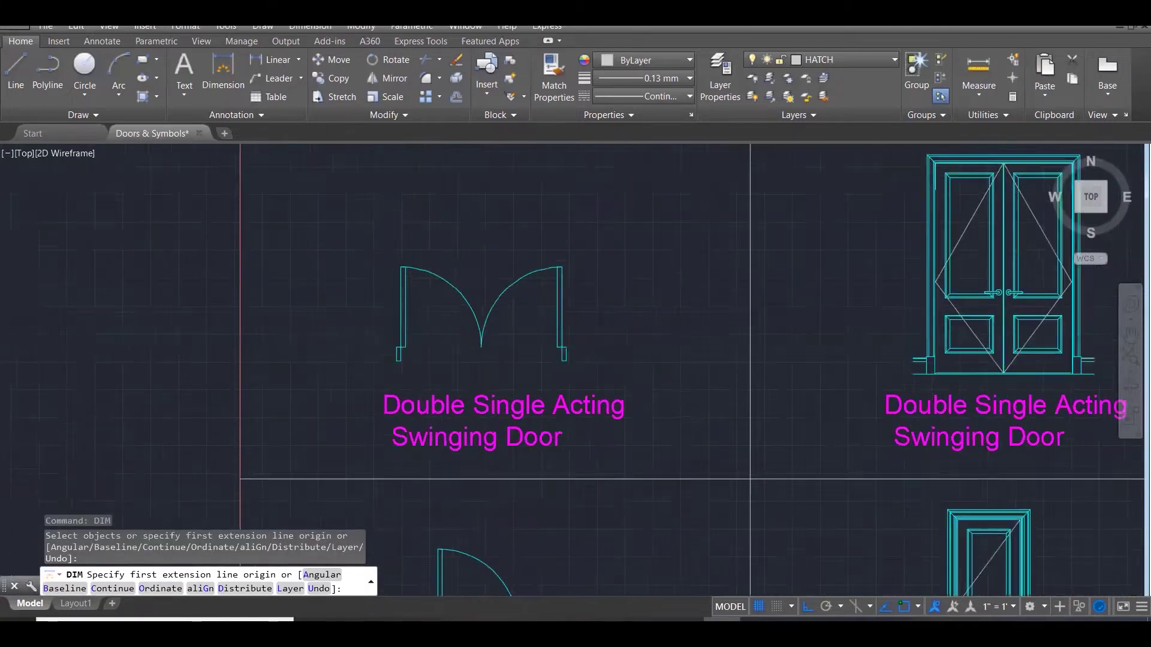
{"action": "left_click", "coordinate": [398, 355]}
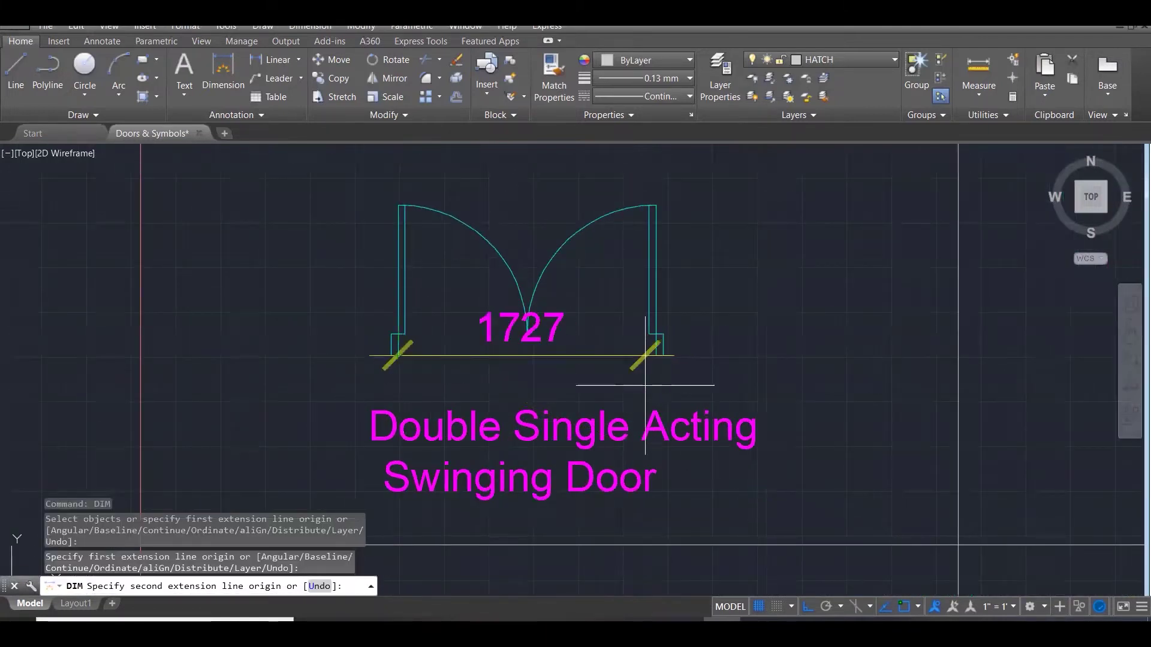
{"action": "type", "text": "u"}
{"action": "key", "text": "Return"}
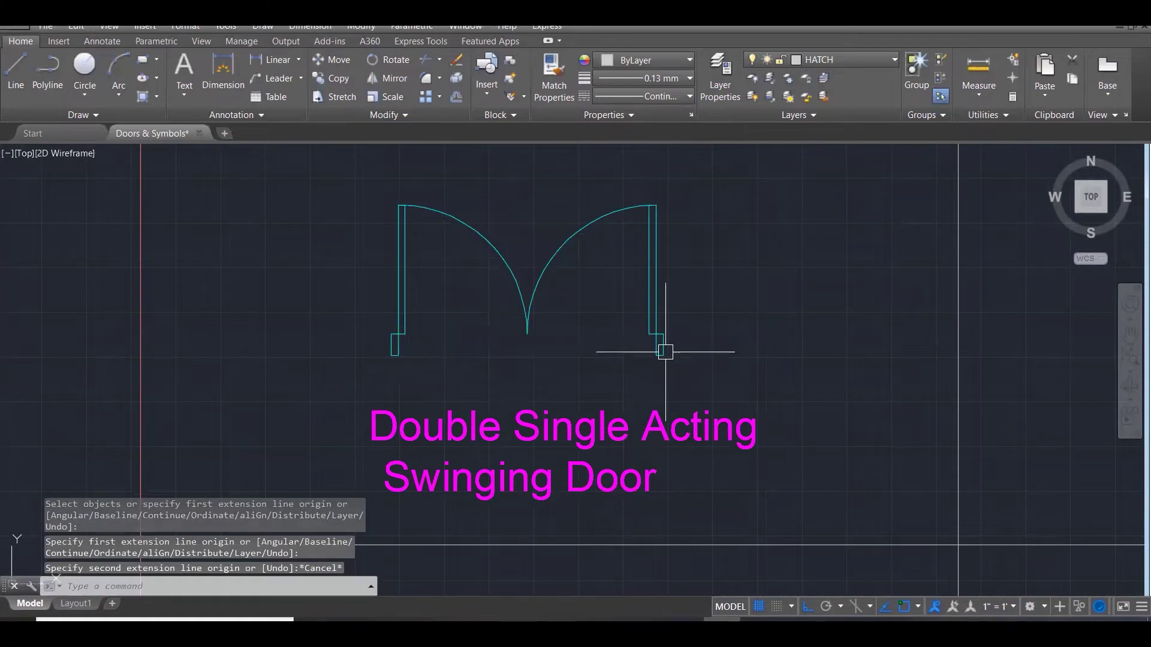
{"action": "left_click", "coordinate": [663, 355]}
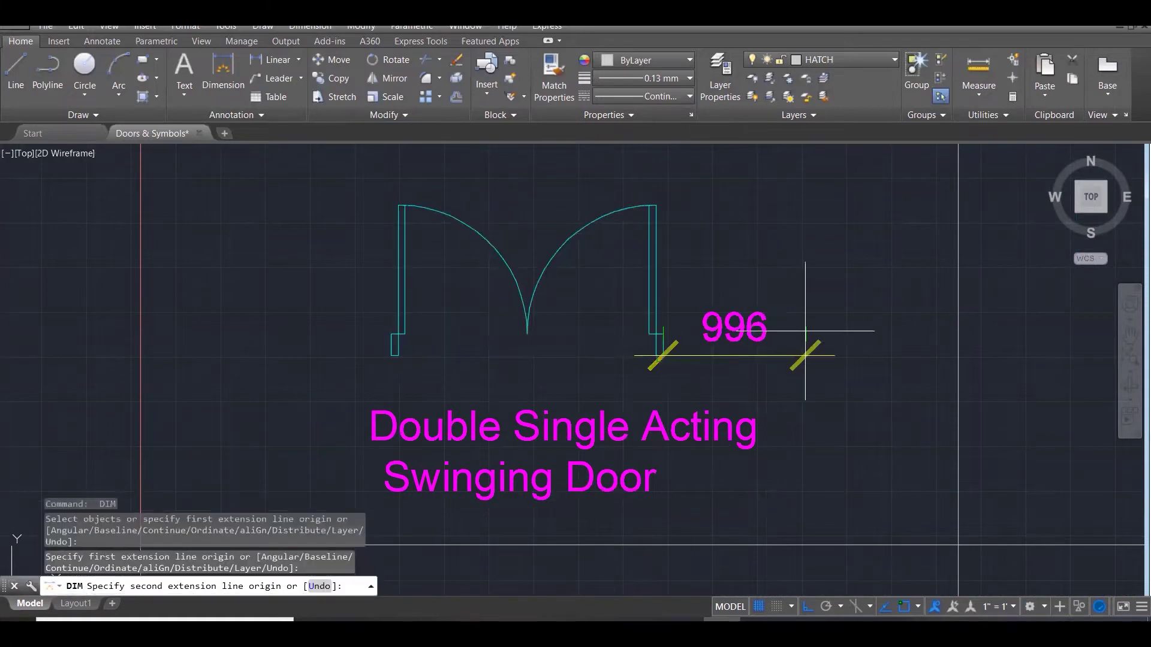
{"action": "left_click", "coordinate": [391, 355]}
{"action": "scroll", "coordinate": [391, 356], "scroll_direction": "down", "scroll_amount": 2}
{"action": "middle_click_drag", "start_coordinate": [464, 312], "coordinate": [446, 210]}
{"action": "scroll", "coordinate": [446, 209], "scroll_direction": "down", "scroll_amount": 1}
{"action": "left_click", "coordinate": [445, 209]}
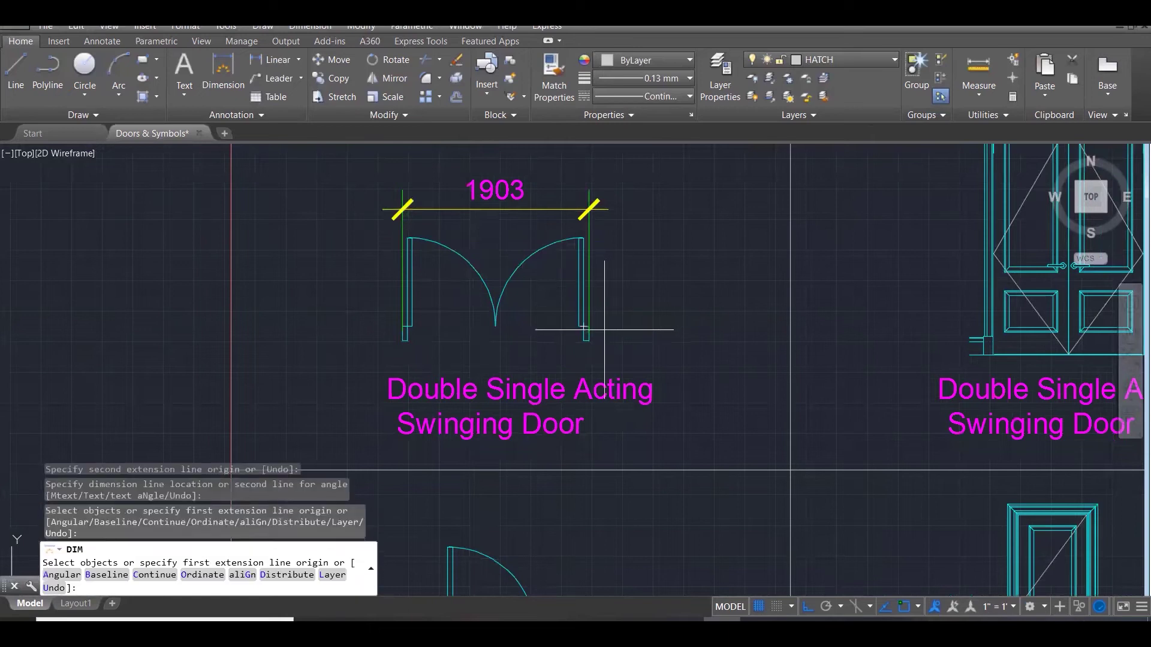
Dimension the right jamb's 150 depth and 50 width.
{"action": "scroll", "coordinate": [609, 352], "scroll_direction": "up", "scroll_amount": 2}
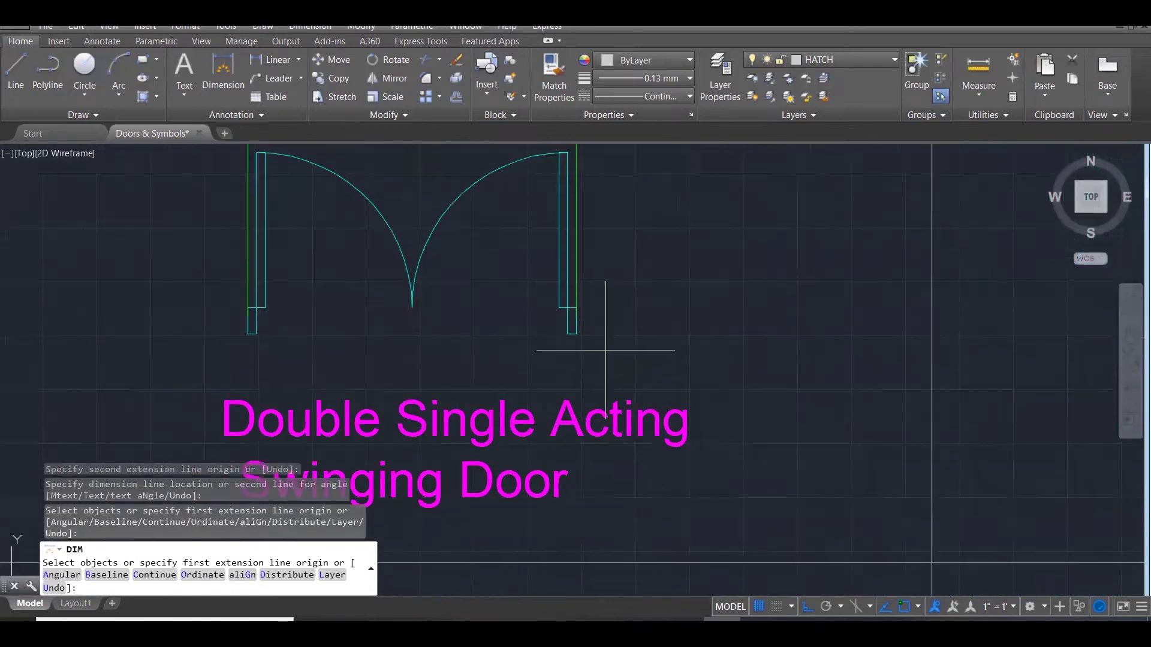
{"action": "left_click", "coordinate": [576, 334]}
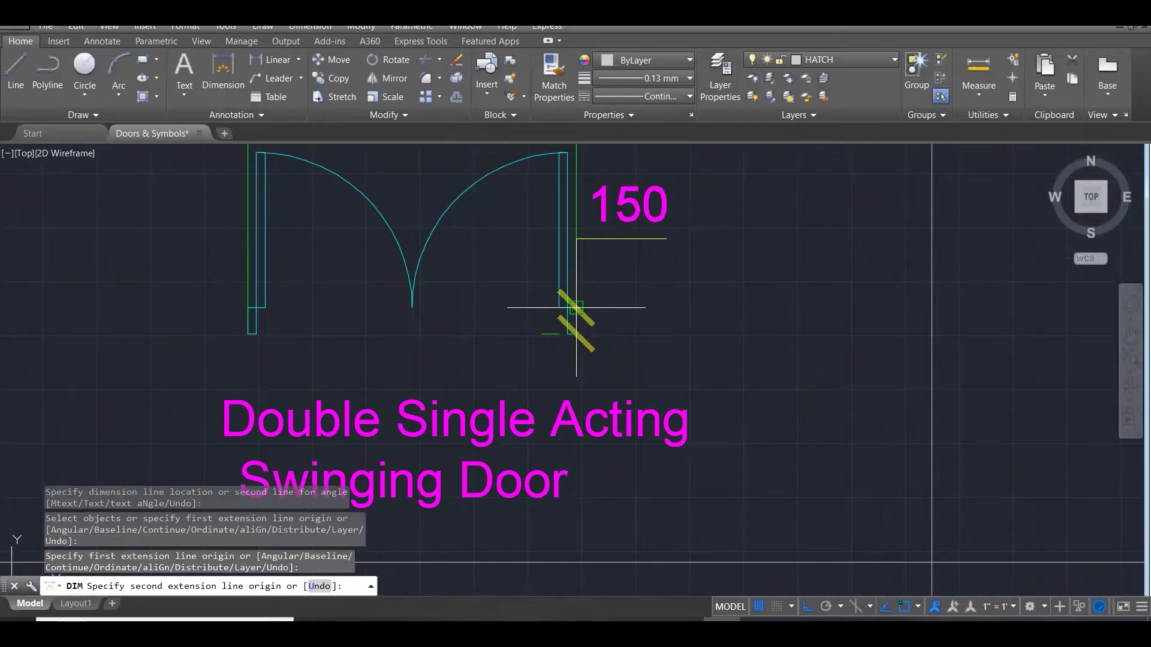
{"action": "left_click", "coordinate": [576, 307]}
{"action": "left_click", "coordinate": [676, 324]}
{"action": "scroll", "coordinate": [692, 389], "scroll_direction": "down", "scroll_amount": 1}
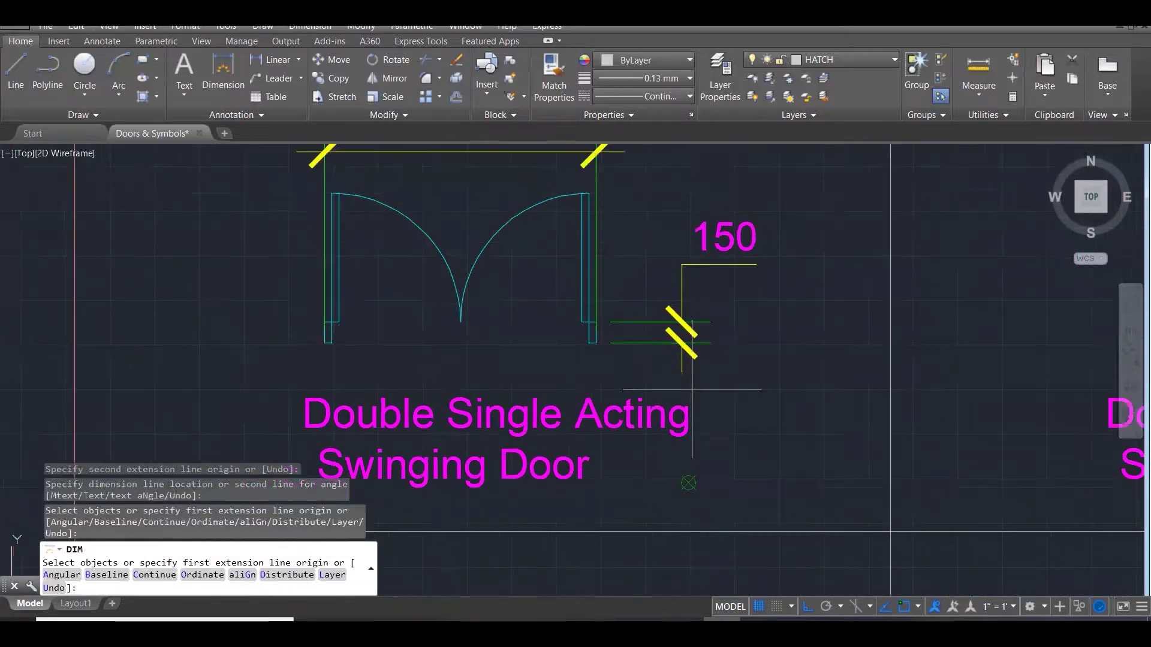
{"action": "scroll", "coordinate": [692, 389], "scroll_direction": "down", "scroll_amount": 1}
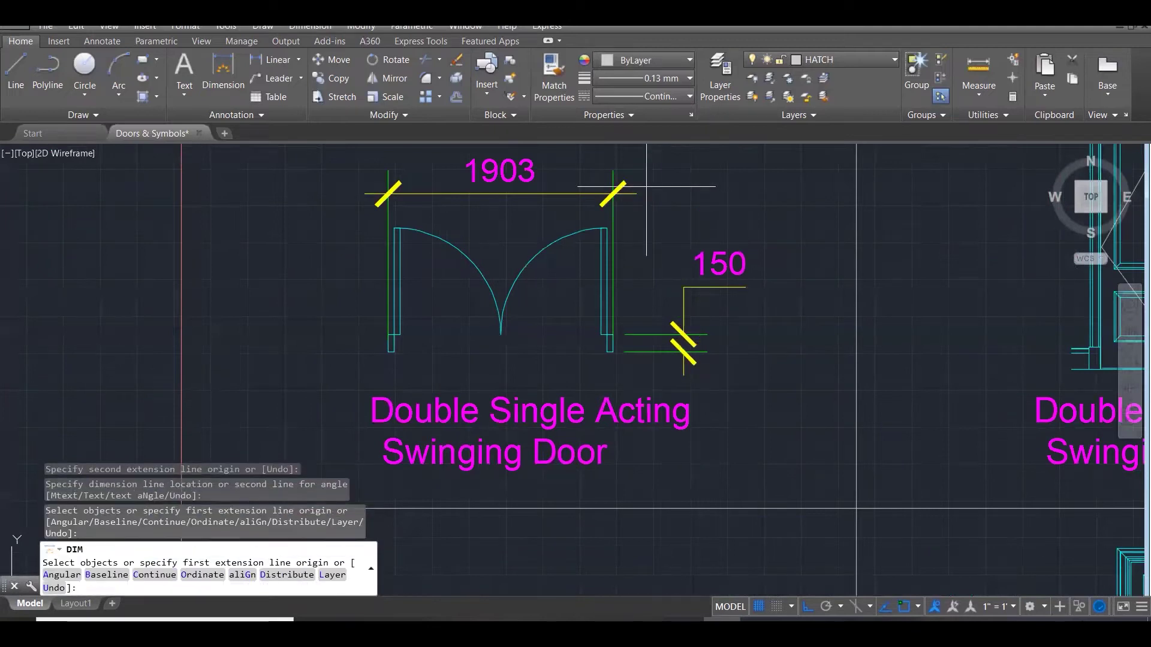
{"action": "left_click", "coordinate": [607, 228]}
{"action": "scroll", "coordinate": [595, 223], "scroll_direction": "up", "scroll_amount": 1}
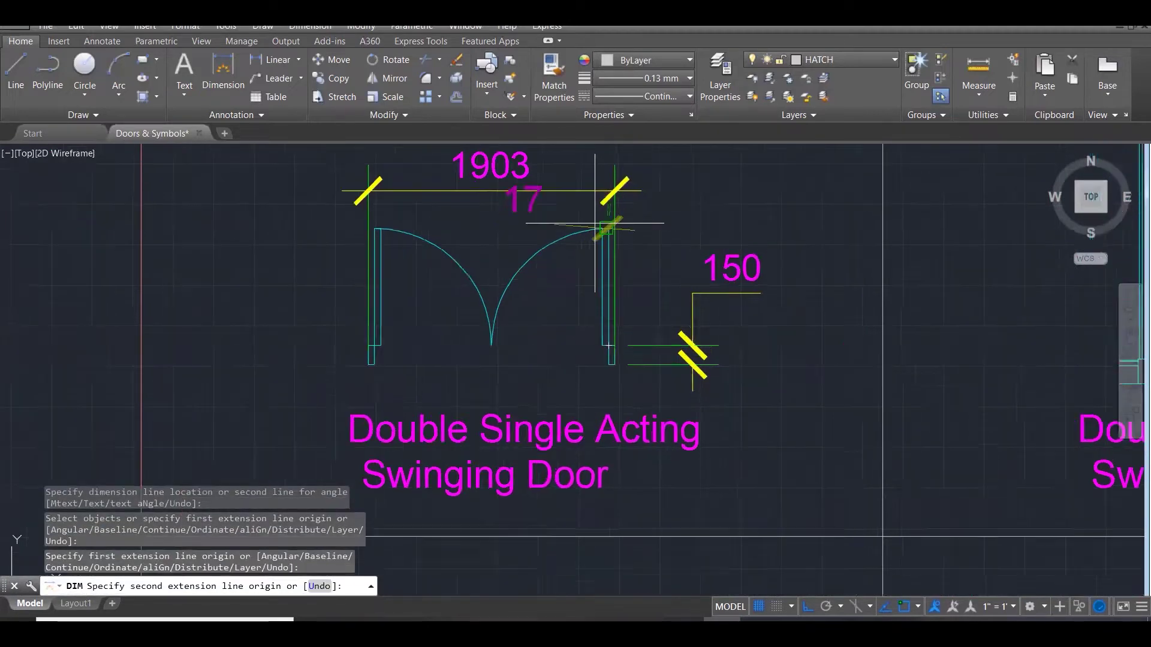
{"action": "scroll", "coordinate": [595, 223], "scroll_direction": "up", "scroll_amount": 1}
{"action": "left_click", "coordinate": [602, 229]}
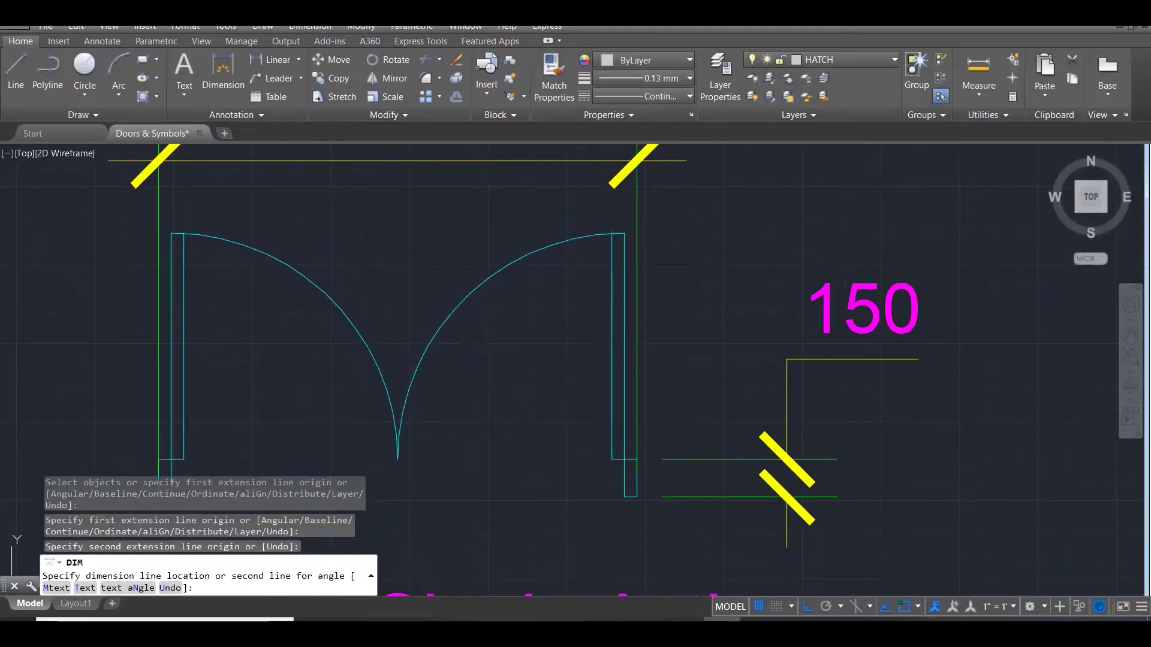
{"action": "left_click", "coordinate": [468, 352]}
Finish dimensioning and open the Layer dropdown.
{"action": "scroll", "coordinate": [563, 294], "scroll_direction": "down", "scroll_amount": 3}
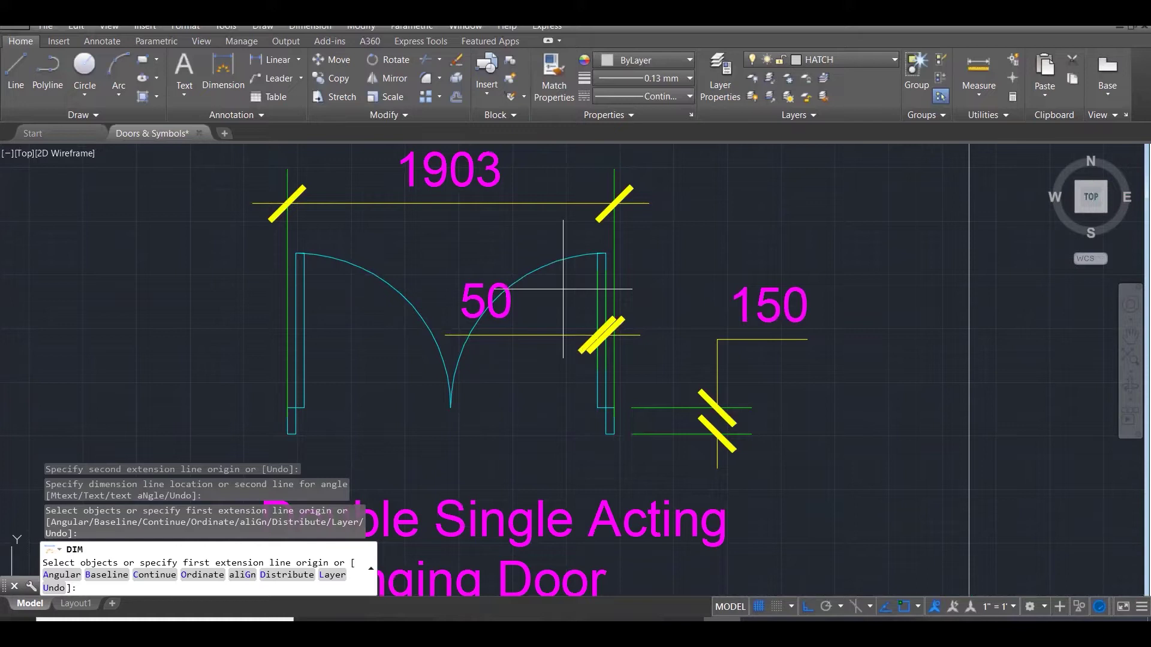
{"action": "scroll", "coordinate": [984, 370], "scroll_direction": "down", "scroll_amount": 3}
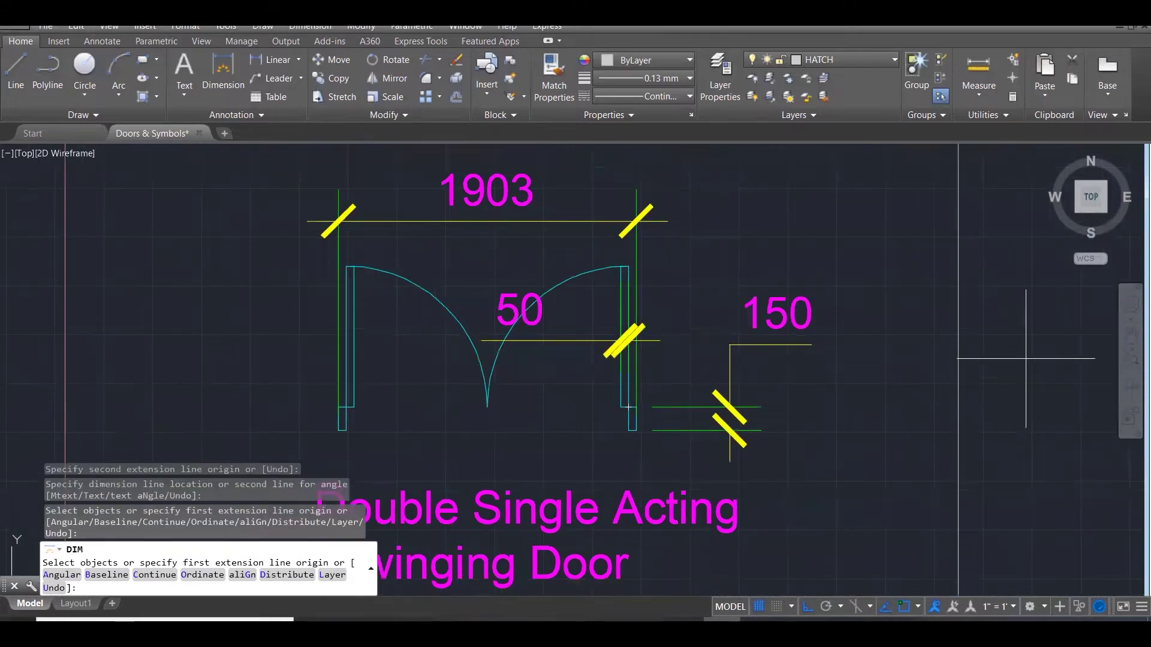
{"action": "scroll", "coordinate": [997, 380], "scroll_direction": "down", "scroll_amount": 1}
{"action": "key", "text": "Escape"}
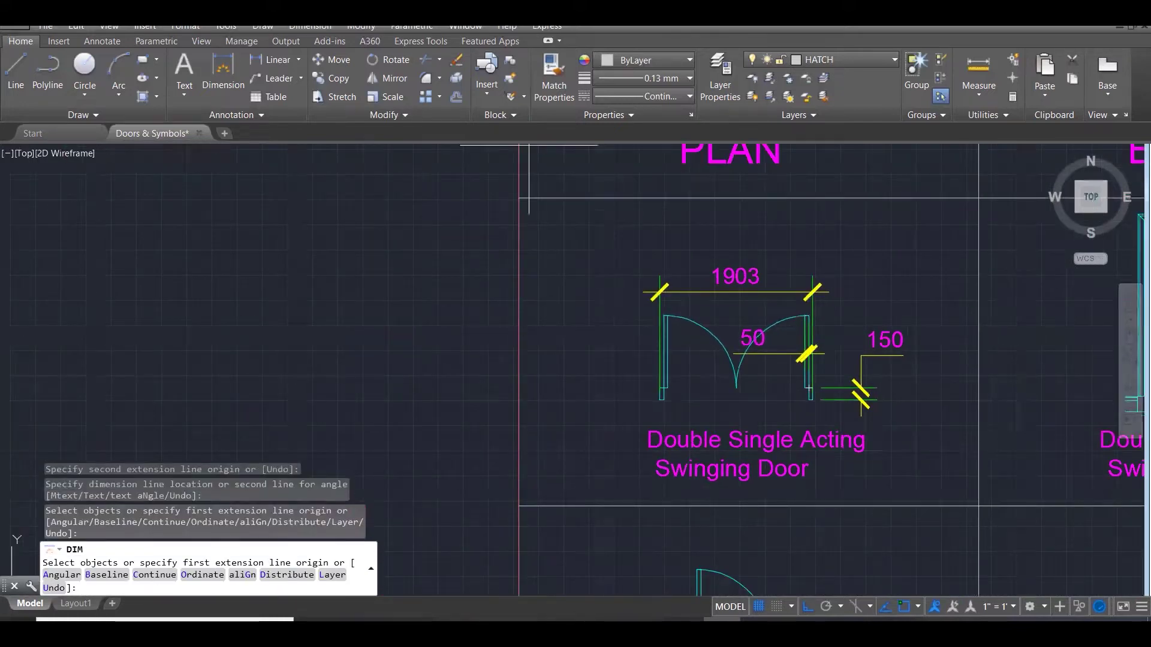
{"action": "left_click", "coordinate": [860, 64]}
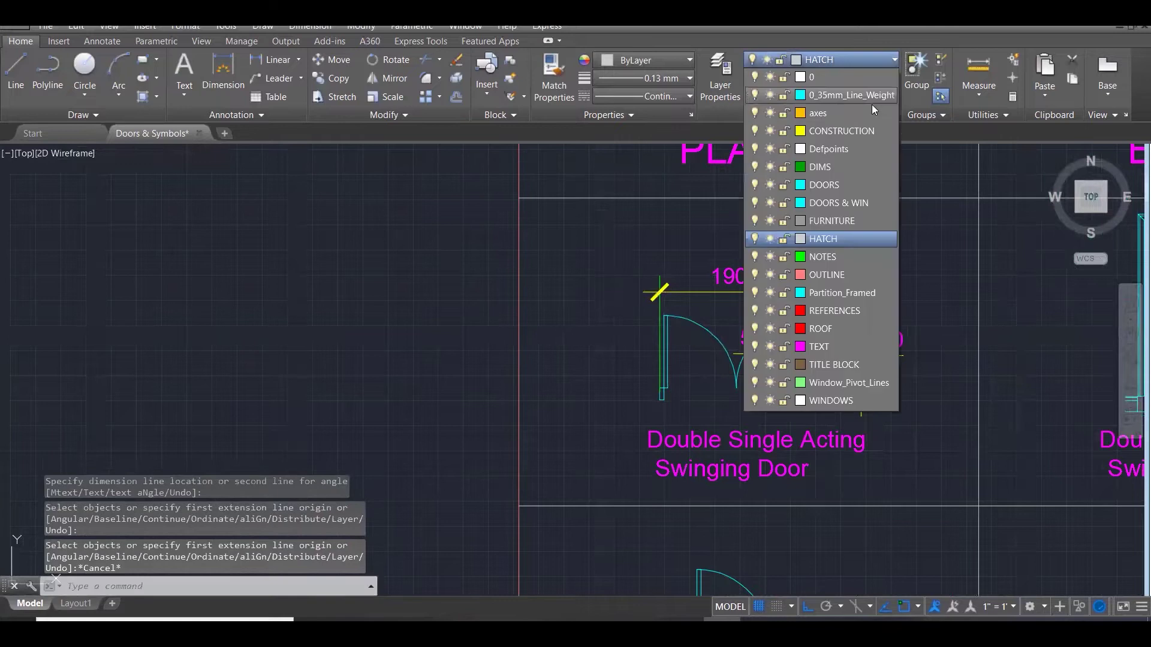
Make DOORS & WIN the current layer and draw a vertical line in empty space.
{"action": "left_click", "coordinate": [845, 209]}
{"action": "key", "text": "Escape"}
{"action": "key", "text": "Escape"}
{"action": "key", "text": "Escape"}
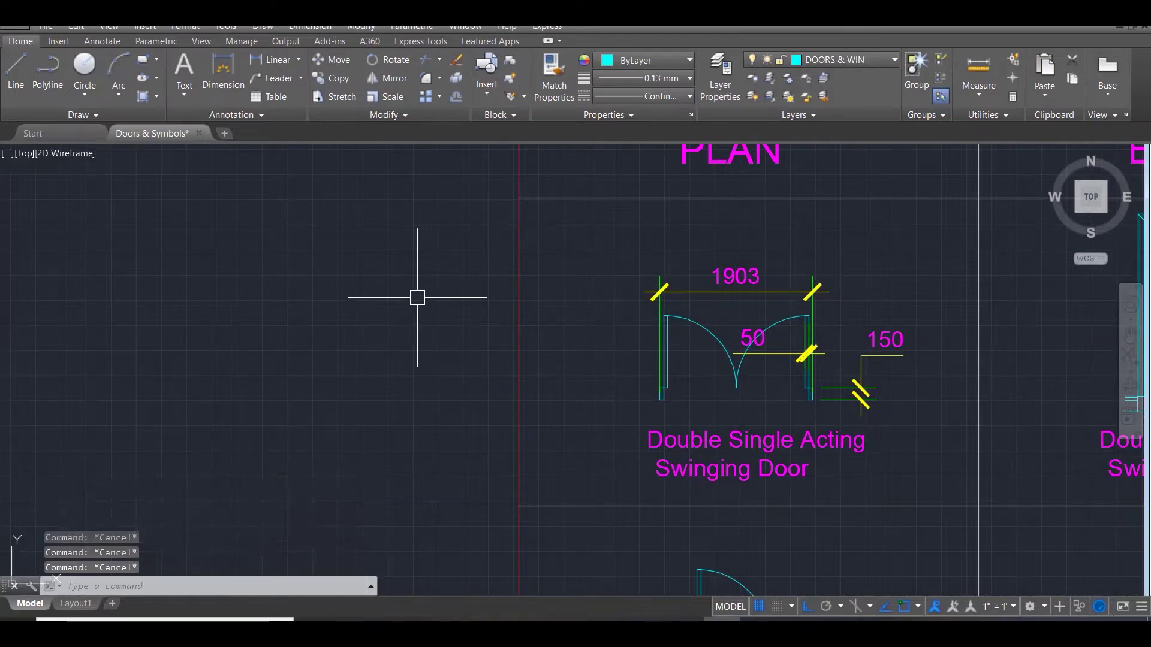
{"action": "type", "text": "l"}
{"action": "key", "text": "Return"}
{"action": "left_click", "coordinate": [156, 244]}
{"action": "left_click", "coordinate": [221, 500]}
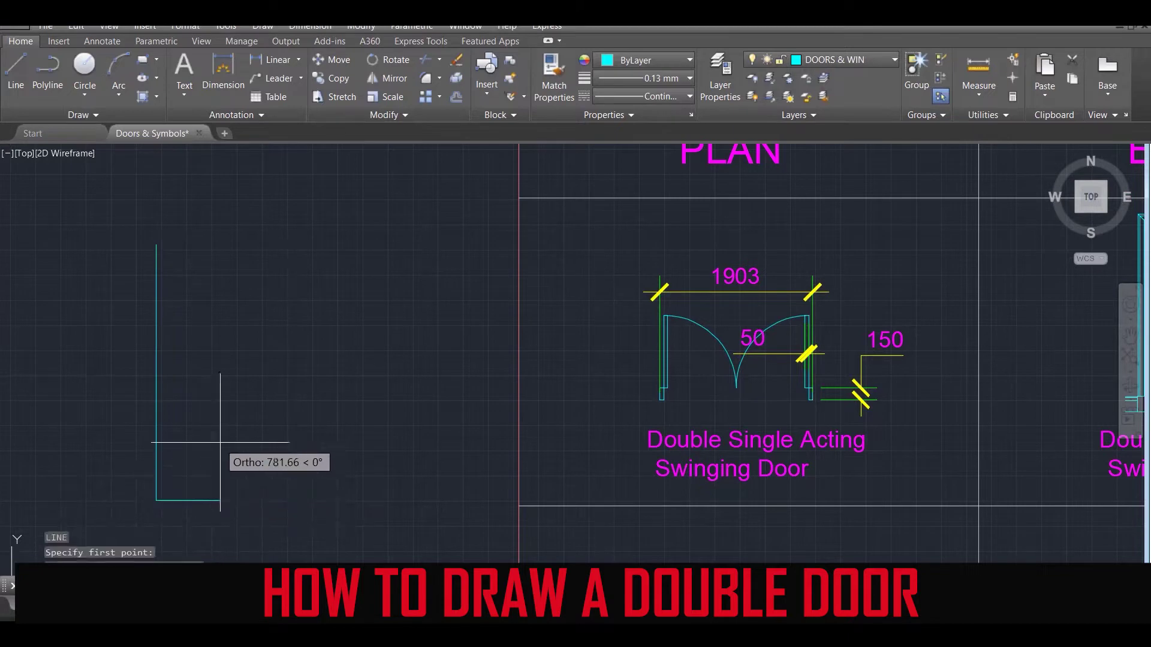
{"action": "key", "text": "Return"}
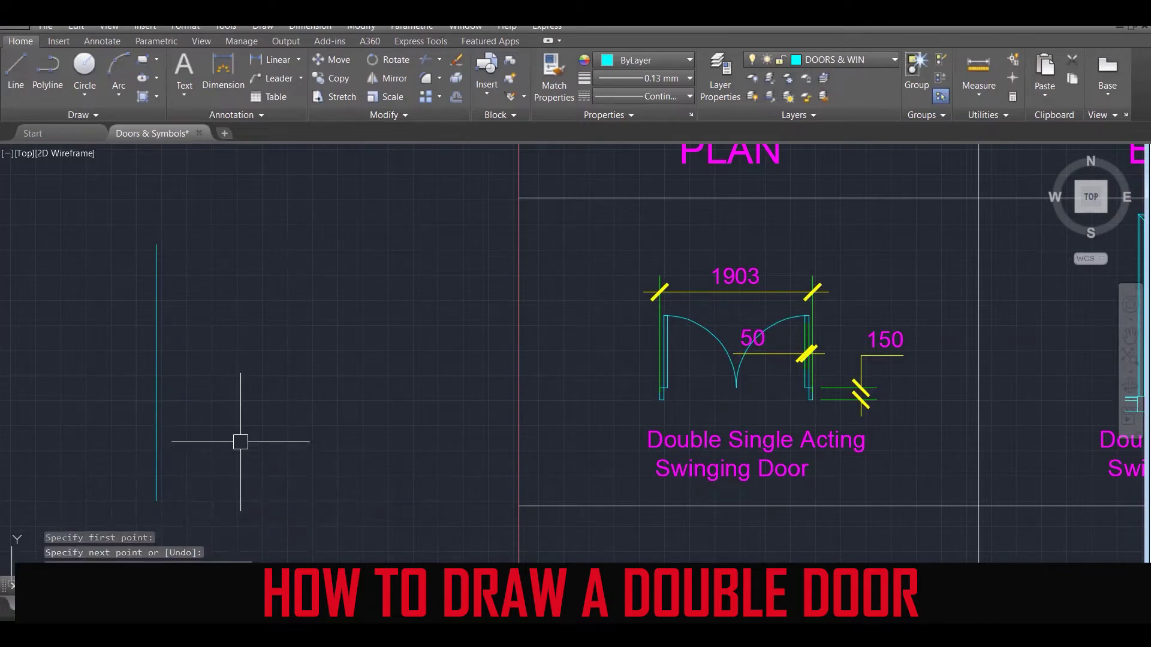
Start an OFFSET with a distance of 1903.
{"action": "type", "text": "o"}
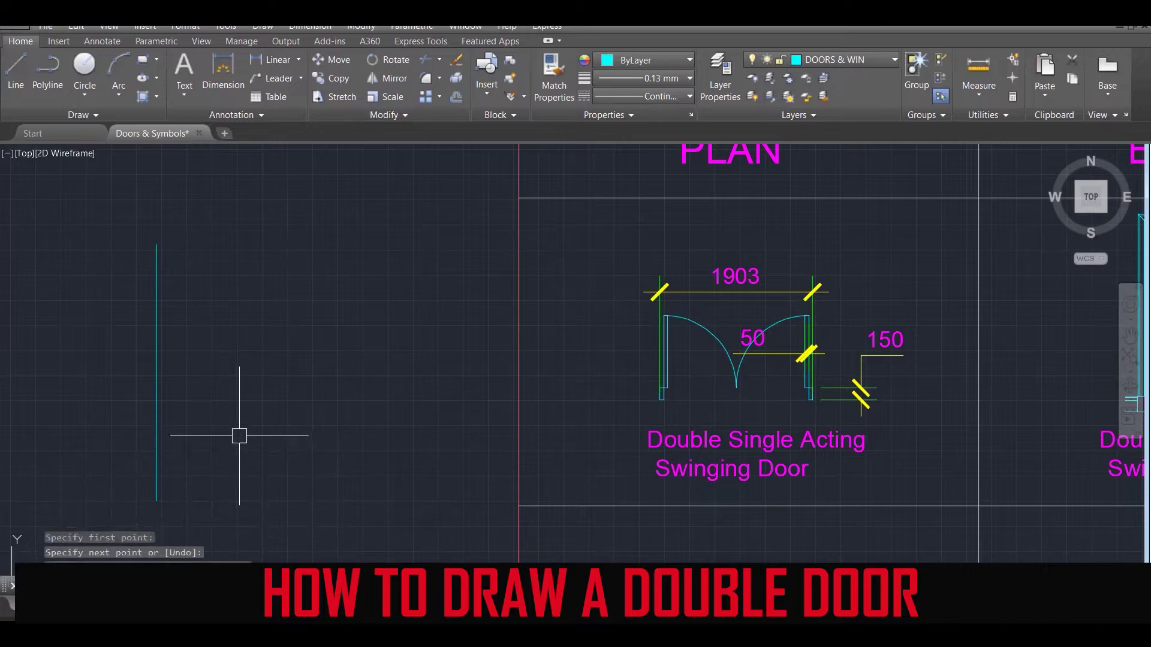
{"action": "key", "text": "Return"}
{"action": "type", "text": "1903"}
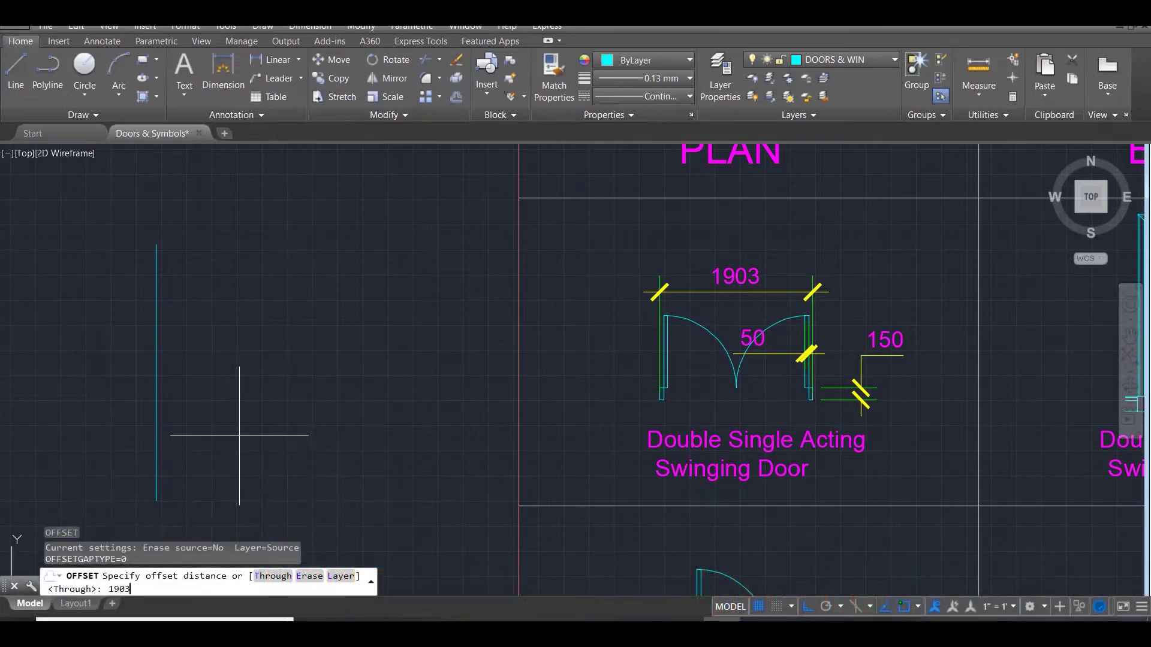
Offset the vertical line 1903 to the right to form the opening's second side.
{"action": "key", "text": "Return"}
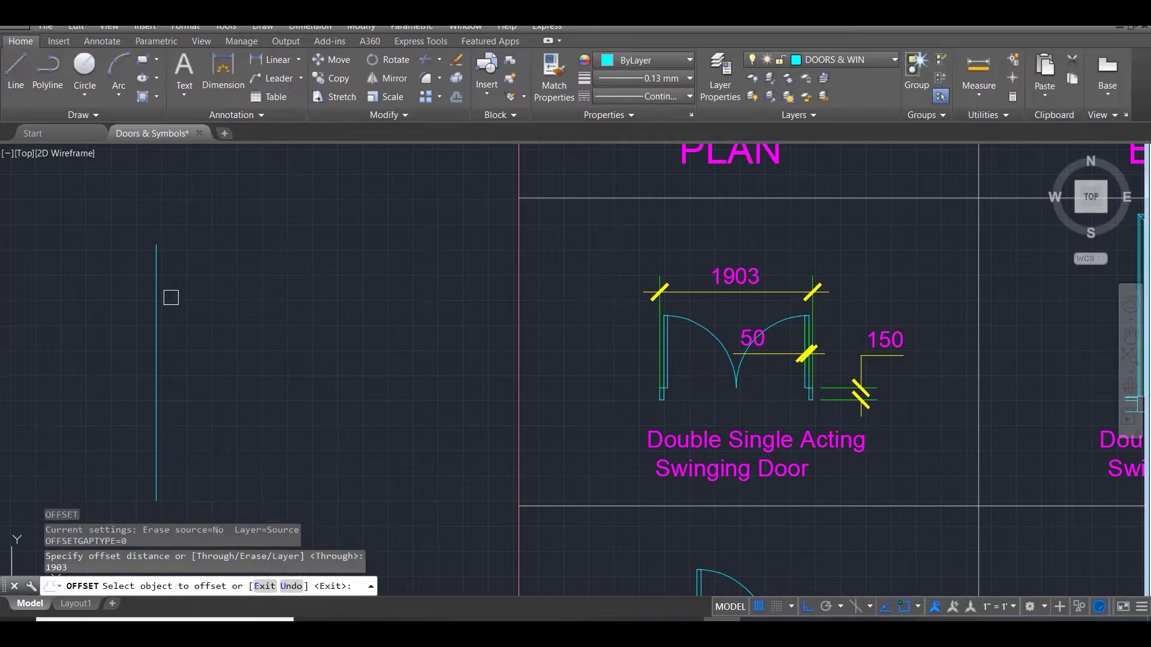
{"action": "left_click", "coordinate": [157, 312]}
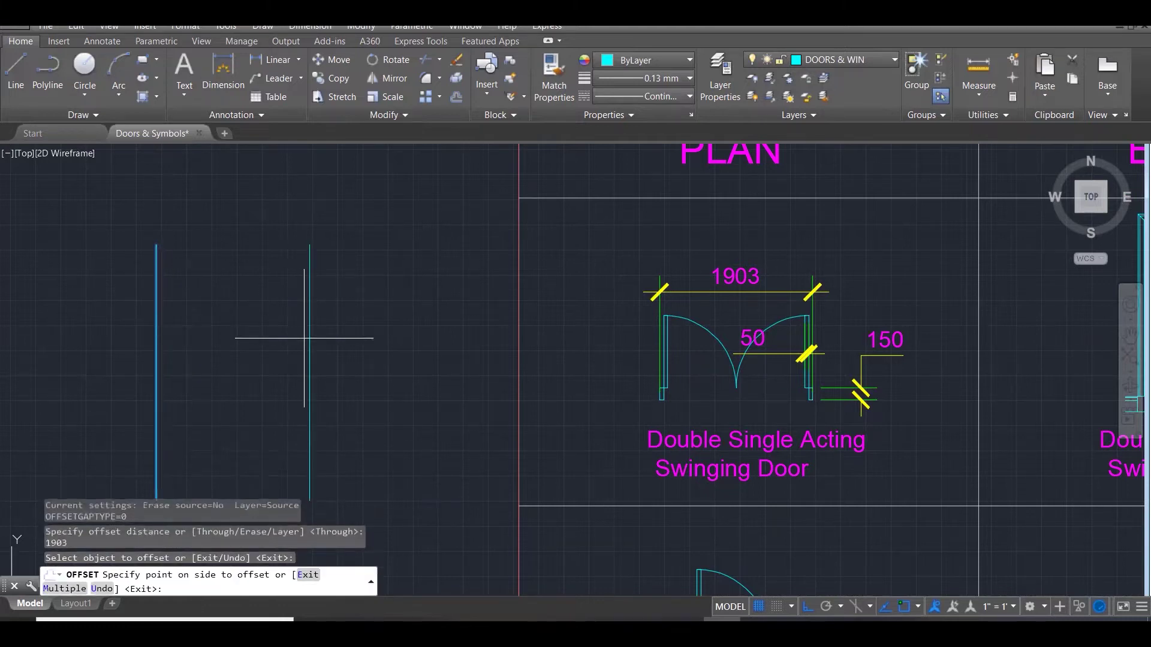
{"action": "left_click", "coordinate": [324, 324]}
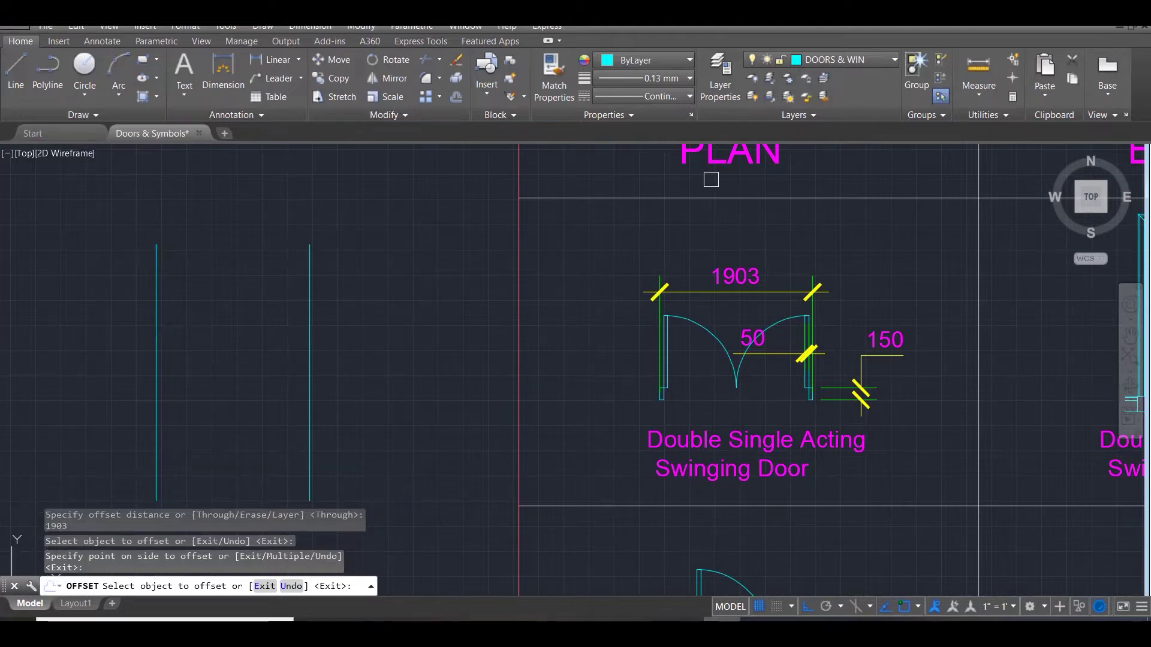
{"action": "left_click_drag", "start_coordinate": [154, 448], "coordinate": [311, 476]}
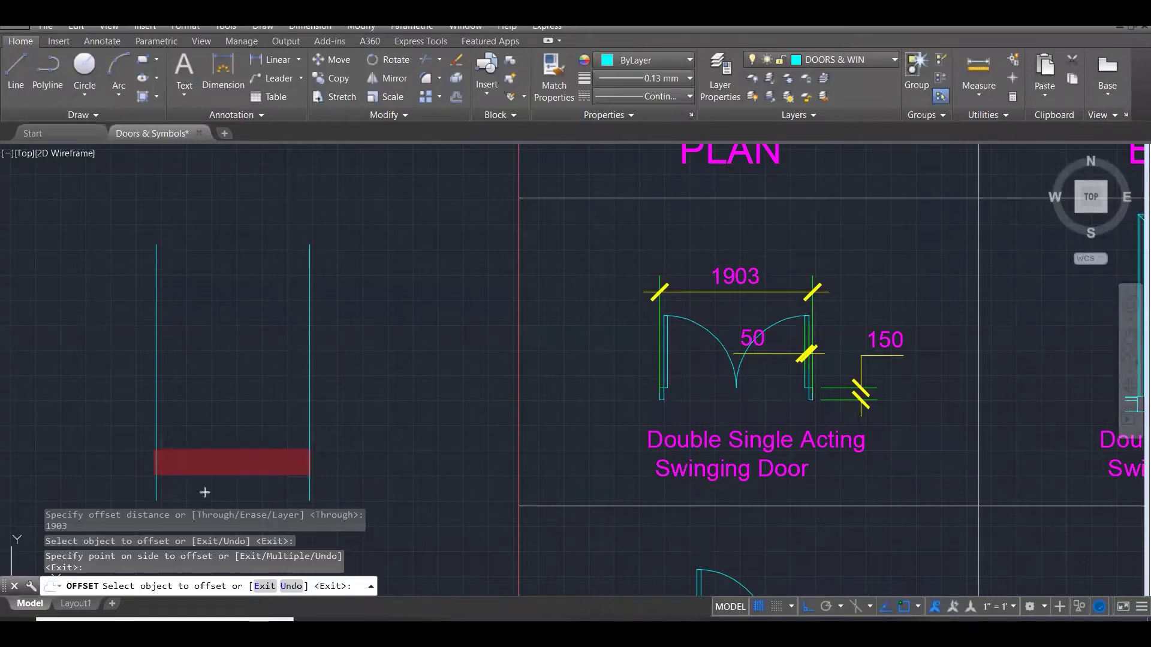
{"action": "left_click", "coordinate": [171, 489]}
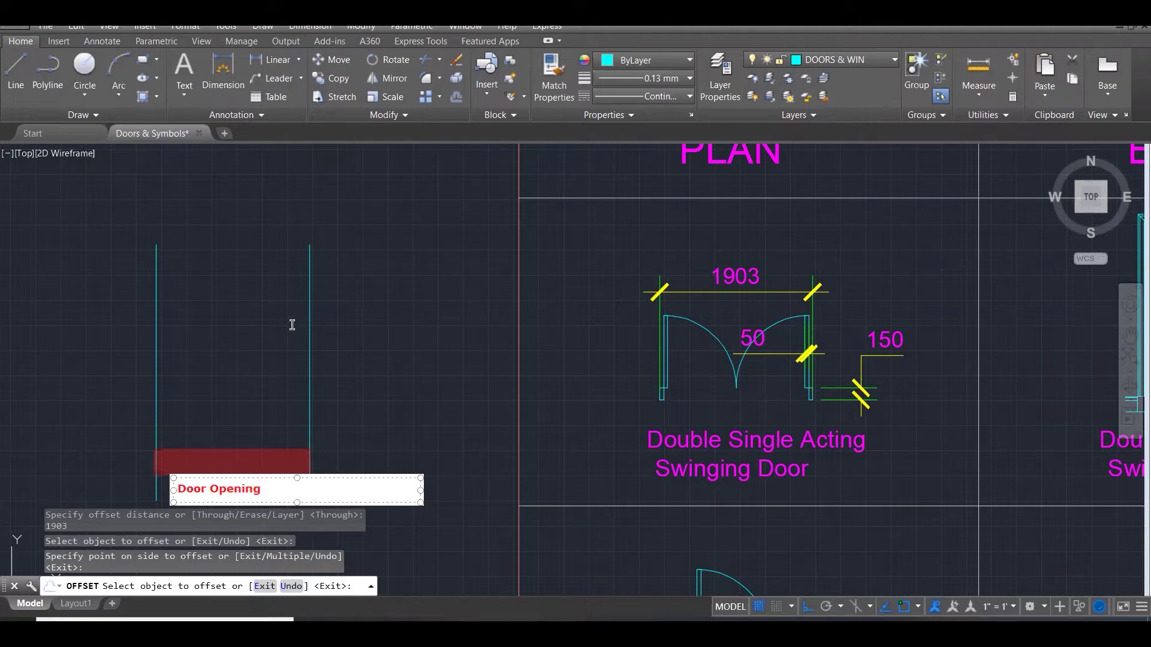
{"action": "left_click", "coordinate": [469, 327]}
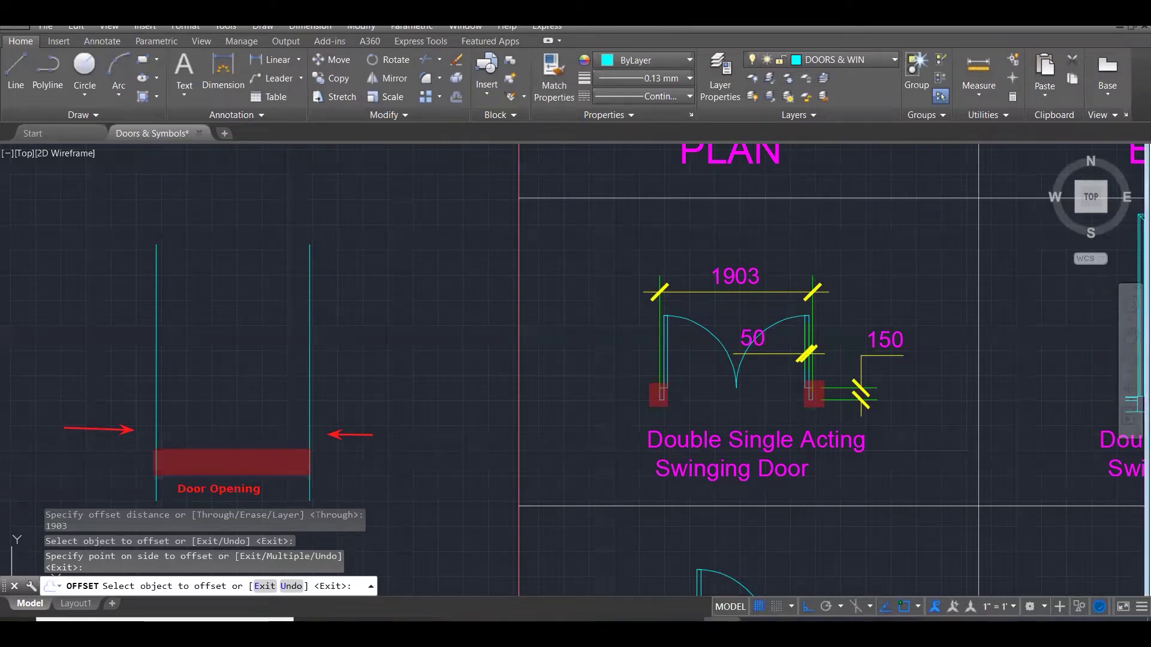
Offset both vertical lines 50 inward to double the jamb lines.
{"action": "key", "text": "Escape"}
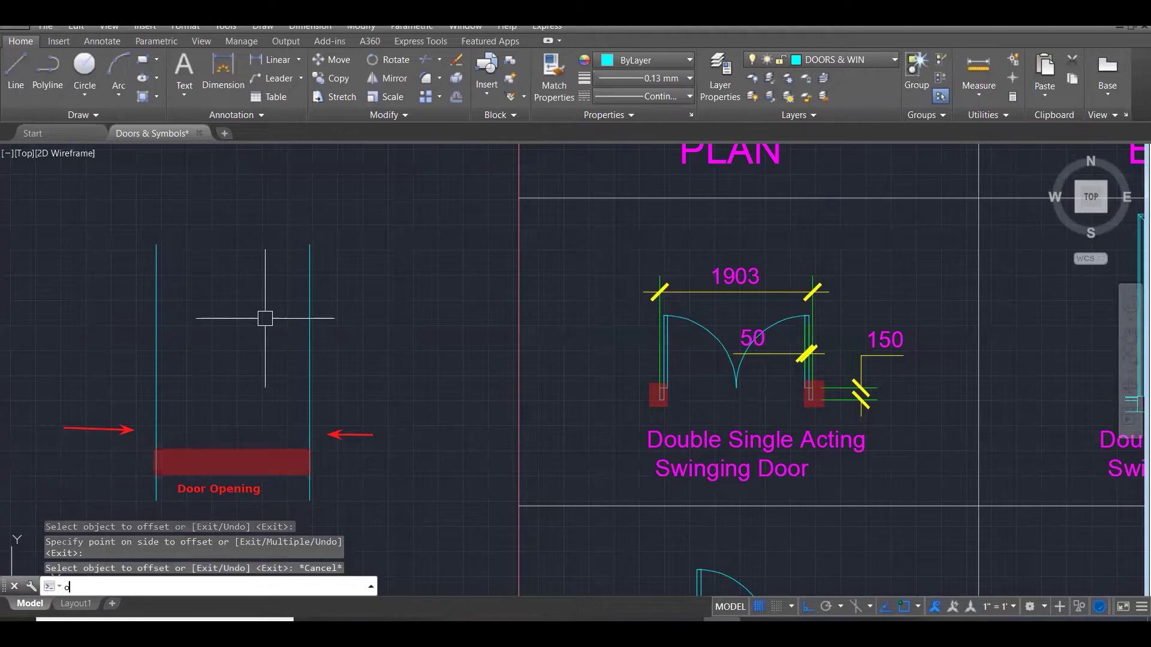
{"action": "type", "text": "o"}
{"action": "key", "text": "Return"}
{"action": "type", "text": "50"}
{"action": "key", "text": "Return"}
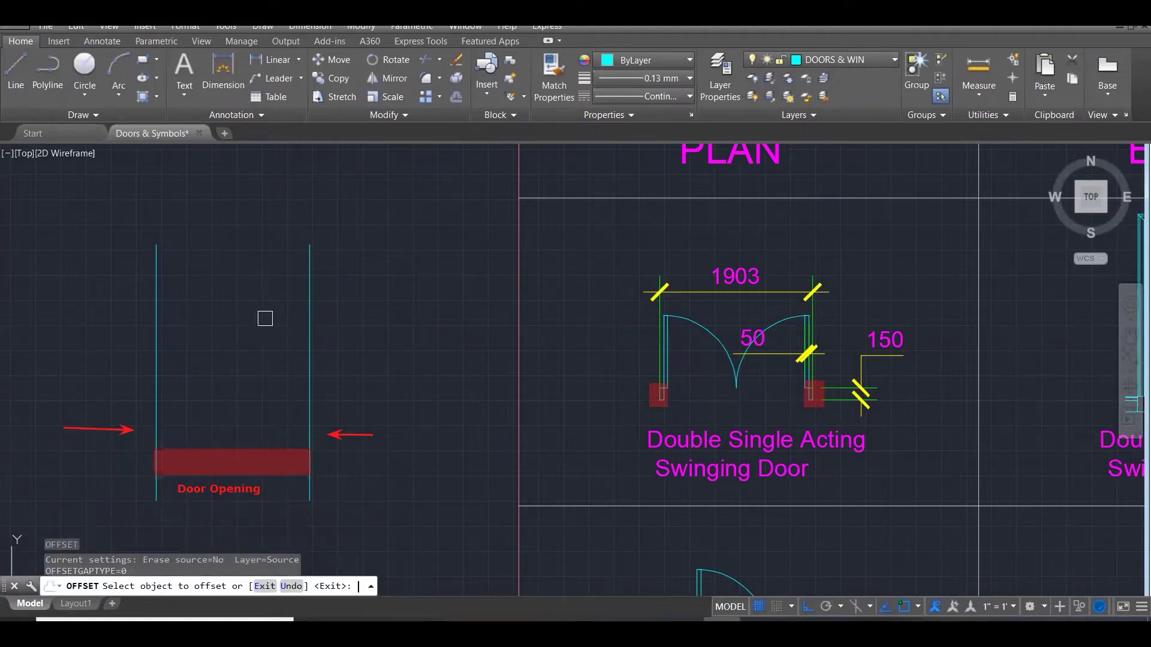
{"action": "left_click", "coordinate": [306, 376]}
{"action": "left_click", "coordinate": [242, 372]}
{"action": "left_click", "coordinate": [160, 352]}
{"action": "left_click", "coordinate": [186, 361]}
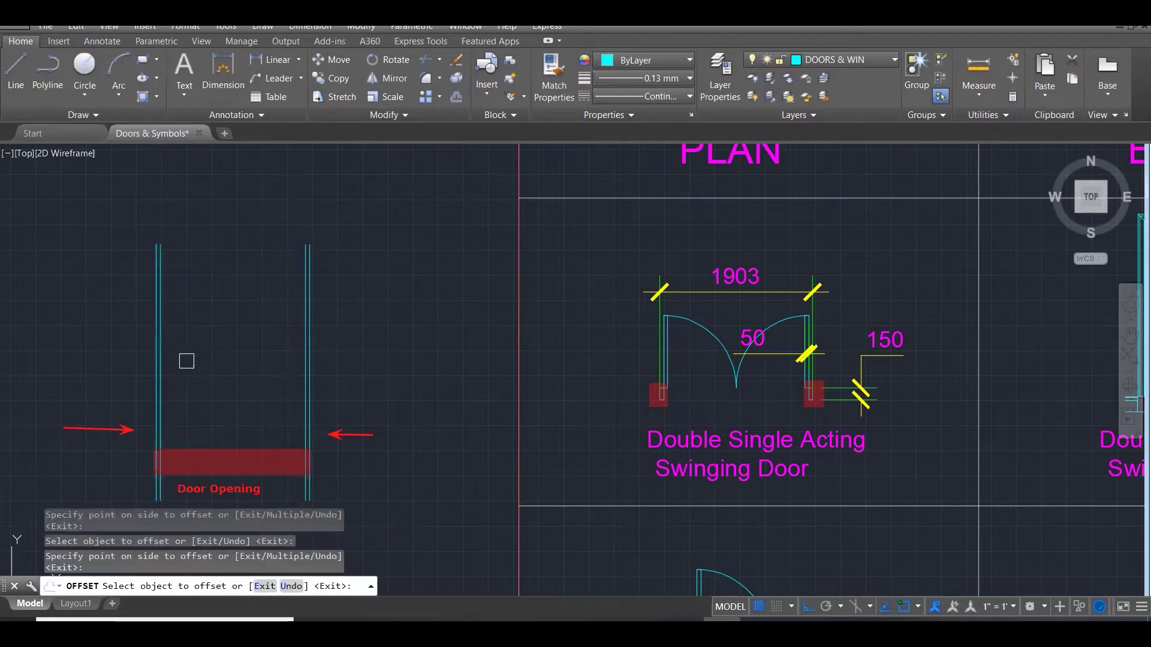
{"action": "key", "text": "Escape"}
{"action": "key", "text": "Escape"}
{"action": "key", "text": "Escape"}
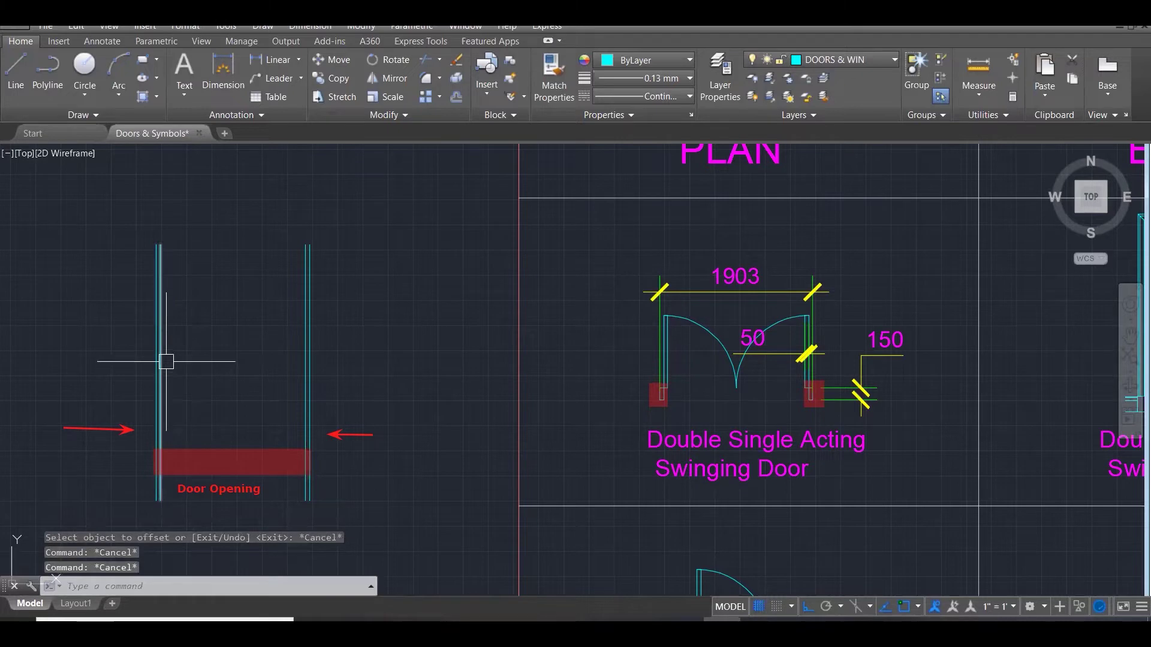
Draw a horizontal line across the bottom of both jambs.
{"action": "type", "text": "l"}
{"action": "key", "text": "Return"}
{"action": "left_click", "coordinate": [97, 470]}
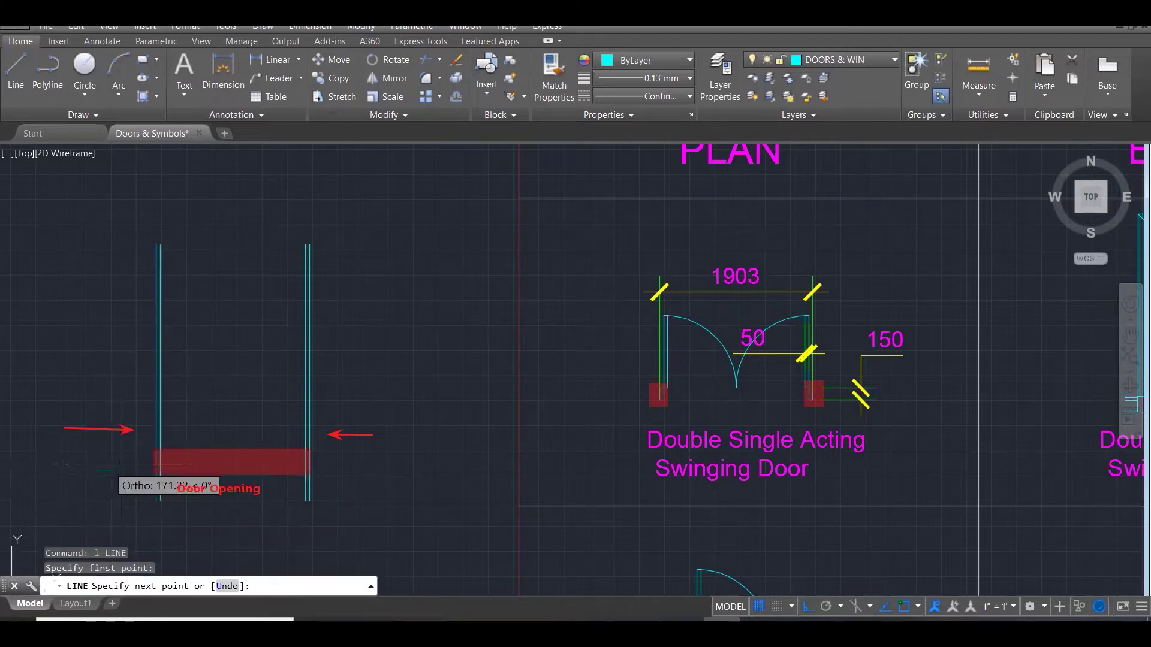
{"action": "left_click", "coordinate": [416, 476]}
{"action": "key", "text": "Escape"}
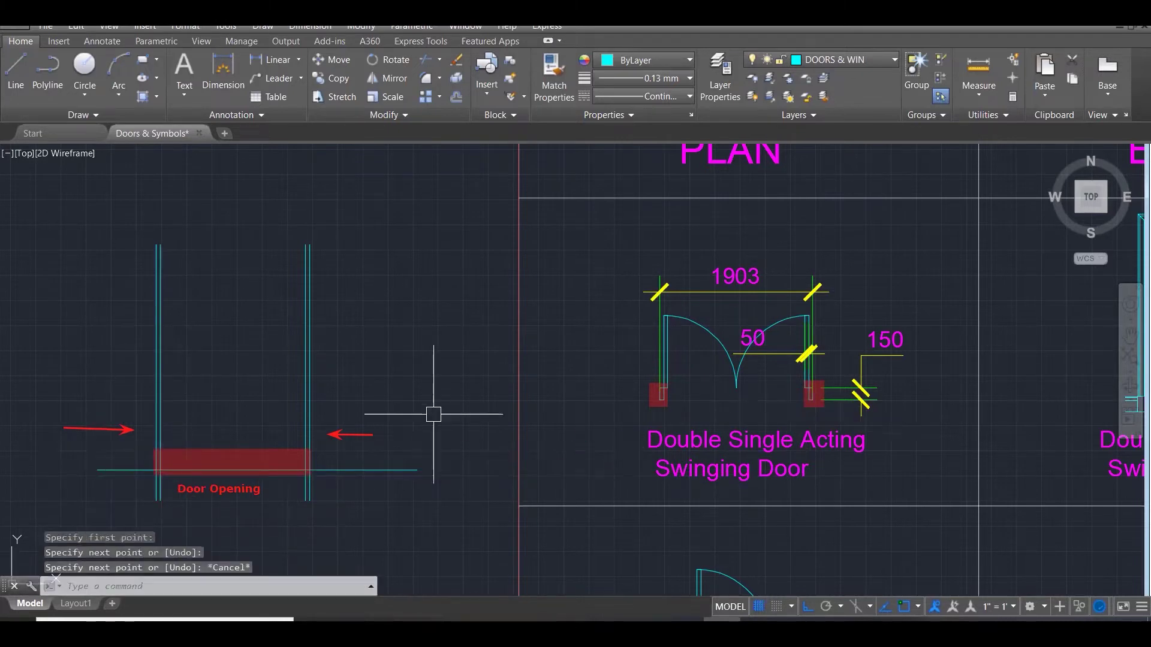
{"action": "key", "text": "Escape"}
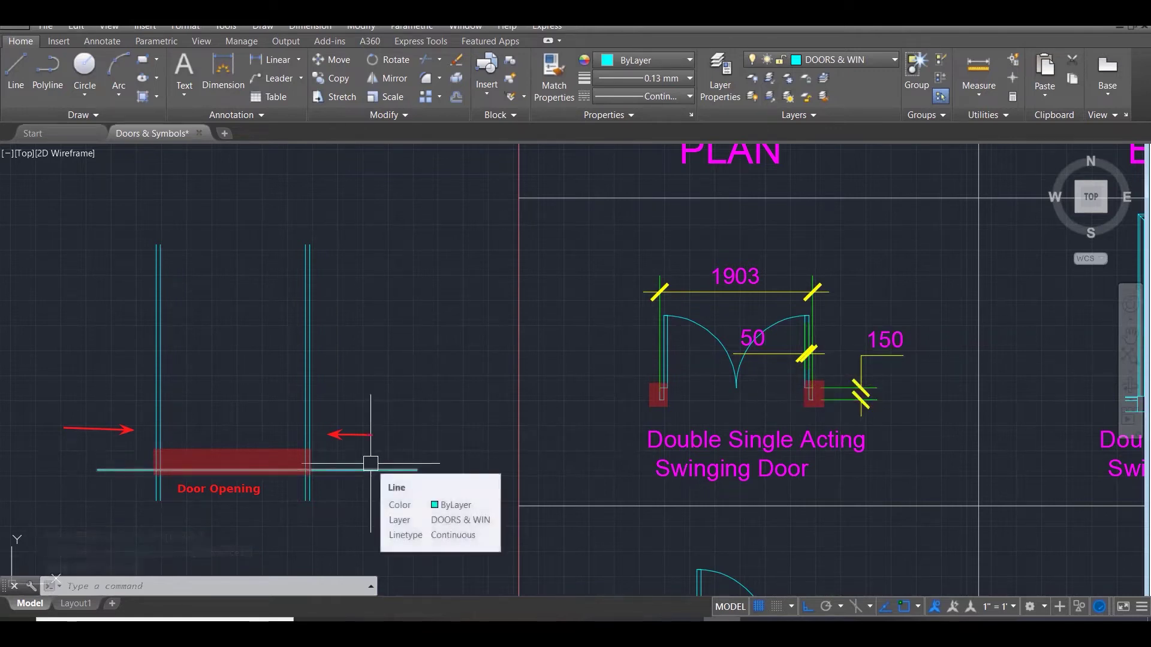
Offset the horizontal line 150 upward.
{"action": "type", "text": "o"}
{"action": "key", "text": "Return"}
{"action": "type", "text": "15"}
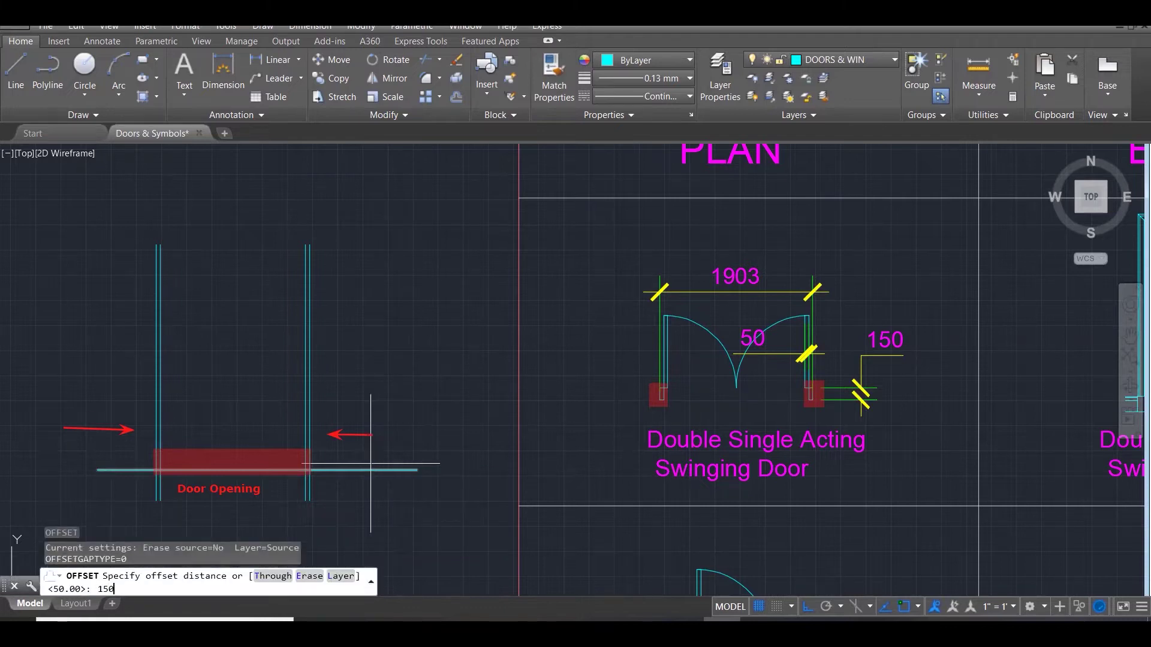
{"action": "type", "text": "0"}
{"action": "key", "text": "Return"}
{"action": "left_click", "coordinate": [371, 465]}
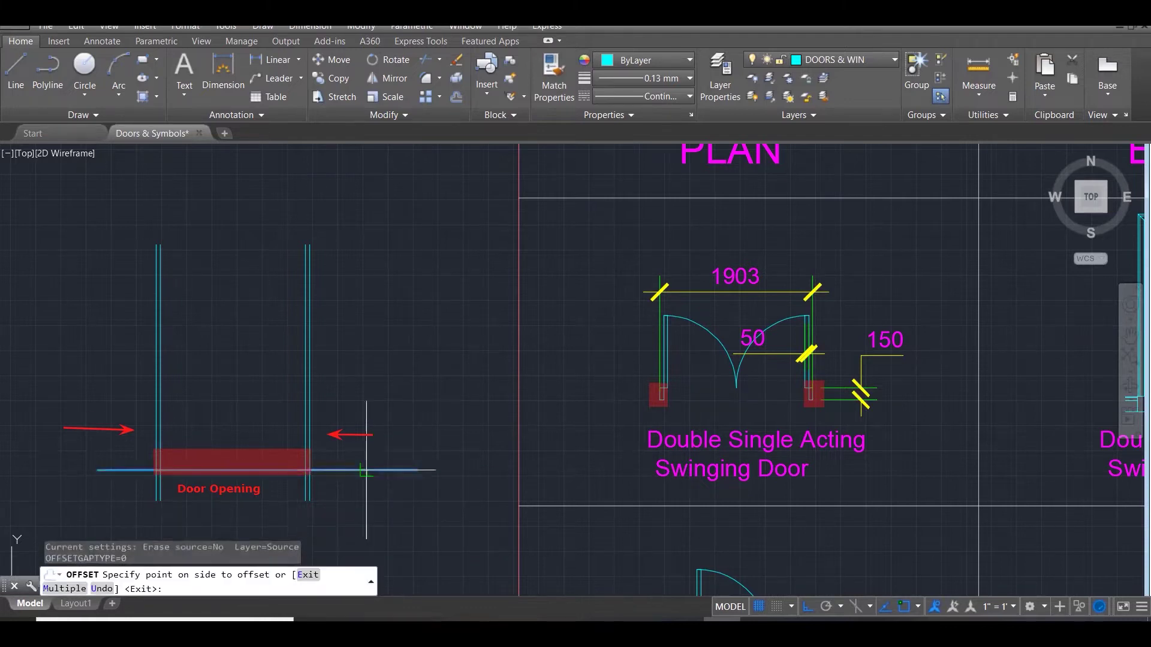
{"action": "left_click", "coordinate": [376, 409]}
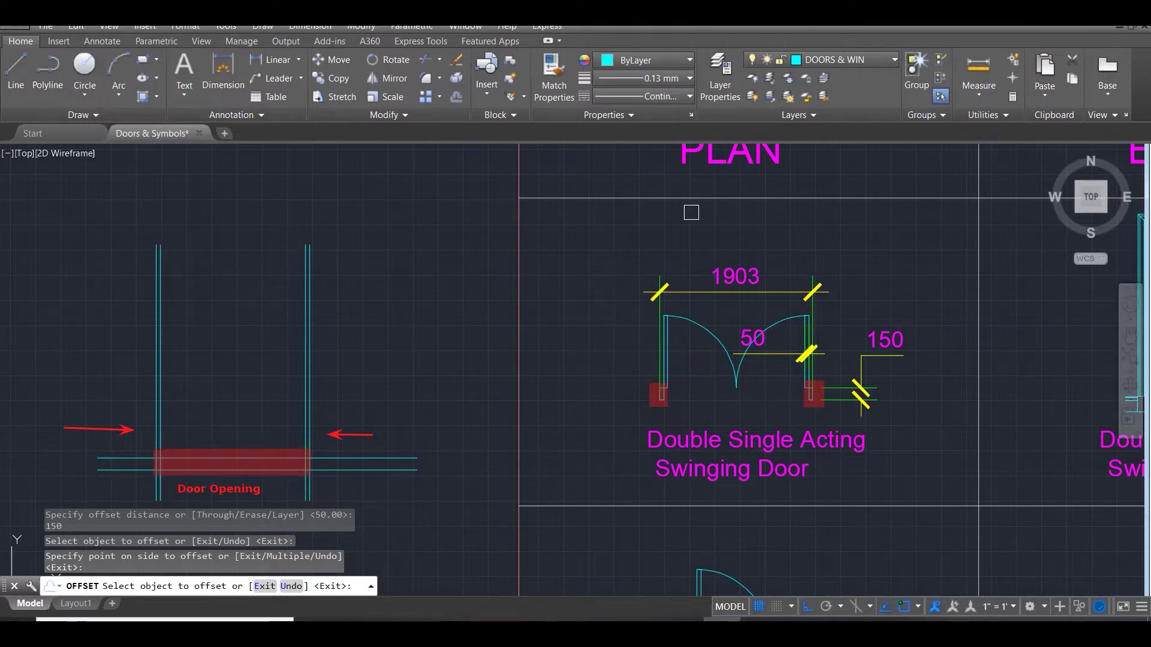
{"action": "left_click", "coordinate": [776, 153]}
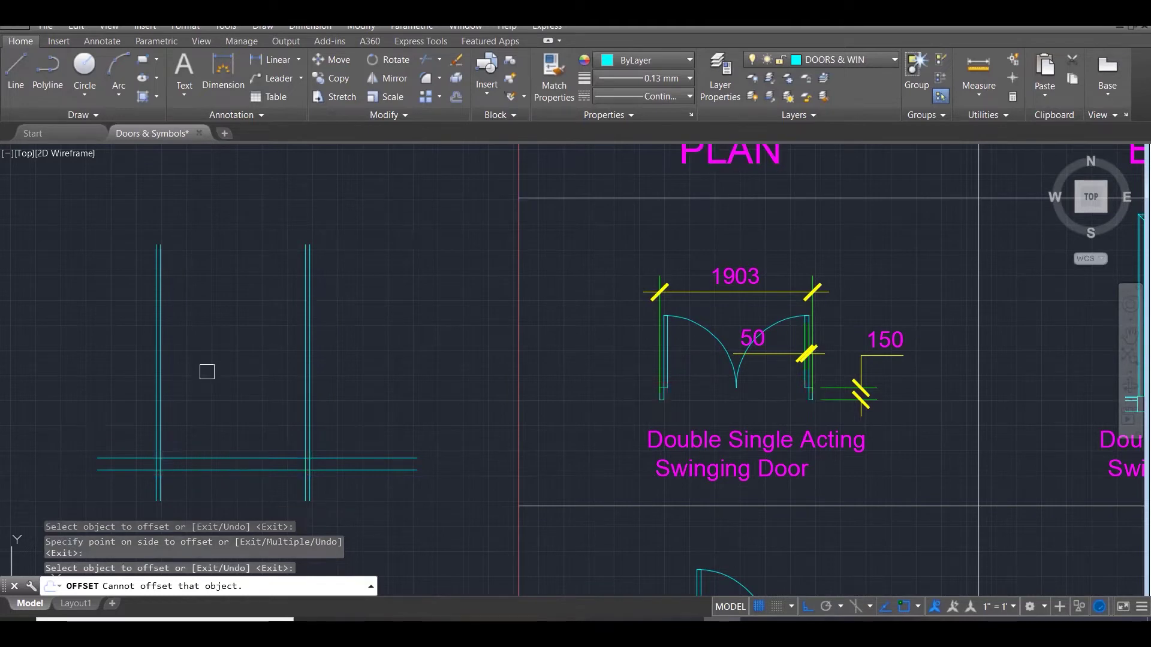
{"action": "key", "text": "Escape"}
Trim the excess line segments around the left jamb.
{"action": "type", "text": "tr"}
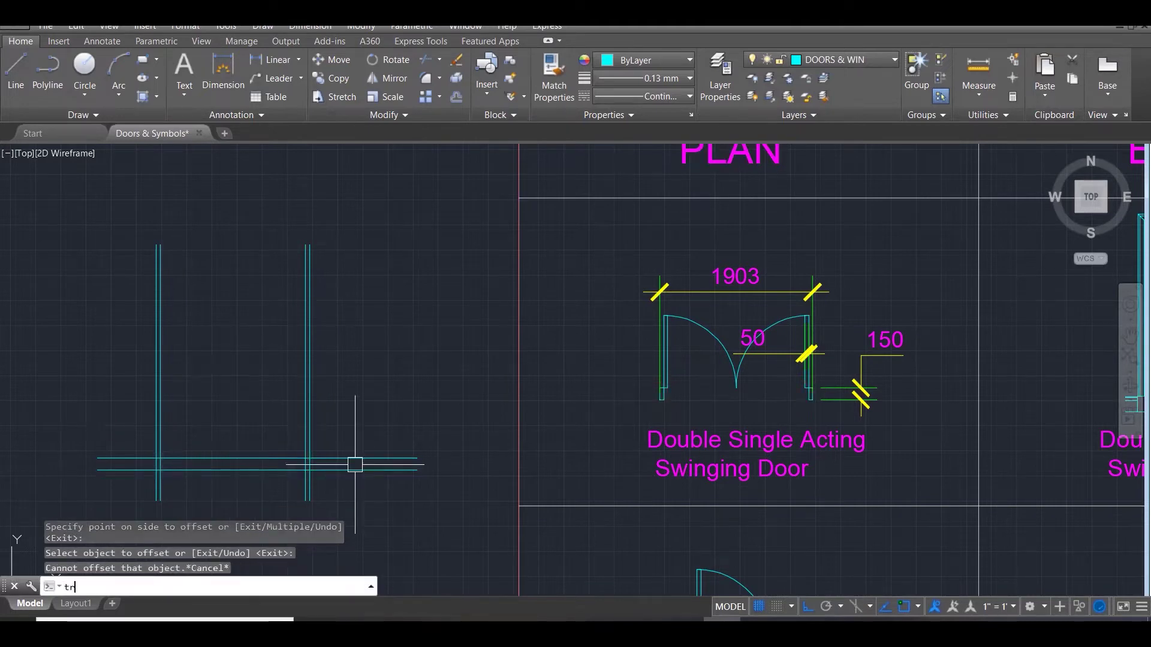
{"action": "key", "text": "Return"}
{"action": "left_click", "coordinate": [351, 486]}
{"action": "left_click", "coordinate": [84, 474]}
{"action": "key", "text": "Return"}
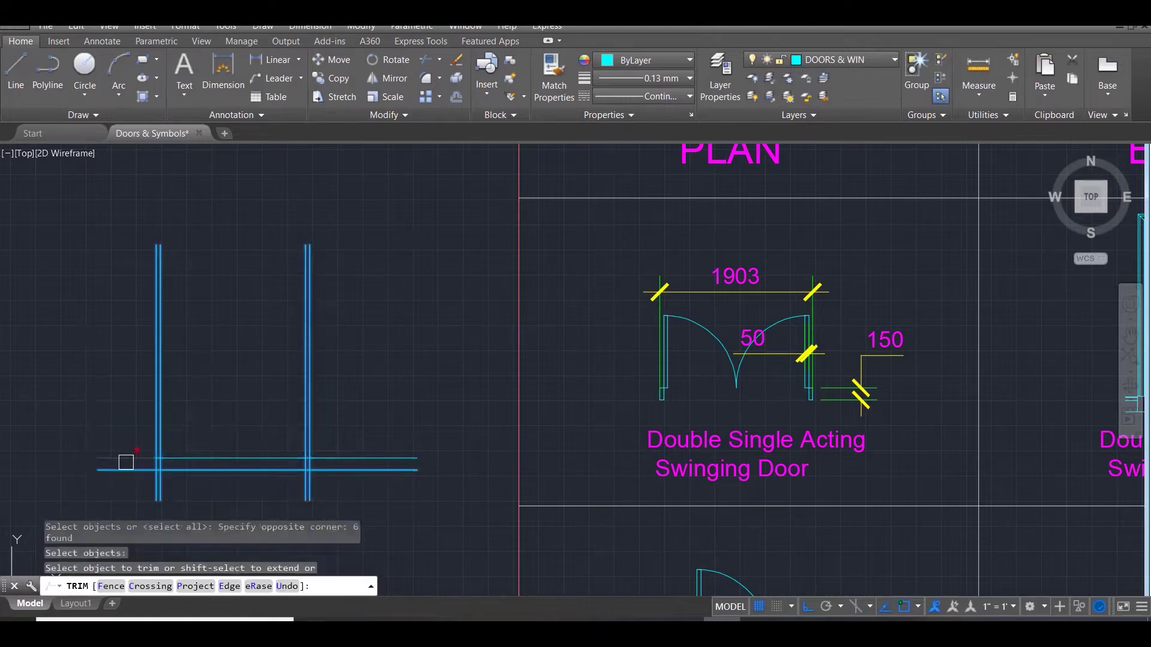
{"action": "left_click", "coordinate": [182, 422]}
{"action": "left_click", "coordinate": [128, 401]}
{"action": "left_click", "coordinate": [165, 423]}
{"action": "left_click", "coordinate": [171, 477]}
{"action": "left_click", "coordinate": [193, 475]}
{"action": "left_click", "coordinate": [90, 422]}
Trim the excess line segments around the right jamb.
{"action": "left_click", "coordinate": [344, 489]}
{"action": "left_click", "coordinate": [340, 442]}
{"action": "left_click", "coordinate": [341, 424]}
{"action": "left_click", "coordinate": [282, 411]}
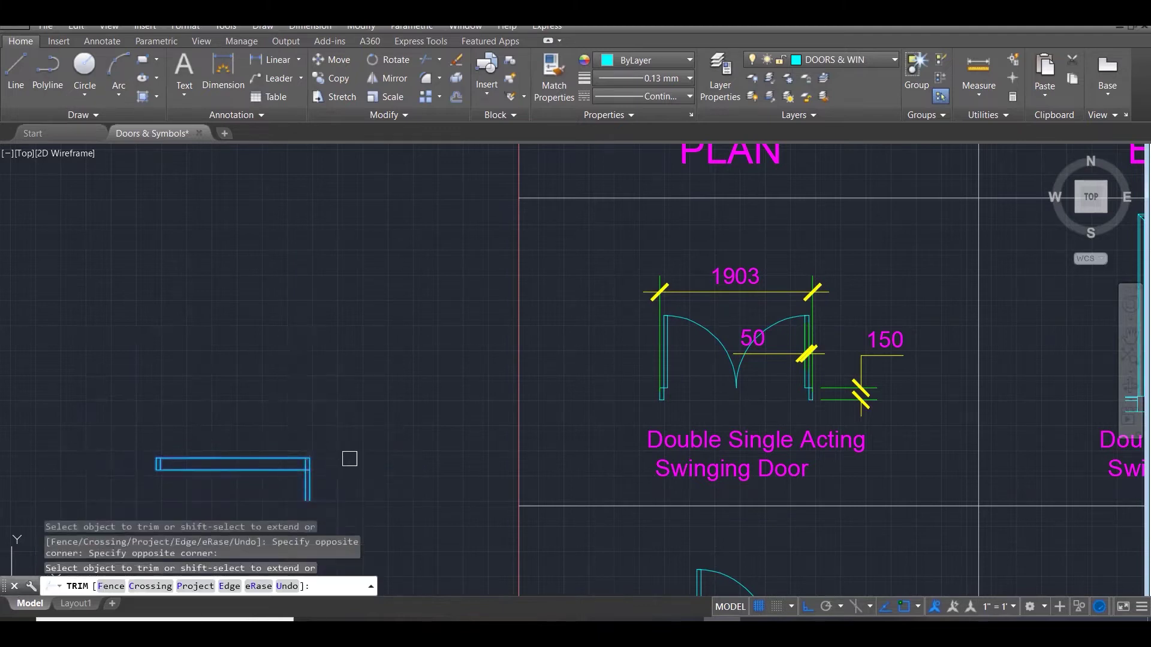
{"action": "left_click", "coordinate": [306, 496]}
{"action": "key", "text": "Escape"}
{"action": "key", "text": "Escape"}
{"action": "key", "text": "Escape"}
{"action": "key", "text": "Escape"}
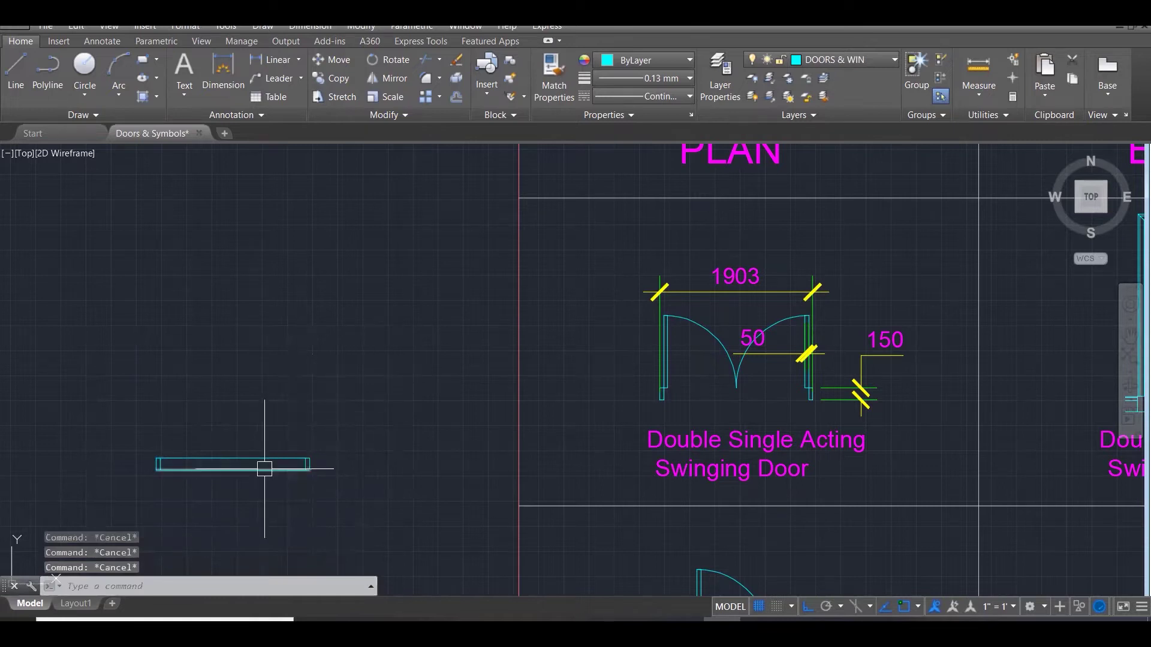
Trim out the long middle lines, leaving two jamb rectangles 1903 apart.
{"action": "type", "text": "tr"}
{"action": "key", "text": "Return"}
{"action": "left_click", "coordinate": [316, 496]}
{"action": "left_click", "coordinate": [108, 383]}
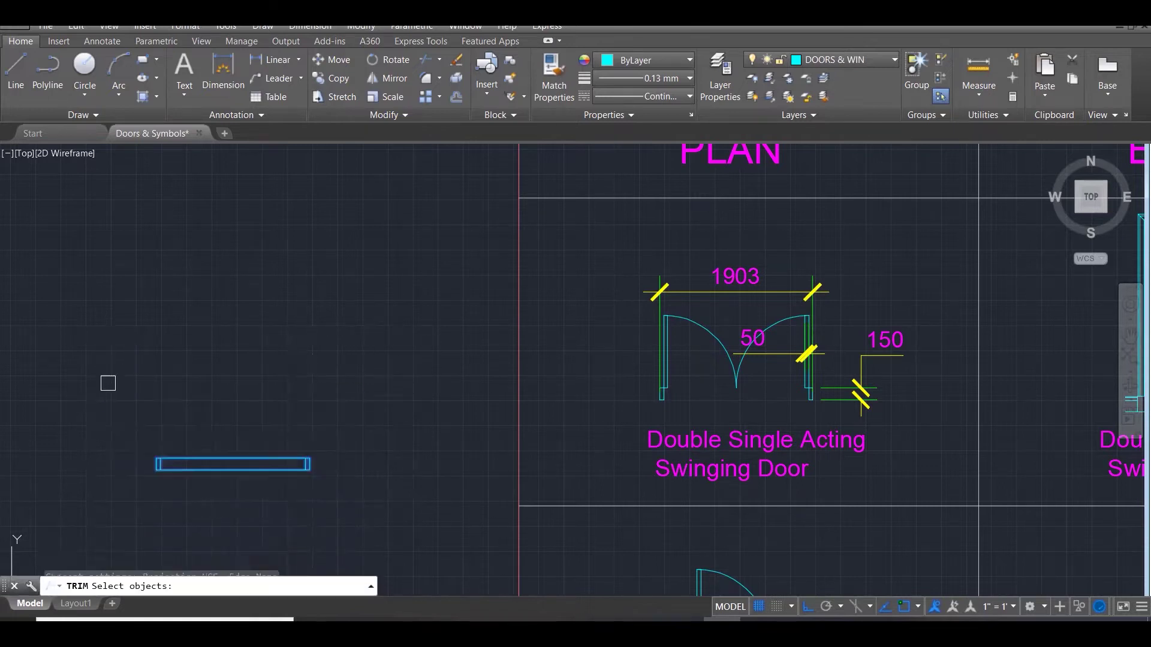
{"action": "key", "text": "Return"}
{"action": "left_click", "coordinate": [238, 482]}
{"action": "left_click", "coordinate": [200, 389]}
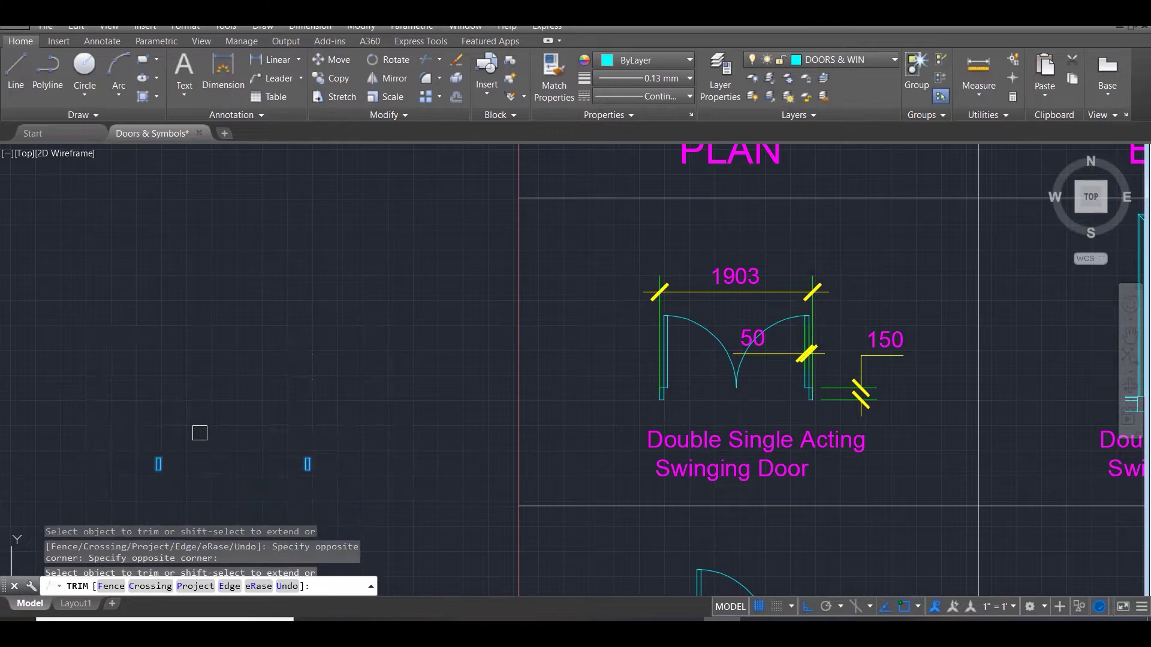
{"action": "key", "text": "Escape"}
{"action": "key", "text": "Escape"}
{"action": "key", "text": "Escape"}
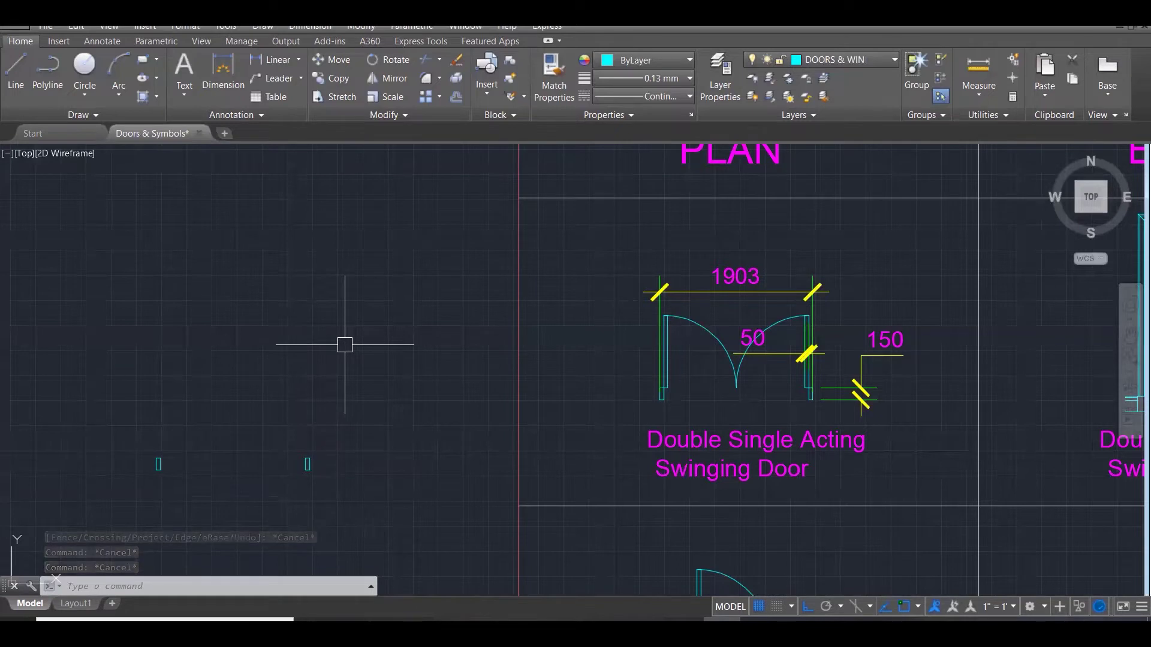
Draw a straight line joining the left and right jamb ends.
{"action": "type", "text": "l"}
{"action": "key", "text": "Return"}
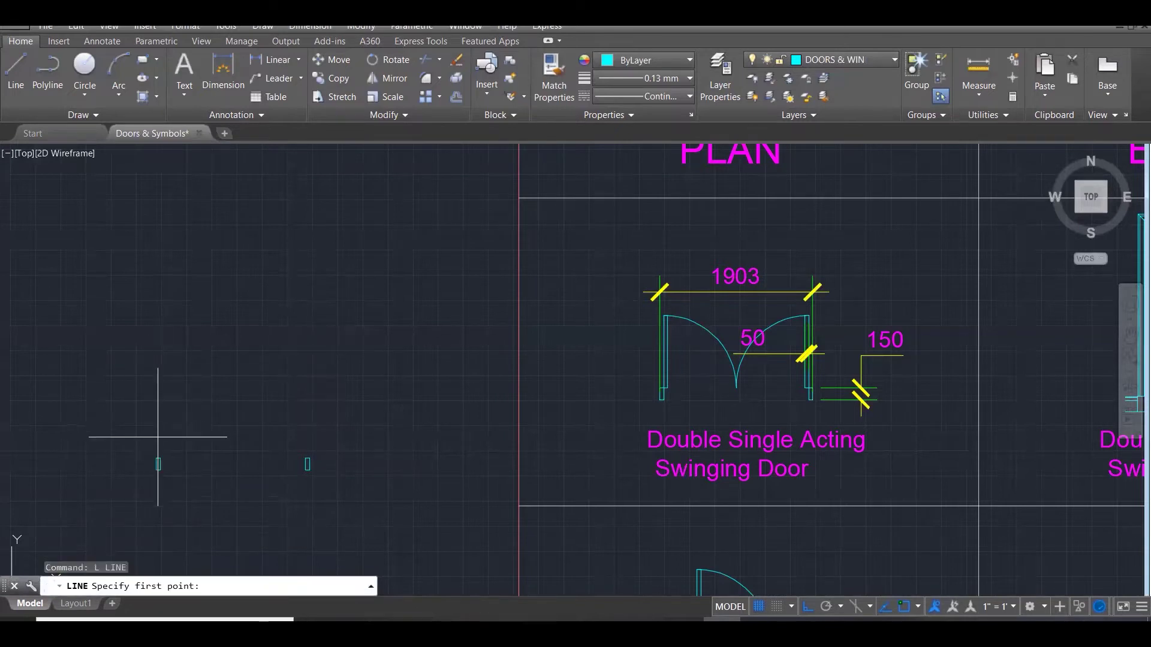
{"action": "scroll", "coordinate": [159, 460], "scroll_direction": "up", "scroll_amount": 1}
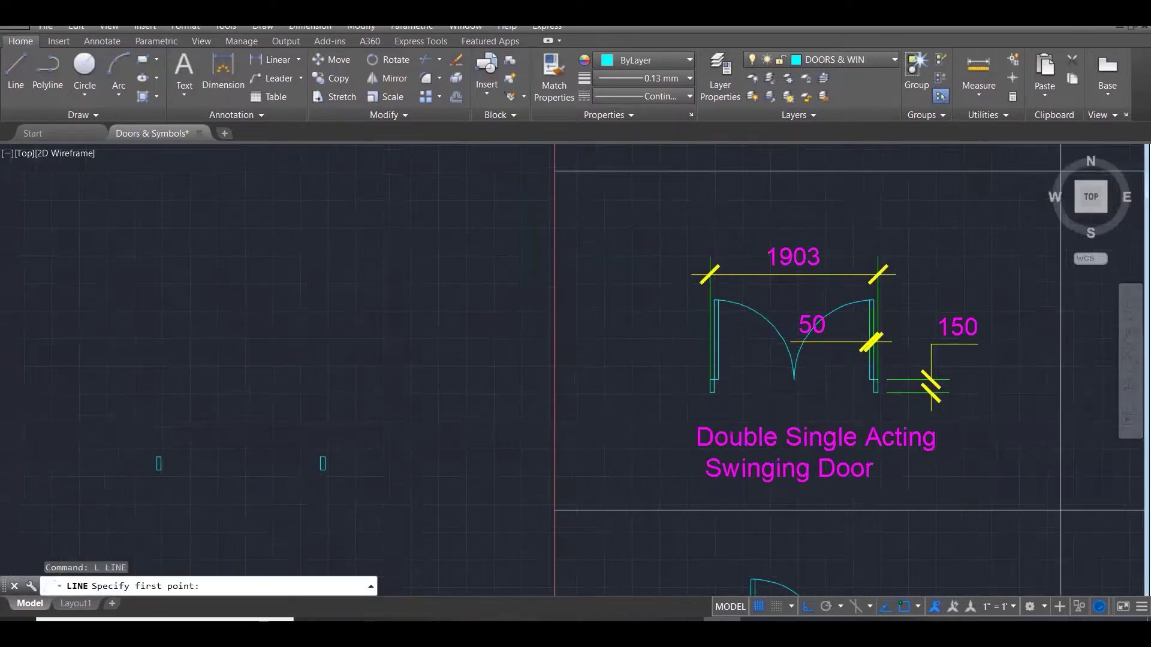
{"action": "left_click", "coordinate": [158, 454]}
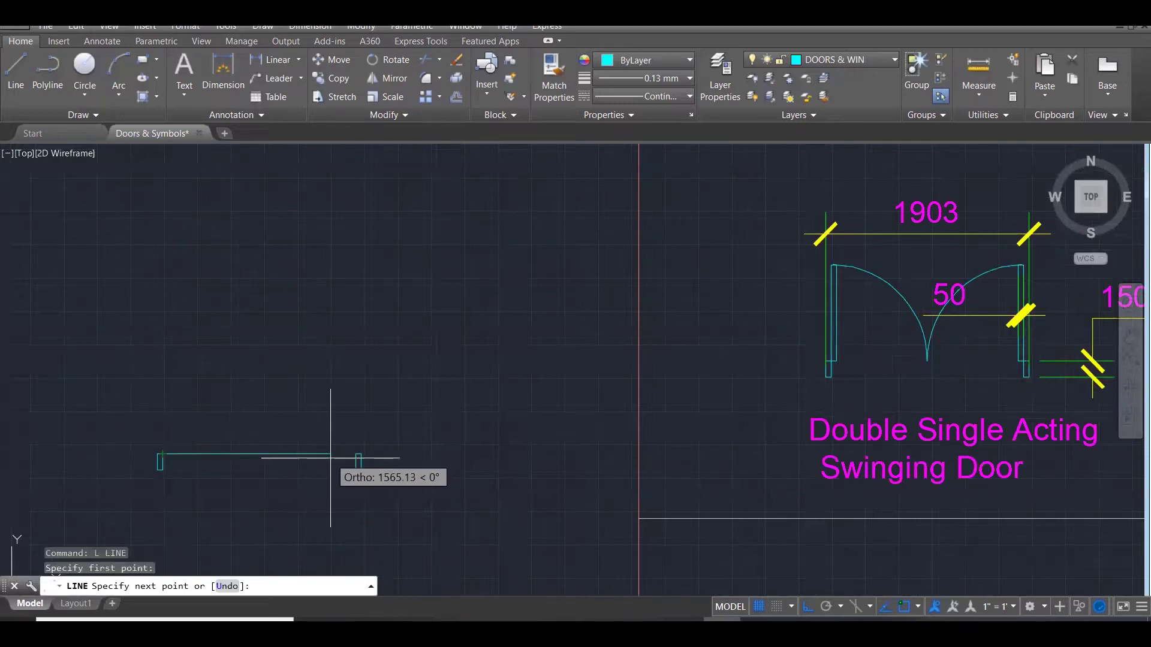
{"action": "left_click", "coordinate": [356, 453]}
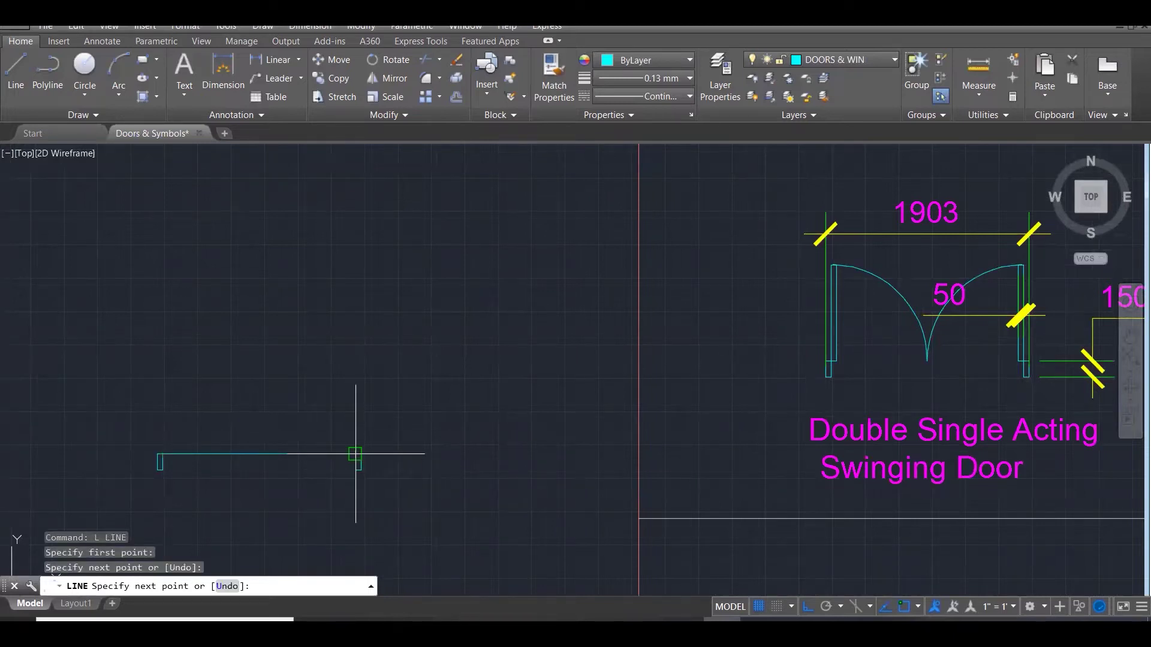
{"action": "key", "text": "Escape"}
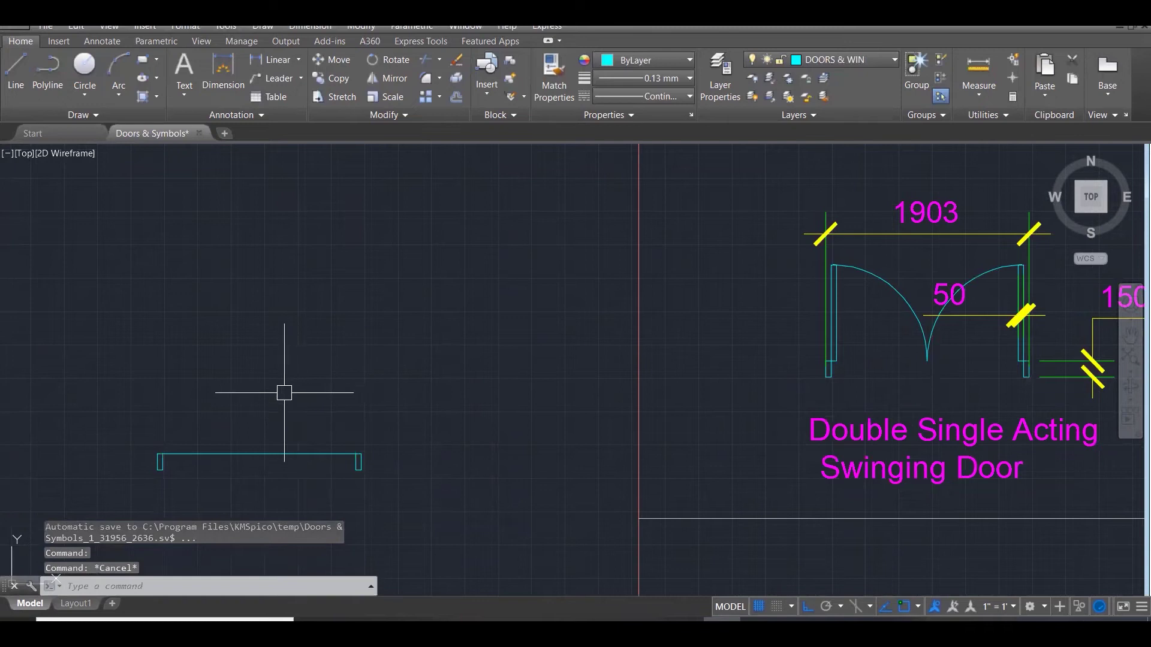
{"action": "type", "text": "l LINE"}
{"action": "key", "text": "Return"}
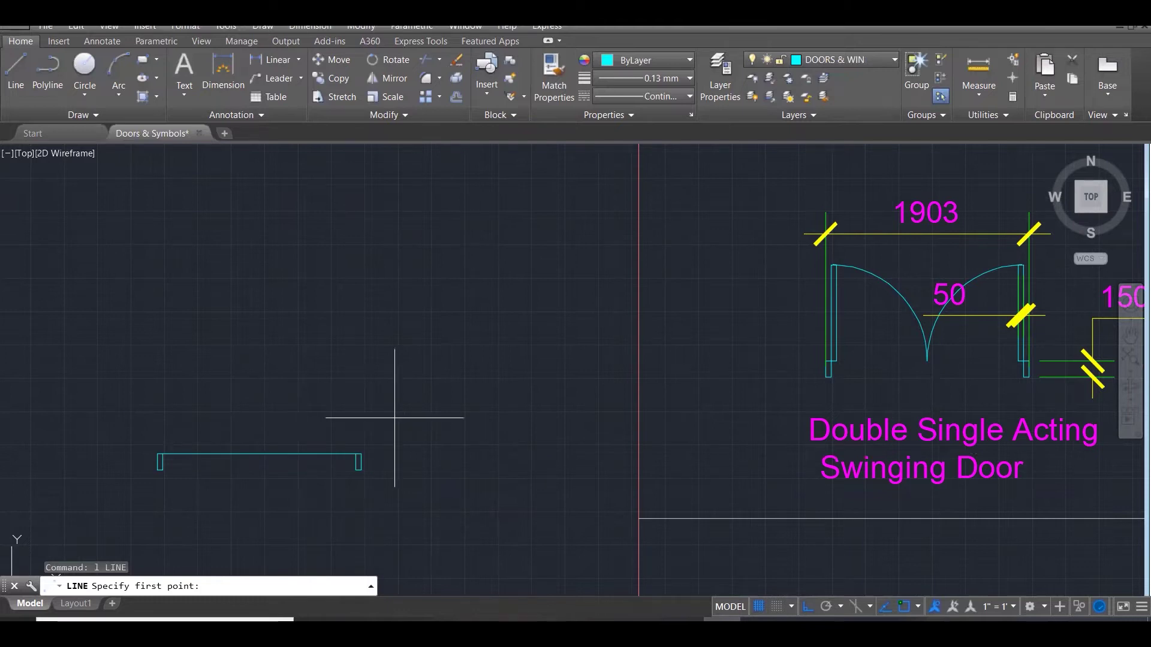
{"action": "key", "text": "Escape"}
{"action": "key", "text": "Escape"}
{"action": "key", "text": "Escape"}
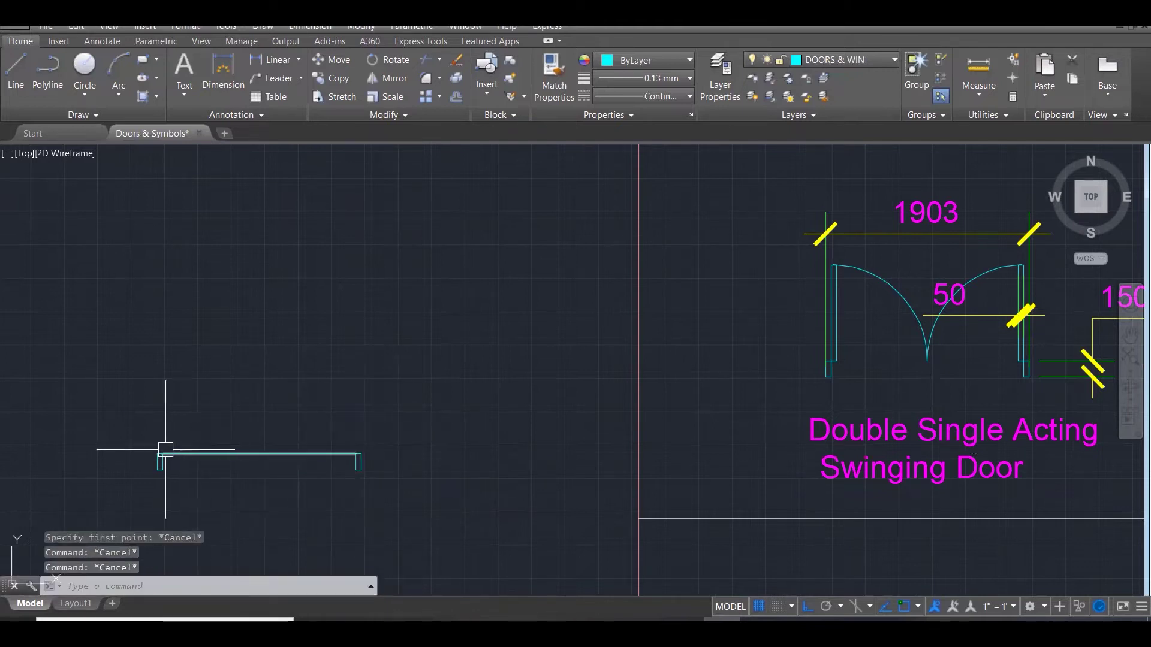
Draw two circles of radius 901.5, one centred on each jamb end, touching at the midpoint.
{"action": "type", "text": "c"}
{"action": "key", "text": "Return"}
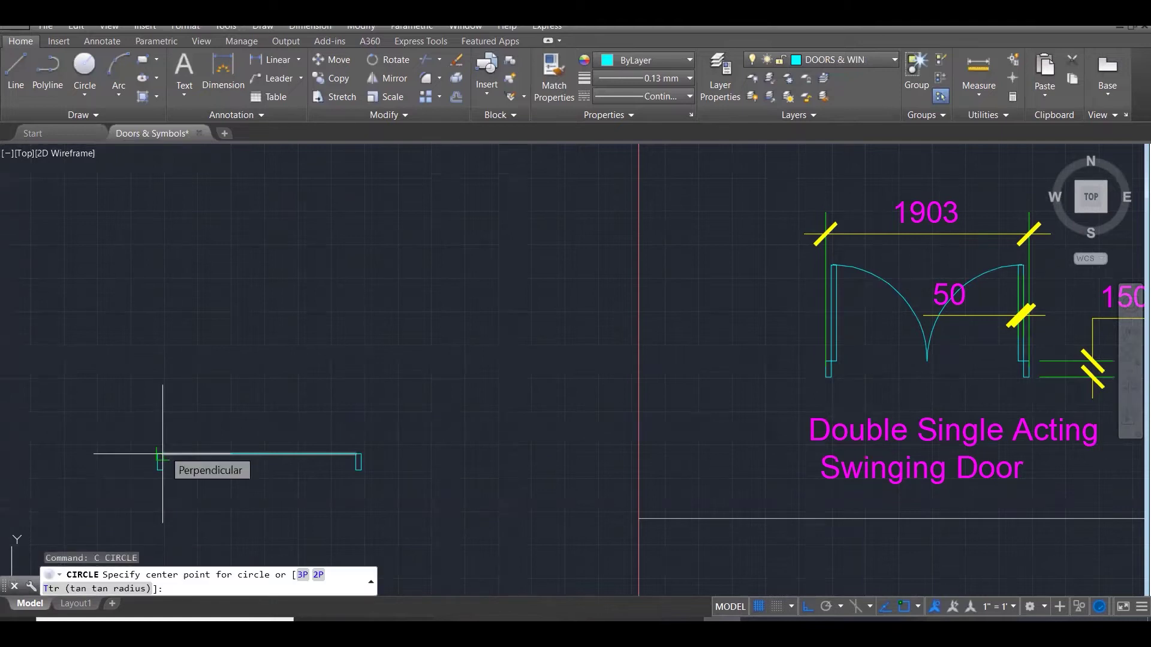
{"action": "left_click", "coordinate": [163, 454]}
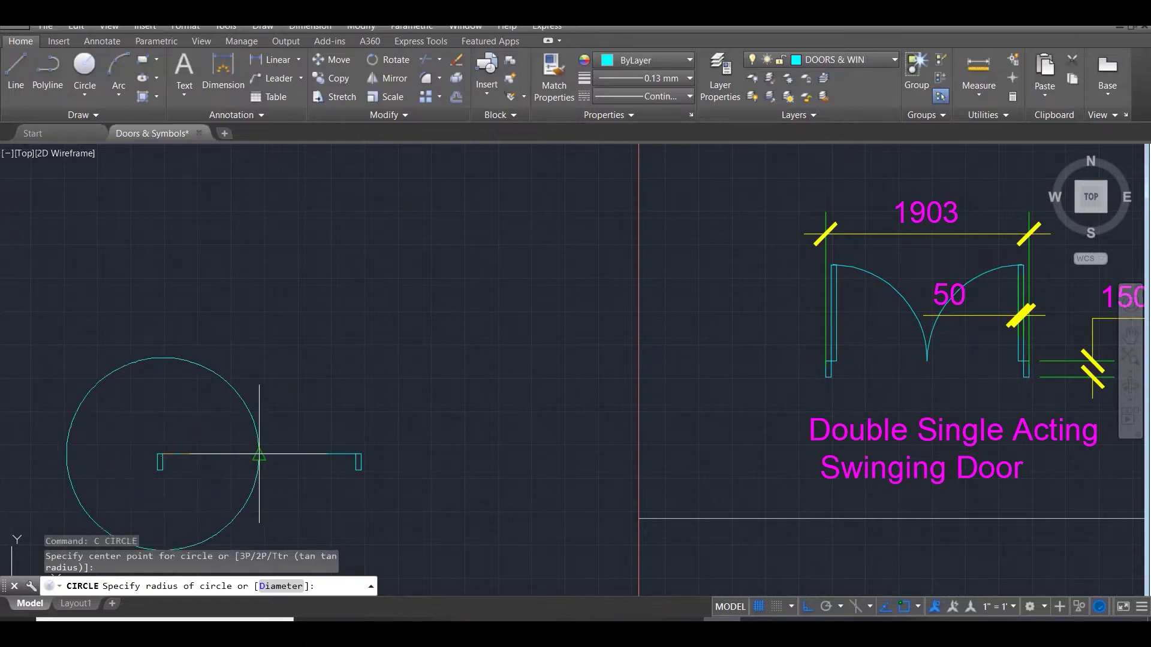
{"action": "left_click", "coordinate": [259, 453]}
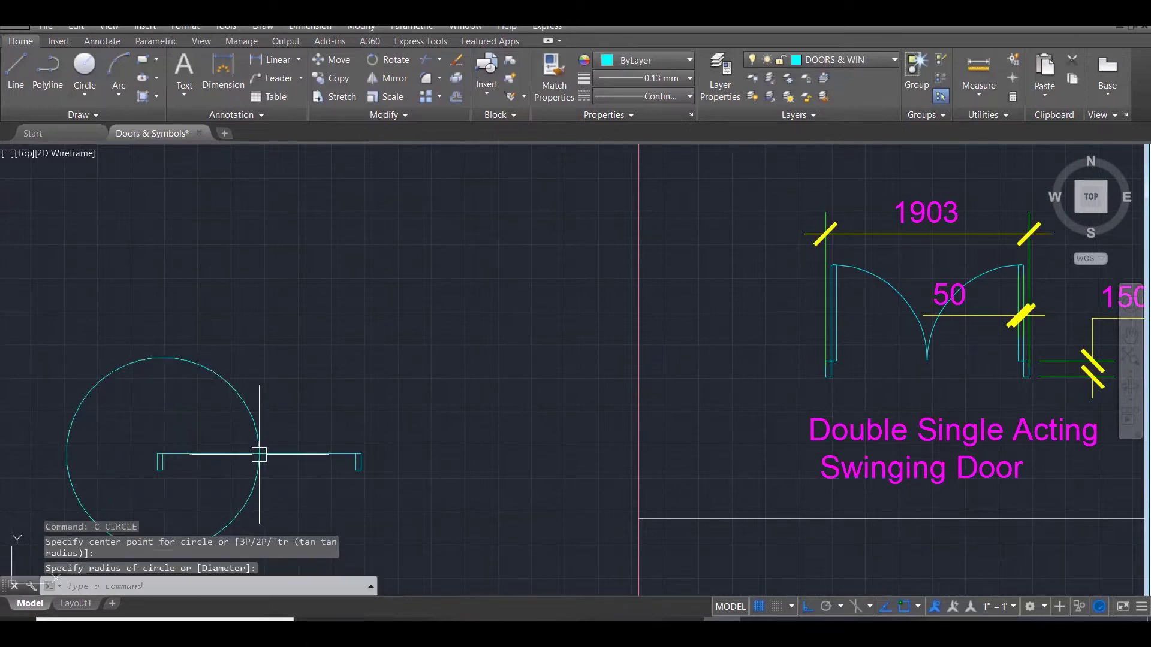
{"action": "key", "text": "Return"}
{"action": "left_click", "coordinate": [358, 454]}
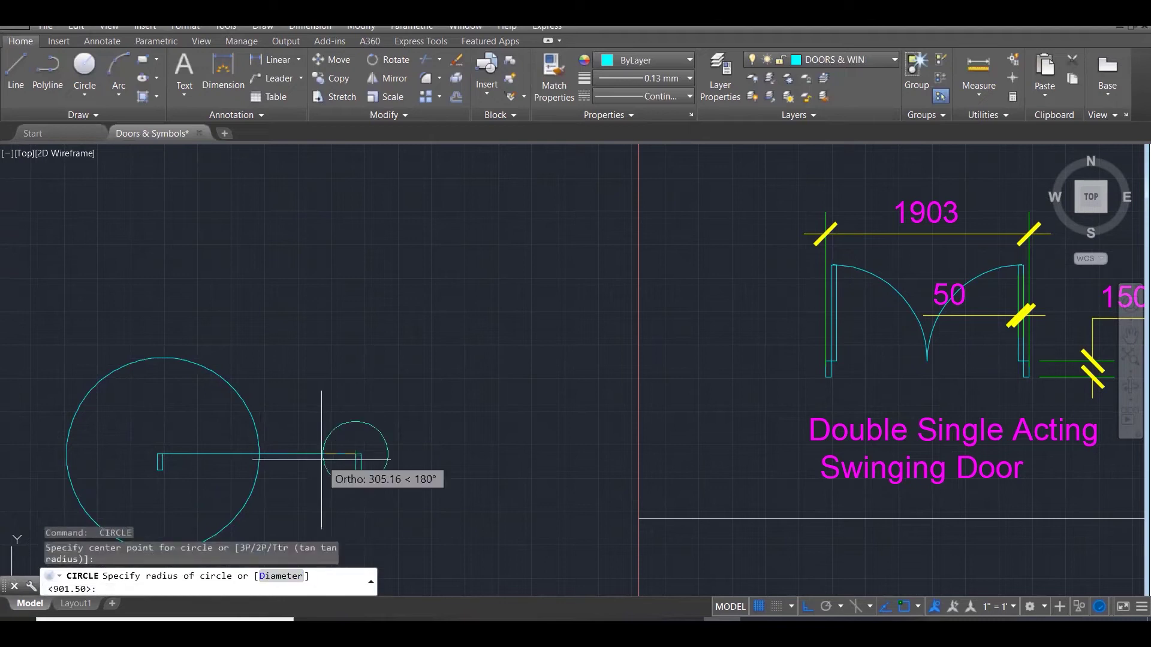
{"action": "left_click", "coordinate": [259, 453]}
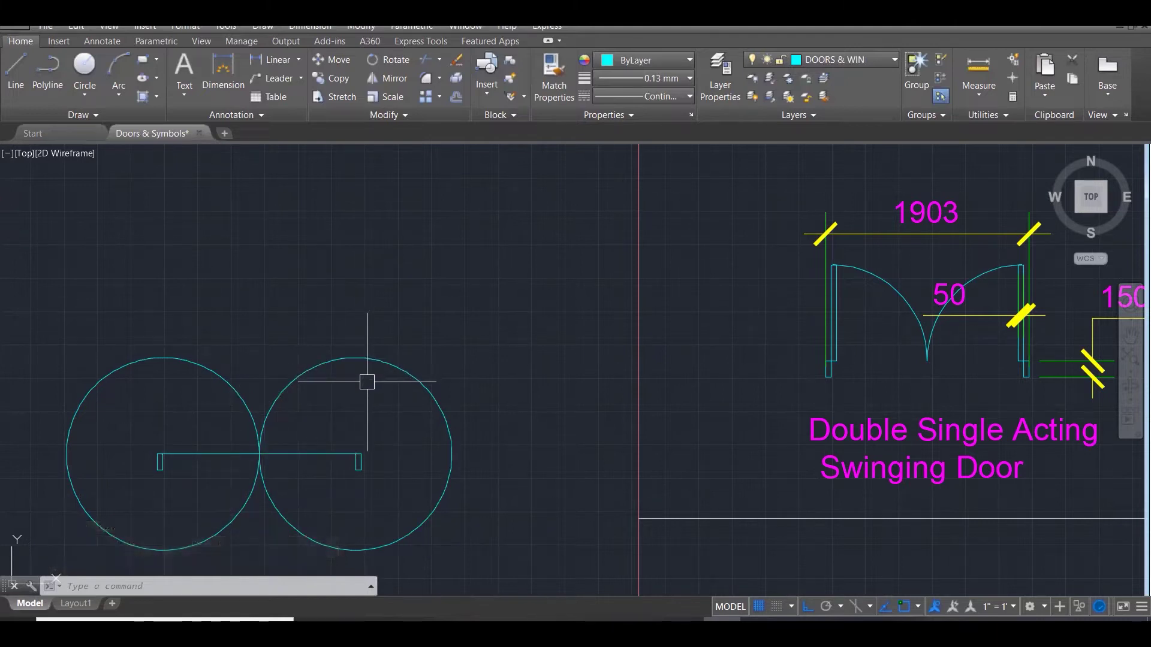
Draw the right and left door leaf lines from each jamb end up to its circle's top.
{"action": "type", "text": "l"}
{"action": "key", "text": "Return"}
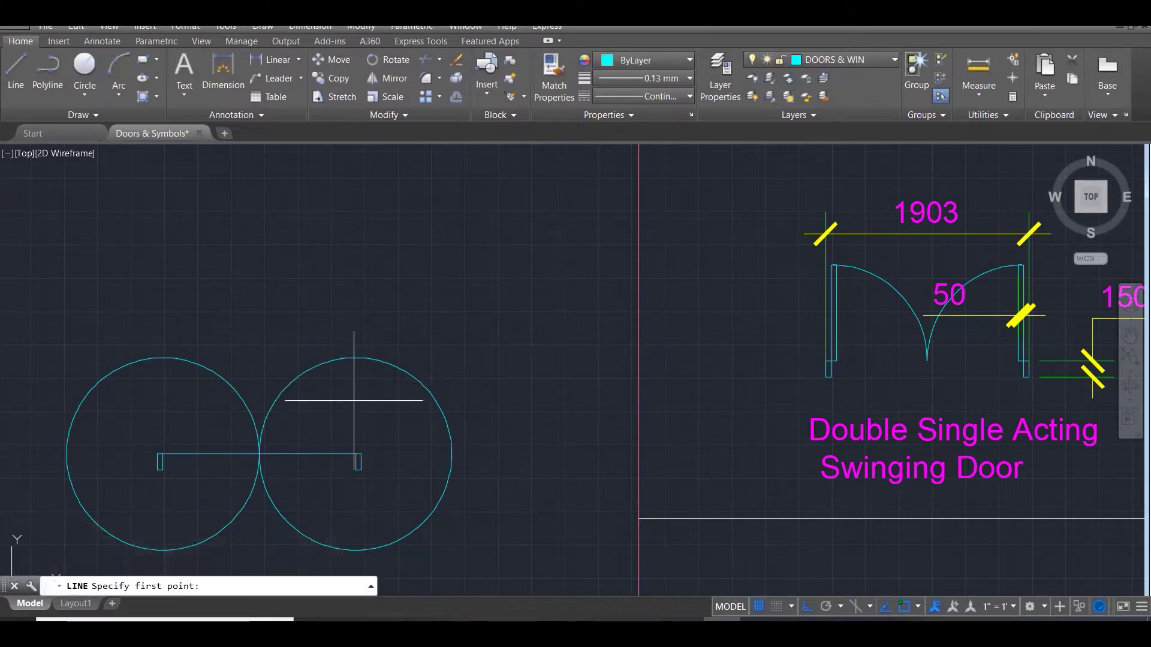
{"action": "left_click", "coordinate": [356, 455]}
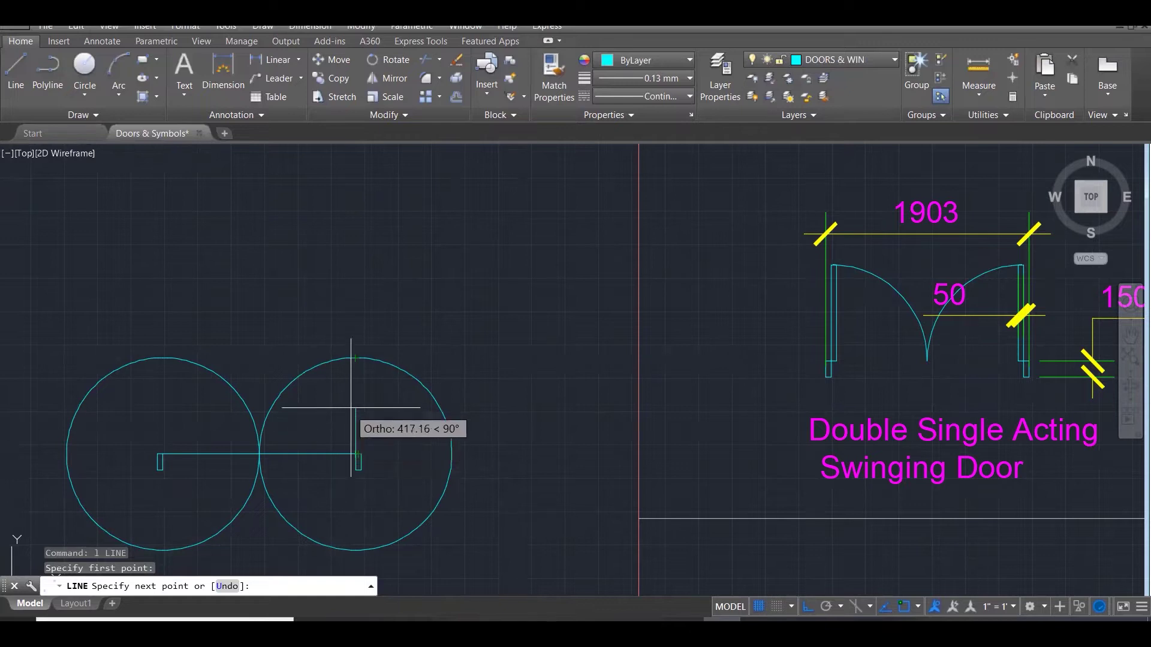
{"action": "left_click", "coordinate": [355, 358]}
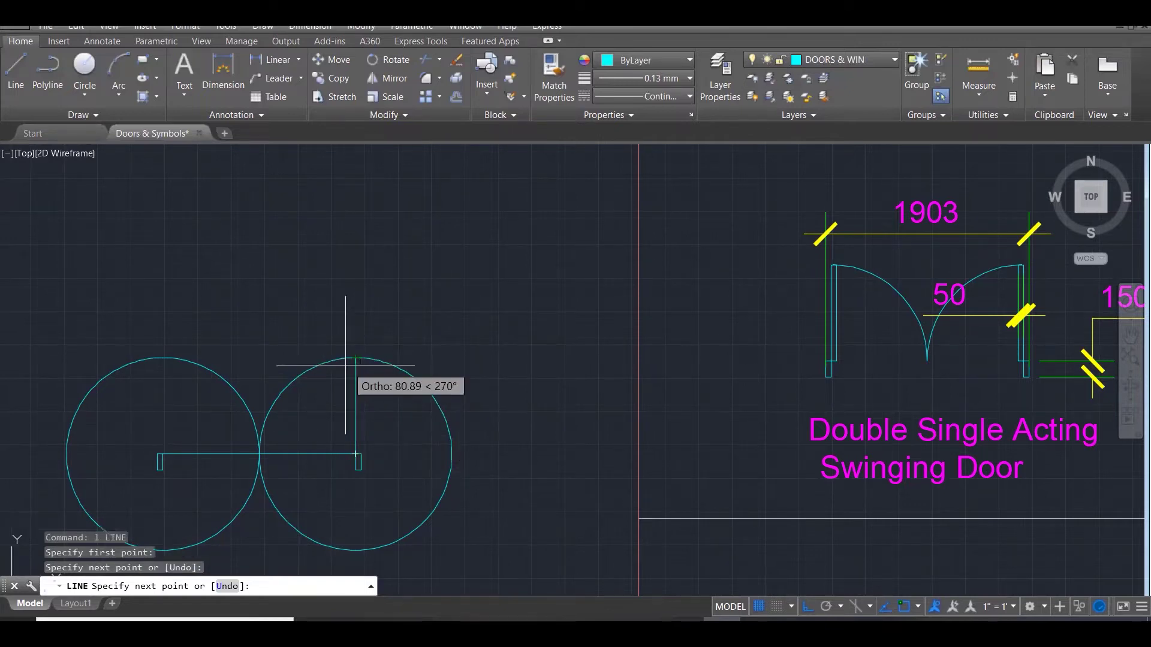
{"action": "key", "text": "Return"}
{"action": "key", "text": "Return"}
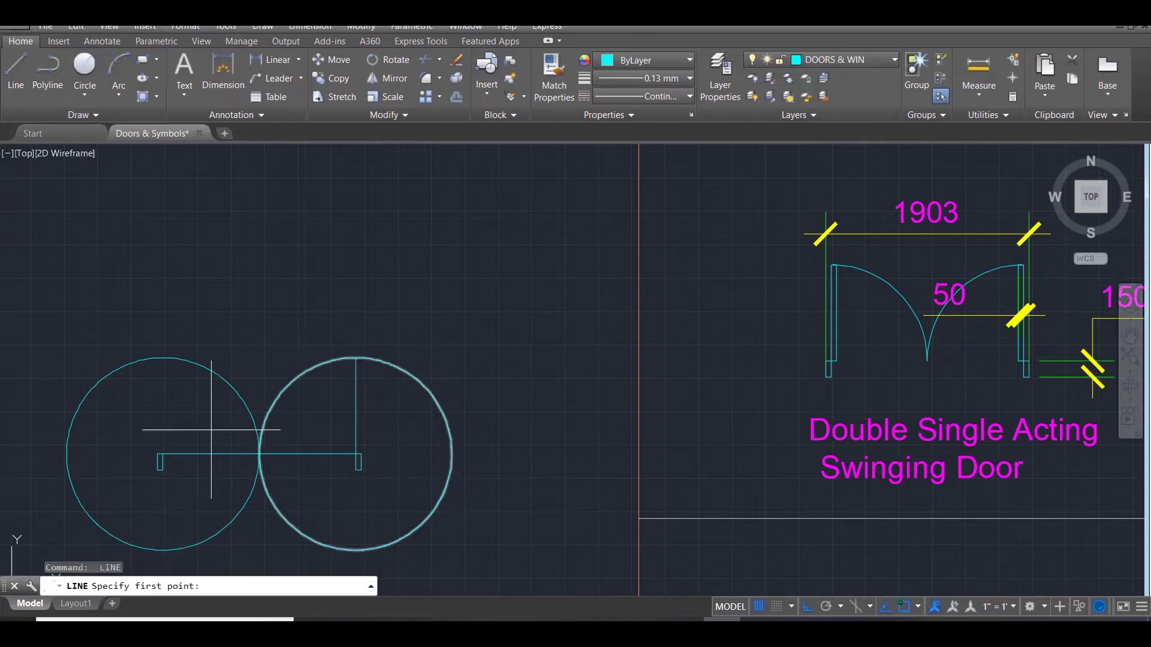
{"action": "left_click", "coordinate": [162, 454]}
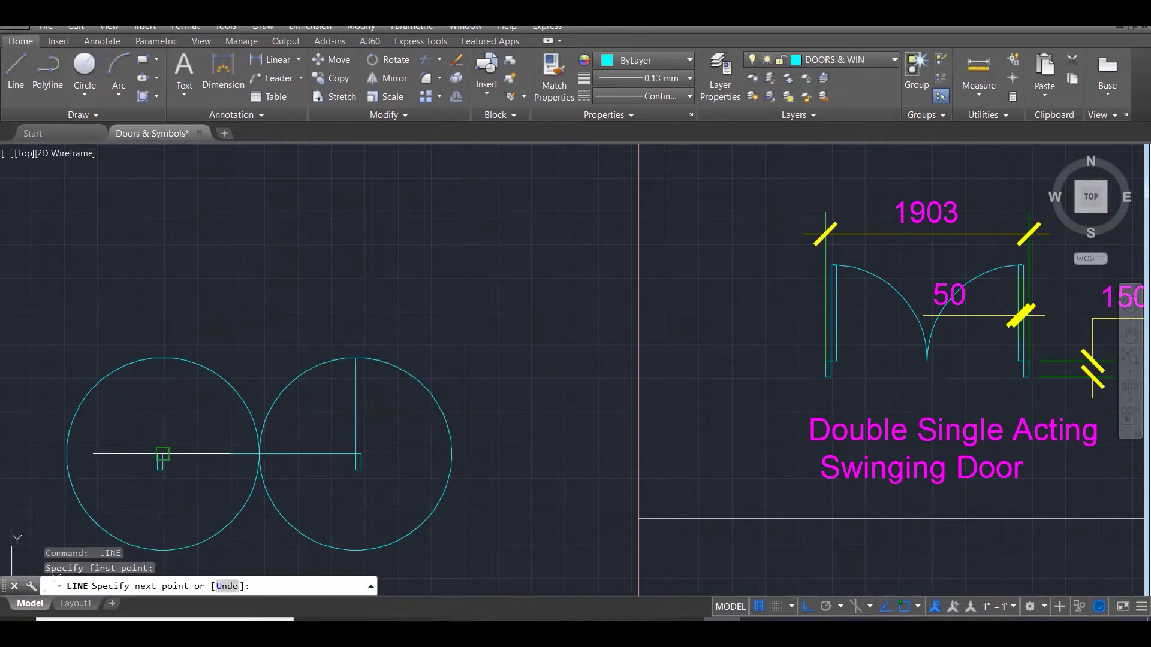
{"action": "left_click", "coordinate": [162, 358]}
{"action": "key", "text": "Escape"}
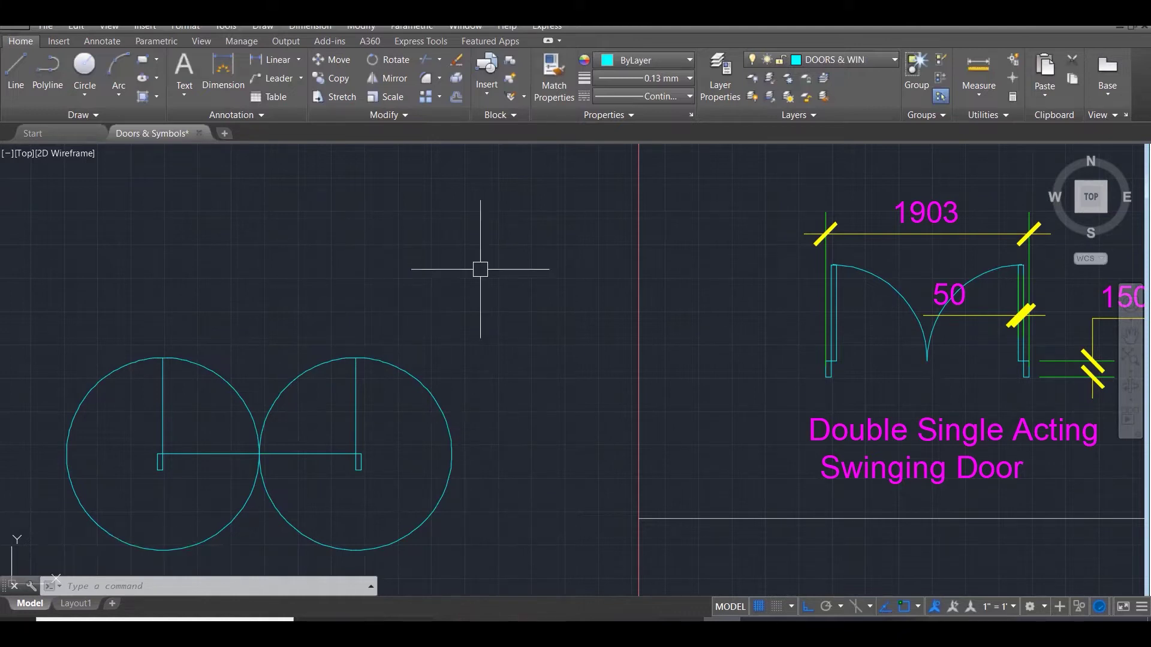
Offset both door leaf lines 50 toward the centre to give them thickness.
{"action": "left_click_drag", "start_coordinate": [828, 257], "coordinate": [844, 363]}
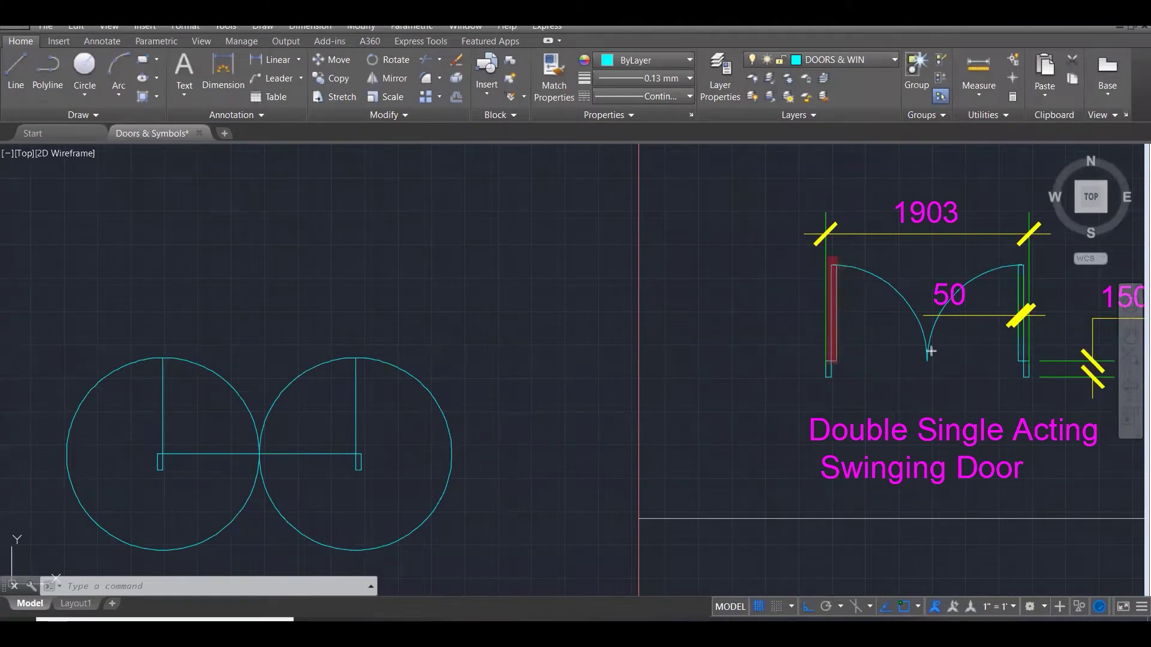
{"action": "left_click_drag", "start_coordinate": [1015, 258], "coordinate": [1024, 363]}
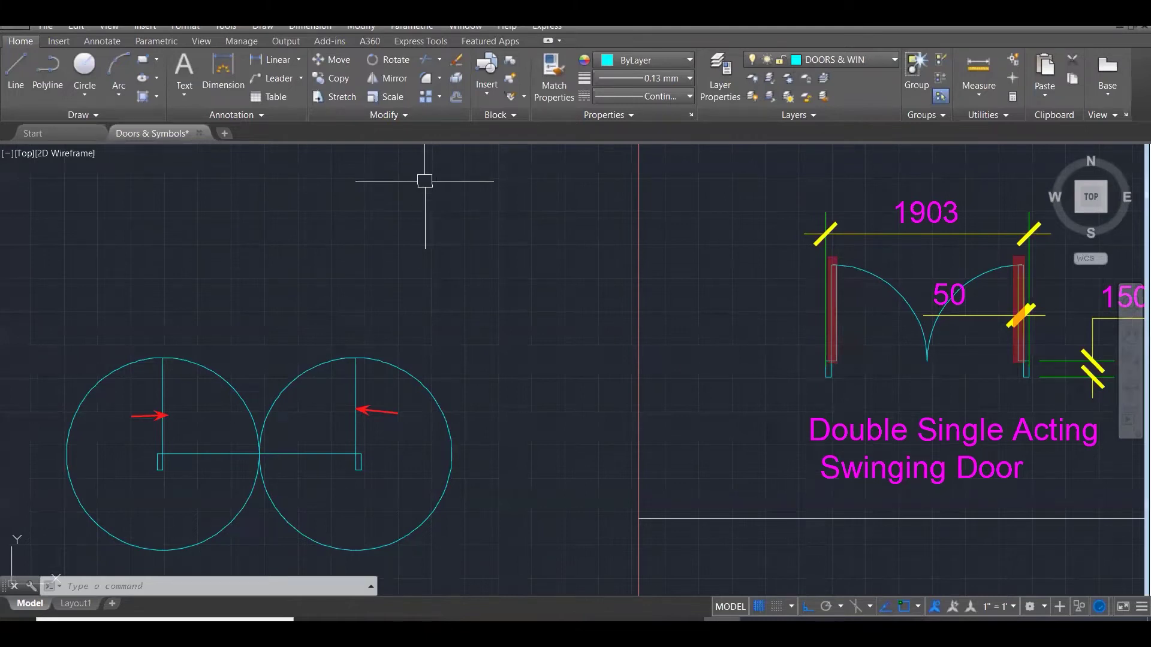
{"action": "type", "text": "p"}
{"action": "key", "text": "Return"}
{"action": "type", "text": "50"}
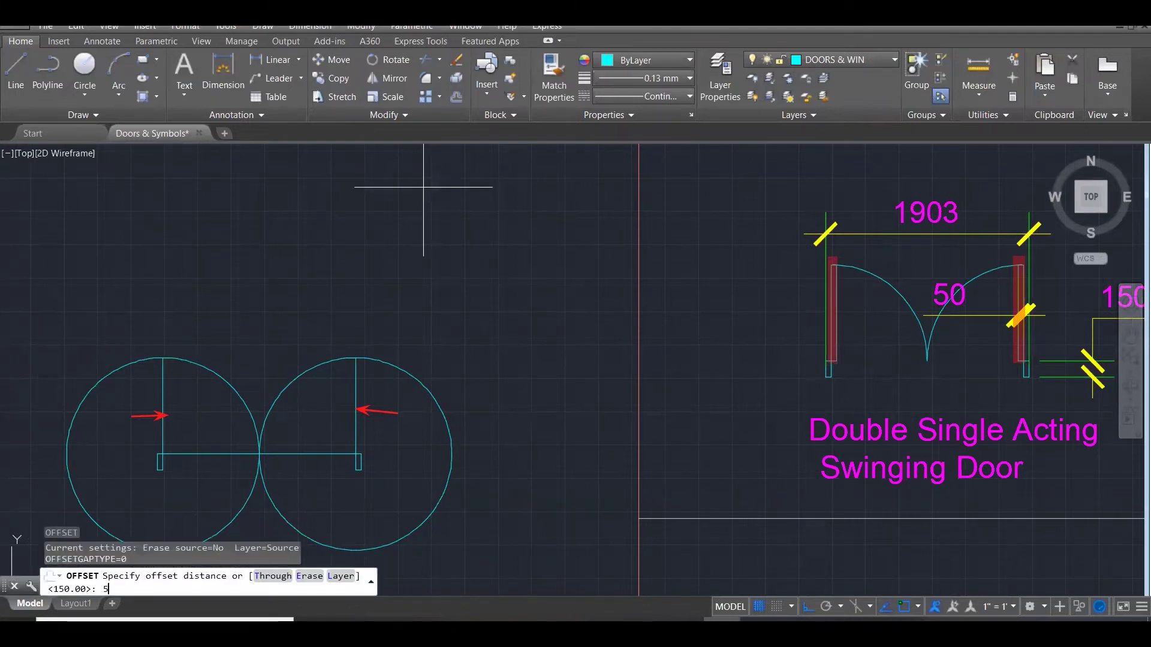
{"action": "key", "text": "Return"}
{"action": "left_click", "coordinate": [357, 387]}
{"action": "left_click", "coordinate": [277, 407]}
{"action": "left_click", "coordinate": [163, 389]}
{"action": "left_click", "coordinate": [206, 386]}
{"action": "key", "text": "Escape"}
{"action": "key", "text": "Escape"}
{"action": "key", "text": "Escape"}
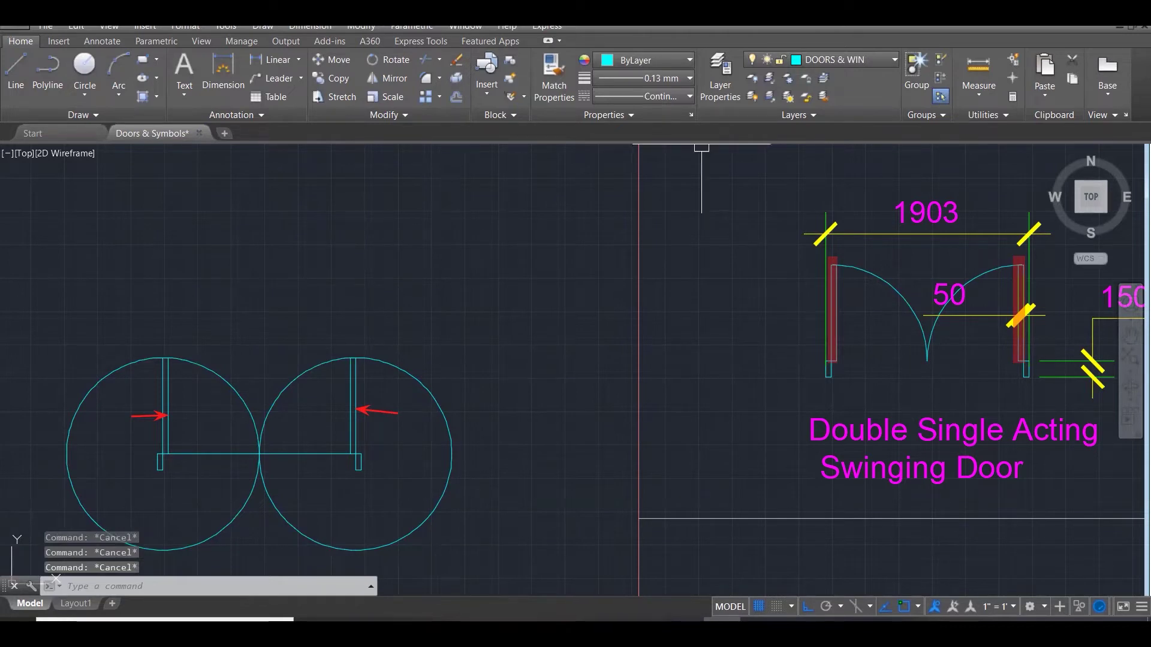
Trim both circles to quarter swing arcs meeting at the centre and remove the bottom line between the jambs.
{"action": "type", "text": "tr"}
{"action": "key", "text": "Return"}
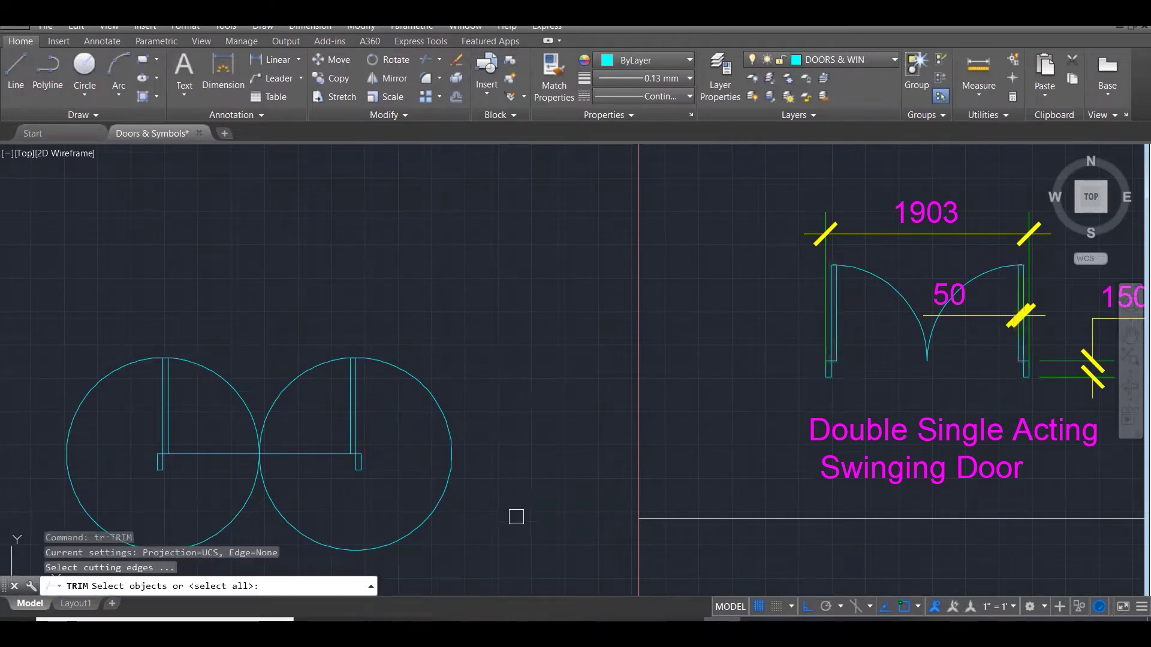
{"action": "left_click", "coordinate": [519, 539]}
{"action": "left_click", "coordinate": [70, 271]}
{"action": "key", "text": "Return"}
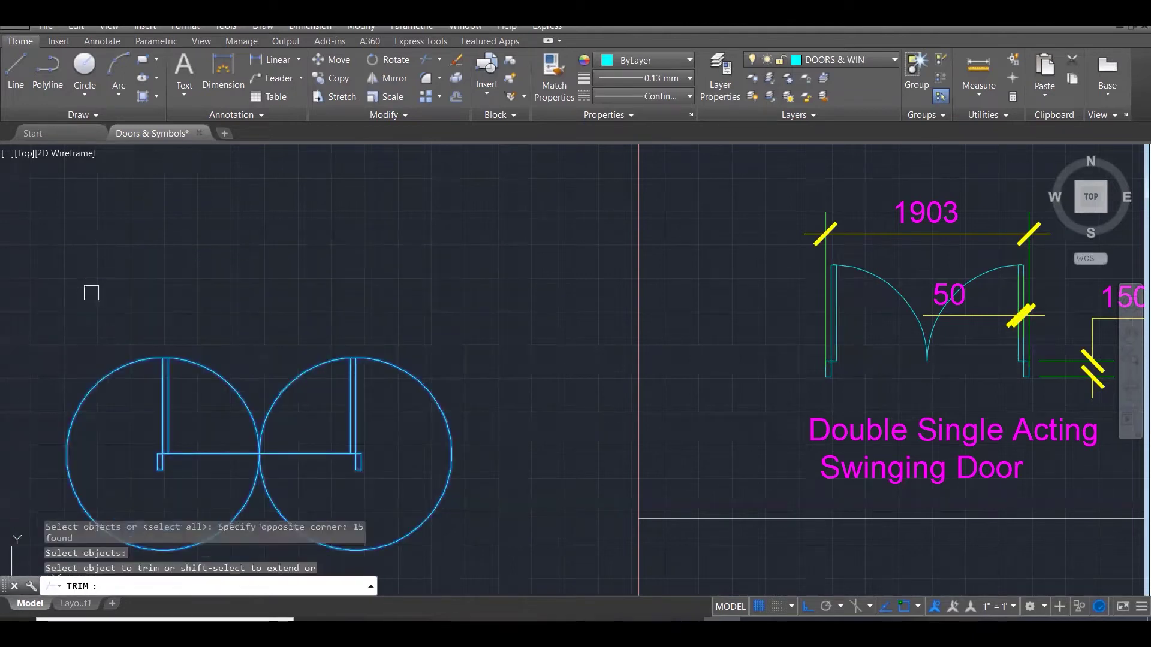
{"action": "left_click", "coordinate": [119, 367]}
{"action": "left_click", "coordinate": [260, 483]}
{"action": "left_click", "coordinate": [298, 453]}
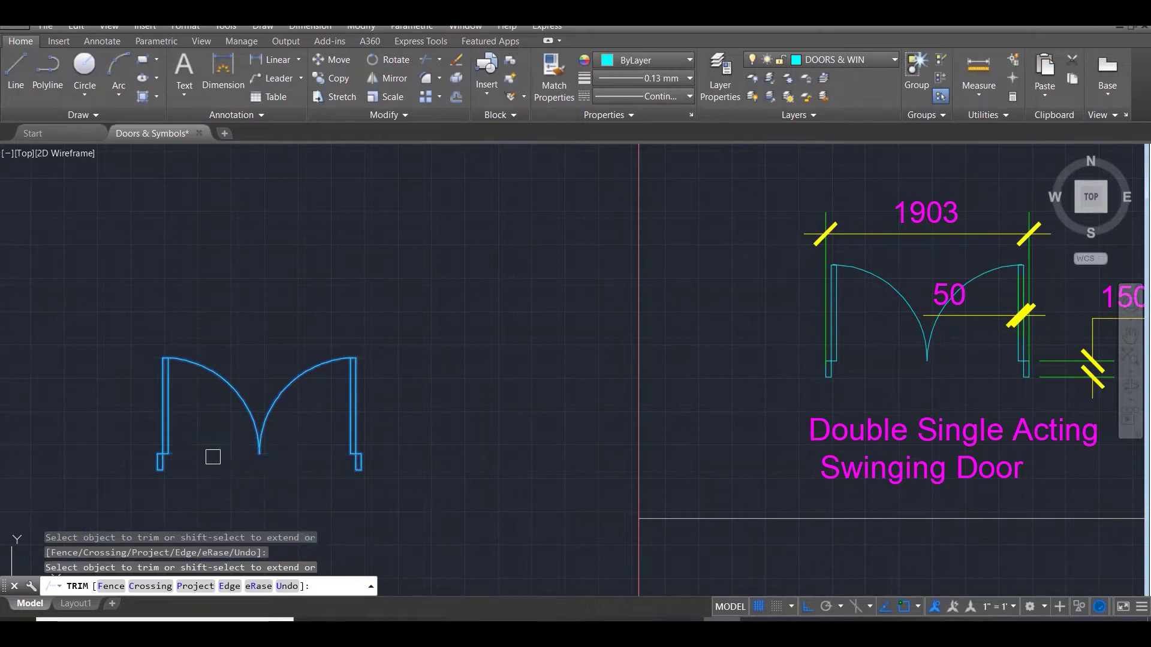
{"action": "key", "text": "Escape"}
{"action": "key", "text": "Escape"}
{"action": "key", "text": "Escape"}
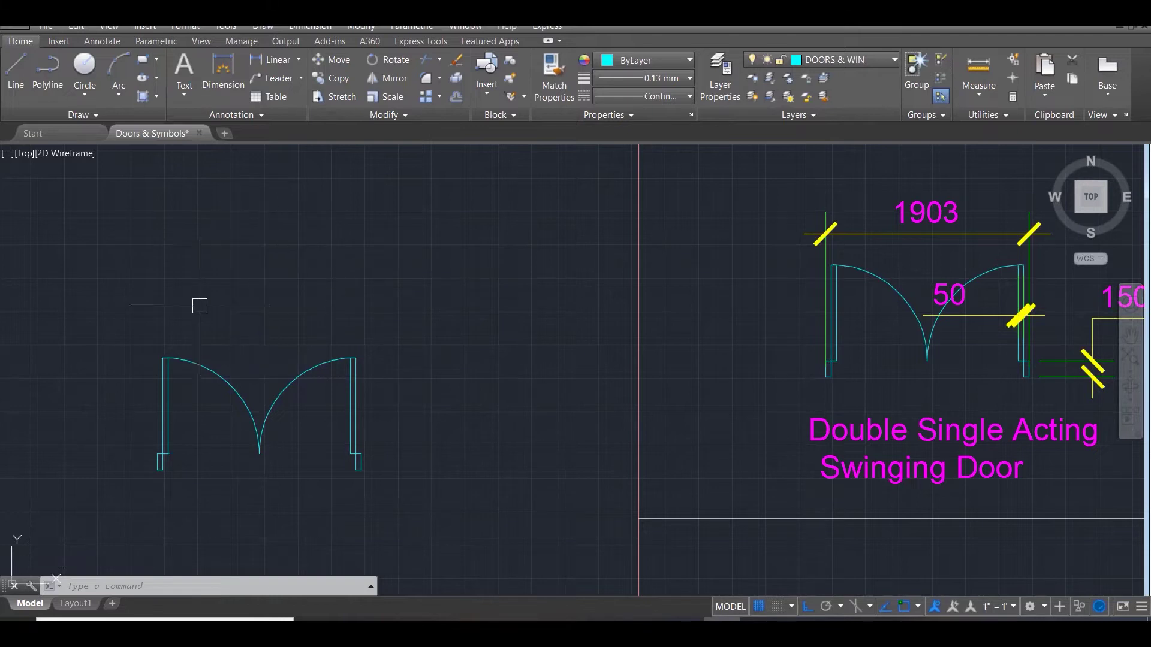
{"action": "left_click", "coordinate": [118, 305]}
{"action": "left_click", "coordinate": [475, 481]}
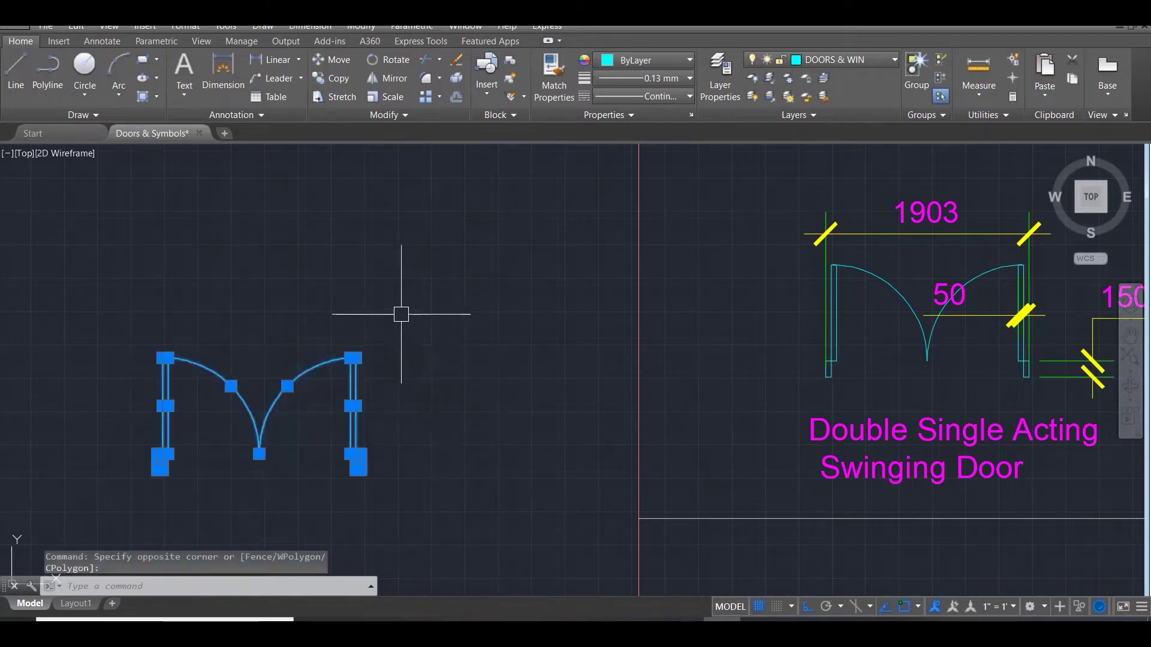
Save the selected double door as a block named 'Double Door 1903'.
{"action": "key", "text": "Escape"}
{"action": "left_click", "coordinate": [476, 506]}
{"action": "left_click", "coordinate": [122, 276]}
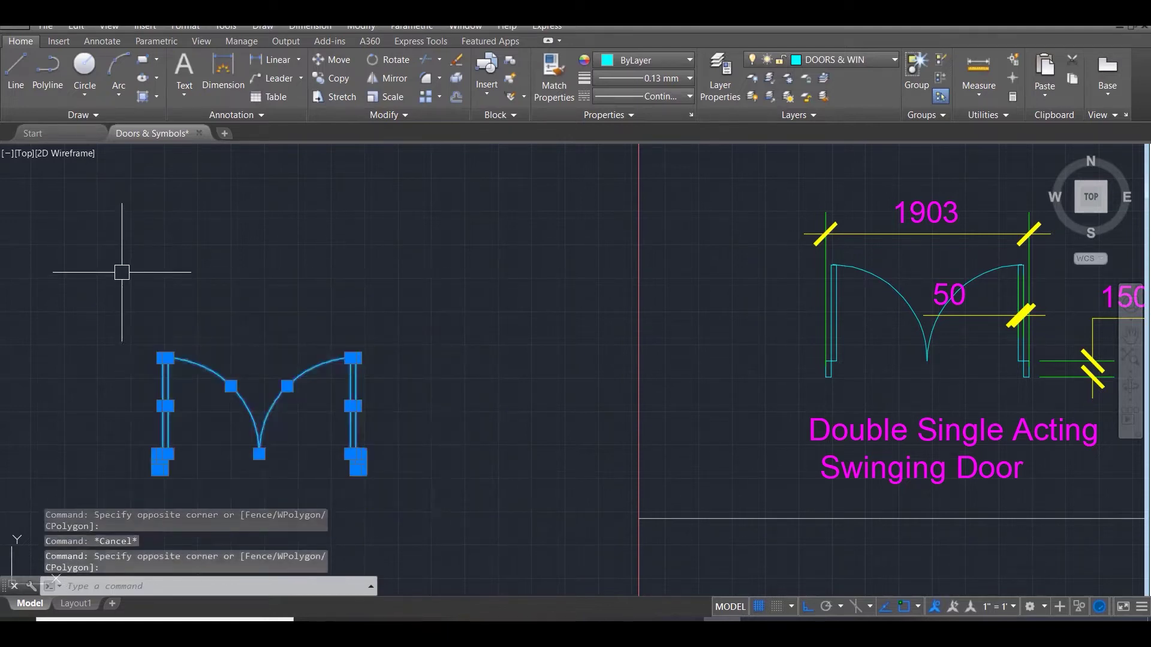
{"action": "key", "text": "Escape"}
{"action": "left_click", "coordinate": [123, 276]}
{"action": "left_click", "coordinate": [498, 590]}
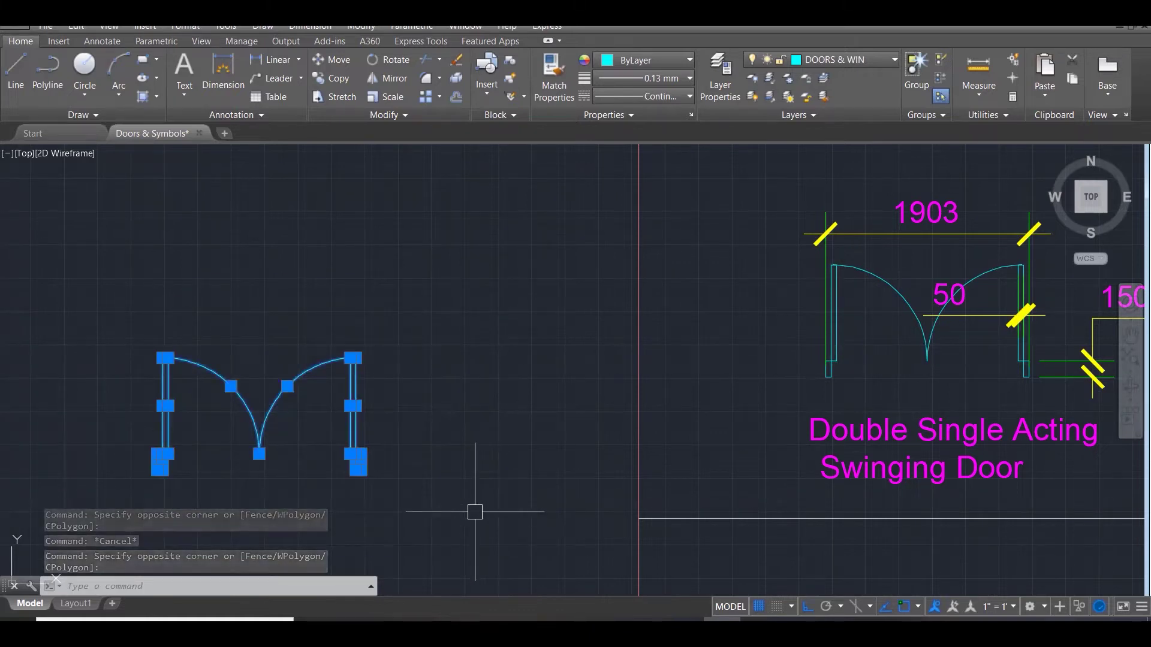
{"action": "type", "text": "bl"}
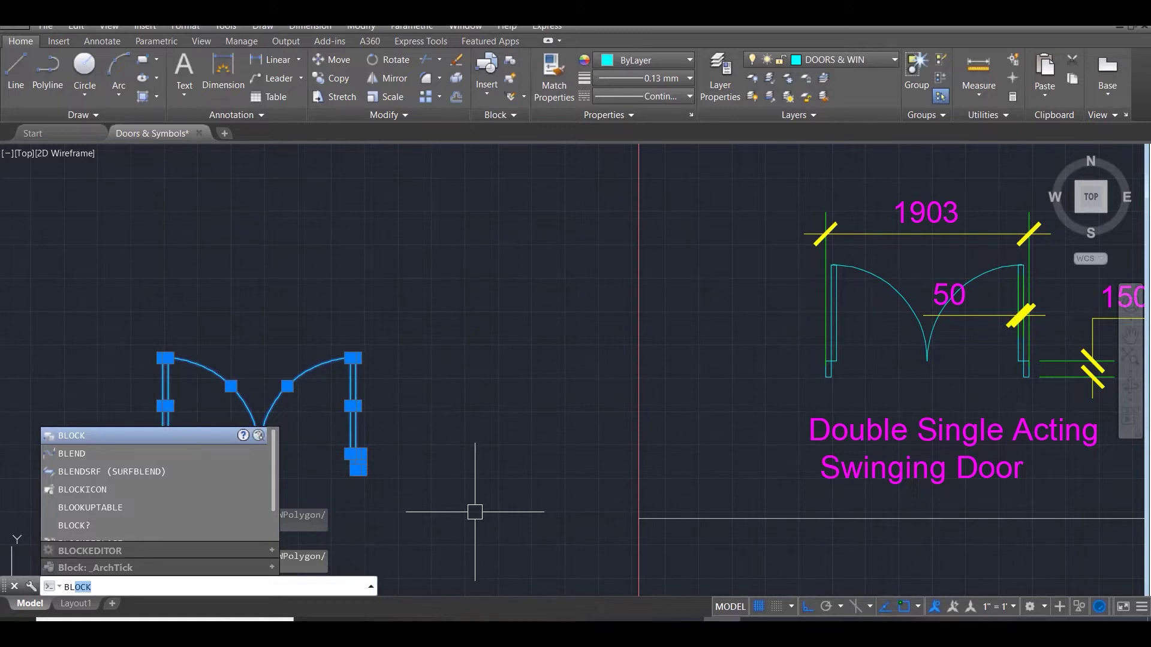
{"action": "key", "text": "Return"}
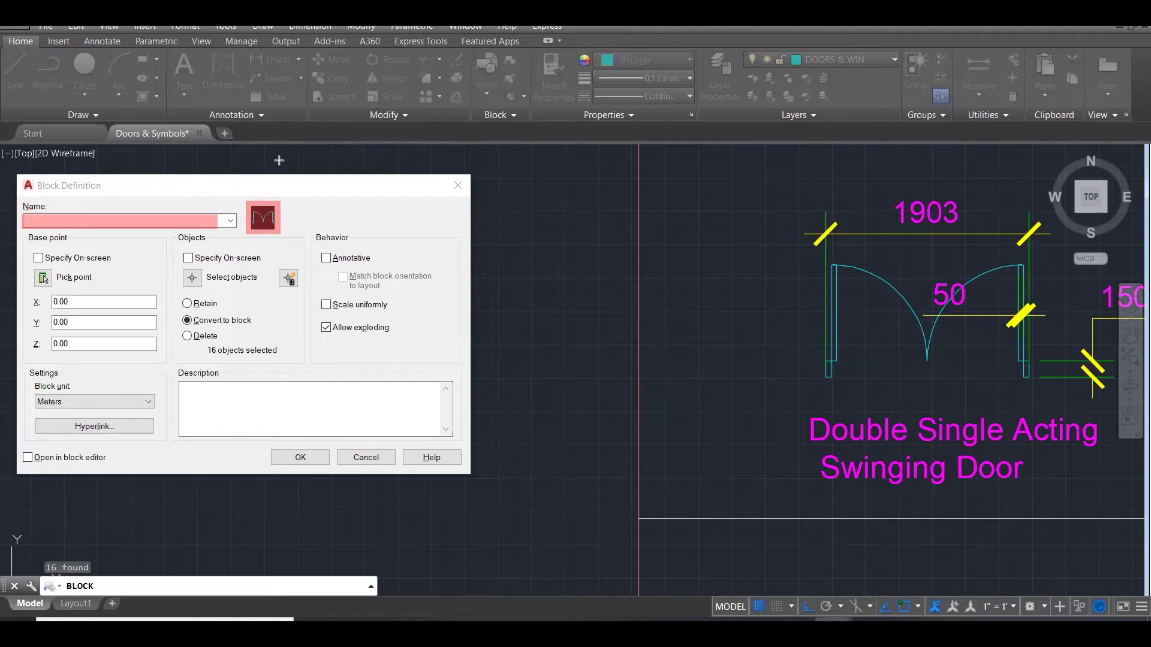
{"action": "left_click", "coordinate": [155, 219]}
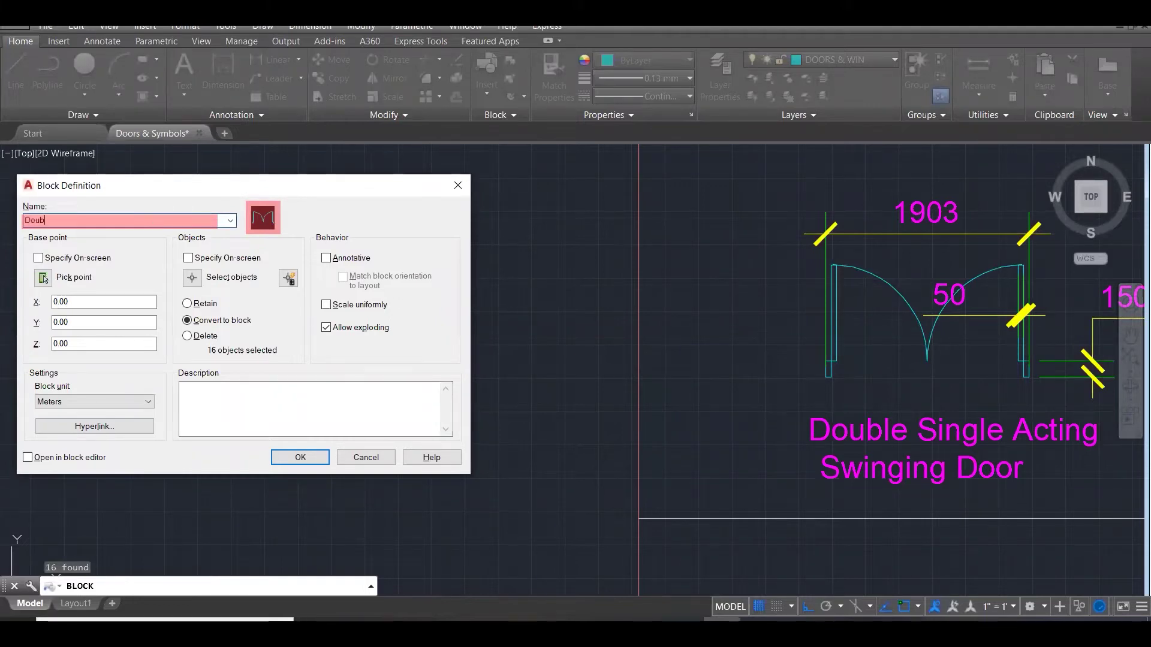
{"action": "type", "text": "Double Door 1903"}
{"action": "left_click", "coordinate": [300, 457]}
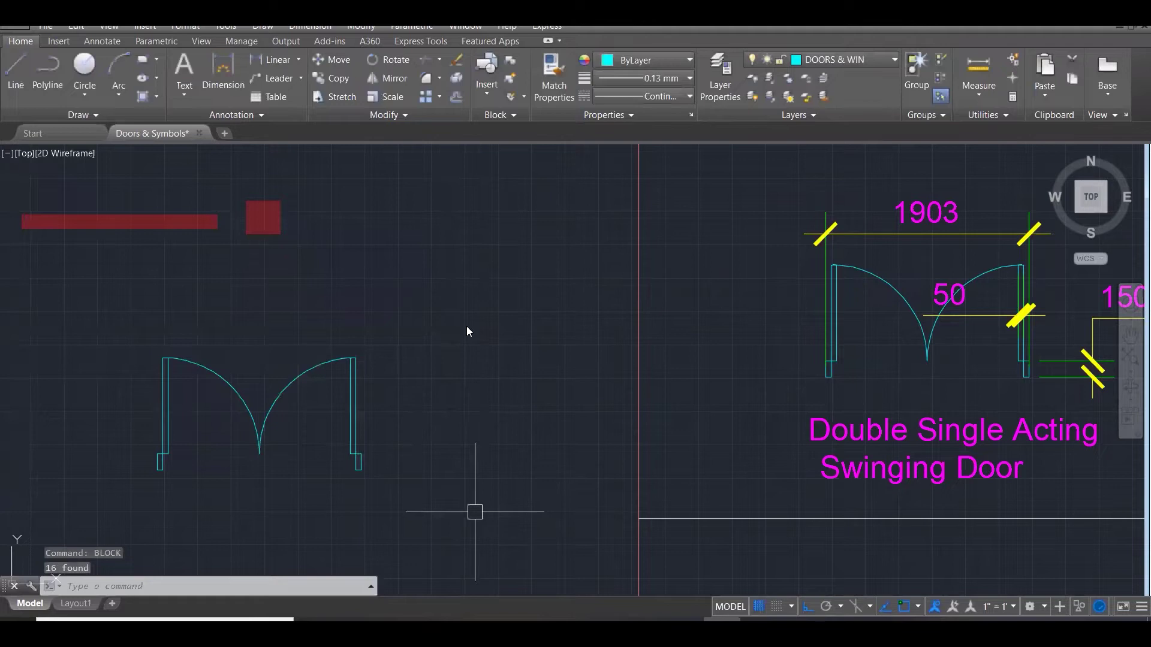
Delete the original double door drawing from the canvas.
{"action": "left_click", "coordinate": [762, 153]}
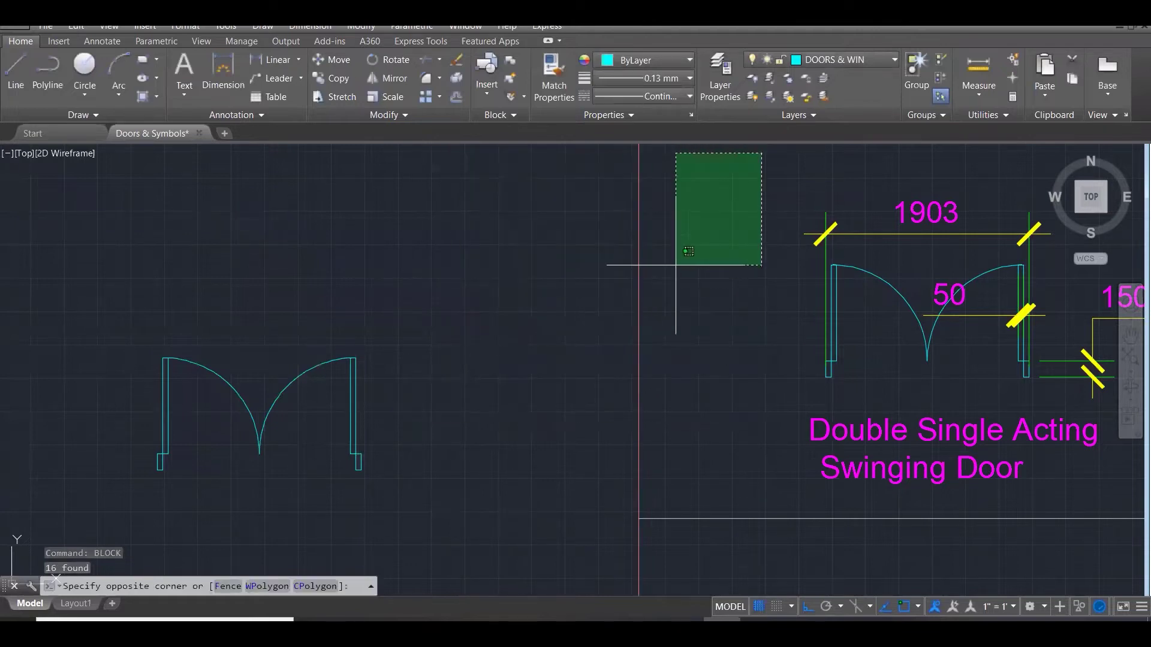
{"action": "key", "text": "Escape"}
{"action": "left_click", "coordinate": [449, 480]}
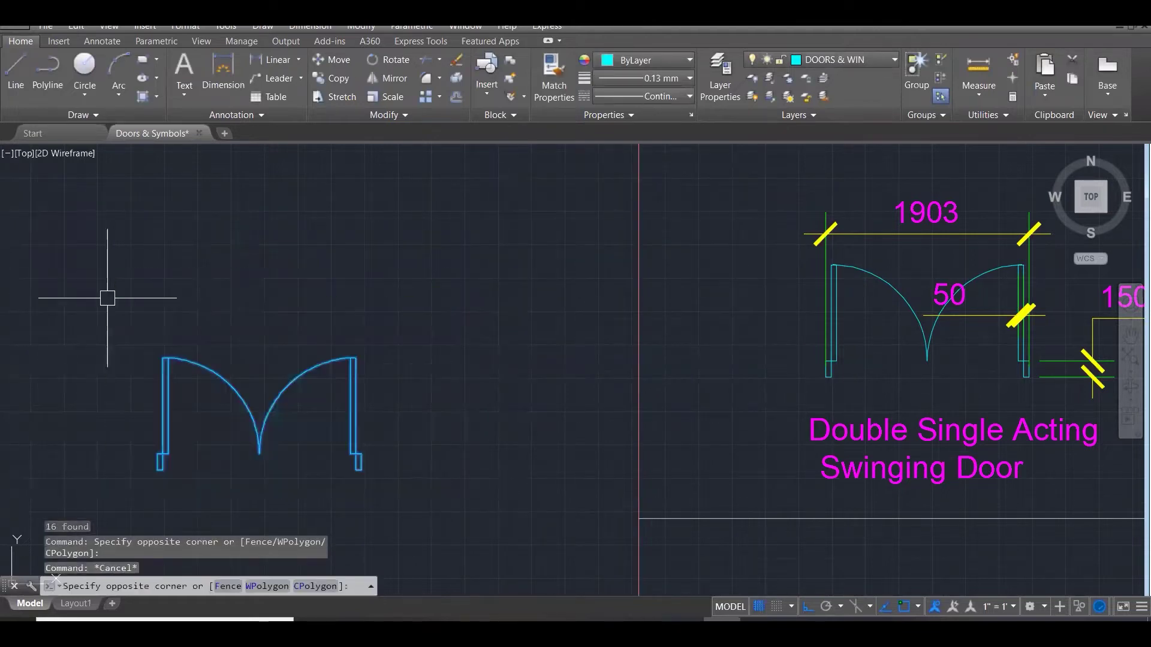
{"action": "left_click", "coordinate": [107, 298]}
{"action": "key", "text": "Delete"}
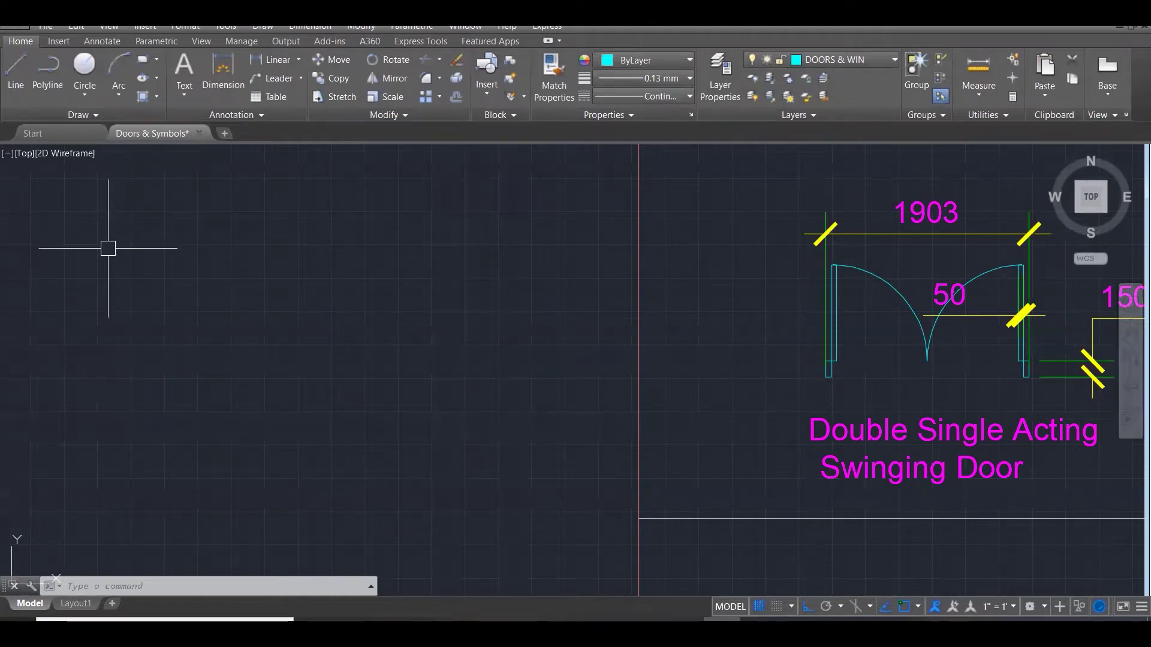
Insert the Double Door 1903 block from the Insert gallery into empty drawing space.
{"action": "left_click", "coordinate": [58, 42]}
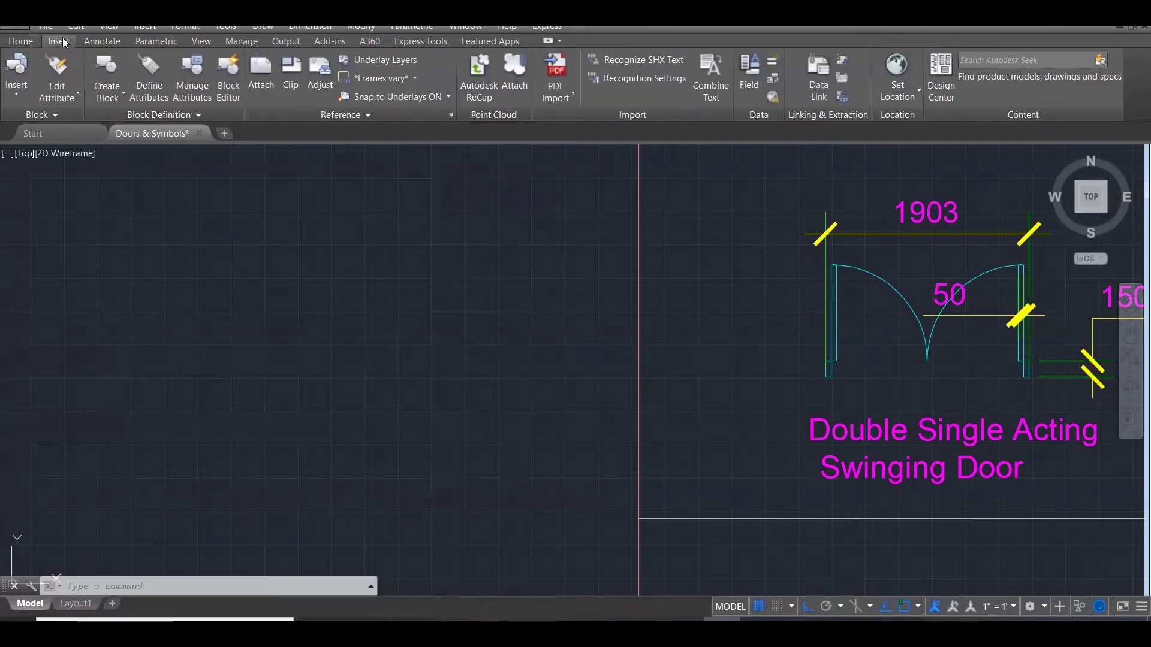
{"action": "left_click", "coordinate": [29, 72]}
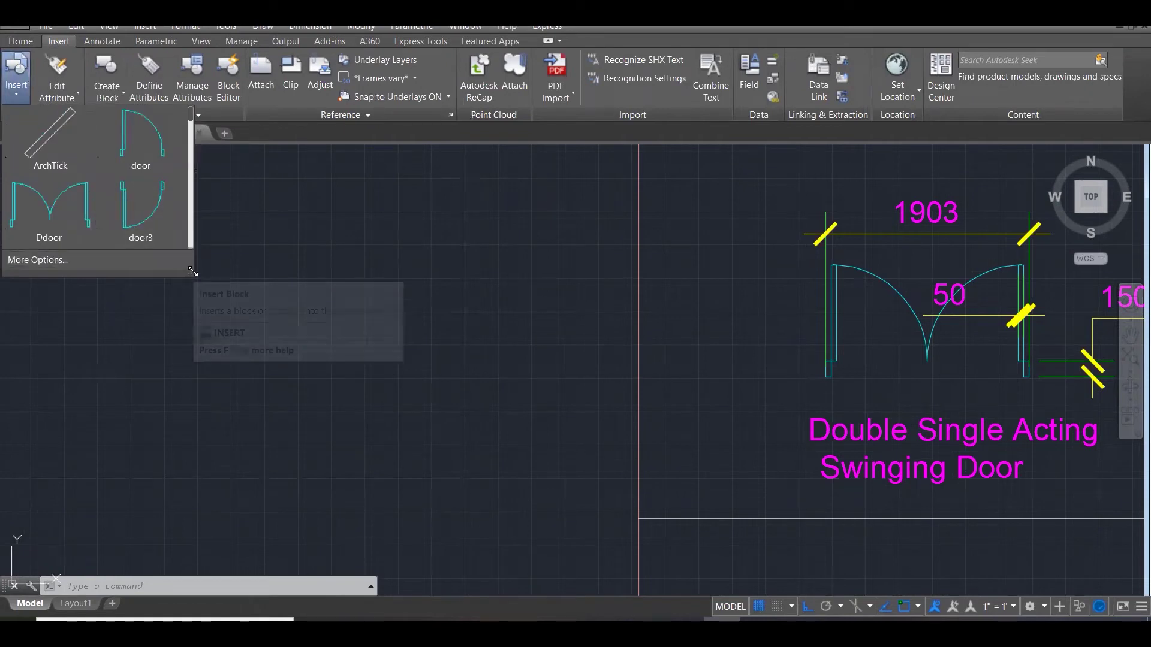
{"action": "left_click_drag", "start_coordinate": [193, 270], "coordinate": [558, 560]}
{"action": "scroll", "coordinate": [339, 358], "scroll_direction": "down", "scroll_amount": 1}
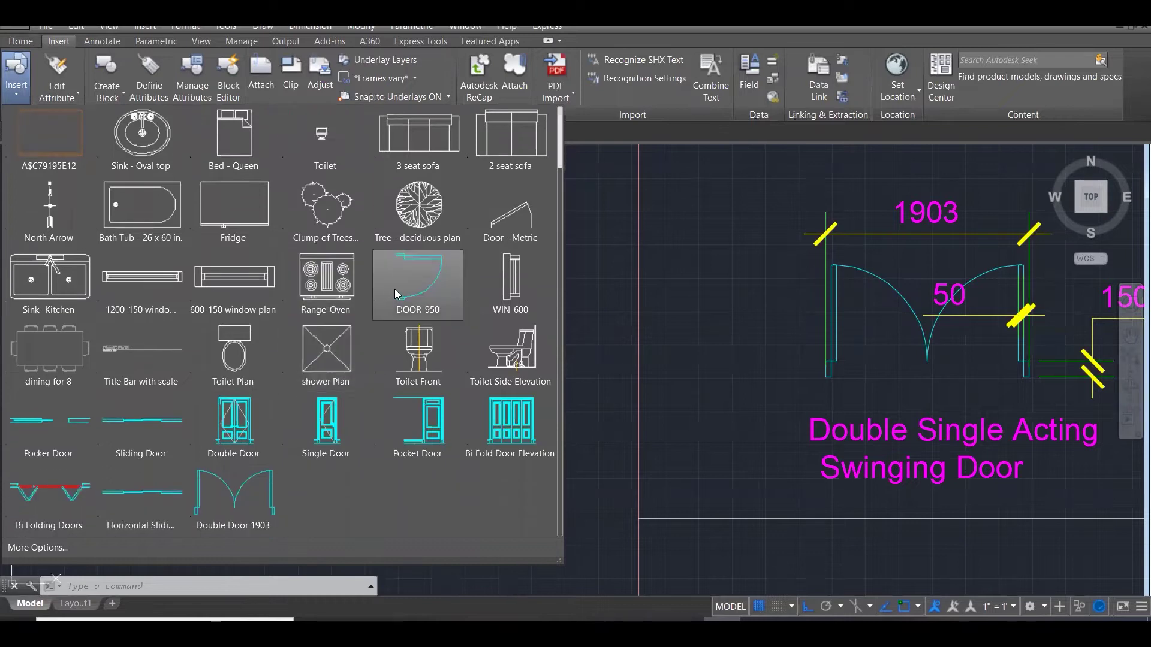
{"action": "left_click", "coordinate": [257, 487]}
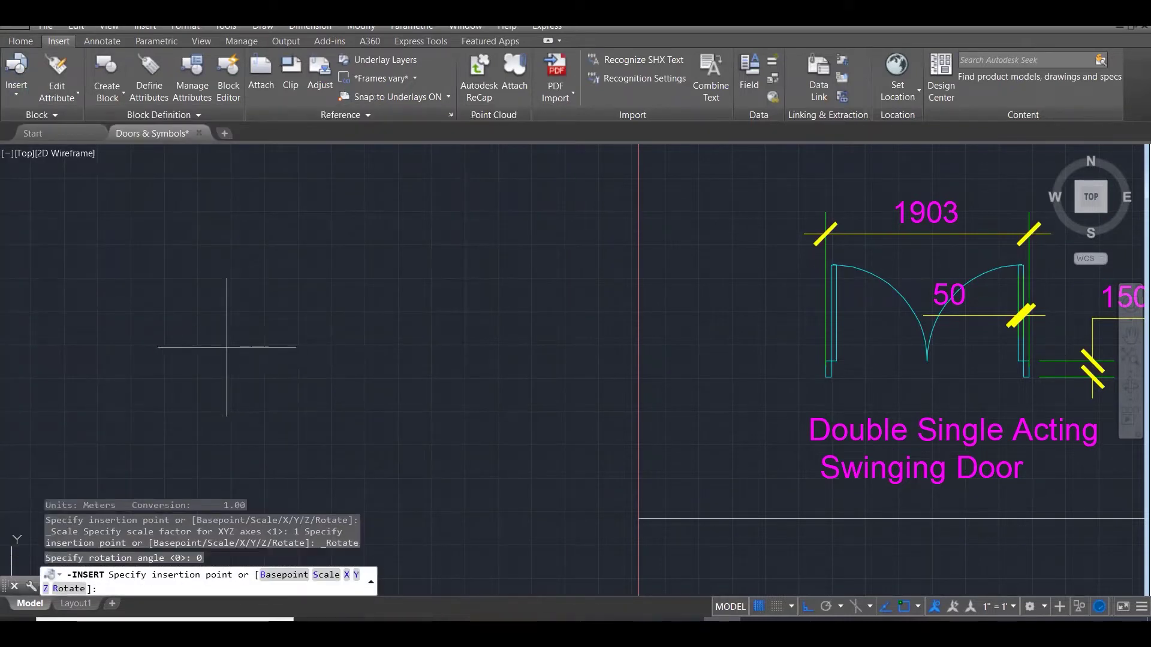
{"action": "left_click", "coordinate": [198, 343]}
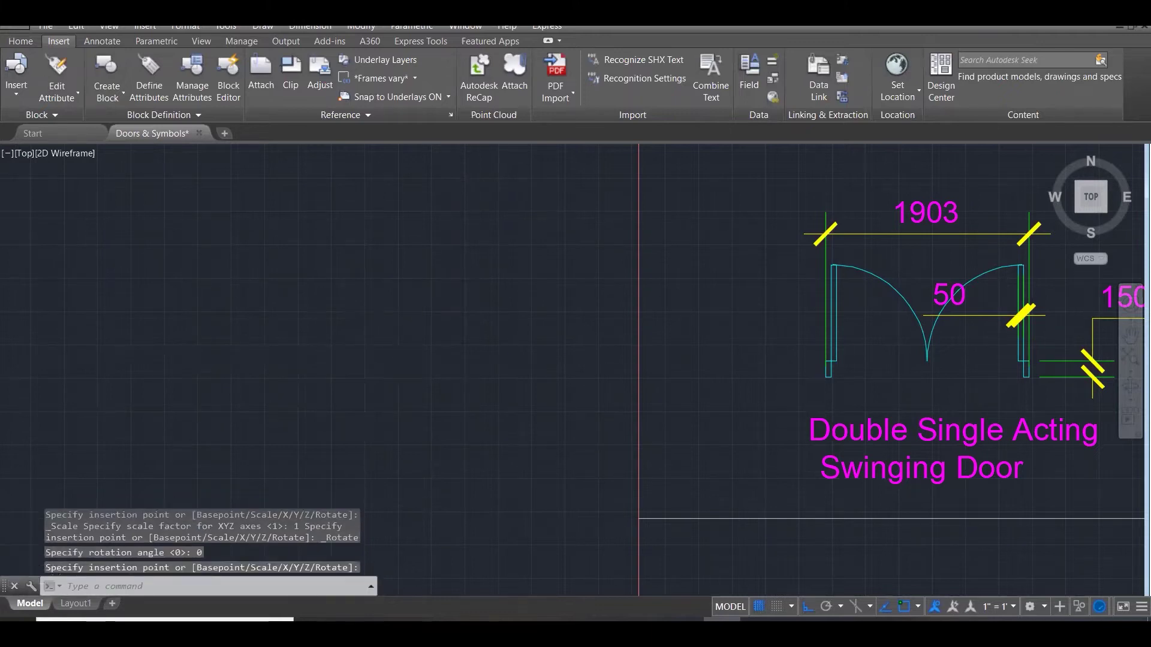
{"action": "scroll", "coordinate": [373, 424], "scroll_direction": "down", "scroll_amount": 8}
{"action": "scroll", "coordinate": [362, 456], "scroll_direction": "down", "scroll_amount": 10}
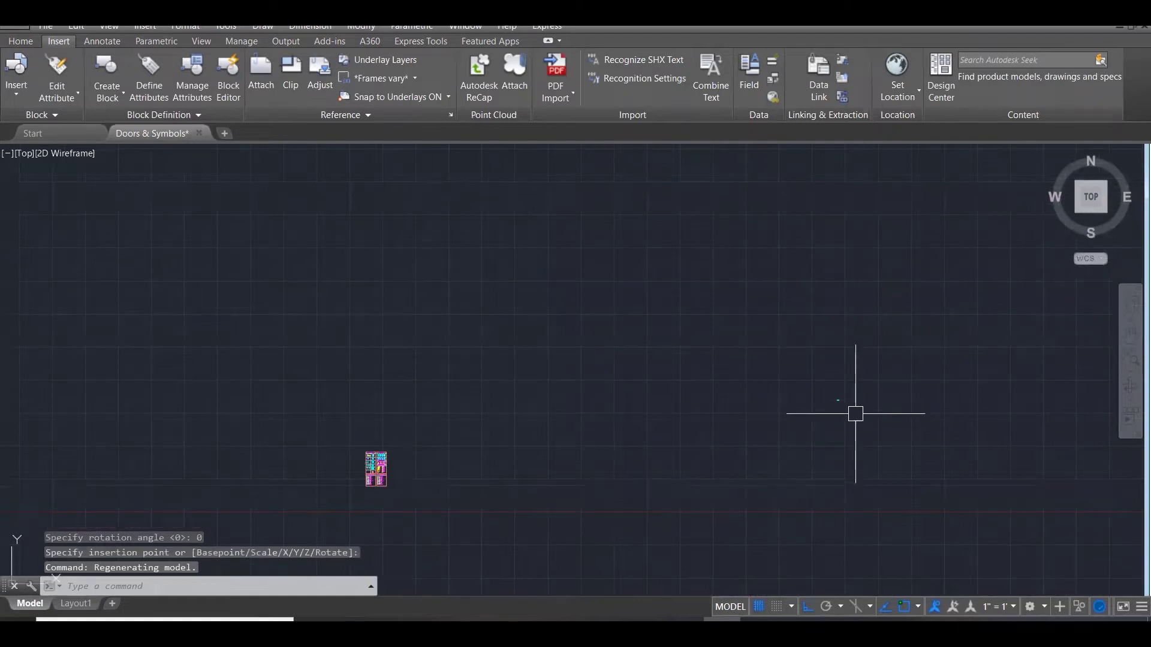
{"action": "scroll", "coordinate": [851, 413], "scroll_direction": "down", "scroll_amount": 5}
{"action": "scroll", "coordinate": [869, 450], "scroll_direction": "up", "scroll_amount": 6}
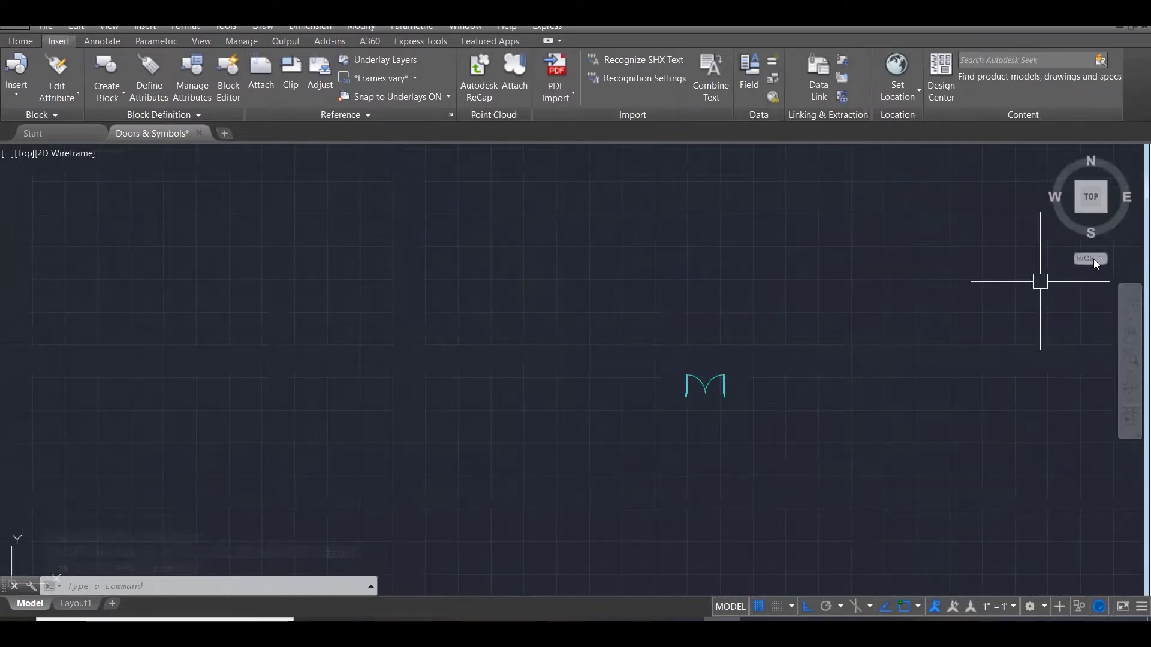
Move the inserted Double Door 1903 block up and left, beside the dimensioned reference symbol.
{"action": "scroll", "coordinate": [722, 402], "scroll_direction": "up", "scroll_amount": 3}
{"action": "left_click", "coordinate": [766, 429]}
{"action": "left_click", "coordinate": [554, 287]}
{"action": "type", "text": "m"}
{"action": "key", "text": "Return"}
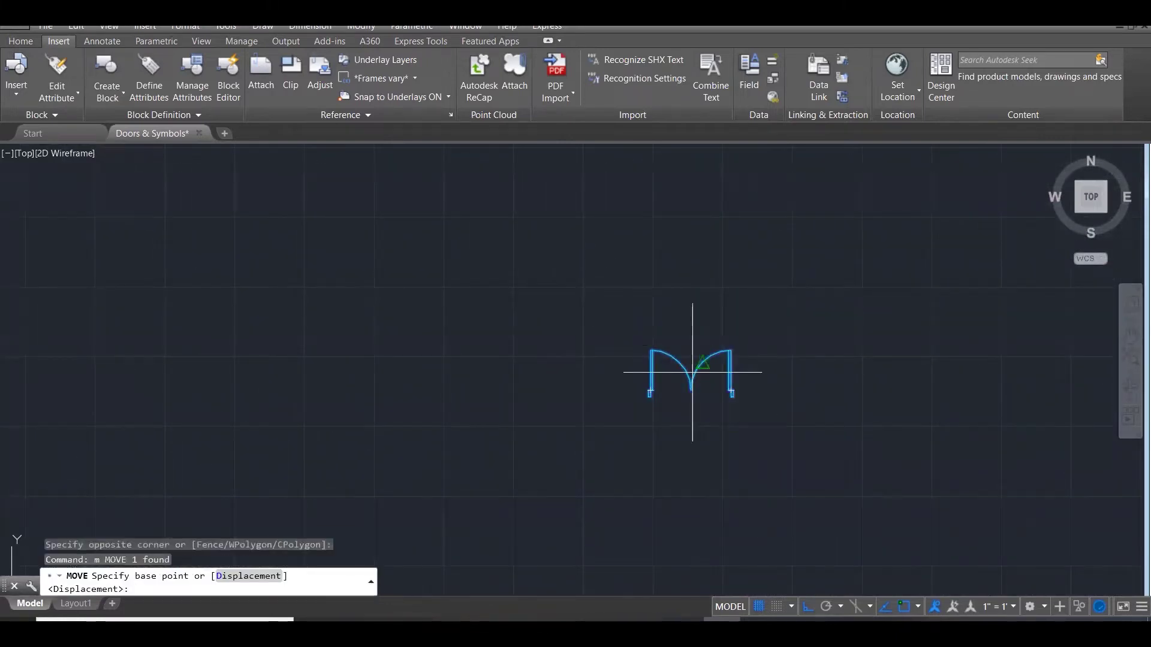
{"action": "left_click", "coordinate": [732, 395]}
{"action": "scroll", "coordinate": [944, 348], "scroll_direction": "down", "scroll_amount": 3}
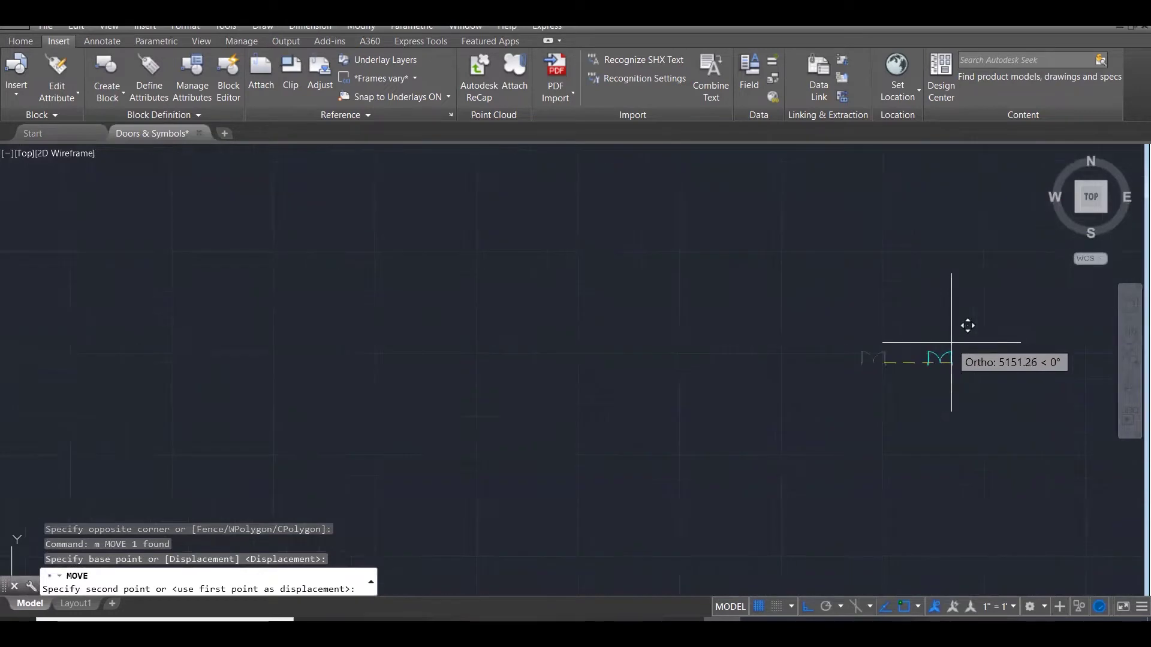
{"action": "scroll", "coordinate": [947, 346], "scroll_direction": "down", "scroll_amount": 5}
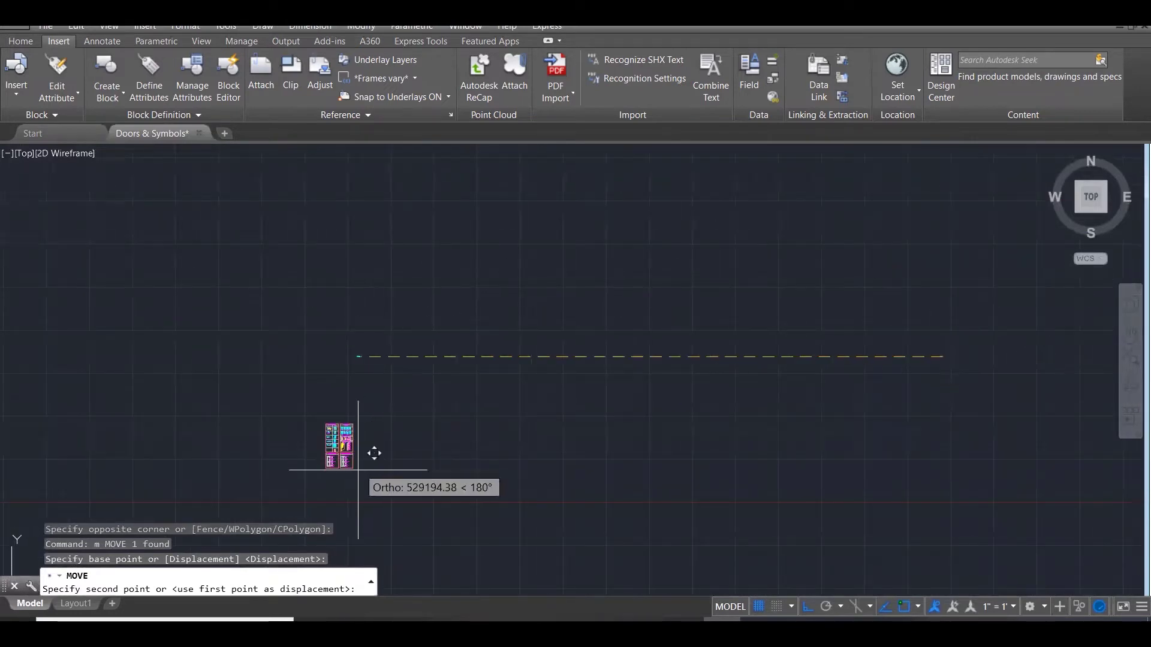
{"action": "key", "text": "F8"}
{"action": "scroll", "coordinate": [353, 448], "scroll_direction": "up", "scroll_amount": 7}
{"action": "scroll", "coordinate": [366, 442], "scroll_direction": "up", "scroll_amount": 3}
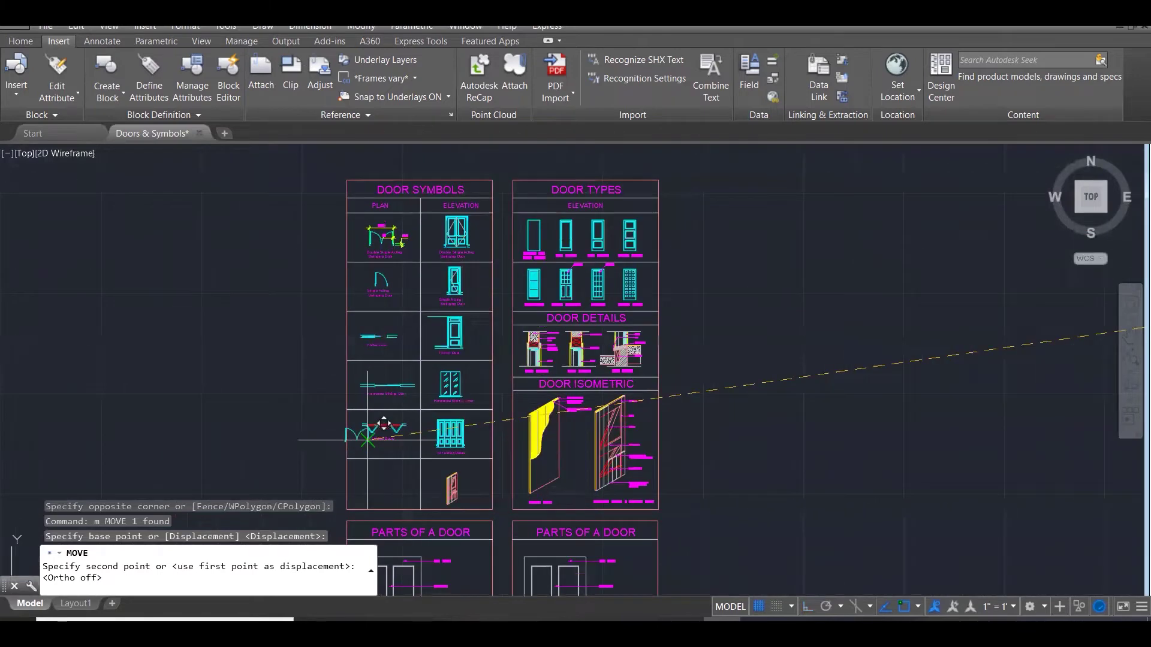
{"action": "scroll", "coordinate": [293, 372], "scroll_direction": "up", "scroll_amount": 3}
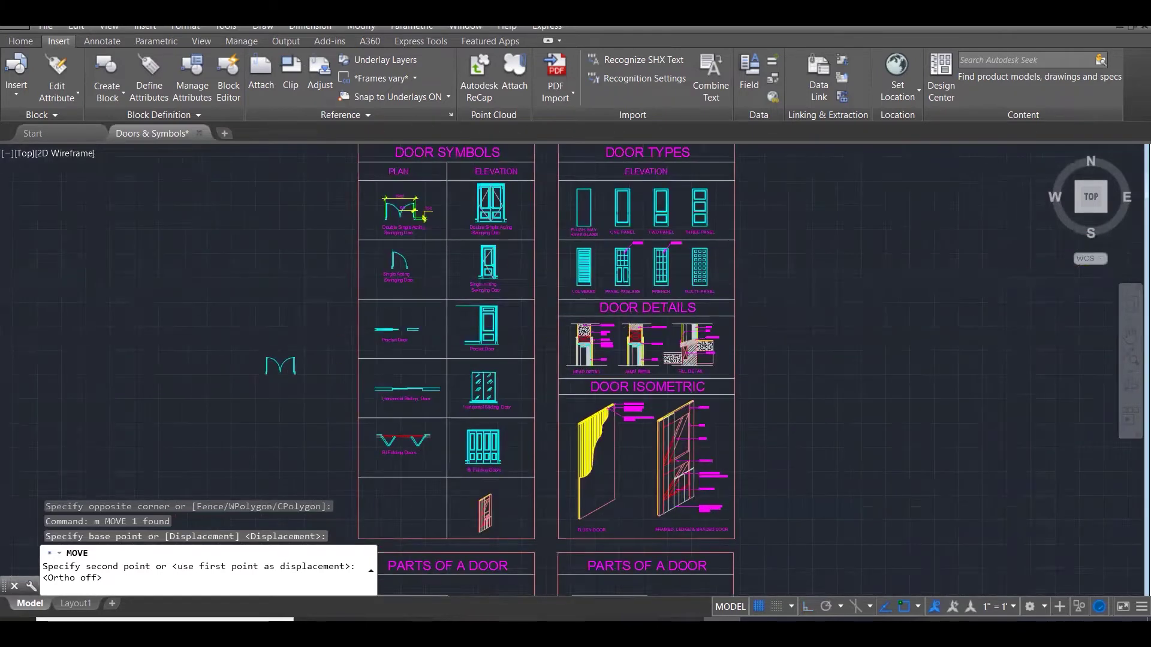
{"action": "left_click", "coordinate": [291, 181]}
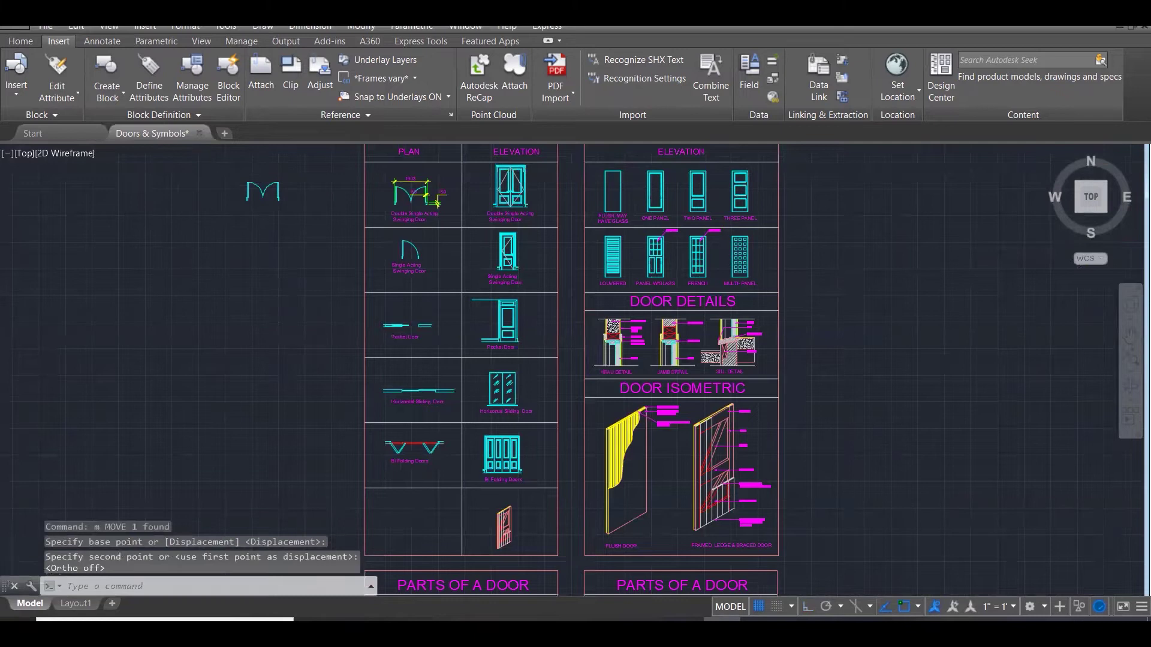
{"action": "scroll", "coordinate": [197, 177], "scroll_direction": "up", "scroll_amount": 5}
{"action": "key", "text": "Escape"}
{"action": "key", "text": "Escape"}
{"action": "key", "text": "Escape"}
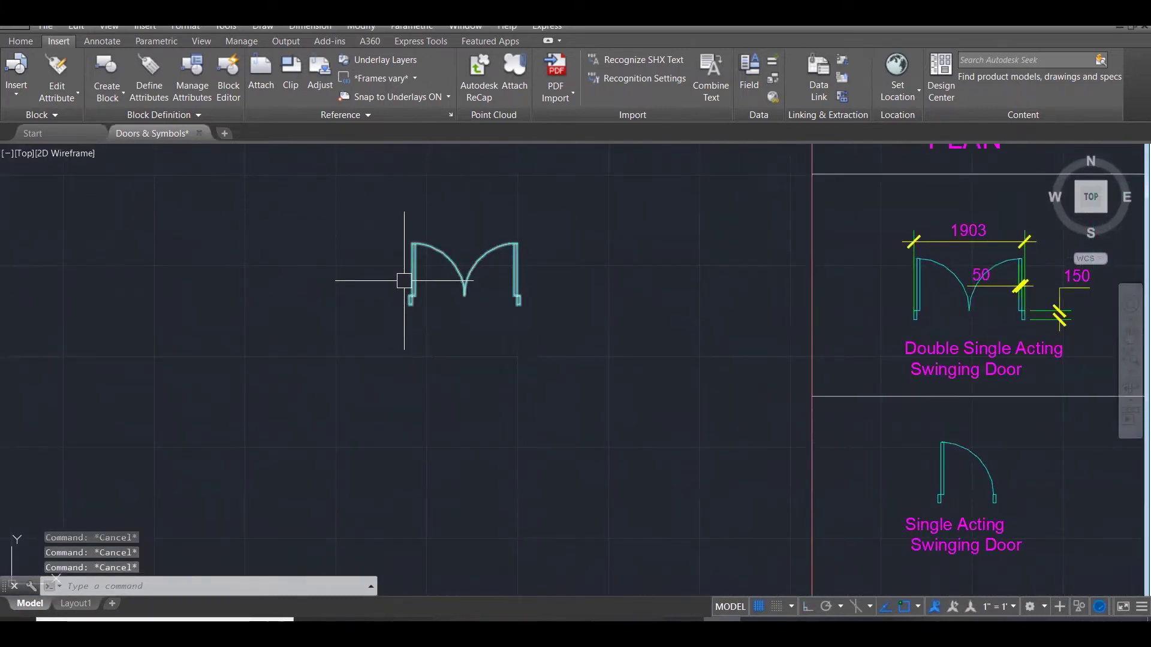
{"action": "scroll", "coordinate": [390, 288], "scroll_direction": "down", "scroll_amount": 3}
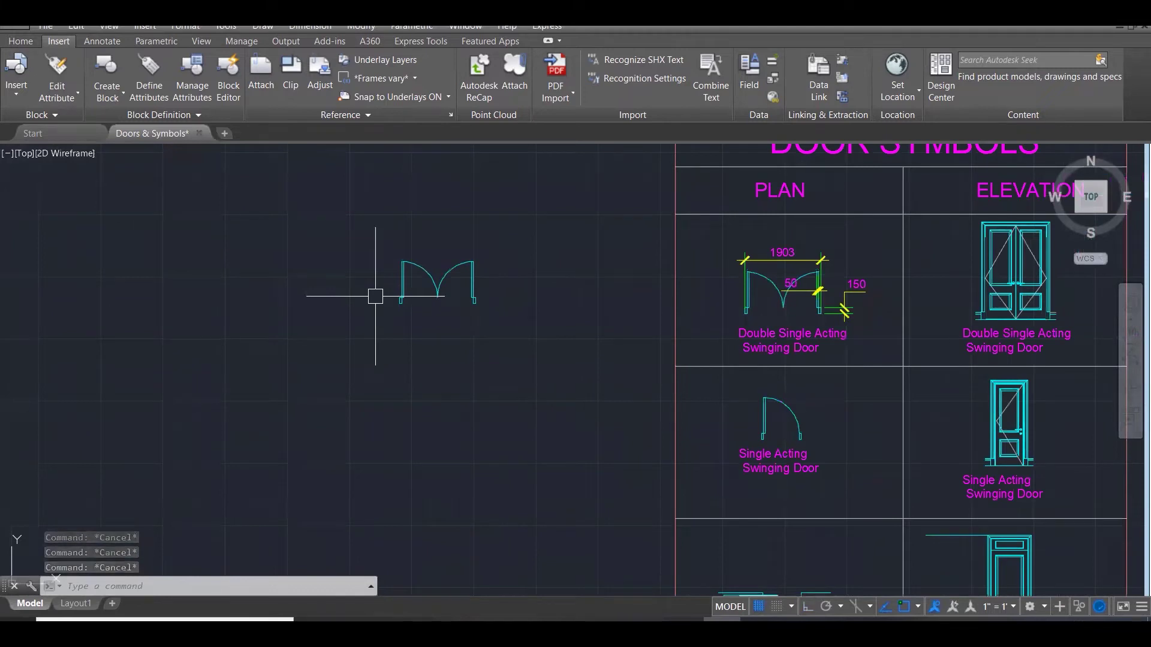
{"action": "scroll", "coordinate": [375, 296], "scroll_direction": "down", "scroll_amount": 1}
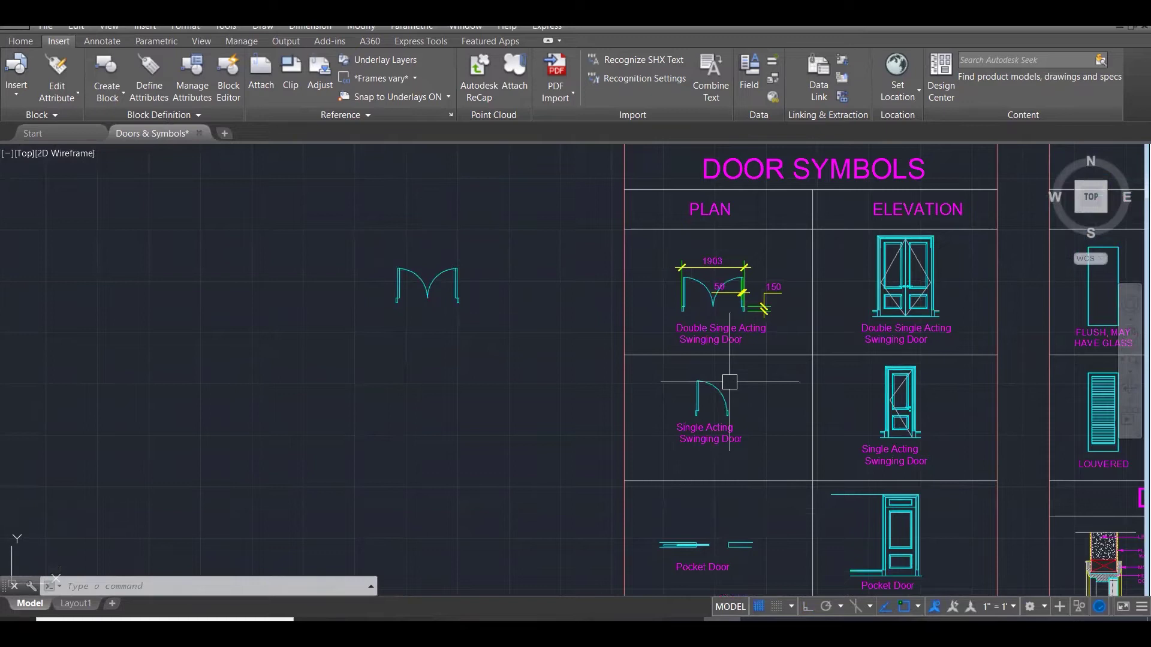
{"action": "scroll", "coordinate": [710, 388], "scroll_direction": "down", "scroll_amount": 1}
{"action": "scroll", "coordinate": [710, 389], "scroll_direction": "down", "scroll_amount": 1}
{"action": "scroll", "coordinate": [710, 386], "scroll_direction": "down", "scroll_amount": 2}
{"action": "scroll", "coordinate": [720, 530], "scroll_direction": "down", "scroll_amount": 1}
{"action": "scroll", "coordinate": [732, 555], "scroll_direction": "up", "scroll_amount": 3}
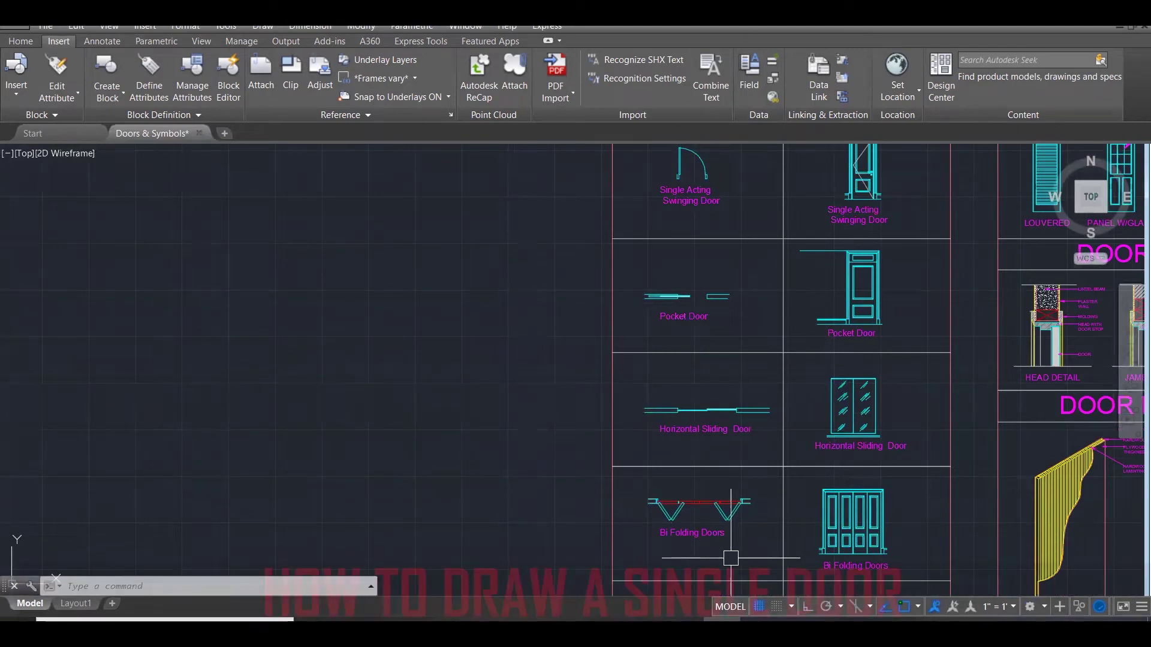
{"action": "scroll", "coordinate": [628, 351], "scroll_direction": "down", "scroll_amount": 2}
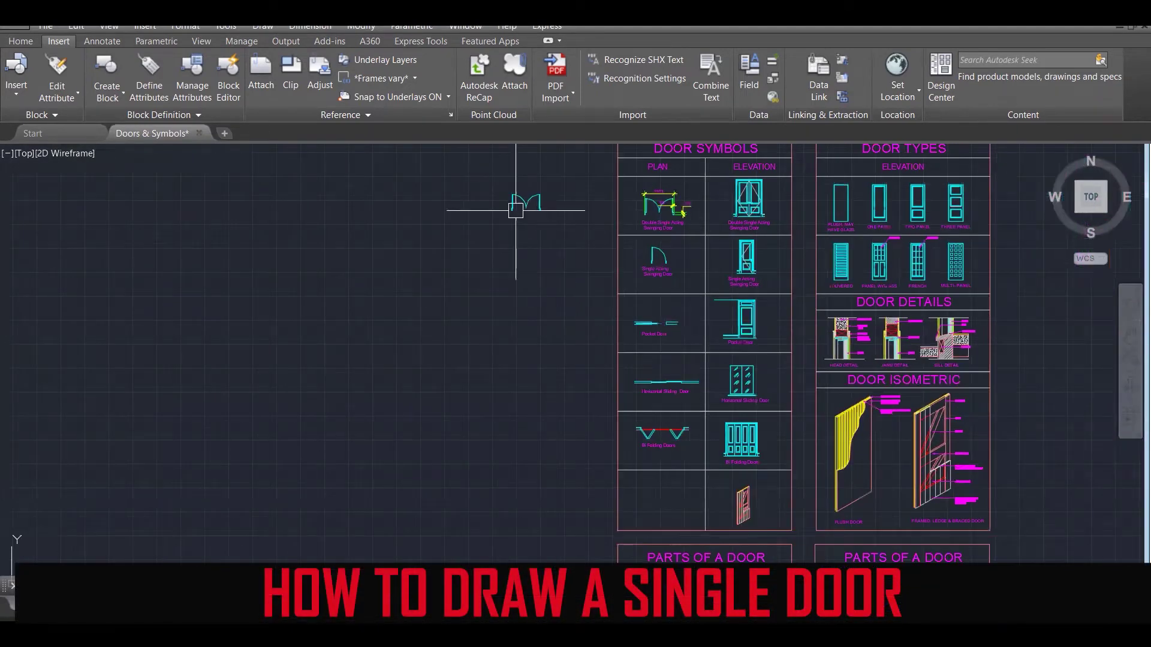
{"action": "scroll", "coordinate": [513, 200], "scroll_direction": "up", "scroll_amount": 3}
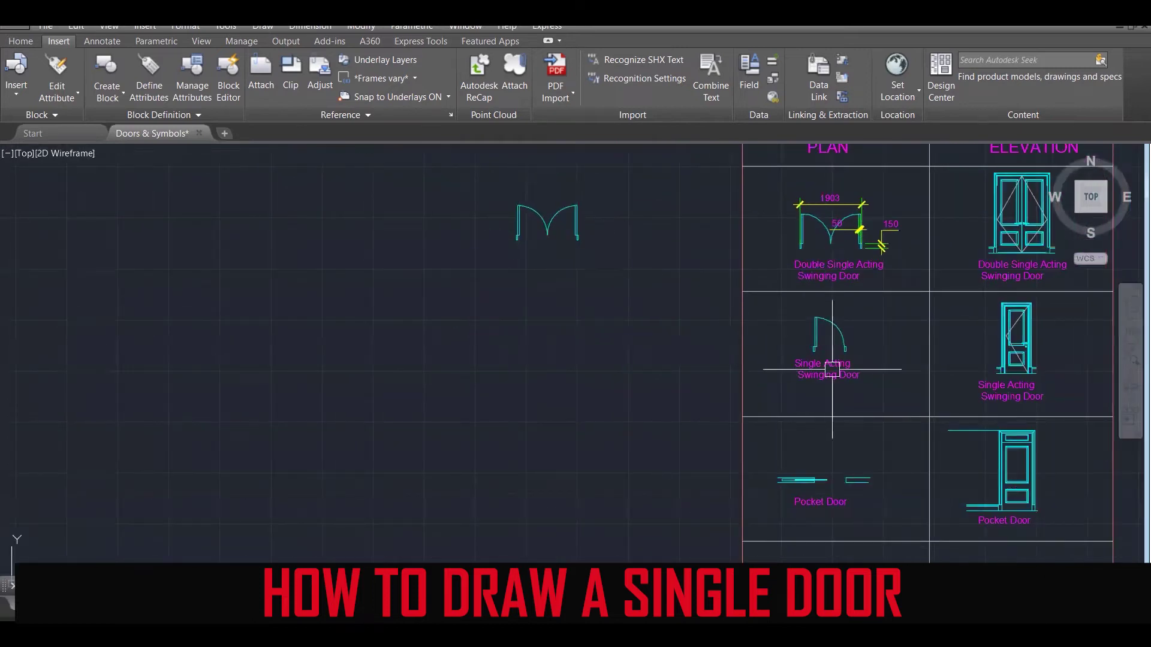
{"action": "scroll", "coordinate": [835, 365], "scroll_direction": "up", "scroll_amount": 2}
{"action": "scroll", "coordinate": [835, 367], "scroll_direction": "down", "scroll_amount": 2}
{"action": "key", "text": "Escape"}
{"action": "key", "text": "Escape"}
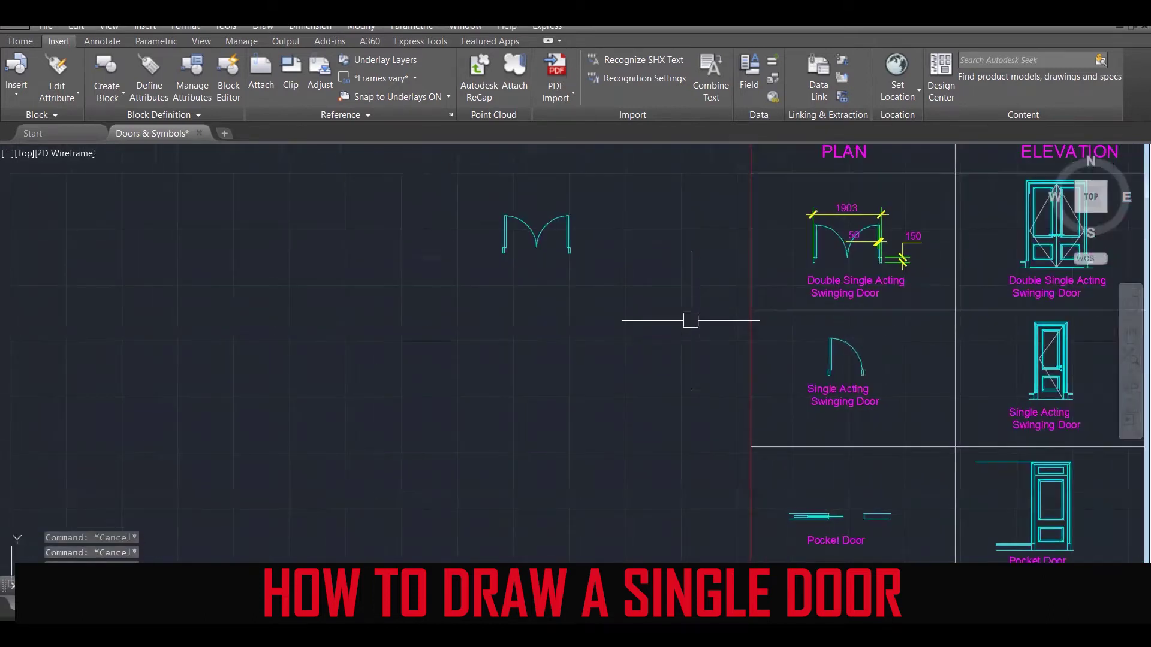
{"action": "scroll", "coordinate": [921, 334], "scroll_direction": "up", "scroll_amount": 3}
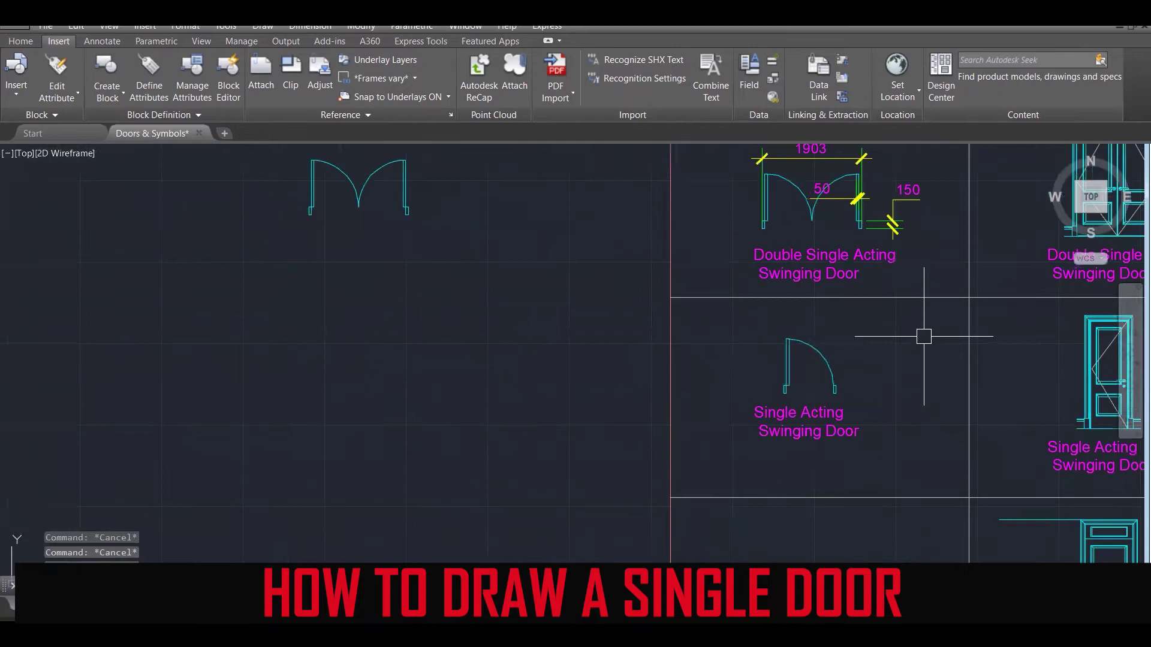
Add a 1000 width dimension above the single acting swinging door symbol.
{"action": "type", "text": "DIM"}
{"action": "key", "text": "Return"}
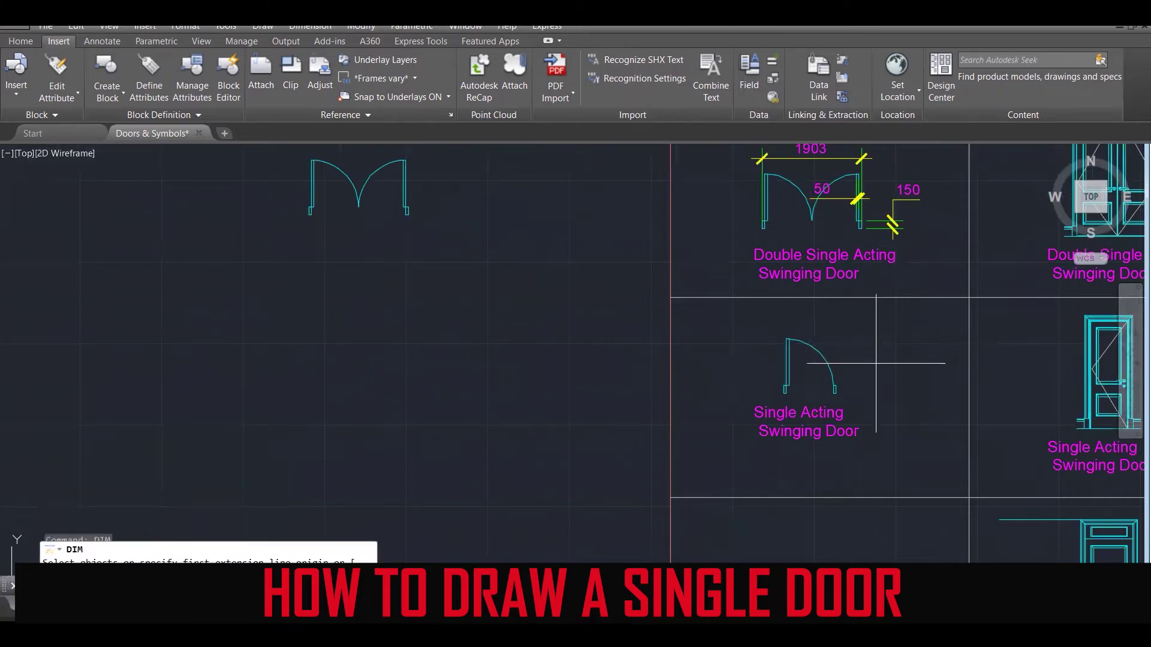
{"action": "scroll", "coordinate": [836, 385], "scroll_direction": "up", "scroll_amount": 3}
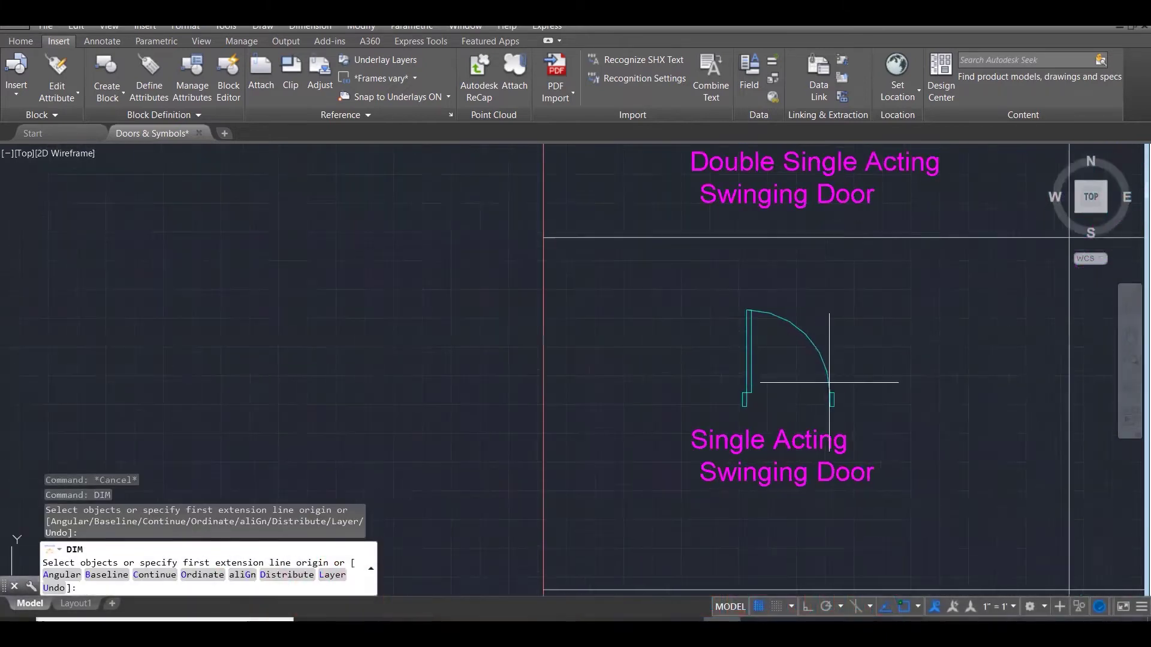
{"action": "left_click", "coordinate": [742, 407]}
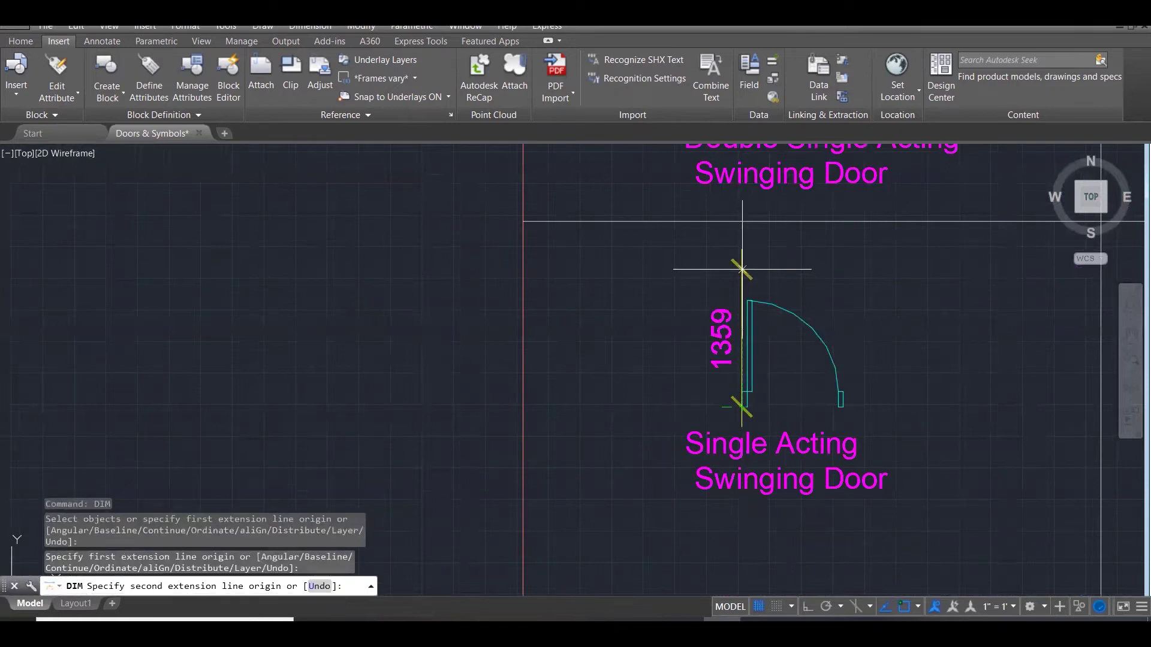
{"action": "left_click", "coordinate": [843, 407]}
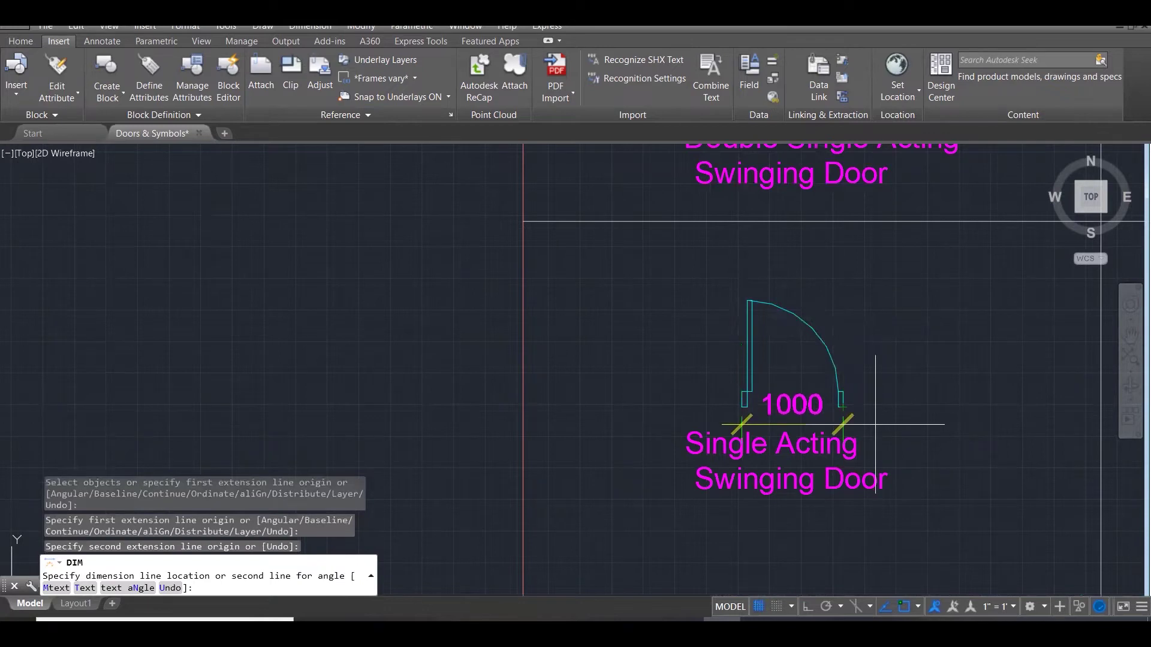
{"action": "left_click", "coordinate": [844, 264]}
{"action": "key", "text": "Escape"}
{"action": "key", "text": "Escape"}
{"action": "key", "text": "Escape"}
{"action": "scroll", "coordinate": [674, 440], "scroll_direction": "down", "scroll_amount": 2}
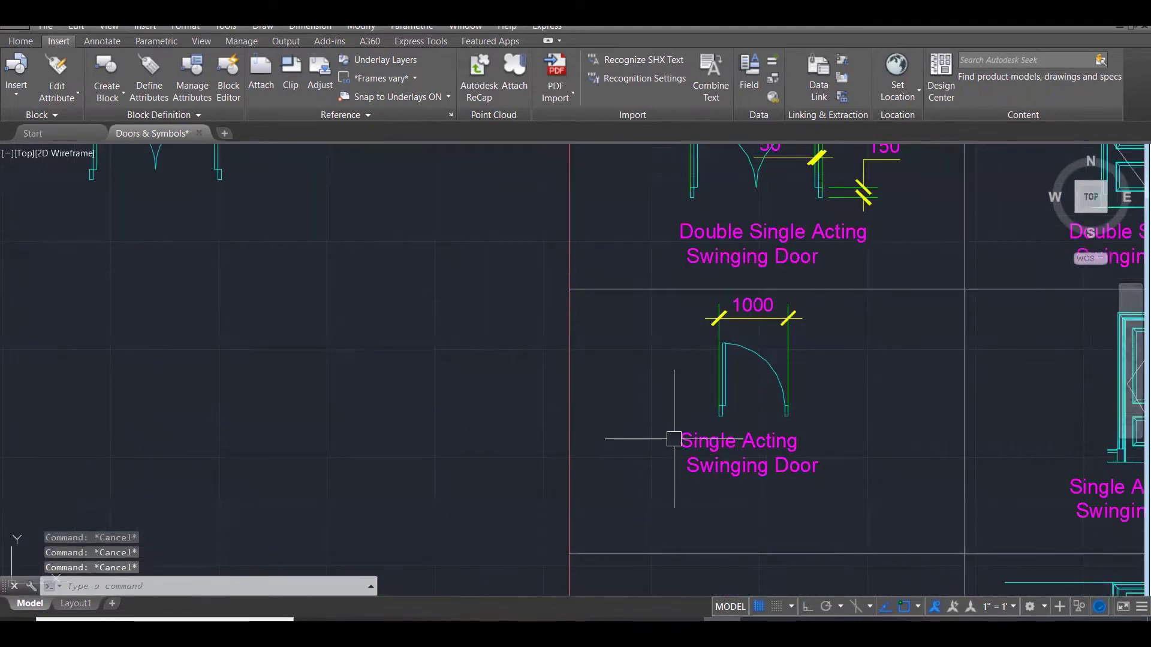
Draw a vertical line with Ortho on and offset a copy 1000 to its right.
{"action": "type", "text": "l"}
{"action": "key", "text": "Return"}
{"action": "left_click", "coordinate": [292, 493]}
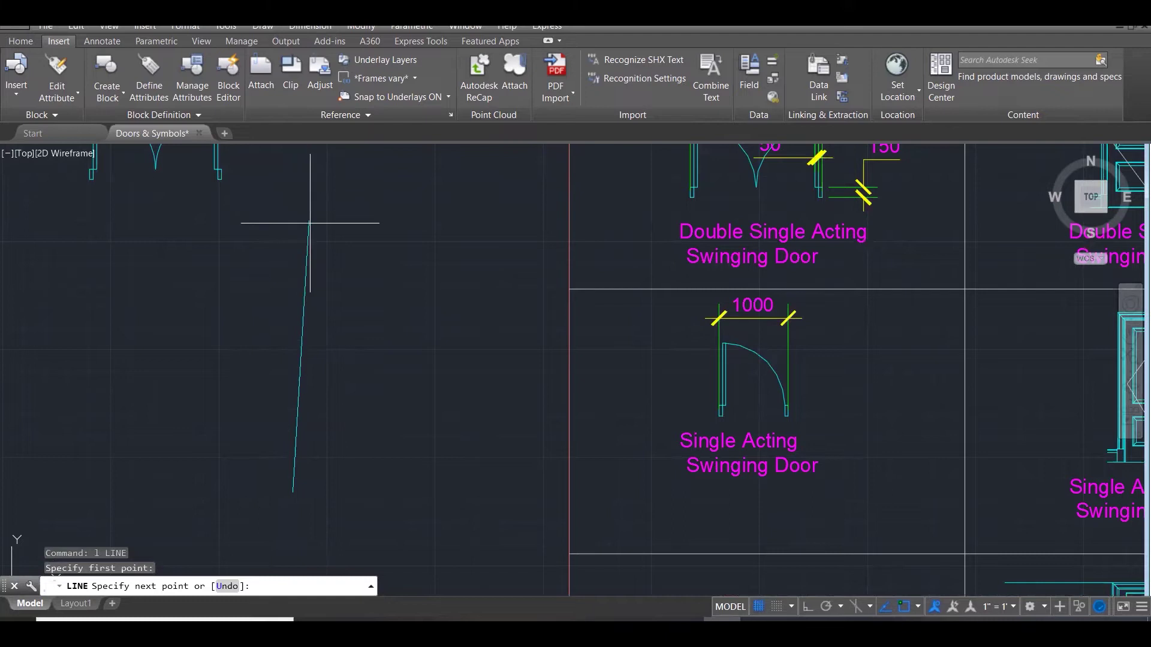
{"action": "key", "text": "F8"}
{"action": "left_click", "coordinate": [316, 259]}
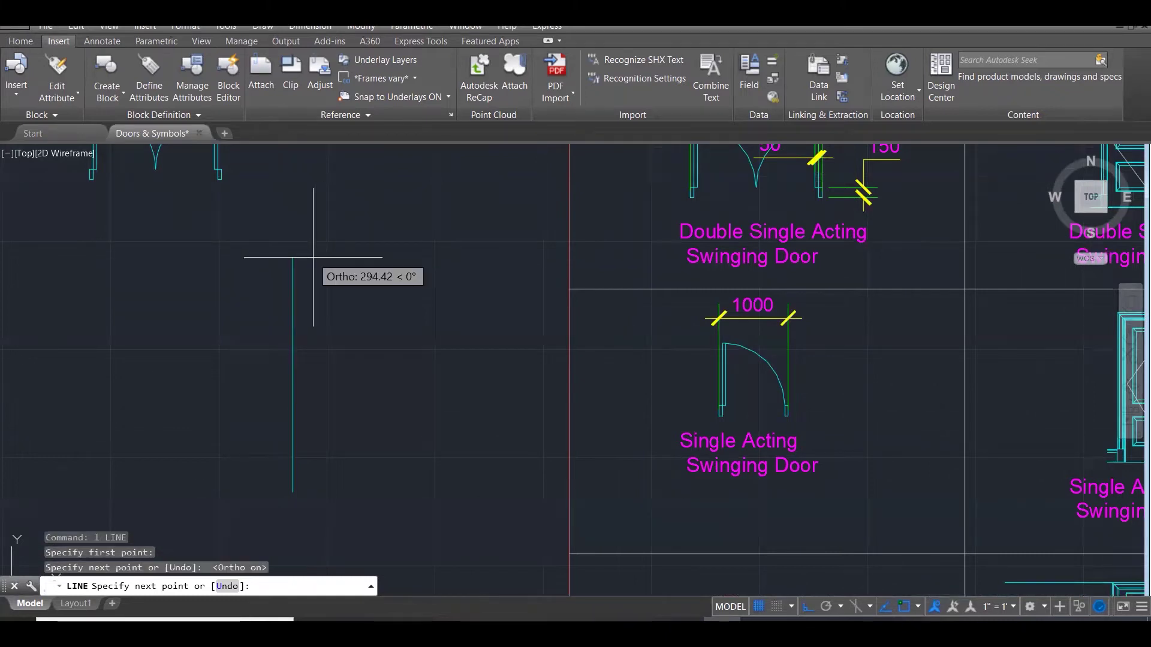
{"action": "key", "text": "Escape"}
{"action": "key", "text": "Escape"}
{"action": "key", "text": "Escape"}
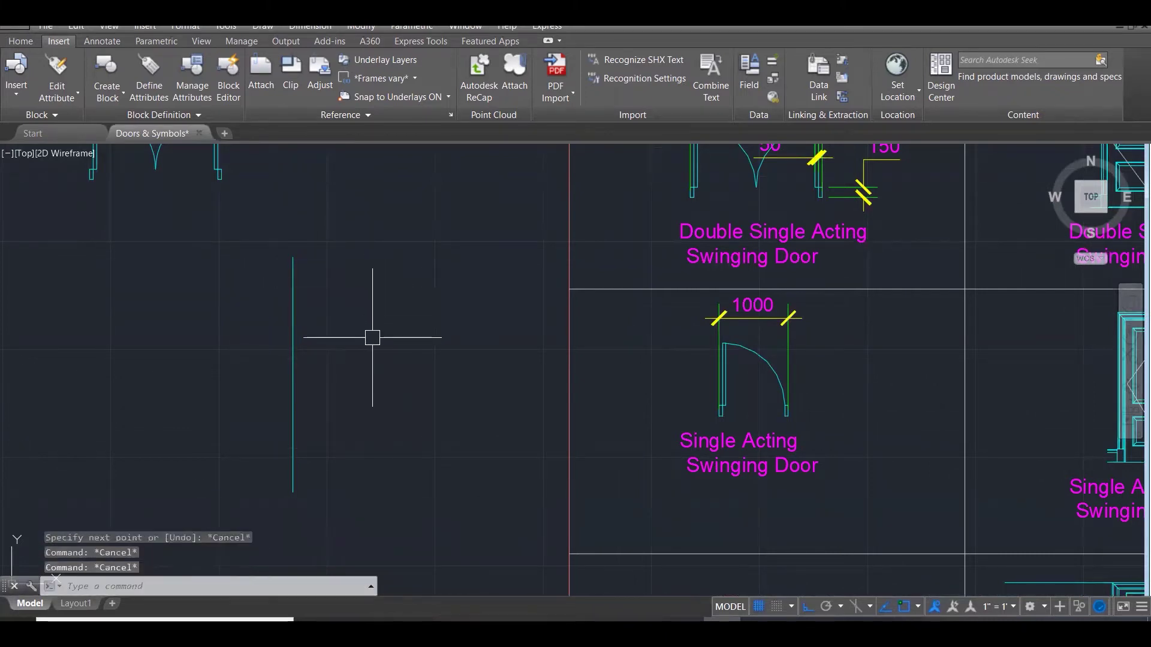
{"action": "type", "text": "o"}
{"action": "key", "text": "Return"}
{"action": "type", "text": "100"}
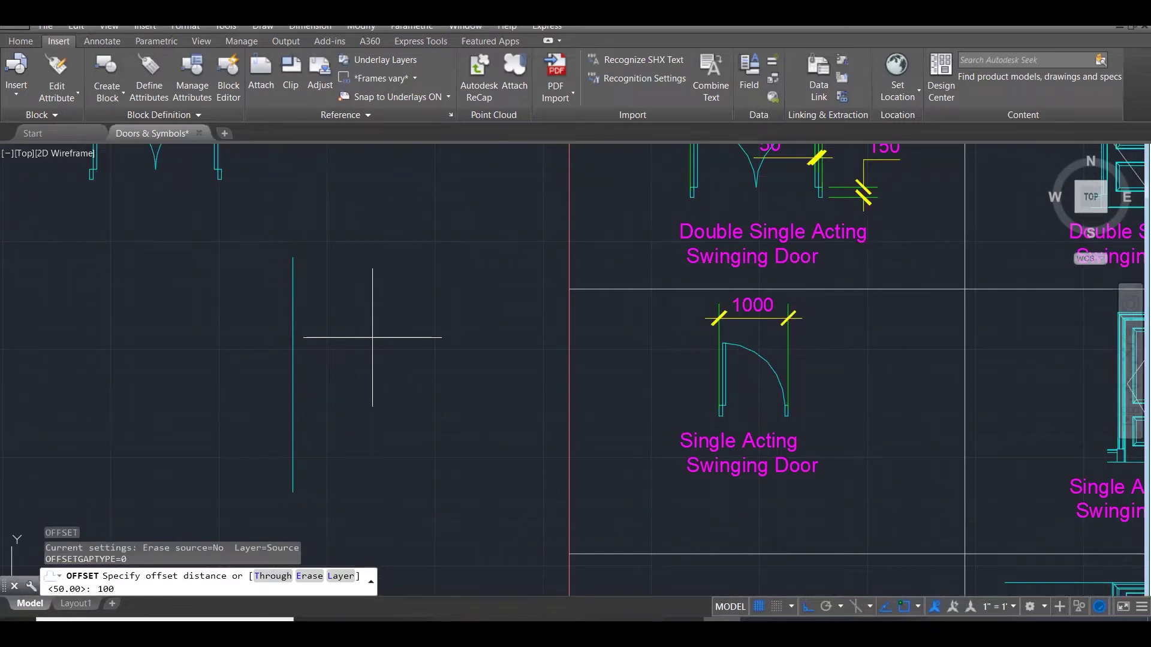
{"action": "key", "text": "Return"}
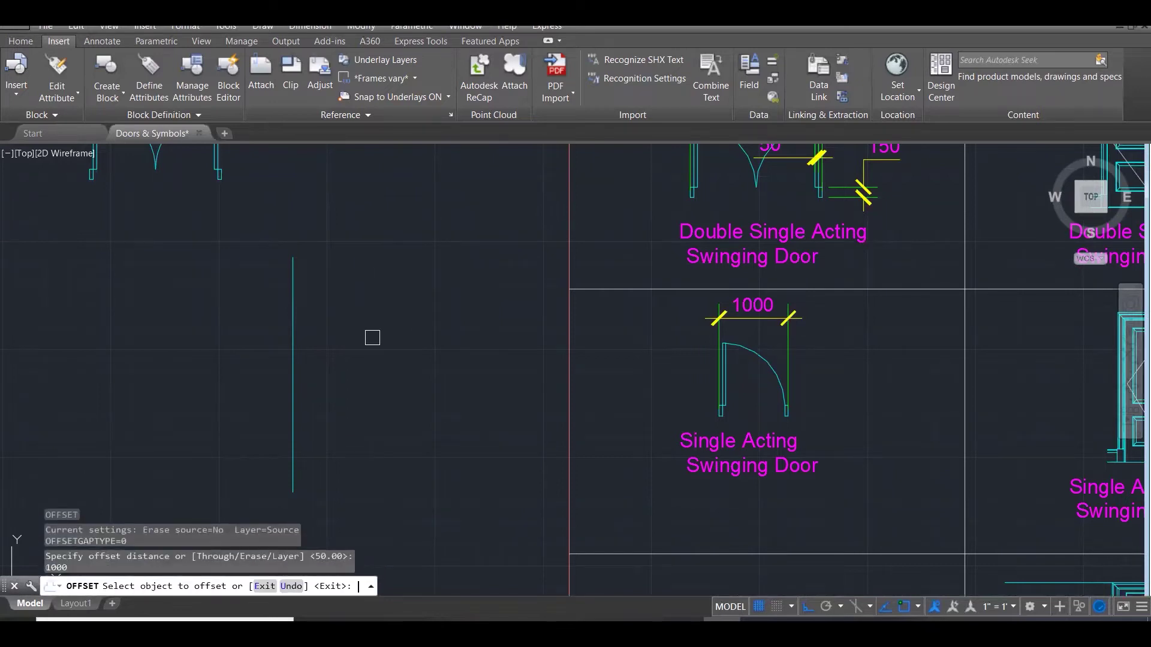
{"action": "left_click", "coordinate": [292, 406]}
{"action": "left_click", "coordinate": [412, 424]}
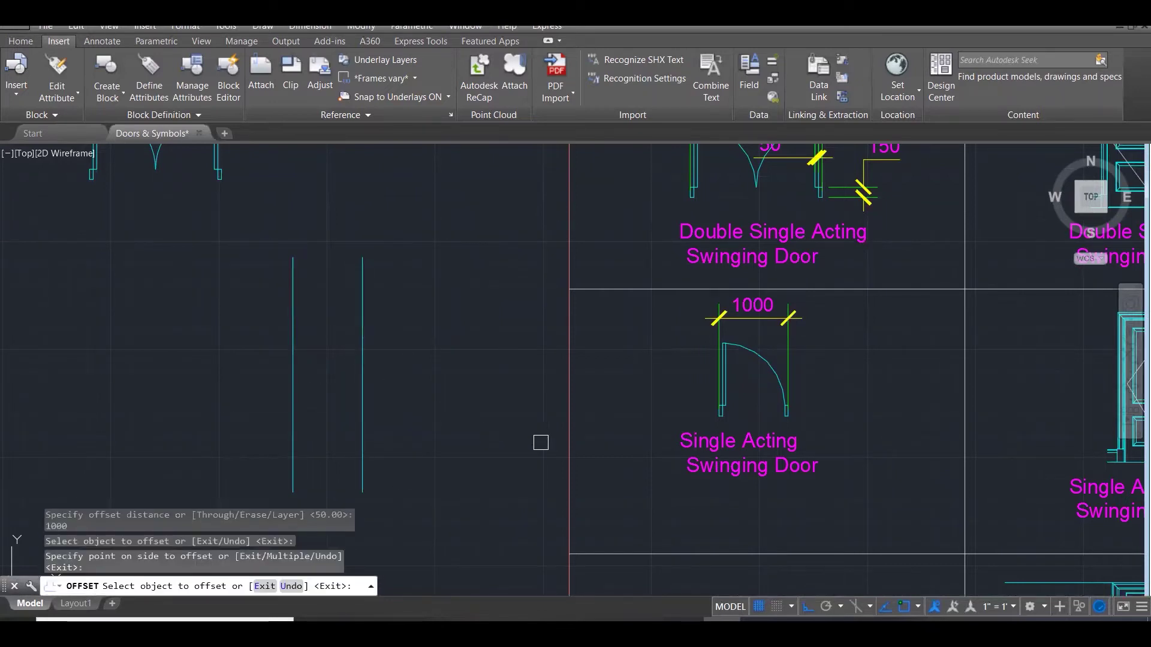
{"action": "key", "text": "Escape"}
{"action": "key", "text": "Escape"}
{"action": "key", "text": "Escape"}
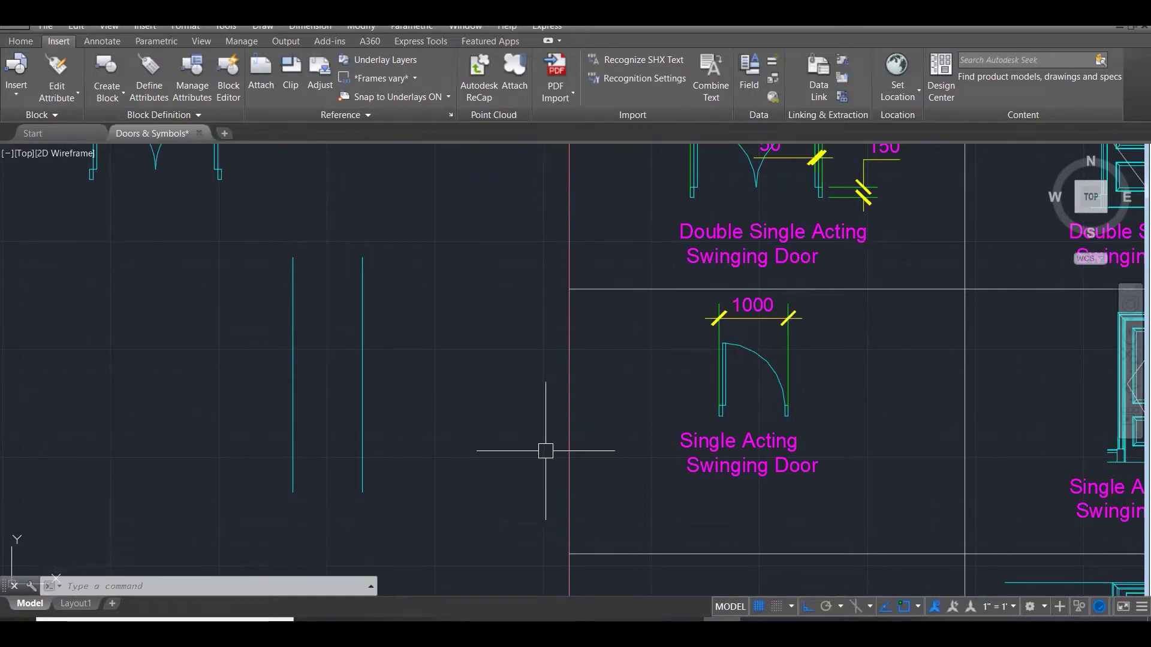
Offset each of the two vertical lines 50 inward.
{"action": "type", "text": "o"}
{"action": "key", "text": "Return"}
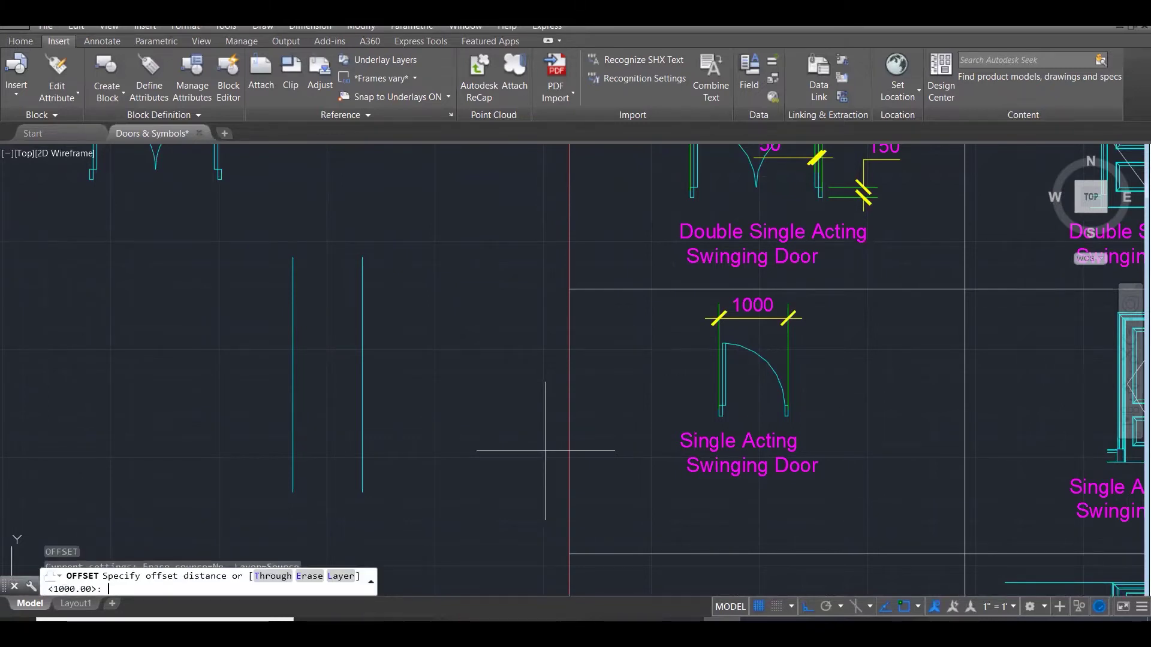
{"action": "key", "text": "Return"}
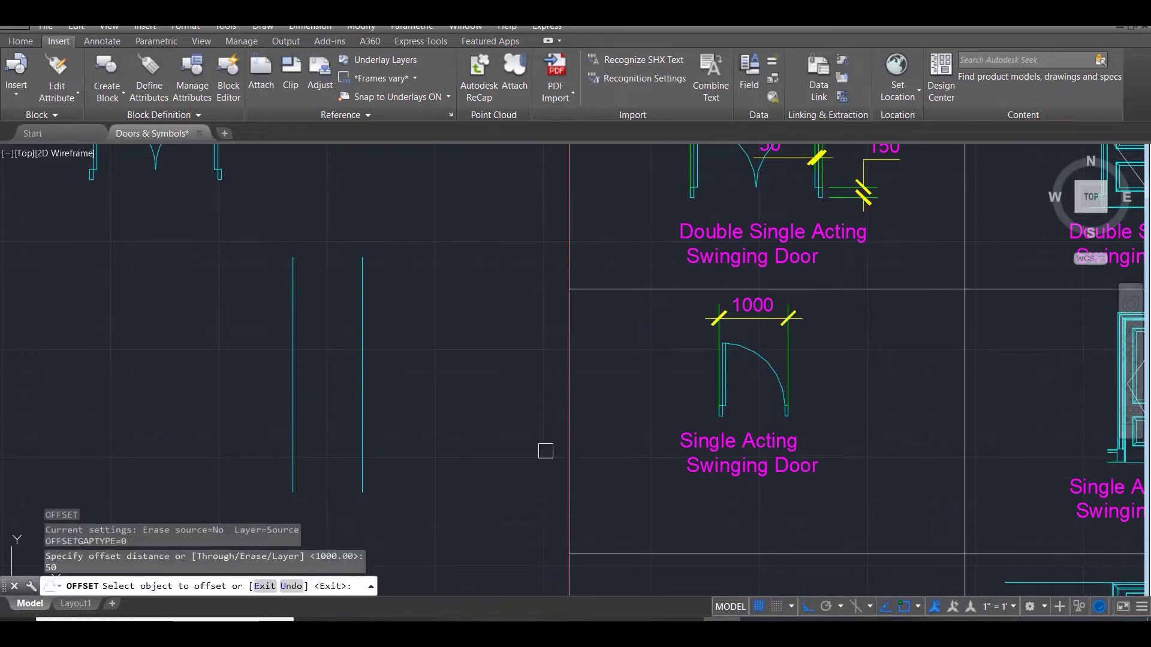
{"action": "left_click", "coordinate": [362, 381]}
{"action": "left_click", "coordinate": [316, 382]}
{"action": "left_click", "coordinate": [293, 383]}
{"action": "left_click", "coordinate": [329, 393]}
{"action": "key", "text": "Escape"}
{"action": "key", "text": "Escape"}
{"action": "key", "text": "Escape"}
Draw a horizontal line across the jambs and offset it 150 upward.
{"action": "type", "text": "l"}
{"action": "key", "text": "Return"}
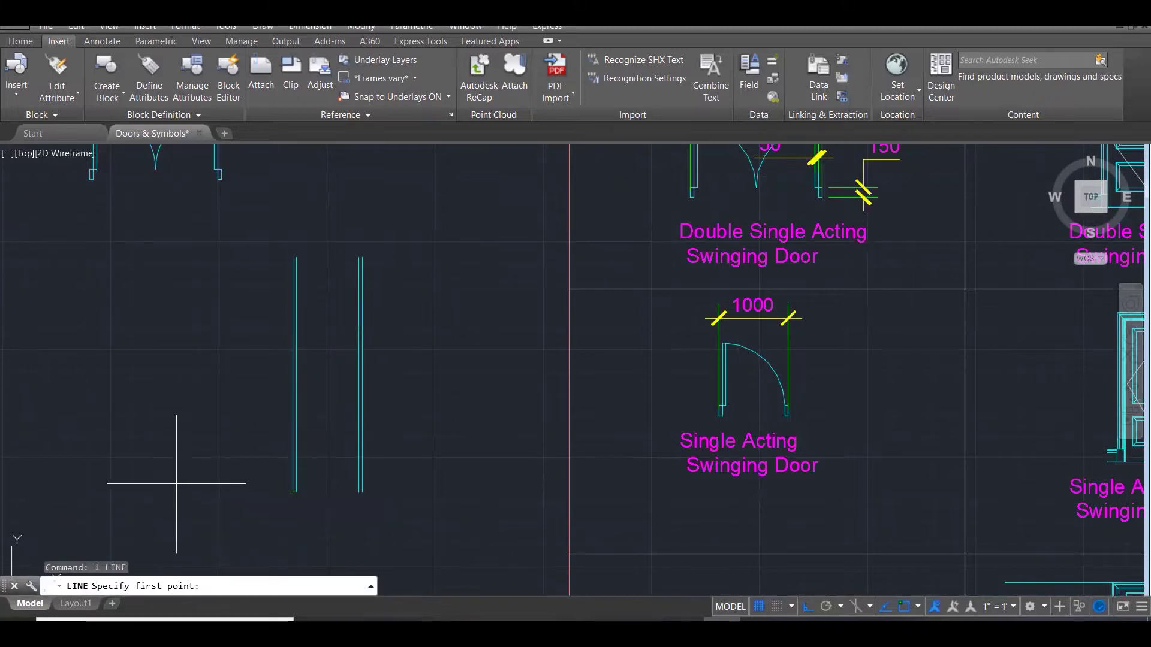
{"action": "left_click", "coordinate": [145, 459]}
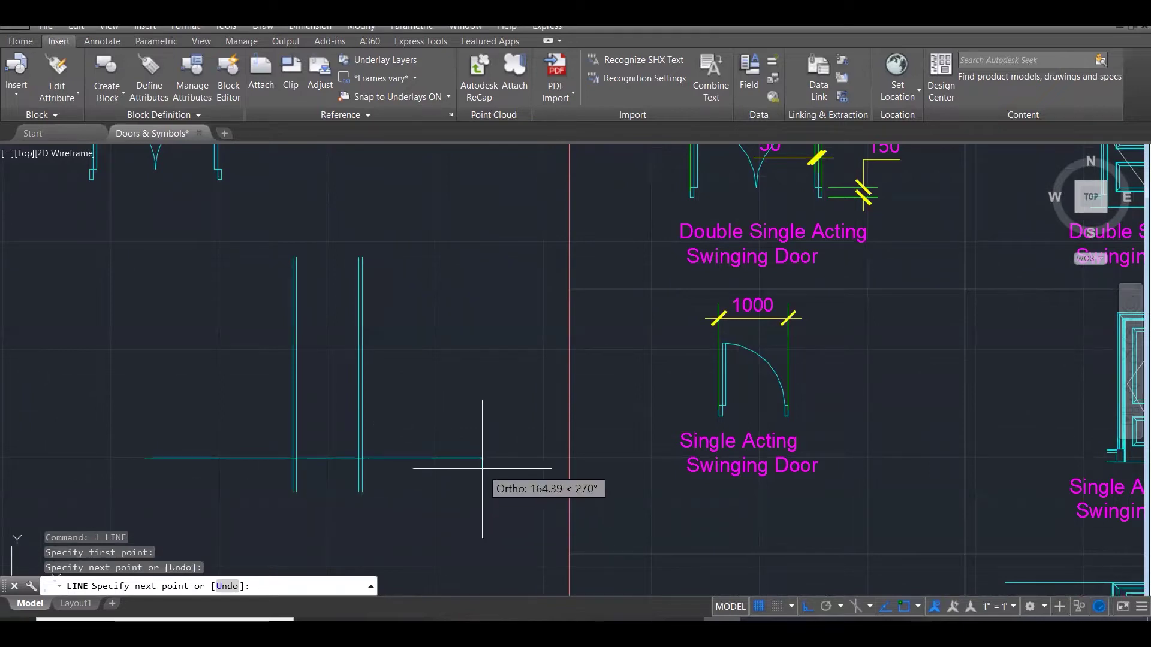
{"action": "key", "text": "Escape"}
{"action": "key", "text": "Escape"}
{"action": "key", "text": "Escape"}
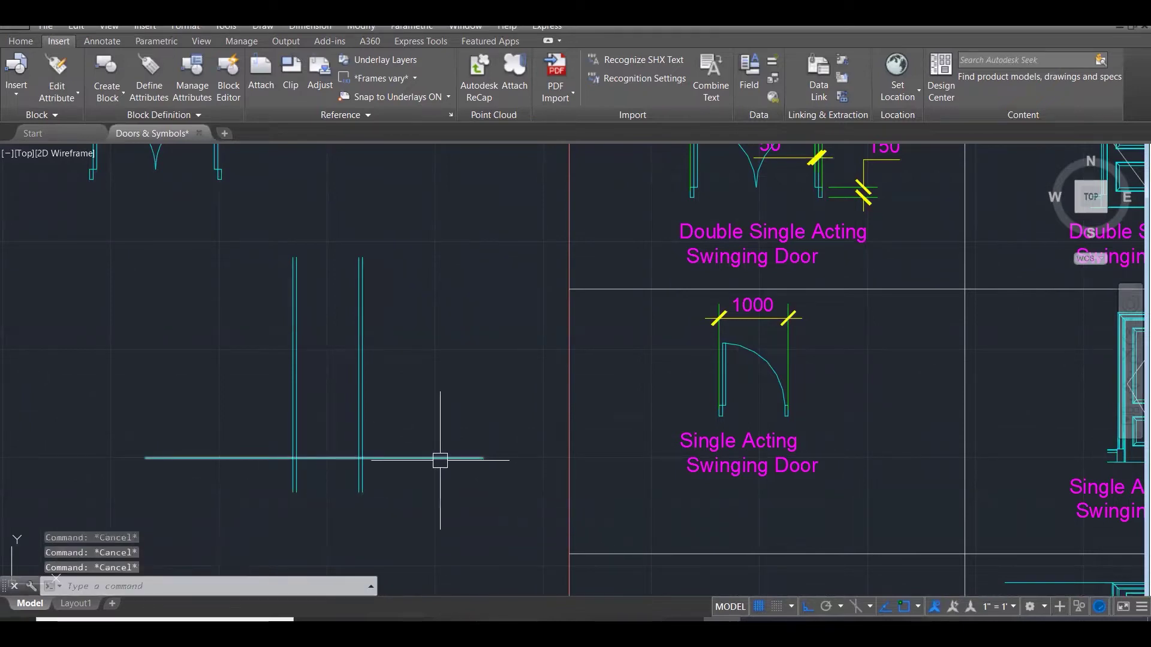
{"action": "type", "text": "o"}
{"action": "key", "text": "Return"}
{"action": "type", "text": "15"}
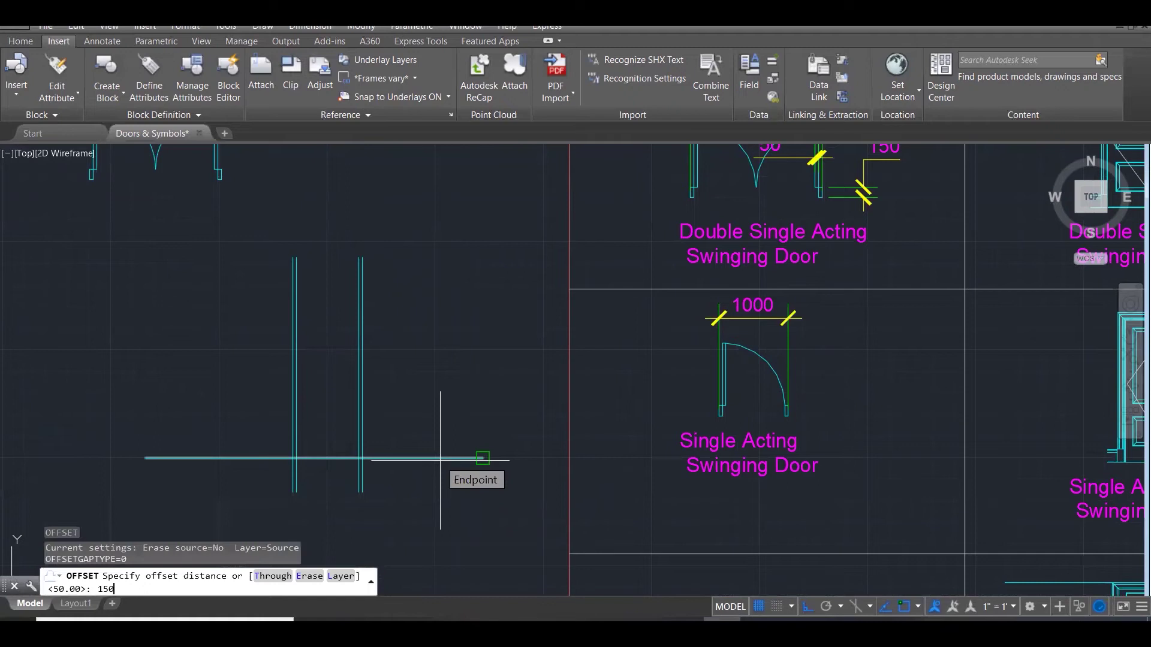
{"action": "type", "text": "0"}
{"action": "key", "text": "Return"}
{"action": "left_click", "coordinate": [434, 460]}
{"action": "left_click", "coordinate": [427, 420]}
{"action": "key", "text": "Escape"}
{"action": "key", "text": "Escape"}
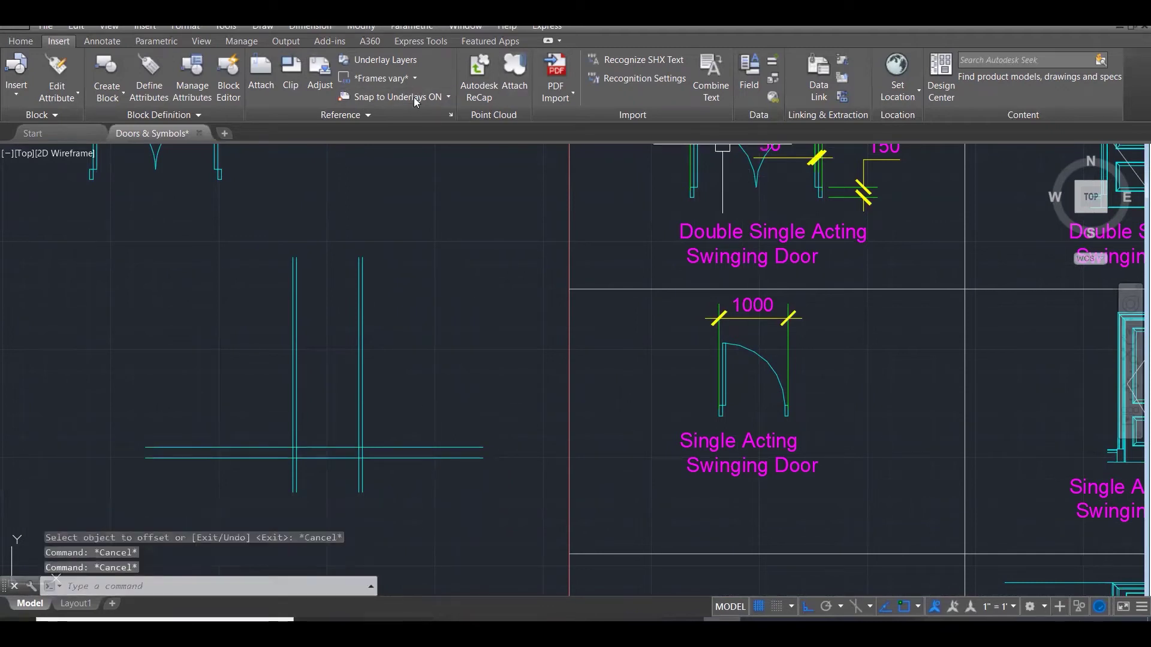
Add a 150 jamb-depth dimension beside the reference door's right jamb.
{"action": "type", "text": "dim"}
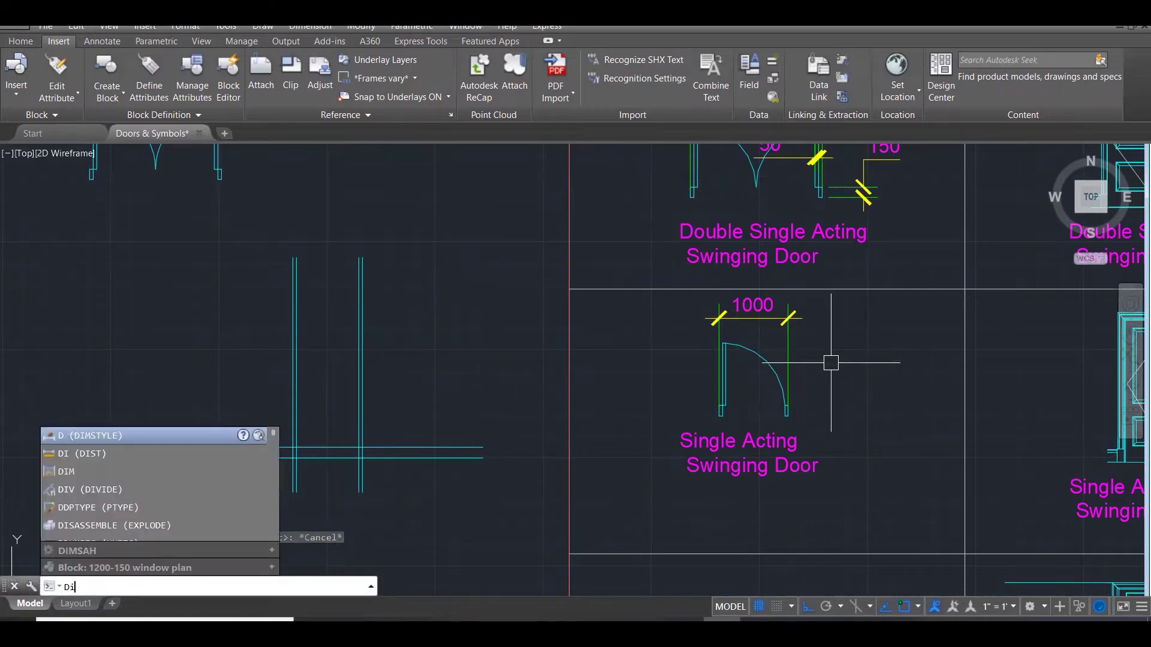
{"action": "key", "text": "Return"}
{"action": "scroll", "coordinate": [774, 408], "scroll_direction": "up", "scroll_amount": 3}
{"action": "left_click", "coordinate": [806, 423]}
{"action": "left_click", "coordinate": [807, 401]}
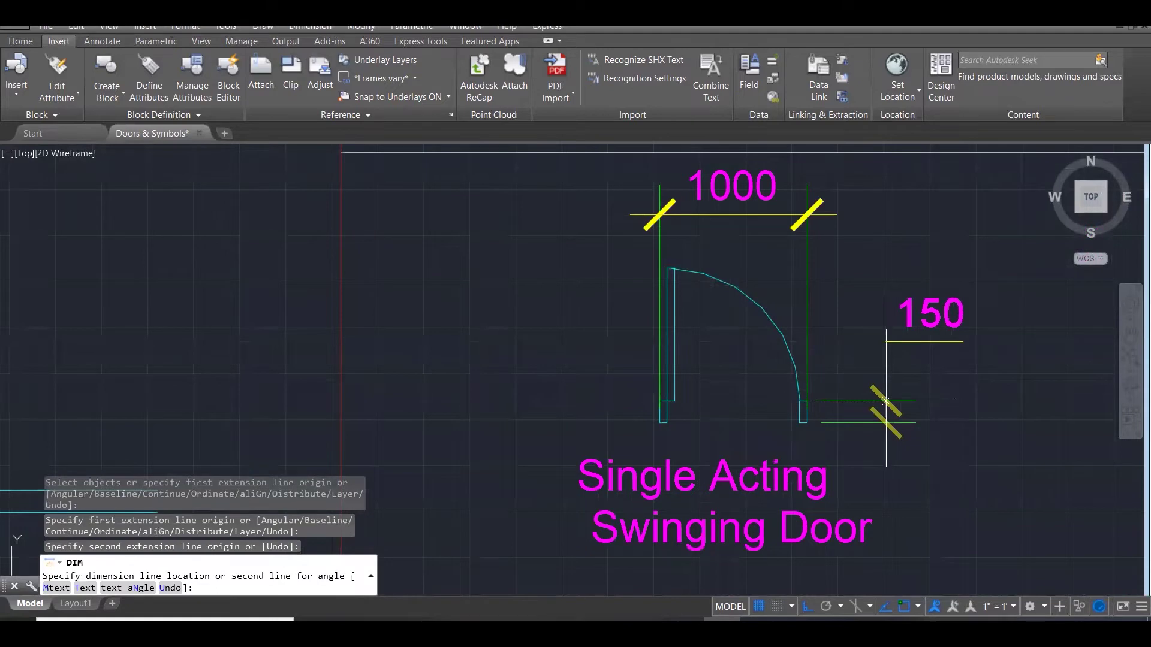
{"action": "left_click", "coordinate": [886, 401]}
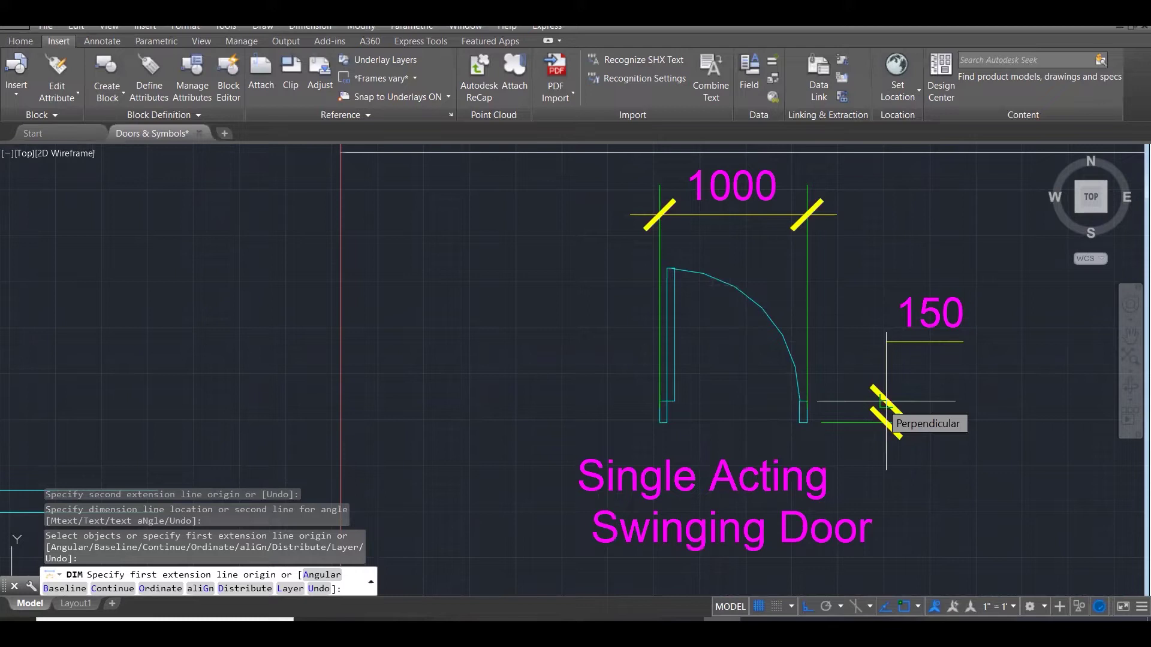
Zoom out and pan until the construction lines sit beside the reference door.
{"action": "scroll", "coordinate": [868, 379], "scroll_direction": "down", "scroll_amount": 1}
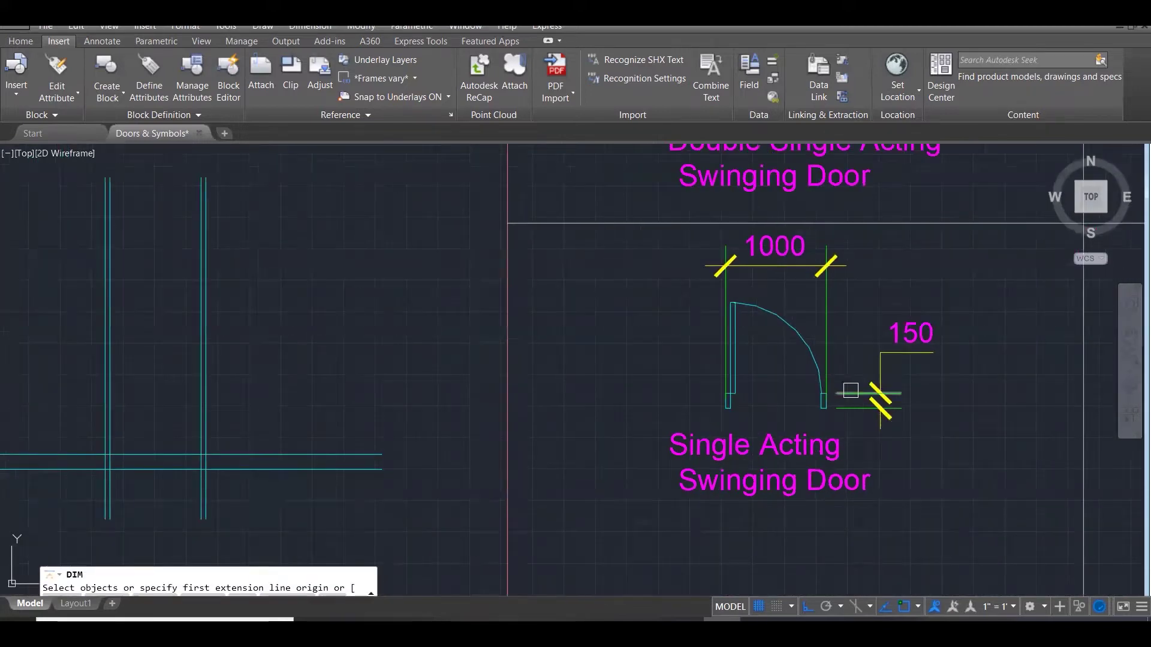
{"action": "scroll", "coordinate": [851, 390], "scroll_direction": "down", "scroll_amount": 1}
{"action": "middle_click_drag", "start_coordinate": [231, 403], "coordinate": [282, 390]}
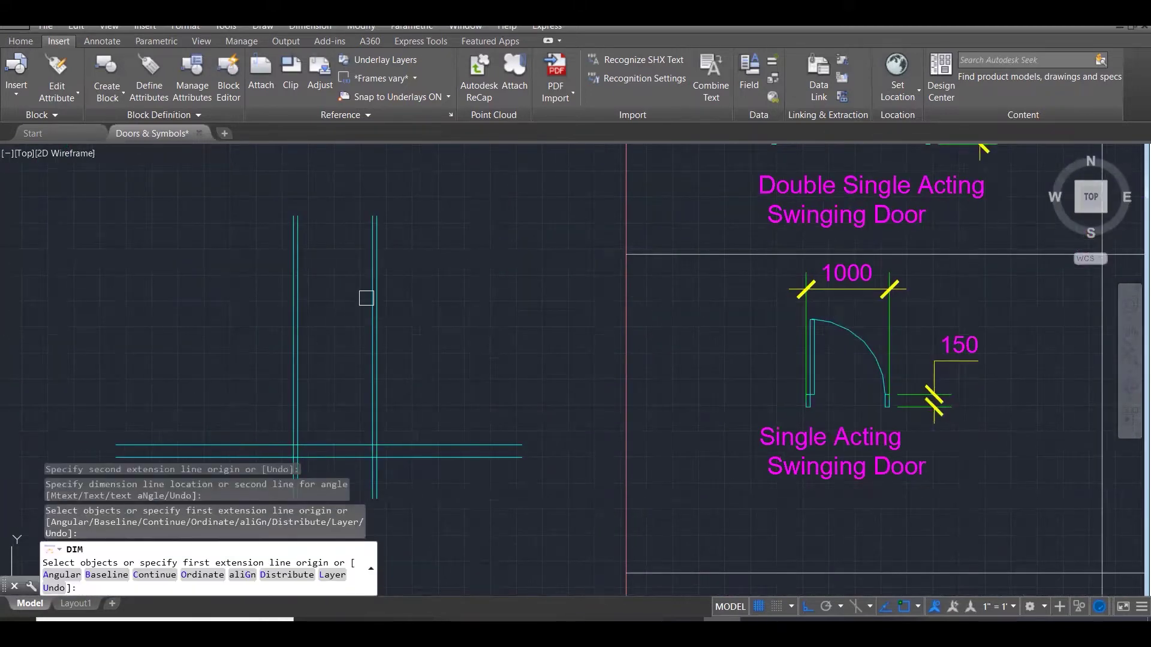
Trim the vertical construction lines above the horizontals and cut off the horizontals' right ends.
{"action": "key", "text": "Escape"}
{"action": "key", "text": "Escape"}
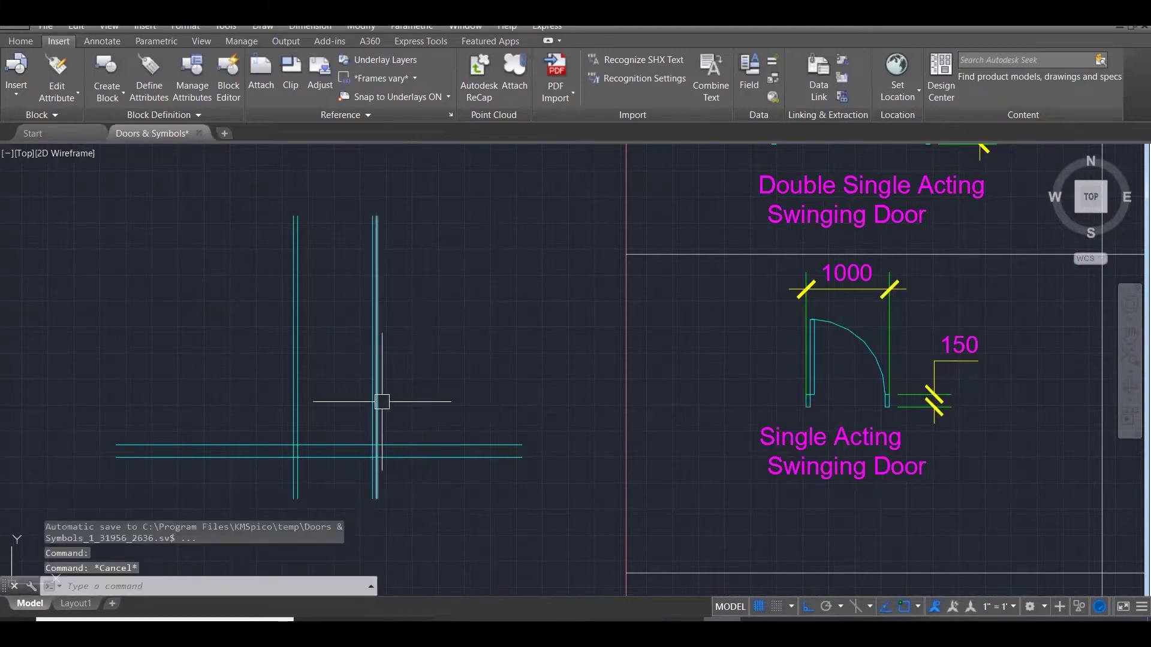
{"action": "type", "text": "tr"}
{"action": "key", "text": "Return"}
{"action": "left_click", "coordinate": [408, 484]}
{"action": "left_click", "coordinate": [333, 443]}
{"action": "key", "text": "Return"}
{"action": "left_click", "coordinate": [460, 411]}
{"action": "left_click", "coordinate": [226, 372]}
{"action": "left_click", "coordinate": [514, 427]}
{"action": "left_click", "coordinate": [470, 450]}
Trim the left part of the horizontals and the remaining excess line ends.
{"action": "left_click", "coordinate": [437, 485]}
{"action": "left_click", "coordinate": [201, 481]}
{"action": "left_click", "coordinate": [246, 501]}
{"action": "left_click", "coordinate": [222, 420]}
{"action": "key", "text": "Escape"}
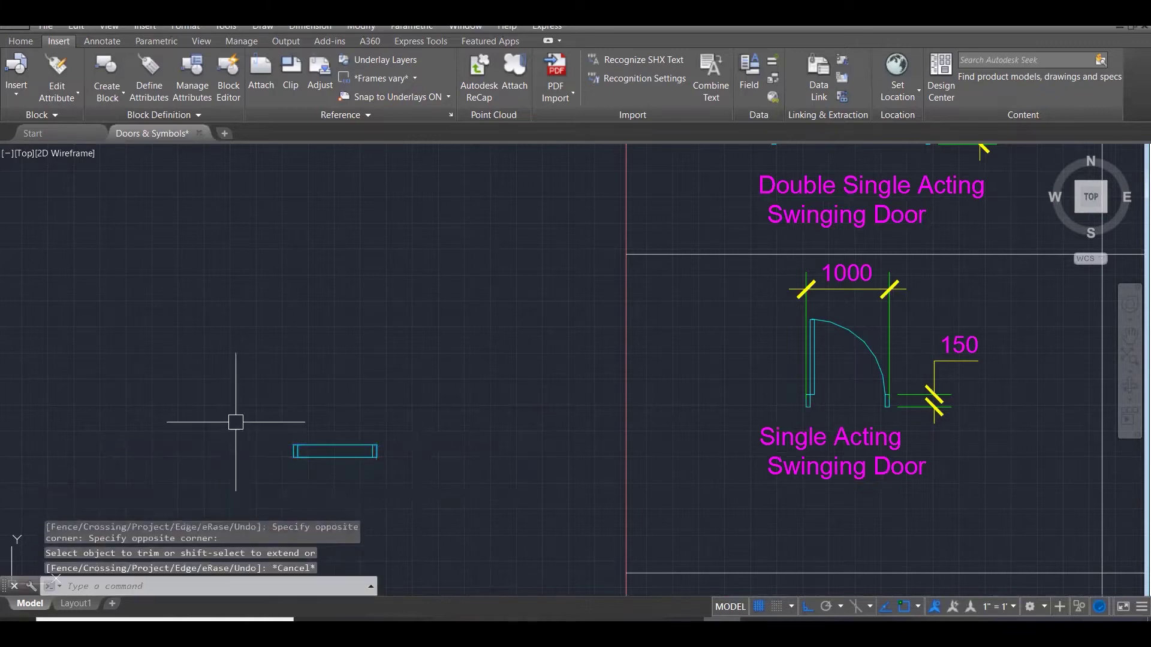
{"action": "key", "text": "Escape"}
{"action": "key", "text": "Escape"}
{"action": "key", "text": "Escape"}
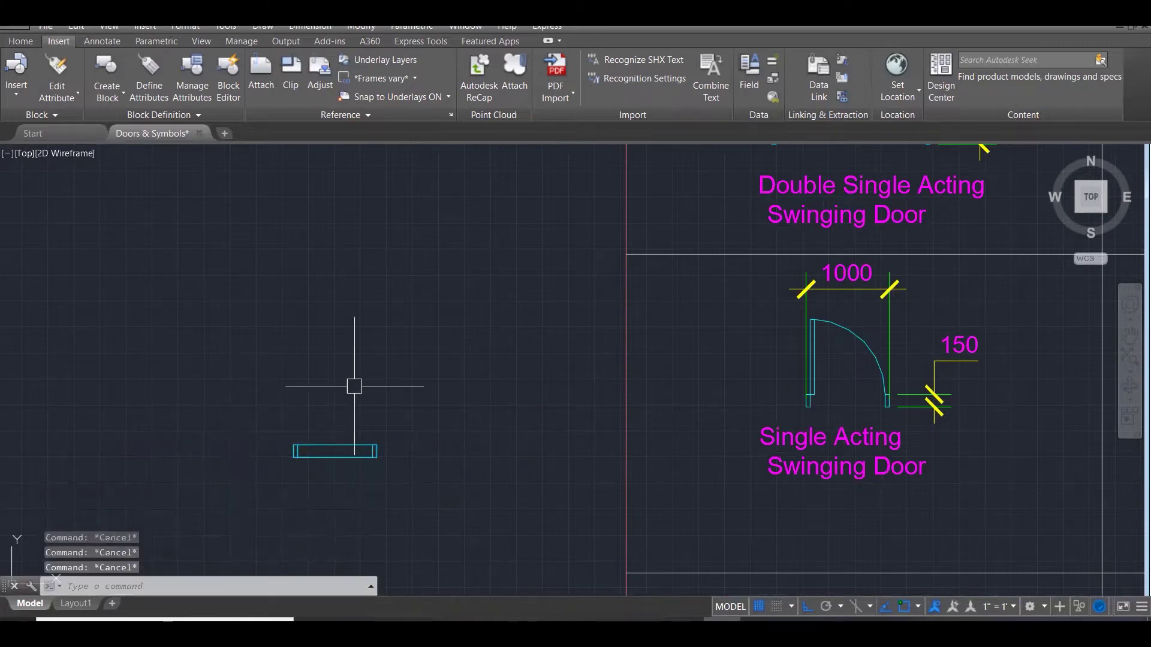
Cut out the middle of the box, leaving two separate jamb rectangles.
{"action": "type", "text": "tr"}
{"action": "key", "text": "Return"}
{"action": "left_click", "coordinate": [412, 486]}
{"action": "left_click", "coordinate": [201, 395]}
{"action": "key", "text": "Return"}
{"action": "left_click", "coordinate": [358, 391]}
{"action": "left_click", "coordinate": [328, 476]}
{"action": "key", "text": "Escape"}
{"action": "key", "text": "Escape"}
{"action": "key", "text": "Escape"}
{"action": "key", "text": "Escape"}
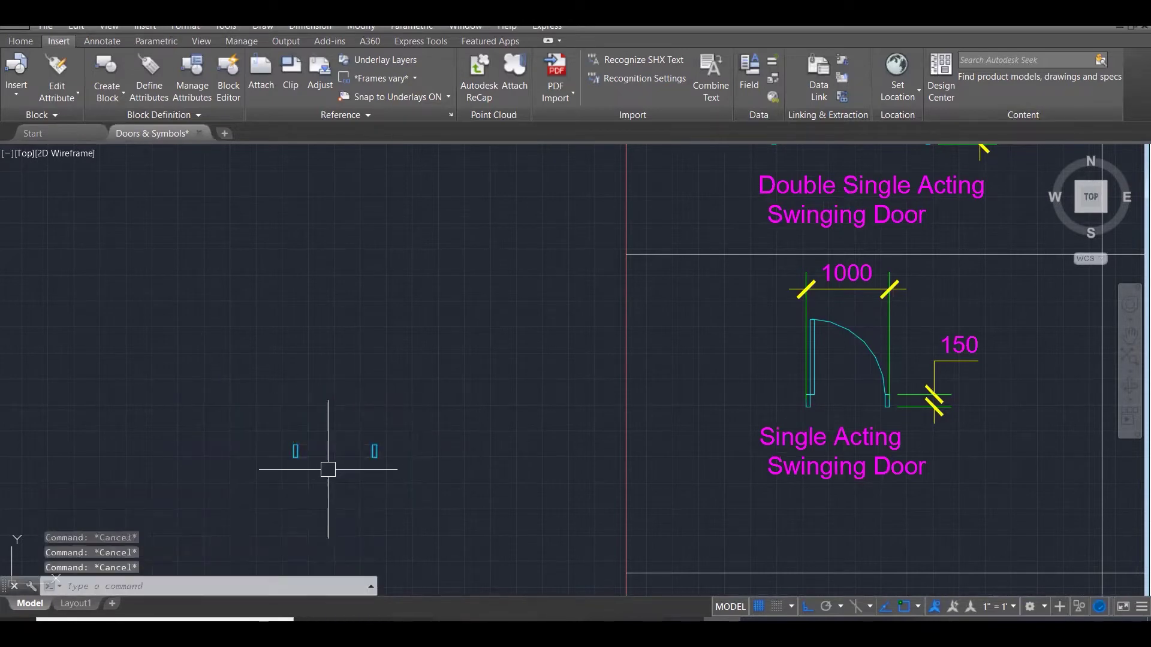
{"action": "type", "text": "l"}
{"action": "key", "text": "Return"}
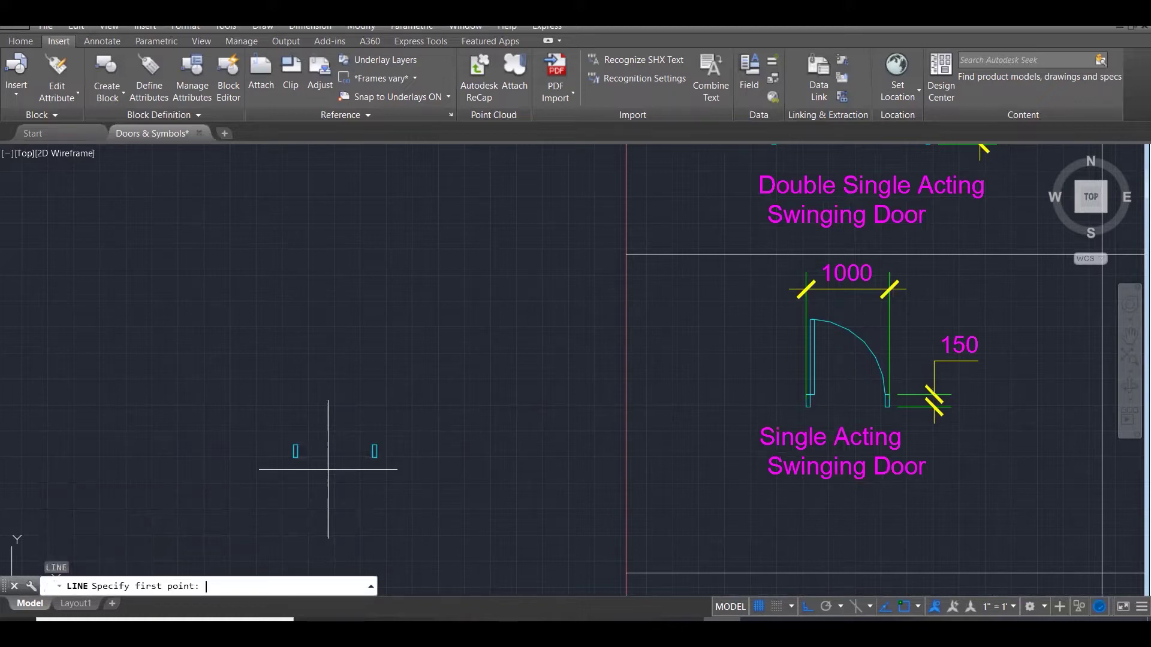
Make a false start with a line and a circle at the left jamb's corner, cancelling both.
{"action": "left_click", "coordinate": [297, 444]}
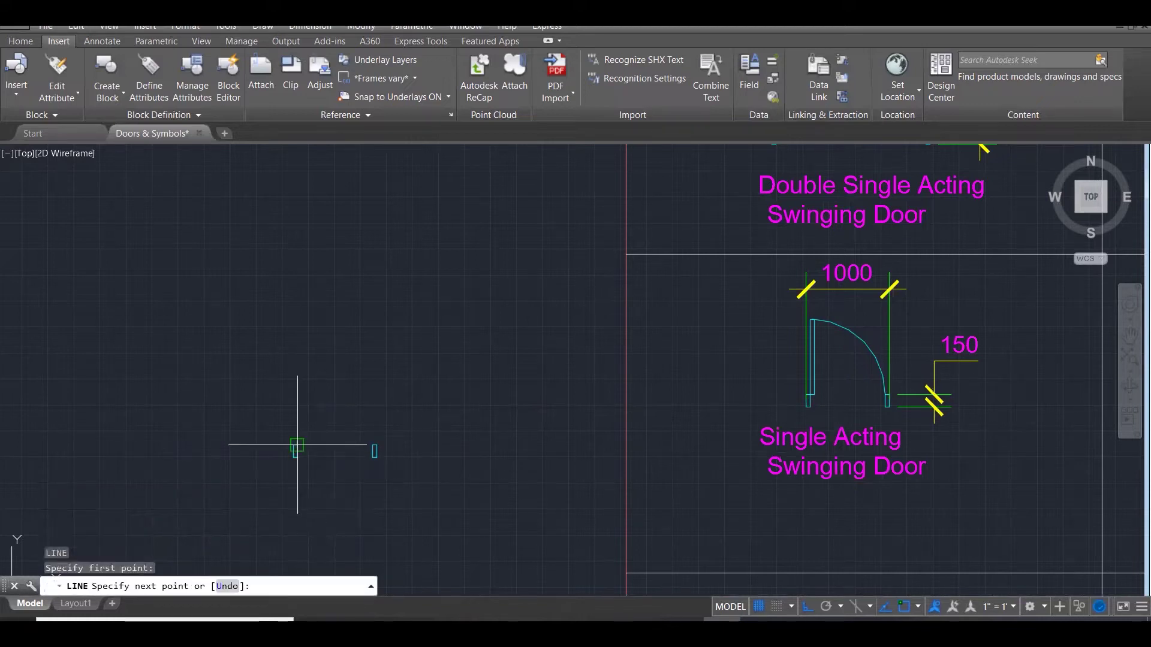
{"action": "key", "text": "Escape"}
{"action": "type", "text": "c"}
{"action": "key", "text": "Return"}
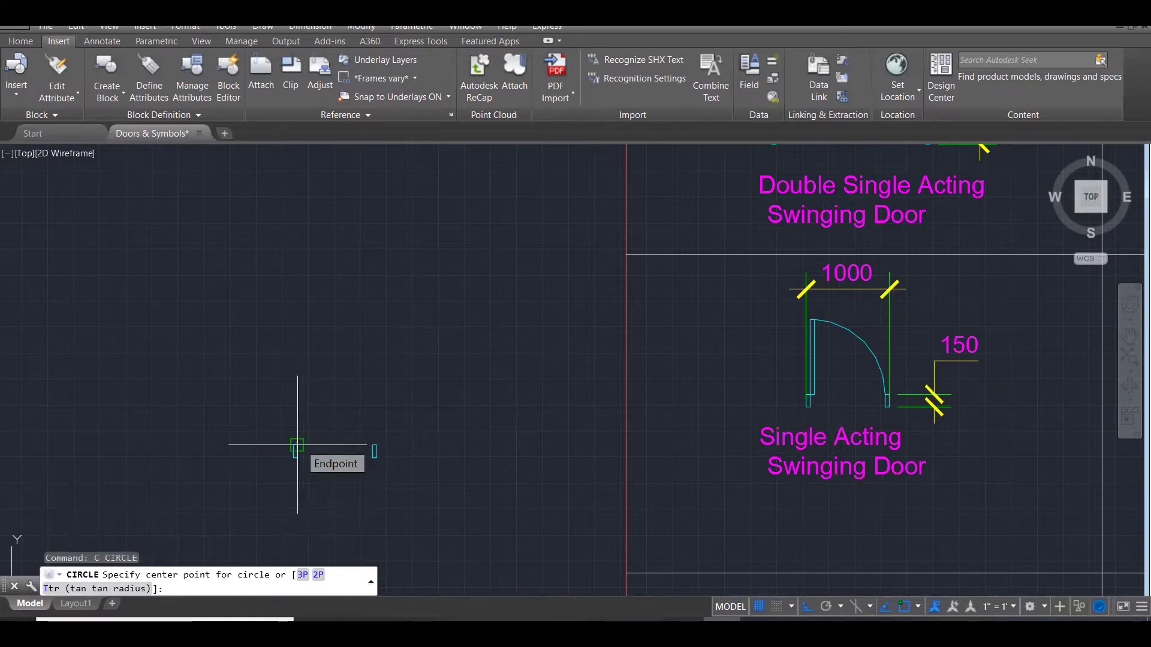
{"action": "left_click", "coordinate": [297, 445]}
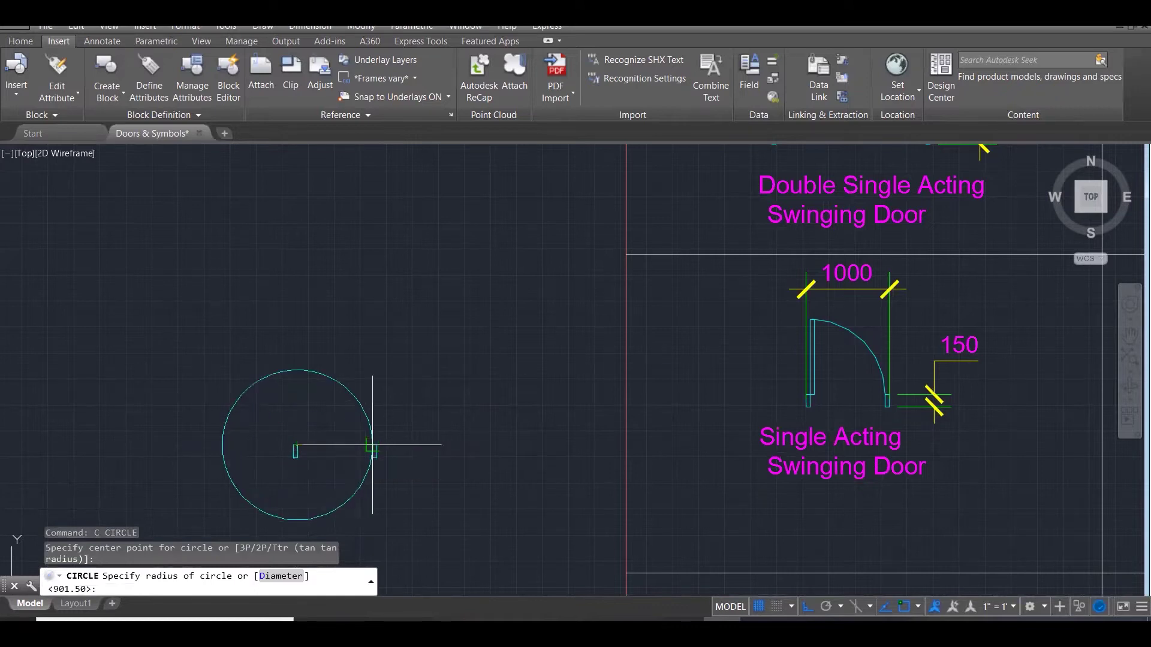
{"action": "scroll", "coordinate": [296, 443], "scroll_direction": "up", "scroll_amount": 3}
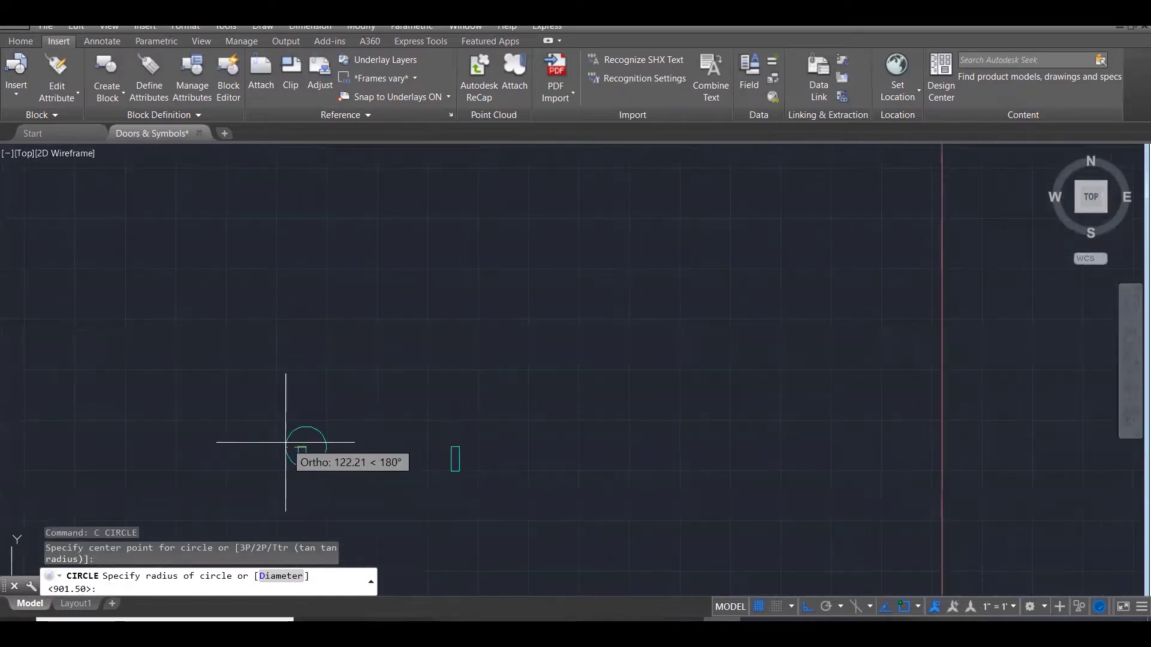
{"action": "key", "text": "Escape"}
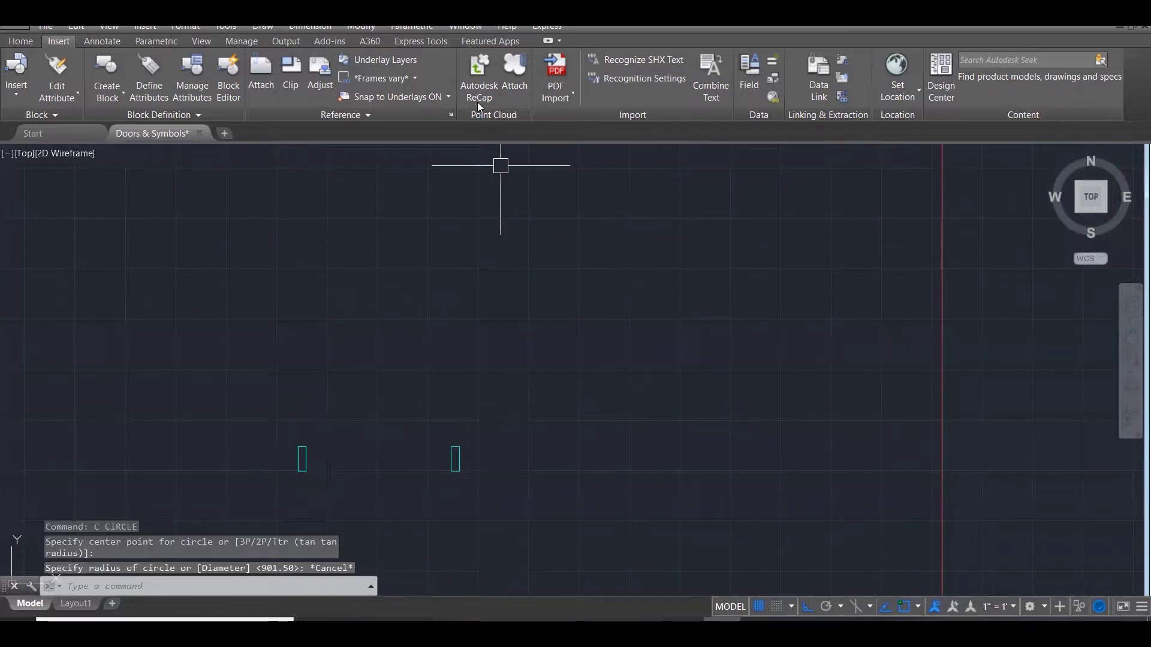
{"action": "left_click_drag", "start_coordinate": [325, 416], "coordinate": [307, 449]}
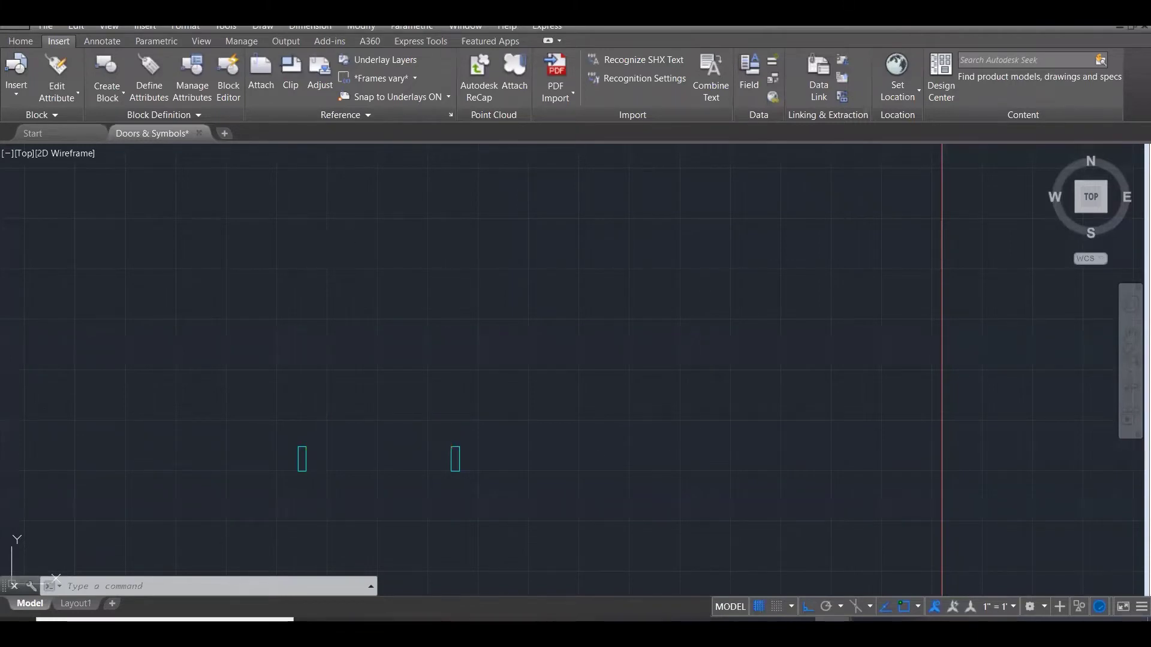
Draw a circle centred on the left jamb with its radius snapped to the right jamb.
{"action": "type", "text": "c"}
{"action": "key", "text": "Return"}
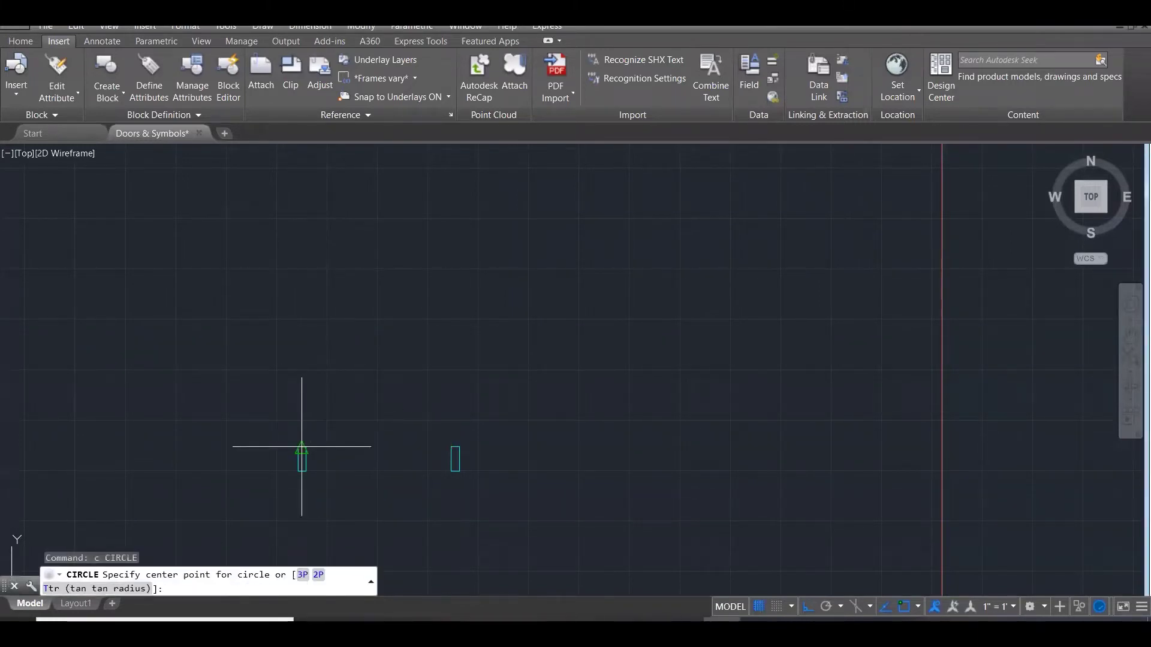
{"action": "left_click", "coordinate": [306, 446]}
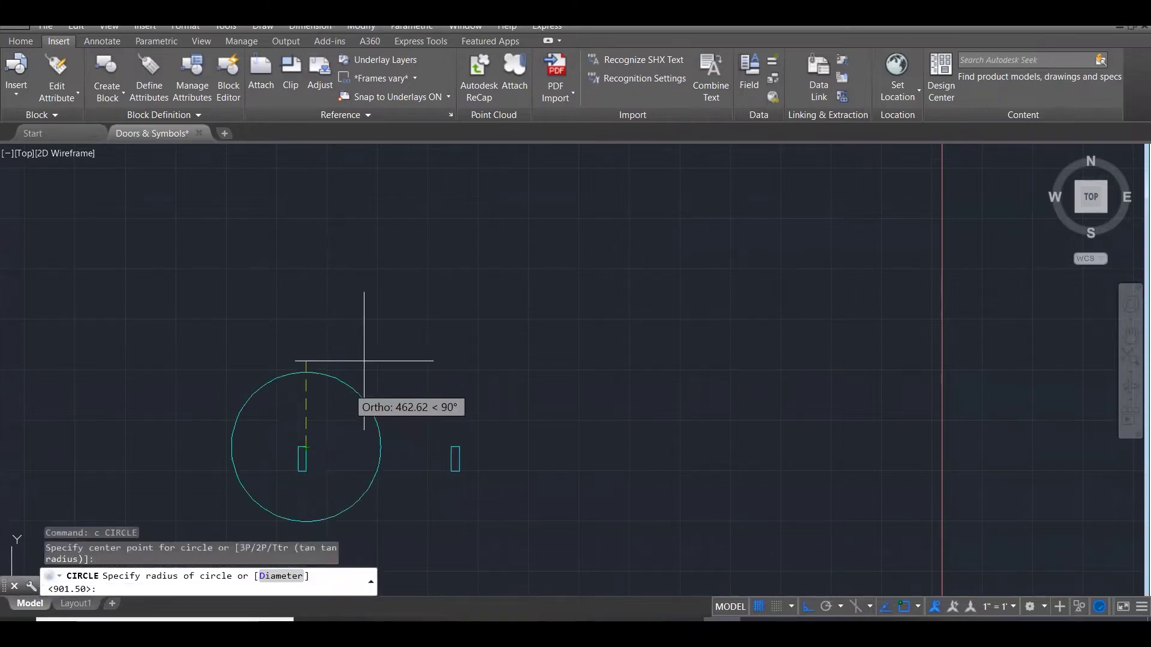
{"action": "left_click", "coordinate": [451, 446]}
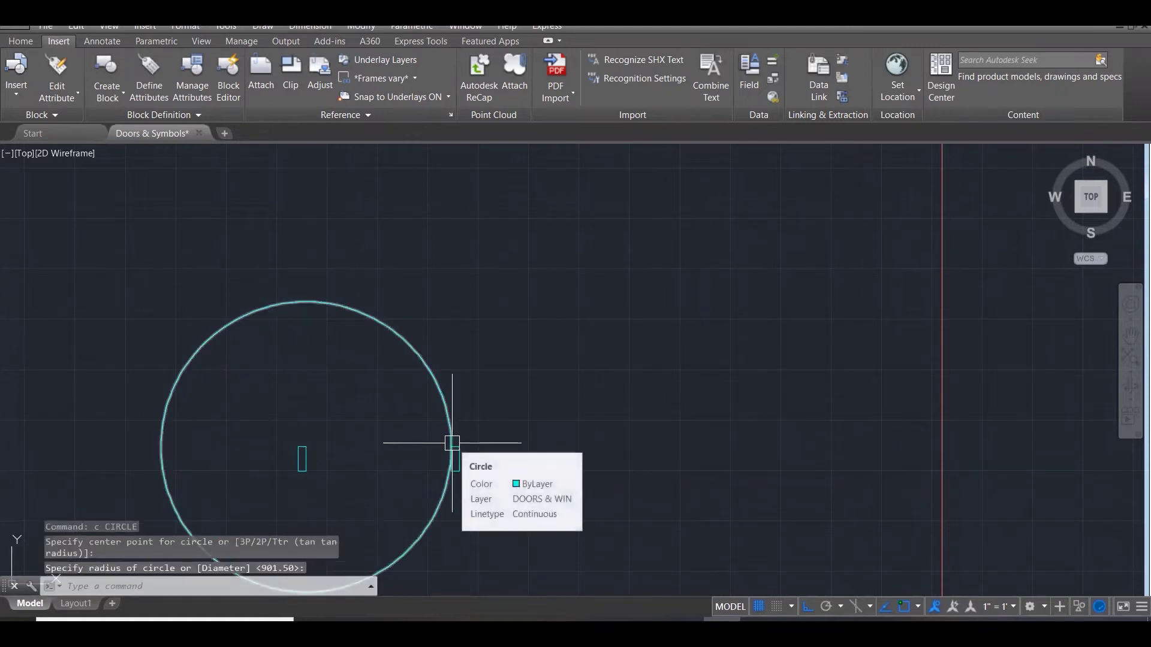
{"action": "type", "text": "l"}
{"action": "key", "text": "Return"}
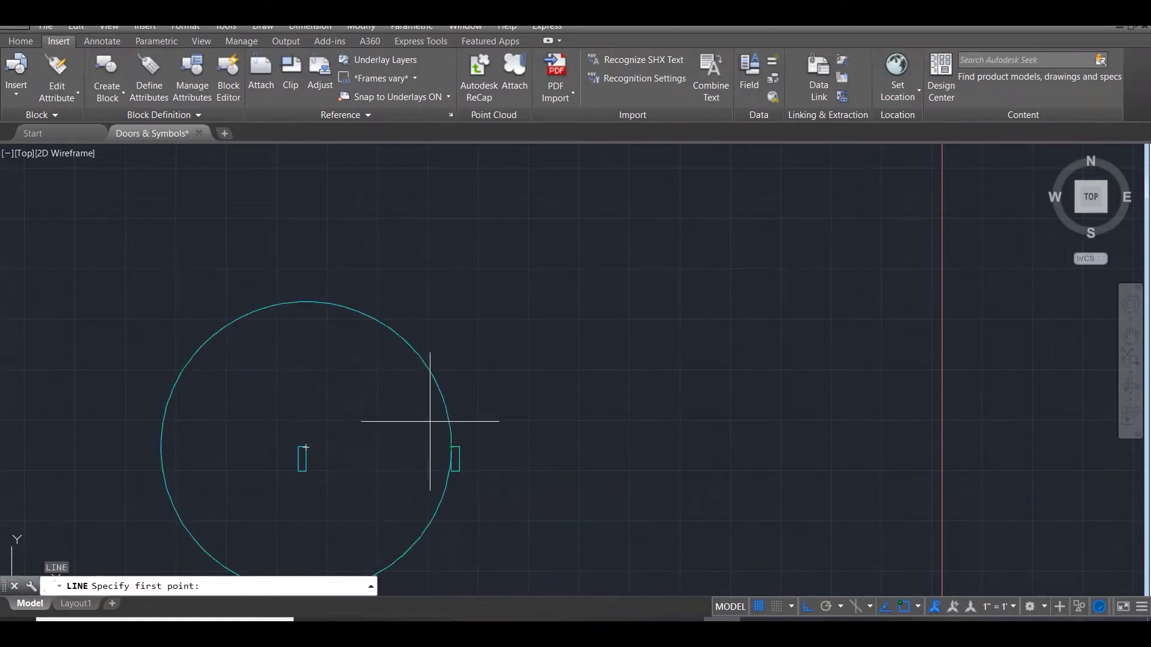
Draw a vertical door line from the left jamb to the circle's top and offset it 50 right.
{"action": "left_click", "coordinate": [305, 447]}
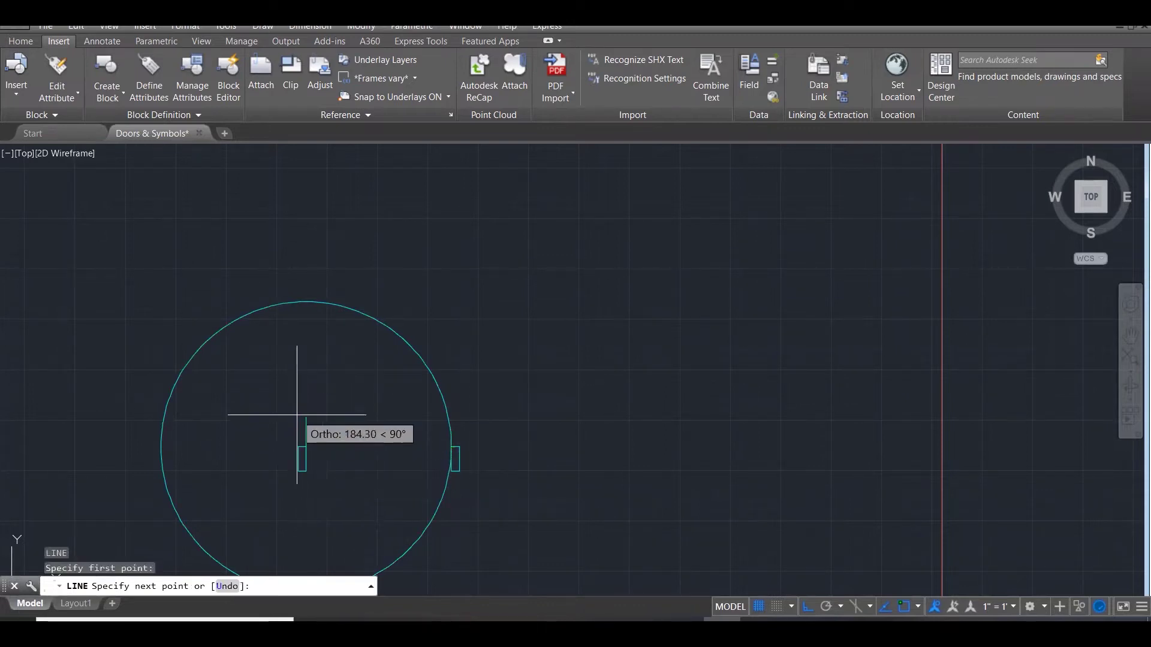
{"action": "left_click", "coordinate": [306, 301]}
{"action": "key", "text": "Escape"}
{"action": "key", "text": "Escape"}
{"action": "key", "text": "Escape"}
{"action": "key", "text": "Escape"}
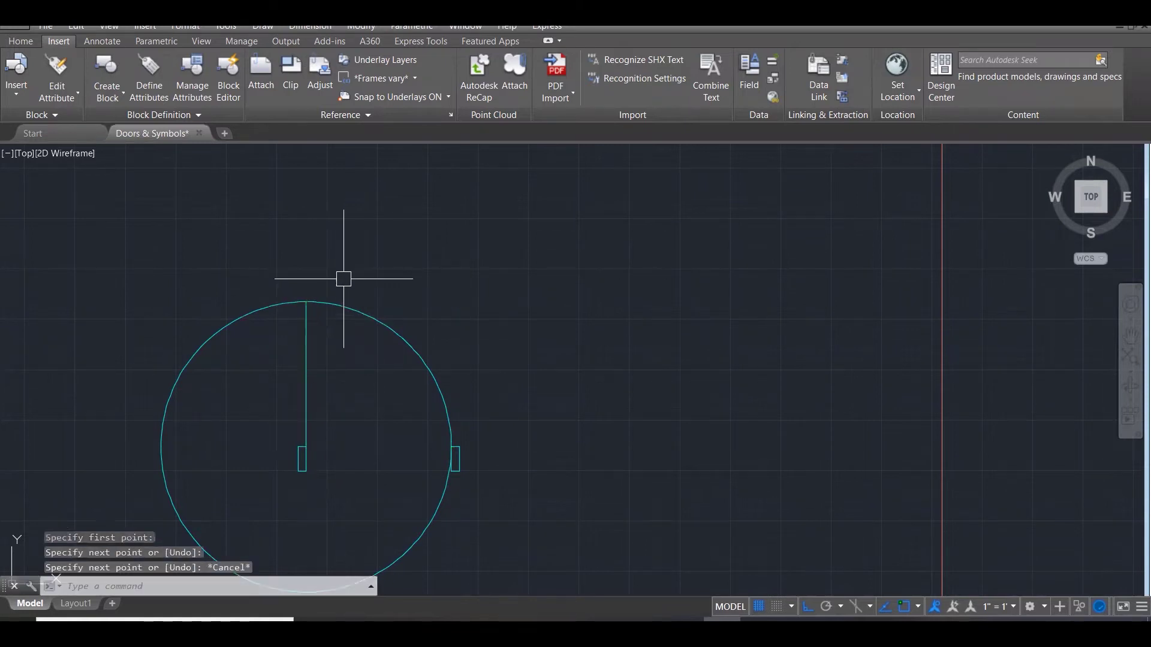
{"action": "type", "text": "o"}
{"action": "key", "text": "Return"}
{"action": "type", "text": "50"}
{"action": "key", "text": "Return"}
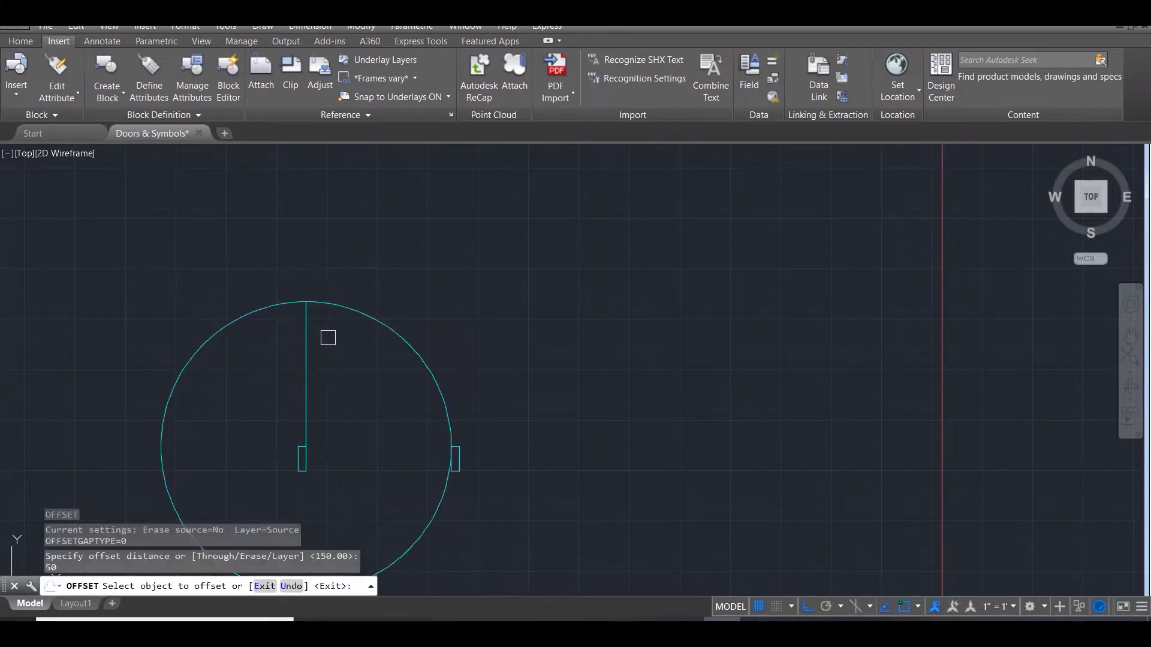
{"action": "left_click", "coordinate": [306, 350]}
{"action": "left_click", "coordinate": [329, 336]}
{"action": "key", "text": "Escape"}
{"action": "key", "text": "Escape"}
{"action": "key", "text": "Escape"}
Close the door leaf's bottom edge with a short line between the two verticals.
{"action": "type", "text": "l"}
{"action": "key", "text": "Return"}
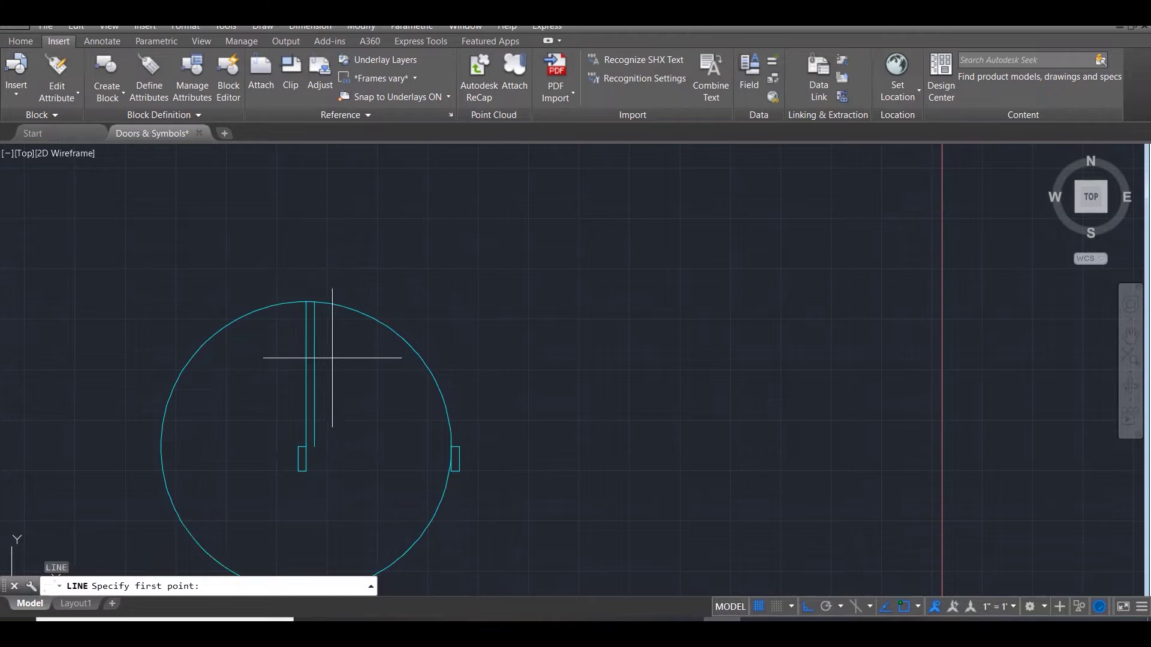
{"action": "left_click", "coordinate": [314, 447]}
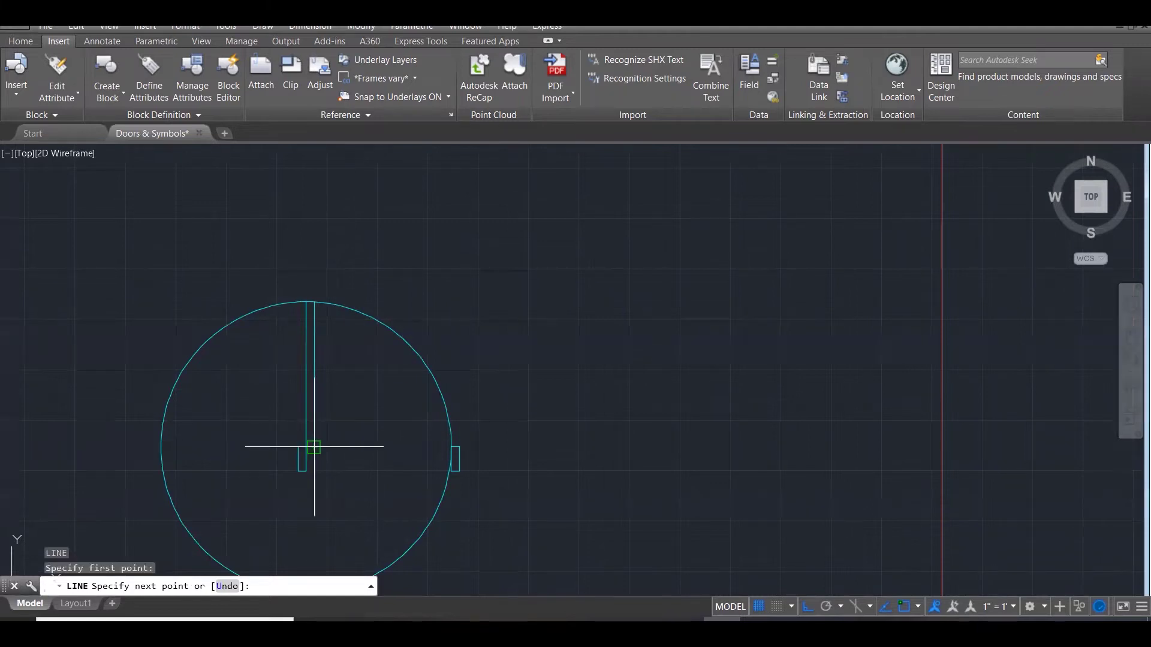
{"action": "left_click", "coordinate": [306, 446]}
{"action": "key", "text": "Escape"}
{"action": "key", "text": "Escape"}
{"action": "key", "text": "Escape"}
{"action": "key", "text": "Escape"}
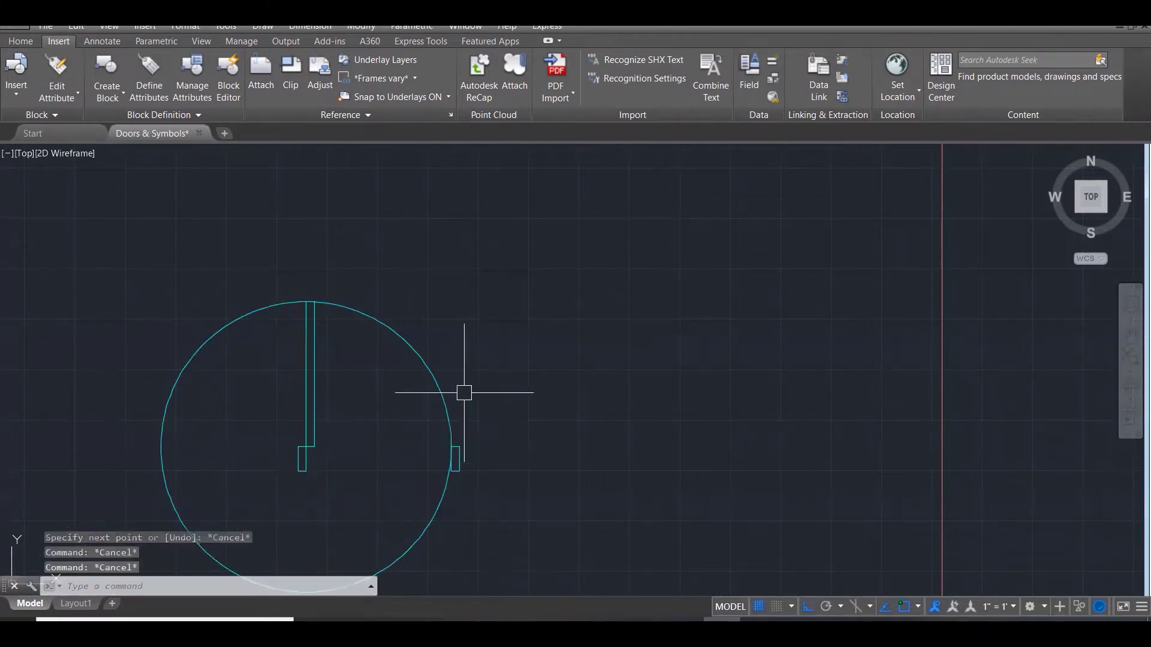
Trim the circle against the door lines, leaving only the quarter swing arc.
{"action": "type", "text": "tr"}
{"action": "key", "text": "Return"}
{"action": "scroll", "coordinate": [463, 386], "scroll_direction": "down", "scroll_amount": 2}
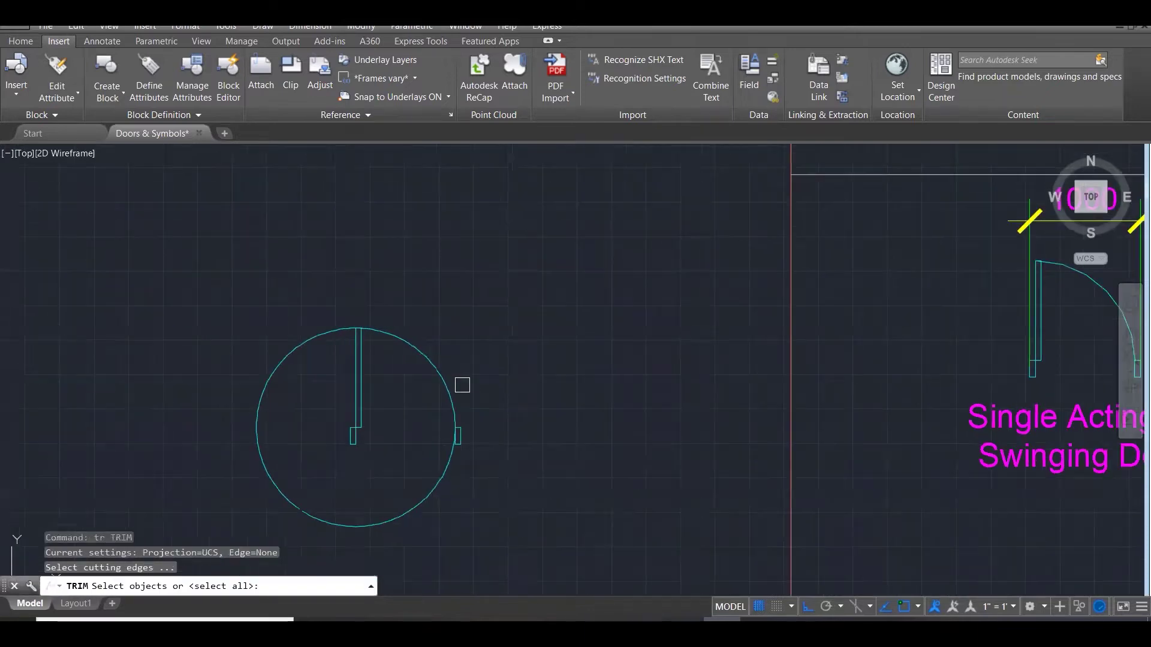
{"action": "left_click", "coordinate": [513, 462]}
{"action": "left_click", "coordinate": [234, 277]}
{"action": "key", "text": "Return"}
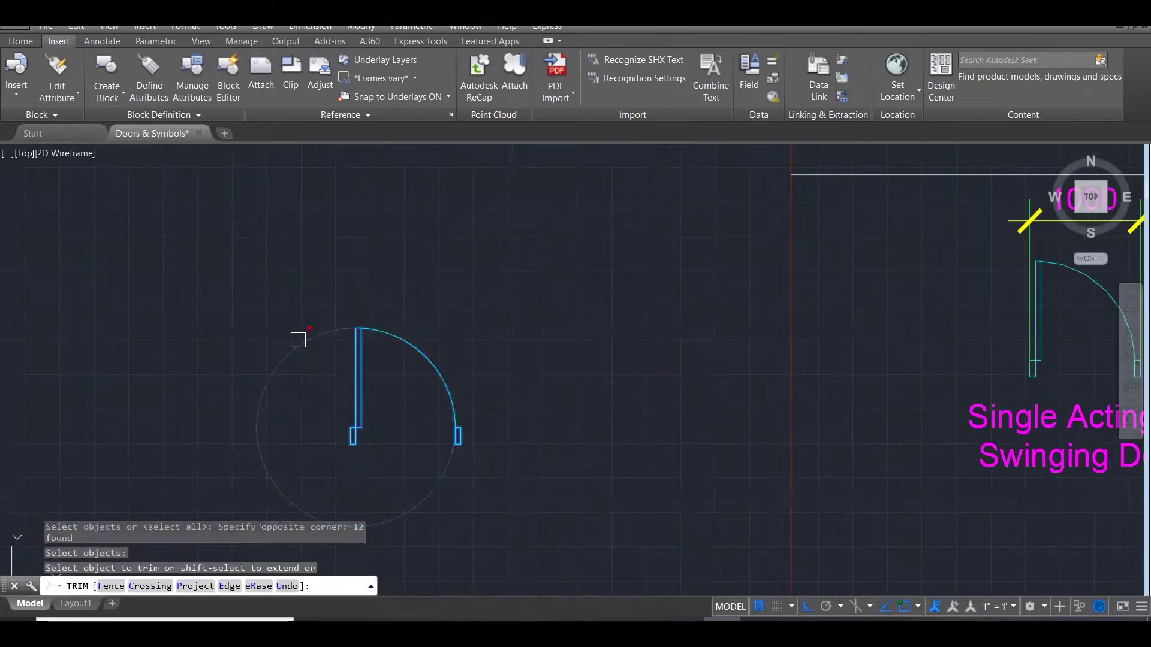
{"action": "left_click", "coordinate": [301, 344]}
{"action": "key", "text": "Escape"}
{"action": "key", "text": "Escape"}
{"action": "key", "text": "Escape"}
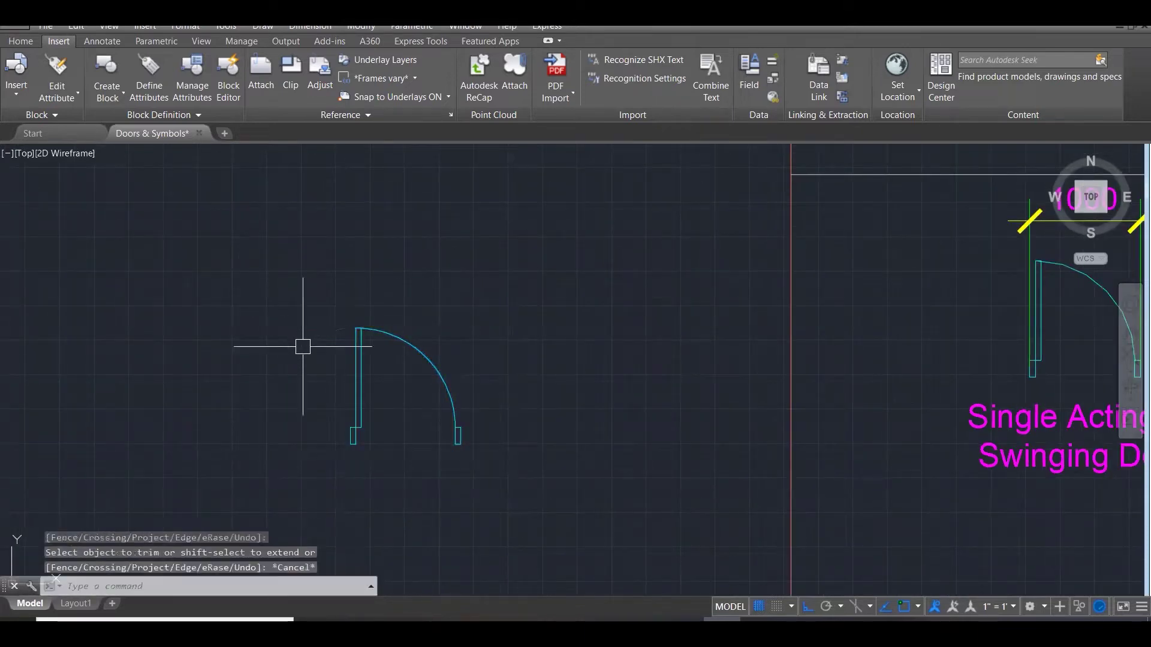
{"action": "scroll", "coordinate": [173, 380], "scroll_direction": "down", "scroll_amount": 3}
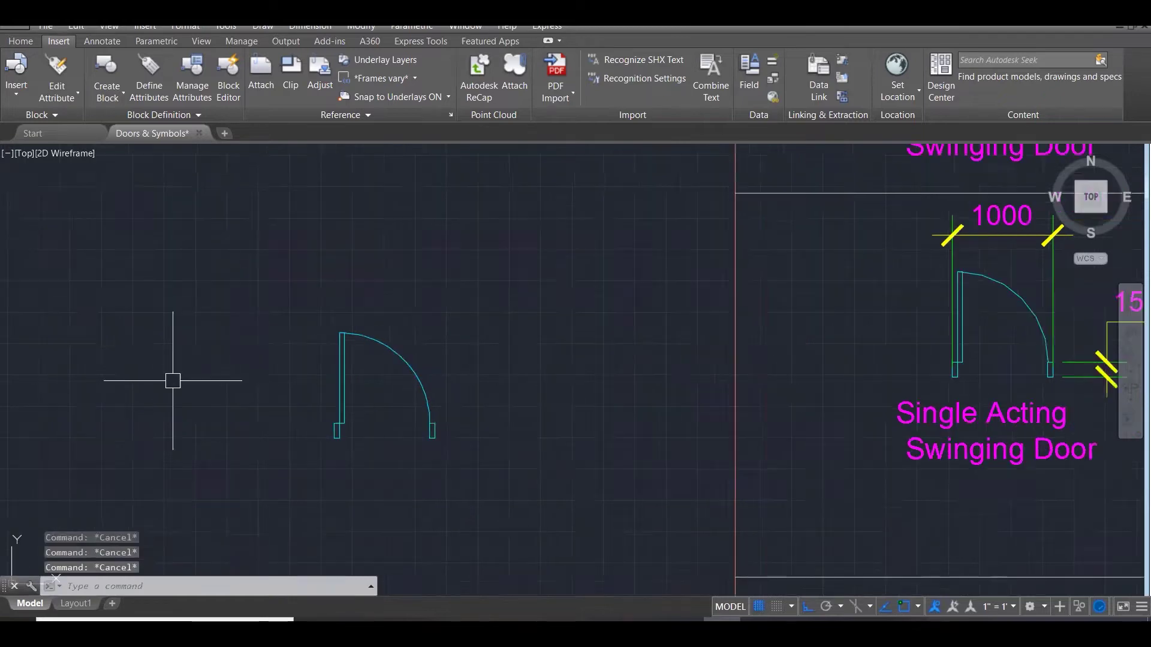
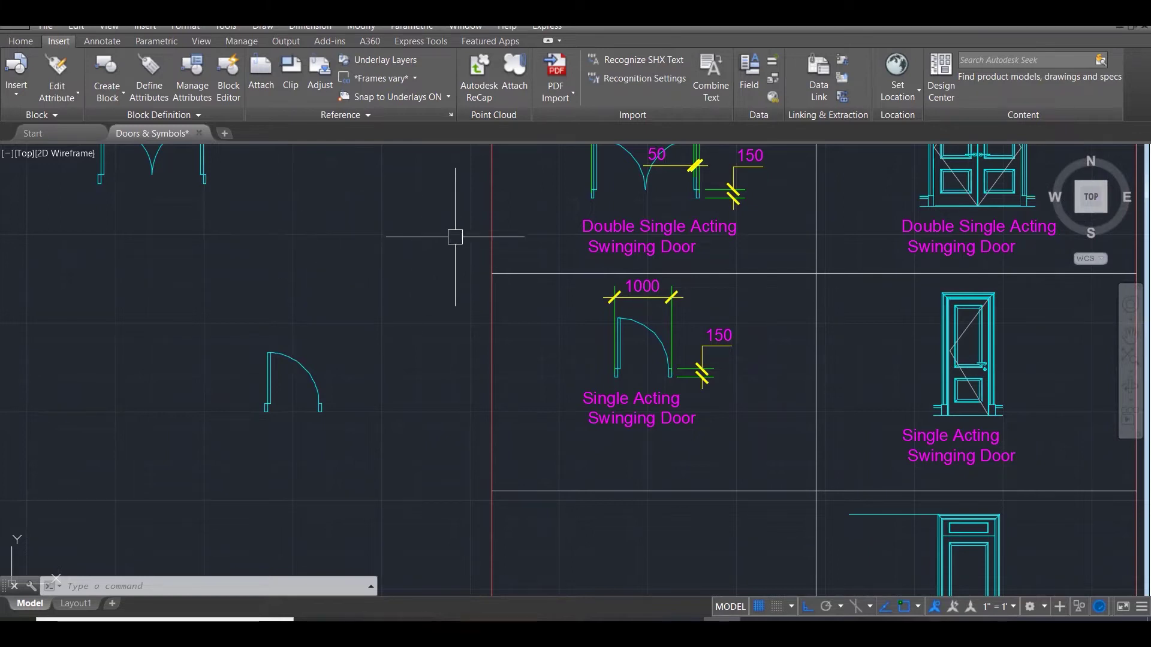
Zoom out to the whole sheet, then zoom in on the Bi Folding Doors row under Horizontal Sliding Door.
{"action": "scroll", "coordinate": [455, 237], "scroll_direction": "down", "scroll_amount": 5}
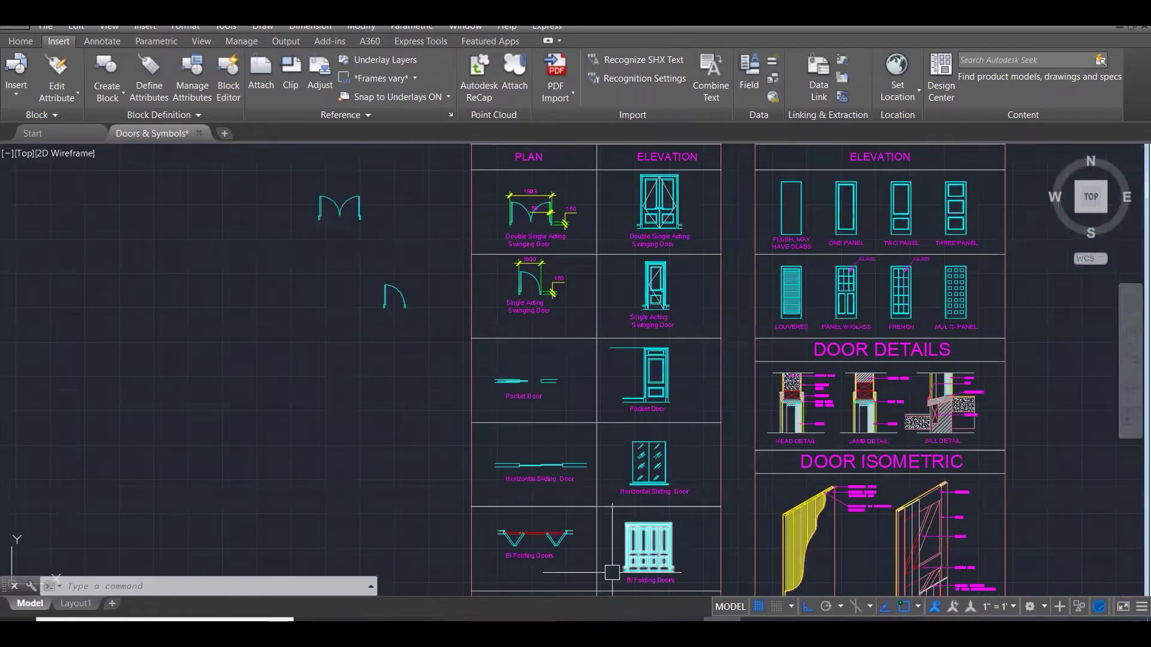
{"action": "scroll", "coordinate": [573, 563], "scroll_direction": "up", "scroll_amount": 4}
{"action": "scroll", "coordinate": [574, 564], "scroll_direction": "up", "scroll_amount": 4}
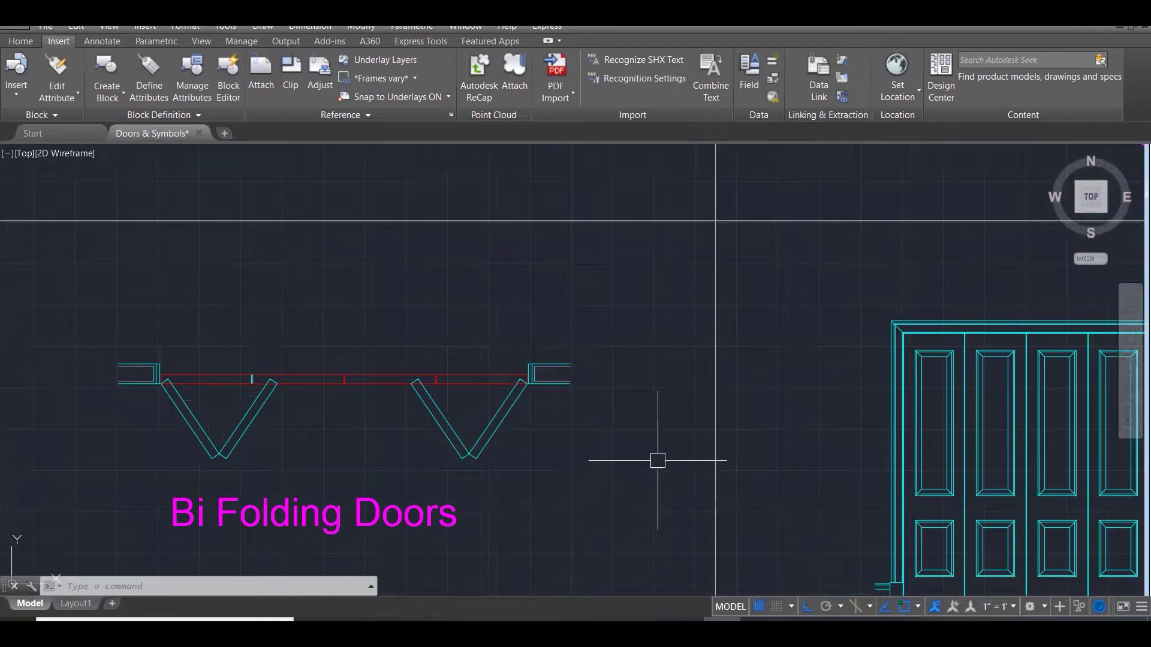
{"action": "scroll", "coordinate": [759, 490], "scroll_direction": "down", "scroll_amount": 3}
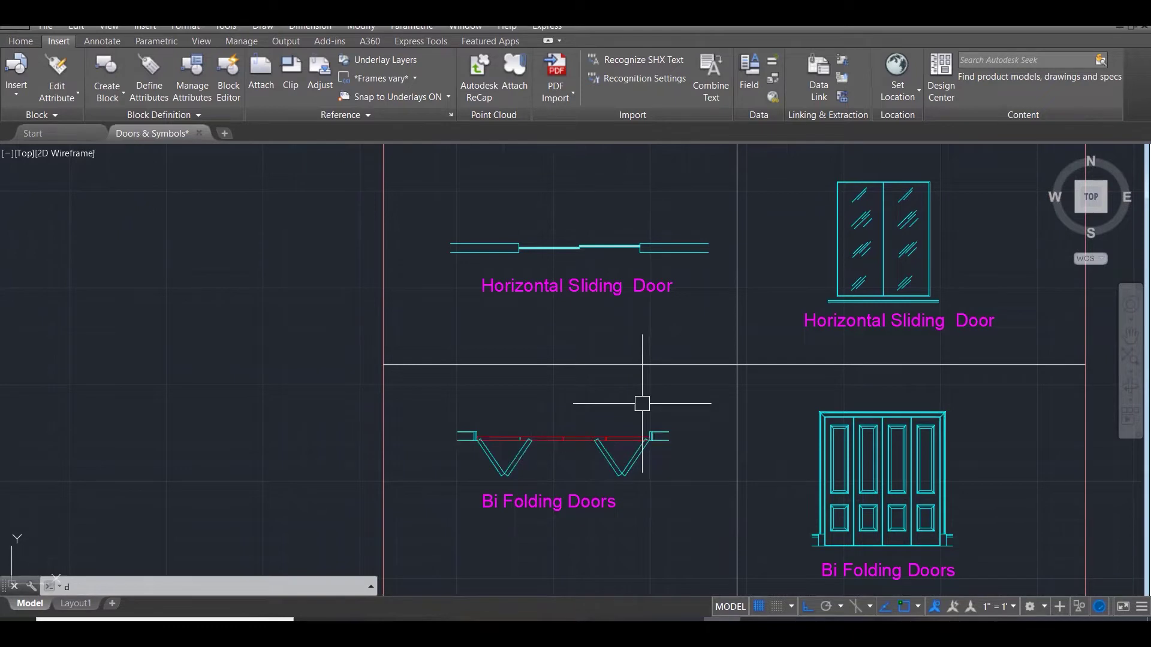
Dimension the Bi Folding Doors opening with its 2787 overall width above the doors.
{"action": "type", "text": "dim"}
{"action": "key", "text": "Return"}
{"action": "scroll", "coordinate": [513, 412], "scroll_direction": "up", "scroll_amount": 4}
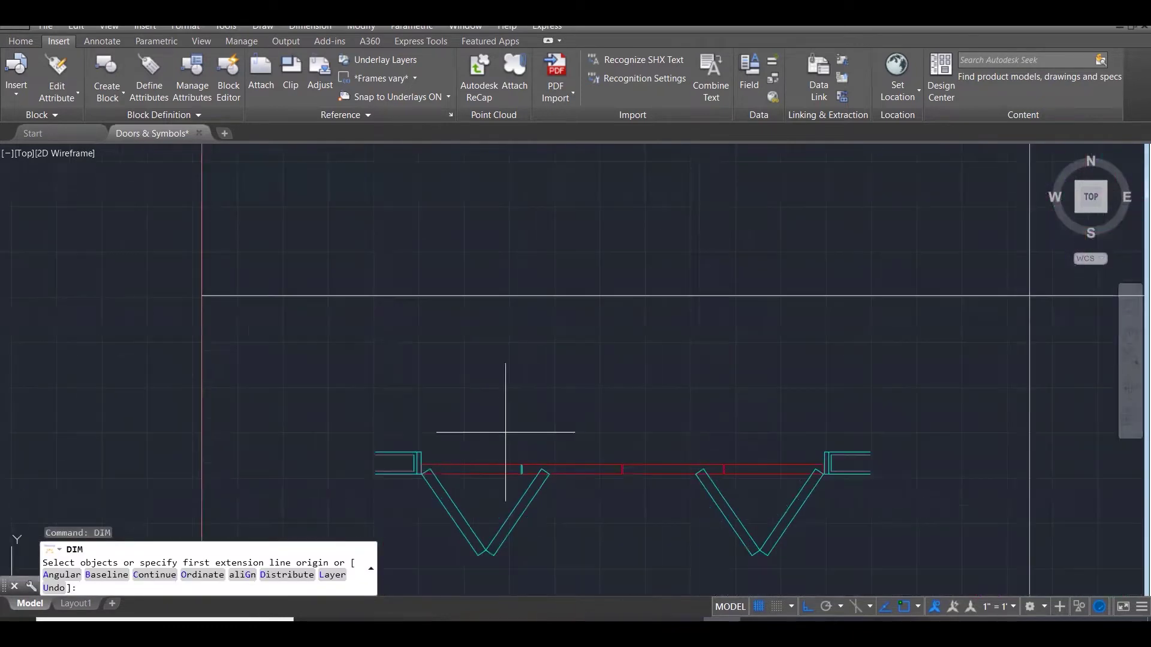
{"action": "left_click", "coordinate": [419, 459]}
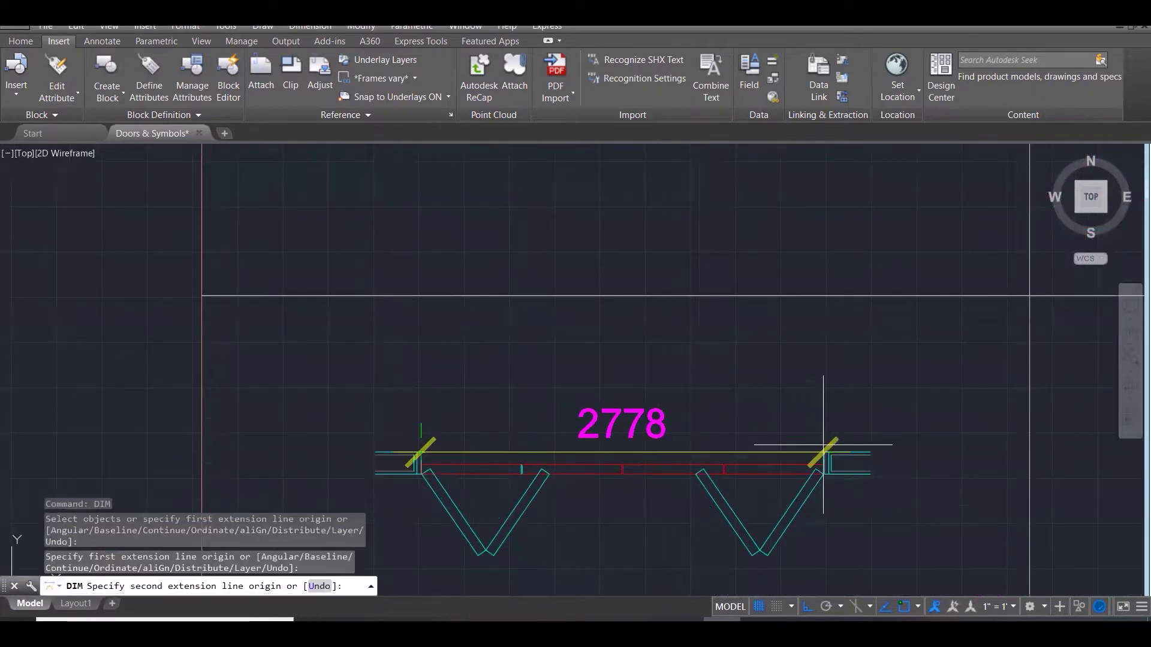
{"action": "left_click", "coordinate": [824, 452]}
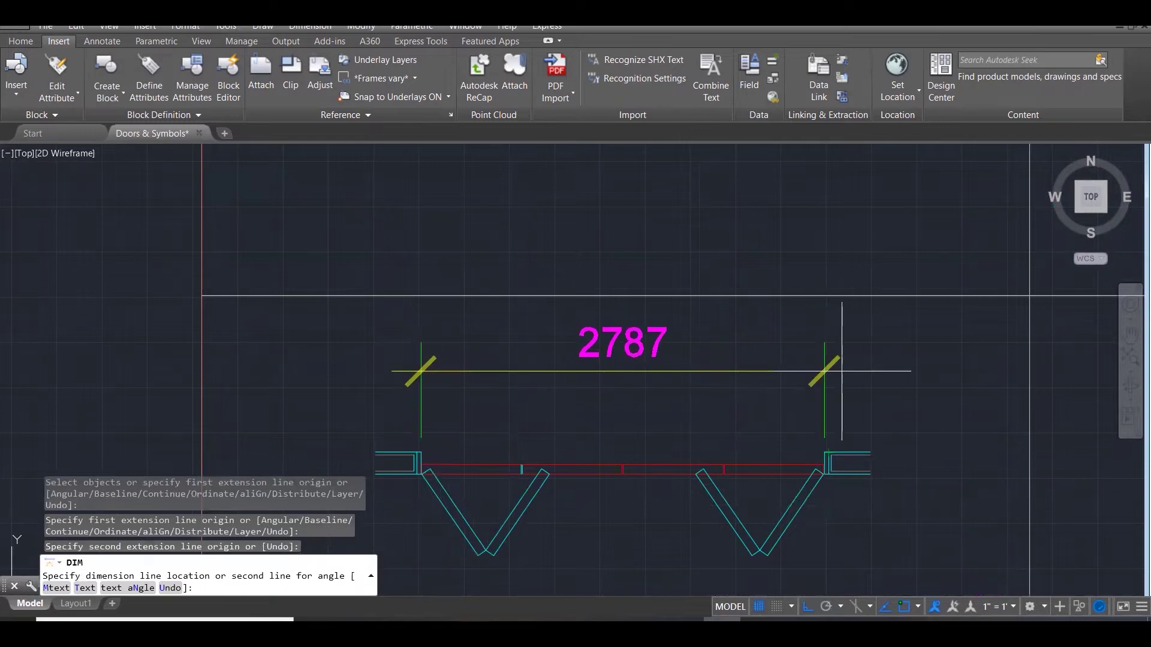
{"action": "left_click", "coordinate": [841, 371]}
{"action": "key", "text": "Return"}
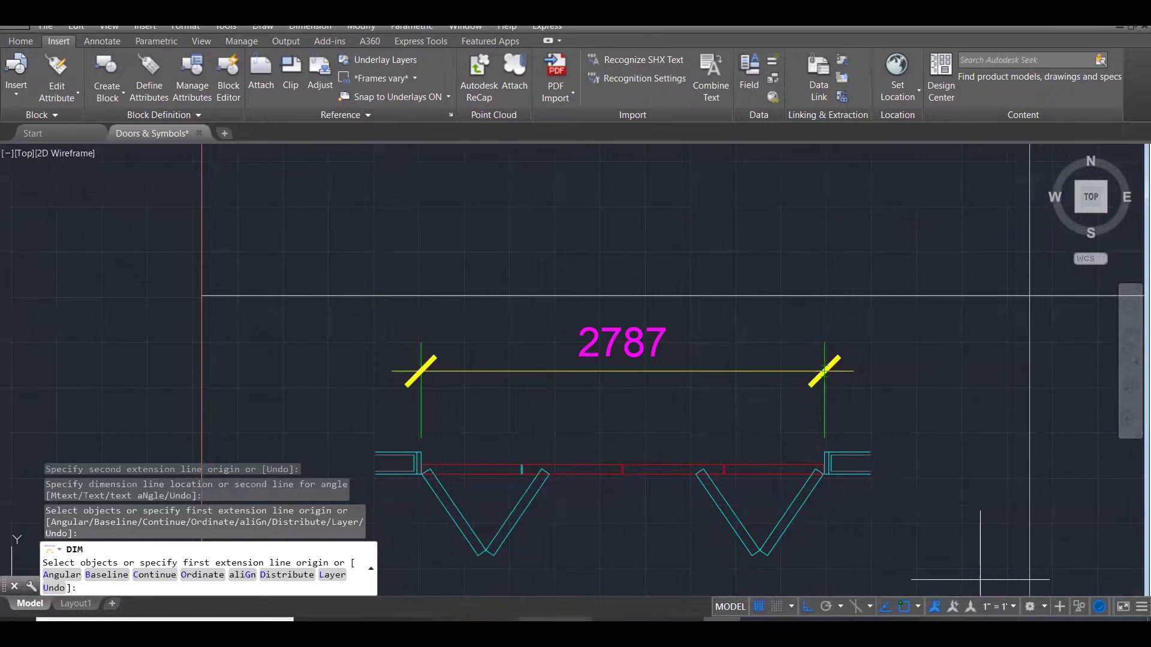
Add the 150 frame-depth dimension beside the right door frame.
{"action": "scroll", "coordinate": [751, 236], "scroll_direction": "down", "scroll_amount": 1}
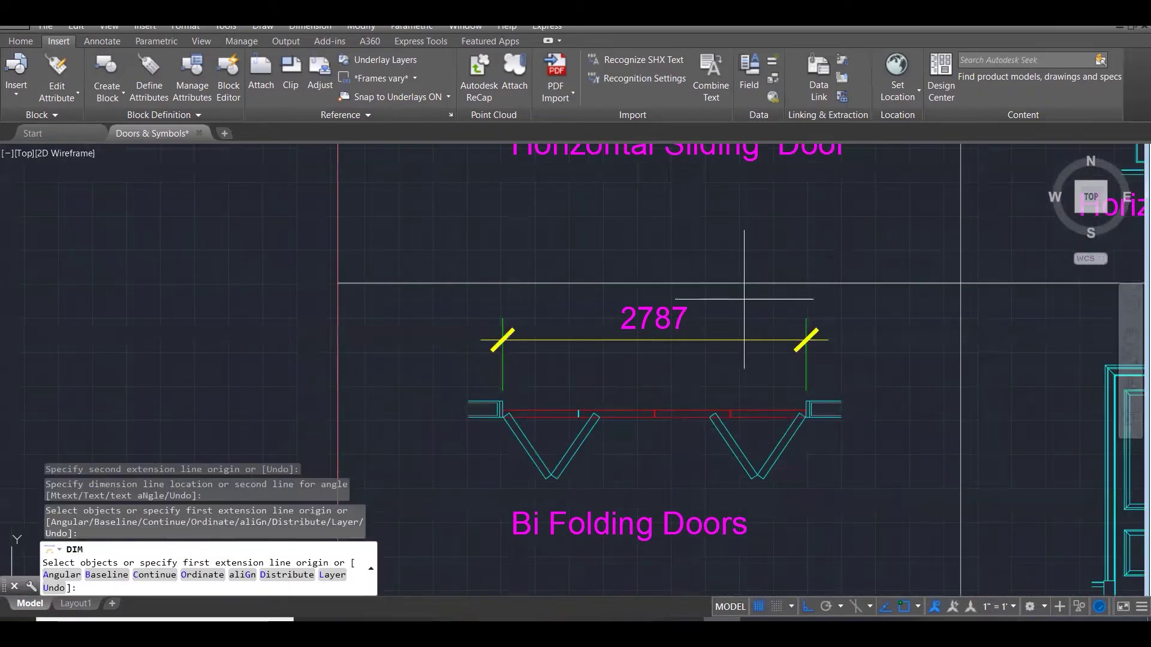
{"action": "scroll", "coordinate": [833, 405], "scroll_direction": "up", "scroll_amount": 4}
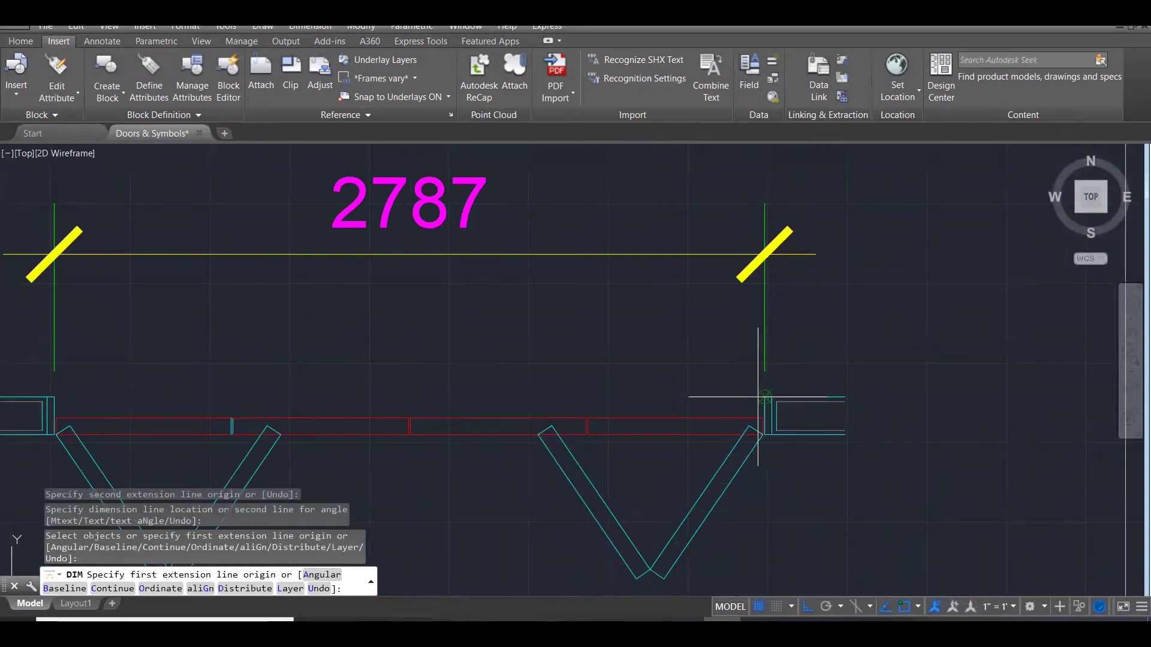
{"action": "left_click", "coordinate": [767, 397]}
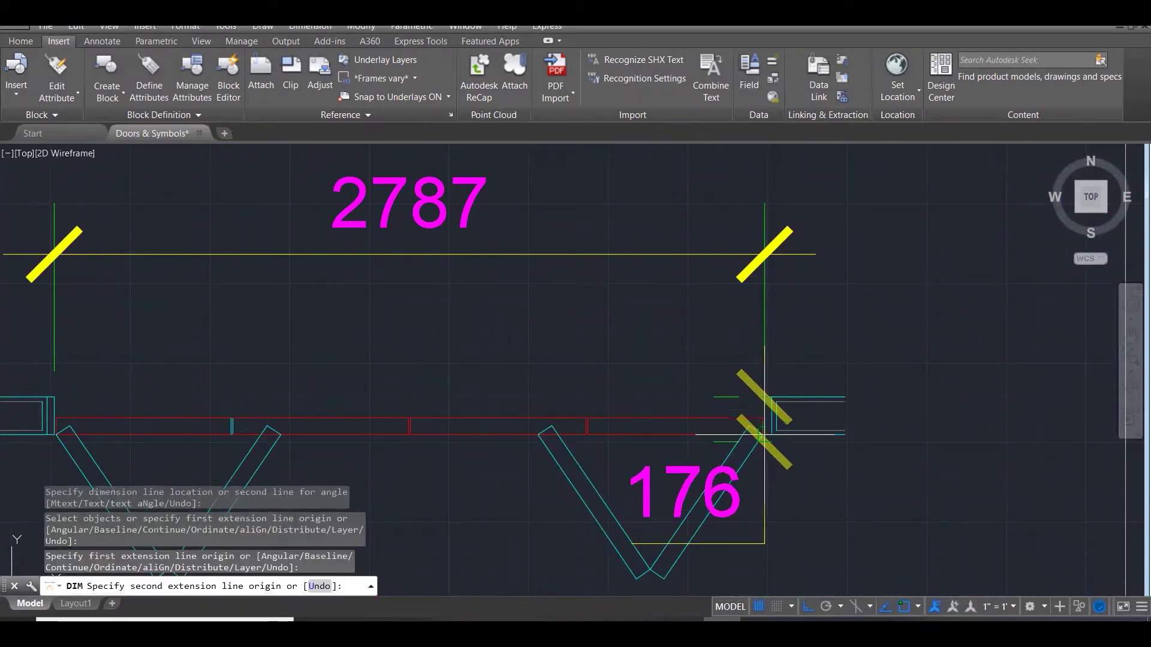
{"action": "left_click", "coordinate": [766, 435]}
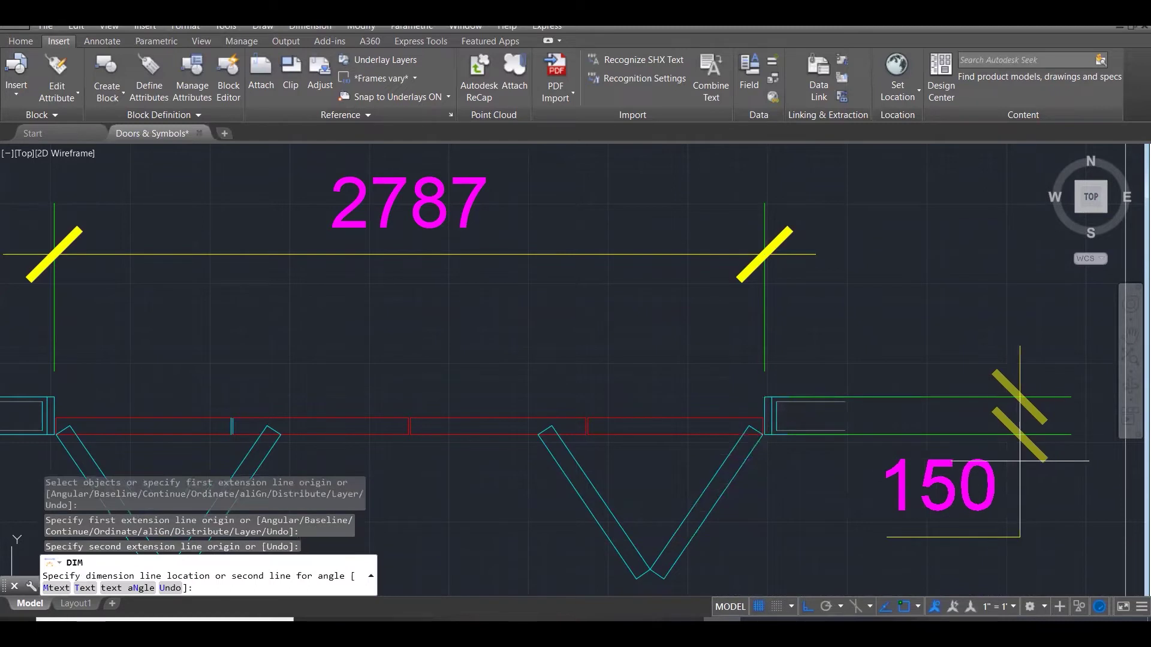
{"action": "left_click", "coordinate": [1009, 474]}
{"action": "scroll", "coordinate": [914, 300], "scroll_direction": "down", "scroll_amount": 3}
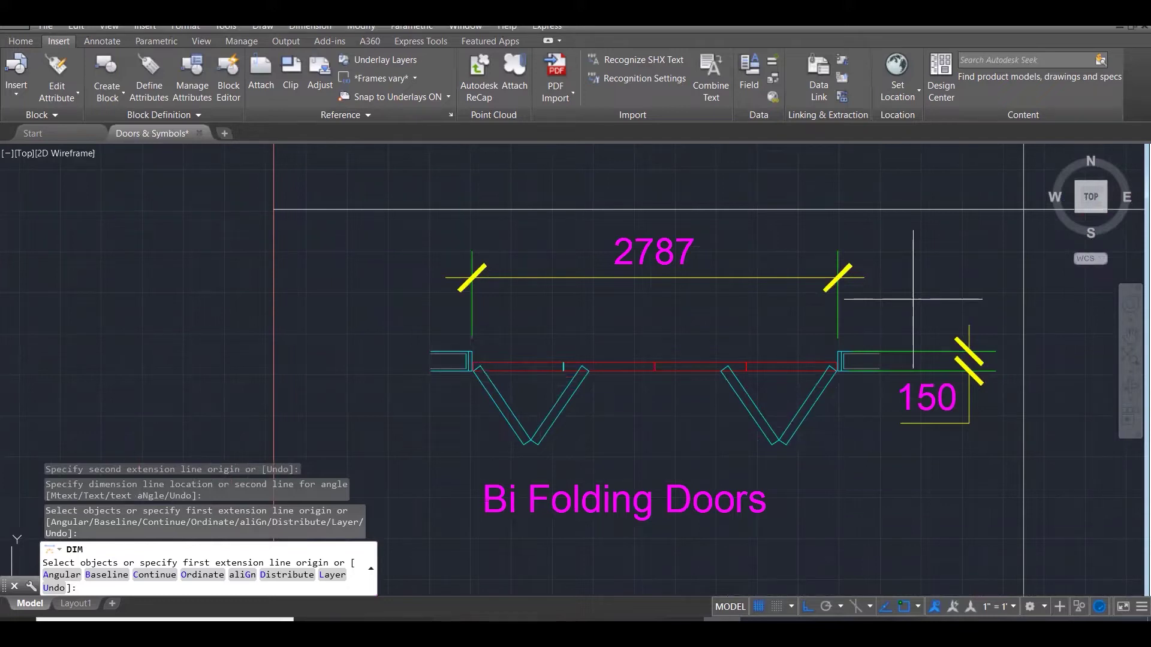
Start a dimension on the left door leaf, then abandon it.
{"action": "scroll", "coordinate": [540, 367], "scroll_direction": "up", "scroll_amount": 3}
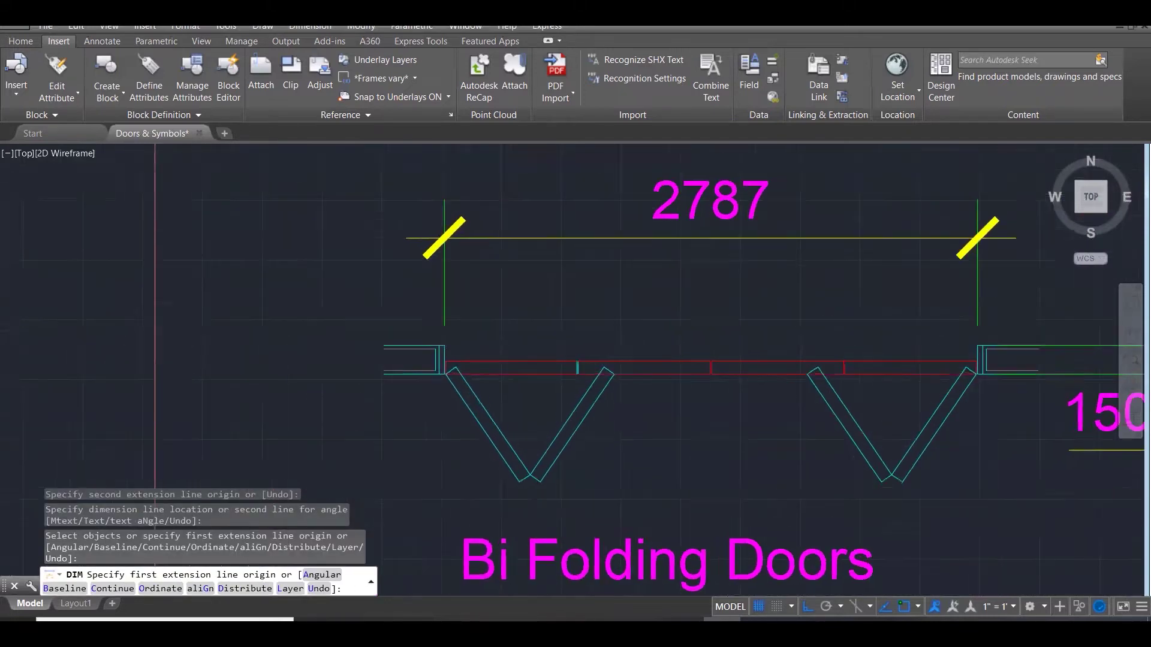
{"action": "left_click", "coordinate": [613, 367]}
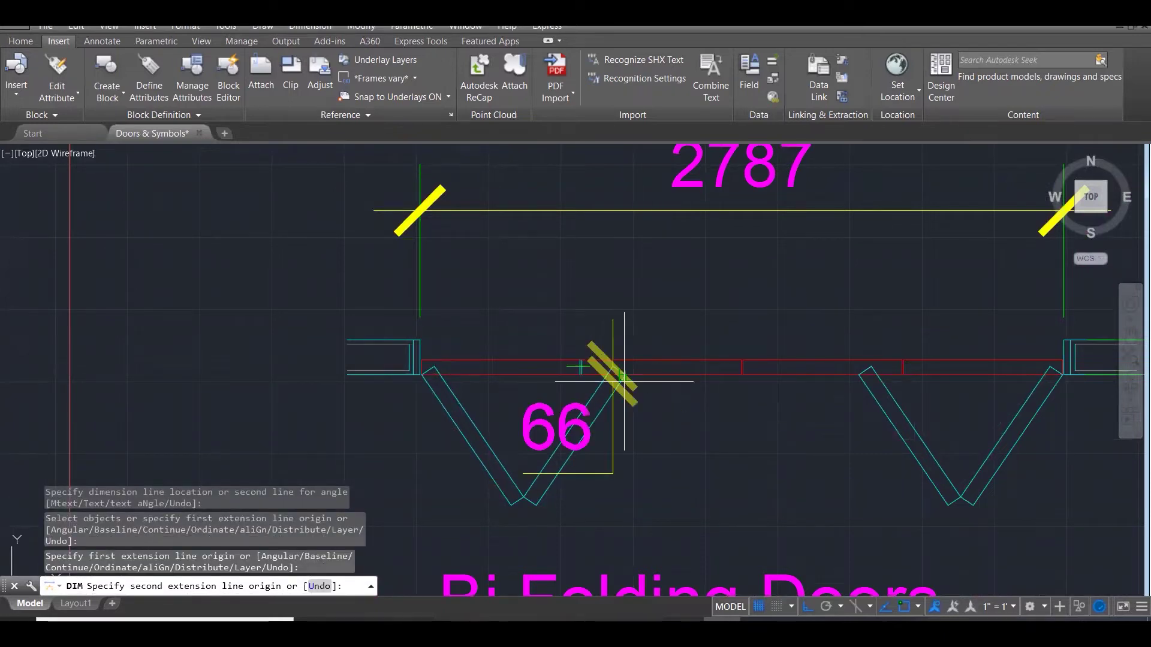
{"action": "scroll", "coordinate": [623, 369], "scroll_direction": "up", "scroll_amount": 3}
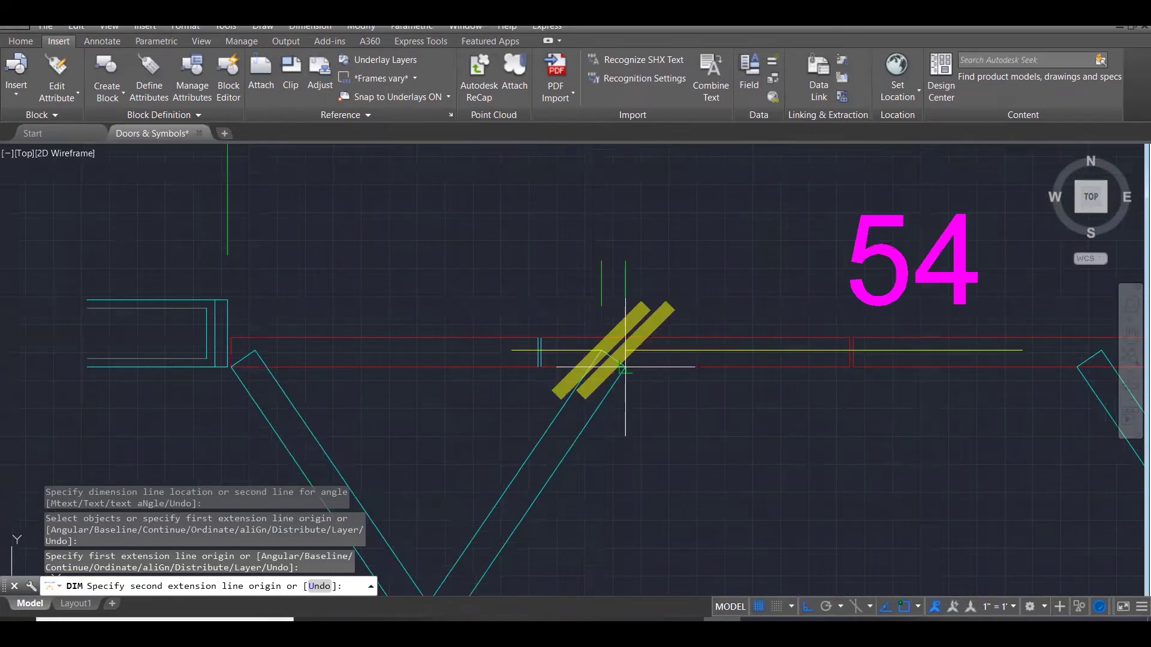
{"action": "left_click", "coordinate": [623, 365]}
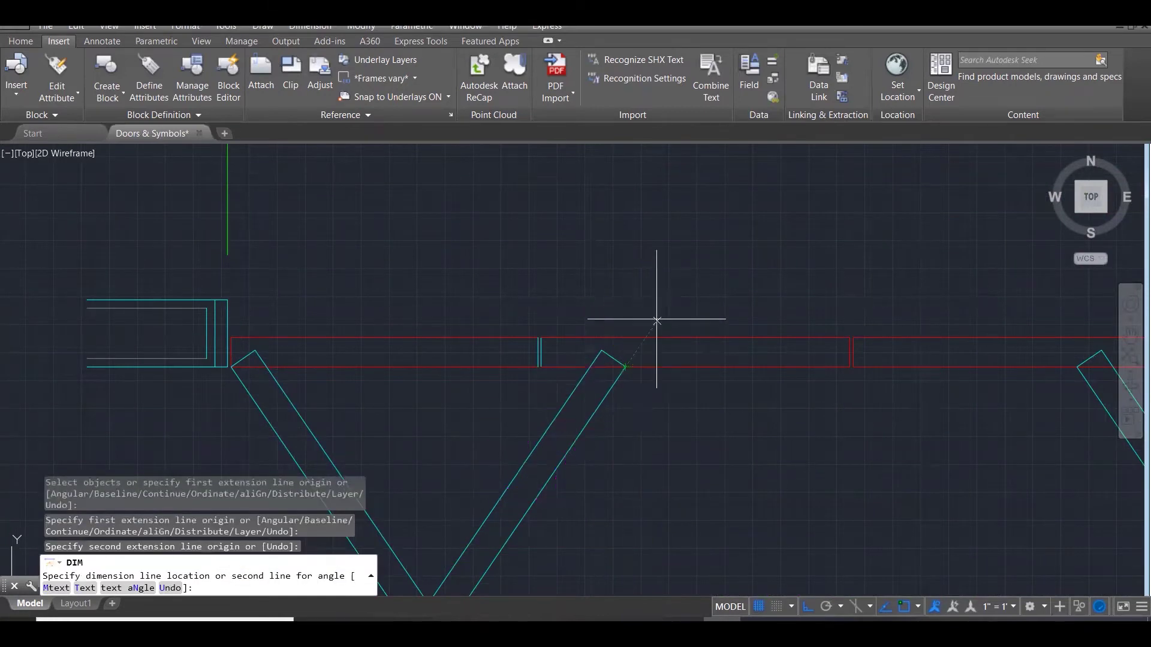
{"action": "key", "text": "Escape"}
{"action": "scroll", "coordinate": [651, 262], "scroll_direction": "down", "scroll_amount": 2}
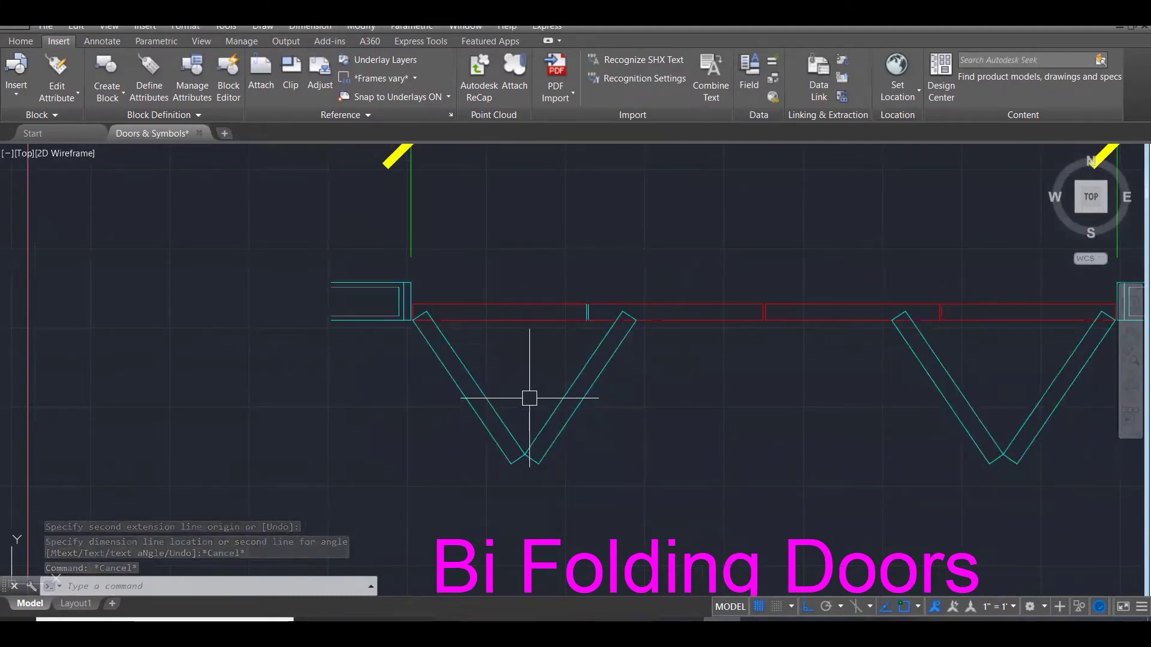
{"action": "scroll", "coordinate": [521, 407], "scroll_direction": "down", "scroll_amount": 4}
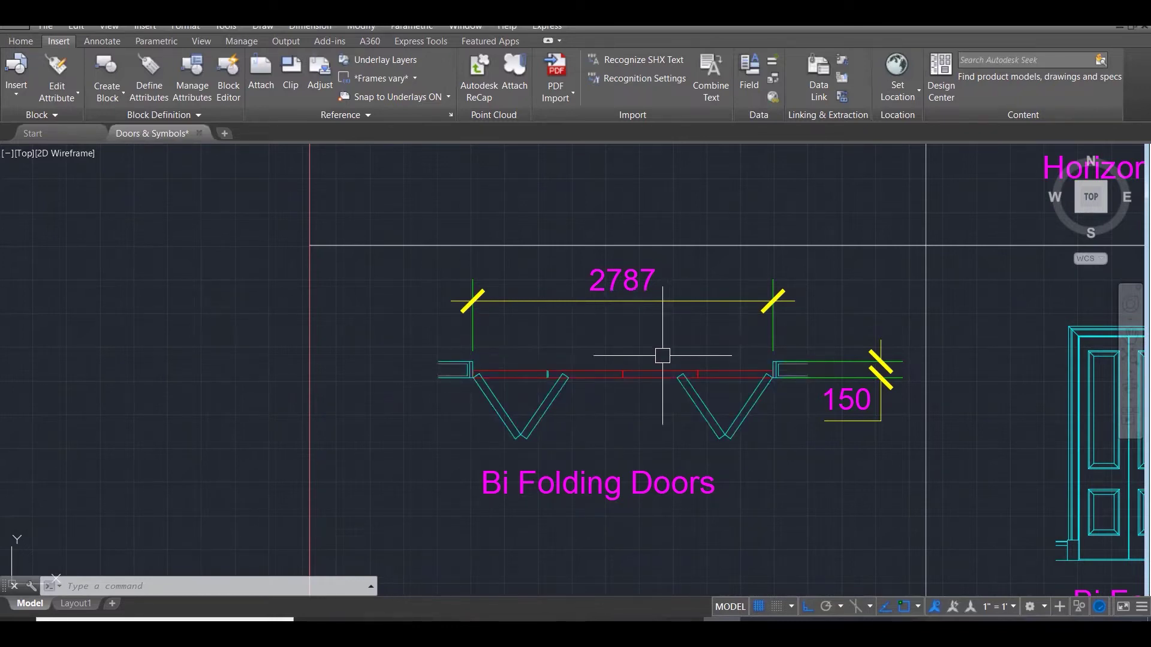
Draw the door's left vertical edge line.
{"action": "scroll", "coordinate": [662, 355], "scroll_direction": "down", "scroll_amount": 2}
{"action": "key", "text": "Escape"}
{"action": "key", "text": "Escape"}
{"action": "key", "text": "Escape"}
{"action": "type", "text": "1"}
{"action": "key", "text": "Return"}
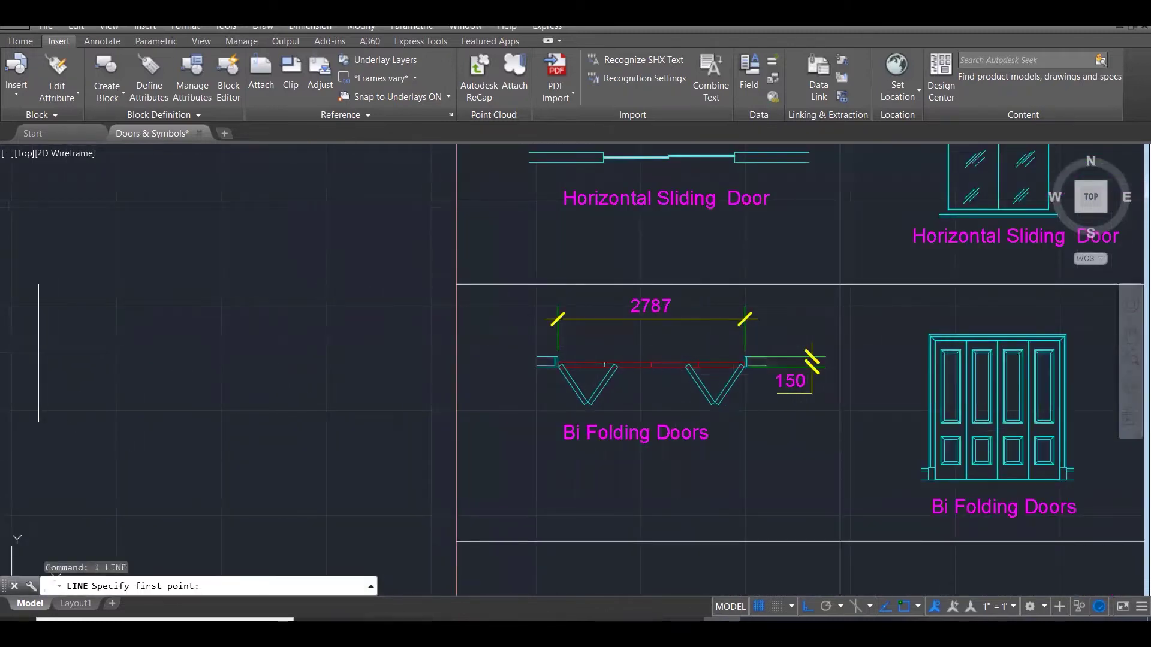
{"action": "left_click", "coordinate": [87, 233]}
{"action": "left_click", "coordinate": [87, 520]}
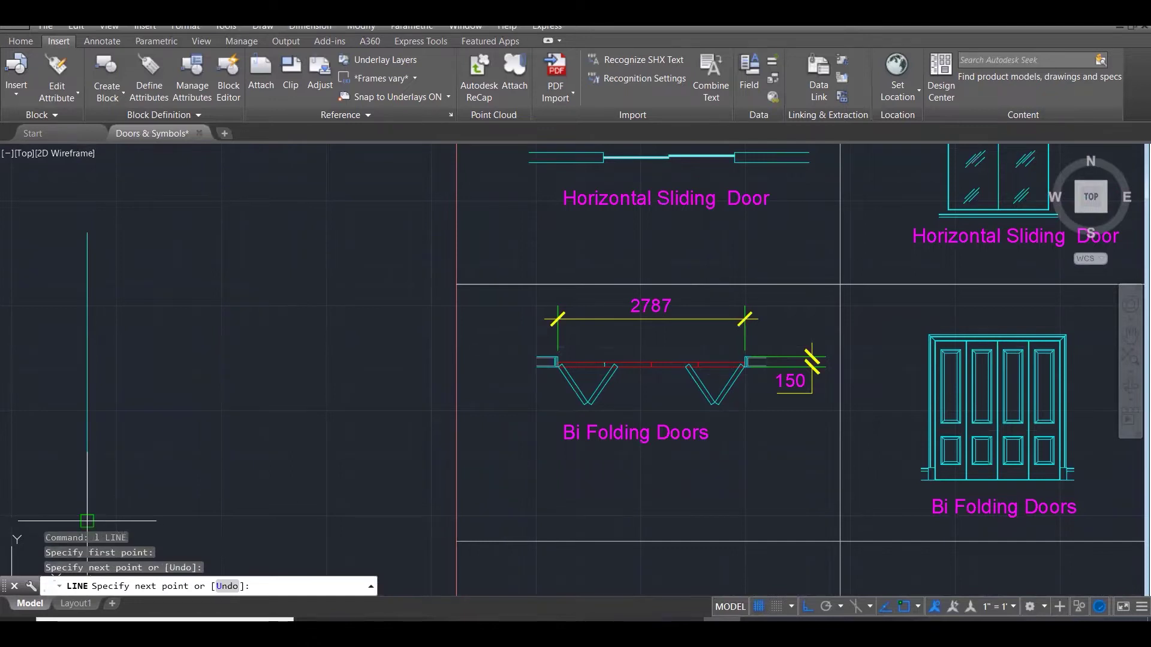
{"action": "key", "text": "Escape"}
{"action": "key", "text": "Escape"}
{"action": "key", "text": "Escape"}
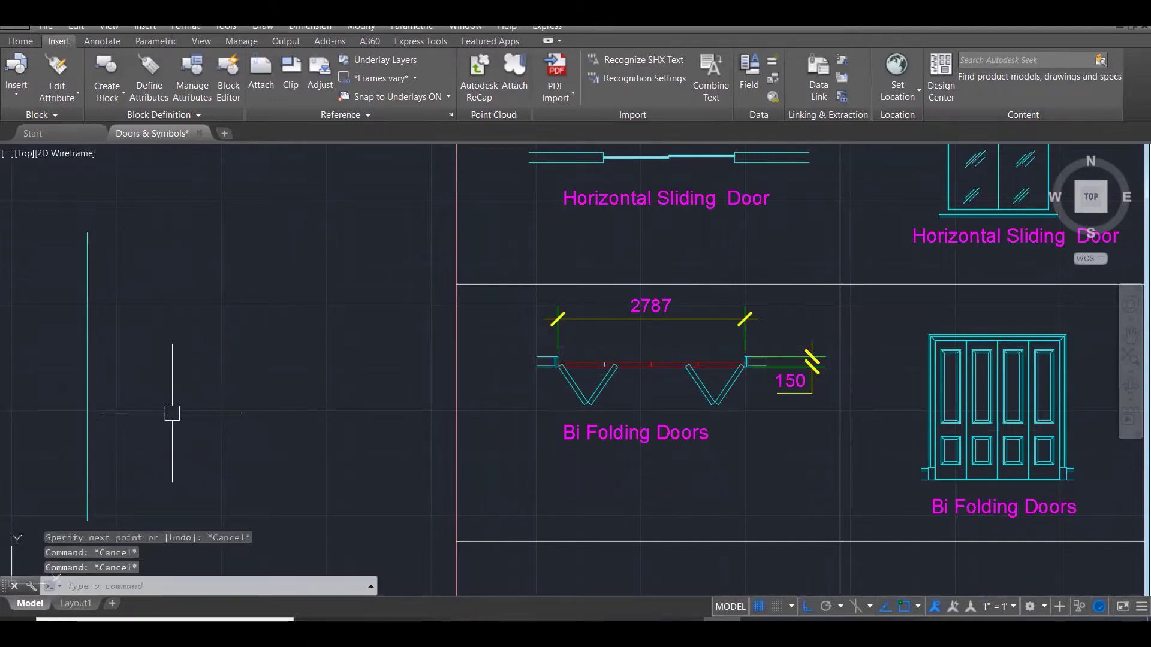
Offset the vertical edge 2787 to the right to form the right edge.
{"action": "type", "text": "o"}
{"action": "key", "text": "Return"}
{"action": "type", "text": "278"}
{"action": "key", "text": "Return"}
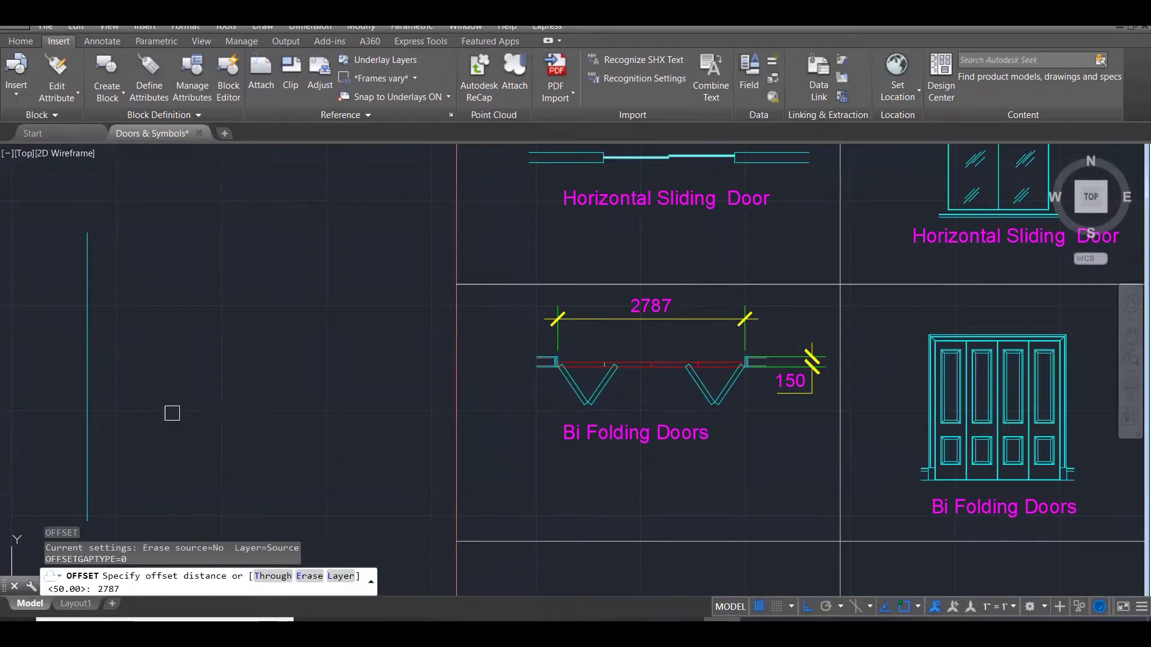
{"action": "left_click", "coordinate": [87, 357]}
{"action": "left_click", "coordinate": [336, 371]}
{"action": "key", "text": "Escape"}
{"action": "key", "text": "Escape"}
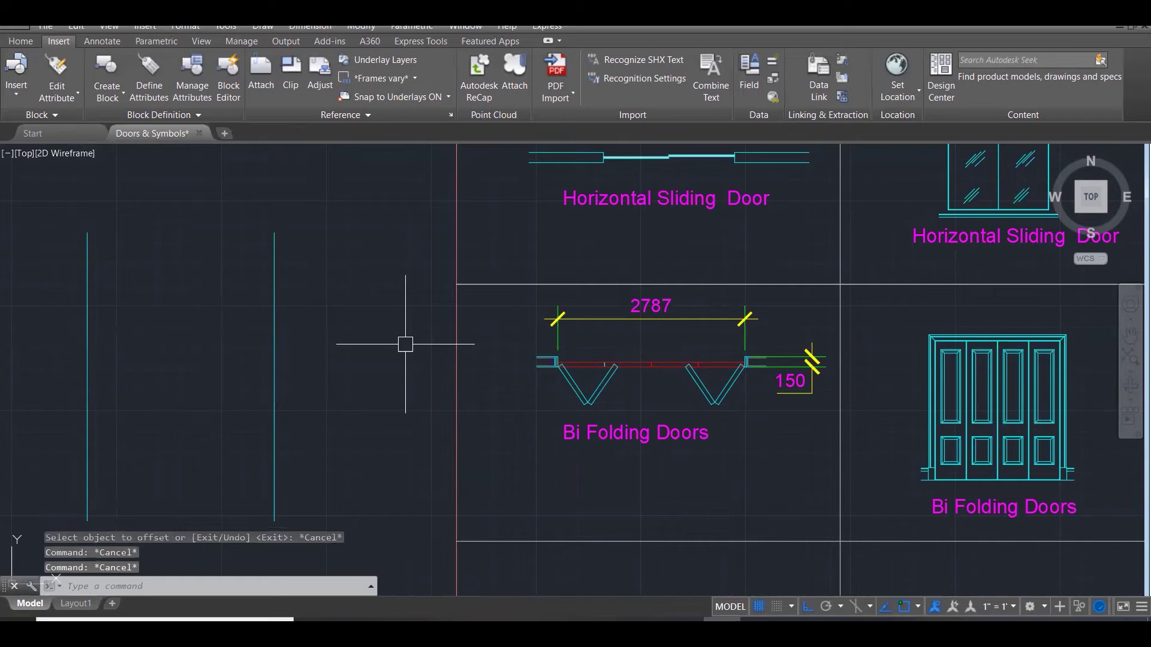
Draw a horizontal line spanning past both vertical edges.
{"action": "type", "text": "l"}
{"action": "key", "text": "Return"}
{"action": "left_click", "coordinate": [40, 423]}
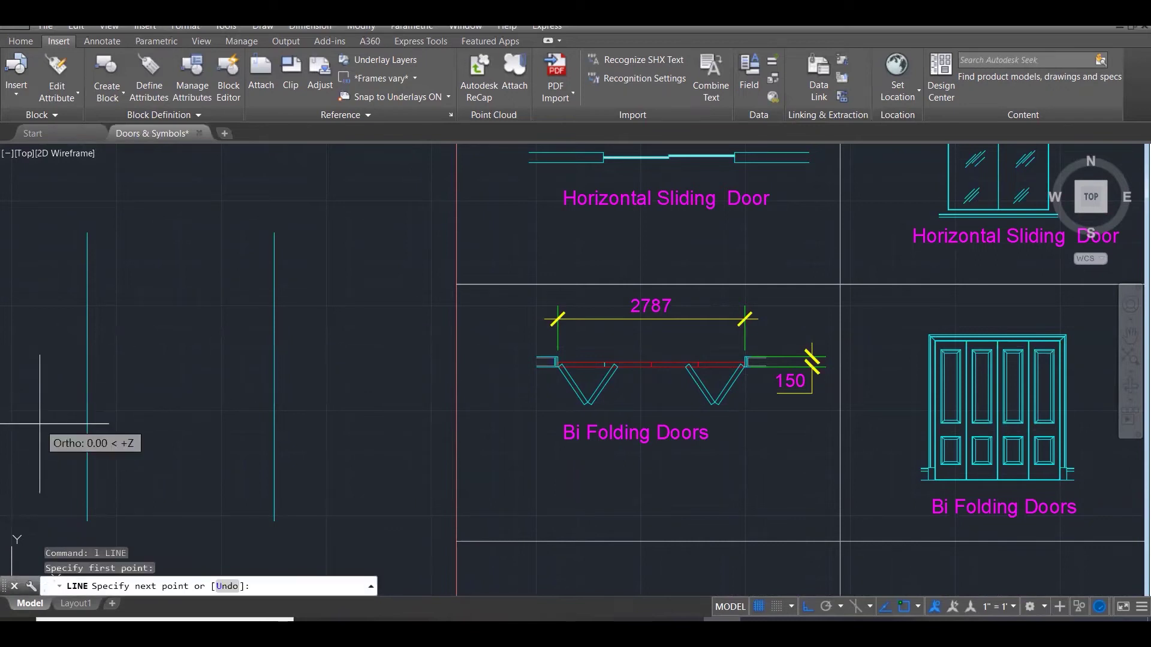
{"action": "left_click", "coordinate": [395, 437]}
{"action": "key", "text": "Escape"}
{"action": "key", "text": "Escape"}
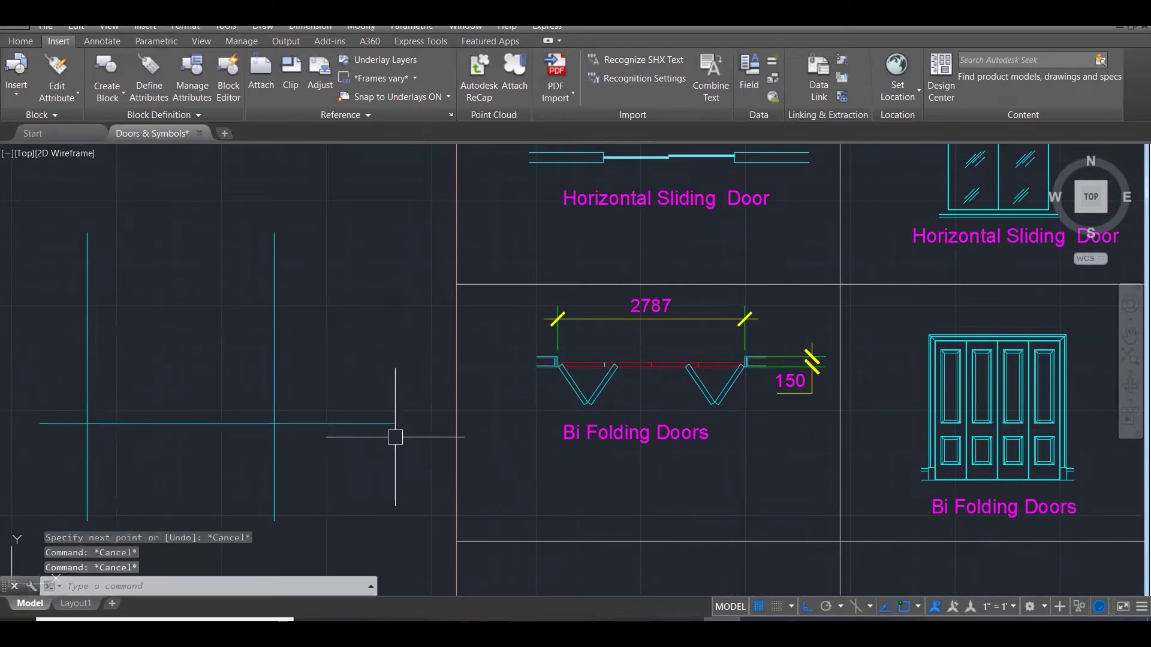
Offset the horizontal line 150 upward to make the wall pair.
{"action": "type", "text": "o"}
{"action": "key", "text": "Return"}
{"action": "type", "text": "150"}
{"action": "key", "text": "Return"}
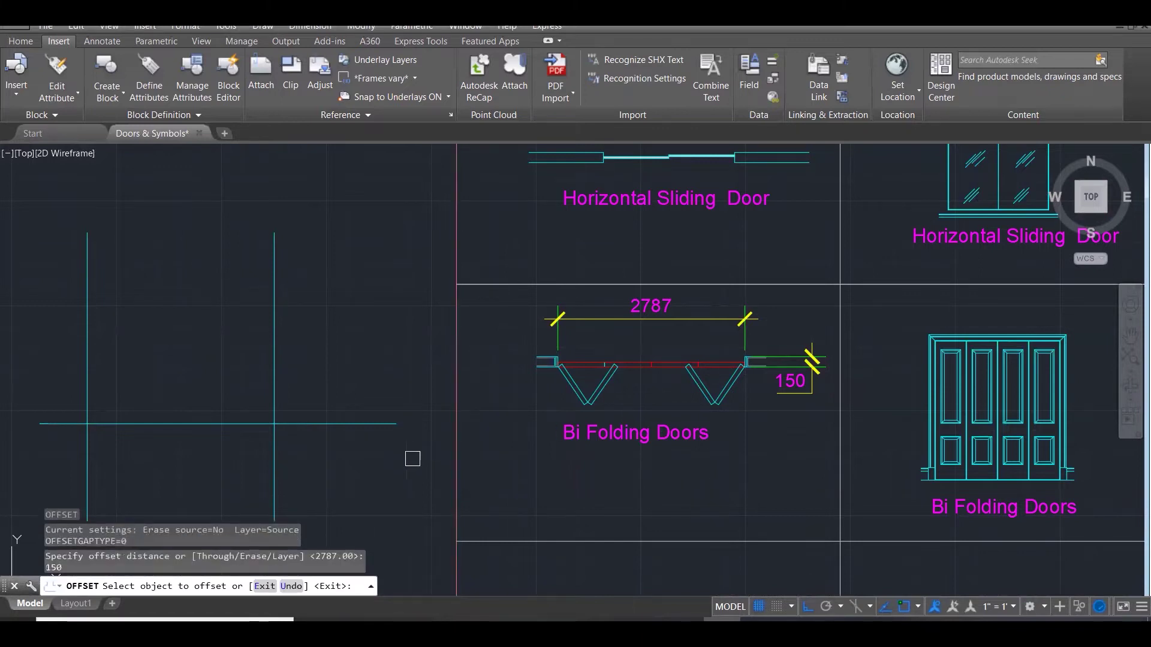
{"action": "left_click", "coordinate": [353, 424]}
{"action": "left_click", "coordinate": [333, 379]}
{"action": "key", "text": "Escape"}
{"action": "key", "text": "Escape"}
{"action": "key", "text": "Escape"}
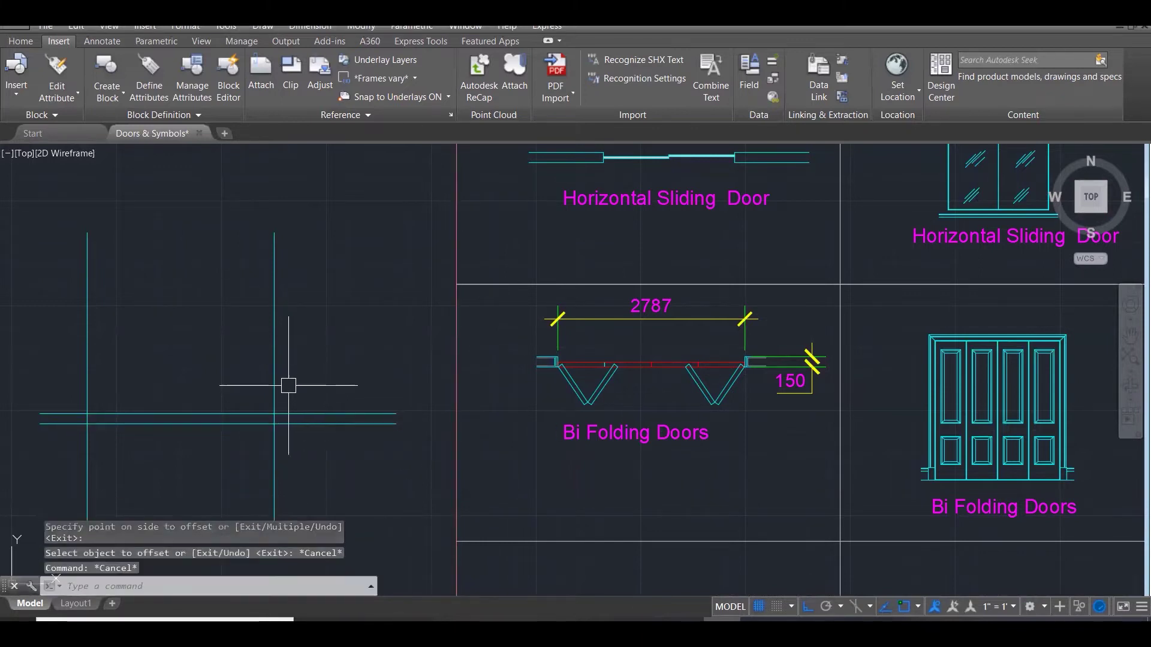
Trim the vertical lines off above and below the horizontal wall lines.
{"action": "type", "text": "tr"}
{"action": "key", "text": "Return"}
{"action": "left_click", "coordinate": [304, 443]}
{"action": "left_click", "coordinate": [4, 354]}
{"action": "key", "text": "Return"}
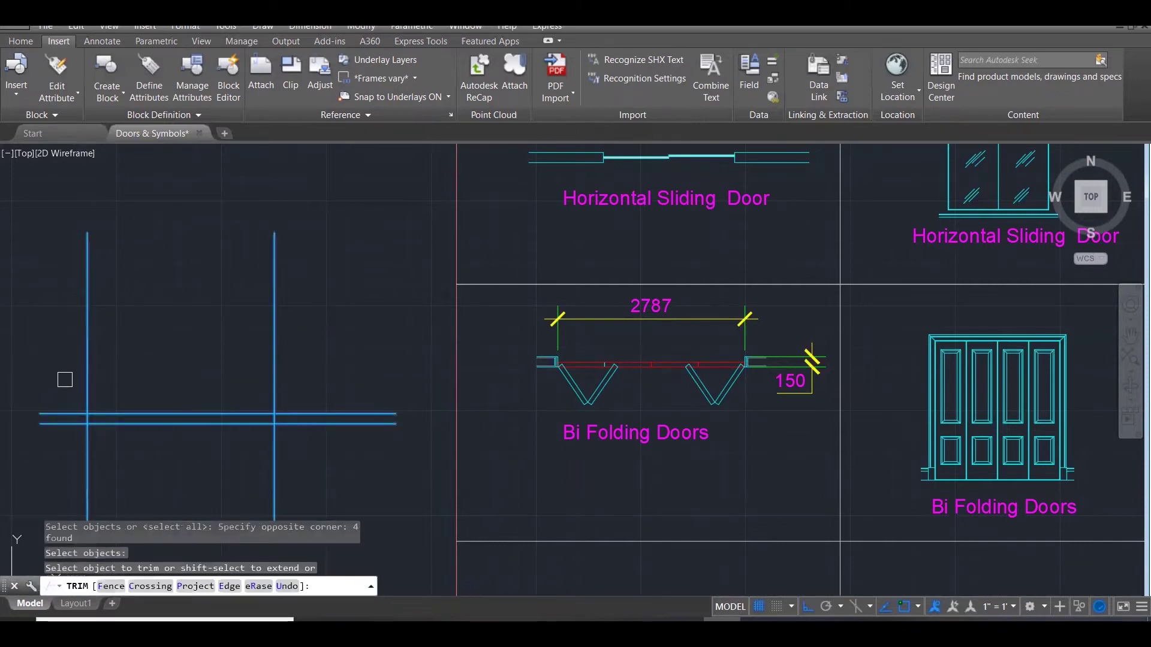
{"action": "left_click", "coordinate": [86, 365]}
{"action": "left_click", "coordinate": [275, 368]}
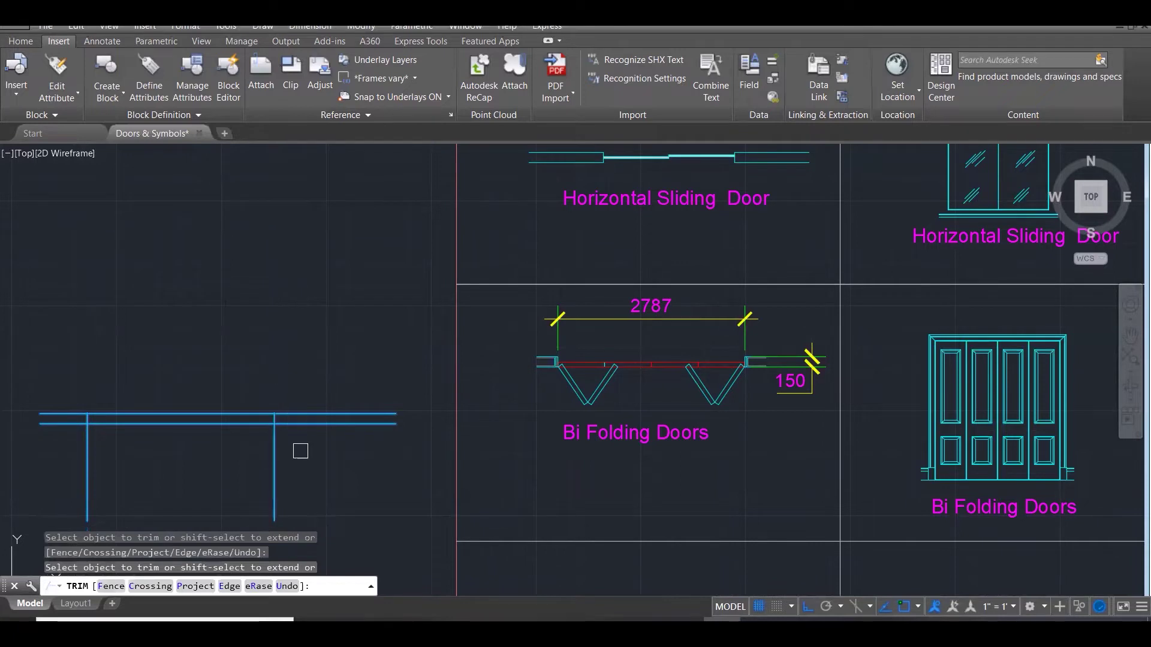
{"action": "left_click", "coordinate": [285, 463]}
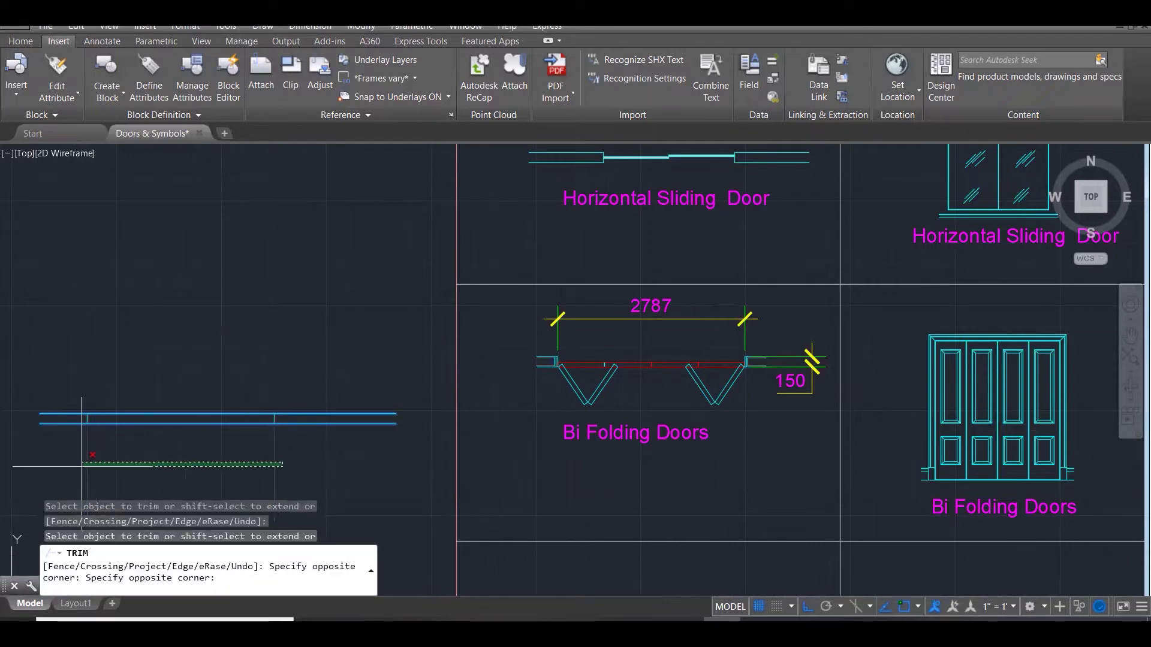
{"action": "left_click", "coordinate": [77, 465]}
{"action": "key", "text": "Escape"}
{"action": "key", "text": "Escape"}
{"action": "key", "text": "Escape"}
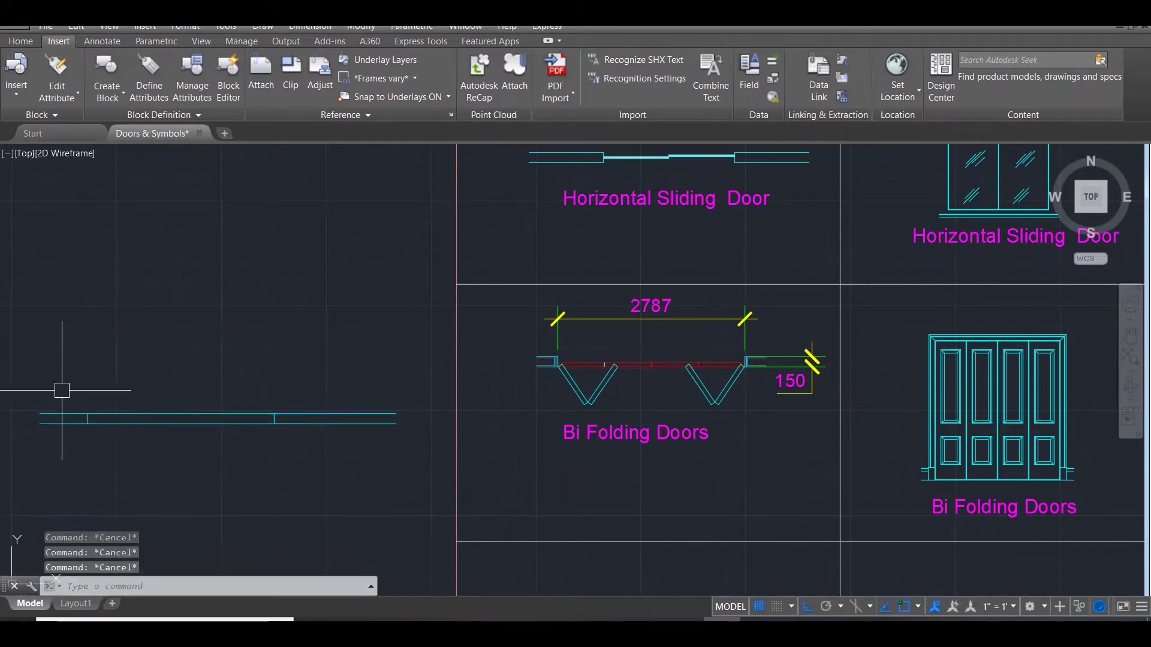
{"action": "scroll", "coordinate": [59, 389], "scroll_direction": "up", "scroll_amount": 2}
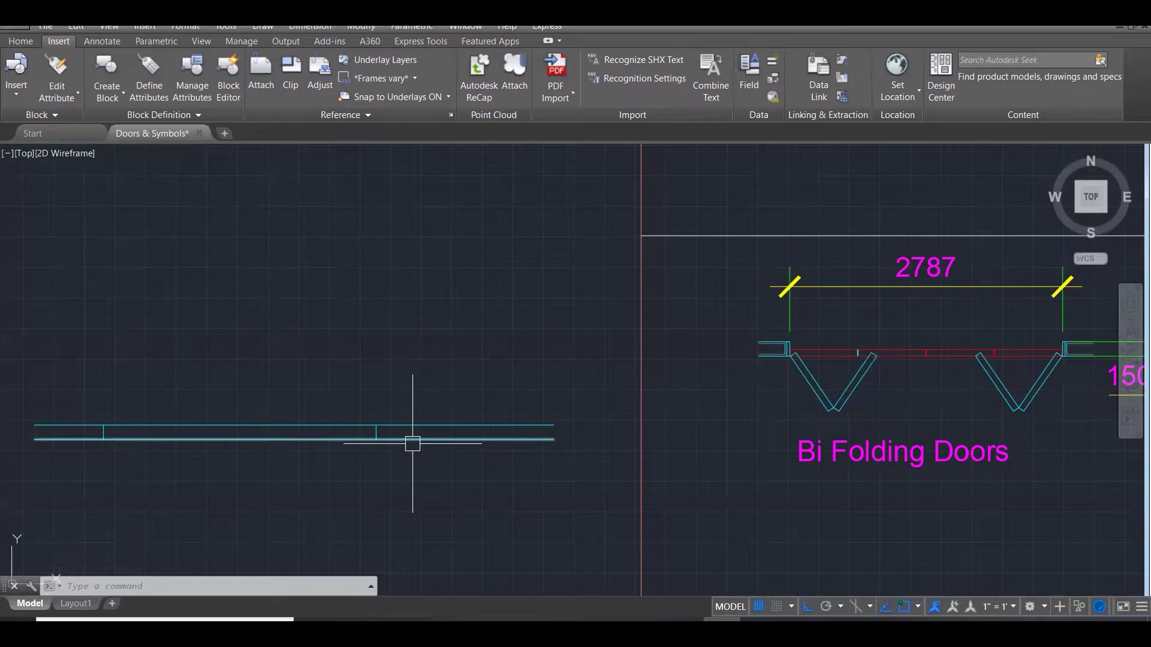
Trim the top and bottom wall lines out between the jamb lines.
{"action": "type", "text": "tr"}
{"action": "key", "text": "Return"}
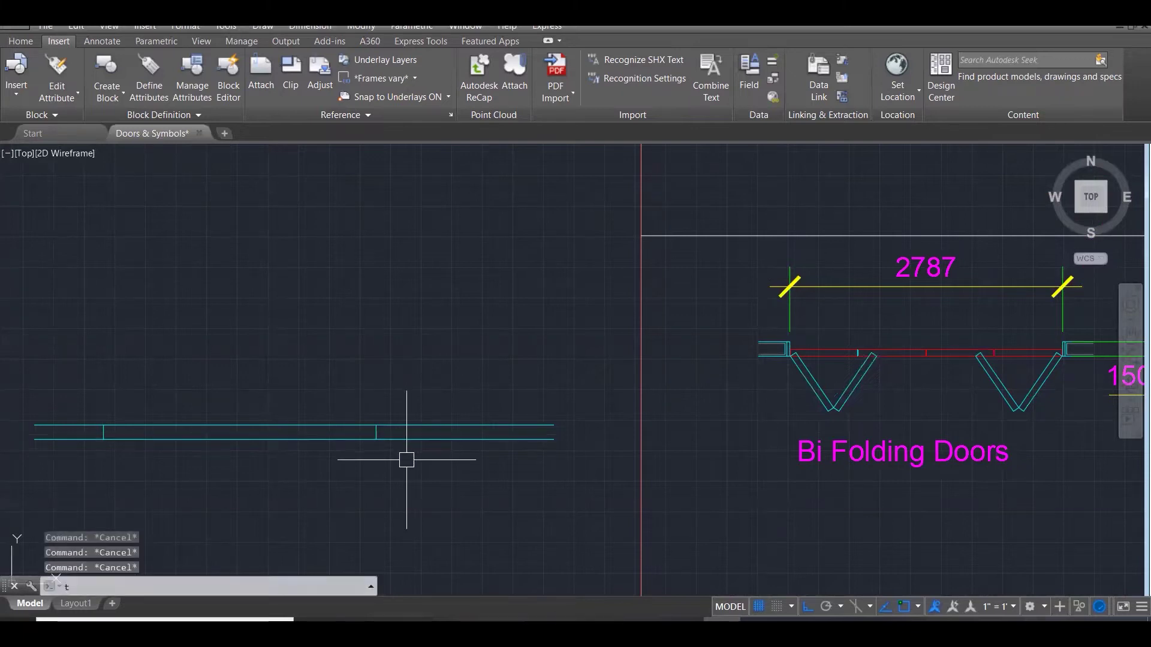
{"action": "left_click", "coordinate": [417, 508]}
{"action": "left_click", "coordinate": [72, 385]}
{"action": "key", "text": "Return"}
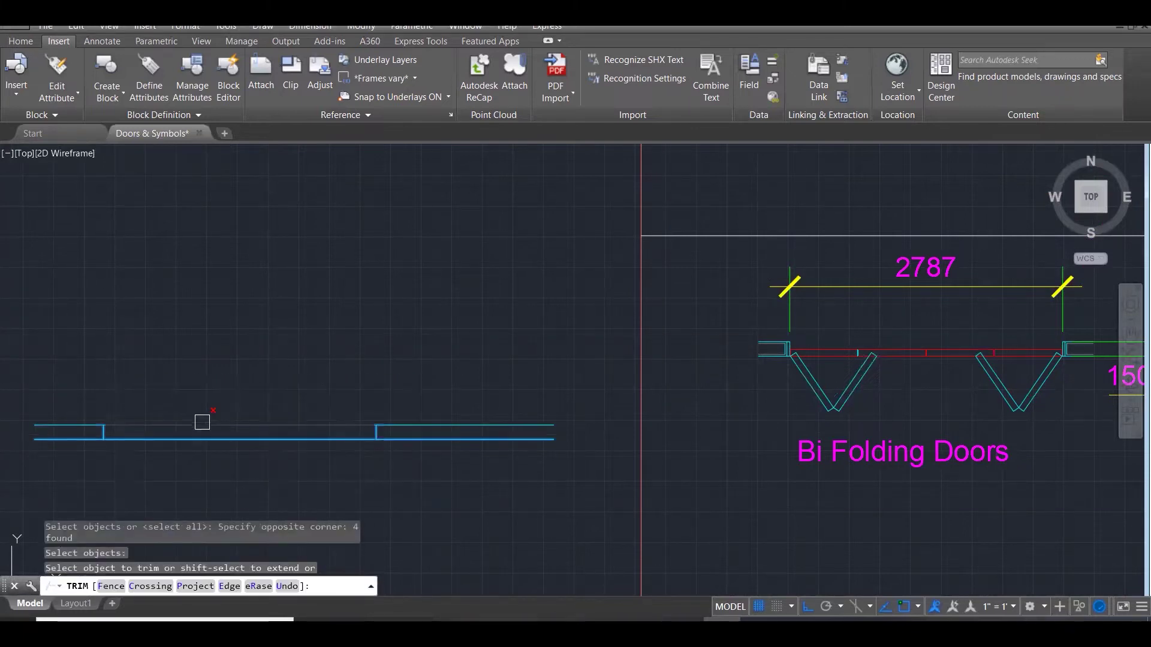
{"action": "left_click", "coordinate": [200, 423]}
{"action": "left_click", "coordinate": [199, 438]}
{"action": "key", "text": "Escape"}
{"action": "key", "text": "Escape"}
{"action": "key", "text": "Escape"}
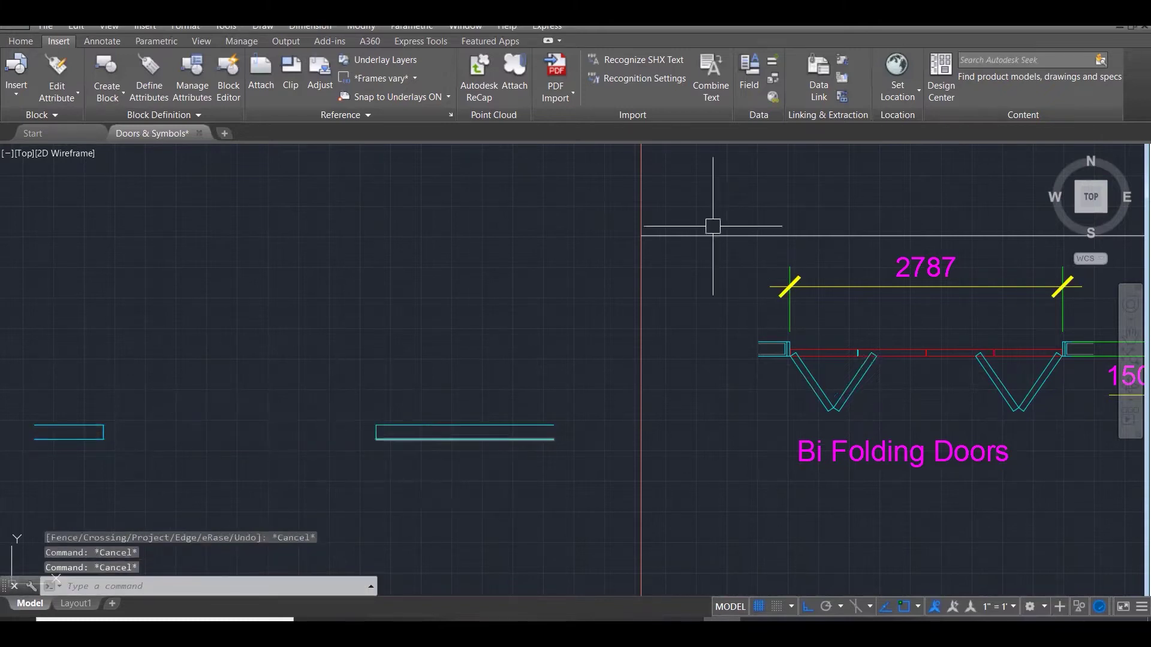
Make REFERENCES the current layer.
{"action": "left_click", "coordinate": [20, 40]}
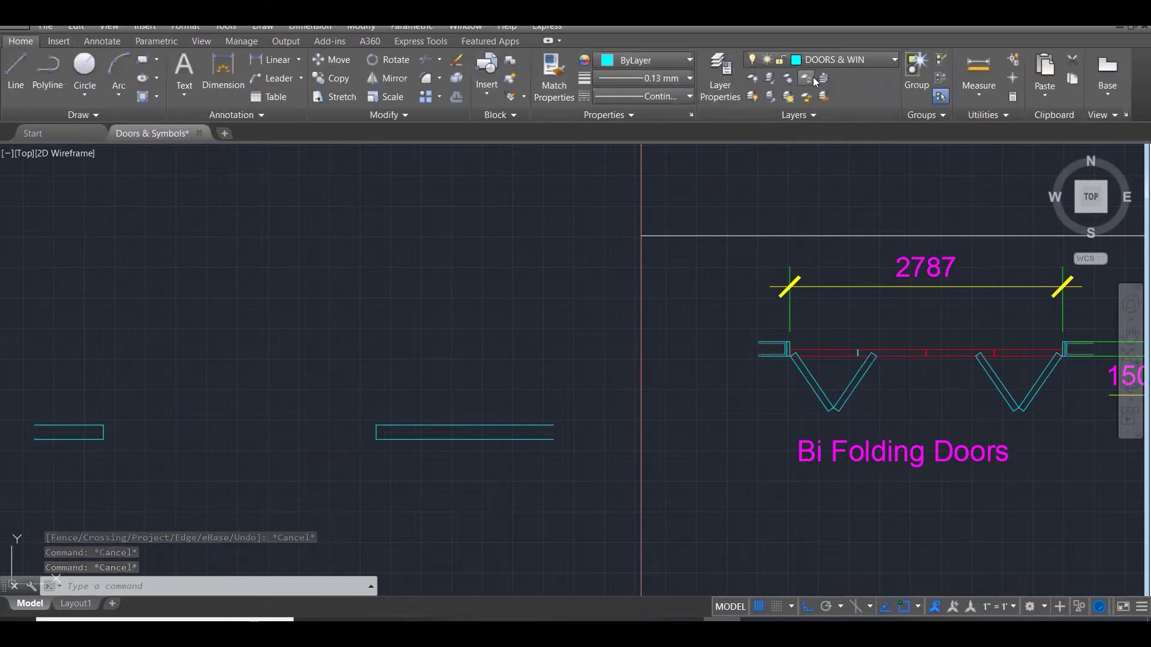
{"action": "left_click", "coordinate": [825, 59]}
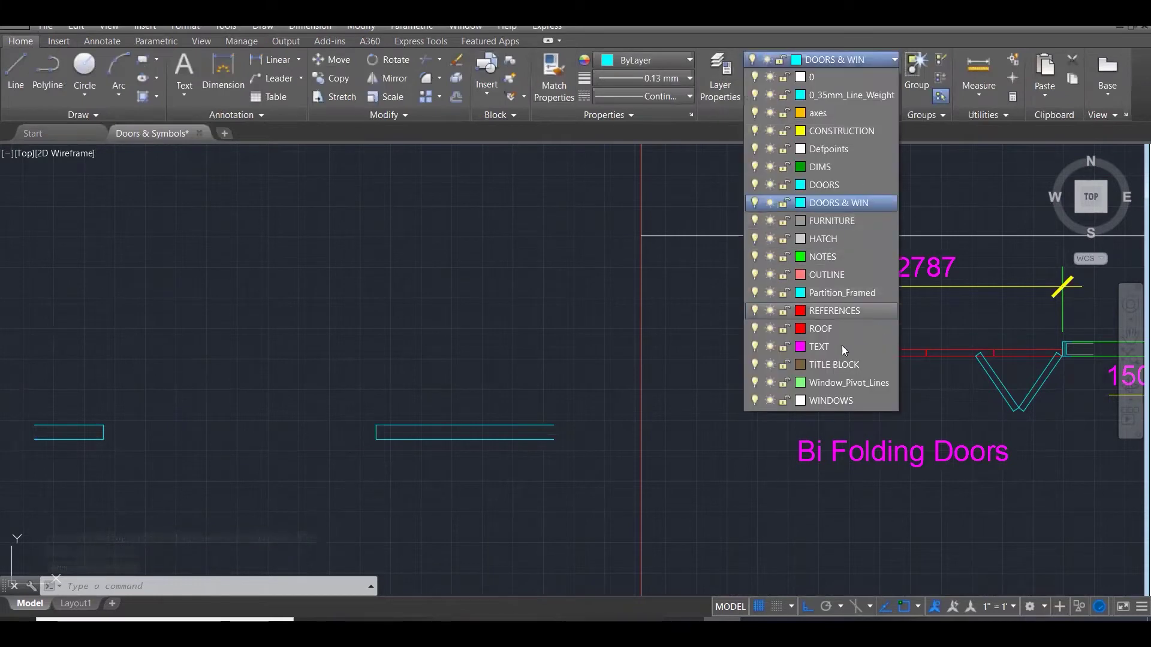
{"action": "left_click", "coordinate": [848, 311]}
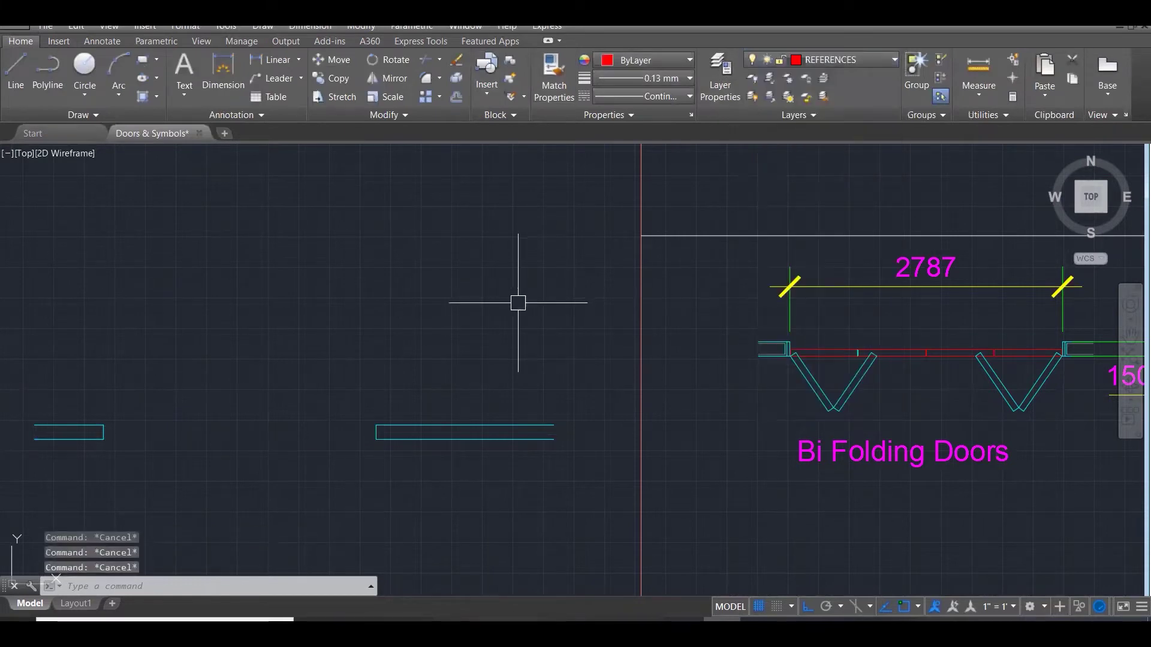
Draw a line across the opening starting at the left wall corner.
{"action": "type", "text": "l"}
{"action": "key", "text": "Return"}
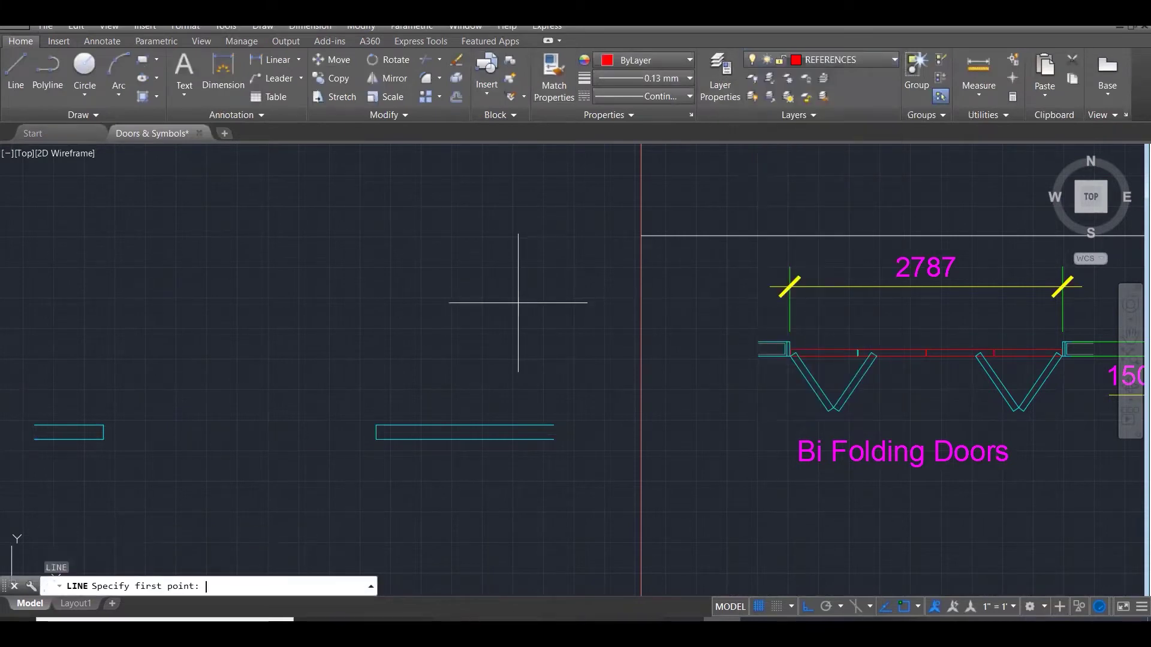
{"action": "left_click", "coordinate": [103, 425]}
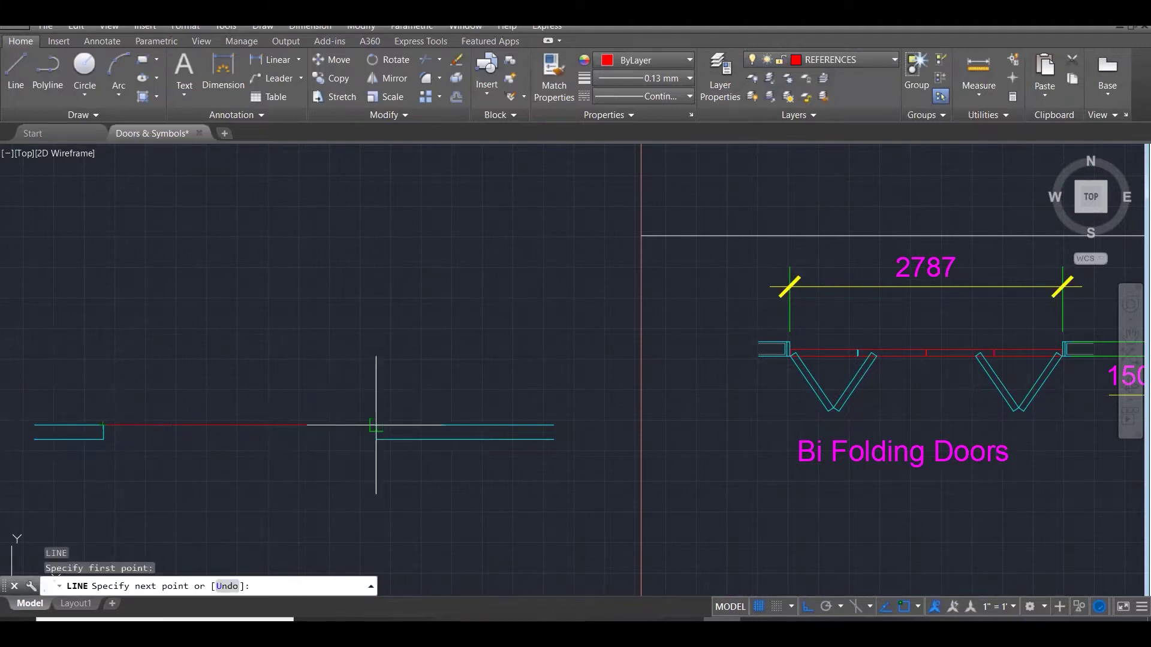
{"action": "key", "text": "Escape"}
{"action": "key", "text": "Escape"}
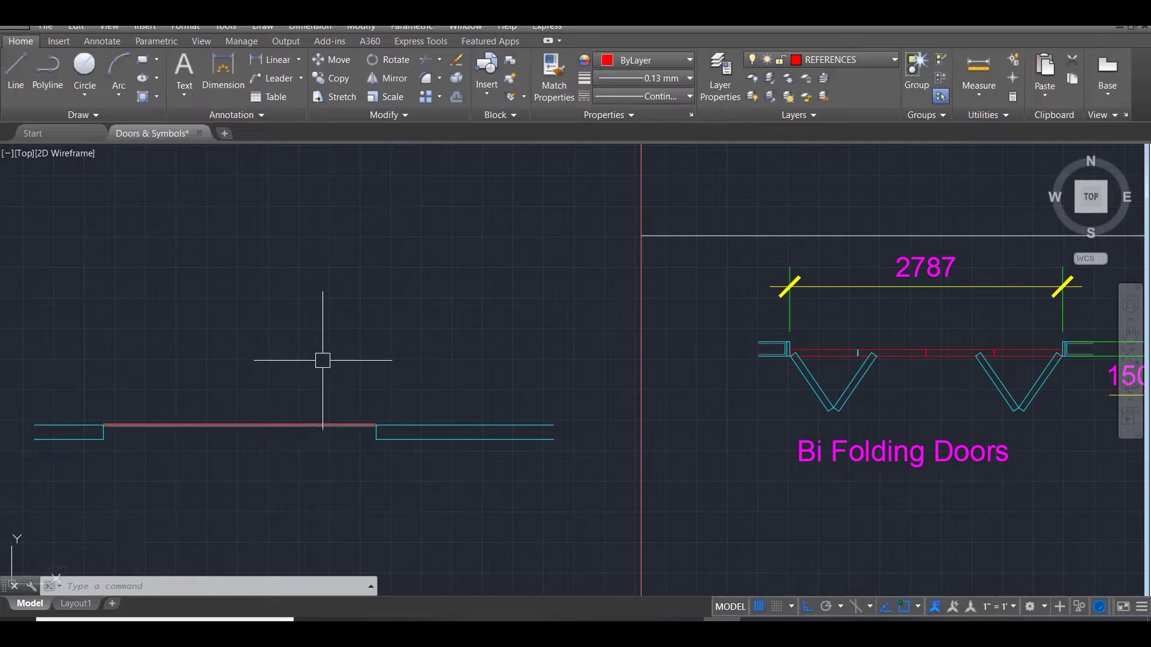
{"action": "key", "text": "Escape"}
{"action": "key", "text": "Escape"}
{"action": "key", "text": "Escape"}
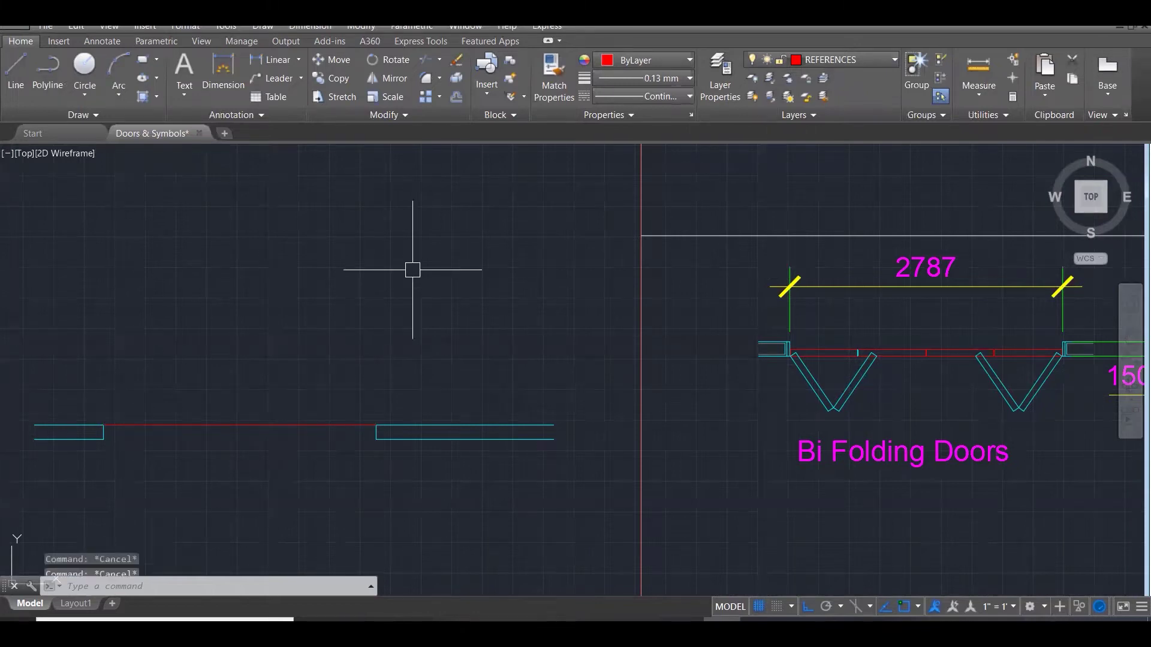
Split the red reference line into 4 equal parts with DIV.
{"action": "type", "text": "DIV"}
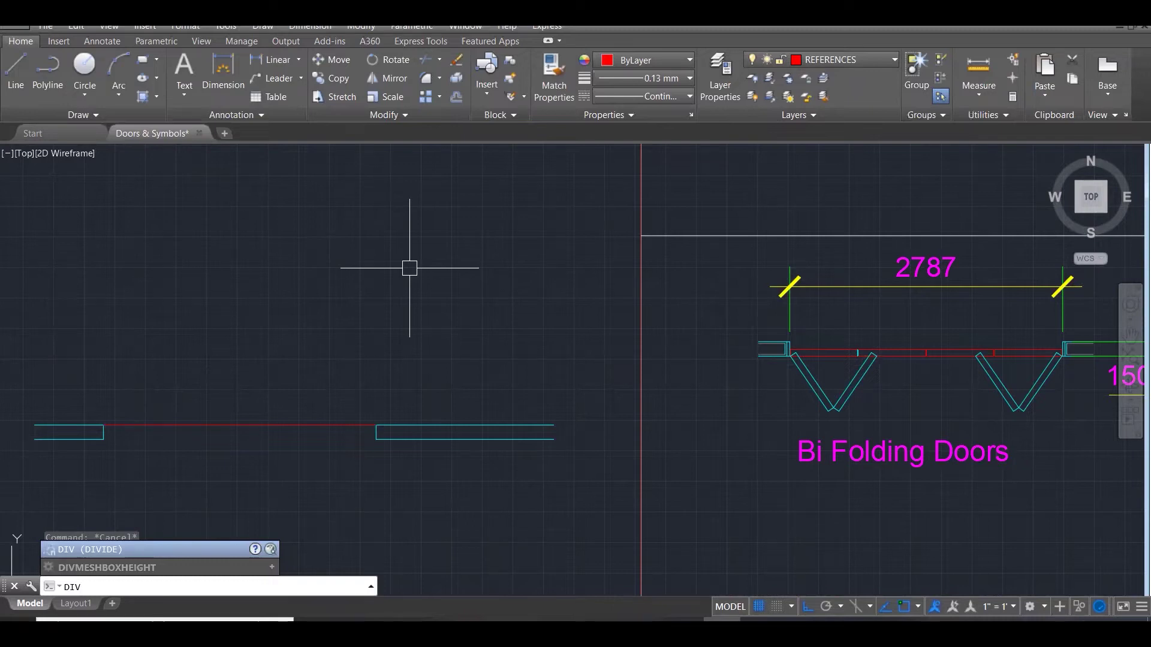
{"action": "key", "text": "Return"}
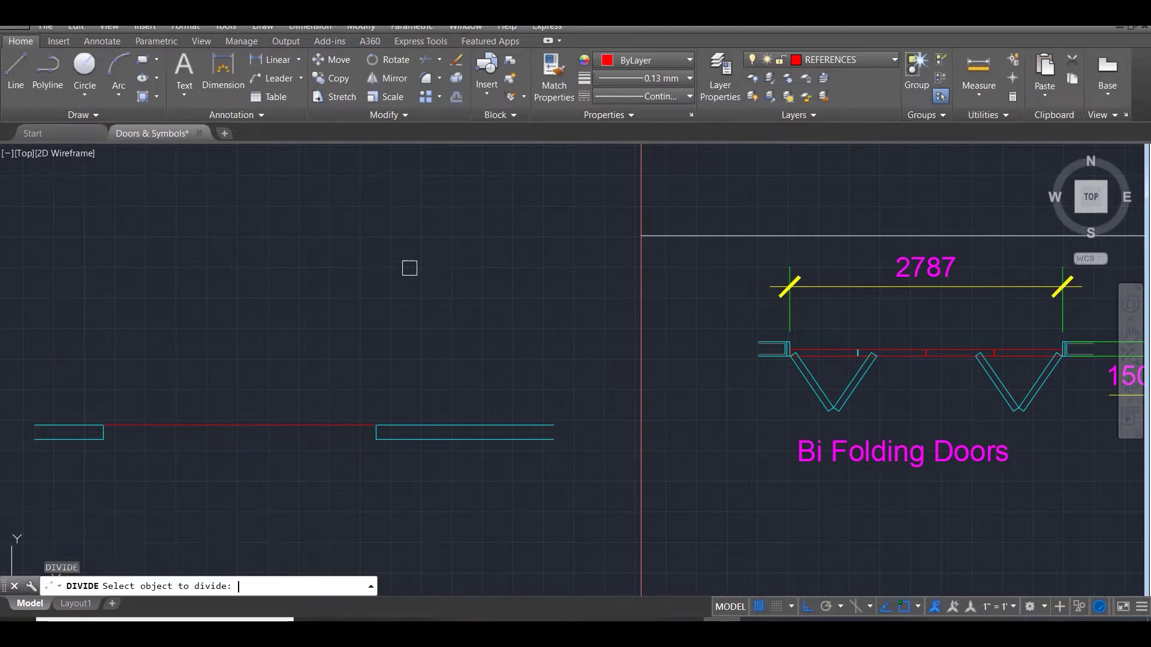
{"action": "left_click", "coordinate": [219, 424]}
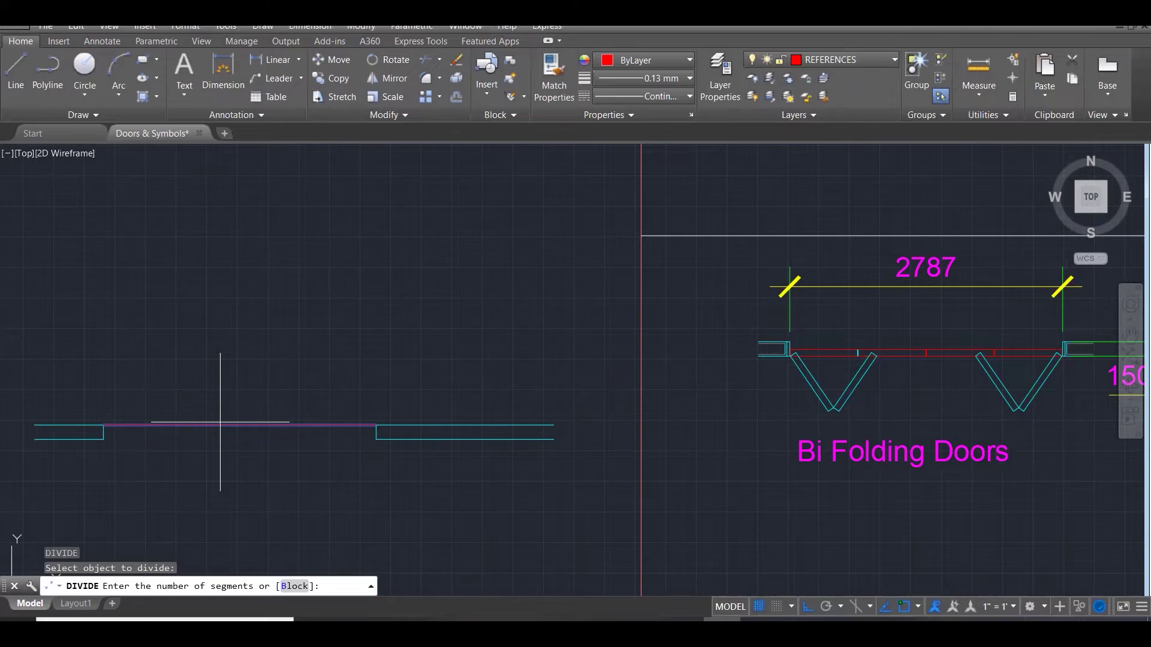
{"action": "type", "text": "4"}
{"action": "key", "text": "Return"}
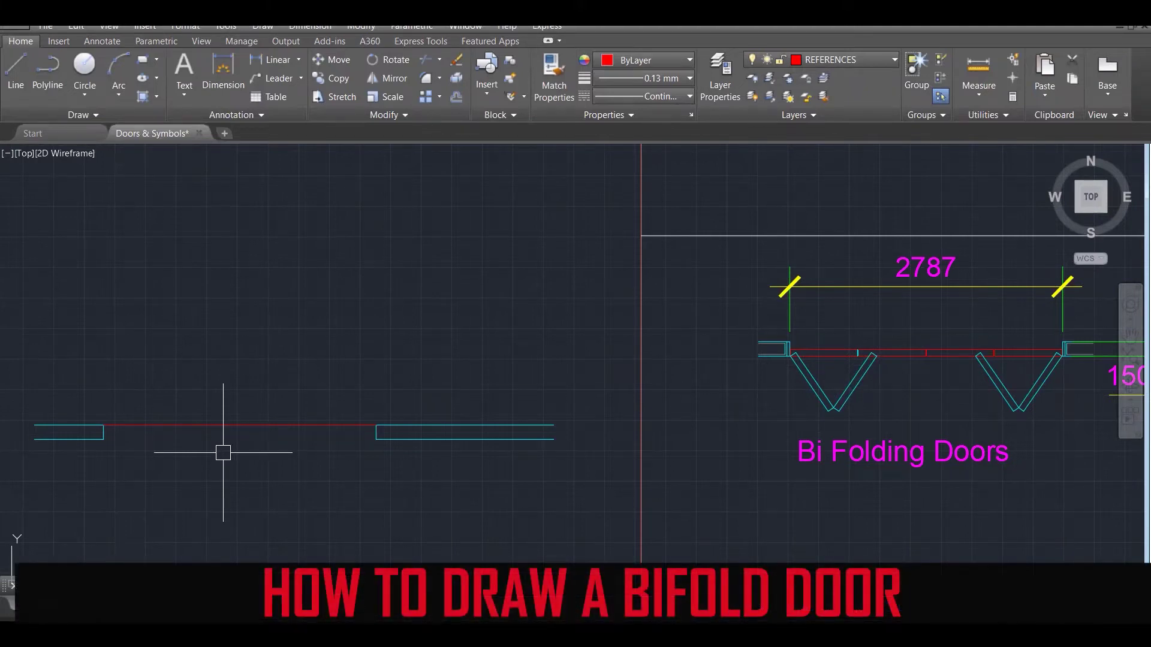
{"action": "type", "text": "ptype"}
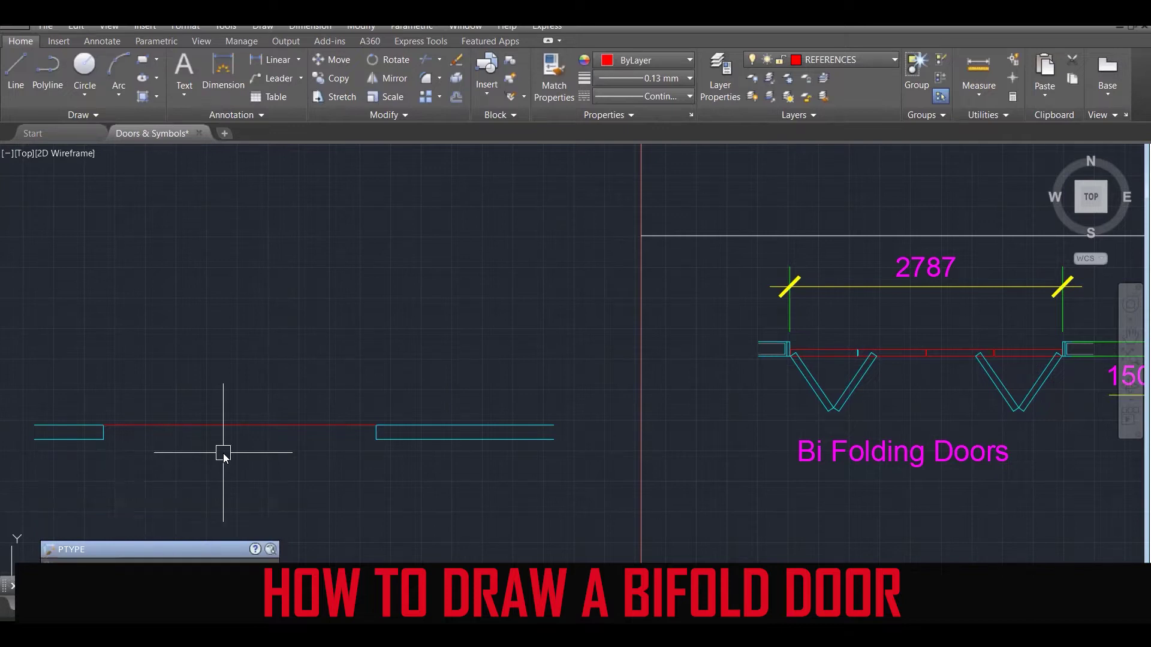
Choose the circle-with-cross point style with point size 4.
{"action": "key", "text": "Return"}
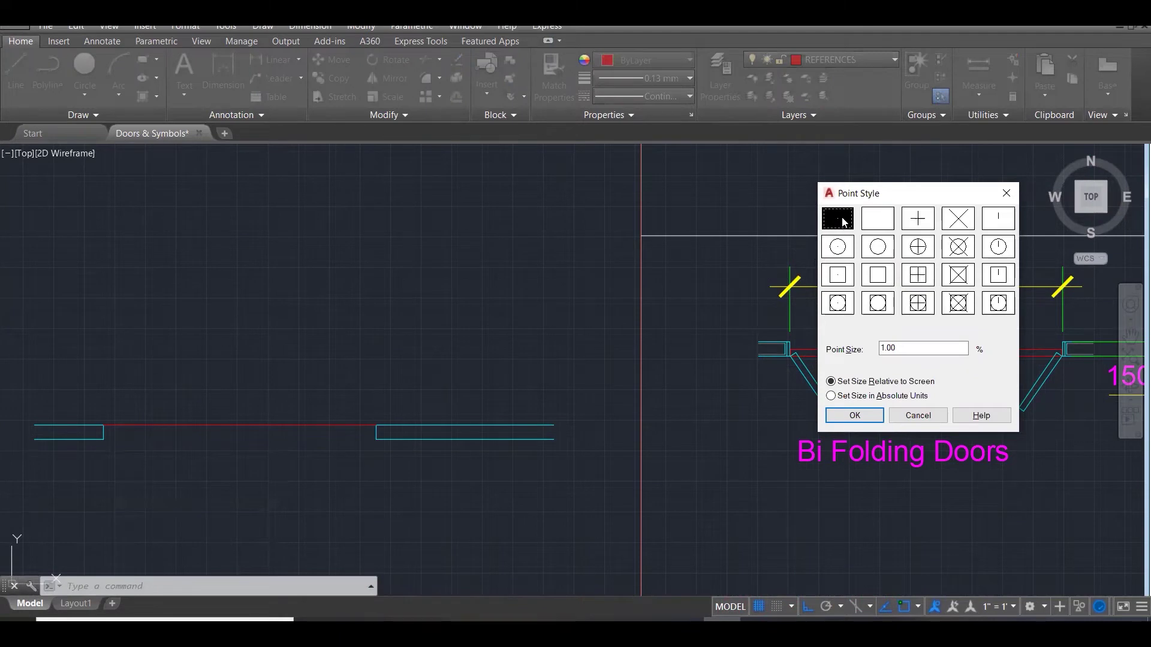
{"action": "left_click", "coordinate": [962, 252]}
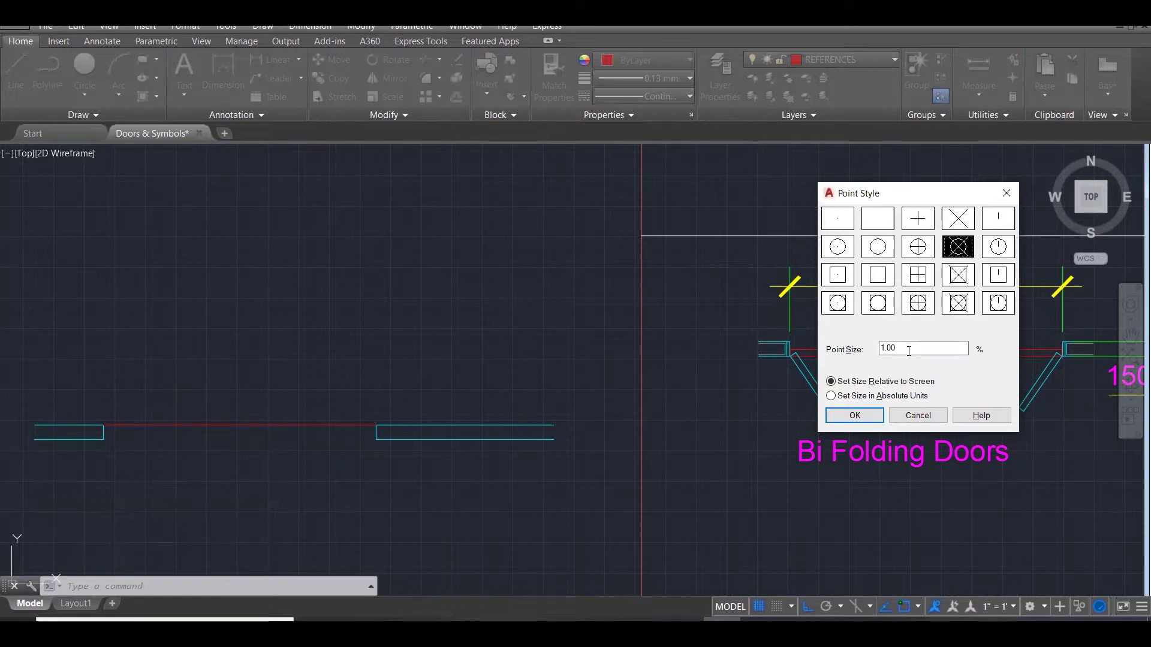
{"action": "type", "text": "4"}
{"action": "left_click", "coordinate": [853, 414]}
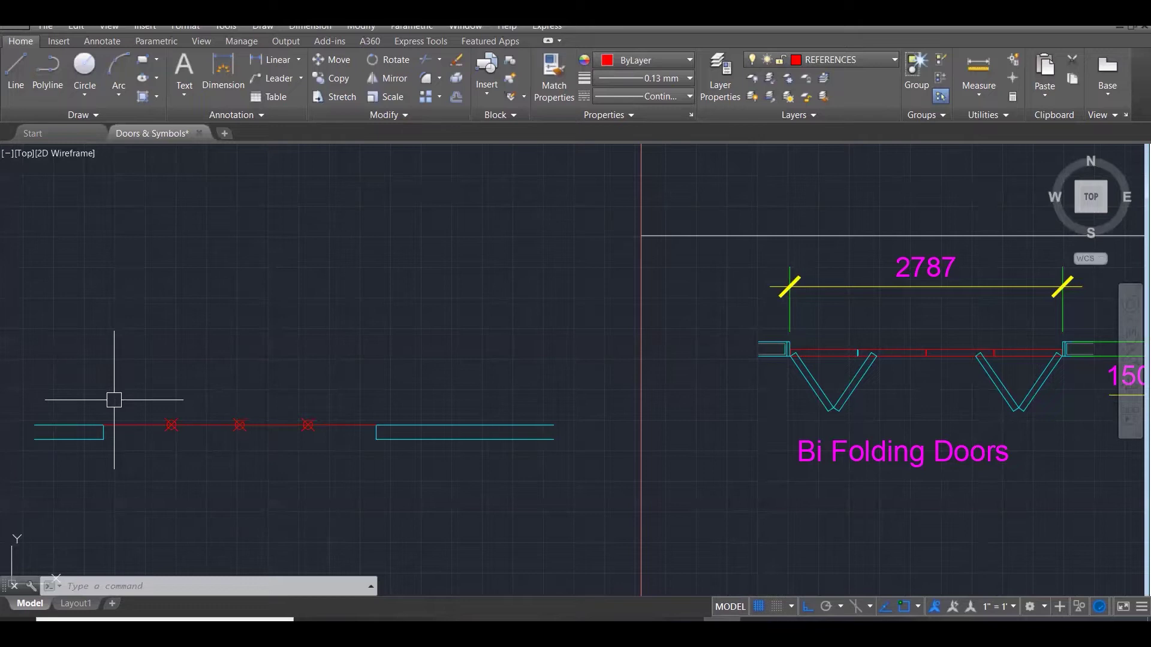
Place a 697 dimension above the line between the left and next division points.
{"action": "type", "text": "dim"}
{"action": "key", "text": "Return"}
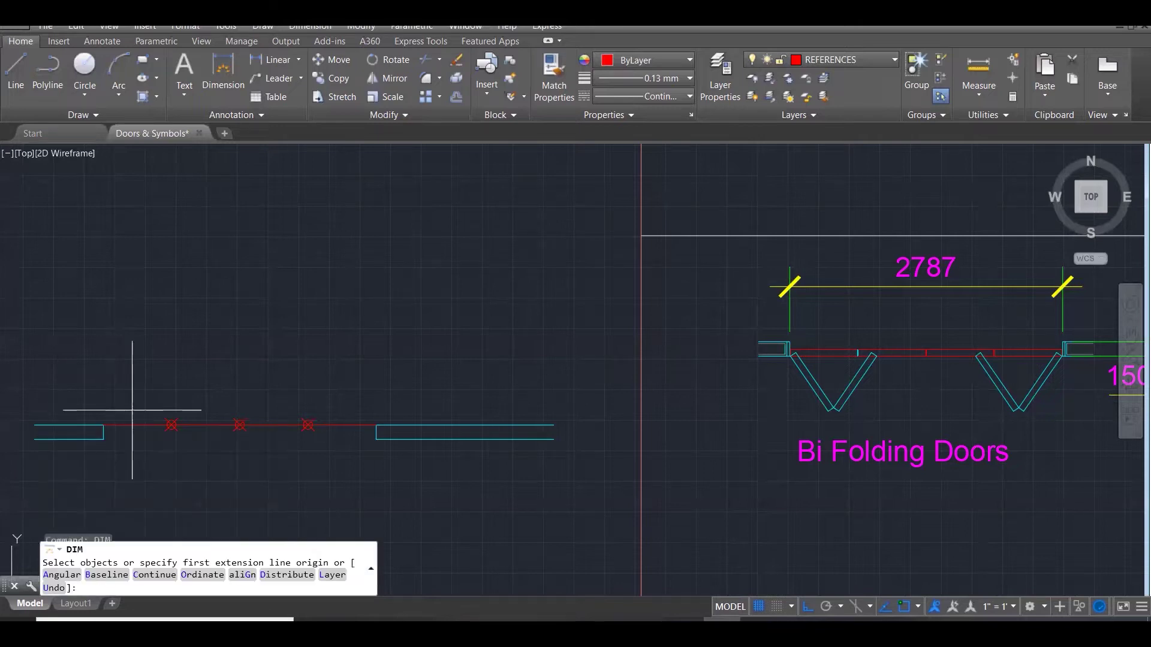
{"action": "left_click", "coordinate": [171, 425]}
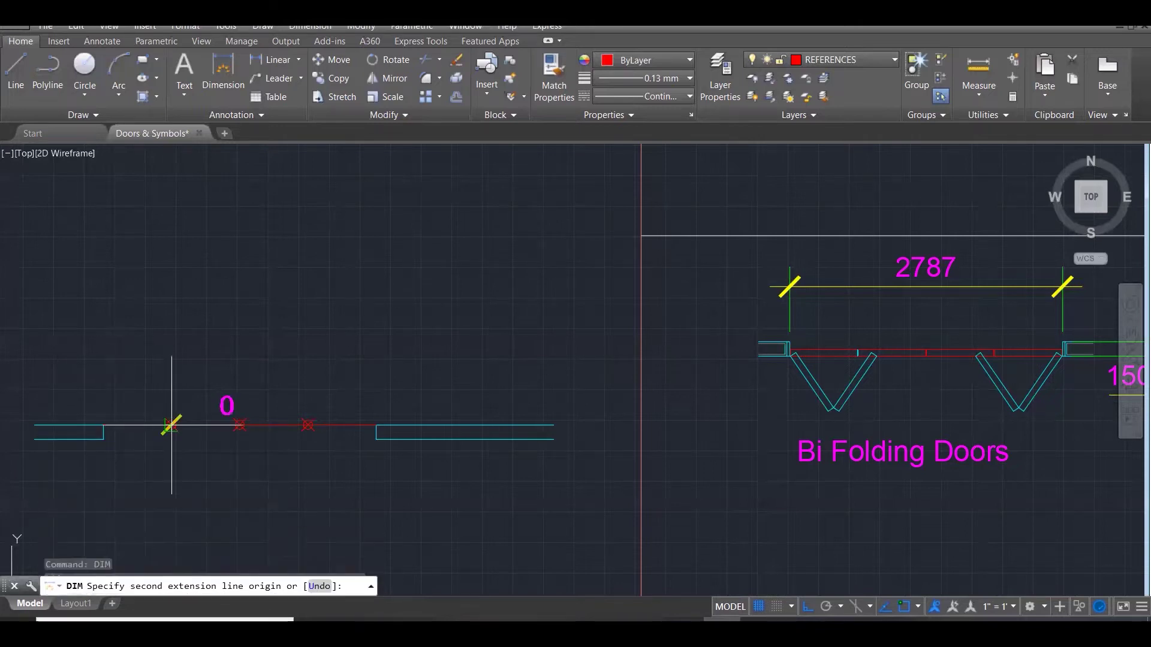
{"action": "left_click", "coordinate": [240, 425]}
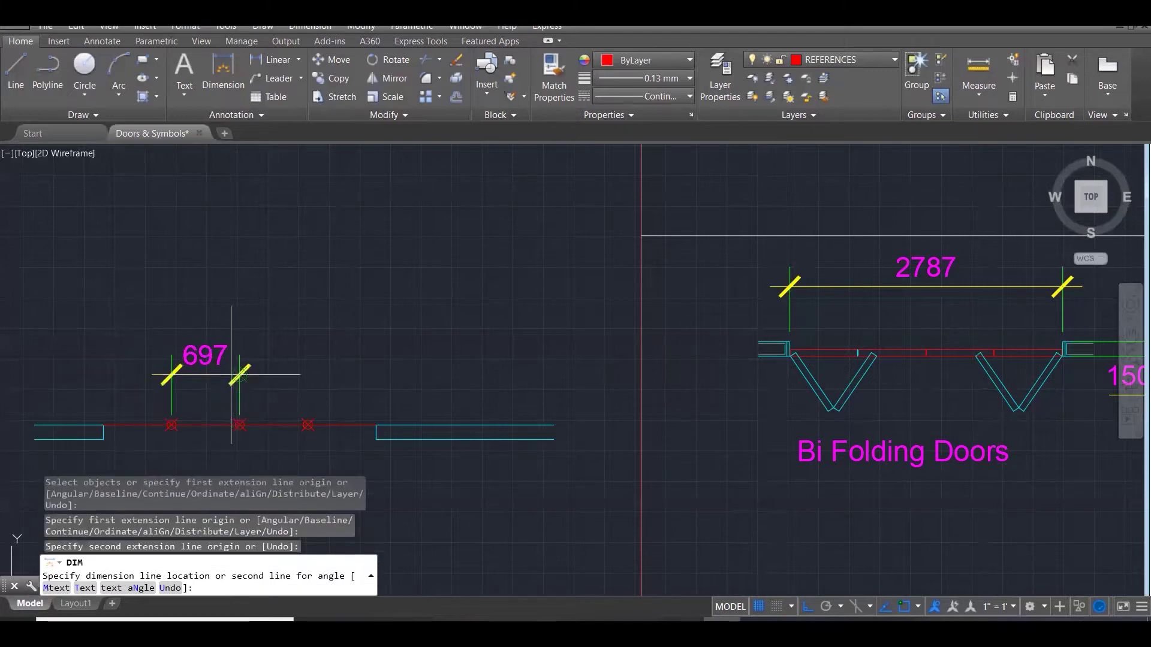
{"action": "left_click", "coordinate": [235, 374]}
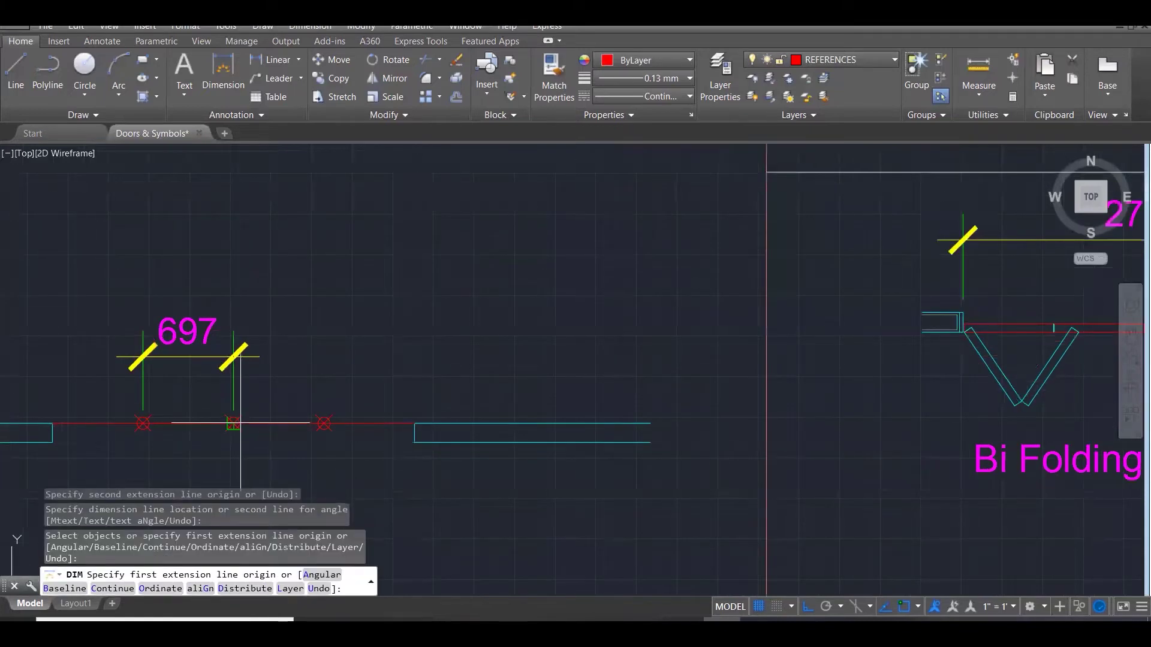
{"action": "left_click", "coordinate": [233, 423]}
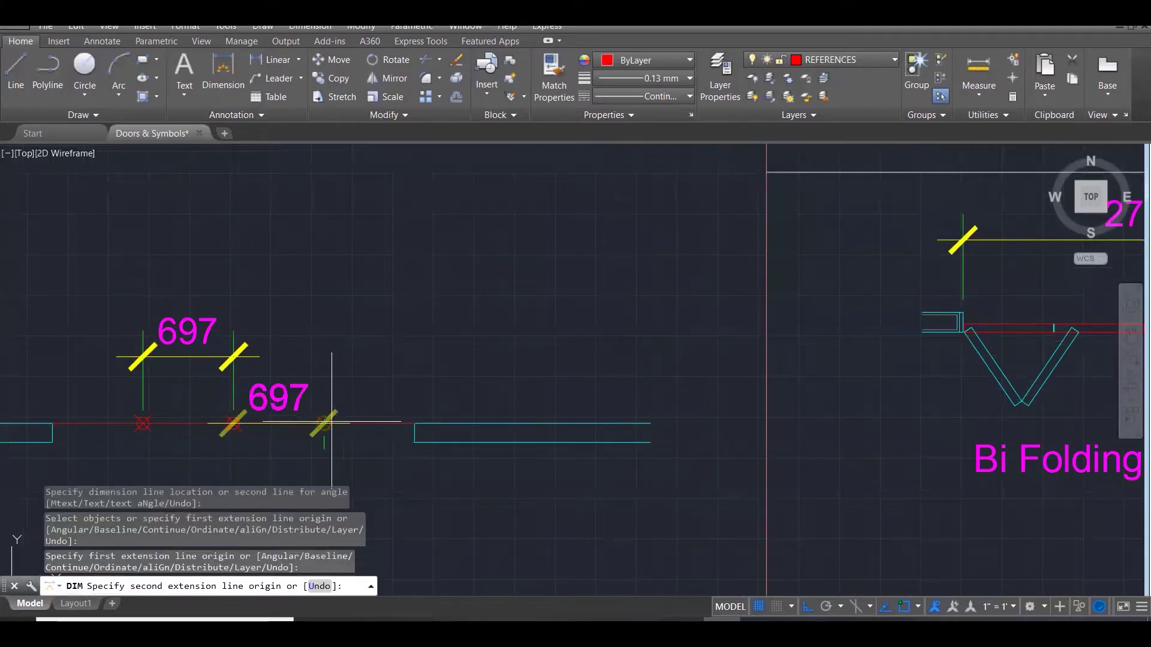
{"action": "key", "text": "Escape"}
{"action": "scroll", "coordinate": [413, 367], "scroll_direction": "down", "scroll_amount": 2}
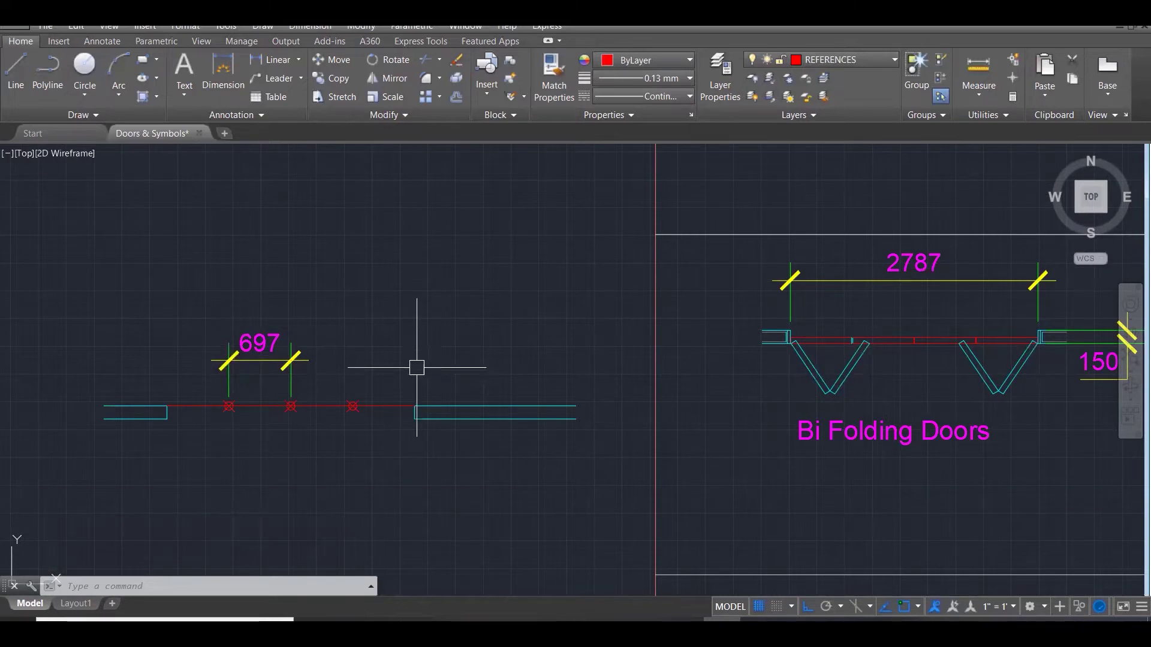
Open the Bi Folding Doors block in the Block Editor.
{"action": "key", "text": "Escape"}
{"action": "key", "text": "Escape"}
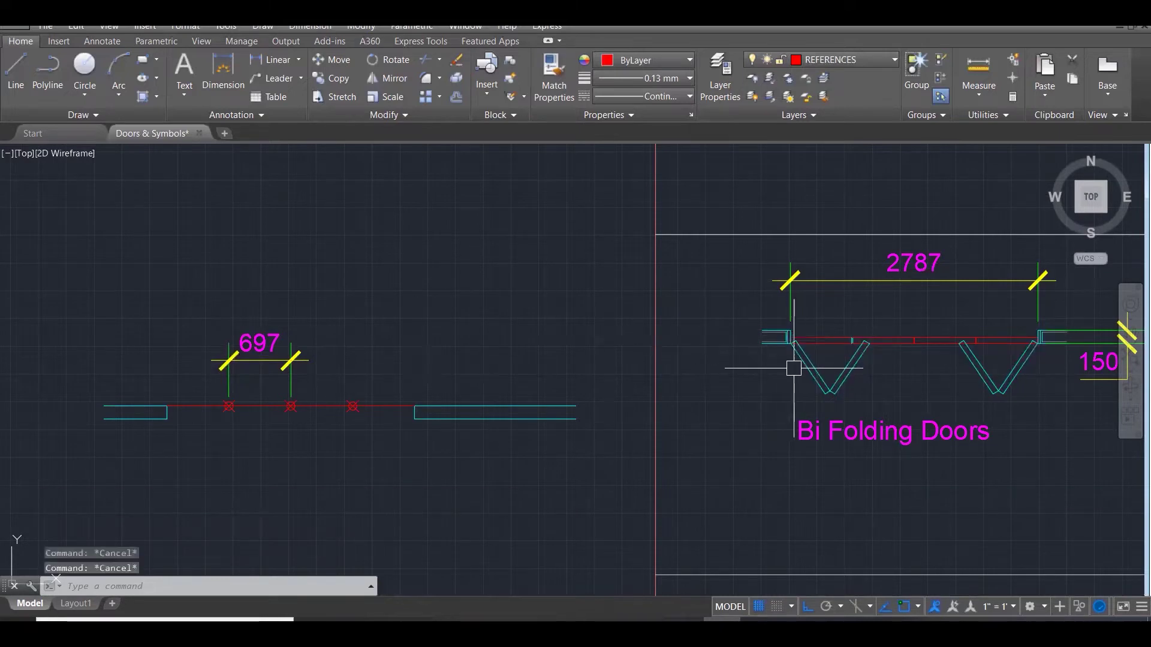
{"action": "left_click", "coordinate": [797, 365]}
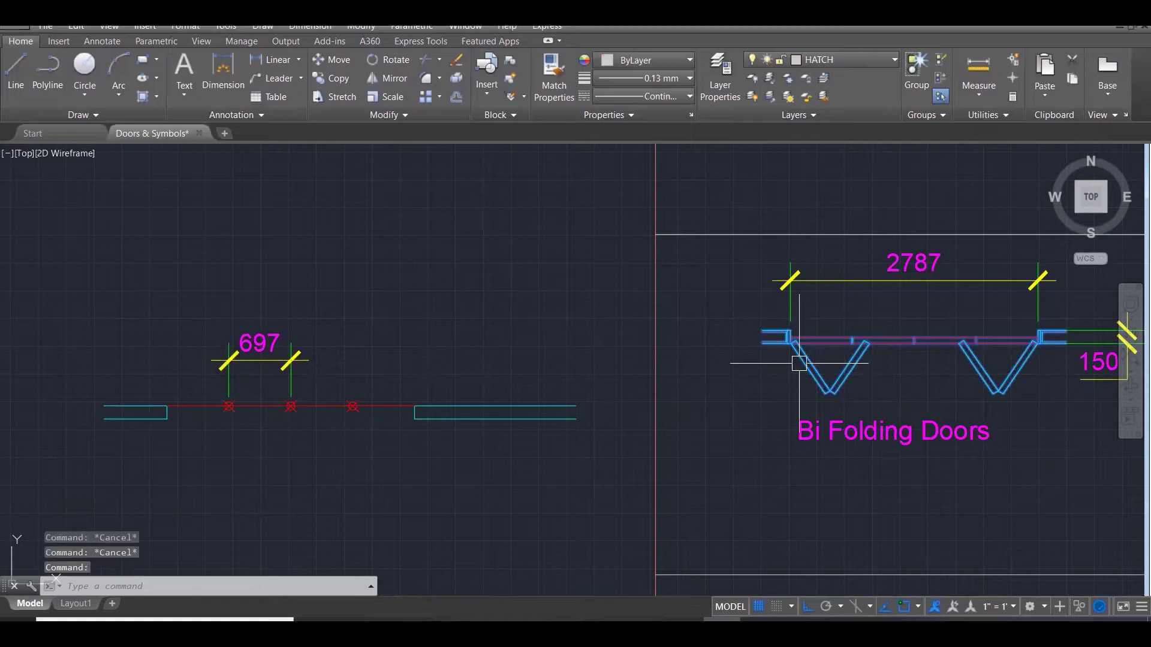
{"action": "double_click", "coordinate": [799, 365]}
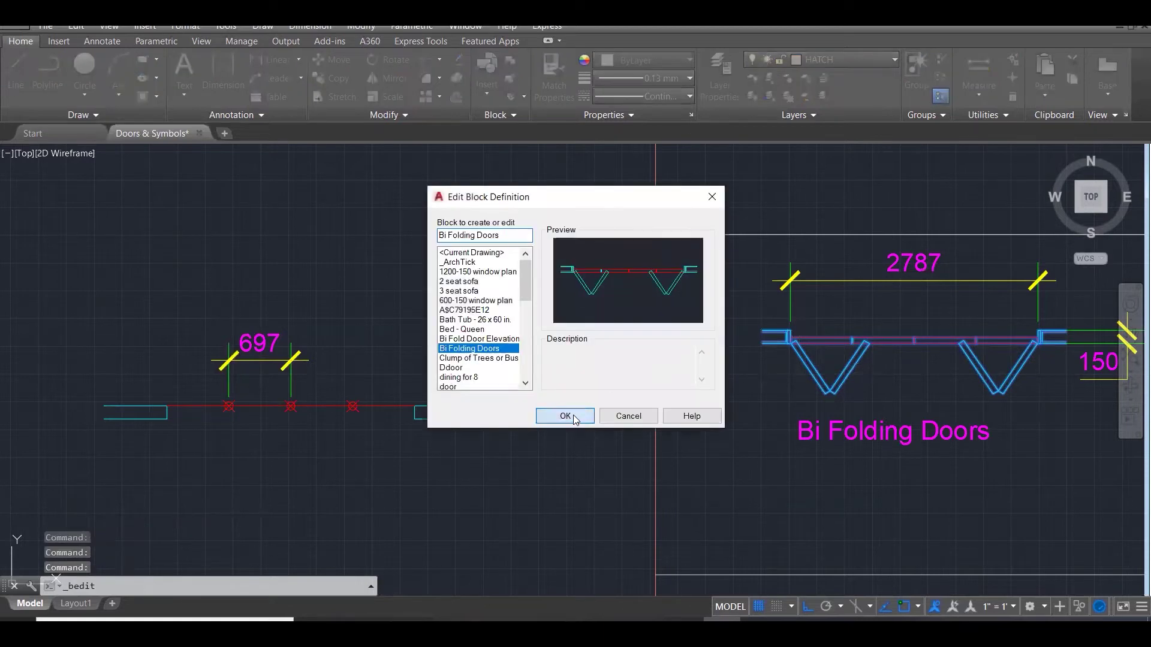
{"action": "left_click", "coordinate": [569, 418]}
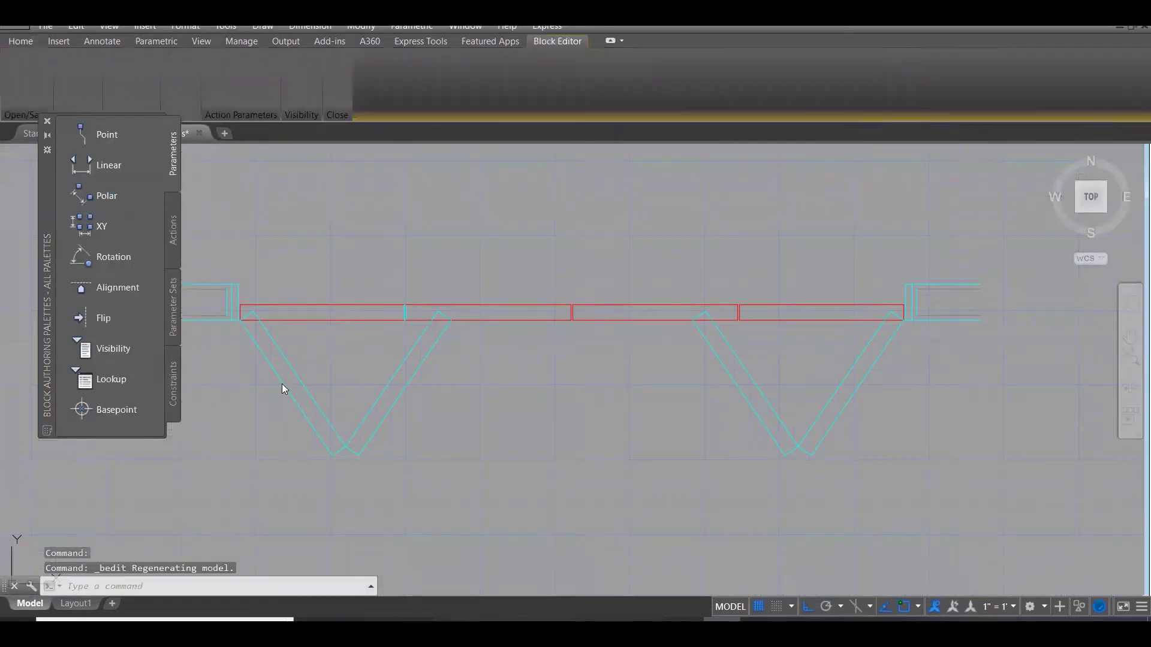
Read the leaf lines' angles (304° and 236°) in Properties, then close the Block Editor.
{"action": "left_click", "coordinate": [283, 384]}
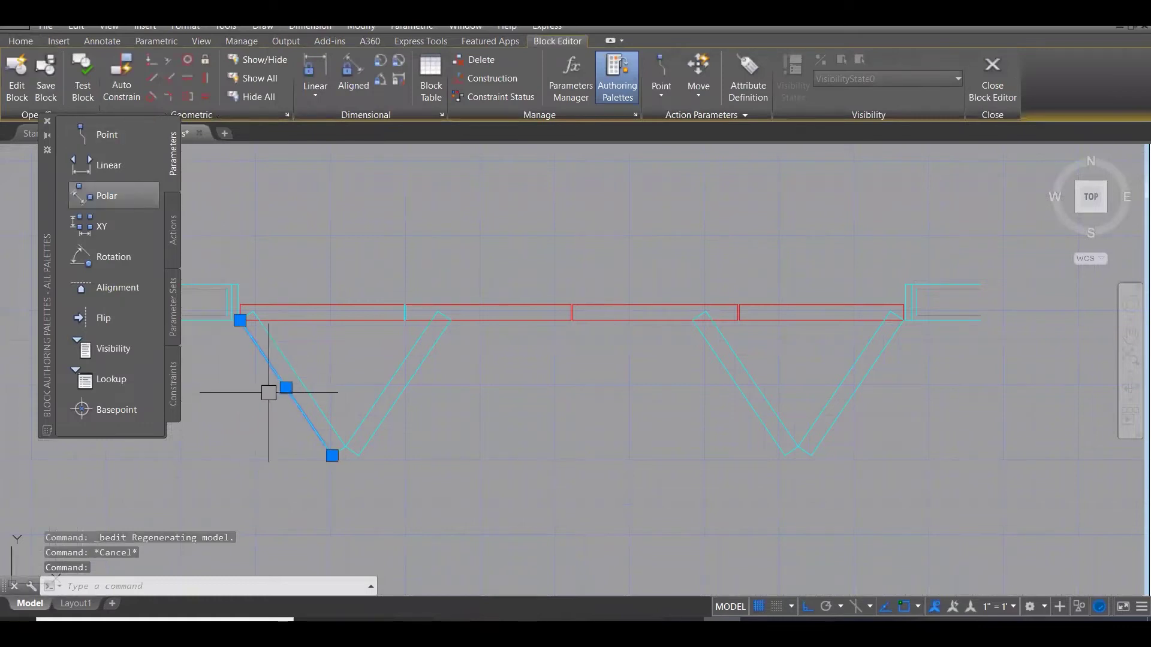
{"action": "right_click", "coordinate": [305, 414]}
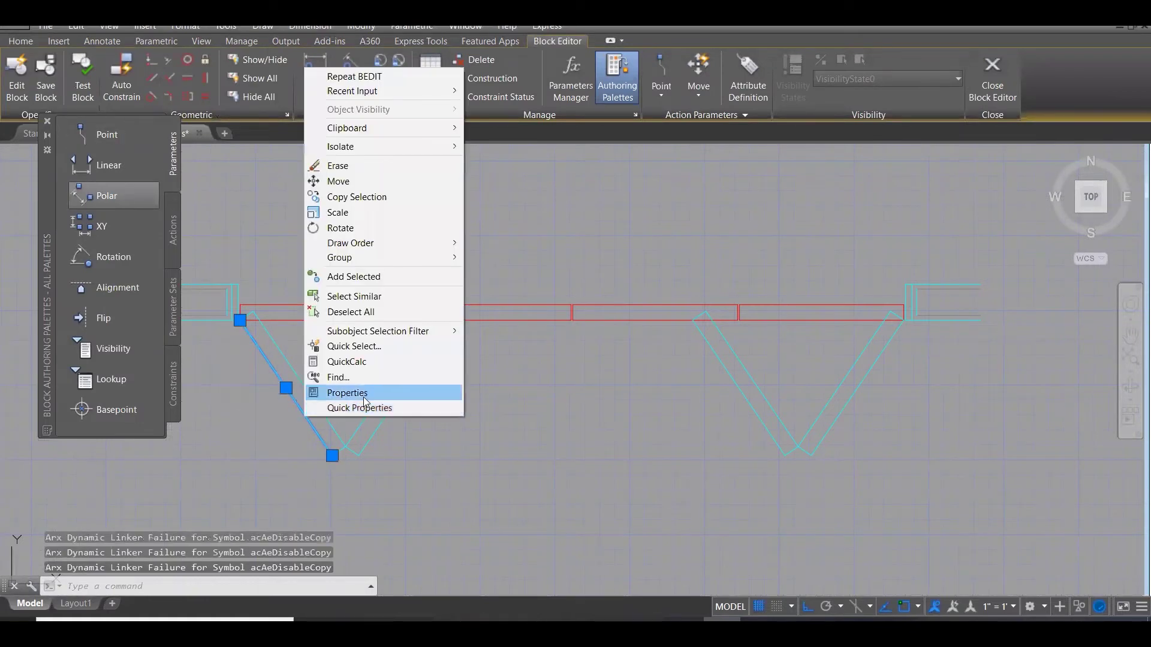
{"action": "left_click", "coordinate": [363, 397]}
{"action": "left_click", "coordinate": [221, 451]}
{"action": "key", "text": "Escape"}
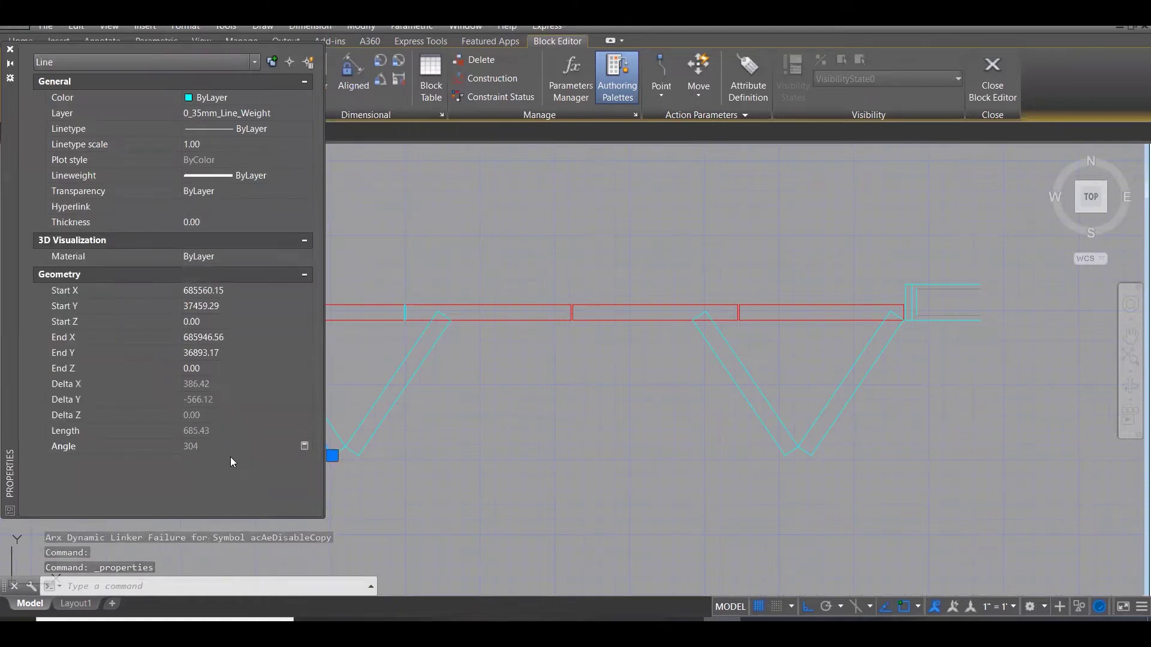
{"action": "left_click", "coordinate": [389, 424]}
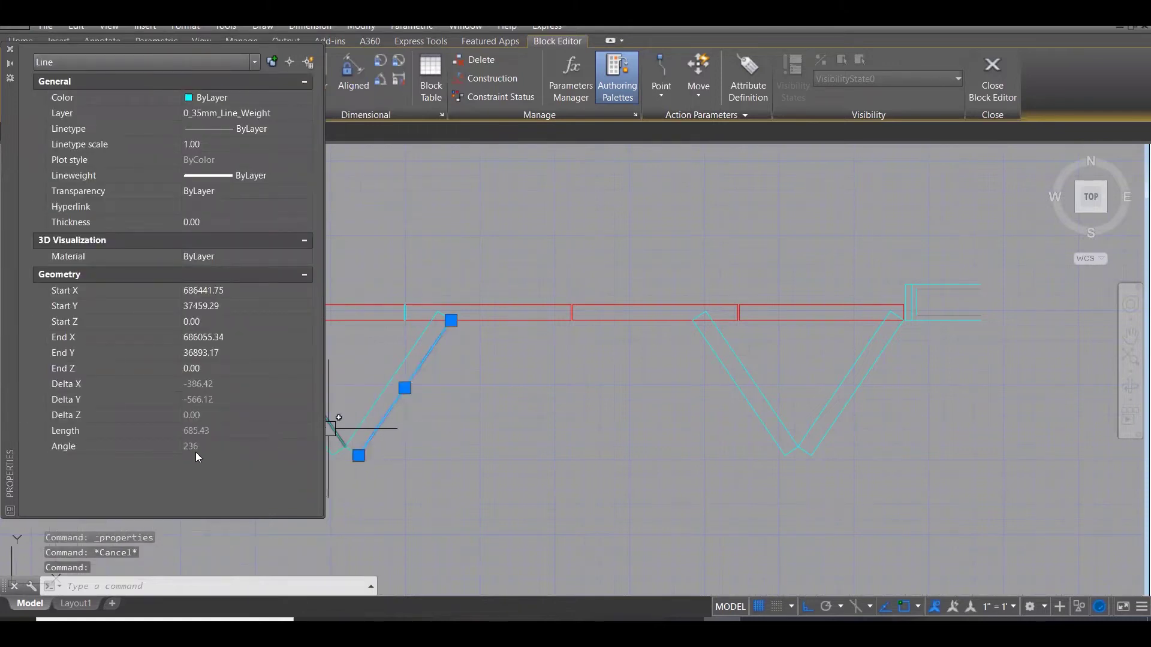
{"action": "key", "text": "Escape"}
{"action": "left_click", "coordinate": [740, 388]}
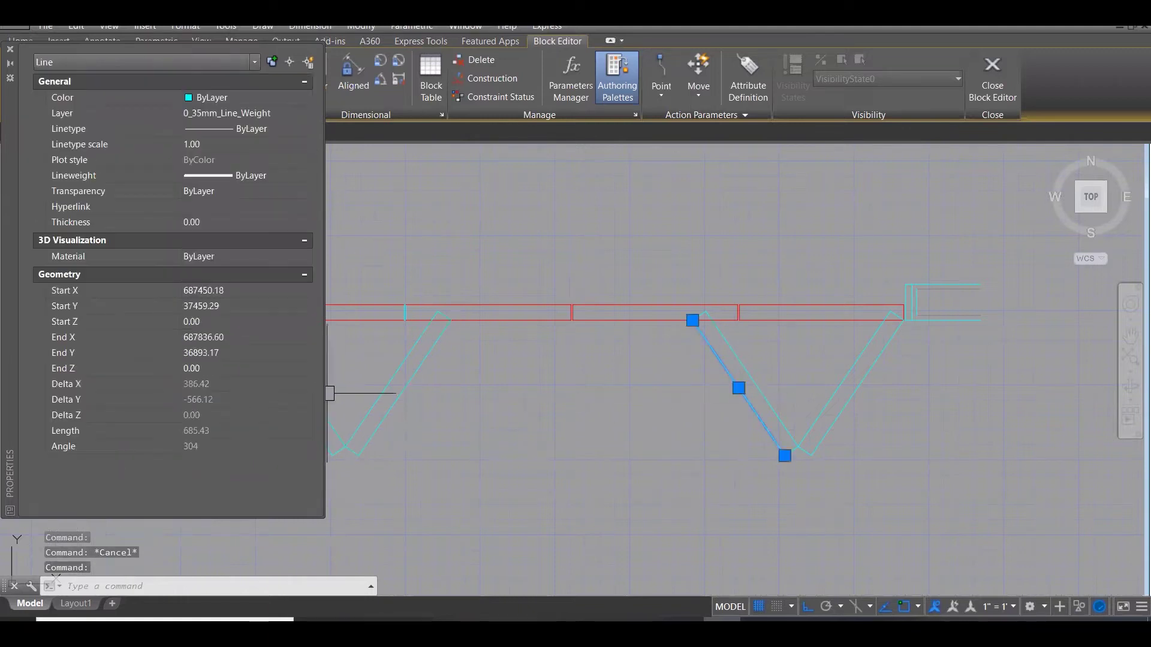
{"action": "left_click", "coordinate": [837, 420]}
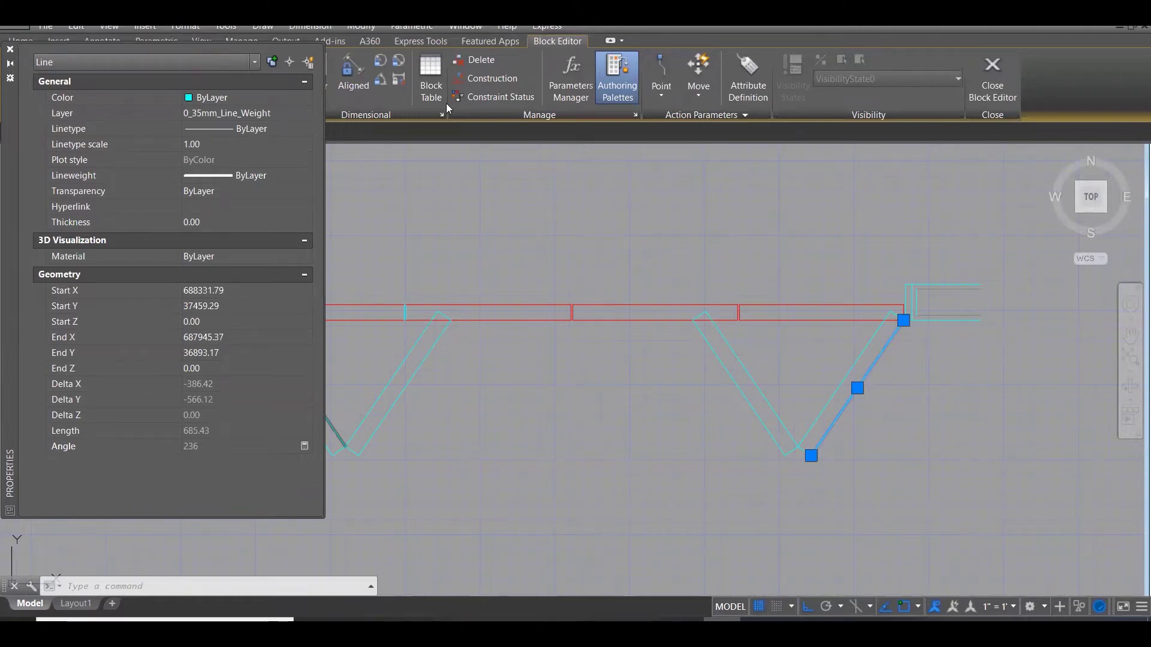
{"action": "left_click", "coordinate": [988, 72]}
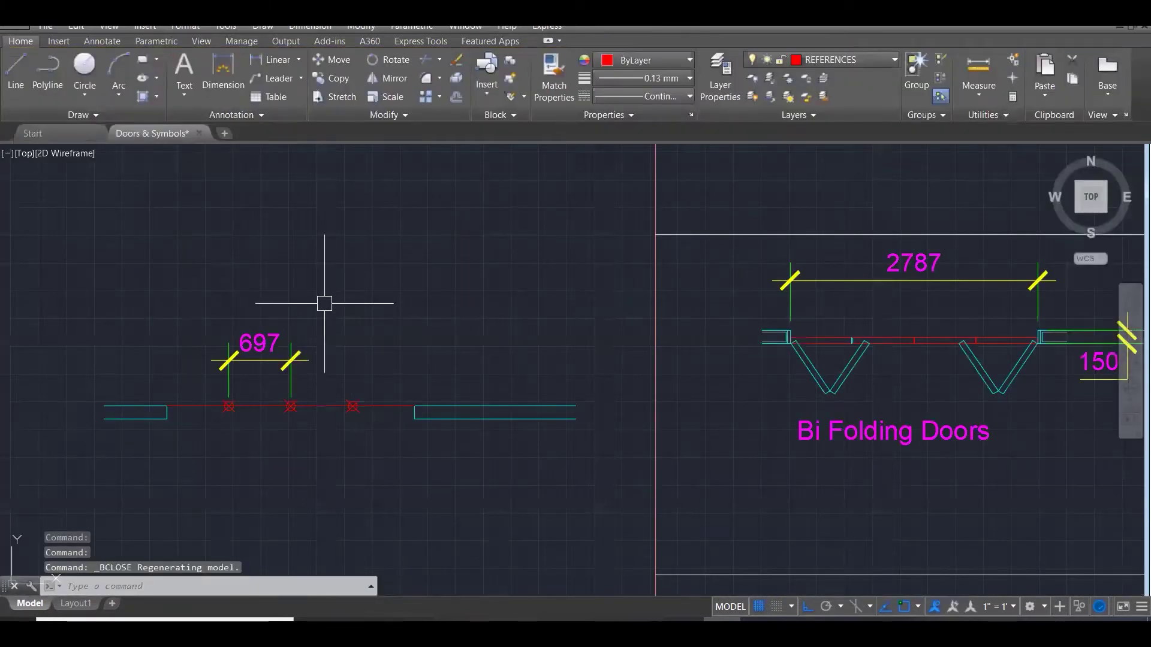
{"action": "key", "text": "Escape"}
{"action": "key", "text": "Escape"}
{"action": "key", "text": "Escape"}
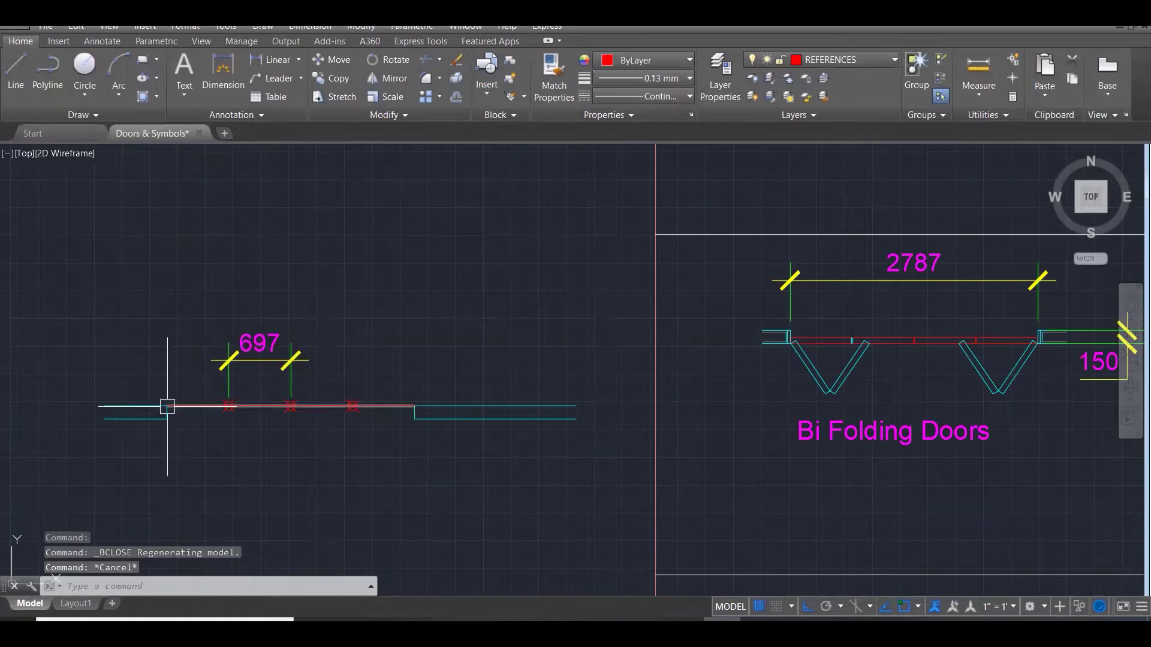
{"action": "scroll", "coordinate": [160, 411], "scroll_direction": "up", "scroll_amount": 2}
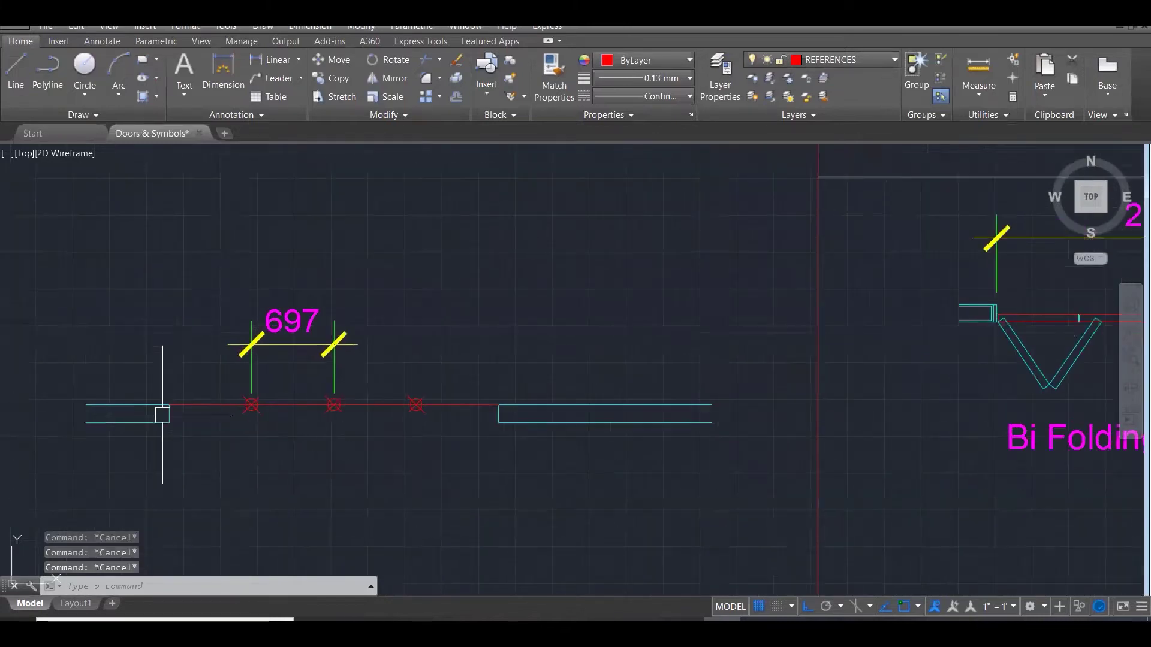
{"action": "type", "text": "l"}
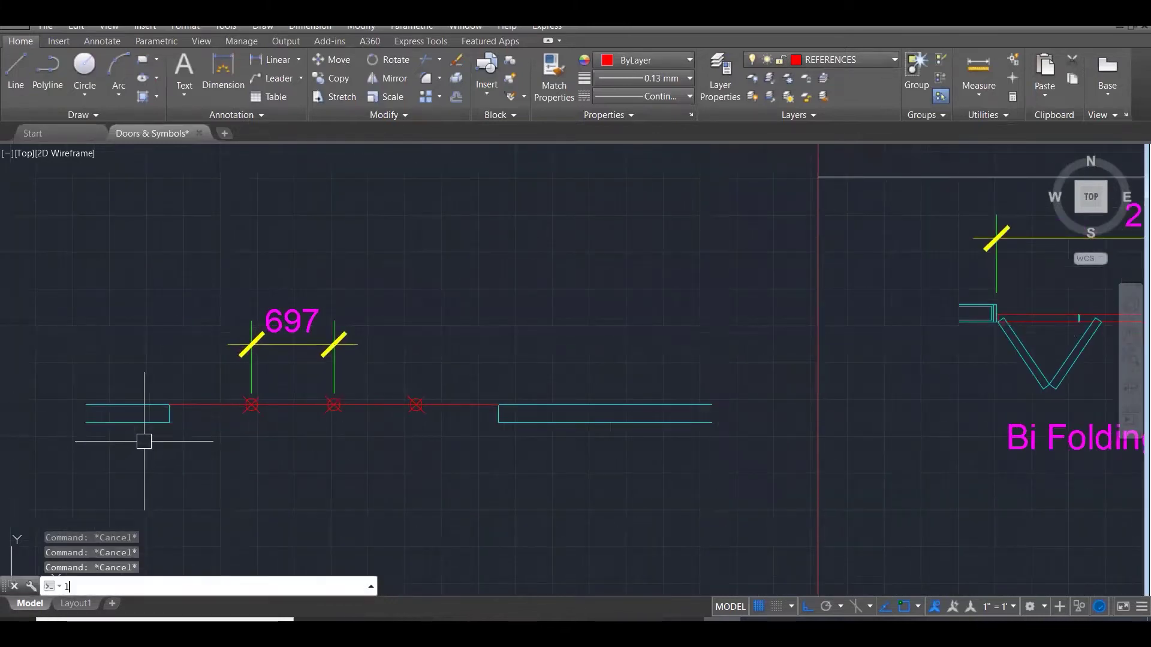
{"action": "key", "text": "Return"}
{"action": "left_click", "coordinate": [169, 423]}
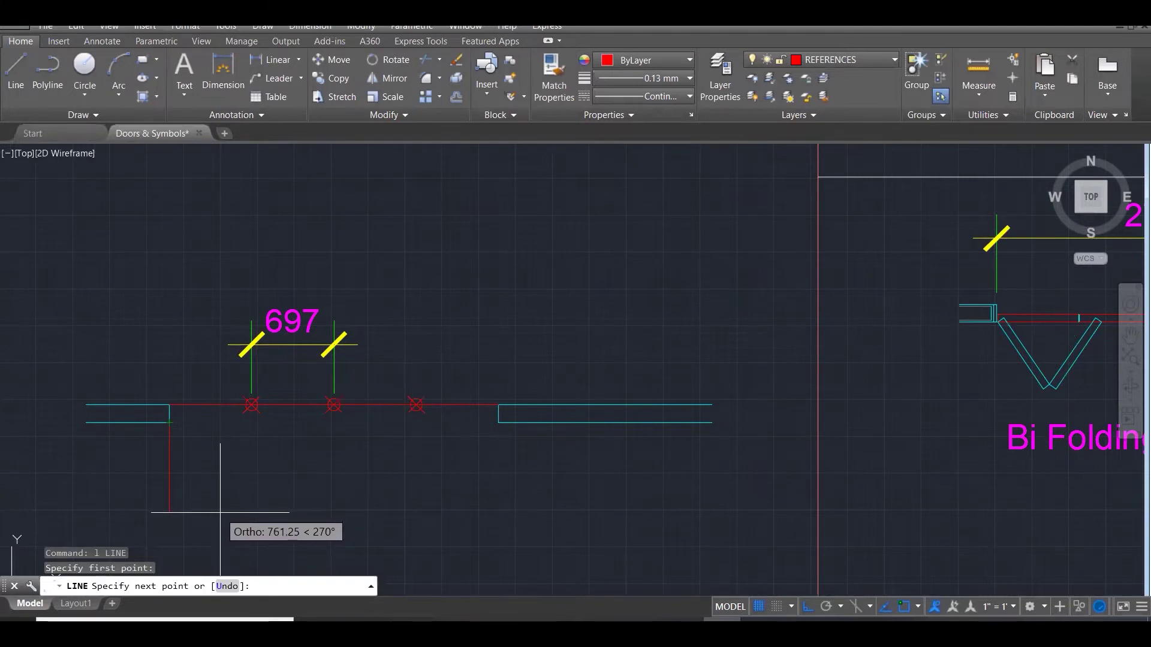
{"action": "scroll", "coordinate": [304, 277], "scroll_direction": "down", "scroll_amount": 2}
{"action": "scroll", "coordinate": [304, 285], "scroll_direction": "down", "scroll_amount": 1}
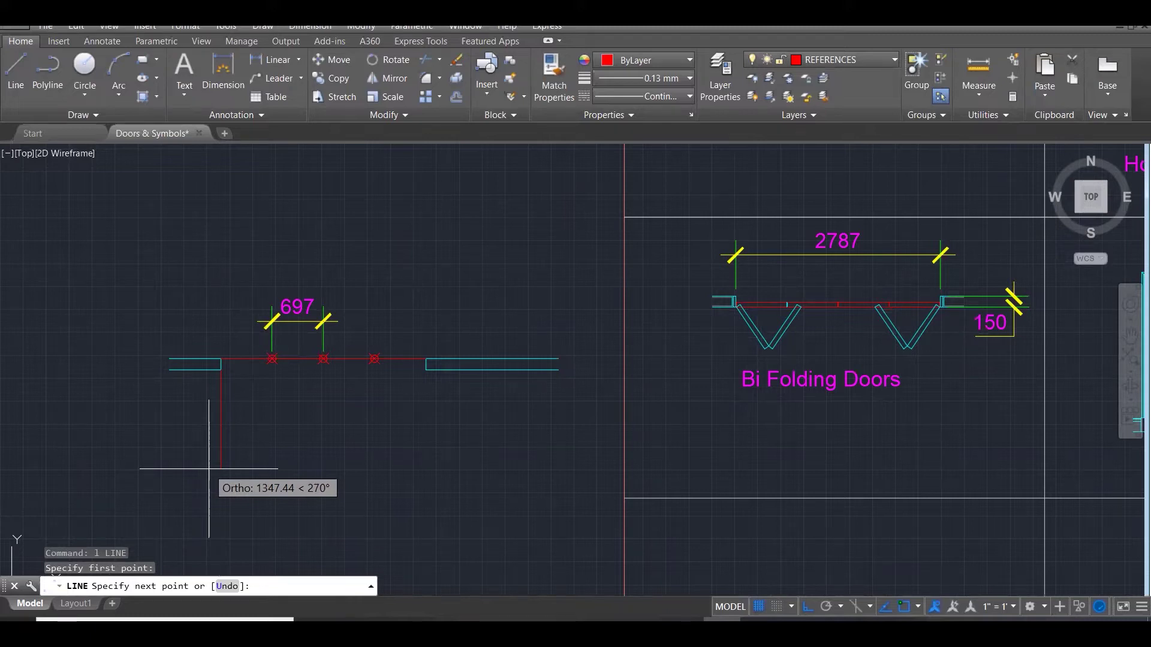
{"action": "key", "text": "F8"}
{"action": "type", "text": "<"}
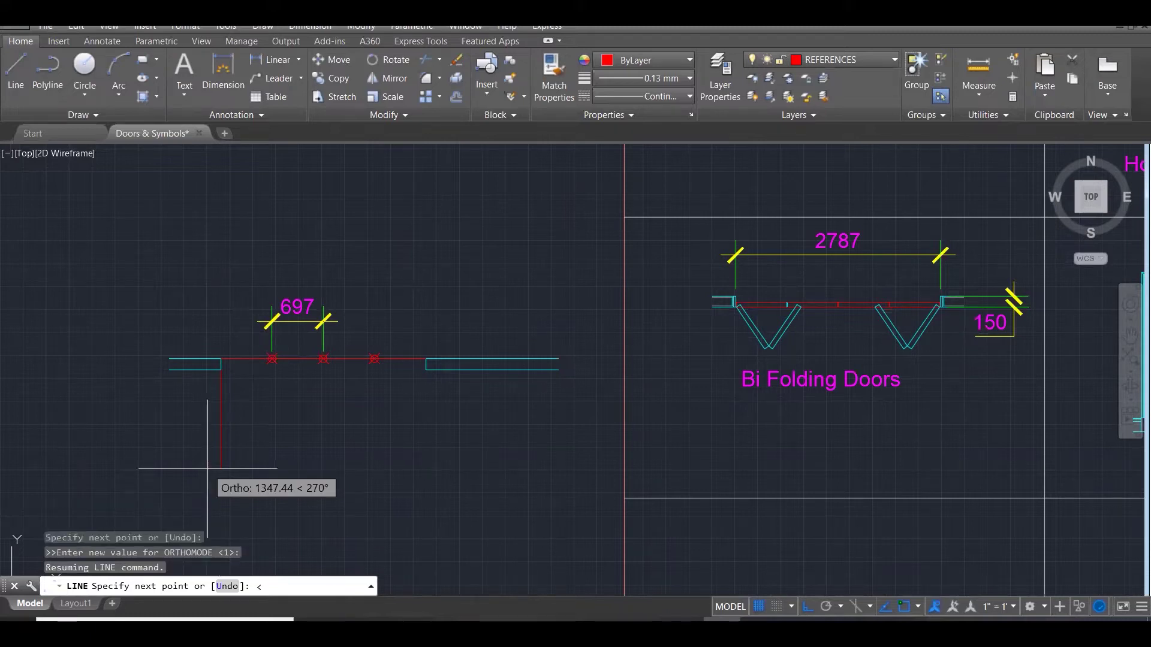
{"action": "type", "text": "236"}
{"action": "key", "text": "Return"}
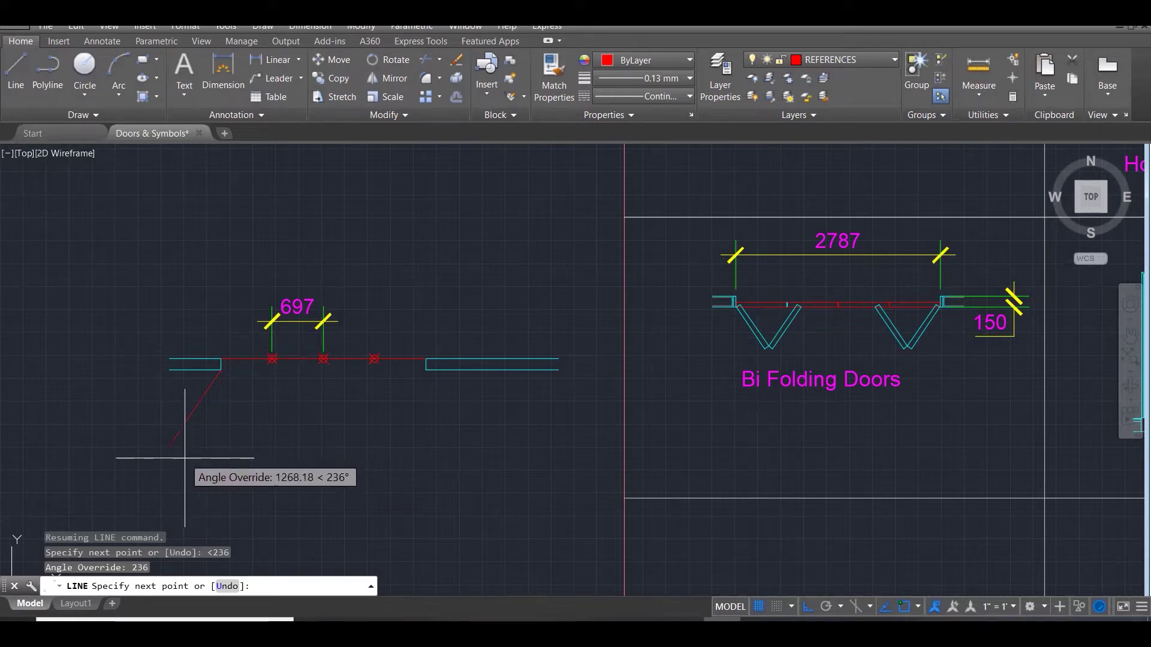
{"action": "key", "text": "Escape"}
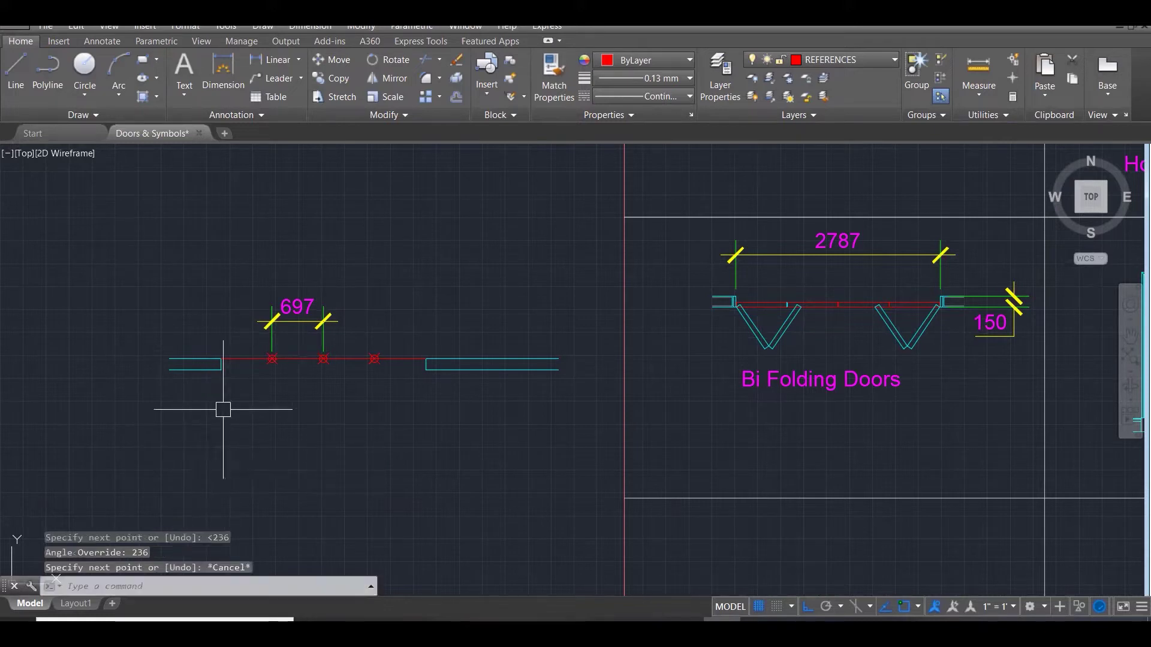
{"action": "type", "text": "l"}
{"action": "key", "text": "Return"}
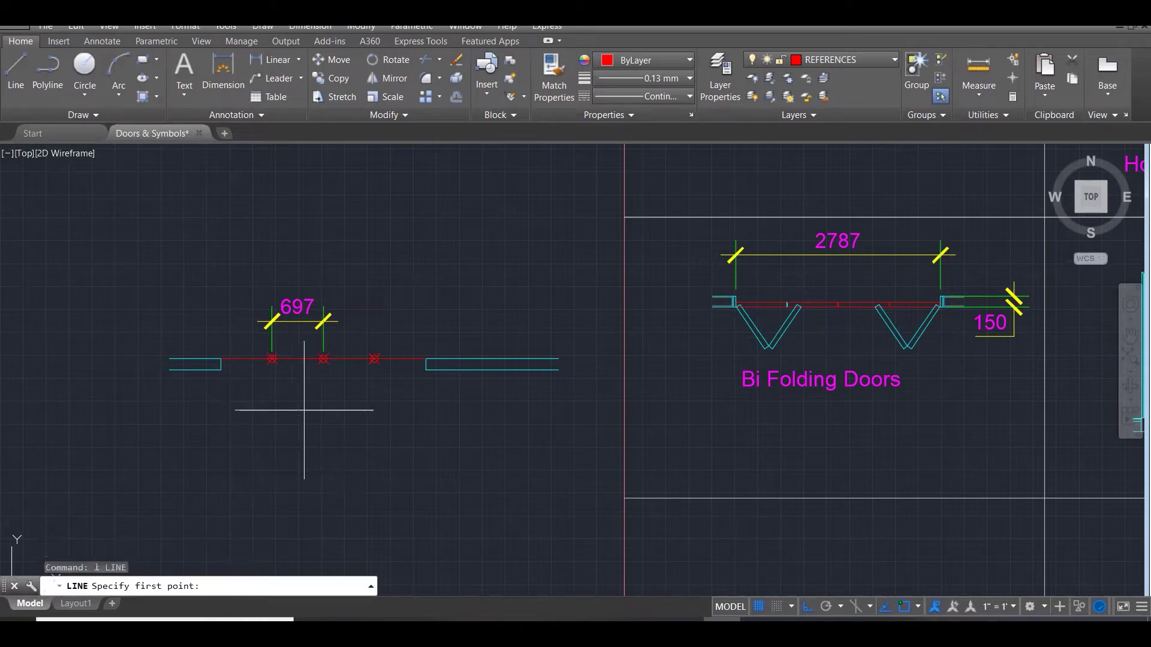
From the opening's left wall end, draw the first leaf line locked to <304.
{"action": "left_click", "coordinate": [221, 370]}
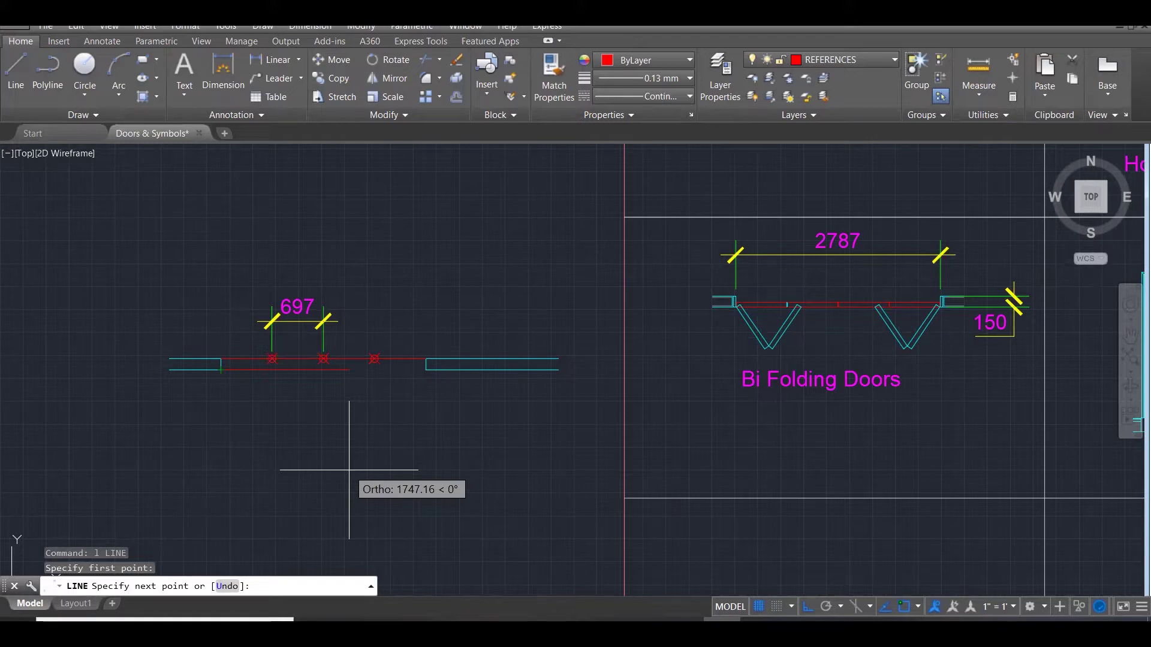
{"action": "type", "text": "<304"}
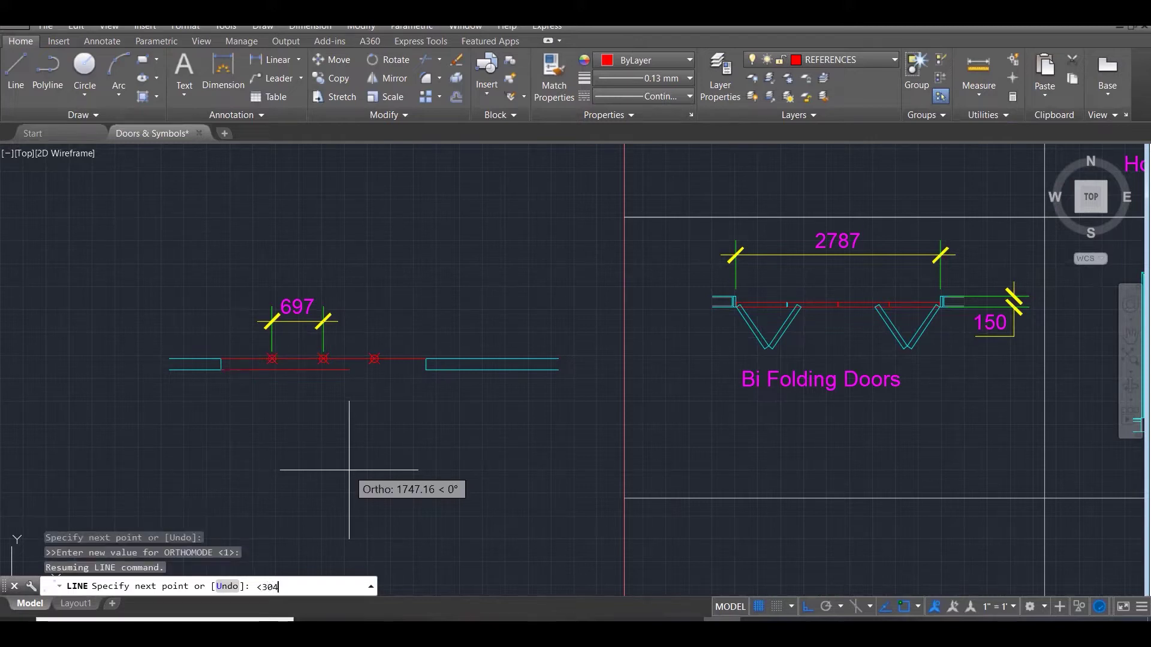
{"action": "key", "text": "Return"}
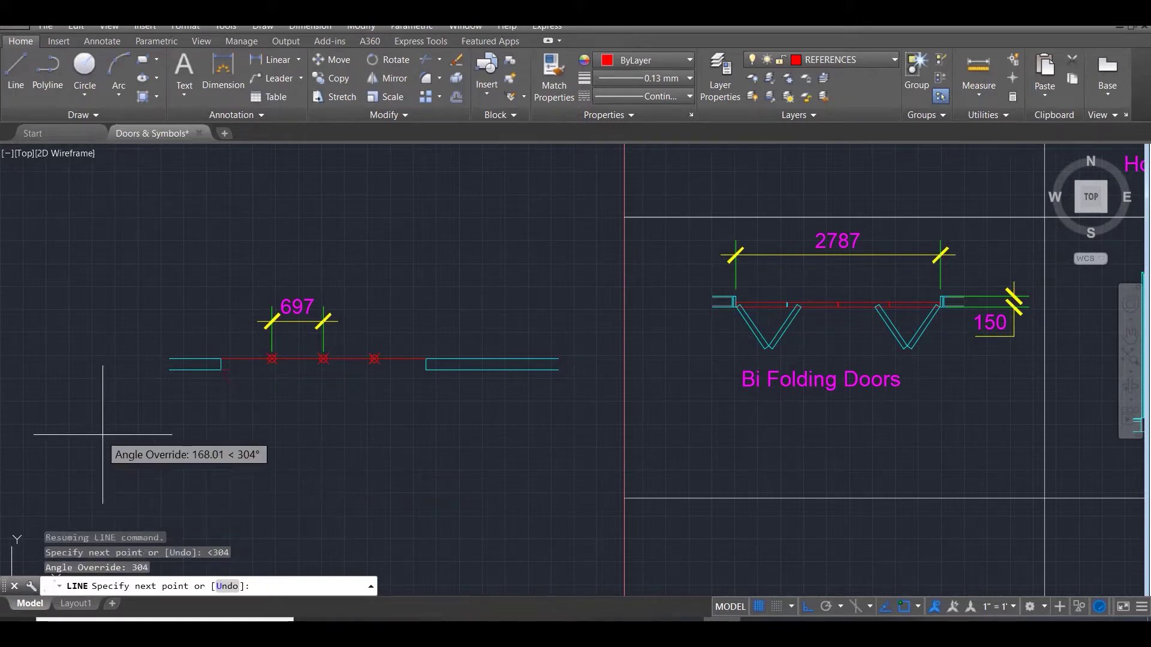
{"action": "left_click", "coordinate": [307, 449]}
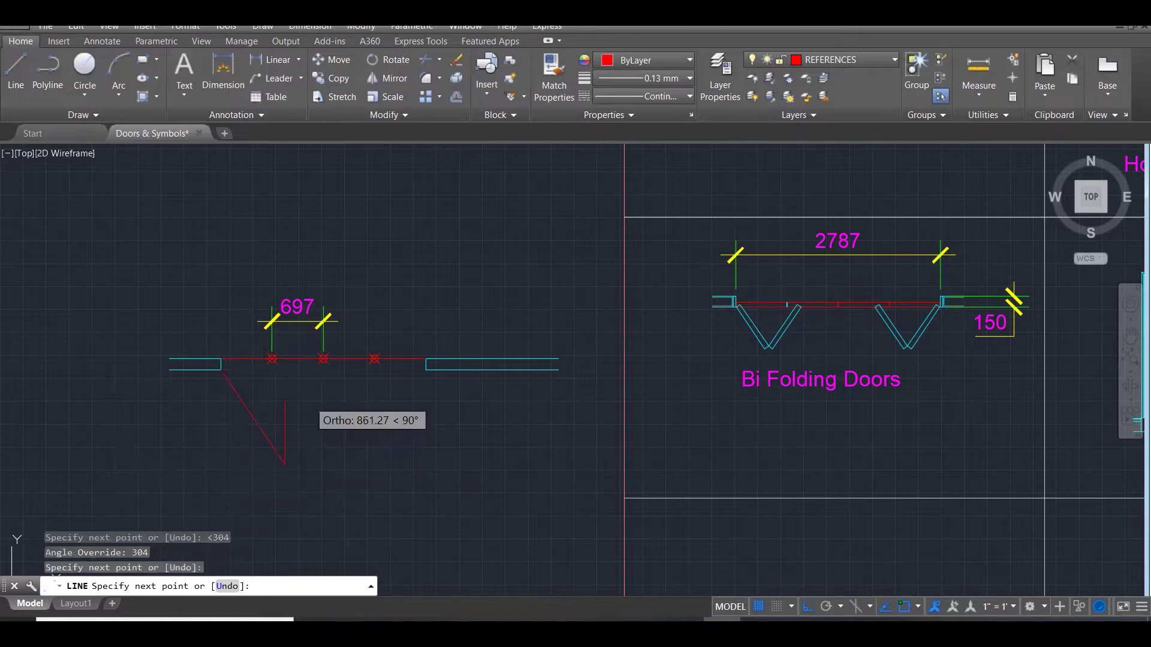
{"action": "key", "text": "Escape"}
{"action": "key", "text": "Escape"}
{"action": "key", "text": "Escape"}
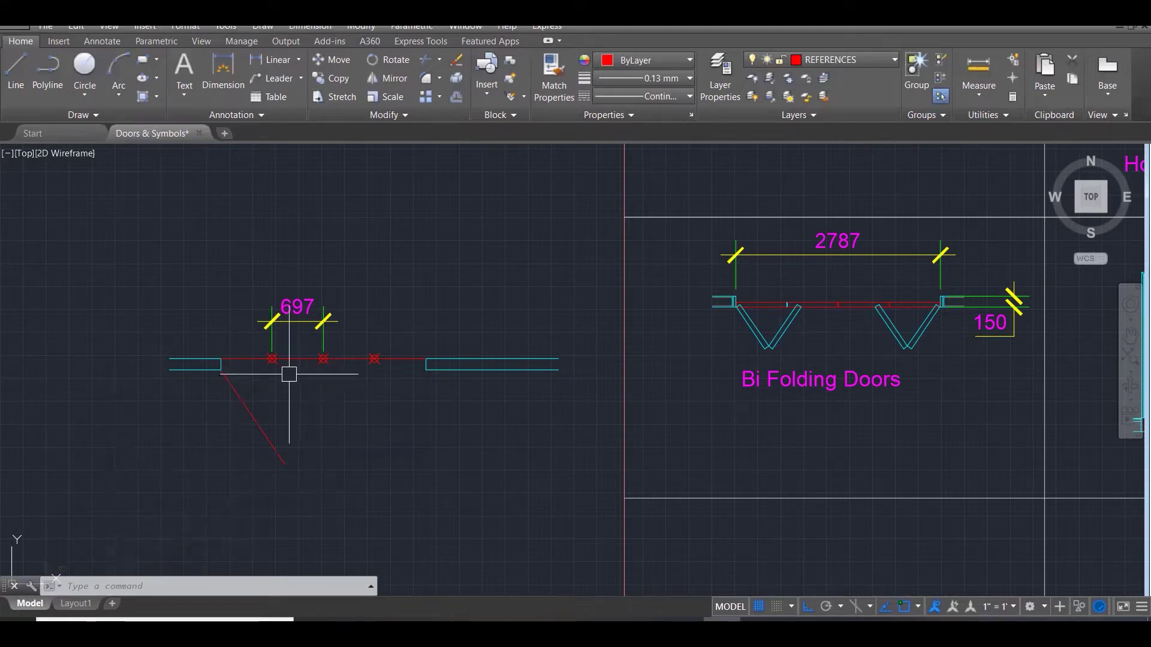
{"action": "type", "text": "c"}
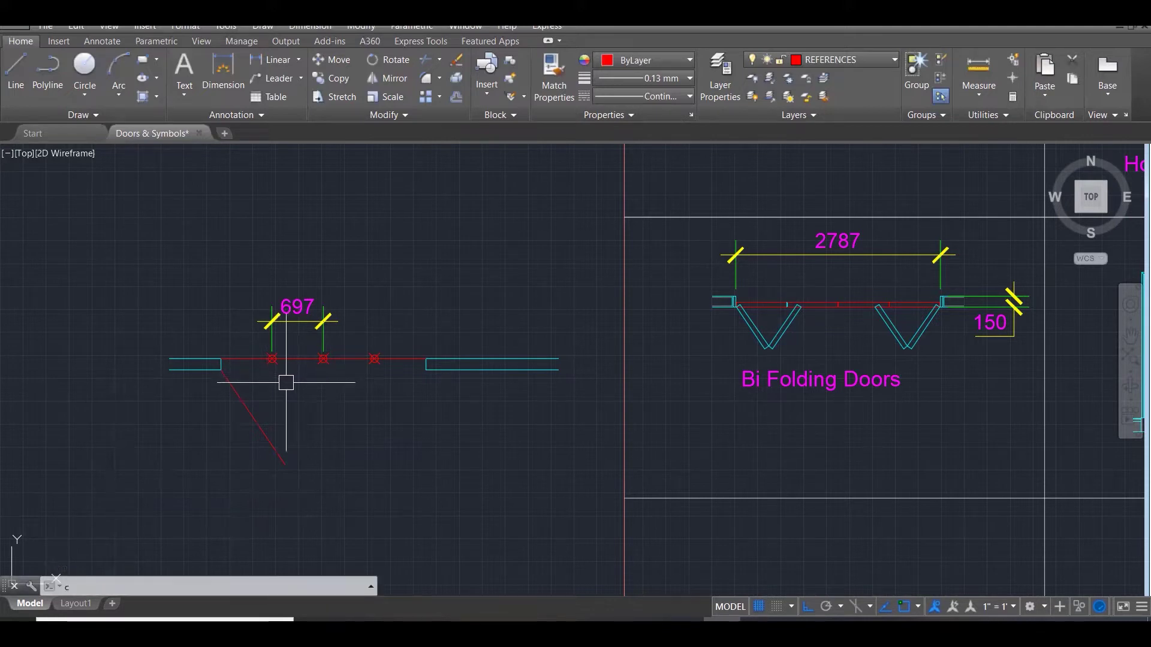
{"action": "key", "text": "Escape"}
Draw a 697-radius swing circle centred on the leaf's hinge end.
{"action": "type", "text": "c"}
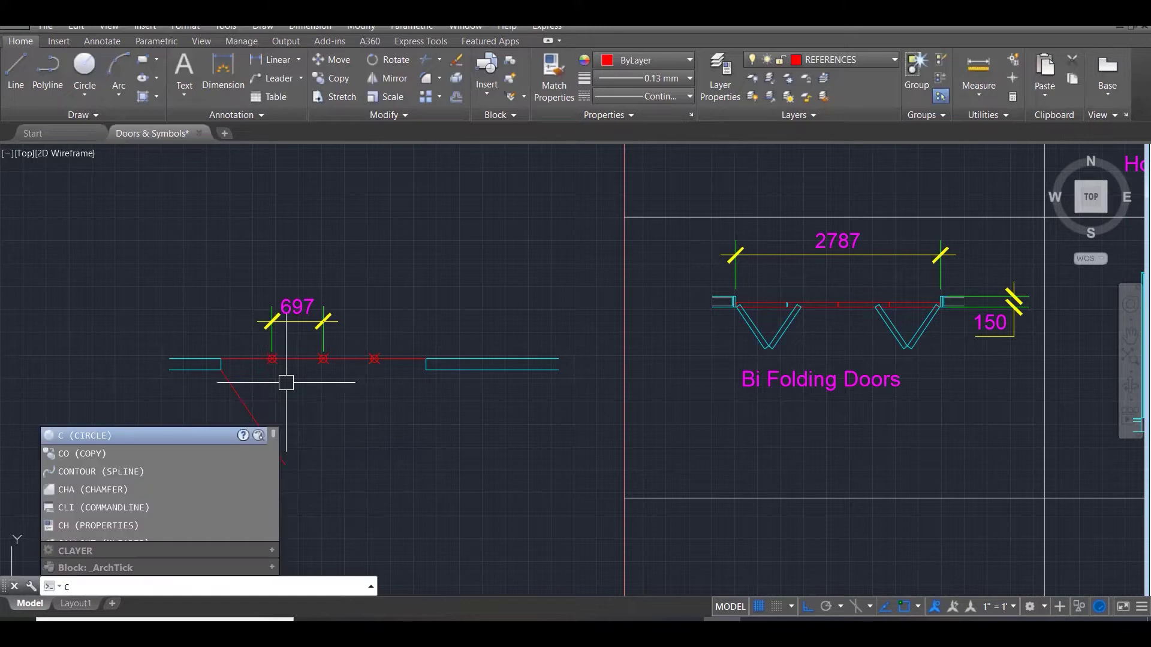
{"action": "key", "text": "Return"}
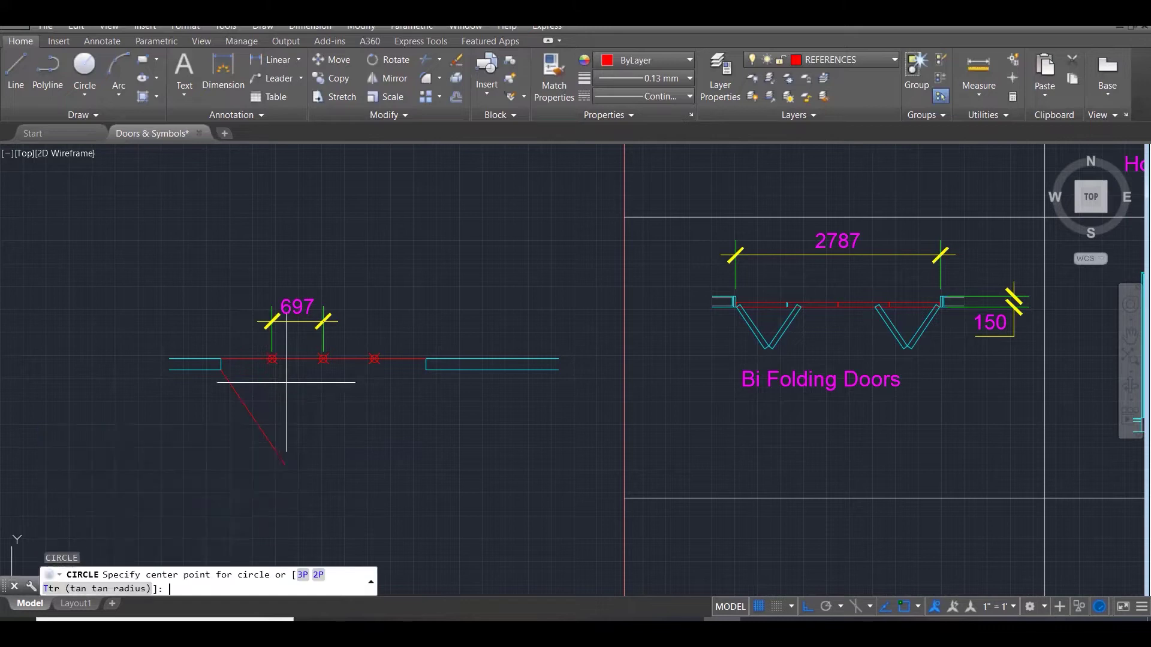
{"action": "left_click", "coordinate": [221, 370]}
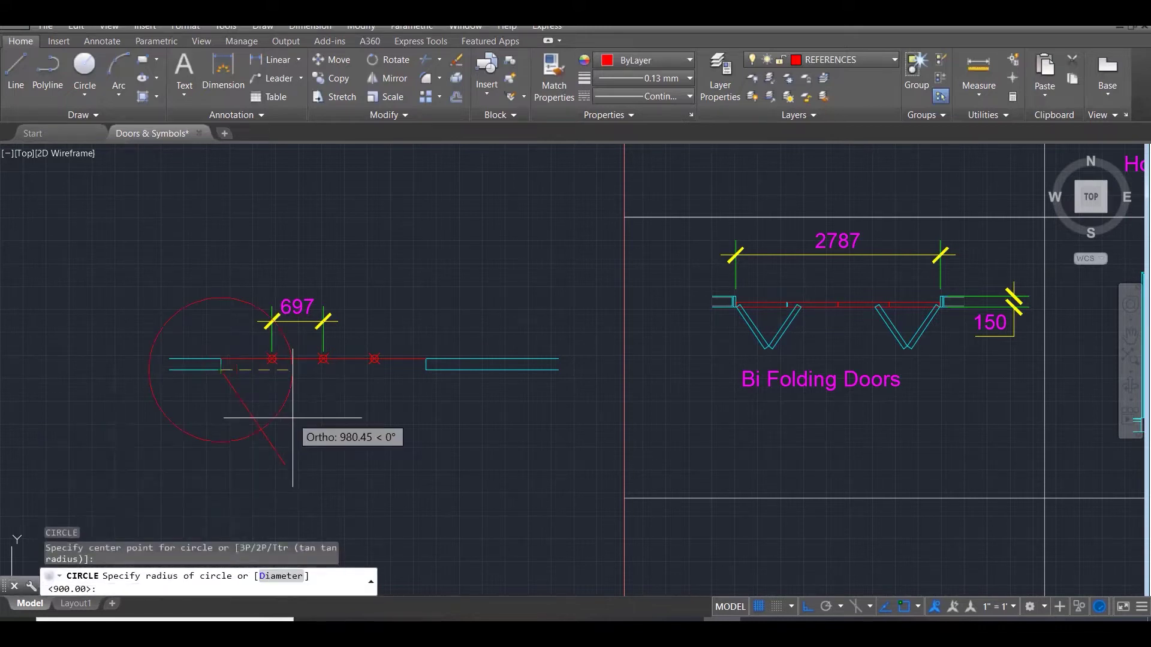
{"action": "type", "text": "697"}
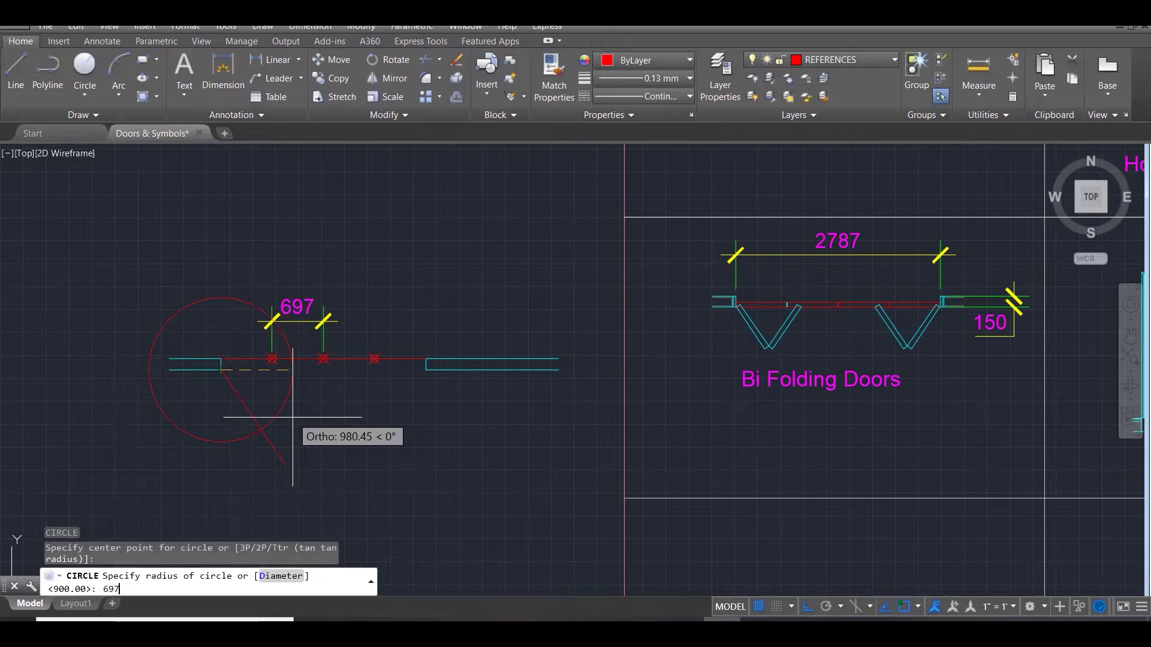
{"action": "key", "text": "Return"}
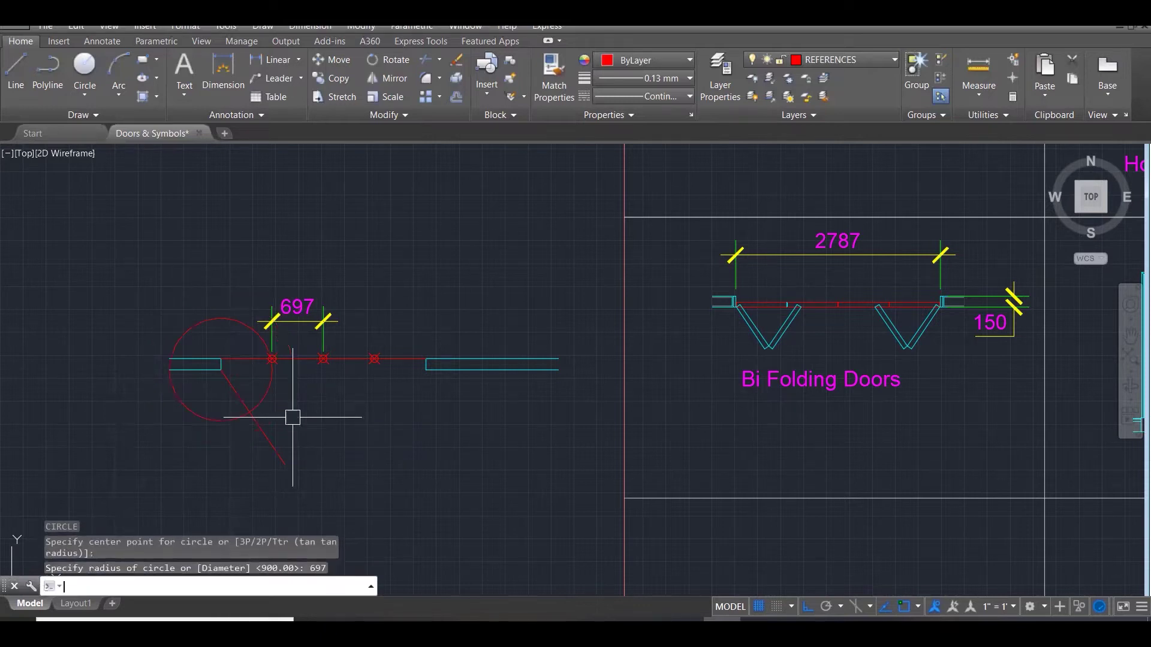
{"action": "scroll", "coordinate": [206, 368], "scroll_direction": "up", "scroll_amount": 2}
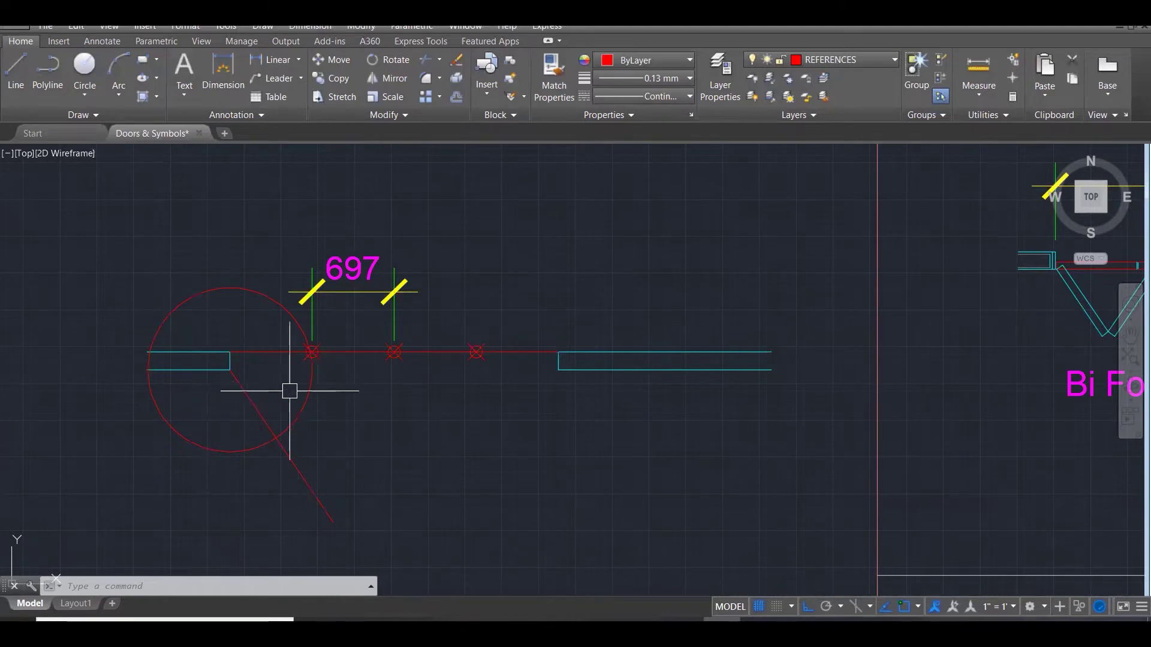
{"action": "key", "text": "Escape"}
{"action": "key", "text": "Escape"}
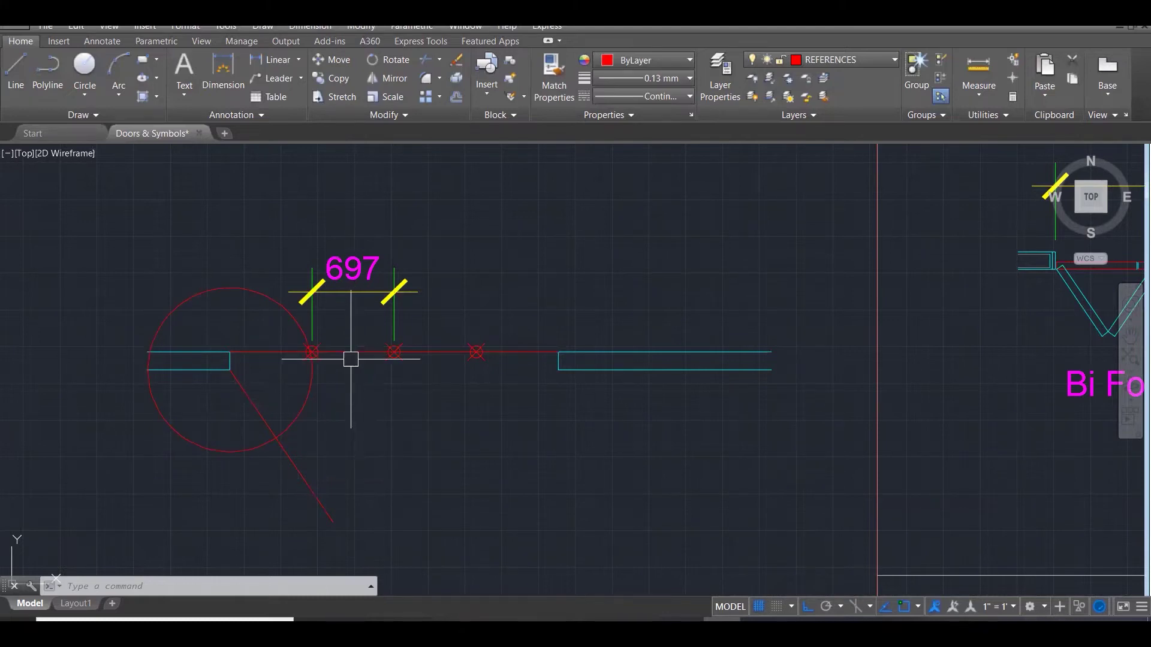
{"action": "scroll", "coordinate": [267, 377], "scroll_direction": "down", "scroll_amount": 1}
{"action": "key", "text": "Escape"}
{"action": "key", "text": "Escape"}
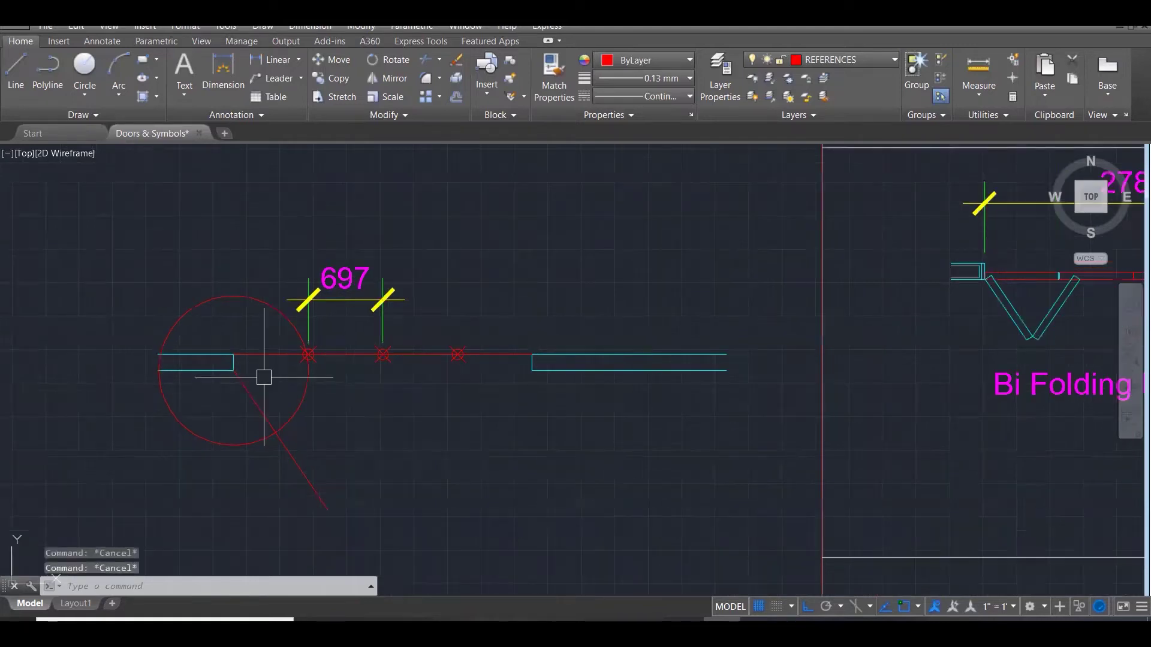
{"action": "key", "text": "Escape"}
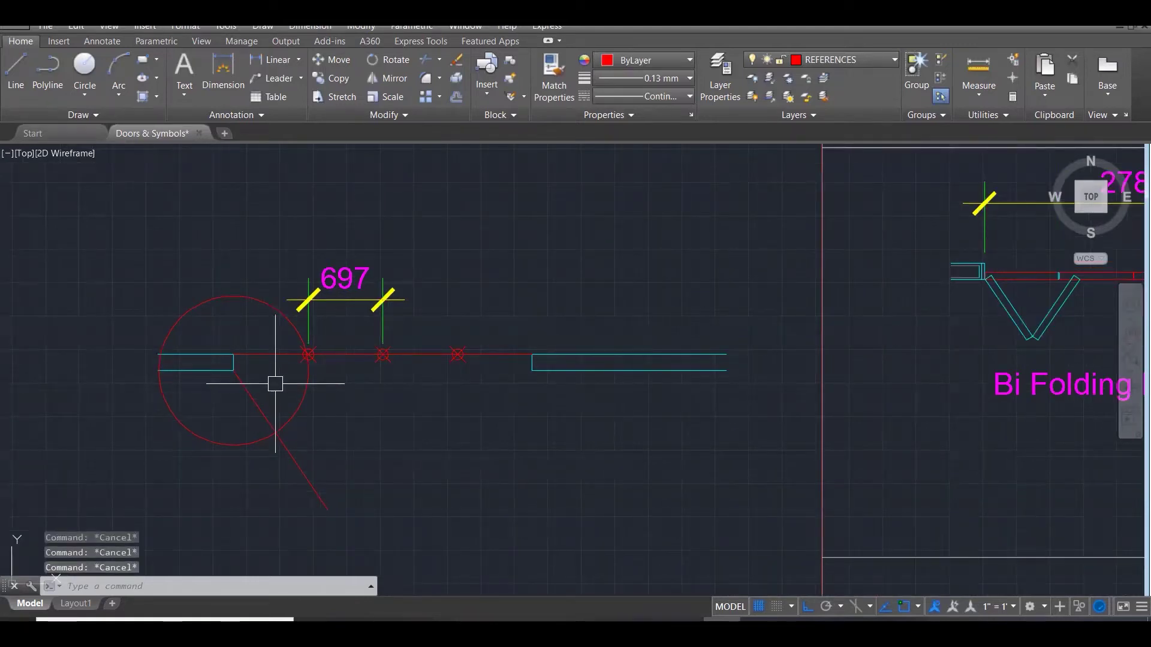
Offset the diagonal door leaf by 50 to make it a double line.
{"action": "type", "text": "o"}
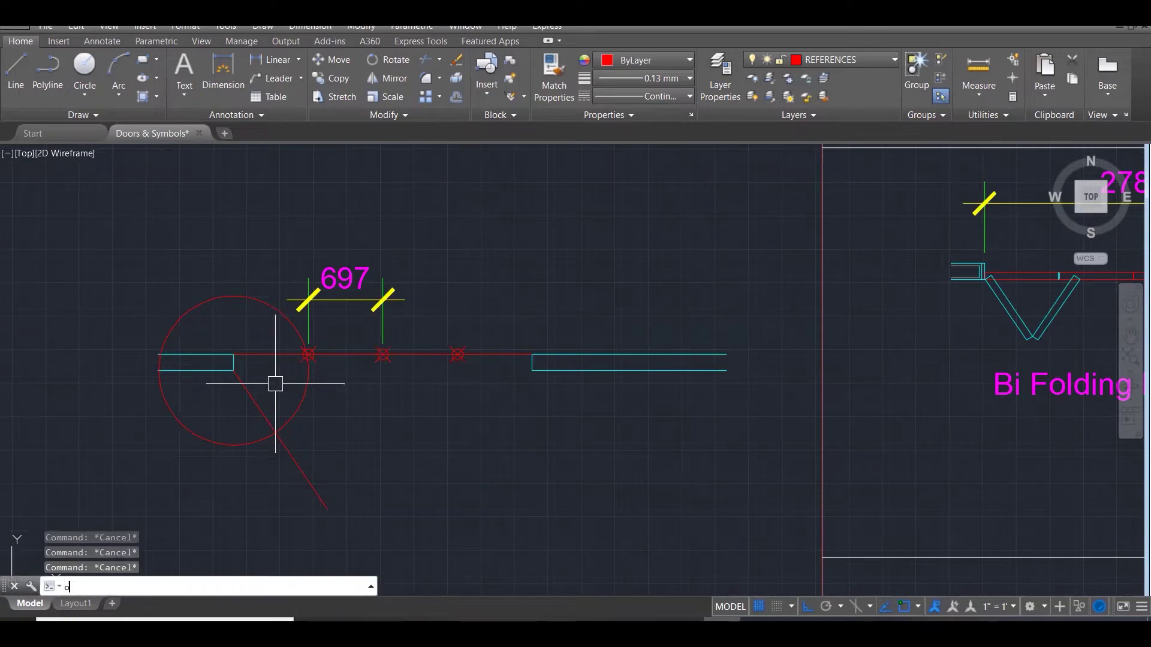
{"action": "key", "text": "Return"}
{"action": "type", "text": "50"}
{"action": "key", "text": "Return"}
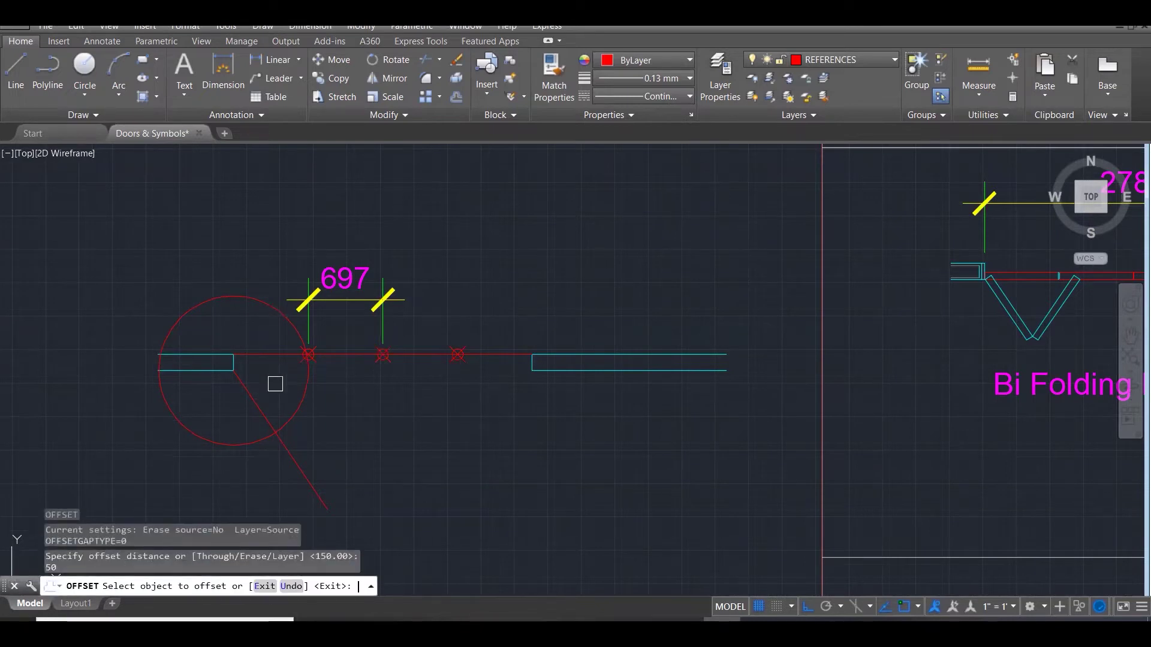
{"action": "left_click", "coordinate": [247, 407]}
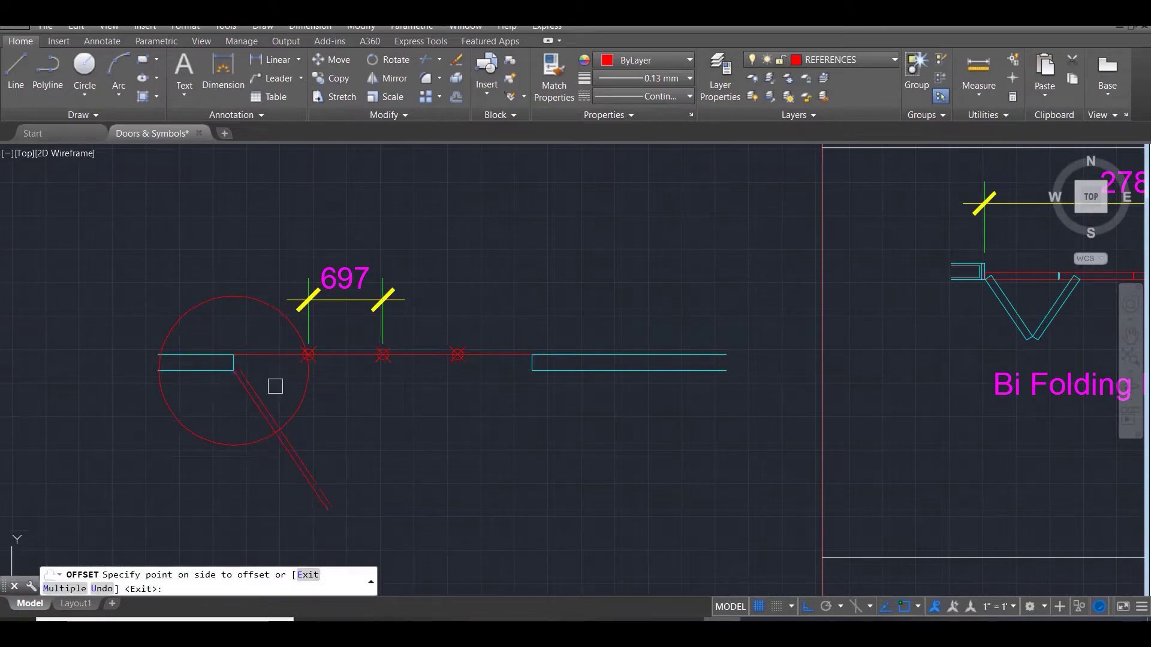
{"action": "left_click", "coordinate": [275, 389]}
{"action": "key", "text": "Escape"}
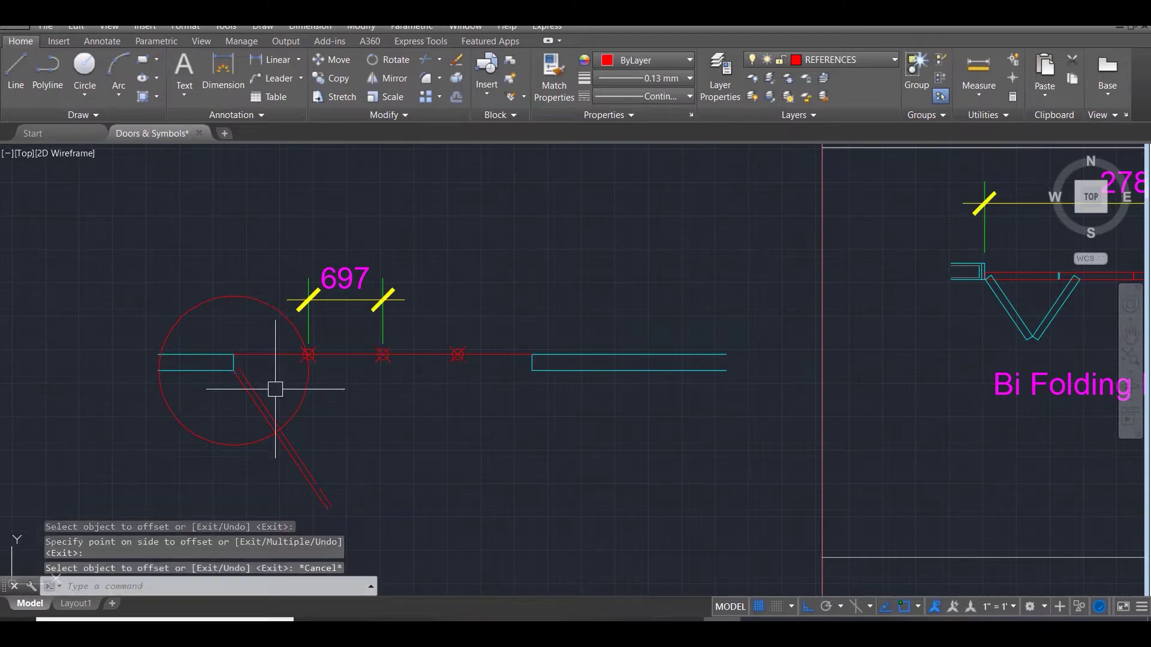
Start guide lines at the wall corner and the leaf-circle intersection, then cancel them.
{"action": "scroll", "coordinate": [263, 387], "scroll_direction": "up", "scroll_amount": 2}
{"action": "key", "text": "Return"}
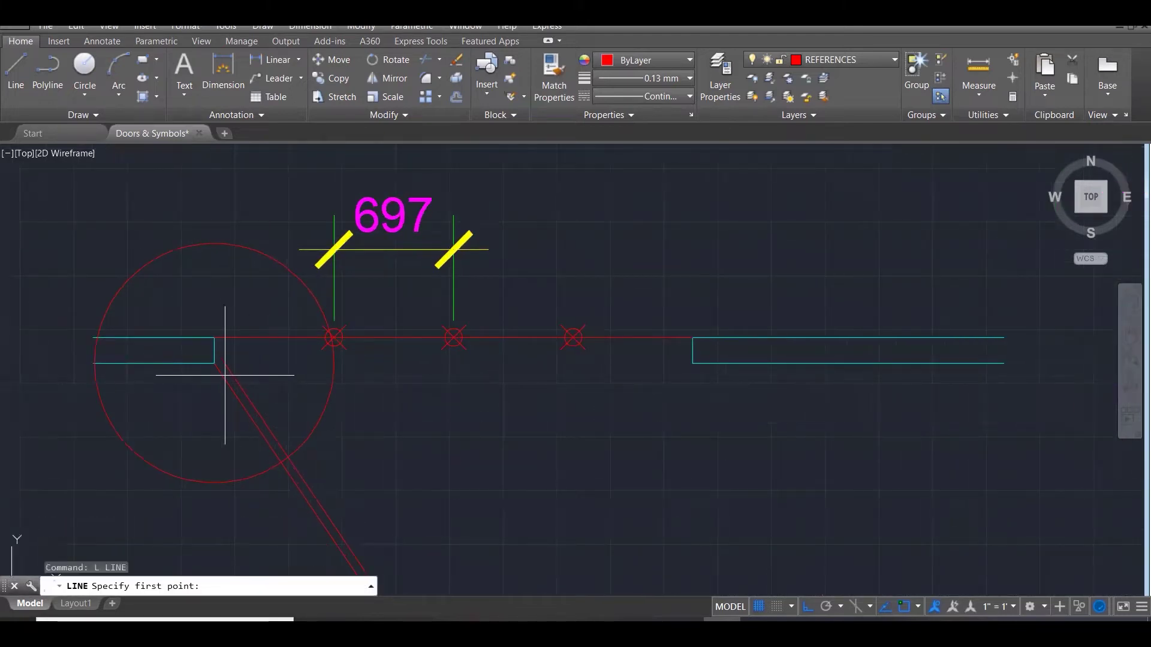
{"action": "scroll", "coordinate": [221, 359], "scroll_direction": "up", "scroll_amount": 3}
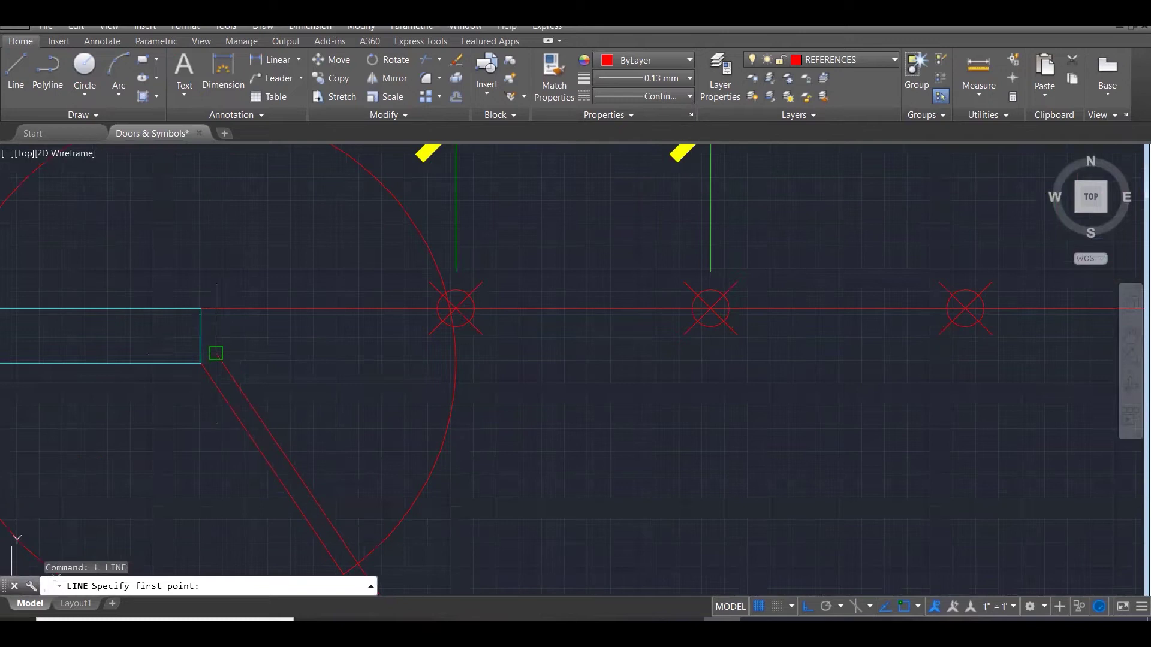
{"action": "left_click", "coordinate": [201, 363]}
{"action": "scroll", "coordinate": [236, 324], "scroll_direction": "down", "scroll_amount": 2}
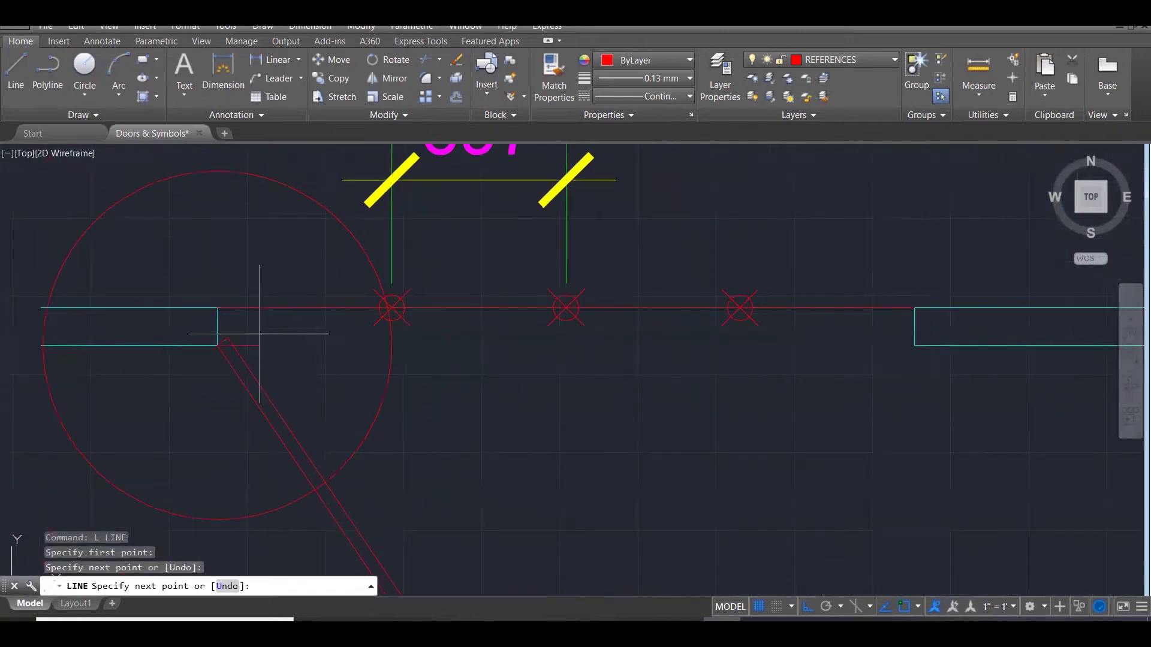
{"action": "key", "text": "Escape"}
{"action": "scroll", "coordinate": [313, 488], "scroll_direction": "up", "scroll_amount": 3}
{"action": "scroll", "coordinate": [313, 492], "scroll_direction": "up", "scroll_amount": 1}
{"action": "key", "text": "Return"}
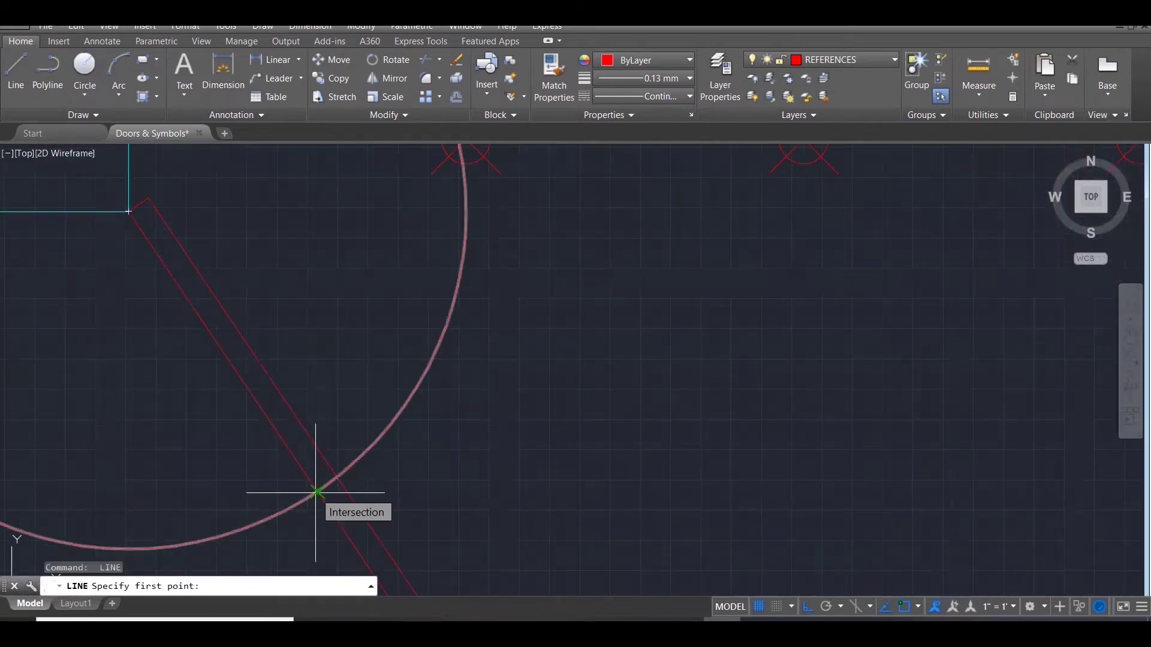
{"action": "left_click", "coordinate": [343, 476]}
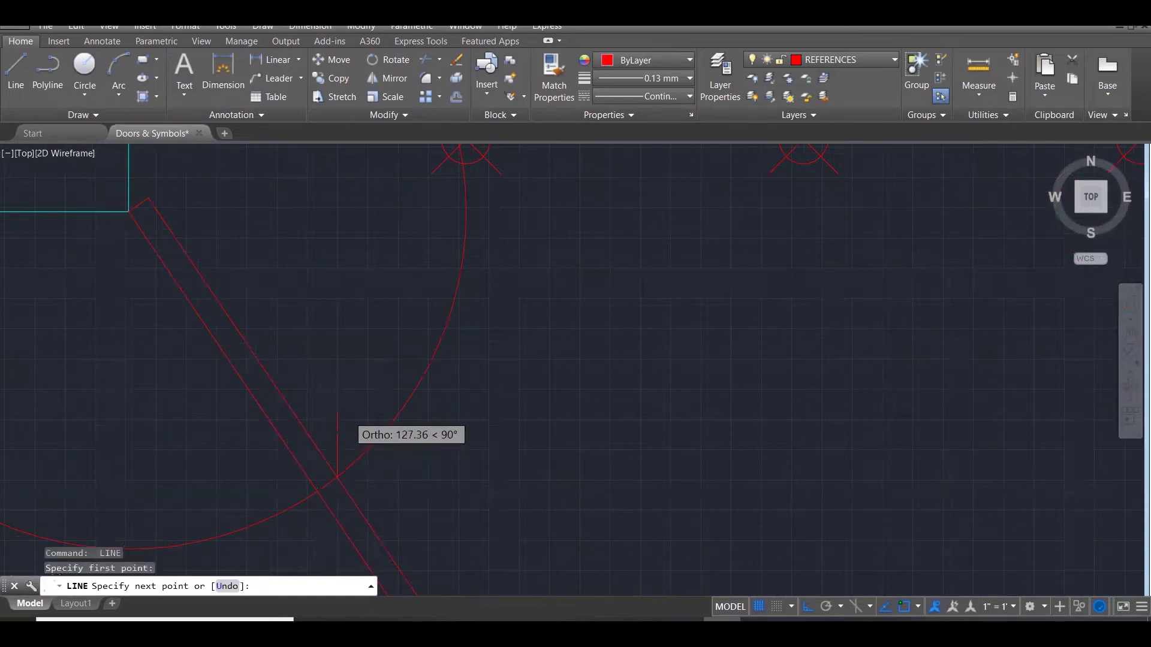
{"action": "scroll", "coordinate": [340, 464], "scroll_direction": "down", "scroll_amount": 2}
{"action": "key", "text": "Escape"}
{"action": "key", "text": "Escape"}
{"action": "scroll", "coordinate": [329, 433], "scroll_direction": "down", "scroll_amount": 5}
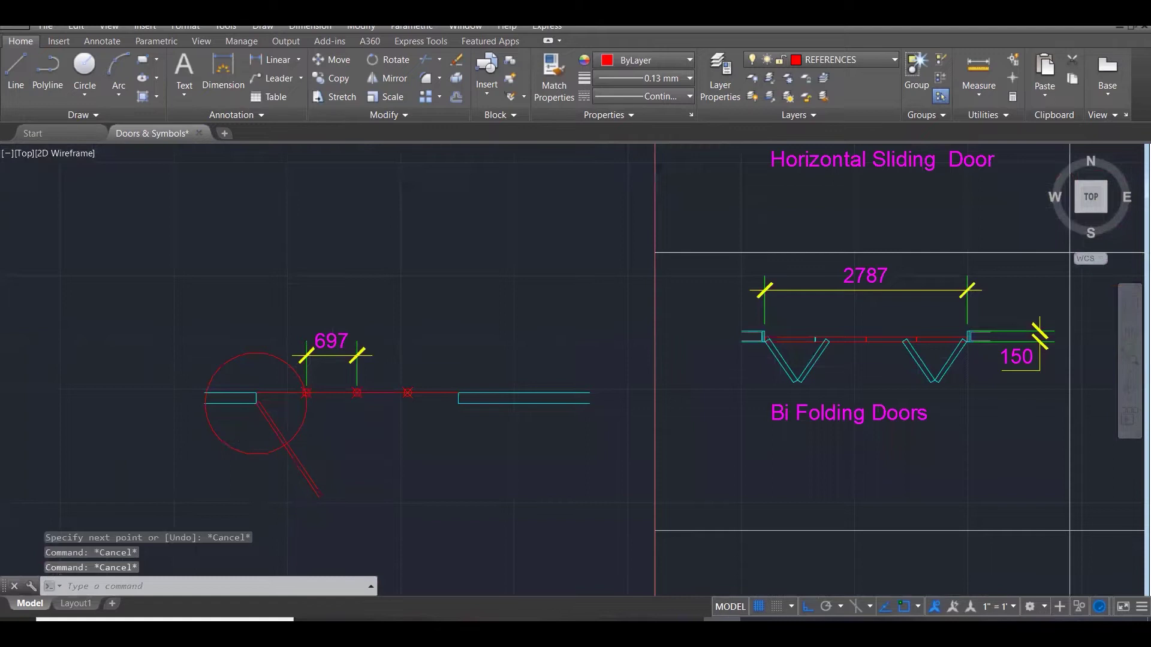
{"action": "scroll", "coordinate": [255, 443], "scroll_direction": "up", "scroll_amount": 1}
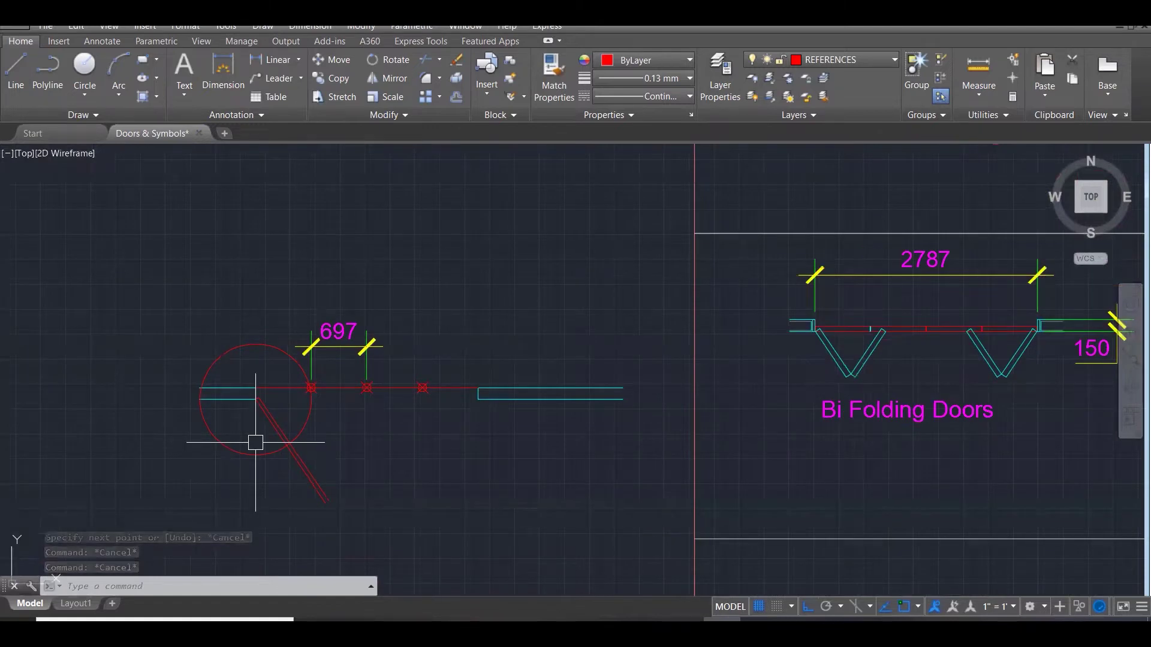
Erase the 697 swing circle from the drawing.
{"action": "left_click", "coordinate": [304, 426]}
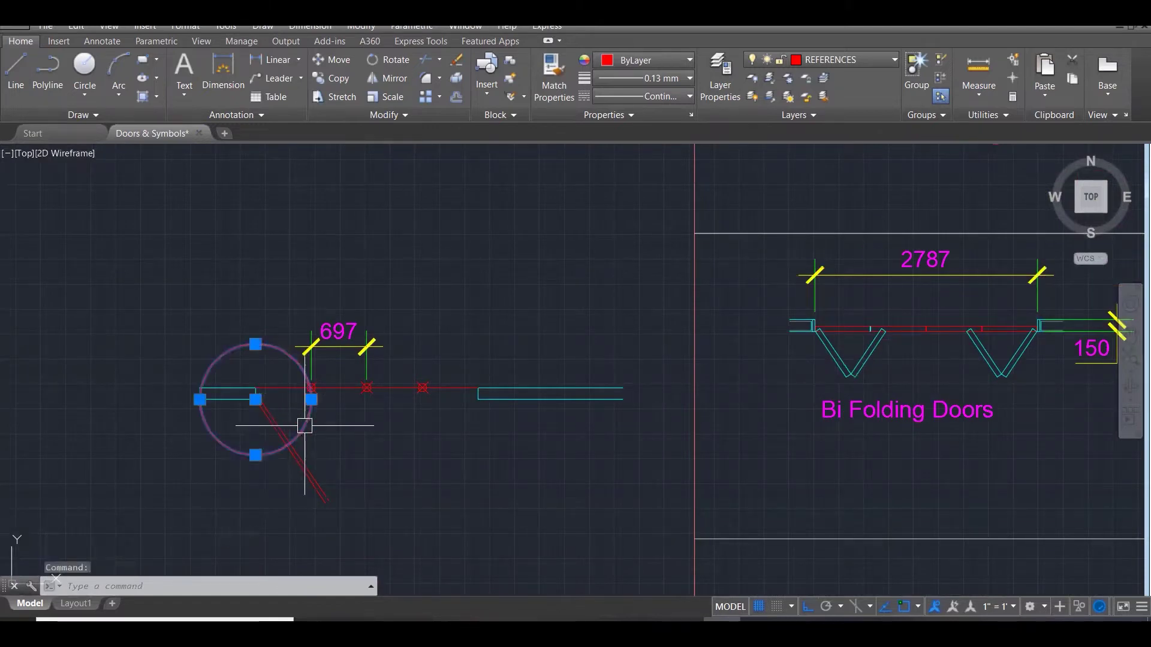
{"action": "key", "text": "Delete"}
{"action": "key", "text": "ctrl+z"}
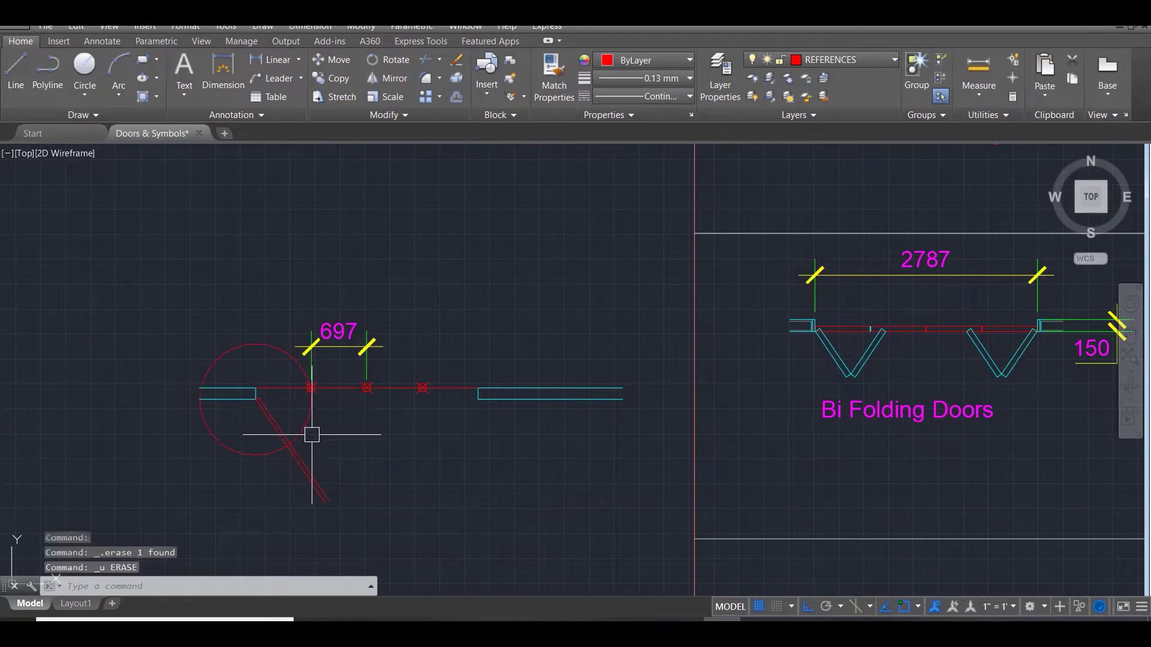
{"action": "scroll", "coordinate": [277, 432], "scroll_direction": "up", "scroll_amount": 2}
{"action": "type", "text": "l"}
{"action": "key", "text": "Return"}
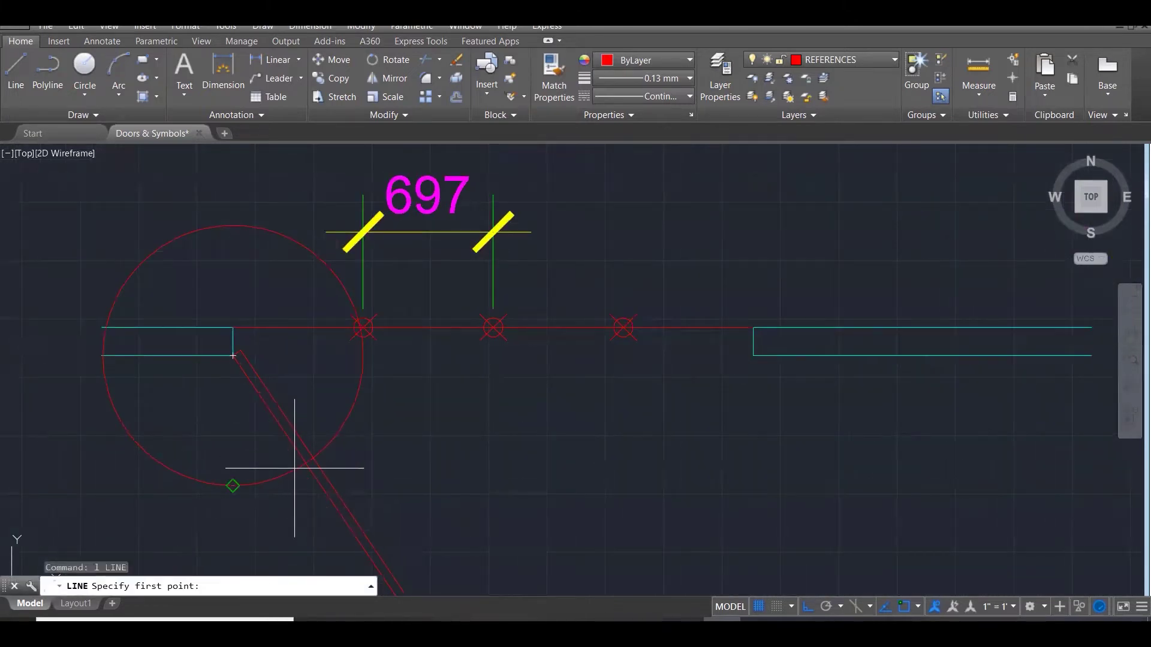
{"action": "scroll", "coordinate": [305, 466], "scroll_direction": "up", "scroll_amount": 2}
{"action": "left_click", "coordinate": [312, 463]}
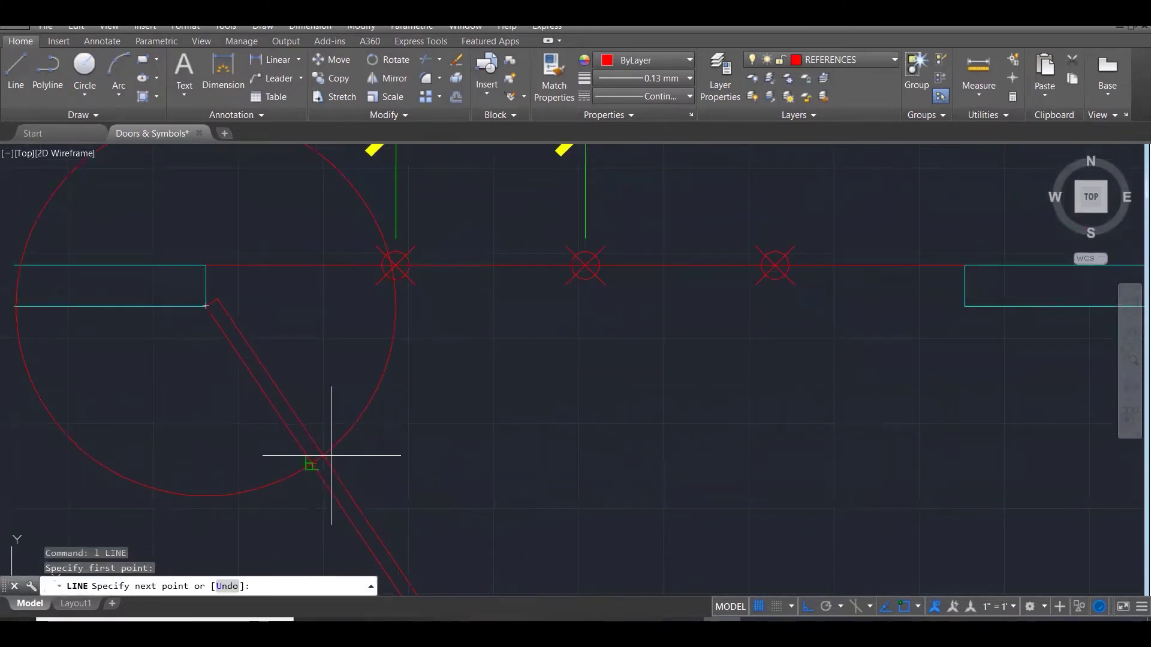
{"action": "key", "text": "Escape"}
{"action": "left_click", "coordinate": [363, 407]}
{"action": "key", "text": "Delete"}
{"action": "scroll", "coordinate": [361, 404], "scroll_direction": "down", "scroll_amount": 3}
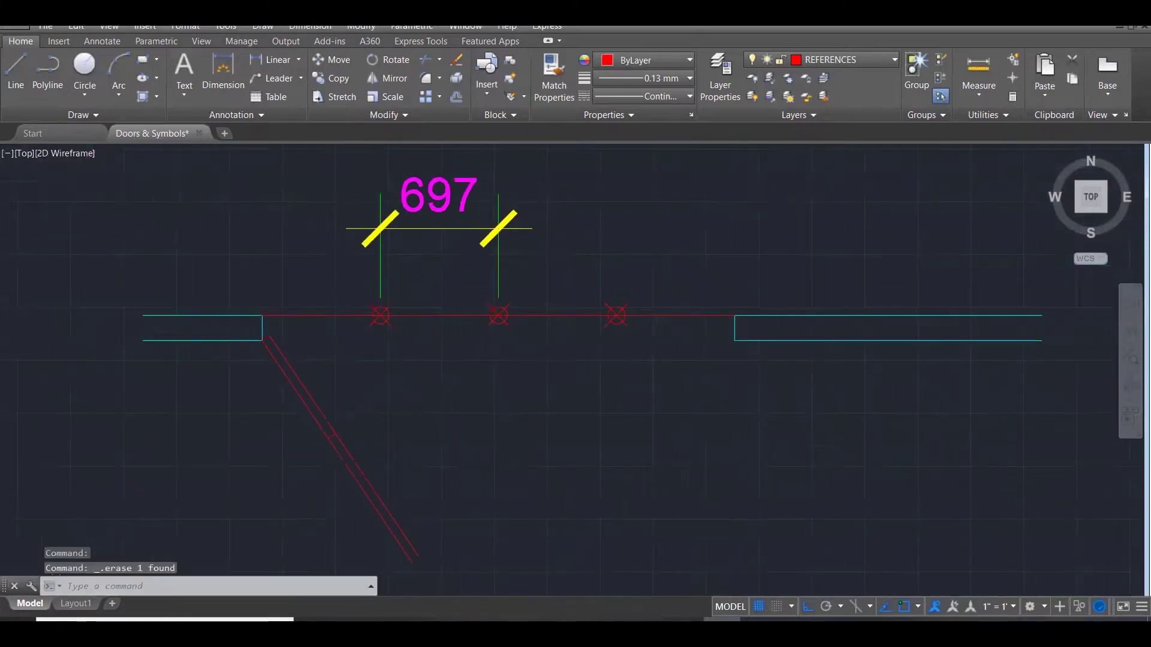
Trim off the leaf's lower part, leaving a short double-lined panel.
{"action": "type", "text": "tr"}
{"action": "key", "text": "Return"}
{"action": "left_click", "coordinate": [395, 419]}
{"action": "left_click", "coordinate": [305, 453]}
{"action": "key", "text": "Return"}
{"action": "left_click", "coordinate": [339, 455]}
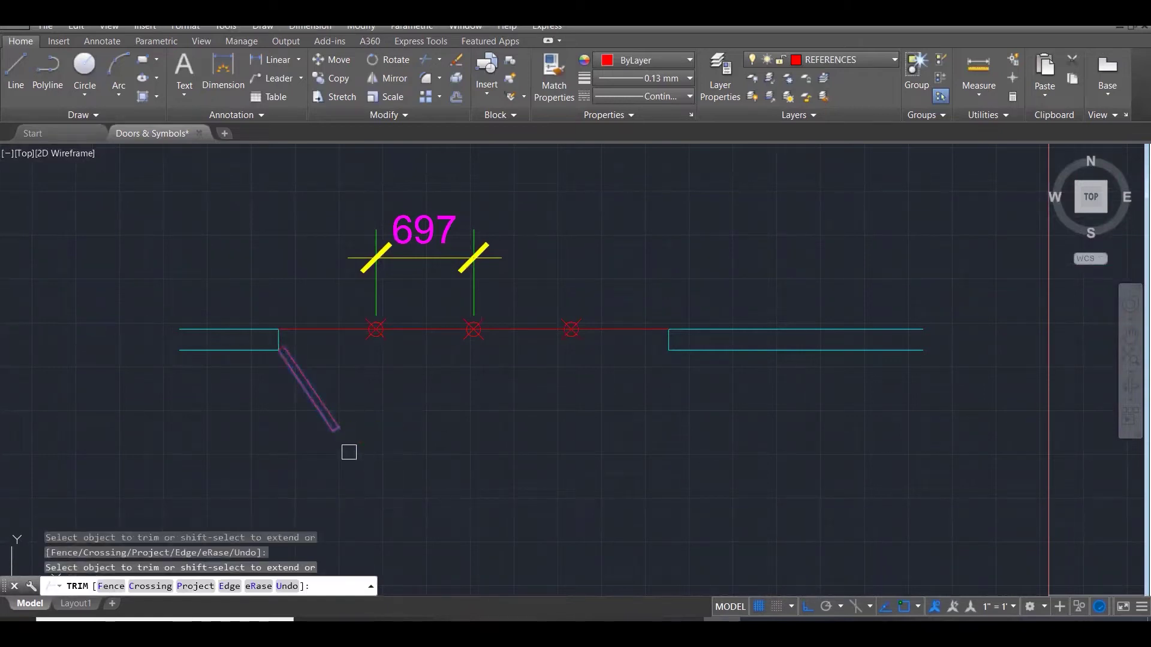
{"action": "key", "text": "Escape"}
{"action": "key", "text": "Escape"}
{"action": "key", "text": "Escape"}
{"action": "scroll", "coordinate": [319, 429], "scroll_direction": "down", "scroll_amount": 3}
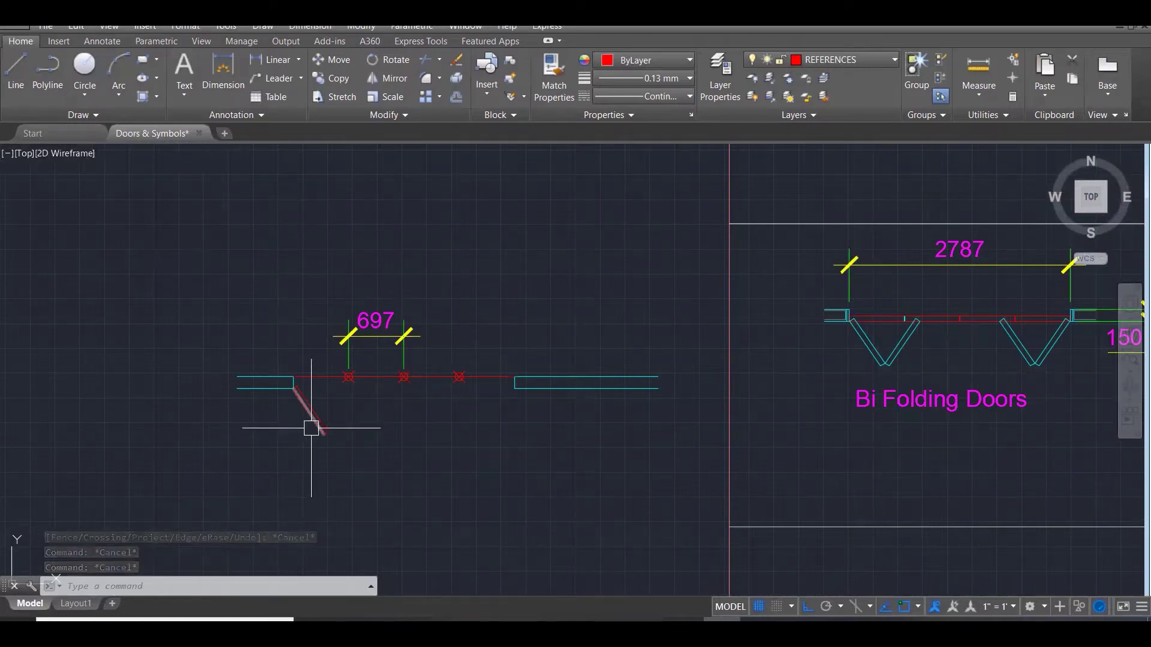
{"action": "scroll", "coordinate": [311, 428], "scroll_direction": "up", "scroll_amount": 3}
Mirror the short leaf about a vertical axis at its lower end, keeping the original.
{"action": "type", "text": "mi"}
{"action": "key", "text": "Return"}
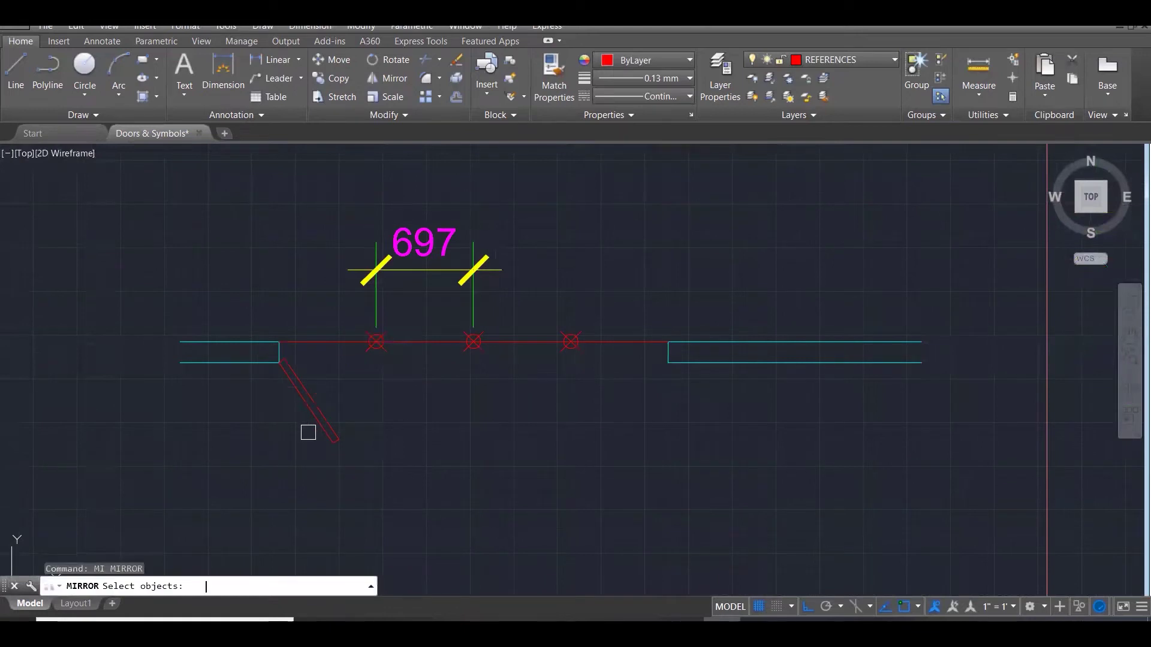
{"action": "left_click", "coordinate": [391, 480]}
{"action": "left_click", "coordinate": [314, 436]}
{"action": "key", "text": "Return"}
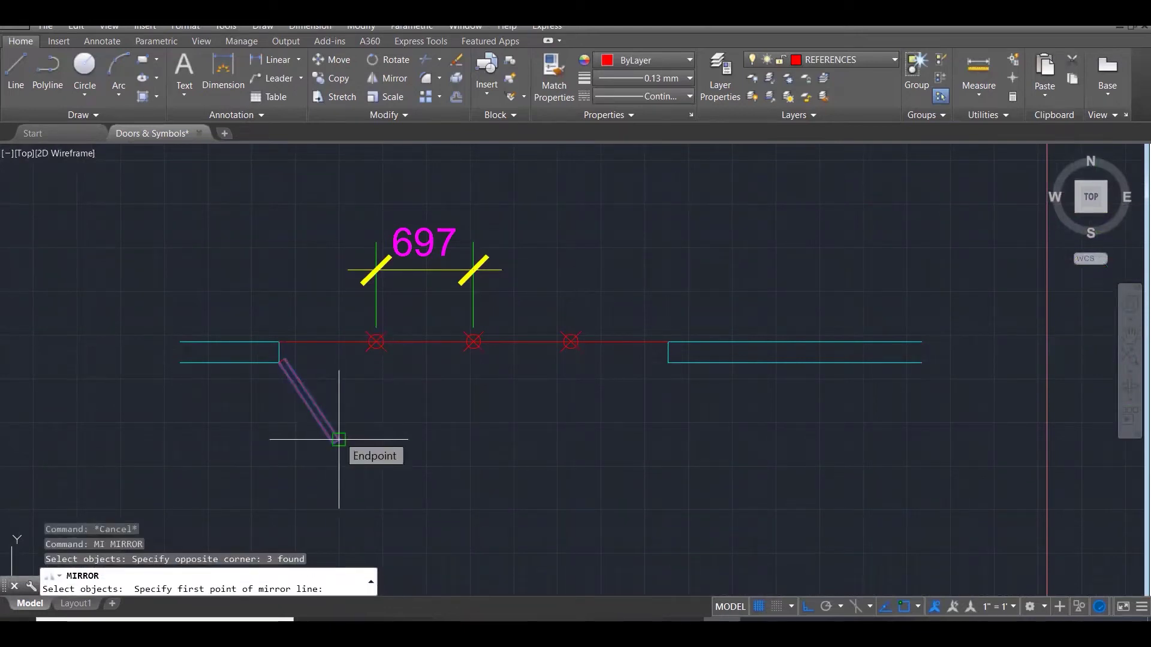
{"action": "left_click", "coordinate": [338, 439]}
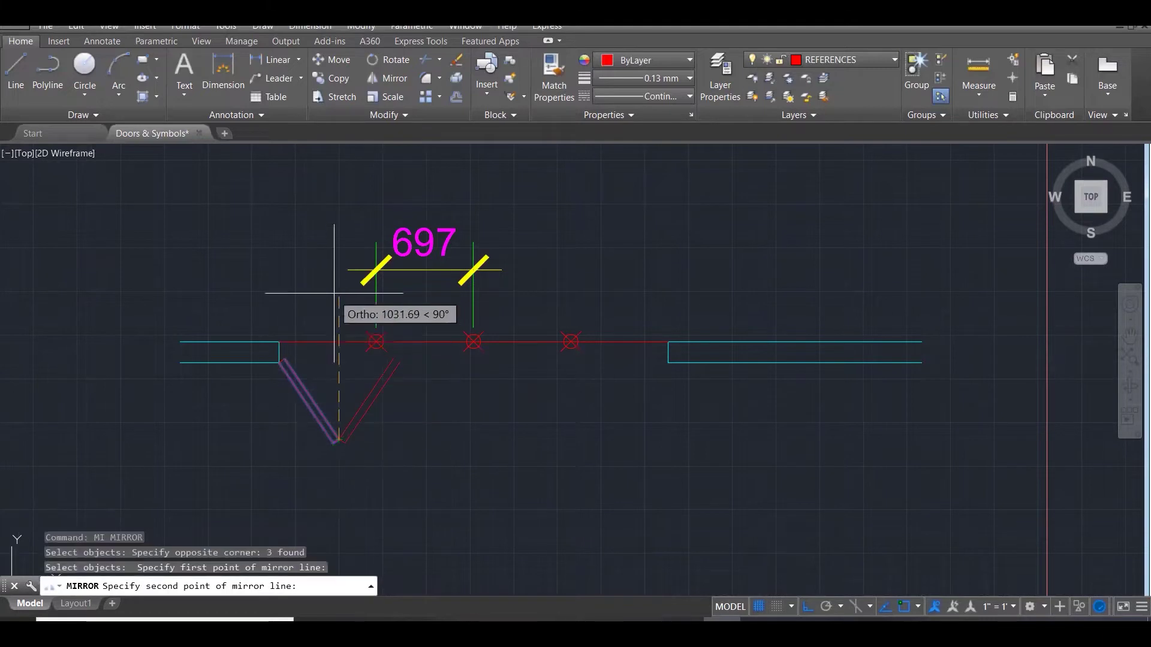
{"action": "left_click", "coordinate": [339, 228]}
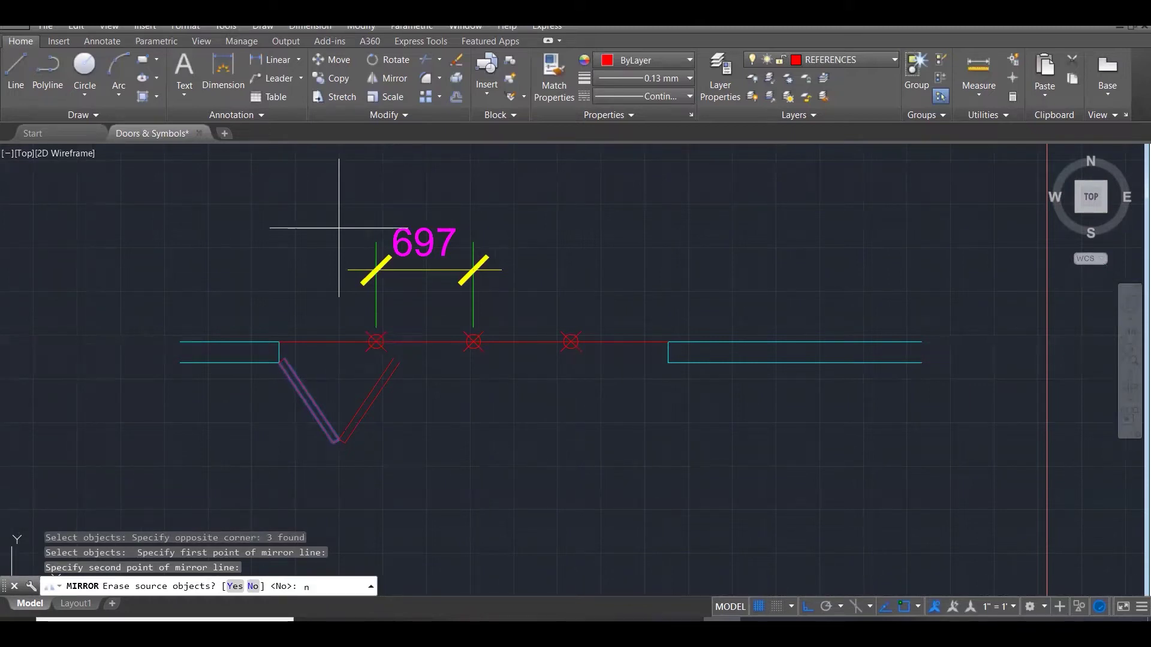
{"action": "type", "text": "n"}
{"action": "key", "text": "Return"}
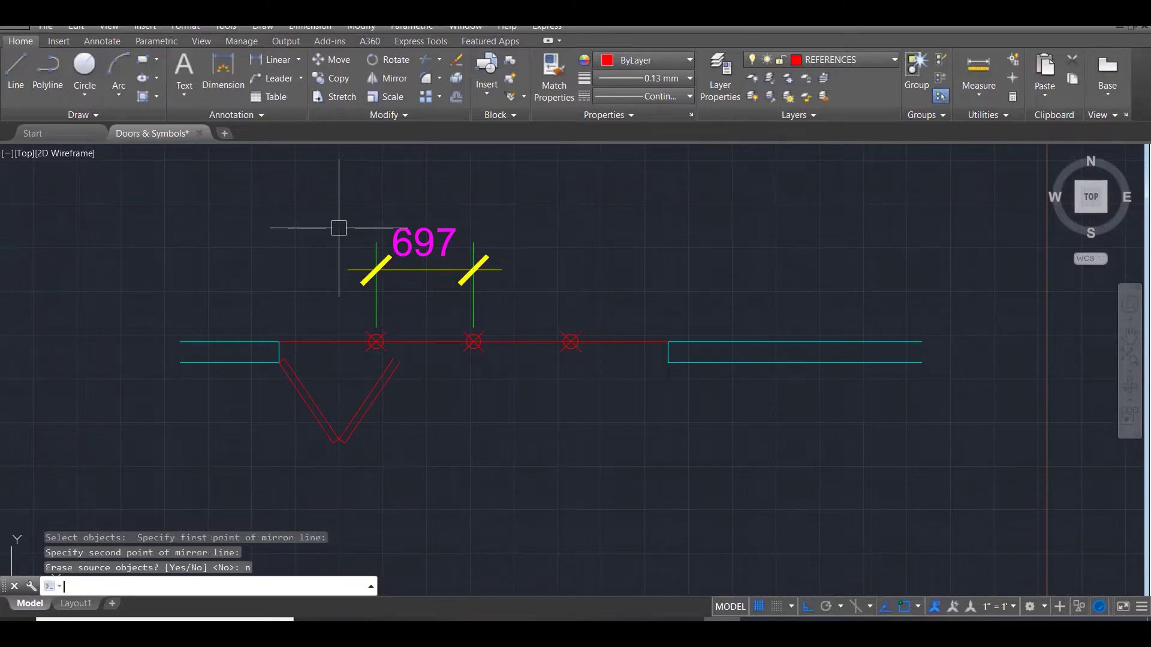
Start a line at the mirrored leaf's top, then cancel it.
{"action": "type", "text": "L"}
{"action": "key", "text": "Return"}
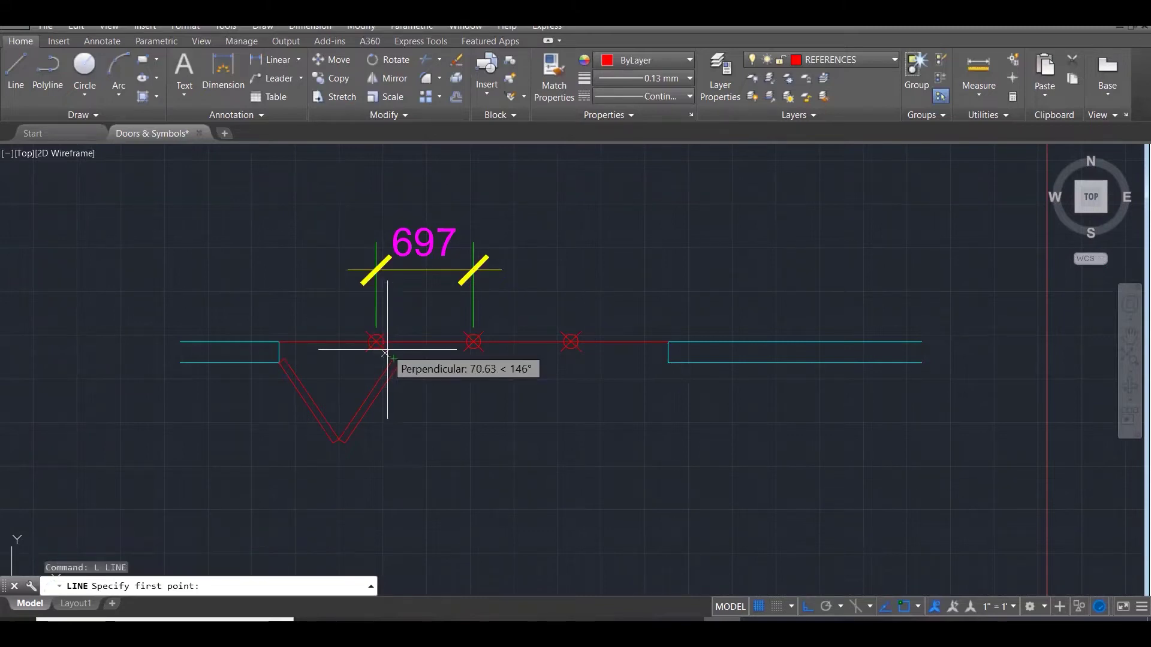
{"action": "scroll", "coordinate": [386, 354], "scroll_direction": "up", "scroll_amount": 2}
{"action": "left_click", "coordinate": [401, 369]}
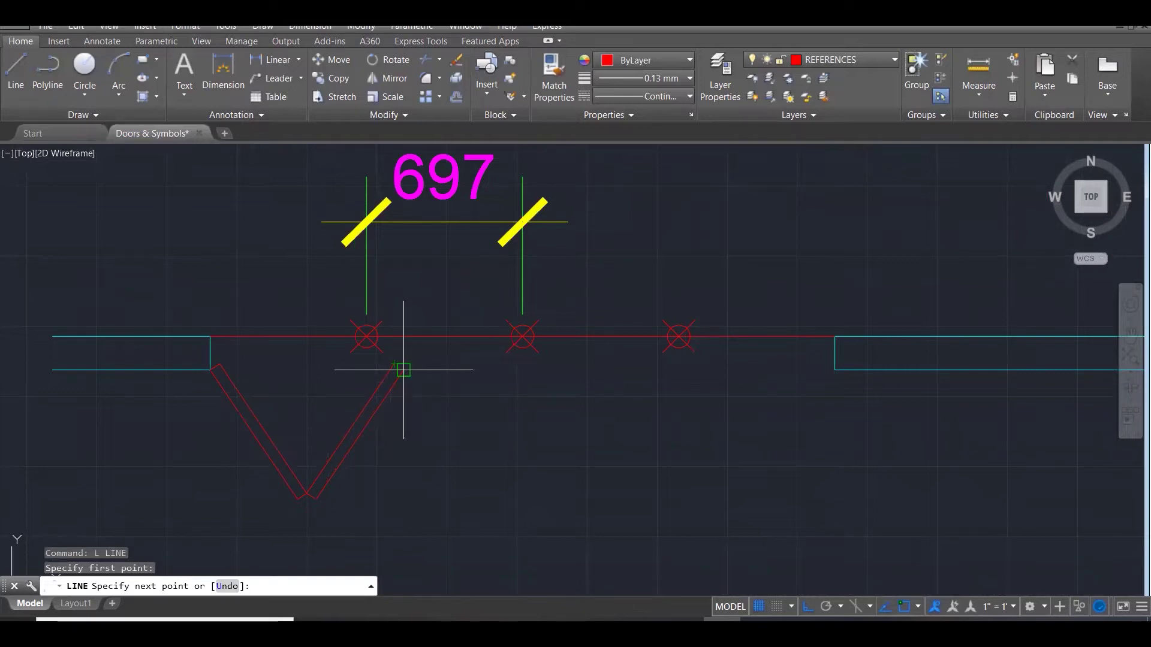
{"action": "key", "text": "Escape"}
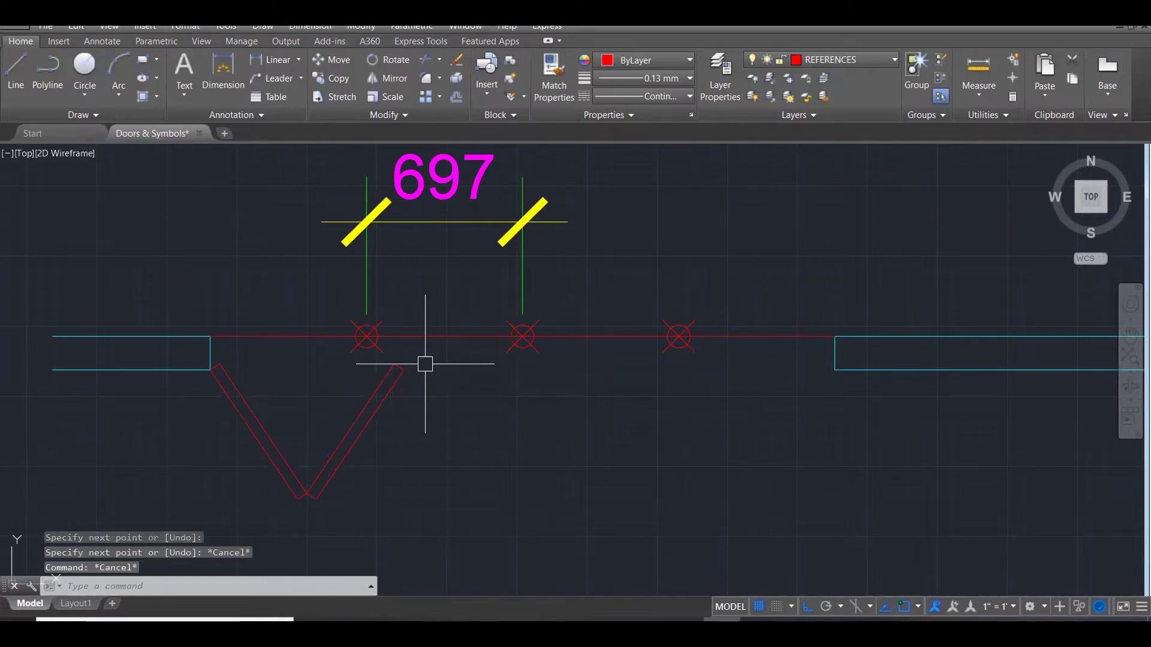
{"action": "scroll", "coordinate": [425, 363], "scroll_direction": "down", "scroll_amount": 5}
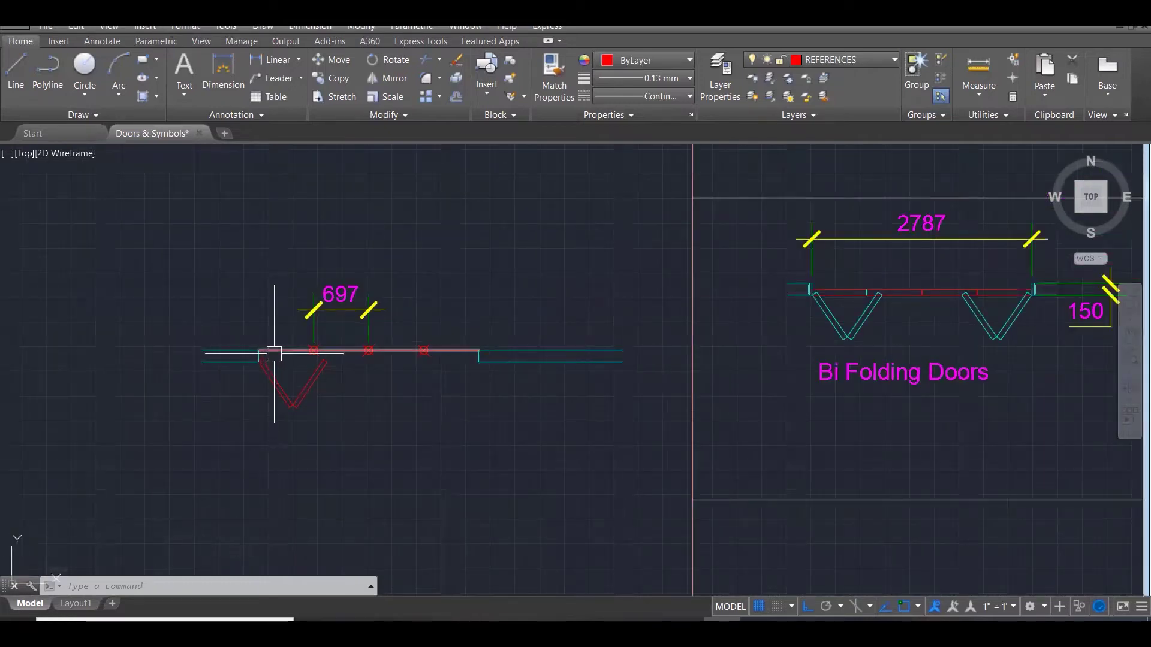
Copy the V-shaped leaf pair to the right end of the opening.
{"action": "left_click", "coordinate": [359, 449]}
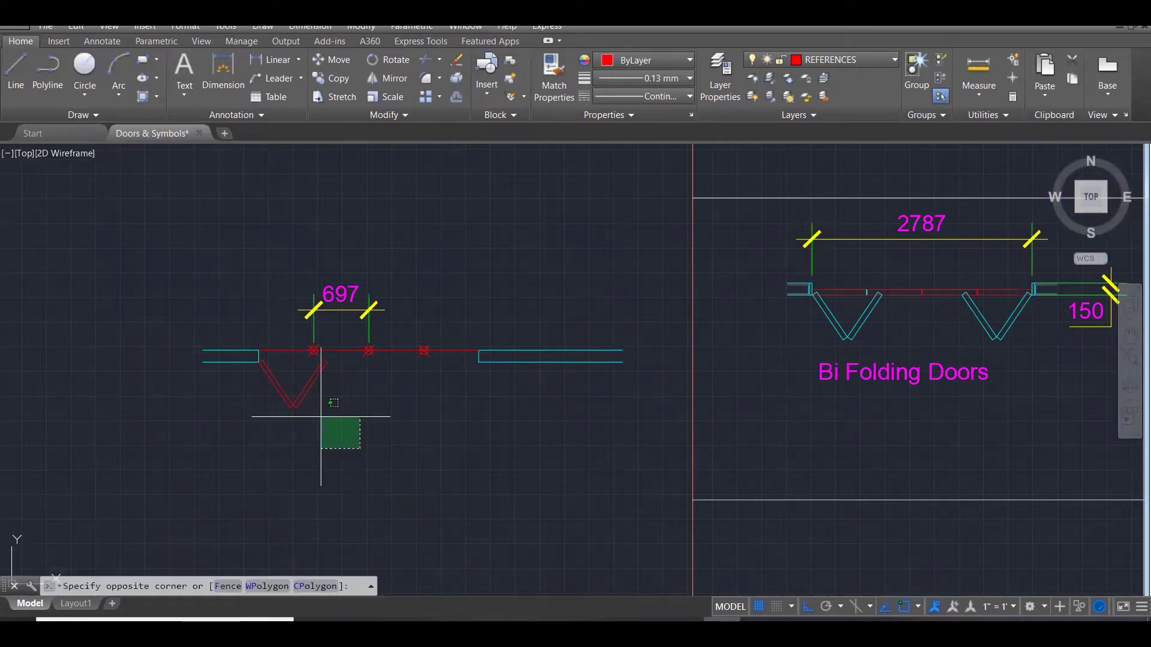
{"action": "left_click", "coordinate": [274, 392]}
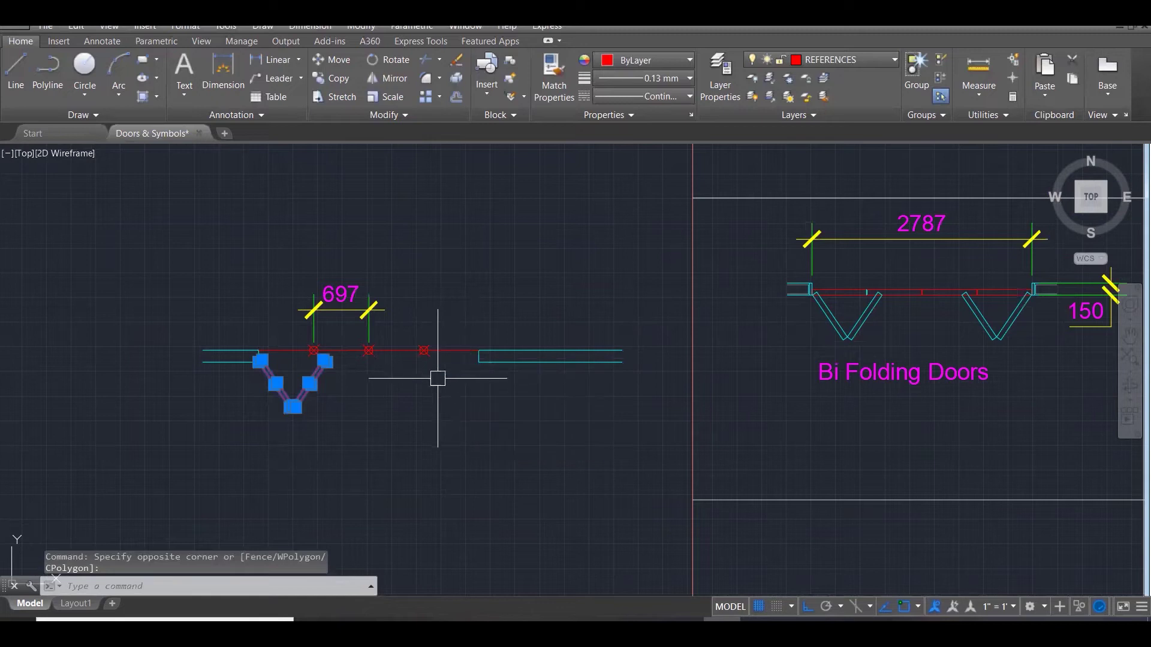
{"action": "key", "text": "Escape"}
{"action": "scroll", "coordinate": [237, 335], "scroll_direction": "up", "scroll_amount": 3}
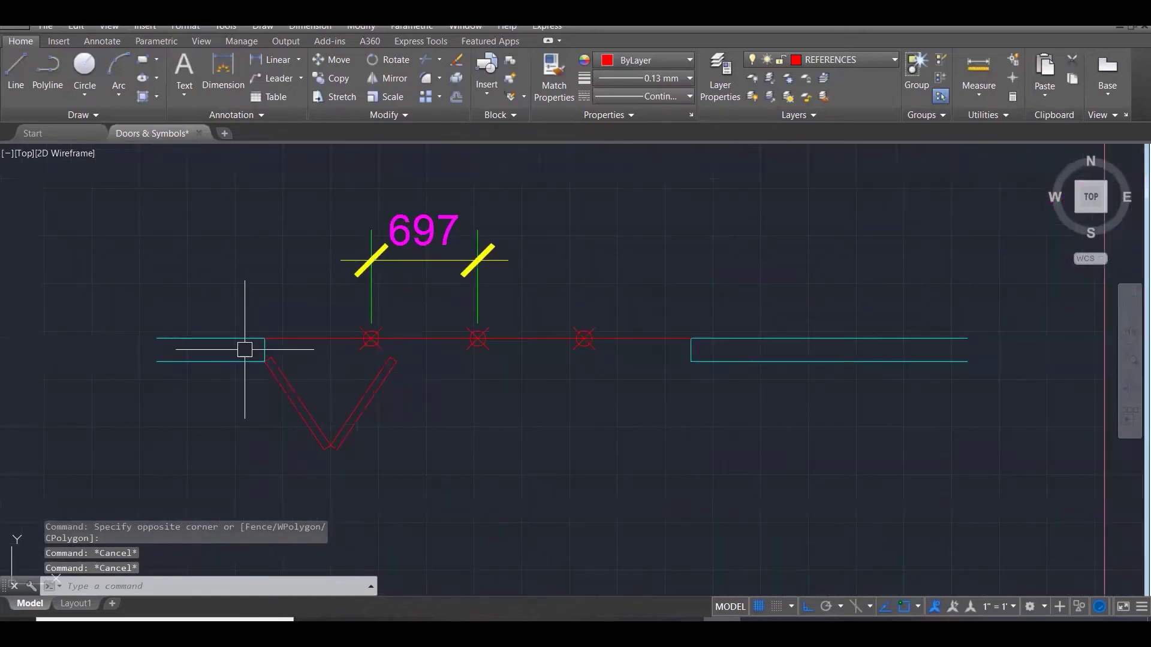
{"action": "left_click", "coordinate": [245, 350]}
{"action": "left_click", "coordinate": [430, 471]}
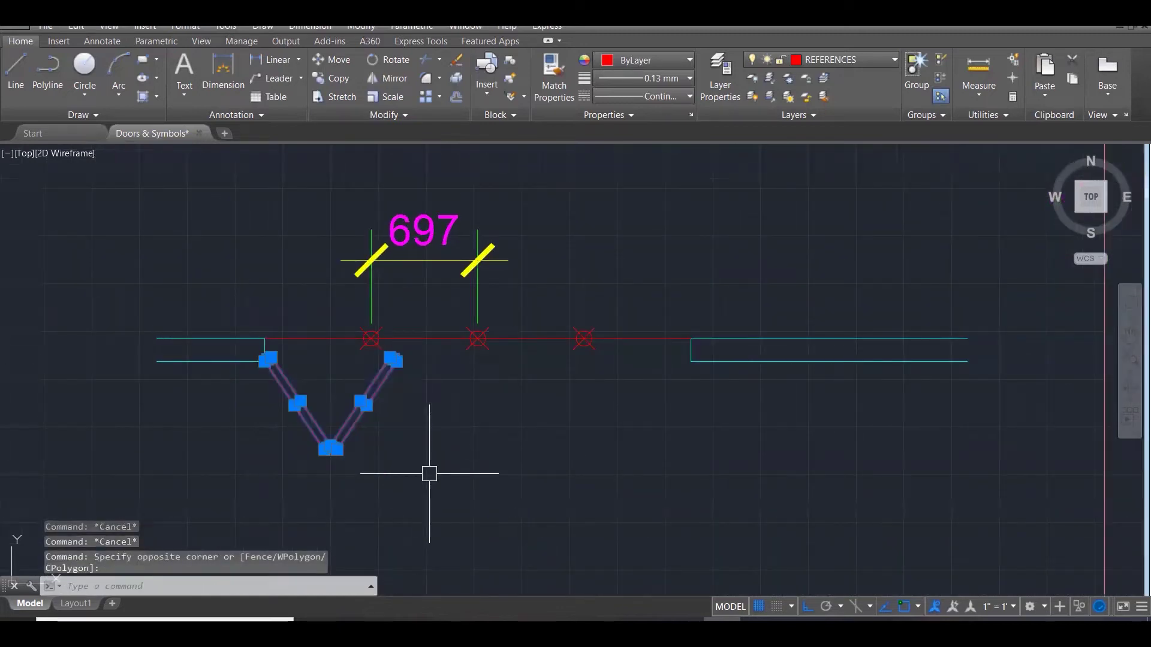
{"action": "type", "text": "co"}
{"action": "key", "text": "Return"}
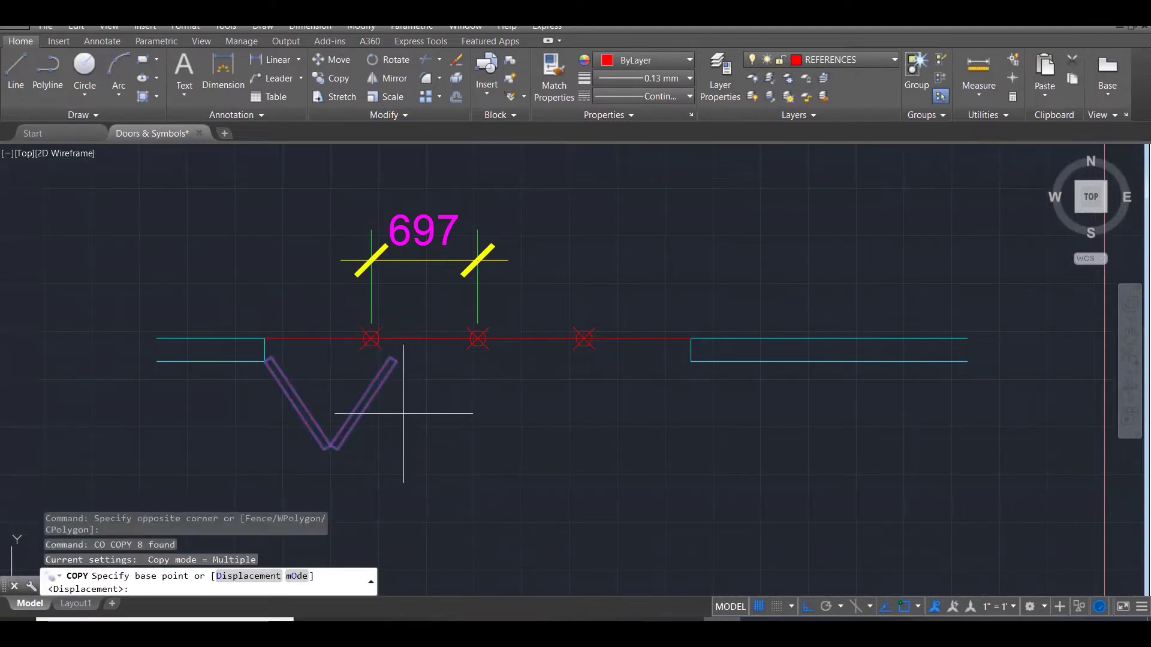
{"action": "left_click", "coordinate": [397, 362]}
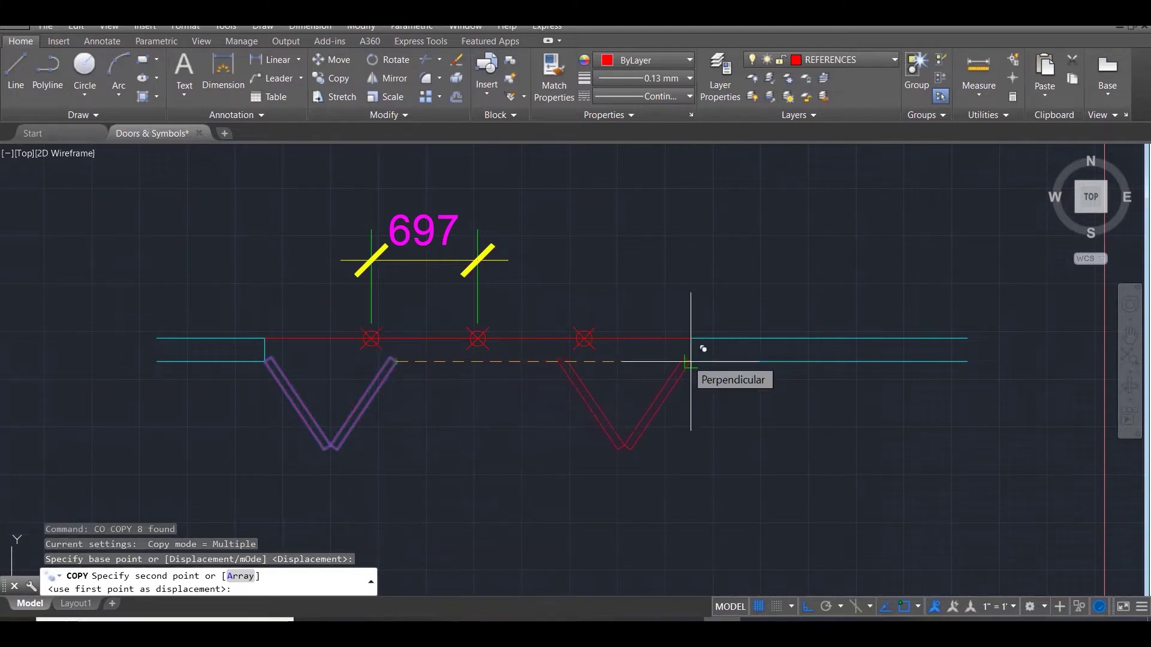
{"action": "left_click", "coordinate": [689, 362]}
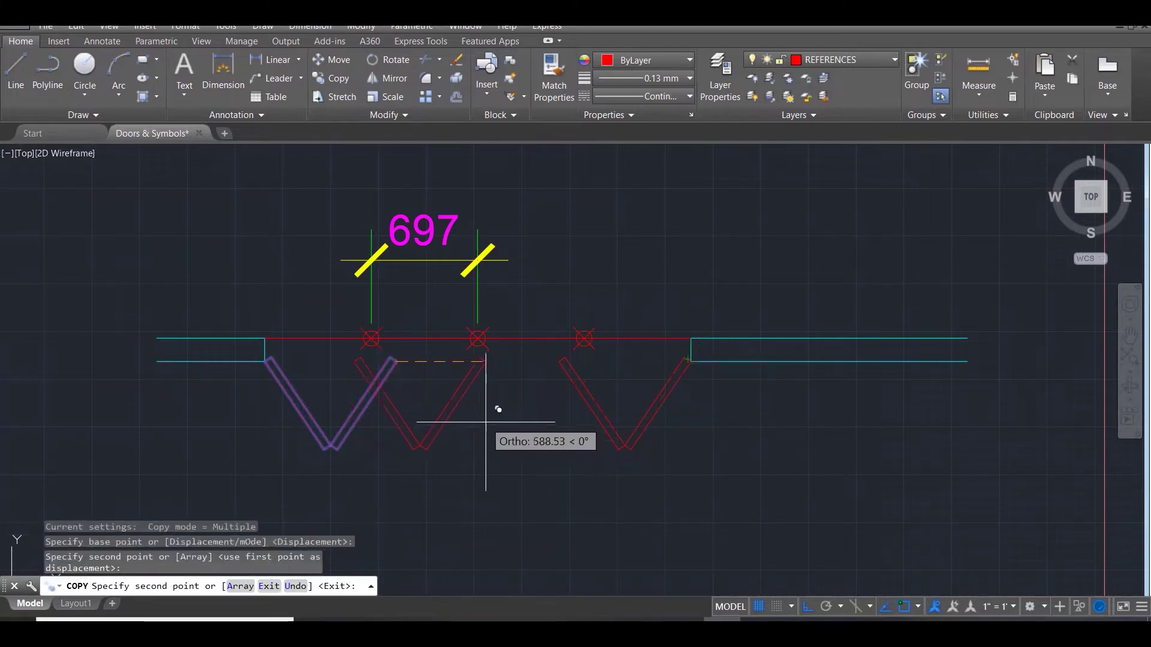
{"action": "key", "text": "Escape"}
{"action": "key", "text": "Escape"}
{"action": "key", "text": "Escape"}
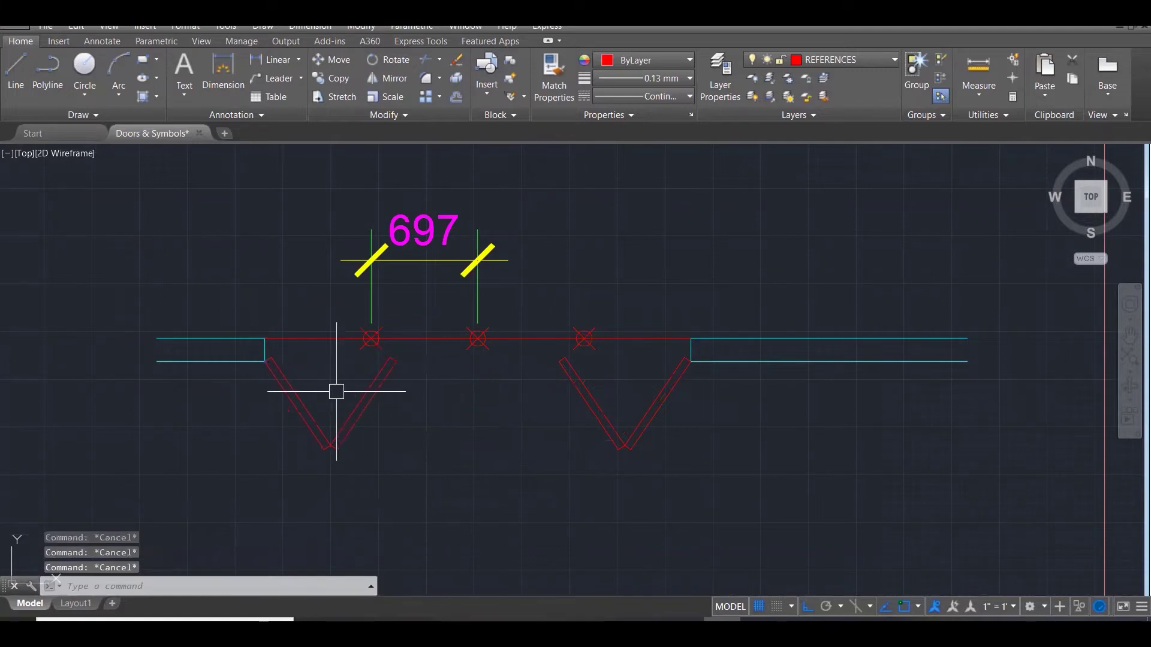
Open Bifold Door.jpg from the Door Information folder in File Explorer.
{"action": "scroll", "coordinate": [336, 386], "scroll_direction": "down", "scroll_amount": 3}
{"action": "scroll", "coordinate": [332, 389], "scroll_direction": "down", "scroll_amount": 1}
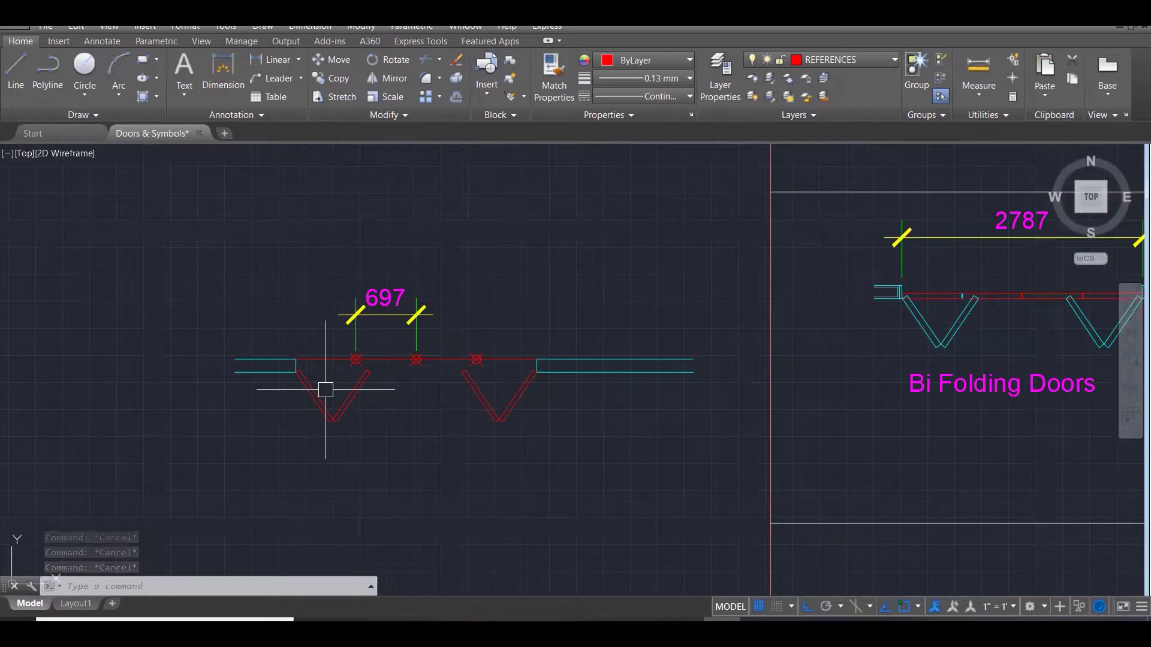
{"action": "scroll", "coordinate": [287, 396], "scroll_direction": "down", "scroll_amount": 1}
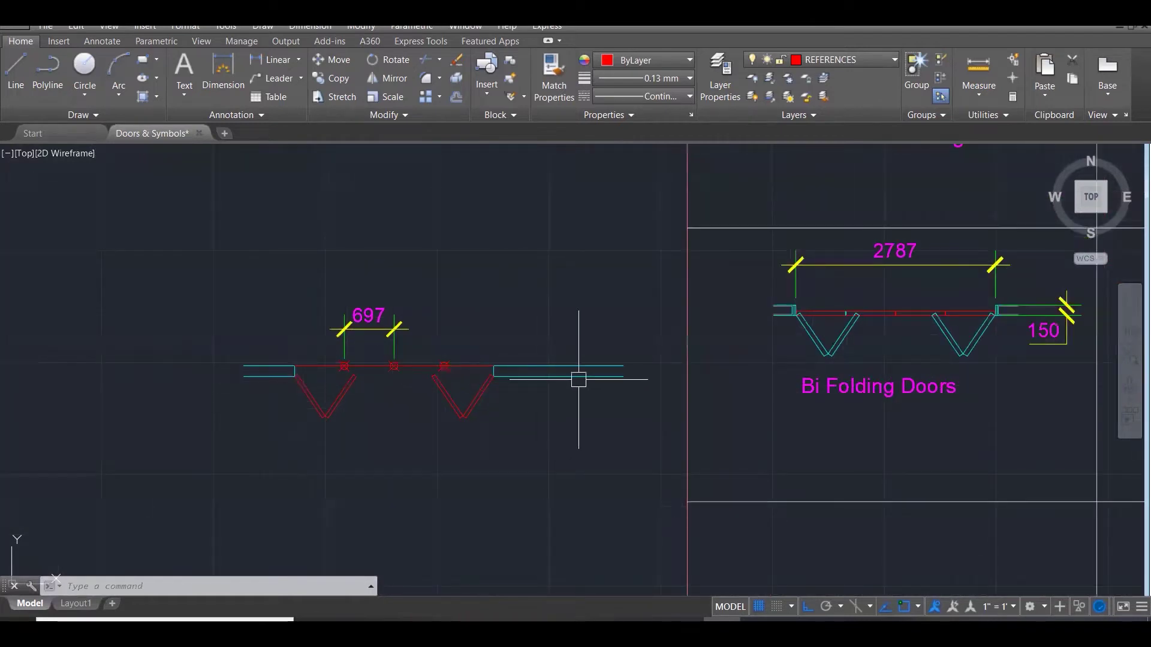
{"action": "scroll", "coordinate": [591, 381], "scroll_direction": "up", "scroll_amount": 2}
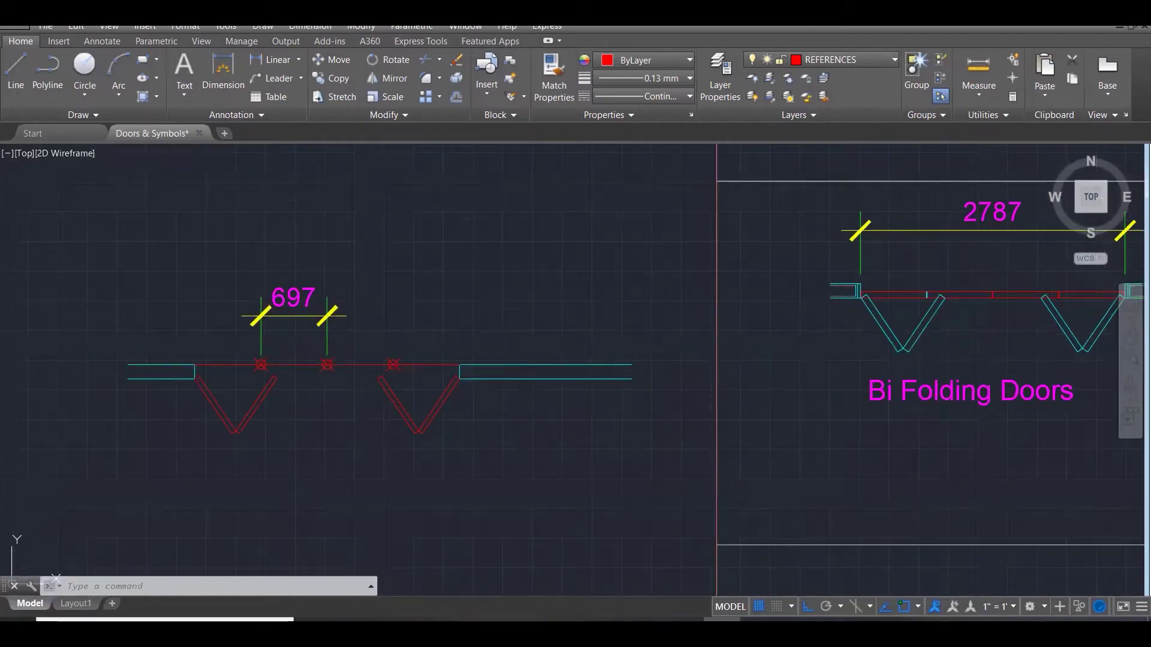
{"action": "key", "text": "Escape"}
{"action": "key", "text": "Escape"}
{"action": "key", "text": "Escape"}
{"action": "mouse_move", "coordinate": [530, 629]}
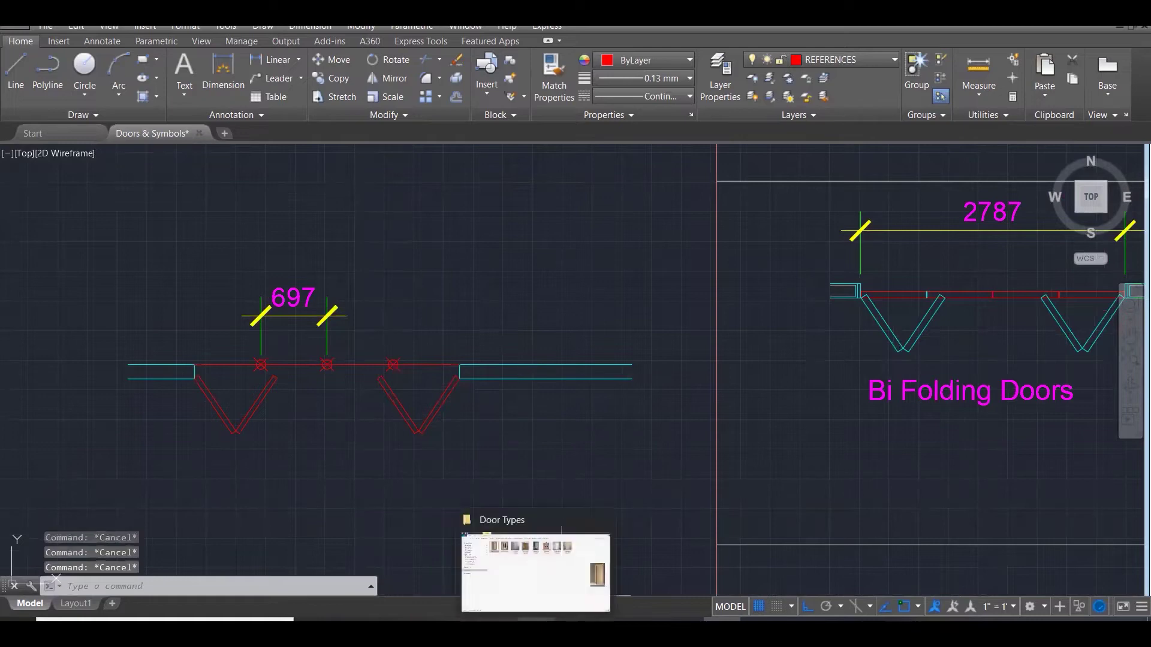
{"action": "left_click", "coordinate": [528, 560]}
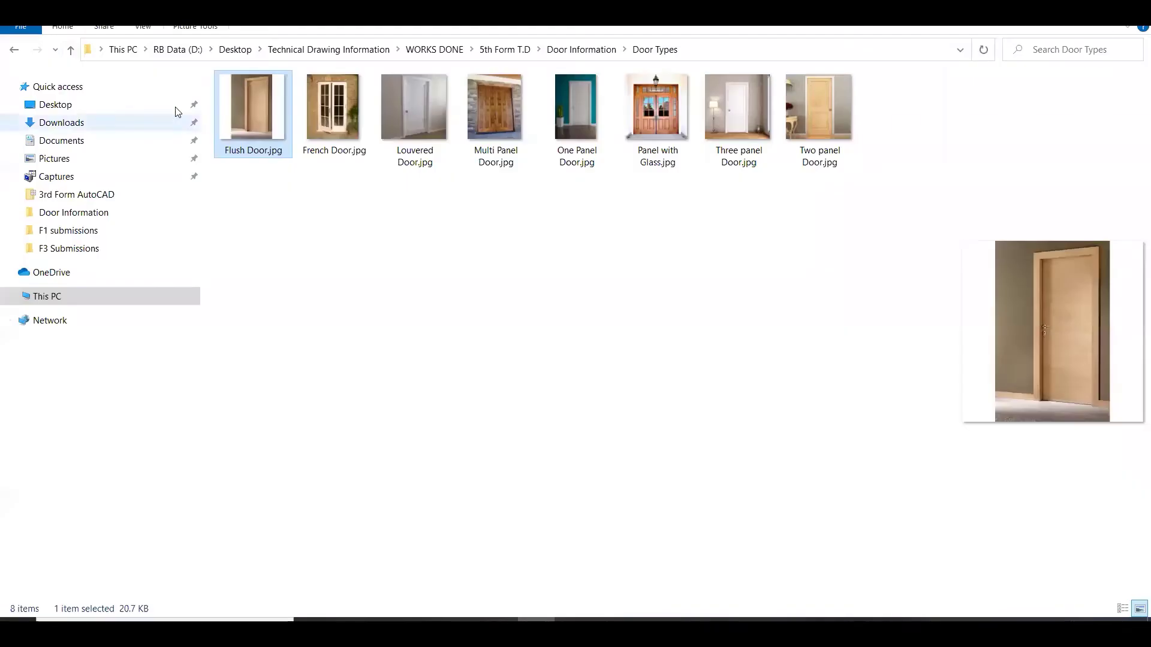
{"action": "left_click", "coordinate": [21, 52]}
{"action": "left_click", "coordinate": [503, 274]}
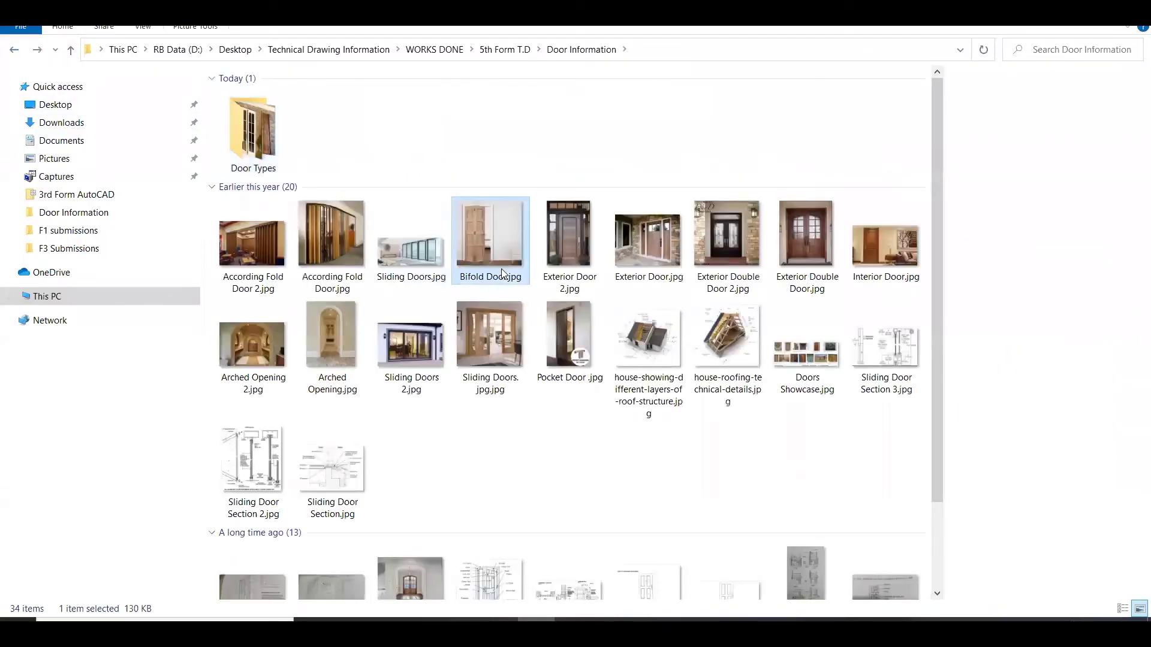
{"action": "double_click", "coordinate": [503, 273]}
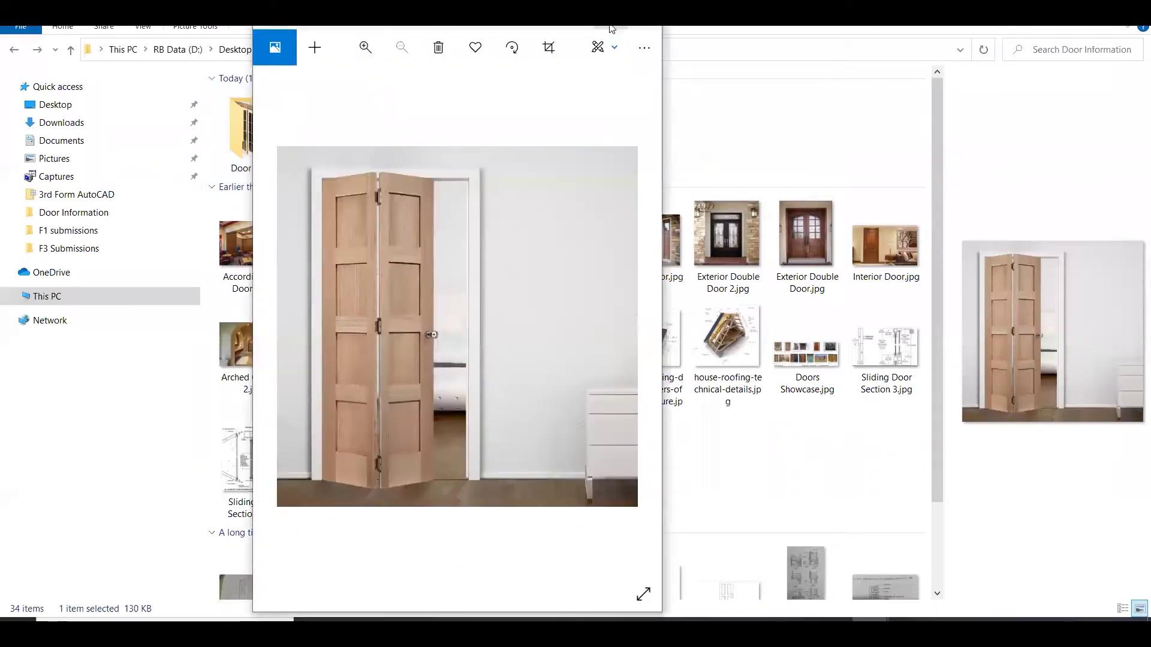
Maximize the bifold door photo, circle its upper, middle and bottom hinges, then close Photos.
{"action": "double_click", "coordinate": [610, 28]}
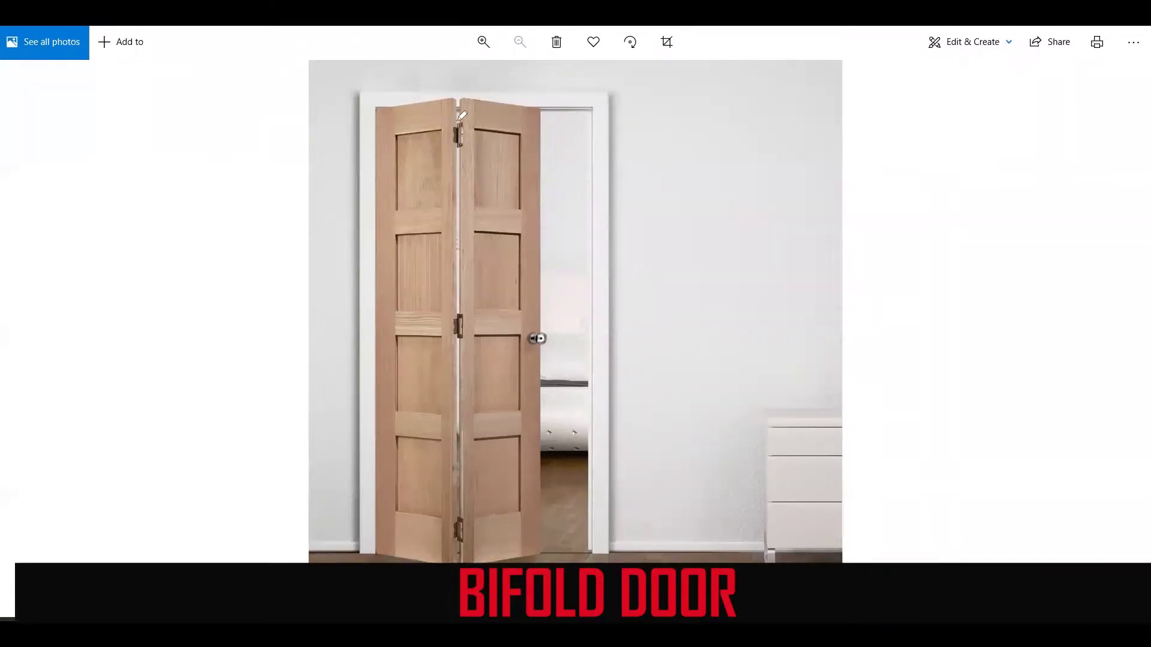
{"action": "mouse_move", "coordinate": [458, 120]}
{"action": "left_mouse_down"}
{"action": "mouse_move", "coordinate": [459, 146]}
{"action": "mouse_move", "coordinate": [472, 145]}
{"action": "mouse_move", "coordinate": [455, 118]}
{"action": "left_mouse_up"}
{"action": "mouse_move", "coordinate": [461, 307]}
{"action": "left_mouse_down"}
{"action": "mouse_move", "coordinate": [462, 347]}
{"action": "mouse_move", "coordinate": [479, 323]}
{"action": "mouse_move", "coordinate": [461, 308]}
{"action": "left_mouse_up"}
{"action": "mouse_move", "coordinate": [460, 507]}
{"action": "left_mouse_down"}
{"action": "mouse_move", "coordinate": [452, 527]}
{"action": "mouse_move", "coordinate": [449, 516]}
{"action": "mouse_move", "coordinate": [471, 523]}
{"action": "mouse_move", "coordinate": [459, 508]}
{"action": "left_mouse_up"}
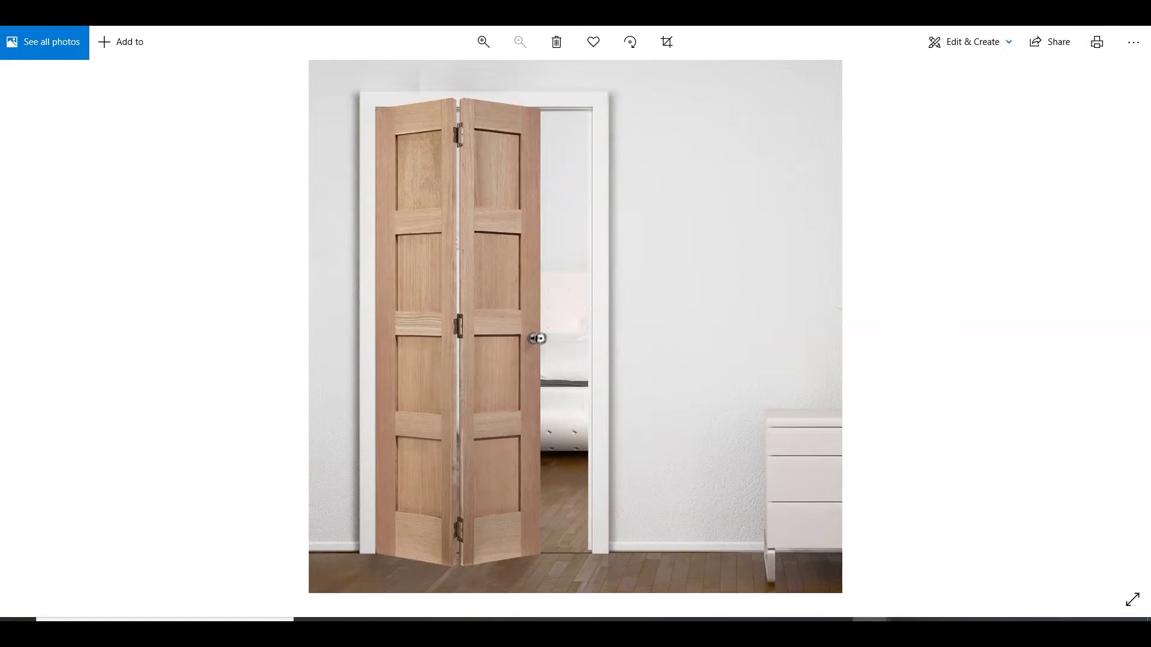
{"action": "key", "text": "alt+F4"}
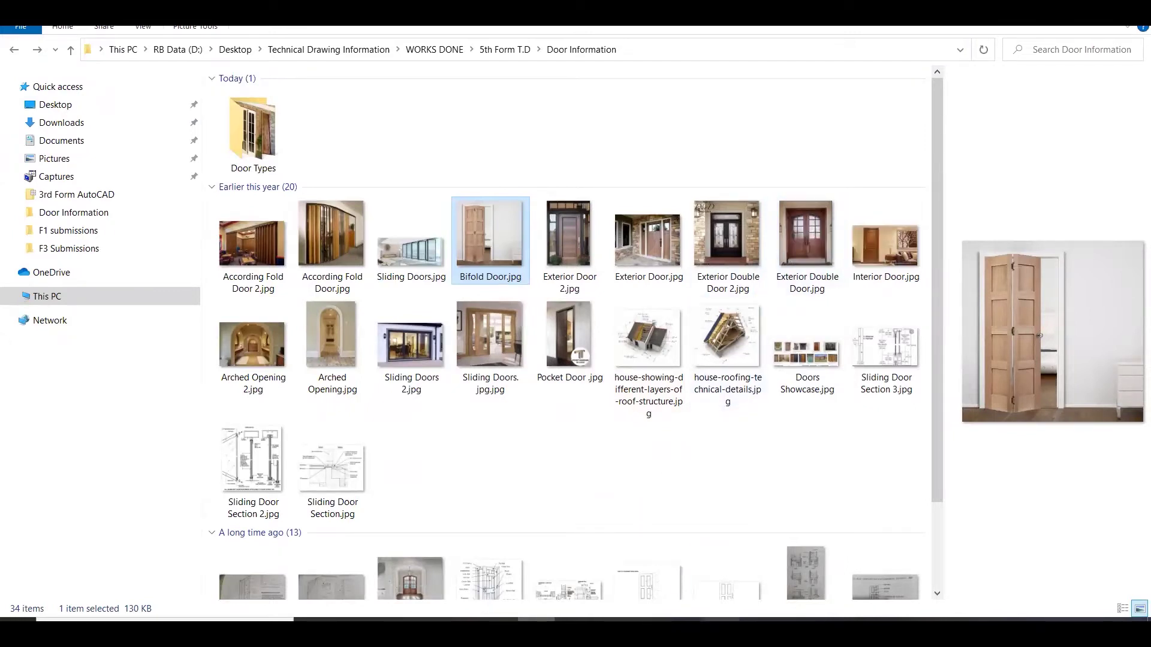
{"action": "key", "text": "alt+Tab"}
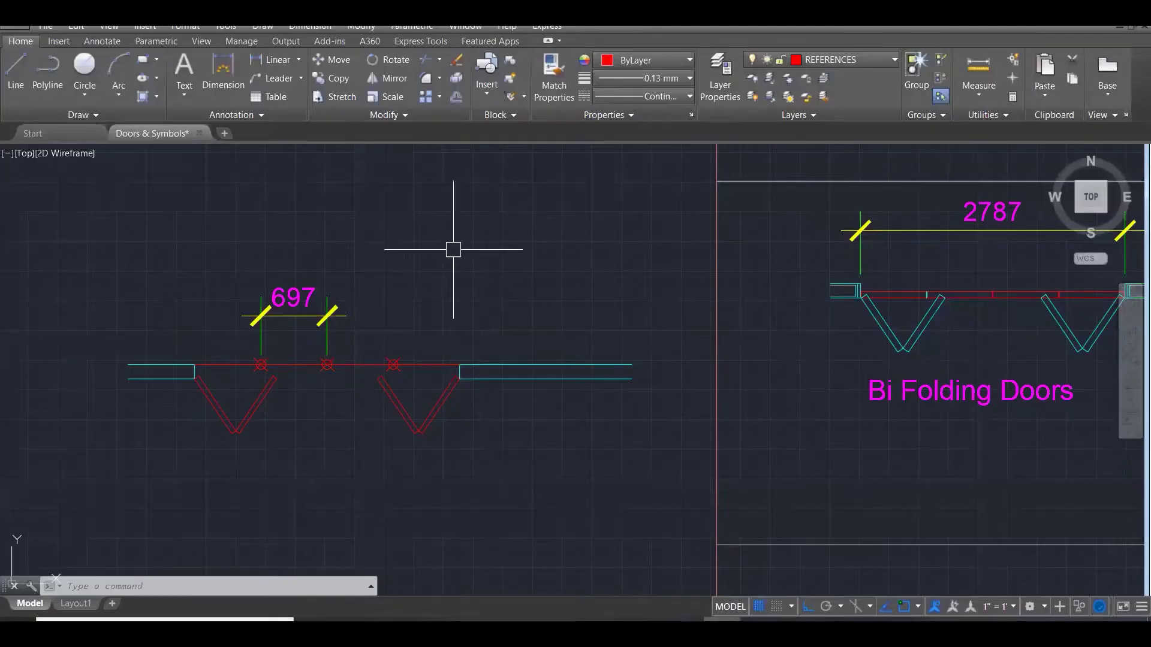
Delete the 697 dimension from the bi-folding door plan.
{"action": "scroll", "coordinate": [451, 255], "scroll_direction": "down", "scroll_amount": 1}
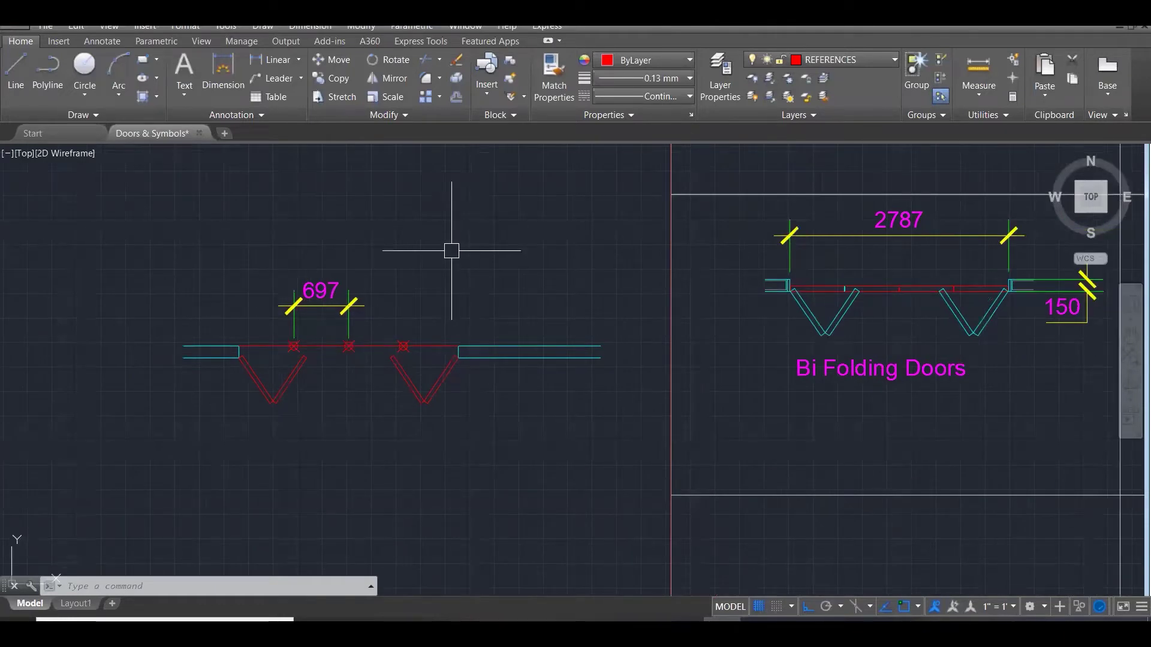
{"action": "key", "text": "Escape"}
{"action": "key", "text": "Escape"}
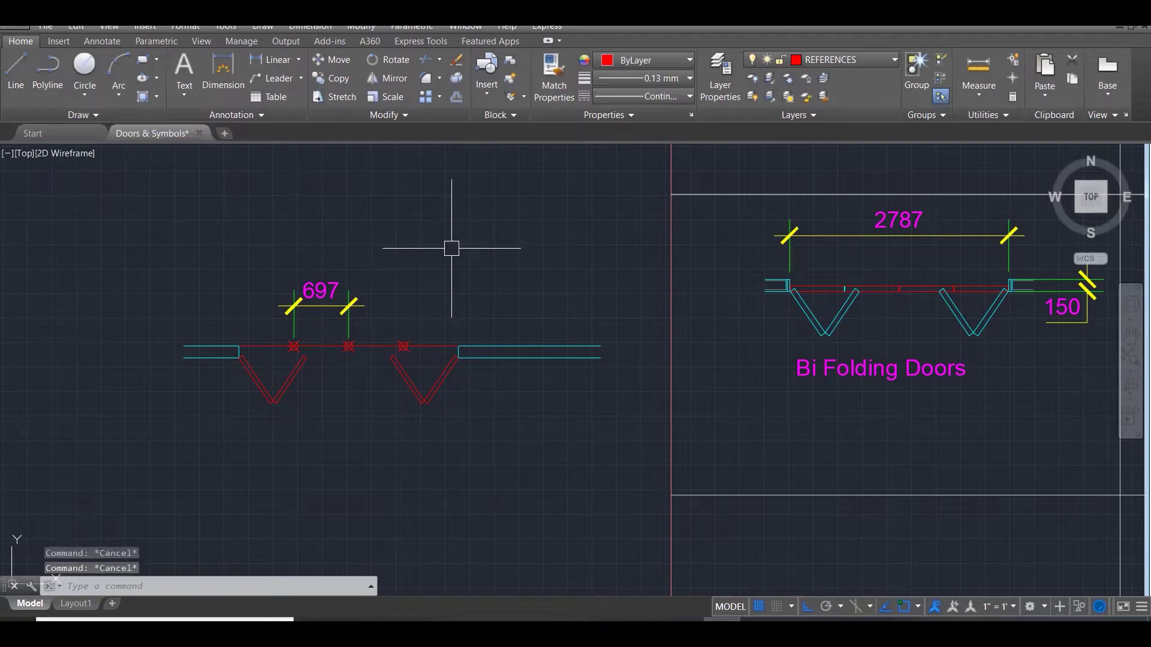
{"action": "left_click", "coordinate": [316, 305]}
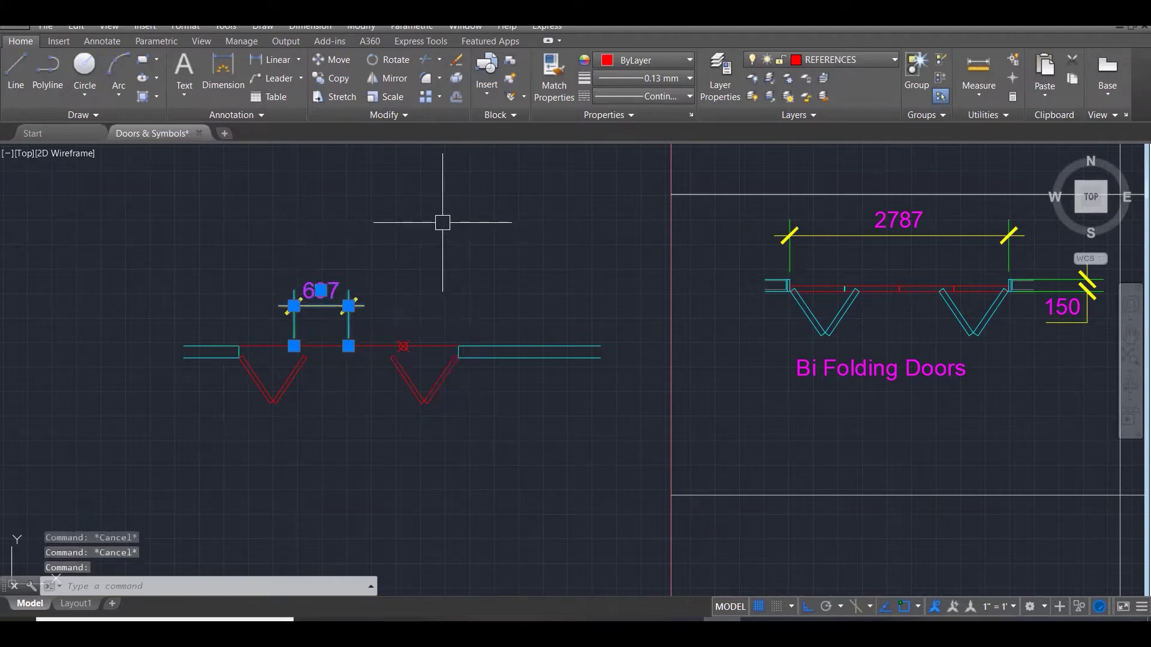
{"action": "key", "text": "Delete"}
{"action": "key", "text": "Escape"}
{"action": "key", "text": "Escape"}
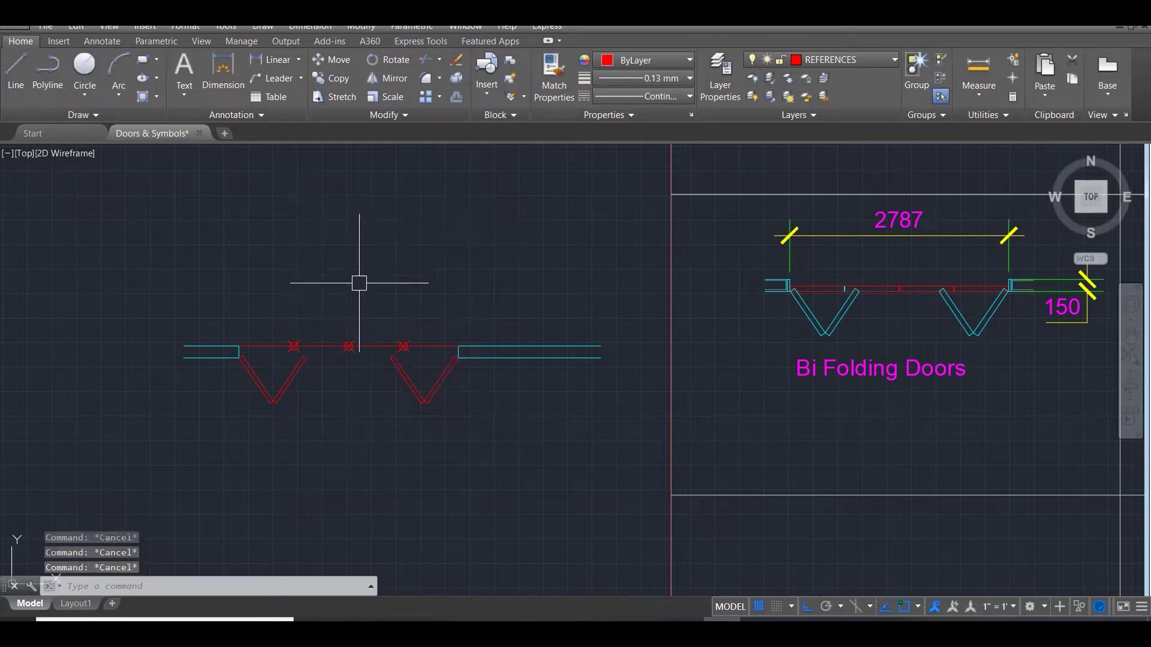
Convert the window-selected door plan into a block named 'Bi Folding Door 697'.
{"action": "left_click", "coordinate": [114, 254]}
{"action": "left_click", "coordinate": [664, 468]}
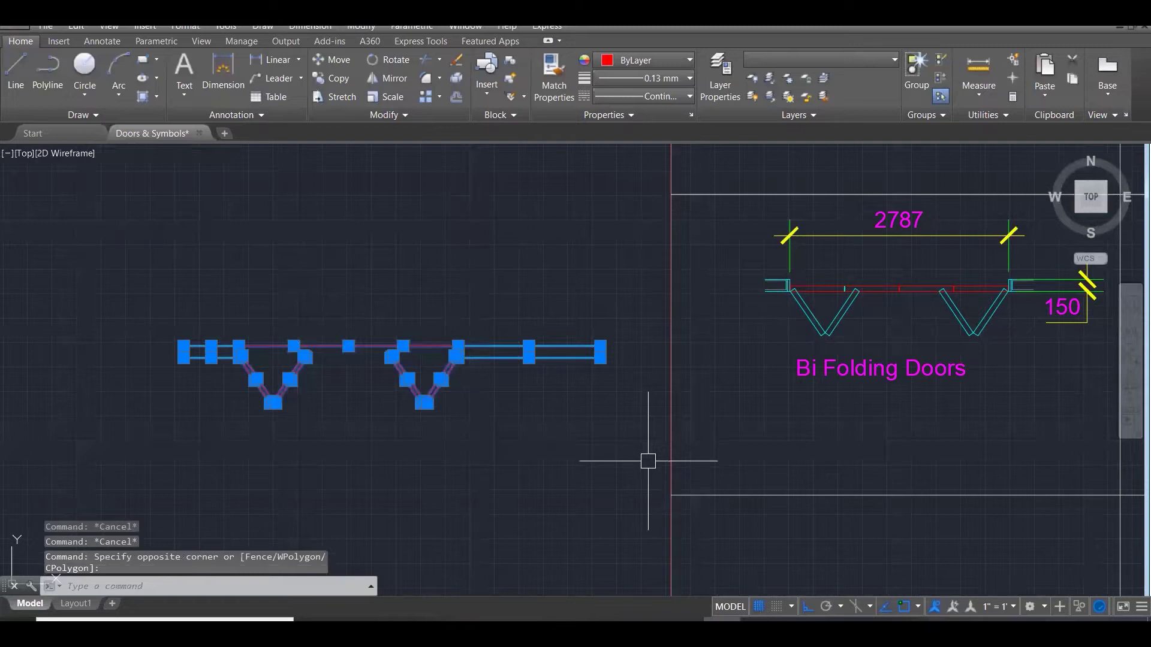
{"action": "type", "text": "bl"}
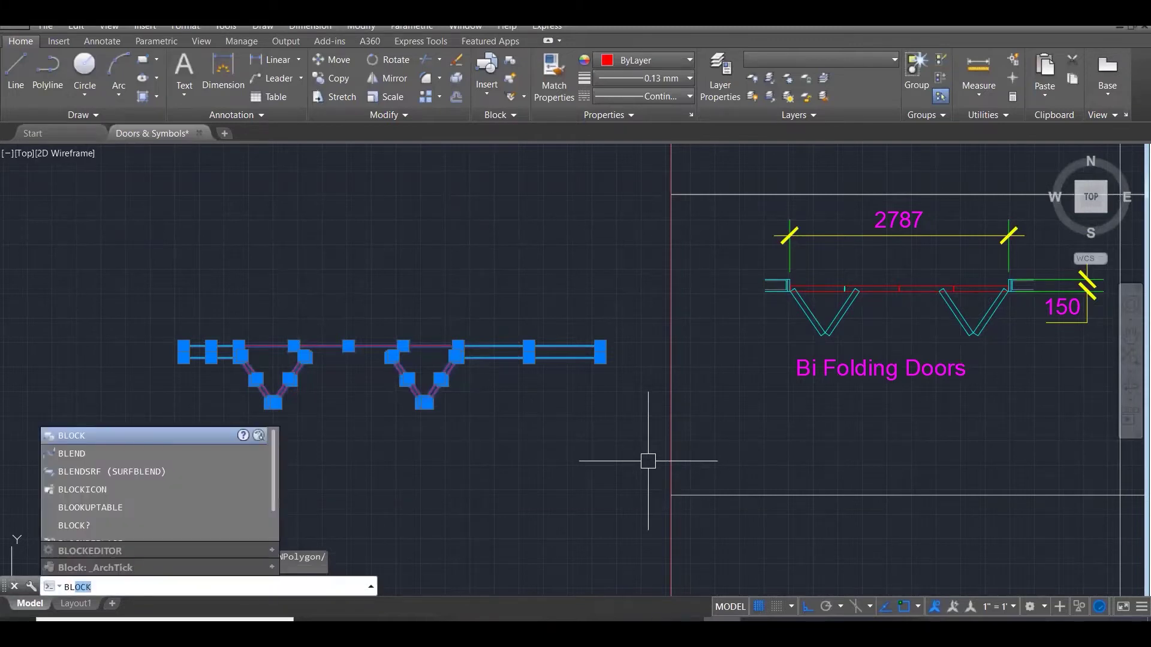
{"action": "key", "text": "Return"}
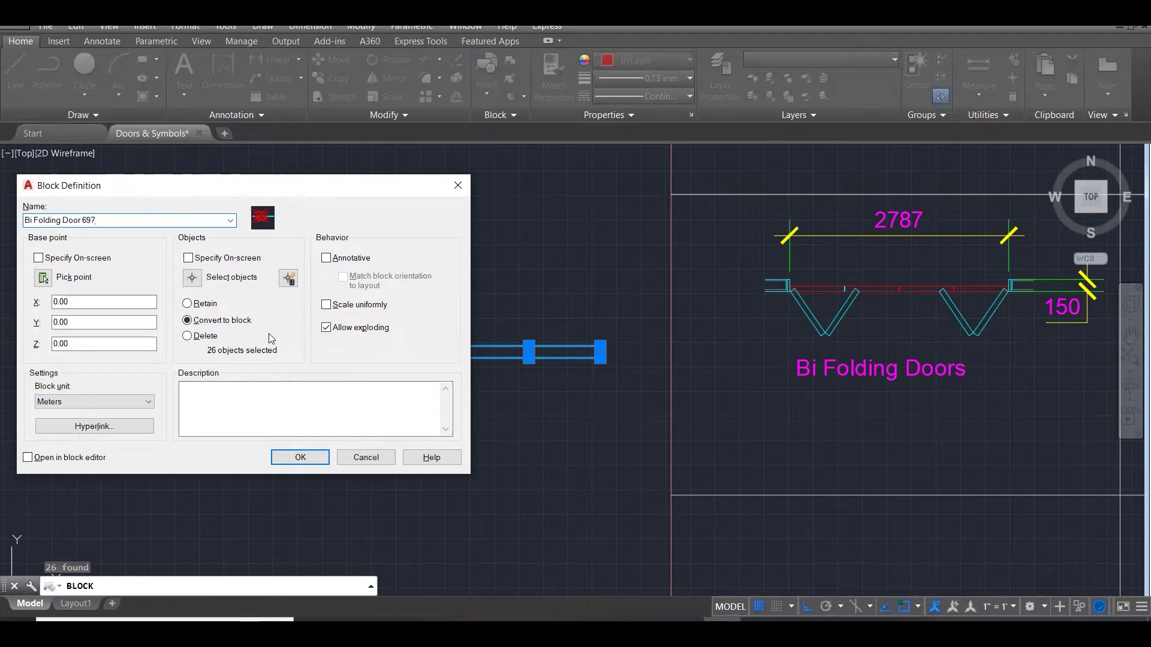
{"action": "left_click", "coordinate": [300, 458]}
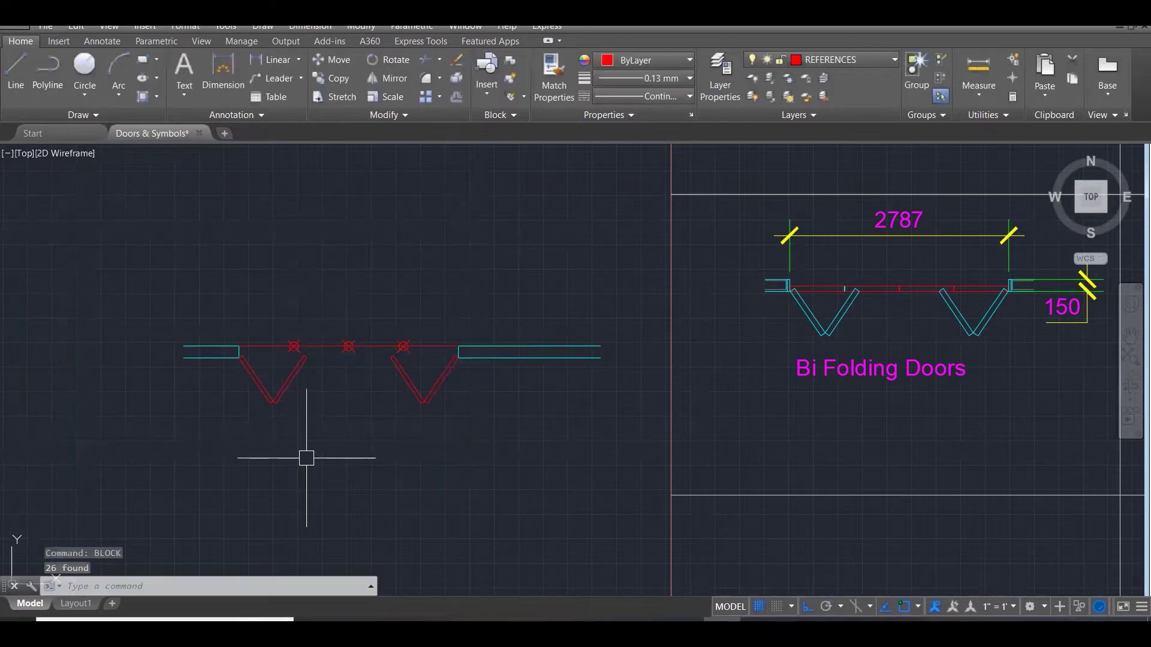
Insert the Bi Folding Door 697 block from the Insert tab's block gallery.
{"action": "left_click", "coordinate": [59, 41]}
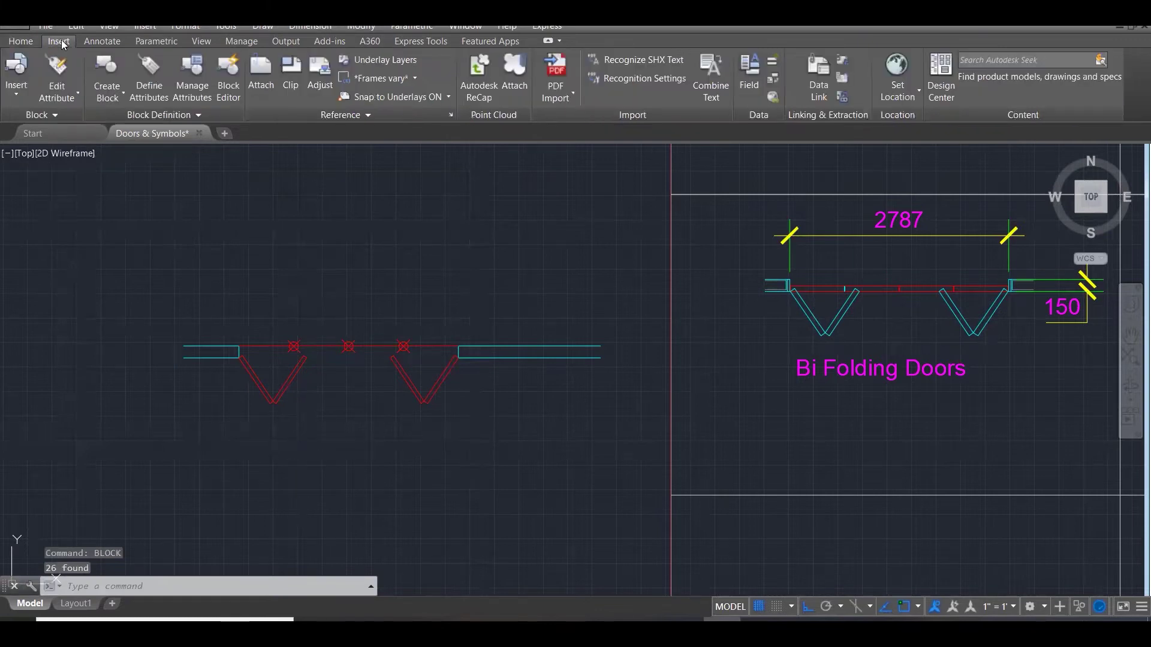
{"action": "left_click", "coordinate": [17, 84]}
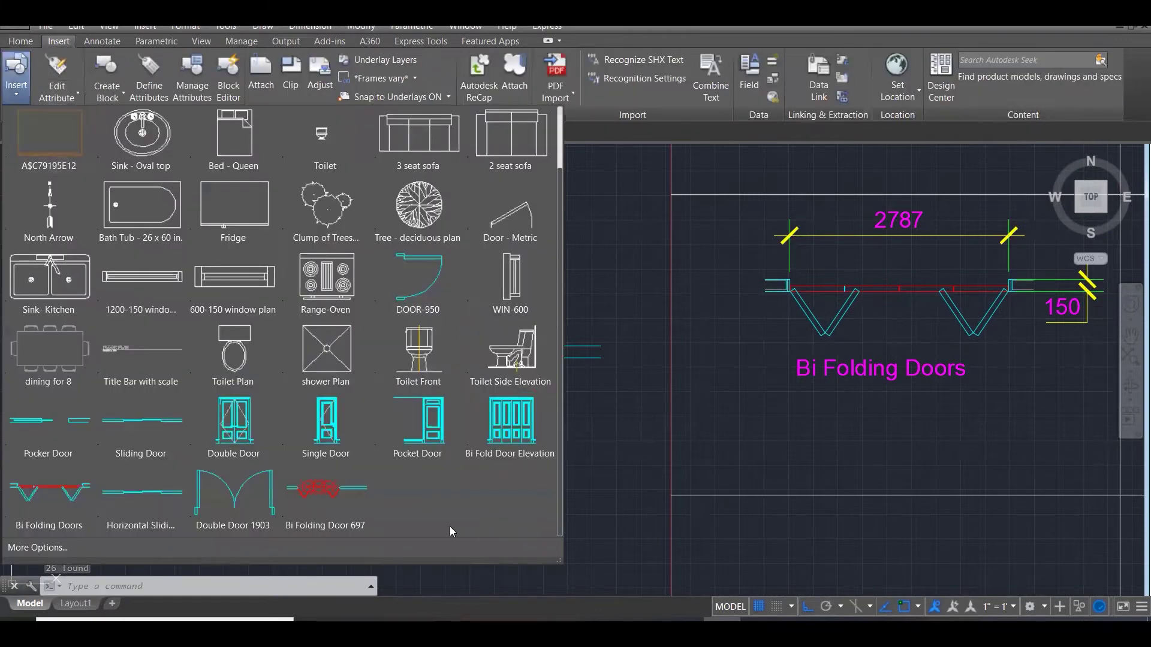
{"action": "left_click", "coordinate": [343, 492]}
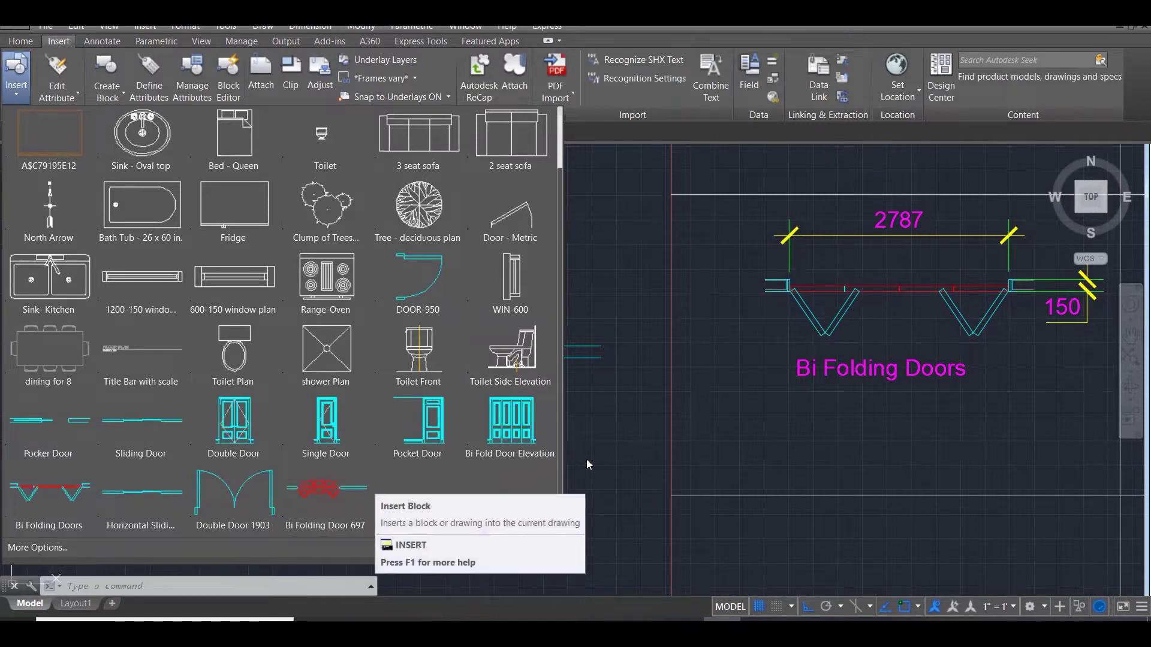
{"action": "scroll", "coordinate": [289, 401], "scroll_direction": "down", "scroll_amount": 3}
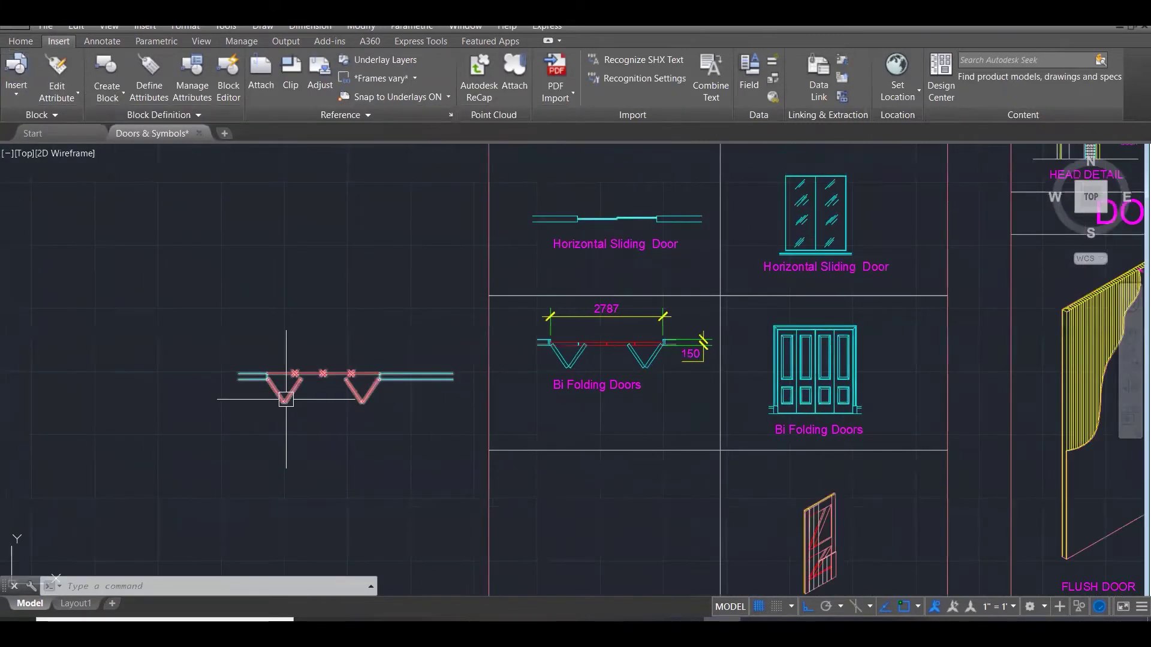
{"action": "scroll", "coordinate": [312, 497], "scroll_direction": "down", "scroll_amount": 2}
{"action": "scroll", "coordinate": [318, 498], "scroll_direction": "down", "scroll_amount": 2}
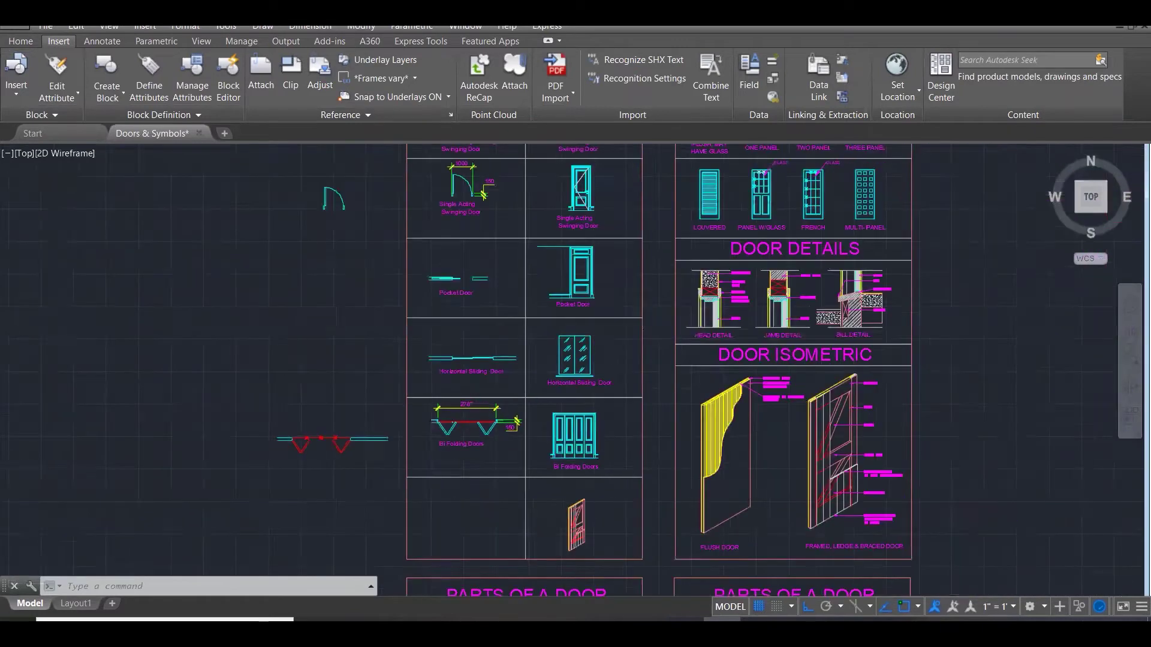
{"action": "left_click", "coordinate": [319, 496]}
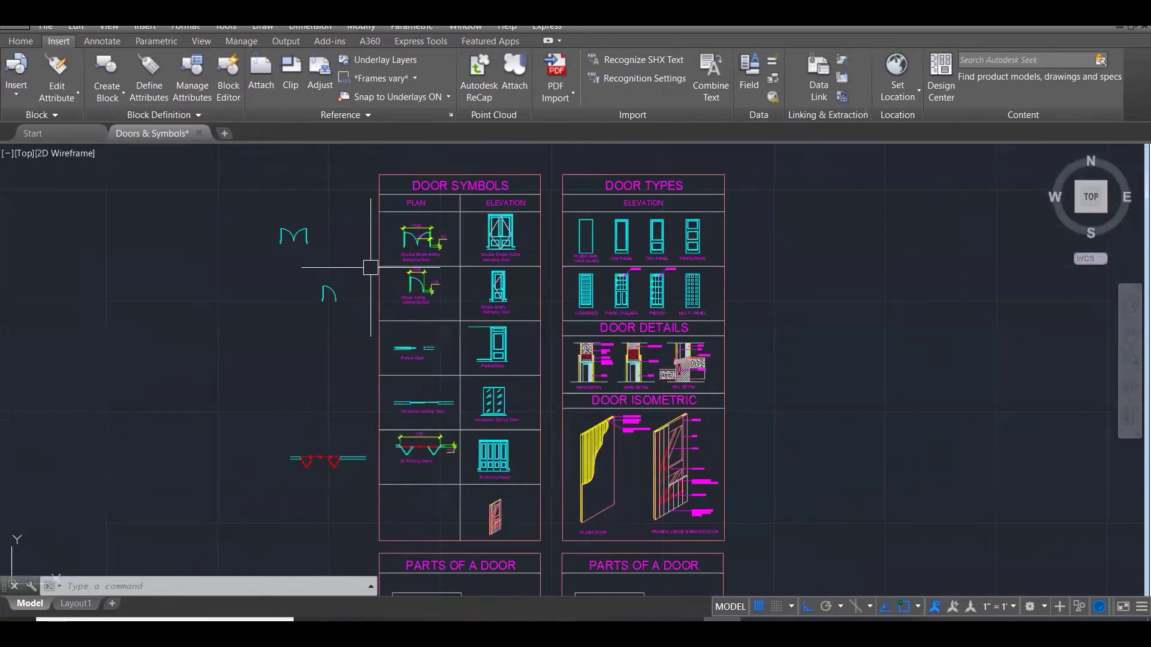
{"action": "scroll", "coordinate": [348, 262], "scroll_direction": "up", "scroll_amount": 1}
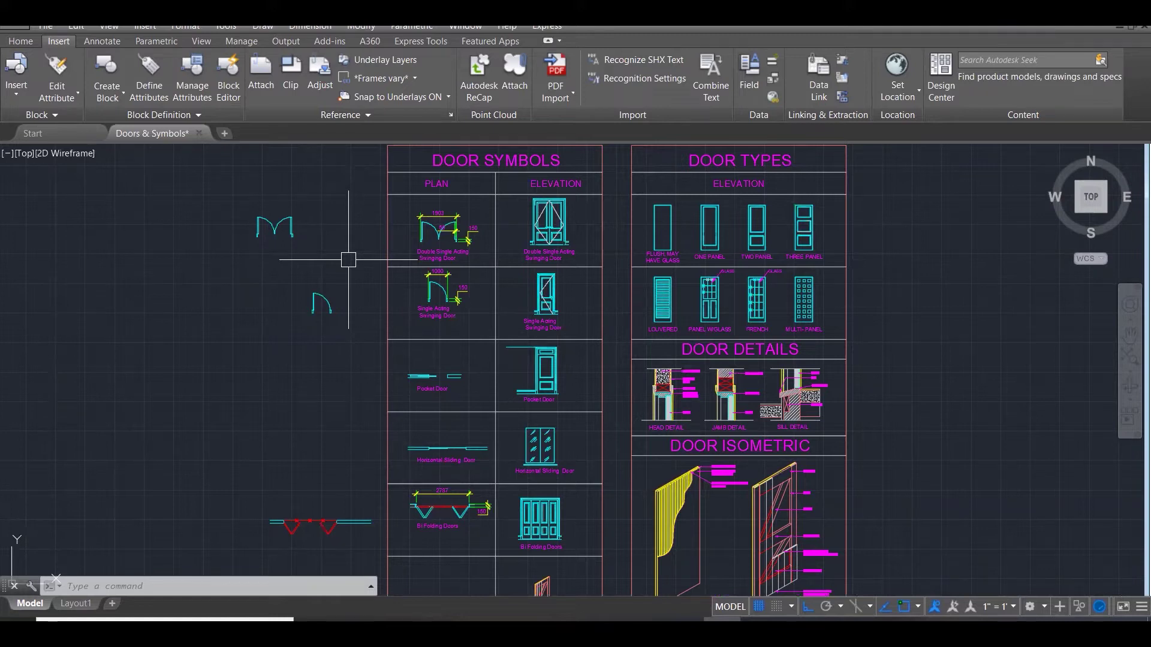
{"action": "scroll", "coordinate": [464, 304], "scroll_direction": "up", "scroll_amount": 2}
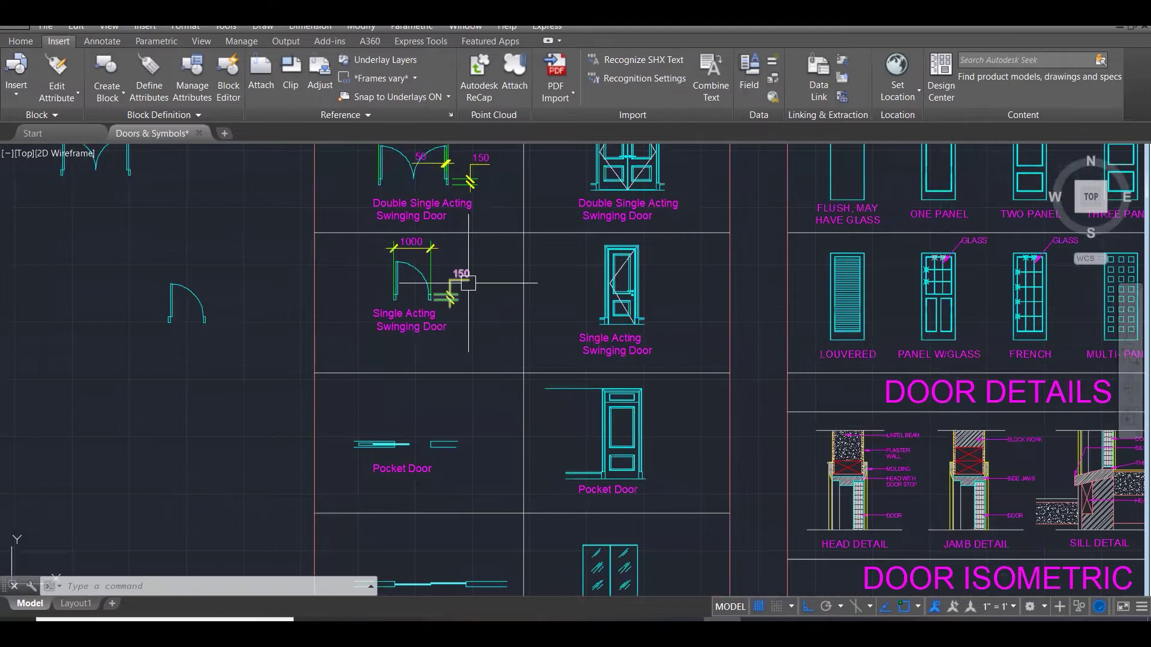
{"action": "scroll", "coordinate": [467, 290], "scroll_direction": "down", "scroll_amount": 2}
Move the M-shaped double-door symbol further to the right.
{"action": "left_click", "coordinate": [176, 178]}
{"action": "left_click", "coordinate": [381, 253]}
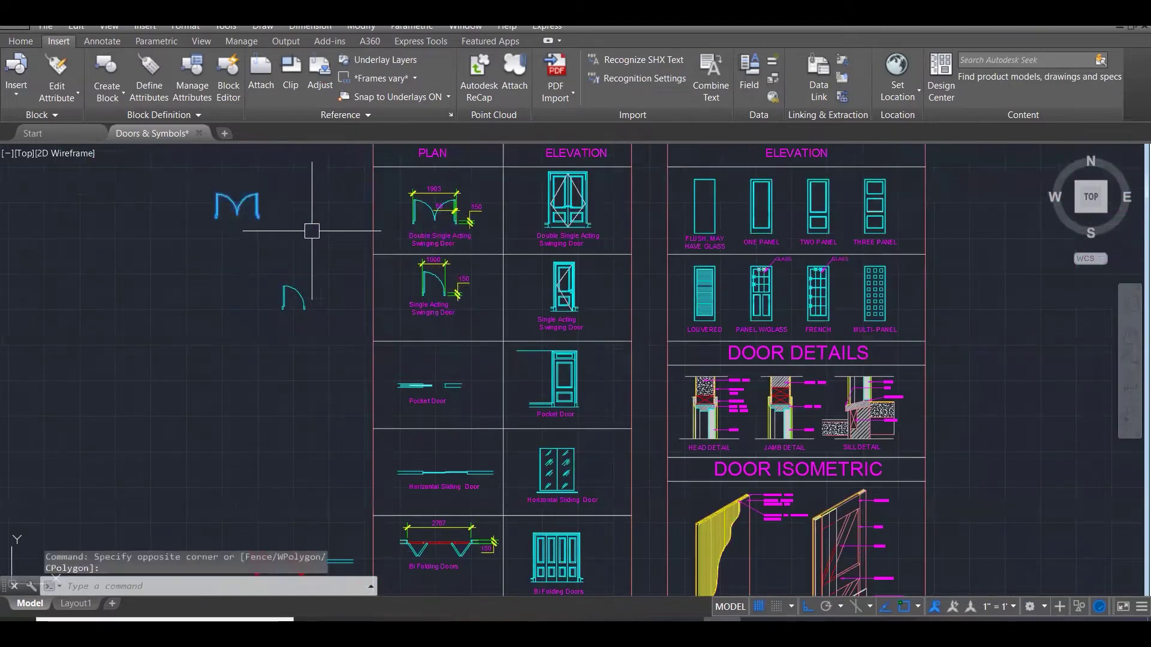
{"action": "type", "text": "m"}
{"action": "key", "text": "Return"}
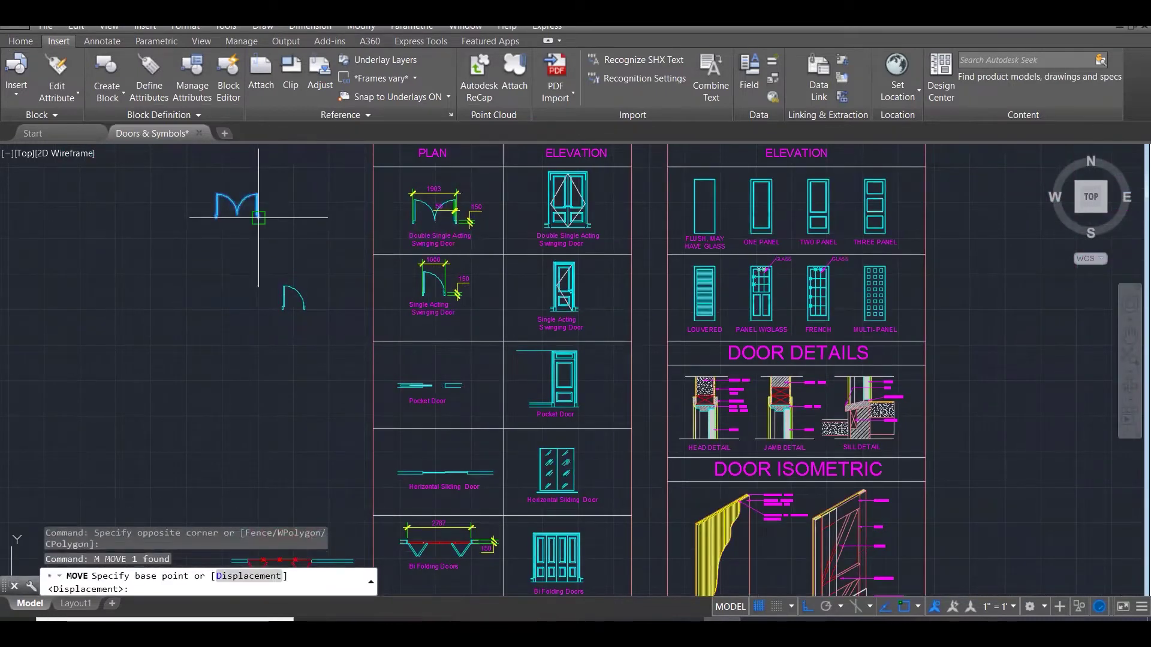
{"action": "left_click", "coordinate": [213, 238]}
{"action": "left_click", "coordinate": [307, 238]}
Move the small arc door symbol to its new position.
{"action": "left_click", "coordinate": [234, 247]}
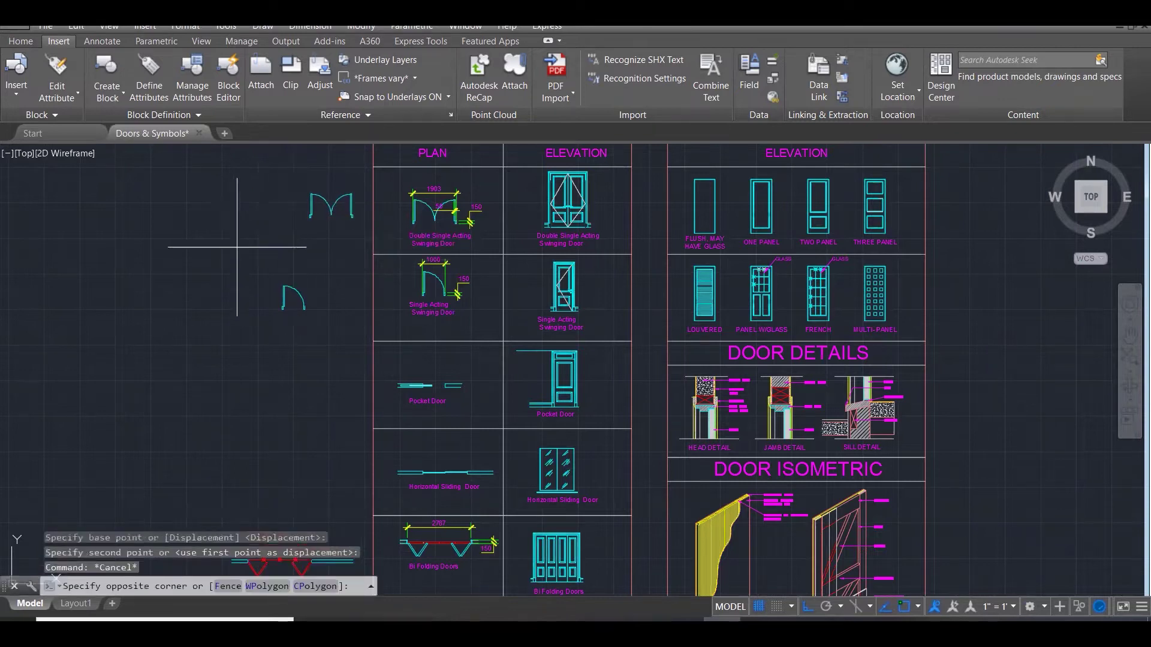
{"action": "left_click", "coordinate": [329, 328]}
{"action": "type", "text": "m"}
{"action": "key", "text": "Return"}
{"action": "scroll", "coordinate": [316, 312], "scroll_direction": "up", "scroll_amount": 2}
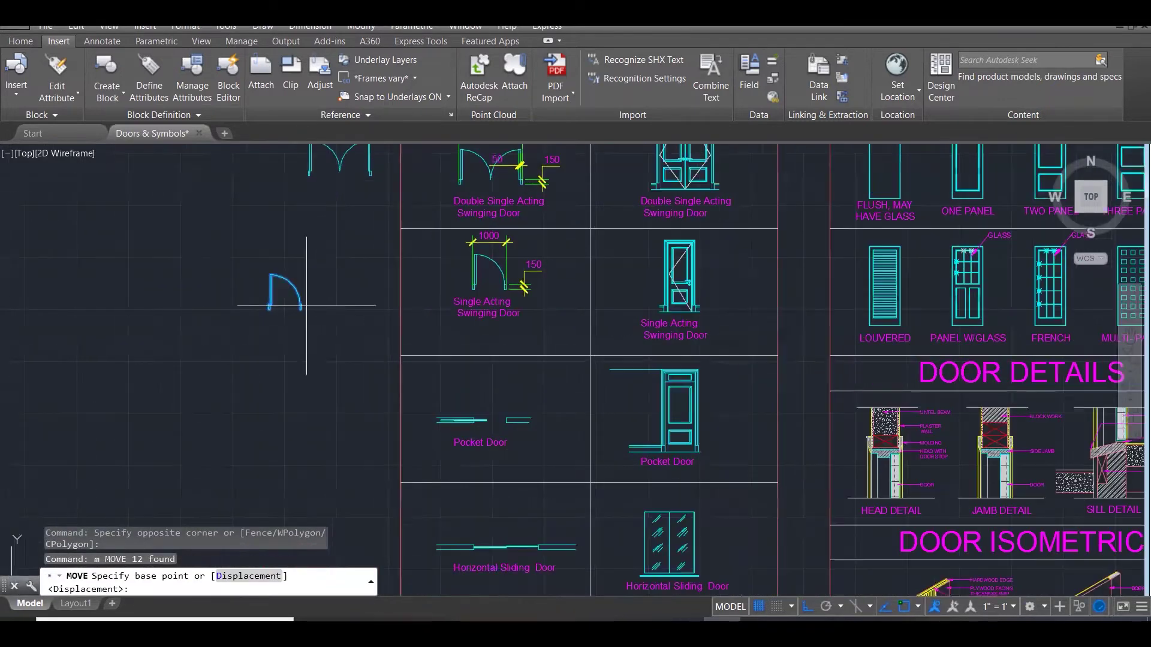
{"action": "left_click", "coordinate": [302, 310]}
{"action": "left_click", "coordinate": [387, 298]}
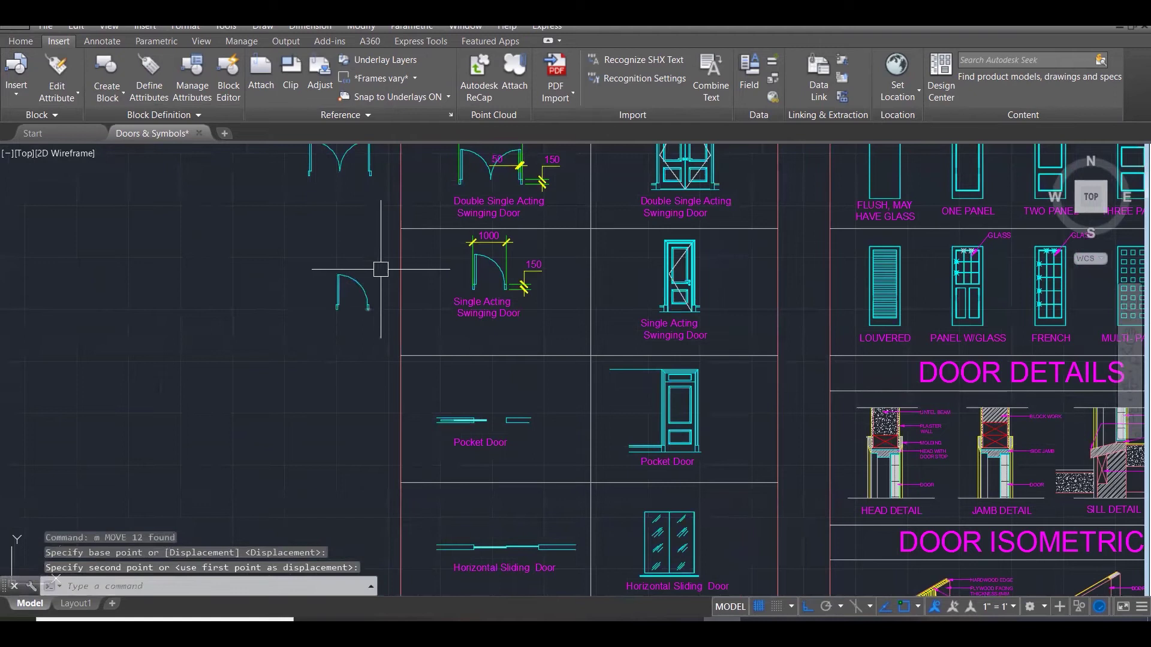
{"action": "scroll", "coordinate": [334, 432], "scroll_direction": "down", "scroll_amount": 2}
{"action": "scroll", "coordinate": [336, 524], "scroll_direction": "up", "scroll_amount": 3}
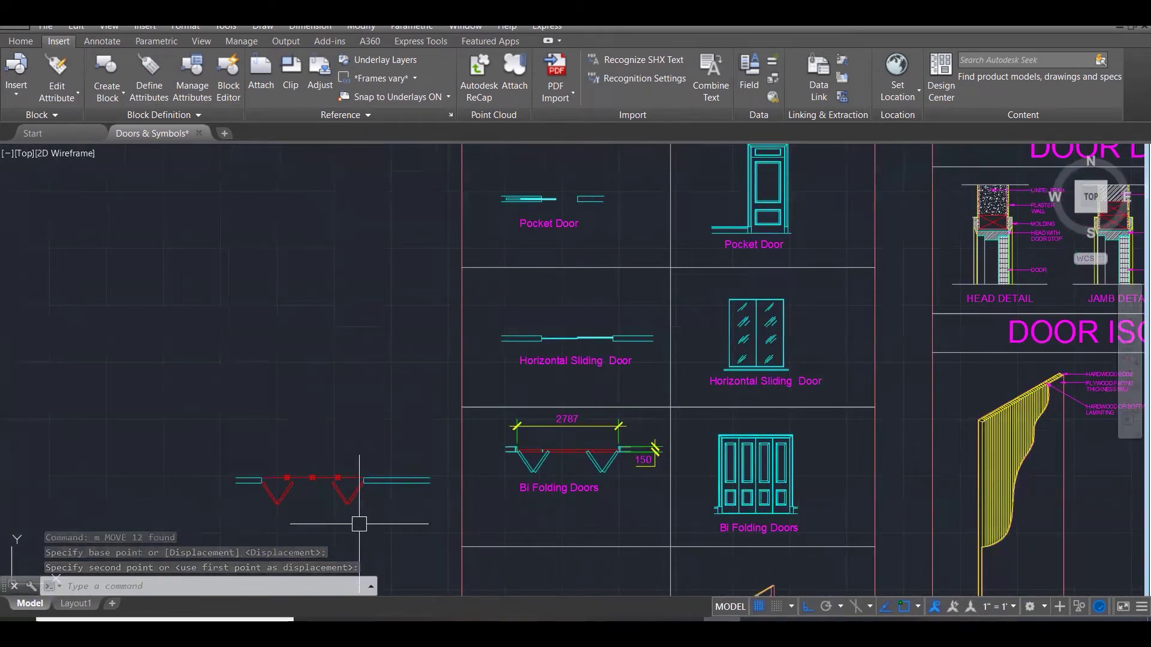
{"action": "scroll", "coordinate": [357, 530], "scroll_direction": "down", "scroll_amount": 3}
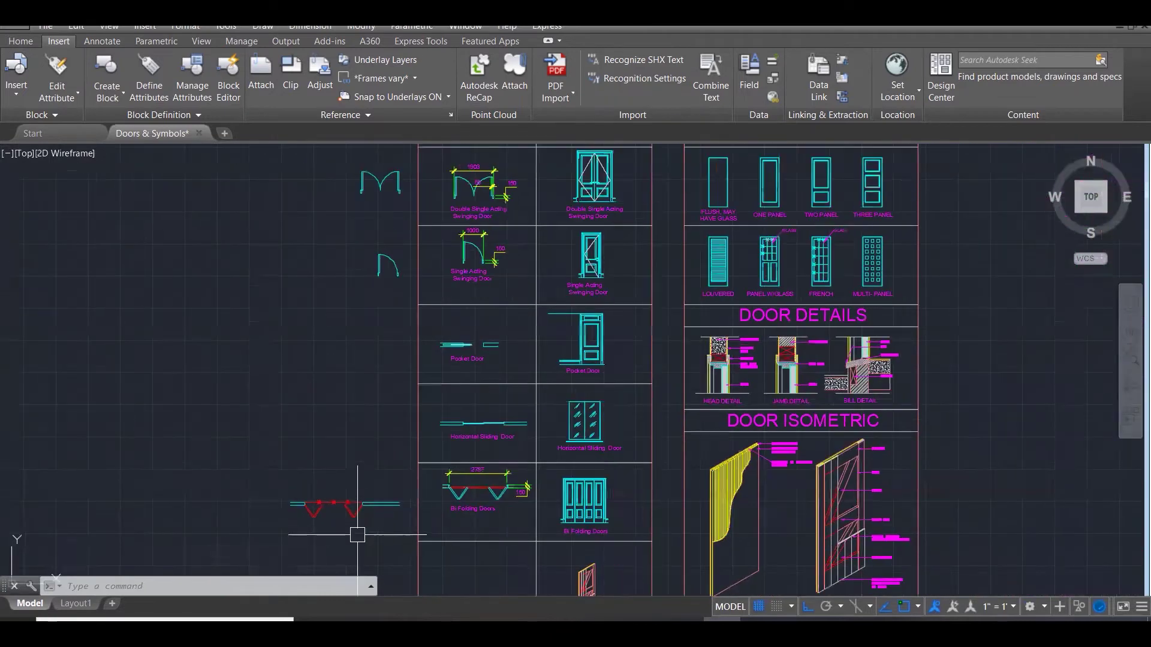
{"action": "scroll", "coordinate": [546, 160], "scroll_direction": "up", "scroll_amount": 4}
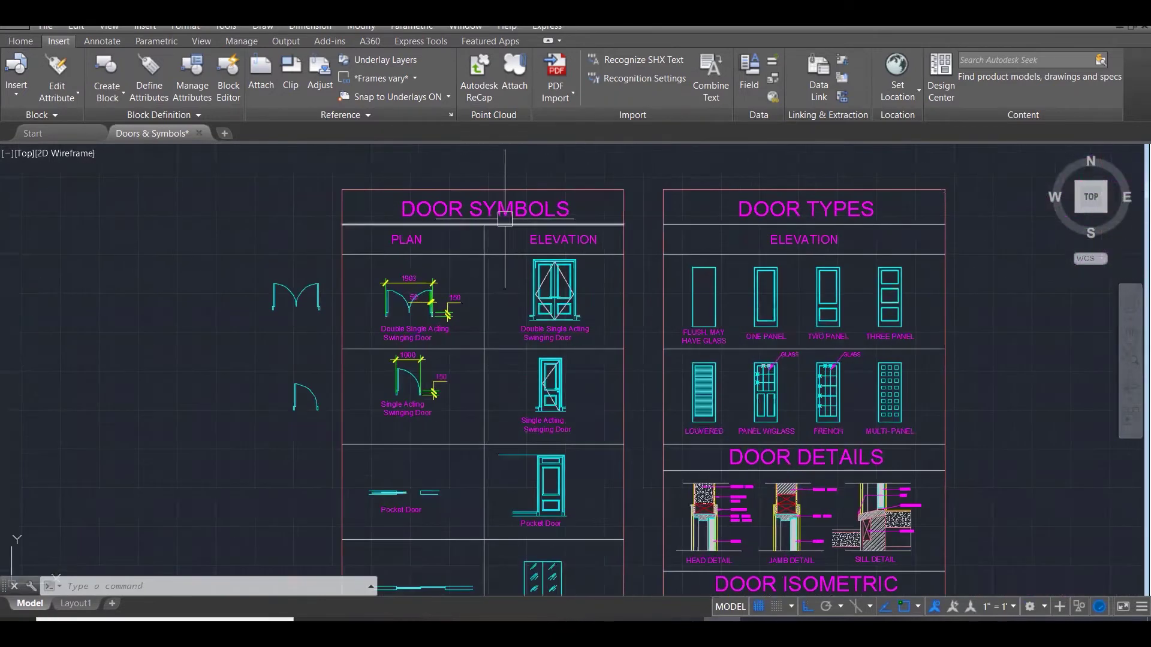
{"action": "scroll", "coordinate": [537, 247], "scroll_direction": "up", "scroll_amount": 2}
{"action": "key", "text": "Escape"}
{"action": "key", "text": "Escape"}
{"action": "key", "text": "Escape"}
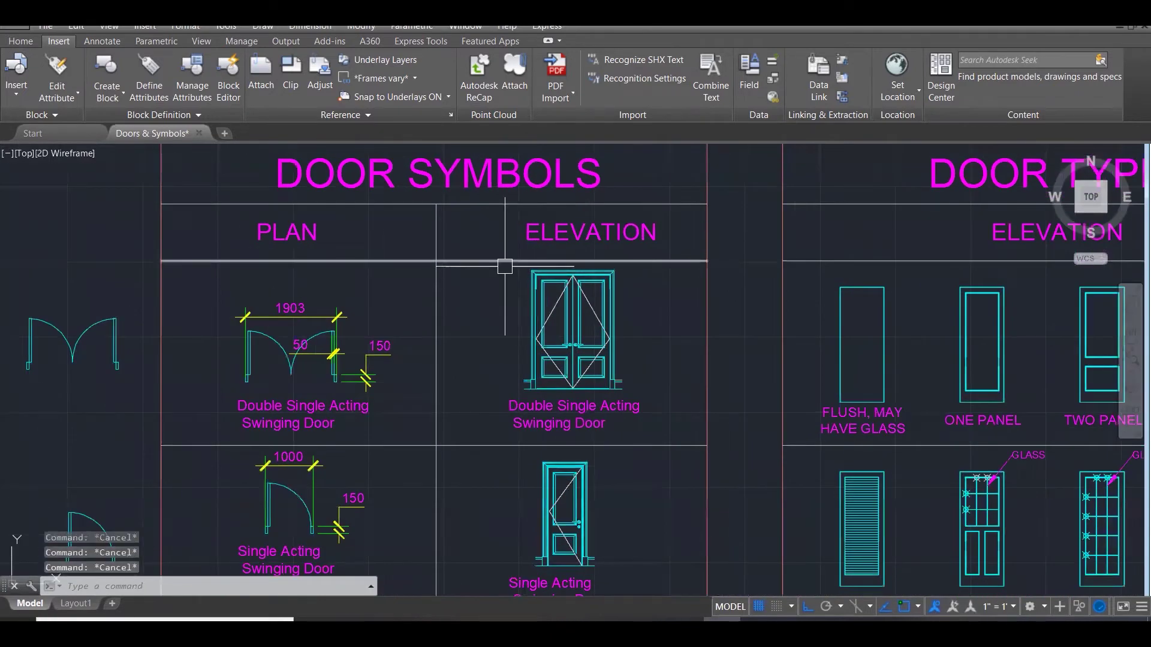
{"action": "scroll", "coordinate": [501, 264], "scroll_direction": "up", "scroll_amount": 2}
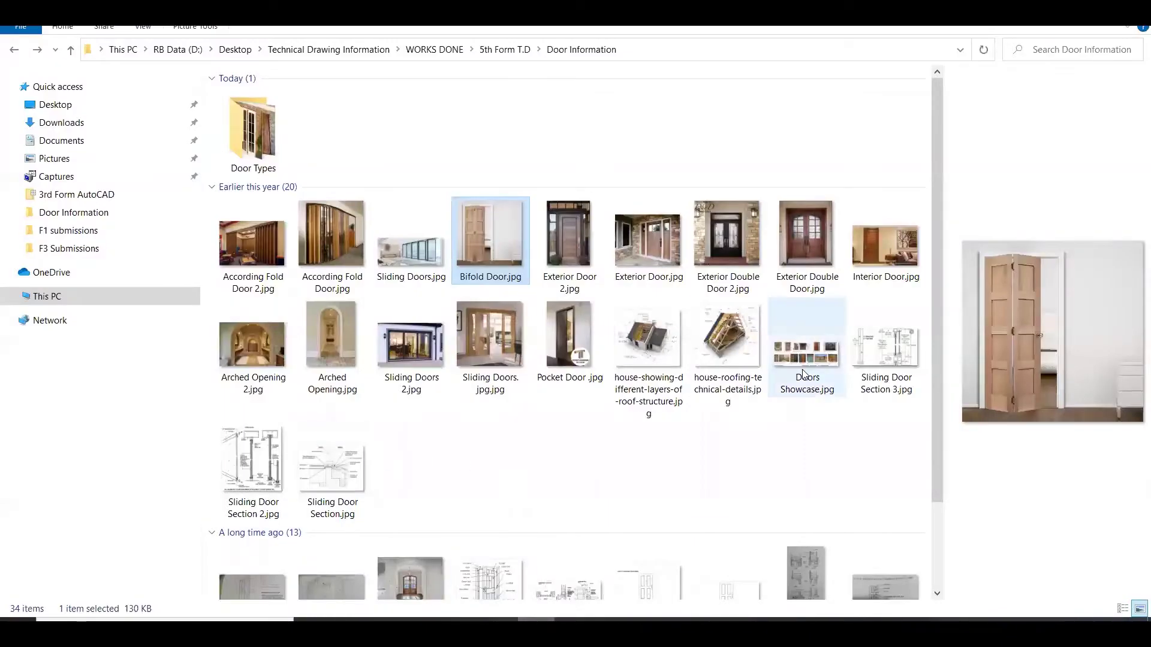
Select Door Frames & Compostion.jpeg in the Door Information folder.
{"action": "scroll", "coordinate": [623, 397], "scroll_direction": "down", "scroll_amount": 3}
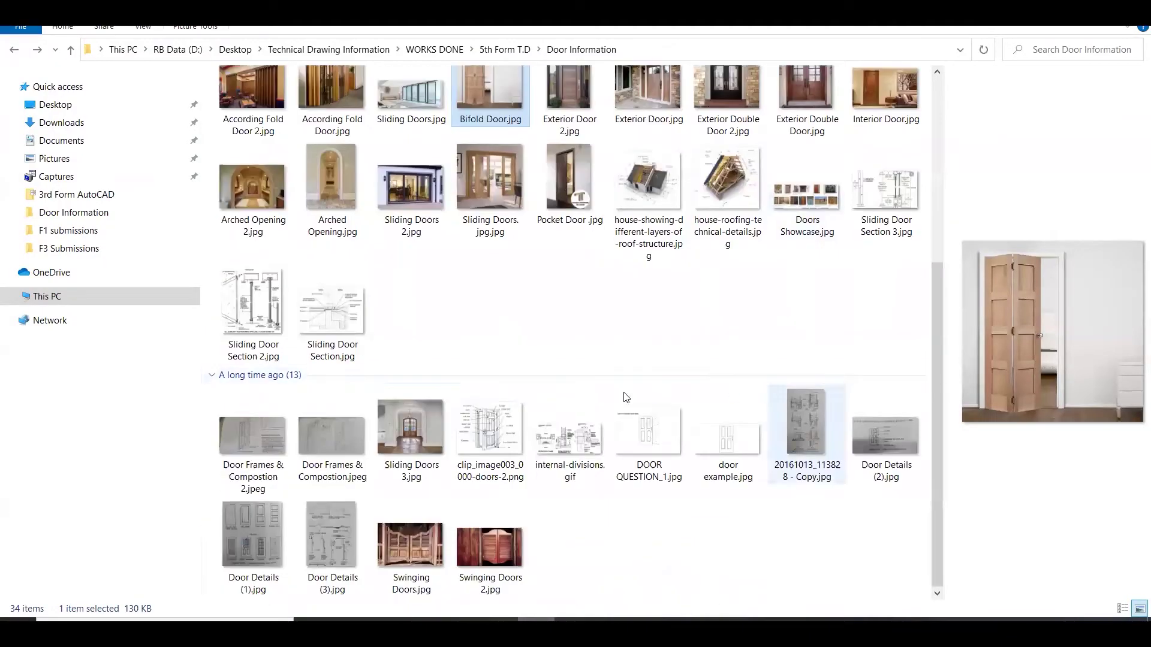
{"action": "left_click", "coordinate": [336, 435]}
Open Door Frames & Compostion.jpeg in Photos and mark beside the 862 width dimension.
{"action": "double_click", "coordinate": [336, 434]}
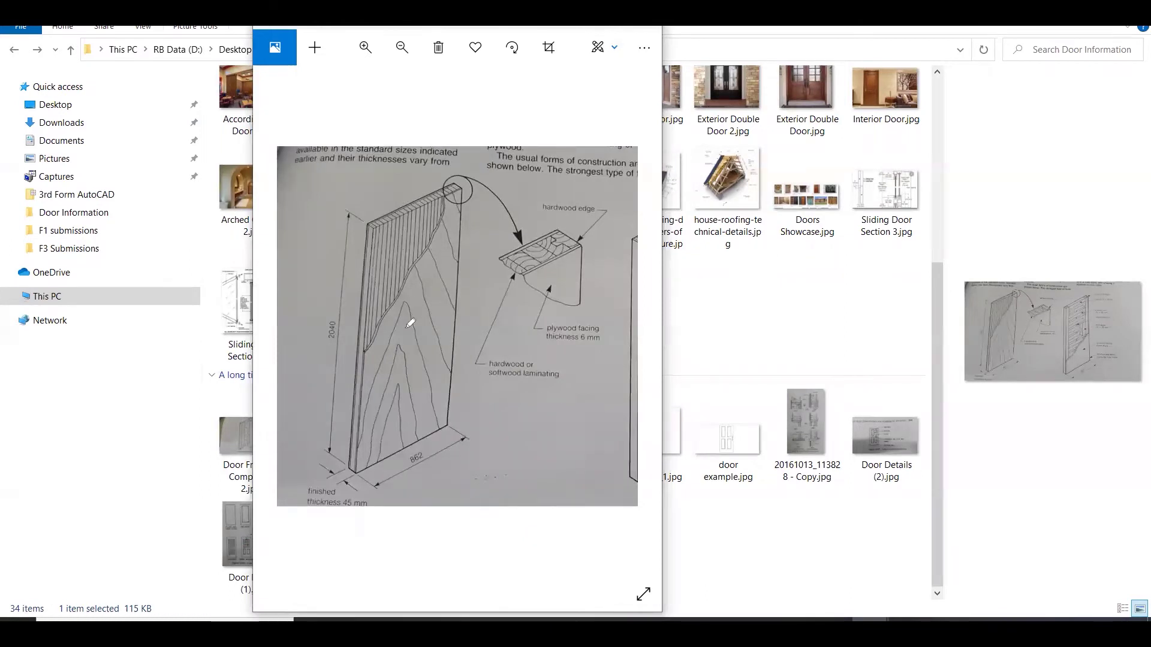
{"action": "left_click_drag", "start_coordinate": [377, 485], "coordinate": [389, 483]}
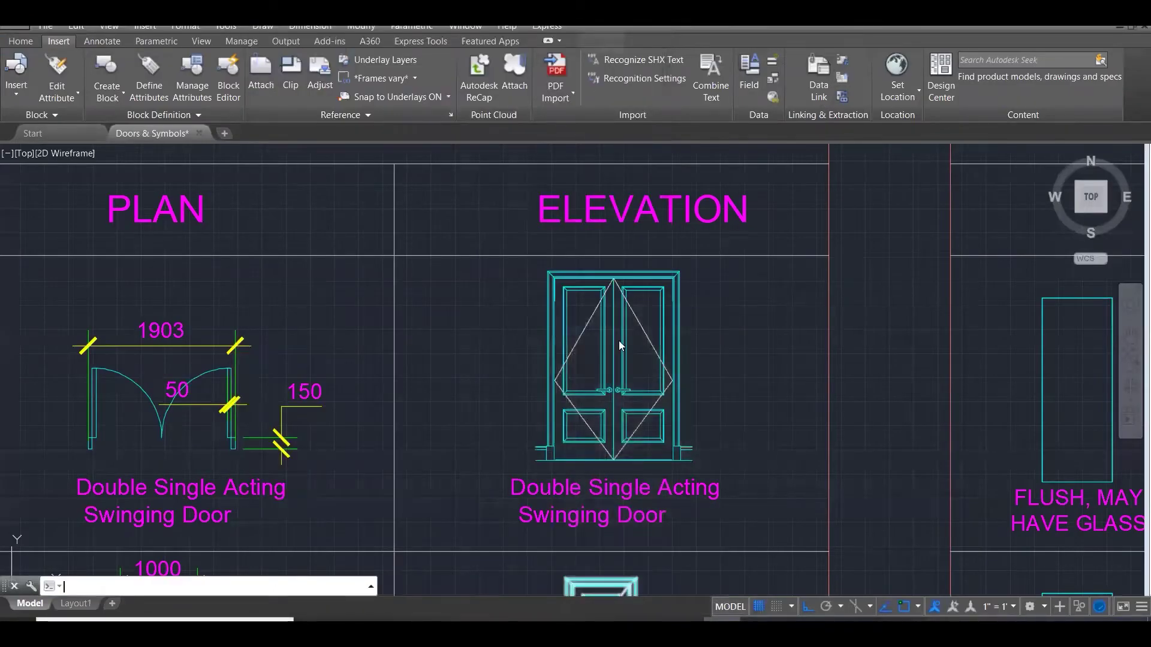
{"action": "scroll", "coordinate": [619, 340], "scroll_direction": "down", "scroll_amount": 5}
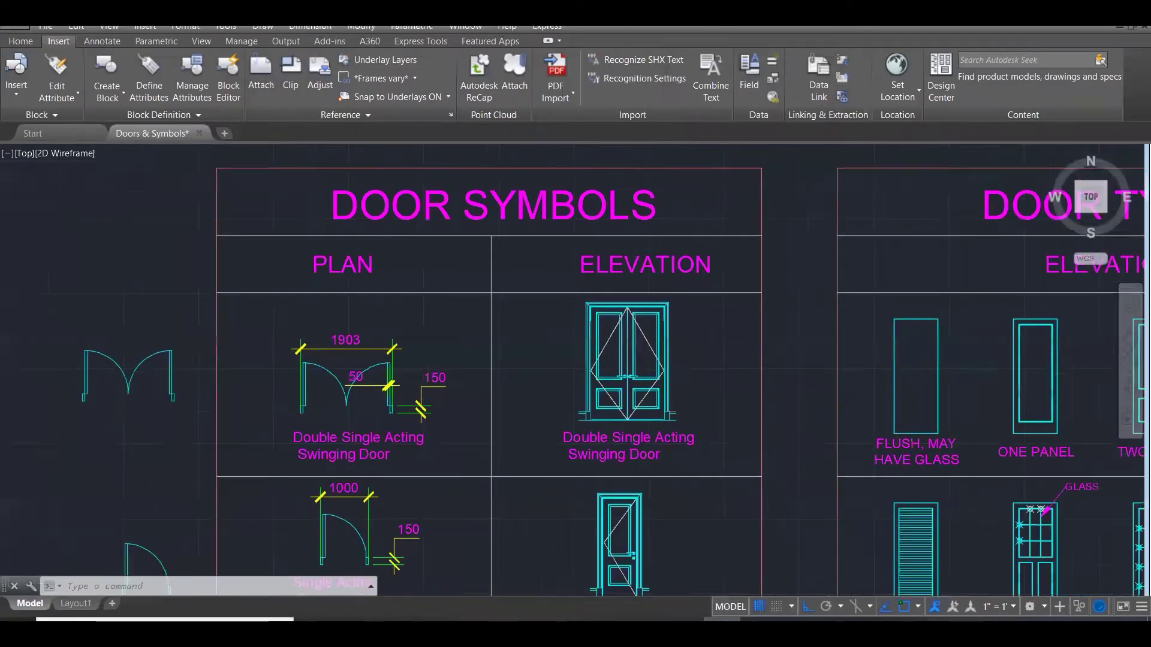
Make DOORS & WIN the current layer.
{"action": "key", "text": "Escape"}
{"action": "key", "text": "Escape"}
{"action": "key", "text": "Escape"}
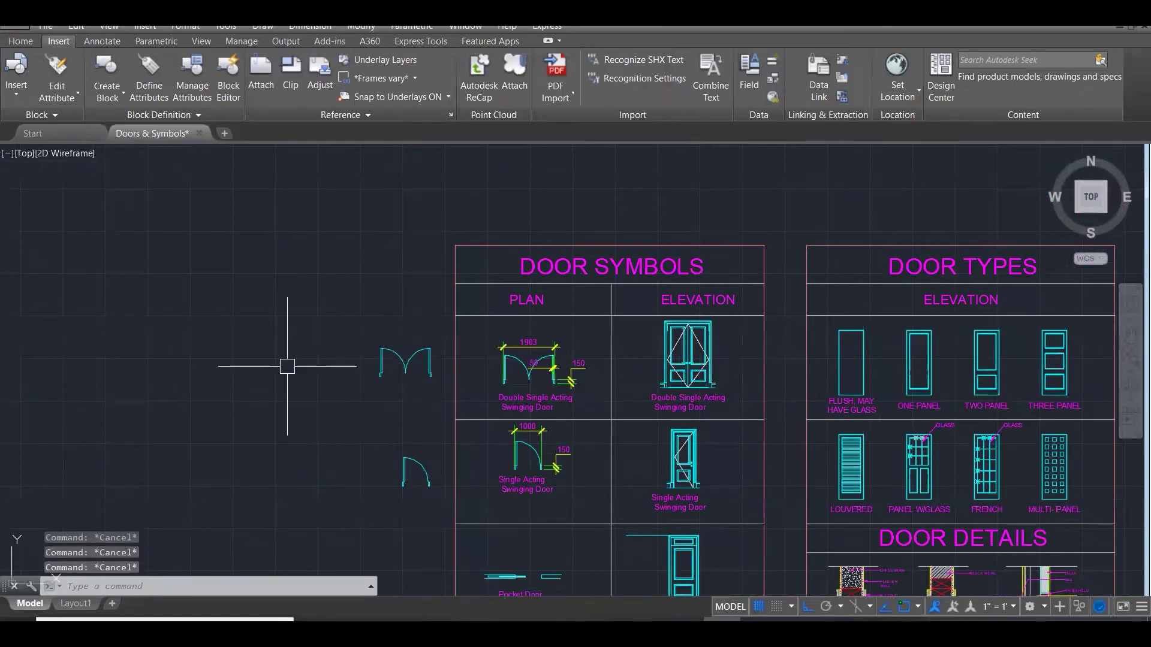
{"action": "type", "text": "l"}
{"action": "key", "text": "Return"}
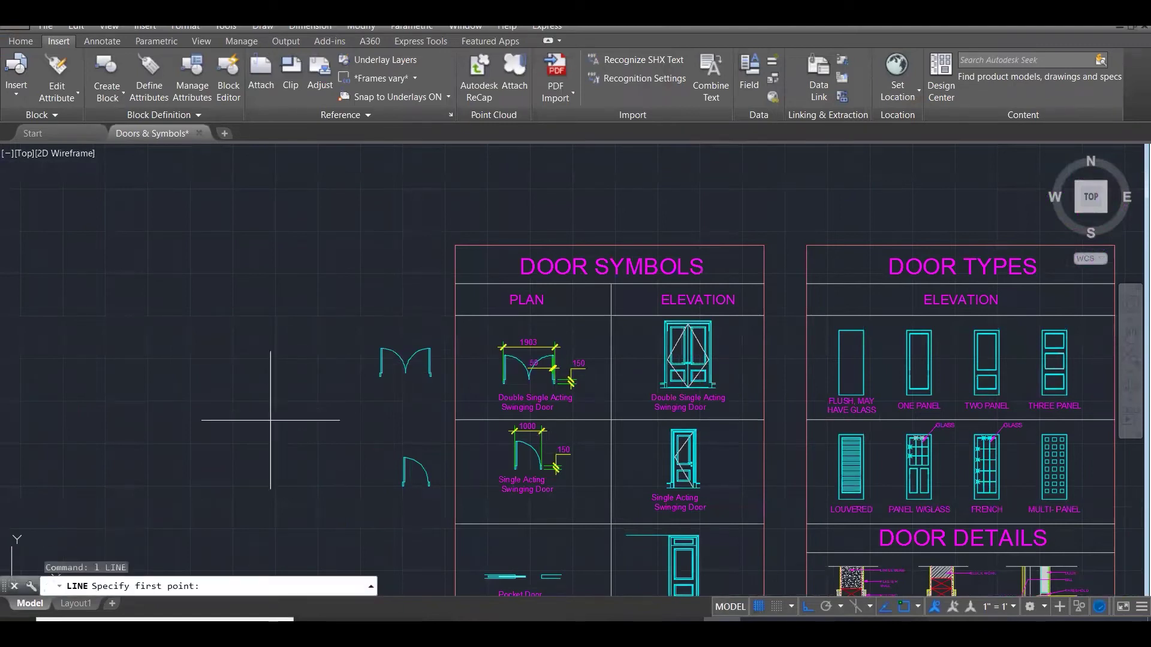
{"action": "left_click", "coordinate": [143, 390]}
{"action": "key", "text": "Escape"}
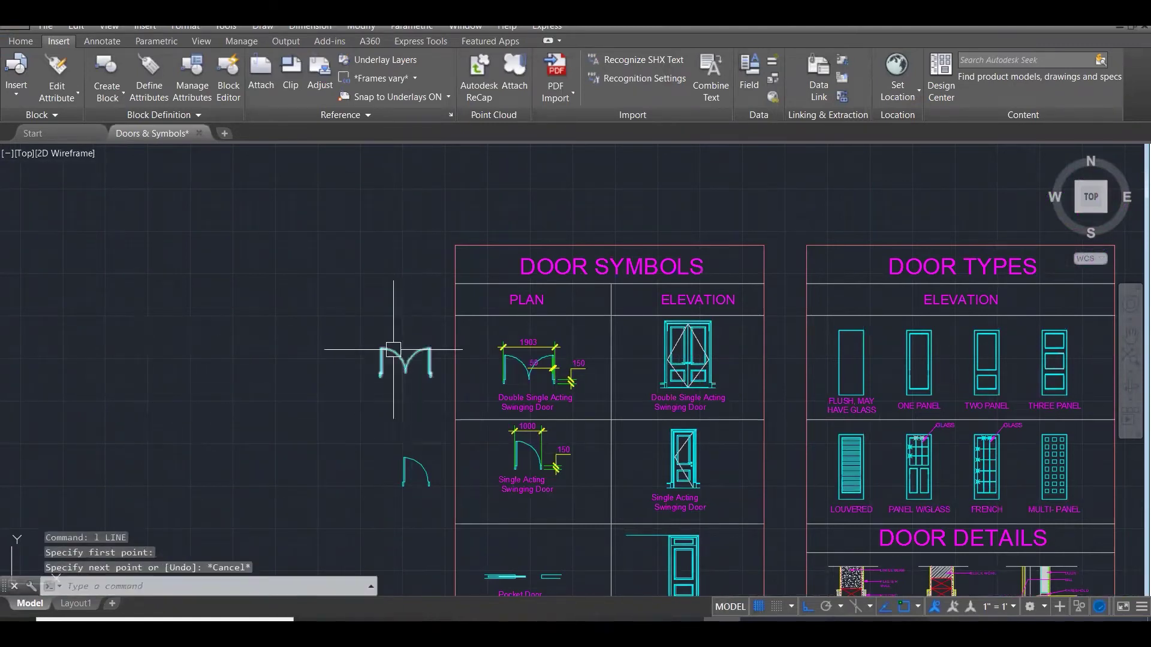
{"action": "left_click", "coordinate": [9, 40]}
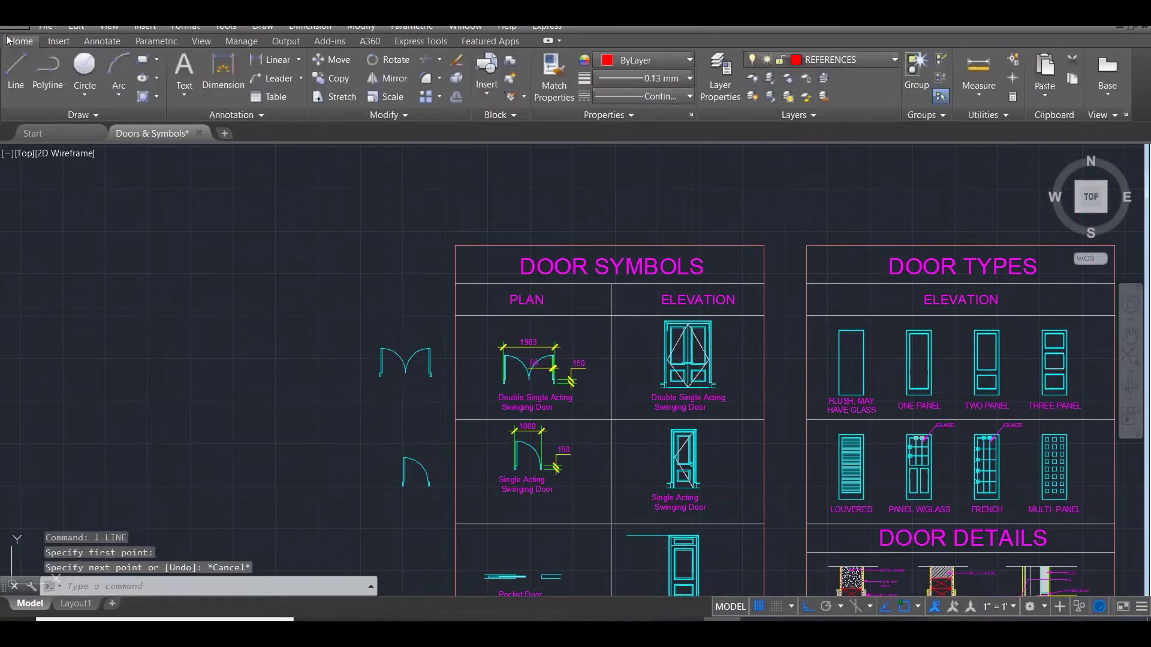
{"action": "left_click", "coordinate": [854, 59]}
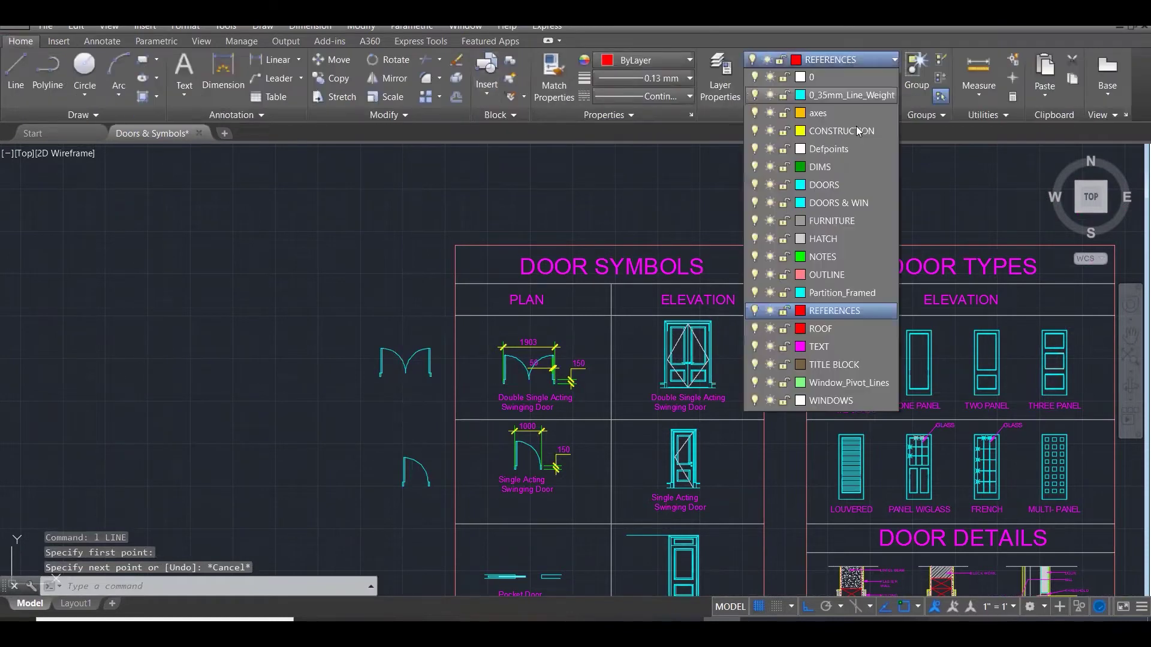
{"action": "left_click", "coordinate": [835, 202]}
Draw a horizontal base line and offset it 2040 upward as the door top.
{"action": "type", "text": "l"}
{"action": "key", "text": "Return"}
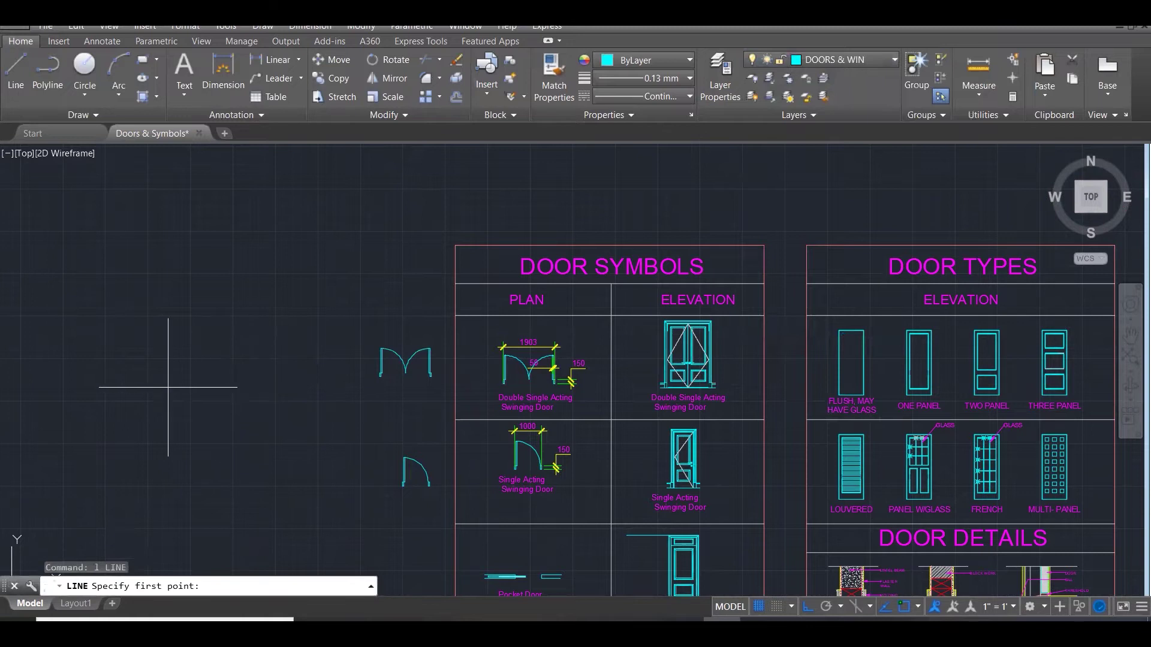
{"action": "left_click", "coordinate": [143, 389]}
{"action": "left_click", "coordinate": [357, 403]}
{"action": "key", "text": "Escape"}
{"action": "key", "text": "Escape"}
{"action": "key", "text": "Escape"}
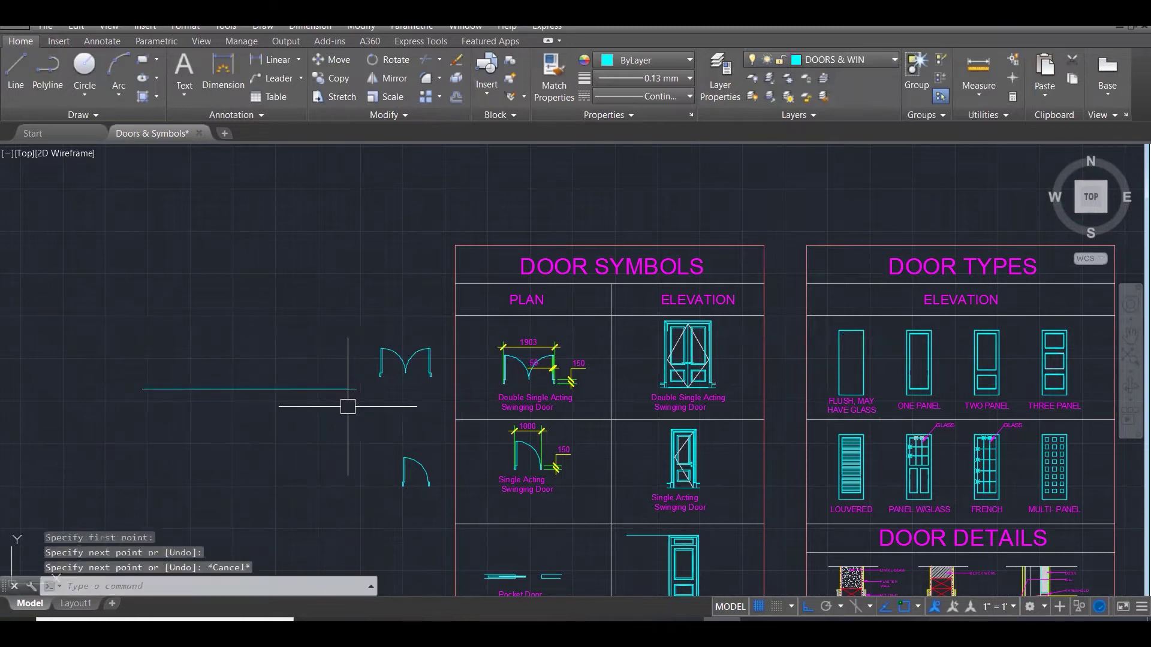
{"action": "type", "text": "o"}
{"action": "key", "text": "Return"}
{"action": "type", "text": "2040"}
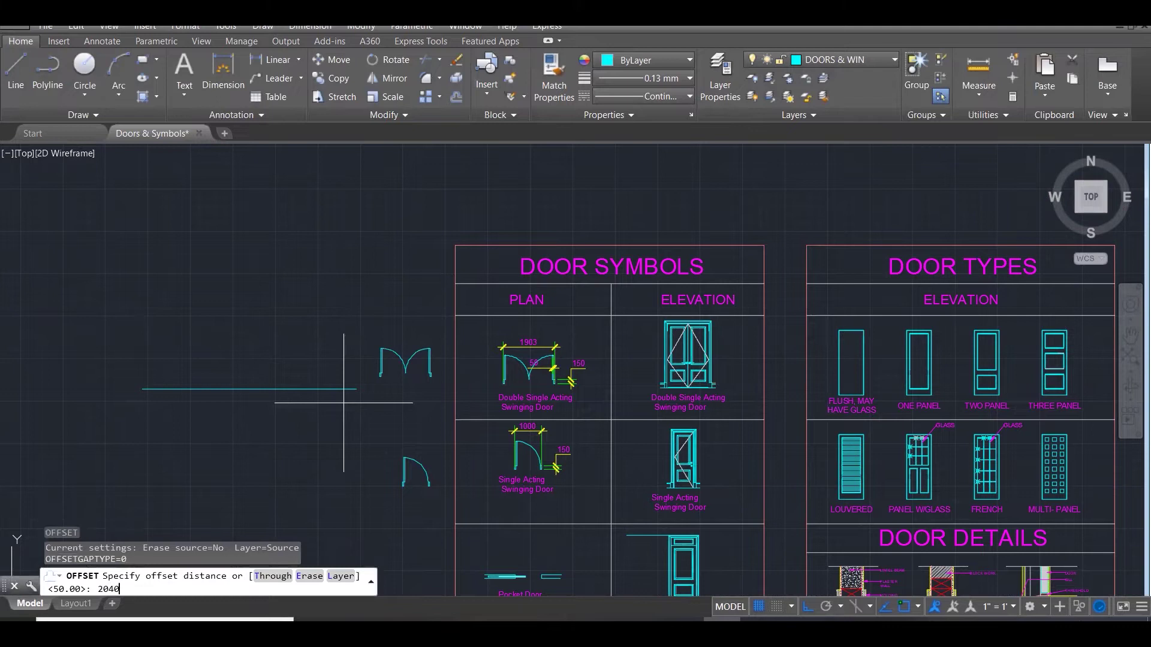
{"action": "key", "text": "Return"}
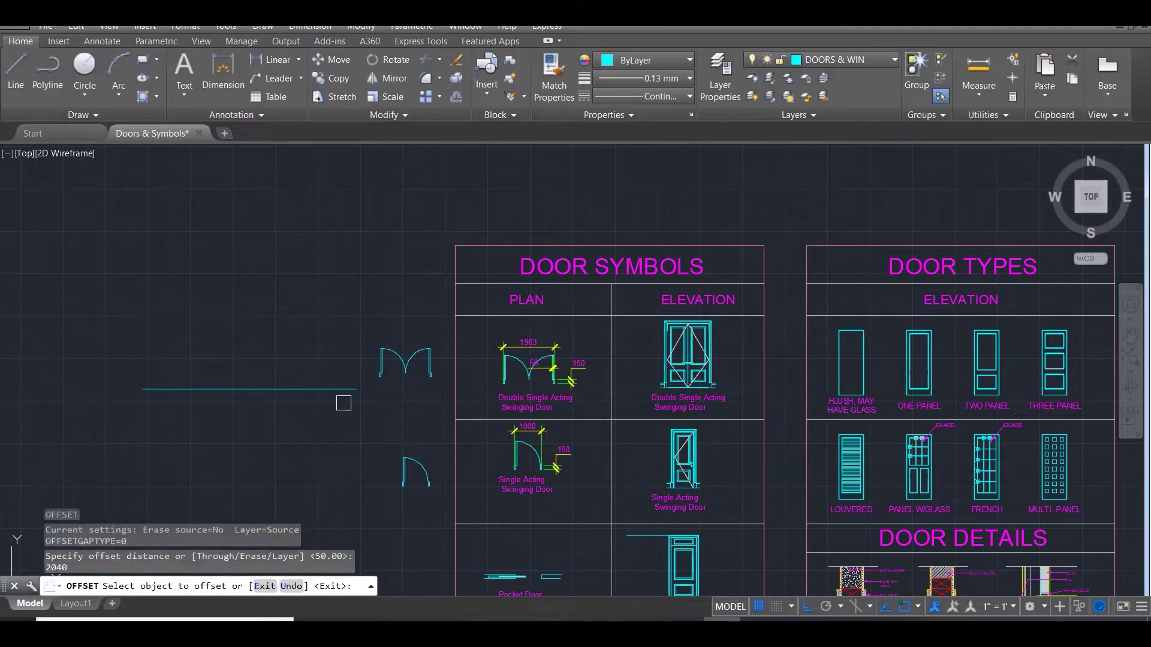
{"action": "left_click", "coordinate": [293, 389]}
{"action": "left_click", "coordinate": [294, 247]}
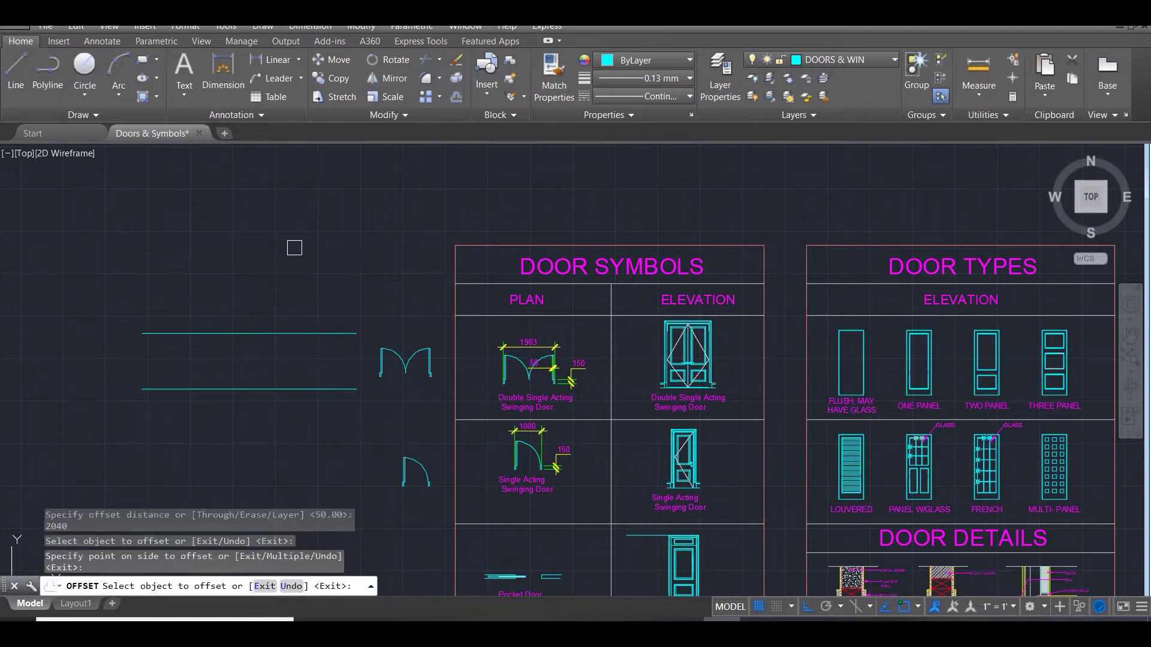
{"action": "key", "text": "Escape"}
{"action": "key", "text": "Escape"}
{"action": "key", "text": "Escape"}
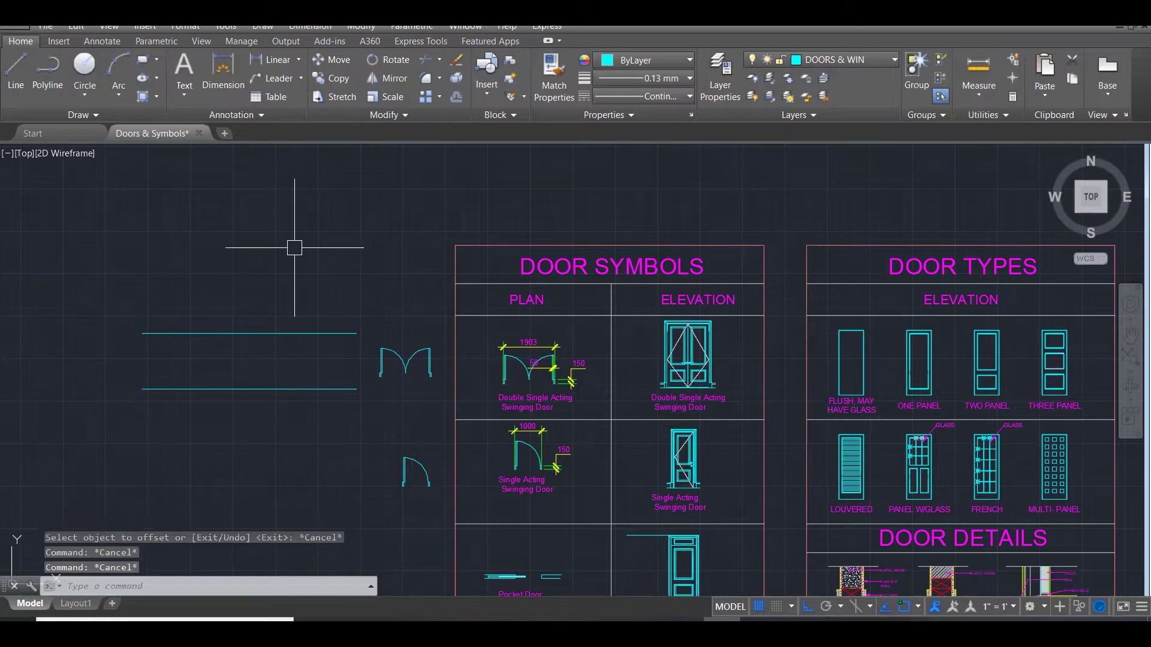
Draw a vertical side line and offset it 862 to the right for the door width.
{"action": "type", "text": "l"}
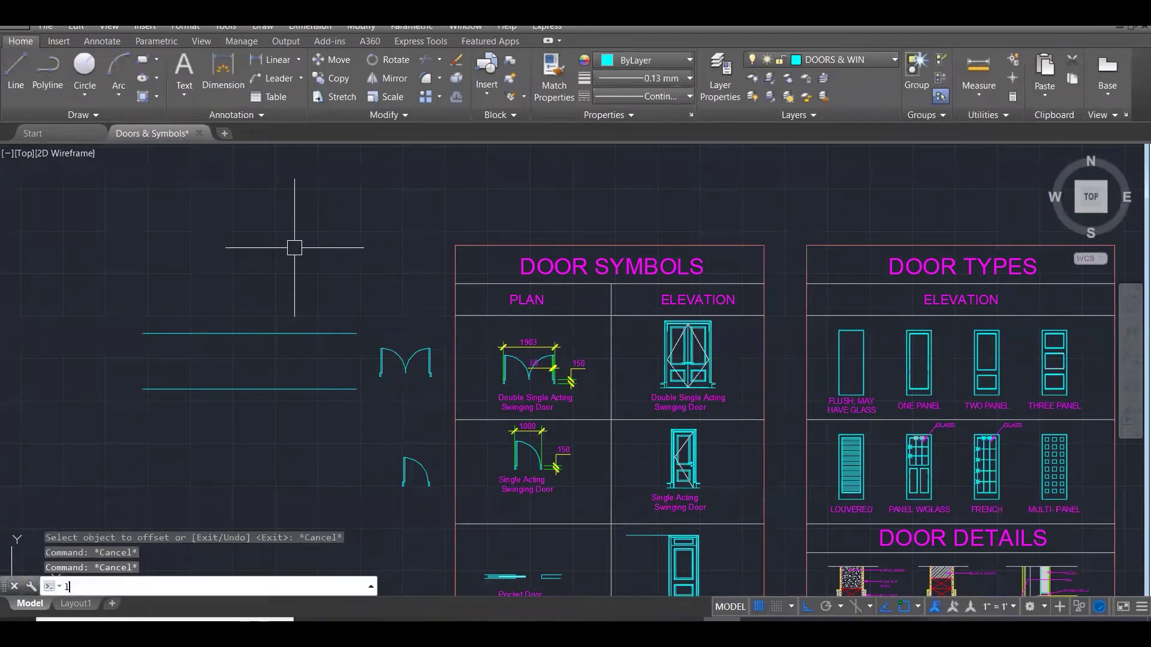
{"action": "key", "text": "Return"}
{"action": "left_click", "coordinate": [259, 300]}
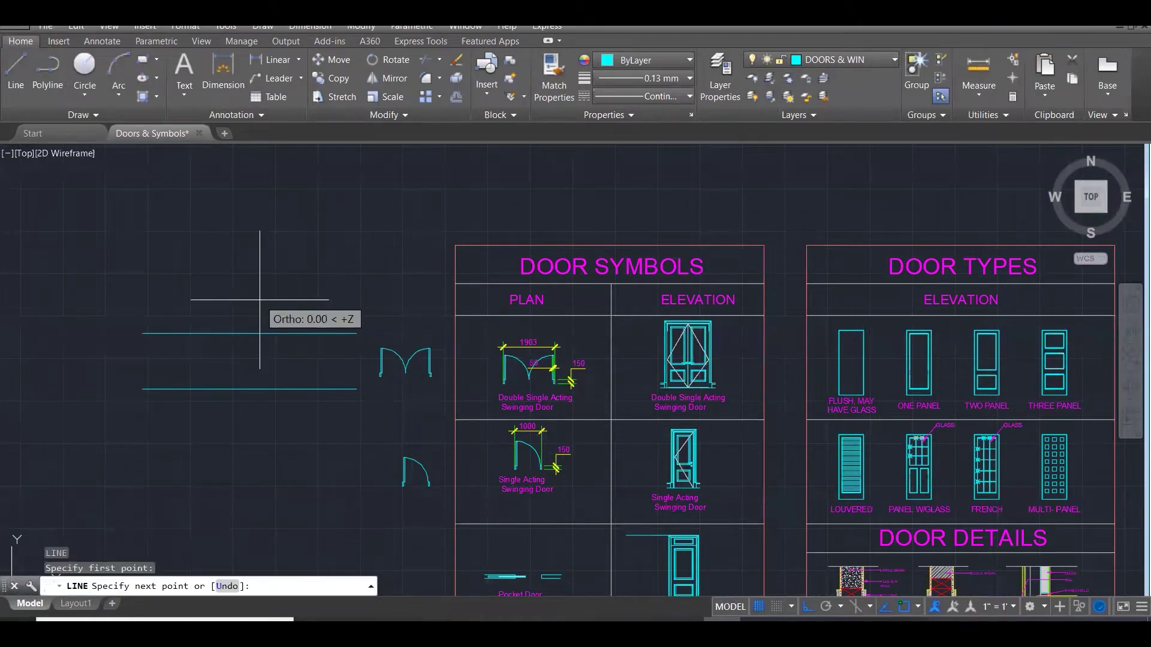
{"action": "left_click", "coordinate": [265, 471]}
{"action": "key", "text": "Escape"}
{"action": "key", "text": "Escape"}
{"action": "type", "text": "o"}
{"action": "key", "text": "Return"}
{"action": "type", "text": "862"}
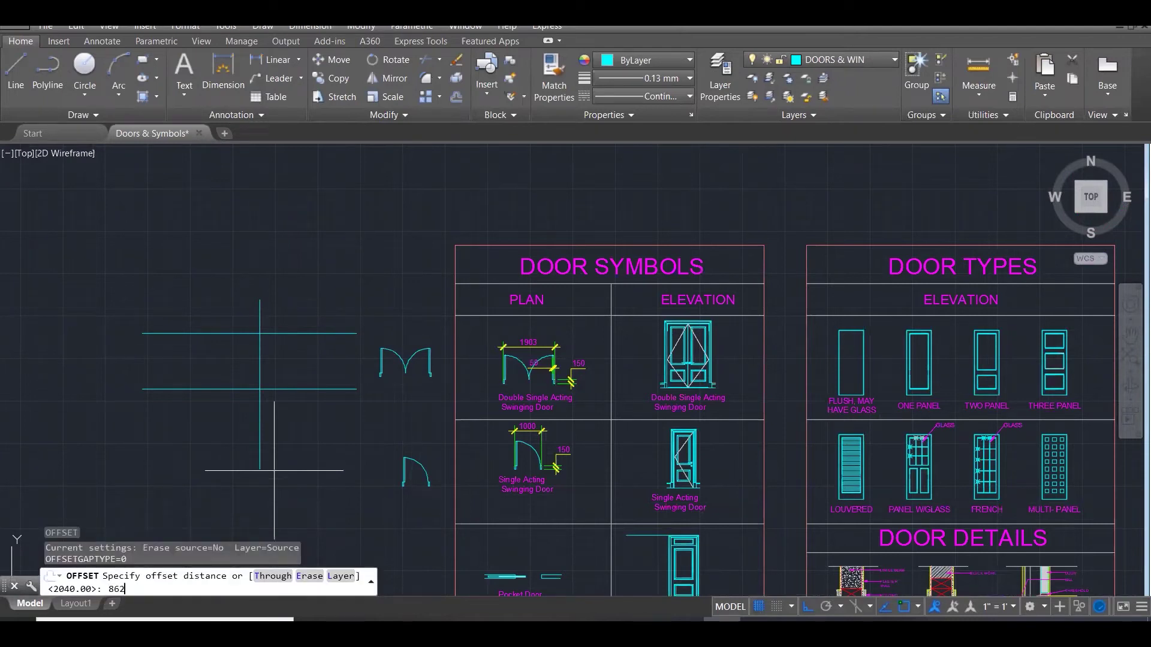
{"action": "key", "text": "Return"}
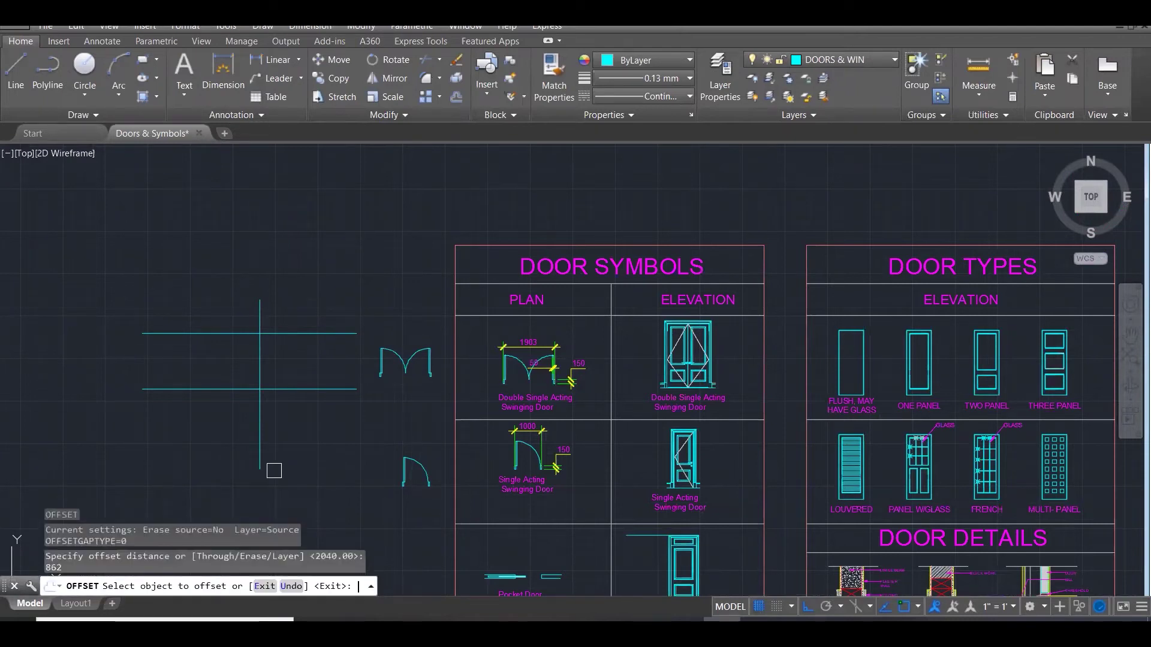
{"action": "left_click", "coordinate": [259, 362]}
{"action": "left_click", "coordinate": [297, 362]}
{"action": "key", "text": "Escape"}
Trim the overhanging ends of the four crossing lines into a closed door rectangle.
{"action": "scroll", "coordinate": [298, 362], "scroll_direction": "up", "scroll_amount": 4}
{"action": "type", "text": "tr"}
{"action": "key", "text": "Return"}
{"action": "left_click", "coordinate": [317, 454]}
{"action": "left_click", "coordinate": [107, 206]}
{"action": "key", "text": "Return"}
{"action": "left_click", "coordinate": [307, 244]}
{"action": "left_click", "coordinate": [199, 235]}
{"action": "left_click", "coordinate": [369, 249]}
{"action": "left_click", "coordinate": [359, 436]}
{"action": "left_click", "coordinate": [162, 245]}
{"action": "left_click", "coordinate": [152, 455]}
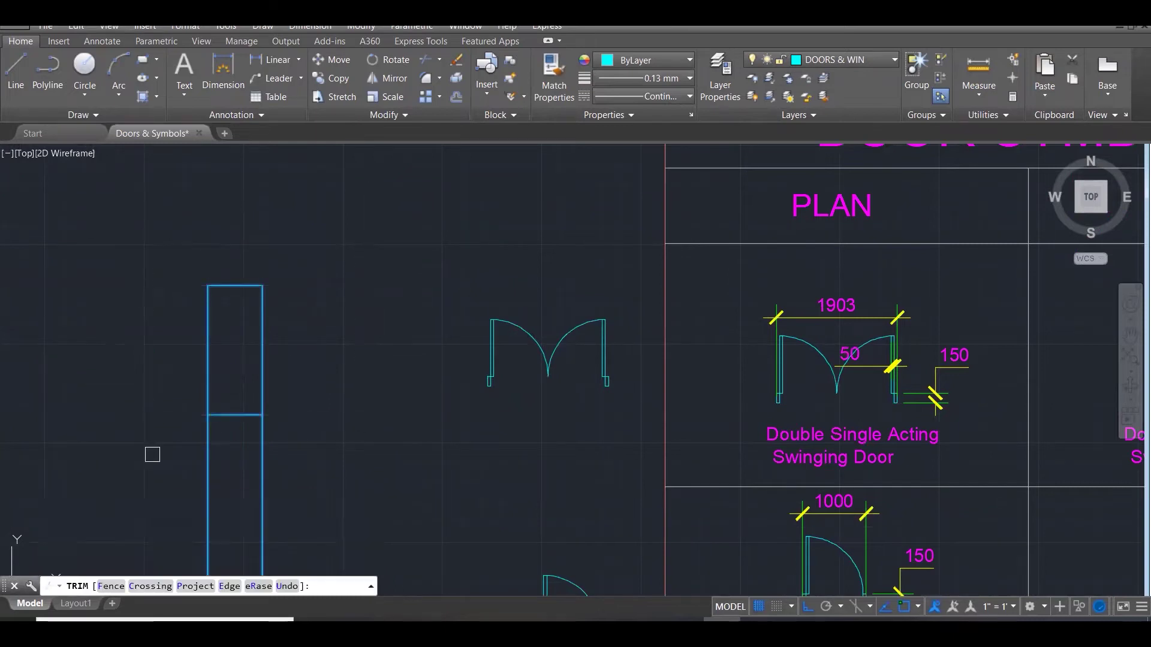
{"action": "left_click", "coordinate": [347, 468]}
{"action": "left_click", "coordinate": [134, 449]}
{"action": "key", "text": "Escape"}
{"action": "key", "text": "Escape"}
{"action": "scroll", "coordinate": [366, 359], "scroll_direction": "down", "scroll_amount": 1}
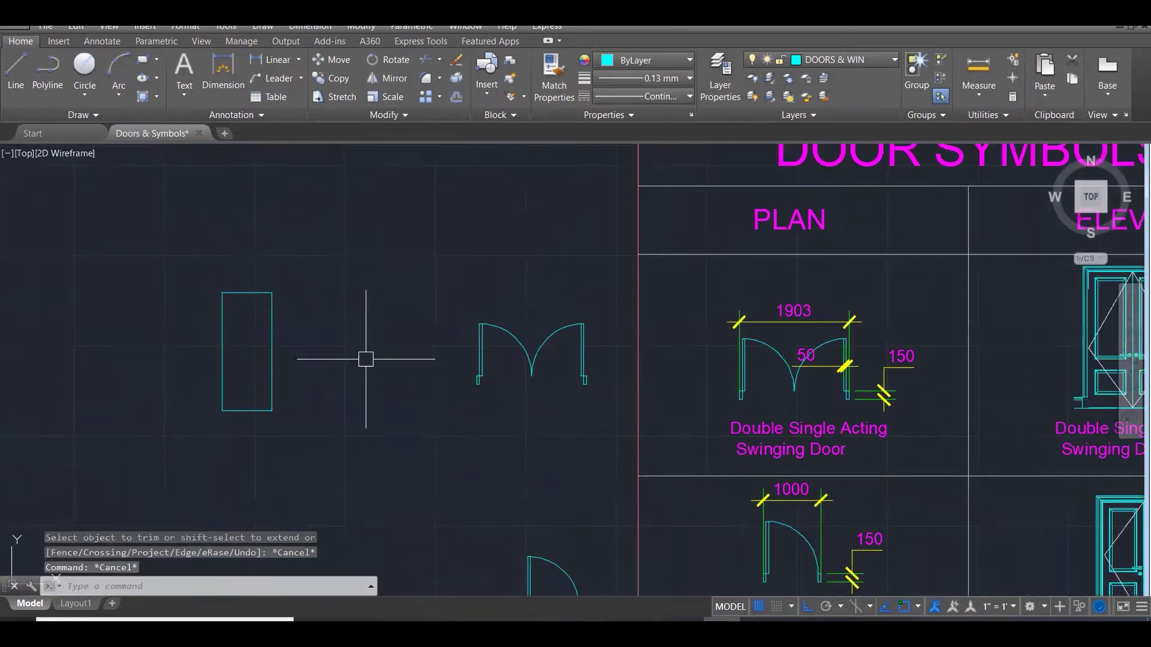
{"action": "scroll", "coordinate": [365, 359], "scroll_direction": "down", "scroll_amount": 1}
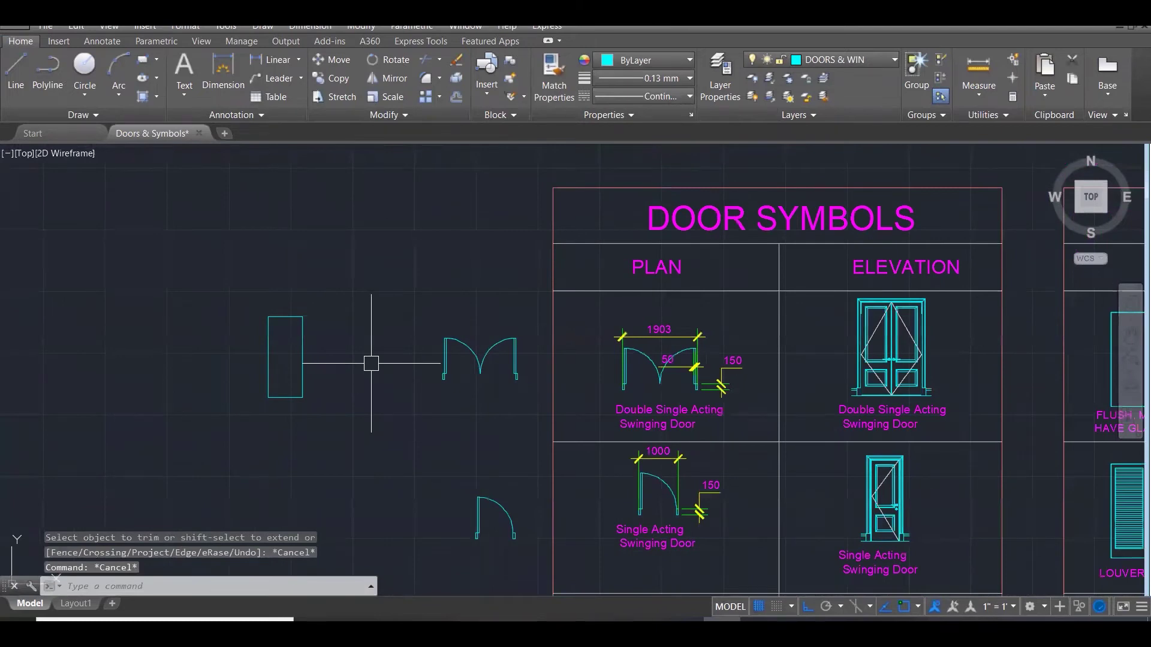
{"action": "scroll", "coordinate": [963, 336], "scroll_direction": "up", "scroll_amount": 3}
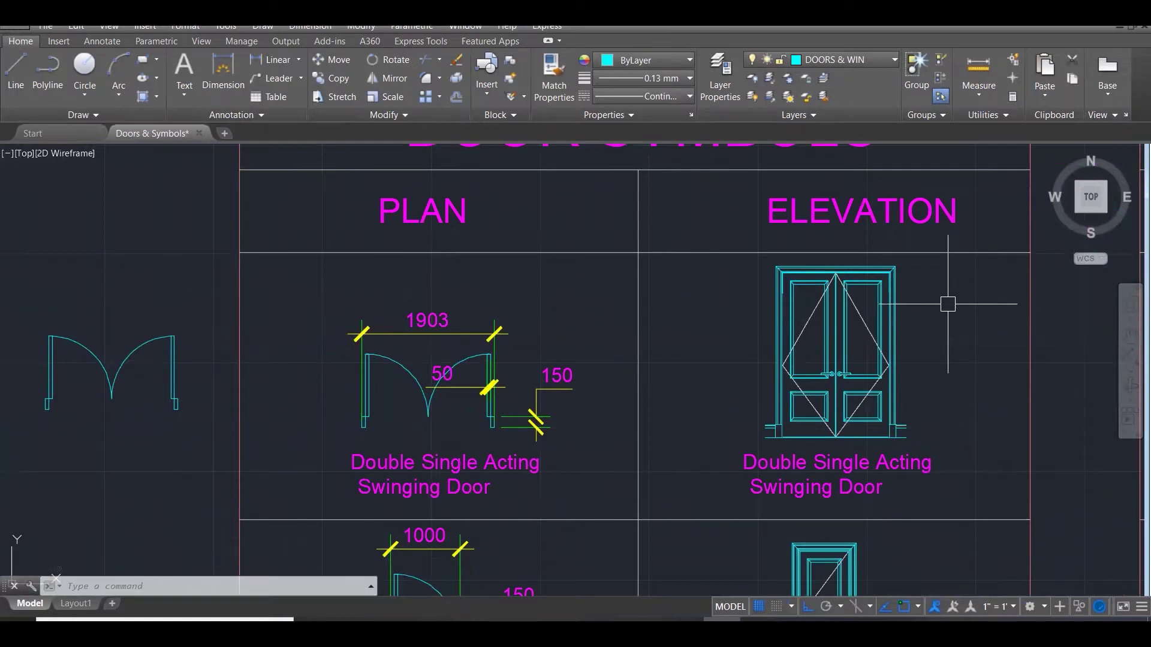
{"action": "scroll", "coordinate": [944, 297], "scroll_direction": "down", "scroll_amount": 1}
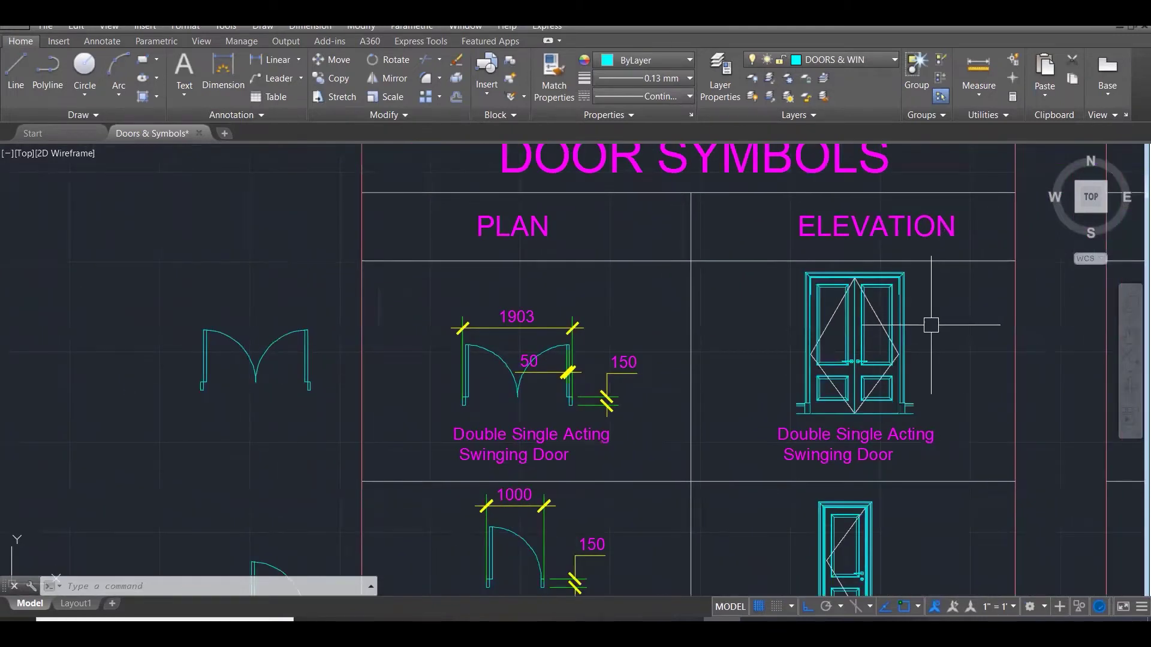
Move the double-door elevation from the table to just left of the new door rectangle.
{"action": "scroll", "coordinate": [931, 323], "scroll_direction": "down", "scroll_amount": 1}
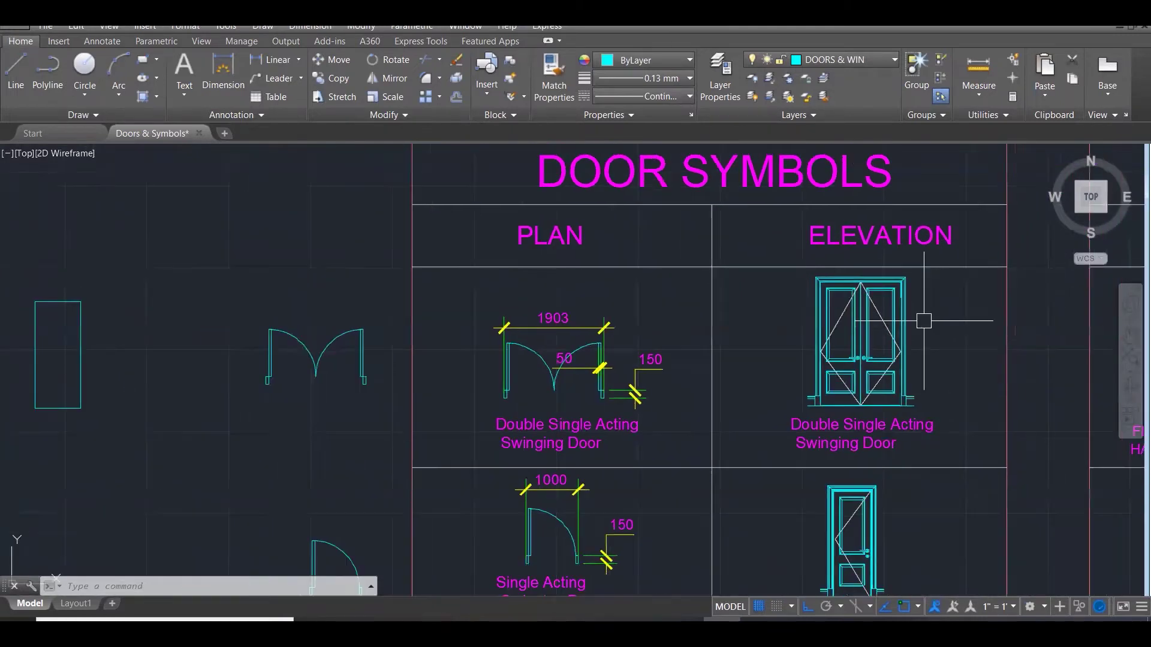
{"action": "type", "text": "m"}
{"action": "key", "text": "Return"}
{"action": "left_click", "coordinate": [904, 323]}
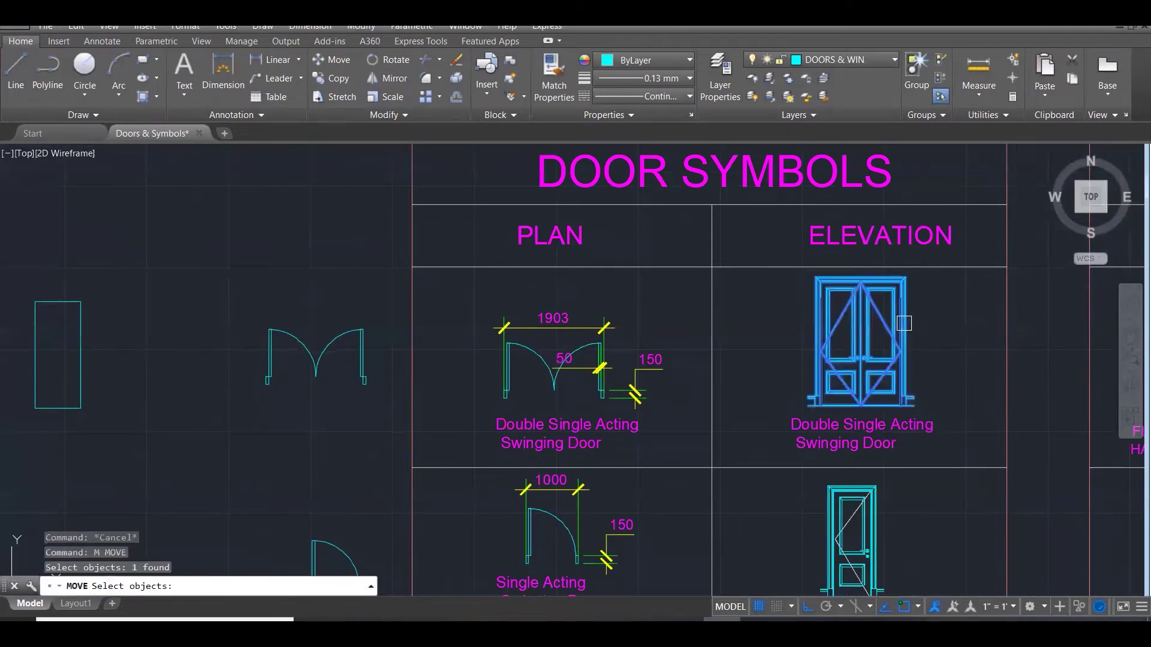
{"action": "type", "text": "m"}
{"action": "key", "text": "Return"}
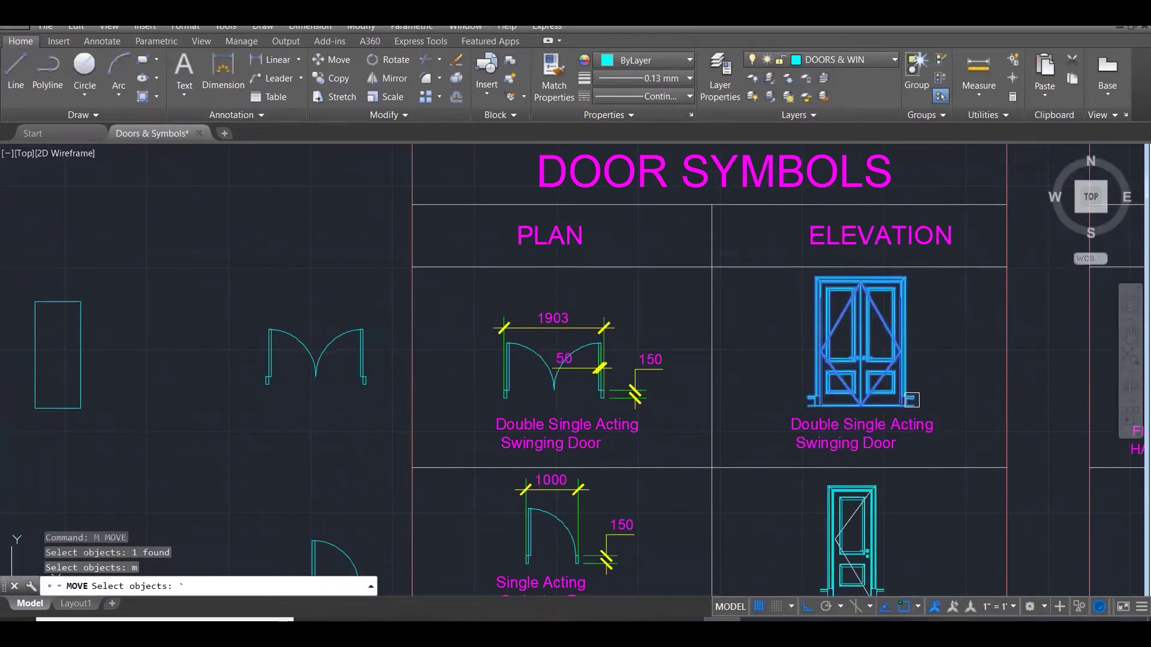
{"action": "key", "text": "Return"}
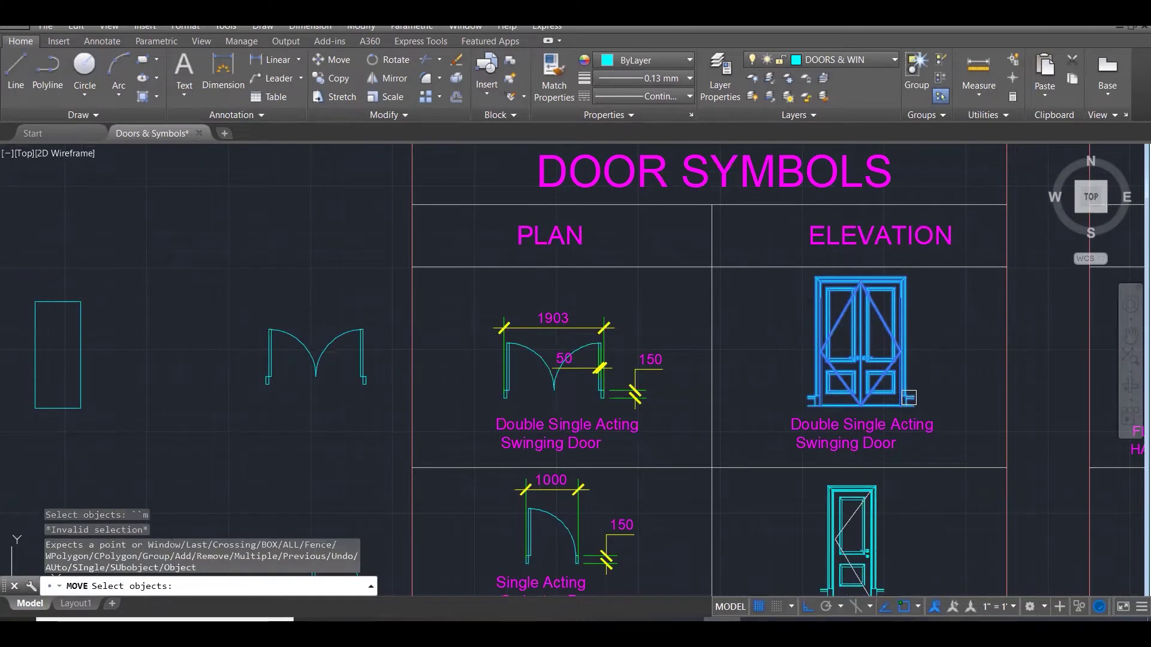
{"action": "left_click", "coordinate": [829, 400]}
{"action": "key", "text": "Return"}
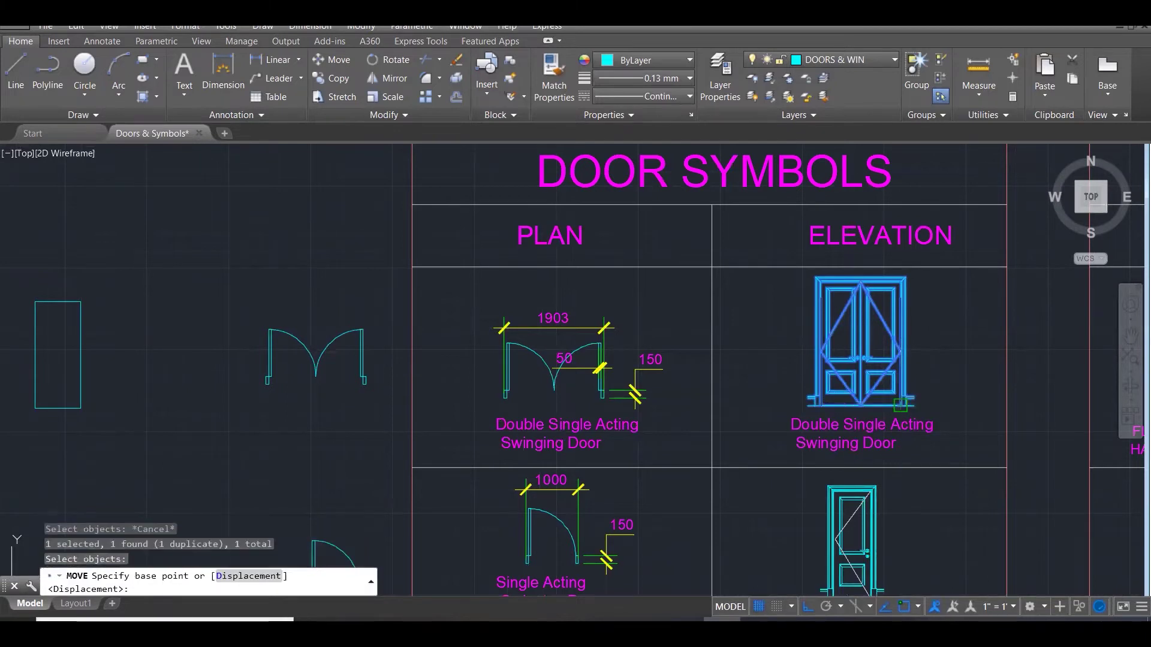
{"action": "left_click", "coordinate": [916, 398]}
{"action": "scroll", "coordinate": [754, 378], "scroll_direction": "down", "scroll_amount": 5}
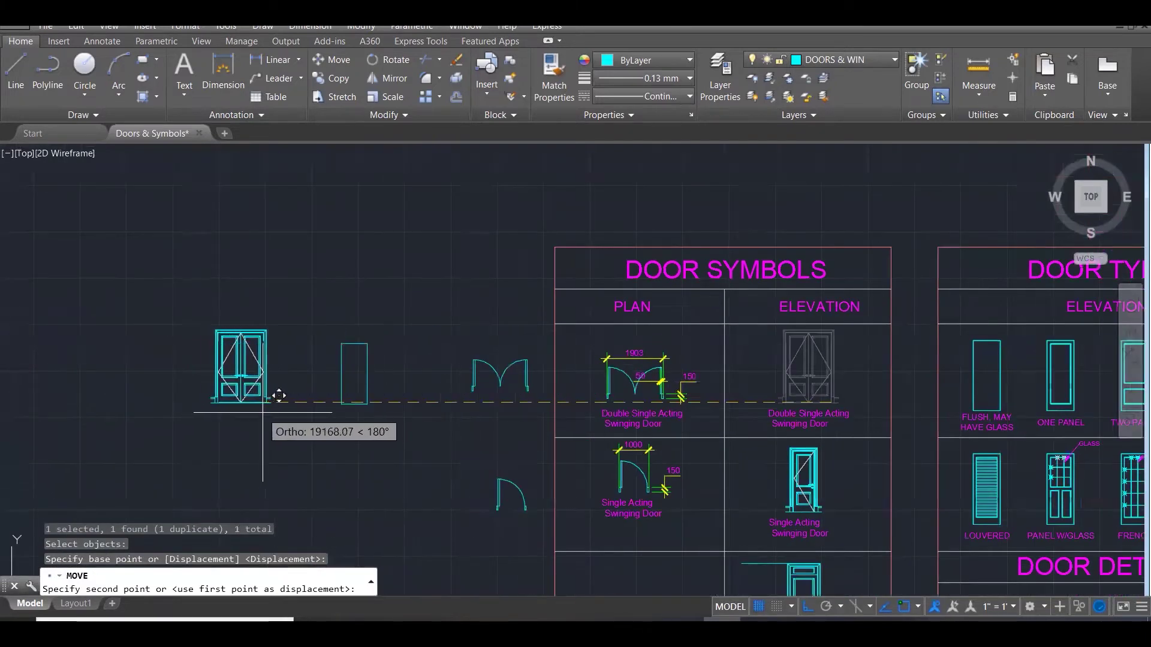
{"action": "left_click", "coordinate": [291, 395]}
{"action": "scroll", "coordinate": [281, 386], "scroll_direction": "up", "scroll_amount": 5}
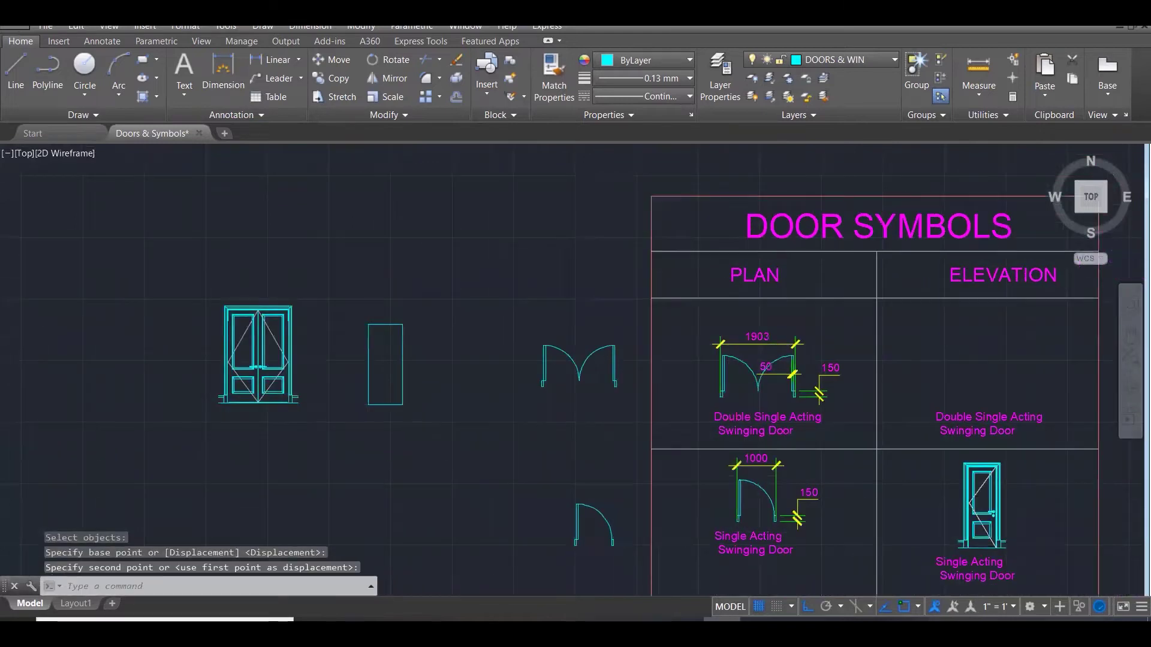
{"action": "scroll", "coordinate": [282, 233], "scroll_direction": "up", "scroll_amount": 2}
{"action": "key", "text": "Escape"}
{"action": "key", "text": "Escape"}
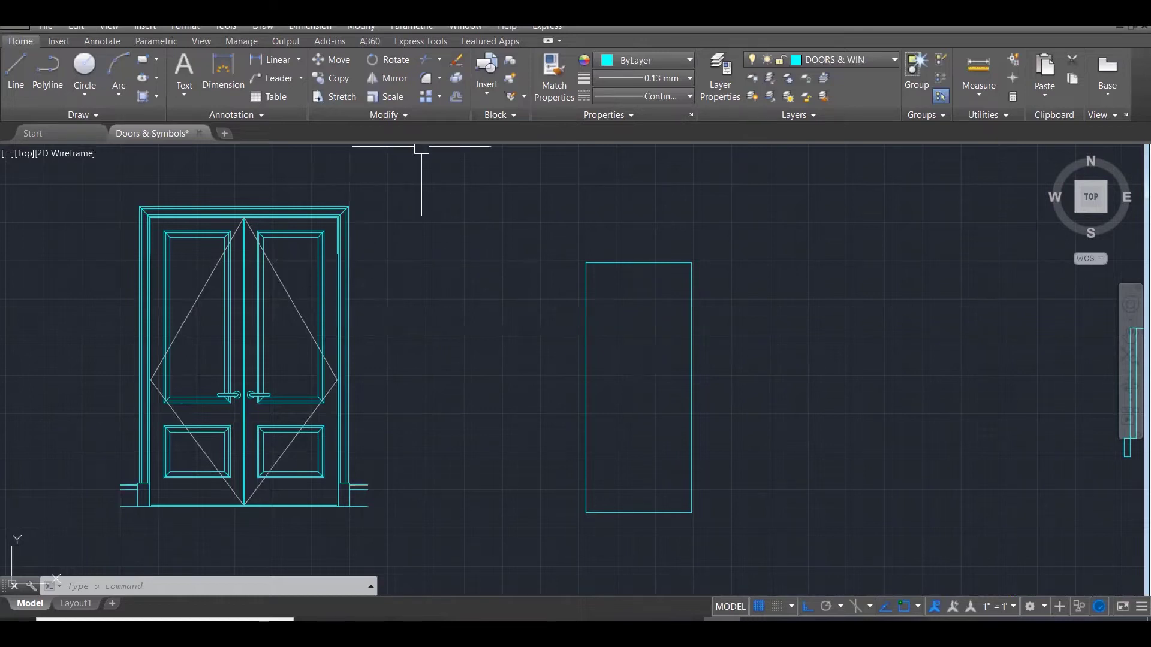
Divide the rectangle's right edge into five equal parts.
{"action": "type", "text": "di"}
{"action": "key", "text": "Return"}
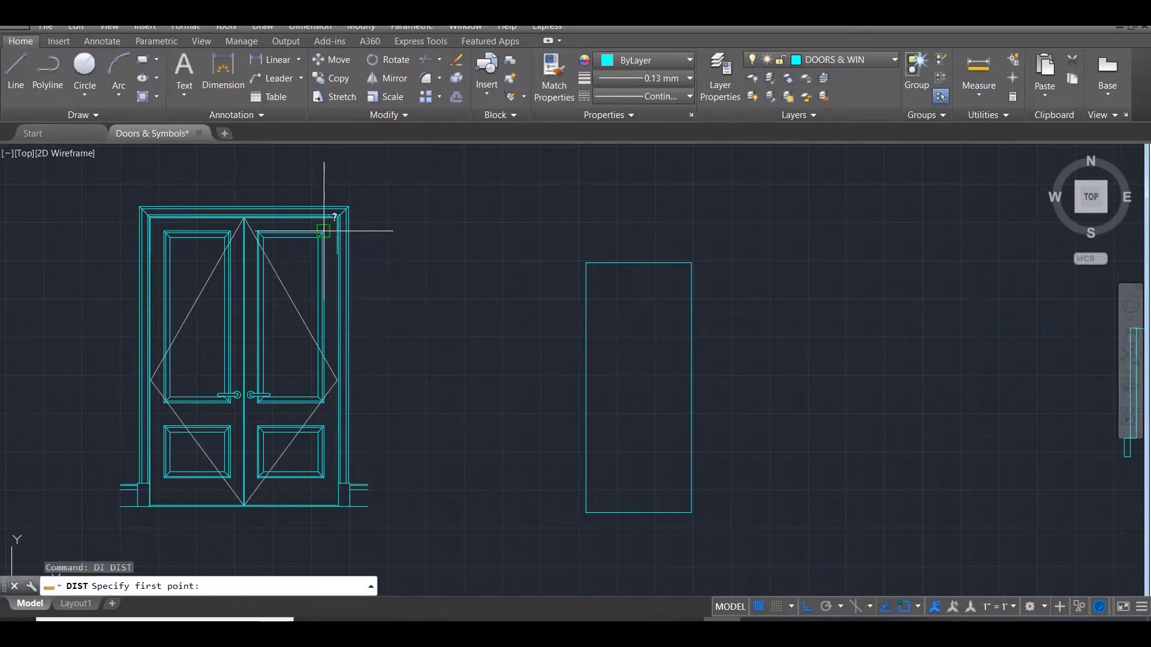
{"action": "key", "text": "Escape"}
{"action": "key", "text": "Escape"}
{"action": "key", "text": "Escape"}
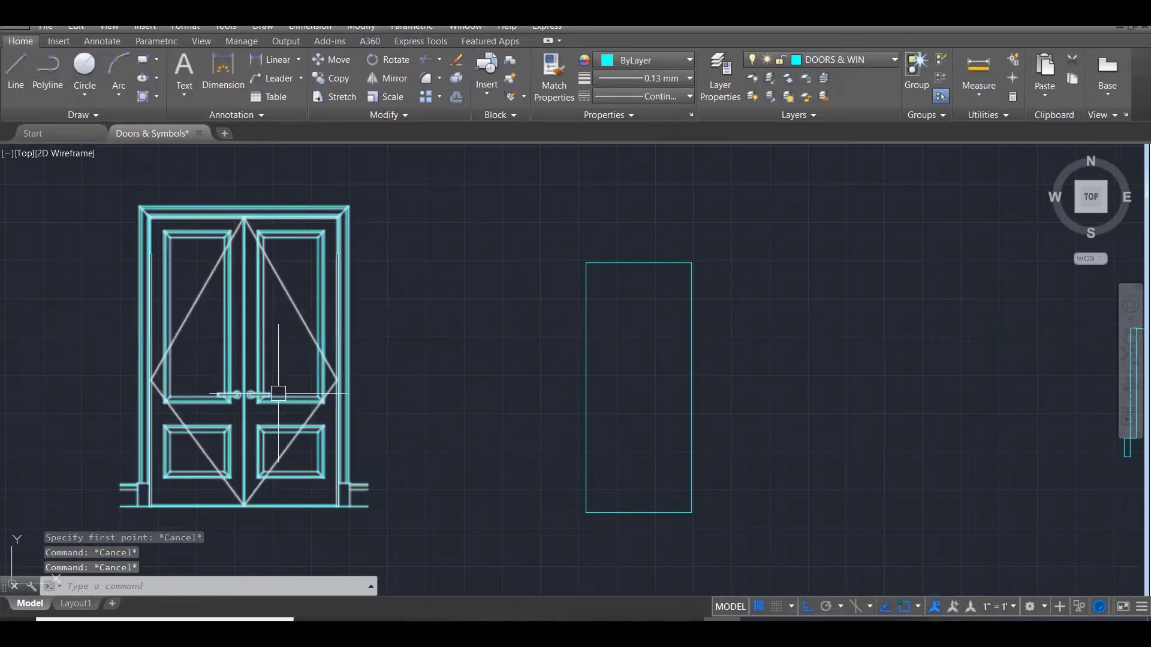
{"action": "mouse_move", "coordinate": [247, 343]}
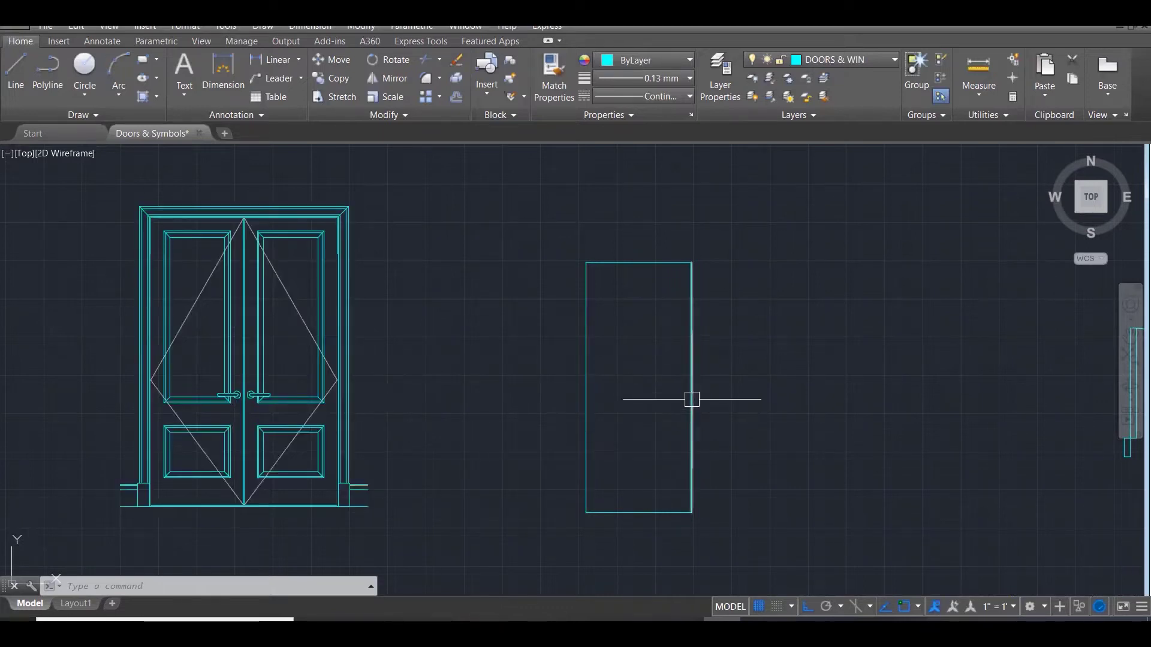
{"action": "key", "text": "Escape"}
{"action": "key", "text": "Escape"}
{"action": "key", "text": "Escape"}
{"action": "type", "text": "div"}
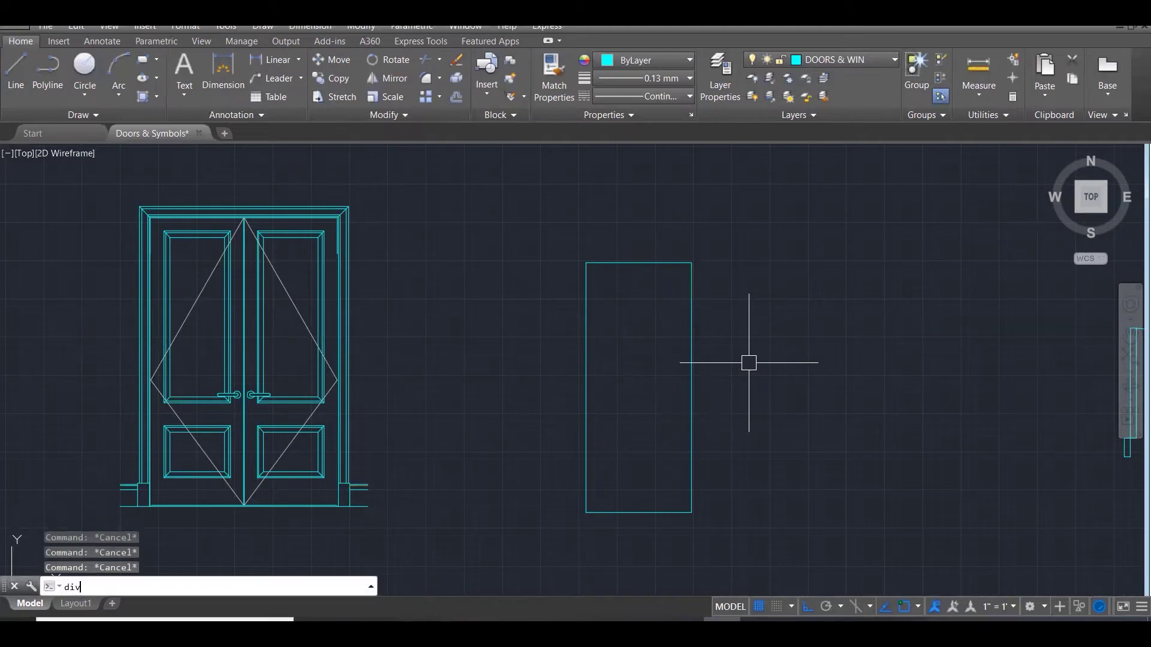
{"action": "key", "text": "Return"}
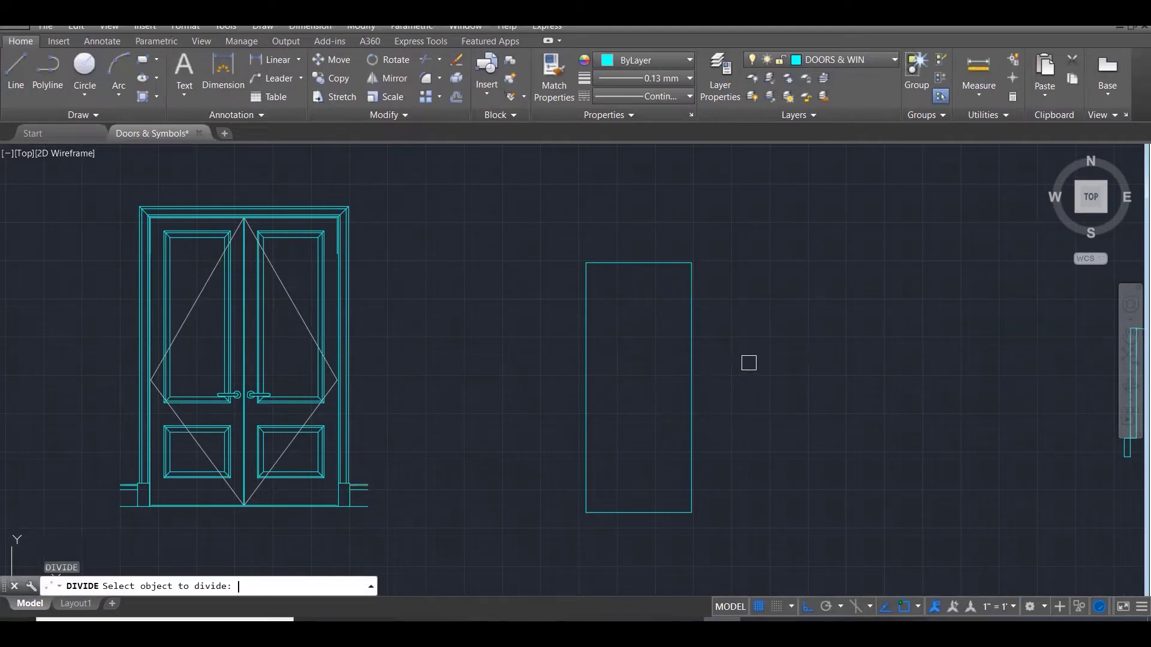
{"action": "left_click", "coordinate": [692, 397]}
{"action": "type", "text": "5"}
{"action": "key", "text": "Return"}
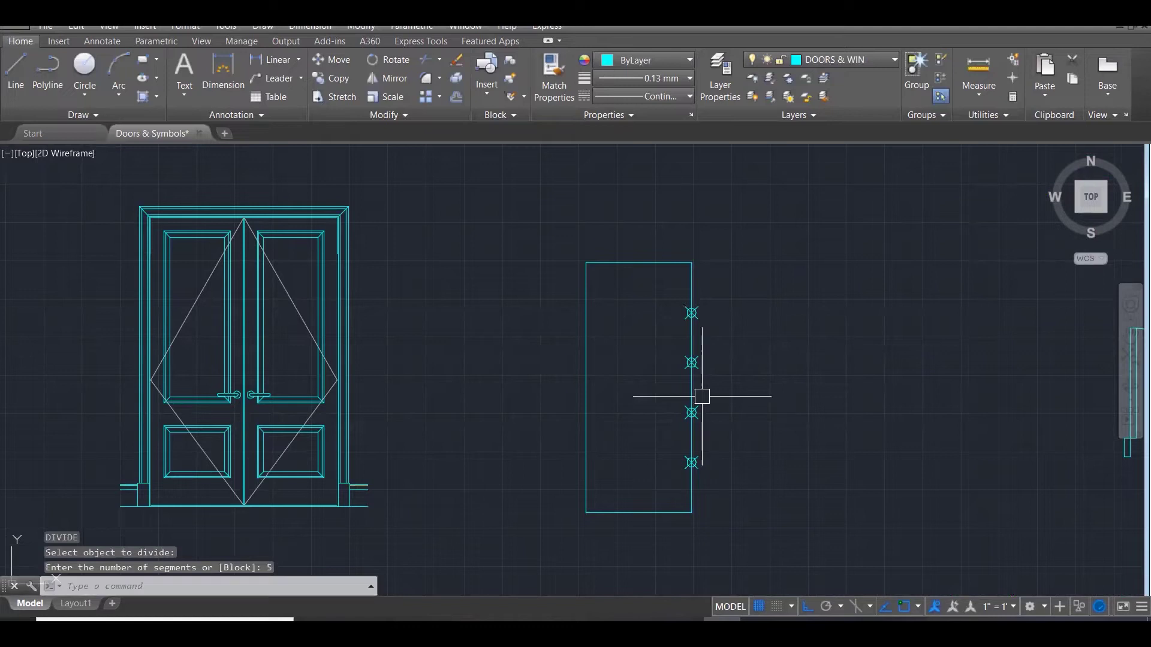
{"action": "key", "text": "Escape"}
{"action": "key", "text": "Escape"}
{"action": "key", "text": "Escape"}
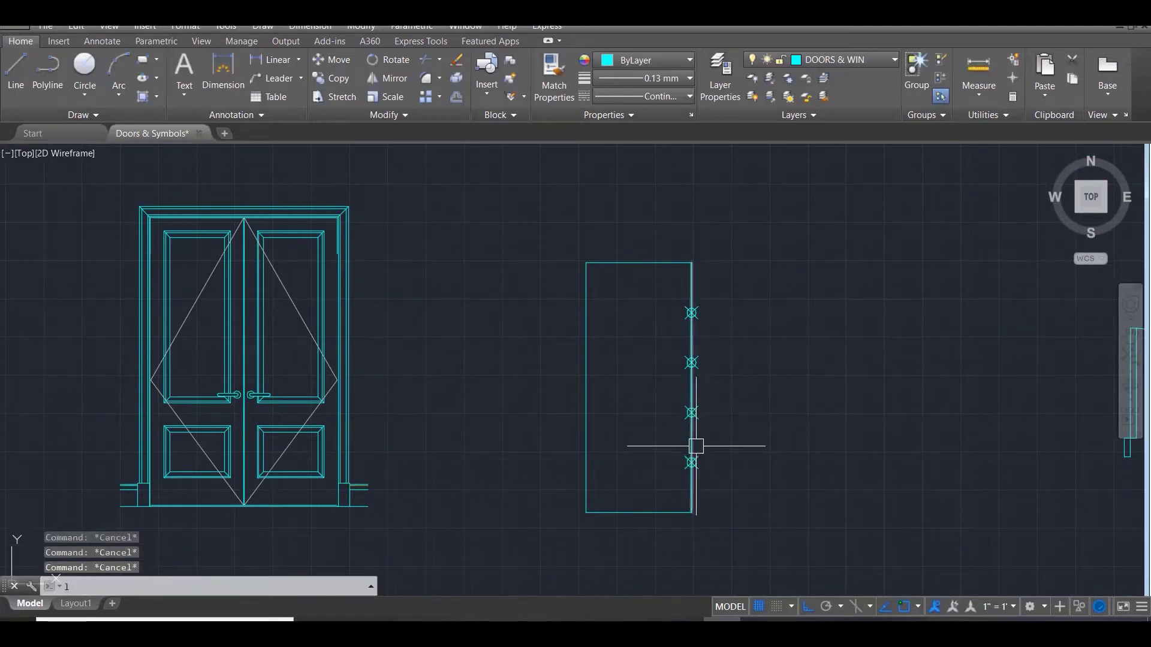
Draw a line from the lowest division point, then undo it and the five-part division.
{"action": "type", "text": "l"}
{"action": "key", "text": "Return"}
{"action": "left_click", "coordinate": [691, 462]}
{"action": "left_click", "coordinate": [532, 469]}
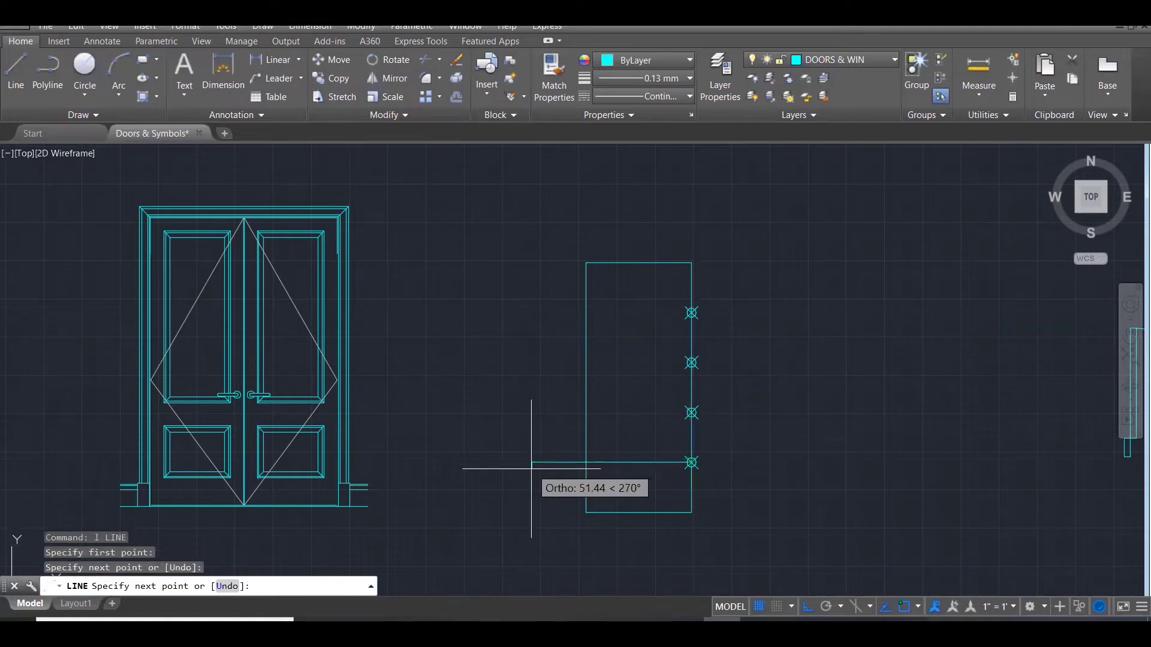
{"action": "key", "text": "Escape"}
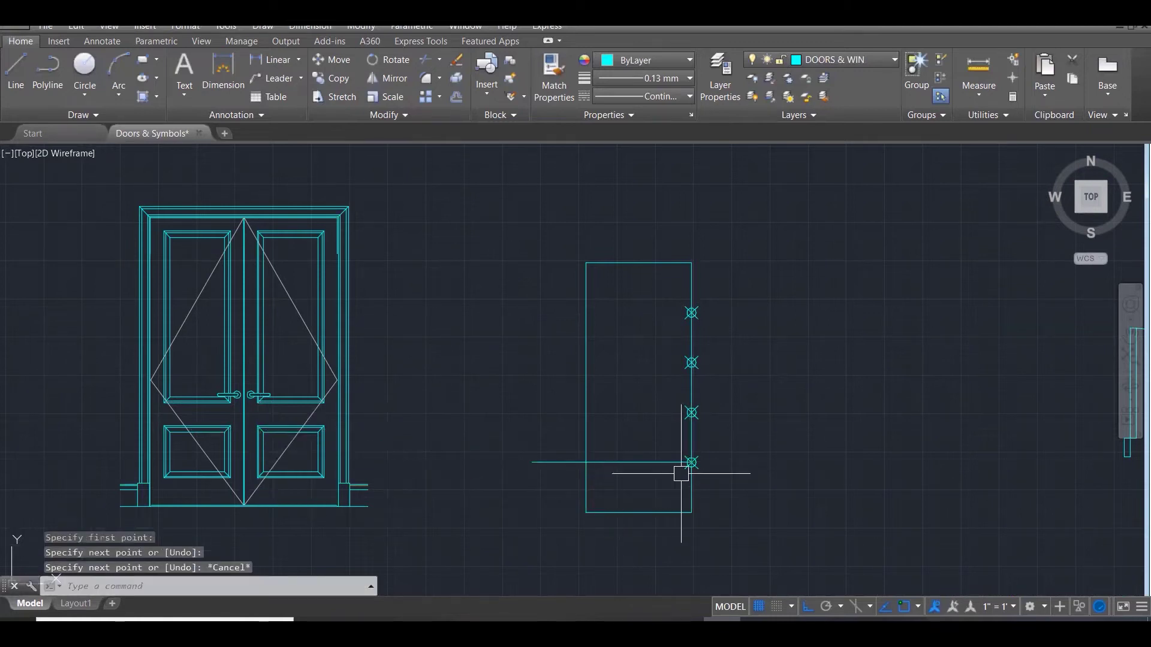
{"action": "key", "text": "ctrl+z"}
{"action": "key", "text": "ctrl+z"}
{"action": "key", "text": "Escape"}
{"action": "key", "text": "Escape"}
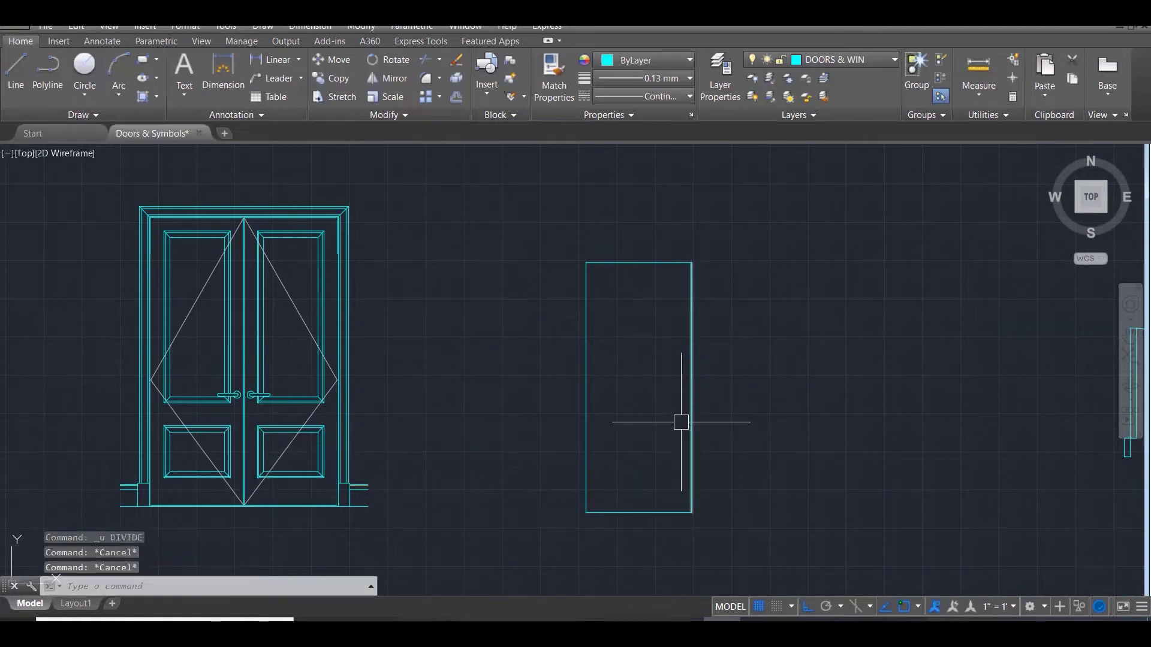
Divide the rectangle's right edge into seven equal parts.
{"action": "type", "text": "div"}
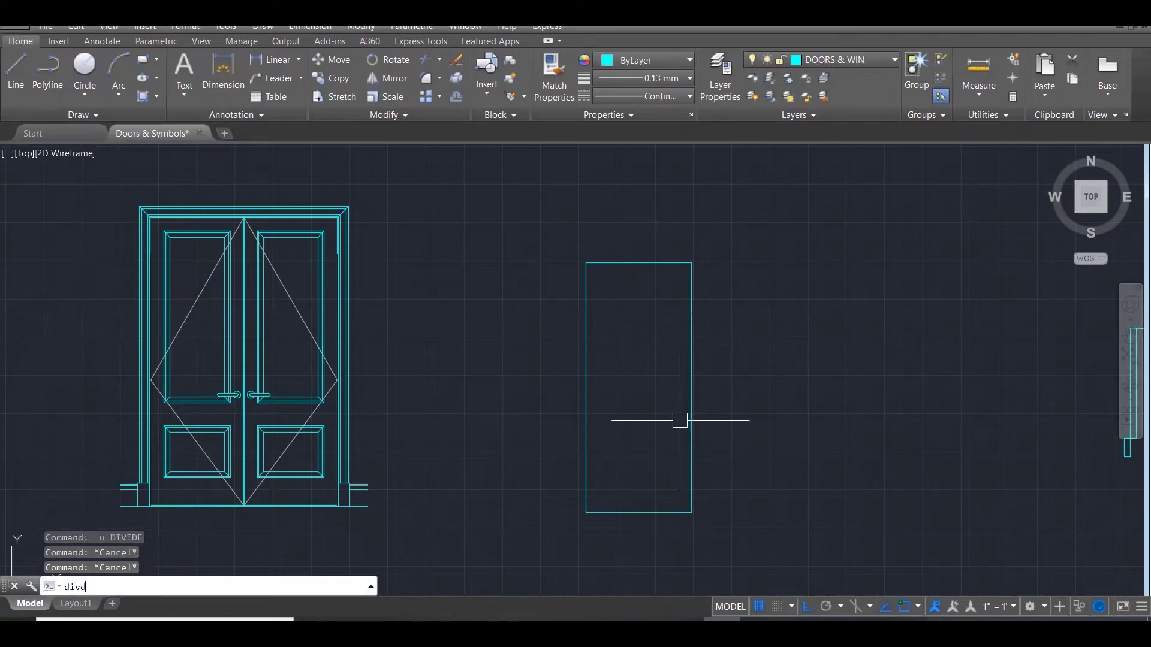
{"action": "key", "text": "Return"}
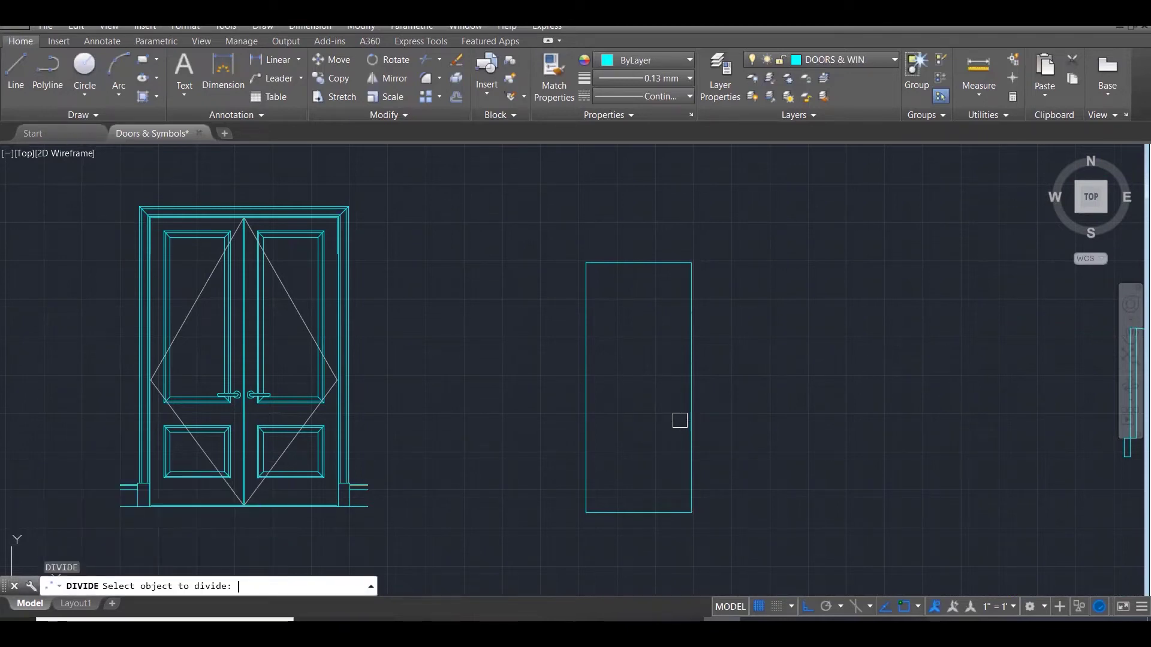
{"action": "left_click", "coordinate": [692, 395]}
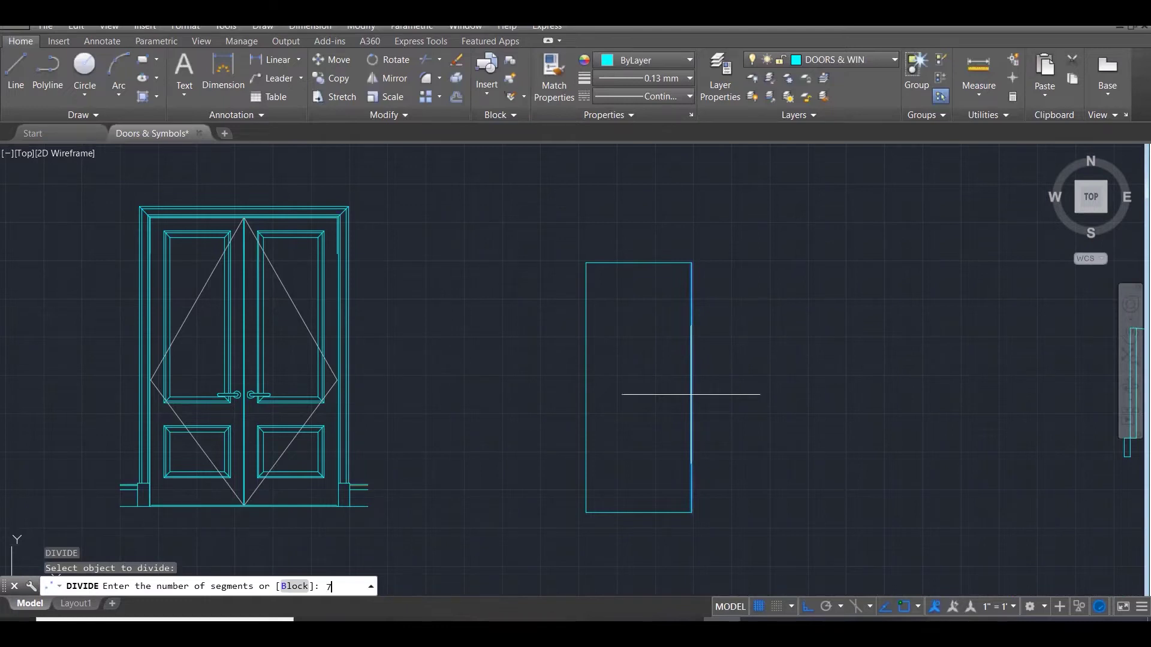
{"action": "key", "text": "Return"}
{"action": "key", "text": "Escape"}
{"action": "key", "text": "Escape"}
{"action": "key", "text": "Escape"}
Draw horizontal guide lines leftward from the second- and third-lowest division points.
{"action": "type", "text": "l"}
{"action": "key", "text": "Return"}
{"action": "left_click", "coordinate": [691, 442]}
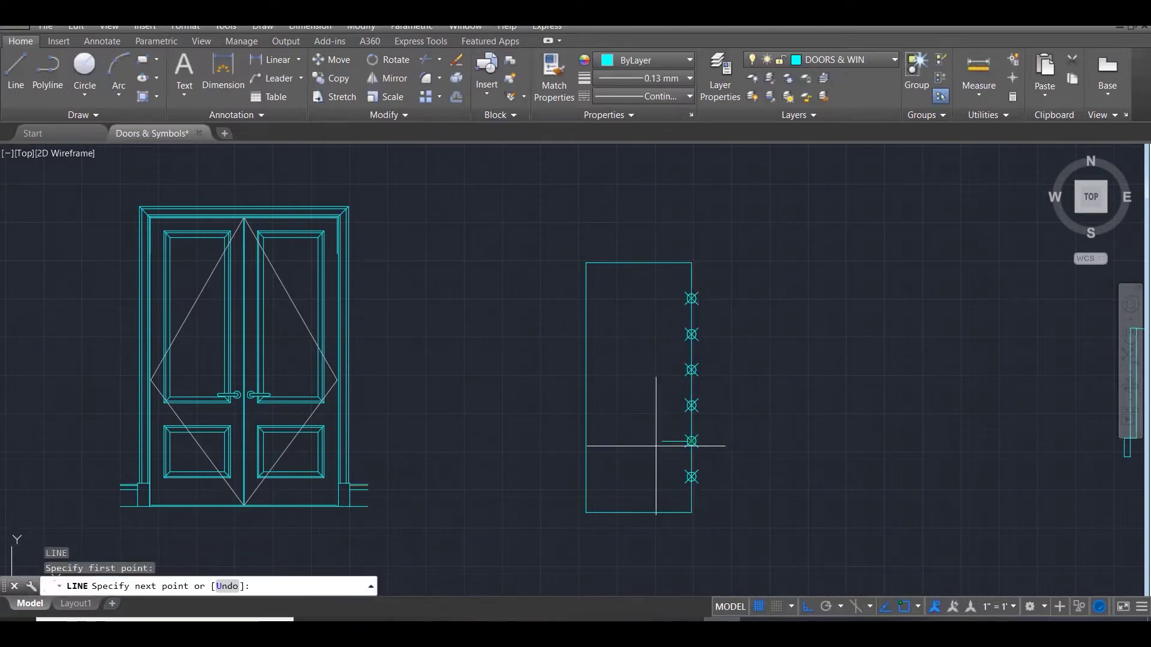
{"action": "left_click", "coordinate": [526, 463]}
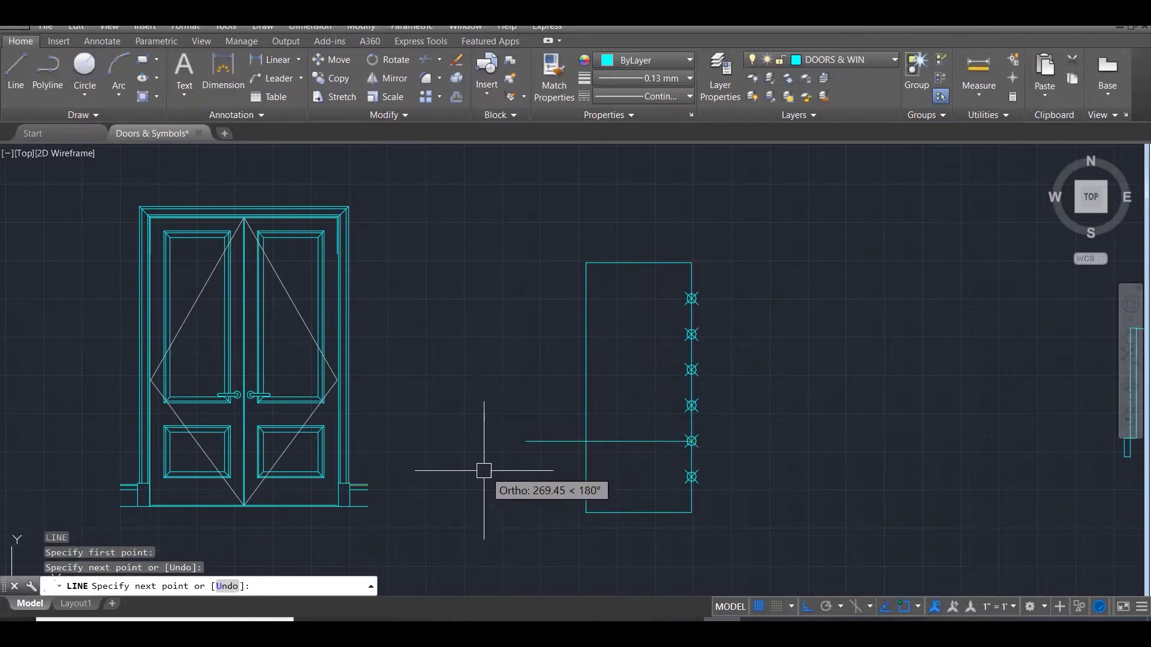
{"action": "key", "text": "Escape"}
{"action": "key", "text": "Return"}
{"action": "left_click", "coordinate": [692, 406]}
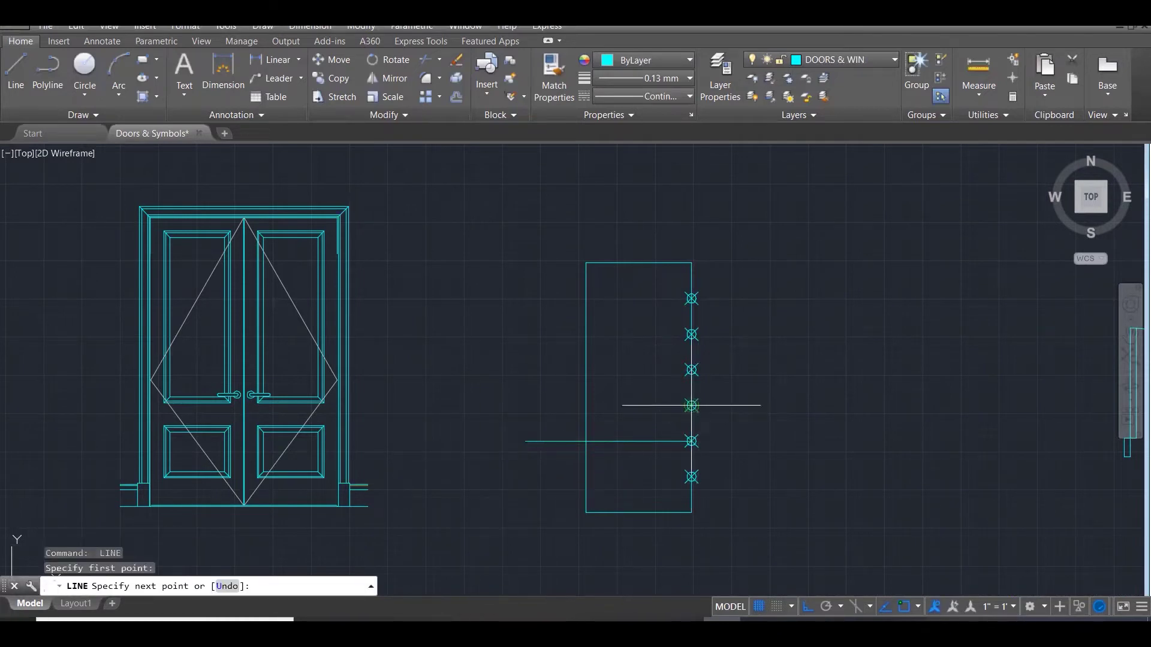
{"action": "left_click", "coordinate": [461, 410]}
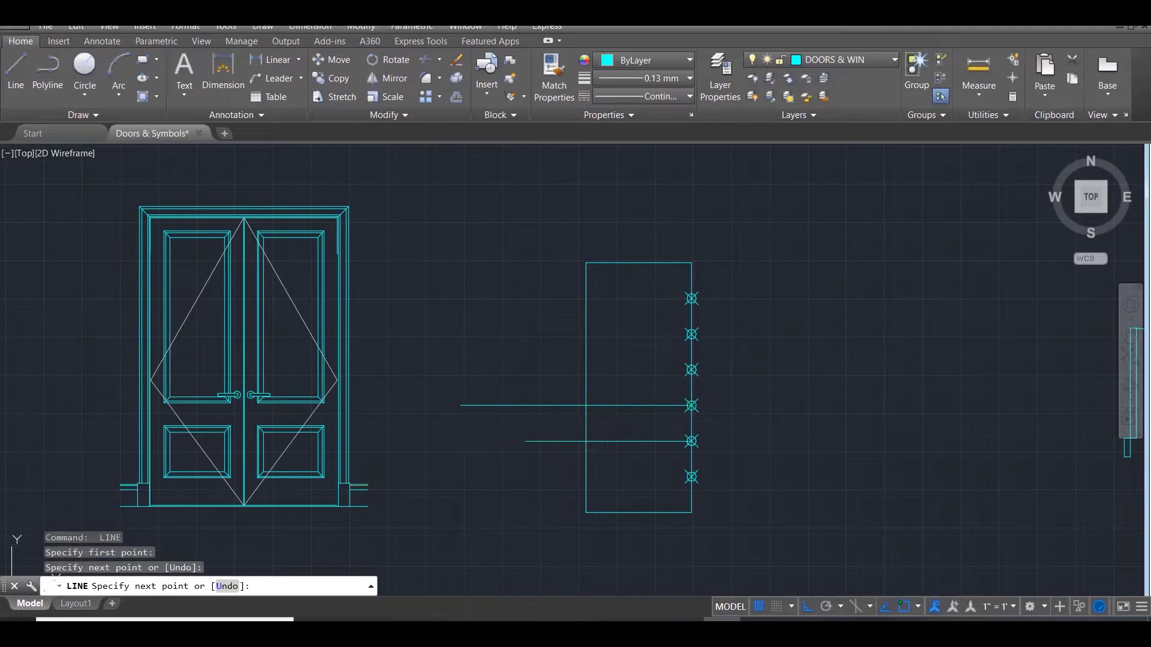
{"action": "key", "text": "Escape"}
{"action": "key", "text": "Escape"}
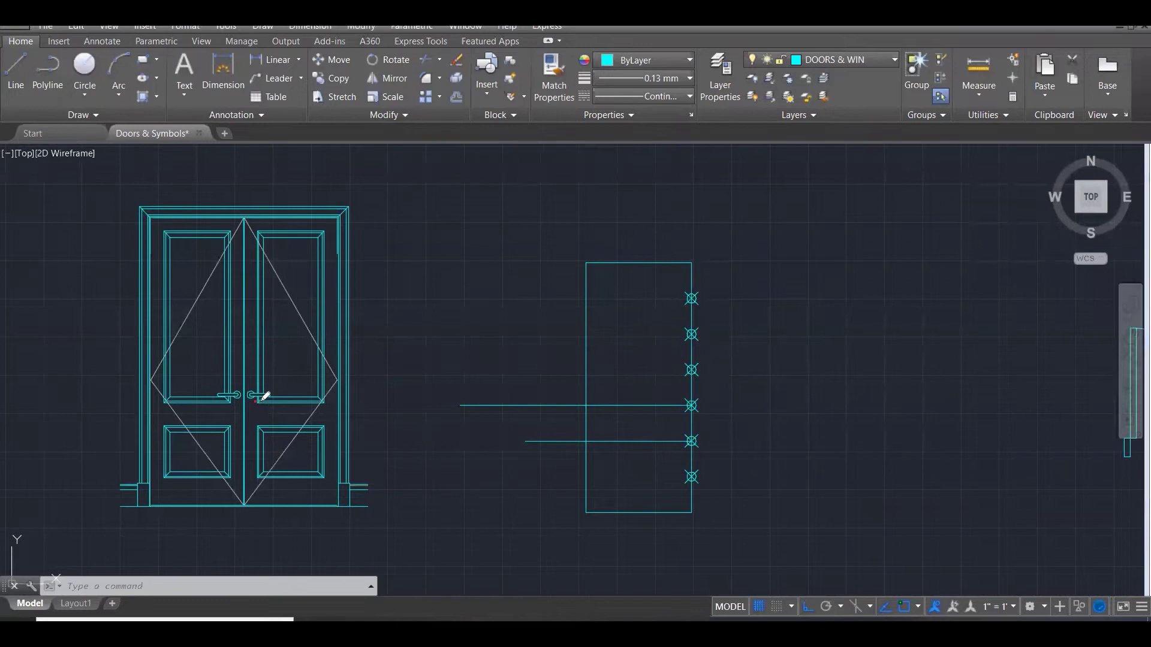
Sketch on-screen marks for the lower panel, upper glass panel, and reference door's top and bottom.
{"action": "left_click_drag", "start_coordinate": [253, 427], "coordinate": [268, 427]}
{"action": "mouse_move", "coordinate": [605, 486]}
{"action": "left_mouse_down"}
{"action": "mouse_move", "coordinate": [674, 479]}
{"action": "mouse_move", "coordinate": [671, 442]}
{"action": "left_mouse_up"}
{"action": "left_click_drag", "start_coordinate": [619, 475], "coordinate": [615, 480]}
{"action": "mouse_move", "coordinate": [613, 404]}
{"action": "left_mouse_down"}
{"action": "mouse_move", "coordinate": [604, 271]}
{"action": "mouse_move", "coordinate": [644, 267]}
{"action": "mouse_move", "coordinate": [671, 289]}
{"action": "mouse_move", "coordinate": [666, 381]}
{"action": "left_mouse_up"}
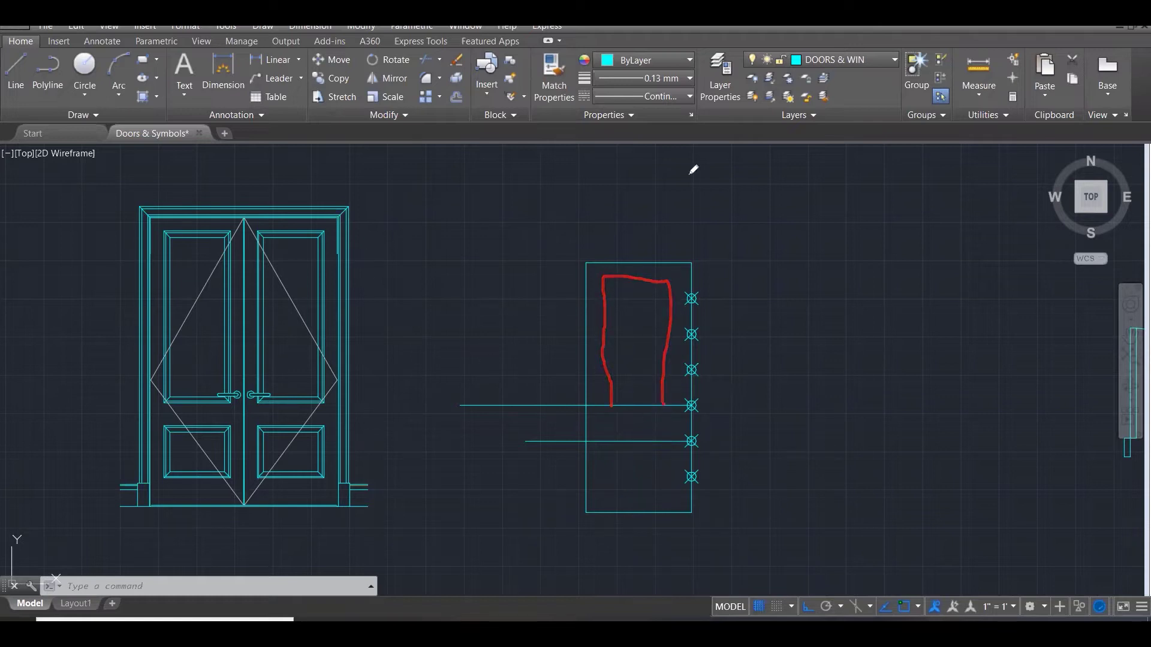
{"action": "key", "text": "Escape"}
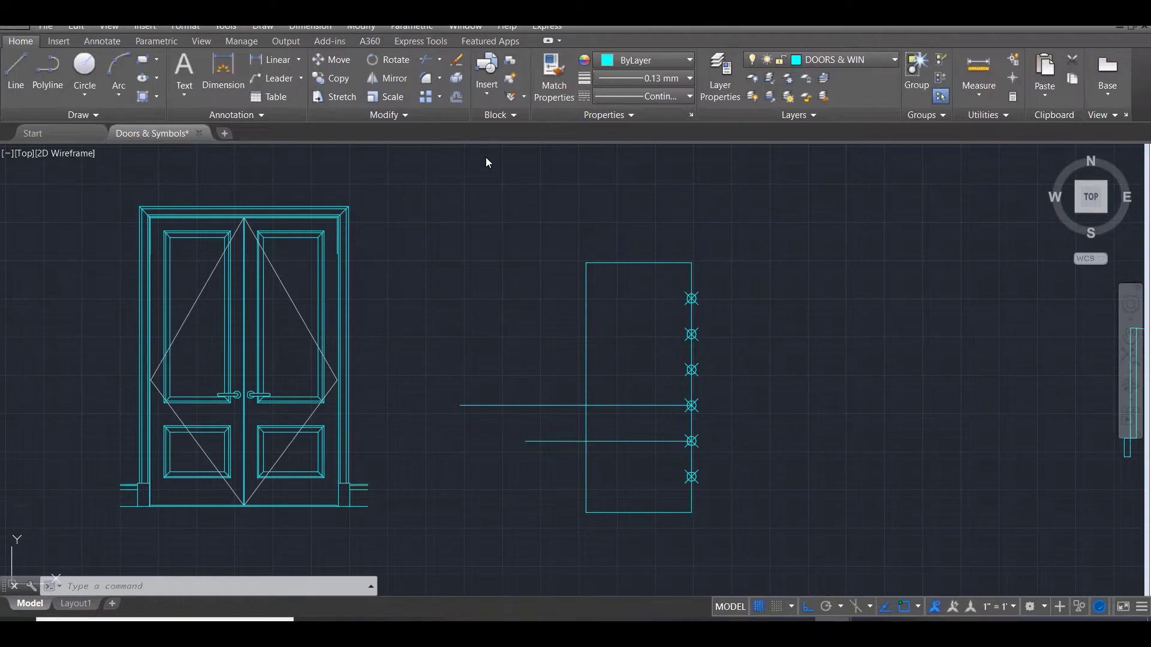
{"action": "left_click_drag", "start_coordinate": [304, 481], "coordinate": [307, 503]}
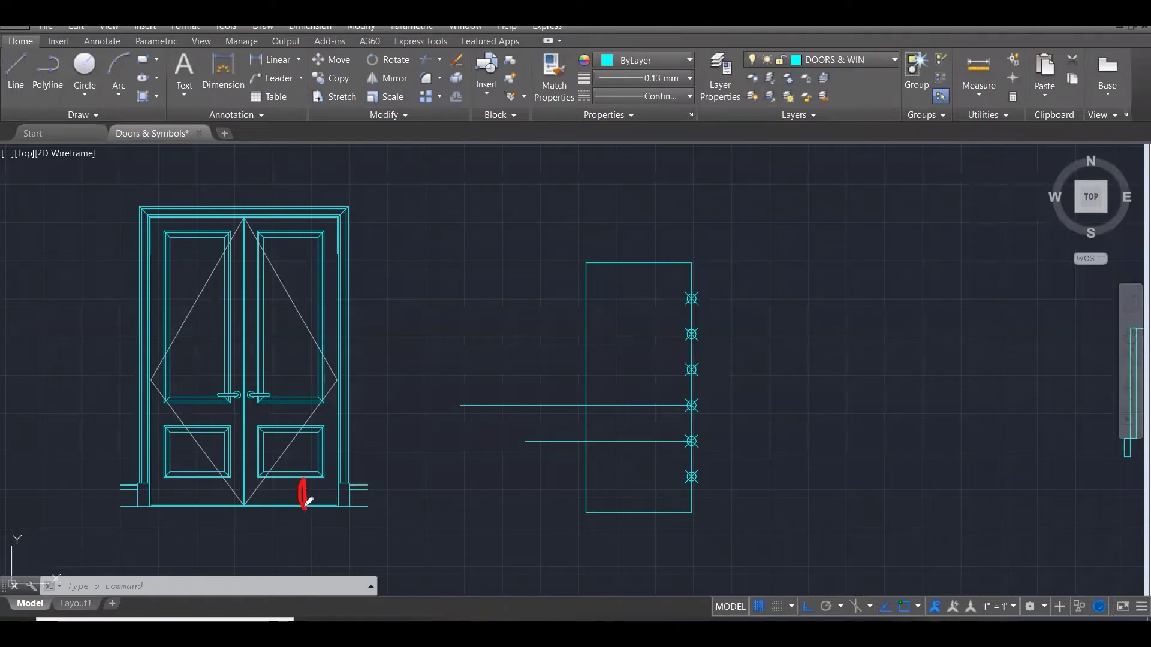
{"action": "left_click_drag", "start_coordinate": [299, 219], "coordinate": [298, 238]}
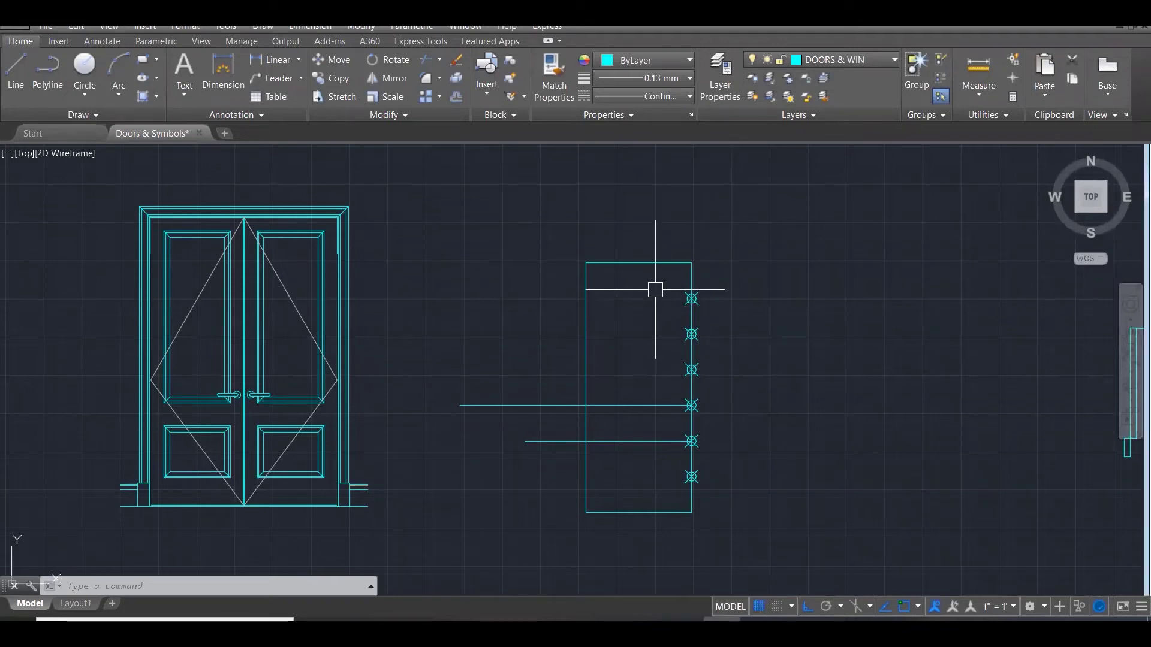
Draw a horizontal guide line across the door just below its top edge.
{"action": "type", "text": "l"}
{"action": "key", "text": "Return"}
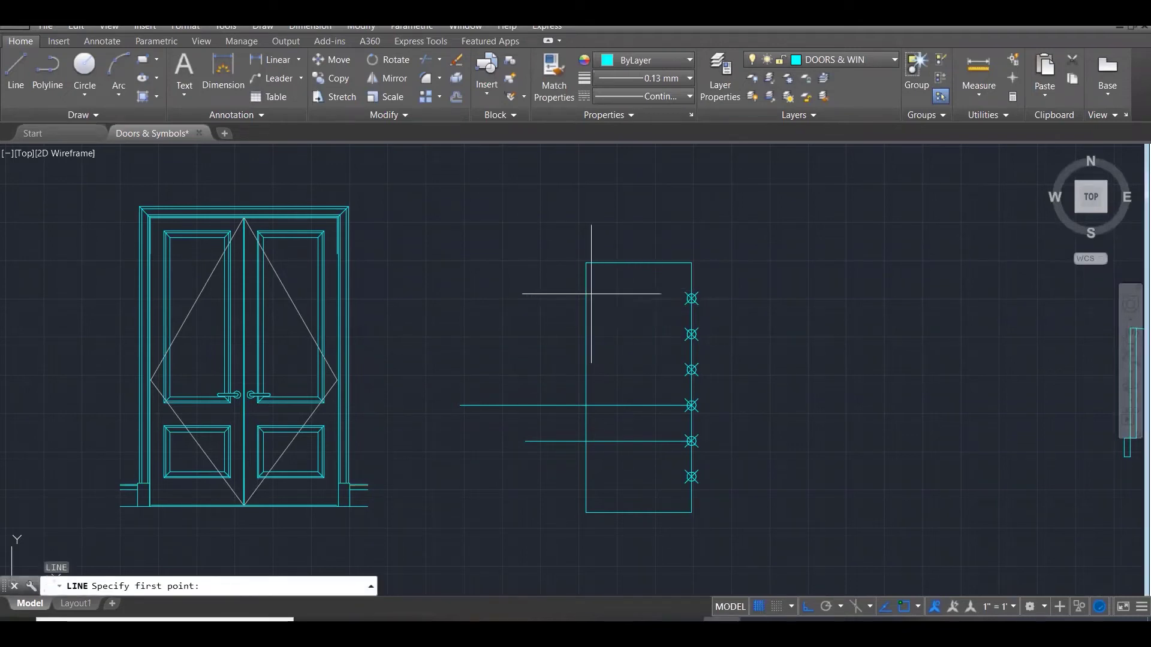
{"action": "left_click", "coordinate": [556, 281]}
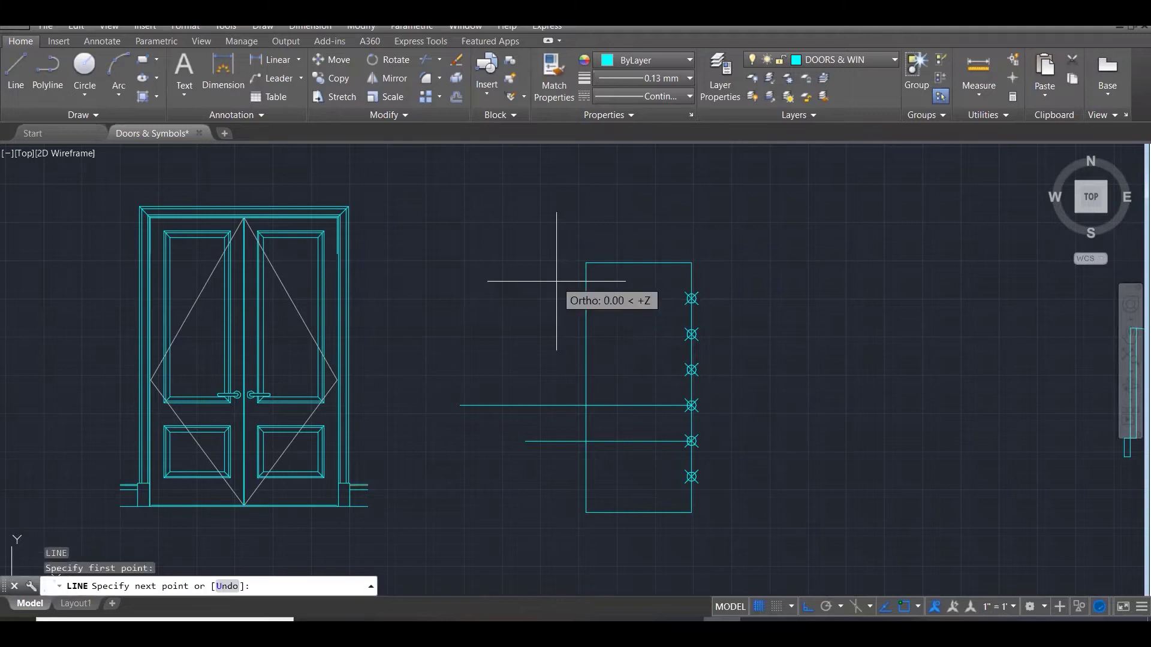
{"action": "left_click", "coordinate": [797, 296]}
{"action": "key", "text": "Escape"}
{"action": "key", "text": "Escape"}
{"action": "key", "text": "Escape"}
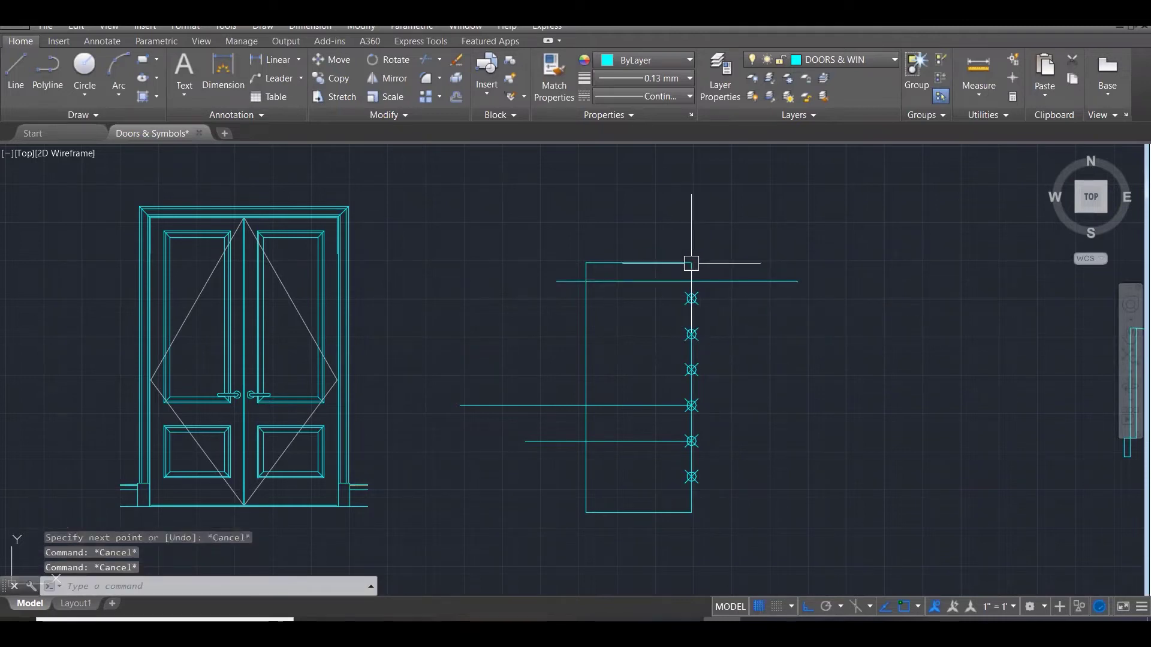
Start a DIM dimension from the door's top-left corner to check the roughly 151 offset.
{"action": "type", "text": "f"}
{"action": "key", "text": "F1"}
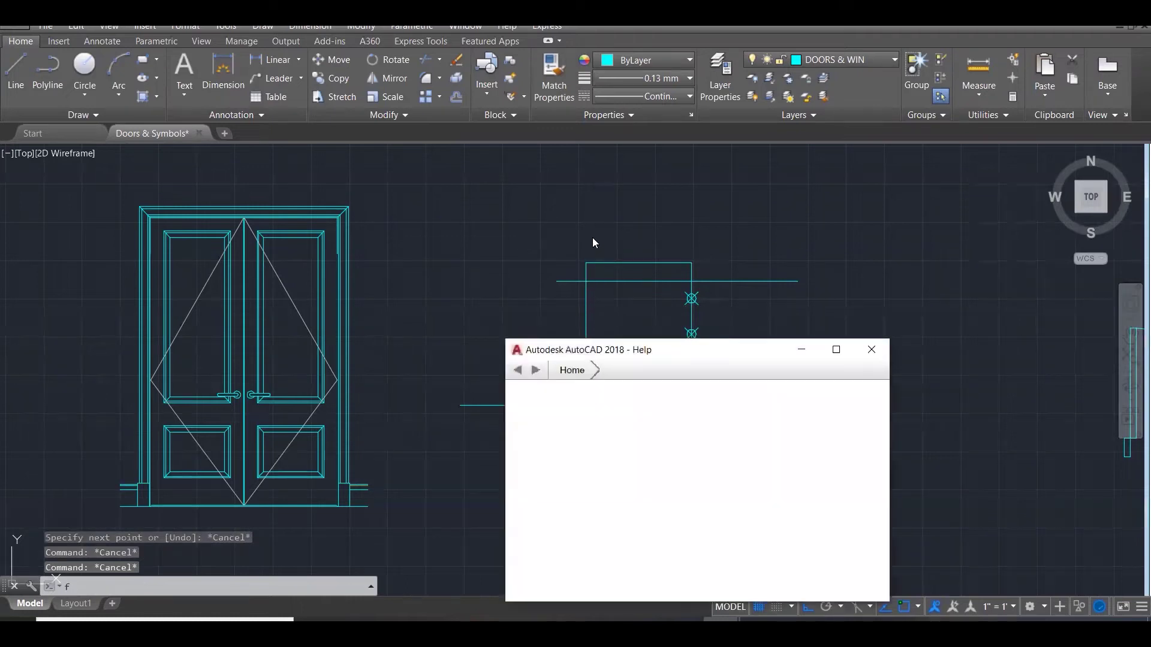
{"action": "left_click", "coordinate": [874, 348]}
{"action": "key", "text": "Escape"}
{"action": "type", "text": "dim"}
{"action": "key", "text": "Return"}
{"action": "key", "text": "Return"}
{"action": "left_click", "coordinate": [586, 262]}
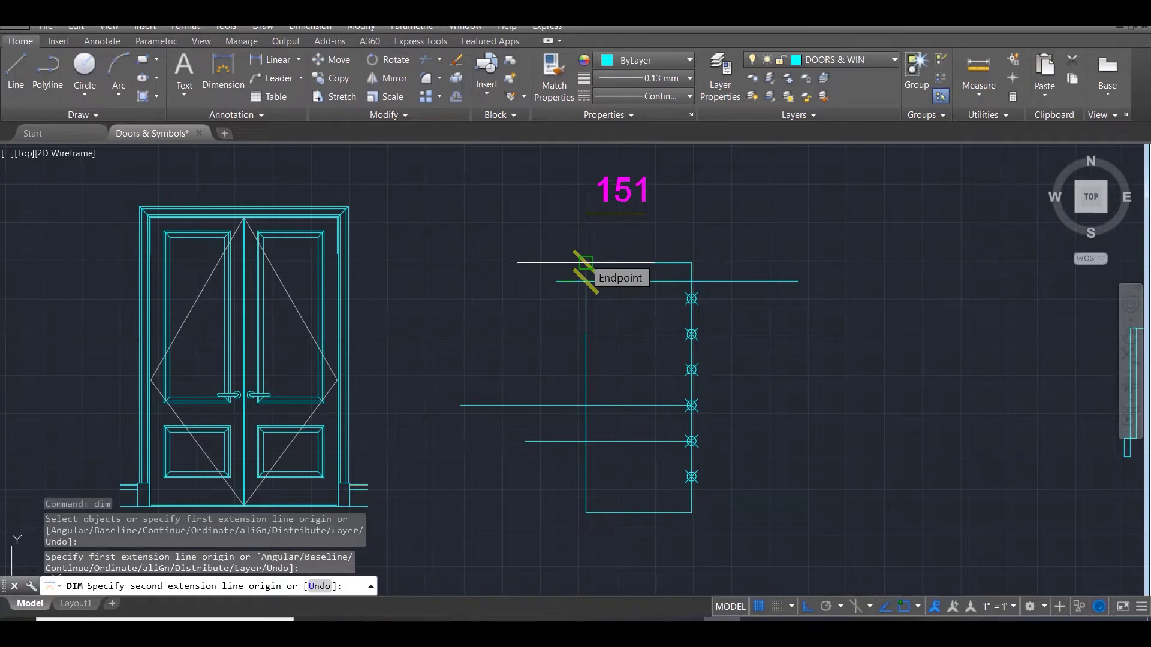
Erase the horizontal guide line and offset the door's top edge 150 inward.
{"action": "key", "text": "Escape"}
{"action": "key", "text": "Escape"}
{"action": "left_click", "coordinate": [627, 280]}
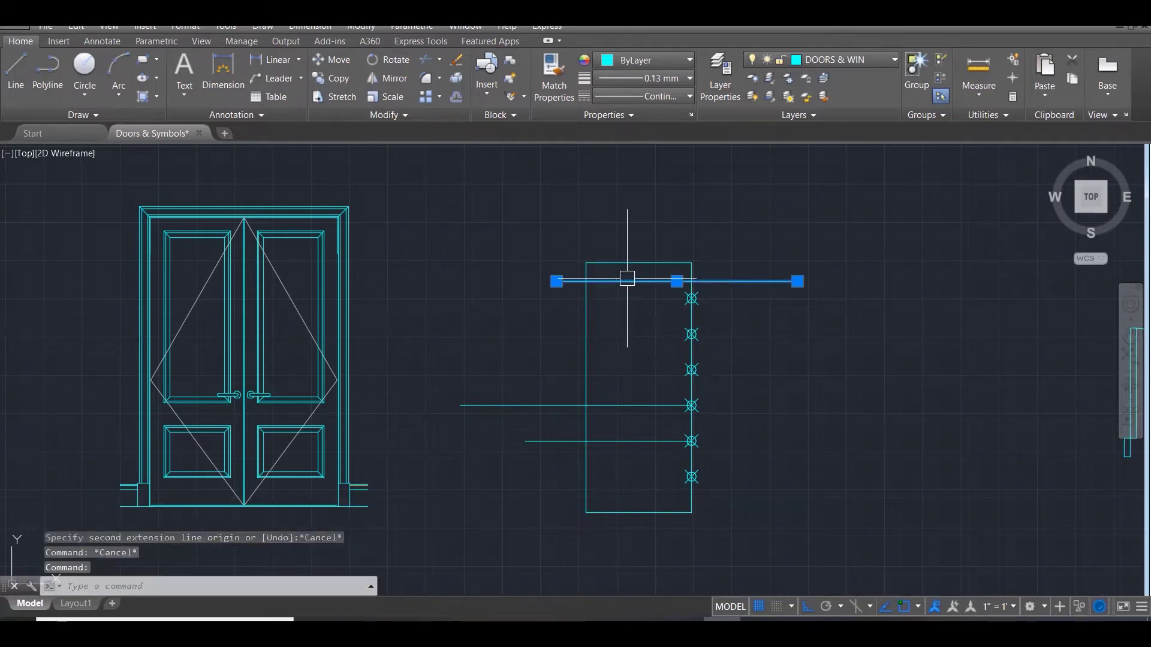
{"action": "key", "text": "Delete"}
{"action": "type", "text": "o"}
{"action": "key", "text": "Return"}
{"action": "type", "text": "1"}
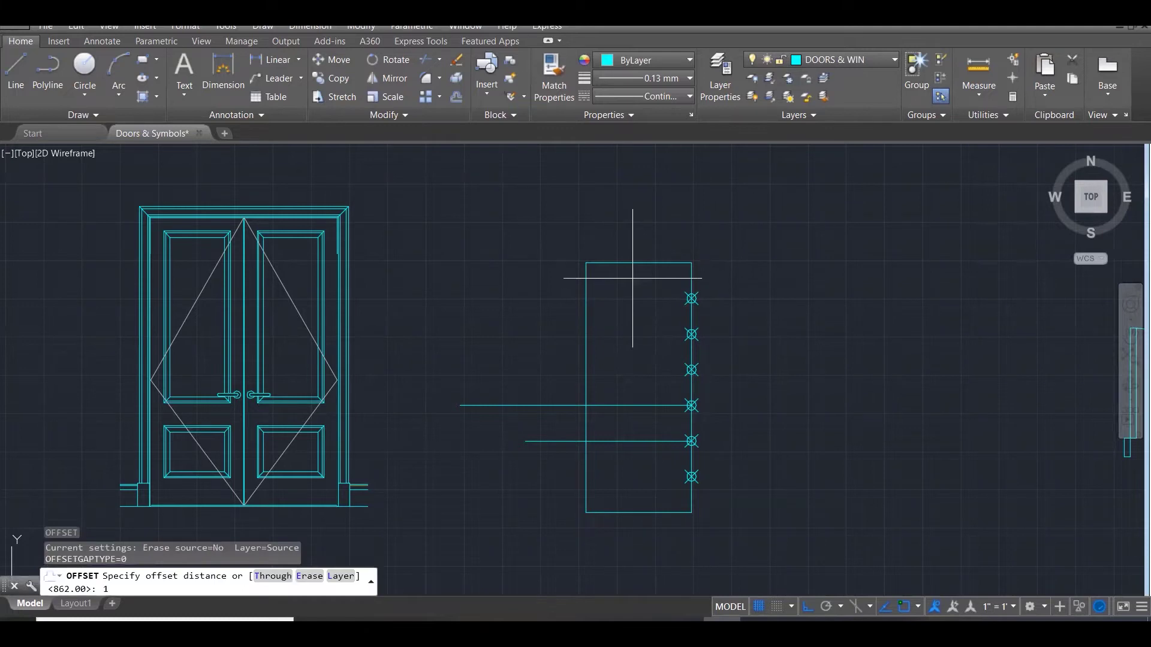
{"action": "type", "text": "5"}
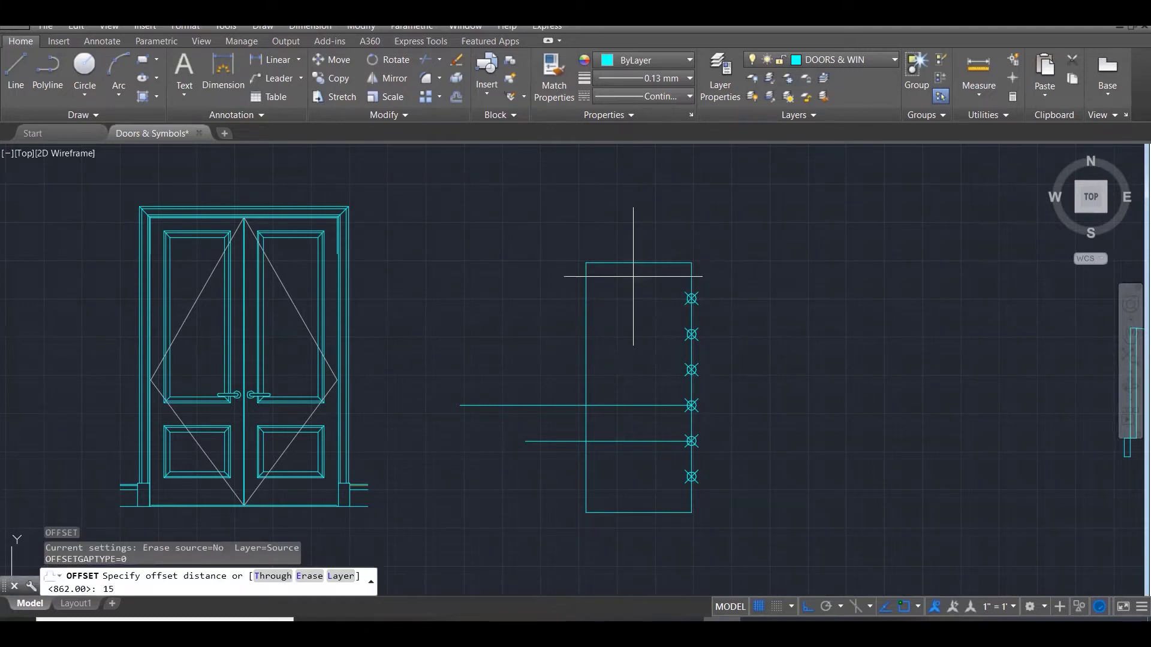
{"action": "type", "text": "0"}
{"action": "key", "text": "Return"}
{"action": "left_click", "coordinate": [647, 262]}
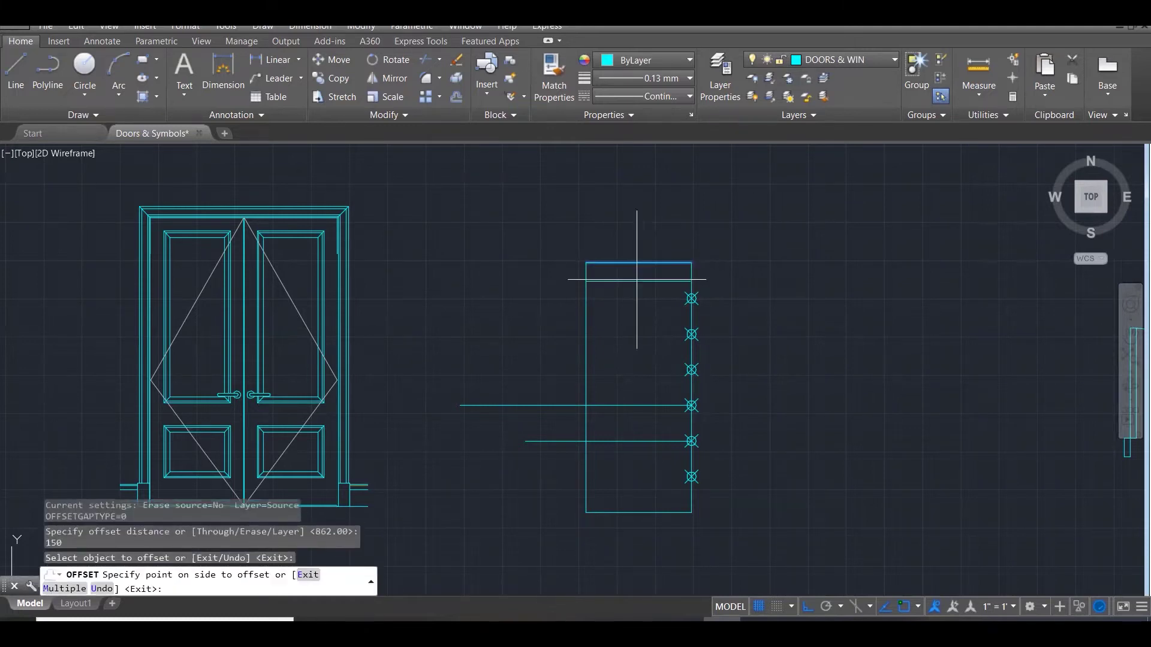
{"action": "left_click", "coordinate": [633, 316]}
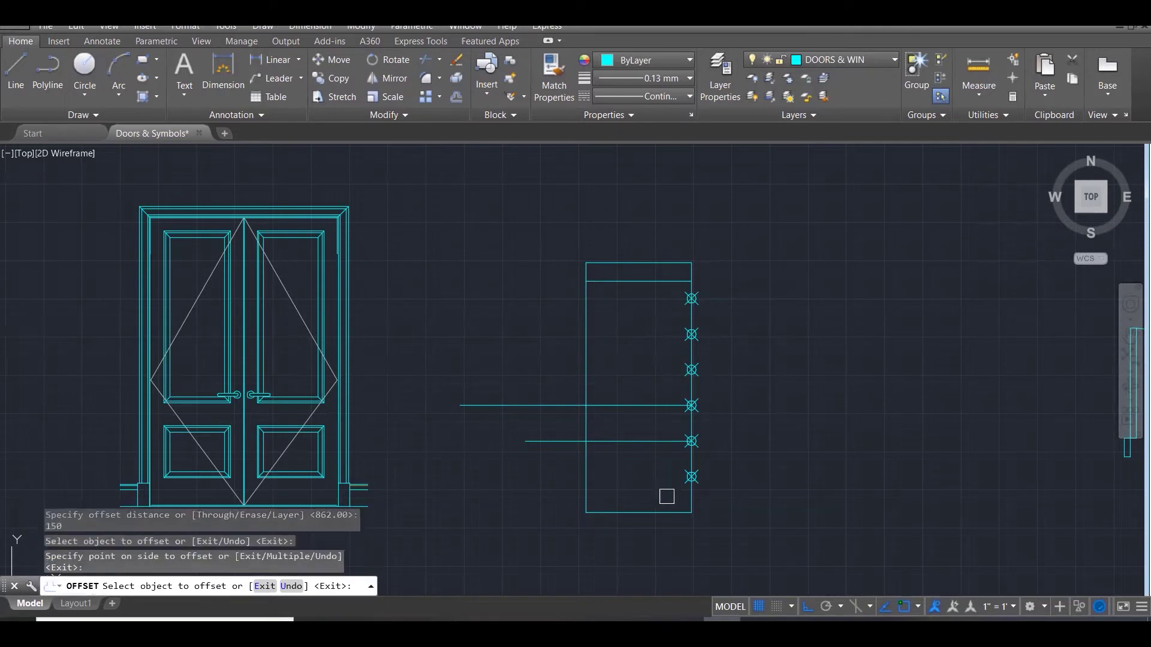
Offset the door's bottom edge 150 upward and delete the extra second copy.
{"action": "left_click", "coordinate": [661, 513]}
{"action": "left_click", "coordinate": [646, 487]}
{"action": "left_click", "coordinate": [645, 494]}
{"action": "left_click", "coordinate": [638, 471]}
{"action": "key", "text": "Escape"}
{"action": "left_click", "coordinate": [639, 494]}
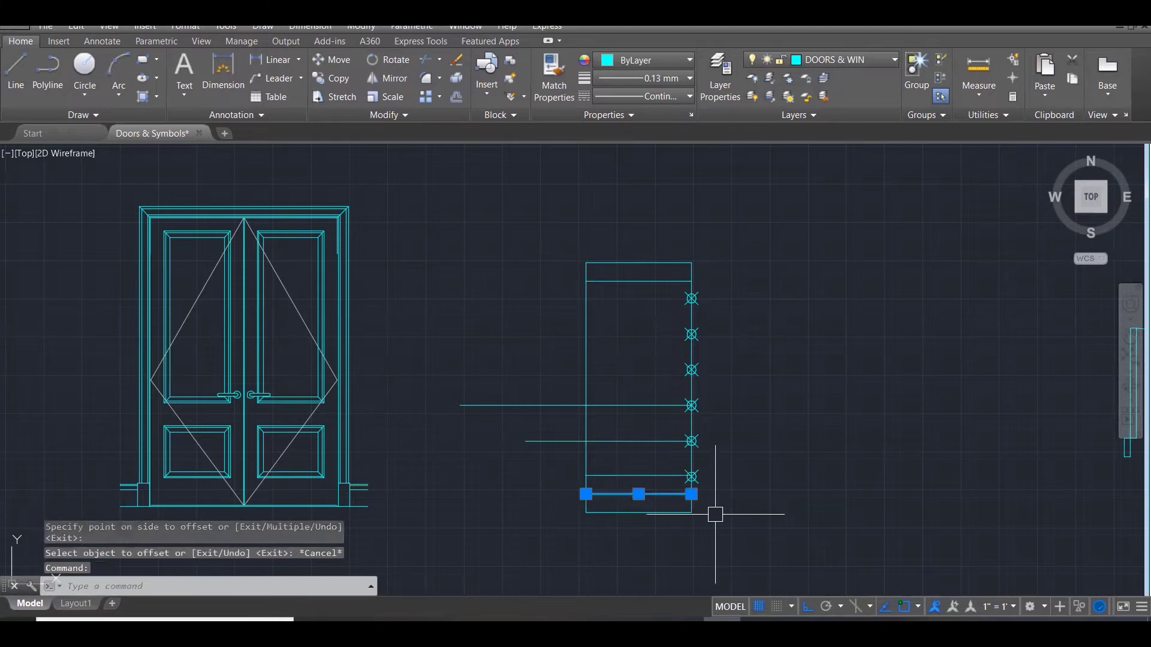
{"action": "scroll", "coordinate": [695, 514], "scroll_direction": "up", "scroll_amount": 3}
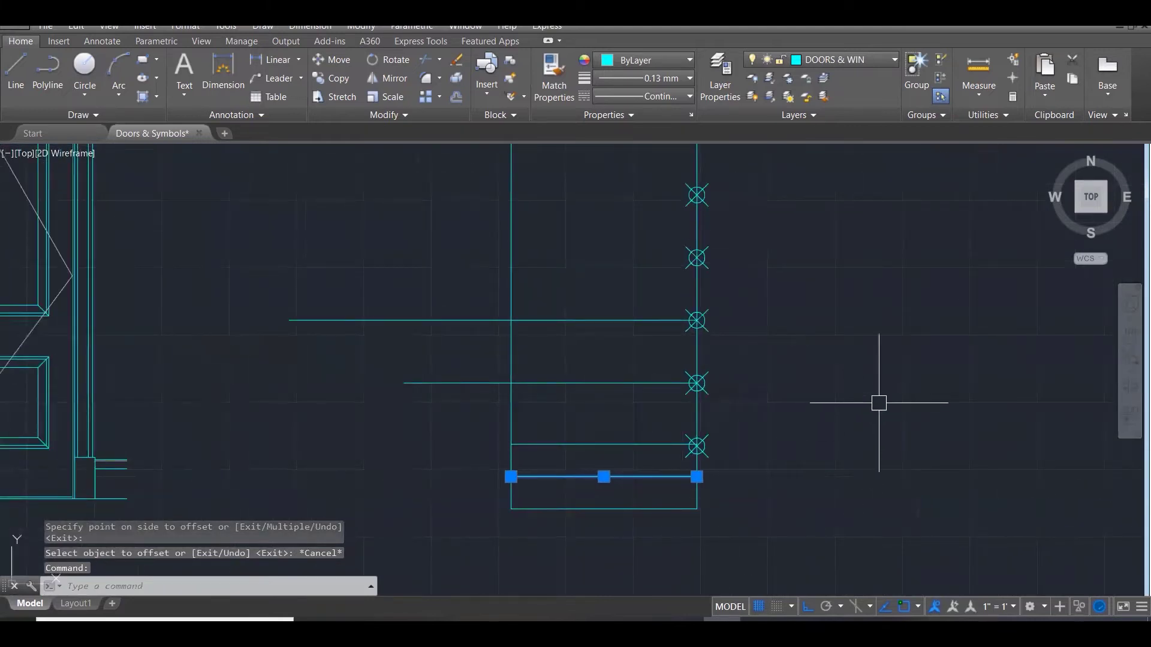
{"action": "key", "text": "Delete"}
{"action": "scroll", "coordinate": [689, 444], "scroll_direction": "up", "scroll_amount": 3}
{"action": "scroll", "coordinate": [651, 455], "scroll_direction": "down", "scroll_amount": 4}
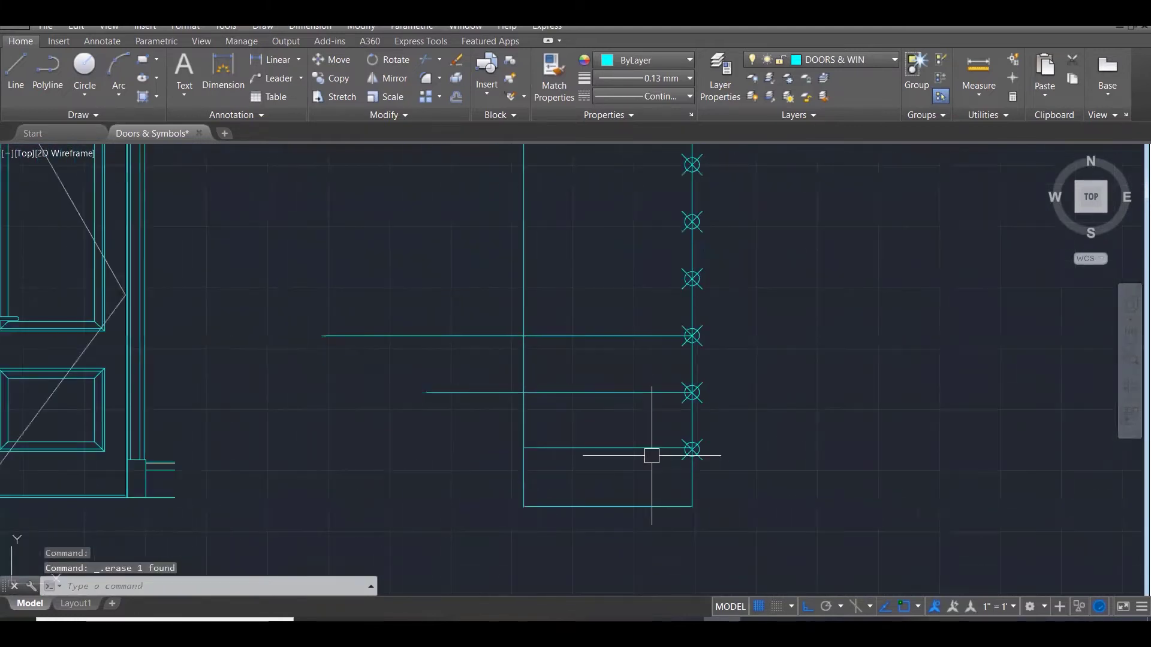
{"action": "scroll", "coordinate": [652, 455], "scroll_direction": "down", "scroll_amount": 2}
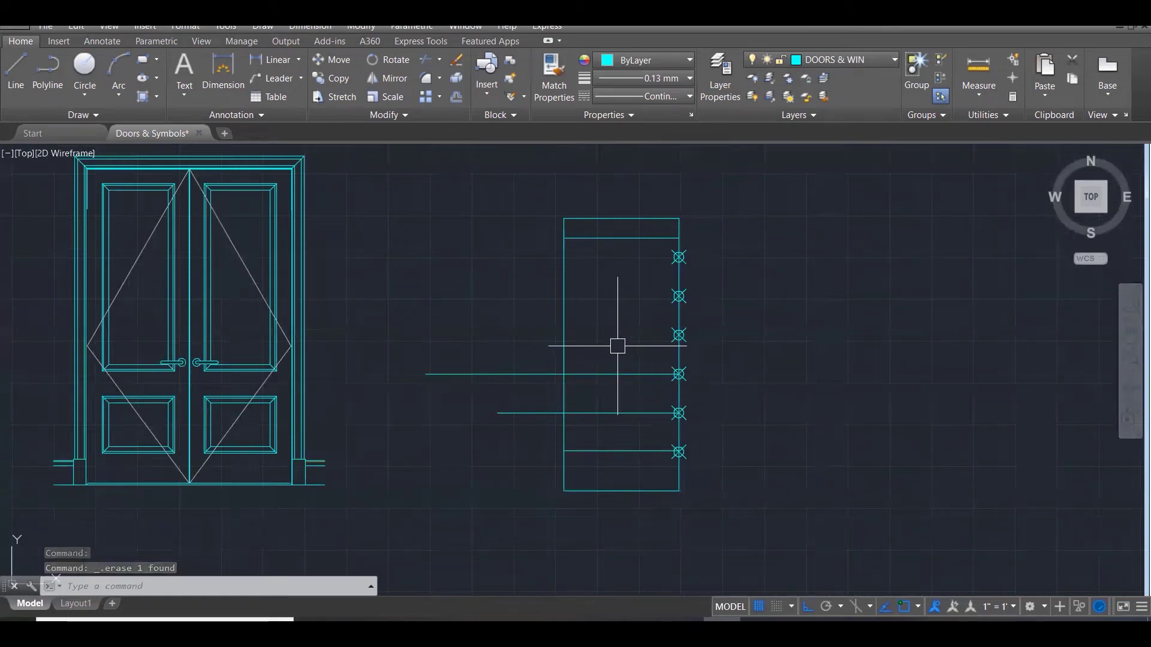
Offset the left and right edges 150 inward, then start filleting the inner left line.
{"action": "type", "text": "o"}
{"action": "key", "text": "Return"}
{"action": "type", "text": "150"}
{"action": "key", "text": "Return"}
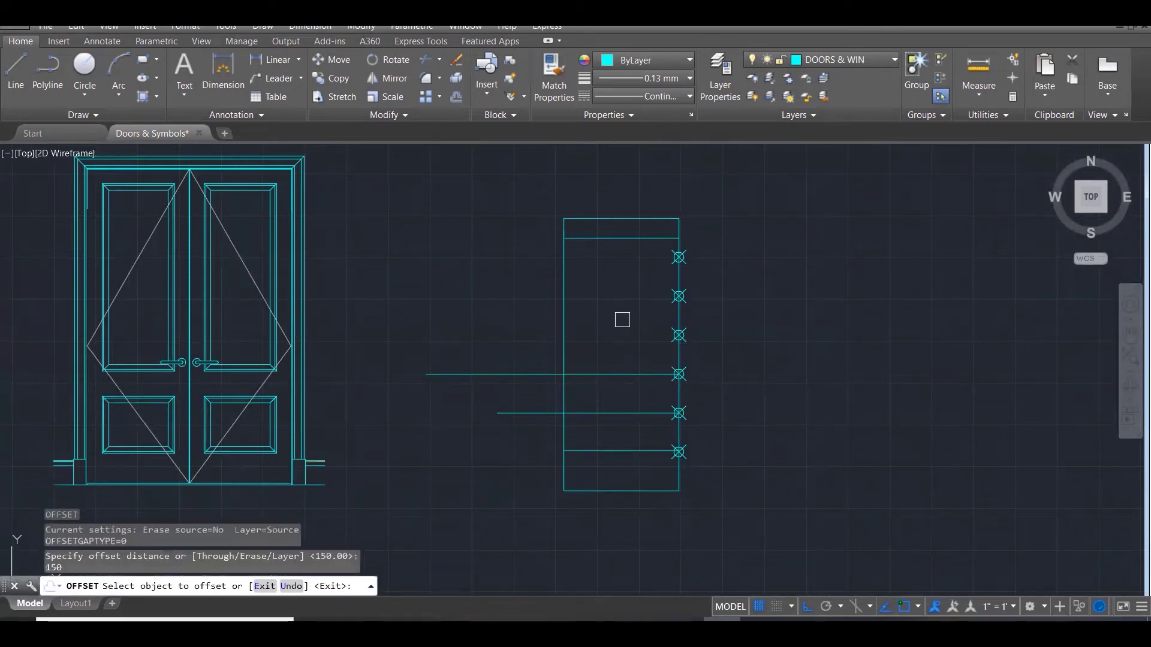
{"action": "left_click", "coordinate": [569, 311]}
{"action": "left_click", "coordinate": [572, 312]}
{"action": "left_click", "coordinate": [680, 273]}
{"action": "left_click", "coordinate": [574, 286]}
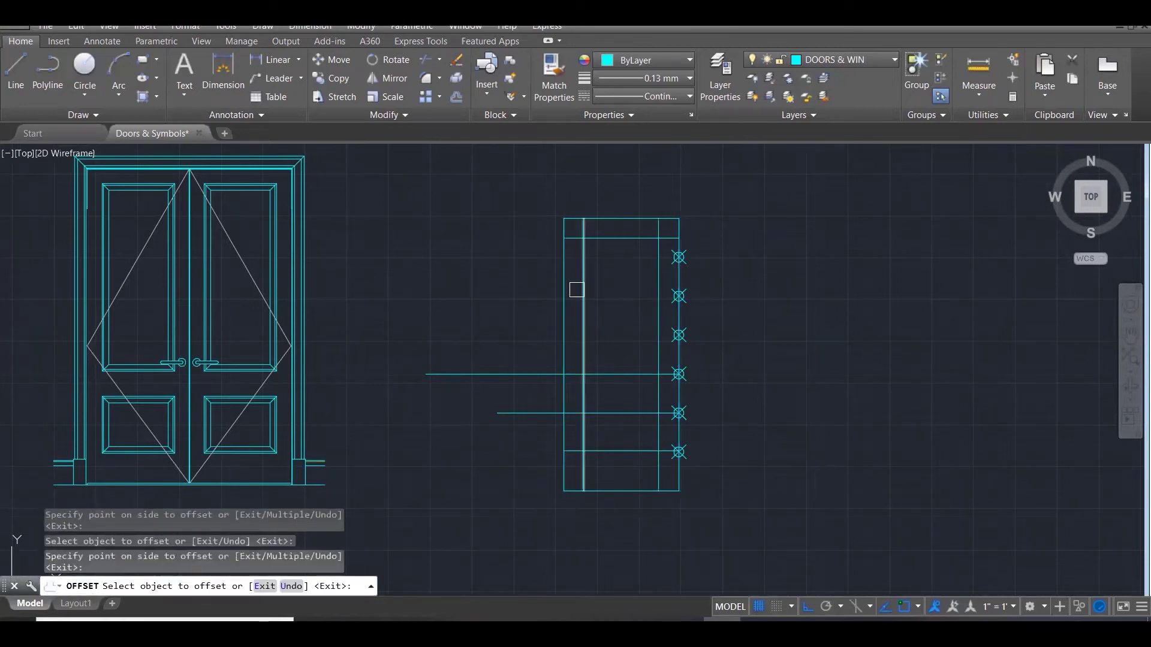
{"action": "key", "text": "Escape"}
{"action": "key", "text": "Escape"}
{"action": "key", "text": "Escape"}
{"action": "type", "text": "f"}
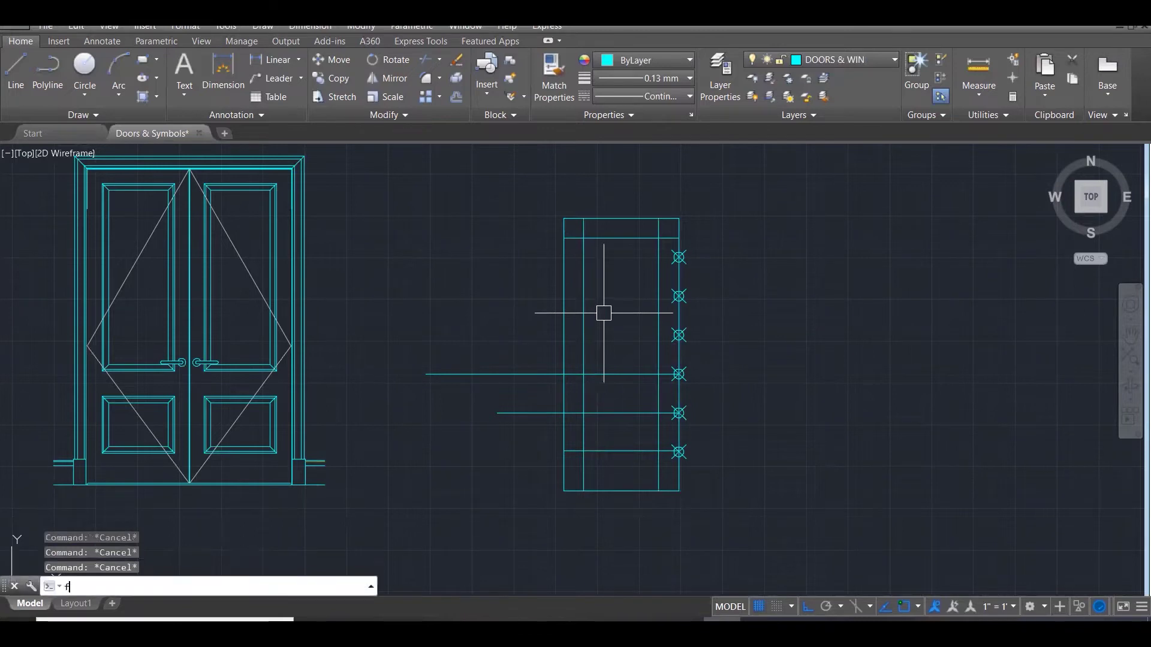
{"action": "key", "text": "Return"}
{"action": "left_click", "coordinate": [582, 262]}
Fillet the inner top line to the left and right inner lines, closing both top corners.
{"action": "left_click", "coordinate": [601, 238]}
{"action": "key", "text": "Return"}
{"action": "left_click", "coordinate": [624, 238]}
{"action": "left_click", "coordinate": [657, 300]}
Try a lower-corner fillet between the right line and a cross line, then undo it.
{"action": "key", "text": "Return"}
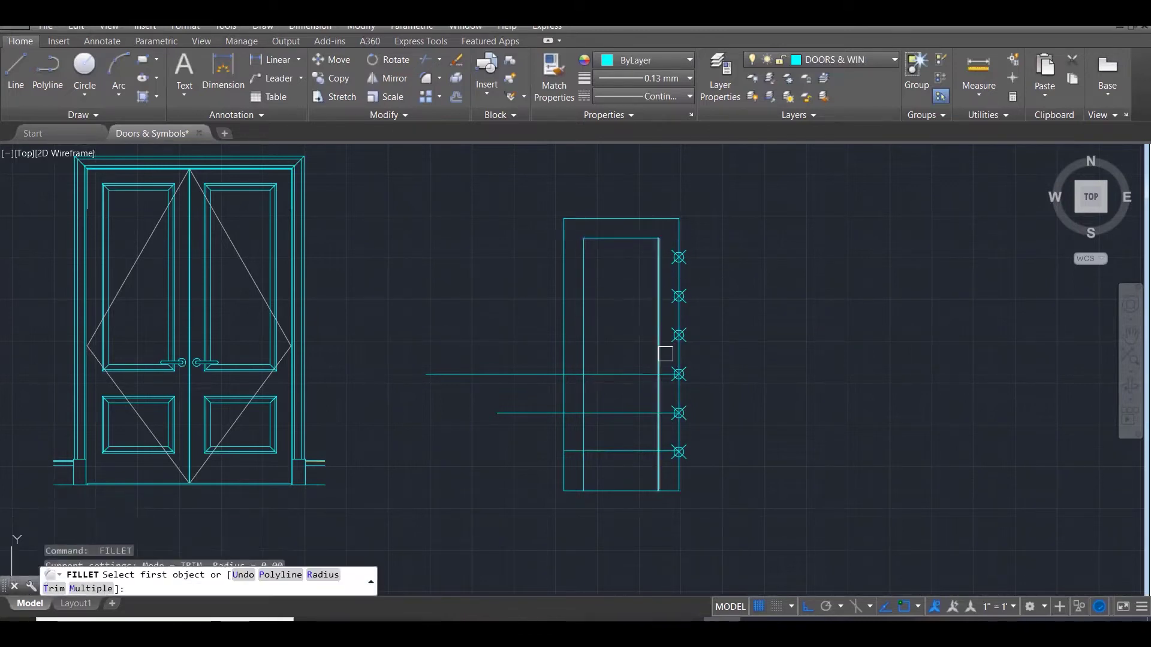
{"action": "left_click", "coordinate": [655, 354]}
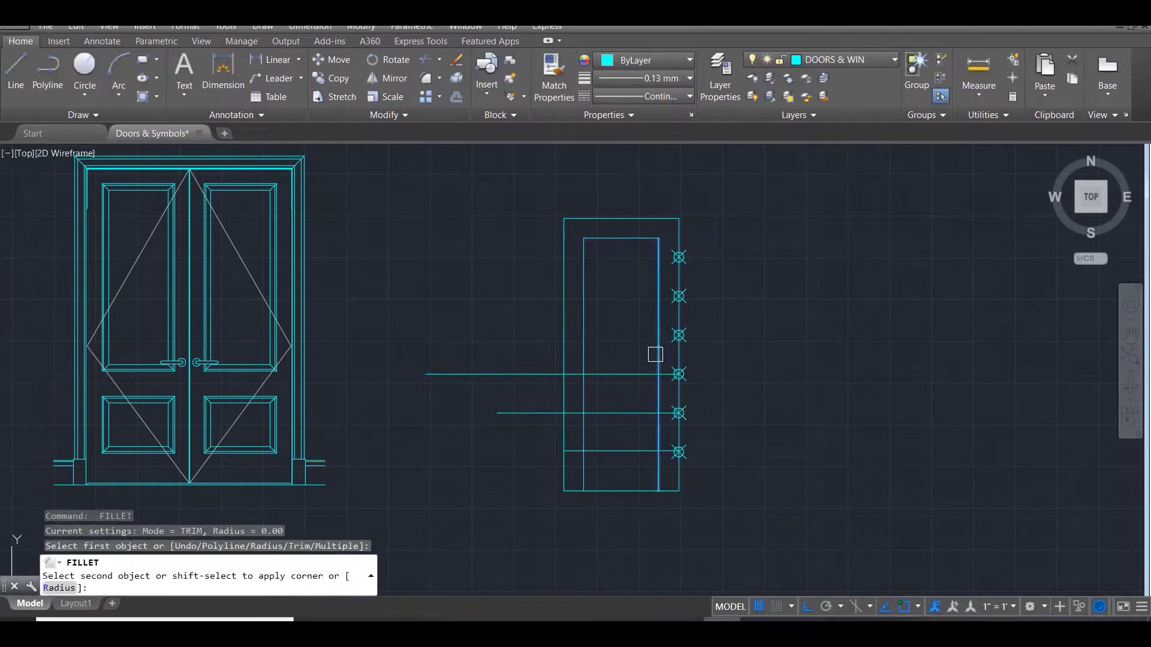
{"action": "left_click", "coordinate": [619, 414]}
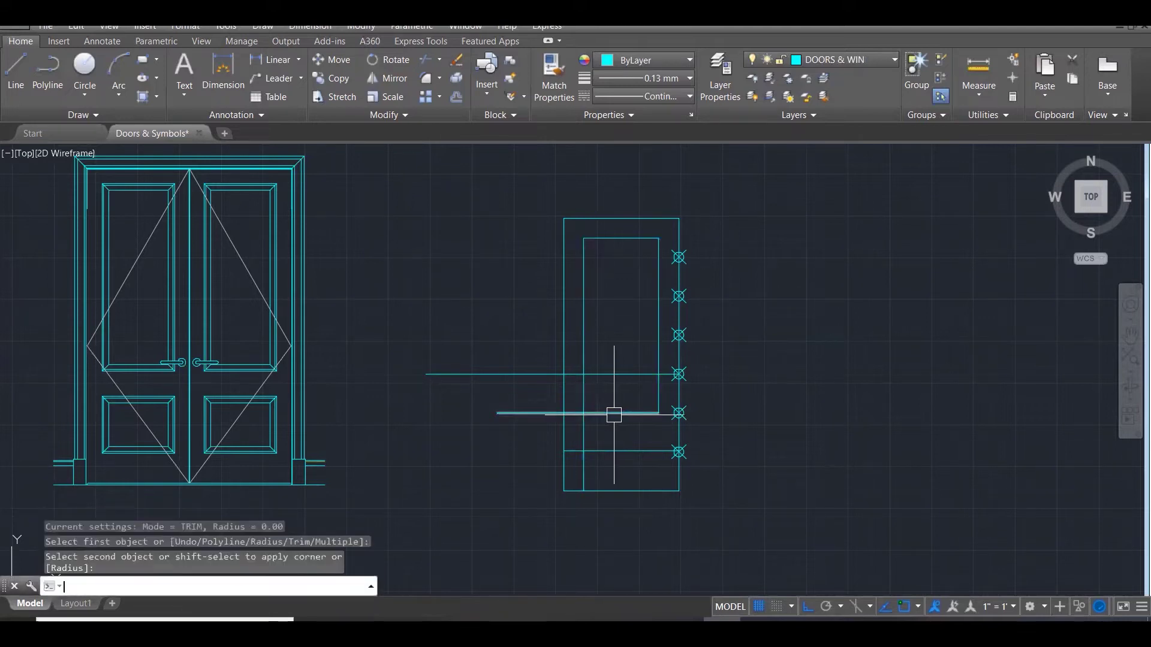
{"action": "key", "text": "Escape"}
{"action": "key", "text": "Escape"}
{"action": "key", "text": "Escape"}
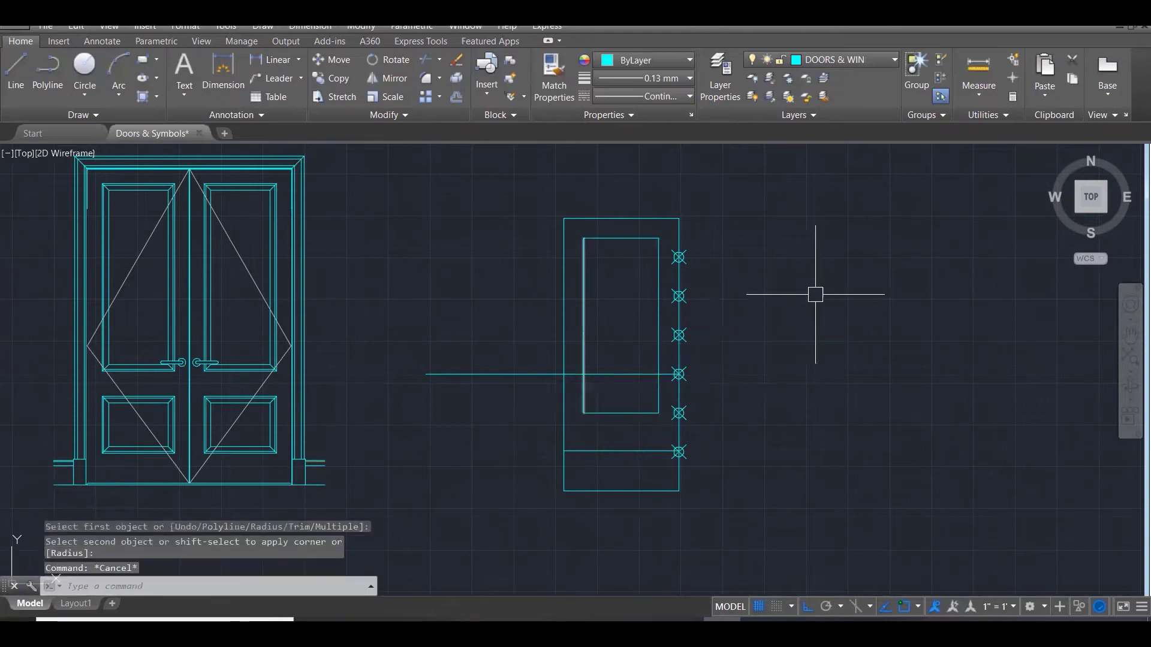
{"action": "key", "text": "ctrl+z"}
{"action": "key", "text": "ctrl+z"}
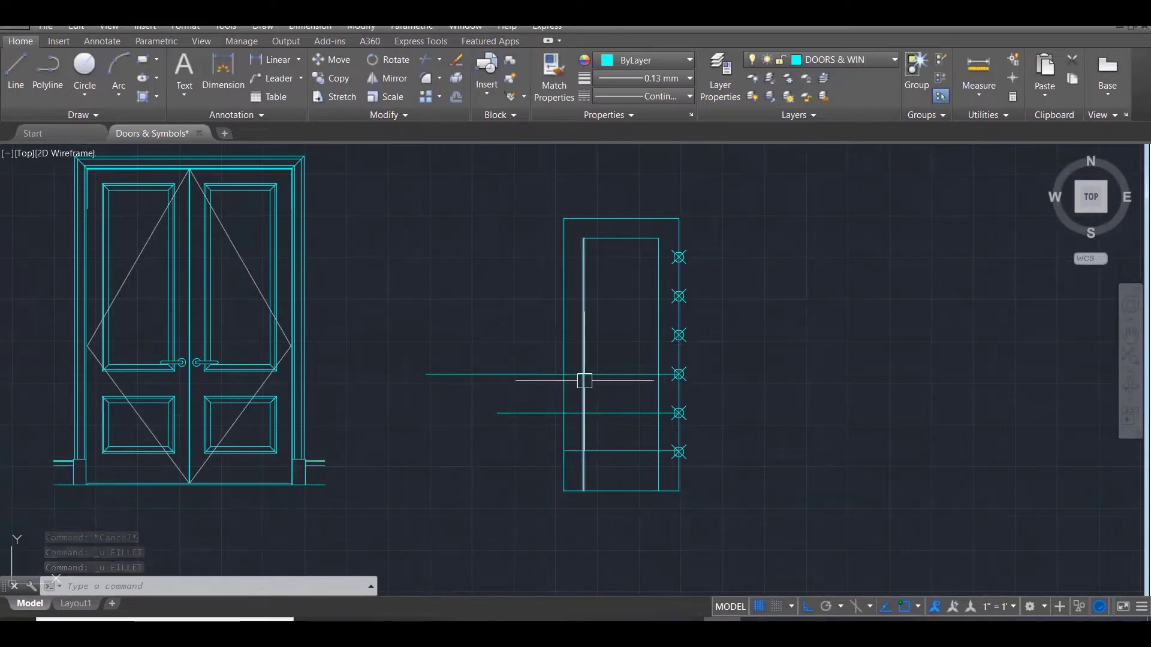
{"action": "scroll", "coordinate": [637, 390], "scroll_direction": "up", "scroll_amount": 3}
Draw a horizontal line from the inner right edge leftward across the door.
{"action": "type", "text": "l"}
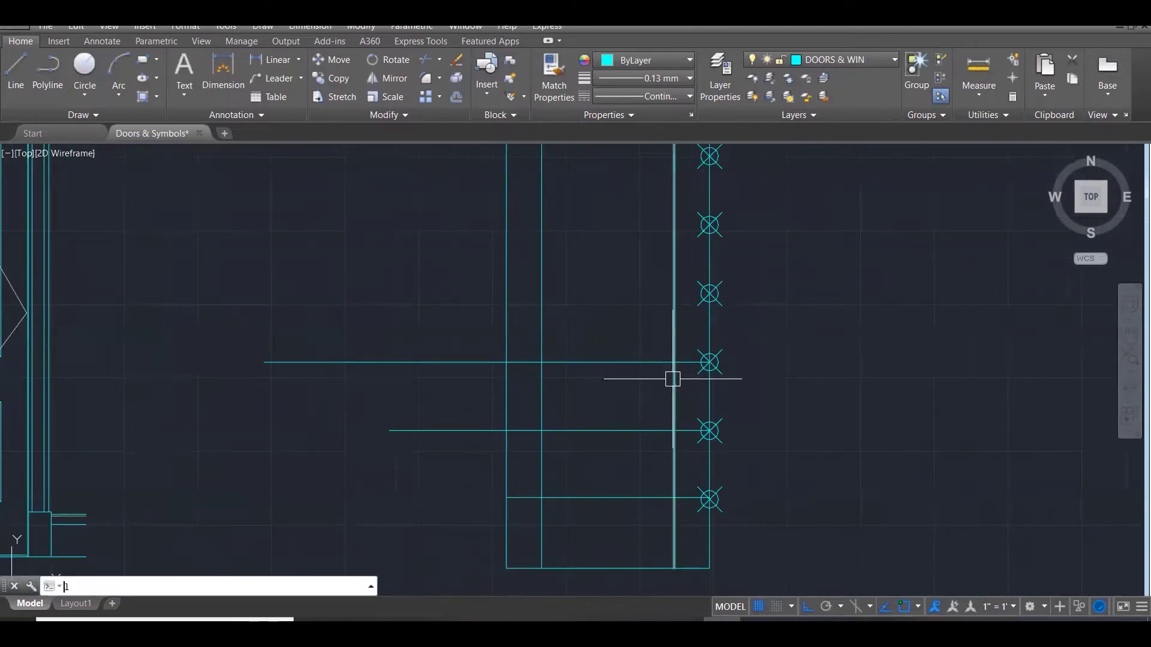
{"action": "key", "text": "Return"}
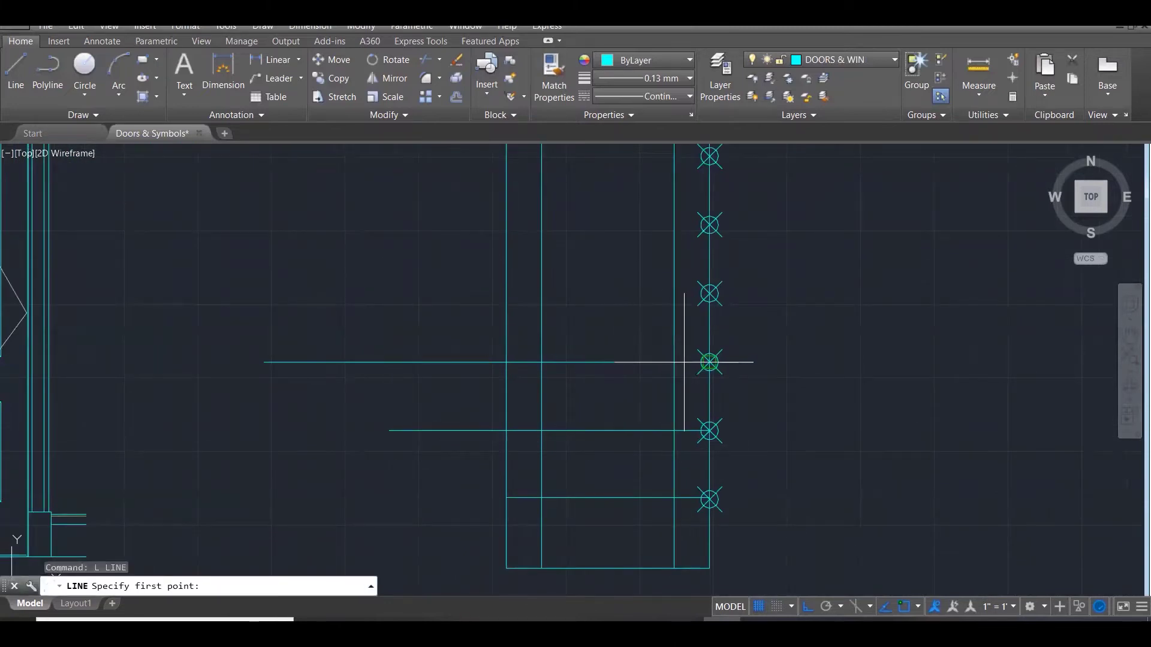
{"action": "left_click", "coordinate": [674, 362]}
{"action": "key", "text": "Escape"}
{"action": "key", "text": "Return"}
{"action": "left_click", "coordinate": [675, 396]}
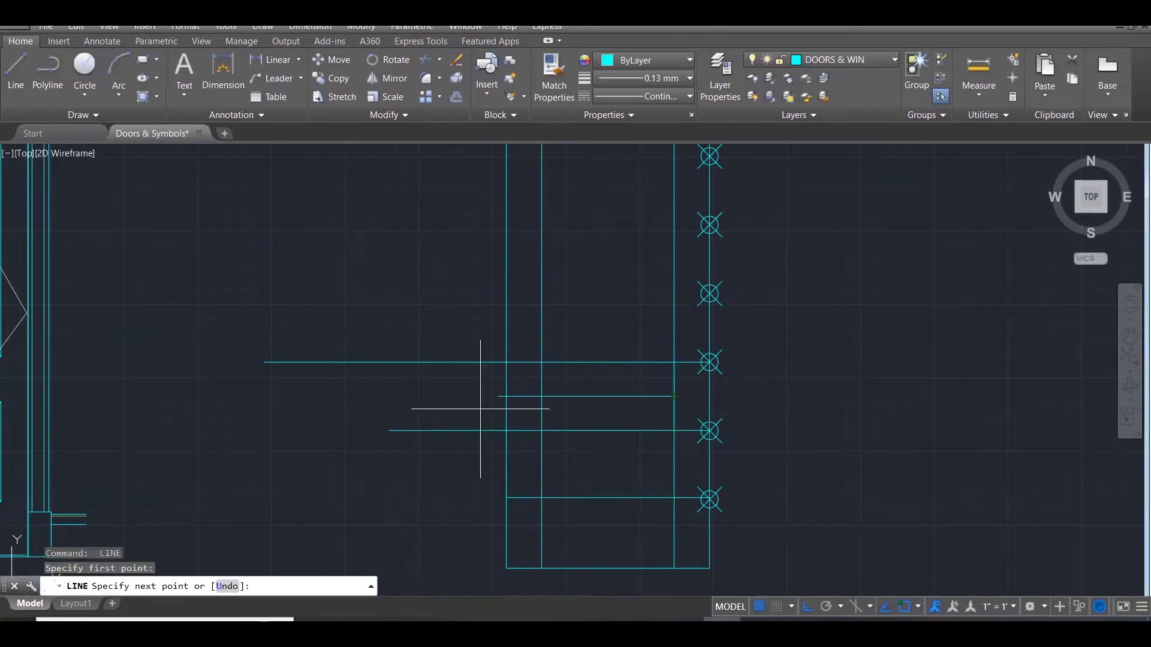
{"action": "left_click", "coordinate": [393, 397]}
{"action": "key", "text": "Escape"}
{"action": "key", "text": "Escape"}
Fillet the new line to the inner left and right lines and delete the leftover short piece.
{"action": "type", "text": "f"}
{"action": "key", "text": "Return"}
{"action": "left_click", "coordinate": [542, 347]}
{"action": "left_click", "coordinate": [576, 396]}
{"action": "key", "text": "Return"}
{"action": "left_click", "coordinate": [598, 396]}
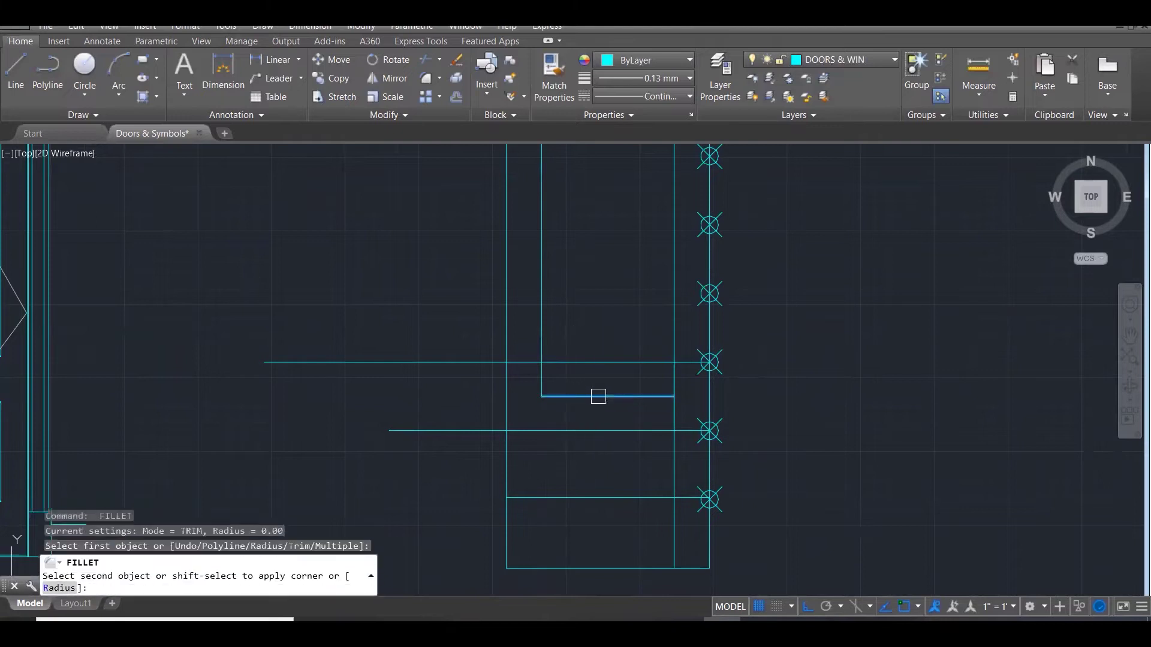
{"action": "left_click", "coordinate": [674, 326]}
{"action": "scroll", "coordinate": [658, 313], "scroll_direction": "down", "scroll_amount": 3}
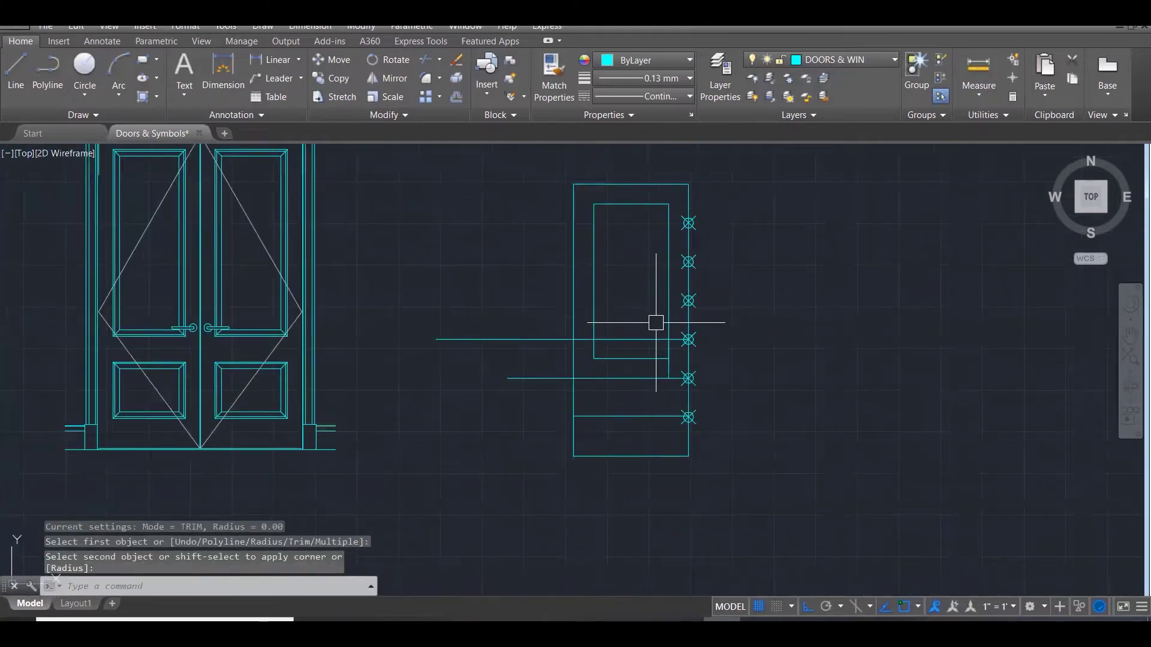
{"action": "key", "text": "Escape"}
{"action": "key", "text": "Escape"}
{"action": "key", "text": "Escape"}
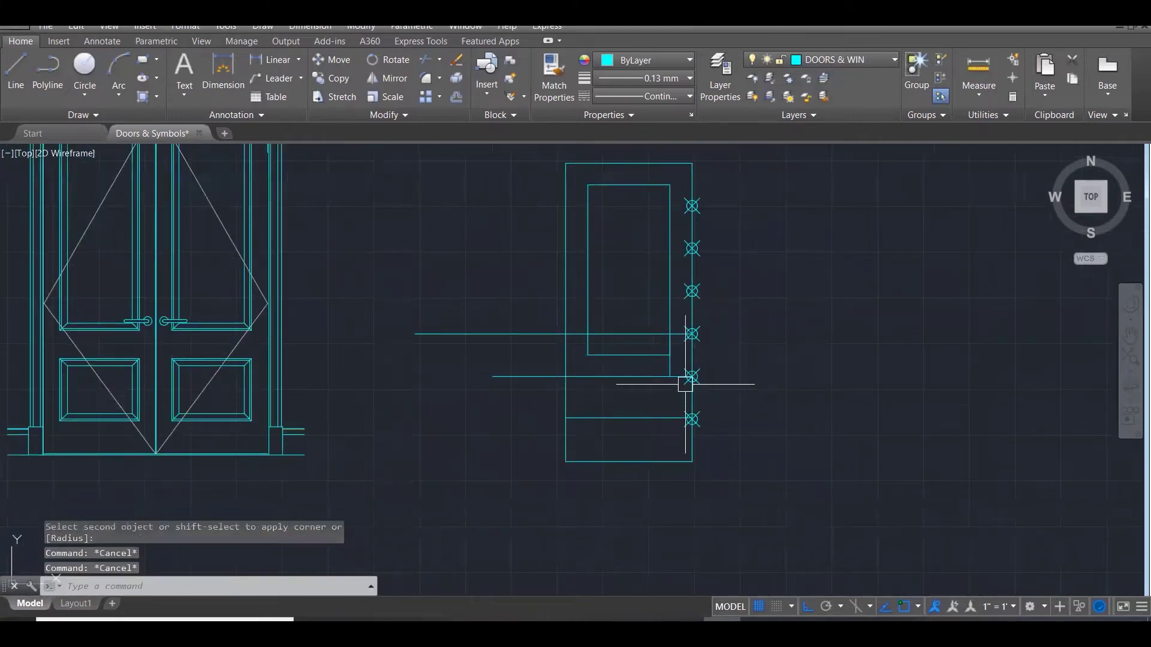
{"action": "scroll", "coordinate": [680, 380], "scroll_direction": "up", "scroll_amount": 4}
{"action": "left_click", "coordinate": [657, 352]}
{"action": "key", "text": "Delete"}
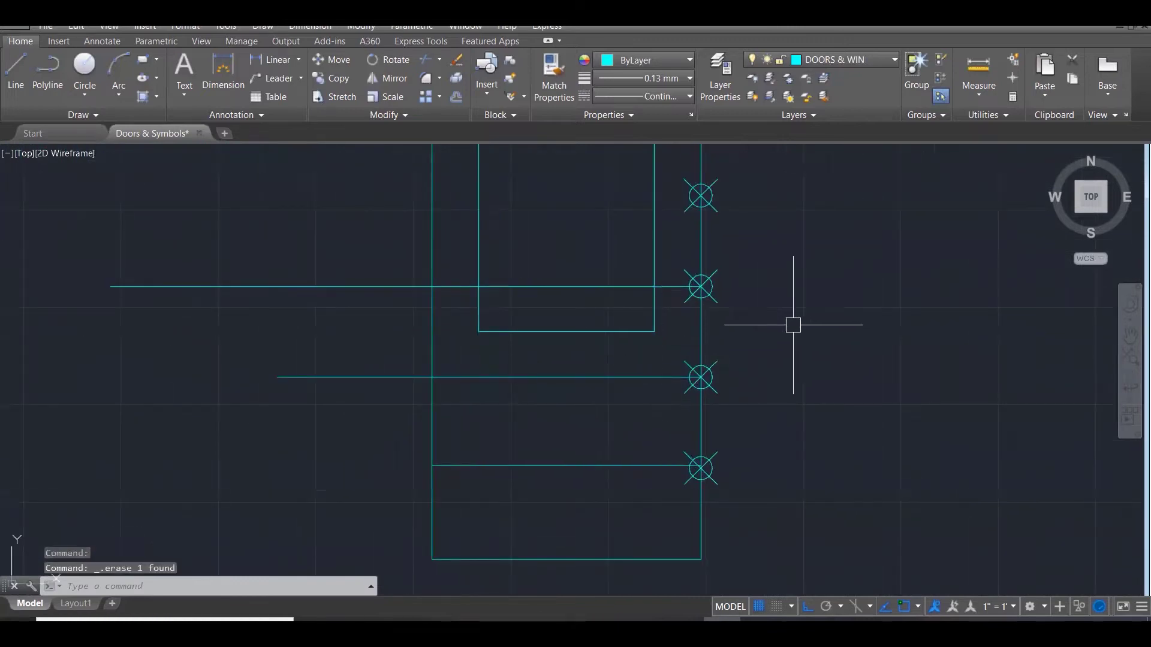
{"action": "key", "text": "Escape"}
{"action": "key", "text": "Escape"}
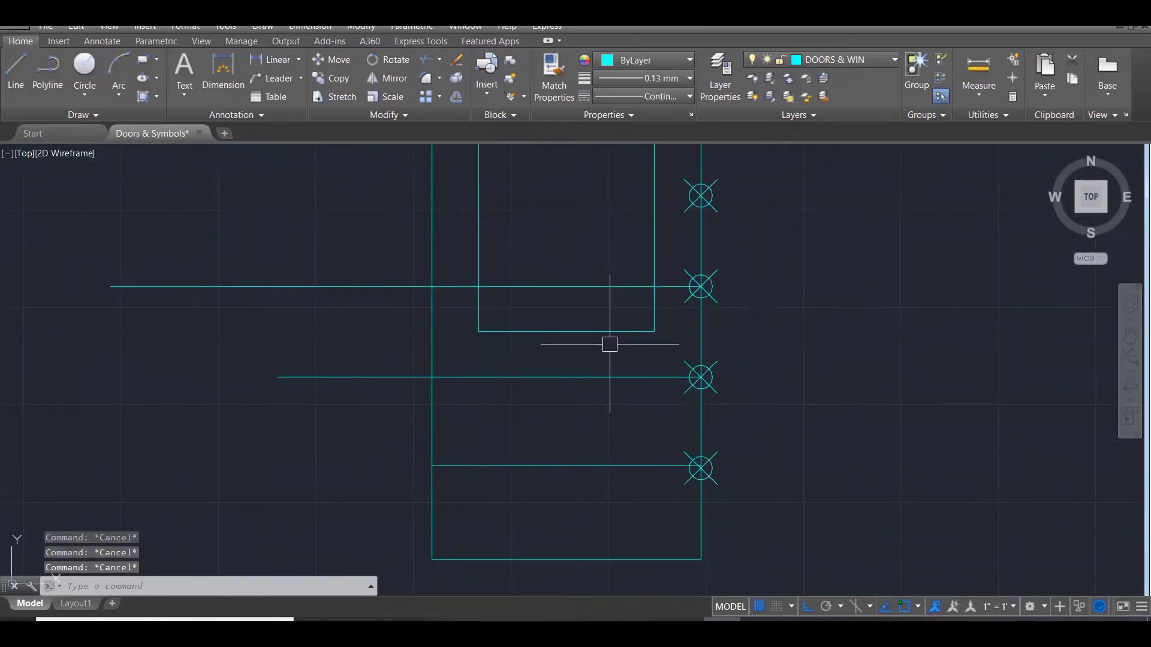
Offset the upper panel's bottom line 150 downward.
{"action": "type", "text": "o"}
{"action": "key", "text": "Return"}
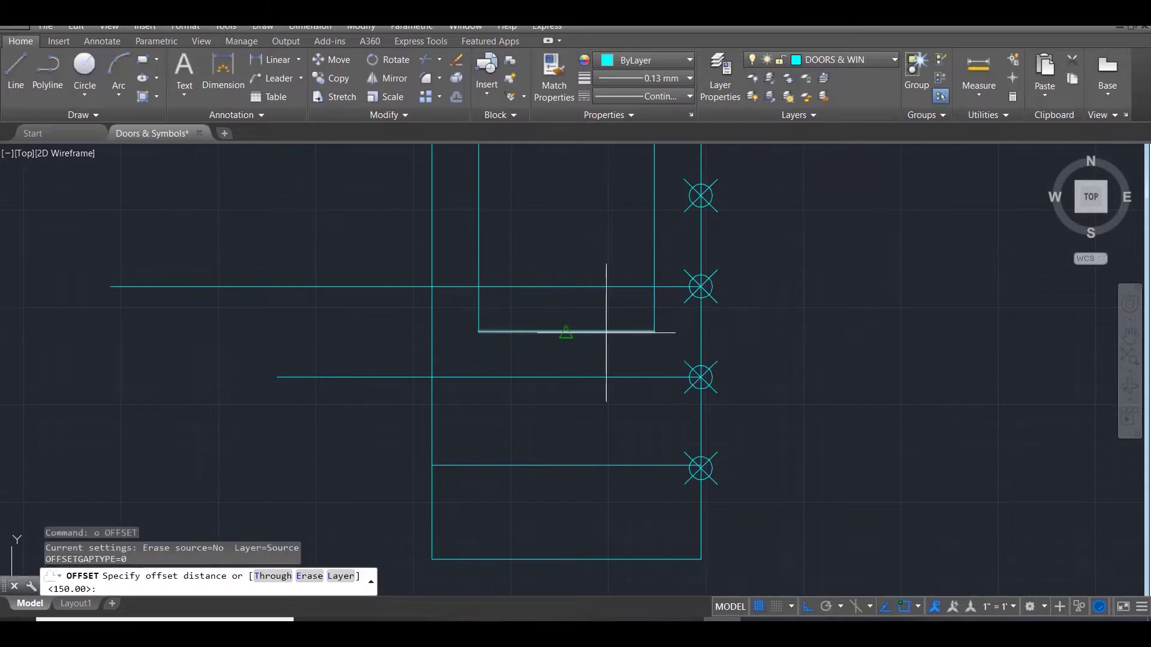
{"action": "key", "text": "Return"}
{"action": "left_click", "coordinate": [594, 330]}
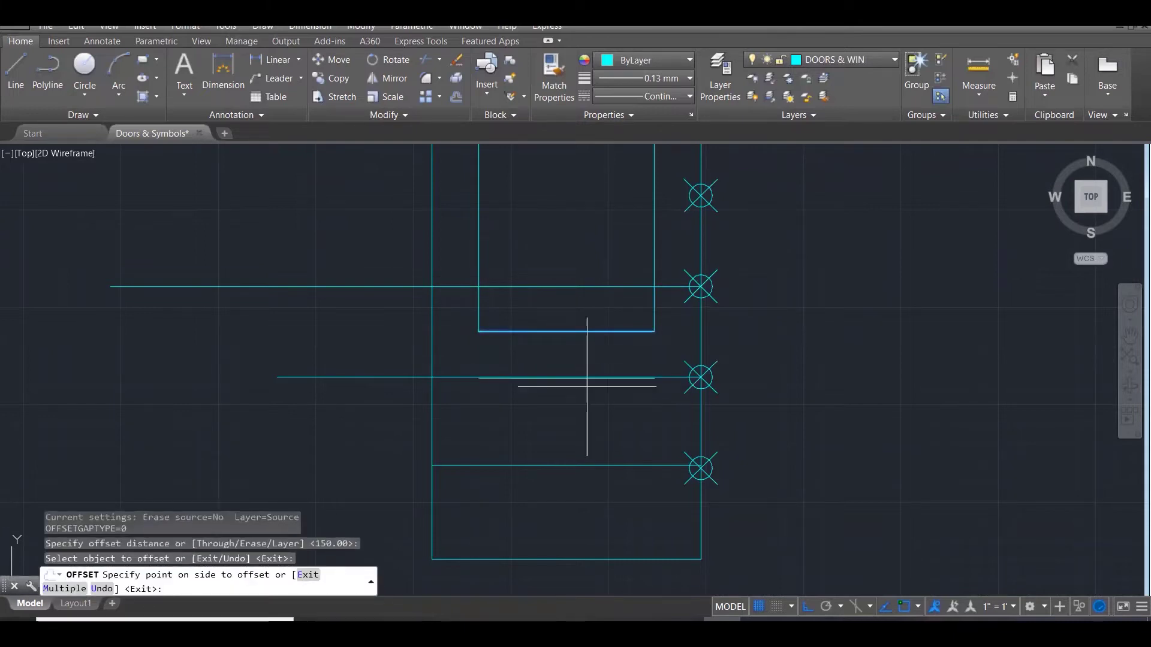
{"action": "scroll", "coordinate": [577, 397], "scroll_direction": "down", "scroll_amount": 4}
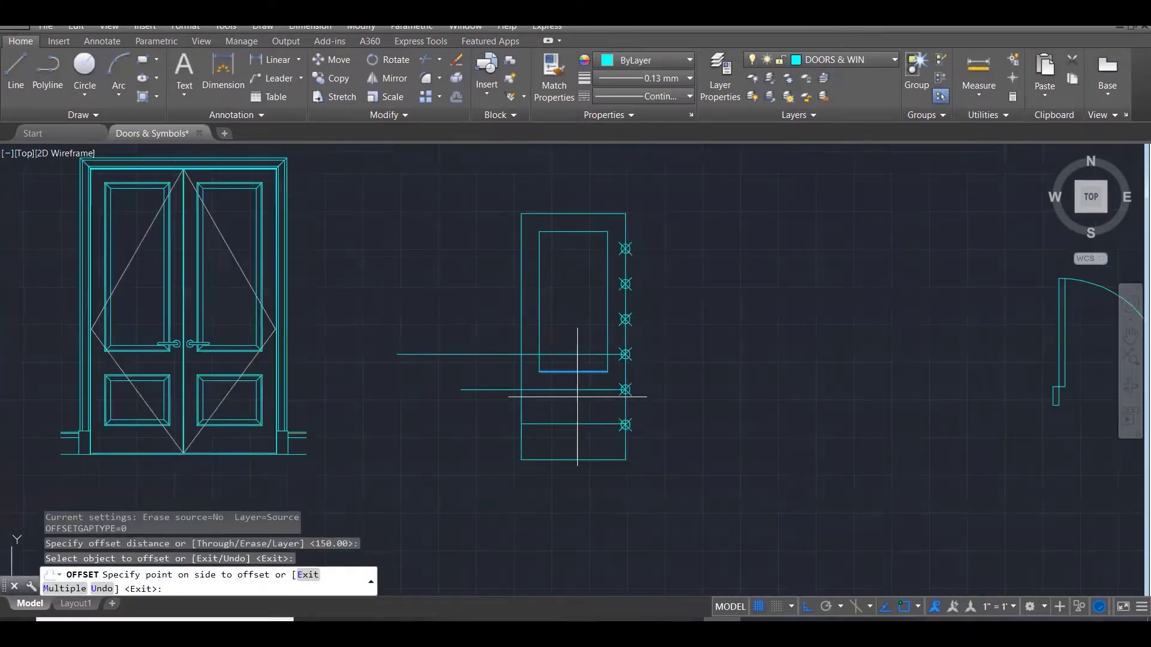
{"action": "left_click", "coordinate": [577, 396]}
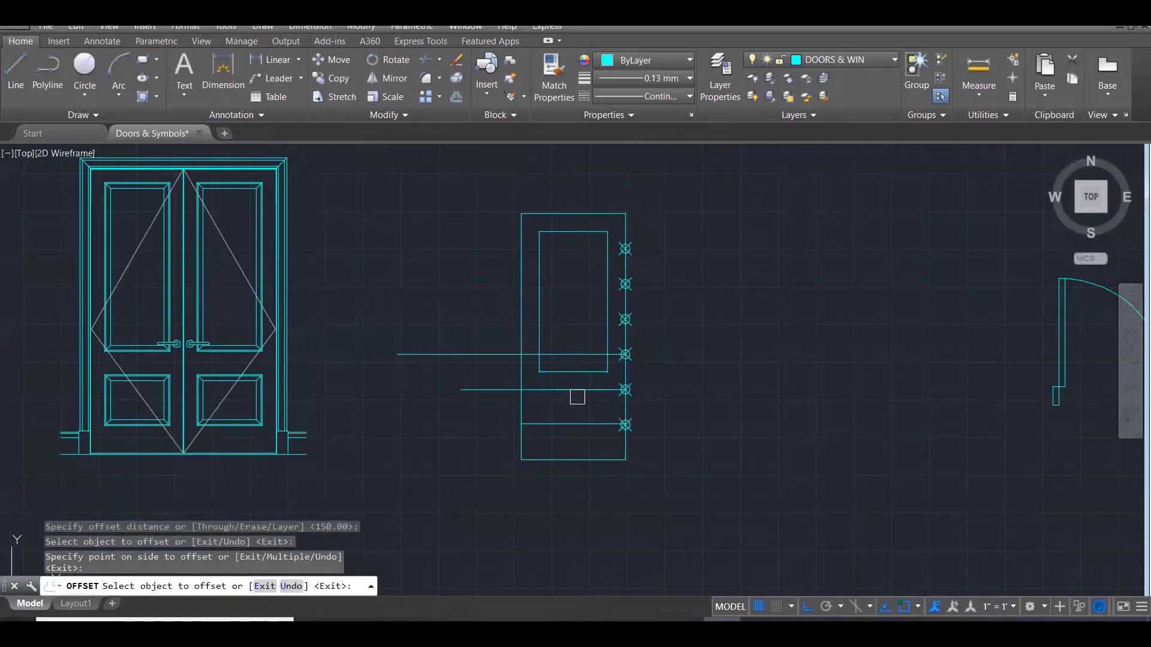
{"action": "scroll", "coordinate": [576, 409], "scroll_direction": "up", "scroll_amount": 4}
{"action": "key", "text": "Escape"}
{"action": "key", "text": "Escape"}
{"action": "key", "text": "Escape"}
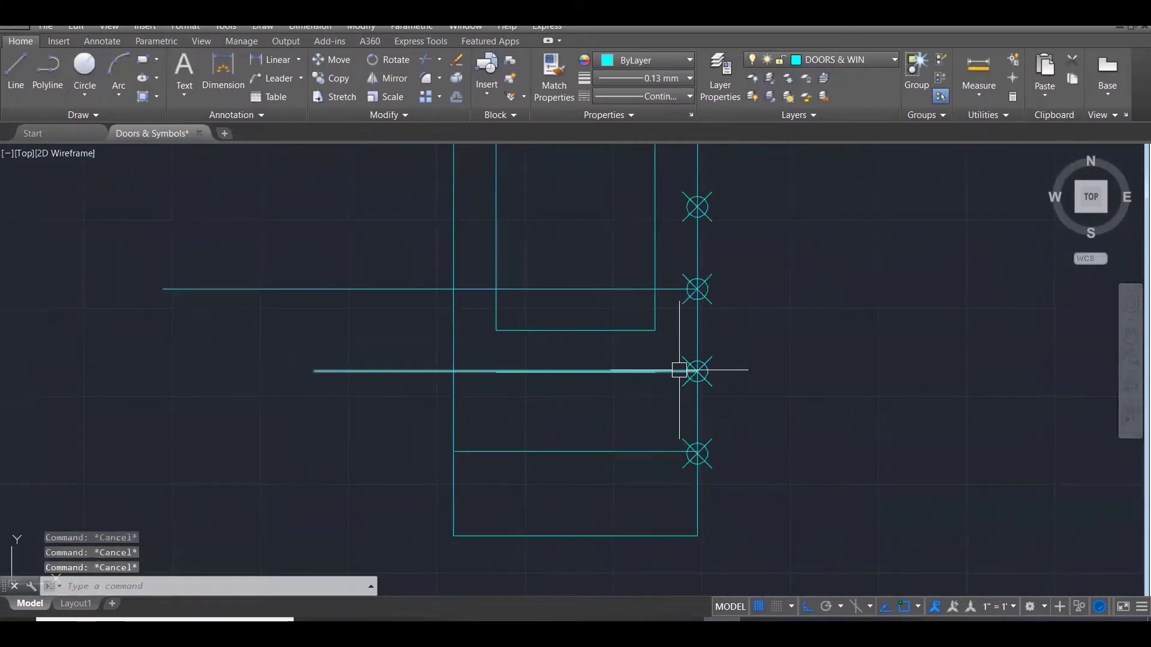
Draw vertical lines down from the upper panel's right and left corners and erase the guide line.
{"action": "type", "text": "l"}
{"action": "key", "text": "Return"}
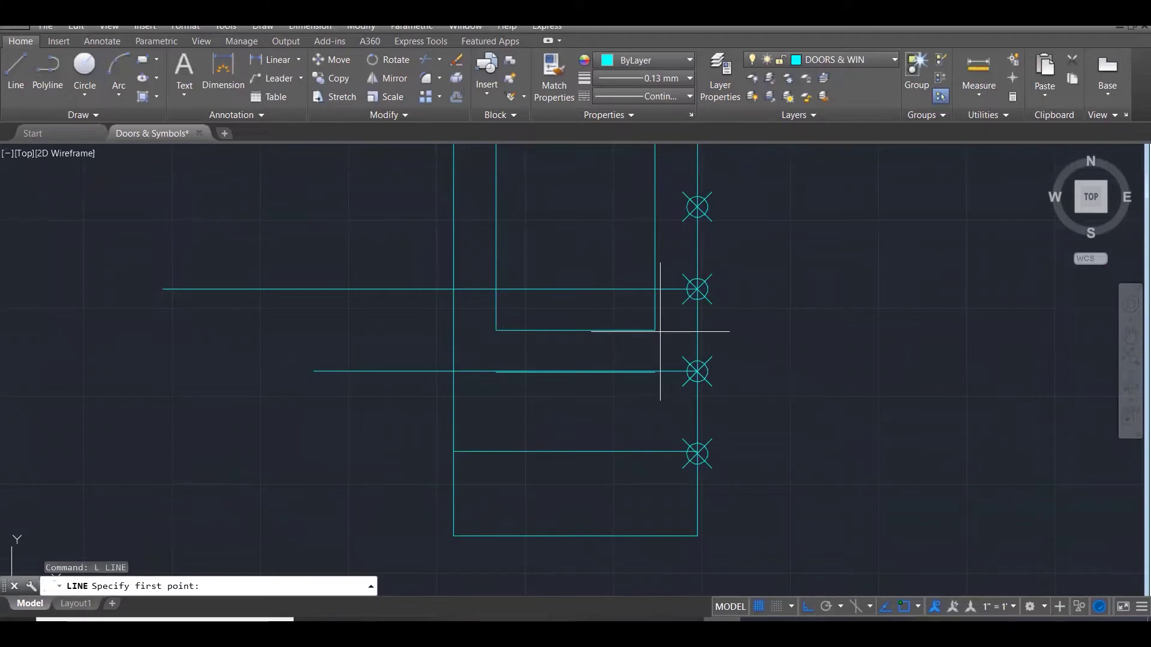
{"action": "left_click", "coordinate": [655, 331]}
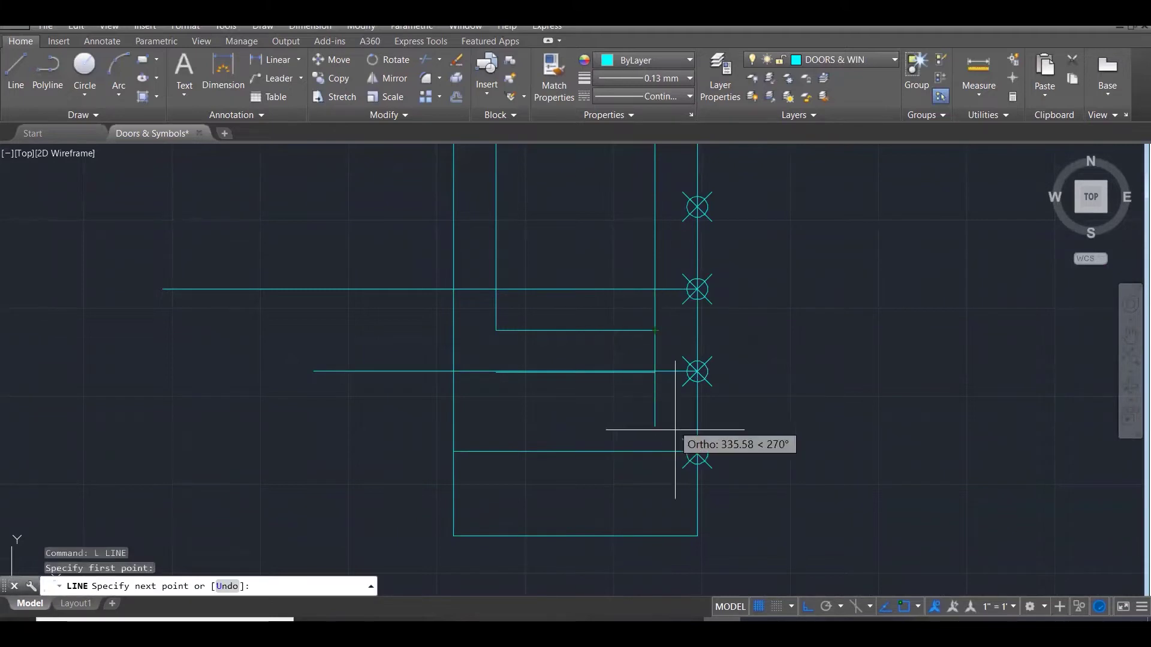
{"action": "left_click", "coordinate": [670, 502]}
{"action": "key", "text": "Escape"}
{"action": "key", "text": "Return"}
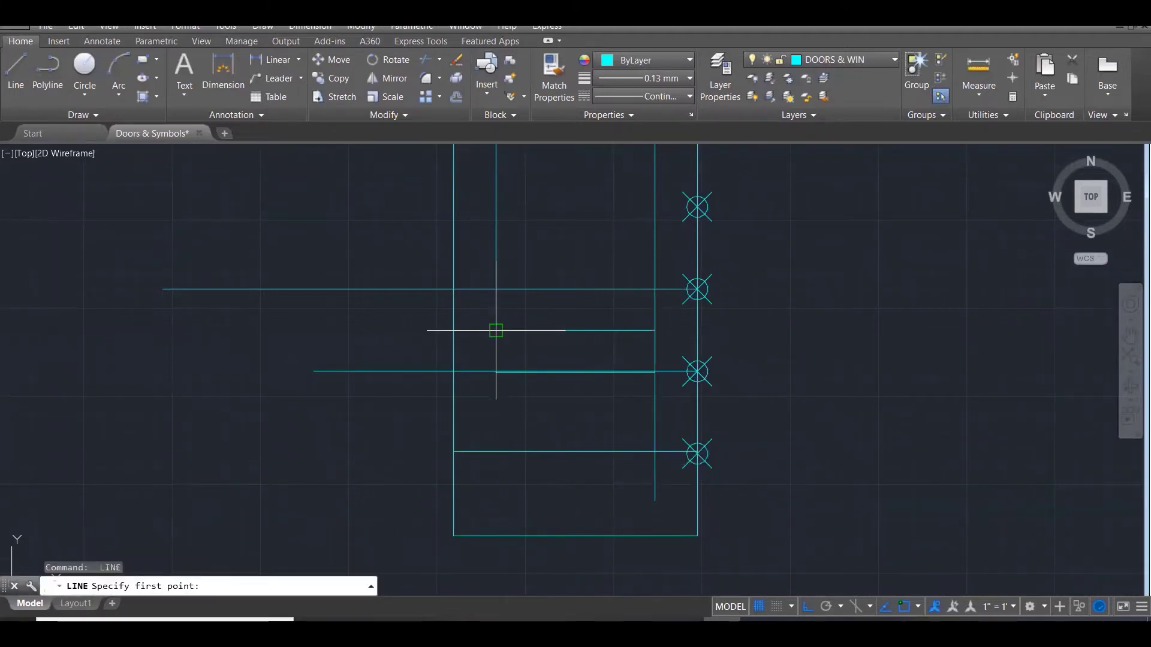
{"action": "left_click", "coordinate": [495, 330]}
{"action": "left_click", "coordinate": [508, 489]}
{"action": "key", "text": "Escape"}
{"action": "key", "text": "Escape"}
{"action": "key", "text": "Escape"}
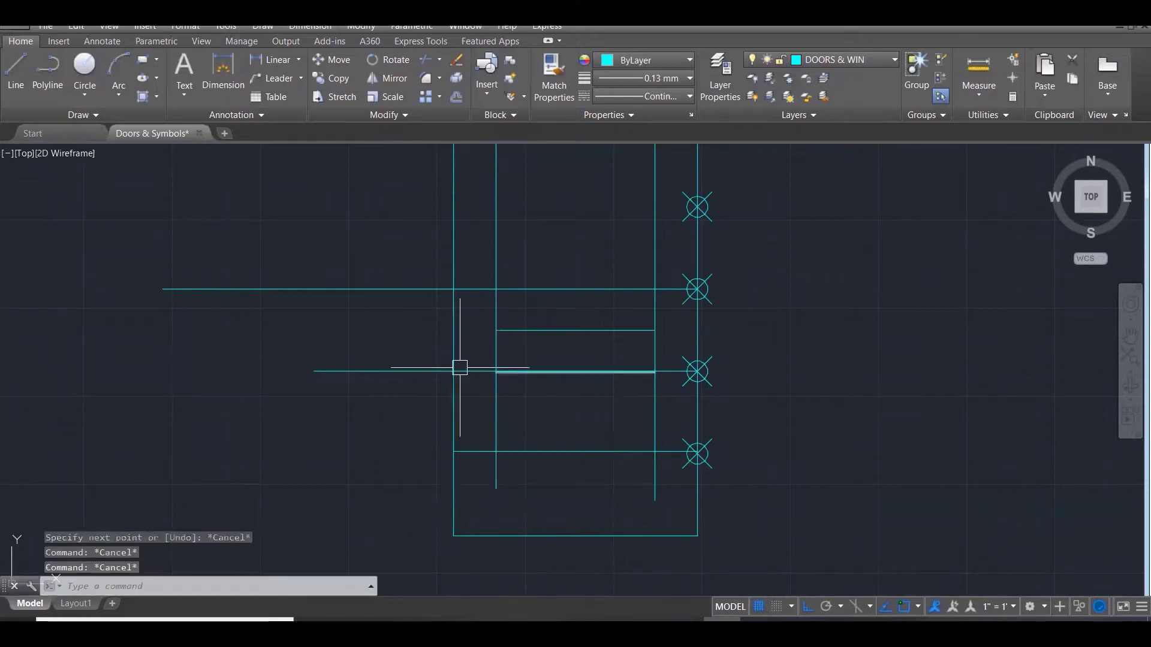
{"action": "left_click", "coordinate": [393, 370]}
{"action": "key", "text": "Delete"}
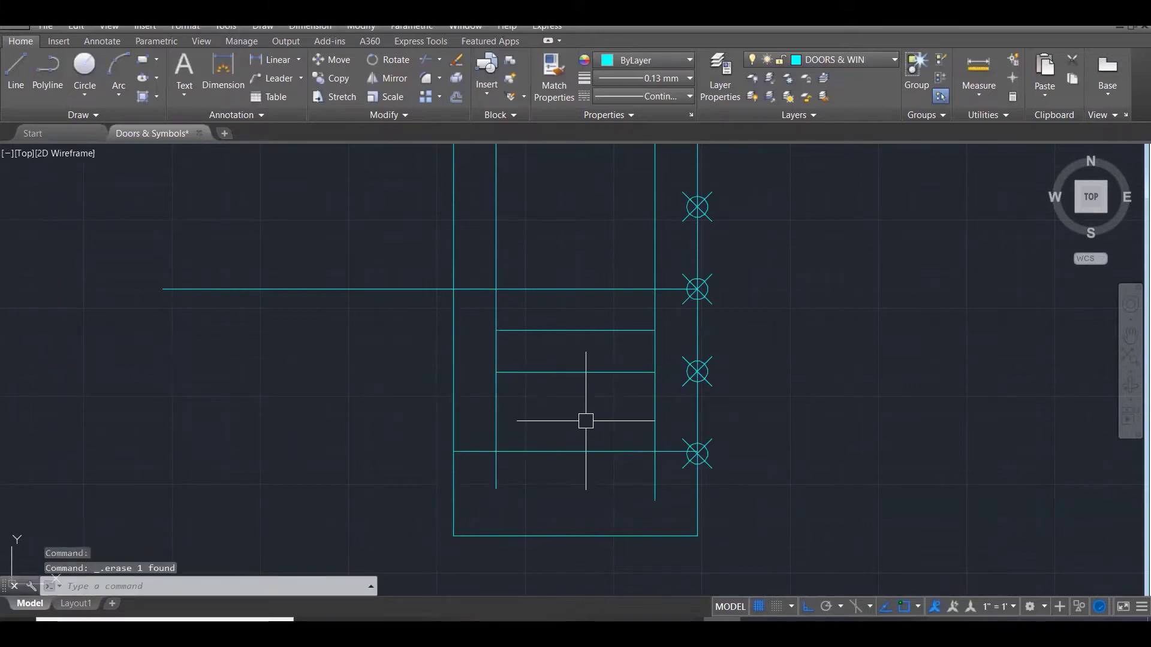
Fillet the lower panel's four corners at radius 0 to close its rectangle.
{"action": "type", "text": "f"}
{"action": "key", "text": "Return"}
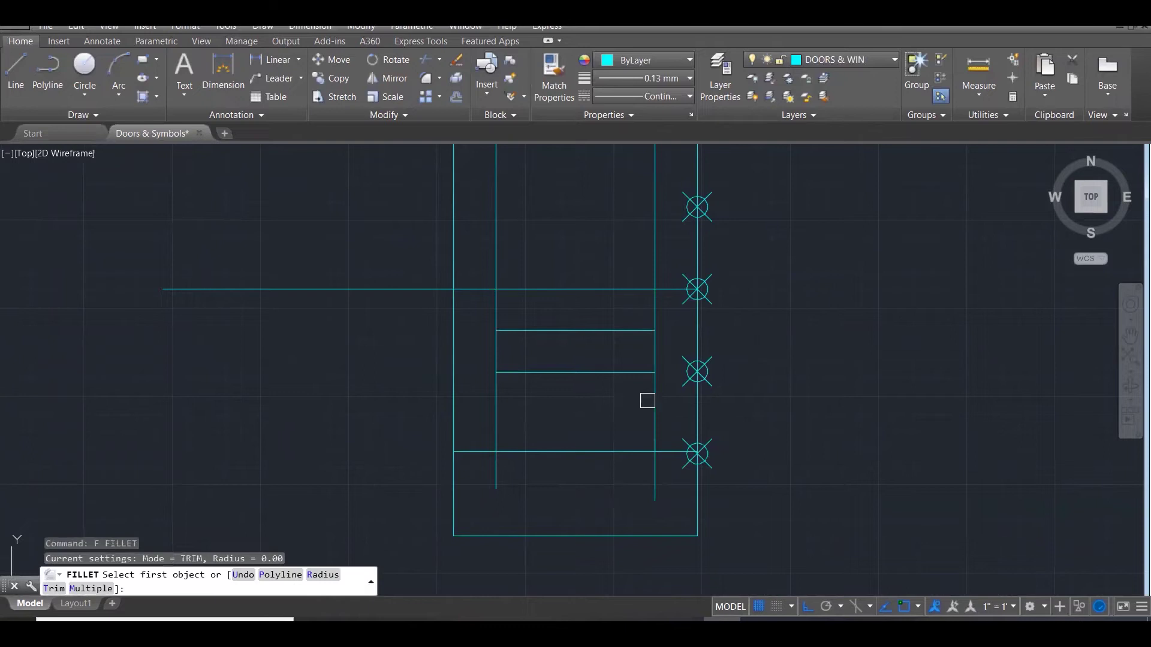
{"action": "left_click", "coordinate": [652, 396]}
{"action": "left_click", "coordinate": [623, 379]}
{"action": "key", "text": "Return"}
{"action": "left_click", "coordinate": [562, 379]}
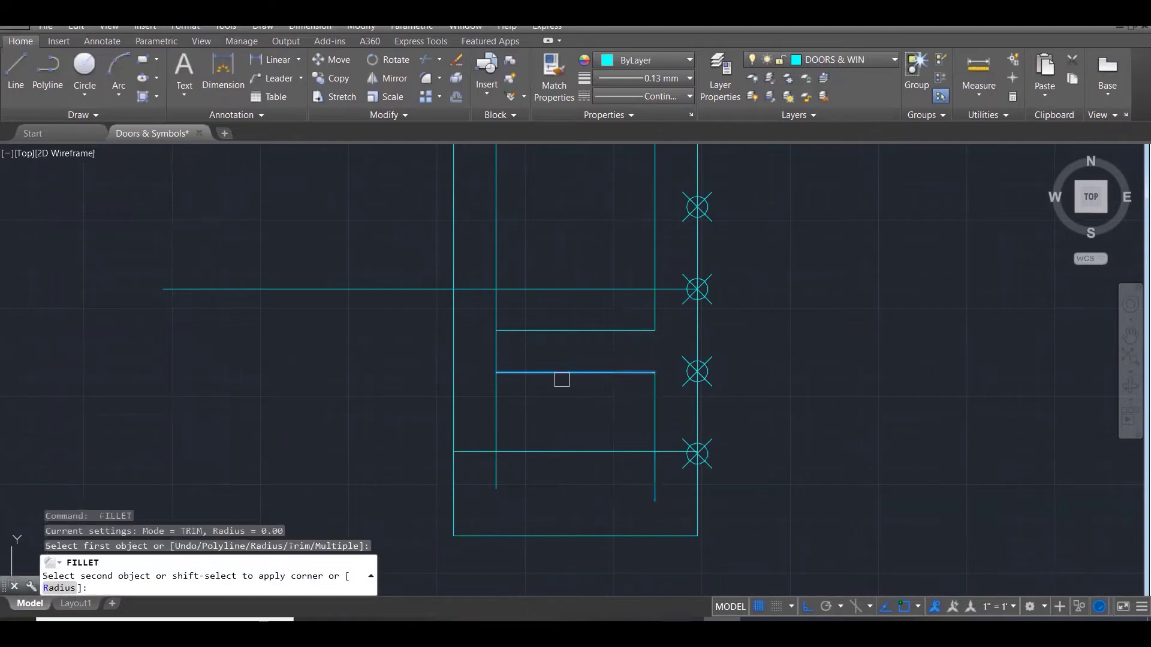
{"action": "left_click", "coordinate": [489, 404]}
{"action": "key", "text": "Return"}
{"action": "left_click", "coordinate": [499, 416]}
{"action": "left_click", "coordinate": [557, 452]}
{"action": "key", "text": "Return"}
{"action": "left_click", "coordinate": [581, 449]}
{"action": "left_click", "coordinate": [660, 419]}
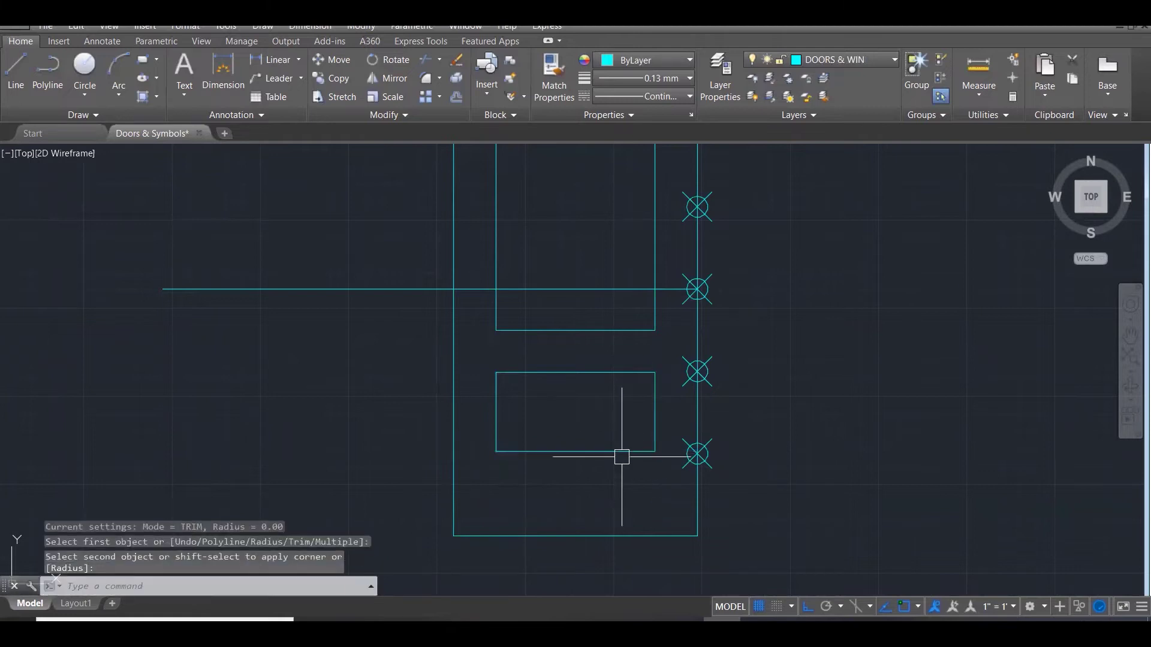
{"action": "scroll", "coordinate": [617, 482], "scroll_direction": "down", "scroll_amount": 3}
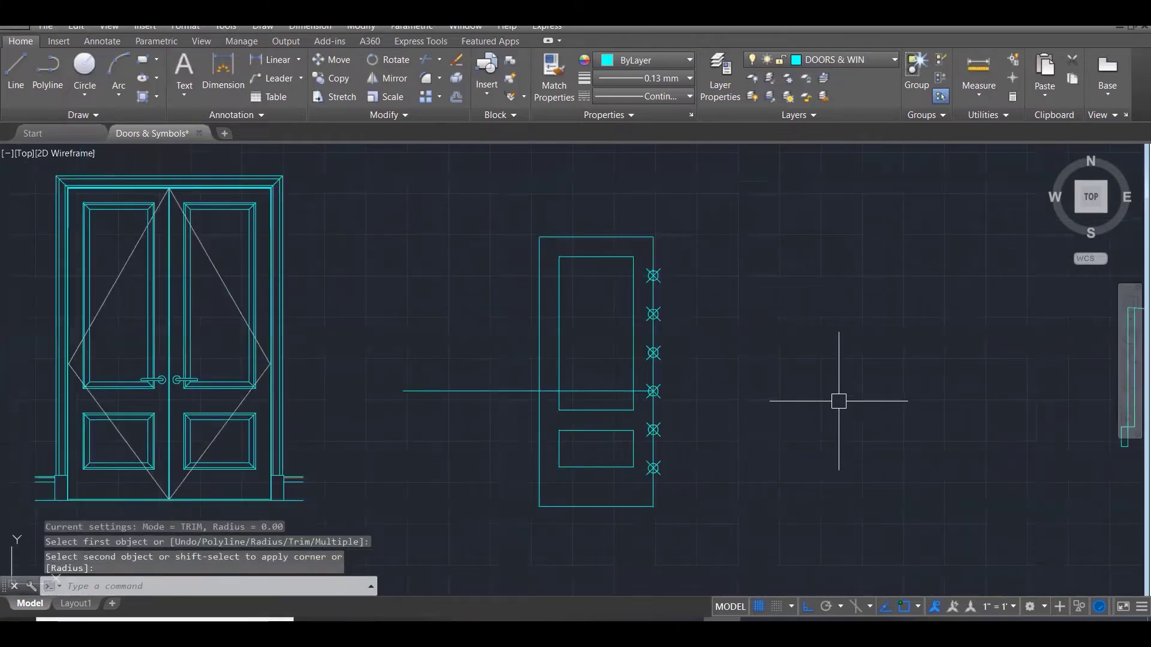
Erase the leftover horizontal guide line below the panels.
{"action": "key", "text": "Escape"}
{"action": "key", "text": "Escape"}
{"action": "left_click", "coordinate": [503, 391]}
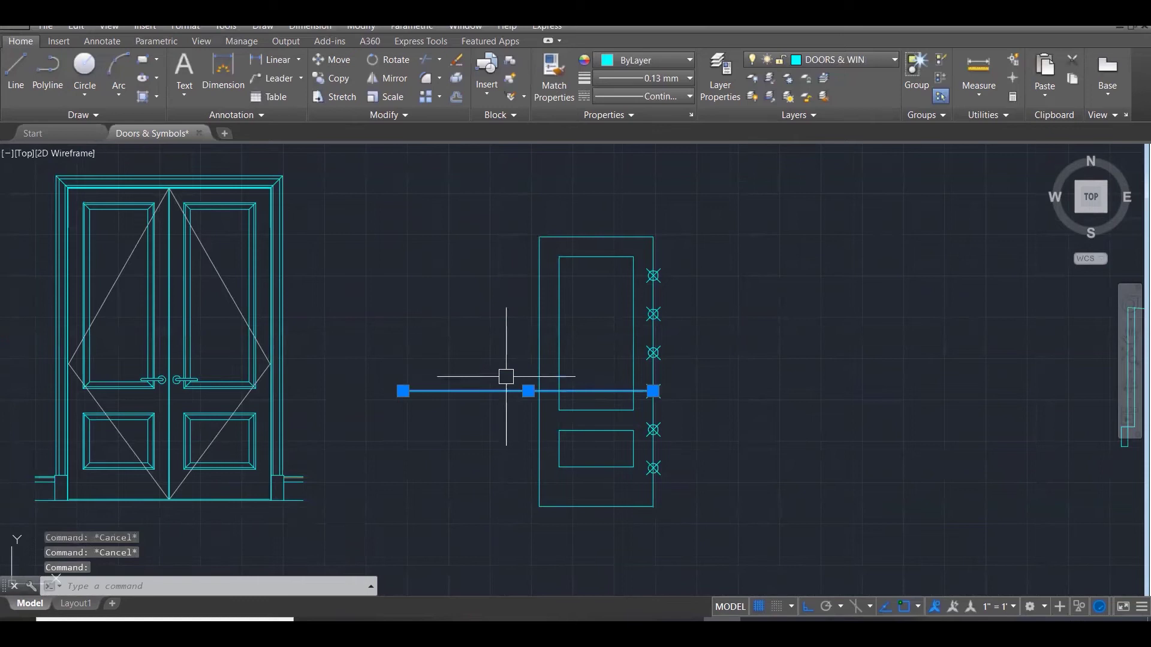
{"action": "key", "text": "Delete"}
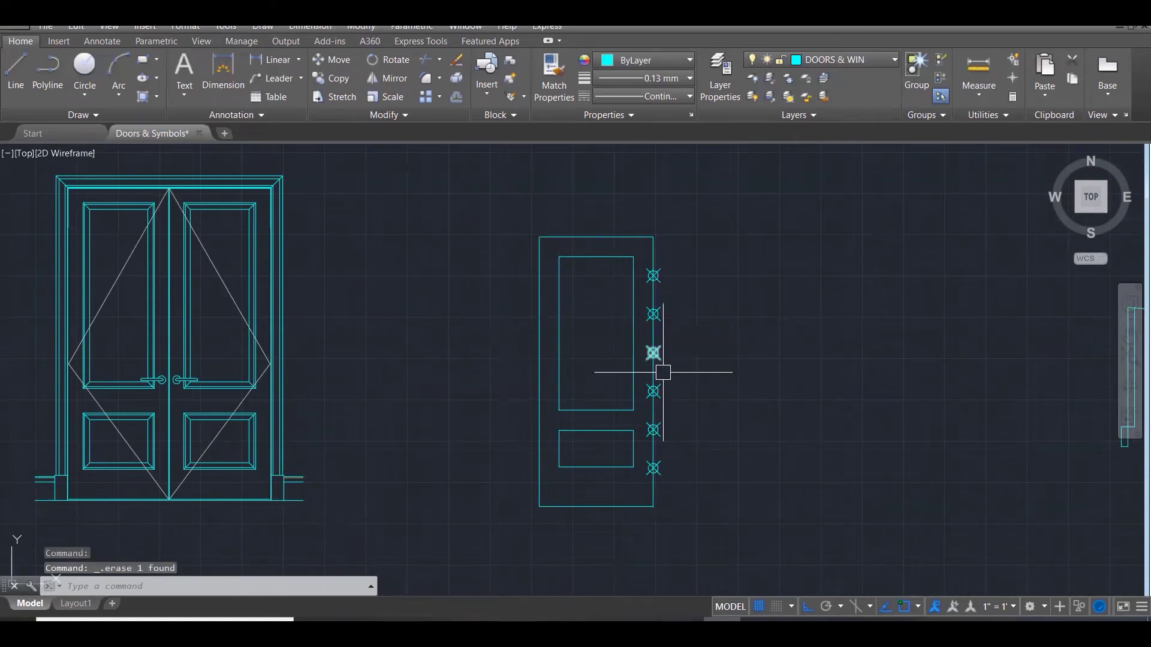
{"action": "scroll", "coordinate": [584, 504], "scroll_direction": "up", "scroll_amount": 1}
{"action": "scroll", "coordinate": [585, 503], "scroll_direction": "up", "scroll_amount": 3}
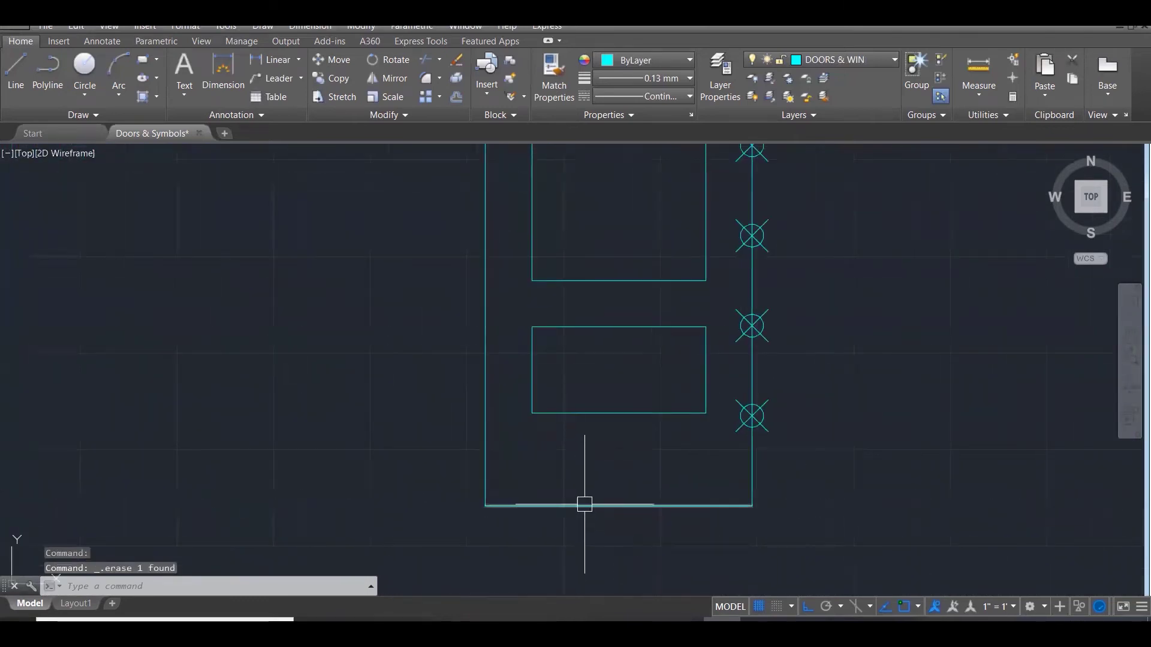
{"action": "scroll", "coordinate": [561, 399], "scroll_direction": "down", "scroll_amount": 1}
{"action": "scroll", "coordinate": [560, 400], "scroll_direction": "down", "scroll_amount": 2}
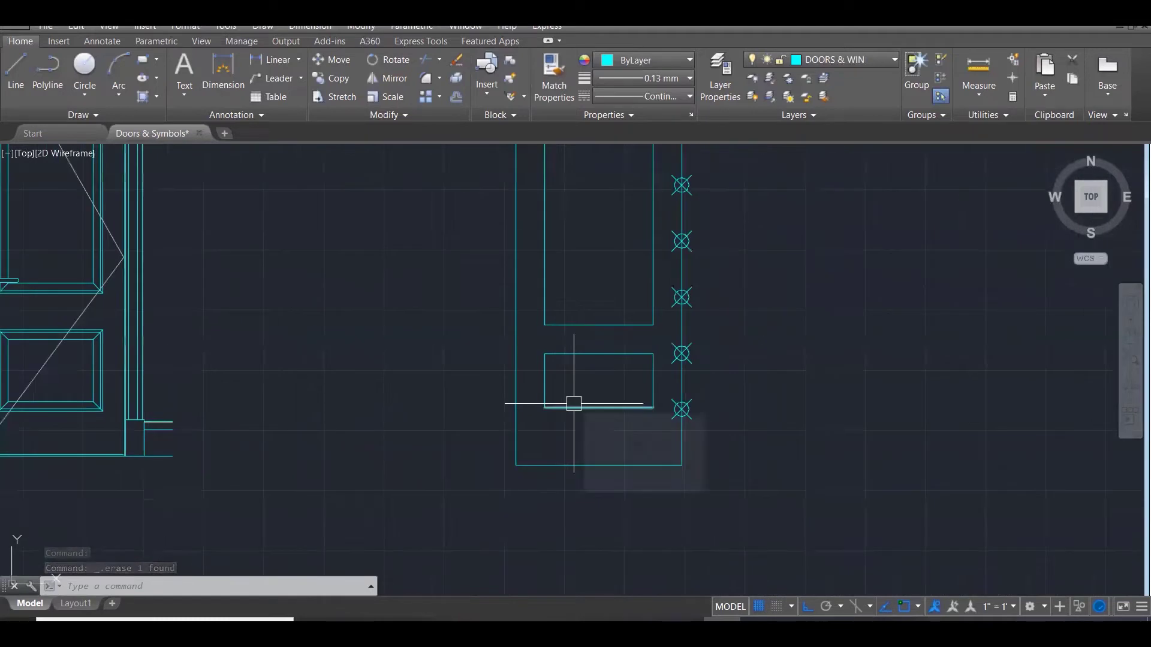
{"action": "key", "text": "Escape"}
{"action": "key", "text": "Escape"}
{"action": "key", "text": "Escape"}
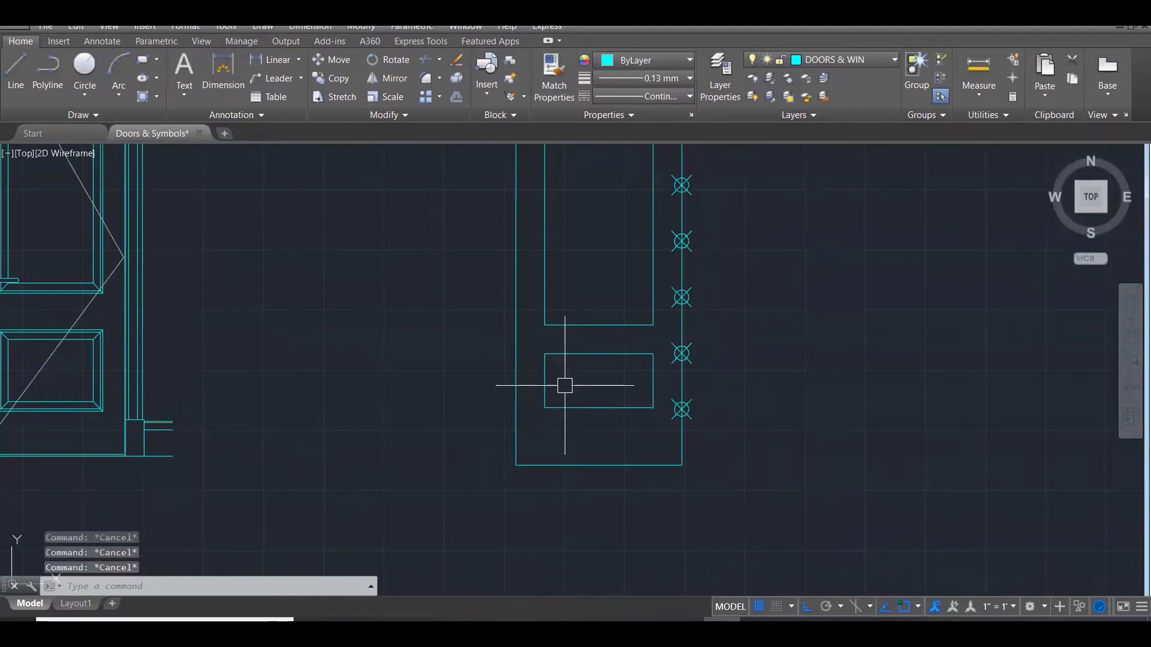
Move the lower panel's four lines 100 units down.
{"action": "type", "text": "m"}
{"action": "key", "text": "Return"}
{"action": "left_click", "coordinate": [531, 336]}
{"action": "left_click", "coordinate": [665, 423]}
{"action": "key", "text": "Return"}
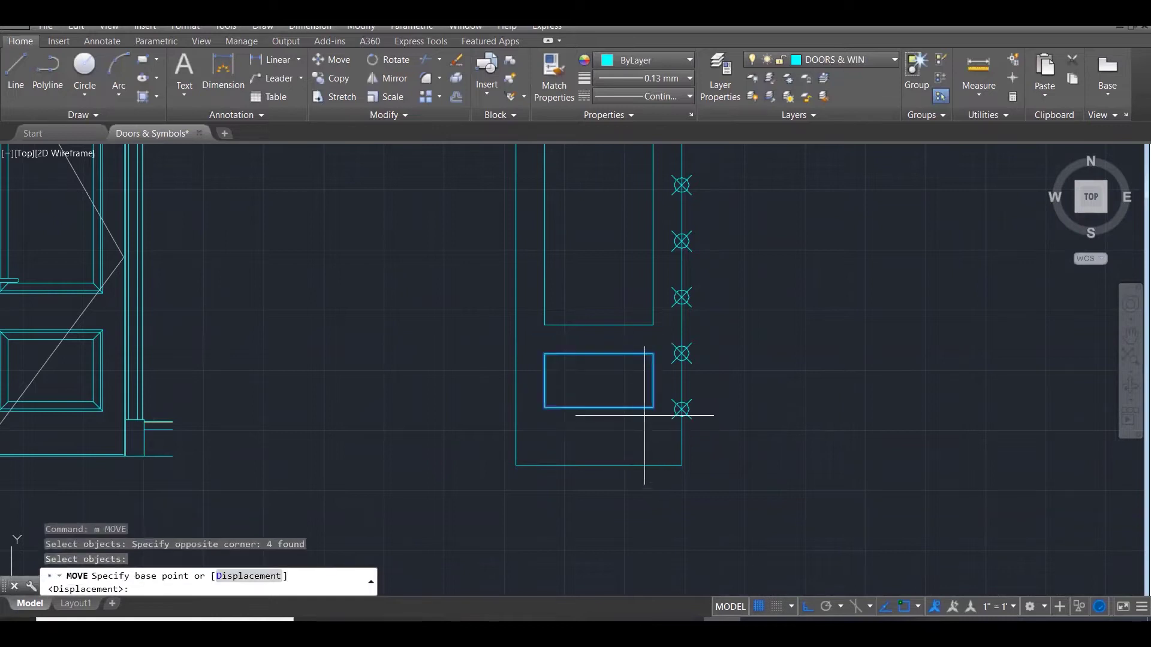
{"action": "left_click", "coordinate": [653, 407]}
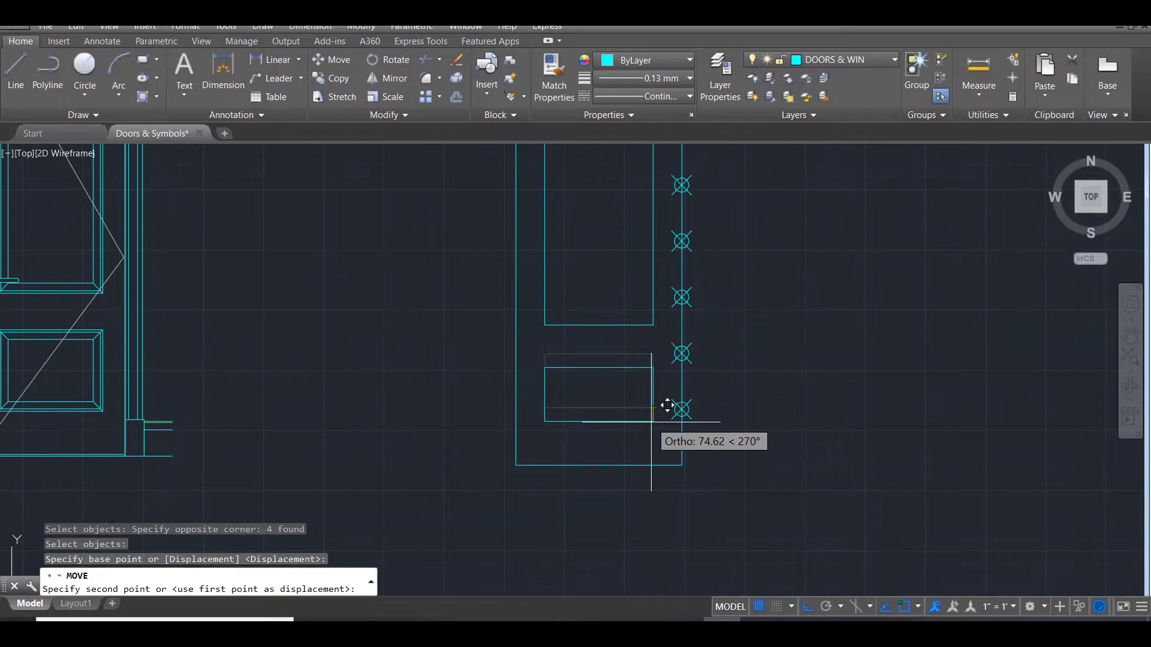
{"action": "type", "text": "100"}
{"action": "key", "text": "Return"}
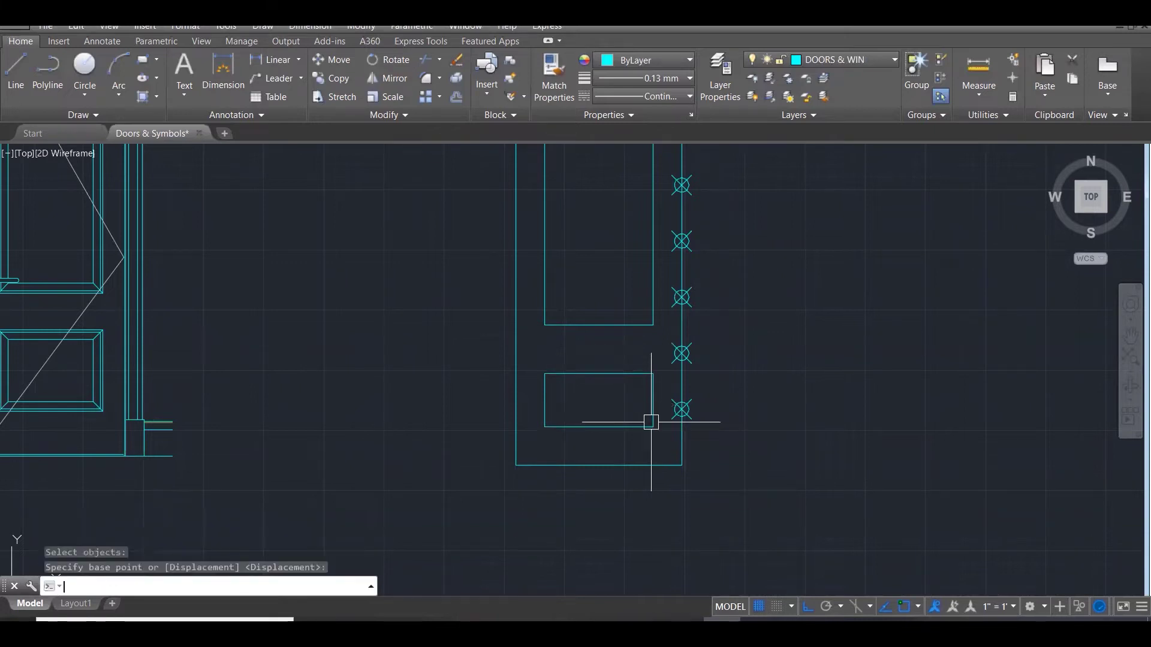
{"action": "scroll", "coordinate": [763, 390], "scroll_direction": "down", "scroll_amount": 3}
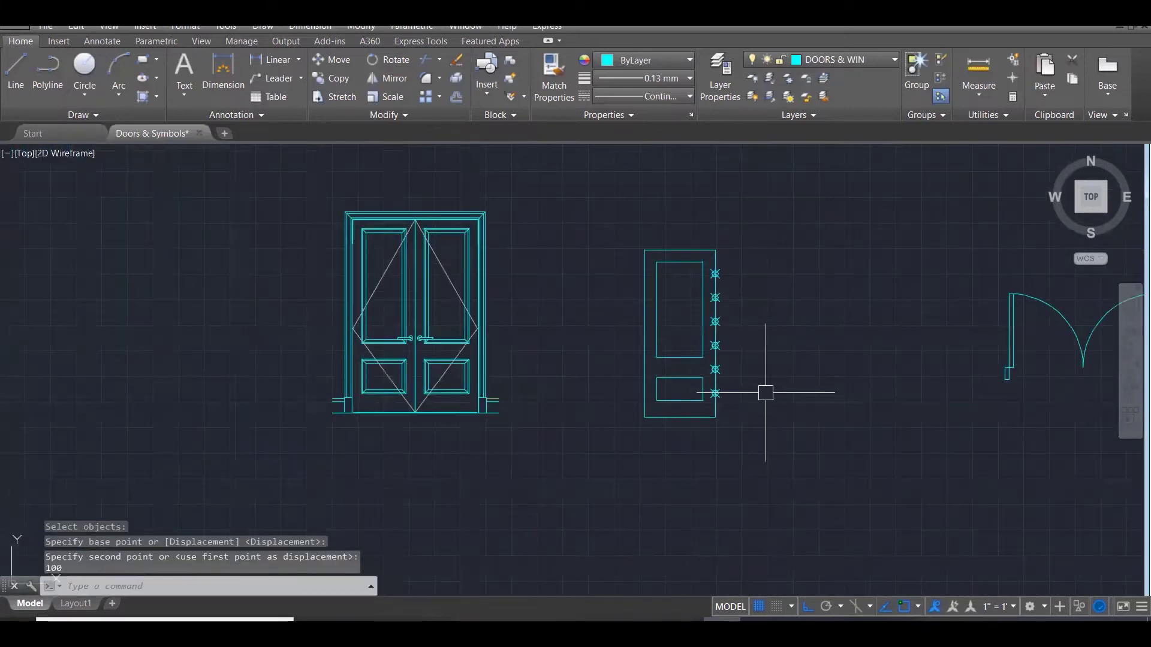
{"action": "scroll", "coordinate": [735, 367], "scroll_direction": "up", "scroll_amount": 4}
{"action": "scroll", "coordinate": [684, 368], "scroll_direction": "up", "scroll_amount": 2}
{"action": "key", "text": "Escape"}
{"action": "key", "text": "Escape"}
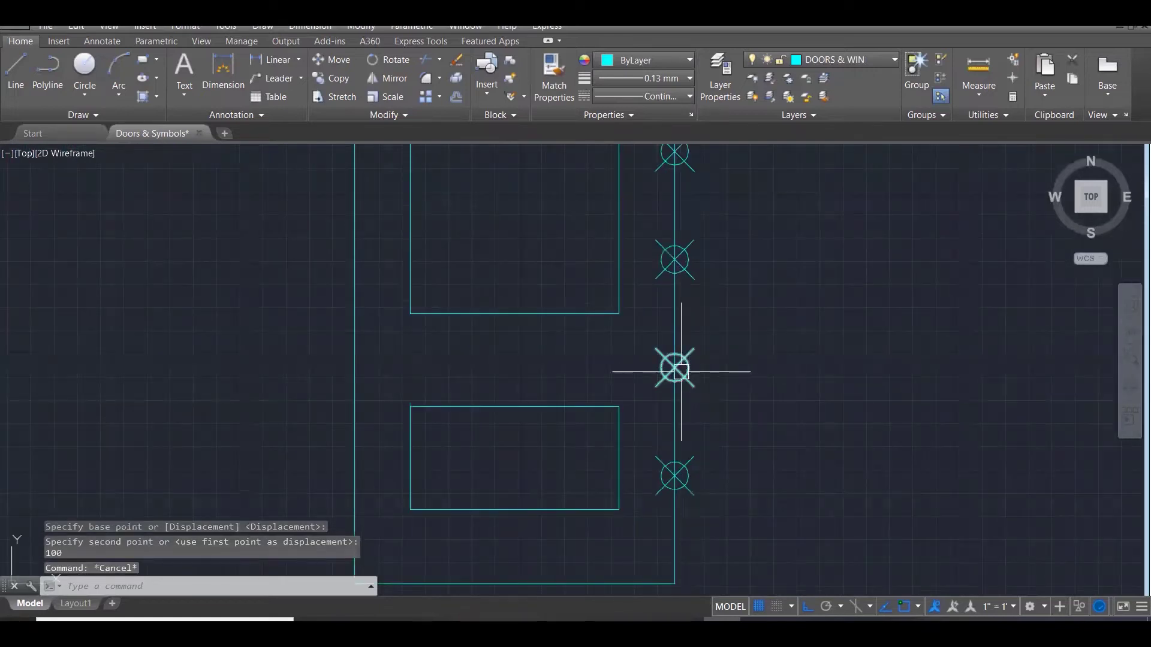
Draw a new horizontal line from the hinge marker across the door, replacing the panel's old top edge.
{"action": "type", "text": "l"}
{"action": "key", "text": "Return"}
{"action": "left_click", "coordinate": [674, 368]}
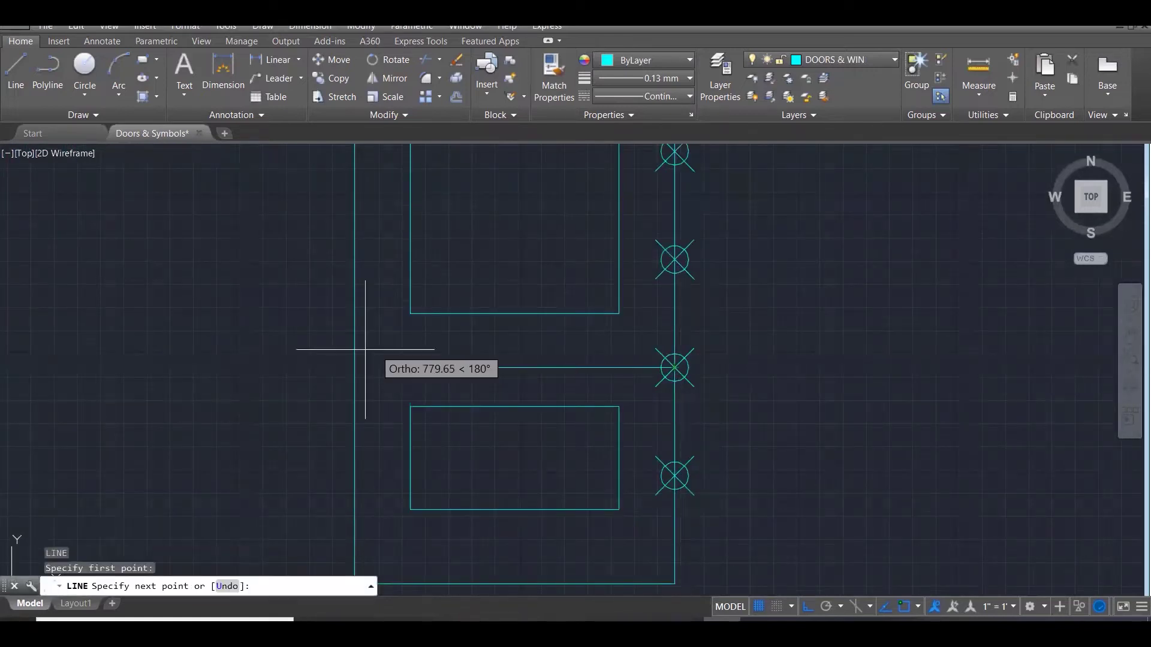
{"action": "left_click", "coordinate": [114, 368]}
{"action": "key", "text": "Escape"}
{"action": "key", "text": "Escape"}
{"action": "key", "text": "Escape"}
{"action": "left_click", "coordinate": [436, 404]}
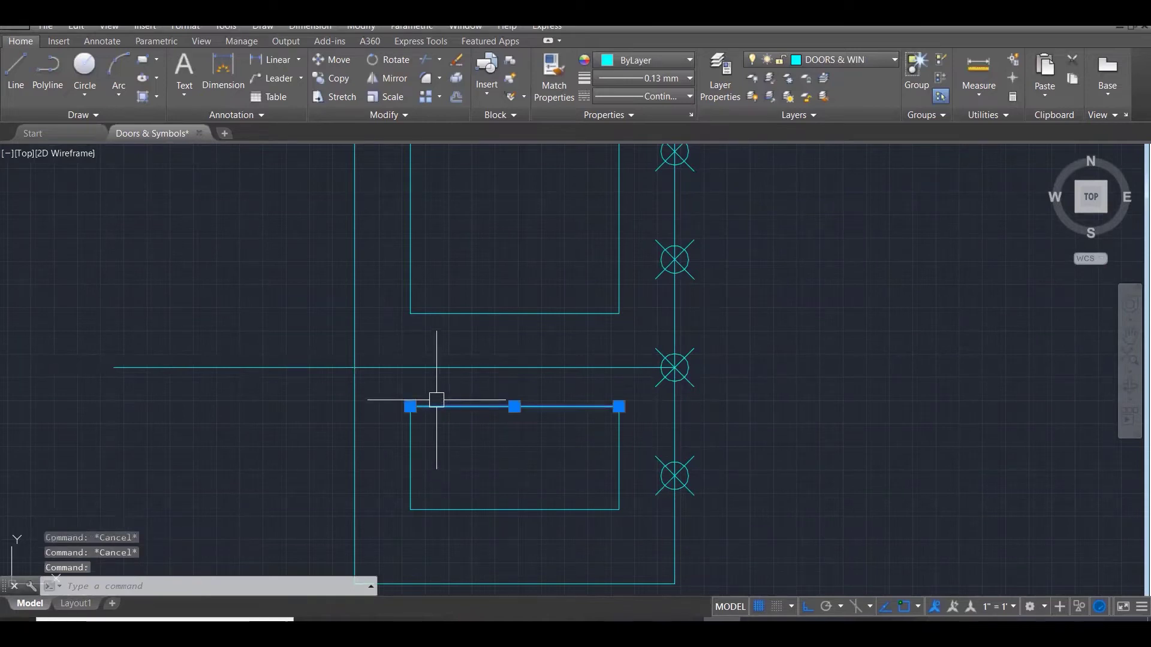
{"action": "key", "text": "Delete"}
Fillet the lower panel's right and left edges to the new top line.
{"action": "type", "text": "f"}
{"action": "key", "text": "Return"}
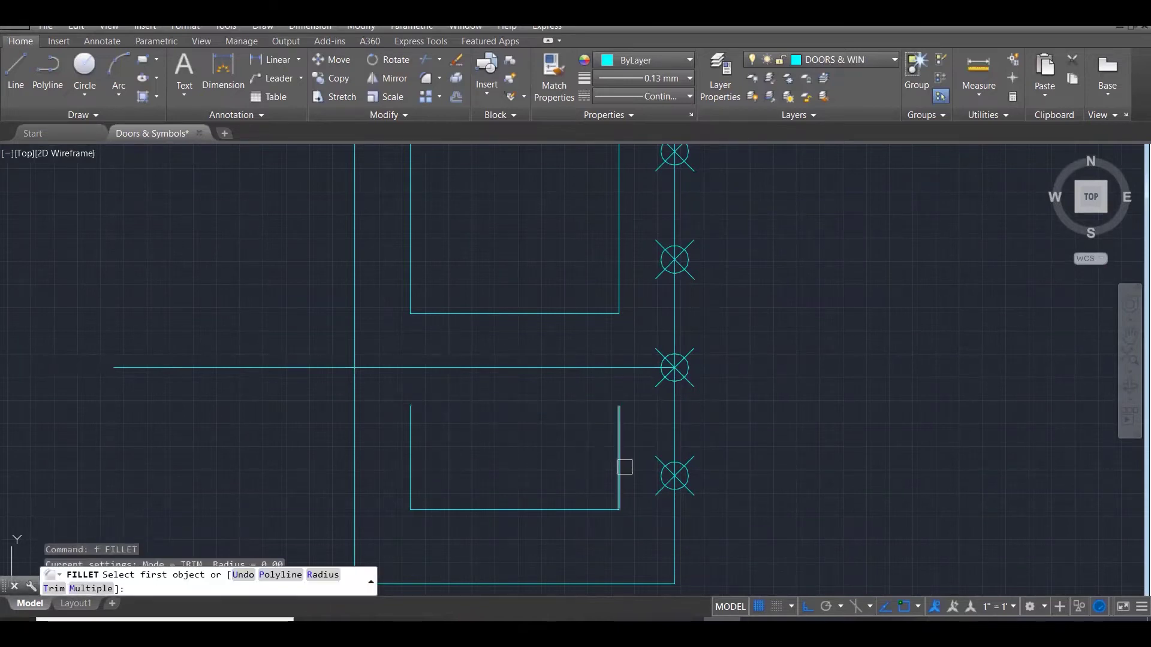
{"action": "left_click", "coordinate": [619, 459]}
{"action": "left_click", "coordinate": [586, 367]}
{"action": "key", "text": "Return"}
{"action": "left_click", "coordinate": [527, 368]}
{"action": "left_click", "coordinate": [409, 422]}
{"action": "scroll", "coordinate": [660, 411], "scroll_direction": "down", "scroll_amount": 1}
{"action": "scroll", "coordinate": [661, 411], "scroll_direction": "down", "scroll_amount": 2}
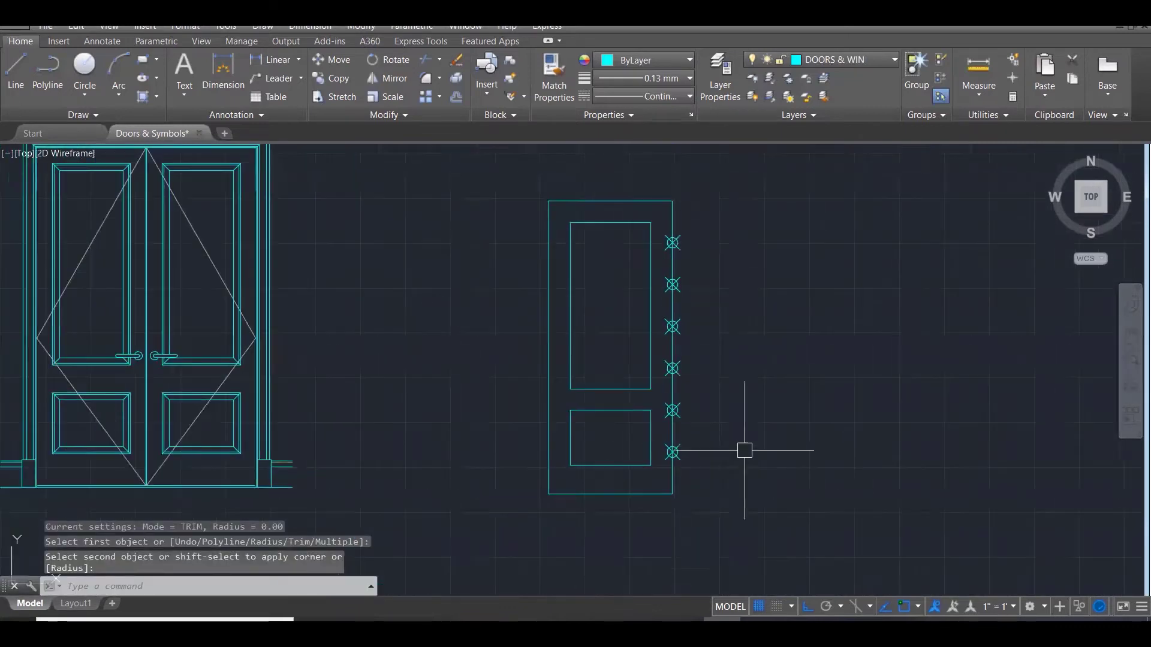
{"action": "key", "text": "Escape"}
{"action": "key", "text": "Escape"}
{"action": "key", "text": "Escape"}
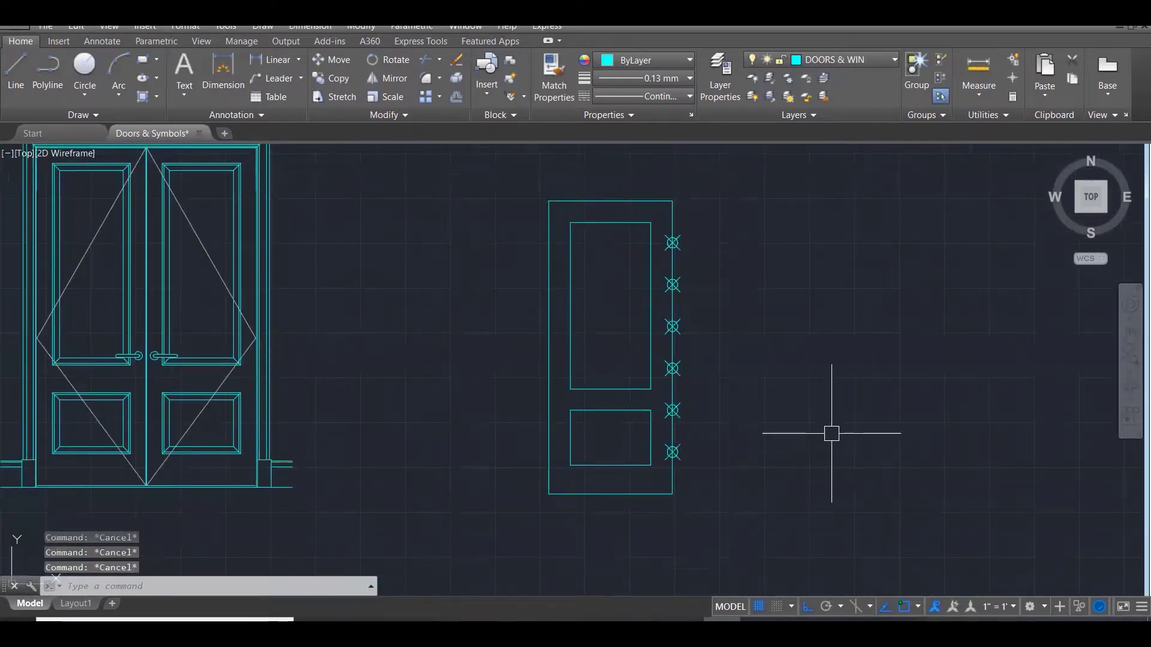
{"action": "scroll", "coordinate": [825, 411], "scroll_direction": "down", "scroll_amount": 2}
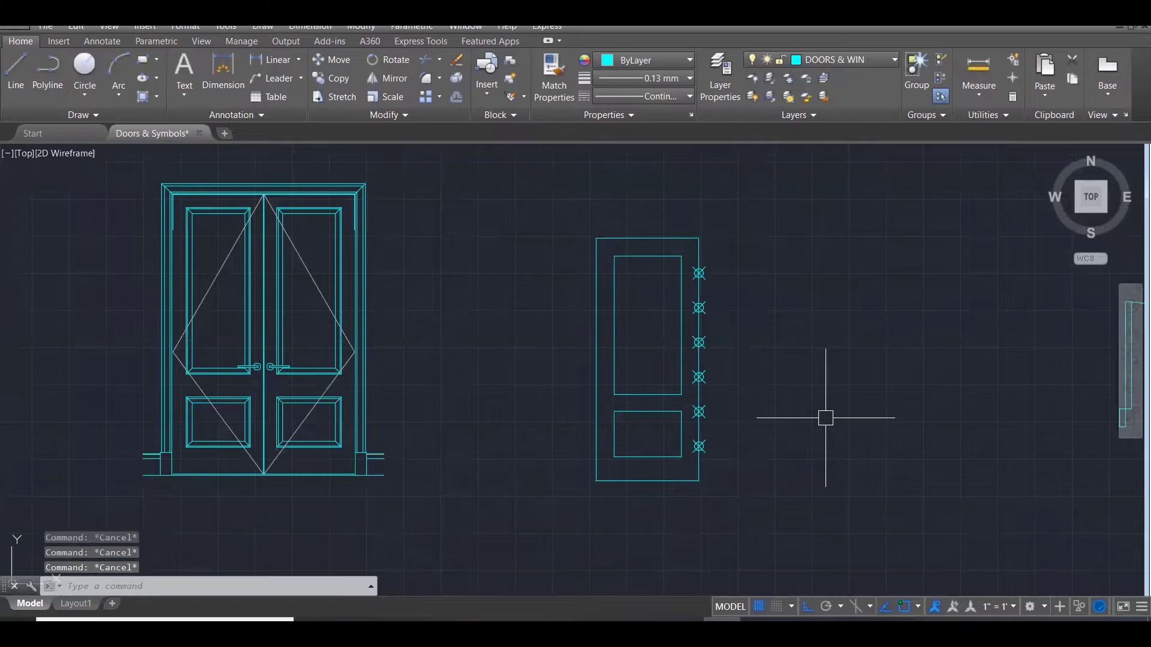
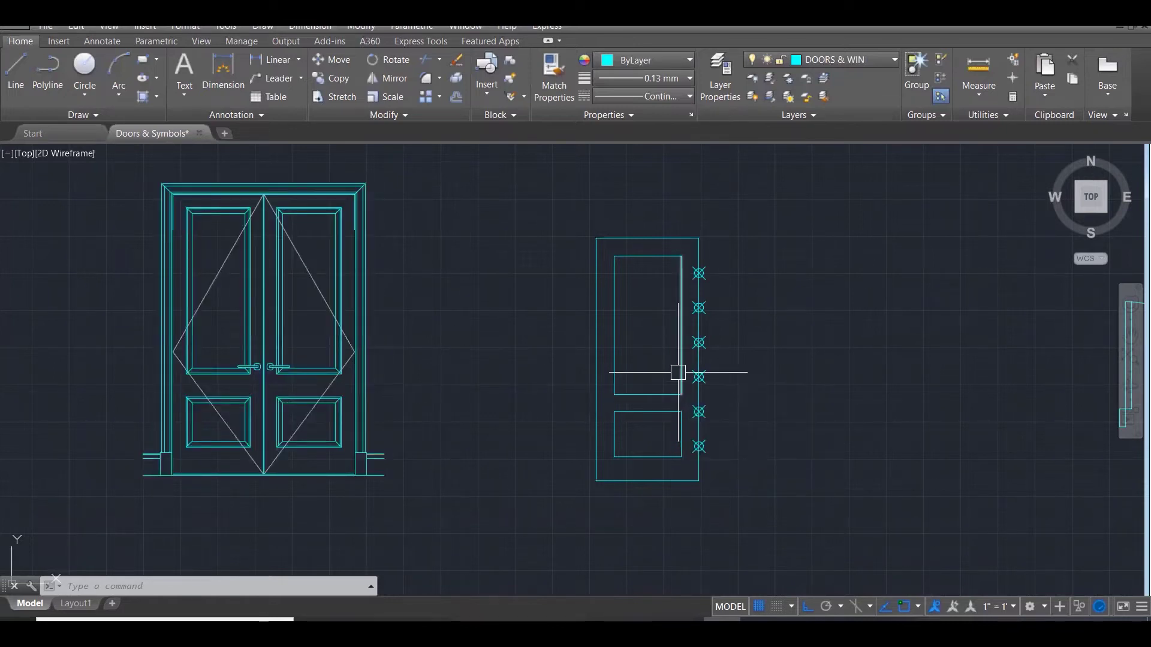
Offset the upper panel outline and its edges inward by 25.
{"action": "scroll", "coordinate": [678, 372], "scroll_direction": "up", "scroll_amount": 1}
{"action": "type", "text": "o"}
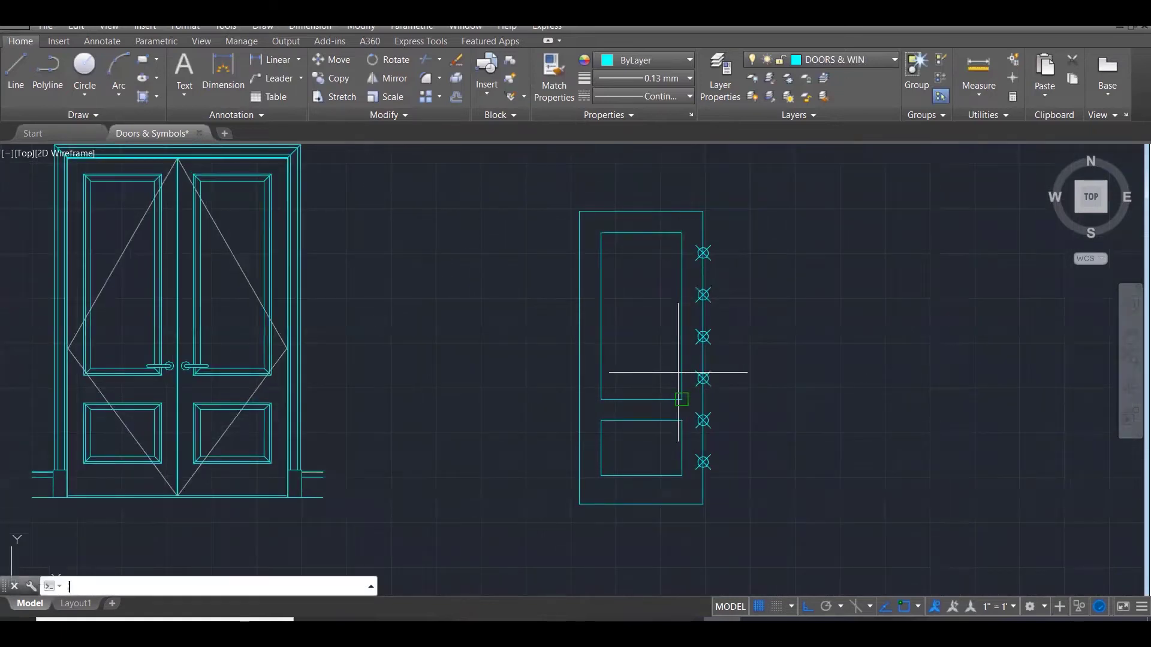
{"action": "key", "text": "Return"}
{"action": "type", "text": "25"}
{"action": "key", "text": "Return"}
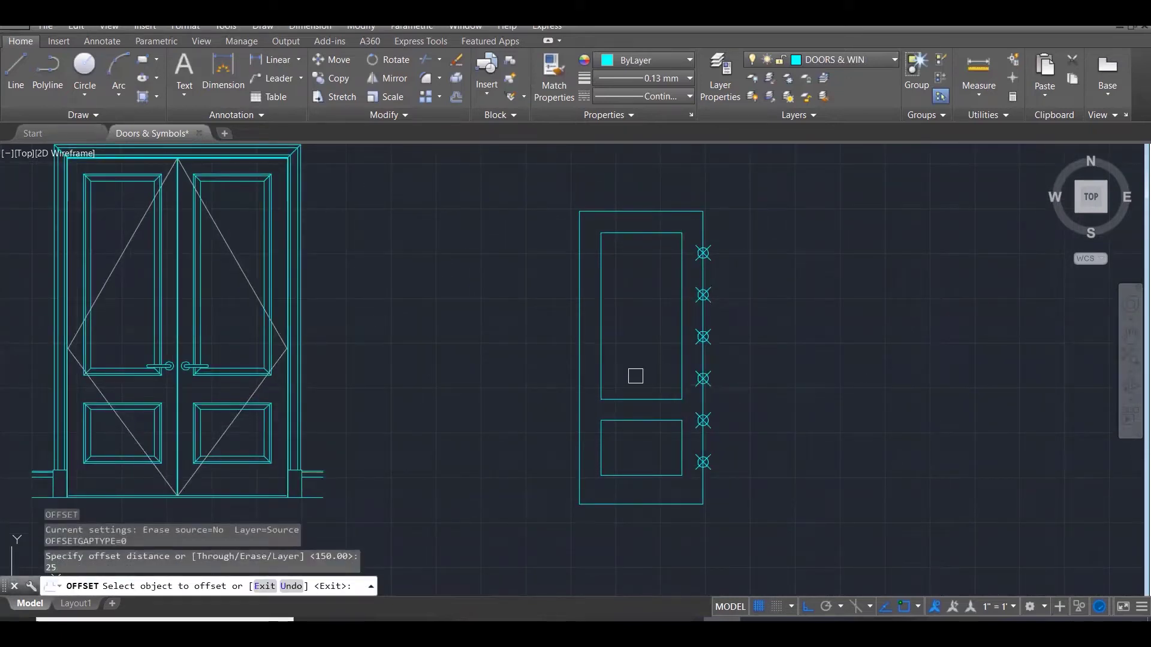
{"action": "left_click", "coordinate": [681, 330]}
{"action": "left_click", "coordinate": [632, 330]}
{"action": "left_click", "coordinate": [609, 319]}
{"action": "left_click", "coordinate": [663, 231]}
{"action": "left_click", "coordinate": [655, 330]}
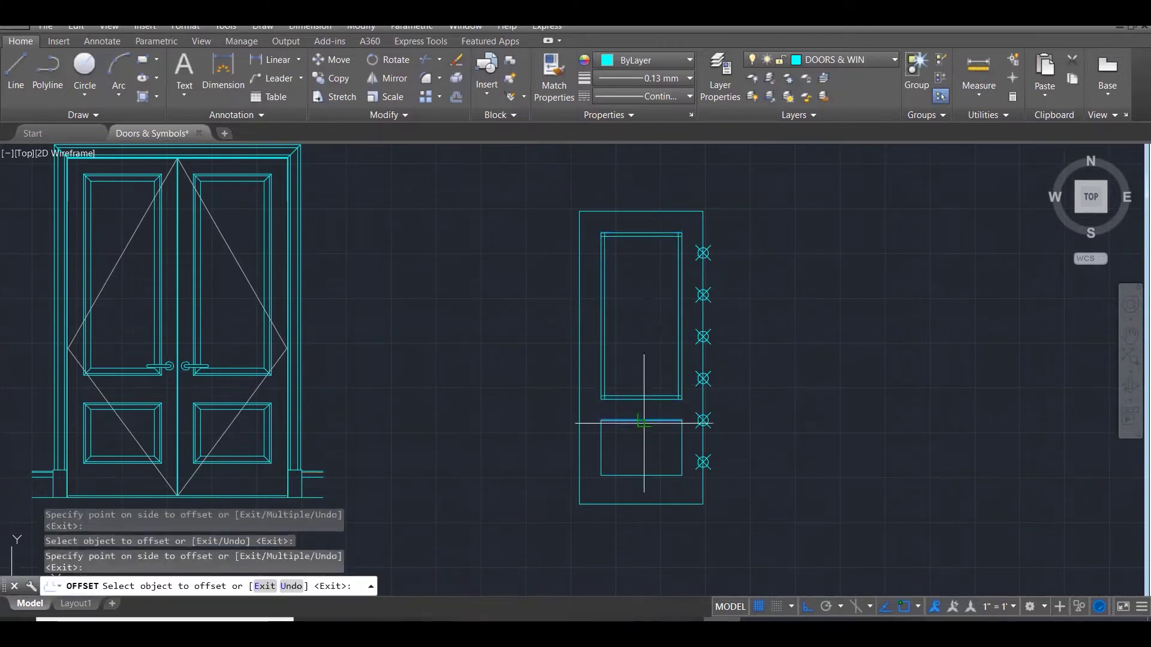
Offset the lower panel outline and its edges inward by 25.
{"action": "left_click", "coordinate": [601, 446]}
{"action": "left_click", "coordinate": [634, 465]}
{"action": "left_click", "coordinate": [635, 472]}
{"action": "left_click", "coordinate": [636, 462]}
{"action": "left_click", "coordinate": [681, 446]}
{"action": "left_click", "coordinate": [651, 448]}
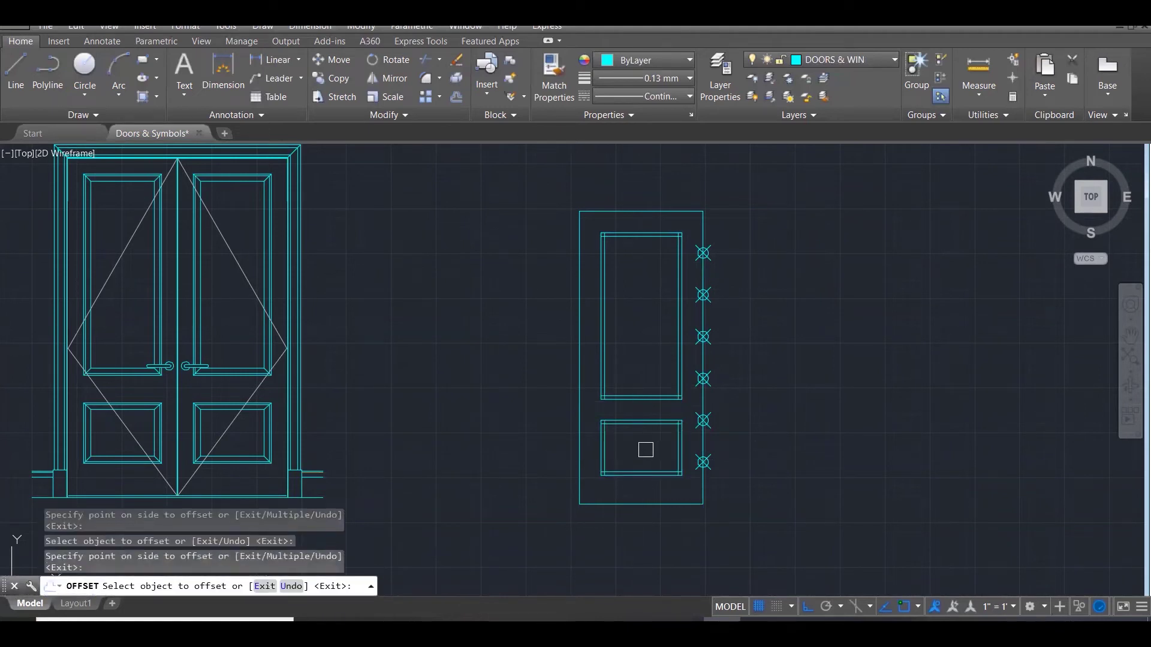
{"action": "key", "text": "Escape"}
{"action": "key", "text": "Escape"}
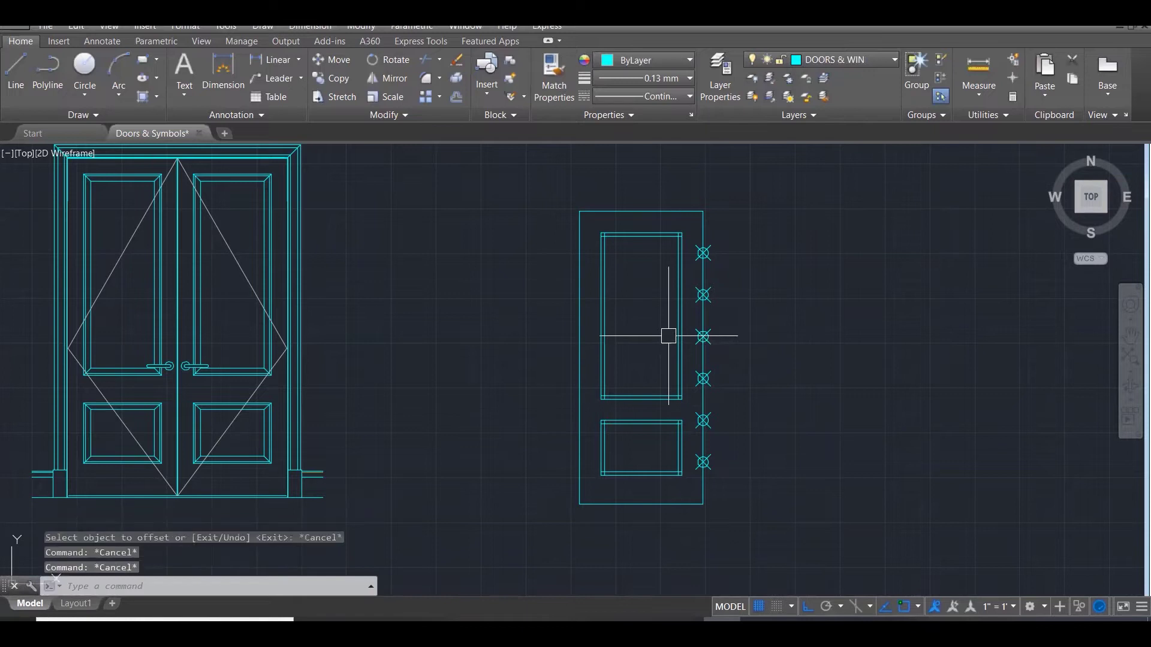
Offset the upper panel's left, top, right and bottom edges inward by 50 as inner rails.
{"action": "key", "text": "Return"}
{"action": "type", "text": "50"}
{"action": "key", "text": "Return"}
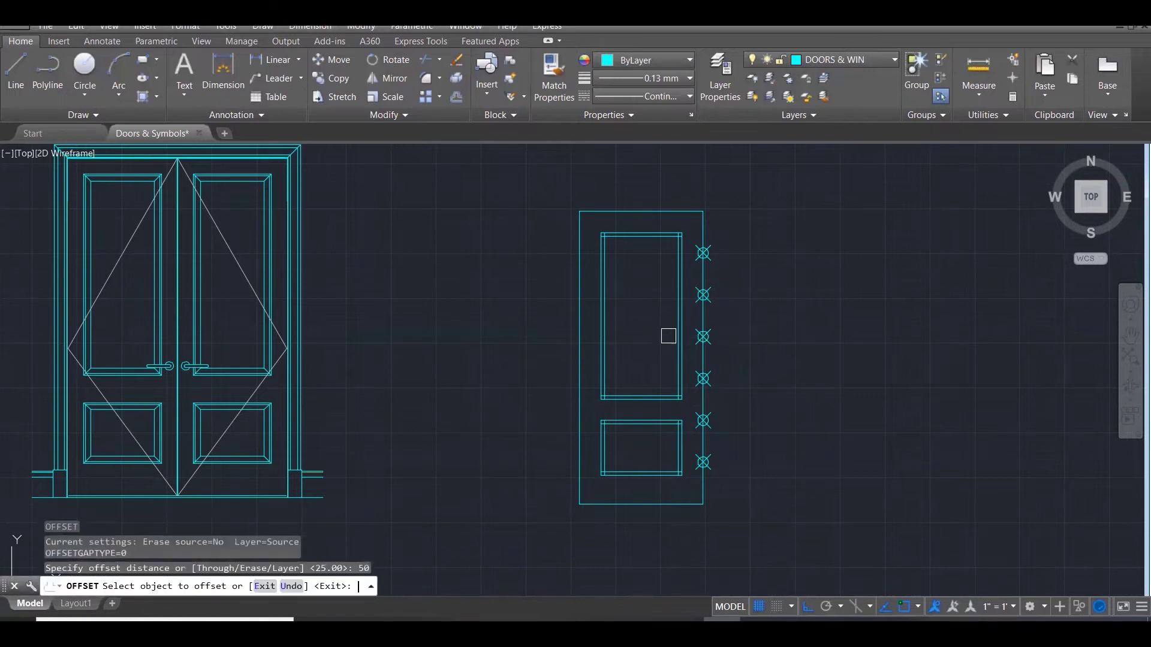
{"action": "left_click", "coordinate": [605, 261]}
{"action": "left_click", "coordinate": [645, 261]}
{"action": "left_click", "coordinate": [639, 236]}
{"action": "left_click", "coordinate": [666, 276]}
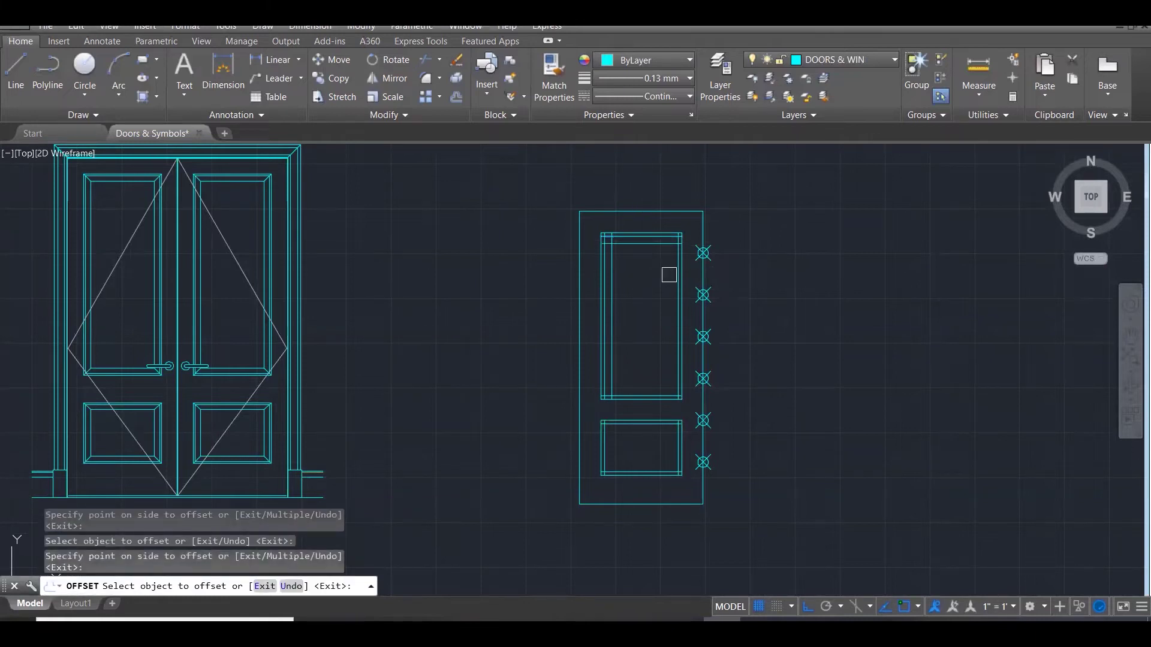
{"action": "left_click", "coordinate": [676, 276]}
{"action": "left_click", "coordinate": [653, 296]}
{"action": "left_click", "coordinate": [644, 391]}
{"action": "left_click", "coordinate": [639, 375]}
Offset the lower panel's top and bottom edges inward by 50.
{"action": "left_click", "coordinate": [638, 430]}
{"action": "left_click", "coordinate": [619, 448]}
{"action": "left_click", "coordinate": [619, 475]}
{"action": "left_click", "coordinate": [654, 456]}
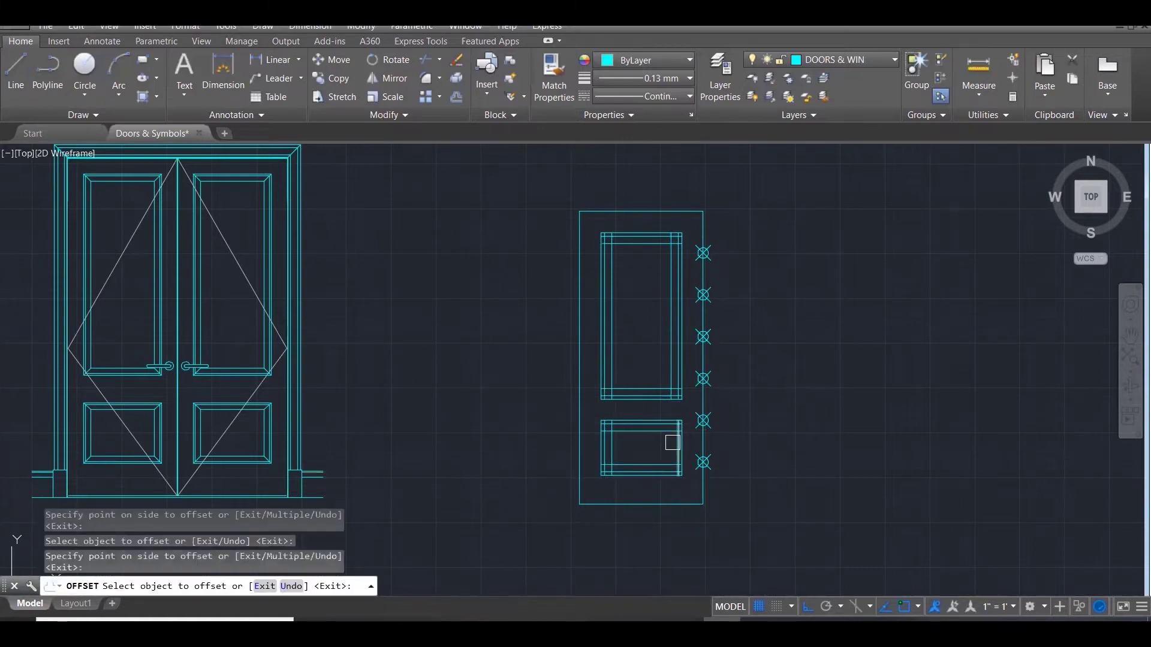
{"action": "key", "text": "Escape"}
{"action": "key", "text": "Escape"}
{"action": "key", "text": "Escape"}
Start TRIM and begin selecting the single door as cutting edges.
{"action": "type", "text": "tr"}
{"action": "key", "text": "Return"}
{"action": "left_click", "coordinate": [759, 530]}
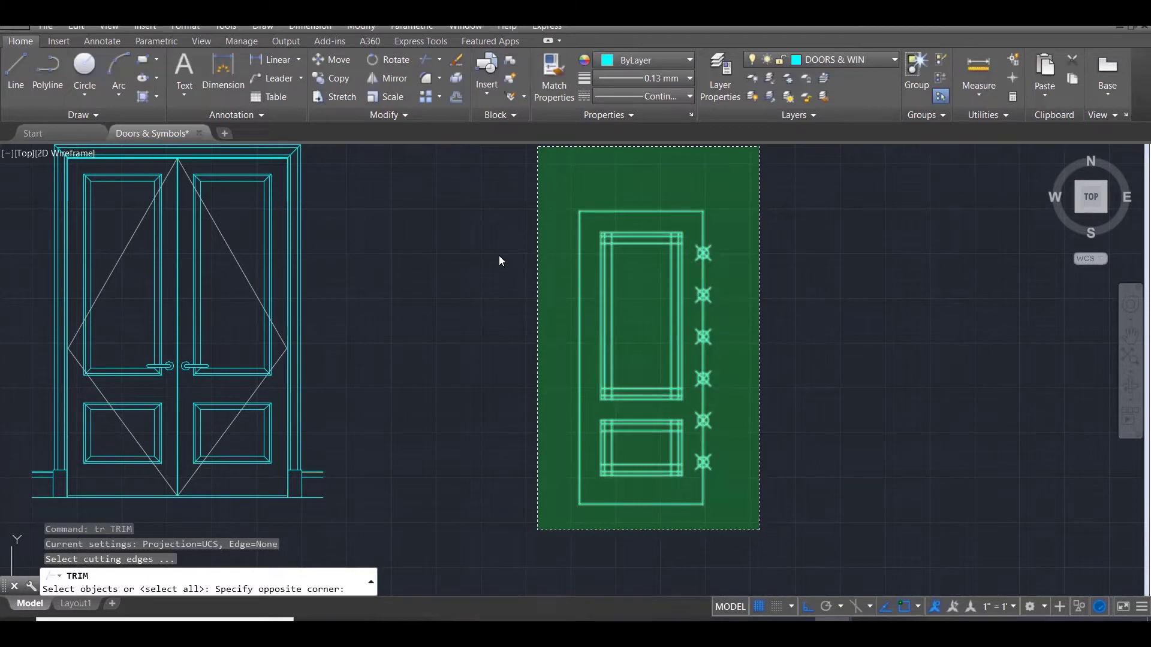
Use the whole door as cutting edges and trim the upper panel's top-left corner overhangs.
{"action": "left_click", "coordinate": [535, 188]}
{"action": "key", "text": "Return"}
{"action": "scroll", "coordinate": [623, 236], "scroll_direction": "up", "scroll_amount": 2}
{"action": "scroll", "coordinate": [612, 181], "scroll_direction": "up", "scroll_amount": 5}
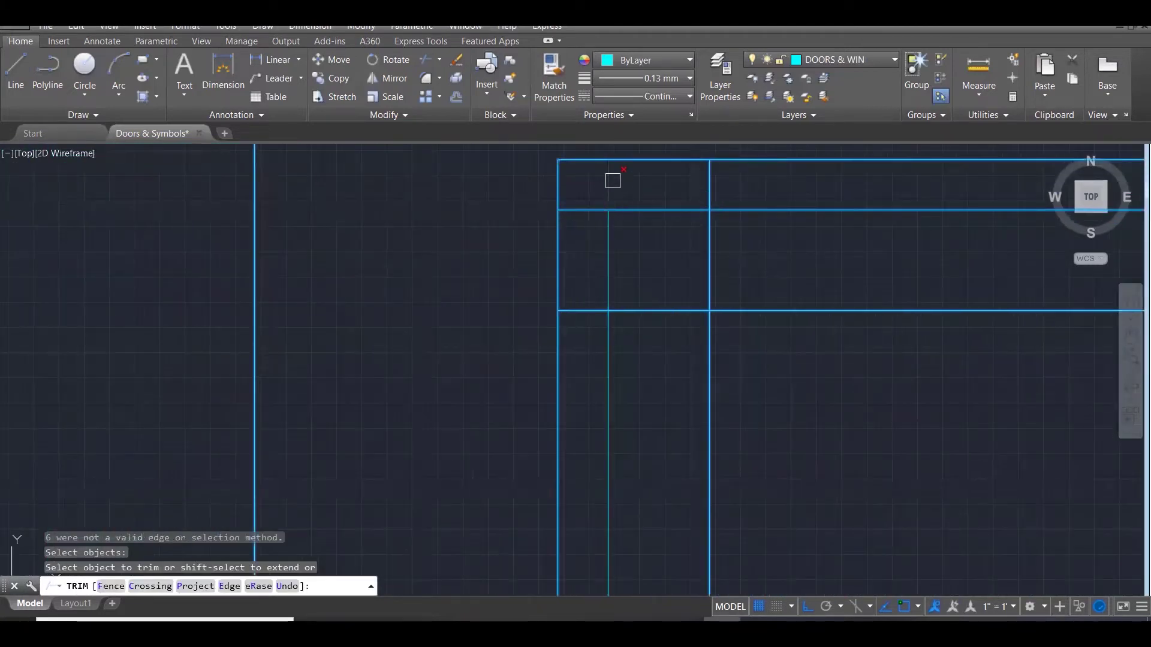
{"action": "left_click", "coordinate": [584, 209]}
{"action": "left_click", "coordinate": [579, 308]}
{"action": "left_click", "coordinate": [653, 311]}
{"action": "left_click", "coordinate": [708, 264]}
Trim the rail, horizontal and vertical overhangs at the upper panel's top-right corner.
{"action": "scroll", "coordinate": [424, 251], "scroll_direction": "down", "scroll_amount": 4}
{"action": "scroll", "coordinate": [693, 258], "scroll_direction": "up", "scroll_amount": 4}
{"action": "left_click", "coordinate": [706, 291]}
{"action": "left_click", "coordinate": [750, 241]}
{"action": "left_click", "coordinate": [741, 229]}
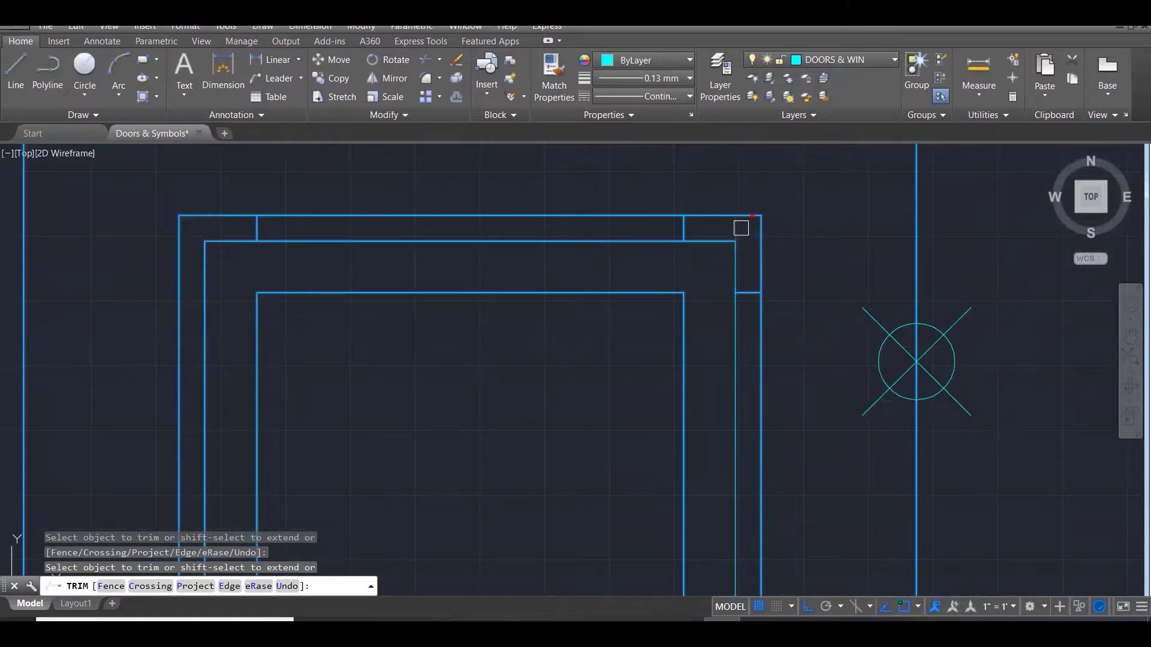
{"action": "scroll", "coordinate": [734, 196], "scroll_direction": "down", "scroll_amount": 5}
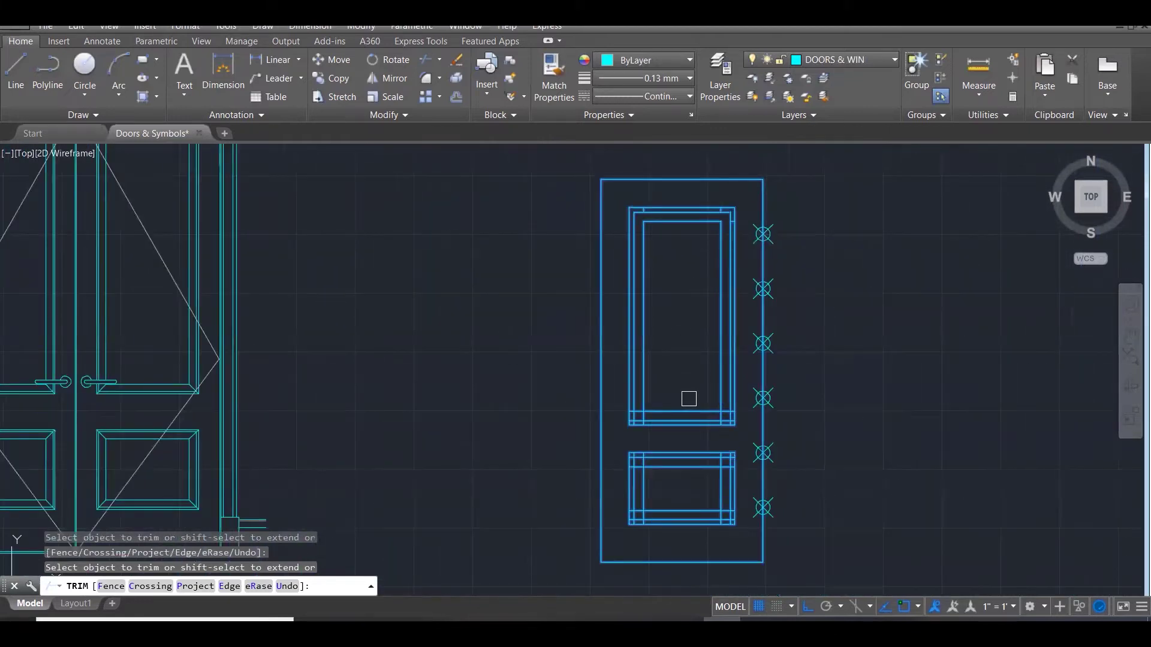
{"action": "scroll", "coordinate": [688, 399], "scroll_direction": "up", "scroll_amount": 7}
Trim the crossing rail and vertical overhangs at the lower-left and lower-right corners.
{"action": "left_click", "coordinate": [518, 383]}
{"action": "left_click", "coordinate": [509, 369]}
{"action": "left_click", "coordinate": [541, 316]}
{"action": "left_click", "coordinate": [567, 343]}
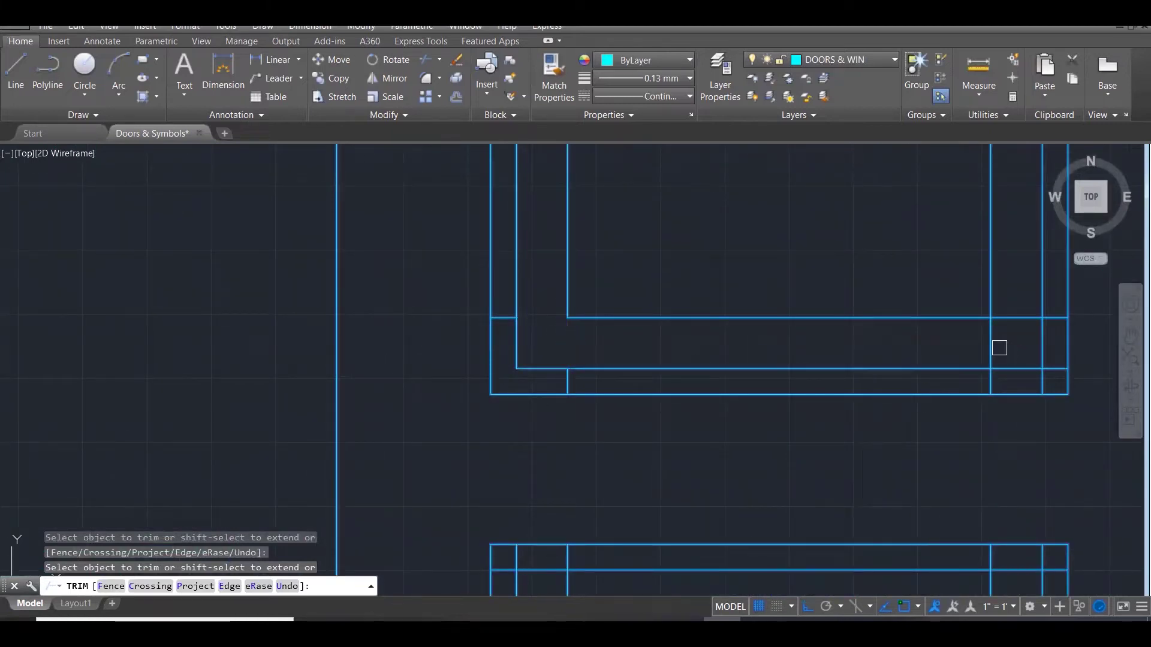
{"action": "left_click", "coordinate": [1017, 318]}
{"action": "left_click", "coordinate": [1052, 368]}
{"action": "left_click", "coordinate": [824, 369]}
{"action": "scroll", "coordinate": [521, 331], "scroll_direction": "down", "scroll_amount": 2}
{"action": "scroll", "coordinate": [504, 469], "scroll_direction": "up", "scroll_amount": 4}
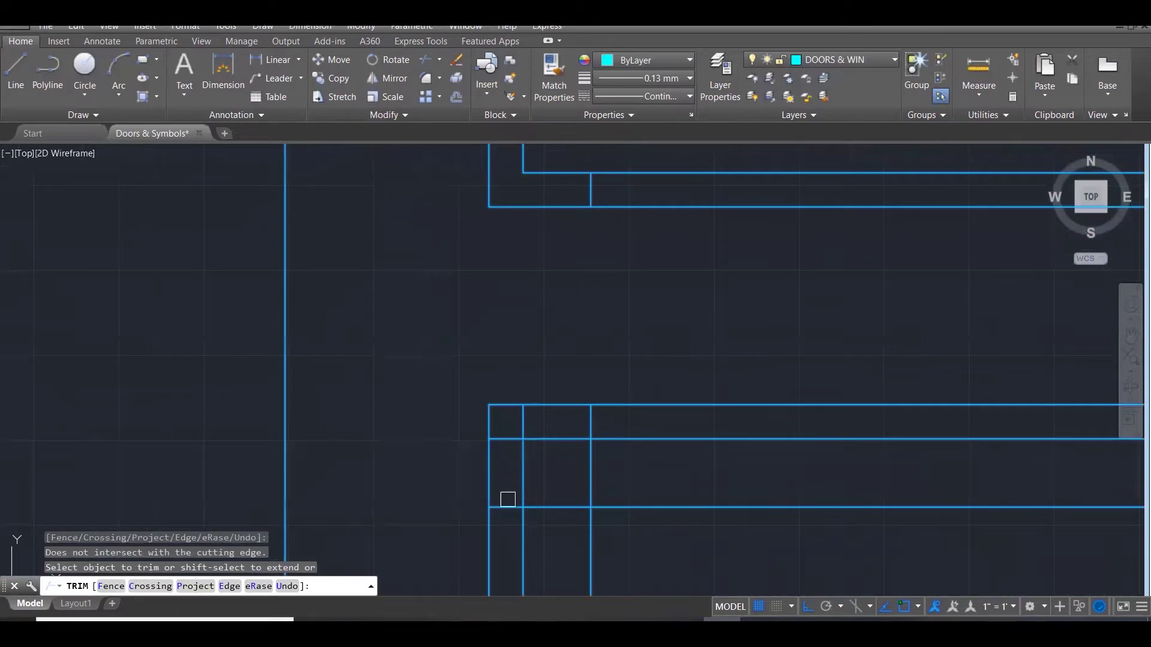
Trim the overhangs at the lower panel's top-left corner.
{"action": "left_click", "coordinate": [502, 509]}
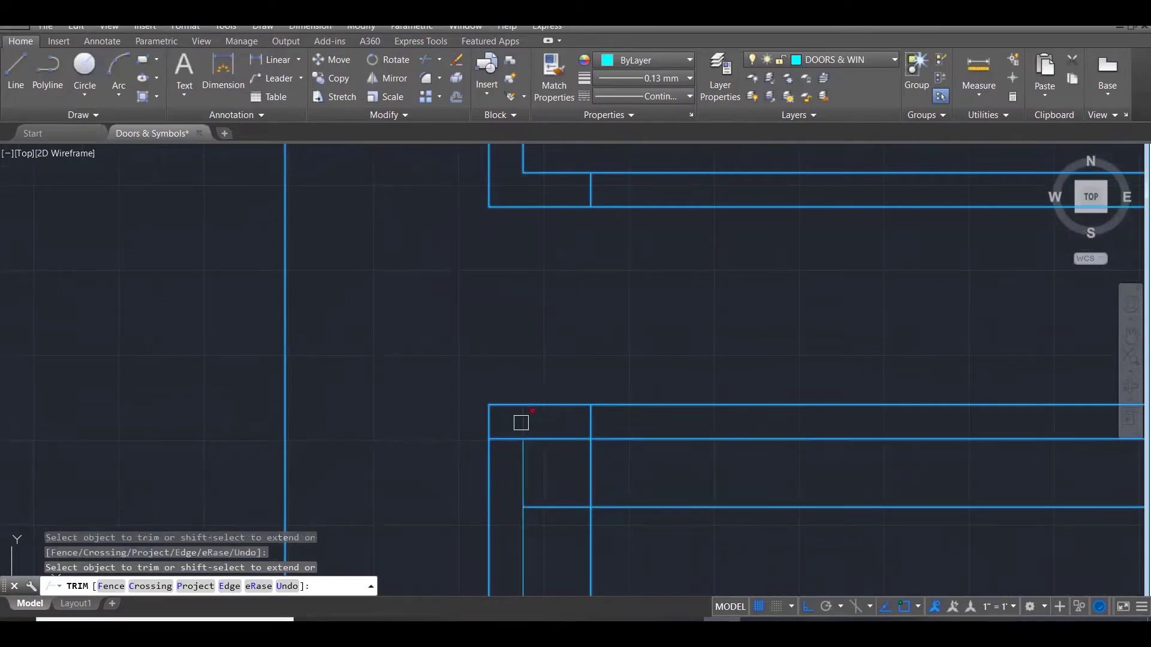
{"action": "left_click", "coordinate": [589, 477]}
{"action": "left_click", "coordinate": [571, 507]}
{"action": "scroll", "coordinate": [371, 351], "scroll_direction": "down", "scroll_amount": 4}
{"action": "scroll", "coordinate": [708, 406], "scroll_direction": "up", "scroll_amount": 3}
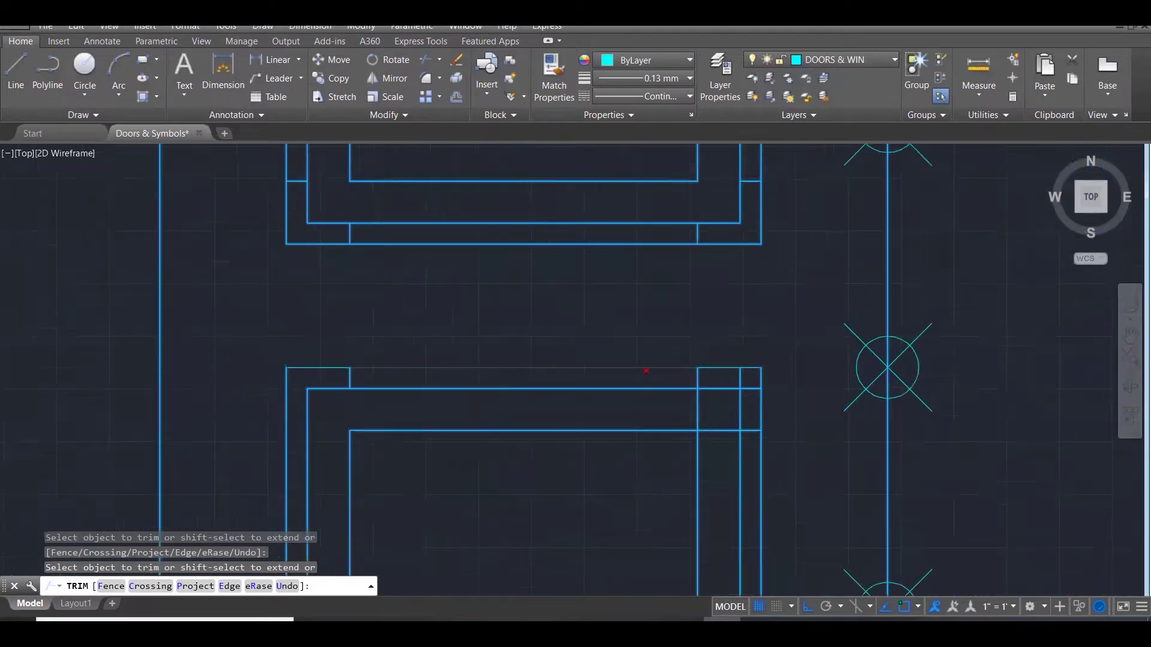
{"action": "left_click", "coordinate": [747, 447]}
{"action": "scroll", "coordinate": [750, 445], "scroll_direction": "up", "scroll_amount": 3}
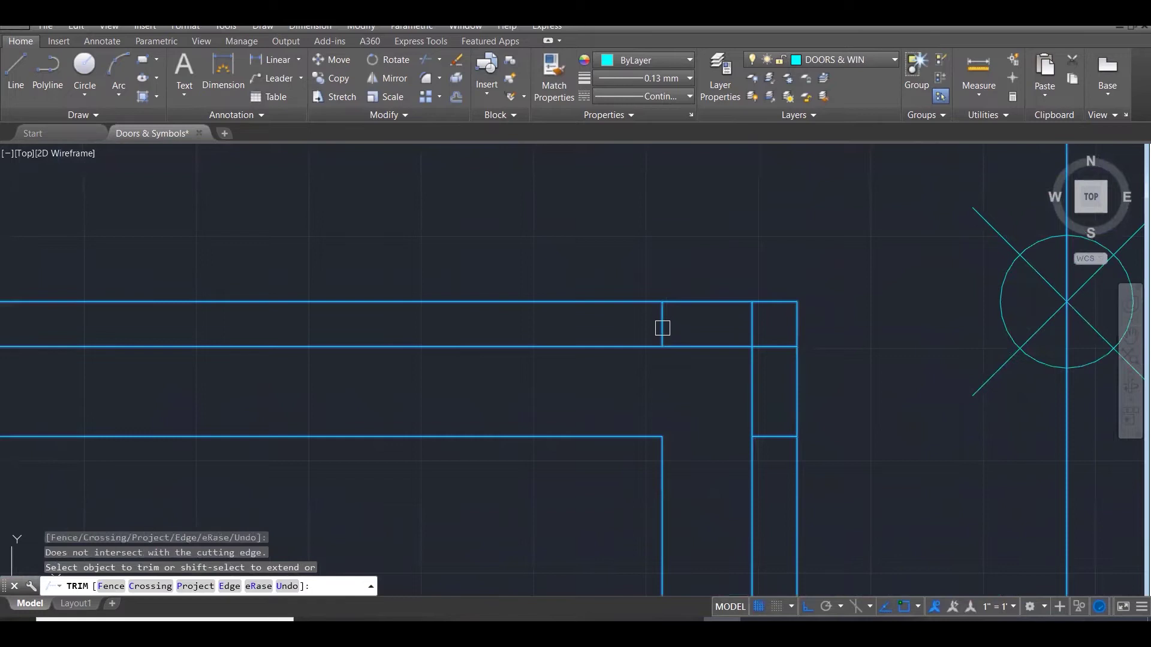
{"action": "scroll", "coordinate": [693, 270], "scroll_direction": "down", "scroll_amount": 5}
{"action": "scroll", "coordinate": [700, 259], "scroll_direction": "down", "scroll_amount": 2}
{"action": "scroll", "coordinate": [698, 411], "scroll_direction": "up", "scroll_amount": 4}
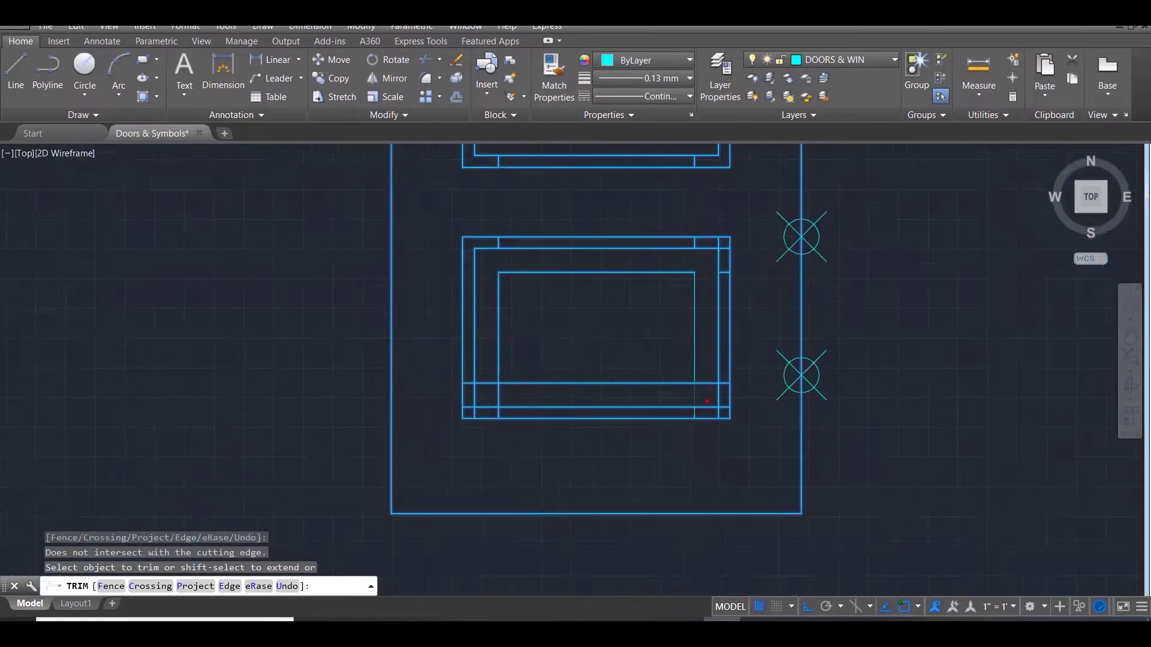
Trim the remaining overhangs at the lower panel's right and lower-left corners.
{"action": "left_click", "coordinate": [692, 393]}
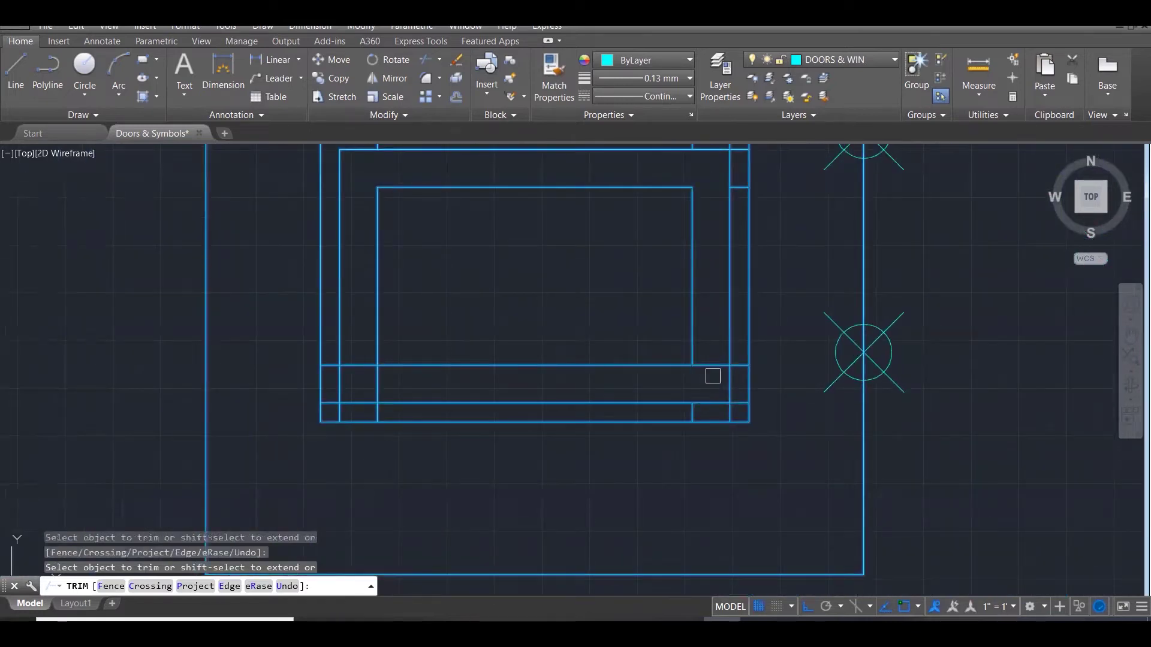
{"action": "left_click", "coordinate": [368, 371]}
{"action": "left_click", "coordinate": [394, 390]}
{"action": "left_click", "coordinate": [380, 413]}
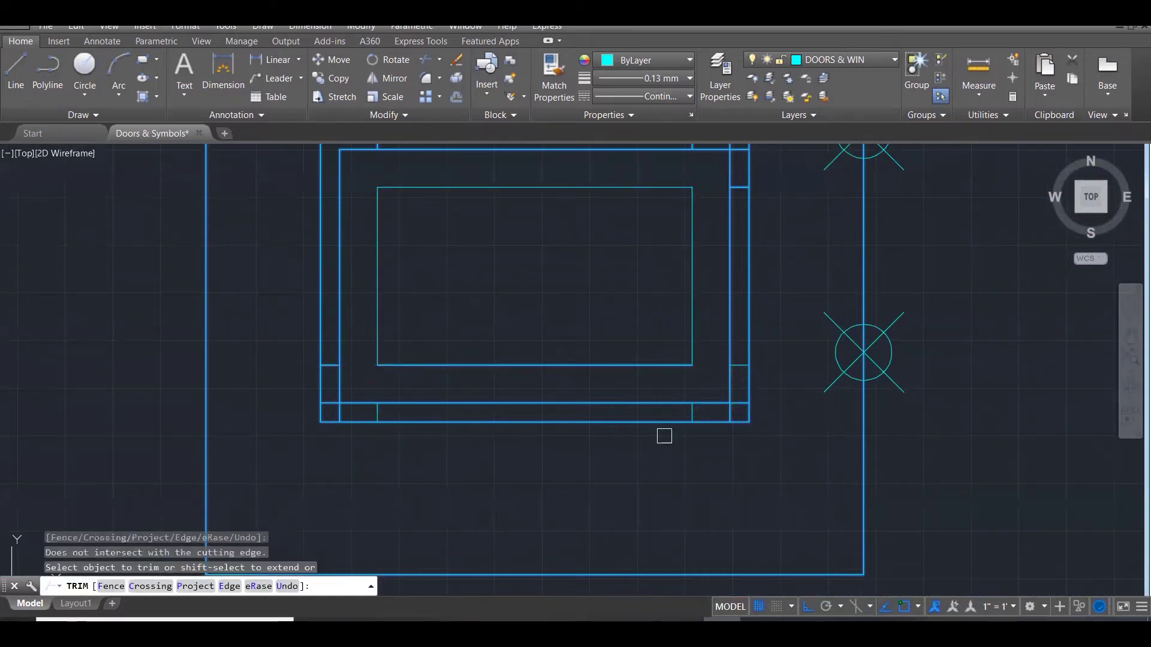
{"action": "scroll", "coordinate": [760, 407], "scroll_direction": "up", "scroll_amount": 3}
{"action": "left_click", "coordinate": [745, 398]}
{"action": "scroll", "coordinate": [631, 374], "scroll_direction": "down", "scroll_amount": 2}
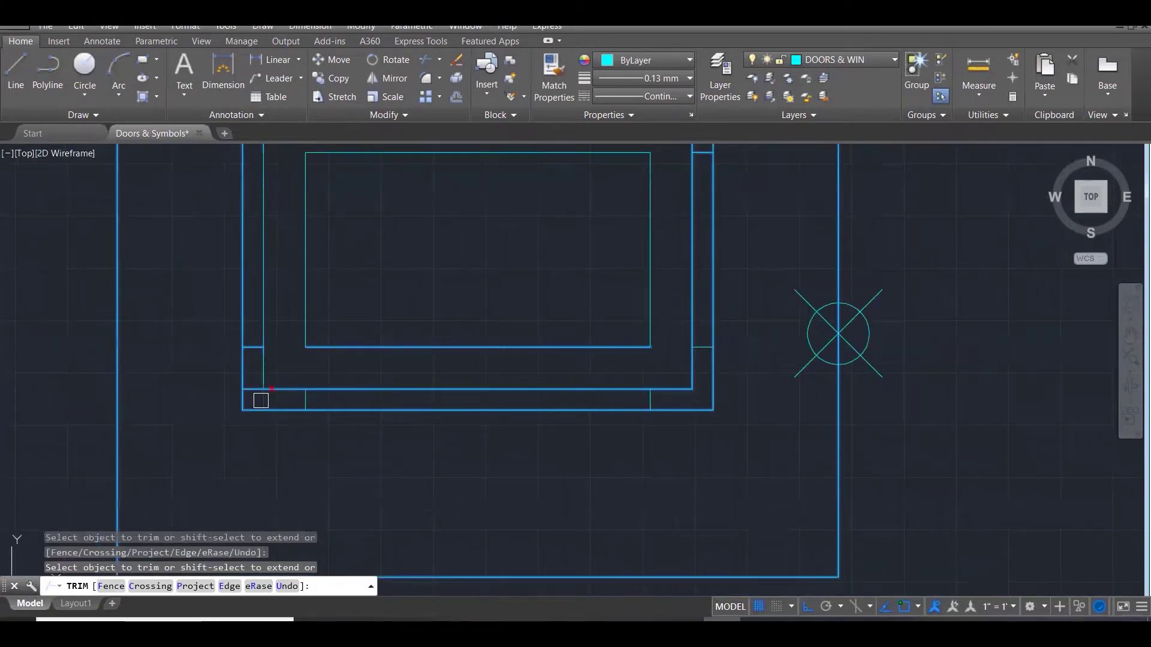
{"action": "left_click", "coordinate": [261, 401]}
{"action": "left_click", "coordinate": [254, 390]}
{"action": "scroll", "coordinate": [394, 444], "scroll_direction": "down", "scroll_amount": 3}
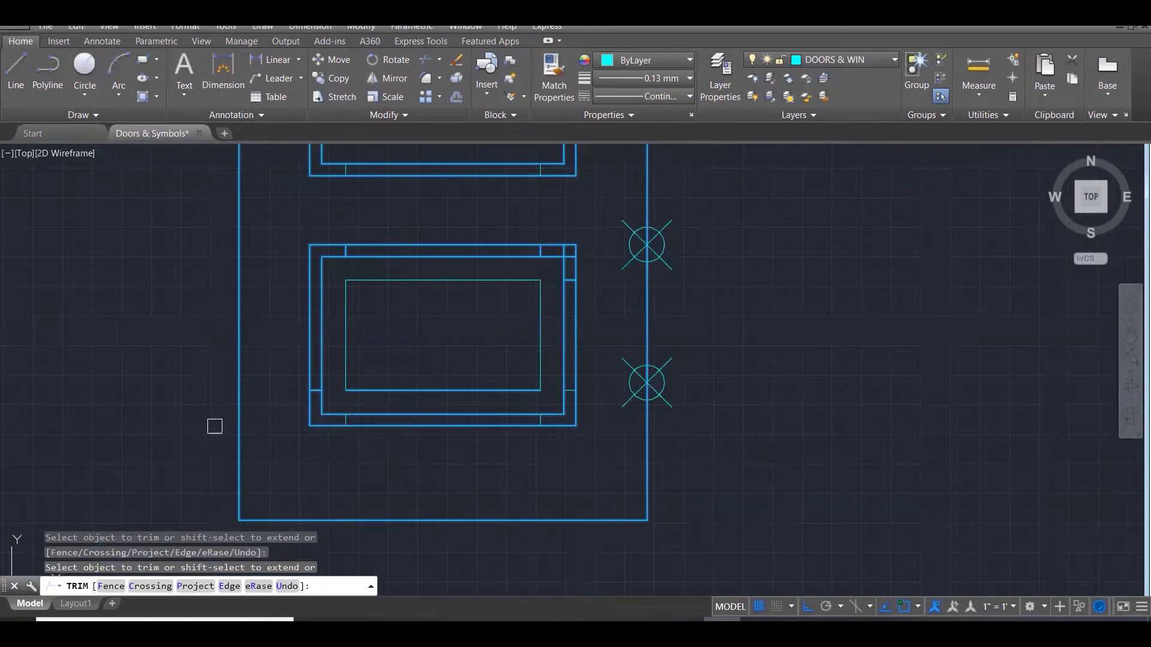
Erase the leftover line ends at lower-left and the stray piece along the frame's top.
{"action": "key", "text": "Escape"}
{"action": "key", "text": "Escape"}
{"action": "key", "text": "Escape"}
{"action": "left_click", "coordinate": [269, 329]}
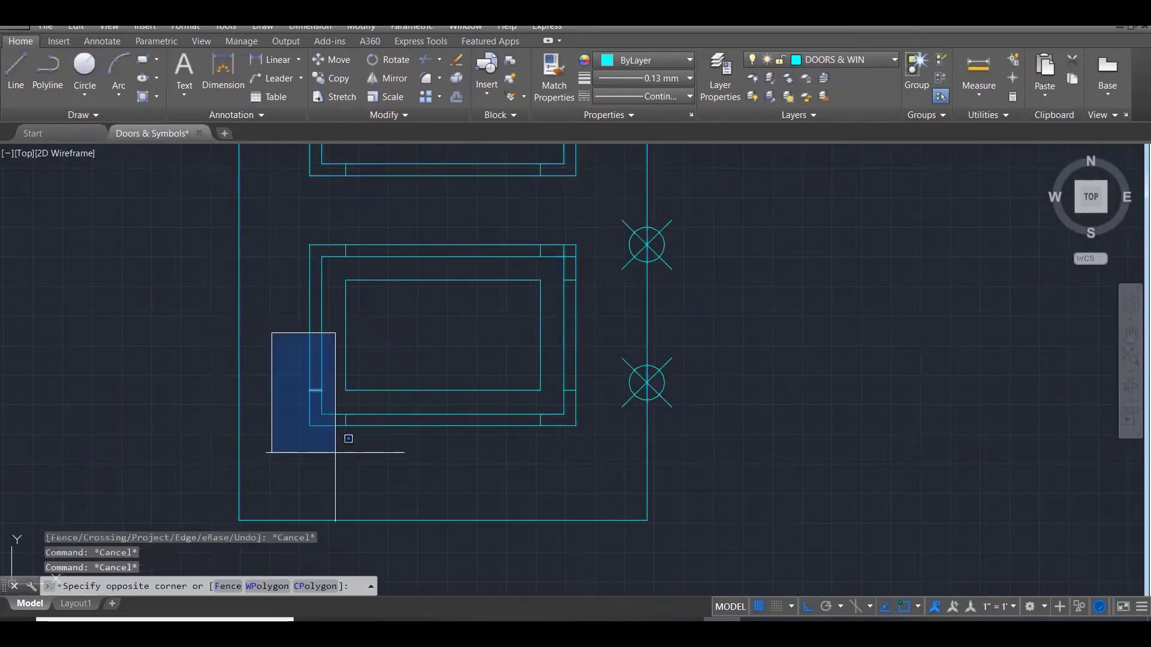
{"action": "left_click", "coordinate": [303, 384]}
{"action": "left_click", "coordinate": [328, 396]}
{"action": "left_click", "coordinate": [334, 226]}
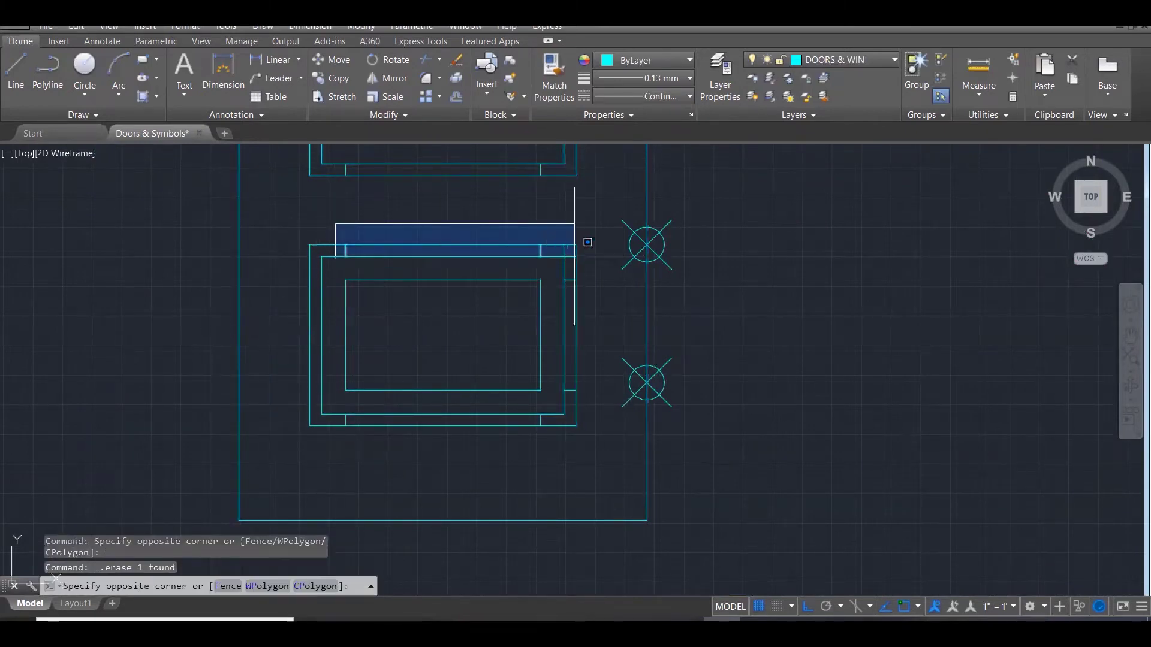
{"action": "left_click", "coordinate": [601, 257]}
{"action": "key", "text": "Delete"}
Erase the stray piece on the right edge and the two short lines below the frame.
{"action": "left_click", "coordinate": [557, 272]}
{"action": "left_click", "coordinate": [584, 289]}
{"action": "key", "text": "Delete"}
{"action": "left_click", "coordinate": [556, 368]}
{"action": "left_click", "coordinate": [585, 390]}
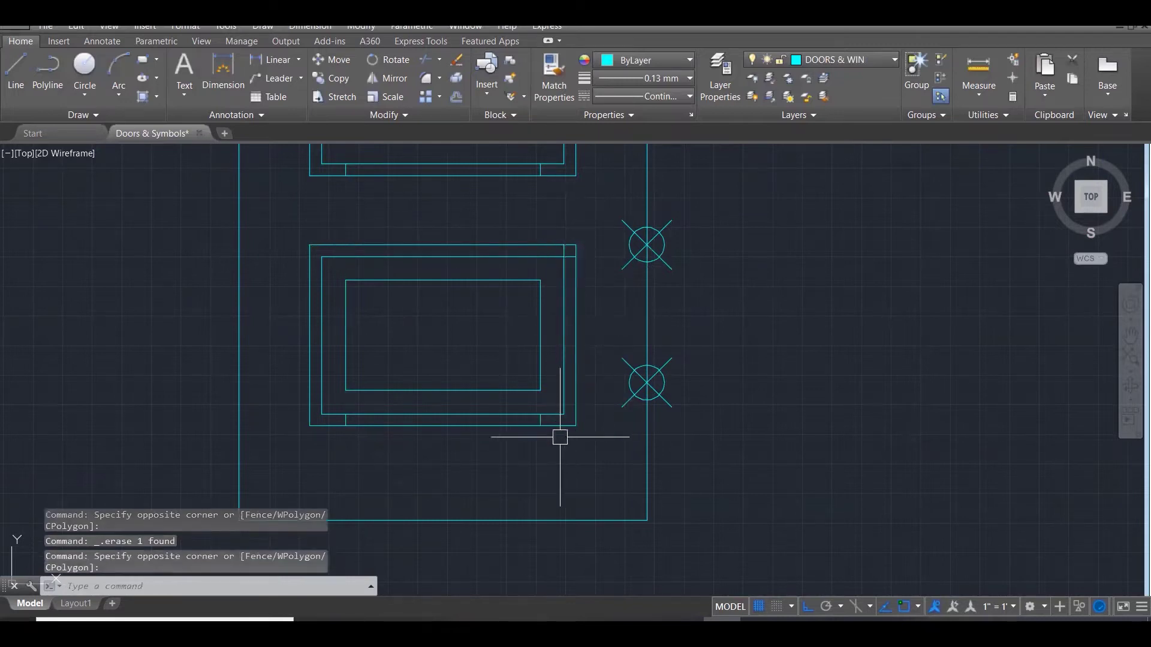
{"action": "left_click", "coordinate": [334, 391]}
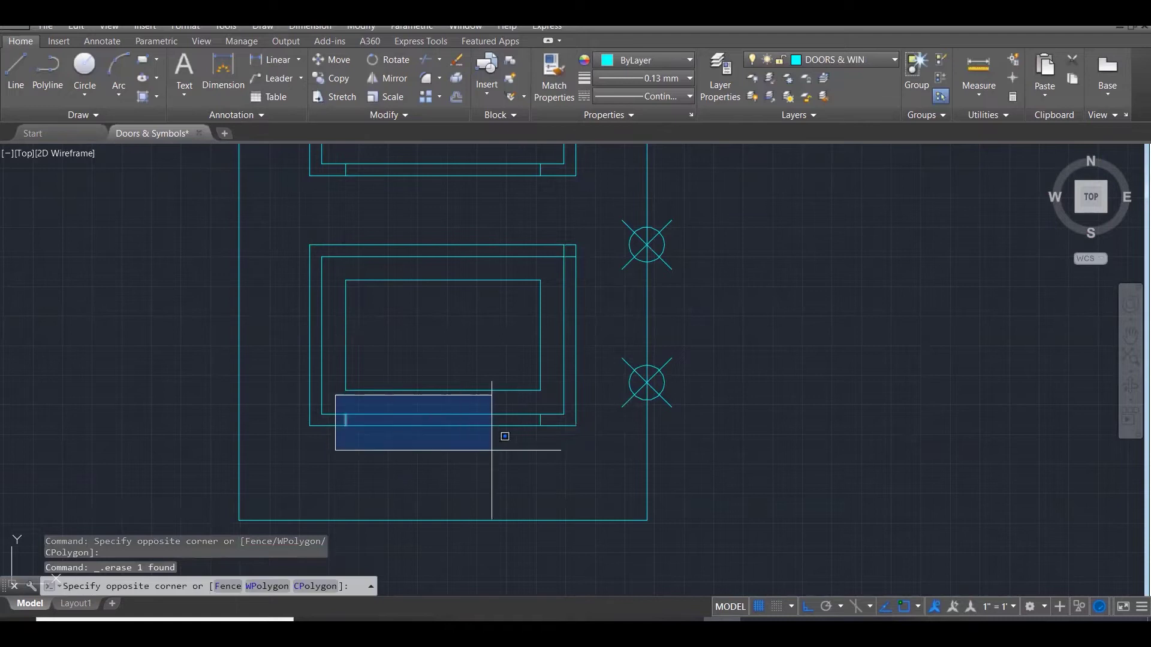
{"action": "left_click", "coordinate": [559, 439]}
{"action": "key", "text": "Delete"}
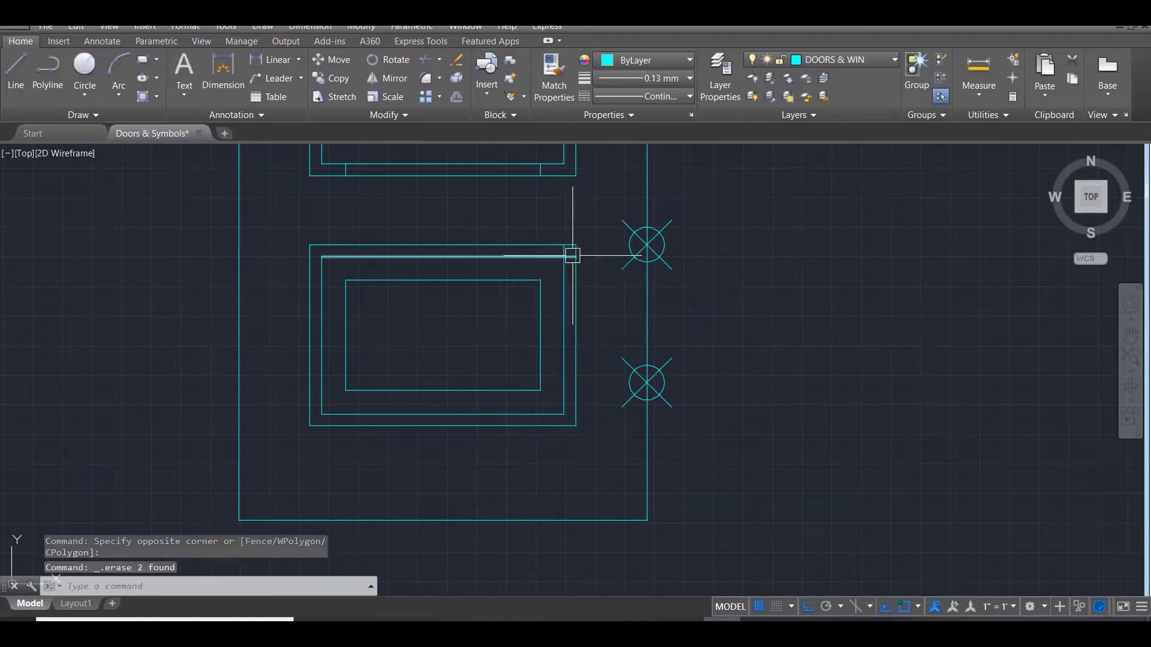
Try joining a panel corner cleanly, then cancel the command.
{"action": "key", "text": "Return"}
{"action": "left_click", "coordinate": [537, 257]}
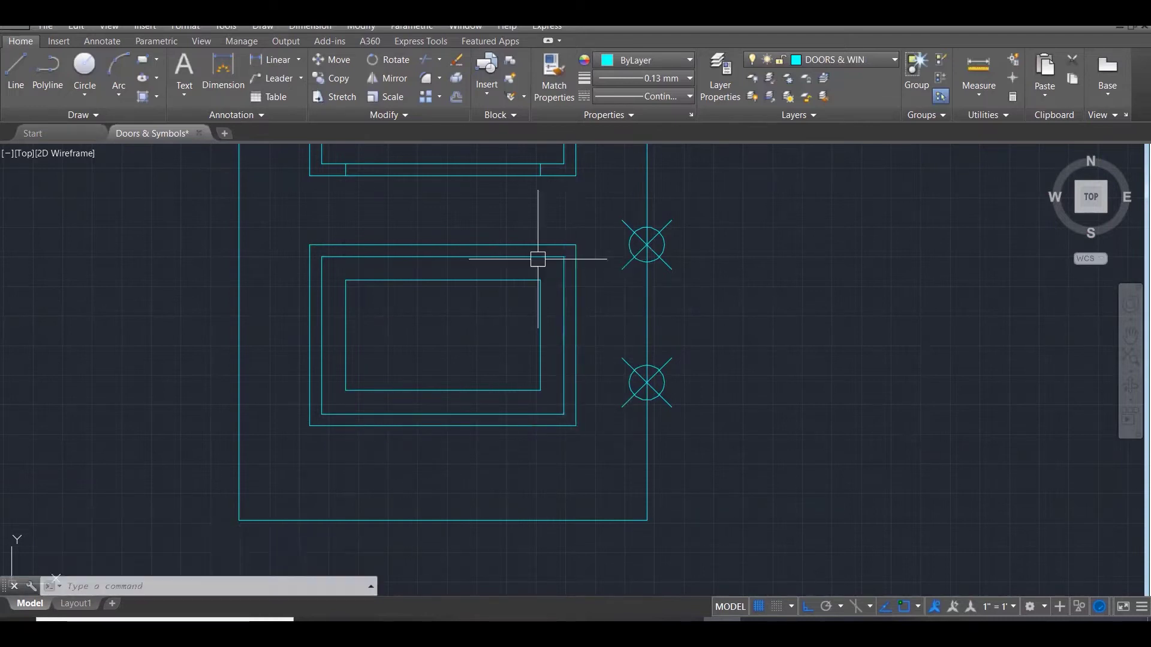
{"action": "scroll", "coordinate": [516, 334], "scroll_direction": "down", "scroll_amount": 3}
{"action": "scroll", "coordinate": [466, 296], "scroll_direction": "up", "scroll_amount": 2}
{"action": "key", "text": "Escape"}
Erase the small leftover corner segments and two more leftover segments.
{"action": "left_click", "coordinate": [365, 354]}
{"action": "left_click", "coordinate": [470, 453]}
{"action": "key", "text": "Delete"}
{"action": "left_click", "coordinate": [653, 320]}
{"action": "left_click", "coordinate": [727, 413]}
{"action": "key", "text": "Delete"}
{"action": "scroll", "coordinate": [734, 471], "scroll_direction": "down", "scroll_amount": 2}
{"action": "scroll", "coordinate": [727, 249], "scroll_direction": "down", "scroll_amount": 2}
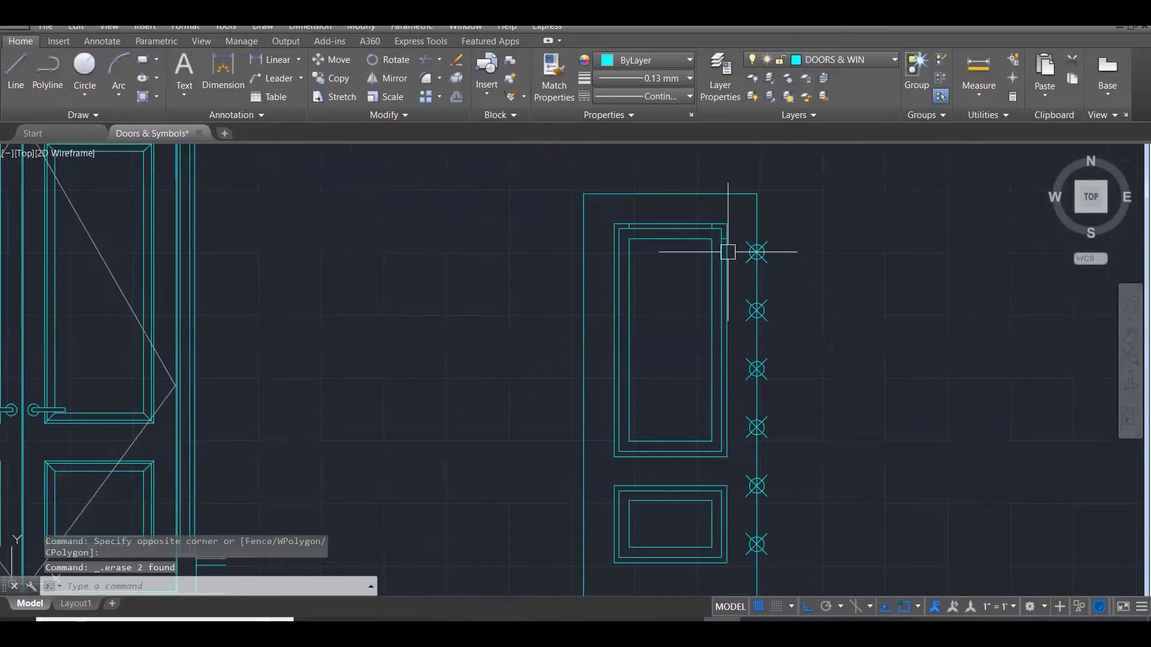
Erase the stray segments at the upper panel's top-right and top-left corners.
{"action": "left_click", "coordinate": [684, 211]}
{"action": "left_click", "coordinate": [735, 268]}
{"action": "key", "text": "Delete"}
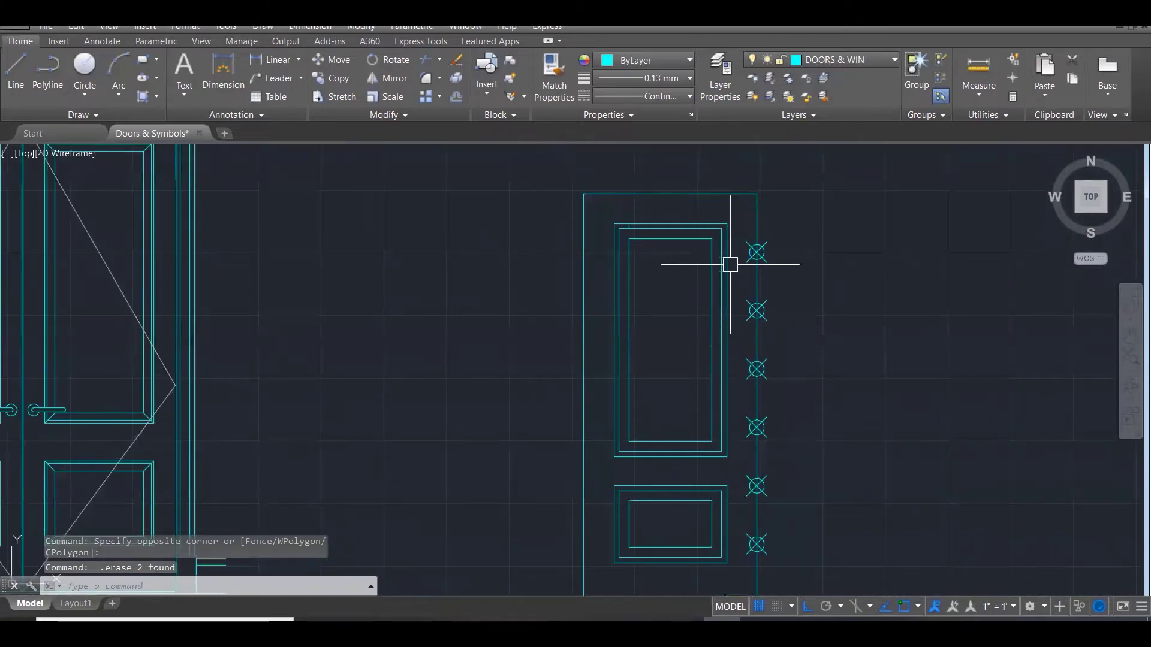
{"action": "left_click", "coordinate": [605, 217]}
{"action": "left_click", "coordinate": [644, 257]}
{"action": "key", "text": "Delete"}
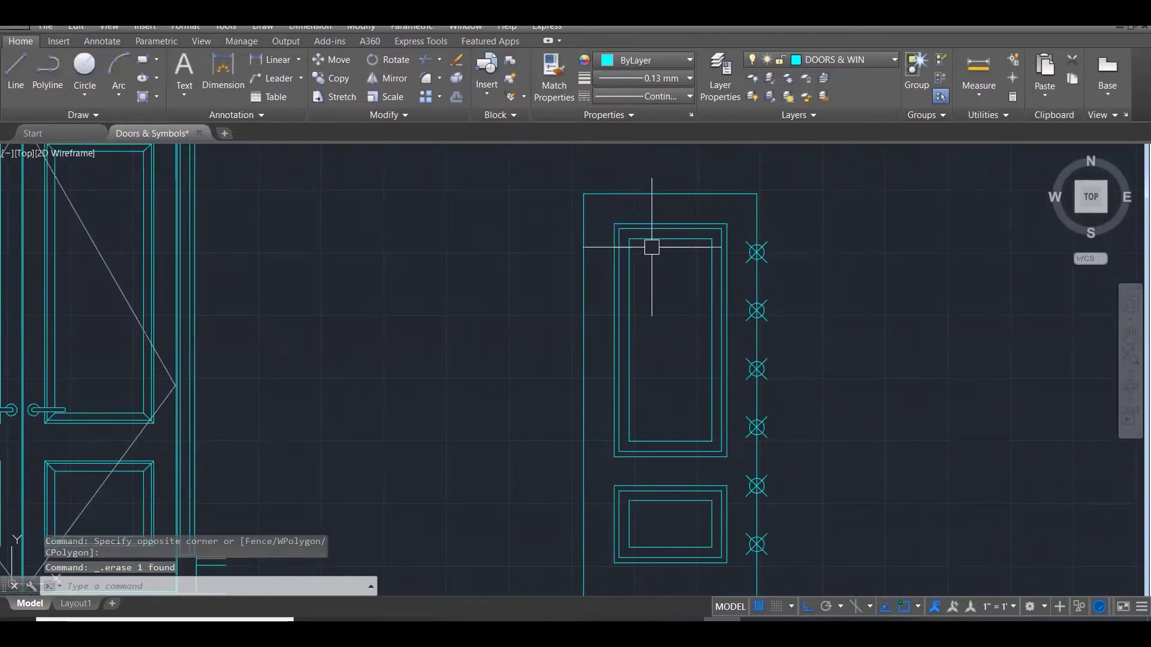
{"action": "scroll", "coordinate": [649, 252], "scroll_direction": "down", "scroll_amount": 2}
{"action": "key", "text": "Escape"}
{"action": "key", "text": "Escape"}
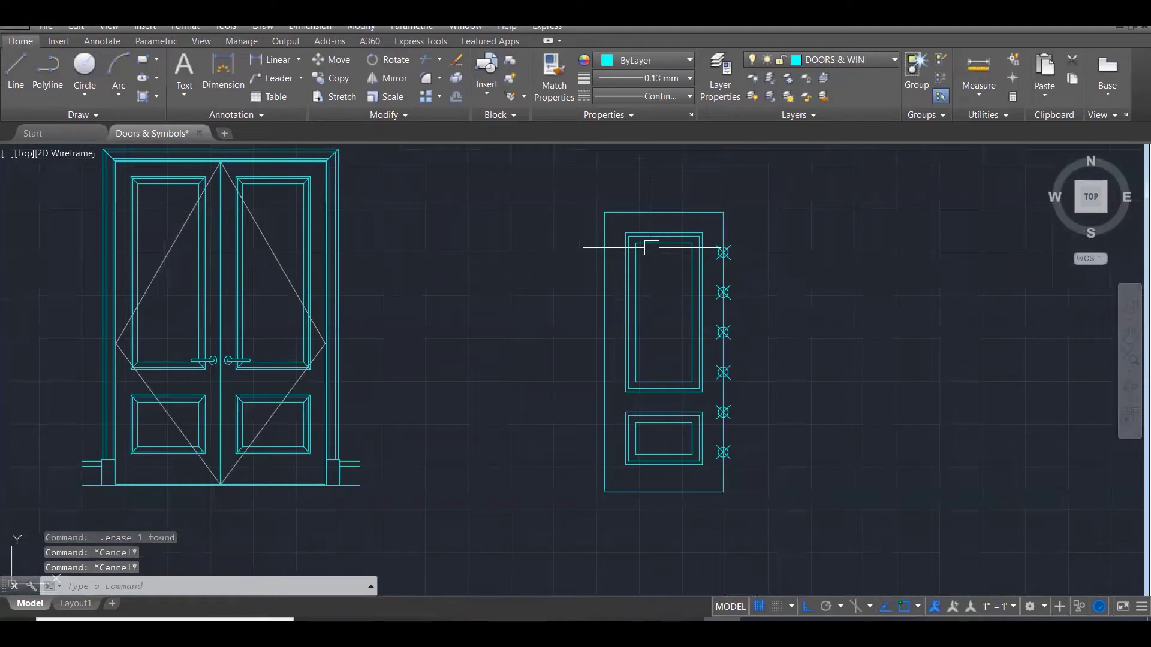
Draw mitre lines from the upper panel's inner corners to its outer frame corners.
{"action": "type", "text": "L"}
{"action": "key", "text": "Return"}
{"action": "scroll", "coordinate": [652, 248], "scroll_direction": "up", "scroll_amount": 2}
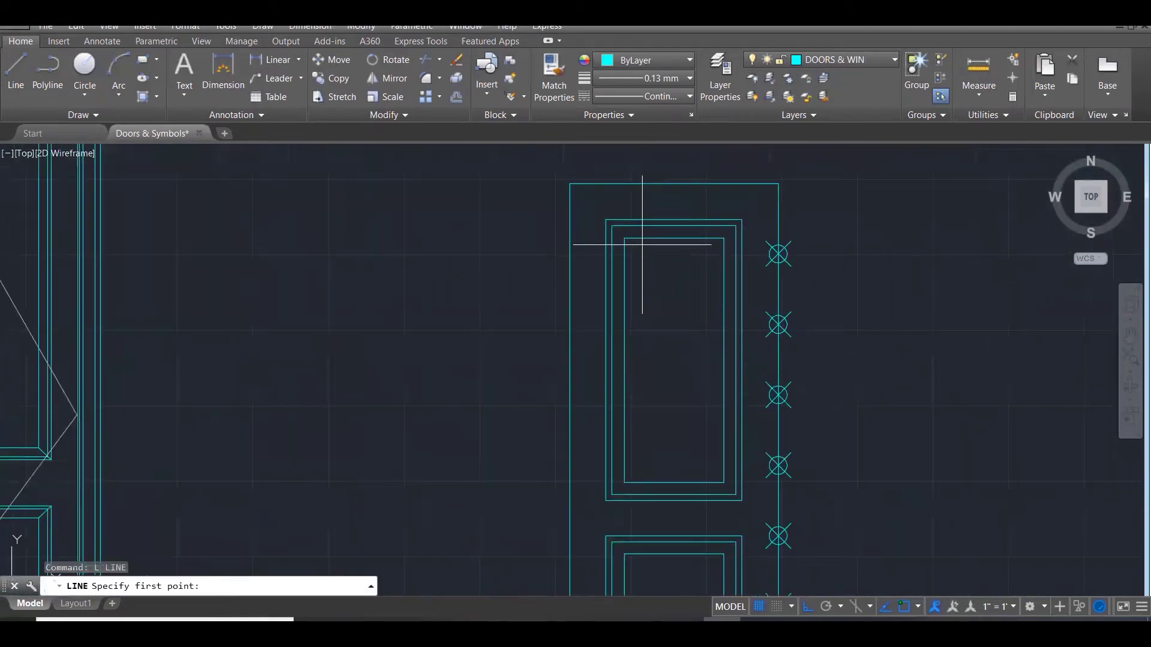
{"action": "left_click", "coordinate": [624, 238]}
{"action": "left_click", "coordinate": [611, 225]}
{"action": "key", "text": "Escape"}
{"action": "key", "text": "Return"}
{"action": "left_click", "coordinate": [725, 237]}
{"action": "left_click", "coordinate": [735, 226]}
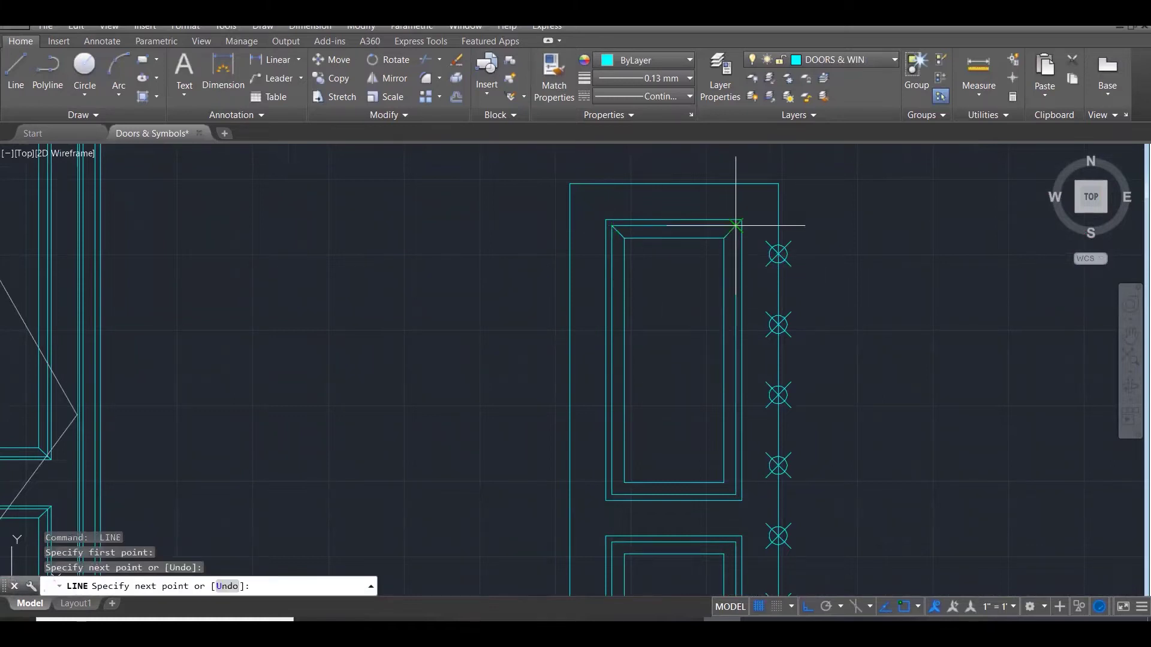
{"action": "key", "text": "Return"}
{"action": "key", "text": "Return"}
{"action": "left_click", "coordinate": [724, 482]}
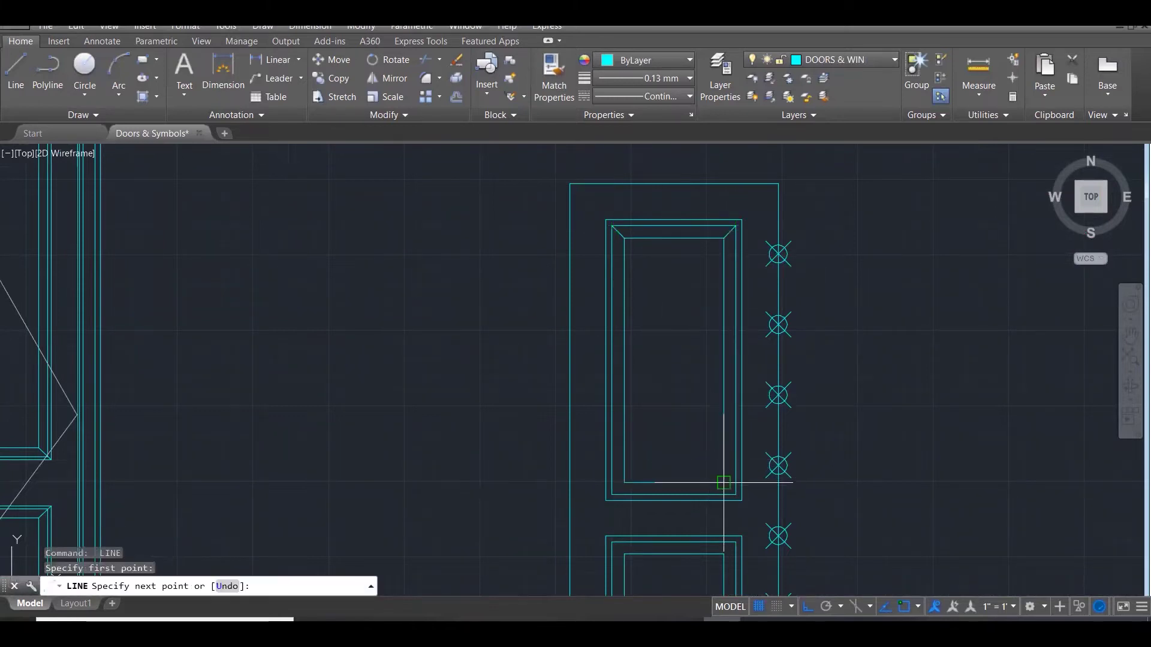
{"action": "left_click", "coordinate": [736, 495]}
{"action": "key", "text": "Return"}
{"action": "key", "text": "Return"}
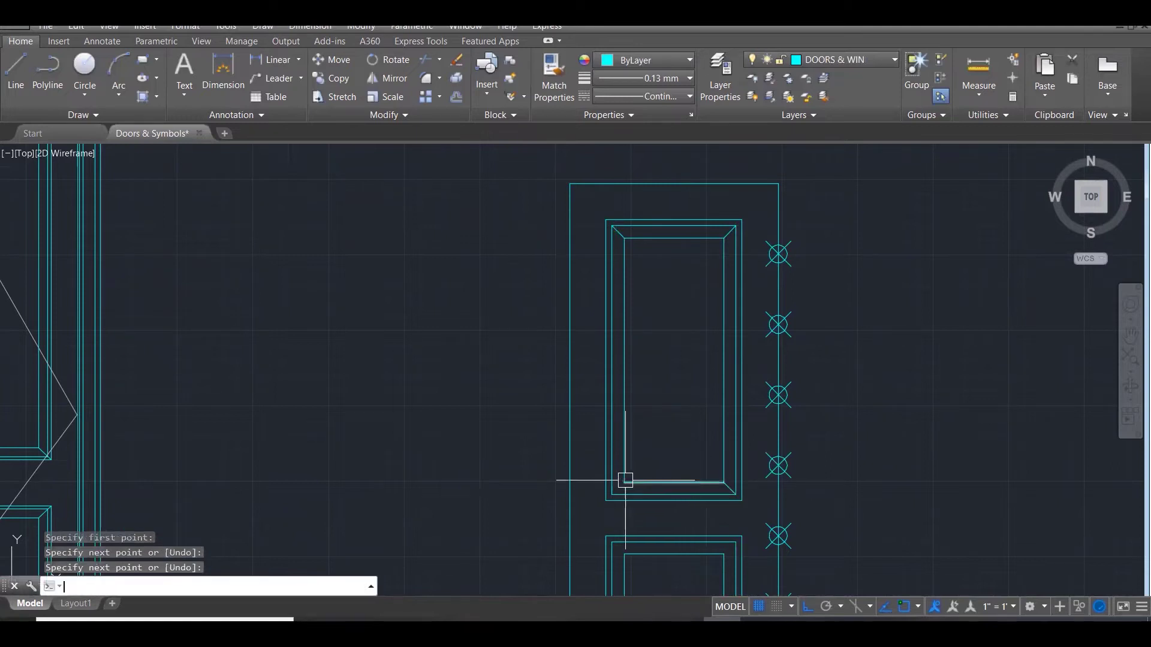
{"action": "left_click", "coordinate": [624, 483]}
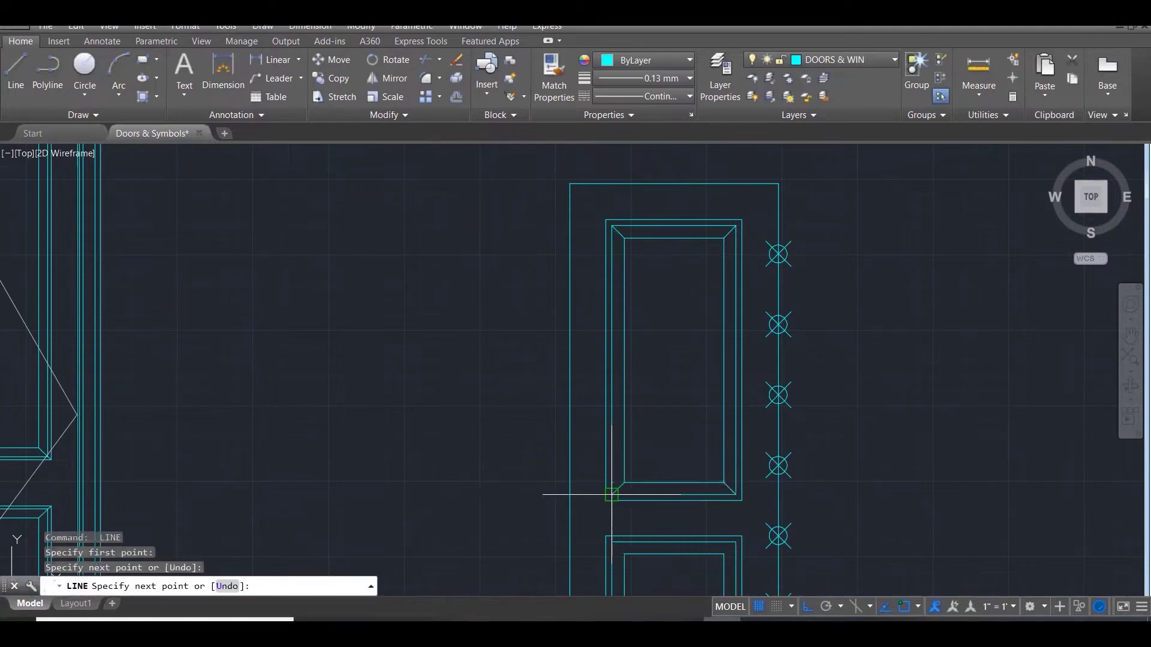
{"action": "key", "text": "Escape"}
Draw the four corner mitre lines on the lower panel, joining inner and outer corners.
{"action": "scroll", "coordinate": [601, 463], "scroll_direction": "down", "scroll_amount": 3}
{"action": "scroll", "coordinate": [601, 463], "scroll_direction": "up", "scroll_amount": 3}
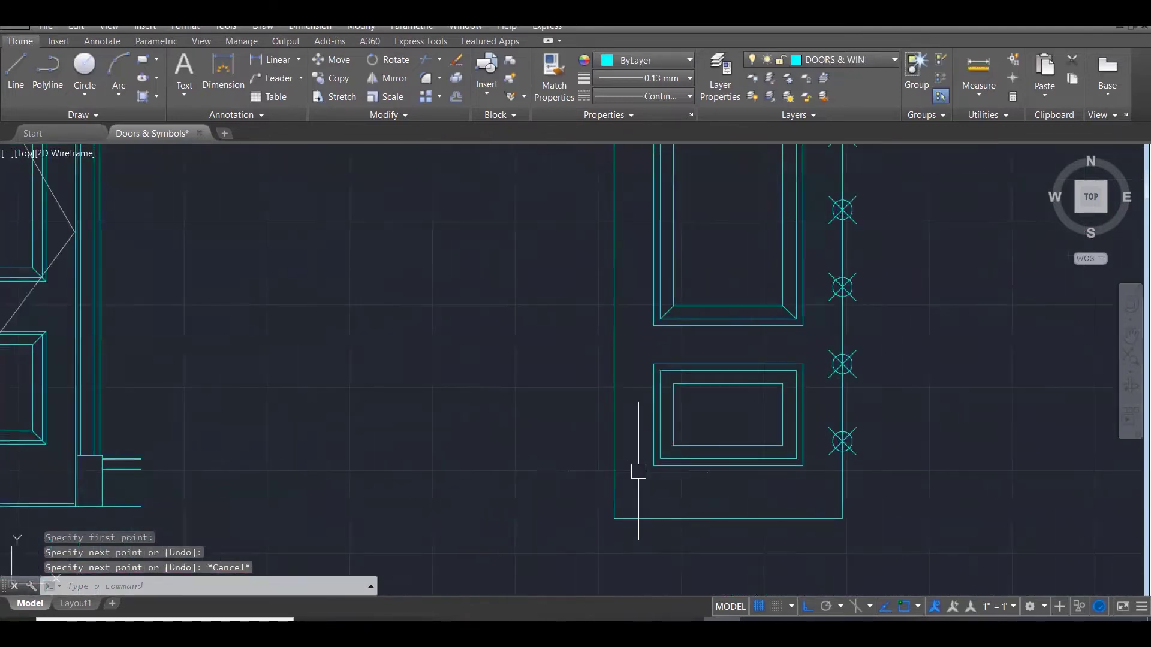
{"action": "key", "text": "Return"}
{"action": "left_click", "coordinate": [674, 446]}
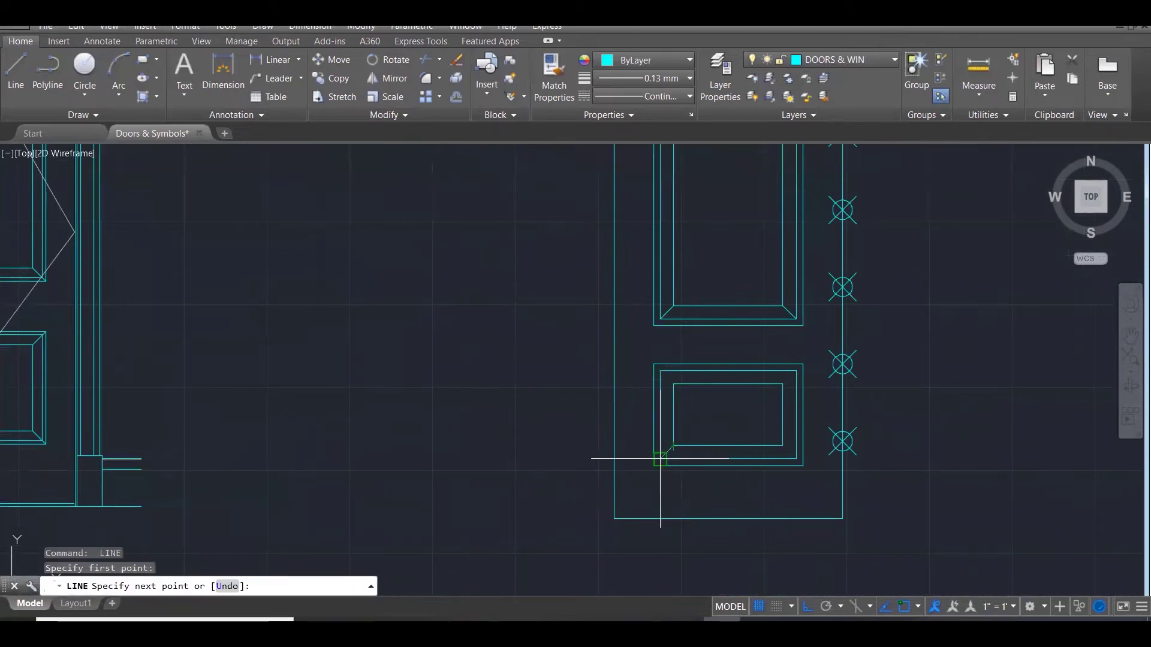
{"action": "left_click", "coordinate": [660, 459]}
{"action": "key", "text": "Escape"}
{"action": "key", "text": "Return"}
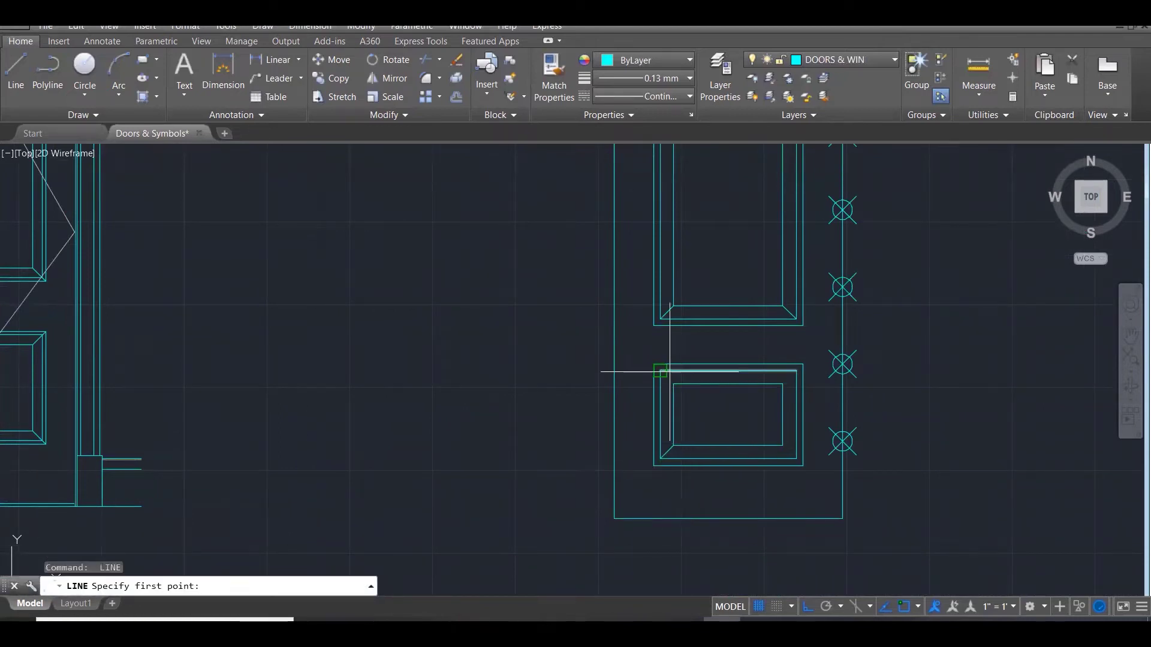
{"action": "left_click", "coordinate": [674, 385]}
{"action": "left_click", "coordinate": [660, 370]}
{"action": "key", "text": "Escape"}
{"action": "key", "text": "Return"}
{"action": "left_click", "coordinate": [783, 384]}
{"action": "left_click", "coordinate": [796, 370]}
{"action": "key", "text": "Escape"}
{"action": "key", "text": "Return"}
{"action": "left_click", "coordinate": [782, 445]}
{"action": "left_click", "coordinate": [796, 460]}
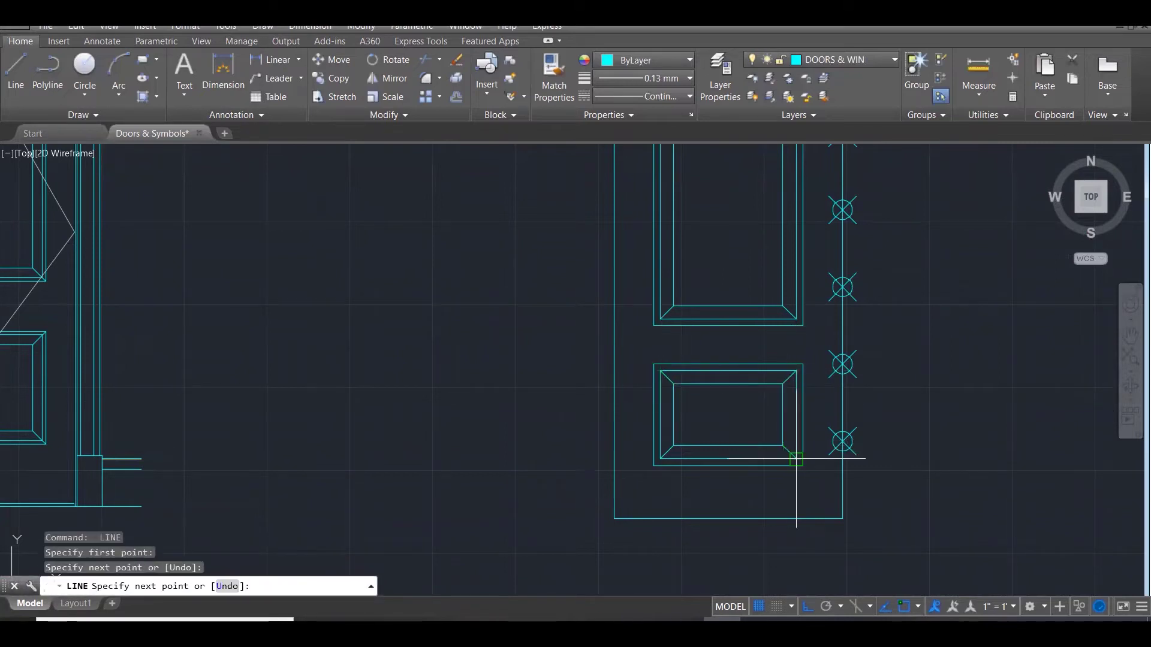
{"action": "key", "text": "Escape"}
{"action": "key", "text": "Escape"}
{"action": "scroll", "coordinate": [646, 485], "scroll_direction": "down", "scroll_amount": 3}
{"action": "key", "text": "Escape"}
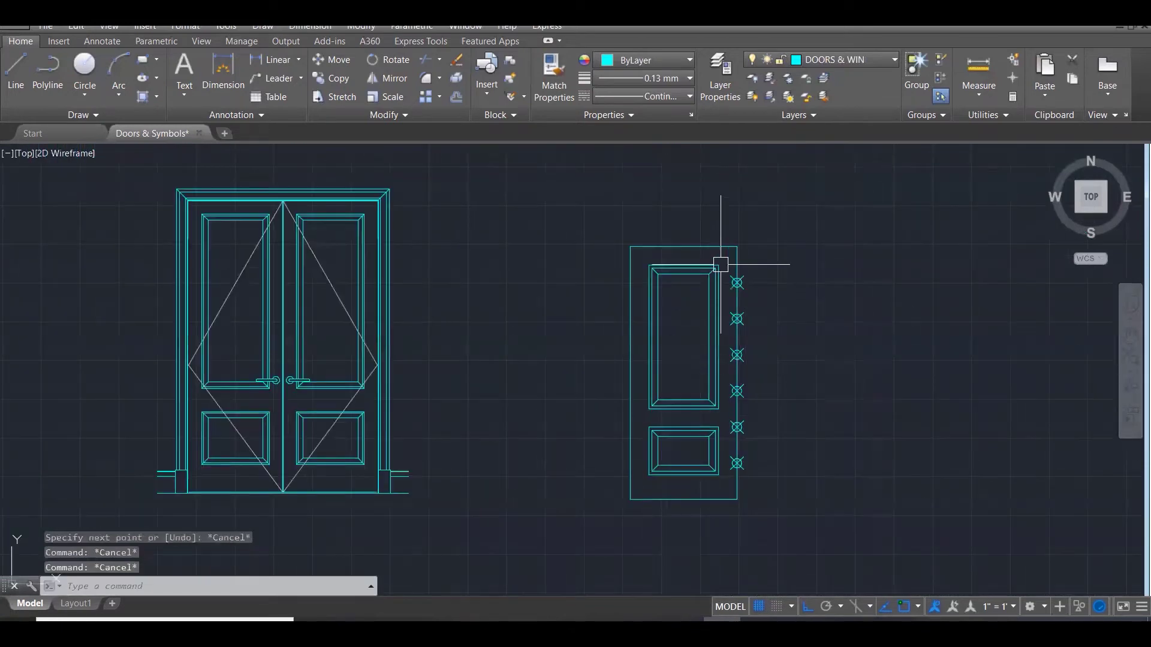
Window-select and delete the six hinge X markers on the door's right edge.
{"action": "left_click", "coordinate": [725, 256]}
{"action": "left_click", "coordinate": [805, 475]}
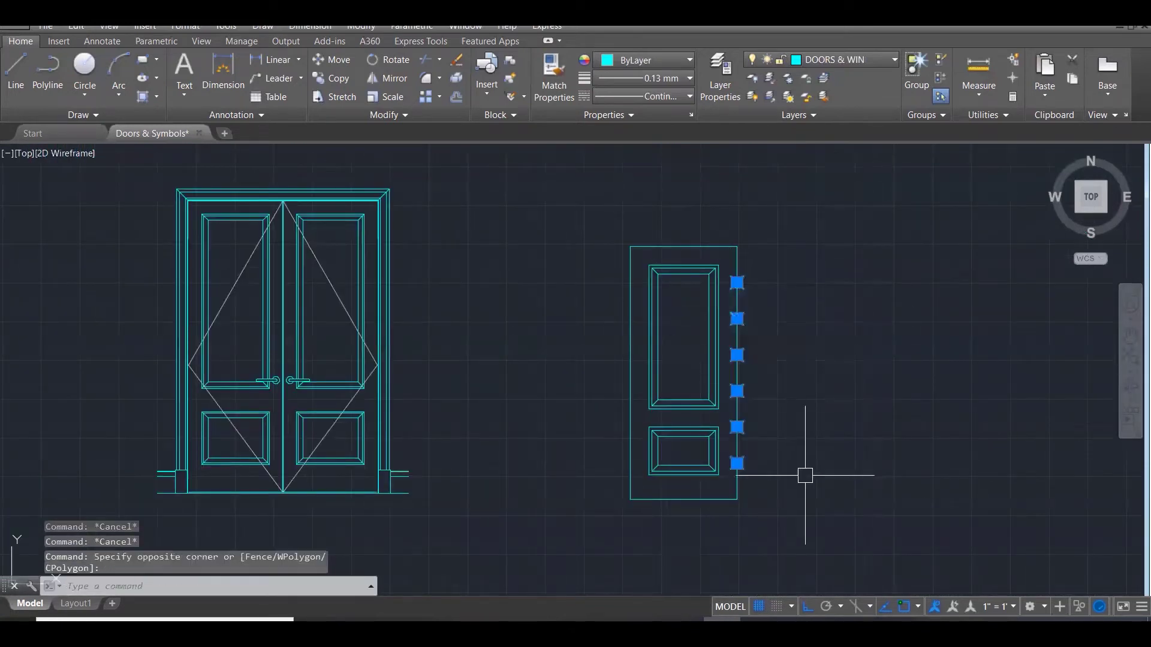
{"action": "key", "text": "Delete"}
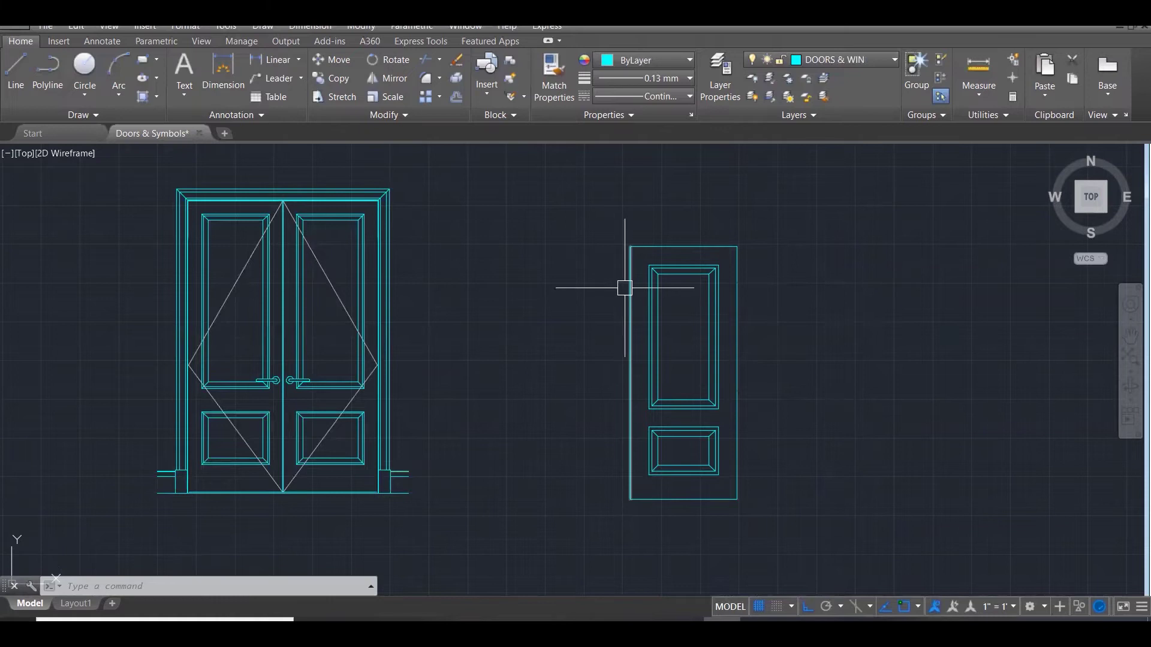
Start the Mirror command with MI.
{"action": "key", "text": "Escape"}
{"action": "key", "text": "Escape"}
{"action": "key", "text": "Escape"}
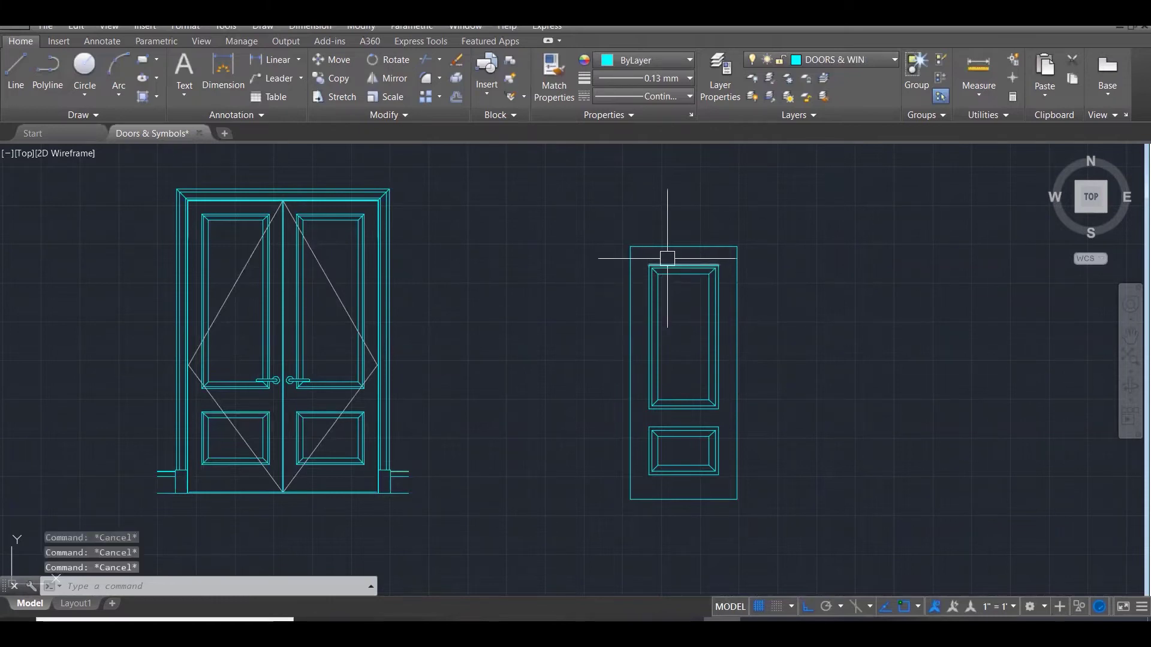
{"action": "type", "text": "mi"}
{"action": "key", "text": "Return"}
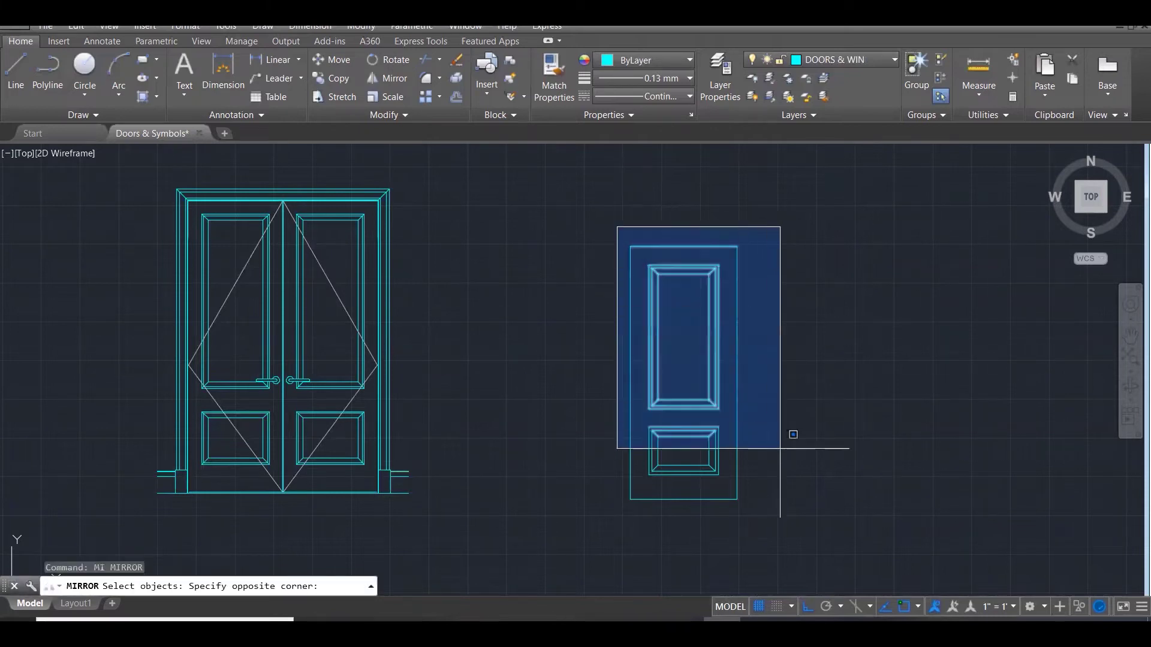
Mirror the whole single door about its vertical right edge, keeping the original leaf.
{"action": "left_click", "coordinate": [860, 563]}
{"action": "key", "text": "Return"}
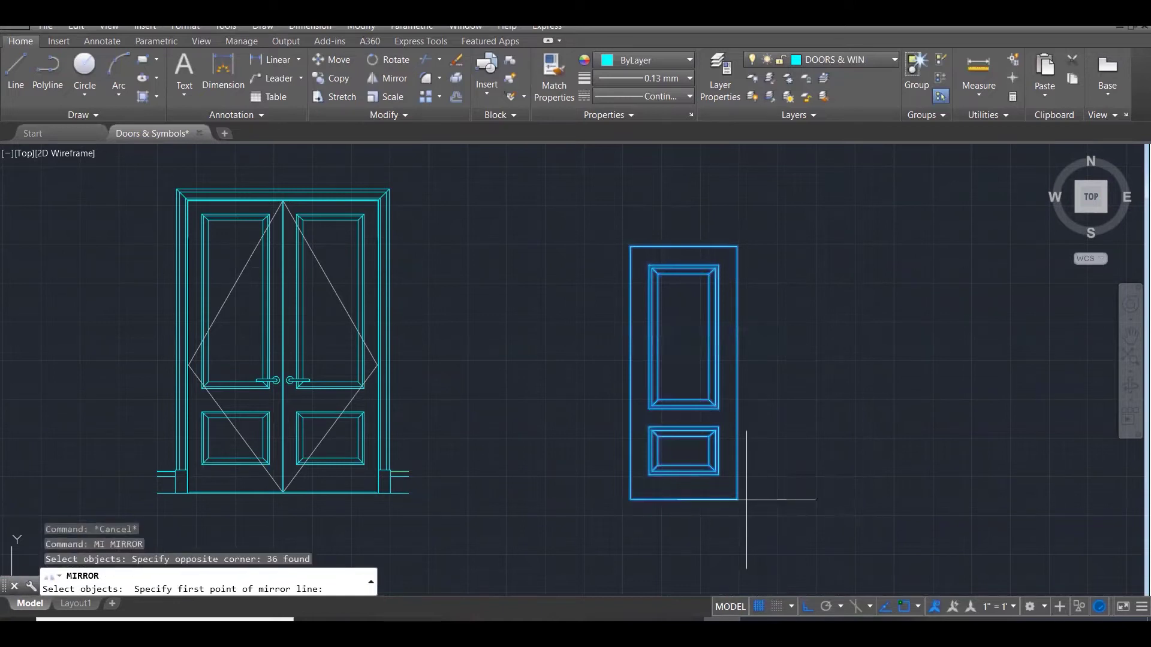
{"action": "left_click", "coordinate": [737, 499]}
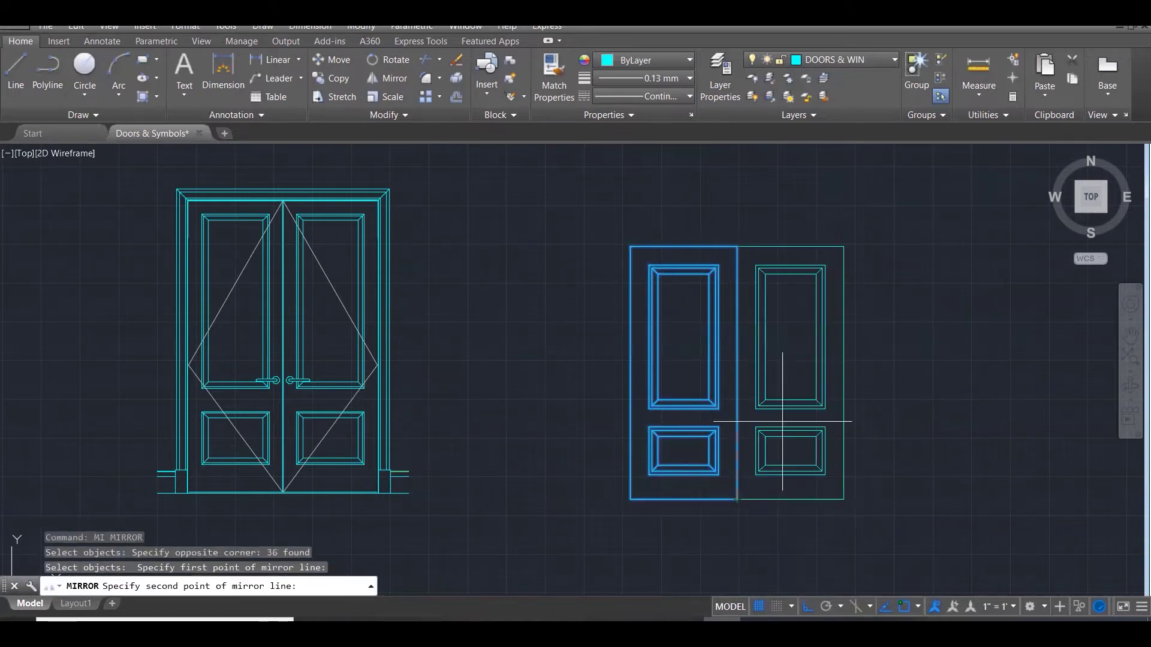
{"action": "left_click", "coordinate": [737, 246]}
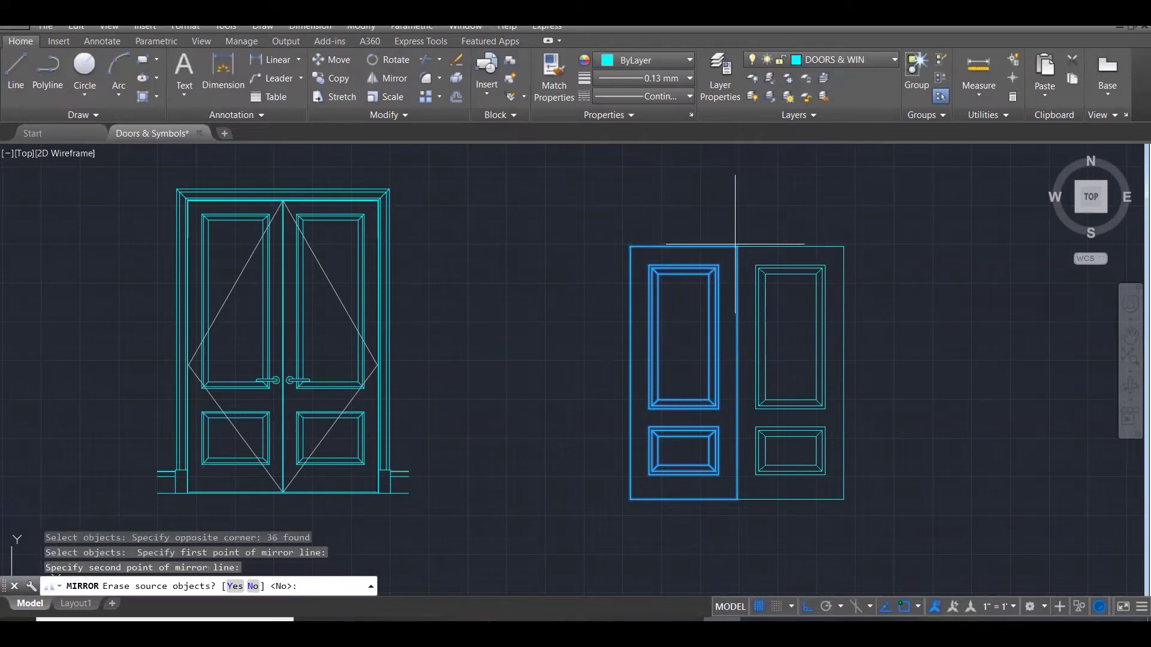
{"action": "key", "text": "Return"}
{"action": "key", "text": "Escape"}
{"action": "key", "text": "Escape"}
{"action": "key", "text": "Escape"}
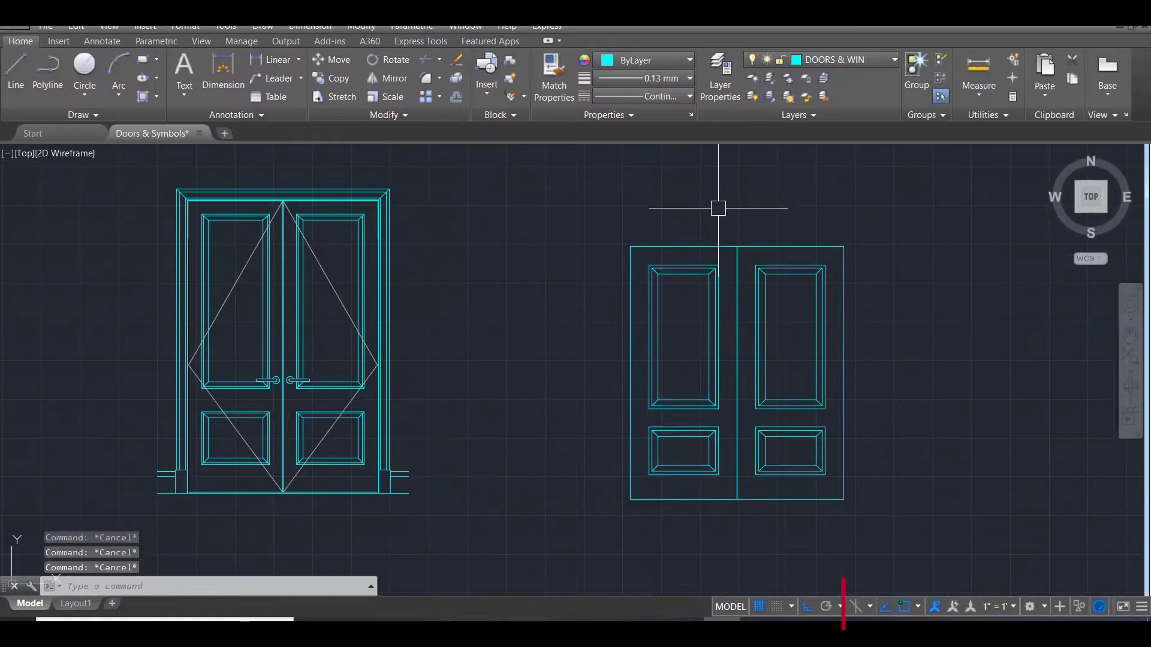
Offset the double door's two top edges and both side edges outward by 50.
{"action": "scroll", "coordinate": [313, 199], "scroll_direction": "up", "scroll_amount": 4}
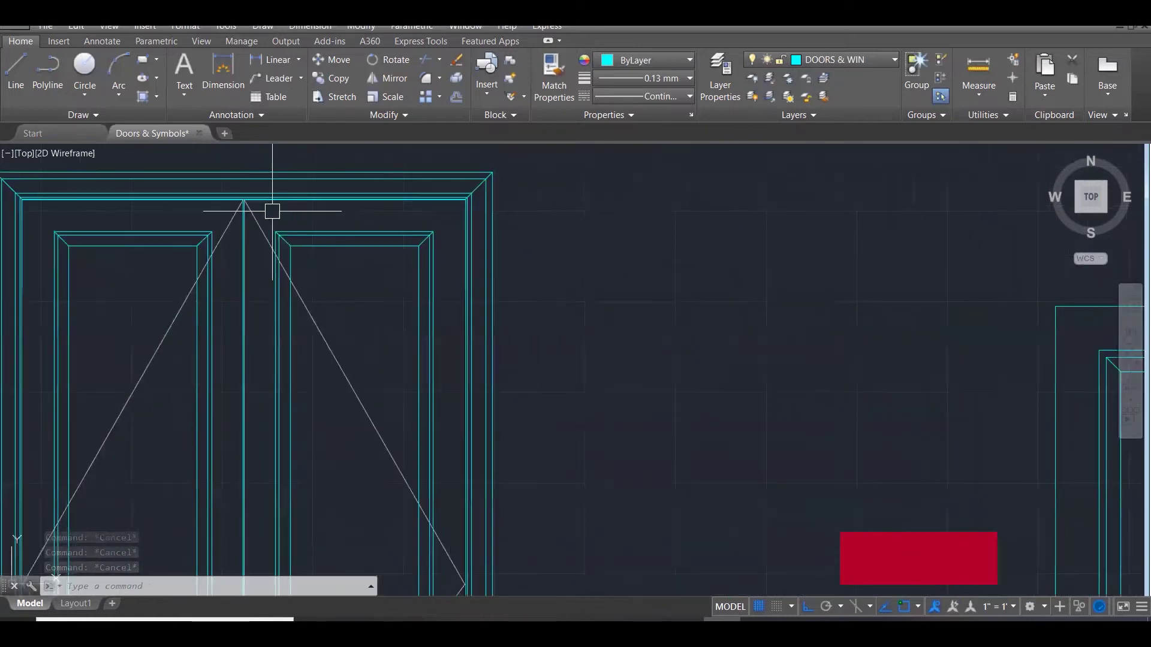
{"action": "scroll", "coordinate": [419, 215], "scroll_direction": "up", "scroll_amount": 2}
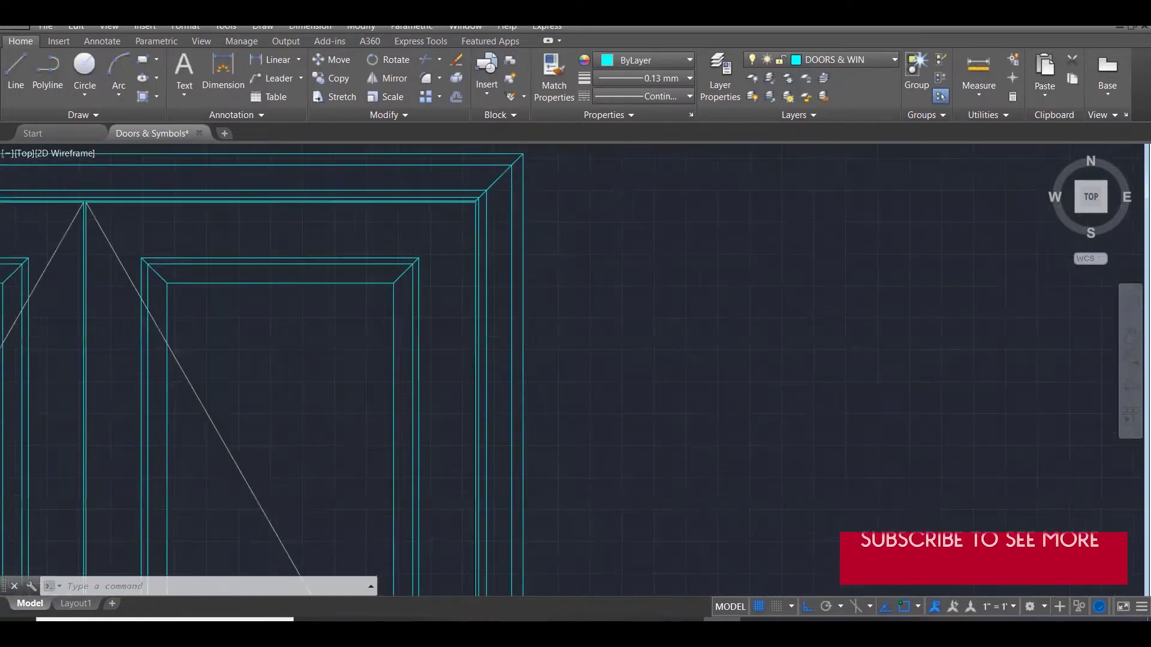
{"action": "scroll", "coordinate": [386, 223], "scroll_direction": "down", "scroll_amount": 5}
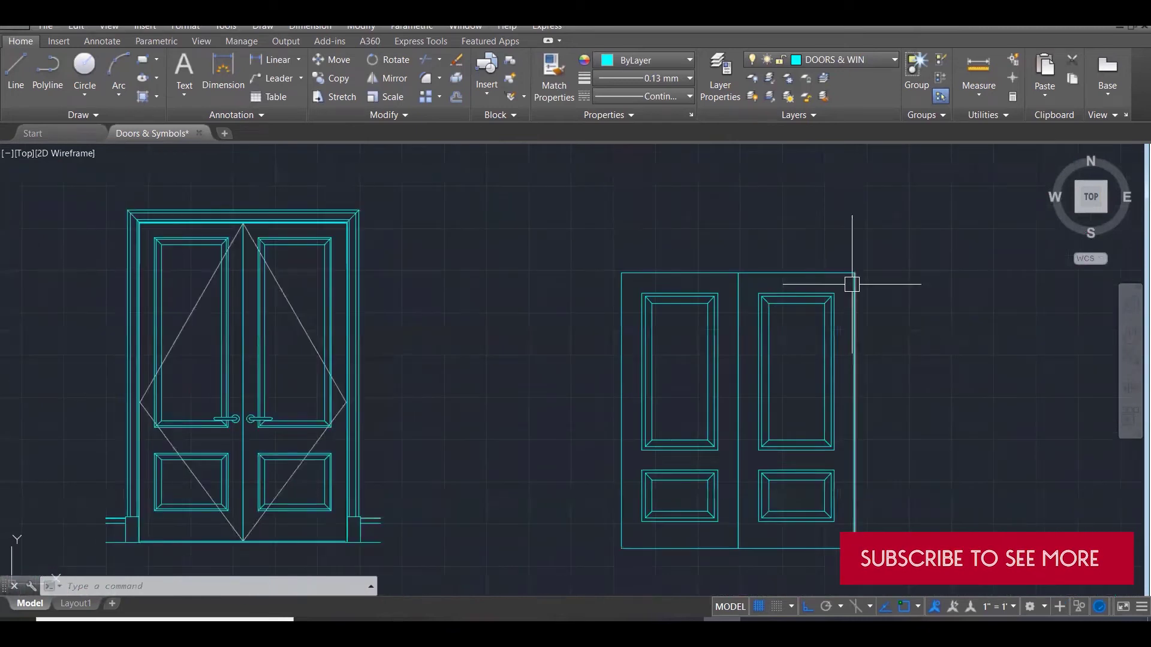
{"action": "key", "text": "Escape"}
{"action": "key", "text": "Escape"}
{"action": "key", "text": "Escape"}
{"action": "type", "text": "c"}
{"action": "key", "text": "Return"}
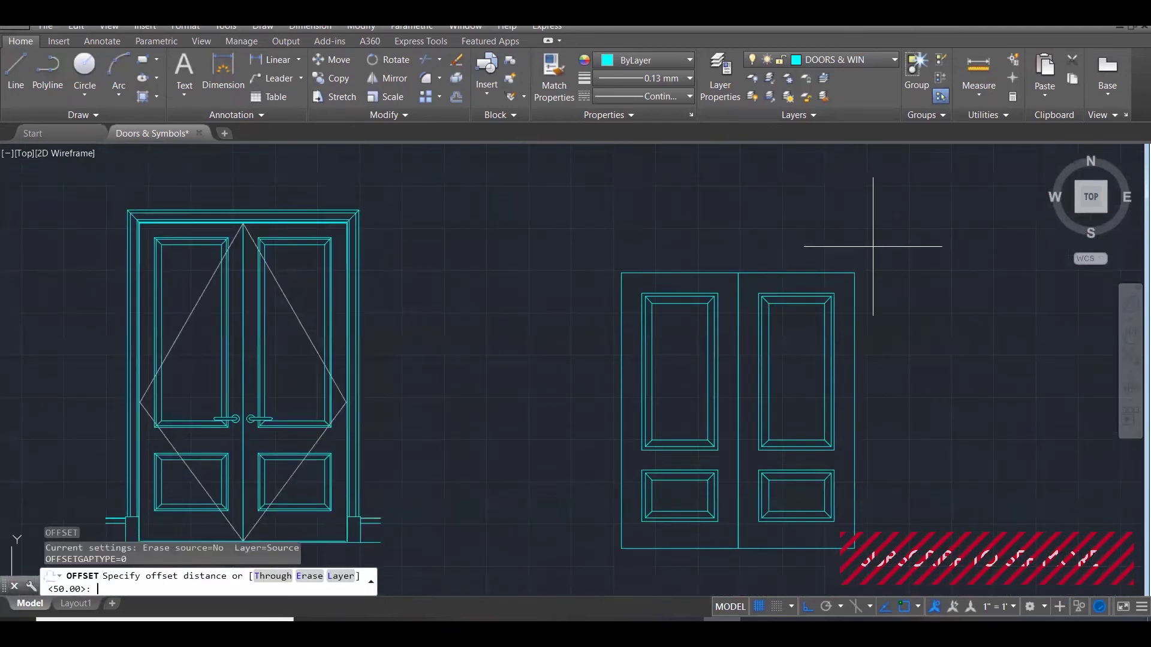
{"action": "key", "text": "Return"}
{"action": "left_click", "coordinate": [839, 273]}
{"action": "left_click", "coordinate": [779, 257]}
{"action": "left_click", "coordinate": [710, 273]}
{"action": "left_click", "coordinate": [689, 257]}
{"action": "left_click", "coordinate": [623, 309]}
{"action": "left_click", "coordinate": [607, 326]}
{"action": "left_click", "coordinate": [855, 318]}
{"action": "left_click", "coordinate": [905, 319]}
{"action": "key", "text": "Escape"}
{"action": "key", "text": "Escape"}
{"action": "key", "text": "Escape"}
Fillet the offset side and top frame lines together to close the corners.
{"action": "type", "text": "f"}
{"action": "key", "text": "Return"}
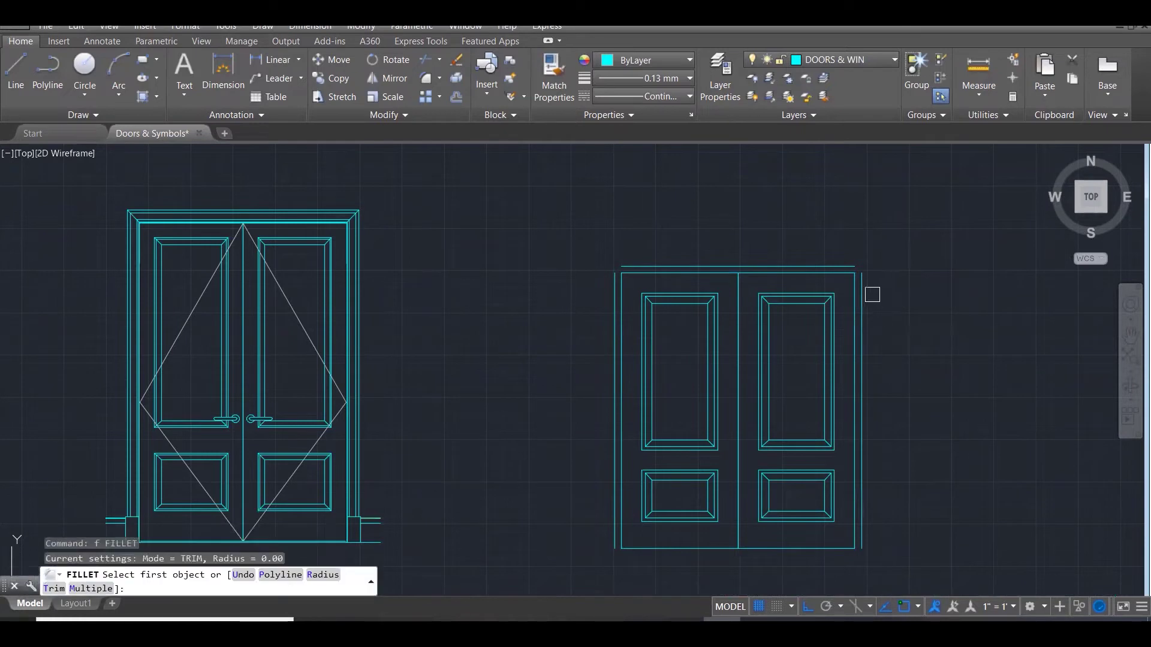
{"action": "left_click", "coordinate": [864, 294]}
{"action": "left_click", "coordinate": [818, 265]}
{"action": "key", "text": "Return"}
{"action": "left_click", "coordinate": [655, 266]}
{"action": "key", "text": "Escape"}
{"action": "key", "text": "Escape"}
{"action": "key", "text": "Escape"}
Draw floor lines extending left and right from the double door's bottom corners.
{"action": "type", "text": "l"}
{"action": "key", "text": "Return"}
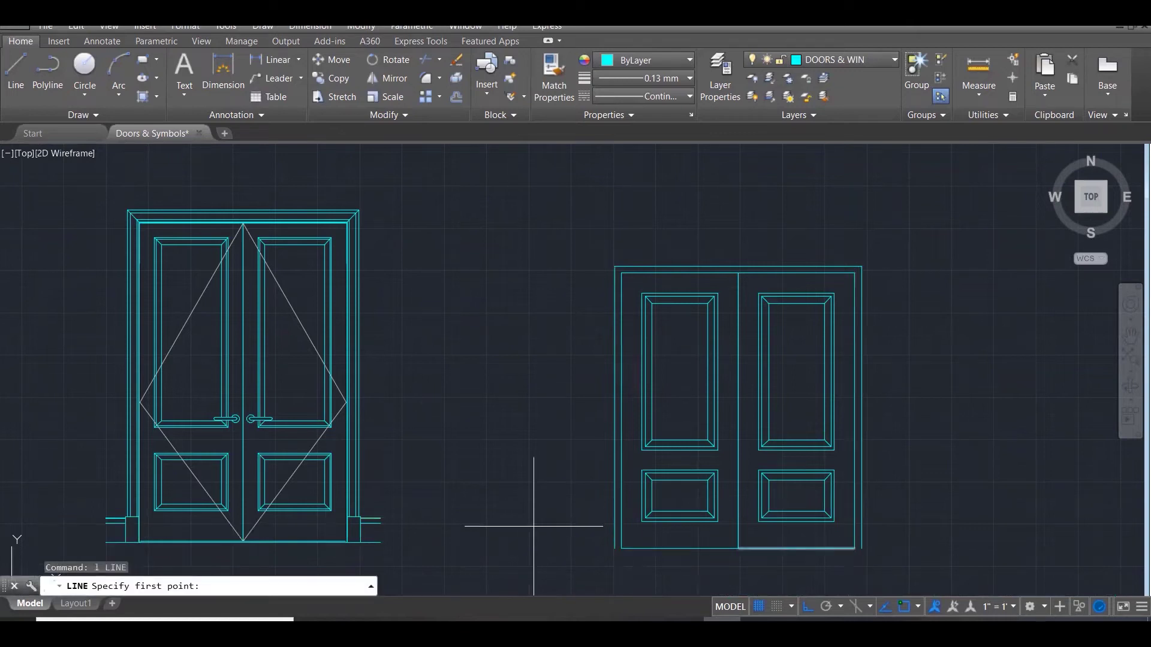
{"action": "left_click", "coordinate": [621, 548]}
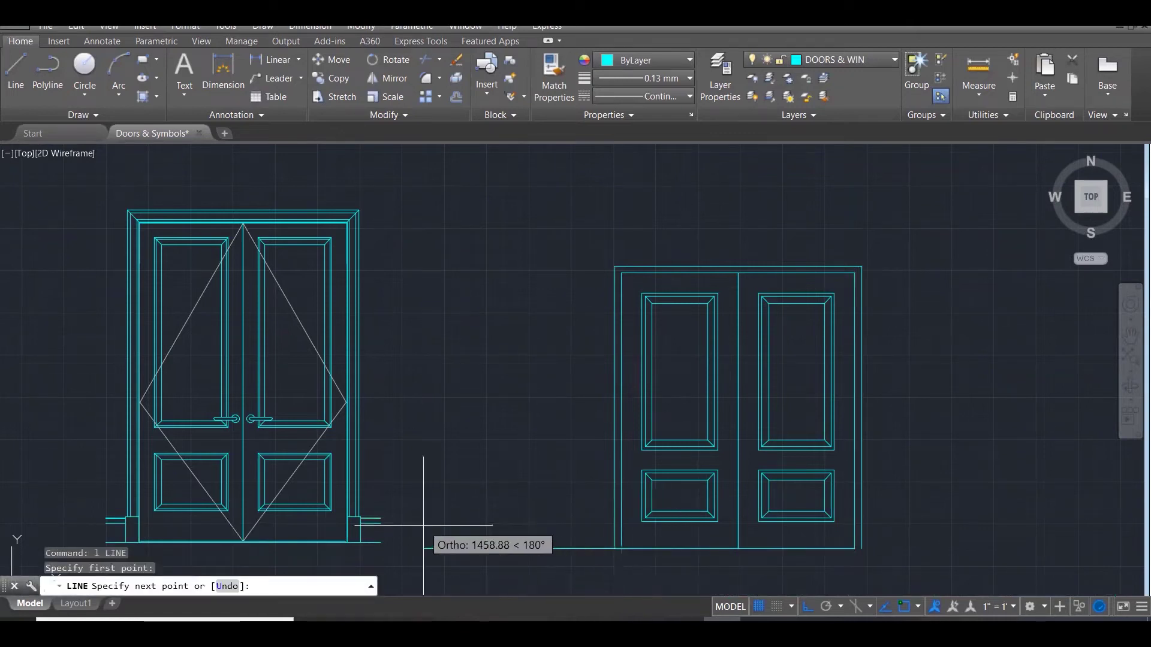
{"action": "left_click", "coordinate": [420, 548]}
{"action": "key", "text": "Return"}
{"action": "key", "text": "Return"}
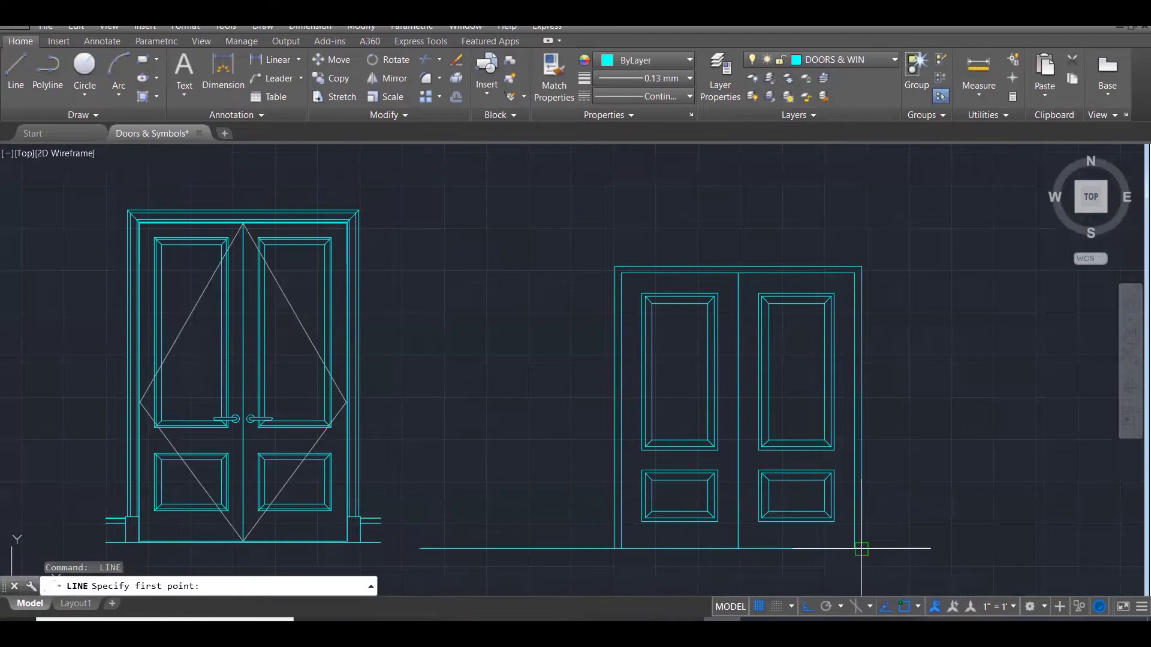
{"action": "left_click", "coordinate": [861, 548]}
{"action": "left_click", "coordinate": [1034, 549]}
{"action": "key", "text": "Escape"}
{"action": "key", "text": "Escape"}
{"action": "key", "text": "Escape"}
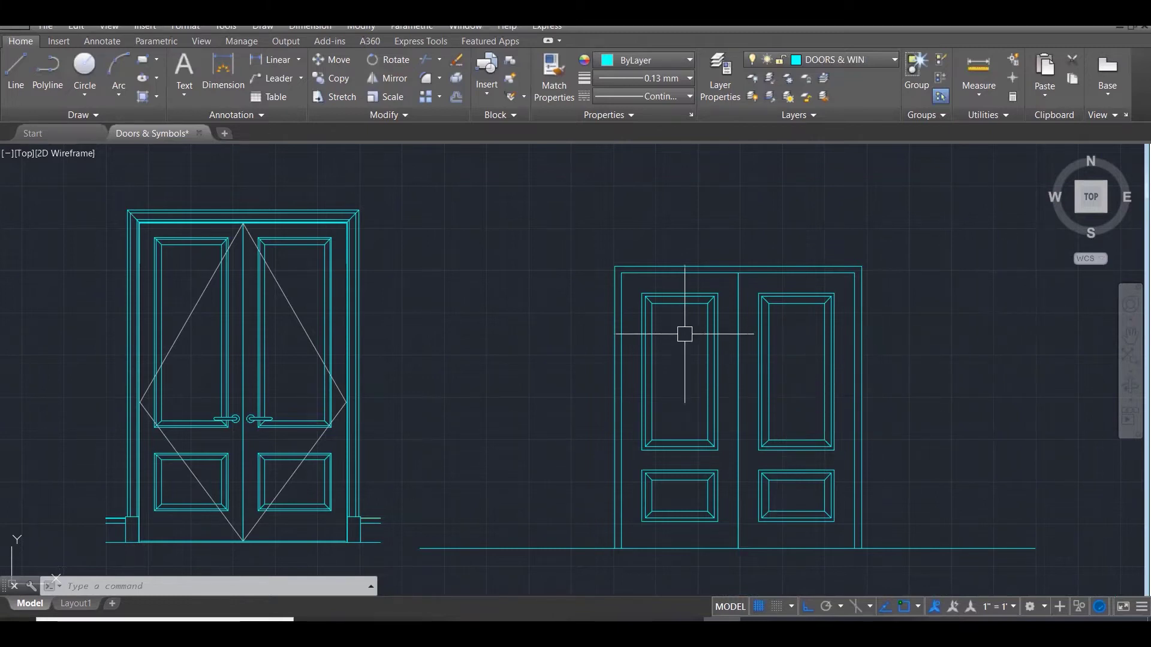
Draw a short horizontal guide line across the right door's centre stile.
{"action": "scroll", "coordinate": [769, 467], "scroll_direction": "up", "scroll_amount": 2}
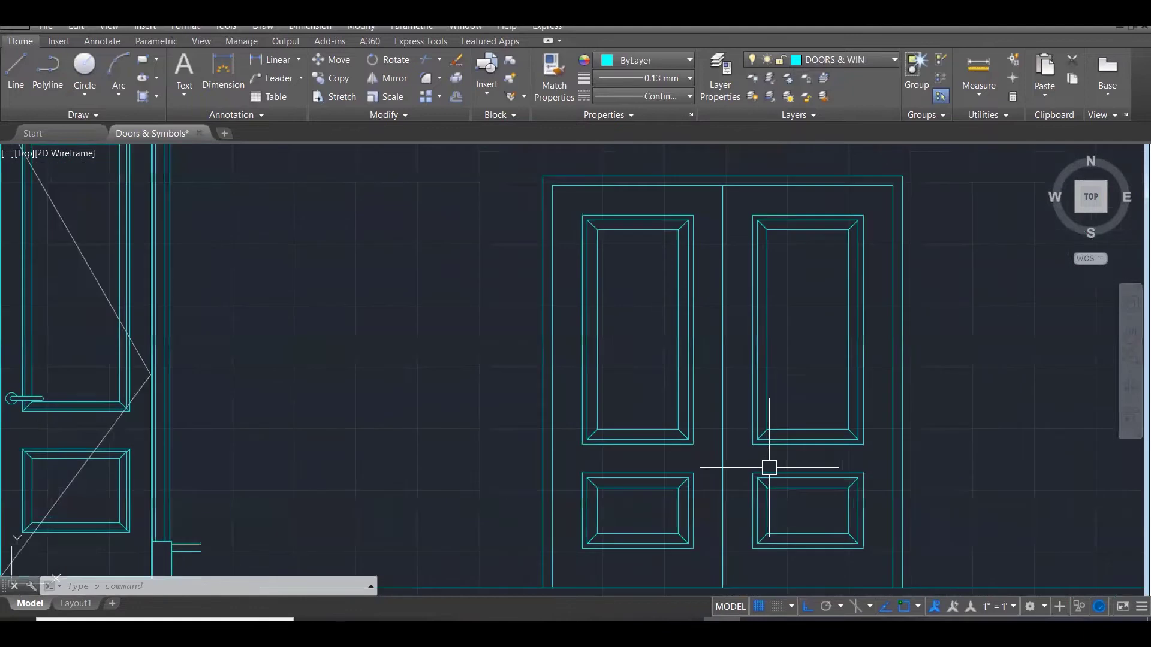
{"action": "scroll", "coordinate": [738, 444], "scroll_direction": "up", "scroll_amount": 3}
{"action": "key", "text": "Escape"}
{"action": "key", "text": "Escape"}
{"action": "key", "text": "Escape"}
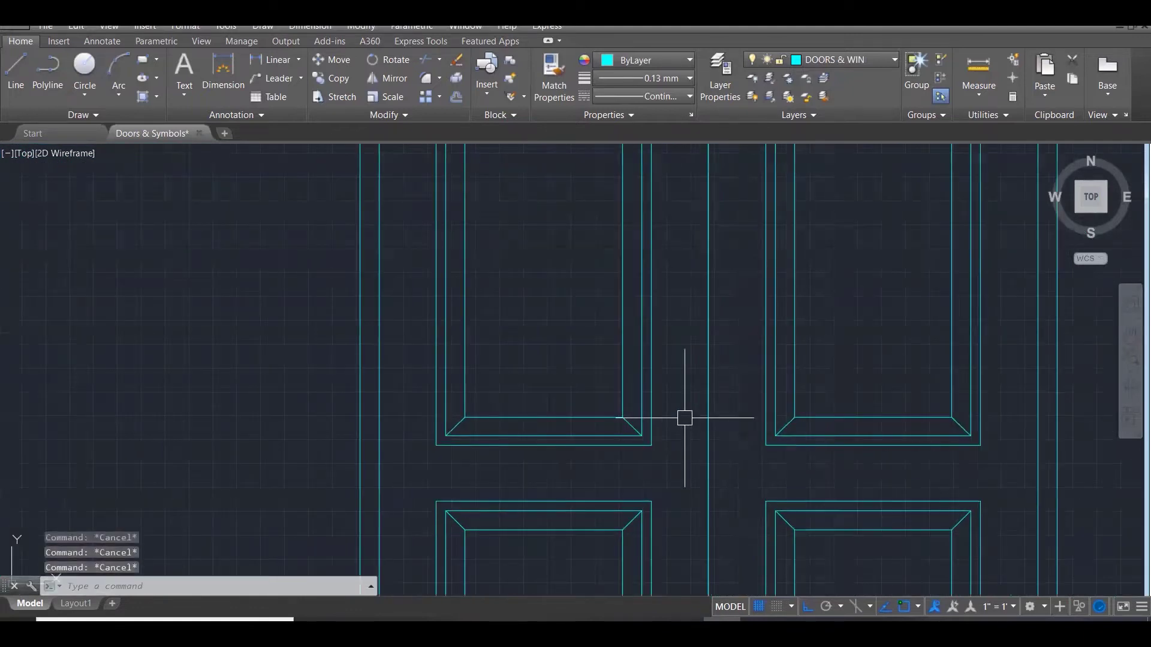
{"action": "type", "text": "l"}
{"action": "key", "text": "Return"}
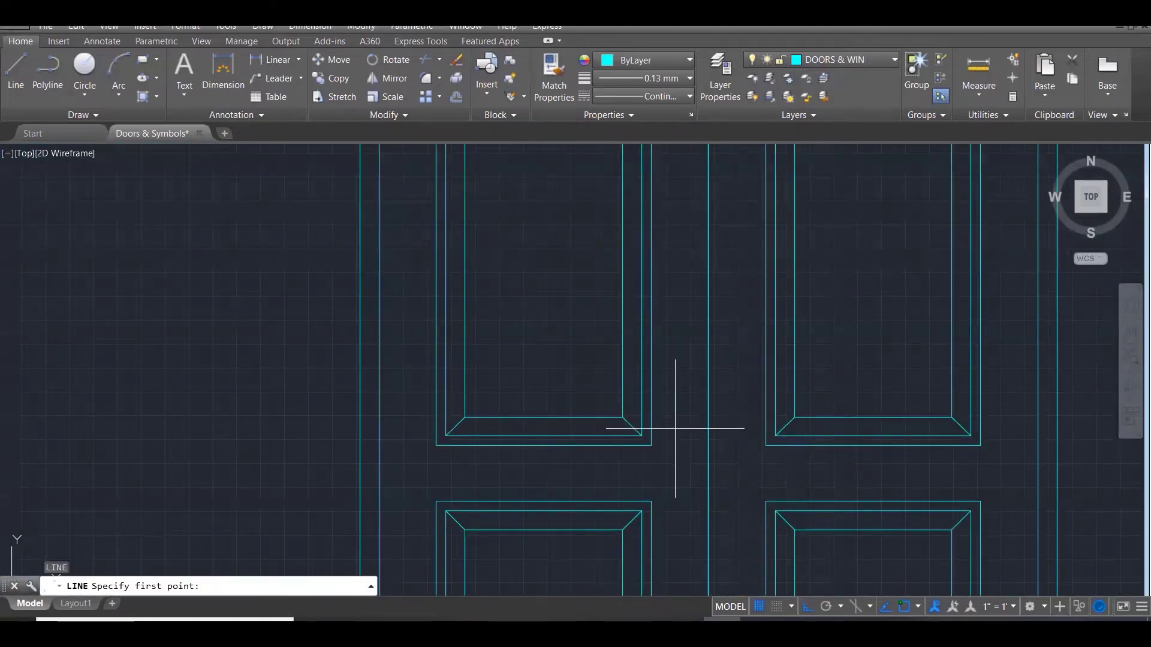
{"action": "left_click", "coordinate": [674, 429]}
{"action": "left_click", "coordinate": [756, 429]}
{"action": "key", "text": "Escape"}
Zoom in on the stile area and start the Circle command.
{"action": "scroll", "coordinate": [745, 395], "scroll_direction": "down", "scroll_amount": 3}
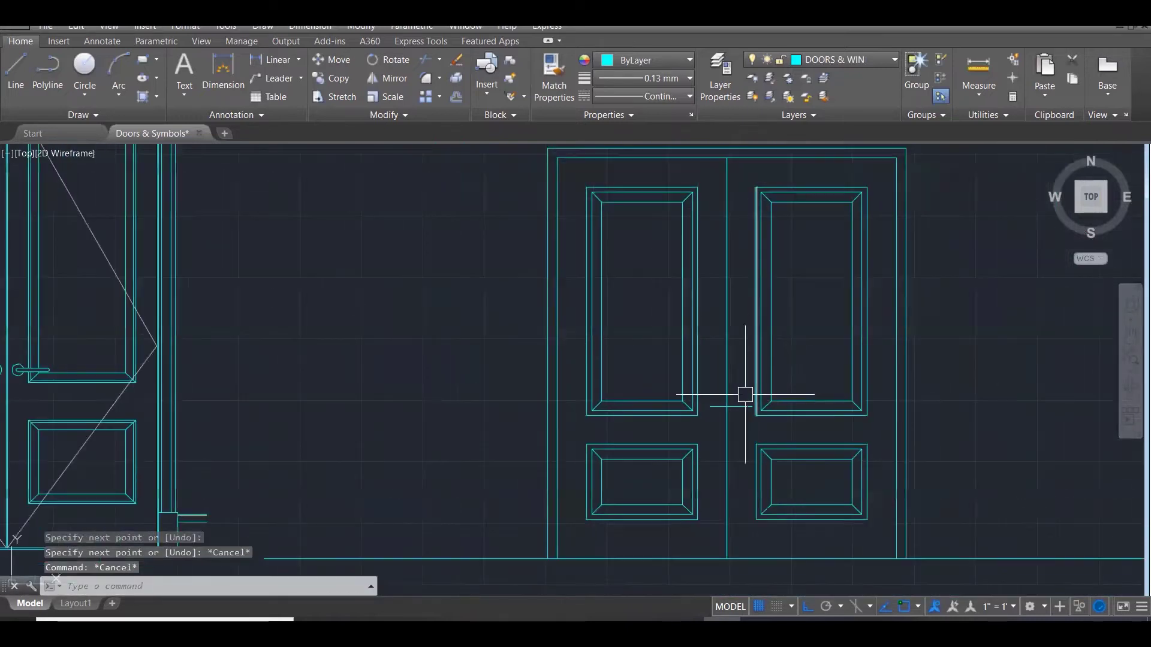
{"action": "scroll", "coordinate": [159, 335], "scroll_direction": "down", "scroll_amount": 1}
{"action": "scroll", "coordinate": [92, 367], "scroll_direction": "up", "scroll_amount": 3}
{"action": "scroll", "coordinate": [93, 367], "scroll_direction": "up", "scroll_amount": 5}
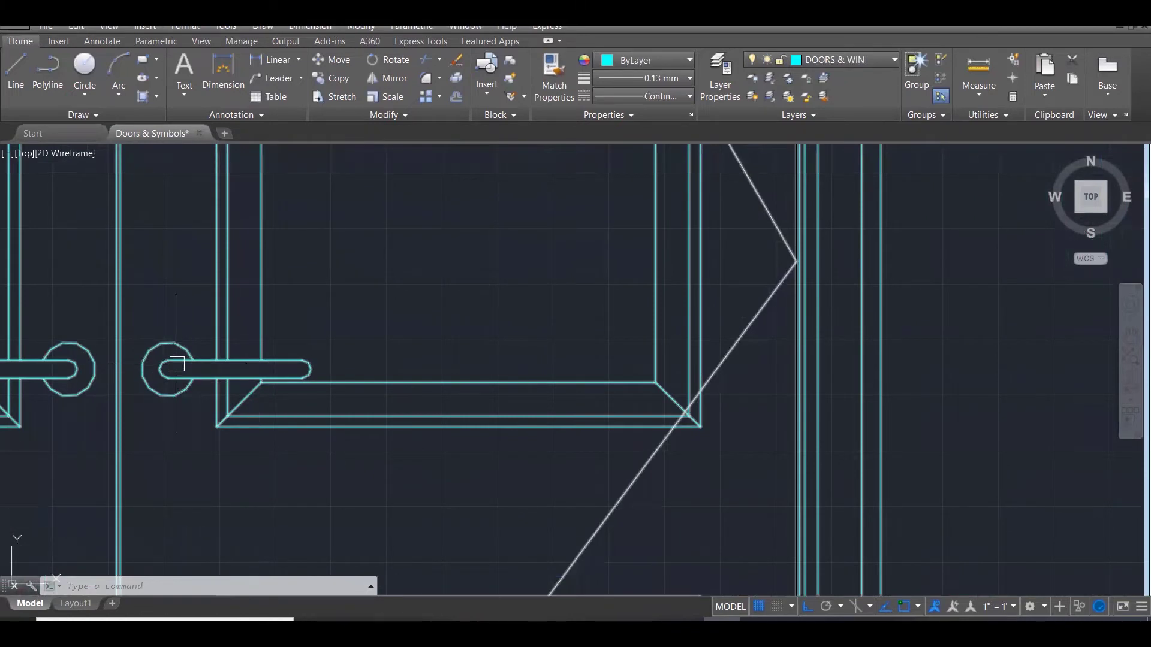
{"action": "scroll", "coordinate": [172, 418], "scroll_direction": "down", "scroll_amount": 4}
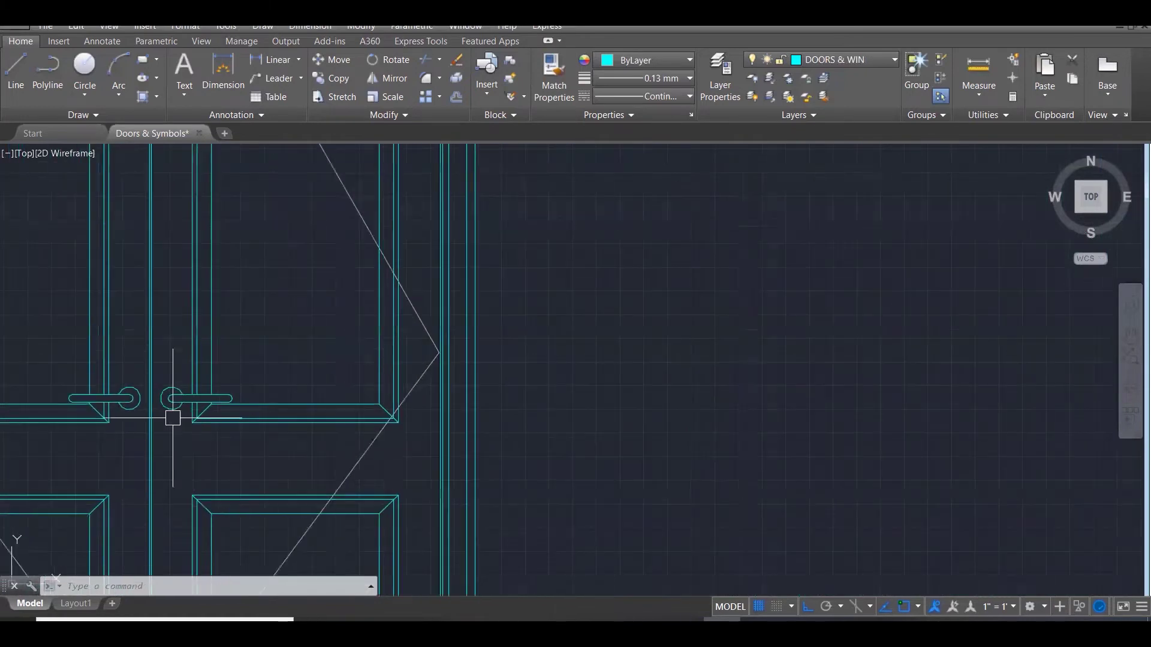
{"action": "scroll", "coordinate": [1000, 447], "scroll_direction": "up", "scroll_amount": 2}
{"action": "scroll", "coordinate": [839, 442], "scroll_direction": "up", "scroll_amount": 4}
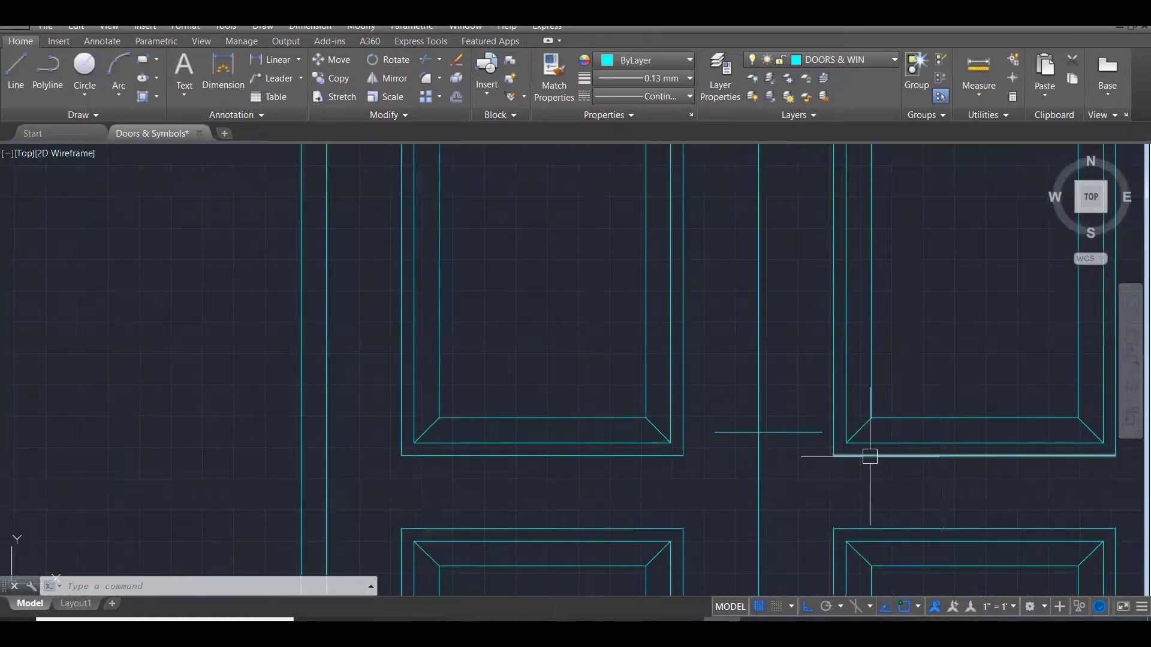
{"action": "type", "text": "c"}
{"action": "key", "text": "Return"}
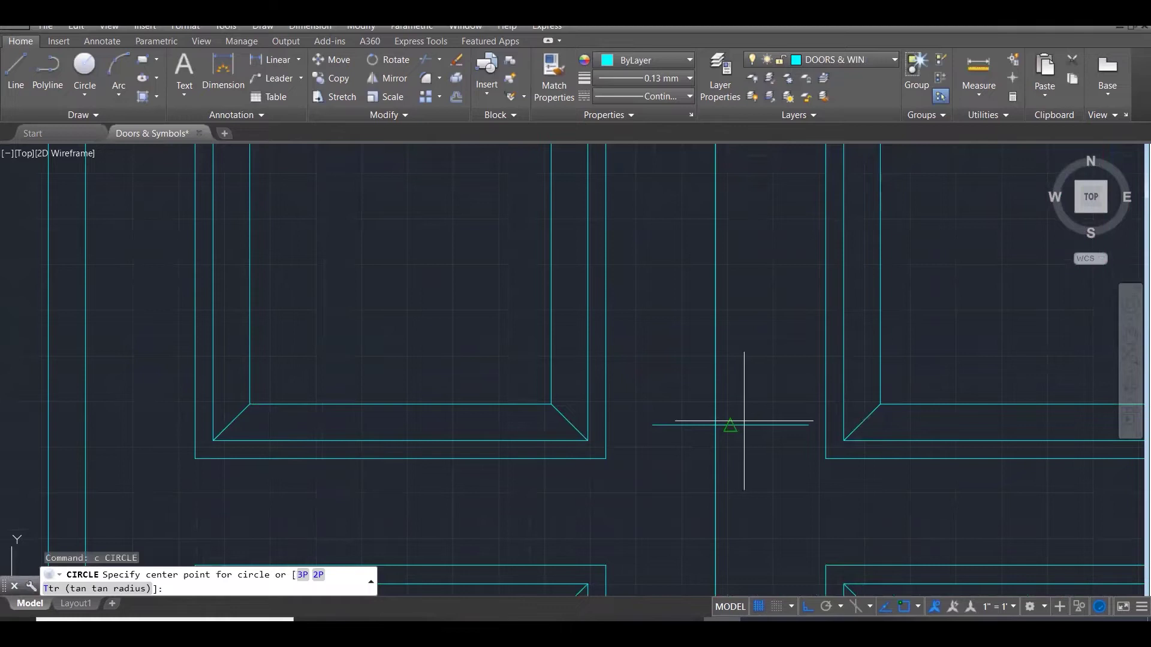
Draw the handle rose circle centred on the stile's guide line.
{"action": "left_click", "coordinate": [730, 425]}
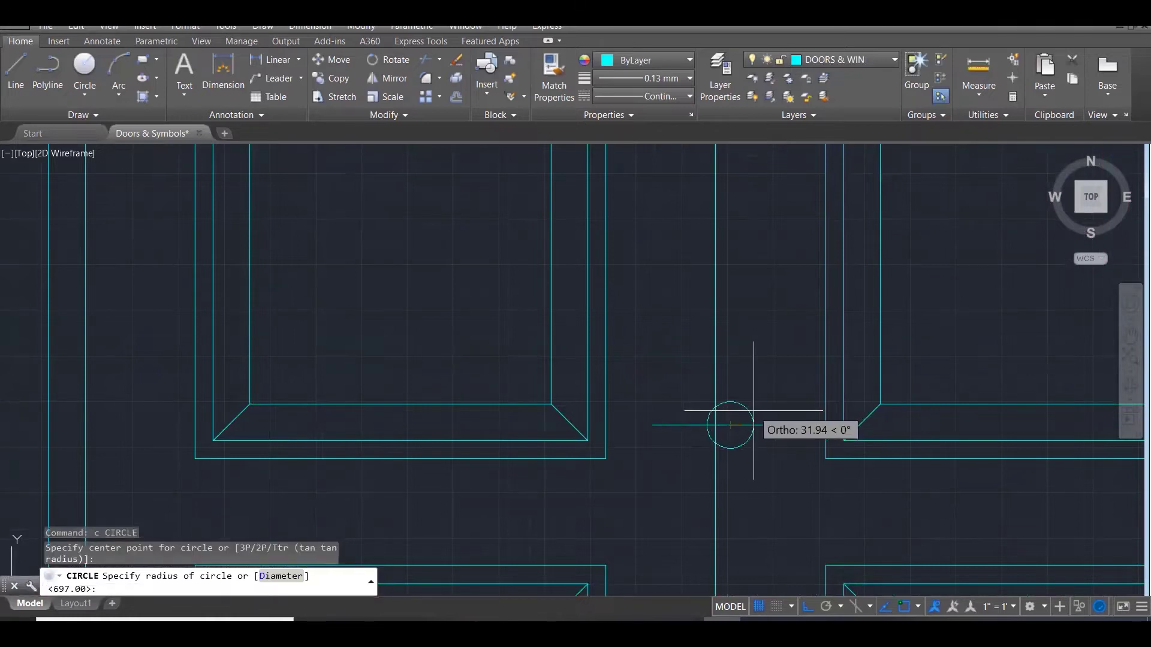
{"action": "left_click", "coordinate": [749, 412]}
{"action": "key", "text": "Escape"}
{"action": "key", "text": "Escape"}
{"action": "key", "text": "Escape"}
{"action": "scroll", "coordinate": [737, 418], "scroll_direction": "up", "scroll_amount": 2}
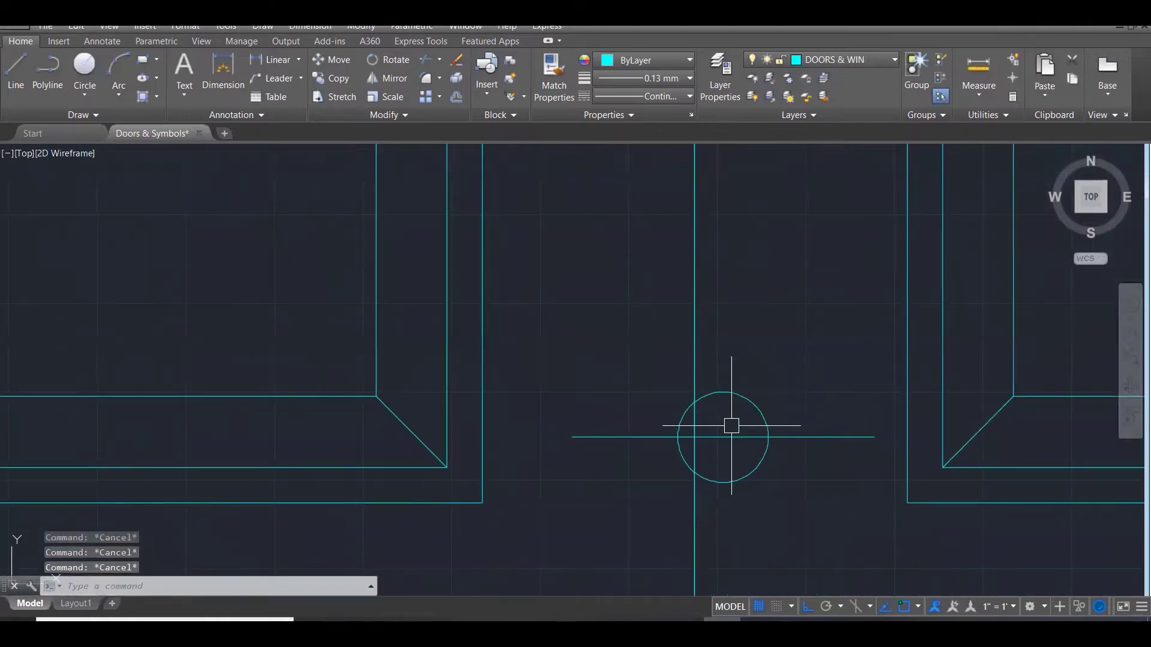
{"action": "type", "text": "l"}
{"action": "key", "text": "Return"}
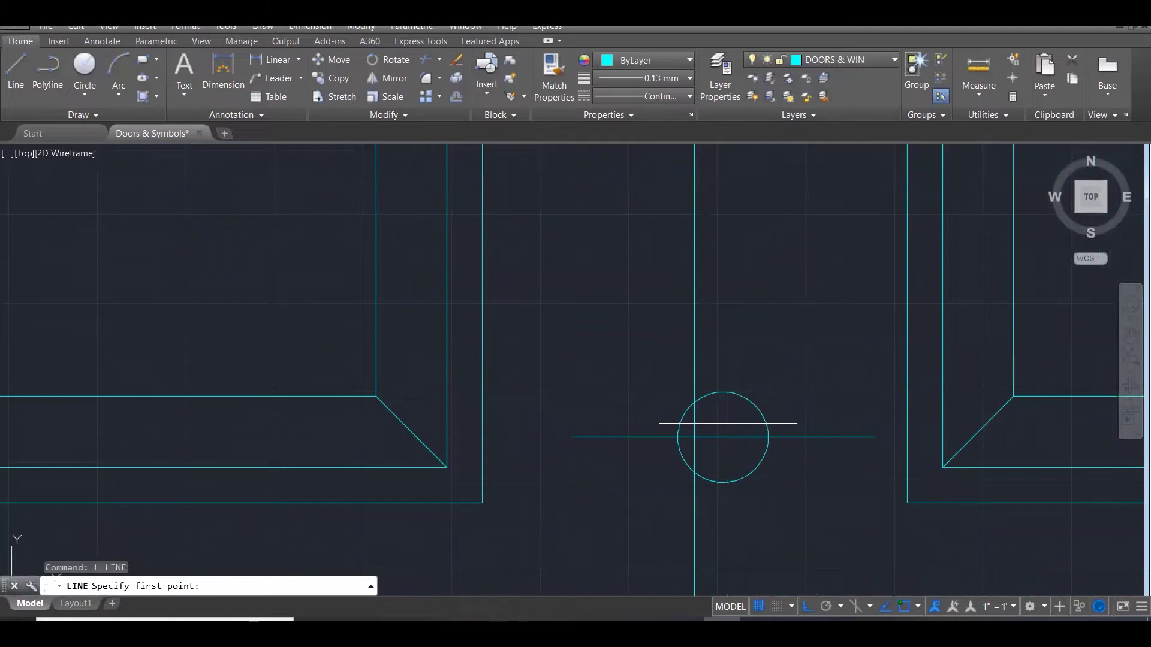
{"action": "left_click", "coordinate": [728, 424]}
{"action": "key", "text": "Escape"}
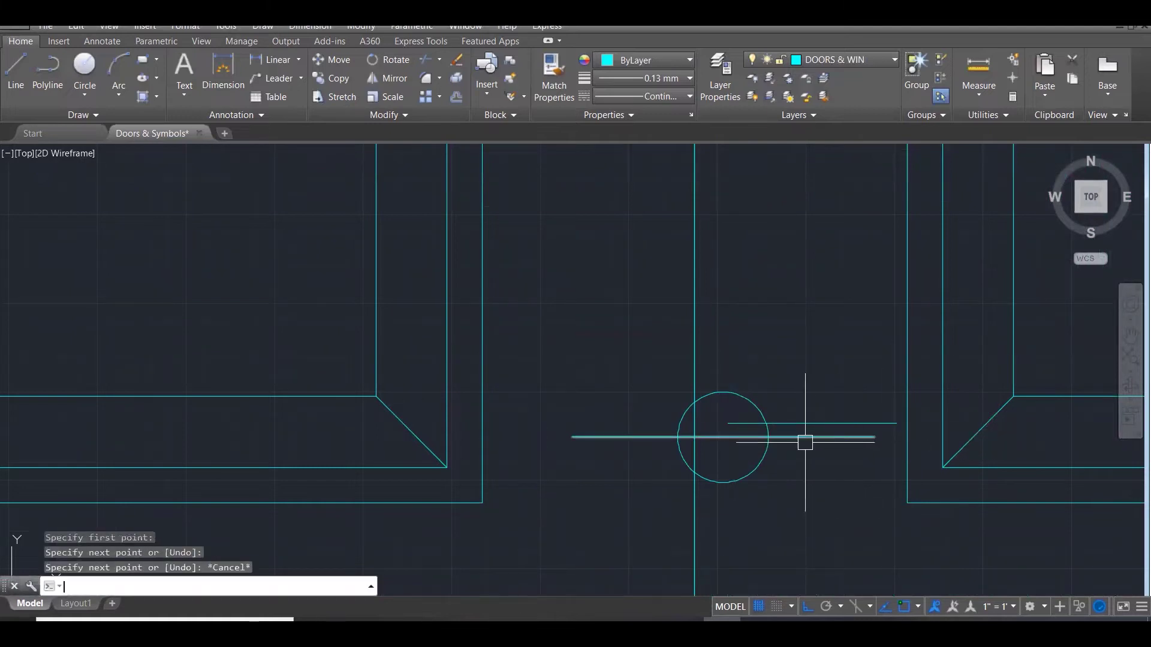
{"action": "key", "text": "Return"}
{"action": "key", "text": "Return"}
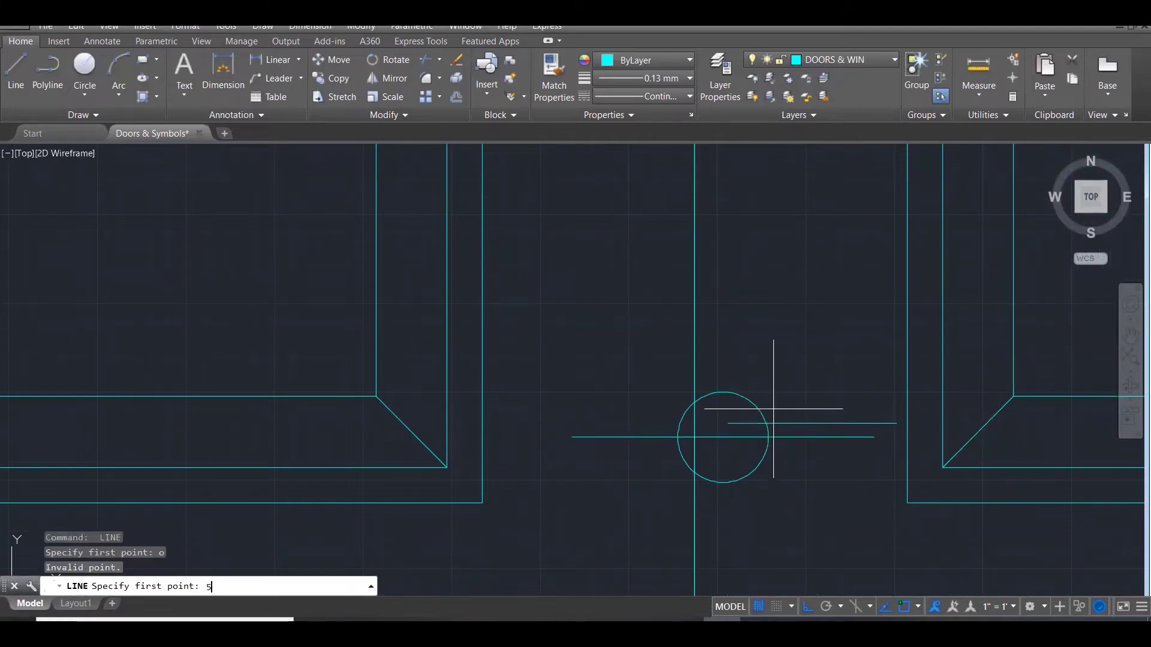
{"action": "type", "text": "5"}
{"action": "key", "text": "Return"}
{"action": "key", "text": "Escape"}
{"action": "key", "text": "Escape"}
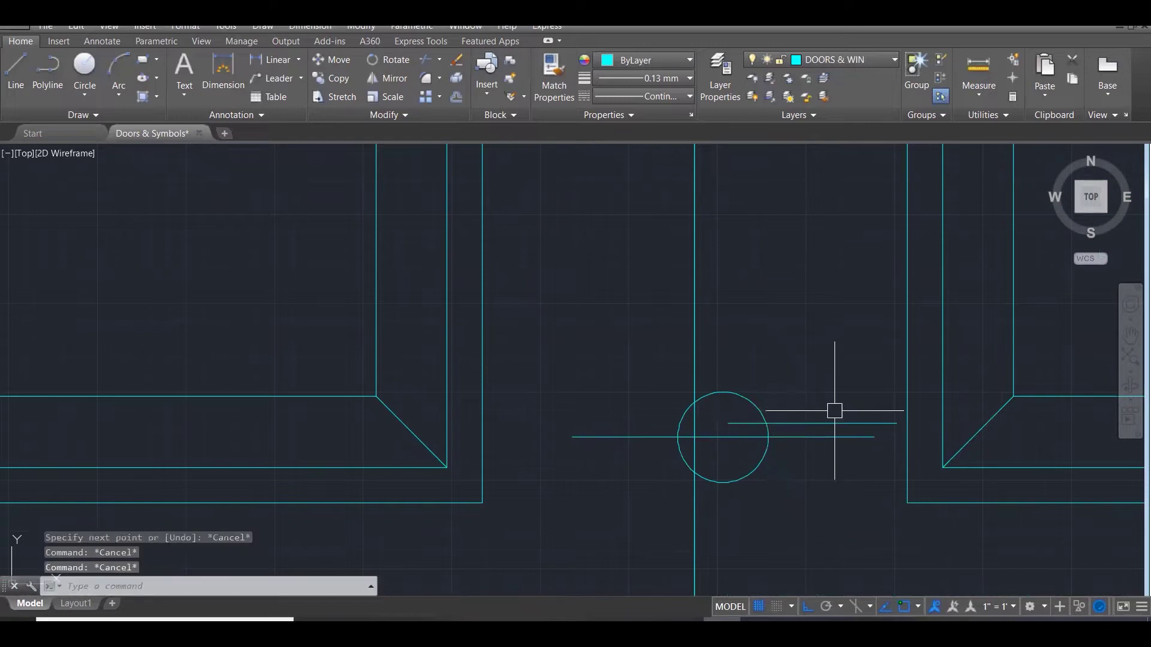
Make a parallel copy of the guide line below it, undoing and deleting unwanted copies.
{"action": "type", "text": "o"}
{"action": "key", "text": "Return"}
{"action": "key", "text": "Return"}
{"action": "left_click", "coordinate": [822, 424]}
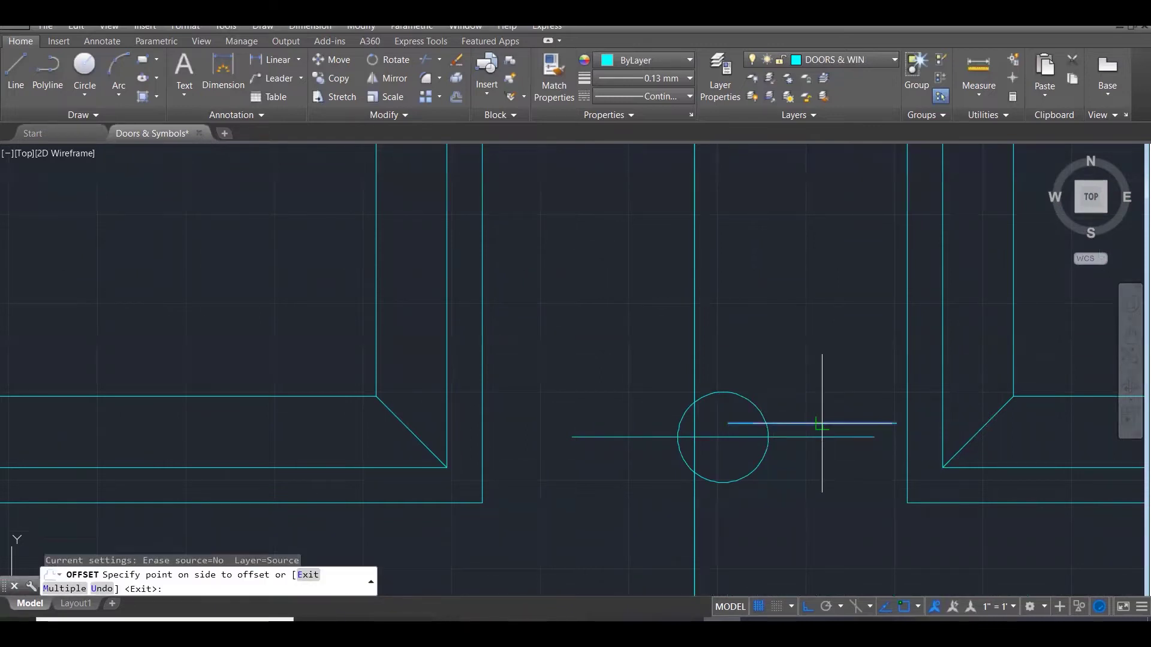
{"action": "left_click", "coordinate": [824, 457]}
{"action": "type", "text": "u"}
{"action": "key", "text": "Return"}
{"action": "key", "text": "Escape"}
{"action": "key", "text": "Escape"}
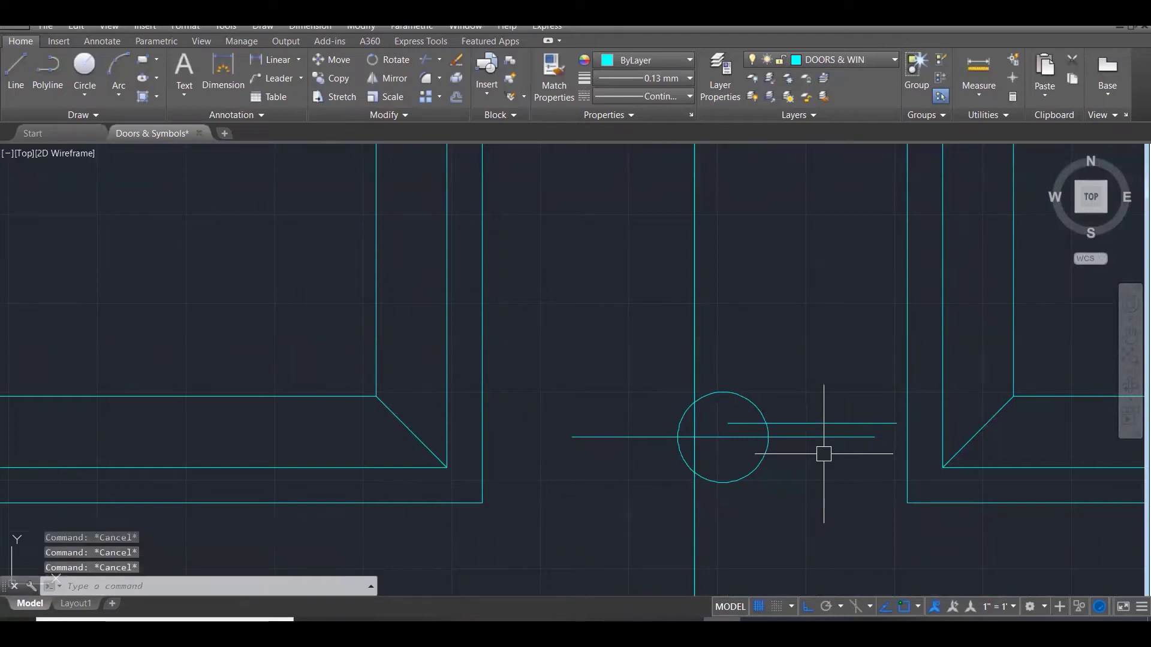
{"action": "type", "text": "o"}
{"action": "key", "text": "Return"}
{"action": "key", "text": "Return"}
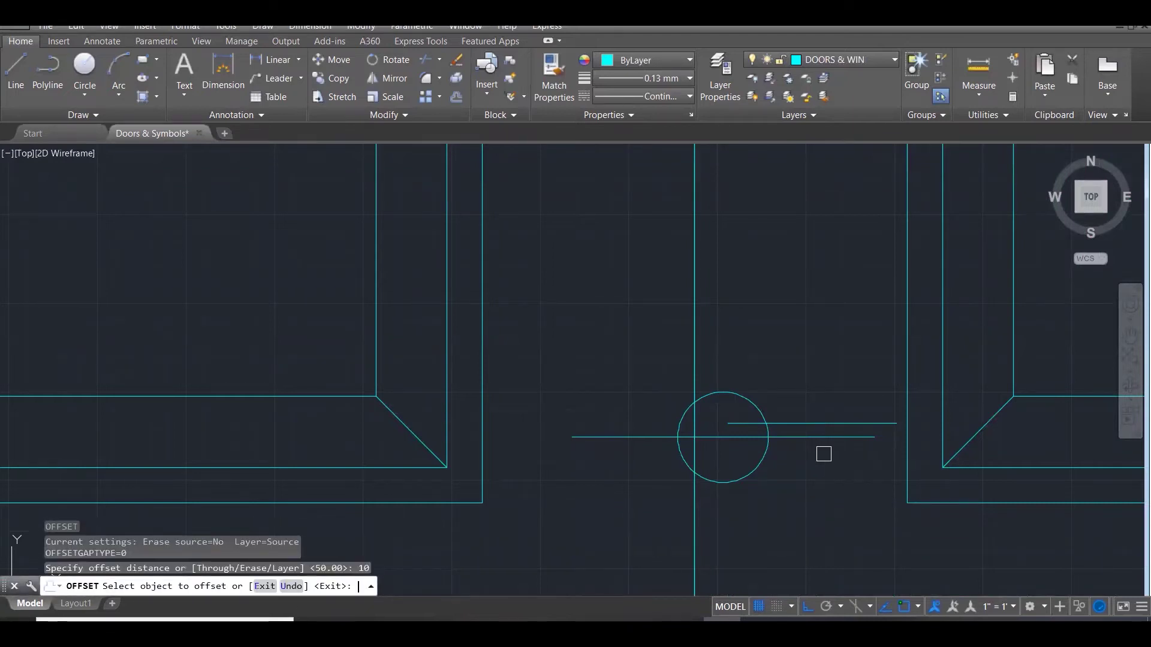
{"action": "left_click", "coordinate": [827, 424]}
{"action": "left_click", "coordinate": [826, 461]}
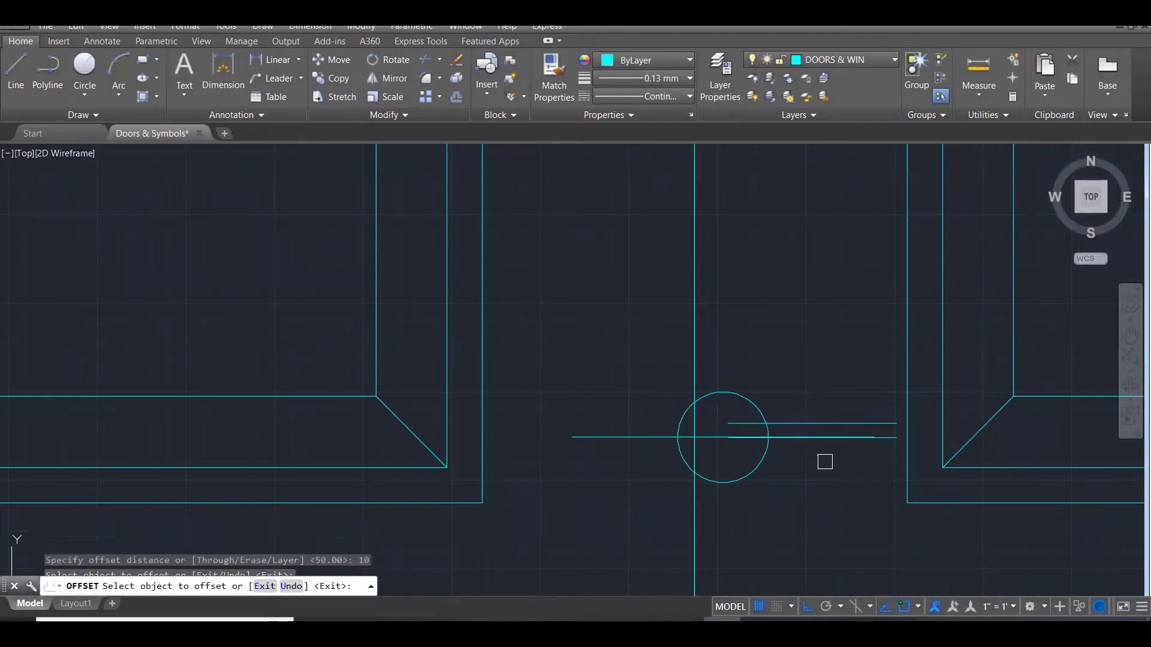
{"action": "key", "text": "Escape"}
{"action": "left_click", "coordinate": [626, 437]}
{"action": "key", "text": "Delete"}
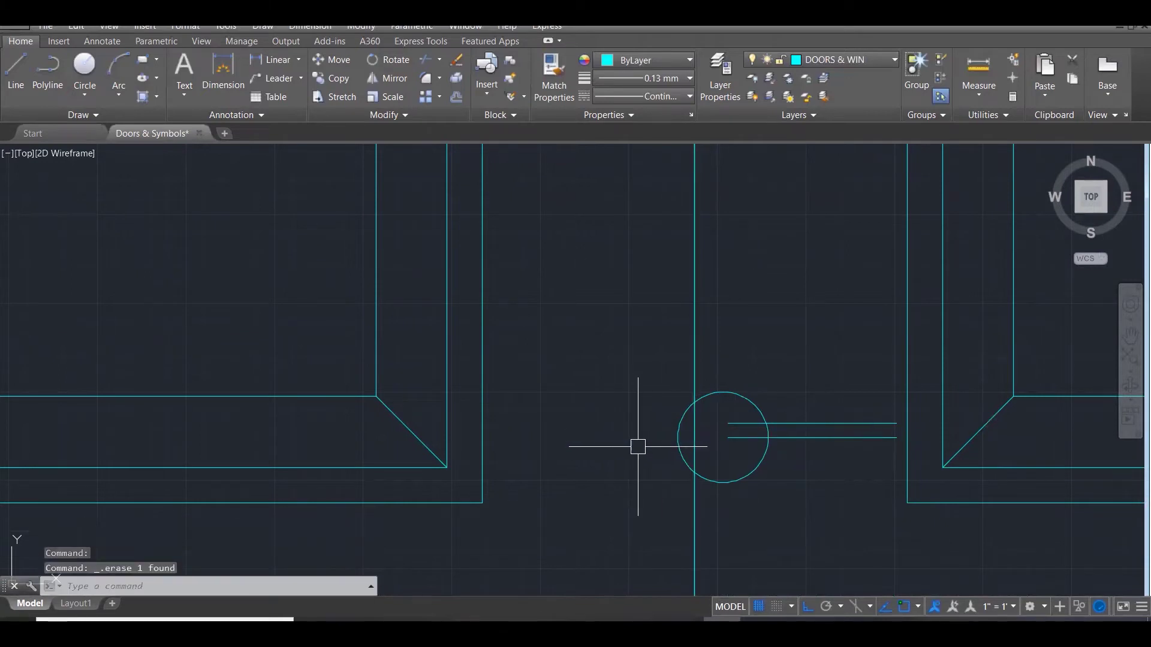
Draw the lever line from the circle's left edge rightward and delete the leftover lines.
{"action": "type", "text": "L"}
{"action": "key", "text": "Return"}
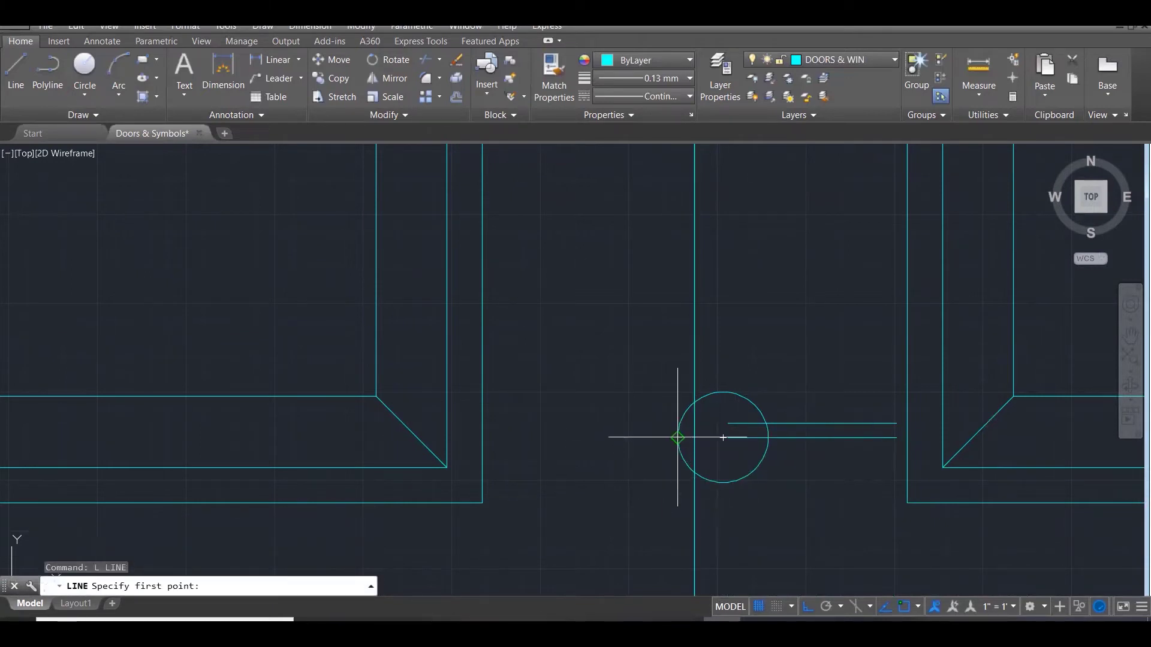
{"action": "left_click", "coordinate": [677, 437]}
{"action": "left_click", "coordinate": [845, 437]}
{"action": "key", "text": "Escape"}
{"action": "key", "text": "Escape"}
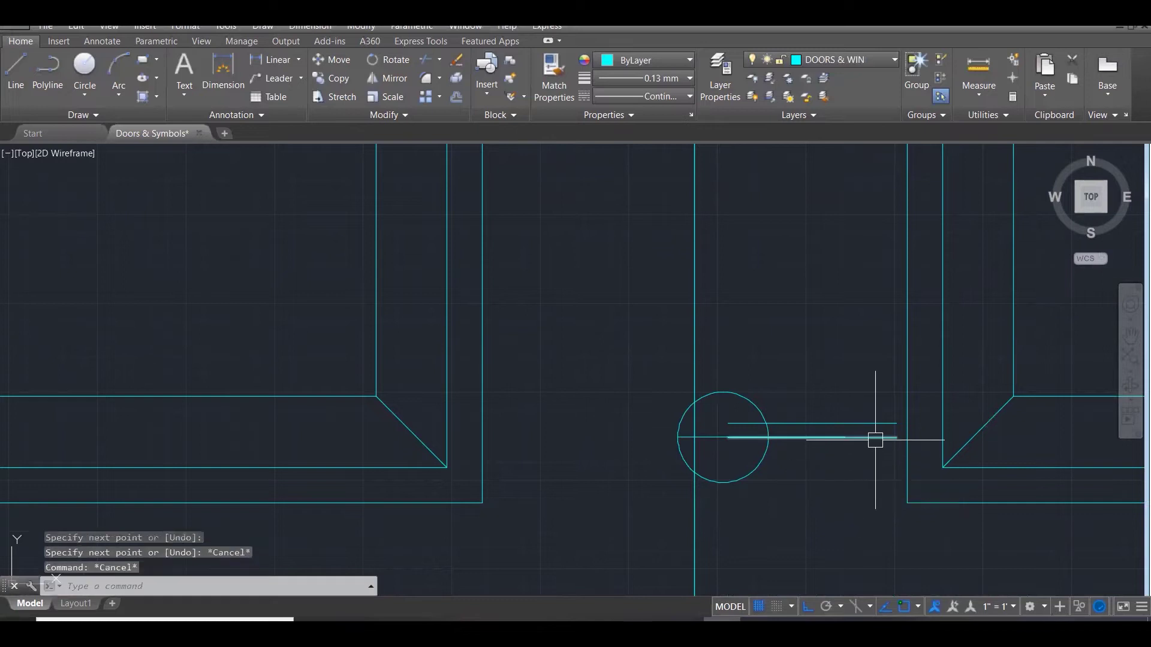
{"action": "left_click", "coordinate": [877, 437]}
{"action": "left_click", "coordinate": [881, 424]}
{"action": "key", "text": "Delete"}
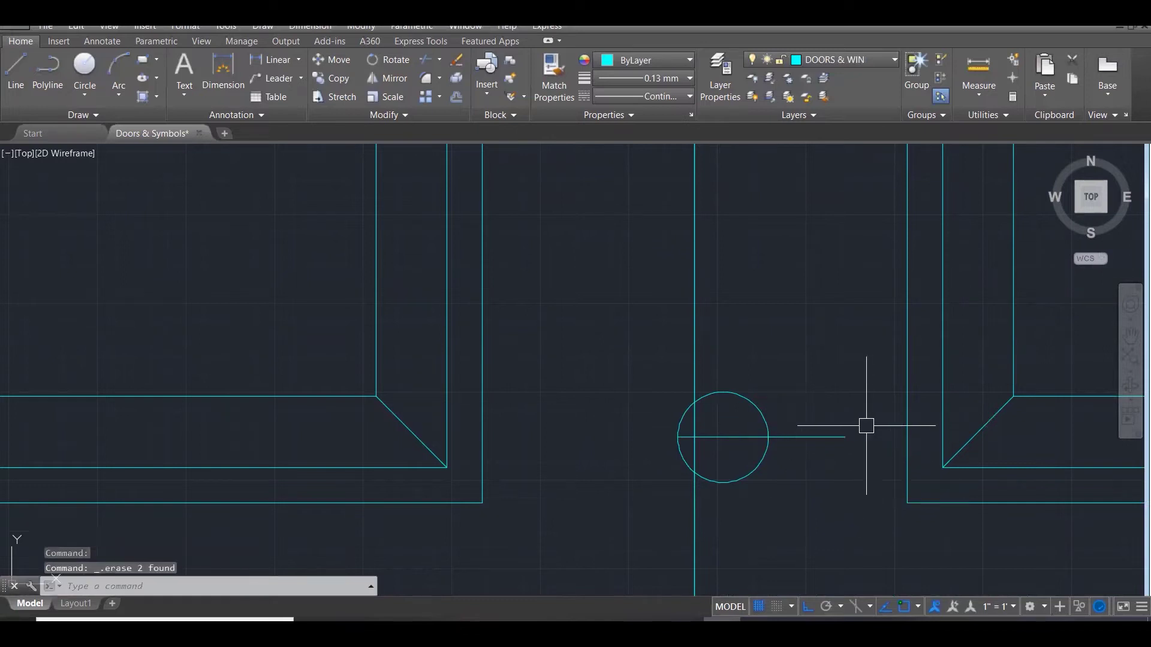
Offset the lever line 5 units above and below to form three parallel lines.
{"action": "type", "text": "o"}
{"action": "key", "text": "Return"}
{"action": "type", "text": "5"}
{"action": "key", "text": "Return"}
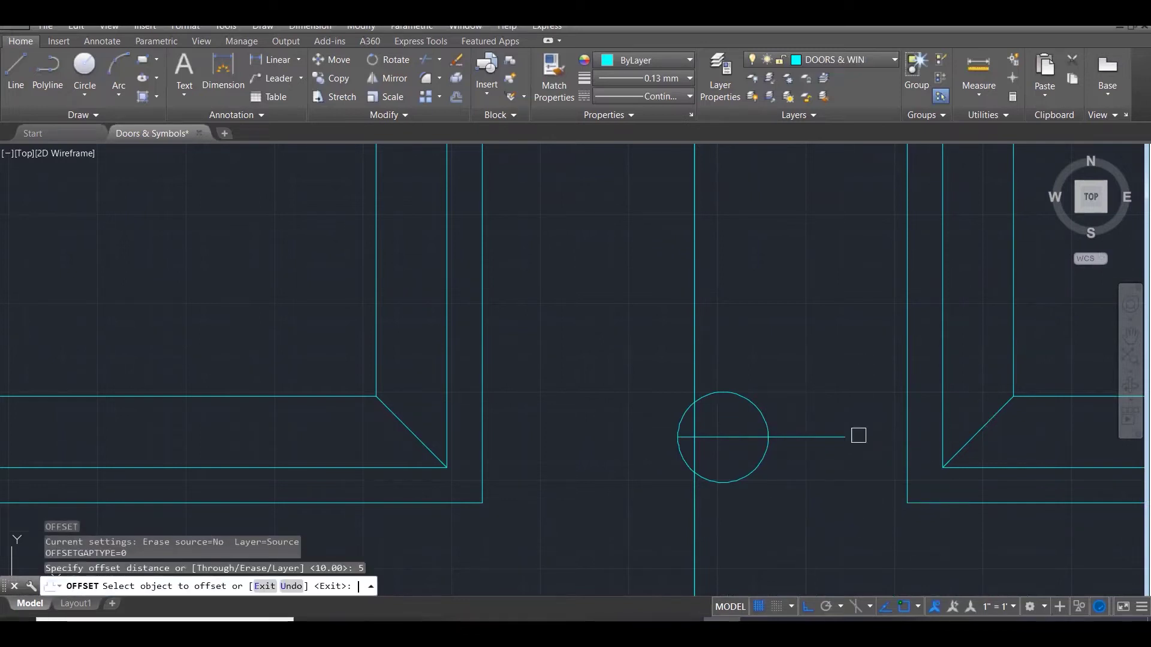
{"action": "left_click", "coordinate": [821, 432]}
{"action": "left_click", "coordinate": [812, 381]}
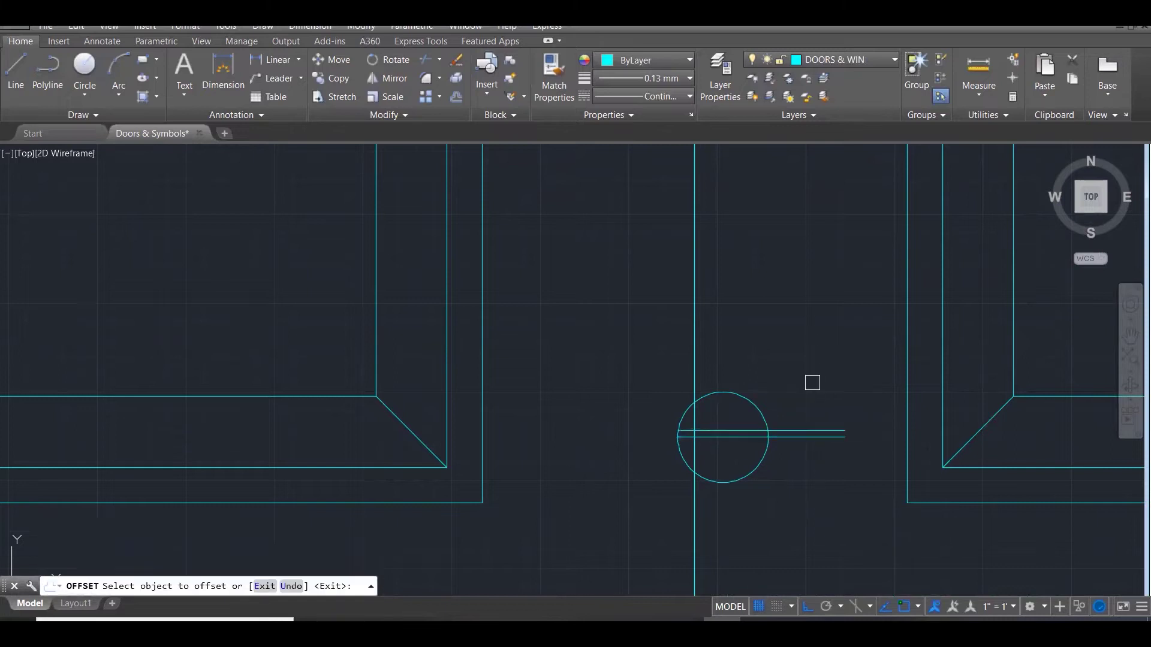
{"action": "left_click", "coordinate": [809, 440]}
{"action": "left_click", "coordinate": [812, 476]}
{"action": "key", "text": "Escape"}
{"action": "key", "text": "Escape"}
{"action": "key", "text": "Escape"}
Draw a vertical boundary line just past the lever's right end.
{"action": "scroll", "coordinate": [851, 470], "scroll_direction": "up", "scroll_amount": 3}
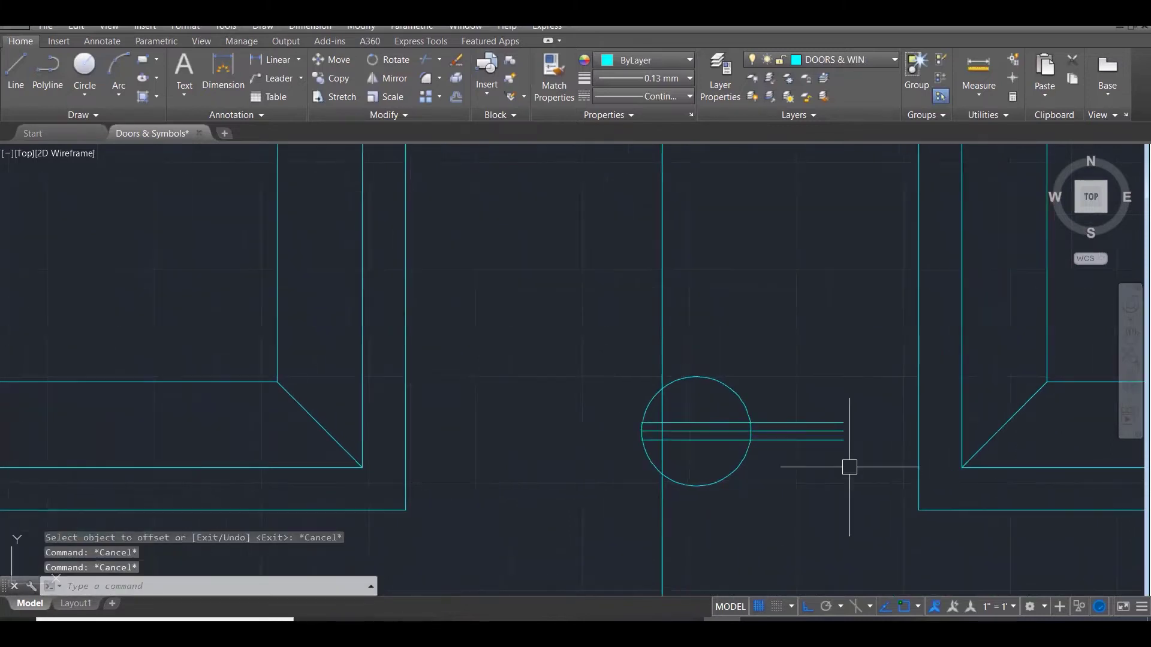
{"action": "type", "text": "l"}
{"action": "key", "text": "Return"}
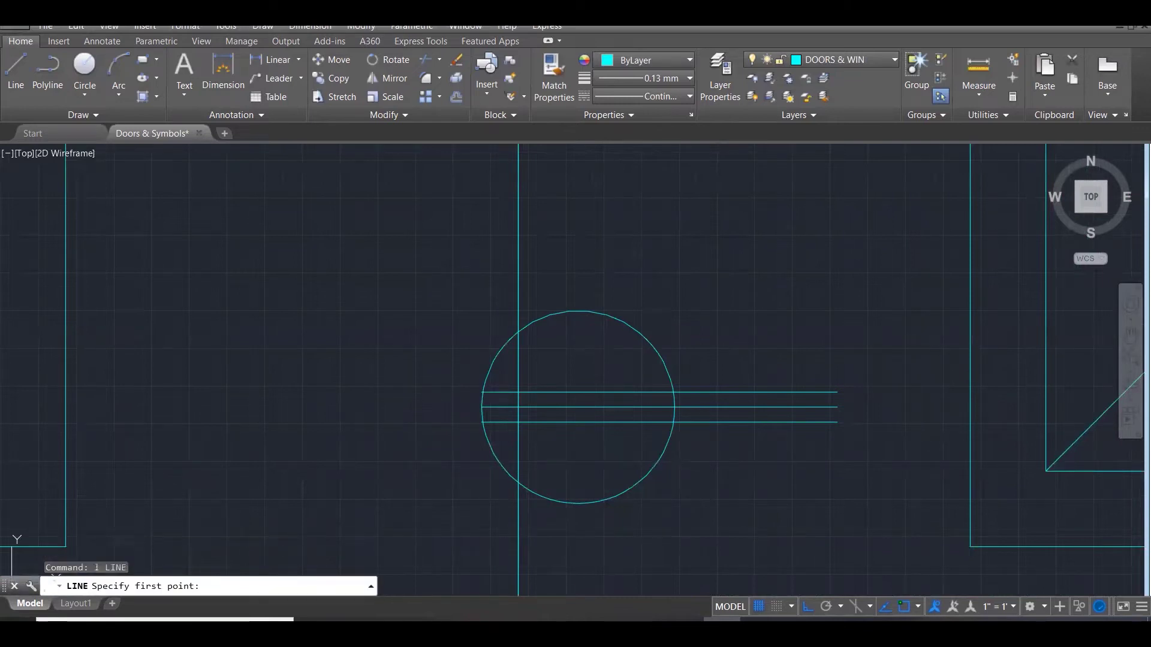
{"action": "left_click", "coordinate": [896, 346]}
{"action": "left_click", "coordinate": [899, 520]}
{"action": "key", "text": "Escape"}
{"action": "key", "text": "Escape"}
Extend the top and bottom lever lines to the new vertical boundary line.
{"action": "type", "text": "e"}
{"action": "key", "text": "Return"}
{"action": "left_click", "coordinate": [868, 470]}
{"action": "left_click", "coordinate": [805, 378]}
{"action": "left_click", "coordinate": [892, 402]}
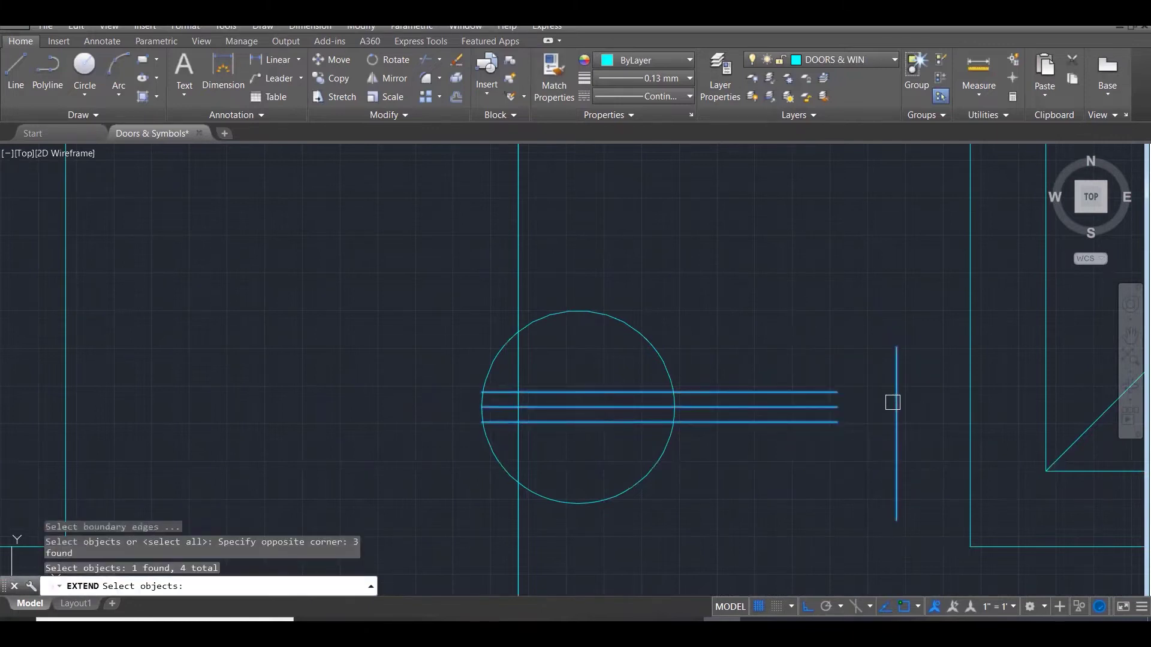
{"action": "key", "text": "Return"}
{"action": "left_click", "coordinate": [833, 422]}
{"action": "left_click", "coordinate": [833, 416]}
{"action": "left_click", "coordinate": [822, 392]}
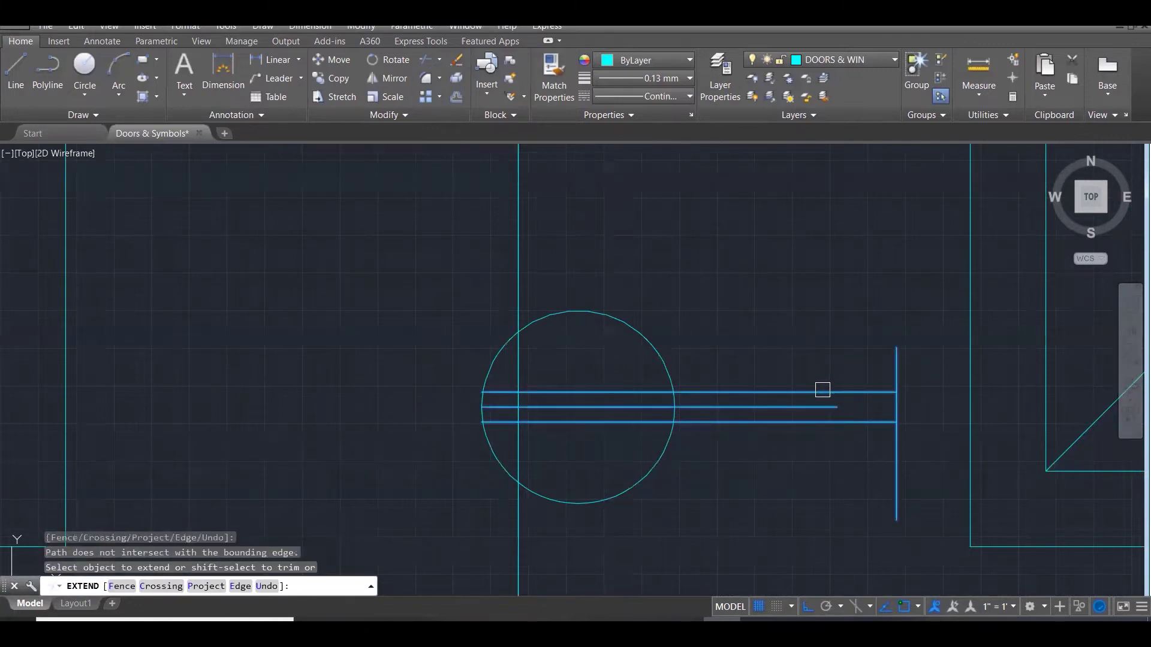
{"action": "key", "text": "Escape"}
{"action": "key", "text": "Escape"}
{"action": "key", "text": "Escape"}
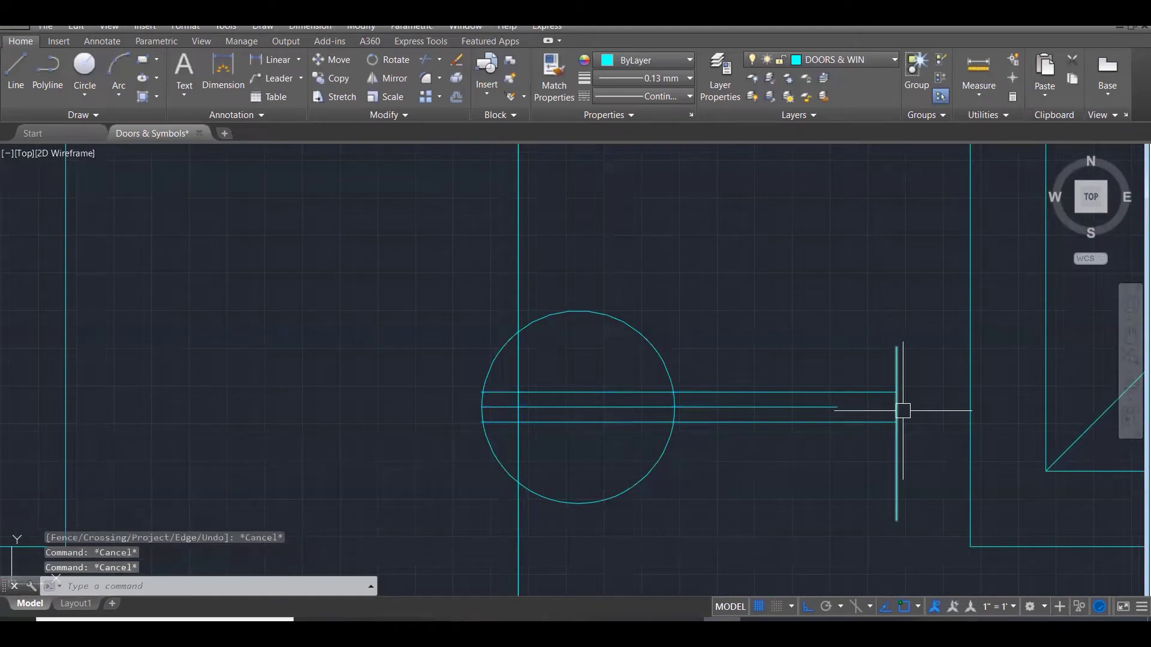
{"action": "key", "text": "Escape"}
Fillet the top and bottom lever lines to the vertical end line.
{"action": "type", "text": "f"}
{"action": "key", "text": "Return"}
{"action": "left_click", "coordinate": [902, 407]}
{"action": "left_click", "coordinate": [871, 393]}
{"action": "key", "text": "Return"}
{"action": "left_click", "coordinate": [895, 408]}
{"action": "left_click", "coordinate": [873, 422]}
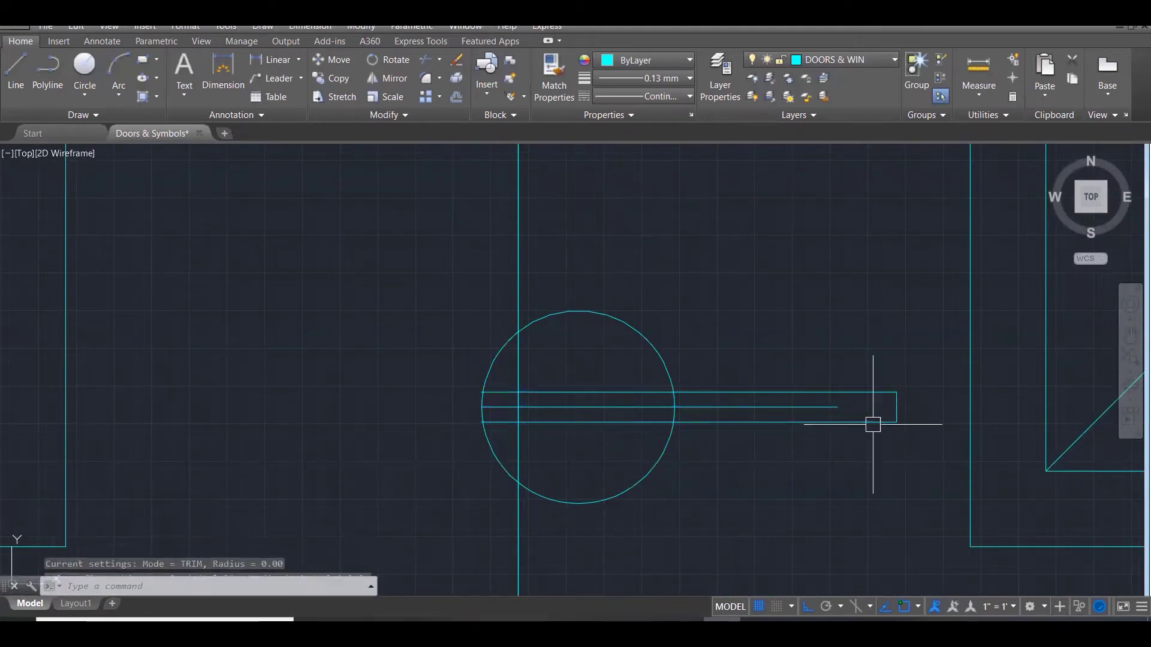
{"action": "left_click", "coordinate": [872, 423]}
{"action": "key", "text": "Escape"}
Round the lever's right end into an arc and delete the leftover vertical line.
{"action": "type", "text": "f"}
{"action": "key", "text": "Return"}
{"action": "left_click", "coordinate": [875, 422]}
{"action": "left_click", "coordinate": [881, 394]}
{"action": "left_click", "coordinate": [897, 407]}
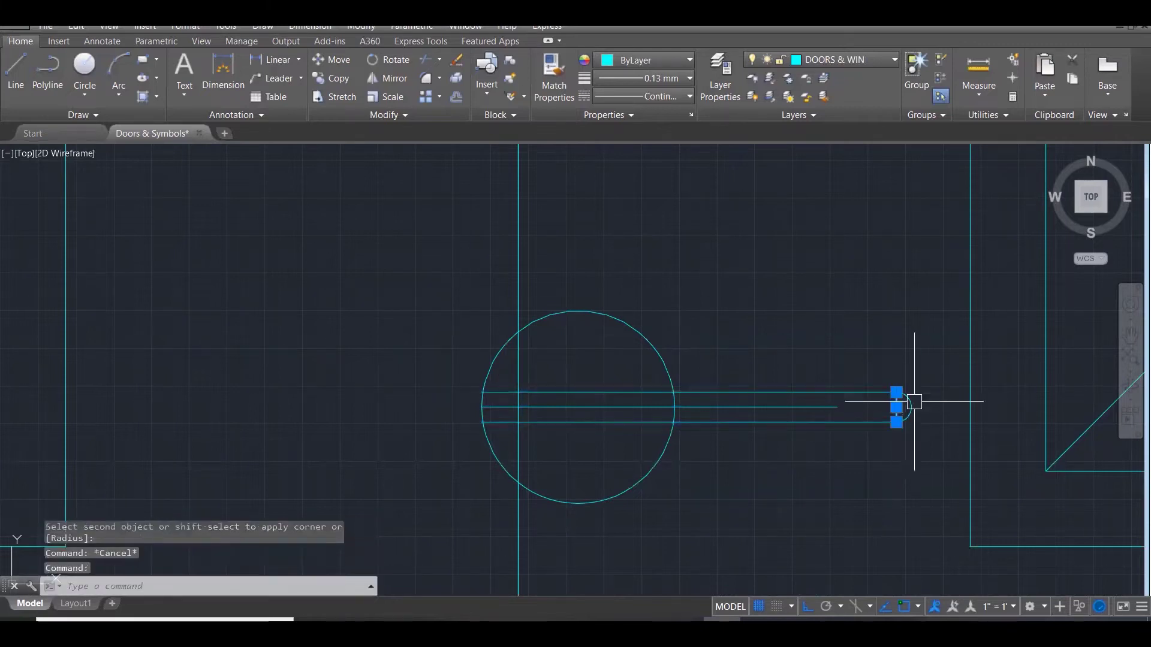
{"action": "key", "text": "Delete"}
{"action": "key", "text": "Escape"}
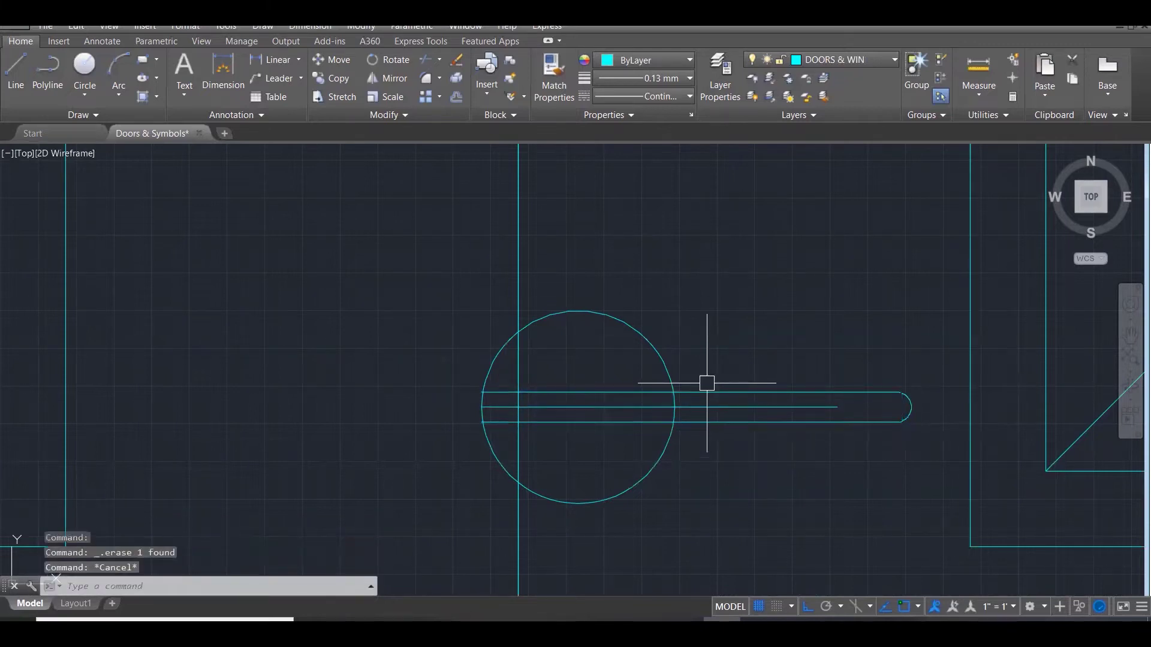
{"action": "key", "text": "Escape"}
{"action": "scroll", "coordinate": [619, 374], "scroll_direction": "down", "scroll_amount": 1}
{"action": "scroll", "coordinate": [619, 374], "scroll_direction": "down", "scroll_amount": 10}
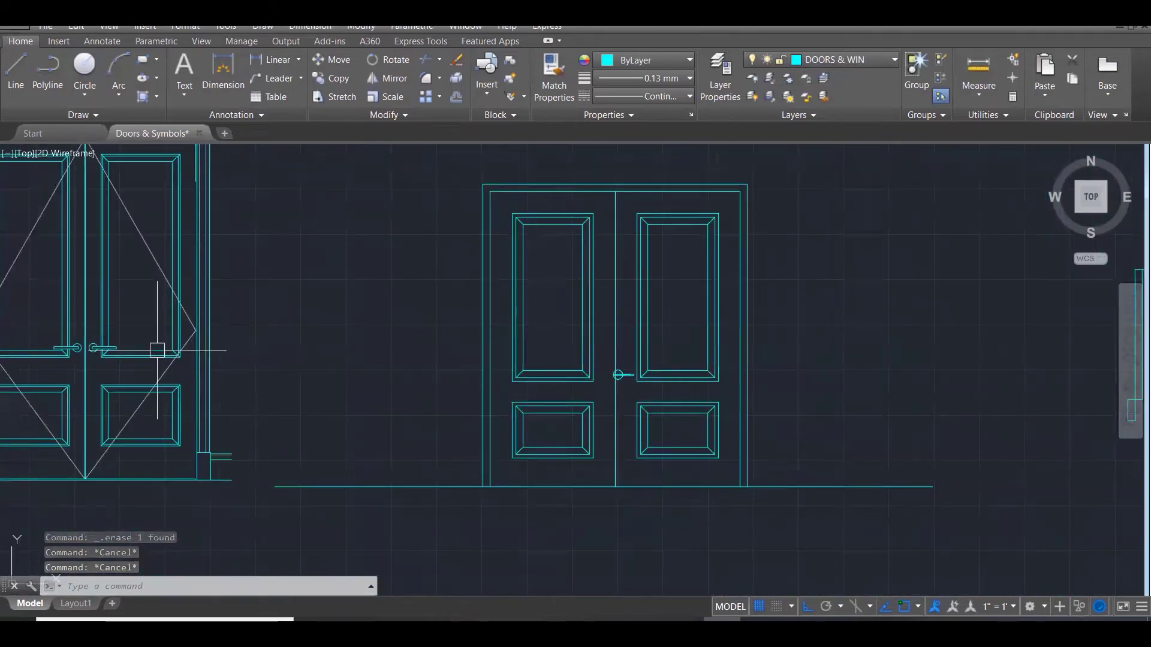
{"action": "scroll", "coordinate": [54, 329], "scroll_direction": "up", "scroll_amount": 5}
{"action": "scroll", "coordinate": [108, 356], "scroll_direction": "down", "scroll_amount": 1}
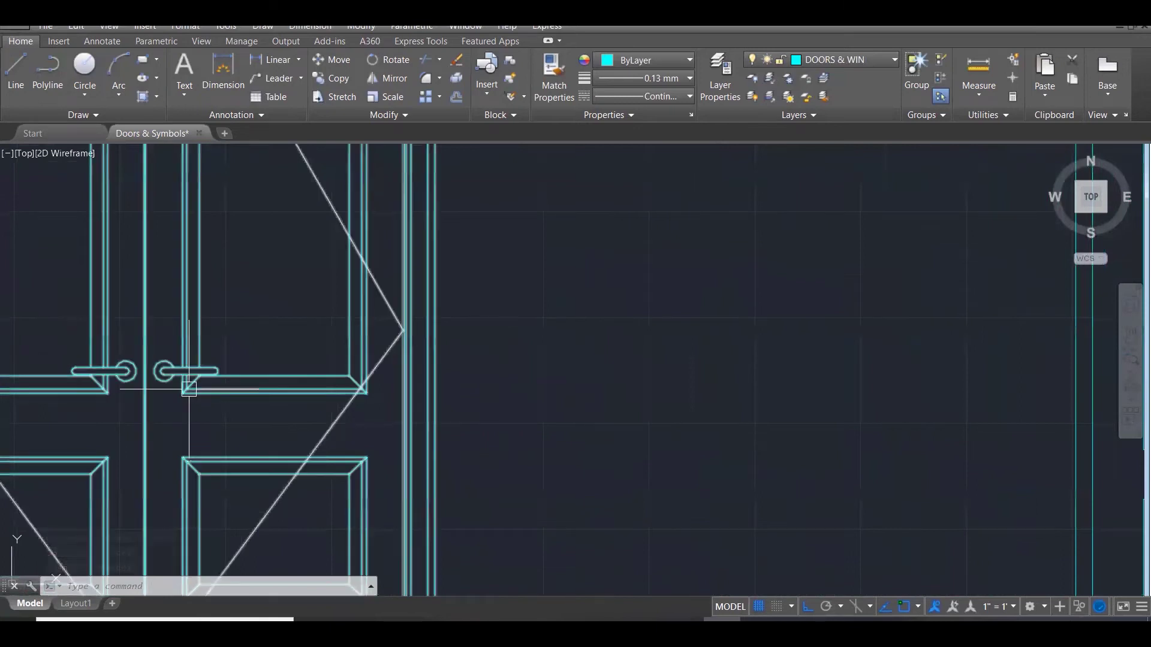
{"action": "scroll", "coordinate": [157, 362], "scroll_direction": "down", "scroll_amount": 2}
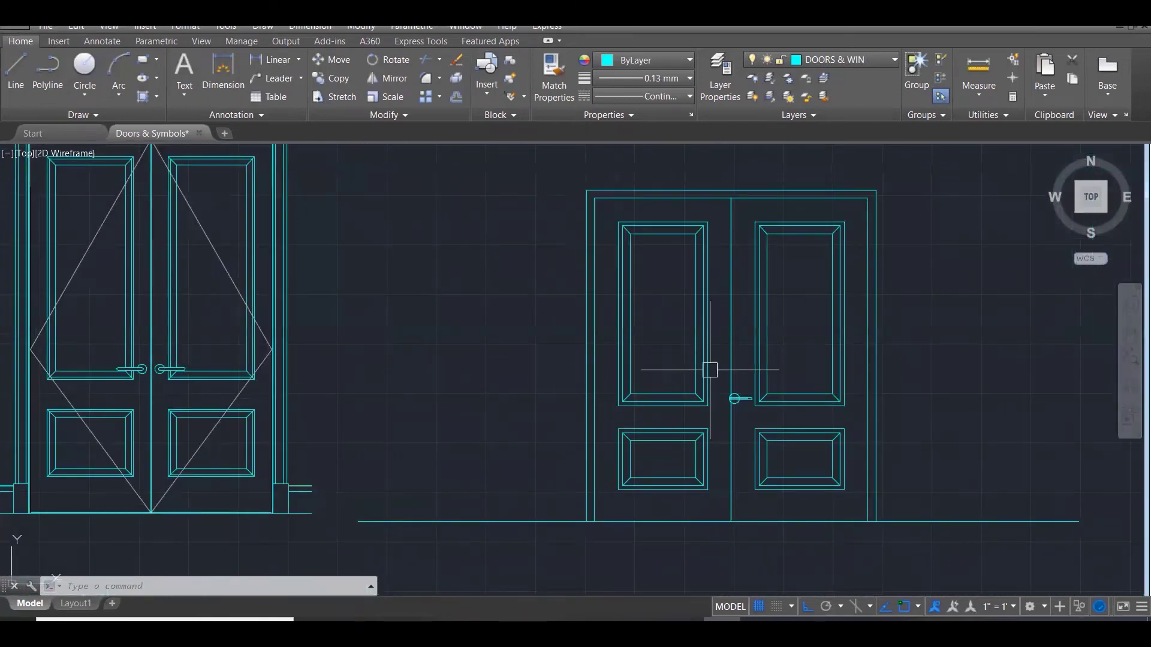
{"action": "scroll", "coordinate": [734, 396], "scroll_direction": "up", "scroll_amount": 5}
{"action": "scroll", "coordinate": [765, 427], "scroll_direction": "up", "scroll_amount": 2}
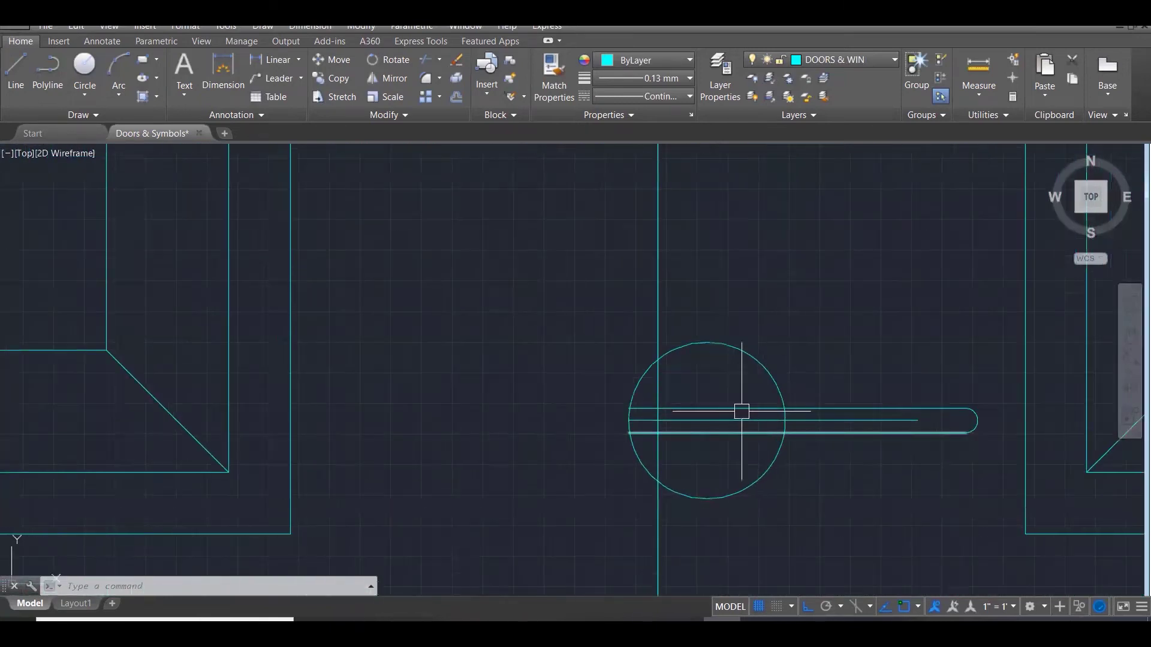
Fillet the corners at the lever's left end to round that end of the handle.
{"action": "key", "text": "Escape"}
{"action": "key", "text": "Escape"}
{"action": "key", "text": "Escape"}
{"action": "type", "text": "l"}
{"action": "key", "text": "Return"}
{"action": "left_click", "coordinate": [734, 414]}
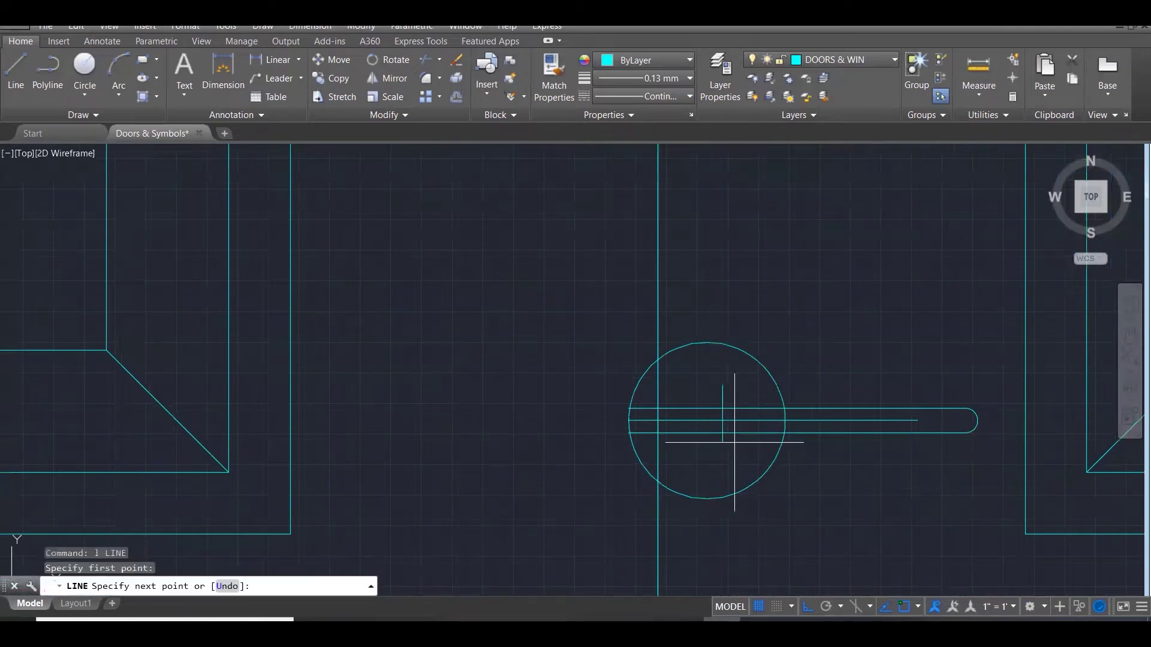
{"action": "key", "text": "Escape"}
{"action": "key", "text": "Escape"}
{"action": "type", "text": "f"}
{"action": "key", "text": "Return"}
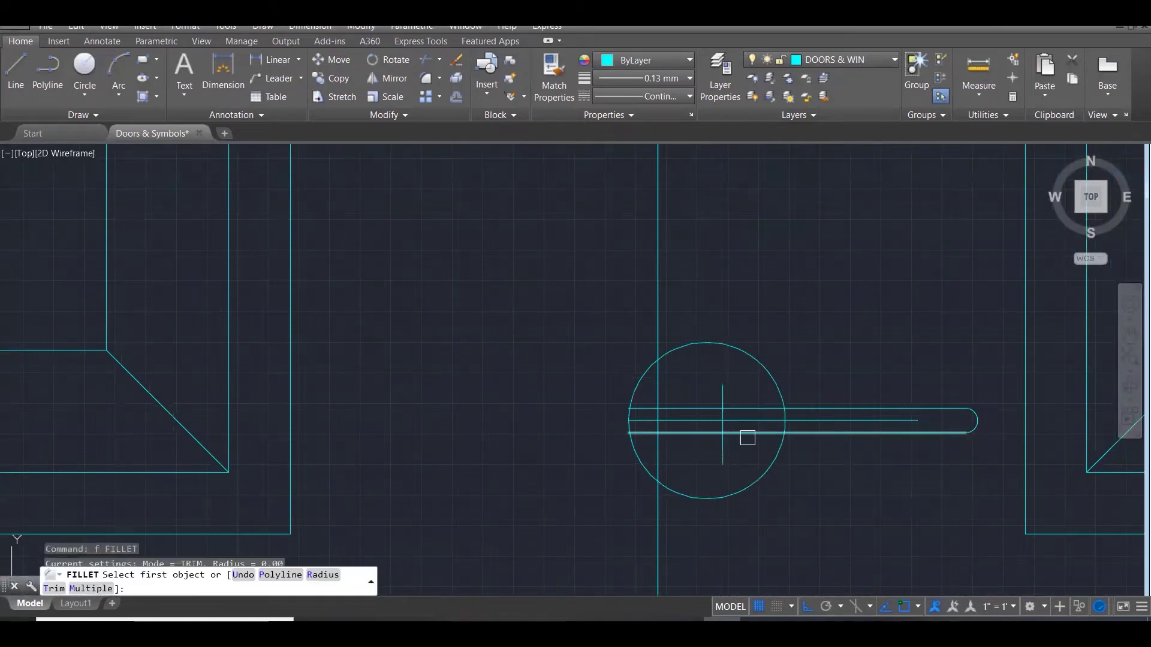
{"action": "left_click", "coordinate": [739, 432]}
{"action": "scroll", "coordinate": [738, 432], "scroll_direction": "up", "scroll_amount": 3}
{"action": "left_click", "coordinate": [708, 405]}
{"action": "key", "text": "Return"}
{"action": "left_click", "coordinate": [707, 403]}
{"action": "left_click", "coordinate": [723, 393]}
{"action": "key", "text": "Return"}
{"action": "left_click", "coordinate": [721, 393]}
{"action": "left_click", "coordinate": [738, 443]}
{"action": "key", "text": "Escape"}
Erase the horizontal centre line and the short vertical construction line.
{"action": "left_click", "coordinate": [652, 418]}
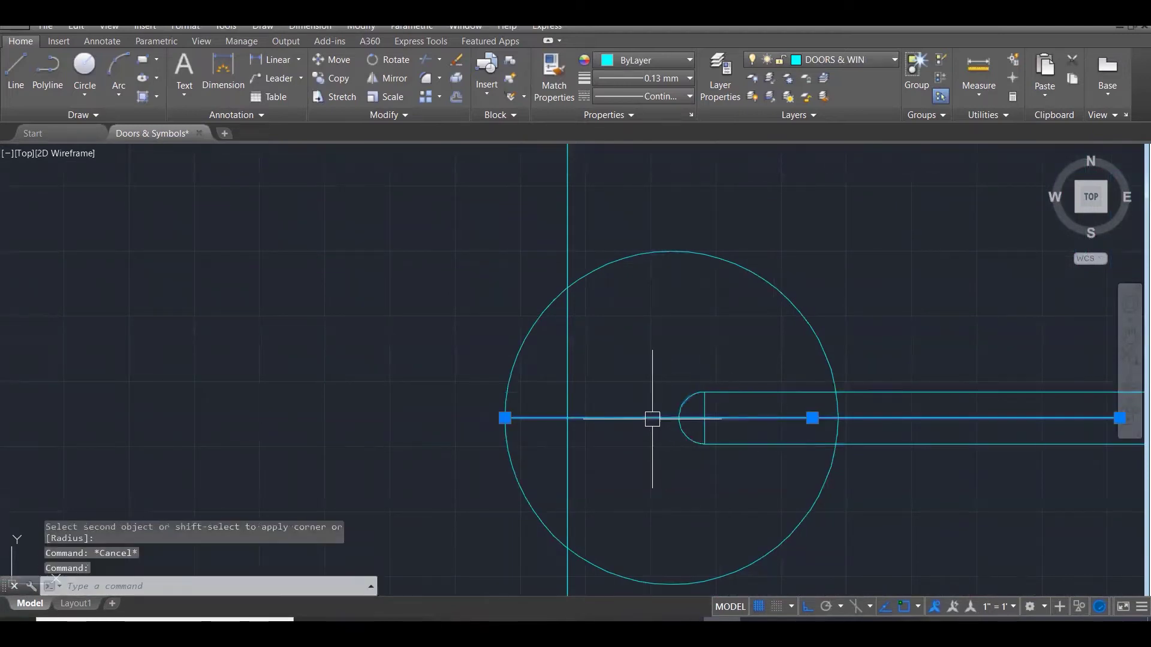
{"action": "left_click", "coordinate": [705, 403]}
{"action": "key", "text": "Delete"}
{"action": "scroll", "coordinate": [754, 383], "scroll_direction": "down", "scroll_amount": 3}
Trim away the rose's arc lying inside the lever.
{"action": "type", "text": "tr"}
{"action": "key", "text": "Return"}
{"action": "left_click", "coordinate": [830, 453]}
{"action": "left_click", "coordinate": [742, 375]}
{"action": "key", "text": "Return"}
{"action": "left_click", "coordinate": [794, 403]}
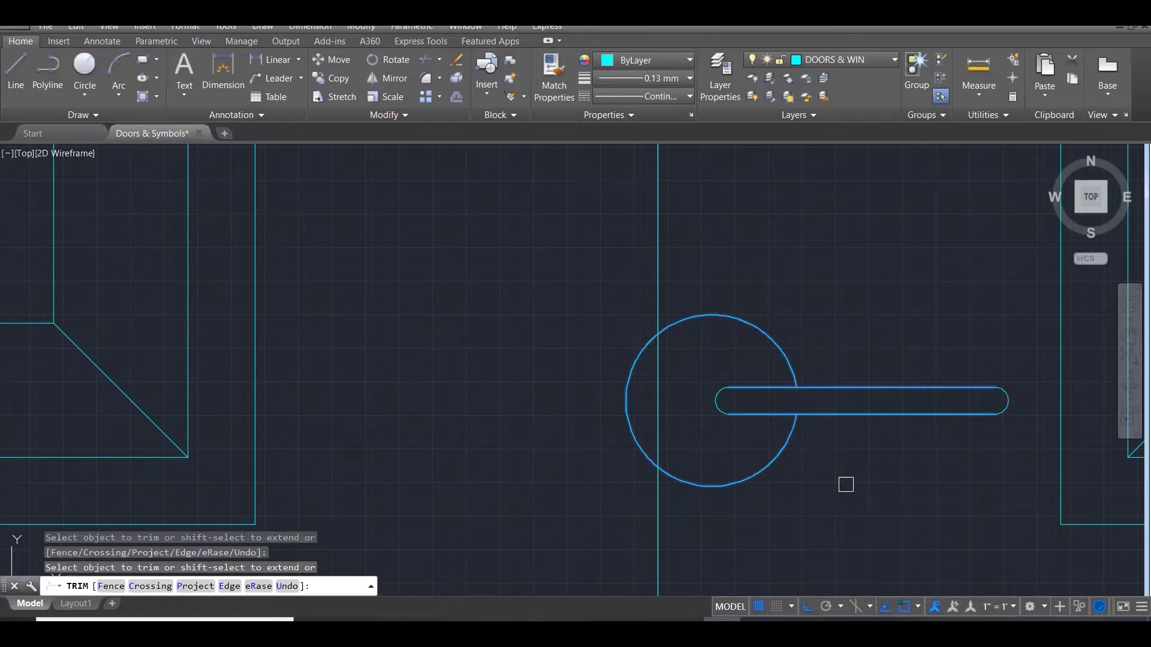
{"action": "key", "text": "Escape"}
{"action": "key", "text": "Escape"}
{"action": "key", "text": "Escape"}
{"action": "scroll", "coordinate": [839, 486], "scroll_direction": "down", "scroll_amount": 4}
{"action": "key", "text": "Escape"}
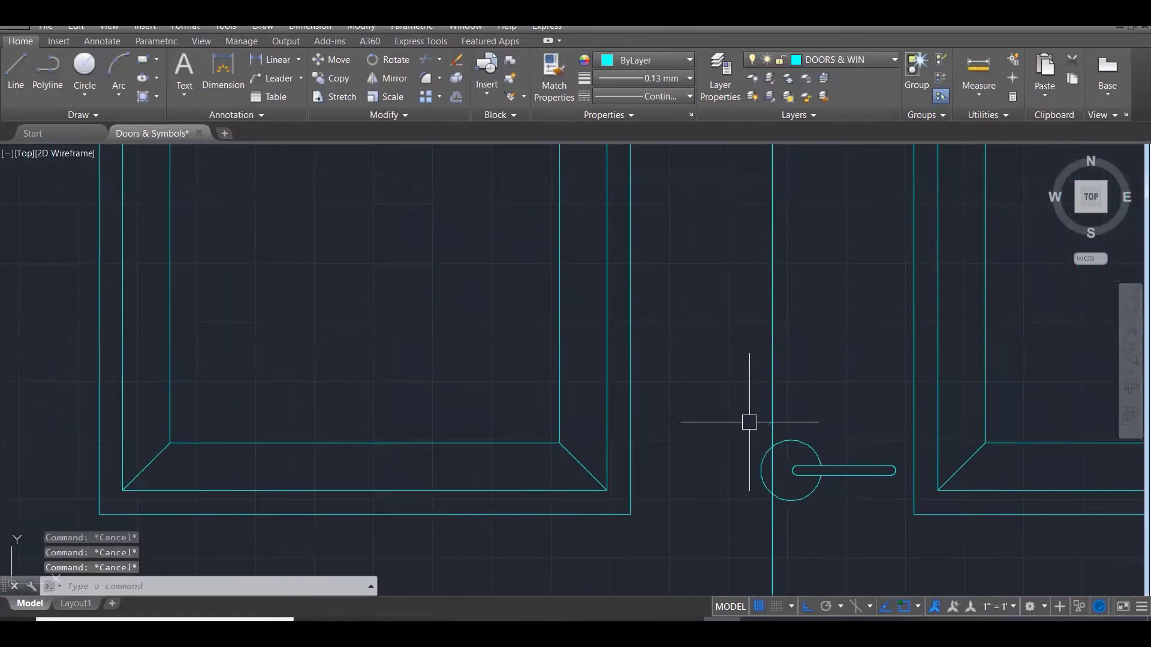
Move the rose and lever slightly right, using the circle centre as base point.
{"action": "type", "text": "m"}
{"action": "key", "text": "Return"}
{"action": "left_click", "coordinate": [724, 411]}
{"action": "left_click", "coordinate": [897, 523]}
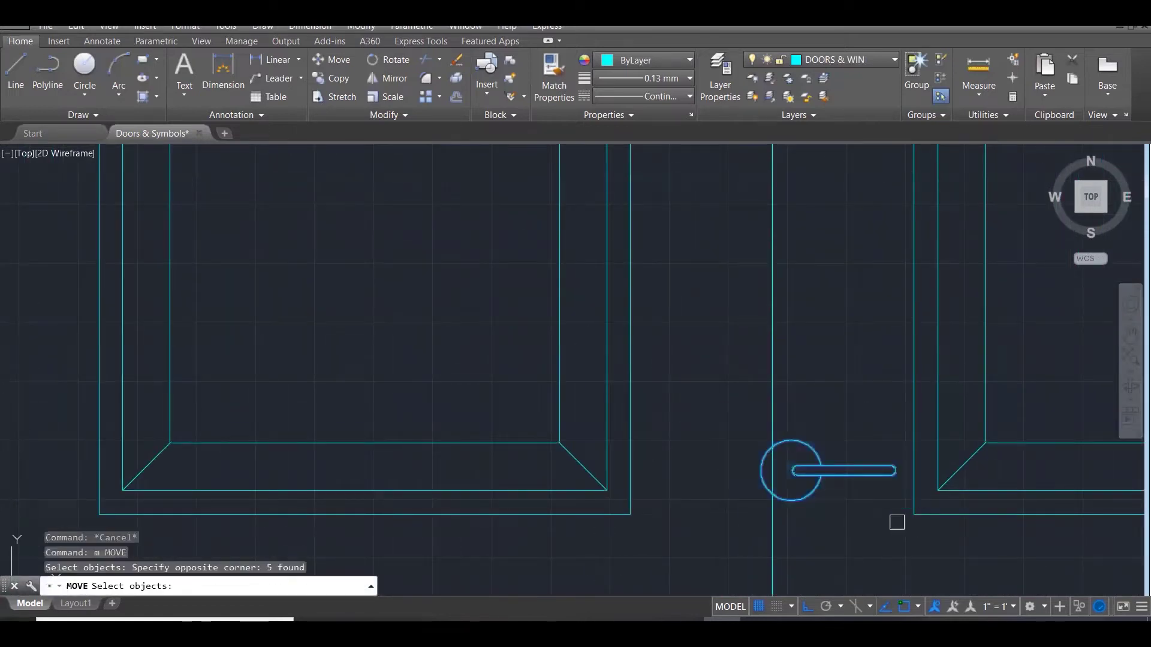
{"action": "key", "text": "Return"}
{"action": "left_click", "coordinate": [792, 471]}
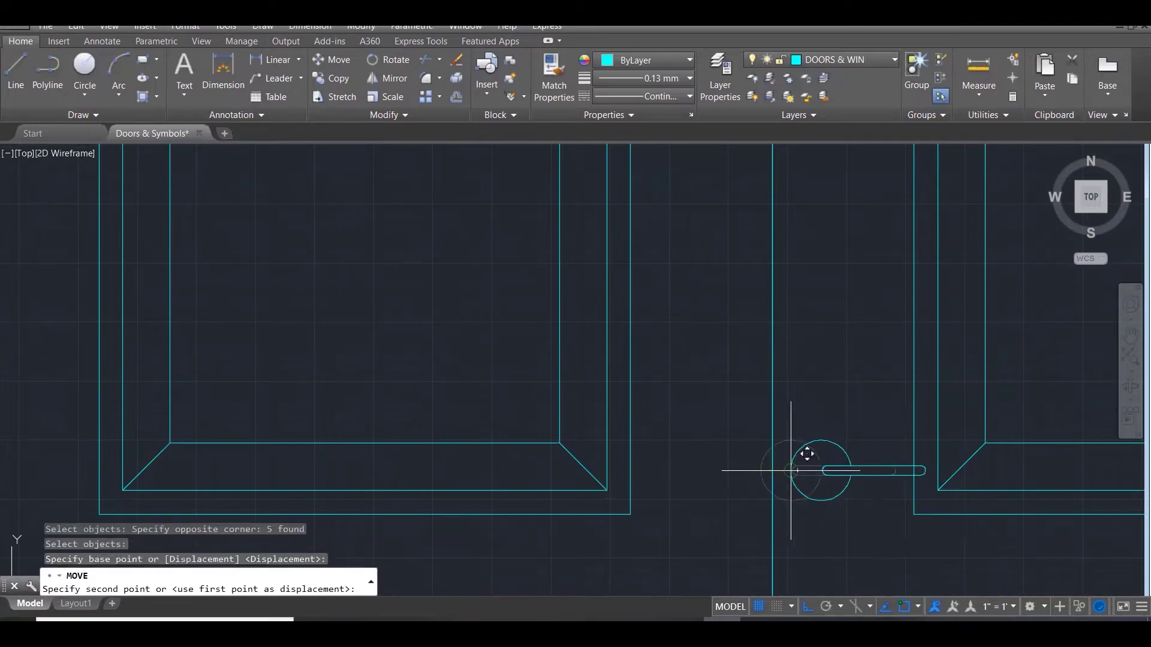
{"action": "left_click", "coordinate": [800, 471]}
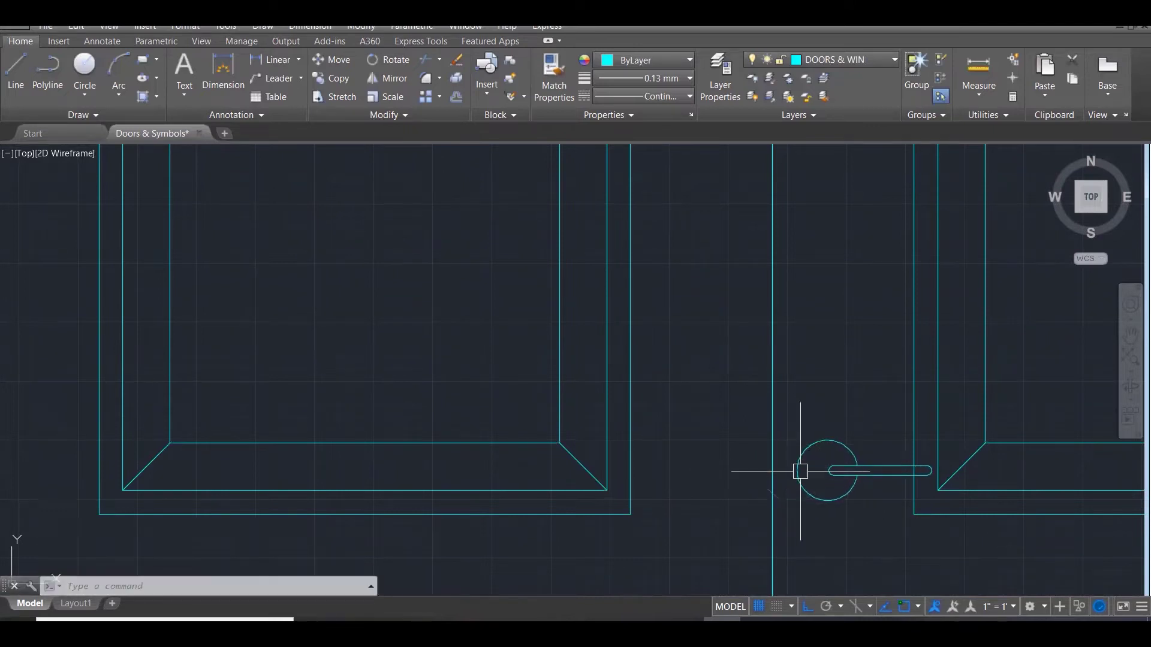
{"action": "key", "text": "Escape"}
{"action": "key", "text": "Escape"}
{"action": "key", "text": "Escape"}
{"action": "scroll", "coordinate": [755, 433], "scroll_direction": "down", "scroll_amount": 3}
{"action": "scroll", "coordinate": [775, 432], "scroll_direction": "up", "scroll_amount": 4}
Scale the handle by 0.90 about the lever's left end.
{"action": "type", "text": "sc"}
{"action": "key", "text": "Return"}
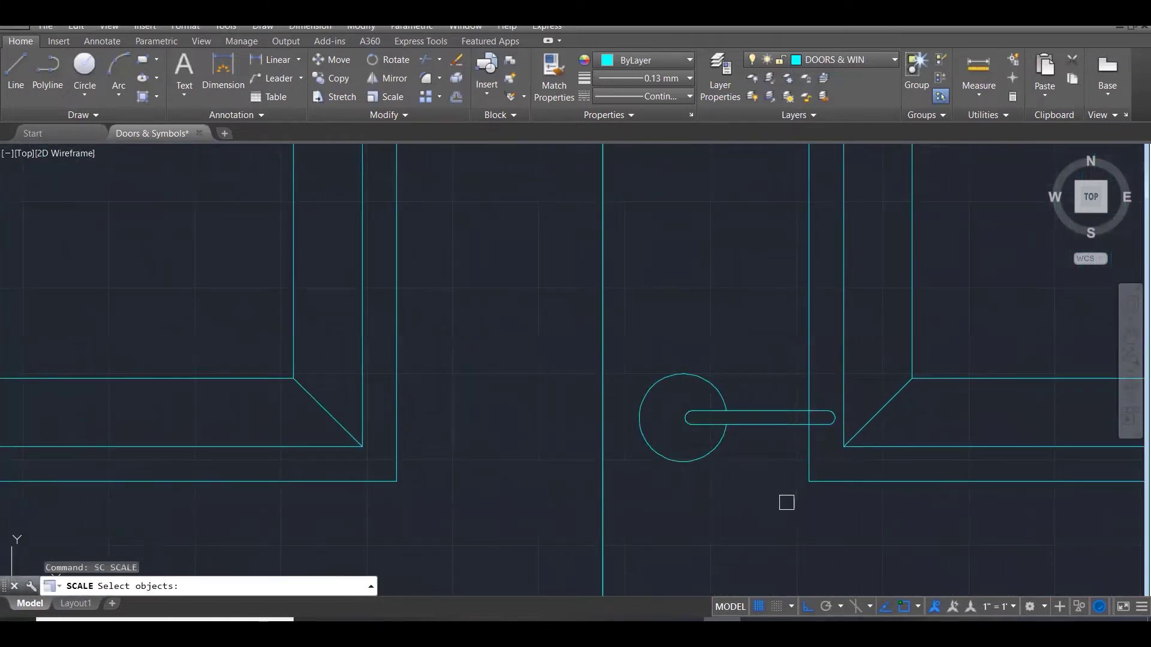
{"action": "left_click", "coordinate": [787, 502]}
{"action": "left_click", "coordinate": [617, 347]}
{"action": "left_click", "coordinate": [766, 381]}
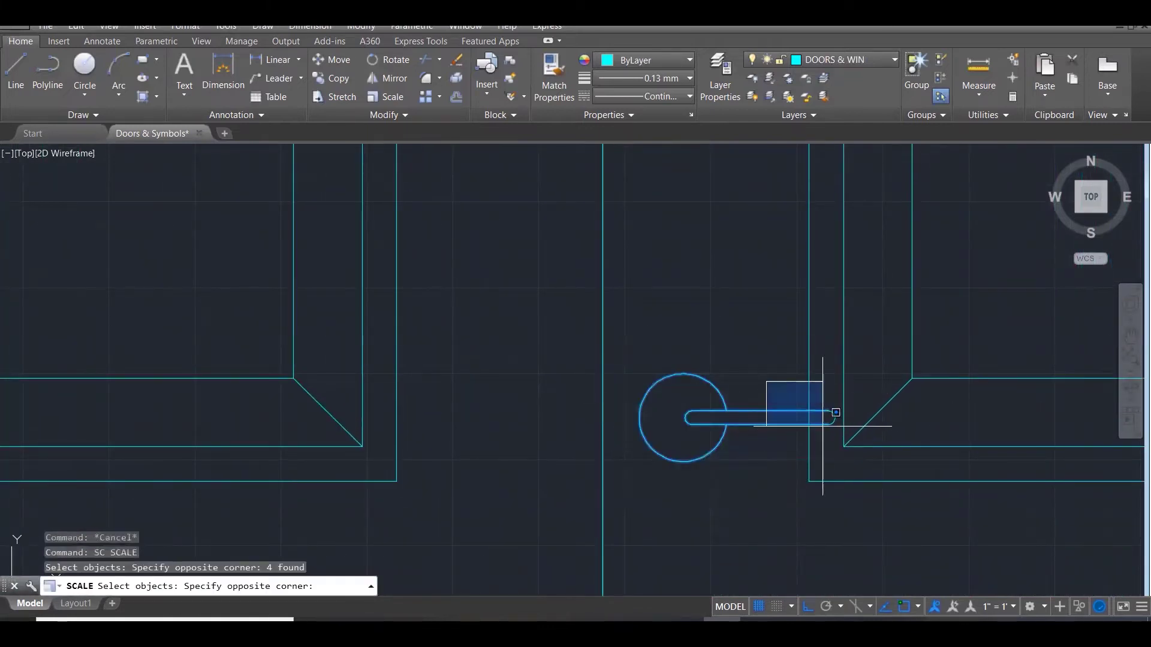
{"action": "left_click", "coordinate": [839, 453]}
{"action": "key", "text": "Return"}
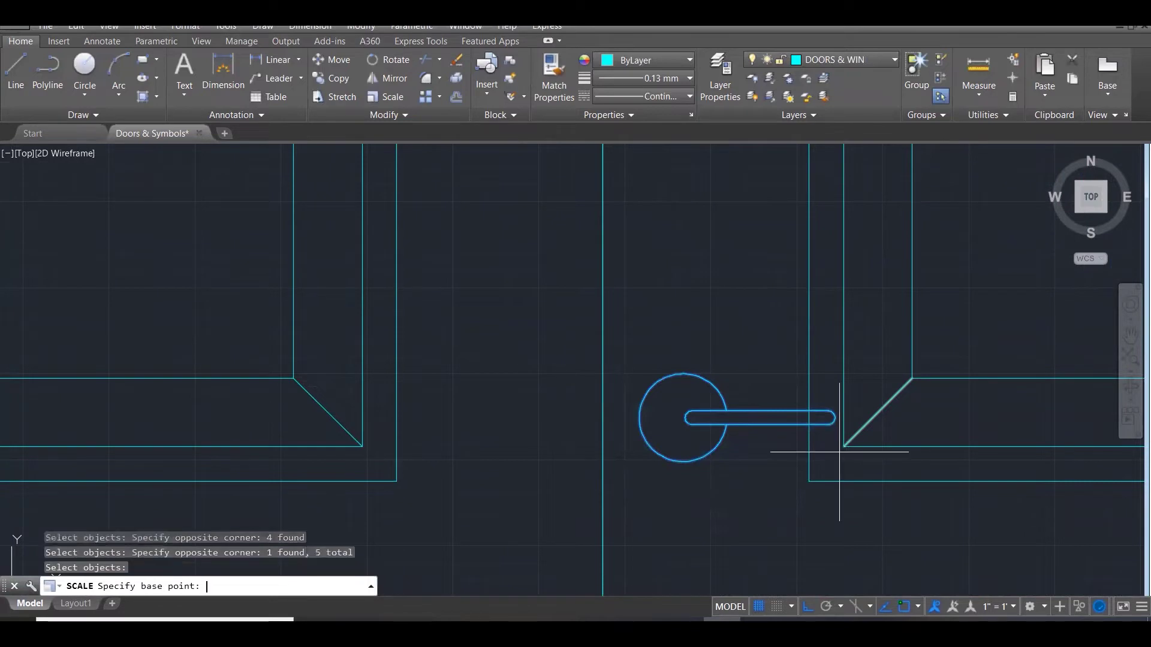
{"action": "left_click", "coordinate": [685, 418]}
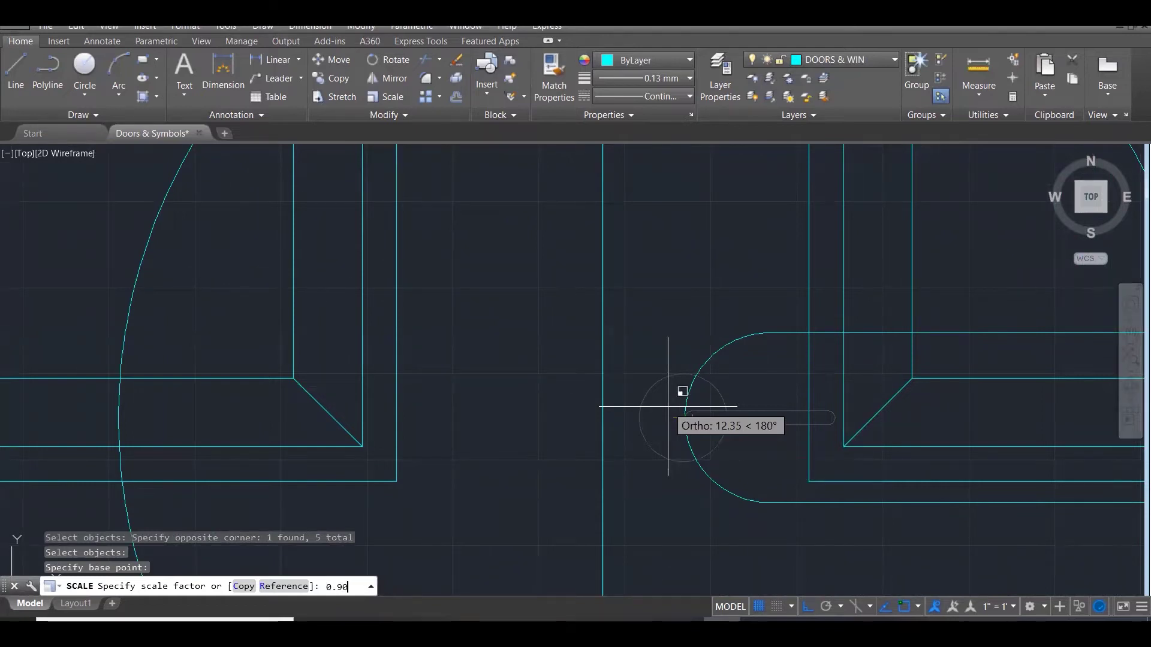
{"action": "type", "text": "0.90"}
{"action": "key", "text": "Return"}
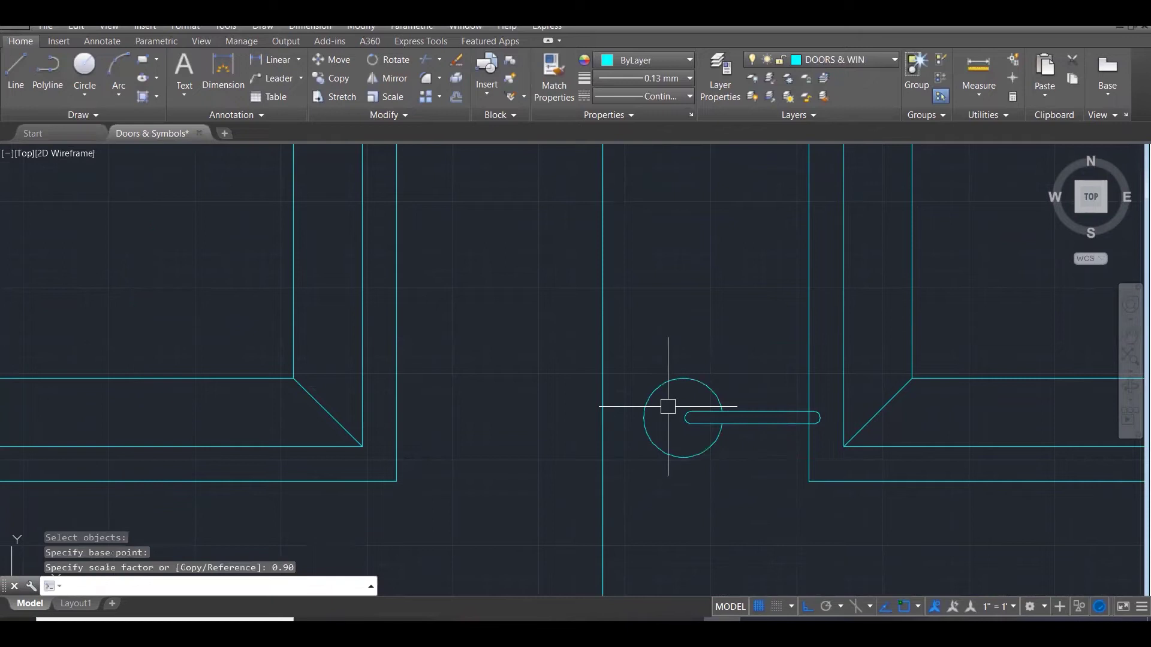
{"action": "scroll", "coordinate": [642, 334], "scroll_direction": "down", "scroll_amount": 3}
{"action": "scroll", "coordinate": [696, 318], "scroll_direction": "up", "scroll_amount": 1}
{"action": "scroll", "coordinate": [699, 318], "scroll_direction": "up", "scroll_amount": 2}
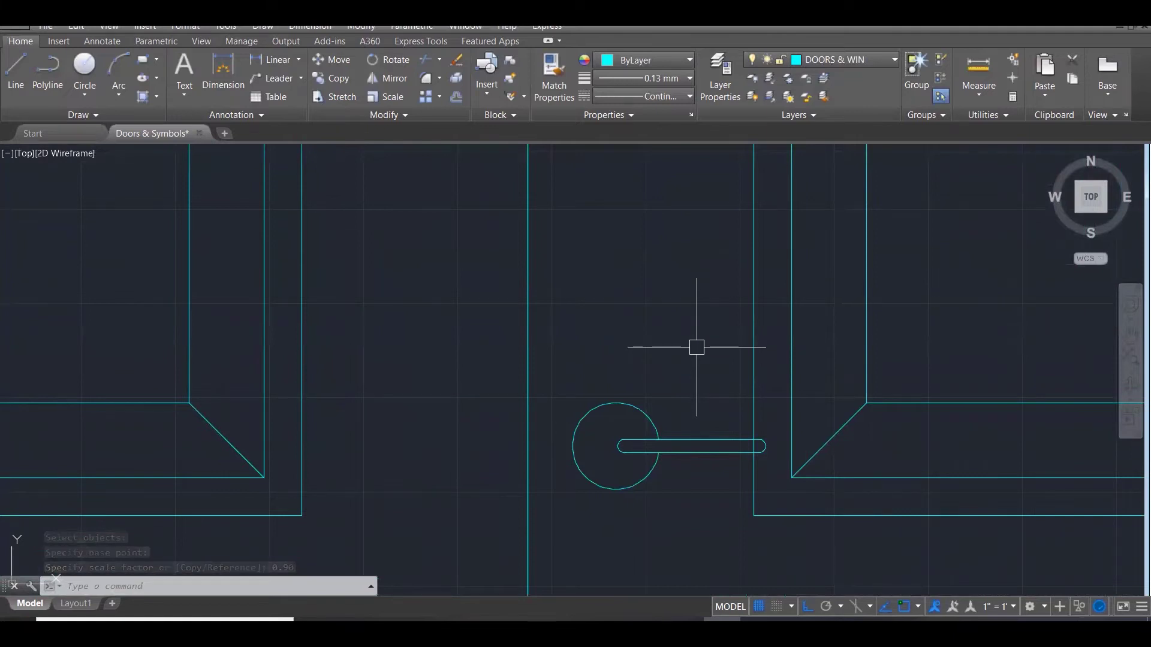
{"action": "key", "text": "Escape"}
{"action": "key", "text": "Escape"}
{"action": "key", "text": "Escape"}
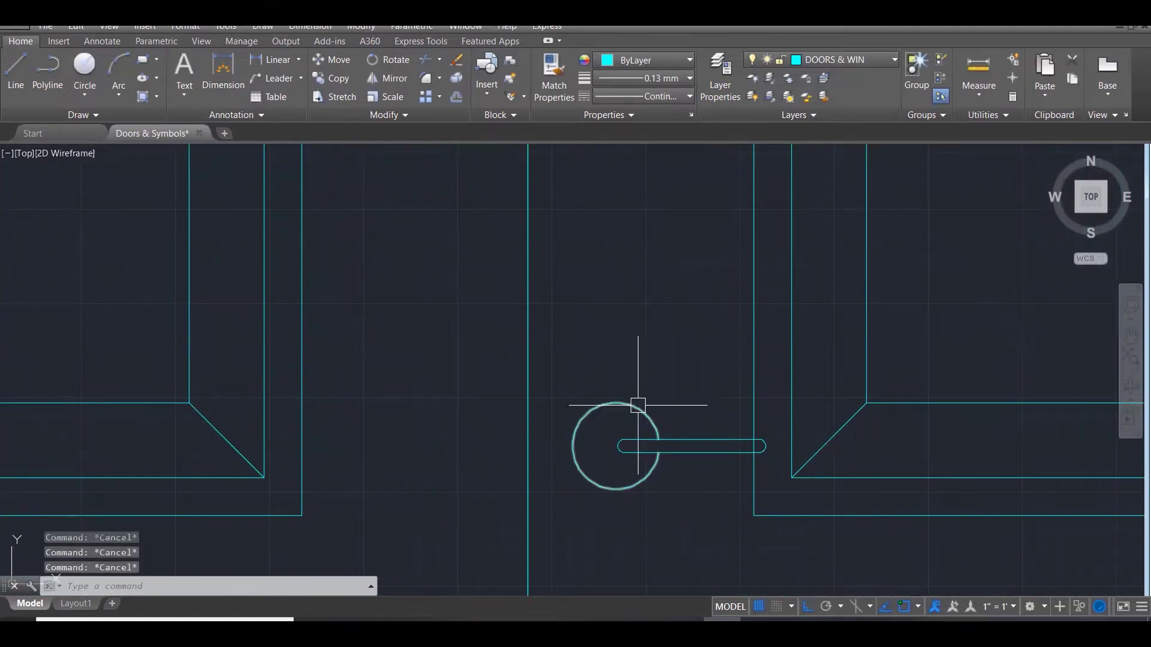
Draw a new rose circle reaching the lever's end and erase the two old outer circles.
{"action": "type", "text": "c"}
{"action": "key", "text": "Return"}
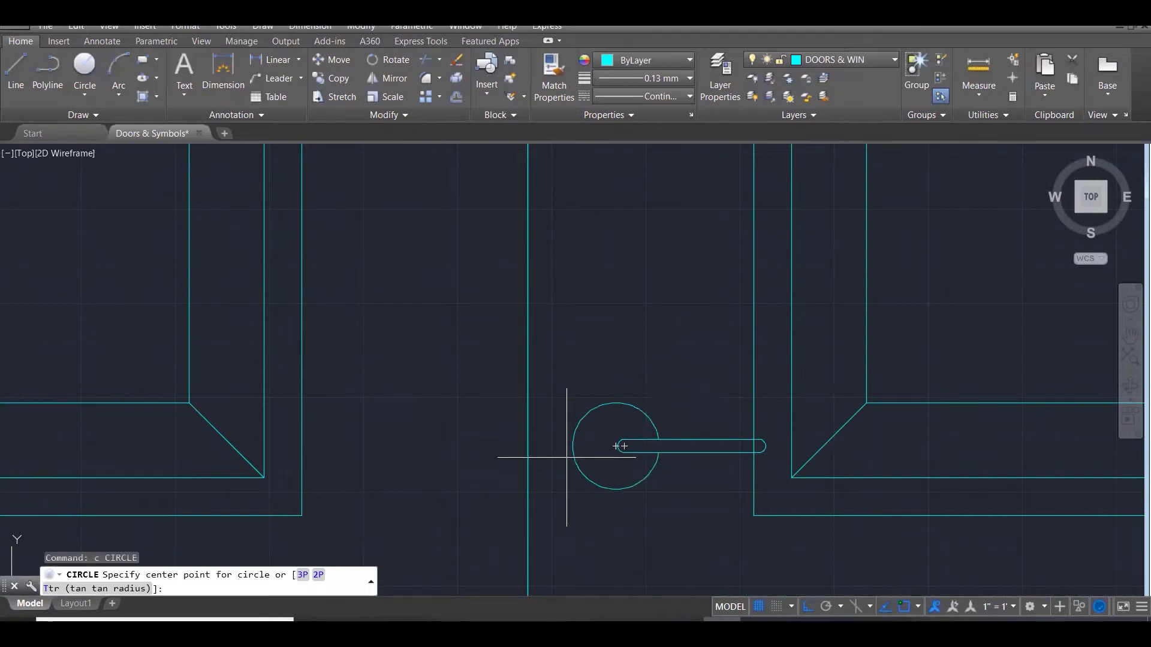
{"action": "left_click", "coordinate": [617, 446]}
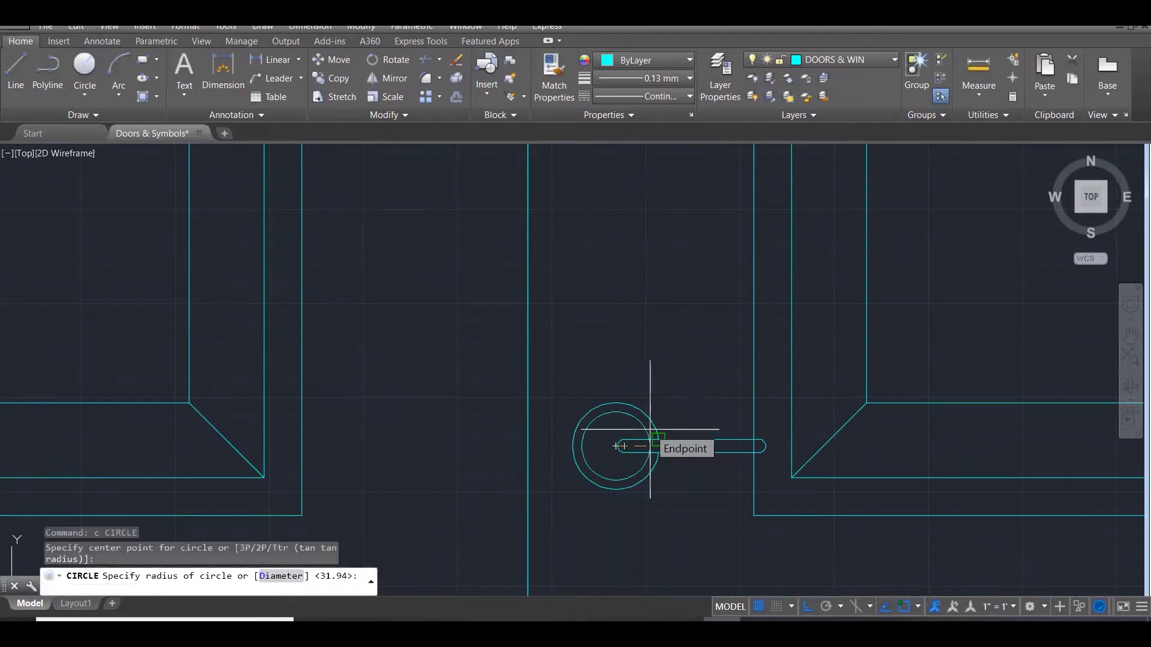
{"action": "left_click", "coordinate": [656, 440]}
{"action": "key", "text": "Return"}
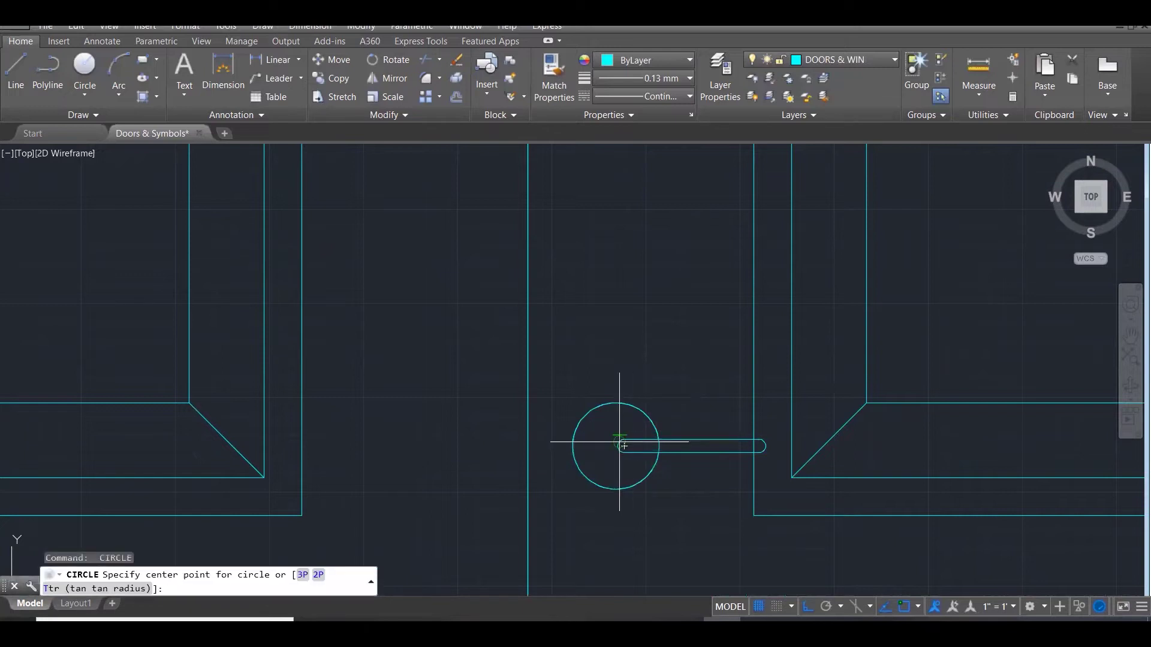
{"action": "left_click", "coordinate": [617, 446]}
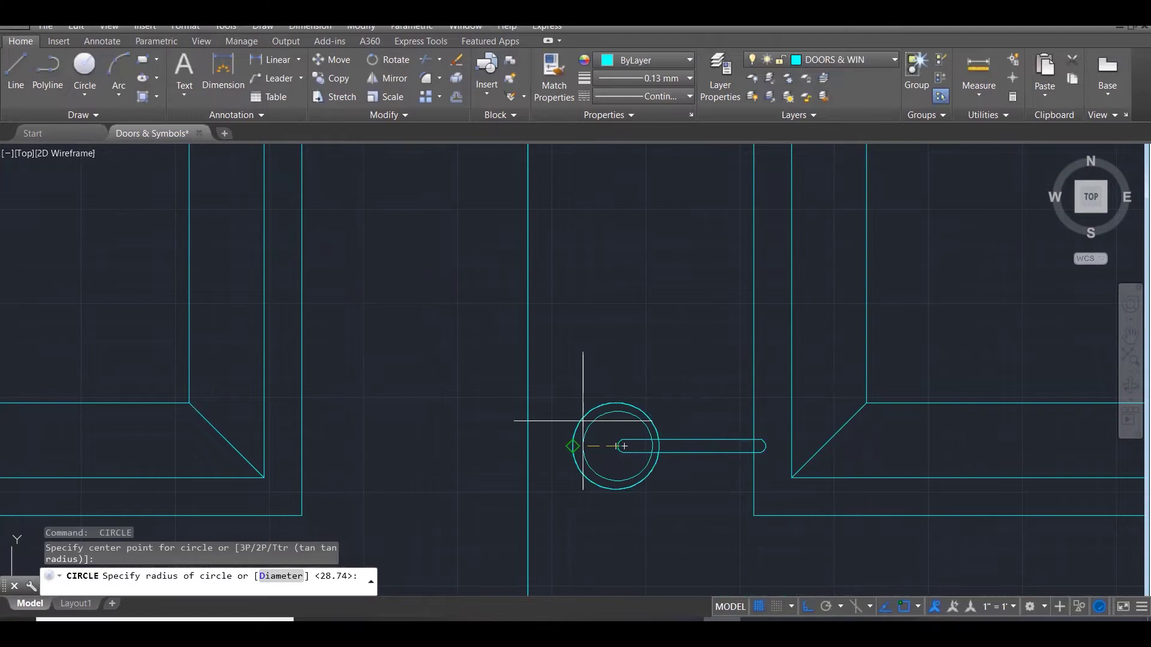
{"action": "scroll", "coordinate": [583, 420], "scroll_direction": "up", "scroll_amount": 3}
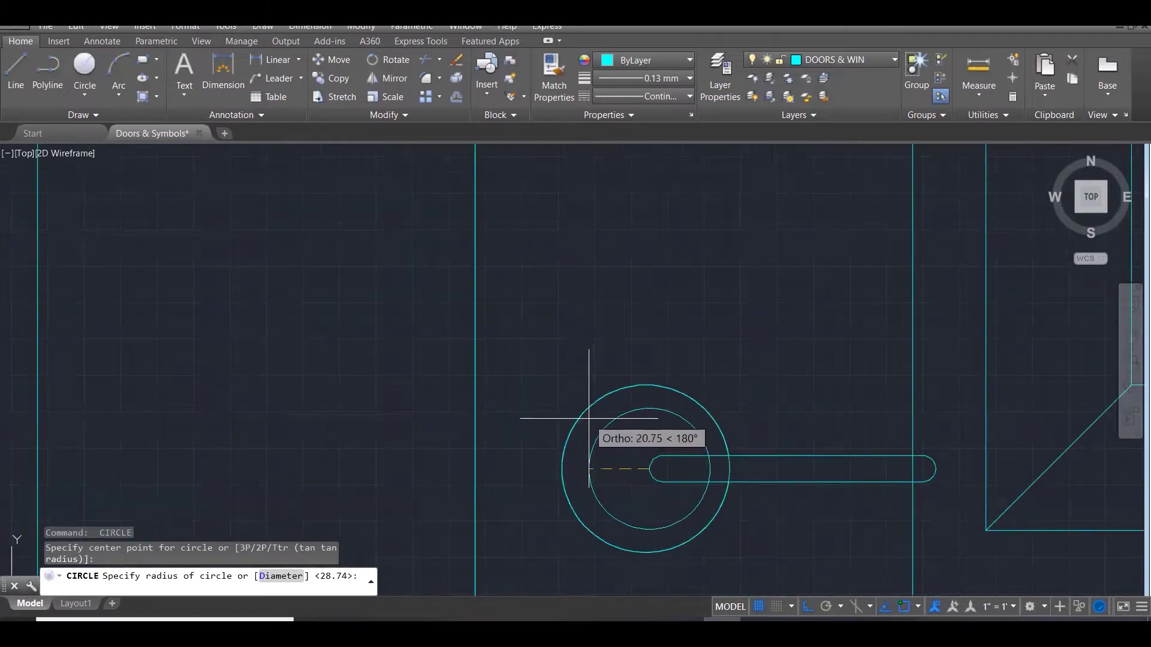
{"action": "key", "text": "Escape"}
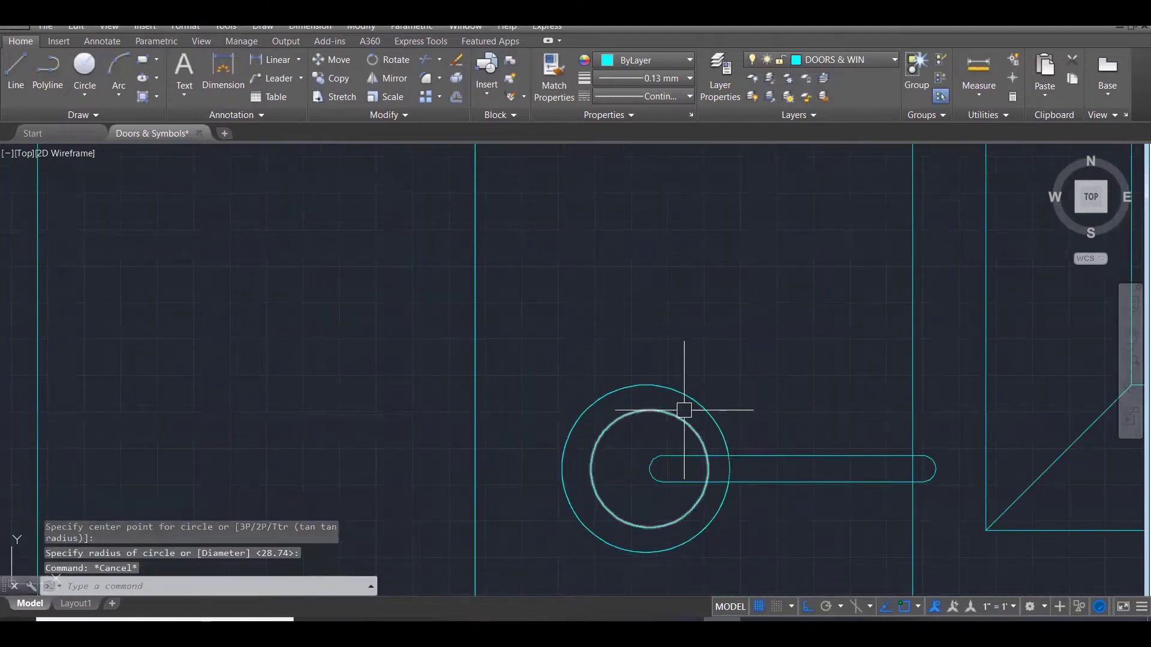
{"action": "left_click", "coordinate": [688, 401]}
{"action": "key", "text": "Delete"}
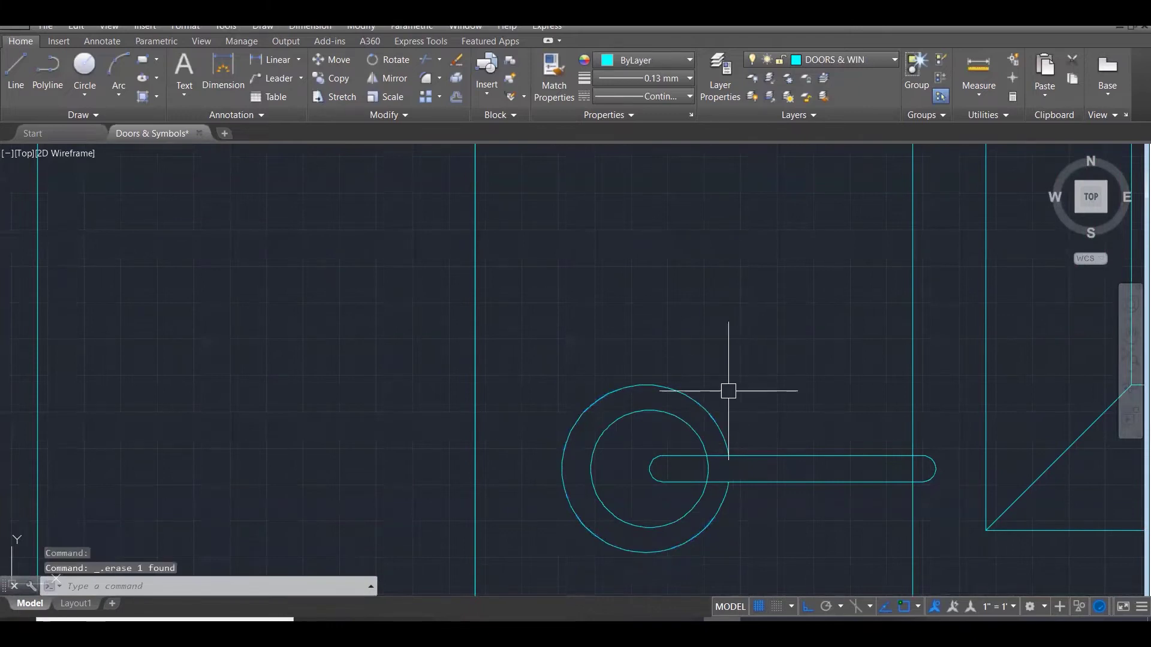
{"action": "left_click", "coordinate": [713, 403]}
{"action": "key", "text": "Delete"}
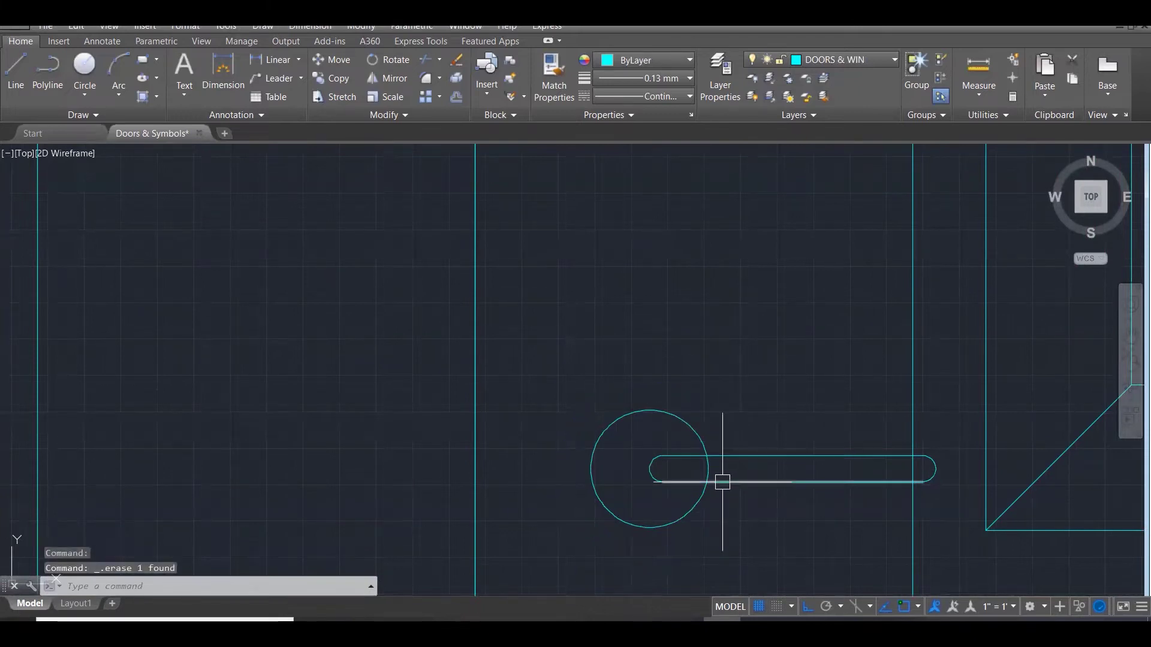
Pick the circle and lever as trim cutting edges, then cancel the trim unchanged.
{"action": "type", "text": "tr"}
{"action": "key", "text": "Return"}
{"action": "left_click", "coordinate": [731, 527]}
{"action": "left_click", "coordinate": [663, 429]}
{"action": "key", "text": "Return"}
{"action": "key", "text": "Escape"}
{"action": "scroll", "coordinate": [653, 361], "scroll_direction": "down", "scroll_amount": 5}
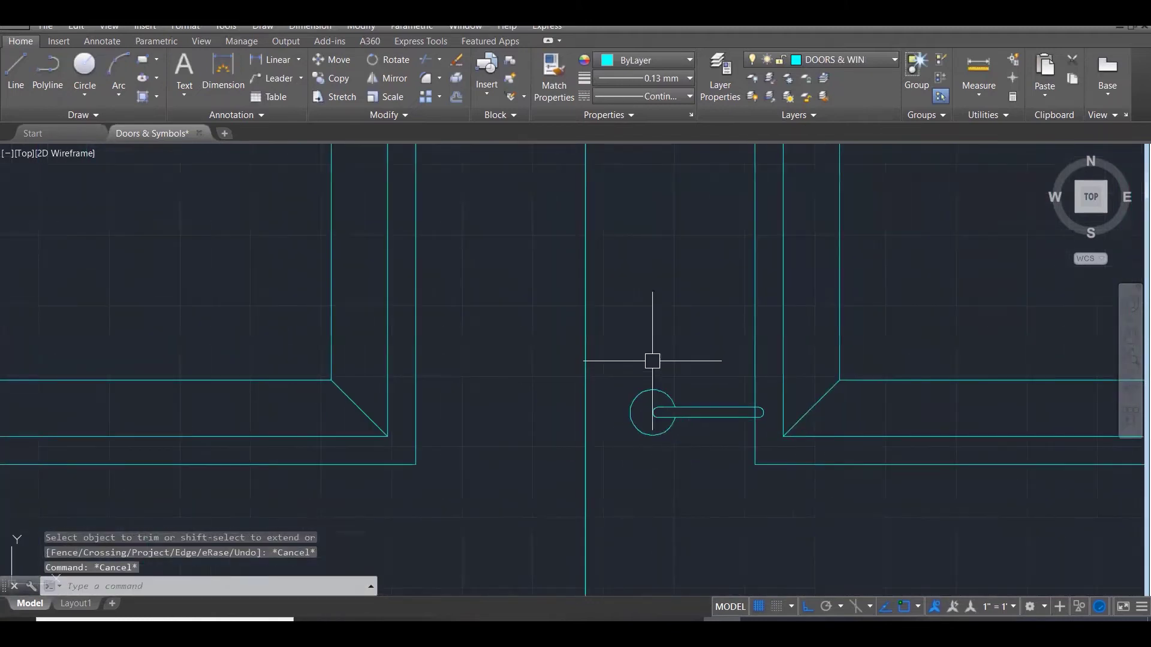
{"action": "scroll", "coordinate": [652, 361], "scroll_direction": "down", "scroll_amount": 3}
{"action": "key", "text": "Escape"}
{"action": "key", "text": "Escape"}
{"action": "scroll", "coordinate": [627, 354], "scroll_direction": "up", "scroll_amount": 5}
Select the handle parts to move from the rose centre, then cancel the move.
{"action": "type", "text": "m"}
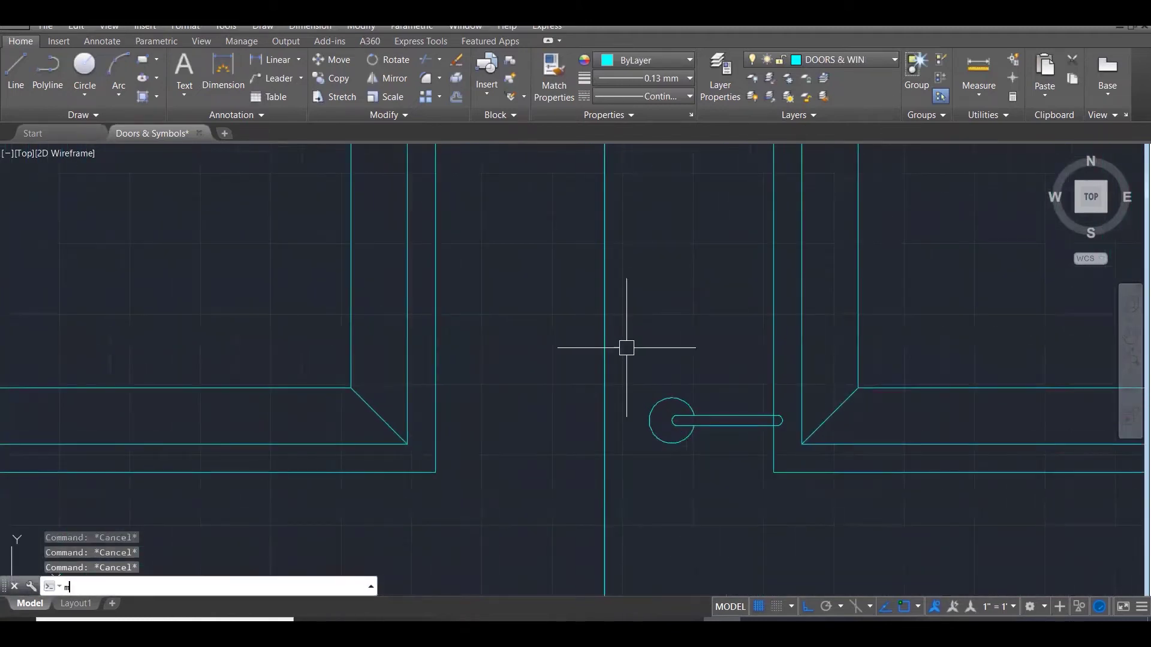
{"action": "key", "text": "Return"}
{"action": "left_click", "coordinate": [633, 361]}
{"action": "left_click", "coordinate": [866, 527]}
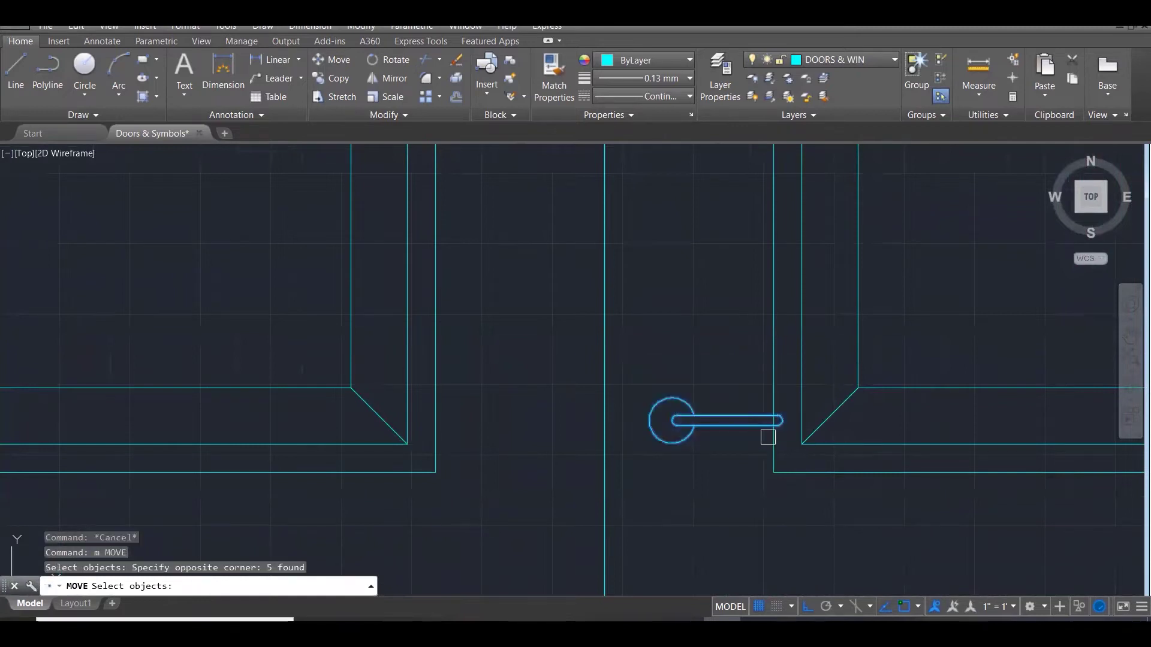
{"action": "key", "text": "Return"}
{"action": "left_click", "coordinate": [671, 421]}
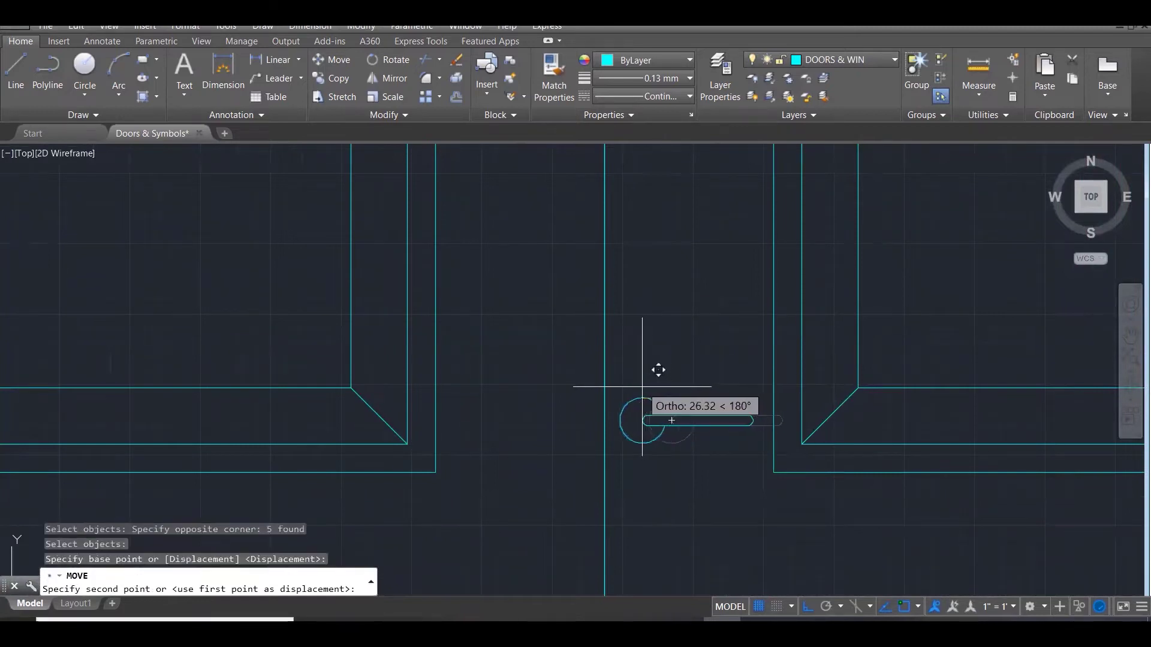
{"action": "key", "text": "Escape"}
{"action": "scroll", "coordinate": [684, 362], "scroll_direction": "down", "scroll_amount": 4}
{"action": "key", "text": "Escape"}
{"action": "key", "text": "Escape"}
{"action": "scroll", "coordinate": [671, 366], "scroll_direction": "down", "scroll_amount": 3}
Mirror the door handle about the door centre line, keeping the original handle.
{"action": "type", "text": "m"}
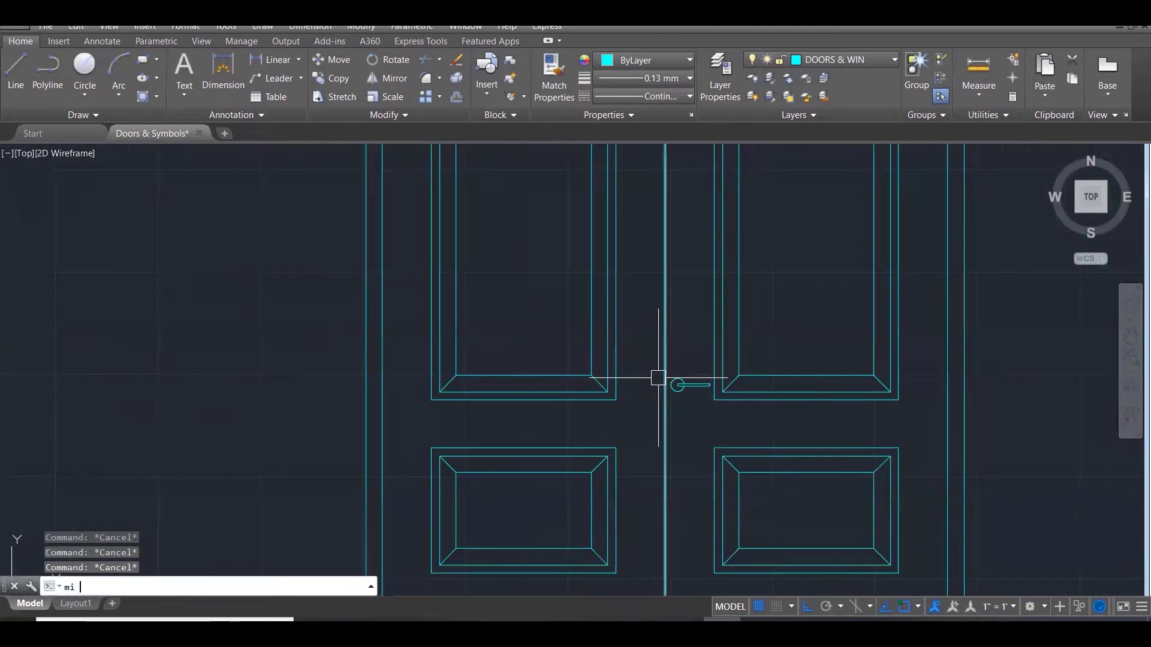
{"action": "type", "text": "i"}
{"action": "key", "text": "Return"}
{"action": "scroll", "coordinate": [658, 377], "scroll_direction": "up", "scroll_amount": 2}
{"action": "left_click", "coordinate": [645, 367]}
{"action": "left_click", "coordinate": [765, 423]}
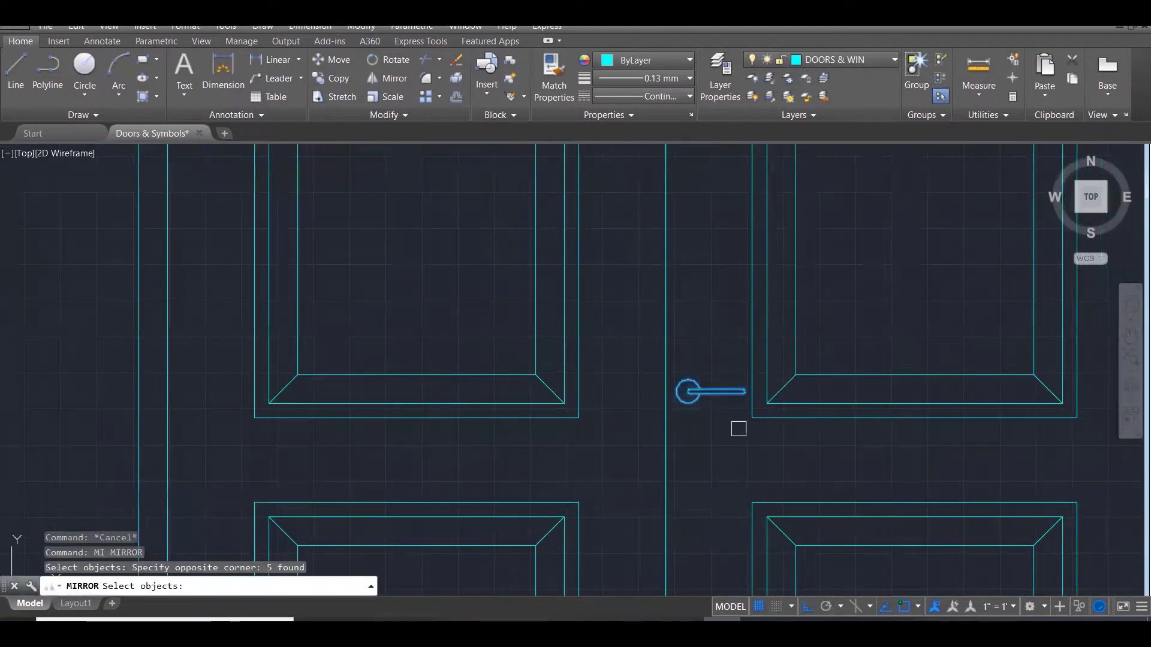
{"action": "key", "text": "Return"}
{"action": "left_click", "coordinate": [667, 371]}
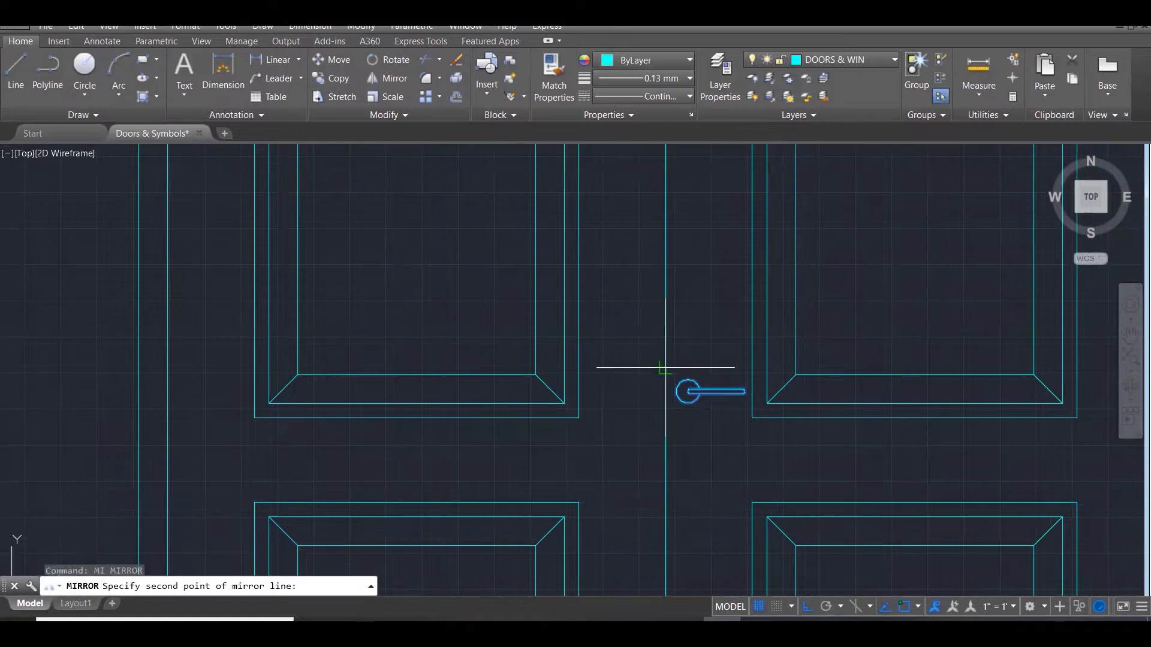
{"action": "left_click", "coordinate": [692, 230]}
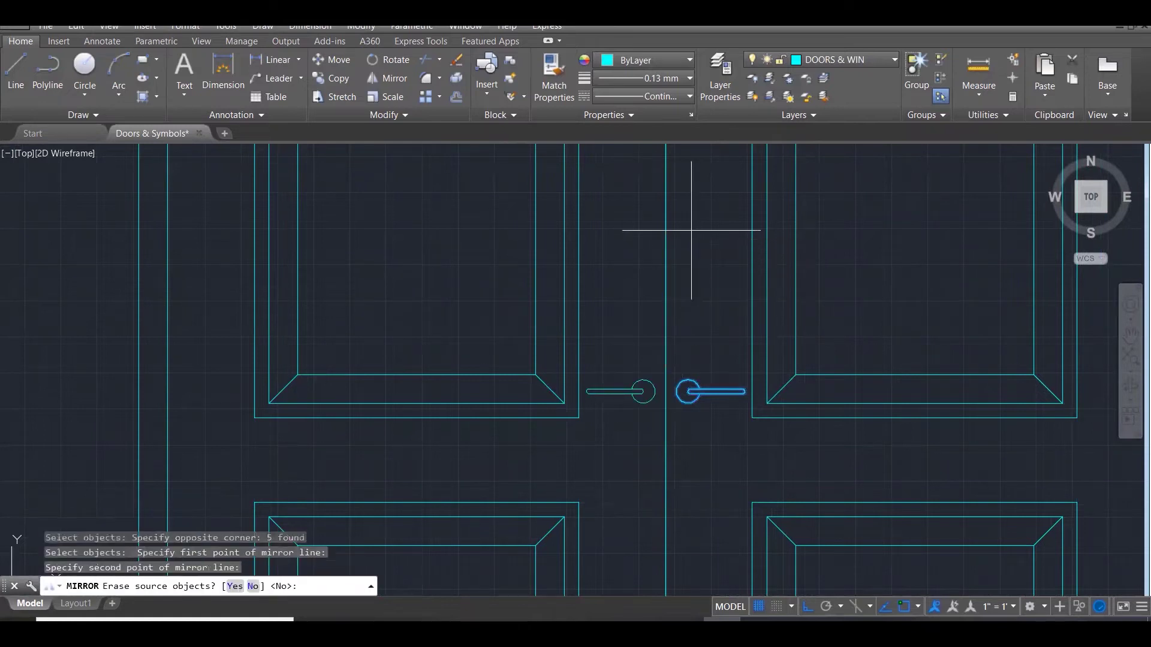
{"action": "type", "text": "n"}
{"action": "key", "text": "Return"}
{"action": "scroll", "coordinate": [735, 341], "scroll_direction": "down", "scroll_amount": 5}
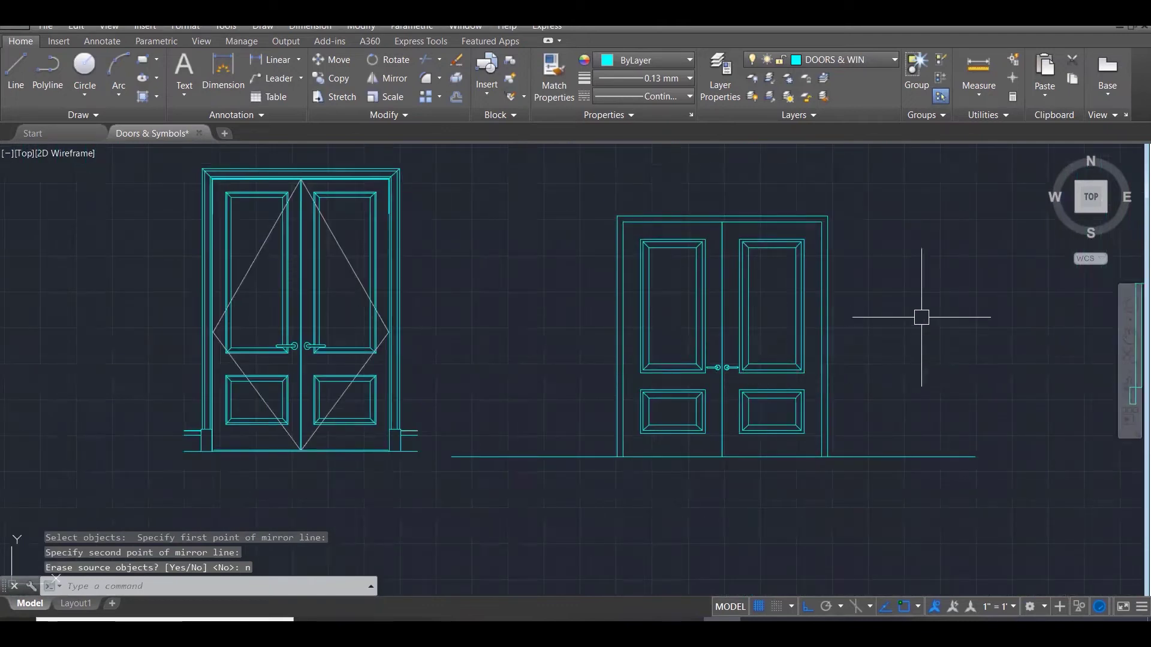
{"action": "key", "text": "Escape"}
{"action": "key", "text": "Escape"}
{"action": "key", "text": "Escape"}
Scale both door handles and their end pieces by 1.10 from a base point between them.
{"action": "scroll", "coordinate": [768, 327], "scroll_direction": "up", "scroll_amount": 4}
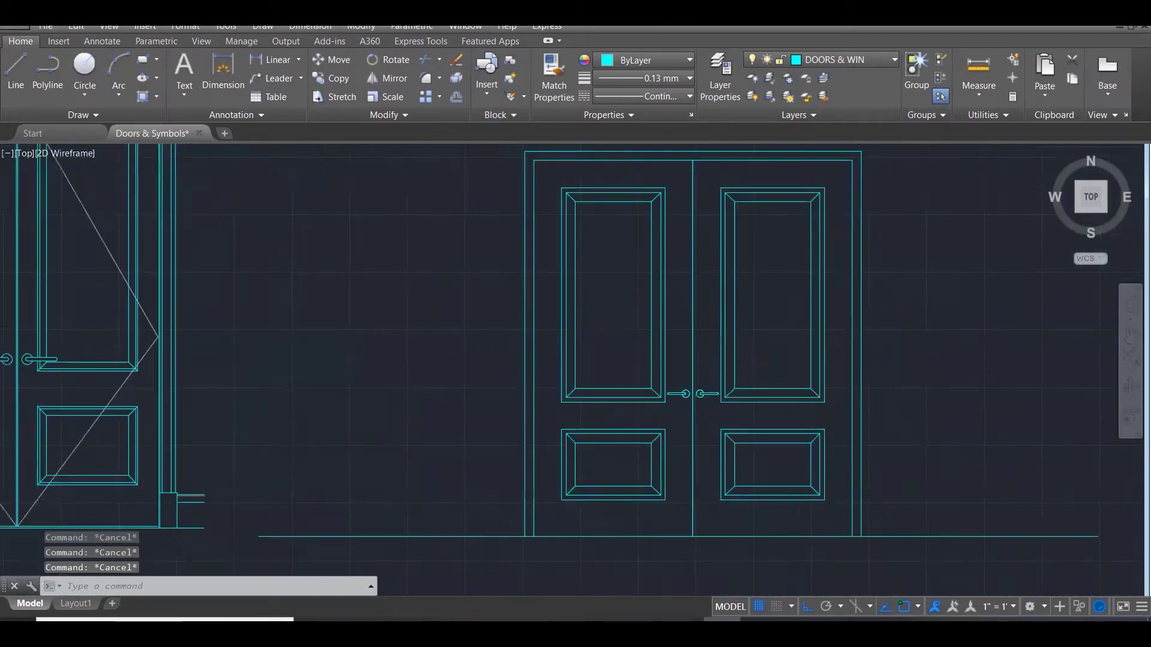
{"action": "type", "text": "sc"}
{"action": "key", "text": "Return"}
{"action": "scroll", "coordinate": [606, 447], "scroll_direction": "up", "scroll_amount": 4}
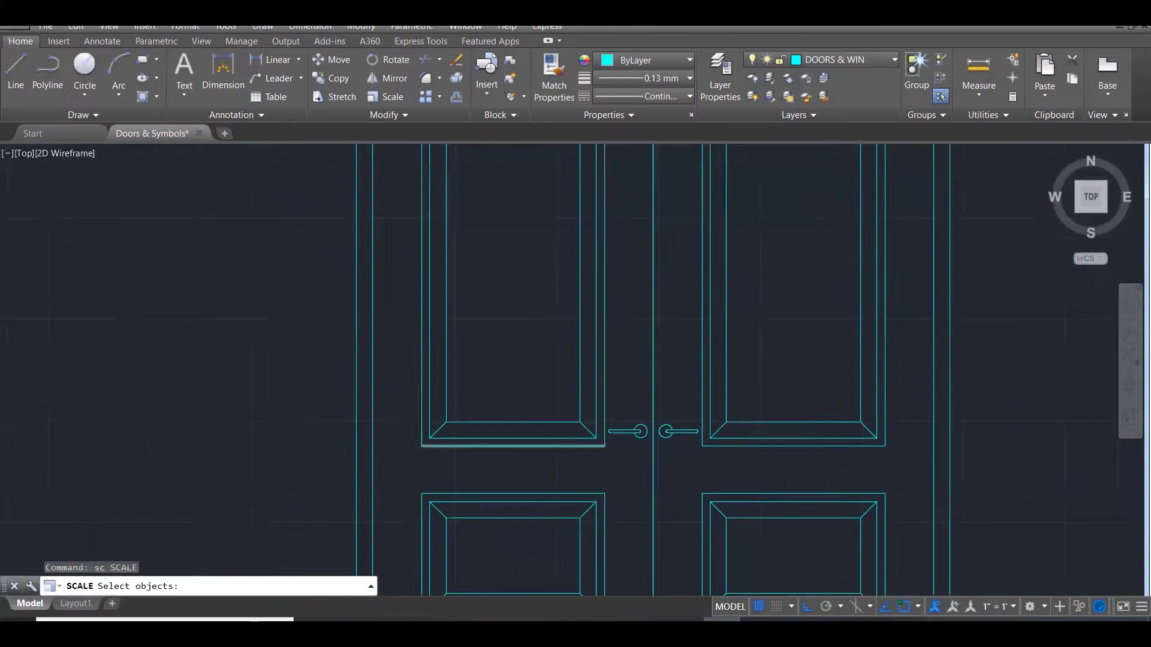
{"action": "left_click", "coordinate": [785, 466]}
{"action": "left_click", "coordinate": [719, 365]}
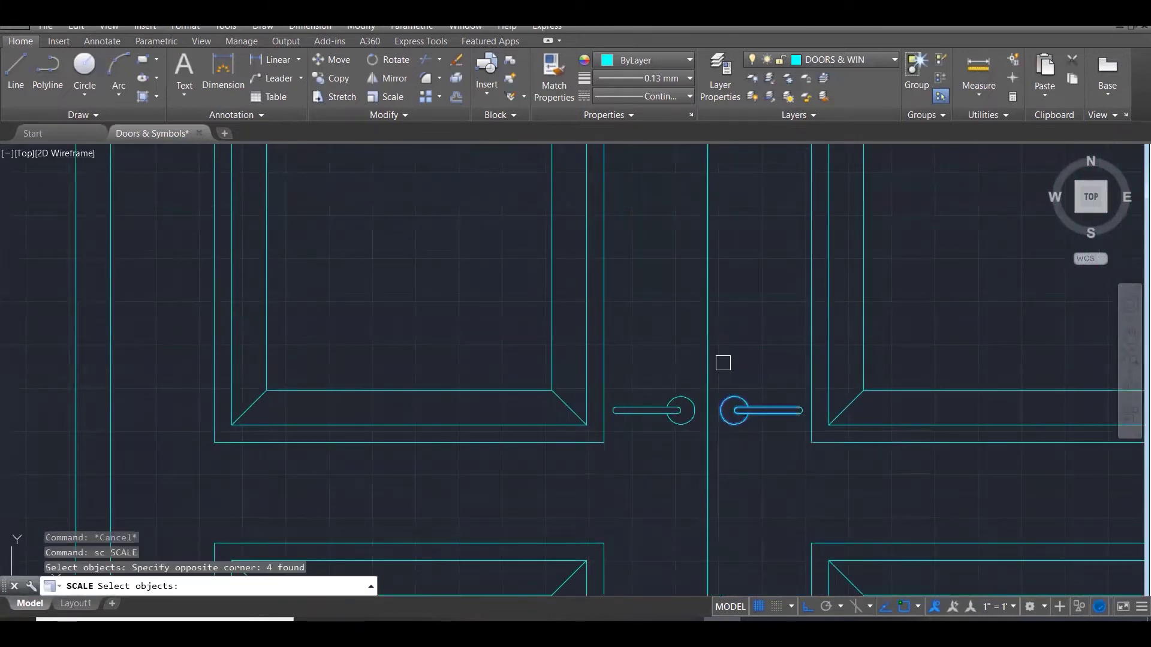
{"action": "left_click", "coordinate": [692, 455]}
{"action": "left_click", "coordinate": [573, 287]}
{"action": "scroll", "coordinate": [605, 399], "scroll_direction": "up", "scroll_amount": 1}
{"action": "scroll", "coordinate": [604, 402], "scroll_direction": "up", "scroll_amount": 2}
{"action": "left_click", "coordinate": [550, 352]}
{"action": "left_click", "coordinate": [761, 515]}
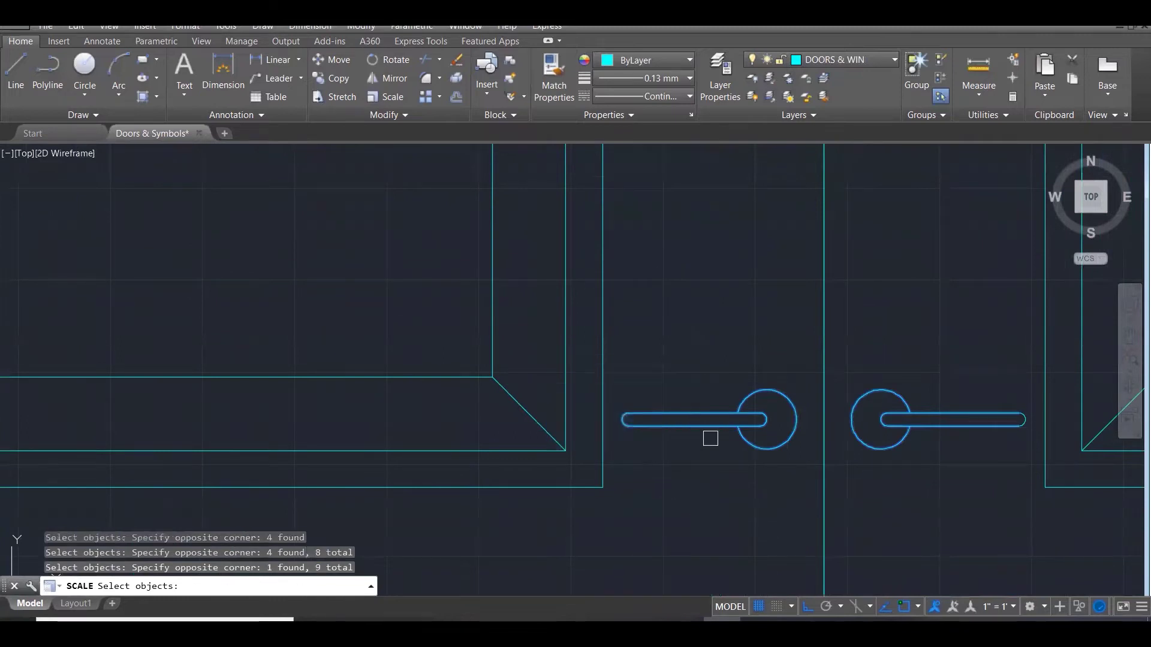
{"action": "left_click", "coordinate": [962, 372]}
{"action": "left_click", "coordinate": [1047, 457]}
{"action": "key", "text": "Return"}
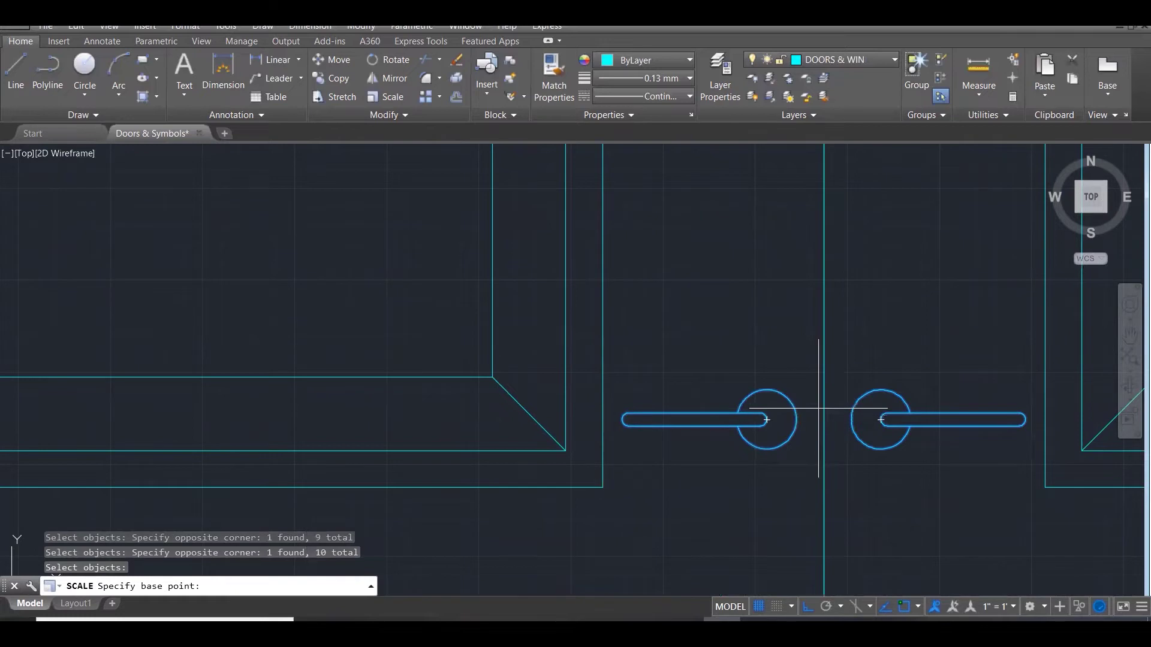
{"action": "left_click", "coordinate": [824, 375]}
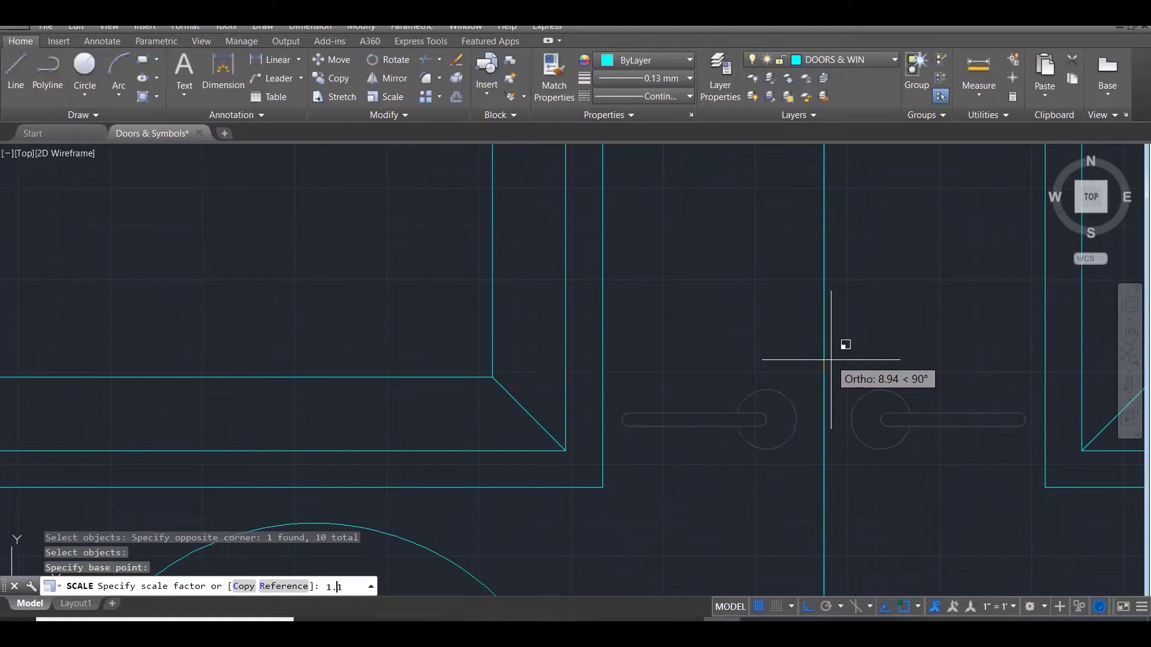
{"action": "key", "text": "Return"}
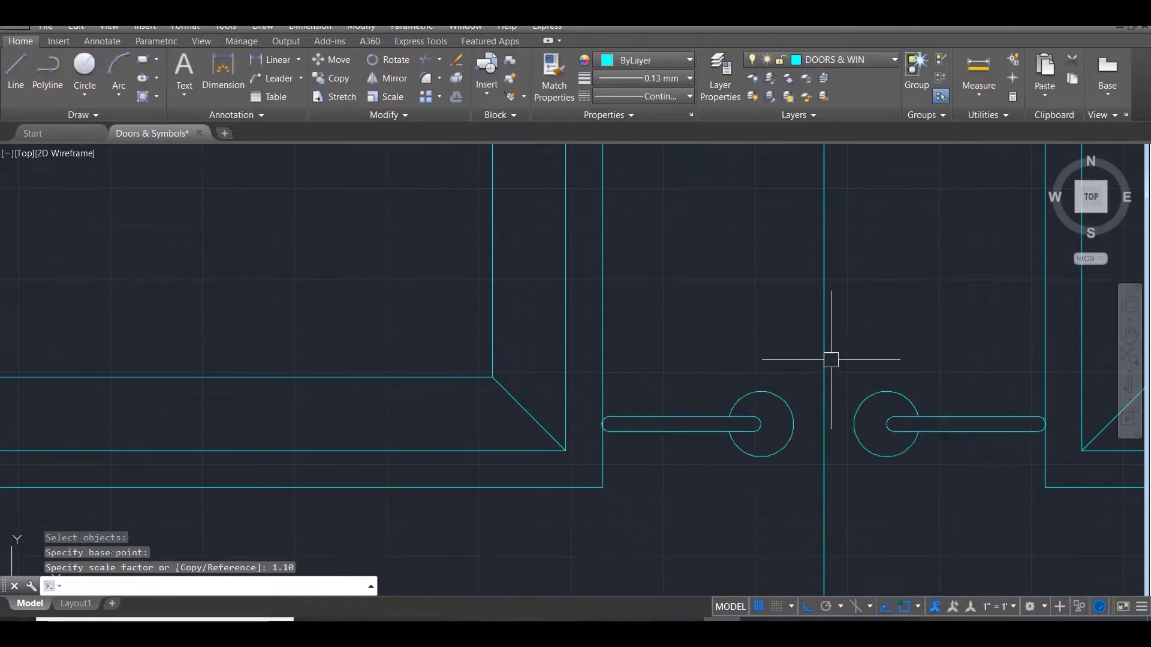
{"action": "scroll", "coordinate": [830, 360], "scroll_direction": "down", "scroll_amount": 6}
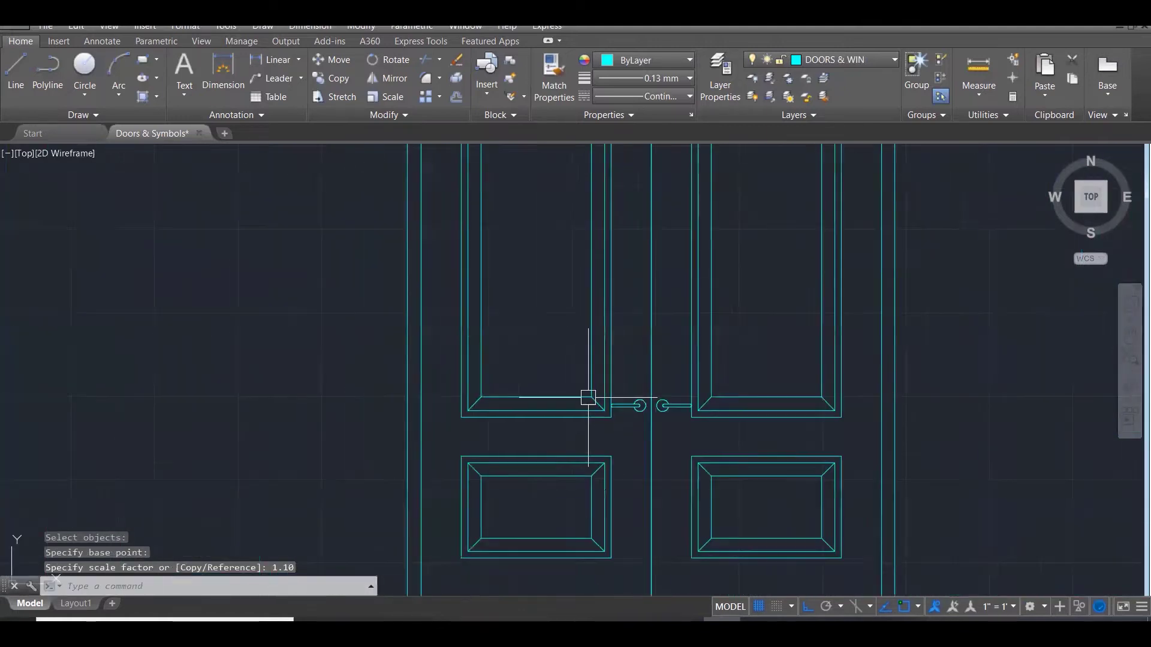
{"action": "scroll", "coordinate": [687, 326], "scroll_direction": "down", "scroll_amount": 1}
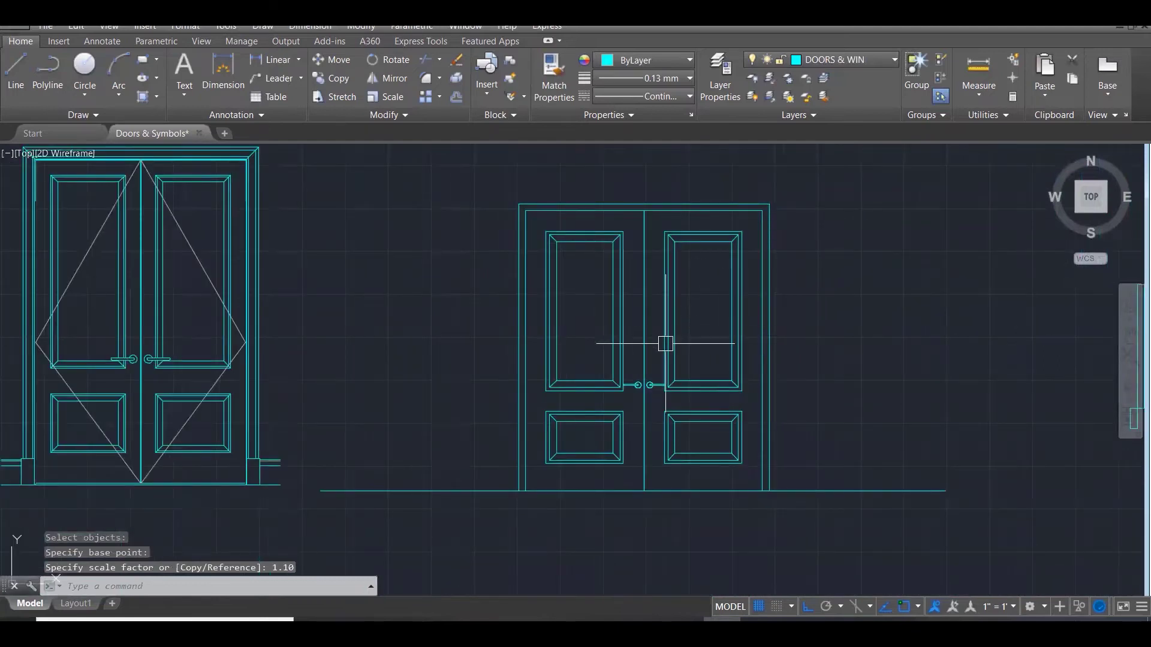
{"action": "scroll", "coordinate": [589, 372], "scroll_direction": "up", "scroll_amount": 5}
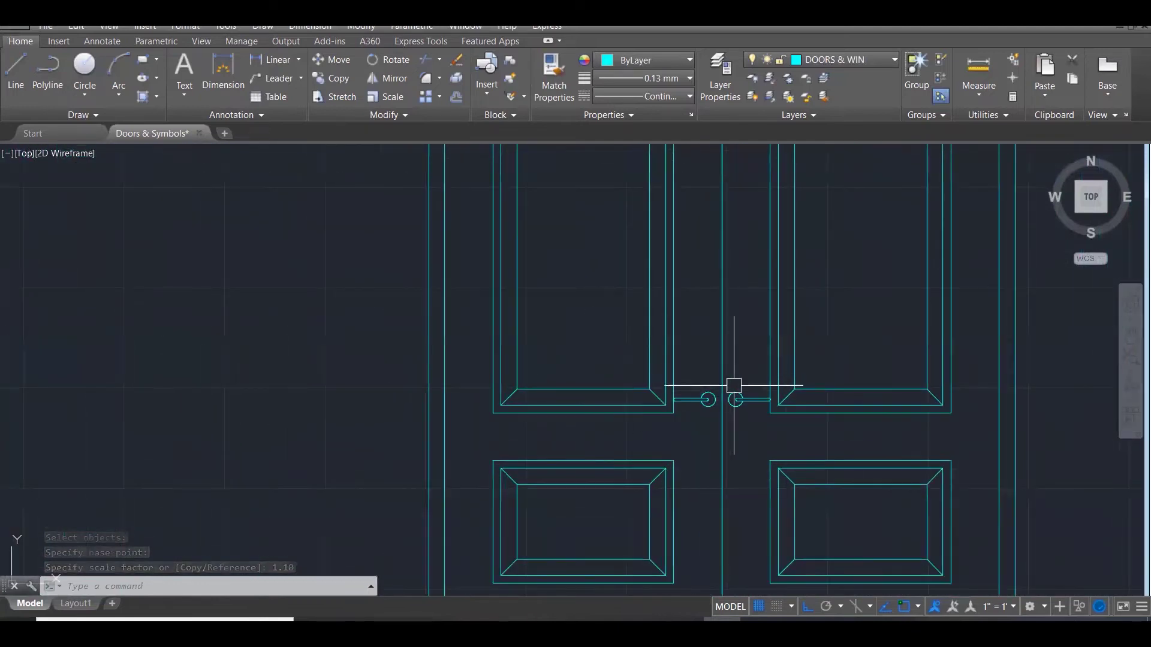
{"action": "scroll", "coordinate": [732, 390], "scroll_direction": "down", "scroll_amount": 4}
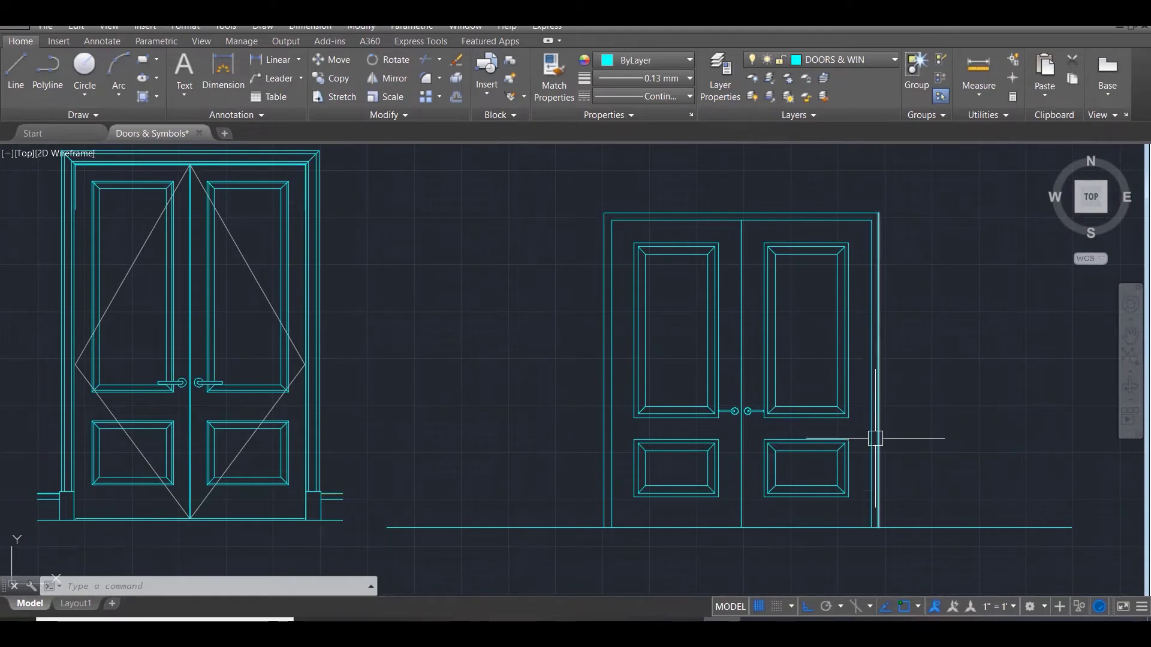
Switch the current layer from DOORS & WIN to REFERENCES.
{"action": "scroll", "coordinate": [881, 461], "scroll_direction": "down", "scroll_amount": 1}
{"action": "scroll", "coordinate": [882, 462], "scroll_direction": "down", "scroll_amount": 1}
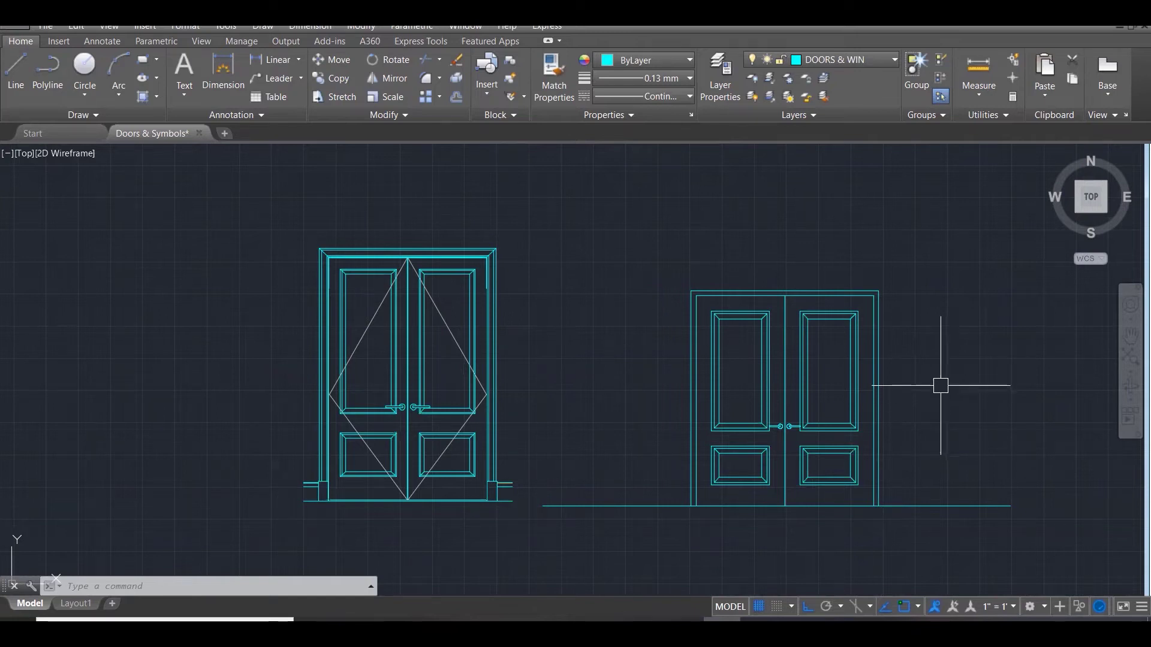
{"action": "left_click", "coordinate": [858, 58]}
{"action": "left_click", "coordinate": [865, 308]}
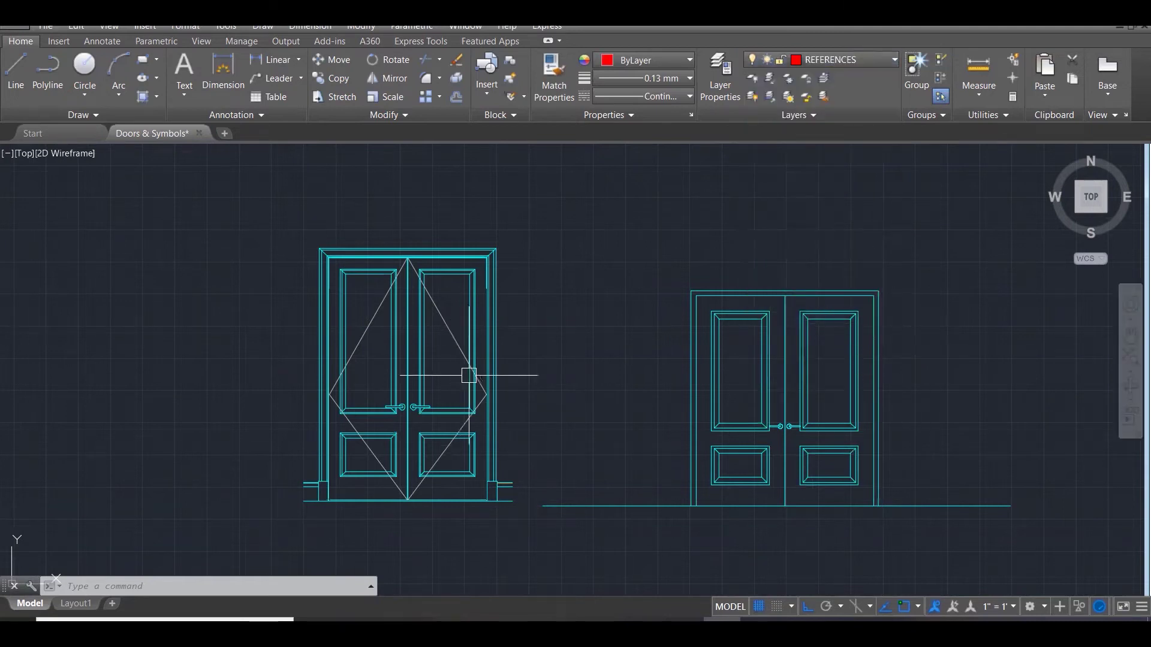
{"action": "scroll", "coordinate": [478, 383], "scroll_direction": "up", "scroll_amount": 3}
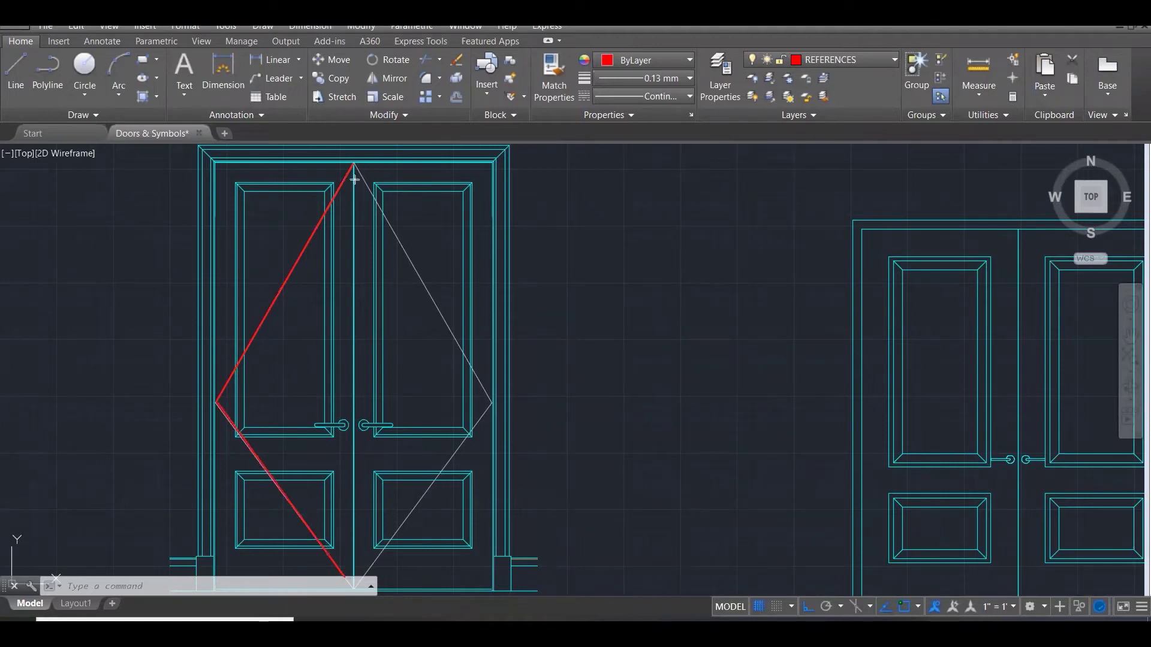
{"action": "left_click", "coordinate": [360, 198]}
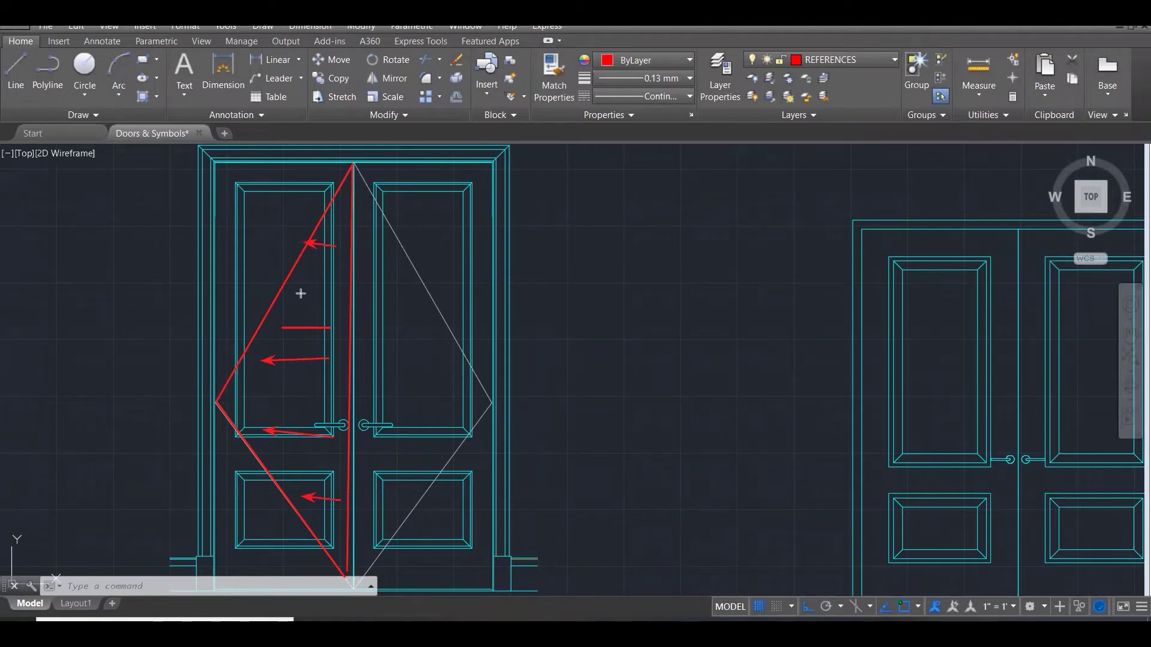
{"action": "left_click_drag", "start_coordinate": [204, 238], "coordinate": [210, 243]}
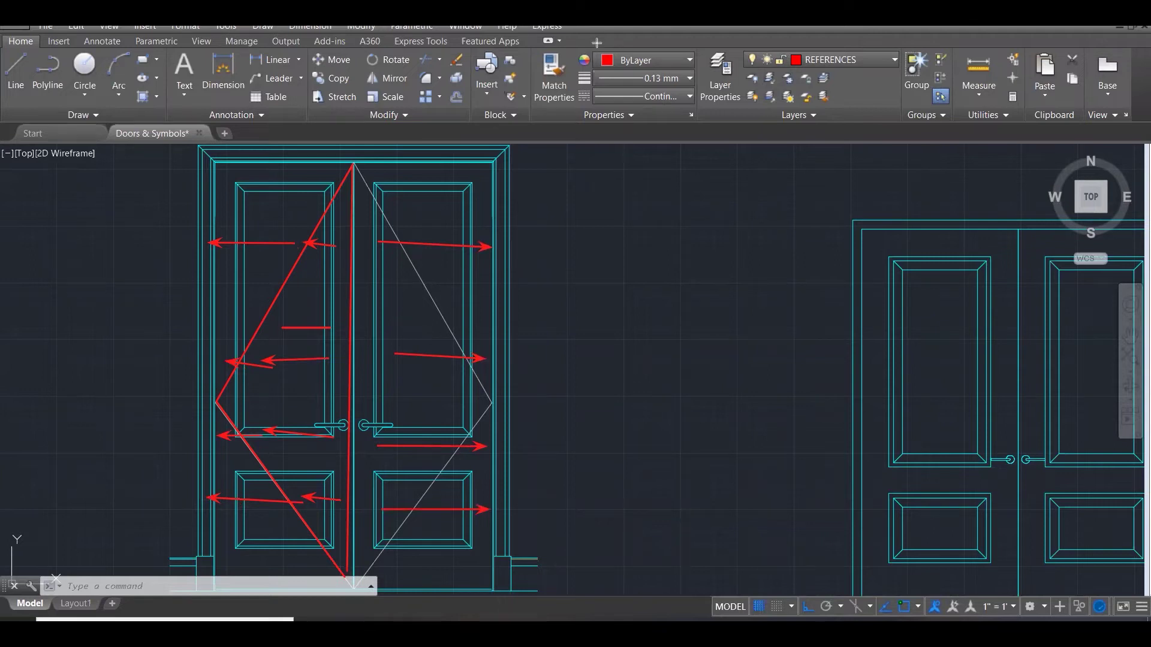
{"action": "key", "text": "Escape"}
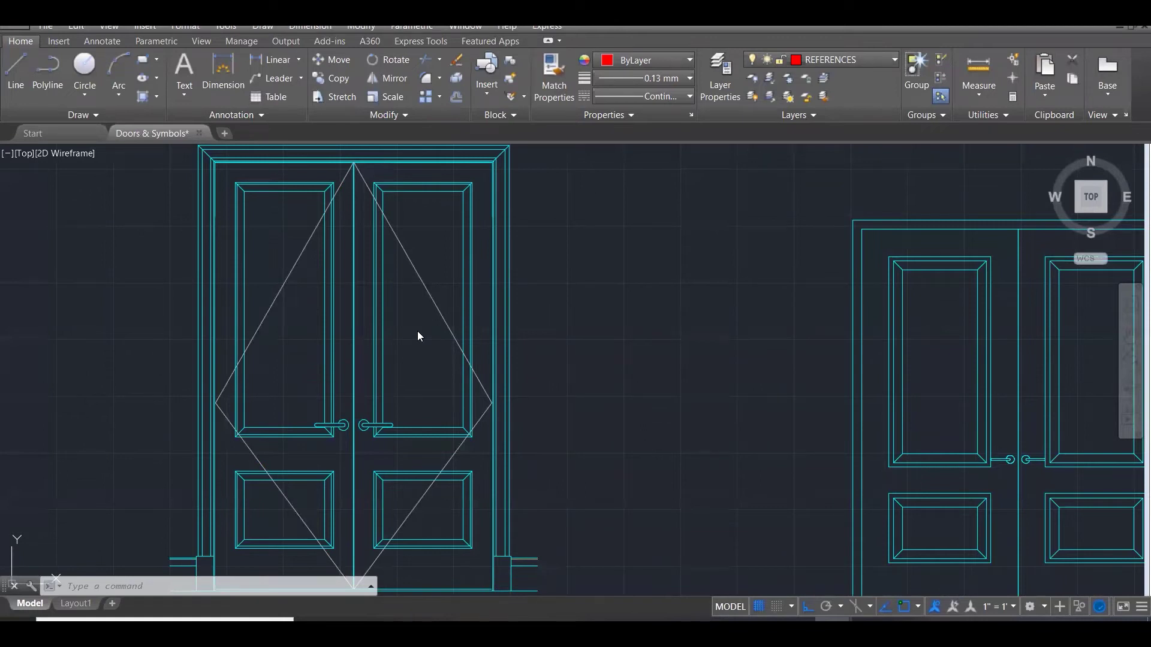
{"action": "scroll", "coordinate": [627, 349], "scroll_direction": "down", "scroll_amount": 1}
Draw fold lines from the top centre to the left midpoint, bottom centre, right midpoint and back to the top.
{"action": "type", "text": "l"}
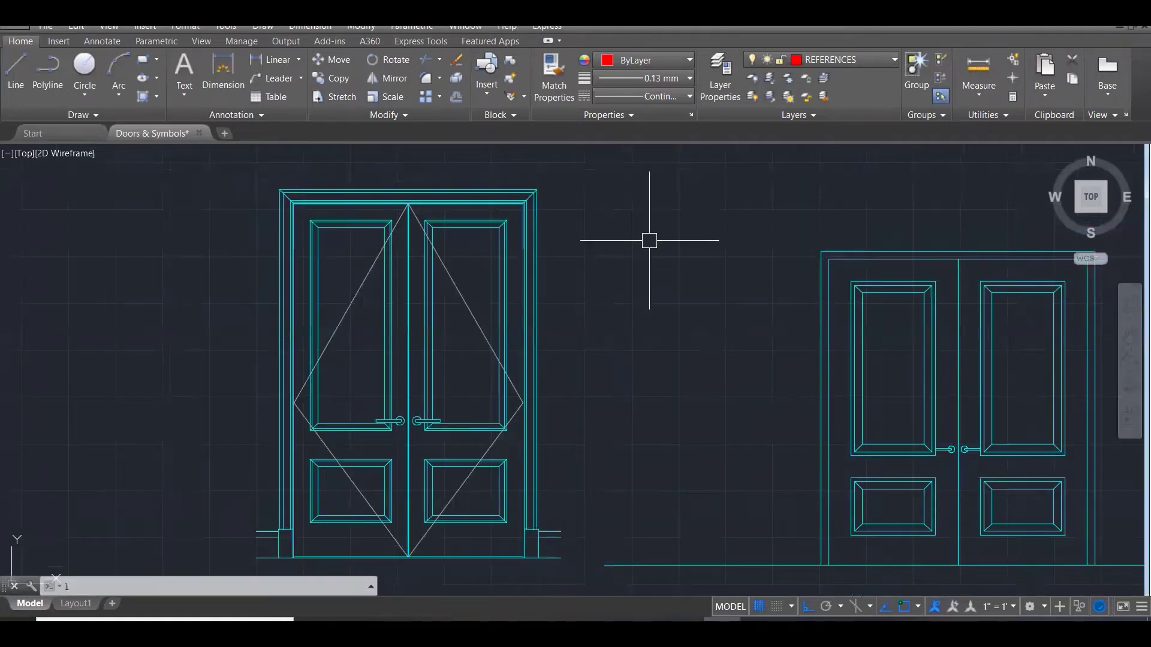
{"action": "key", "text": "Return"}
{"action": "left_click", "coordinate": [958, 259]}
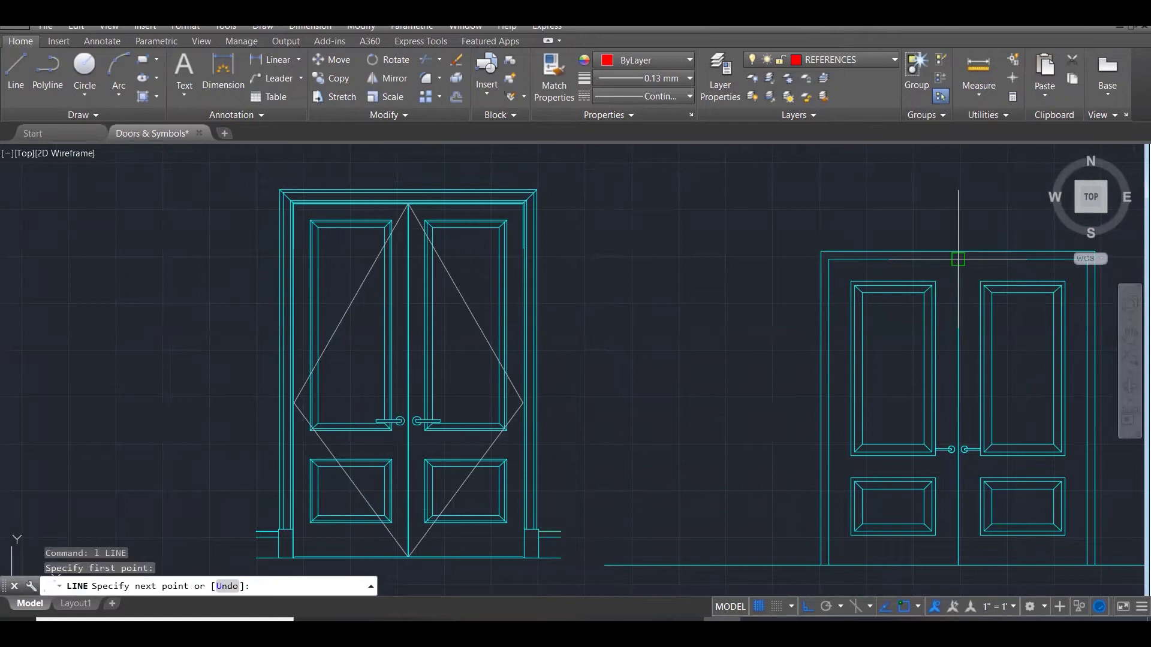
{"action": "left_click", "coordinate": [829, 413]}
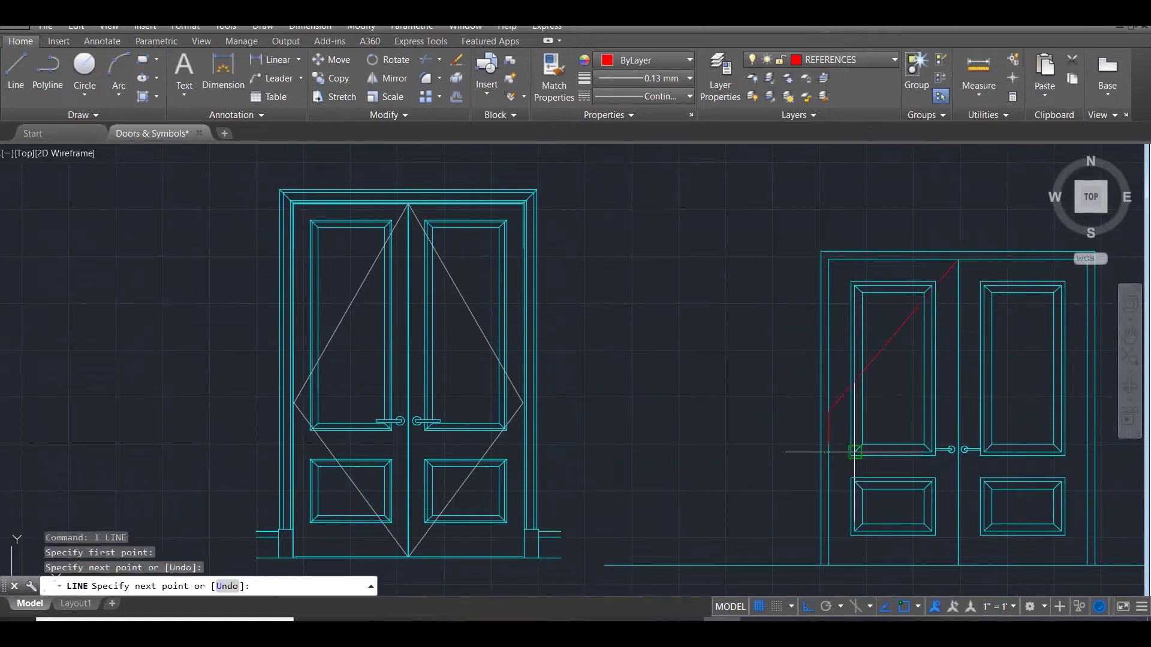
{"action": "left_click", "coordinate": [958, 565]}
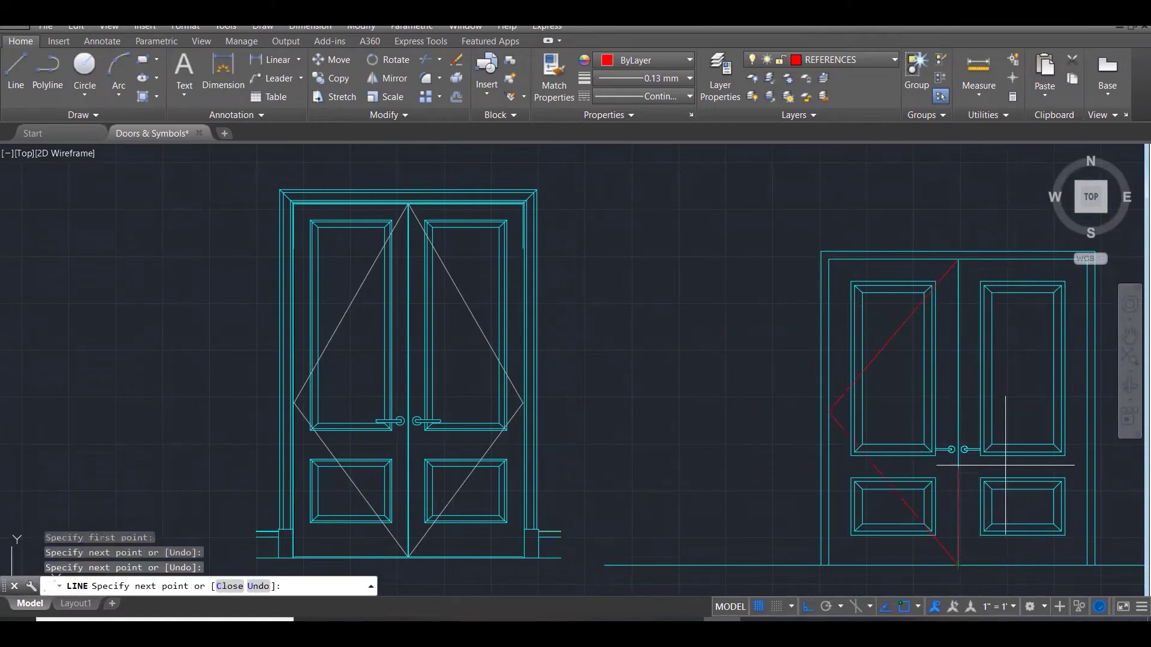
{"action": "left_click", "coordinate": [1087, 413]}
{"action": "left_click", "coordinate": [958, 260]}
{"action": "key", "text": "Escape"}
{"action": "key", "text": "Escape"}
{"action": "key", "text": "Escape"}
{"action": "key", "text": "Escape"}
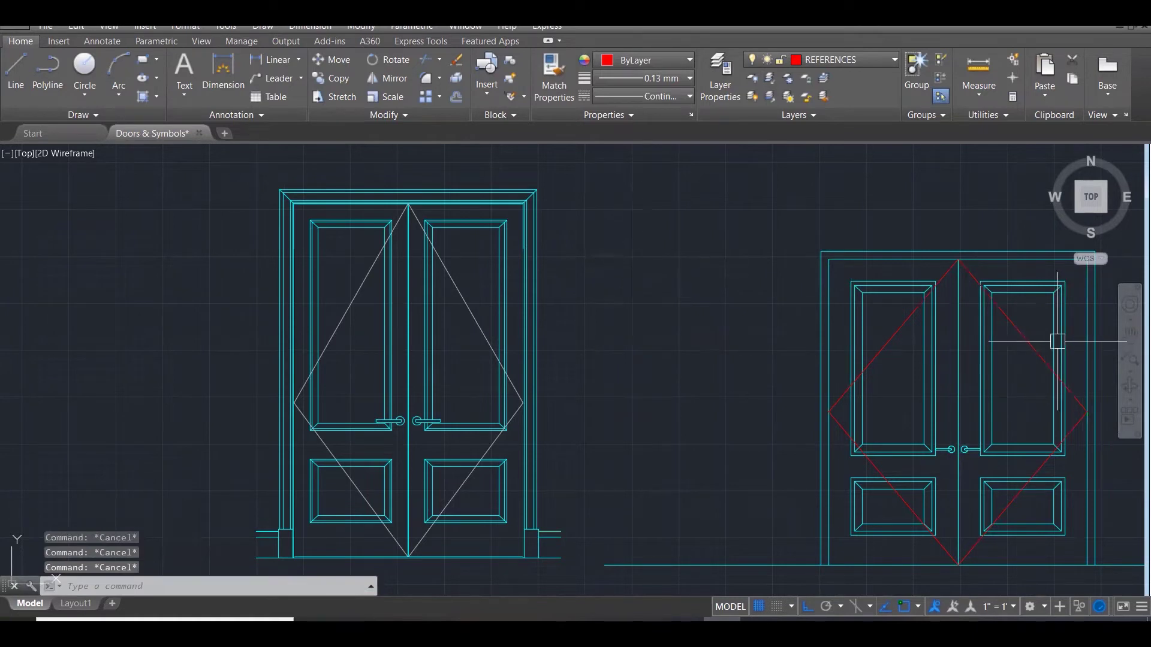
{"action": "left_click", "coordinate": [1024, 337]}
Apply the HIDDENX2 dashed linetype to all four diamond fold lines.
{"action": "left_click", "coordinate": [892, 337]}
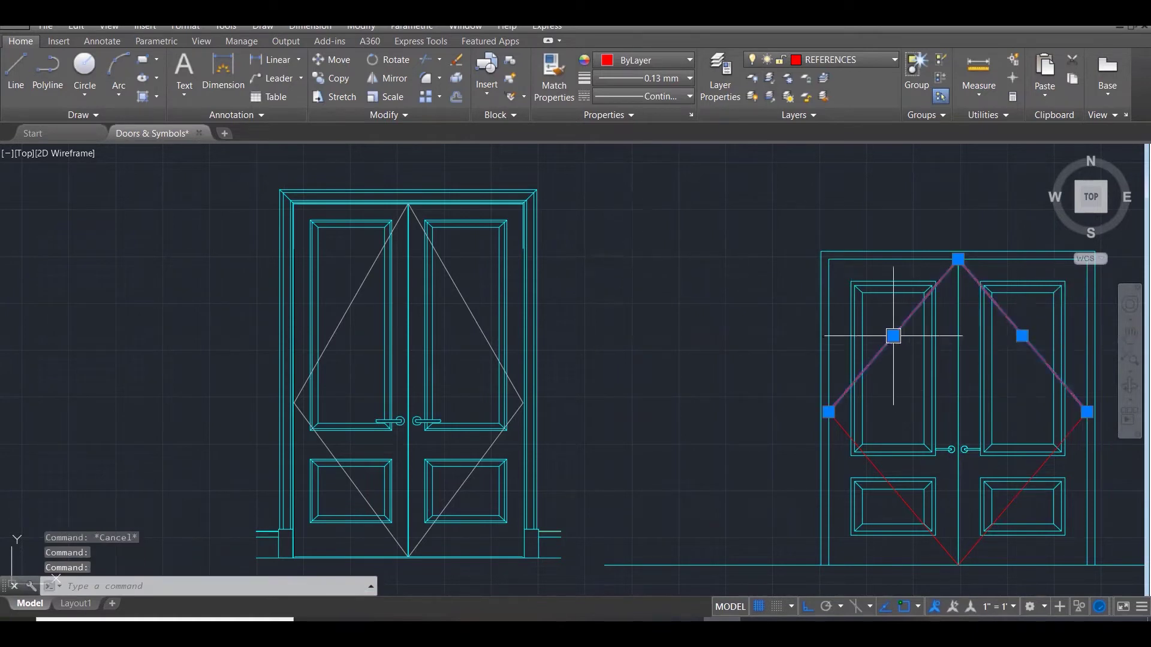
{"action": "left_click", "coordinate": [970, 549]}
{"action": "left_click", "coordinate": [943, 547]}
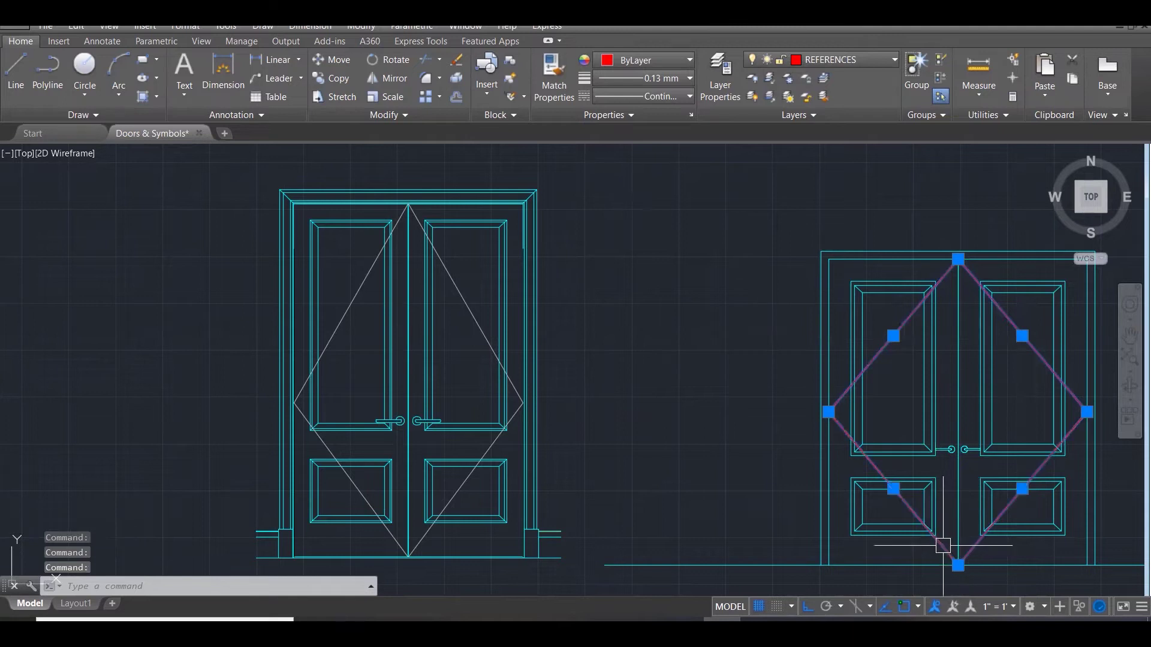
{"action": "left_click", "coordinate": [879, 63]}
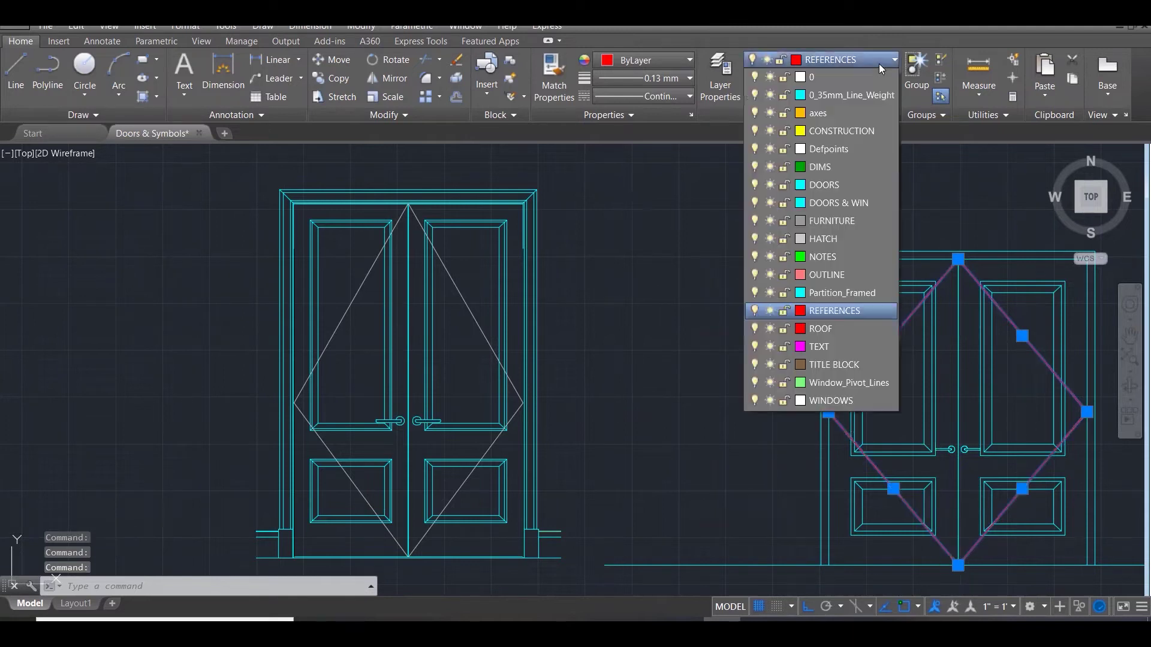
{"action": "left_click", "coordinate": [879, 63]}
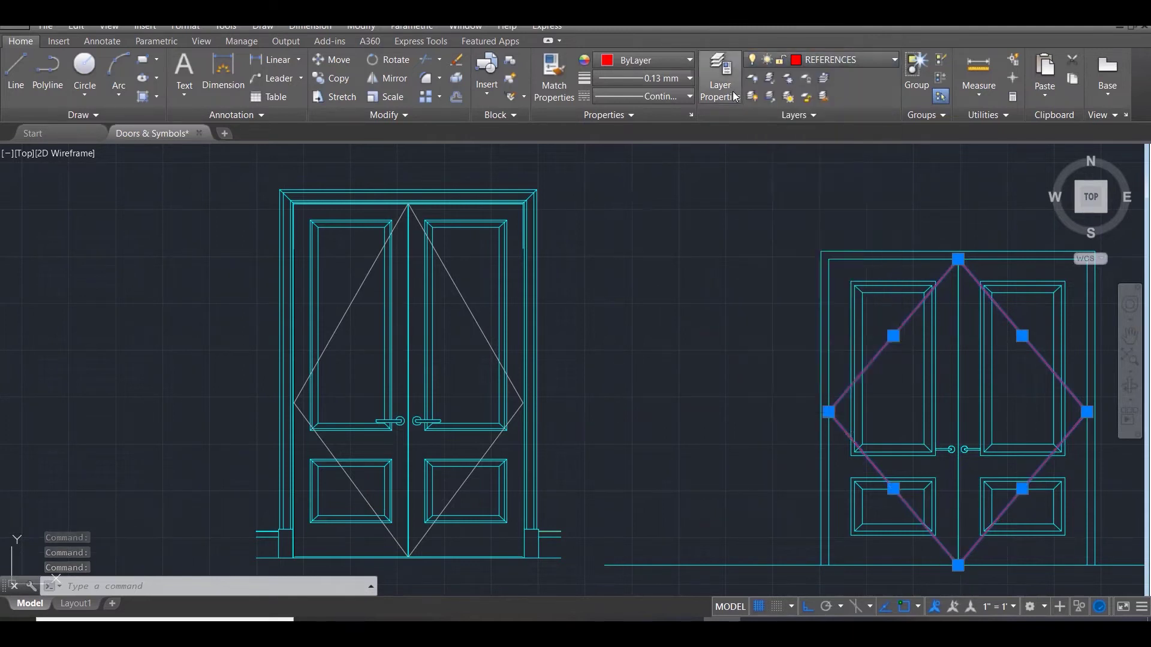
{"action": "left_click", "coordinate": [687, 96]}
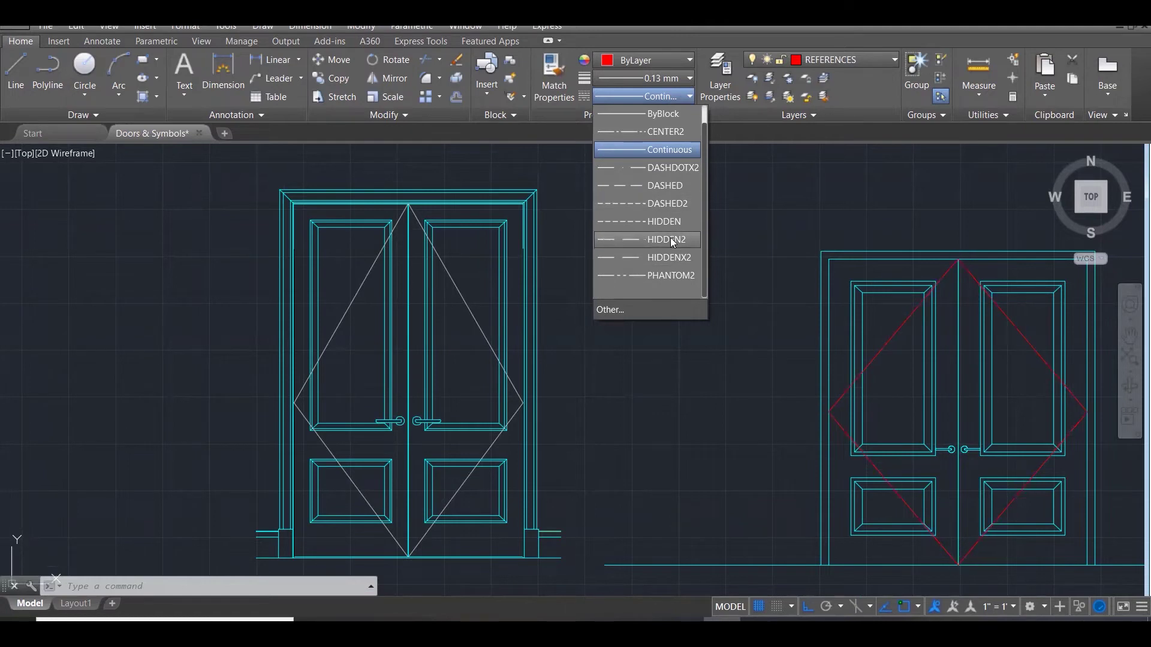
{"action": "left_click", "coordinate": [663, 254]}
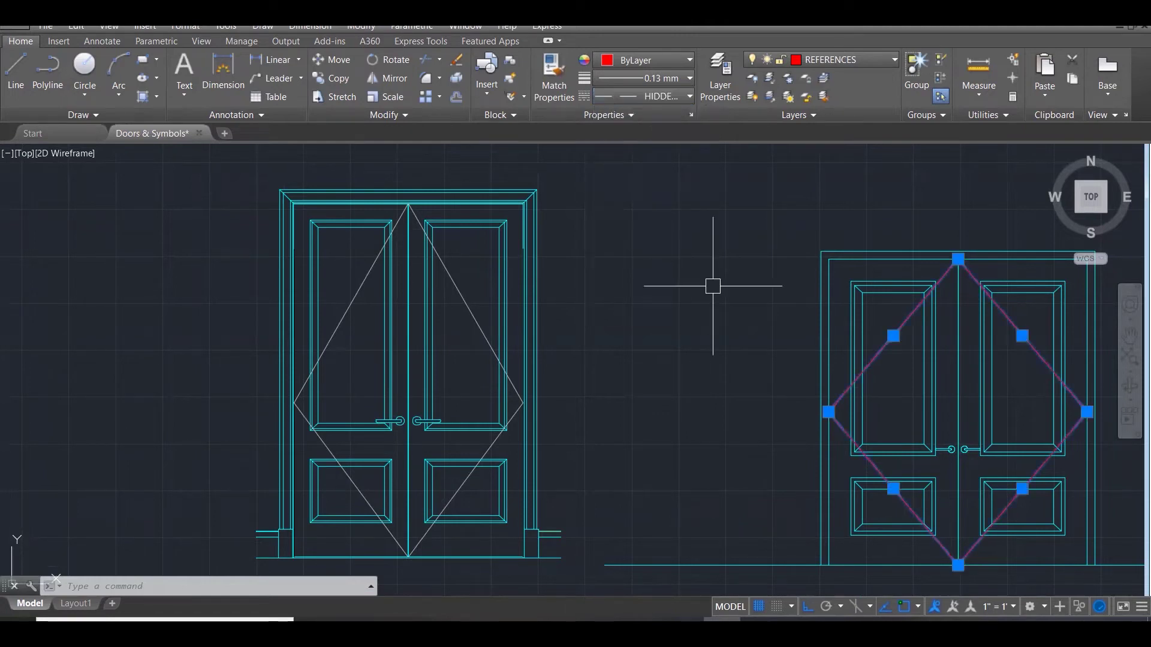
{"action": "scroll", "coordinate": [1002, 444], "scroll_direction": "up", "scroll_amount": 5}
Set the upper-right diagonal's linetype scale to 3 in its Properties palette.
{"action": "key", "text": "Escape"}
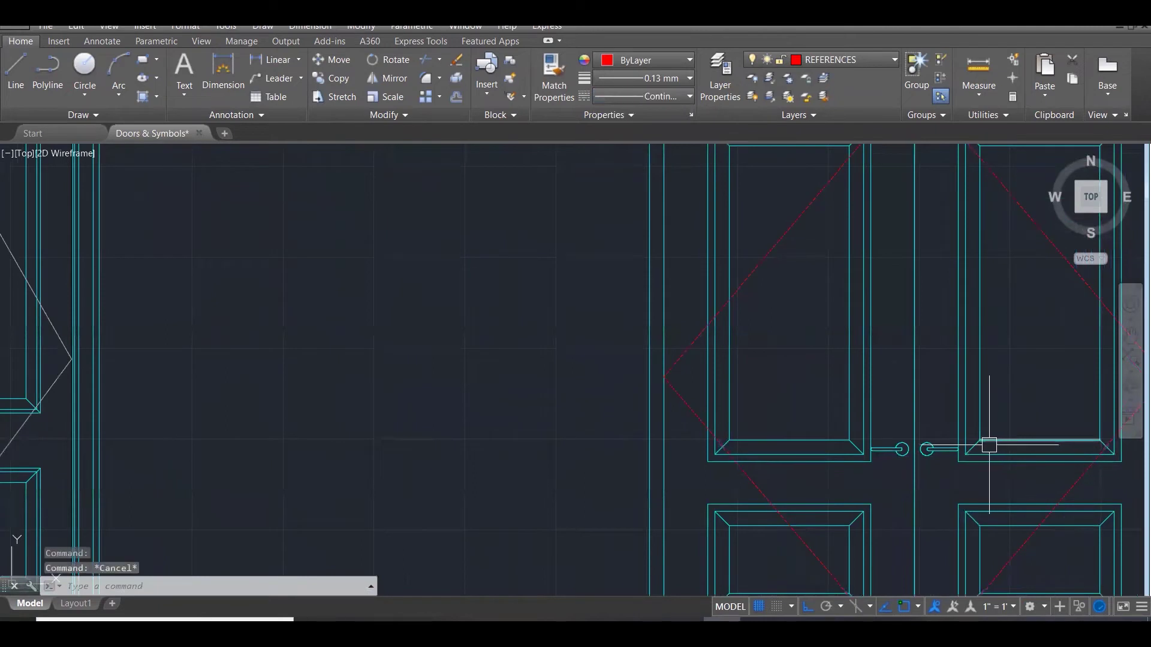
{"action": "key", "text": "Escape"}
{"action": "scroll", "coordinate": [989, 445], "scroll_direction": "down", "scroll_amount": 5}
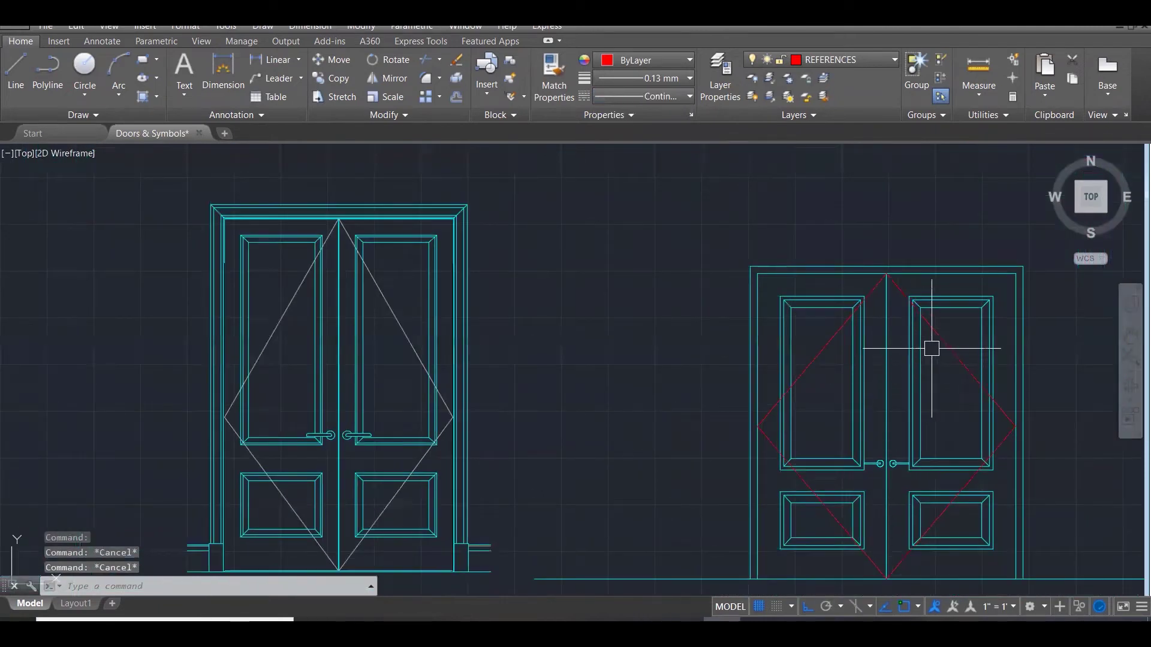
{"action": "left_click", "coordinate": [934, 341]}
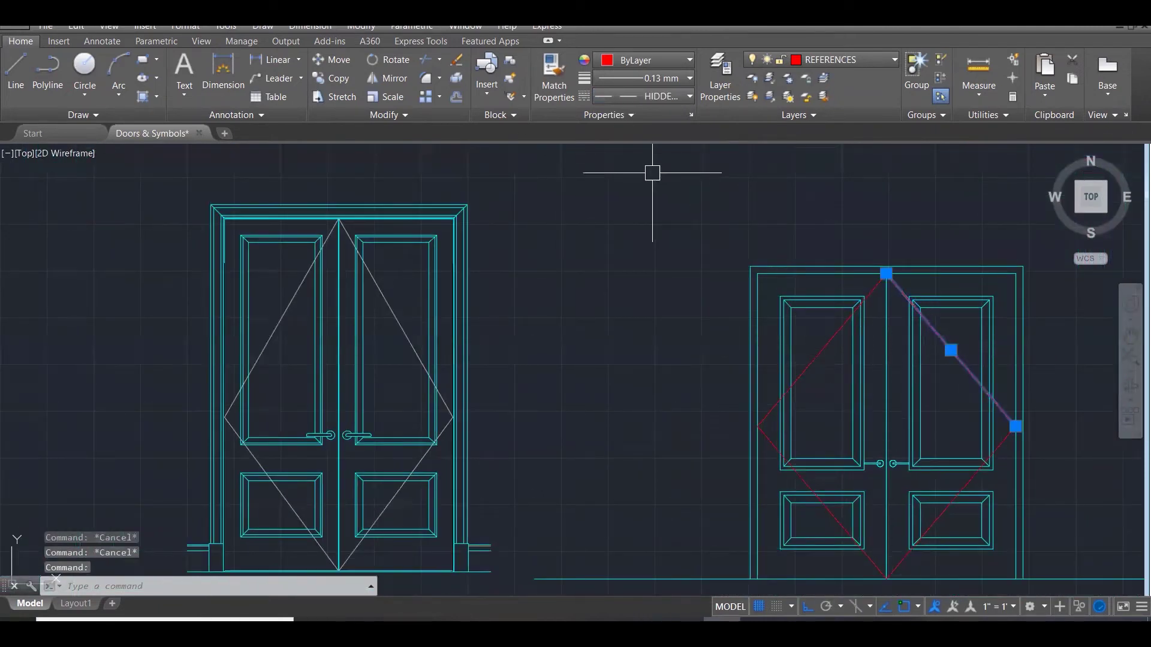
{"action": "right_click", "coordinate": [969, 373]}
{"action": "left_click", "coordinate": [1013, 349]}
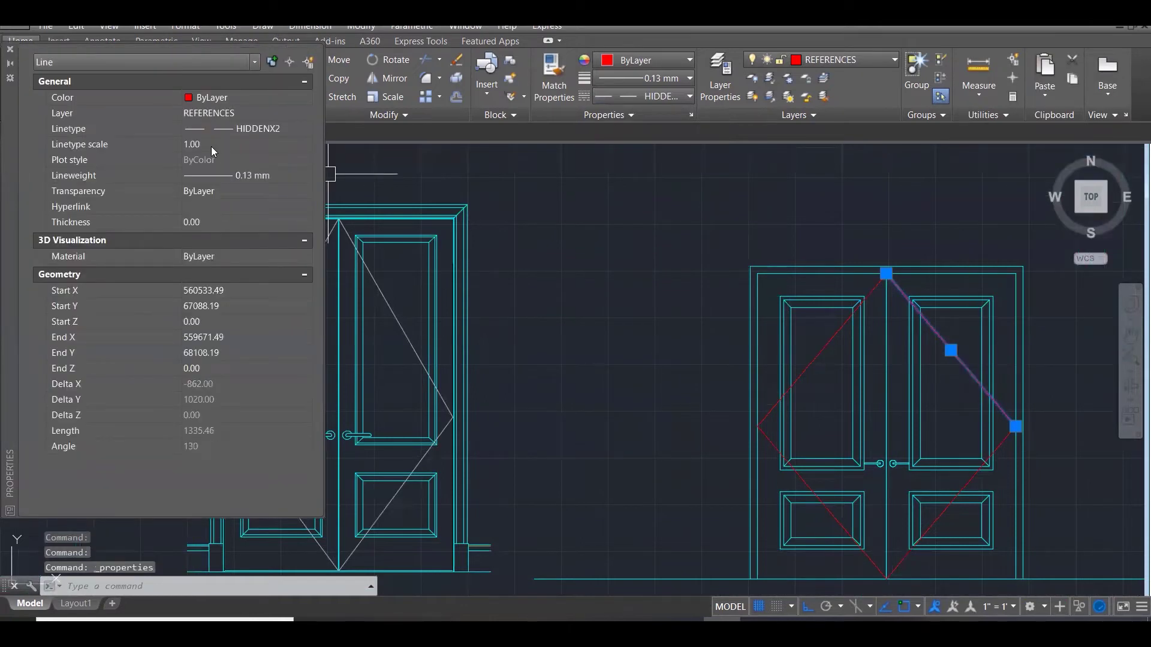
{"action": "left_click", "coordinate": [211, 145]}
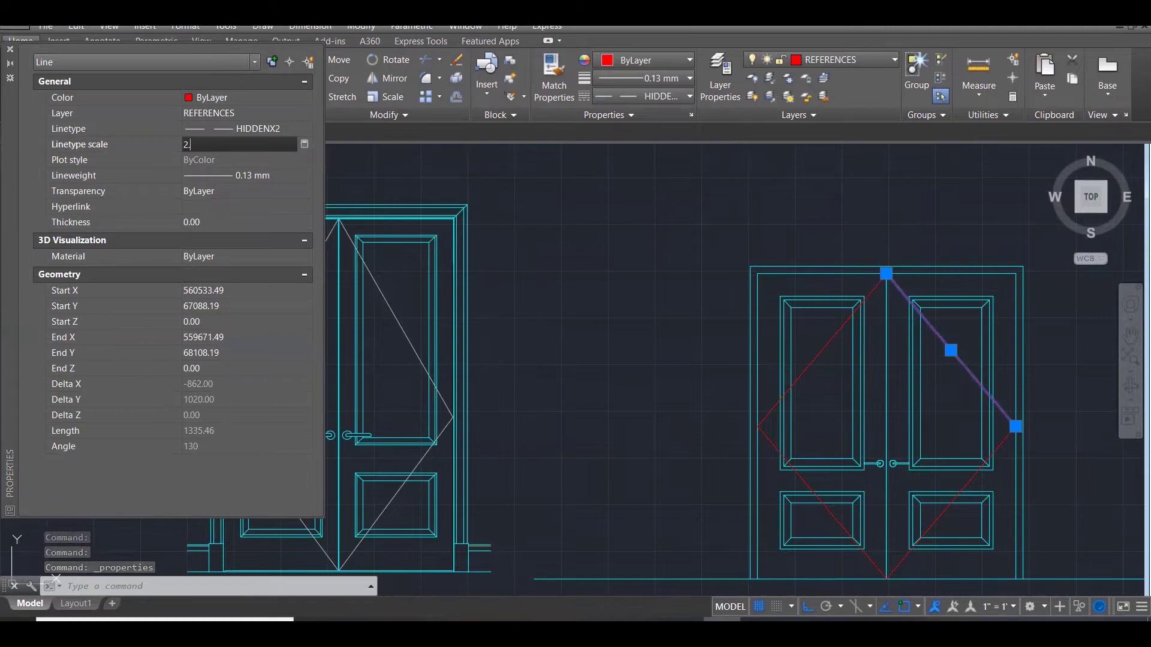
{"action": "type", "text": "2."}
{"action": "key", "text": "Return"}
{"action": "left_click", "coordinate": [213, 146]}
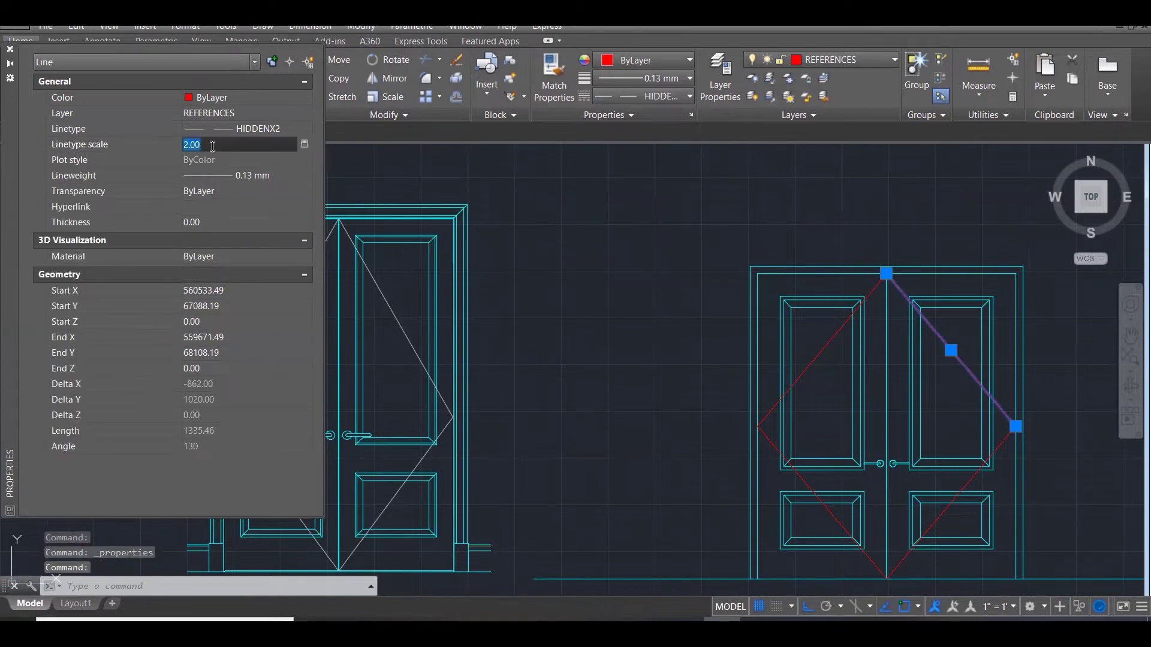
{"action": "key", "text": "Return"}
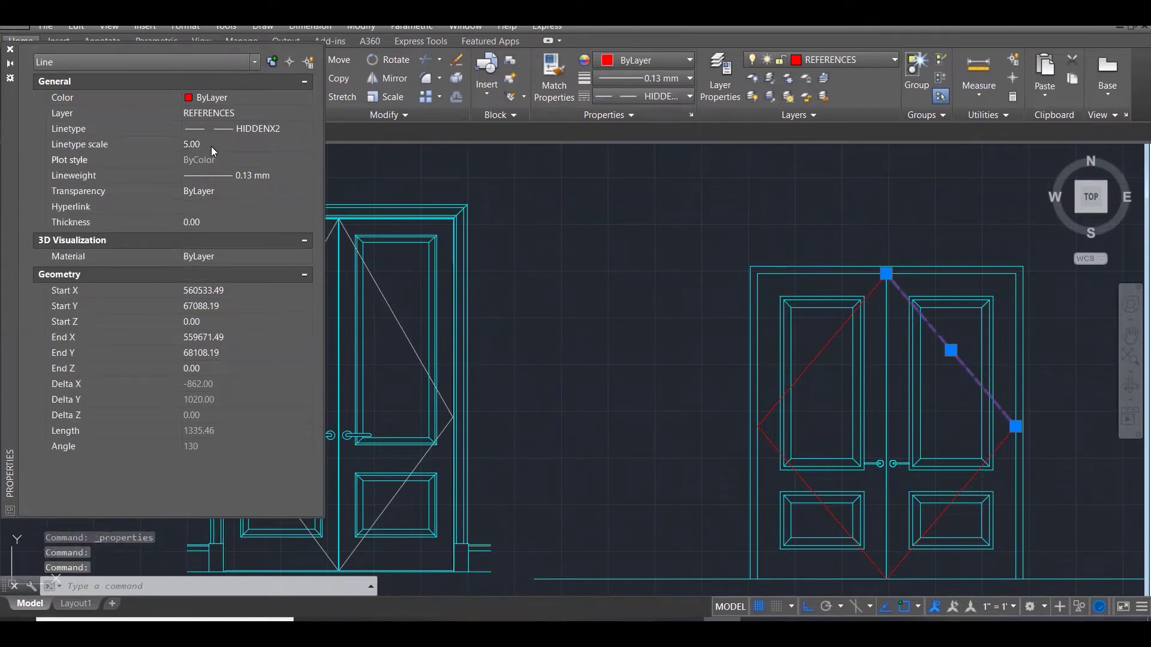
{"action": "left_click", "coordinate": [211, 147]}
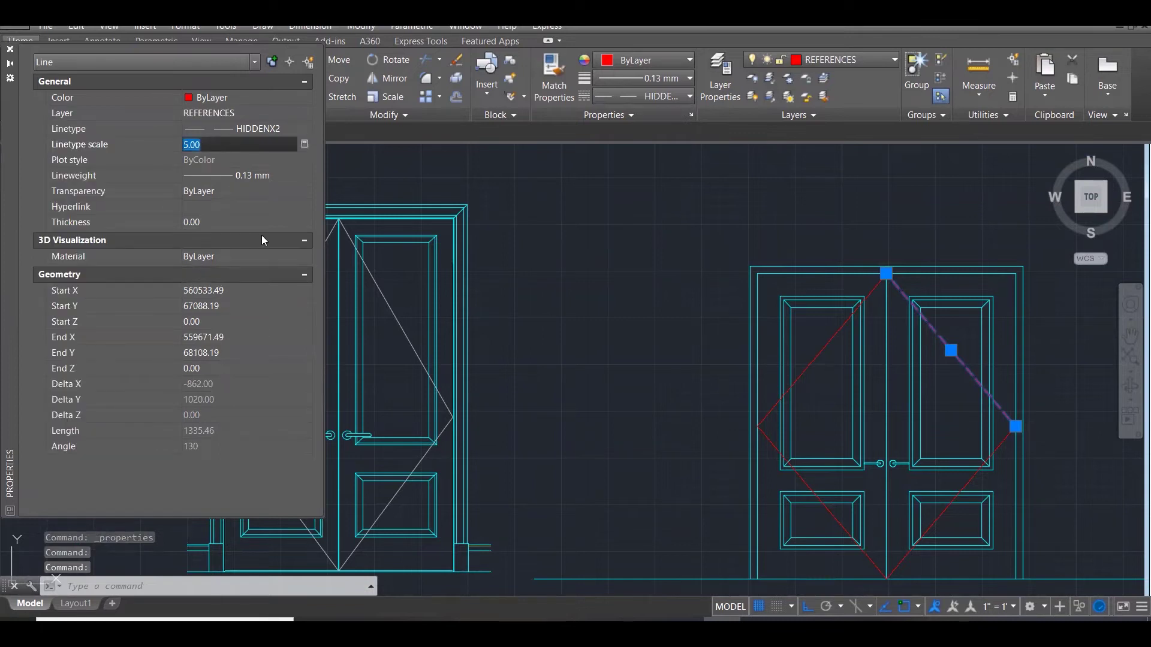
{"action": "type", "text": "3."}
{"action": "key", "text": "Return"}
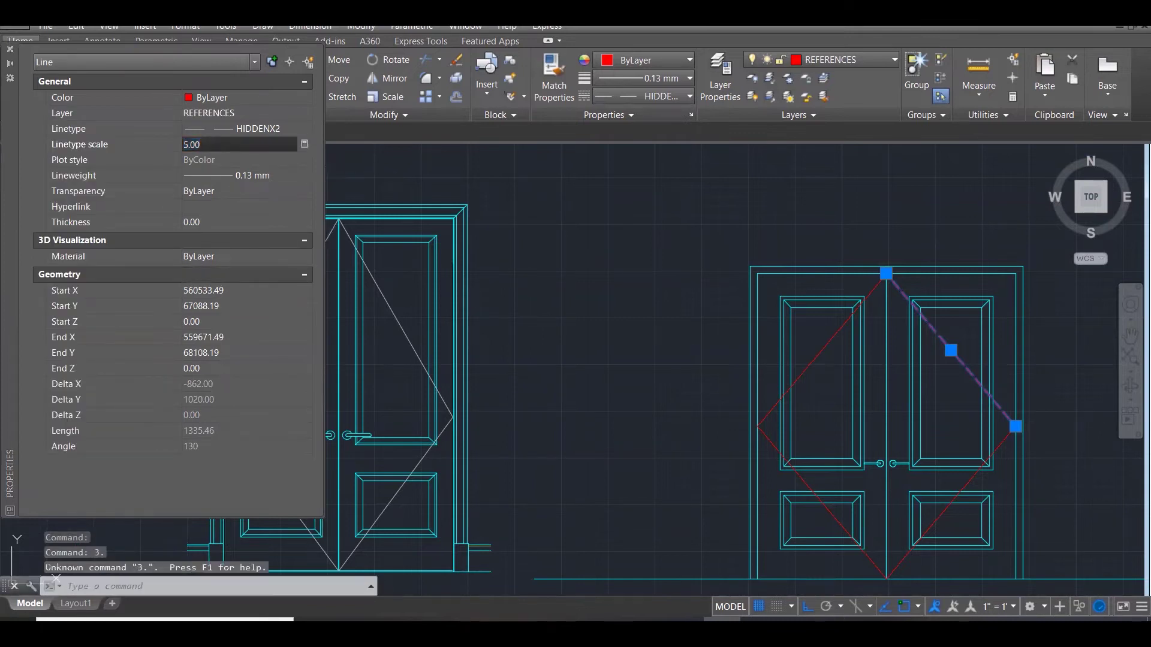
{"action": "left_click_drag", "start_coordinate": [212, 145], "coordinate": [142, 138]}
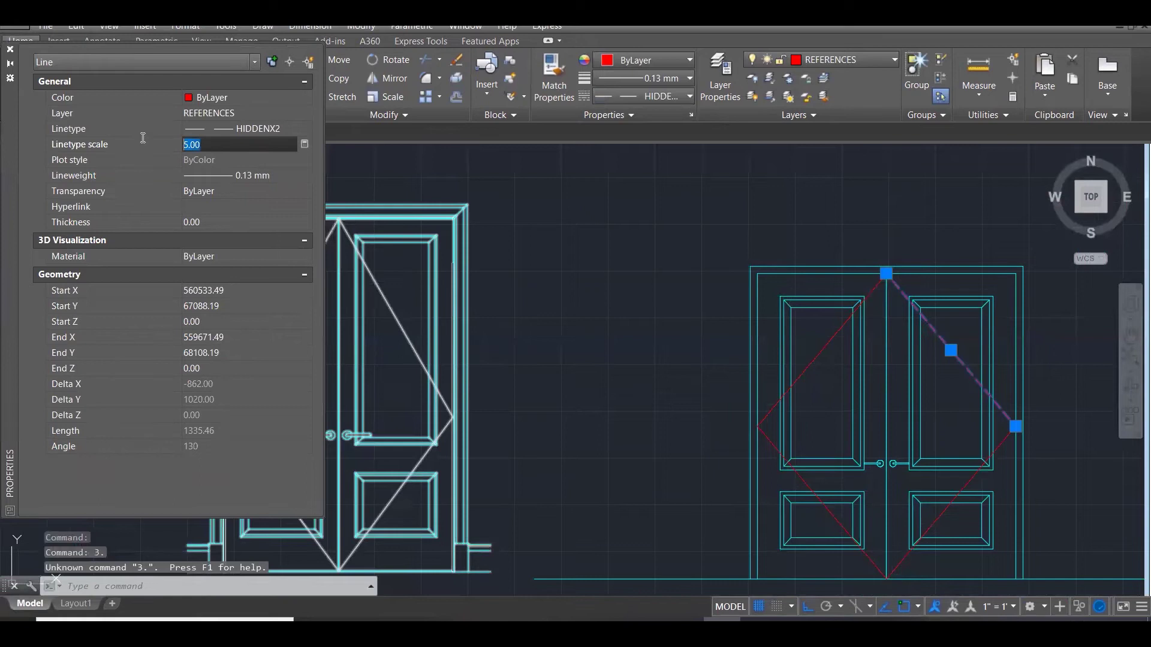
{"action": "key", "text": "Return"}
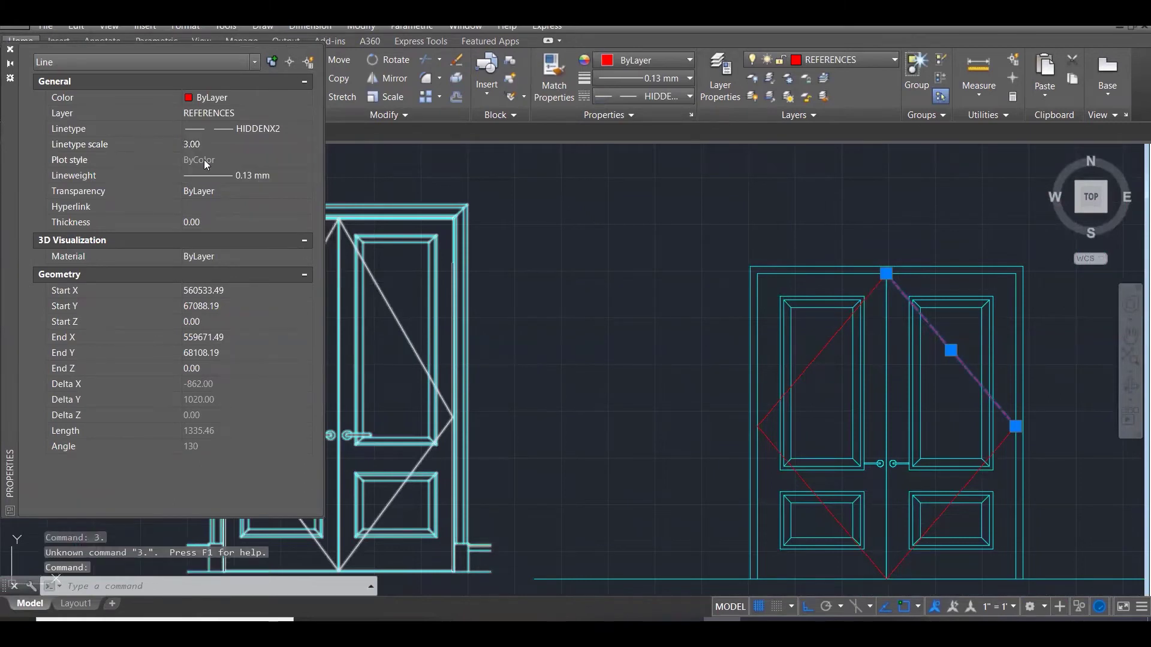
{"action": "key", "text": "Escape"}
{"action": "key", "text": "Escape"}
{"action": "key", "text": "Escape"}
Match the scaled diagonal's properties onto the remaining diamond lines with MATCHPROP.
{"action": "type", "text": "ma"}
{"action": "key", "text": "Return"}
{"action": "left_click", "coordinate": [944, 341]}
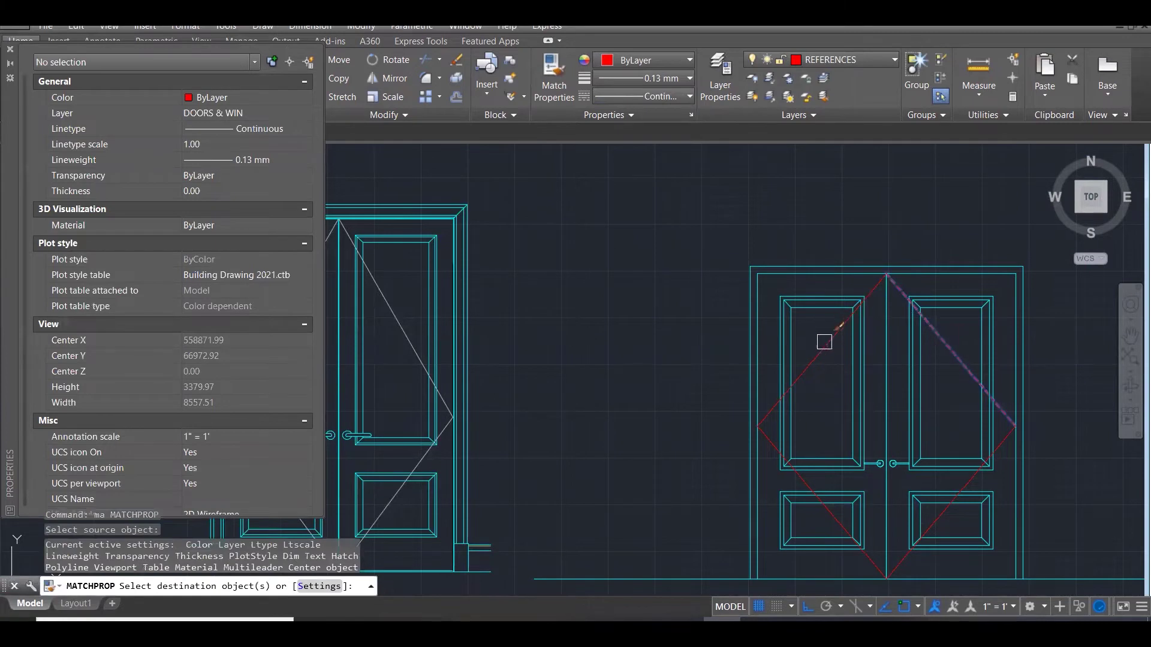
{"action": "left_click", "coordinate": [836, 523]}
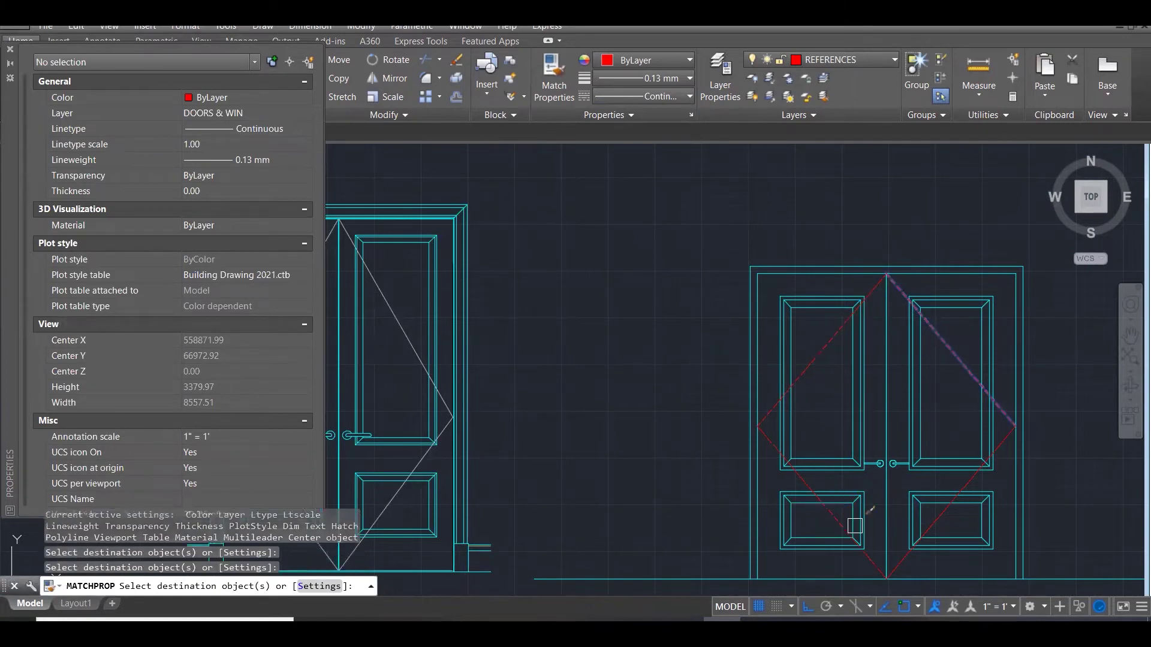
{"action": "left_click", "coordinate": [936, 520]}
{"action": "key", "text": "Escape"}
{"action": "key", "text": "Escape"}
{"action": "key", "text": "Escape"}
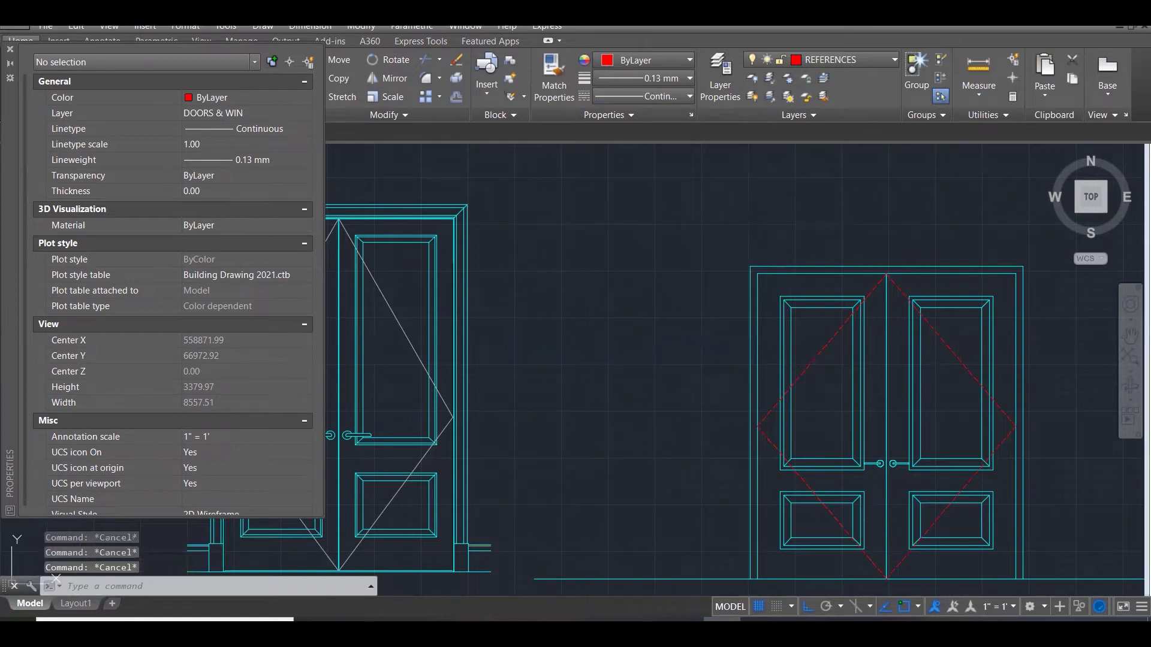
Zoom out to show the Door Symbols table and close the Properties palette.
{"action": "scroll", "coordinate": [611, 210], "scroll_direction": "down", "scroll_amount": 1}
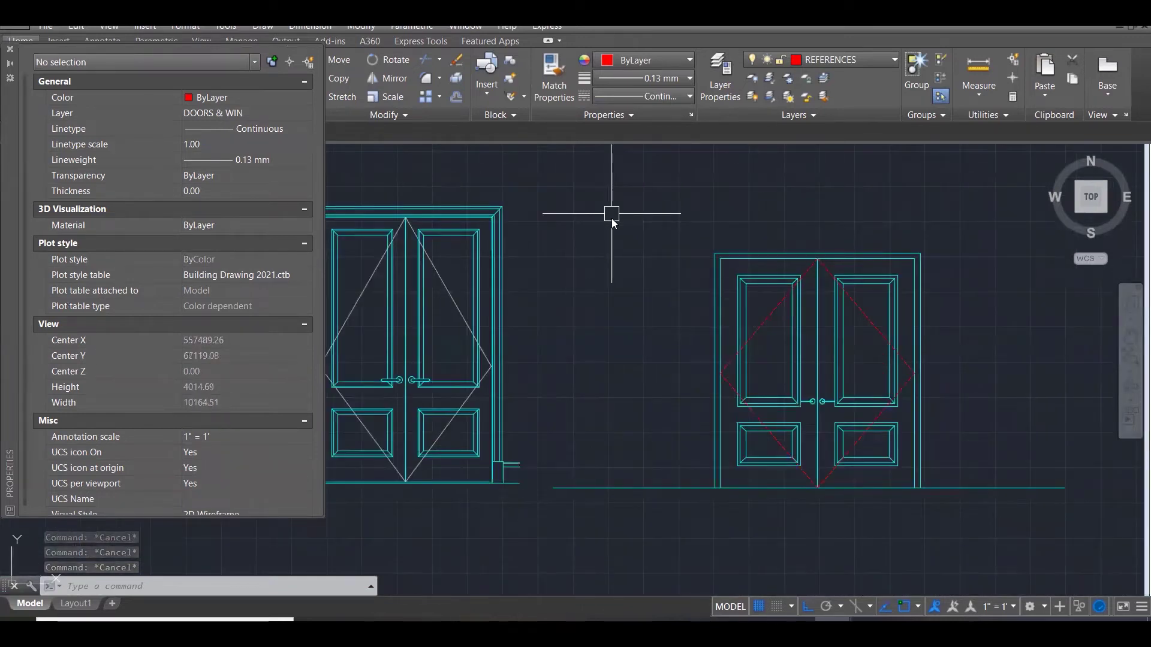
{"action": "scroll", "coordinate": [677, 269], "scroll_direction": "down", "scroll_amount": 3}
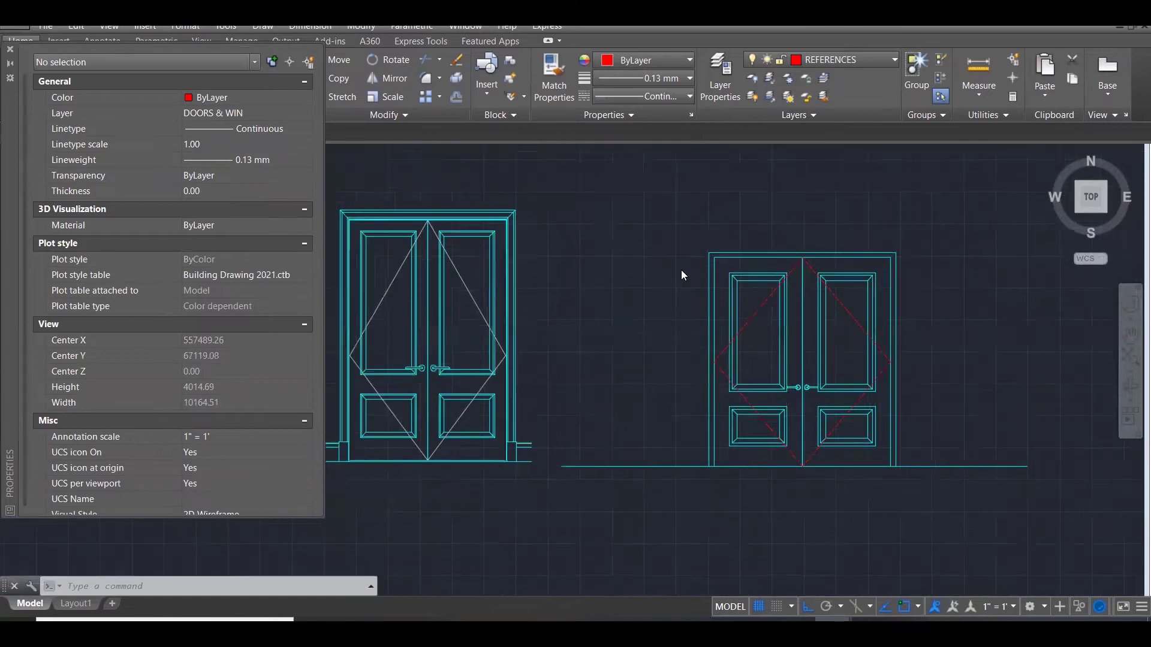
{"action": "scroll", "coordinate": [720, 251], "scroll_direction": "down", "scroll_amount": 3}
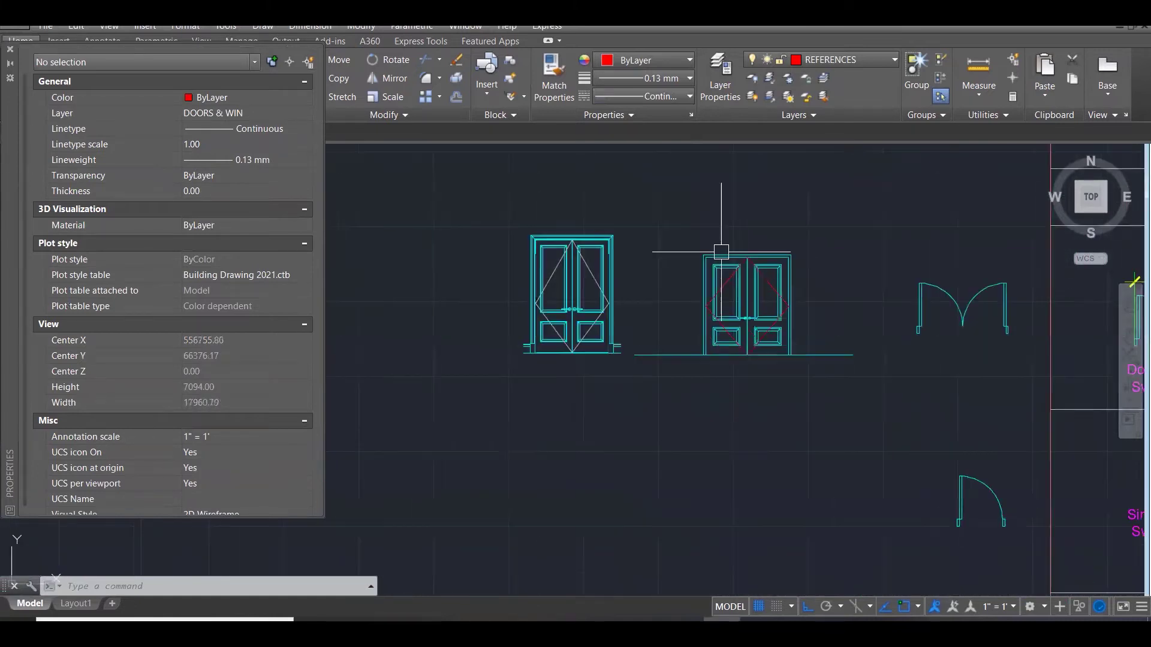
{"action": "scroll", "coordinate": [721, 252], "scroll_direction": "down", "scroll_amount": 1}
{"action": "scroll", "coordinate": [720, 252], "scroll_direction": "down", "scroll_amount": 2}
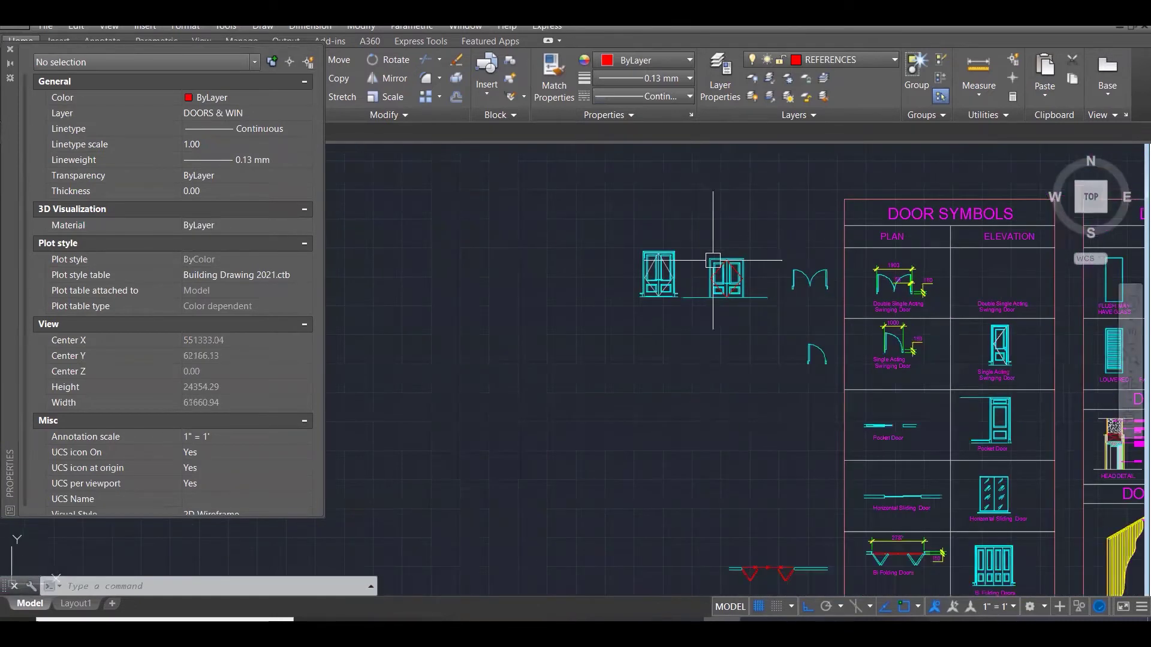
{"action": "scroll", "coordinate": [1033, 356], "scroll_direction": "up", "scroll_amount": 3}
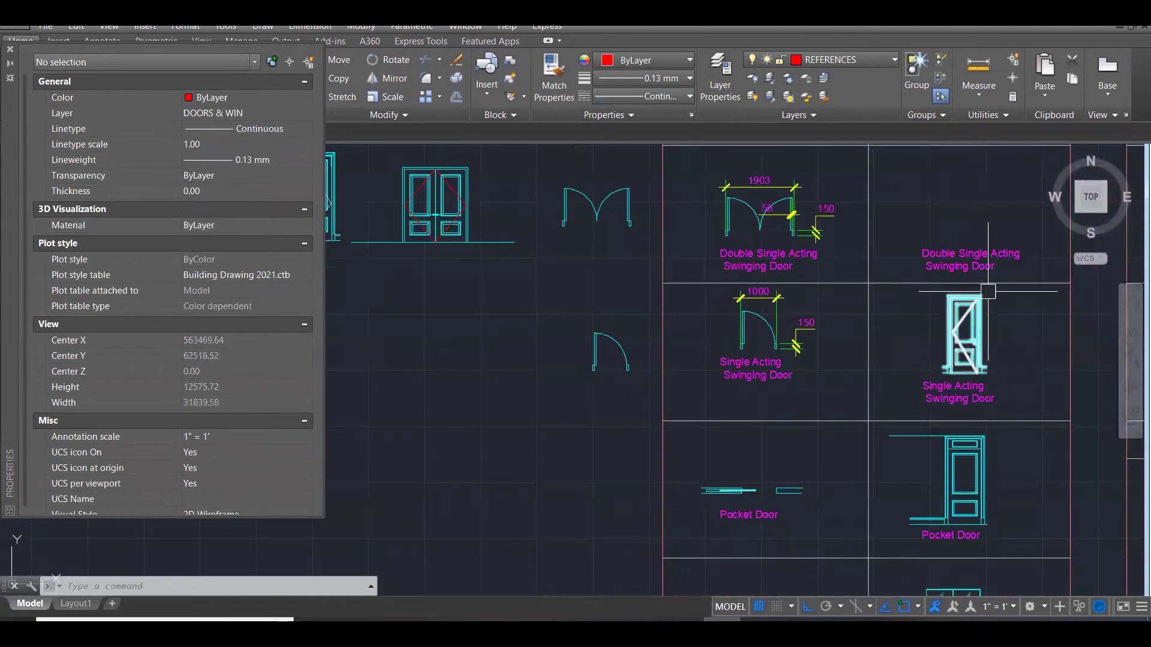
{"action": "scroll", "coordinate": [988, 291], "scroll_direction": "up", "scroll_amount": 4}
{"action": "scroll", "coordinate": [986, 287], "scroll_direction": "down", "scroll_amount": 3}
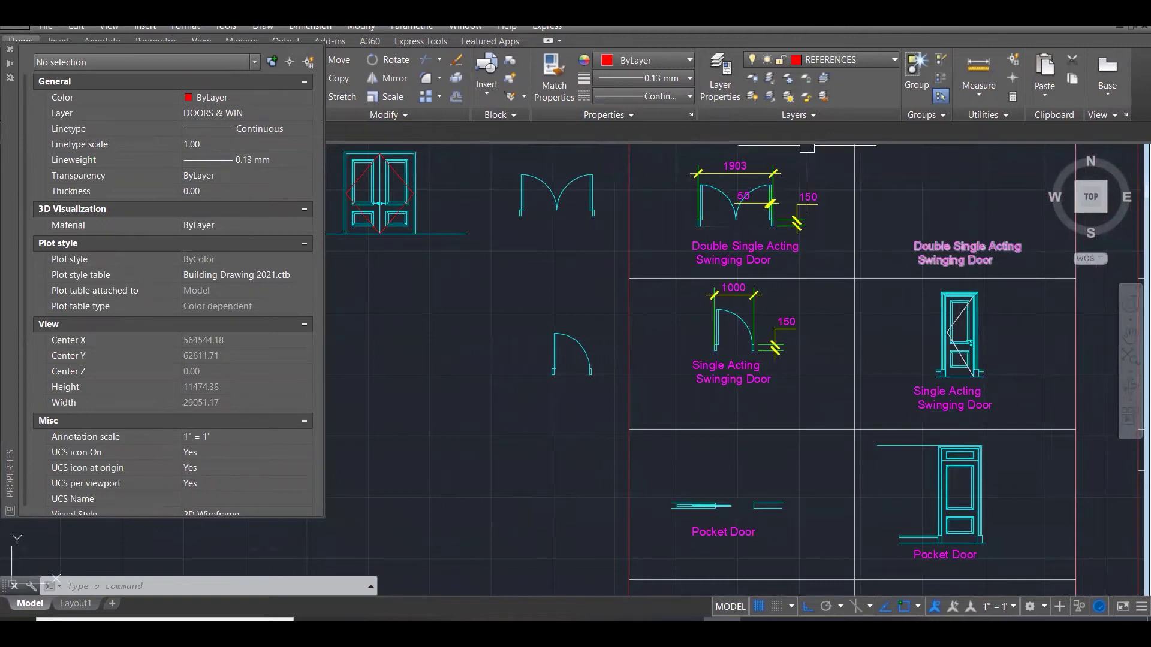
{"action": "left_click", "coordinate": [11, 48]}
{"action": "scroll", "coordinate": [422, 282], "scroll_direction": "down", "scroll_amount": 1}
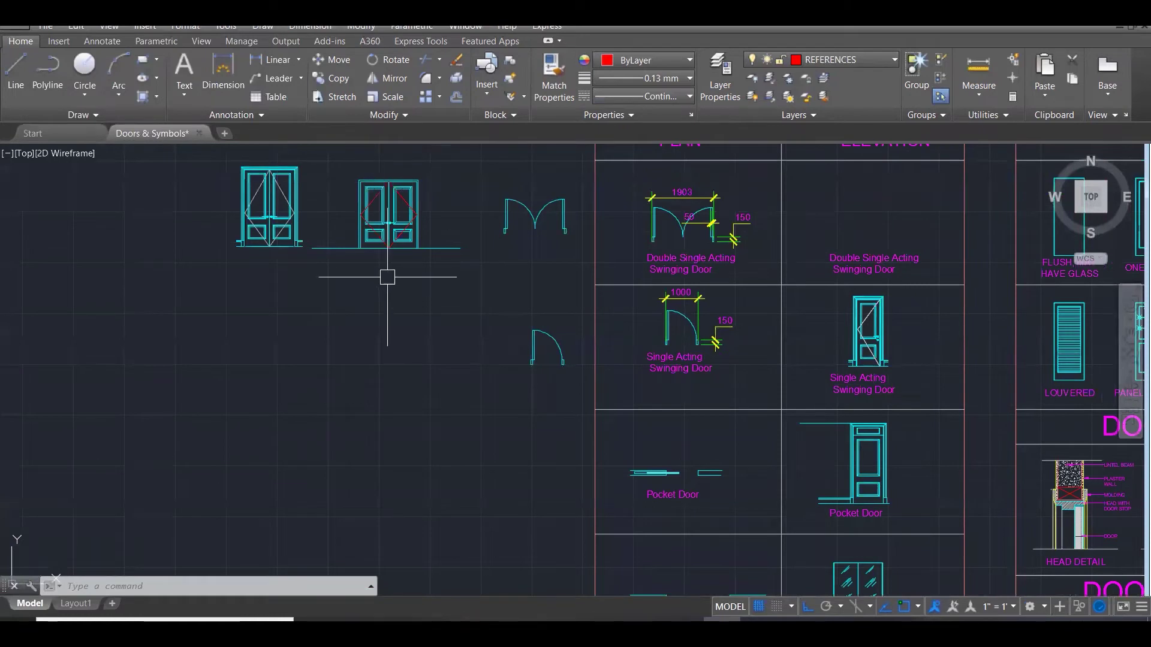
{"action": "scroll", "coordinate": [376, 162], "scroll_direction": "up", "scroll_amount": 2}
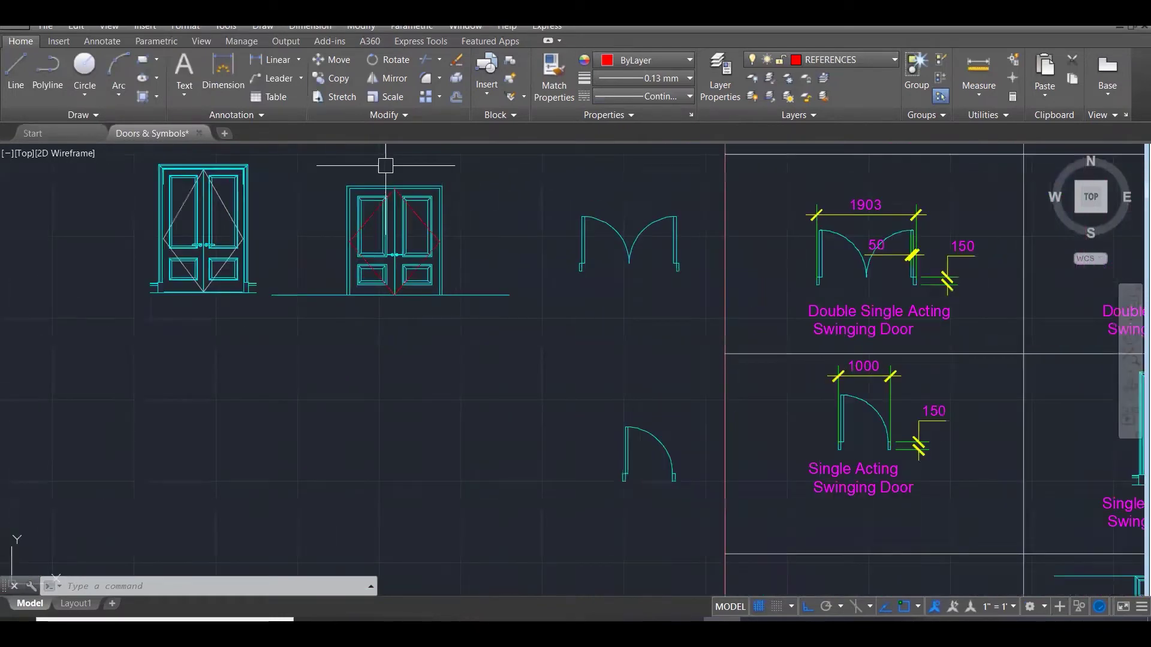
Copy the right door's right leaf to a spot below the doors.
{"action": "left_click", "coordinate": [387, 166]}
{"action": "left_click", "coordinate": [485, 310]}
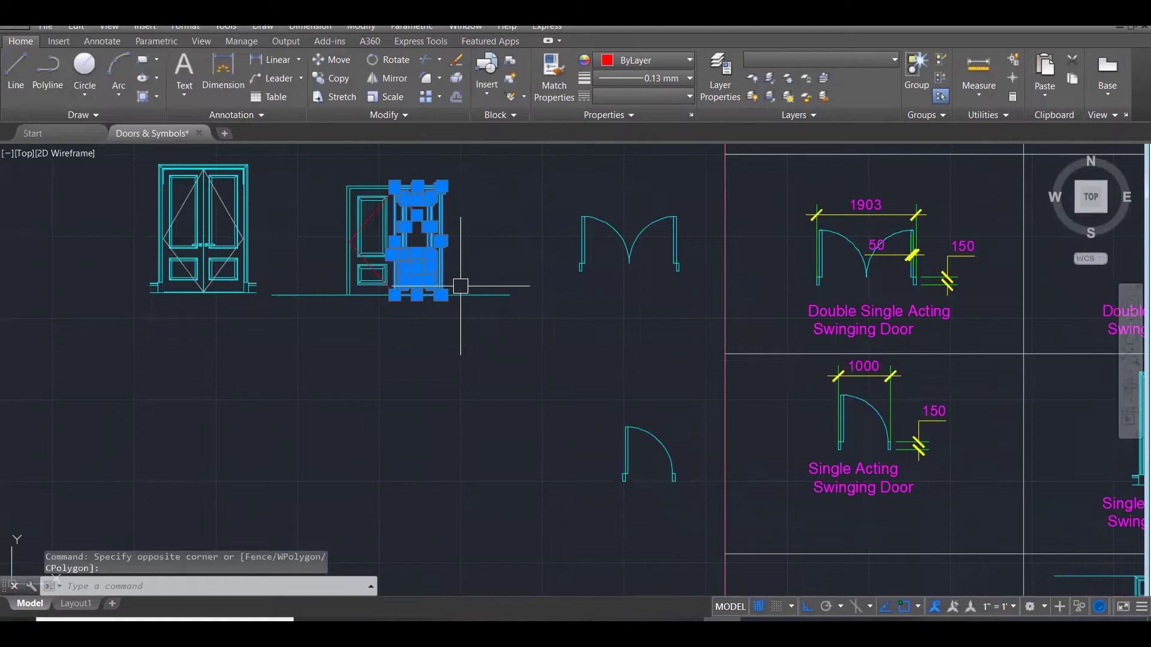
{"action": "type", "text": "c"}
{"action": "key", "text": "Return"}
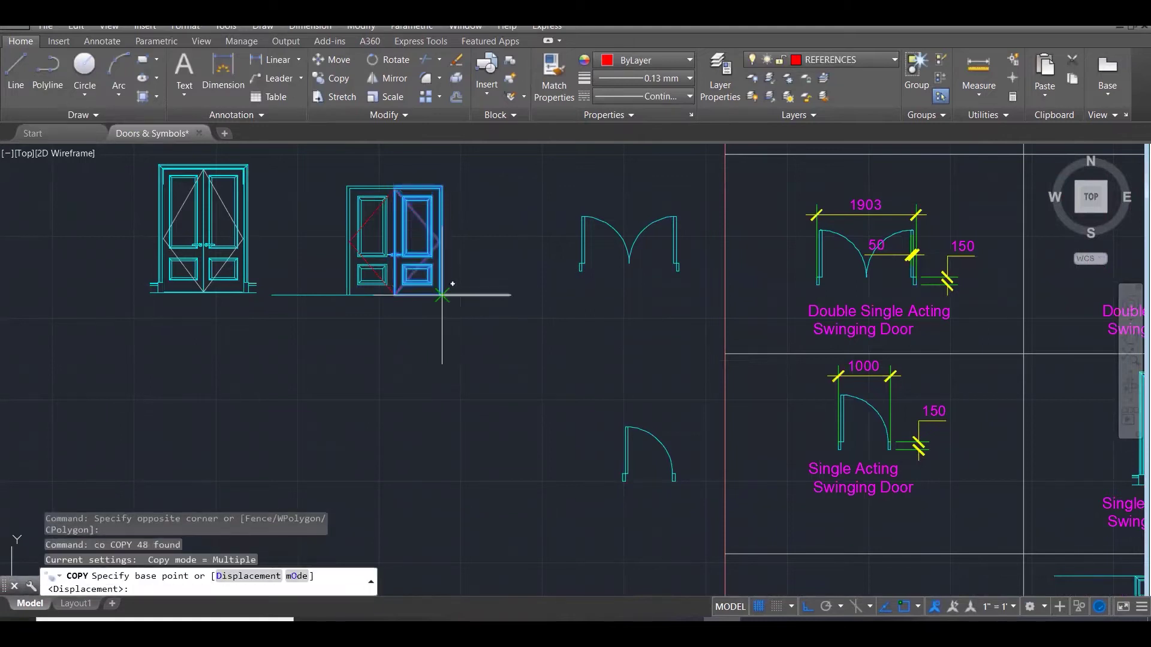
{"action": "left_click", "coordinate": [441, 294]}
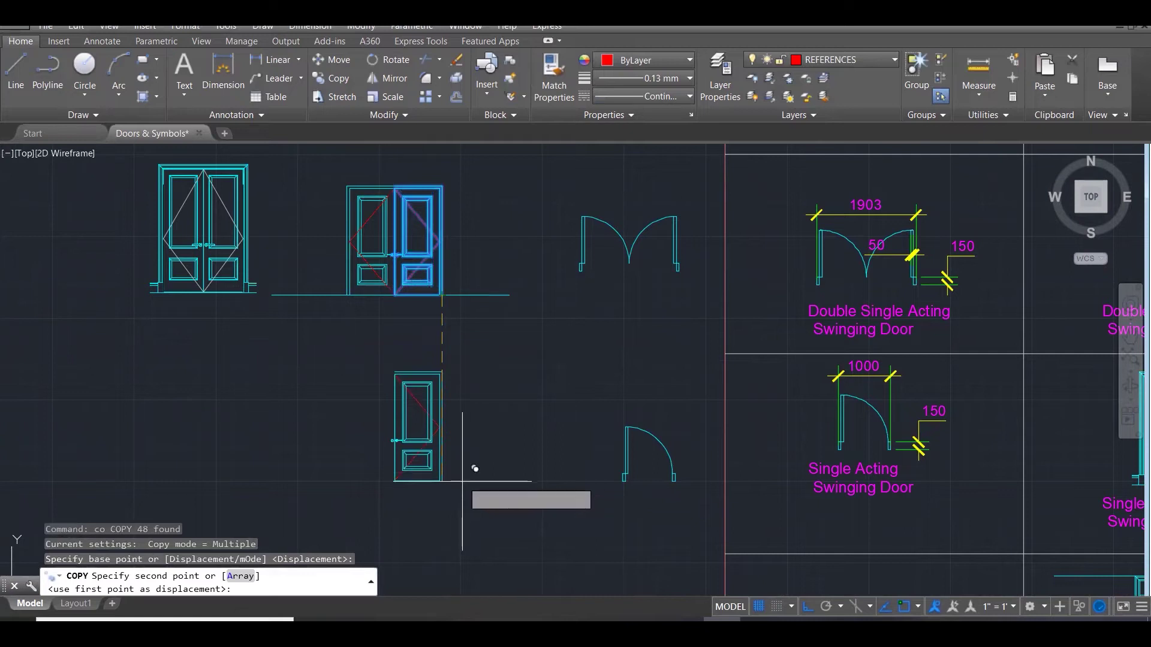
{"action": "left_click", "coordinate": [465, 487]}
{"action": "key", "text": "Escape"}
{"action": "key", "text": "Escape"}
{"action": "key", "text": "Escape"}
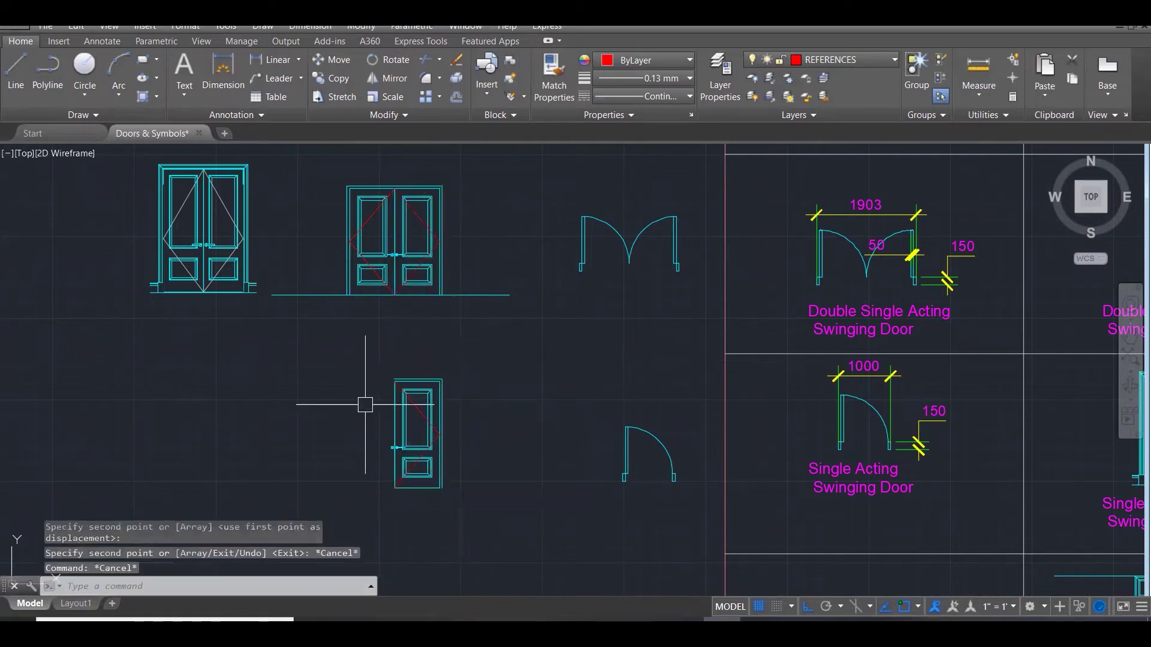
Draw a floor line under the copied leaf and extend its left end further left.
{"action": "scroll", "coordinate": [384, 509], "scroll_direction": "up", "scroll_amount": 3}
{"action": "type", "text": "l"}
{"action": "key", "text": "Return"}
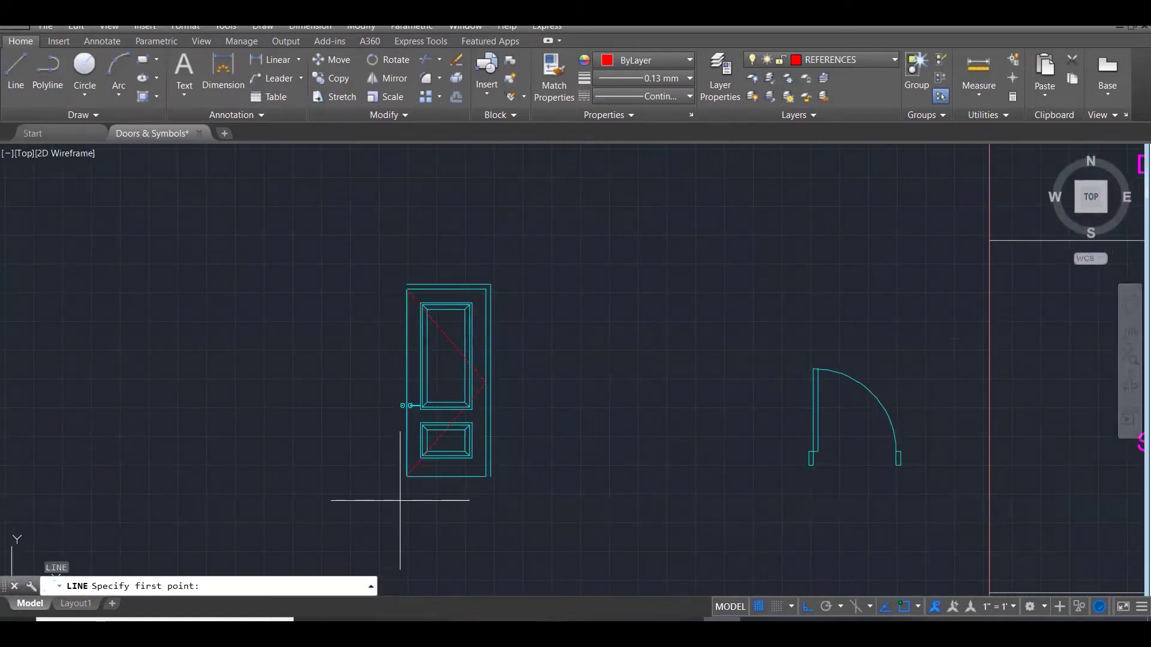
{"action": "left_click", "coordinate": [407, 477]}
{"action": "left_click", "coordinate": [641, 477]}
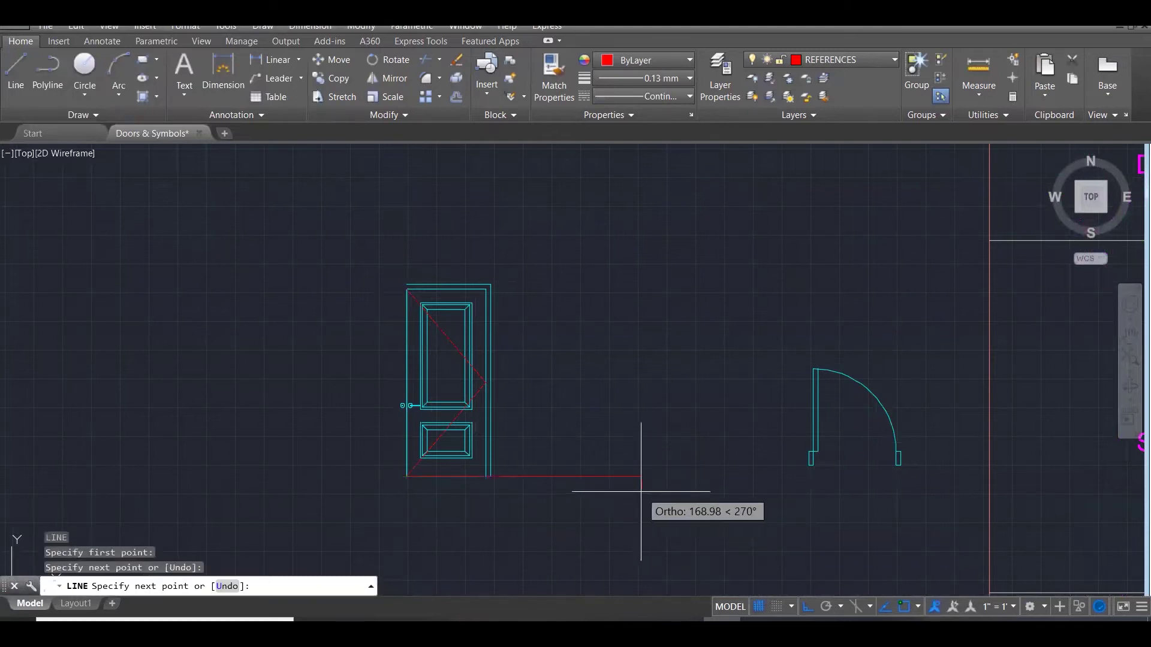
{"action": "key", "text": "Escape"}
{"action": "left_click", "coordinate": [521, 477]}
{"action": "left_click", "coordinate": [407, 477]}
{"action": "left_click", "coordinate": [265, 476]}
{"action": "key", "text": "Escape"}
{"action": "key", "text": "Escape"}
{"action": "key", "text": "Escape"}
Offset the left jamb 50 to the left and fillet it to the door's head line.
{"action": "scroll", "coordinate": [399, 296], "scroll_direction": "up", "scroll_amount": 1}
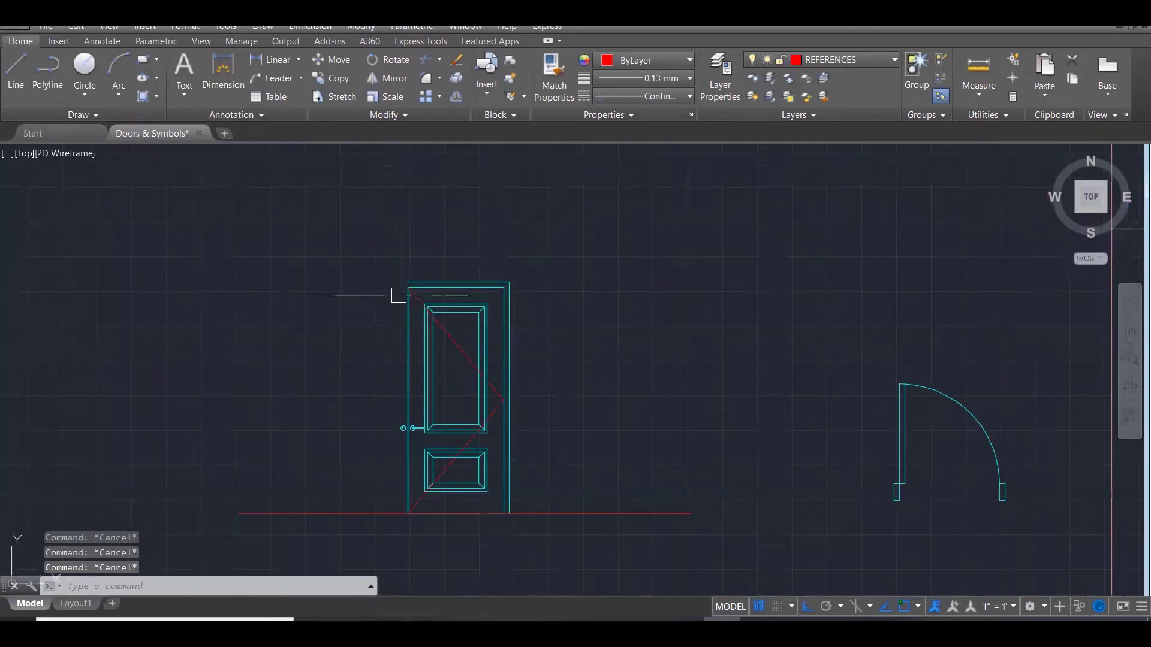
{"action": "type", "text": "o"}
{"action": "key", "text": "Return"}
{"action": "type", "text": "50"}
{"action": "key", "text": "Return"}
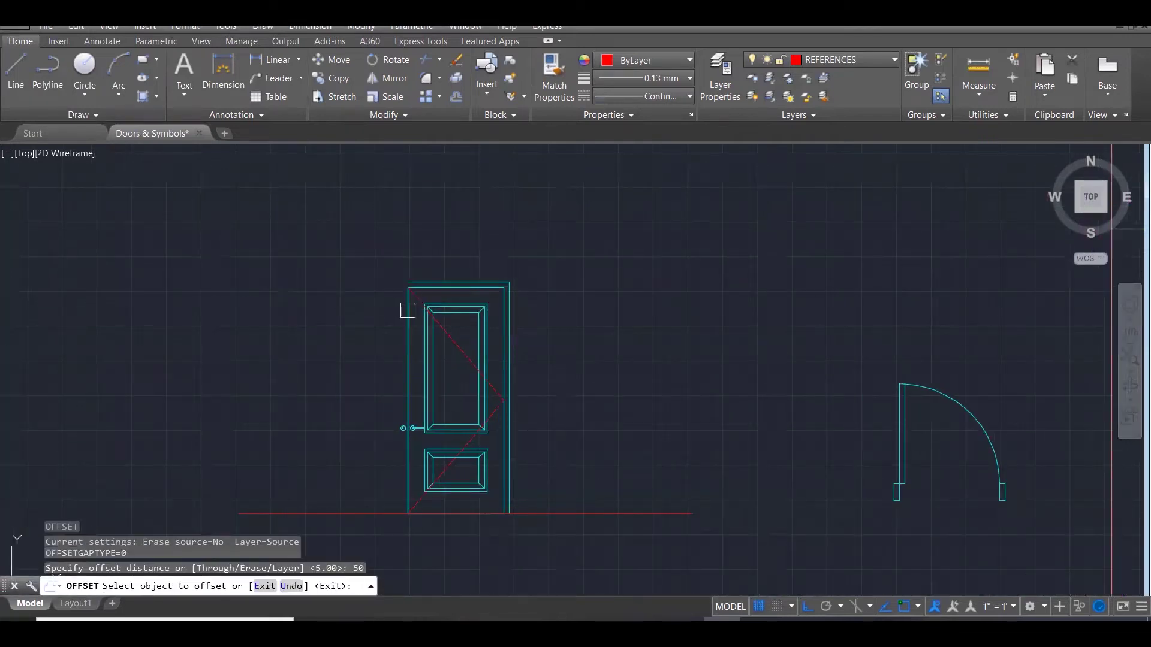
{"action": "left_click", "coordinate": [407, 419]}
{"action": "left_click", "coordinate": [275, 343]}
{"action": "key", "text": "Escape"}
{"action": "key", "text": "Escape"}
{"action": "key", "text": "Escape"}
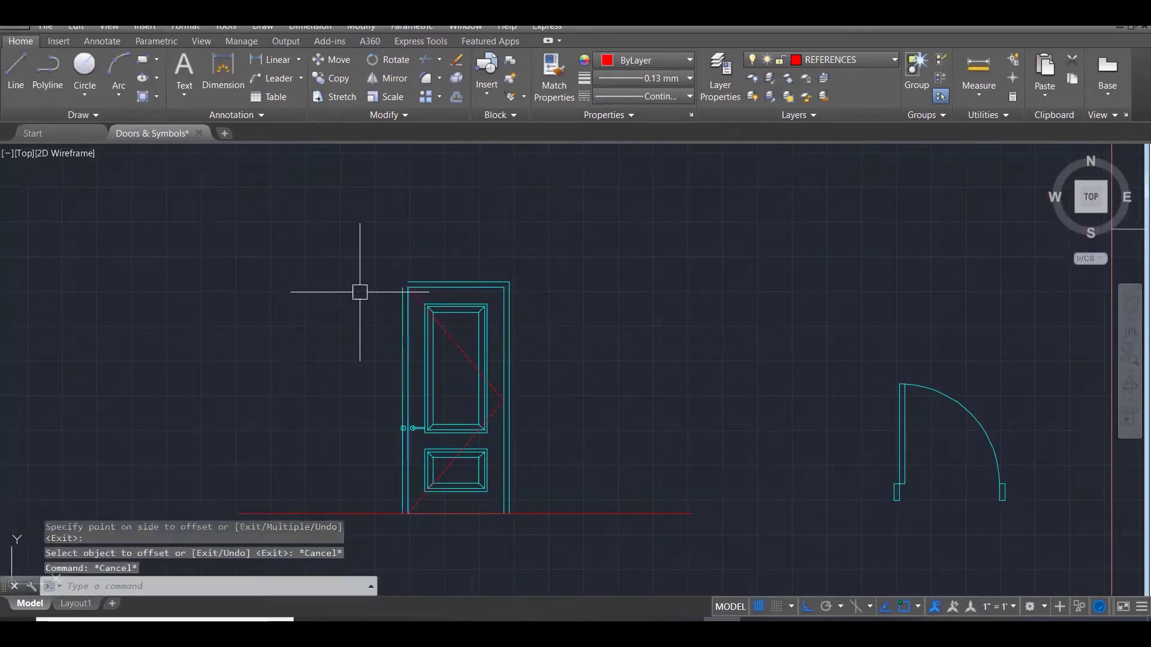
{"action": "type", "text": "f"}
{"action": "key", "text": "Return"}
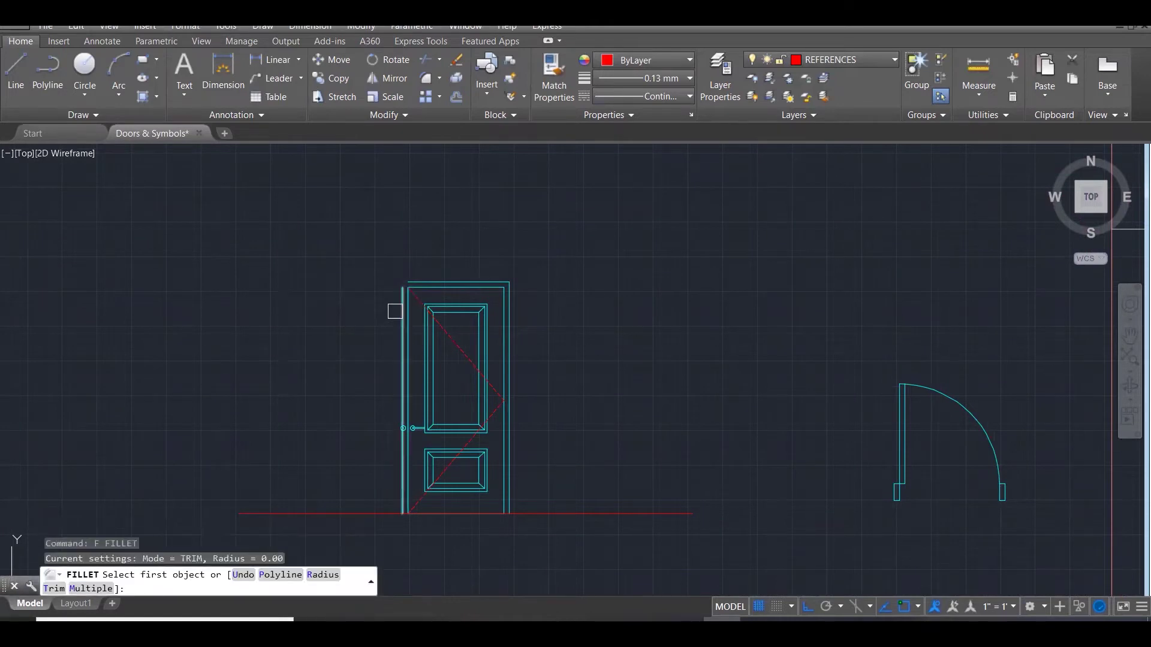
{"action": "left_click", "coordinate": [401, 310]}
{"action": "left_click", "coordinate": [416, 282]}
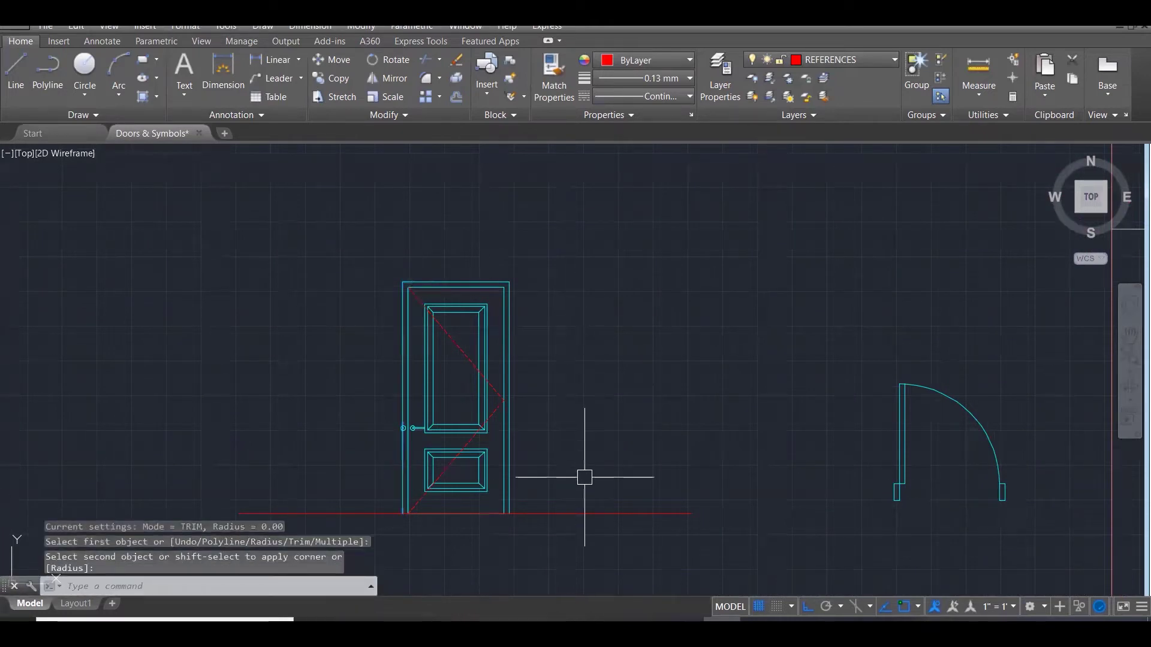
{"action": "key", "text": "Escape"}
{"action": "key", "text": "Escape"}
Give the floor line the door jamb's cyan style using MATCHPROP.
{"action": "type", "text": "ma"}
{"action": "key", "text": "Return"}
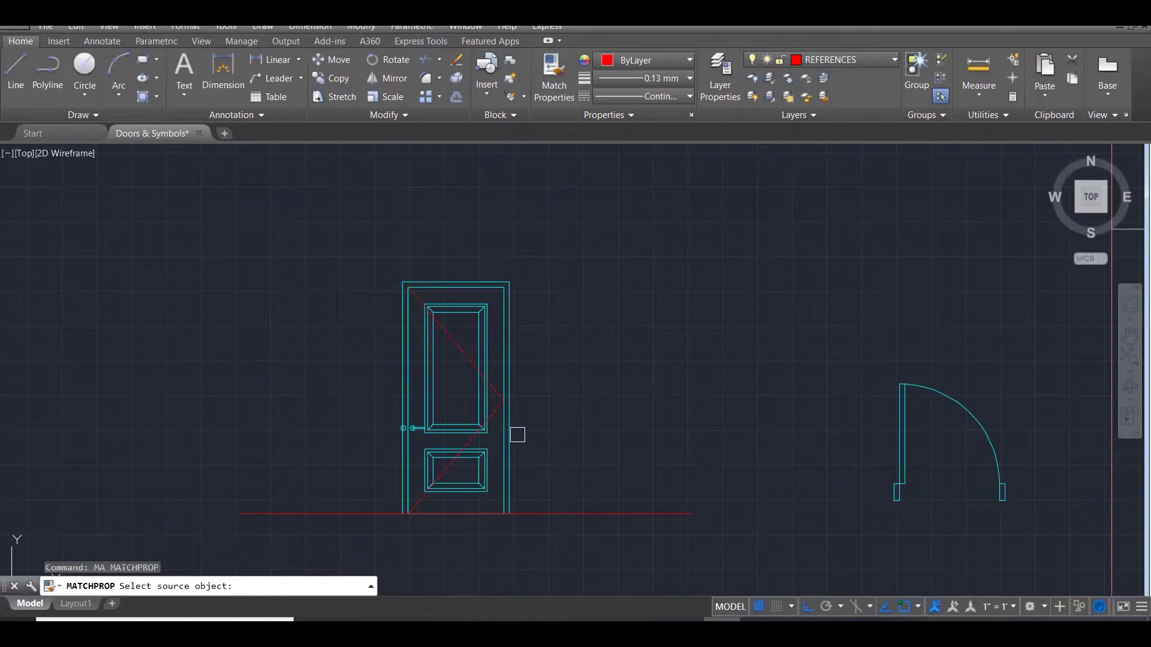
{"action": "left_click", "coordinate": [510, 435]}
{"action": "left_click", "coordinate": [566, 514]}
{"action": "key", "text": "Escape"}
{"action": "key", "text": "Escape"}
{"action": "key", "text": "Escape"}
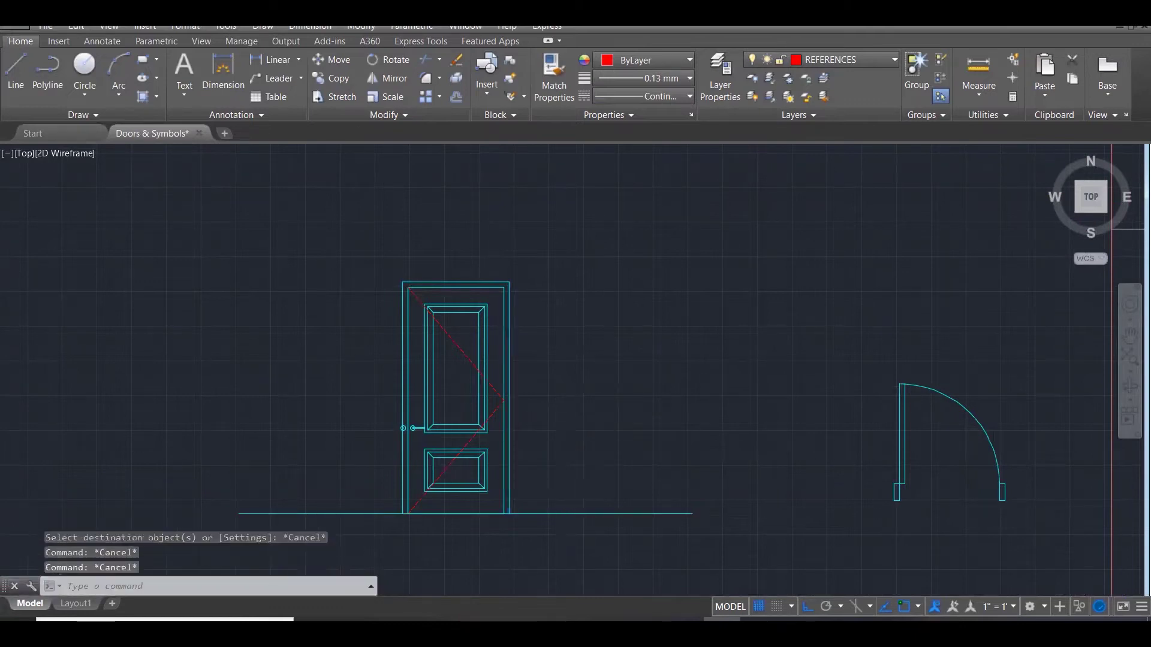
Window-select the hinge objects and delete them.
{"action": "scroll", "coordinate": [611, 403], "scroll_direction": "down", "scroll_amount": 3}
{"action": "scroll", "coordinate": [609, 398], "scroll_direction": "down", "scroll_amount": 1}
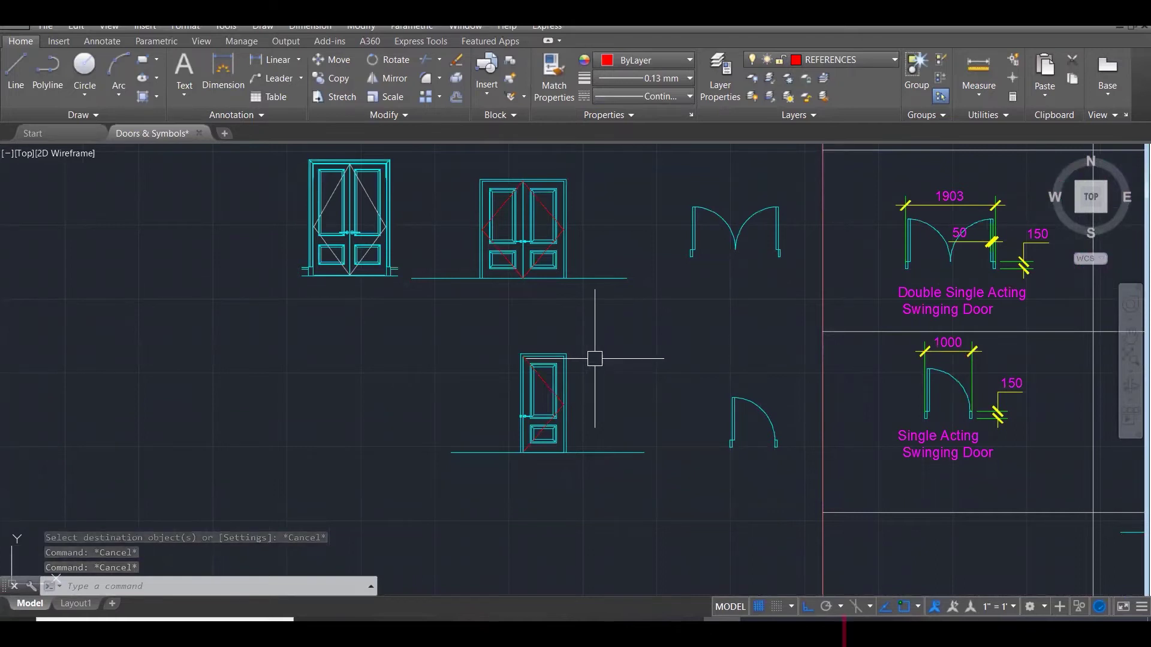
{"action": "scroll", "coordinate": [562, 416], "scroll_direction": "up", "scroll_amount": 5}
{"action": "scroll", "coordinate": [502, 436], "scroll_direction": "up", "scroll_amount": 3}
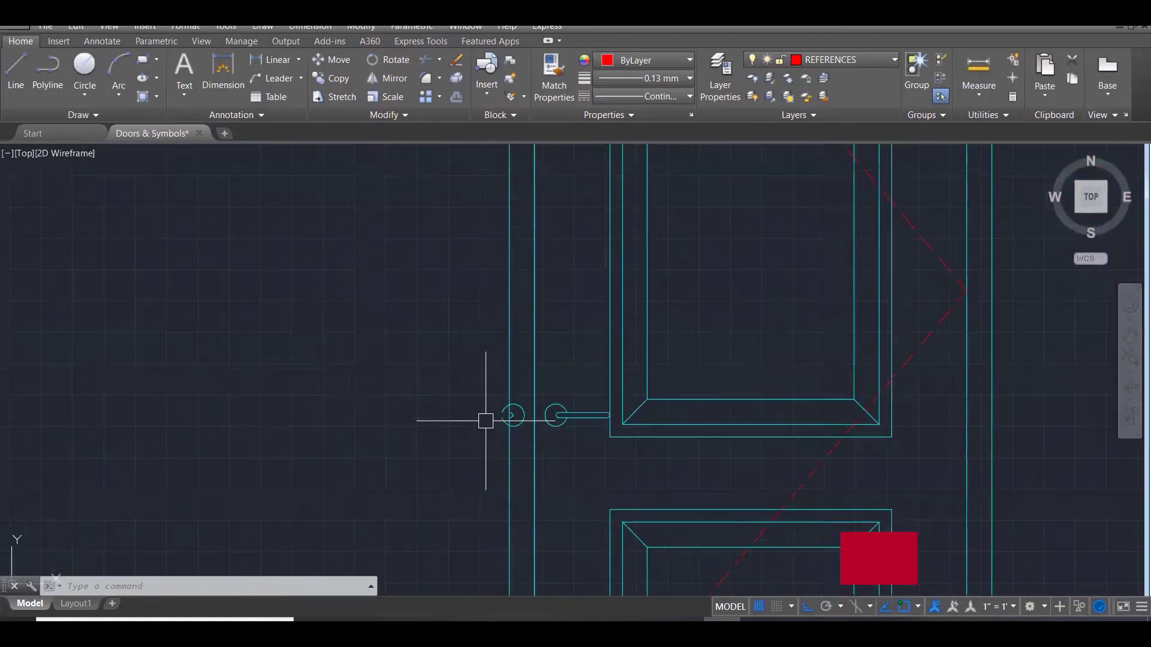
{"action": "left_click", "coordinate": [458, 372]}
{"action": "left_click", "coordinate": [528, 454]}
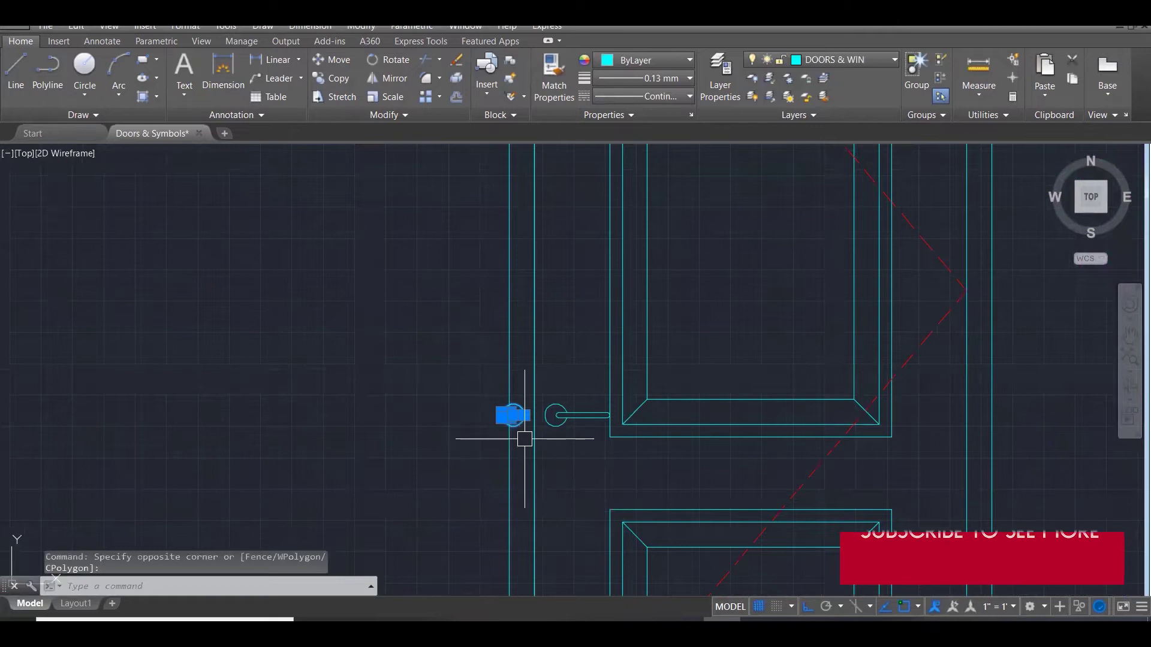
{"action": "key", "text": "Delete"}
{"action": "scroll", "coordinate": [558, 263], "scroll_direction": "down", "scroll_amount": 3}
{"action": "scroll", "coordinate": [558, 264], "scroll_direction": "down", "scroll_amount": 6}
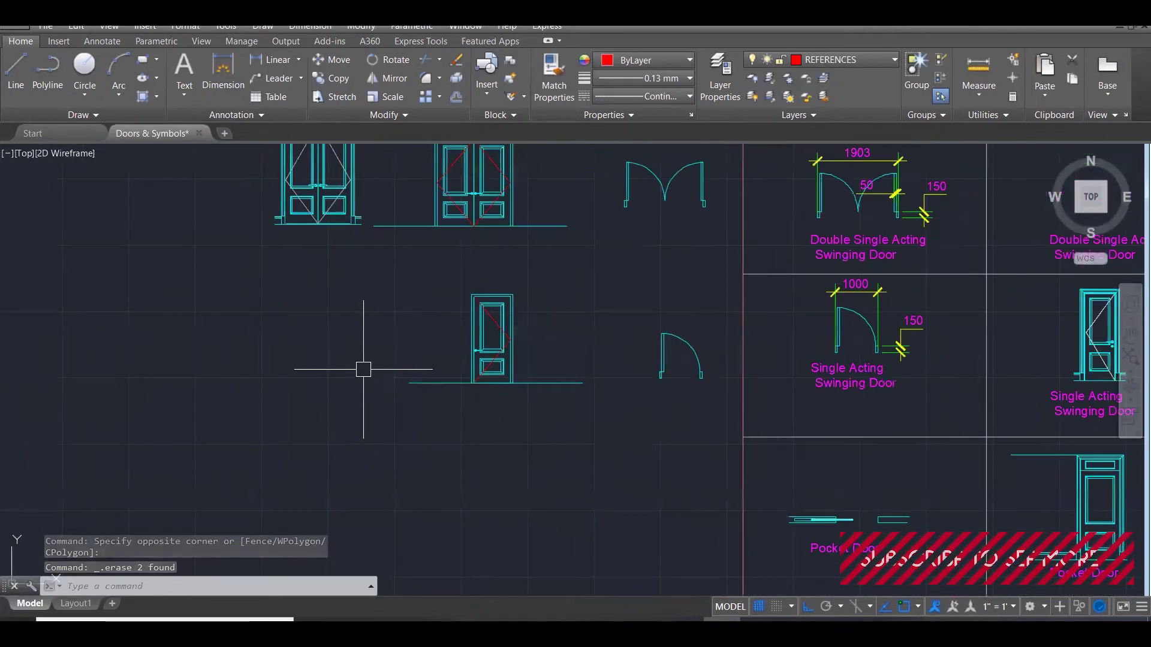
{"action": "scroll", "coordinate": [362, 370], "scroll_direction": "down", "scroll_amount": 1}
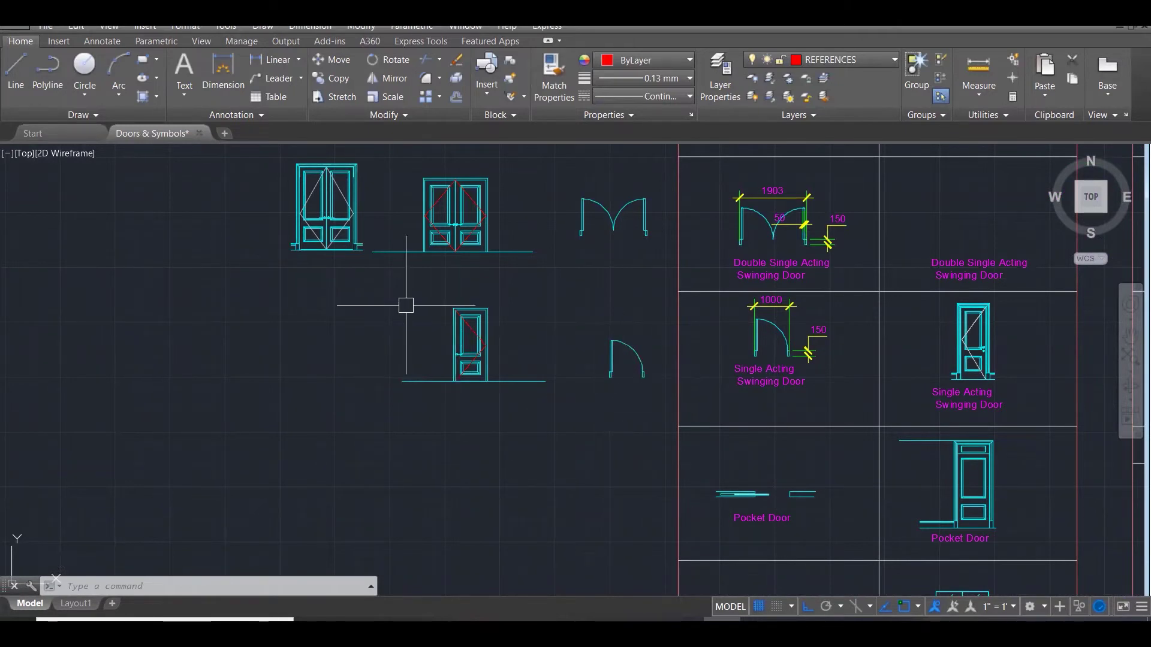
{"action": "scroll", "coordinate": [414, 317], "scroll_direction": "up", "scroll_amount": 2}
{"action": "scroll", "coordinate": [441, 278], "scroll_direction": "up", "scroll_amount": 1}
{"action": "left_click", "coordinate": [442, 277]}
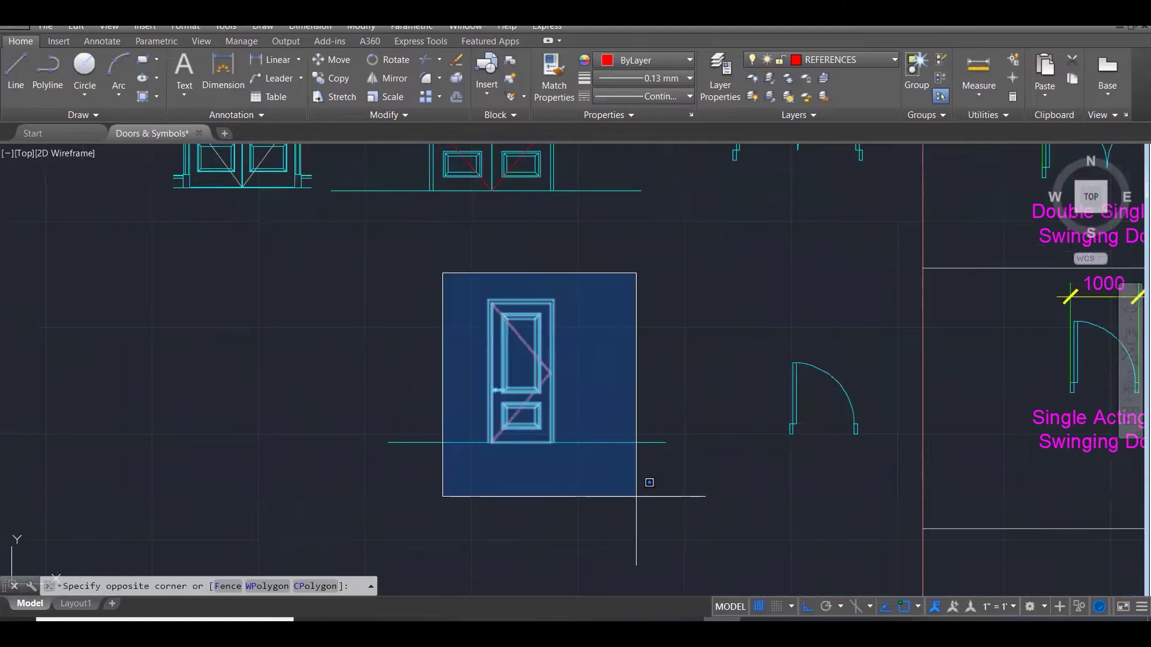
Convert the window-selected single door elevation into a new block named 'single door 2'.
{"action": "left_click", "coordinate": [629, 486]}
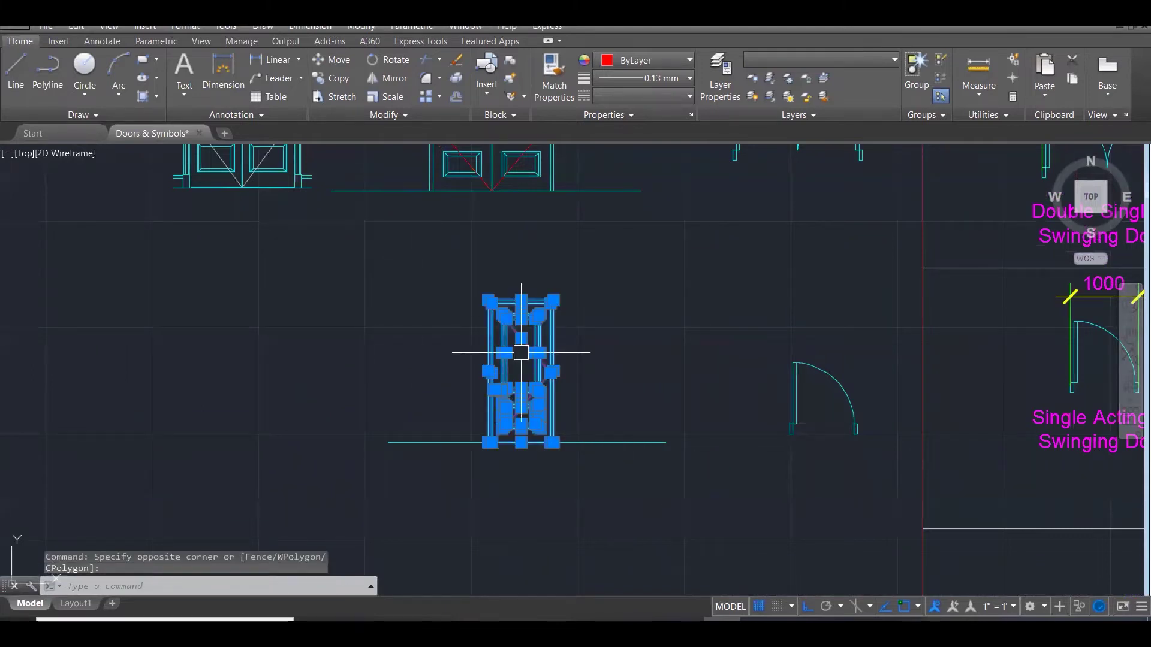
{"action": "type", "text": "bl"}
{"action": "key", "text": "Return"}
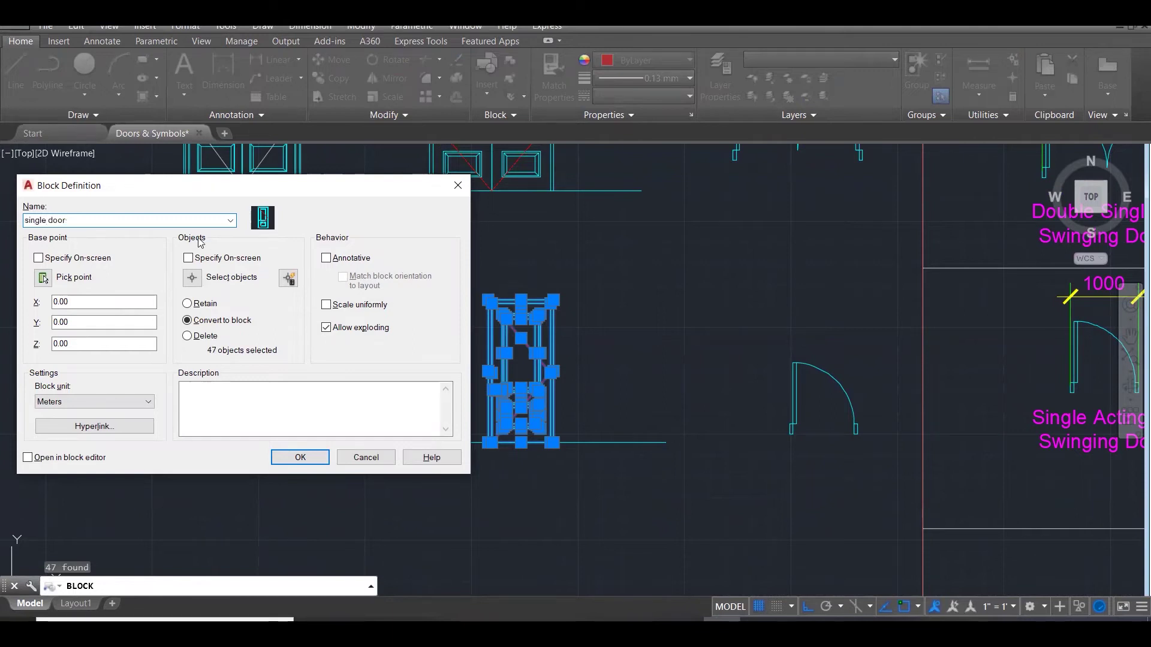
{"action": "left_click", "coordinate": [300, 457]}
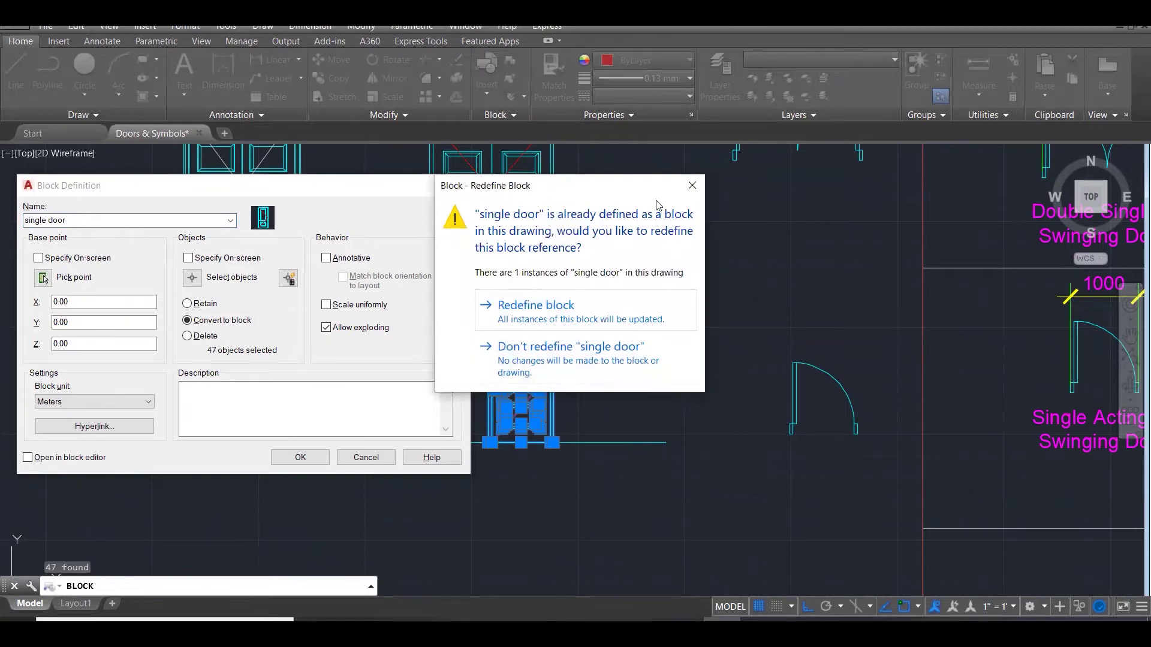
{"action": "left_click", "coordinate": [692, 187]}
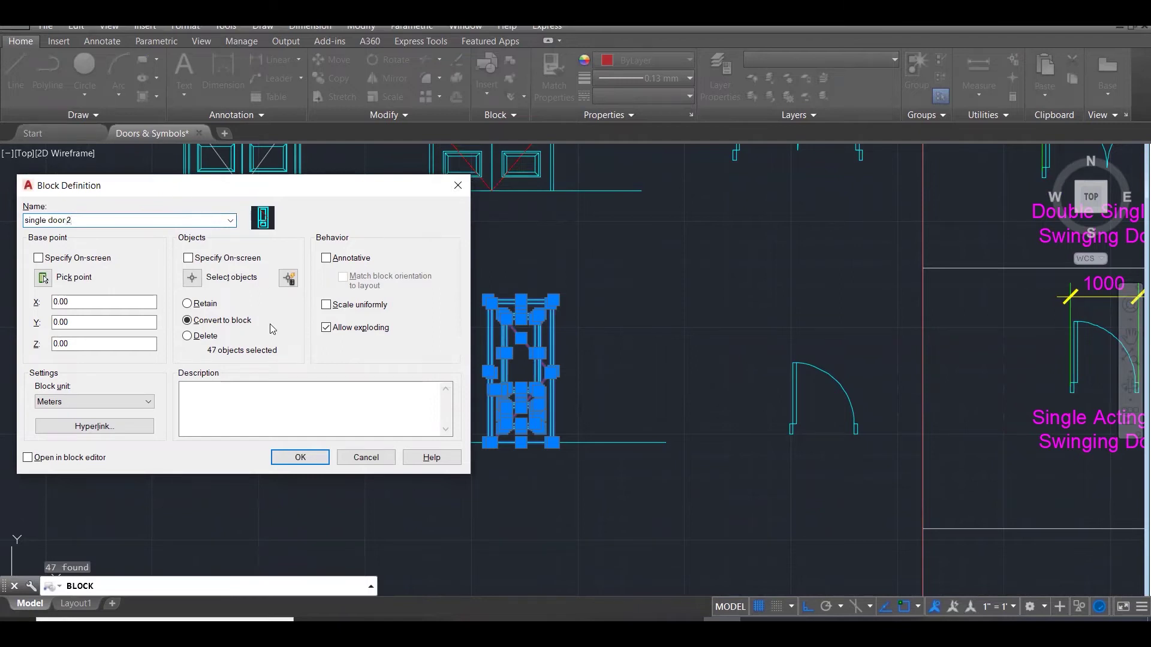
{"action": "left_click", "coordinate": [301, 458]}
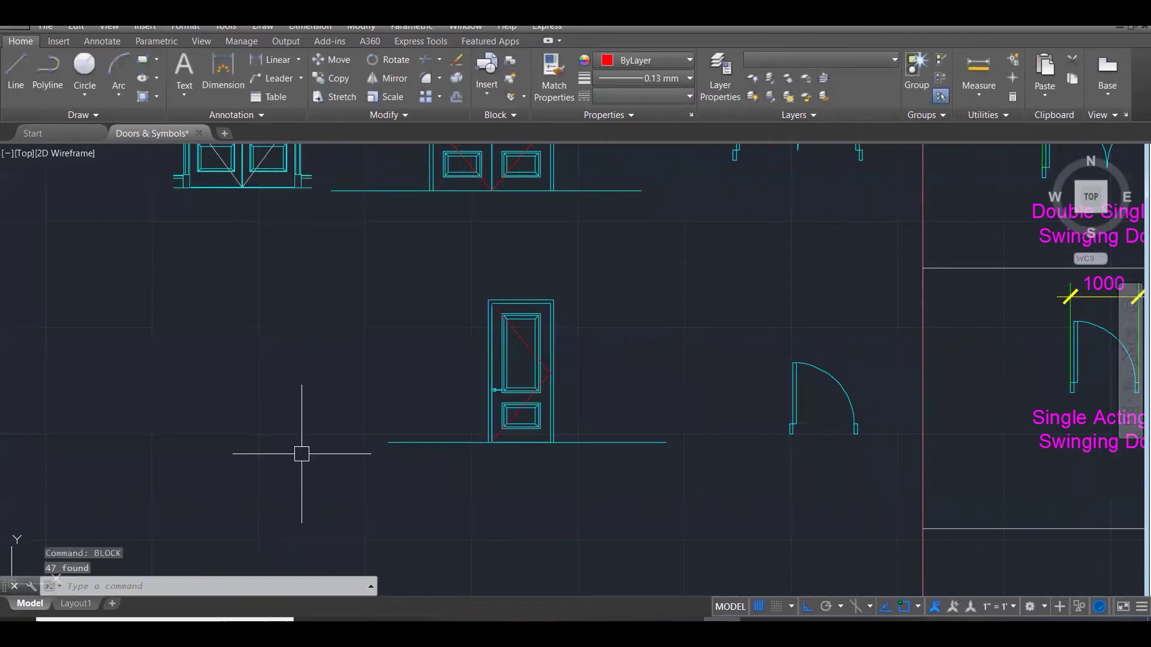
{"action": "left_click", "coordinate": [59, 41]}
Pick the single door 2 block from the Insert gallery for placement.
{"action": "left_click", "coordinate": [16, 75]}
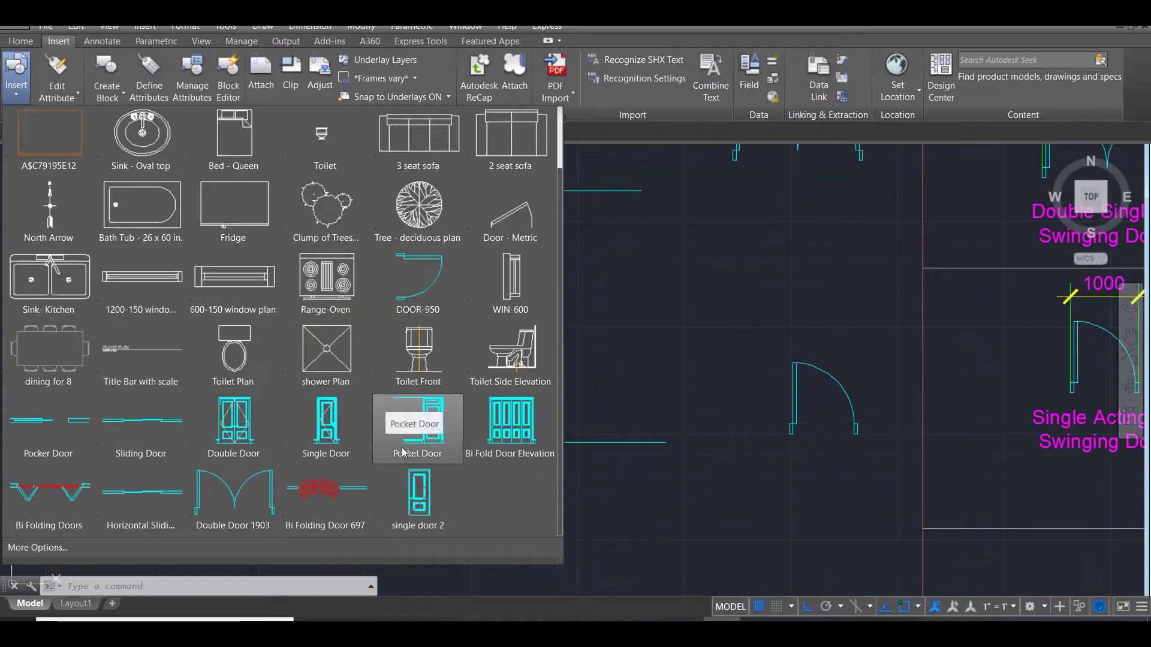
{"action": "left_click", "coordinate": [446, 511]}
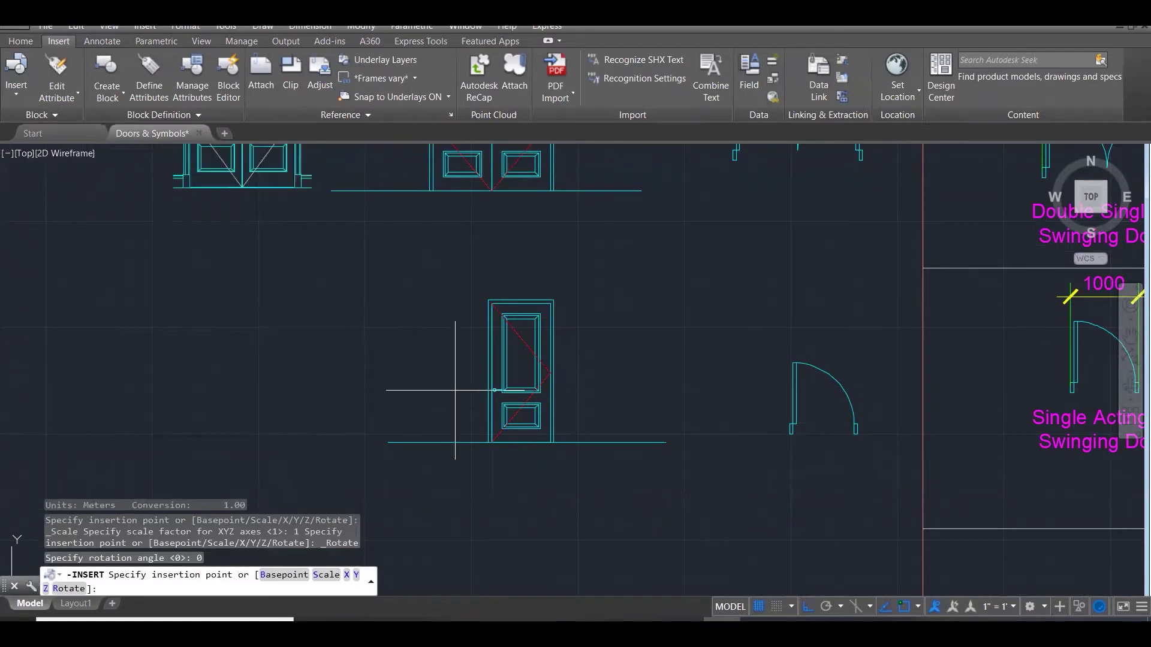
{"action": "left_click", "coordinate": [20, 42]}
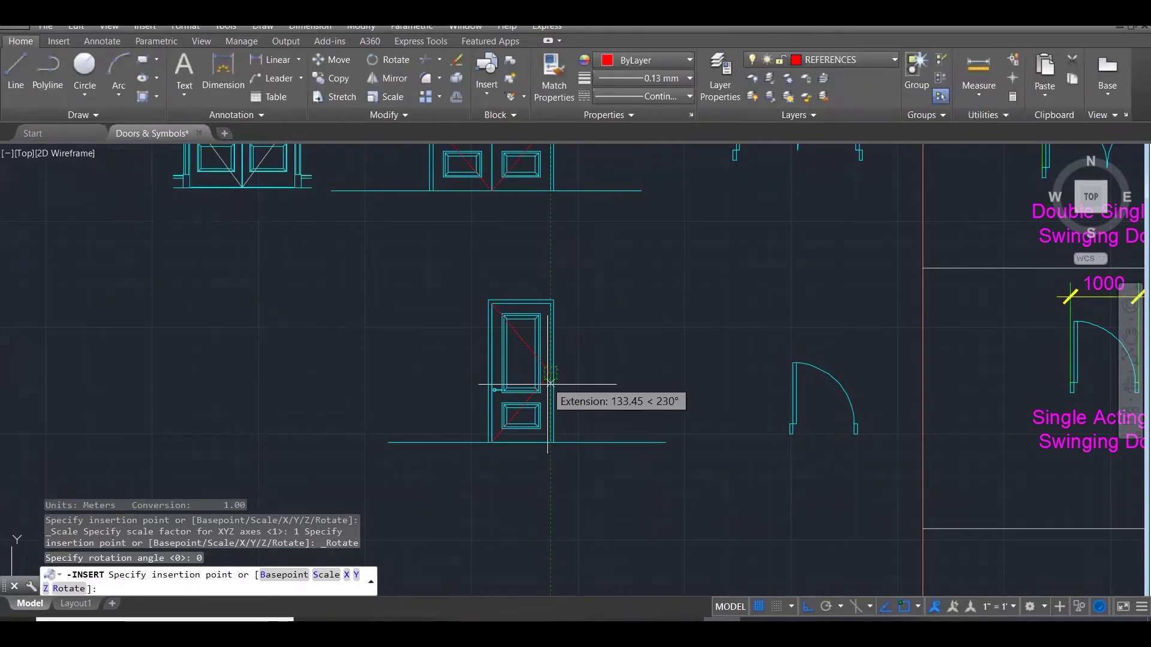
Zoom to the Bi Folding Doors elevation and cancel placing the single door 2 block.
{"action": "scroll", "coordinate": [674, 379], "scroll_direction": "down", "scroll_amount": 1}
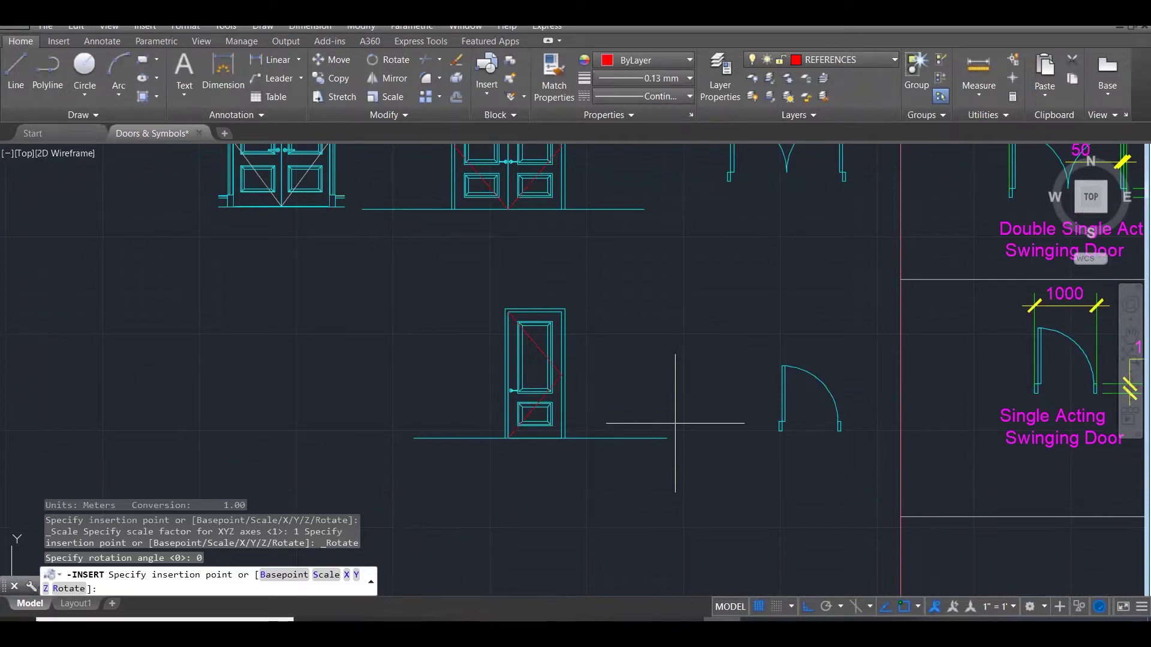
{"action": "scroll", "coordinate": [677, 424], "scroll_direction": "down", "scroll_amount": 3}
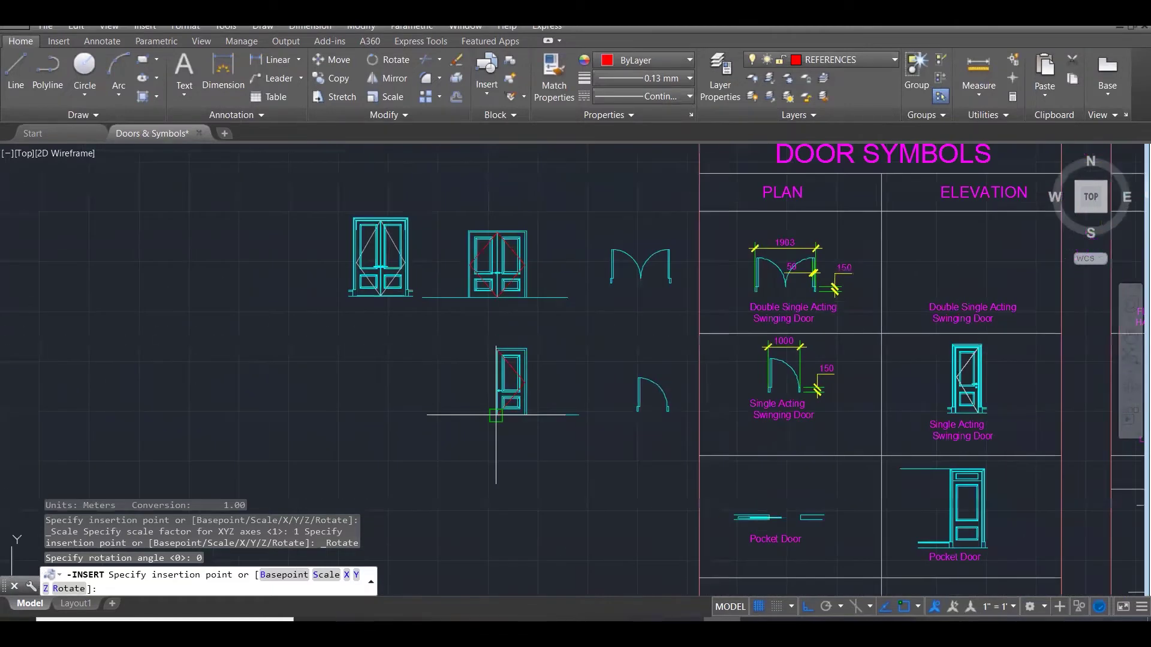
{"action": "scroll", "coordinate": [568, 354], "scroll_direction": "down", "scroll_amount": 1}
{"action": "scroll", "coordinate": [520, 326], "scroll_direction": "down", "scroll_amount": 3}
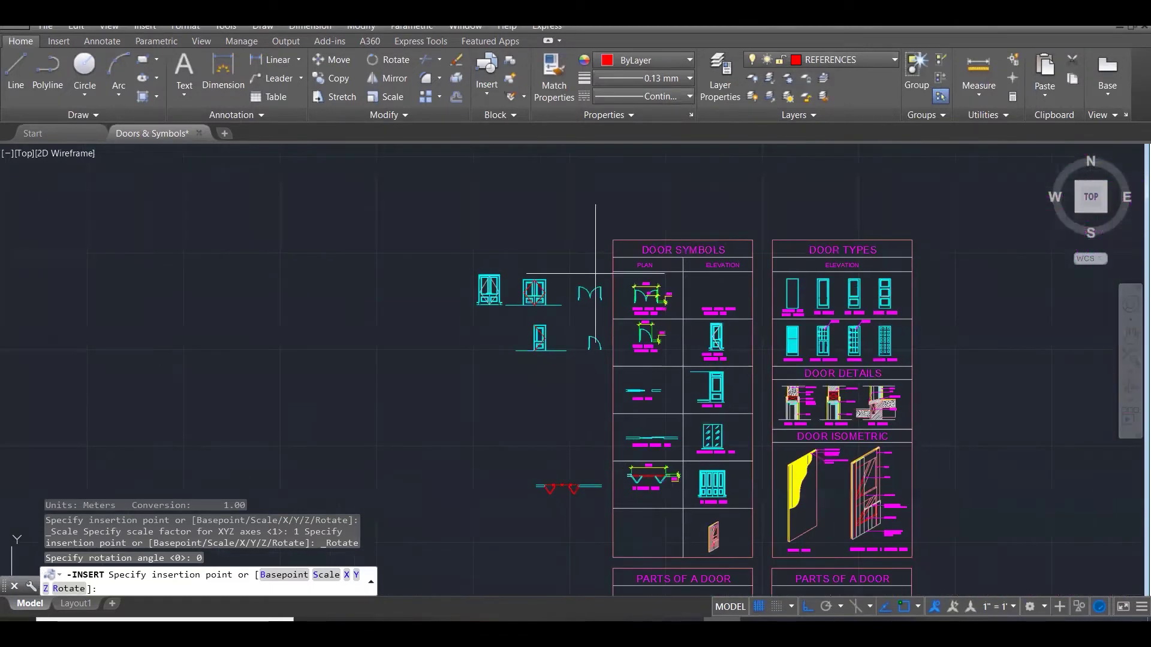
{"action": "scroll", "coordinate": [662, 515], "scroll_direction": "up", "scroll_amount": 4}
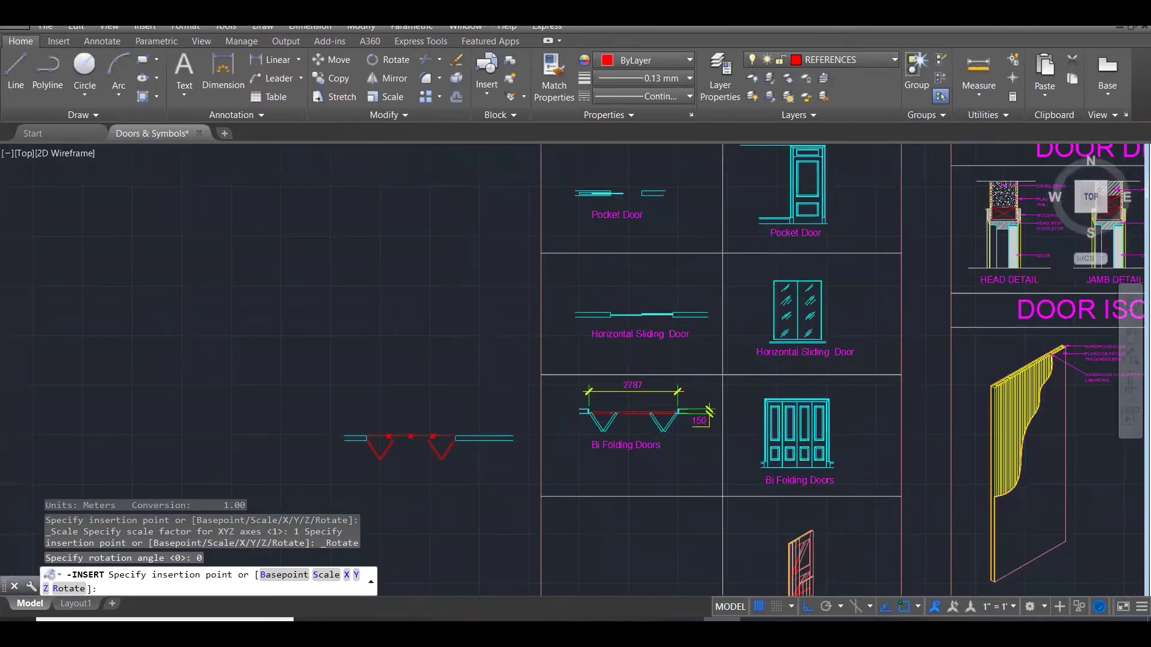
{"action": "scroll", "coordinate": [512, 478], "scroll_direction": "down", "scroll_amount": 2}
{"action": "scroll", "coordinate": [684, 462], "scroll_direction": "up", "scroll_amount": 7}
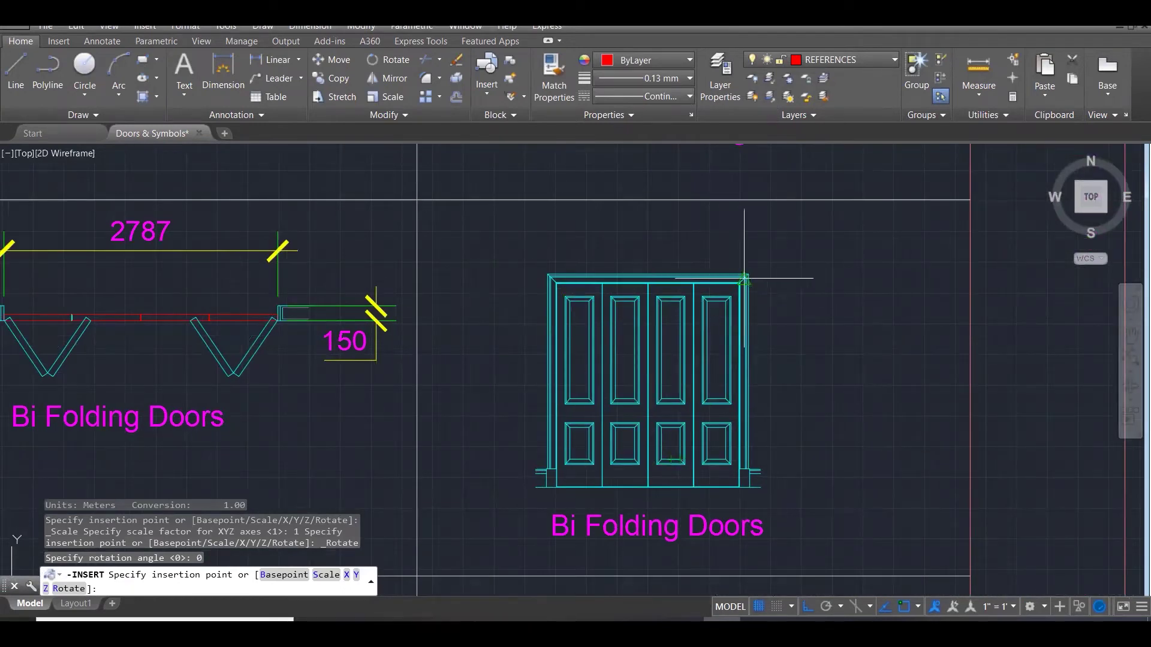
{"action": "scroll", "coordinate": [615, 460], "scroll_direction": "up", "scroll_amount": 3}
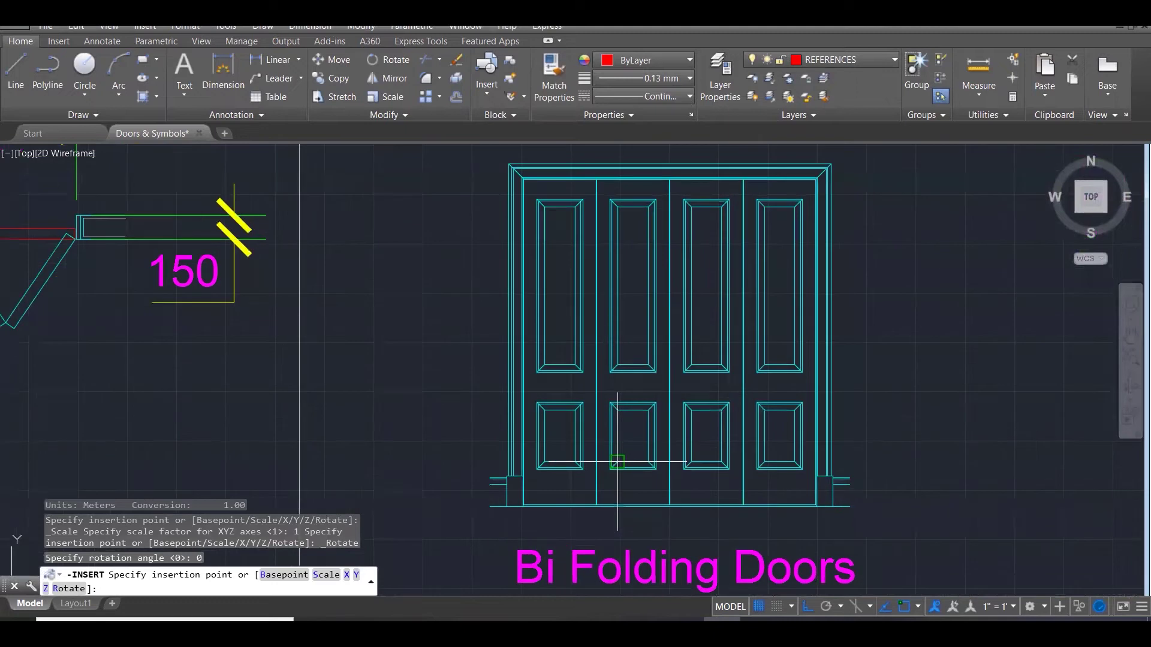
{"action": "scroll", "coordinate": [617, 455], "scroll_direction": "down", "scroll_amount": 2}
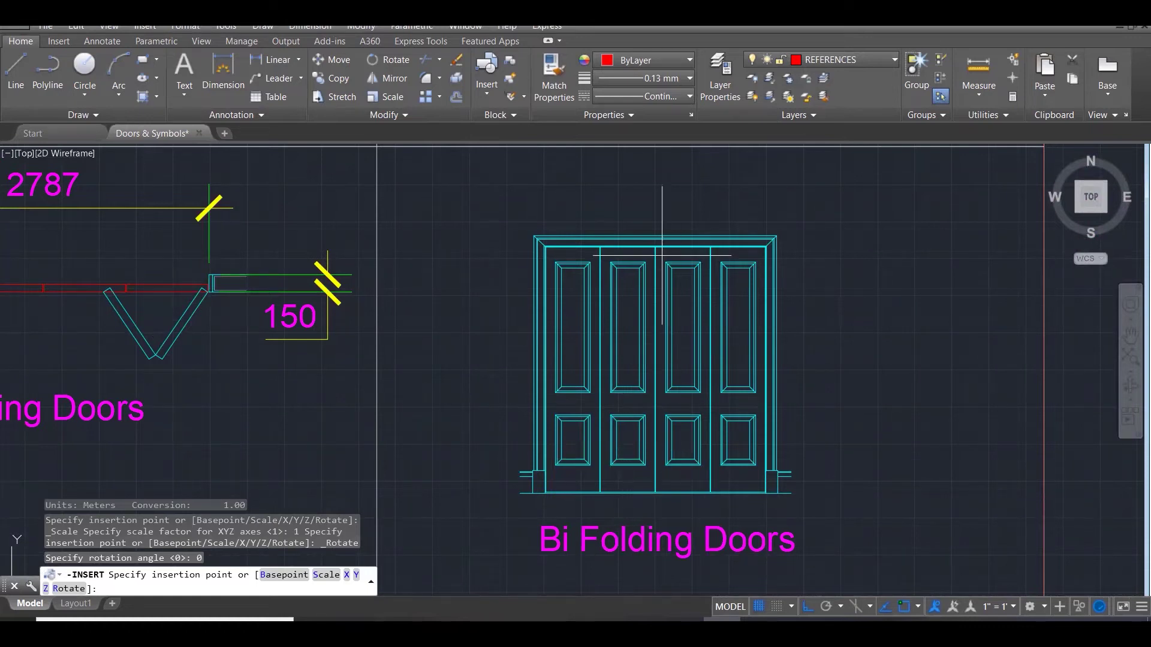
{"action": "type", "text": "m"}
{"action": "key", "text": "Return"}
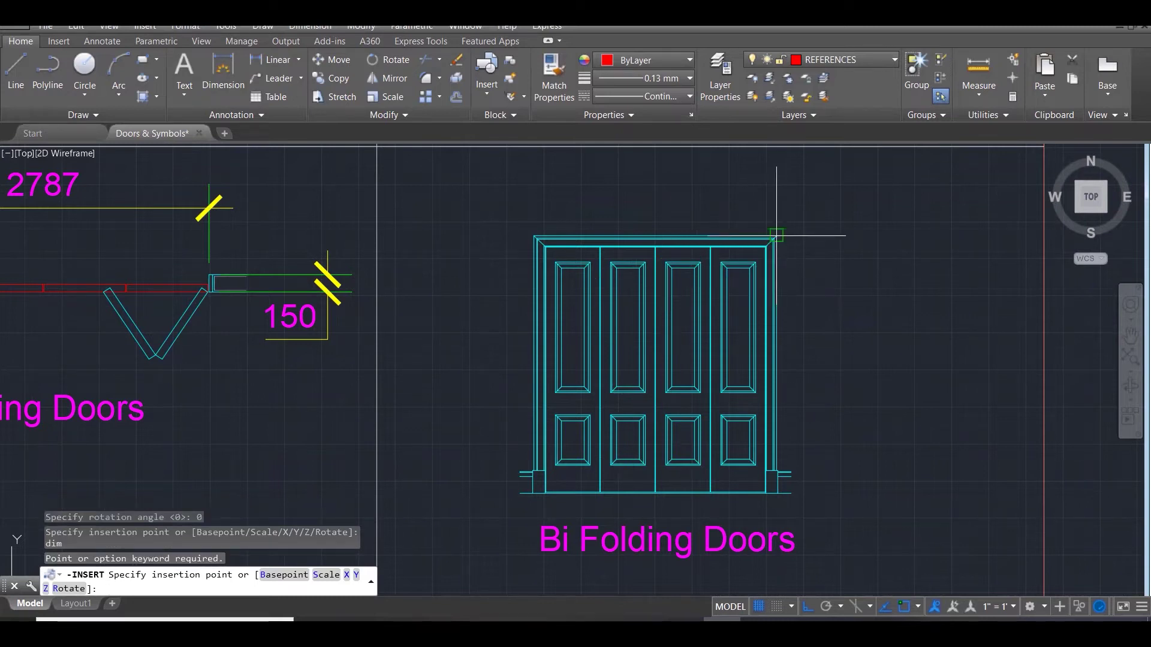
{"action": "scroll", "coordinate": [710, 487], "scroll_direction": "up", "scroll_amount": 4}
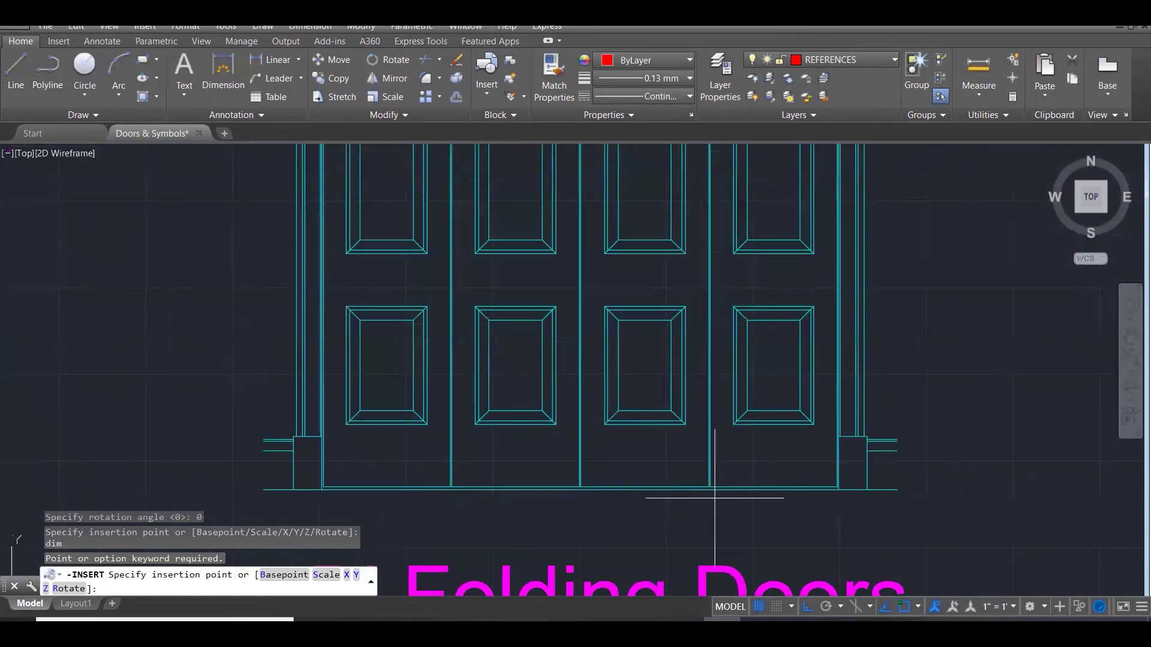
{"action": "scroll", "coordinate": [709, 487], "scroll_direction": "up", "scroll_amount": 3}
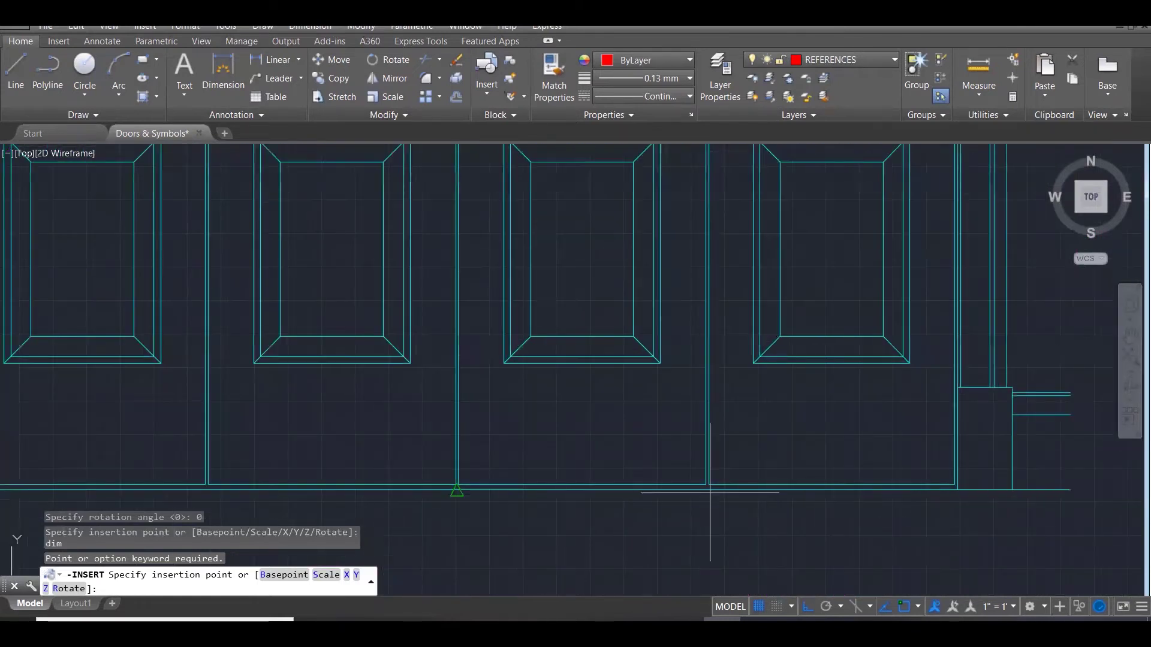
{"action": "key", "text": "Escape"}
{"action": "scroll", "coordinate": [457, 490], "scroll_direction": "down", "scroll_amount": 4}
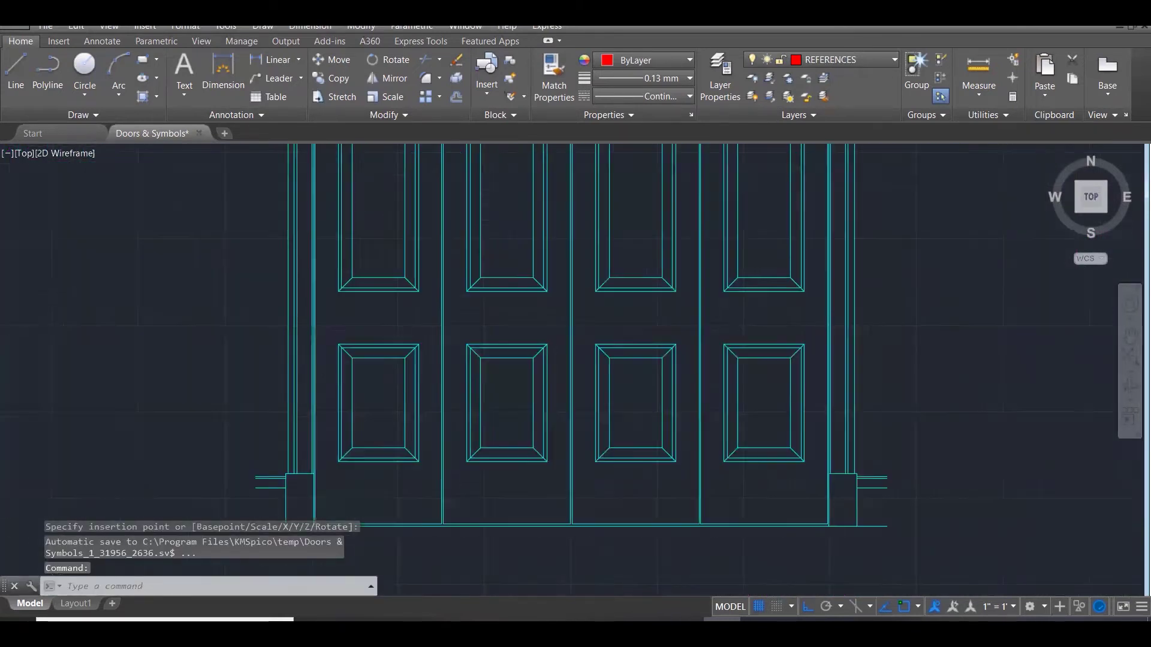
Dimension the bi-fold door's 2173 height on its right side.
{"action": "type", "text": "dim"}
{"action": "key", "text": "Return"}
{"action": "scroll", "coordinate": [632, 520], "scroll_direction": "up", "scroll_amount": 4}
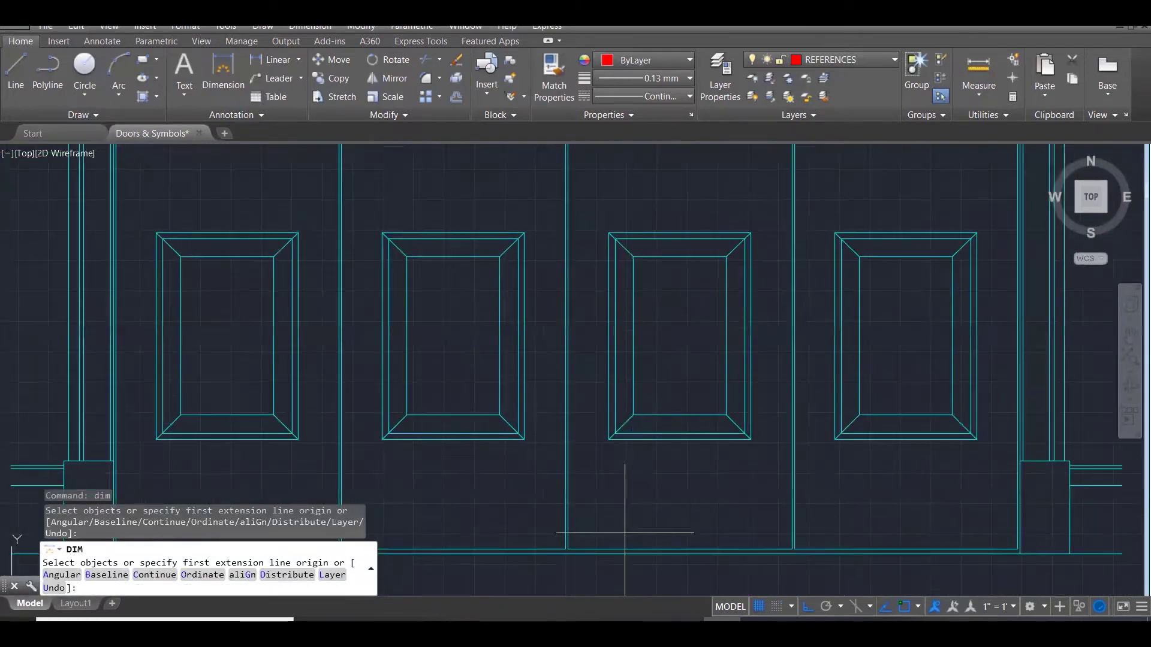
{"action": "left_click", "coordinate": [566, 554]}
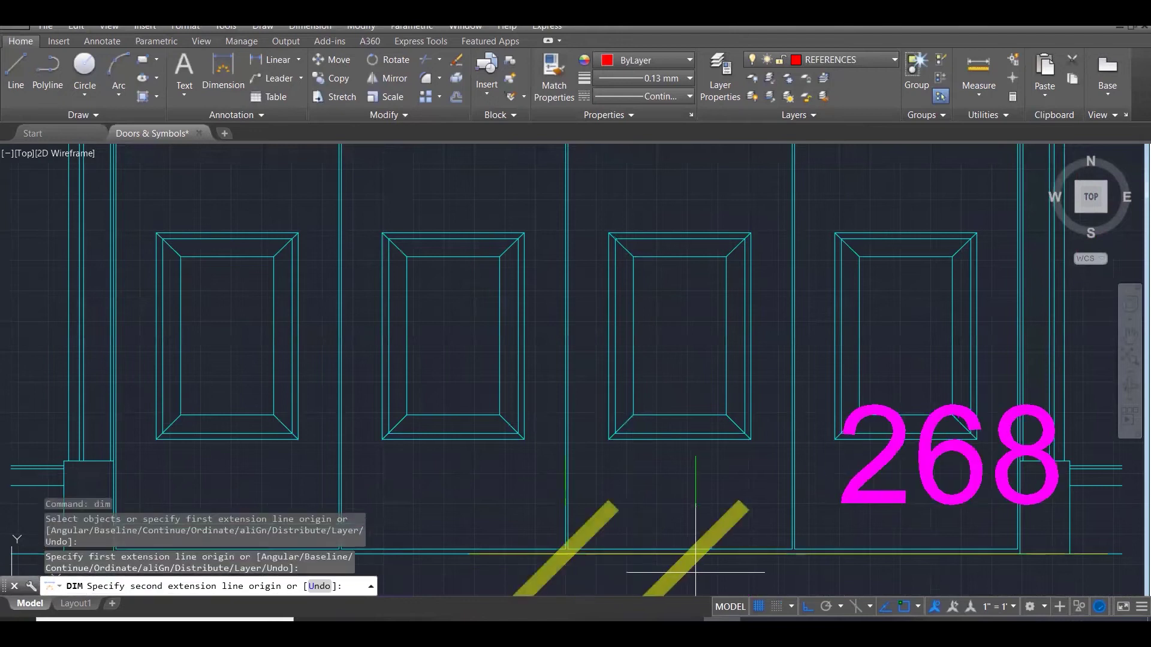
{"action": "scroll", "coordinate": [677, 486], "scroll_direction": "down", "scroll_amount": 6}
{"action": "scroll", "coordinate": [659, 285], "scroll_direction": "up", "scroll_amount": 4}
{"action": "scroll", "coordinate": [659, 285], "scroll_direction": "up", "scroll_amount": 6}
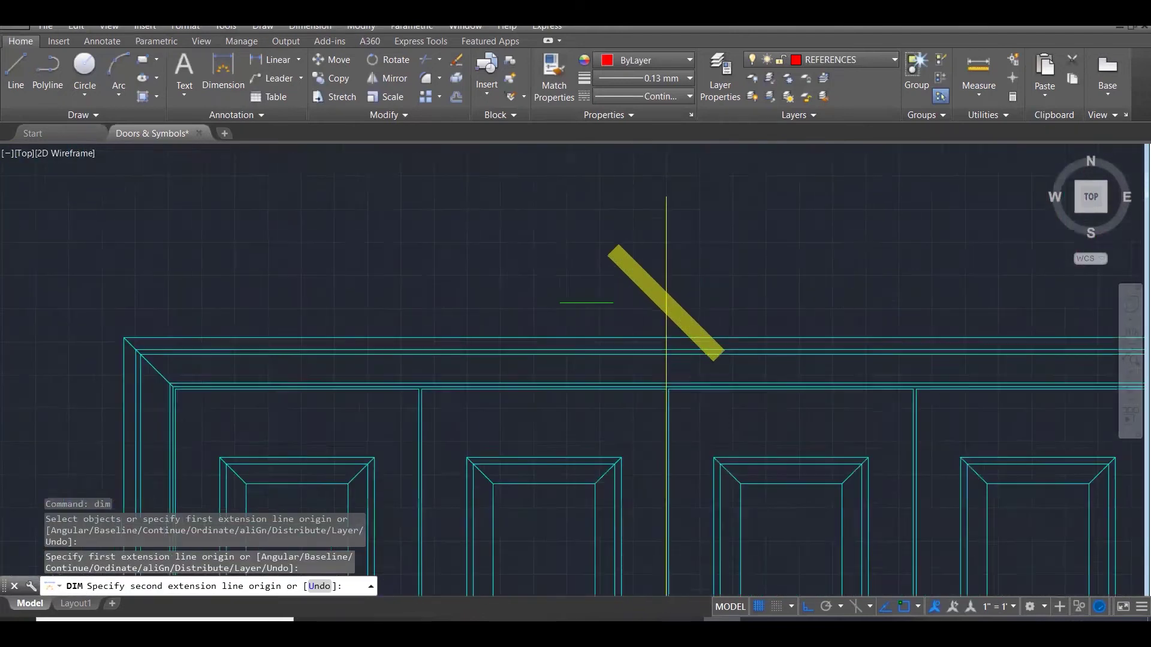
{"action": "left_click", "coordinate": [656, 344]}
{"action": "scroll", "coordinate": [656, 345], "scroll_direction": "down", "scroll_amount": 7}
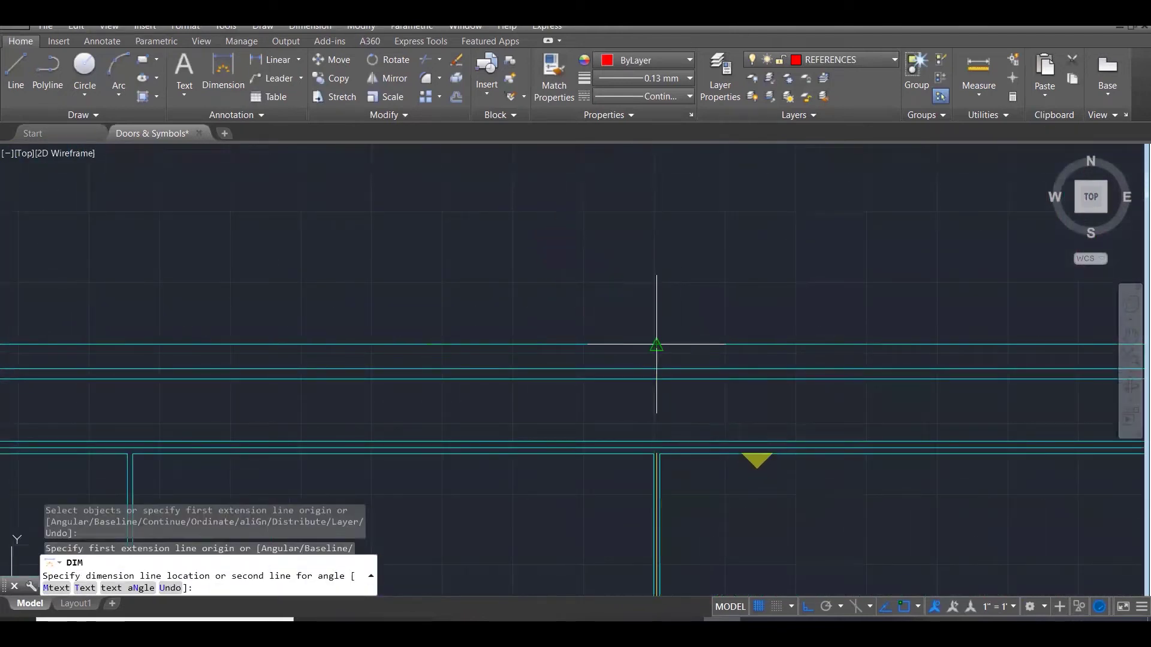
{"action": "scroll", "coordinate": [578, 287], "scroll_direction": "down", "scroll_amount": 2}
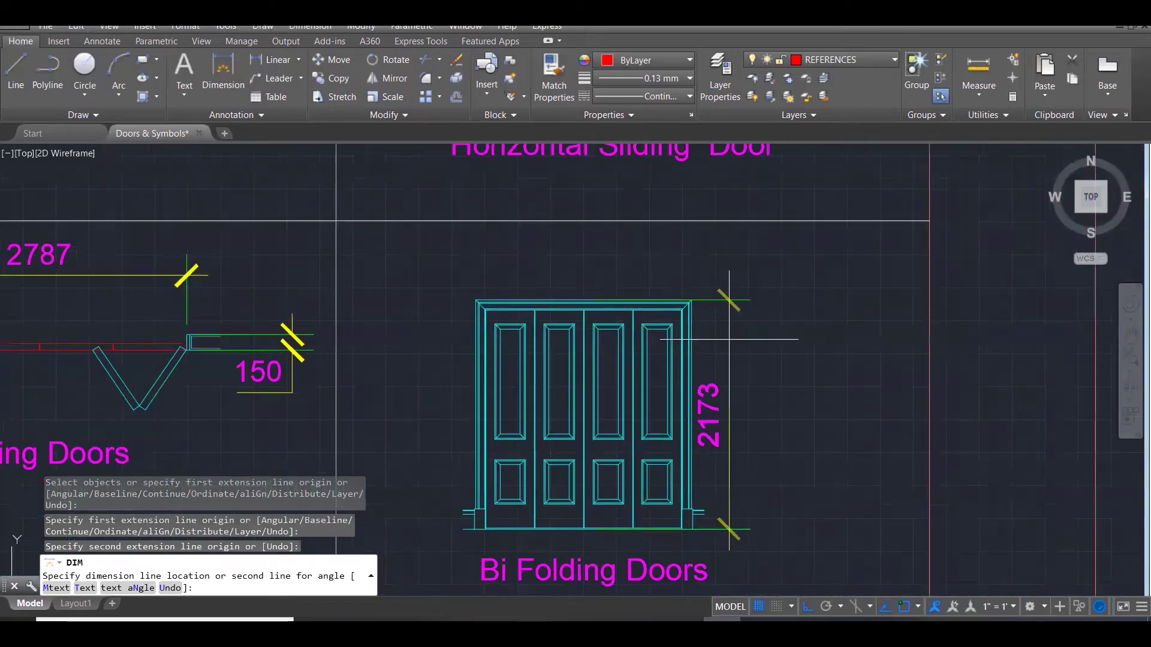
{"action": "left_click", "coordinate": [772, 353]}
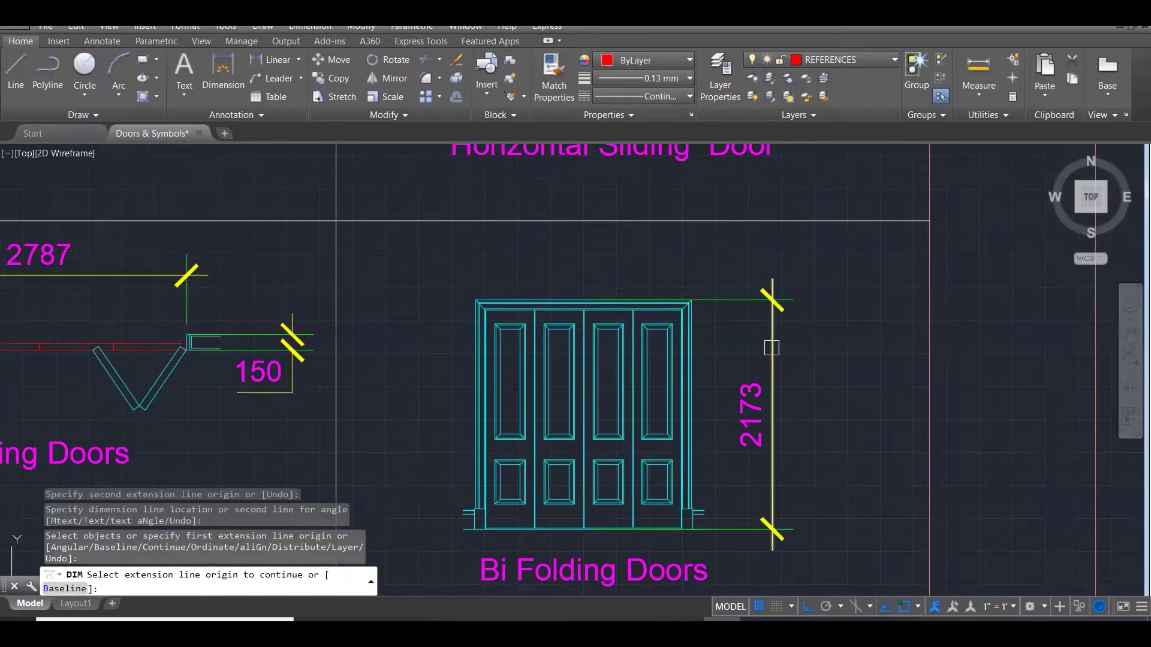
{"action": "key", "text": "Return"}
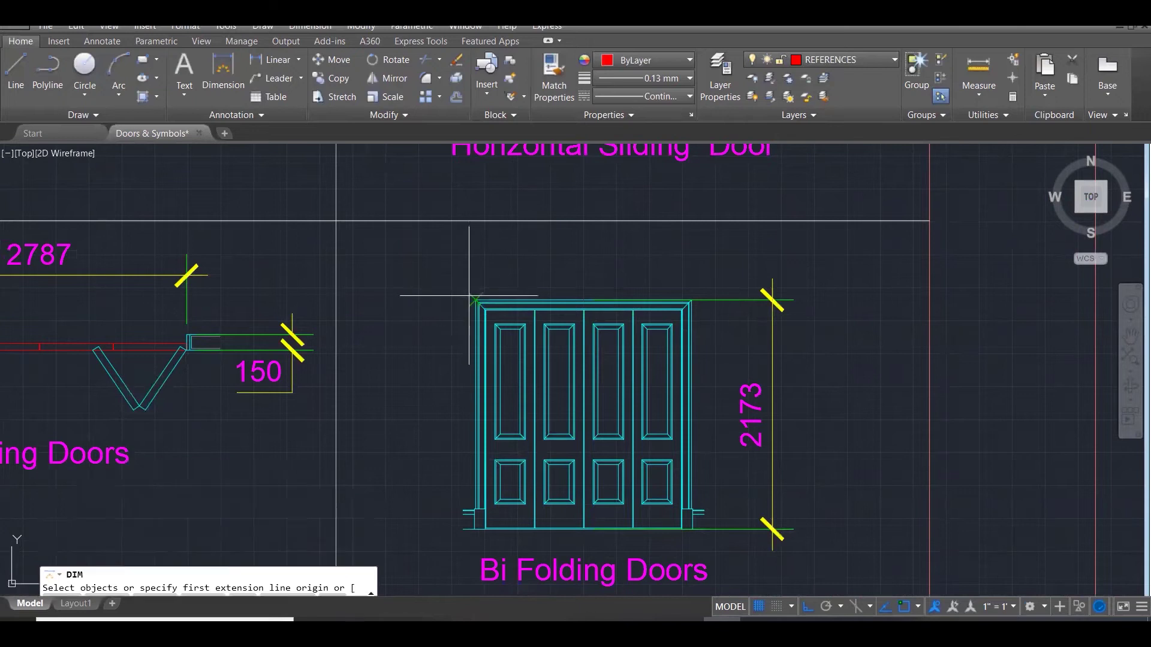
Add the 2046 overall width dimension above the door.
{"action": "scroll", "coordinate": [477, 301], "scroll_direction": "up", "scroll_amount": 1}
{"action": "scroll", "coordinate": [478, 300], "scroll_direction": "up", "scroll_amount": 5}
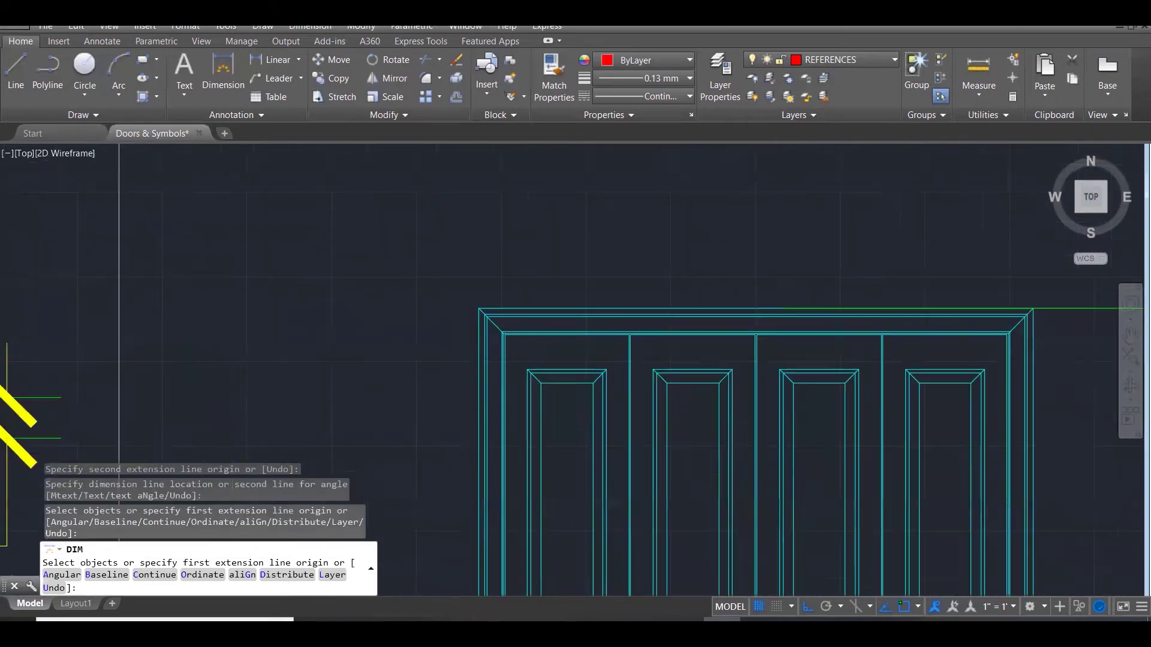
{"action": "left_click", "coordinate": [478, 315]}
{"action": "scroll", "coordinate": [382, 247], "scroll_direction": "down", "scroll_amount": 4}
{"action": "scroll", "coordinate": [466, 262], "scroll_direction": "up", "scroll_amount": 1}
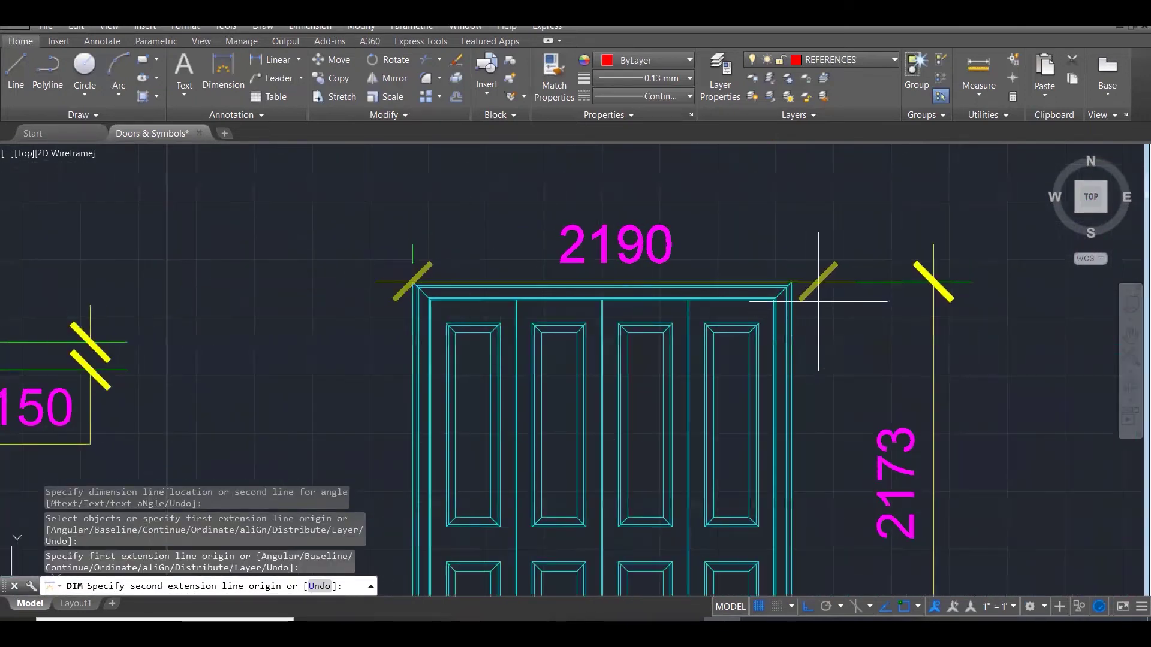
{"action": "scroll", "coordinate": [786, 279], "scroll_direction": "up", "scroll_amount": 3}
{"action": "left_click", "coordinate": [786, 277]}
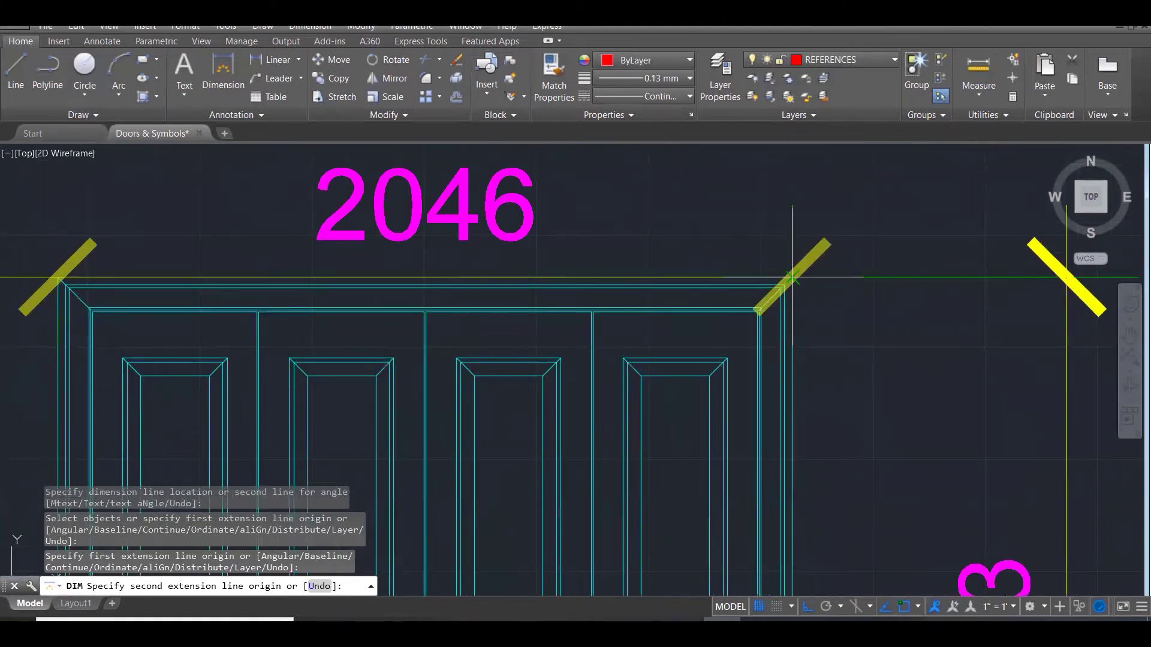
{"action": "left_click", "coordinate": [791, 206]}
Dimension the first leaf's 458 width above the door and back out of DIM.
{"action": "scroll", "coordinate": [792, 305], "scroll_direction": "down", "scroll_amount": 2}
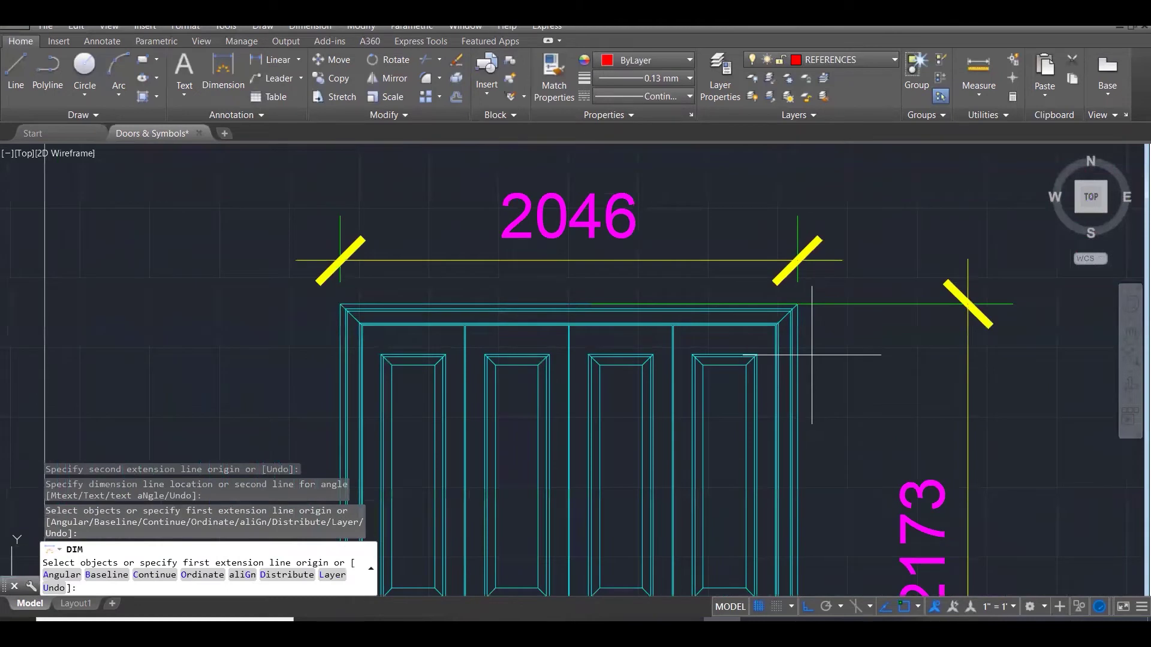
{"action": "scroll", "coordinate": [802, 347], "scroll_direction": "down", "scroll_amount": 2}
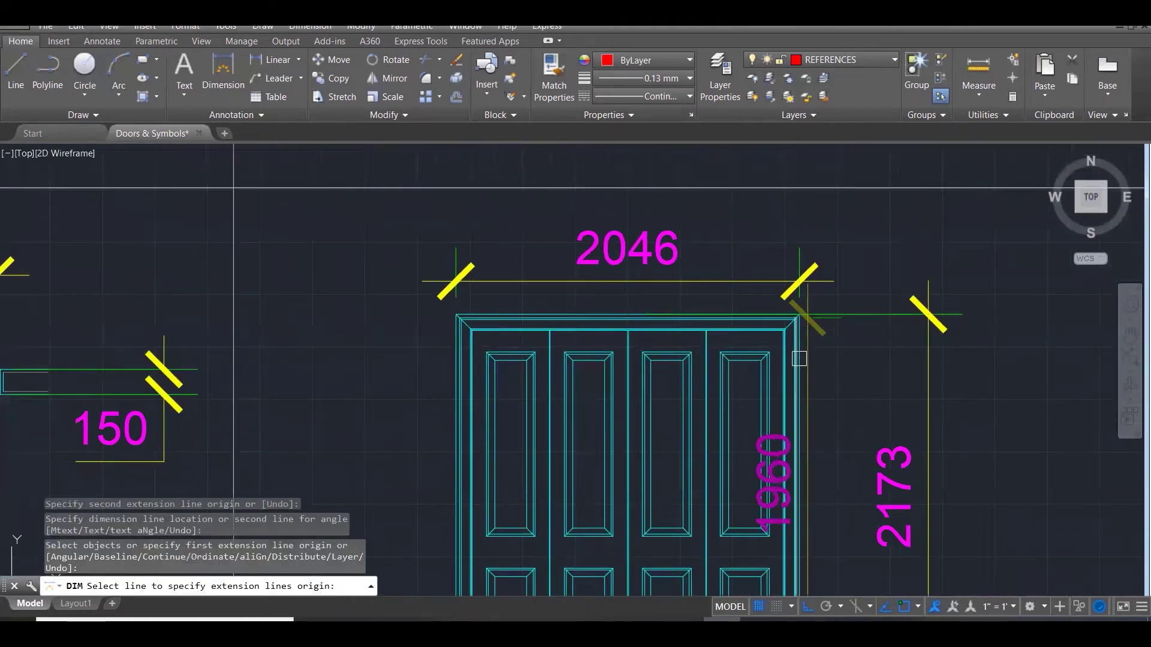
{"action": "scroll", "coordinate": [806, 360], "scroll_direction": "down", "scroll_amount": 2}
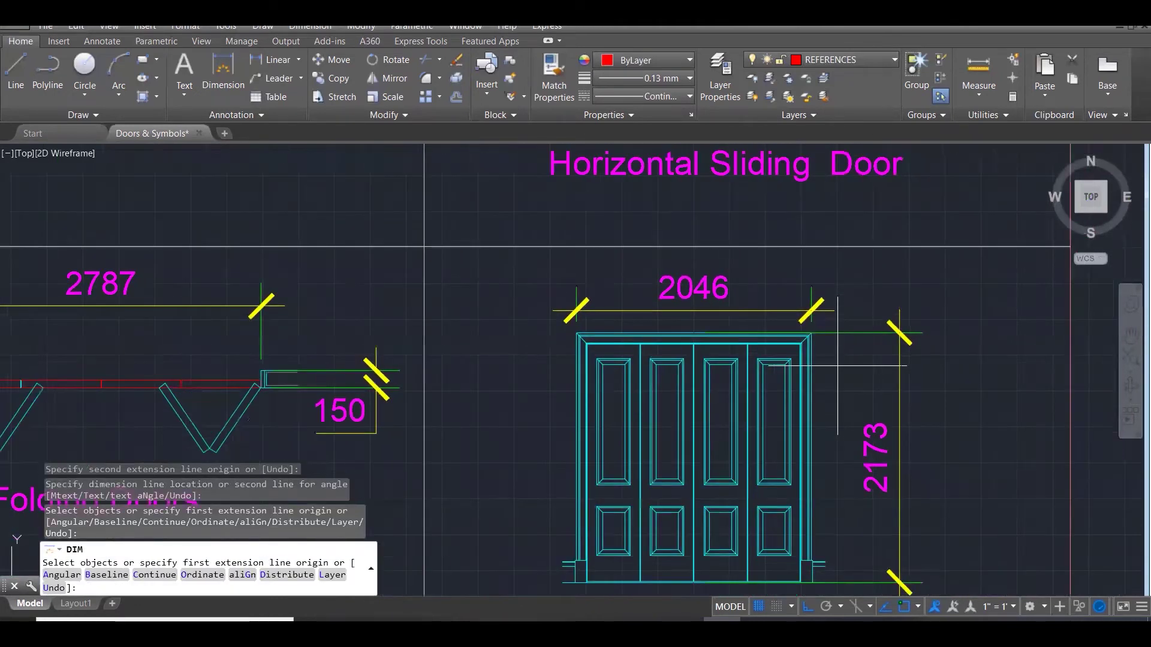
{"action": "scroll", "coordinate": [837, 365], "scroll_direction": "down", "scroll_amount": 1}
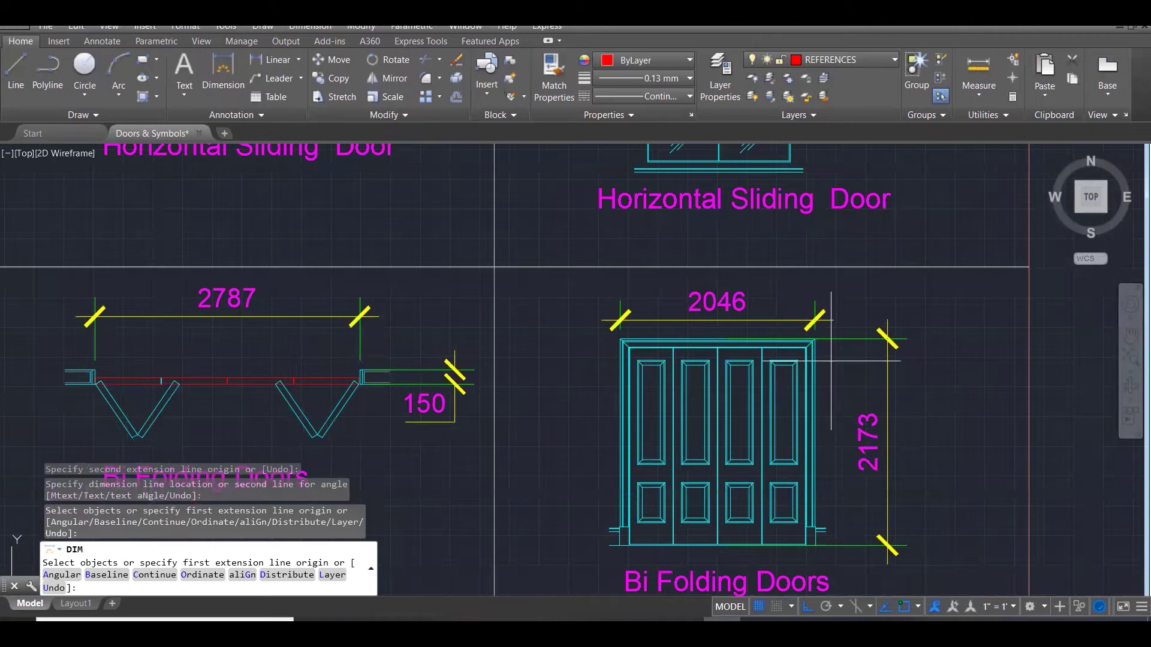
{"action": "scroll", "coordinate": [634, 349], "scroll_direction": "up", "scroll_amount": 5}
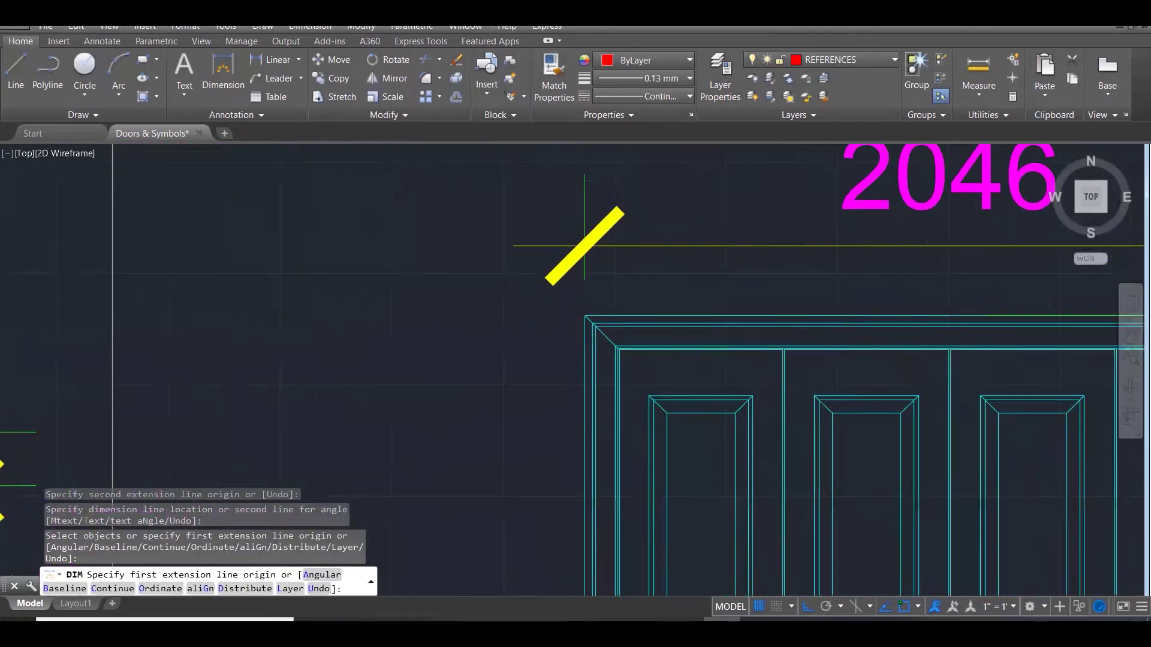
{"action": "middle_click_drag", "start_coordinate": [908, 456], "coordinate": [812, 359]}
{"action": "scroll", "coordinate": [835, 334], "scroll_direction": "up", "scroll_amount": 5}
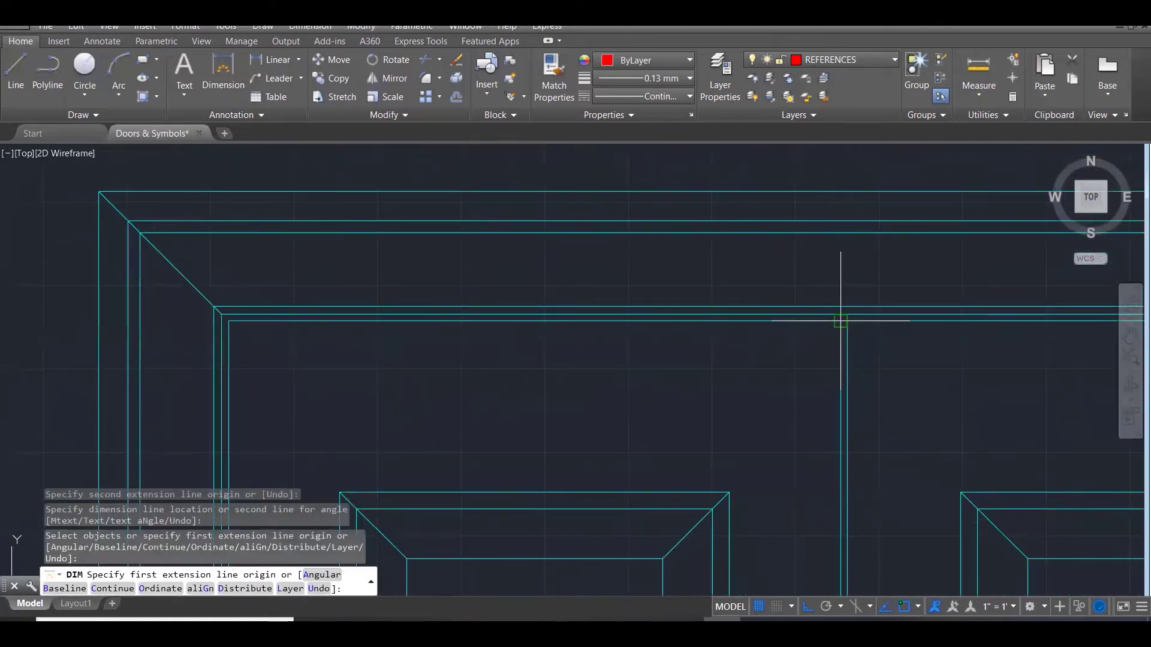
{"action": "left_click", "coordinate": [841, 321]}
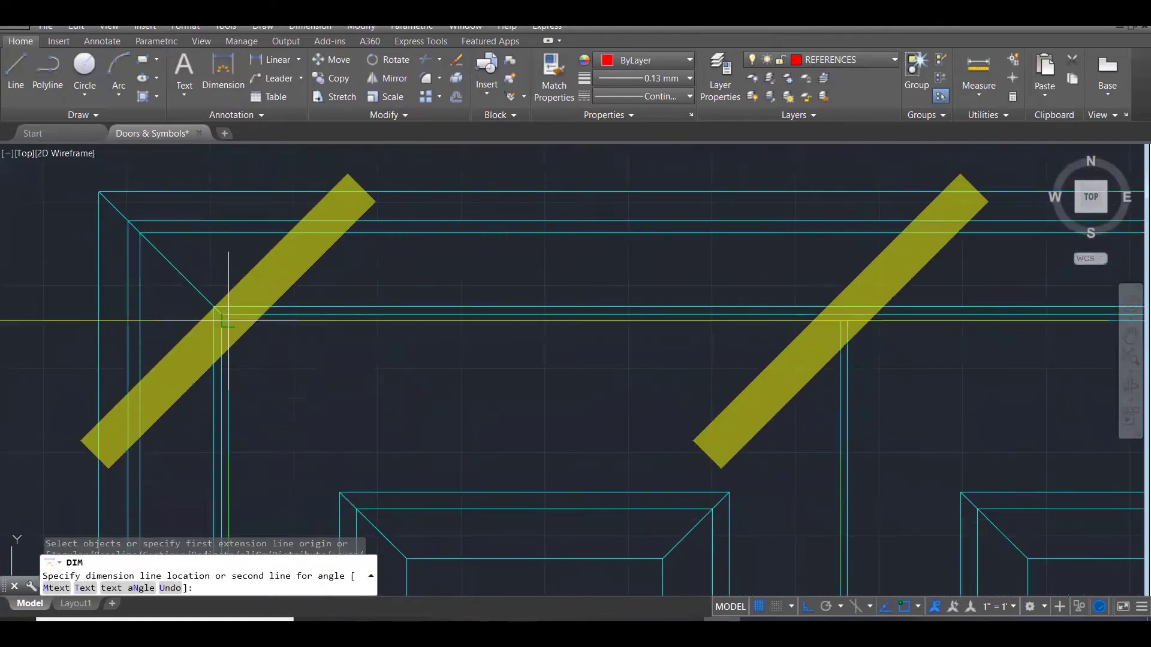
{"action": "scroll", "coordinate": [229, 321], "scroll_direction": "down", "scroll_amount": 5}
{"action": "scroll", "coordinate": [469, 256], "scroll_direction": "up", "scroll_amount": 4}
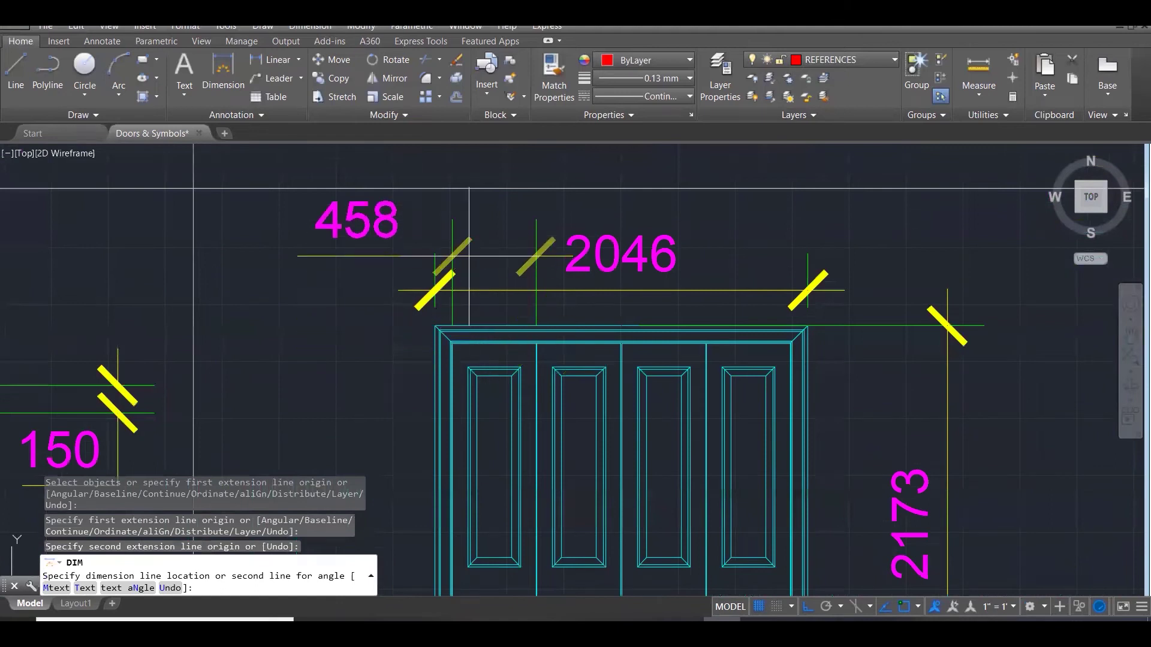
{"action": "left_click", "coordinate": [484, 314]}
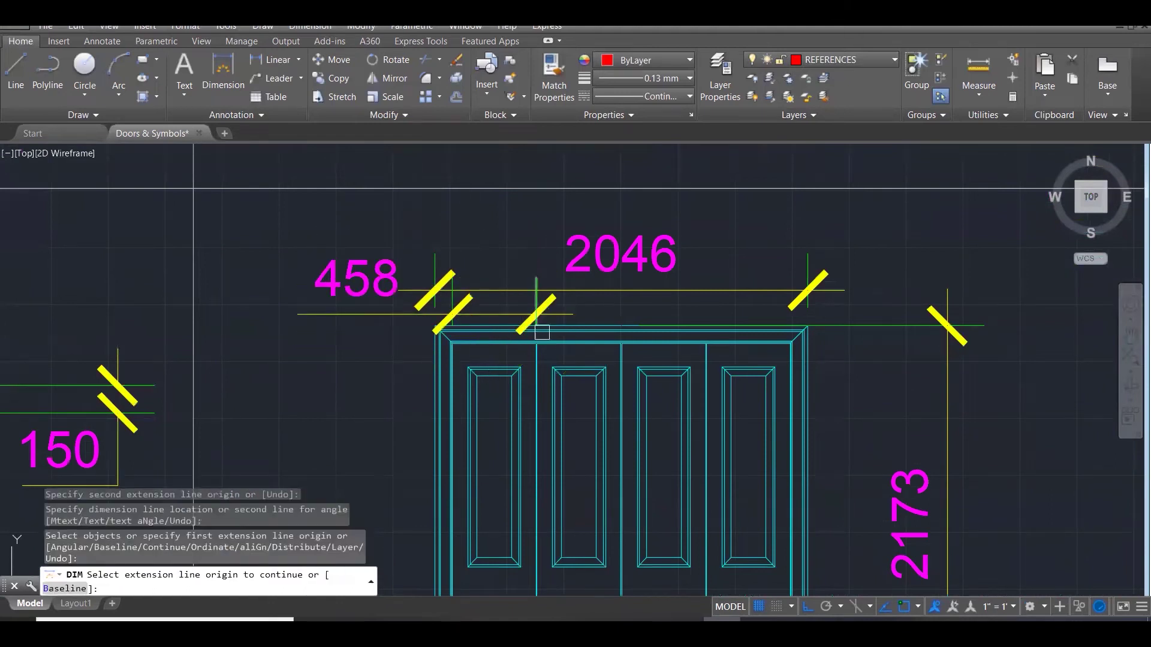
{"action": "key", "text": "Escape"}
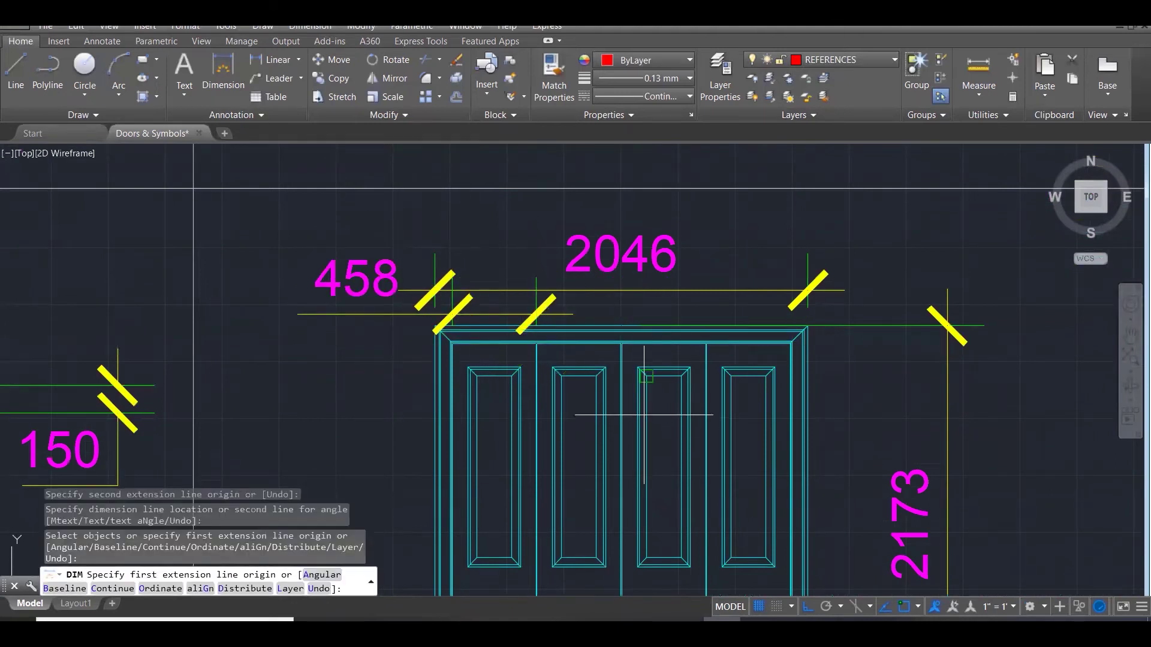
{"action": "key", "text": "Escape"}
{"action": "scroll", "coordinate": [619, 308], "scroll_direction": "down", "scroll_amount": 2}
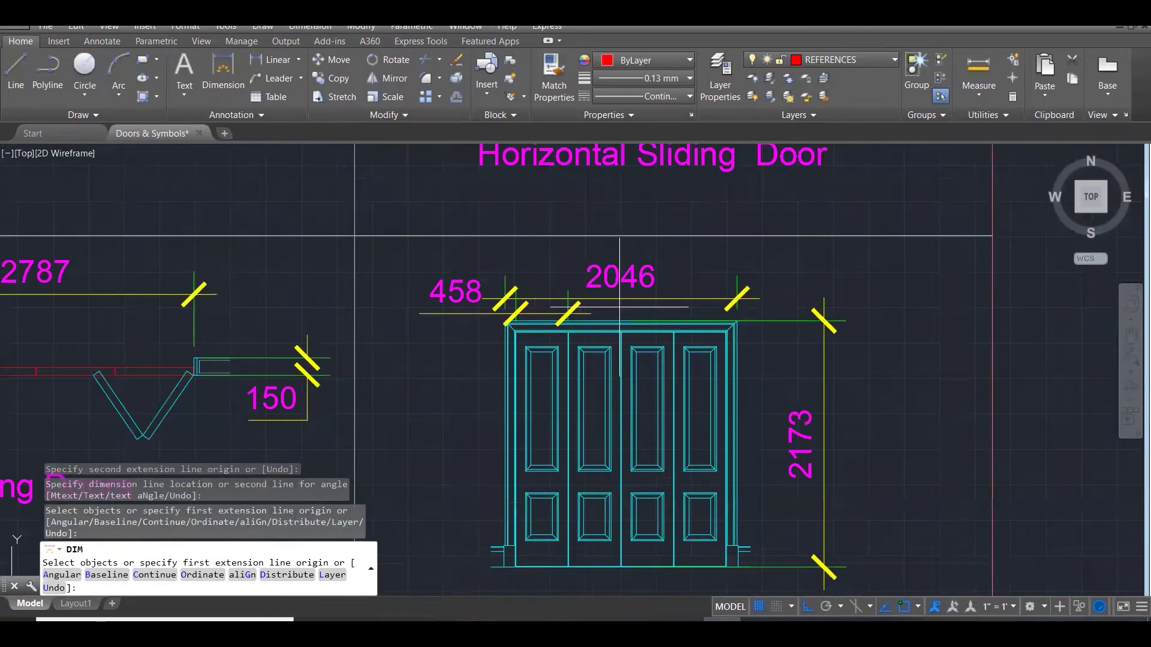
{"action": "scroll", "coordinate": [619, 309], "scroll_direction": "down", "scroll_amount": 2}
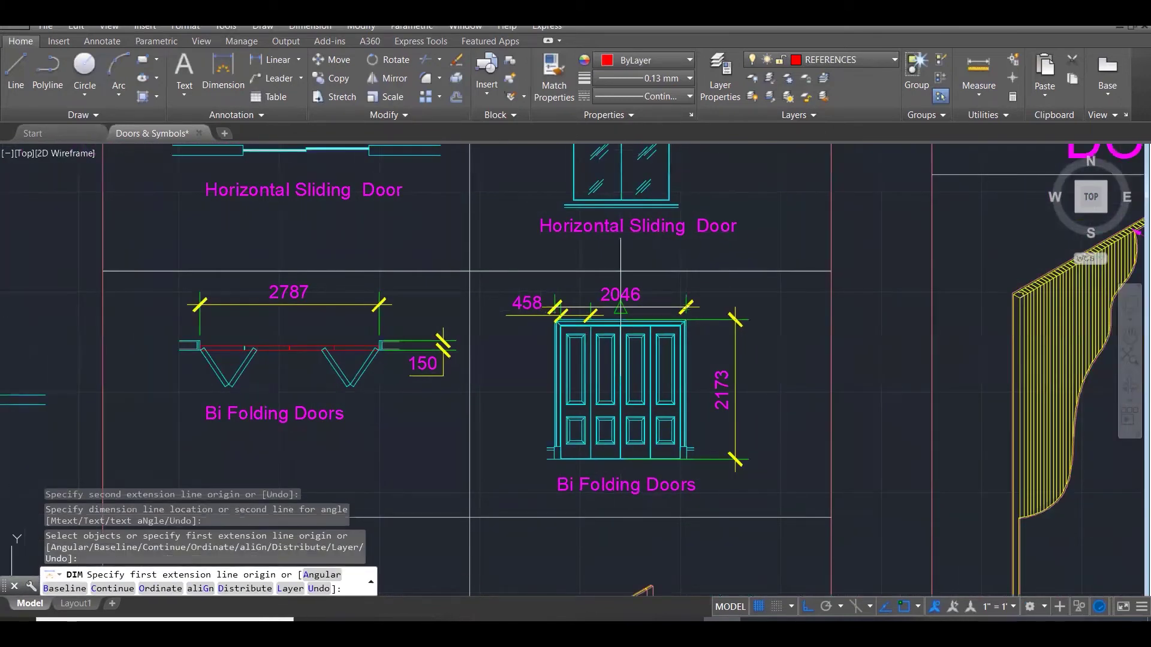
{"action": "scroll", "coordinate": [620, 309], "scroll_direction": "down", "scroll_amount": 3}
{"action": "key", "text": "Escape"}
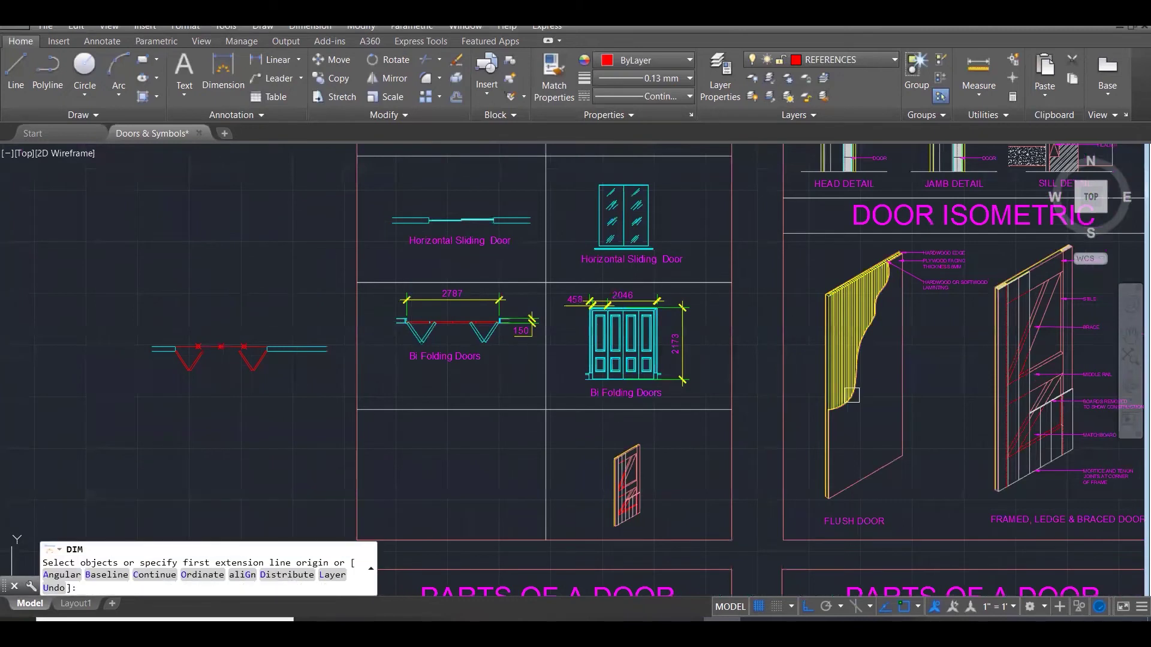
{"action": "scroll", "coordinate": [851, 395], "scroll_direction": "down", "scroll_amount": 2}
{"action": "scroll", "coordinate": [270, 326], "scroll_direction": "up", "scroll_amount": 1}
Make DOORS & WIN the current layer.
{"action": "key", "text": "Escape"}
{"action": "key", "text": "Escape"}
{"action": "key", "text": "Escape"}
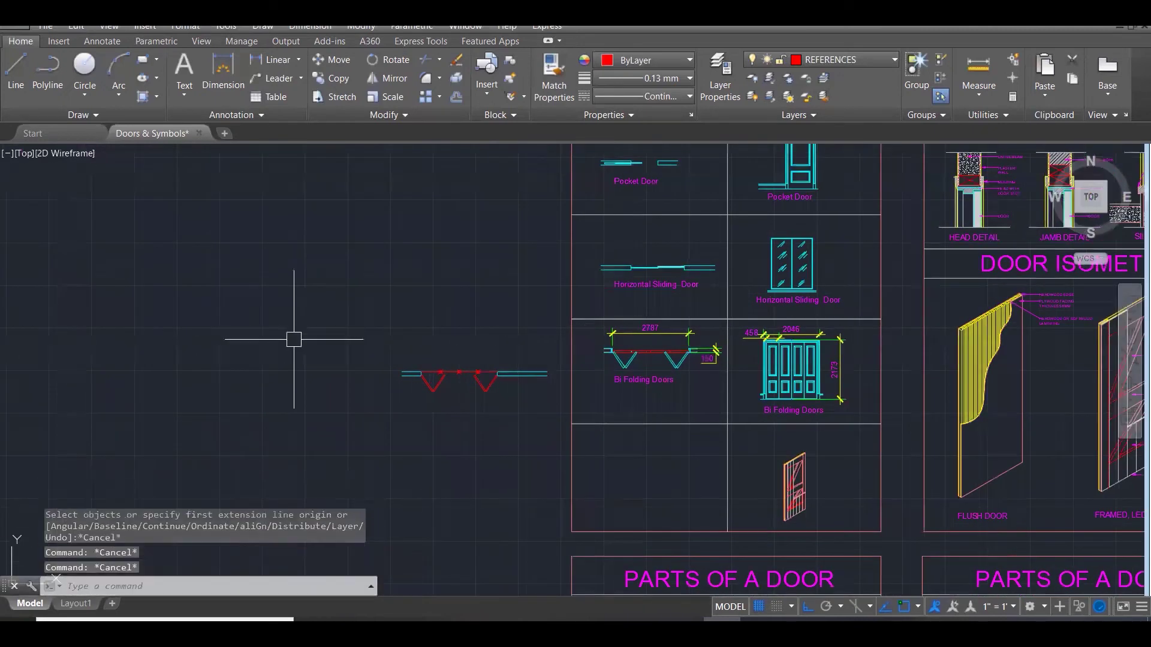
{"action": "scroll", "coordinate": [339, 398], "scroll_direction": "up", "scroll_amount": 1}
{"action": "type", "text": "l"}
{"action": "key", "text": "Return"}
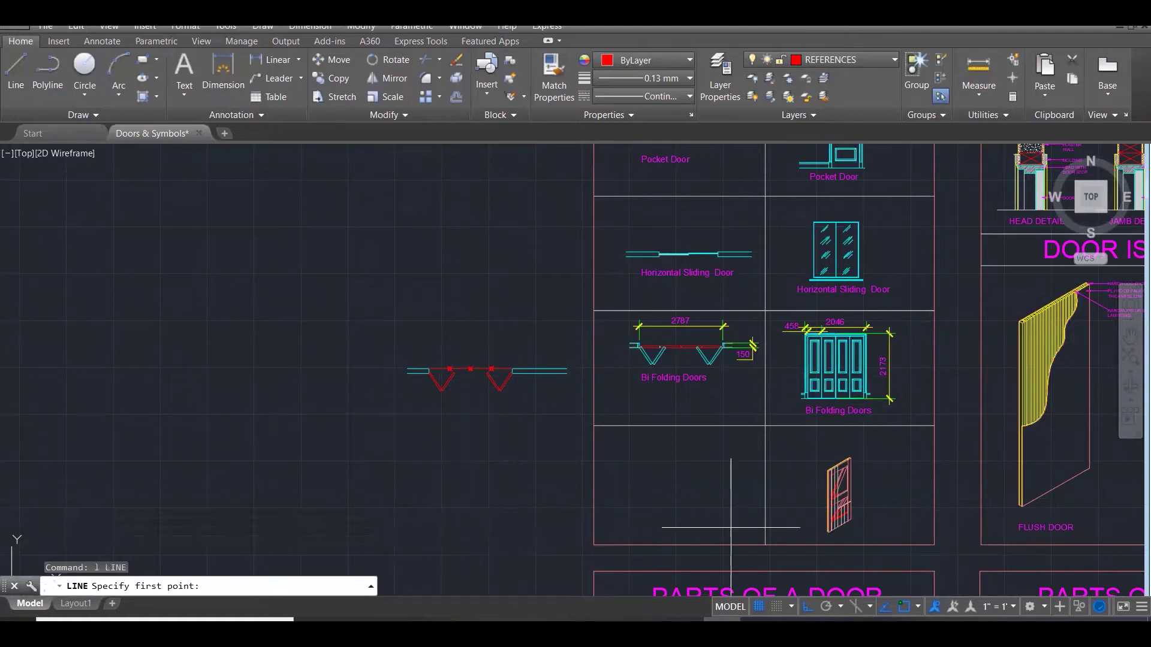
{"action": "scroll", "coordinate": [552, 526], "scroll_direction": "up", "scroll_amount": 1}
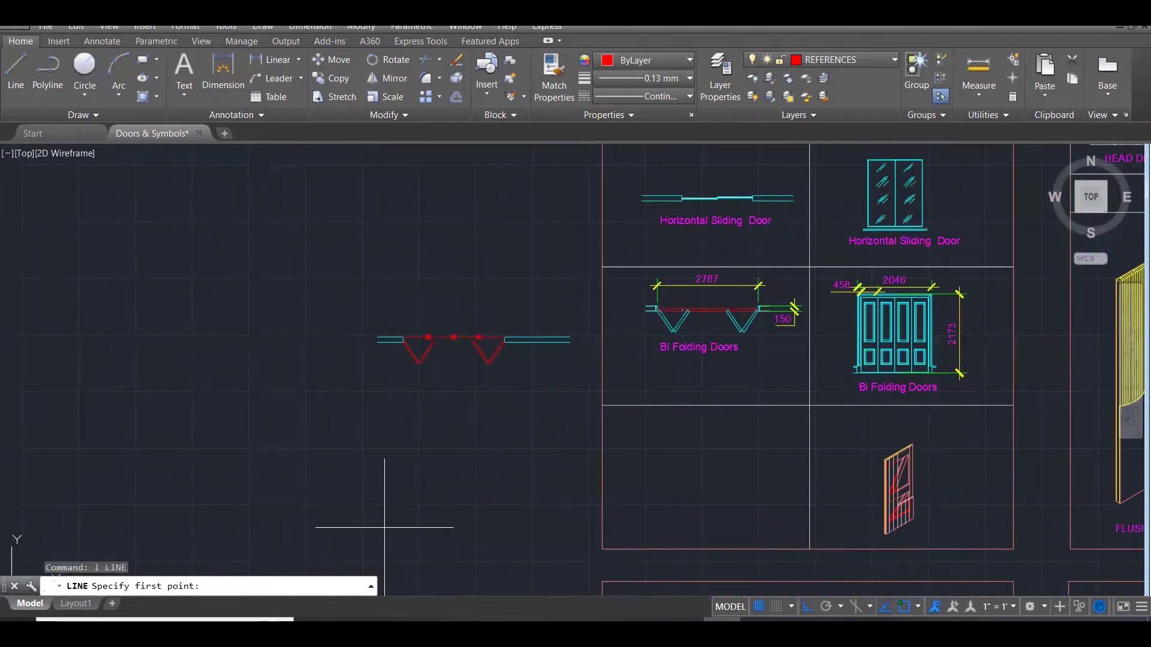
{"action": "left_click", "coordinate": [385, 544]}
{"action": "key", "text": "Escape"}
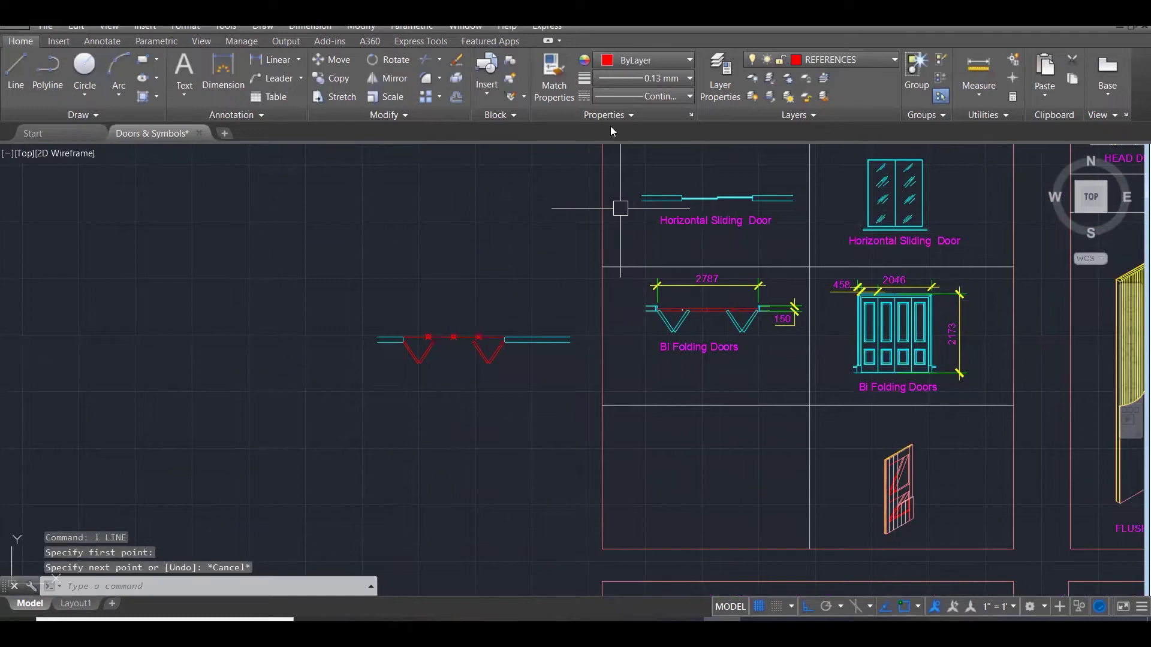
{"action": "left_click", "coordinate": [879, 66]}
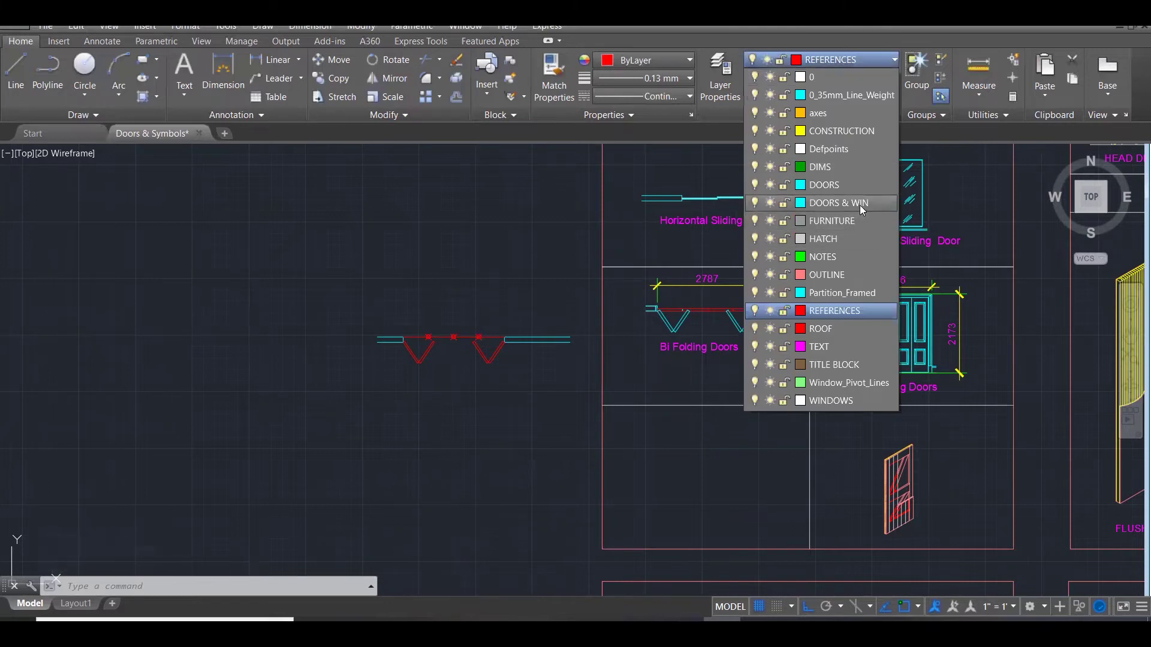
{"action": "left_click", "coordinate": [859, 205]}
Draw the new frame's base line and offset it 2173 upward for the top.
{"action": "type", "text": "l"}
{"action": "key", "text": "Return"}
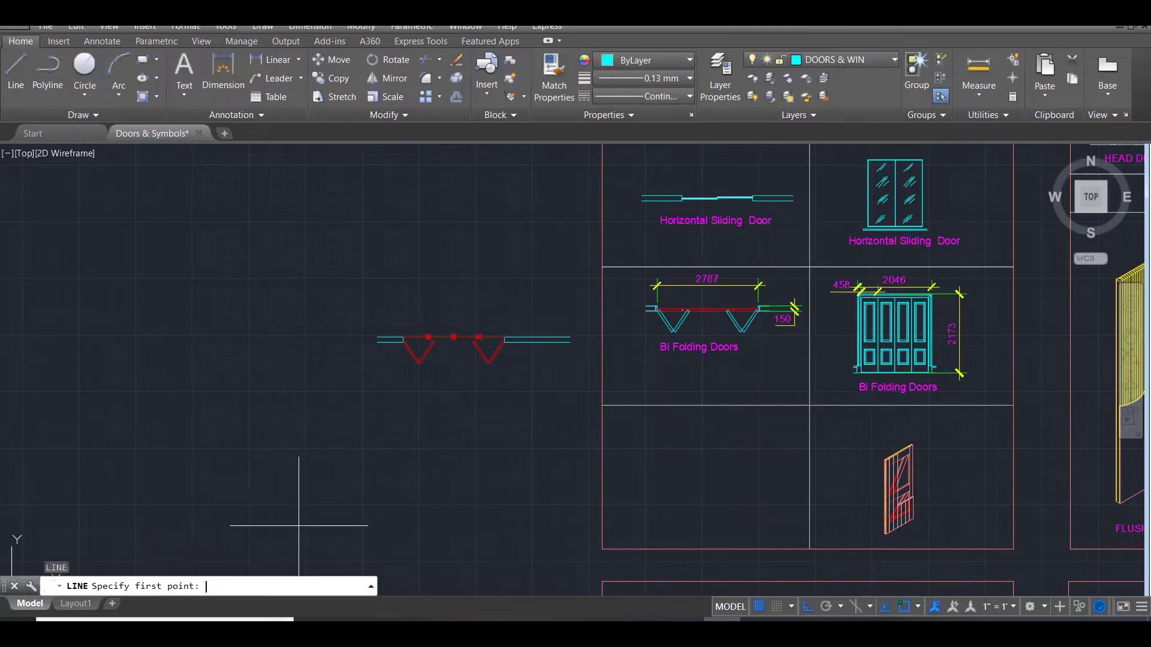
{"action": "left_click", "coordinate": [299, 539]}
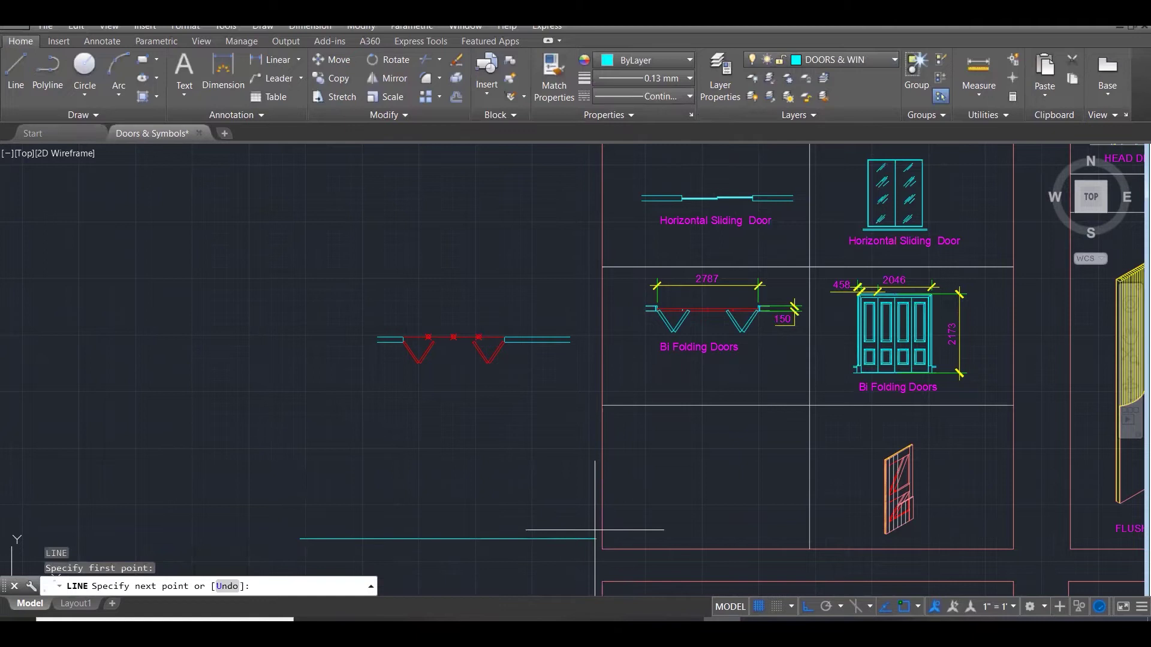
{"action": "left_click", "coordinate": [567, 527]}
{"action": "key", "text": "Escape"}
{"action": "key", "text": "Escape"}
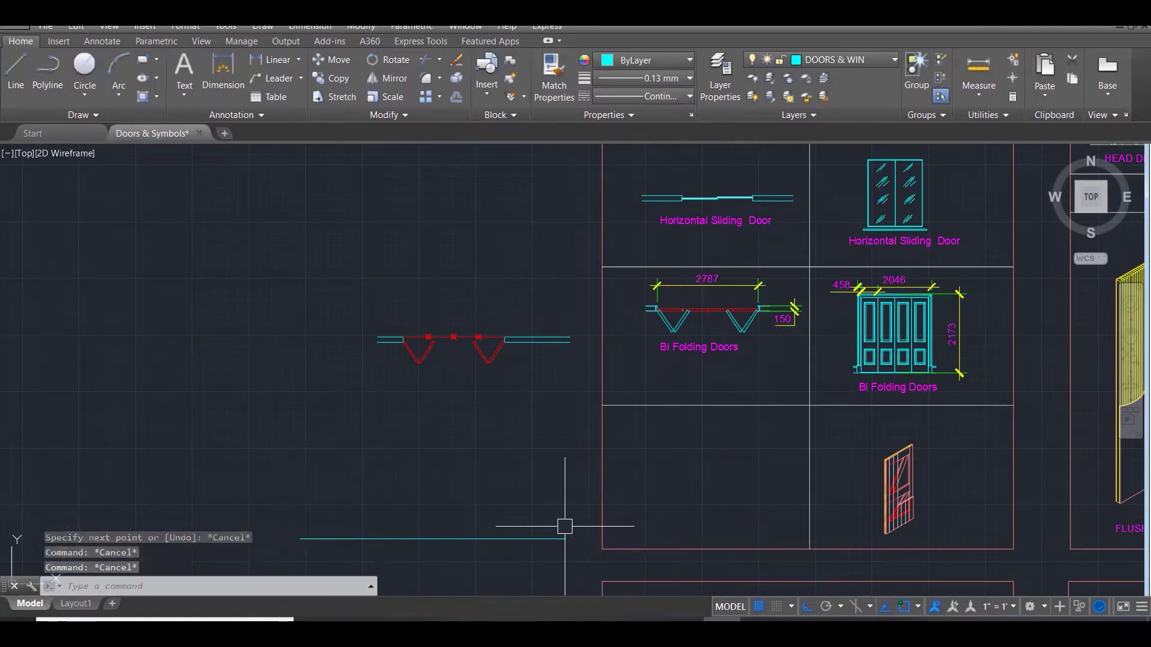
{"action": "type", "text": "o"}
{"action": "key", "text": "Return"}
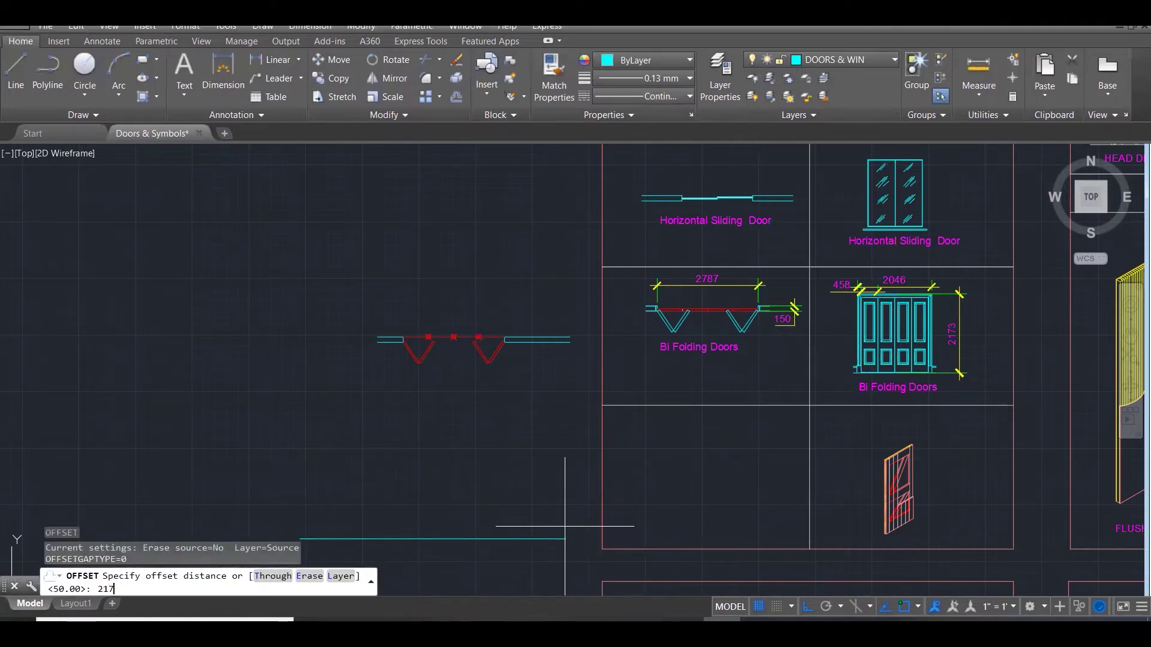
{"action": "key", "text": "Return"}
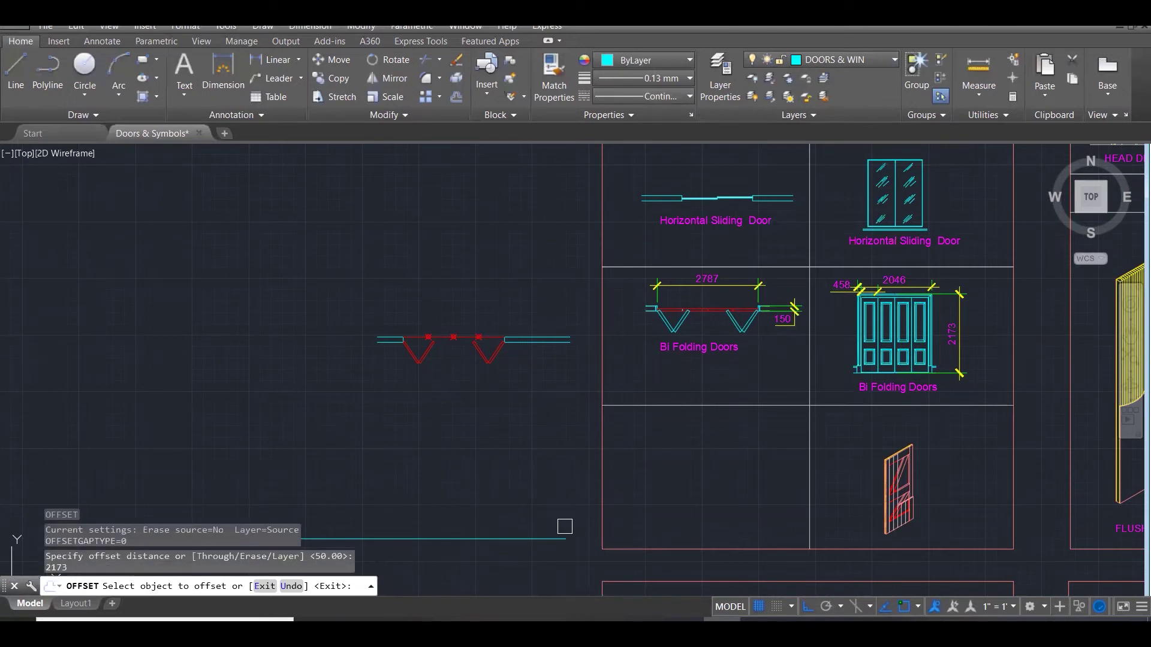
{"action": "left_click", "coordinate": [503, 538]}
{"action": "left_click", "coordinate": [482, 422]}
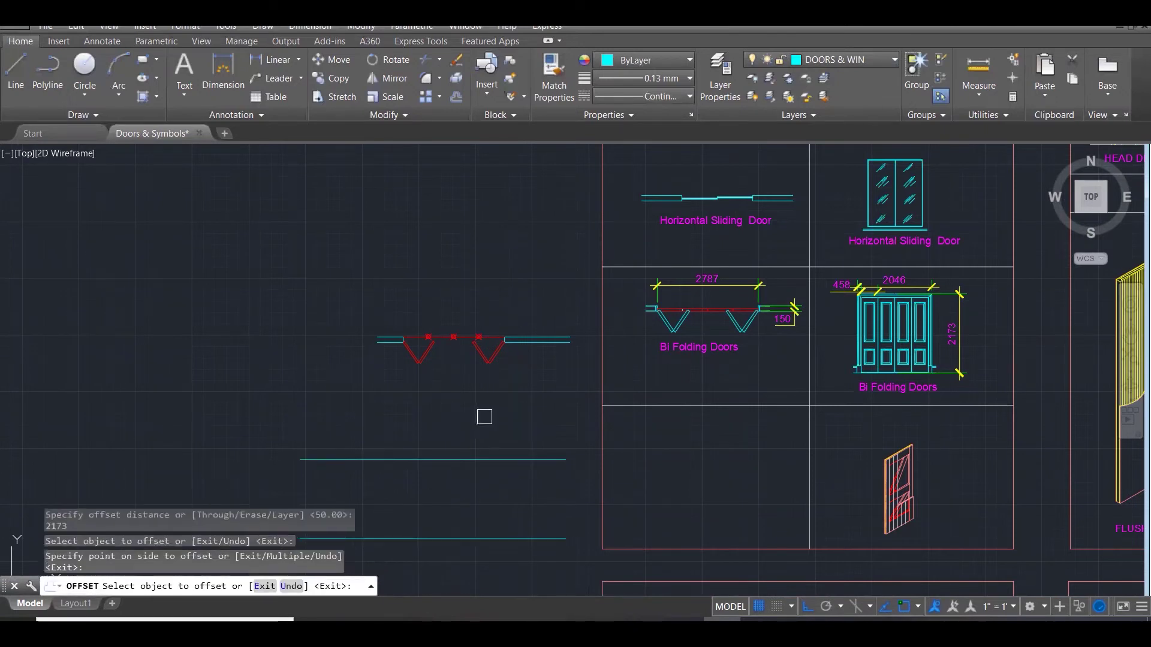
{"action": "key", "text": "Escape"}
{"action": "key", "text": "Escape"}
{"action": "key", "text": "Escape"}
{"action": "key", "text": "Escape"}
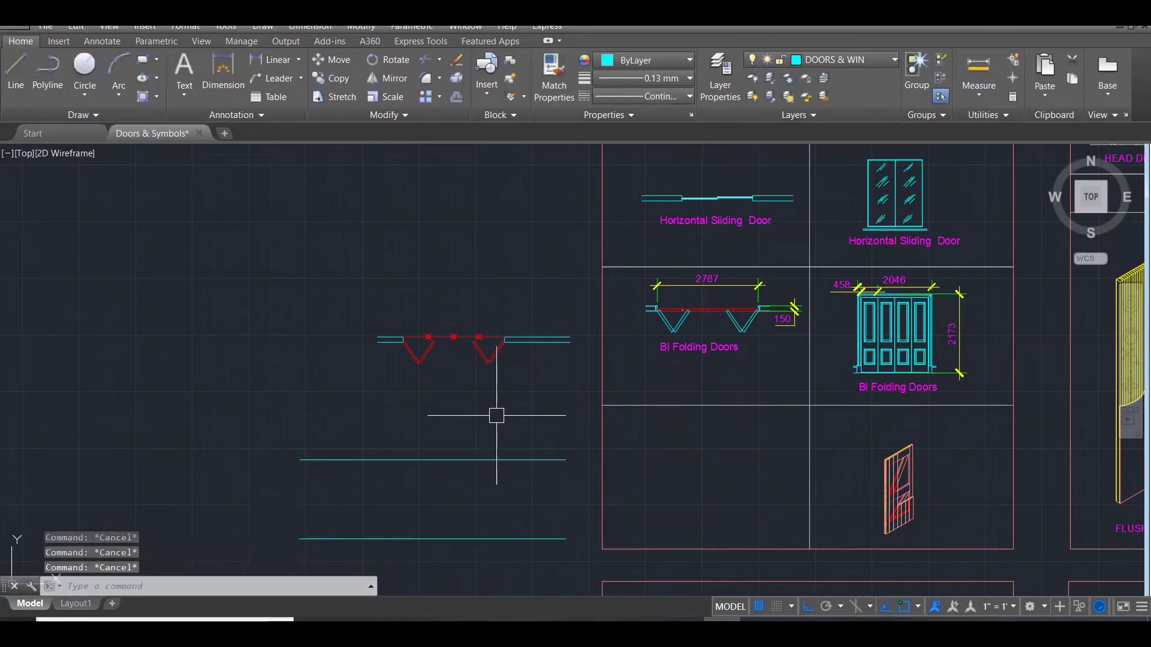
Draw the left upright and offset it 2046 to the right.
{"action": "type", "text": "l"}
{"action": "key", "text": "Return"}
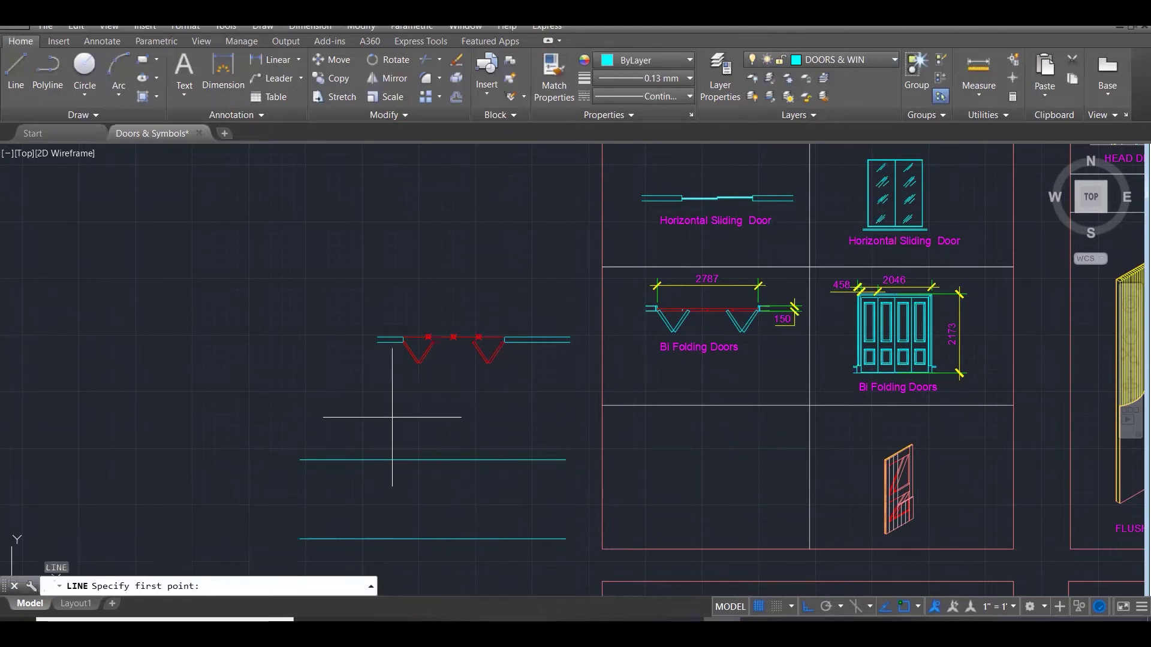
{"action": "left_click", "coordinate": [367, 414]}
{"action": "left_click", "coordinate": [361, 561]}
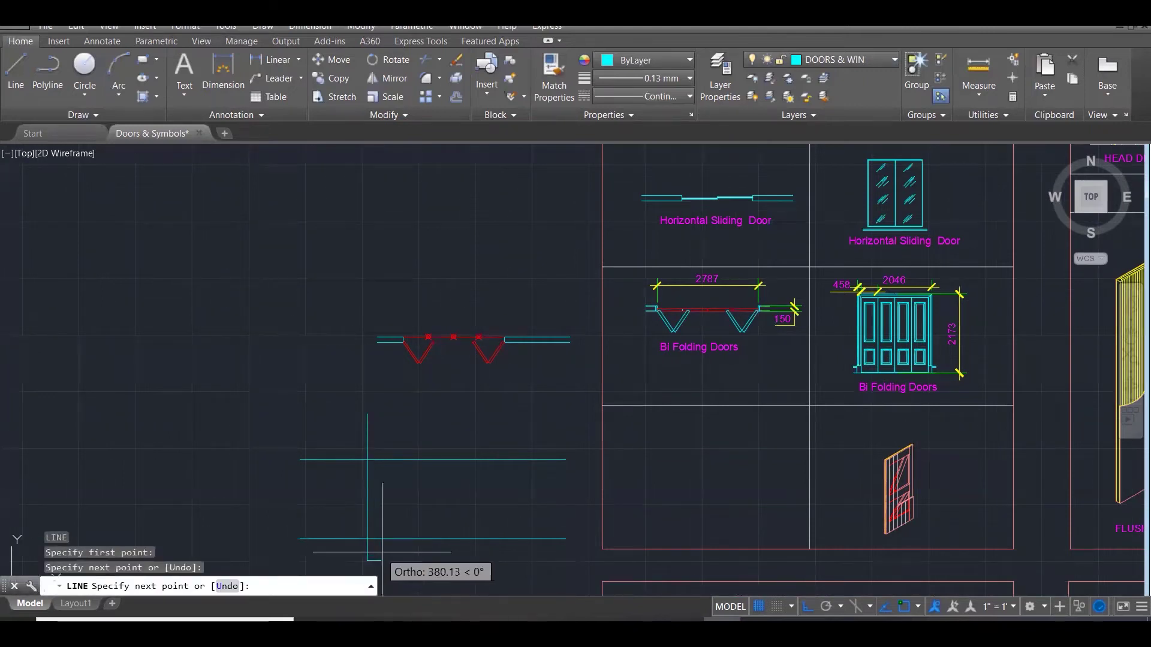
{"action": "key", "text": "Escape"}
{"action": "key", "text": "Escape"}
{"action": "key", "text": "Escape"}
{"action": "key", "text": "Escape"}
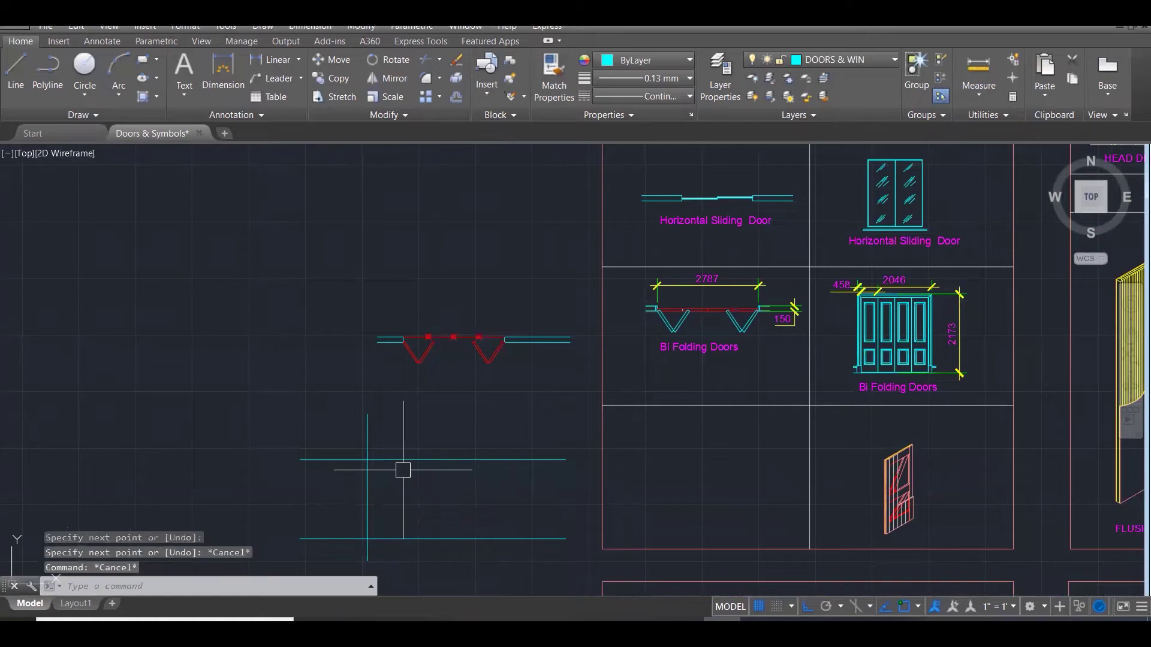
{"action": "type", "text": "o"}
{"action": "key", "text": "Return"}
{"action": "type", "text": "2"}
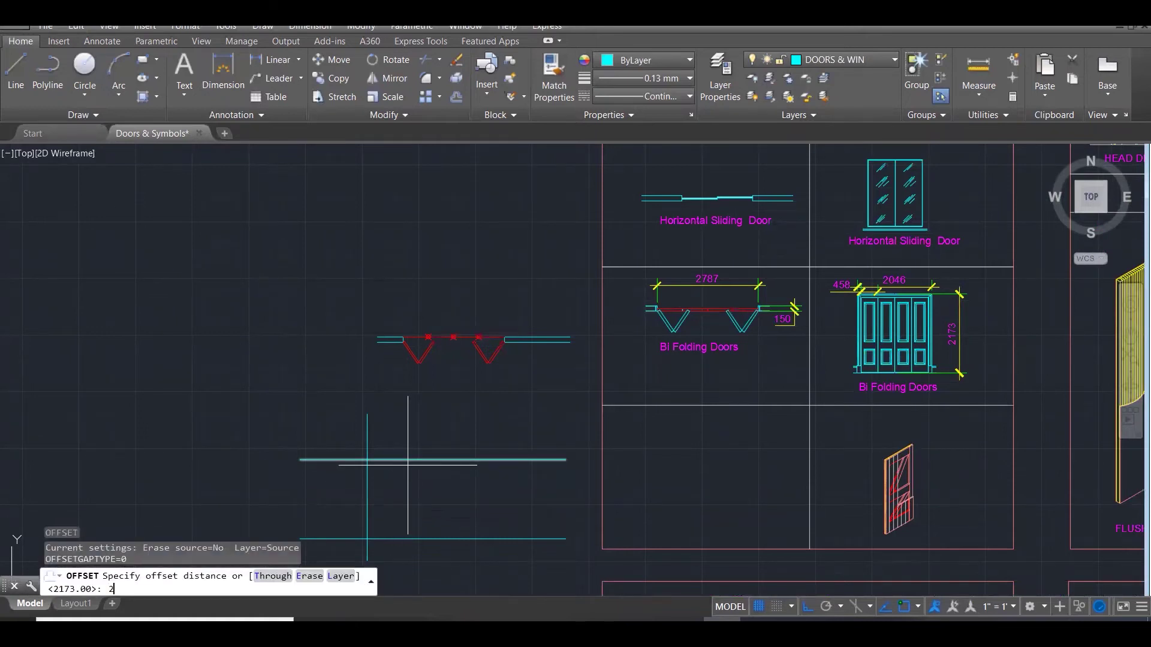
{"action": "key", "text": "Return"}
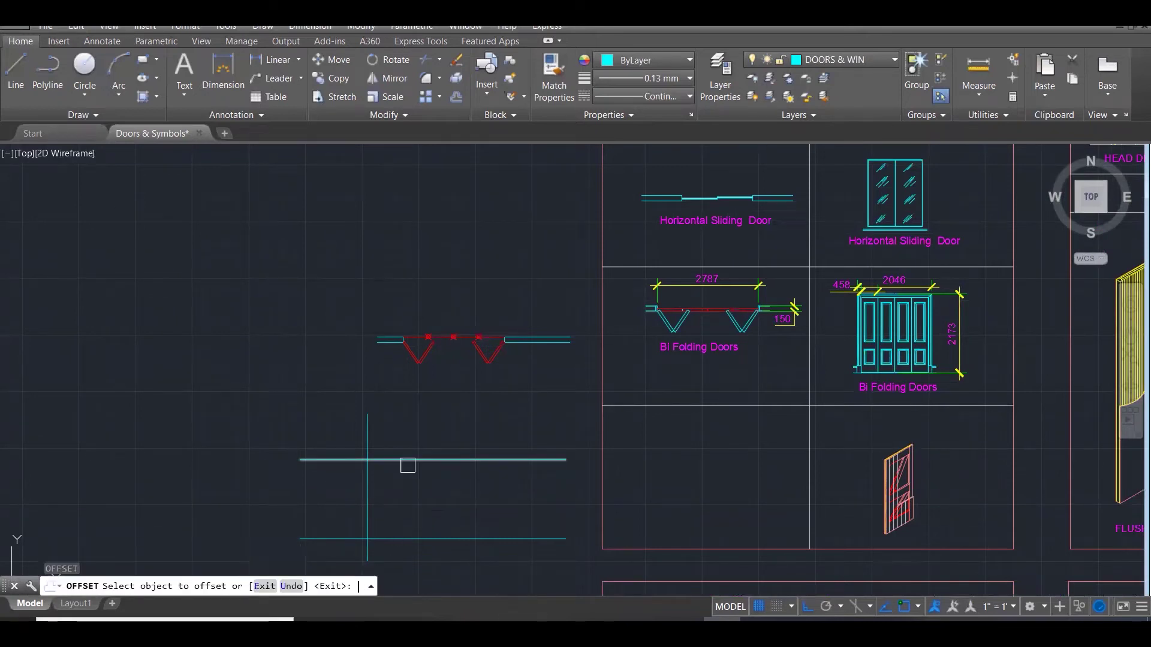
{"action": "left_click", "coordinate": [369, 477]}
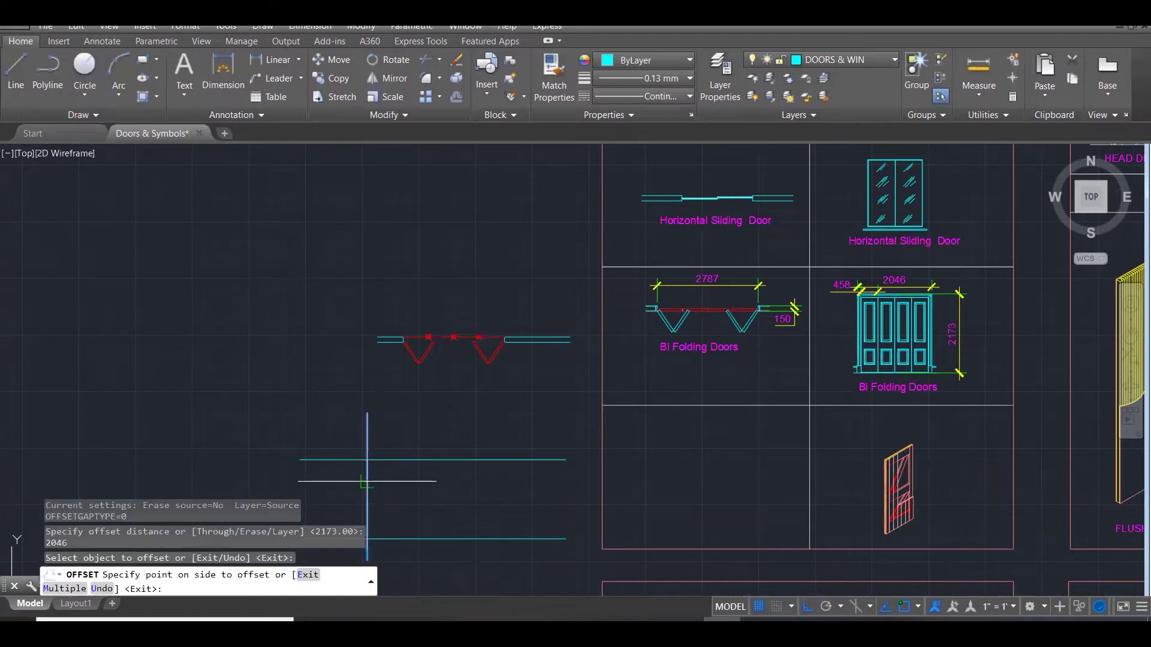
{"action": "left_click", "coordinate": [509, 503]}
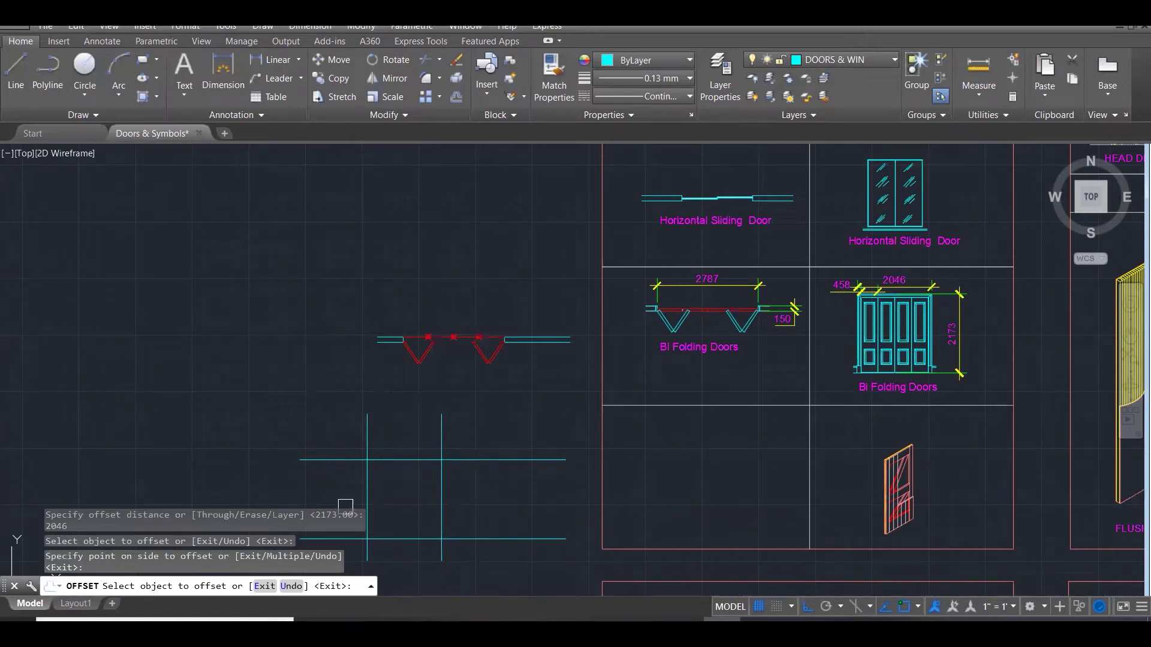
{"action": "key", "text": "Escape"}
Measure the frame with DIST to check its 2046 width and 2173 height.
{"action": "type", "text": "di"}
{"action": "key", "text": "Return"}
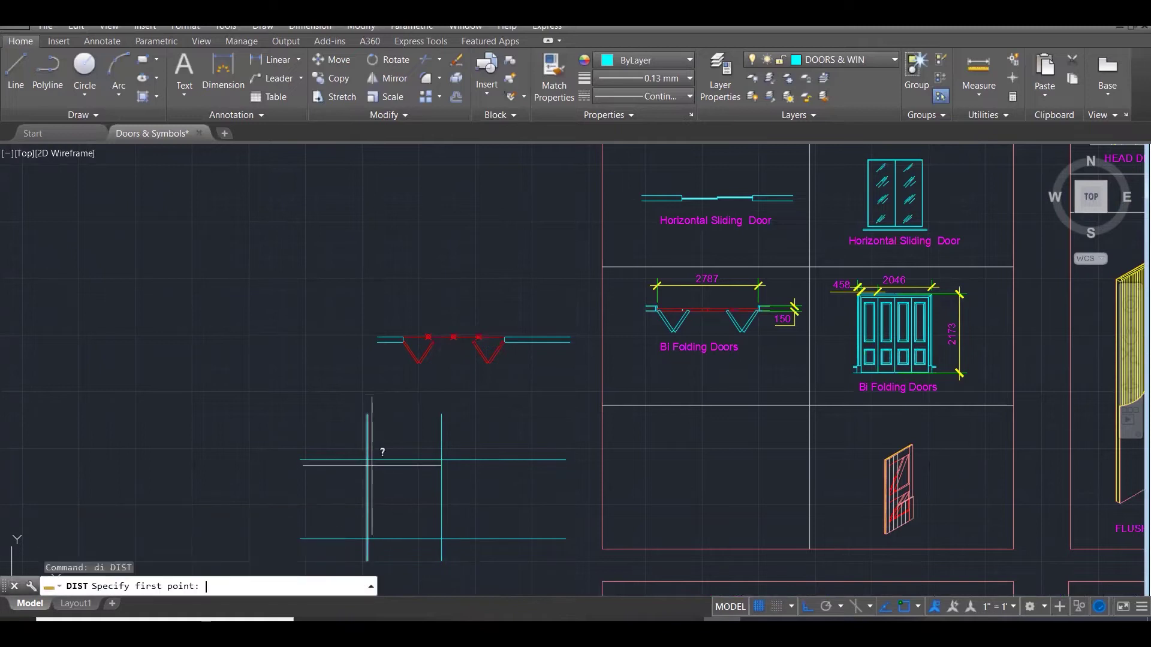
{"action": "left_click", "coordinate": [369, 461]}
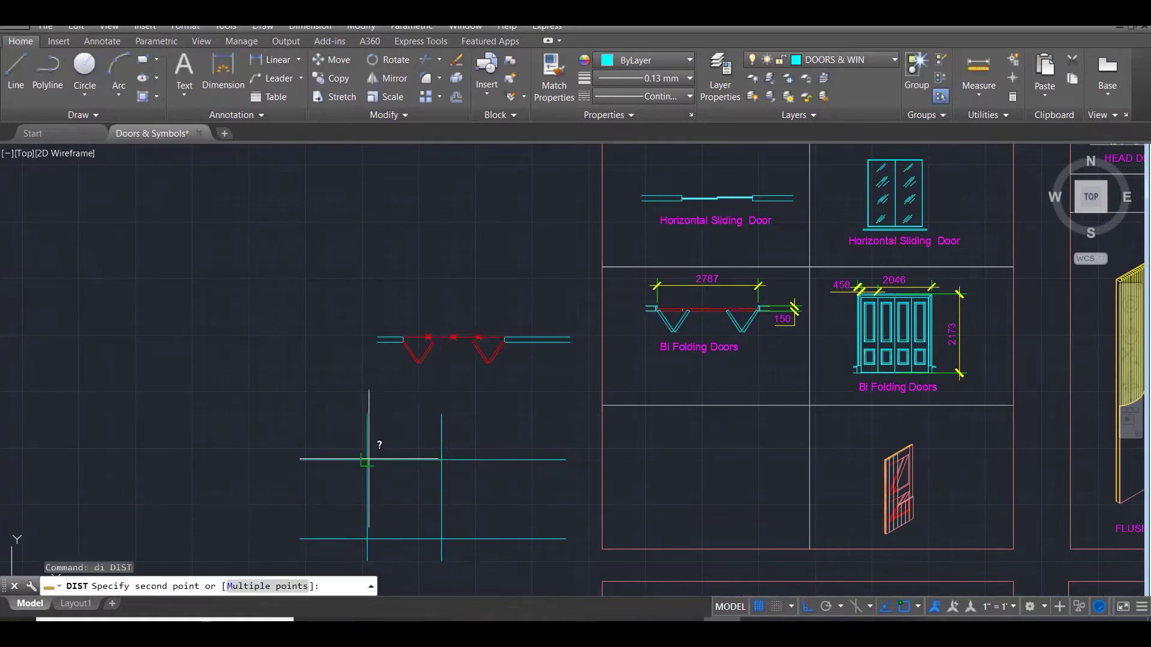
{"action": "left_click", "coordinate": [442, 458]}
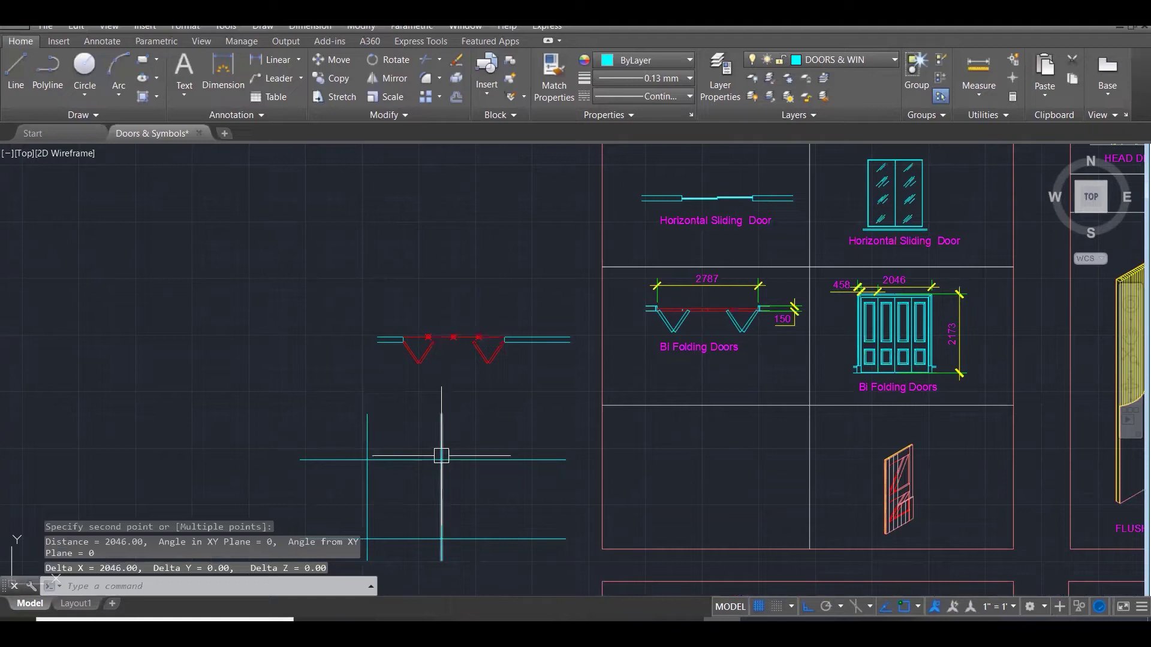
{"action": "key", "text": "Return"}
{"action": "left_click", "coordinate": [442, 460]}
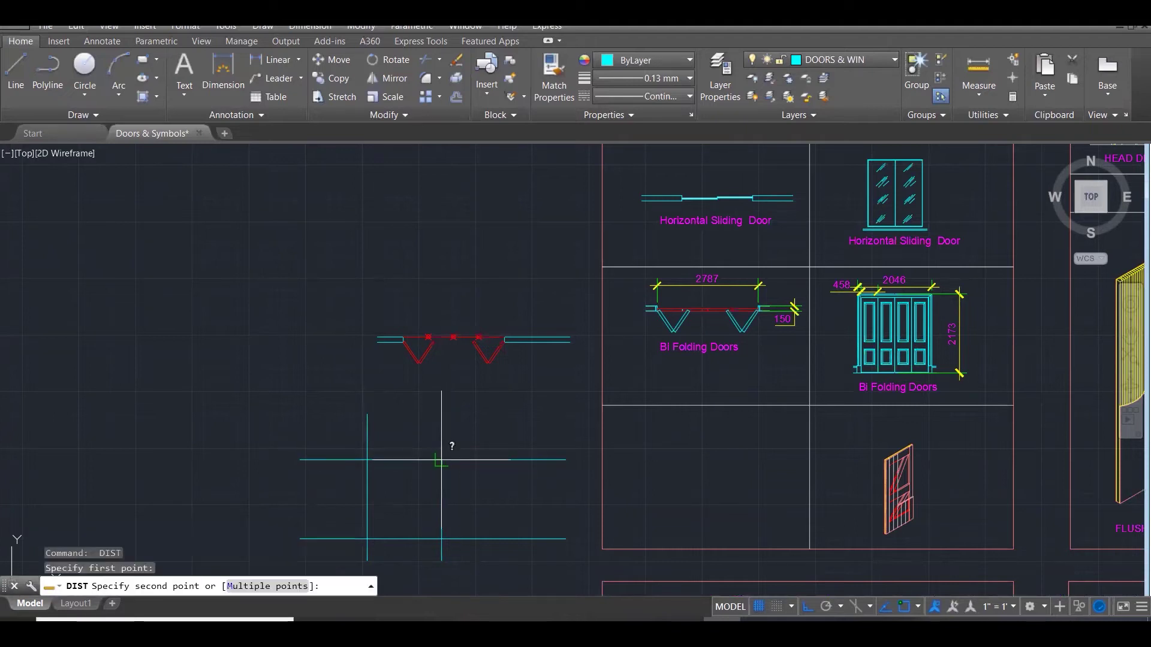
{"action": "left_click", "coordinate": [442, 539]}
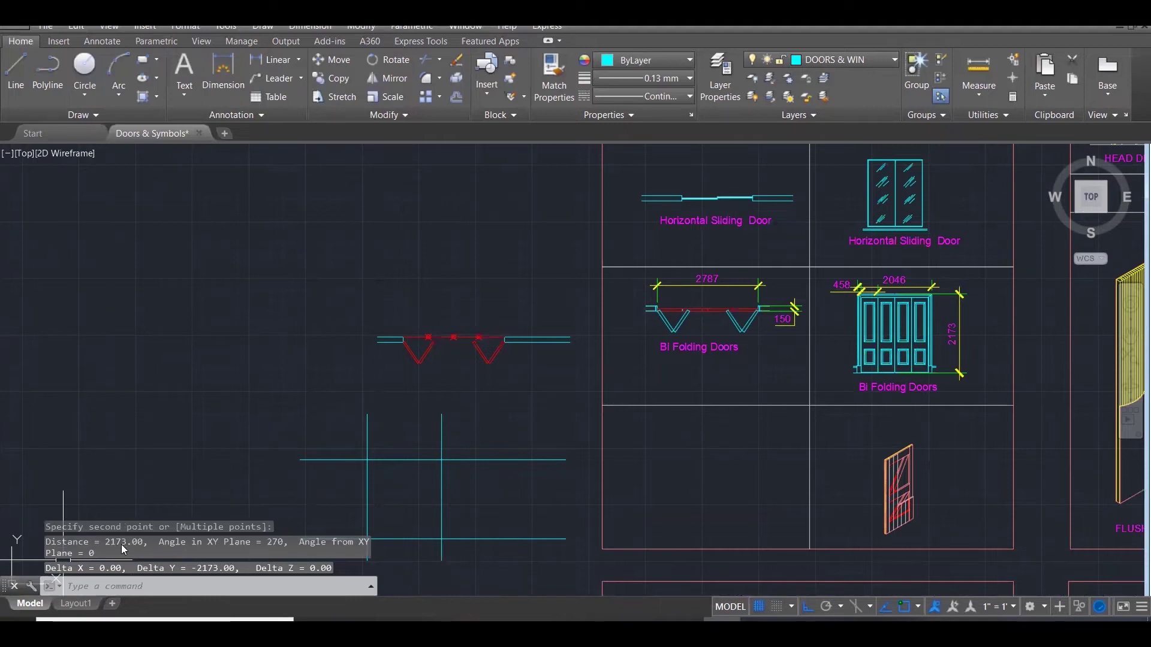
{"action": "key", "text": "Escape"}
{"action": "key", "text": "Escape"}
{"action": "key", "text": "Escape"}
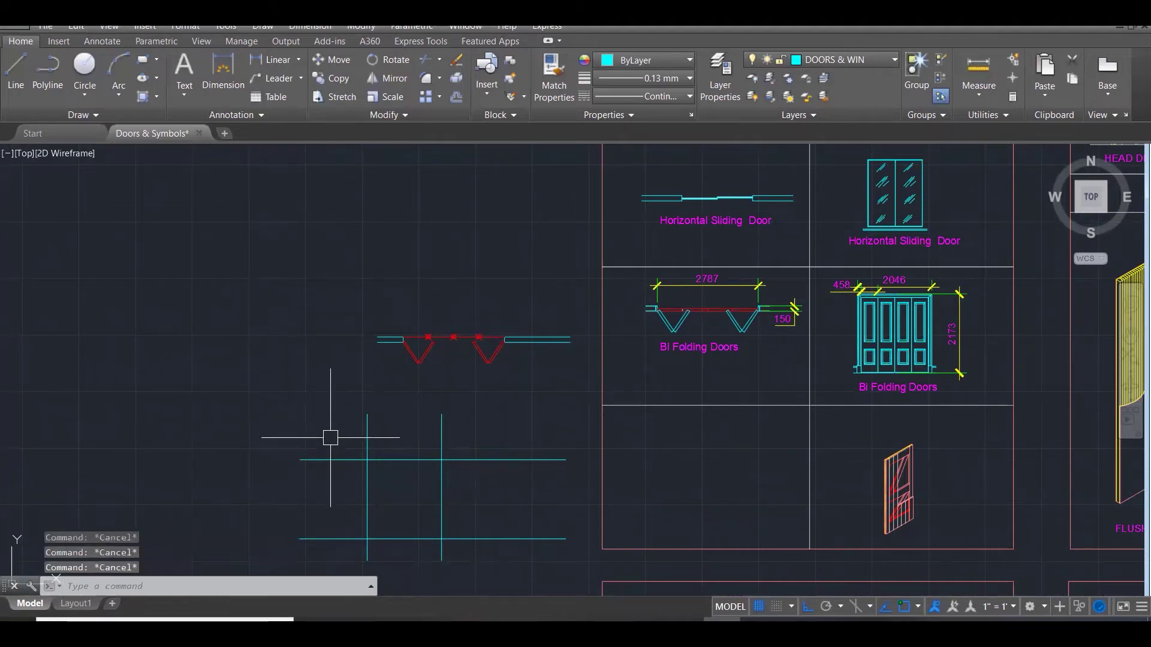
Fillet the top line with the right and left uprights to close both corners.
{"action": "type", "text": "f"}
{"action": "key", "text": "Return"}
{"action": "left_click", "coordinate": [442, 485]}
{"action": "left_click", "coordinate": [426, 460]}
{"action": "key", "text": "Return"}
{"action": "left_click", "coordinate": [397, 460]}
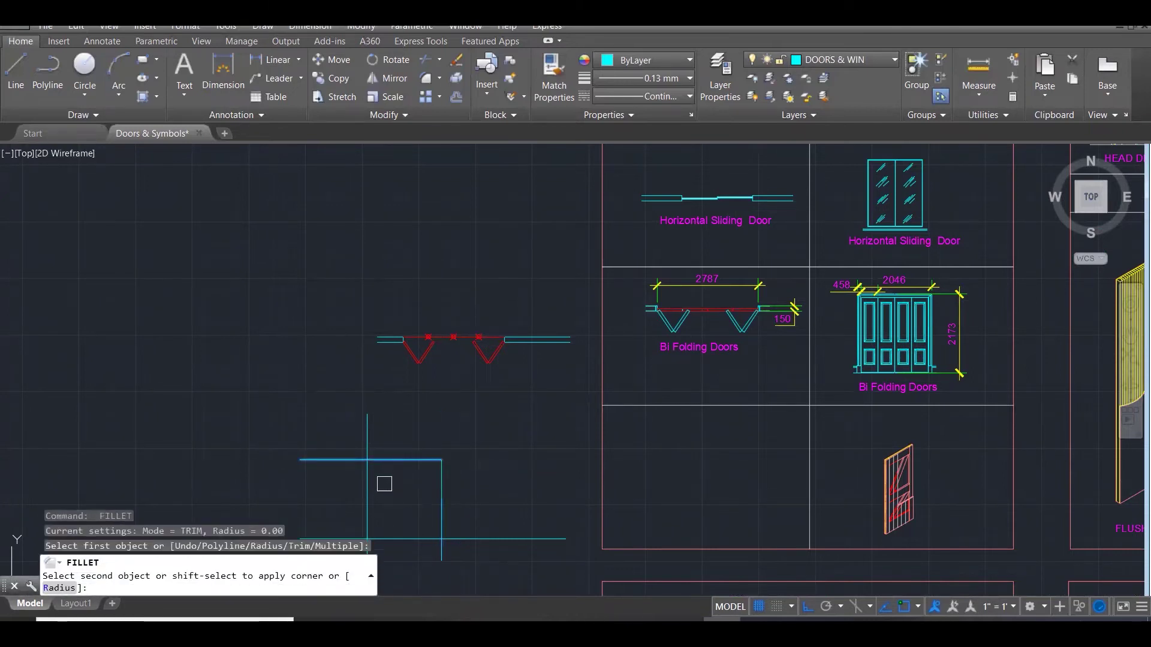
{"action": "left_click", "coordinate": [371, 489]}
{"action": "type", "text": "tr"}
{"action": "key", "text": "Escape"}
{"action": "key", "text": "Escape"}
{"action": "scroll", "coordinate": [501, 444], "scroll_direction": "down", "scroll_amount": 1}
{"action": "scroll", "coordinate": [479, 473], "scroll_direction": "down", "scroll_amount": 1}
{"action": "scroll", "coordinate": [457, 530], "scroll_direction": "up", "scroll_amount": 3}
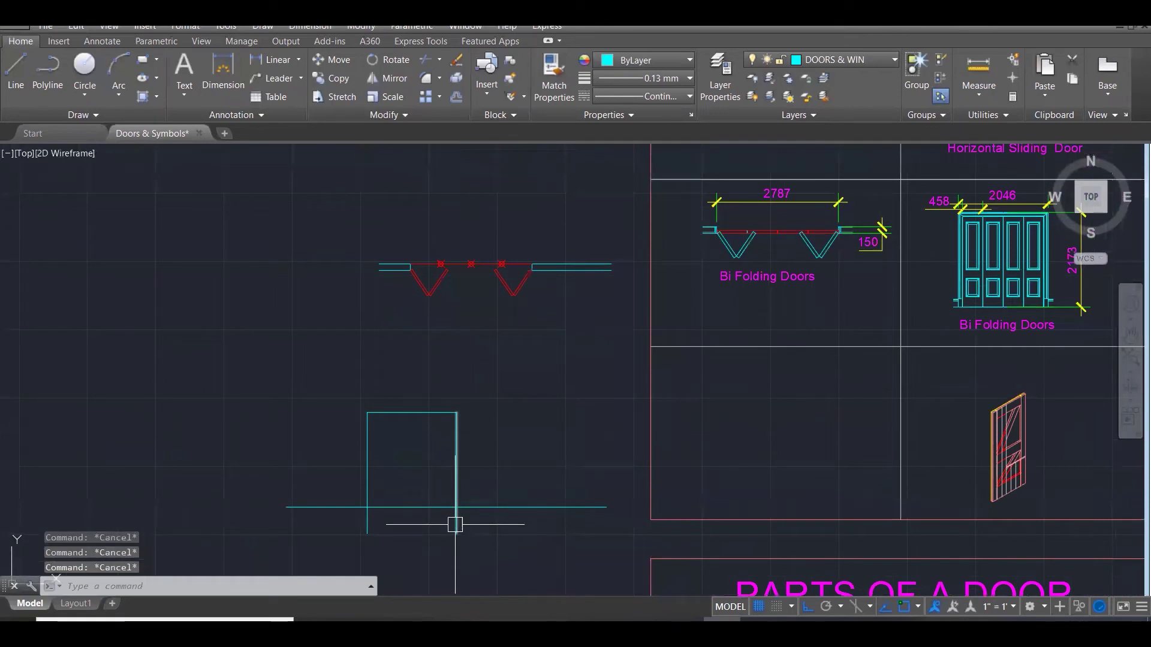
Divide the frame's top line into 4 equal segments.
{"action": "type", "text": "divid"}
{"action": "key", "text": "BackSpace"}
{"action": "key", "text": "Return"}
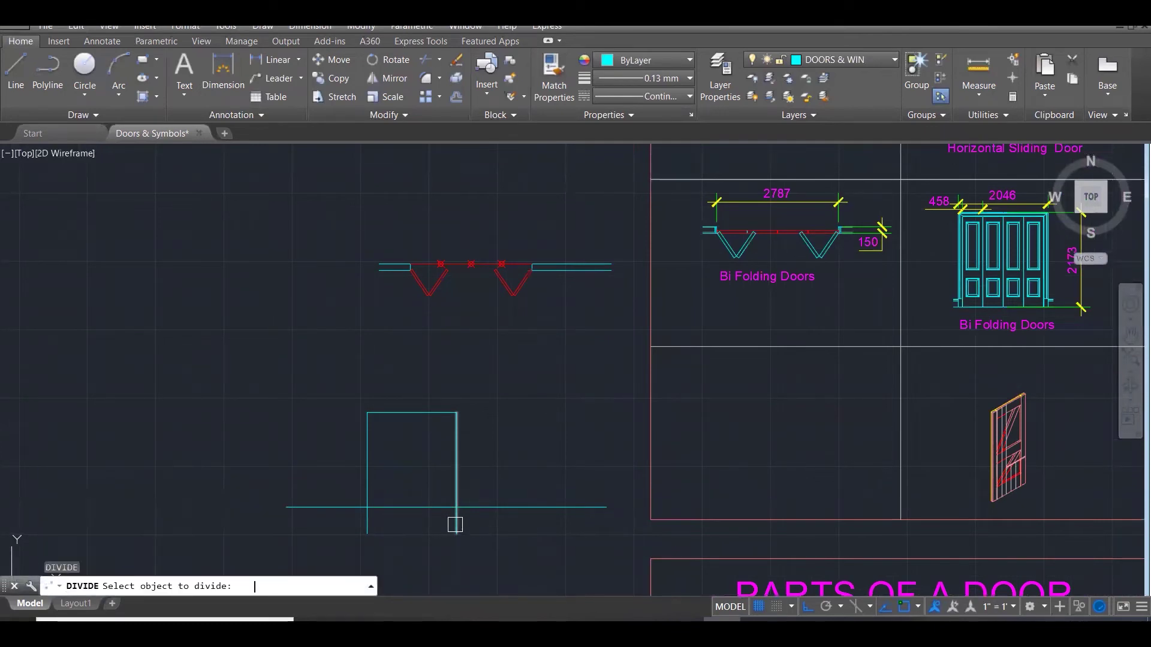
{"action": "left_click", "coordinate": [412, 410]}
{"action": "key", "text": "Return"}
{"action": "key", "text": "Escape"}
{"action": "key", "text": "Escape"}
{"action": "key", "text": "Escape"}
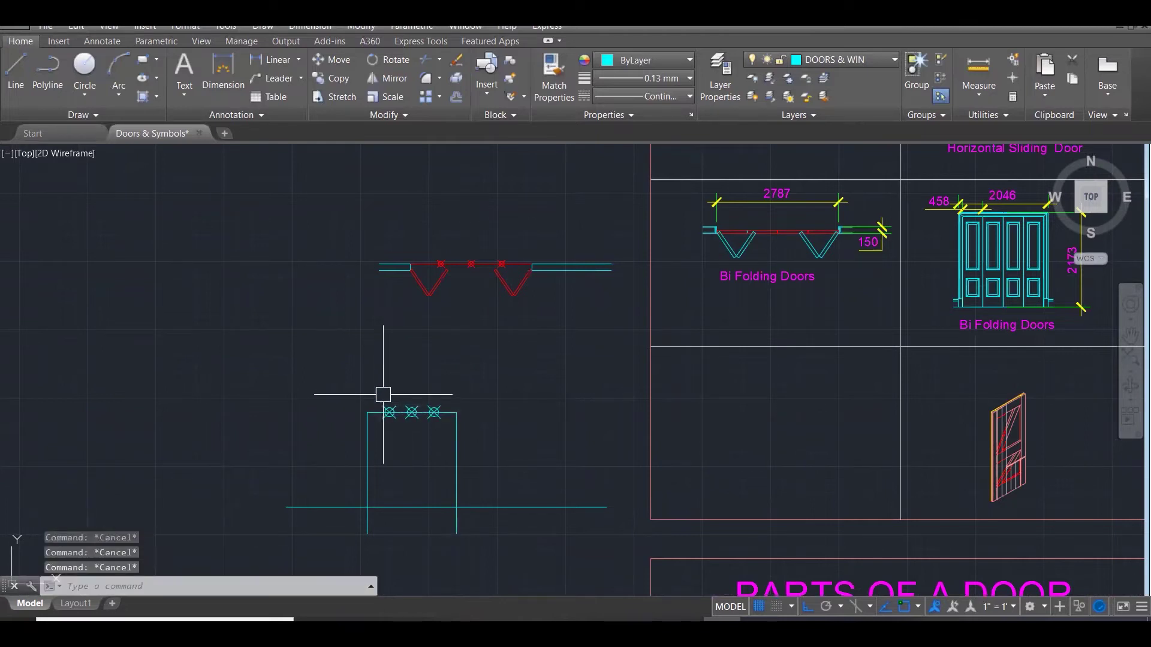
Draw three vertical division lines down from the left, middle and right division points.
{"action": "type", "text": "l"}
{"action": "key", "text": "Return"}
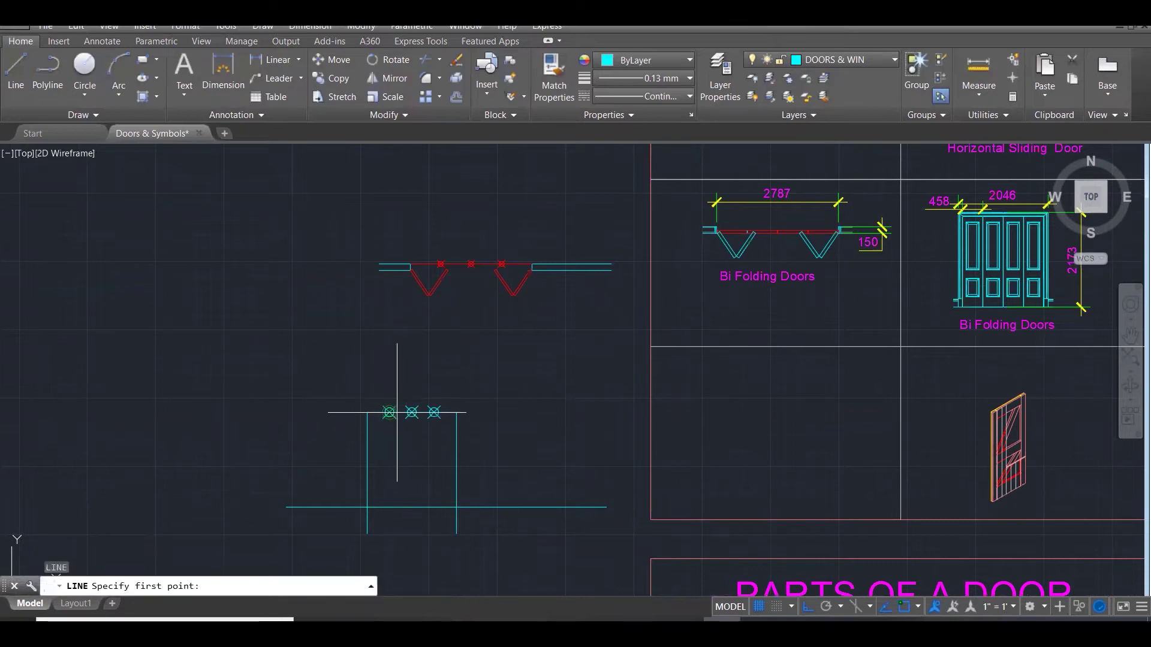
{"action": "left_click", "coordinate": [390, 412]}
{"action": "left_click", "coordinate": [391, 537]}
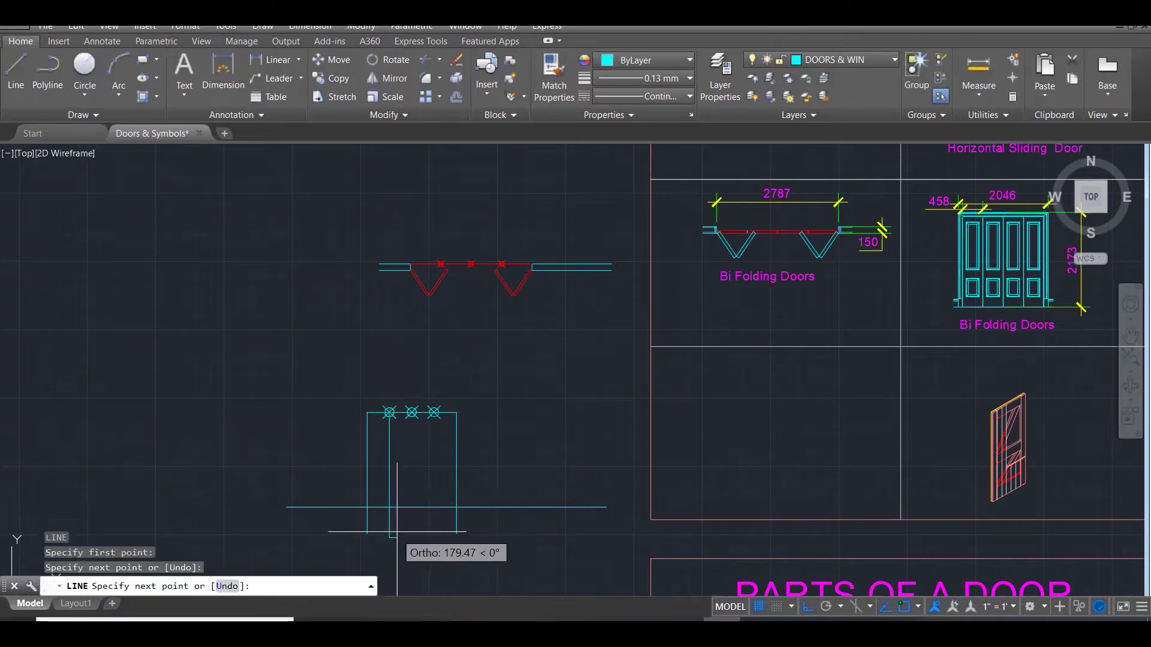
{"action": "key", "text": "Escape"}
{"action": "key", "text": "Return"}
{"action": "left_click", "coordinate": [411, 413]}
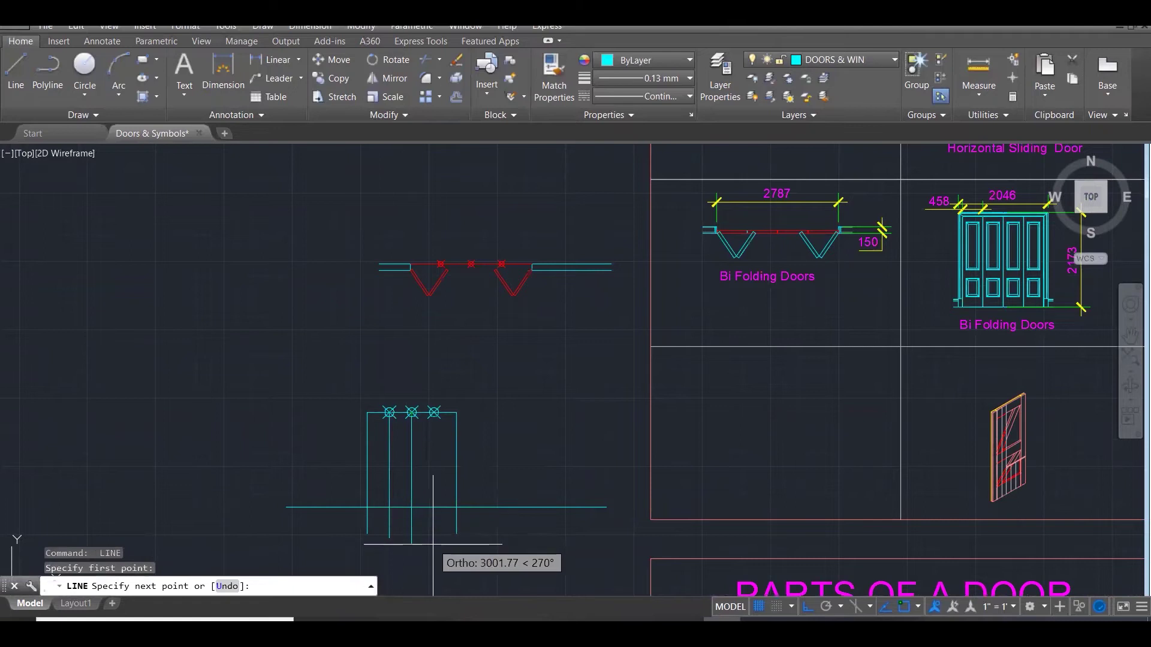
{"action": "left_click", "coordinate": [412, 544]}
{"action": "key", "text": "Return"}
{"action": "key", "text": "Return"}
{"action": "left_click", "coordinate": [436, 413]}
{"action": "left_click", "coordinate": [447, 535]}
{"action": "key", "text": "Escape"}
{"action": "key", "text": "Escape"}
{"action": "key", "text": "Escape"}
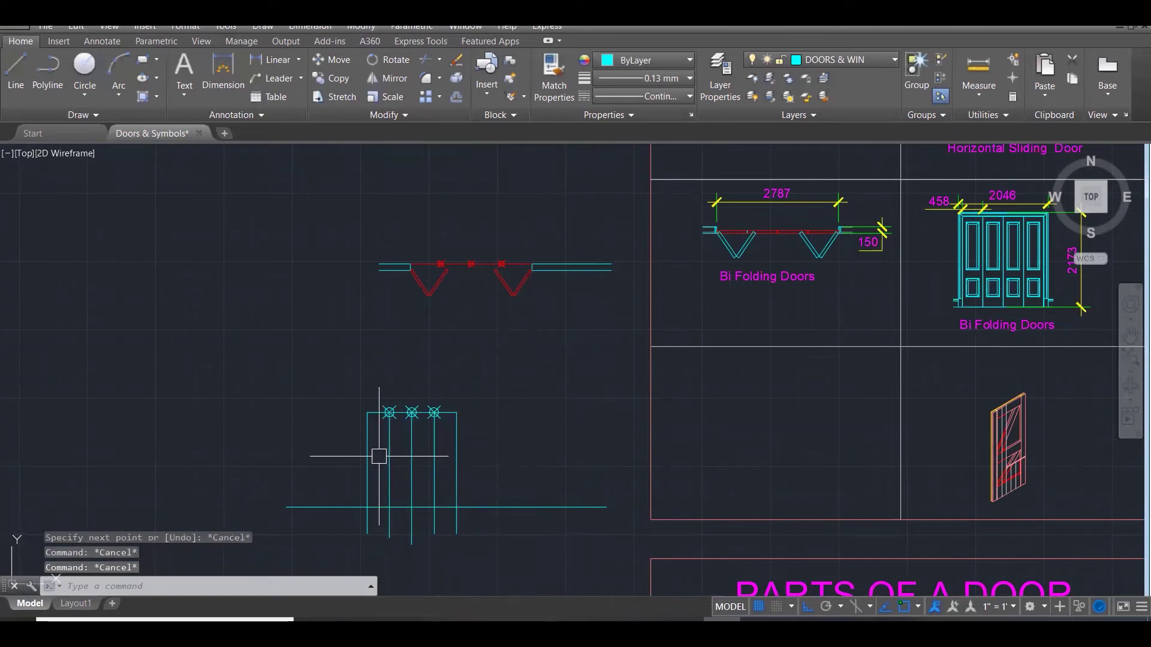
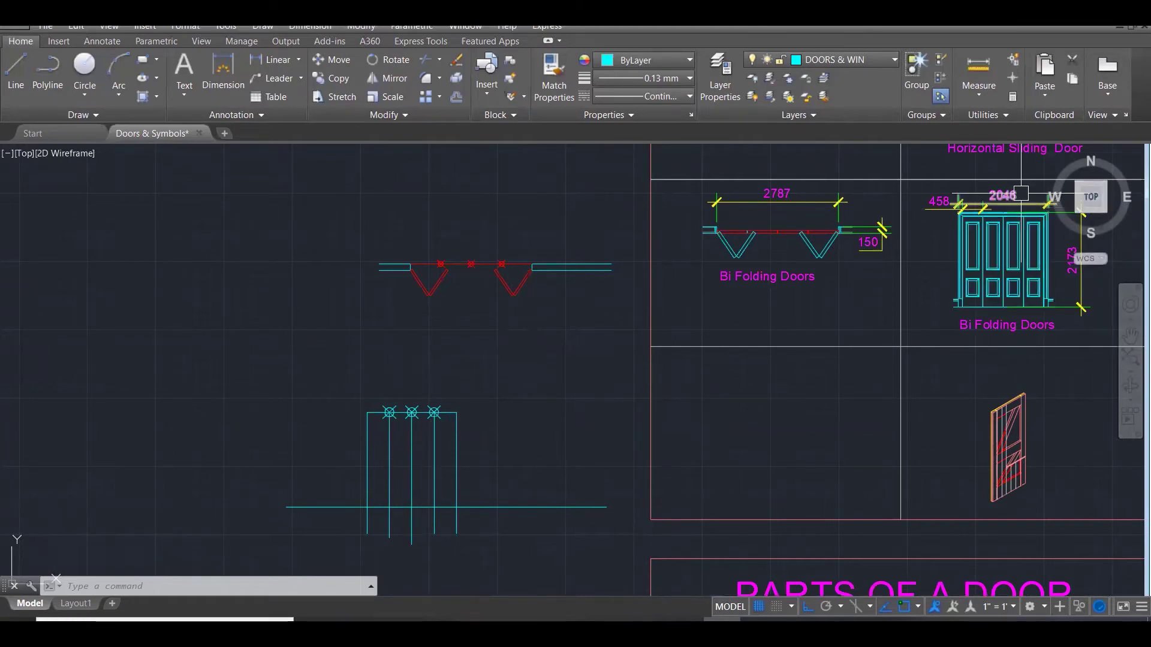
Measure the panel's 235 height above the door bottom and its 83.31 leaf offset with DIST.
{"action": "scroll", "coordinate": [1026, 219], "scroll_direction": "up", "scroll_amount": 7}
{"action": "scroll", "coordinate": [971, 221], "scroll_direction": "up", "scroll_amount": 4}
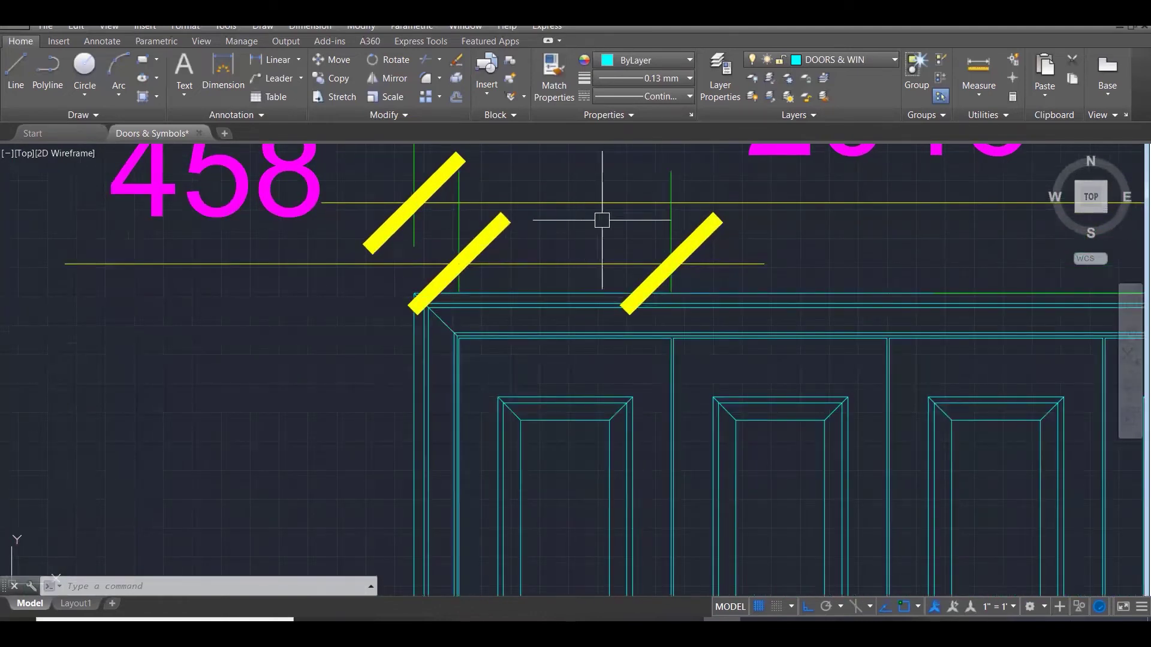
{"action": "scroll", "coordinate": [614, 206], "scroll_direction": "down", "scroll_amount": 4}
{"action": "scroll", "coordinate": [599, 458], "scroll_direction": "up", "scroll_amount": 4}
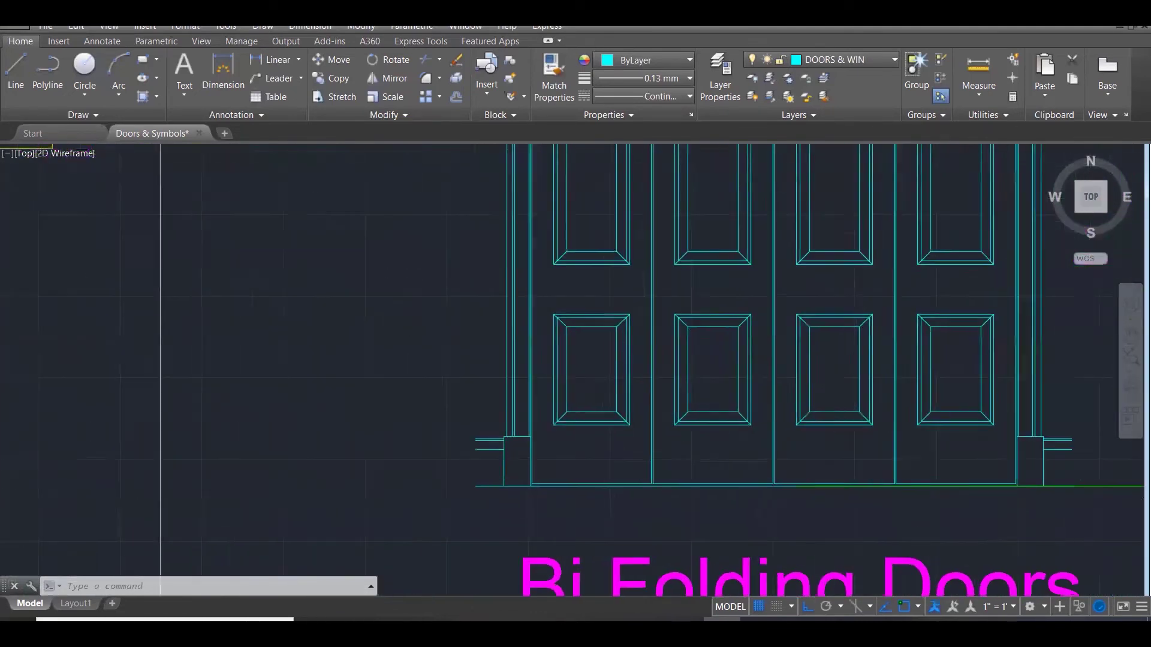
{"action": "type", "text": "di"}
{"action": "key", "text": "Return"}
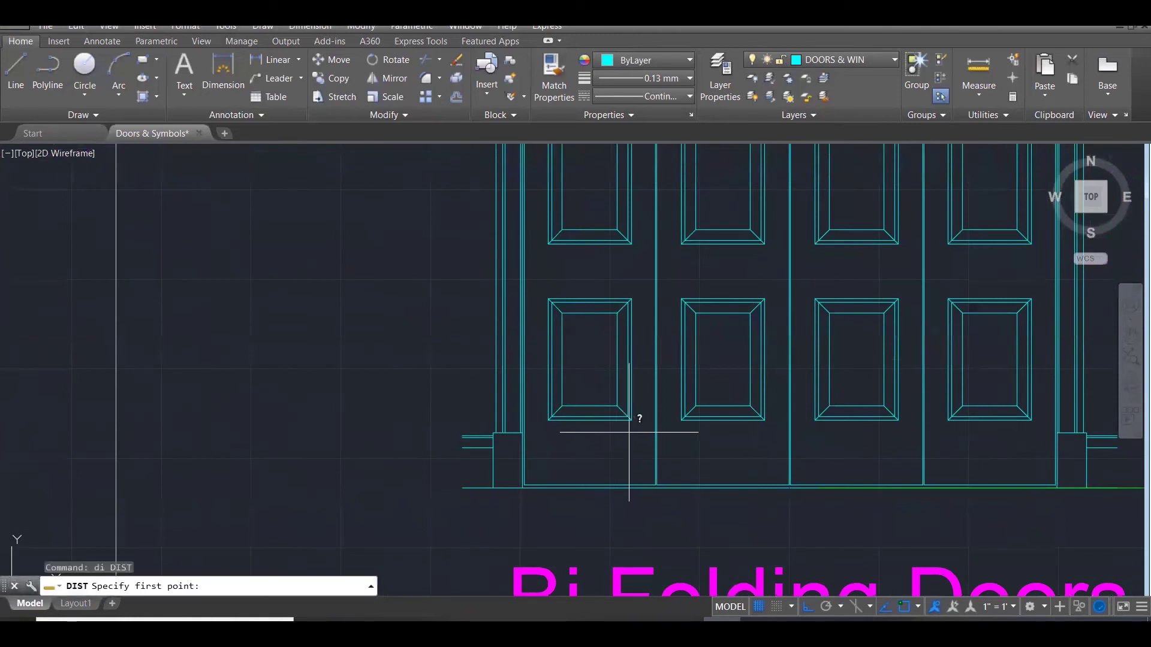
{"action": "left_click", "coordinate": [631, 420]}
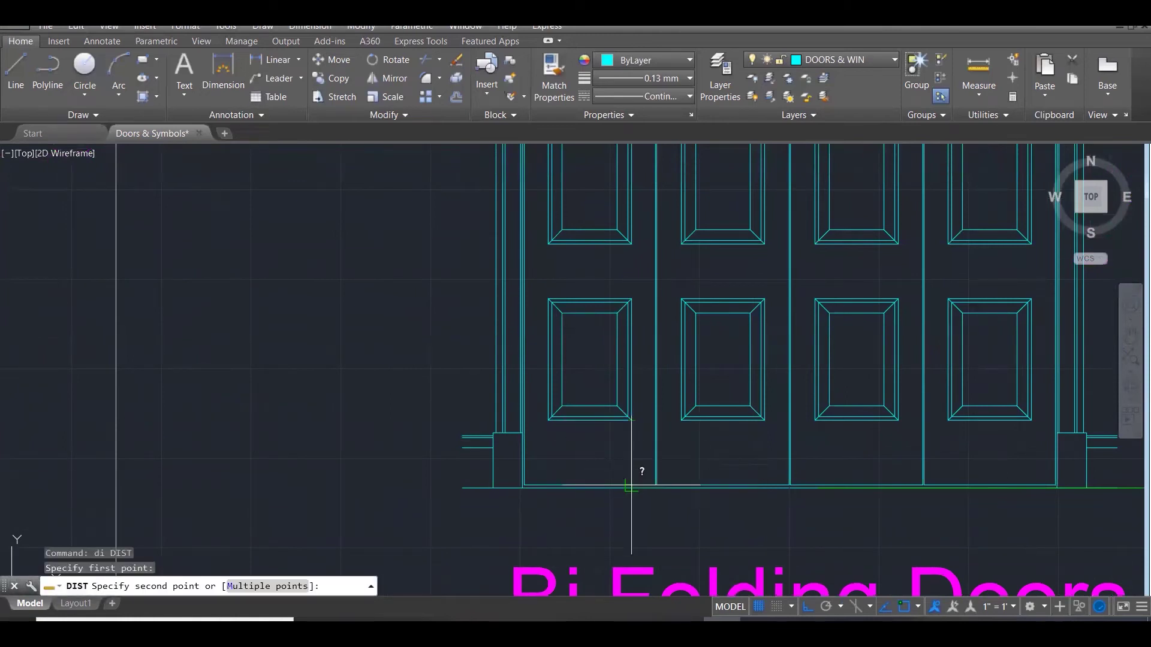
{"action": "scroll", "coordinate": [632, 486], "scroll_direction": "up", "scroll_amount": 3}
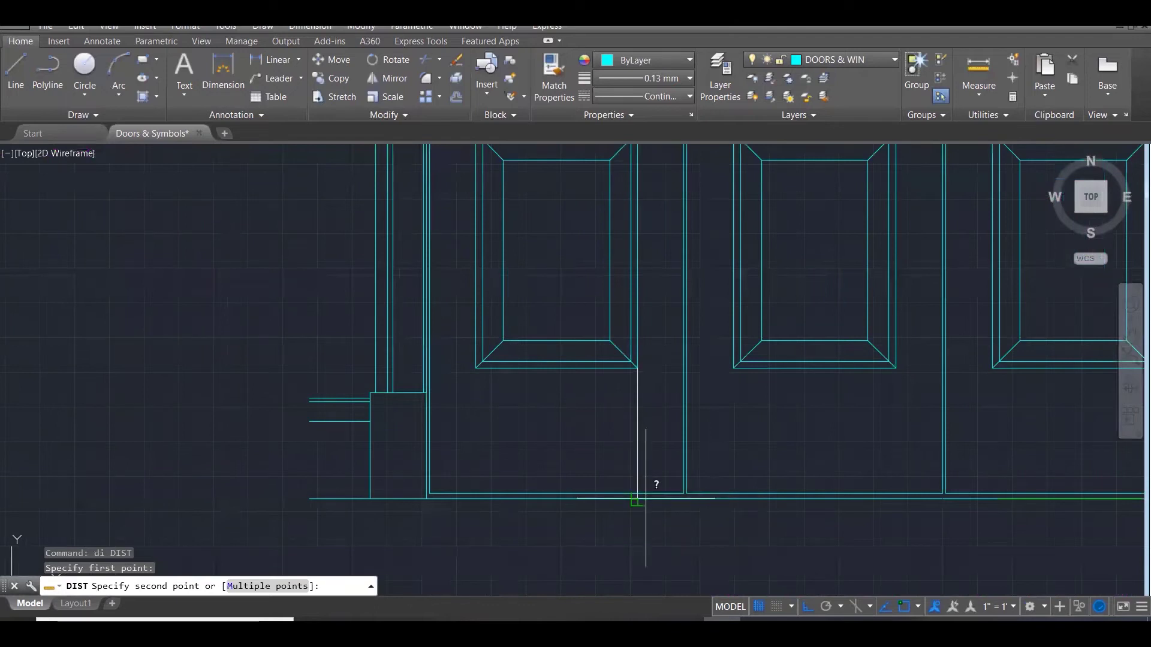
{"action": "left_click", "coordinate": [637, 498]}
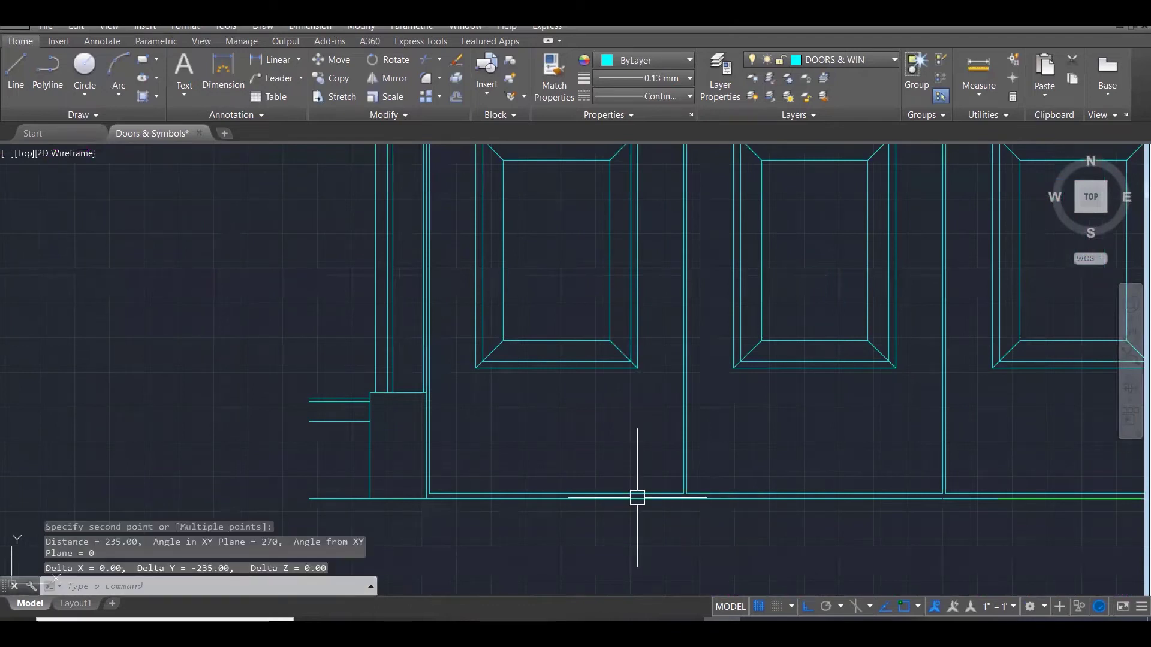
{"action": "key", "text": "Return"}
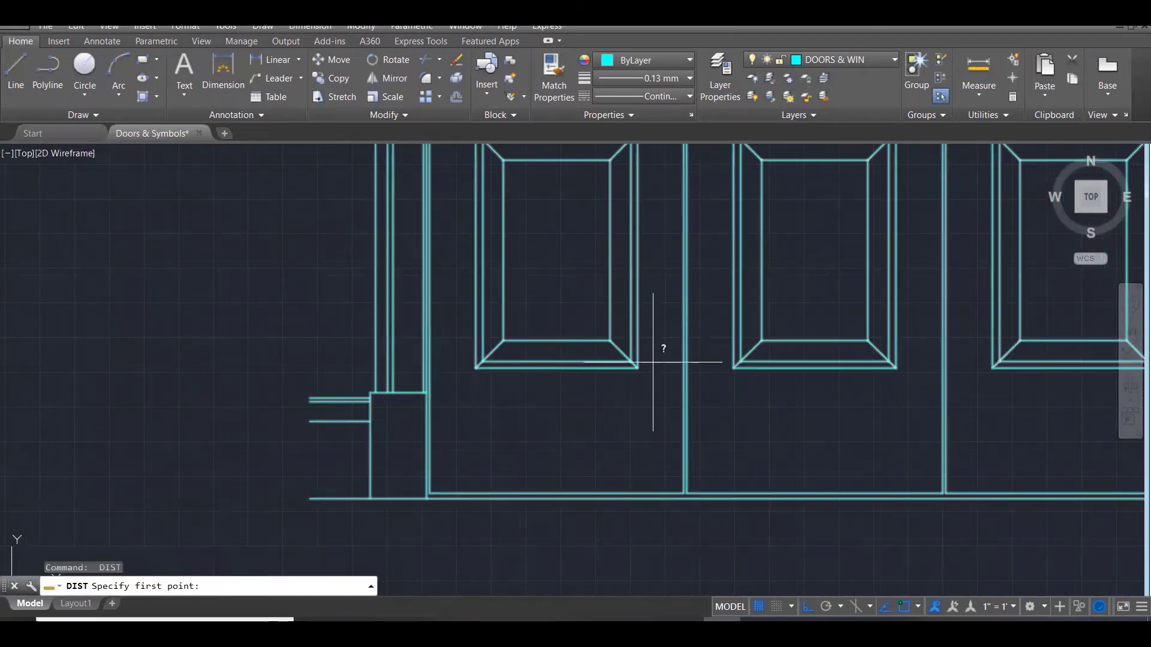
{"action": "left_click", "coordinate": [476, 368]}
{"action": "left_click", "coordinate": [432, 368]}
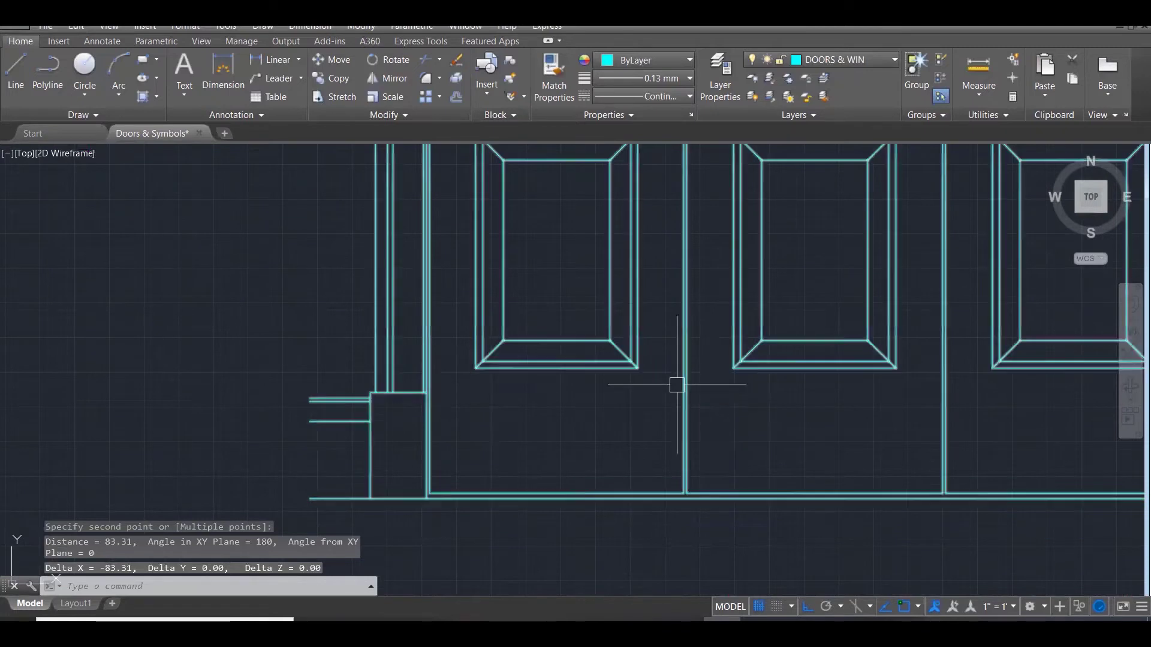
Measure 660 from the panel's top-right corner down to the door bottom.
{"action": "scroll", "coordinate": [622, 468], "scroll_direction": "down", "scroll_amount": 3}
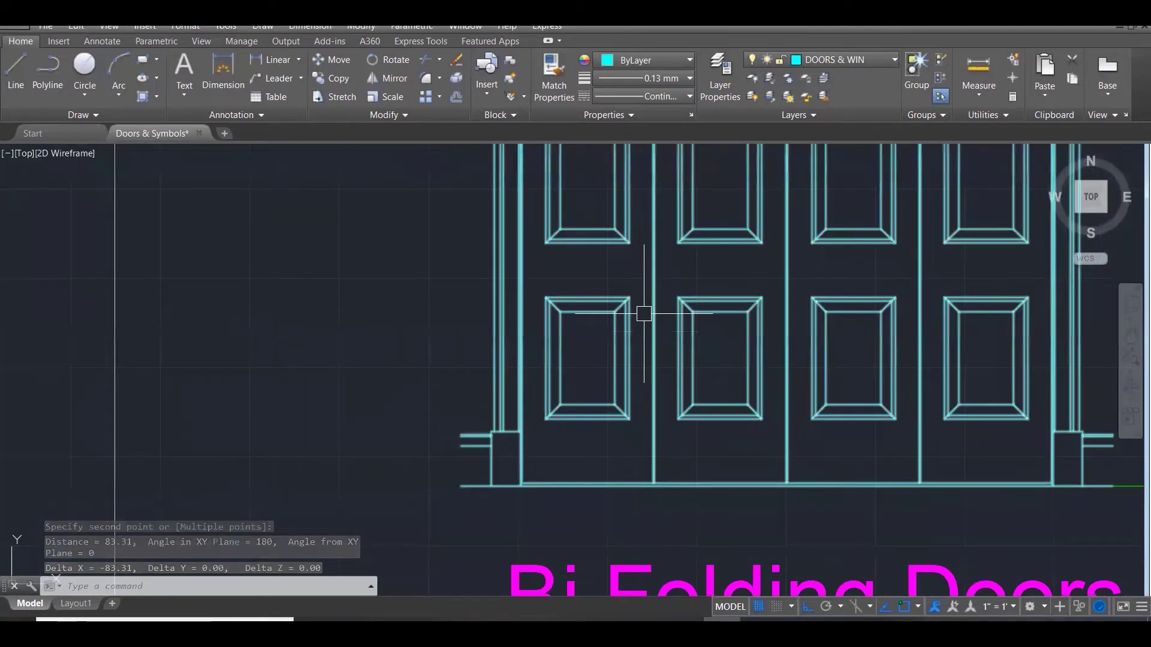
{"action": "scroll", "coordinate": [622, 286], "scroll_direction": "up", "scroll_amount": 4}
{"action": "key", "text": "Return"}
{"action": "left_click", "coordinate": [625, 282]}
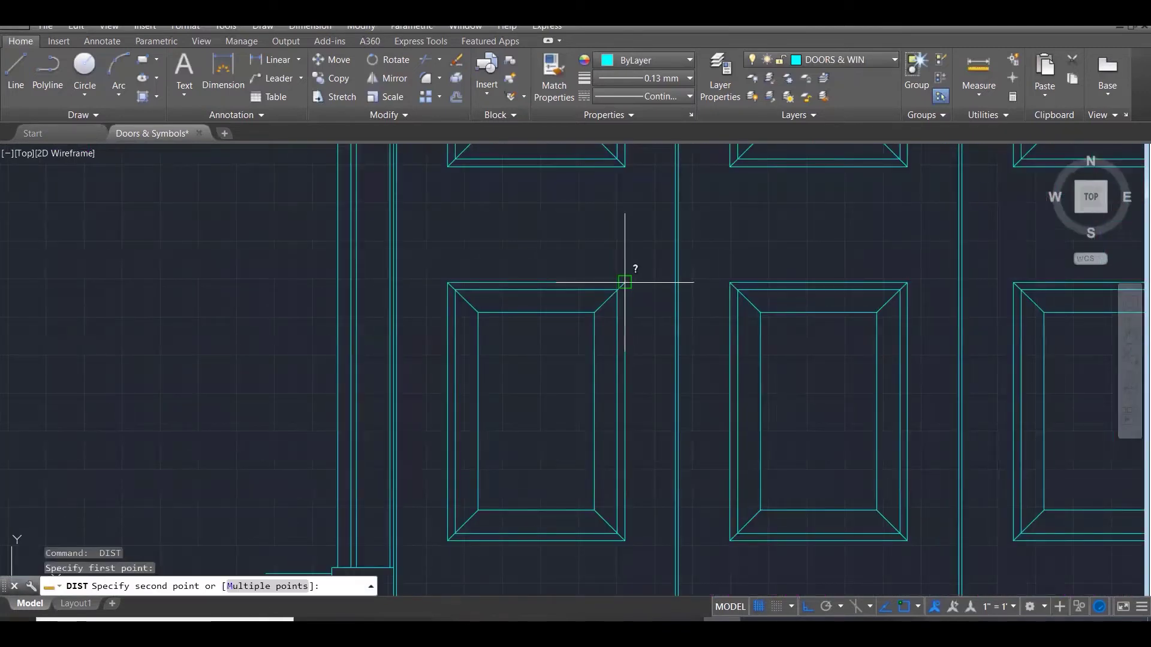
{"action": "scroll", "coordinate": [625, 243], "scroll_direction": "down", "scroll_amount": 2}
{"action": "scroll", "coordinate": [635, 474], "scroll_direction": "up", "scroll_amount": 3}
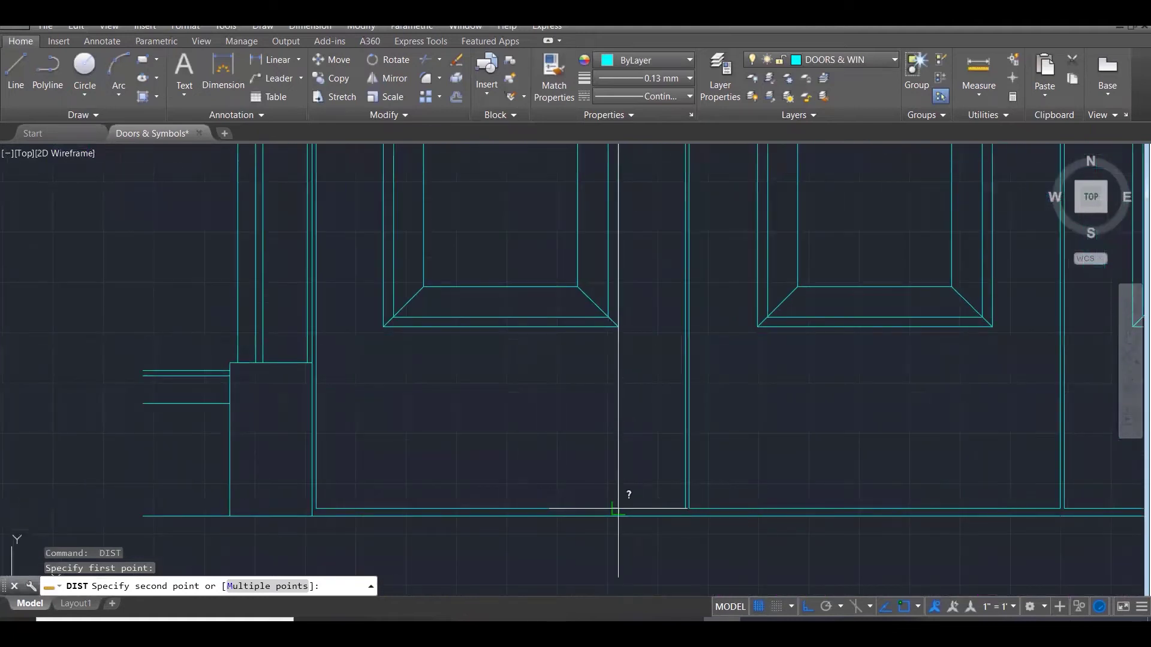
{"action": "left_click", "coordinate": [618, 516]}
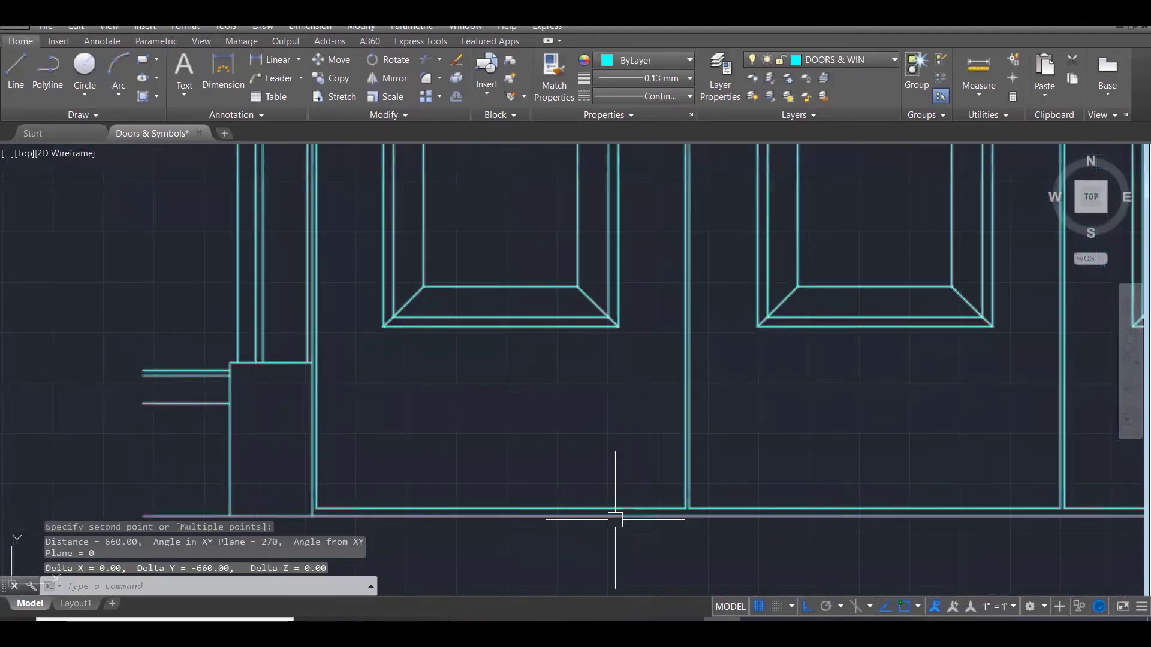
{"action": "scroll", "coordinate": [629, 504], "scroll_direction": "down", "scroll_amount": 5}
{"action": "scroll", "coordinate": [747, 286], "scroll_direction": "down", "scroll_amount": 2}
{"action": "scroll", "coordinate": [296, 496], "scroll_direction": "up", "scroll_amount": 6}
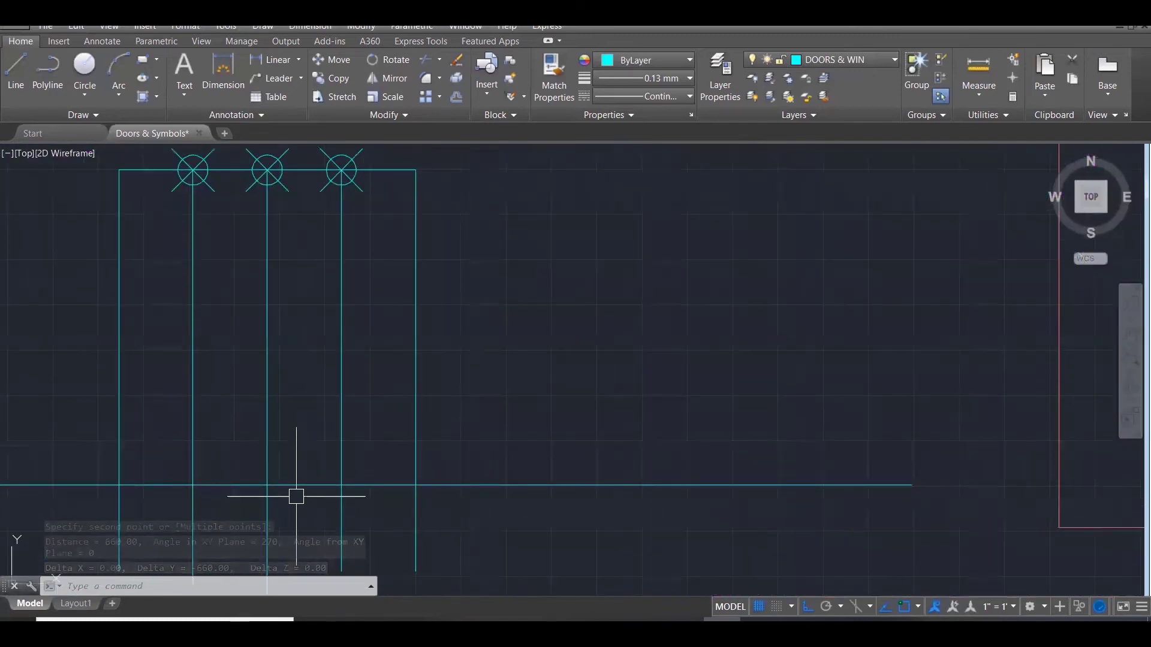
Offset the bottom horizontal line 660 upward.
{"action": "type", "text": "o"}
{"action": "key", "text": "Return"}
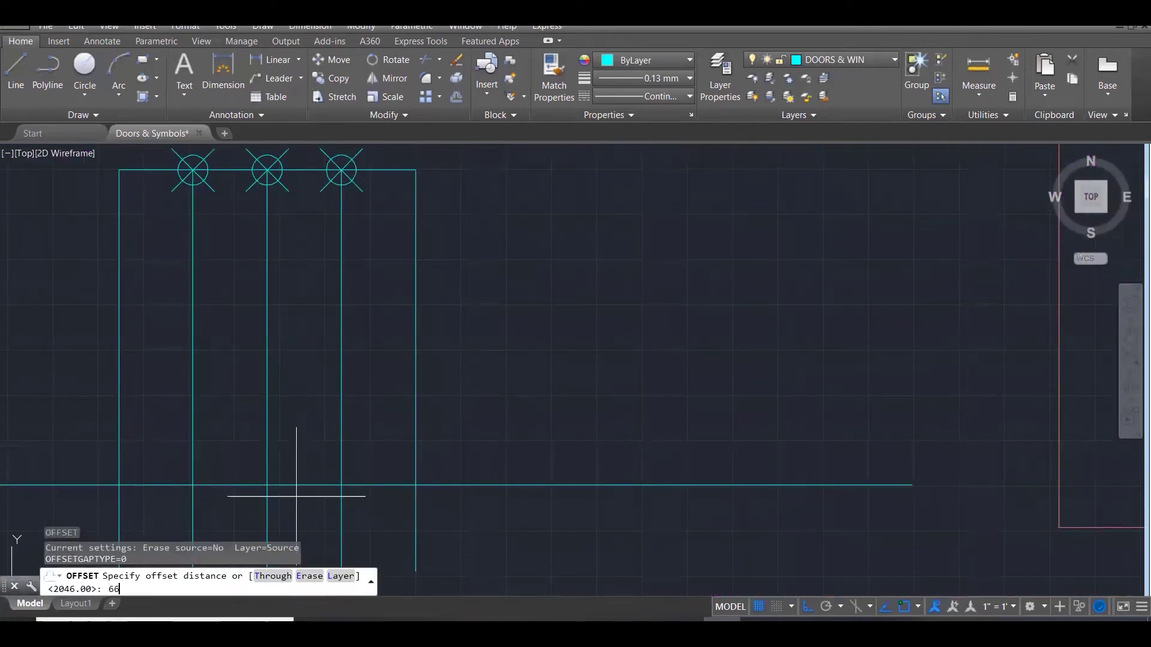
{"action": "type", "text": "660"}
{"action": "key", "text": "Return"}
{"action": "left_click", "coordinate": [314, 486]}
{"action": "left_click", "coordinate": [301, 398]}
{"action": "key", "text": "Escape"}
{"action": "key", "text": "Escape"}
{"action": "key", "text": "Escape"}
Offset the bottom horizontal line 235 upward.
{"action": "type", "text": "o"}
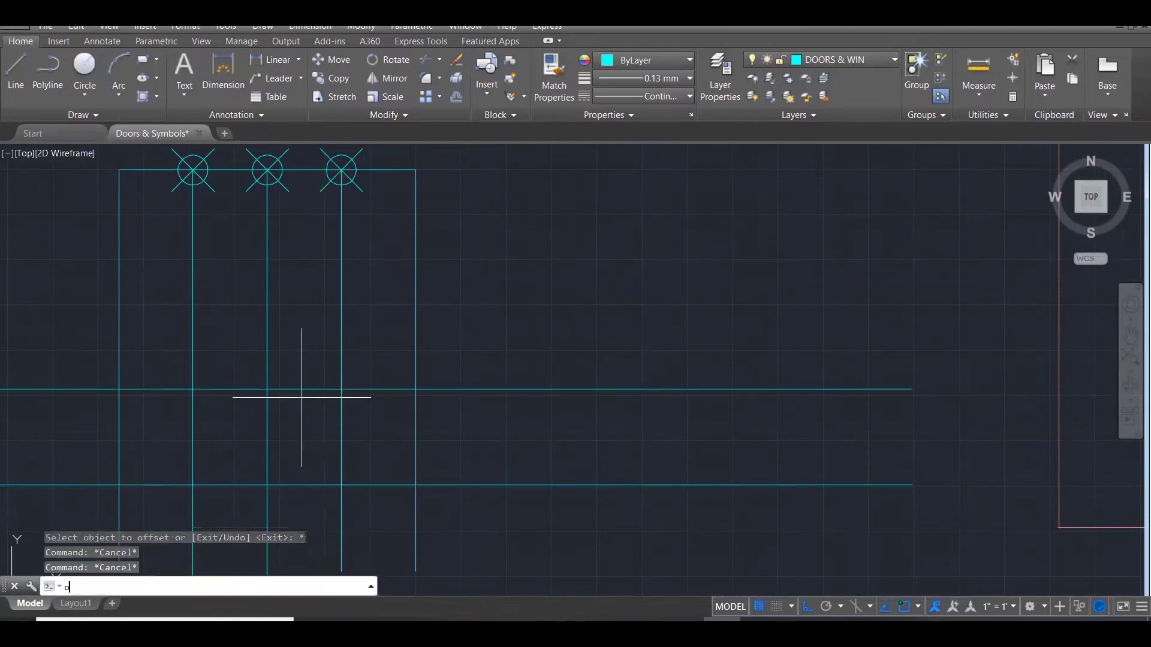
{"action": "key", "text": "Return"}
{"action": "type", "text": "2"}
{"action": "key", "text": "Return"}
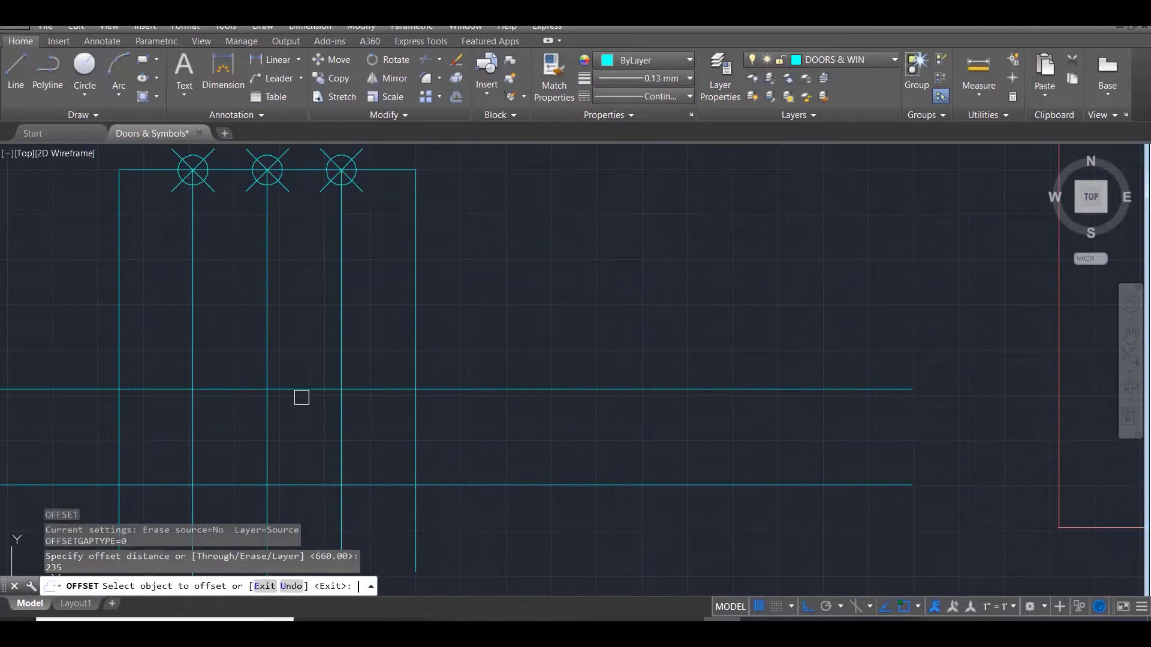
{"action": "left_click", "coordinate": [316, 485]}
{"action": "left_click", "coordinate": [306, 453]}
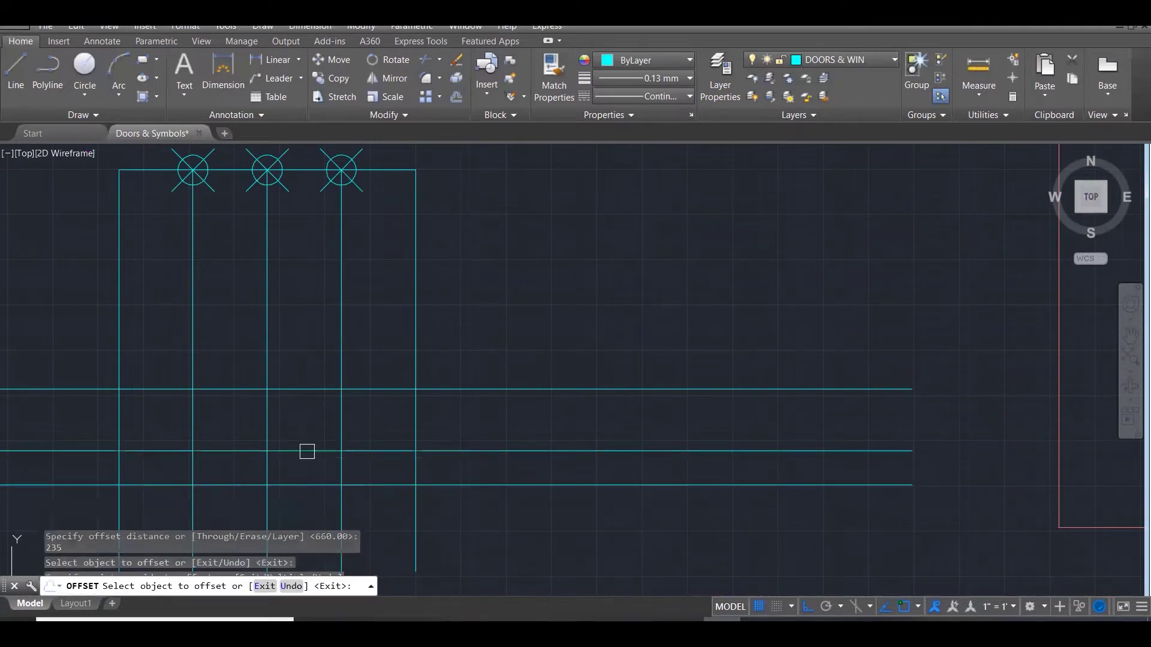
{"action": "key", "text": "Escape"}
{"action": "key", "text": "Escape"}
{"action": "scroll", "coordinate": [430, 392], "scroll_direction": "down", "scroll_amount": 6}
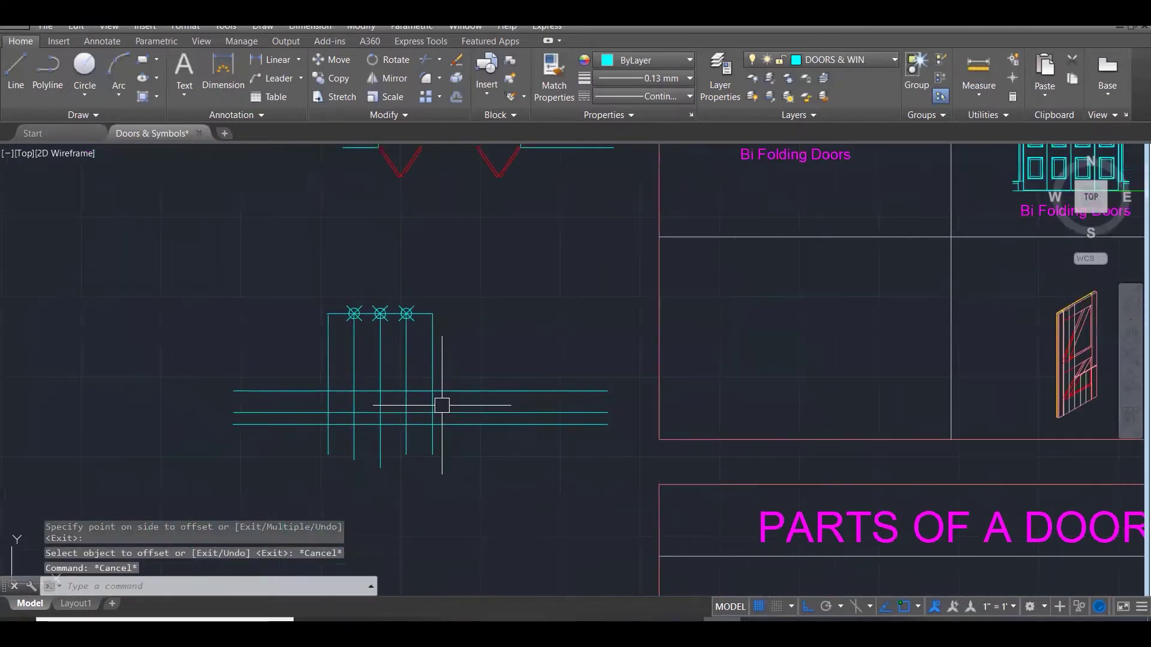
{"action": "scroll", "coordinate": [344, 368], "scroll_direction": "up", "scroll_amount": 7}
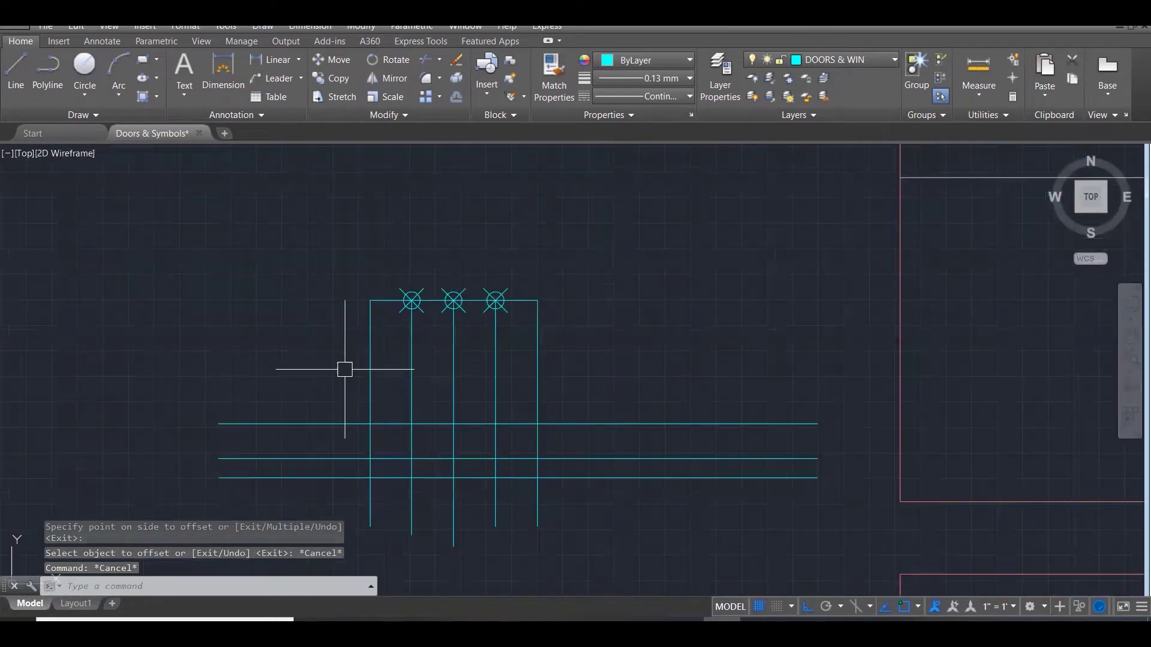
Offset the left frame line inward and the first hinge line to both sides by 83.
{"action": "type", "text": "o"}
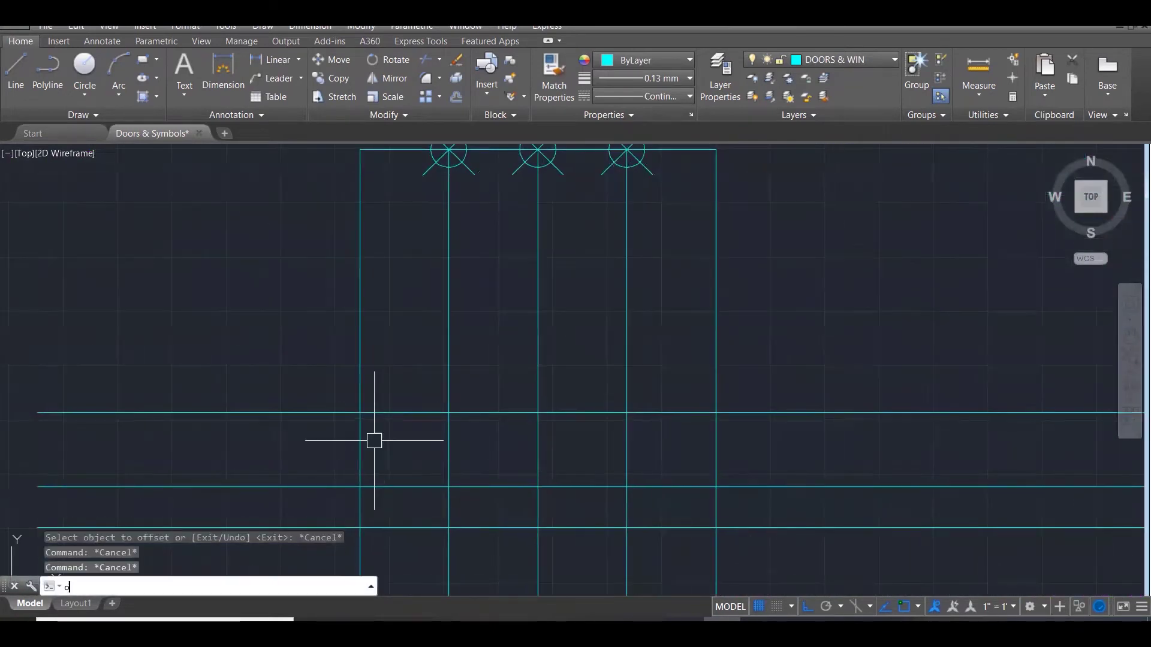
{"action": "key", "text": "Return"}
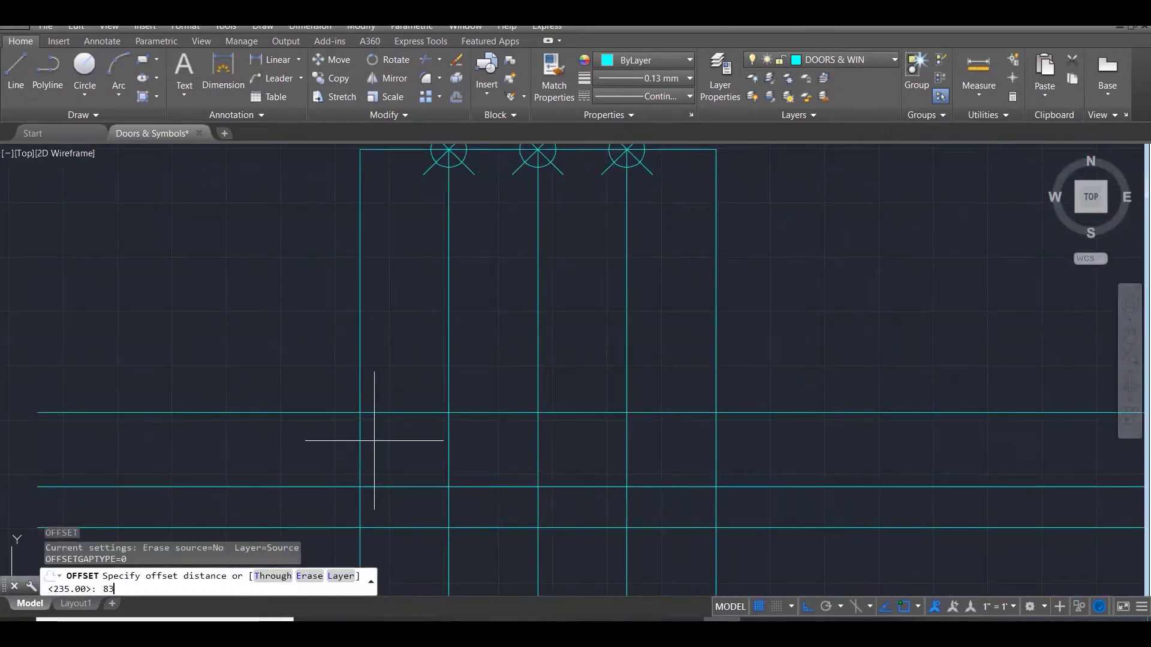
{"action": "type", "text": "83"}
{"action": "key", "text": "Return"}
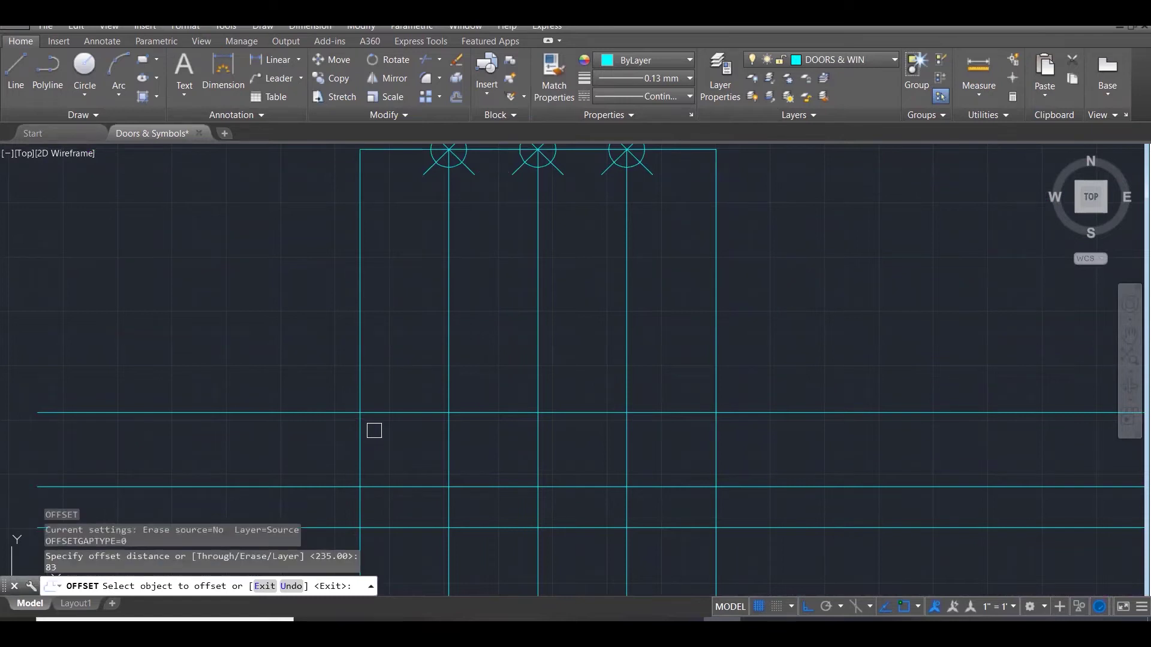
{"action": "left_click", "coordinate": [362, 444]}
{"action": "left_click", "coordinate": [373, 442]}
{"action": "left_click", "coordinate": [444, 448]}
{"action": "left_click", "coordinate": [423, 455]}
{"action": "left_click", "coordinate": [444, 448]}
{"action": "left_click", "coordinate": [503, 452]}
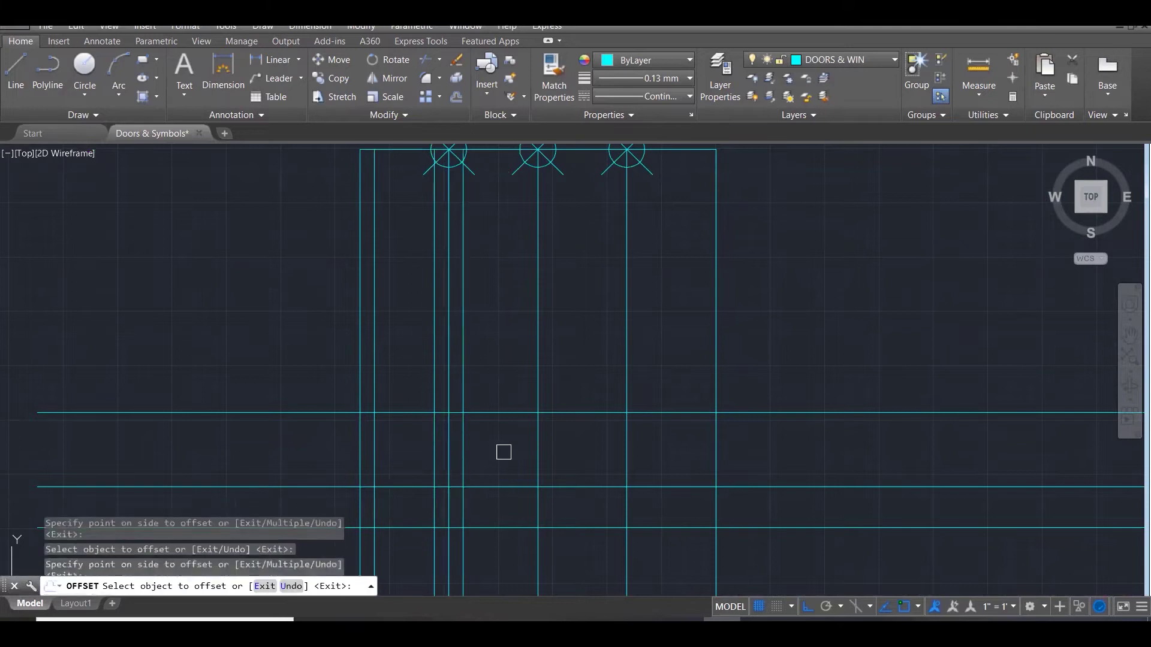
Offset the middle and third hinge lines both ways and the right frame line inward by 83.
{"action": "left_click", "coordinate": [539, 454]}
{"action": "left_click", "coordinate": [504, 448]}
{"action": "left_click", "coordinate": [541, 444]}
{"action": "left_click", "coordinate": [565, 442]}
{"action": "left_click", "coordinate": [628, 451]}
{"action": "left_click", "coordinate": [624, 450]}
{"action": "left_click", "coordinate": [627, 450]}
{"action": "left_click", "coordinate": [674, 450]}
{"action": "left_click", "coordinate": [714, 435]}
{"action": "left_click", "coordinate": [680, 446]}
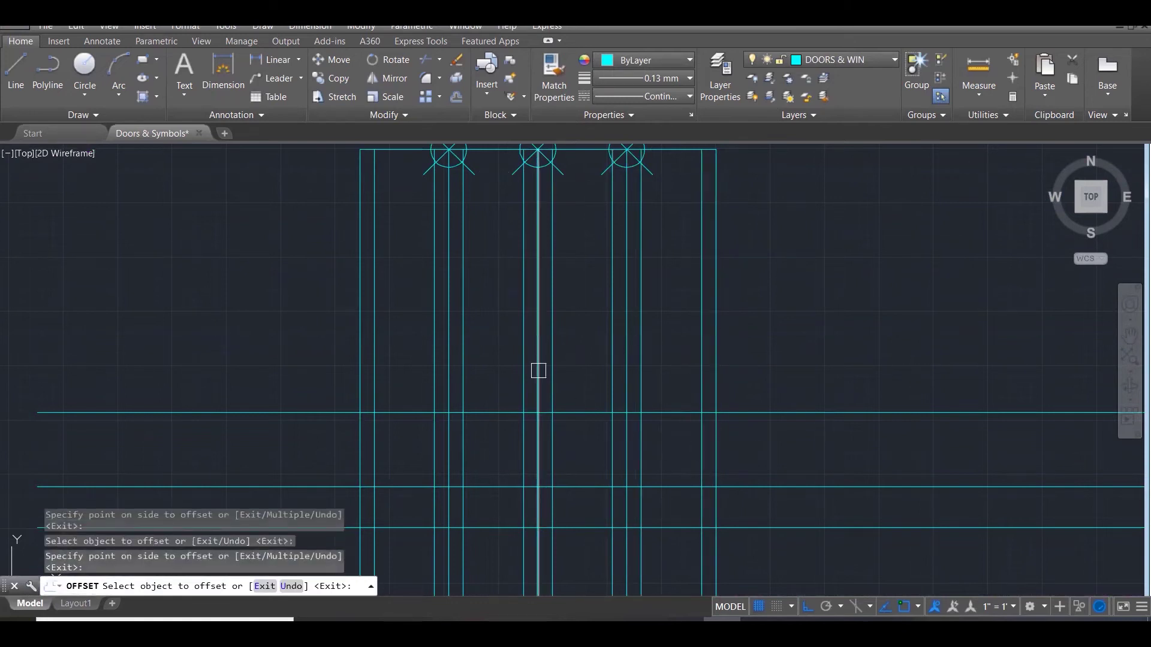
{"action": "scroll", "coordinate": [571, 328], "scroll_direction": "down", "scroll_amount": 1}
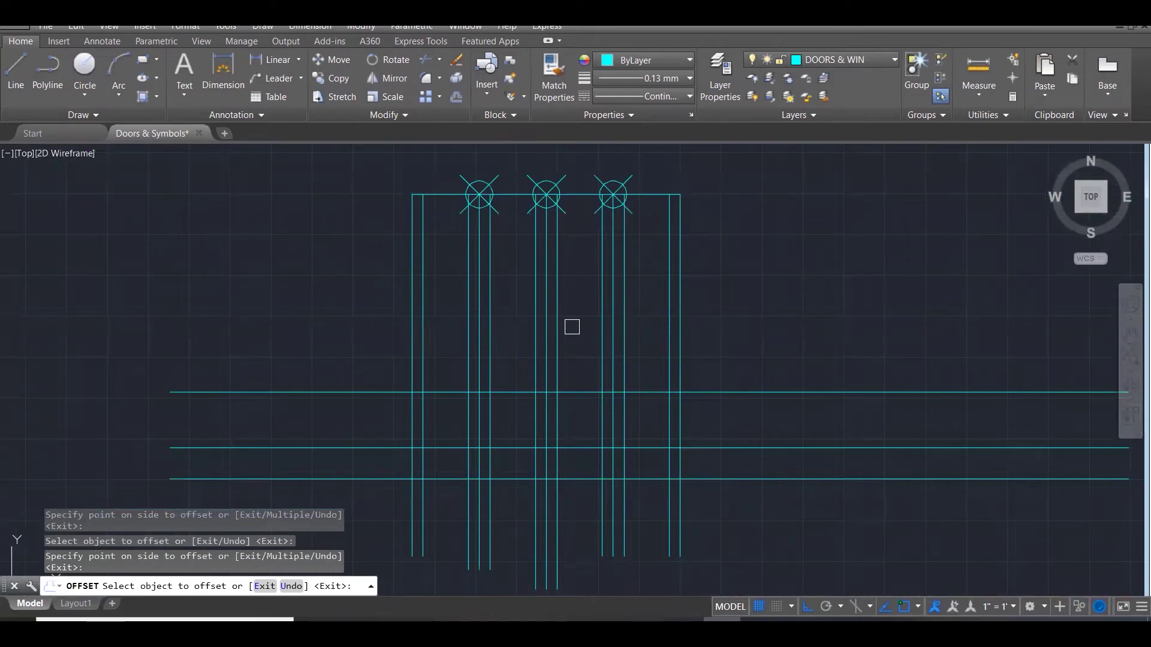
{"action": "key", "text": "Escape"}
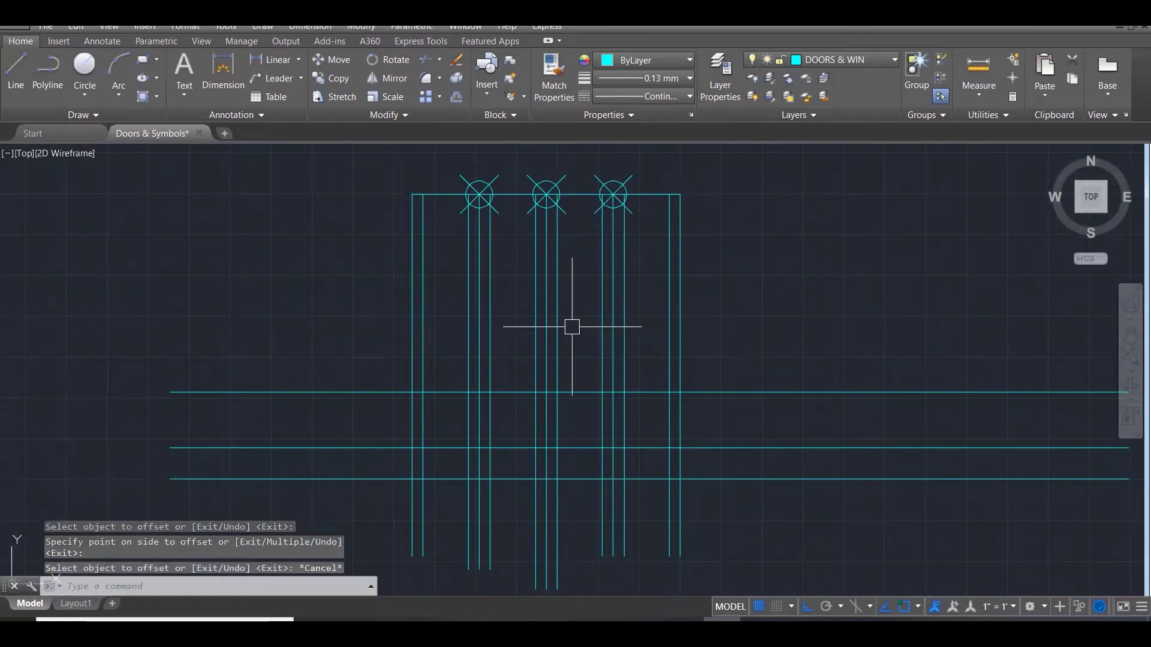
Start TRIM using all 16 new lines as cutting edges.
{"action": "type", "text": "tr"}
{"action": "key", "text": "Return"}
{"action": "left_click", "coordinate": [739, 522]}
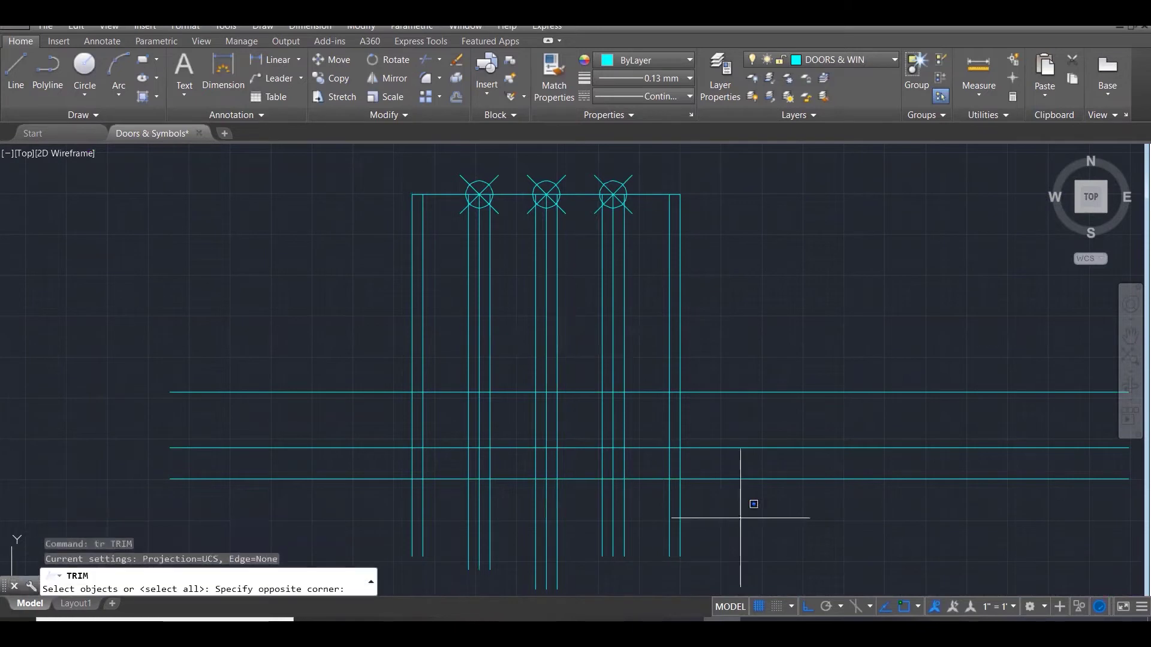
{"action": "left_click", "coordinate": [146, 300]}
{"action": "key", "text": "Return"}
{"action": "scroll", "coordinate": [416, 385], "scroll_direction": "up", "scroll_amount": 1}
{"action": "scroll", "coordinate": [416, 385], "scroll_direction": "up", "scroll_amount": 3}
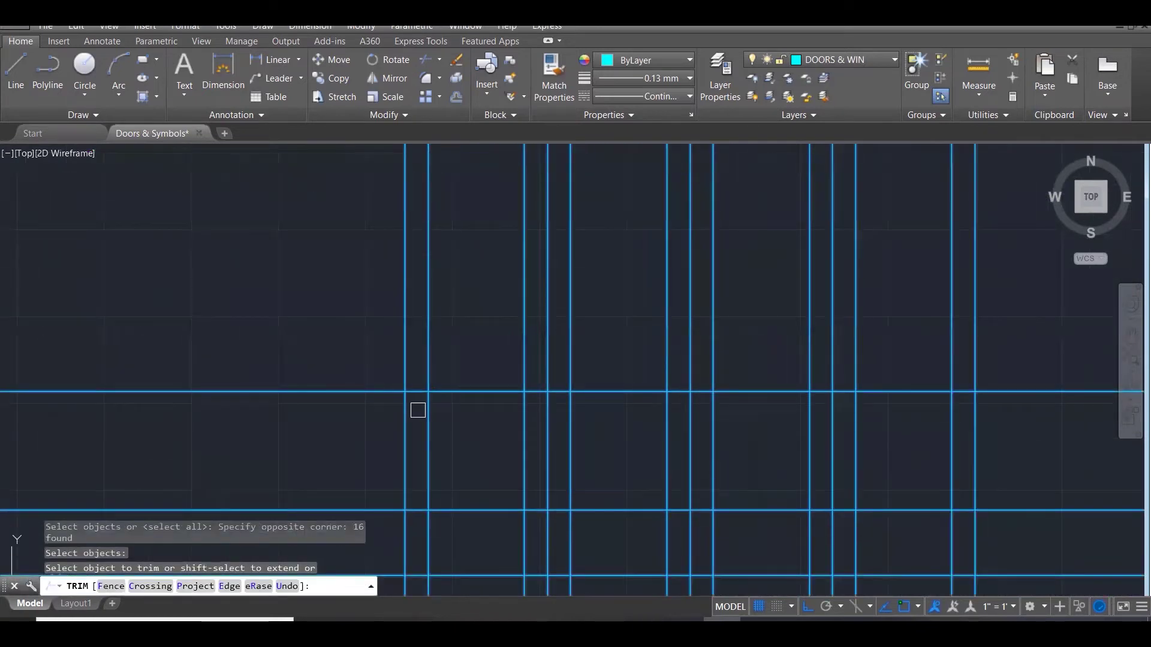
Trim the short horizontal pieces and vertical line ends above and inside the door panels.
{"action": "left_click", "coordinate": [418, 386]}
{"action": "left_click", "coordinate": [572, 336]}
{"action": "left_click", "coordinate": [580, 380]}
{"action": "scroll", "coordinate": [576, 290], "scroll_direction": "down", "scroll_amount": 2}
{"action": "scroll", "coordinate": [567, 442], "scroll_direction": "up", "scroll_amount": 3}
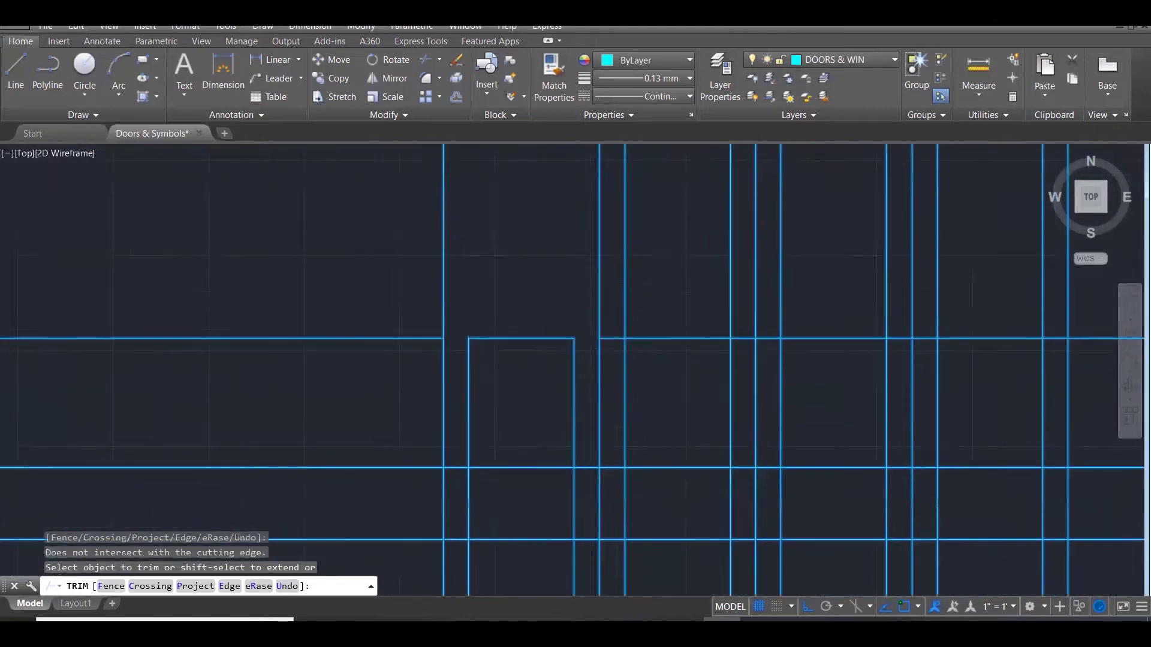
{"action": "left_click", "coordinate": [591, 471]}
{"action": "left_click", "coordinate": [444, 508]}
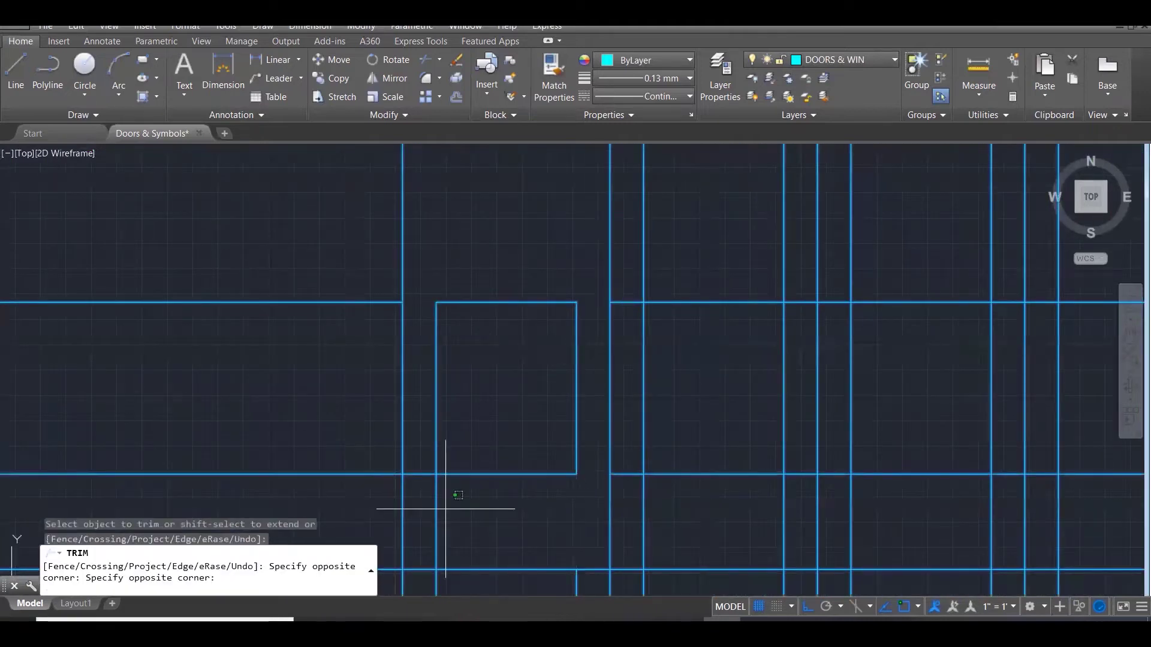
{"action": "left_click", "coordinate": [423, 474]}
{"action": "scroll", "coordinate": [358, 390], "scroll_direction": "down", "scroll_amount": 3}
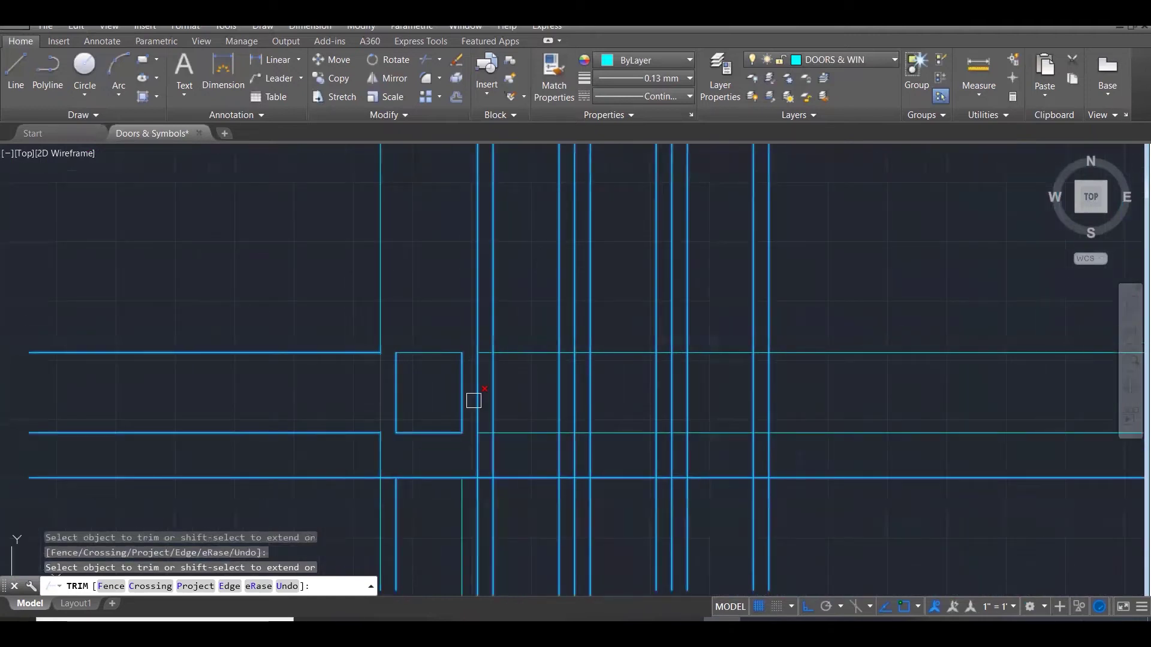
{"action": "scroll", "coordinate": [490, 341], "scroll_direction": "up", "scroll_amount": 2}
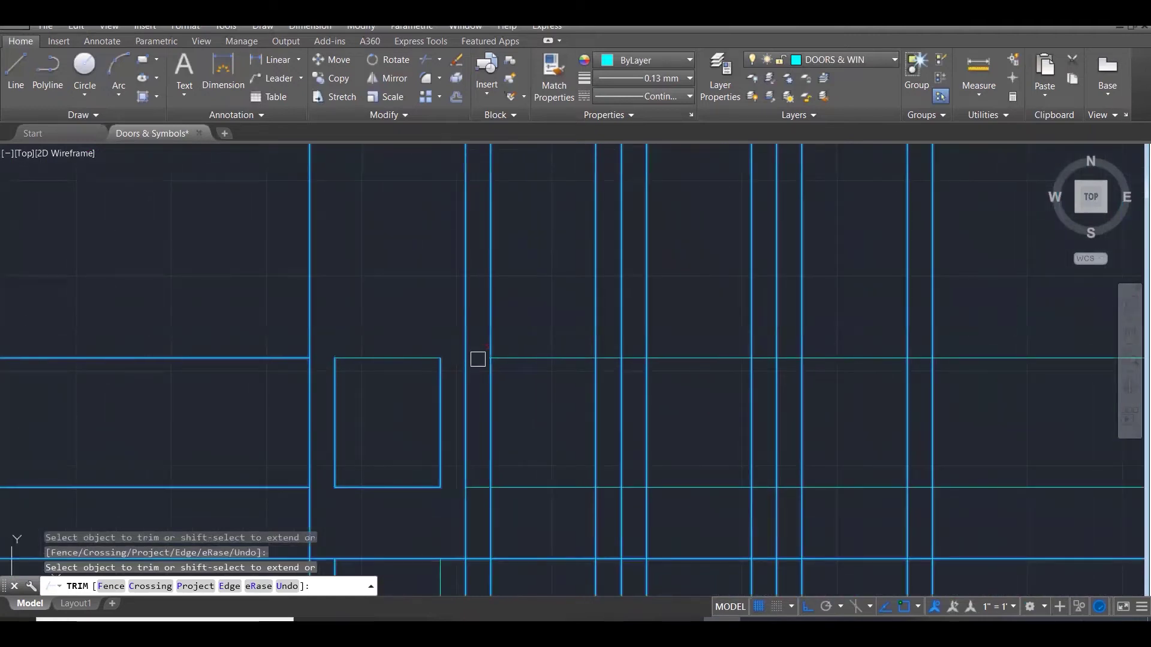
{"action": "left_click", "coordinate": [488, 336]}
{"action": "left_click", "coordinate": [594, 327]}
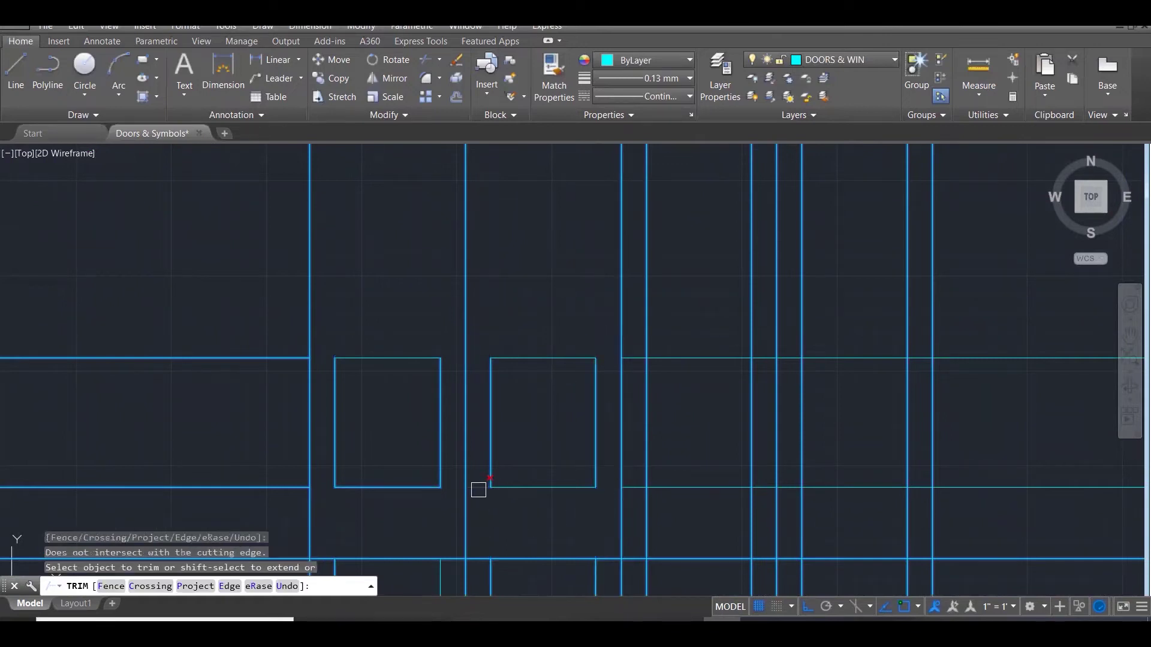
Trim the remaining pieces between and below the second and third panels.
{"action": "left_click", "coordinate": [633, 486]}
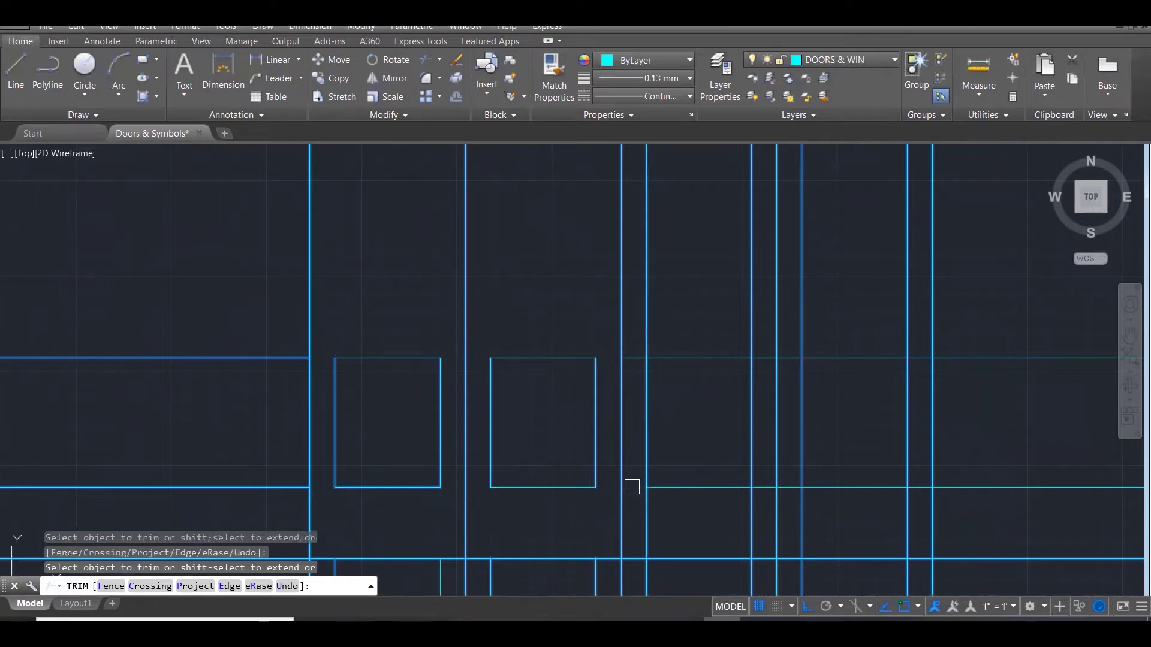
{"action": "left_click", "coordinate": [640, 509]}
{"action": "left_click", "coordinate": [749, 510]}
{"action": "left_click", "coordinate": [753, 336]}
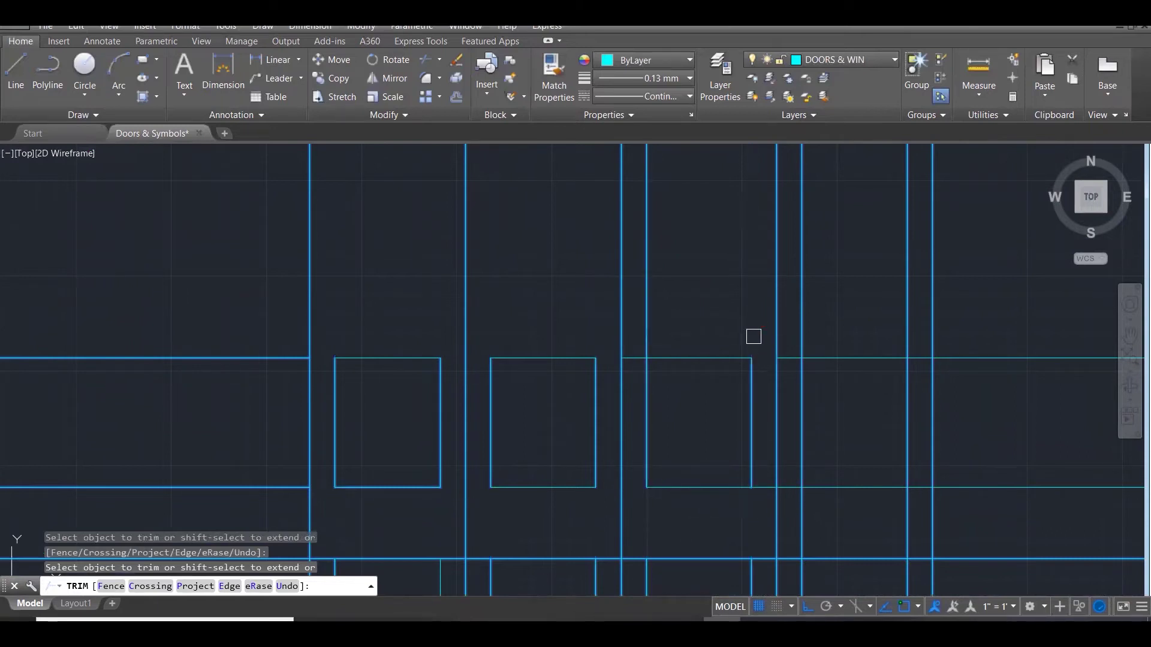
{"action": "left_click", "coordinate": [765, 488]}
{"action": "left_click", "coordinate": [794, 487]}
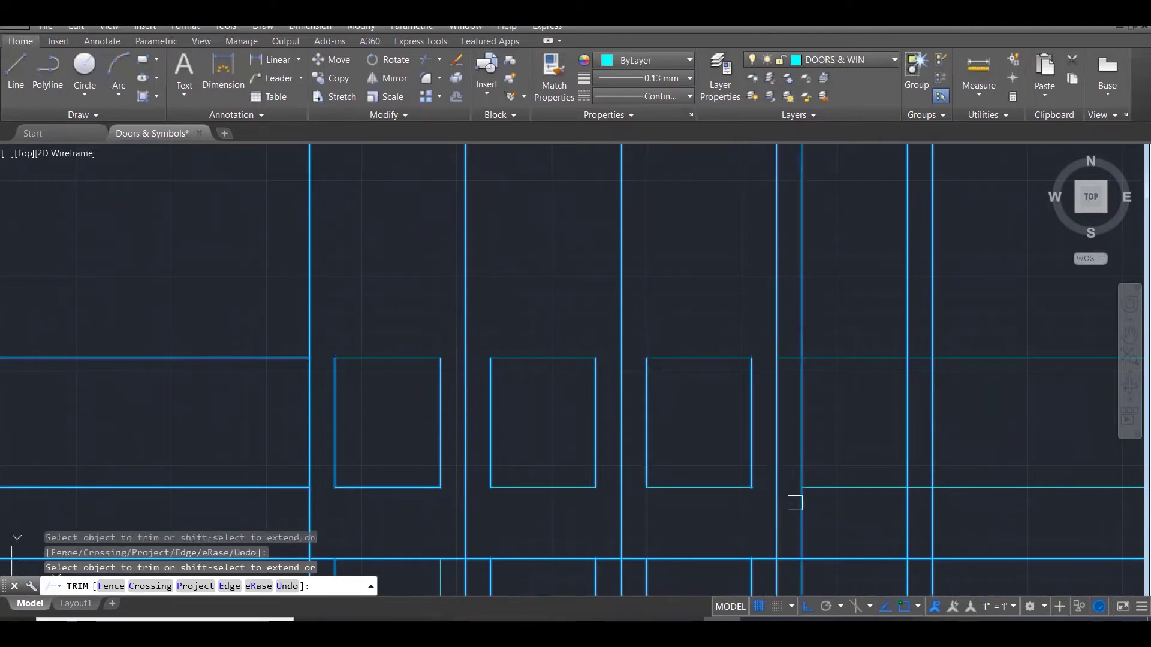
{"action": "key", "text": "Return"}
{"action": "scroll", "coordinate": [847, 499], "scroll_direction": "down", "scroll_amount": 5}
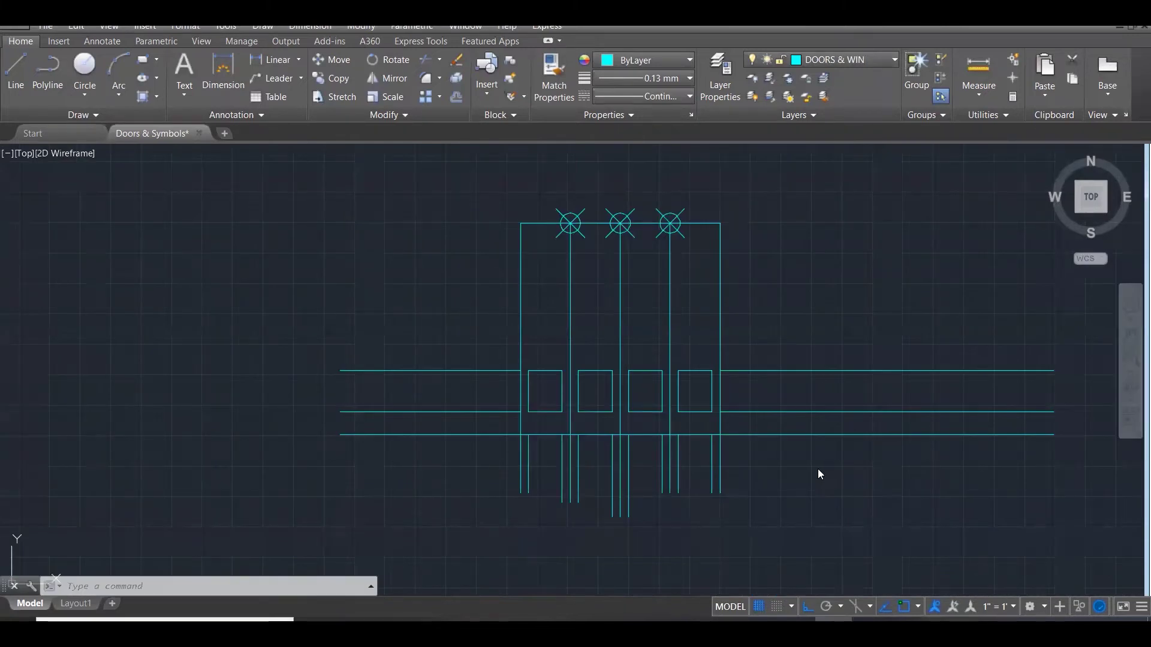
Erase the two left and two right wall lines.
{"action": "key", "text": "Escape"}
{"action": "key", "text": "Escape"}
{"action": "key", "text": "Escape"}
{"action": "left_click", "coordinate": [470, 422]}
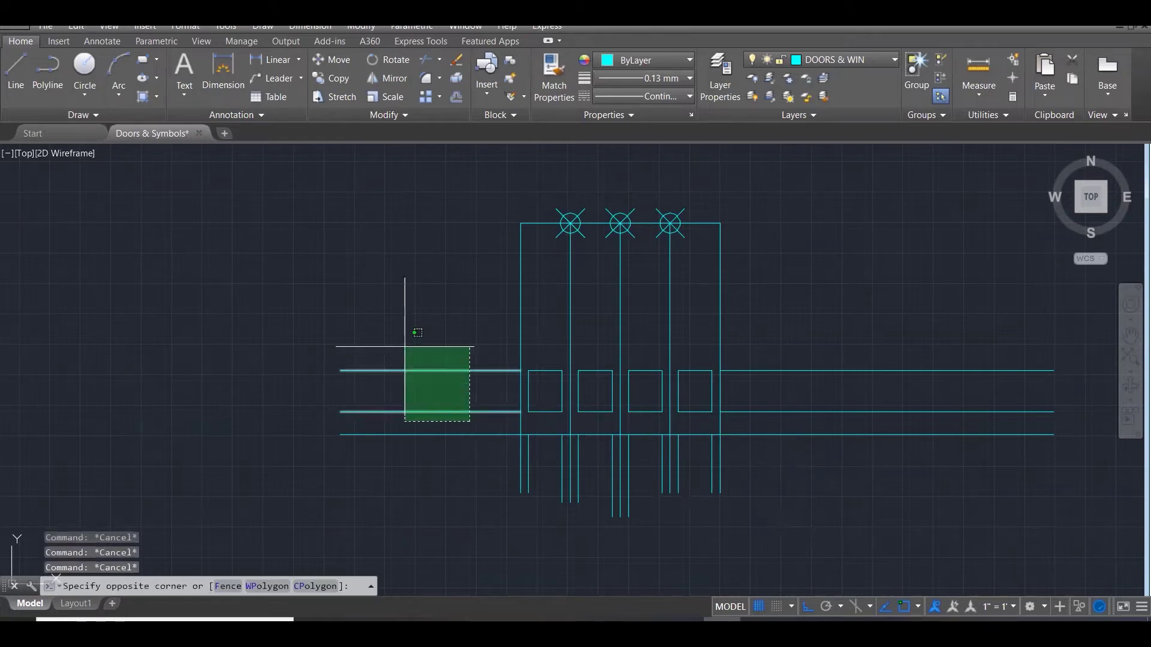
{"action": "left_click", "coordinate": [403, 347]}
{"action": "key", "text": "Delete"}
{"action": "left_click", "coordinate": [859, 422]}
{"action": "left_click", "coordinate": [789, 360]}
{"action": "key", "text": "Delete"}
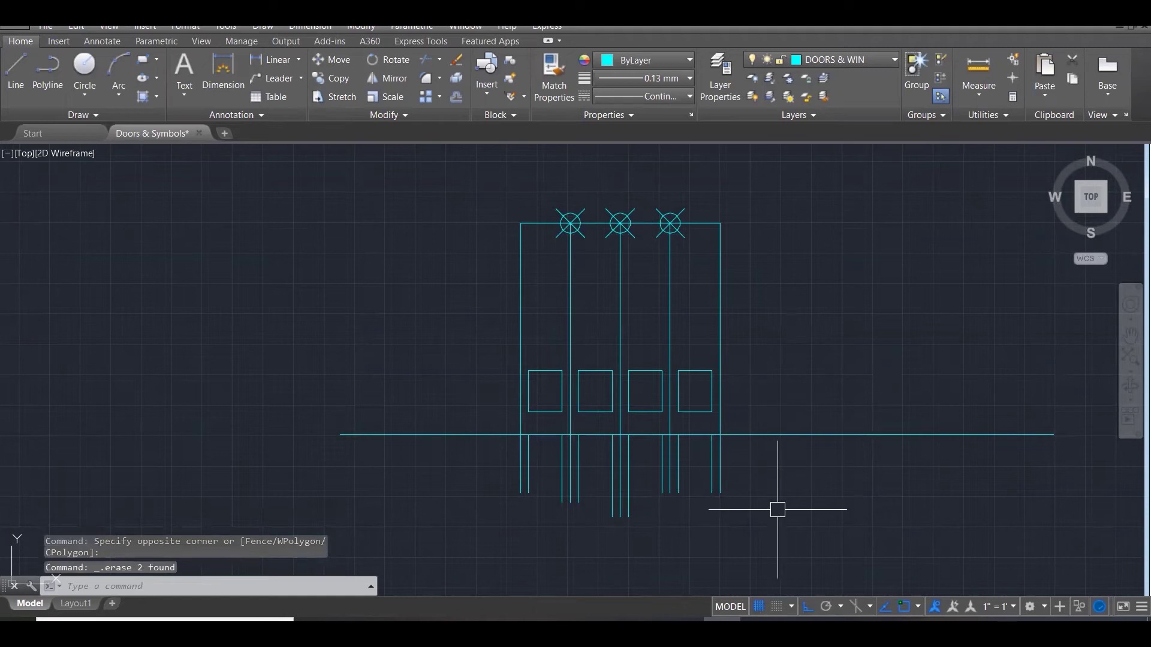
Trim all jamb lines below the floor line.
{"action": "scroll", "coordinate": [710, 472], "scroll_direction": "up", "scroll_amount": 2}
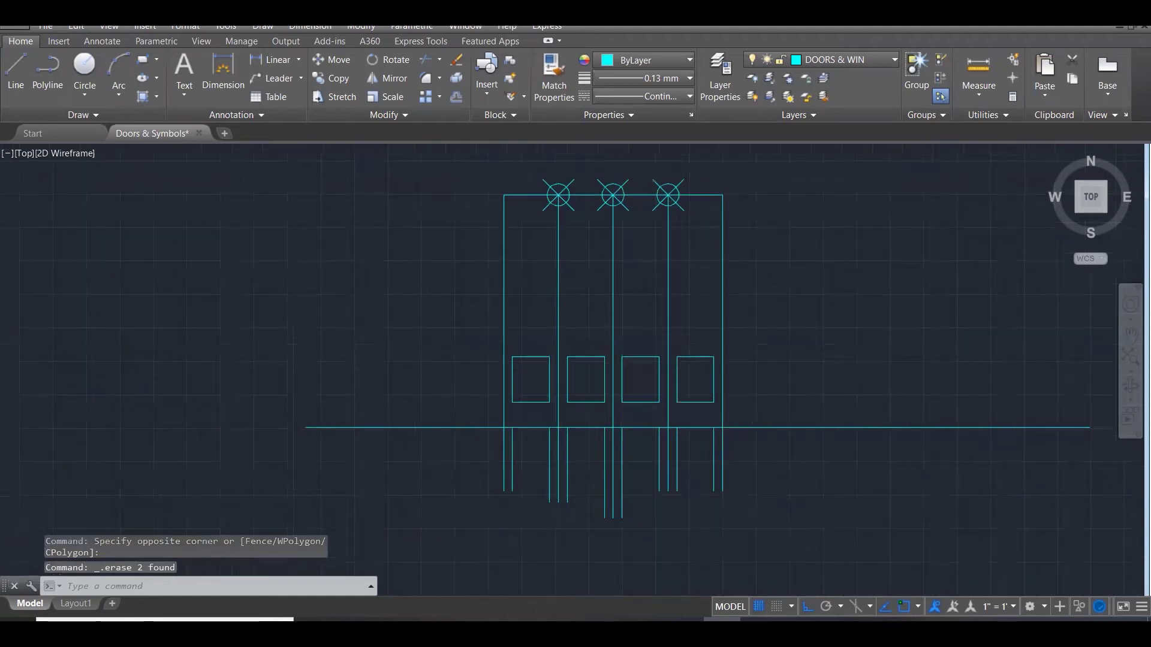
{"action": "key", "text": "Escape"}
{"action": "key", "text": "Escape"}
{"action": "type", "text": "tr"}
{"action": "key", "text": "Return"}
{"action": "left_click", "coordinate": [829, 452]}
{"action": "left_click", "coordinate": [337, 275]}
{"action": "key", "text": "Return"}
{"action": "left_click", "coordinate": [354, 415]}
{"action": "key", "text": "Escape"}
{"action": "key", "text": "Escape"}
Erase the eight short stubs left below the floor line.
{"action": "left_click", "coordinate": [897, 462]}
{"action": "left_click", "coordinate": [348, 433]}
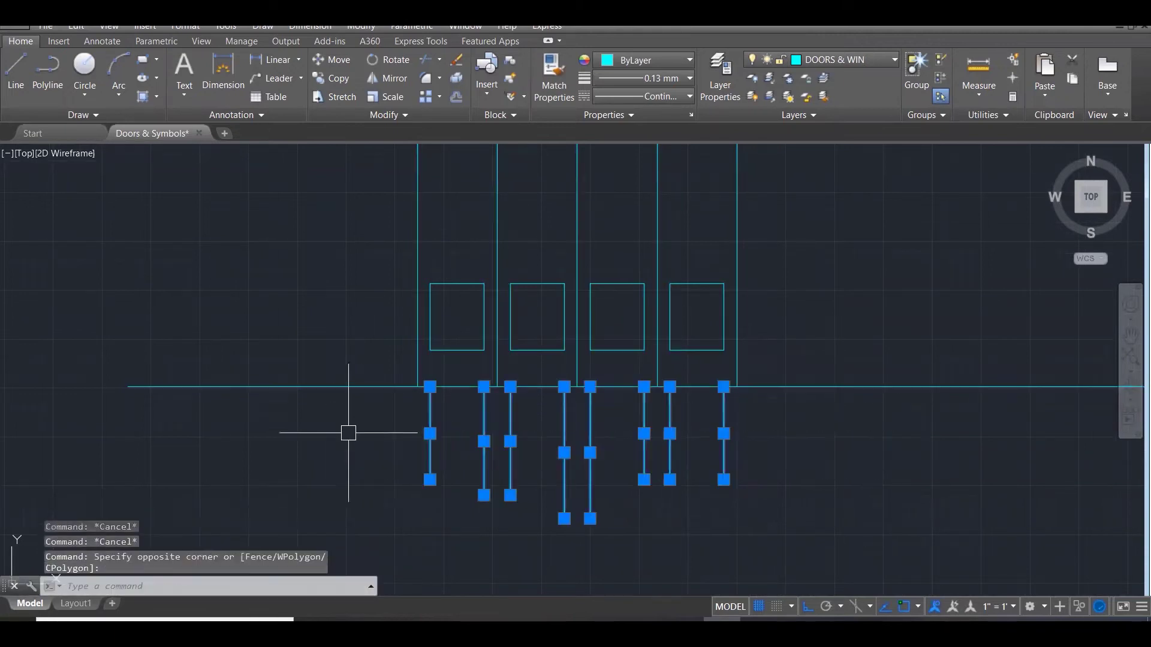
{"action": "key", "text": "Delete"}
{"action": "scroll", "coordinate": [348, 433], "scroll_direction": "down", "scroll_amount": 5}
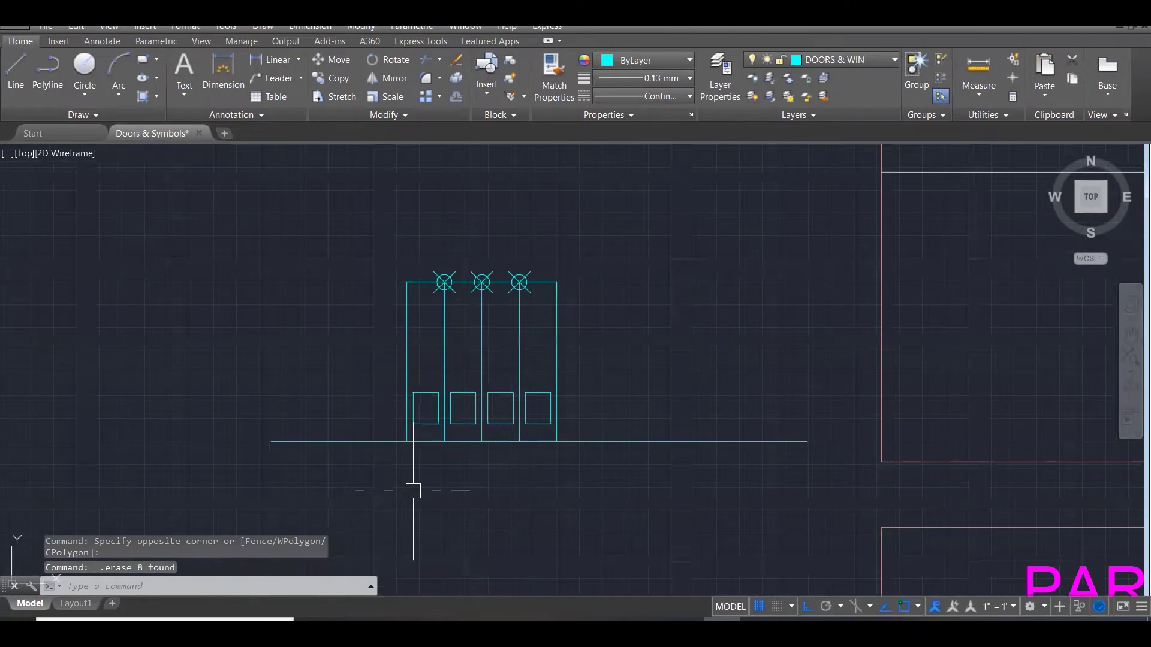
Measure the 190 panel spacing on the reference Bi Folding Doors elevation.
{"action": "key", "text": "Escape"}
{"action": "key", "text": "Escape"}
{"action": "key", "text": "Escape"}
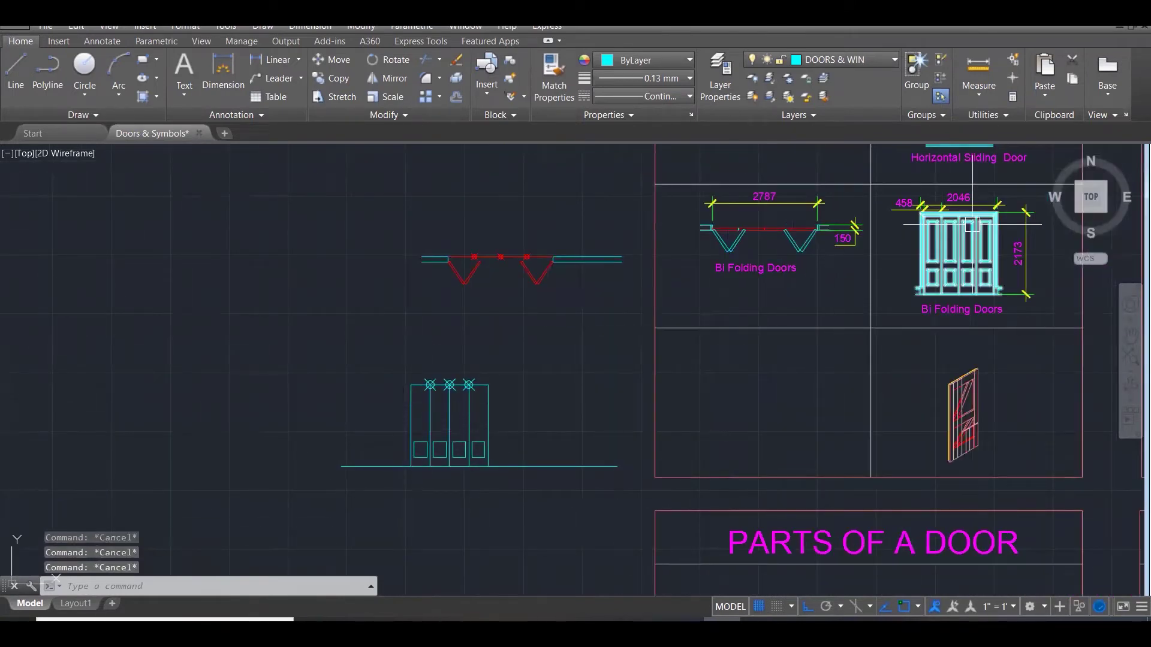
{"action": "scroll", "coordinate": [988, 205], "scroll_direction": "up", "scroll_amount": 3}
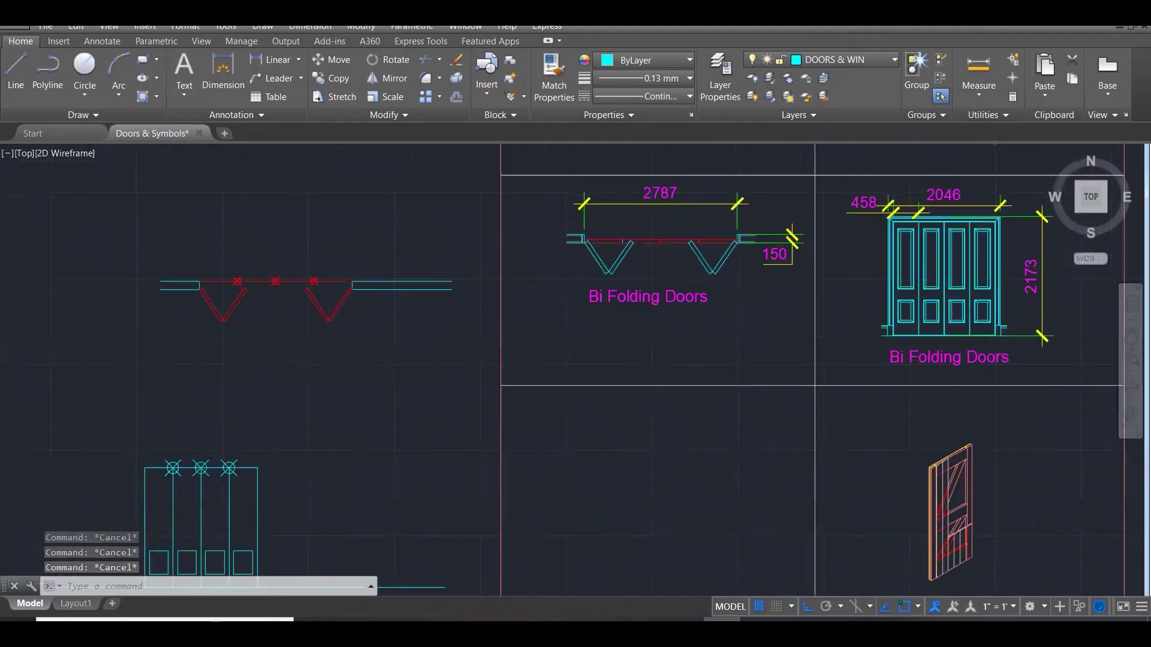
{"action": "scroll", "coordinate": [988, 204], "scroll_direction": "up", "scroll_amount": 4}
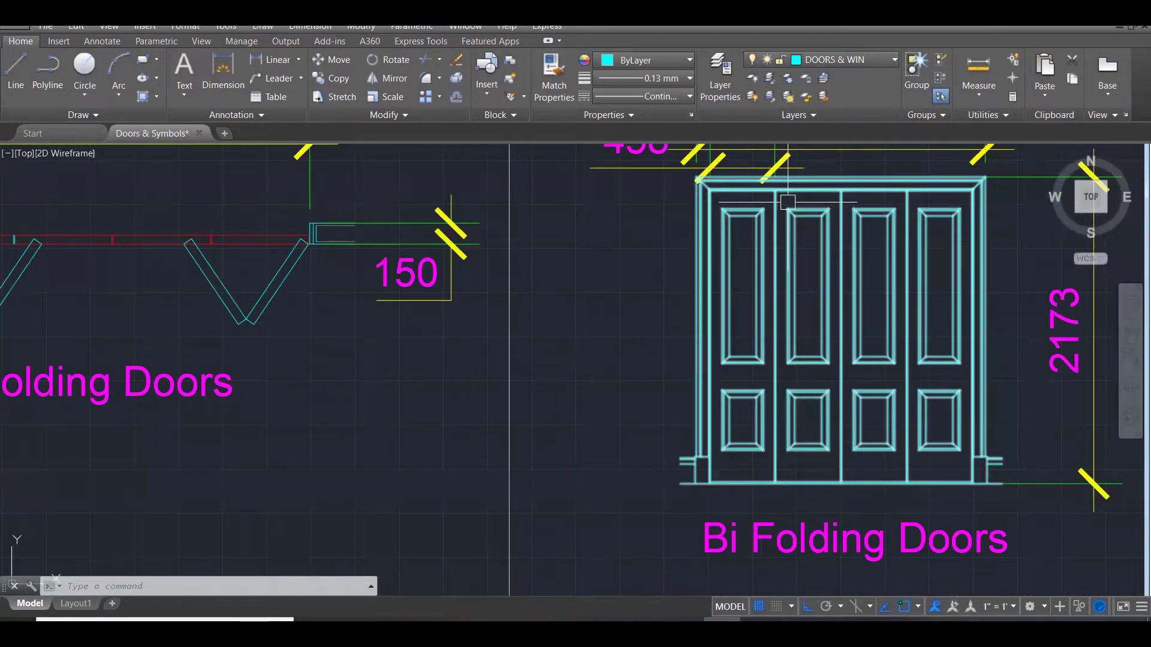
{"action": "scroll", "coordinate": [817, 240], "scroll_direction": "up", "scroll_amount": 4}
{"action": "type", "text": "di"}
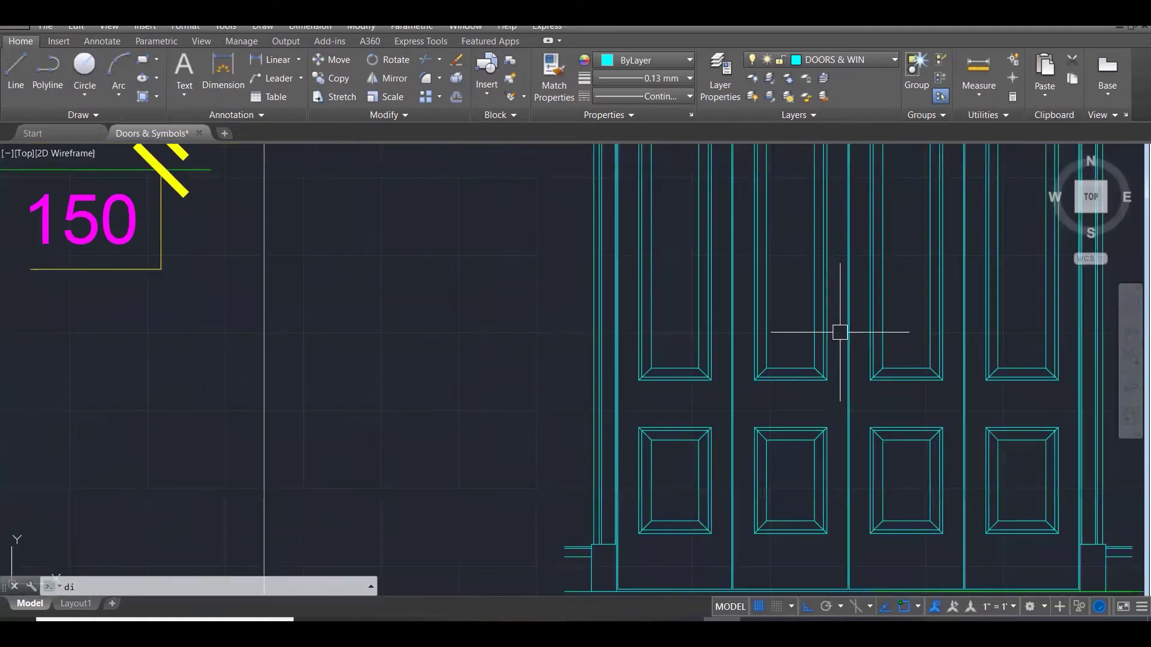
{"action": "key", "text": "Return"}
{"action": "scroll", "coordinate": [802, 390], "scroll_direction": "up", "scroll_amount": 3}
{"action": "left_click", "coordinate": [835, 438]}
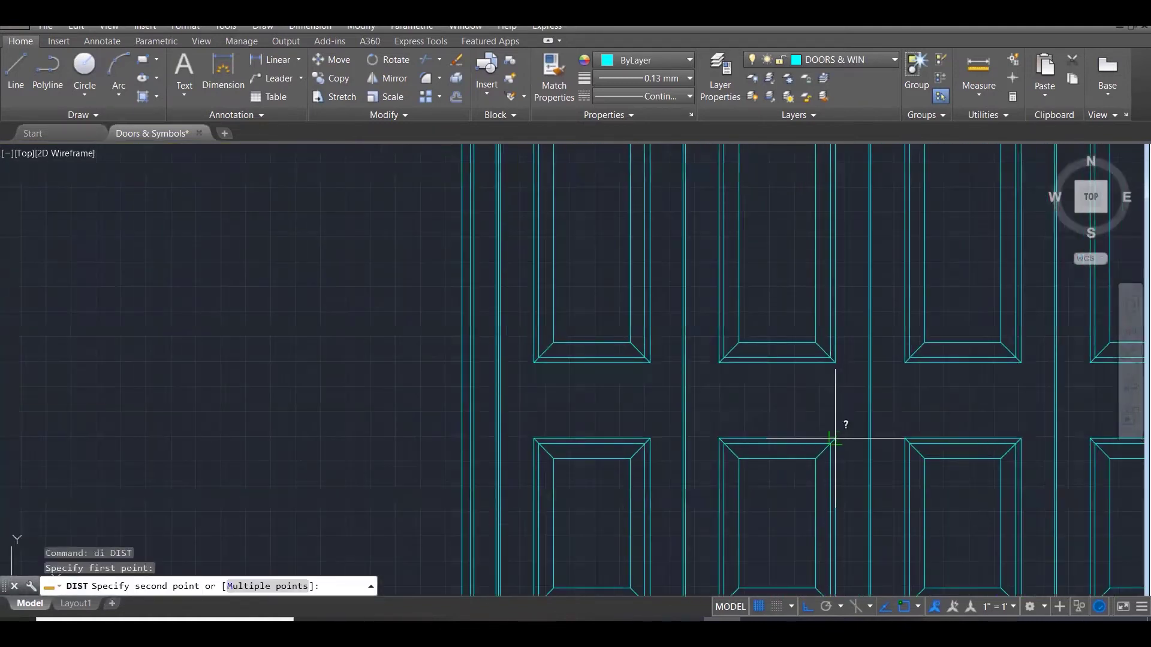
{"action": "left_click", "coordinate": [835, 363]}
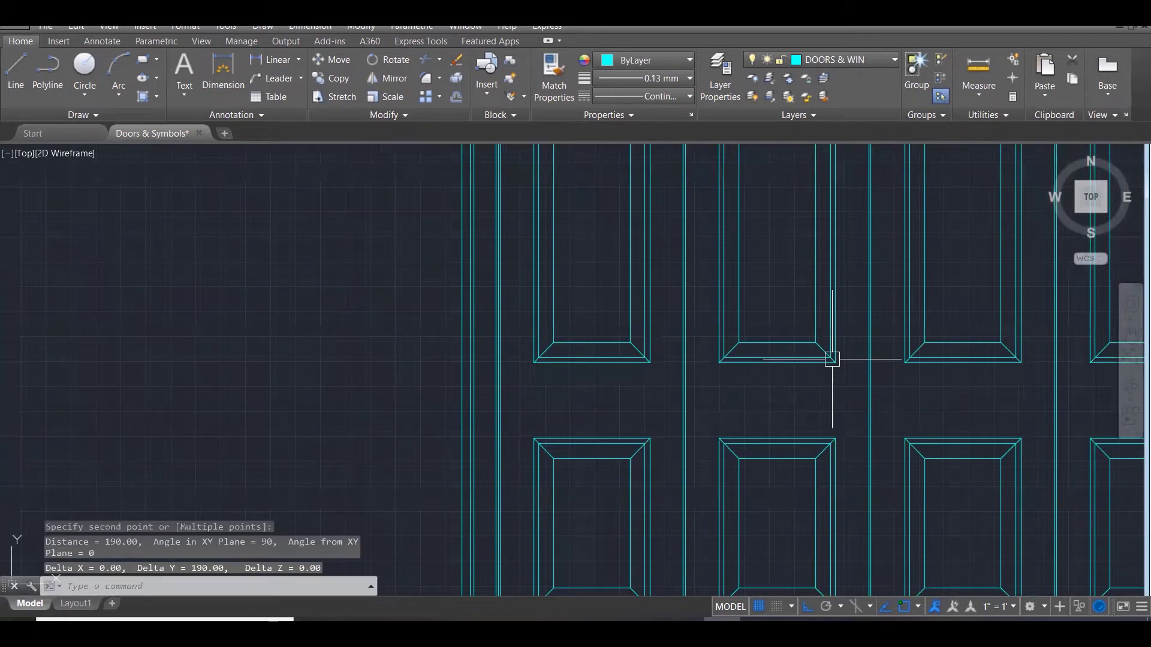
Measure the 1288 distance from the same panel corner upward.
{"action": "key", "text": "Return"}
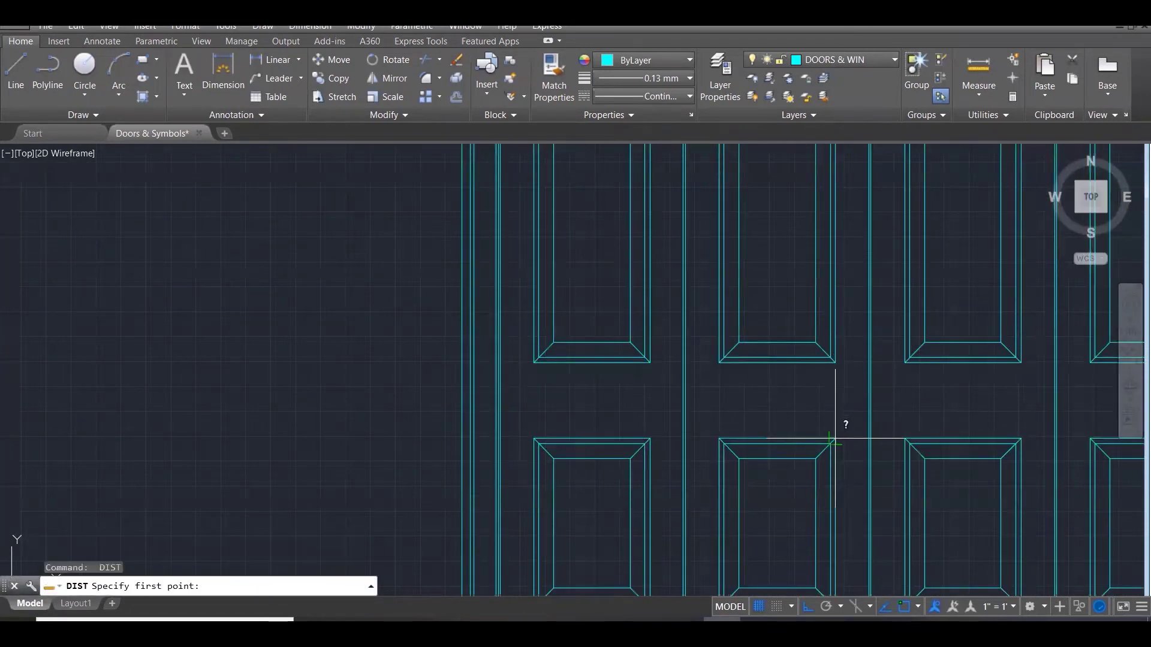
{"action": "left_click", "coordinate": [835, 438]}
{"action": "scroll", "coordinate": [840, 444], "scroll_direction": "down", "scroll_amount": 3}
{"action": "scroll", "coordinate": [848, 213], "scroll_direction": "down", "scroll_amount": 2}
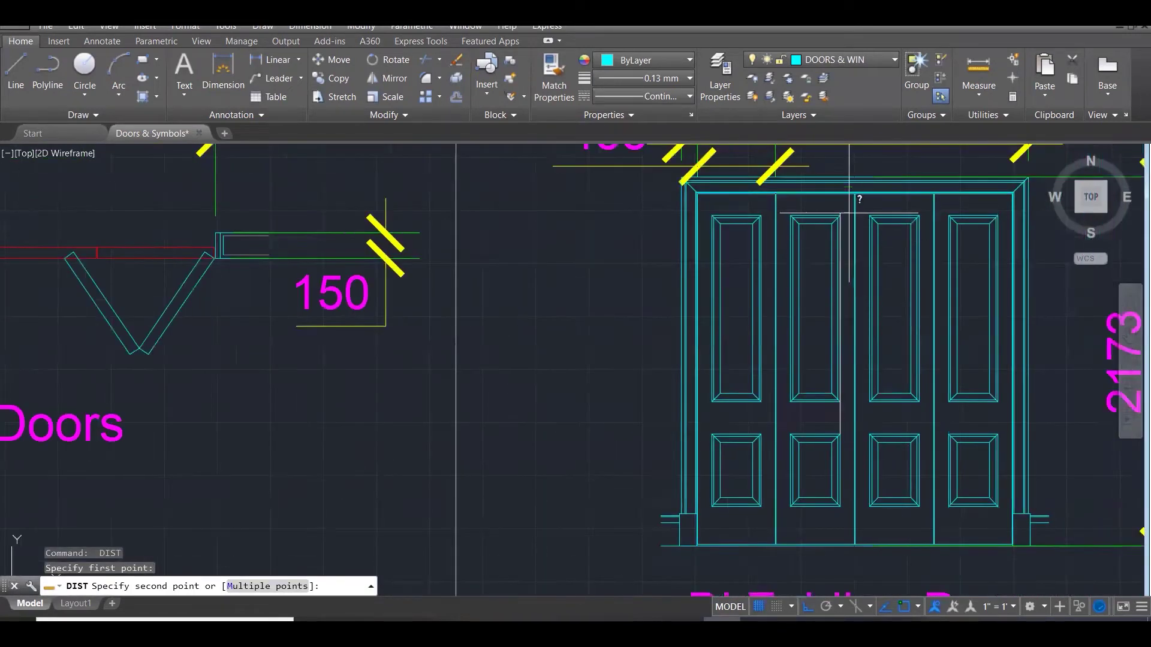
{"action": "scroll", "coordinate": [848, 213], "scroll_direction": "up", "scroll_amount": 3}
{"action": "left_click", "coordinate": [830, 216]}
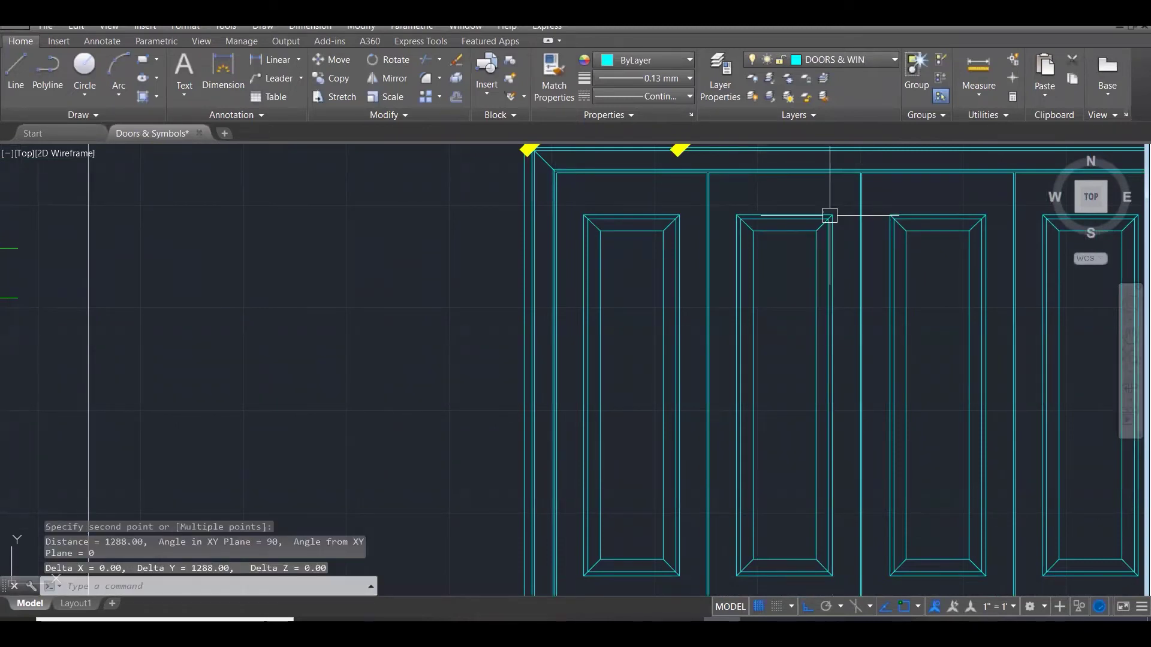
{"action": "scroll", "coordinate": [830, 216], "scroll_direction": "down", "scroll_amount": 6}
{"action": "scroll", "coordinate": [472, 415], "scroll_direction": "down", "scroll_amount": 2}
{"action": "scroll", "coordinate": [287, 425], "scroll_direction": "up", "scroll_amount": 8}
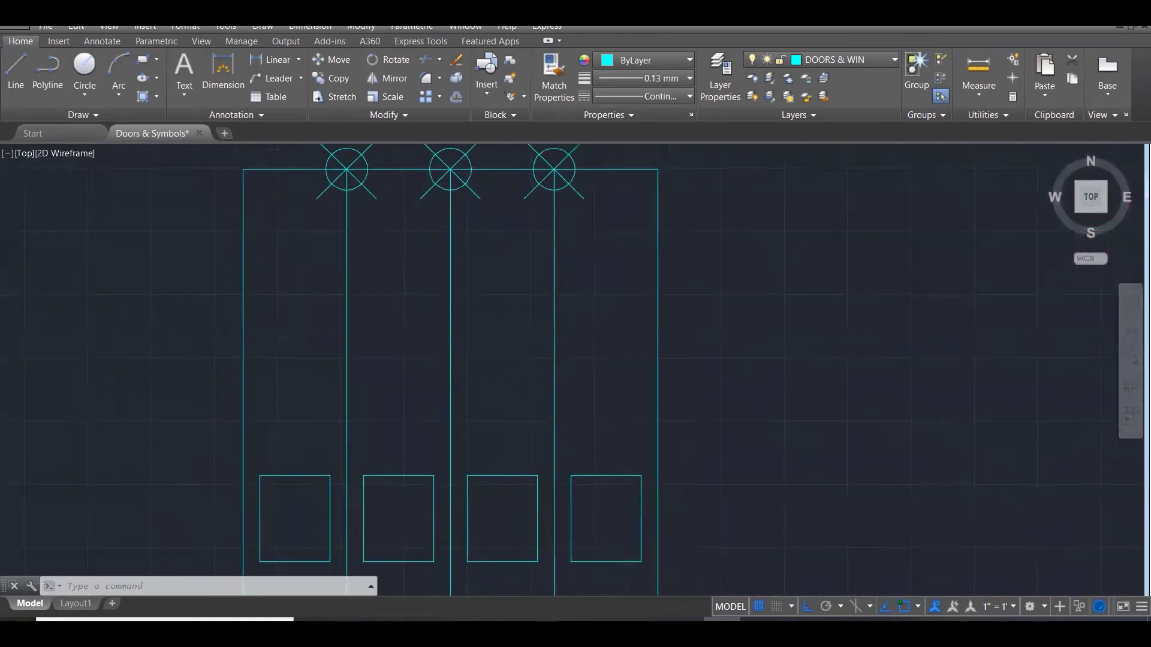
{"action": "scroll", "coordinate": [284, 442], "scroll_direction": "up", "scroll_amount": 1}
Offset the lower panel's top edge 190 upward as a guide line.
{"action": "type", "text": "o"}
{"action": "key", "text": "Return"}
{"action": "type", "text": "190"}
{"action": "key", "text": "Return"}
{"action": "left_click", "coordinate": [325, 481]}
{"action": "left_click", "coordinate": [280, 385]}
{"action": "key", "text": "Escape"}
{"action": "key", "text": "Escape"}
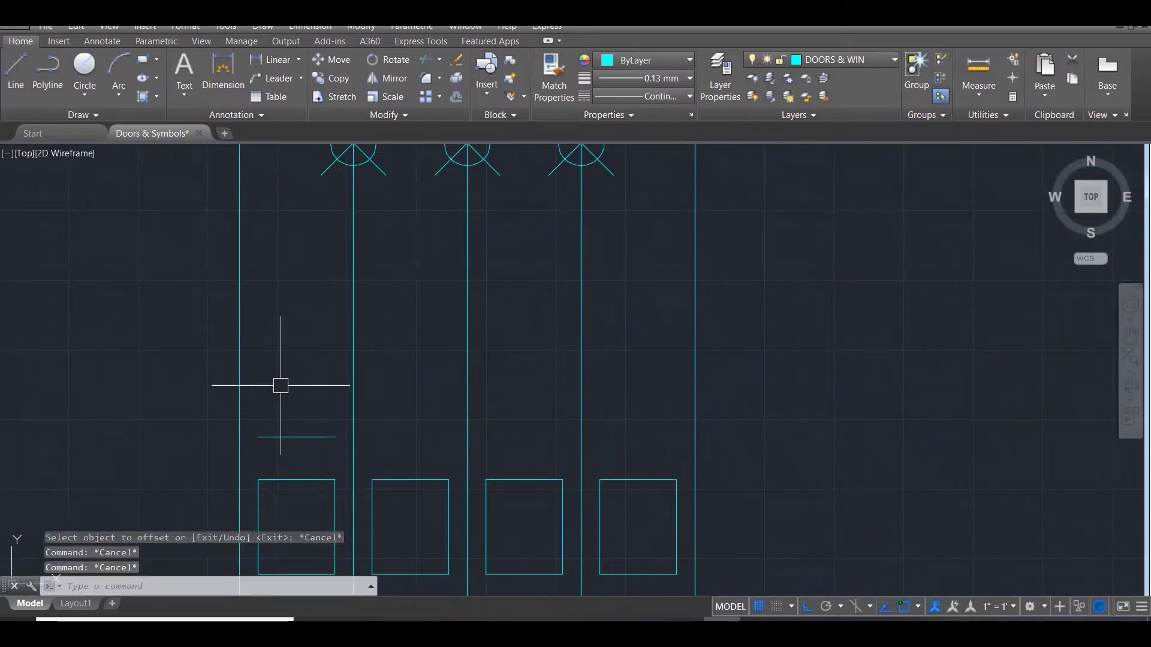
Offset the lower panel's top edge 1288 upward as a second guide line.
{"action": "type", "text": "o"}
{"action": "key", "text": "Return"}
{"action": "type", "text": "12"}
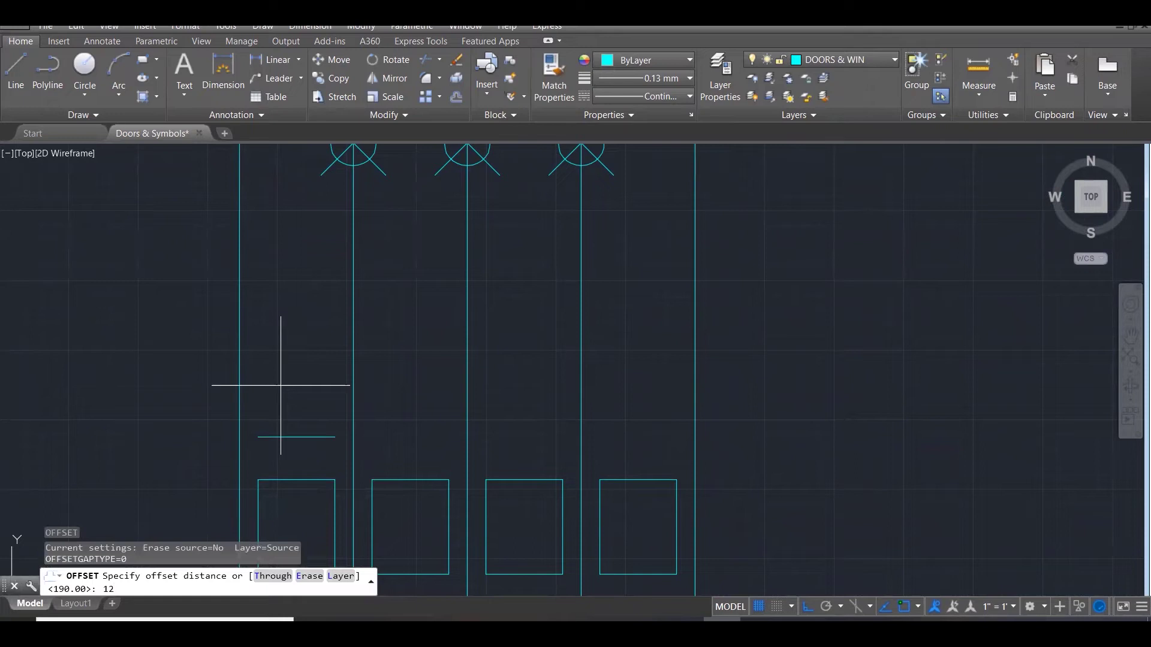
{"action": "type", "text": "88"}
{"action": "key", "text": "Return"}
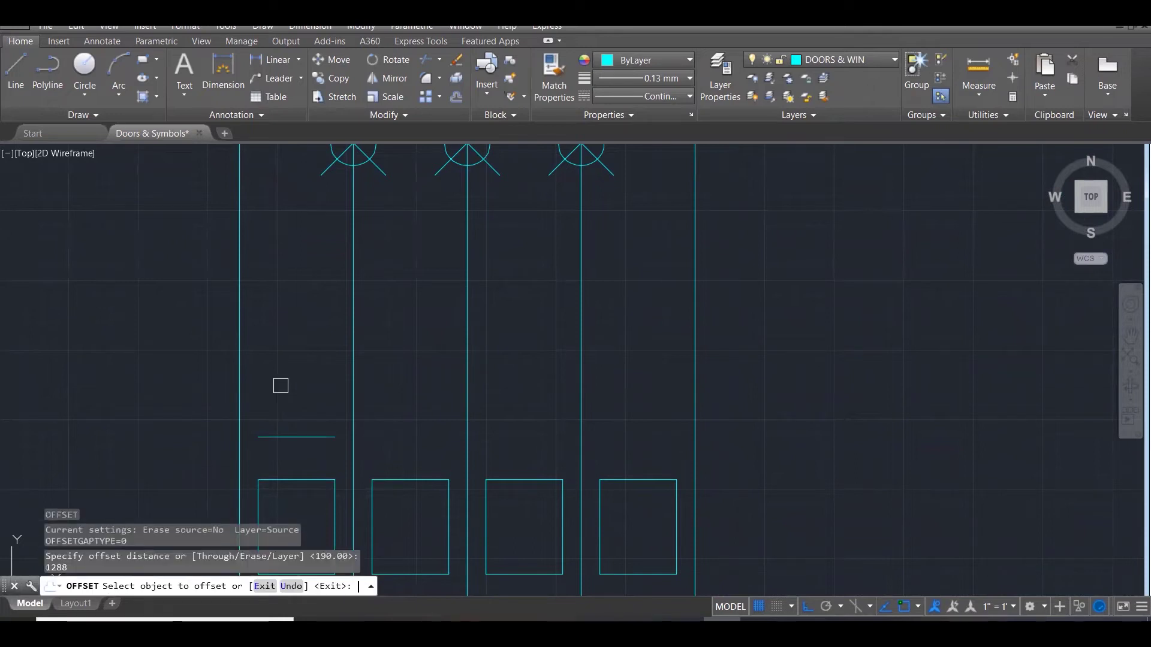
{"action": "left_click", "coordinate": [286, 479]}
{"action": "scroll", "coordinate": [288, 473], "scroll_direction": "down", "scroll_amount": 2}
{"action": "left_click", "coordinate": [290, 342]}
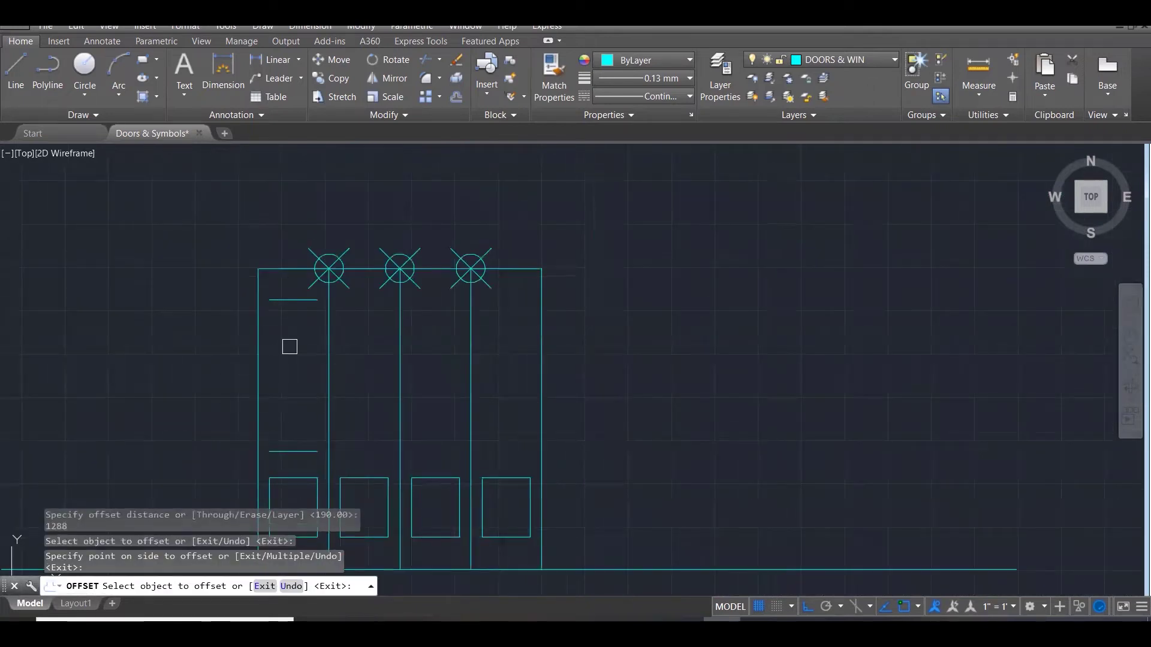
{"action": "key", "text": "Escape"}
{"action": "key", "text": "Escape"}
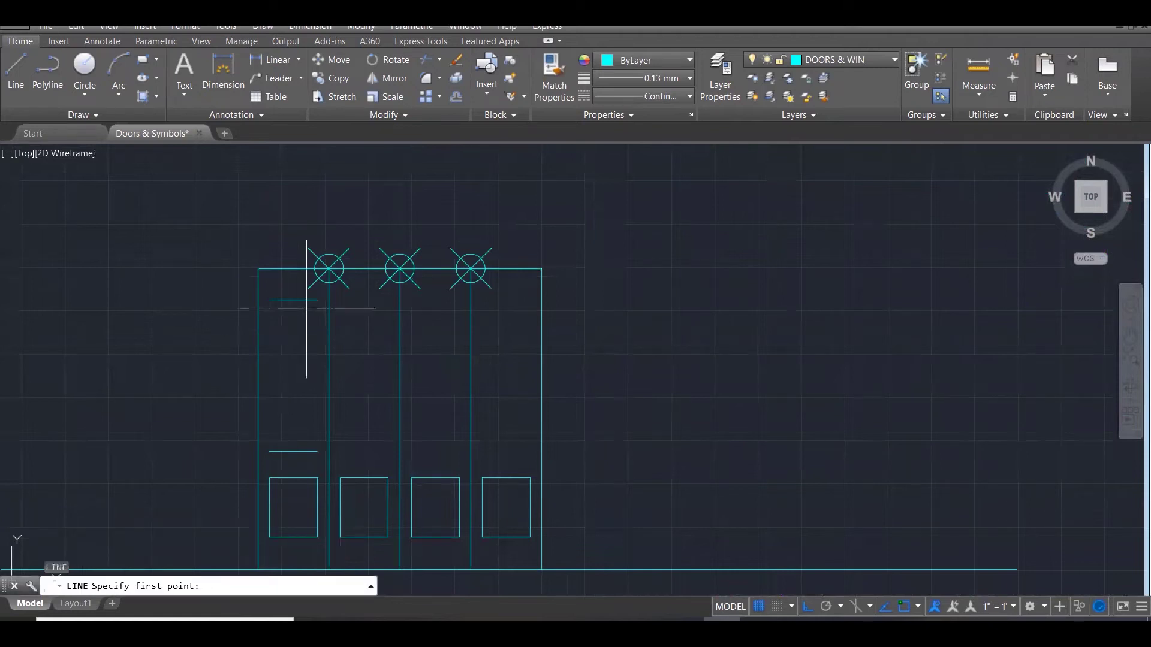
Draw lines between the two guides to close the tall upper panel.
{"action": "scroll", "coordinate": [307, 309], "scroll_direction": "up", "scroll_amount": 2}
{"action": "left_click", "coordinate": [326, 292]}
{"action": "scroll", "coordinate": [334, 281], "scroll_direction": "down", "scroll_amount": 2}
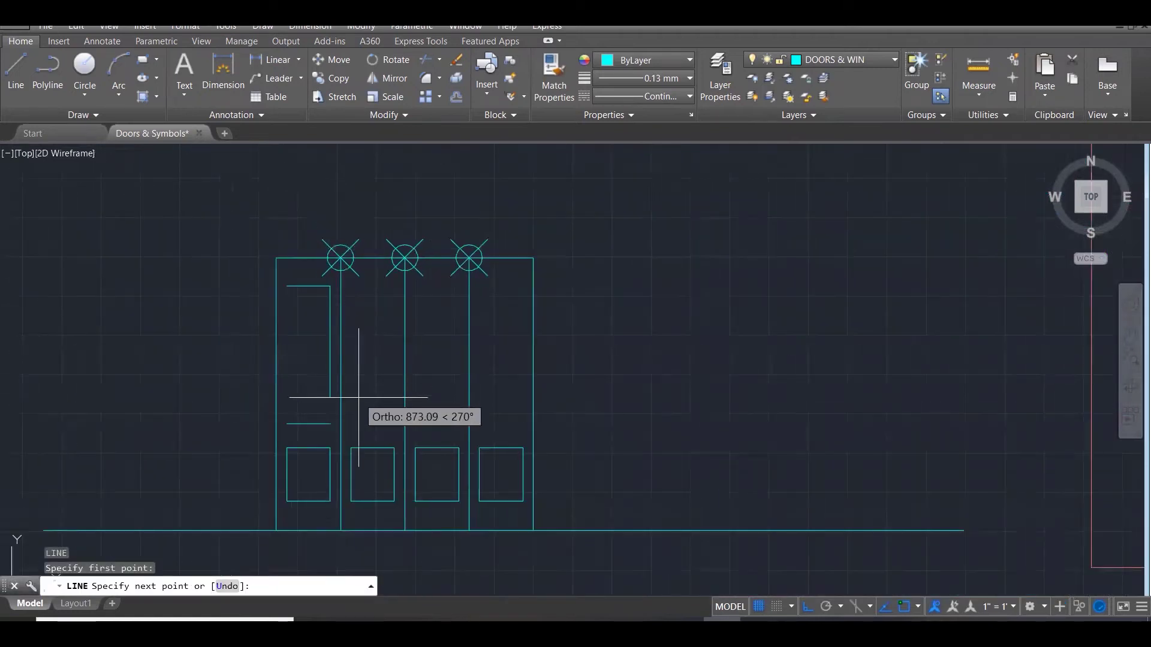
{"action": "left_click", "coordinate": [330, 424]}
{"action": "left_click", "coordinate": [286, 423]}
{"action": "key", "text": "Escape"}
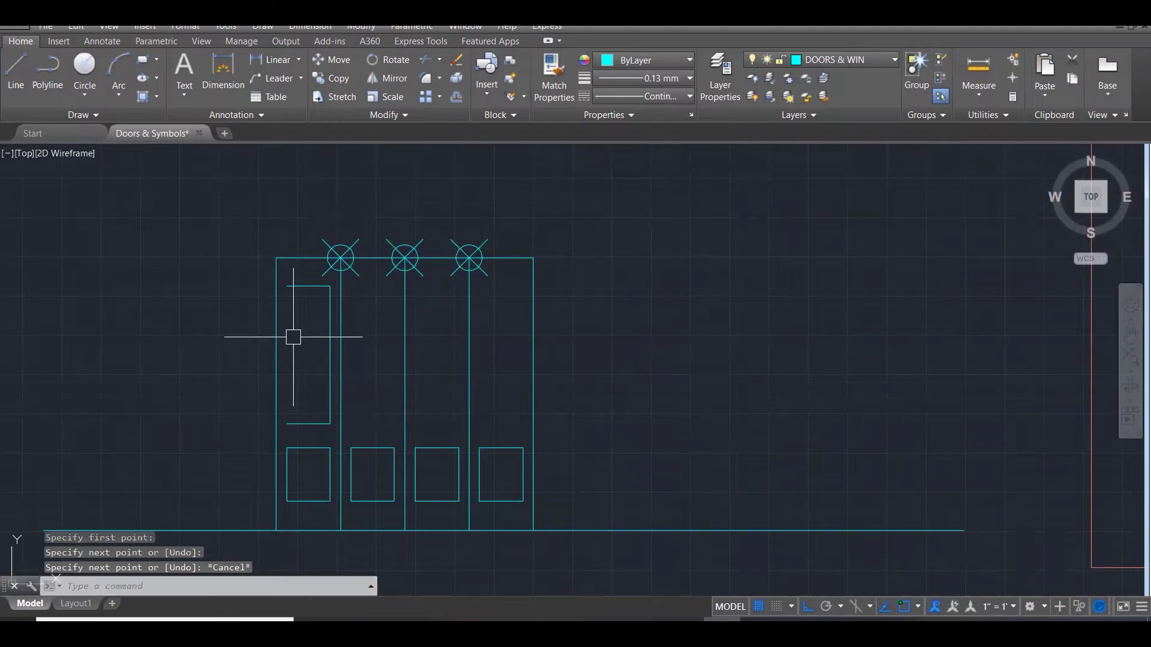
{"action": "key", "text": "space"}
{"action": "left_click", "coordinate": [287, 286]}
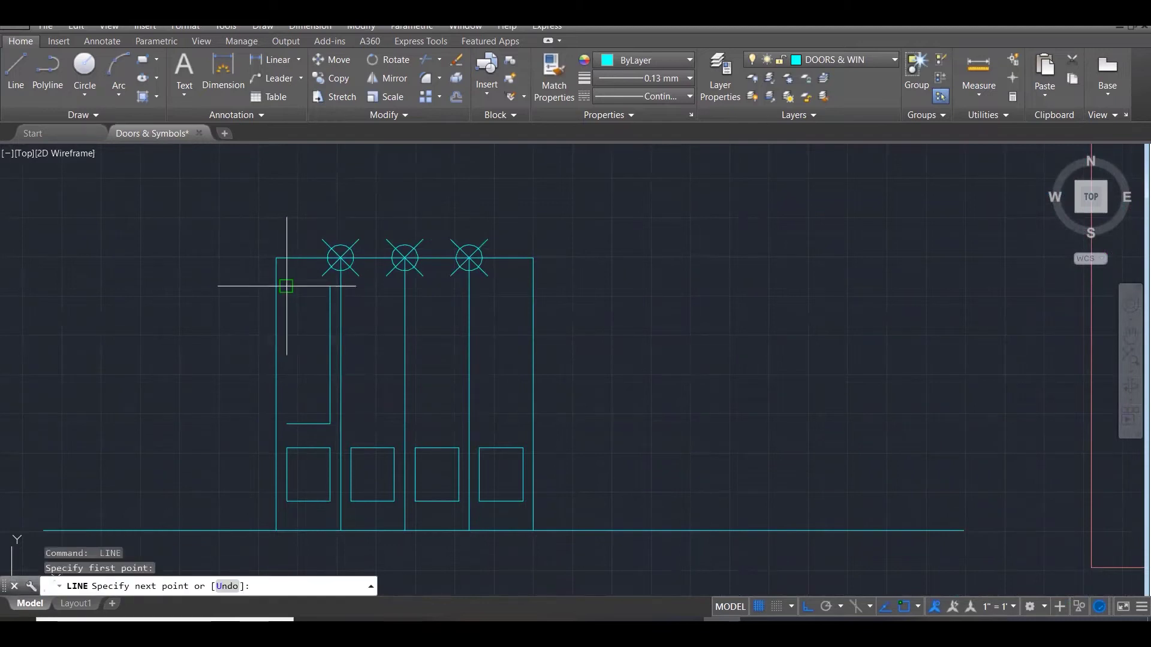
{"action": "left_click", "coordinate": [287, 424]}
{"action": "key", "text": "Escape"}
{"action": "key", "text": "Escape"}
{"action": "key", "text": "Escape"}
{"action": "scroll", "coordinate": [310, 453], "scroll_direction": "up", "scroll_amount": 2}
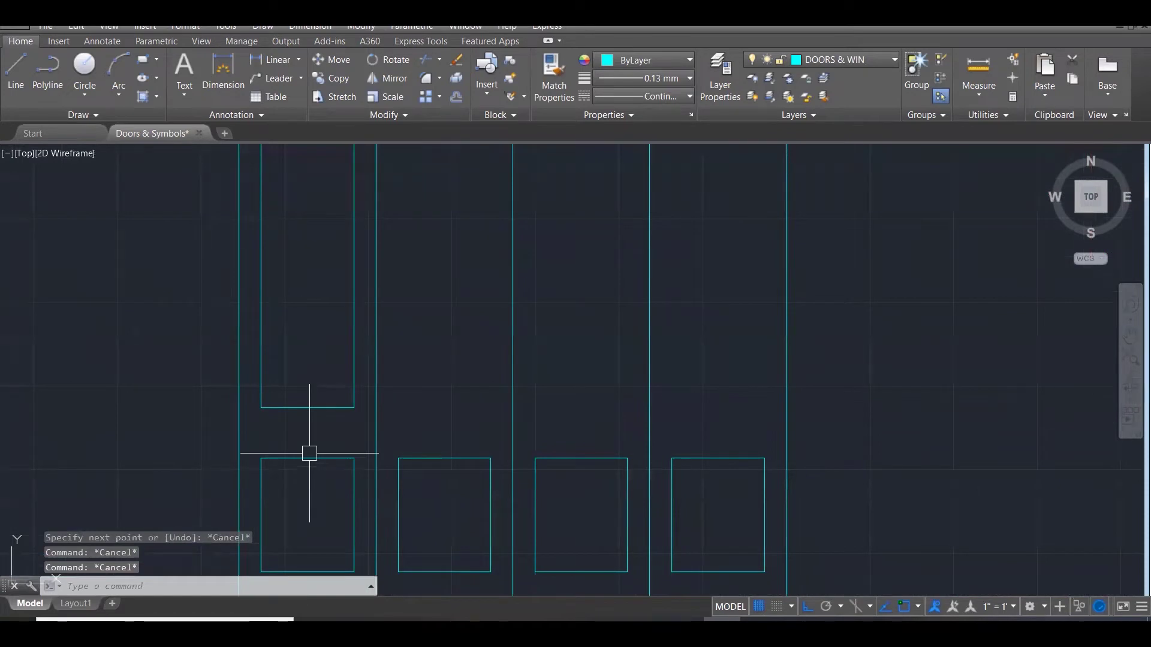
Offset the tall upper panel's bottom, left, right and top edges 25 inward.
{"action": "type", "text": "o"}
{"action": "key", "text": "space"}
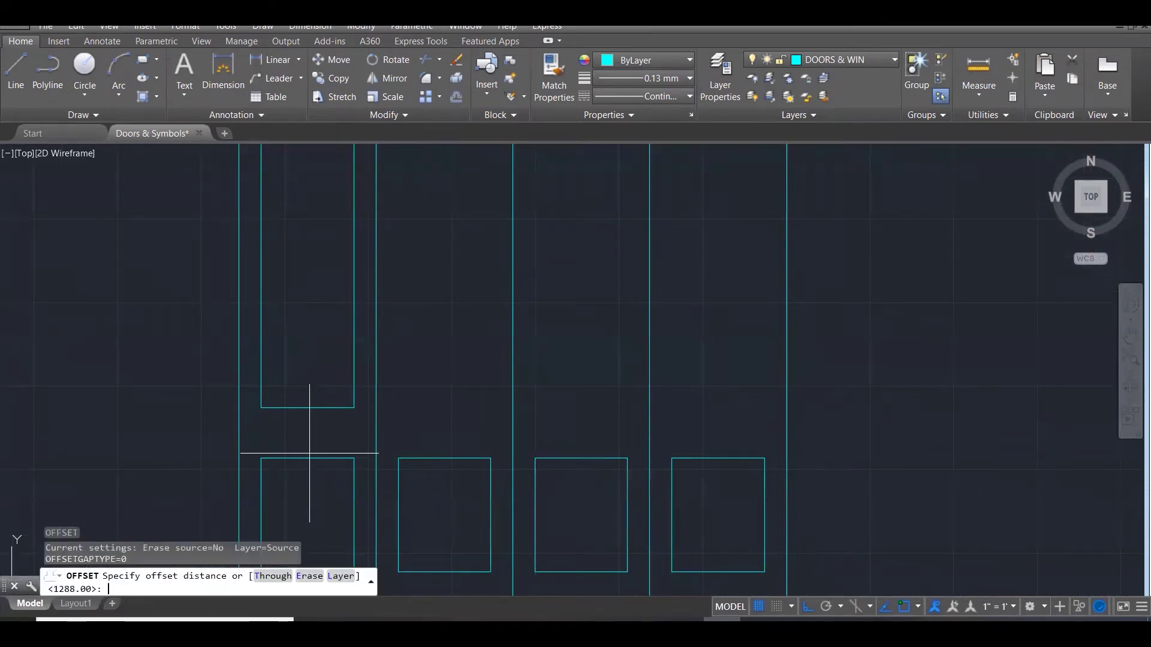
{"action": "key", "text": "Return"}
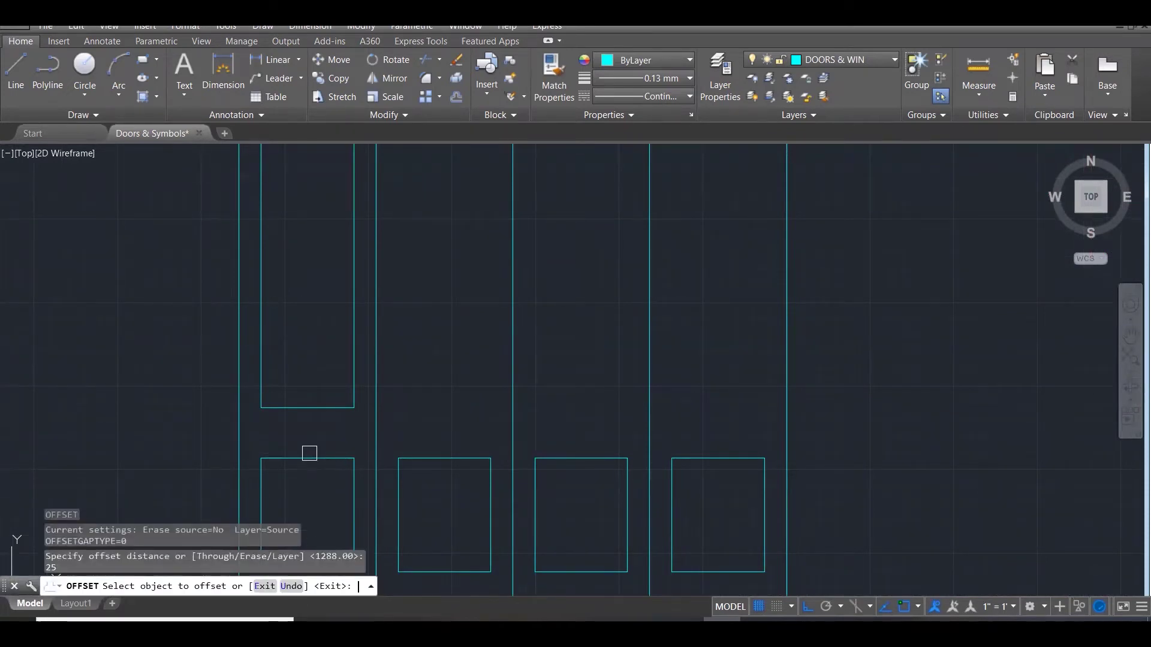
{"action": "left_click", "coordinate": [294, 407]}
{"action": "left_click", "coordinate": [269, 390]}
{"action": "left_click", "coordinate": [261, 357]}
{"action": "left_click", "coordinate": [282, 351]}
{"action": "left_click", "coordinate": [351, 330]}
{"action": "left_click", "coordinate": [345, 331]}
{"action": "scroll", "coordinate": [301, 384], "scroll_direction": "down", "scroll_amount": 1}
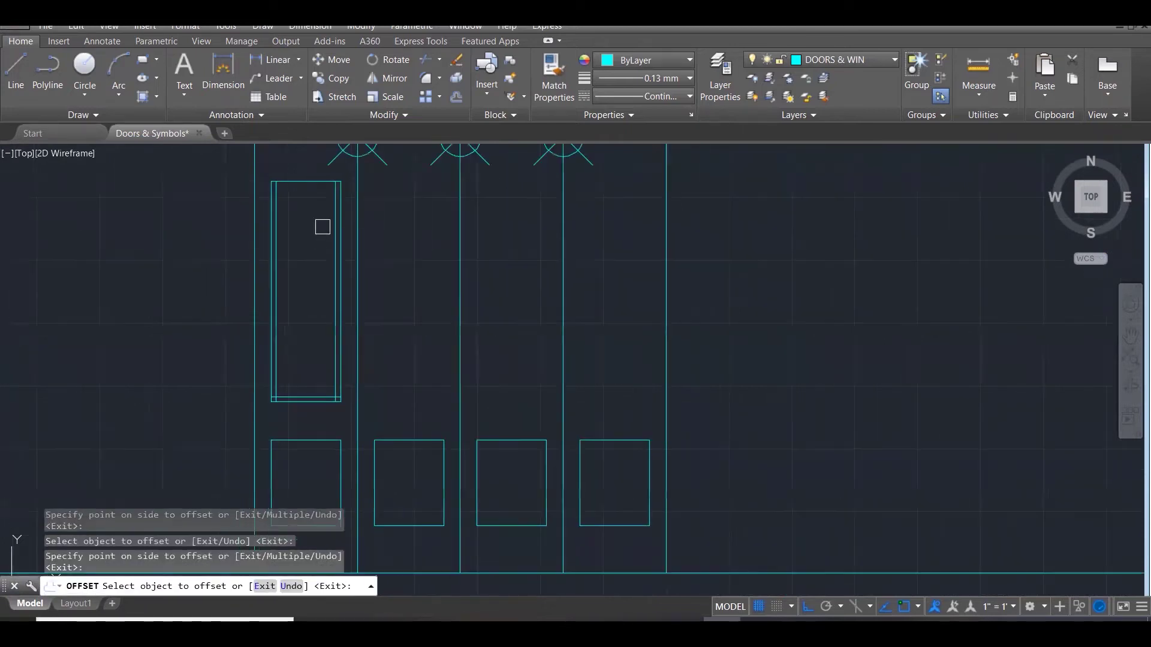
{"action": "left_click", "coordinate": [311, 182]}
{"action": "left_click", "coordinate": [329, 342]}
Offset the lower panel's top, right and bottom edges 25 inward.
{"action": "left_click", "coordinate": [308, 442]}
{"action": "left_click", "coordinate": [308, 463]}
{"action": "left_click", "coordinate": [339, 479]}
{"action": "left_click", "coordinate": [333, 476]}
{"action": "scroll", "coordinate": [334, 357], "scroll_direction": "down", "scroll_amount": 1}
{"action": "scroll", "coordinate": [330, 471], "scroll_direction": "up", "scroll_amount": 2}
{"action": "left_click", "coordinate": [316, 459]}
{"action": "left_click", "coordinate": [311, 429]}
{"action": "key", "text": "Escape"}
{"action": "key", "text": "Escape"}
{"action": "scroll", "coordinate": [284, 473], "scroll_direction": "down", "scroll_amount": 4}
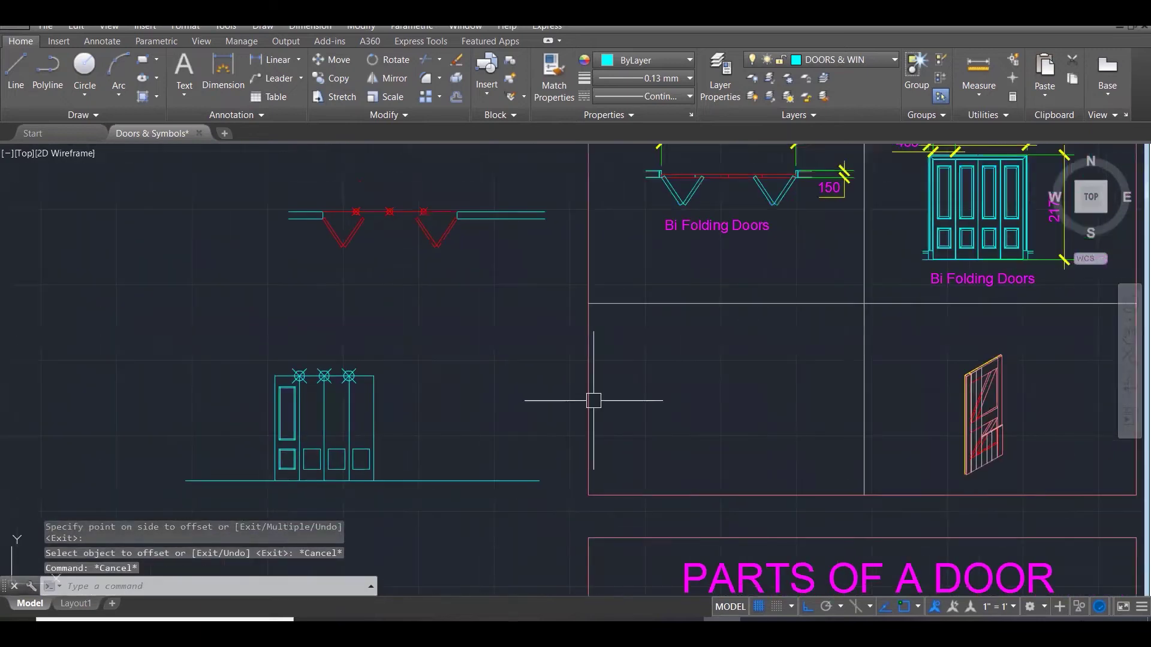
Measure the reference door's moulding: 37.50 up from the corner, 12.50 down from the top midpoint.
{"action": "scroll", "coordinate": [919, 231], "scroll_direction": "up", "scroll_amount": 6}
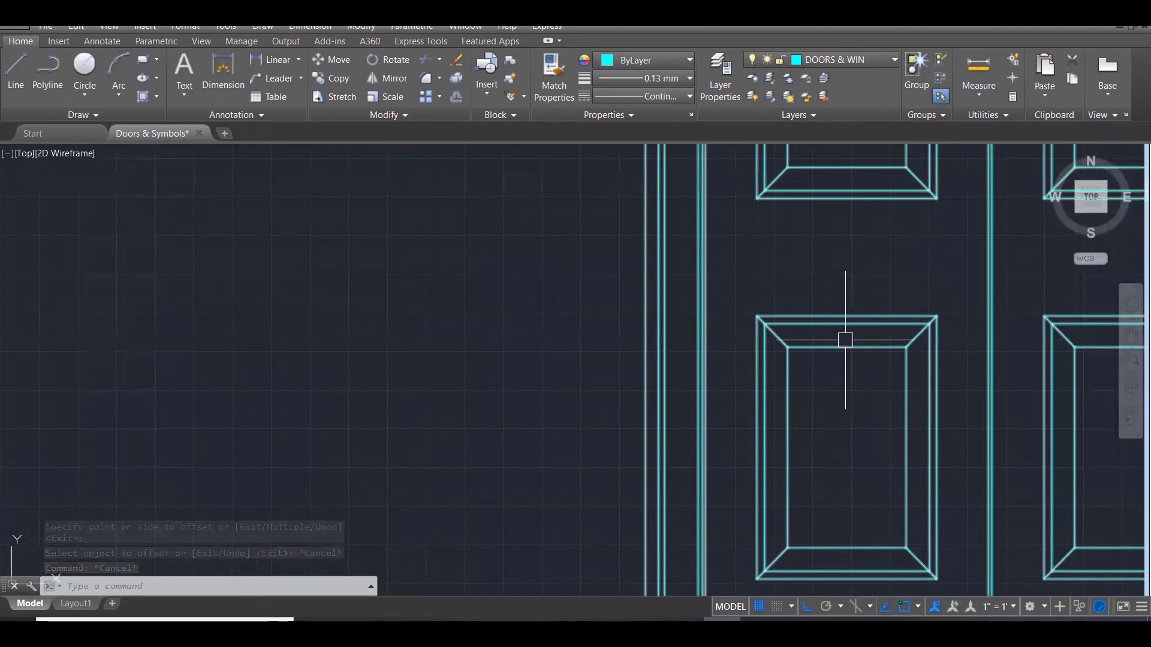
{"action": "key", "text": "Escape"}
{"action": "key", "text": "Escape"}
{"action": "key", "text": "Return"}
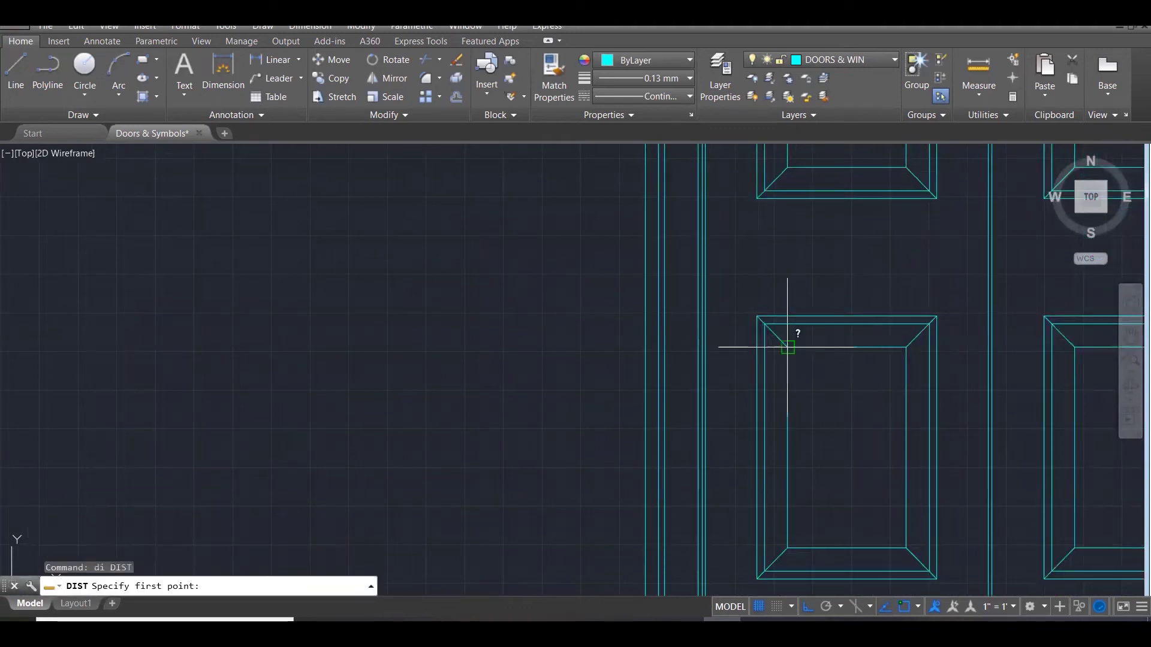
{"action": "left_click", "coordinate": [787, 347]}
{"action": "left_click", "coordinate": [786, 323]}
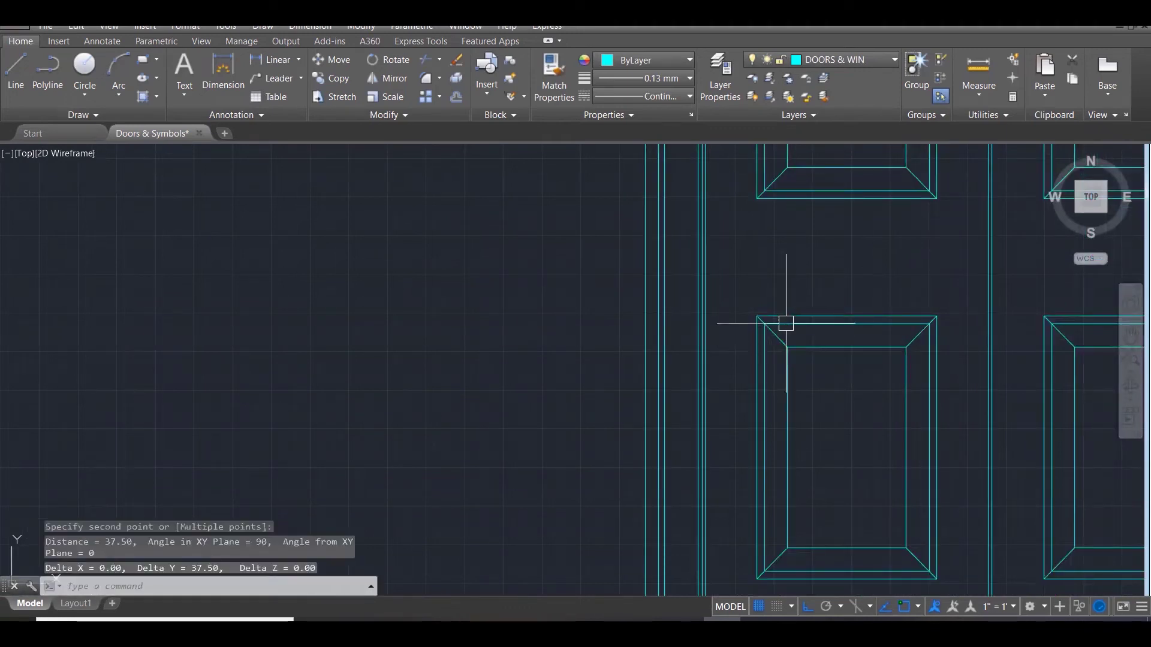
{"action": "key", "text": "Return"}
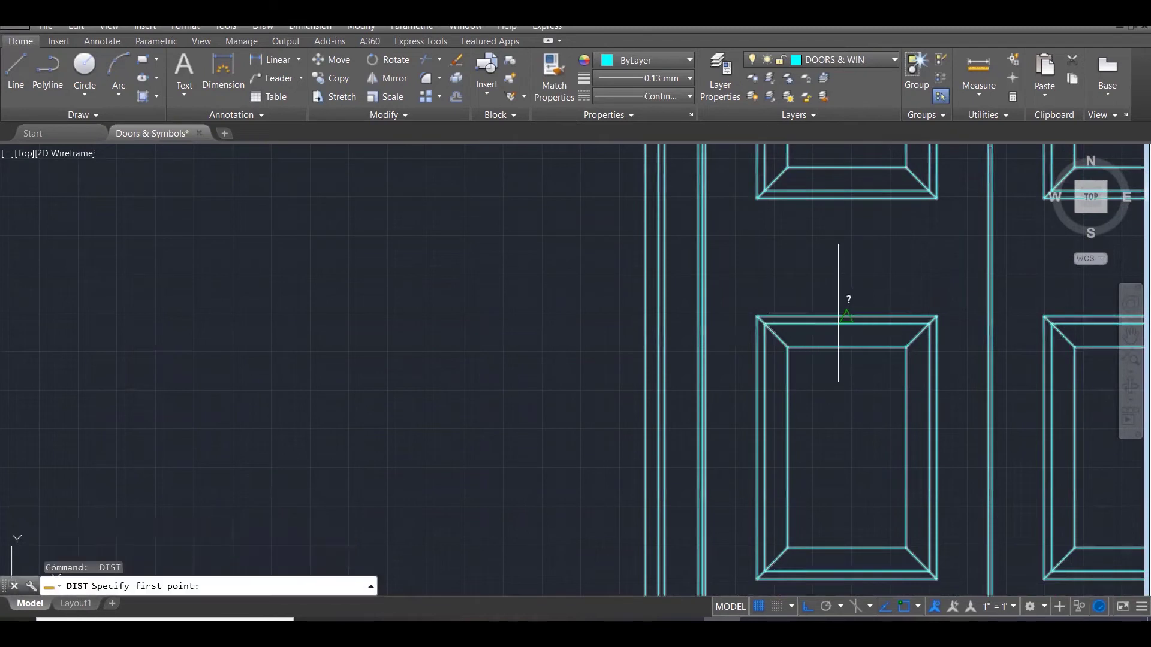
{"action": "left_click", "coordinate": [846, 317]}
{"action": "left_click", "coordinate": [841, 327]}
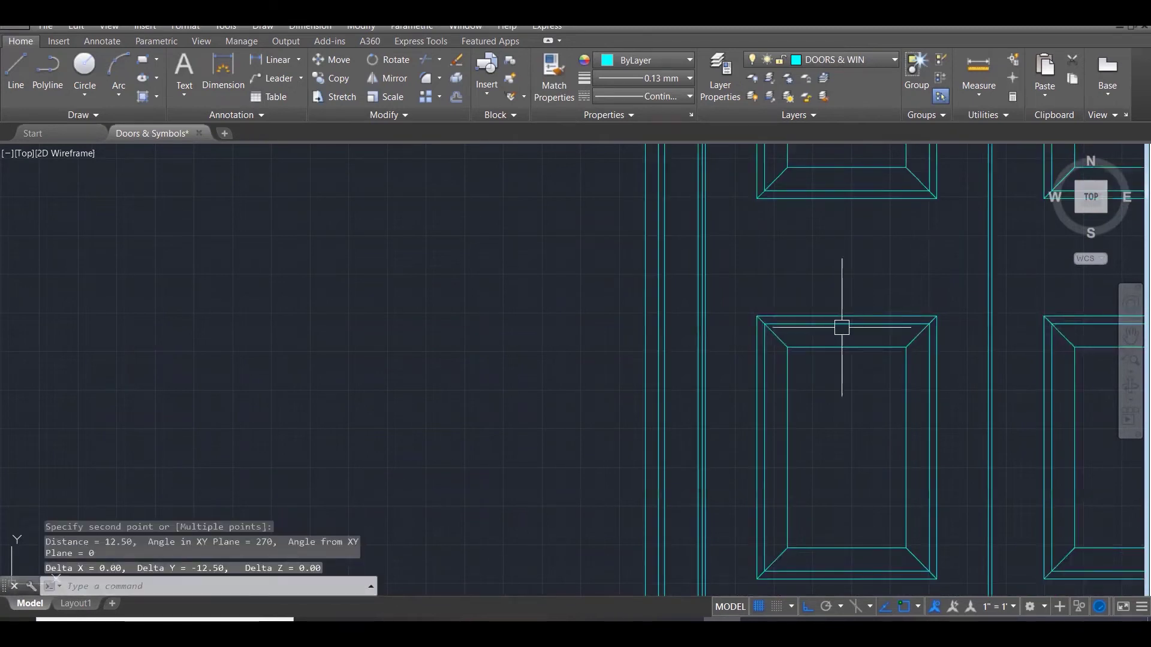
{"action": "key", "text": "Escape"}
{"action": "key", "text": "Escape"}
{"action": "scroll", "coordinate": [926, 314], "scroll_direction": "down", "scroll_amount": 3}
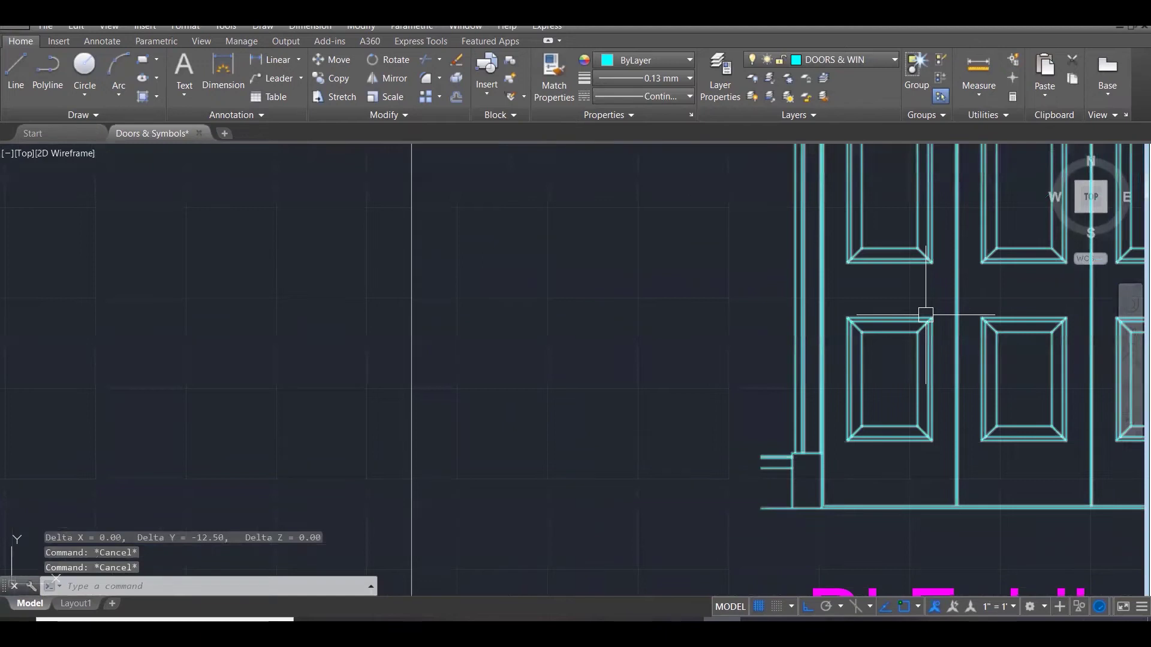
{"action": "scroll", "coordinate": [926, 314], "scroll_direction": "down", "scroll_amount": 5}
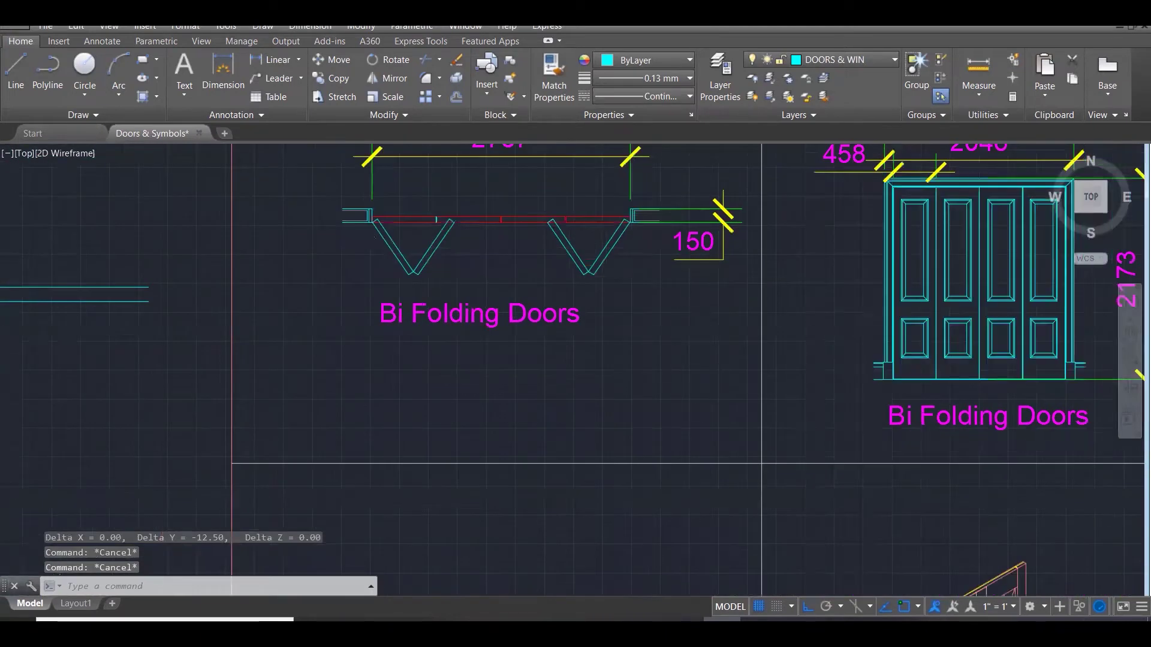
{"action": "scroll", "coordinate": [750, 445], "scroll_direction": "down", "scroll_amount": 3}
{"action": "scroll", "coordinate": [492, 350], "scroll_direction": "down", "scroll_amount": 4}
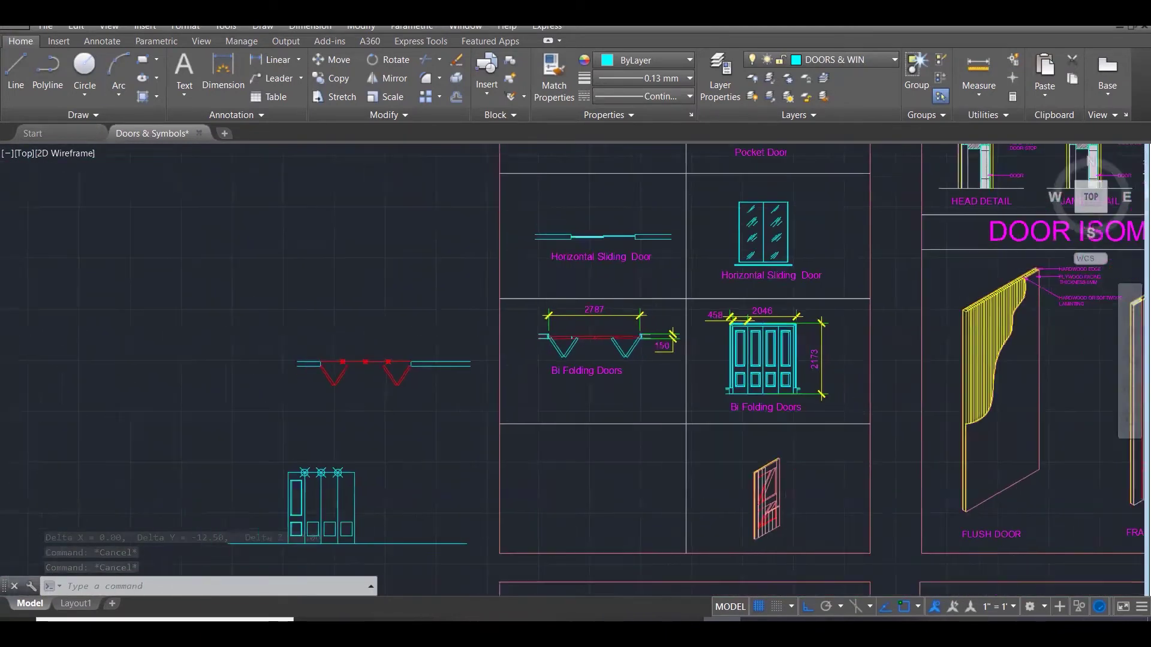
{"action": "scroll", "coordinate": [332, 507], "scroll_direction": "up", "scroll_amount": 6}
Offset the lower-left panel's top, left and right edges 50 inward.
{"action": "scroll", "coordinate": [333, 507], "scroll_direction": "up", "scroll_amount": 4}
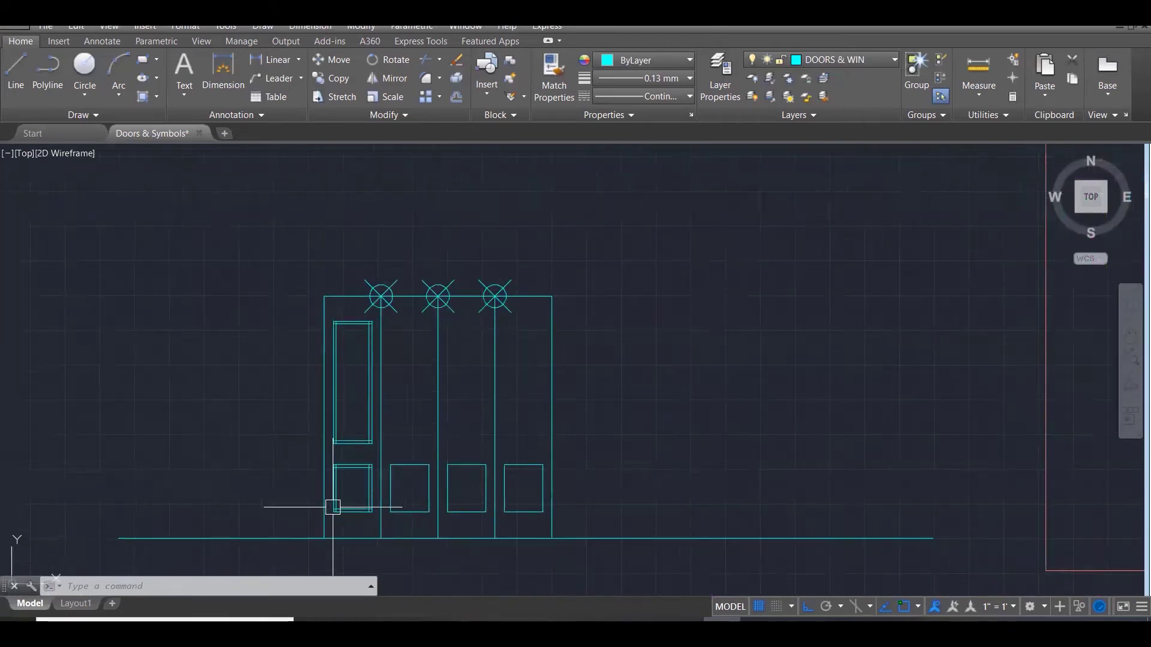
{"action": "scroll", "coordinate": [333, 507], "scroll_direction": "up", "scroll_amount": 3}
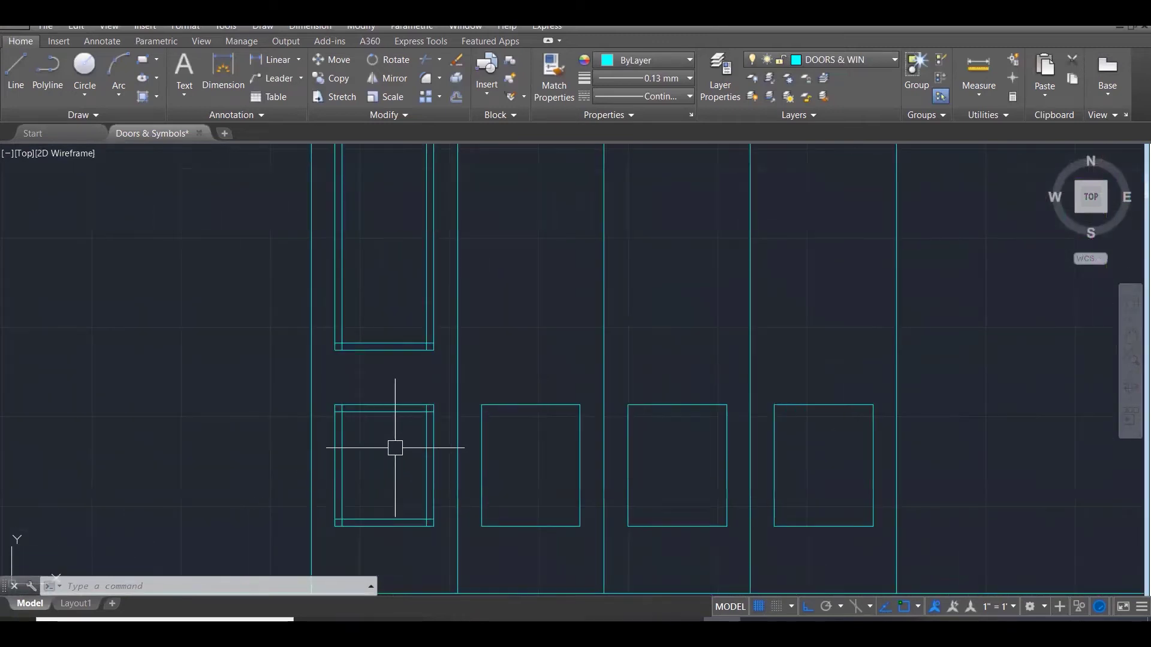
{"action": "key", "text": "Escape"}
{"action": "key", "text": "Escape"}
{"action": "key", "text": "Escape"}
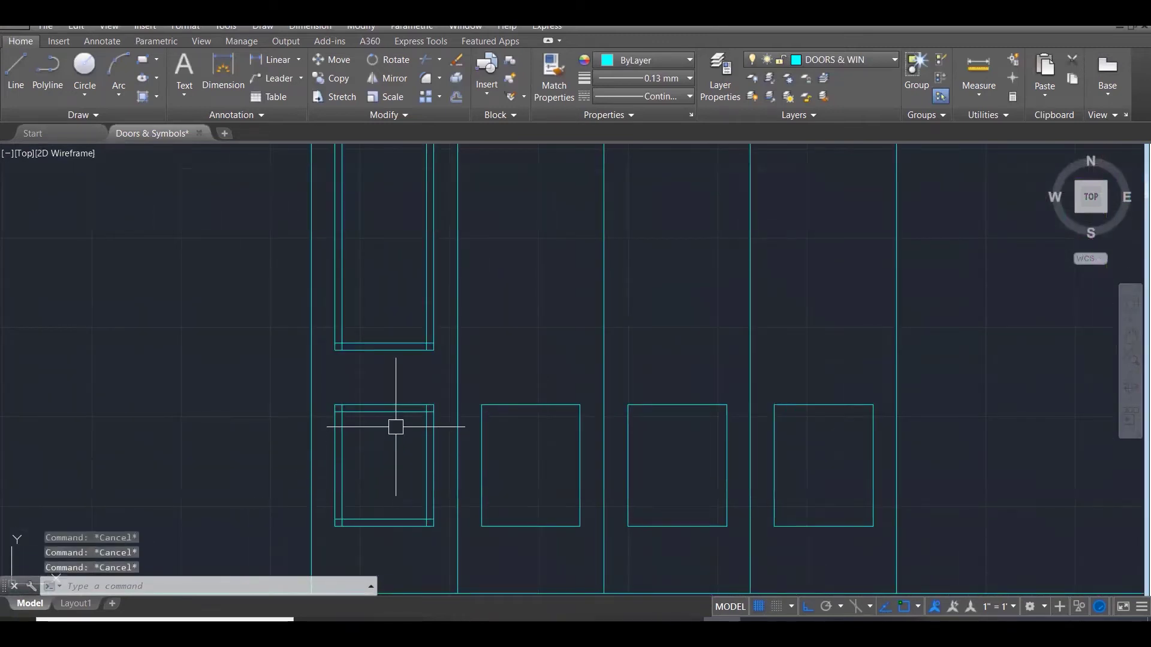
{"action": "type", "text": "o"}
{"action": "key", "text": "Return"}
{"action": "type", "text": "50"}
{"action": "key", "text": "Return"}
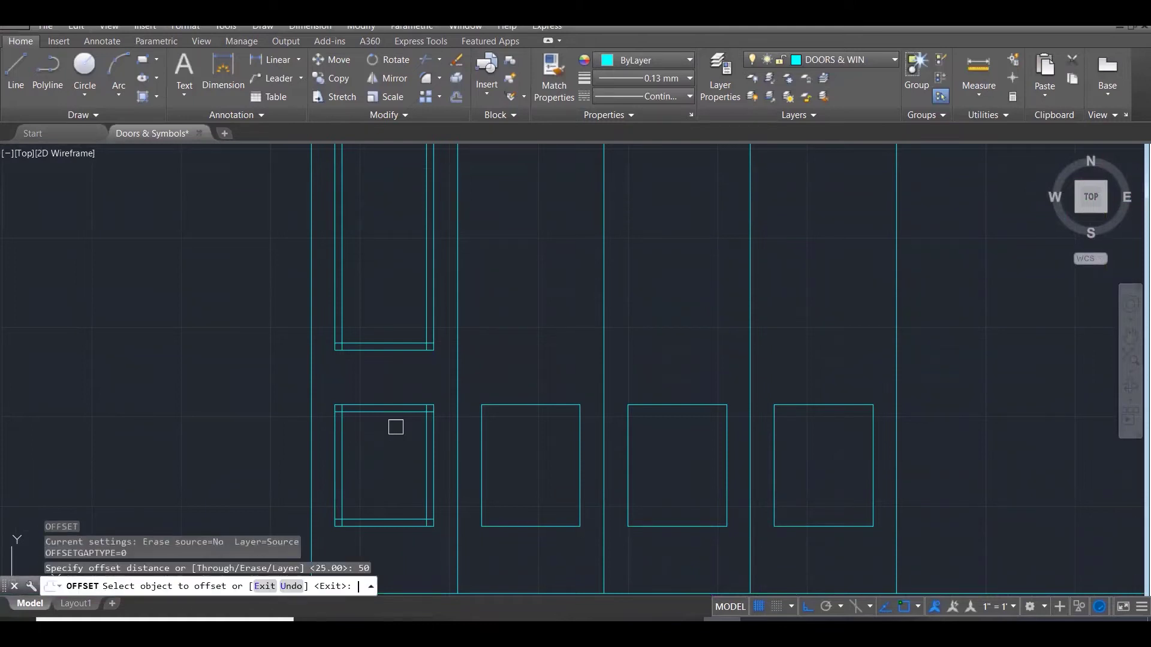
{"action": "left_click", "coordinate": [382, 413]}
{"action": "left_click", "coordinate": [393, 448]}
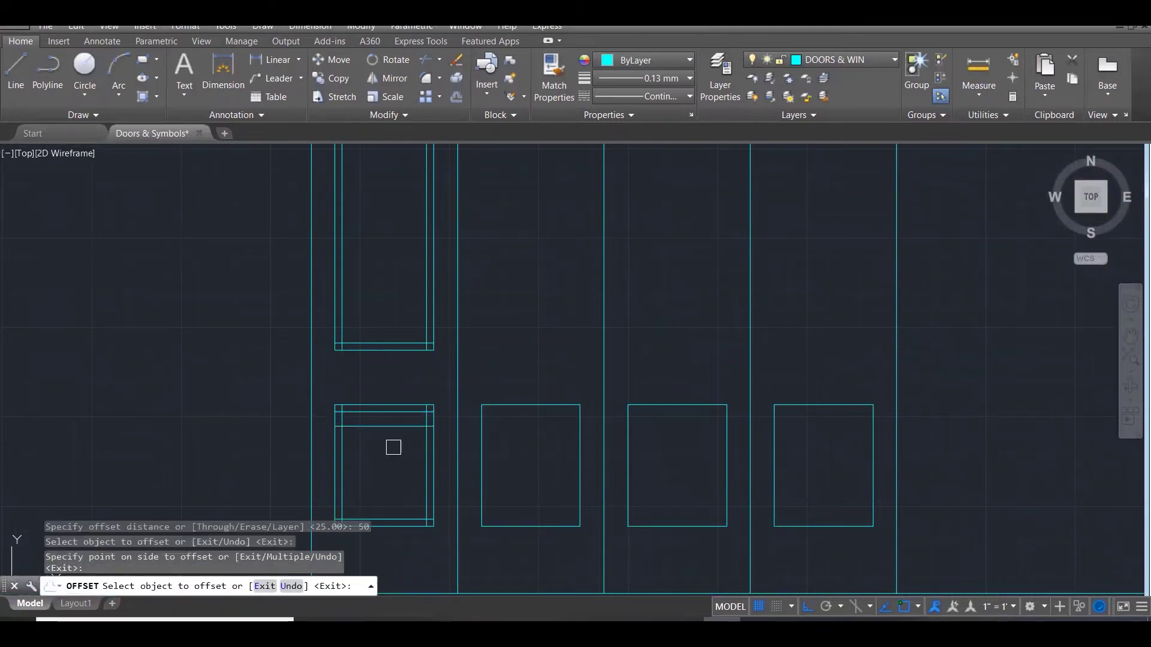
{"action": "left_click", "coordinate": [345, 457]}
{"action": "left_click", "coordinate": [378, 483]}
{"action": "left_click", "coordinate": [422, 475]}
{"action": "left_click", "coordinate": [416, 409]}
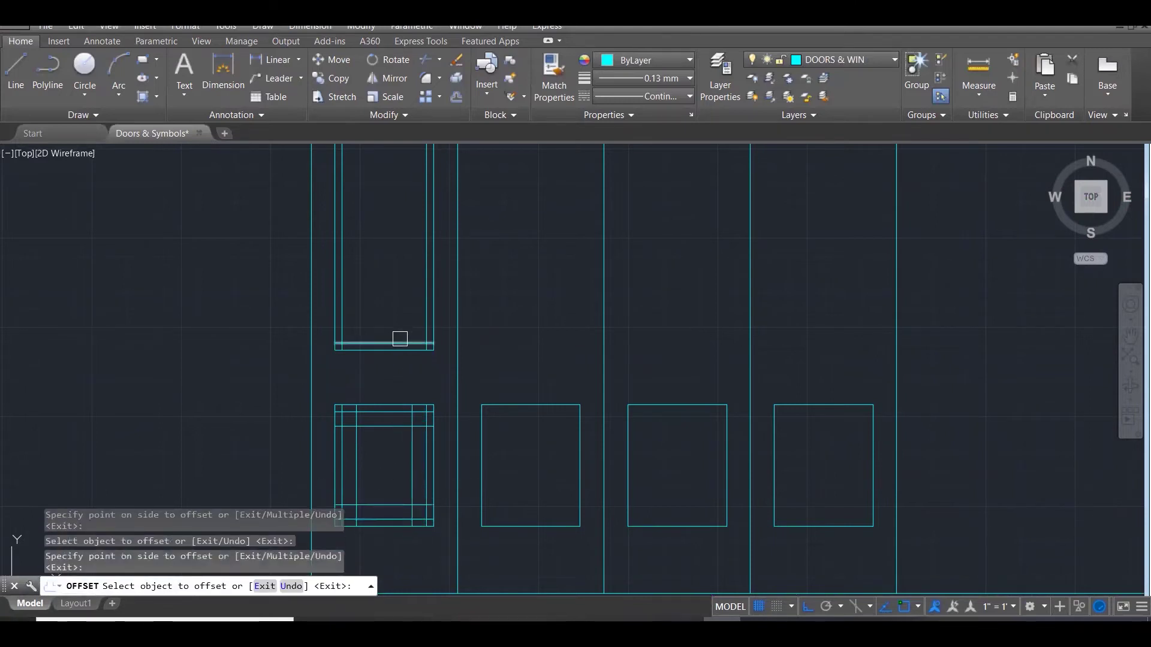
Offset the upper panel's left and right edges 50 inward as well.
{"action": "left_click", "coordinate": [346, 285]}
{"action": "left_click", "coordinate": [425, 263]}
{"action": "scroll", "coordinate": [386, 384], "scroll_direction": "down", "scroll_amount": 3}
{"action": "left_click", "coordinate": [385, 241]}
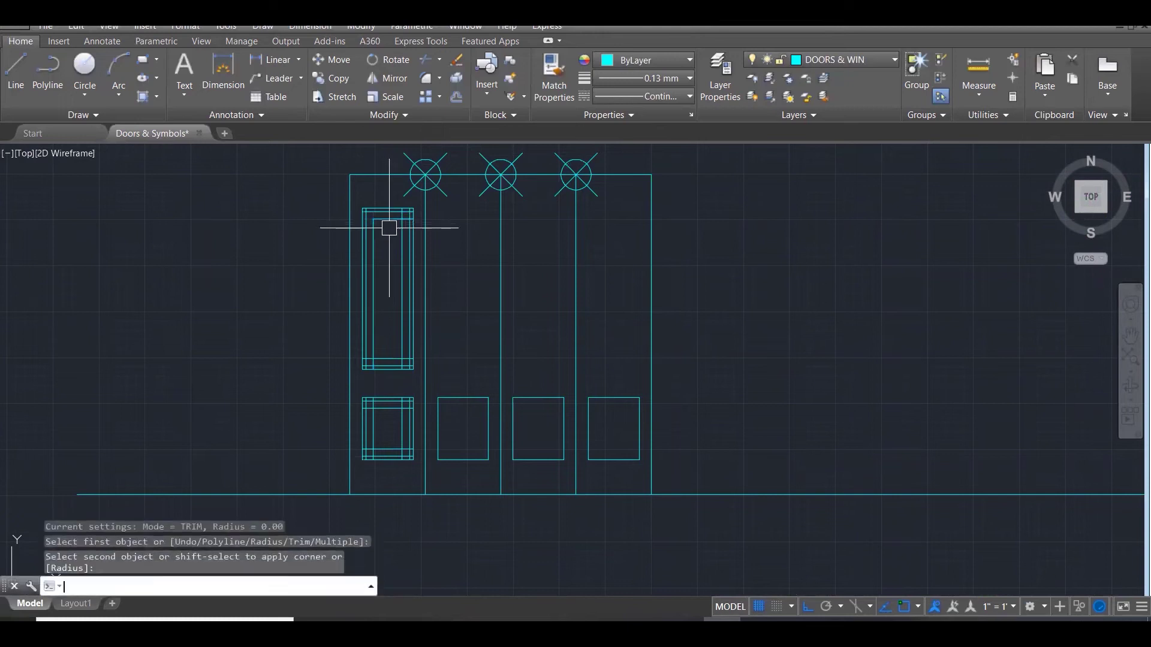
Fillet the lower inner rectangle's corners with radius 0 into sharp closed corners.
{"action": "type", "text": "f"}
{"action": "key", "text": "Return"}
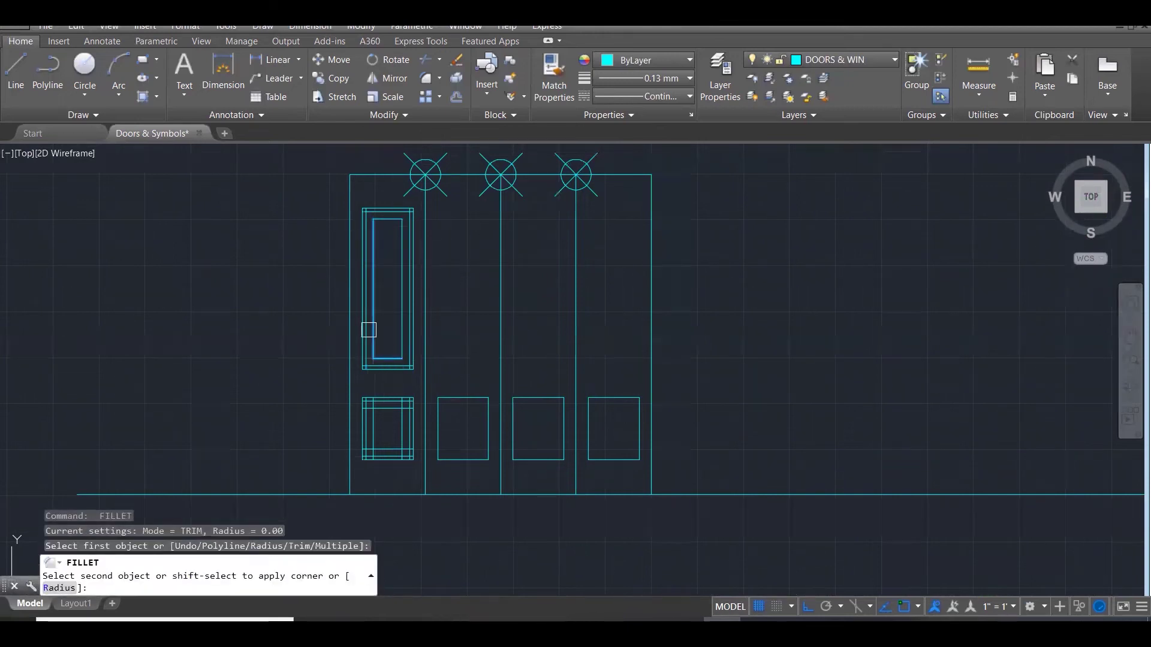
{"action": "scroll", "coordinate": [388, 361], "scroll_direction": "up", "scroll_amount": 3}
{"action": "key", "text": "Escape"}
{"action": "key", "text": "space"}
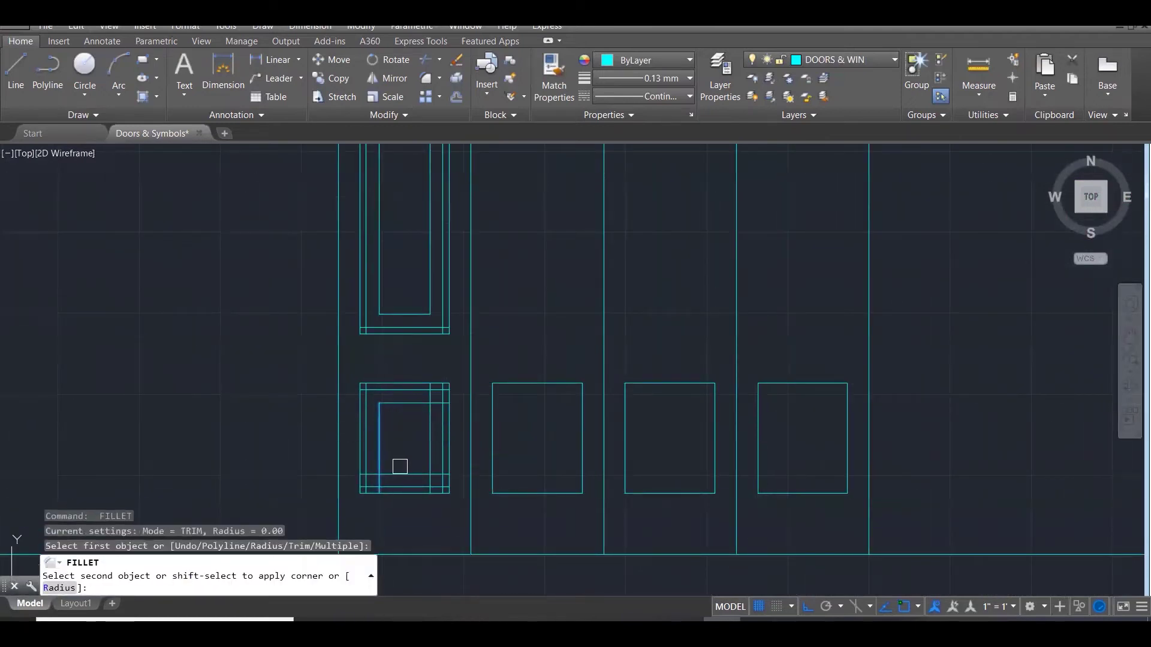
{"action": "left_click", "coordinate": [400, 474]}
{"action": "key", "text": "space"}
{"action": "left_click", "coordinate": [403, 474]}
{"action": "left_click", "coordinate": [423, 451]}
{"action": "key", "text": "space"}
{"action": "left_click", "coordinate": [406, 405]}
{"action": "key", "text": "Escape"}
{"action": "key", "text": "Escape"}
Trim the corner stubs in the lower panel, using its 12 lines as cutting edges.
{"action": "type", "text": "tr"}
{"action": "key", "text": "space"}
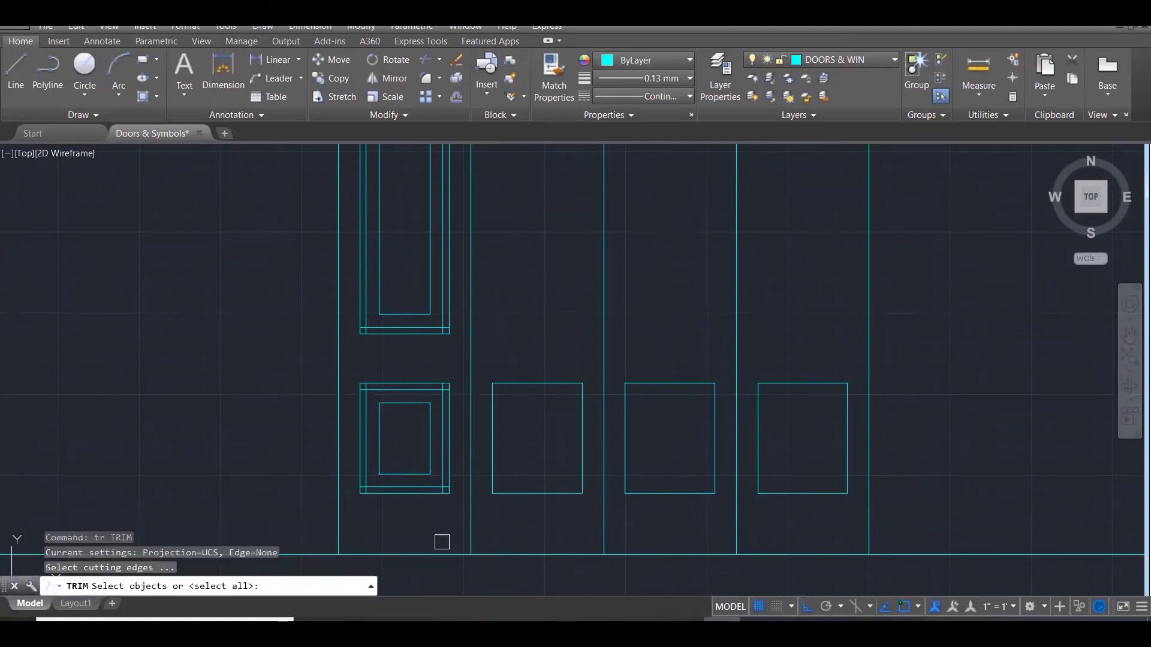
{"action": "left_click", "coordinate": [455, 529]}
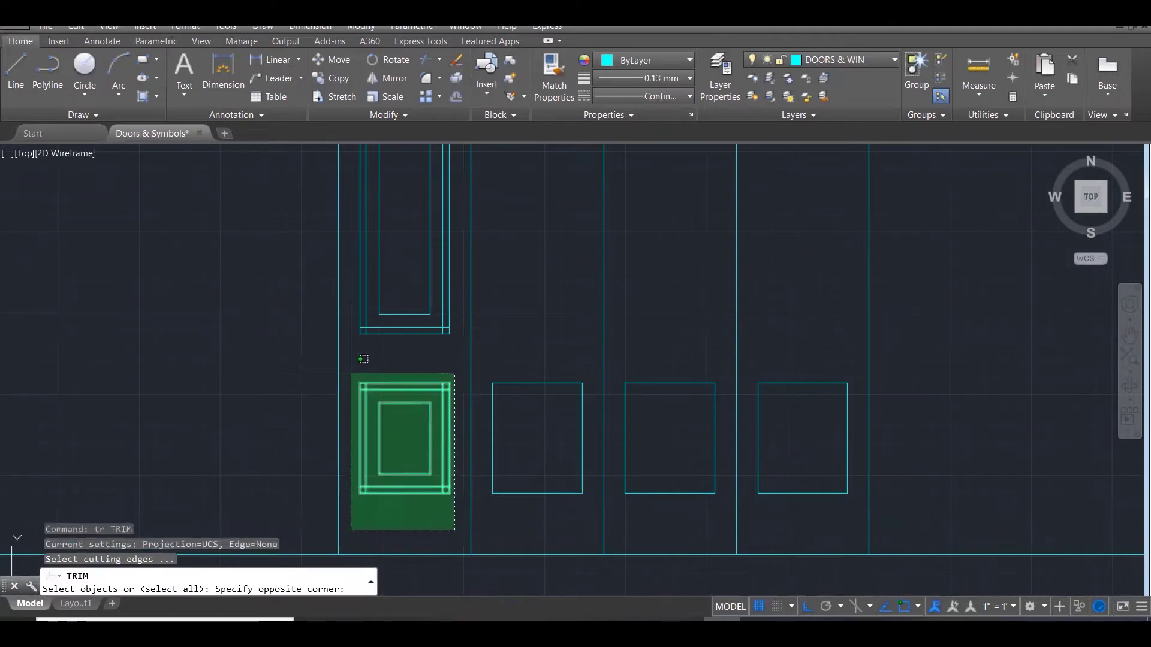
{"action": "left_click", "coordinate": [358, 396]}
{"action": "scroll", "coordinate": [359, 395], "scroll_direction": "up", "scroll_amount": 3}
{"action": "key", "text": "space"}
{"action": "scroll", "coordinate": [363, 394], "scroll_direction": "up", "scroll_amount": 3}
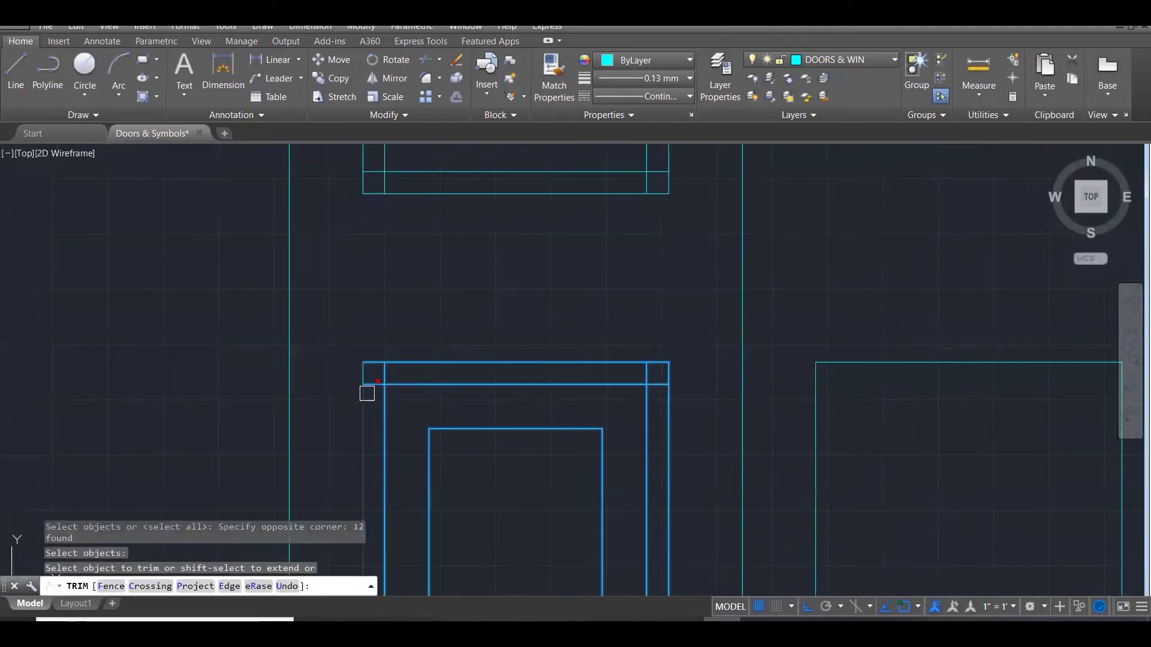
{"action": "left_click", "coordinate": [380, 377]}
{"action": "scroll", "coordinate": [665, 385], "scroll_direction": "up", "scroll_amount": 4}
{"action": "left_click", "coordinate": [653, 370]}
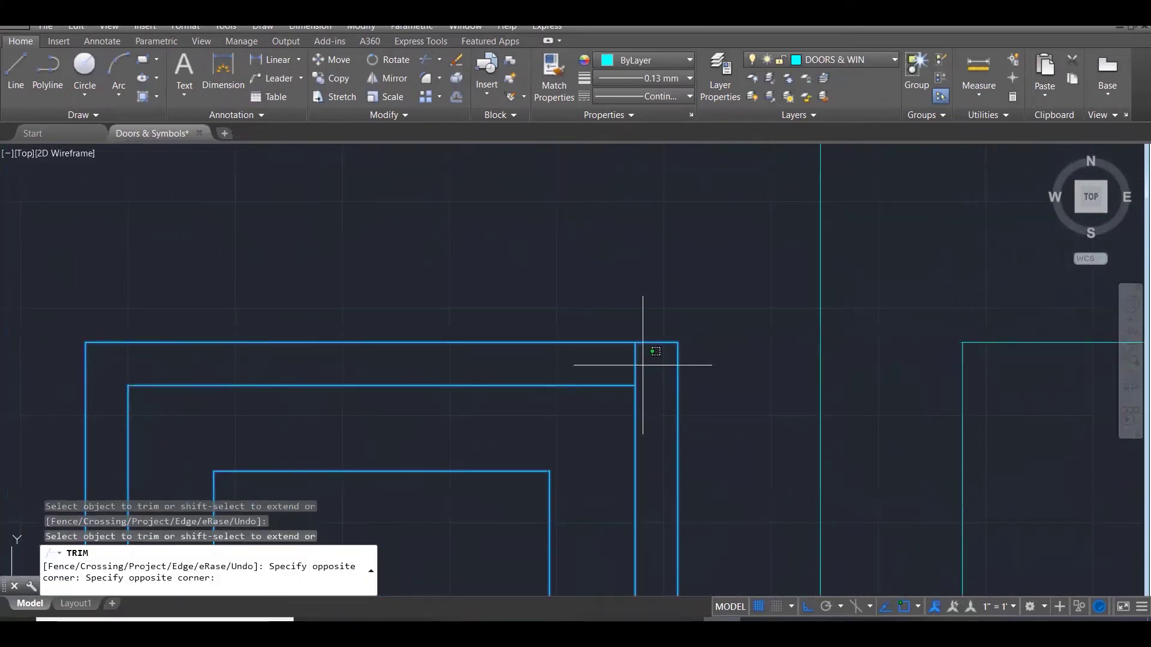
{"action": "scroll", "coordinate": [664, 243], "scroll_direction": "down", "scroll_amount": 6}
{"action": "scroll", "coordinate": [663, 443], "scroll_direction": "up", "scroll_amount": 5}
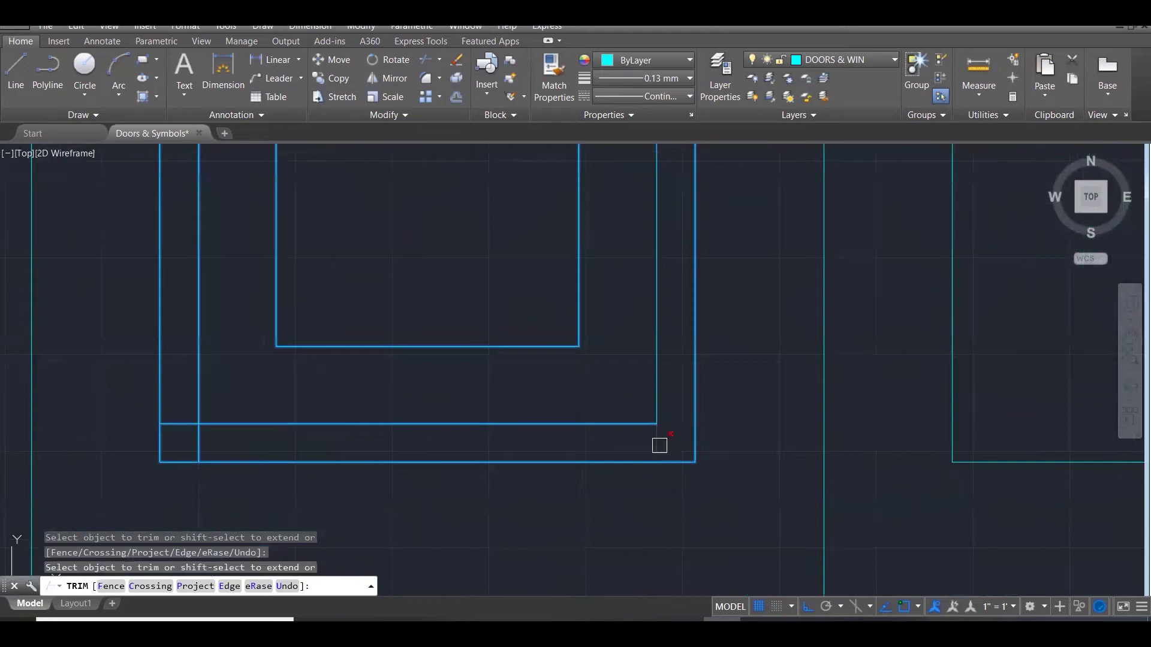
{"action": "left_click", "coordinate": [200, 438]}
{"action": "left_click", "coordinate": [180, 425]}
{"action": "scroll", "coordinate": [357, 480], "scroll_direction": "down", "scroll_amount": 8}
{"action": "left_click", "coordinate": [363, 484]}
{"action": "scroll", "coordinate": [398, 365], "scroll_direction": "down", "scroll_amount": 2}
{"action": "scroll", "coordinate": [359, 375], "scroll_direction": "up", "scroll_amount": 4}
{"action": "scroll", "coordinate": [359, 374], "scroll_direction": "up", "scroll_amount": 3}
{"action": "key", "text": "Escape"}
{"action": "key", "text": "Escape"}
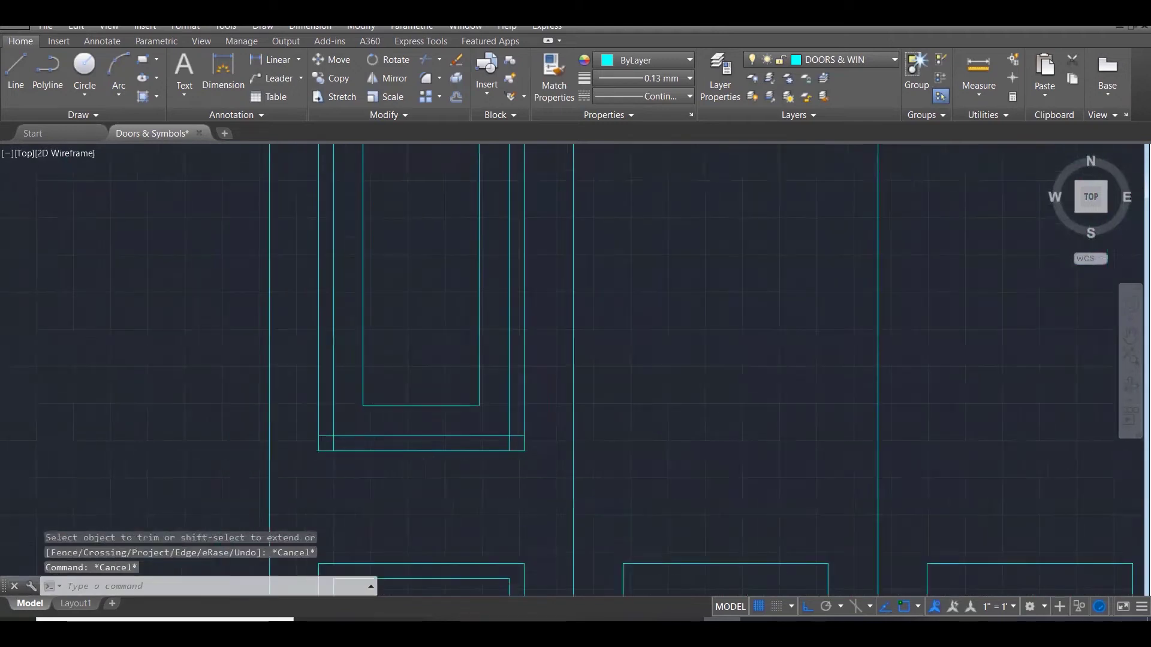
Trim the corner stubs in the upper panel, using its 12 lines as cutting edges.
{"action": "scroll", "coordinate": [416, 442], "scroll_direction": "down", "scroll_amount": 2}
{"action": "type", "text": "tr"}
{"action": "key", "text": "Return"}
{"action": "scroll", "coordinate": [479, 477], "scroll_direction": "down", "scroll_amount": 2}
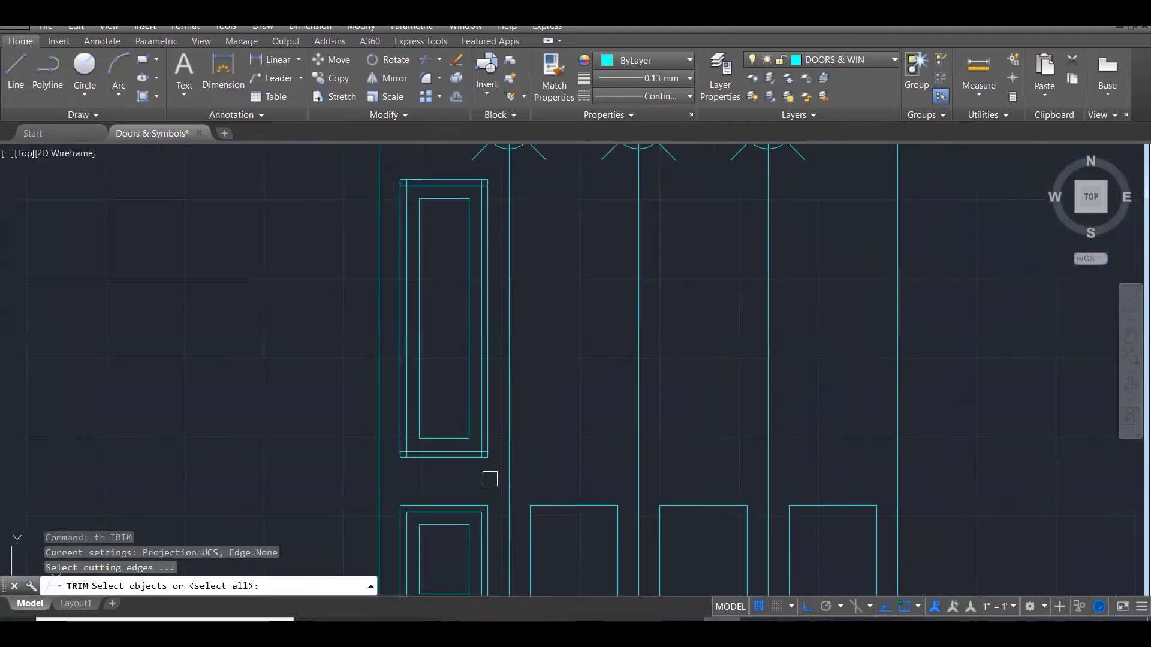
{"action": "left_click", "coordinate": [490, 479]}
{"action": "left_click", "coordinate": [394, 160]}
{"action": "scroll", "coordinate": [397, 165], "scroll_direction": "up", "scroll_amount": 6}
{"action": "key", "text": "Return"}
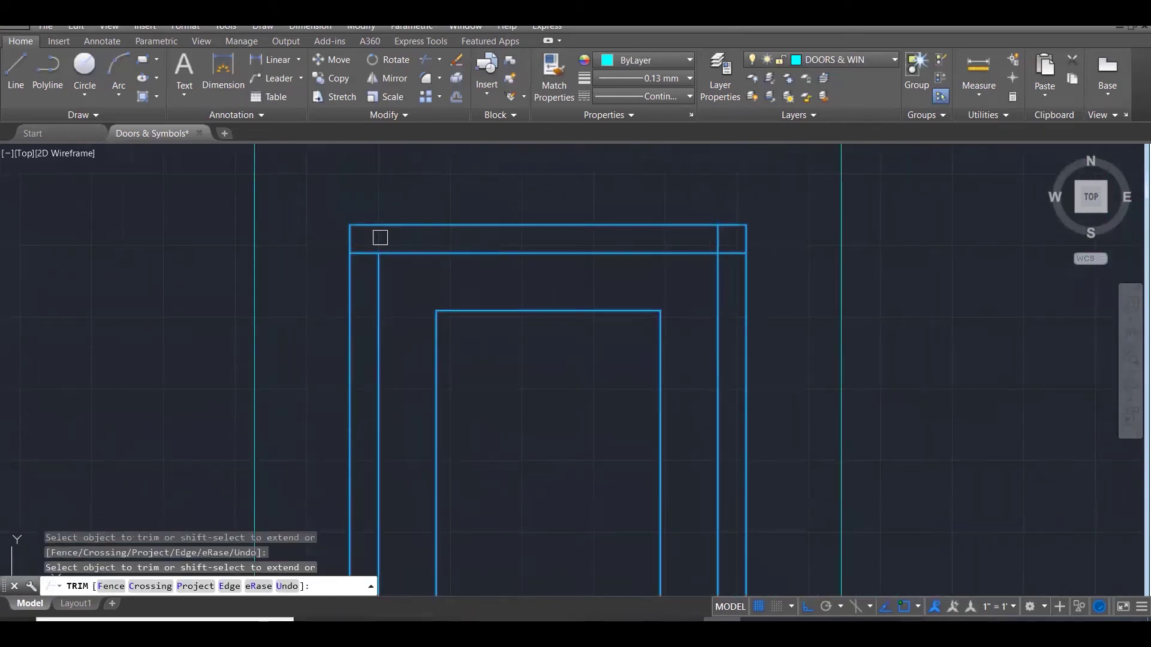
{"action": "left_click", "coordinate": [734, 257]}
{"action": "scroll", "coordinate": [702, 174], "scroll_direction": "down", "scroll_amount": 5}
{"action": "left_click", "coordinate": [684, 276]}
{"action": "scroll", "coordinate": [700, 486], "scroll_direction": "up", "scroll_amount": 5}
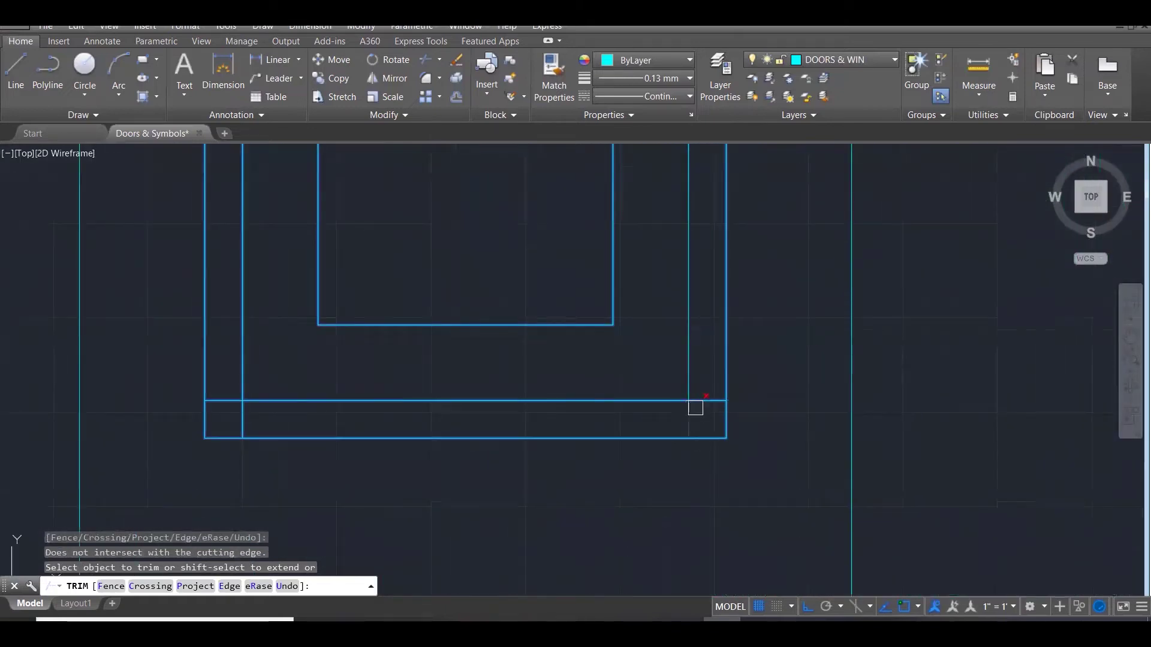
{"action": "left_click", "coordinate": [698, 401]}
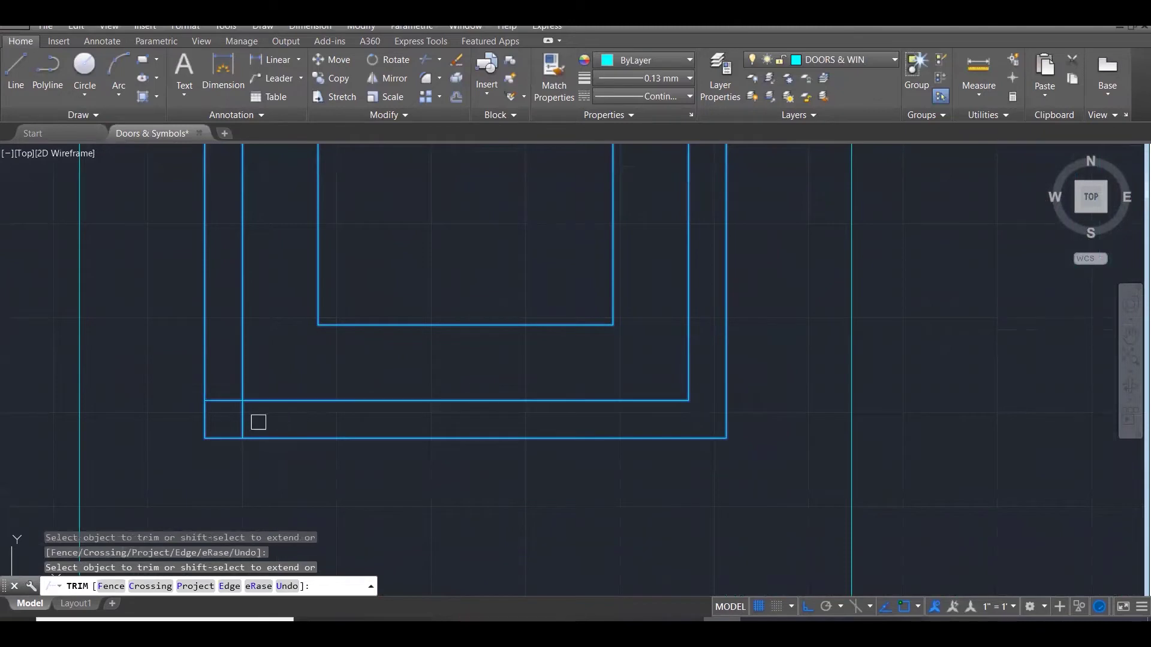
{"action": "scroll", "coordinate": [223, 402], "scroll_direction": "down", "scroll_amount": 6}
{"action": "left_click", "coordinate": [514, 417]}
{"action": "key", "text": "Escape"}
{"action": "key", "text": "Escape"}
{"action": "key", "text": "Escape"}
{"action": "scroll", "coordinate": [528, 488], "scroll_direction": "up", "scroll_amount": 3}
{"action": "scroll", "coordinate": [462, 482], "scroll_direction": "down", "scroll_amount": 1}
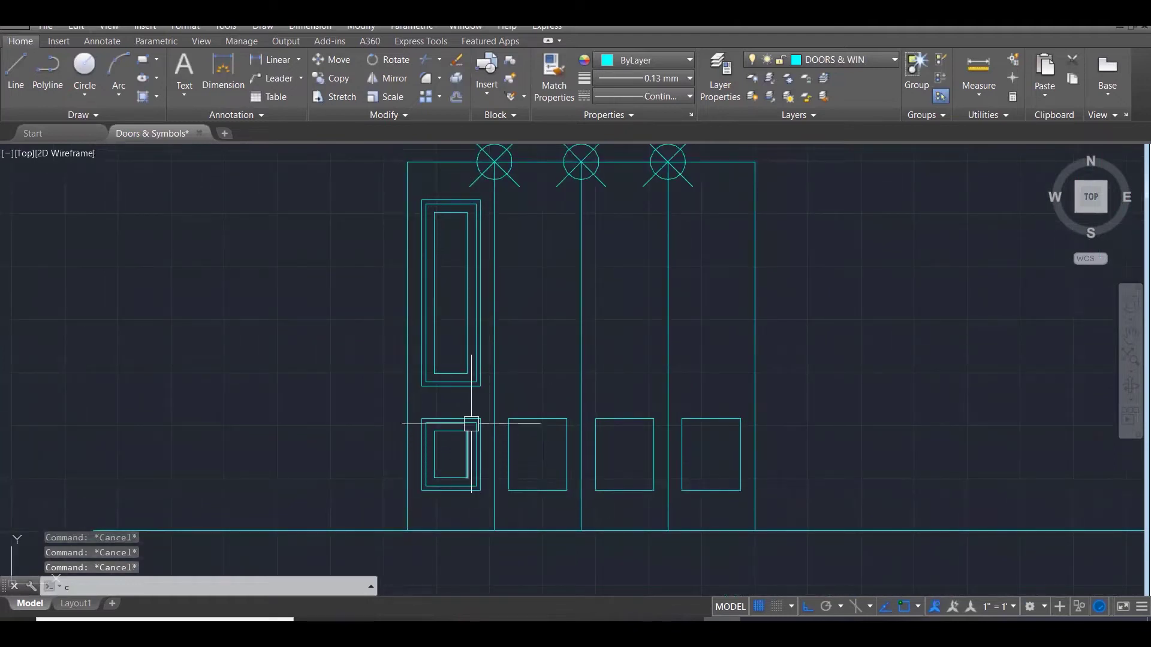
Start COPY and select the first leaf's upper and lower panel lines.
{"action": "type", "text": "co"}
{"action": "key", "text": "Return"}
{"action": "scroll", "coordinate": [428, 195], "scroll_direction": "up", "scroll_amount": 4}
{"action": "scroll", "coordinate": [428, 195], "scroll_direction": "up", "scroll_amount": 4}
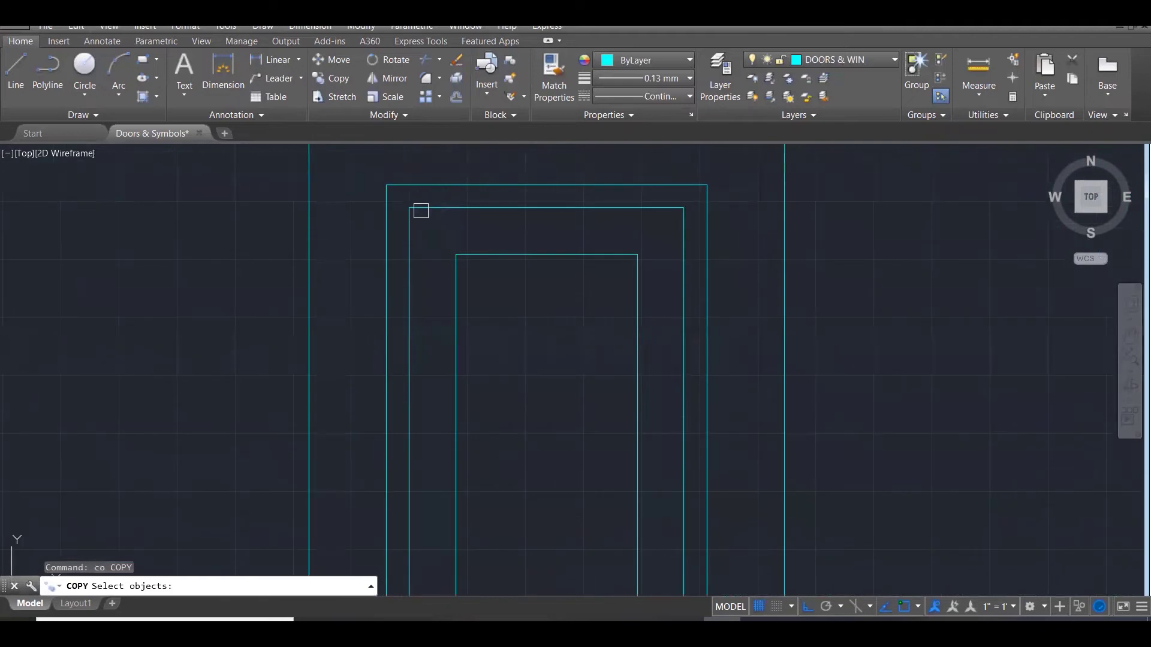
{"action": "scroll", "coordinate": [462, 219], "scroll_direction": "down", "scroll_amount": 6}
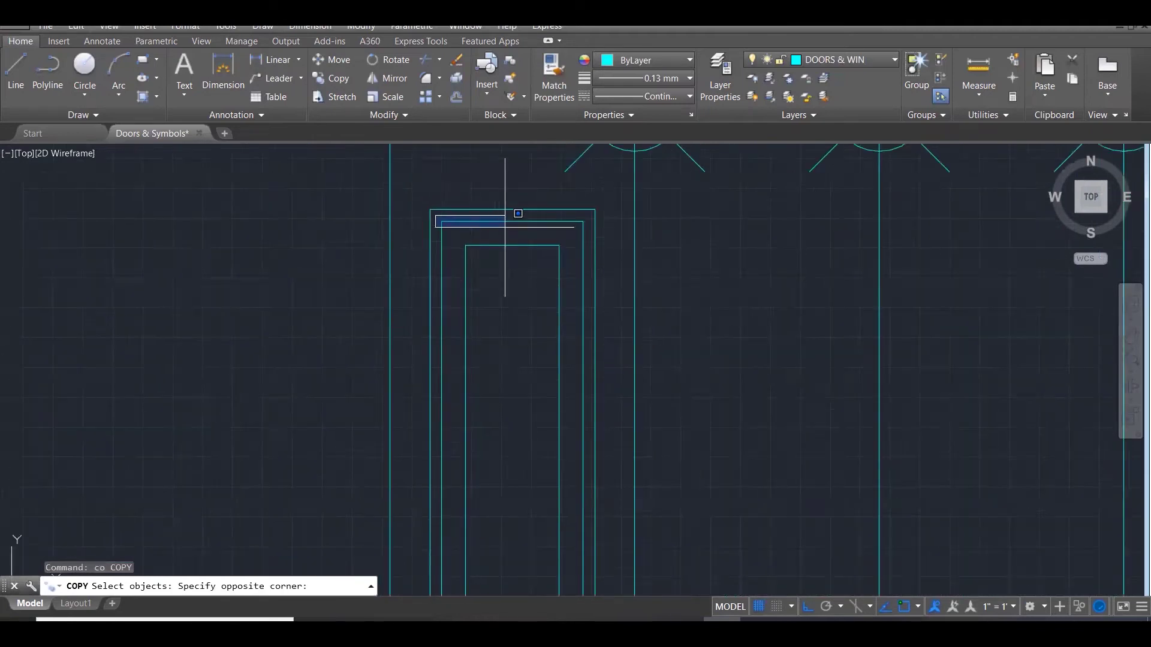
{"action": "scroll", "coordinate": [563, 440], "scroll_direction": "up", "scroll_amount": 6}
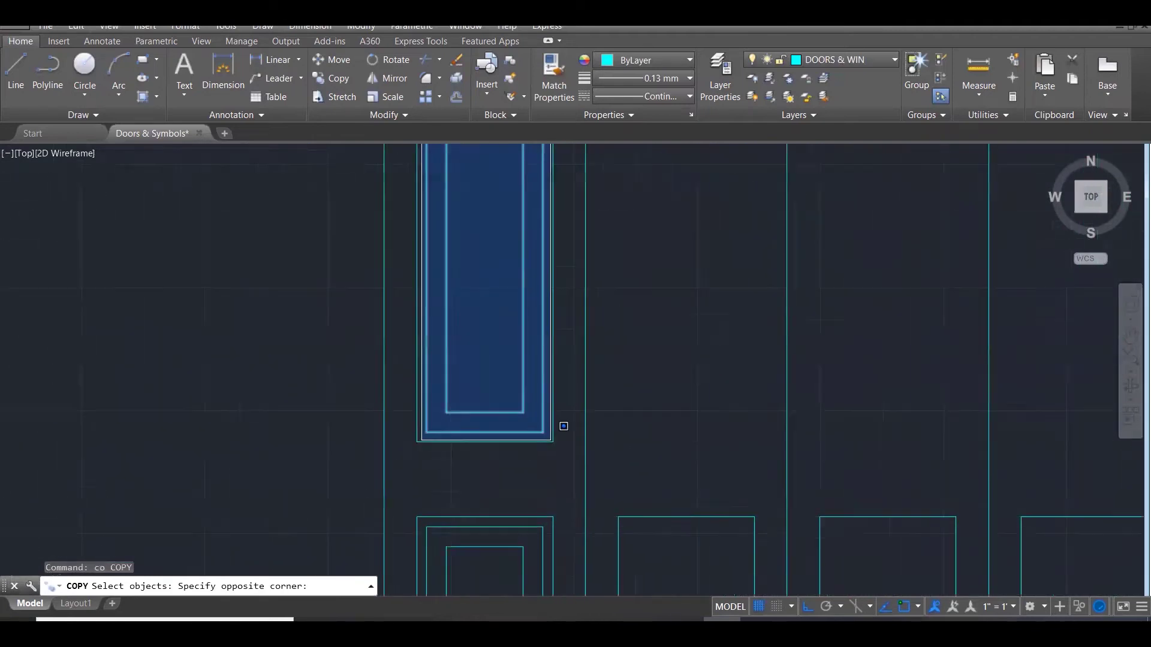
{"action": "left_click", "coordinate": [544, 437]}
{"action": "scroll", "coordinate": [593, 275], "scroll_direction": "down", "scroll_amount": 5}
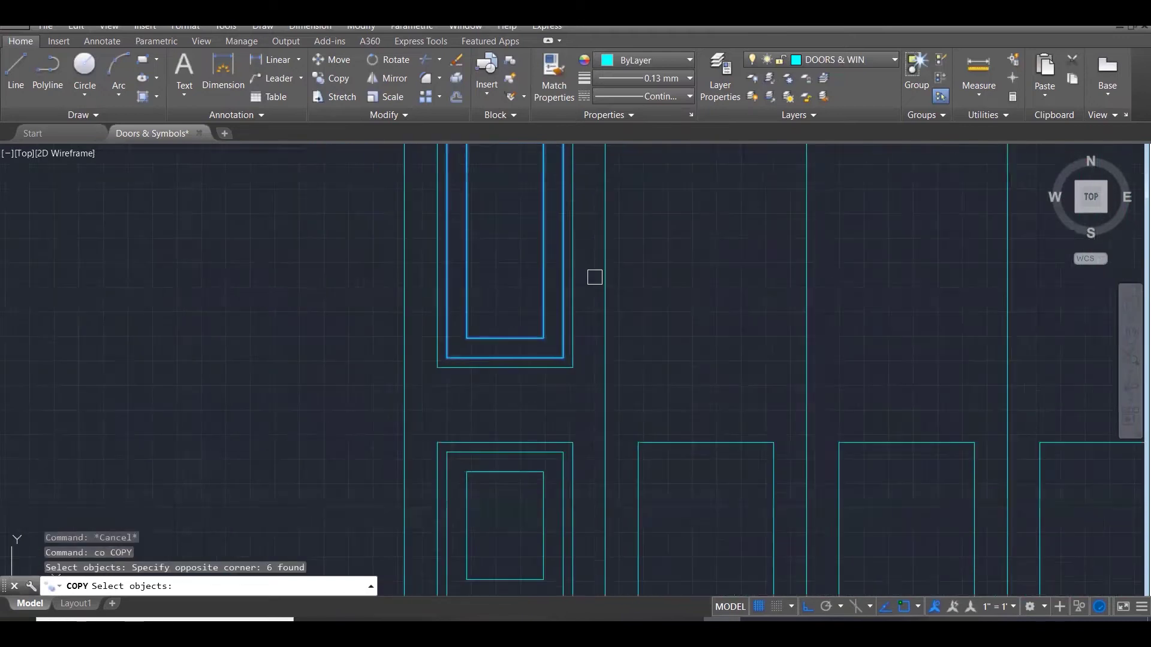
{"action": "scroll", "coordinate": [469, 368], "scroll_direction": "up", "scroll_amount": 4}
{"action": "scroll", "coordinate": [468, 368], "scroll_direction": "up", "scroll_amount": 3}
{"action": "left_click", "coordinate": [393, 304]}
{"action": "scroll", "coordinate": [542, 273], "scroll_direction": "down", "scroll_amount": 4}
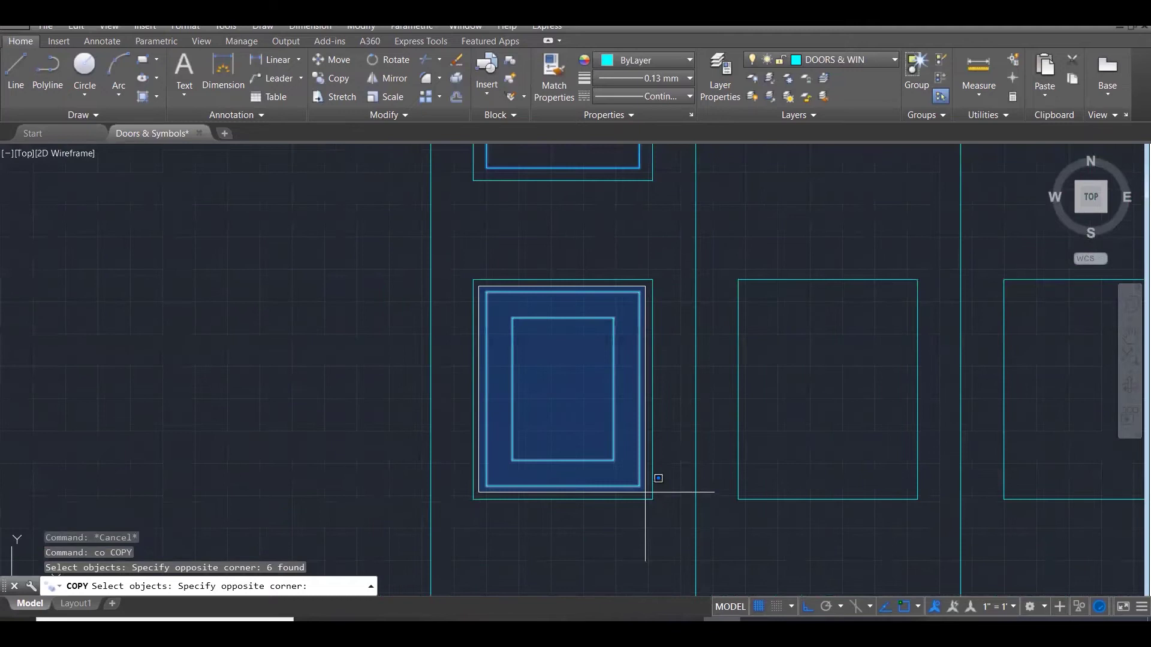
{"action": "left_click", "coordinate": [644, 492]}
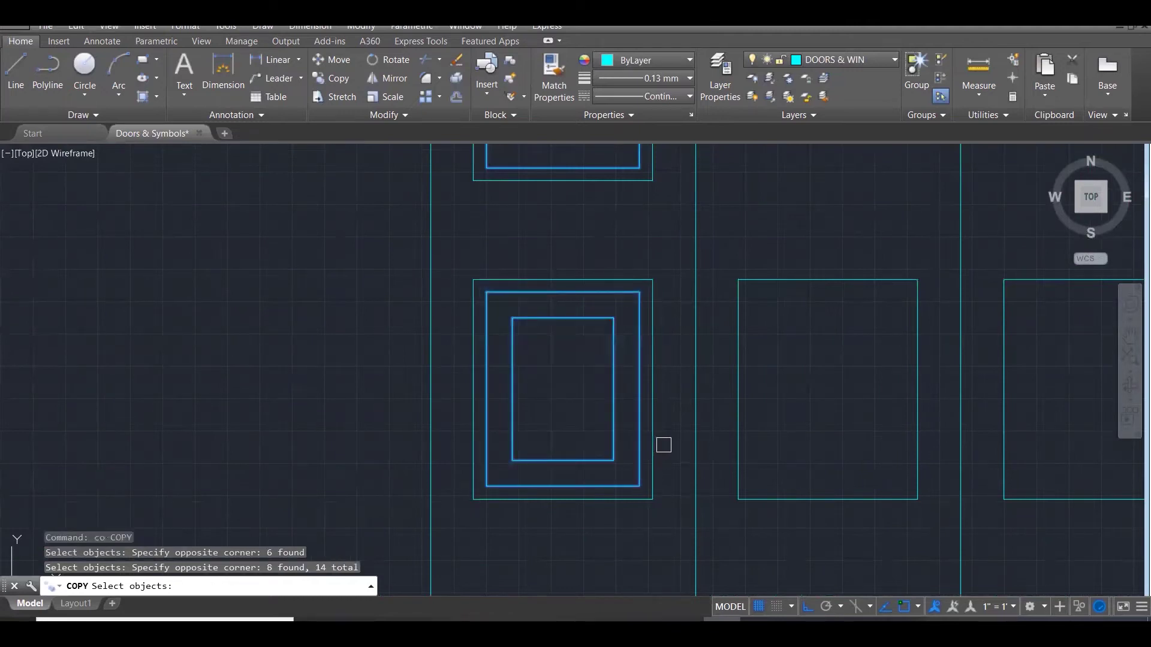
{"action": "key", "text": "Return"}
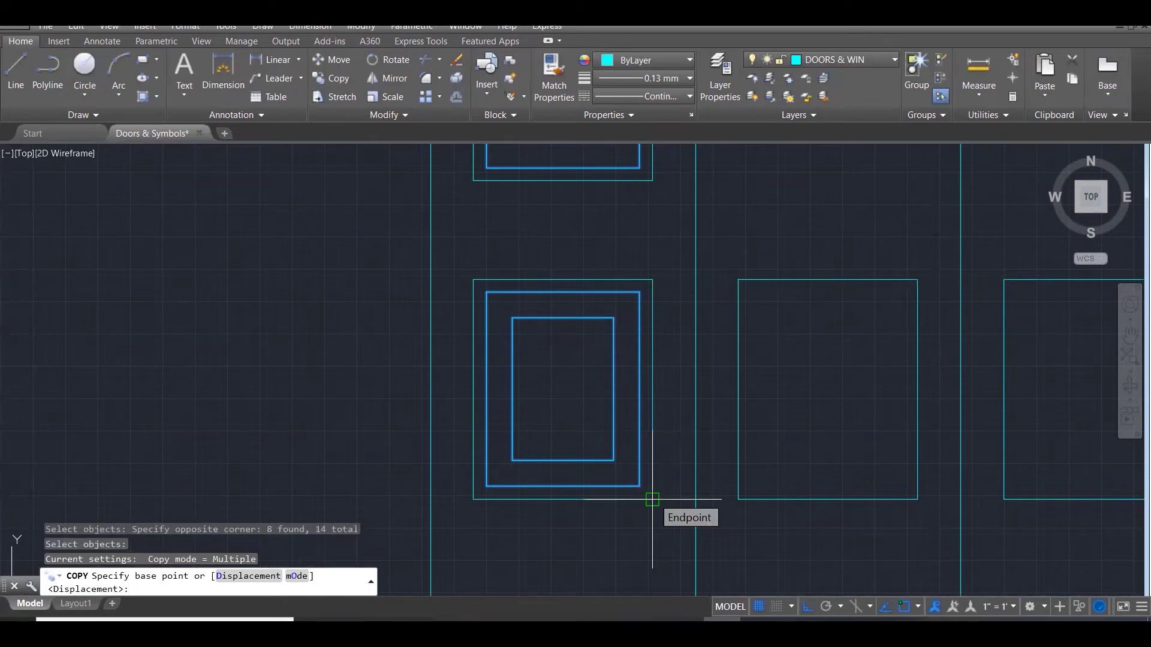
Place copies of the panels on the second, third and fourth leaves from the bottom-right corner.
{"action": "left_click", "coordinate": [652, 499]}
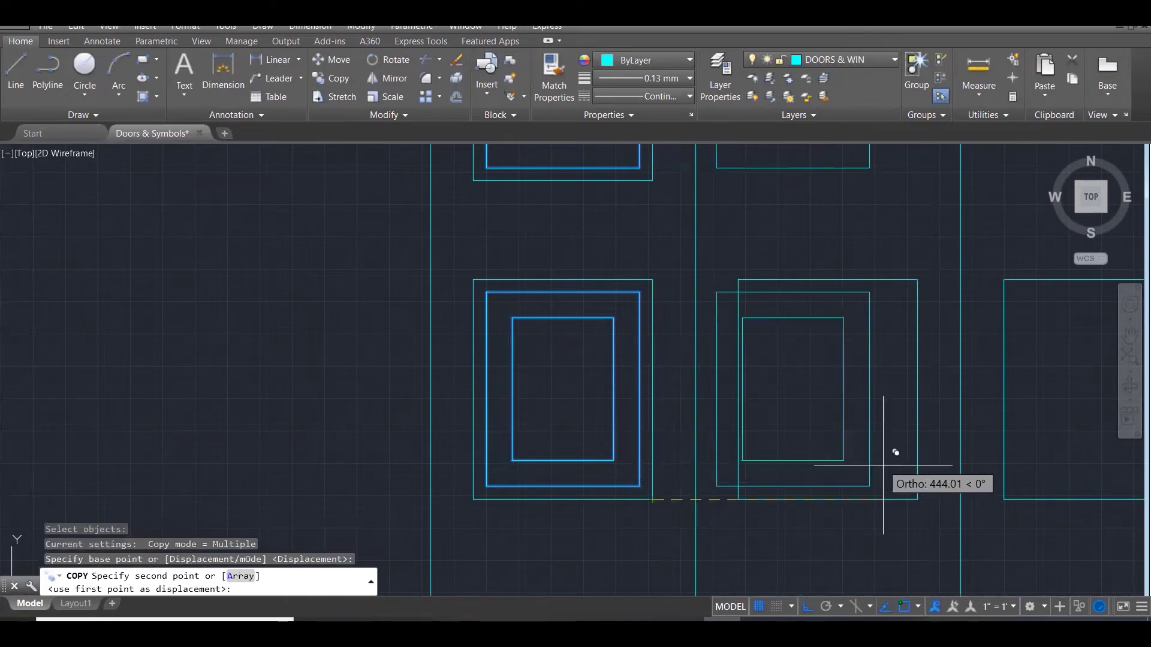
{"action": "left_click", "coordinate": [917, 499]}
{"action": "scroll", "coordinate": [917, 499], "scroll_direction": "down", "scroll_amount": 3}
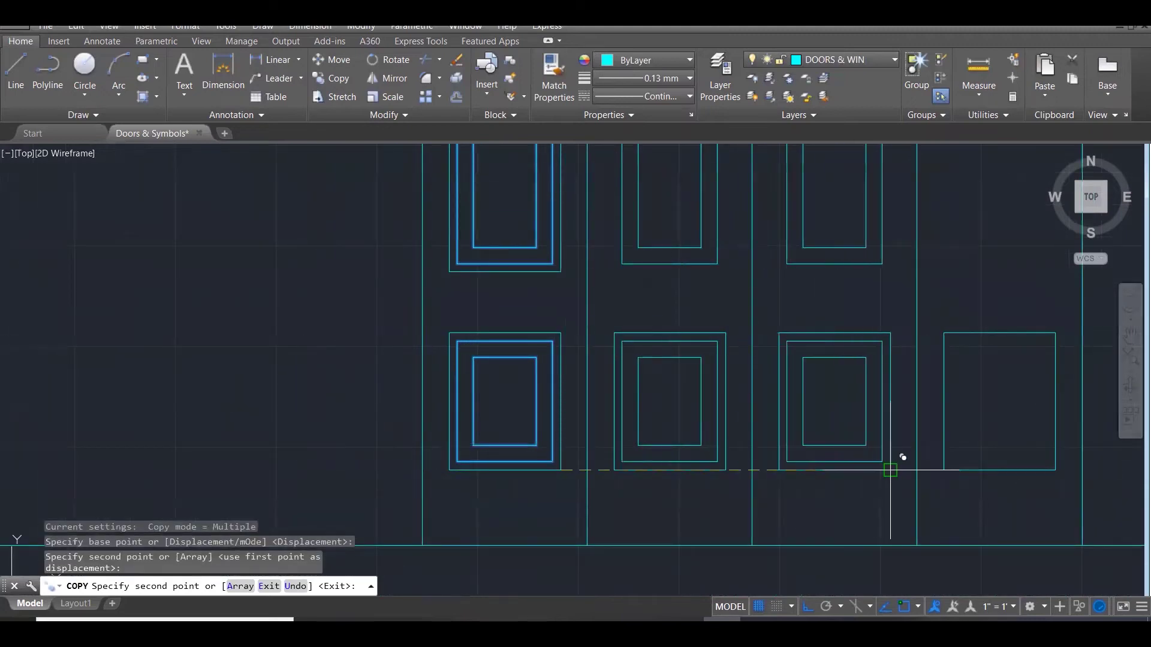
{"action": "left_click", "coordinate": [890, 470]}
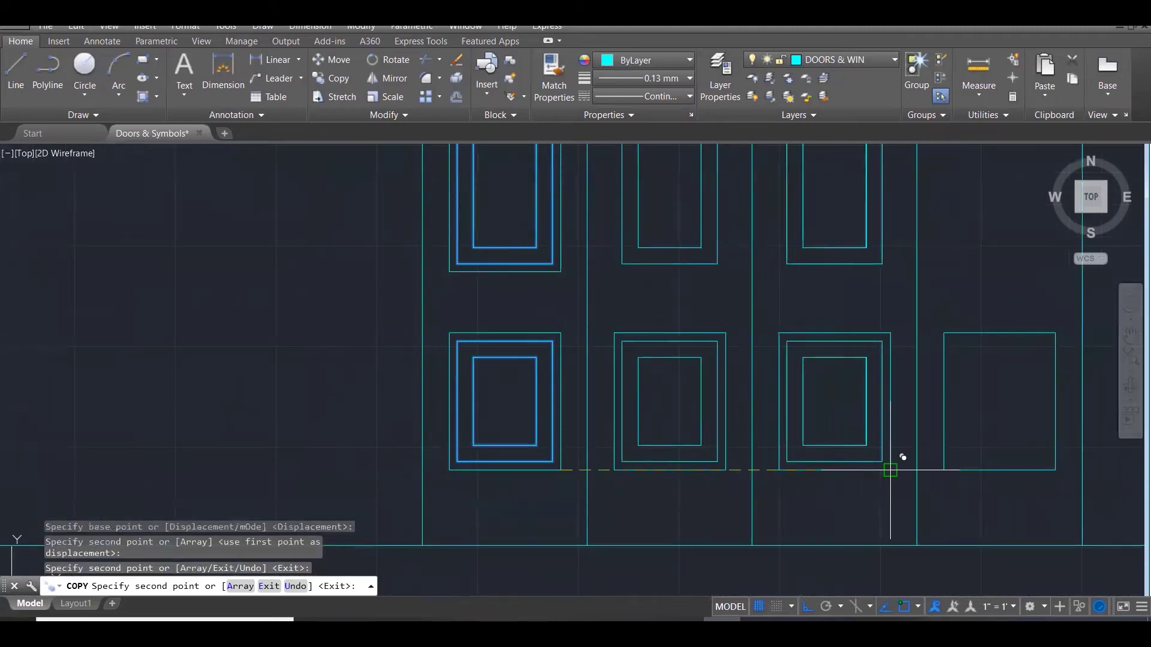
{"action": "left_click", "coordinate": [1054, 470]}
{"action": "scroll", "coordinate": [599, 454], "scroll_direction": "down", "scroll_amount": 5}
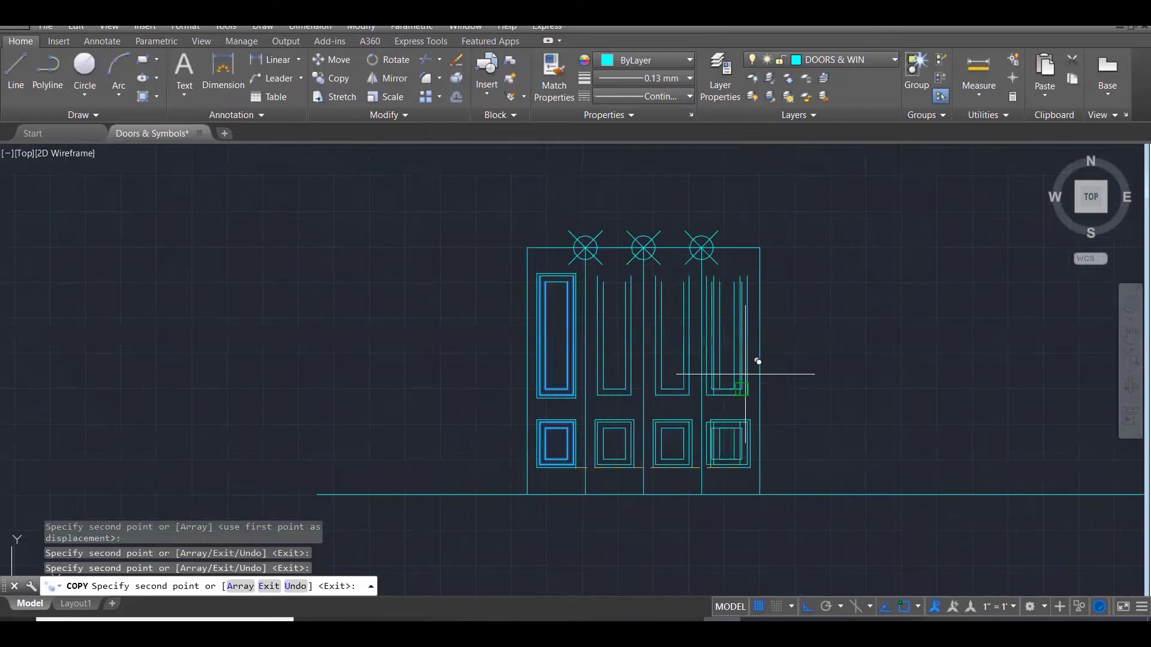
{"action": "key", "text": "Escape"}
{"action": "key", "text": "Escape"}
{"action": "key", "text": "Escape"}
{"action": "scroll", "coordinate": [563, 278], "scroll_direction": "up", "scroll_amount": 4}
{"action": "scroll", "coordinate": [564, 278], "scroll_direction": "up", "scroll_amount": 3}
{"action": "left_click", "coordinate": [239, 286]}
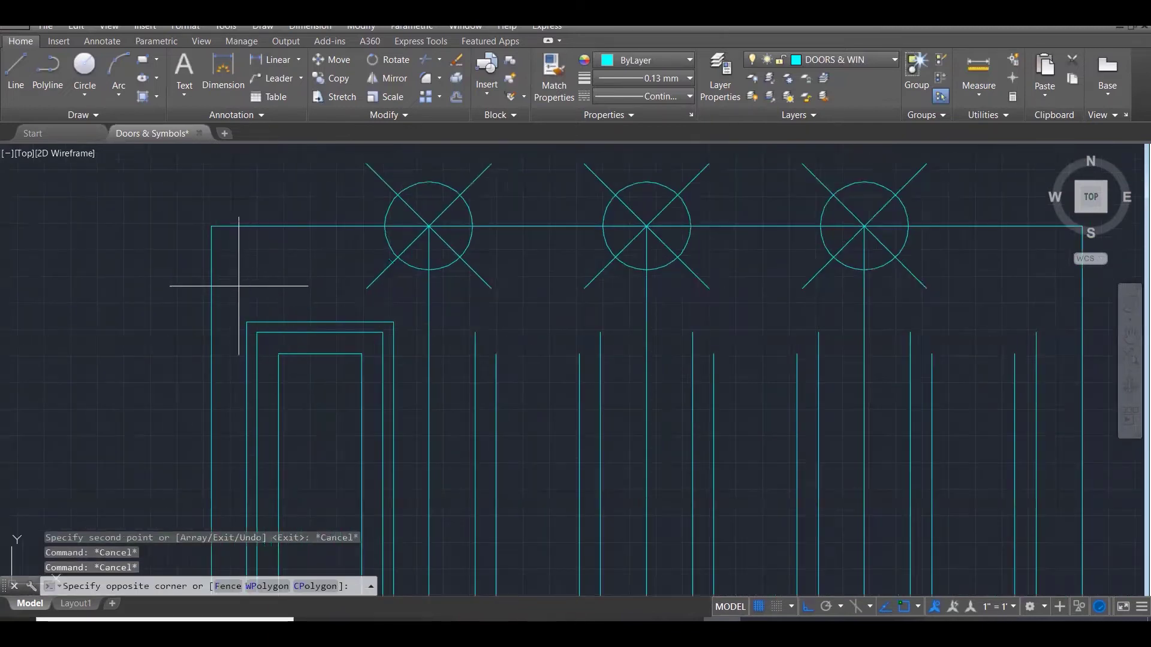
Try copying the first panel's three top lines, then cancel the attempt.
{"action": "left_click", "coordinate": [400, 385]}
{"action": "type", "text": "co"}
{"action": "key", "text": "Return"}
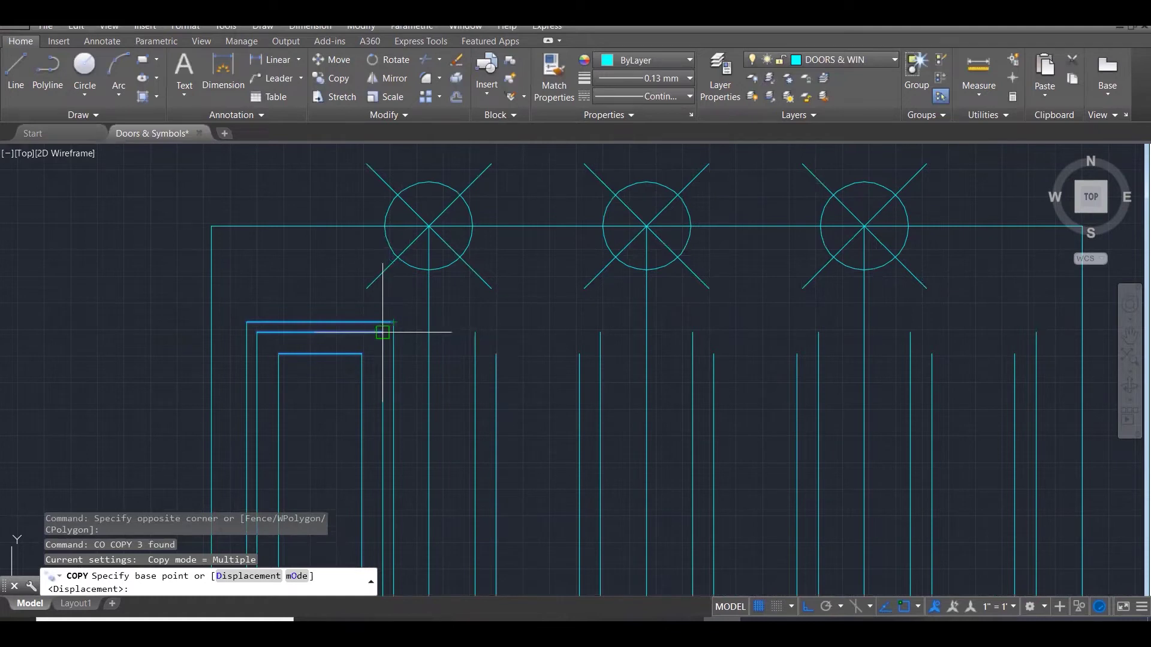
{"action": "left_click", "coordinate": [382, 332]}
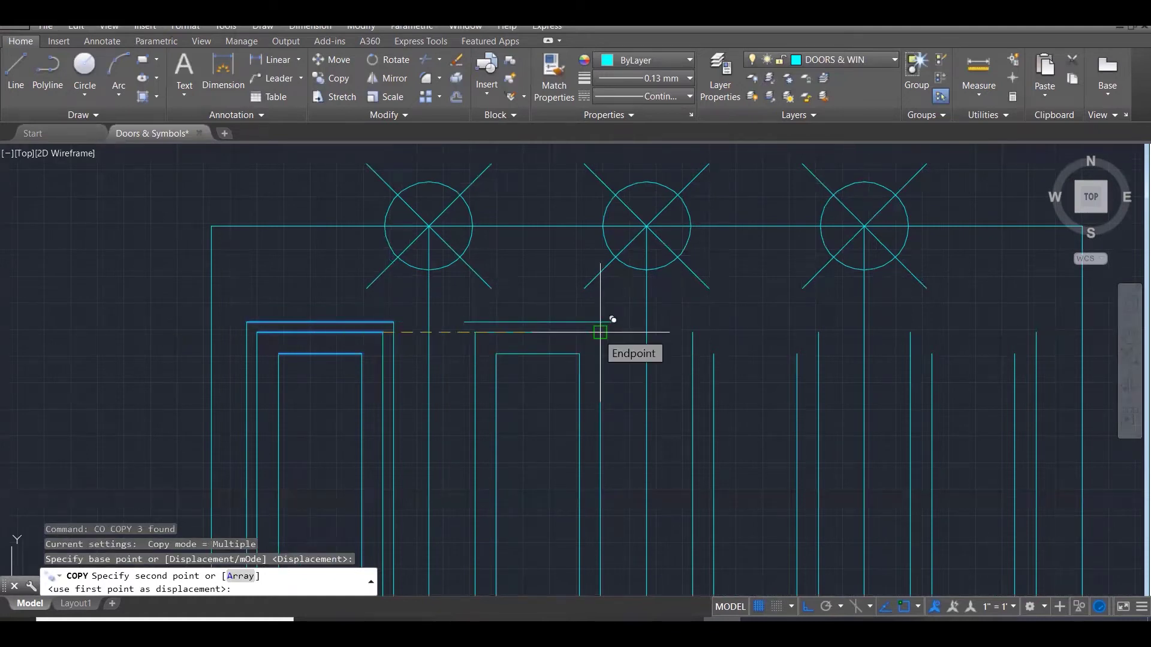
{"action": "scroll", "coordinate": [612, 319], "scroll_direction": "down", "scroll_amount": 4}
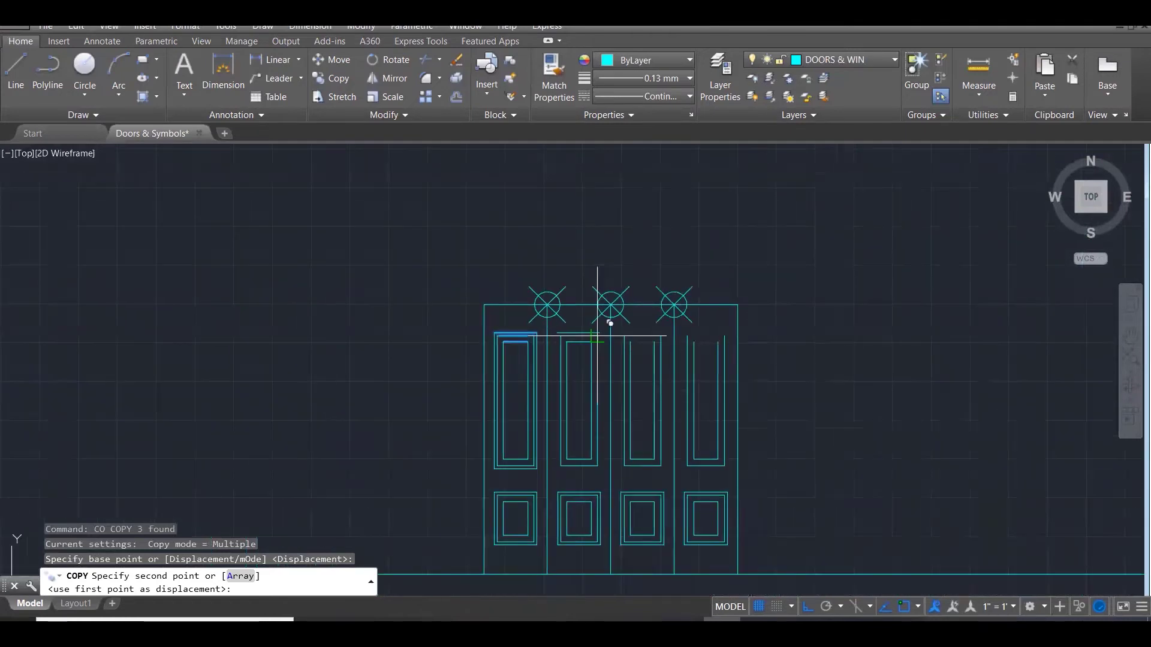
{"action": "scroll", "coordinate": [597, 335], "scroll_direction": "up", "scroll_amount": 3}
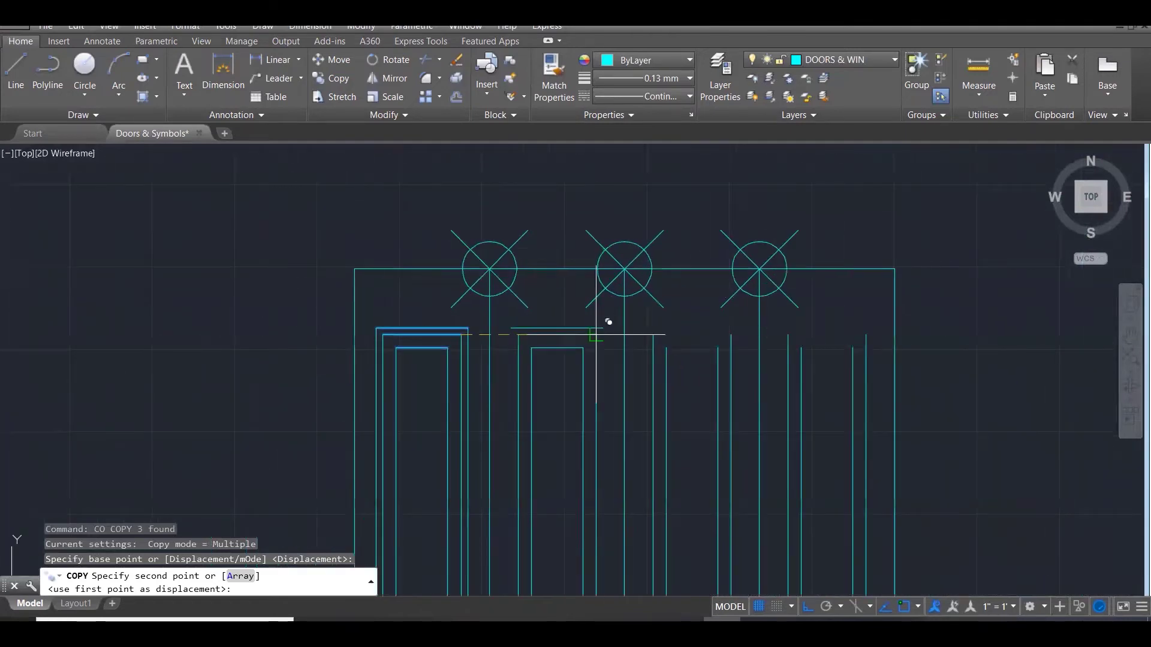
{"action": "key", "text": "Escape"}
{"action": "key", "text": "Escape"}
{"action": "scroll", "coordinate": [465, 339], "scroll_direction": "up", "scroll_amount": 3}
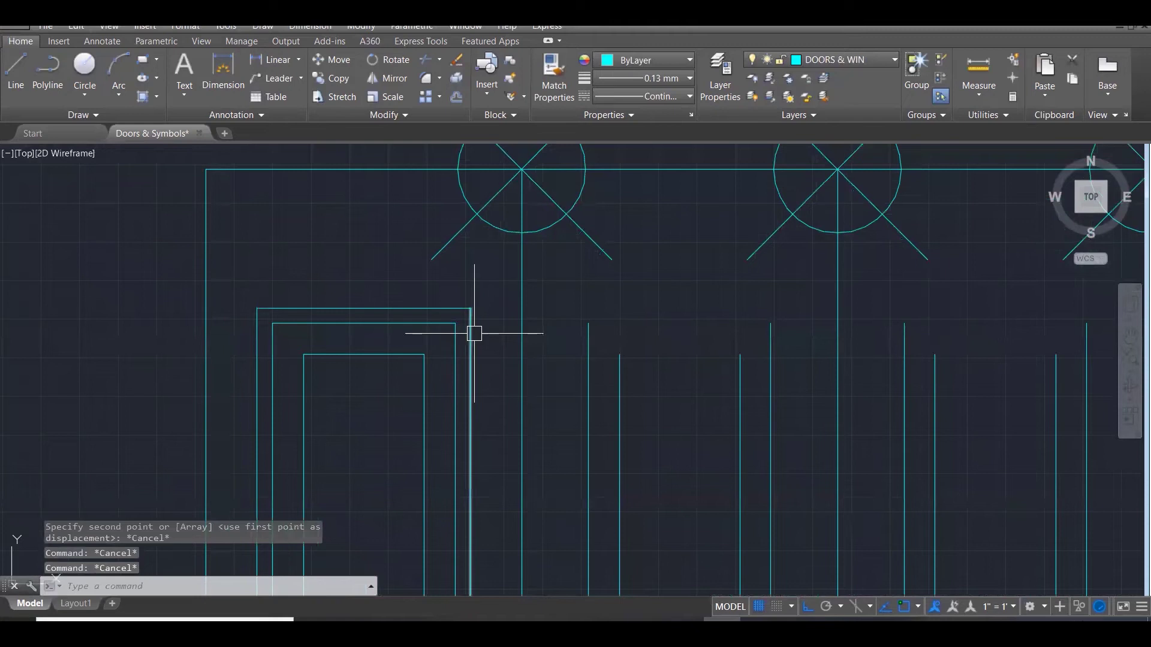
Select the upper panel's outer top, left side, bottom and inner top lines.
{"action": "left_click", "coordinate": [457, 308]}
{"action": "left_click", "coordinate": [258, 339]}
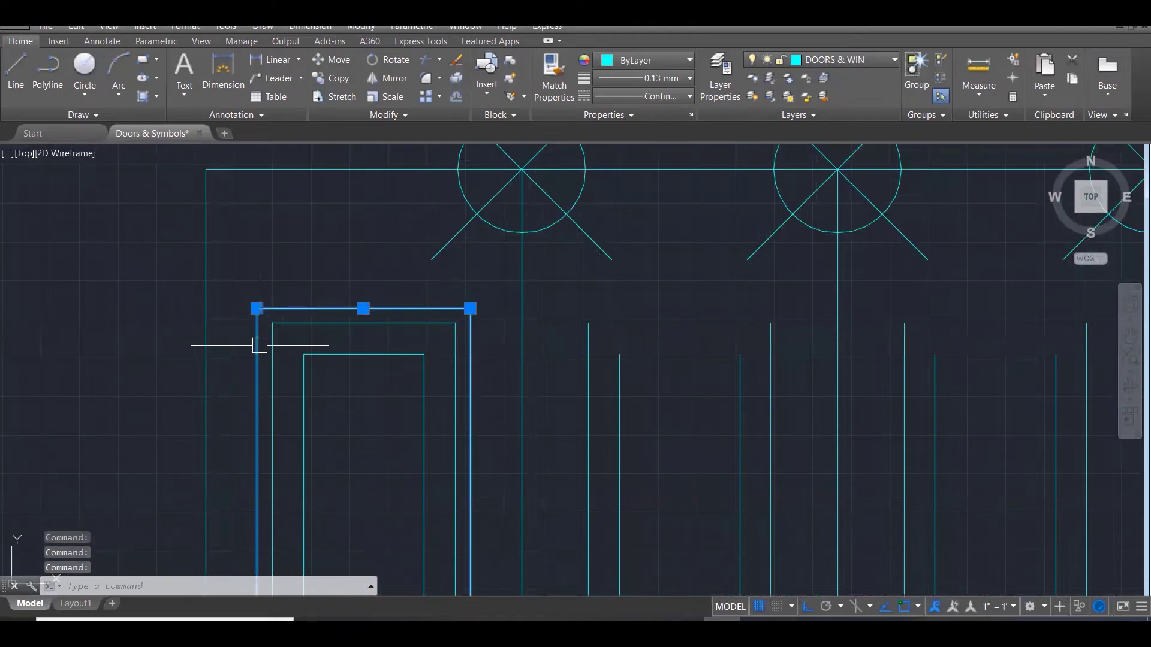
{"action": "scroll", "coordinate": [318, 264], "scroll_direction": "down", "scroll_amount": 3}
{"action": "scroll", "coordinate": [432, 461], "scroll_direction": "down", "scroll_amount": 2}
{"action": "scroll", "coordinate": [411, 511], "scroll_direction": "up", "scroll_amount": 4}
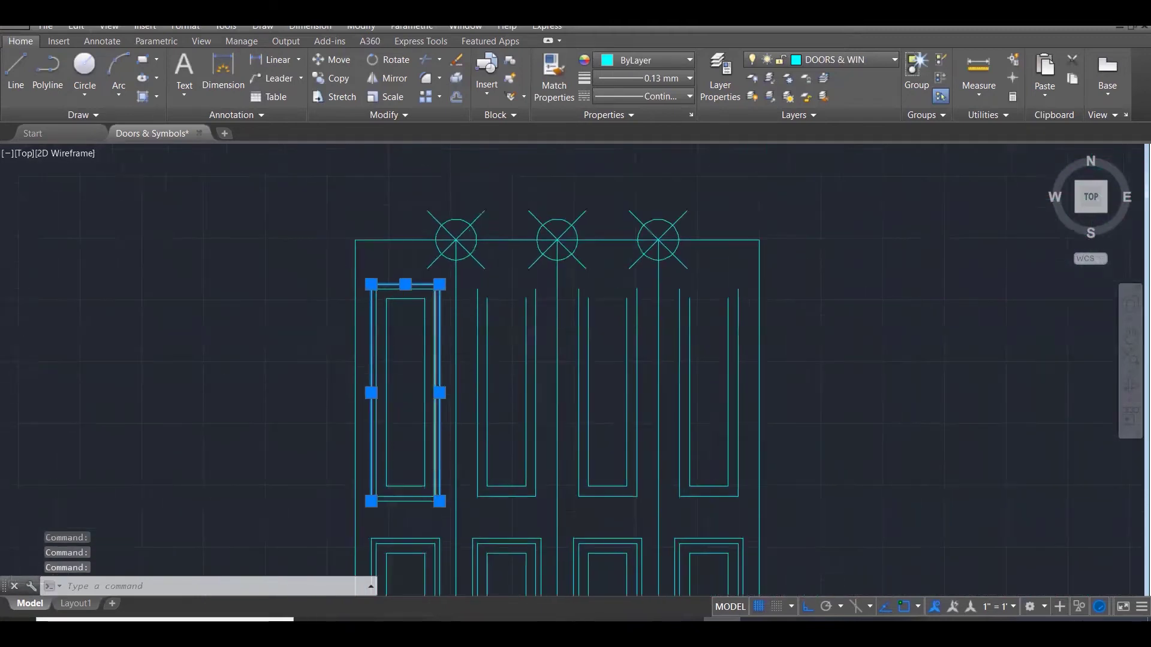
{"action": "left_click", "coordinate": [406, 509]}
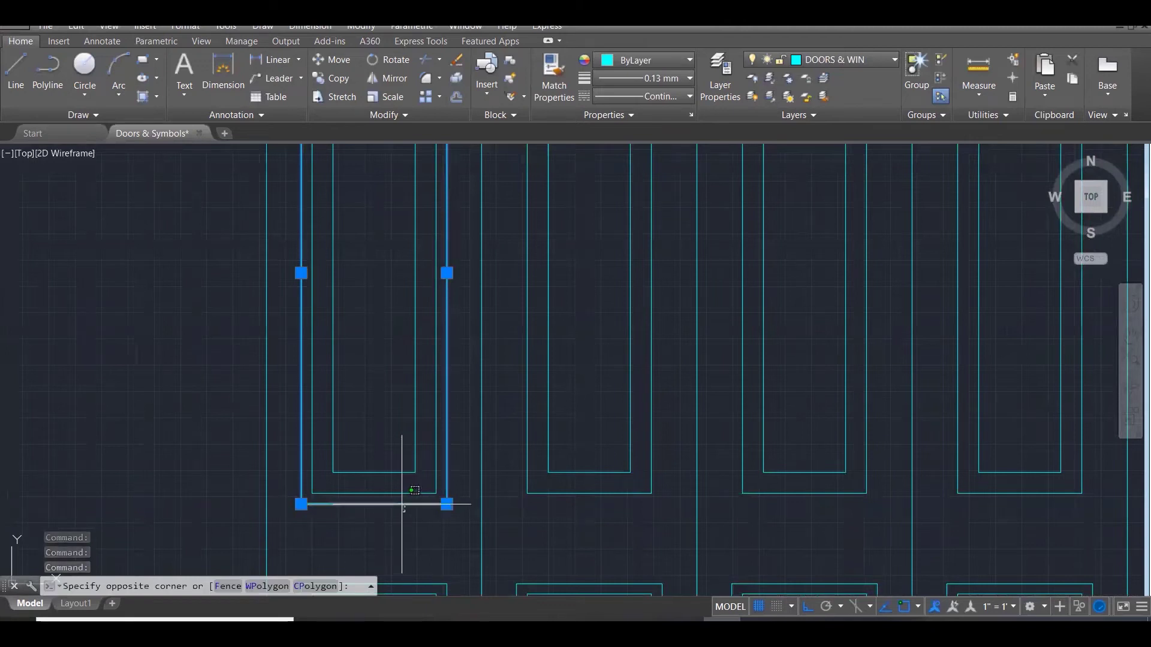
{"action": "left_click", "coordinate": [398, 506]}
{"action": "scroll", "coordinate": [396, 488], "scroll_direction": "down", "scroll_amount": 3}
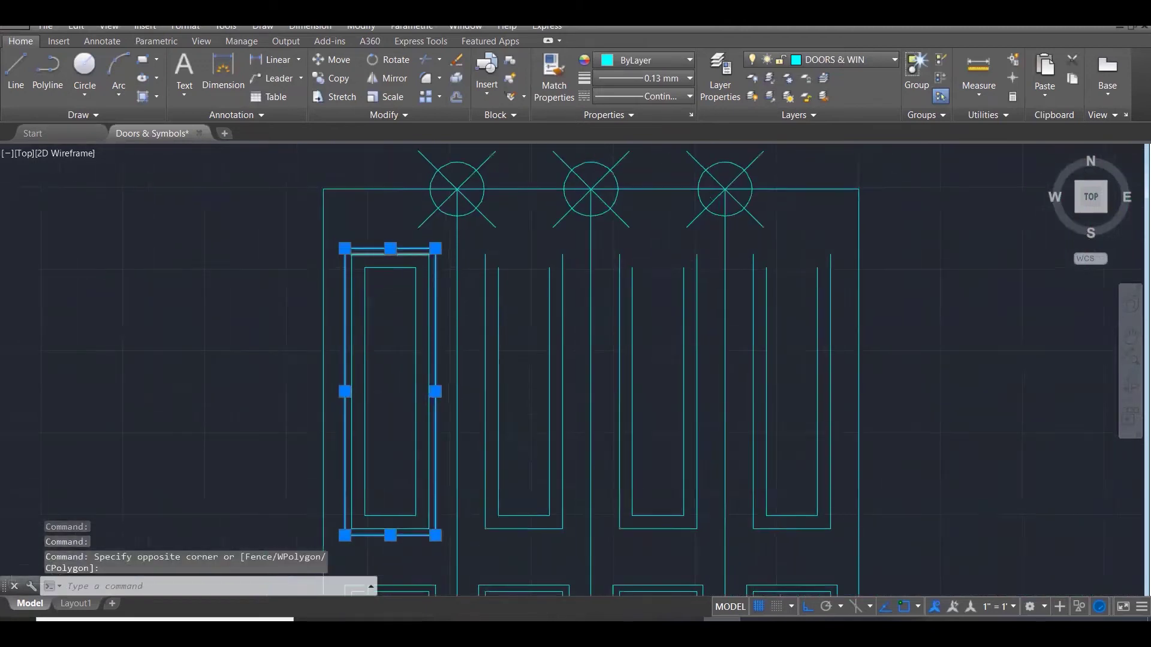
{"action": "scroll", "coordinate": [420, 256], "scroll_direction": "up", "scroll_amount": 2}
{"action": "left_click", "coordinate": [421, 256]}
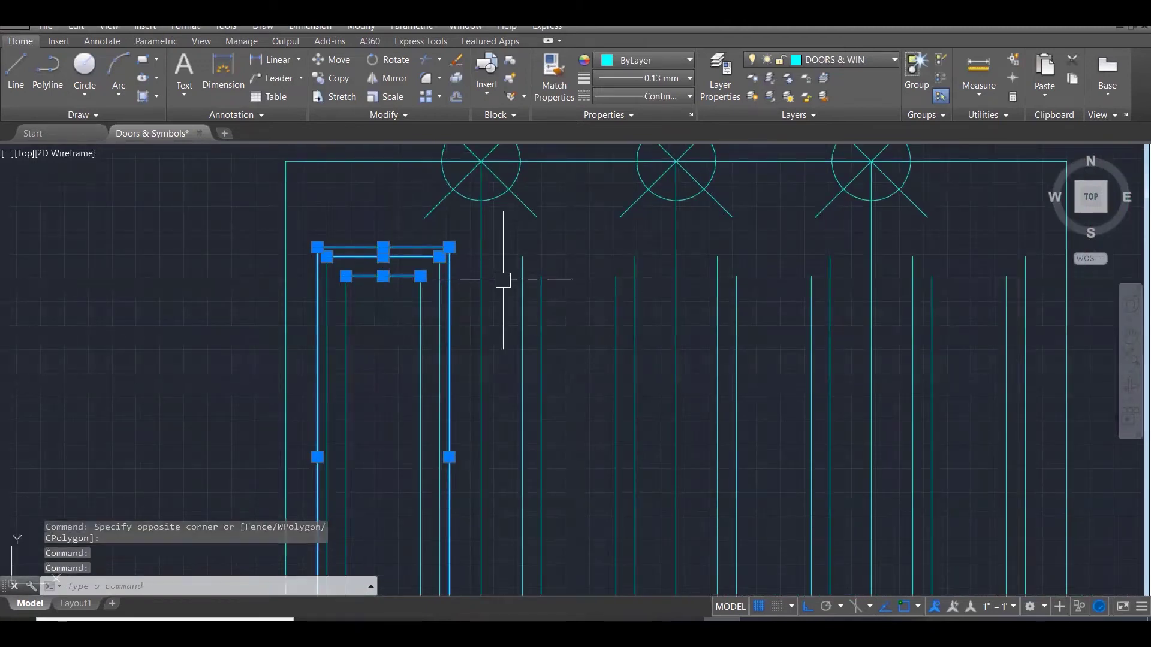
Copy the selected panel lines from the top-right corner onto the next and last leaves.
{"action": "type", "text": "co"}
{"action": "key", "text": "Return"}
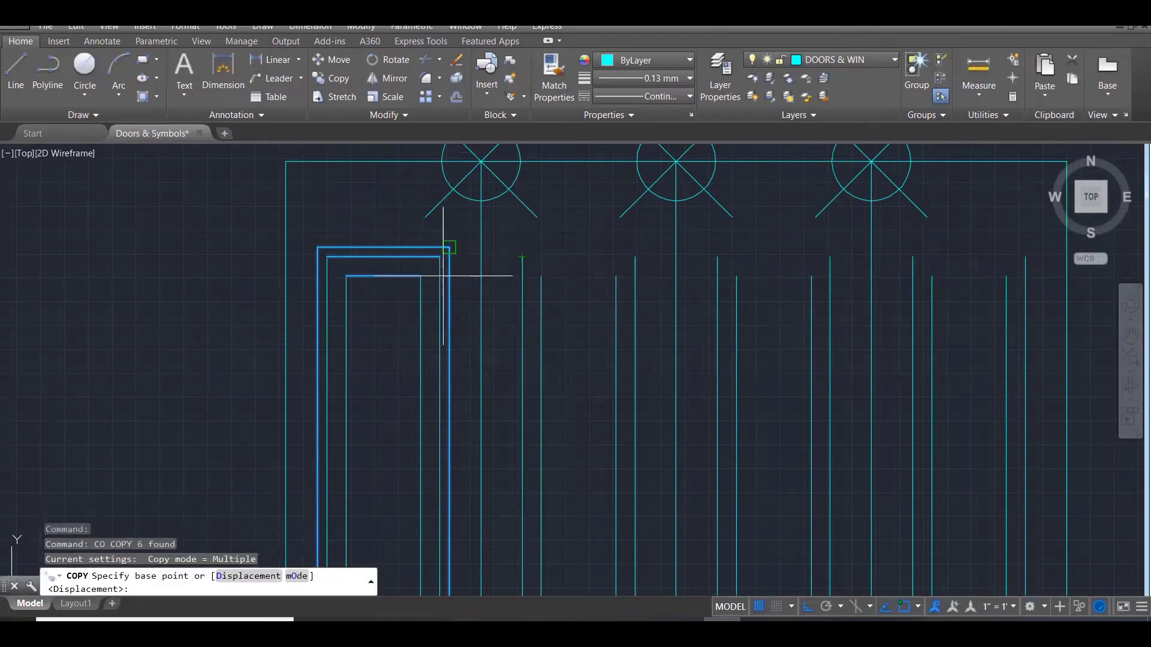
{"action": "left_click", "coordinate": [421, 276]}
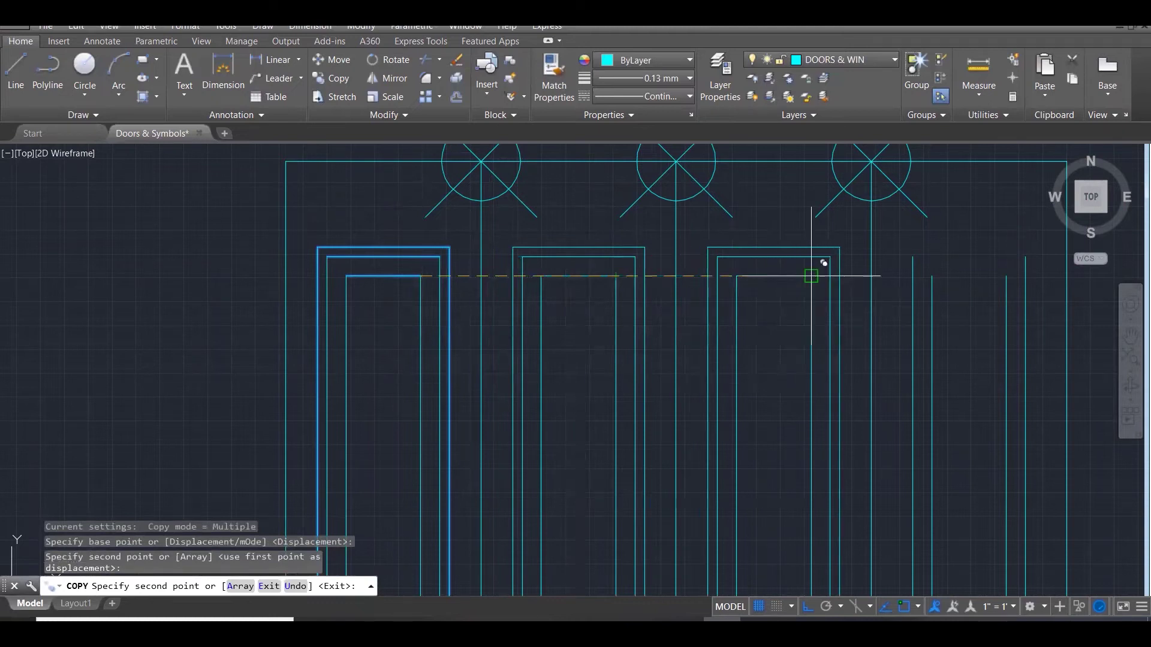
{"action": "left_click", "coordinate": [810, 276]}
{"action": "left_click", "coordinate": [1006, 276]}
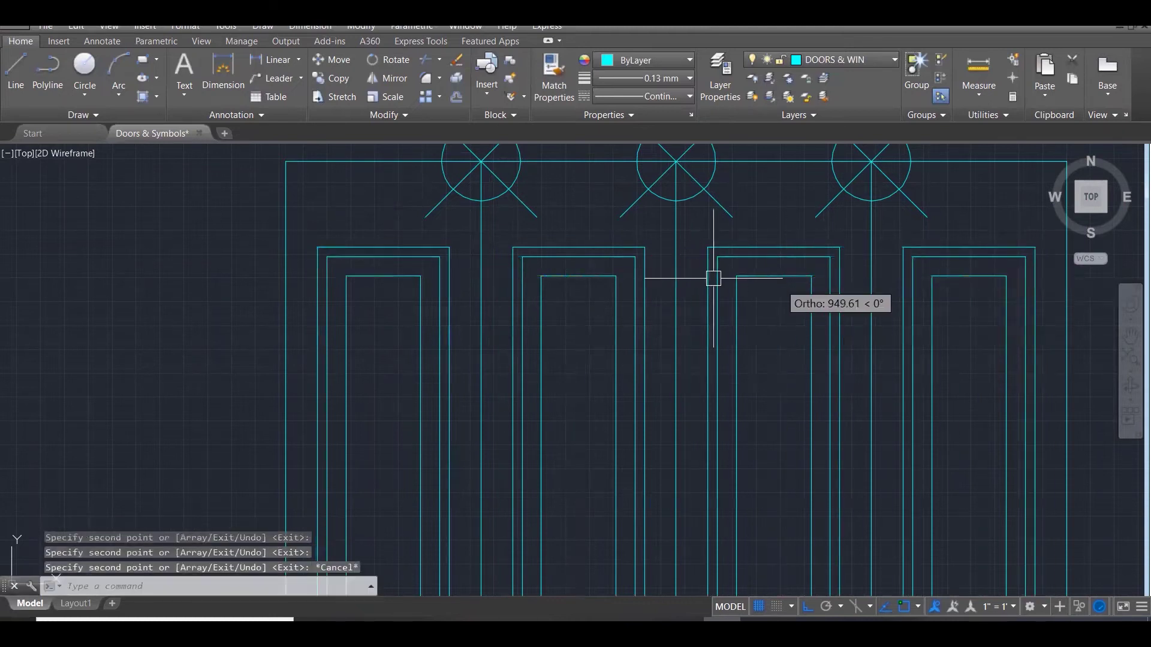
{"action": "key", "text": "Escape"}
{"action": "key", "text": "Escape"}
Clear any active command and regenerate the drawing with RE.
{"action": "scroll", "coordinate": [514, 219], "scroll_direction": "down", "scroll_amount": 6}
{"action": "key", "text": "Escape"}
{"action": "key", "text": "Escape"}
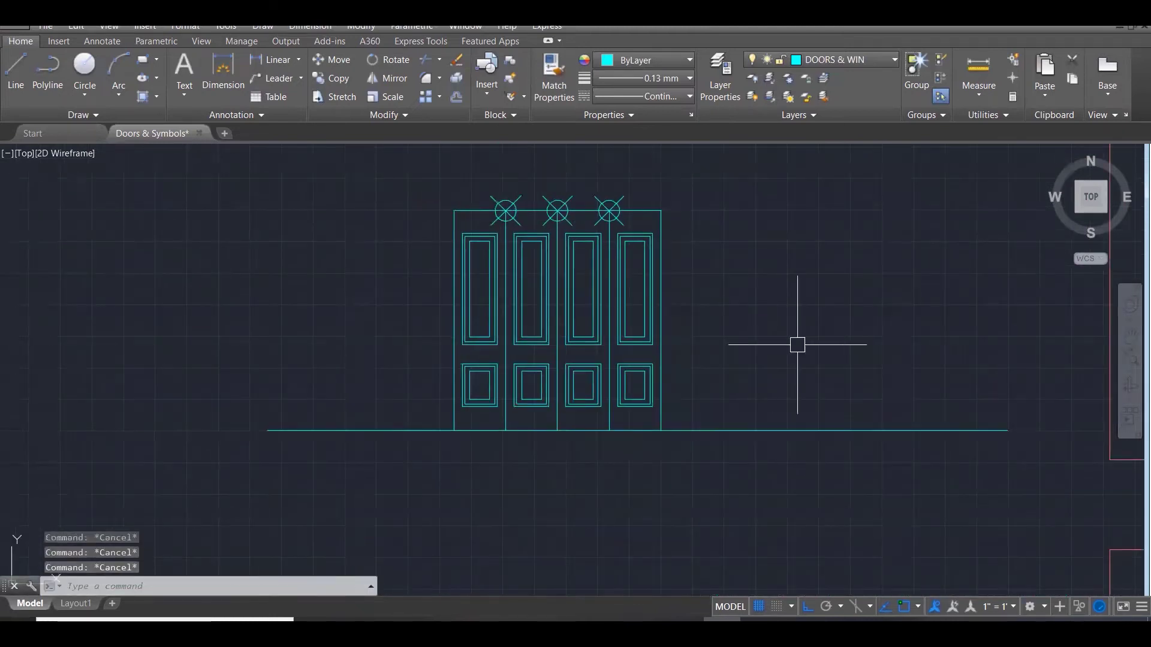
{"action": "type", "text": "RE"}
{"action": "key", "text": "Return"}
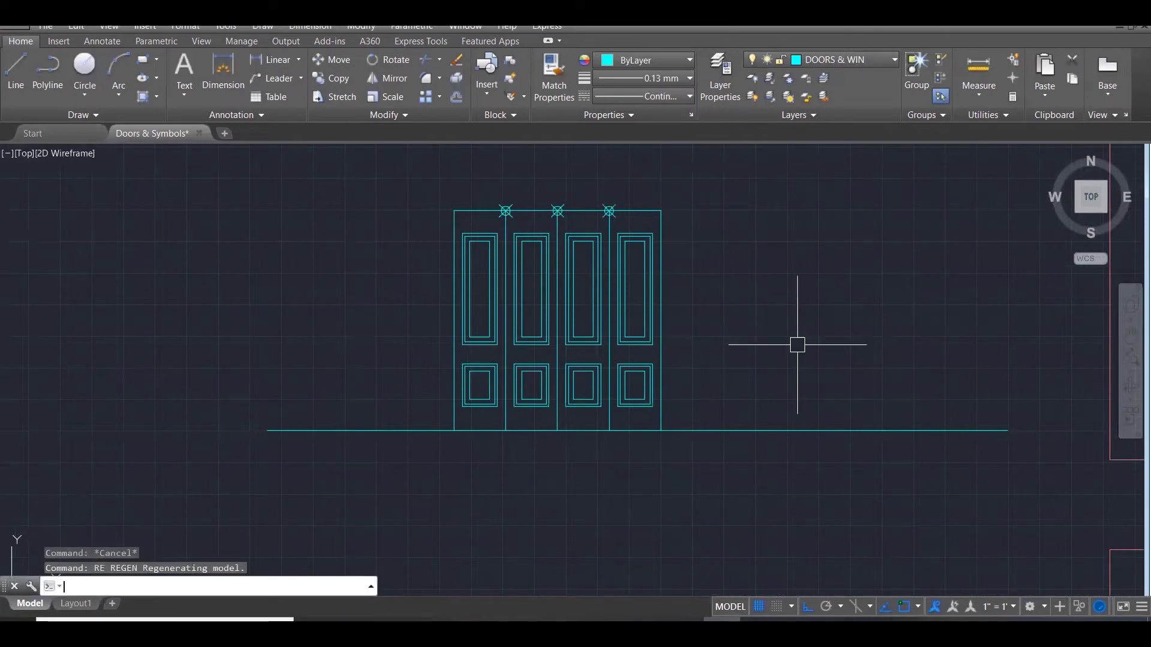
{"action": "scroll", "coordinate": [516, 502], "scroll_direction": "down", "scroll_amount": 1}
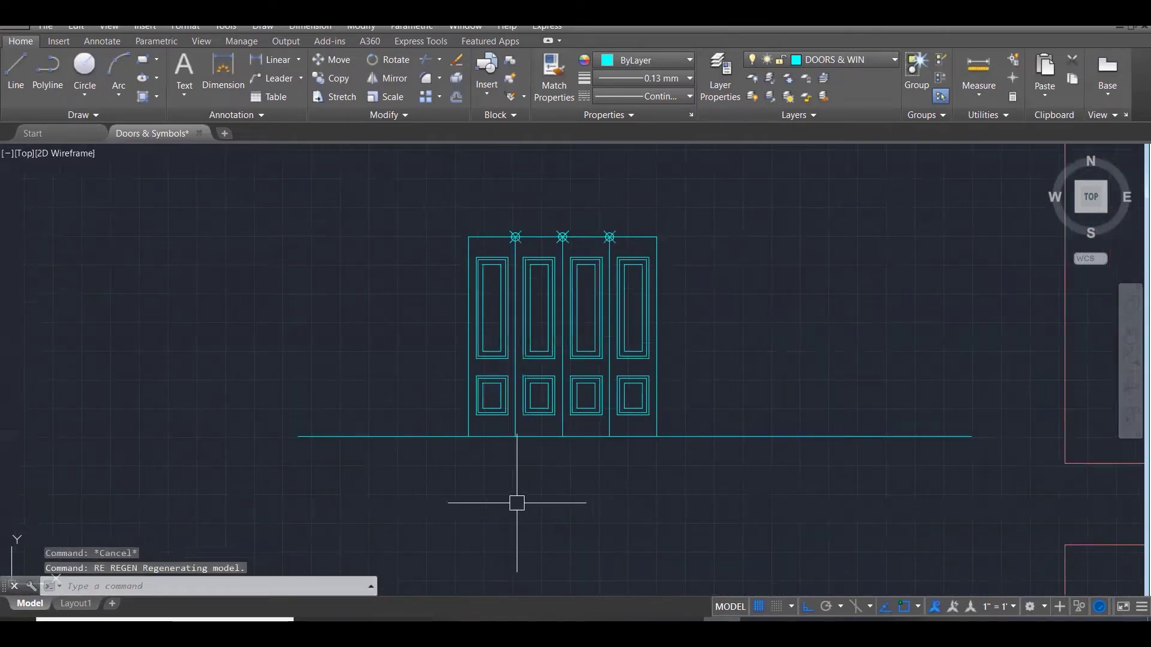
{"action": "scroll", "coordinate": [440, 404], "scroll_direction": "down", "scroll_amount": 3}
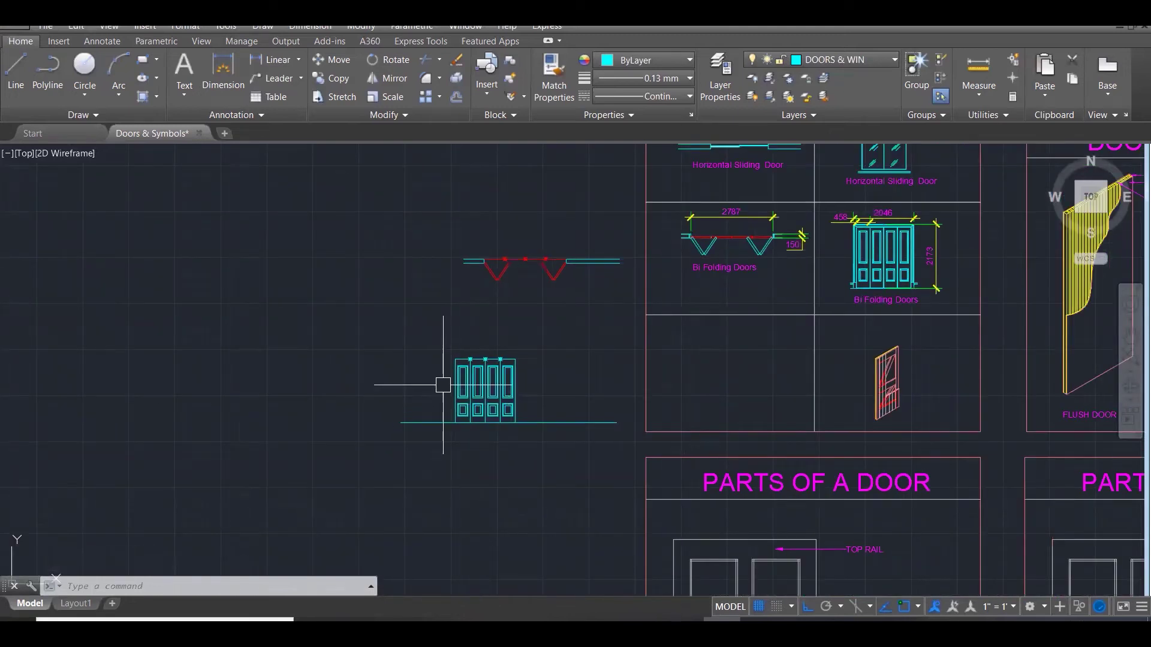
{"action": "scroll", "coordinate": [443, 385], "scroll_direction": "up", "scroll_amount": 2}
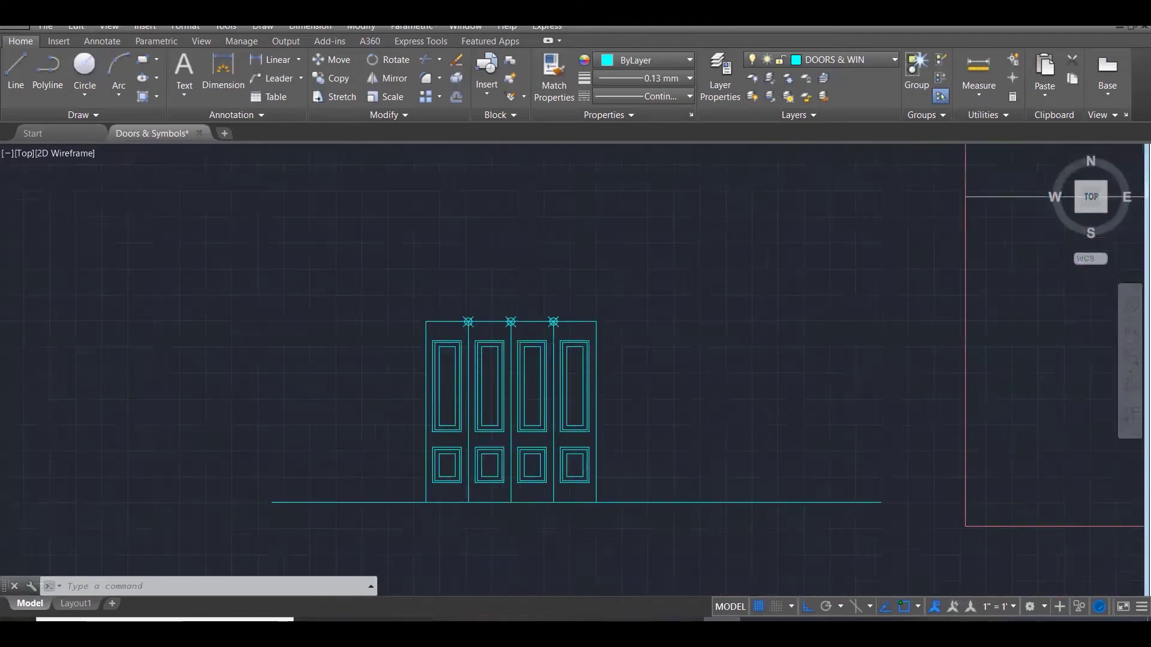
{"action": "scroll", "coordinate": [587, 362], "scroll_direction": "up", "scroll_amount": 3}
Offset the door's right, top and left edges outward by 50.
{"action": "type", "text": "o"}
{"action": "key", "text": "Return"}
{"action": "type", "text": "50"}
{"action": "key", "text": "Return"}
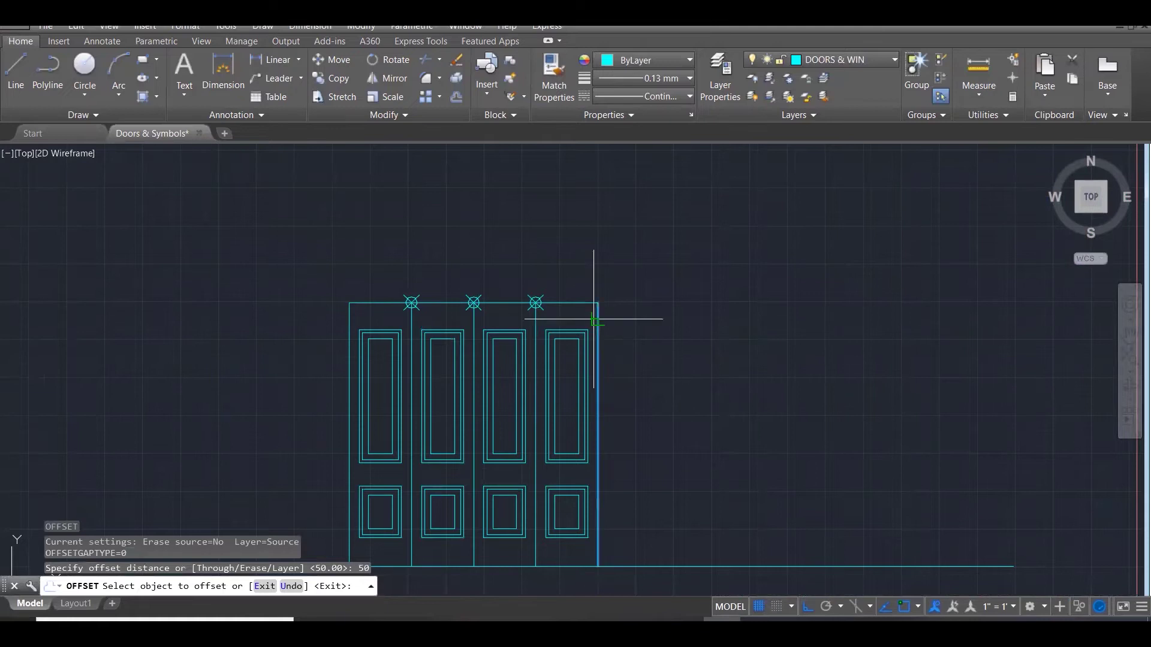
{"action": "left_click", "coordinate": [595, 319]}
{"action": "left_click", "coordinate": [613, 311]}
{"action": "left_click", "coordinate": [583, 303]}
{"action": "left_click", "coordinate": [455, 282]}
{"action": "left_click", "coordinate": [351, 320]}
{"action": "left_click", "coordinate": [351, 320]}
{"action": "scroll", "coordinate": [501, 242], "scroll_direction": "down", "scroll_amount": 1}
{"action": "key", "text": "Escape"}
{"action": "key", "text": "Escape"}
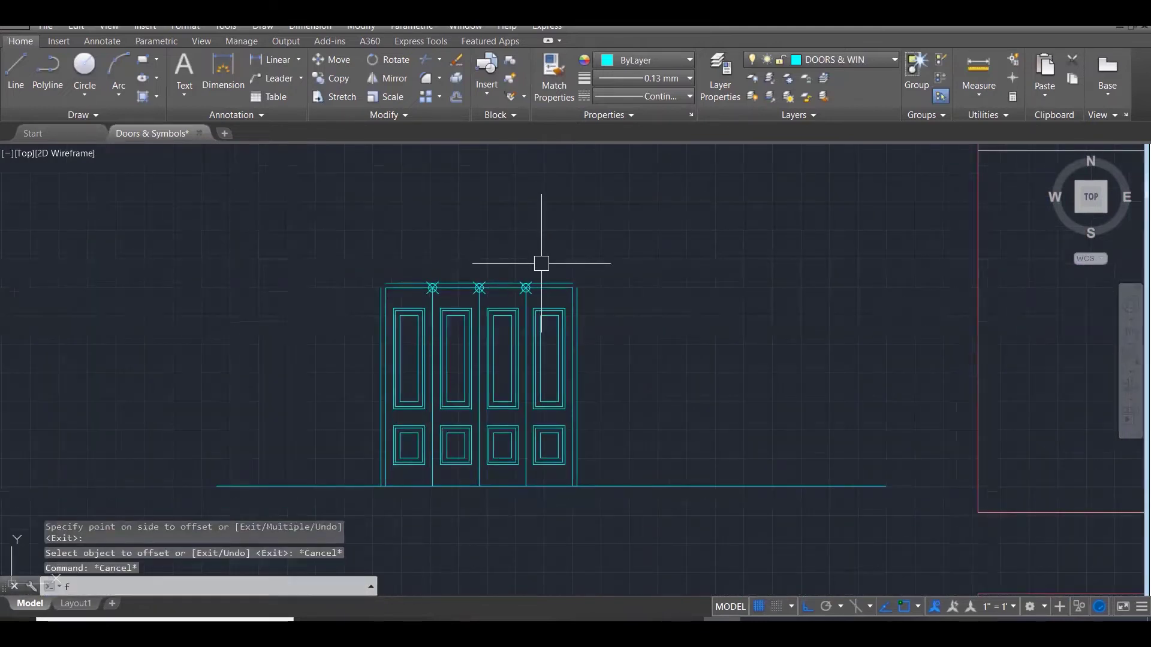
Fillet the new frame lines so the right and left sides meet the top line.
{"action": "type", "text": "f"}
{"action": "key", "text": "Return"}
{"action": "scroll", "coordinate": [560, 298], "scroll_direction": "up", "scroll_amount": 4}
{"action": "left_click", "coordinate": [589, 313]}
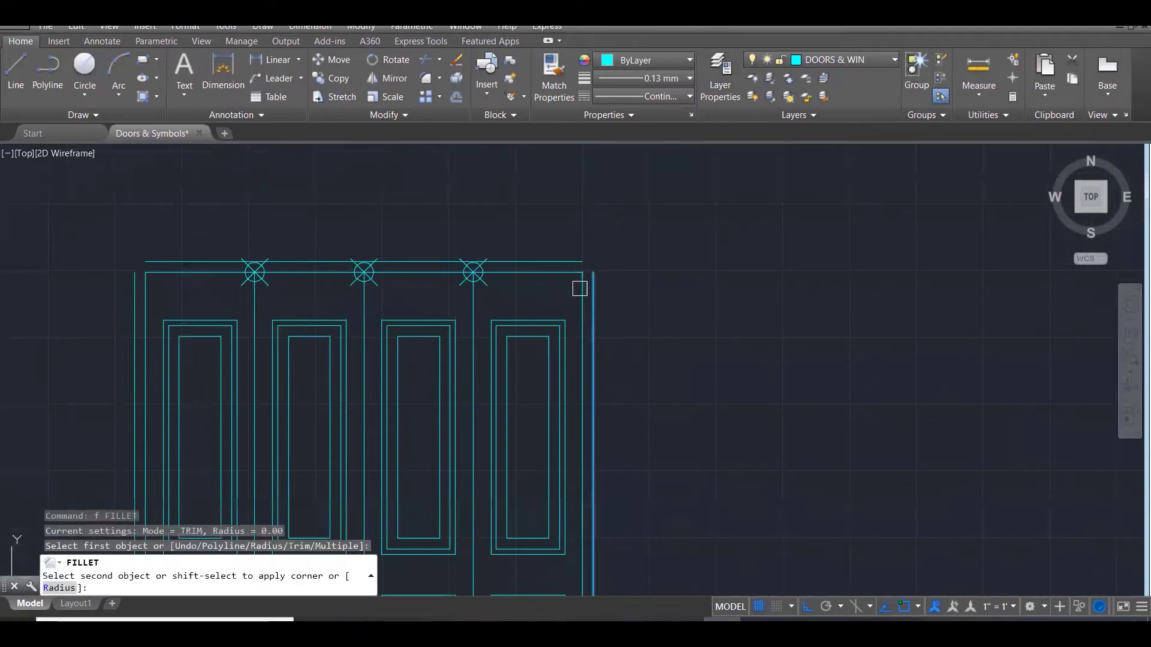
{"action": "left_click", "coordinate": [566, 262]}
{"action": "key", "text": "space"}
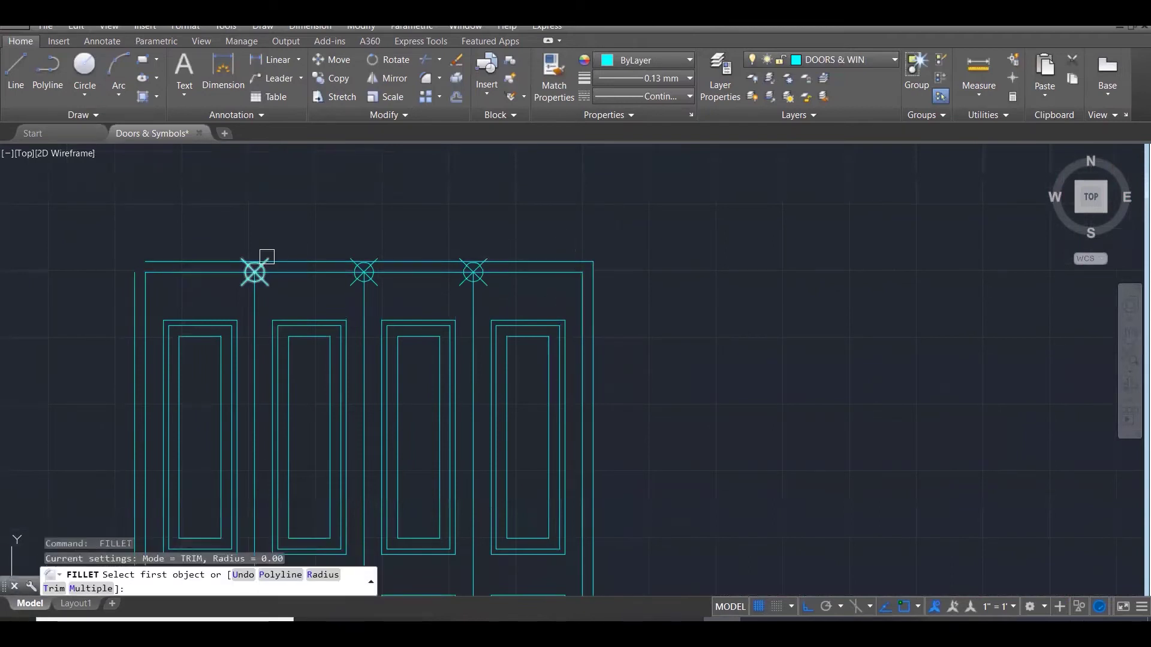
{"action": "left_click", "coordinate": [184, 257]}
{"action": "left_click", "coordinate": [135, 282]}
{"action": "scroll", "coordinate": [366, 203], "scroll_direction": "down", "scroll_amount": 4}
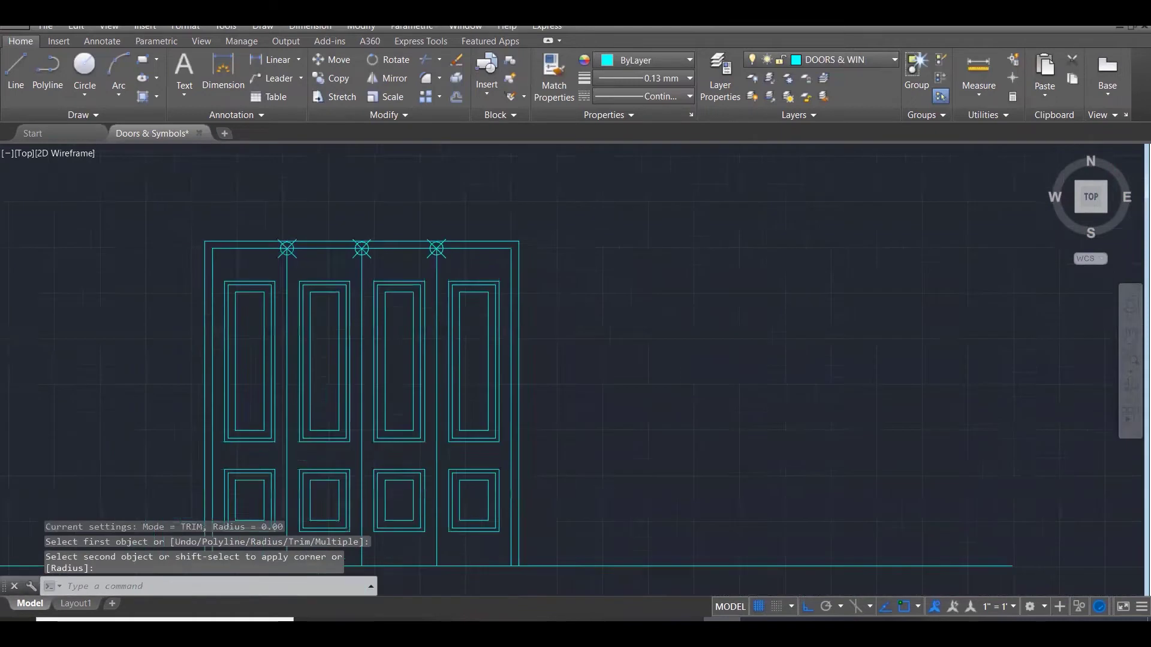
{"action": "key", "text": "Escape"}
{"action": "key", "text": "Escape"}
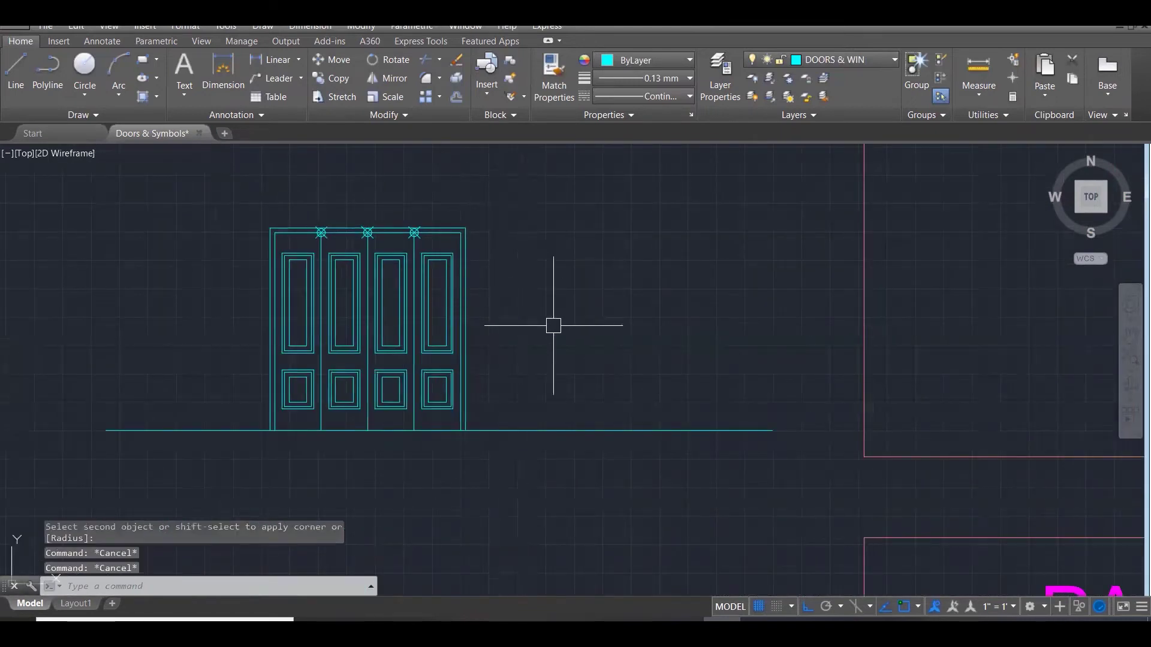
{"action": "scroll", "coordinate": [597, 377], "scroll_direction": "down", "scroll_amount": 3}
{"action": "scroll", "coordinate": [506, 411], "scroll_direction": "down", "scroll_amount": 3}
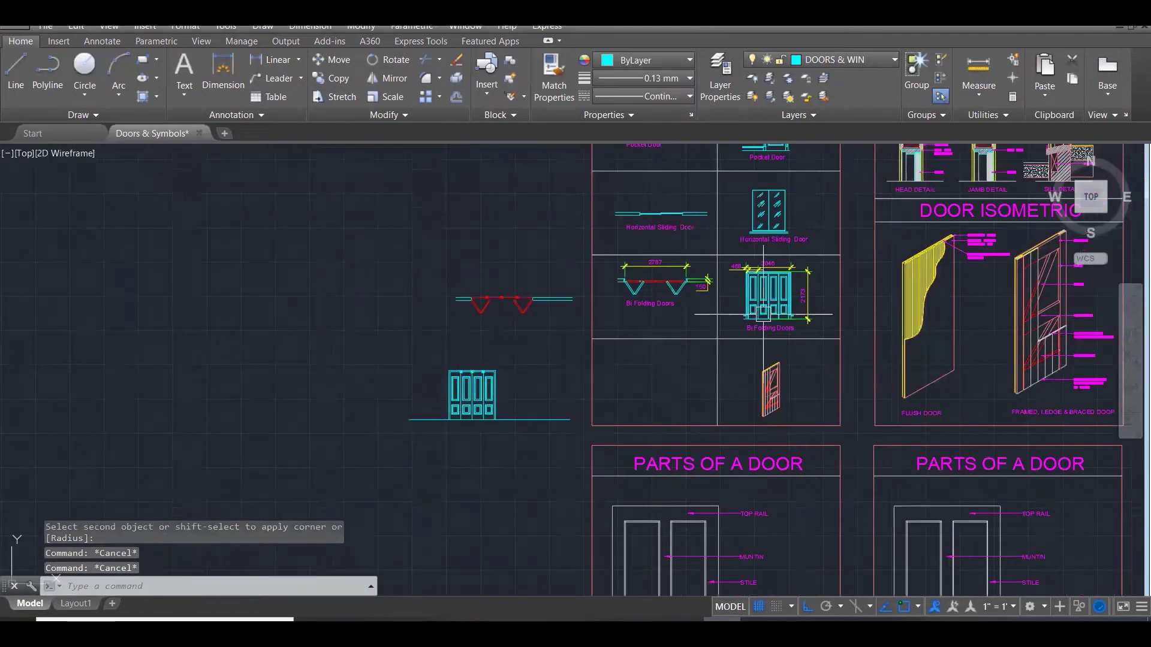
{"action": "scroll", "coordinate": [770, 309], "scroll_direction": "up", "scroll_amount": 2}
{"action": "left_click", "coordinate": [227, 347]}
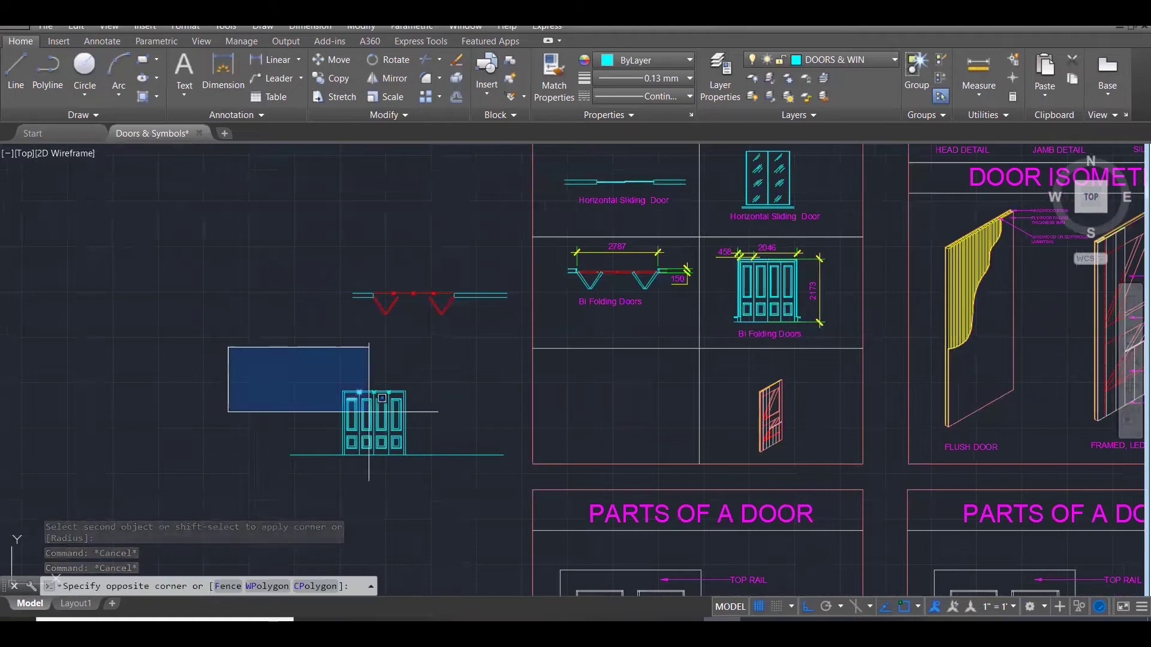
{"action": "left_click", "coordinate": [550, 550]}
{"action": "type", "text": "m"}
{"action": "key", "text": "Return"}
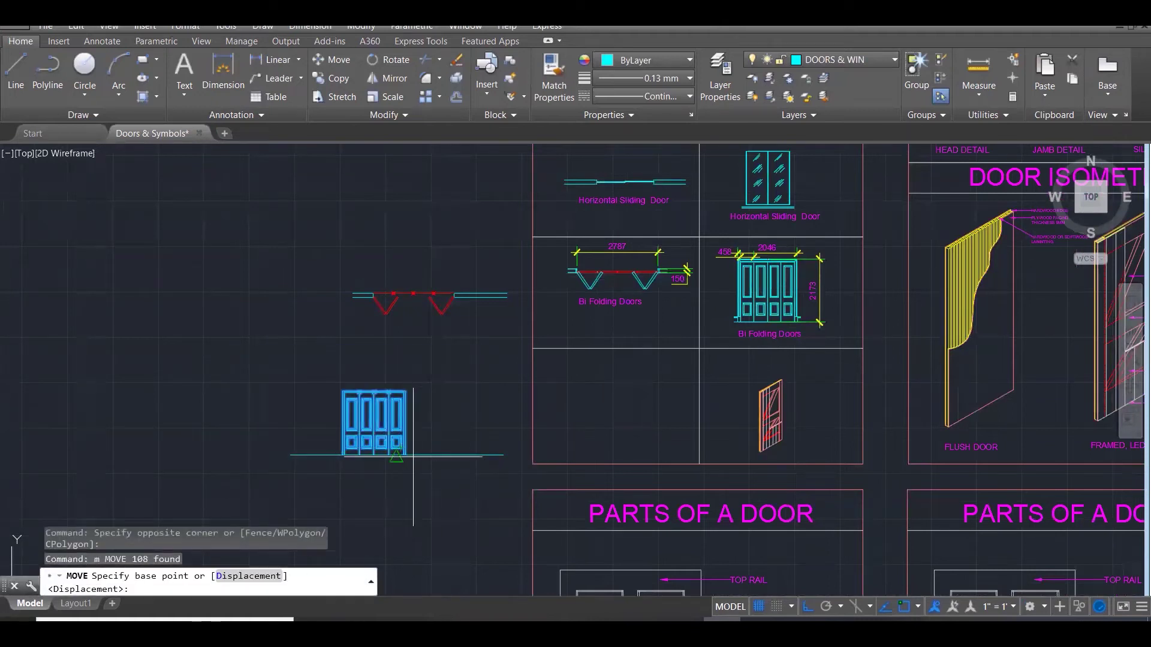
{"action": "left_click", "coordinate": [405, 456]}
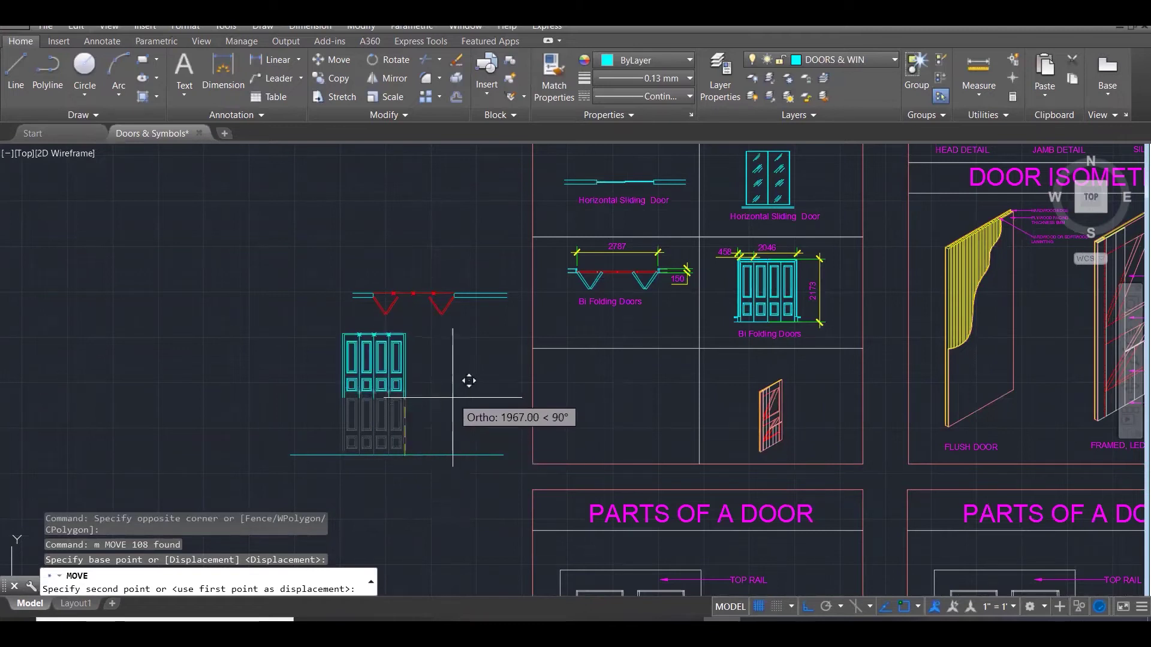
{"action": "key", "text": "Escape"}
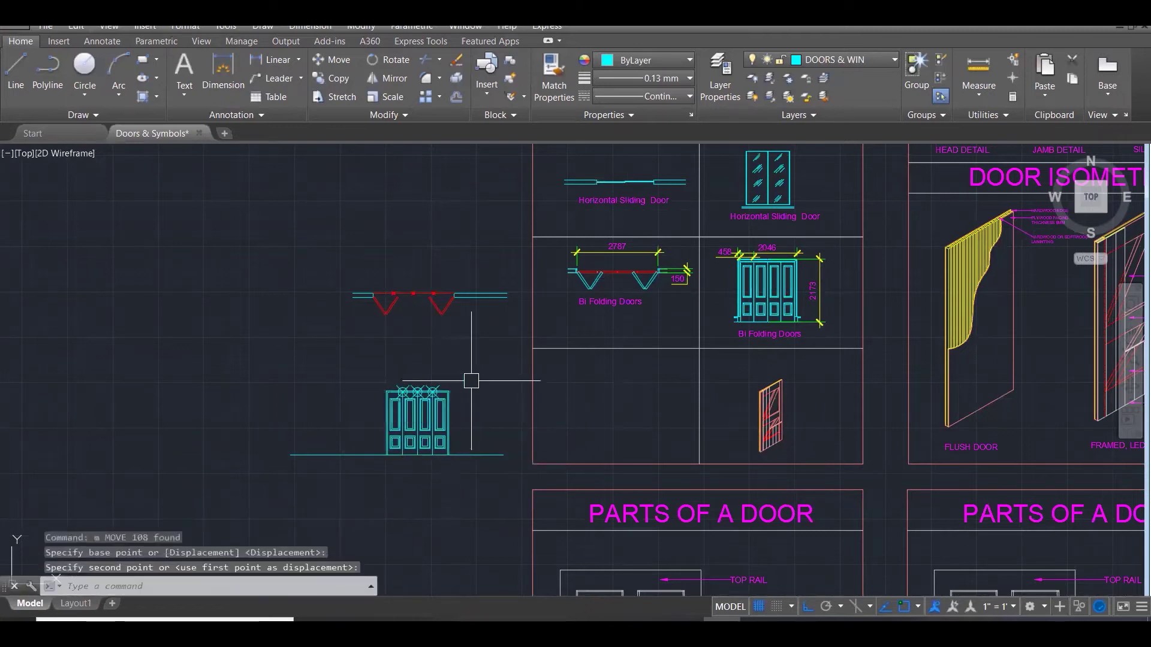
{"action": "key", "text": "Escape"}
{"action": "key", "text": "Escape"}
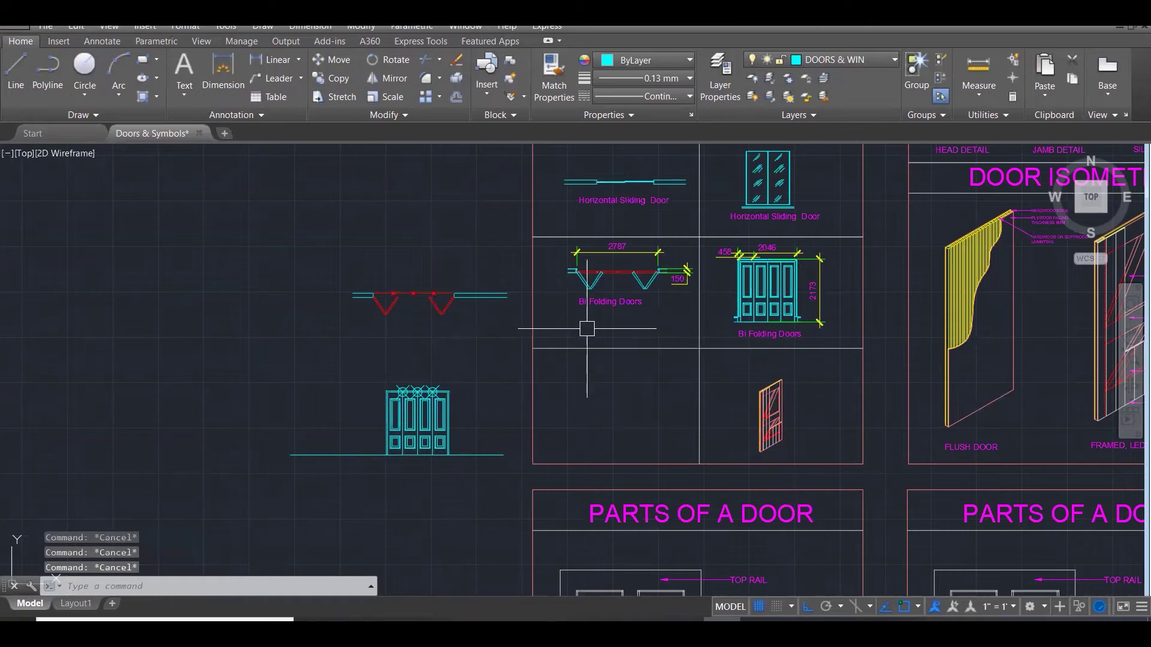
{"action": "type", "text": "RE"}
{"action": "key", "text": "Return"}
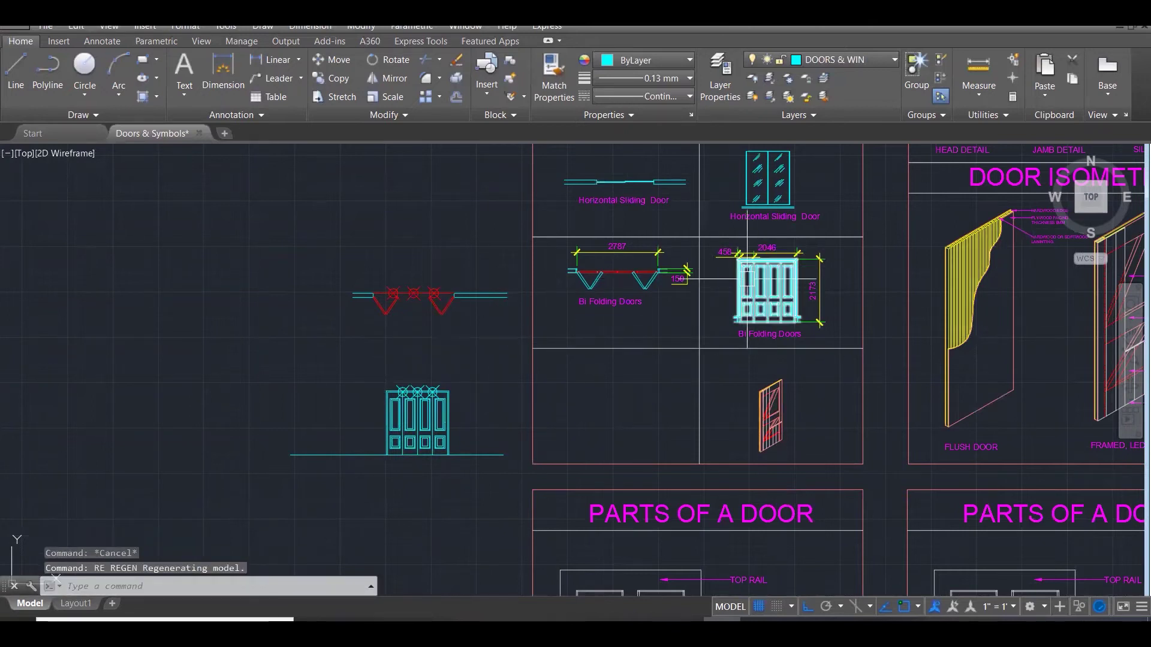
{"action": "scroll", "coordinate": [387, 278], "scroll_direction": "up", "scroll_amount": 4}
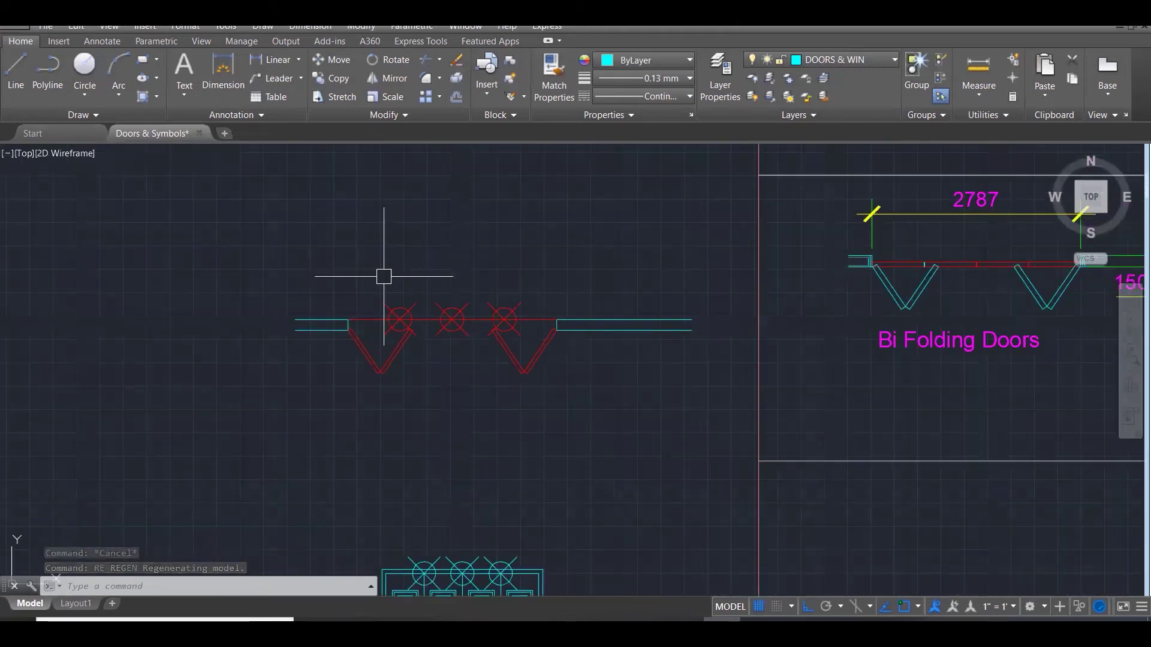
Draw a vertical projection line down from the plan's first hinge.
{"action": "scroll", "coordinate": [383, 277], "scroll_direction": "up", "scroll_amount": 3}
{"action": "key", "text": "Escape"}
{"action": "key", "text": "Escape"}
{"action": "type", "text": "l"}
{"action": "key", "text": "Return"}
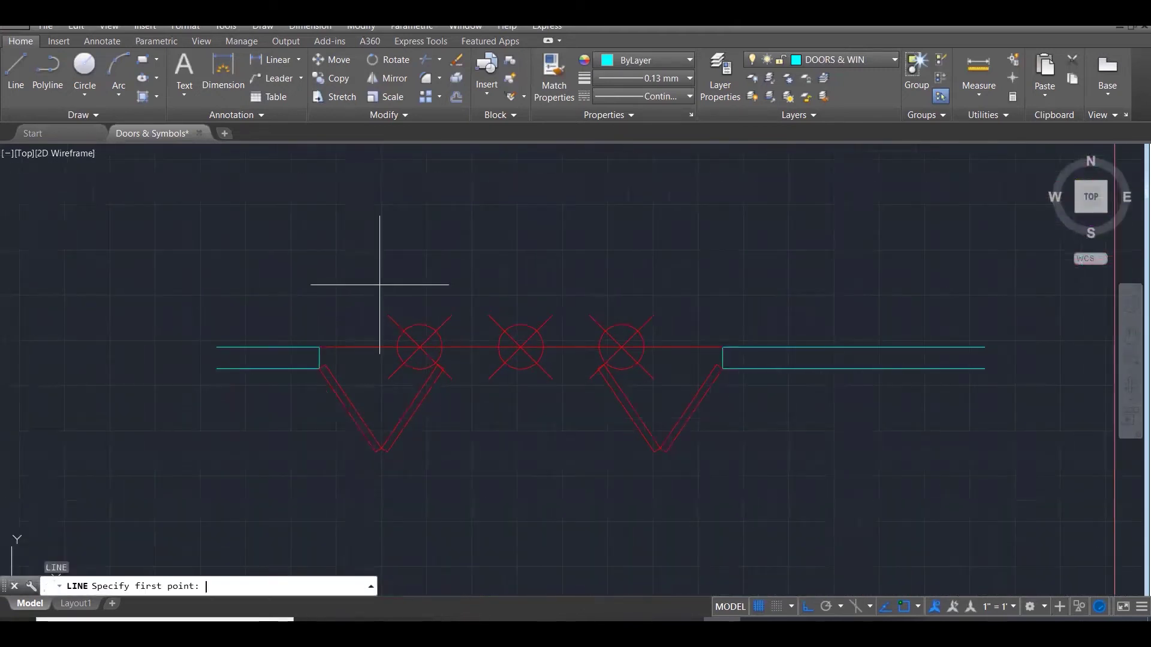
{"action": "left_click", "coordinate": [420, 348]}
{"action": "scroll", "coordinate": [431, 240], "scroll_direction": "down", "scroll_amount": 5}
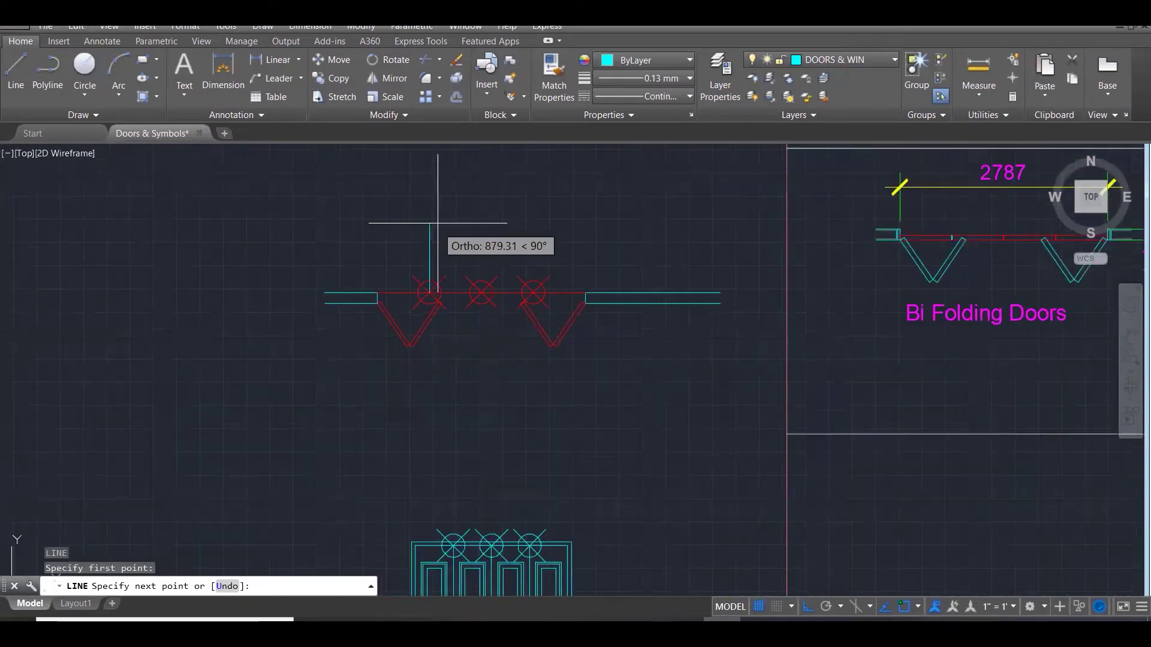
{"action": "key", "text": "Escape"}
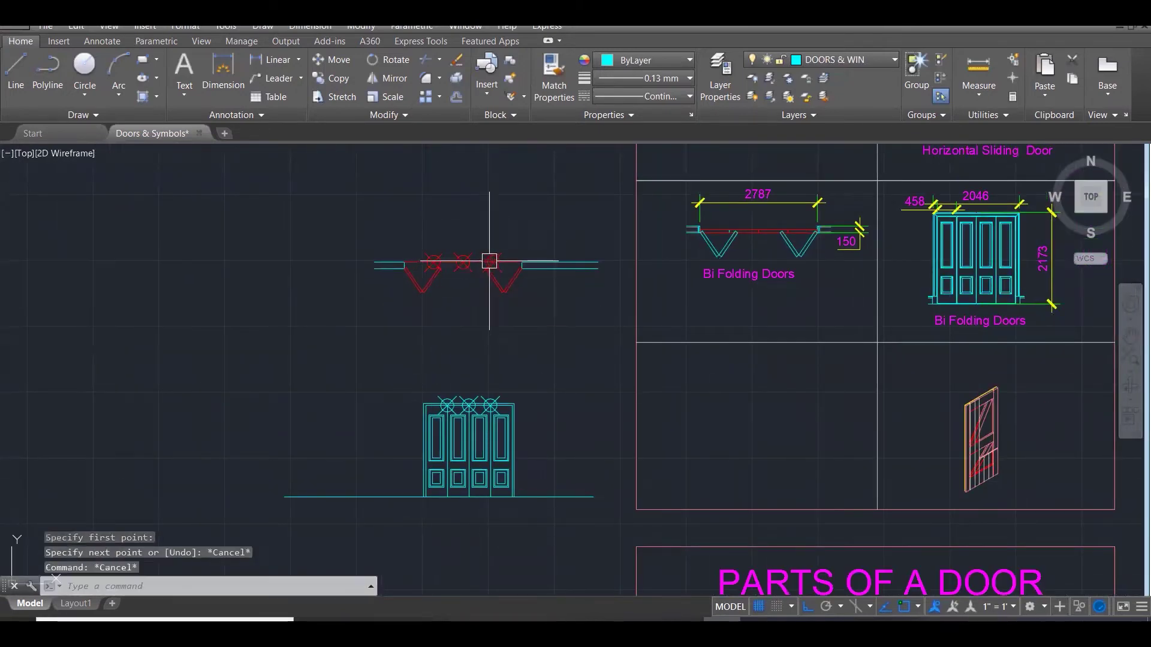
{"action": "scroll", "coordinate": [489, 261], "scroll_direction": "down", "scroll_amount": 3}
{"action": "key", "text": "Return"}
{"action": "left_click", "coordinate": [316, 239]}
{"action": "left_click", "coordinate": [316, 498]}
{"action": "key", "text": "Escape"}
Draw a horizontal line from the elevation's top-right corner out to the right.
{"action": "scroll", "coordinate": [291, 352], "scroll_direction": "up", "scroll_amount": 4}
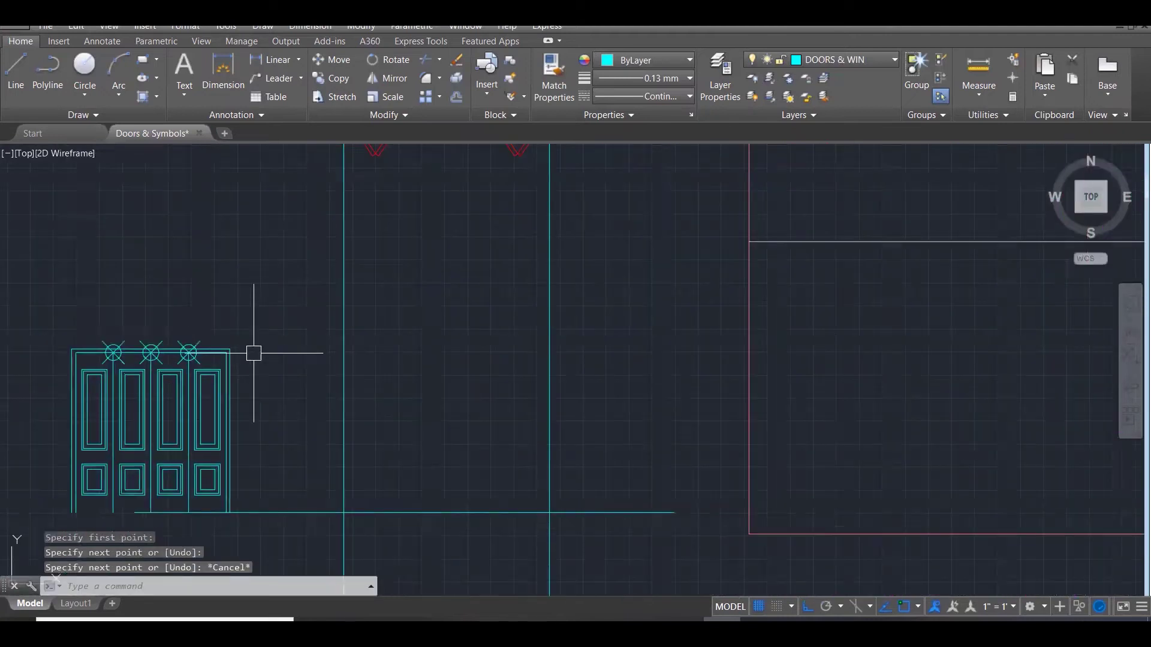
{"action": "key", "text": "Return"}
{"action": "left_click", "coordinate": [230, 349]}
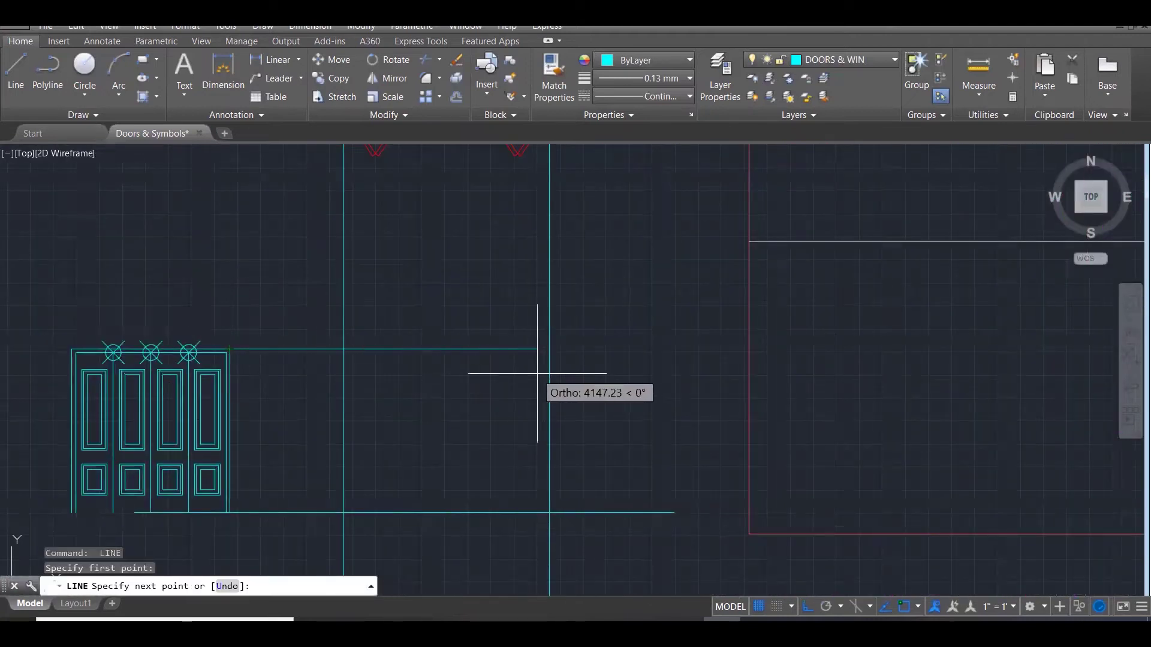
{"action": "left_click", "coordinate": [598, 378]}
{"action": "key", "text": "Escape"}
{"action": "key", "text": "Escape"}
{"action": "scroll", "coordinate": [552, 396], "scroll_direction": "down", "scroll_amount": 4}
{"action": "scroll", "coordinate": [455, 300], "scroll_direction": "up", "scroll_amount": 5}
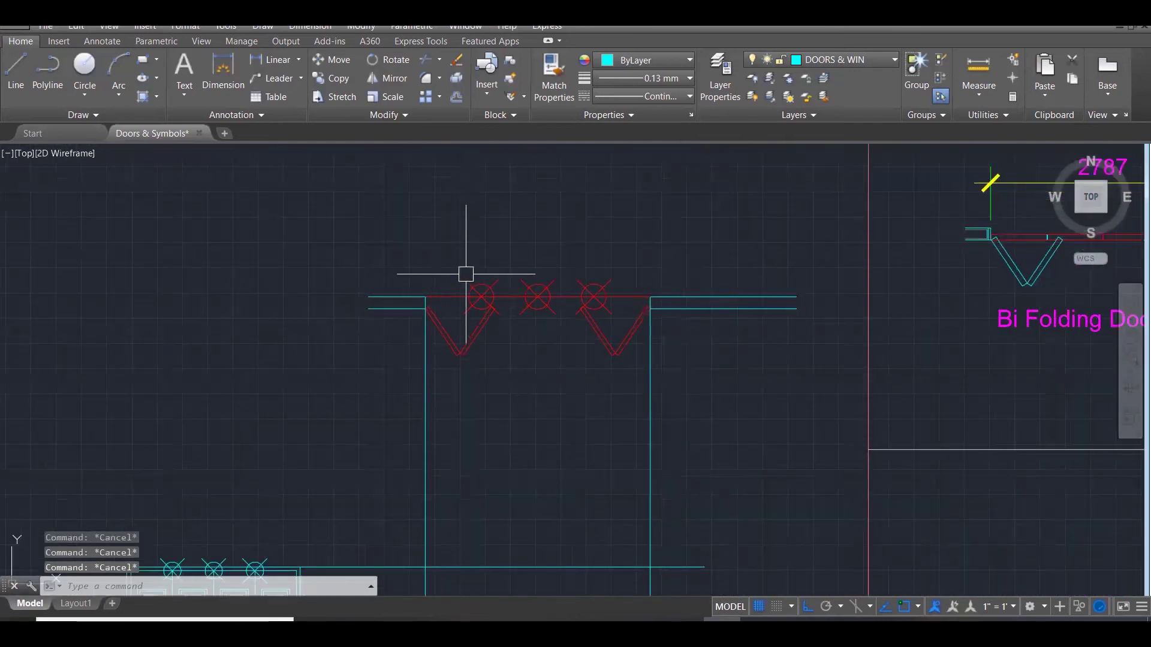
{"action": "scroll", "coordinate": [465, 274], "scroll_direction": "up", "scroll_amount": 3}
Draw vertical projection lines down from the plan's next hinge and middle hinge.
{"action": "type", "text": "l"}
{"action": "key", "text": "Return"}
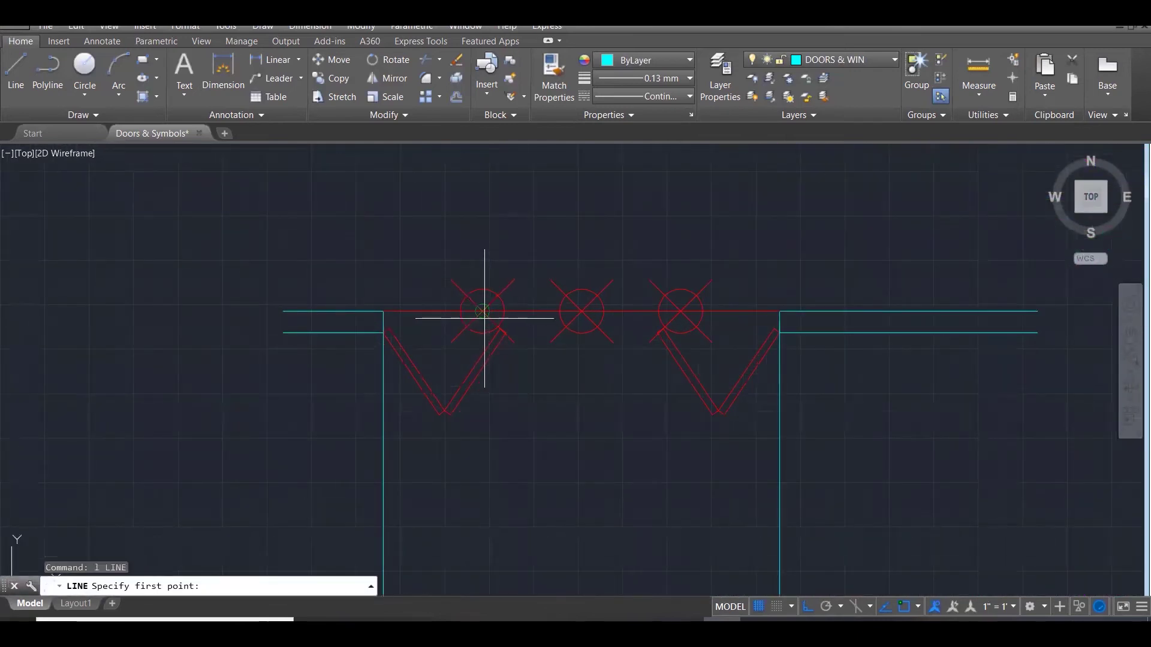
{"action": "left_click", "coordinate": [484, 318]}
{"action": "scroll", "coordinate": [486, 257], "scroll_direction": "down", "scroll_amount": 5}
{"action": "left_click", "coordinate": [586, 554]}
{"action": "key", "text": "Return"}
{"action": "key", "text": "Return"}
{"action": "left_click", "coordinate": [527, 258]}
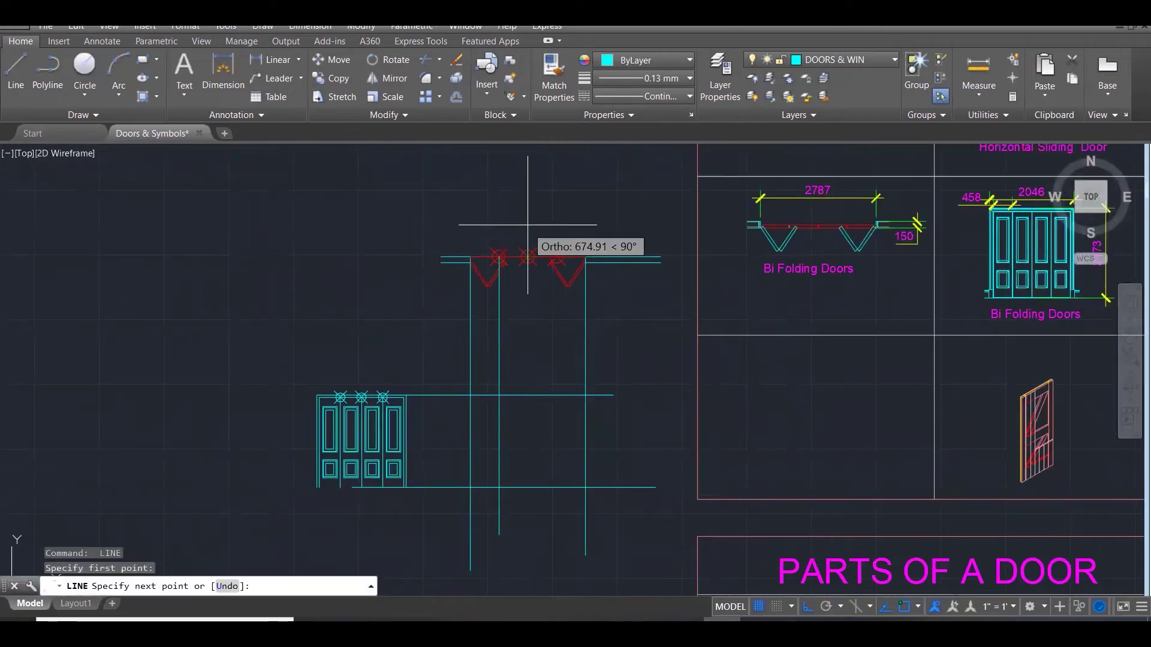
{"action": "left_click", "coordinate": [528, 521]}
{"action": "key", "text": "Escape"}
Draw a projection line down from the third hinge circle's centre.
{"action": "scroll", "coordinate": [564, 255], "scroll_direction": "up", "scroll_amount": 4}
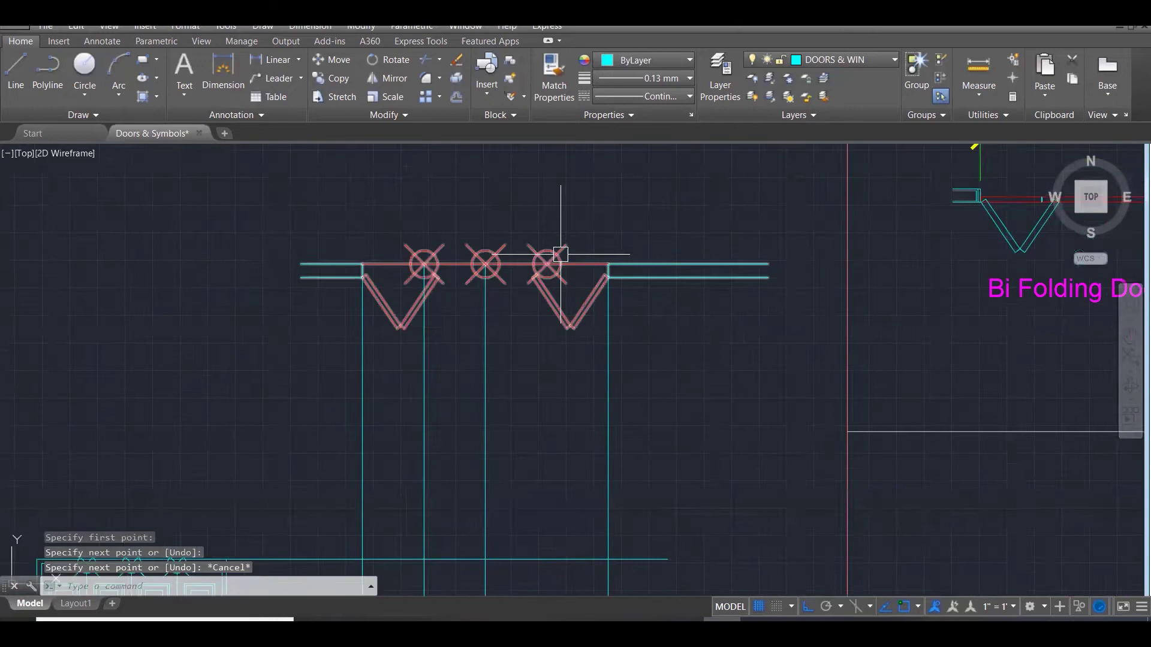
{"action": "key", "text": "Return"}
{"action": "left_click", "coordinate": [536, 264]}
{"action": "scroll", "coordinate": [550, 210], "scroll_direction": "down", "scroll_amount": 4}
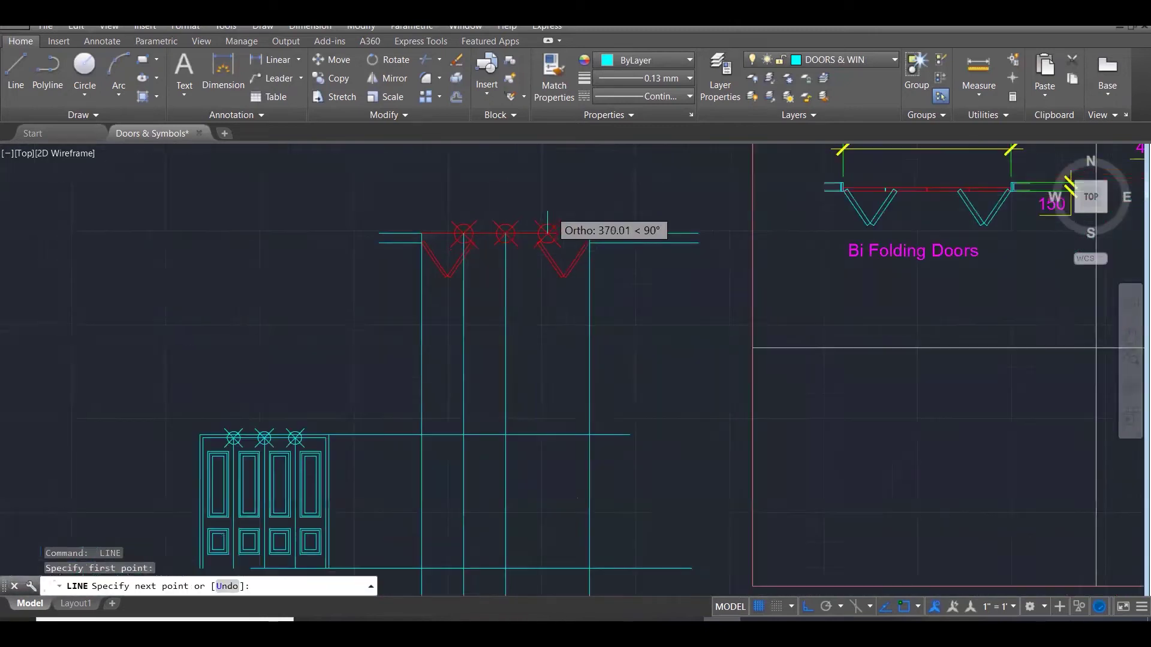
{"action": "left_click", "coordinate": [567, 566]}
{"action": "key", "text": "Escape"}
Stretch the lower horizontal line's left end further left with its grip.
{"action": "key", "text": "Escape"}
{"action": "key", "text": "Escape"}
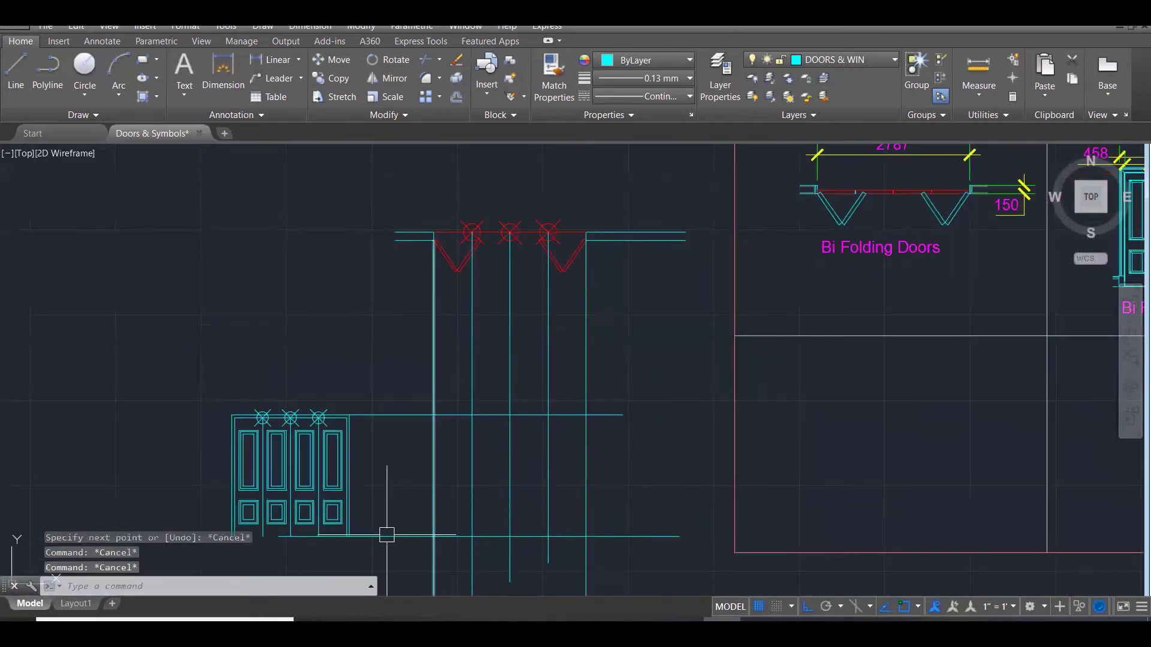
{"action": "left_click", "coordinate": [340, 537]}
{"action": "left_click", "coordinate": [278, 537]}
{"action": "left_click", "coordinate": [134, 536]}
{"action": "key", "text": "Escape"}
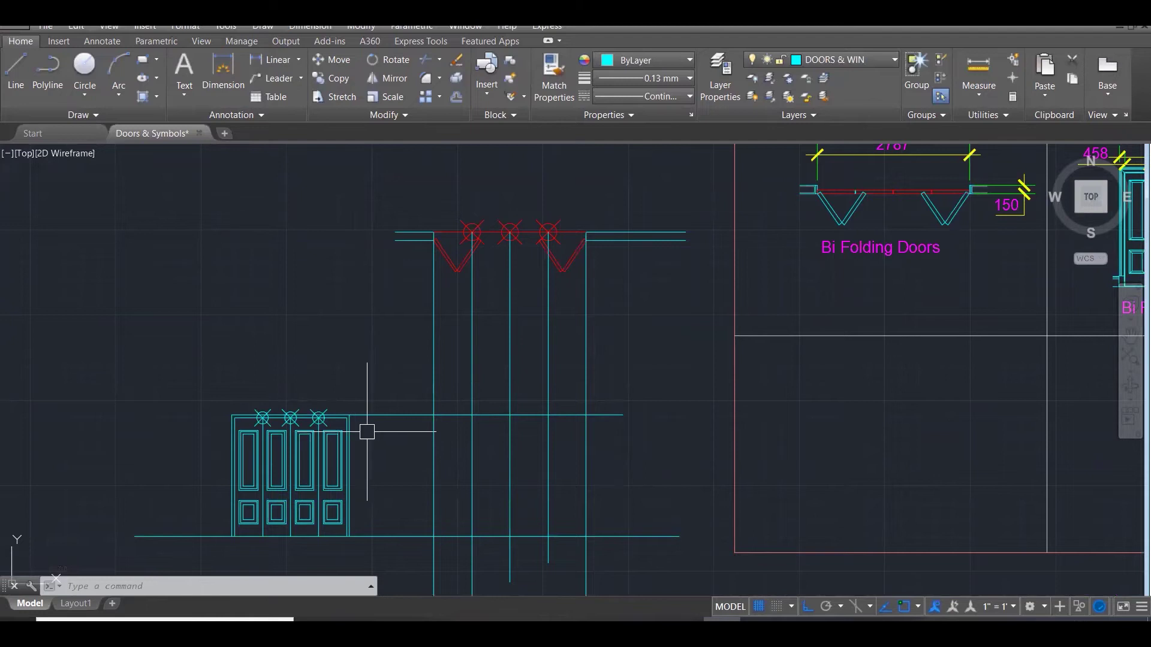
{"action": "scroll", "coordinate": [367, 432], "scroll_direction": "up", "scroll_amount": 5}
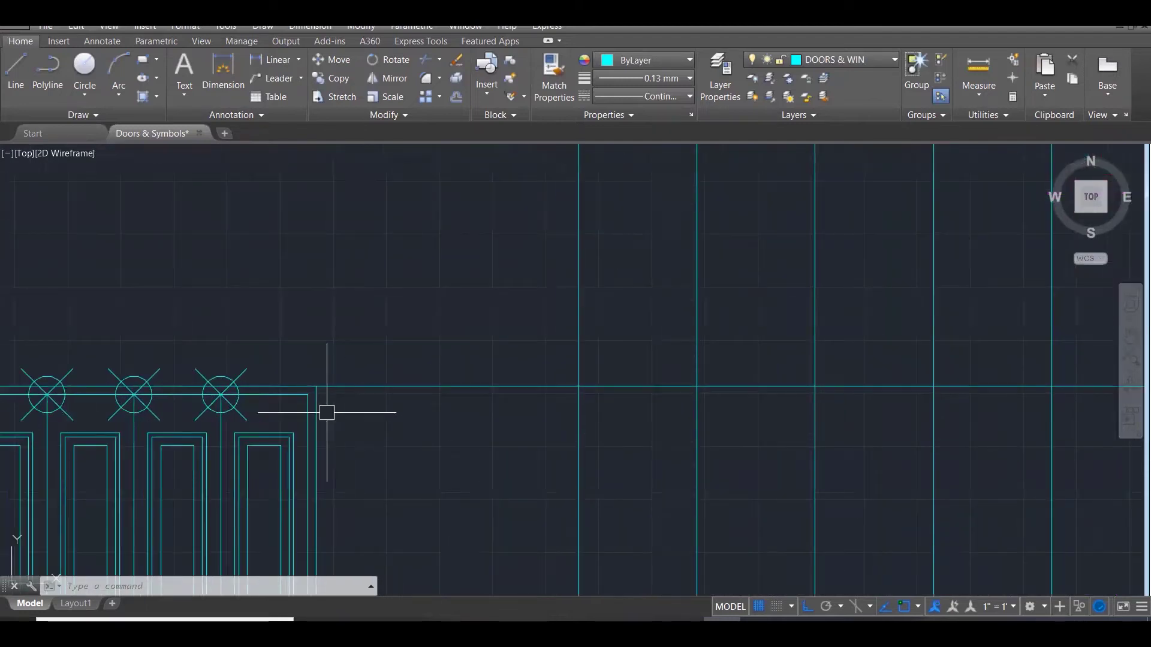
Start a line at the door elevation's corner, then abandon it and clear commands.
{"action": "type", "text": "l"}
{"action": "key", "text": "Return"}
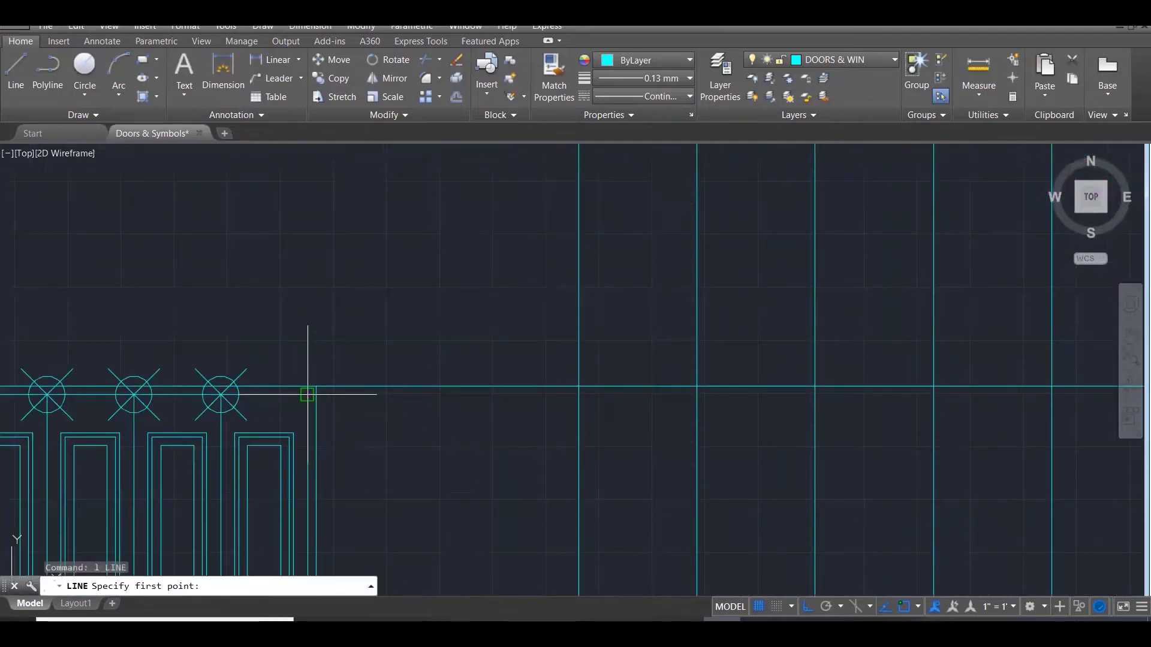
{"action": "left_click", "coordinate": [307, 395]}
{"action": "scroll", "coordinate": [230, 398], "scroll_direction": "down", "scroll_amount": 3}
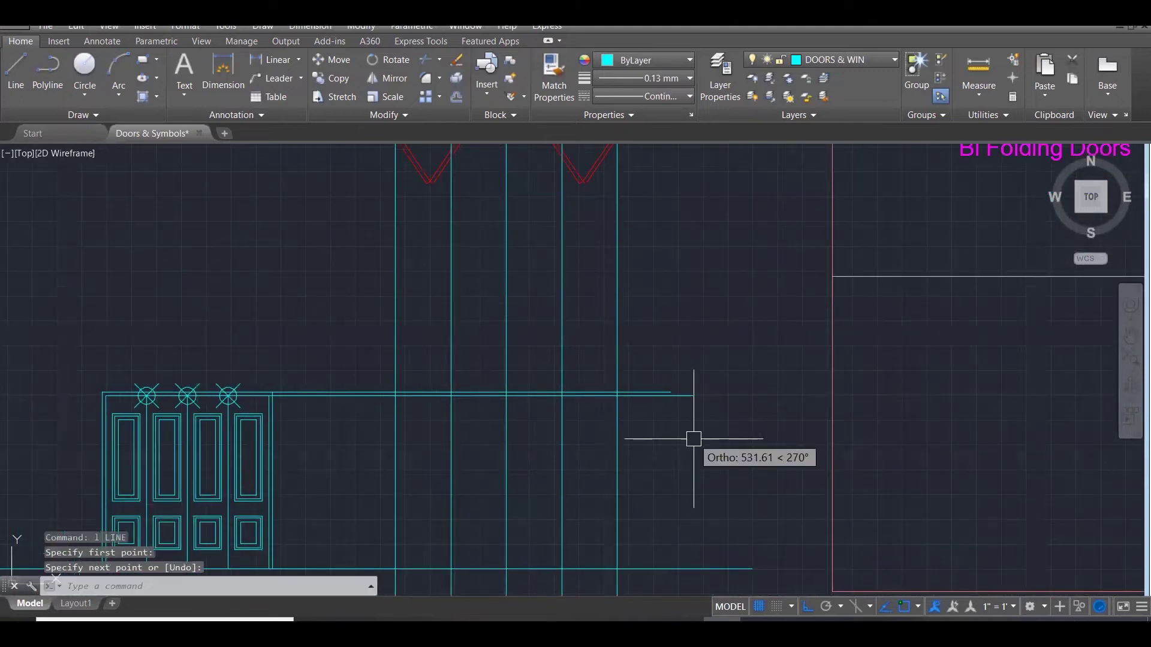
{"action": "key", "text": "Escape"}
{"action": "key", "text": "Escape"}
{"action": "scroll", "coordinate": [693, 439], "scroll_direction": "down", "scroll_amount": 3}
{"action": "scroll", "coordinate": [663, 249], "scroll_direction": "up", "scroll_amount": 3}
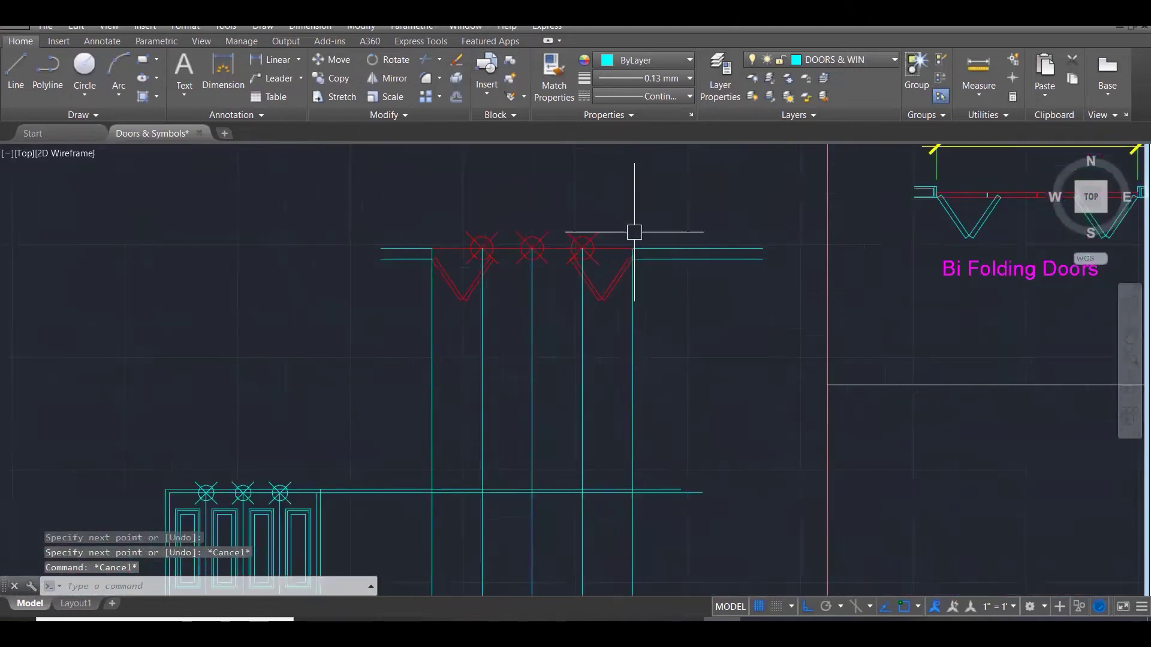
{"action": "scroll", "coordinate": [634, 234], "scroll_direction": "down", "scroll_amount": 3}
{"action": "scroll", "coordinate": [666, 461], "scroll_direction": "up", "scroll_amount": 4}
{"action": "key", "text": "Escape"}
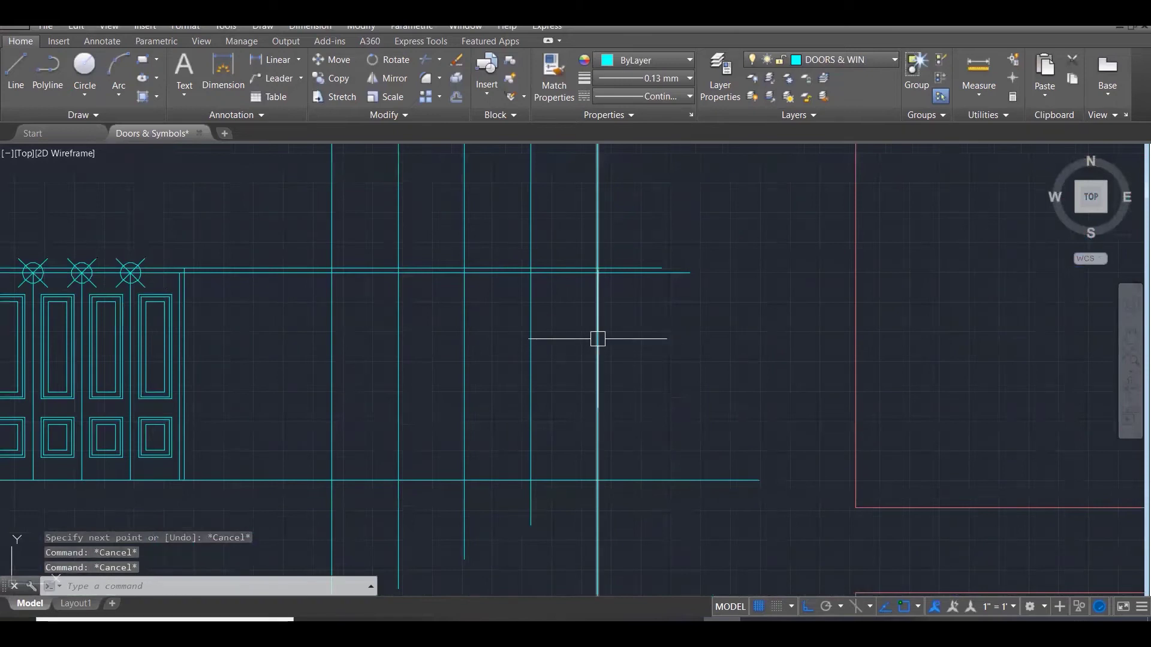
{"action": "key", "text": "Escape"}
Offset a vertical construction line by 50 units.
{"action": "type", "text": "o"}
{"action": "key", "text": "Return"}
{"action": "type", "text": "50"}
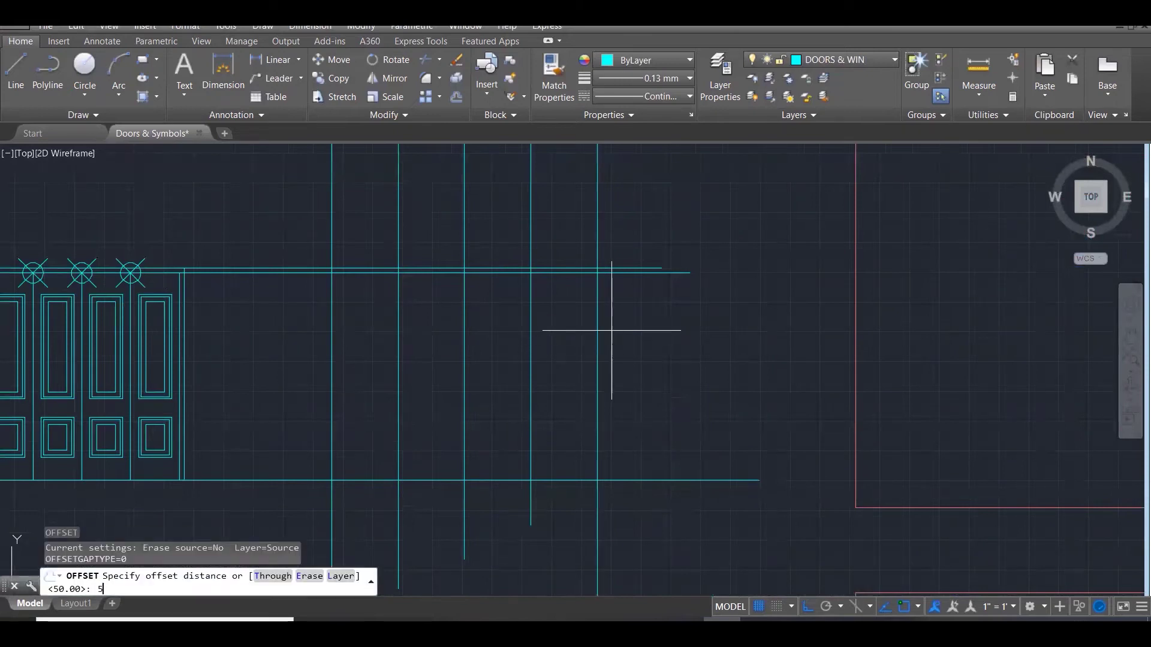
{"action": "key", "text": "Return"}
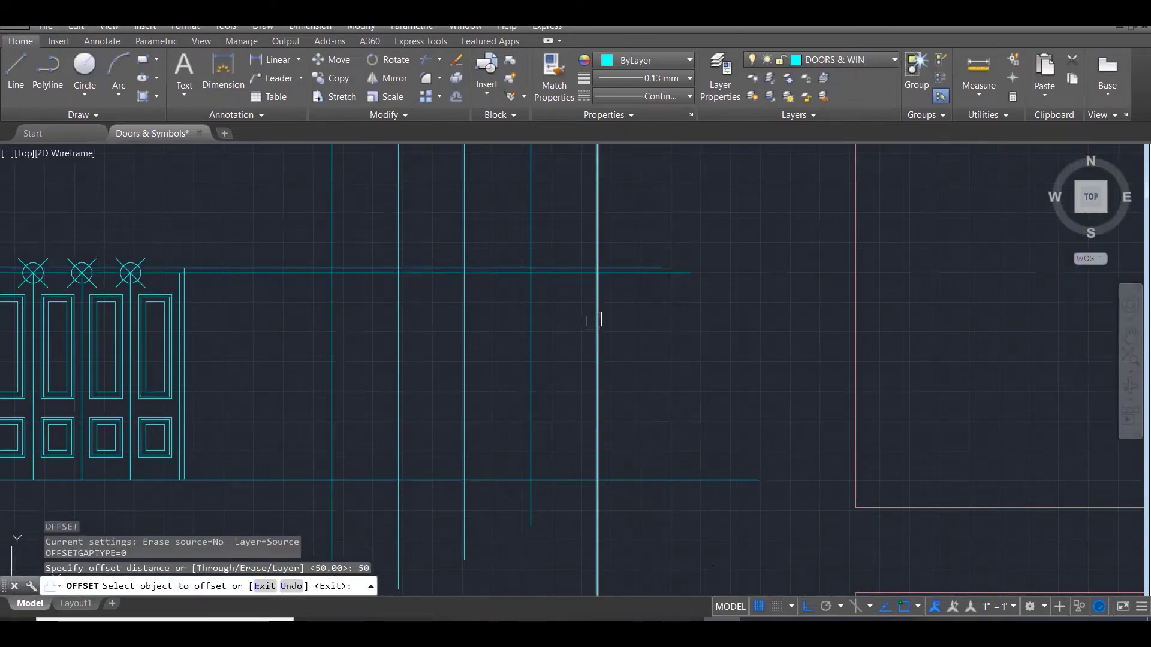
{"action": "left_click", "coordinate": [595, 319]}
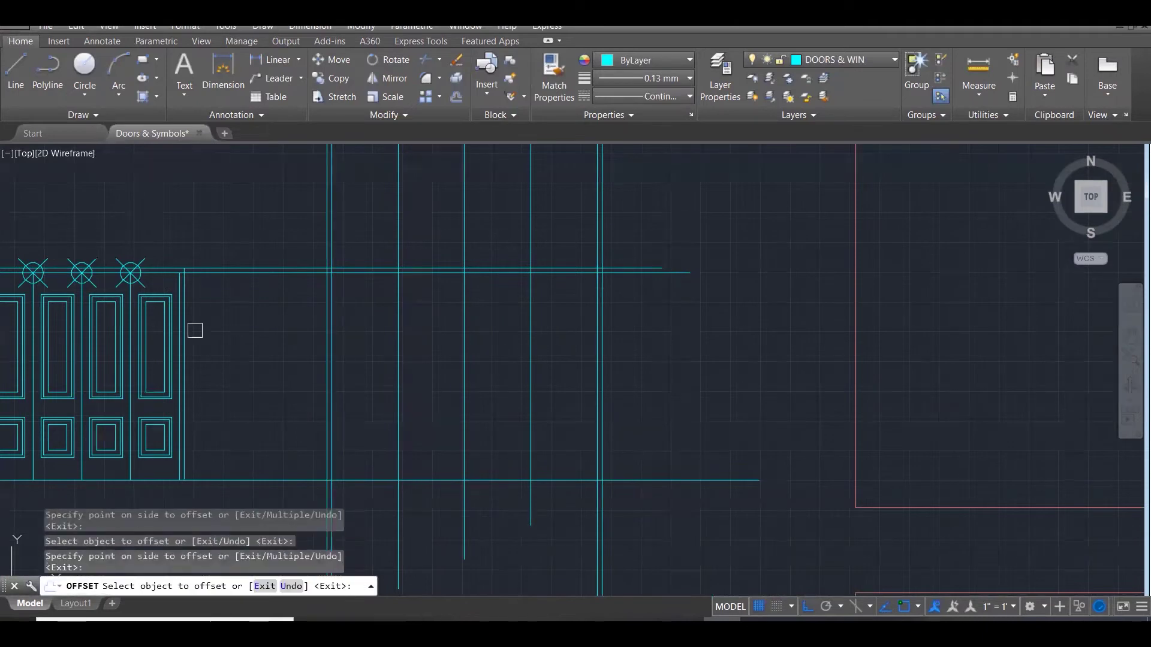
{"action": "key", "text": "Escape"}
{"action": "key", "text": "Escape"}
{"action": "key", "text": "Escape"}
{"action": "scroll", "coordinate": [447, 295], "scroll_direction": "down", "scroll_amount": 2}
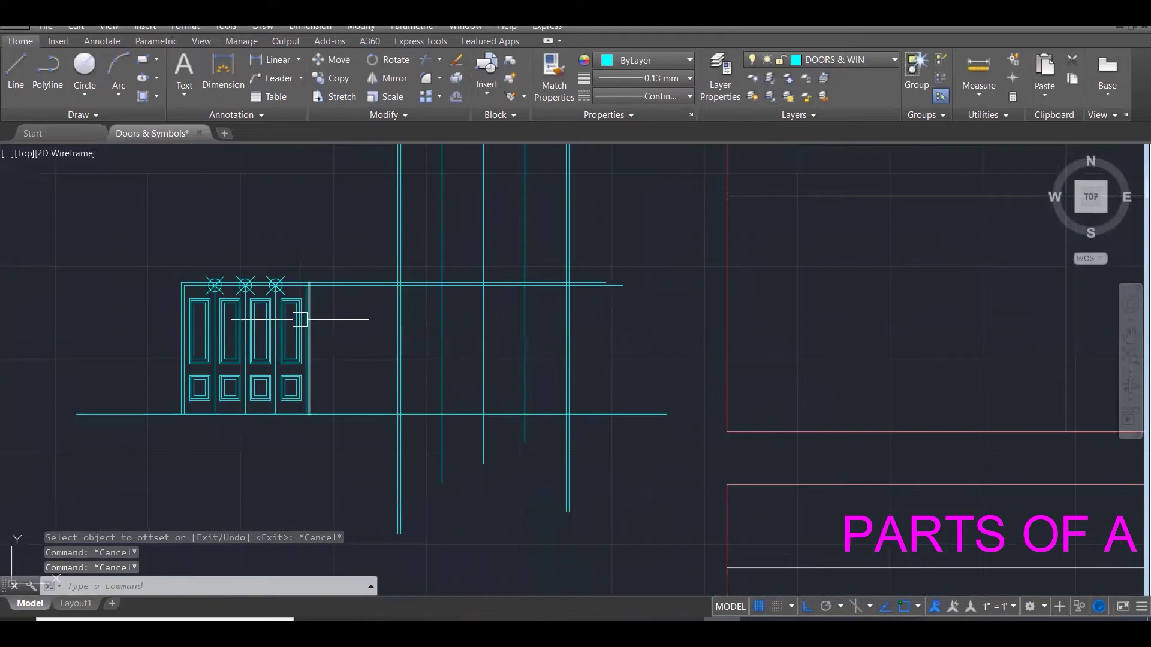
{"action": "scroll", "coordinate": [245, 335], "scroll_direction": "up", "scroll_amount": 3}
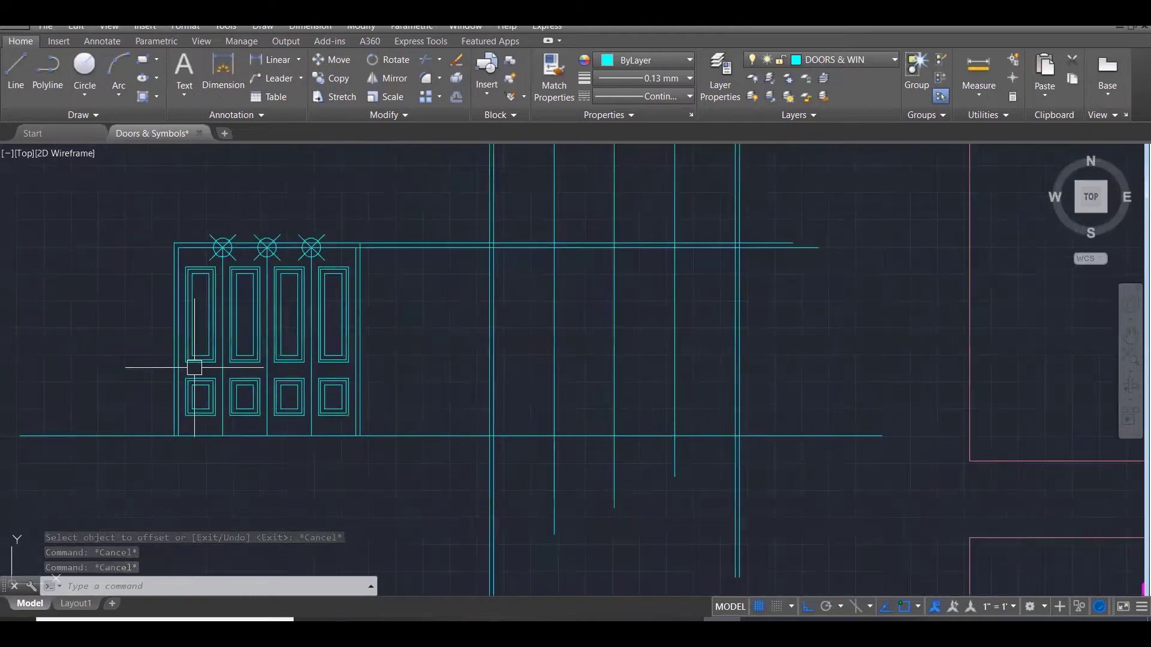
{"action": "left_click", "coordinate": [146, 223]}
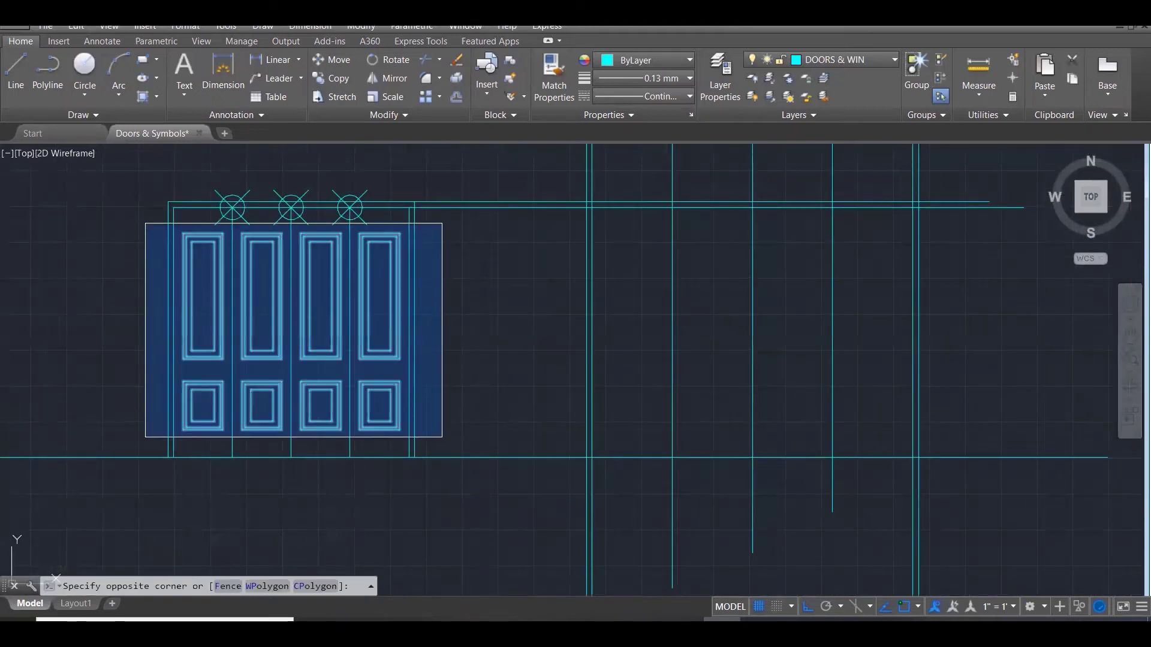
{"action": "left_click", "coordinate": [448, 433]}
{"action": "type", "text": "co"}
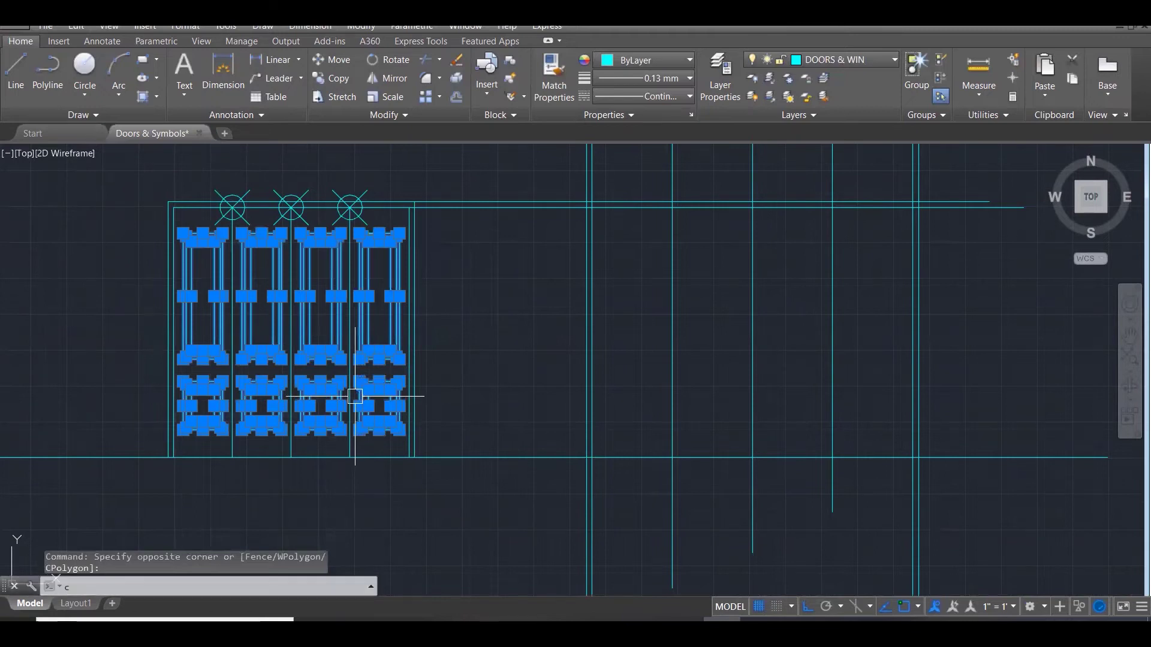
{"action": "key", "text": "Return"}
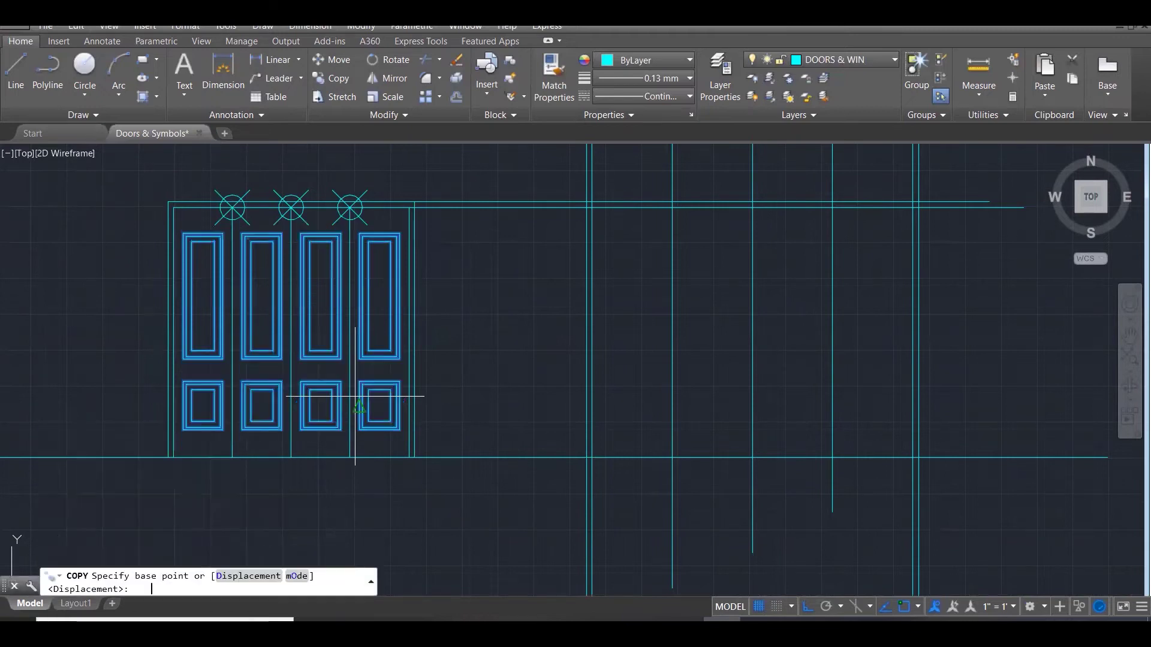
{"action": "left_click", "coordinate": [290, 457]}
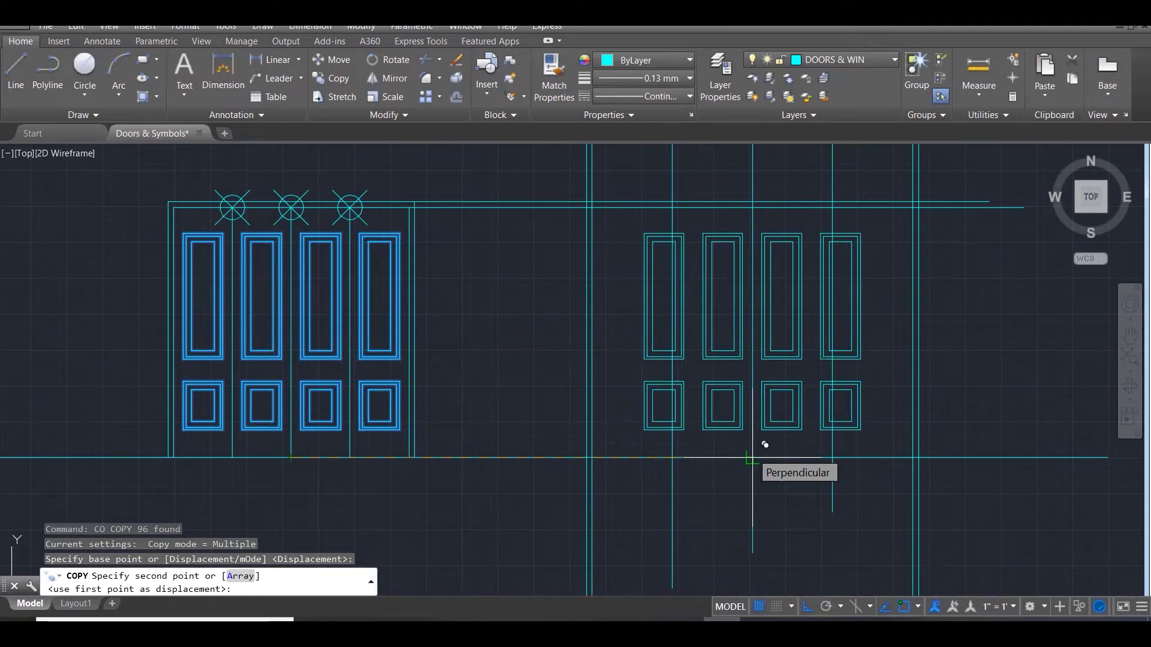
{"action": "key", "text": "Escape"}
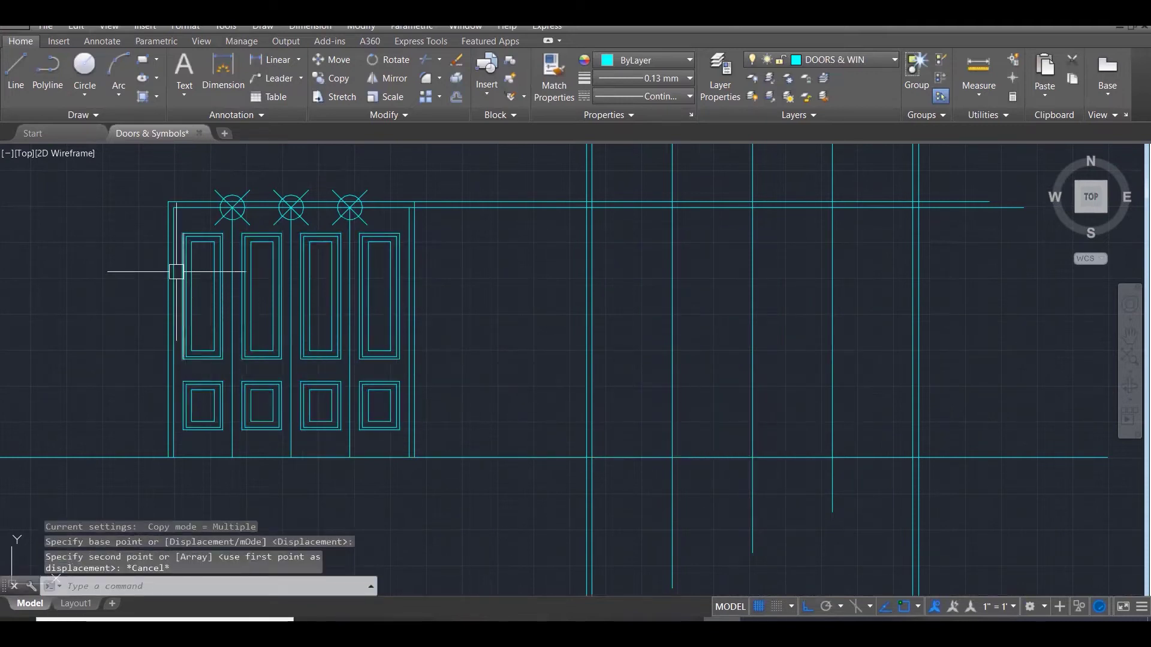
{"action": "scroll", "coordinate": [169, 236], "scroll_direction": "up", "scroll_amount": 4}
Measure the distance from the door panel corner to the frame line with DIST: 83 units.
{"action": "type", "text": "di"}
{"action": "key", "text": "Return"}
{"action": "left_click", "coordinate": [197, 237]}
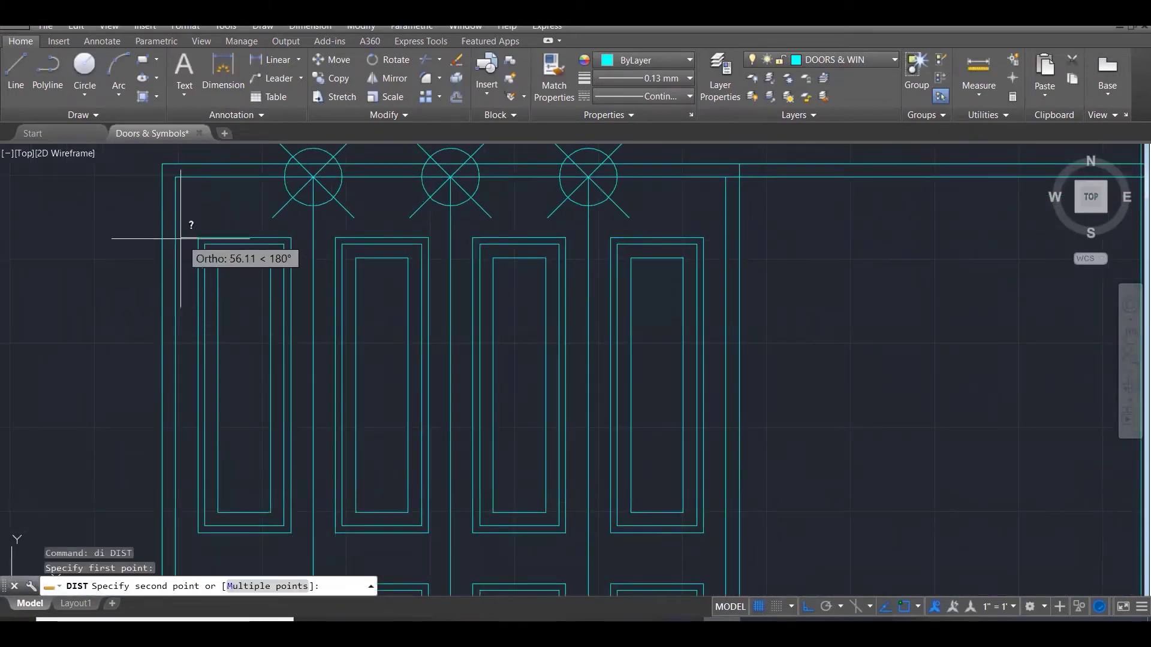
{"action": "left_click", "coordinate": [173, 236]}
{"action": "key", "text": "Escape"}
{"action": "key", "text": "Escape"}
{"action": "key", "text": "Escape"}
{"action": "scroll", "coordinate": [172, 236], "scroll_direction": "down", "scroll_amount": 3}
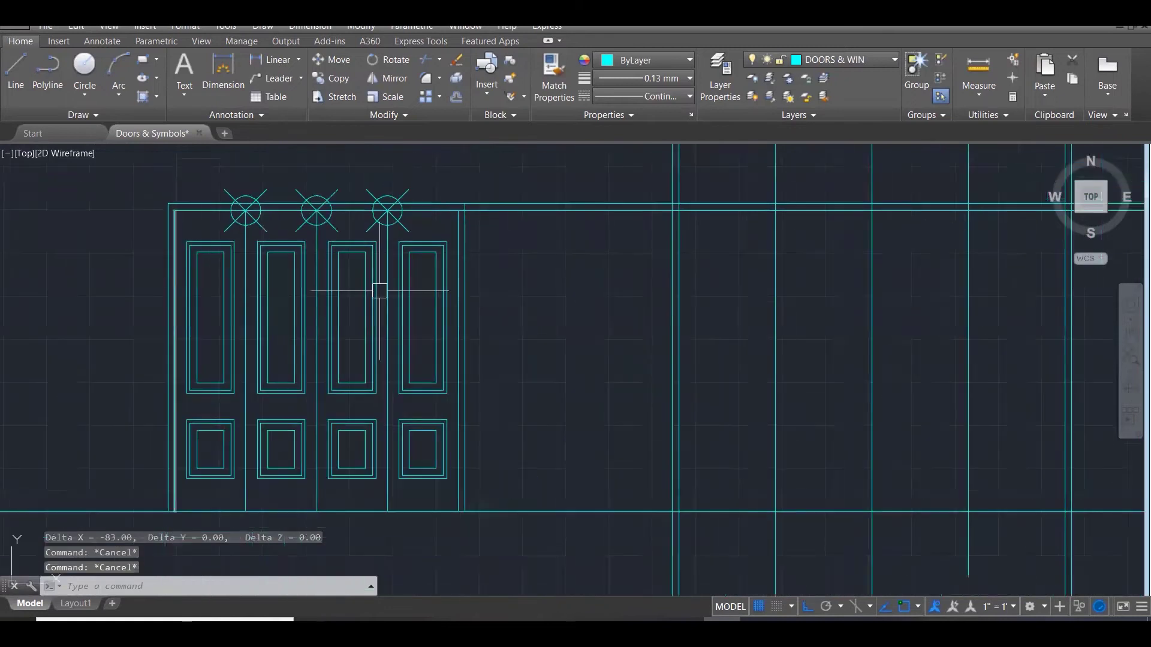
Offset two vertical grid lines by 83 on the right-hand side.
{"action": "type", "text": "o"}
{"action": "key", "text": "Return"}
{"action": "type", "text": "83"}
{"action": "key", "text": "Return"}
{"action": "left_click", "coordinate": [686, 325]}
{"action": "left_click", "coordinate": [789, 313]}
{"action": "left_click", "coordinate": [779, 306]}
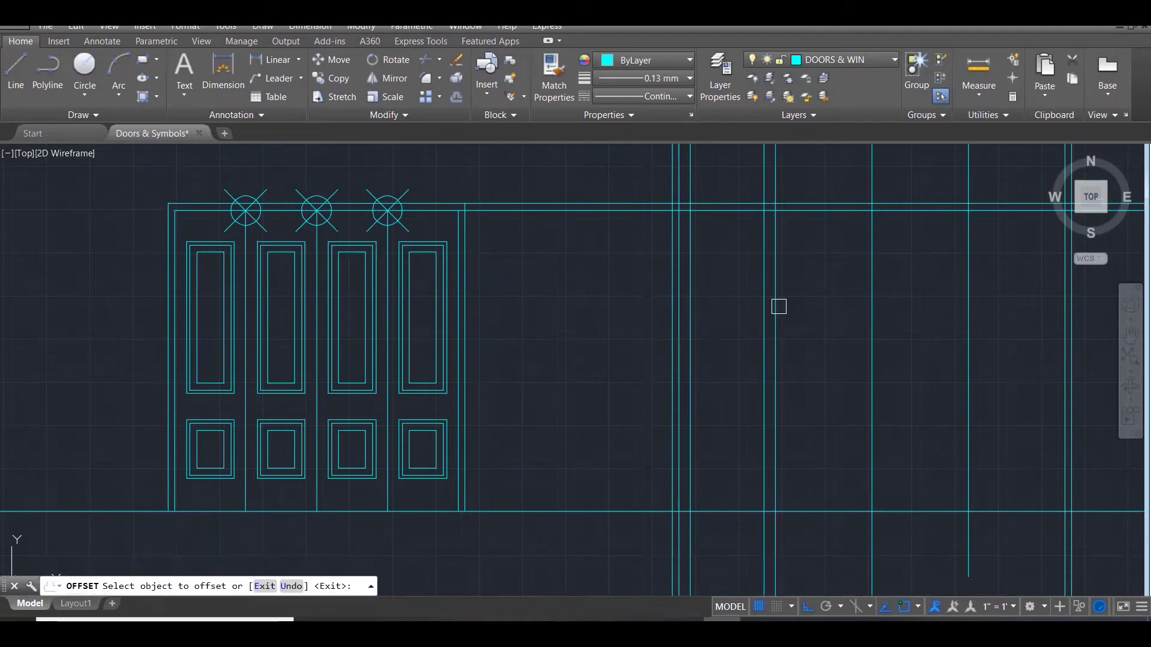
{"action": "left_click", "coordinate": [713, 319]}
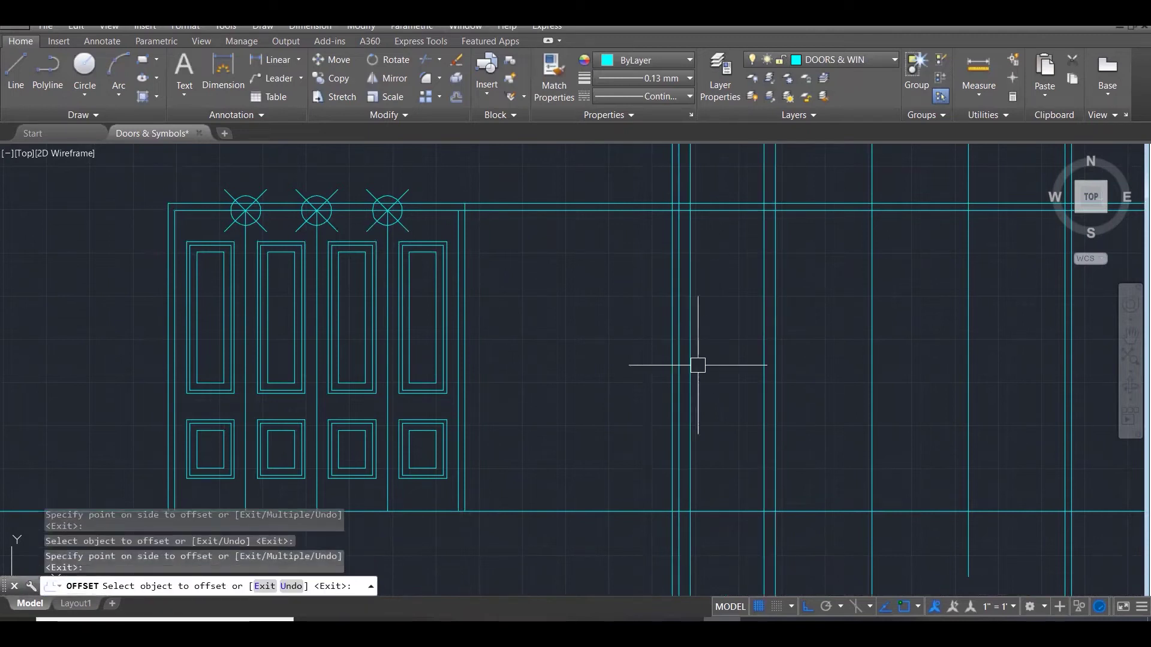
{"action": "key", "text": "Escape"}
{"action": "key", "text": "Escape"}
{"action": "key", "text": "Escape"}
Select the left door leaf's panels and copy them from the panel corner base point.
{"action": "left_click", "coordinate": [93, 209]}
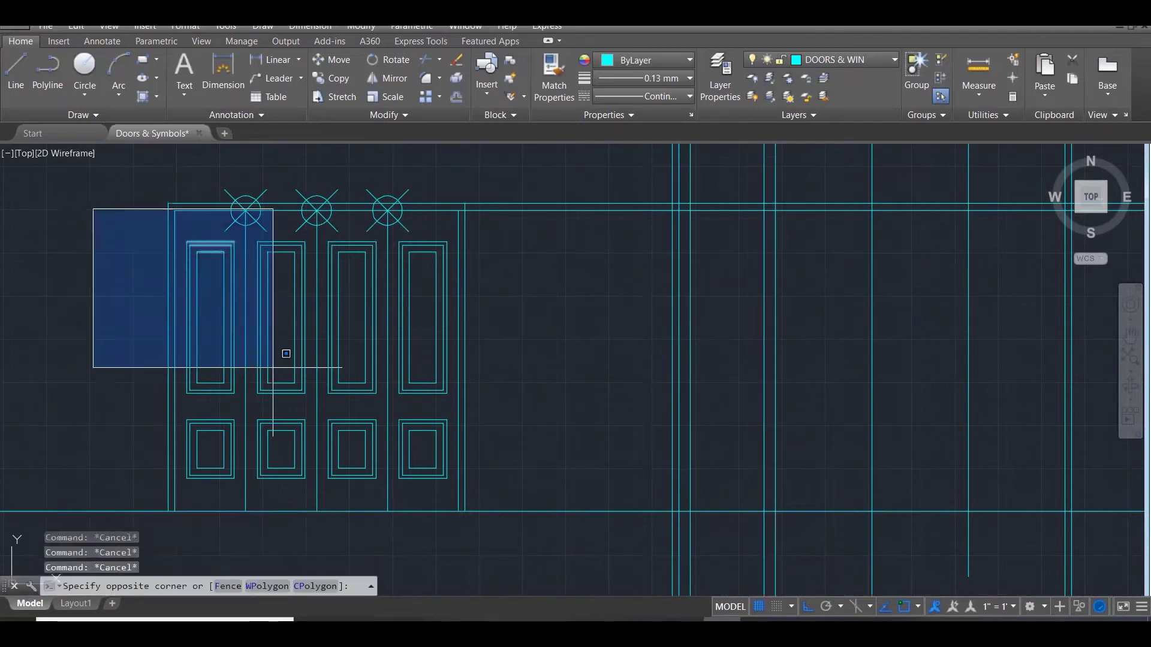
{"action": "left_click", "coordinate": [243, 487]}
{"action": "type", "text": "co"}
{"action": "key", "text": "Return"}
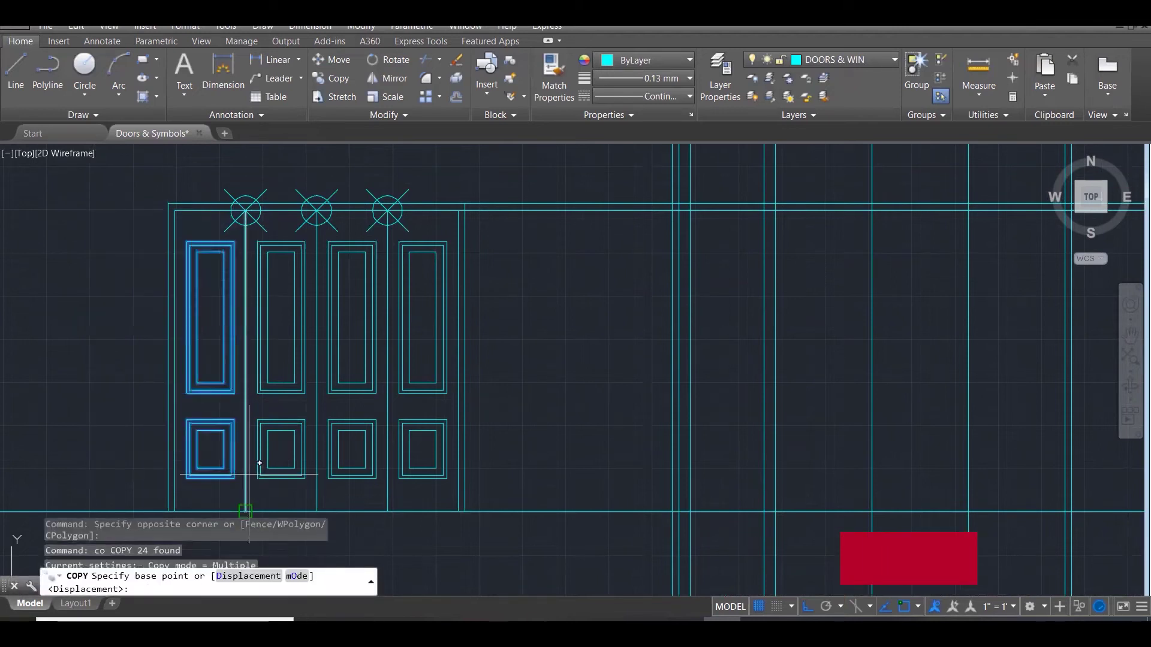
{"action": "left_click", "coordinate": [186, 478]}
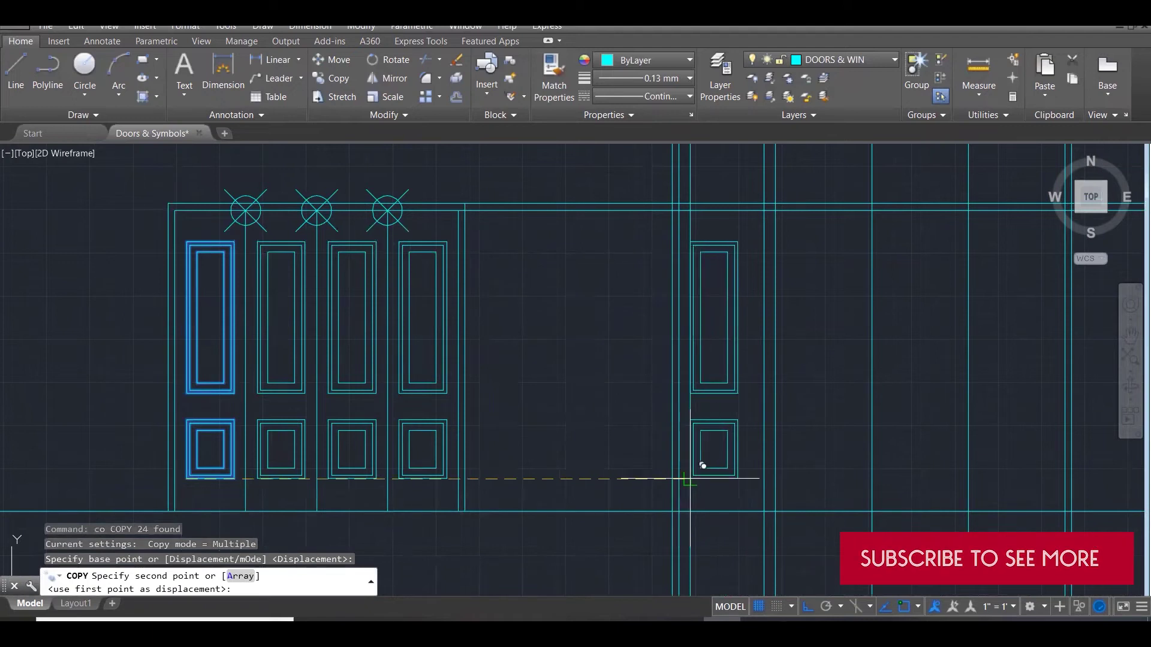
{"action": "scroll", "coordinate": [689, 479], "scroll_direction": "up", "scroll_amount": 4}
Place the panel copy between the right grid lines and stretch its right side to the next line.
{"action": "left_click", "coordinate": [698, 473]}
{"action": "scroll", "coordinate": [697, 474], "scroll_direction": "down", "scroll_amount": 5}
{"action": "key", "text": "Escape"}
{"action": "key", "text": "Escape"}
{"action": "key", "text": "Escape"}
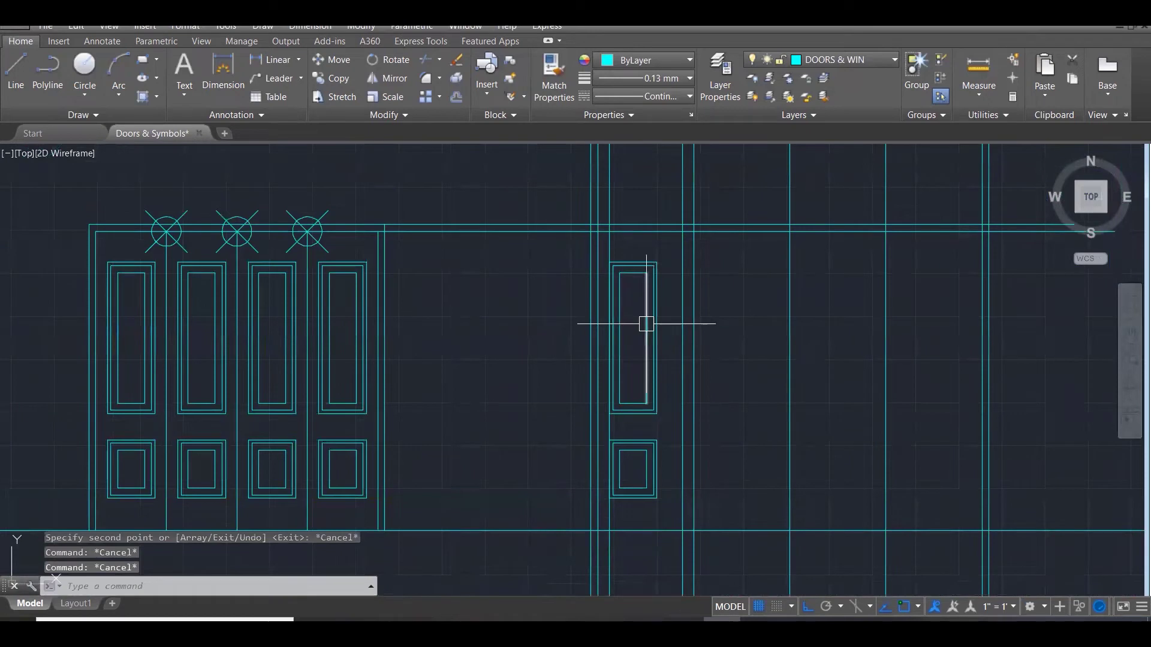
{"action": "type", "text": "s"}
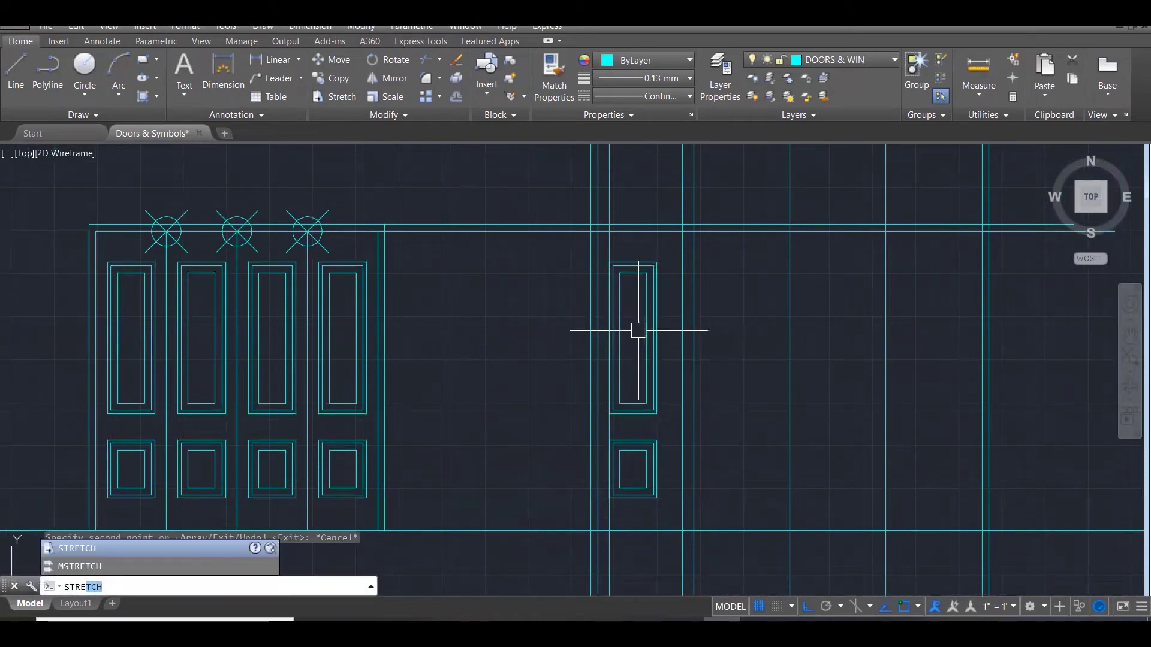
{"action": "key", "text": "Return"}
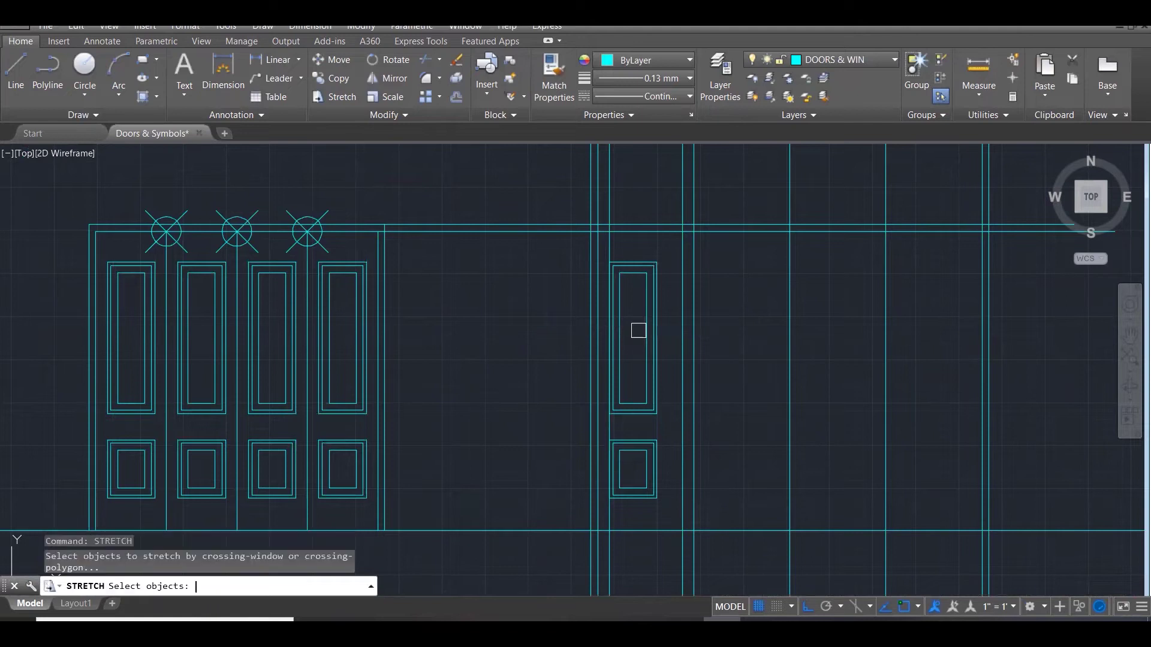
{"action": "left_click", "coordinate": [670, 243]}
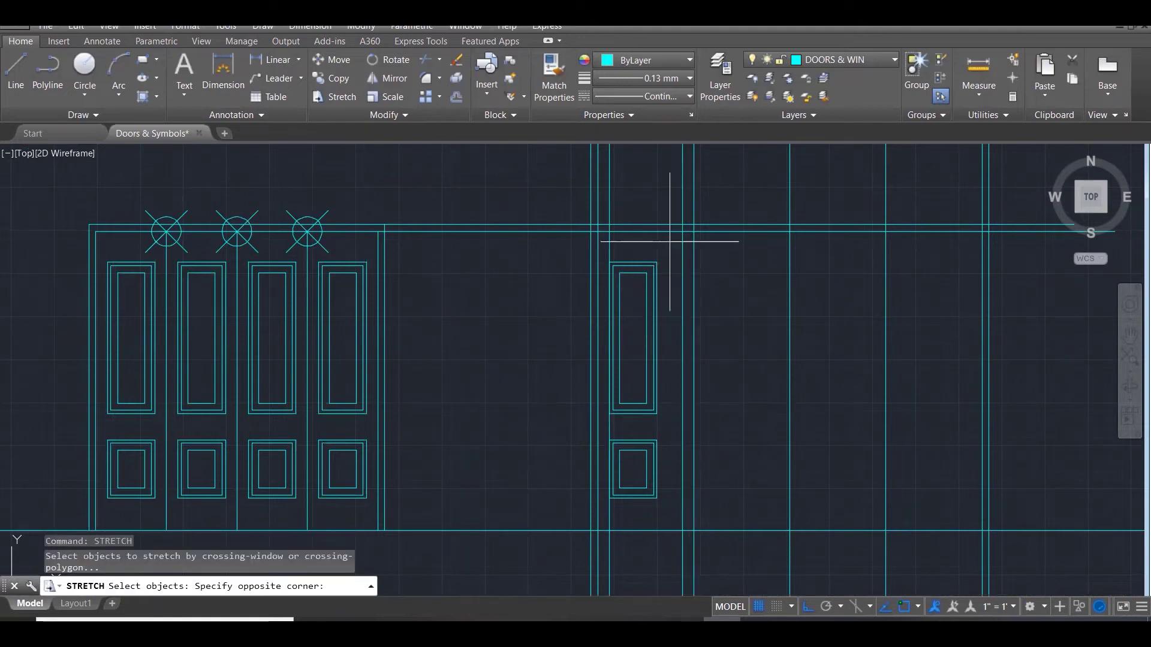
{"action": "left_click", "coordinate": [642, 511]}
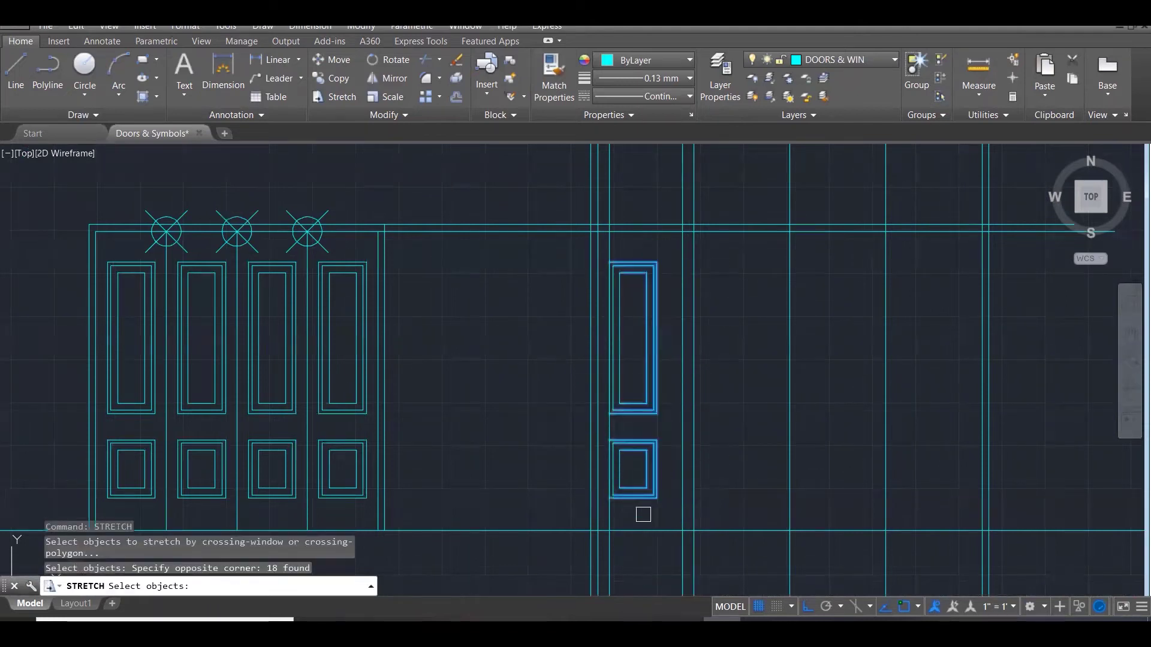
{"action": "key", "text": "Return"}
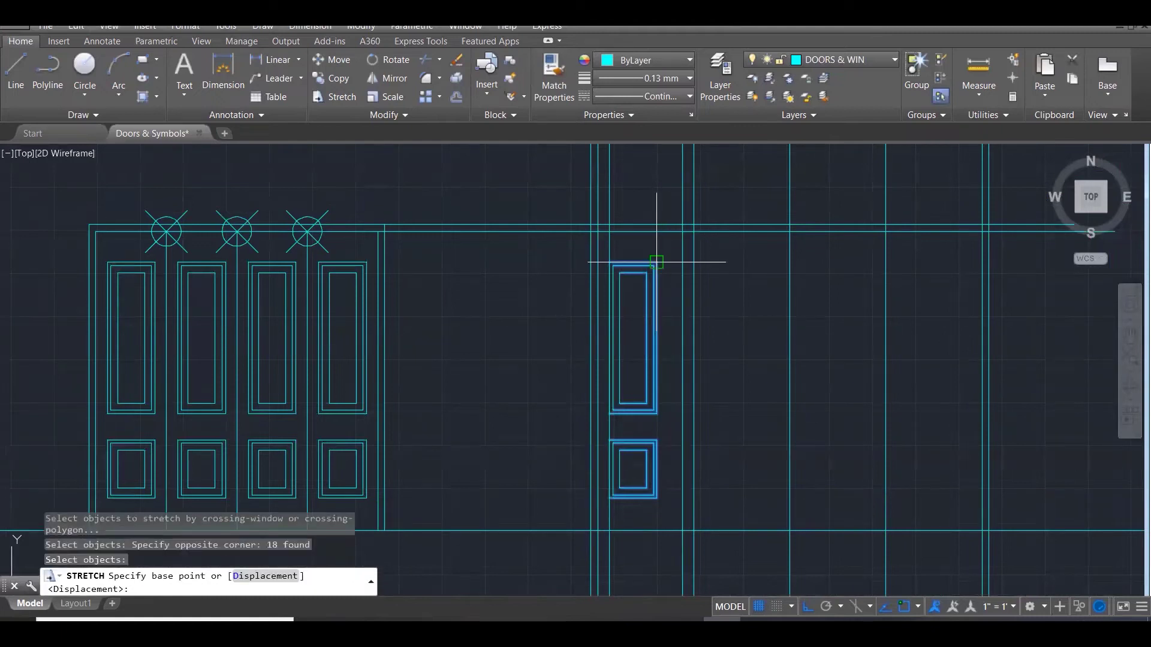
{"action": "left_click", "coordinate": [656, 262]}
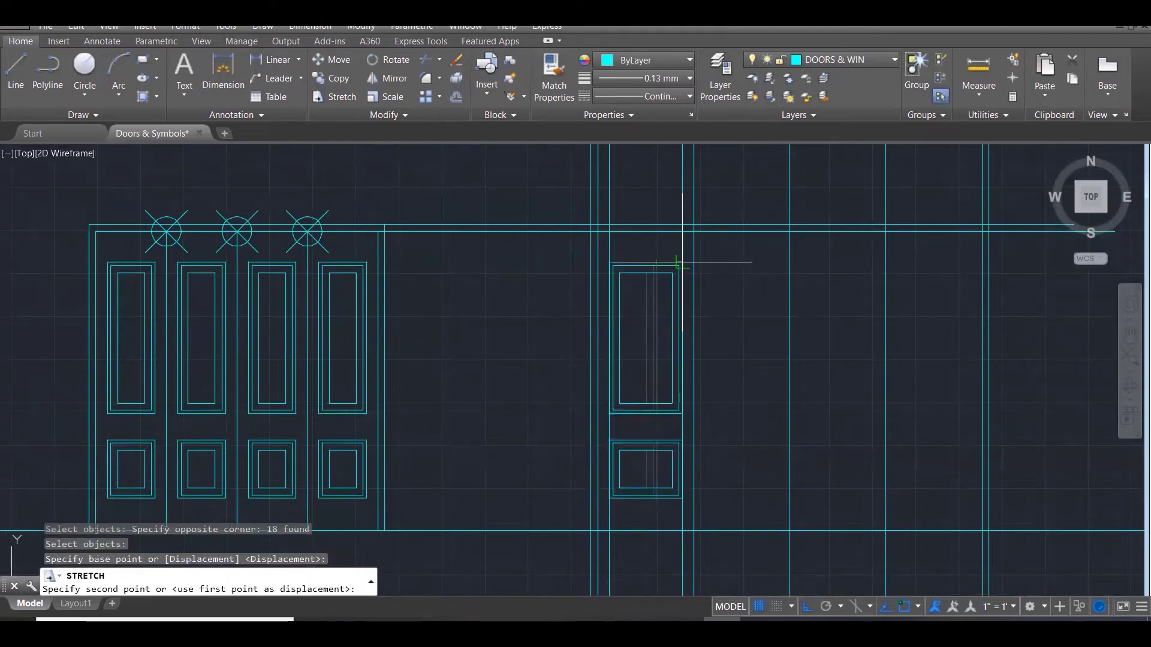
{"action": "left_click", "coordinate": [681, 260]}
{"action": "key", "text": "Escape"}
{"action": "key", "text": "Escape"}
{"action": "key", "text": "Escape"}
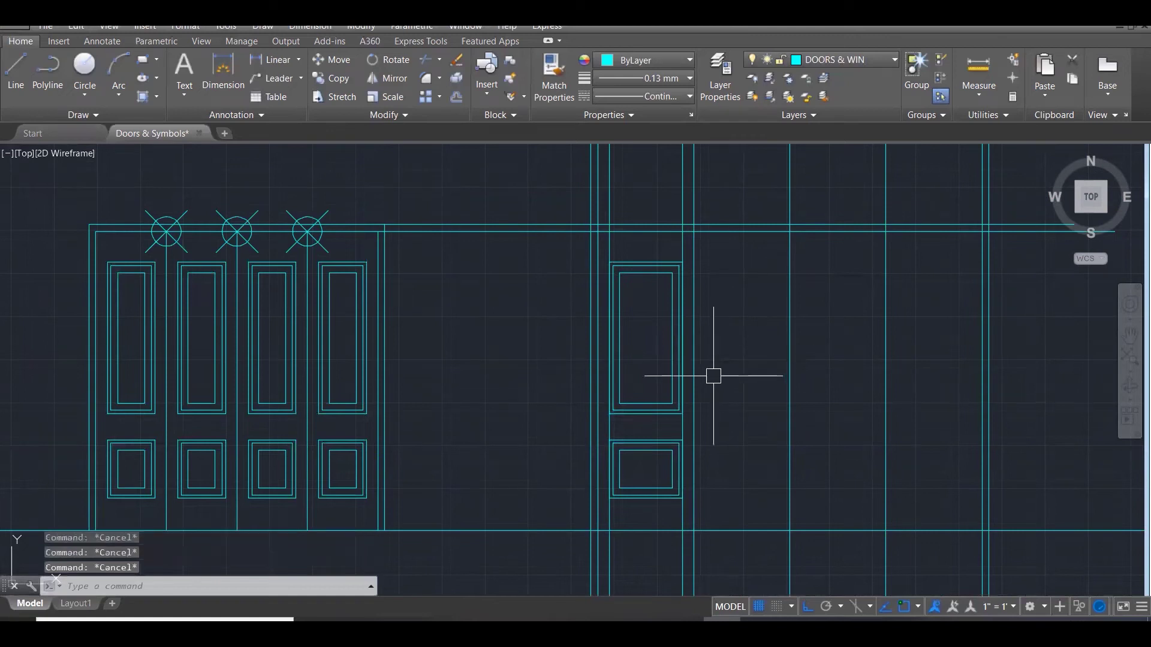
Delete the two vertical guide lines that are no longer needed.
{"action": "scroll", "coordinate": [714, 369], "scroll_direction": "down", "scroll_amount": 3}
{"action": "scroll", "coordinate": [701, 516], "scroll_direction": "up", "scroll_amount": 3}
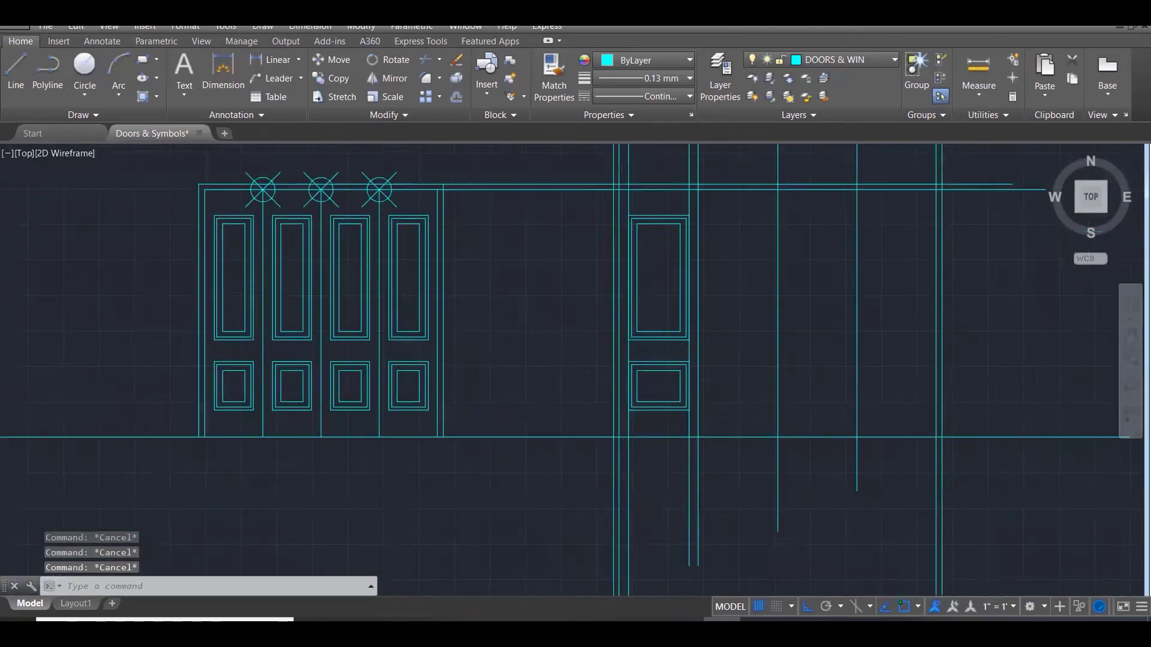
{"action": "left_click", "coordinate": [685, 484]}
{"action": "left_click", "coordinate": [620, 475]}
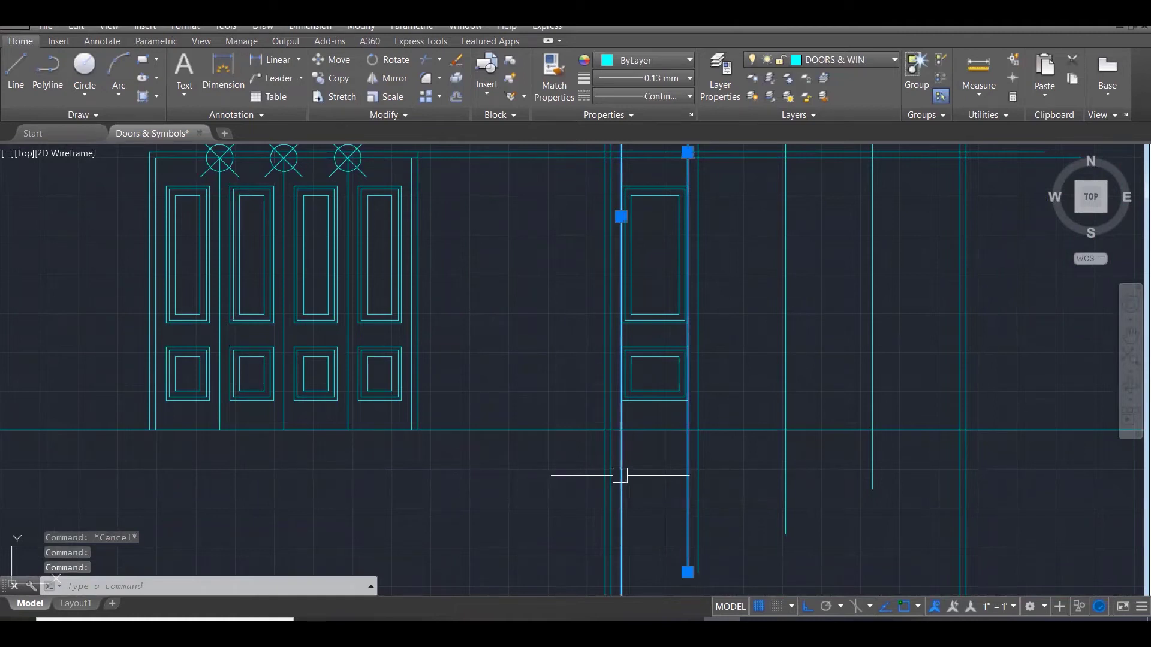
{"action": "key", "text": "Delete"}
{"action": "key", "text": "Escape"}
{"action": "key", "text": "Escape"}
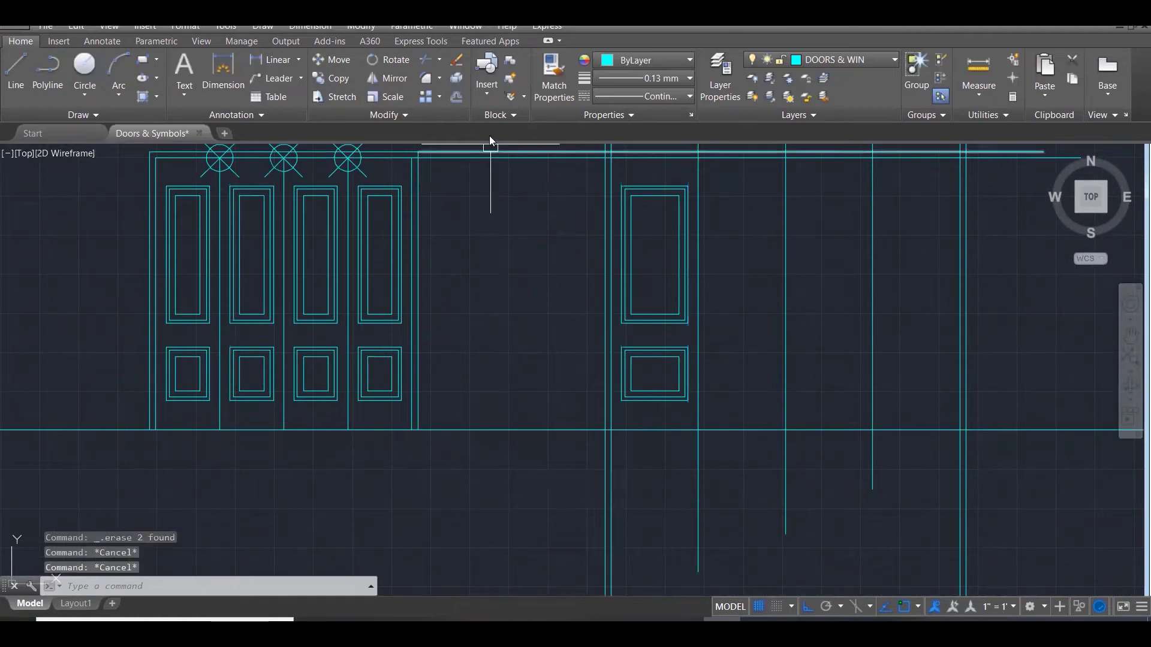
Copy the widened leaf's panels three times side by side so all four leaves have panels.
{"action": "left_click", "coordinate": [541, 172]}
{"action": "left_click", "coordinate": [736, 411]}
{"action": "type", "text": "co"}
{"action": "key", "text": "Return"}
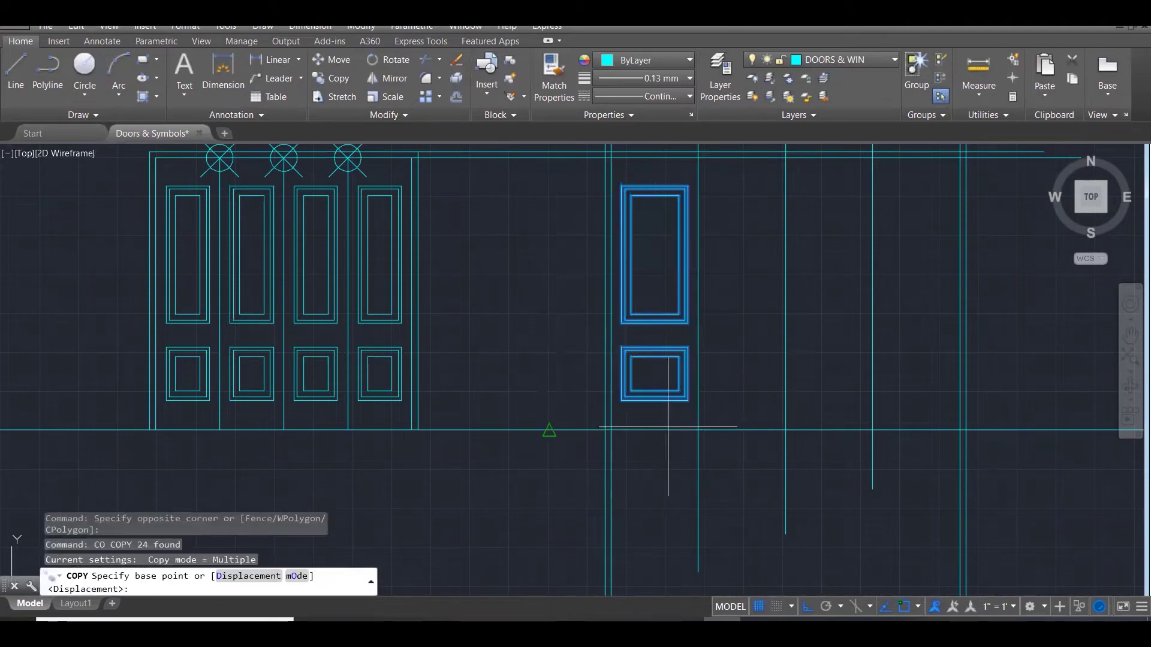
{"action": "left_click", "coordinate": [611, 429]}
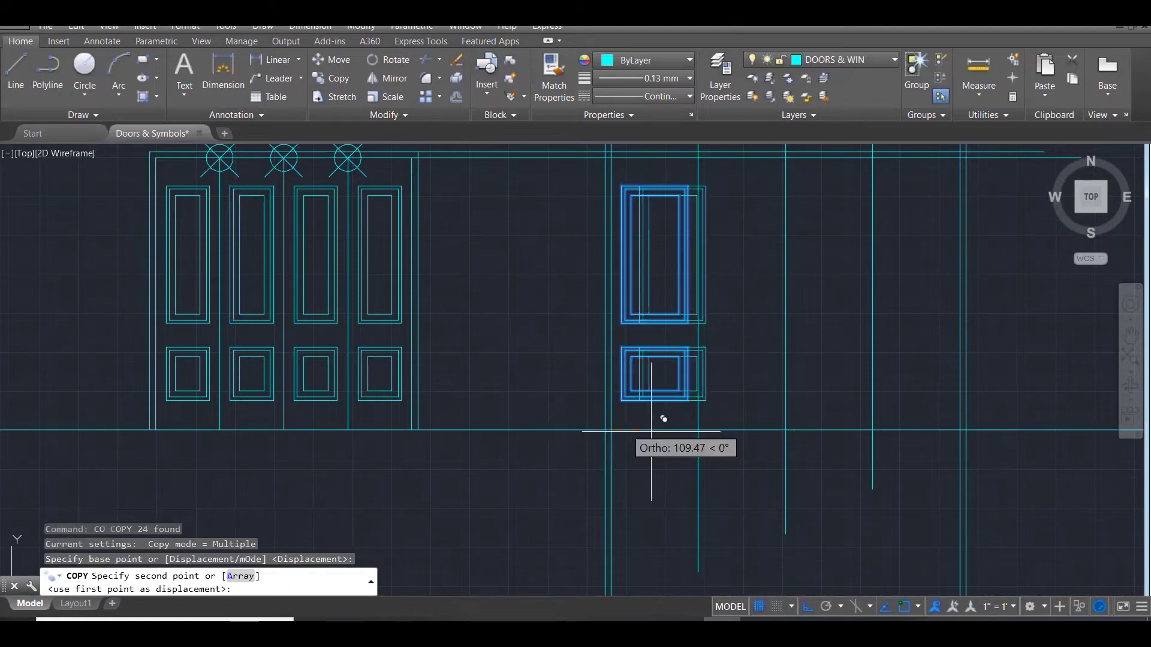
{"action": "left_click", "coordinate": [697, 430]}
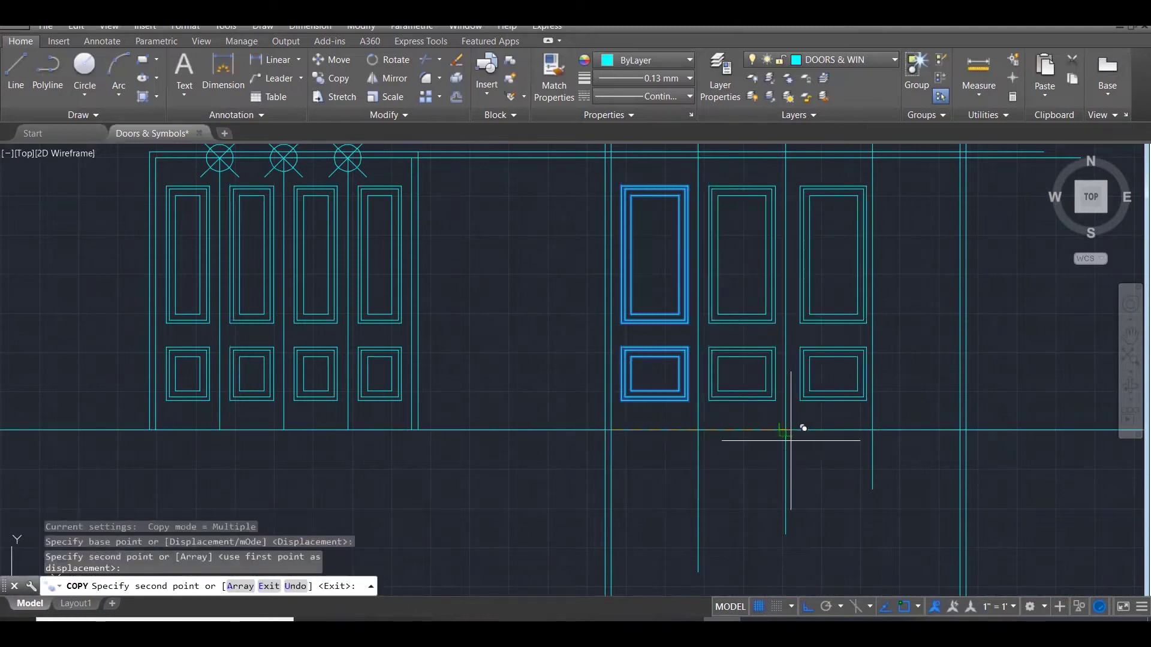
{"action": "left_click", "coordinate": [785, 430]}
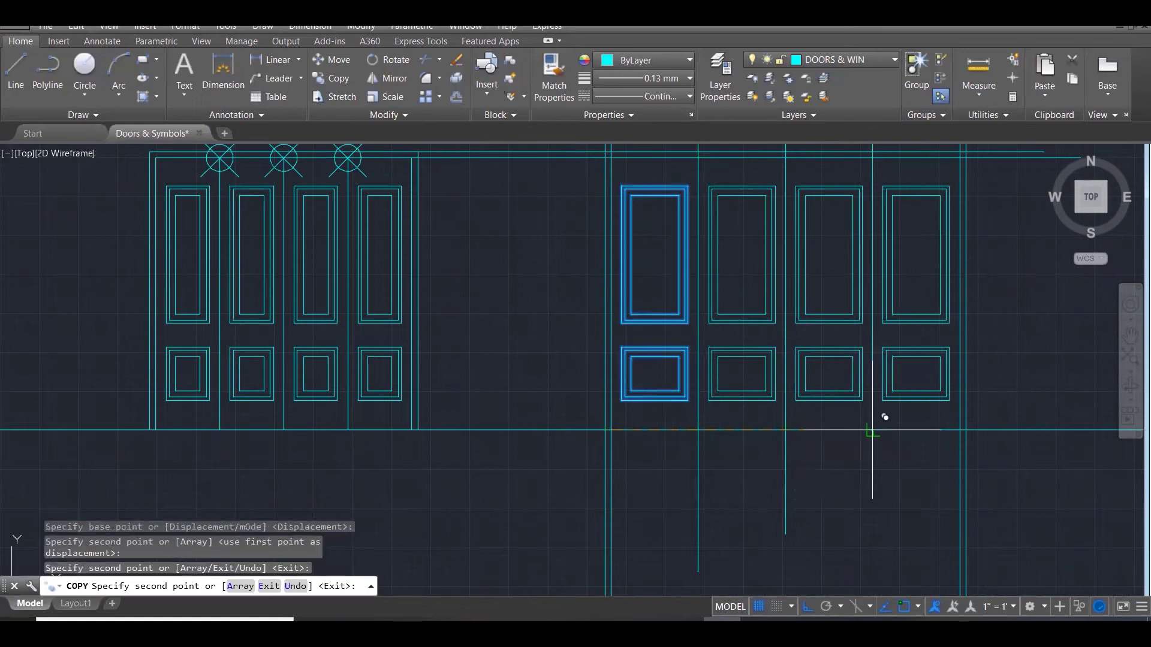
{"action": "left_click", "coordinate": [872, 430]}
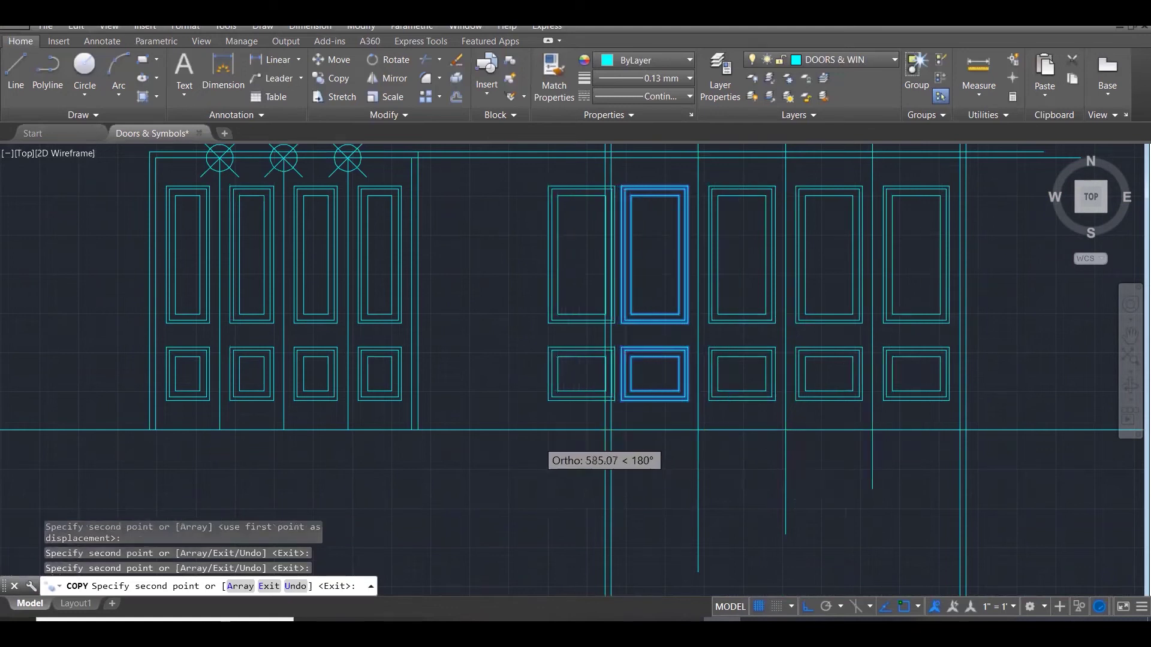
{"action": "scroll", "coordinate": [534, 437], "scroll_direction": "down", "scroll_amount": 3}
{"action": "key", "text": "Escape"}
{"action": "key", "text": "Escape"}
{"action": "key", "text": "Escape"}
{"action": "key", "text": "Escape"}
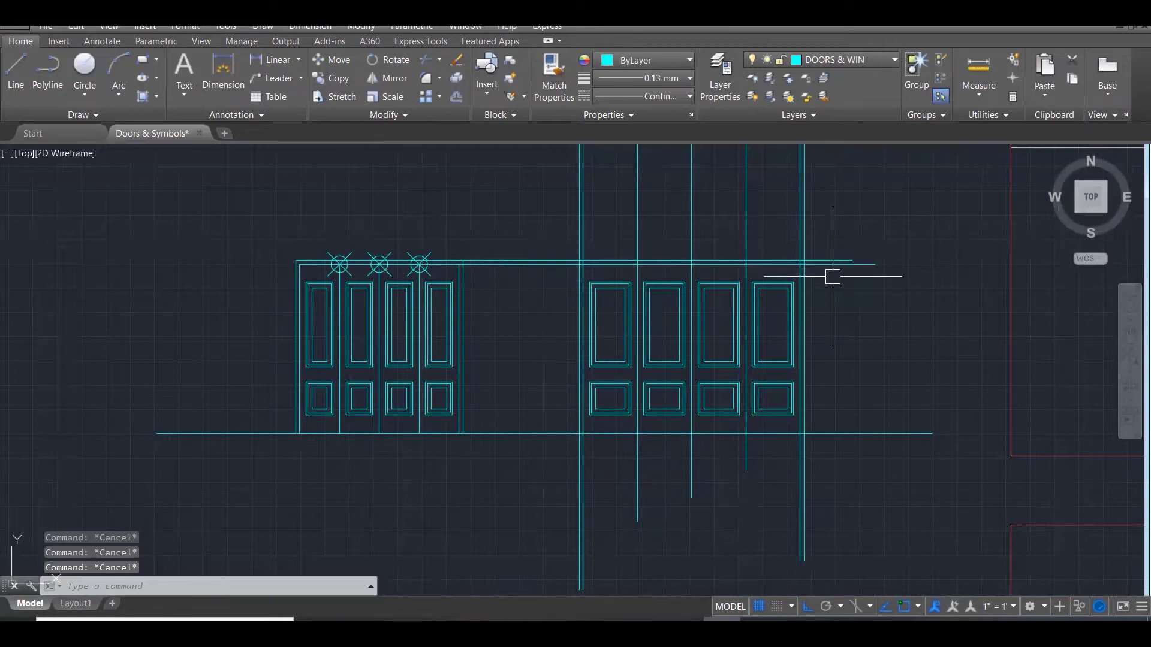
Trim the guide line ends above the door head and the top line's overhangs.
{"action": "type", "text": "tr"}
{"action": "key", "text": "Return"}
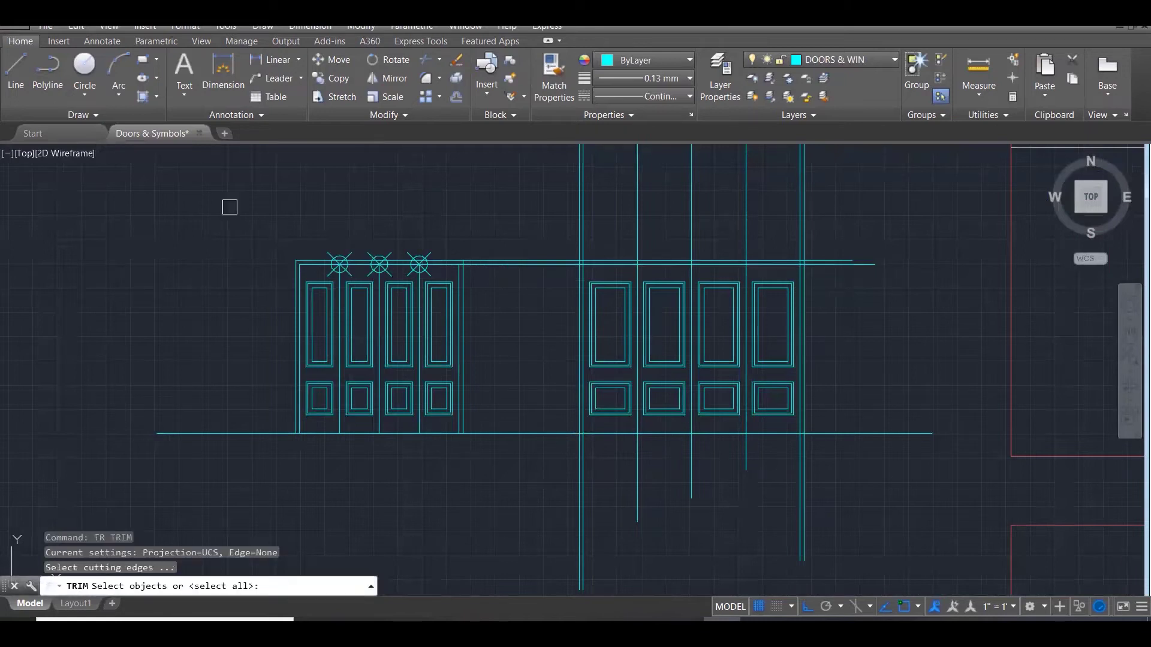
{"action": "left_click", "coordinate": [841, 277]}
{"action": "left_click", "coordinate": [549, 171]}
{"action": "key", "text": "Return"}
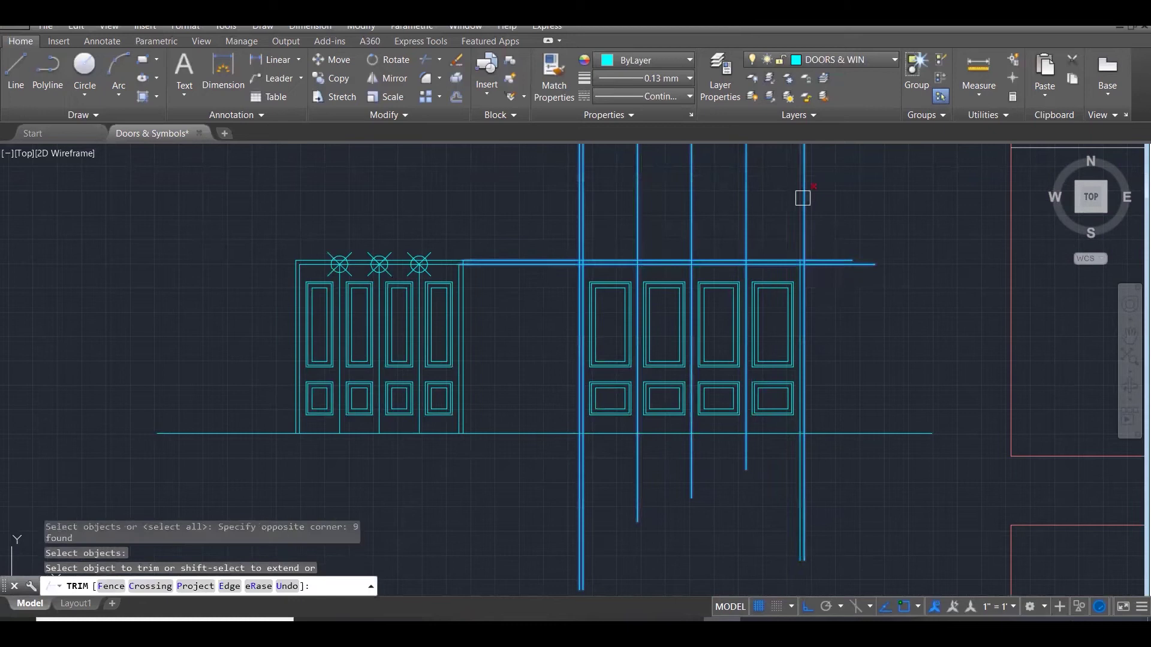
{"action": "left_click", "coordinate": [824, 213]}
{"action": "left_click", "coordinate": [525, 206]}
{"action": "left_click", "coordinate": [545, 231]}
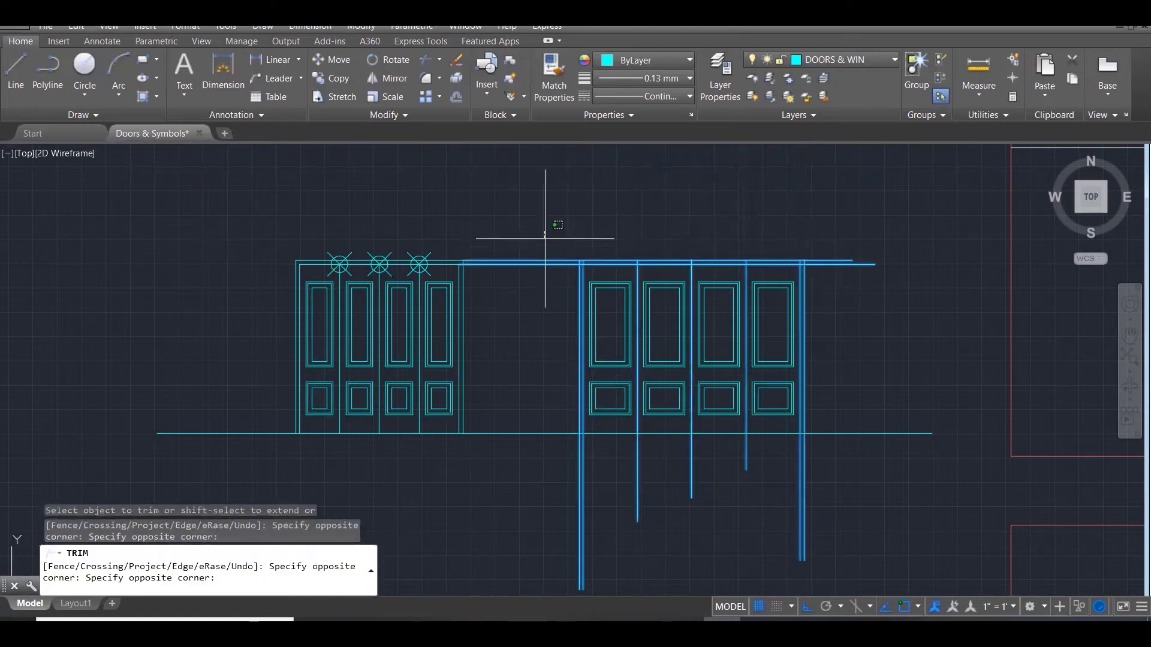
{"action": "left_click", "coordinate": [502, 328]}
{"action": "left_click", "coordinate": [847, 202]}
{"action": "left_click", "coordinate": [835, 309]}
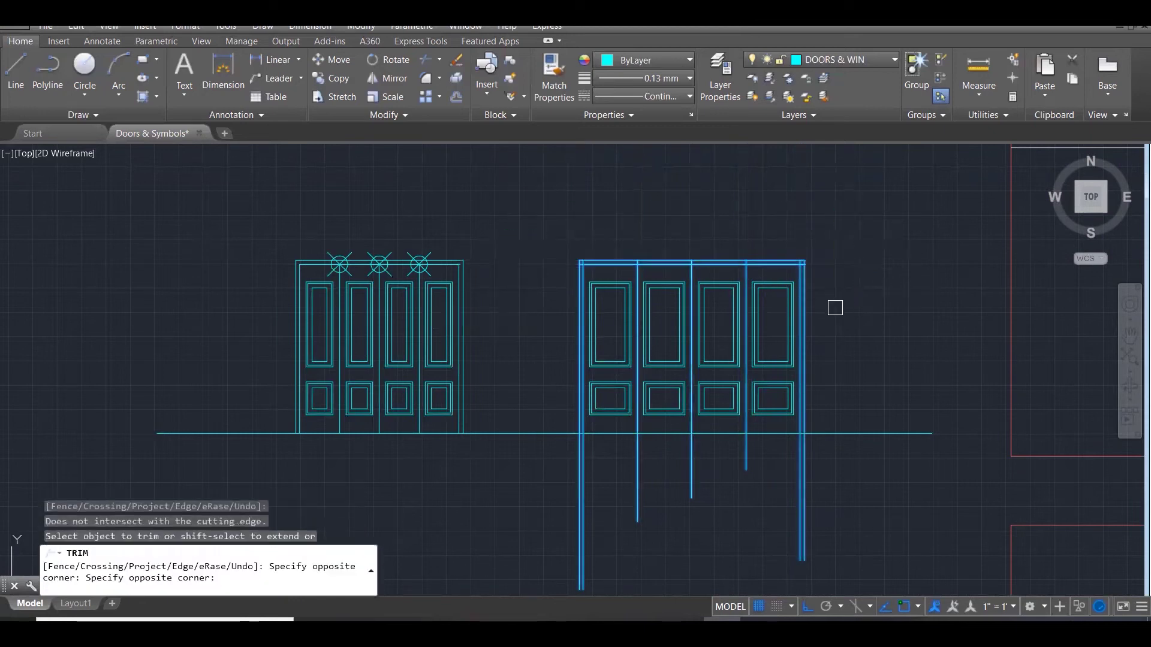
{"action": "key", "text": "Escape"}
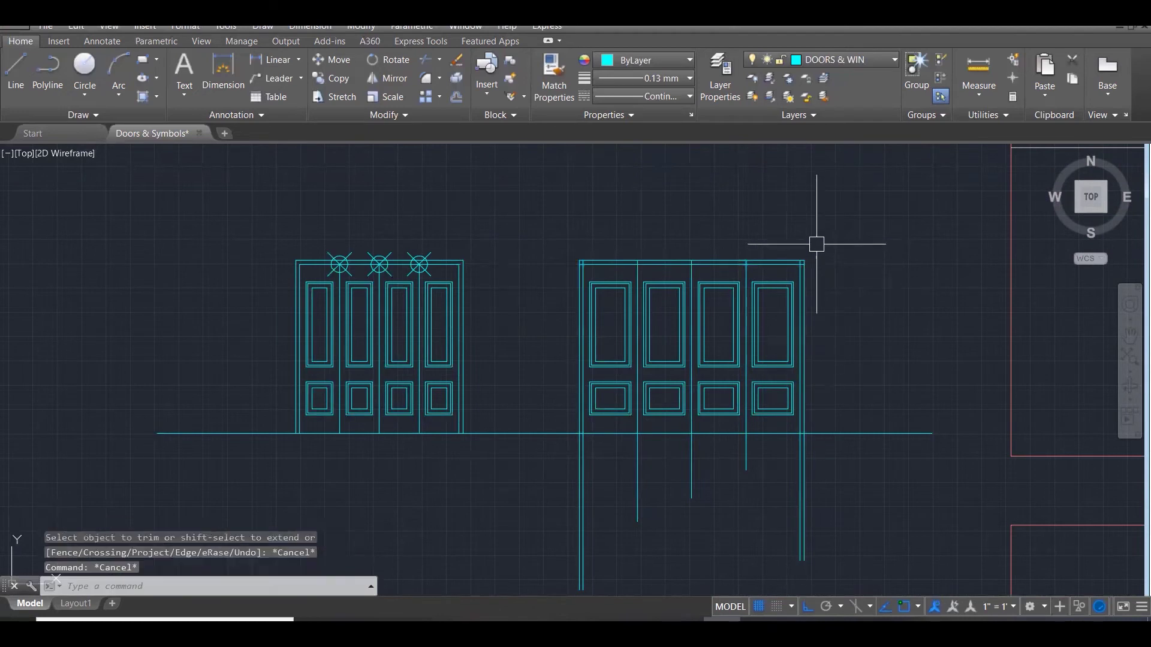
Trim the leaf divider stubs between the two top lines and the inner top line's right end.
{"action": "scroll", "coordinate": [817, 244], "scroll_direction": "up", "scroll_amount": 2}
{"action": "type", "text": "tr"}
{"action": "key", "text": "Return"}
{"action": "scroll", "coordinate": [783, 283], "scroll_direction": "up", "scroll_amount": 2}
{"action": "left_click", "coordinate": [848, 301]}
{"action": "left_click", "coordinate": [161, 177]}
{"action": "key", "text": "Return"}
{"action": "scroll", "coordinate": [169, 260], "scroll_direction": "up", "scroll_amount": 4}
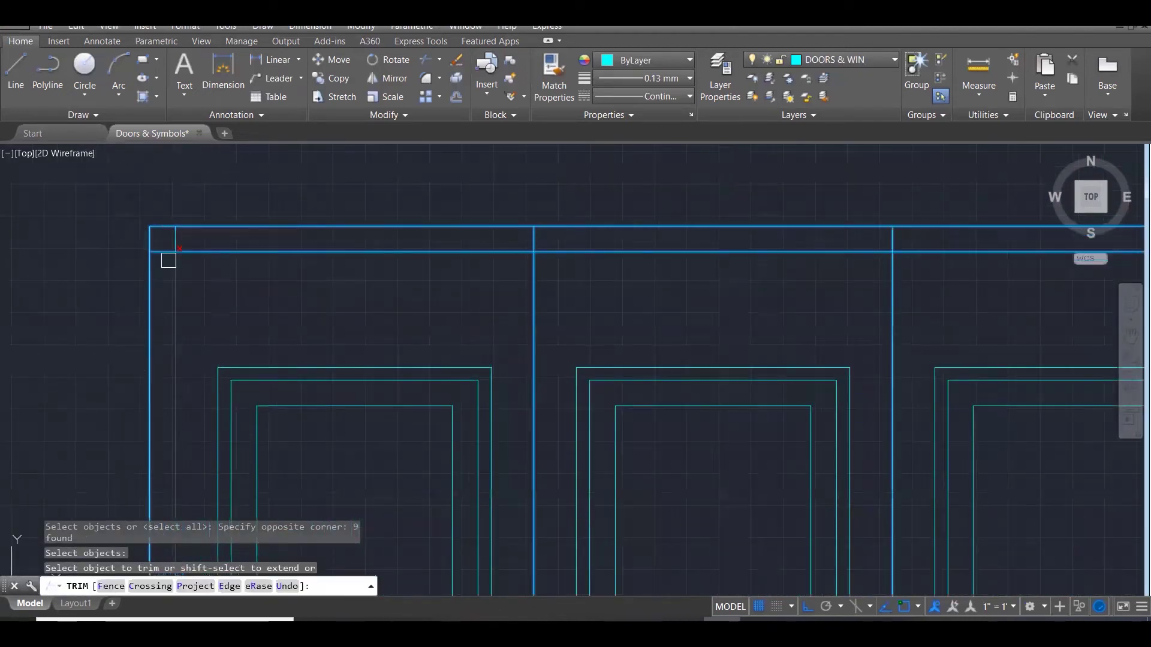
{"action": "left_click", "coordinate": [170, 244]}
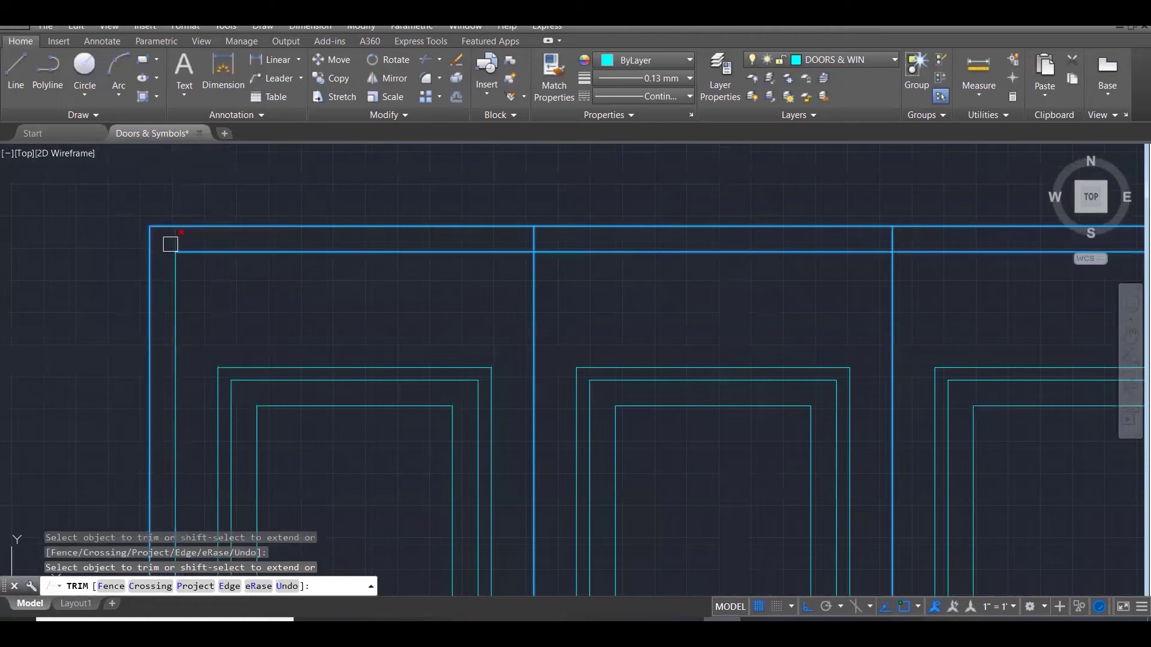
{"action": "left_click", "coordinate": [528, 237]}
{"action": "left_click", "coordinate": [897, 239]}
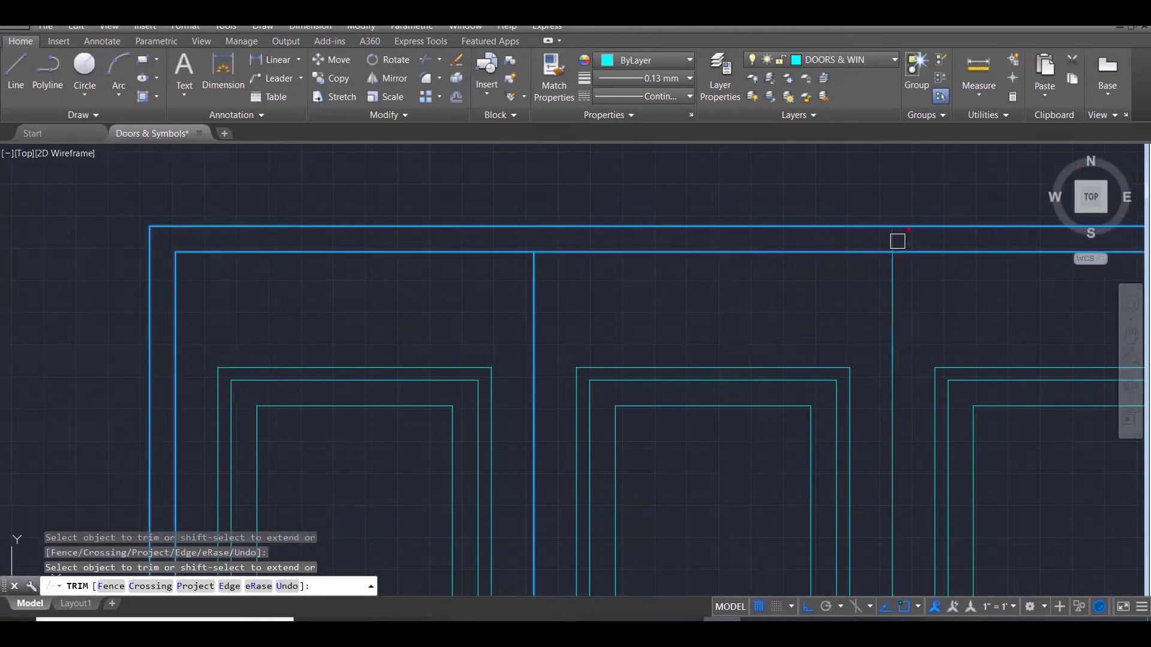
{"action": "scroll", "coordinate": [239, 260], "scroll_direction": "down", "scroll_amount": 3}
{"action": "scroll", "coordinate": [707, 251], "scroll_direction": "up", "scroll_amount": 3}
{"action": "left_click", "coordinate": [681, 263]}
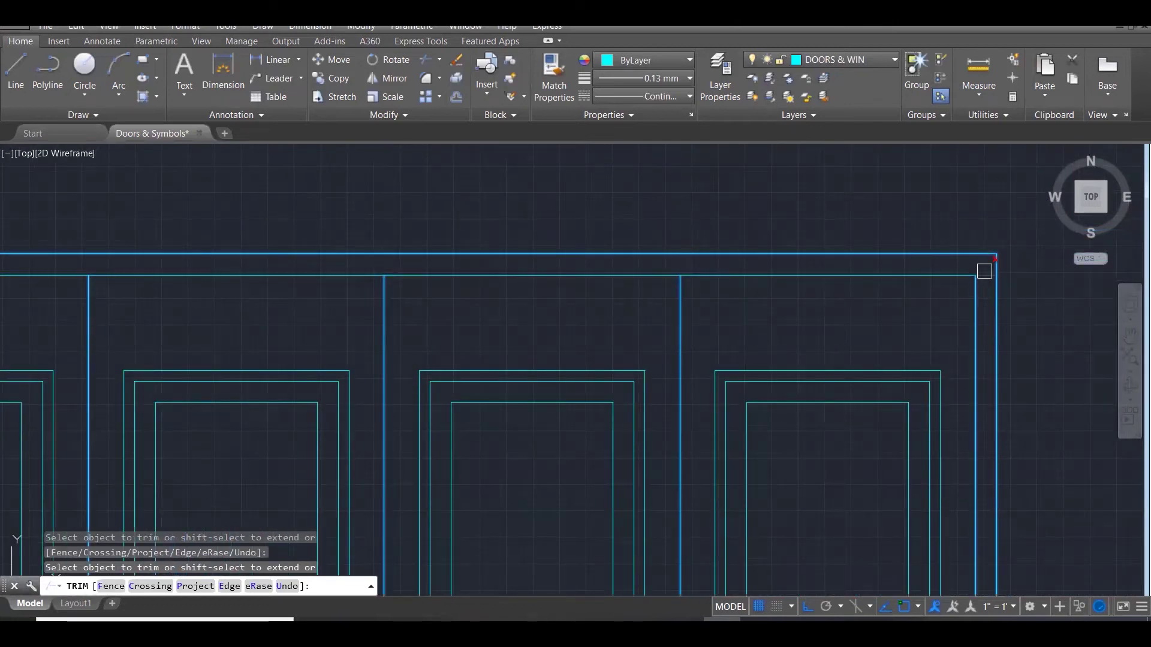
{"action": "left_click", "coordinate": [986, 275]}
{"action": "scroll", "coordinate": [896, 234], "scroll_direction": "down", "scroll_amount": 2}
{"action": "scroll", "coordinate": [896, 231], "scroll_direction": "down", "scroll_amount": 3}
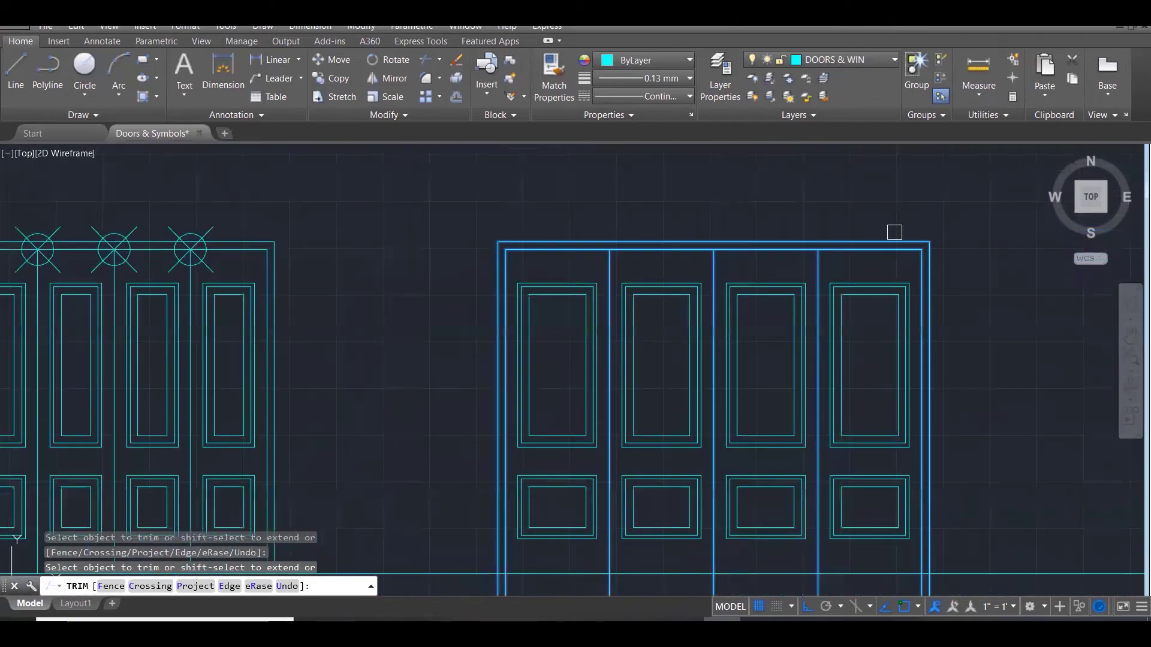
{"action": "key", "text": "Escape"}
{"action": "scroll", "coordinate": [890, 252], "scroll_direction": "down", "scroll_amount": 2}
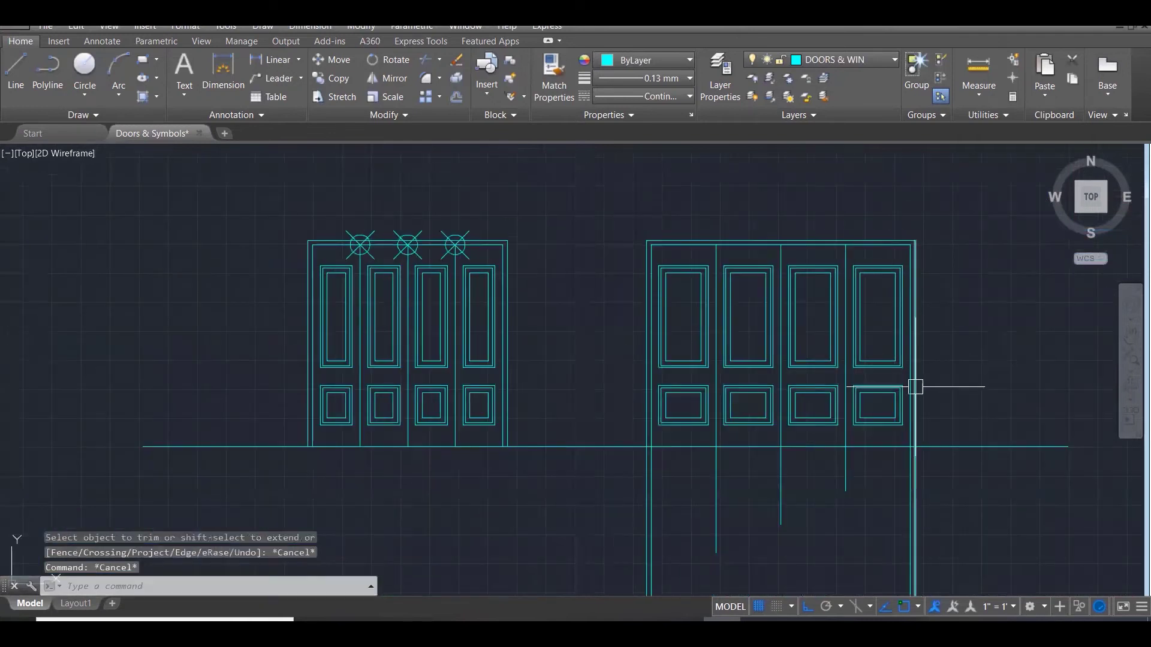
Trim the vertical lines below the floor line of the four-leaf elevation.
{"action": "type", "text": "tr"}
{"action": "key", "text": "Return"}
{"action": "left_click", "coordinate": [942, 468]}
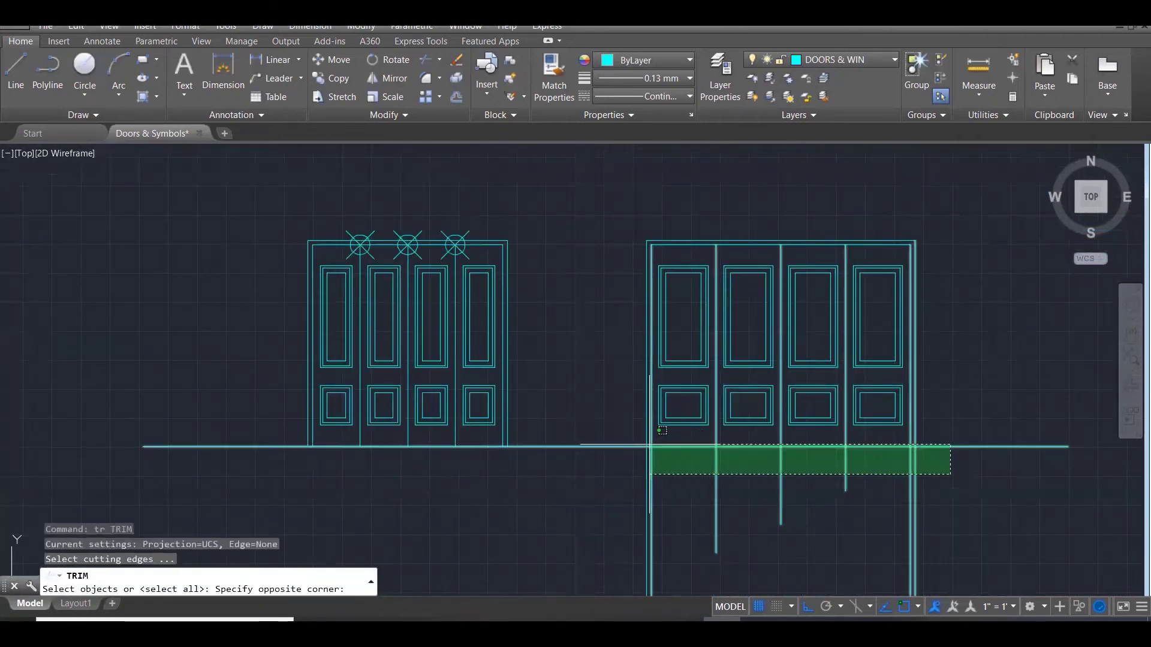
{"action": "left_click", "coordinate": [659, 445]}
{"action": "key", "text": "Return"}
{"action": "left_click", "coordinate": [989, 479]}
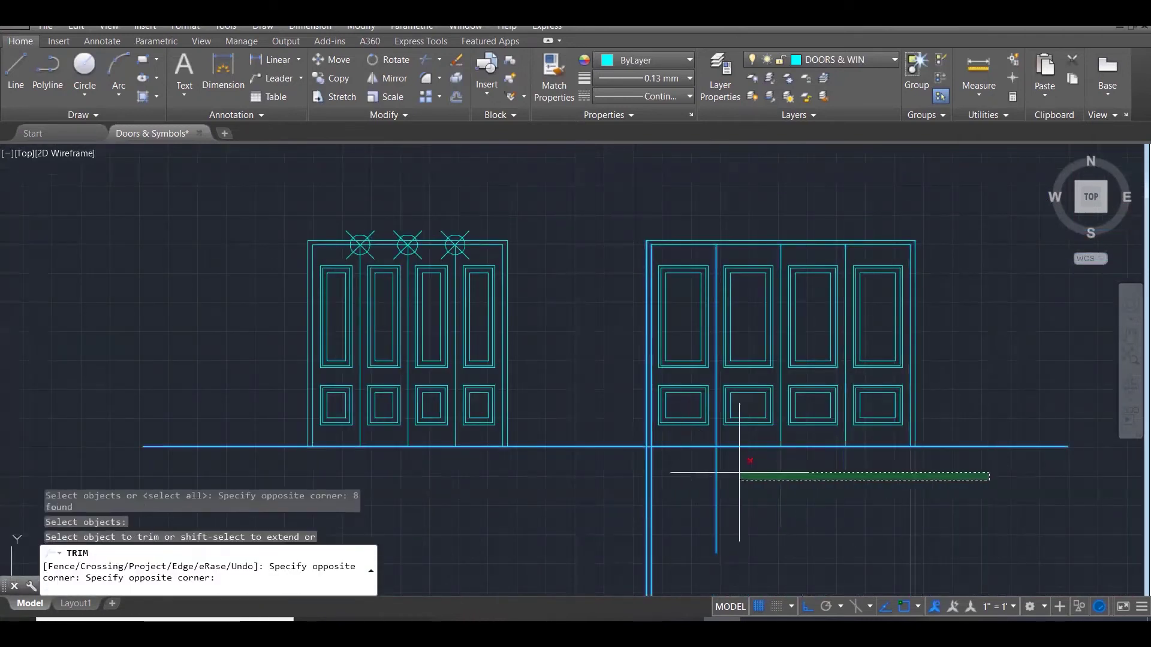
{"action": "left_click", "coordinate": [639, 471]}
{"action": "key", "text": "Escape"}
{"action": "key", "text": "Escape"}
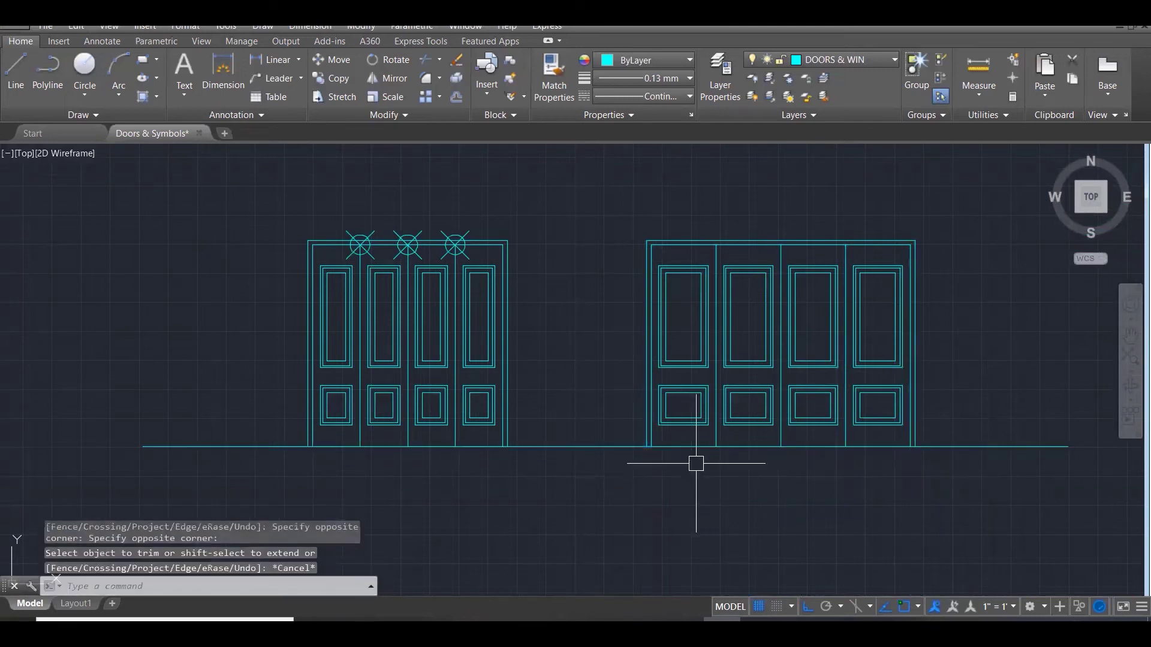
Make CONSTRUCTION the current layer.
{"action": "scroll", "coordinate": [556, 470], "scroll_direction": "down", "scroll_amount": 3}
{"action": "scroll", "coordinate": [555, 471], "scroll_direction": "down", "scroll_amount": 2}
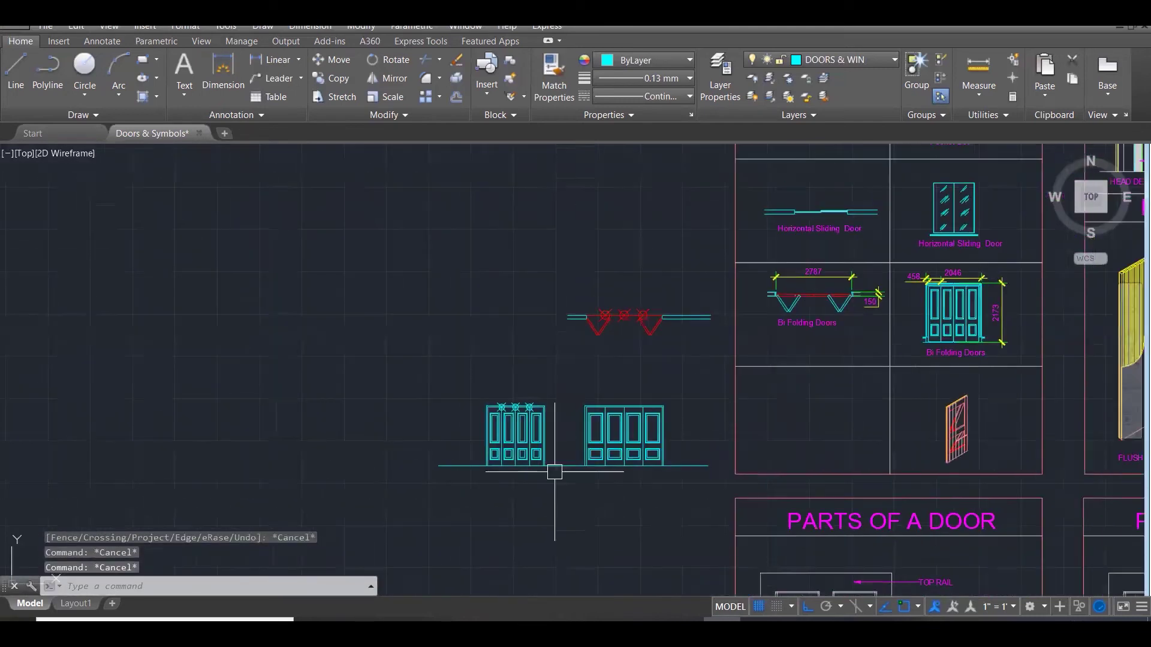
{"action": "scroll", "coordinate": [544, 450], "scroll_direction": "up", "scroll_amount": 2}
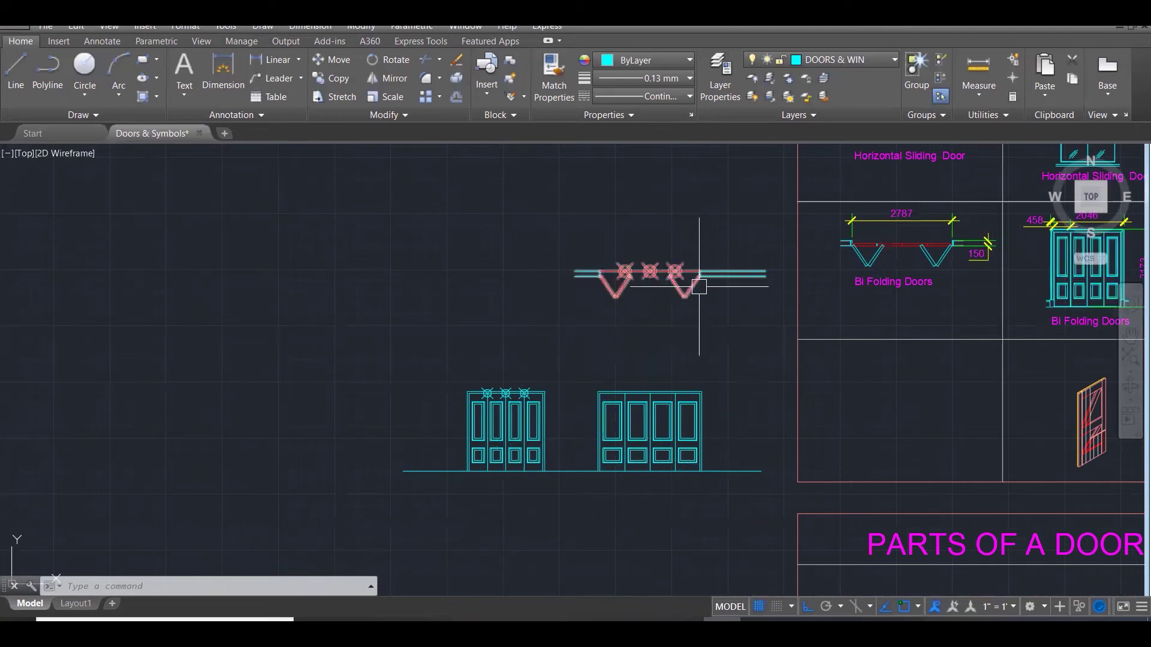
{"action": "left_click", "coordinate": [819, 64]}
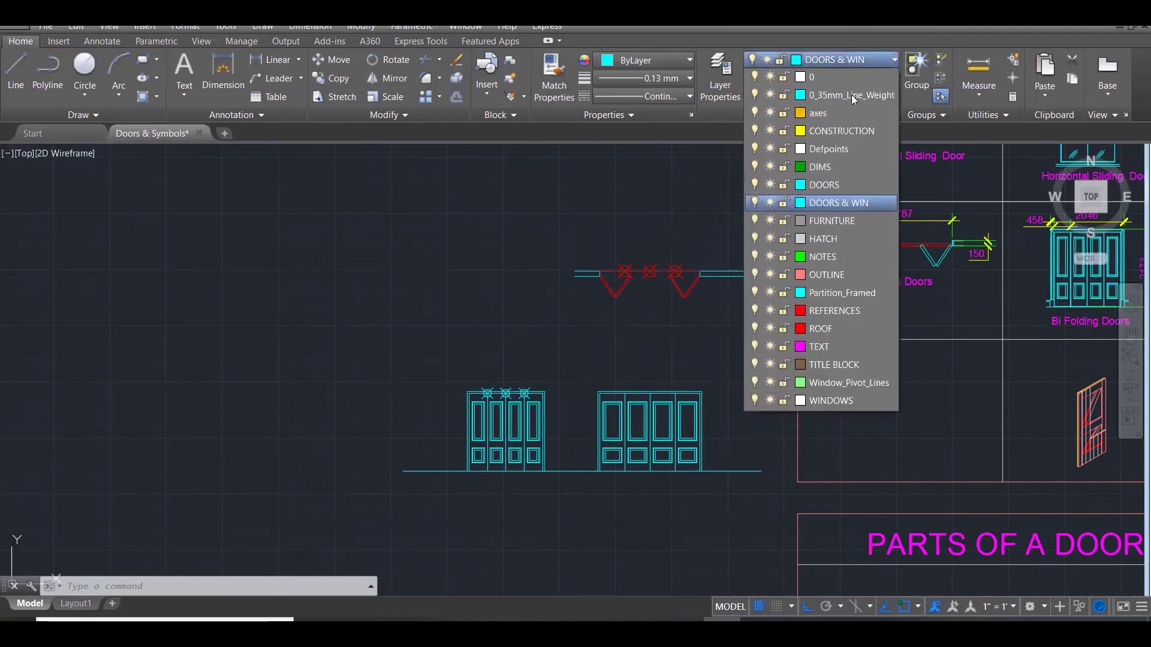
{"action": "left_click", "coordinate": [833, 139]}
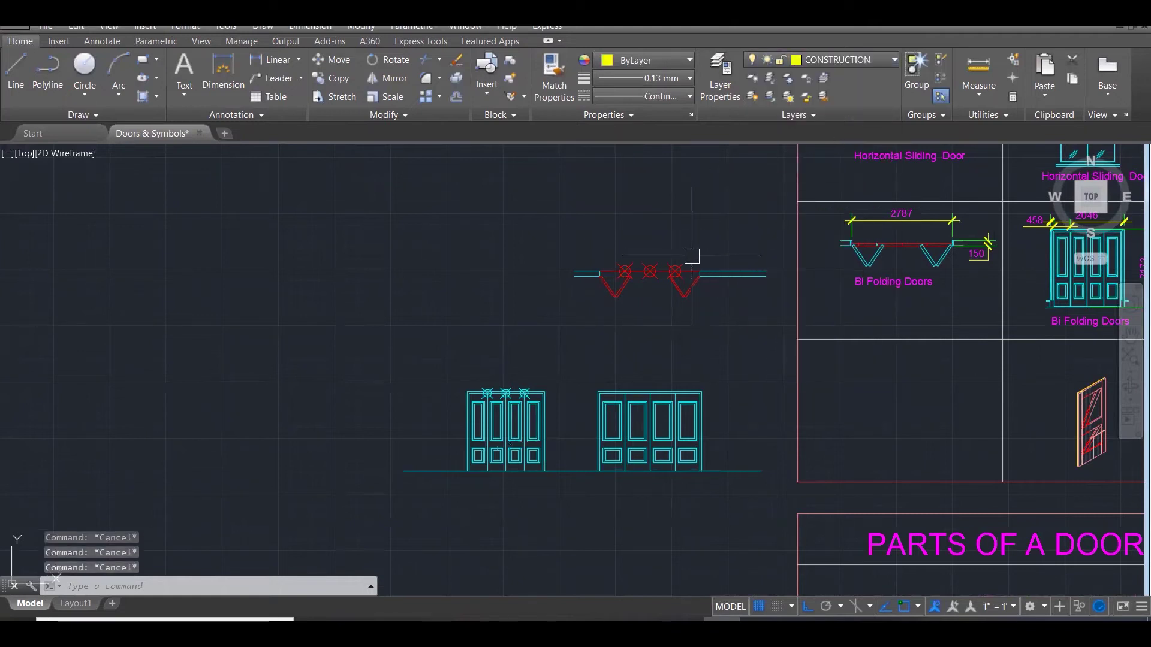
Draw projection lines from the plan's right and left opening edges to the elevation's top corners.
{"action": "type", "text": "l"}
{"action": "key", "text": "Return"}
{"action": "left_click", "coordinate": [699, 276]}
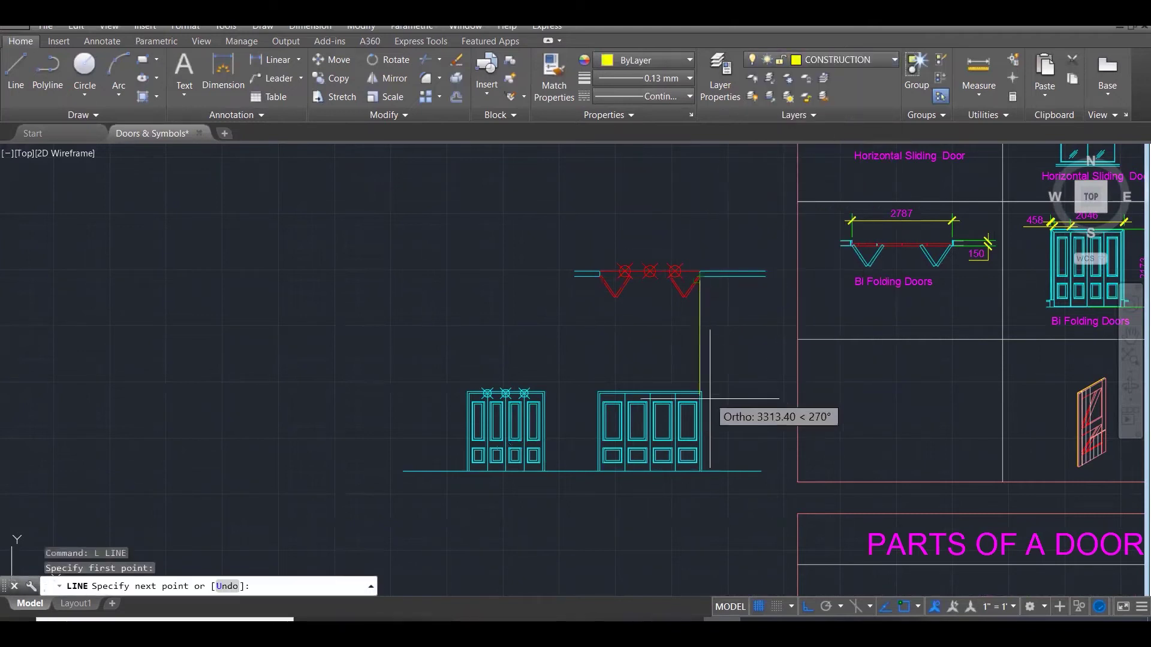
{"action": "scroll", "coordinate": [701, 393], "scroll_direction": "up", "scroll_amount": 3}
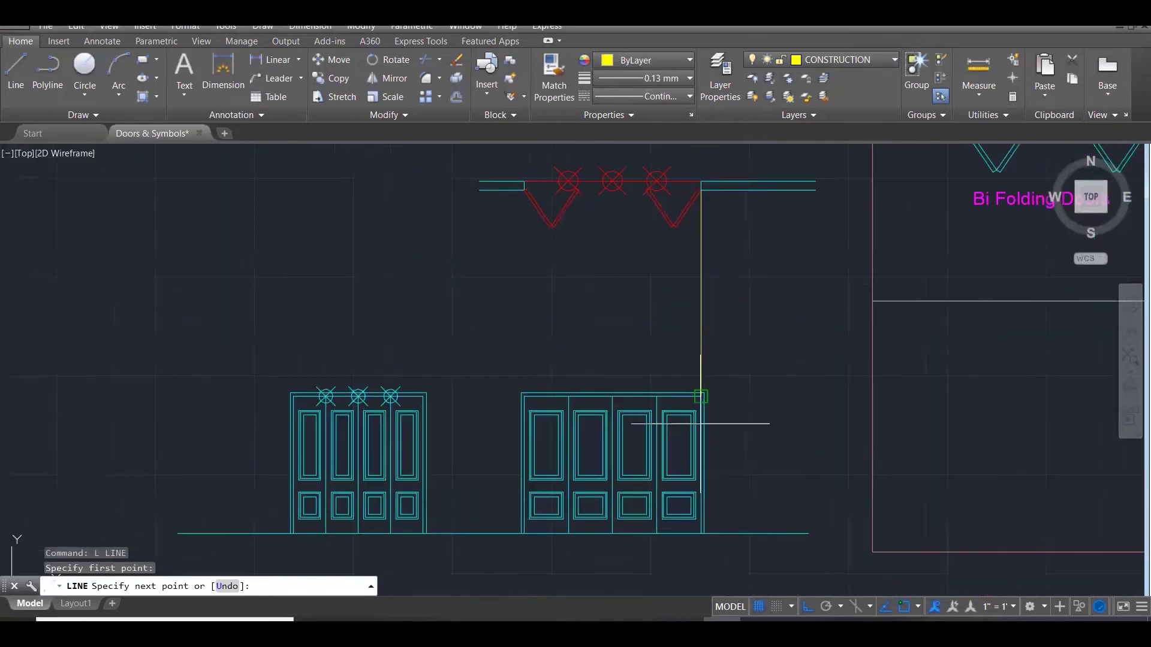
{"action": "left_click", "coordinate": [702, 396]}
{"action": "key", "text": "Escape"}
{"action": "key", "text": "Return"}
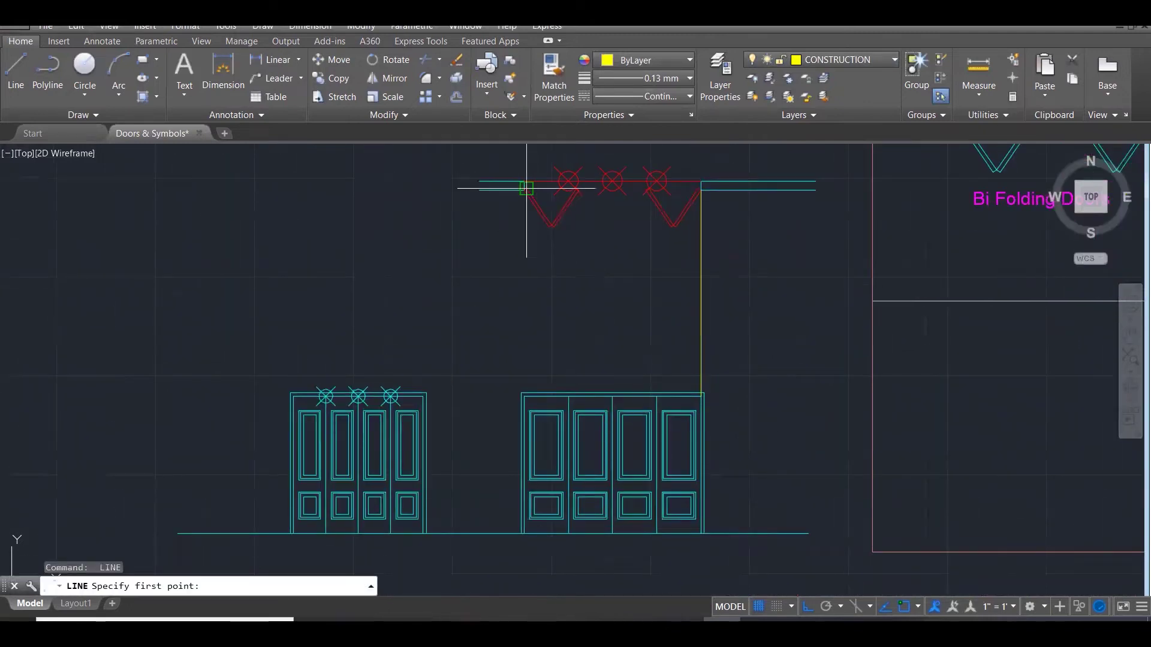
{"action": "left_click", "coordinate": [526, 189]}
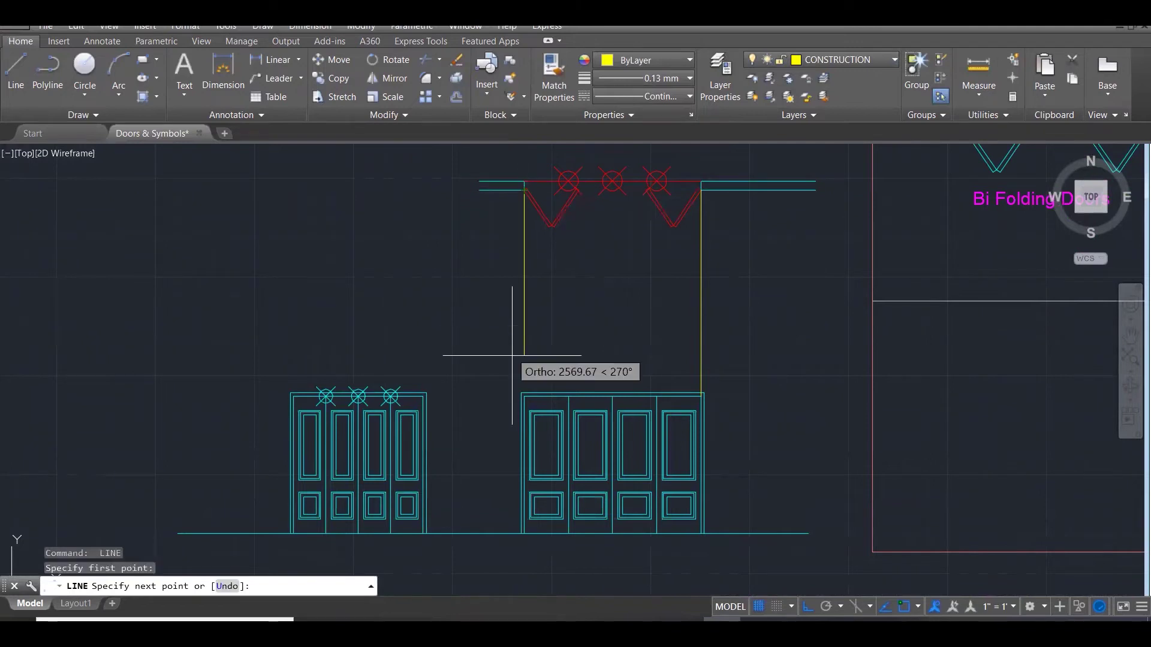
{"action": "left_click", "coordinate": [524, 396]}
{"action": "key", "text": "Escape"}
{"action": "key", "text": "Escape"}
{"action": "key", "text": "Escape"}
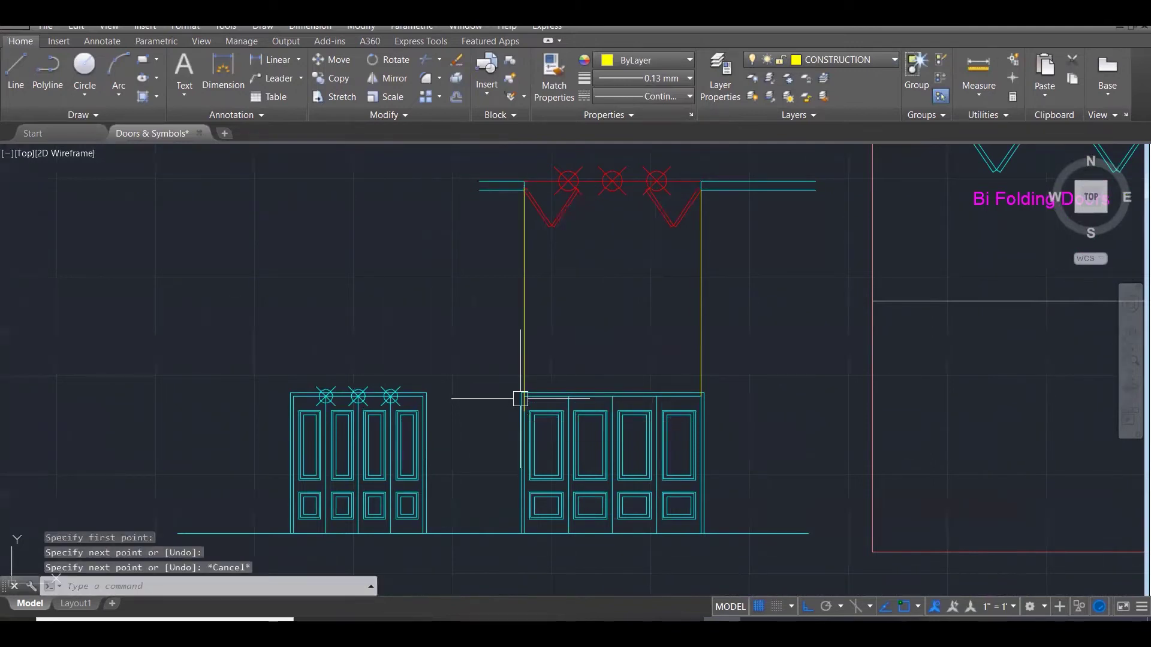
Draw projection lines from the first leaf joint and the door top's midpoint up to the folding-door plan.
{"action": "key", "text": "Return"}
{"action": "left_click", "coordinate": [569, 396]}
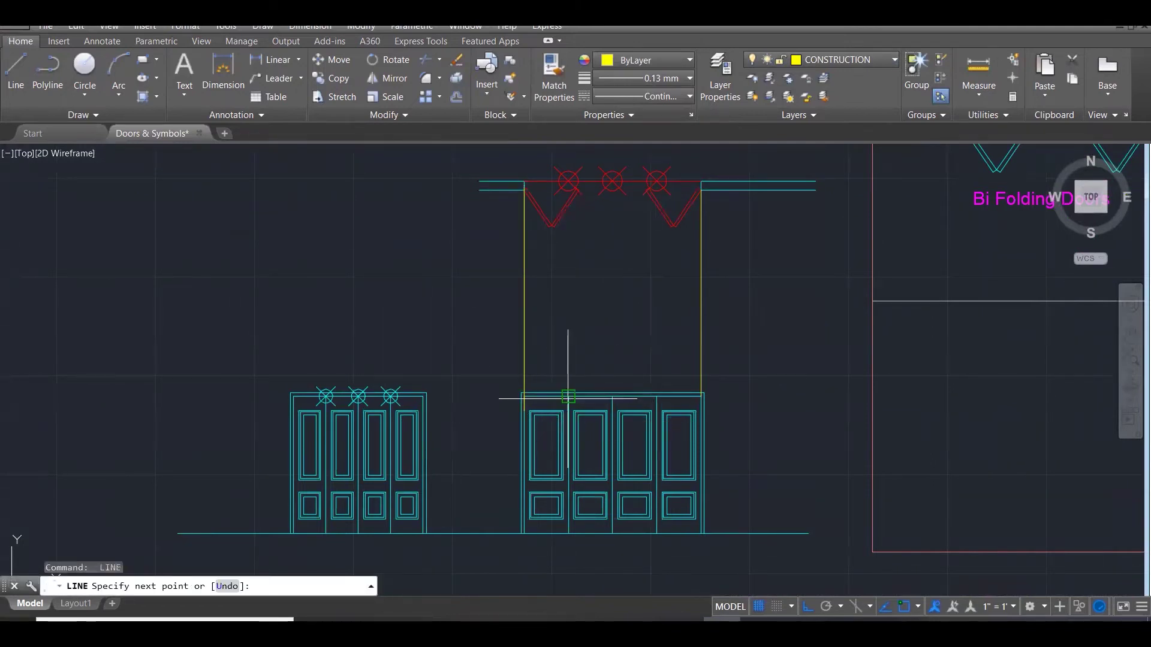
{"action": "left_click", "coordinate": [599, 156]}
{"action": "key", "text": "Escape"}
{"action": "key", "text": "Return"}
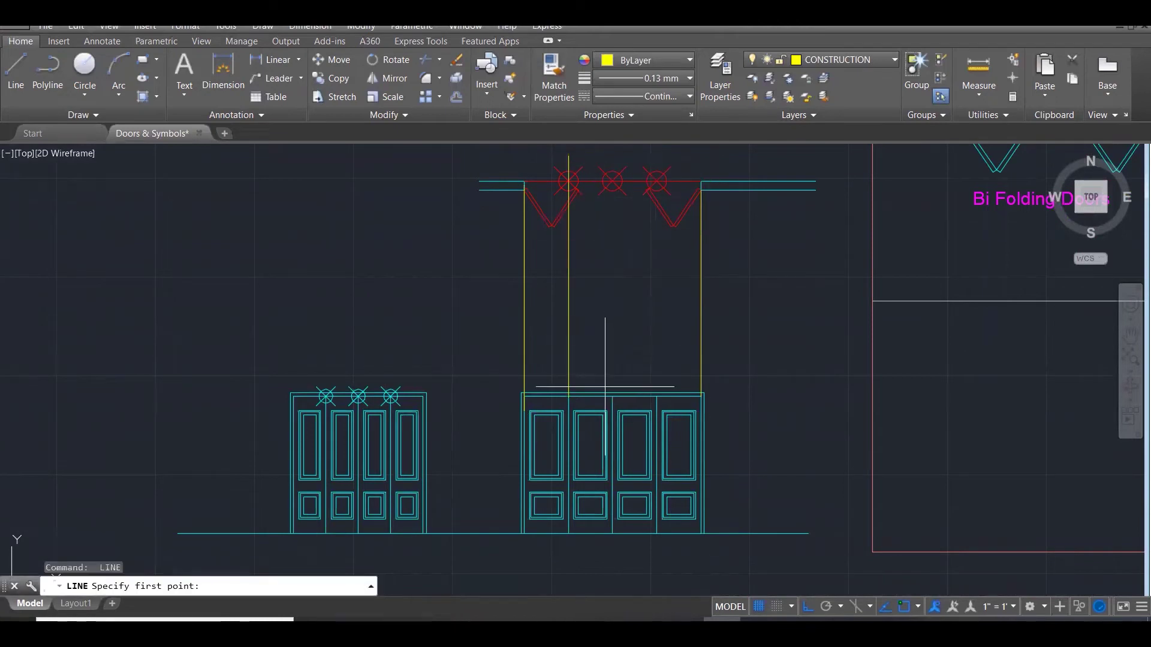
{"action": "left_click", "coordinate": [612, 395]}
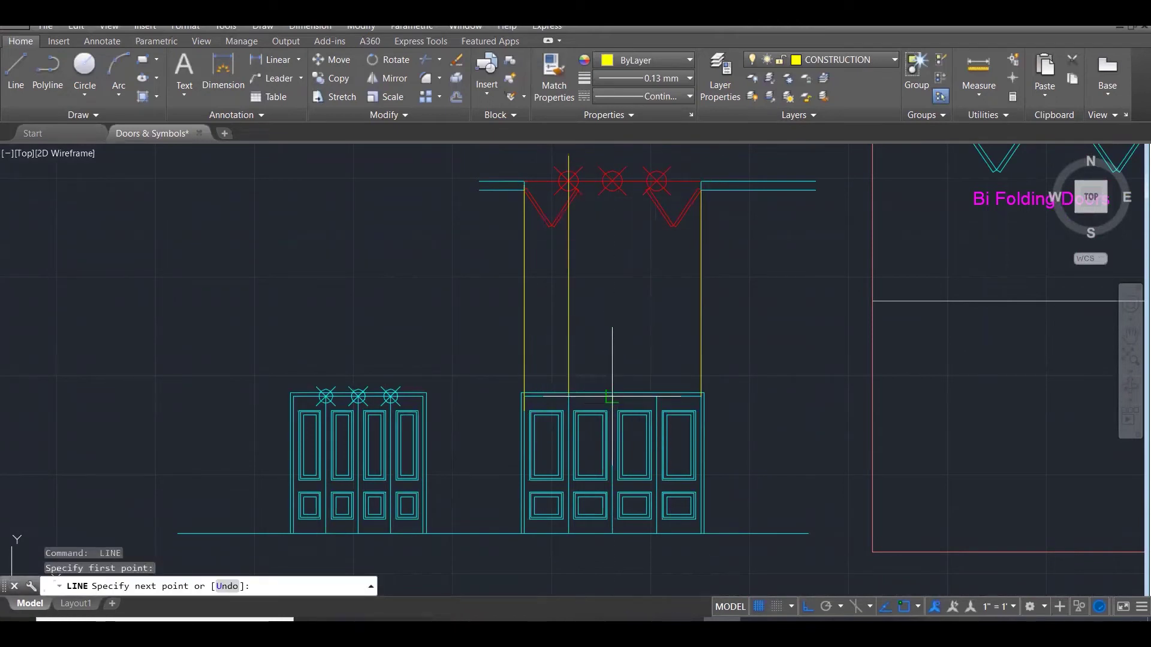
{"action": "left_click", "coordinate": [628, 154]}
{"action": "key", "text": "Escape"}
Draw a projection line from the last leaf joint up to the folding-door plan.
{"action": "key", "text": "Return"}
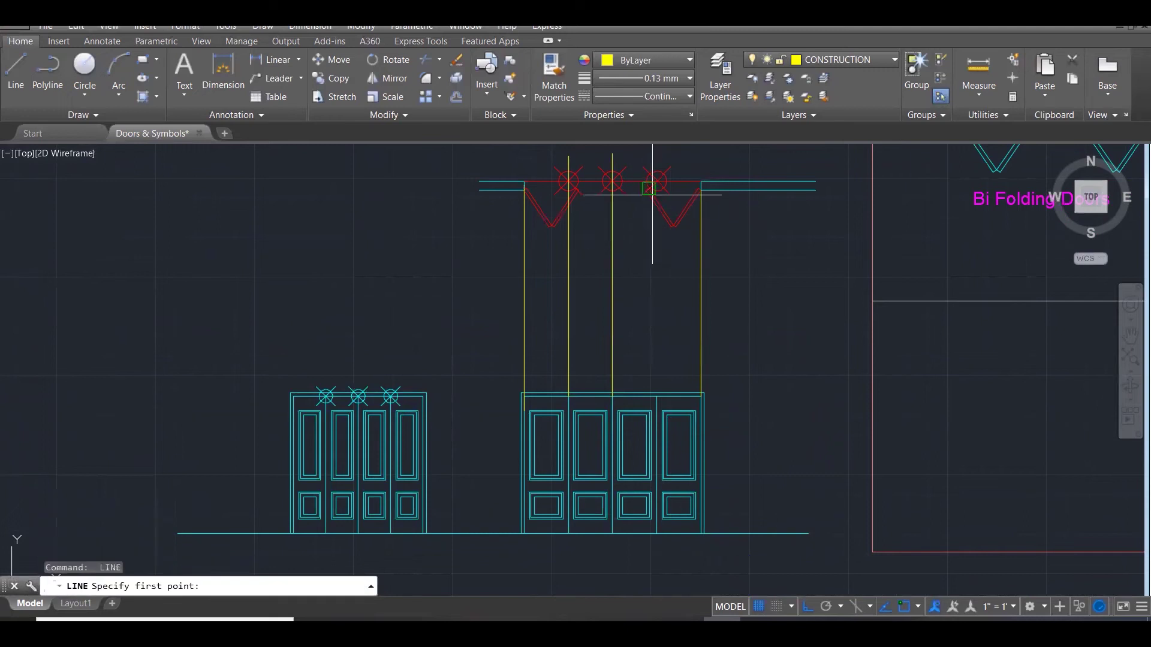
{"action": "left_click", "coordinate": [656, 396]}
{"action": "left_click", "coordinate": [657, 156]}
{"action": "key", "text": "Escape"}
{"action": "key", "text": "Escape"}
{"action": "key", "text": "Escape"}
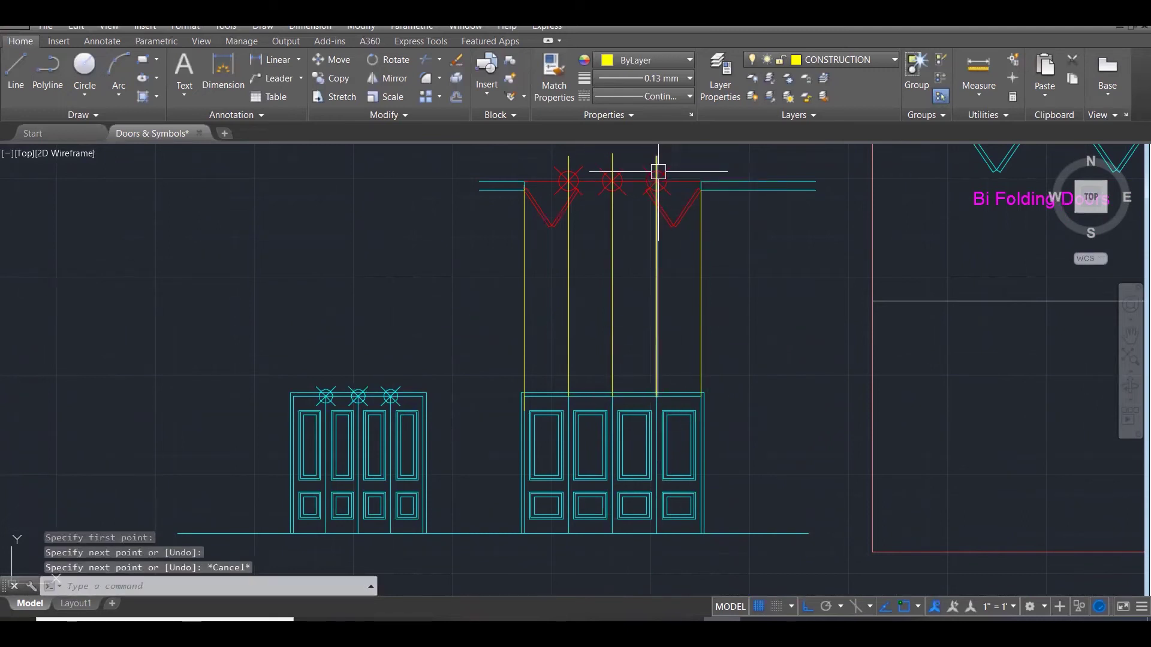
Erase the left door elevation and the leftover dashed lines beneath it.
{"action": "left_click", "coordinate": [467, 326]}
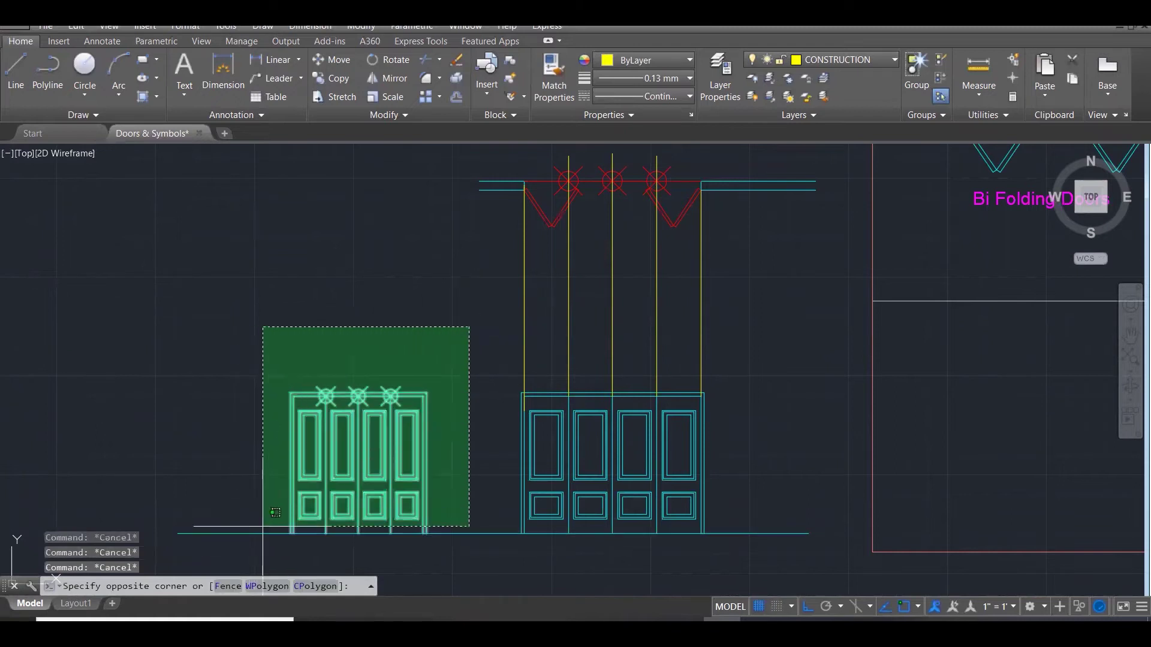
{"action": "left_click", "coordinate": [269, 513]}
{"action": "key", "text": "Delete"}
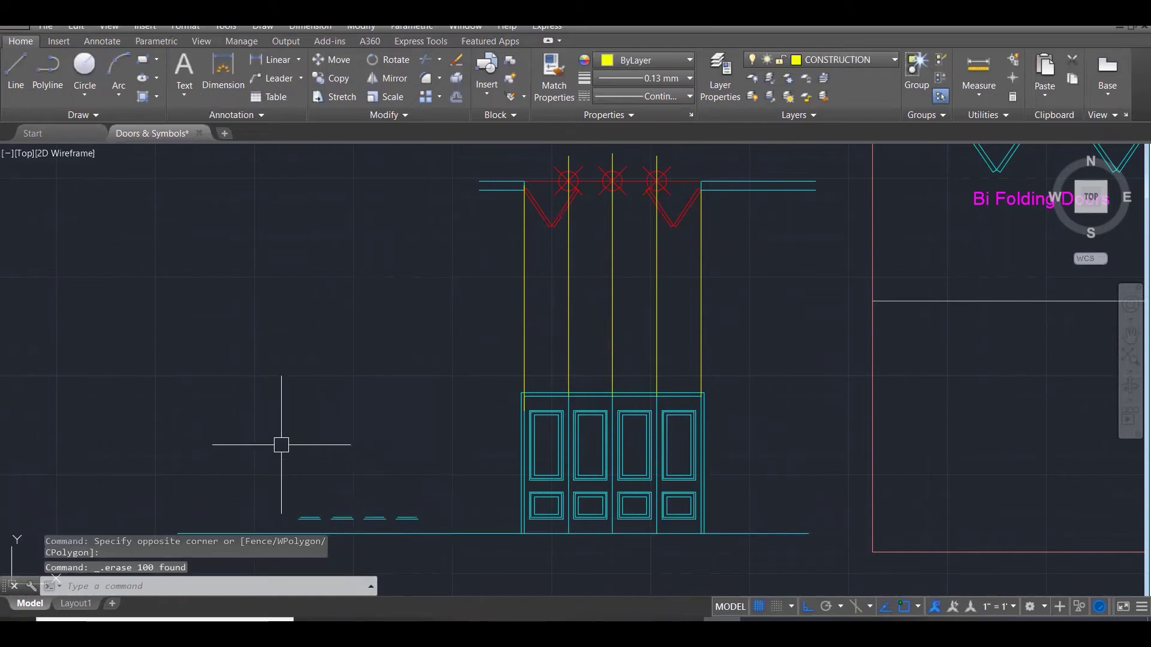
{"action": "left_click", "coordinate": [259, 444]}
{"action": "left_click", "coordinate": [457, 517]}
{"action": "key", "text": "Delete"}
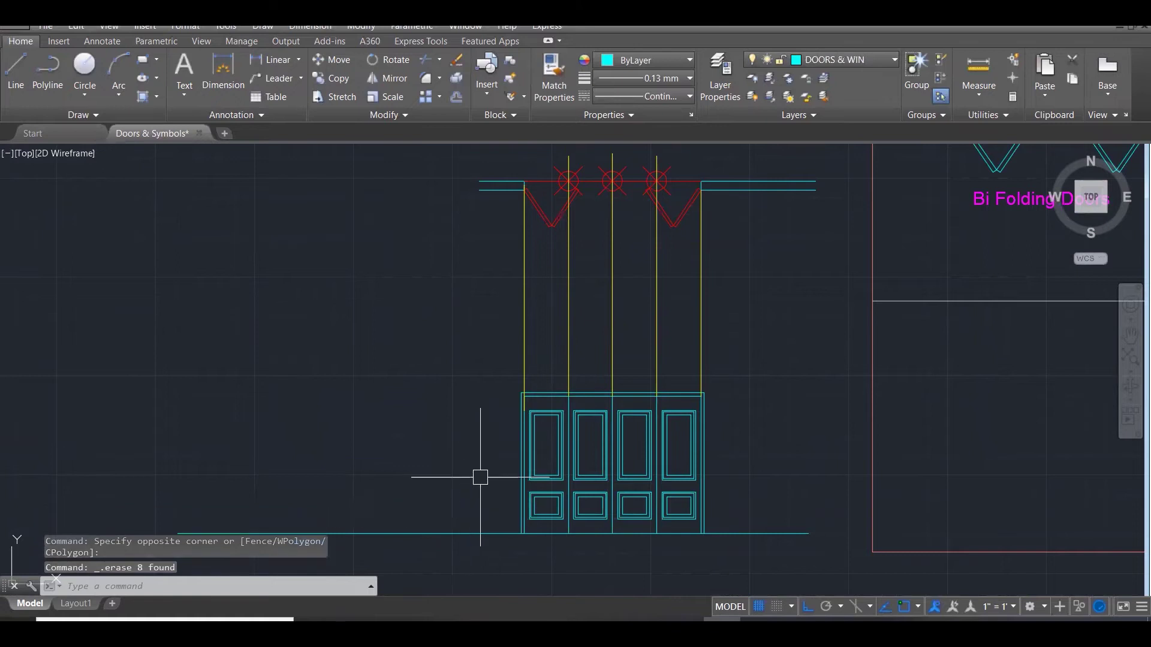
{"action": "key", "text": "Escape"}
{"action": "key", "text": "Escape"}
{"action": "key", "text": "Escape"}
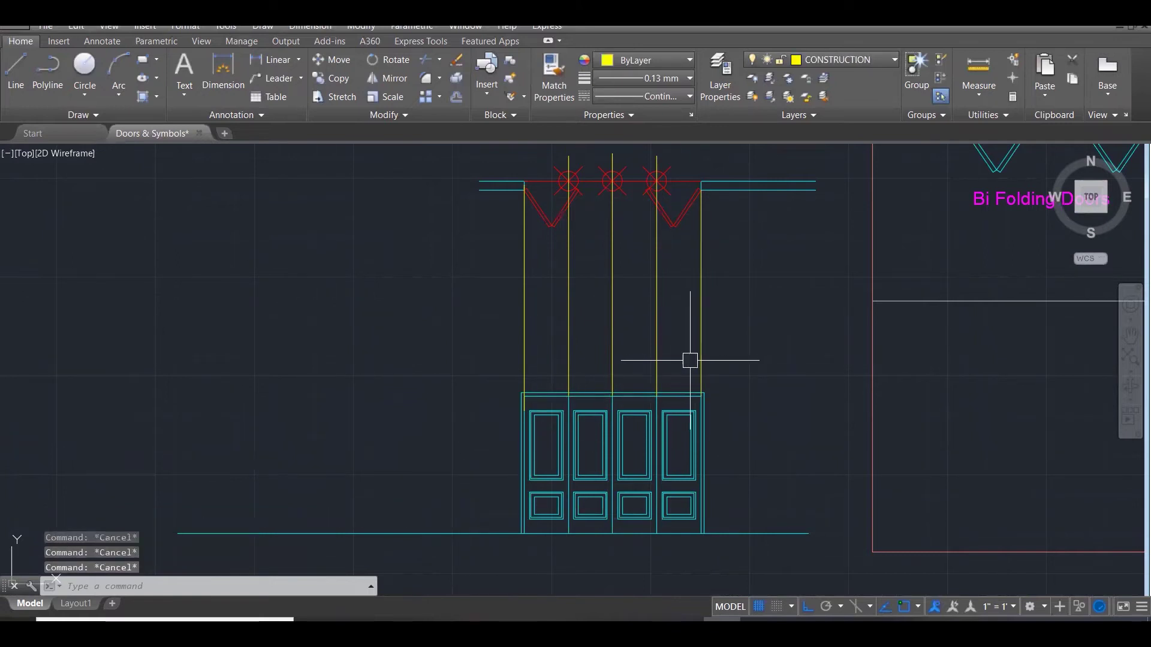
Zoom out over the sheet, then zoom in on the PARTS OF A DOOR diagram.
{"action": "scroll", "coordinate": [590, 394], "scroll_direction": "down", "scroll_amount": 3}
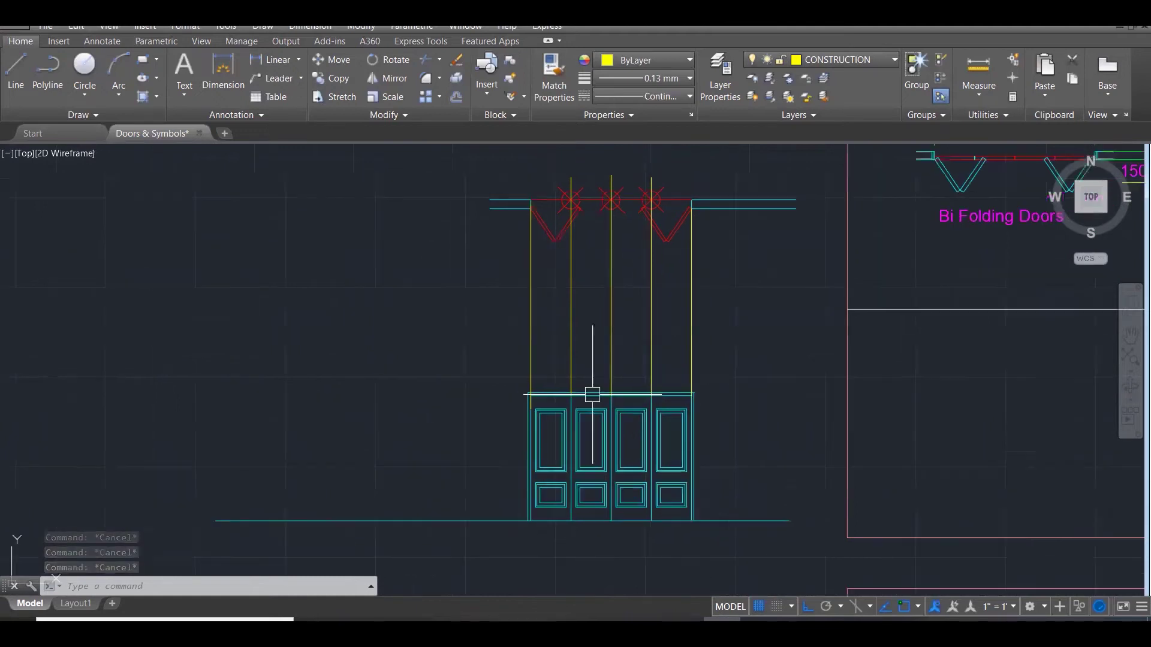
{"action": "scroll", "coordinate": [589, 393], "scroll_direction": "down", "scroll_amount": 3}
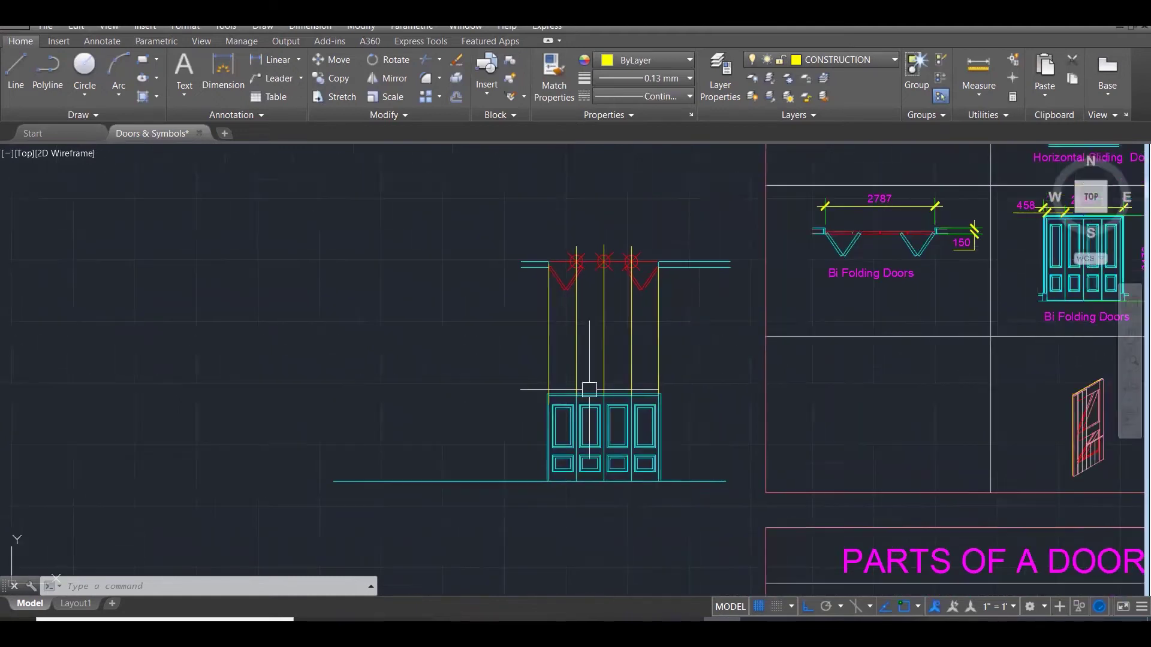
{"action": "scroll", "coordinate": [590, 391], "scroll_direction": "down", "scroll_amount": 5}
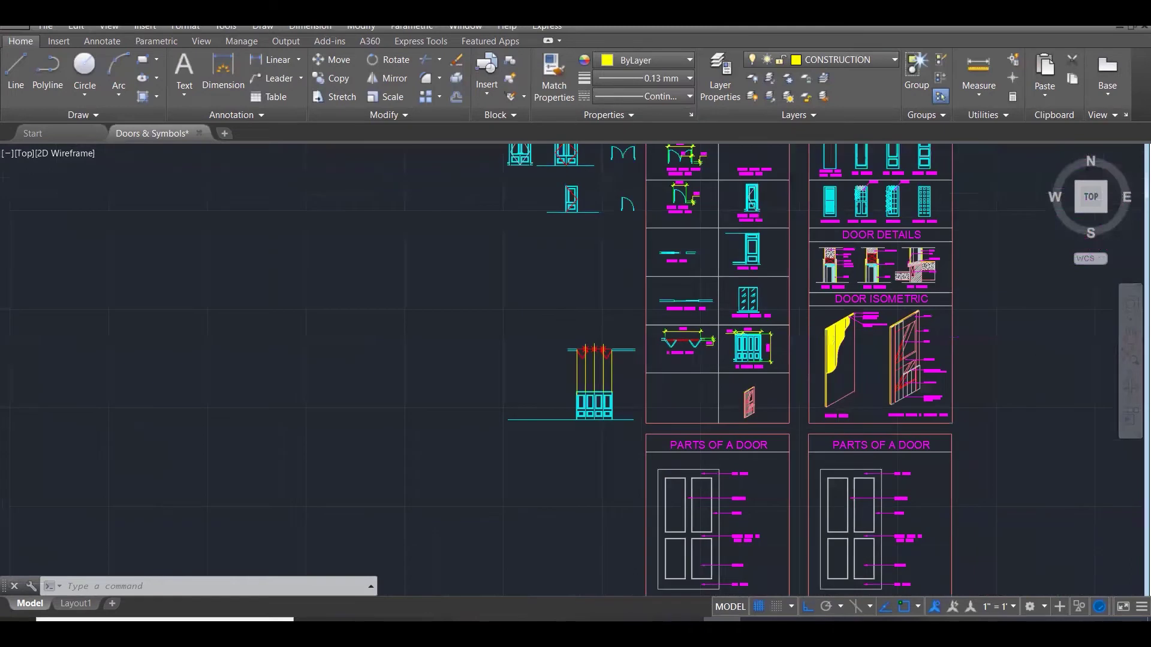
{"action": "scroll", "coordinate": [614, 161], "scroll_direction": "up", "scroll_amount": 3}
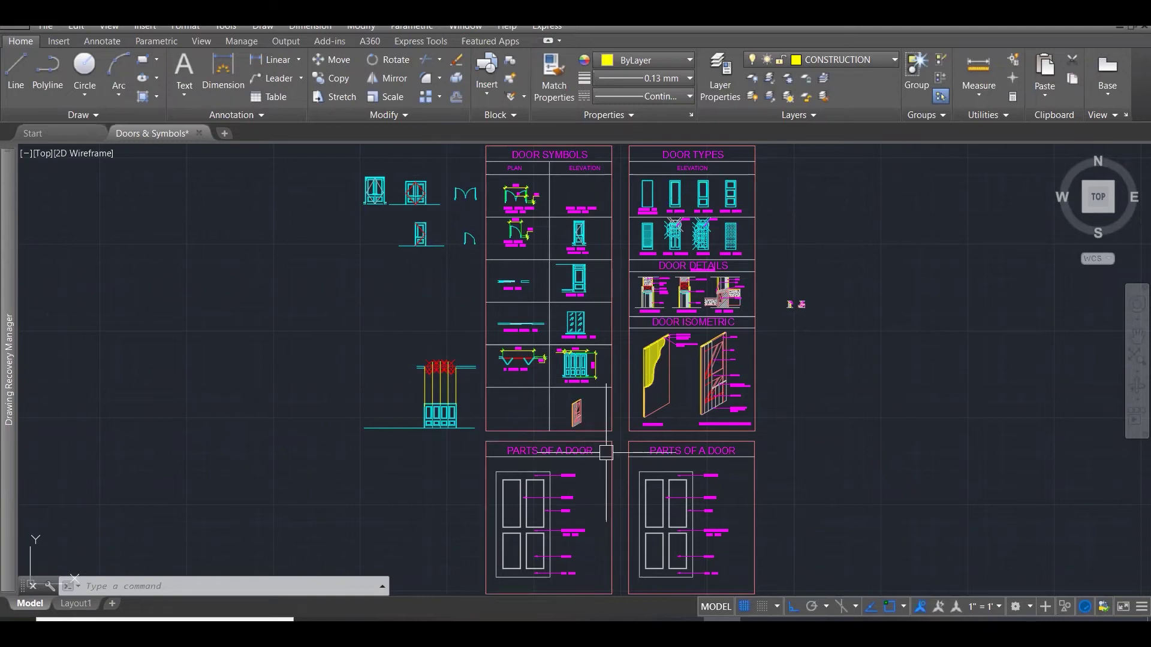
{"action": "scroll", "coordinate": [582, 382], "scroll_direction": "down", "scroll_amount": 2}
{"action": "scroll", "coordinate": [567, 478], "scroll_direction": "up", "scroll_amount": 6}
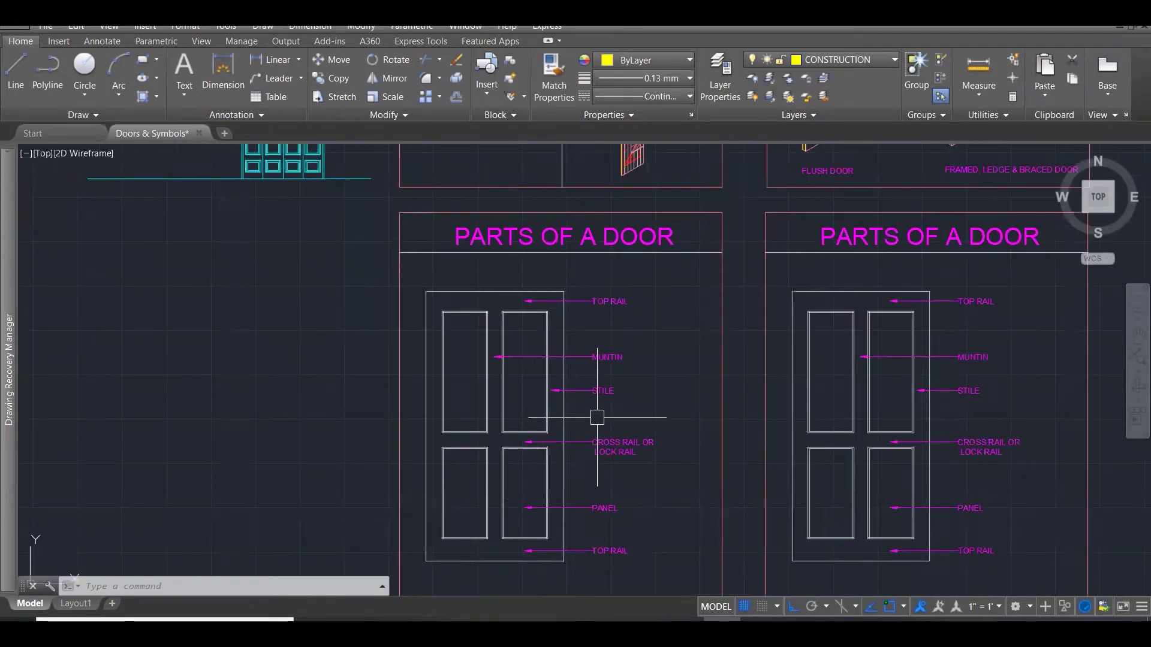
{"action": "scroll", "coordinate": [593, 433], "scroll_direction": "up", "scroll_amount": 2}
{"action": "scroll", "coordinate": [627, 289], "scroll_direction": "down", "scroll_amount": 1}
{"action": "scroll", "coordinate": [626, 289], "scroll_direction": "down", "scroll_amount": 4}
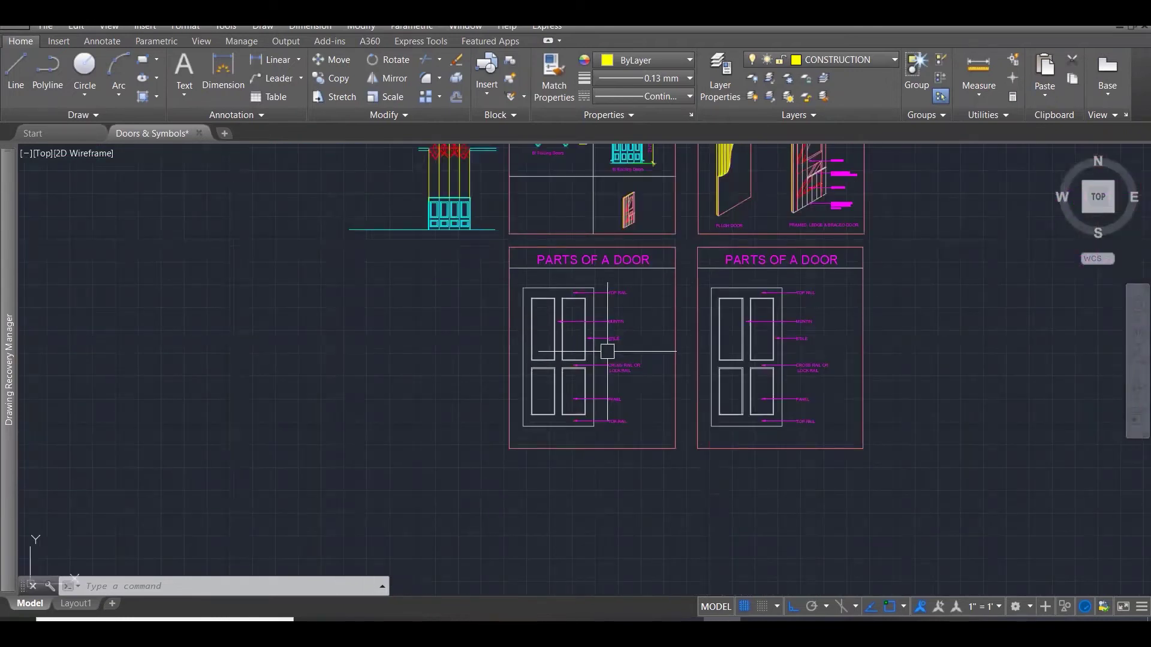
{"action": "scroll", "coordinate": [607, 352], "scroll_direction": "down", "scroll_amount": 5}
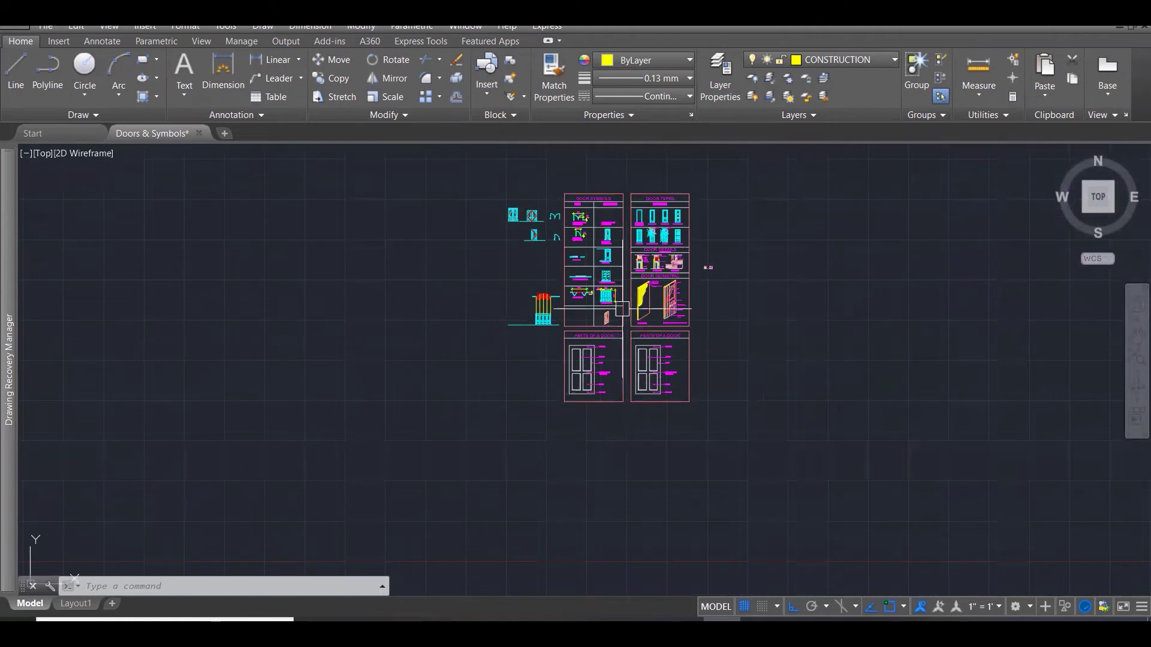
{"action": "scroll", "coordinate": [666, 216], "scroll_direction": "up", "scroll_amount": 5}
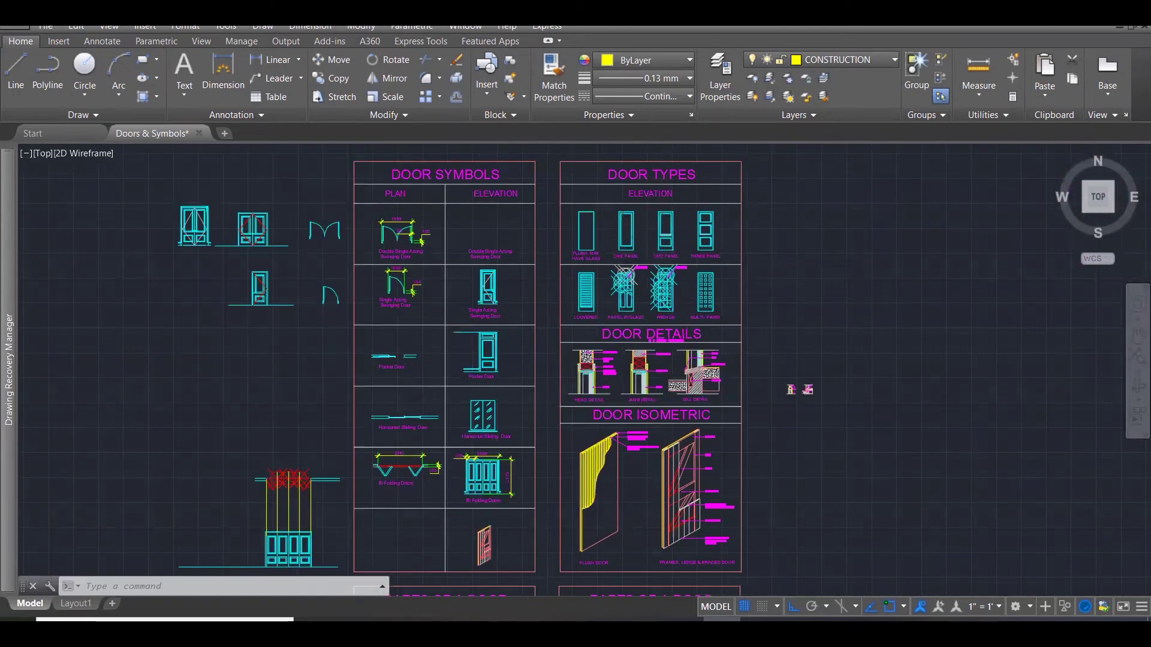
{"action": "scroll", "coordinate": [551, 480], "scroll_direction": "down", "scroll_amount": 3}
{"action": "scroll", "coordinate": [527, 487], "scroll_direction": "up", "scroll_amount": 4}
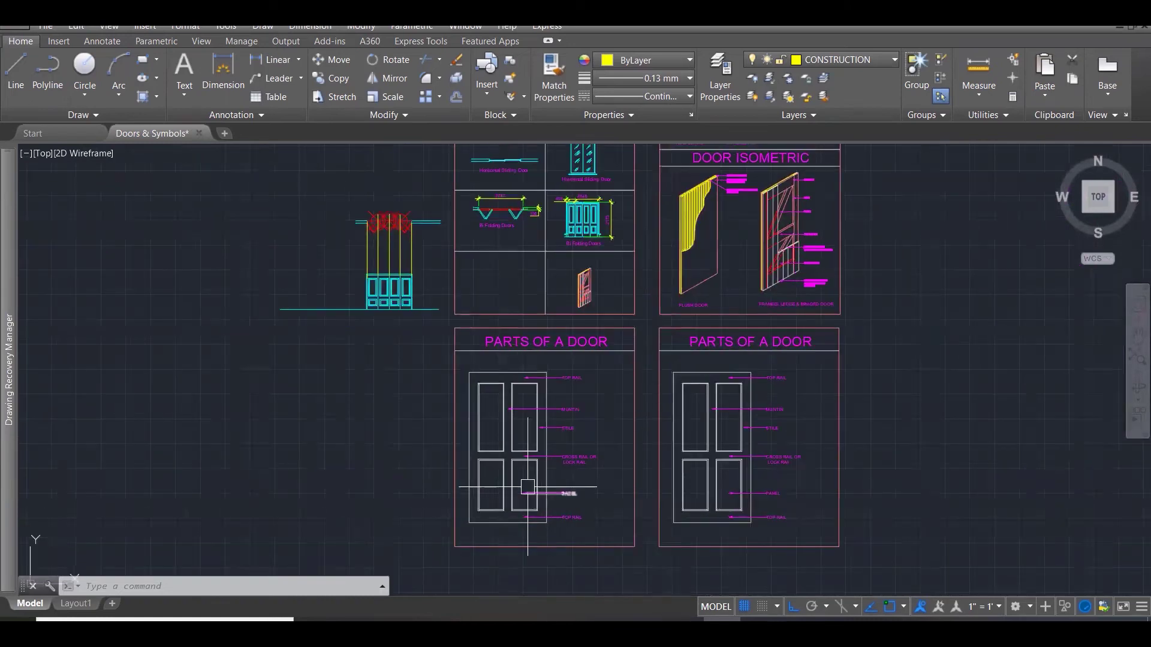
{"action": "scroll", "coordinate": [456, 480], "scroll_direction": "up", "scroll_amount": 1}
{"action": "scroll", "coordinate": [456, 480], "scroll_direction": "up", "scroll_amount": 3}
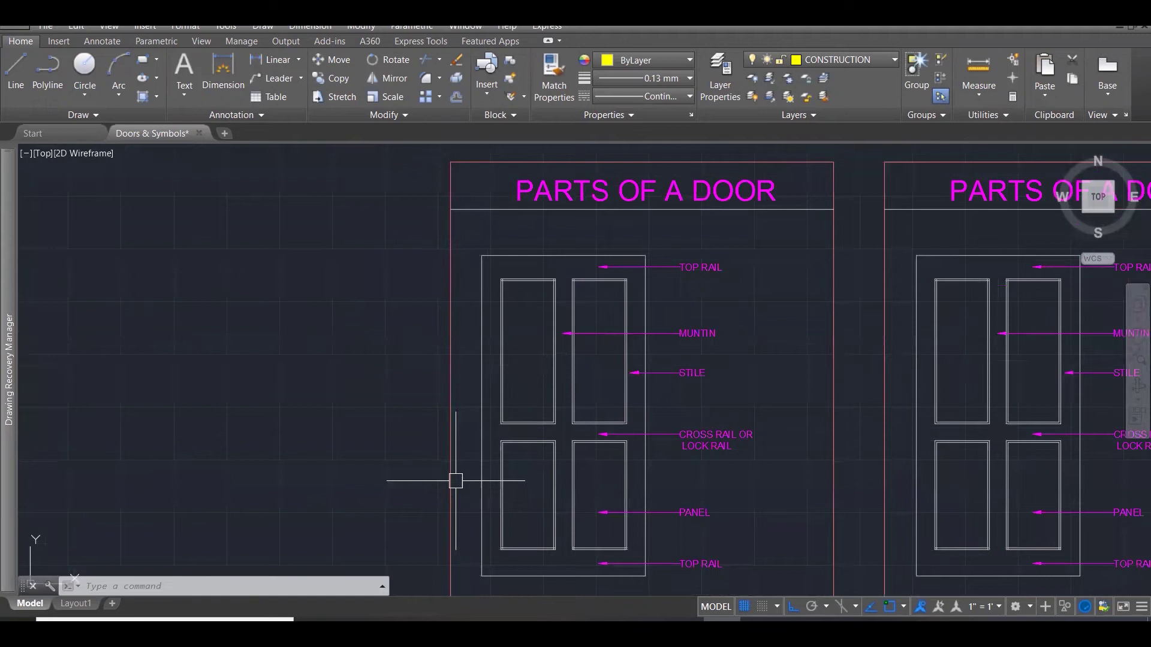
Highlight the muntin in orange and the left and right stiles in green.
{"action": "key", "text": "Escape"}
{"action": "key", "text": "Escape"}
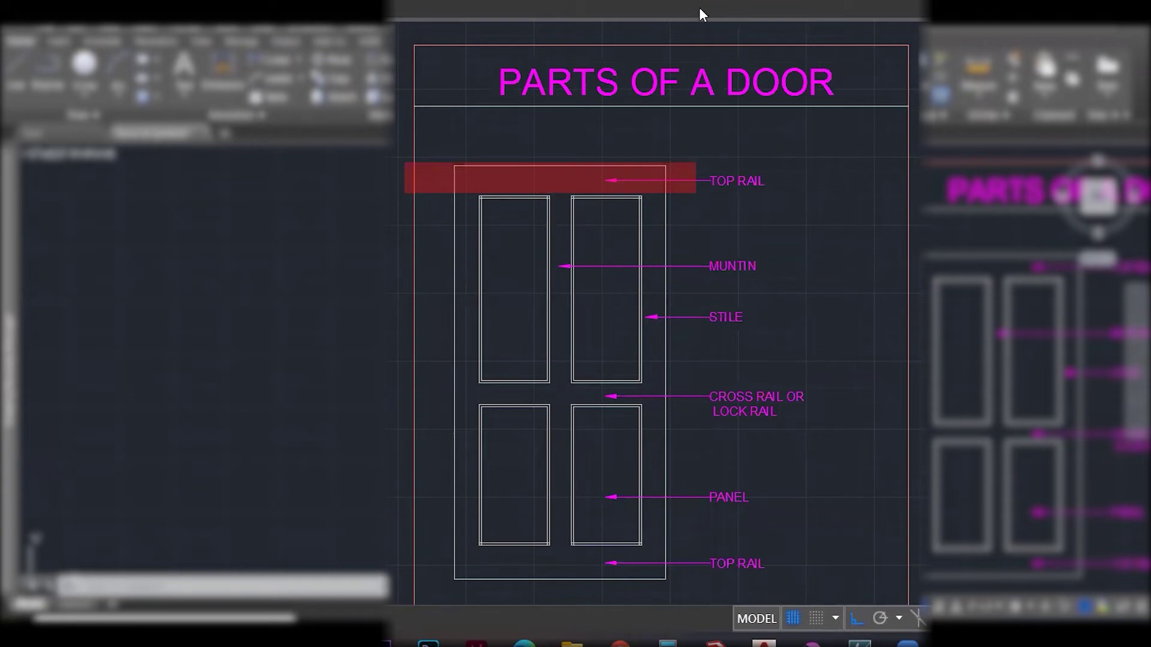
{"action": "left_click_drag", "start_coordinate": [549, 194], "coordinate": [571, 561]}
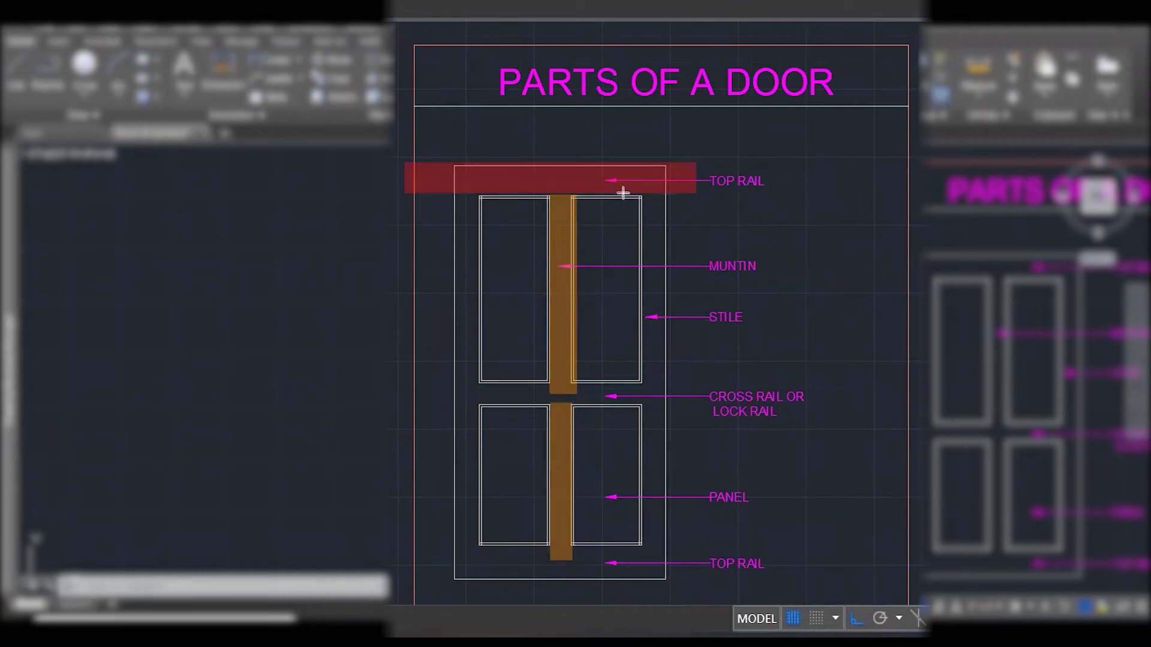
{"action": "left_click_drag", "start_coordinate": [641, 180], "coordinate": [666, 561]}
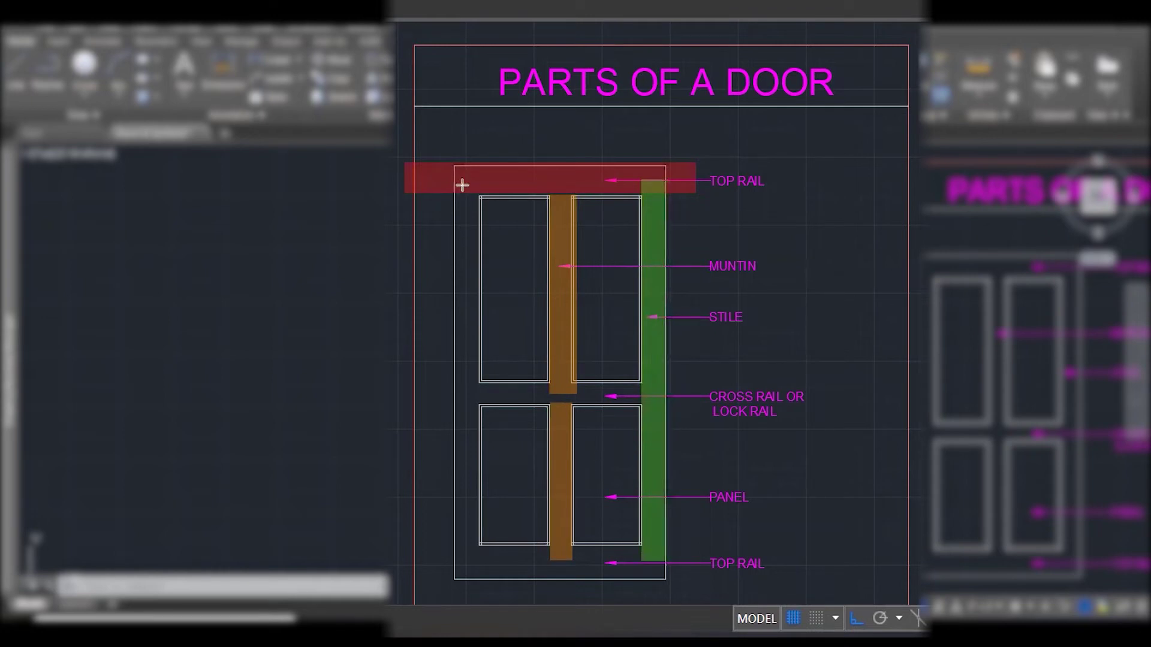
{"action": "left_click_drag", "start_coordinate": [453, 196], "coordinate": [477, 561]}
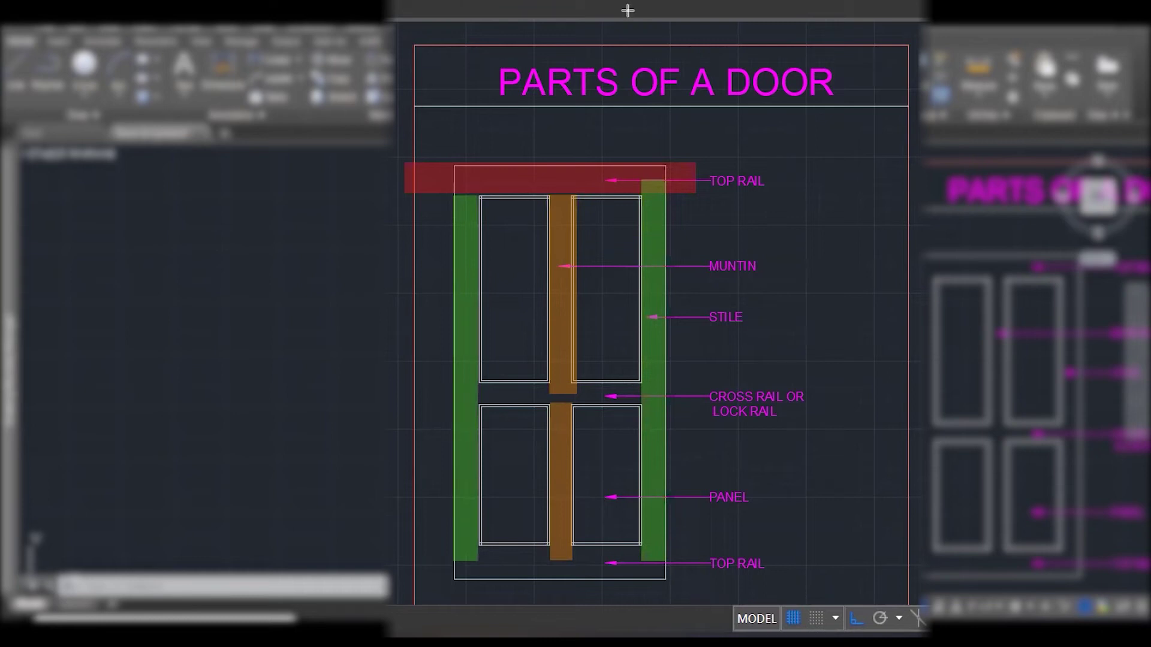
Shade all four door panels and the PANEL label cyan.
{"action": "left_click_drag", "start_coordinate": [488, 204], "coordinate": [550, 384]}
{"action": "left_click_drag", "start_coordinate": [574, 194], "coordinate": [639, 384]}
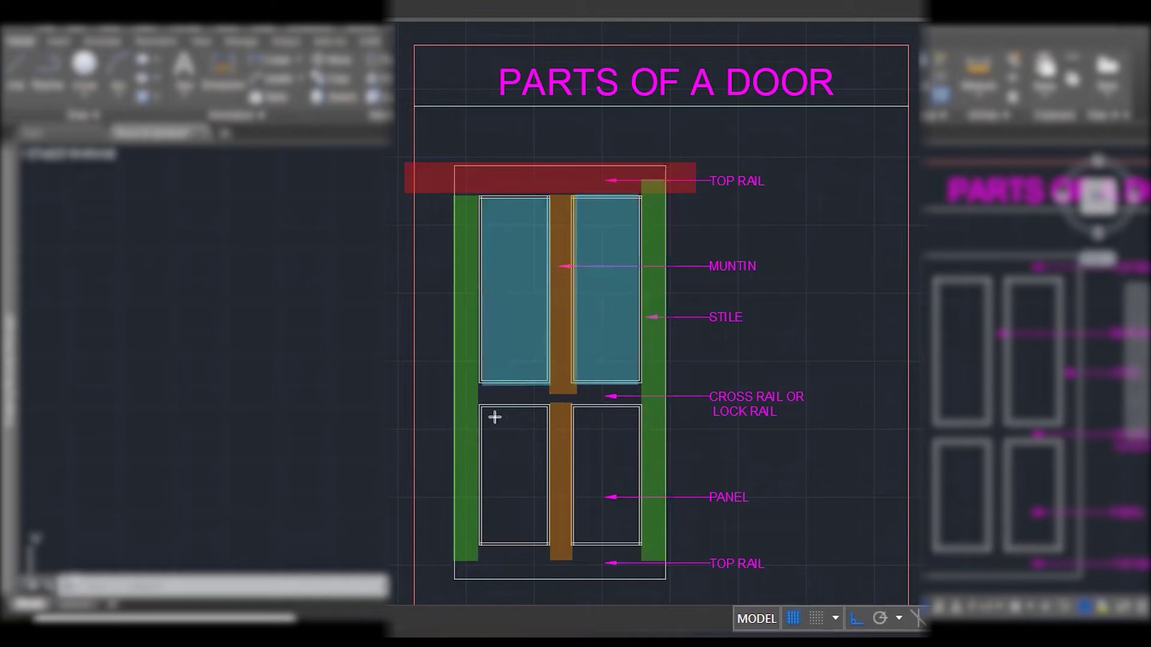
{"action": "left_click_drag", "start_coordinate": [483, 407], "coordinate": [551, 545]}
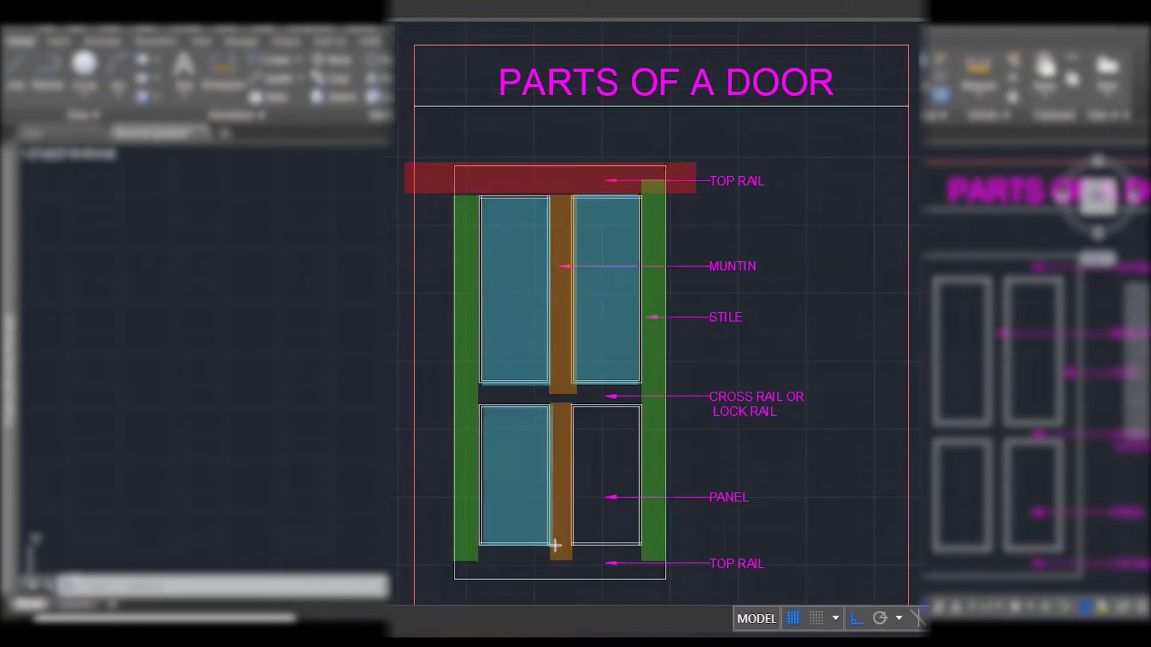
{"action": "left_click_drag", "start_coordinate": [570, 405], "coordinate": [651, 552]}
{"action": "left_click_drag", "start_coordinate": [706, 486], "coordinate": [753, 510]}
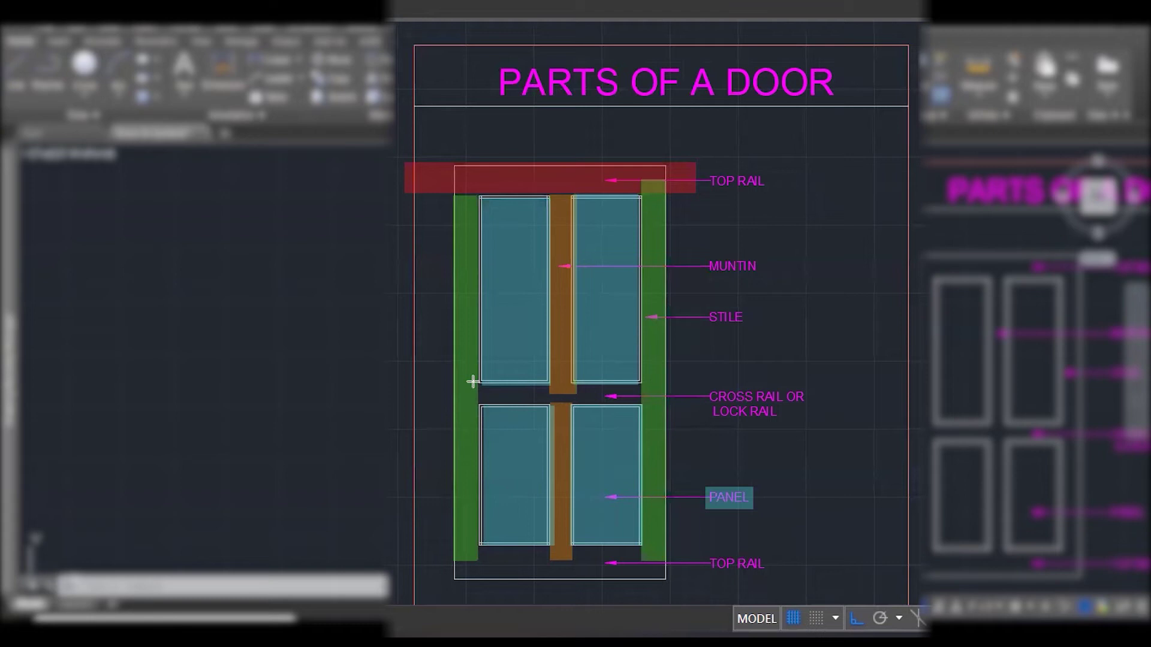
Highlight the cross rail and its label grey, the STILE label green, and the upper TOP RAIL label red.
{"action": "left_click_drag", "start_coordinate": [479, 382], "coordinate": [642, 408]}
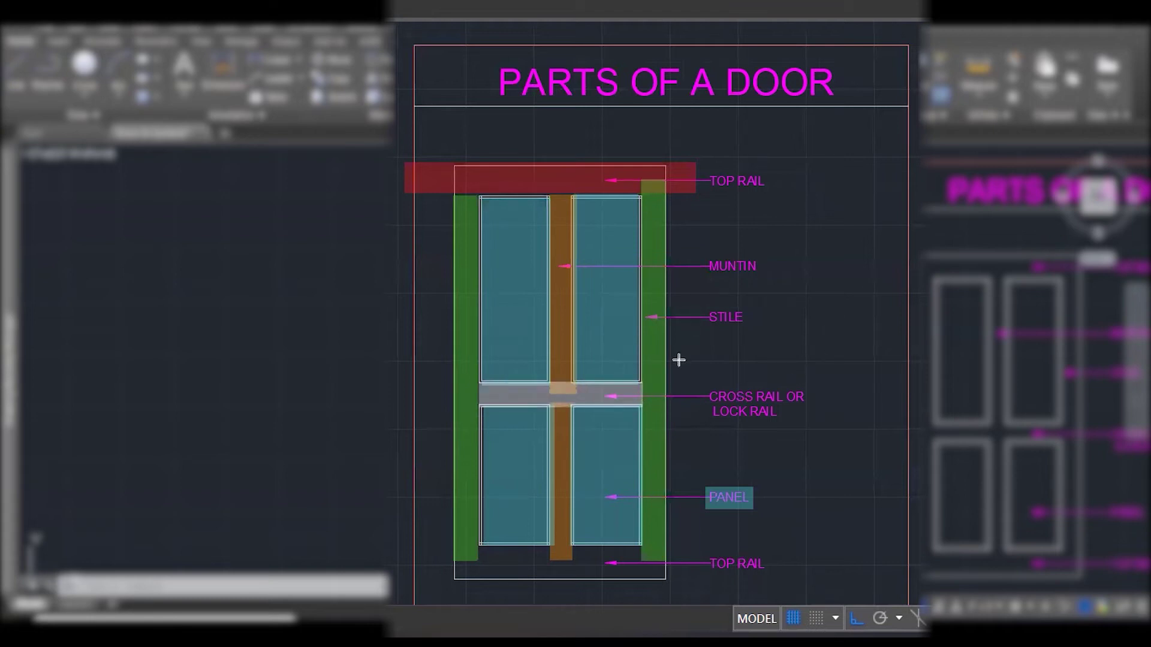
{"action": "left_click_drag", "start_coordinate": [769, 407], "coordinate": [815, 423]}
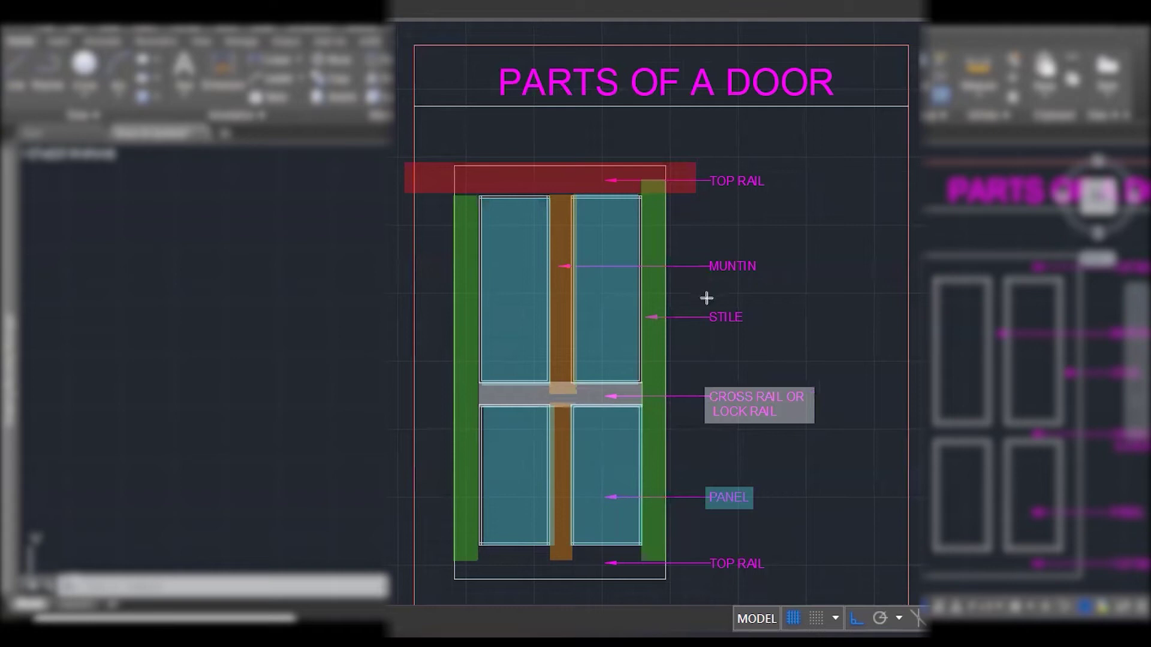
{"action": "left_click_drag", "start_coordinate": [703, 305], "coordinate": [753, 327]}
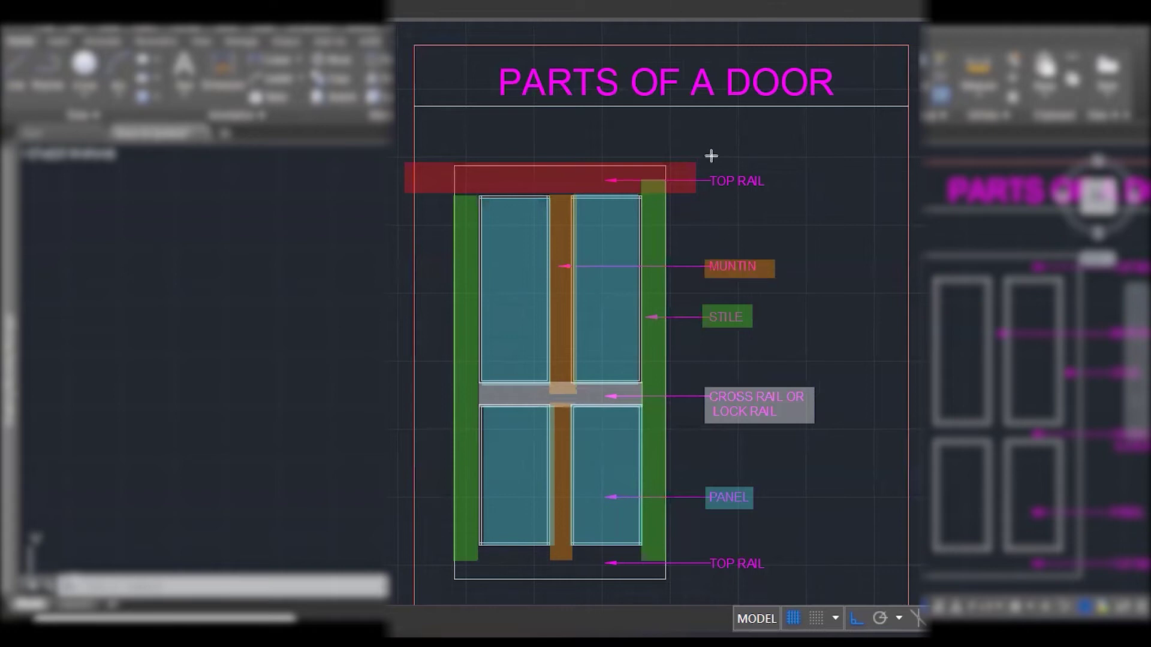
{"action": "left_click", "coordinate": [732, 179]}
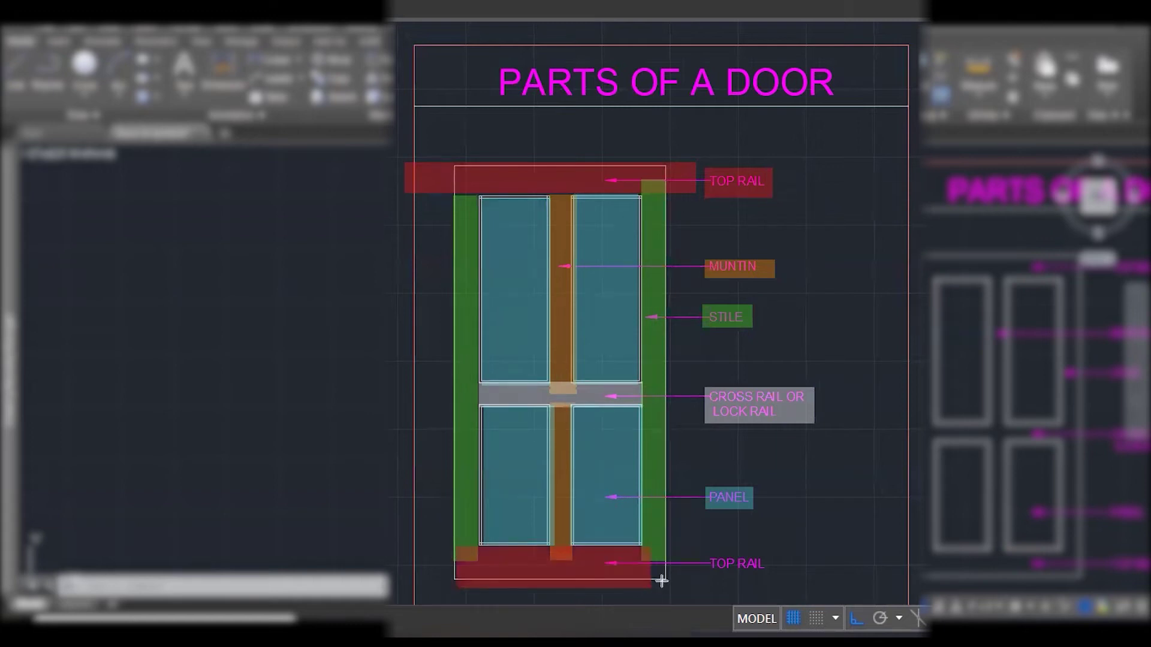
Highlight the lower TOP RAIL label in red.
{"action": "left_click_drag", "start_coordinate": [703, 547], "coordinate": [779, 573]}
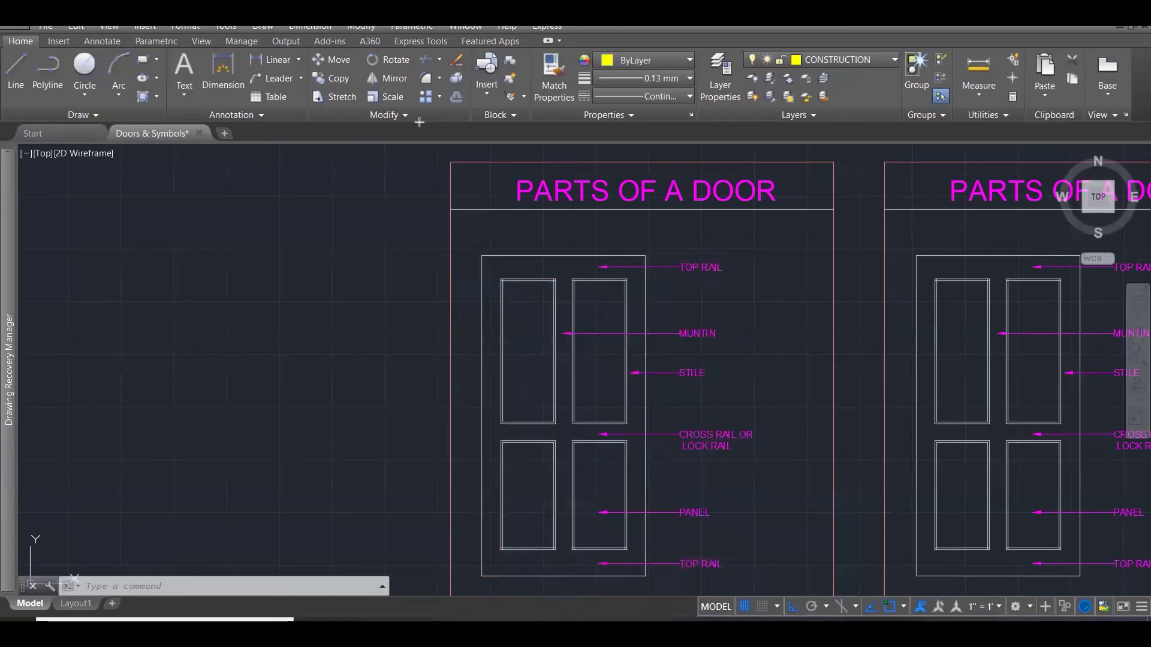
Zoom out to survey the sheets and the blocks beside them.
{"action": "scroll", "coordinate": [461, 307], "scroll_direction": "down", "scroll_amount": 4}
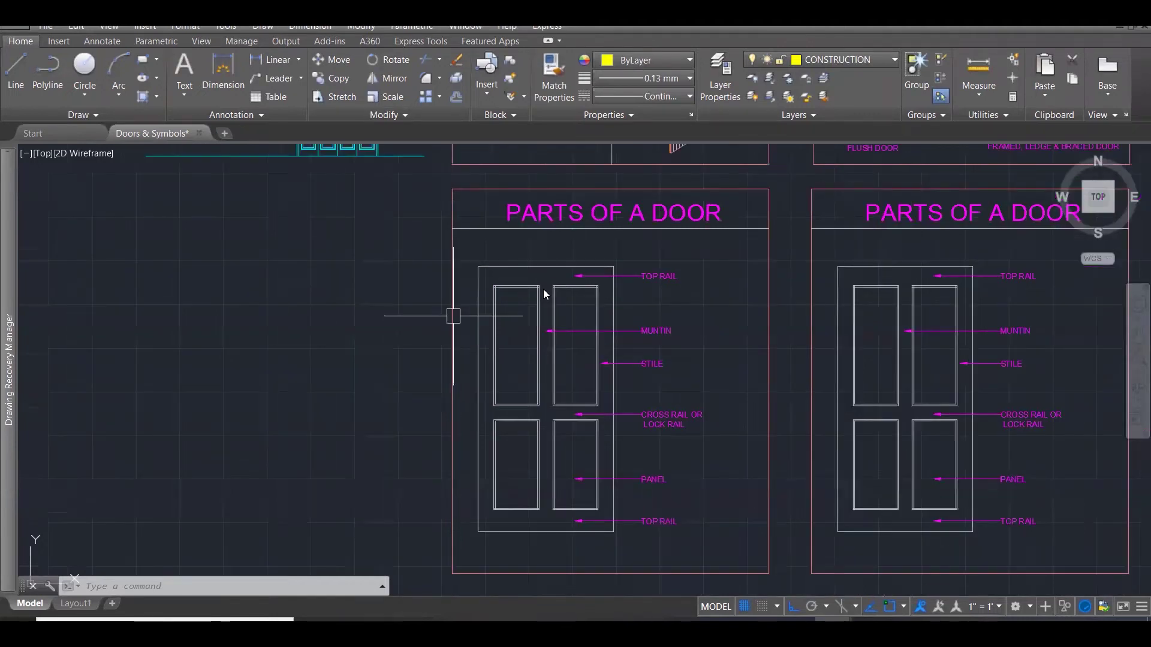
{"action": "scroll", "coordinate": [454, 356], "scroll_direction": "down", "scroll_amount": 3}
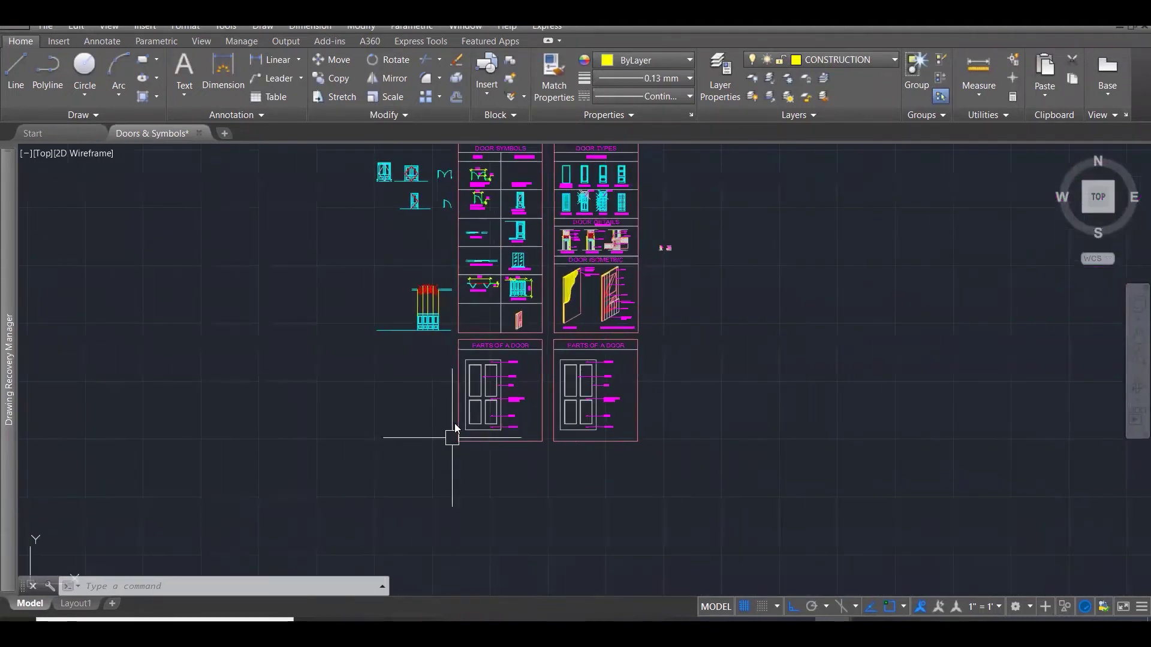
{"action": "scroll", "coordinate": [612, 222], "scroll_direction": "up", "scroll_amount": 1}
{"action": "scroll", "coordinate": [474, 384], "scroll_direction": "up", "scroll_amount": 1}
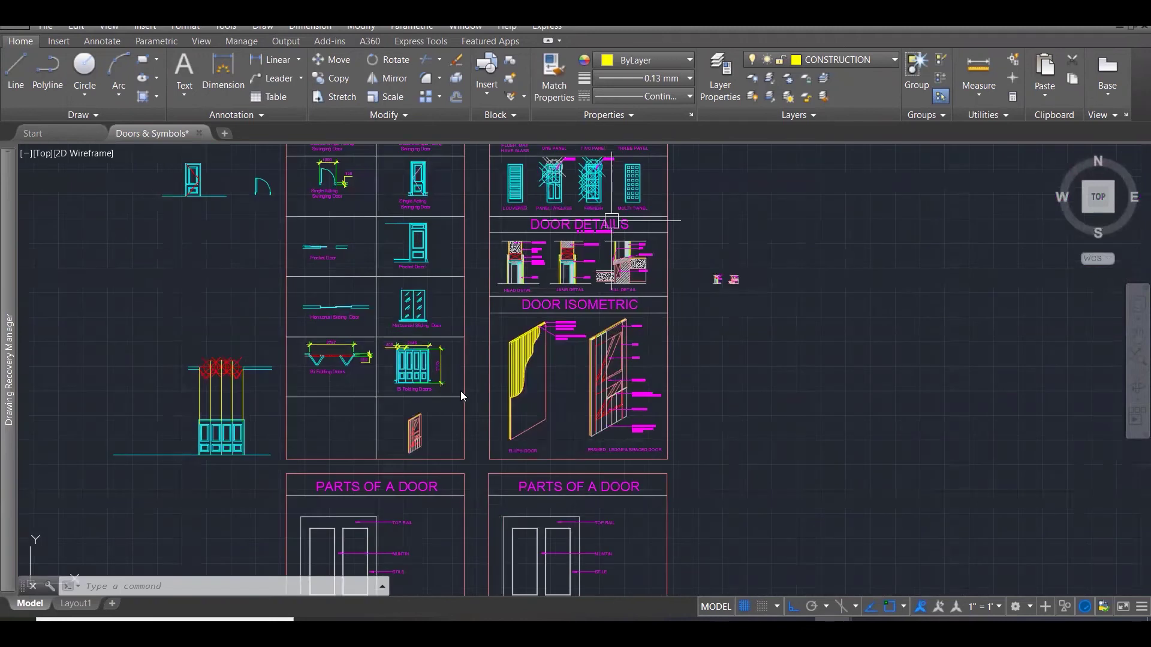
{"action": "scroll", "coordinate": [459, 402], "scroll_direction": "up", "scroll_amount": 3}
{"action": "scroll", "coordinate": [461, 401], "scroll_direction": "up", "scroll_amount": 1}
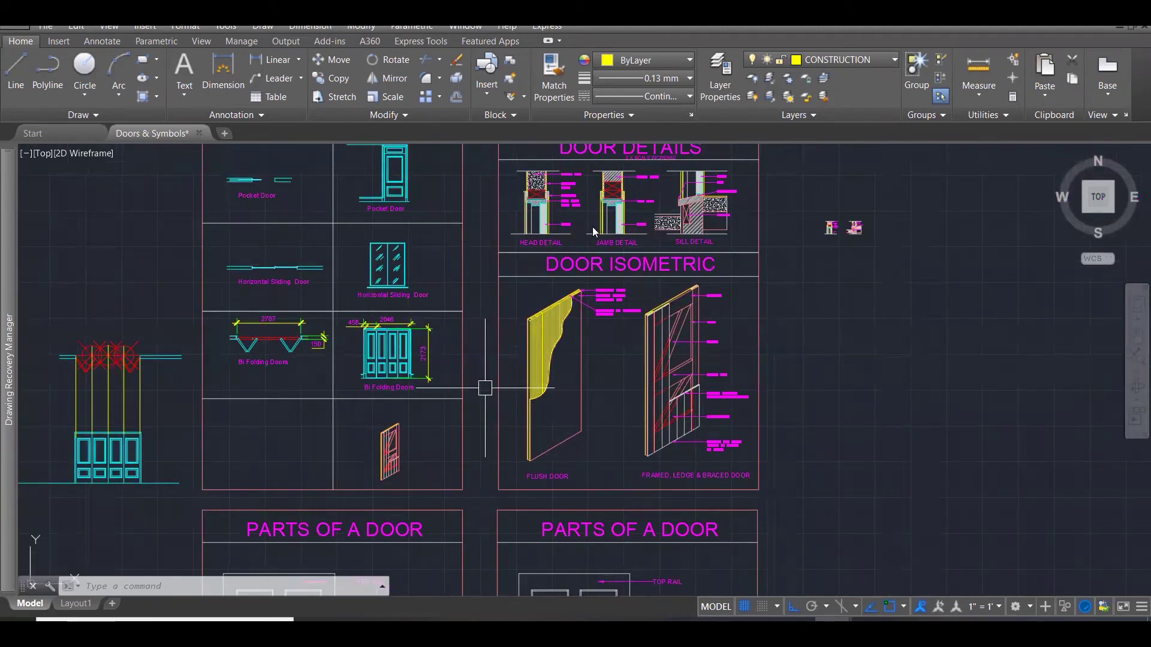
{"action": "scroll", "coordinate": [592, 332], "scroll_direction": "down", "scroll_amount": 3}
{"action": "scroll", "coordinate": [607, 187], "scroll_direction": "up", "scroll_amount": 3}
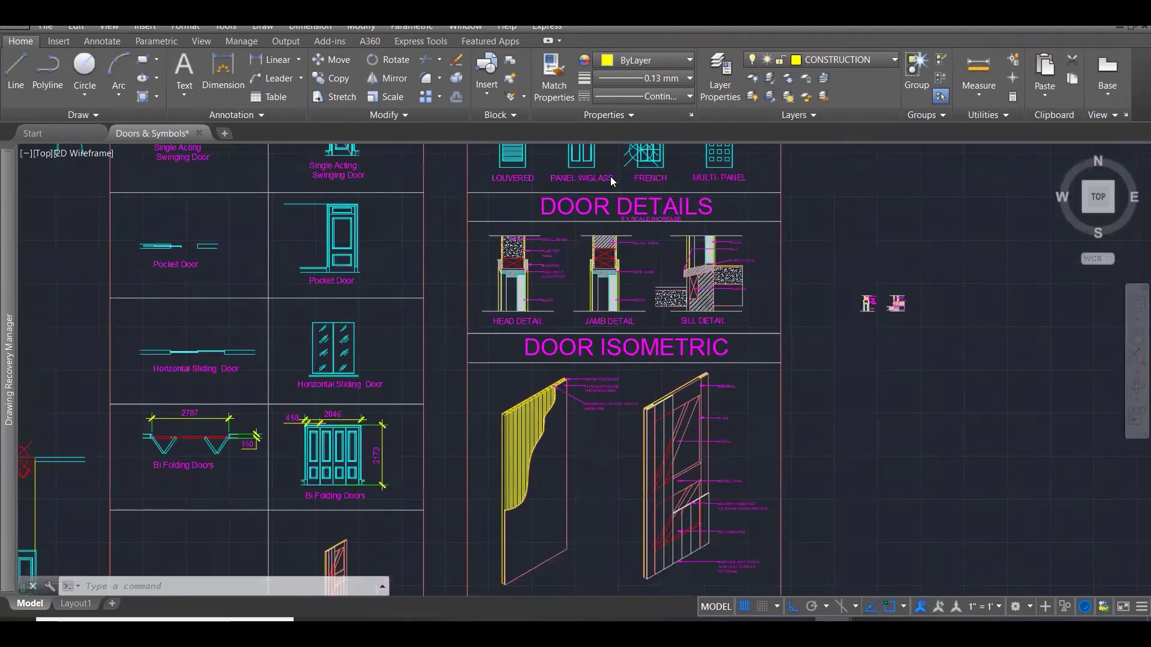
{"action": "scroll", "coordinate": [610, 183], "scroll_direction": "up", "scroll_amount": 1}
{"action": "scroll", "coordinate": [609, 183], "scroll_direction": "up", "scroll_amount": 2}
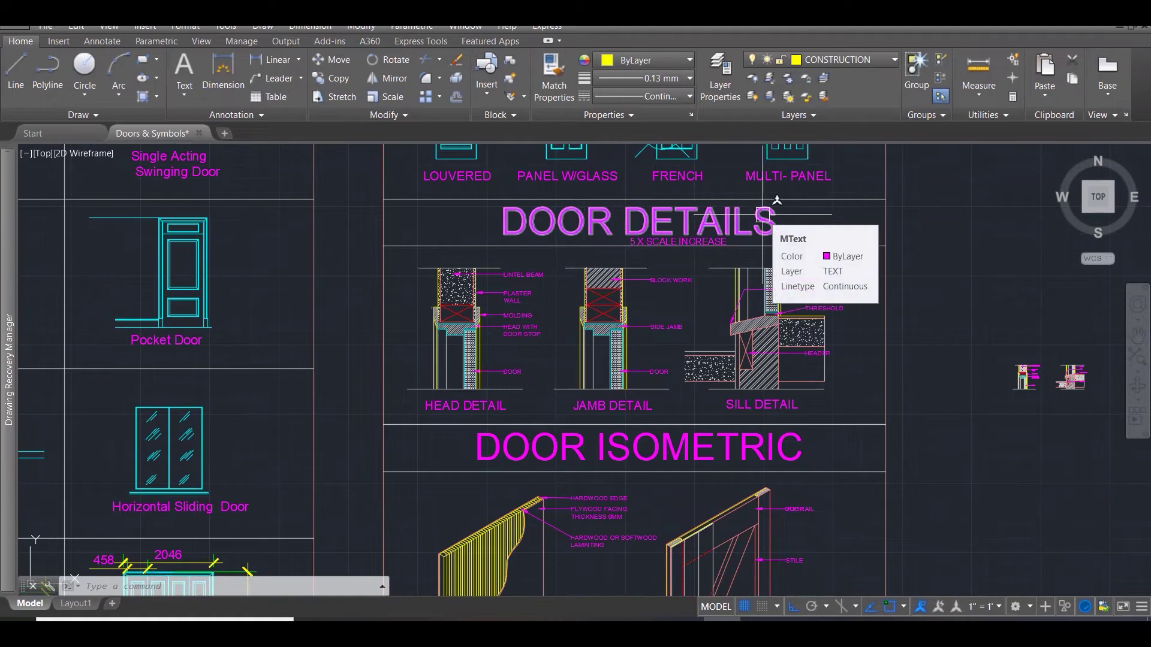
Select the two small detail blocks right of the sheet, then cancel the selection.
{"action": "mouse_move", "coordinate": [971, 360]}
{"action": "left_mouse_down"}
{"action": "mouse_move", "coordinate": [1018, 362]}
{"action": "mouse_move", "coordinate": [996, 351]}
{"action": "mouse_move", "coordinate": [1118, 403]}
{"action": "left_mouse_up"}
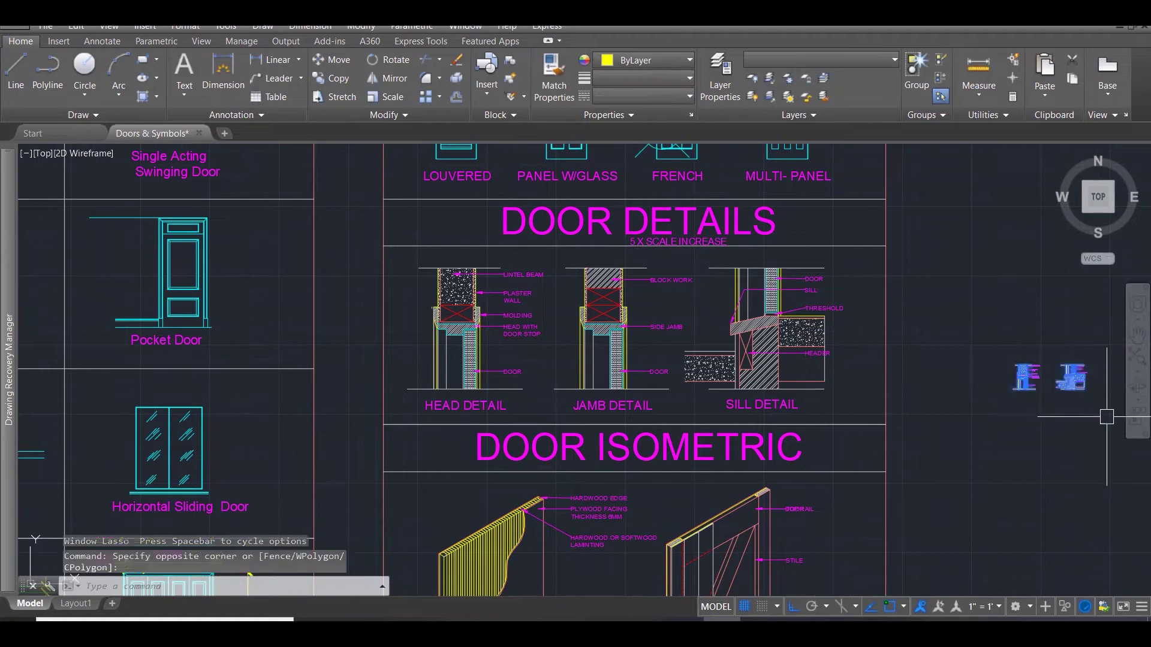
{"action": "scroll", "coordinate": [1126, 413], "scroll_direction": "up", "scroll_amount": 1}
{"action": "scroll", "coordinate": [1103, 403], "scroll_direction": "up", "scroll_amount": 3}
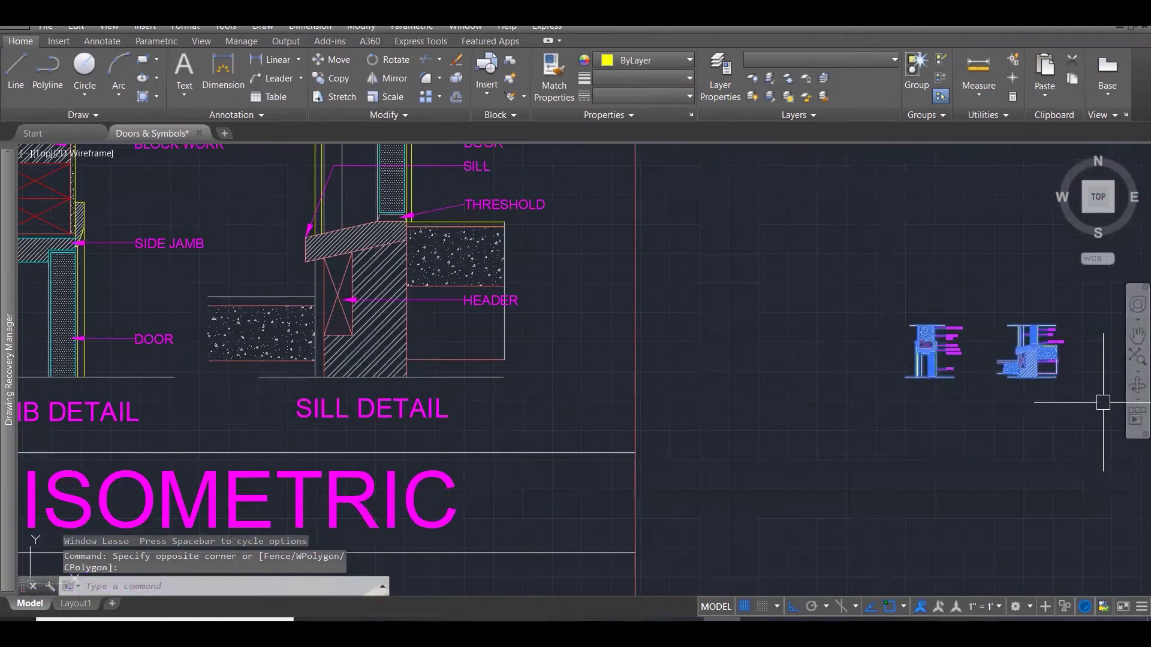
{"action": "scroll", "coordinate": [1103, 403], "scroll_direction": "down", "scroll_amount": 1}
{"action": "key", "text": "Escape"}
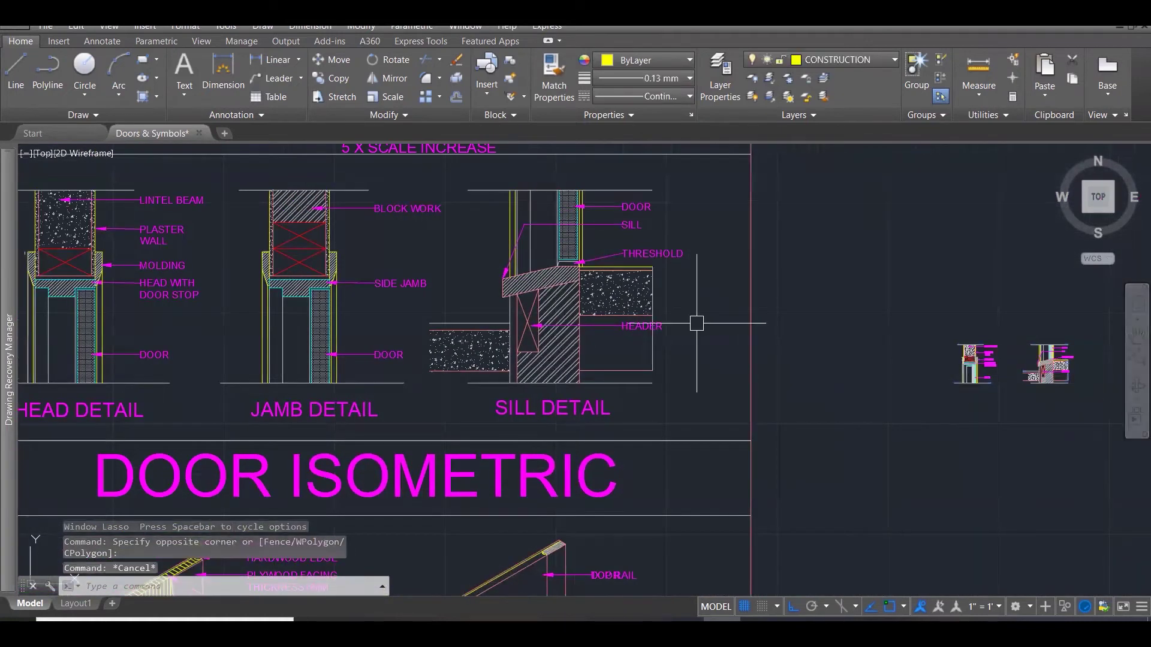
Zoom in on the HEAD, JAMB and SILL DETAIL drawings.
{"action": "scroll", "coordinate": [330, 264], "scroll_direction": "down", "scroll_amount": 1}
{"action": "scroll", "coordinate": [330, 264], "scroll_direction": "down", "scroll_amount": 2}
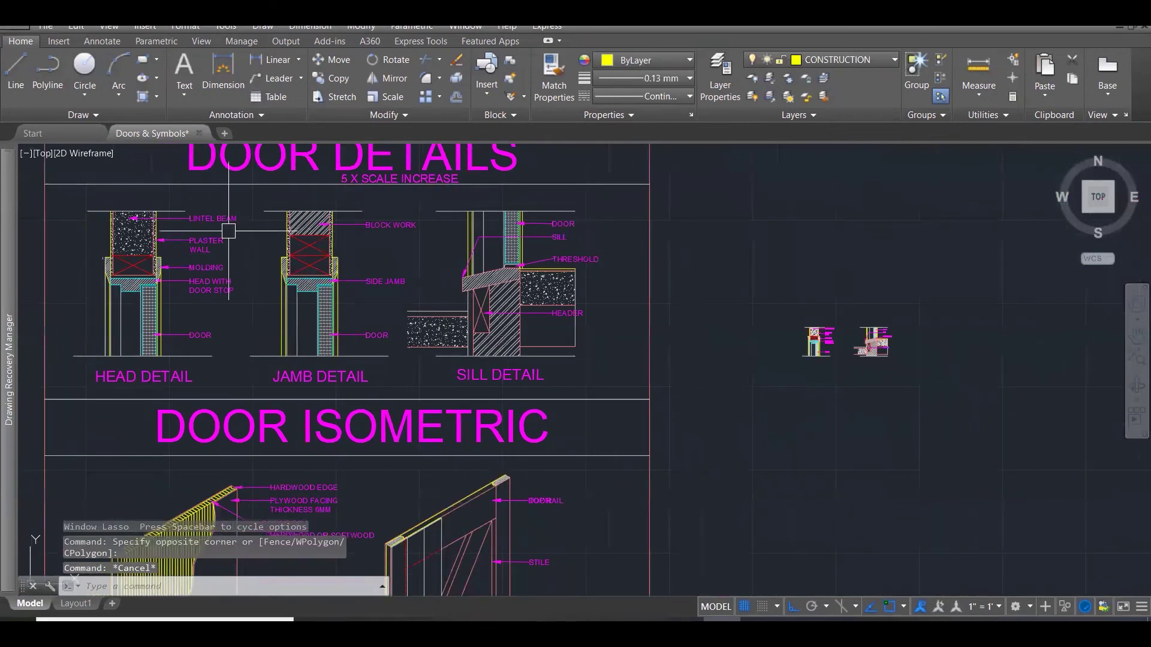
{"action": "scroll", "coordinate": [90, 189], "scroll_direction": "up", "scroll_amount": 2}
{"action": "scroll", "coordinate": [77, 208], "scroll_direction": "up", "scroll_amount": 1}
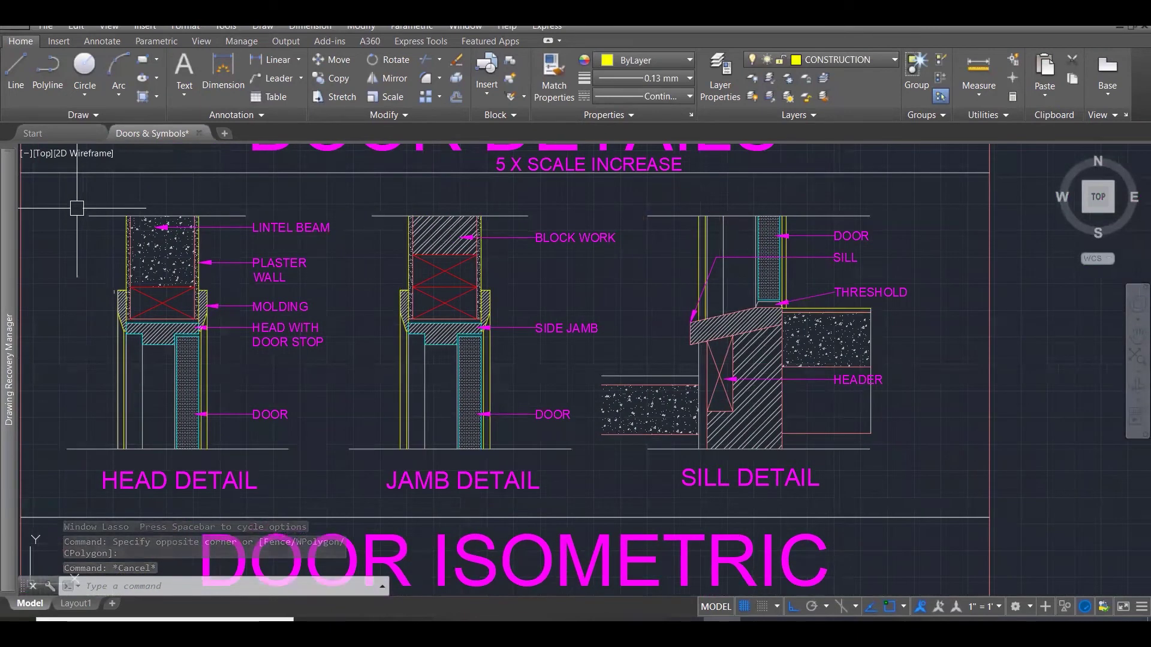
{"action": "scroll", "coordinate": [77, 208], "scroll_direction": "up", "scroll_amount": 1}
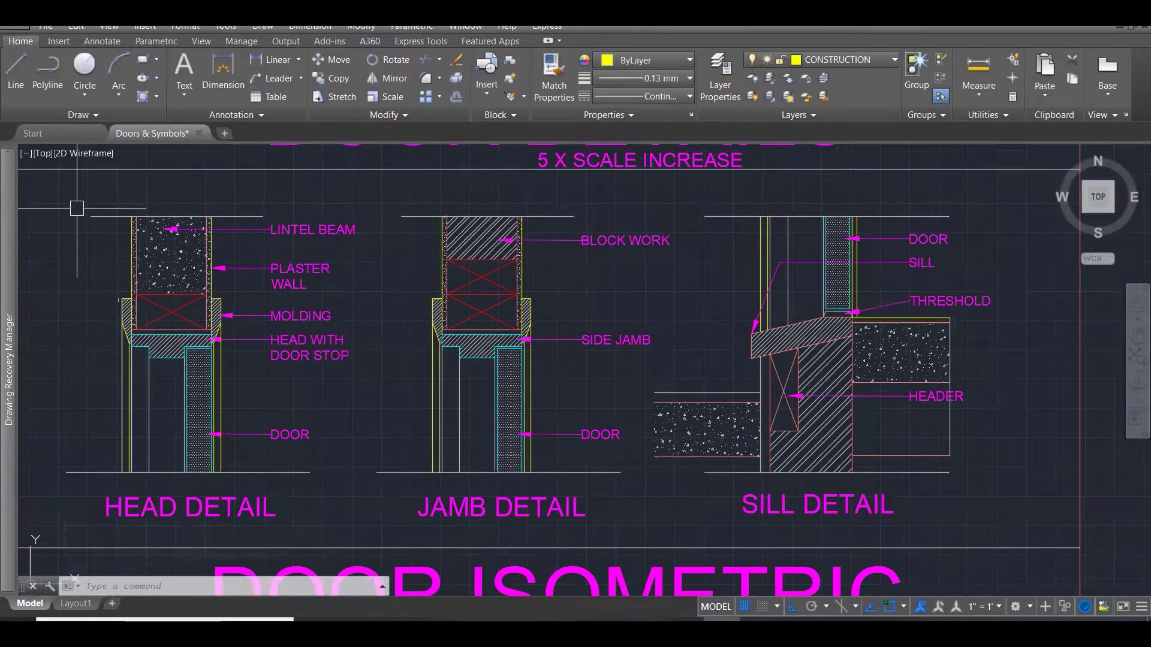
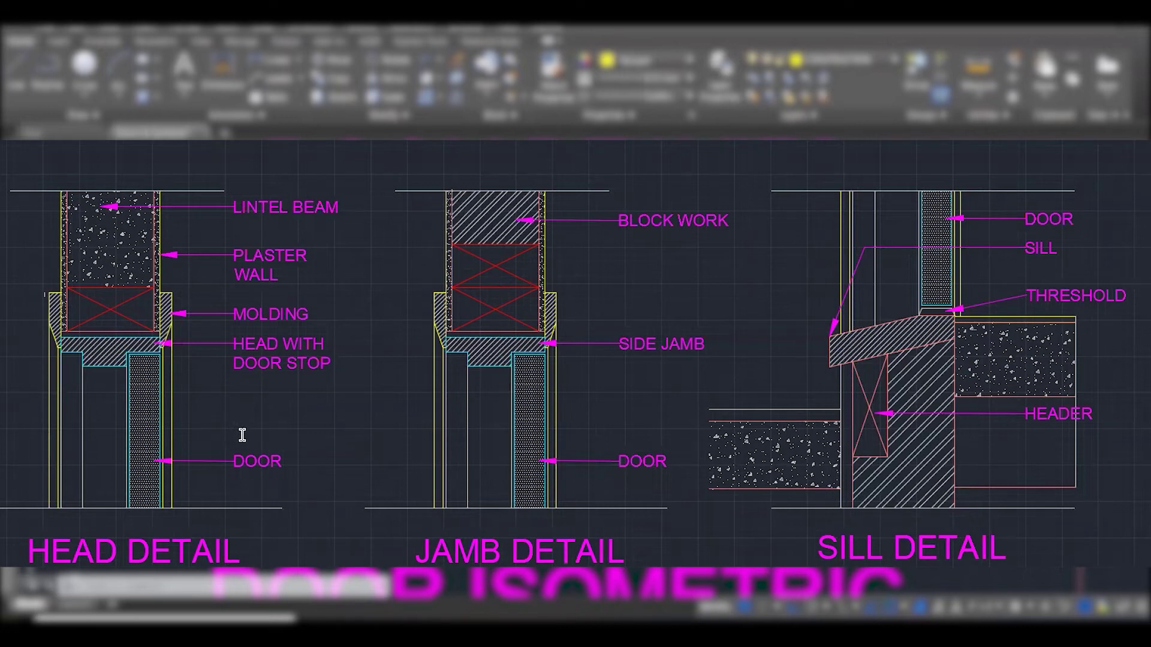
Place red OUTSIDE text beside the head-detail door and add a second label at the far left.
{"action": "left_click", "coordinate": [251, 434]}
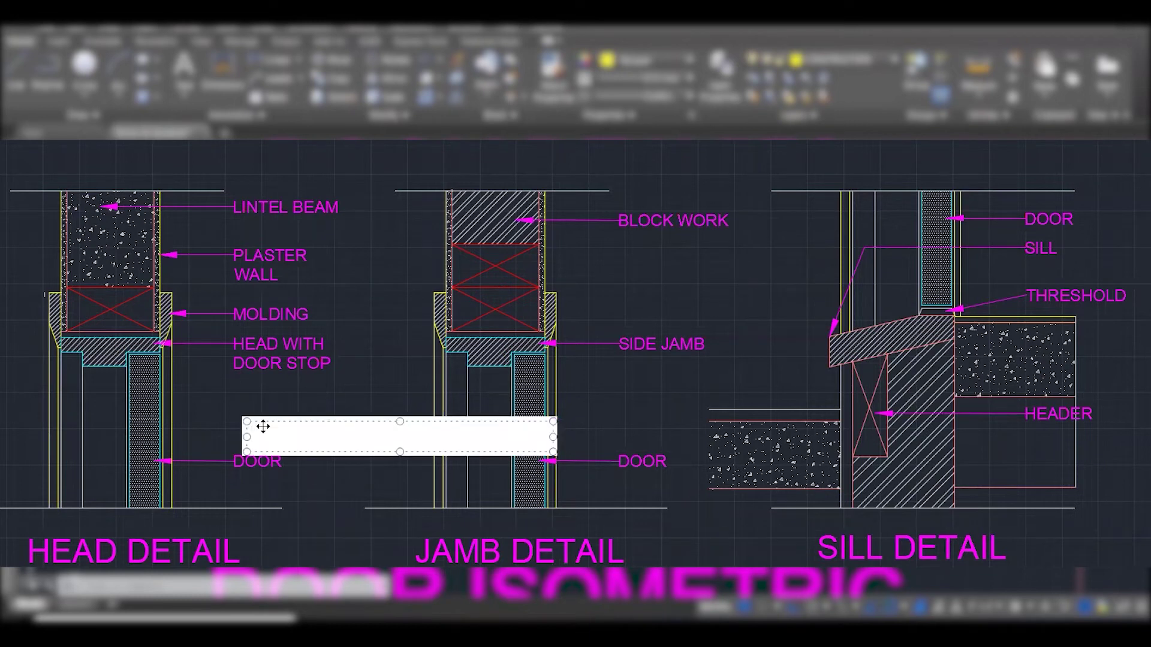
{"action": "type", "text": "OUTSIDE"}
{"action": "left_click", "coordinate": [270, 321]}
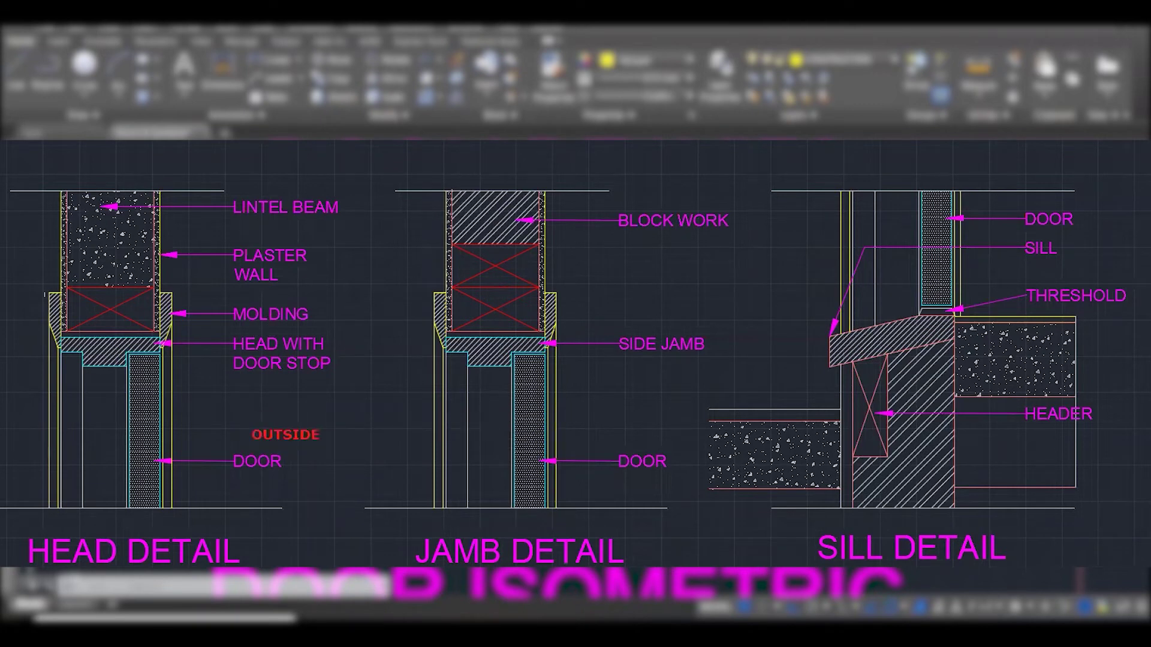
{"action": "type", "text": "IDE"}
{"action": "left_click", "coordinate": [59, 326]}
Draw red arrows pointing left above OUTSIDE, below DOOR, and at the door-stop notch.
{"action": "left_click_drag", "start_coordinate": [348, 423], "coordinate": [214, 420]}
{"action": "left_click_drag", "start_coordinate": [282, 493], "coordinate": [200, 489]}
{"action": "left_click", "coordinate": [318, 434]}
{"action": "left_click", "coordinate": [264, 442]}
{"action": "left_click_drag", "start_coordinate": [142, 359], "coordinate": [128, 361]}
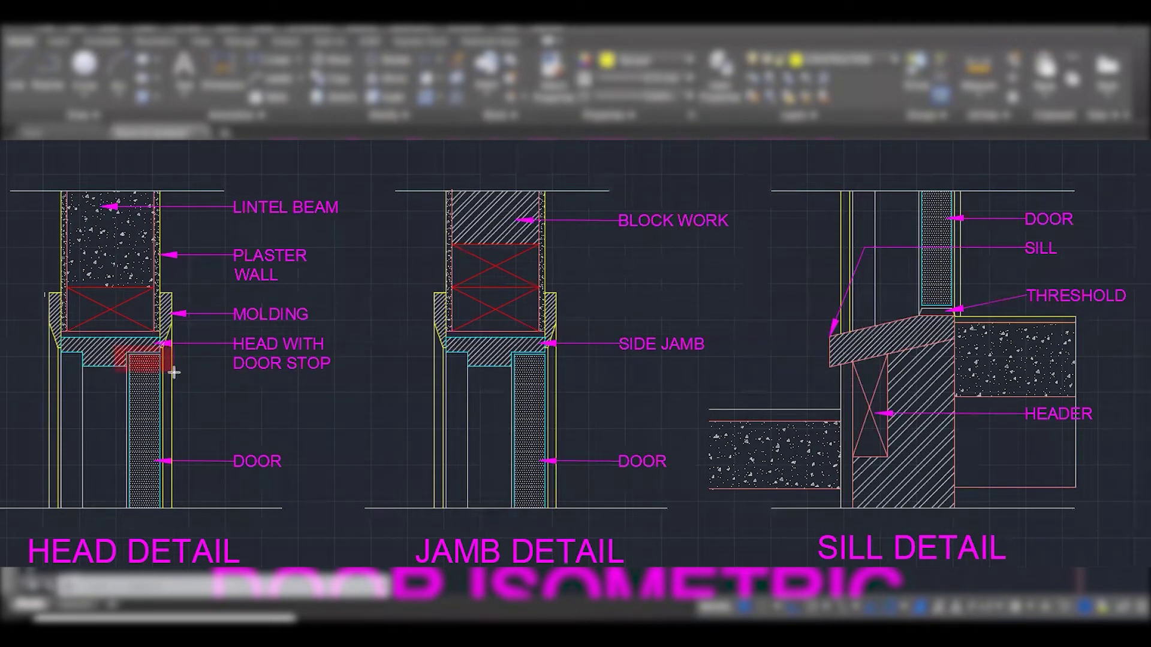
Add the note 'GOOD FOR SECURITY REASONS' beside the head detail, correcting the misspelling.
{"action": "left_click", "coordinate": [218, 390]}
{"action": "left_click", "coordinate": [407, 367]}
{"action": "type", "text": "GO"}
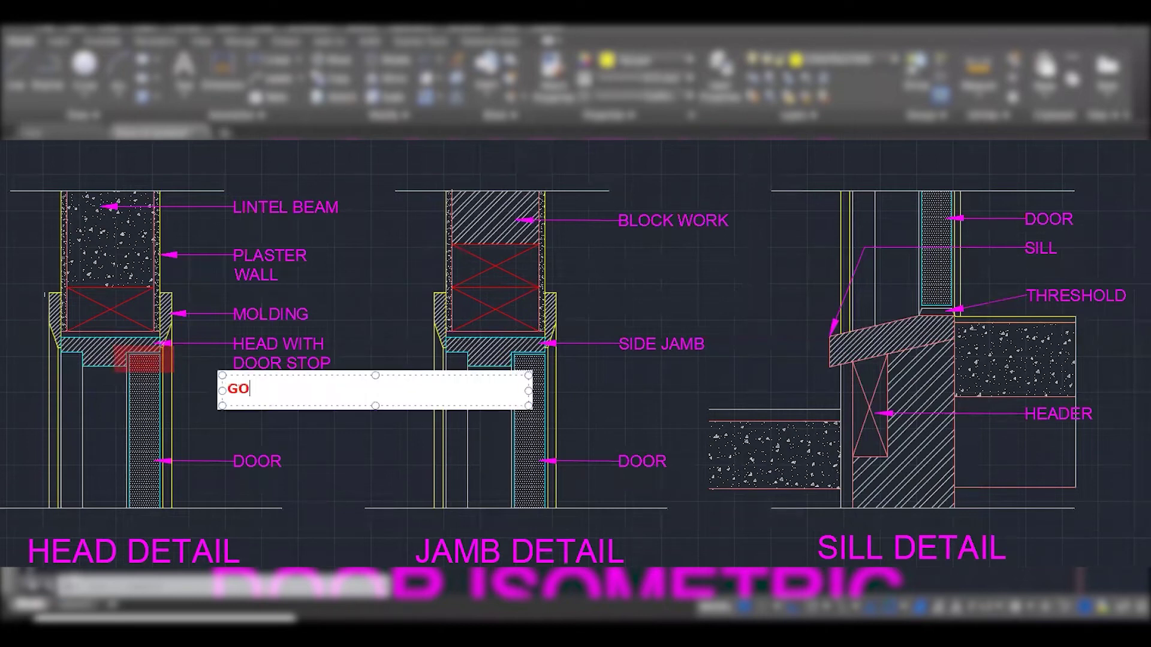
{"action": "type", "text": "OD FOR SU"}
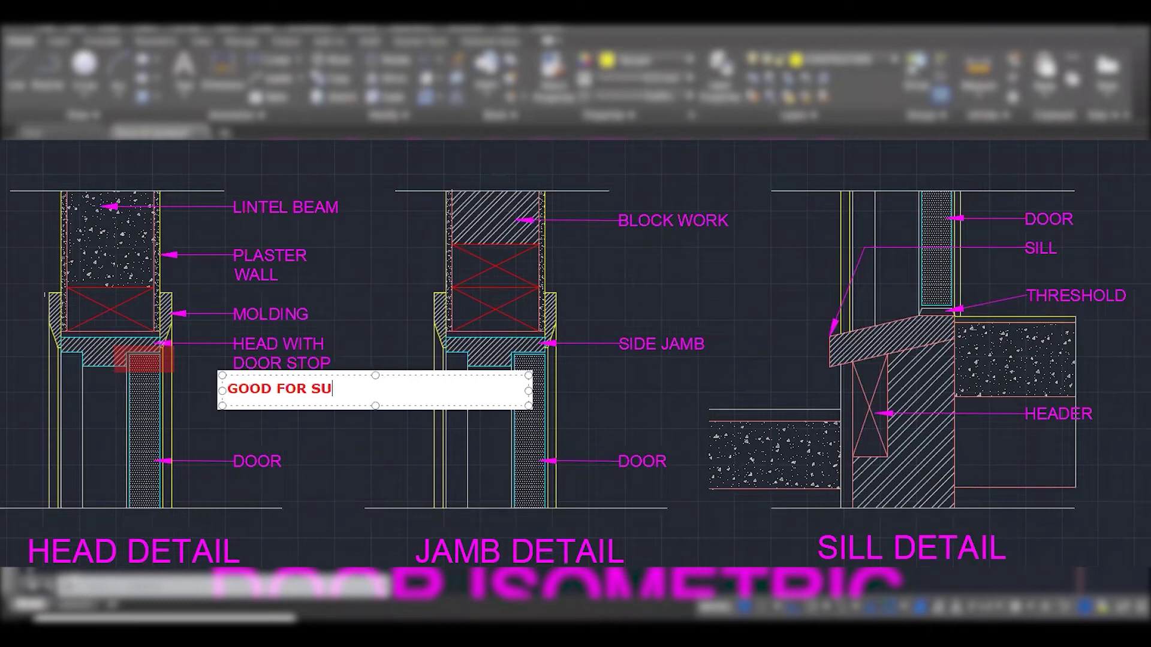
{"action": "type", "text": "CURITY REAON"}
{"action": "key", "text": "BackSpace"}
{"action": "key", "text": "BackSpace"}
{"action": "type", "text": "SONS"}
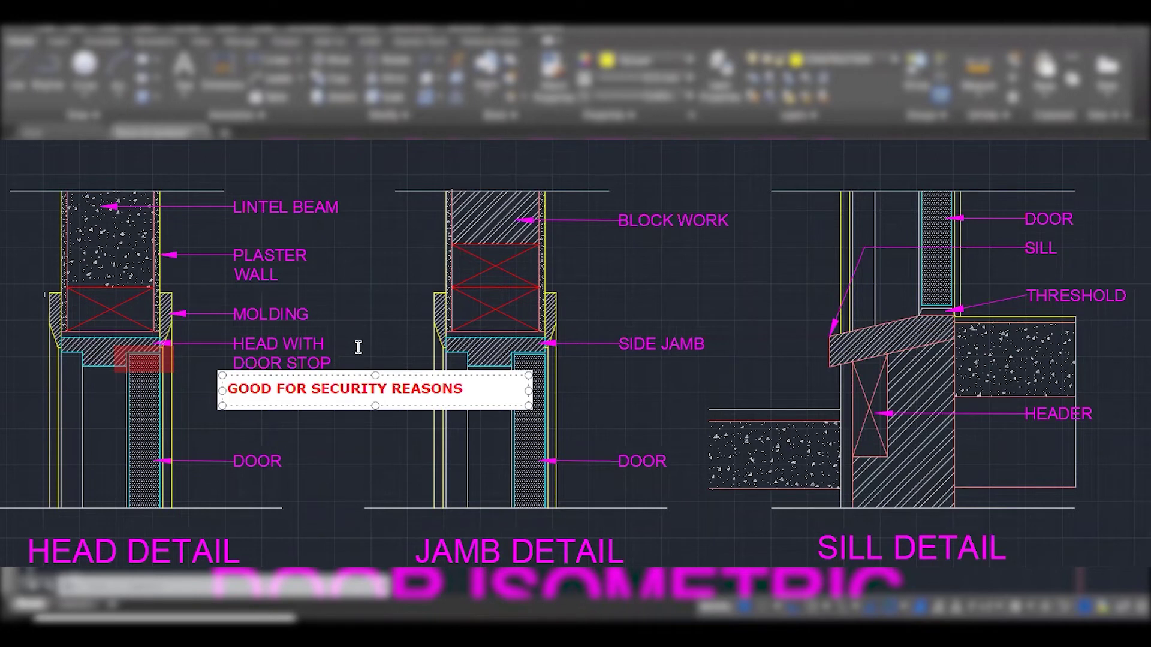
{"action": "left_click", "coordinate": [355, 349]}
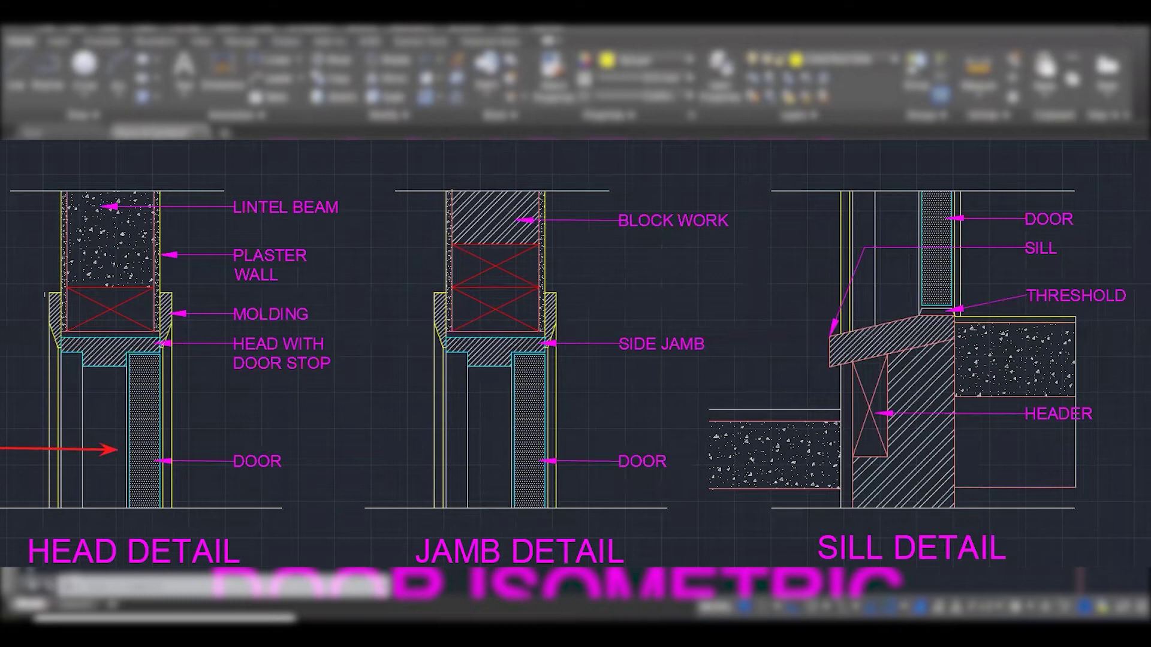
Place INSIDE at the head detail's left, with red arrows pointing right to the door and door stop.
{"action": "type", "text": "INSIDE"}
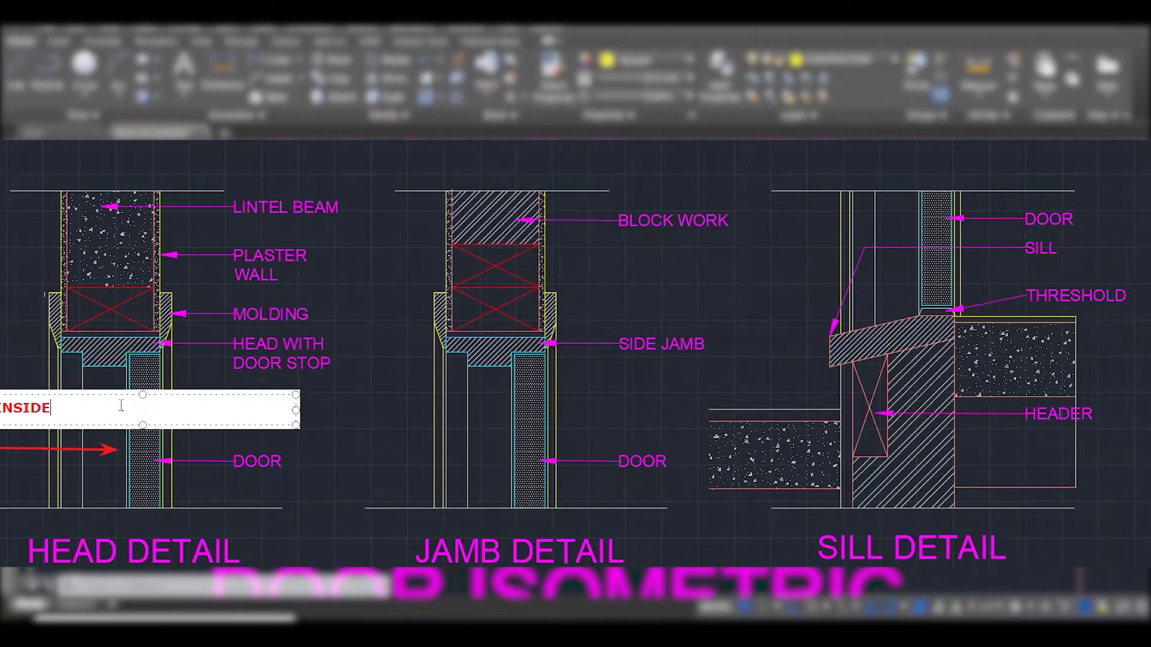
{"action": "left_click", "coordinate": [47, 334]}
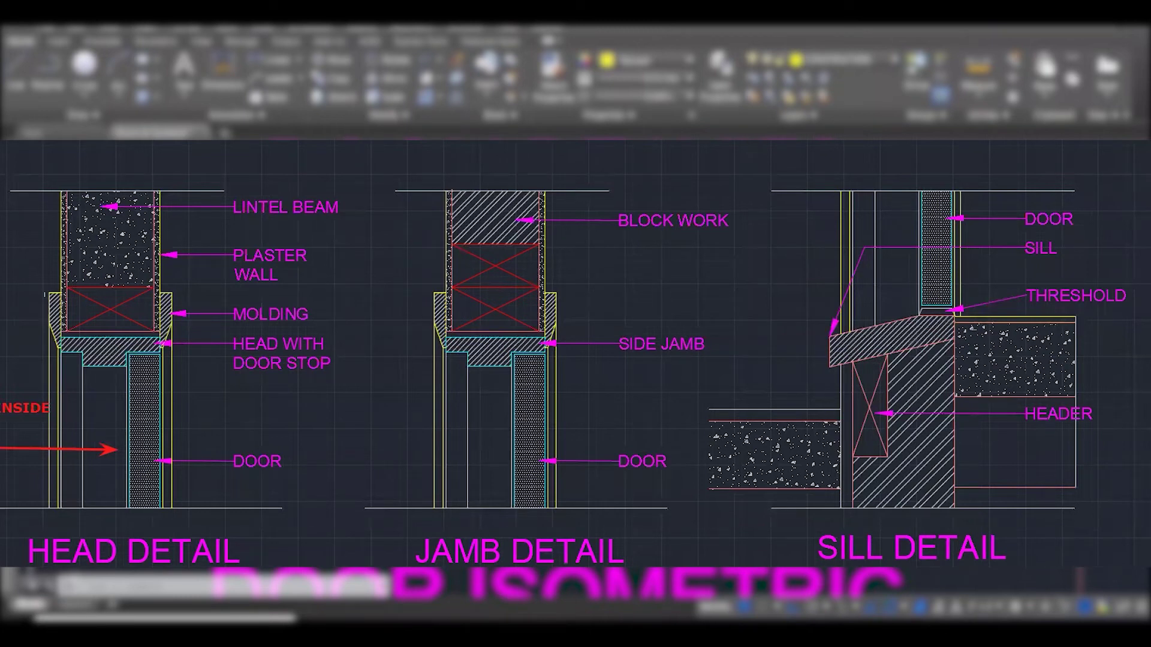
{"action": "mouse_move", "coordinate": [2, 390]}
{"action": "left_mouse_down"}
{"action": "mouse_move", "coordinate": [15, 359]}
{"action": "mouse_move", "coordinate": [36, 402]}
{"action": "mouse_move", "coordinate": [48, 517]}
{"action": "mouse_move", "coordinate": [72, 419]}
{"action": "mouse_move", "coordinate": [94, 393]}
{"action": "mouse_move", "coordinate": [102, 486]}
{"action": "mouse_move", "coordinate": [117, 516]}
{"action": "left_mouse_up"}
{"action": "left_click_drag", "start_coordinate": [1, 389], "coordinate": [126, 391]}
{"action": "left_click_drag", "start_coordinate": [1, 505], "coordinate": [118, 491]}
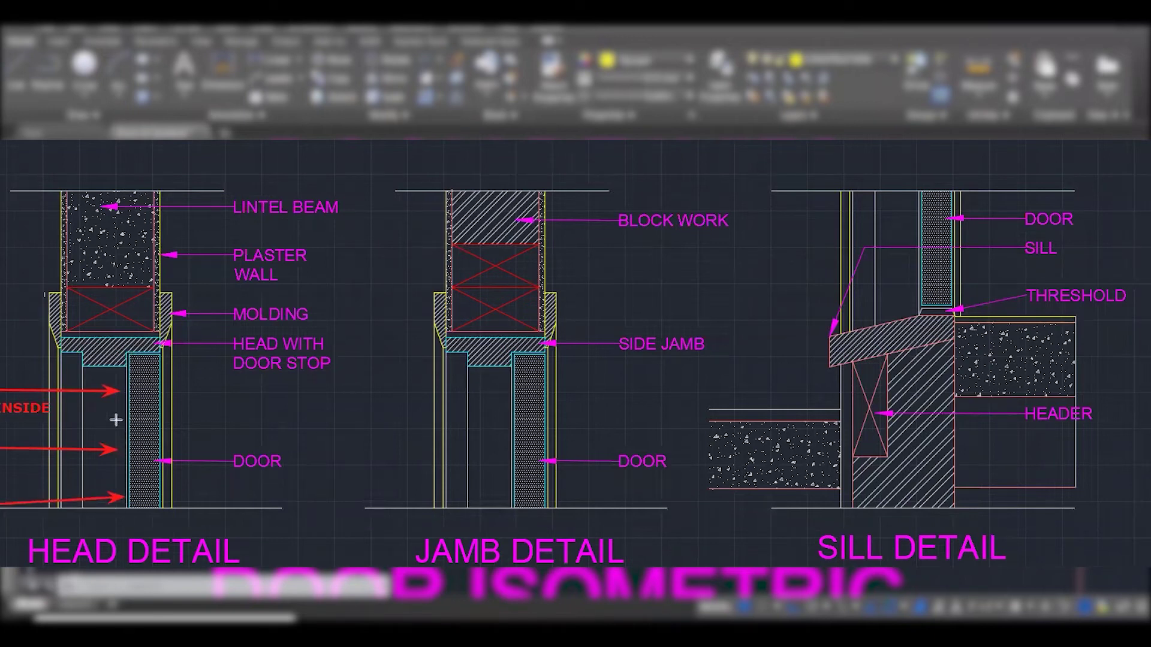
{"action": "left_click_drag", "start_coordinate": [119, 358], "coordinate": [159, 356]}
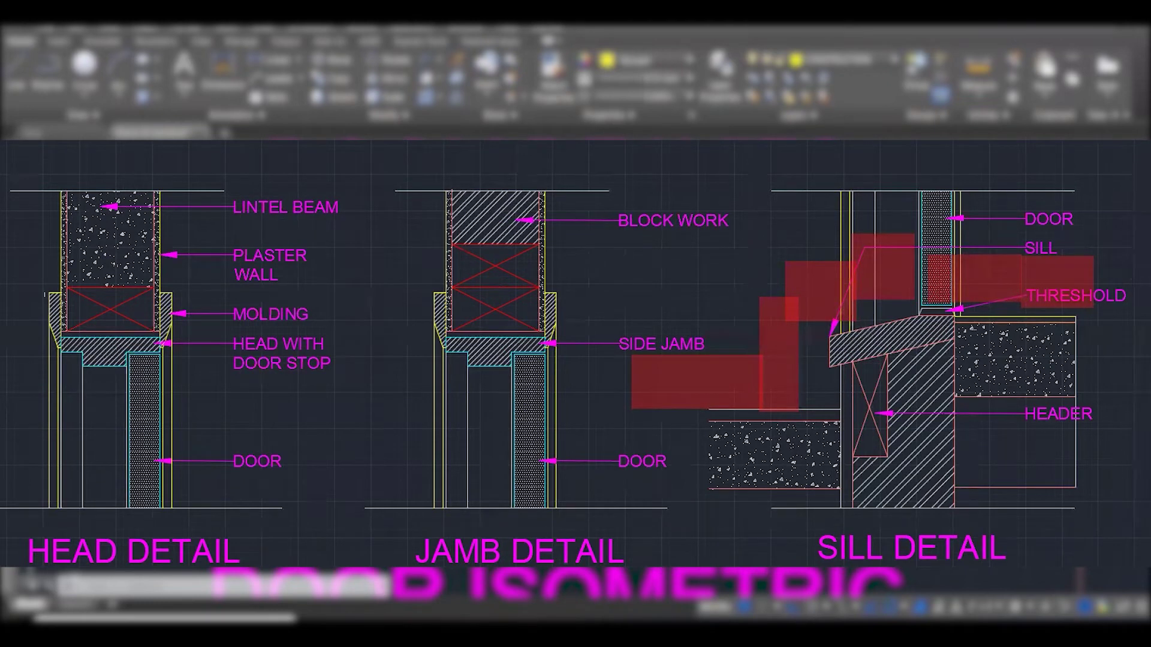
Place OUTSIDE labels at the sill detail and between the head and jamb details, fixing a typo.
{"action": "type", "text": "TSIDE"}
{"action": "left_click", "coordinate": [1029, 183]}
{"action": "left_click", "coordinate": [290, 426]}
{"action": "type", "text": "OUSIDE"}
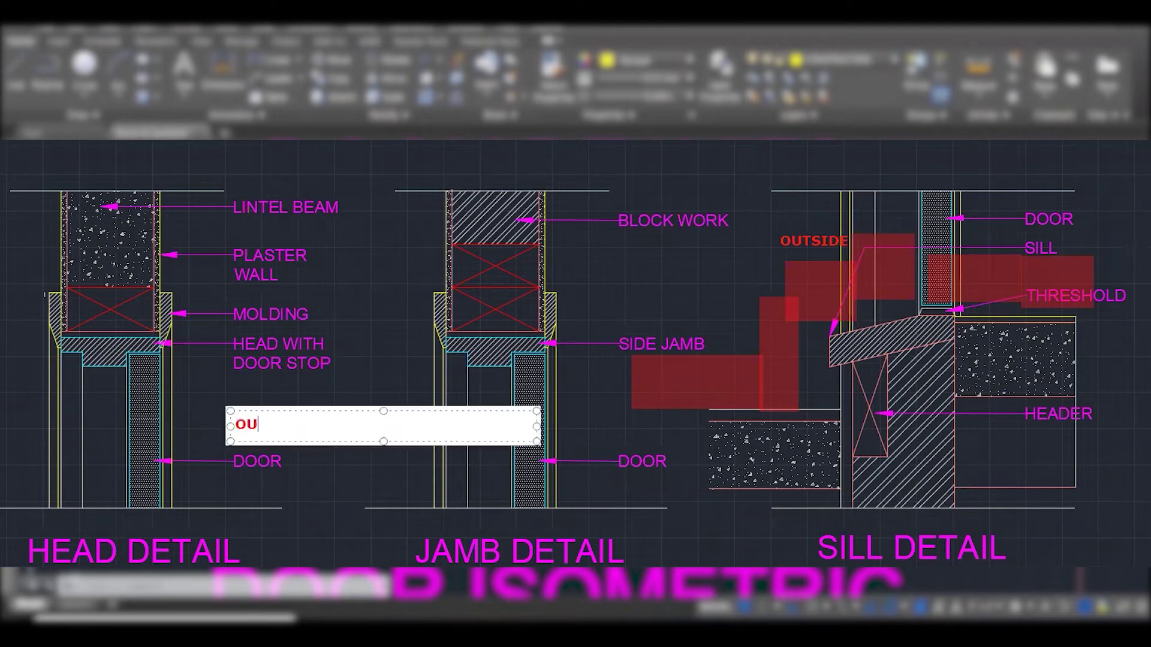
{"action": "key", "text": "BackSpace"}
{"action": "key", "text": "BackSpace"}
{"action": "key", "text": "BackSpace"}
{"action": "key", "text": "BackSpace"}
{"action": "type", "text": "TSIDE"}
{"action": "left_click", "coordinate": [239, 325]}
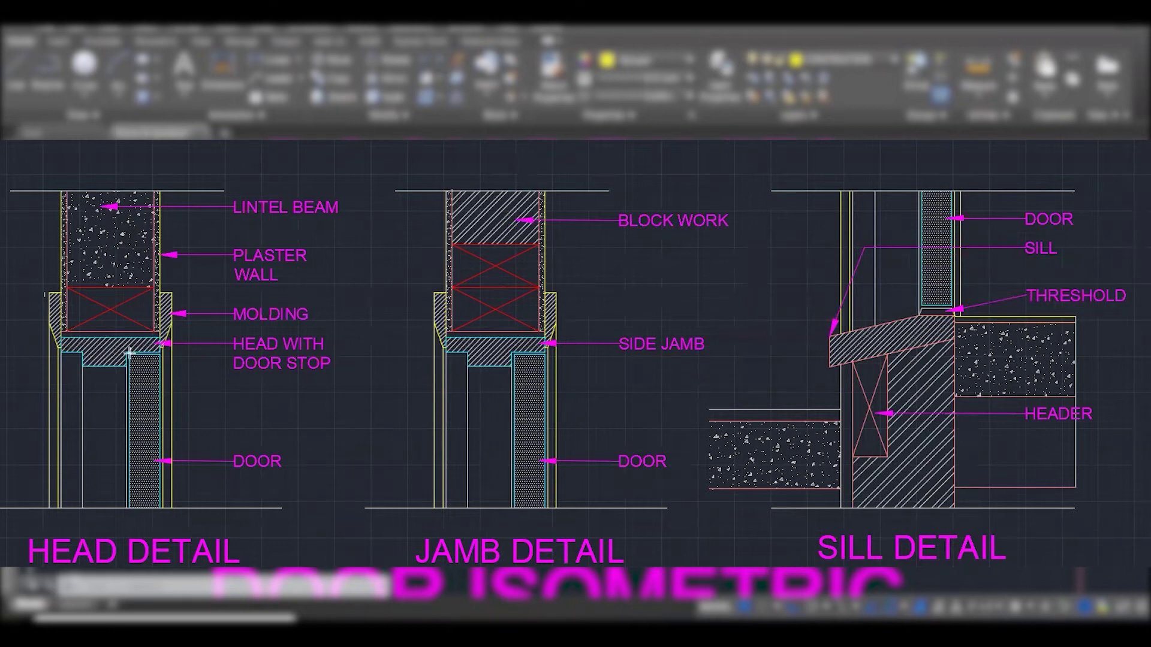
Highlight the door in all three details in red, clear it, then mark the head's door-stop band.
{"action": "left_click_drag", "start_coordinate": [202, 459], "coordinate": [144, 451]}
{"action": "mouse_move", "coordinate": [124, 352]}
{"action": "left_mouse_down"}
{"action": "mouse_move", "coordinate": [161, 437]}
{"action": "mouse_move", "coordinate": [167, 514]}
{"action": "left_mouse_up"}
{"action": "mouse_move", "coordinate": [507, 352]}
{"action": "left_mouse_down"}
{"action": "mouse_move", "coordinate": [557, 457]}
{"action": "mouse_move", "coordinate": [549, 514]}
{"action": "left_mouse_up"}
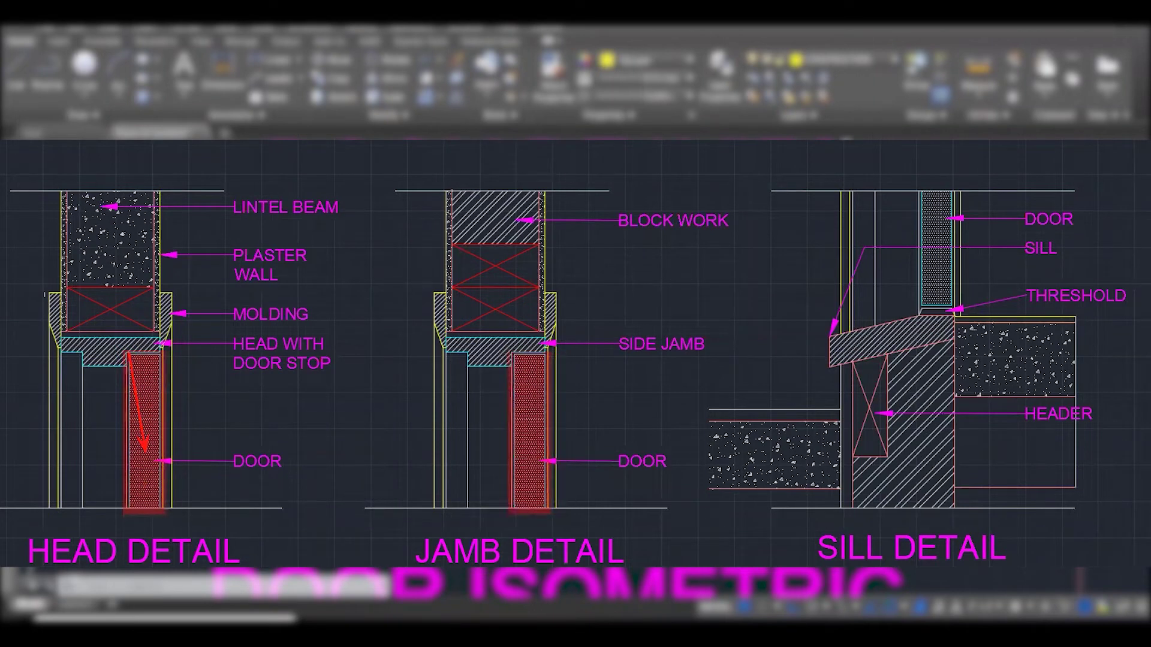
{"action": "left_click_drag", "start_coordinate": [913, 160], "coordinate": [955, 306]}
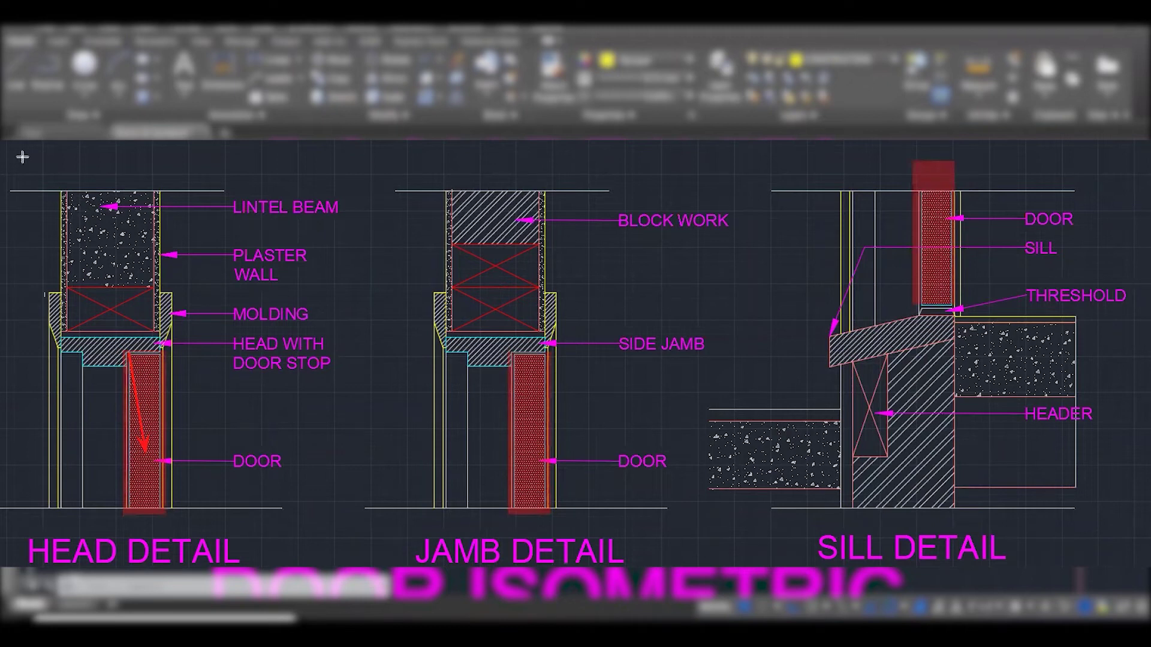
{"action": "key", "text": "Escape"}
{"action": "left_click_drag", "start_coordinate": [60, 338], "coordinate": [162, 354]}
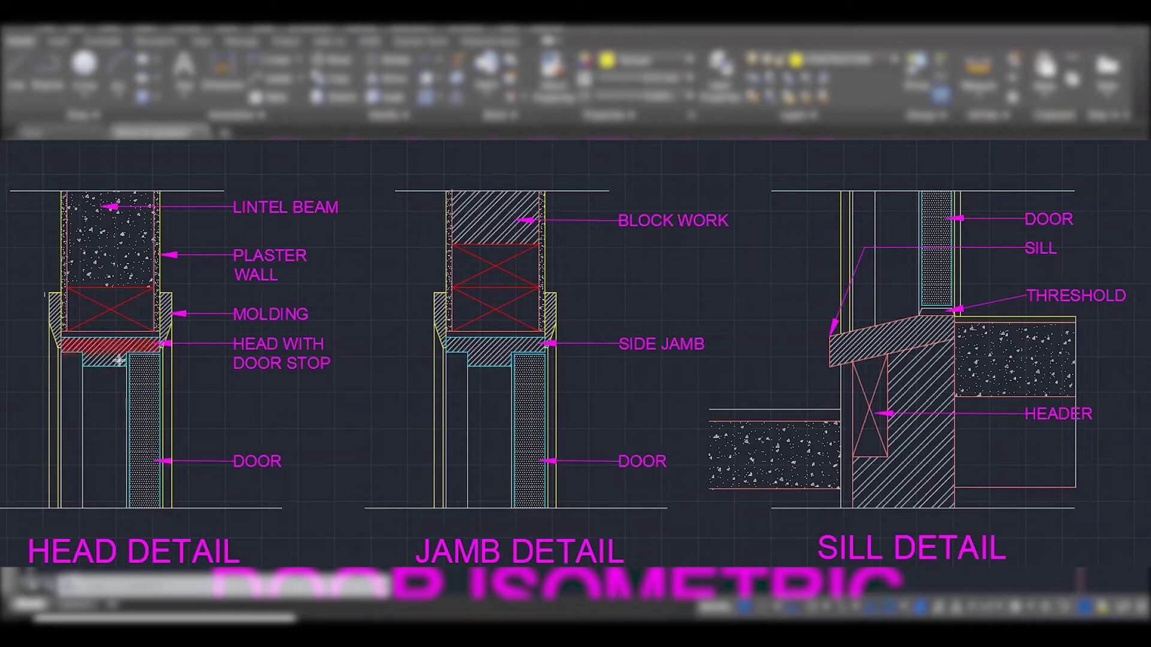
{"action": "left_click_drag", "start_coordinate": [84, 353], "coordinate": [123, 370]}
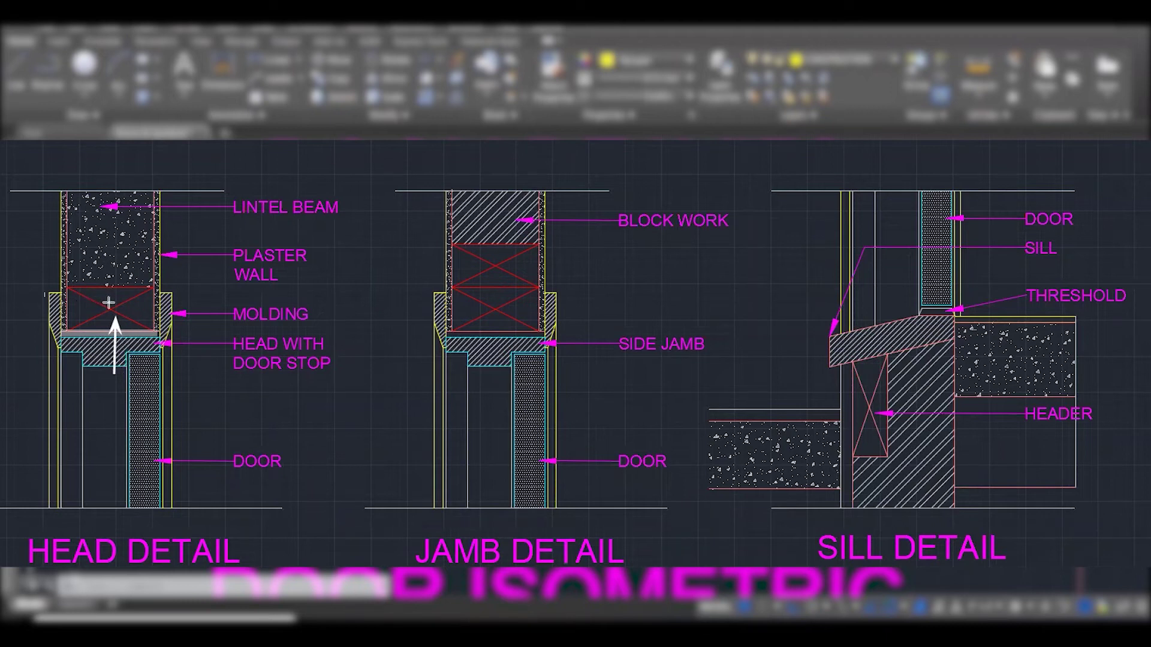
Draw white arrows into the crossed red box and from LINTEL BEAM to the lintel.
{"action": "left_click_drag", "start_coordinate": [244, 294], "coordinate": [107, 309]}
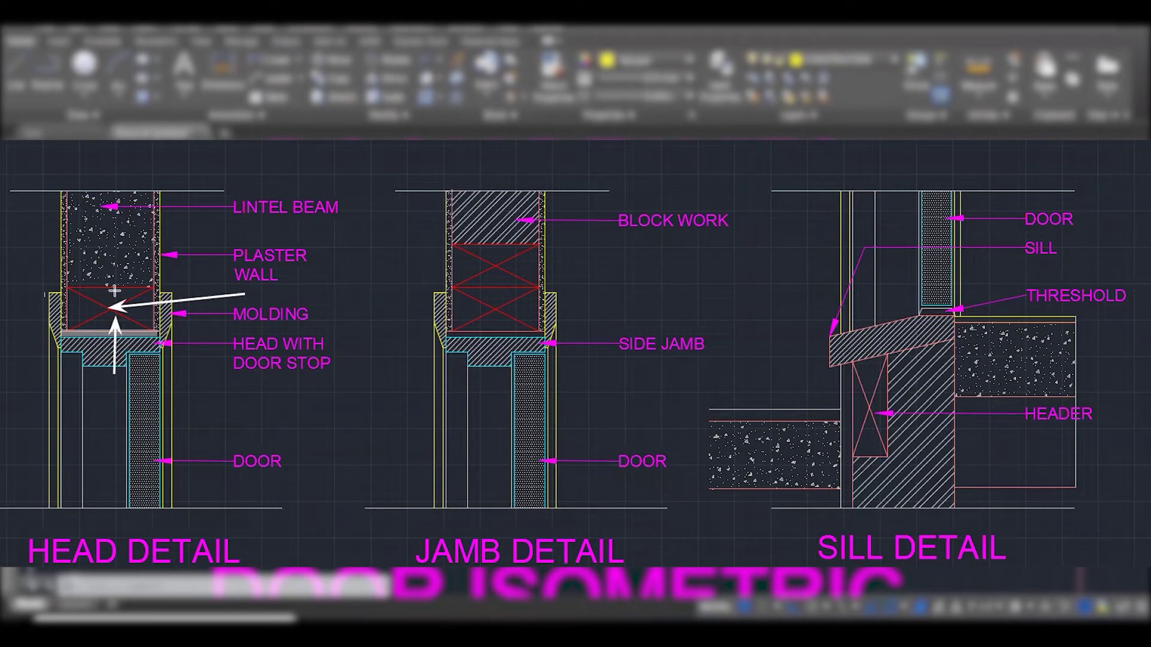
{"action": "left_click", "coordinate": [336, 206]}
{"action": "left_click", "coordinate": [148, 211]}
{"action": "left_click", "coordinate": [131, 215]}
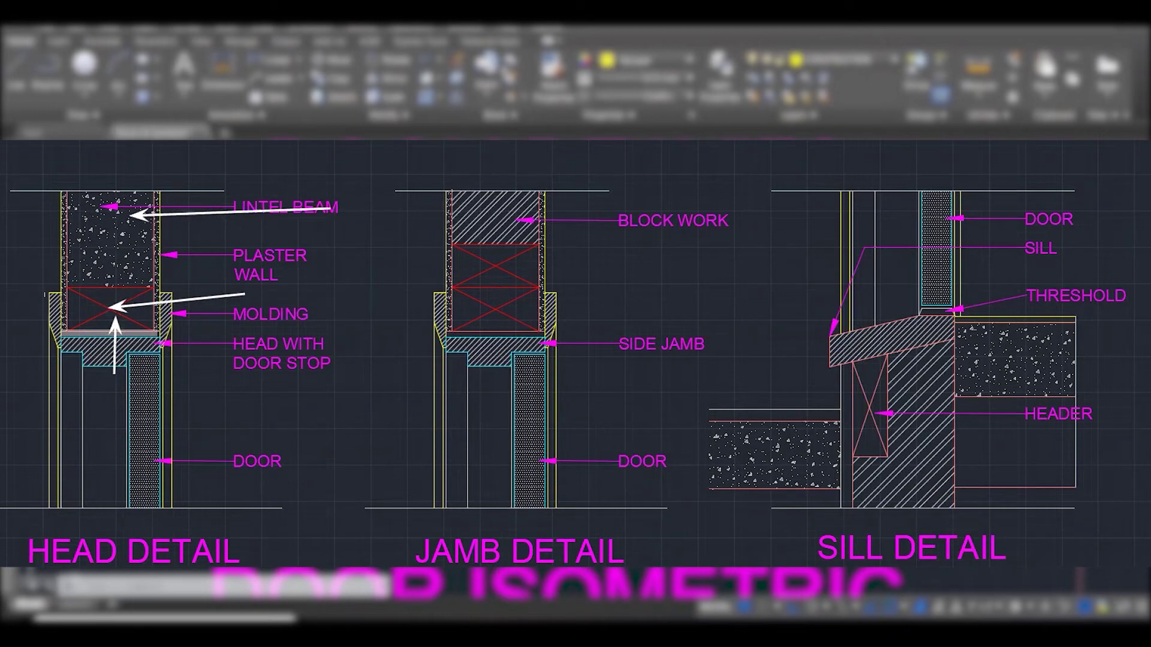
Shade the head detail's lintel beam in grey.
{"action": "left_click", "coordinate": [69, 182]}
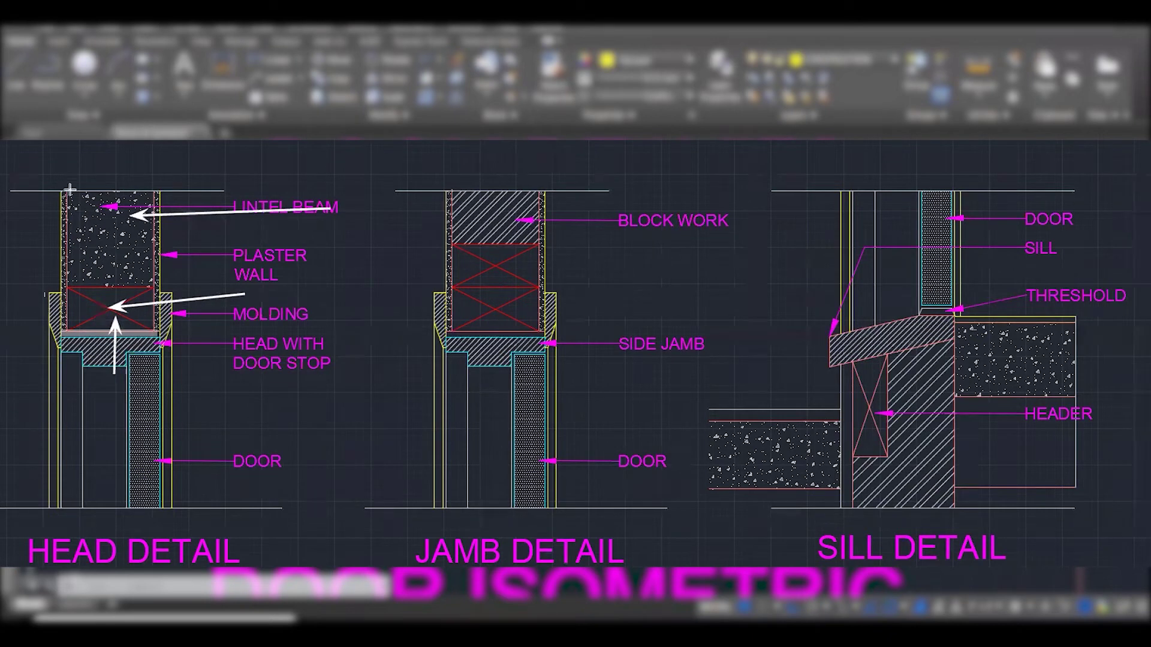
{"action": "left_click", "coordinate": [150, 287]}
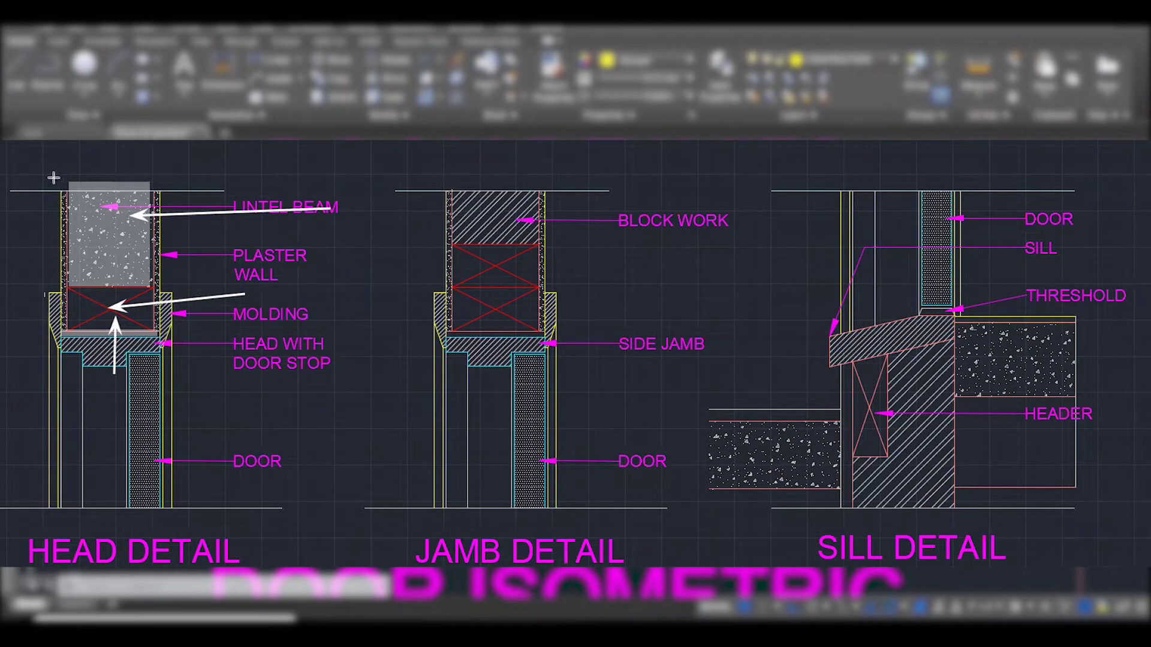
{"action": "left_click", "coordinate": [17, 160]}
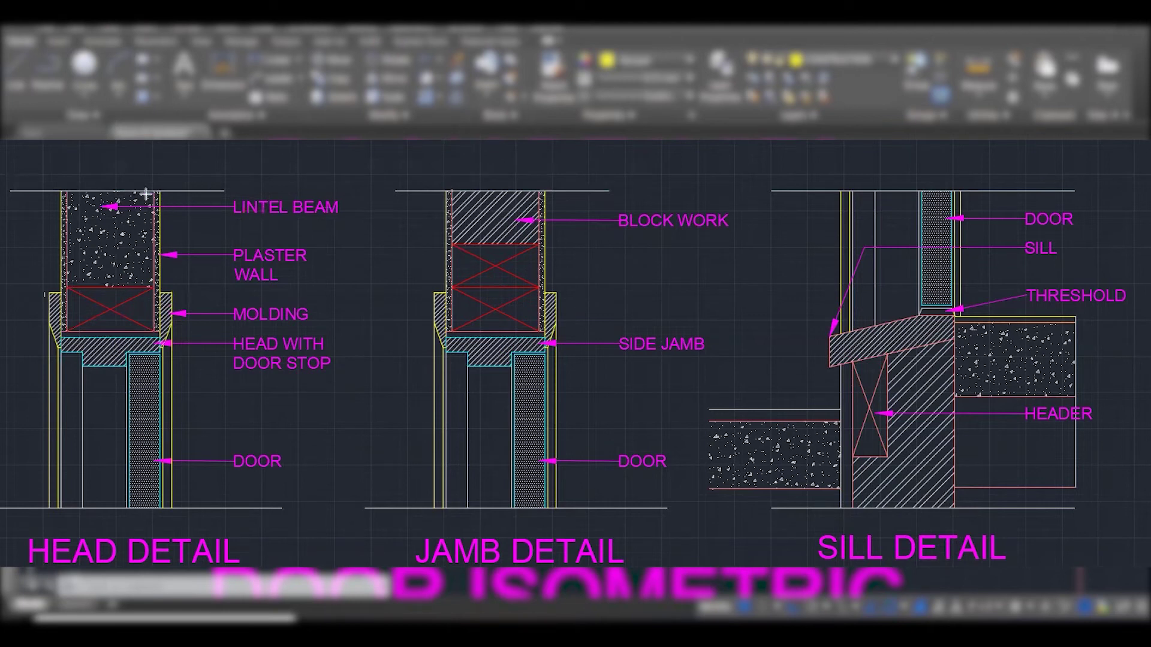
Highlight the plaster wall beside the lintel, the PLASTER WALL label area, and the lintel beam.
{"action": "left_click_drag", "start_coordinate": [148, 187], "coordinate": [159, 333]}
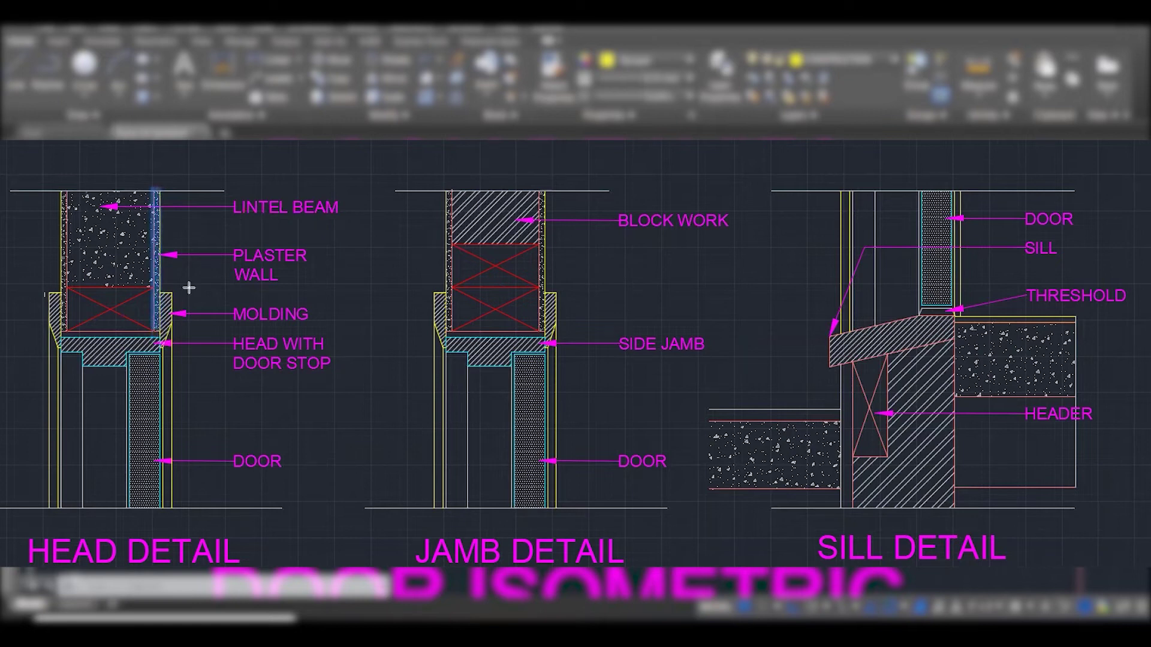
{"action": "left_click_drag", "start_coordinate": [229, 242], "coordinate": [317, 288]}
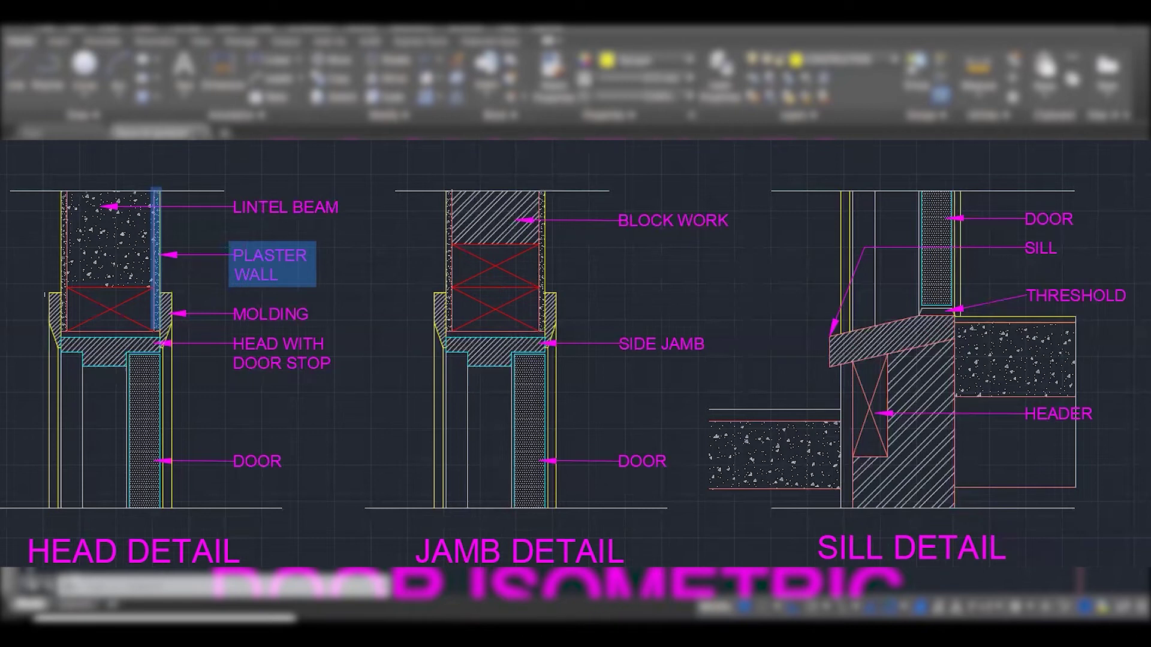
{"action": "left_click", "coordinate": [101, 241]}
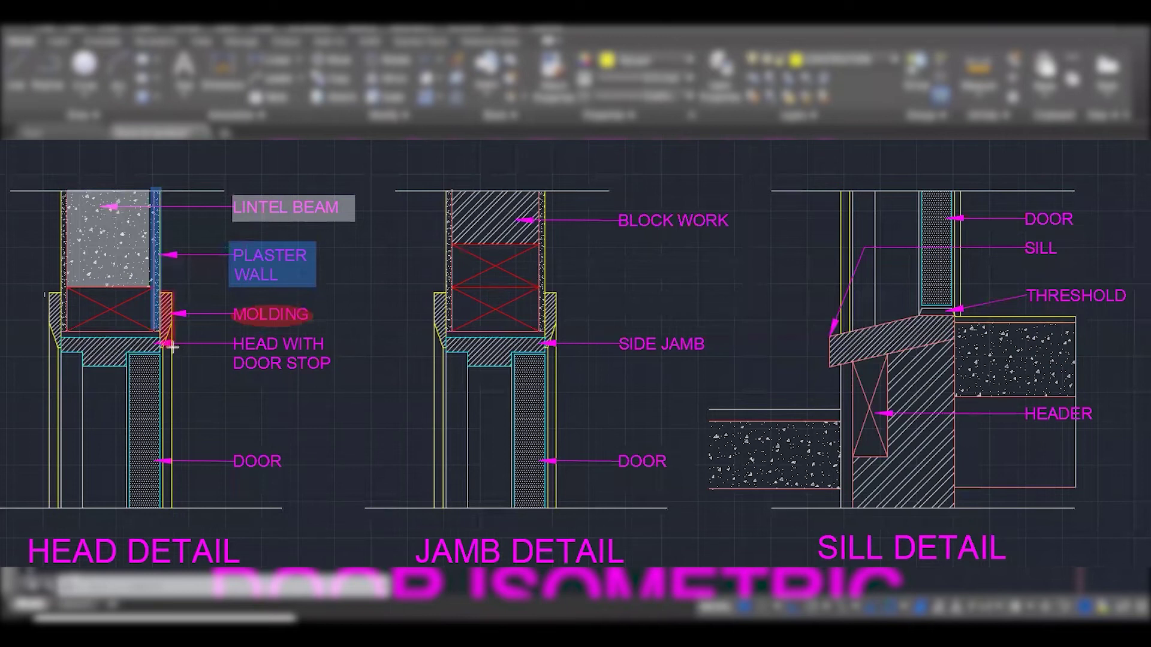
Trace the head detail's left and right molding edges in red, up from the door-stop corners.
{"action": "left_click_drag", "start_coordinate": [44, 292], "coordinate": [64, 351]}
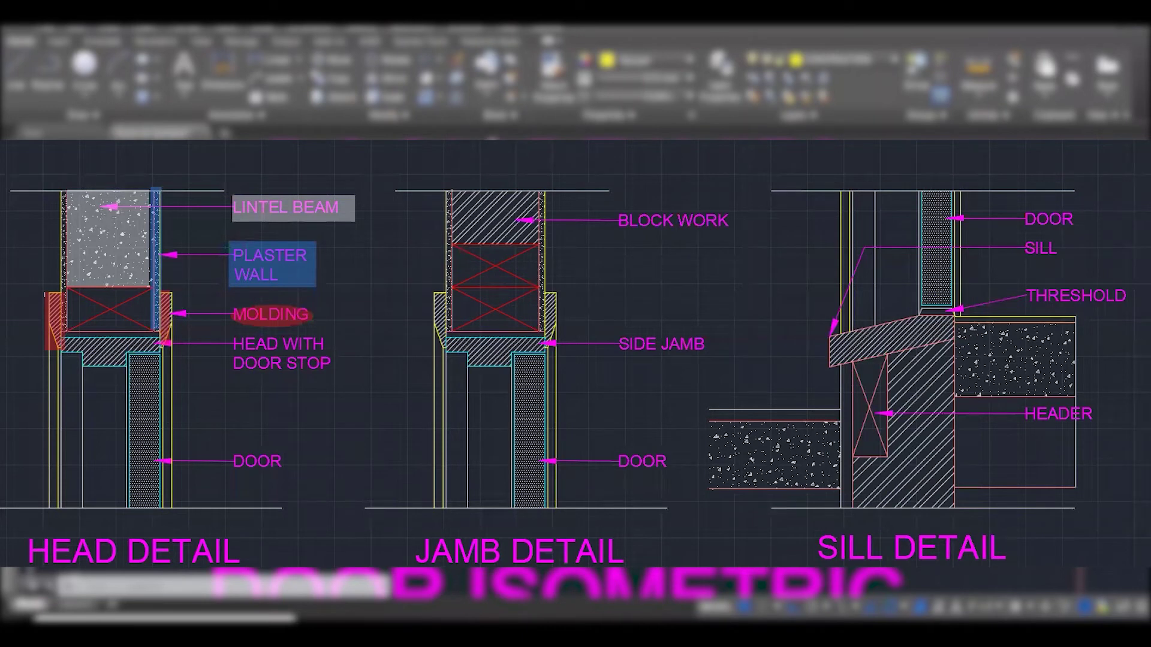
{"action": "left_click", "coordinate": [160, 346]}
{"action": "left_click", "coordinate": [184, 293]}
{"action": "key", "text": "space"}
{"action": "key", "text": "space"}
{"action": "left_click", "coordinate": [63, 344]}
{"action": "left_click", "coordinate": [41, 303]}
{"action": "key", "text": "space"}
Sketch red strokes from the lintel cross to the door stop, over the plaster wall, and to MOLDING.
{"action": "left_click_drag", "start_coordinate": [137, 309], "coordinate": [137, 348]}
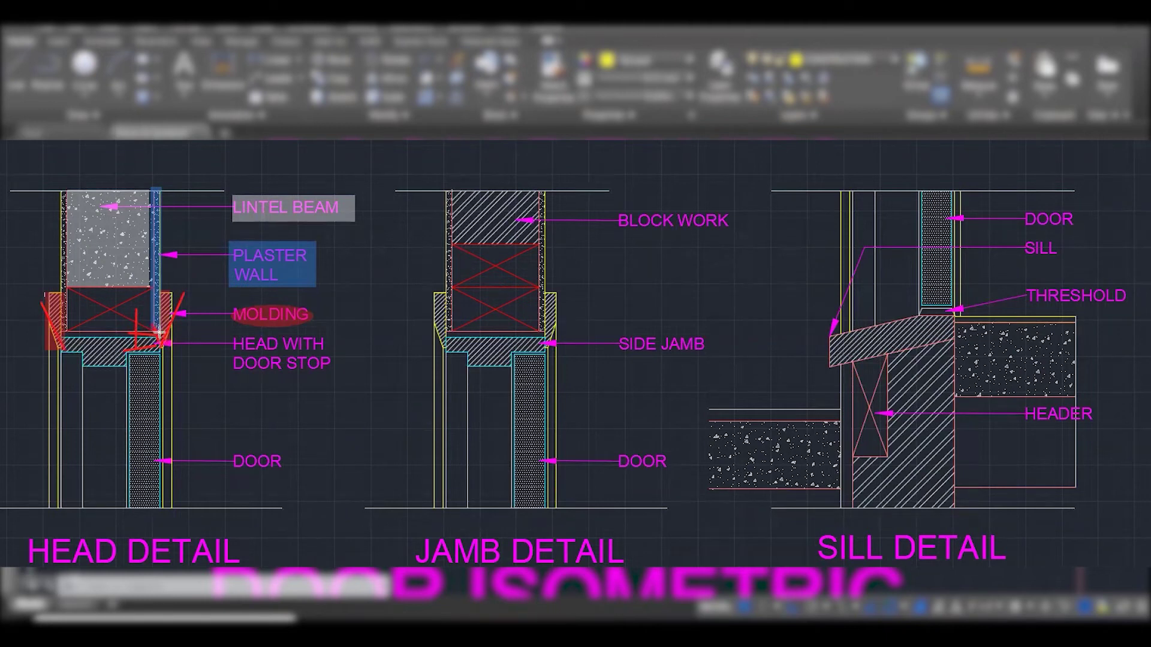
{"action": "mouse_move", "coordinate": [155, 318]}
{"action": "left_mouse_down"}
{"action": "mouse_move", "coordinate": [150, 293]}
{"action": "mouse_move", "coordinate": [168, 301]}
{"action": "left_mouse_up"}
{"action": "mouse_move", "coordinate": [232, 305]}
{"action": "left_mouse_down"}
{"action": "mouse_move", "coordinate": [182, 287]}
{"action": "mouse_move", "coordinate": [172, 305]}
{"action": "mouse_move", "coordinate": [188, 314]}
{"action": "left_mouse_up"}
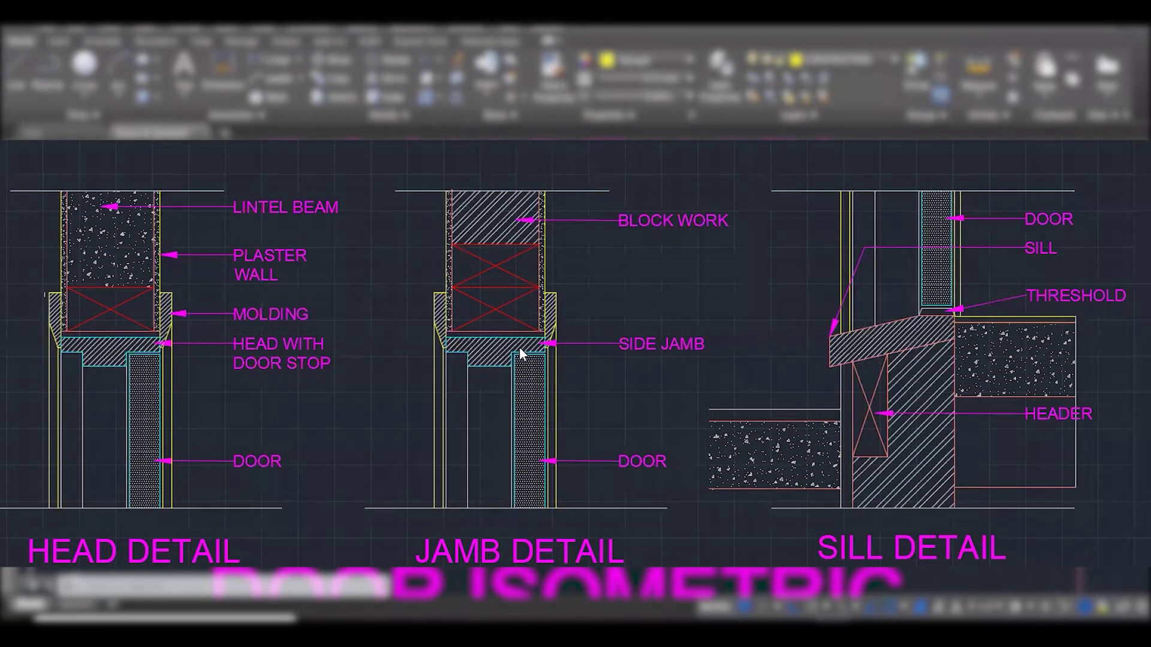
{"action": "scroll", "coordinate": [504, 379], "scroll_direction": "up", "scroll_amount": 1}
{"action": "scroll", "coordinate": [485, 394], "scroll_direction": "up", "scroll_amount": 1}
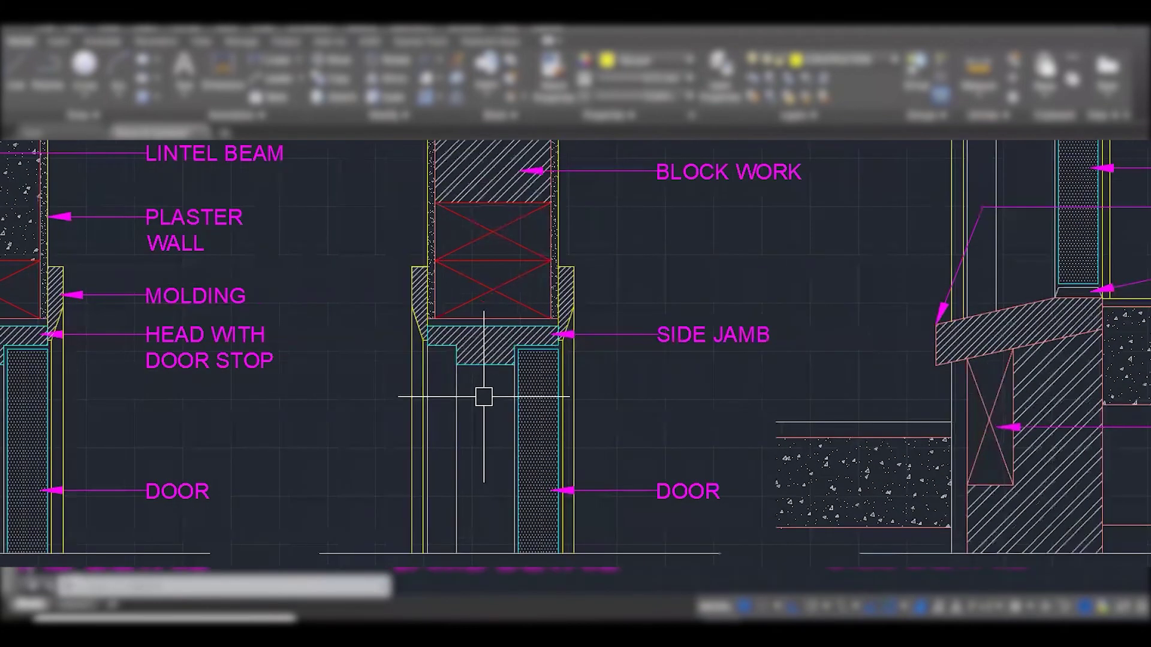
{"action": "scroll", "coordinate": [483, 395], "scroll_direction": "down", "scroll_amount": 1}
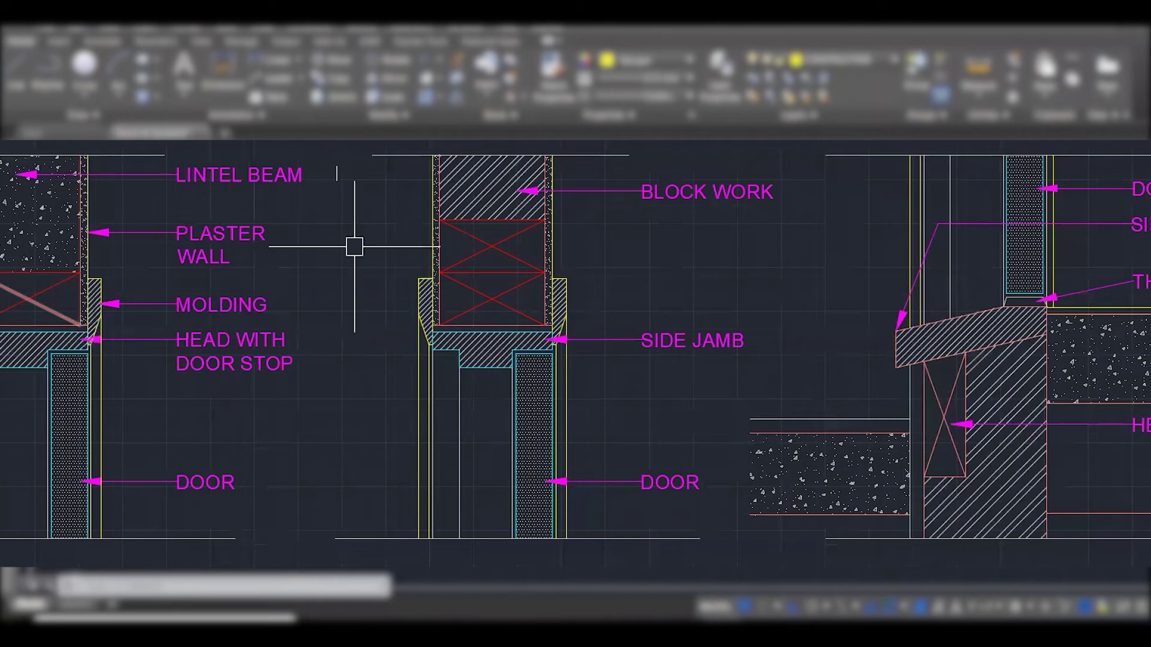
{"action": "left_click", "coordinate": [635, 190]}
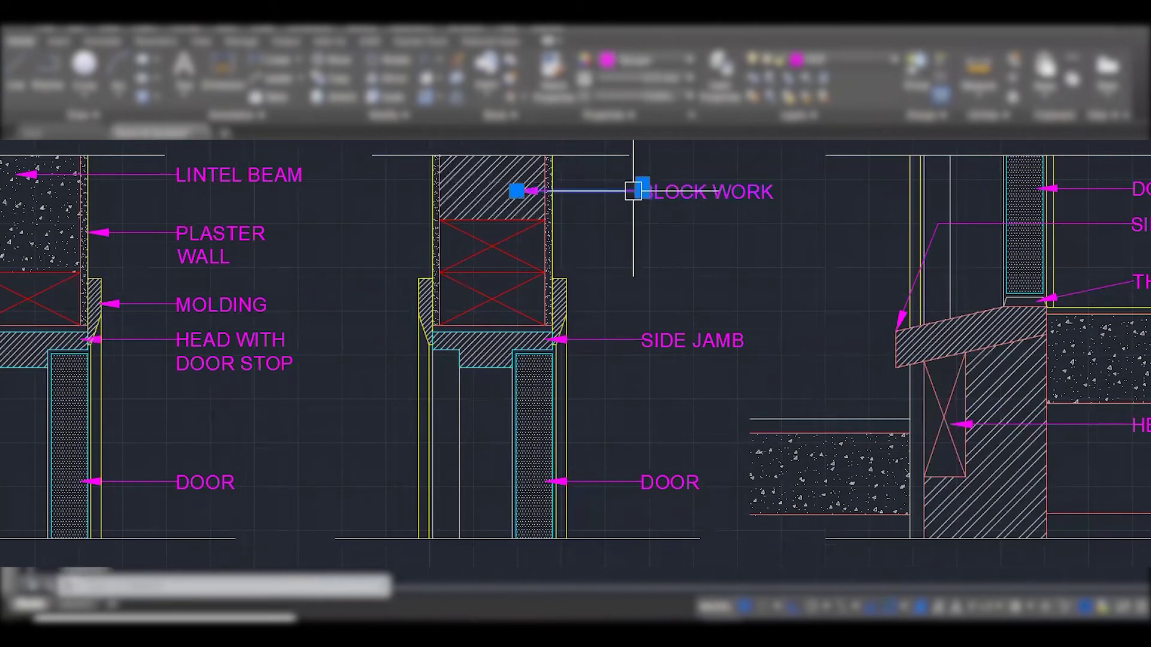
{"action": "left_click", "coordinate": [630, 157]}
{"action": "left_click", "coordinate": [620, 172]}
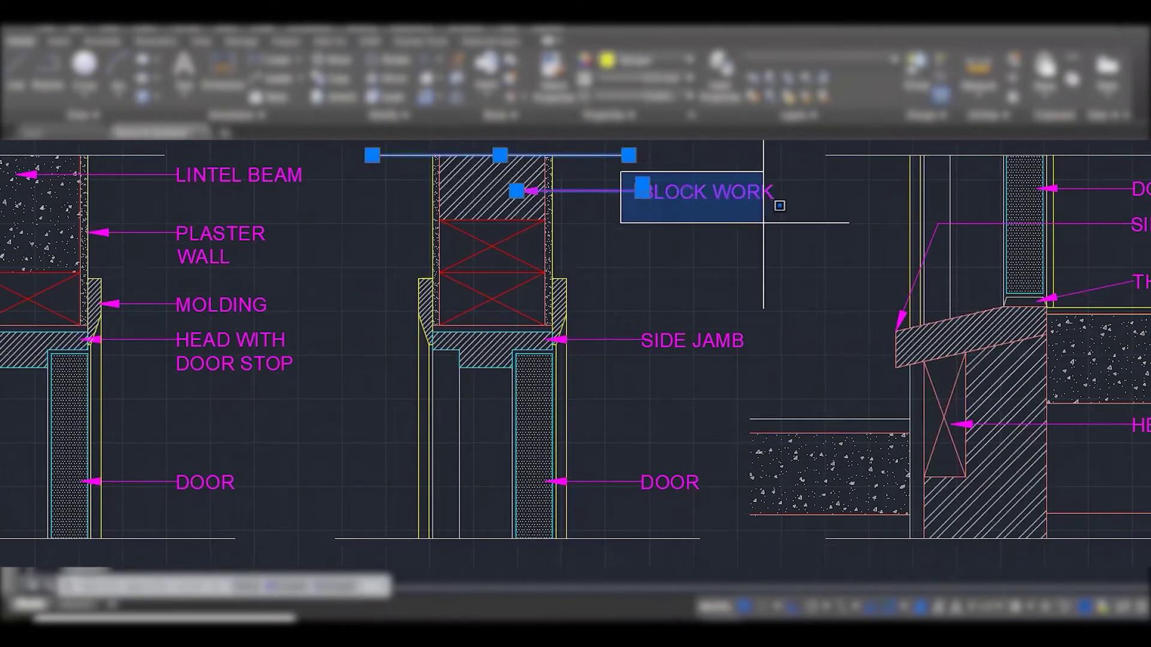
{"action": "left_click", "coordinate": [766, 221]}
{"action": "left_click", "coordinate": [96, 174]}
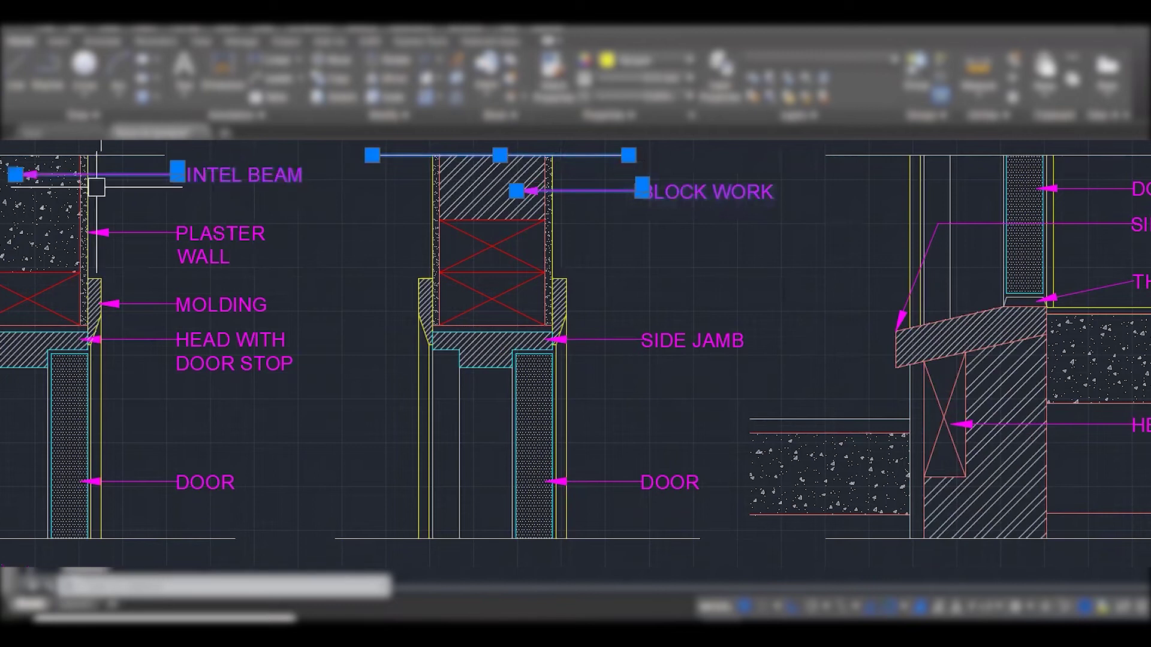
{"action": "left_click", "coordinate": [39, 195]}
{"action": "left_click", "coordinate": [467, 204]}
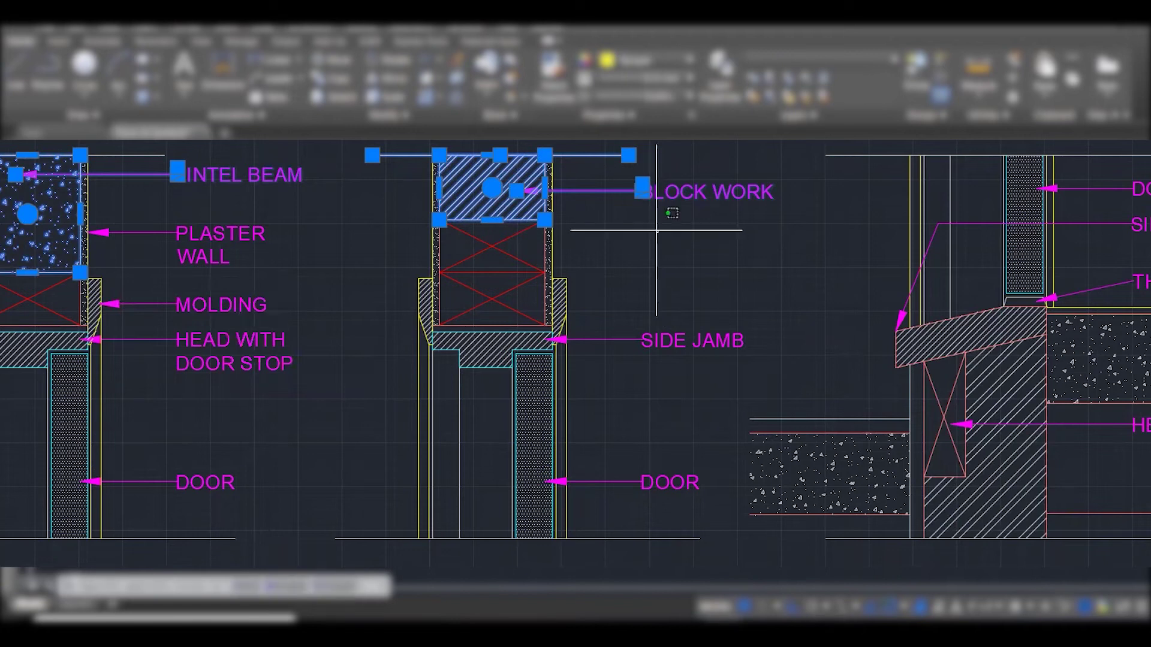
{"action": "key", "text": "Escape"}
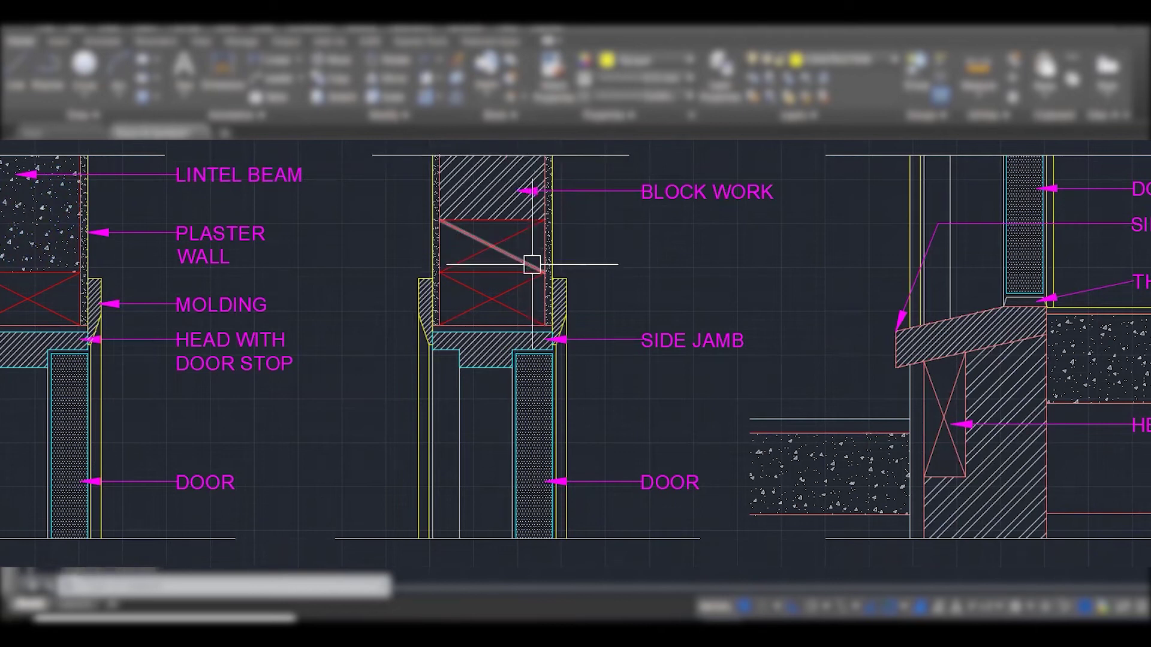
{"action": "scroll", "coordinate": [440, 148], "scroll_direction": "down", "scroll_amount": 3}
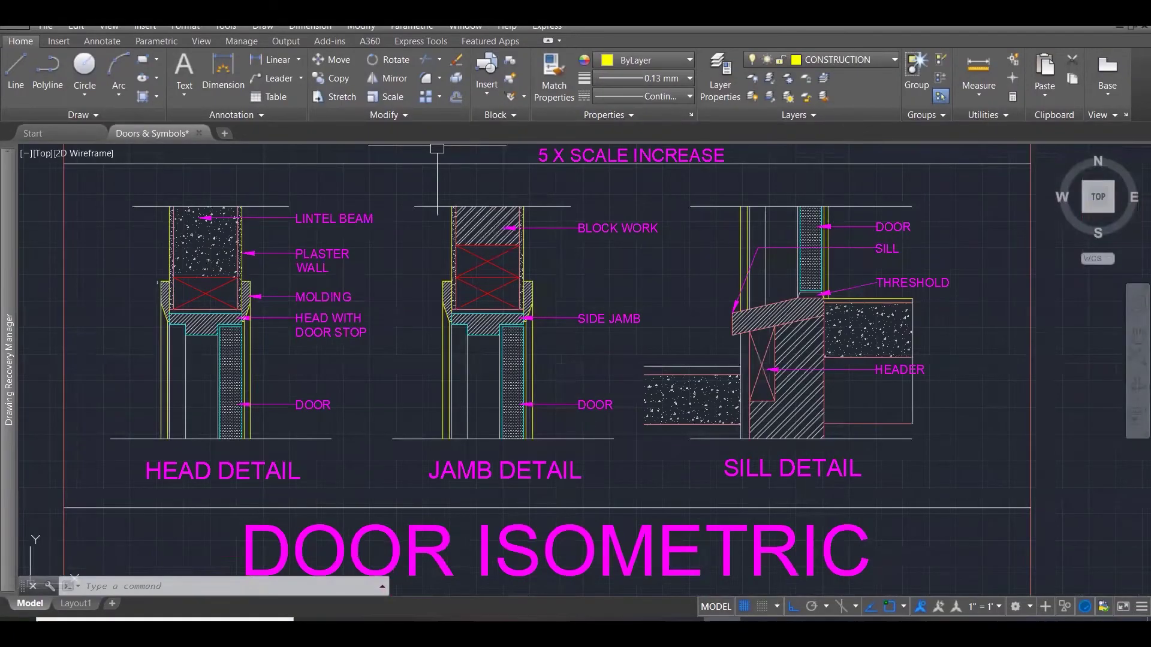
{"action": "scroll", "coordinate": [437, 148], "scroll_direction": "down", "scroll_amount": 5}
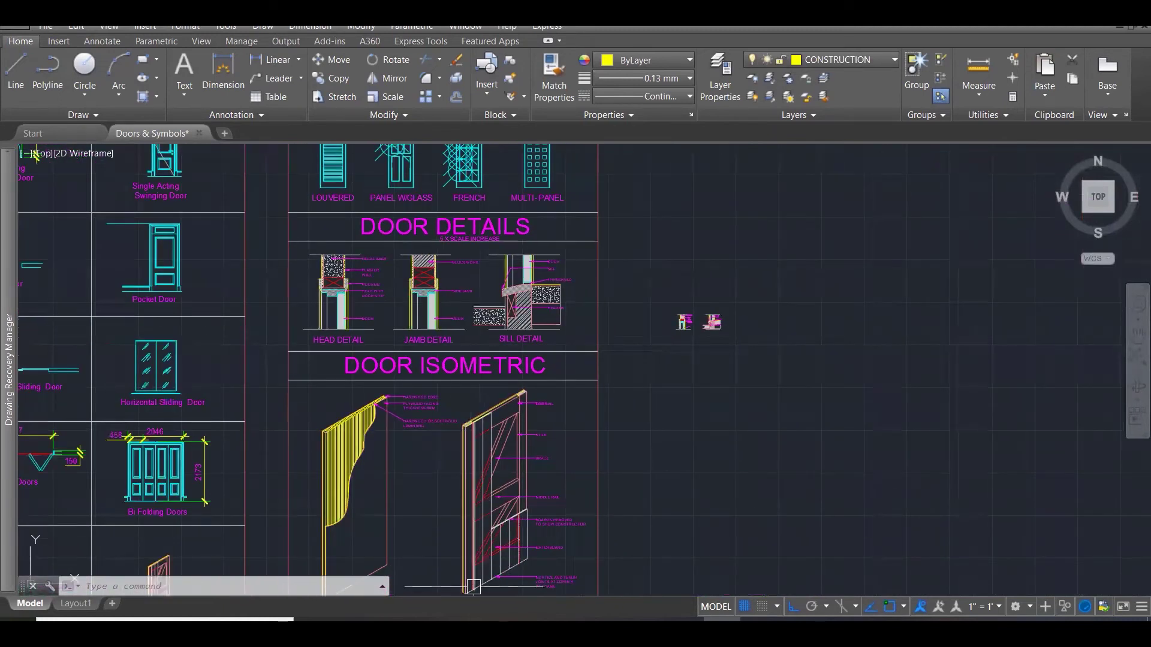
{"action": "scroll", "coordinate": [474, 587], "scroll_direction": "up", "scroll_amount": 1}
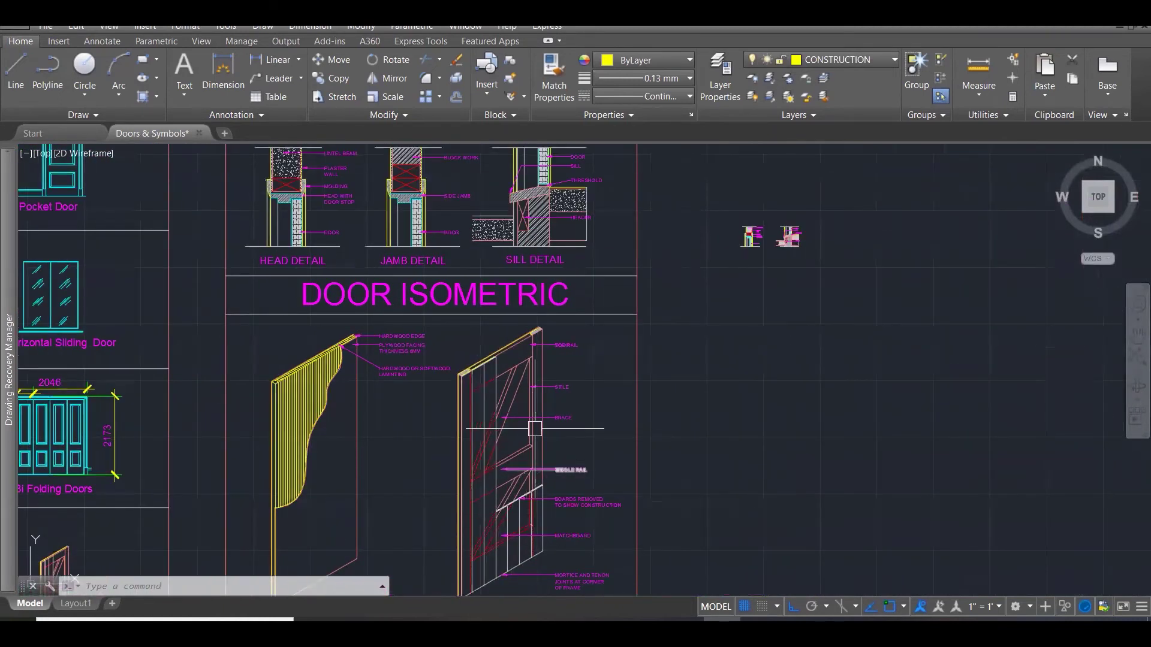
{"action": "scroll", "coordinate": [535, 428], "scroll_direction": "down", "scroll_amount": 1}
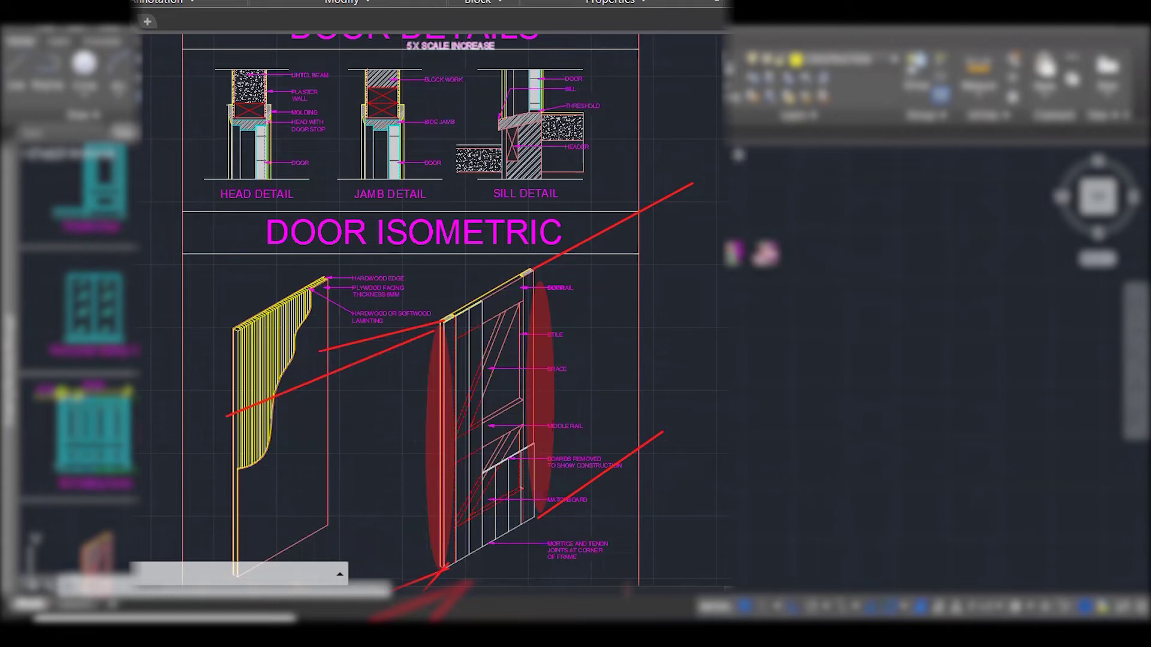
{"action": "left_click", "coordinate": [411, 229]}
{"action": "left_click", "coordinate": [471, 293]}
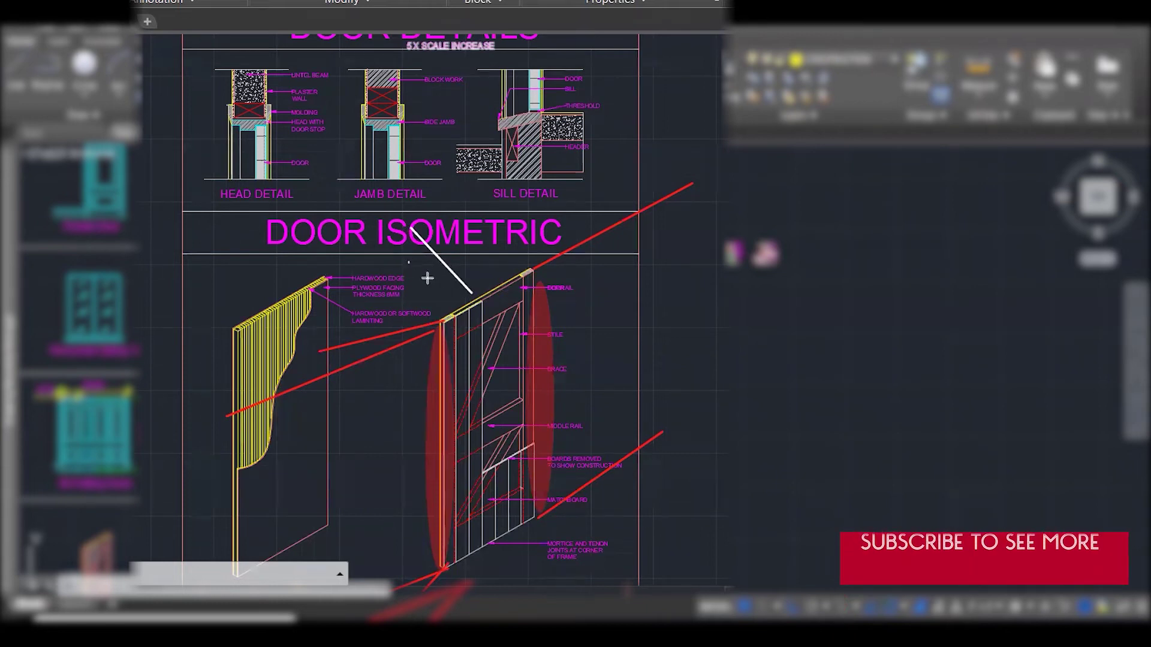
{"action": "left_click", "coordinate": [439, 293]}
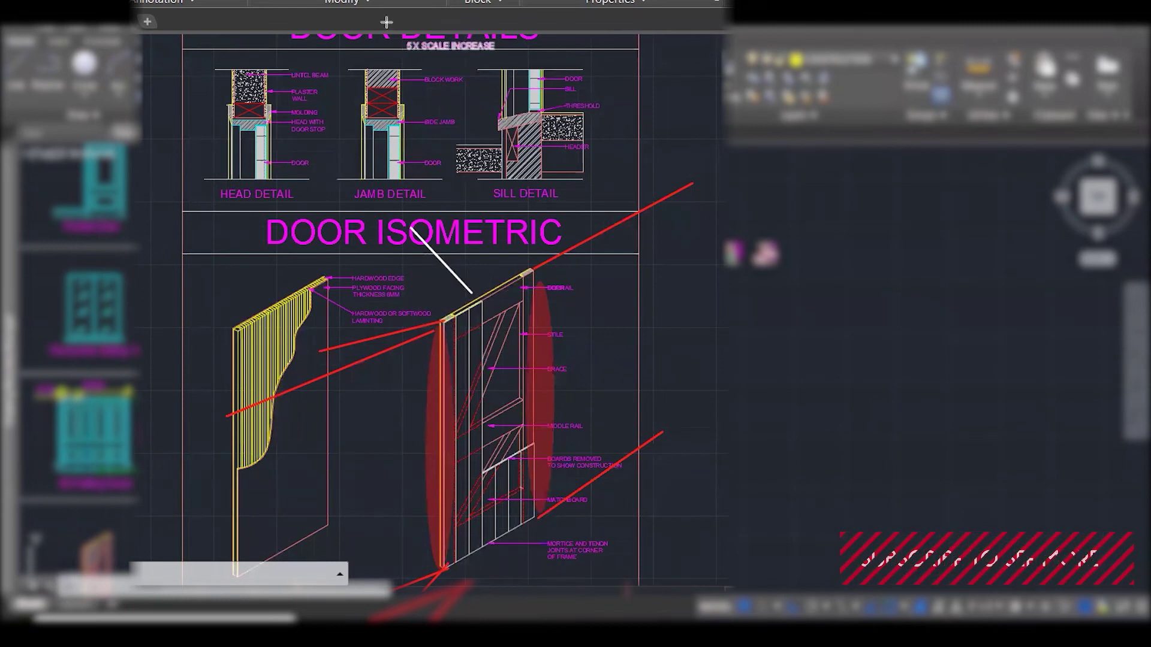
{"action": "left_click", "coordinate": [439, 301]}
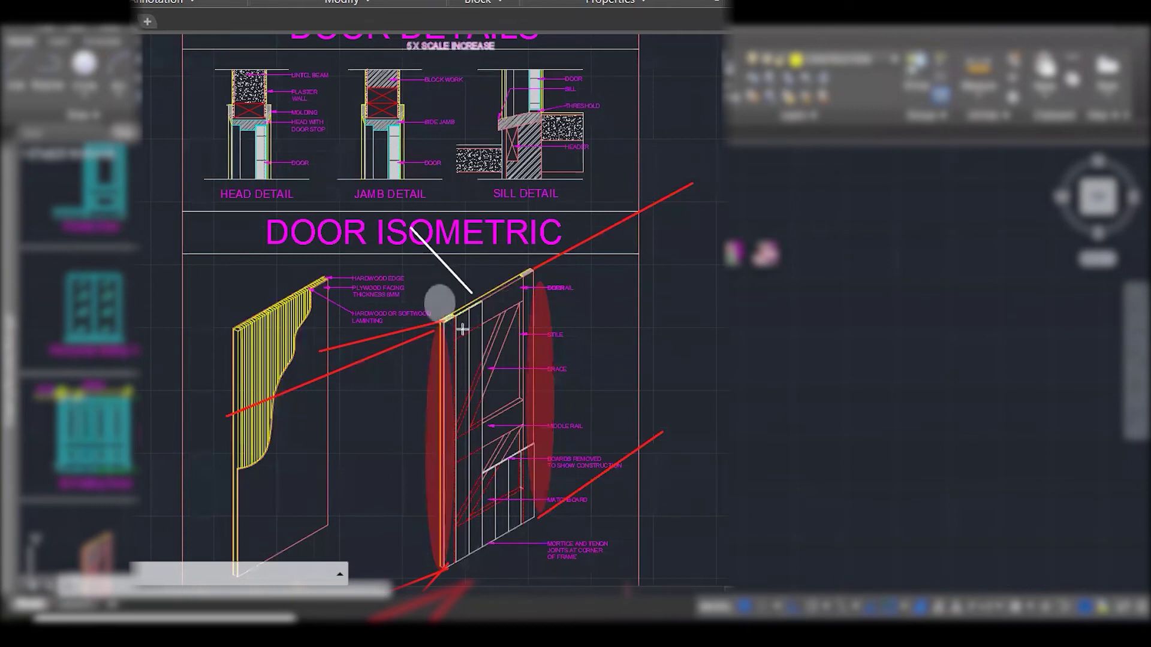
{"action": "left_click", "coordinate": [495, 278]}
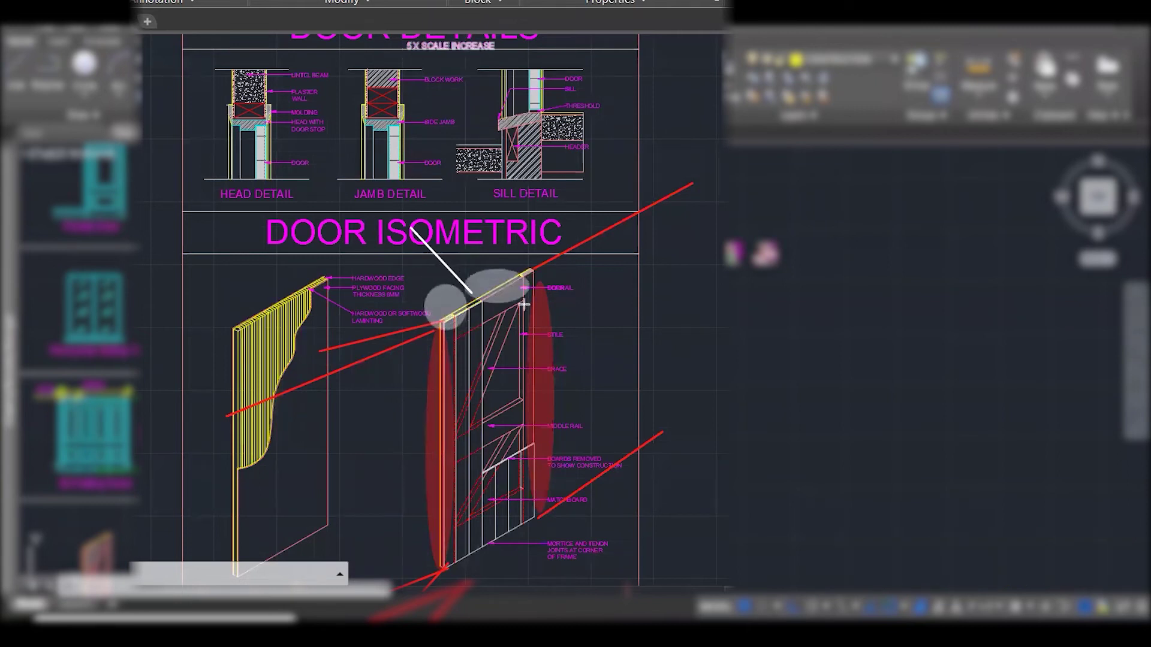
{"action": "left_click", "coordinate": [519, 265]}
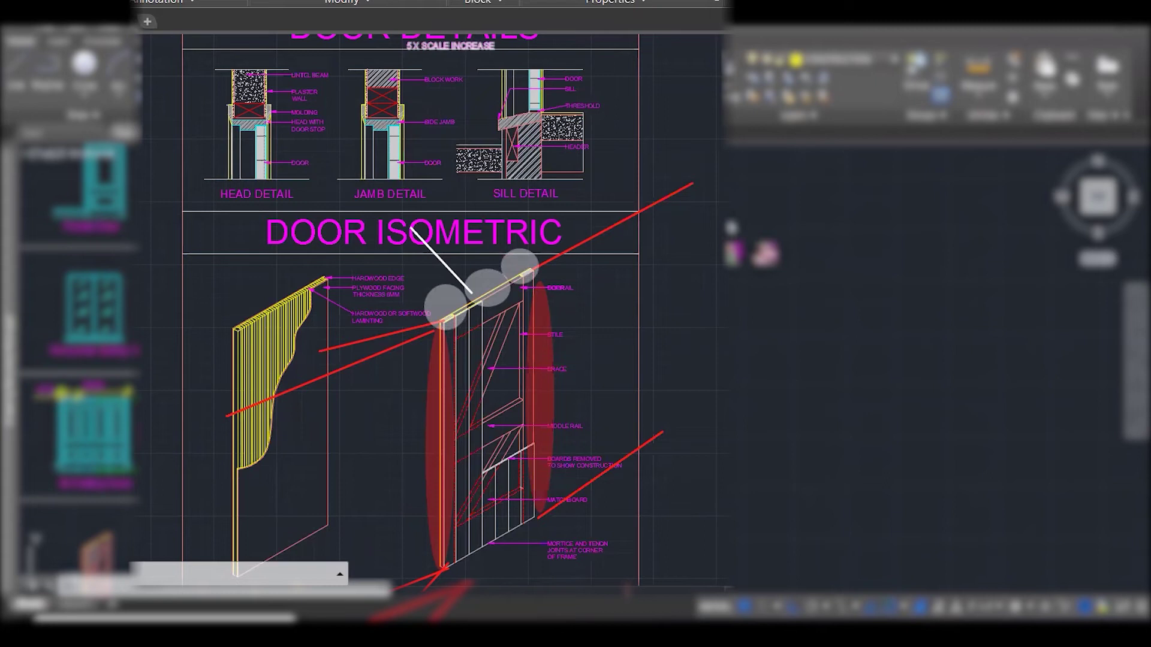
{"action": "left_click", "coordinate": [498, 589]}
{"action": "mouse_move", "coordinate": [498, 589]}
{"action": "left_mouse_down"}
{"action": "mouse_move", "coordinate": [477, 526]}
{"action": "mouse_move", "coordinate": [511, 569]}
{"action": "mouse_move", "coordinate": [500, 530]}
{"action": "mouse_move", "coordinate": [573, 551]}
{"action": "left_mouse_up"}
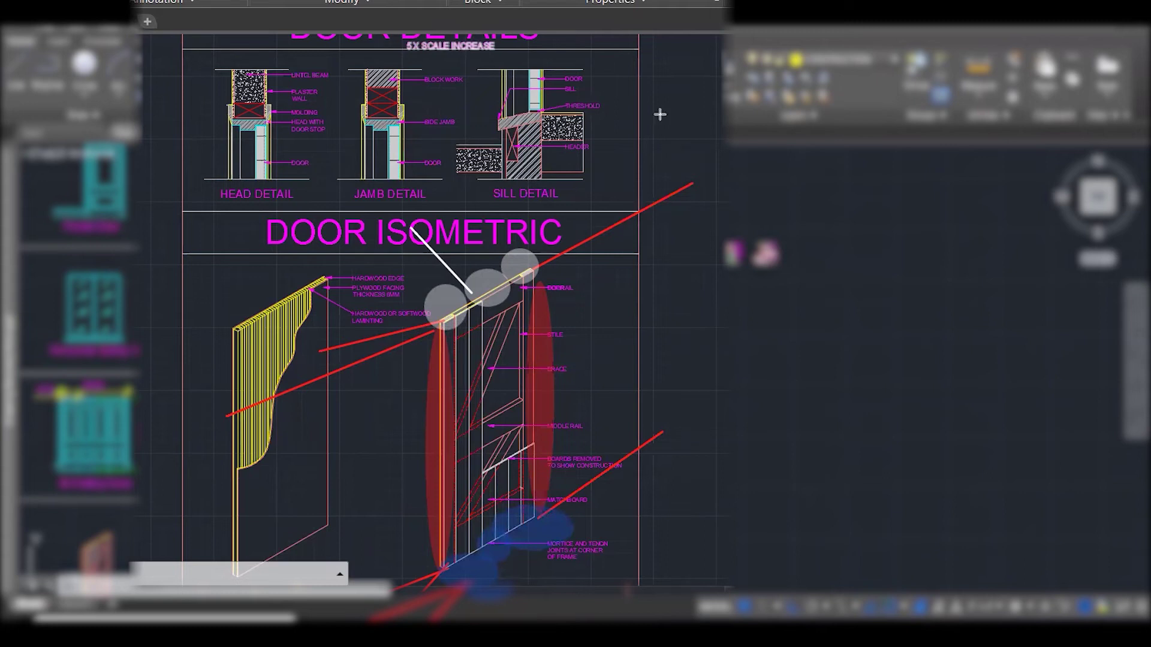
{"action": "mouse_move", "coordinate": [575, 62]}
{"action": "left_mouse_down"}
{"action": "mouse_move", "coordinate": [490, 133]}
{"action": "mouse_move", "coordinate": [473, 196]}
{"action": "left_mouse_up"}
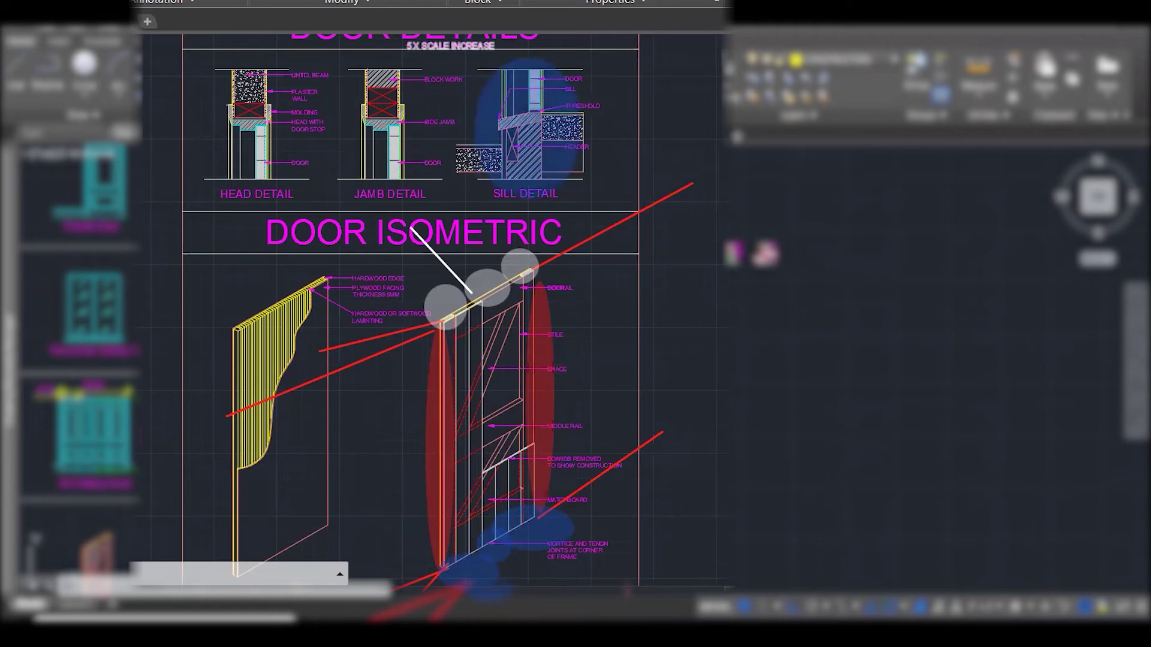
{"action": "mouse_move", "coordinate": [438, 55]}
{"action": "left_mouse_down"}
{"action": "mouse_move", "coordinate": [305, 199]}
{"action": "mouse_move", "coordinate": [334, 200]}
{"action": "left_mouse_up"}
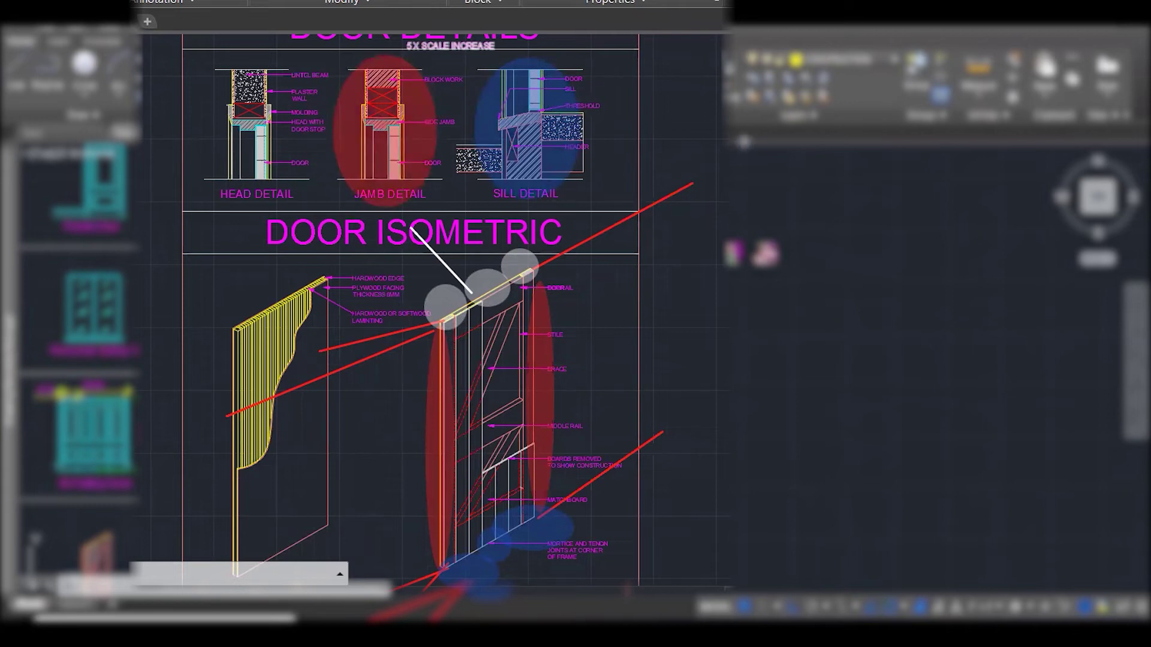
{"action": "mouse_move", "coordinate": [320, 60]}
{"action": "left_mouse_down"}
{"action": "mouse_move", "coordinate": [212, 154]}
{"action": "mouse_move", "coordinate": [214, 201]}
{"action": "left_mouse_up"}
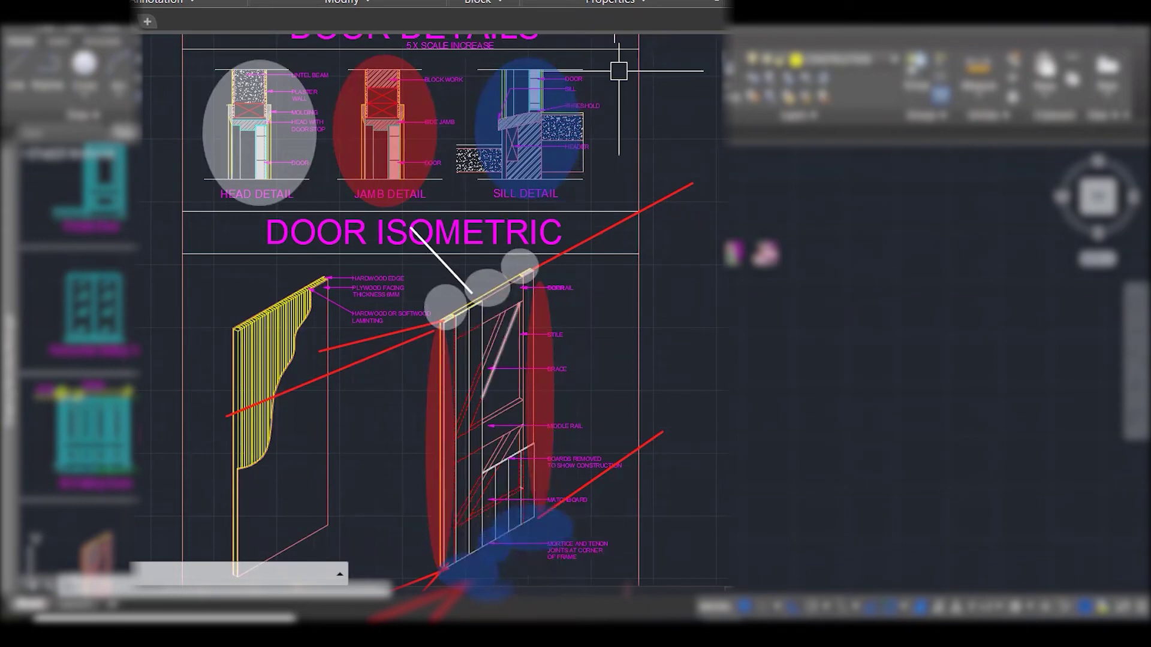
{"action": "scroll", "coordinate": [300, 98], "scroll_direction": "up", "scroll_amount": 4}
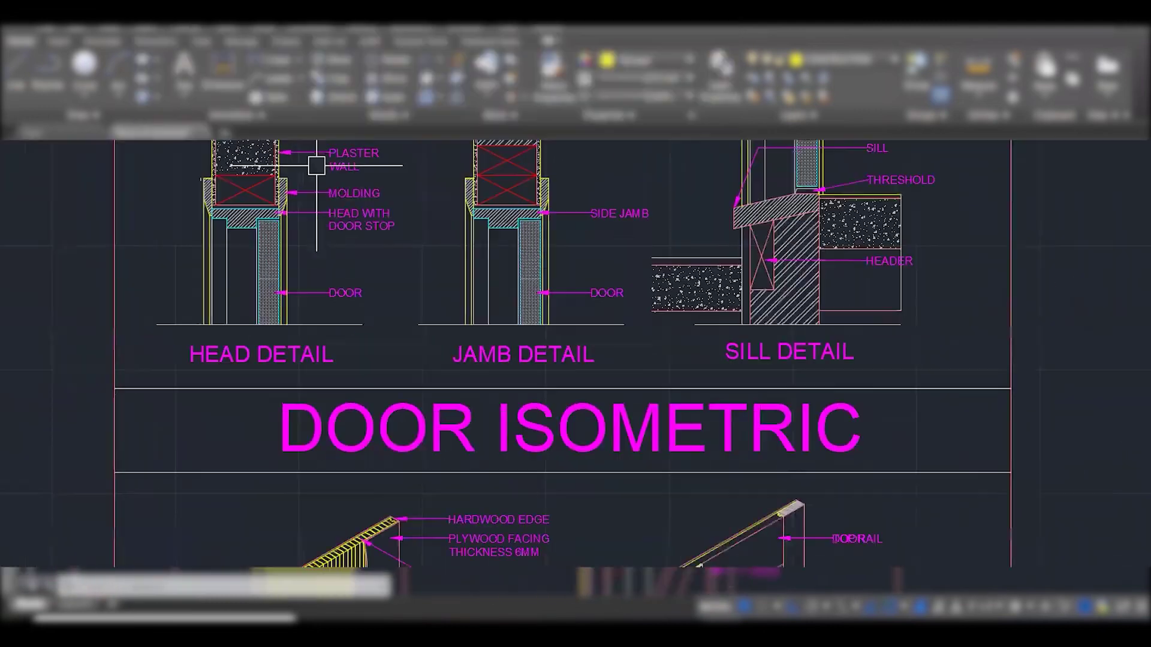
{"action": "scroll", "coordinate": [317, 166], "scroll_direction": "up", "scroll_amount": 1}
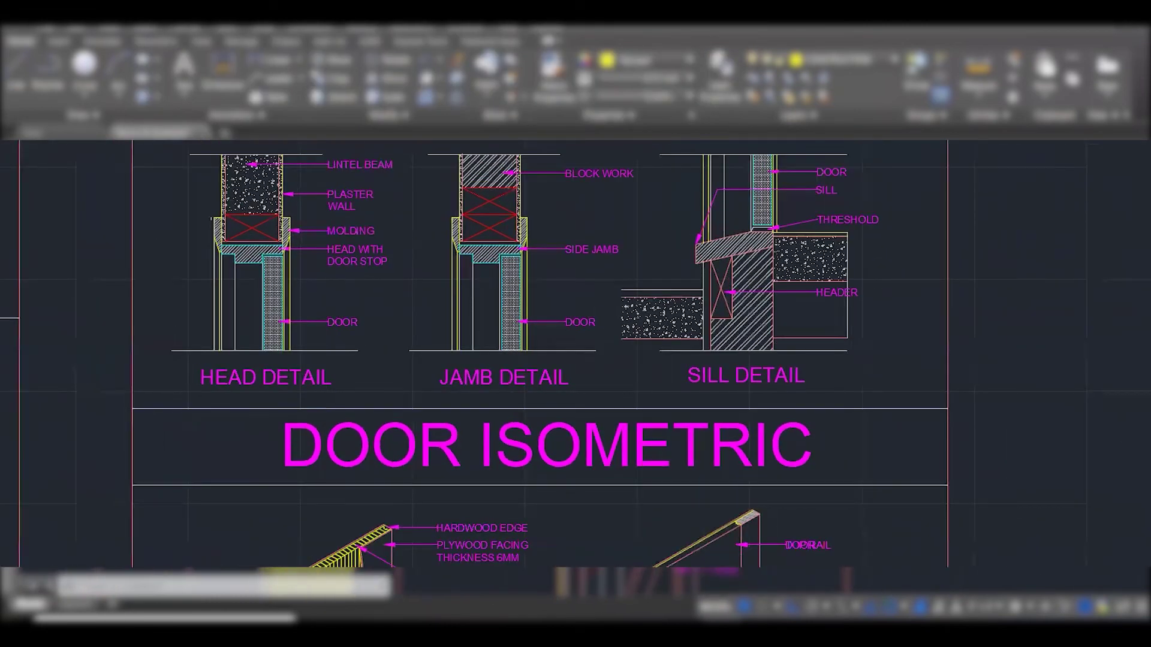
{"action": "scroll", "coordinate": [456, 146], "scroll_direction": "up", "scroll_amount": 2}
{"action": "left_click", "coordinate": [475, 237]}
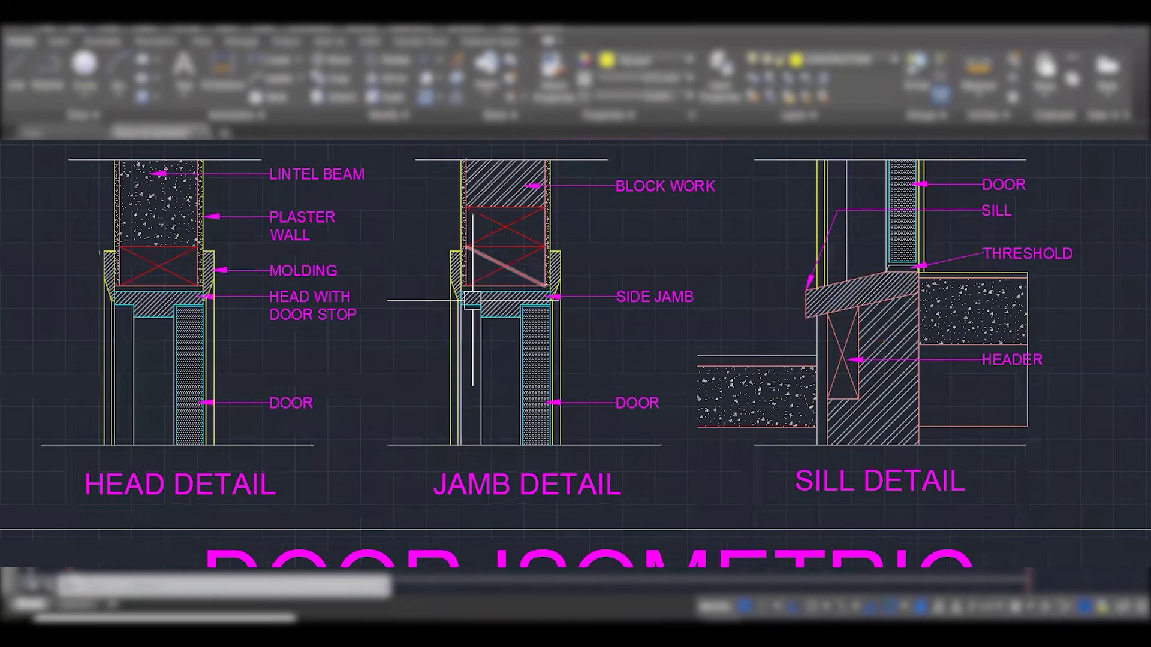
{"action": "left_click", "coordinate": [506, 183]}
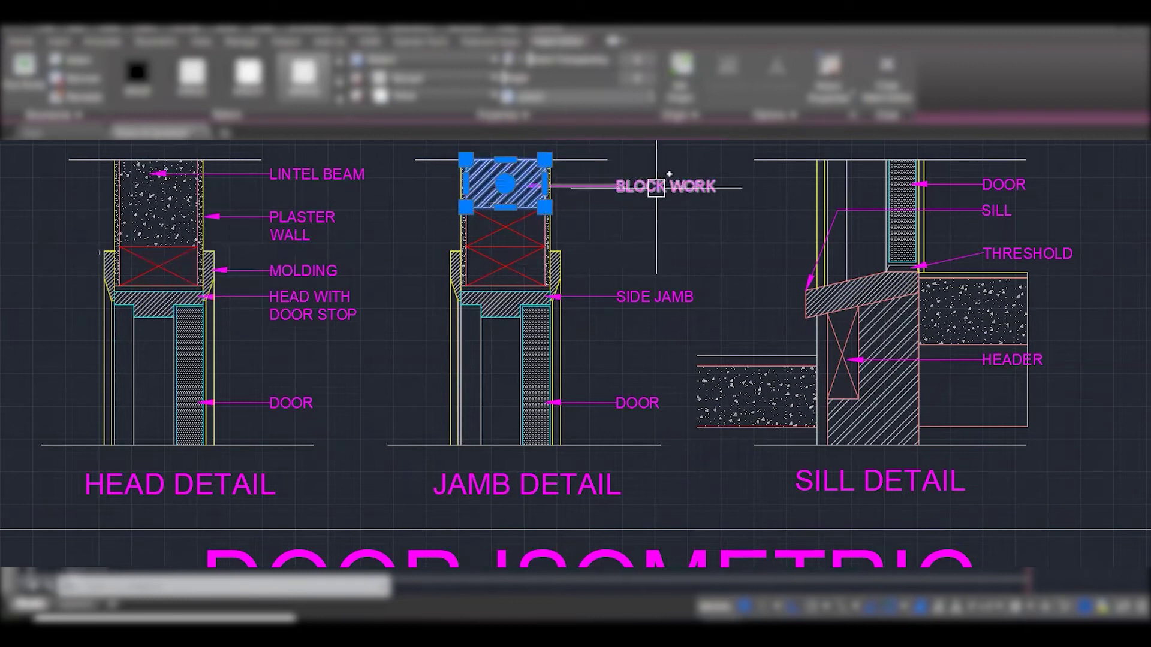
{"action": "key", "text": "Escape"}
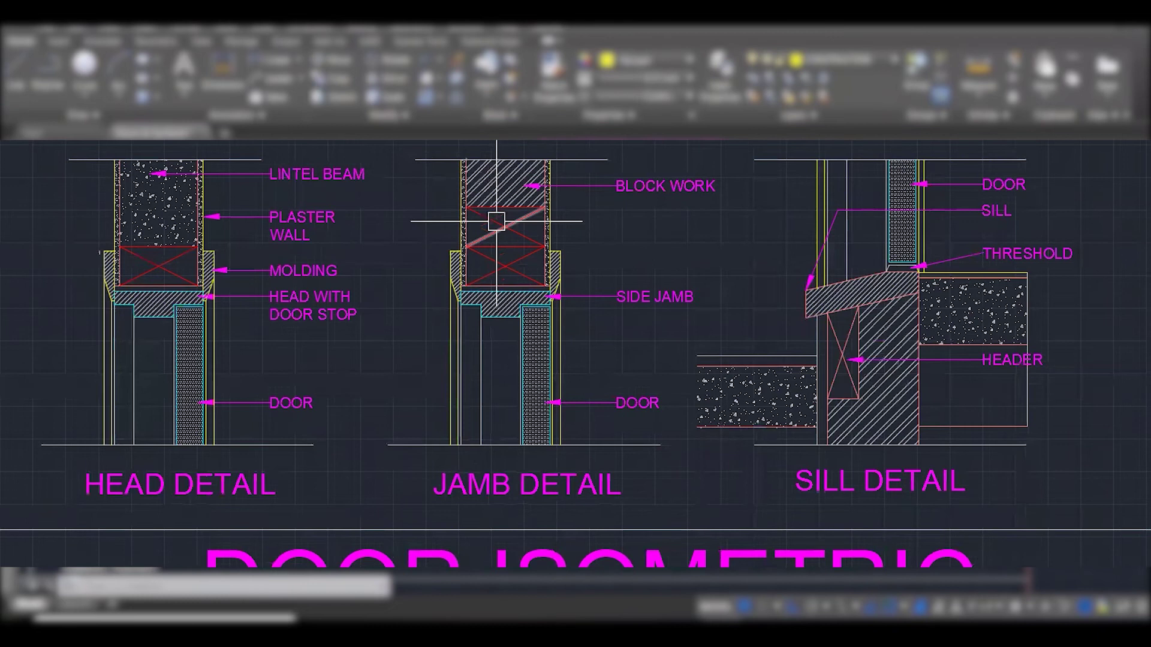
{"action": "mouse_move", "coordinate": [519, 238]}
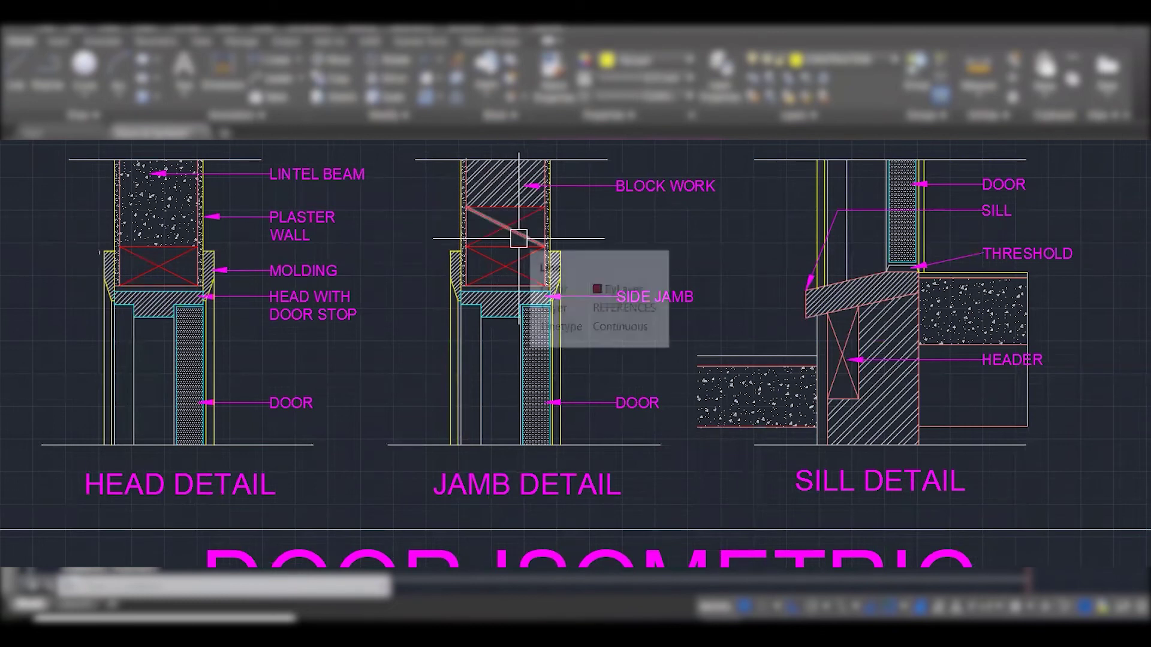
{"action": "scroll", "coordinate": [518, 237], "scroll_direction": "up", "scroll_amount": 1}
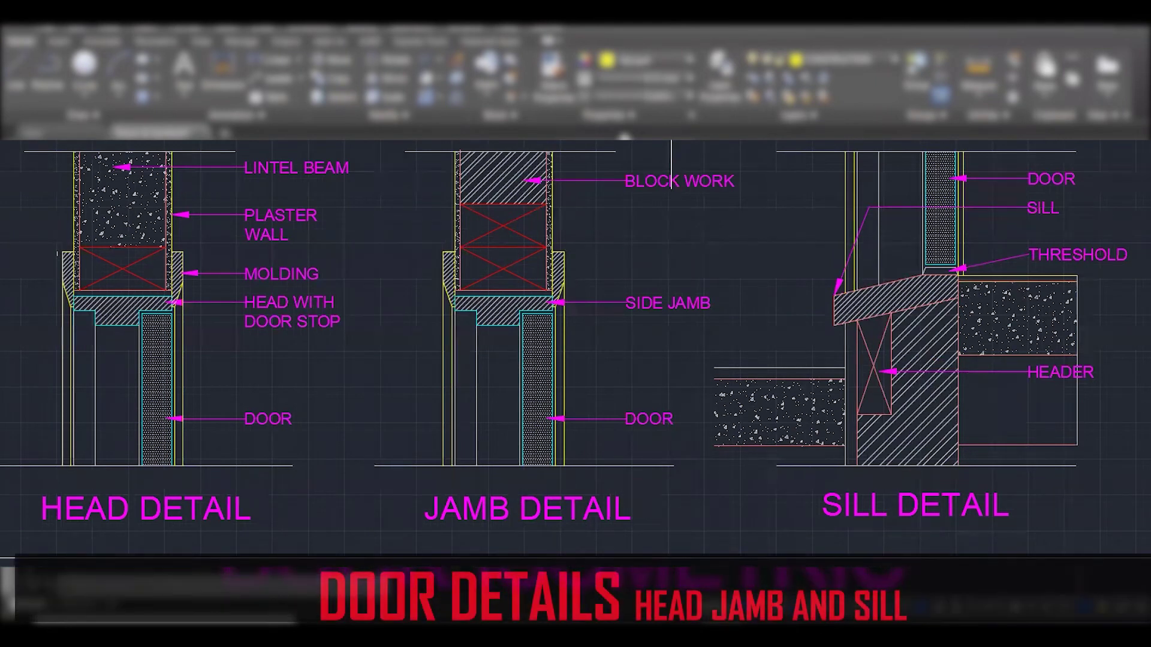
{"action": "left_click", "coordinate": [542, 200]}
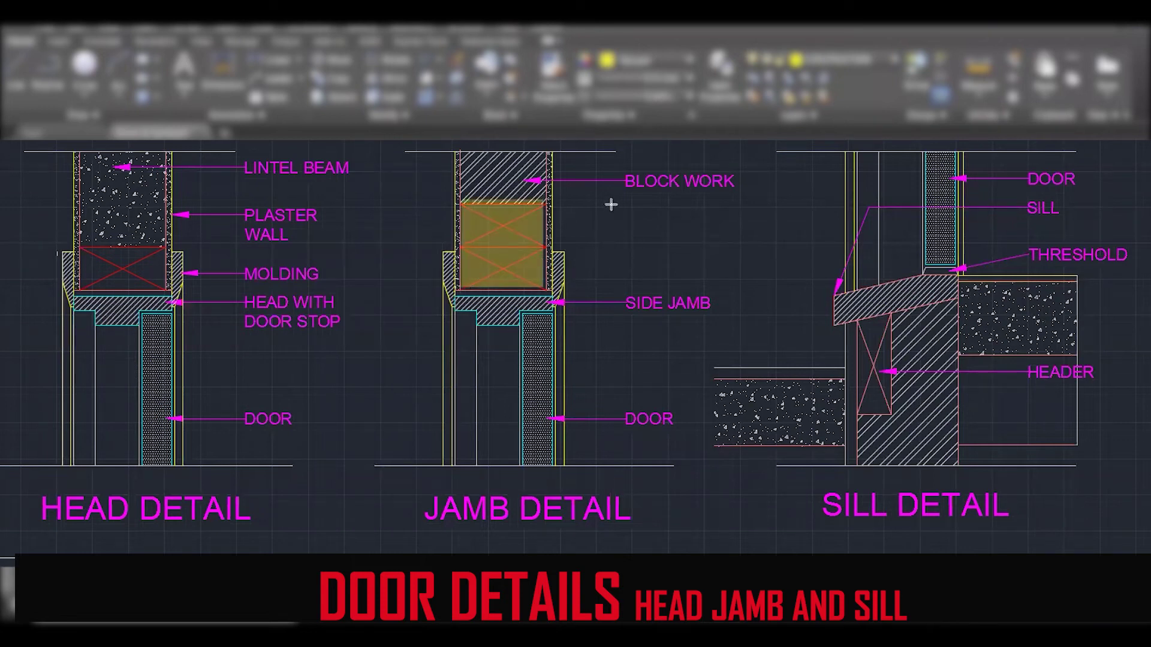
{"action": "left_click", "coordinate": [82, 245]}
{"action": "left_click", "coordinate": [167, 292]}
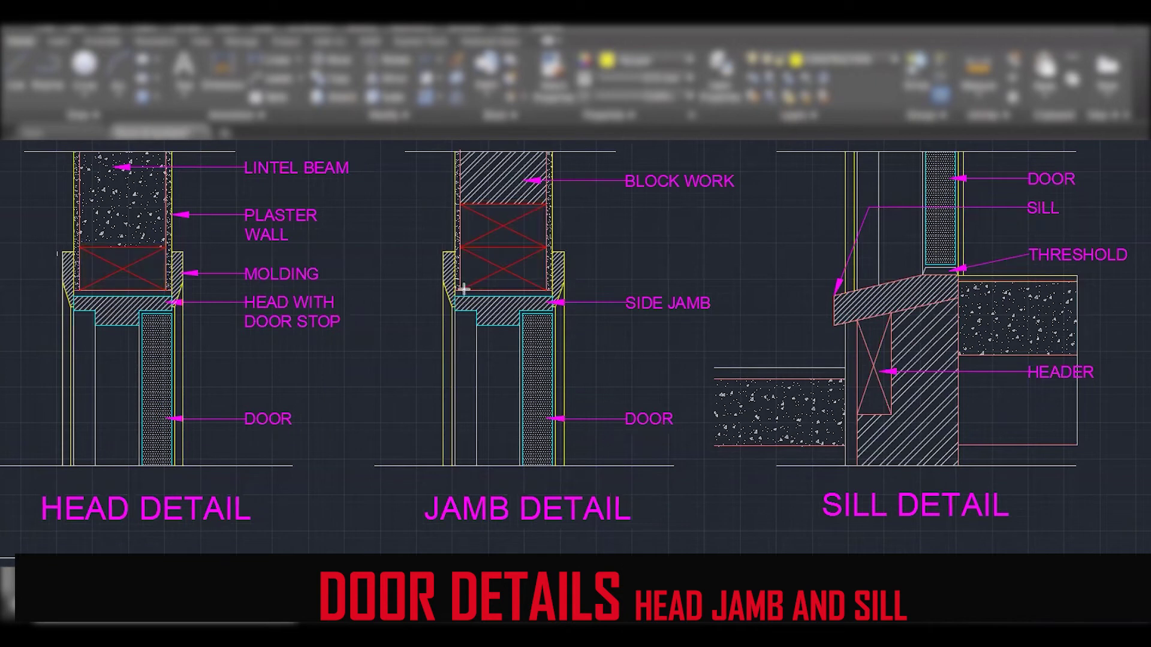
{"action": "left_click", "coordinate": [548, 312]}
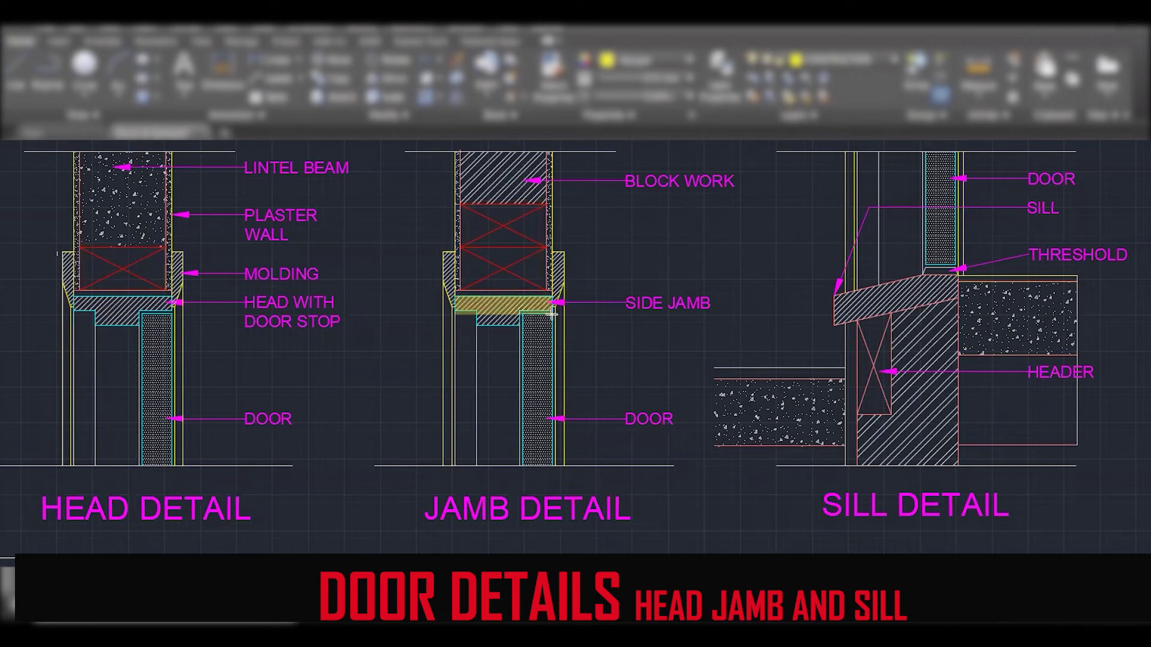
{"action": "key", "text": "Return"}
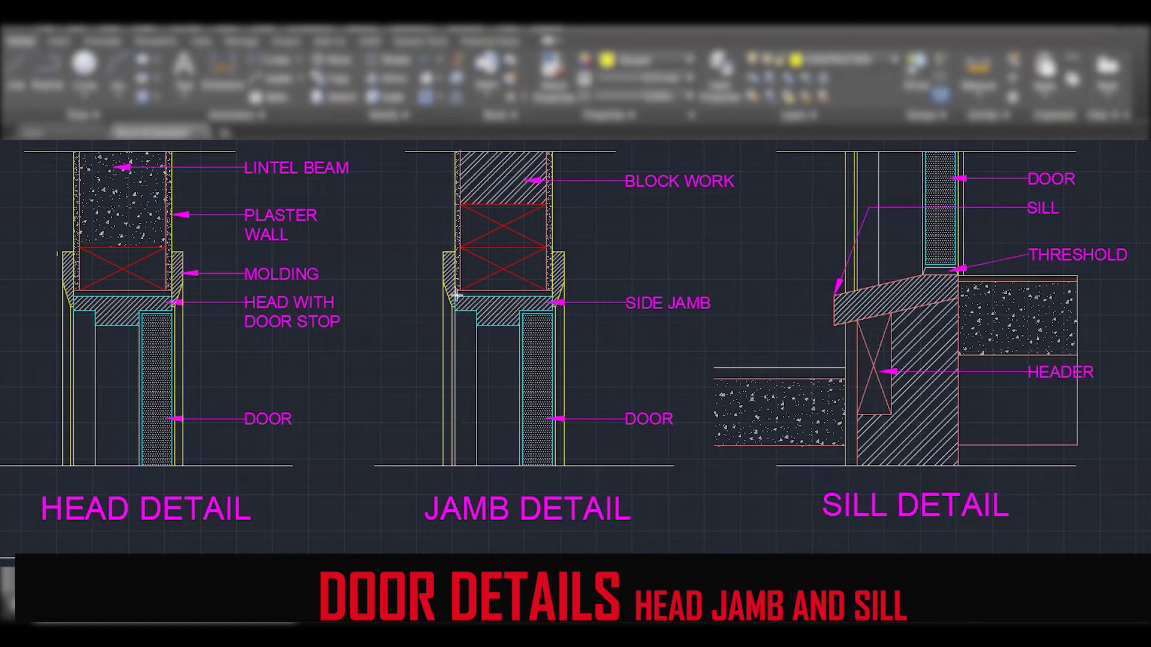
{"action": "left_click", "coordinate": [494, 319]}
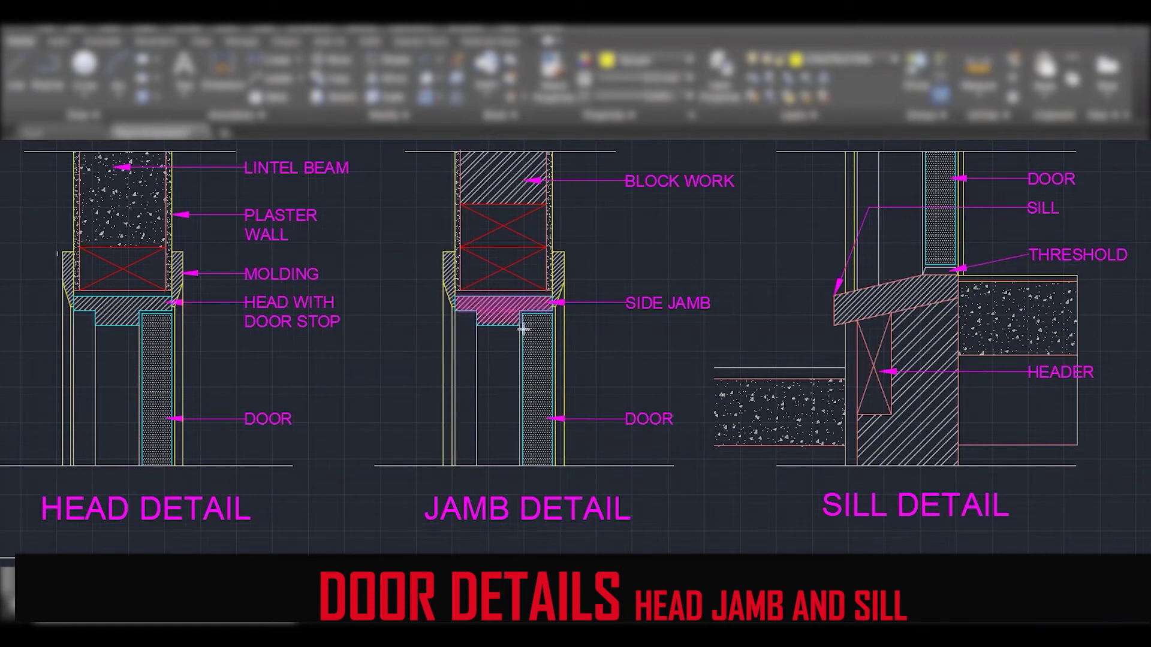
{"action": "left_click", "coordinate": [154, 307]}
{"action": "left_click", "coordinate": [126, 320]}
{"action": "left_click", "coordinate": [165, 407]}
{"action": "left_click", "coordinate": [179, 461]}
{"action": "left_click", "coordinate": [555, 415]}
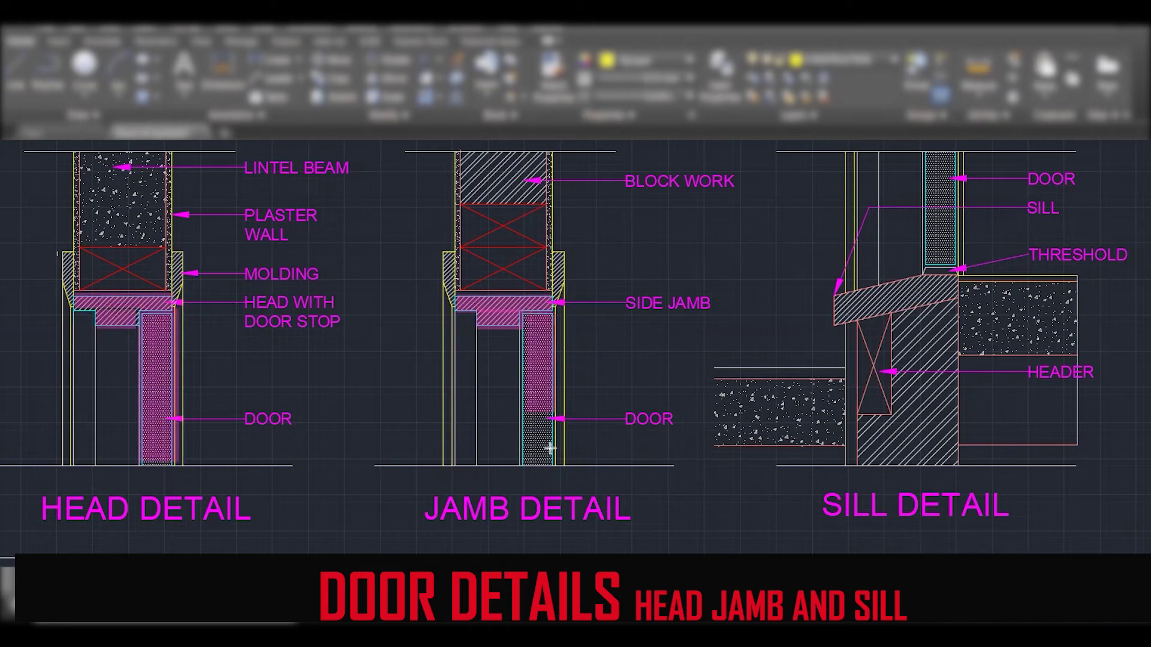
{"action": "left_click", "coordinate": [542, 467]}
{"action": "left_click", "coordinate": [568, 286]}
{"action": "left_click", "coordinate": [450, 285]}
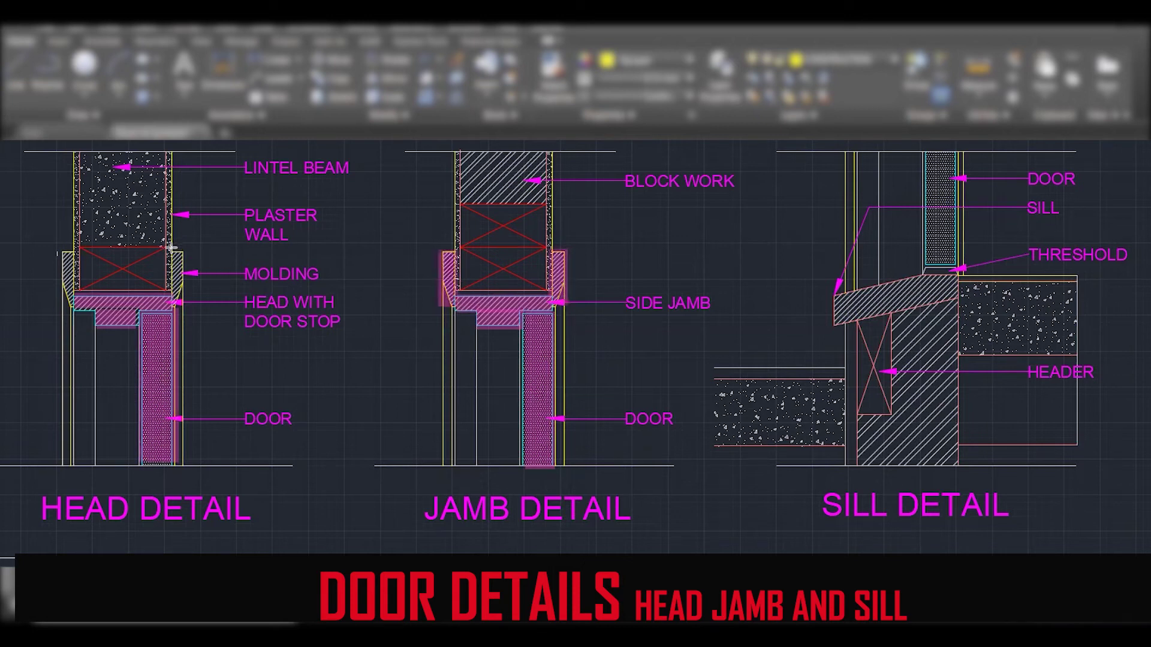
{"action": "left_click", "coordinate": [178, 281]}
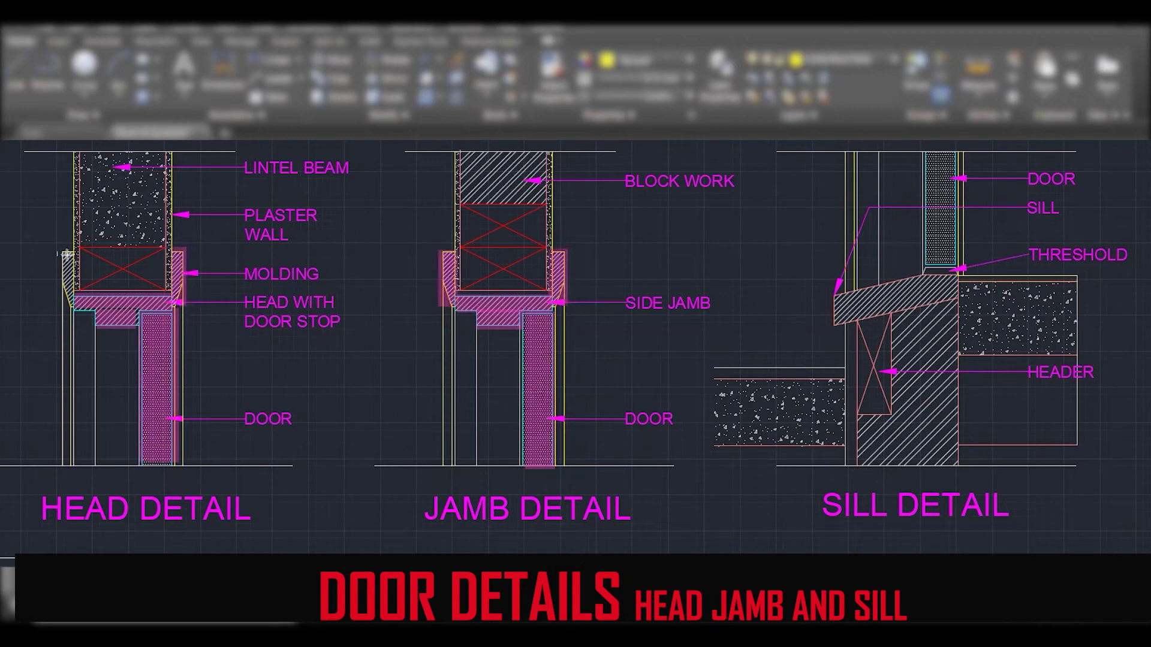
{"action": "left_click", "coordinate": [67, 282]}
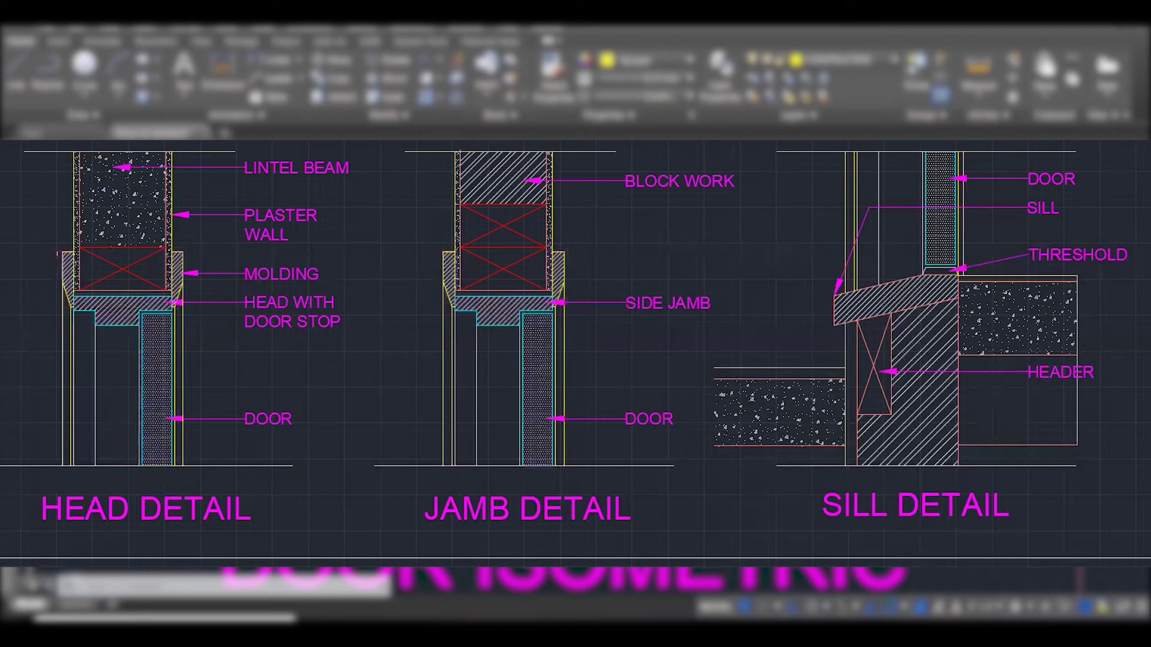
{"action": "left_click", "coordinate": [606, 366]}
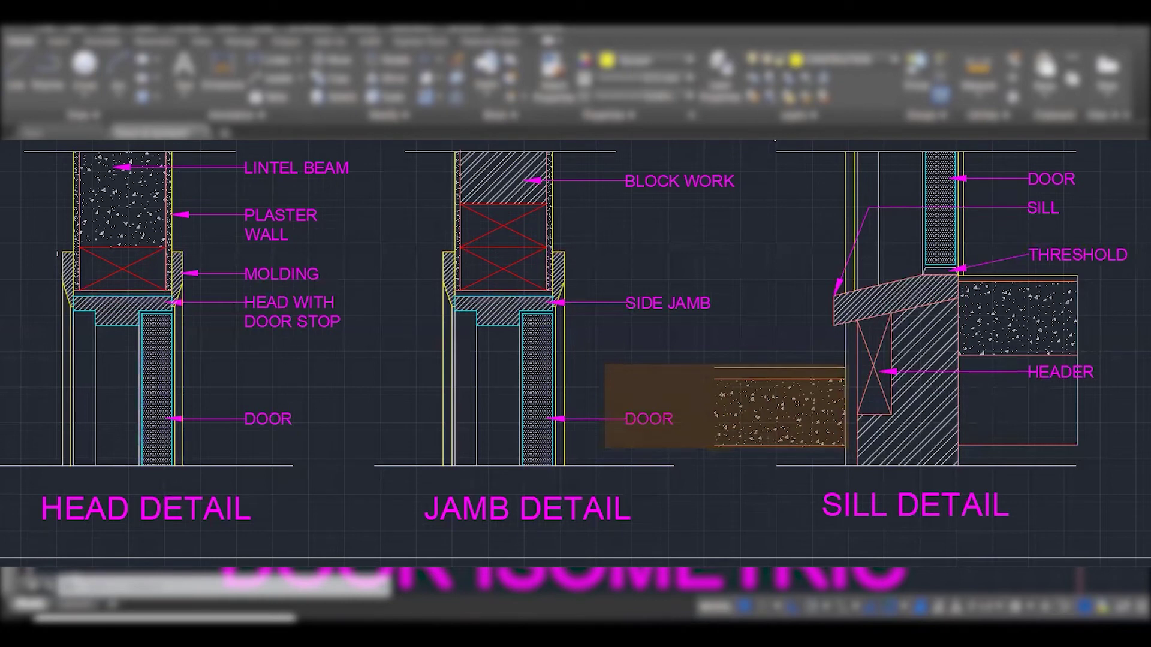
{"action": "left_click", "coordinate": [959, 271]}
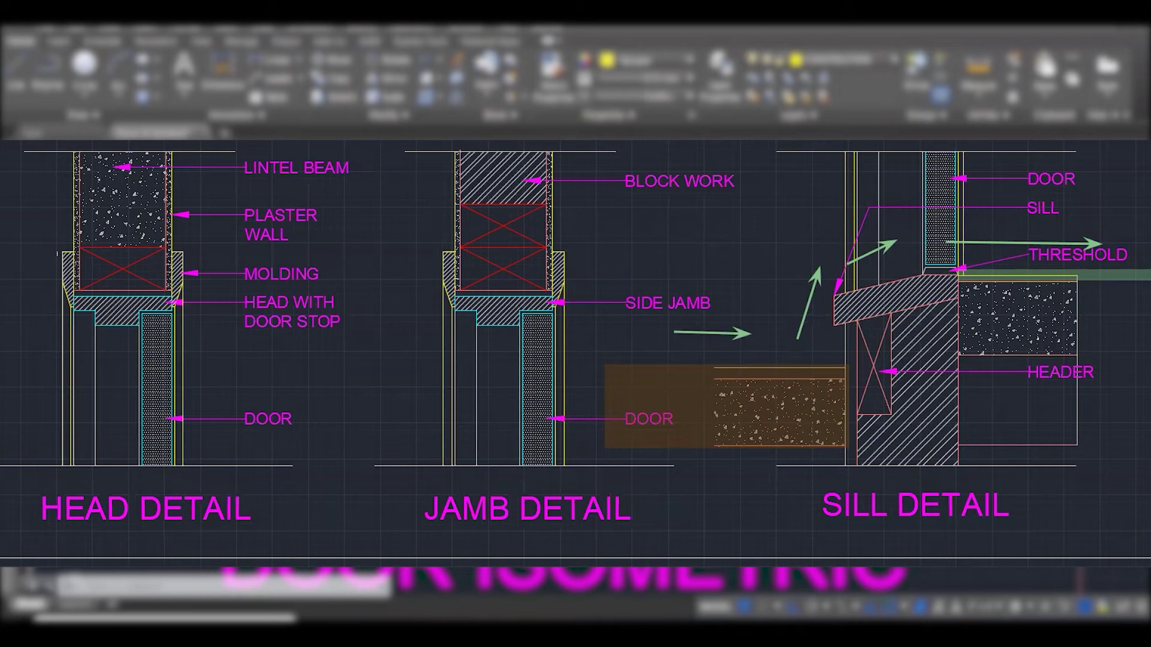
{"action": "left_click", "coordinate": [579, 283]}
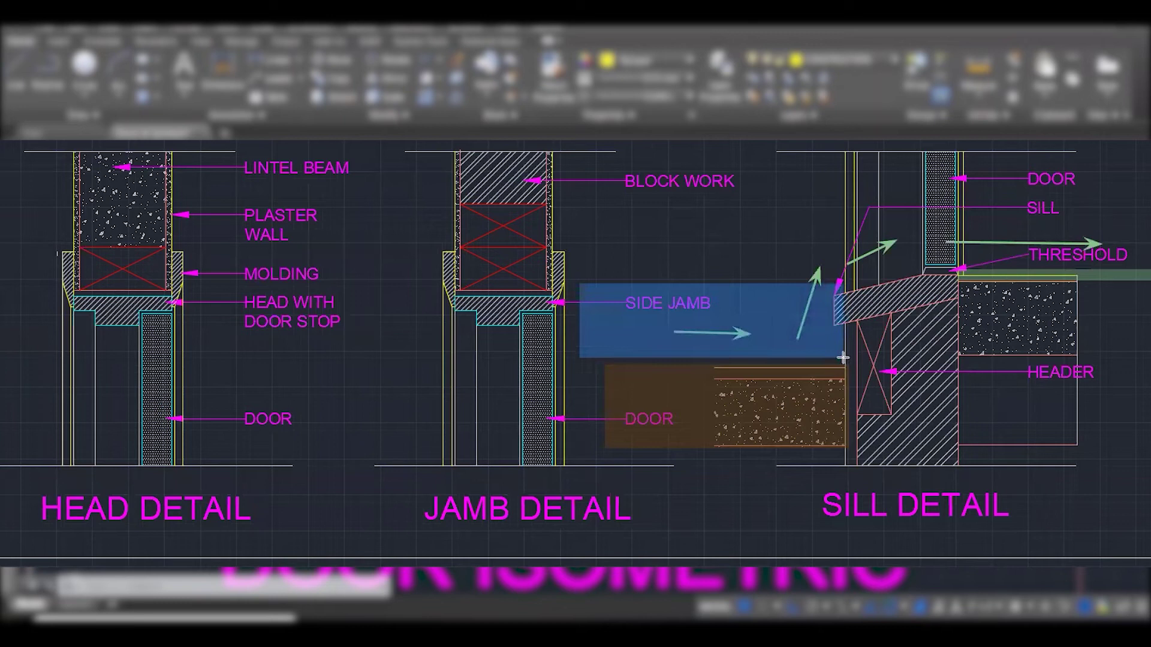
{"action": "left_click", "coordinate": [846, 318]}
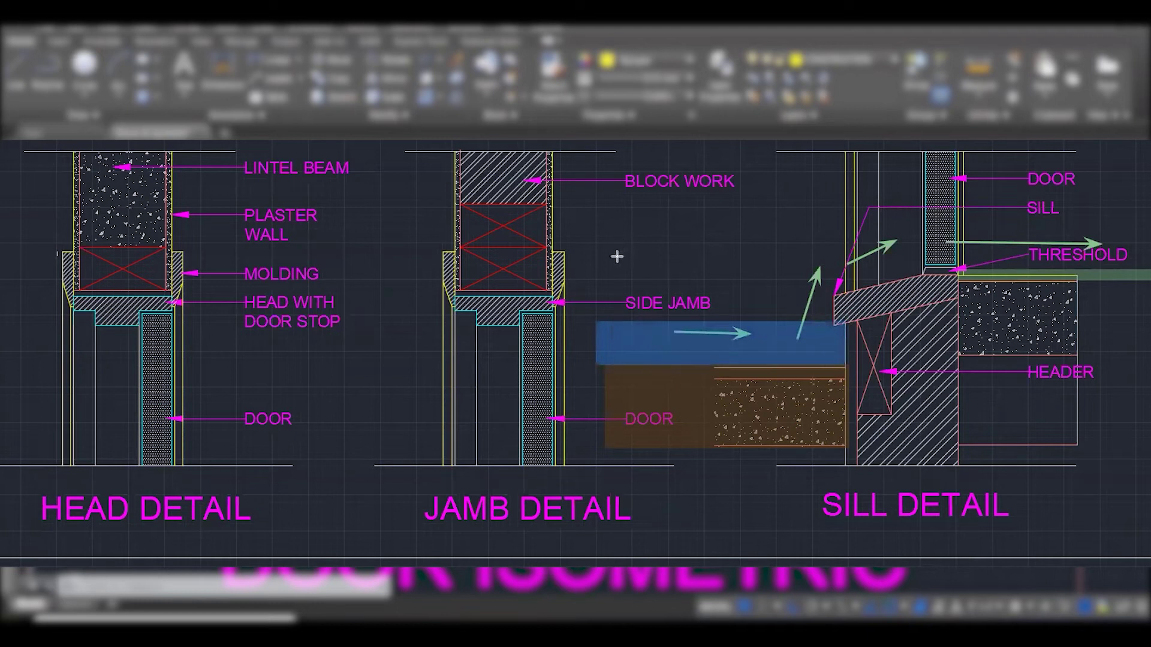
{"action": "left_click", "coordinate": [593, 261]}
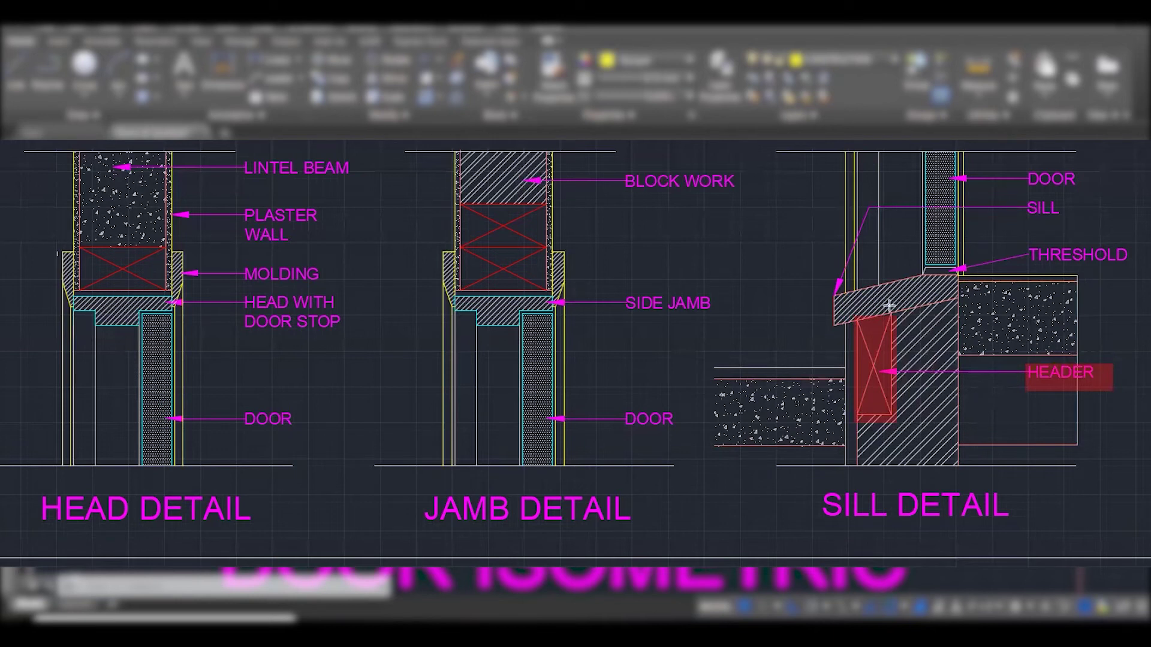
{"action": "mouse_move", "coordinate": [891, 304]}
{"action": "left_mouse_down"}
{"action": "mouse_move", "coordinate": [916, 419]}
{"action": "mouse_move", "coordinate": [945, 473]}
{"action": "left_mouse_up"}
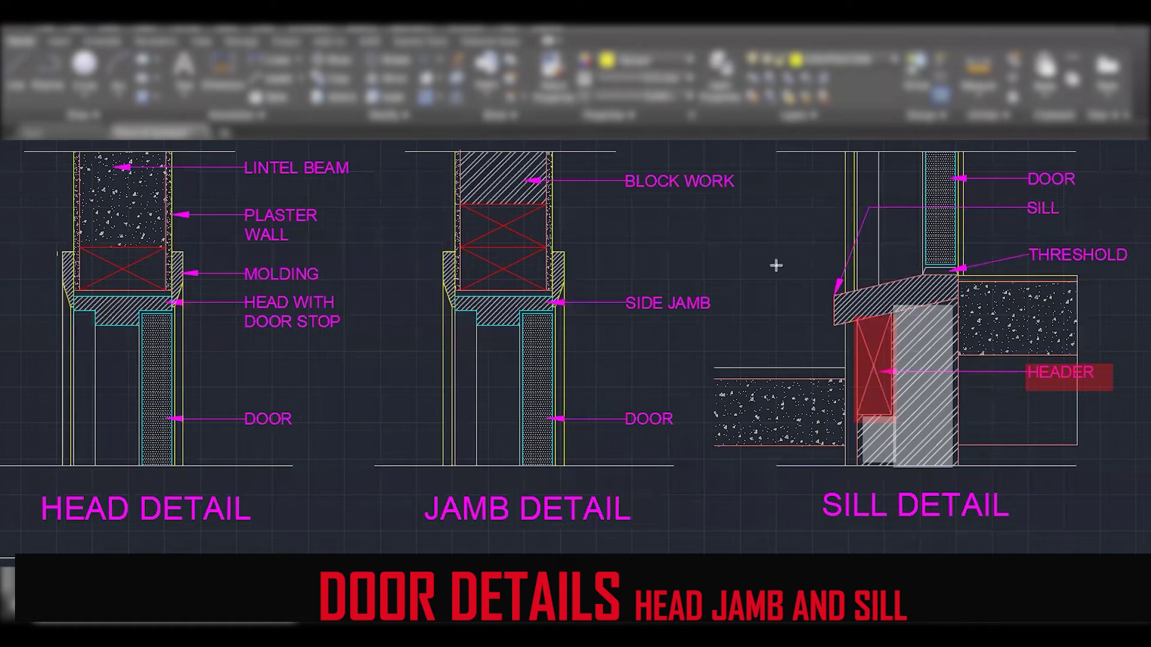
{"action": "left_click", "coordinate": [782, 344]}
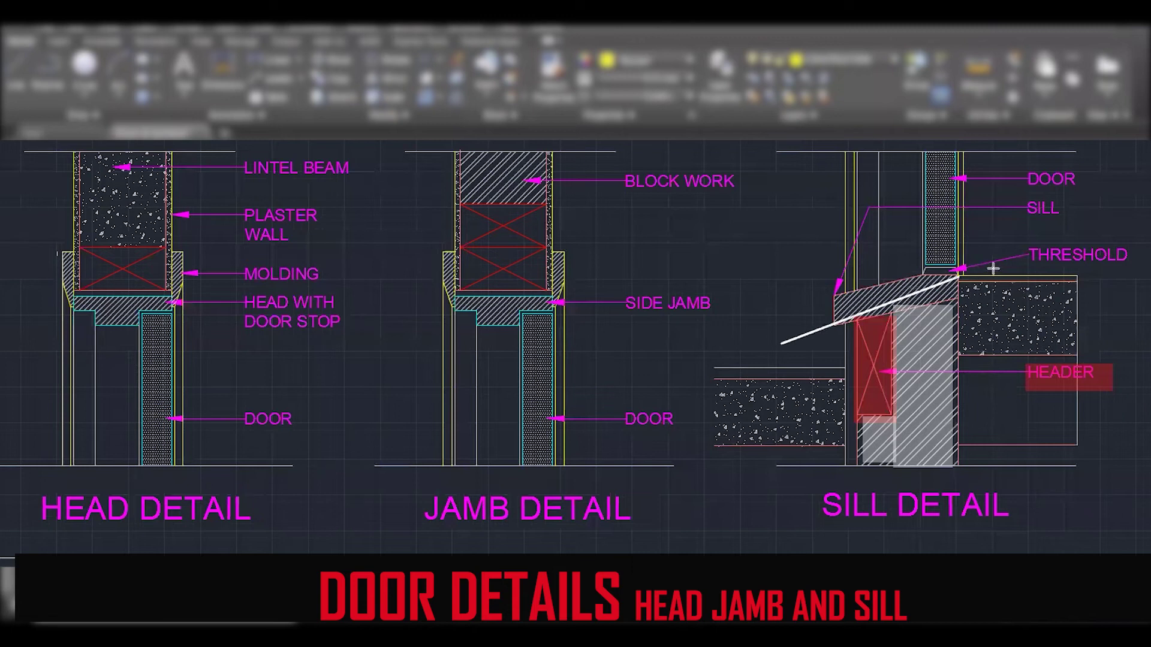
{"action": "left_click", "coordinate": [1017, 285]}
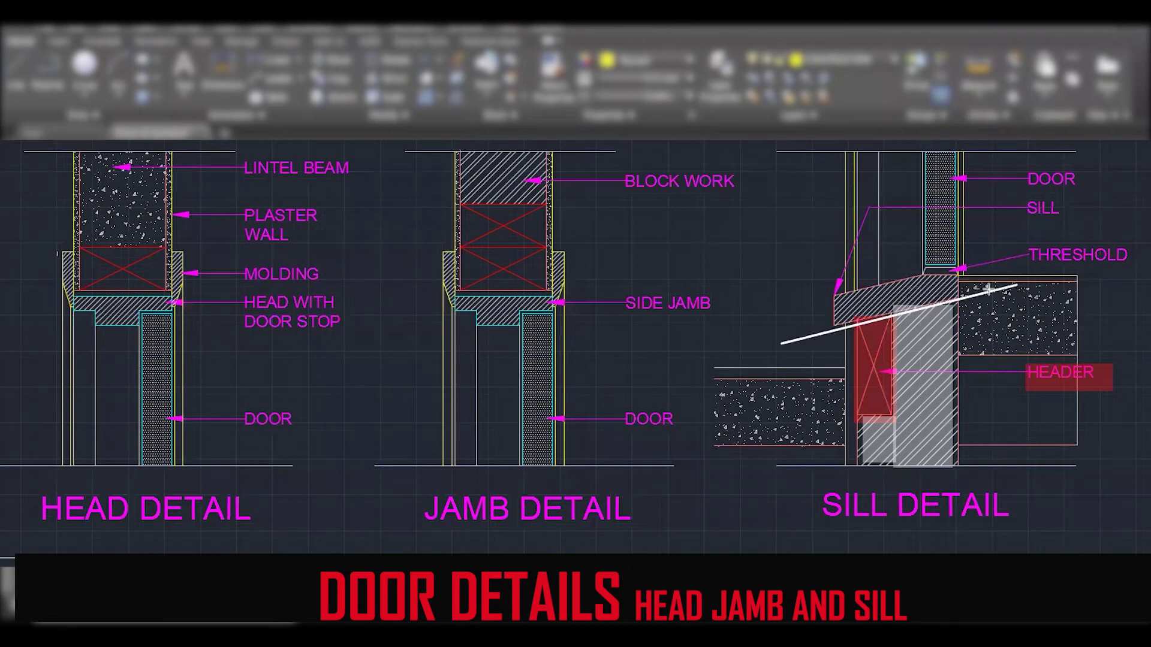
{"action": "left_click", "coordinate": [817, 296]}
{"action": "left_click", "coordinate": [924, 275]}
{"action": "left_click", "coordinate": [833, 291]}
{"action": "left_click", "coordinate": [828, 326]}
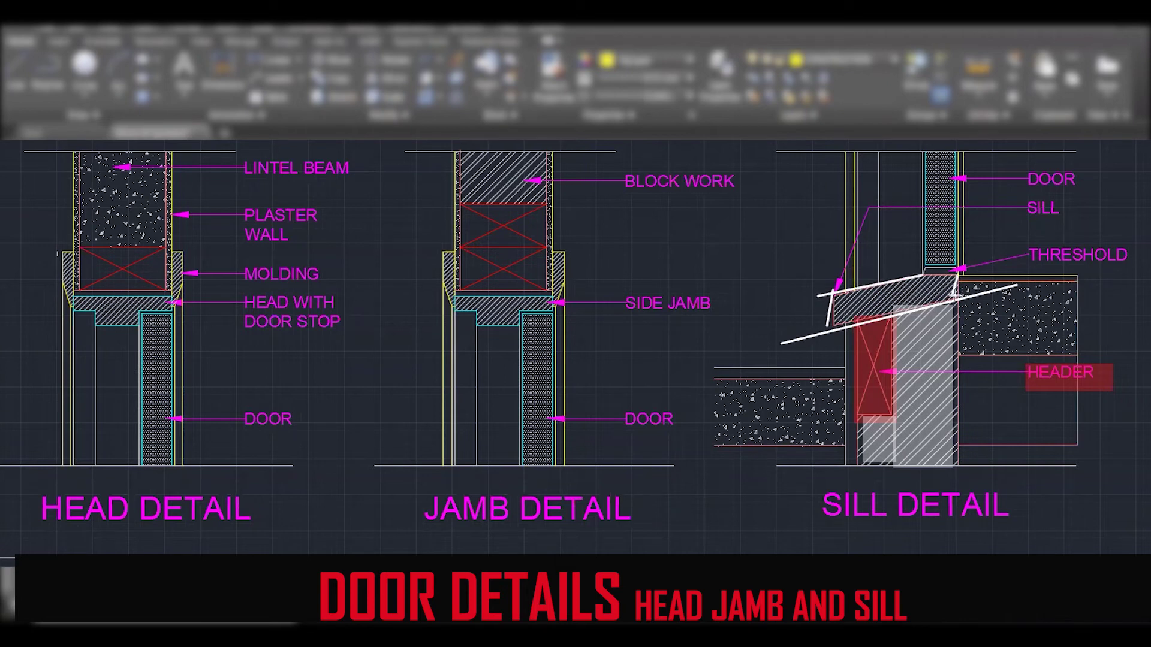
{"action": "left_click", "coordinate": [959, 277]}
{"action": "left_click", "coordinate": [925, 276]}
{"action": "left_click", "coordinate": [959, 277]}
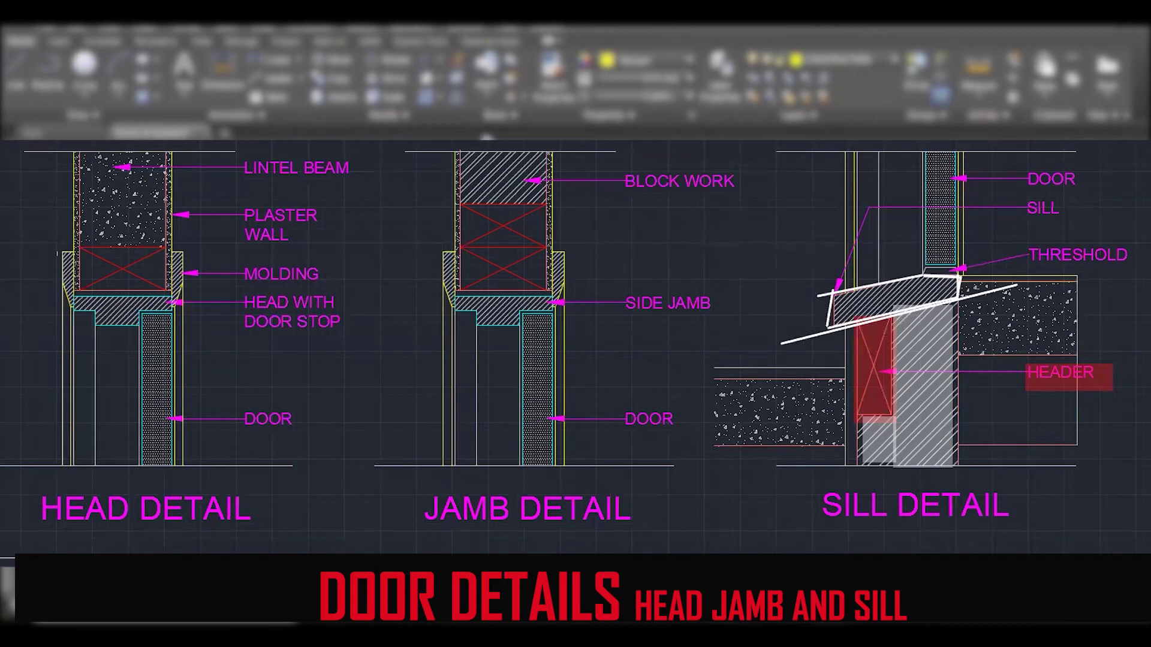
{"action": "left_click", "coordinate": [778, 342]}
{"action": "key", "text": "Delete"}
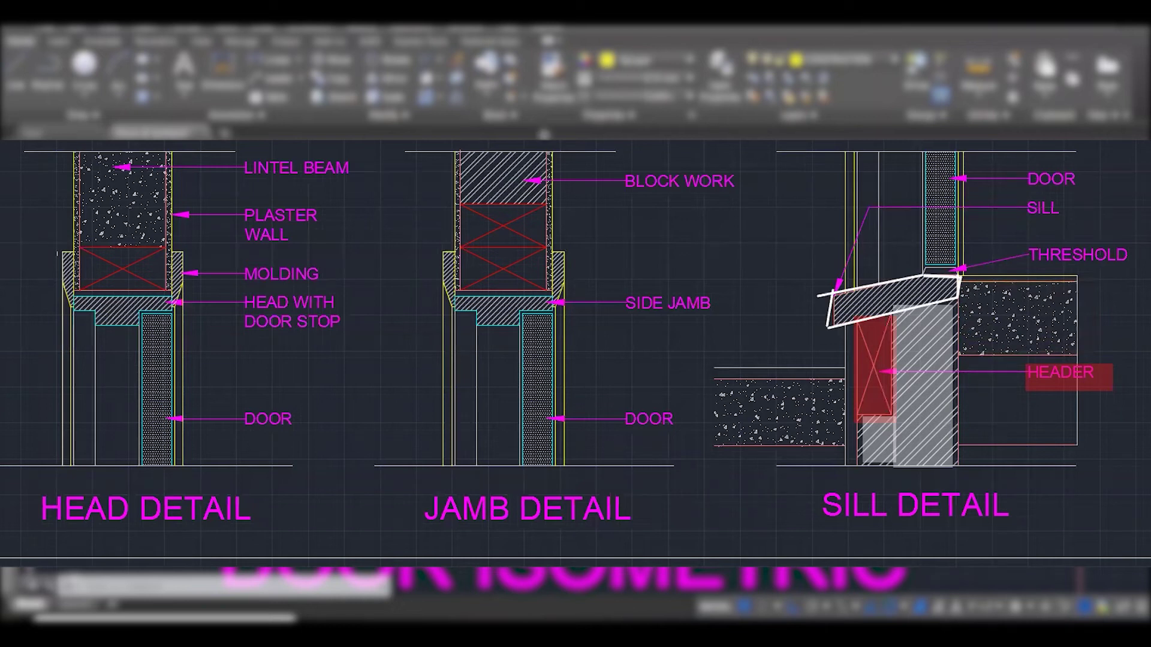
{"action": "left_click_drag", "start_coordinate": [961, 278], "coordinate": [1139, 358]}
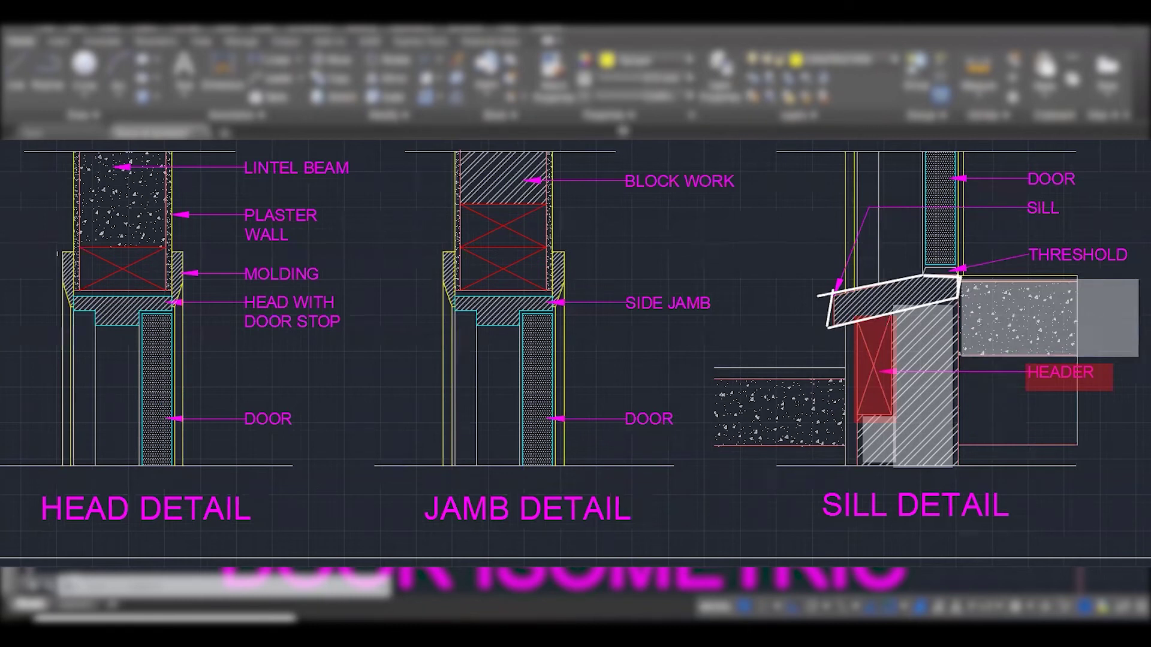
{"action": "left_click", "coordinate": [960, 271]}
{"action": "left_click", "coordinate": [1088, 280]}
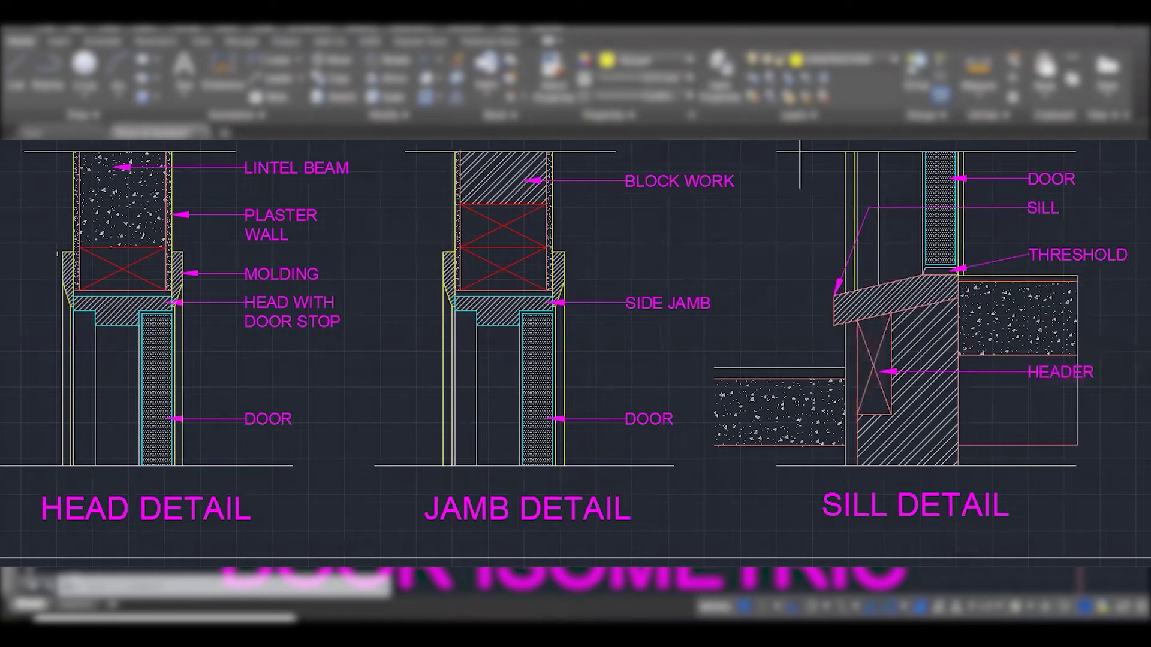
Zoom out past the sill's right edge to reveal the small head and sill detail copies.
{"action": "left_click", "coordinate": [1107, 276]}
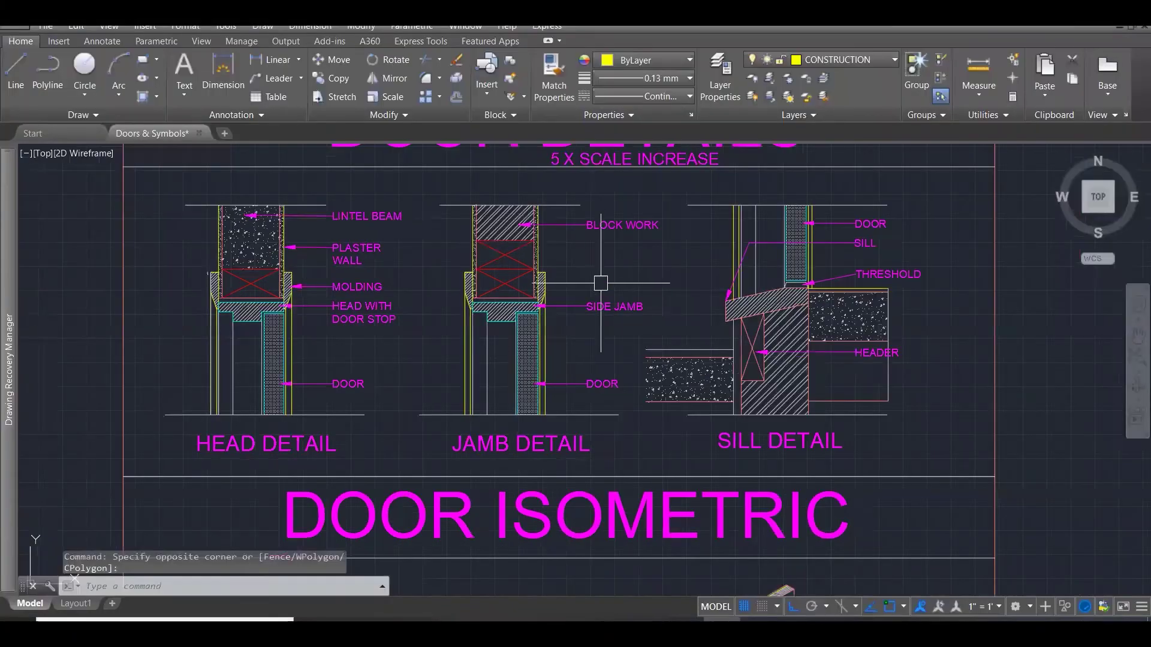
{"action": "scroll", "coordinate": [564, 393], "scroll_direction": "down", "scroll_amount": 1}
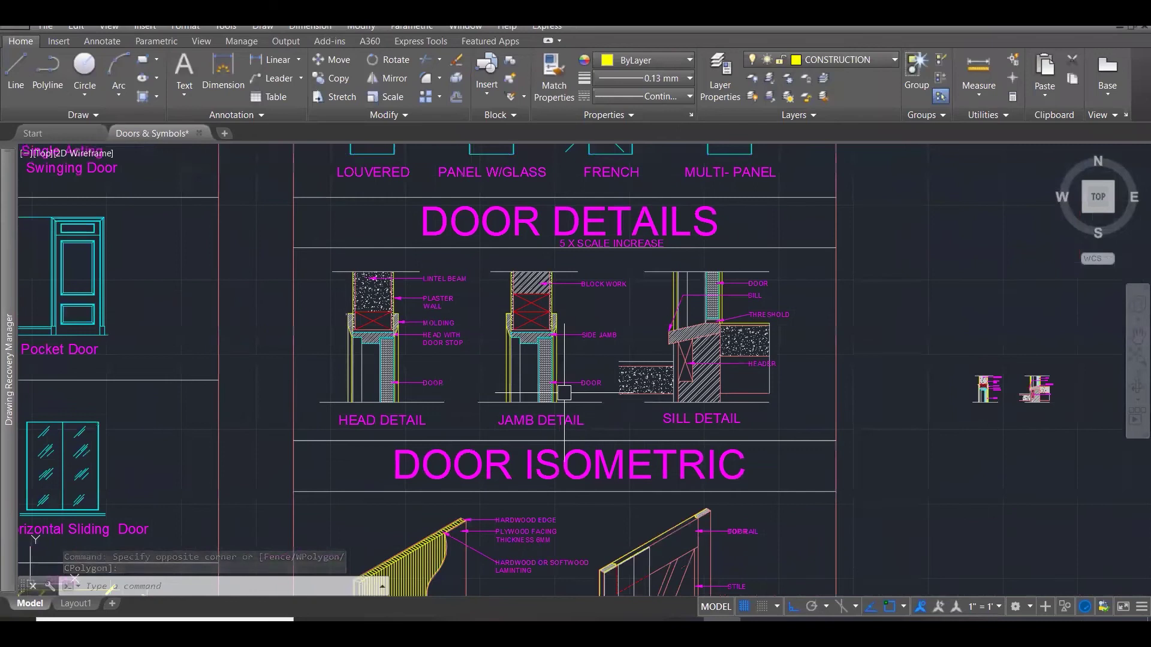
{"action": "scroll", "coordinate": [564, 393], "scroll_direction": "down", "scroll_amount": 2}
{"action": "scroll", "coordinate": [885, 391], "scroll_direction": "up", "scroll_amount": 3}
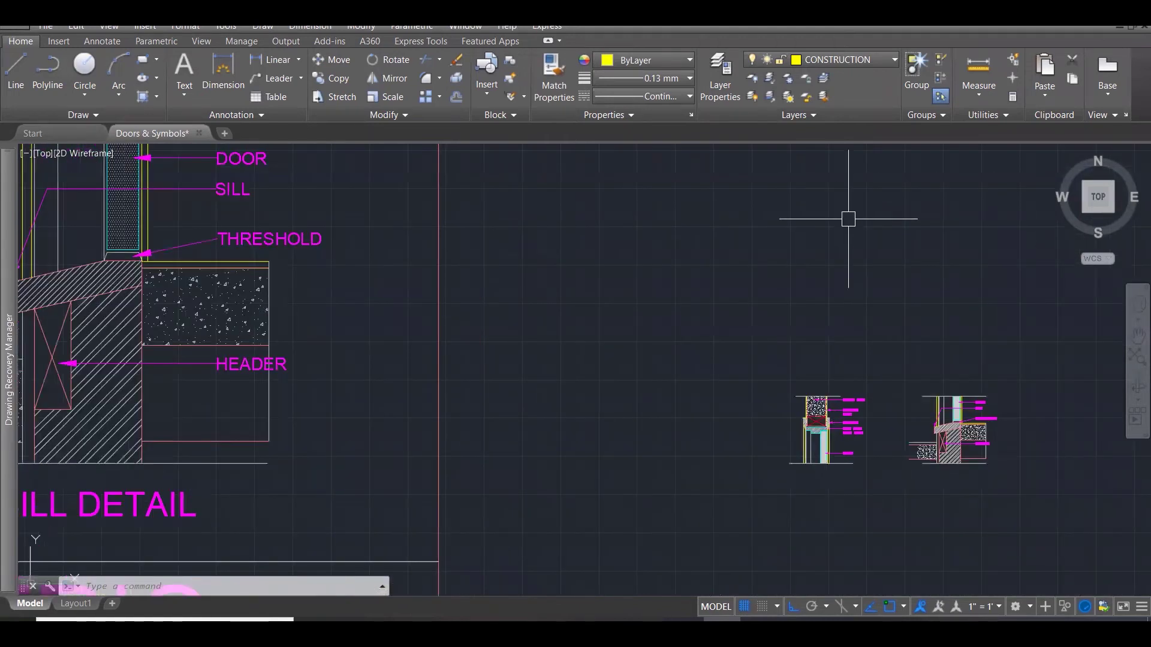
Draw a vertical line left of the existing details for the new head detail.
{"action": "scroll", "coordinate": [811, 472], "scroll_direction": "up", "scroll_amount": 6}
{"action": "left_click", "coordinate": [686, 362]}
{"action": "key", "text": "Escape"}
{"action": "key", "text": "Escape"}
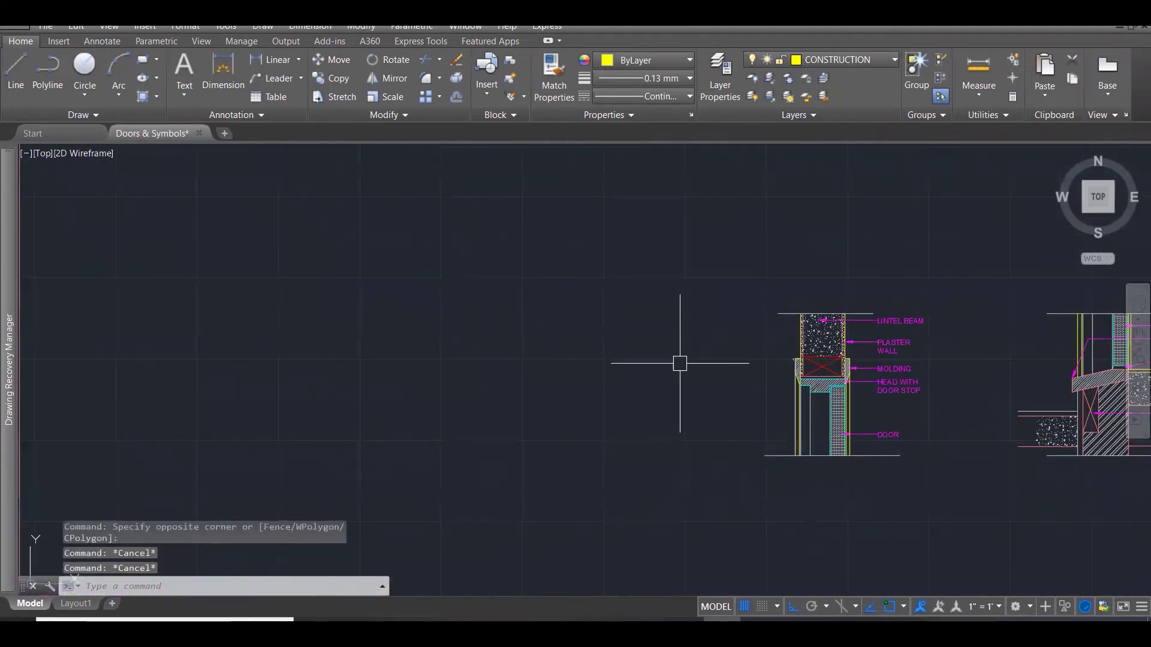
{"action": "type", "text": "l"}
{"action": "key", "text": "Return"}
{"action": "scroll", "coordinate": [639, 325], "scroll_direction": "down", "scroll_amount": 3}
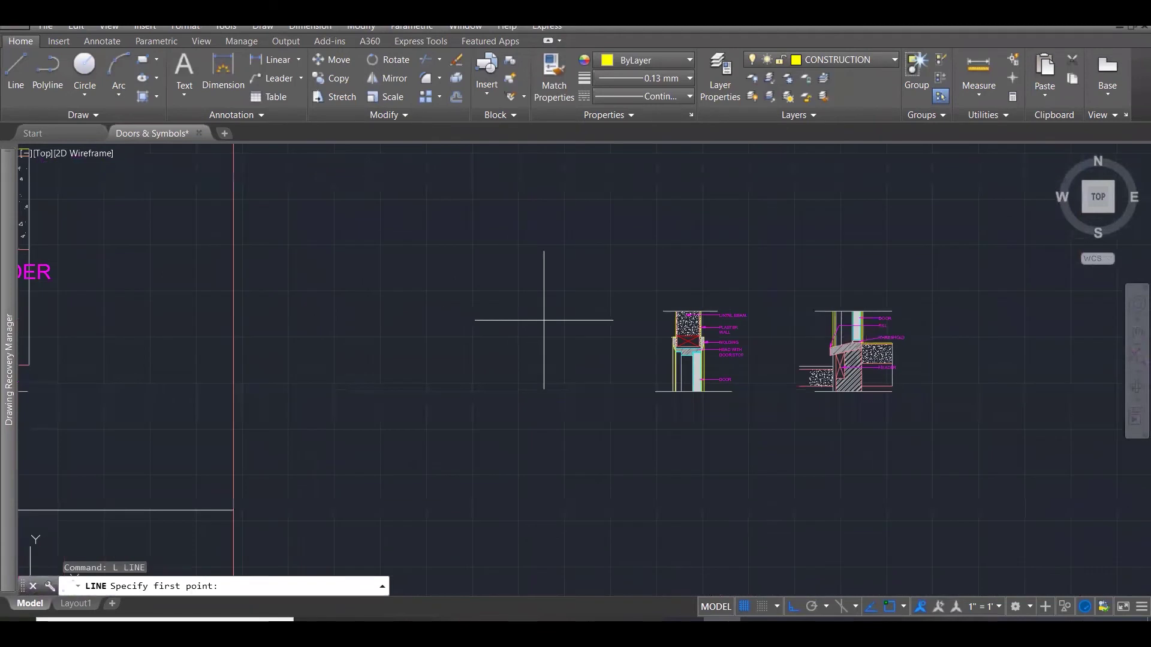
{"action": "scroll", "coordinate": [675, 372], "scroll_direction": "up", "scroll_amount": 1}
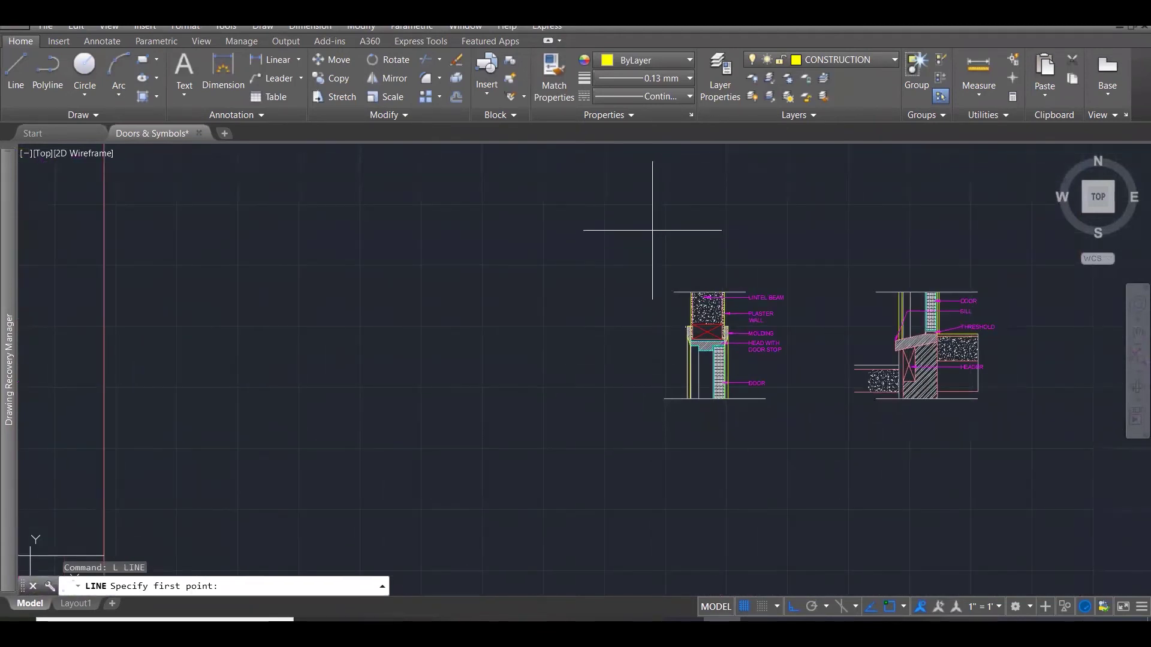
{"action": "scroll", "coordinate": [666, 311], "scroll_direction": "down", "scroll_amount": 2}
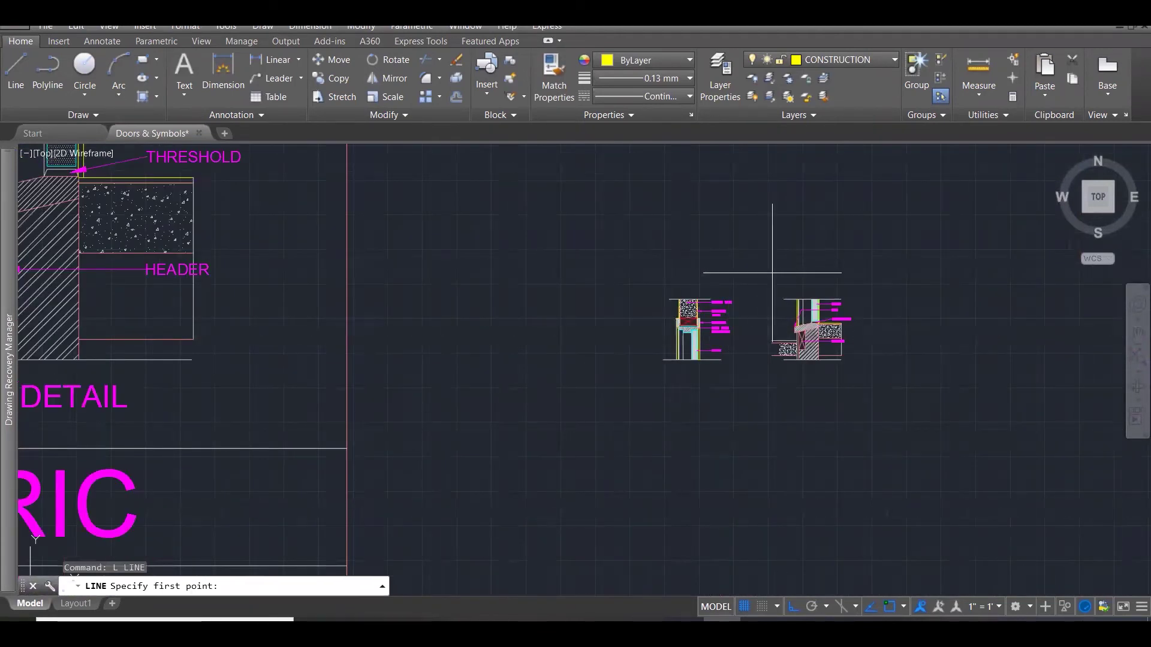
{"action": "scroll", "coordinate": [772, 274], "scroll_direction": "up", "scroll_amount": 1}
{"action": "key", "text": "Escape"}
{"action": "key", "text": "Escape"}
{"action": "key", "text": "Escape"}
{"action": "scroll", "coordinate": [773, 275], "scroll_direction": "up", "scroll_amount": 2}
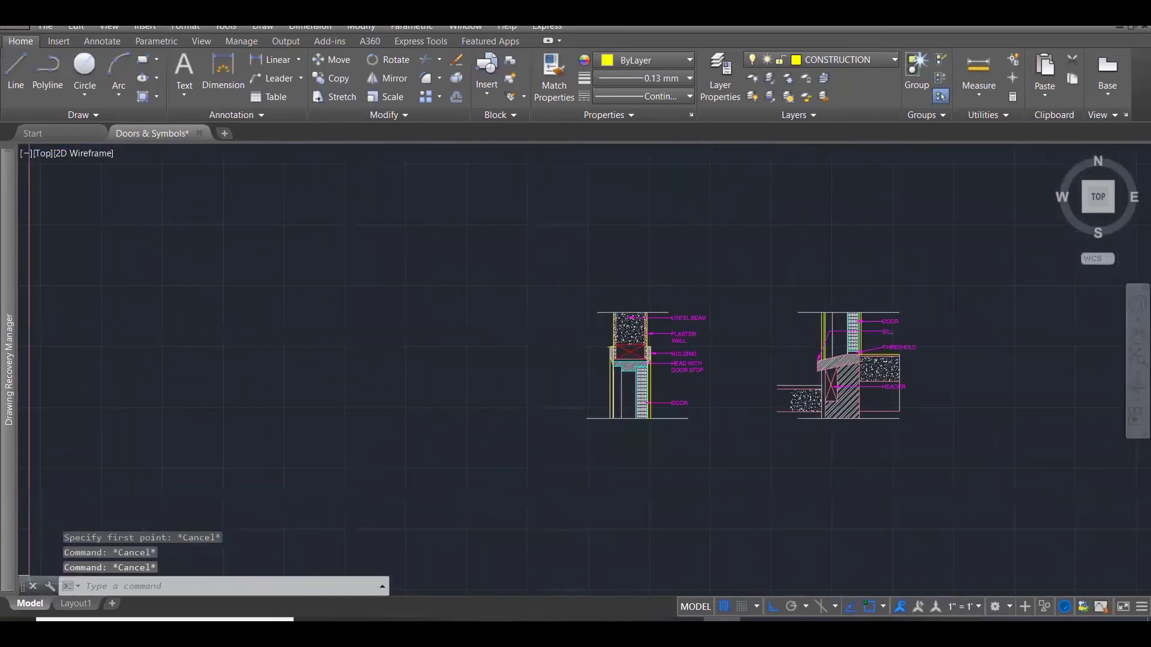
{"action": "scroll", "coordinate": [450, 326], "scroll_direction": "up", "scroll_amount": 2}
{"action": "type", "text": "l"}
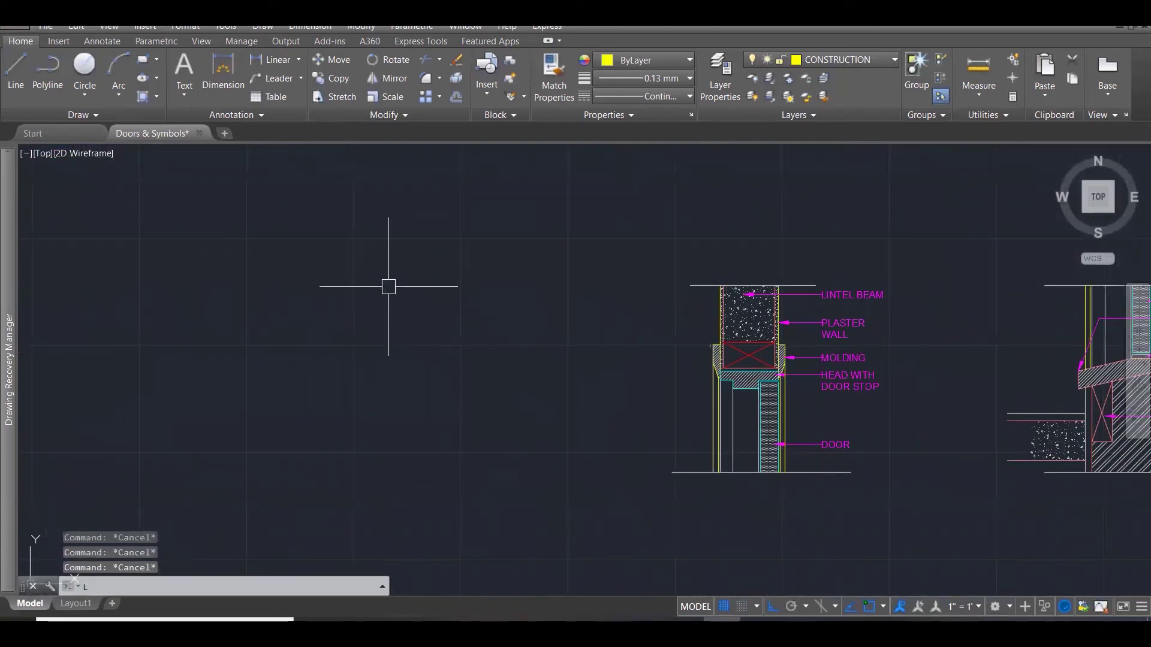
{"action": "key", "text": "Return"}
{"action": "left_click", "coordinate": [363, 220]}
{"action": "left_click", "coordinate": [376, 521]}
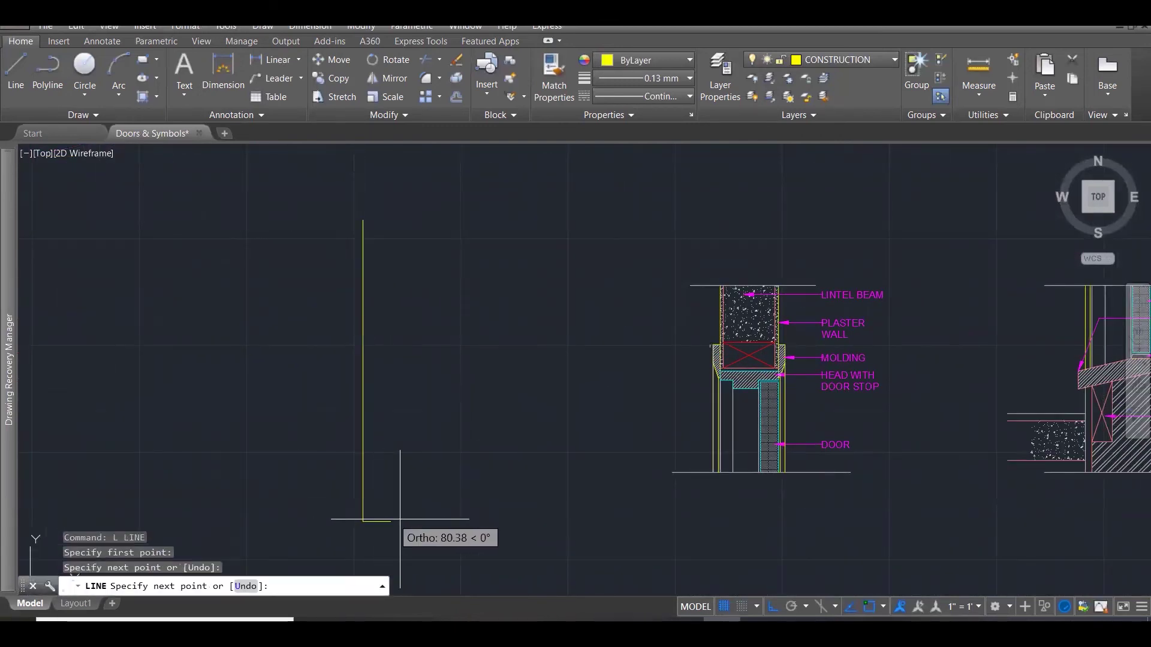
{"action": "key", "text": "Escape"}
{"action": "key", "text": "Escape"}
{"action": "key", "text": "Escape"}
Offset the vertical line 150 to the right.
{"action": "type", "text": "o"}
{"action": "key", "text": "Return"}
{"action": "type", "text": "150"}
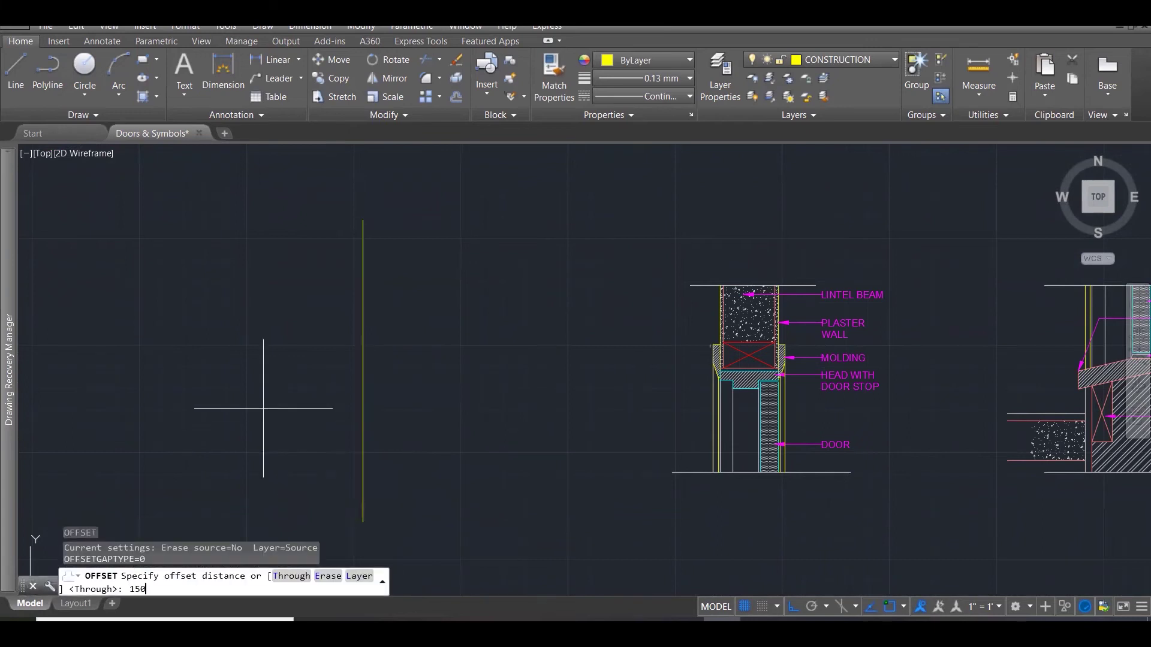
{"action": "key", "text": "Return"}
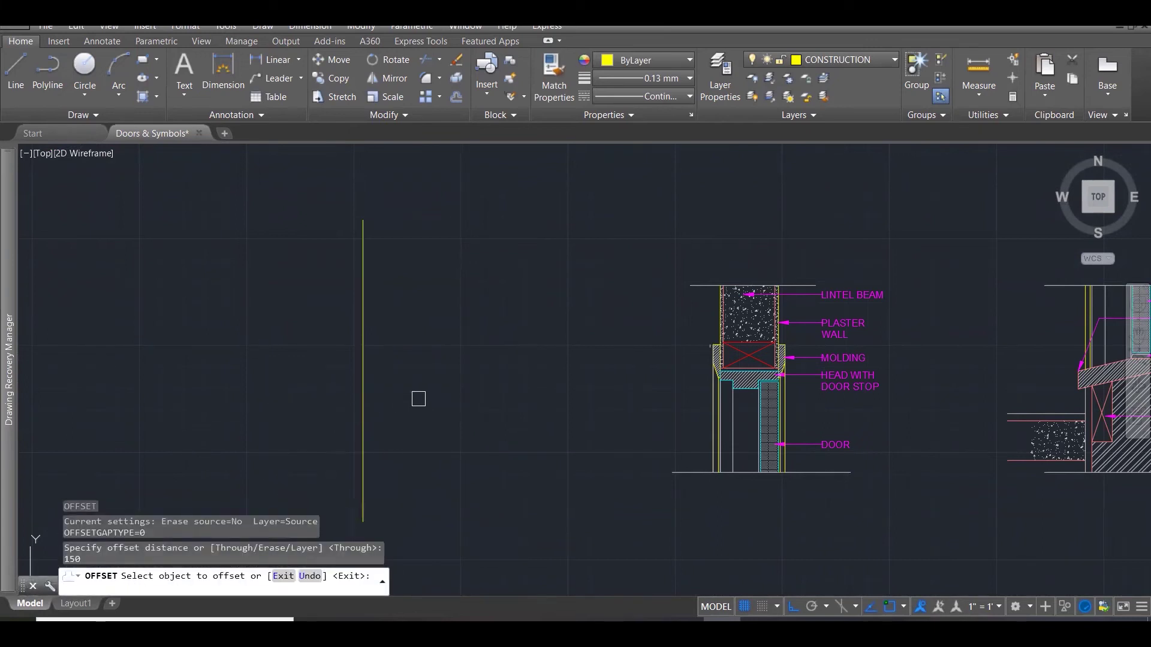
{"action": "left_click", "coordinate": [362, 354]}
{"action": "left_click", "coordinate": [470, 344]}
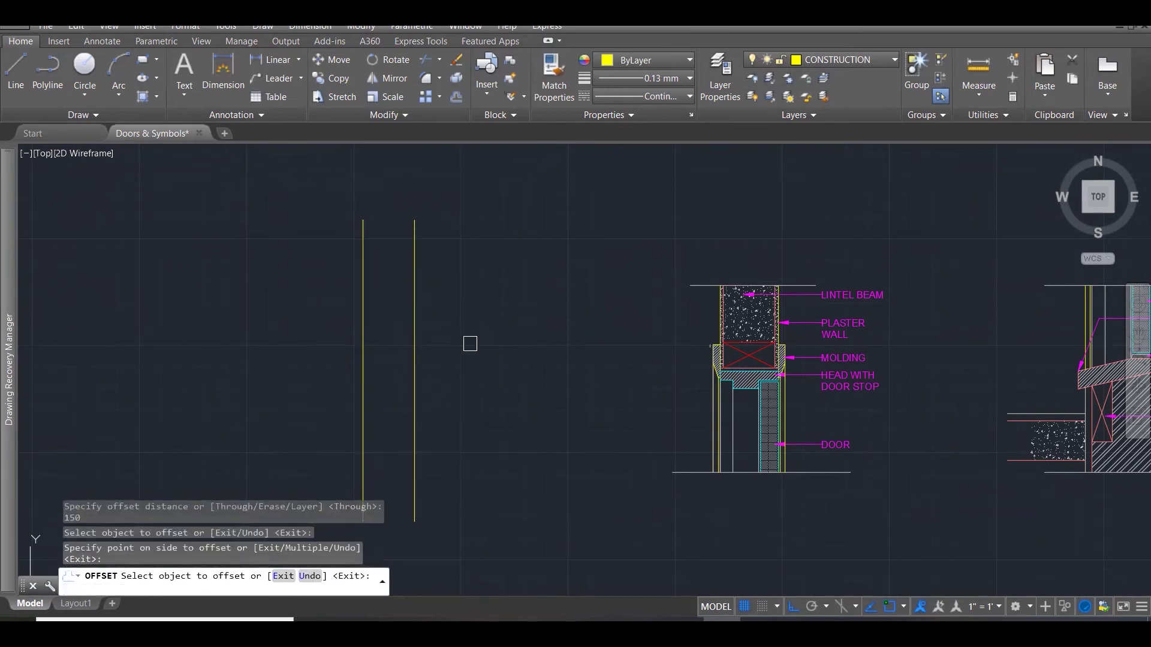
{"action": "key", "text": "Escape"}
Draw a horizontal line crossing both vertical lines.
{"action": "key", "text": "Escape"}
{"action": "type", "text": "l"}
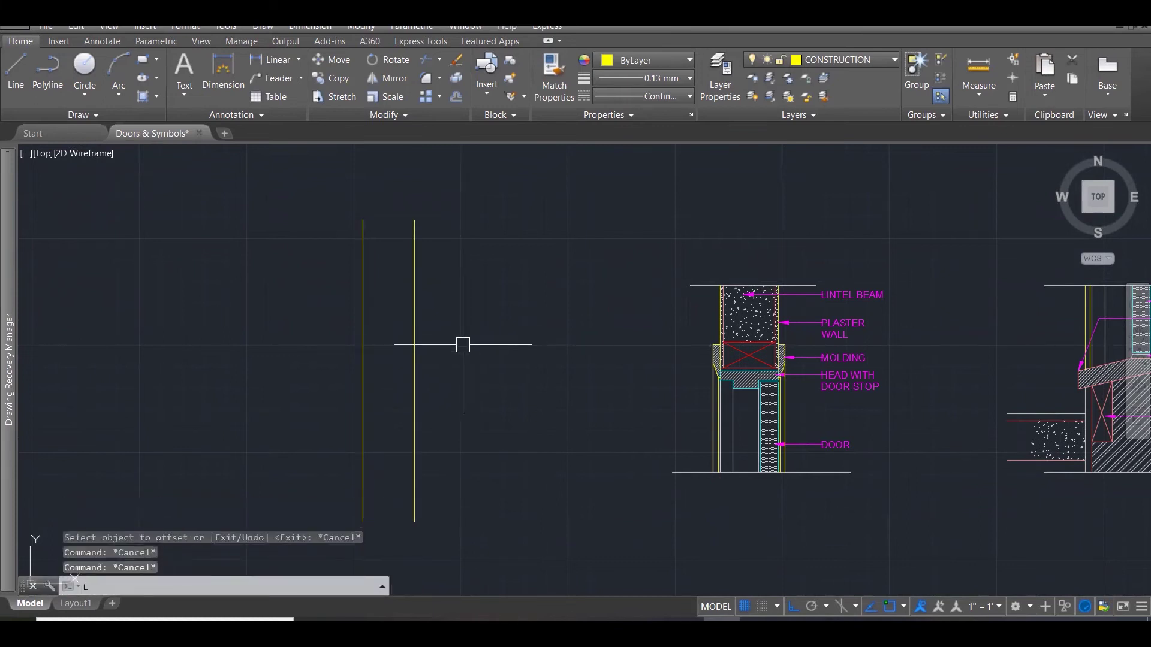
{"action": "key", "text": "Return"}
{"action": "left_click", "coordinate": [328, 386]}
{"action": "left_click", "coordinate": [475, 386]}
{"action": "key", "text": "Escape"}
{"action": "key", "text": "Escape"}
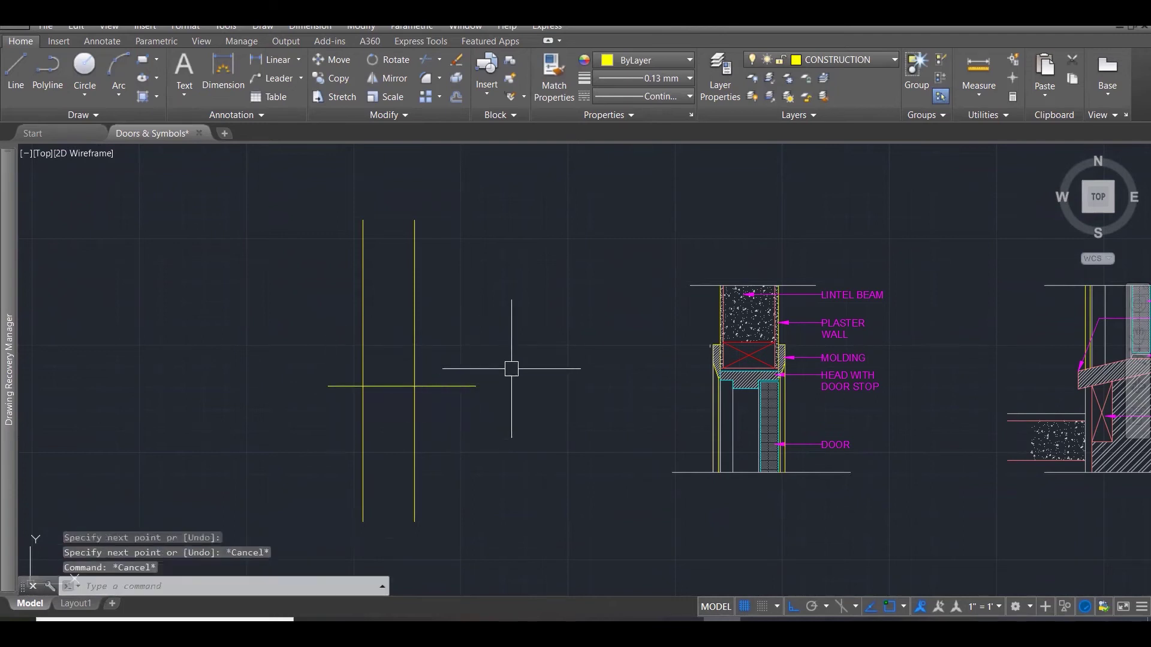
{"action": "scroll", "coordinate": [776, 358], "scroll_direction": "up", "scroll_amount": 3}
{"action": "type", "text": "DI"}
{"action": "key", "text": "Return"}
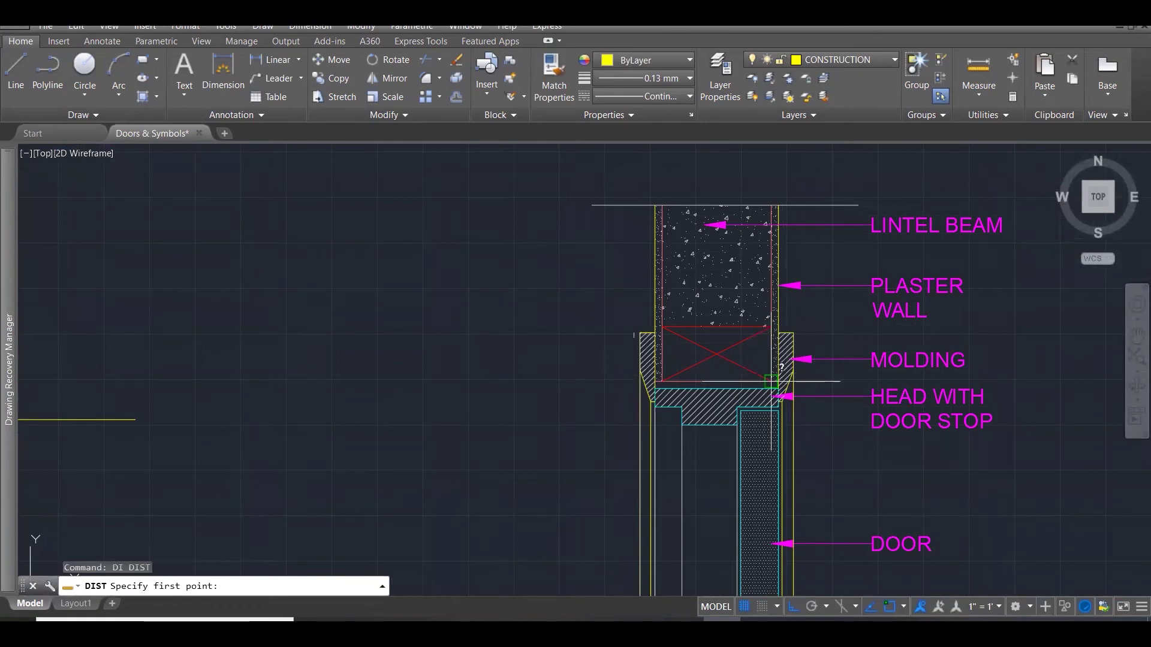
{"action": "key", "text": "Escape"}
{"action": "type", "text": "DIM"}
{"action": "key", "text": "Return"}
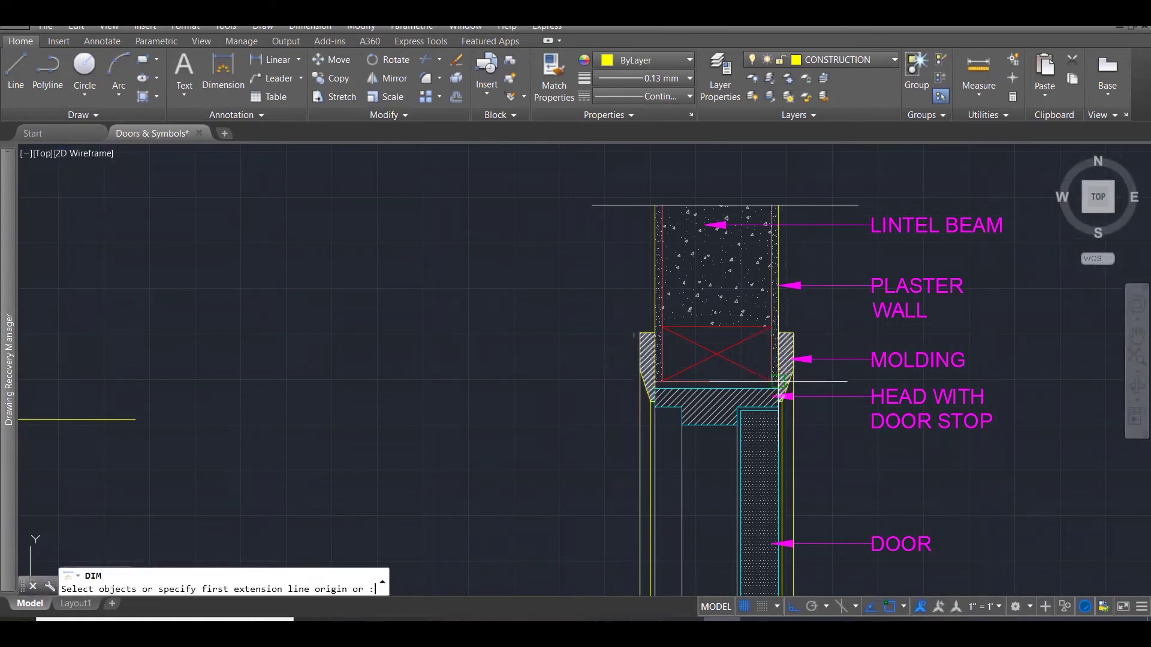
{"action": "left_click", "coordinate": [772, 382]}
{"action": "key", "text": "Escape"}
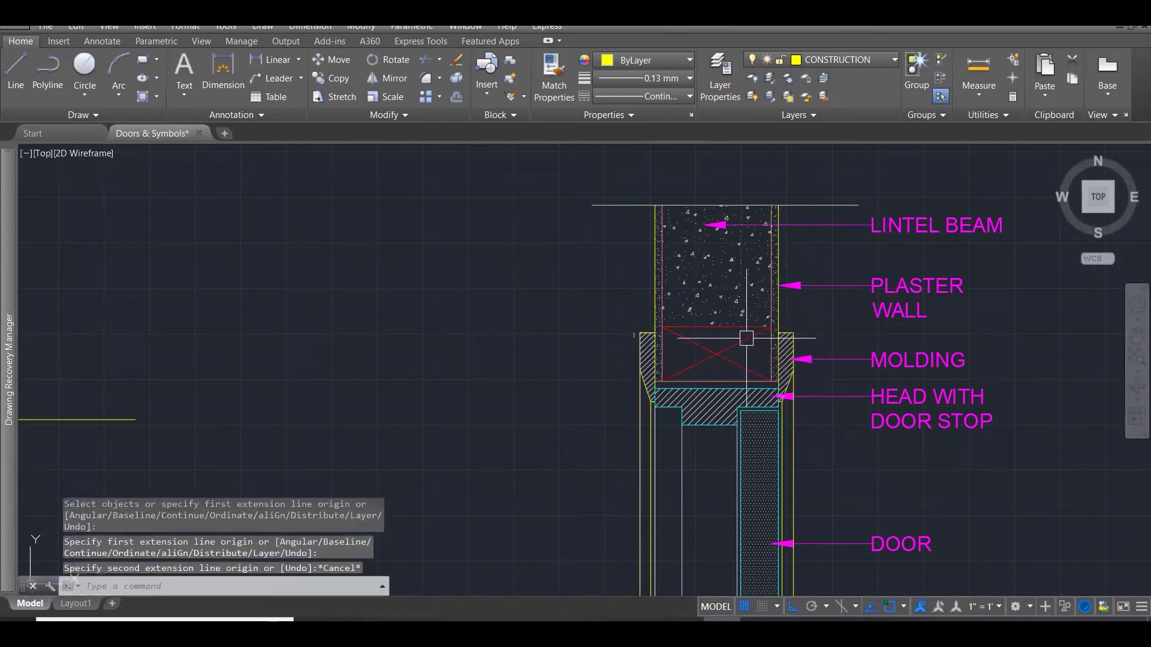
{"action": "scroll", "coordinate": [766, 350], "scroll_direction": "down", "scroll_amount": 3}
{"action": "scroll", "coordinate": [766, 351], "scroll_direction": "down", "scroll_amount": 8}
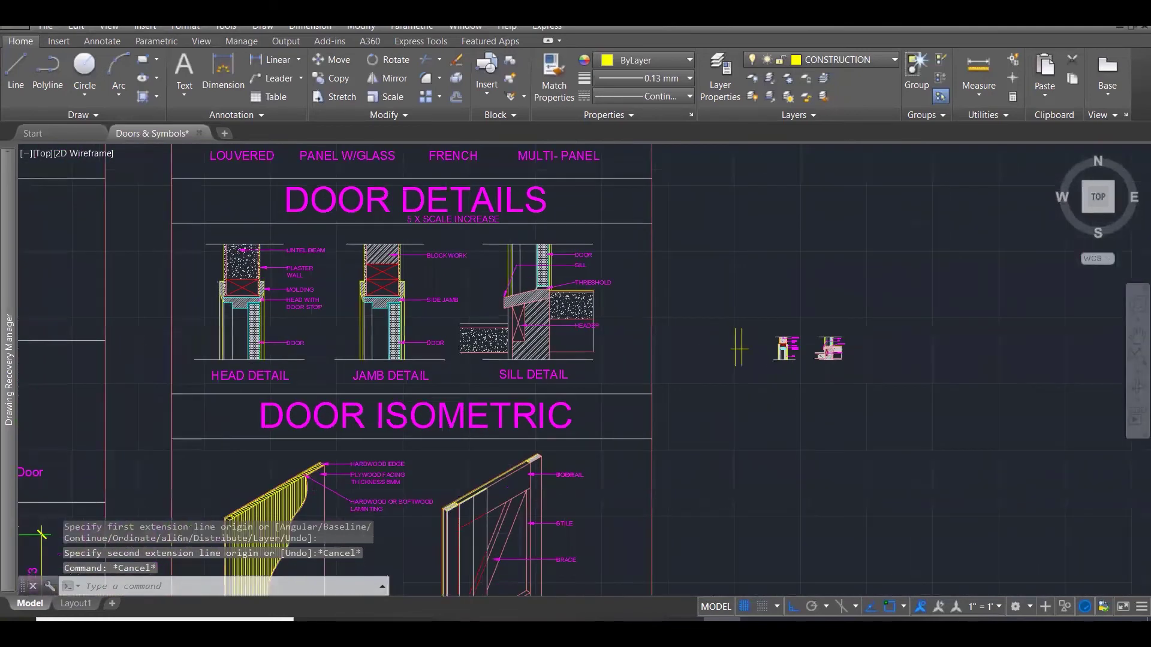
{"action": "scroll", "coordinate": [756, 298], "scroll_direction": "down", "scroll_amount": 6}
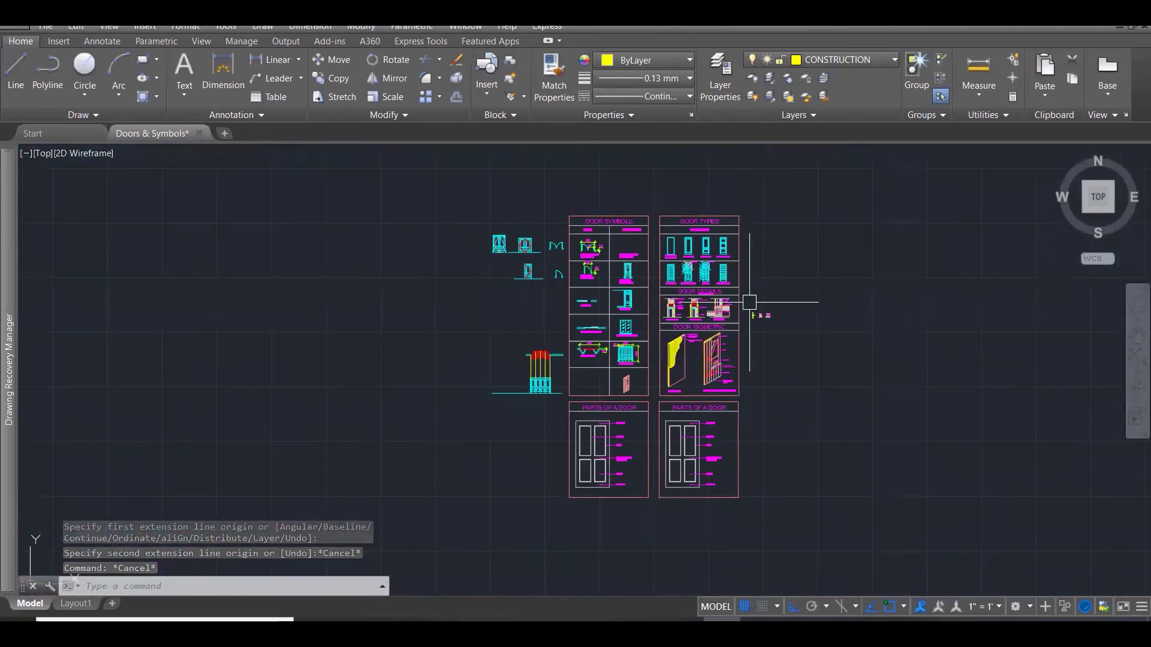
{"action": "scroll", "coordinate": [755, 312], "scroll_direction": "up", "scroll_amount": 2}
{"action": "scroll", "coordinate": [755, 312], "scroll_direction": "up", "scroll_amount": 4}
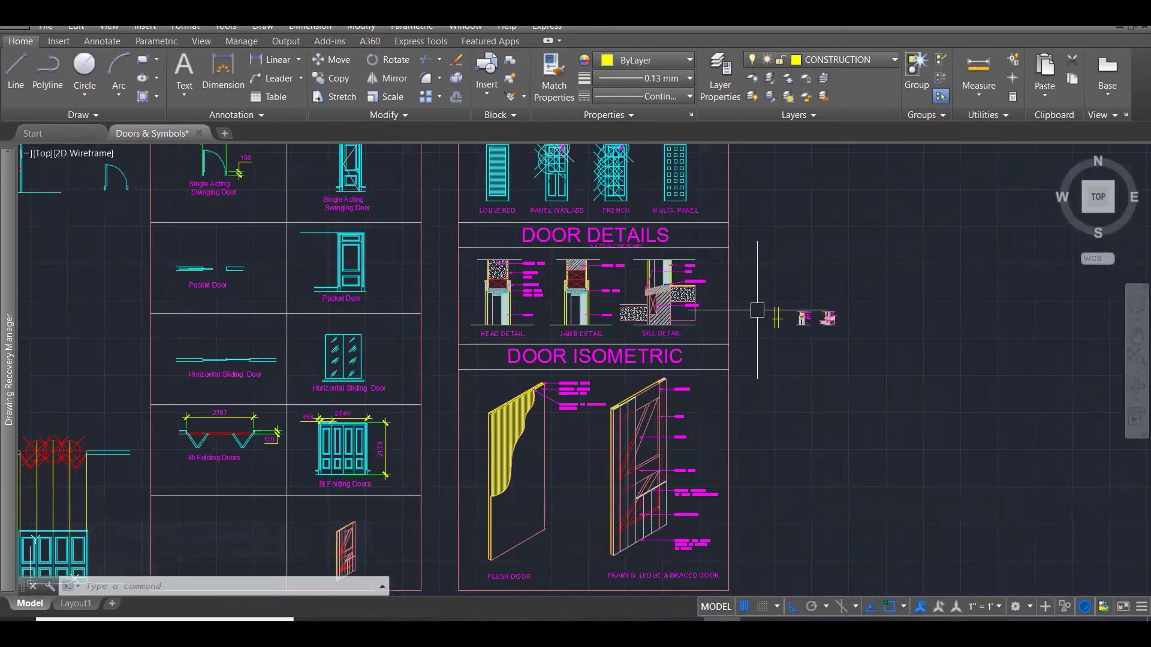
{"action": "key", "text": "Escape"}
{"action": "key", "text": "Escape"}
{"action": "key", "text": "Escape"}
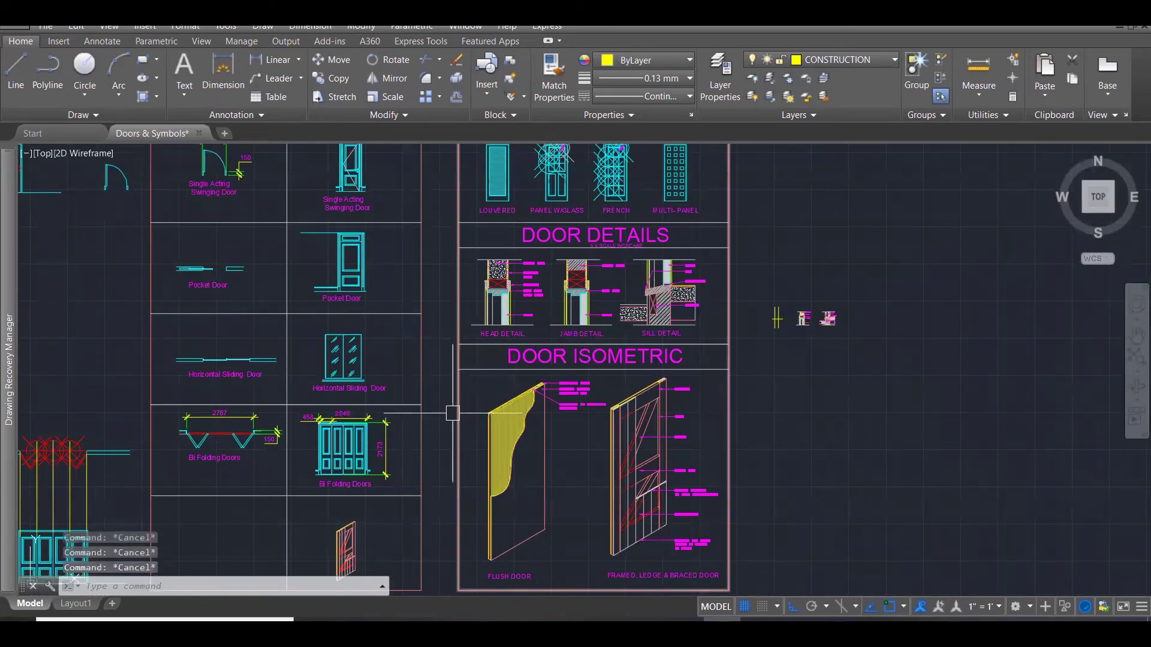
{"action": "type", "text": "MA"}
{"action": "key", "text": "Return"}
{"action": "left_click", "coordinate": [387, 429]}
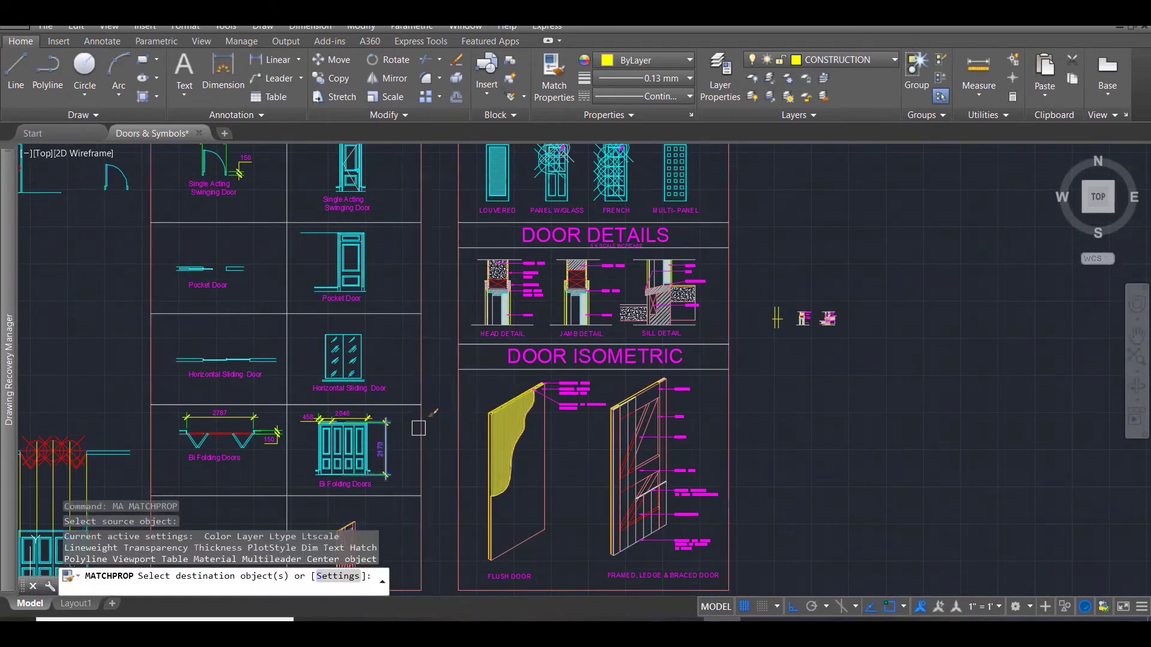
{"action": "key", "text": "Escape"}
{"action": "key", "text": "Escape"}
{"action": "scroll", "coordinate": [816, 321], "scroll_direction": "up", "scroll_amount": 8}
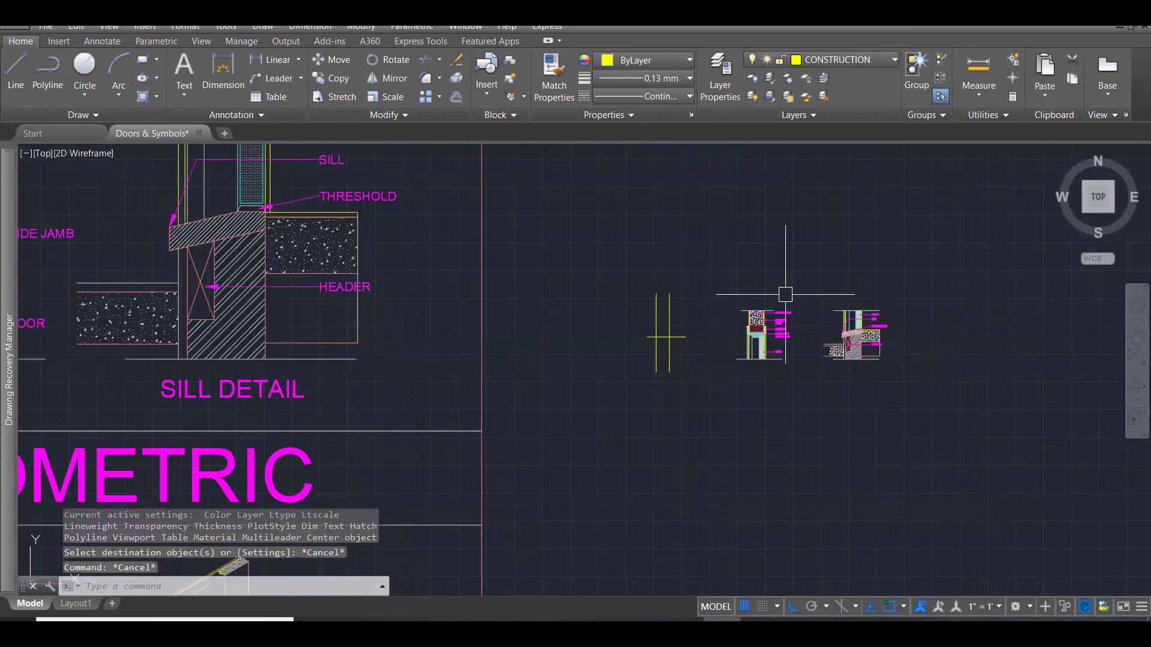
{"action": "scroll", "coordinate": [770, 322], "scroll_direction": "up", "scroll_amount": 8}
{"action": "type", "text": "DIM"}
Add a 75 dimension to the existing head detail.
{"action": "key", "text": "Return"}
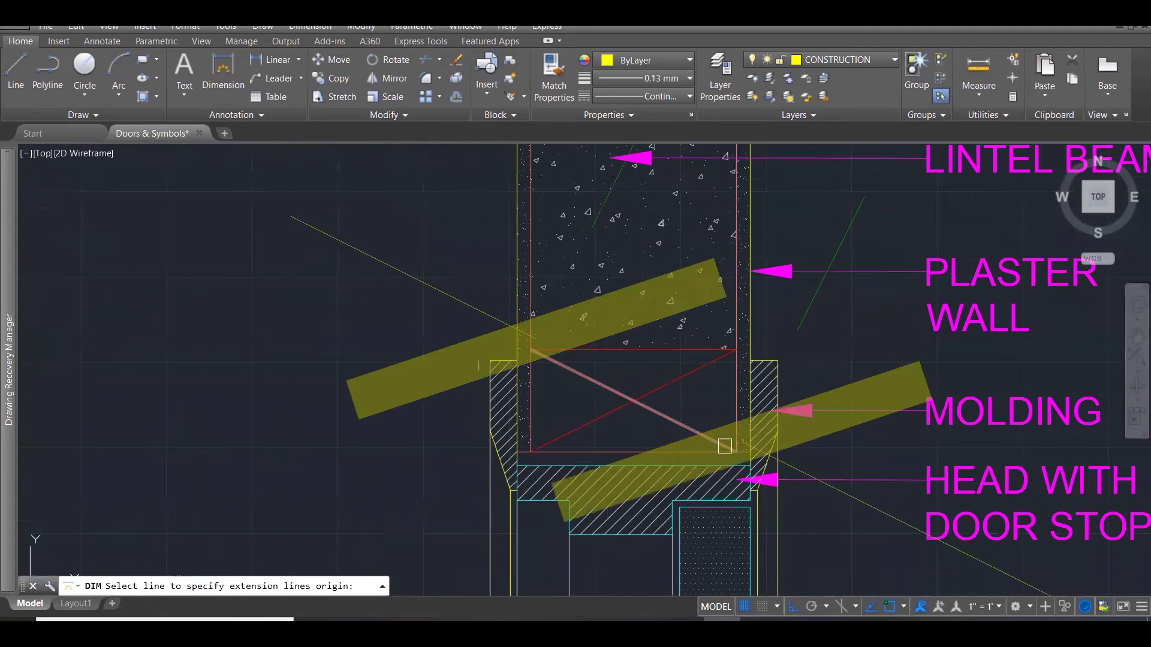
{"action": "left_click", "coordinate": [736, 452]}
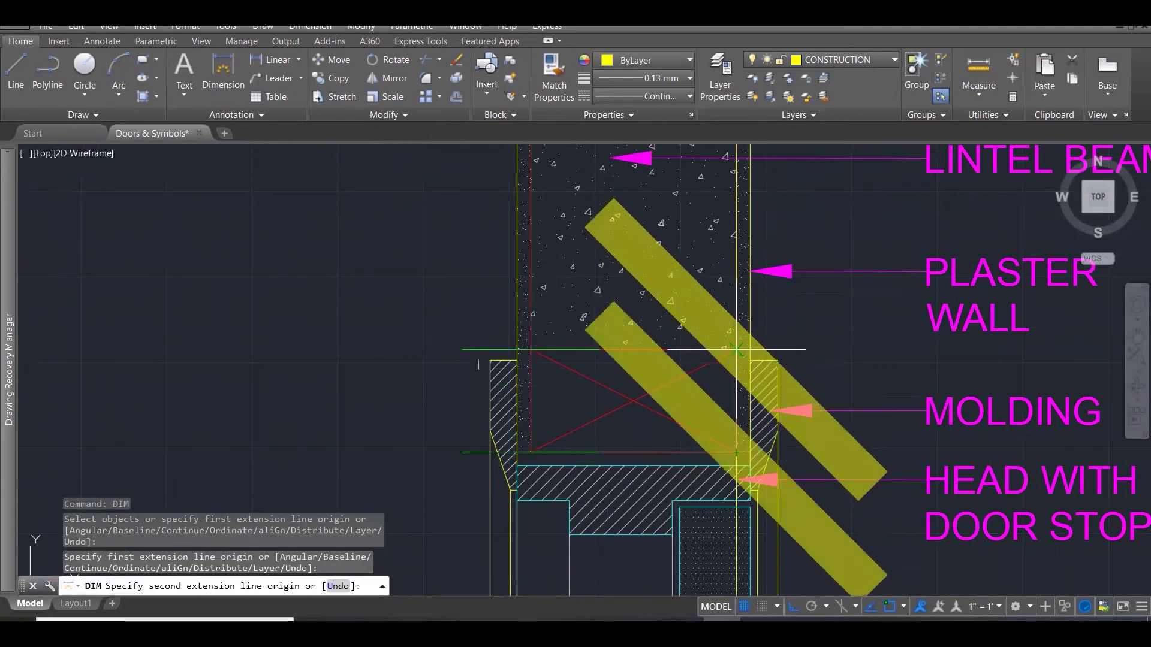
{"action": "left_click", "coordinate": [733, 345]}
{"action": "scroll", "coordinate": [731, 360], "scroll_direction": "down", "scroll_amount": 4}
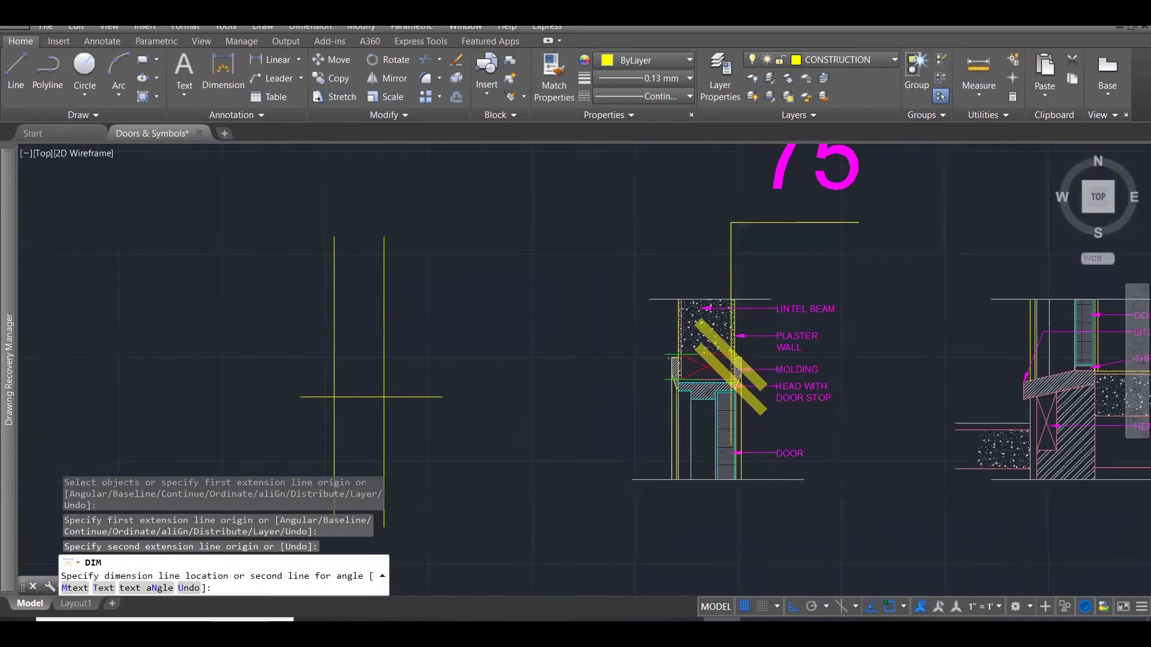
{"action": "left_click", "coordinate": [836, 341]}
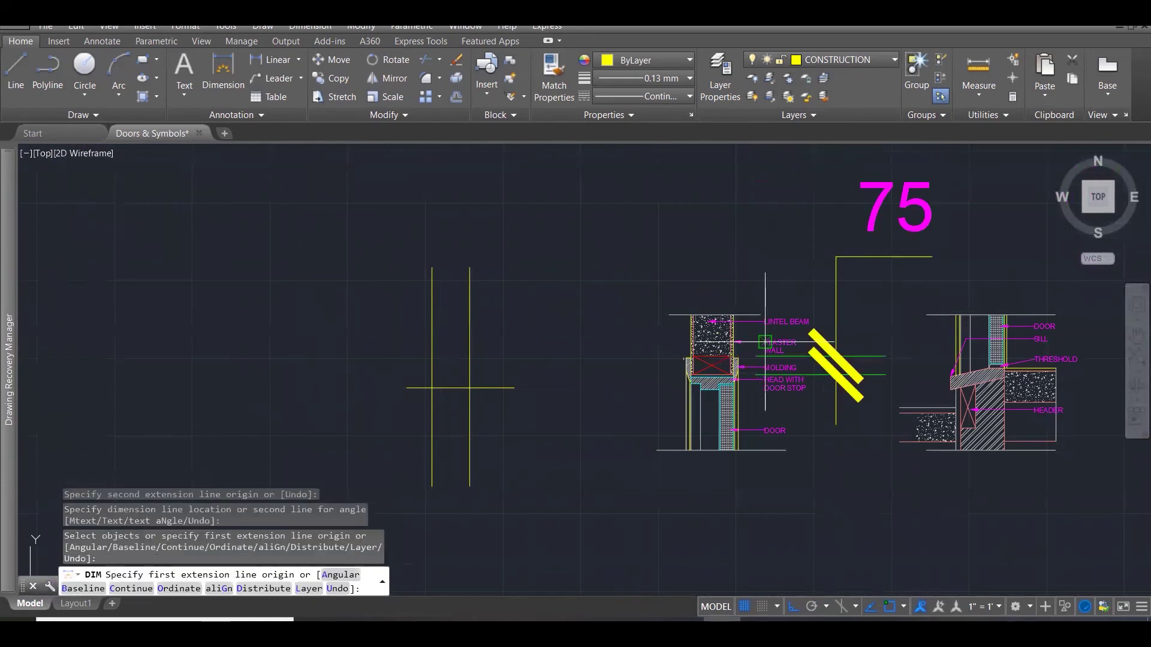
{"action": "scroll", "coordinate": [743, 351], "scroll_direction": "up", "scroll_amount": 2}
{"action": "key", "text": "Escape"}
{"action": "scroll", "coordinate": [670, 355], "scroll_direction": "up", "scroll_amount": 1}
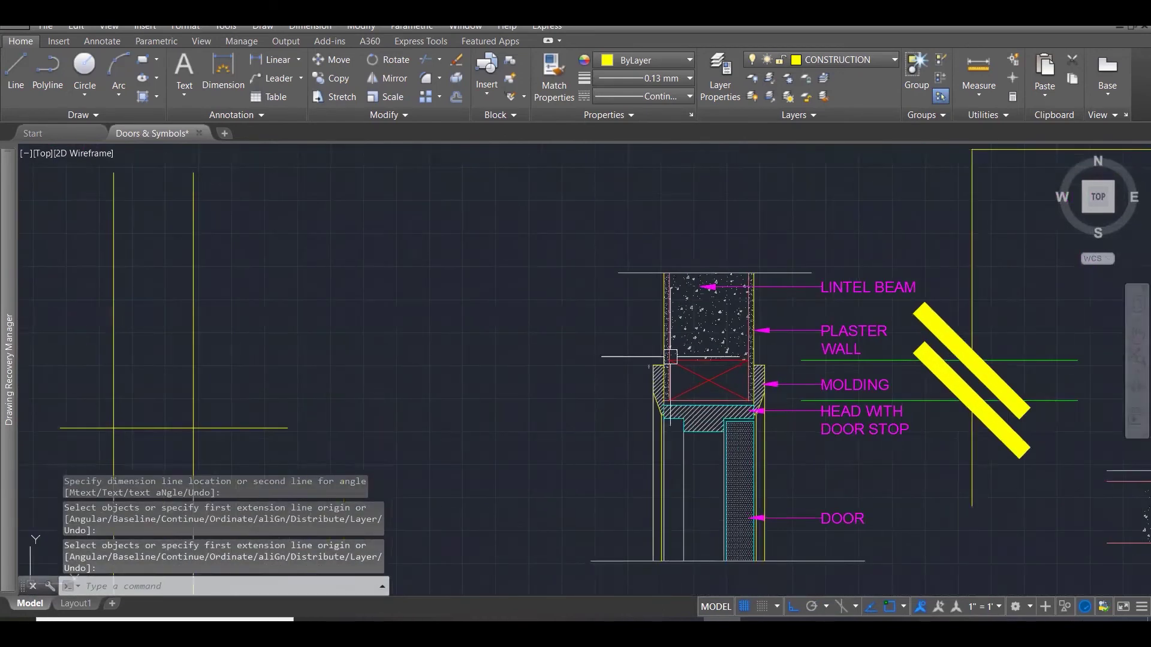
Place a 150 dimension above the existing head detail.
{"action": "key", "text": "Return"}
{"action": "left_click", "coordinate": [746, 360]}
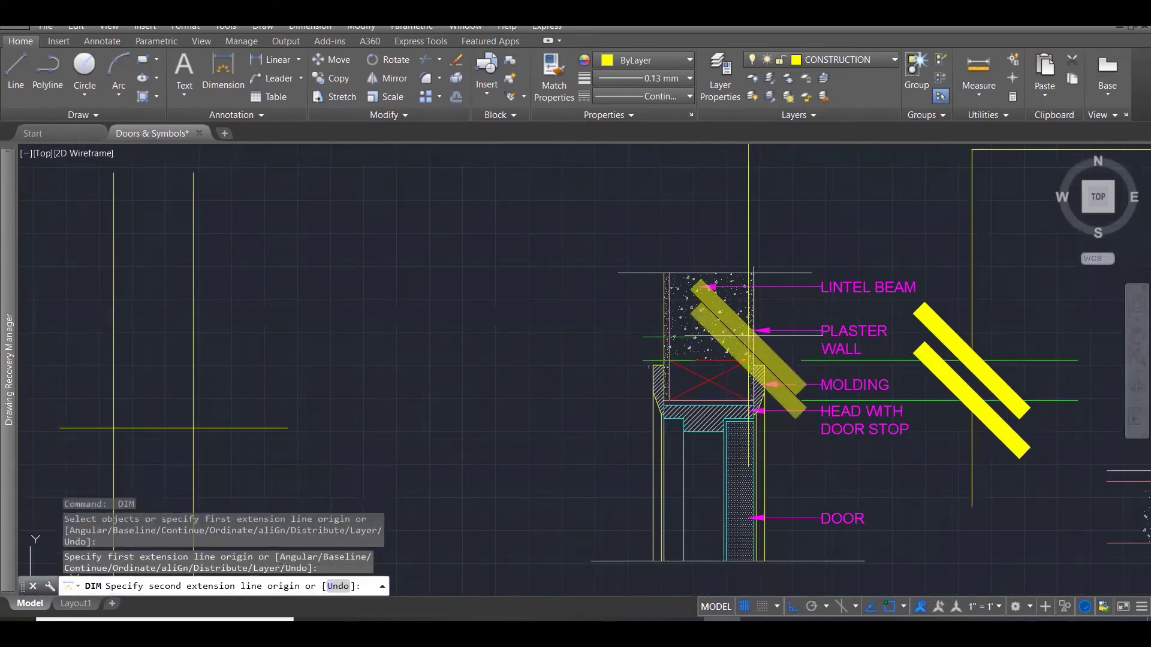
{"action": "scroll", "coordinate": [744, 347], "scroll_direction": "down", "scroll_amount": 5}
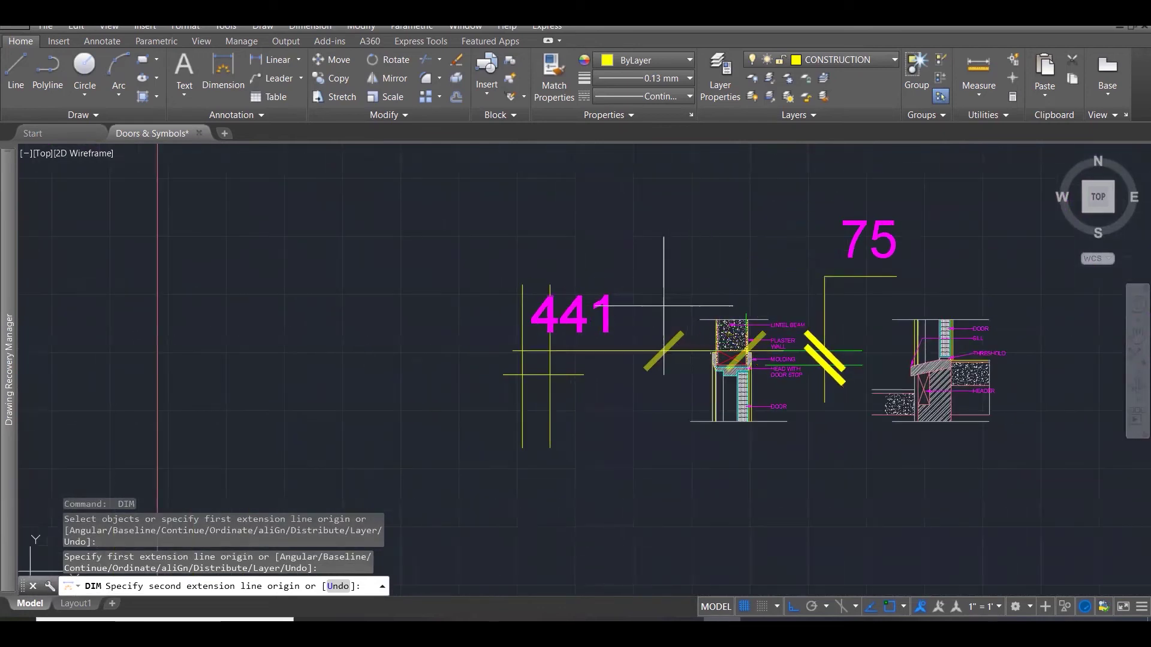
{"action": "scroll", "coordinate": [713, 350], "scroll_direction": "up", "scroll_amount": 3}
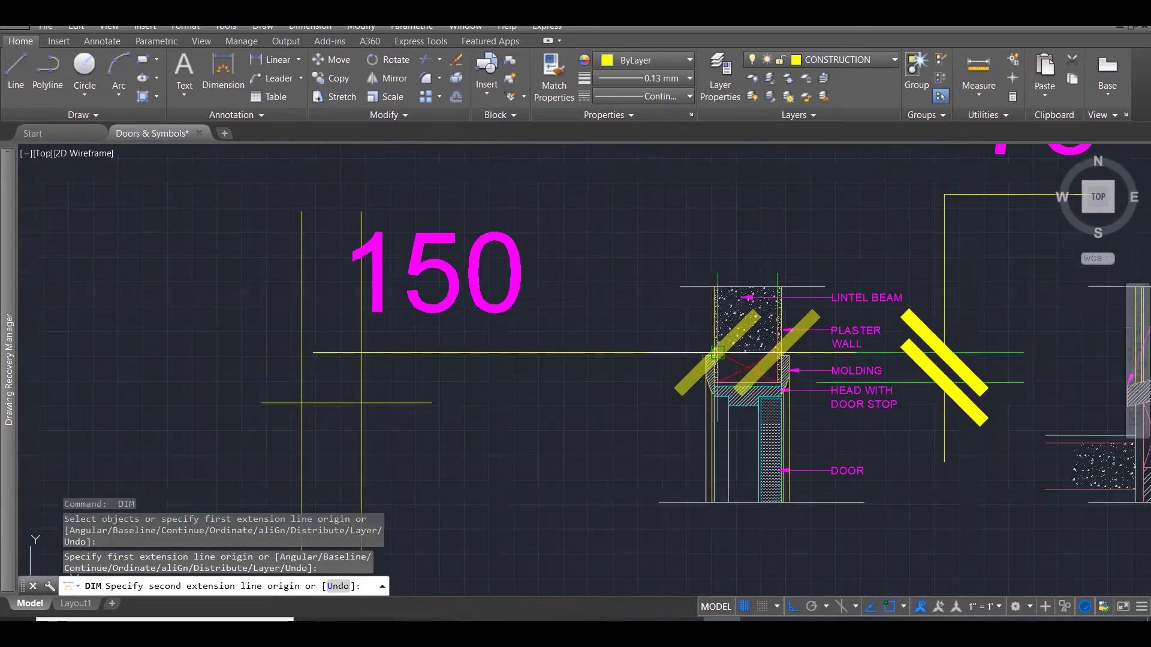
{"action": "scroll", "coordinate": [737, 359], "scroll_direction": "up", "scroll_amount": 2}
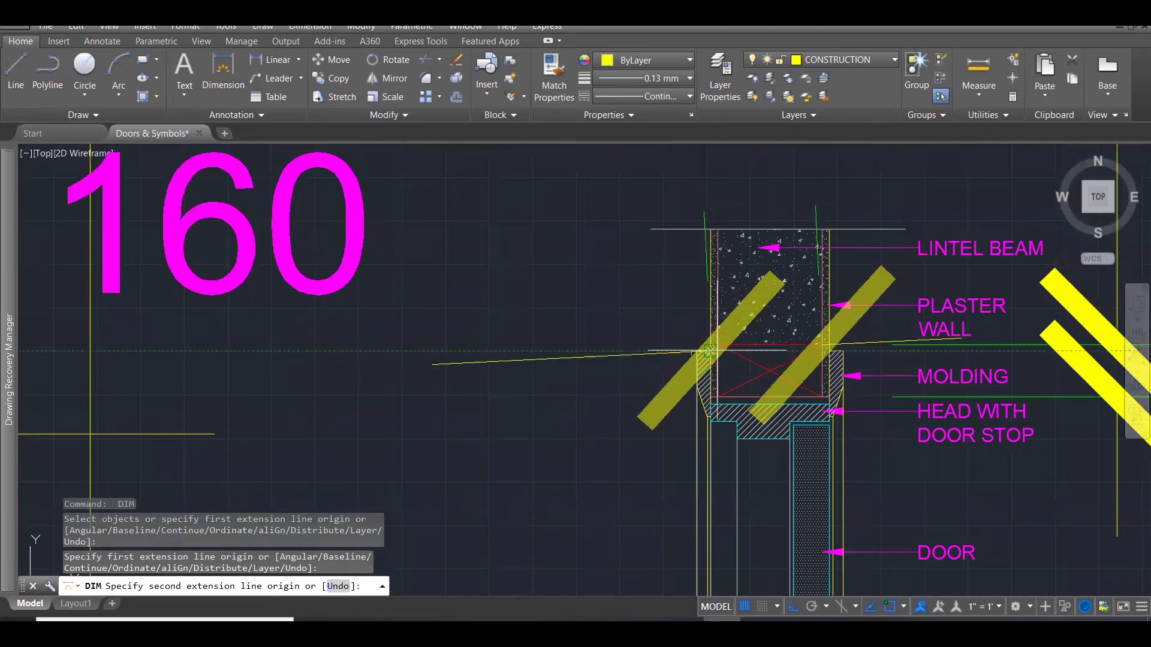
{"action": "left_click", "coordinate": [718, 354]}
{"action": "scroll", "coordinate": [719, 344], "scroll_direction": "down", "scroll_amount": 4}
{"action": "scroll", "coordinate": [719, 345], "scroll_direction": "down", "scroll_amount": 2}
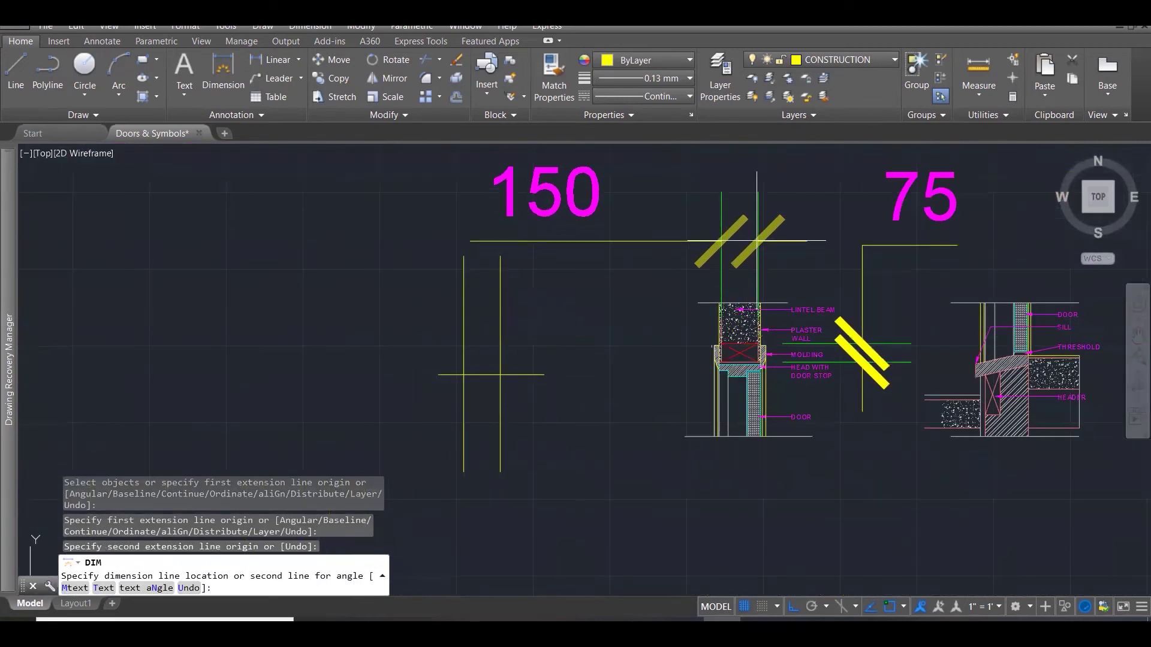
{"action": "left_click", "coordinate": [599, 234]}
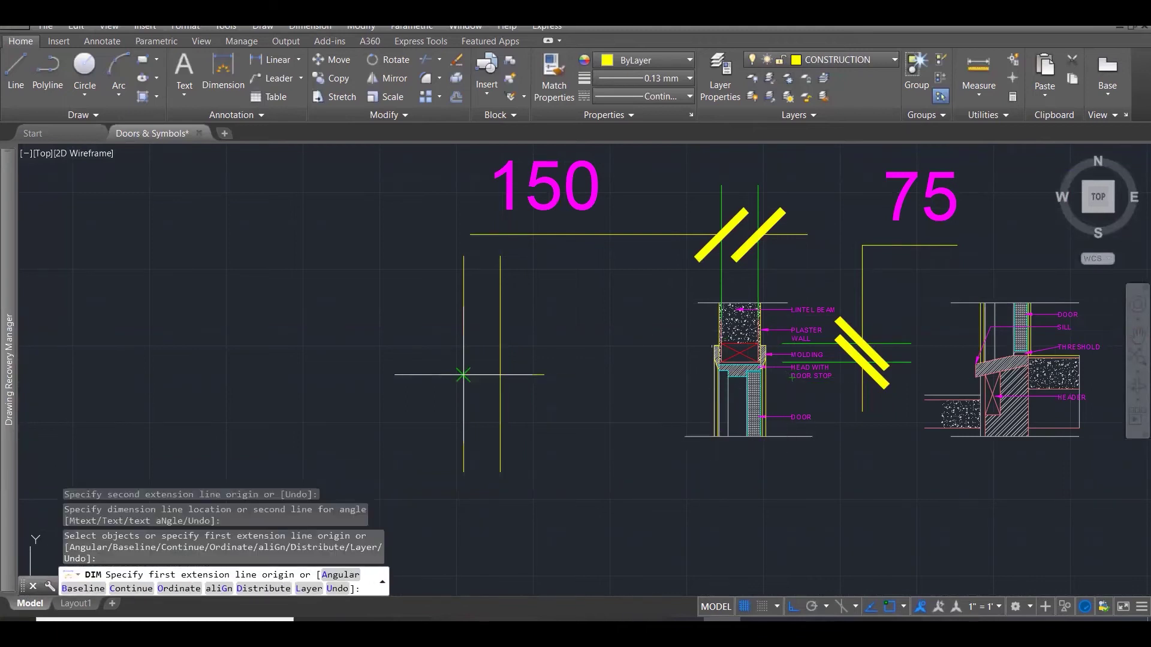
{"action": "key", "text": "Escape"}
{"action": "key", "text": "Escape"}
{"action": "key", "text": "Escape"}
Offset the horizontal line 75 upward.
{"action": "type", "text": "o"}
{"action": "key", "text": "Return"}
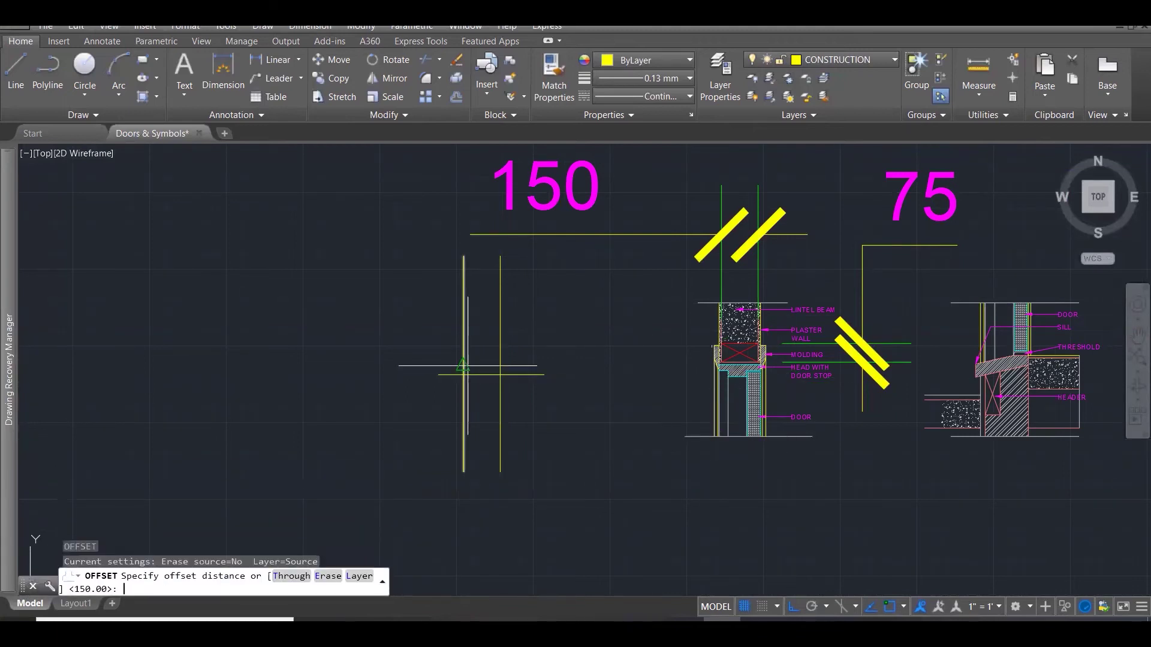
{"action": "type", "text": "75"}
{"action": "key", "text": "Return"}
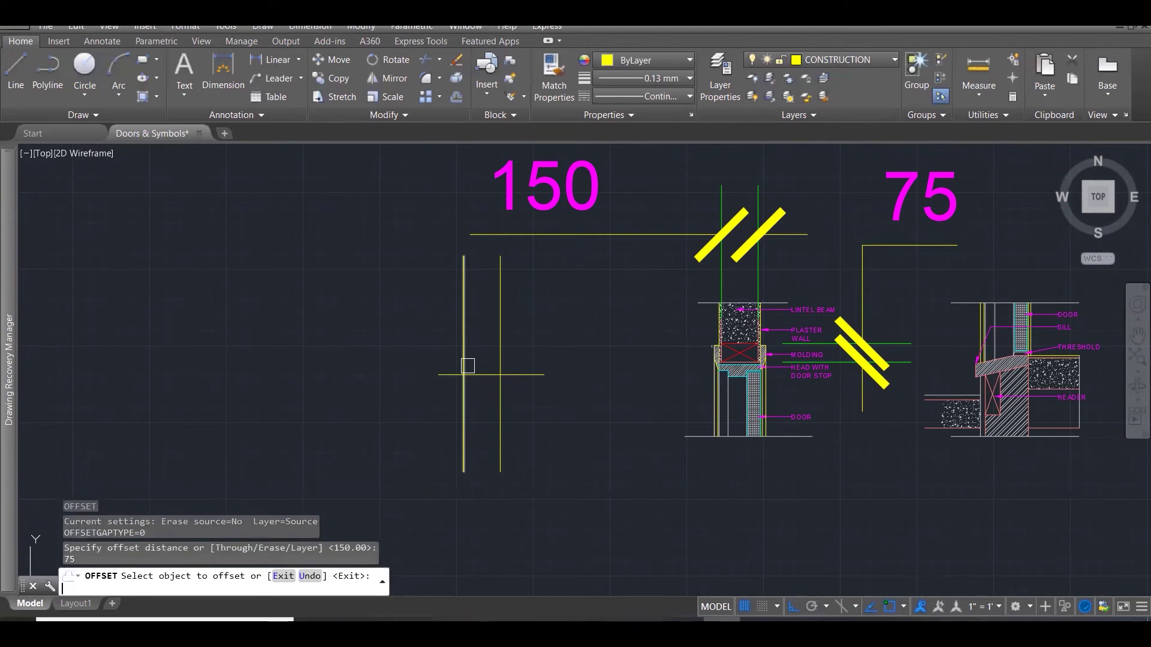
{"action": "left_click", "coordinate": [475, 375]}
{"action": "left_click", "coordinate": [470, 354]}
{"action": "key", "text": "Escape"}
{"action": "key", "text": "Escape"}
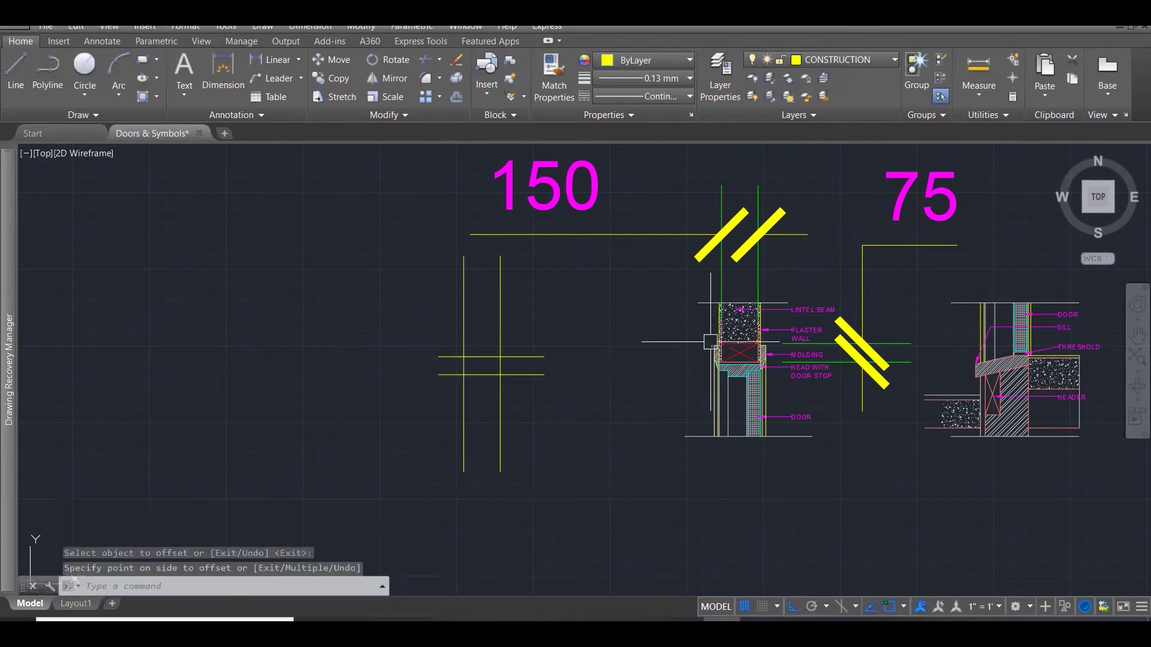
{"action": "scroll", "coordinate": [772, 350], "scroll_direction": "up", "scroll_amount": 3}
Dimension the lintel top as 10.
{"action": "type", "text": "D"}
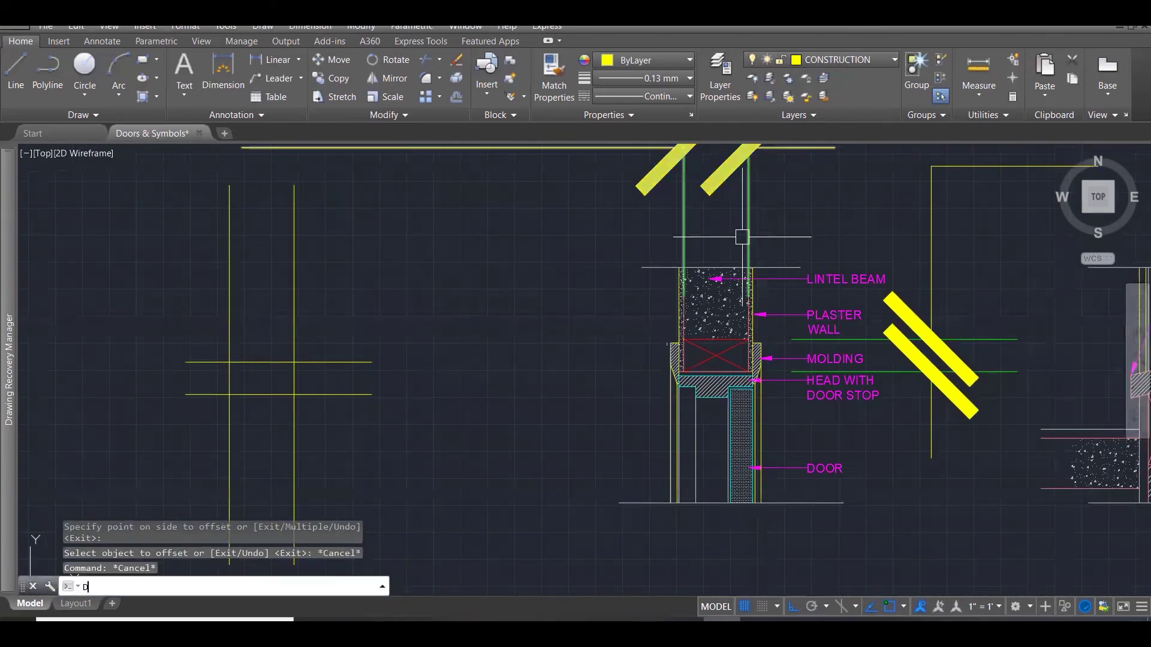
{"action": "type", "text": "IM"}
{"action": "key", "text": "Return"}
{"action": "scroll", "coordinate": [746, 259], "scroll_direction": "up", "scroll_amount": 5}
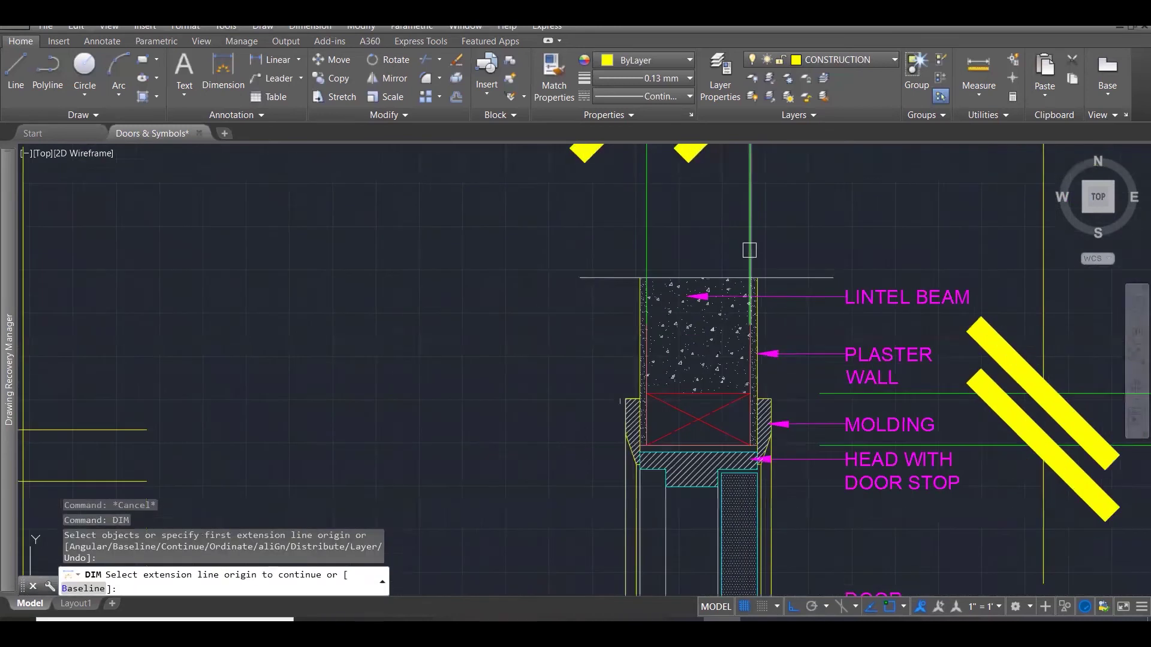
{"action": "scroll", "coordinate": [752, 273], "scroll_direction": "up", "scroll_amount": 3}
{"action": "key", "text": "Return"}
{"action": "left_click", "coordinate": [772, 289]}
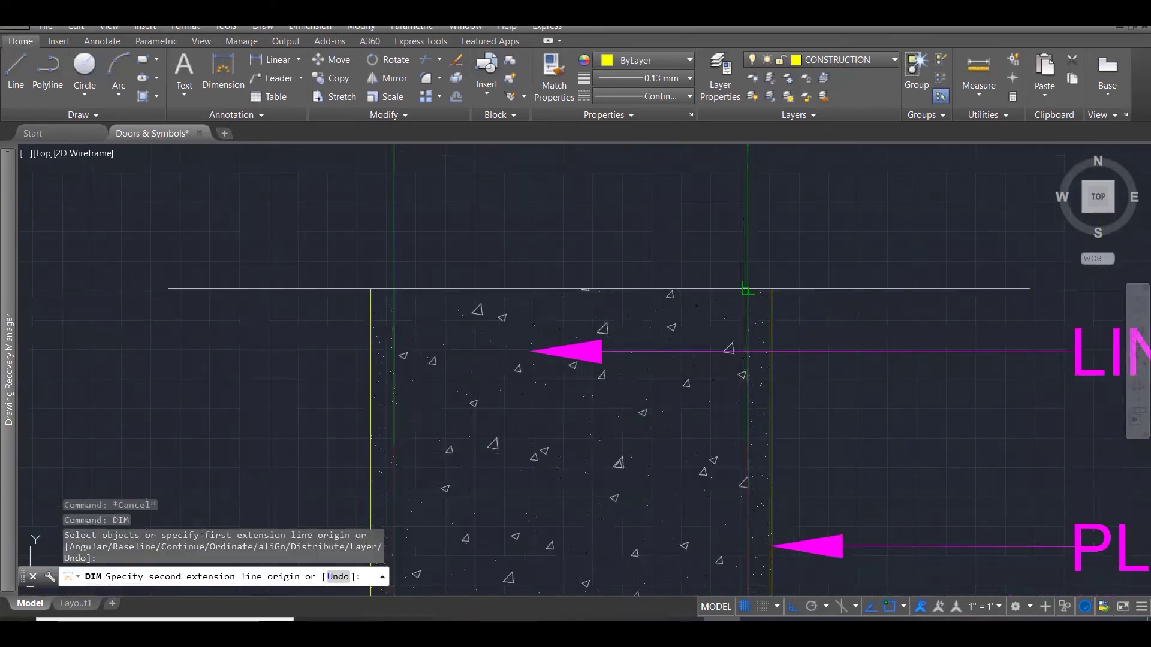
{"action": "left_click", "coordinate": [771, 289]}
{"action": "scroll", "coordinate": [675, 414], "scroll_direction": "down", "scroll_amount": 8}
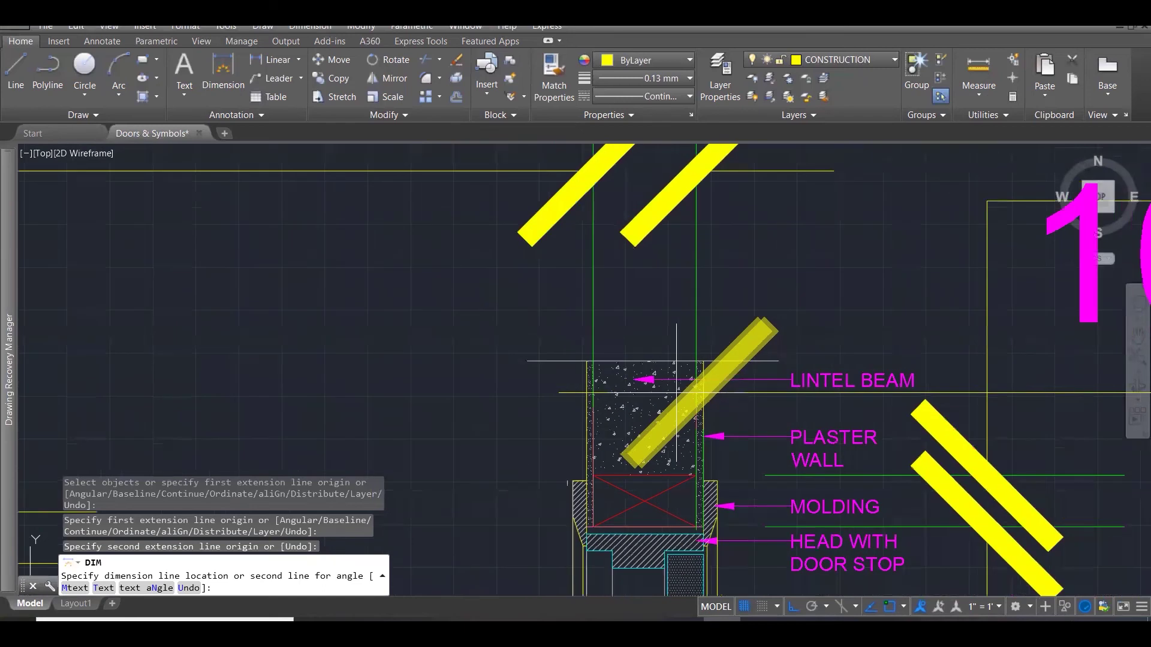
{"action": "scroll", "coordinate": [679, 388], "scroll_direction": "down", "scroll_amount": 4}
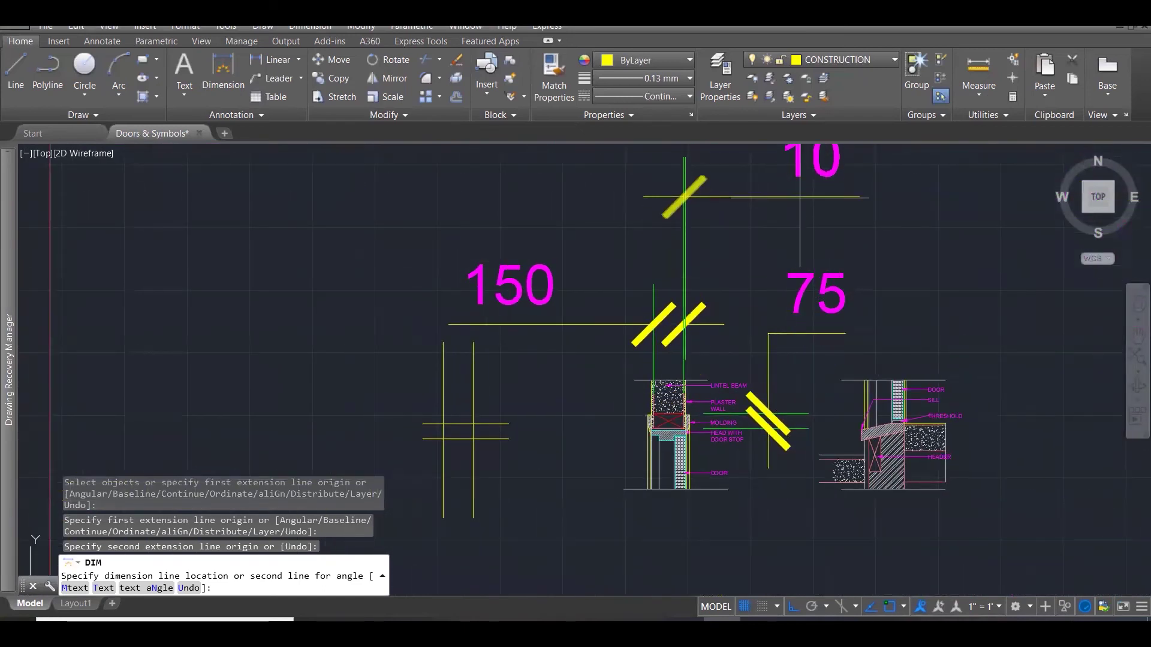
{"action": "left_click", "coordinate": [772, 208]}
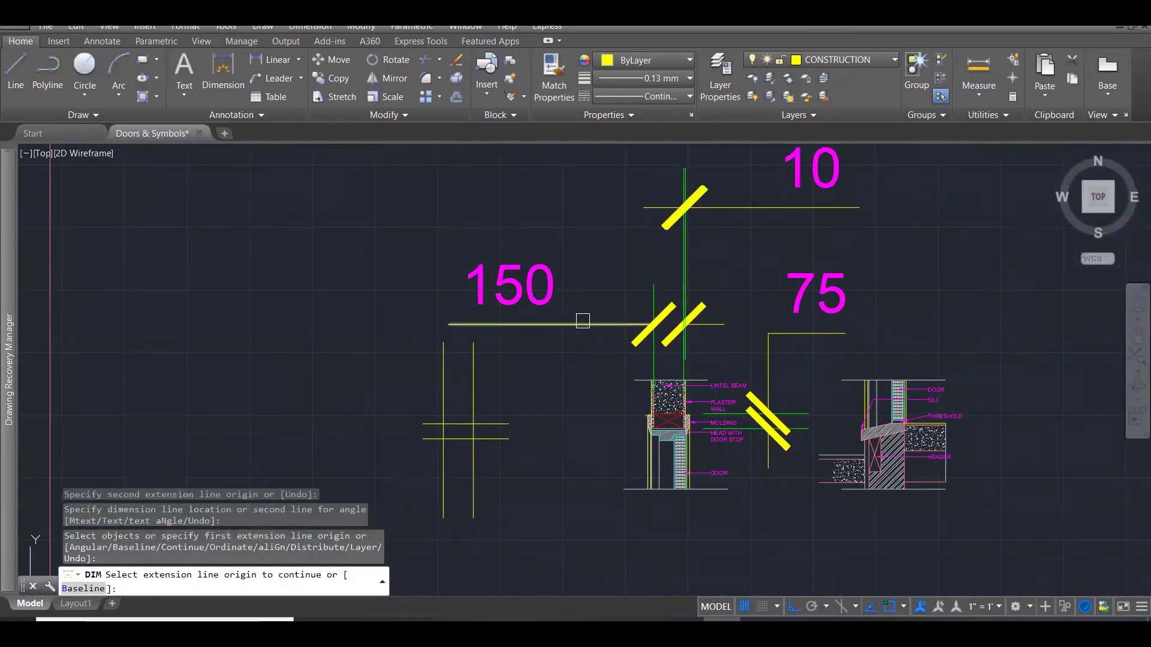
{"action": "key", "text": "Escape"}
{"action": "key", "text": "Escape"}
{"action": "key", "text": "Escape"}
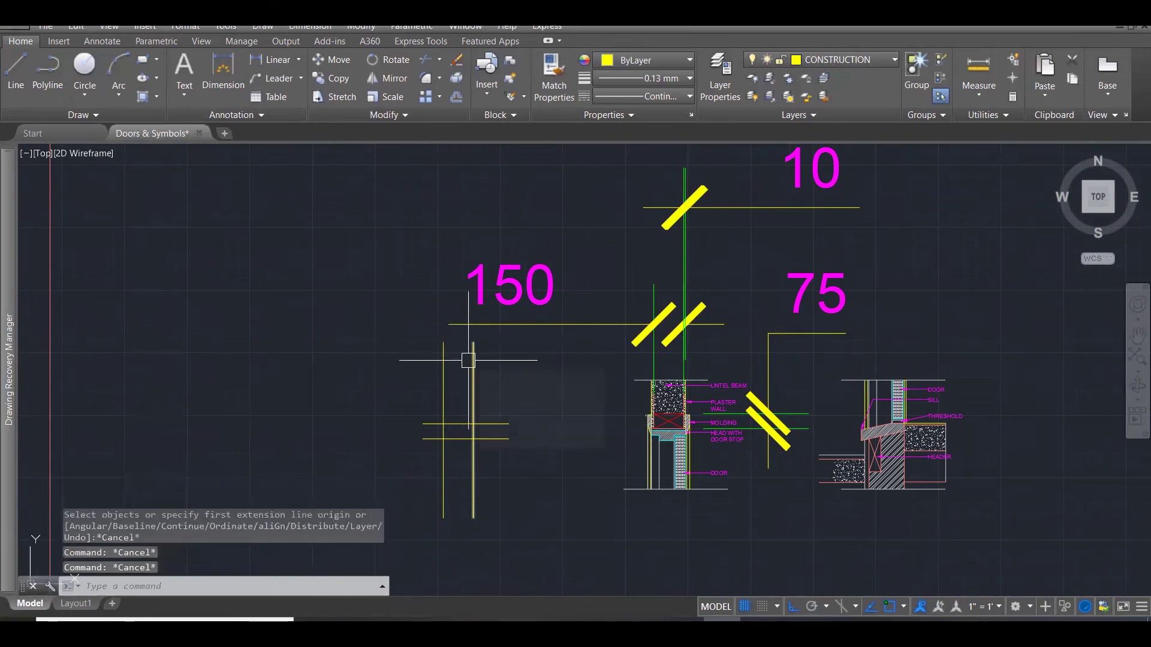
Offset both vertical construction lines 10 outward, right and left.
{"action": "type", "text": "o"}
{"action": "key", "text": "Return"}
{"action": "type", "text": "10"}
{"action": "key", "text": "Return"}
{"action": "left_click", "coordinate": [473, 360]}
{"action": "left_click", "coordinate": [483, 387]}
{"action": "left_click", "coordinate": [444, 391]}
{"action": "left_click", "coordinate": [359, 408]}
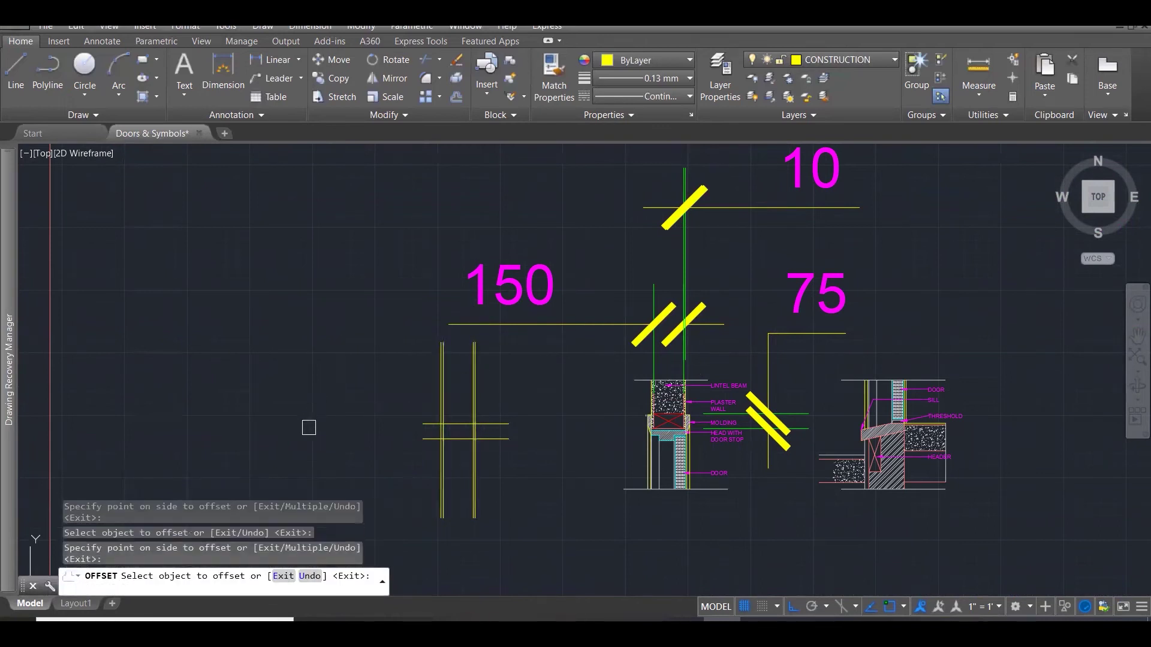
{"action": "key", "text": "Escape"}
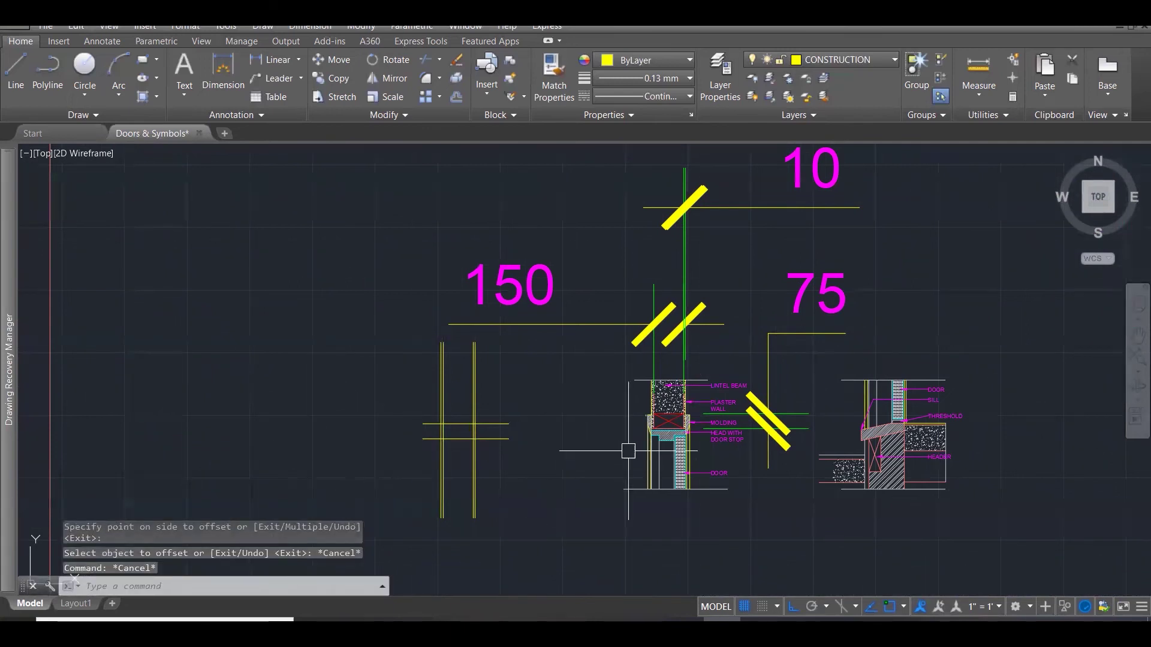
{"action": "scroll", "coordinate": [717, 423], "scroll_direction": "up", "scroll_amount": 1}
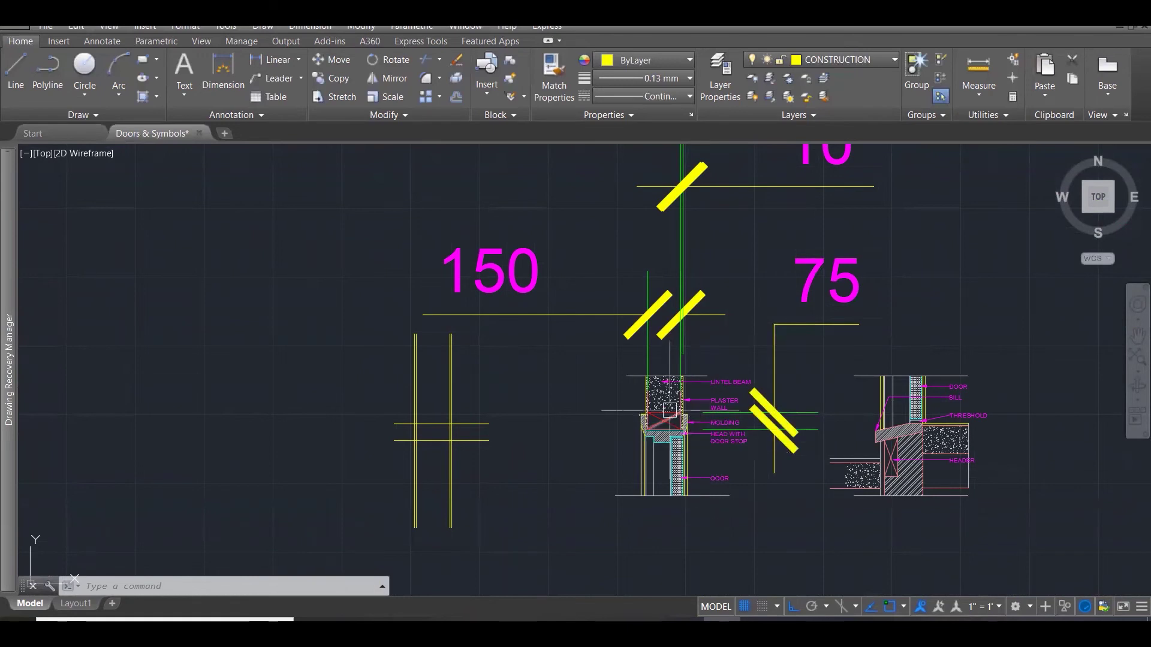
{"action": "scroll", "coordinate": [670, 410], "scroll_direction": "up", "scroll_amount": 6}
Copy the molding profile from its corner into the new head detail.
{"action": "key", "text": "Escape"}
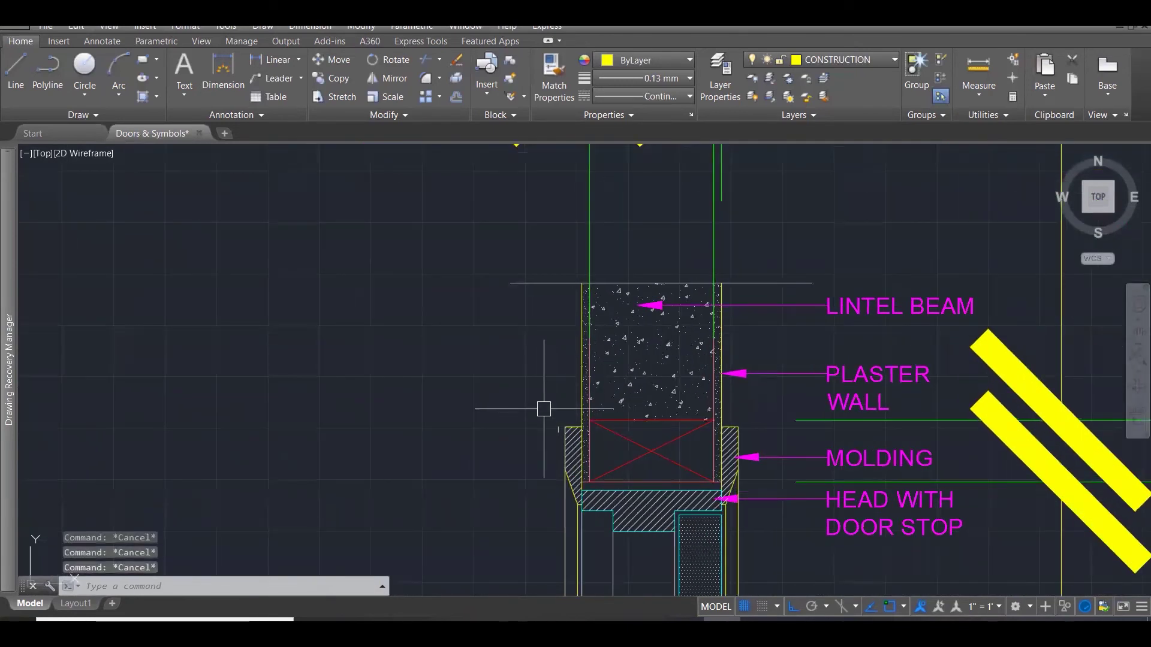
{"action": "type", "text": "co"}
{"action": "key", "text": "Return"}
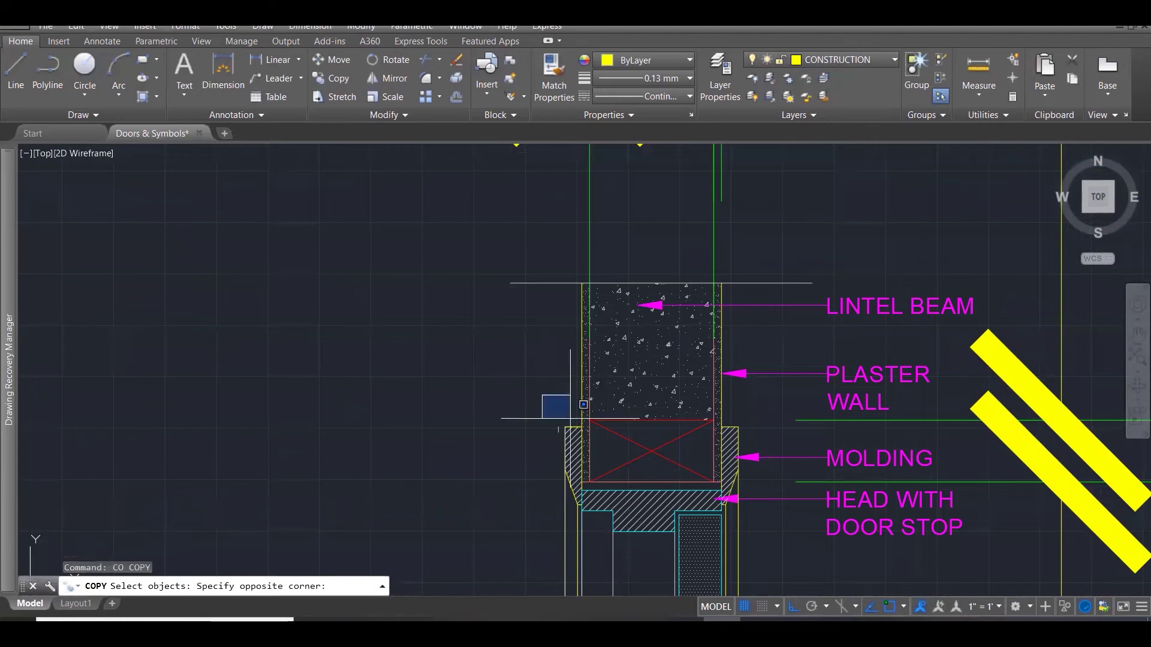
{"action": "left_click", "coordinate": [586, 504]}
{"action": "key", "text": "Return"}
{"action": "left_click", "coordinate": [565, 427]}
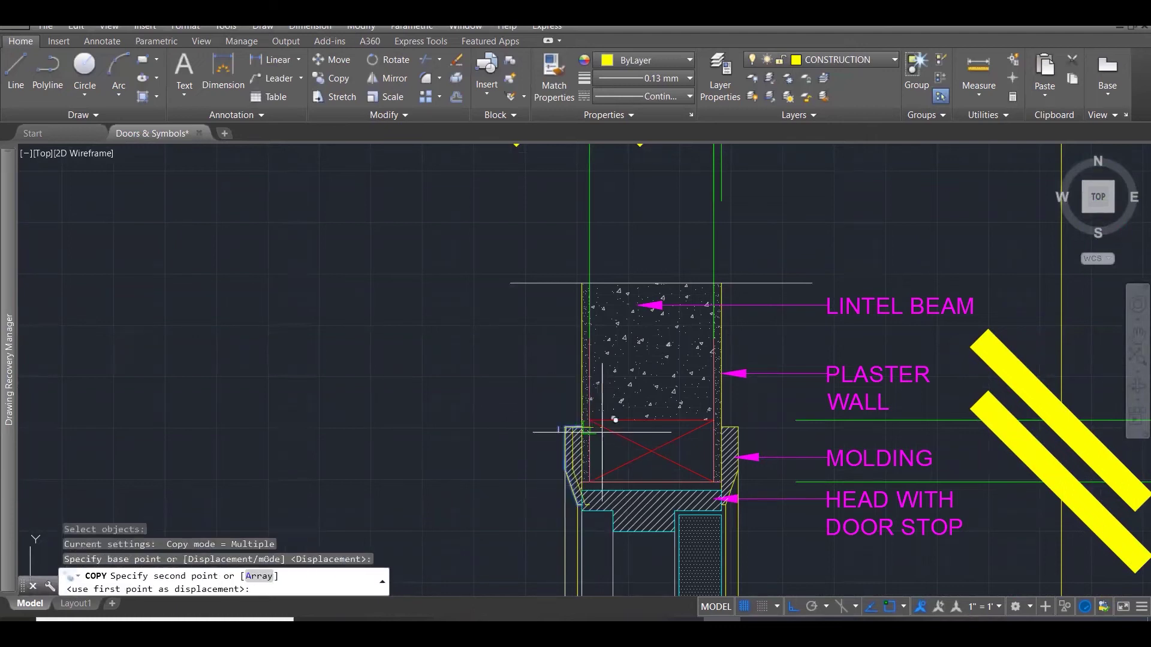
{"action": "scroll", "coordinate": [602, 432], "scroll_direction": "down", "scroll_amount": 5}
{"action": "left_click", "coordinate": [227, 405]}
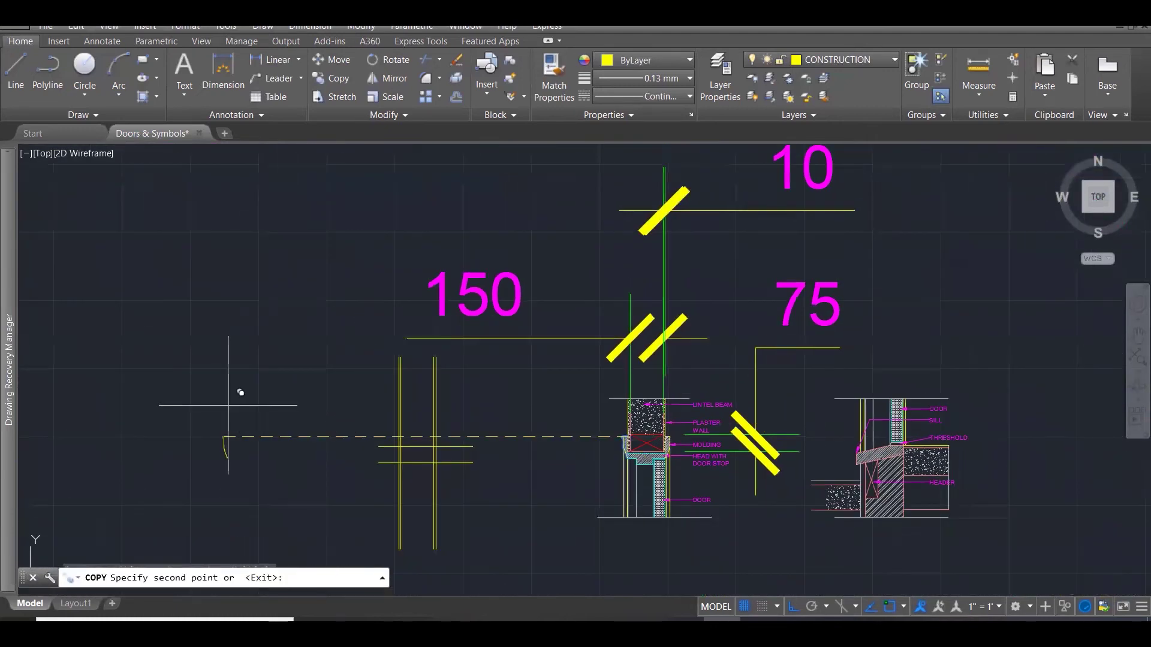
{"action": "key", "text": "Escape"}
{"action": "scroll", "coordinate": [226, 469], "scroll_direction": "up", "scroll_amount": 4}
Close the copied molding's top with a line and erase the stray segment.
{"action": "type", "text": "l"}
{"action": "key", "text": "Return"}
{"action": "left_click", "coordinate": [232, 448]}
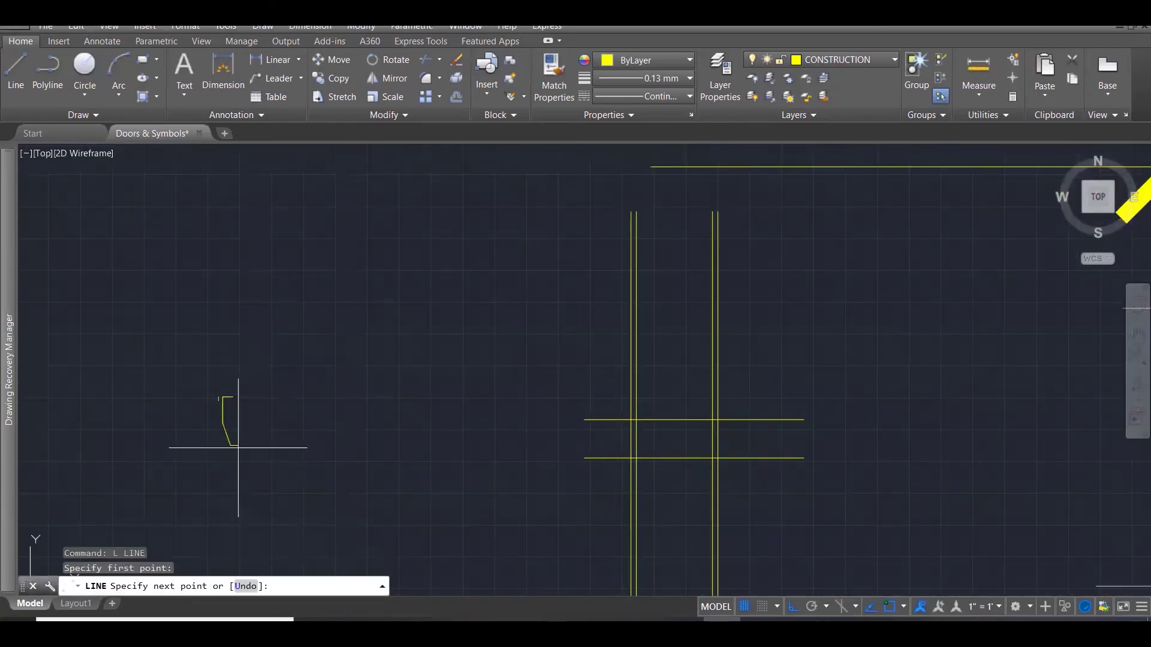
{"action": "left_click", "coordinate": [232, 396]}
{"action": "key", "text": "Escape"}
{"action": "key", "text": "Escape"}
{"action": "scroll", "coordinate": [205, 402], "scroll_direction": "up", "scroll_amount": 4}
{"action": "left_click", "coordinate": [236, 393]}
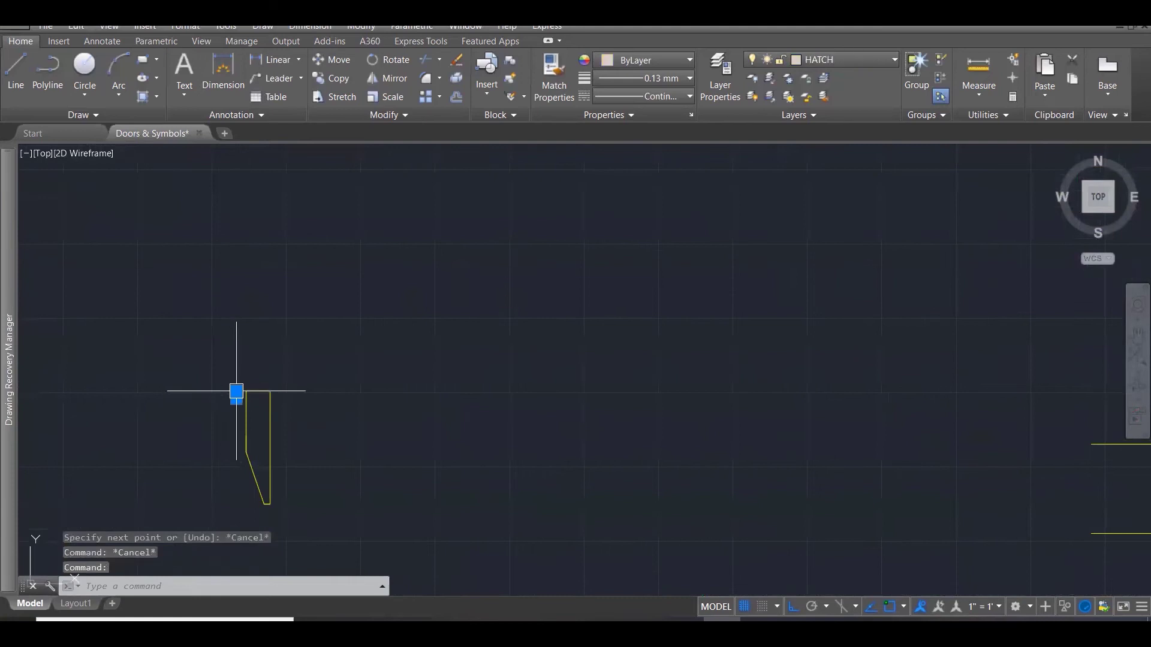
{"action": "key", "text": "Delete"}
Dimension the copied molding with its 20 top width and 95 height.
{"action": "type", "text": "DIM"}
{"action": "key", "text": "Return"}
{"action": "left_click", "coordinate": [246, 391]}
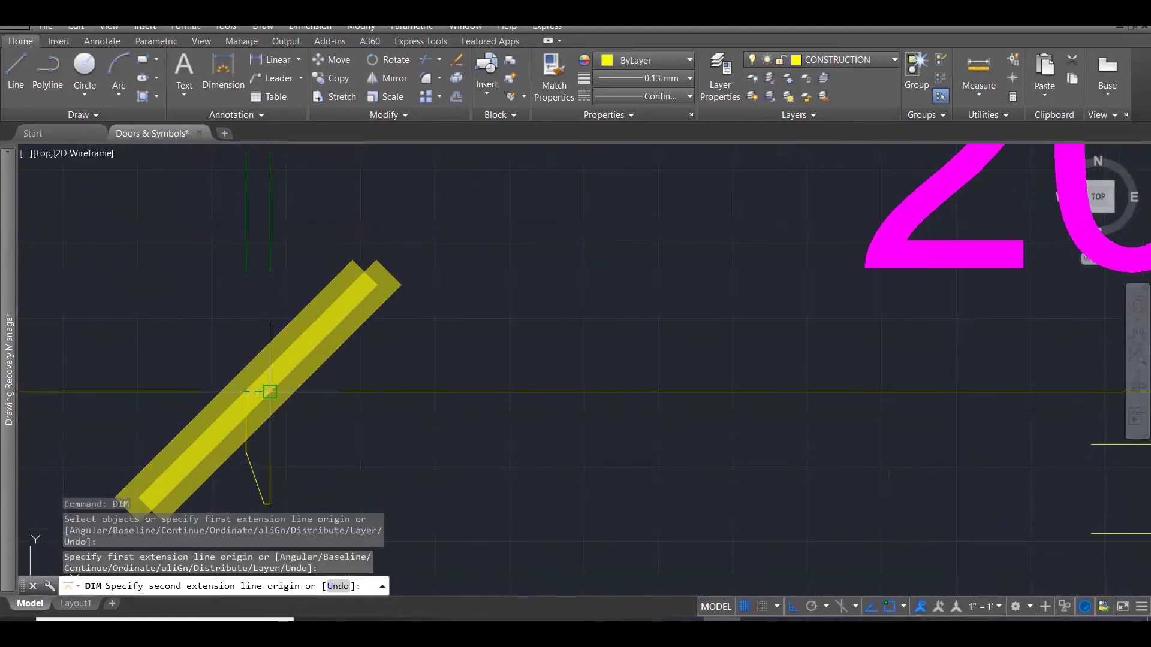
{"action": "left_click", "coordinate": [270, 391]}
{"action": "scroll", "coordinate": [312, 377], "scroll_direction": "down", "scroll_amount": 5}
{"action": "left_click", "coordinate": [318, 372]}
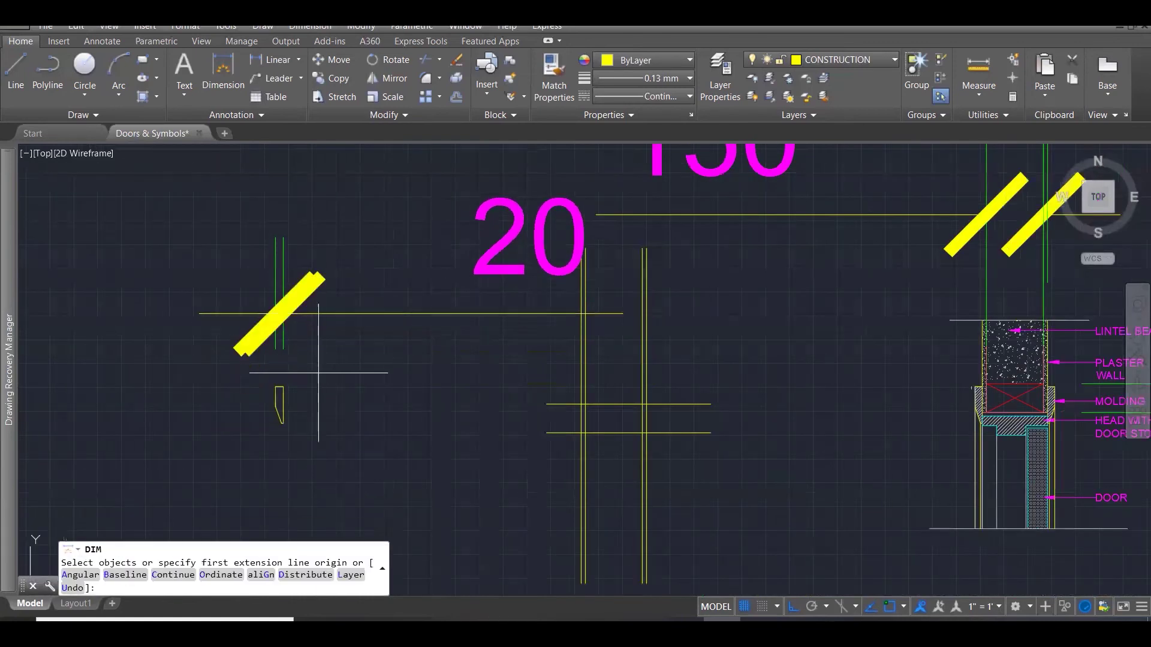
{"action": "scroll", "coordinate": [292, 397], "scroll_direction": "up", "scroll_amount": 3}
{"action": "left_click", "coordinate": [264, 380]}
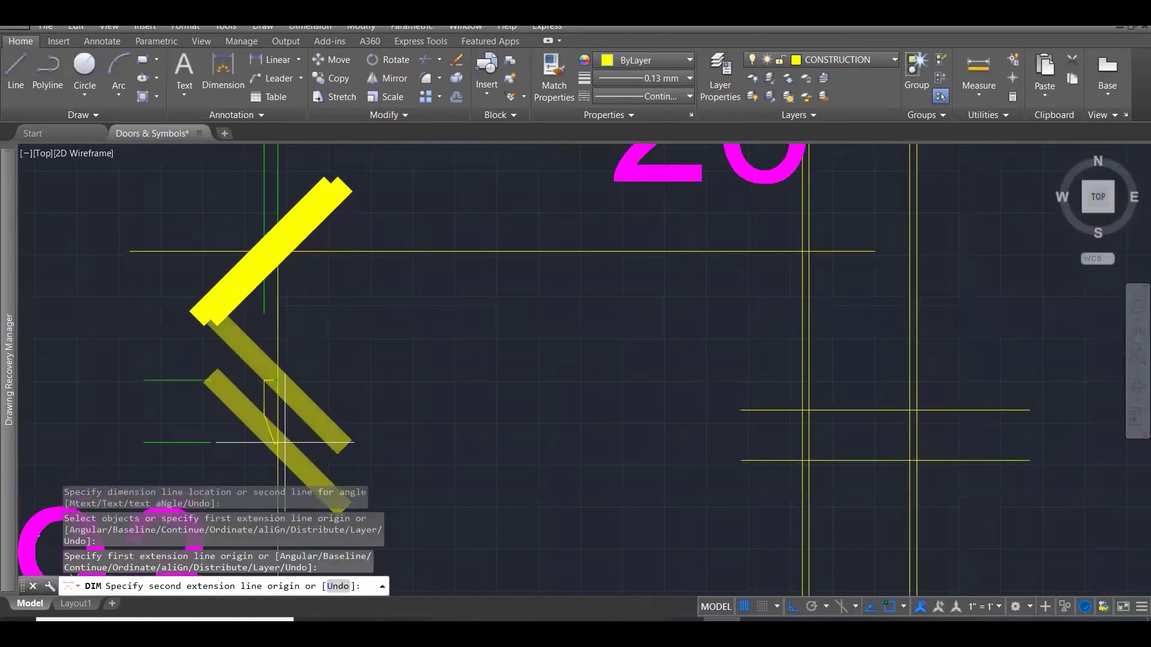
{"action": "left_click", "coordinate": [277, 442]}
{"action": "scroll", "coordinate": [586, 446], "scroll_direction": "down", "scroll_amount": 3}
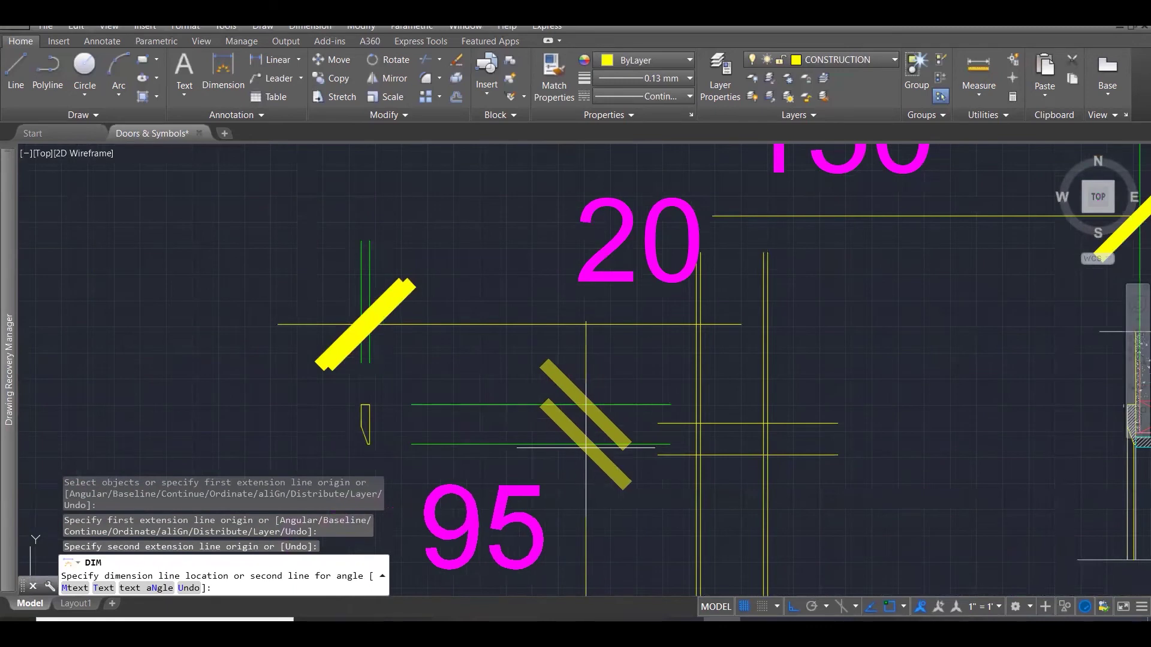
{"action": "left_click", "coordinate": [586, 447]}
Add the 51 dimension beside the molding.
{"action": "scroll", "coordinate": [363, 400], "scroll_direction": "up", "scroll_amount": 3}
{"action": "left_click", "coordinate": [362, 401]}
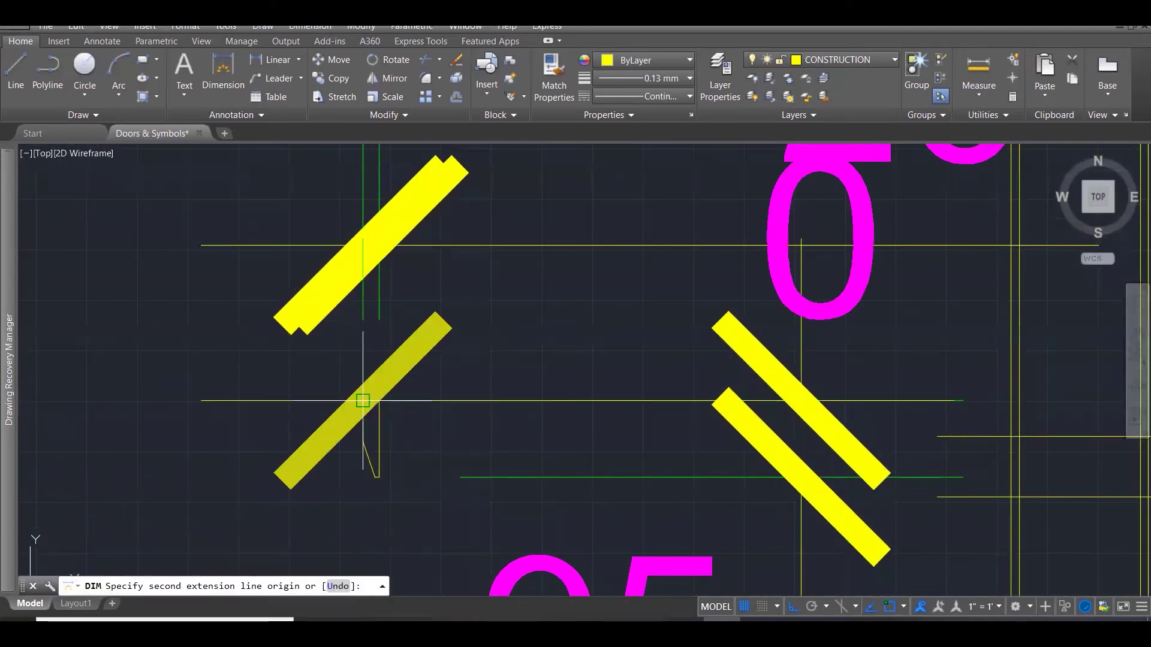
{"action": "left_click", "coordinate": [363, 444]}
{"action": "scroll", "coordinate": [270, 435], "scroll_direction": "down", "scroll_amount": 3}
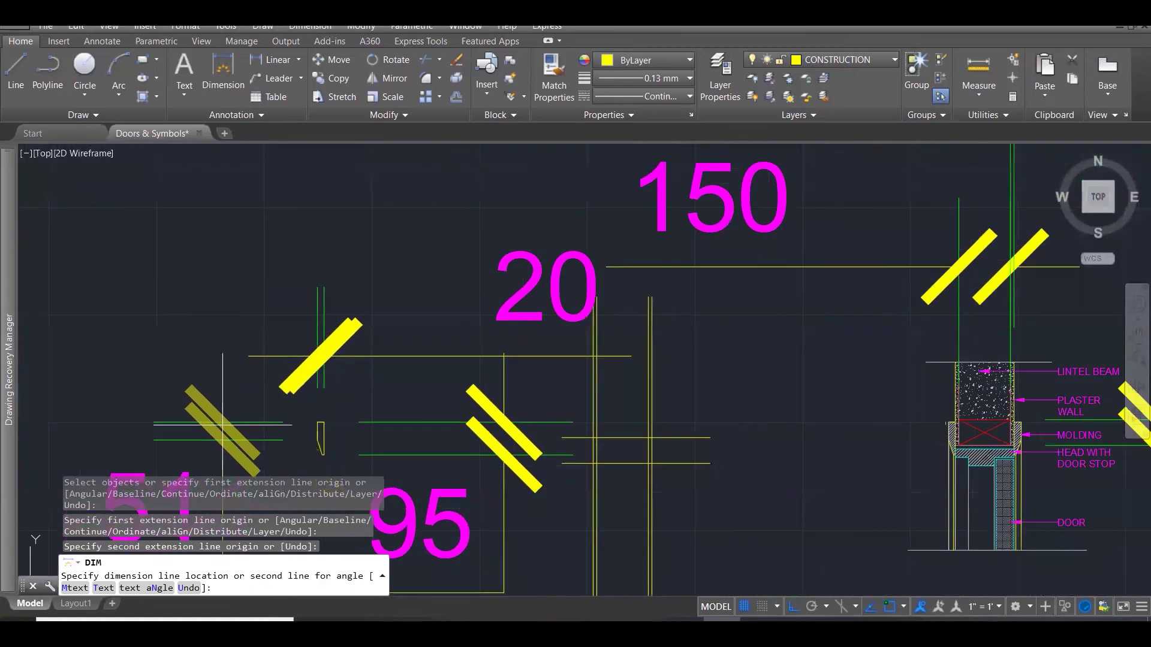
{"action": "left_click", "coordinate": [222, 424]}
{"action": "scroll", "coordinate": [216, 347], "scroll_direction": "down", "scroll_amount": 3}
{"action": "key", "text": "Return"}
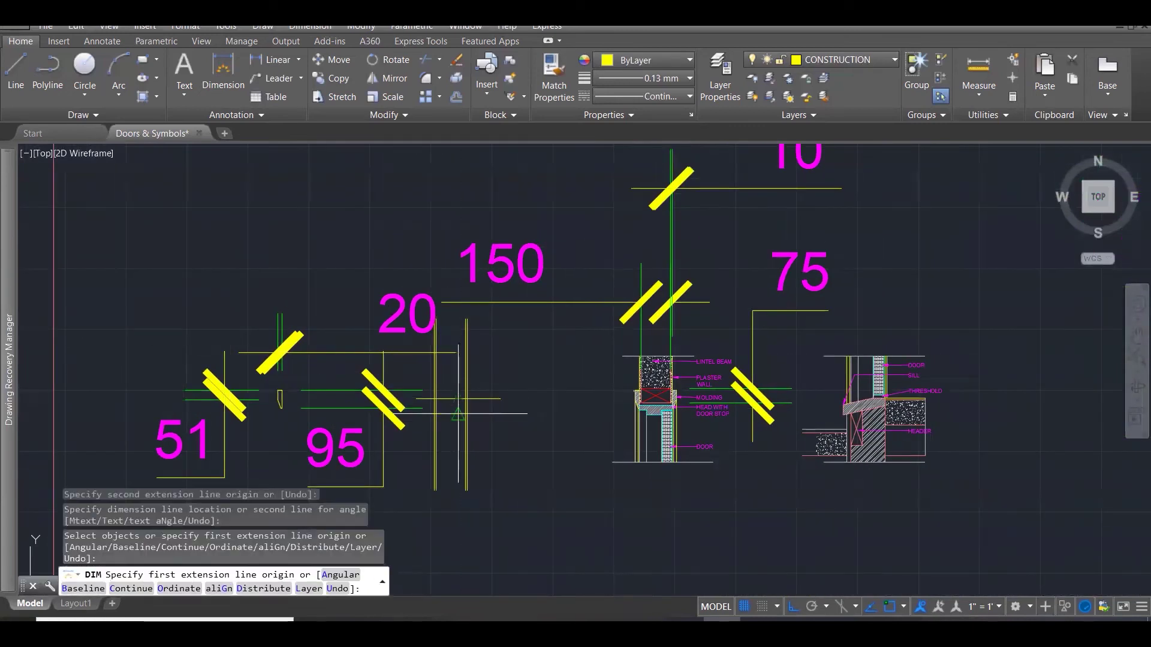
{"action": "key", "text": "Return"}
{"action": "key", "text": "Escape"}
{"action": "key", "text": "Escape"}
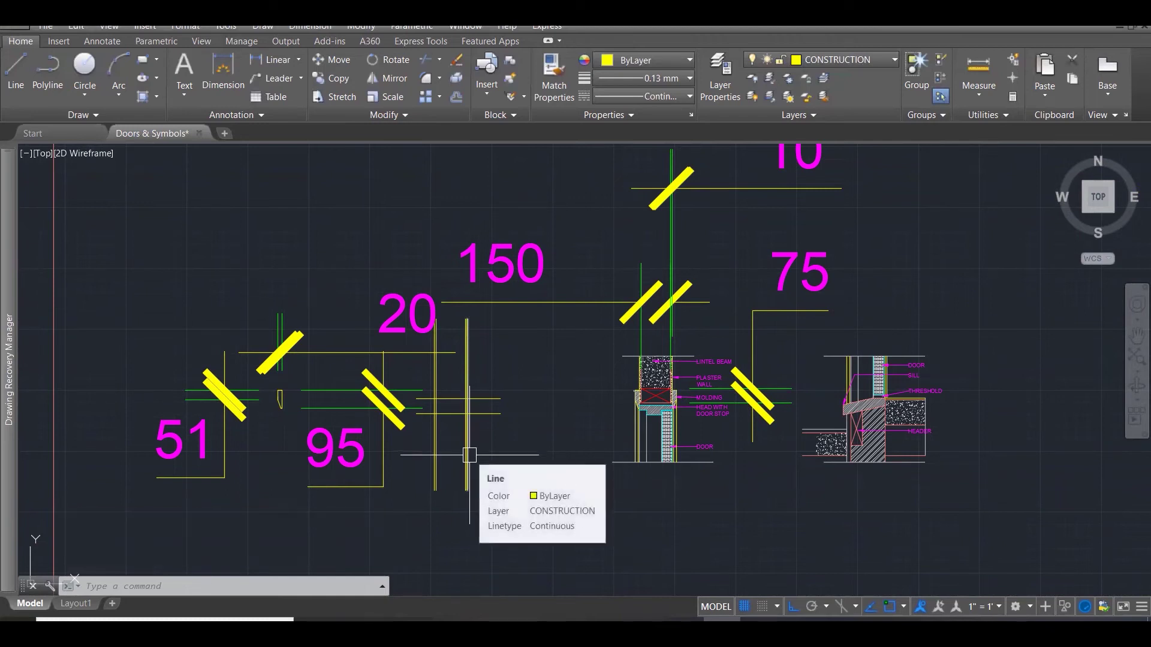
{"action": "scroll", "coordinate": [469, 455], "scroll_direction": "up", "scroll_amount": 6}
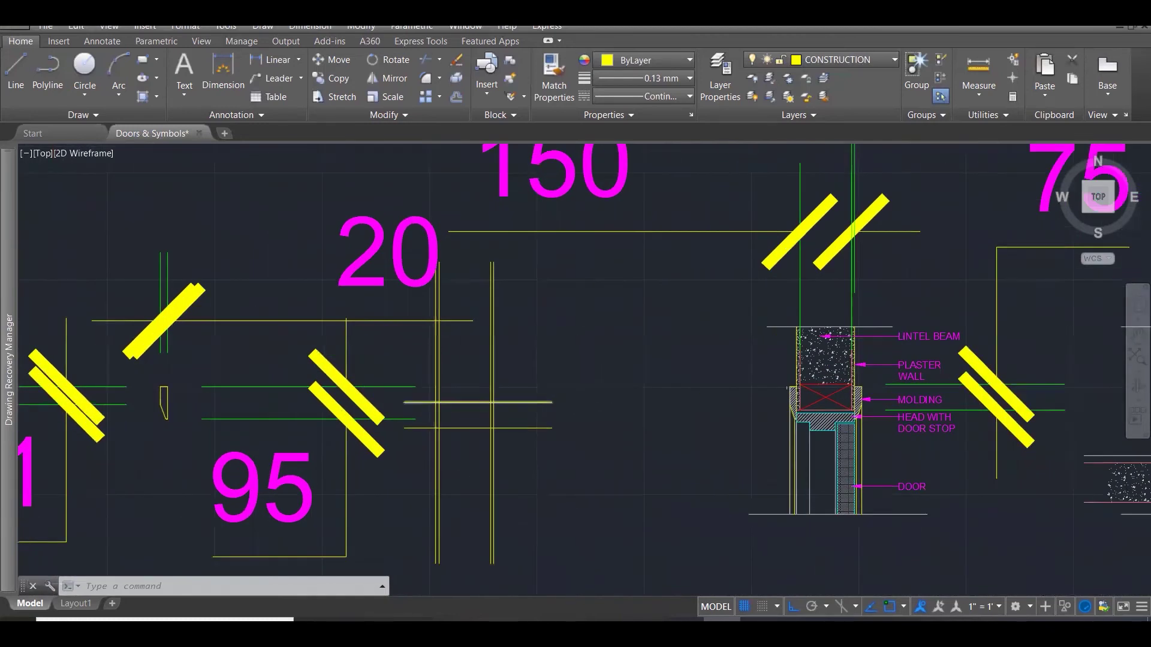
Trim the horizontal and vertical construction lines back to the construction-line cutting edges.
{"action": "type", "text": "tr"}
{"action": "key", "text": "Return"}
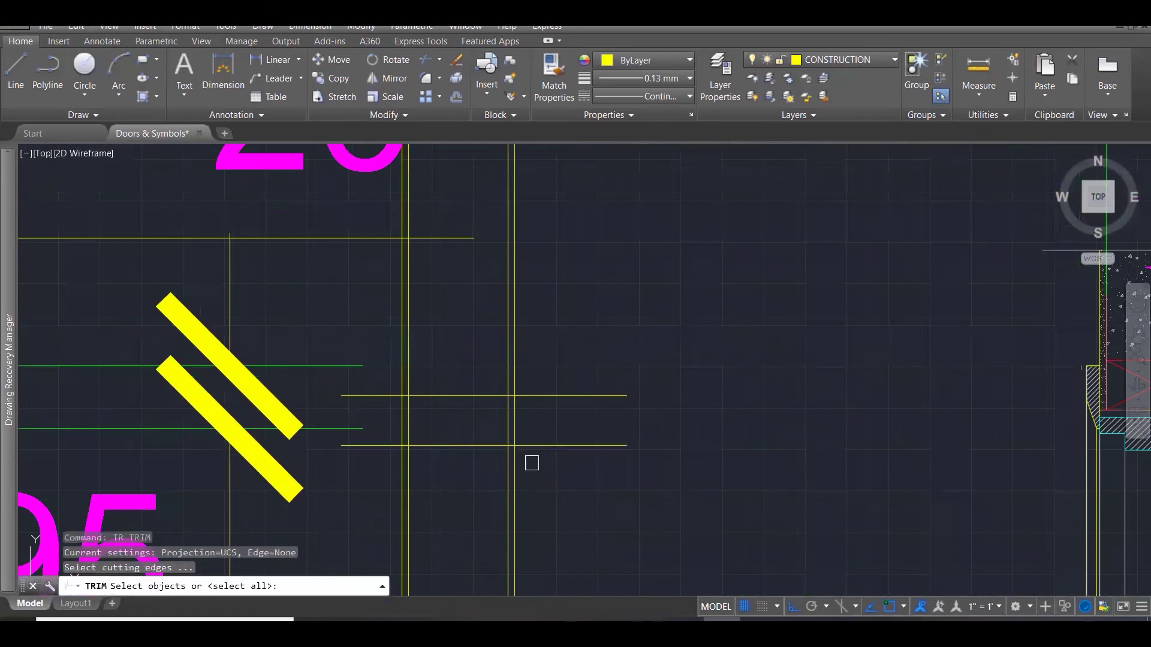
{"action": "left_click", "coordinate": [533, 465]}
{"action": "left_click", "coordinate": [363, 336]}
{"action": "key", "text": "Return"}
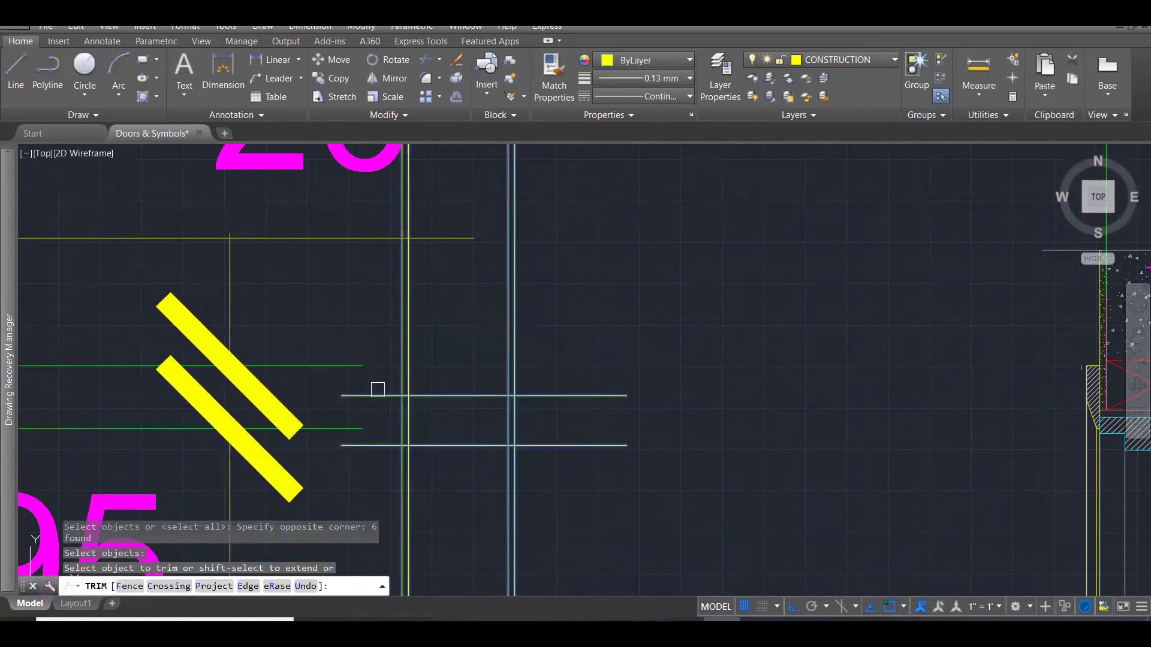
{"action": "left_click", "coordinate": [373, 396]}
{"action": "left_click", "coordinate": [370, 441]}
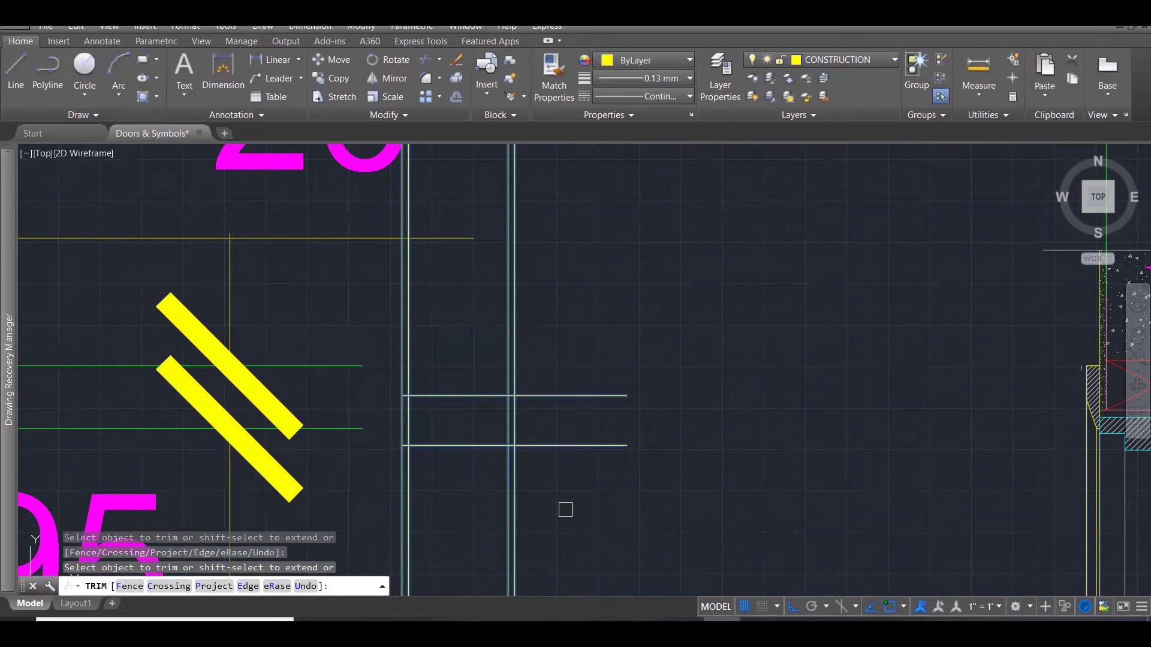
{"action": "left_click", "coordinate": [565, 510]}
{"action": "left_click", "coordinate": [362, 466]}
{"action": "left_click", "coordinate": [547, 463]}
{"action": "left_click", "coordinate": [536, 391]}
Trim the short segment between the left verticals, then end the trim.
{"action": "scroll", "coordinate": [505, 391], "scroll_direction": "up", "scroll_amount": 5}
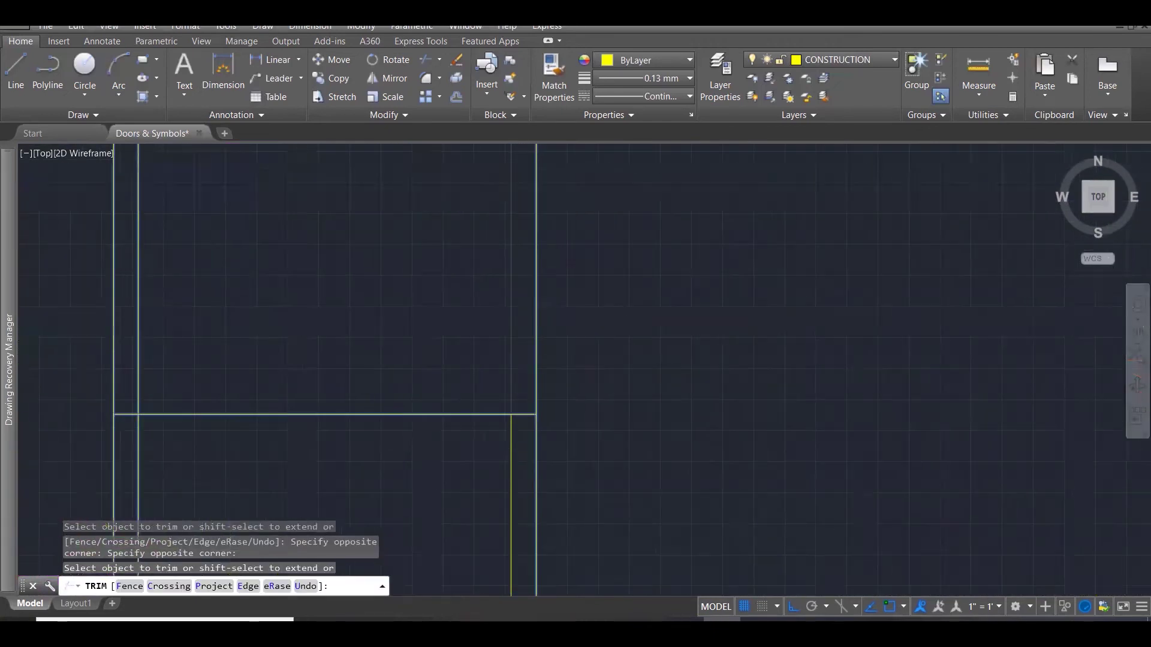
{"action": "scroll", "coordinate": [527, 414], "scroll_direction": "down", "scroll_amount": 3}
{"action": "scroll", "coordinate": [234, 420], "scroll_direction": "up", "scroll_amount": 3}
{"action": "scroll", "coordinate": [234, 413], "scroll_direction": "up", "scroll_amount": 1}
{"action": "left_click", "coordinate": [273, 410]}
{"action": "scroll", "coordinate": [396, 334], "scroll_direction": "down", "scroll_amount": 5}
{"action": "left_click", "coordinate": [513, 393]}
{"action": "scroll", "coordinate": [516, 432], "scroll_direction": "down", "scroll_amount": 4}
{"action": "key", "text": "Escape"}
{"action": "key", "text": "Escape"}
{"action": "key", "text": "Escape"}
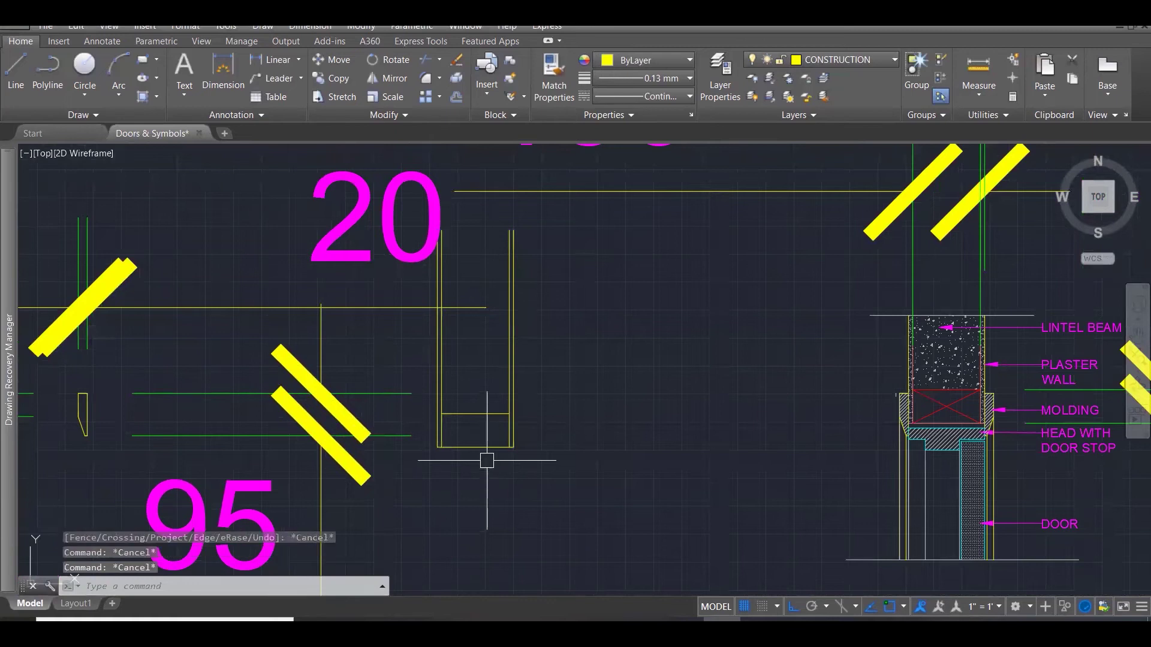
{"action": "scroll", "coordinate": [978, 466], "scroll_direction": "up", "scroll_amount": 5}
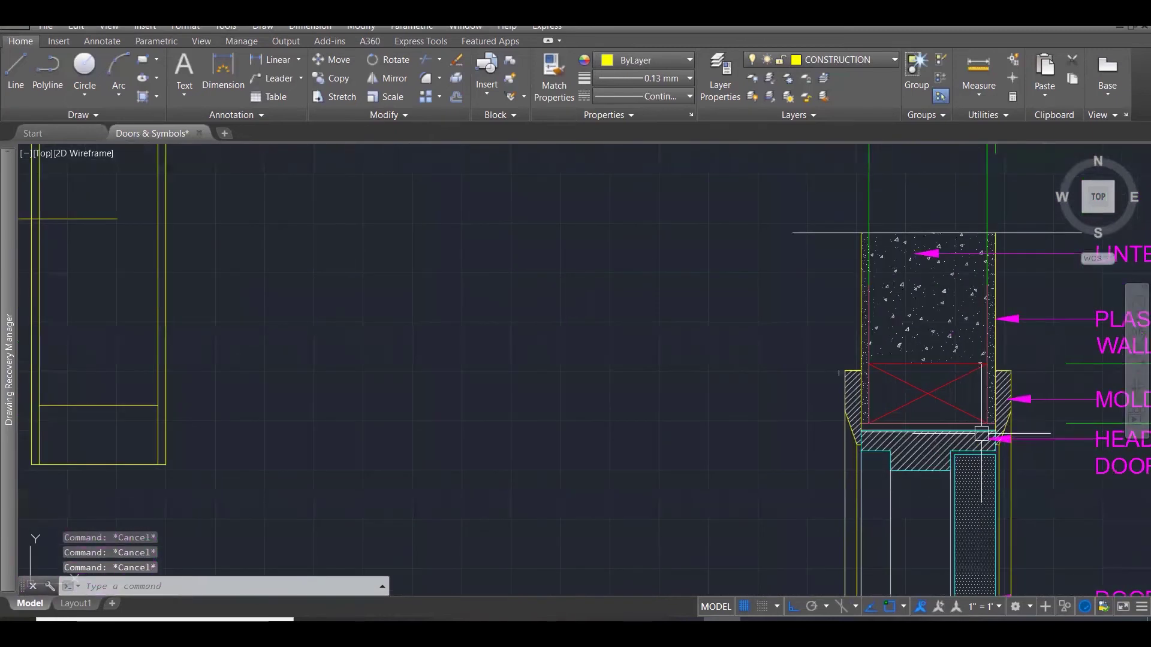
{"action": "scroll", "coordinate": [845, 426], "scroll_direction": "down", "scroll_amount": 3}
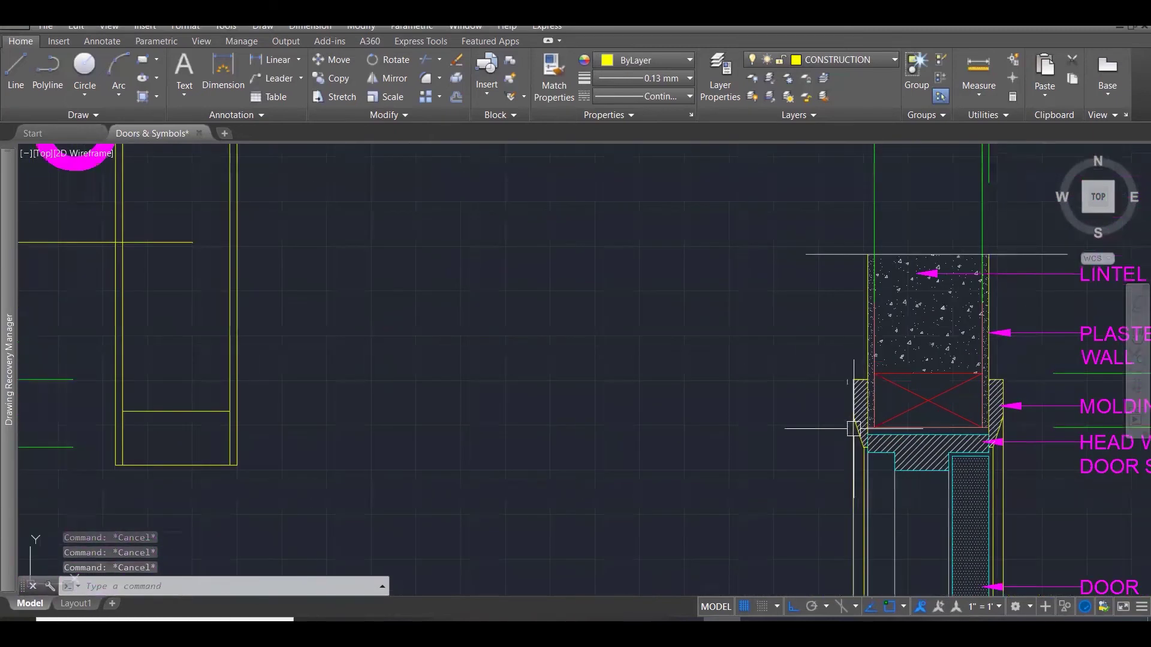
Offset the U's bottom line 10 units downward.
{"action": "type", "text": "o"}
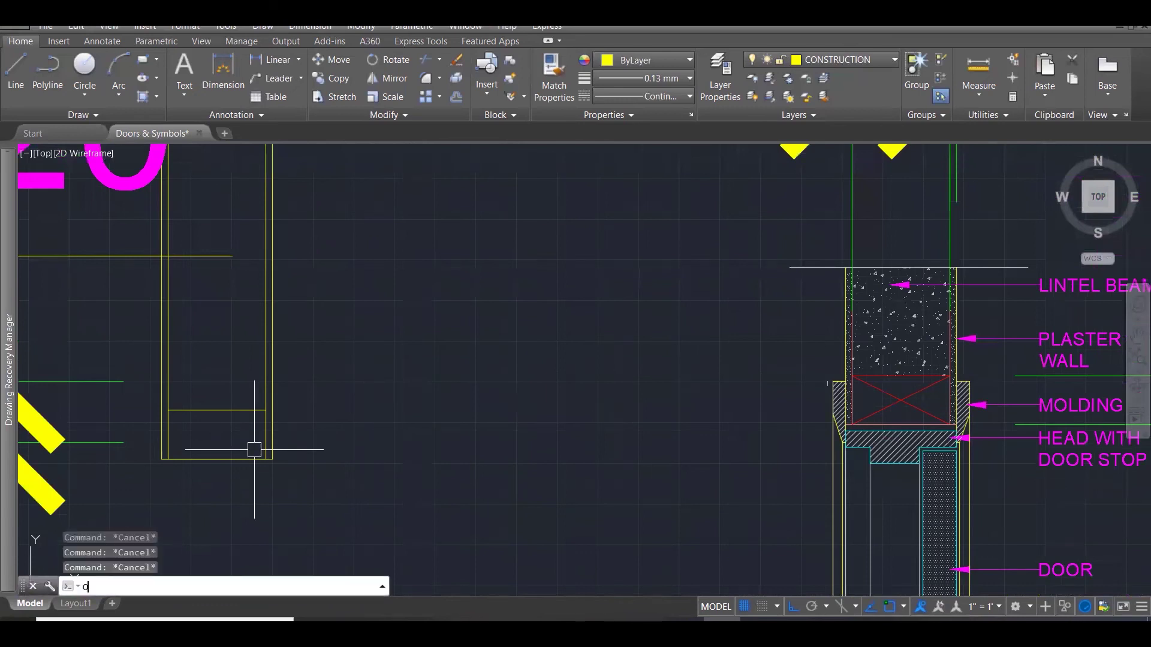
{"action": "key", "text": "Return"}
Fillet the new bottom line to the right and left side walls.
{"action": "key", "text": "Return"}
{"action": "left_click", "coordinate": [252, 456]}
{"action": "left_click", "coordinate": [246, 474]}
{"action": "key", "text": "Escape"}
{"action": "key", "text": "Escape"}
{"action": "type", "text": "f"}
{"action": "key", "text": "Return"}
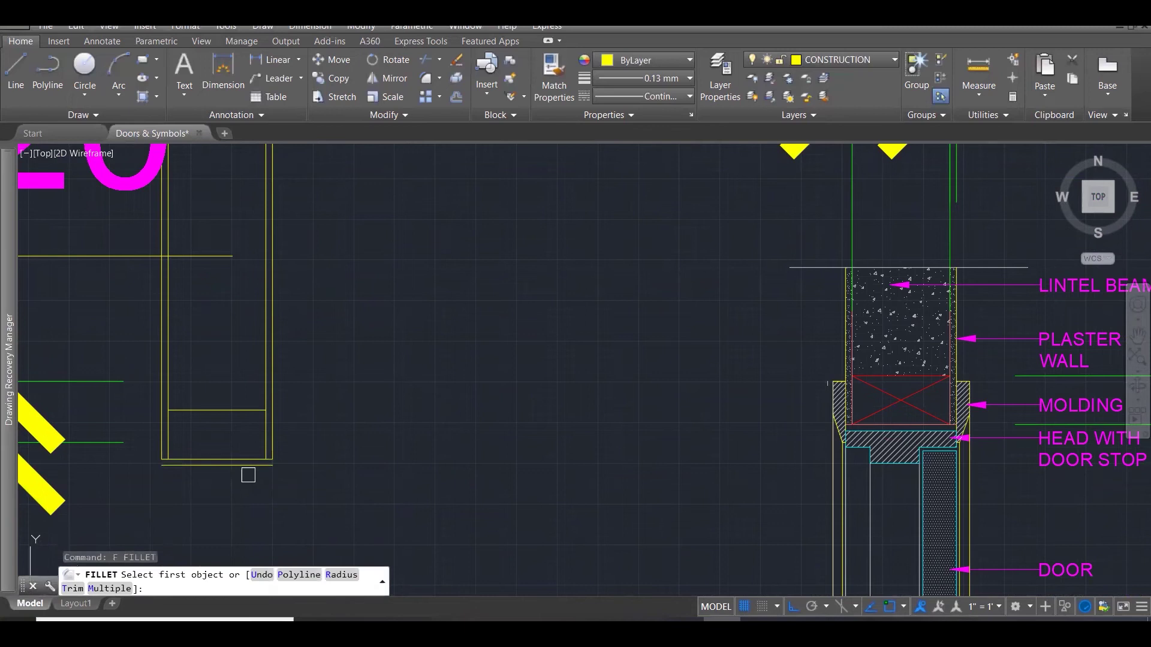
{"action": "left_click", "coordinate": [251, 466]}
{"action": "left_click", "coordinate": [273, 447]}
{"action": "key", "text": "Return"}
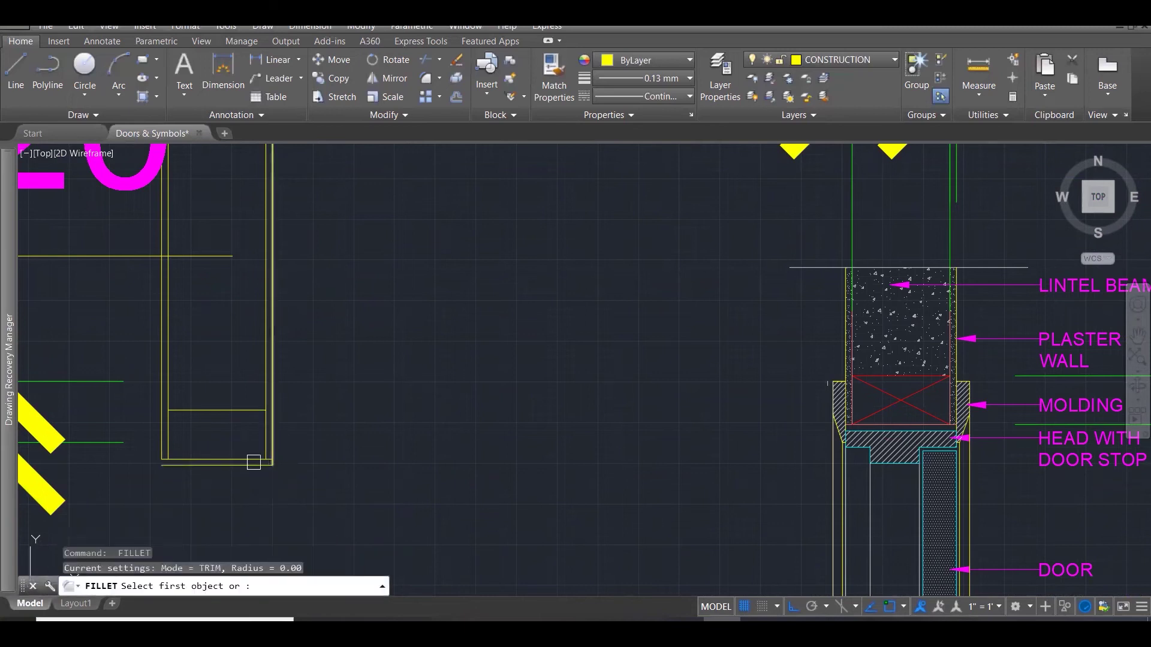
{"action": "left_click", "coordinate": [253, 463]}
{"action": "left_click", "coordinate": [161, 440]}
{"action": "key", "text": "Escape"}
{"action": "key", "text": "Escape"}
{"action": "key", "text": "Escape"}
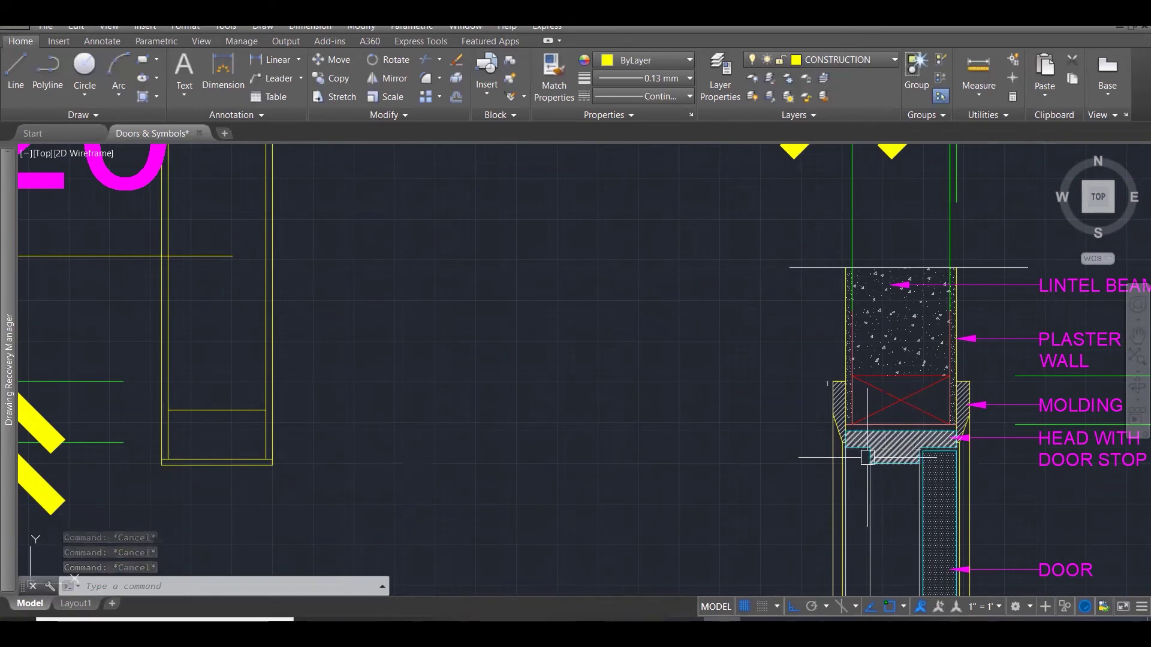
{"action": "scroll", "coordinate": [913, 444], "scroll_direction": "down", "scroll_amount": 3}
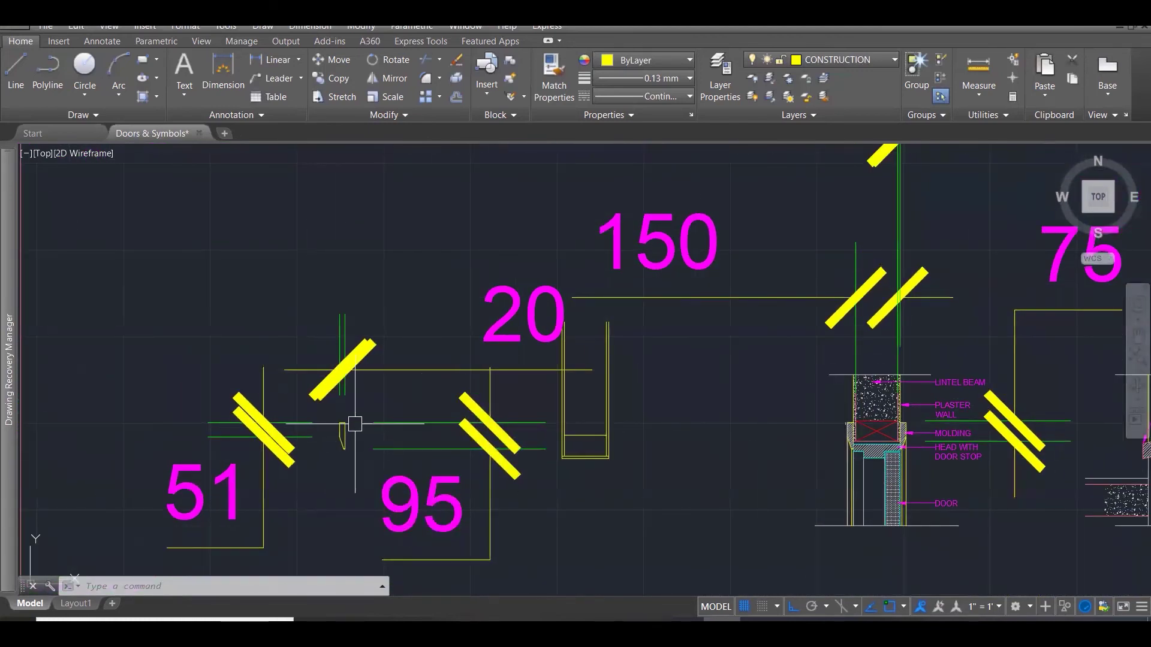
{"action": "scroll", "coordinate": [354, 424], "scroll_direction": "up", "scroll_amount": 2}
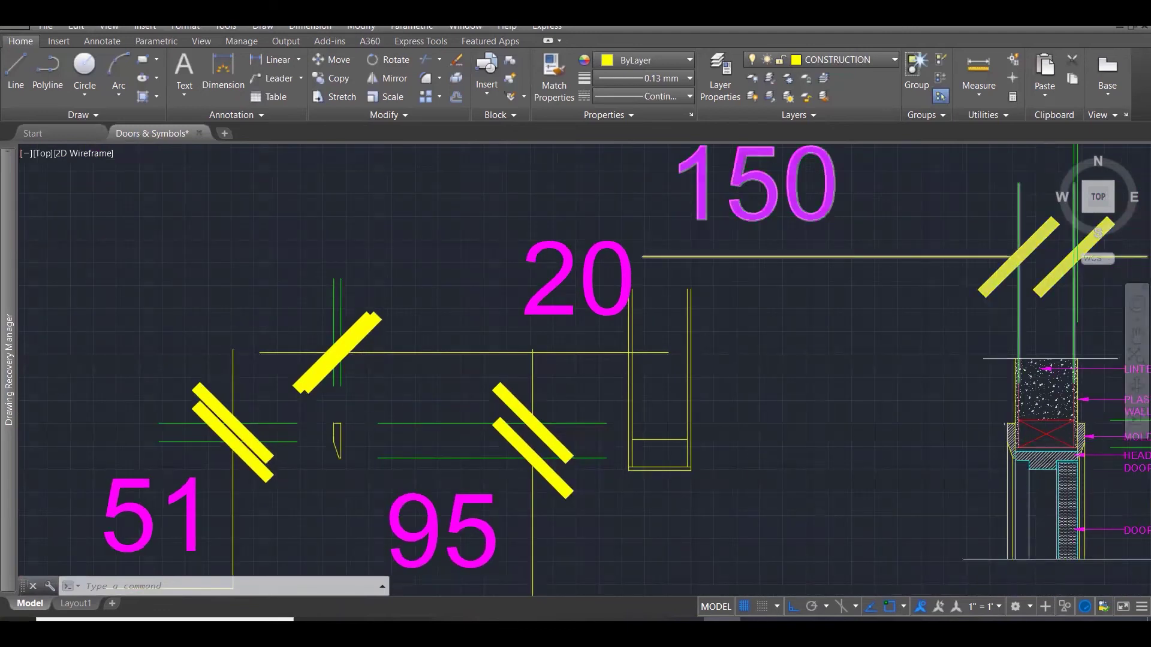
{"action": "scroll", "coordinate": [1075, 447], "scroll_direction": "up", "scroll_amount": 5}
{"action": "scroll", "coordinate": [933, 412], "scroll_direction": "up", "scroll_amount": 3}
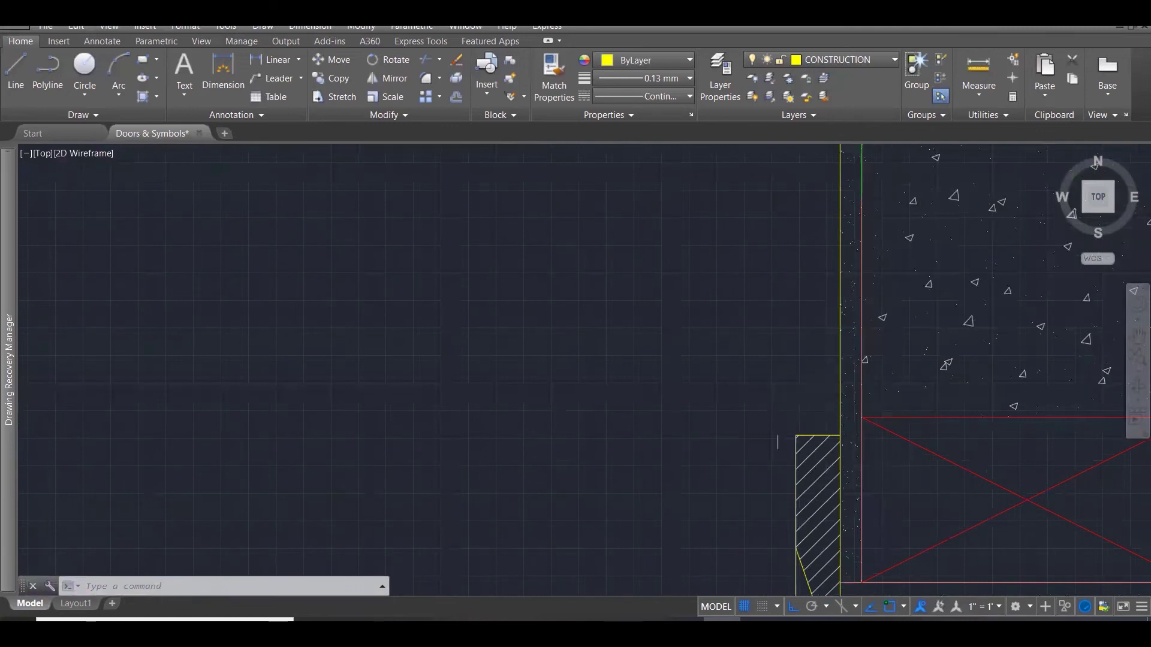
{"action": "scroll", "coordinate": [796, 374], "scroll_direction": "down", "scroll_amount": 2}
{"action": "scroll", "coordinate": [841, 431], "scroll_direction": "up", "scroll_amount": 3}
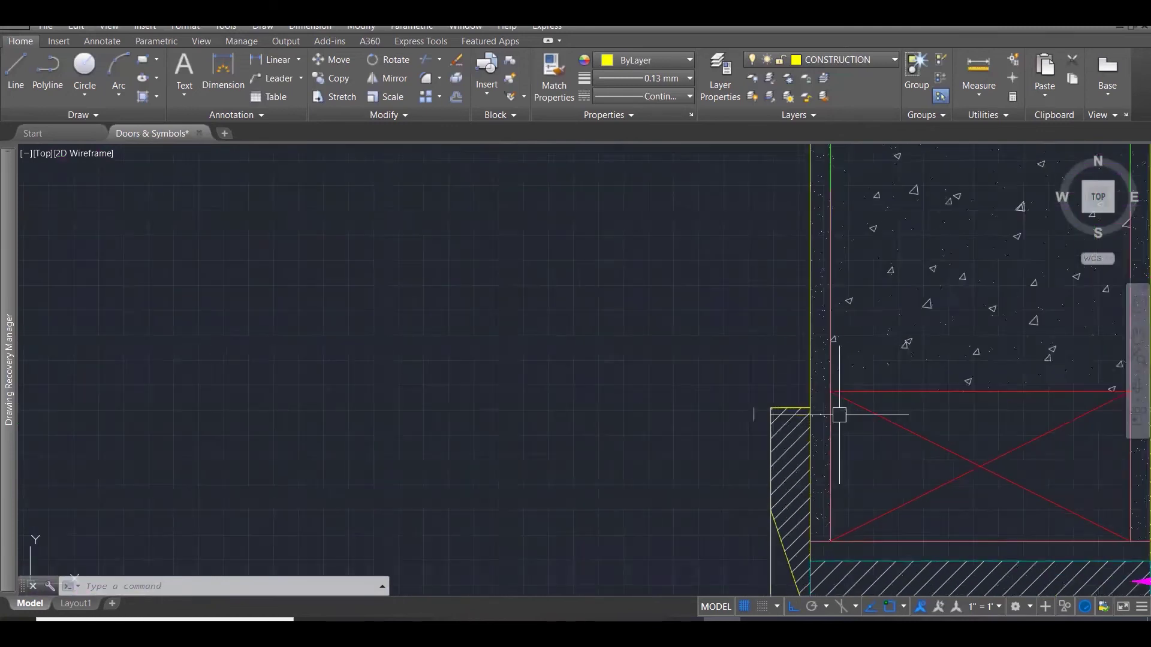
{"action": "key", "text": "Escape"}
{"action": "key", "text": "Escape"}
Cancel the accidentally started Data Link Manager and LINE command.
{"action": "type", "text": "DL"}
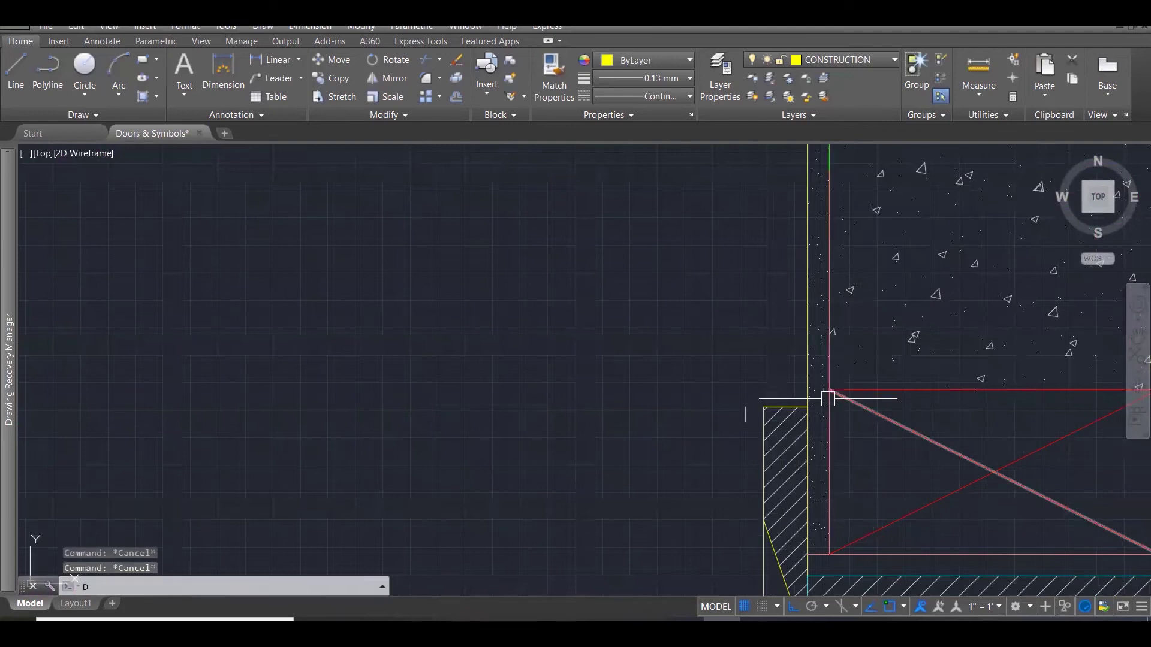
{"action": "key", "text": "Return"}
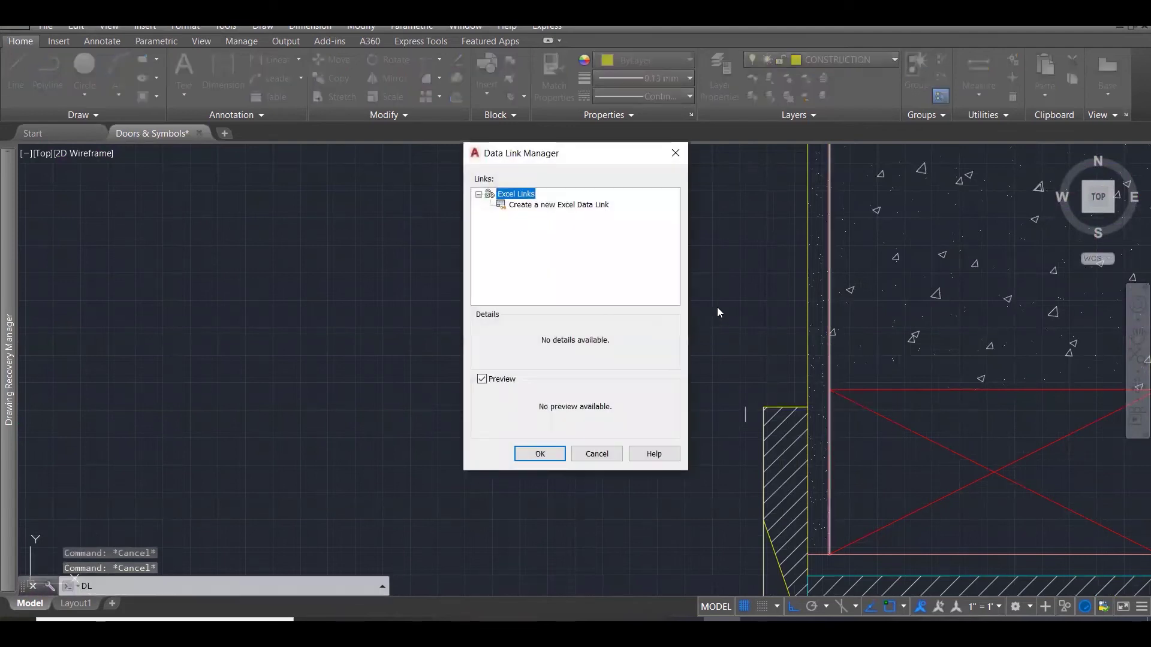
{"action": "key", "text": "Escape"}
{"action": "type", "text": "L"}
{"action": "key", "text": "Return"}
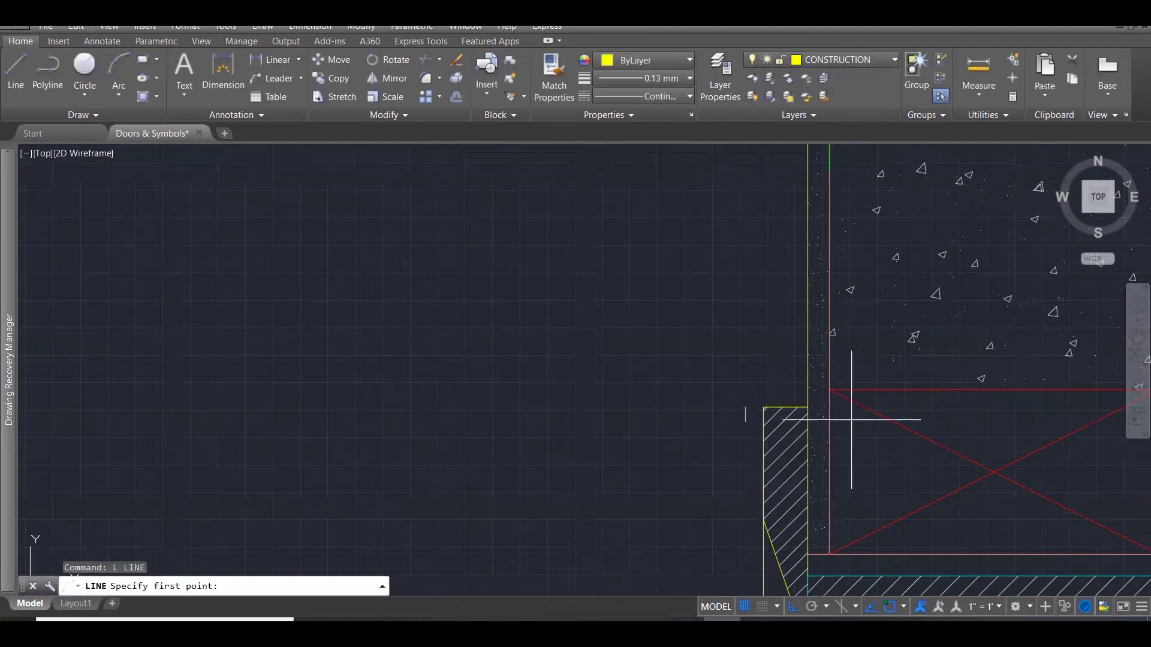
{"action": "key", "text": "Escape"}
{"action": "key", "text": "Escape"}
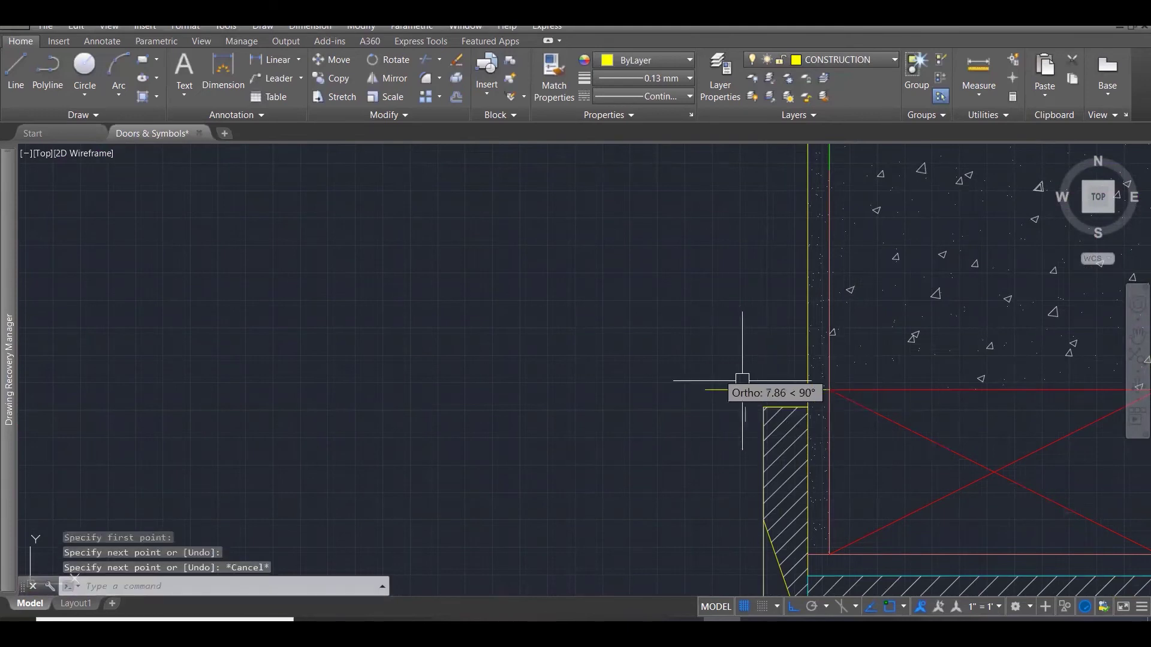
Measure 8.07 twice with DIST between the lintel corner and molding top.
{"action": "type", "text": "DI"}
{"action": "key", "text": "Return"}
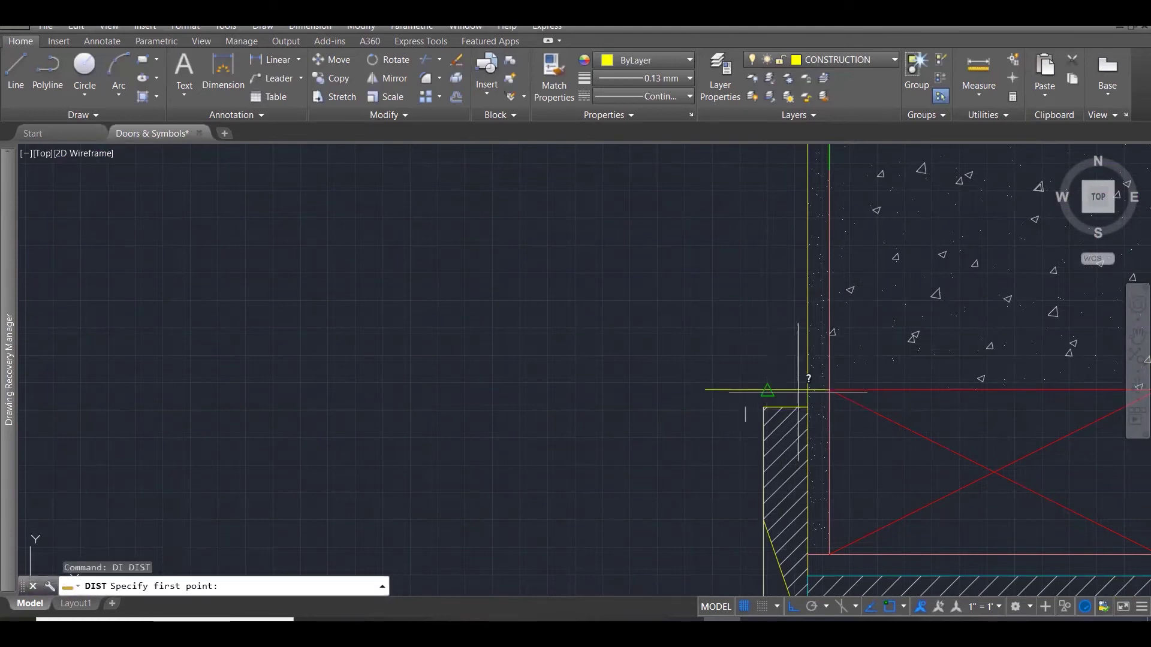
{"action": "left_click", "coordinate": [808, 390]}
{"action": "left_click", "coordinate": [807, 407]}
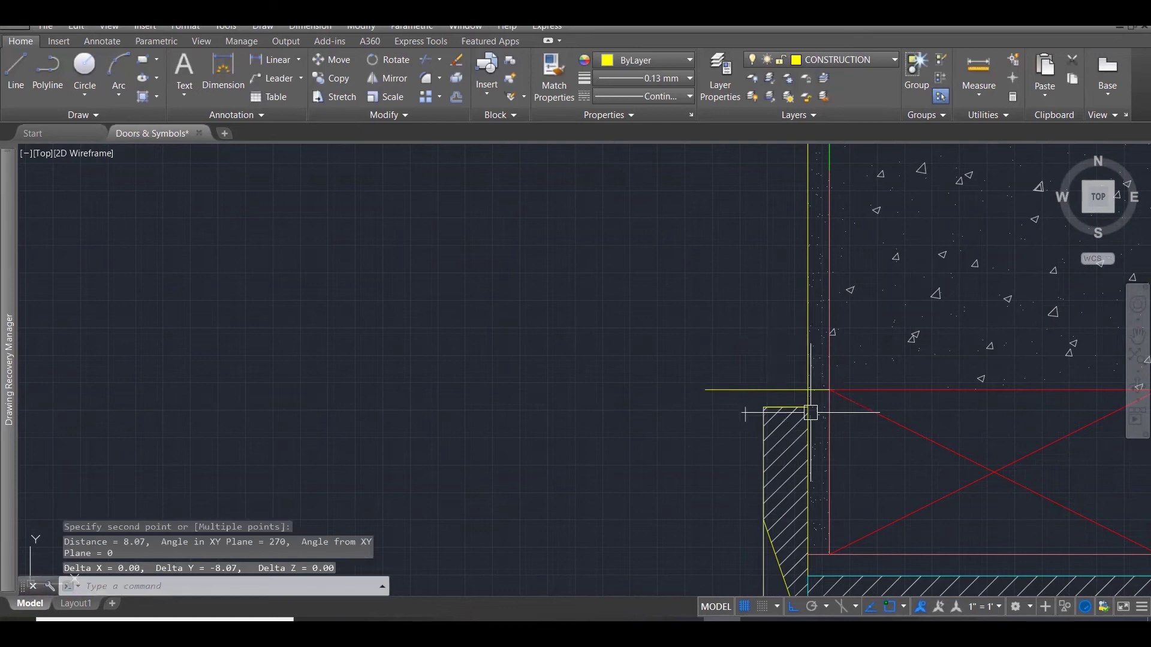
{"action": "key", "text": "Return"}
{"action": "left_click", "coordinate": [808, 409]}
{"action": "left_click", "coordinate": [808, 389]}
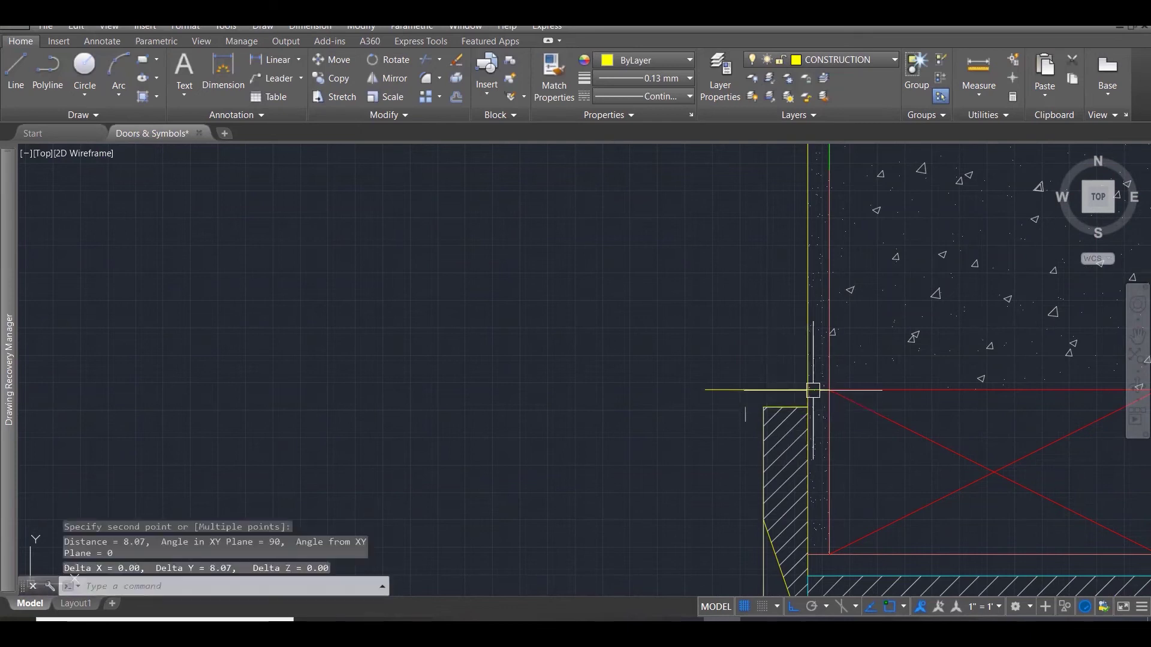
{"action": "key", "text": "Escape"}
{"action": "scroll", "coordinate": [717, 426], "scroll_direction": "down", "scroll_amount": 5}
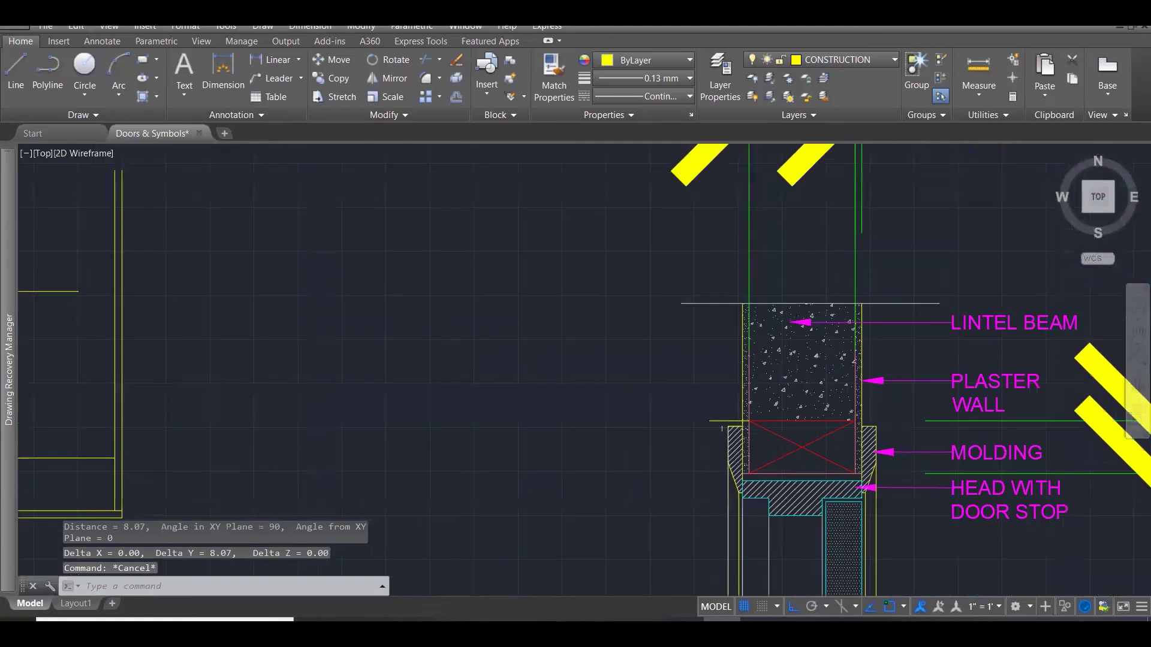
{"action": "scroll", "coordinate": [521, 419], "scroll_direction": "up", "scroll_amount": 5}
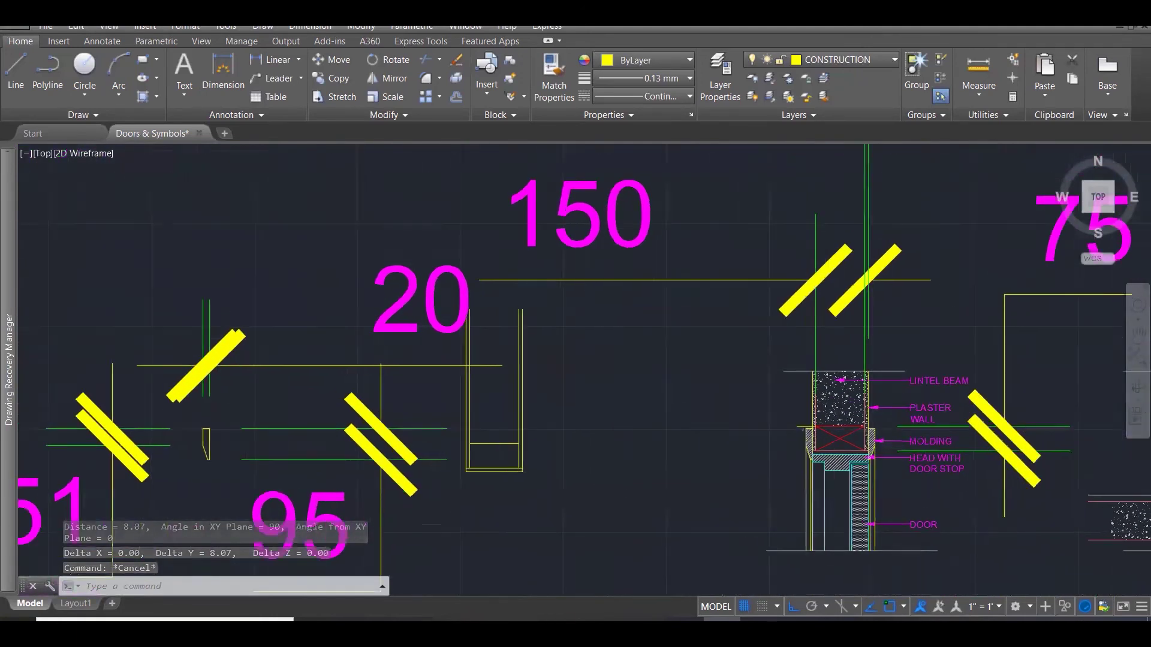
Stretch the short horizontal line left and offset a copy 8.07 below it.
{"action": "key", "text": "Escape"}
{"action": "key", "text": "Escape"}
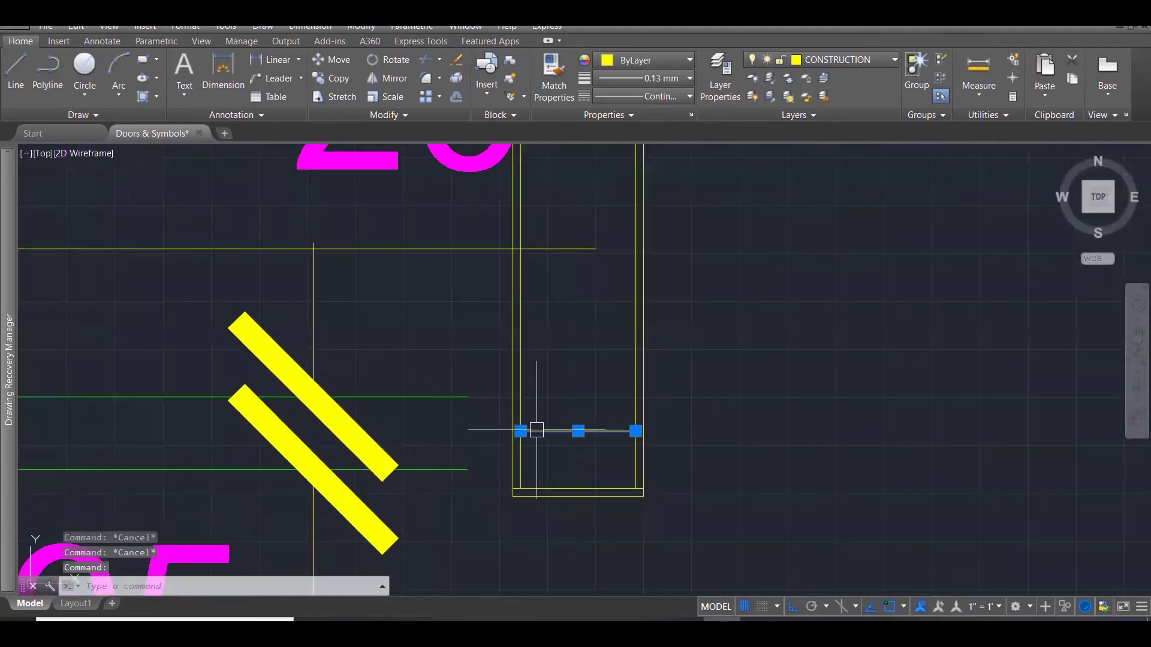
{"action": "left_click", "coordinate": [520, 431]}
{"action": "left_click", "coordinate": [441, 419]}
{"action": "key", "text": "Escape"}
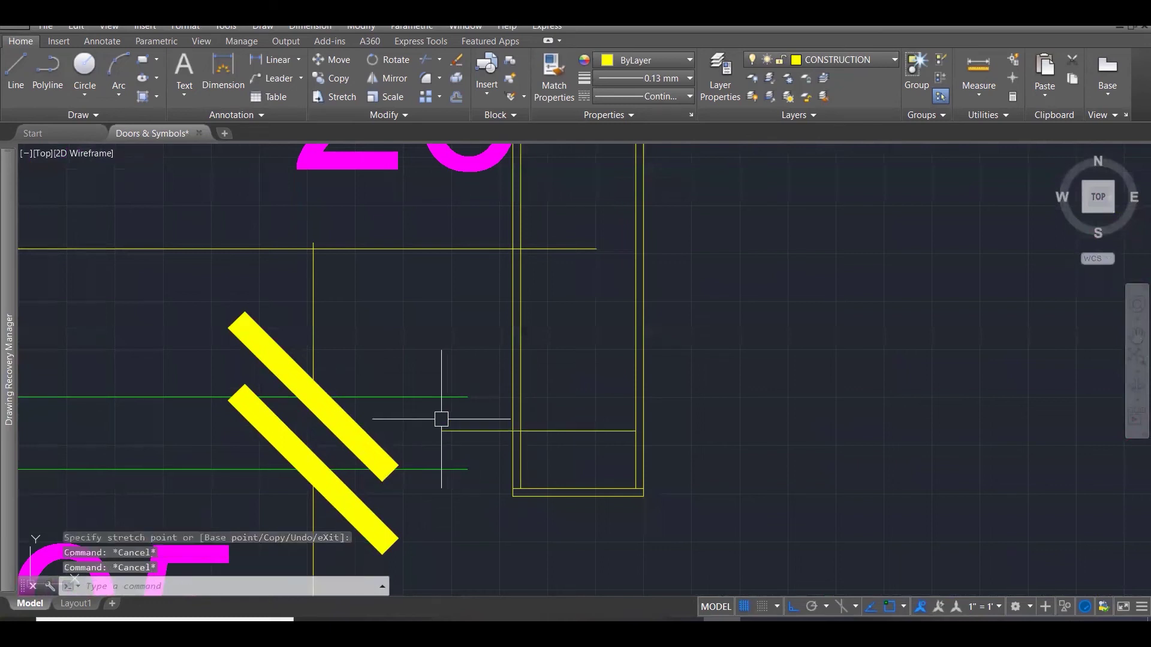
{"action": "type", "text": "o"}
{"action": "key", "text": "Return"}
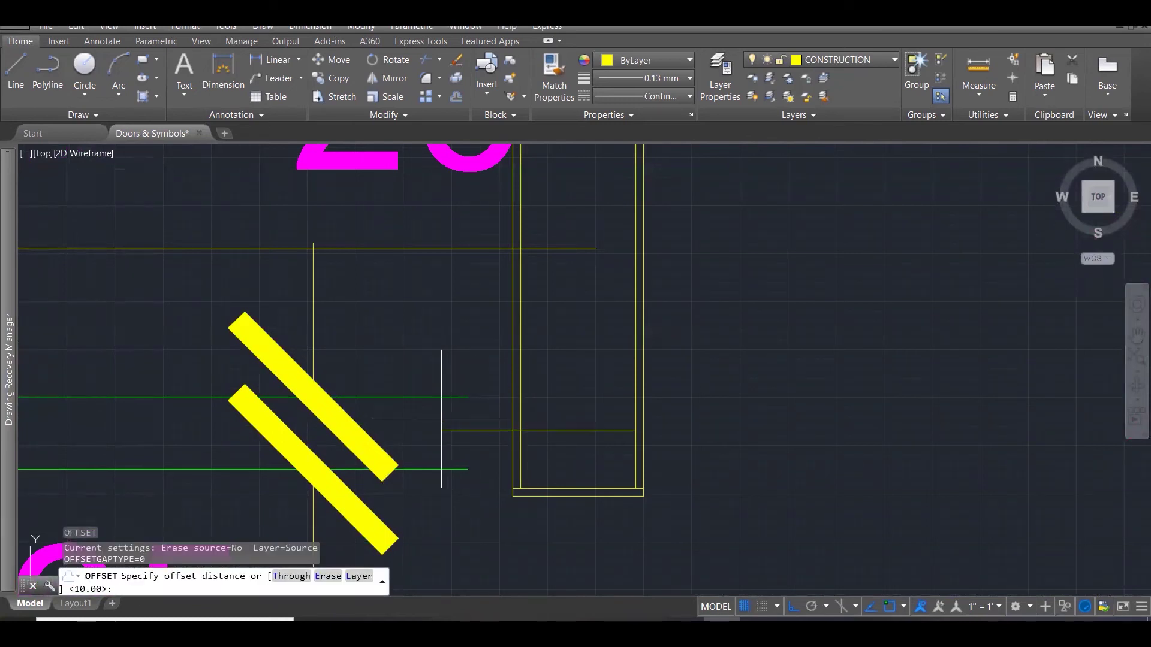
{"action": "key", "text": "Return"}
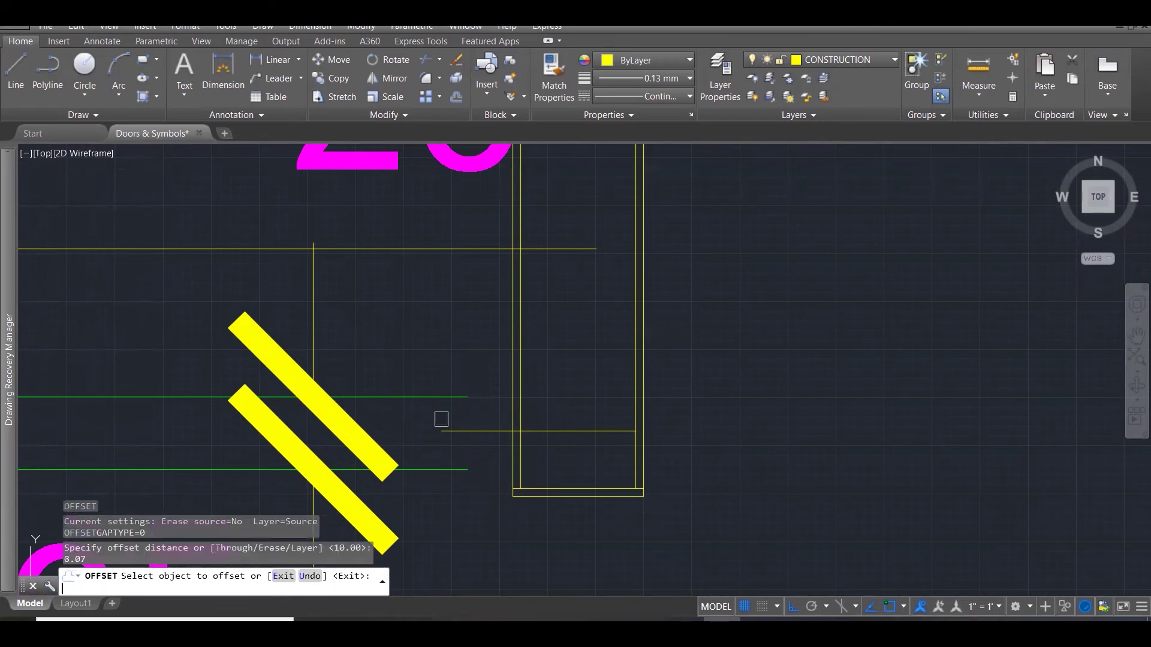
{"action": "left_click", "coordinate": [470, 432]}
{"action": "left_click", "coordinate": [487, 447]}
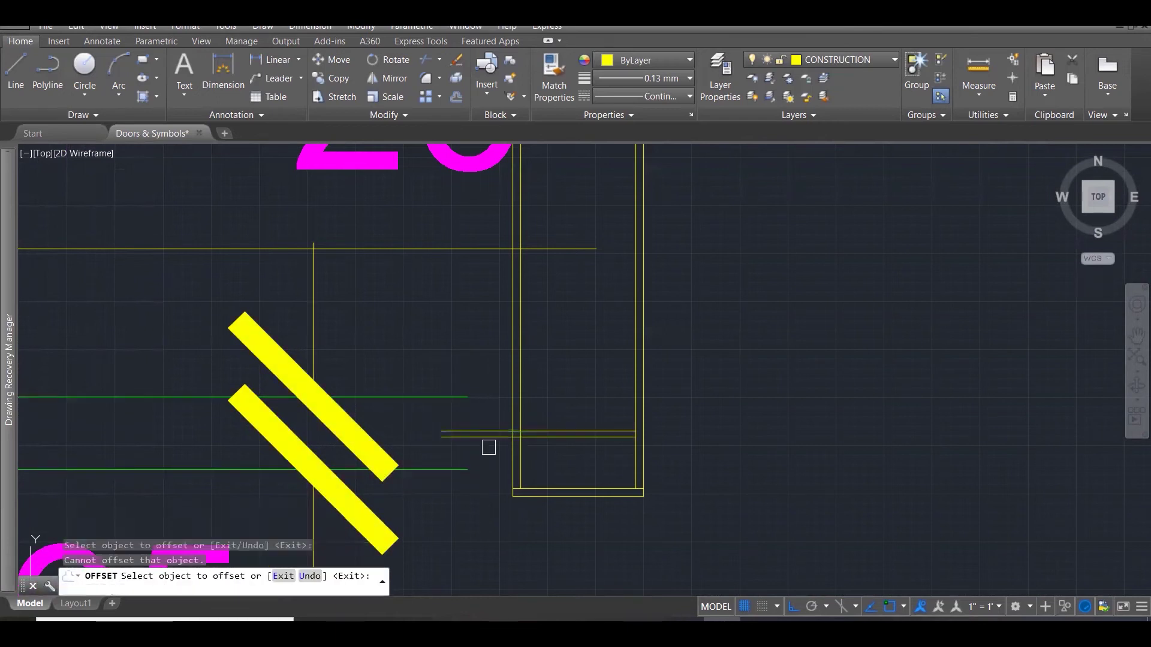
{"action": "key", "text": "Escape"}
{"action": "key", "text": "Escape"}
Draw a new short horizontal line for the head detail.
{"action": "scroll", "coordinate": [689, 331], "scroll_direction": "down", "scroll_amount": 3}
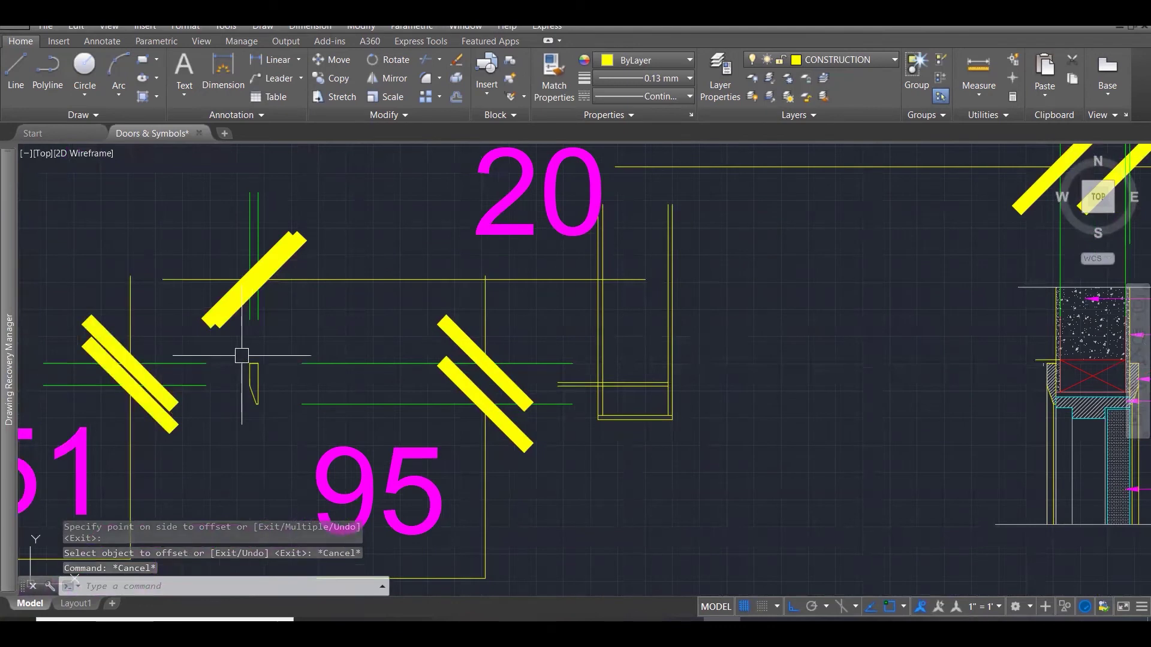
{"action": "scroll", "coordinate": [236, 394], "scroll_direction": "up", "scroll_amount": 3}
{"action": "type", "text": "l"}
{"action": "key", "text": "Return"}
{"action": "scroll", "coordinate": [292, 452], "scroll_direction": "down", "scroll_amount": 3}
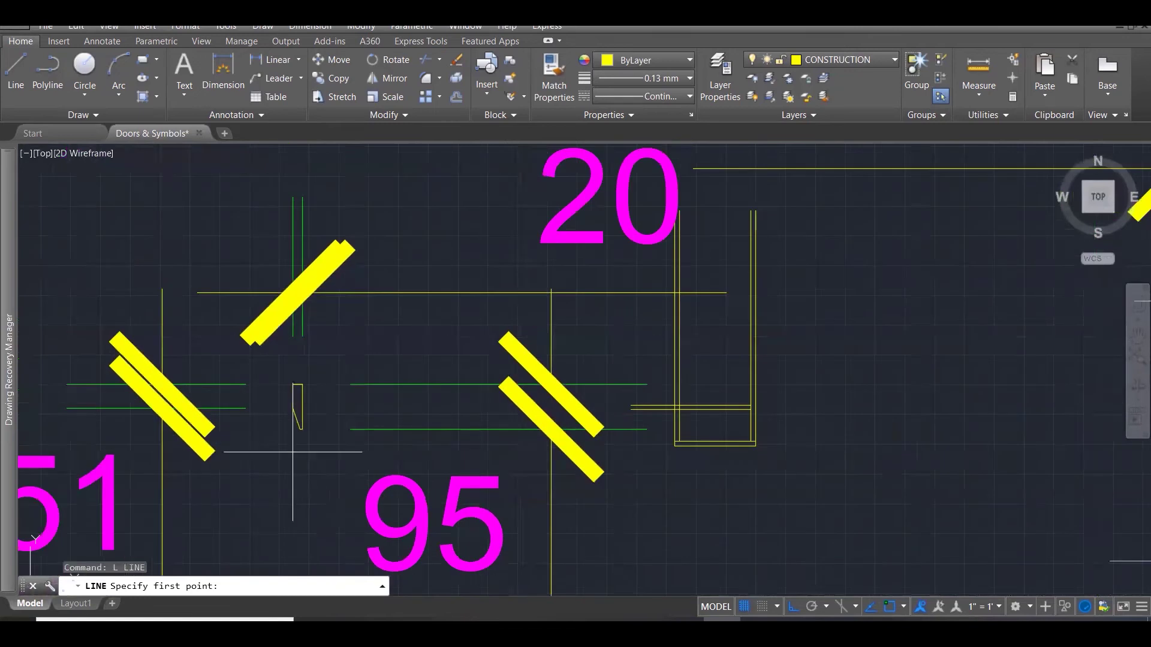
{"action": "left_click", "coordinate": [273, 454]}
{"action": "left_click", "coordinate": [328, 454]}
{"action": "key", "text": "Escape"}
{"action": "key", "text": "Escape"}
{"action": "key", "text": "Escape"}
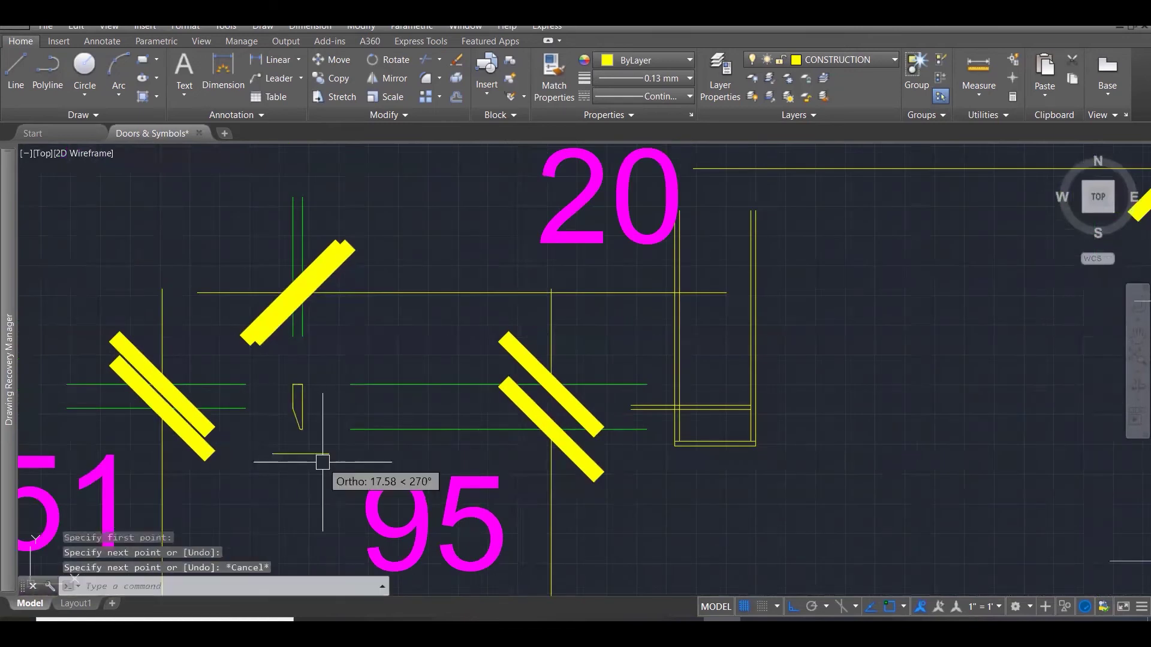
Offset the short line 95 units down and draw a new vertical line.
{"action": "type", "text": "o"}
{"action": "key", "text": "Return"}
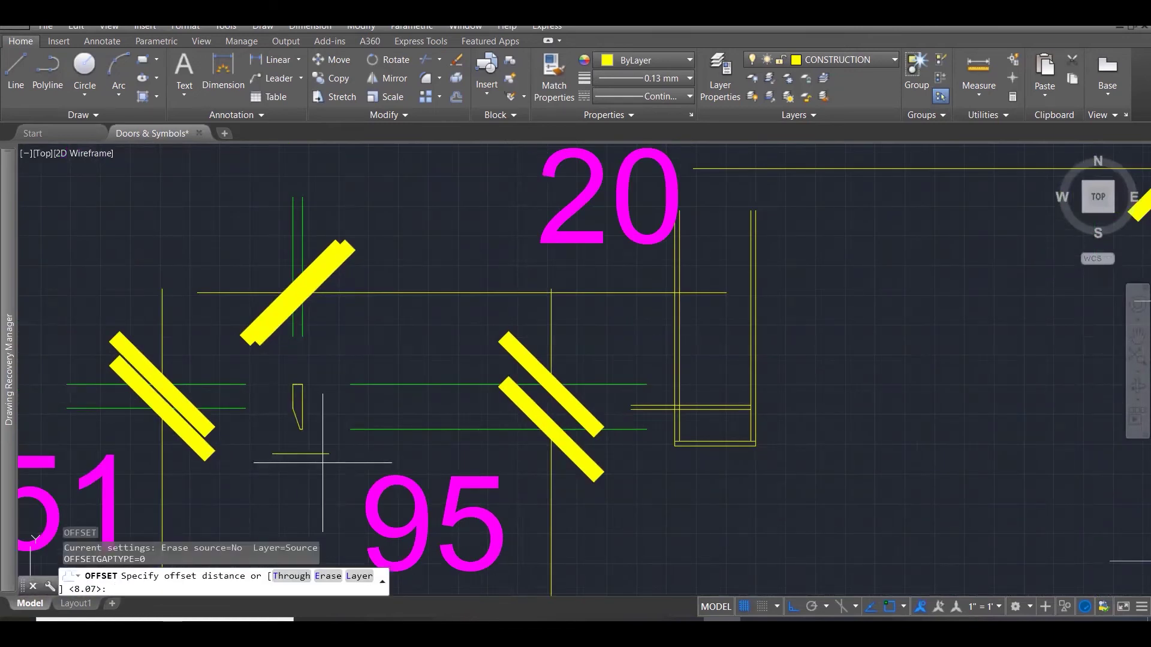
{"action": "key", "text": "Return"}
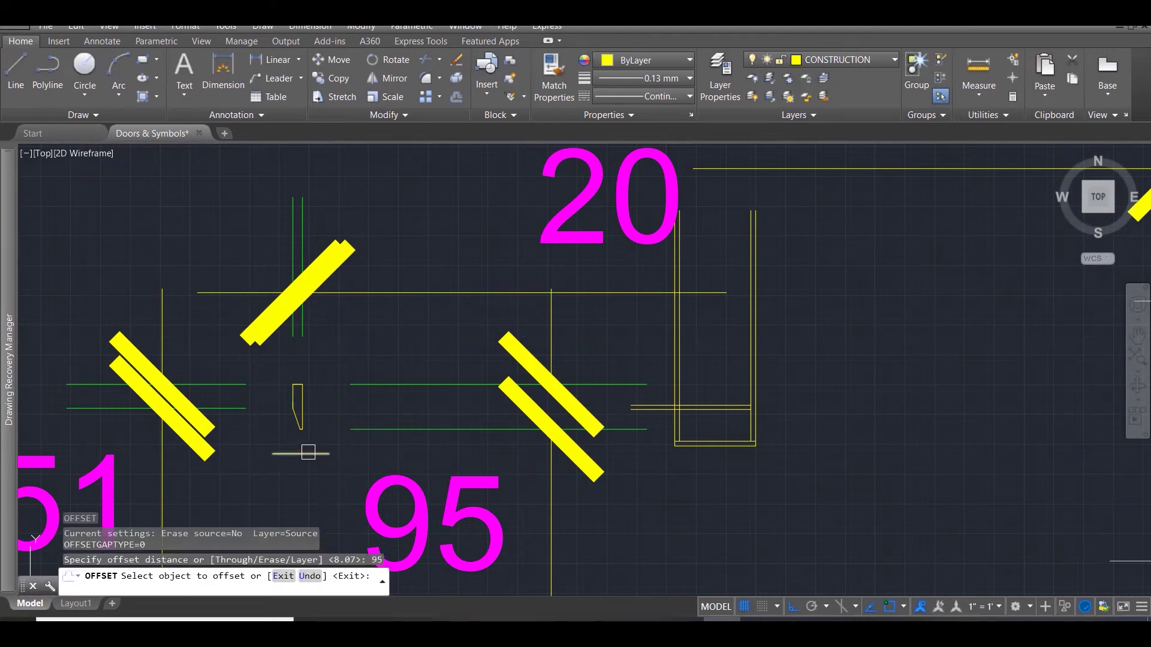
{"action": "left_click", "coordinate": [309, 454]}
{"action": "left_click", "coordinate": [301, 479]}
{"action": "key", "text": "Escape"}
{"action": "key", "text": "Escape"}
{"action": "key", "text": "Escape"}
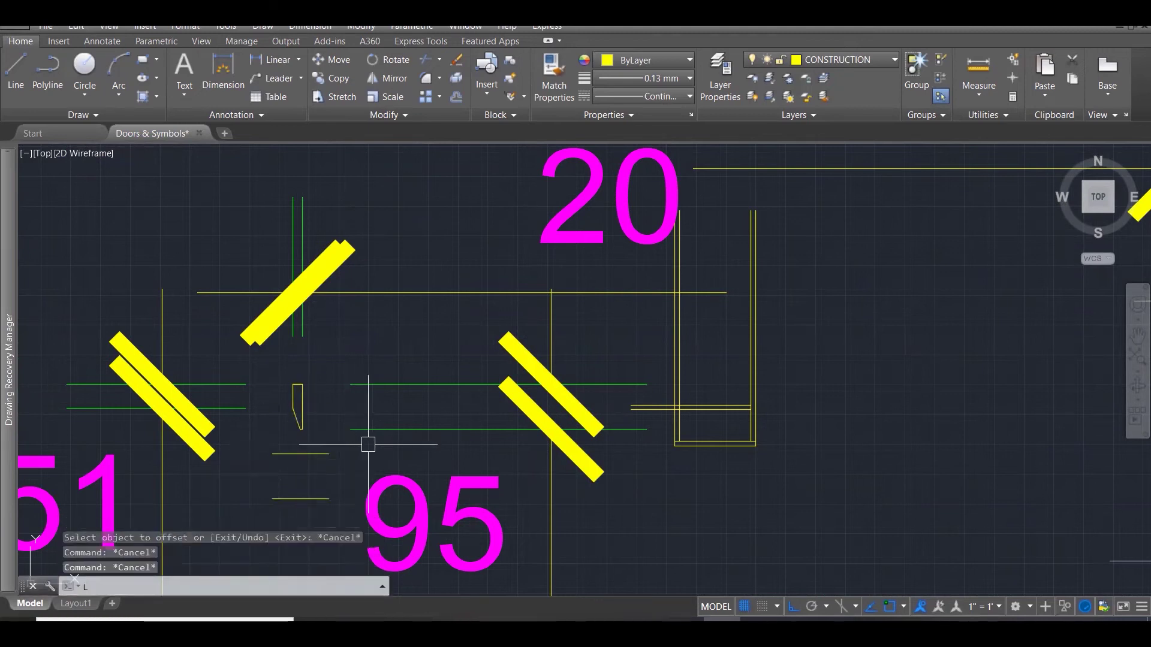
{"action": "key", "text": "Return"}
{"action": "left_click", "coordinate": [310, 547]}
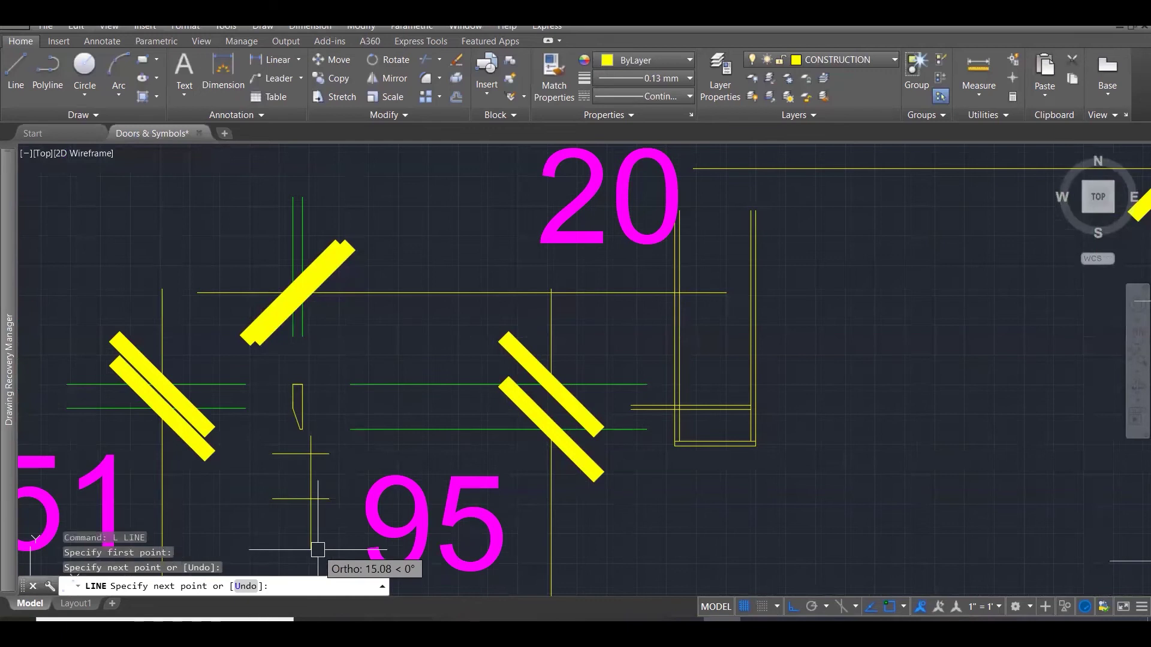
{"action": "key", "text": "Escape"}
{"action": "key", "text": "Escape"}
{"action": "key", "text": "Escape"}
Offset the new vertical line 20 units to the left.
{"action": "type", "text": "o"}
{"action": "key", "text": "Return"}
{"action": "type", "text": "20"}
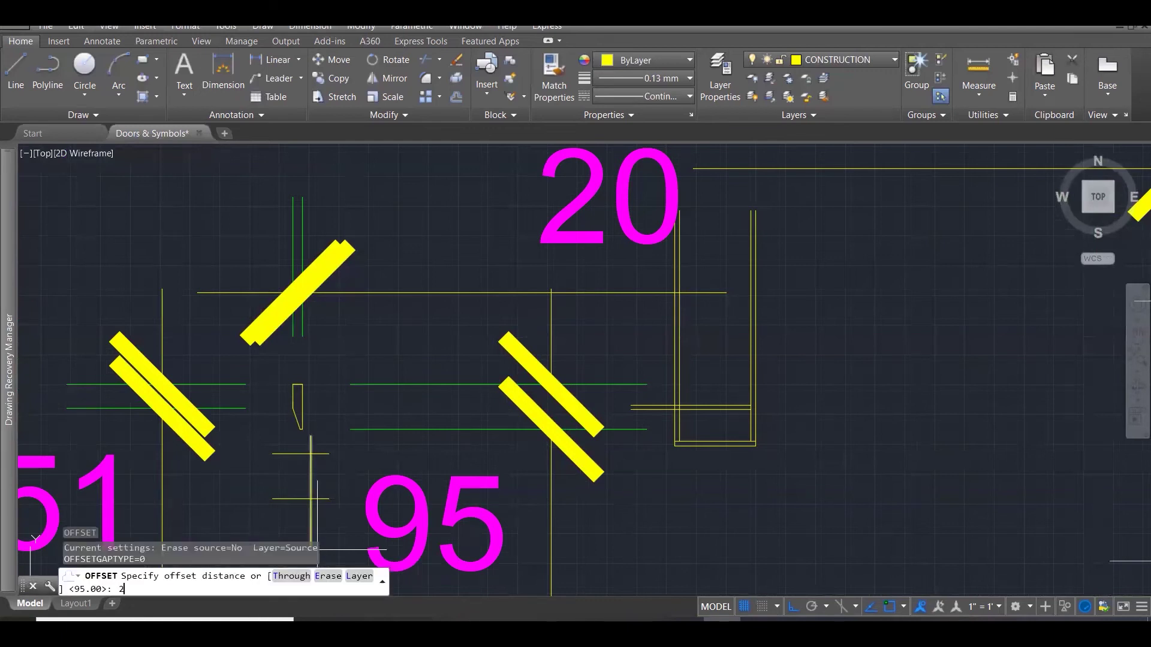
{"action": "key", "text": "Return"}
{"action": "left_click", "coordinate": [307, 467]}
{"action": "left_click", "coordinate": [257, 466]}
{"action": "key", "text": "Escape"}
{"action": "key", "text": "Escape"}
{"action": "key", "text": "Escape"}
Offset the short horizontal line 51 units below it.
{"action": "type", "text": "o"}
{"action": "key", "text": "Return"}
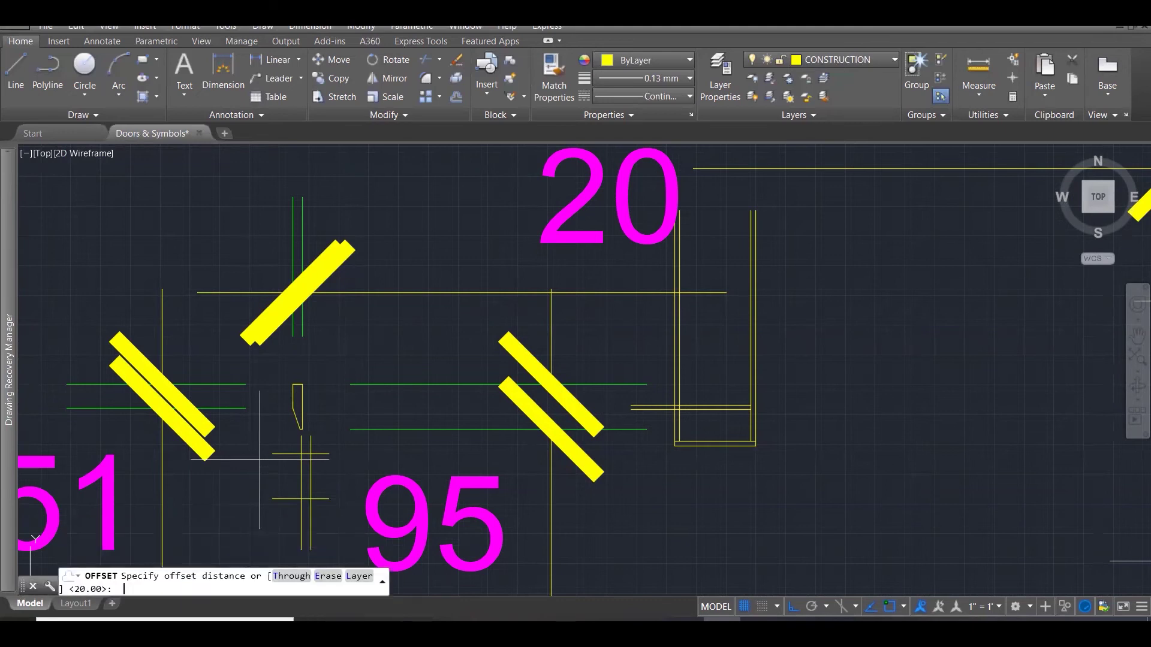
{"action": "key", "text": "Return"}
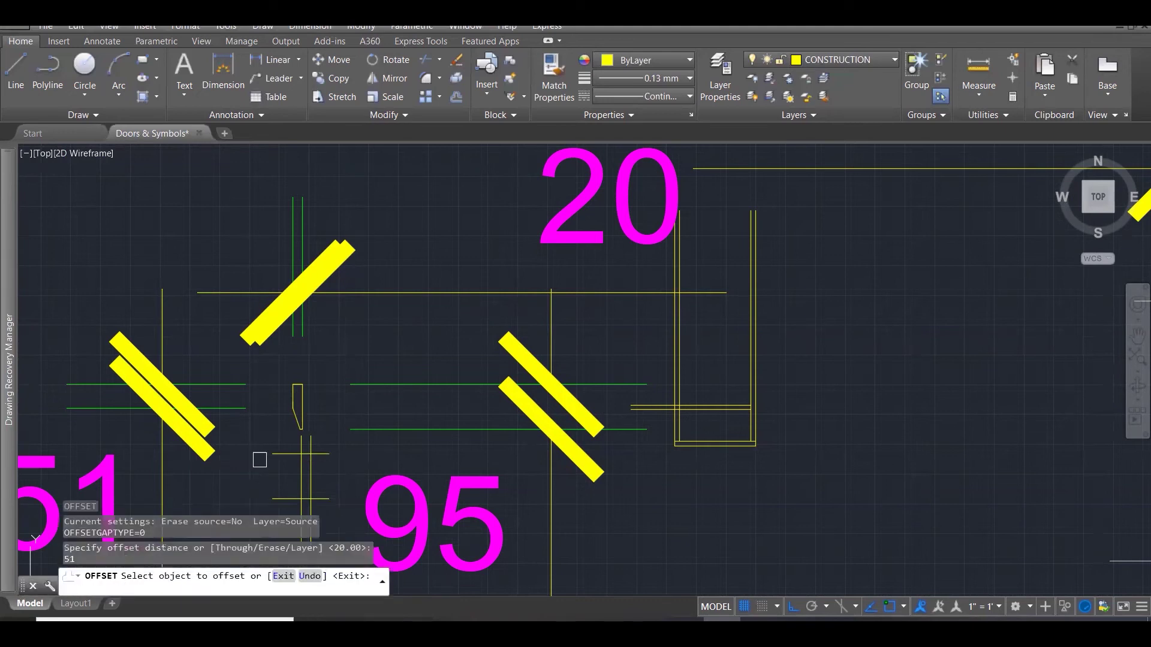
{"action": "left_click", "coordinate": [279, 452]}
{"action": "left_click", "coordinate": [318, 479]}
{"action": "scroll", "coordinate": [354, 429], "scroll_direction": "down", "scroll_amount": 2}
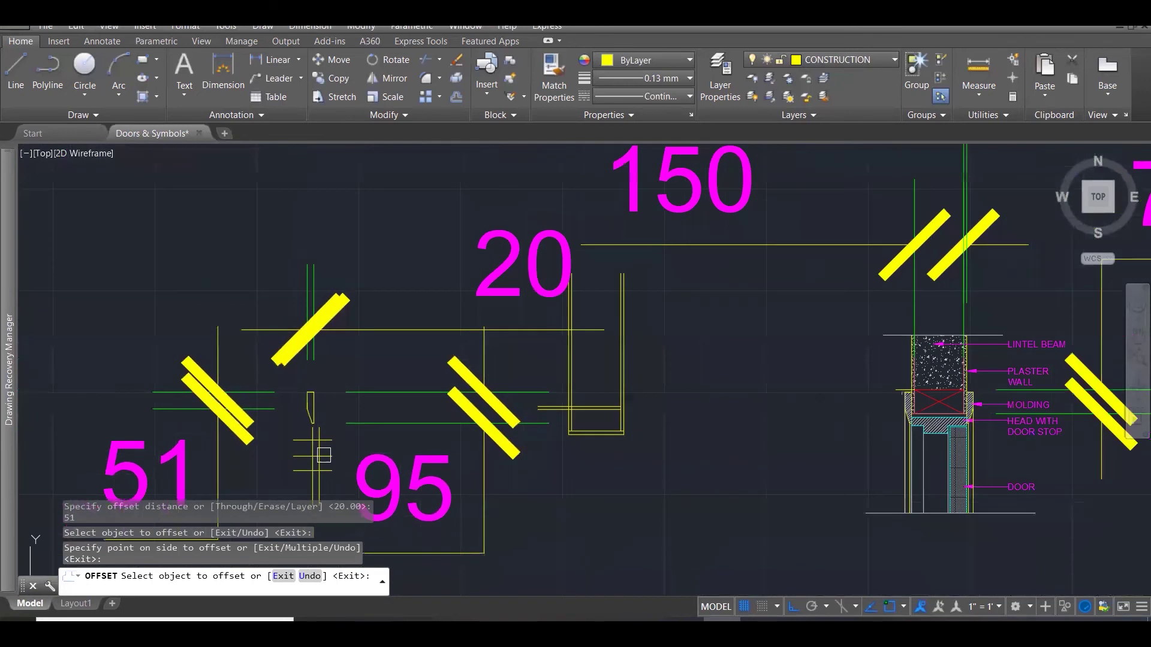
{"action": "scroll", "coordinate": [332, 497], "scroll_direction": "up", "scroll_amount": 2}
{"action": "scroll", "coordinate": [314, 486], "scroll_direction": "up", "scroll_amount": 3}
{"action": "key", "text": "Escape"}
{"action": "key", "text": "Escape"}
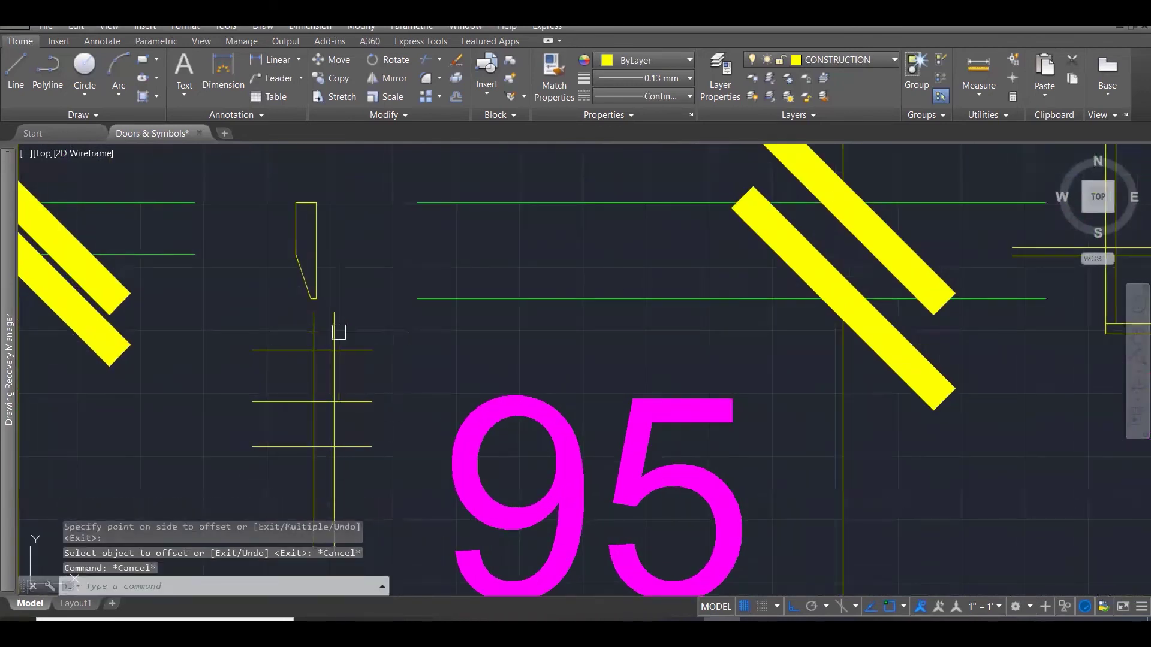
{"action": "scroll", "coordinate": [326, 312], "scroll_direction": "up", "scroll_amount": 2}
{"action": "scroll", "coordinate": [320, 298], "scroll_direction": "up", "scroll_amount": 2}
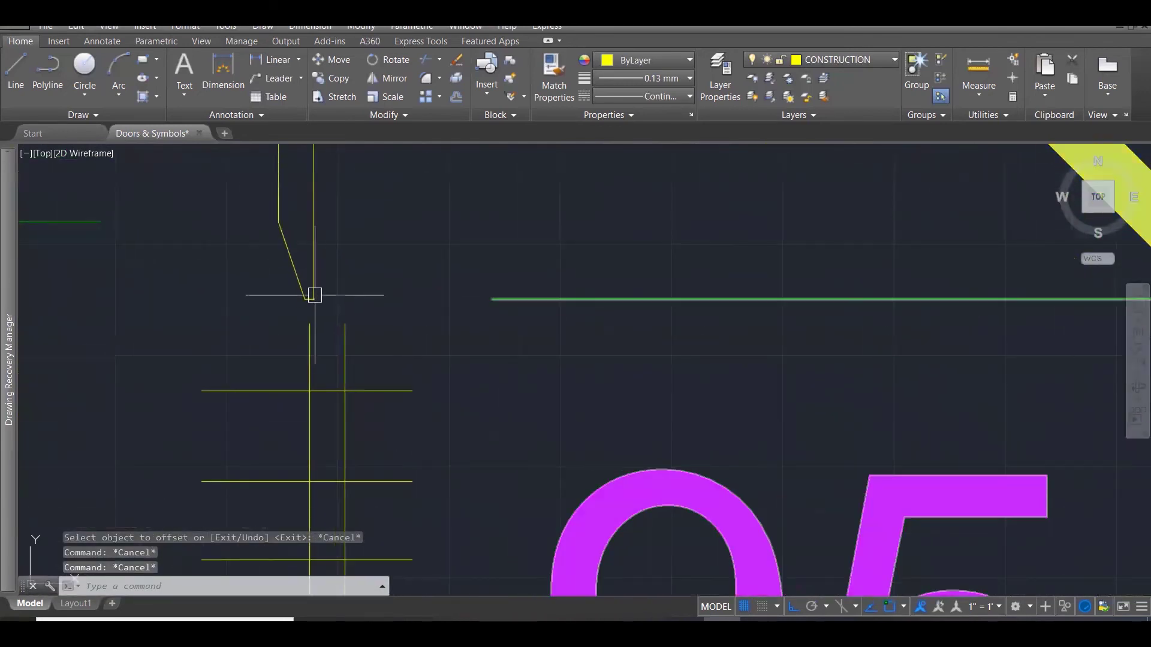
Measure the gap at the line end with DIST, reading 5.13.
{"action": "type", "text": "DI"}
{"action": "key", "text": "Return"}
{"action": "left_click", "coordinate": [309, 297]}
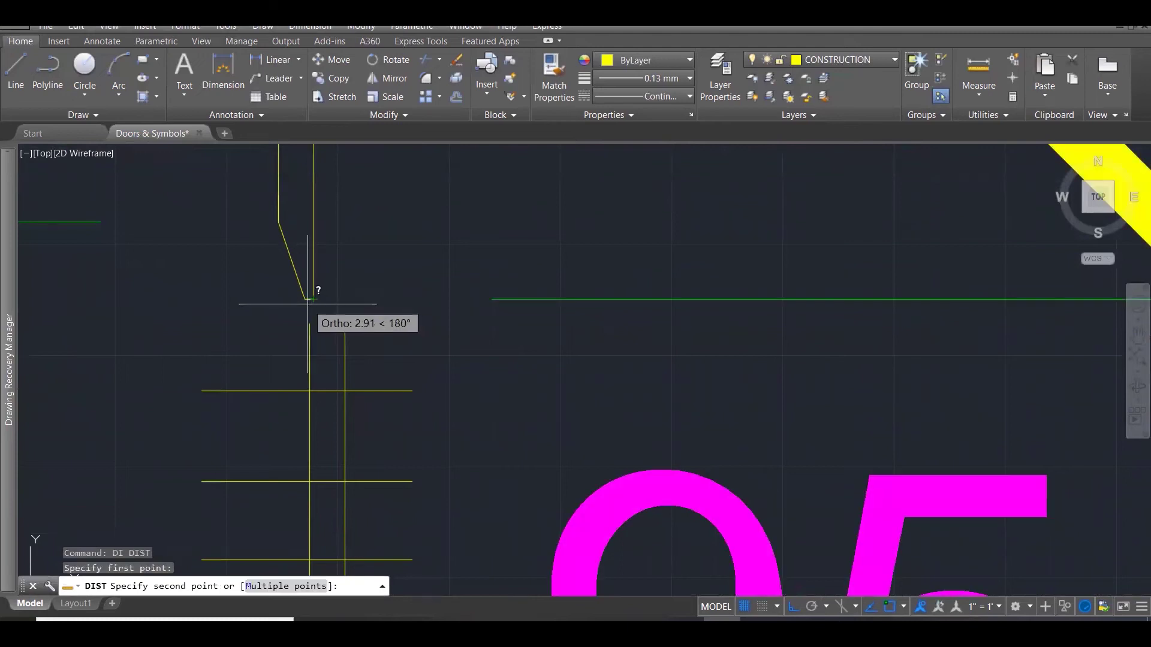
{"action": "left_click", "coordinate": [304, 298]}
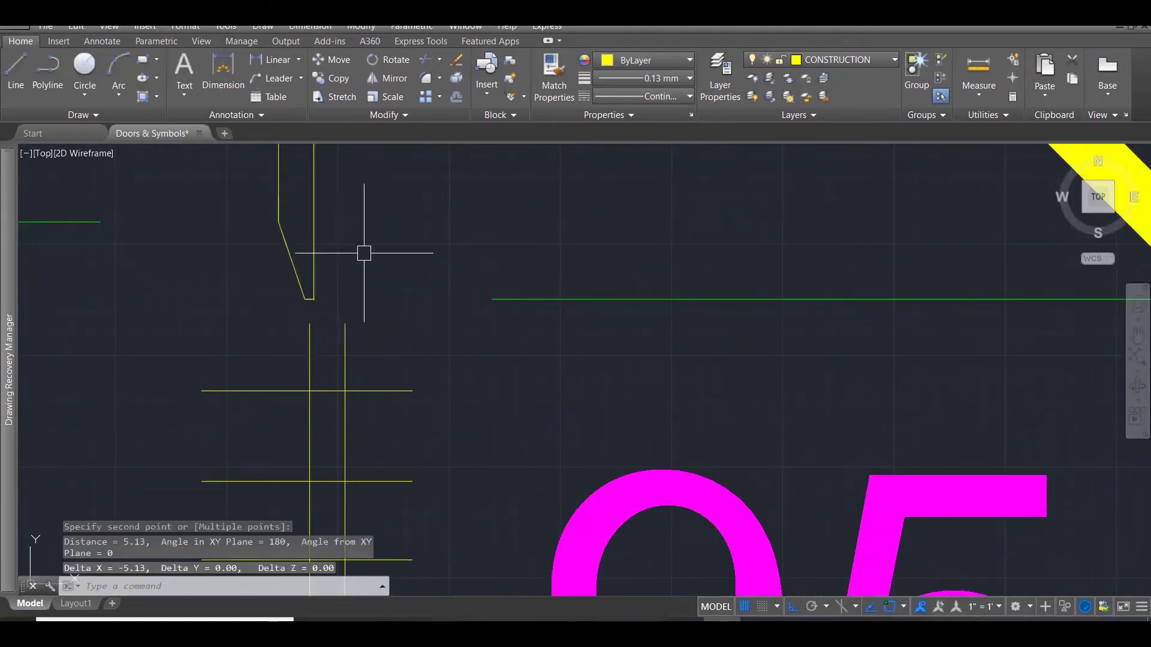
{"action": "scroll", "coordinate": [368, 250], "scroll_direction": "down", "scroll_amount": 3}
{"action": "scroll", "coordinate": [360, 335], "scroll_direction": "up", "scroll_amount": 4}
{"action": "key", "text": "Escape"}
{"action": "key", "text": "Escape"}
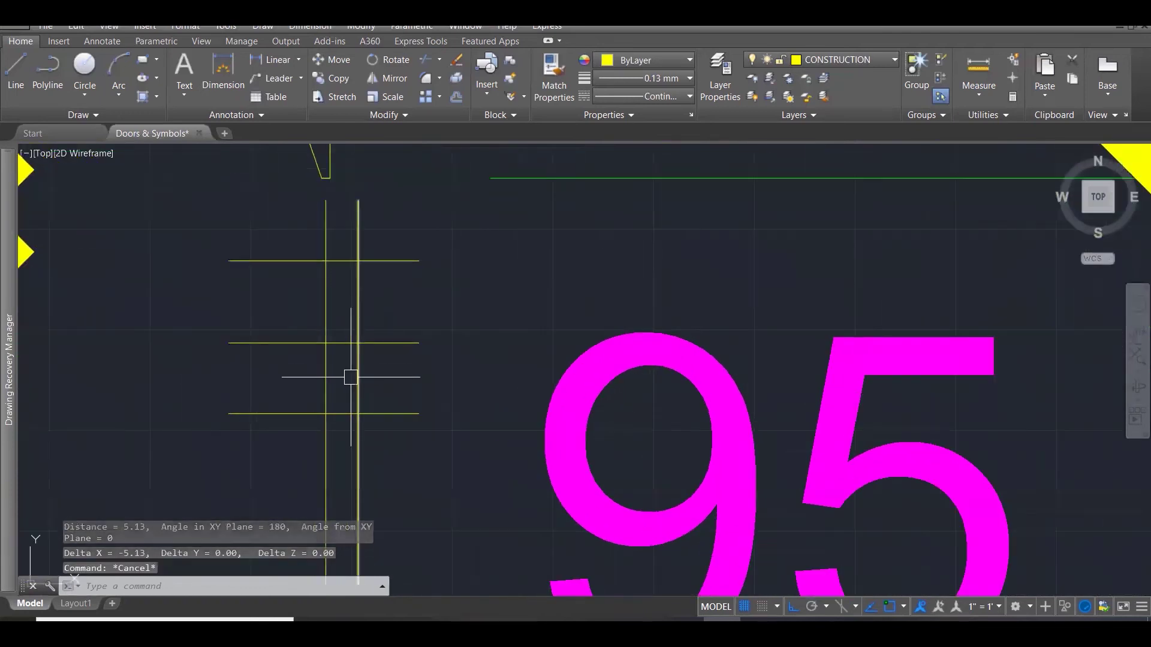
Offset two vertical lines by 5 units each.
{"action": "type", "text": "o"}
{"action": "key", "text": "Return"}
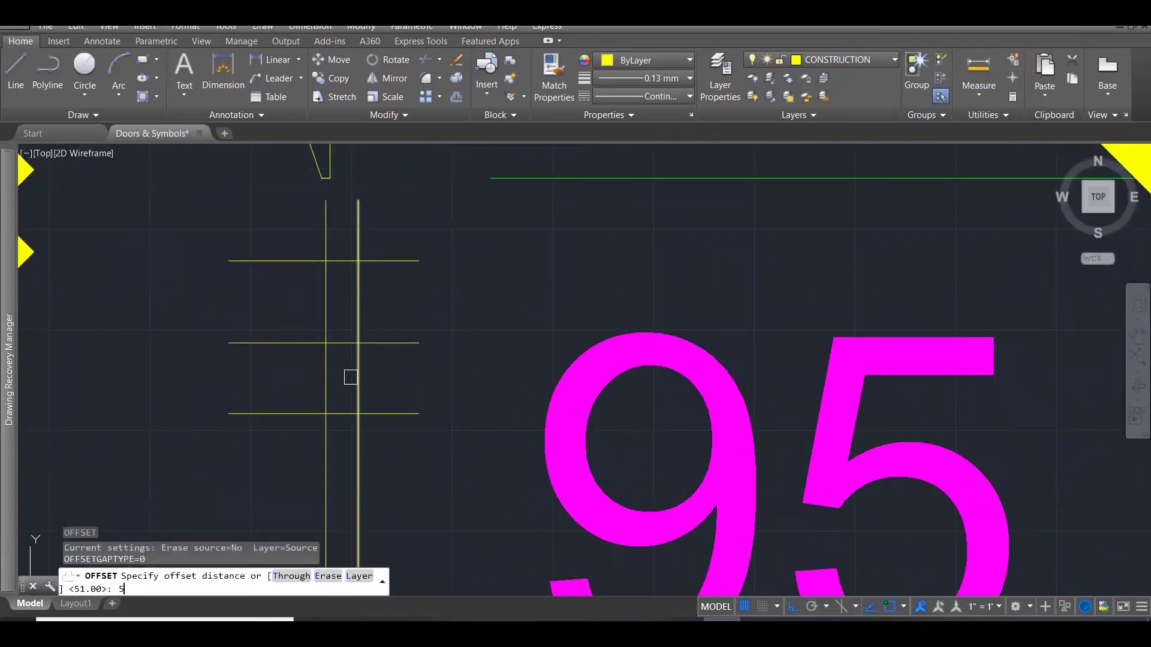
{"action": "key", "text": "Return"}
{"action": "left_click", "coordinate": [358, 387]}
{"action": "left_click", "coordinate": [367, 395]}
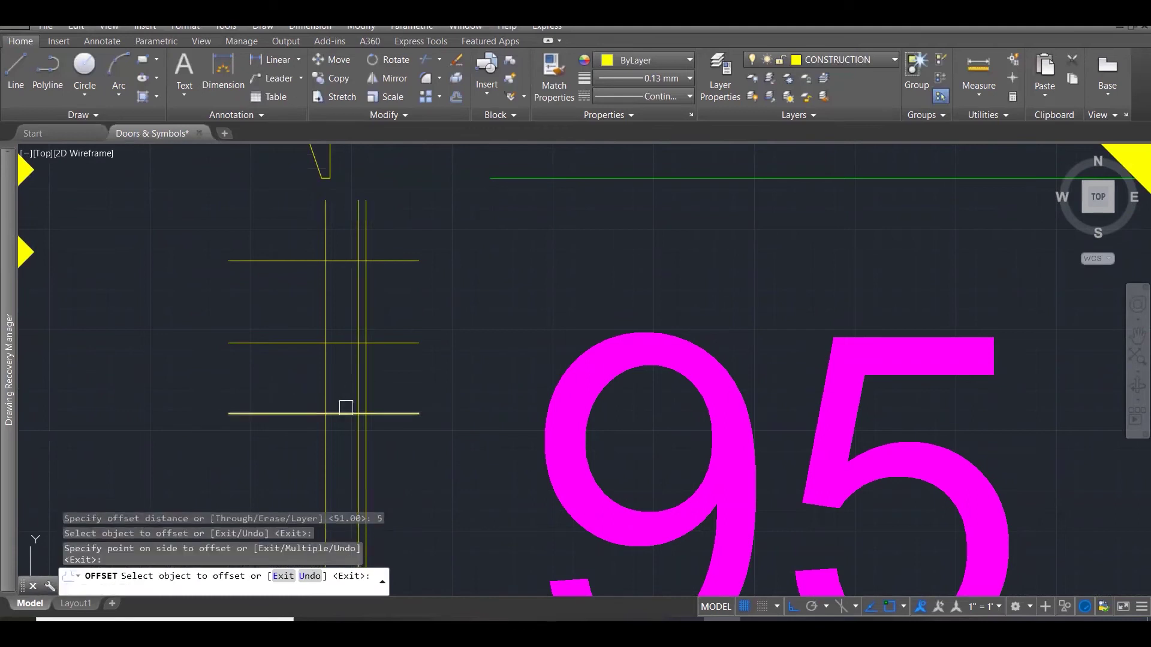
{"action": "left_click", "coordinate": [359, 375]}
{"action": "left_click", "coordinate": [329, 380]}
{"action": "key", "text": "Escape"}
{"action": "scroll", "coordinate": [330, 401], "scroll_direction": "up", "scroll_amount": 1}
{"action": "scroll", "coordinate": [333, 402], "scroll_direction": "up", "scroll_amount": 2}
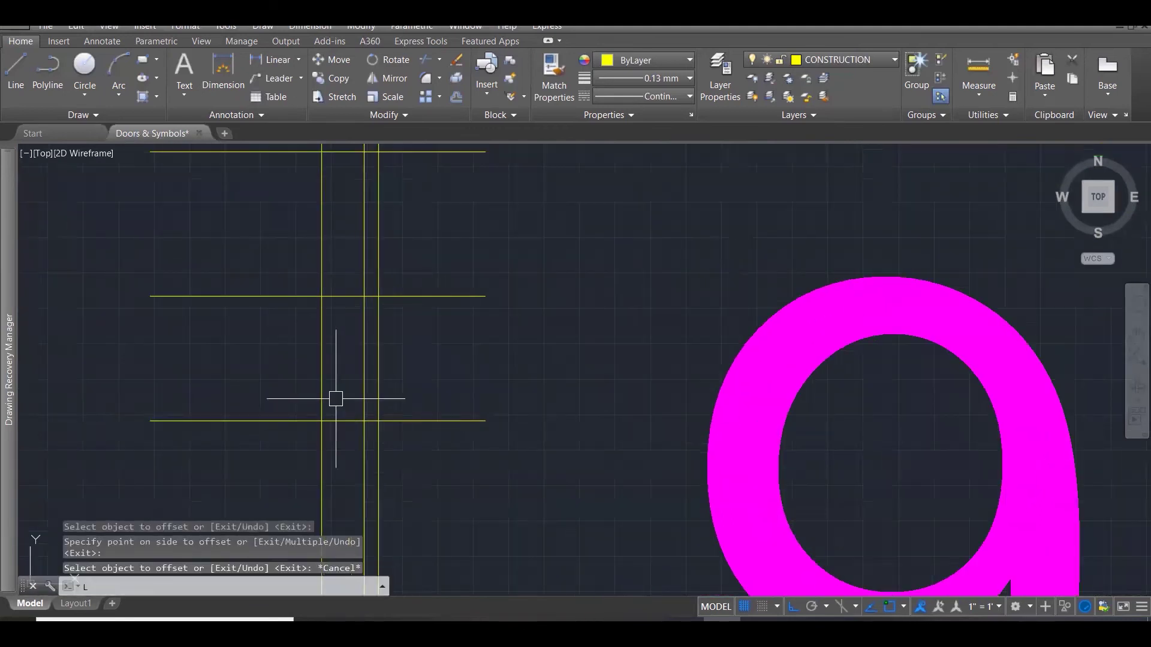
{"action": "type", "text": "L"}
{"action": "key", "text": "Return"}
Draw the sloped door-stop face line and erase the unwanted vertical line.
{"action": "left_click", "coordinate": [321, 421]}
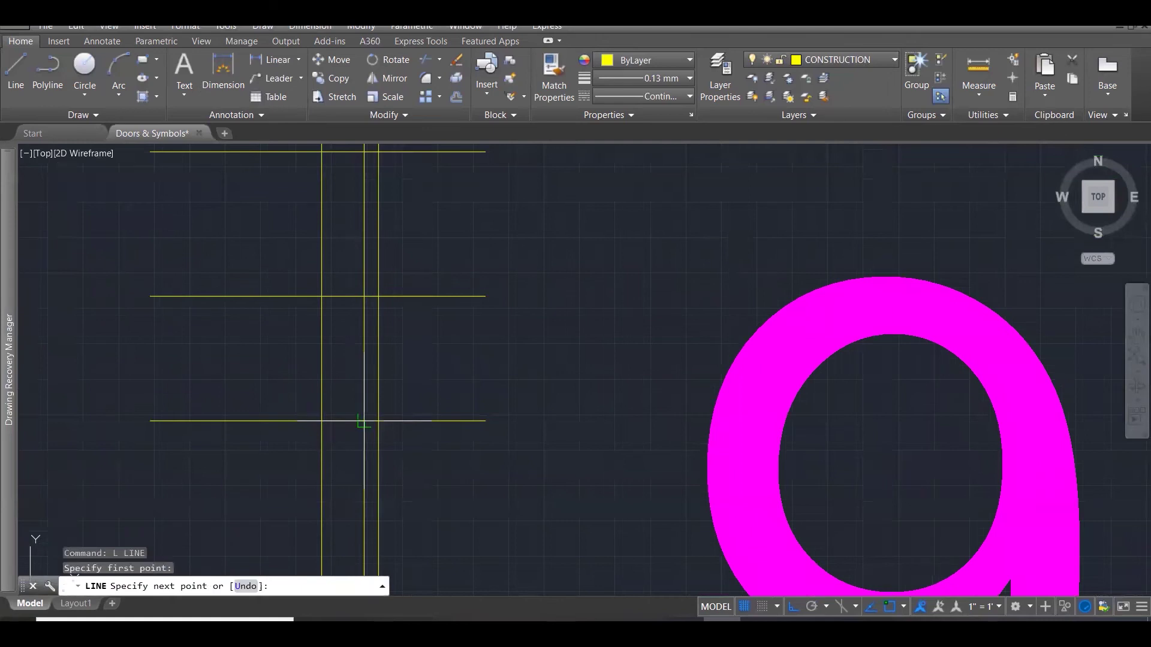
{"action": "left_click", "coordinate": [322, 297]}
{"action": "key", "text": "Escape"}
{"action": "scroll", "coordinate": [330, 360], "scroll_direction": "down", "scroll_amount": 3}
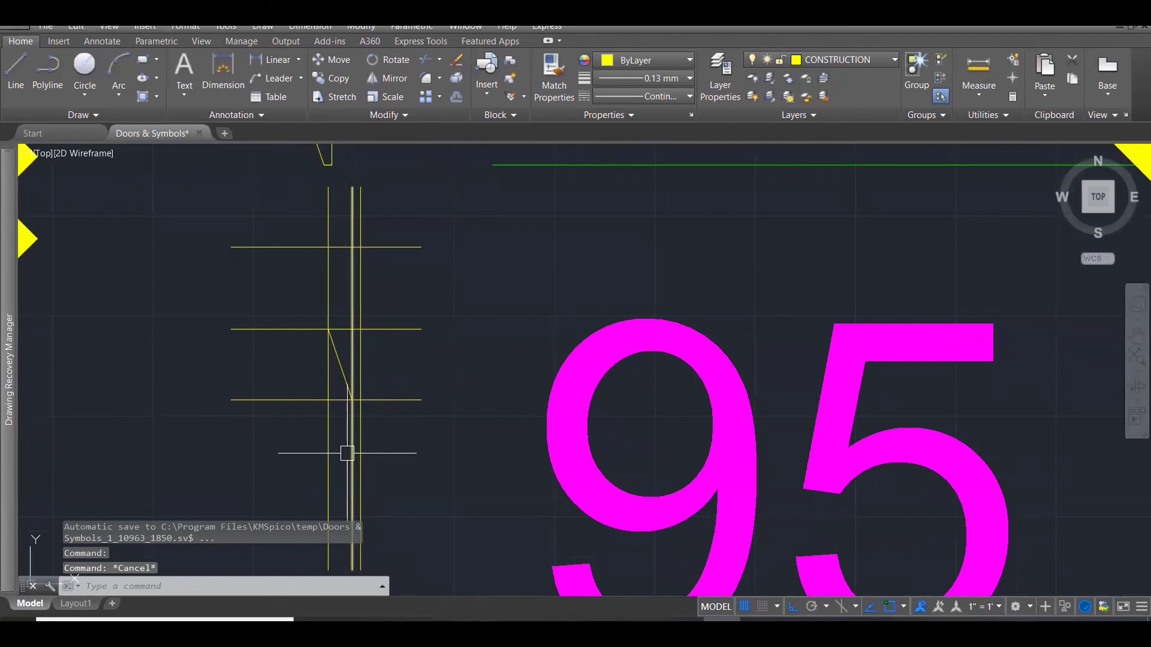
{"action": "left_click", "coordinate": [351, 445]}
{"action": "key", "text": "Delete"}
Trim the upper, right-hand and left-hand construction line ends with crossing windows.
{"action": "type", "text": "tr"}
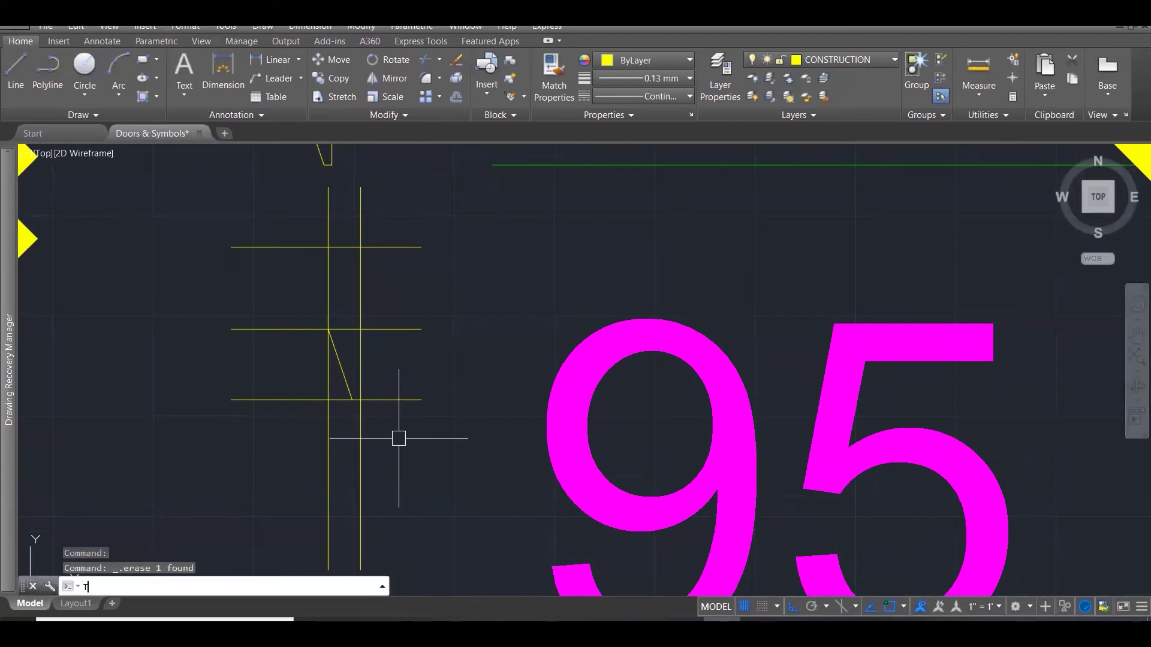
{"action": "key", "text": "Return"}
{"action": "left_click", "coordinate": [399, 437]}
{"action": "left_click", "coordinate": [285, 212]}
{"action": "key", "text": "Return"}
{"action": "left_click", "coordinate": [419, 212]}
{"action": "left_click", "coordinate": [290, 198]}
{"action": "left_click", "coordinate": [376, 210]}
{"action": "left_click", "coordinate": [415, 388]}
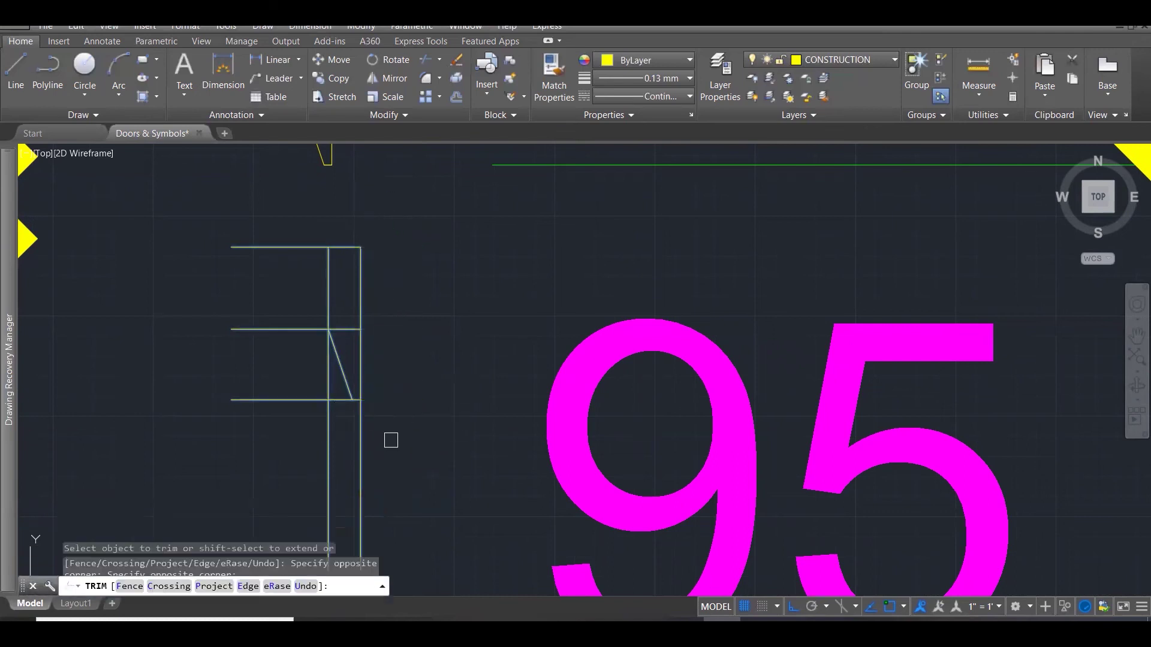
{"action": "left_click", "coordinate": [322, 420]}
{"action": "left_click", "coordinate": [265, 146]}
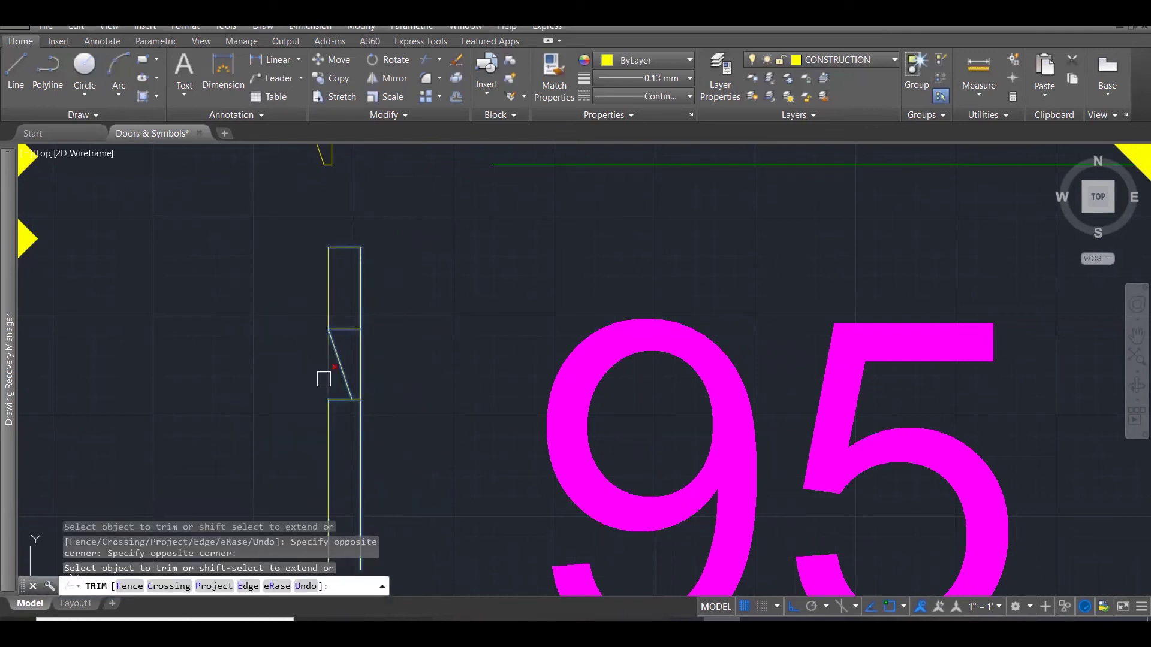
Trim the leftover line pieces and select the leftover vertical door line.
{"action": "left_click", "coordinate": [329, 394]}
{"action": "left_click", "coordinate": [339, 416]}
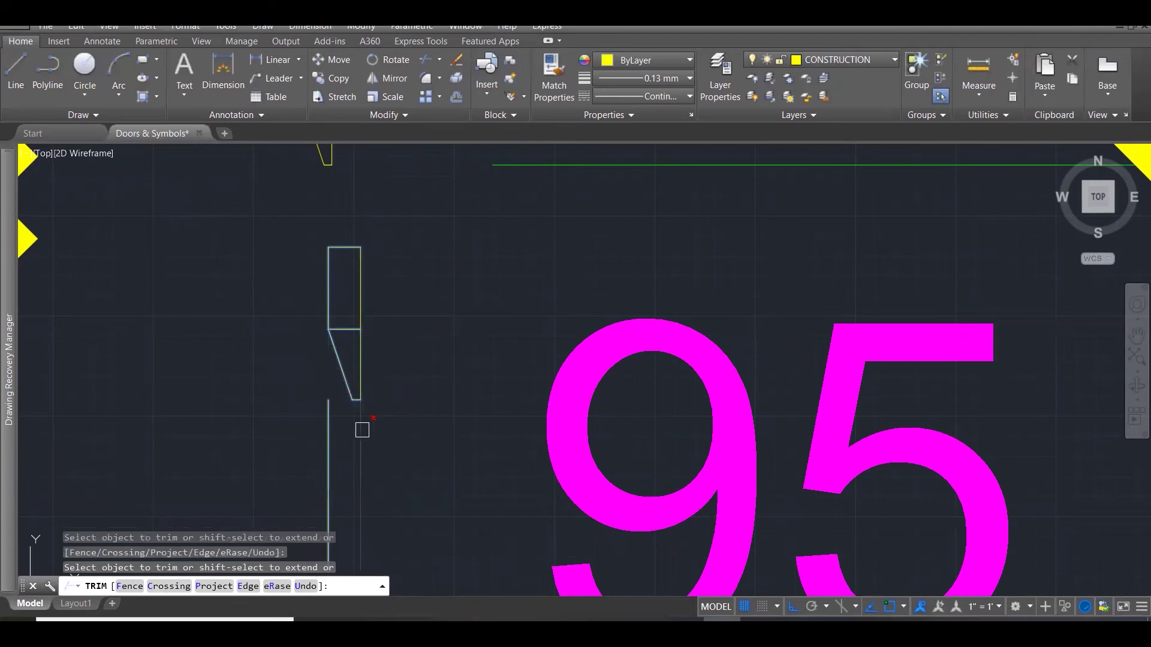
{"action": "key", "text": "Escape"}
{"action": "left_click", "coordinate": [333, 463]}
Delete the leftover vertical door line.
{"action": "key", "text": "Delete"}
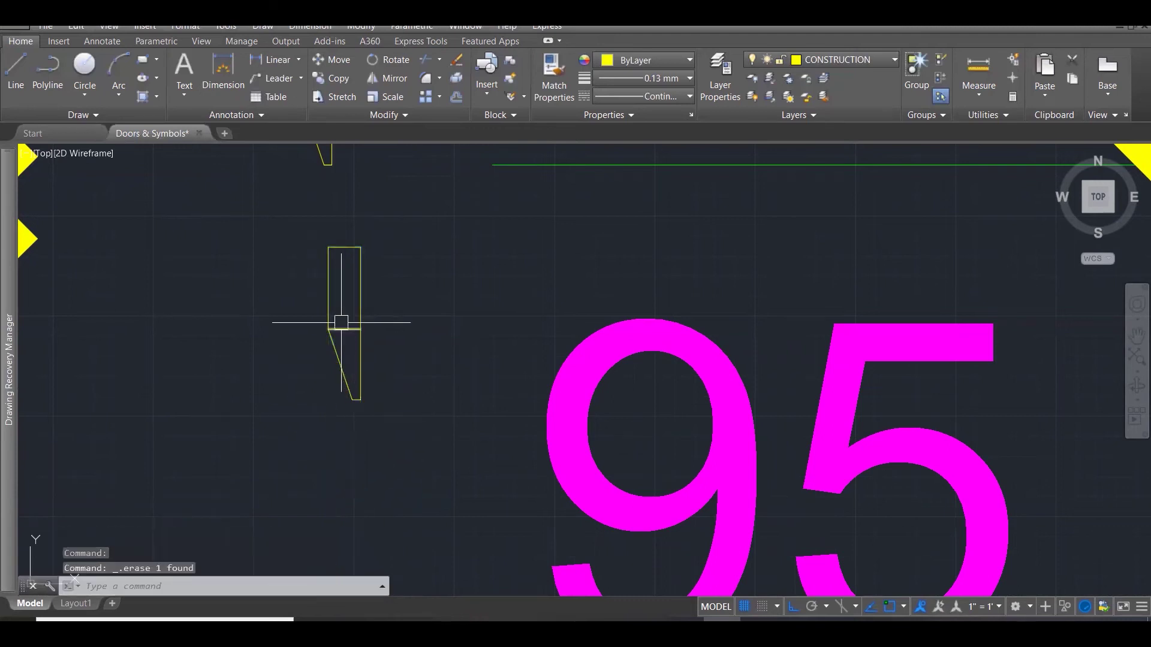
{"action": "scroll", "coordinate": [353, 319], "scroll_direction": "down", "scroll_amount": 1}
{"action": "scroll", "coordinate": [370, 316], "scroll_direction": "down", "scroll_amount": 2}
Copy the slanted door-stop profile to the door frame corner with CO.
{"action": "left_click", "coordinate": [313, 261]}
{"action": "left_click", "coordinate": [384, 386]}
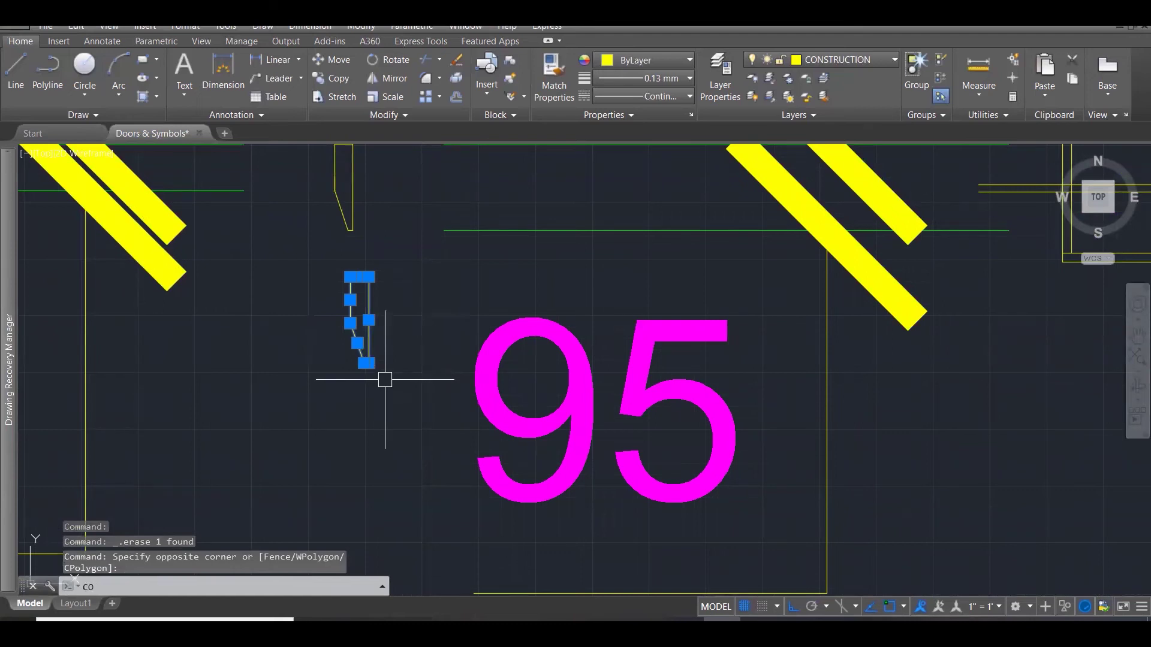
{"action": "type", "text": "CO"}
{"action": "key", "text": "Return"}
{"action": "left_click", "coordinate": [365, 284]}
{"action": "scroll", "coordinate": [257, 384], "scroll_direction": "down", "scroll_amount": 2}
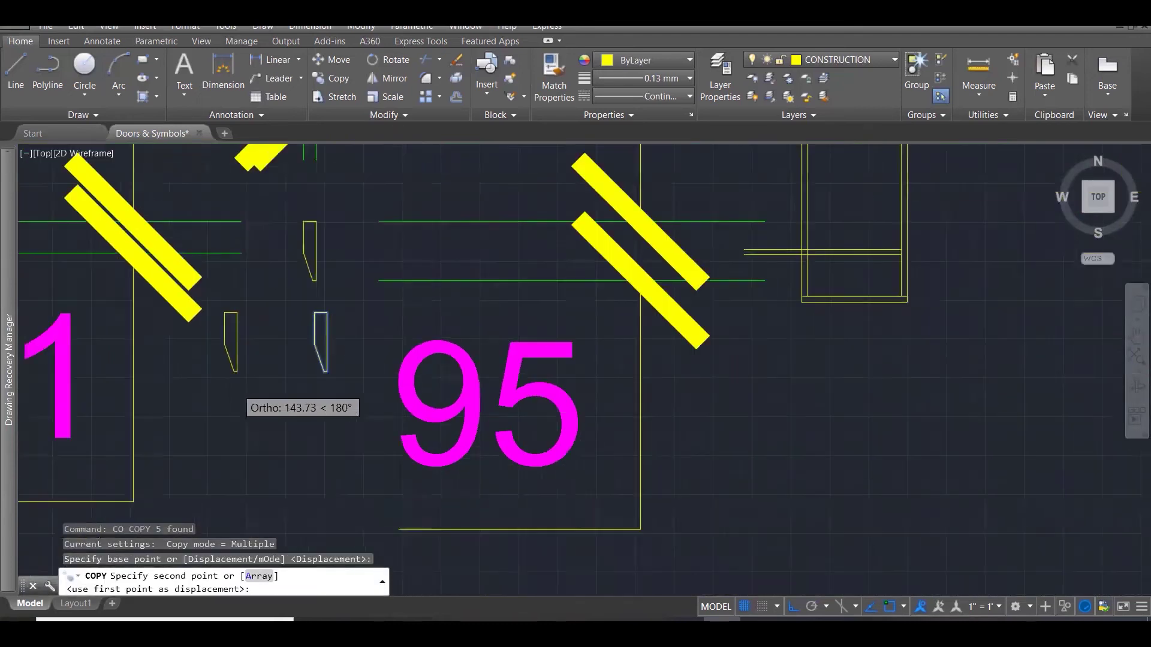
{"action": "middle_click_drag", "start_coordinate": [257, 383], "coordinate": [193, 384]}
{"action": "scroll", "coordinate": [686, 276], "scroll_direction": "up", "scroll_amount": 3}
{"action": "scroll", "coordinate": [673, 290], "scroll_direction": "up", "scroll_amount": 3}
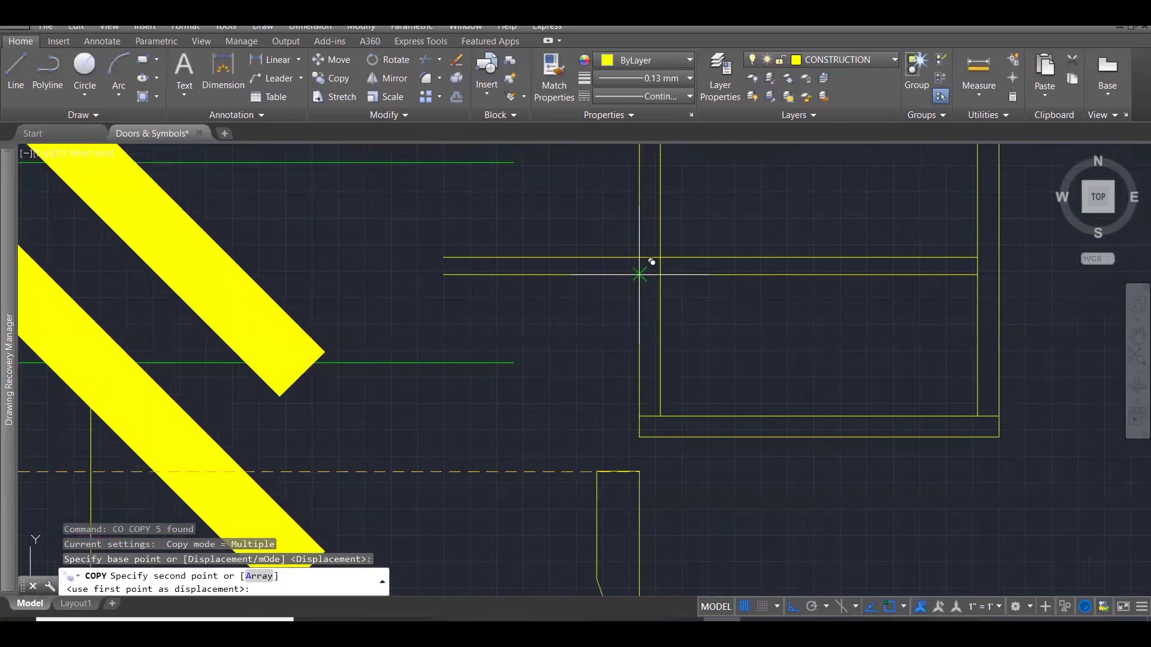
{"action": "left_click", "coordinate": [640, 275]}
{"action": "key", "text": "Escape"}
{"action": "key", "text": "Escape"}
{"action": "key", "text": "Escape"}
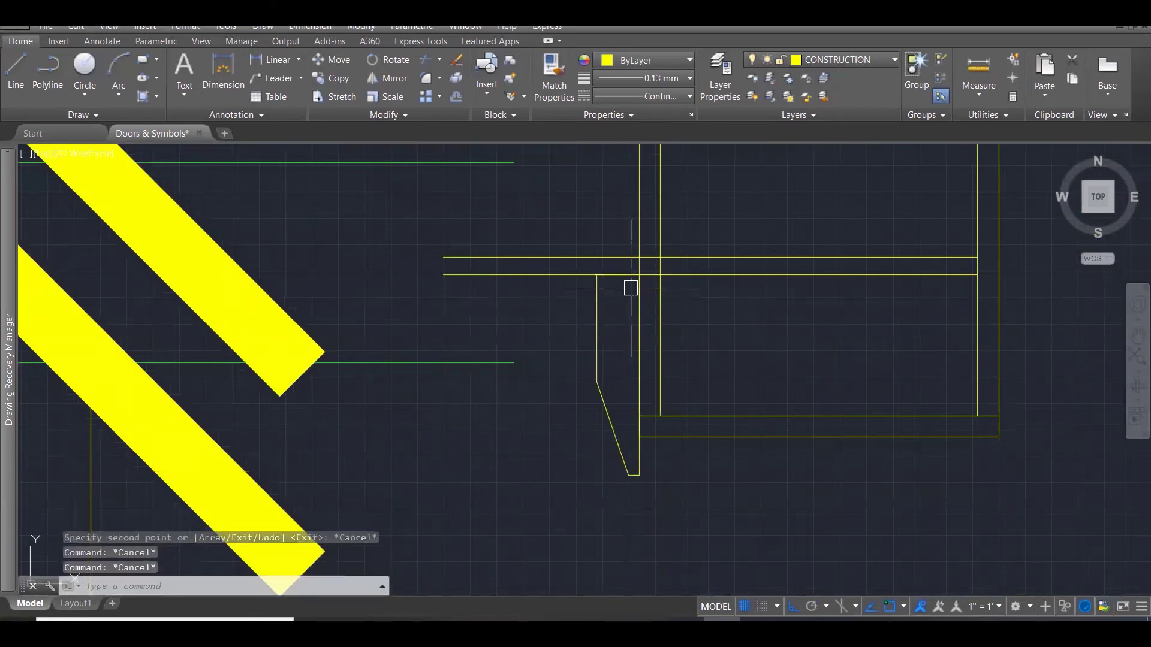
Delete the stray horizontal line and shorten the horizontal construction line to the frame corner.
{"action": "left_click", "coordinate": [693, 271]}
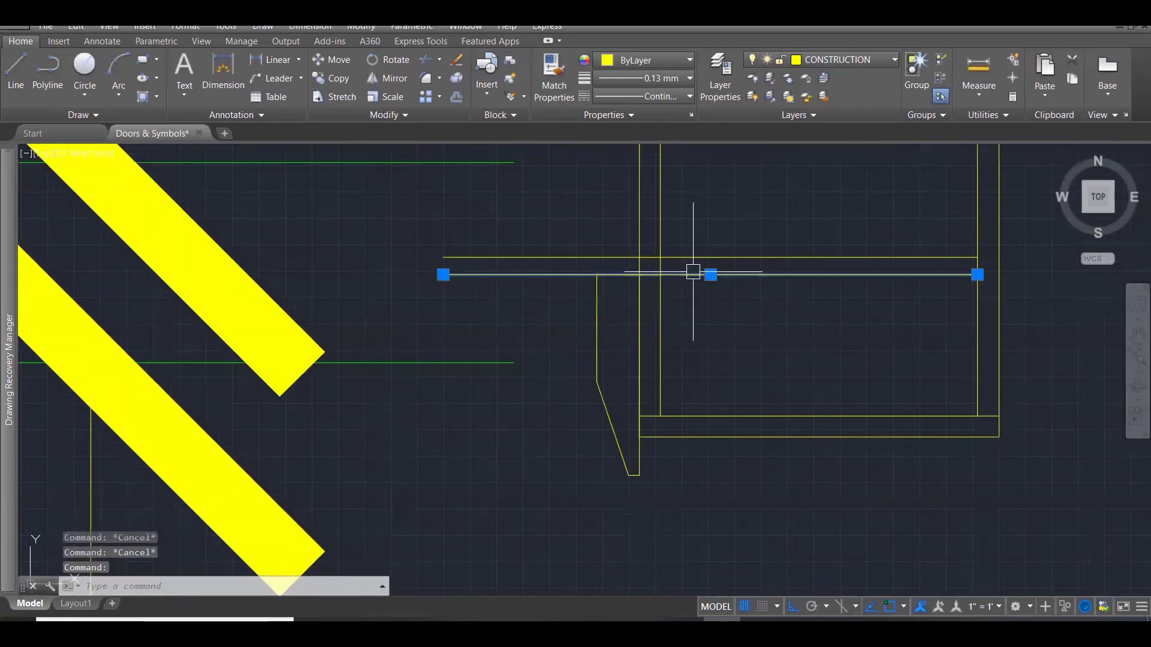
{"action": "key", "text": "Delete"}
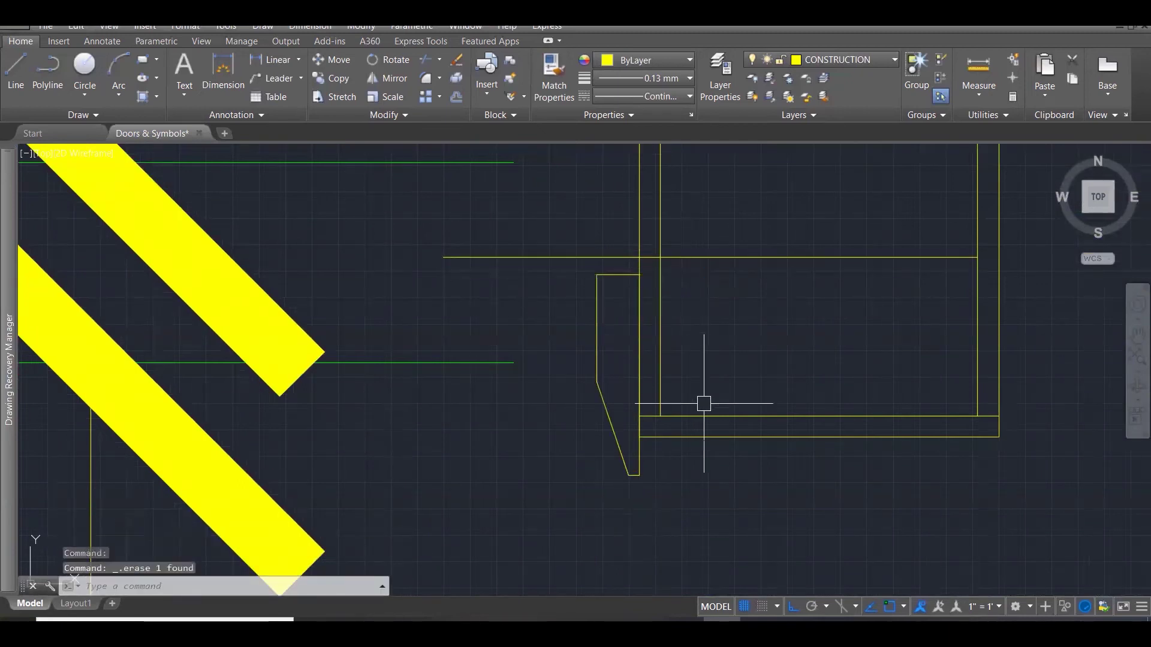
{"action": "left_click", "coordinate": [619, 256]}
{"action": "left_click", "coordinate": [443, 257]}
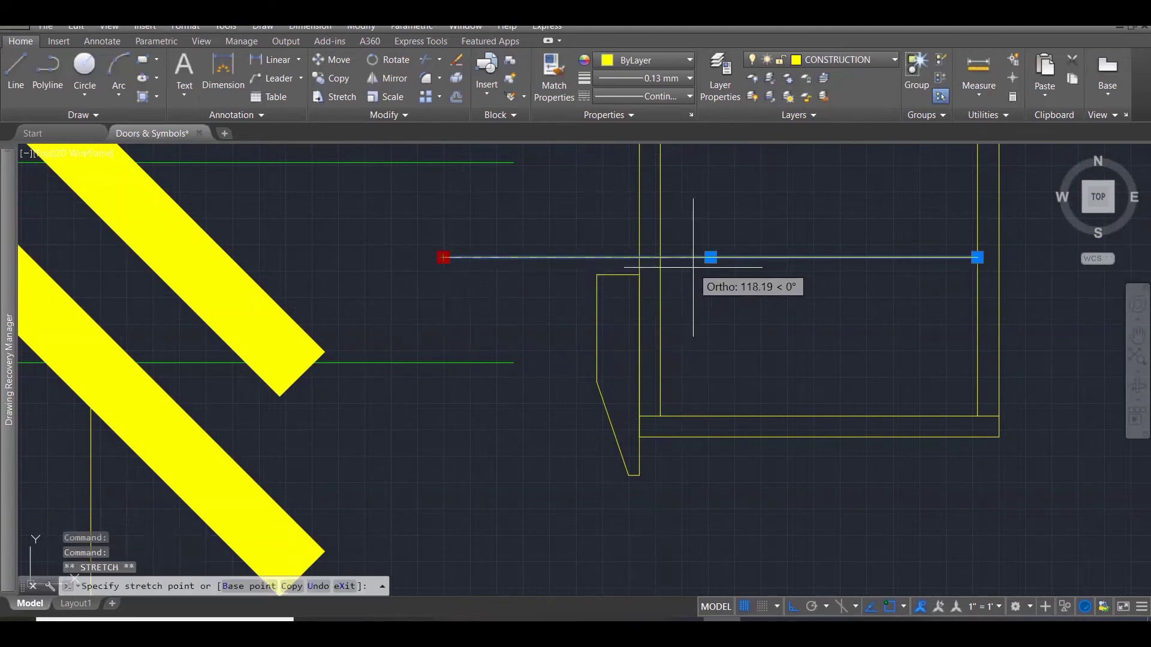
{"action": "left_click", "coordinate": [660, 257]}
{"action": "key", "text": "Escape"}
{"action": "key", "text": "Escape"}
{"action": "key", "text": "Escape"}
{"action": "scroll", "coordinate": [470, 367], "scroll_direction": "down", "scroll_amount": 6}
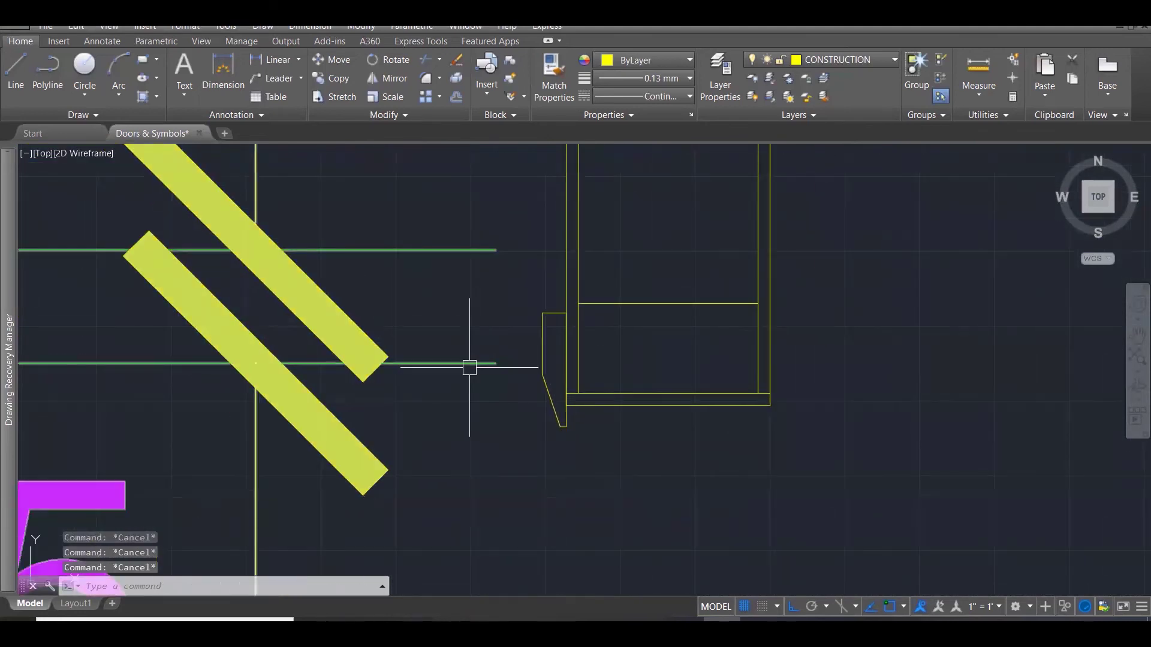
{"action": "scroll", "coordinate": [710, 408], "scroll_direction": "down", "scroll_amount": 2}
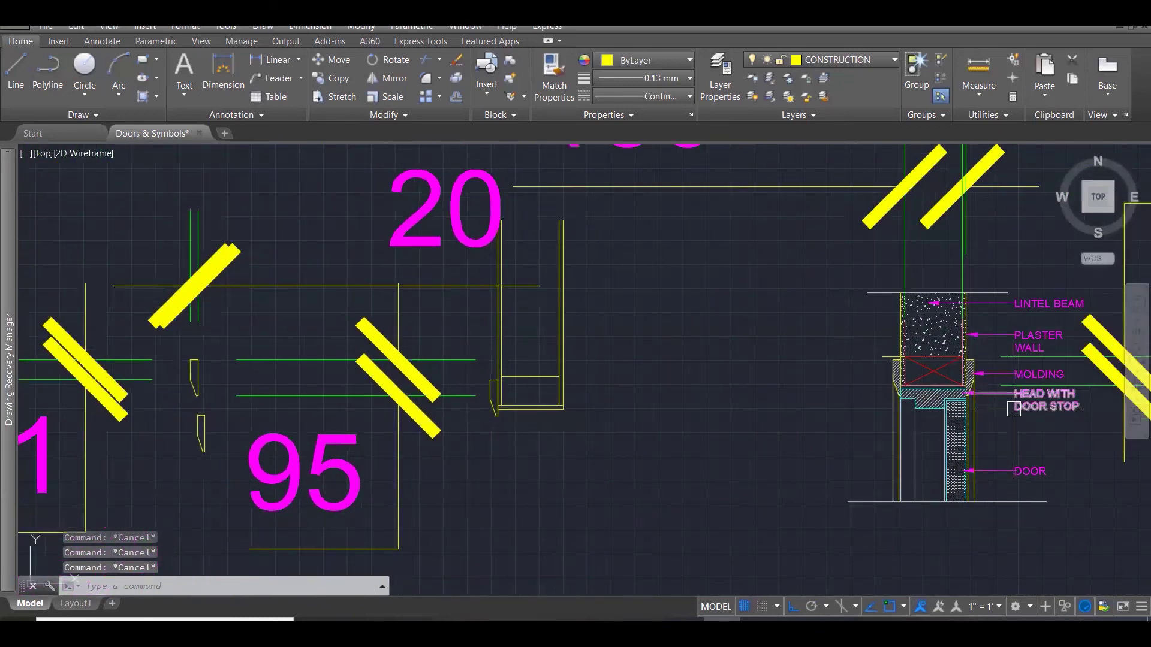
Copy the hatched head piece from its corner base point into open space.
{"action": "scroll", "coordinate": [1007, 412], "scroll_direction": "up", "scroll_amount": 5}
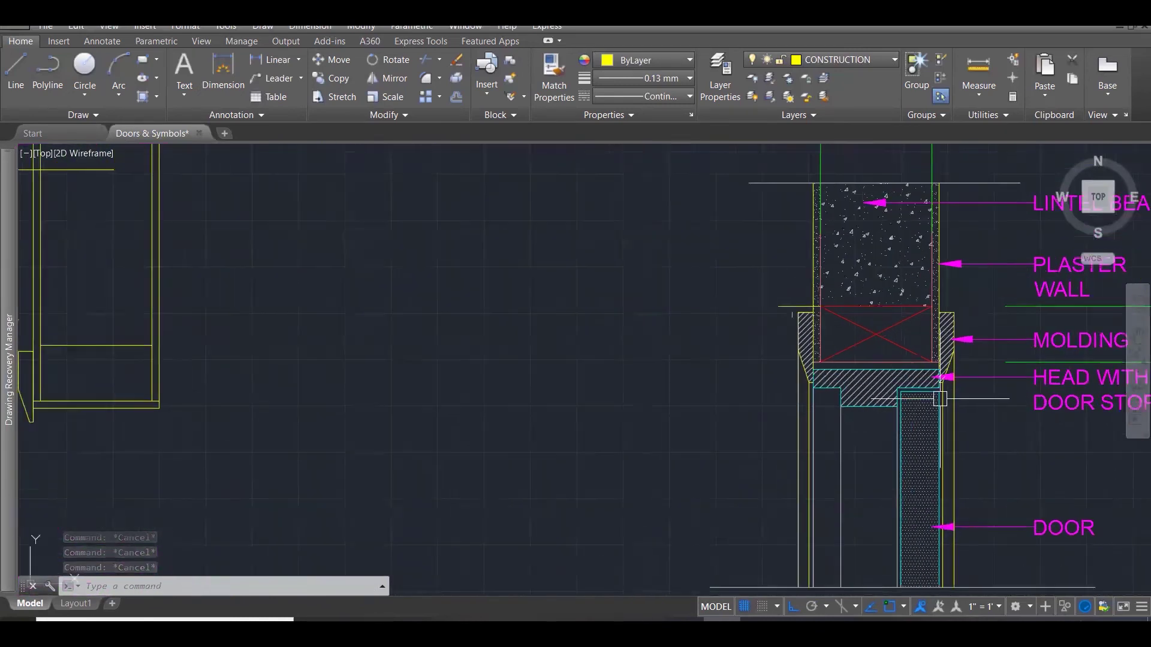
{"action": "left_click", "coordinate": [641, 337]}
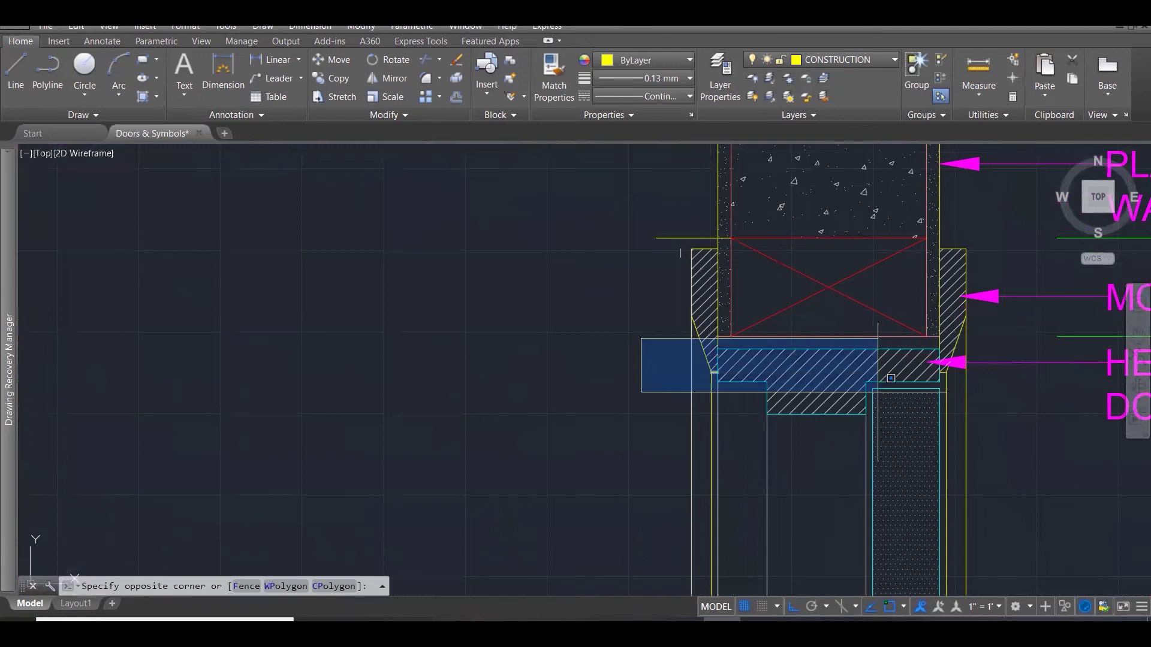
{"action": "left_click", "coordinate": [1002, 451]}
{"action": "type", "text": "co"}
{"action": "key", "text": "Return"}
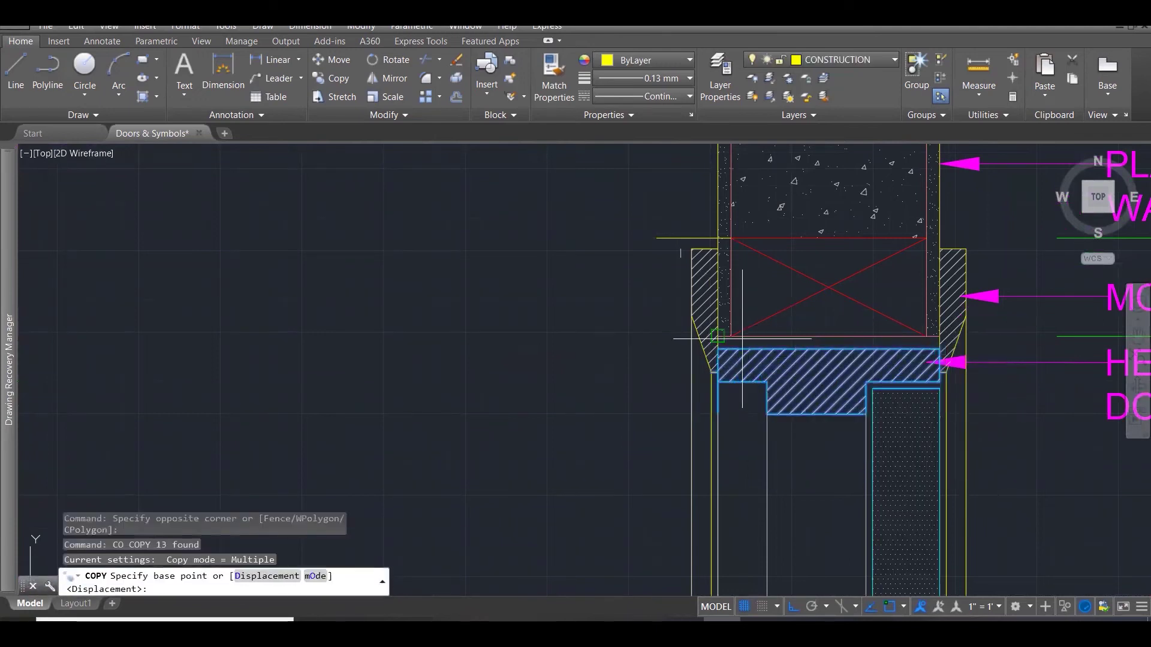
{"action": "left_click", "coordinate": [718, 348]}
{"action": "scroll", "coordinate": [923, 360], "scroll_direction": "down", "scroll_amount": 6}
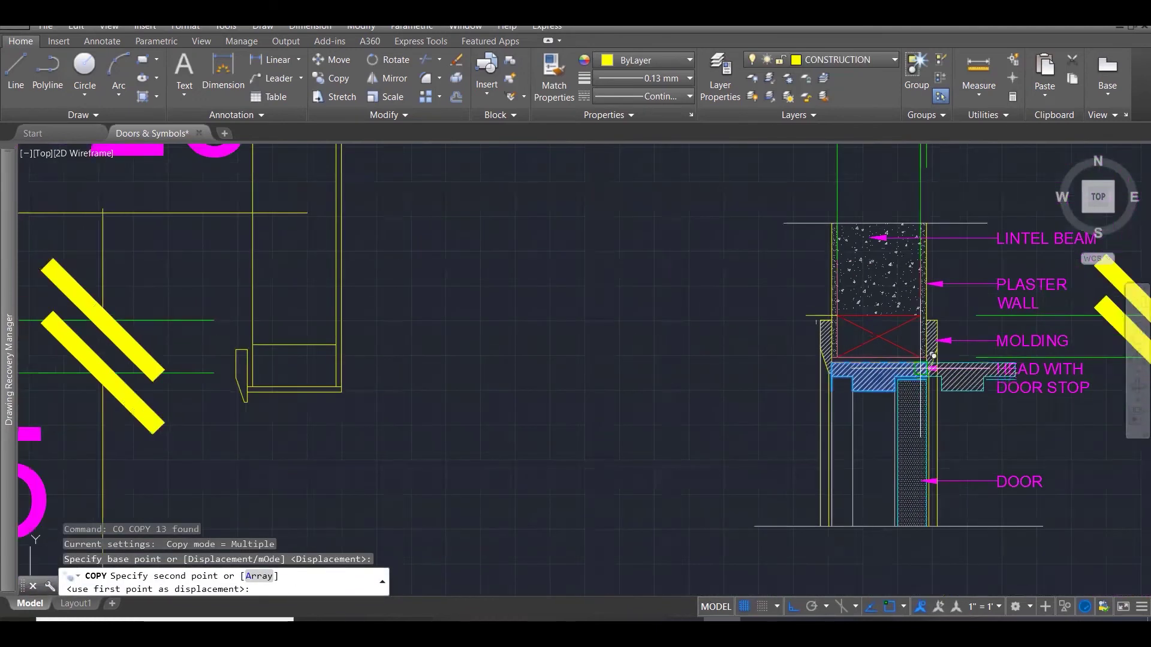
{"action": "scroll", "coordinate": [931, 358], "scroll_direction": "down", "scroll_amount": 3}
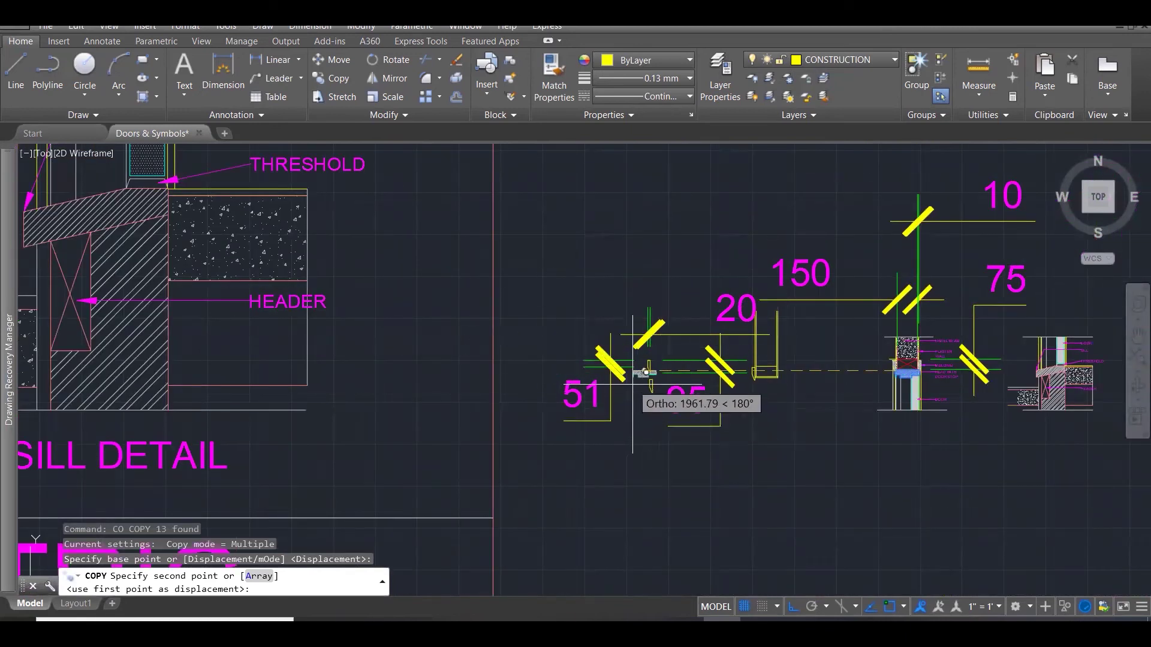
{"action": "type", "text": "0"}
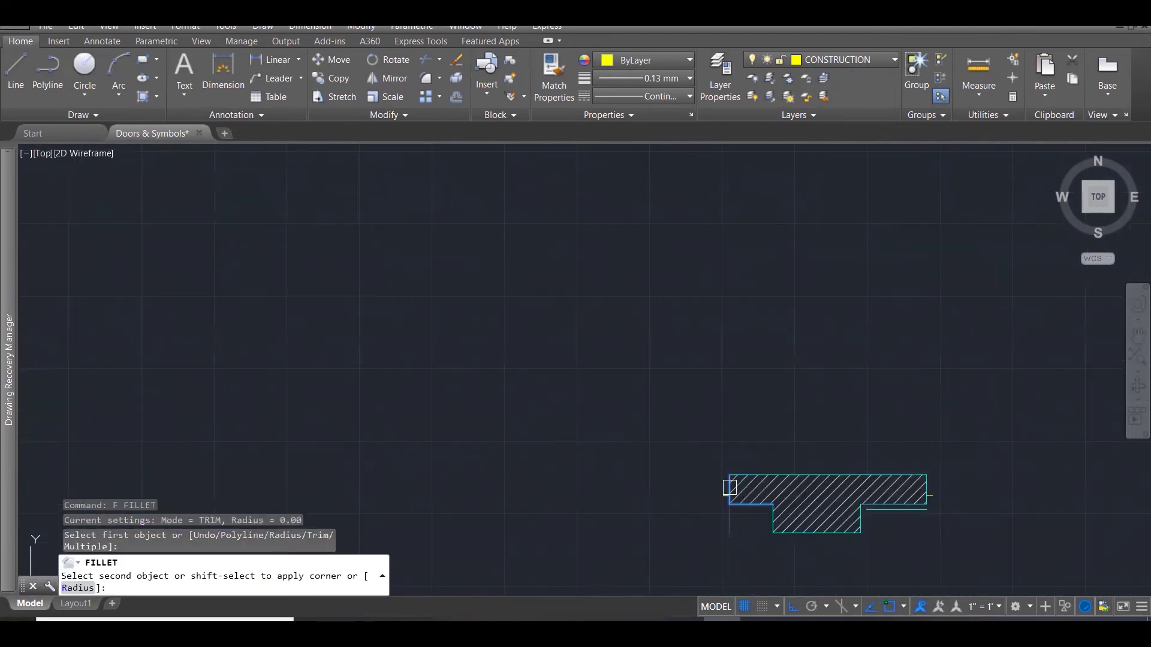
Cancel the accidental fillet and delete the leftover line beside the copied piece.
{"action": "key", "text": "Escape"}
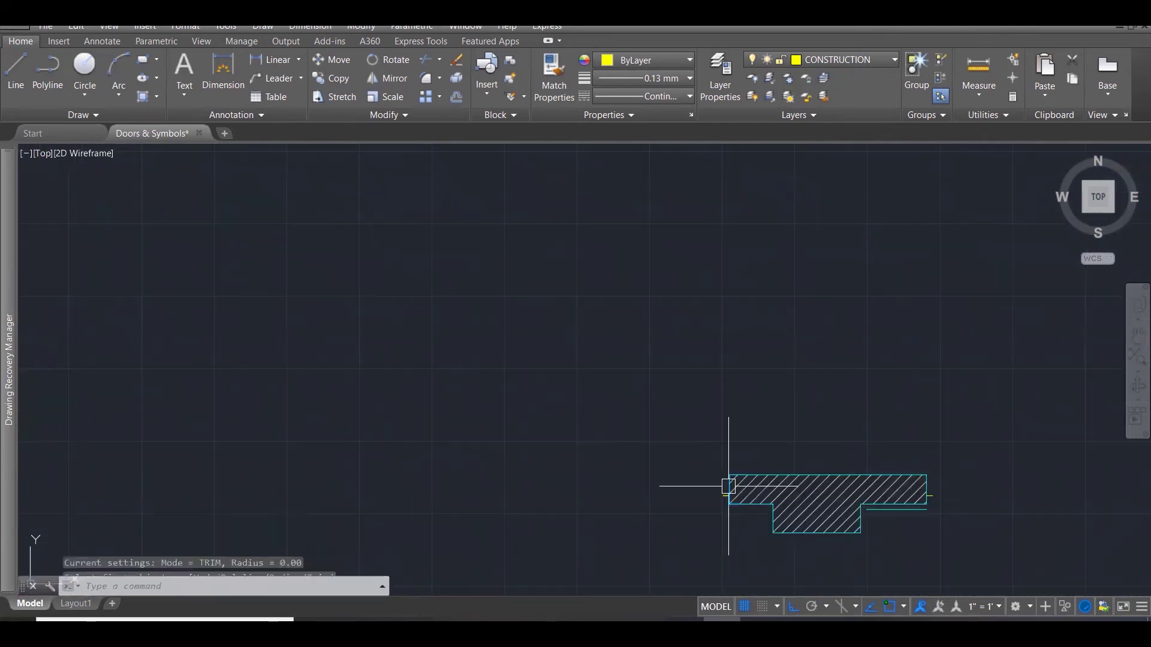
{"action": "key", "text": "Escape"}
{"action": "left_click", "coordinate": [890, 515]}
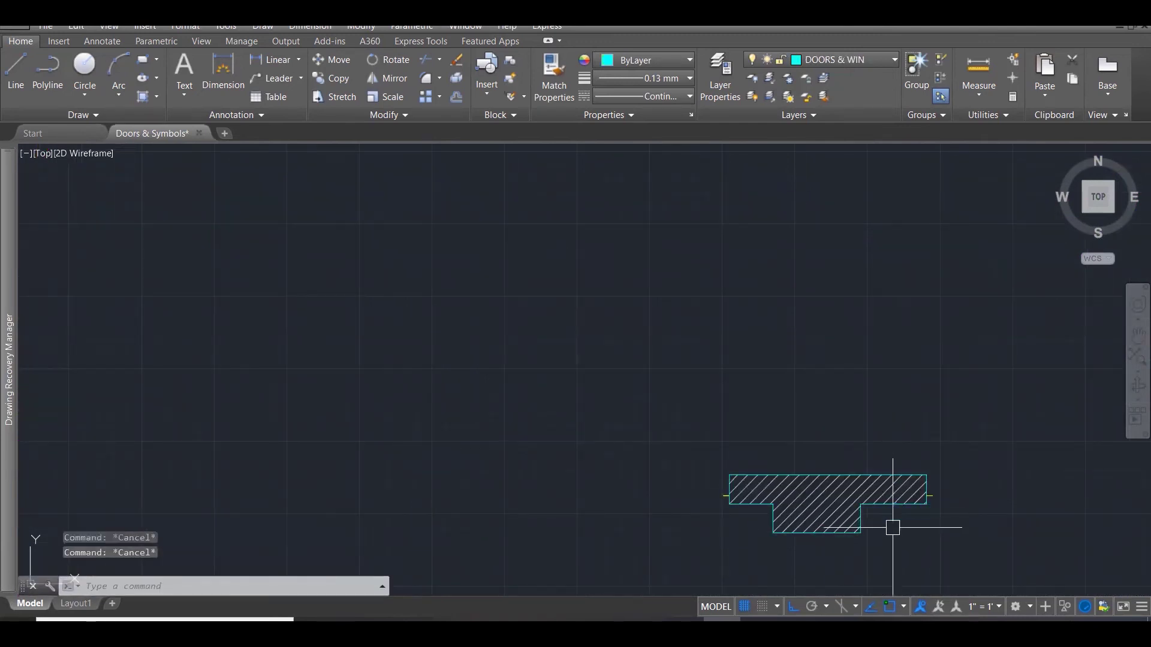
{"action": "key", "text": "Delete"}
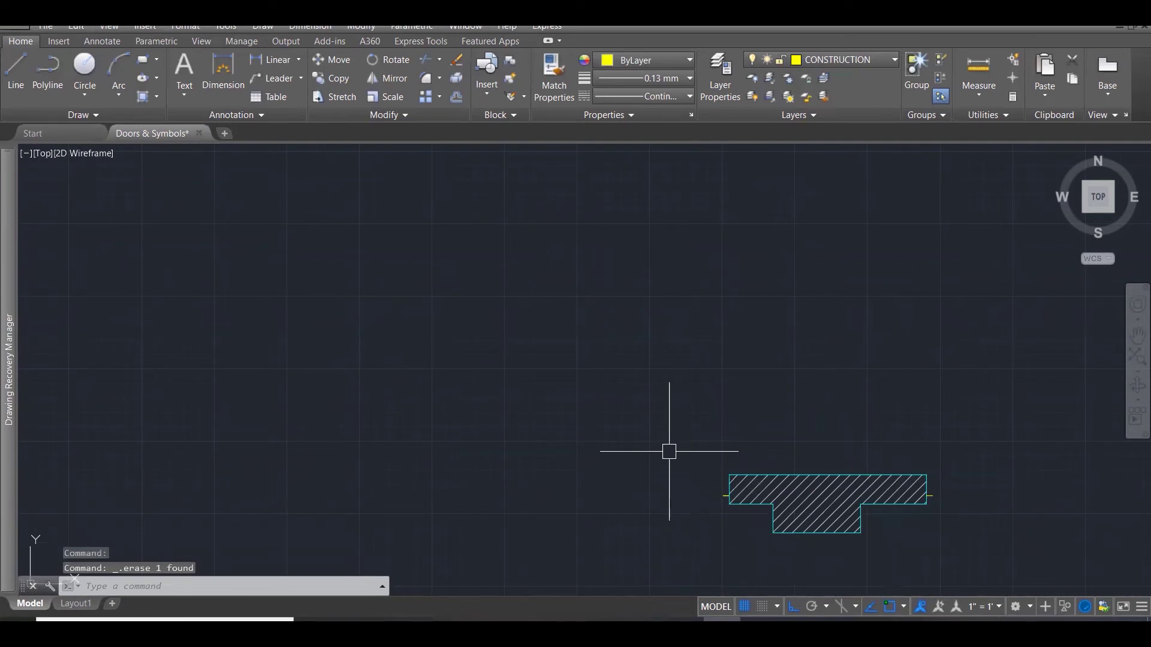
{"action": "scroll", "coordinate": [669, 451], "scroll_direction": "down", "scroll_amount": 1}
Dimension the copied head piece with its 170 overall width and 25 depth.
{"action": "type", "text": "DIM"}
{"action": "key", "text": "Return"}
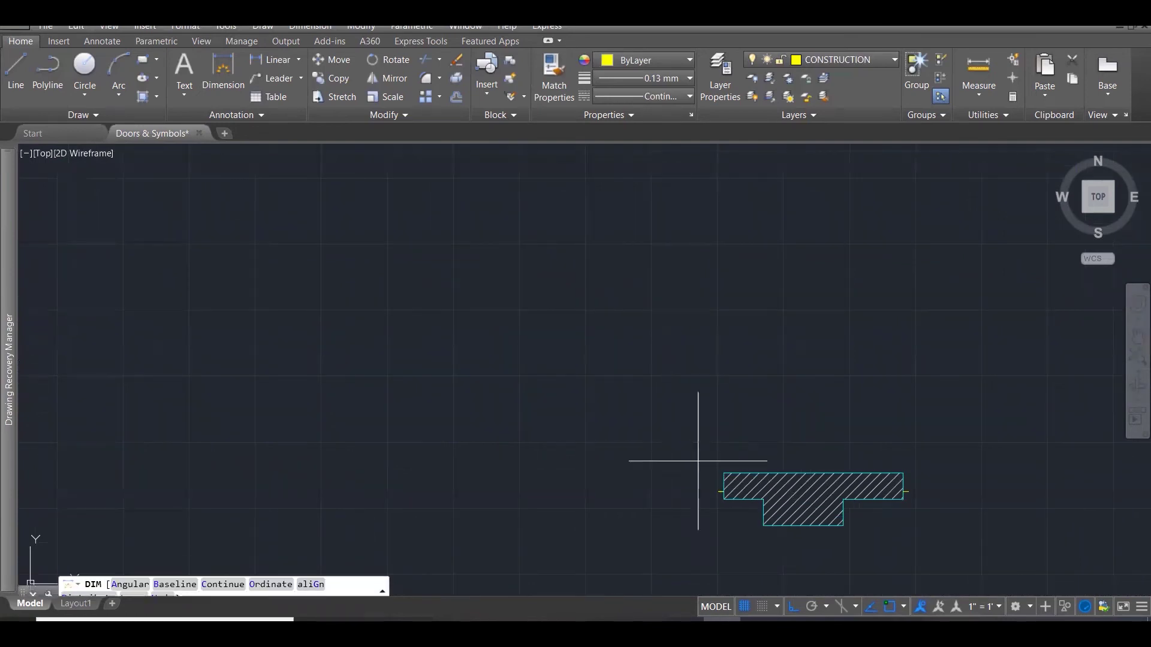
{"action": "left_click", "coordinate": [724, 473]}
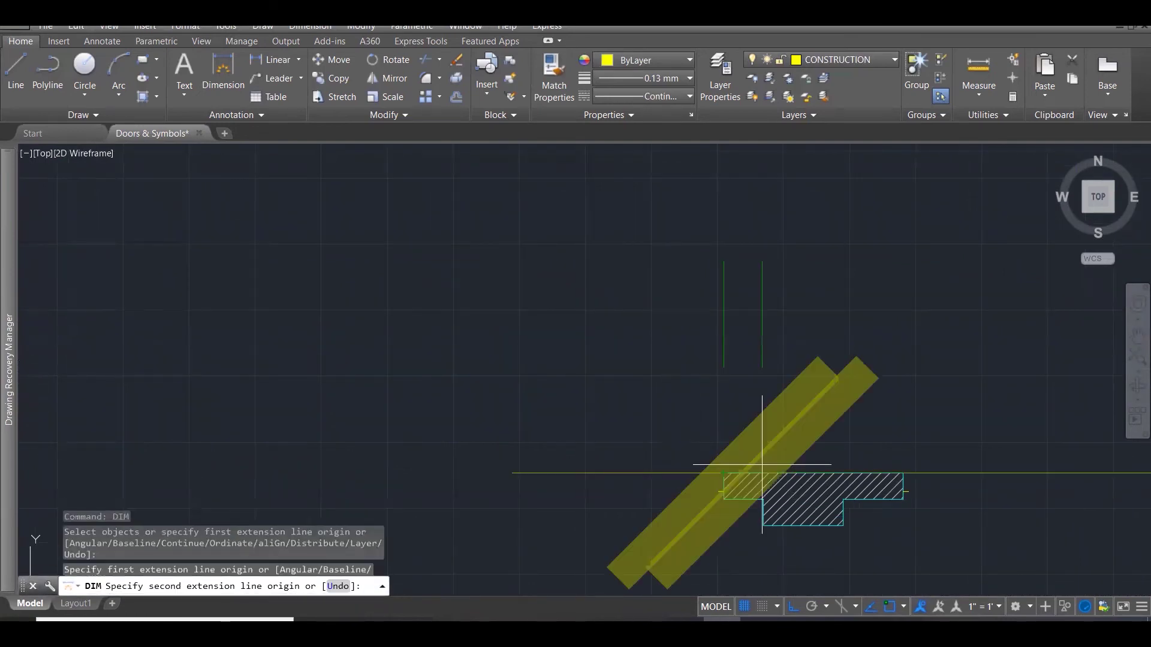
{"action": "left_click", "coordinate": [903, 473]}
{"action": "scroll", "coordinate": [879, 387], "scroll_direction": "down", "scroll_amount": 5}
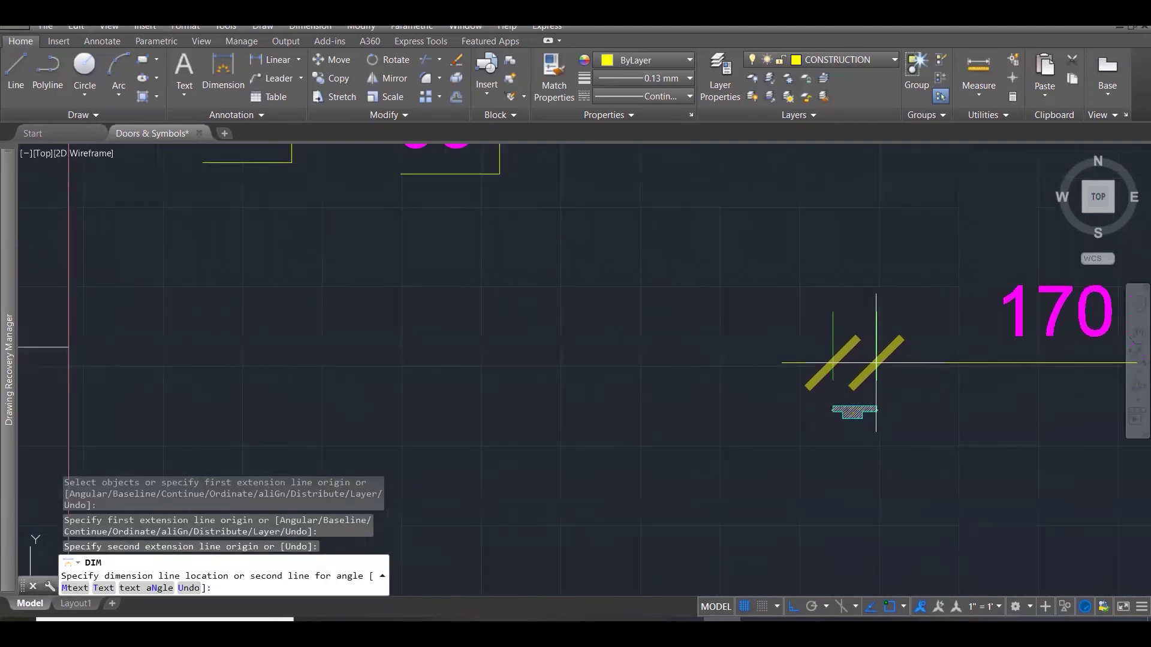
{"action": "left_click", "coordinate": [879, 398]}
{"action": "scroll", "coordinate": [880, 405], "scroll_direction": "up", "scroll_amount": 2}
{"action": "key", "text": "Return"}
{"action": "key", "text": "Return"}
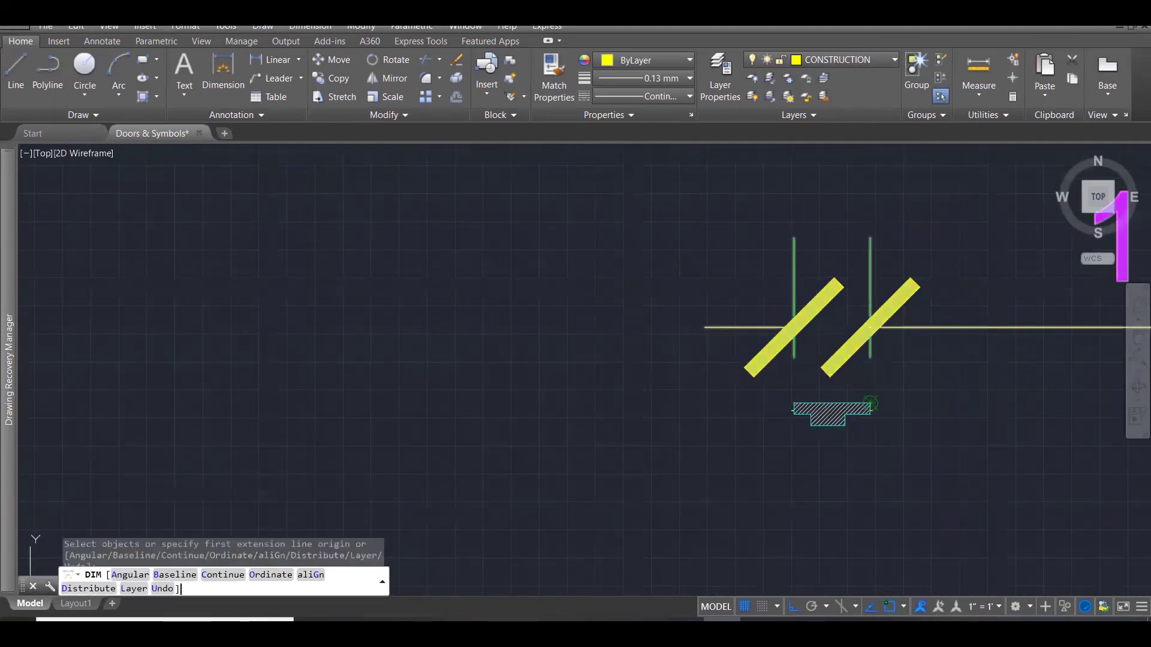
{"action": "scroll", "coordinate": [871, 405], "scroll_direction": "up", "scroll_amount": 3}
{"action": "left_click", "coordinate": [860, 405]}
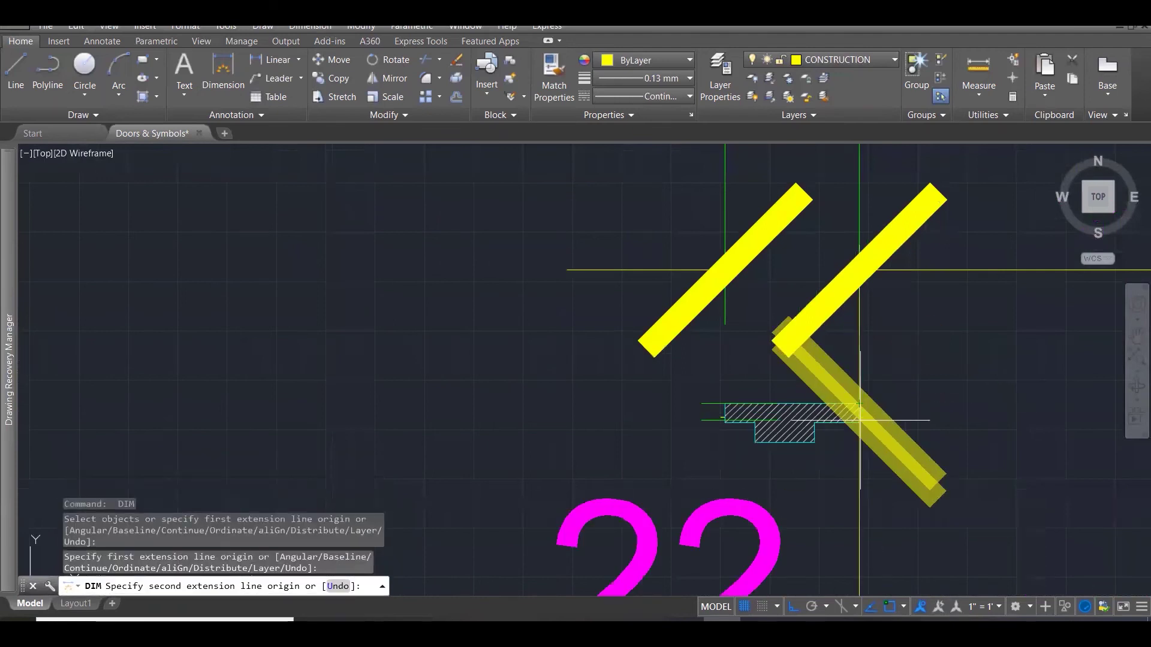
{"action": "left_click", "coordinate": [859, 422]}
{"action": "scroll", "coordinate": [797, 413], "scroll_direction": "down", "scroll_amount": 3}
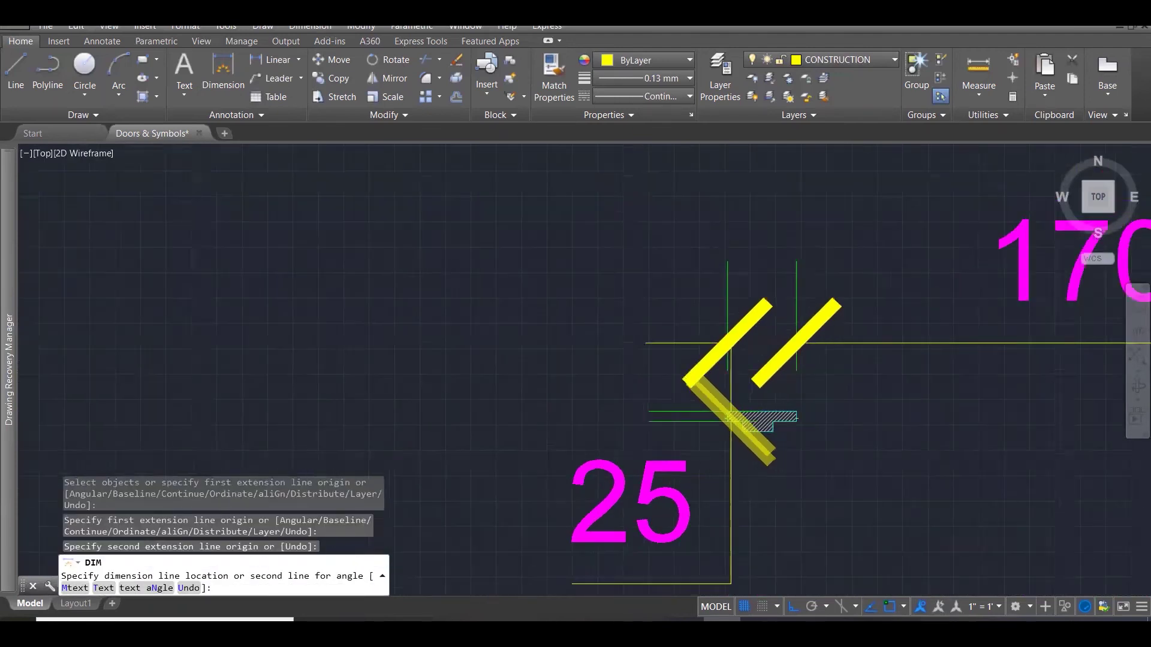
{"action": "left_click", "coordinate": [971, 456]}
Add the 57 dimension below and the 38 dimension to the left of the piece.
{"action": "scroll", "coordinate": [750, 417], "scroll_direction": "up", "scroll_amount": 3}
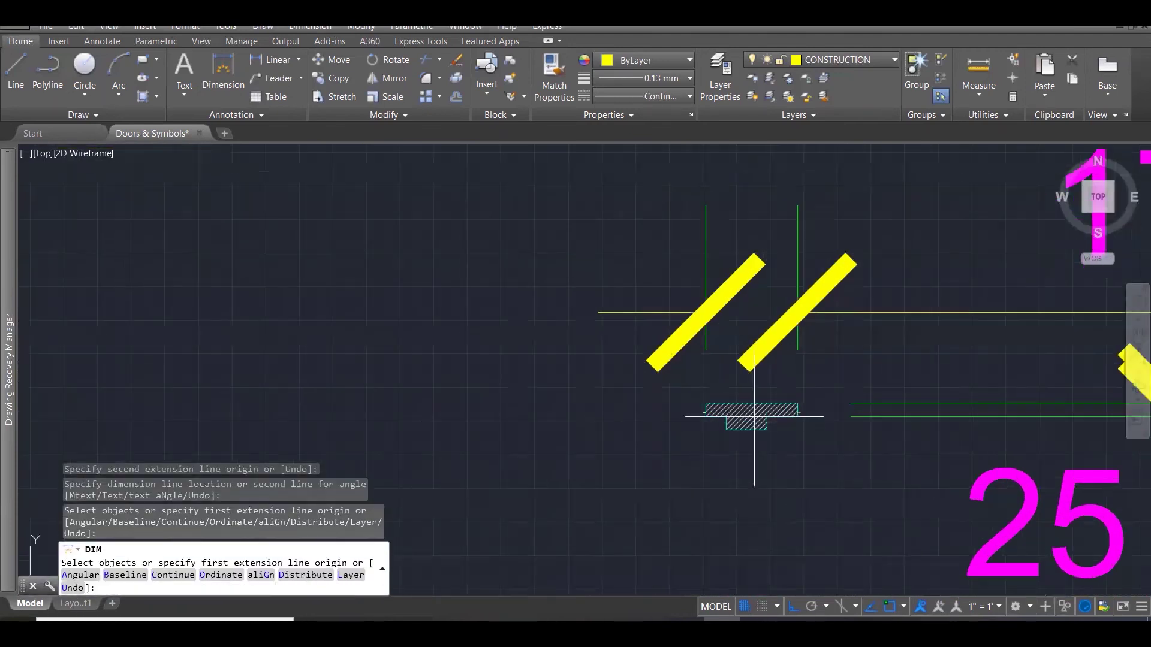
{"action": "left_click", "coordinate": [797, 414]}
{"action": "left_click", "coordinate": [796, 430]}
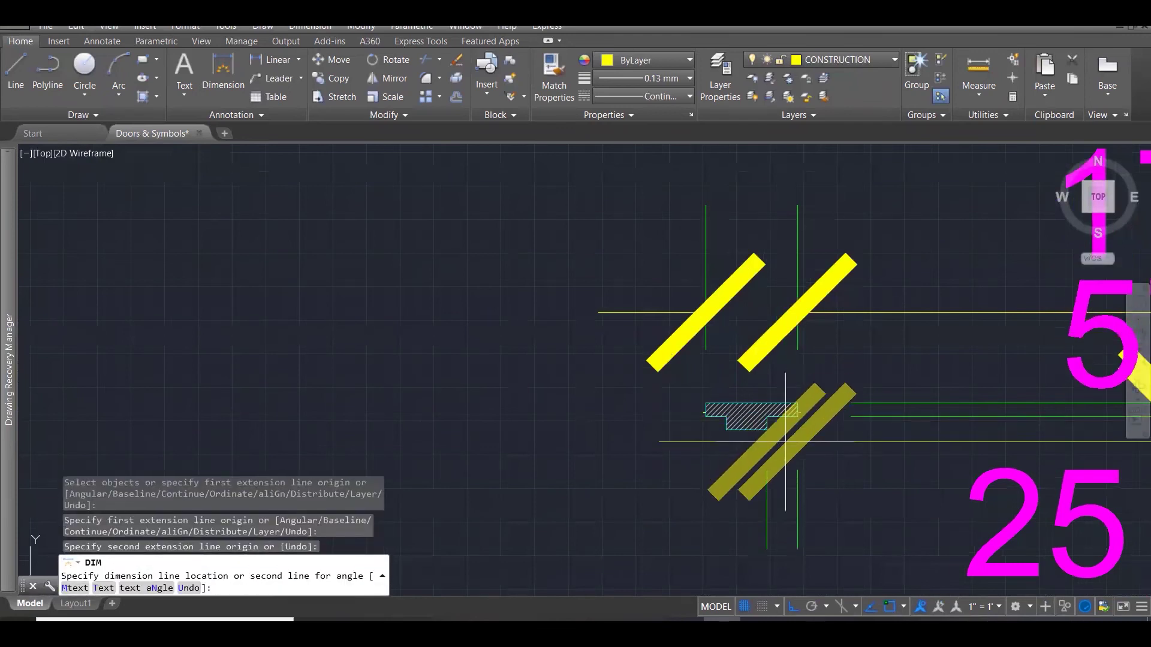
{"action": "scroll", "coordinate": [784, 440], "scroll_direction": "down", "scroll_amount": 3}
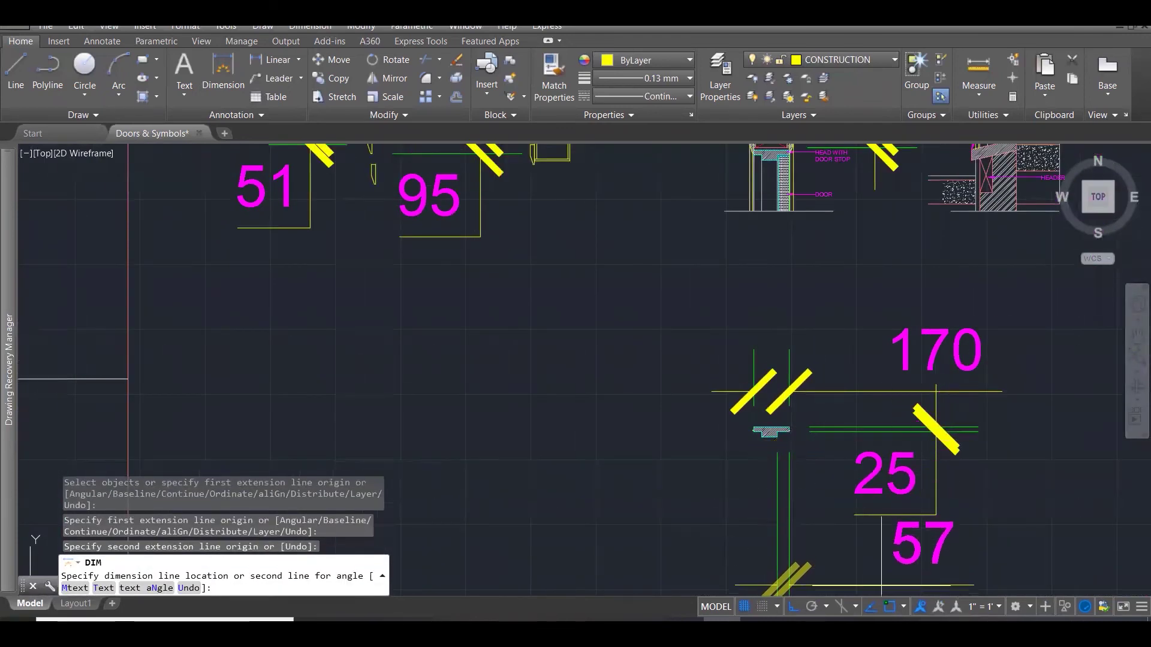
{"action": "left_click", "coordinate": [883, 586]}
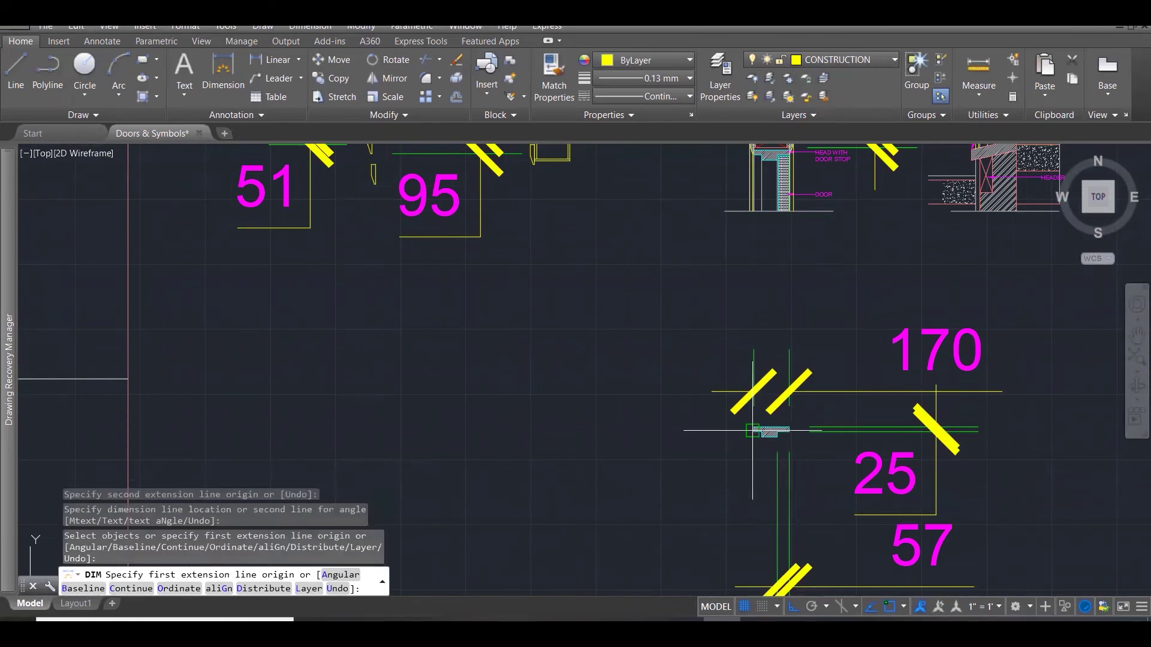
{"action": "scroll", "coordinate": [752, 430], "scroll_direction": "up", "scroll_amount": 3}
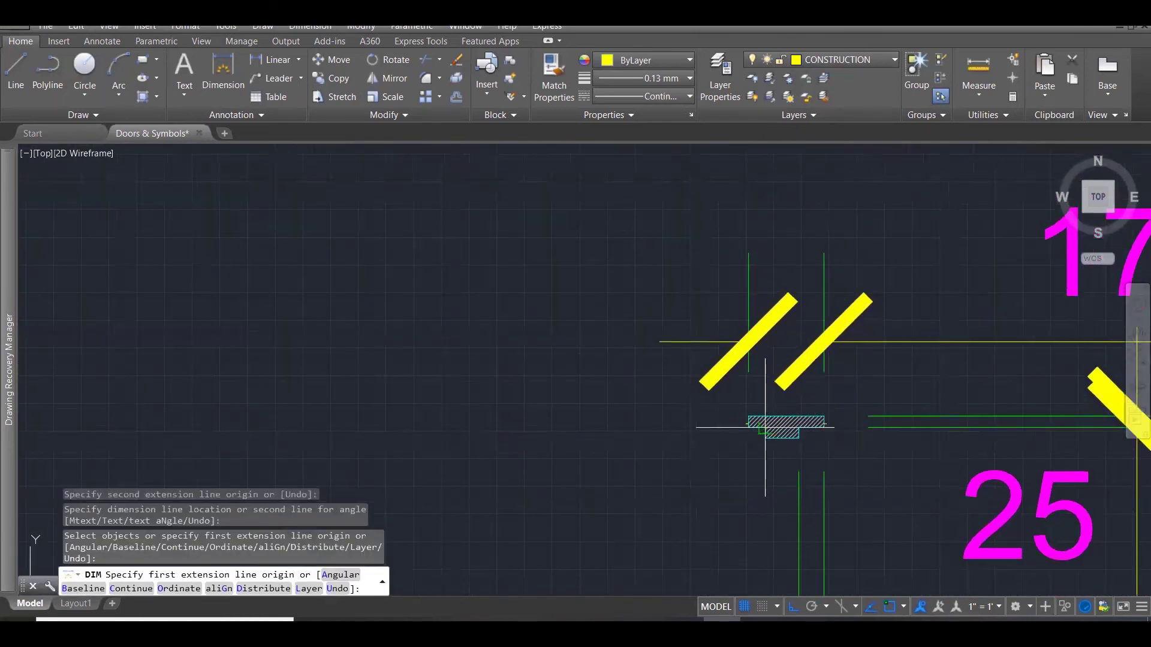
{"action": "left_click", "coordinate": [766, 428]}
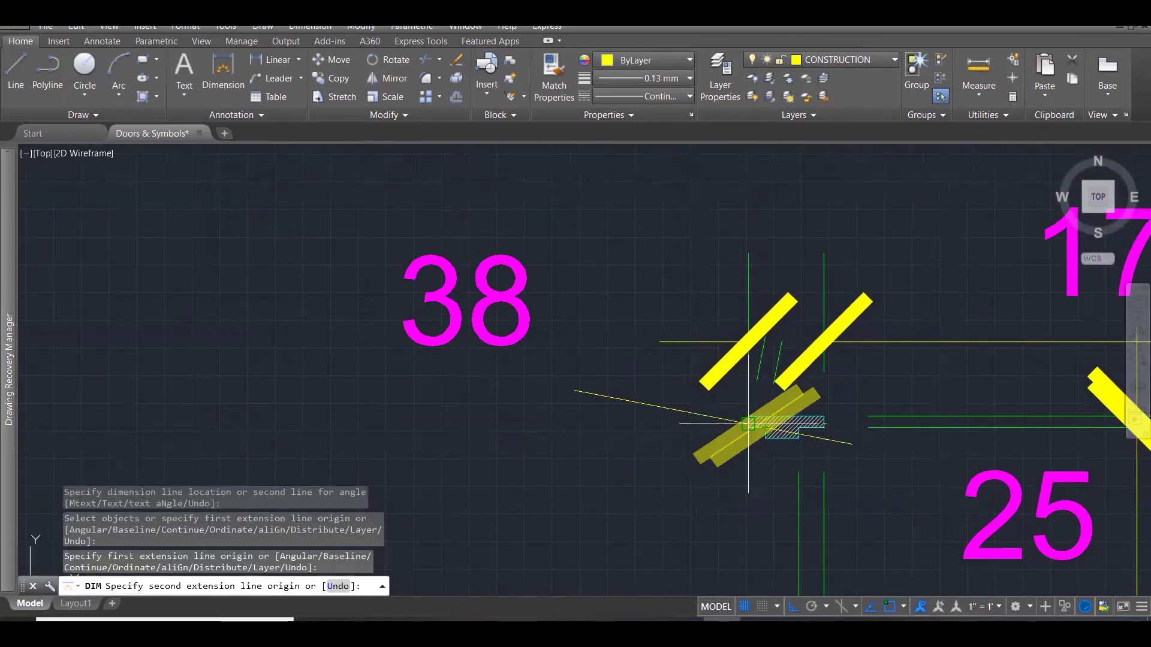
{"action": "left_click", "coordinate": [749, 426]}
{"action": "left_click", "coordinate": [713, 488]}
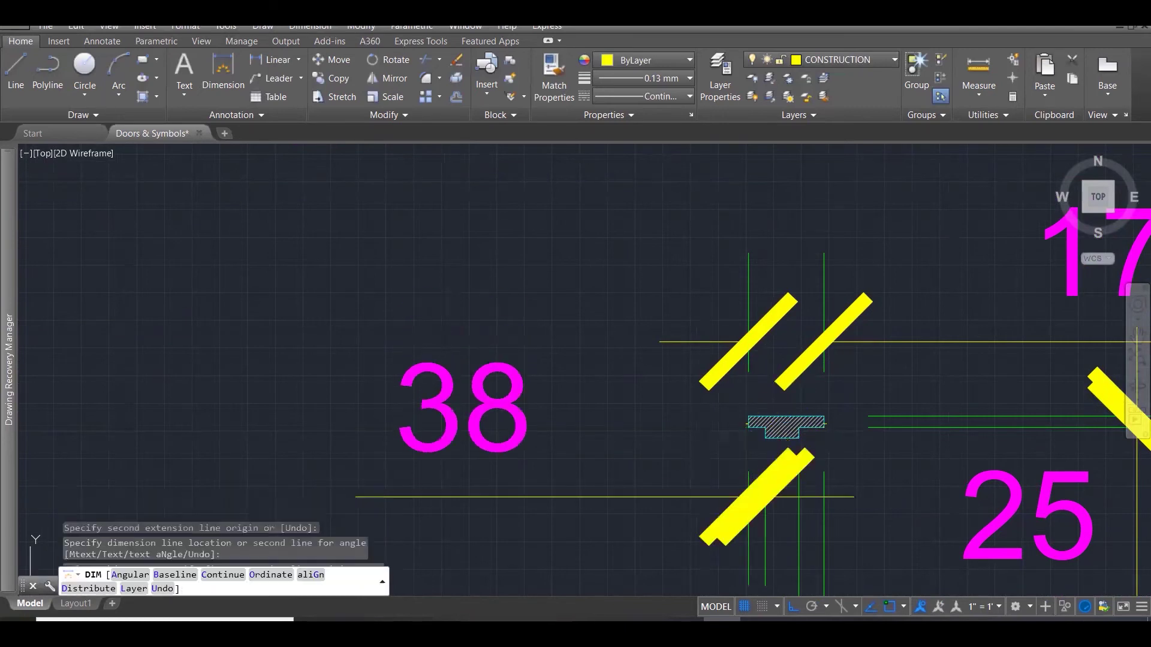
{"action": "scroll", "coordinate": [675, 425], "scroll_direction": "down", "scroll_amount": 4}
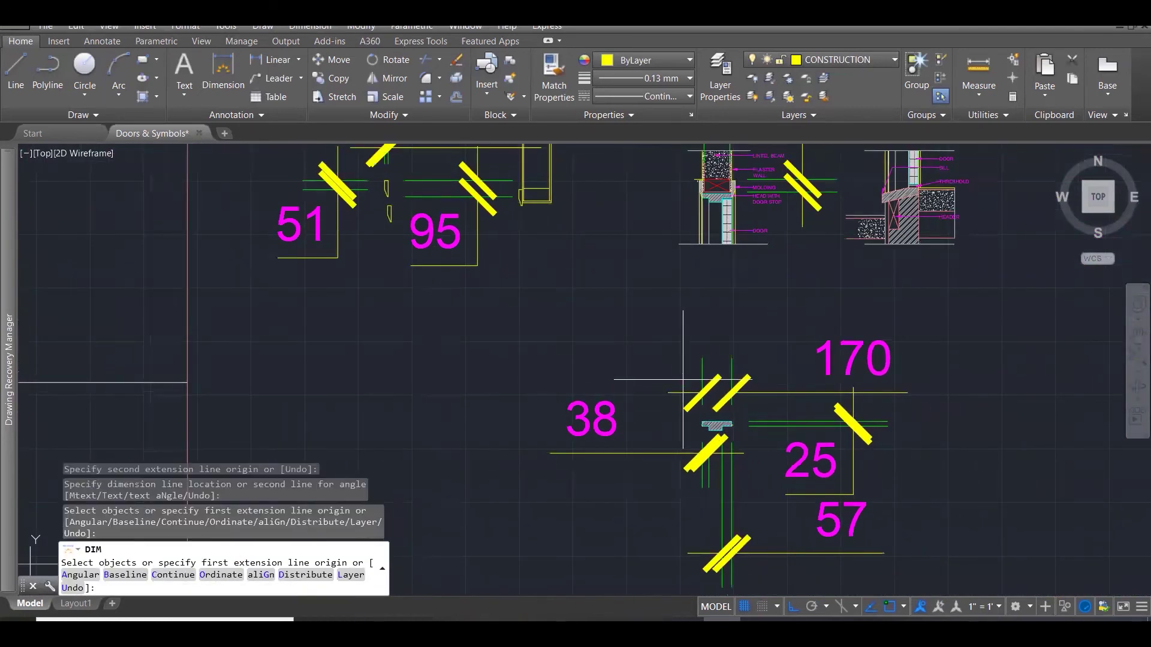
{"action": "scroll", "coordinate": [690, 371], "scroll_direction": "up", "scroll_amount": 2}
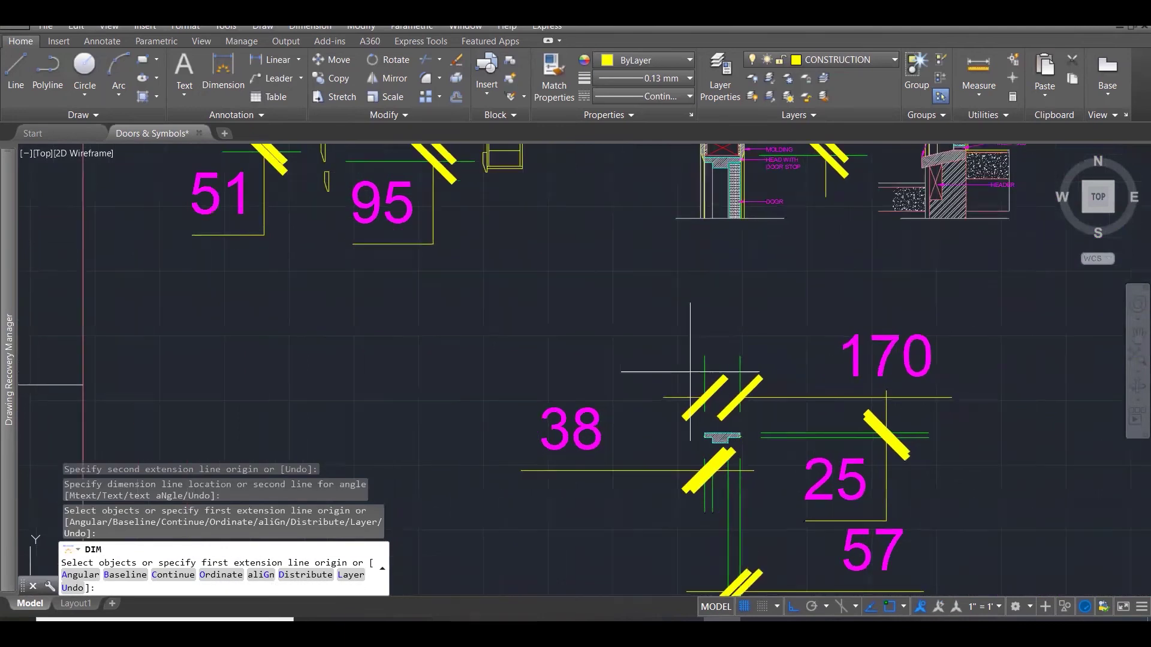
{"action": "key", "text": "Escape"}
{"action": "key", "text": "Escape"}
{"action": "key", "text": "Escape"}
{"action": "key", "text": "Escape"}
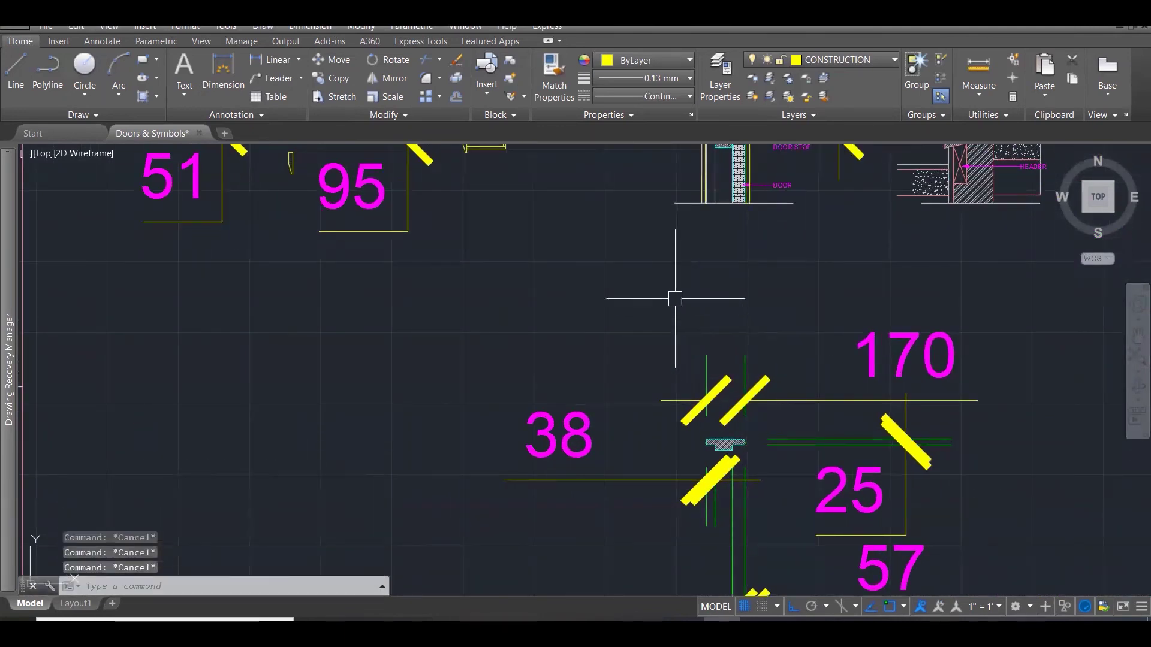
Draw a new horizontal line and a vertical line above the copied head piece.
{"action": "type", "text": "L"}
{"action": "key", "text": "Return"}
{"action": "left_click", "coordinate": [581, 295]}
{"action": "left_click", "coordinate": [717, 294]}
{"action": "key", "text": "Escape"}
{"action": "key", "text": "Return"}
{"action": "left_click", "coordinate": [619, 264]}
{"action": "left_click", "coordinate": [636, 347]}
{"action": "key", "text": "Escape"}
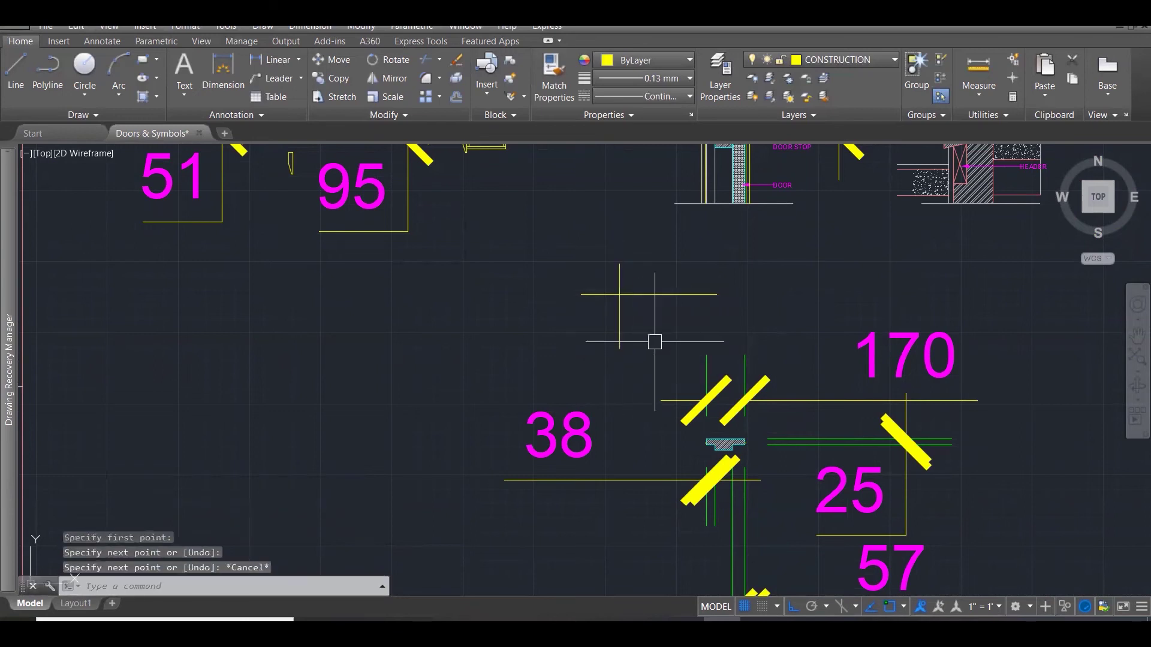
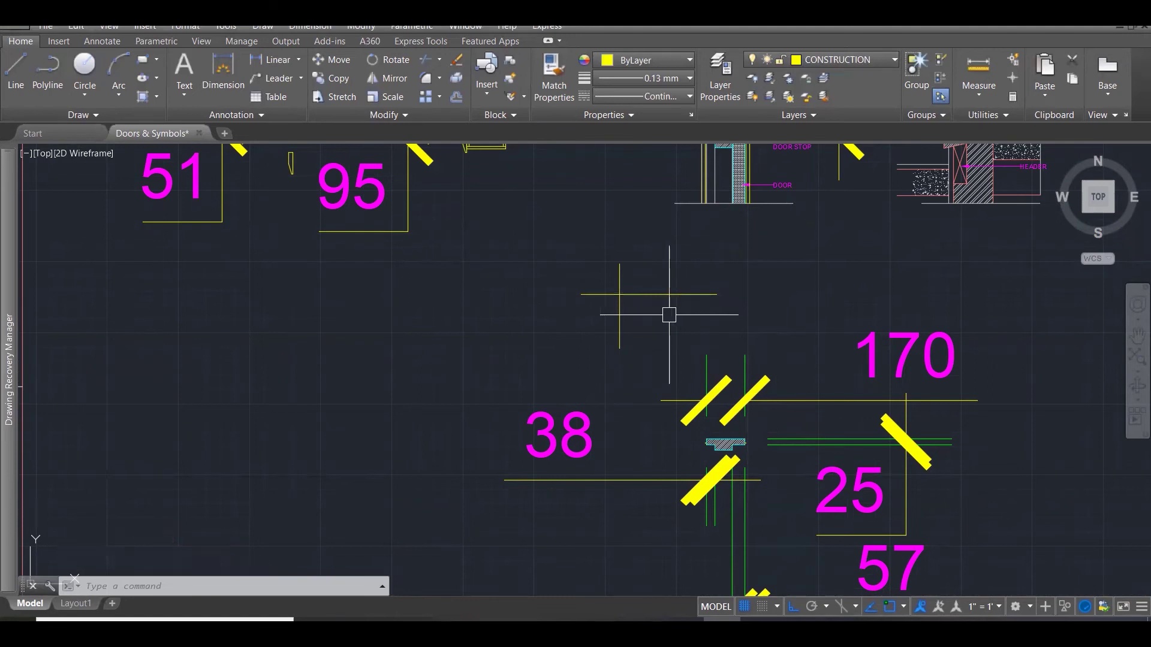
Offset the vertical construction line by 170 and the horizontal yellow line 25 below.
{"action": "type", "text": "o"}
{"action": "key", "text": "Return"}
{"action": "type", "text": "1"}
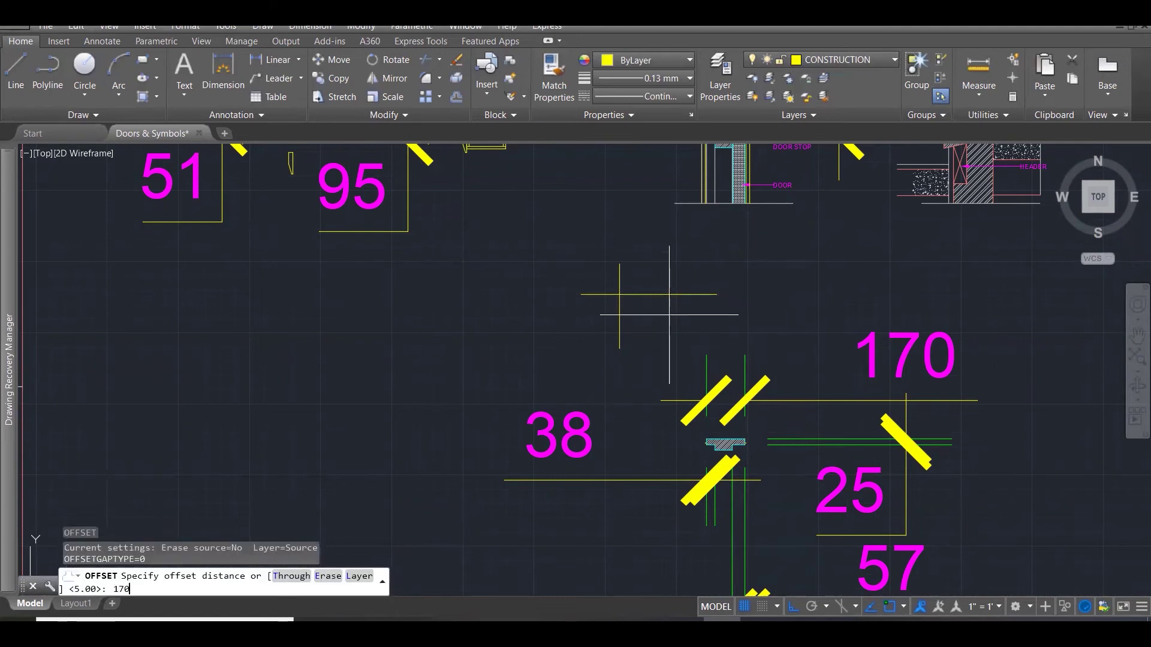
{"action": "type", "text": "70"}
{"action": "key", "text": "Return"}
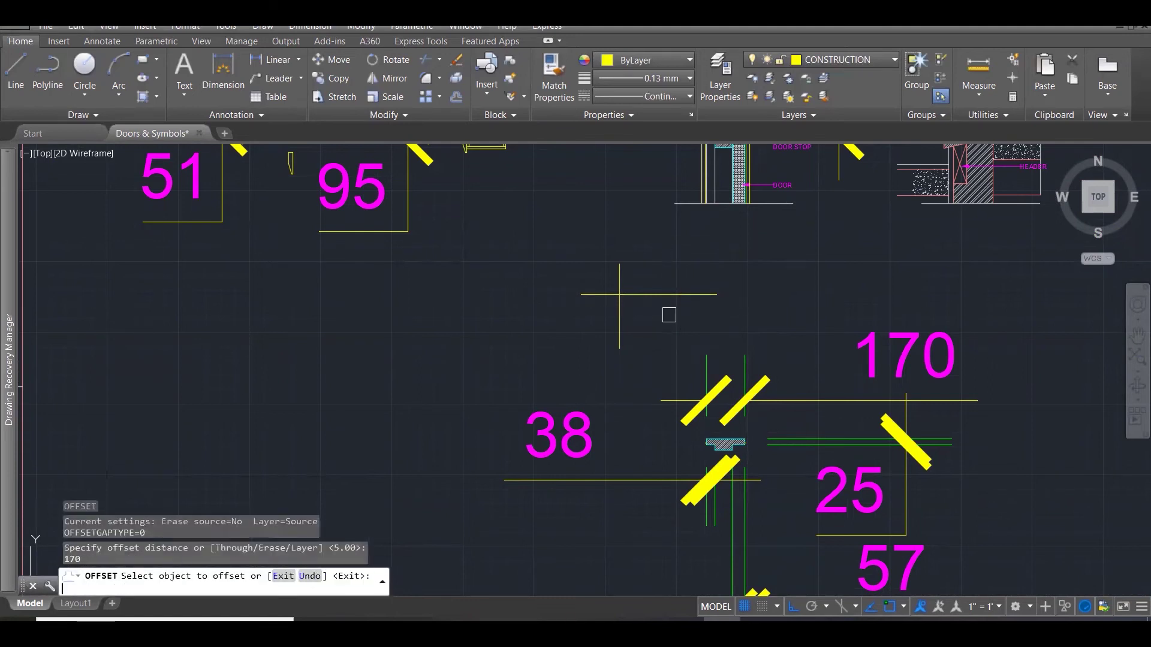
{"action": "left_click", "coordinate": [621, 320]}
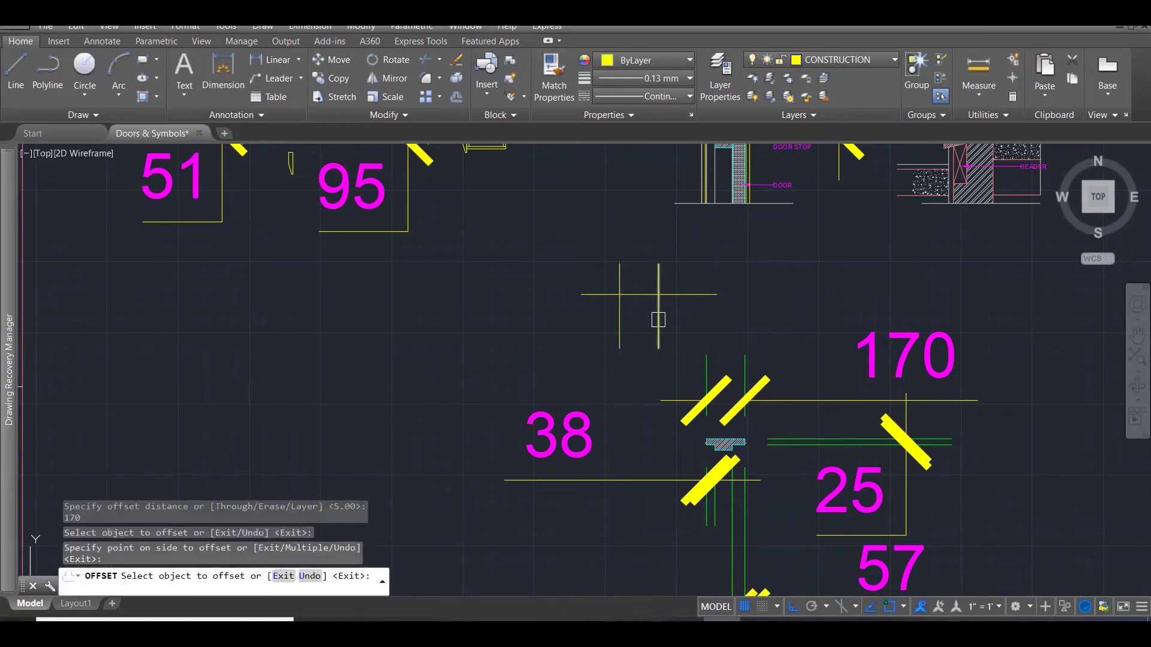
{"action": "key", "text": "Return"}
{"action": "key", "text": "Return"}
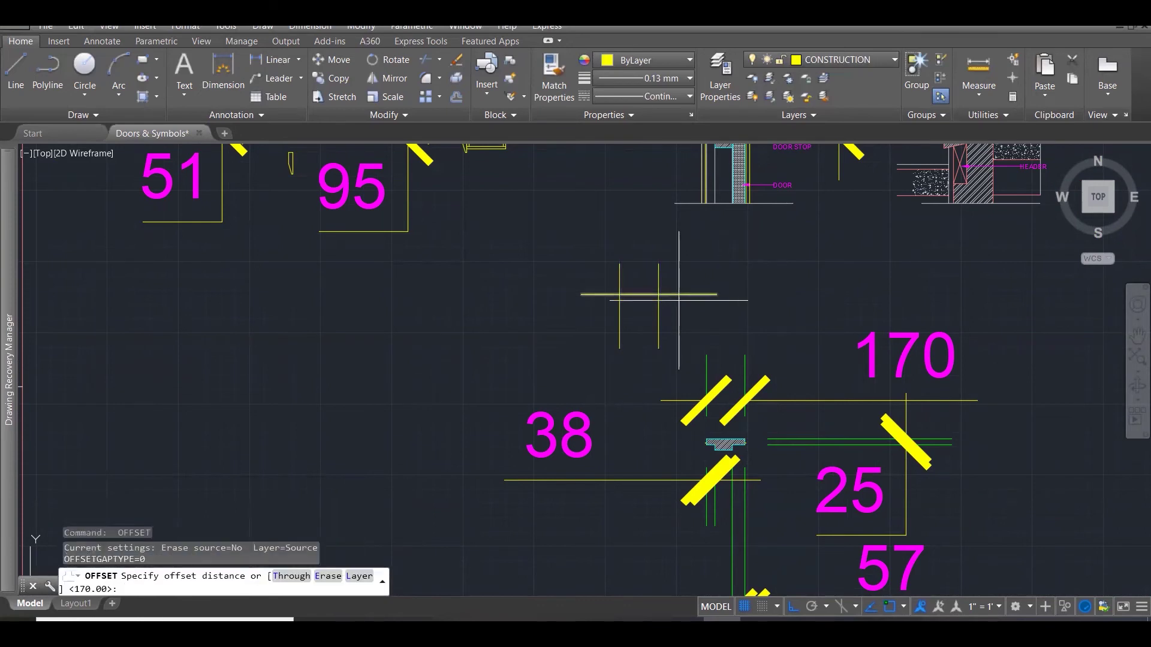
{"action": "type", "text": "25"}
{"action": "key", "text": "Return"}
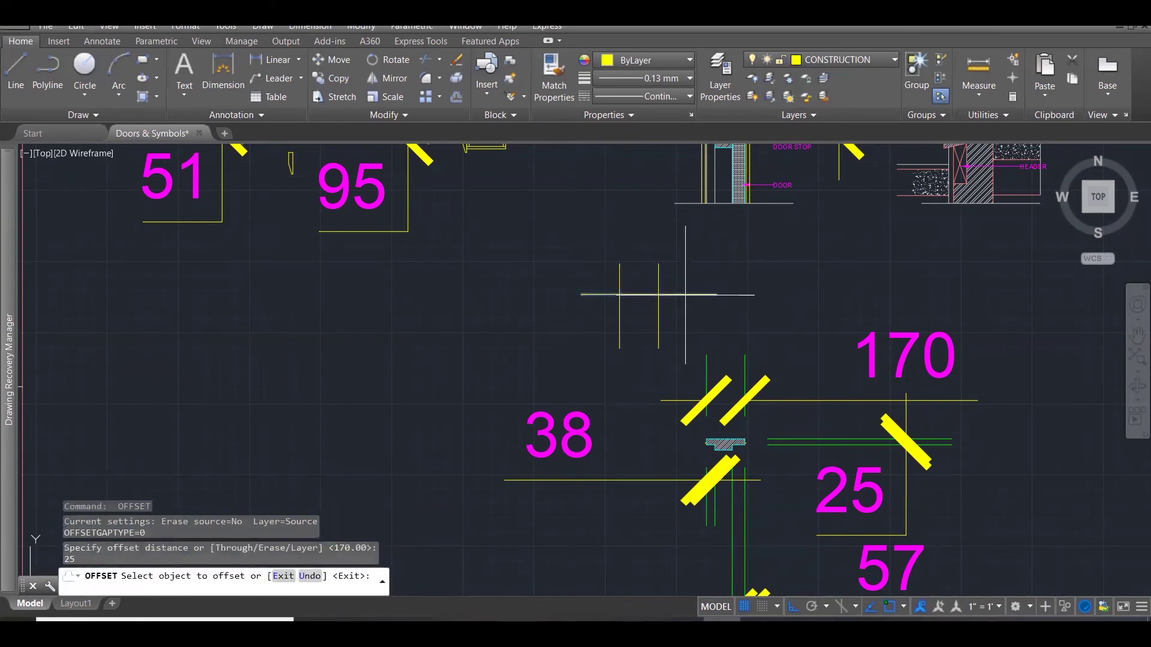
{"action": "left_click", "coordinate": [685, 294]}
{"action": "left_click", "coordinate": [697, 340]}
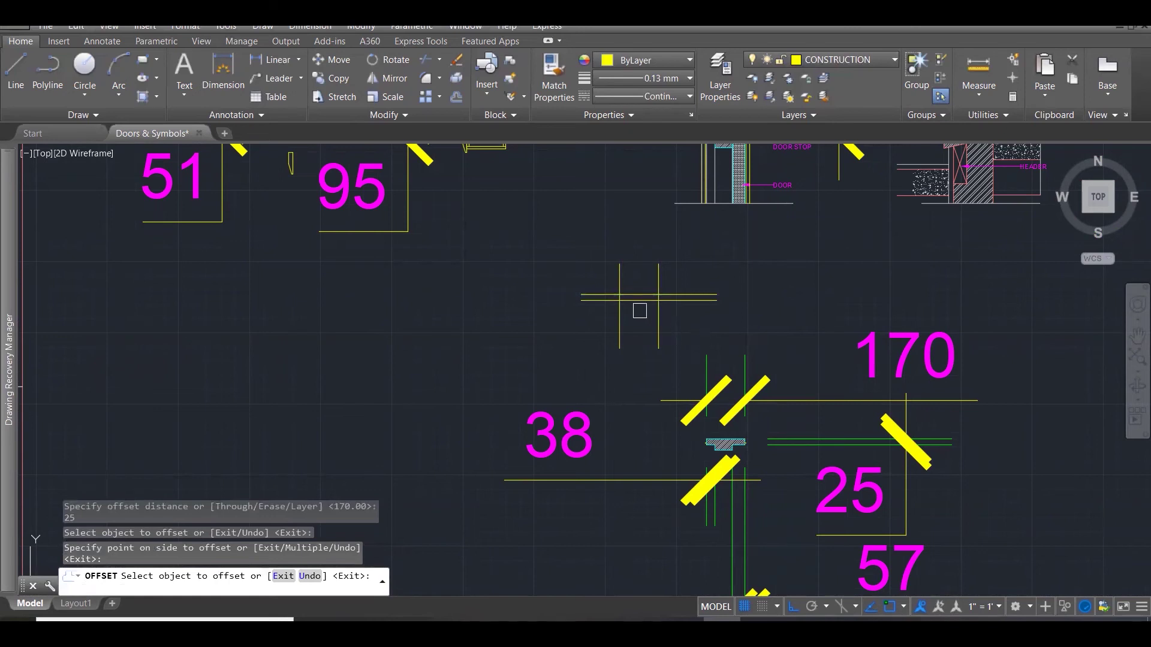
{"action": "scroll", "coordinate": [659, 304], "scroll_direction": "down", "scroll_amount": 1}
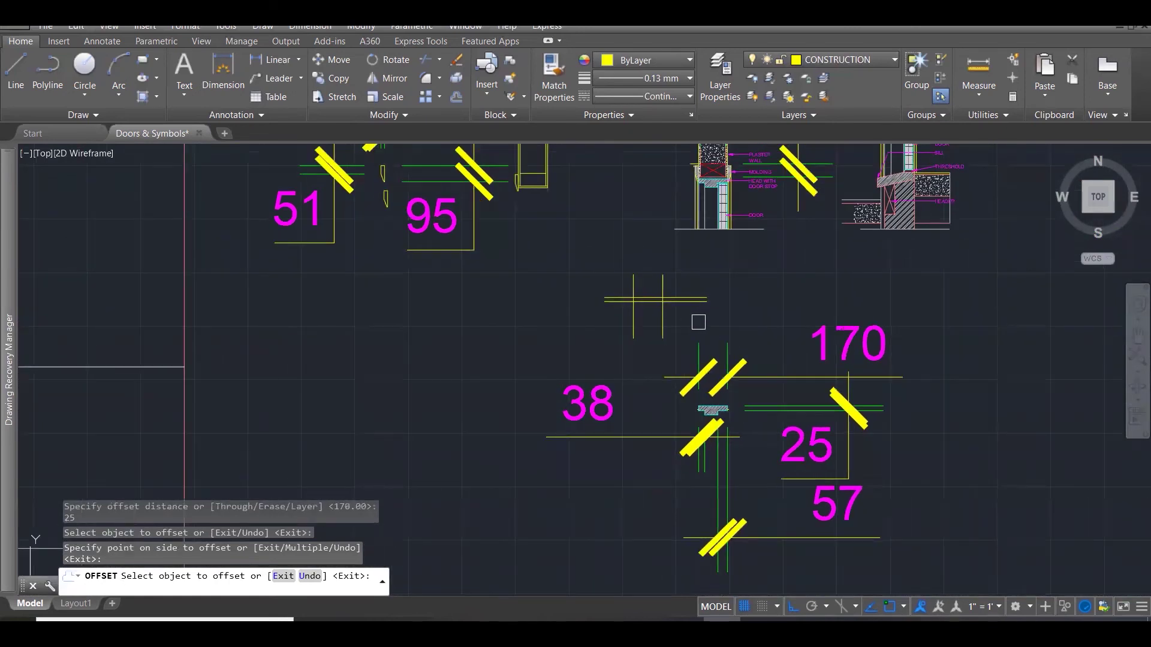
{"action": "key", "text": "Escape"}
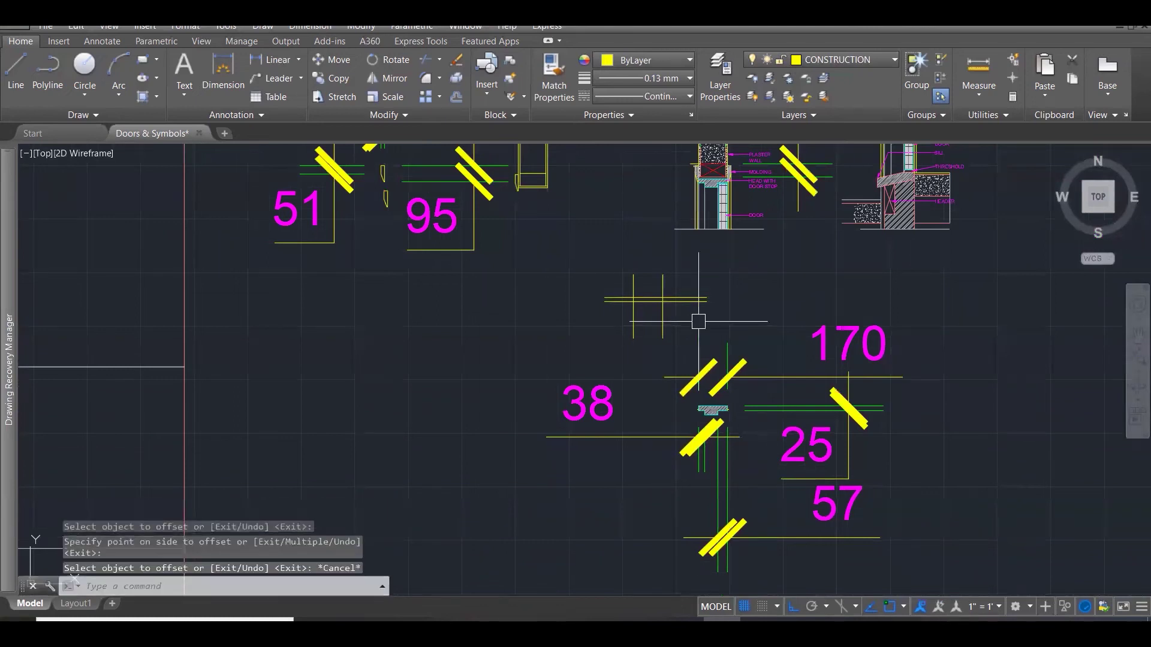
Offset the vertical line 57 units to the left.
{"action": "type", "text": "o"}
{"action": "key", "text": "Return"}
{"action": "type", "text": "5"}
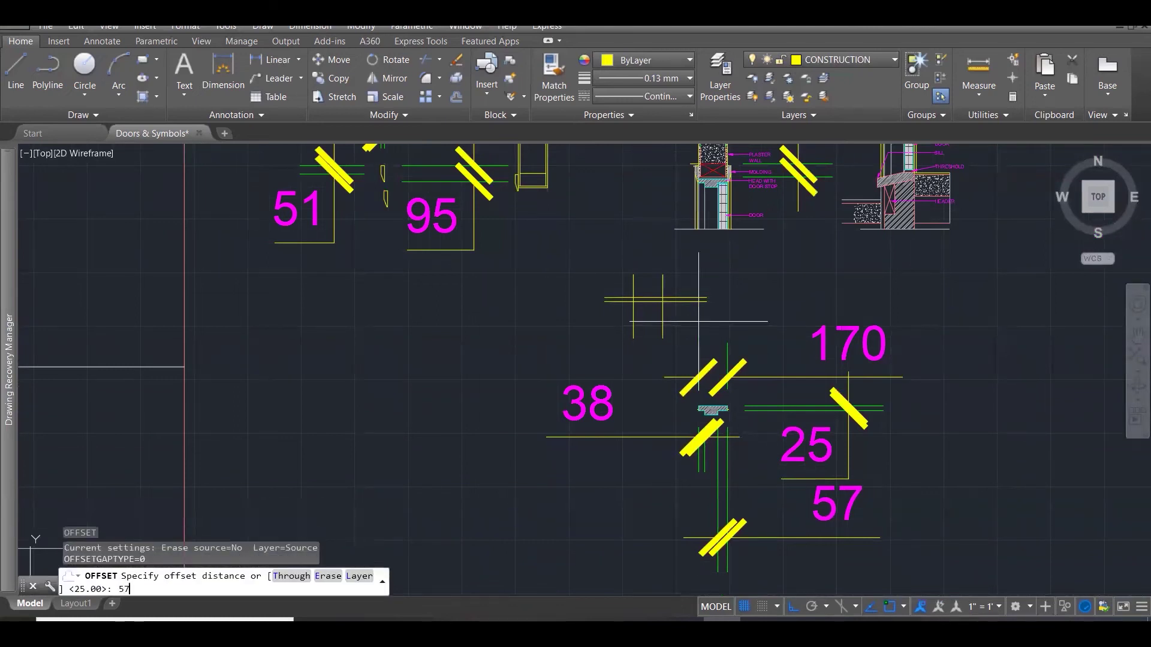
{"action": "key", "text": "Return"}
{"action": "left_click", "coordinate": [602, 404]}
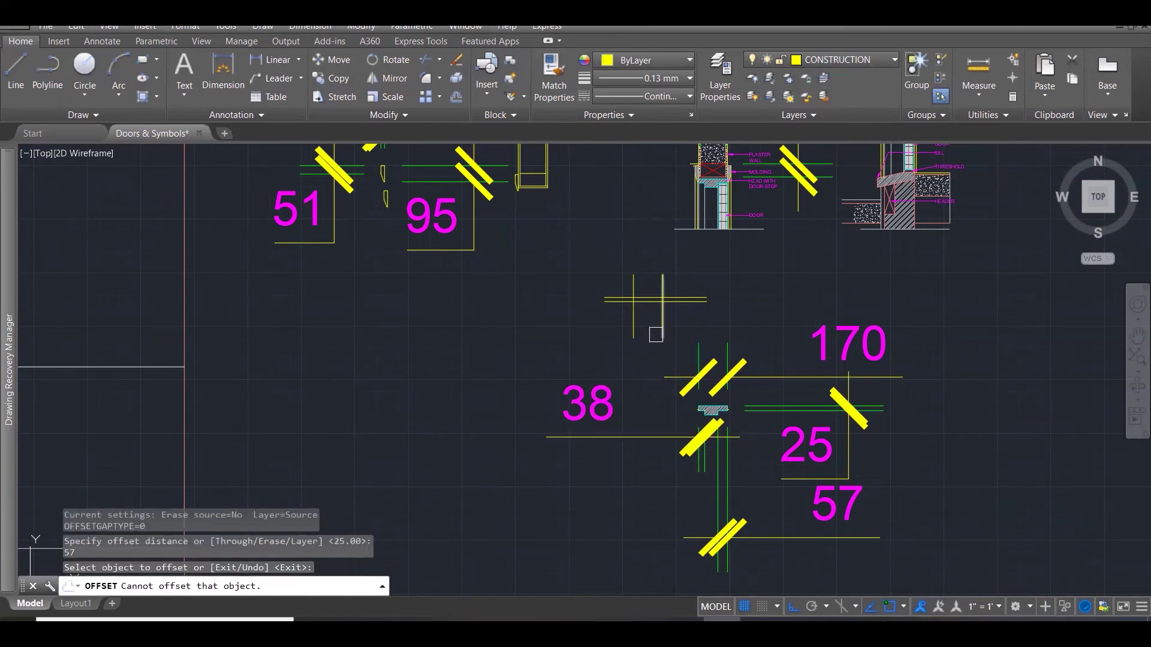
{"action": "left_click", "coordinate": [664, 325]}
{"action": "left_click", "coordinate": [636, 334]}
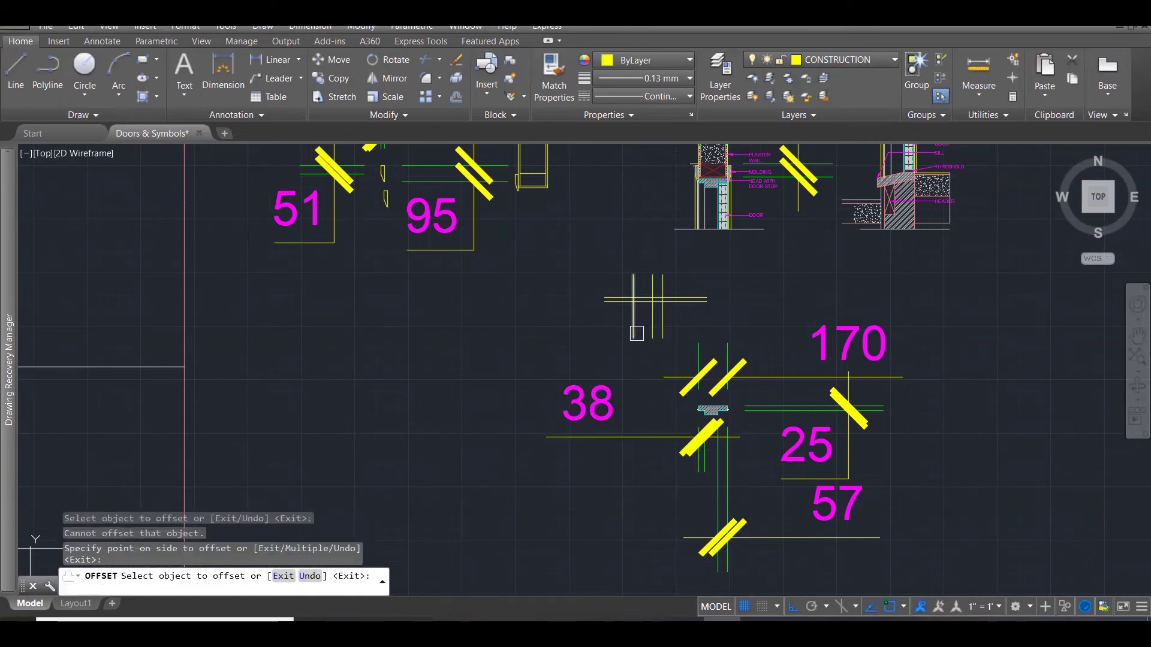
{"action": "scroll", "coordinate": [651, 303], "scroll_direction": "up", "scroll_amount": 3}
{"action": "key", "text": "Escape"}
{"action": "key", "text": "Escape"}
{"action": "key", "text": "Escape"}
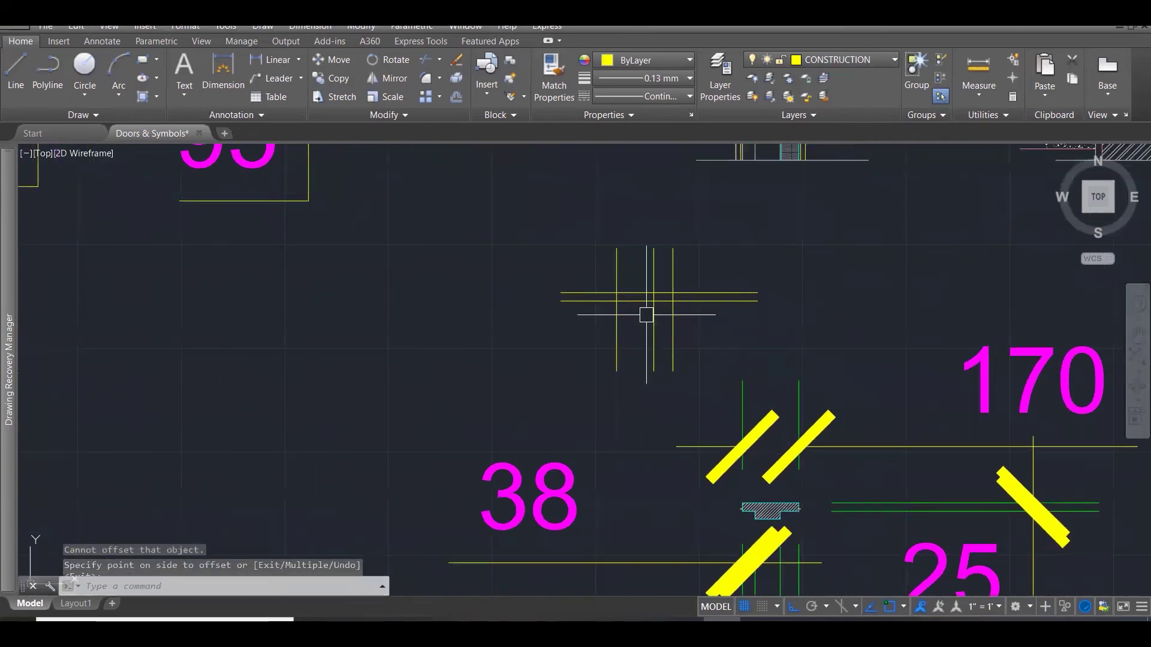
Fillet the vertical and lower horizontal line into a clean corner.
{"action": "scroll", "coordinate": [654, 310], "scroll_direction": "up", "scroll_amount": 4}
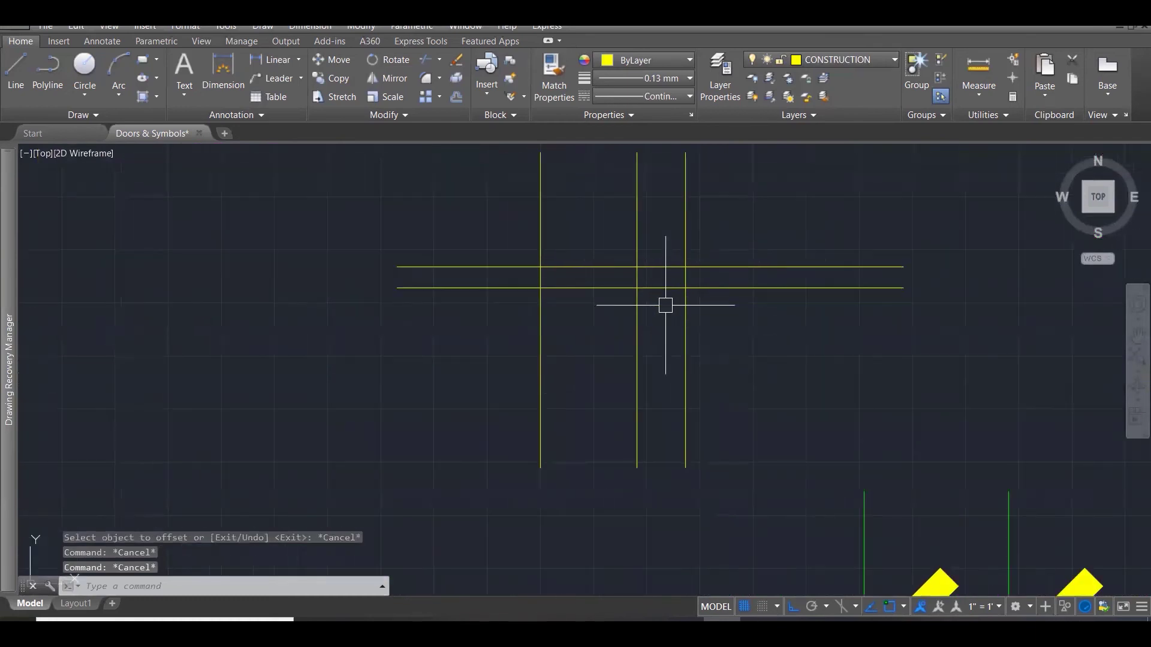
{"action": "type", "text": "f"}
{"action": "key", "text": "Return"}
{"action": "scroll", "coordinate": [689, 276], "scroll_direction": "up", "scroll_amount": 2}
{"action": "left_click", "coordinate": [682, 277]}
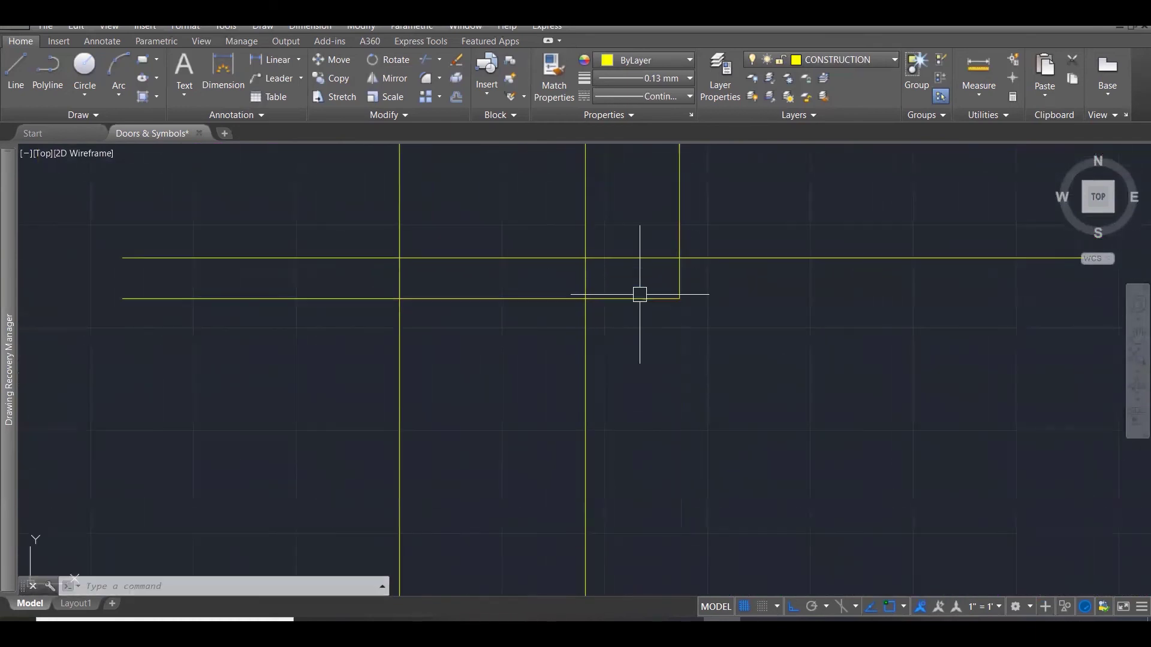
{"action": "left_click", "coordinate": [586, 316]}
{"action": "scroll", "coordinate": [671, 309], "scroll_direction": "down", "scroll_amount": 4}
{"action": "scroll", "coordinate": [670, 308], "scroll_direction": "down", "scroll_amount": 2}
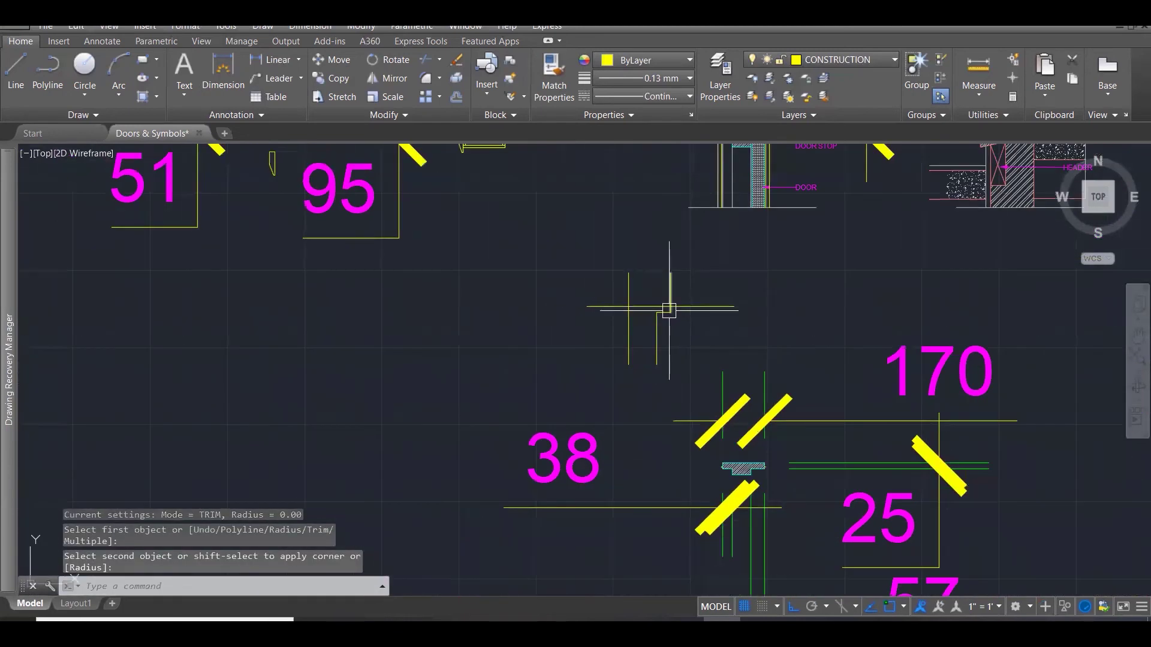
Offset the vertical line 38 units to the right.
{"action": "key", "text": "Escape"}
{"action": "key", "text": "Escape"}
{"action": "key", "text": "Escape"}
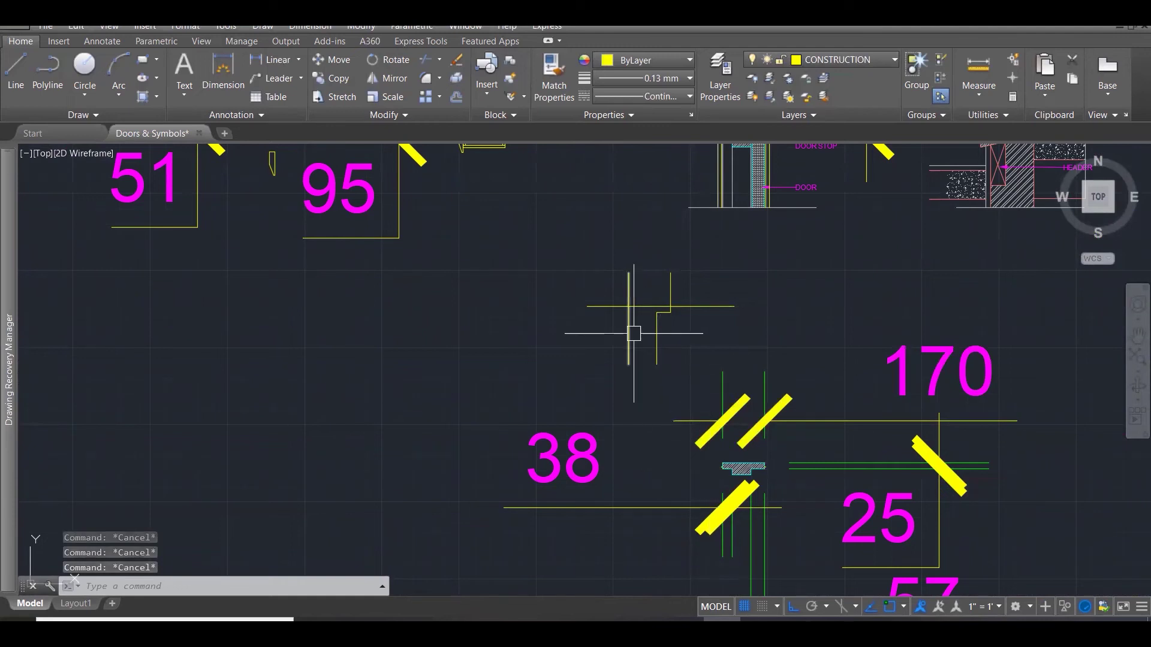
{"action": "type", "text": "o"}
{"action": "key", "text": "Return"}
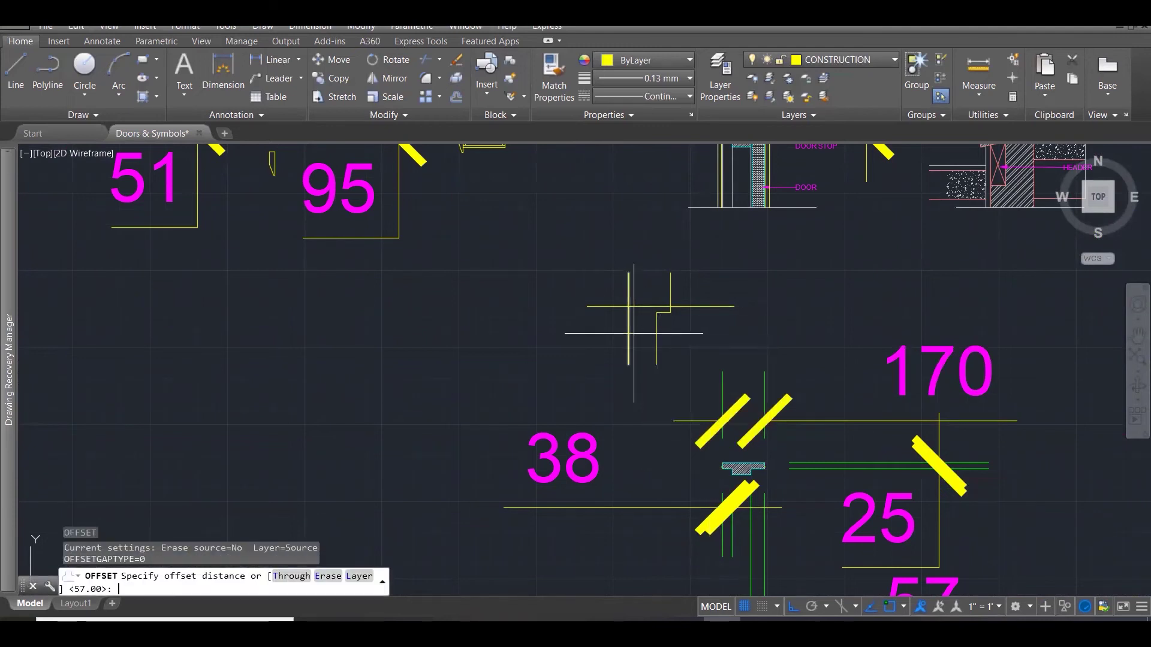
{"action": "key", "text": "Return"}
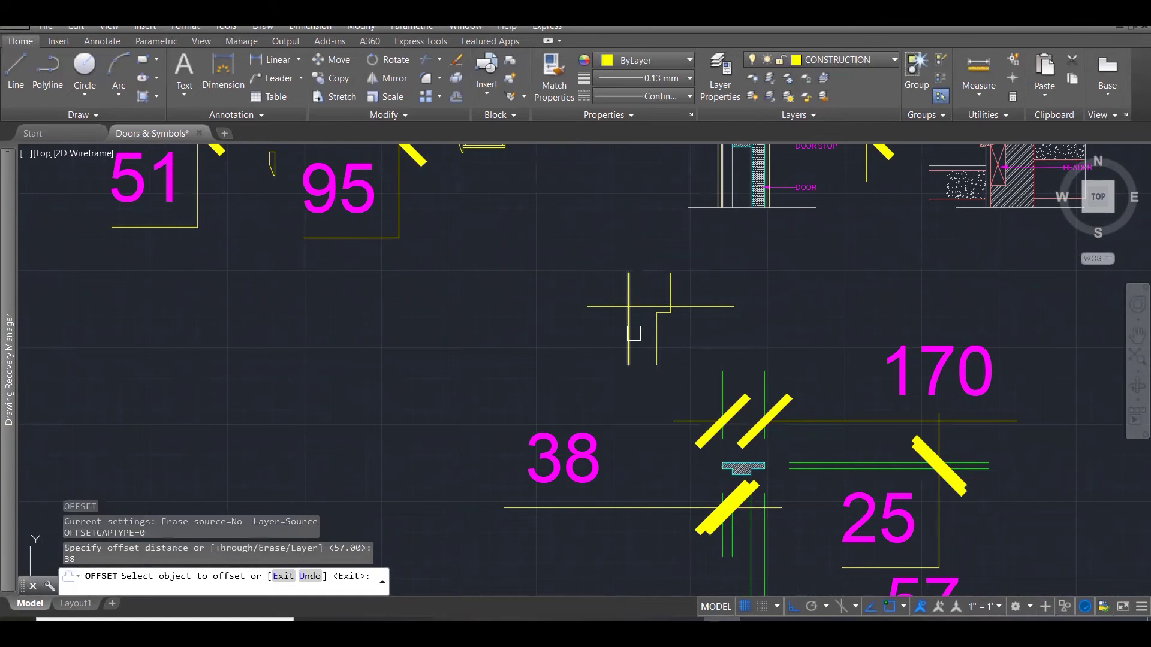
{"action": "left_click", "coordinate": [629, 330]}
{"action": "left_click", "coordinate": [670, 337]}
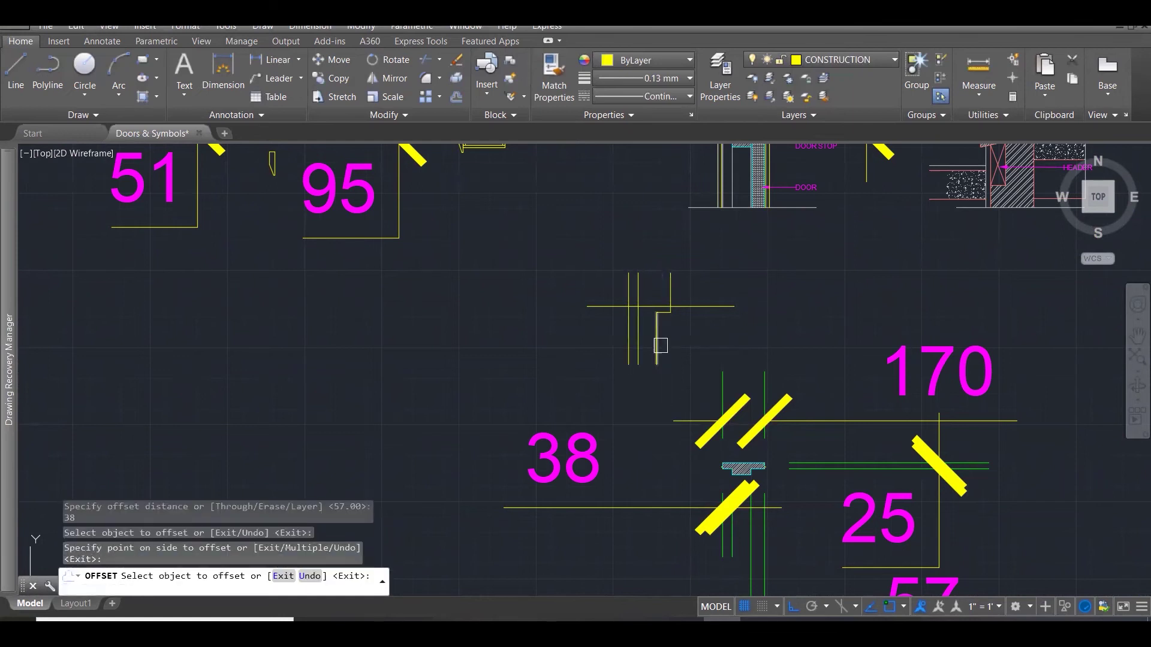
{"action": "key", "text": "Escape"}
{"action": "key", "text": "Escape"}
Place a 25 dimension across the door stop beneath the 38 dimension.
{"action": "scroll", "coordinate": [723, 468], "scroll_direction": "up", "scroll_amount": 3}
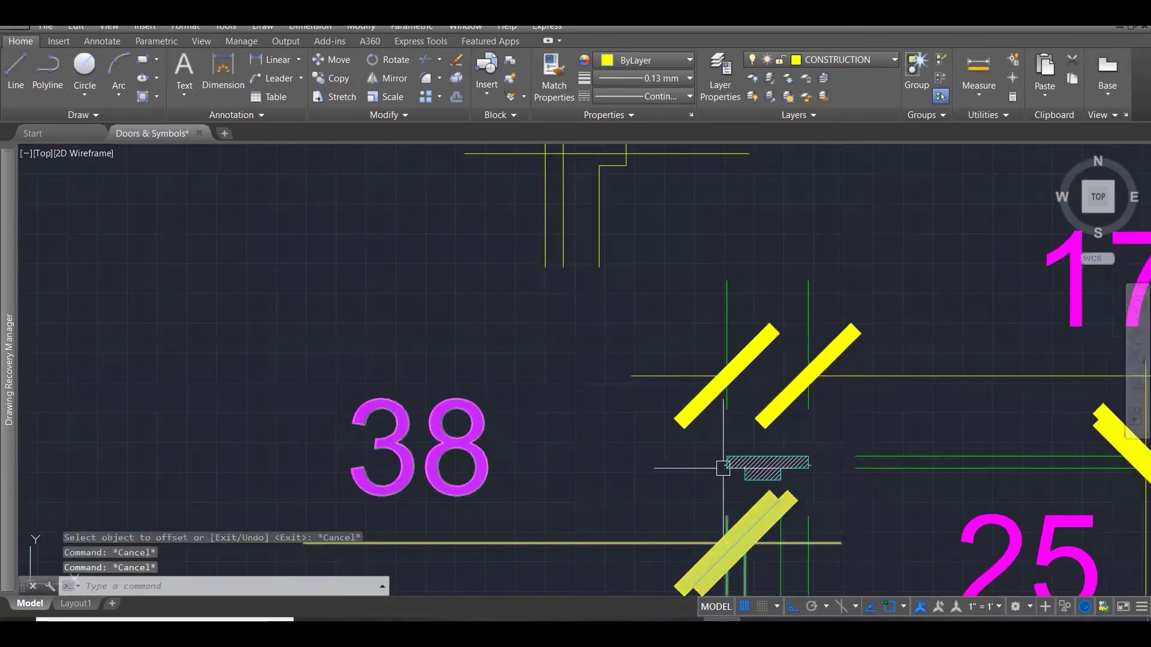
{"action": "type", "text": "DIM"}
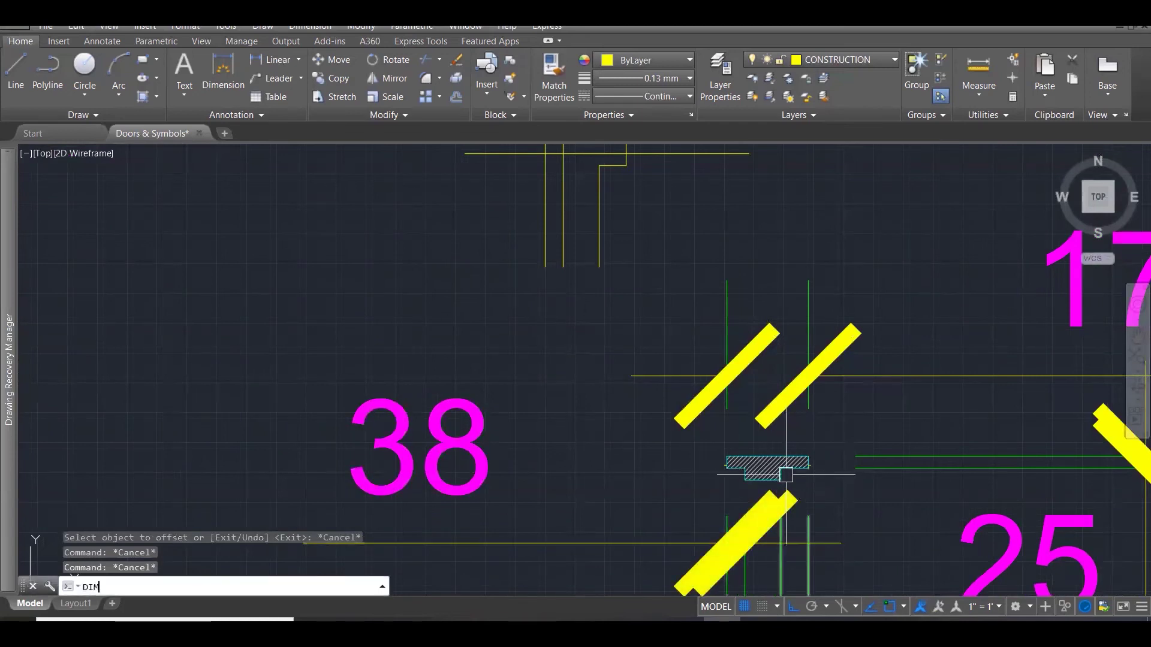
{"action": "key", "text": "Return"}
{"action": "left_click", "coordinate": [745, 480]}
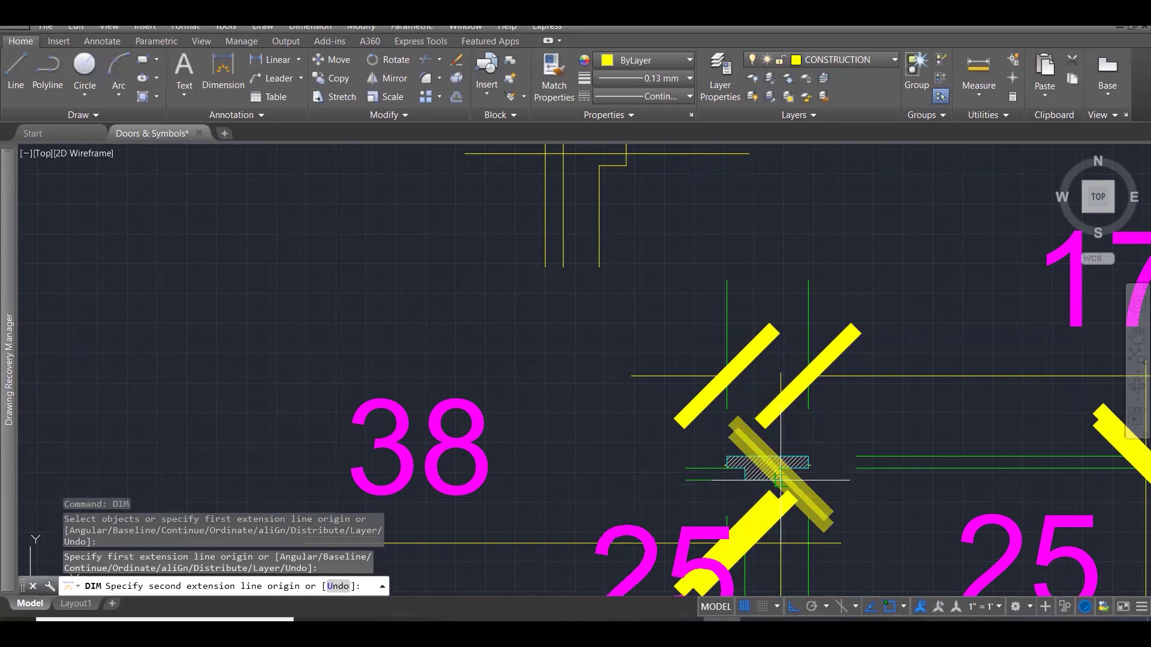
{"action": "left_click", "coordinate": [780, 479]}
{"action": "scroll", "coordinate": [780, 479], "scroll_direction": "down", "scroll_amount": 3}
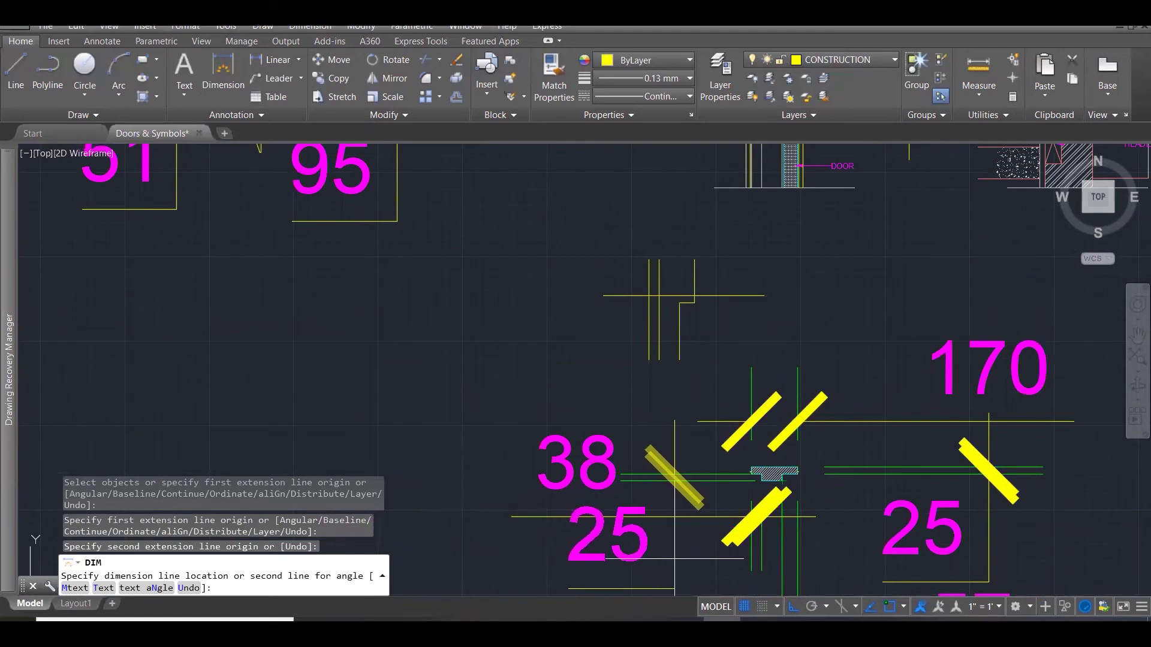
{"action": "left_click", "coordinate": [693, 558]}
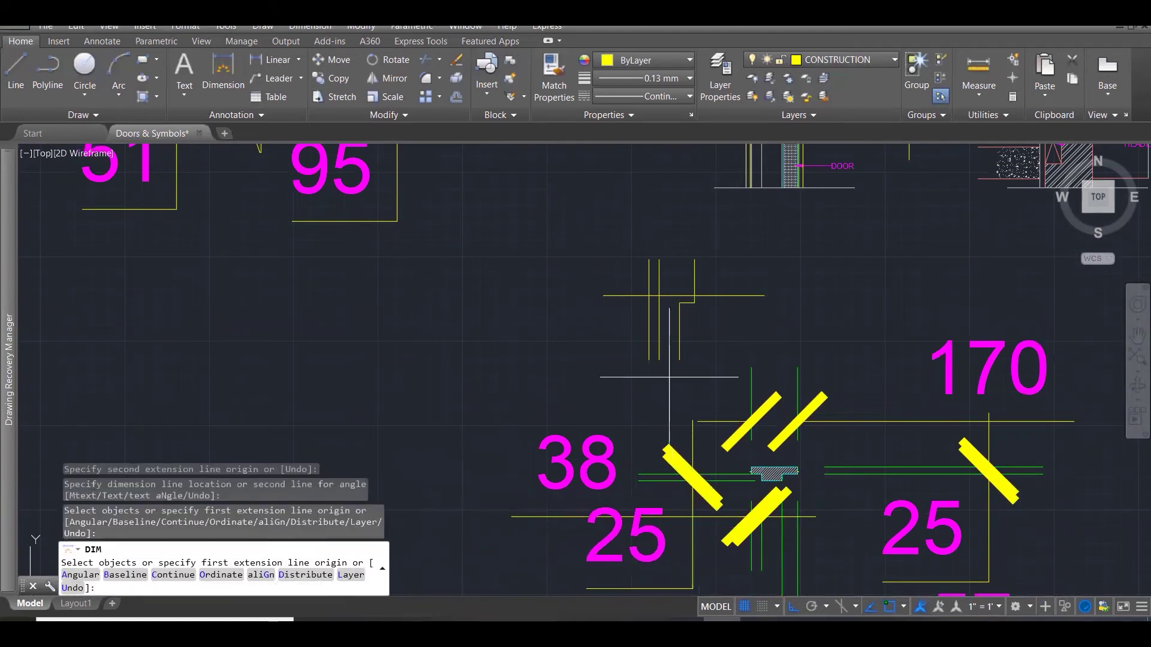
{"action": "key", "text": "Escape"}
{"action": "key", "text": "Escape"}
{"action": "key", "text": "Escape"}
{"action": "type", "text": "o"}
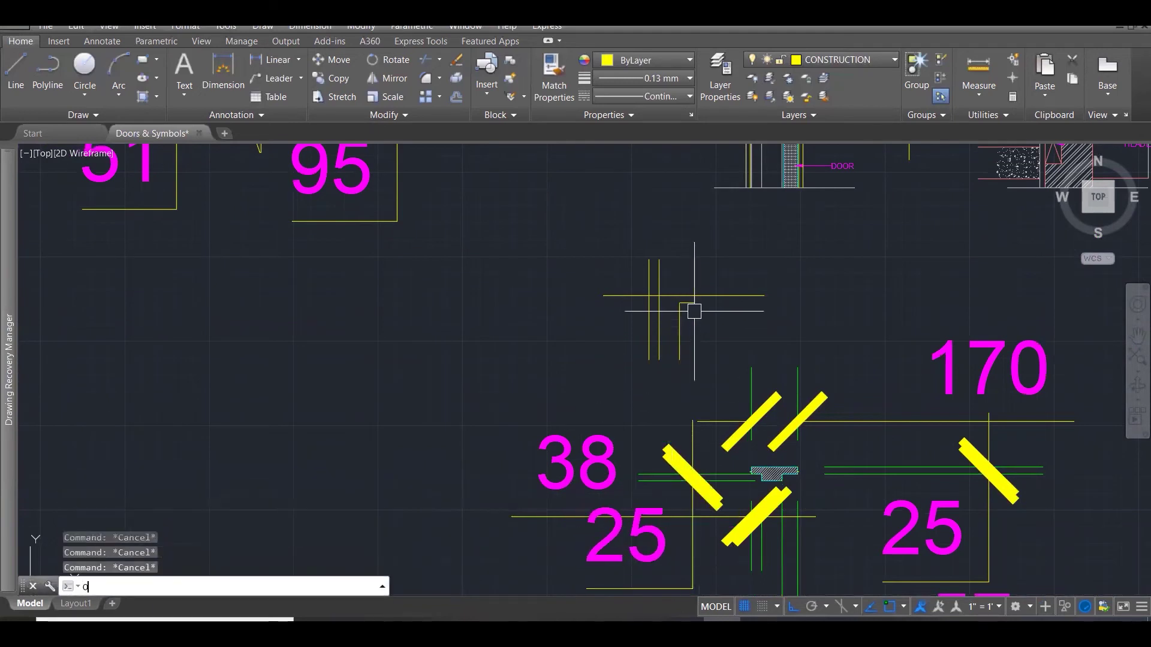
{"action": "key", "text": "Return"}
{"action": "key", "text": "Return"}
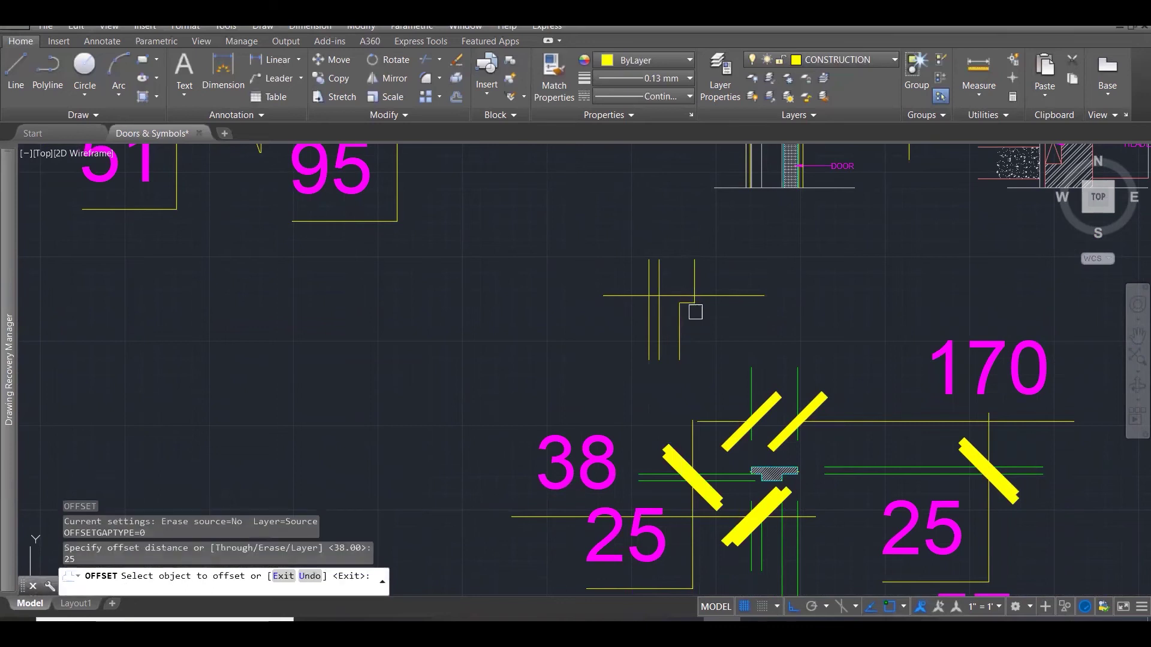
Offset the short horizontal line 25 units downward.
{"action": "scroll", "coordinate": [696, 312], "scroll_direction": "up", "scroll_amount": 3}
{"action": "left_click", "coordinate": [669, 292]}
{"action": "left_click", "coordinate": [680, 318]}
{"action": "key", "text": "Escape"}
{"action": "key", "text": "Escape"}
{"action": "key", "text": "Escape"}
Fillet the short offset, horizontal and bottom lines into corners with the verticals.
{"action": "type", "text": "F"}
{"action": "key", "text": "Return"}
{"action": "left_click", "coordinate": [678, 304]}
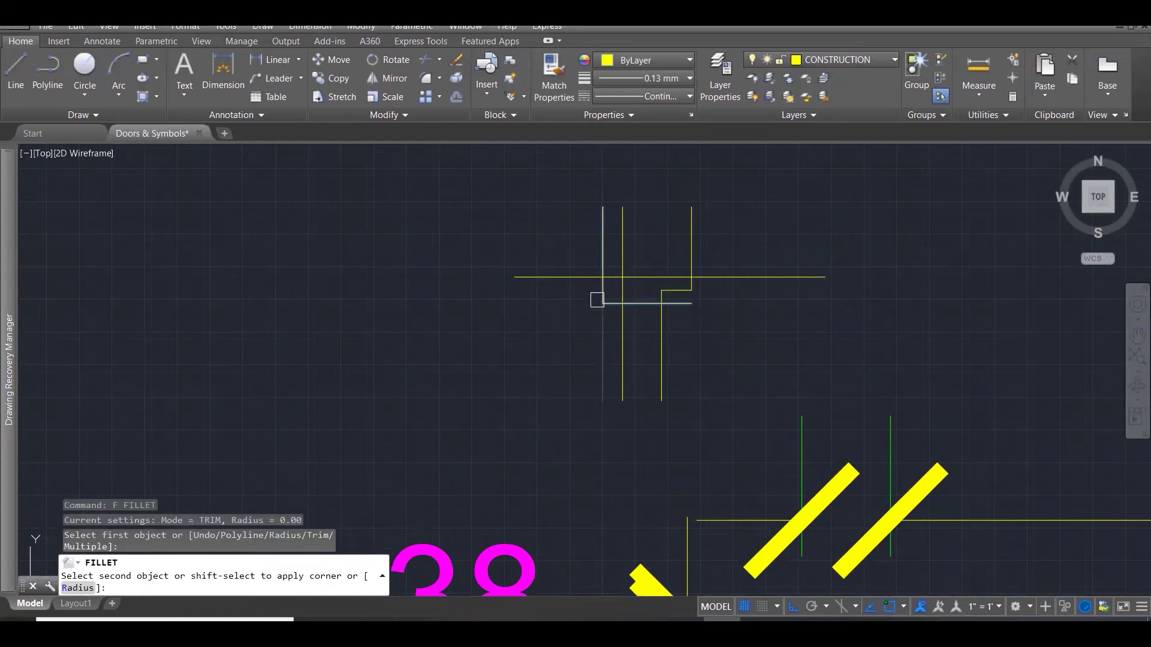
{"action": "left_click", "coordinate": [602, 289]}
{"action": "key", "text": "Return"}
{"action": "left_click", "coordinate": [651, 304]}
{"action": "left_click", "coordinate": [661, 297]}
{"action": "key", "text": "Return"}
{"action": "left_click", "coordinate": [602, 300]}
{"action": "left_click", "coordinate": [595, 287]}
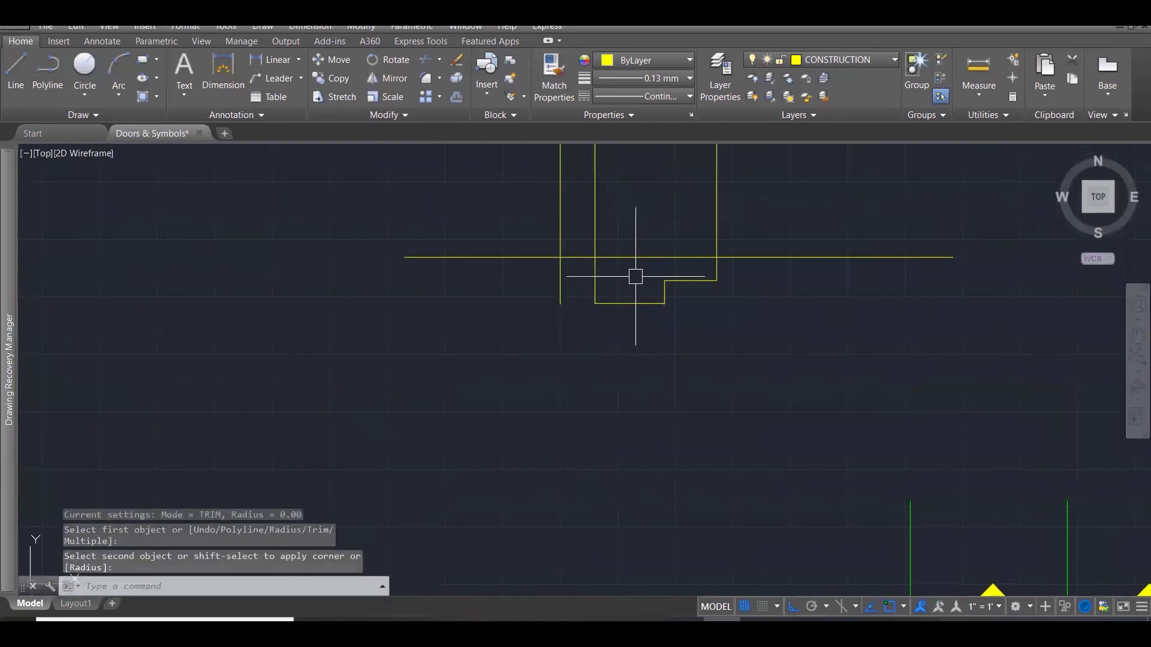
Begin a line at the new corner, then cancel it.
{"action": "type", "text": "l"}
{"action": "key", "text": "Return"}
{"action": "left_click", "coordinate": [671, 283]}
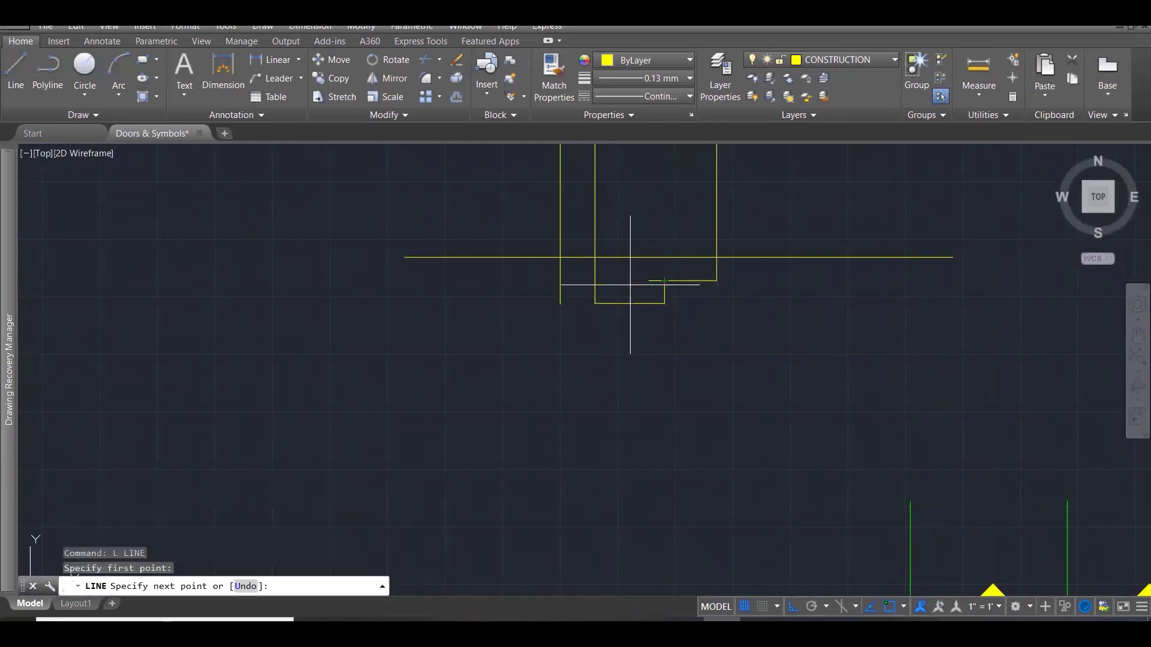
{"action": "key", "text": "Escape"}
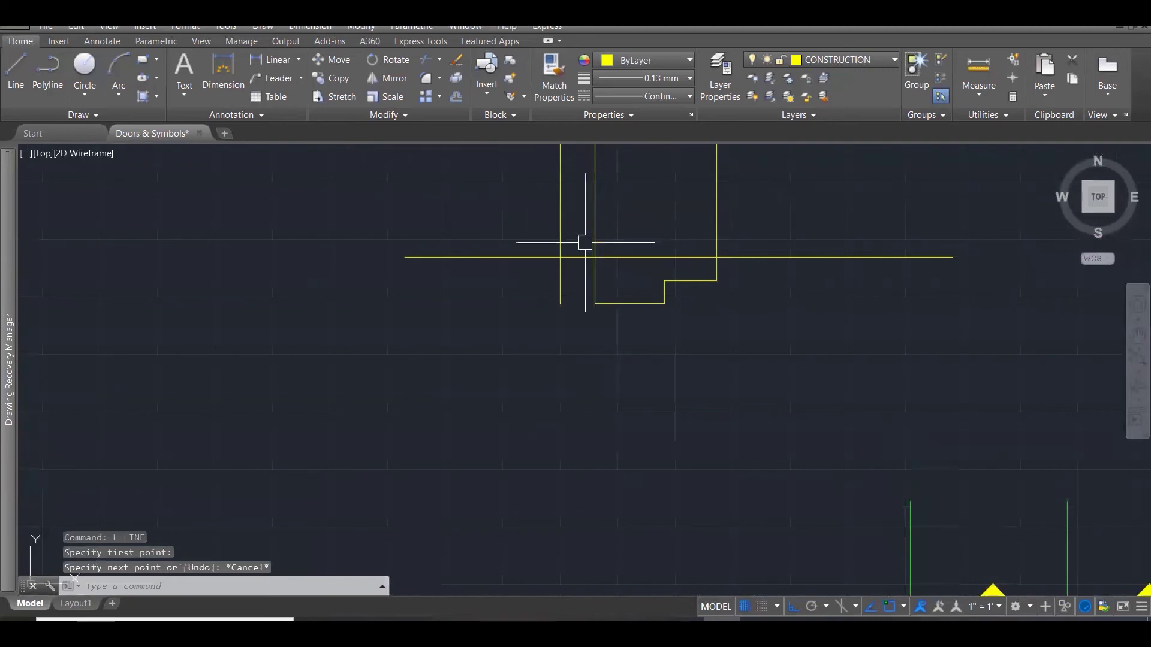
{"action": "scroll", "coordinate": [594, 245], "scroll_direction": "down", "scroll_amount": 4}
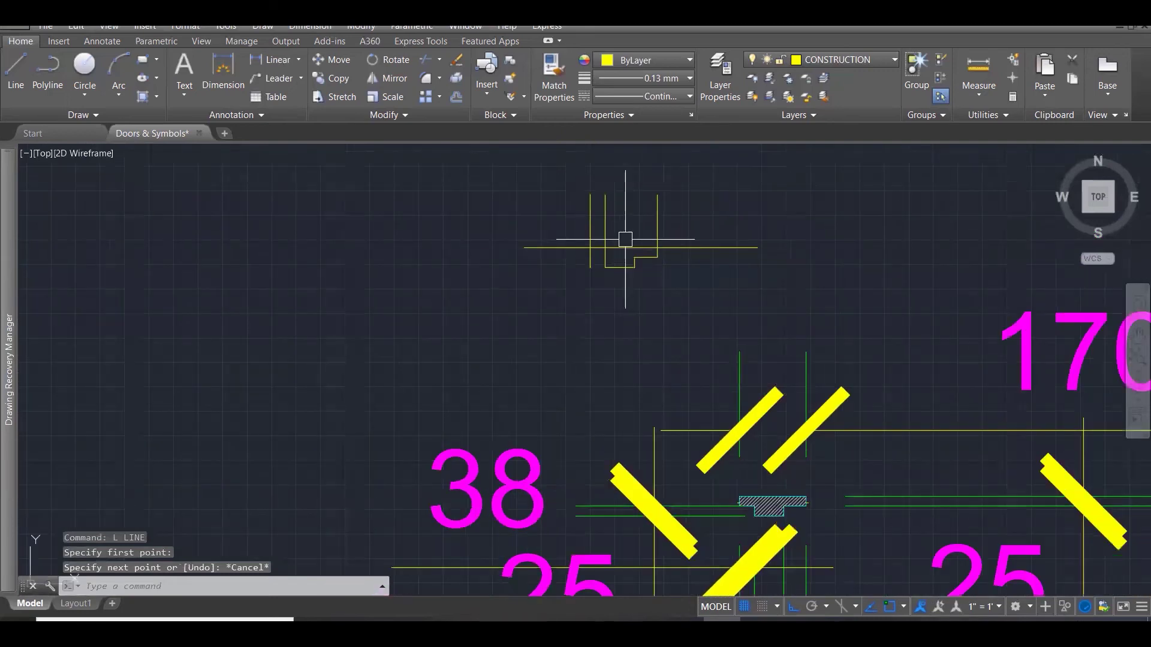
{"action": "scroll", "coordinate": [621, 259], "scroll_direction": "up", "scroll_amount": 1}
{"action": "key", "text": "Escape"}
{"action": "key", "text": "Escape"}
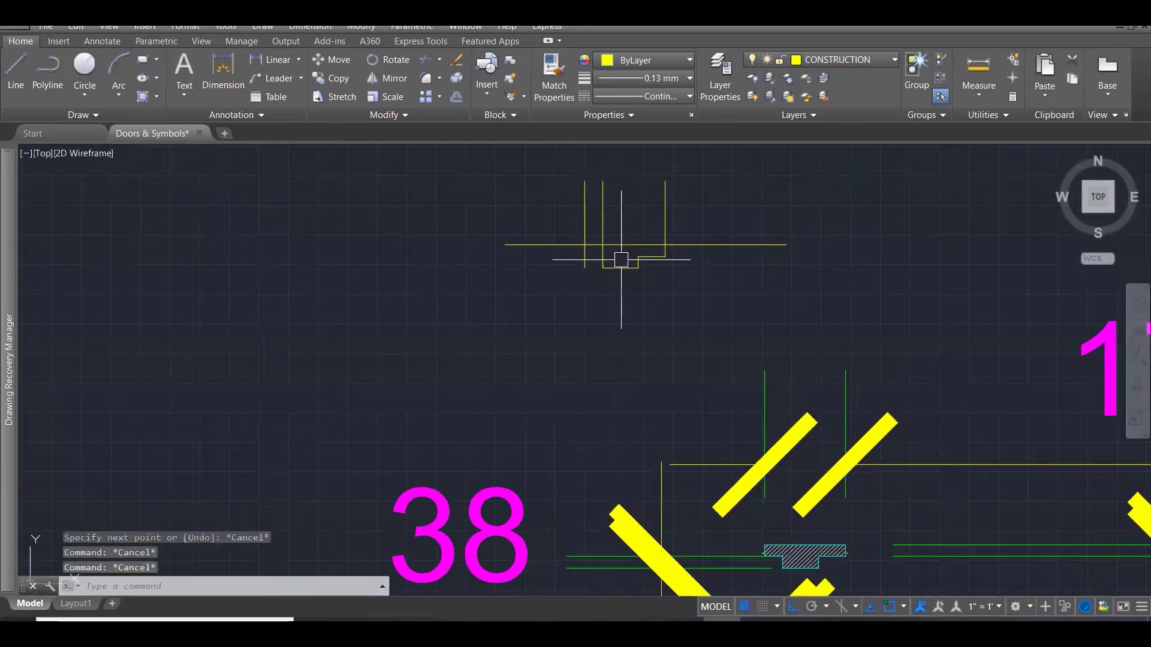
Offset the construction line 38 units upward.
{"action": "type", "text": "o"}
{"action": "key", "text": "Return"}
{"action": "type", "text": "38"}
{"action": "key", "text": "Return"}
{"action": "left_click", "coordinate": [619, 268]}
{"action": "left_click", "coordinate": [631, 223]}
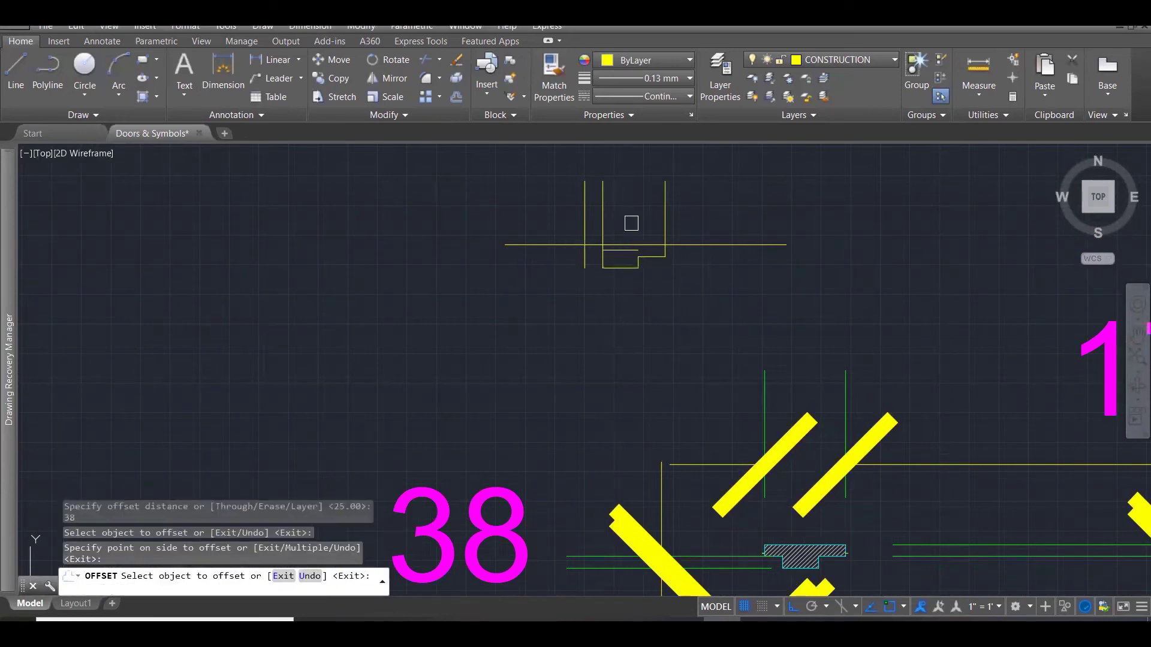
{"action": "left_click", "coordinate": [755, 477]}
{"action": "key", "text": "Escape"}
{"action": "scroll", "coordinate": [743, 480], "scroll_direction": "down", "scroll_amount": 2}
{"action": "scroll", "coordinate": [747, 531], "scroll_direction": "up", "scroll_amount": 3}
{"action": "scroll", "coordinate": [765, 531], "scroll_direction": "up", "scroll_amount": 3}
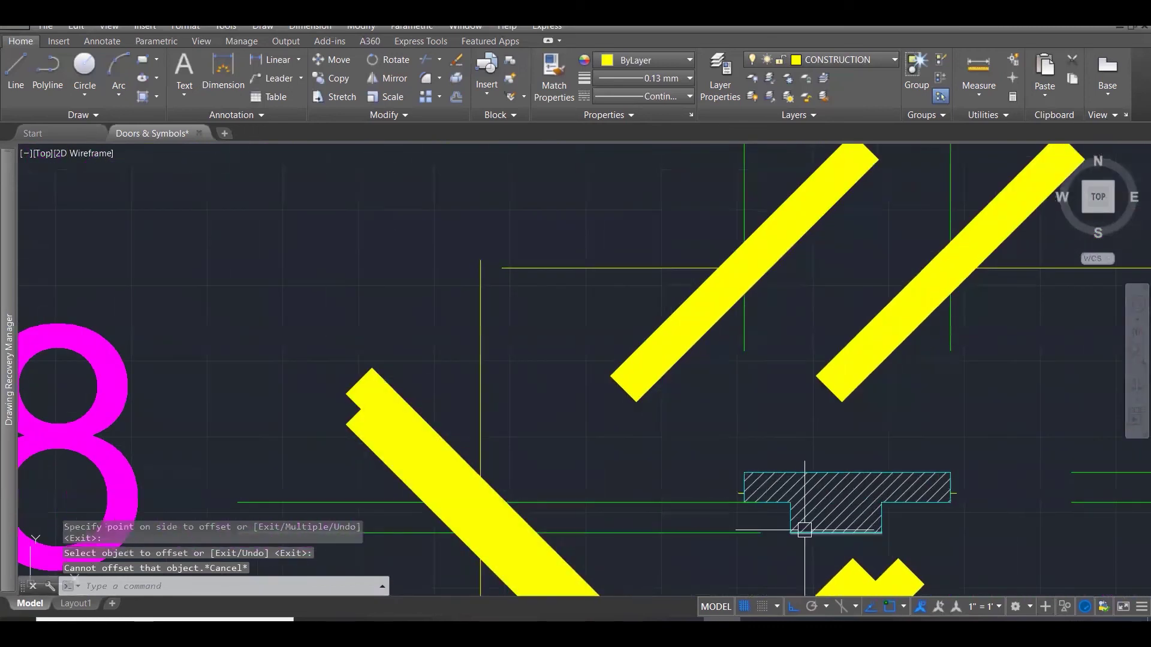
Measure between the hatch corners with DIST, confirming a 25.00 spacing.
{"action": "type", "text": "DI"}
{"action": "key", "text": "Return"}
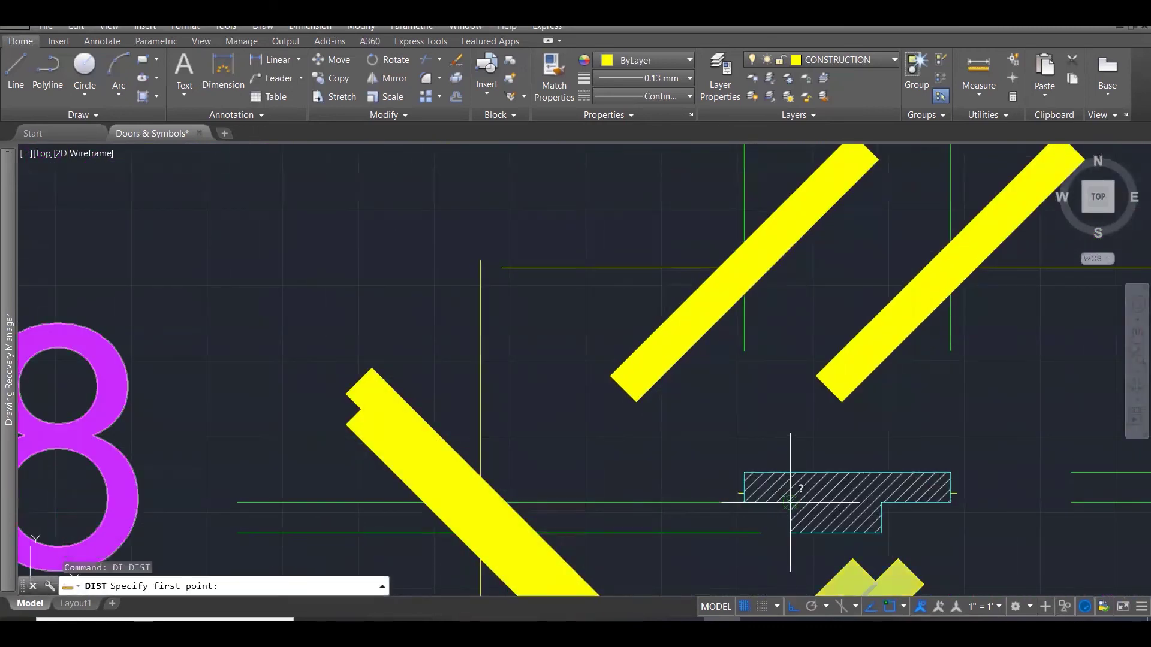
{"action": "left_click", "coordinate": [791, 503]}
{"action": "left_click", "coordinate": [790, 532]}
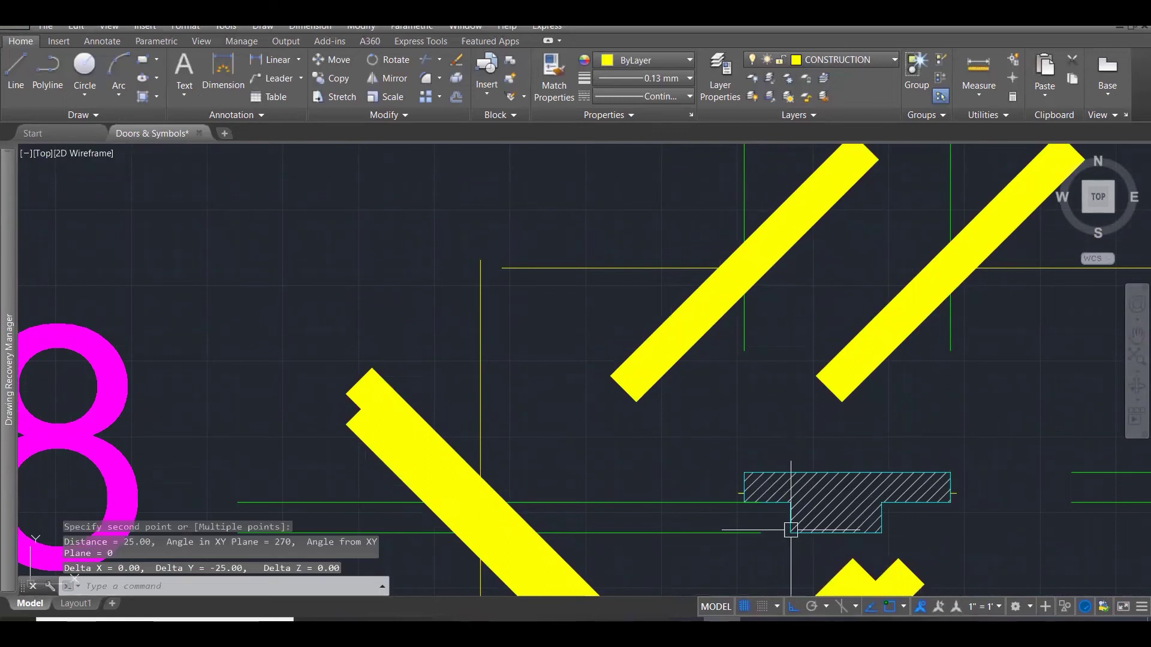
{"action": "scroll", "coordinate": [755, 511], "scroll_direction": "down", "scroll_amount": 5}
{"action": "key", "text": "Escape"}
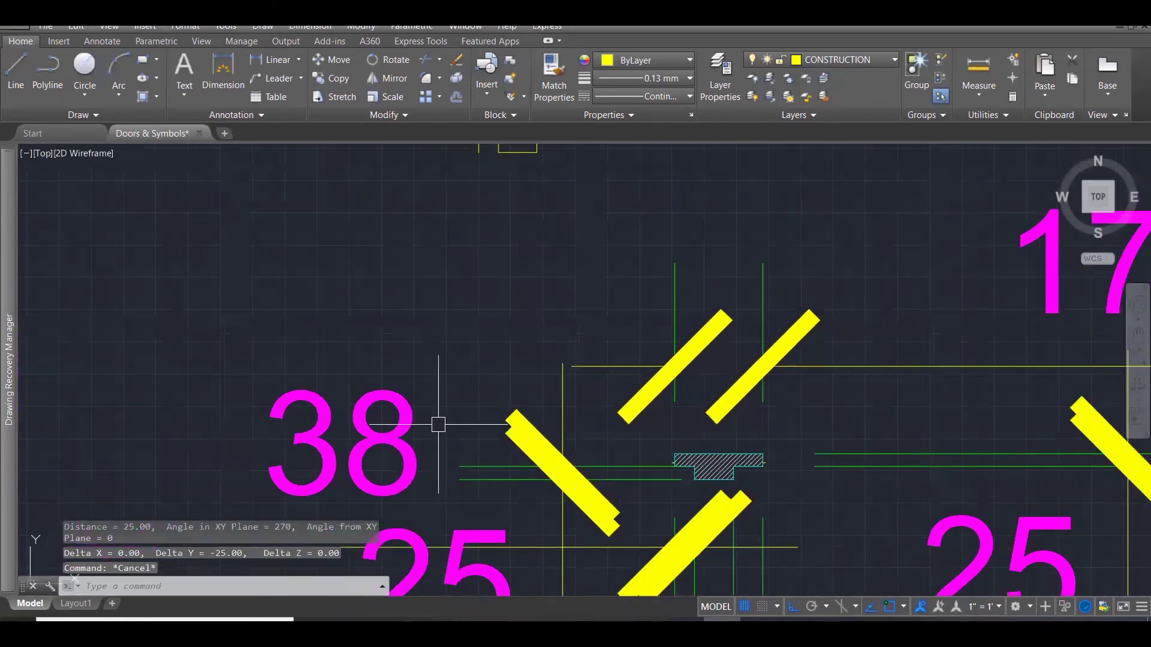
{"action": "left_click", "coordinate": [411, 422]}
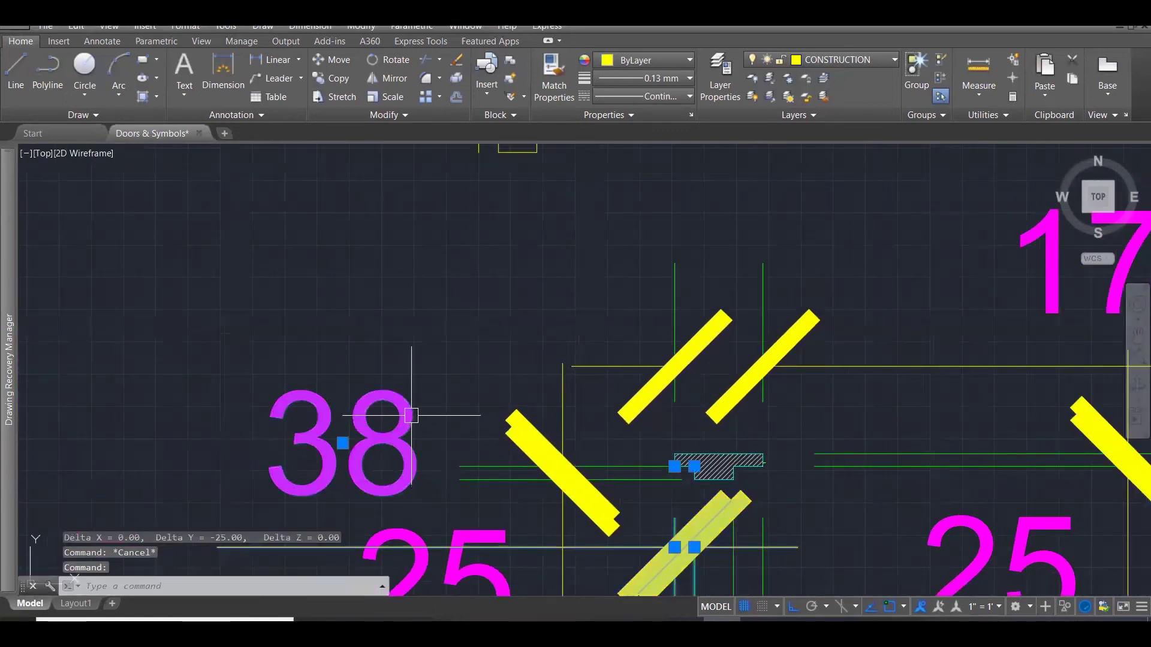
{"action": "scroll", "coordinate": [411, 415], "scroll_direction": "down", "scroll_amount": 3}
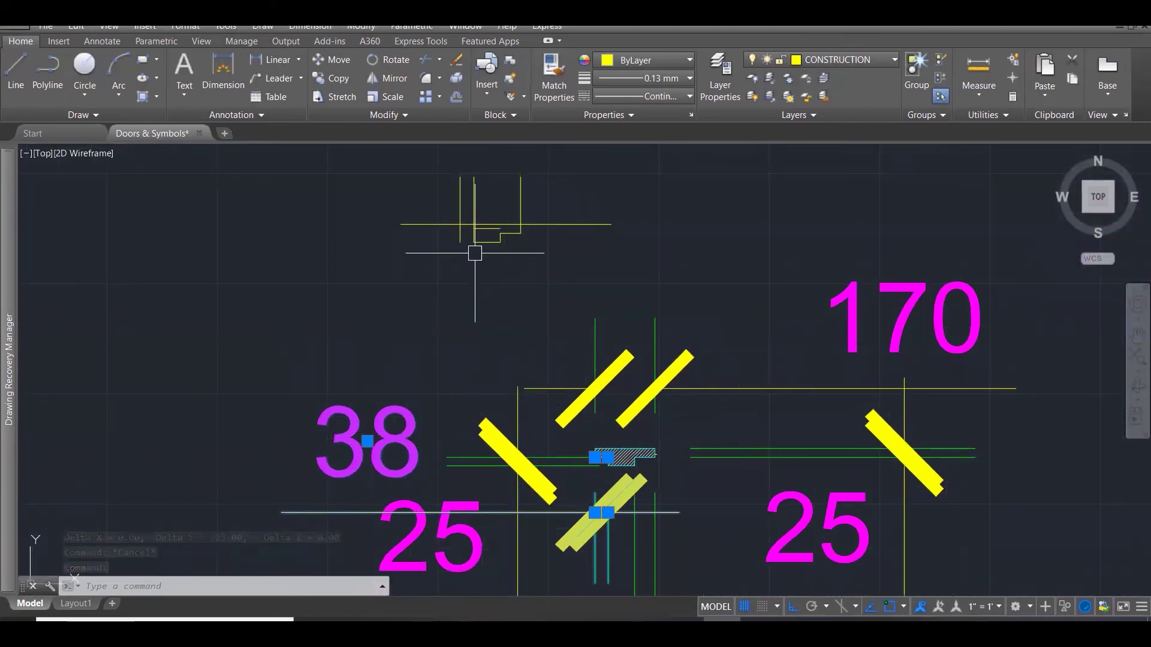
{"action": "key", "text": "Escape"}
{"action": "key", "text": "Escape"}
{"action": "scroll", "coordinate": [483, 236], "scroll_direction": "up", "scroll_amount": 5}
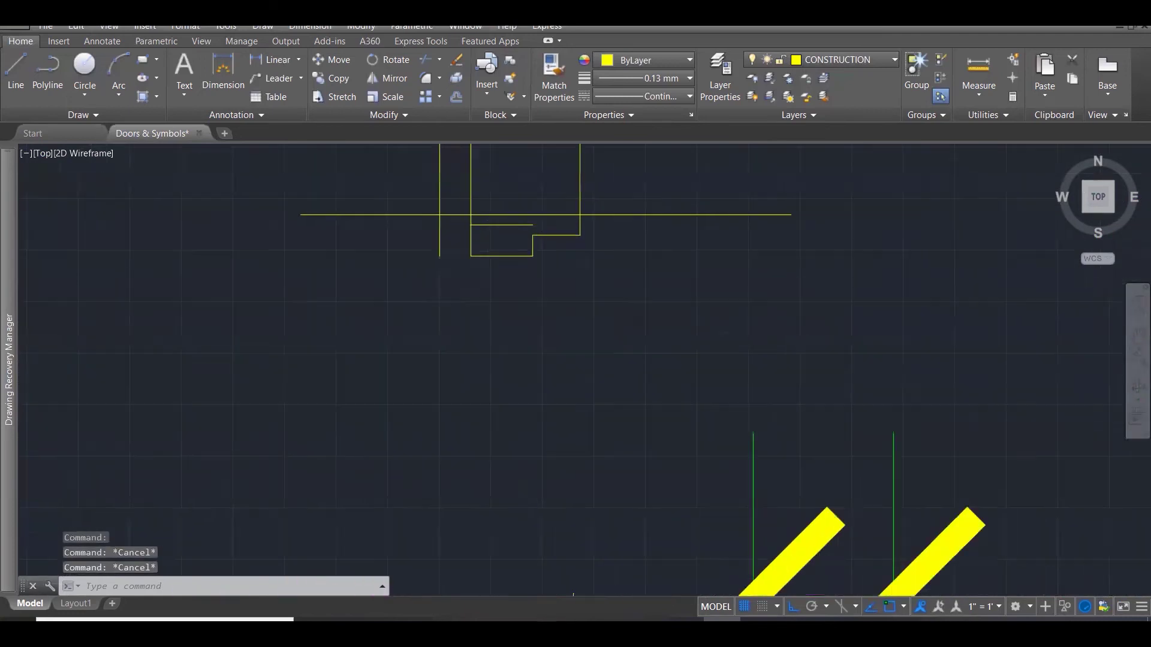
Draw a horizontal line leftward from the outline edge and erase the stray short line.
{"action": "type", "text": "F"}
{"action": "key", "text": "Return"}
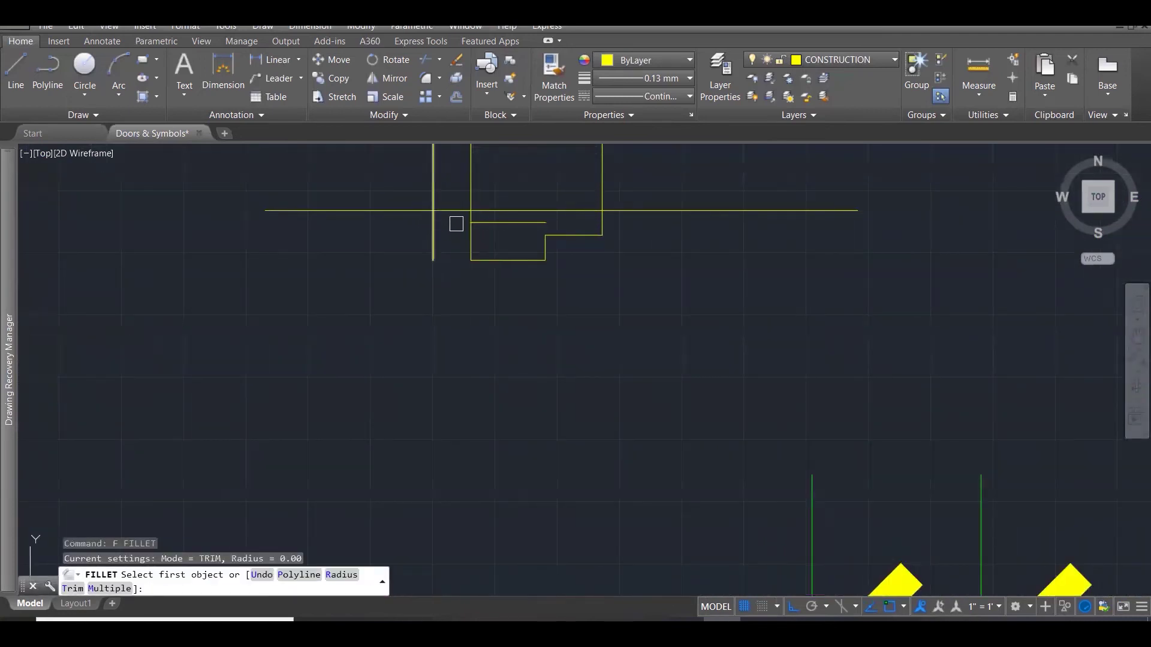
{"action": "key", "text": "Escape"}
{"action": "key", "text": "Escape"}
{"action": "type", "text": "L"}
{"action": "key", "text": "Return"}
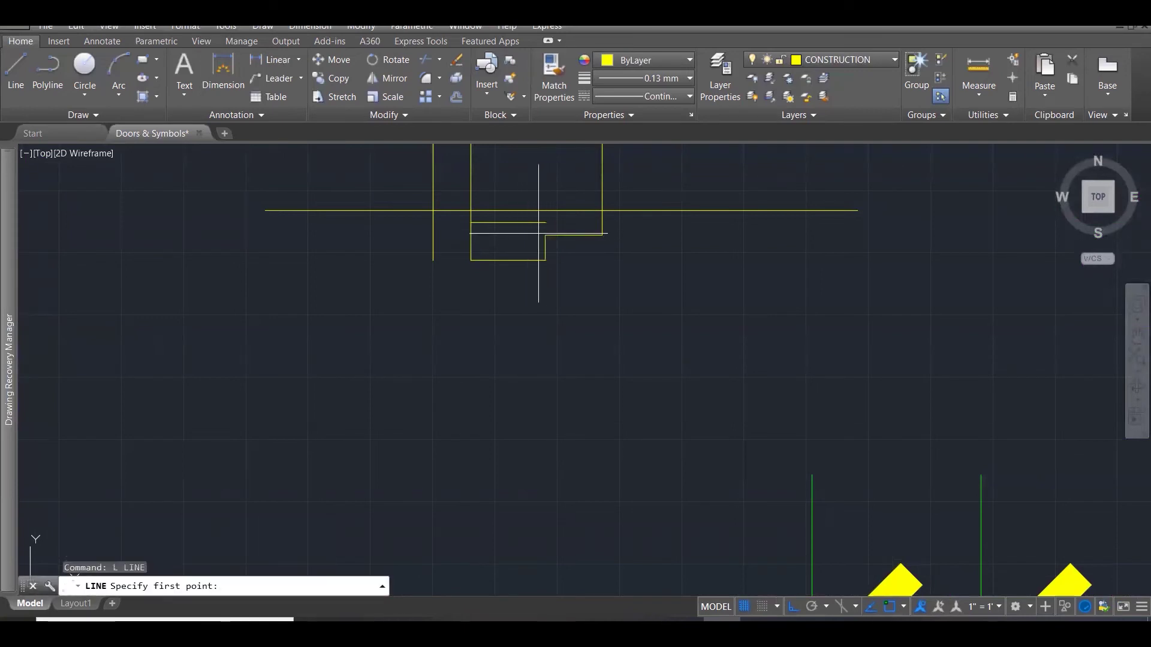
{"action": "left_click", "coordinate": [545, 235]}
{"action": "left_click", "coordinate": [383, 235]}
{"action": "key", "text": "Escape"}
{"action": "key", "text": "Escape"}
{"action": "key", "text": "Escape"}
{"action": "left_click", "coordinate": [487, 222]}
{"action": "key", "text": "Delete"}
Fillet the three corners to close the T-shaped head outline.
{"action": "type", "text": "F"}
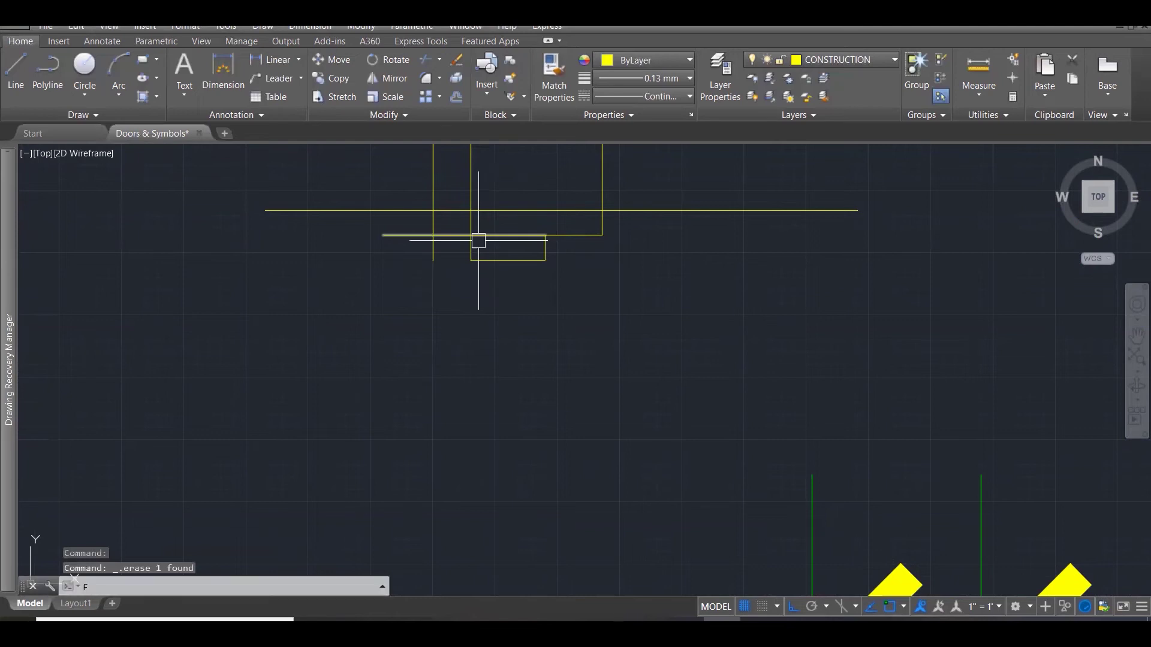
{"action": "key", "text": "Return"}
{"action": "left_click", "coordinate": [466, 250]}
{"action": "left_click", "coordinate": [445, 235]}
{"action": "key", "text": "Return"}
{"action": "left_click", "coordinate": [433, 219]}
{"action": "left_click", "coordinate": [473, 210]}
{"action": "key", "text": "Return"}
{"action": "left_click", "coordinate": [527, 210]}
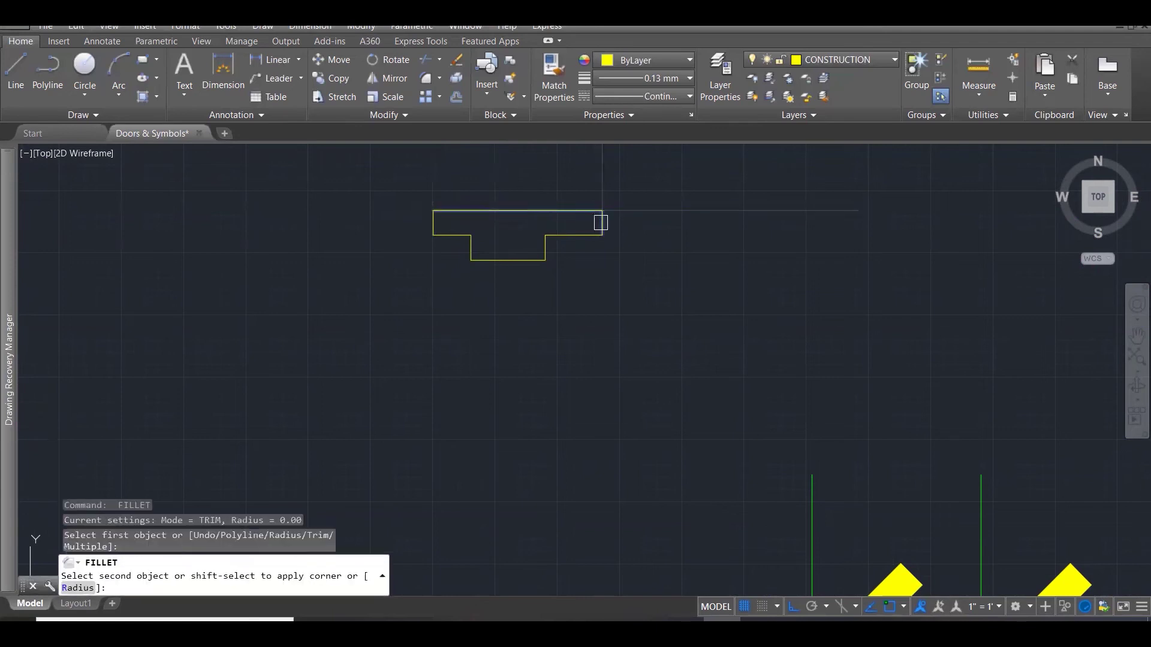
{"action": "left_click", "coordinate": [601, 222]}
{"action": "scroll", "coordinate": [598, 254], "scroll_direction": "down", "scroll_amount": 6}
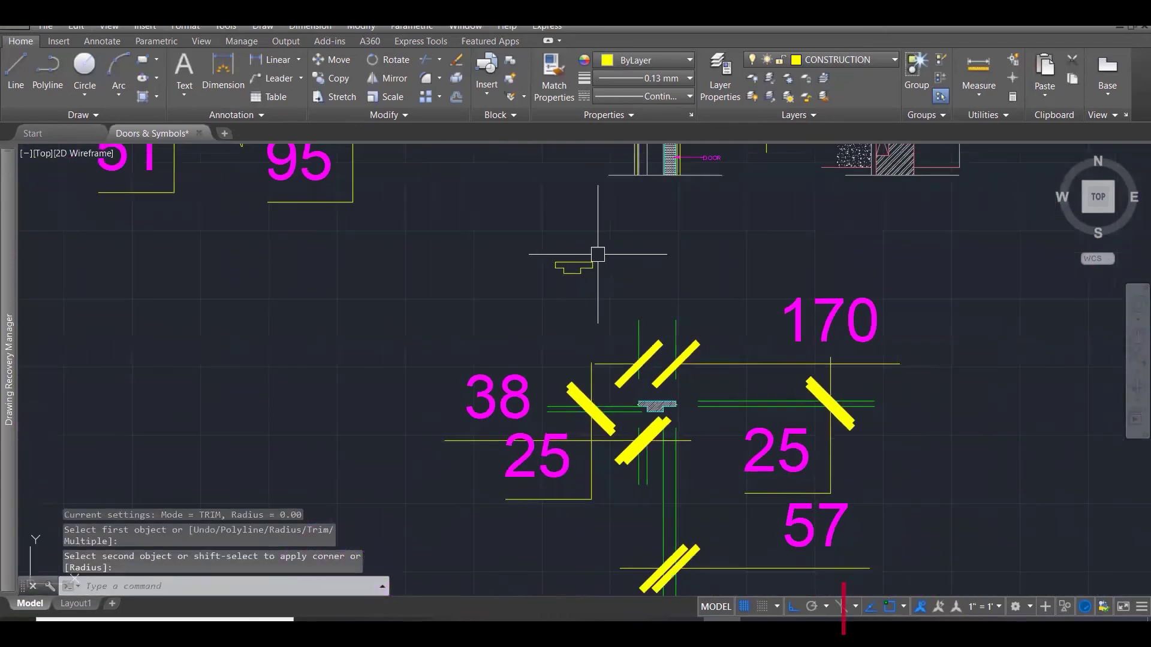
{"action": "key", "text": "Escape"}
{"action": "key", "text": "Escape"}
{"action": "key", "text": "Escape"}
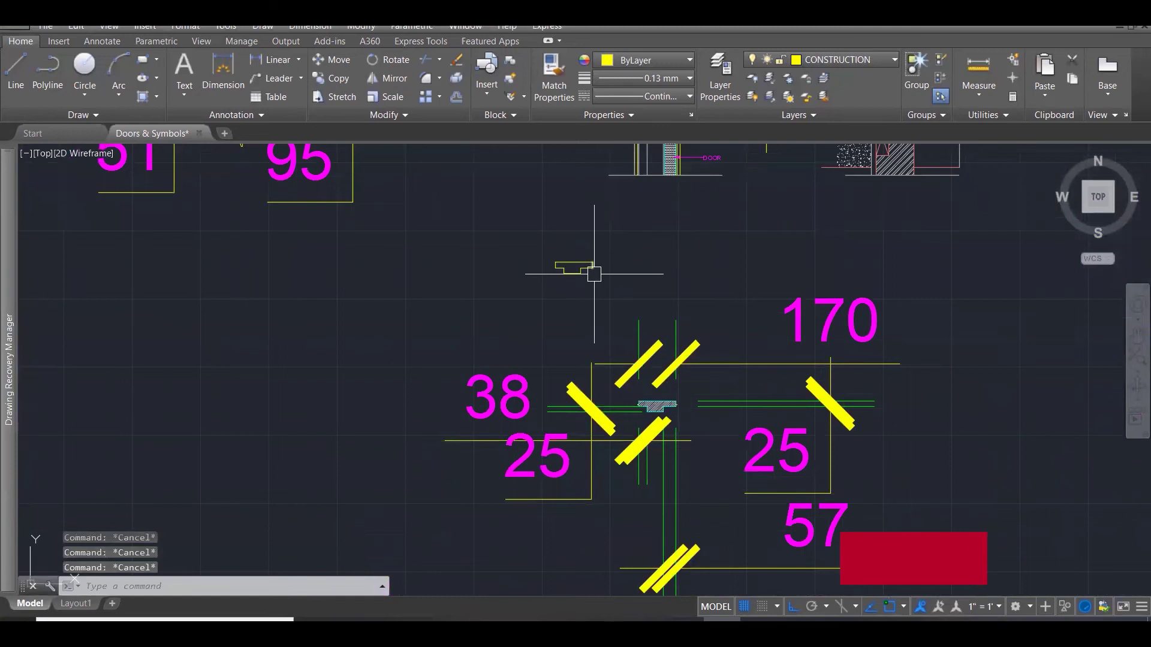
Match the new outline's properties to the hatched head detail with MATCHPROP.
{"action": "type", "text": "ma"}
{"action": "key", "text": "Return"}
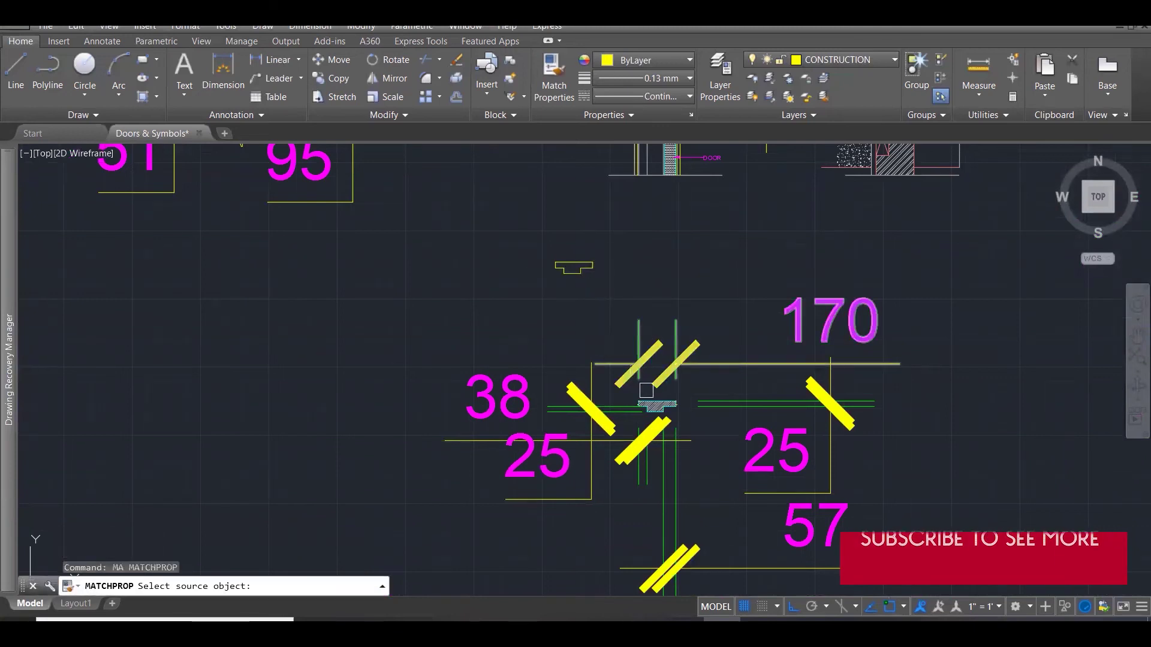
{"action": "left_click", "coordinate": [659, 364]}
{"action": "scroll", "coordinate": [621, 309], "scroll_direction": "up", "scroll_amount": 1}
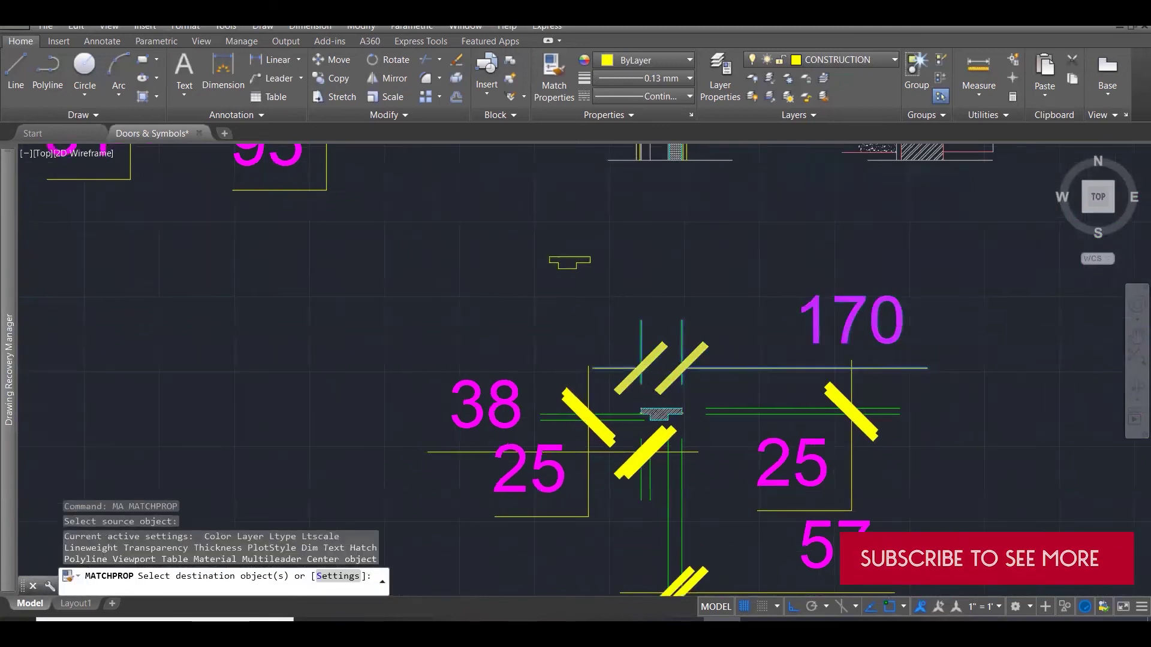
{"action": "scroll", "coordinate": [601, 316], "scroll_direction": "up", "scroll_amount": 1}
{"action": "key", "text": "Return"}
{"action": "key", "text": "Return"}
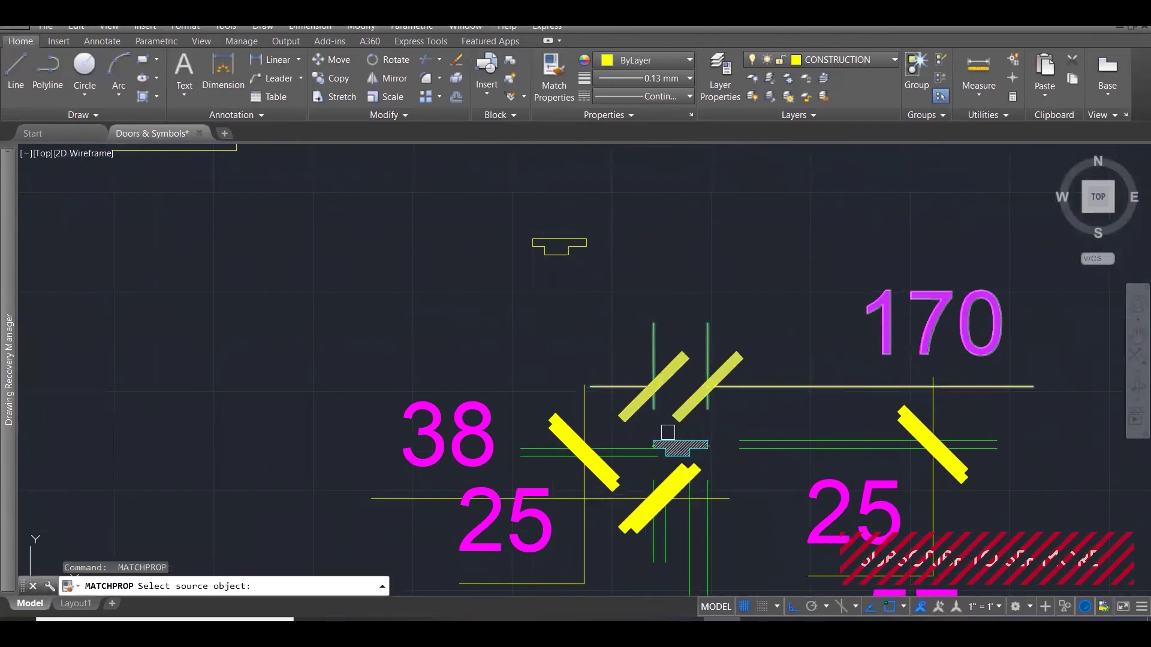
{"action": "left_click", "coordinate": [579, 254]}
{"action": "left_click", "coordinate": [514, 205]}
{"action": "left_click", "coordinate": [632, 281]}
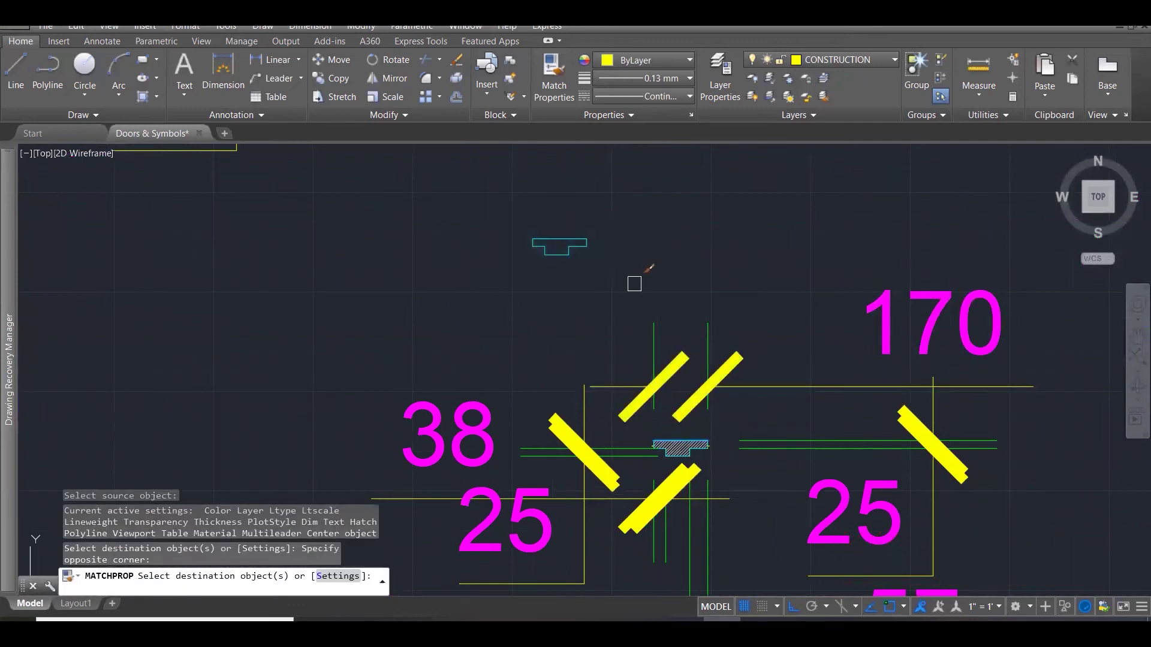
{"action": "key", "text": "Escape"}
{"action": "key", "text": "Escape"}
{"action": "key", "text": "Escape"}
Window-select the cyan stepped outline and start moving it from a base point on the outline.
{"action": "type", "text": "m"}
{"action": "key", "text": "Return"}
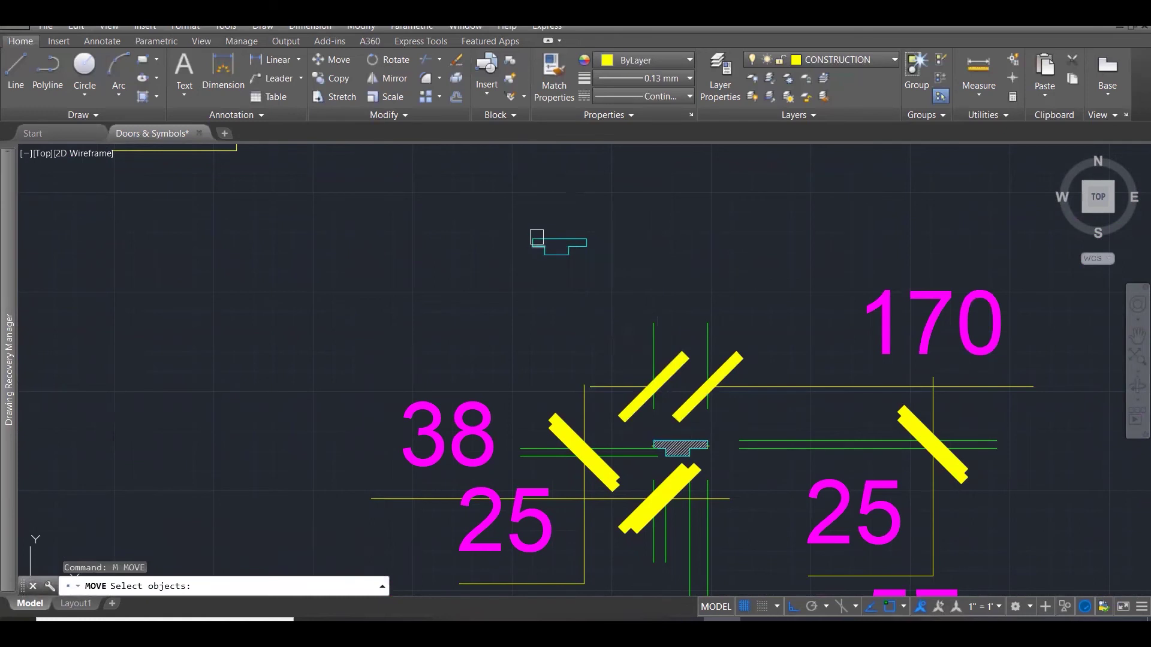
{"action": "key", "text": "Escape"}
{"action": "key", "text": "Escape"}
{"action": "left_click", "coordinate": [520, 226]}
{"action": "left_click", "coordinate": [600, 267]}
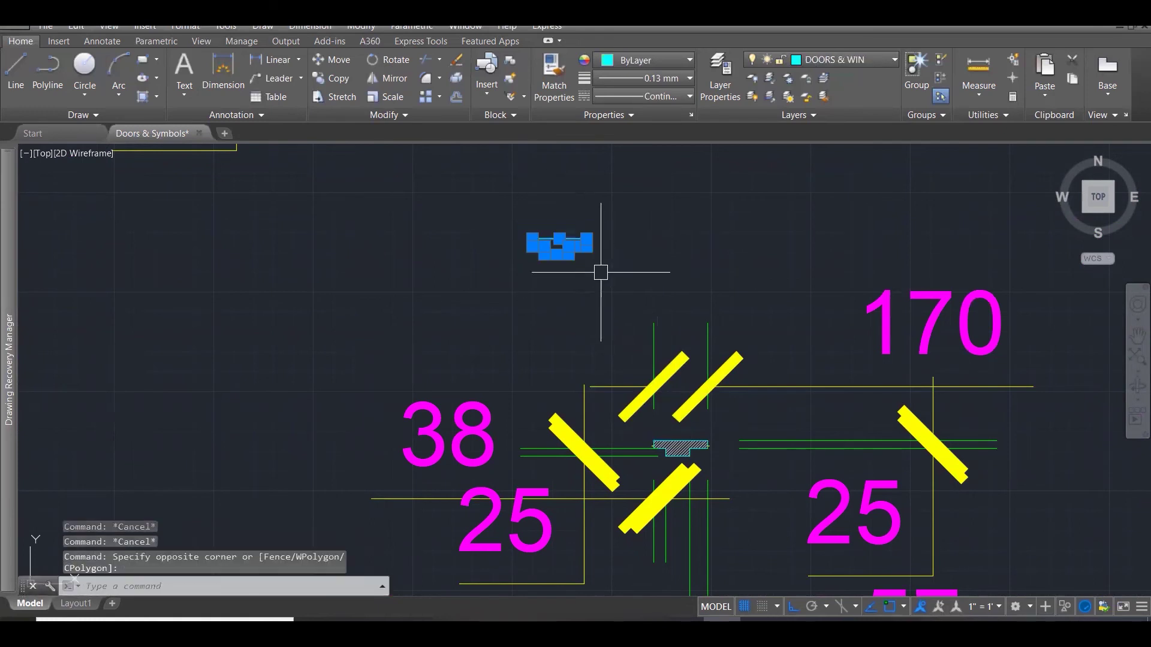
{"action": "type", "text": "m"}
{"action": "key", "text": "Return"}
{"action": "left_click", "coordinate": [532, 238]}
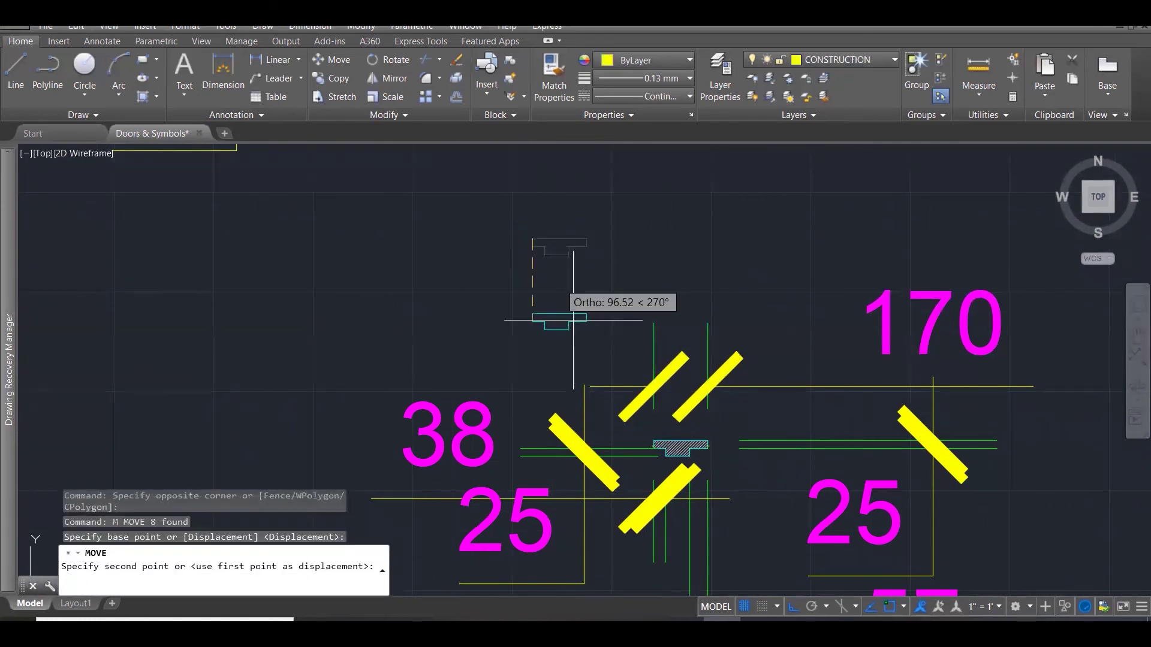
Place the outline at the bottom of the door frame, beneath the jamb lines.
{"action": "scroll", "coordinate": [593, 336], "scroll_direction": "down", "scroll_amount": 4}
{"action": "scroll", "coordinate": [600, 251], "scroll_direction": "up", "scroll_amount": 2}
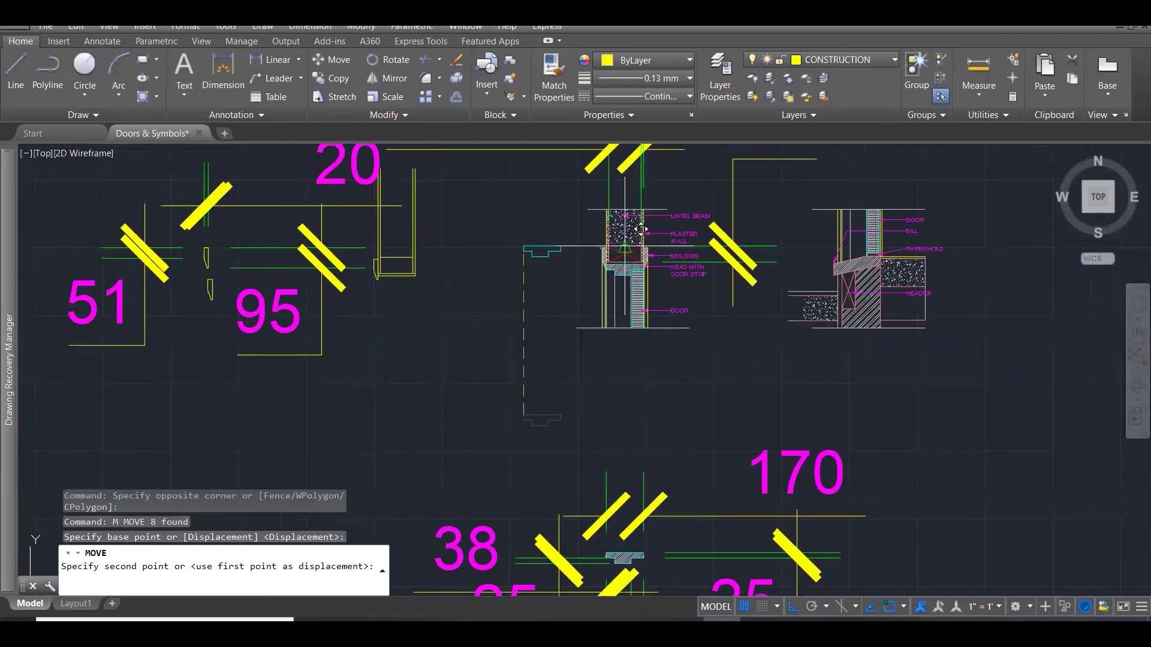
{"action": "scroll", "coordinate": [624, 250], "scroll_direction": "up", "scroll_amount": 6}
{"action": "scroll", "coordinate": [621, 246], "scroll_direction": "up", "scroll_amount": 3}
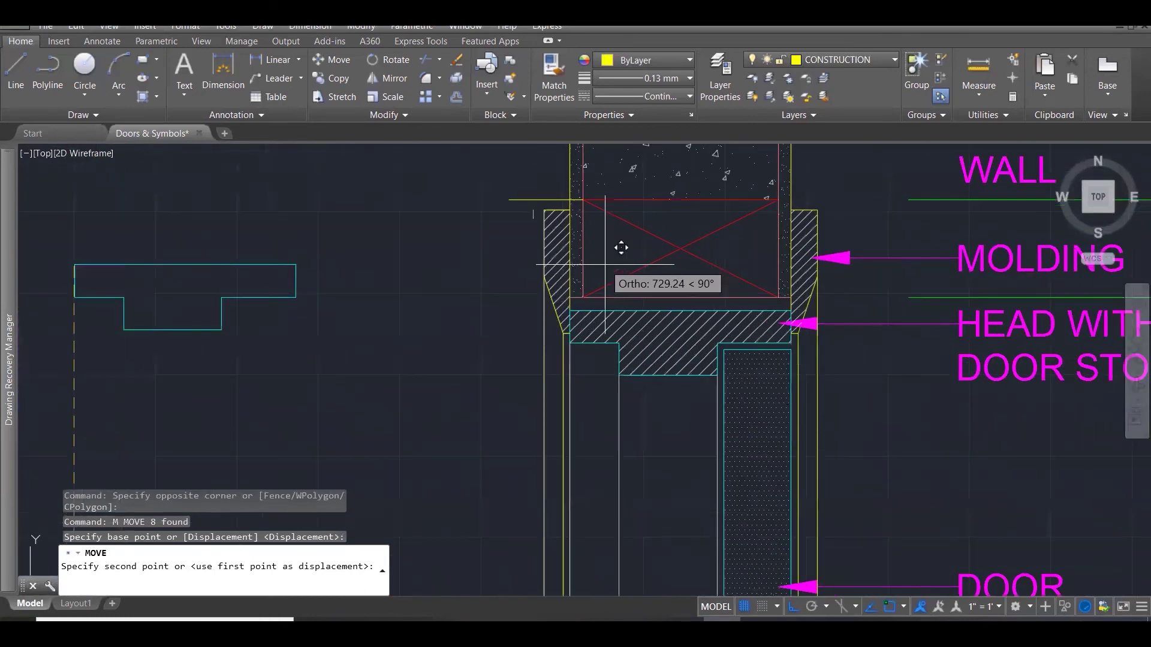
{"action": "scroll", "coordinate": [602, 288], "scroll_direction": "up", "scroll_amount": 2}
{"action": "scroll", "coordinate": [570, 309], "scroll_direction": "down", "scroll_amount": 4}
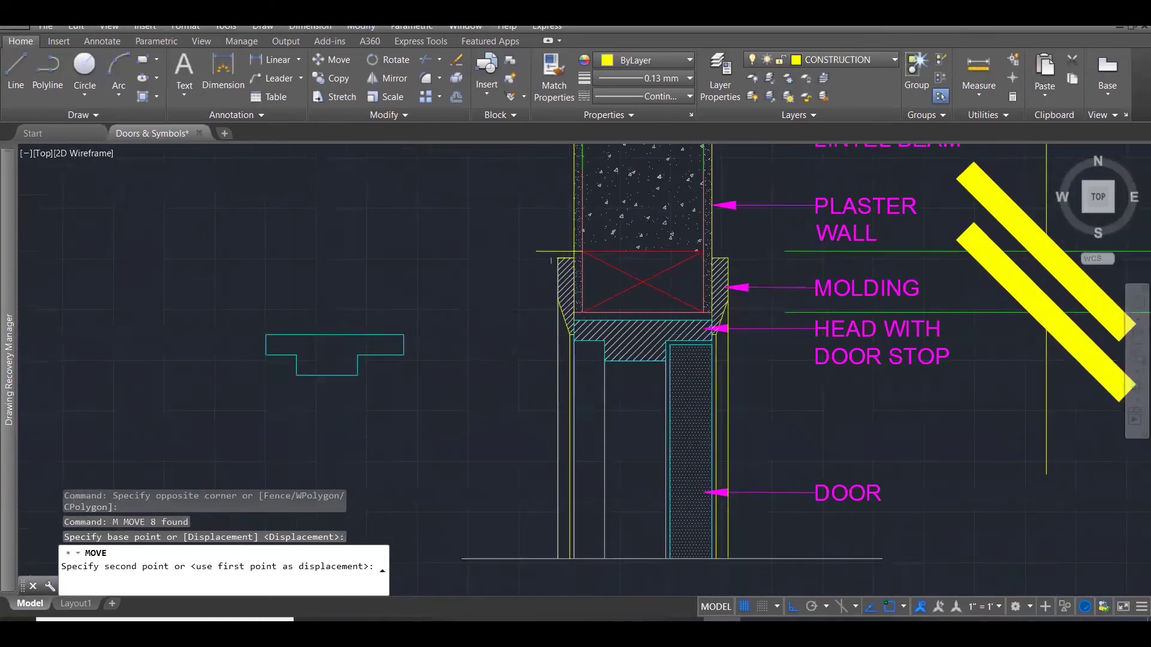
{"action": "scroll", "coordinate": [252, 345], "scroll_direction": "up", "scroll_amount": 2}
{"action": "scroll", "coordinate": [240, 339], "scroll_direction": "up", "scroll_amount": 3}
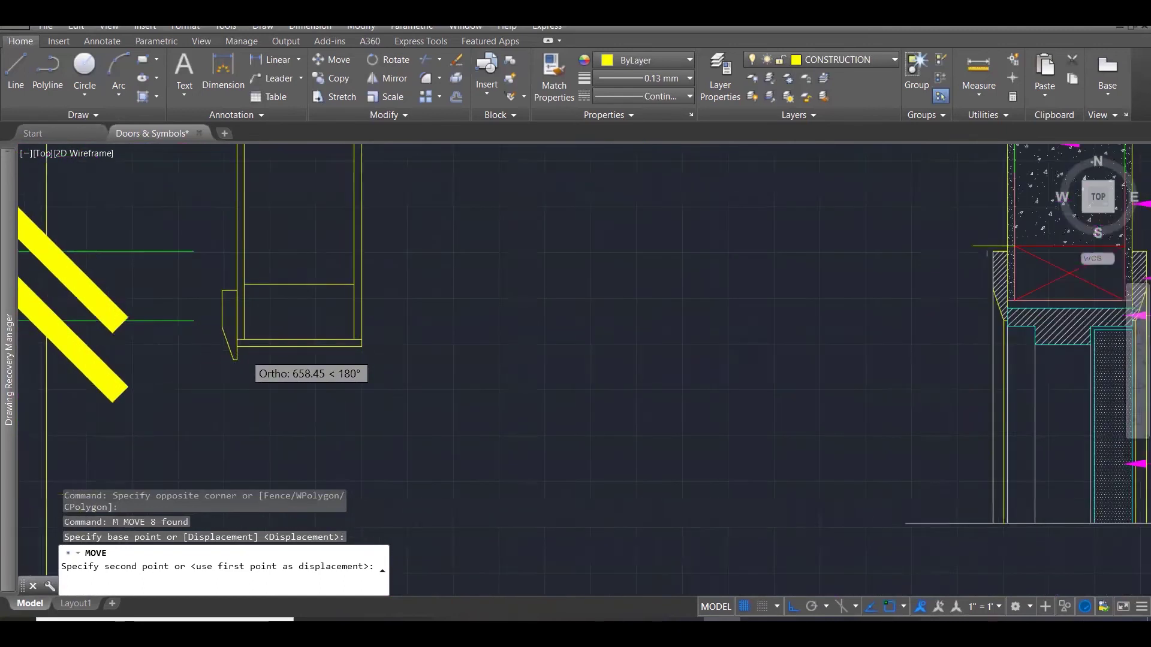
{"action": "left_click", "coordinate": [233, 342]}
{"action": "key", "text": "Escape"}
{"action": "key", "text": "Escape"}
{"action": "scroll", "coordinate": [610, 387], "scroll_direction": "down", "scroll_amount": 2}
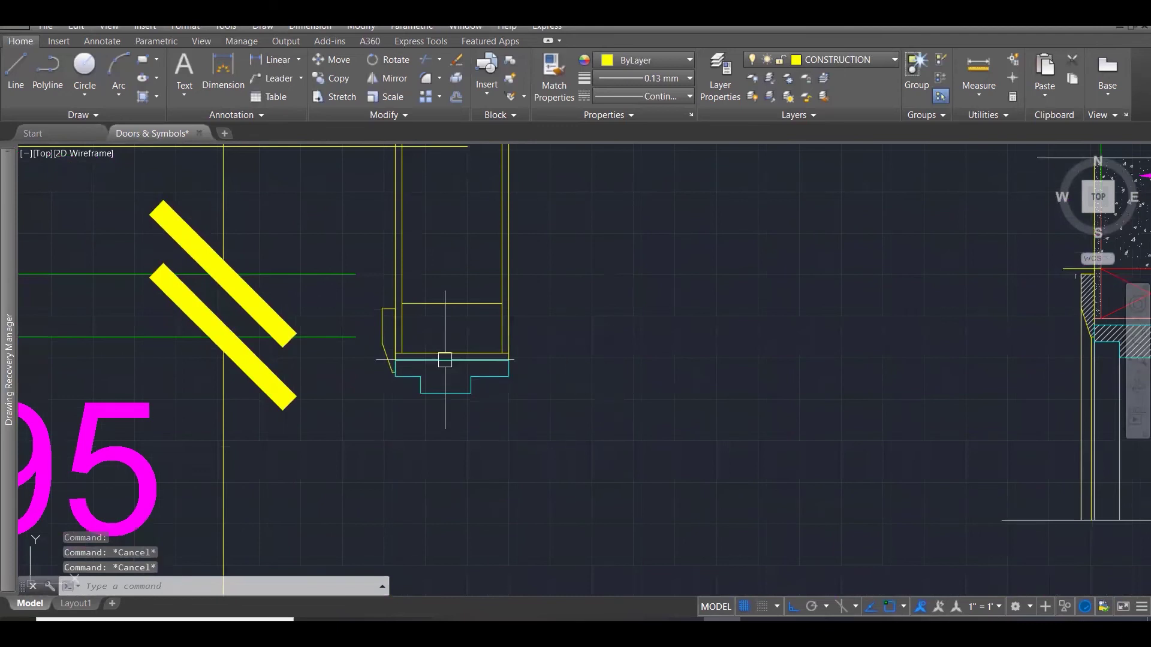
{"action": "scroll", "coordinate": [382, 354], "scroll_direction": "down", "scroll_amount": 1}
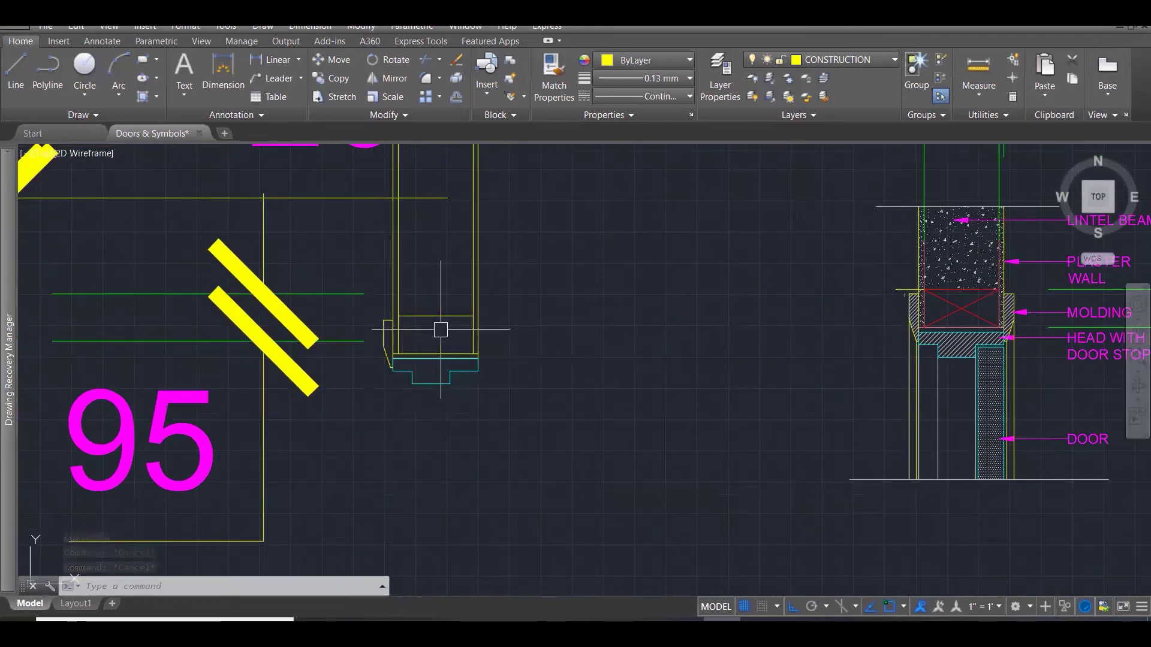
{"action": "scroll", "coordinate": [441, 329], "scroll_direction": "up", "scroll_amount": 2}
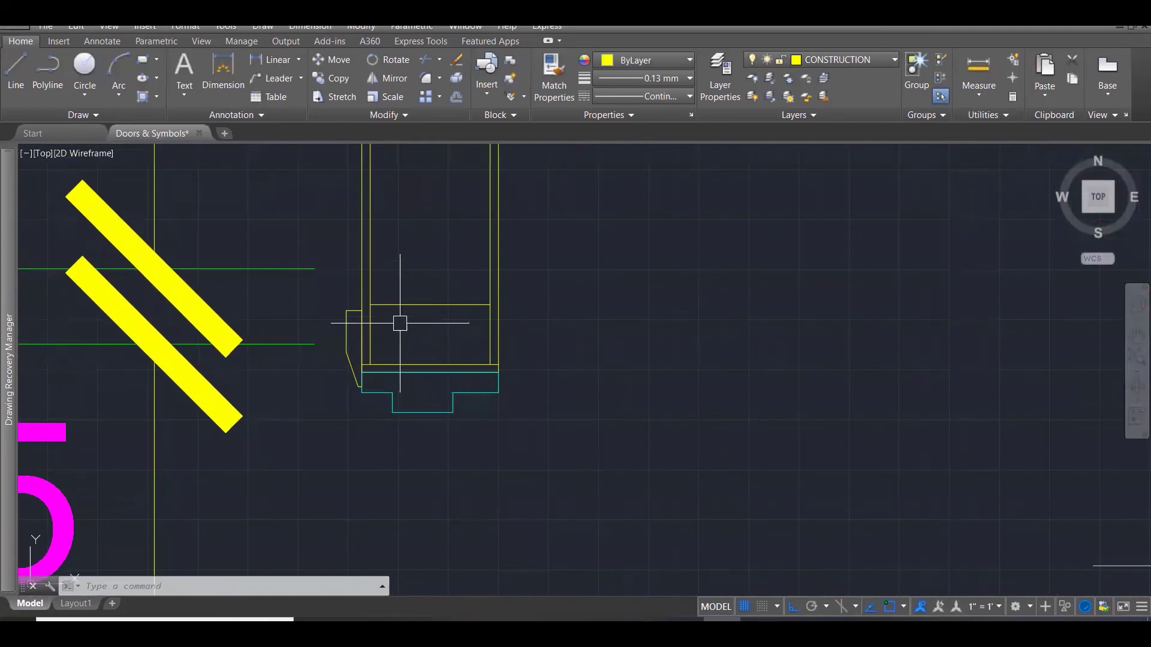
Mirror the six left molding pieces about the door's vertical centre line, keeping the originals.
{"action": "type", "text": "MI"}
{"action": "key", "text": "Return"}
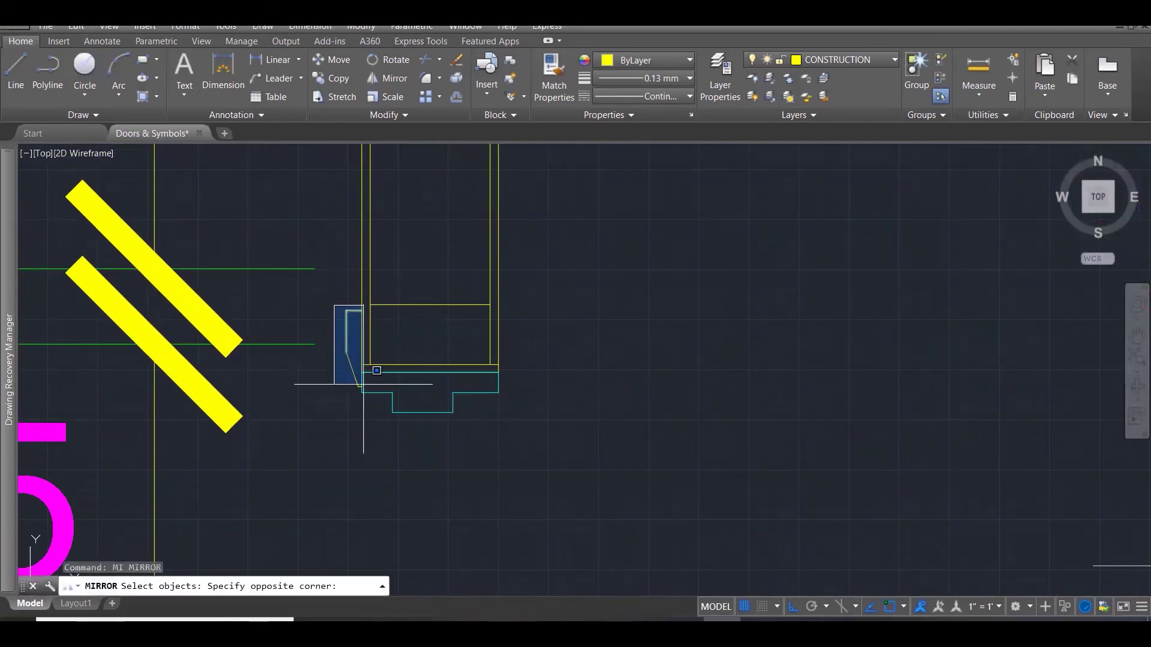
{"action": "left_click", "coordinate": [378, 404]}
{"action": "key", "text": "Return"}
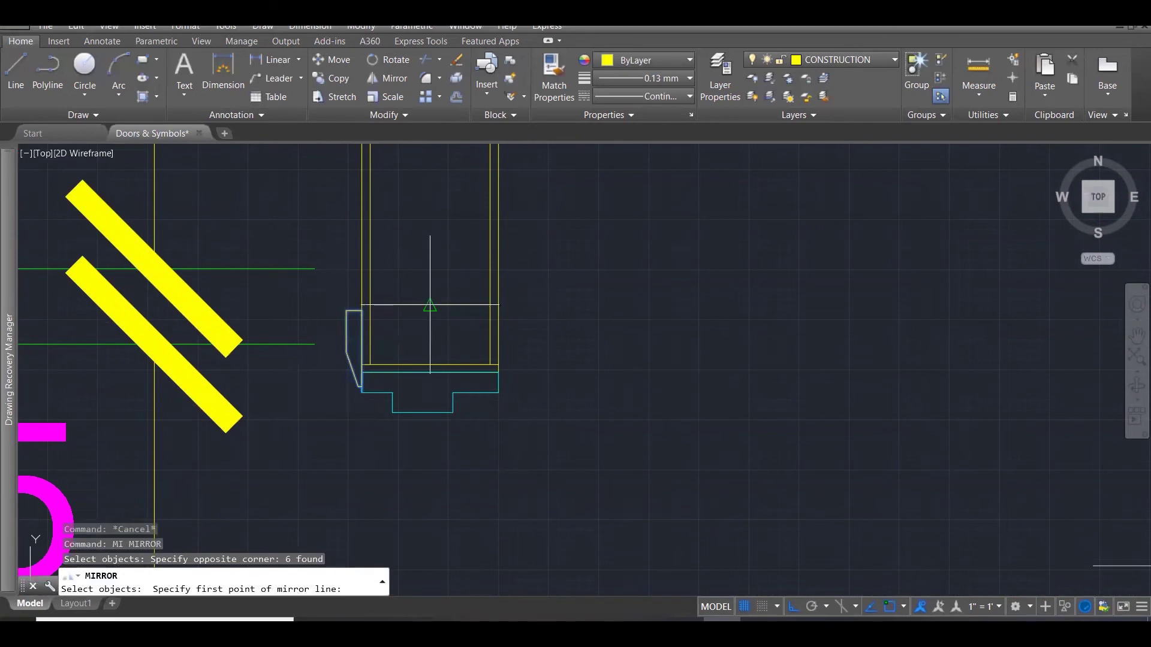
{"action": "left_click", "coordinate": [430, 305]}
{"action": "left_click", "coordinate": [431, 433]}
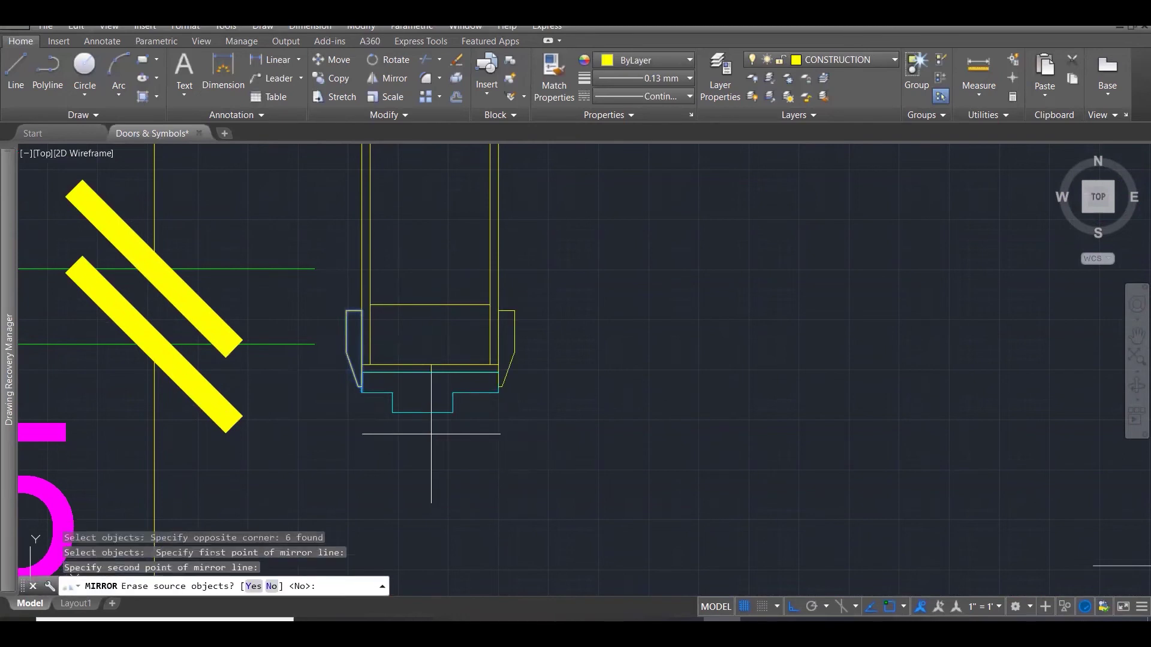
{"action": "key", "text": "Return"}
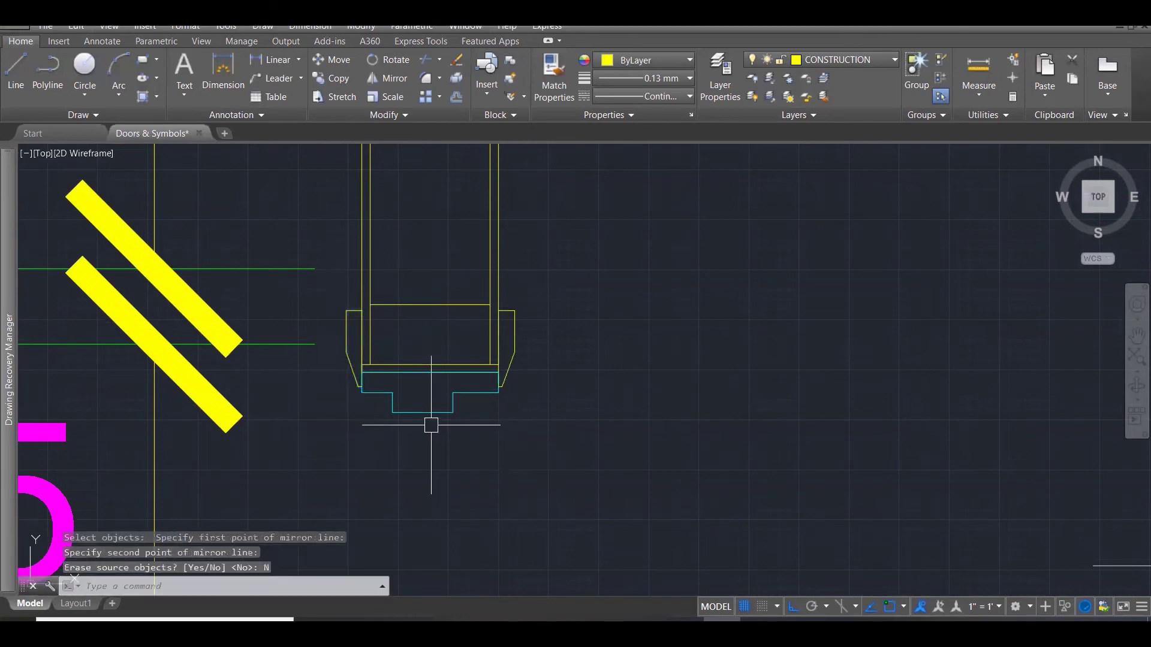
{"action": "scroll", "coordinate": [431, 425], "scroll_direction": "down", "scroll_amount": 3}
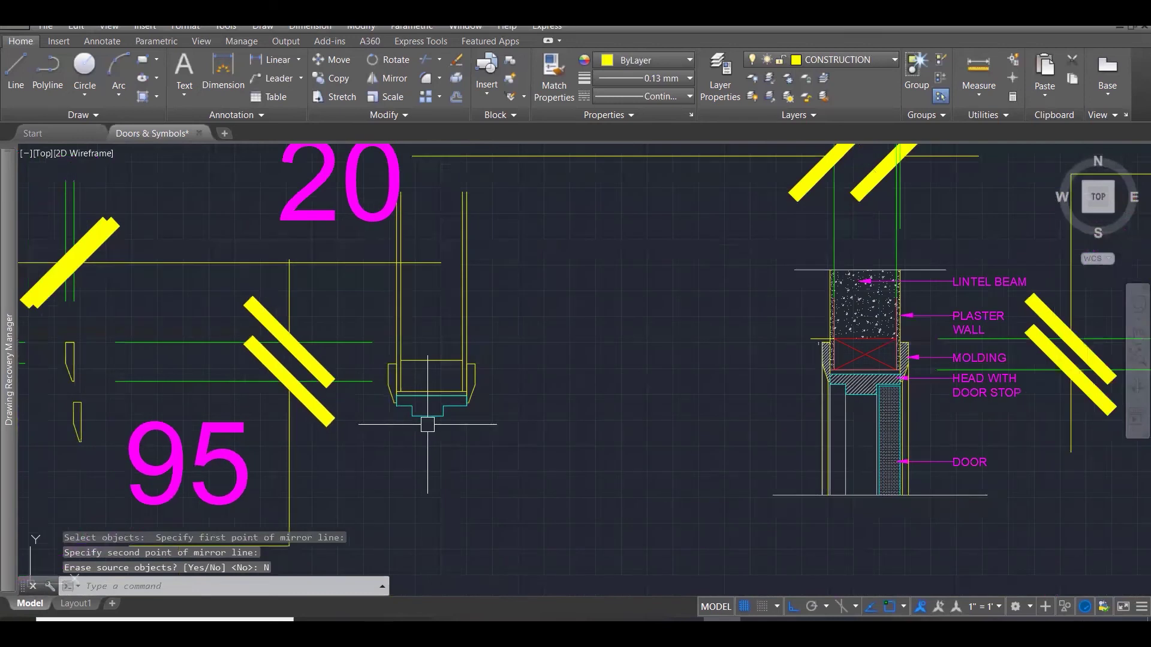
{"action": "key", "text": "Escape"}
{"action": "key", "text": "Escape"}
{"action": "key", "text": "Escape"}
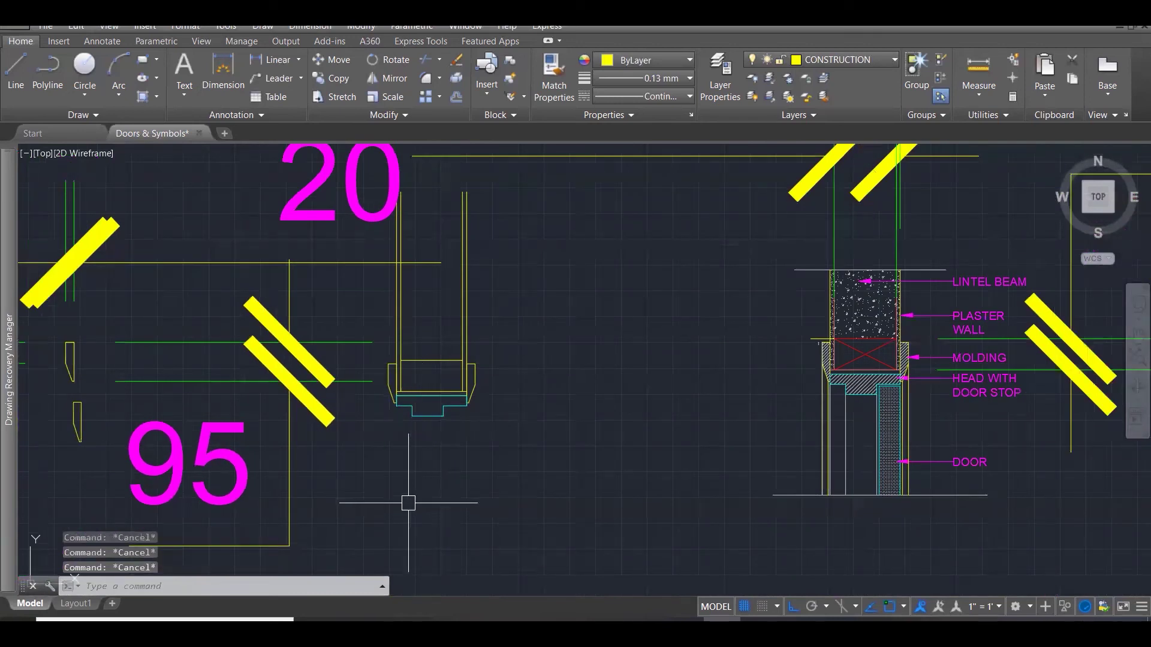
Draw a horizontal base line below the door and a vertical line down from the door stop corner.
{"action": "type", "text": "l"}
{"action": "key", "text": "Return"}
{"action": "left_click", "coordinate": [372, 554]}
{"action": "left_click", "coordinate": [600, 554]}
{"action": "key", "text": "Escape"}
{"action": "key", "text": "Escape"}
{"action": "key", "text": "Escape"}
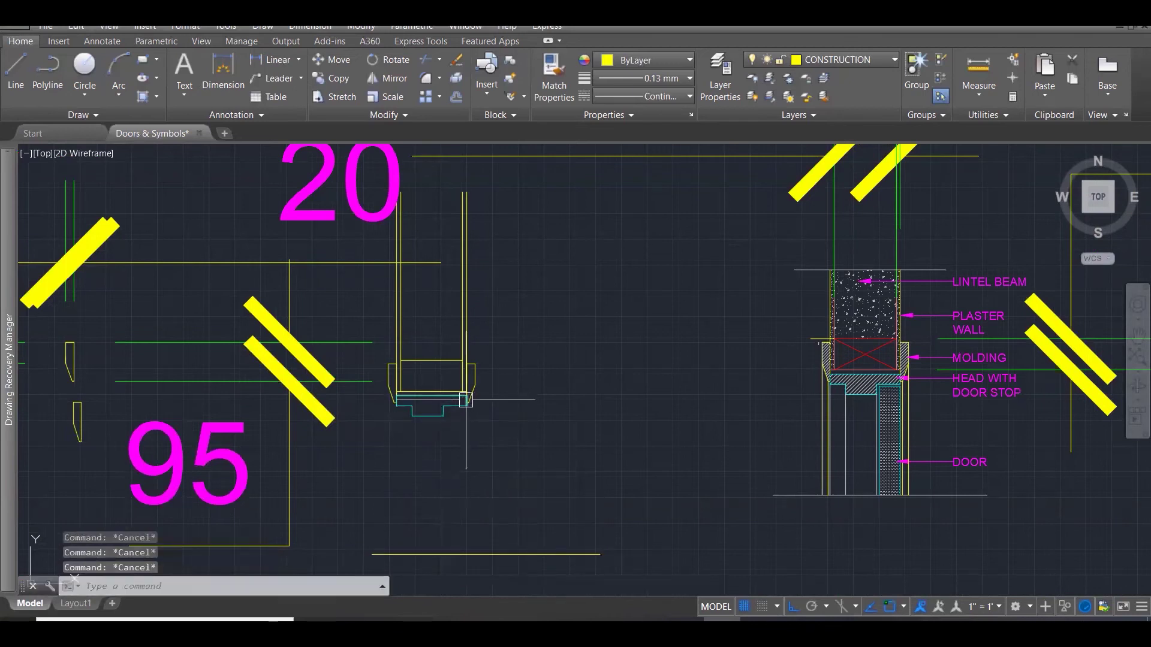
{"action": "key", "text": "l"}
{"action": "key", "text": "Return"}
{"action": "left_click", "coordinate": [475, 387]}
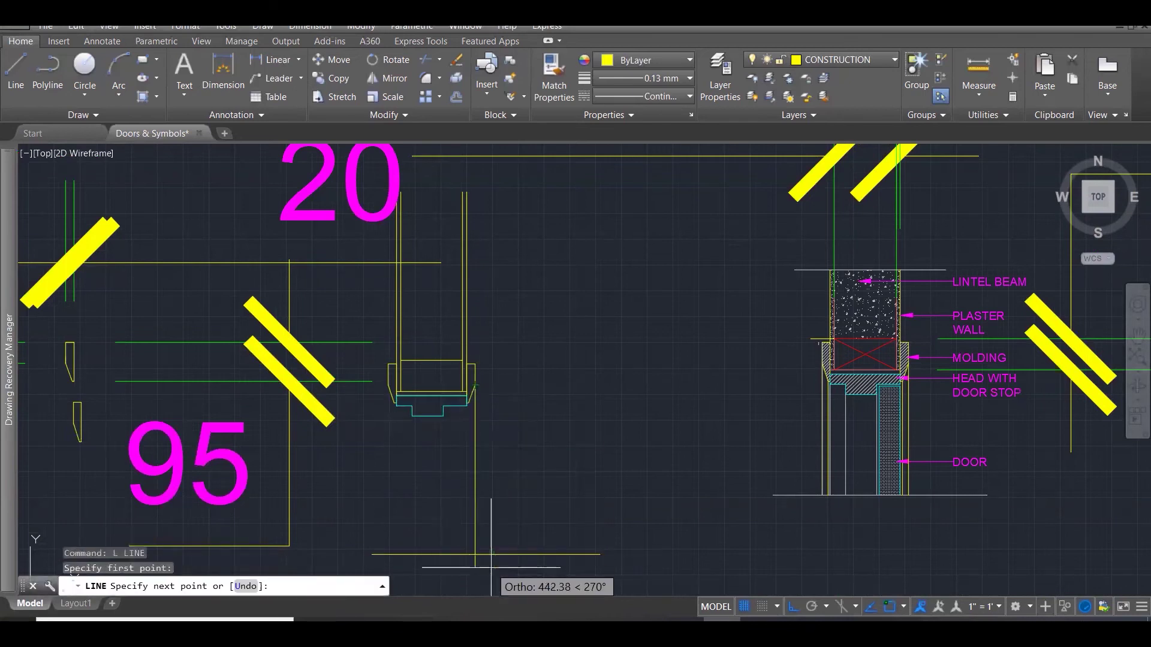
{"action": "left_click", "coordinate": [475, 555]}
{"action": "key", "text": "Escape"}
{"action": "key", "text": "Escape"}
Copy the vertical line to the door stop notch and frame corners, making four more jamb lines.
{"action": "scroll", "coordinate": [479, 408], "scroll_direction": "up", "scroll_amount": 2}
{"action": "left_click", "coordinate": [469, 425]}
{"action": "type", "text": "CO"}
{"action": "key", "text": "Return"}
{"action": "scroll", "coordinate": [473, 382], "scroll_direction": "up", "scroll_amount": 2}
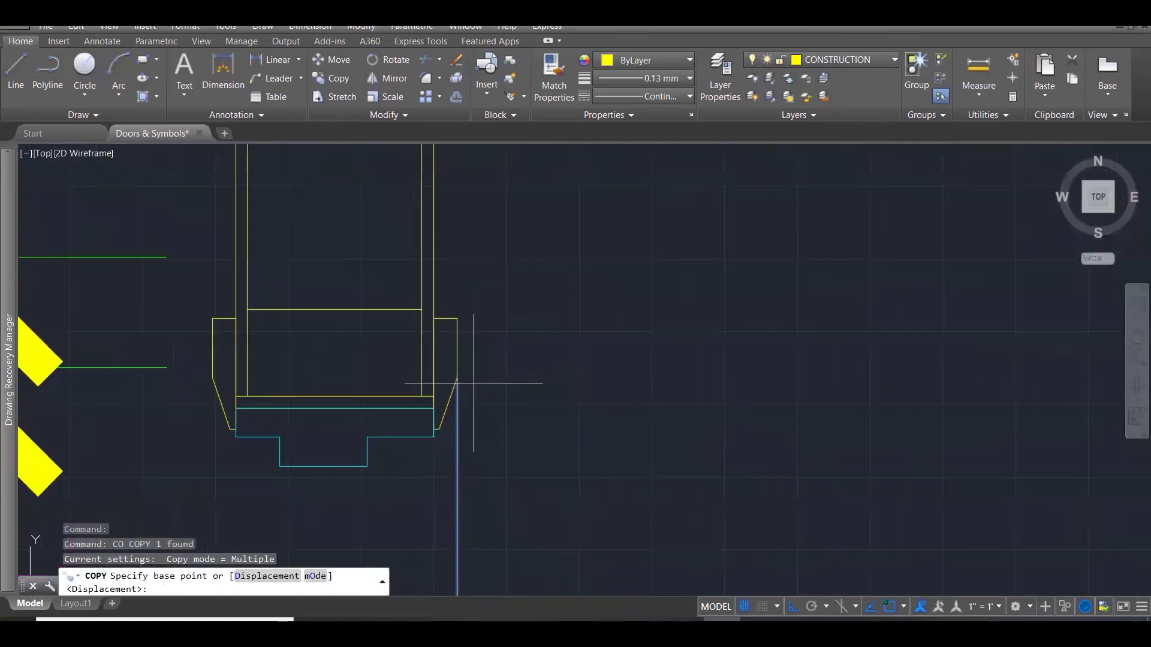
{"action": "left_click", "coordinate": [457, 378]}
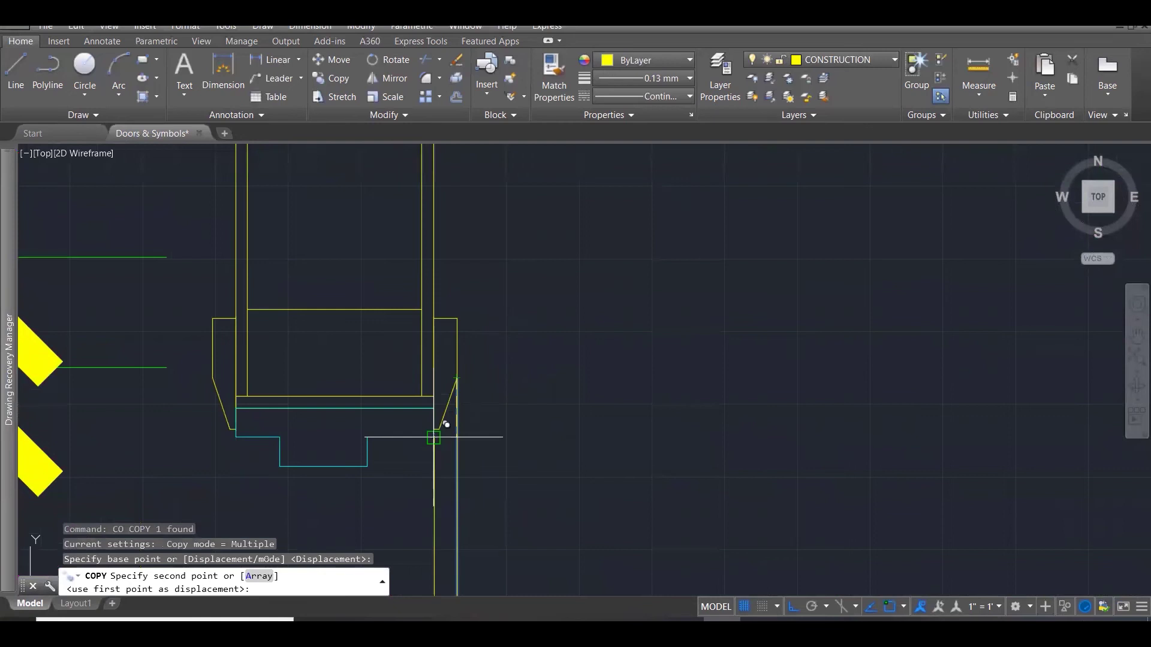
{"action": "left_click", "coordinate": [367, 437]}
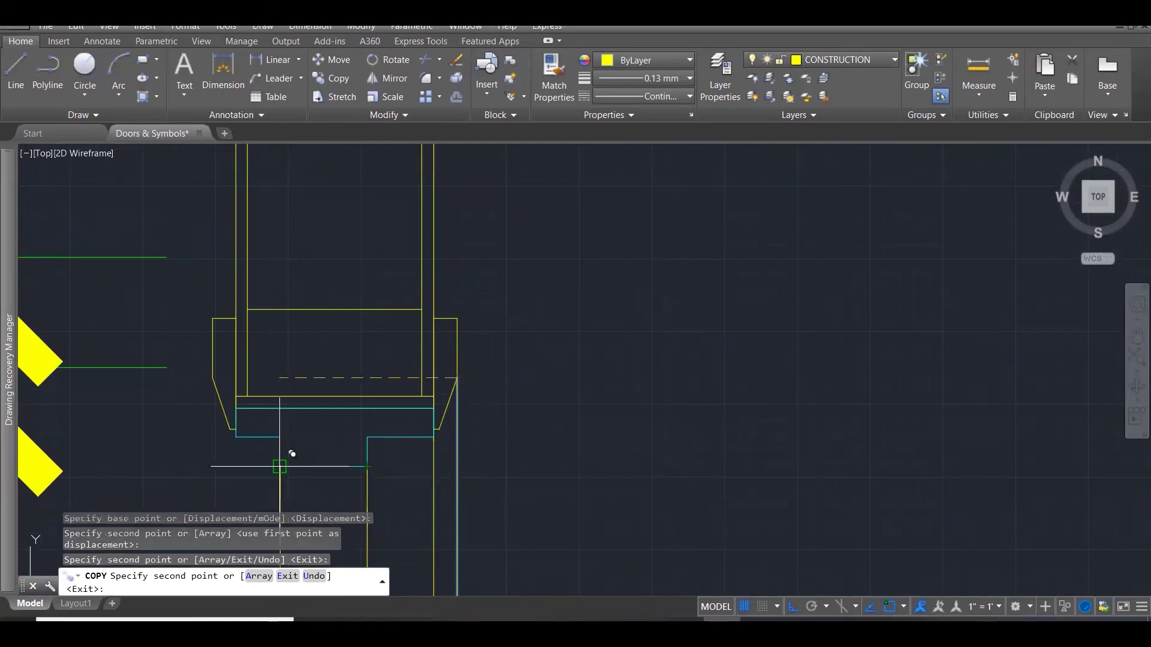
{"action": "left_click", "coordinate": [280, 466]}
{"action": "left_click", "coordinate": [235, 437]}
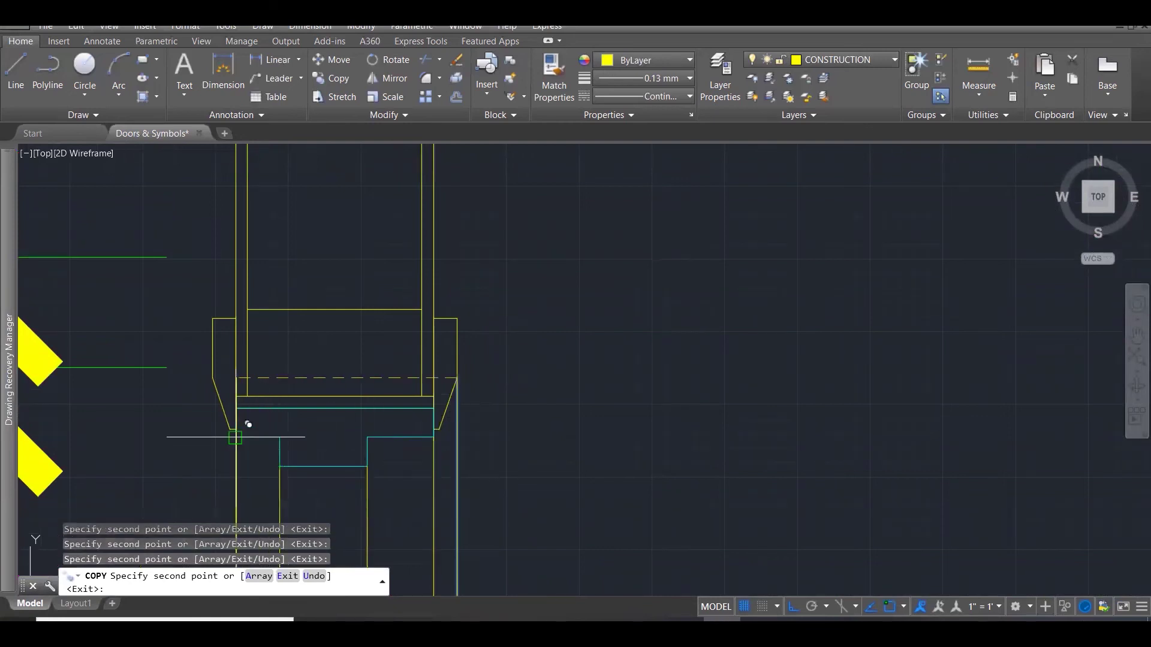
{"action": "left_click", "coordinate": [212, 377]}
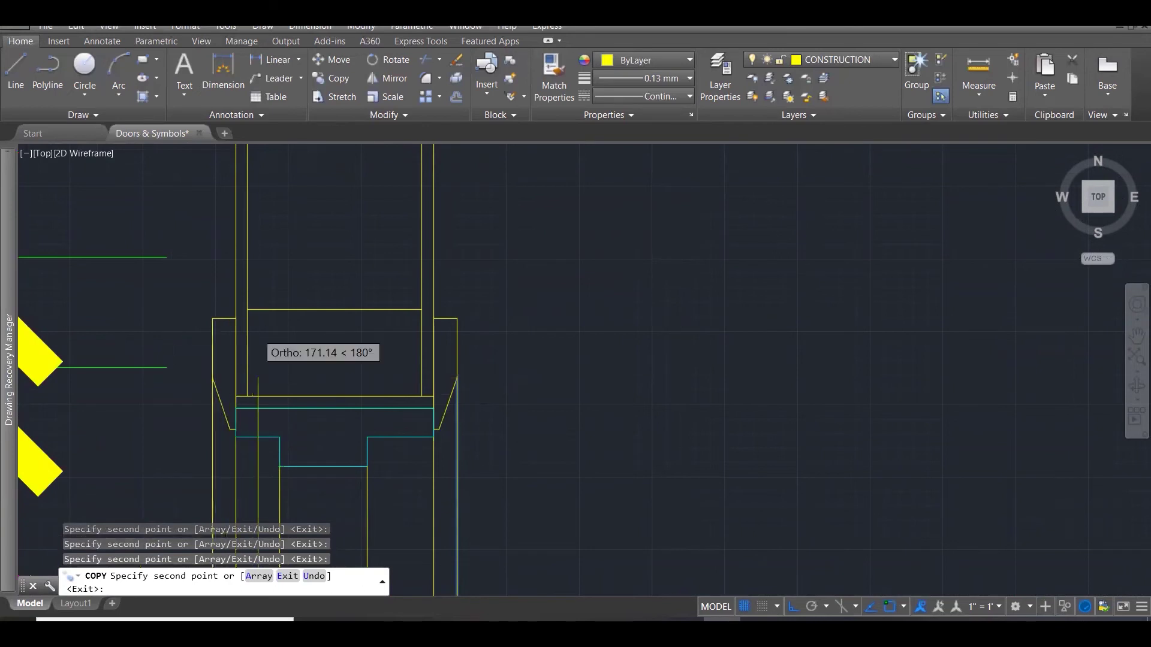
{"action": "scroll", "coordinate": [441, 397], "scroll_direction": "up", "scroll_amount": 1}
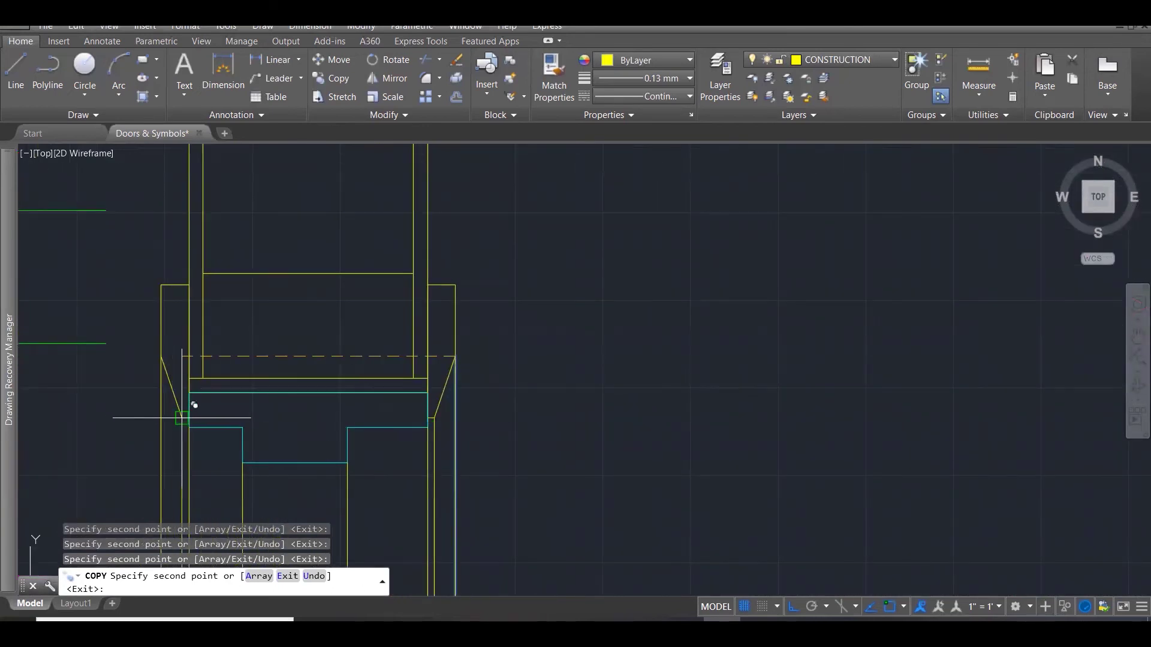
{"action": "scroll", "coordinate": [313, 327], "scroll_direction": "down", "scroll_amount": 1}
{"action": "scroll", "coordinate": [300, 339], "scroll_direction": "down", "scroll_amount": 5}
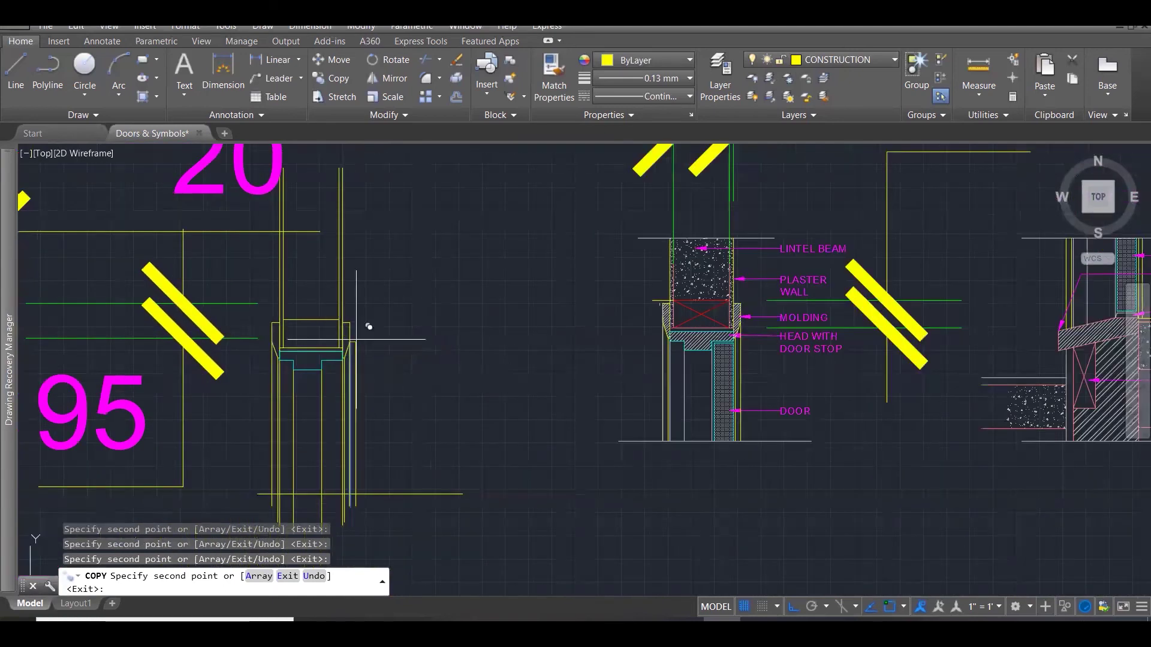
{"action": "key", "text": "Escape"}
{"action": "key", "text": "Escape"}
{"action": "key", "text": "Escape"}
Match the new jamb lines' properties to the existing door lines with MATCHPROP.
{"action": "type", "text": "MA"}
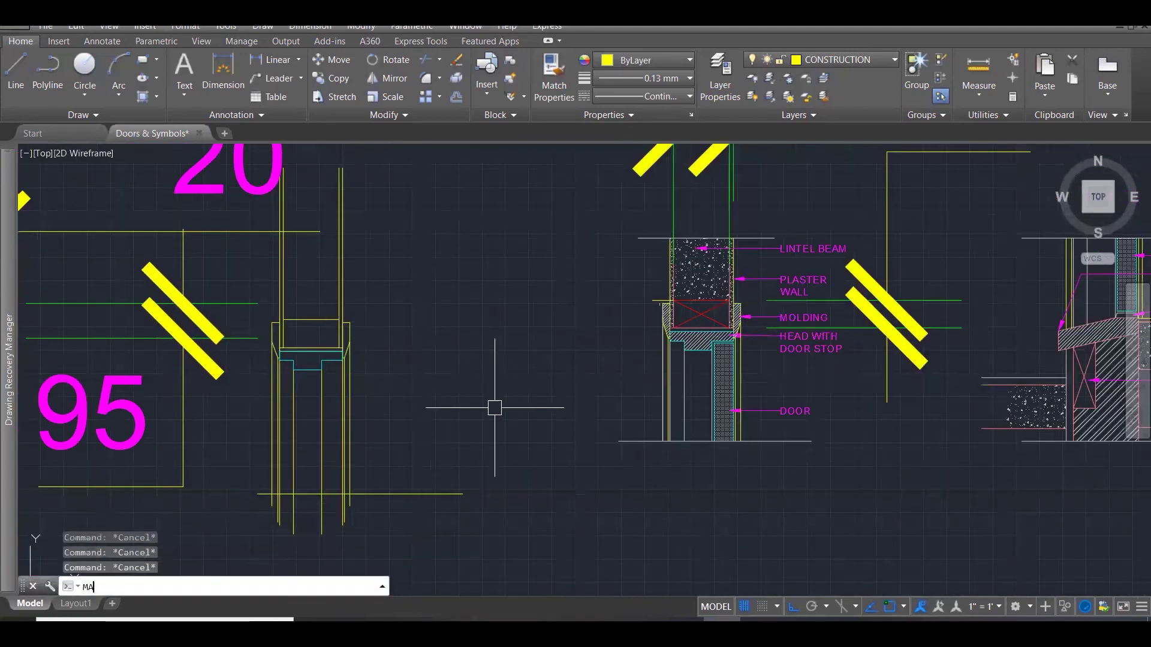
{"action": "key", "text": "Return"}
{"action": "left_click", "coordinate": [682, 399]}
{"action": "left_click", "coordinate": [460, 489]}
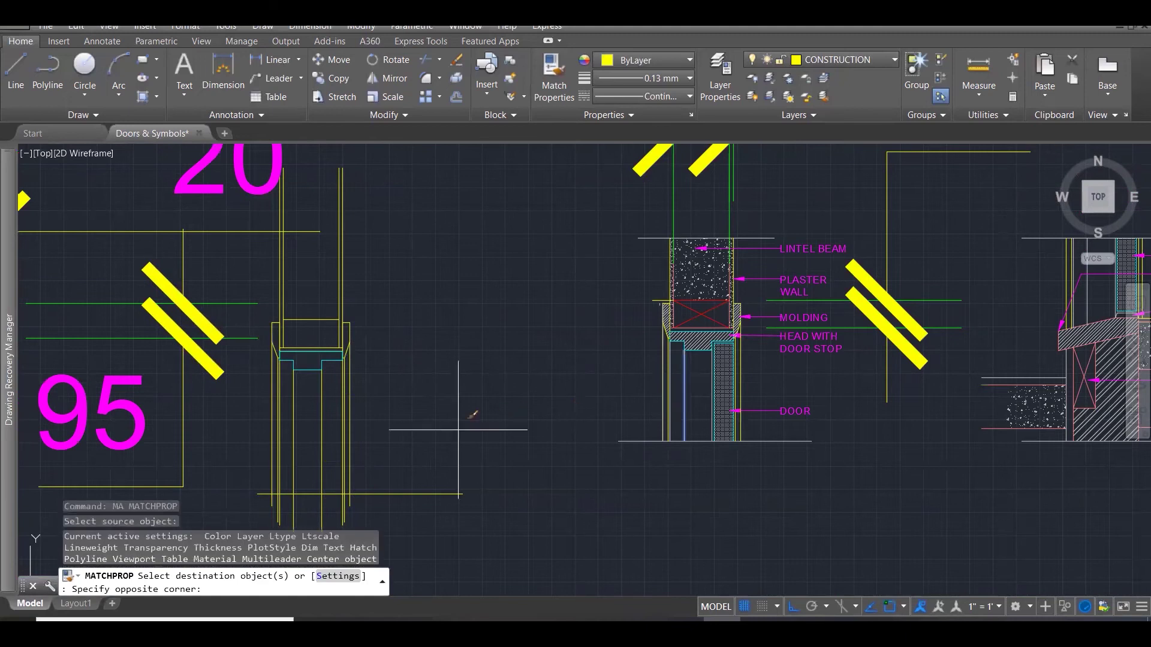
{"action": "left_click", "coordinate": [193, 348]}
{"action": "key", "text": "Escape"}
{"action": "key", "text": "Escape"}
{"action": "key", "text": "Escape"}
{"action": "key", "text": "Escape"}
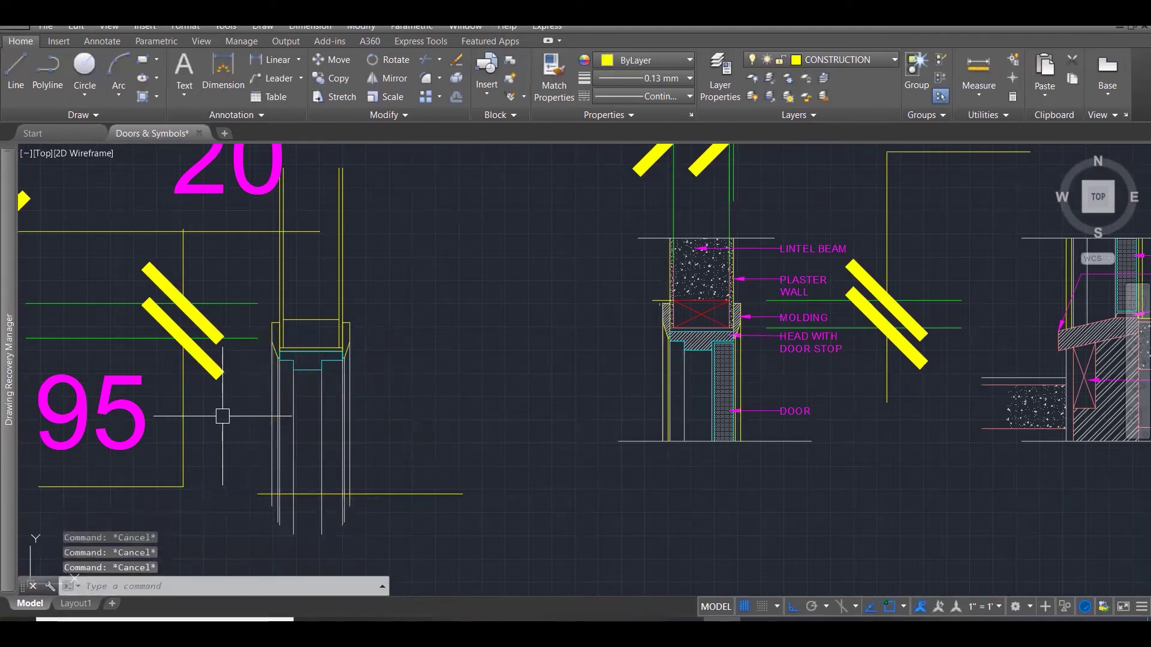
Trim the jamb line ends against the nine frame edges so they stop at the base line.
{"action": "type", "text": "TR"}
{"action": "key", "text": "Return"}
{"action": "left_click", "coordinate": [369, 443]}
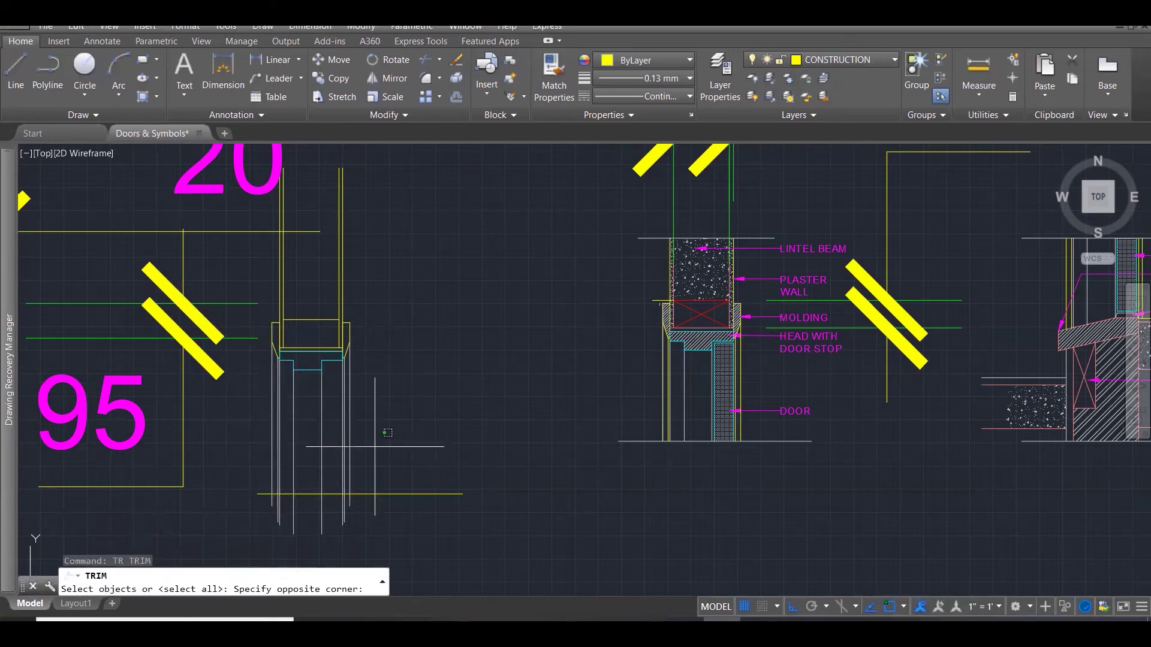
{"action": "left_click", "coordinate": [252, 501]}
{"action": "key", "text": "Return"}
{"action": "left_click", "coordinate": [386, 514]}
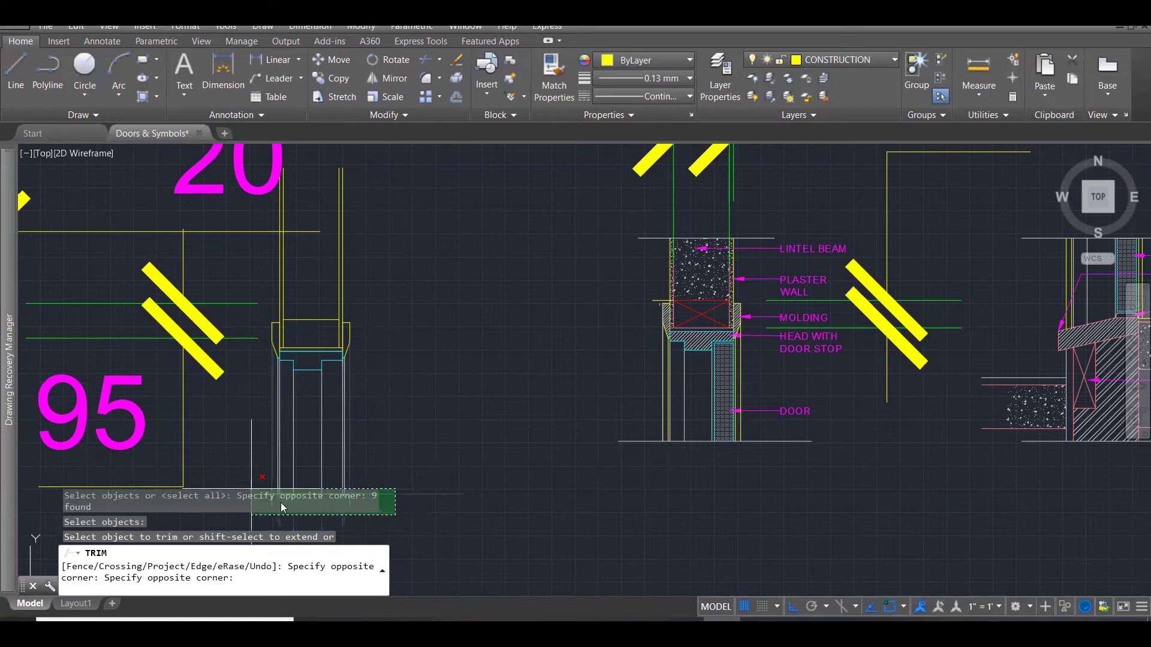
{"action": "scroll", "coordinate": [478, 471], "scroll_direction": "down", "scroll_amount": 3}
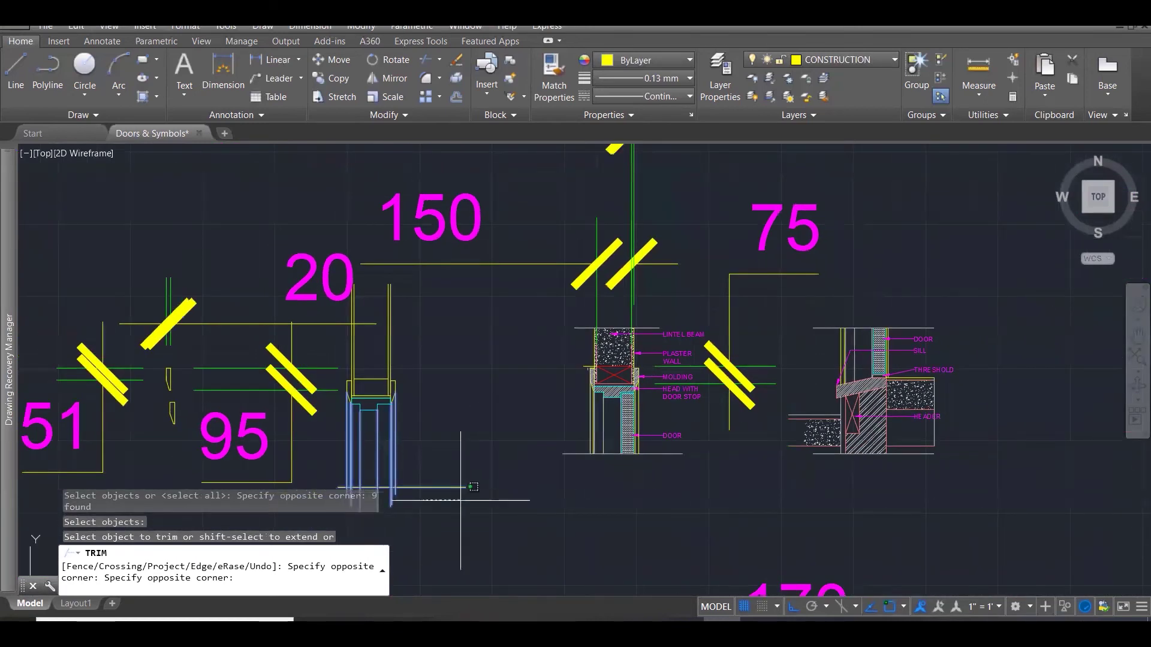
{"action": "scroll", "coordinate": [629, 498], "scroll_direction": "down", "scroll_amount": 1}
{"action": "scroll", "coordinate": [628, 498], "scroll_direction": "down", "scroll_amount": 1}
{"action": "scroll", "coordinate": [391, 497], "scroll_direction": "up", "scroll_amount": 1}
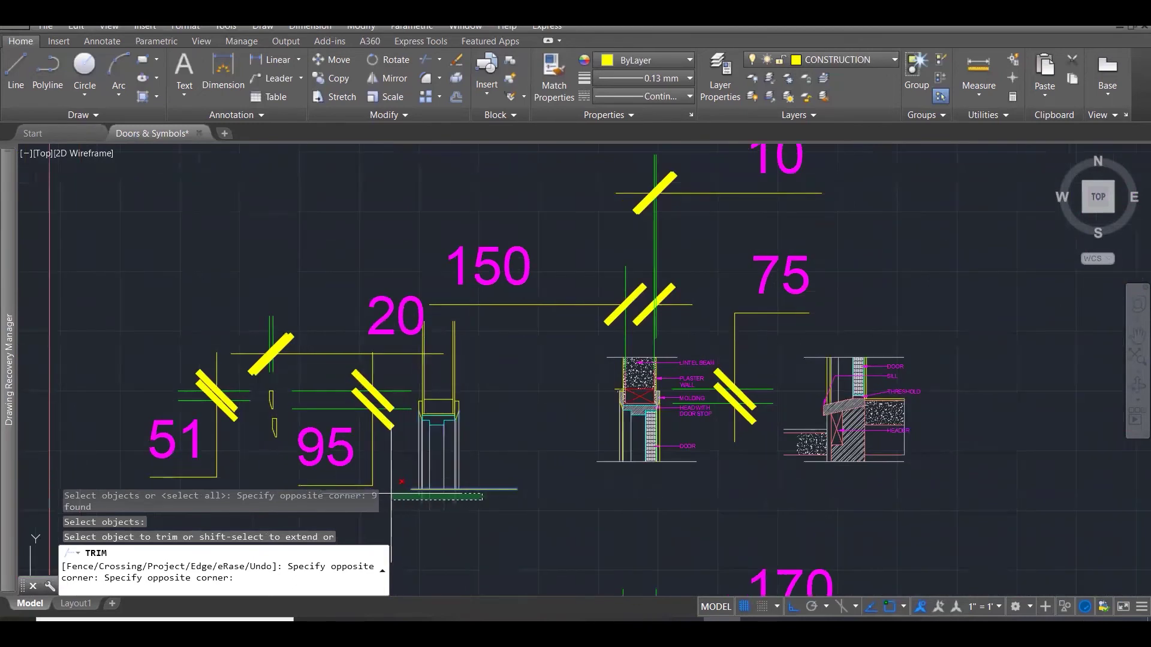
{"action": "left_click", "coordinate": [391, 496]}
{"action": "scroll", "coordinate": [438, 482], "scroll_direction": "up", "scroll_amount": 4}
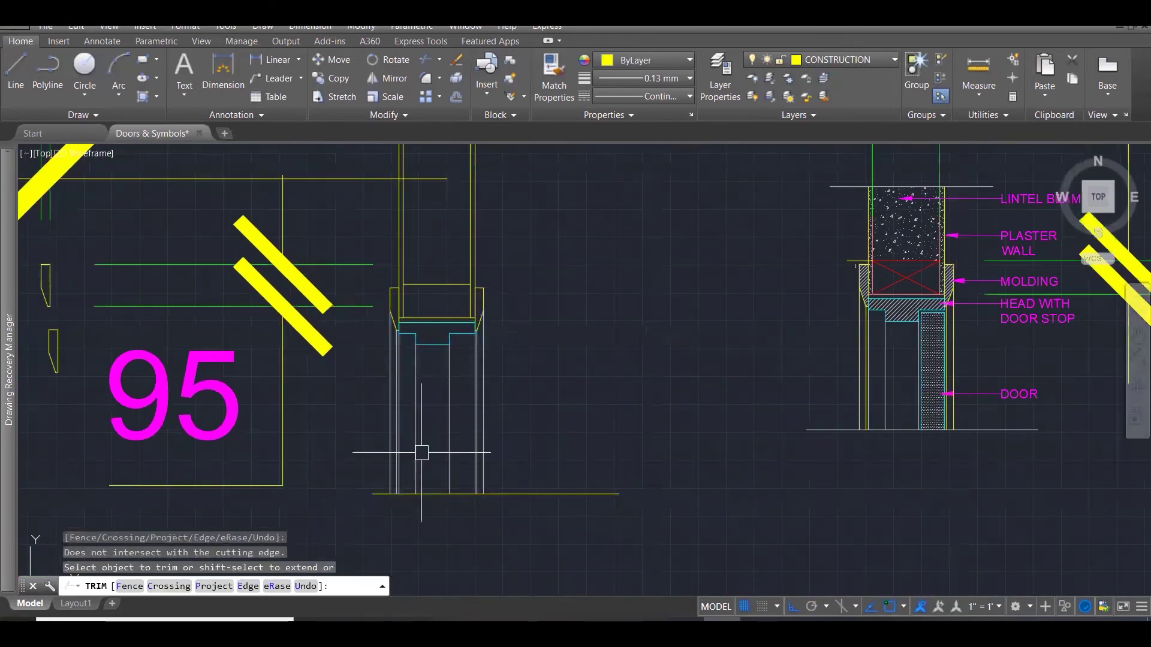
{"action": "key", "text": "Escape"}
{"action": "key", "text": "Escape"}
{"action": "key", "text": "Escape"}
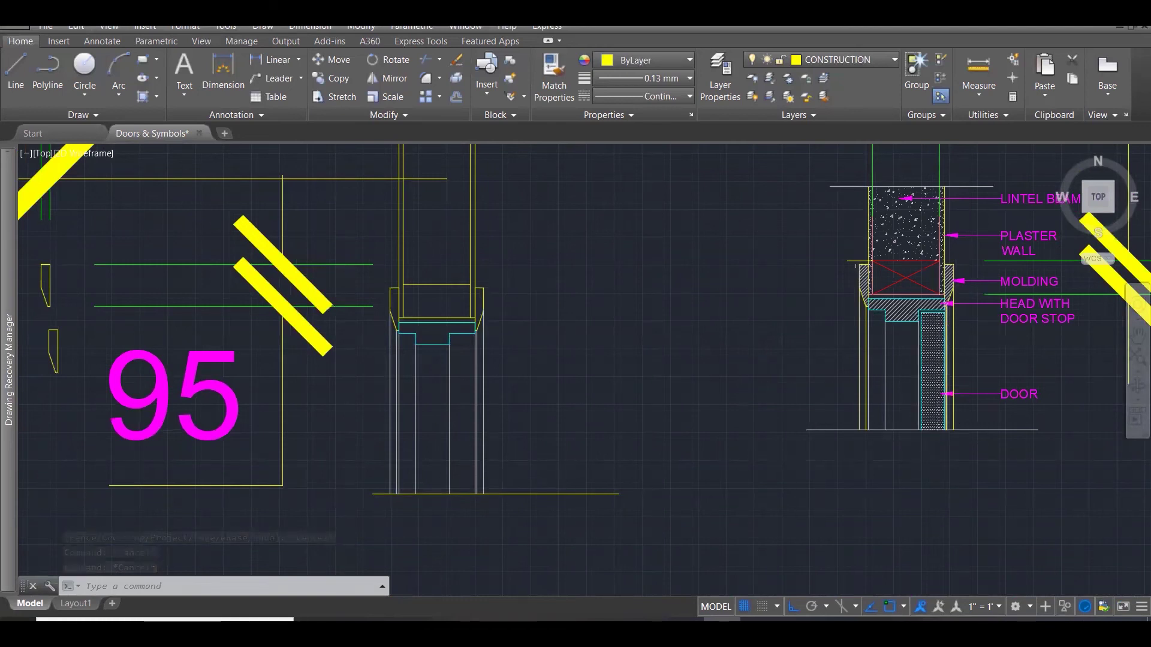
Measure the door stop width with DIST.
{"action": "scroll", "coordinate": [947, 310], "scroll_direction": "up", "scroll_amount": 6}
{"action": "type", "text": "d"}
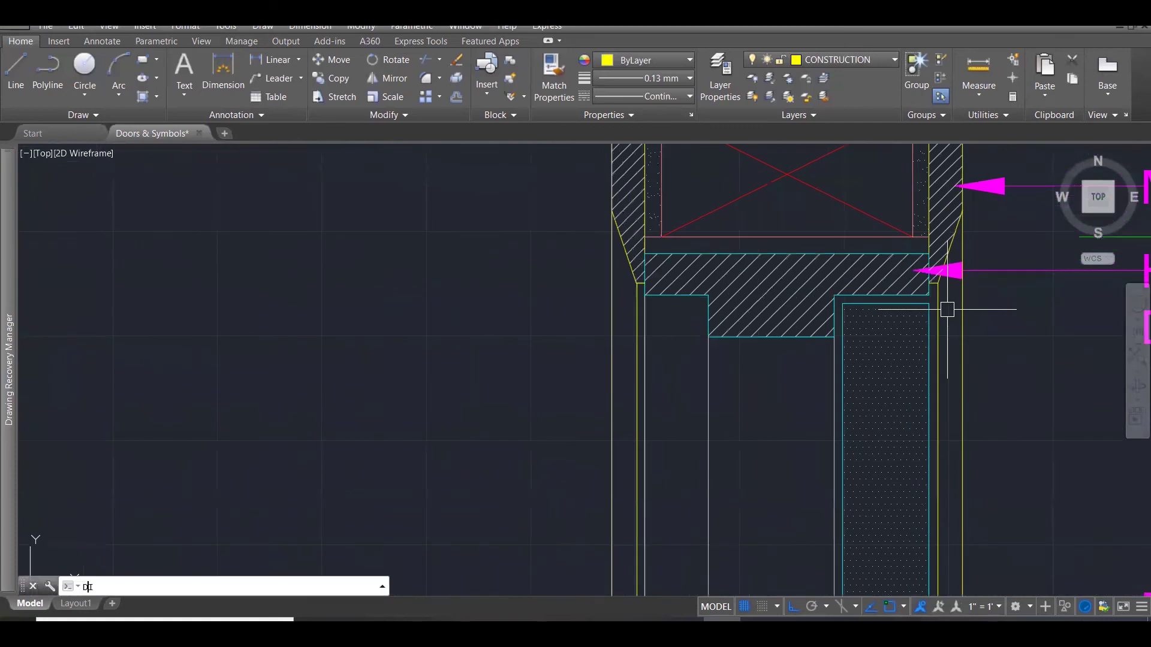
{"action": "type", "text": "i"}
{"action": "key", "text": "Return"}
{"action": "left_click", "coordinate": [929, 304]}
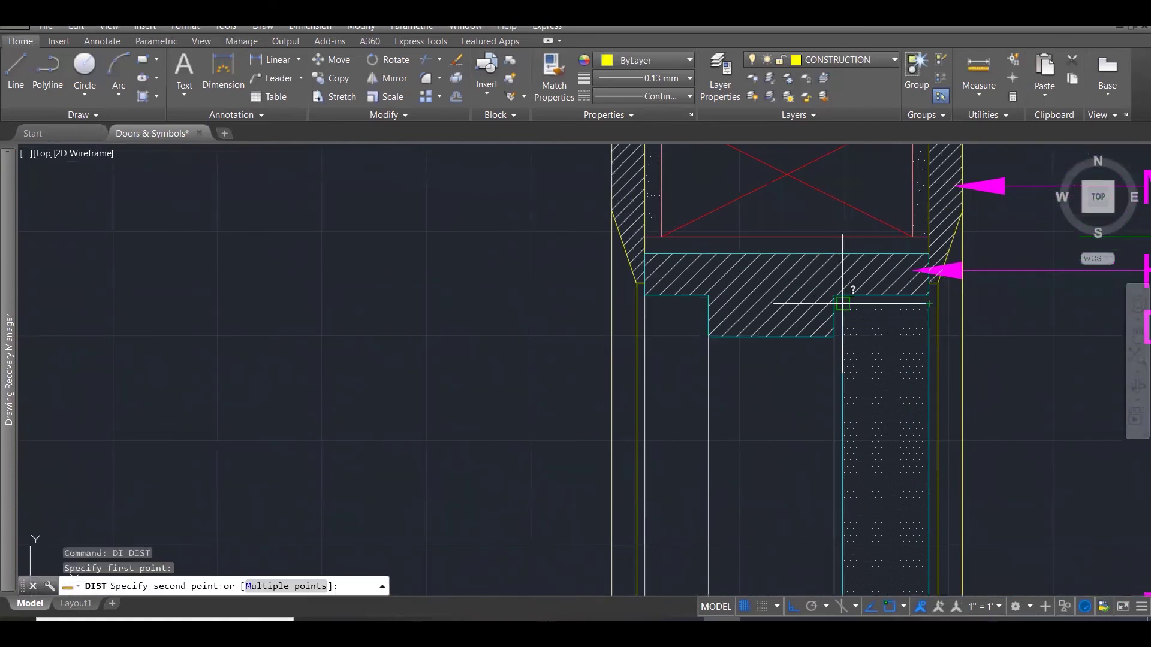
{"action": "left_click", "coordinate": [843, 303]}
{"action": "scroll", "coordinate": [856, 302], "scroll_direction": "down", "scroll_amount": 6}
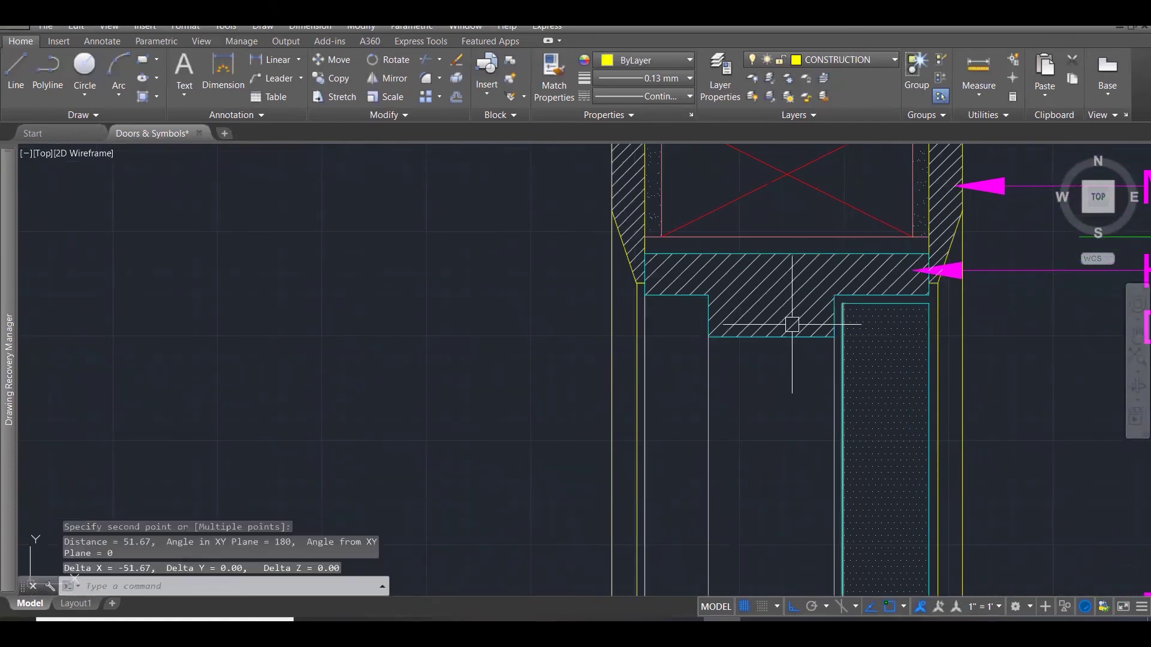
{"action": "scroll", "coordinate": [413, 353], "scroll_direction": "up", "scroll_amount": 4}
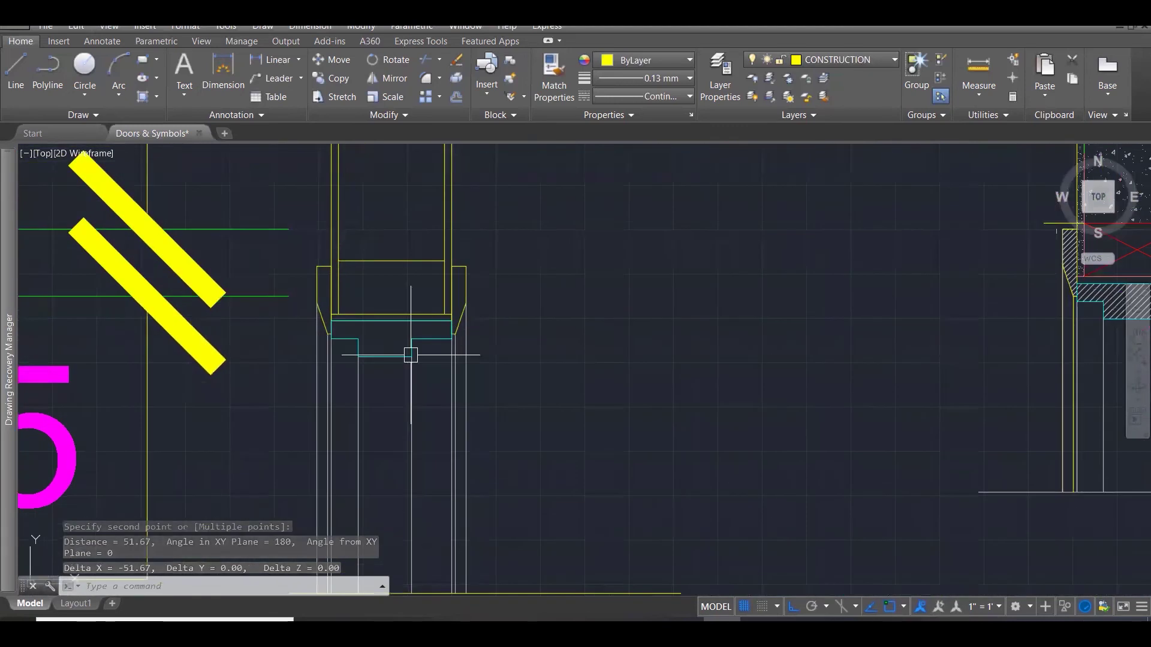
{"action": "key", "text": "Escape"}
{"action": "key", "text": "Escape"}
Offset the vertical door edge by 50 to the left.
{"action": "type", "text": "L"}
{"action": "key", "text": "Return"}
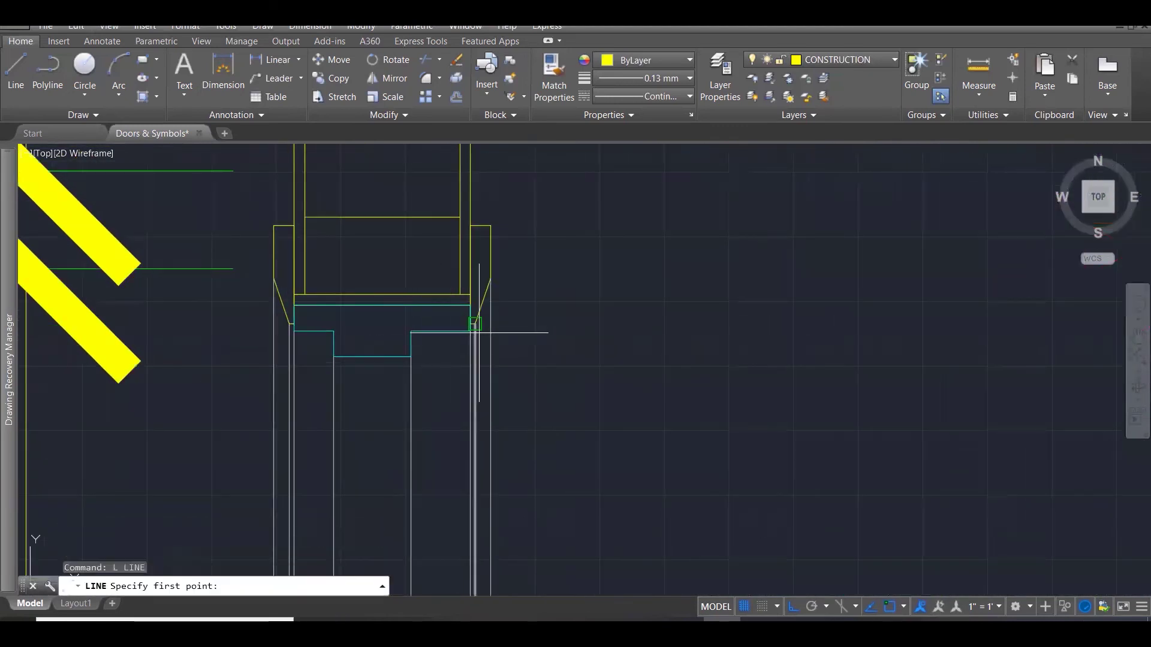
{"action": "left_click", "coordinate": [470, 331]}
{"action": "key", "text": "Escape"}
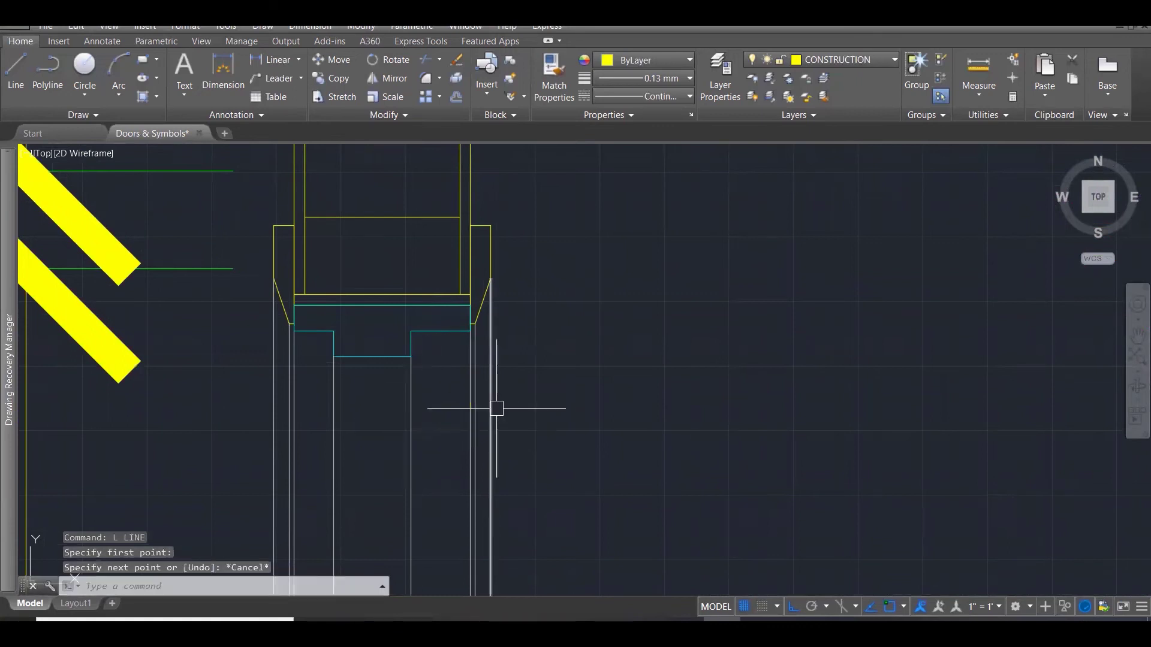
{"action": "key", "text": "Escape"}
{"action": "scroll", "coordinate": [473, 401], "scroll_direction": "up", "scroll_amount": 2}
{"action": "scroll", "coordinate": [473, 401], "scroll_direction": "up", "scroll_amount": 1}
{"action": "type", "text": "O"}
{"action": "key", "text": "Return"}
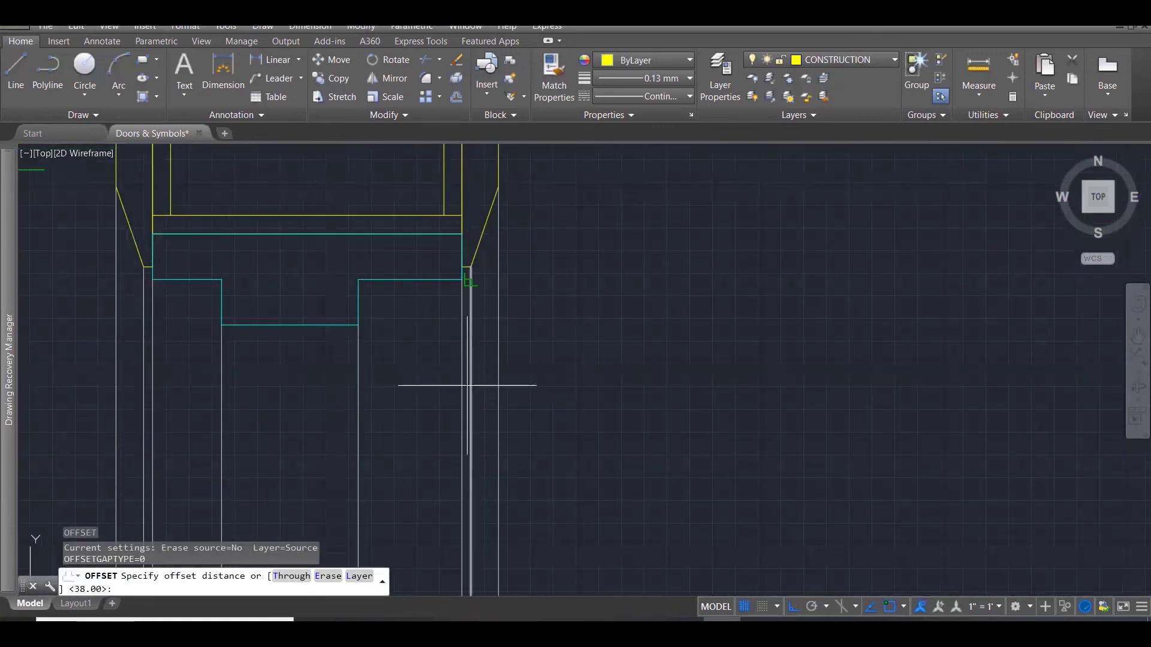
{"action": "type", "text": "50"}
{"action": "key", "text": "Return"}
{"action": "left_click", "coordinate": [463, 370]}
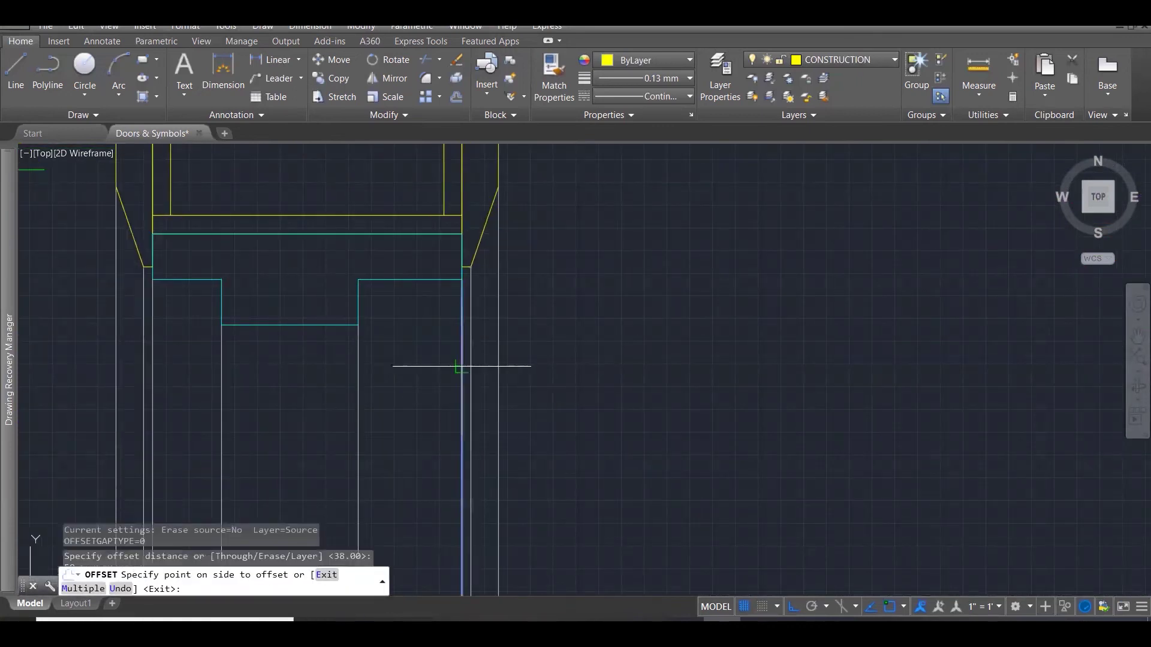
{"action": "left_click", "coordinate": [401, 363]}
{"action": "scroll", "coordinate": [367, 270], "scroll_direction": "up", "scroll_amount": 2}
{"action": "key", "text": "Escape"}
{"action": "key", "text": "Escape"}
{"action": "key", "text": "Escape"}
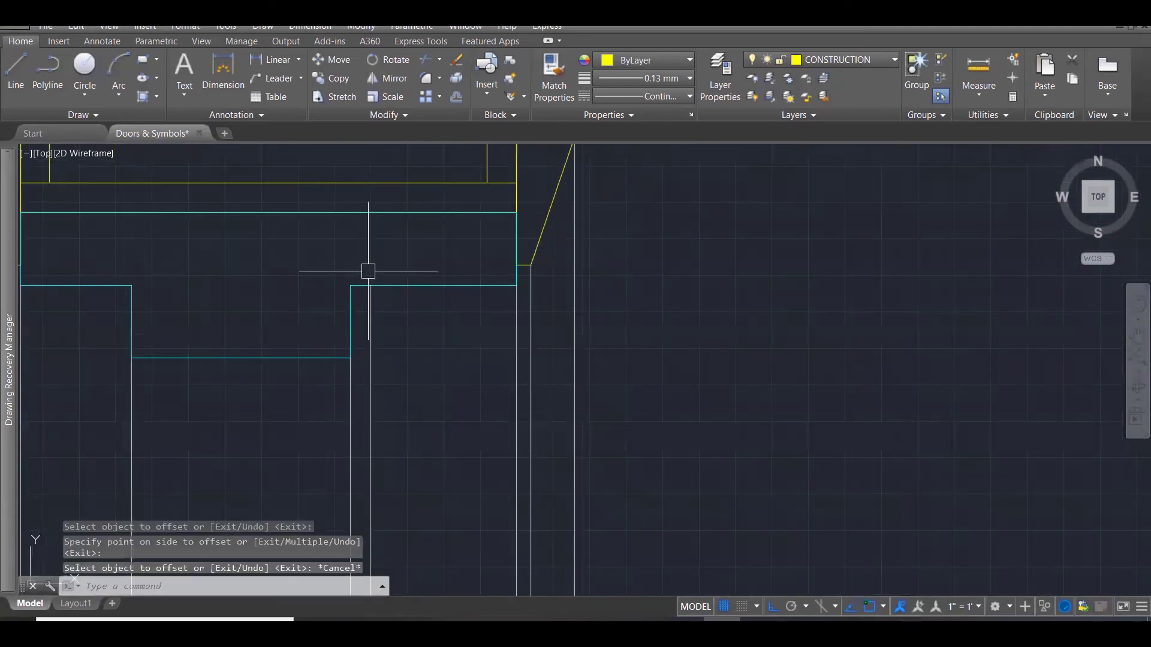
Measure the 7-unit step gap, then offset the cyan head line 7 downward.
{"action": "type", "text": "DI"}
{"action": "key", "text": "Return"}
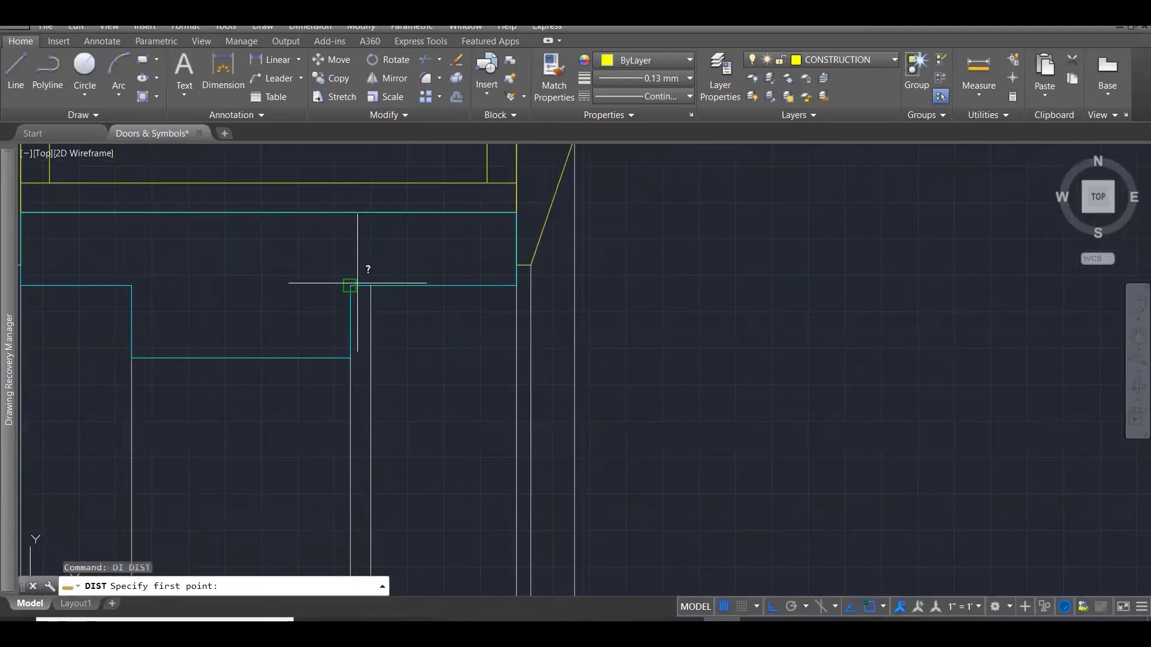
{"action": "left_click", "coordinate": [350, 285]}
{"action": "left_click", "coordinate": [371, 285]}
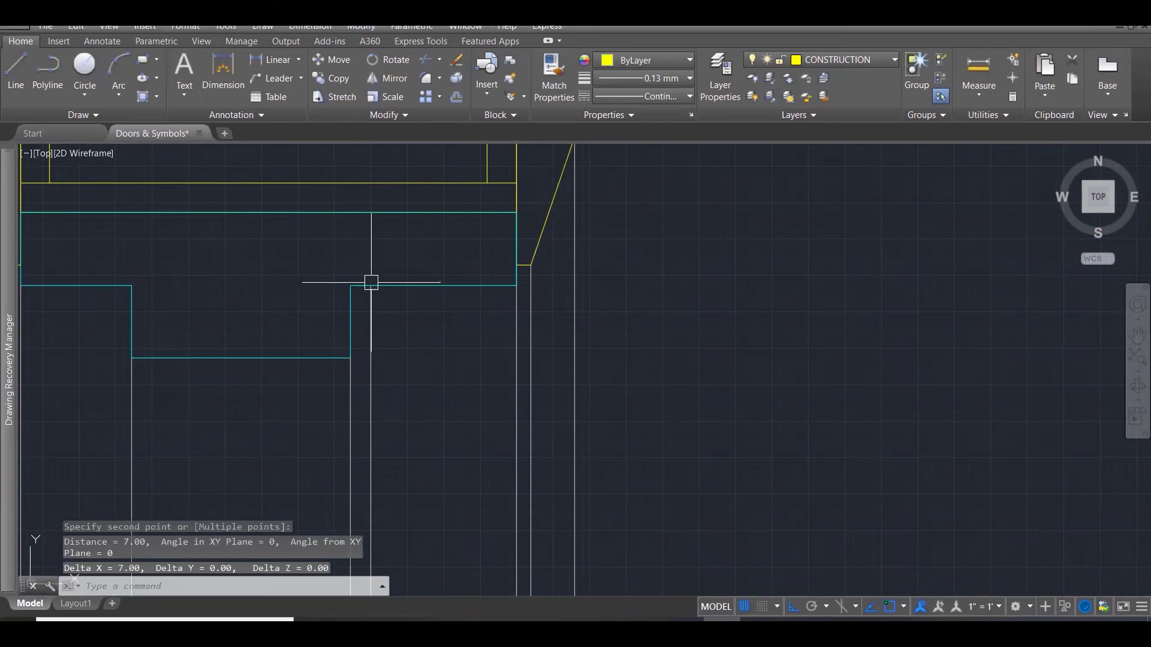
{"action": "key", "text": "Escape"}
{"action": "key", "text": "Escape"}
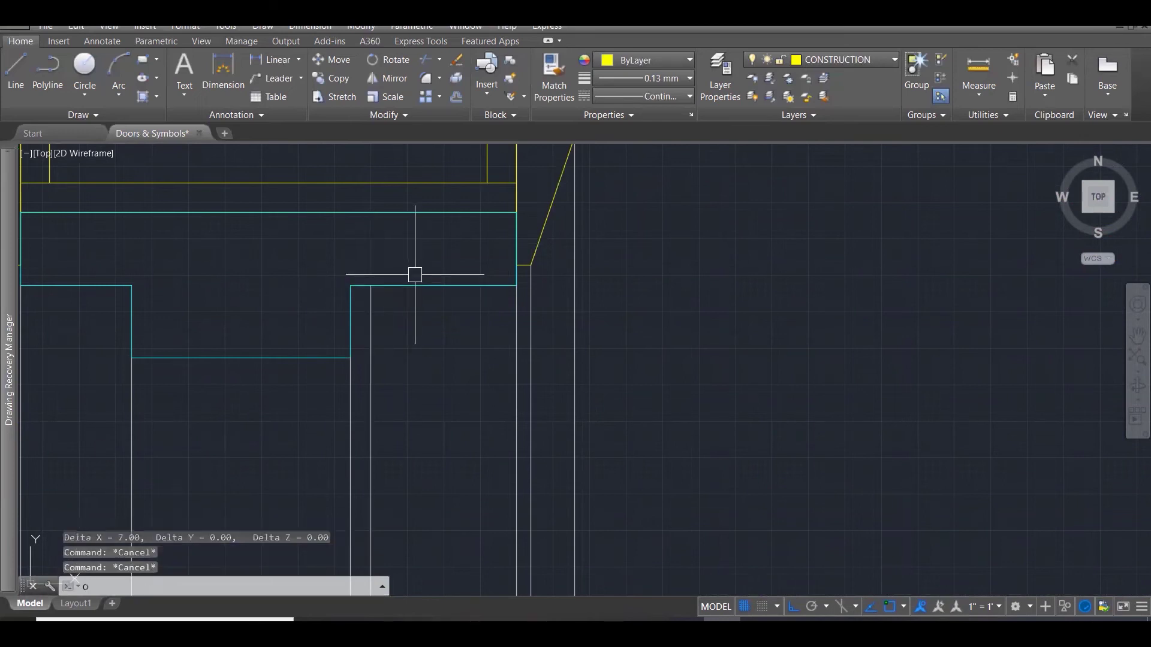
{"action": "type", "text": "o"}
{"action": "key", "text": "Return"}
{"action": "type", "text": "7"}
{"action": "key", "text": "Return"}
{"action": "left_click", "coordinate": [411, 285]}
{"action": "left_click", "coordinate": [415, 316]}
{"action": "key", "text": "Return"}
Fillet both ends of the new line into sharp corners with the left and right vertical edges.
{"action": "type", "text": "f"}
{"action": "key", "text": "Return"}
{"action": "left_click", "coordinate": [414, 306]}
{"action": "left_click", "coordinate": [377, 331]}
{"action": "key", "text": "Return"}
{"action": "left_click", "coordinate": [504, 308]}
{"action": "left_click", "coordinate": [510, 328]}
{"action": "key", "text": "Escape"}
{"action": "key", "text": "Escape"}
{"action": "key", "text": "Escape"}
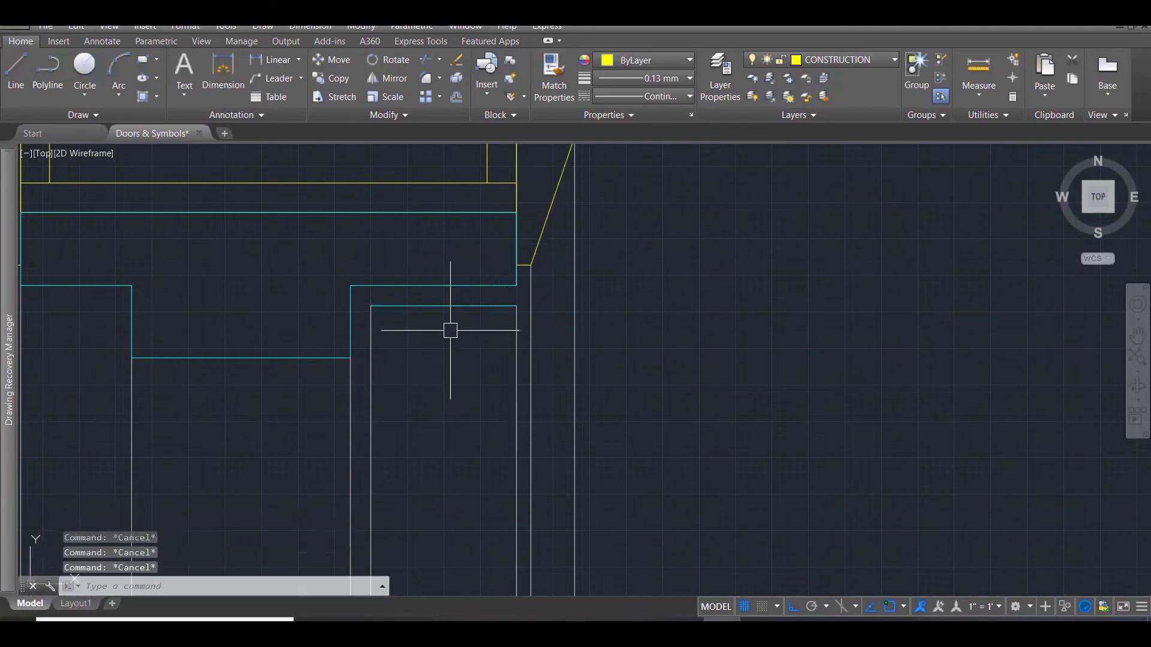
Match properties from the cyan head line using MATCHPROP.
{"action": "type", "text": "ma"}
{"action": "key", "text": "Return"}
{"action": "left_click", "coordinate": [486, 286]}
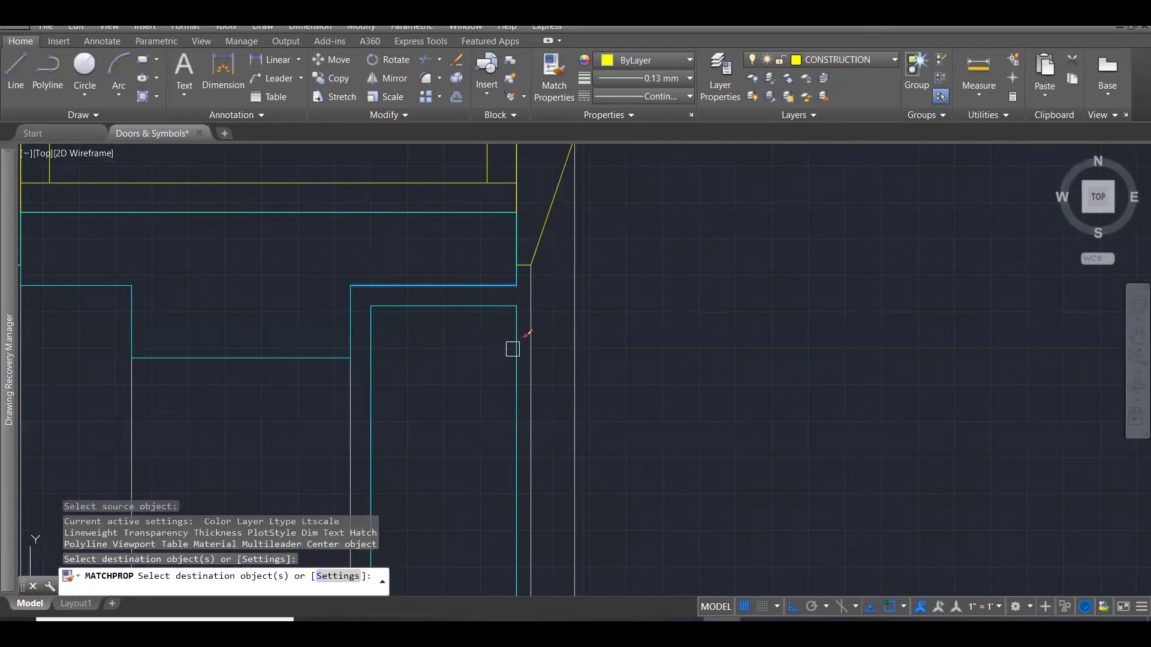
{"action": "key", "text": "Escape"}
{"action": "key", "text": "Escape"}
{"action": "scroll", "coordinate": [510, 340], "scroll_direction": "down", "scroll_amount": 3}
{"action": "scroll", "coordinate": [511, 340], "scroll_direction": "down", "scroll_amount": 5}
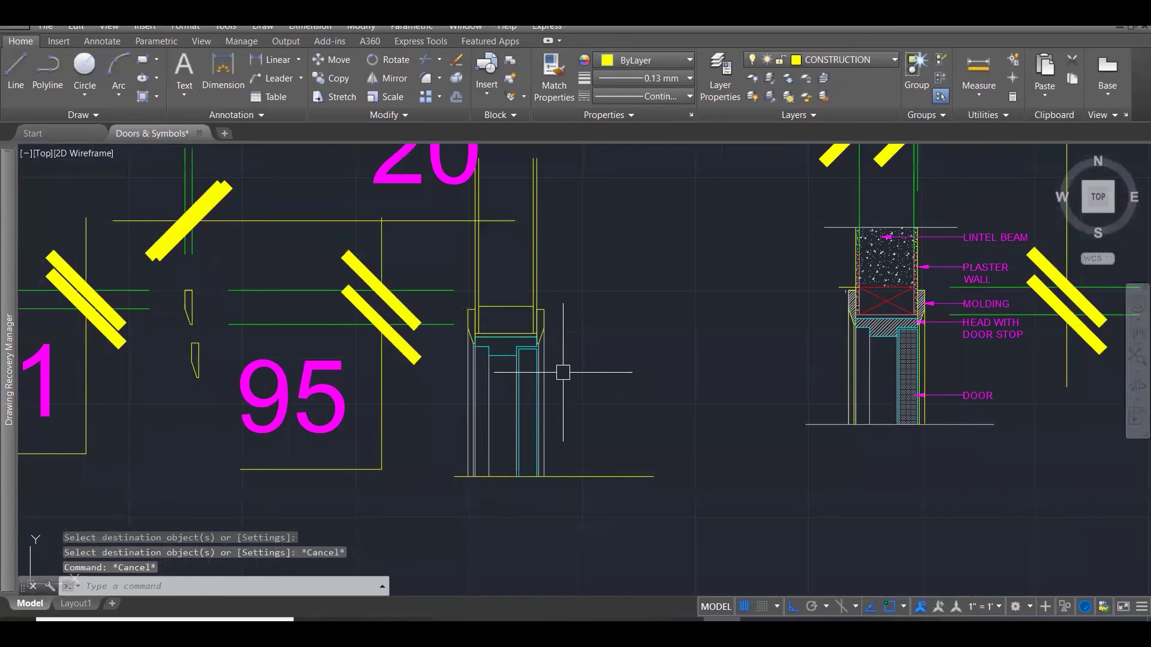
Delete the 51, 95 and 20 dimensions and their break marks left of the door.
{"action": "scroll", "coordinate": [560, 376], "scroll_direction": "down", "scroll_amount": 3}
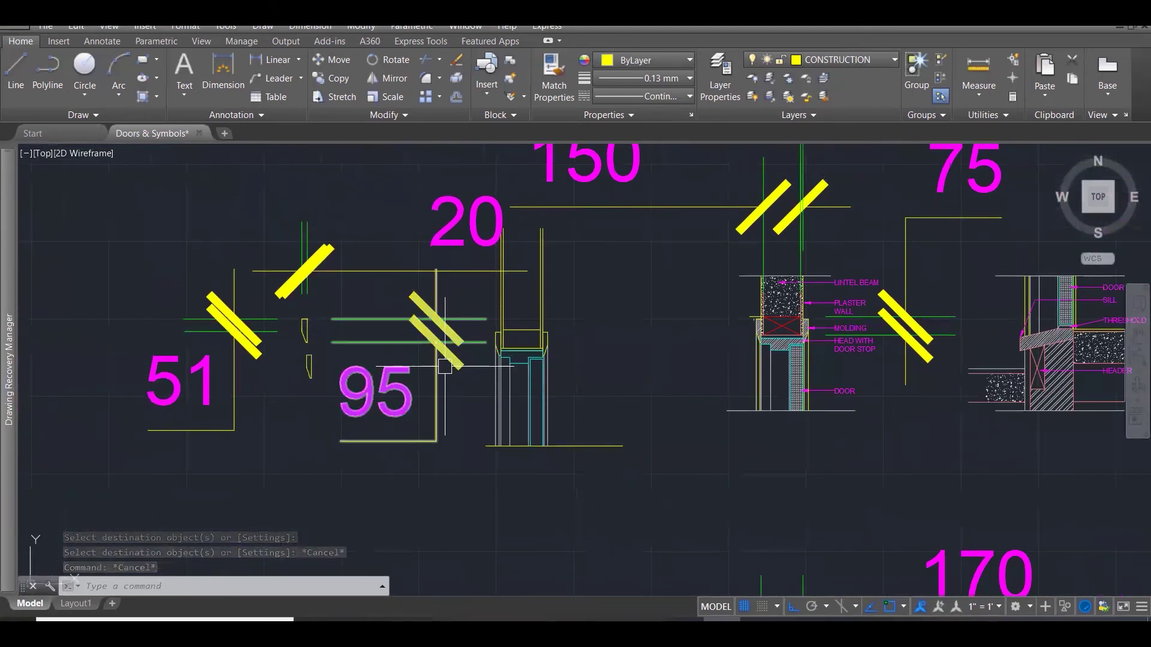
{"action": "left_click", "coordinate": [461, 401]}
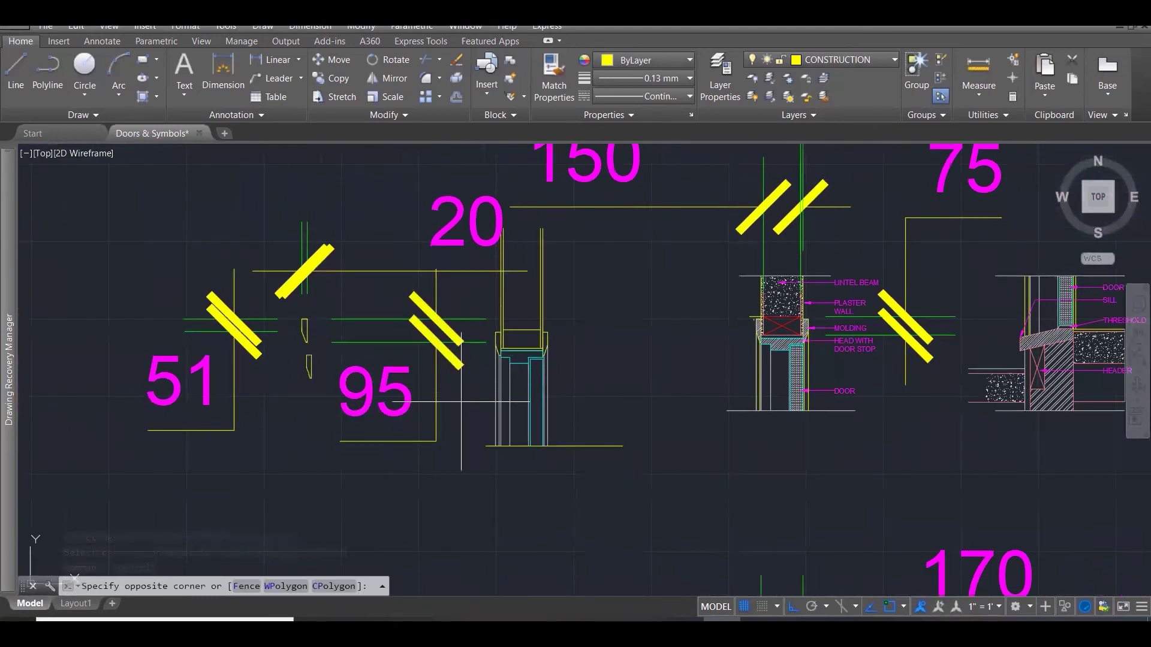
{"action": "left_click", "coordinate": [192, 202]}
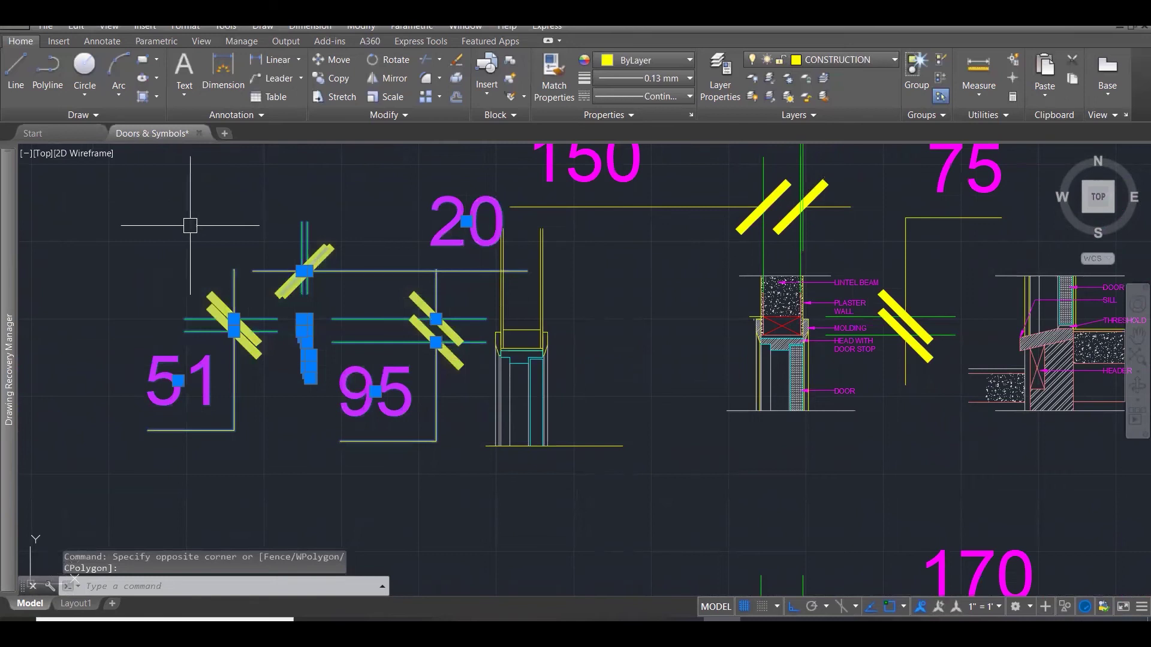
{"action": "key", "text": "Delete"}
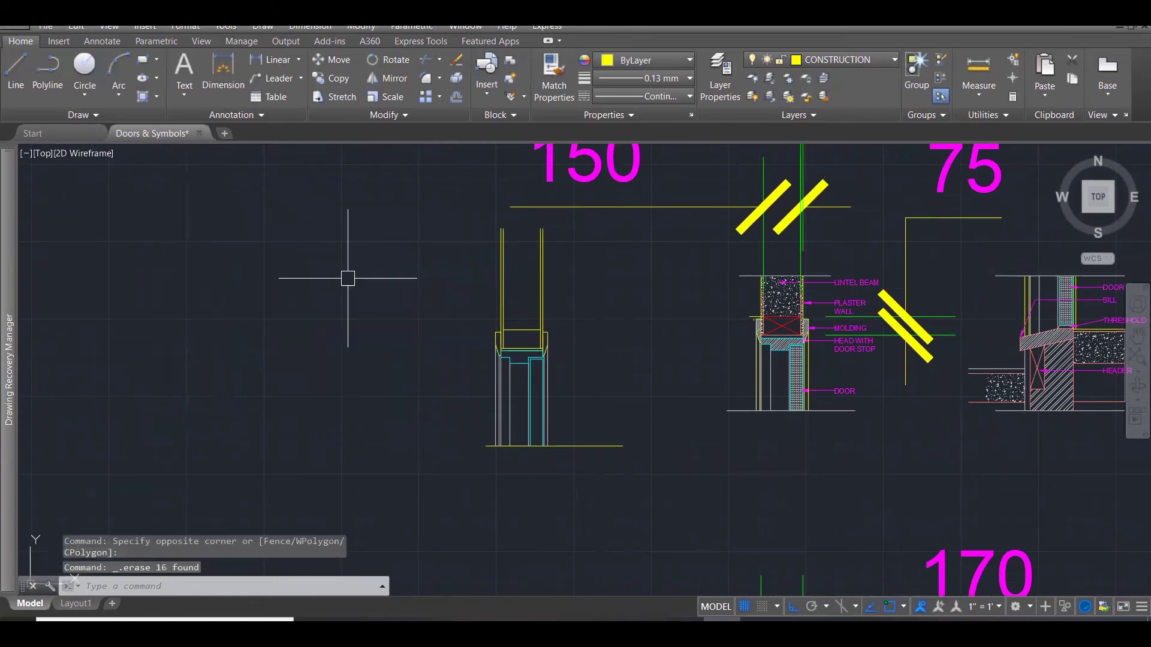
Delete the 150 and 75 dimensions along with their break marks.
{"action": "left_click", "coordinate": [639, 207]}
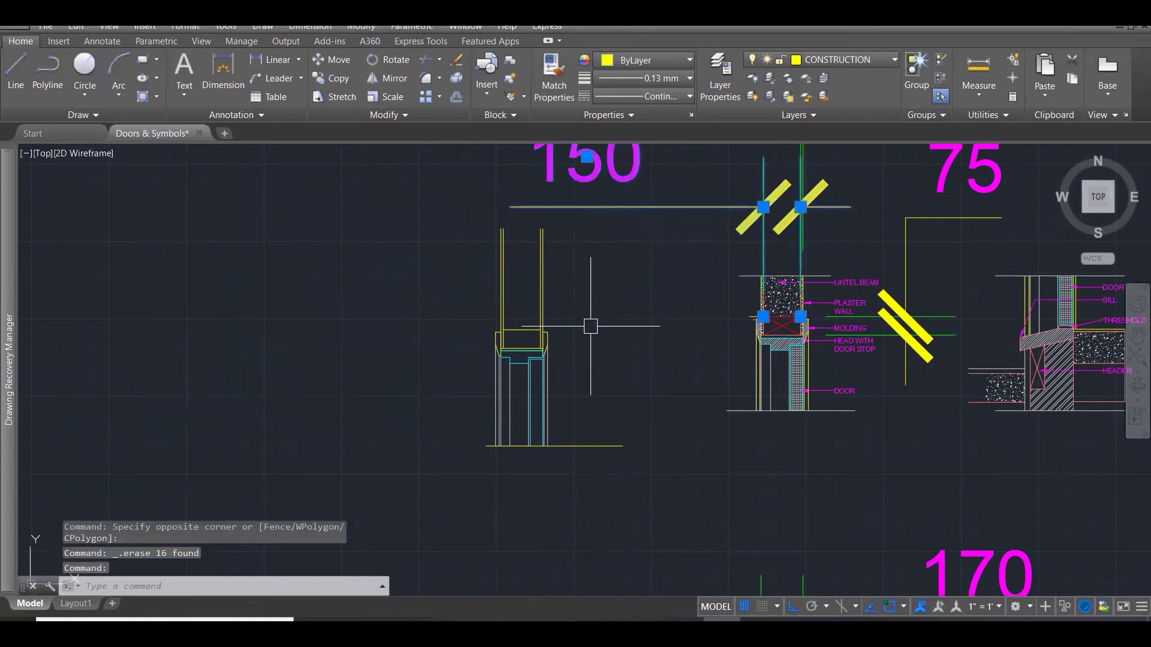
{"action": "key", "text": "Delete"}
{"action": "left_click", "coordinate": [918, 326]}
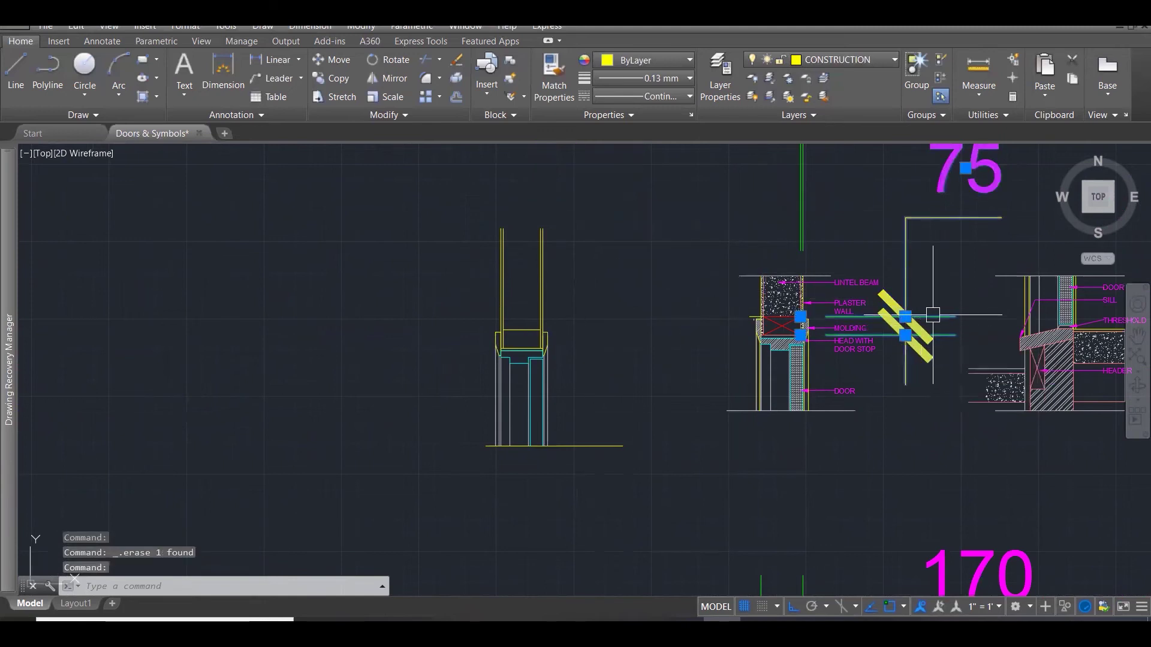
{"action": "key", "text": "Delete"}
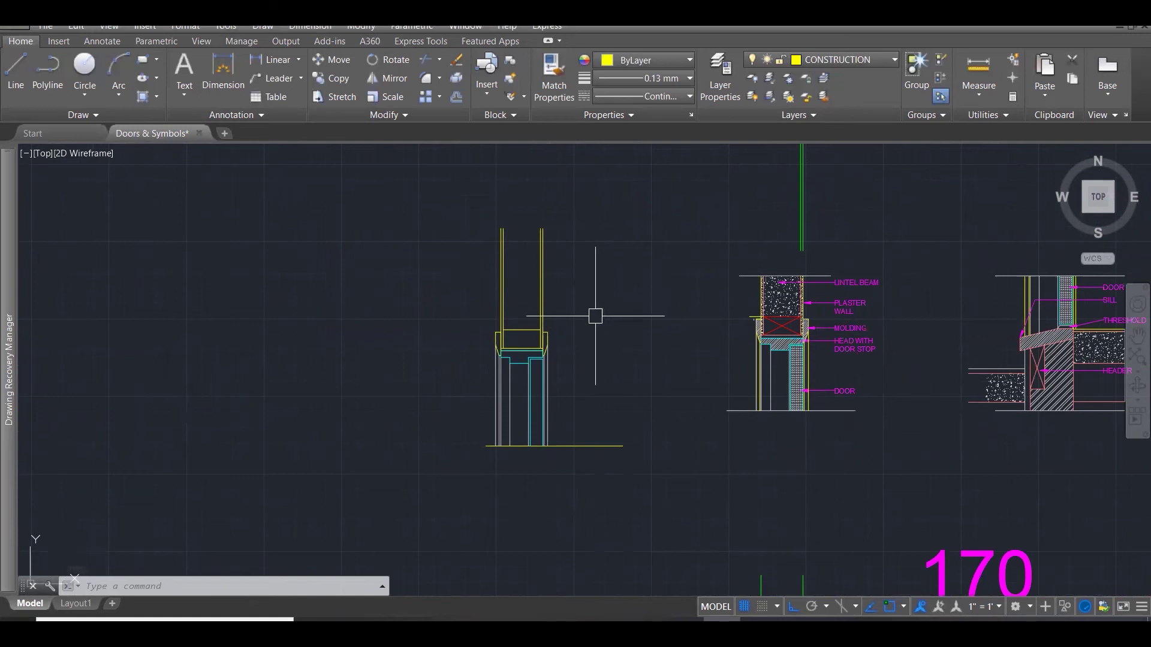
{"action": "scroll", "coordinate": [534, 323], "scroll_direction": "up", "scroll_amount": 3}
Draw two corner-to-corner diagonal lines forming an X across the head box above the door frame.
{"action": "type", "text": "L"}
{"action": "key", "text": "Return"}
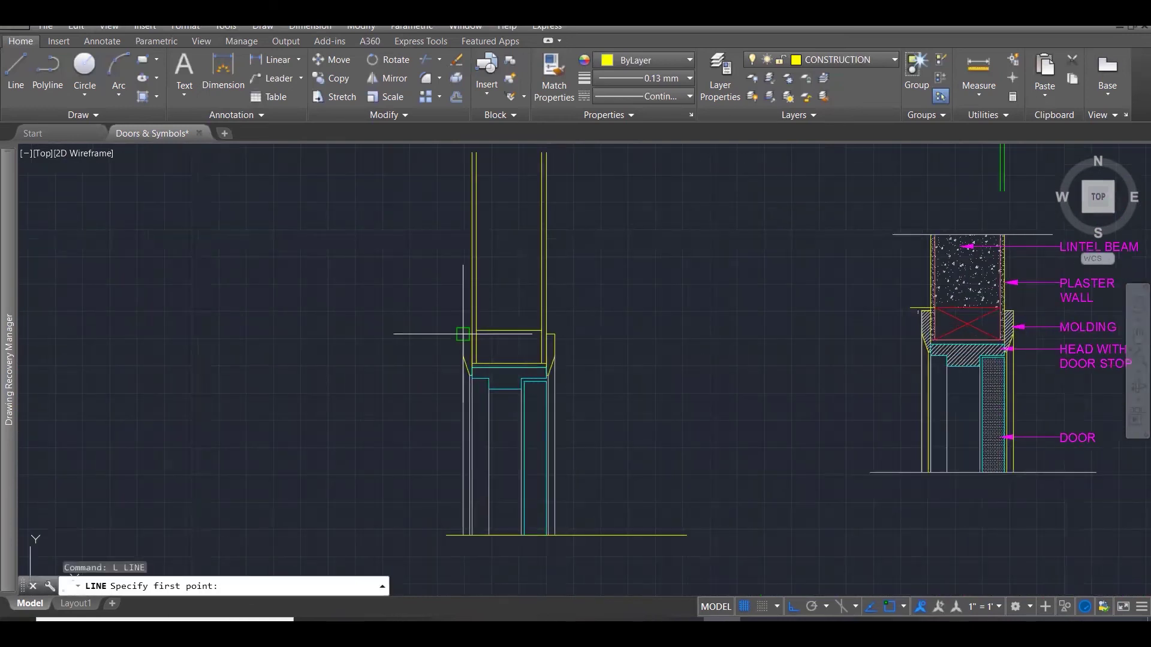
{"action": "left_click", "coordinate": [477, 331]}
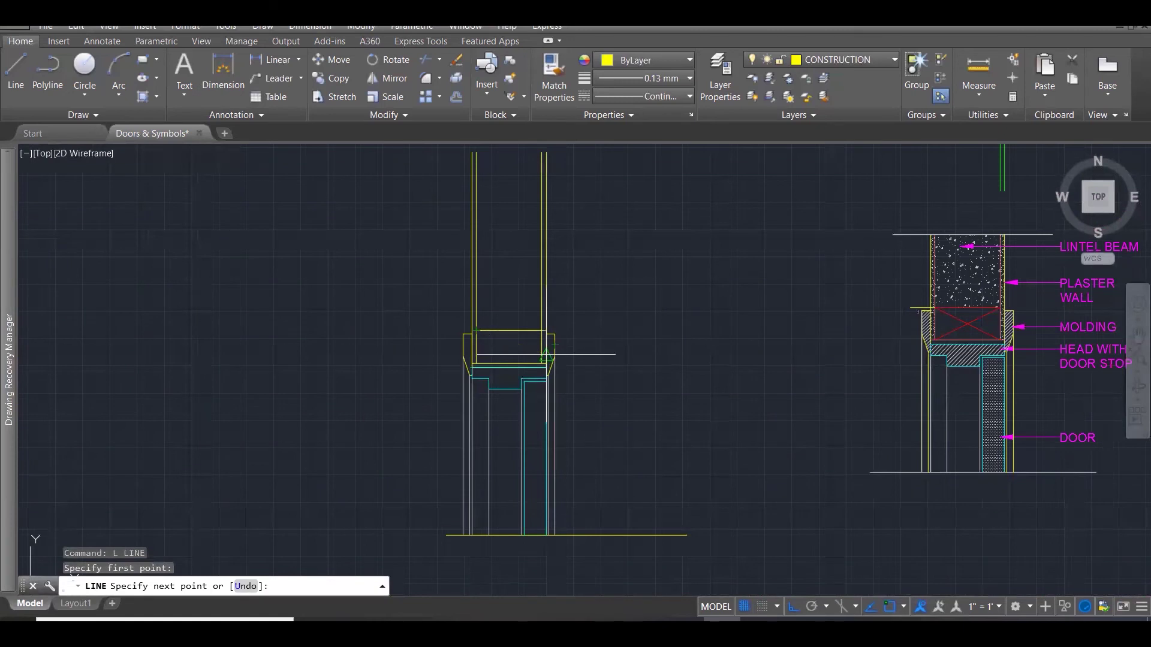
{"action": "left_click", "coordinate": [541, 363]}
{"action": "key", "text": "Return"}
{"action": "key", "text": "Return"}
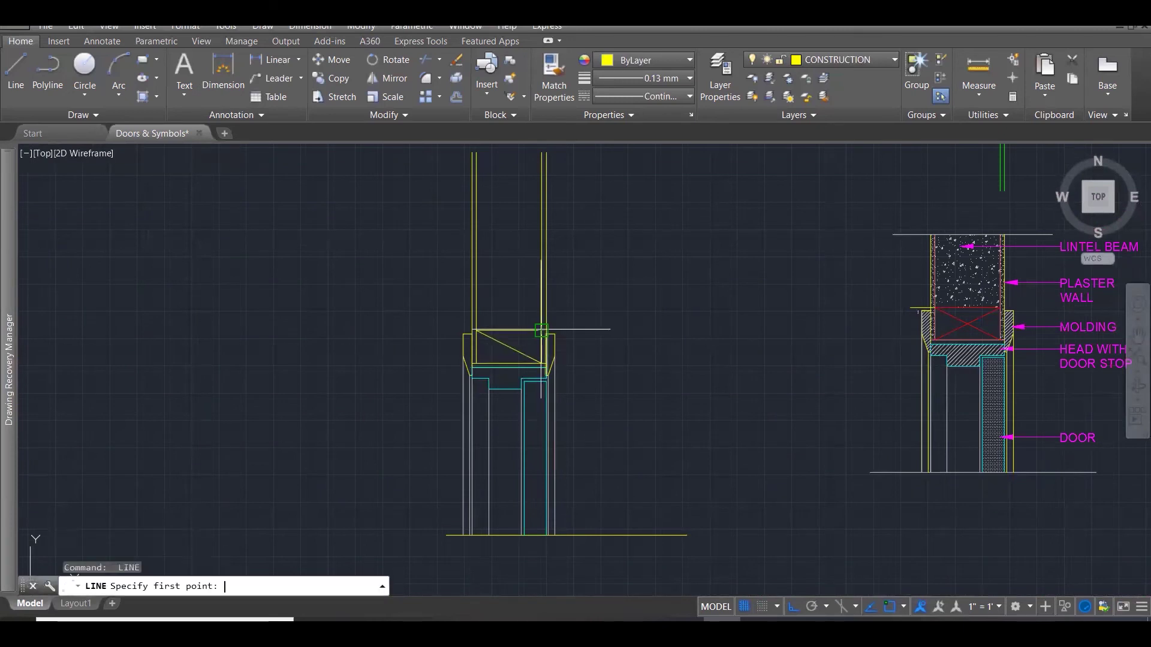
{"action": "left_click", "coordinate": [476, 363]}
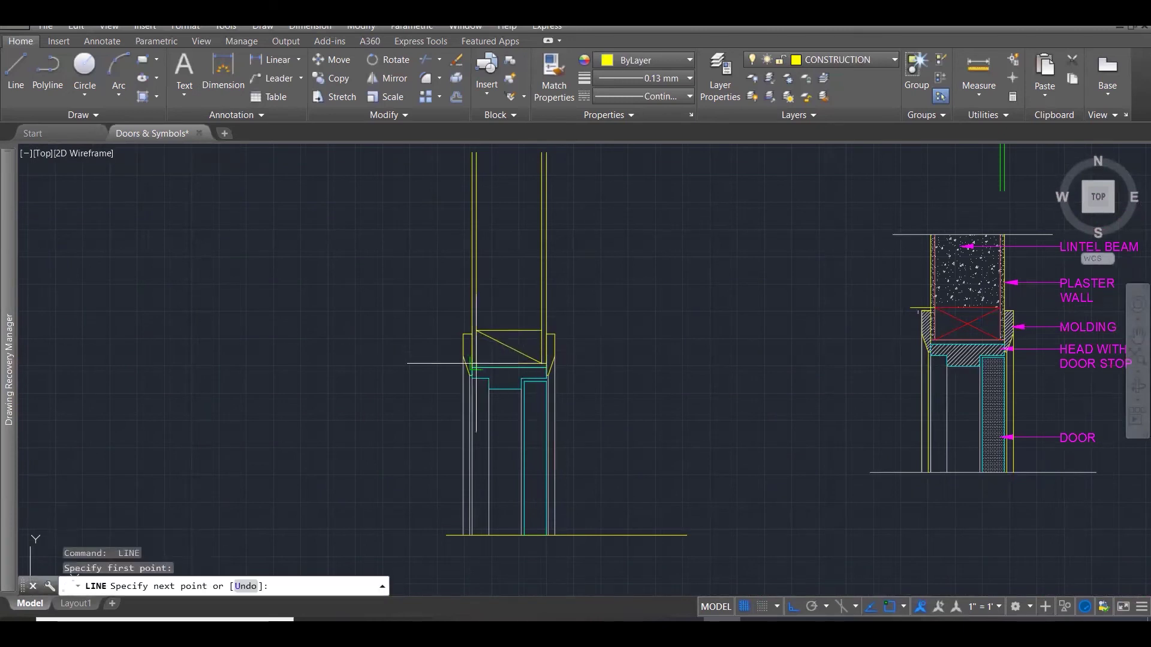
{"action": "left_click", "coordinate": [543, 331]}
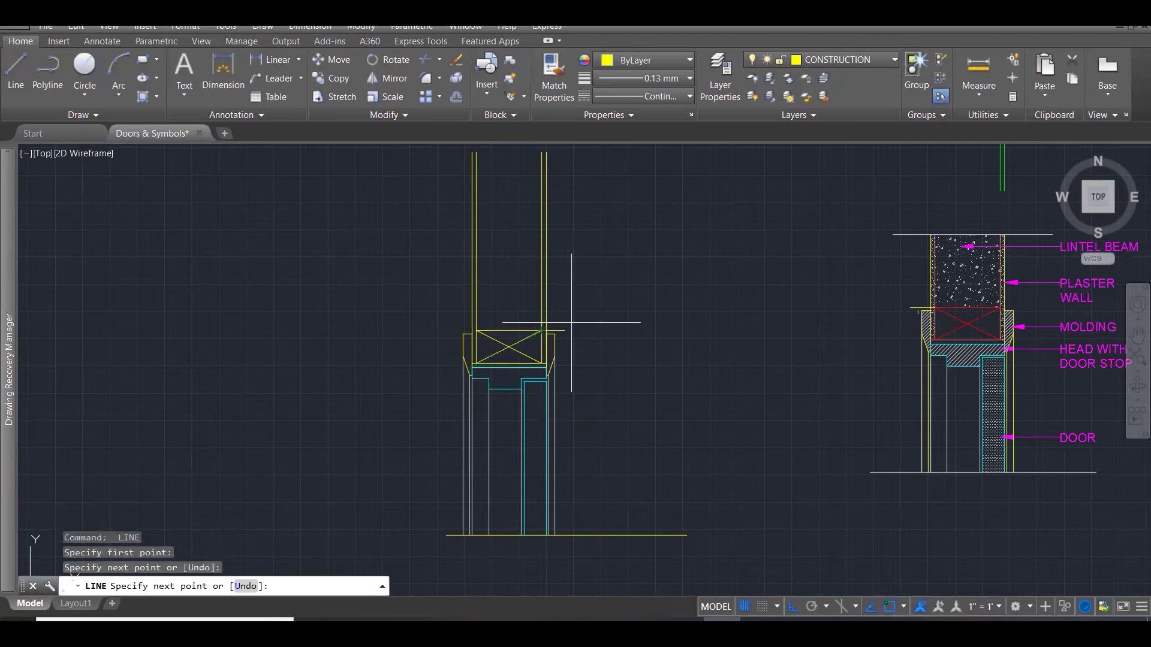
{"action": "scroll", "coordinate": [659, 354], "scroll_direction": "down", "scroll_amount": 3}
{"action": "key", "text": "Escape"}
{"action": "key", "text": "Escape"}
{"action": "key", "text": "Escape"}
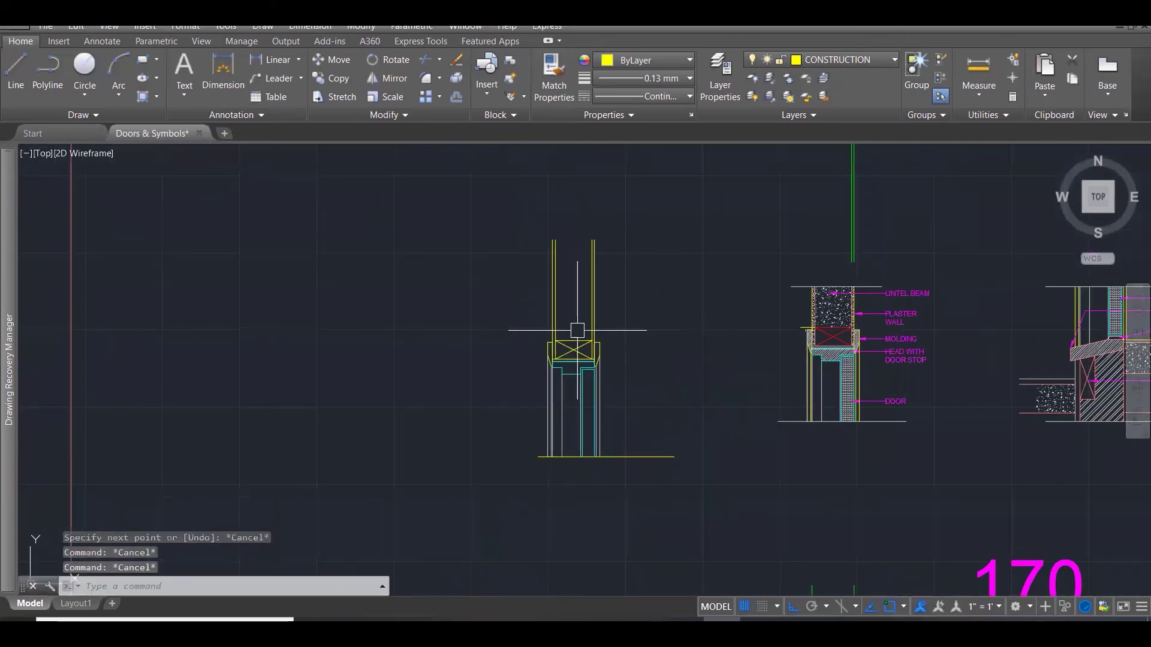
{"action": "scroll", "coordinate": [413, 328], "scroll_direction": "down", "scroll_amount": 2}
{"action": "scroll", "coordinate": [565, 369], "scroll_direction": "up", "scroll_amount": 2}
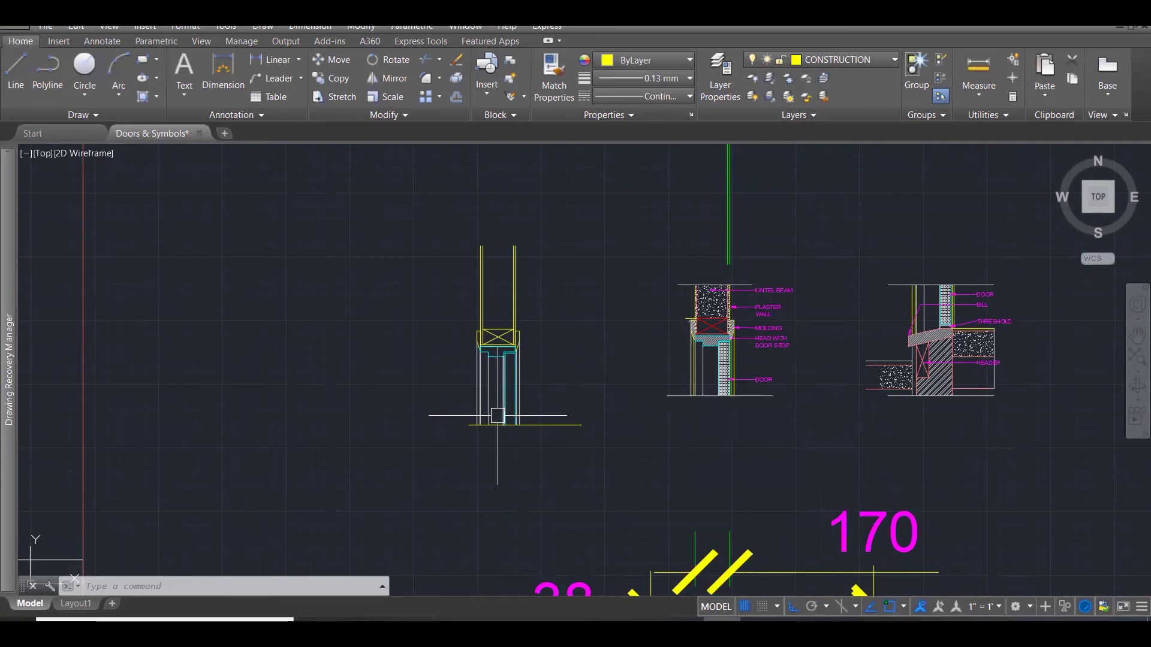
{"action": "scroll", "coordinate": [497, 416], "scroll_direction": "down", "scroll_amount": 2}
{"action": "scroll", "coordinate": [868, 374], "scroll_direction": "up", "scroll_amount": 3}
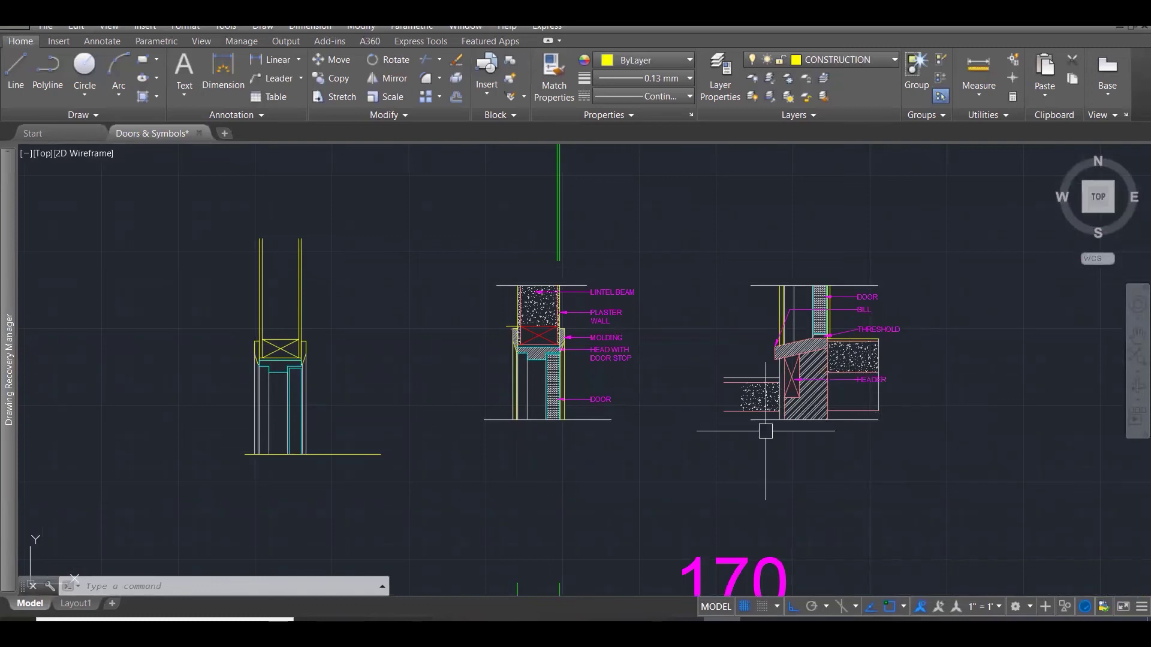
Delete the leftover 170, 38, 25, 57 and 10 dimensions below the details.
{"action": "scroll", "coordinate": [734, 455], "scroll_direction": "down", "scroll_amount": 2}
{"action": "scroll", "coordinate": [600, 383], "scroll_direction": "down", "scroll_amount": 3}
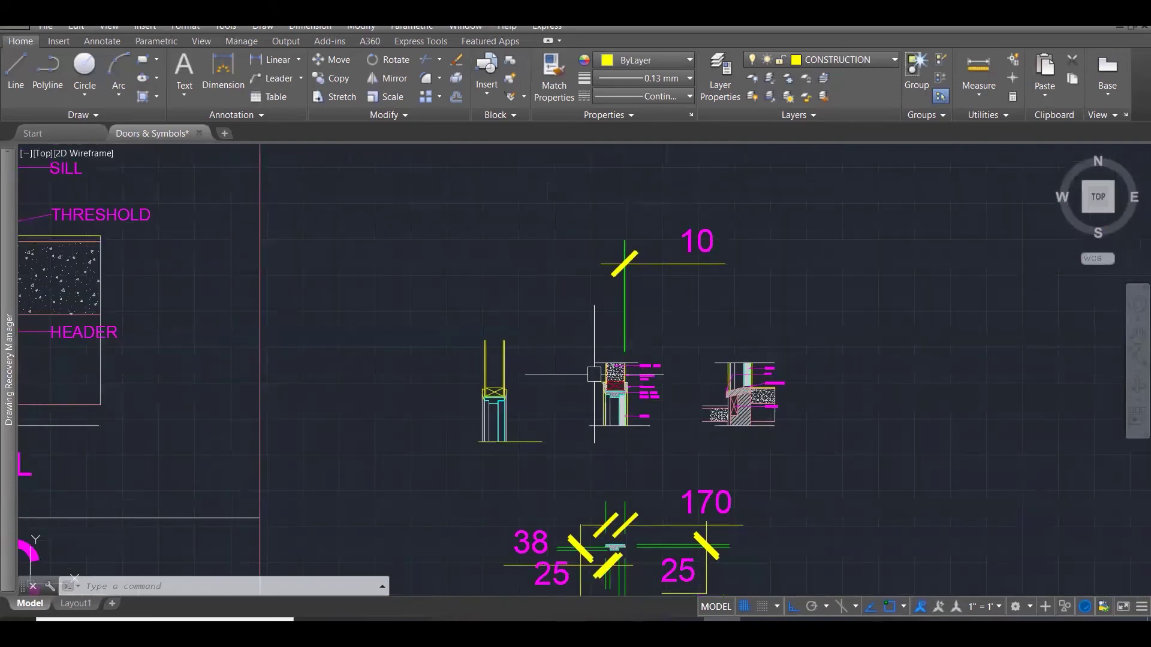
{"action": "scroll", "coordinate": [578, 355], "scroll_direction": "down", "scroll_amount": 2}
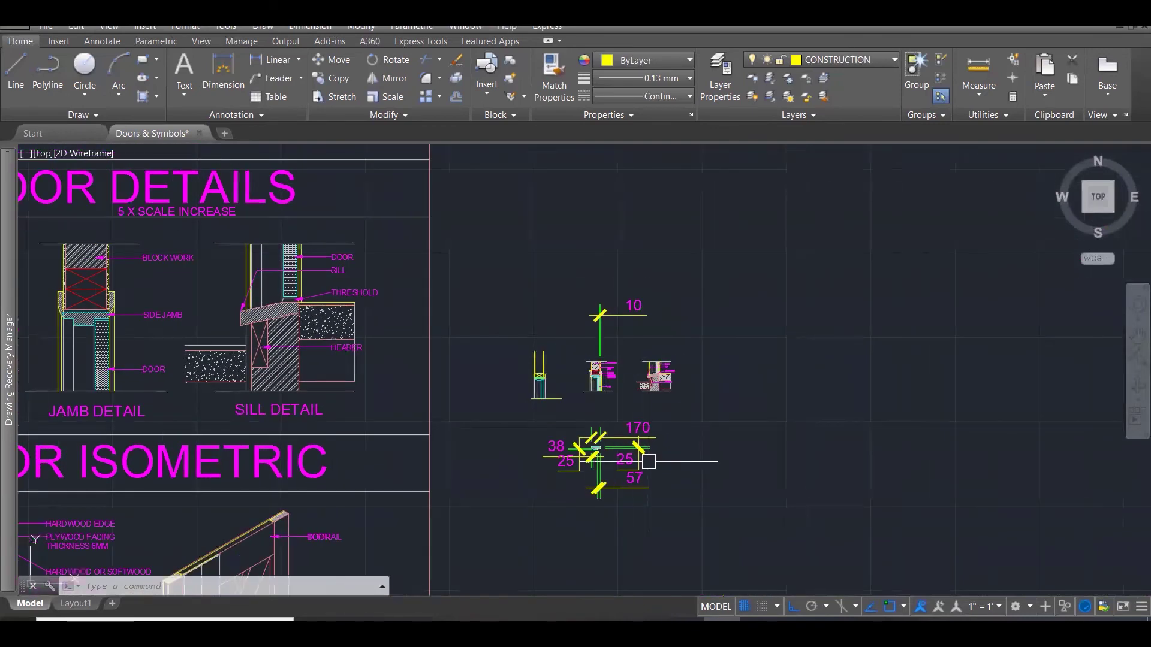
{"action": "left_click", "coordinate": [699, 518]}
{"action": "left_click", "coordinate": [533, 416]}
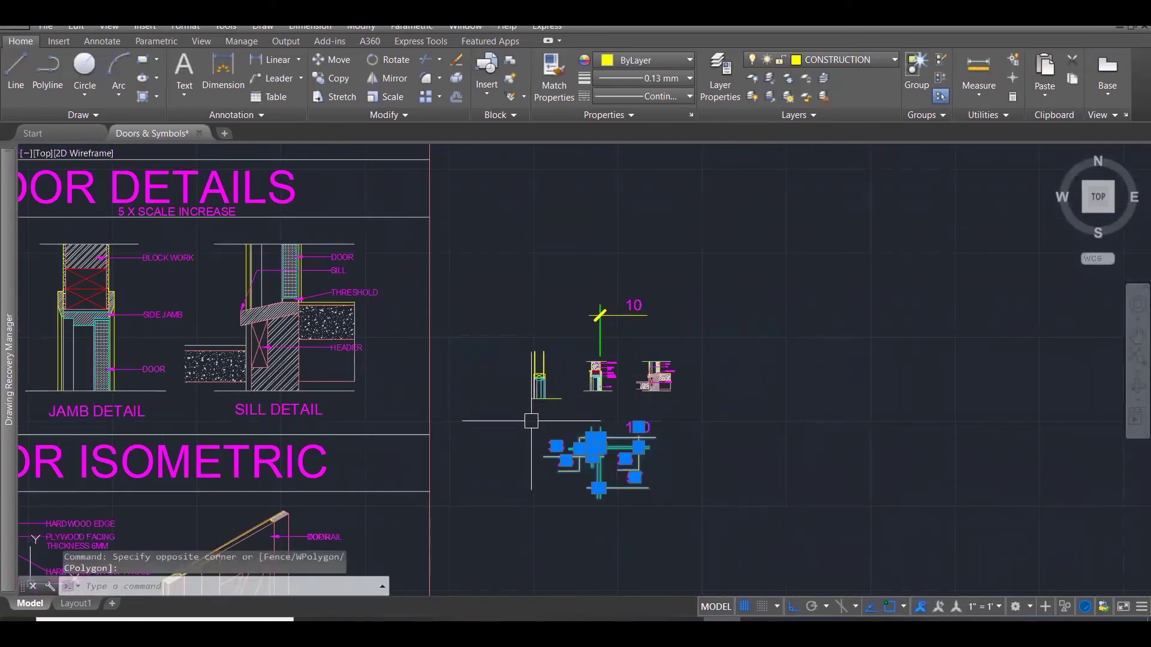
{"action": "key", "text": "Delete"}
{"action": "left_click", "coordinate": [599, 314]}
{"action": "key", "text": "Delete"}
Zoom in on the plywood facing strip along the flush door's top edge.
{"action": "scroll", "coordinate": [685, 264], "scroll_direction": "down", "scroll_amount": 2}
{"action": "scroll", "coordinate": [497, 294], "scroll_direction": "down", "scroll_amount": 3}
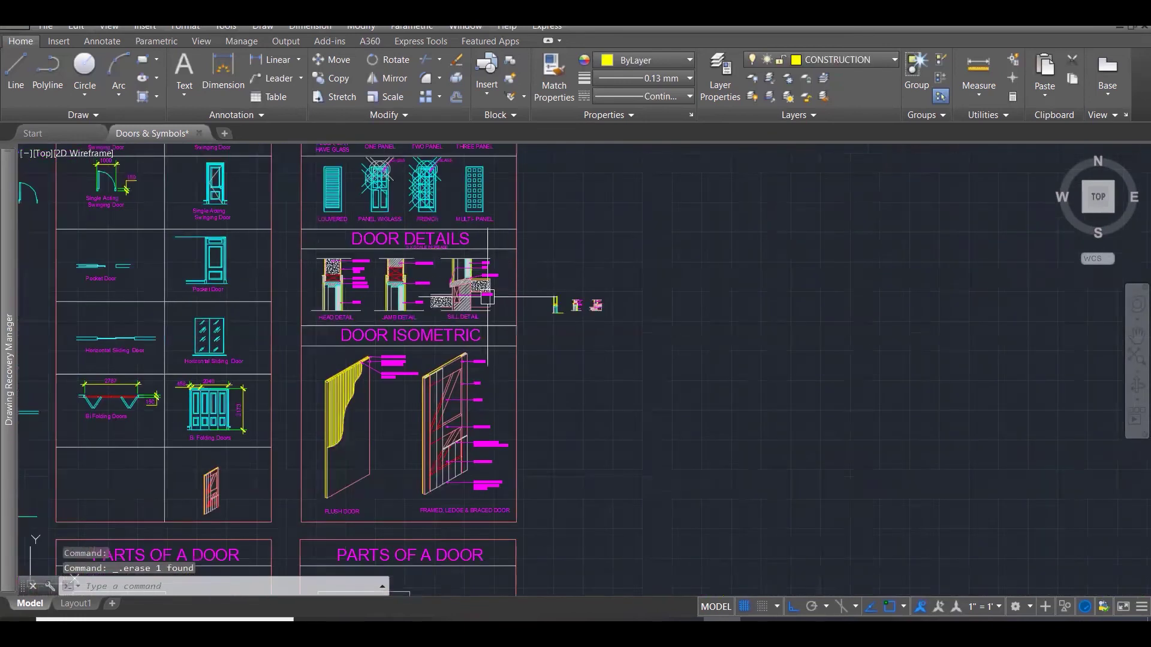
{"action": "scroll", "coordinate": [389, 383], "scroll_direction": "up", "scroll_amount": 2}
{"action": "scroll", "coordinate": [342, 516], "scroll_direction": "up", "scroll_amount": 2}
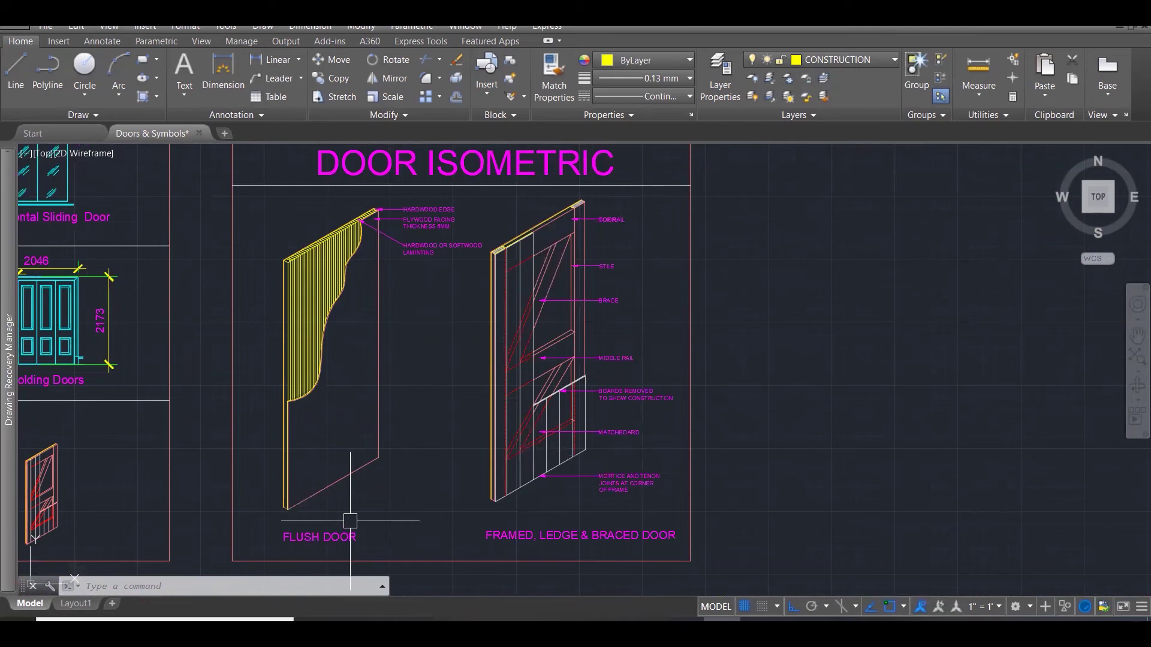
{"action": "scroll", "coordinate": [367, 197], "scroll_direction": "up", "scroll_amount": 3}
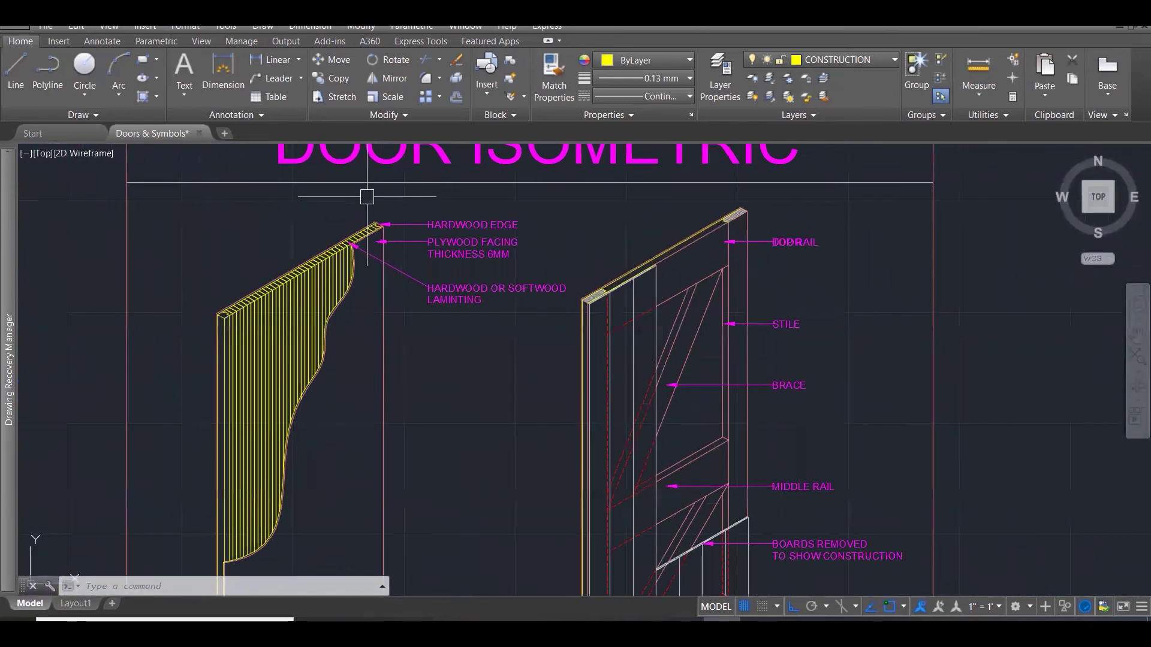
{"action": "scroll", "coordinate": [367, 196], "scroll_direction": "up", "scroll_amount": 3}
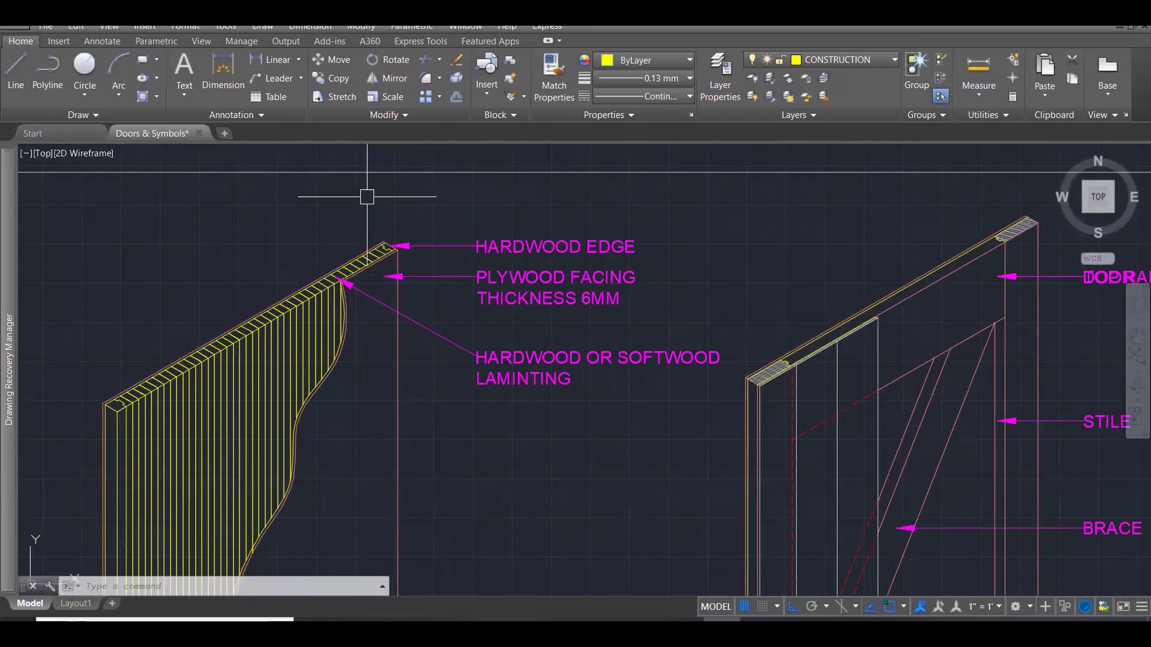
{"action": "scroll", "coordinate": [335, 276], "scroll_direction": "up", "scroll_amount": 5}
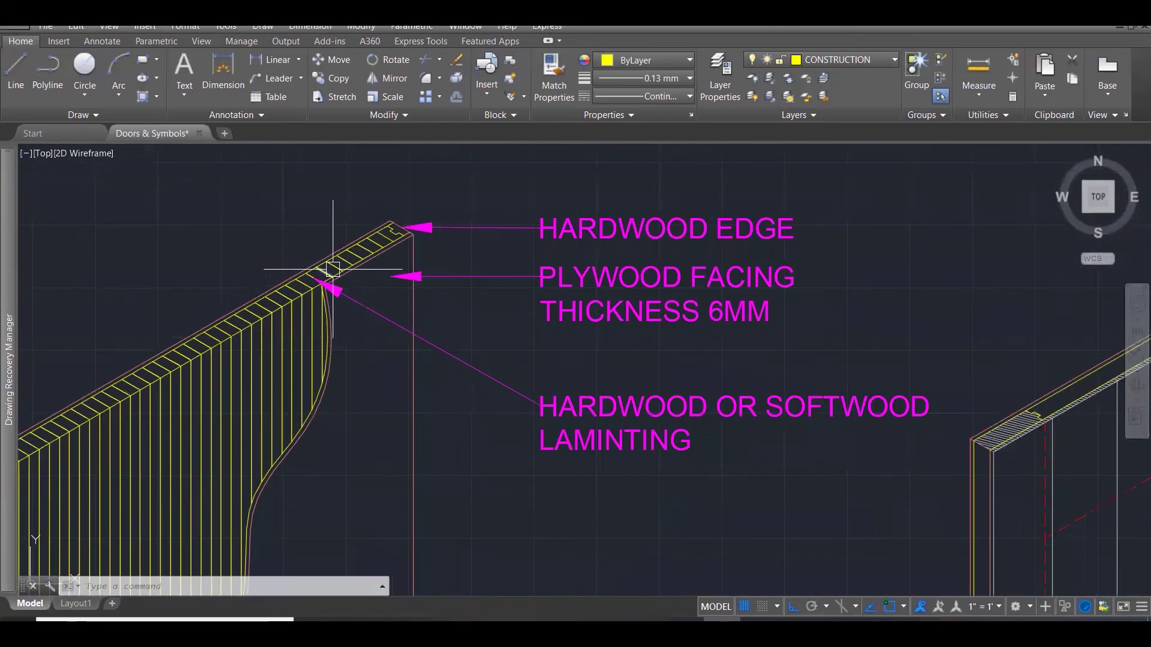
{"action": "scroll", "coordinate": [334, 280], "scroll_direction": "up", "scroll_amount": 2}
{"action": "type", "text": "HATCH"}
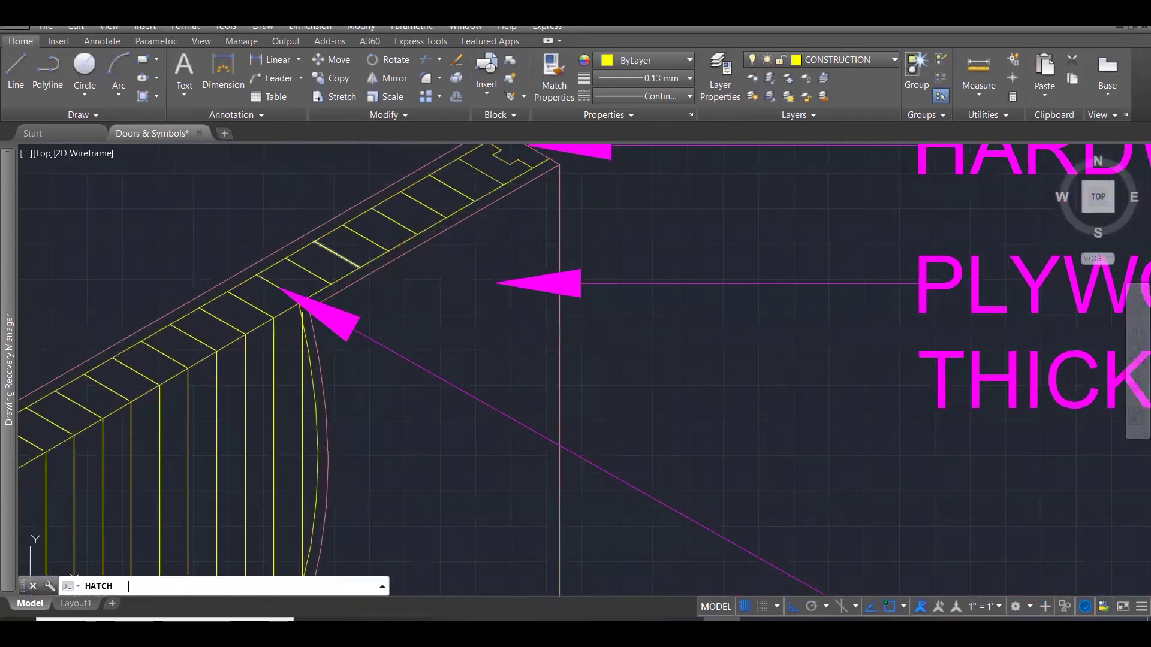
{"action": "key", "text": "Return"}
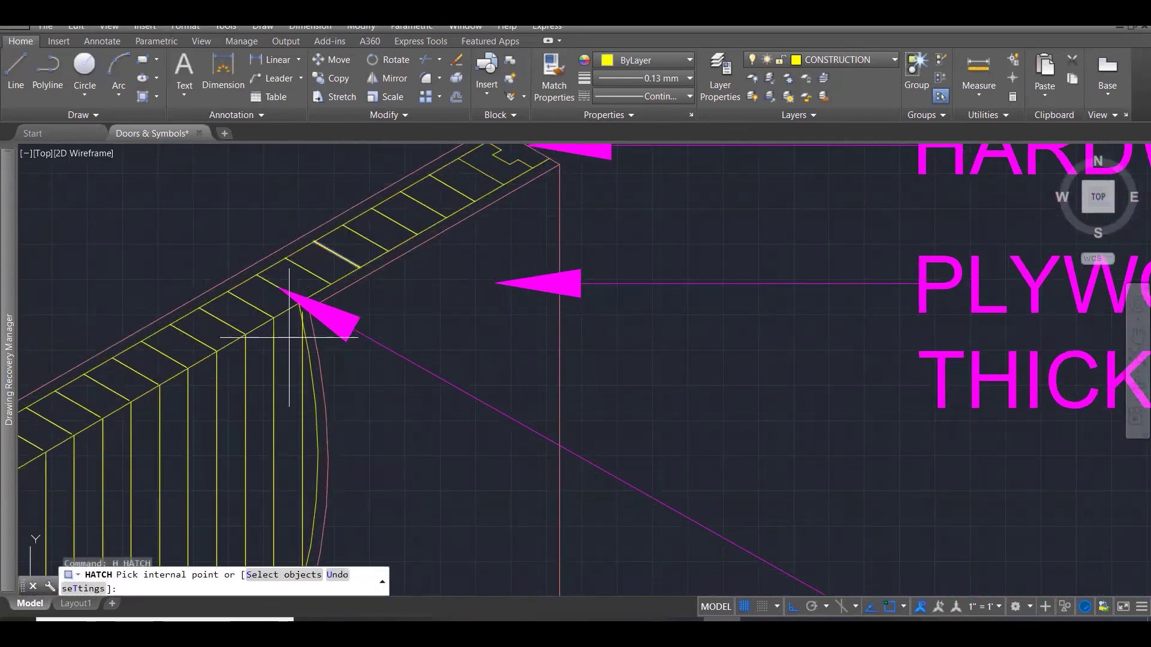
{"action": "left_click", "coordinate": [391, 253]}
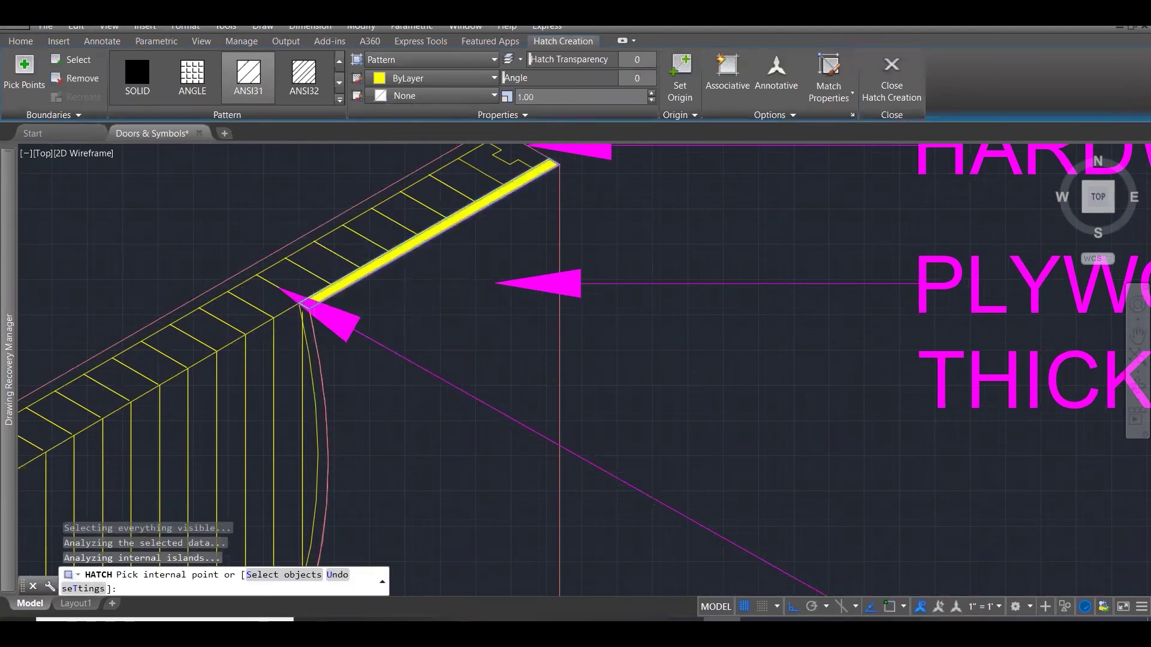
{"action": "scroll", "coordinate": [314, 354], "scroll_direction": "down", "scroll_amount": 2}
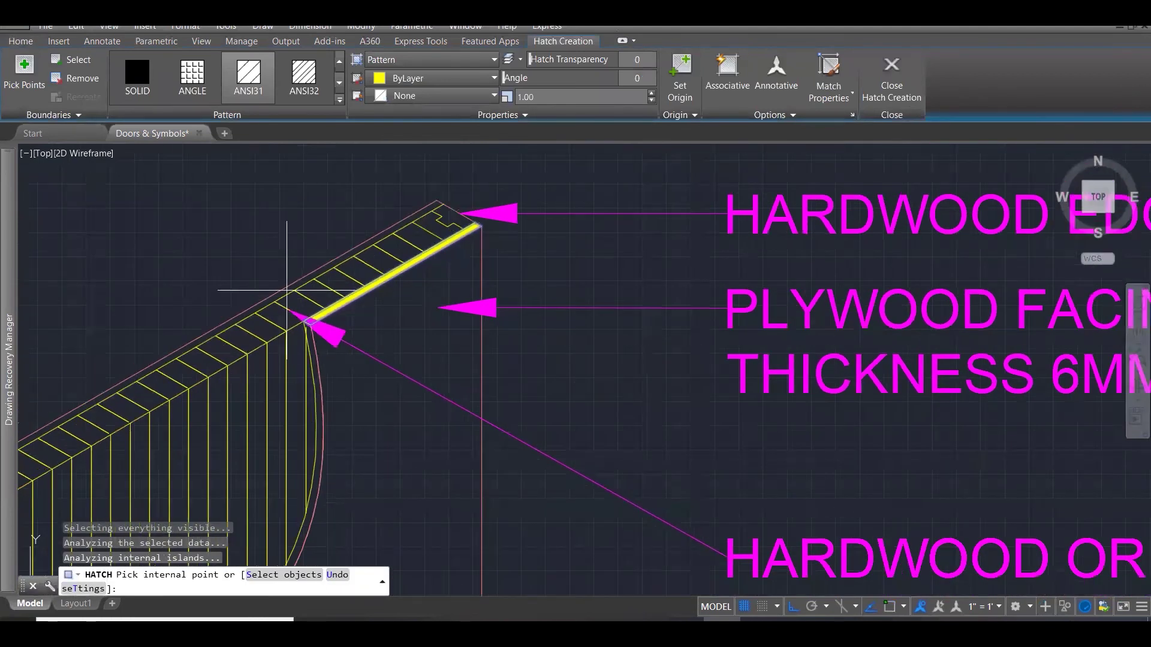
{"action": "scroll", "coordinate": [401, 294], "scroll_direction": "down", "scroll_amount": 2}
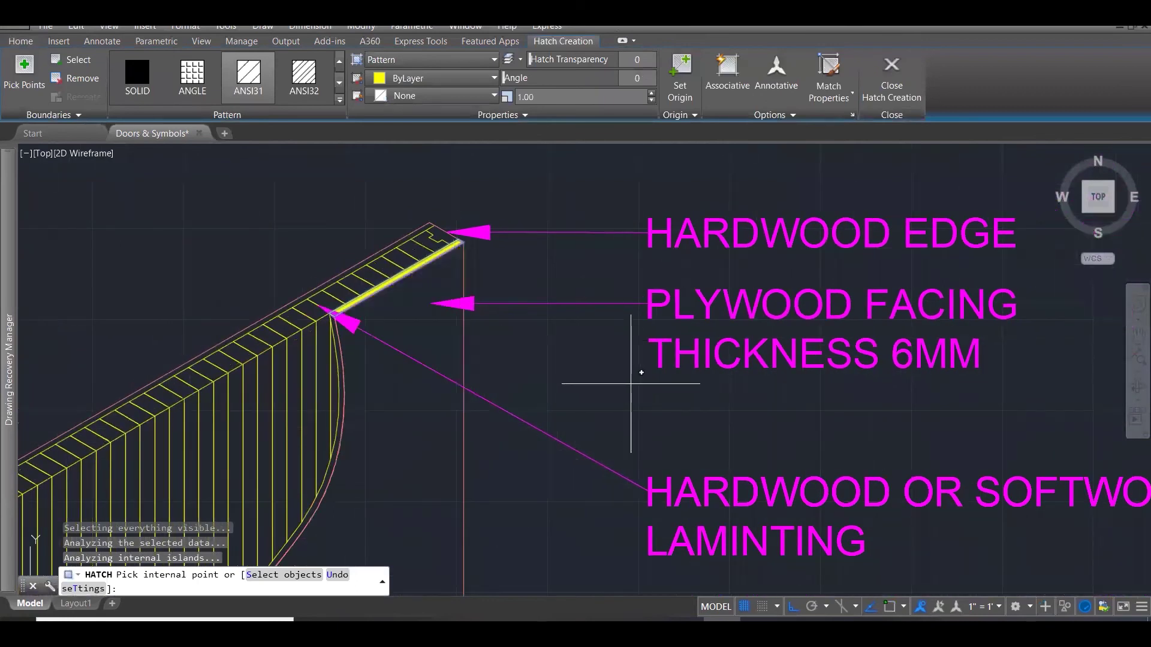
{"action": "scroll", "coordinate": [631, 384], "scroll_direction": "down", "scroll_amount": 2}
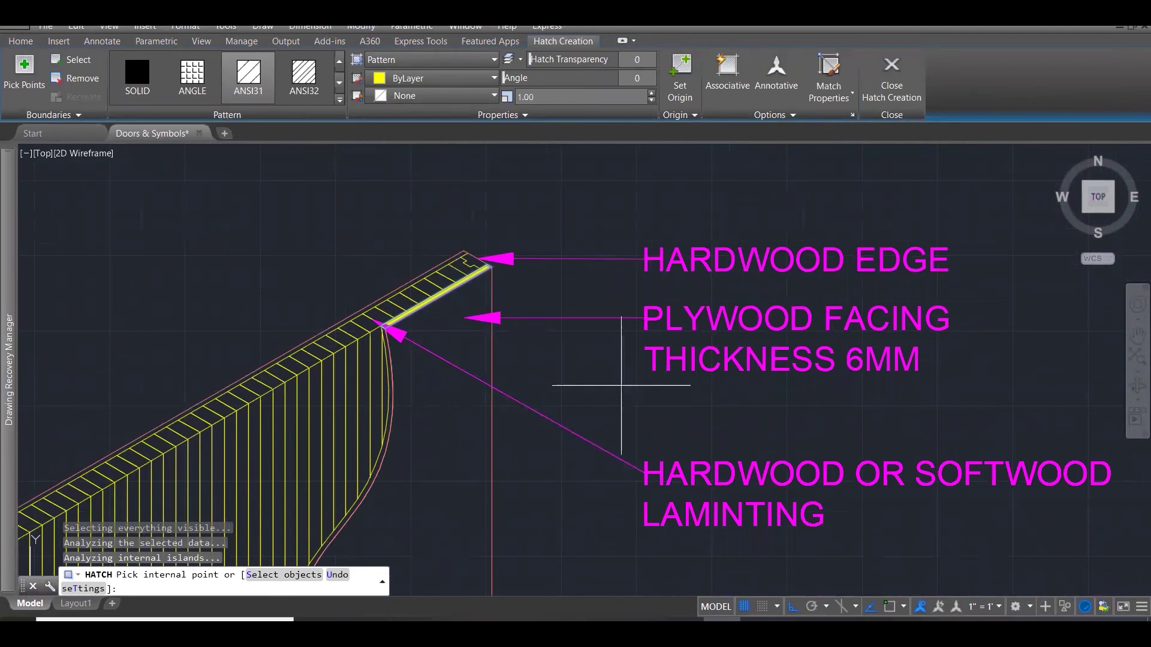
{"action": "scroll", "coordinate": [621, 386], "scroll_direction": "down", "scroll_amount": 1}
{"action": "scroll", "coordinate": [617, 386], "scroll_direction": "down", "scroll_amount": 3}
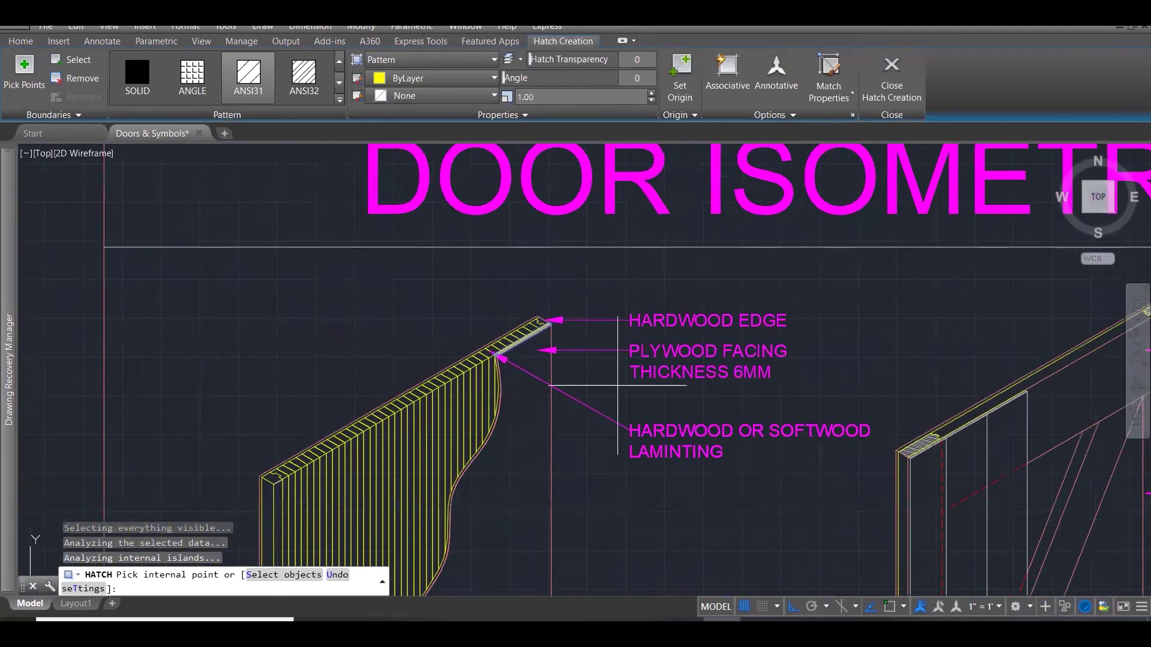
{"action": "key", "text": "Escape"}
{"action": "key", "text": "Escape"}
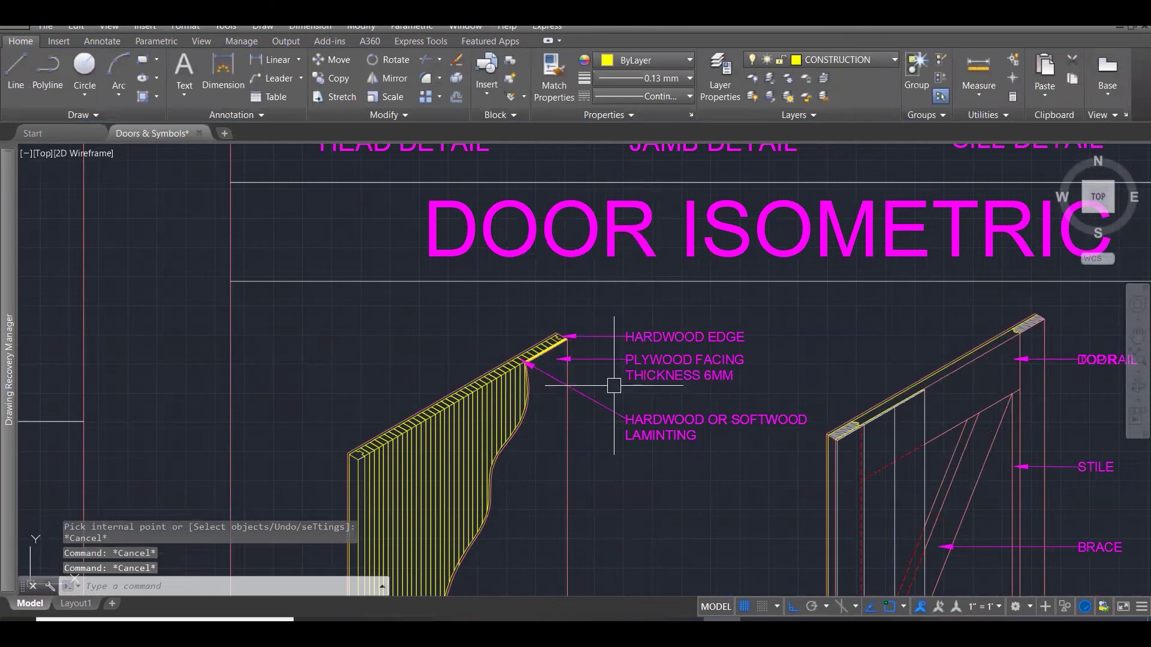
{"action": "scroll", "coordinate": [614, 385], "scroll_direction": "down", "scroll_amount": 2}
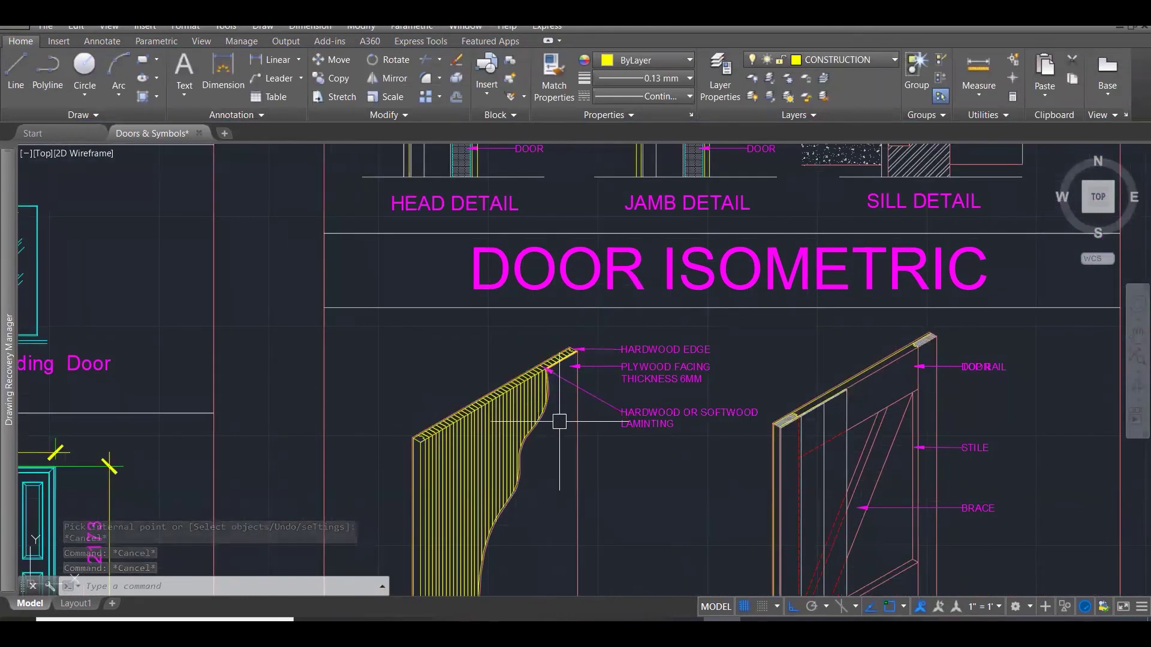
{"action": "scroll", "coordinate": [401, 320], "scroll_direction": "down", "scroll_amount": 1}
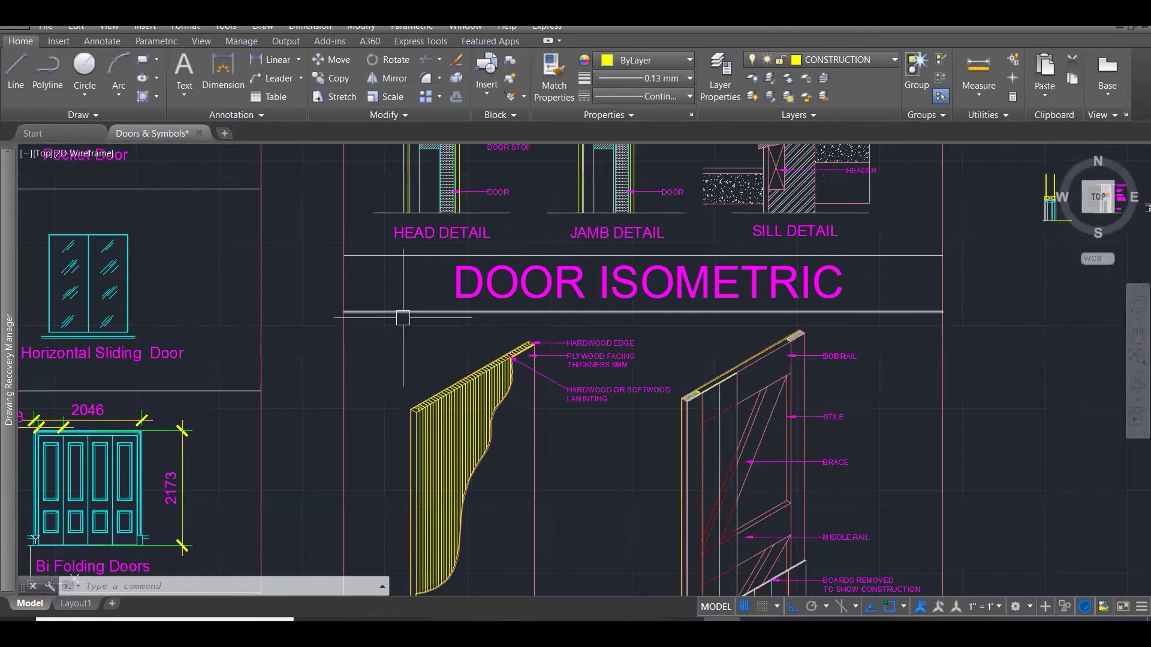
{"action": "mouse_move", "coordinate": [410, 309]}
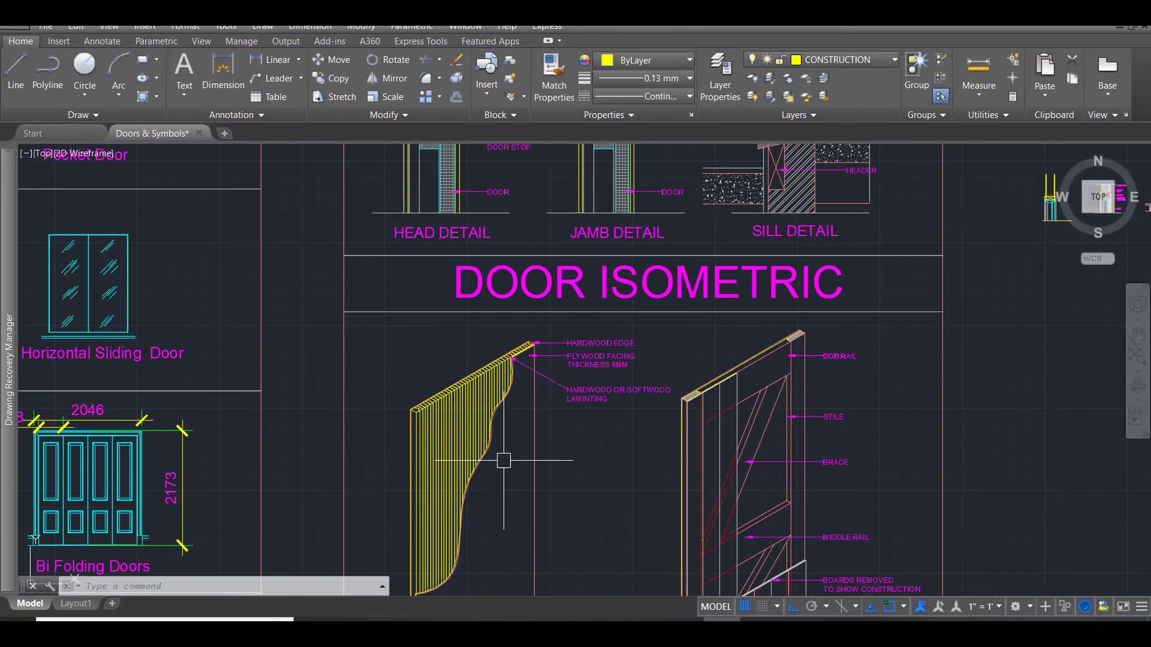
{"action": "scroll", "coordinate": [503, 460], "scroll_direction": "down", "scroll_amount": 3}
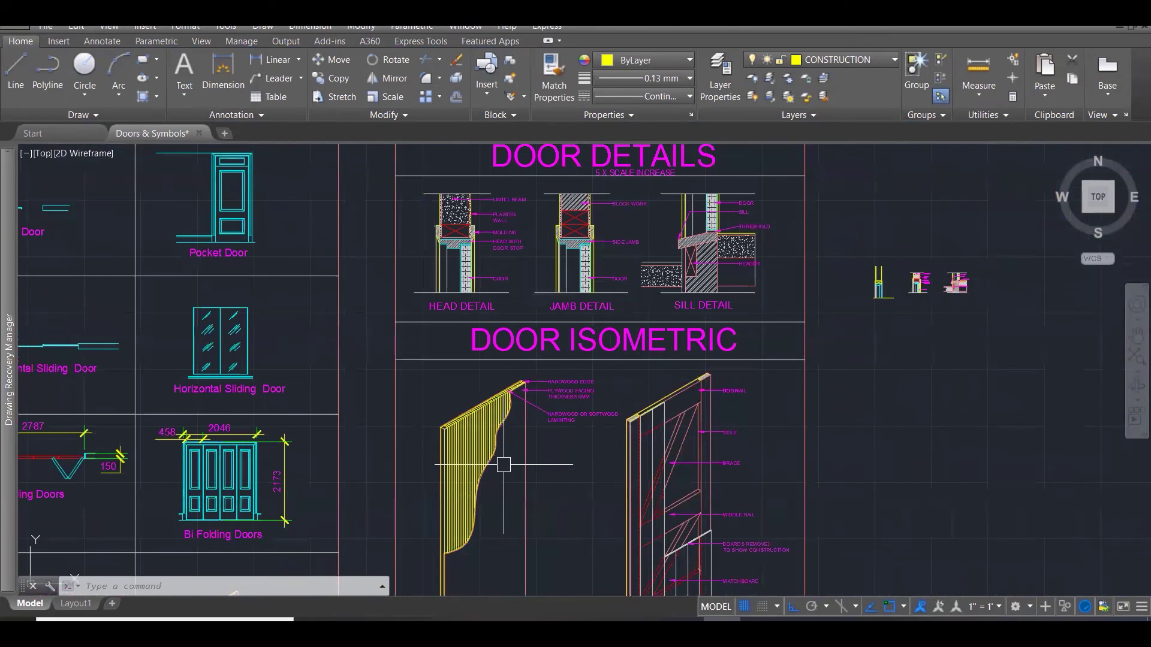
{"action": "scroll", "coordinate": [508, 461], "scroll_direction": "down", "scroll_amount": 4}
{"action": "scroll", "coordinate": [649, 542], "scroll_direction": "up", "scroll_amount": 2}
{"action": "scroll", "coordinate": [649, 542], "scroll_direction": "up", "scroll_amount": 3}
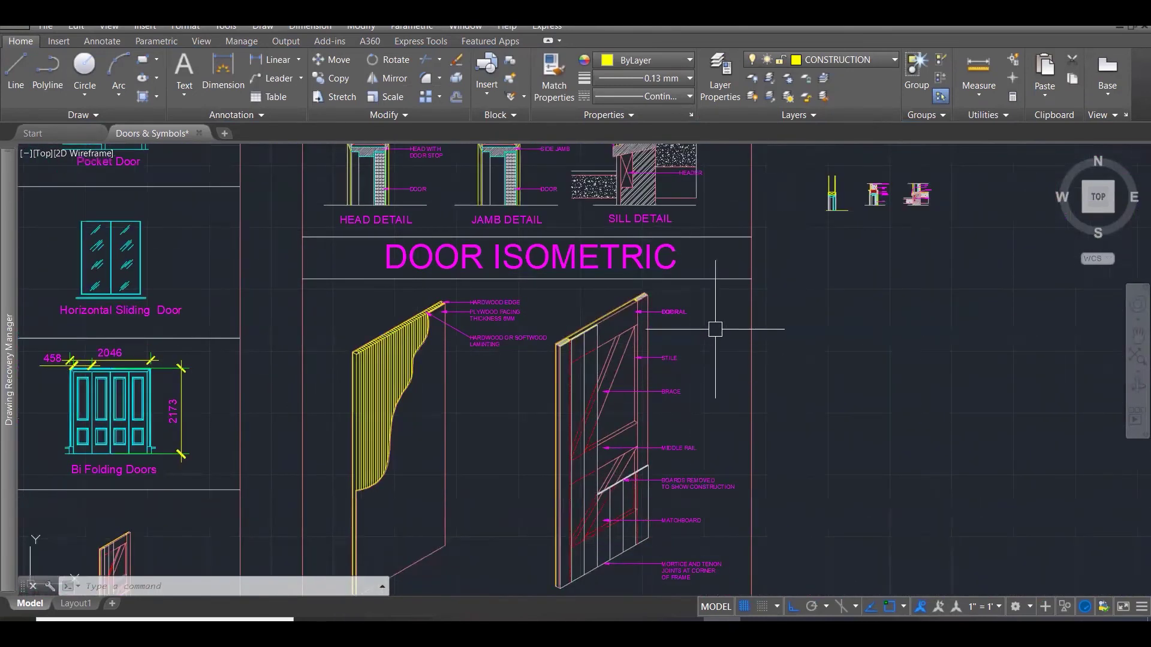
{"action": "scroll", "coordinate": [773, 234], "scroll_direction": "down", "scroll_amount": 1}
{"action": "scroll", "coordinate": [731, 273], "scroll_direction": "down", "scroll_amount": 2}
{"action": "scroll", "coordinate": [705, 440], "scroll_direction": "up", "scroll_amount": 3}
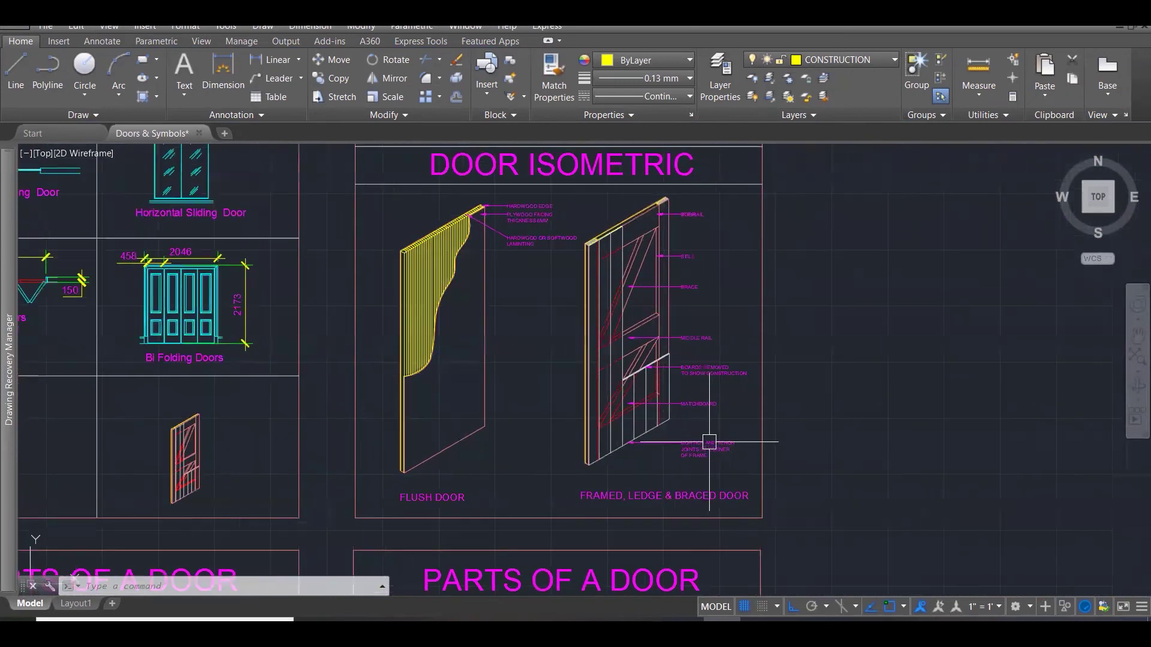
{"action": "scroll", "coordinate": [707, 433], "scroll_direction": "up", "scroll_amount": 1}
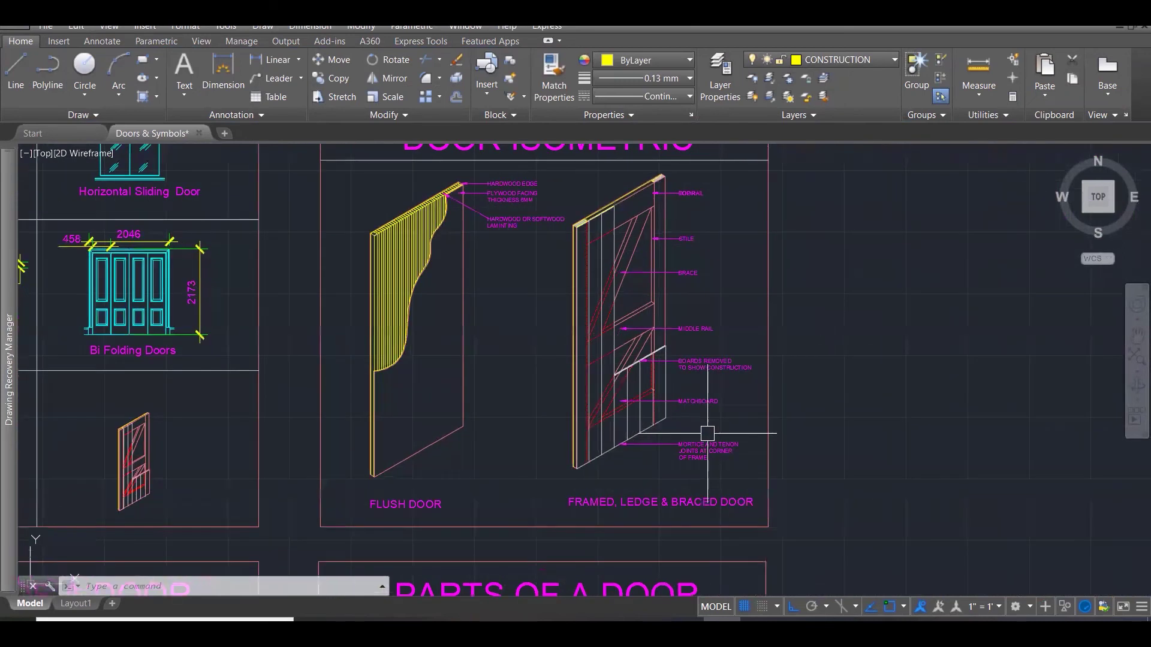
{"action": "scroll", "coordinate": [707, 433], "scroll_direction": "up", "scroll_amount": 1}
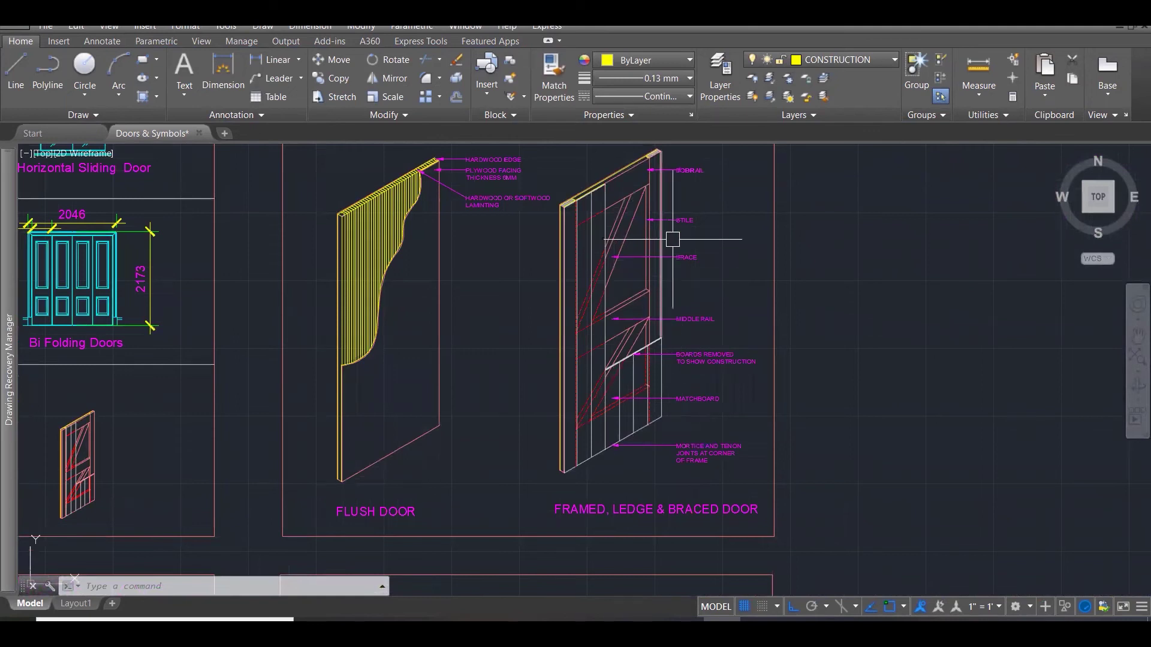
{"action": "scroll", "coordinate": [691, 171], "scroll_direction": "up", "scroll_amount": 2}
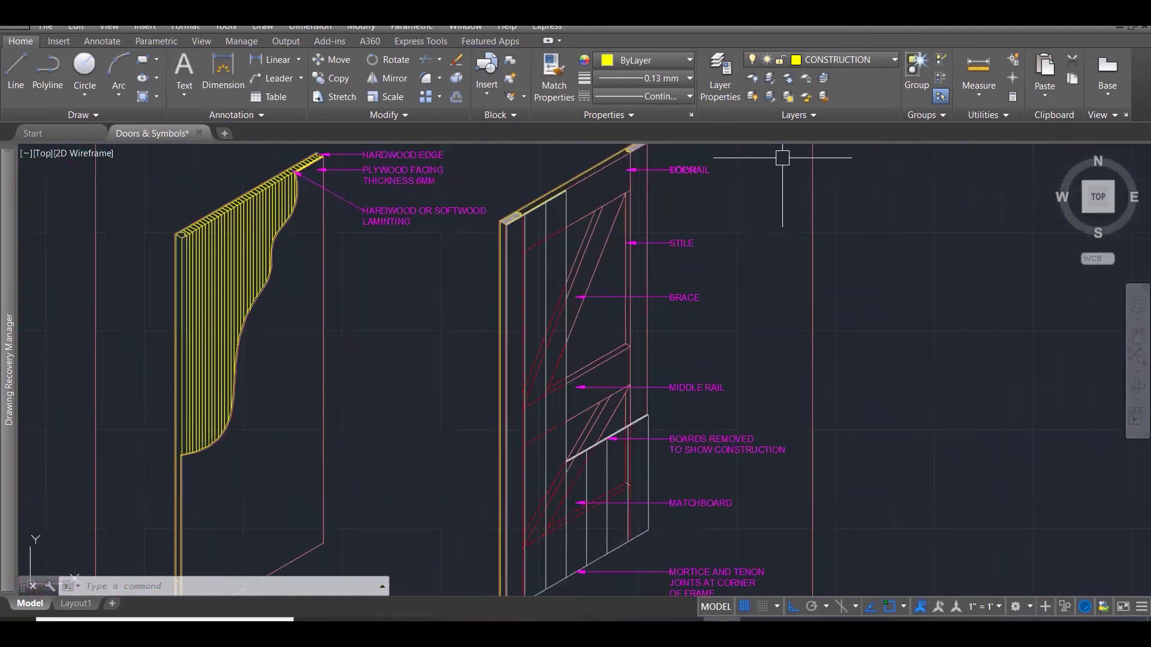
Delete the TOP RAIL callout on the braced door, then undo to restore it.
{"action": "left_click", "coordinate": [698, 171]}
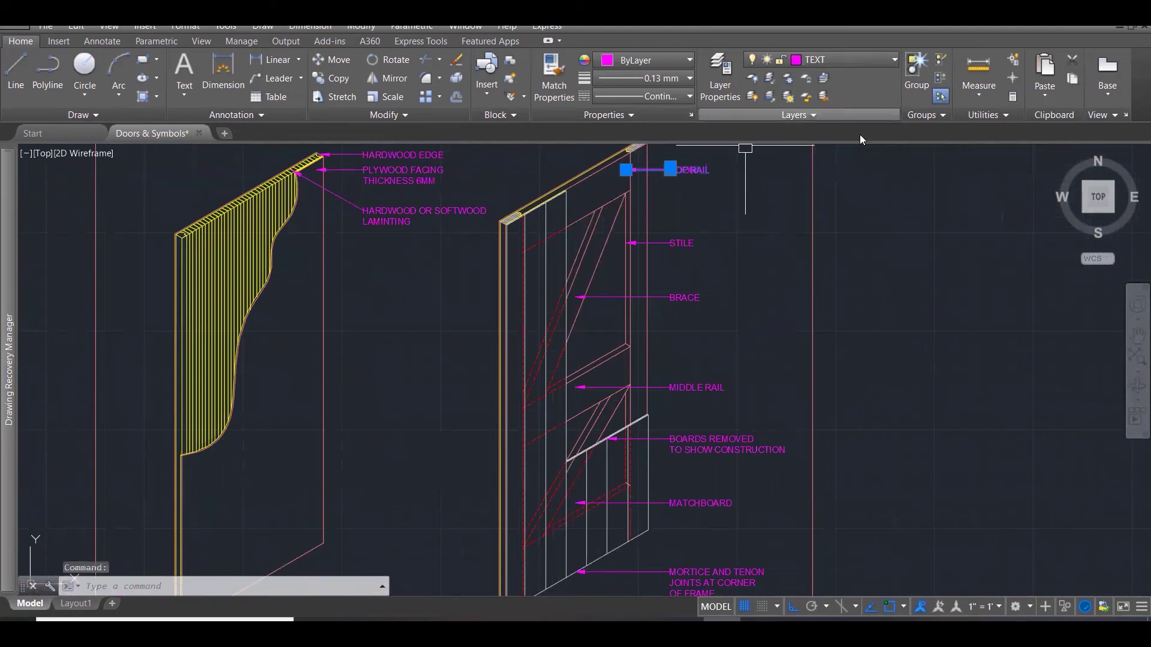
{"action": "key", "text": "Delete"}
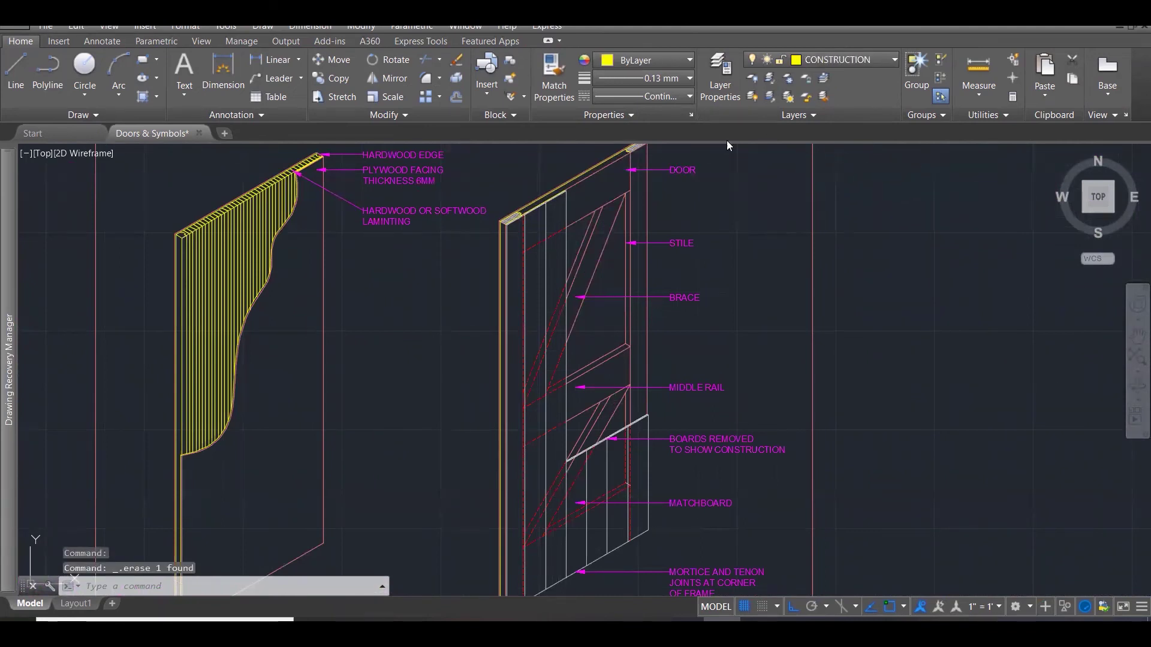
{"action": "key", "text": "ctrl+z"}
{"action": "key", "text": "Escape"}
Move the overlapping DOOR callout and its leader off the TOP RAIL label.
{"action": "scroll", "coordinate": [650, 172], "scroll_direction": "up", "scroll_amount": 2}
{"action": "scroll", "coordinate": [650, 172], "scroll_direction": "up", "scroll_amount": 8}
{"action": "left_click", "coordinate": [754, 196]}
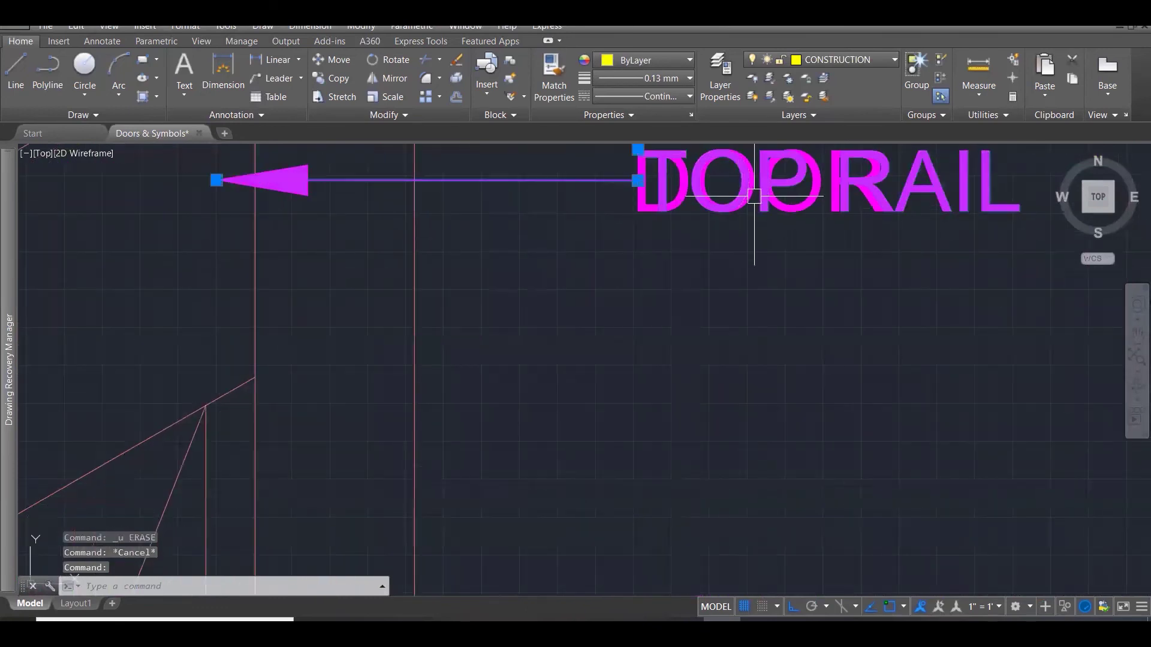
{"action": "left_click_drag", "start_coordinate": [760, 197], "coordinate": [763, 203]}
{"action": "key", "text": "Escape"}
{"action": "scroll", "coordinate": [624, 295], "scroll_direction": "down", "scroll_amount": 5}
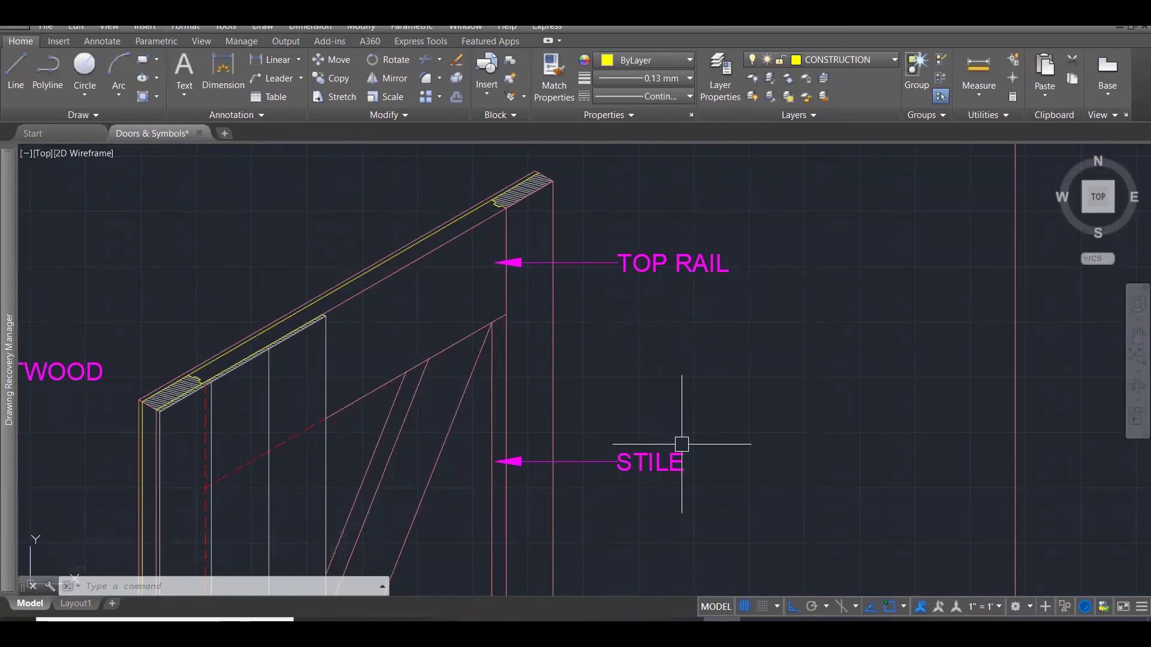
{"action": "scroll", "coordinate": [743, 287], "scroll_direction": "down", "scroll_amount": 3}
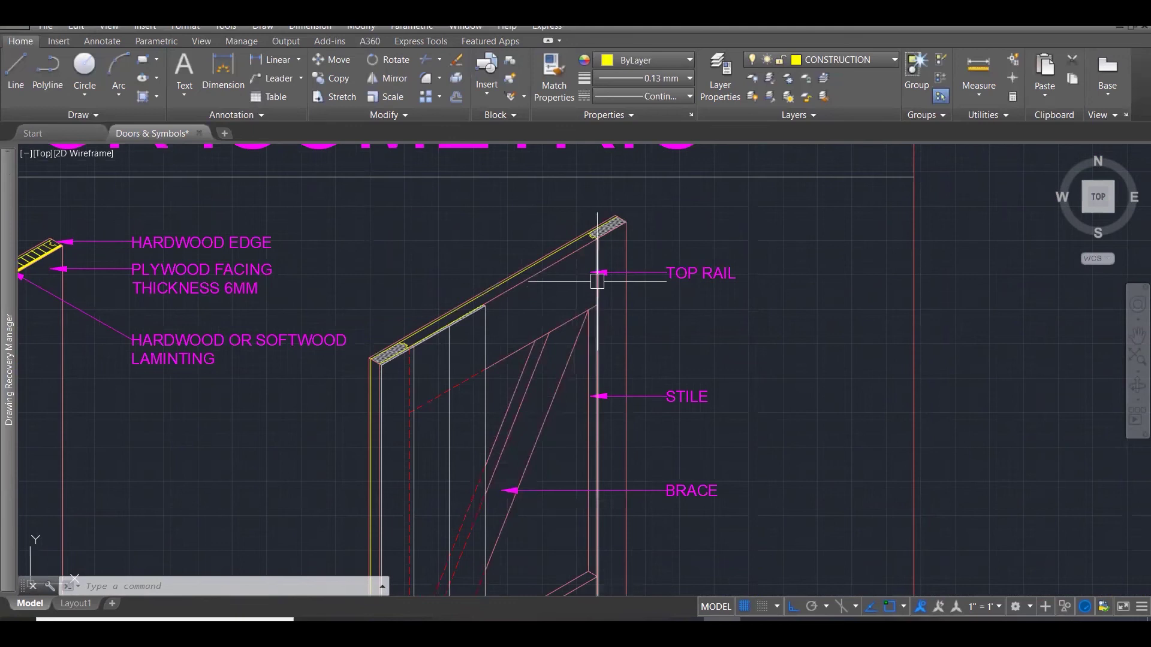
{"action": "scroll", "coordinate": [593, 278], "scroll_direction": "down", "scroll_amount": 3}
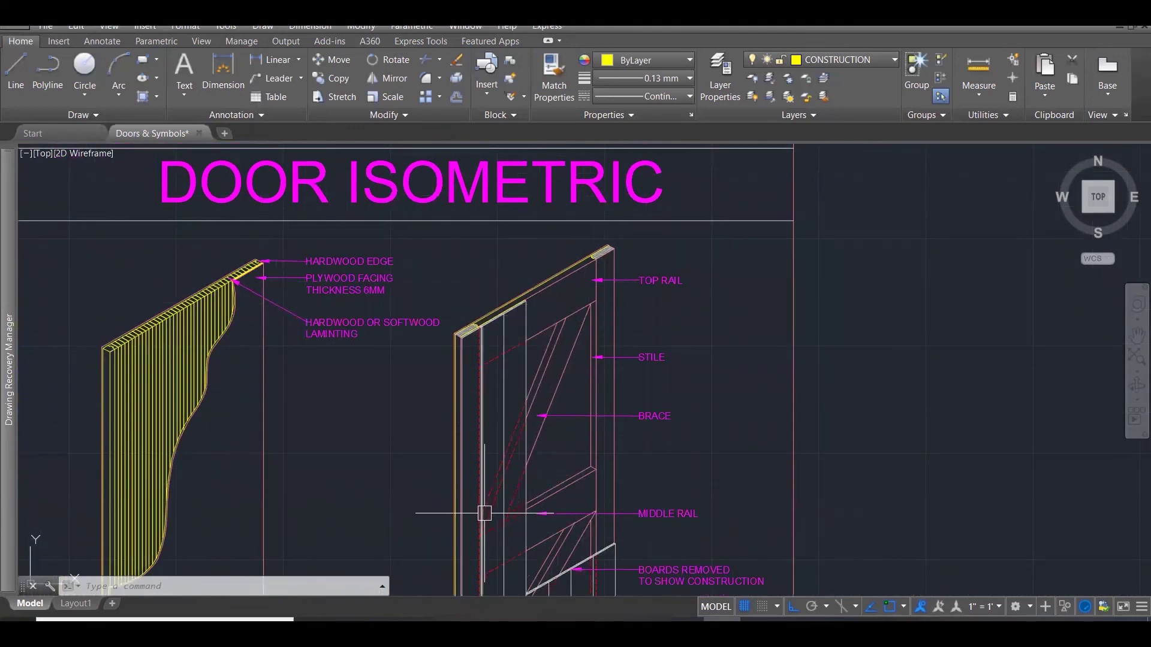
{"action": "scroll", "coordinate": [484, 513], "scroll_direction": "up", "scroll_amount": 2}
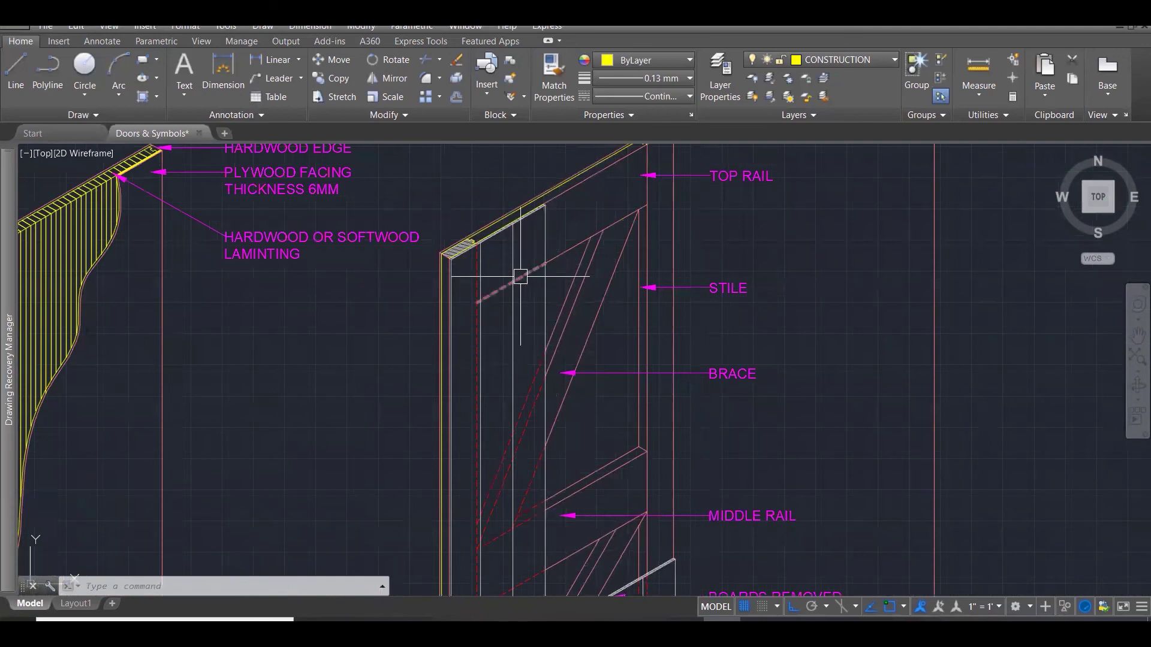
{"action": "left_click", "coordinate": [545, 235]}
{"action": "left_click", "coordinate": [513, 257]}
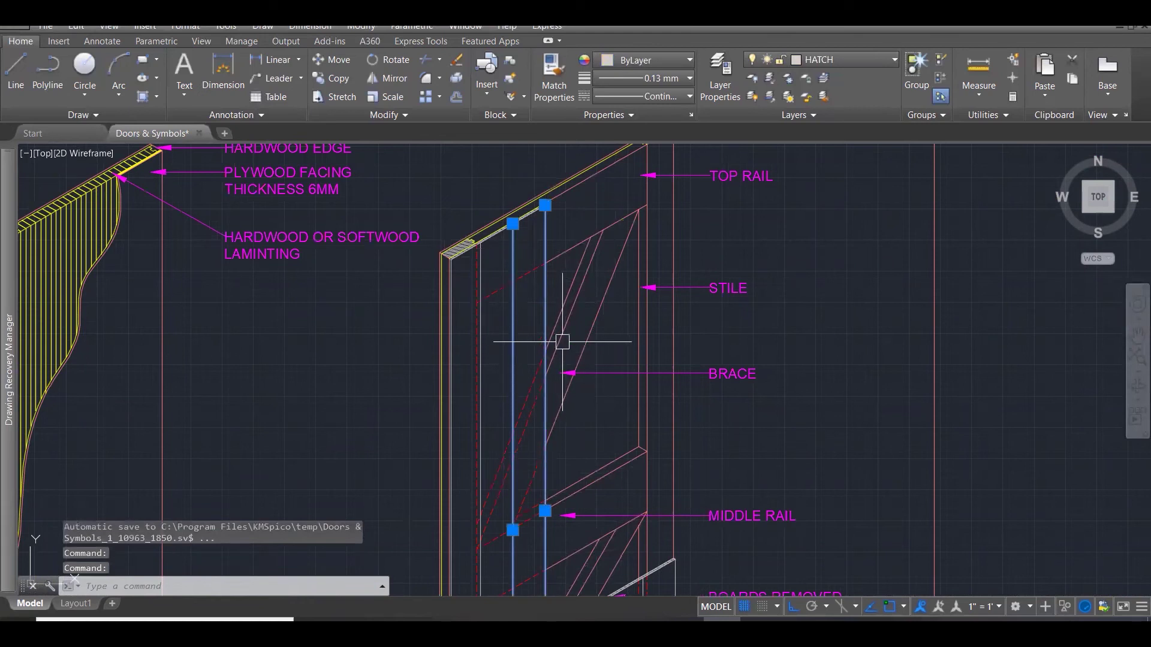
{"action": "scroll", "coordinate": [626, 252], "scroll_direction": "down", "scroll_amount": 3}
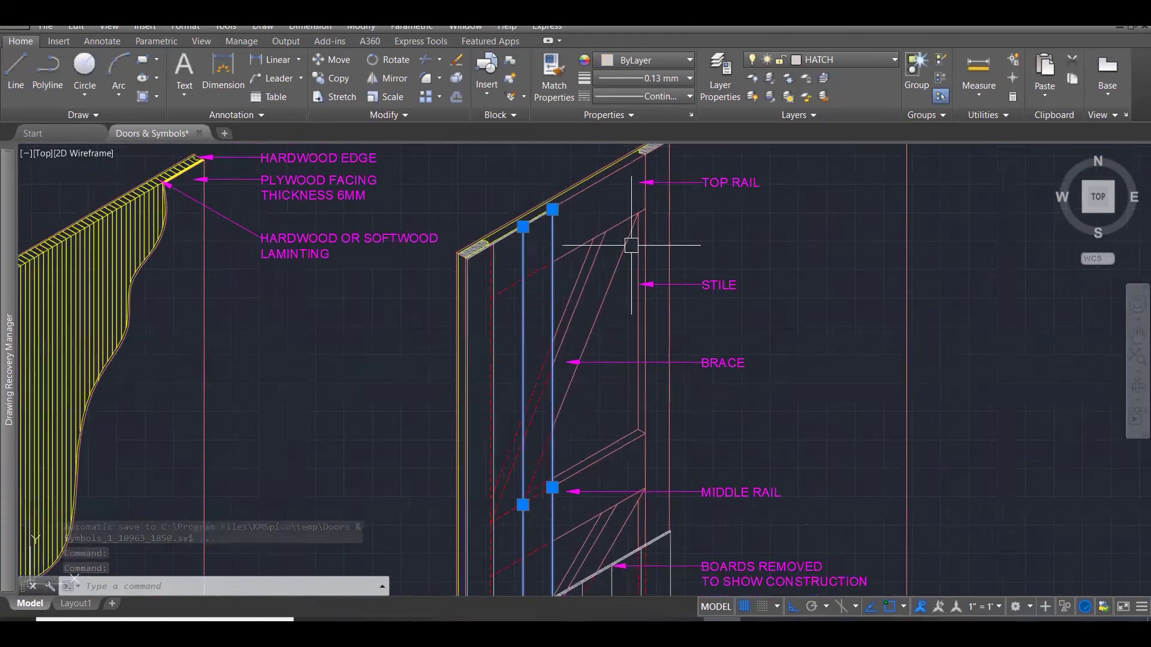
{"action": "scroll", "coordinate": [665, 476], "scroll_direction": "up", "scroll_amount": 2}
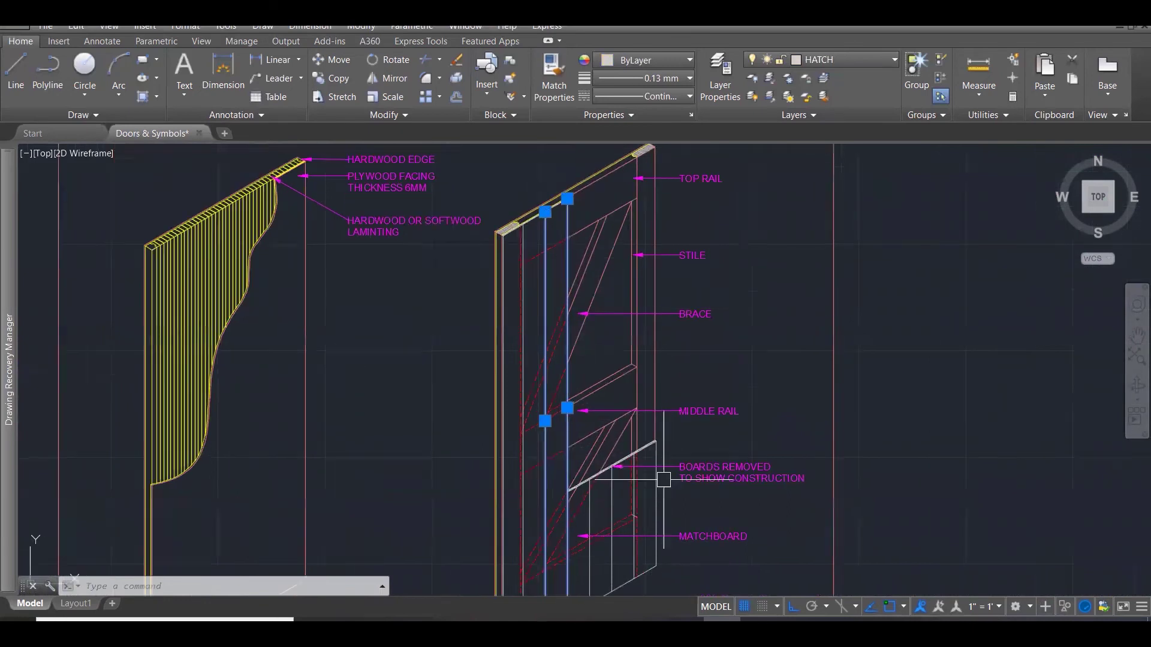
{"action": "key", "text": "Escape"}
{"action": "key", "text": "Escape"}
{"action": "key", "text": "Escape"}
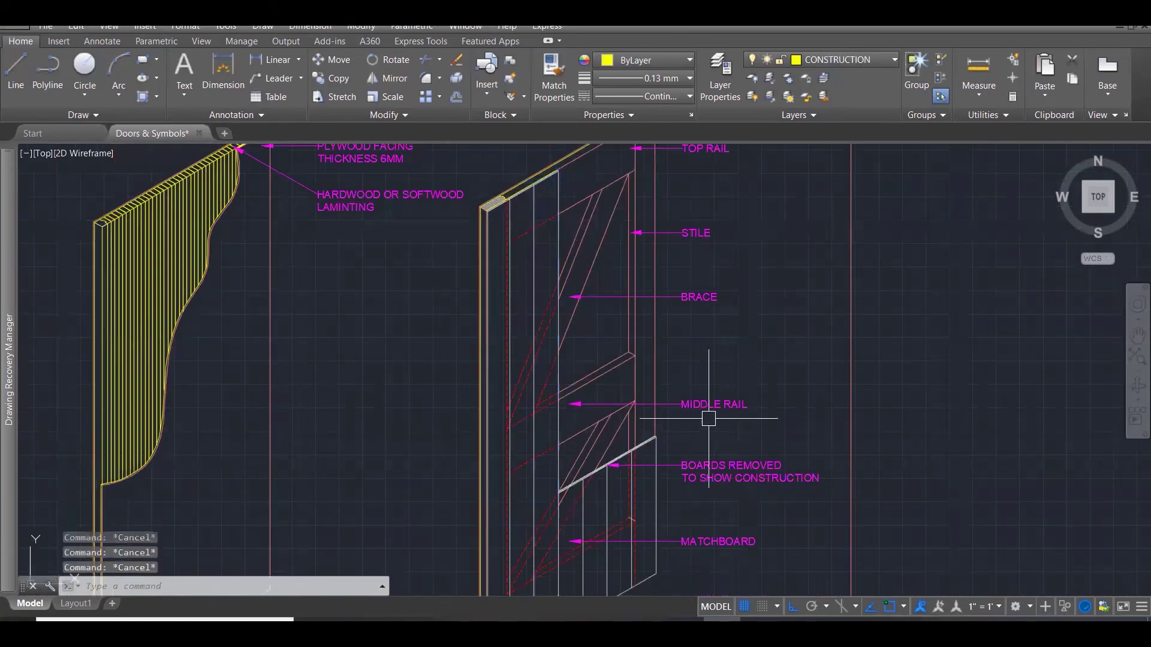
{"action": "scroll", "coordinate": [697, 495], "scroll_direction": "up", "scroll_amount": 2}
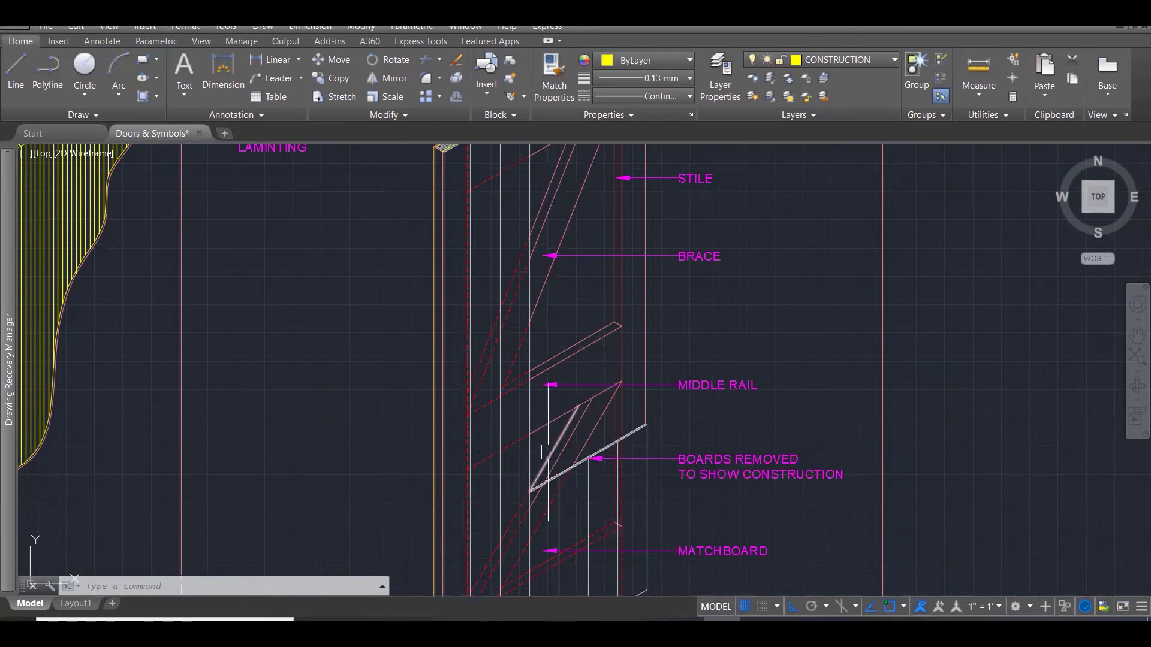
{"action": "scroll", "coordinate": [547, 452], "scroll_direction": "down", "scroll_amount": 3}
{"action": "scroll", "coordinate": [556, 543], "scroll_direction": "up", "scroll_amount": 5}
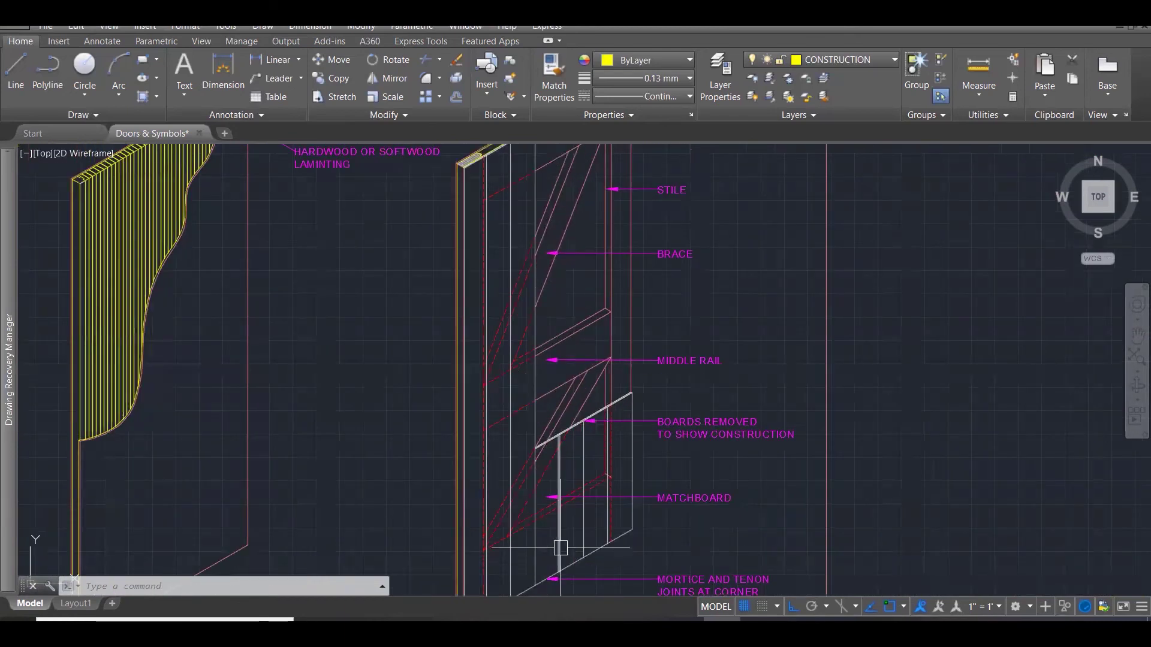
{"action": "scroll", "coordinate": [560, 547], "scroll_direction": "up", "scroll_amount": 1}
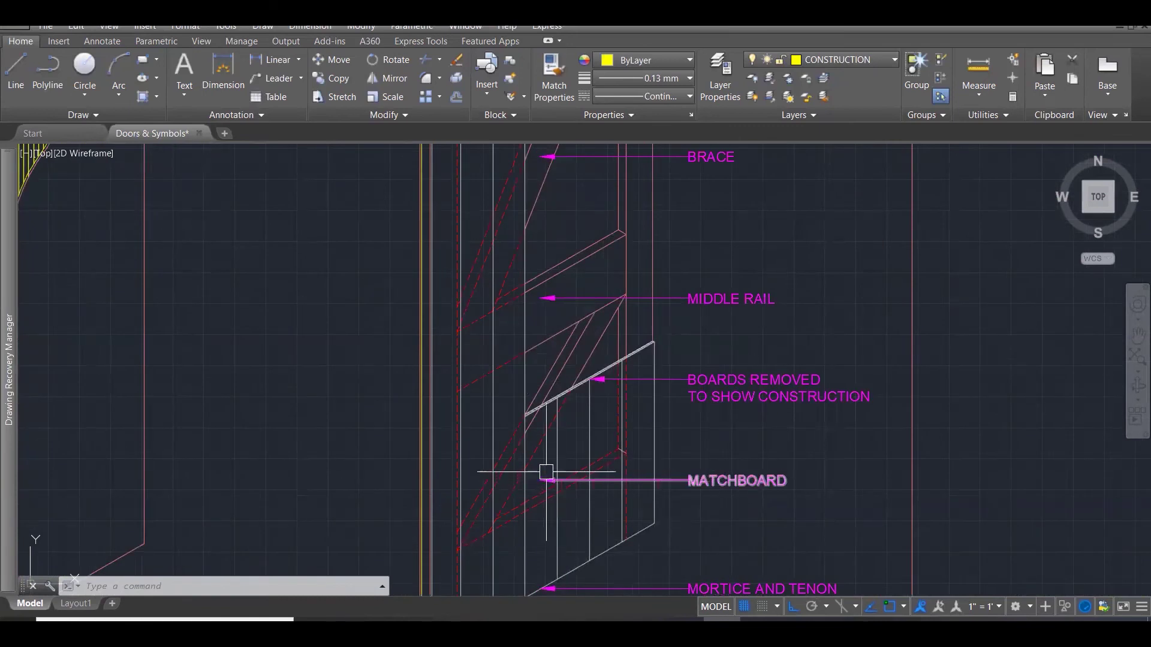
{"action": "scroll", "coordinate": [621, 398], "scroll_direction": "down", "scroll_amount": 2}
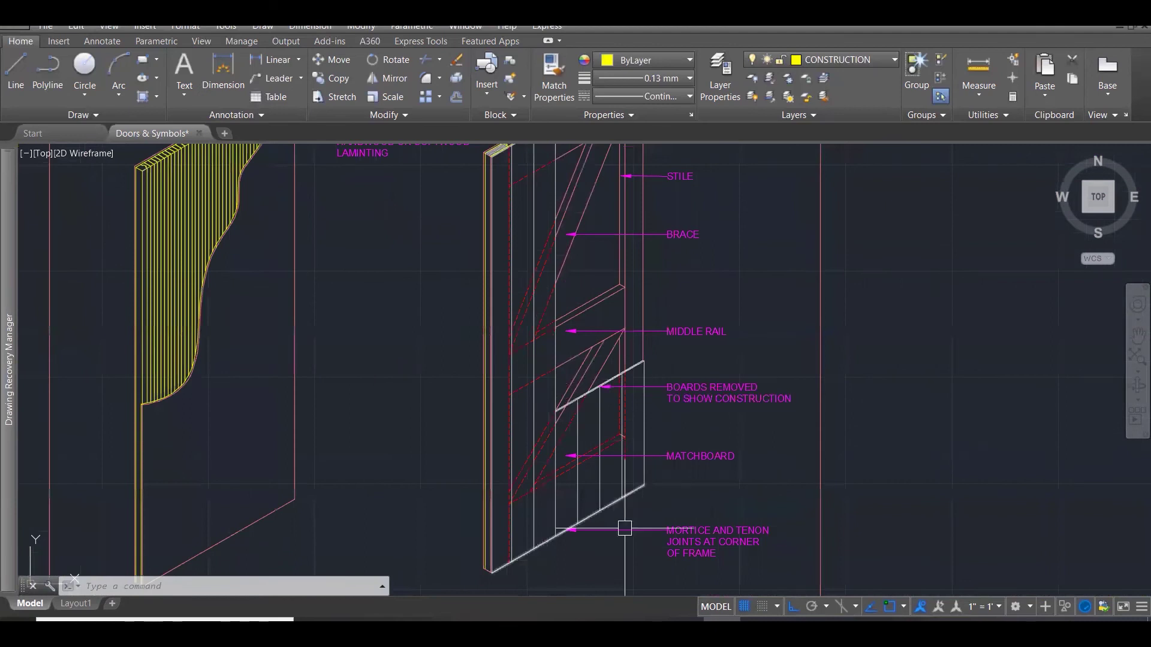
{"action": "scroll", "coordinate": [599, 574], "scroll_direction": "up", "scroll_amount": 1}
{"action": "scroll", "coordinate": [629, 563], "scroll_direction": "up", "scroll_amount": 1}
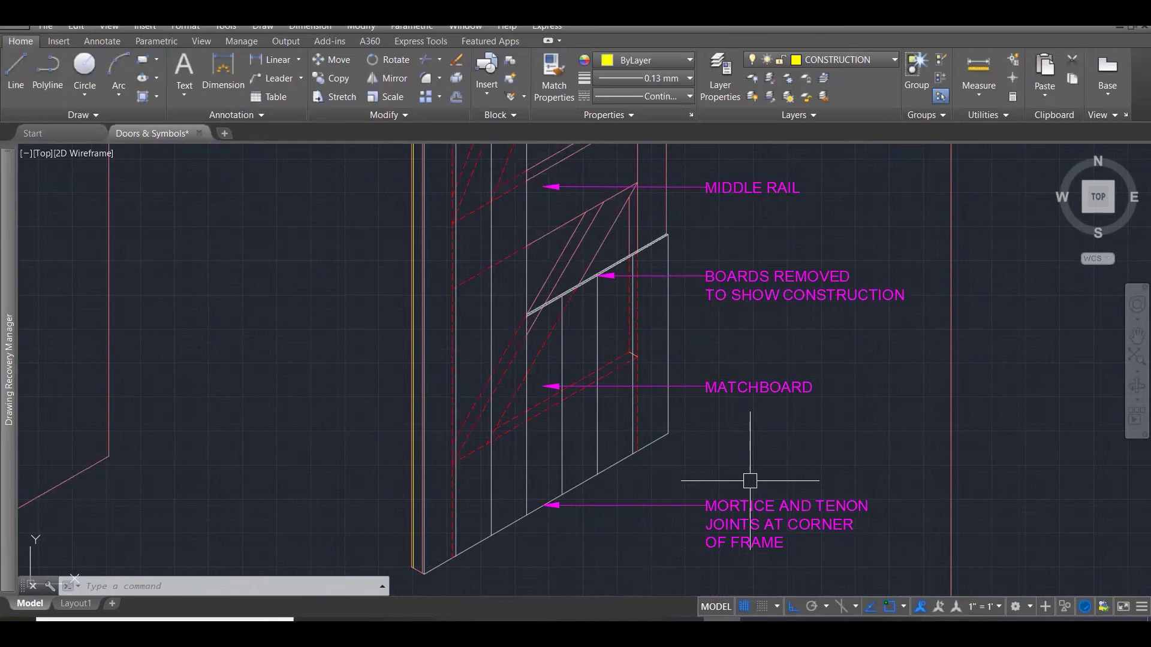
{"action": "scroll", "coordinate": [617, 233], "scroll_direction": "up", "scroll_amount": 3}
{"action": "scroll", "coordinate": [617, 233], "scroll_direction": "up", "scroll_amount": 3}
{"action": "key", "text": "Escape"}
{"action": "key", "text": "Escape"}
{"action": "scroll", "coordinate": [599, 270], "scroll_direction": "down", "scroll_amount": 1}
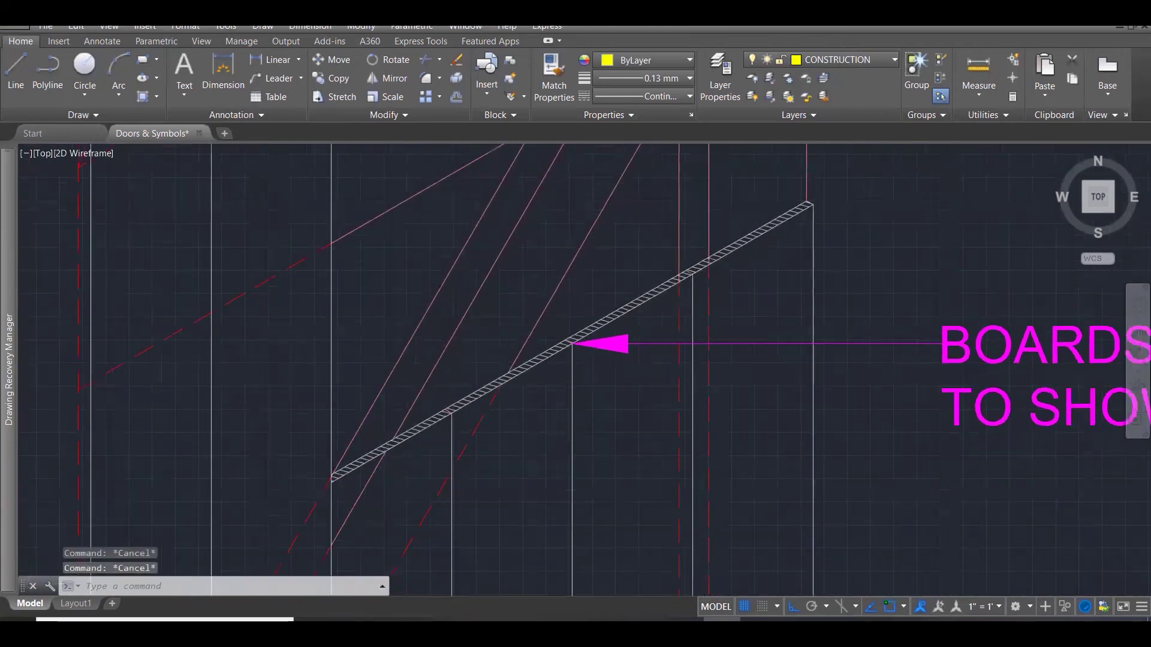
{"action": "scroll", "coordinate": [526, 441], "scroll_direction": "down", "scroll_amount": 6}
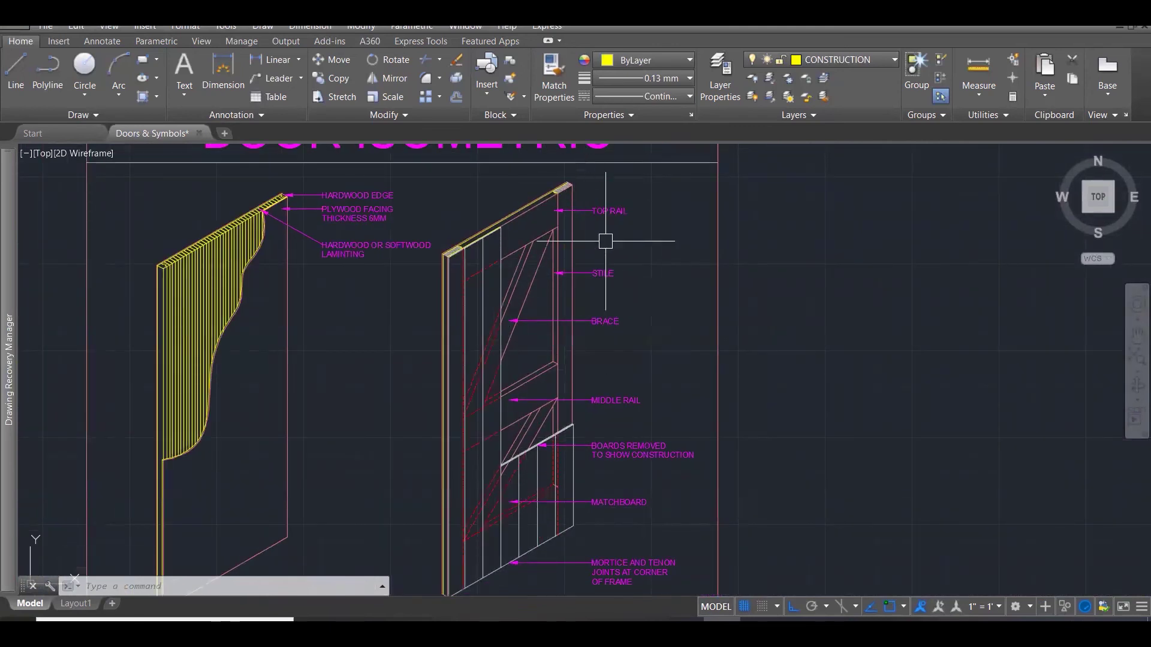
{"action": "scroll", "coordinate": [607, 245], "scroll_direction": "down", "scroll_amount": 3}
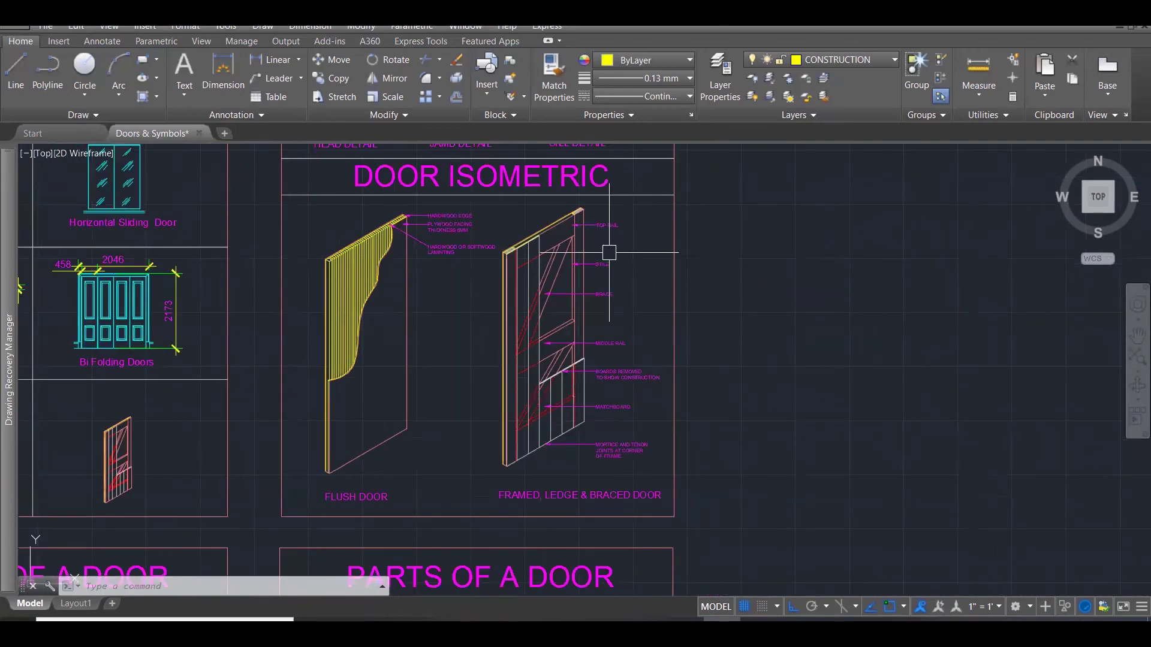
Abandon the general DIM attempt and switch the dimension tool to Aligned.
{"action": "type", "text": "DIM"}
{"action": "key", "text": "Return"}
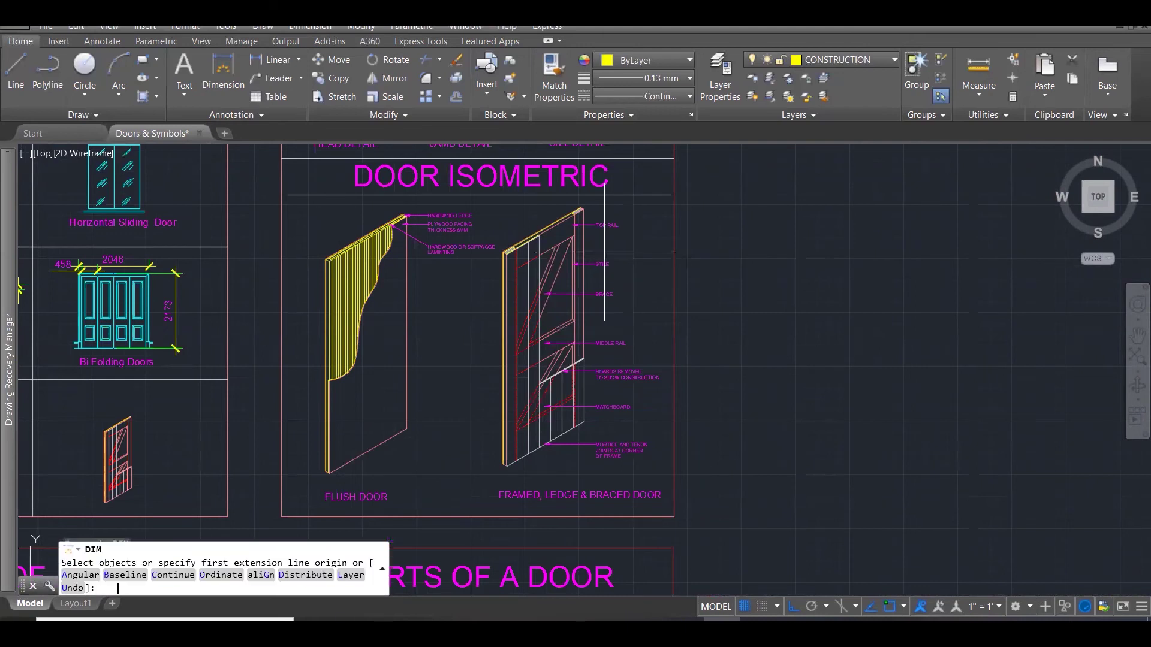
{"action": "scroll", "coordinate": [503, 253], "scroll_direction": "up", "scroll_amount": 1}
{"action": "scroll", "coordinate": [505, 250], "scroll_direction": "up", "scroll_amount": 2}
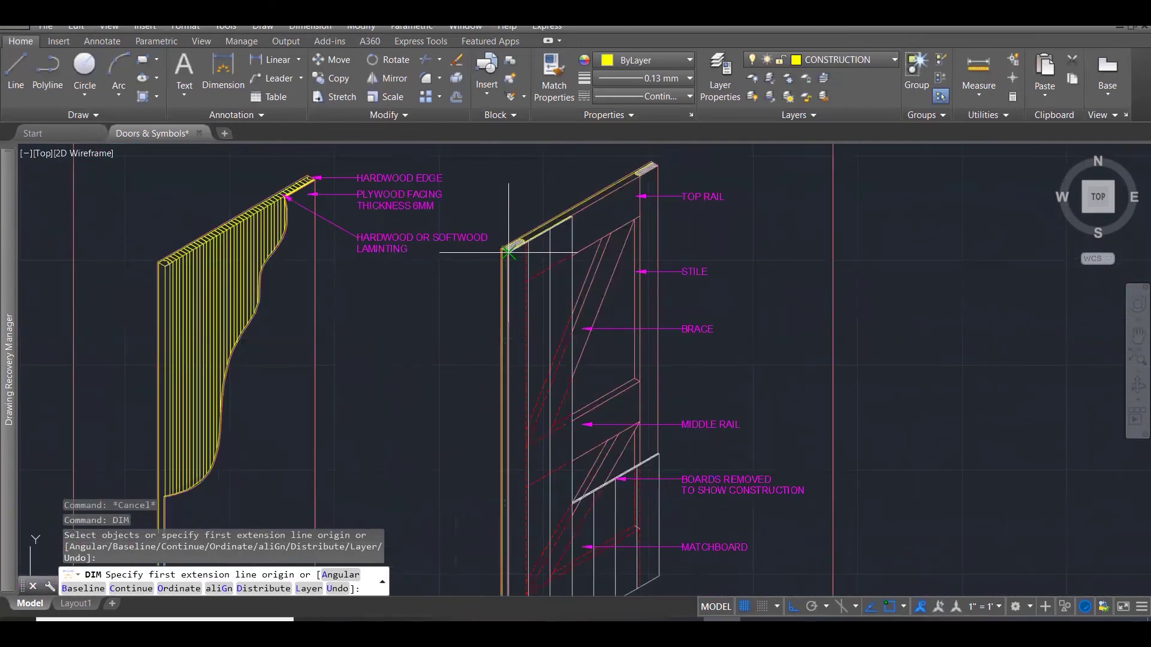
{"action": "left_click", "coordinate": [507, 252]}
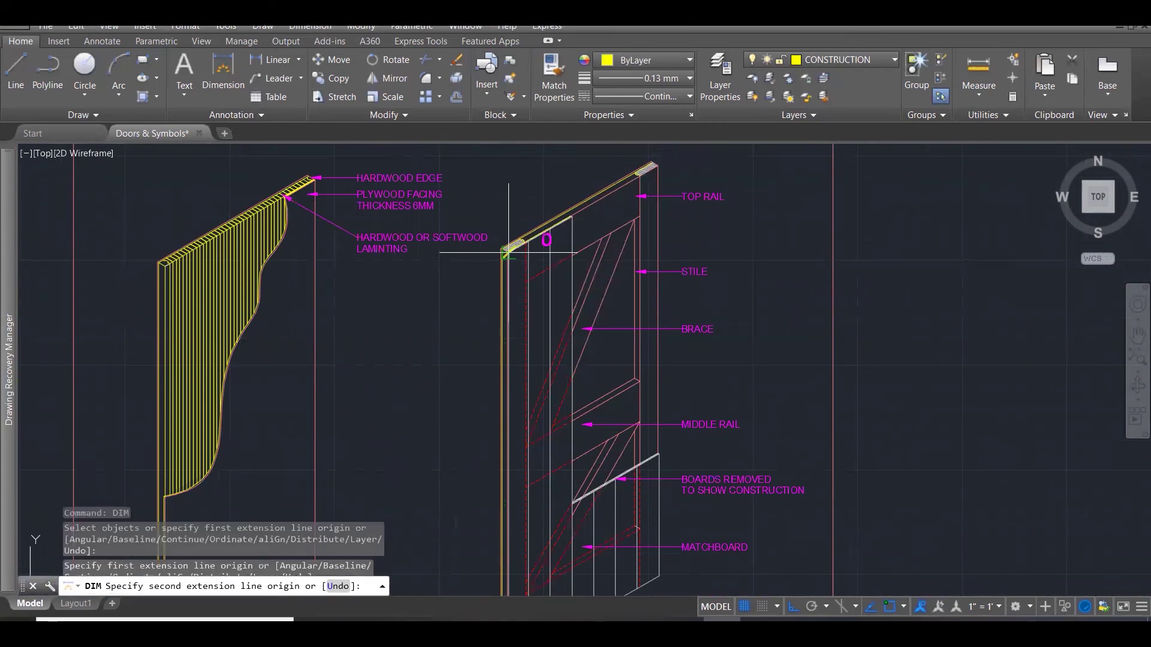
{"action": "left_click", "coordinate": [658, 165]}
{"action": "scroll", "coordinate": [612, 335], "scroll_direction": "down", "scroll_amount": 2}
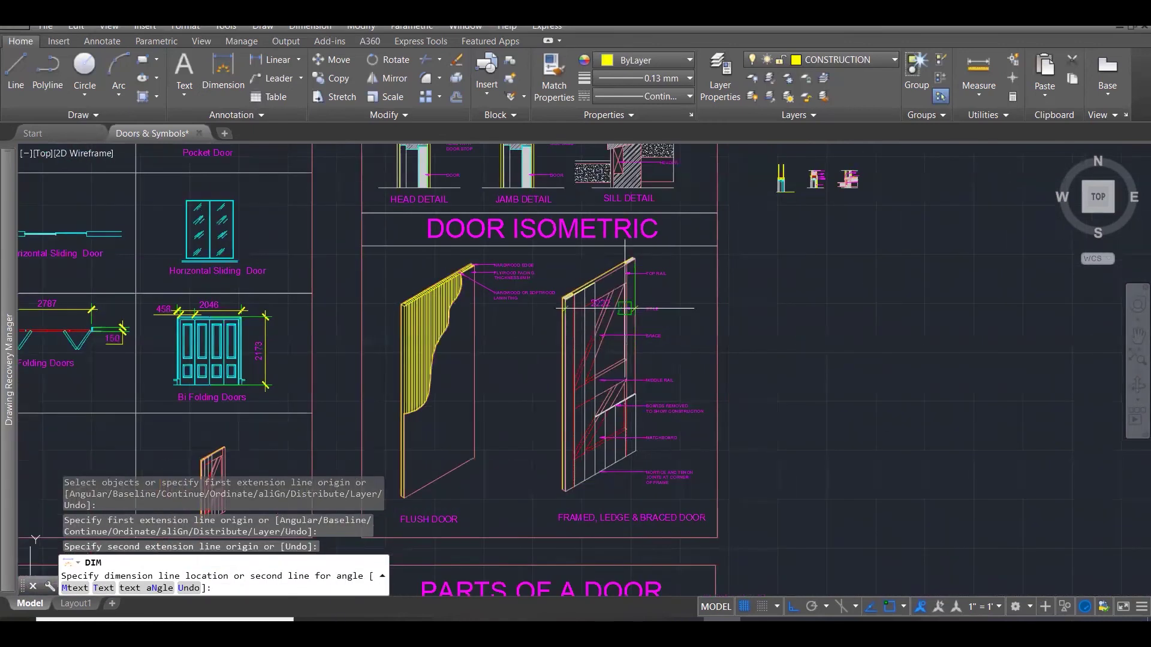
{"action": "key", "text": "Escape"}
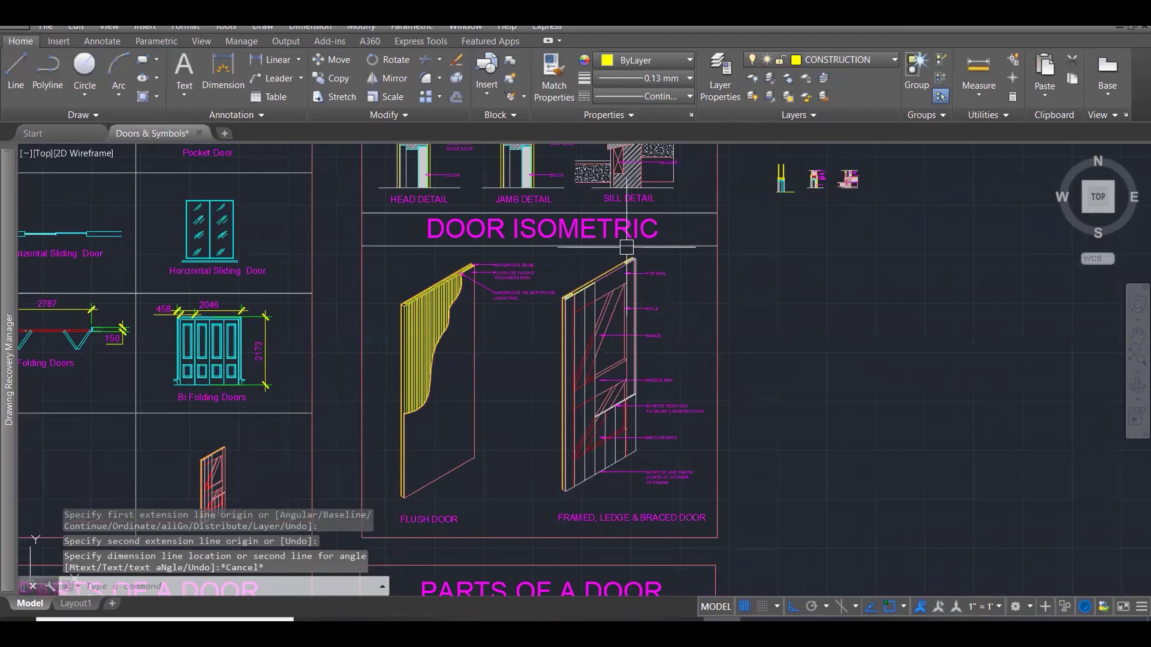
{"action": "left_click", "coordinate": [271, 63]}
{"action": "left_click", "coordinate": [297, 60]}
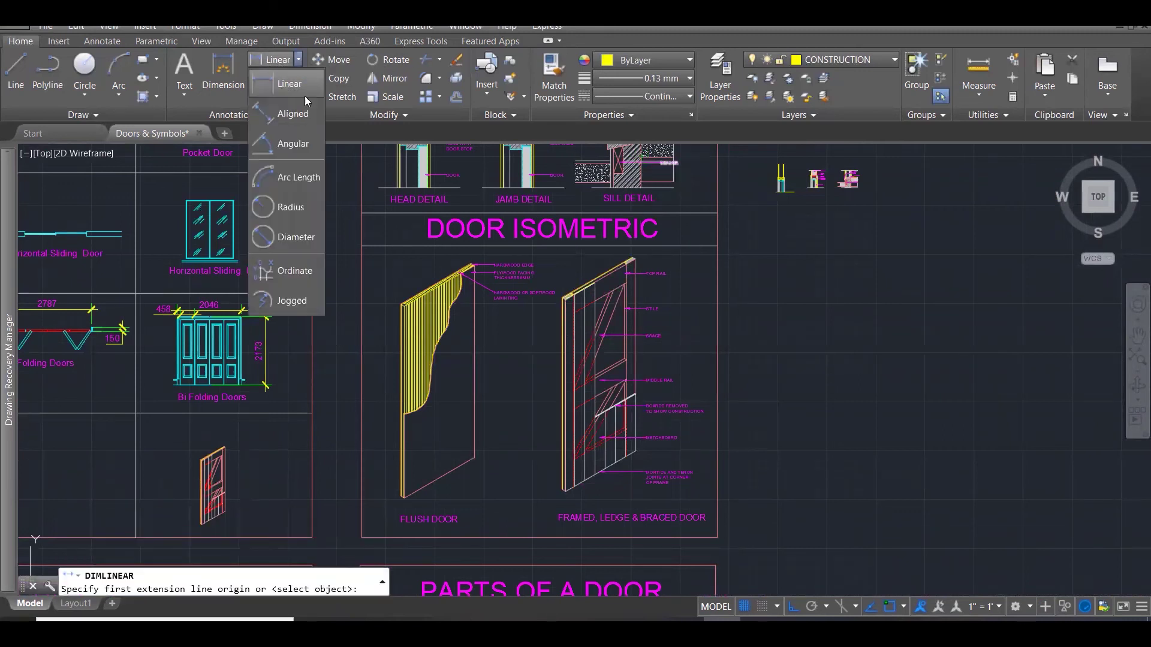
{"action": "left_click", "coordinate": [293, 113]}
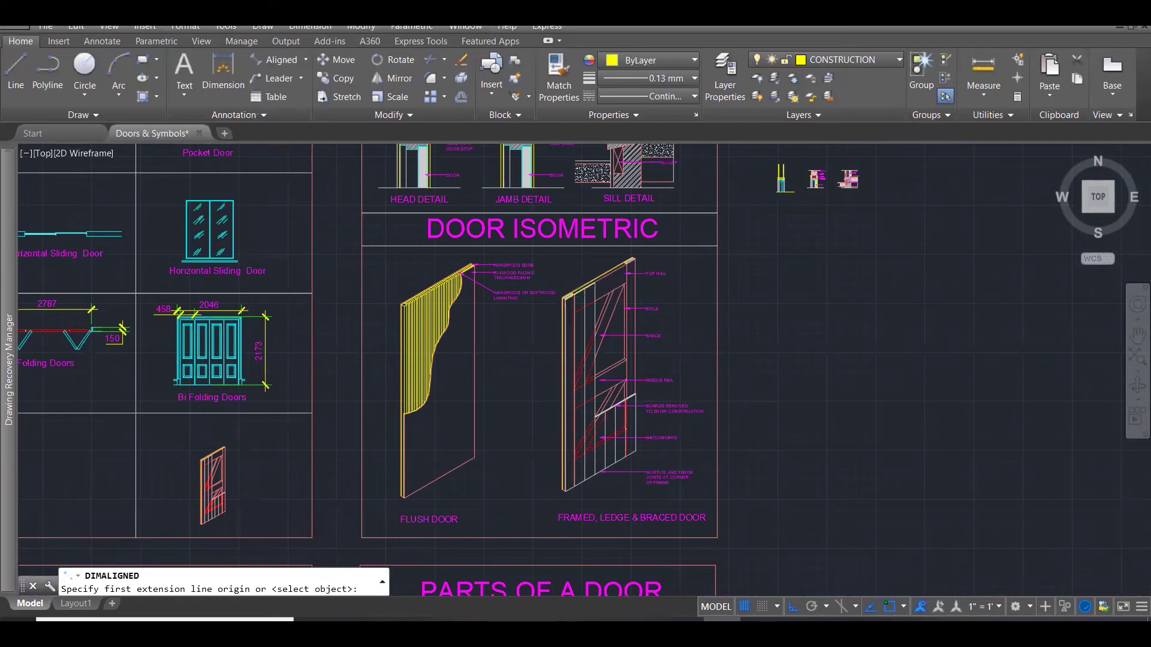
Add a 2586 aligned dimension across the door's top edge.
{"action": "scroll", "coordinate": [578, 300], "scroll_direction": "up", "scroll_amount": 3}
{"action": "scroll", "coordinate": [549, 306], "scroll_direction": "up", "scroll_amount": 5}
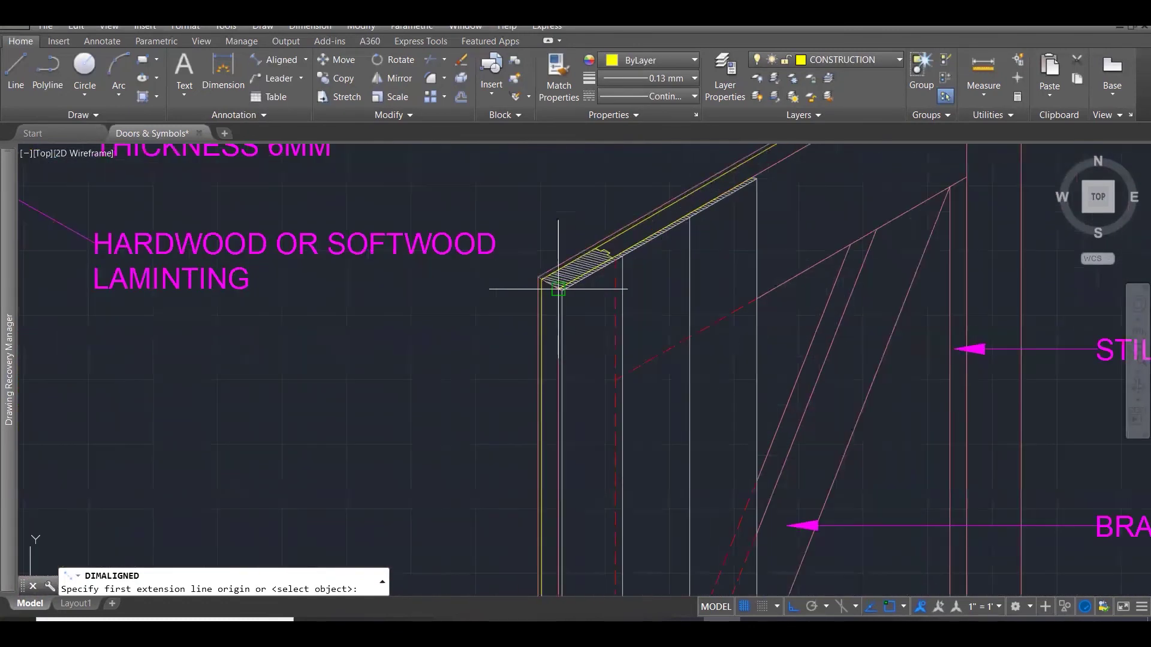
{"action": "left_click", "coordinate": [558, 289]}
{"action": "scroll", "coordinate": [419, 372], "scroll_direction": "down", "scroll_amount": 3}
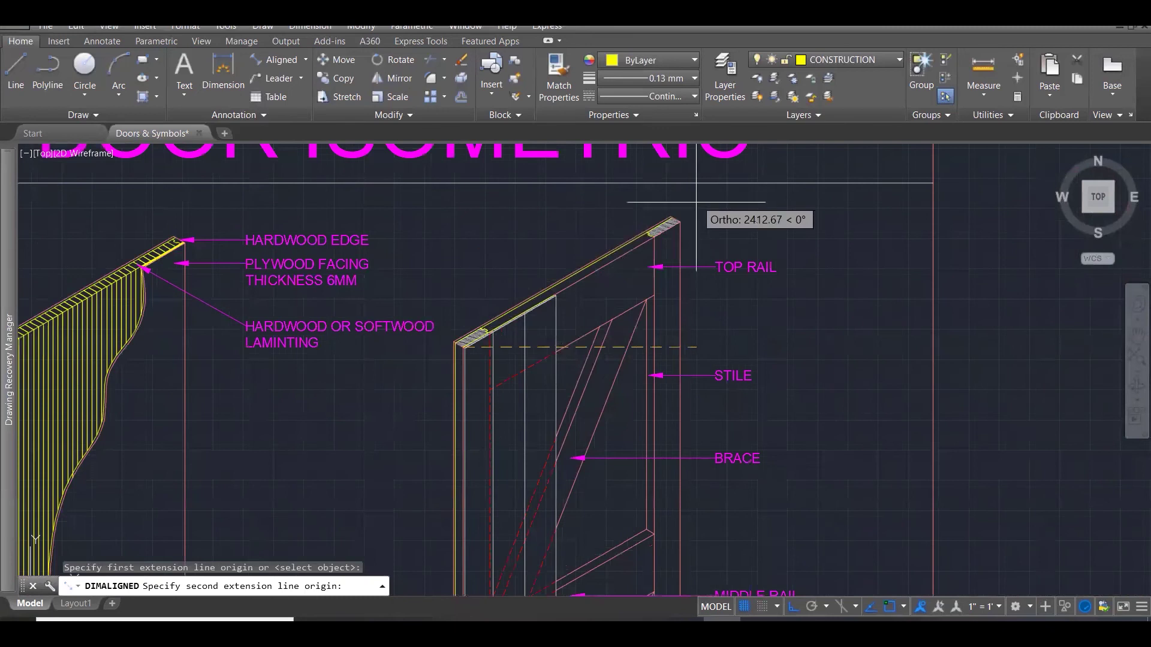
{"action": "left_click", "coordinate": [678, 223]}
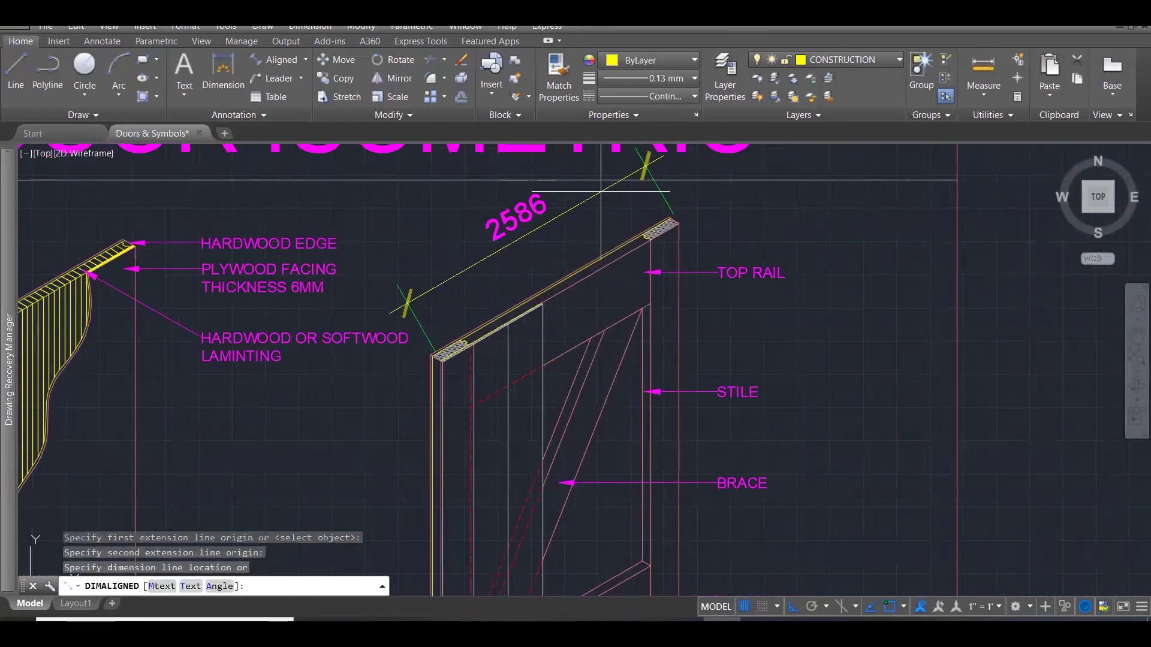
{"action": "left_click", "coordinate": [589, 187]}
{"action": "scroll", "coordinate": [589, 187], "scroll_direction": "down", "scroll_amount": 5}
{"action": "scroll", "coordinate": [503, 506], "scroll_direction": "up", "scroll_amount": 1}
{"action": "scroll", "coordinate": [503, 507], "scroll_direction": "up", "scroll_amount": 2}
{"action": "scroll", "coordinate": [507, 531], "scroll_direction": "up", "scroll_amount": 2}
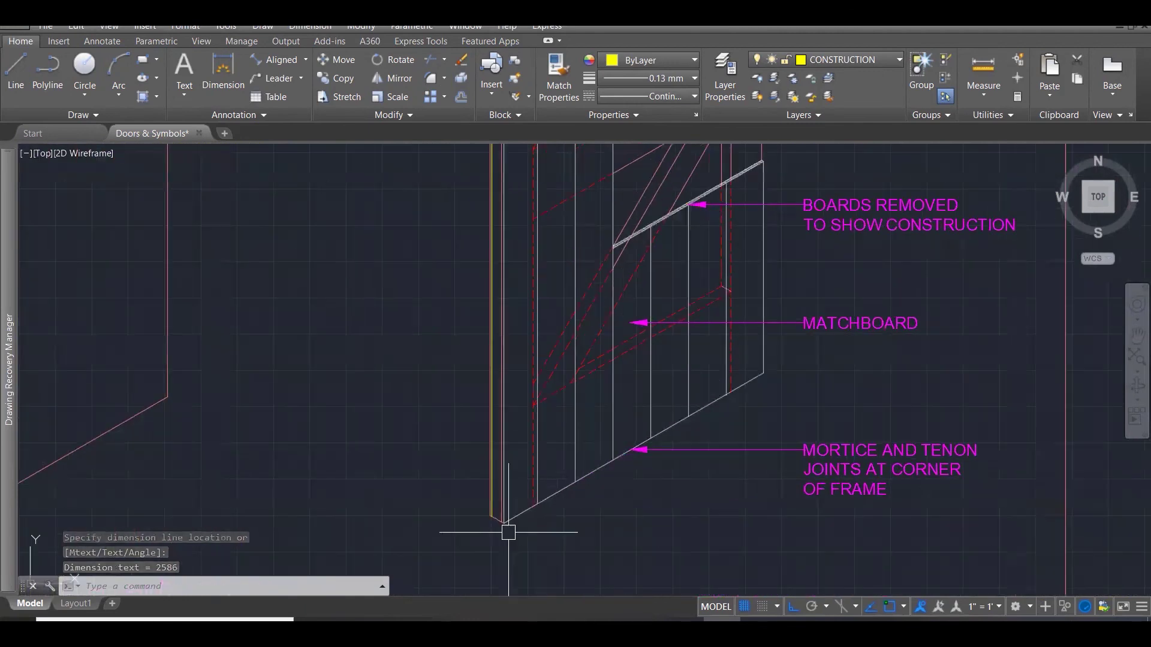
Add a 6120 aligned dimension along the door's height.
{"action": "key", "text": "Return"}
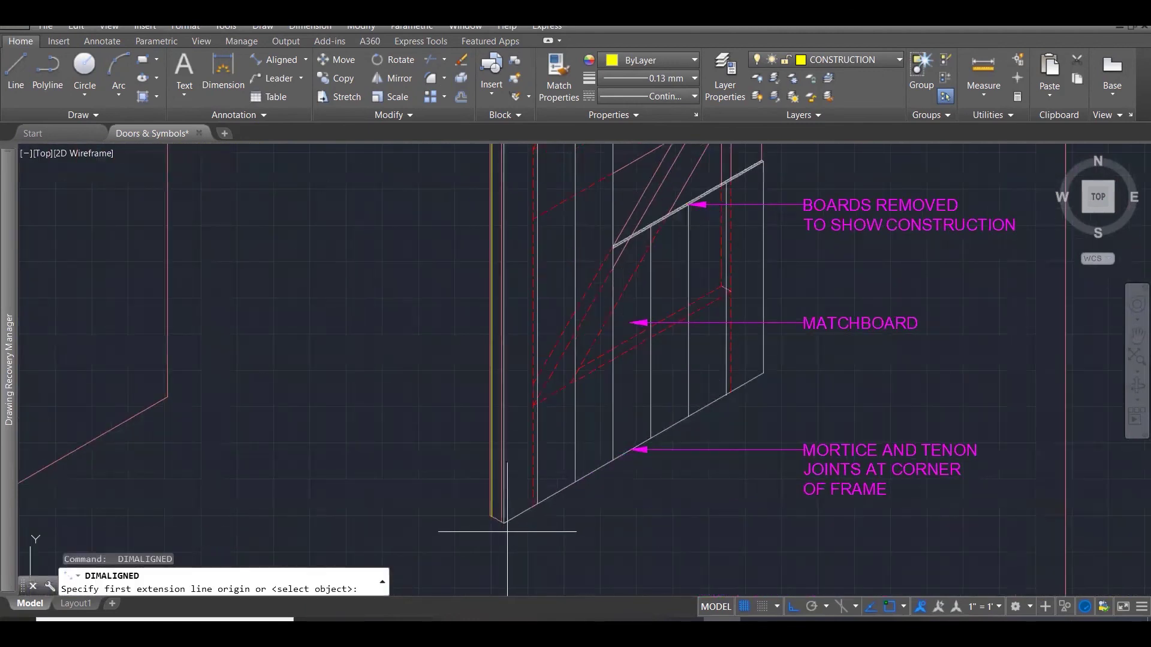
{"action": "left_click", "coordinate": [503, 524]}
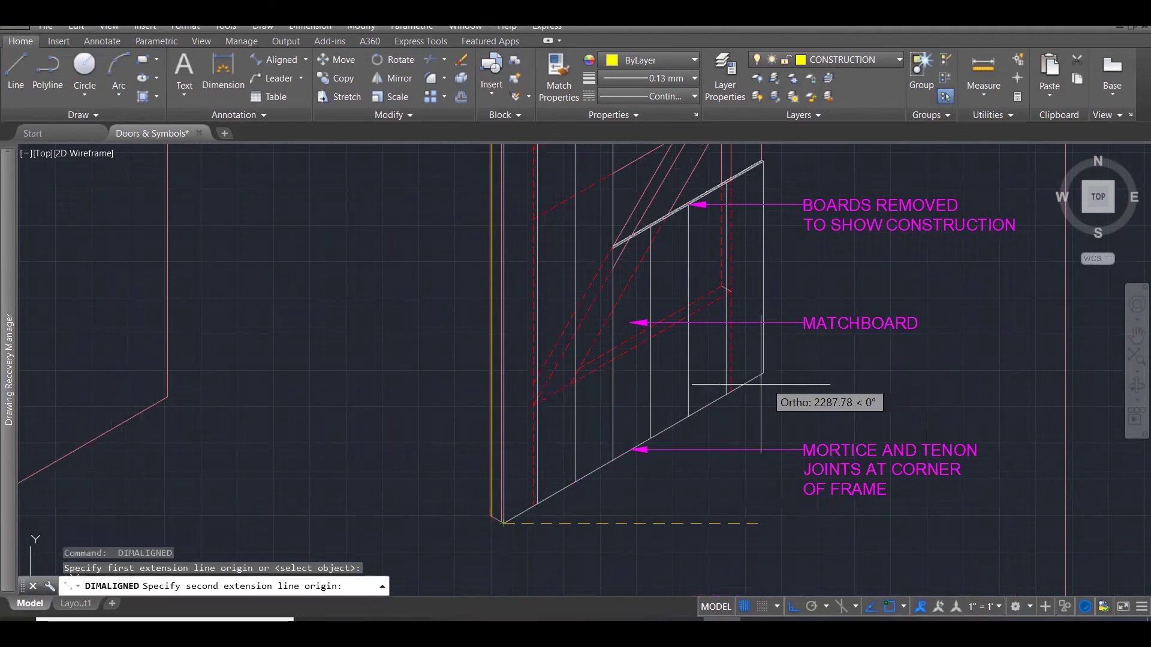
{"action": "scroll", "coordinate": [764, 579], "scroll_direction": "down", "scroll_amount": 2}
{"action": "scroll", "coordinate": [767, 584], "scroll_direction": "down", "scroll_amount": 1}
{"action": "scroll", "coordinate": [631, 180], "scroll_direction": "up", "scroll_amount": 5}
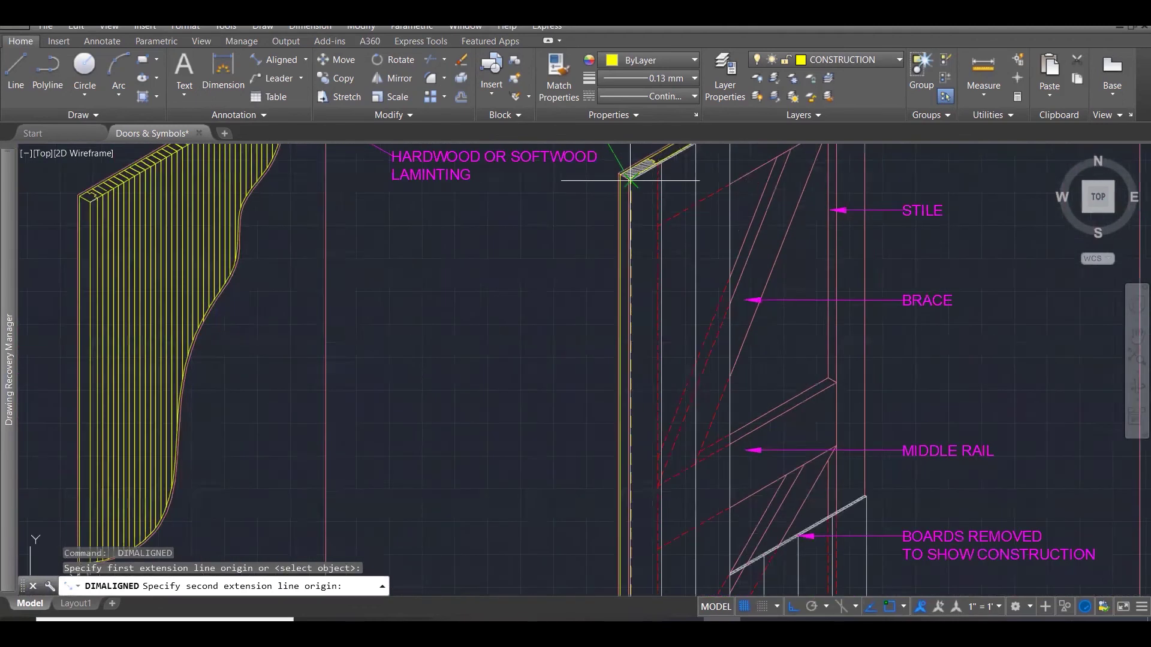
{"action": "left_click", "coordinate": [625, 170]}
{"action": "scroll", "coordinate": [569, 204], "scroll_direction": "down", "scroll_amount": 3}
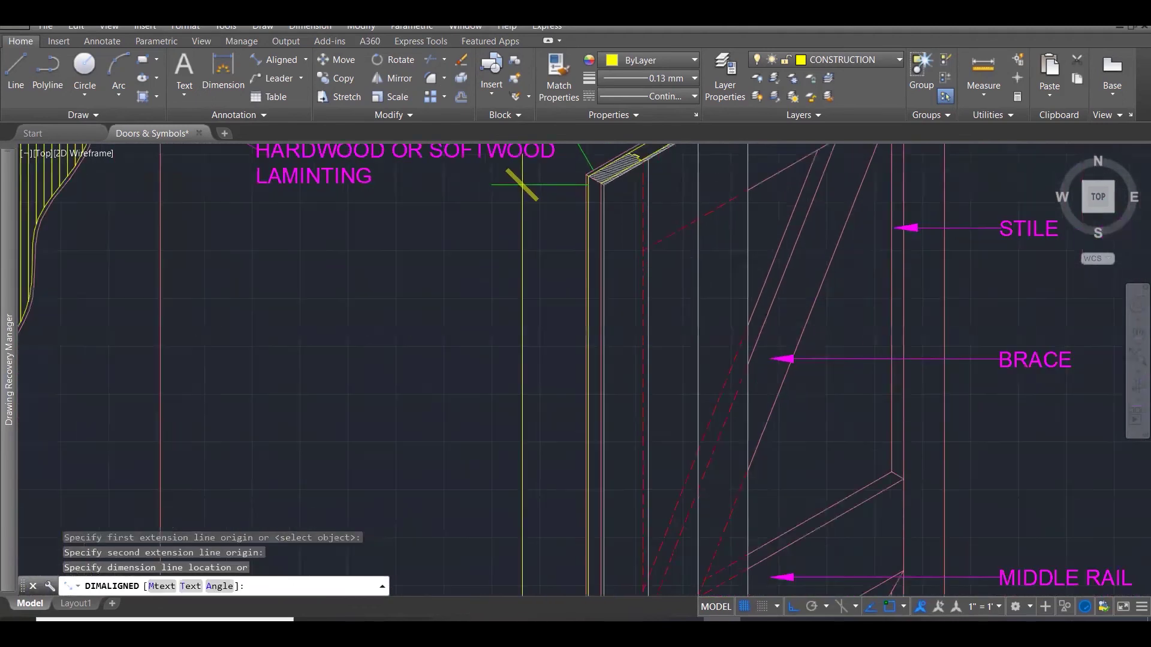
{"action": "left_click", "coordinate": [504, 303]}
{"action": "scroll", "coordinate": [550, 267], "scroll_direction": "down", "scroll_amount": 4}
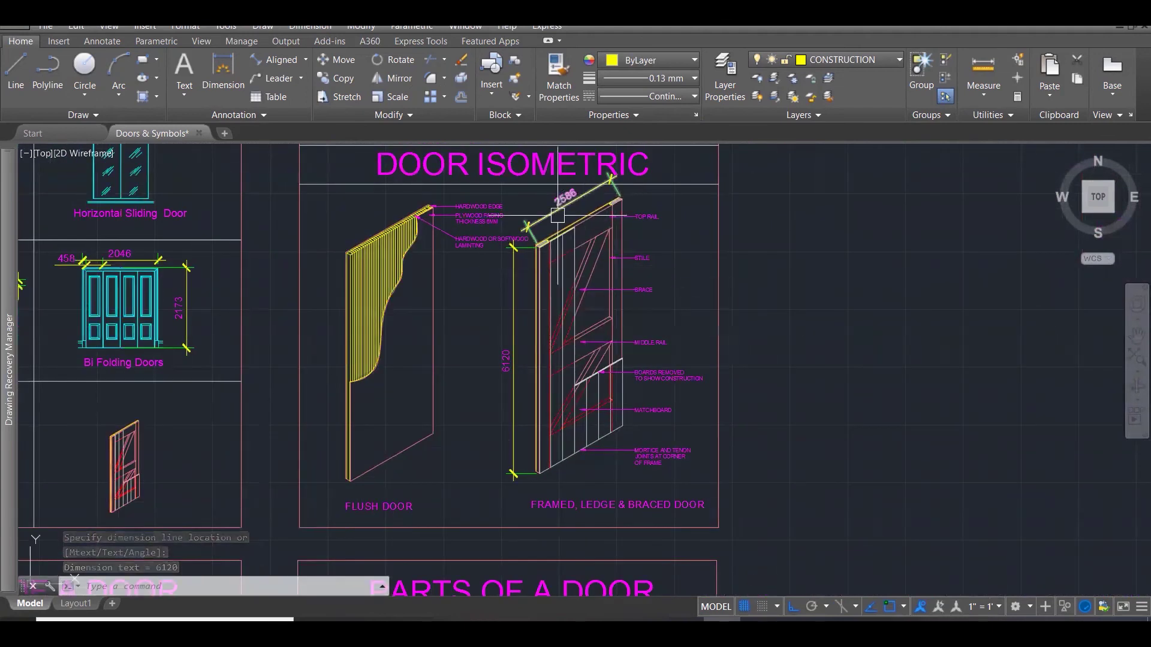
{"action": "scroll", "coordinate": [558, 216], "scroll_direction": "up", "scroll_amount": 3}
{"action": "scroll", "coordinate": [554, 219], "scroll_direction": "up", "scroll_amount": 3}
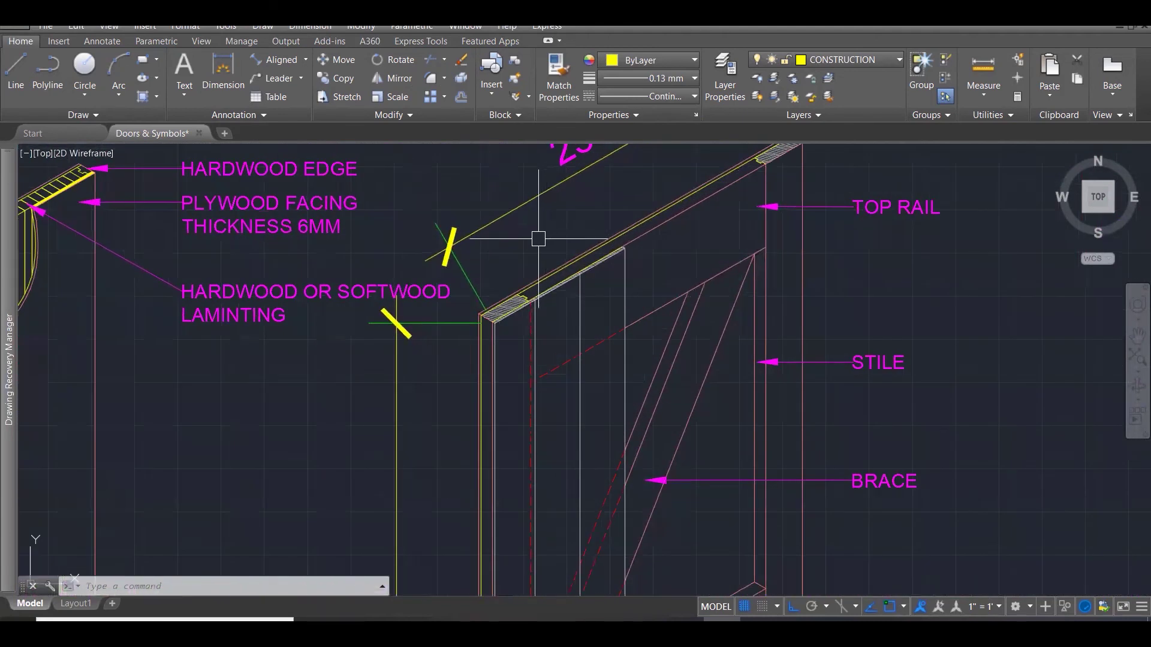
{"action": "scroll", "coordinate": [534, 239], "scroll_direction": "down", "scroll_amount": 1}
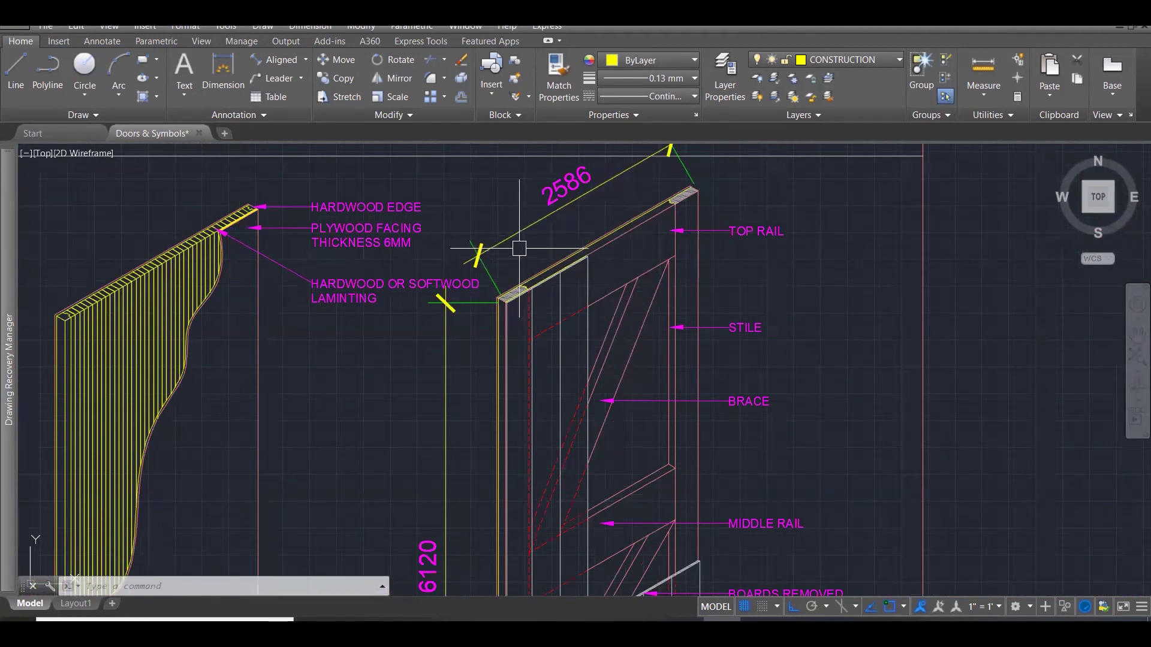
{"action": "scroll", "coordinate": [519, 248], "scroll_direction": "down", "scroll_amount": 1}
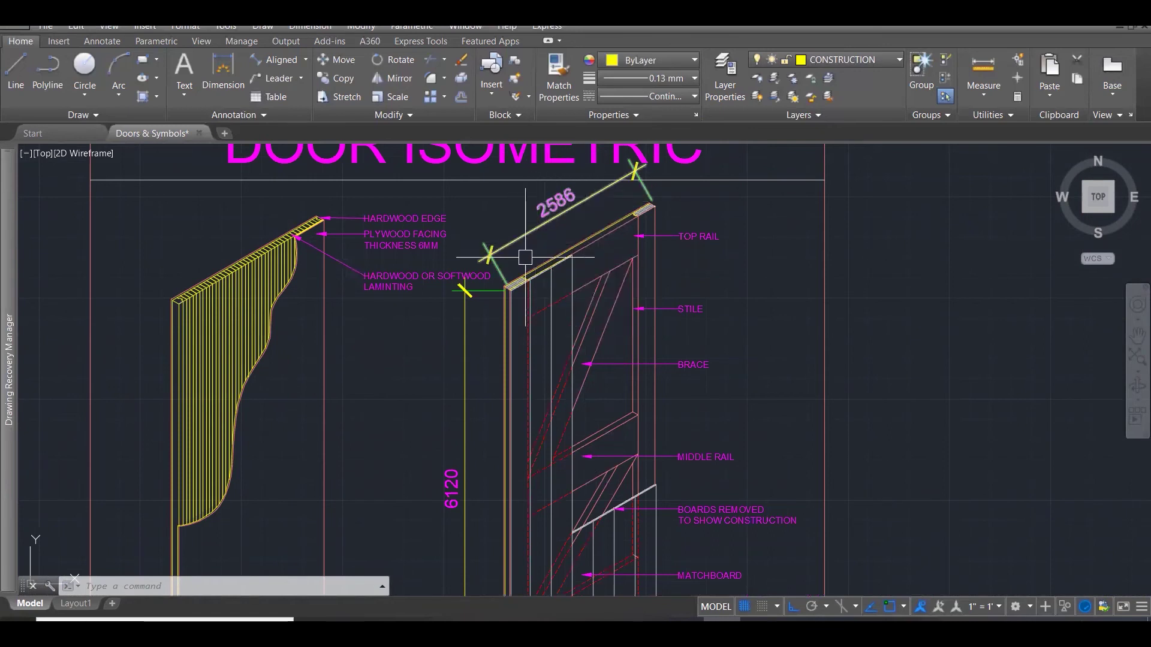
{"action": "scroll", "coordinate": [518, 270], "scroll_direction": "up", "scroll_amount": 2}
{"action": "scroll", "coordinate": [514, 271], "scroll_direction": "up", "scroll_amount": 3}
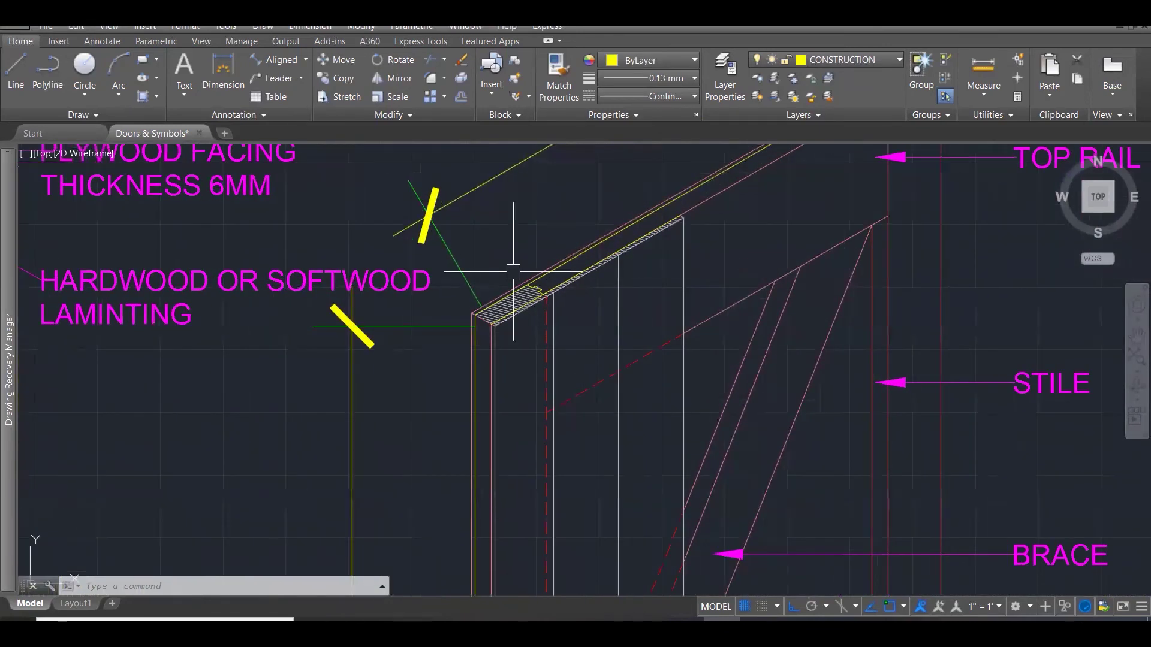
{"action": "scroll", "coordinate": [513, 271], "scroll_direction": "up", "scroll_amount": 3}
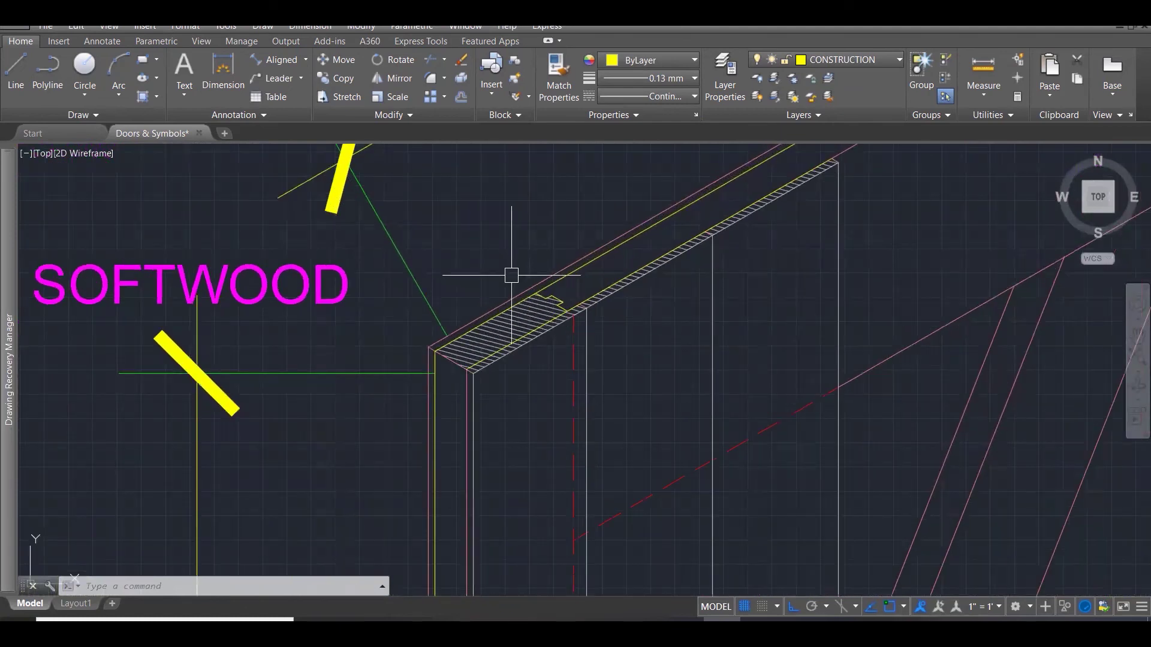
Cancel a started dimension at the door corner, then open and close the dimension style settings.
{"action": "type", "text": "DIM"}
{"action": "key", "text": "Return"}
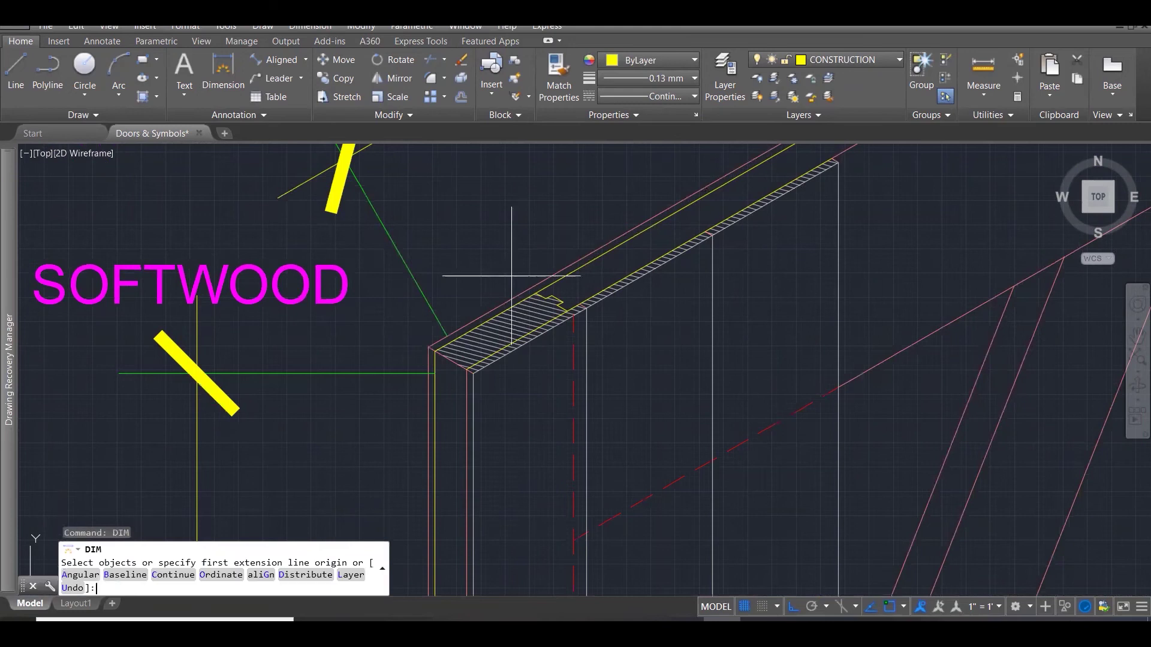
{"action": "left_click", "coordinate": [467, 371]}
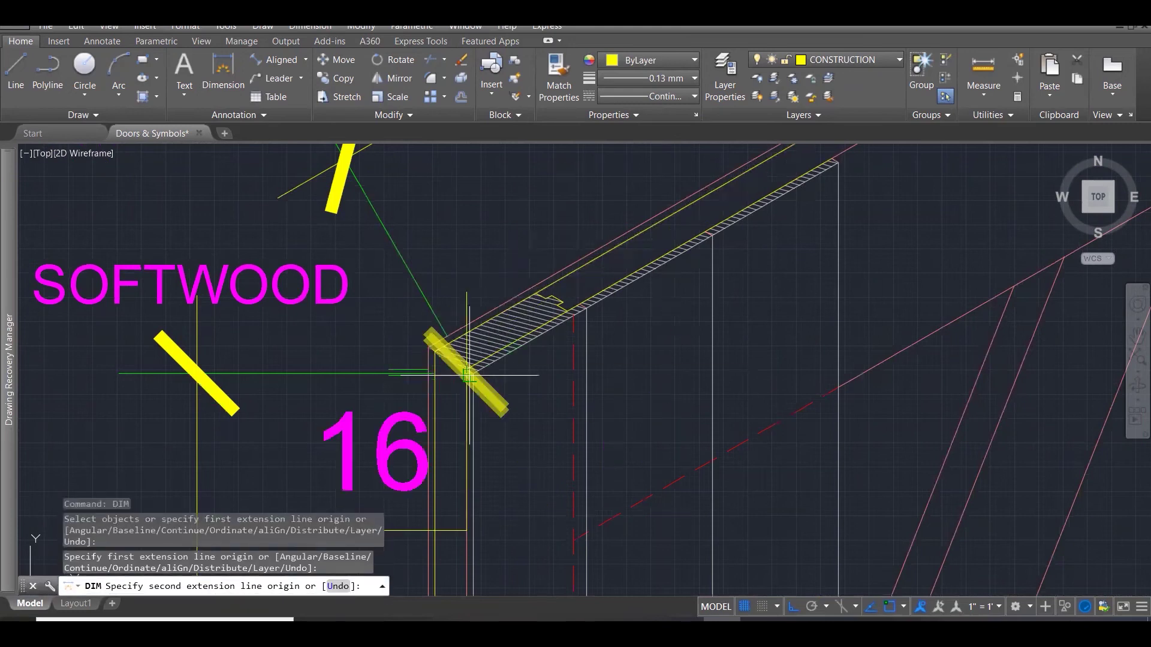
{"action": "scroll", "coordinate": [472, 384], "scroll_direction": "up", "scroll_amount": 3}
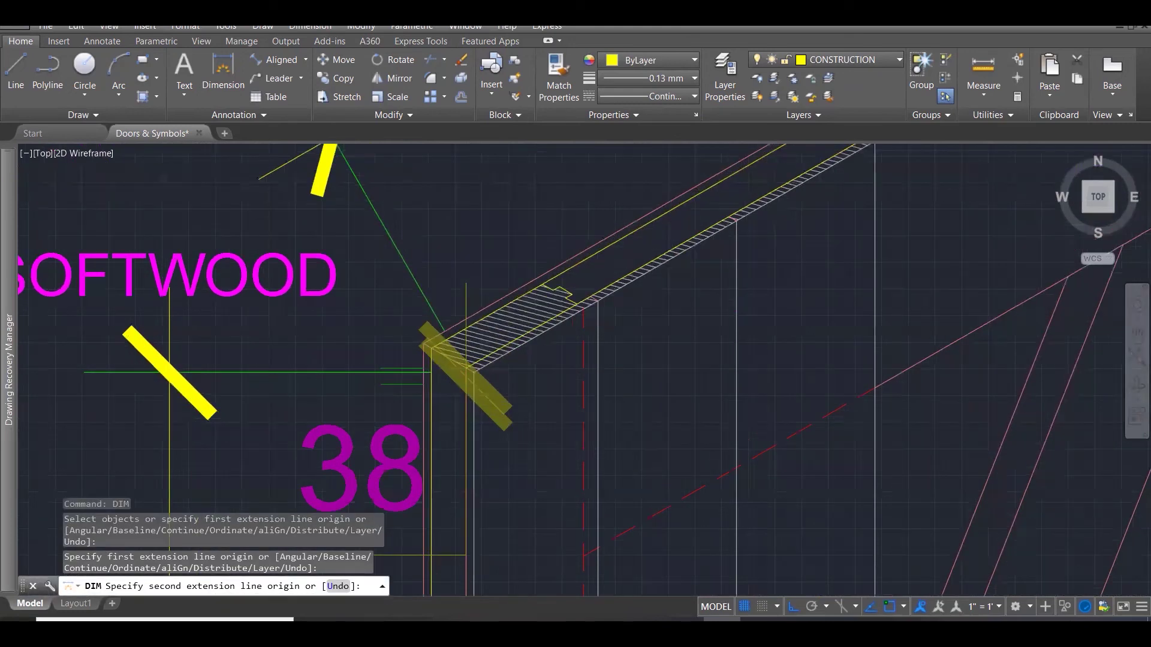
{"action": "scroll", "coordinate": [473, 378], "scroll_direction": "down", "scroll_amount": 3}
{"action": "left_click", "coordinate": [470, 372]}
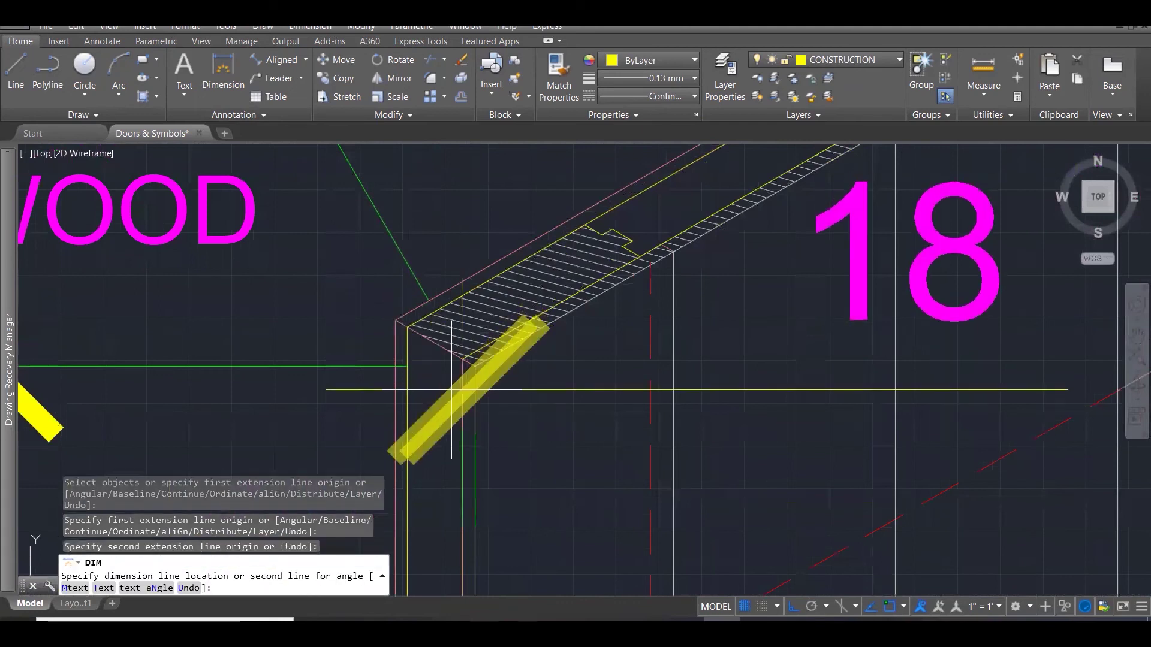
{"action": "scroll", "coordinate": [516, 392], "scroll_direction": "up", "scroll_amount": 3}
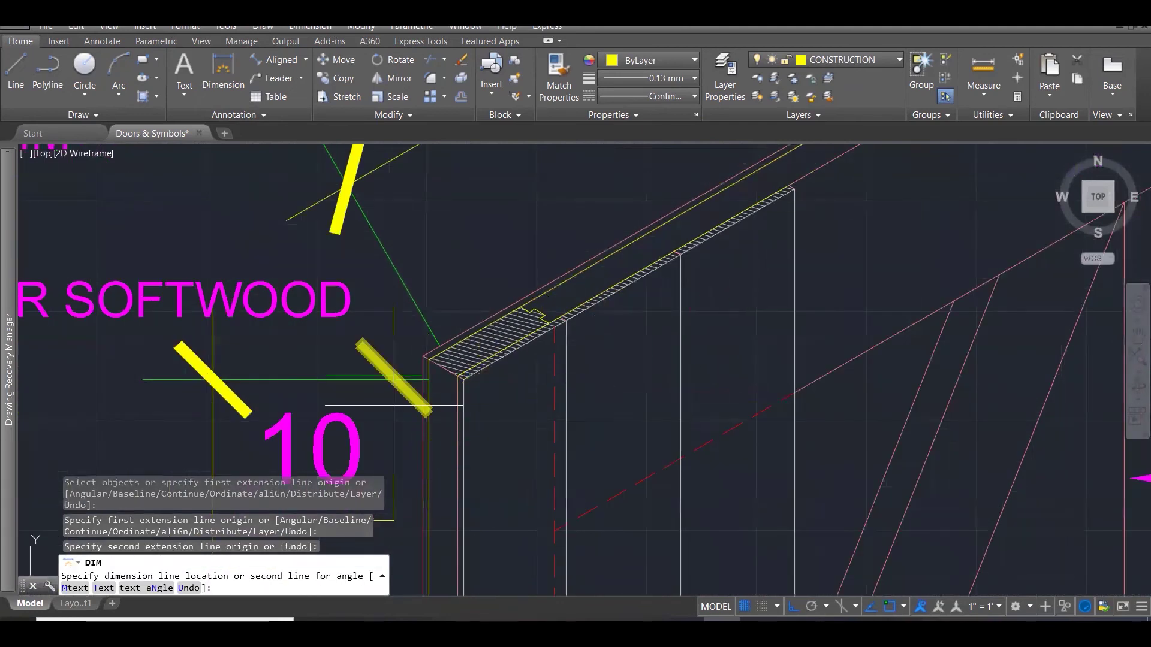
{"action": "key", "text": "Escape"}
{"action": "key", "text": "Escape"}
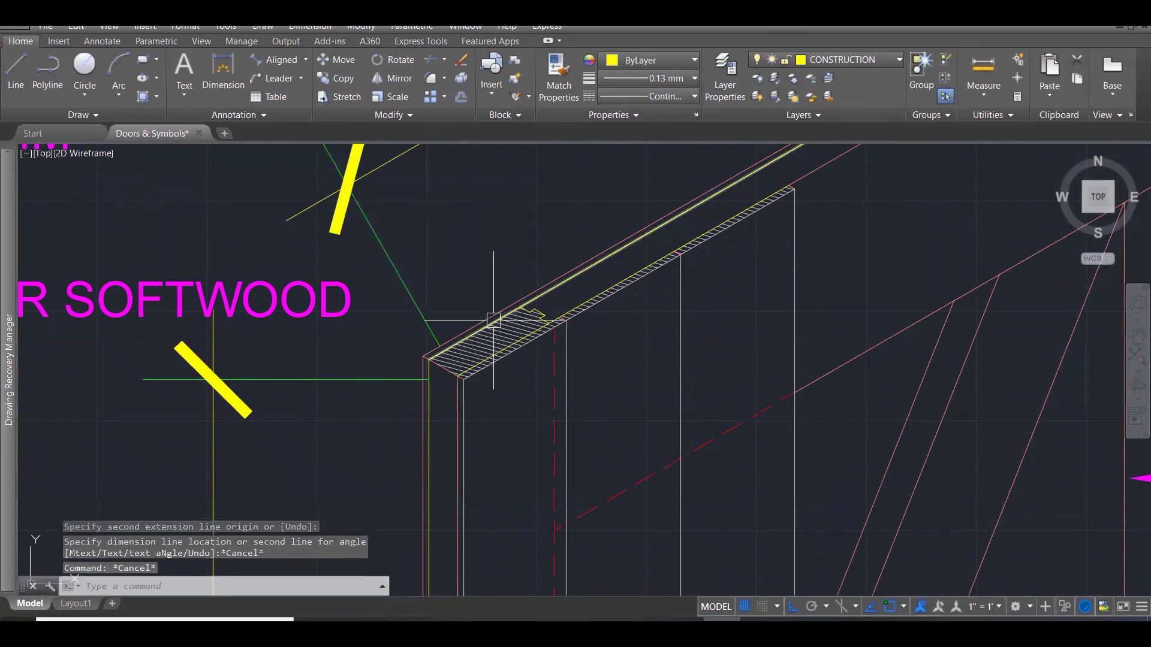
{"action": "type", "text": "D"}
{"action": "key", "text": "Return"}
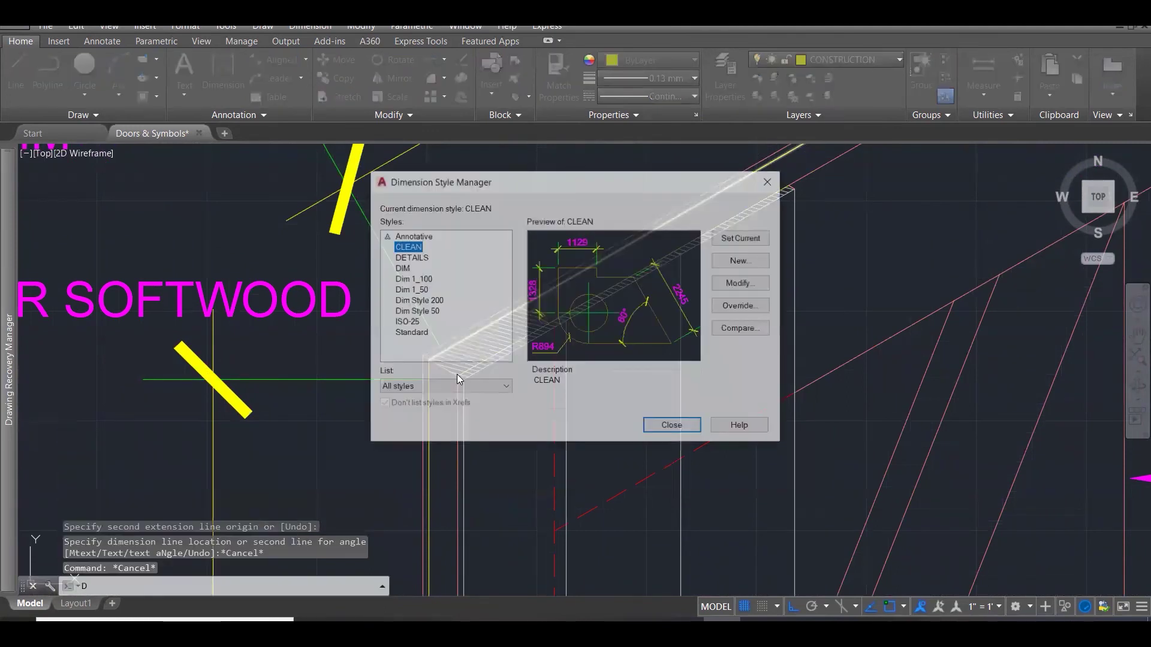
{"action": "key", "text": "Escape"}
Measure the rail's corner offset with DIST, reading 20.78.
{"action": "type", "text": "D"}
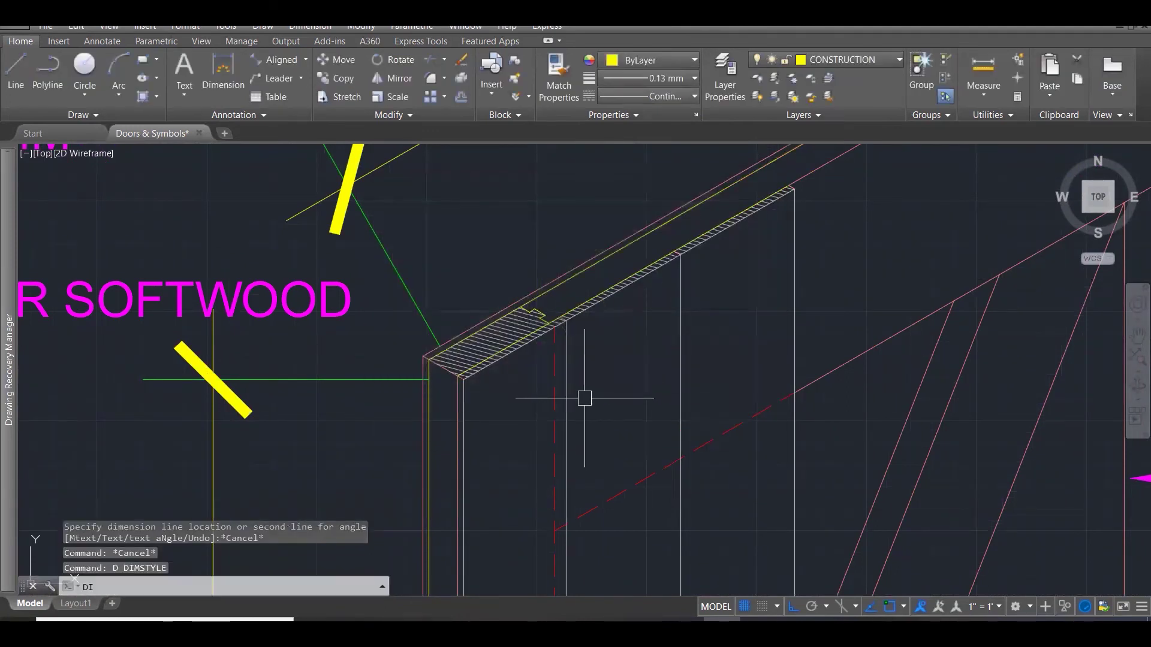
{"action": "type", "text": "I"}
{"action": "key", "text": "Return"}
{"action": "scroll", "coordinate": [453, 382], "scroll_direction": "up", "scroll_amount": 3}
{"action": "scroll", "coordinate": [453, 383], "scroll_direction": "up", "scroll_amount": 2}
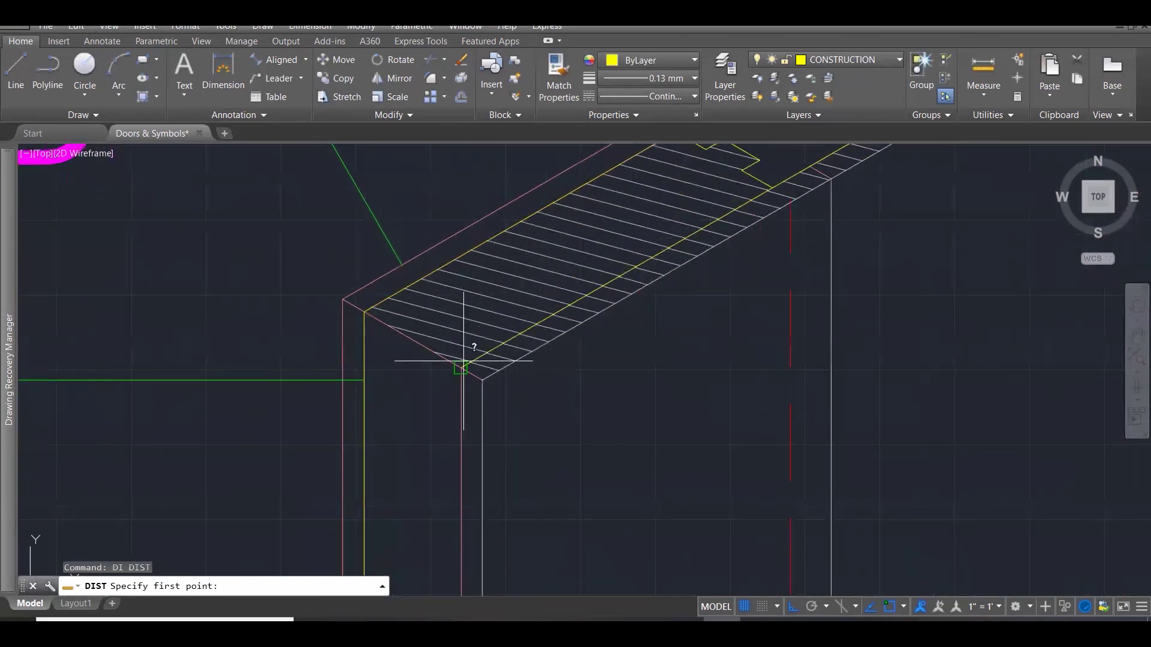
{"action": "left_click", "coordinate": [375, 307]}
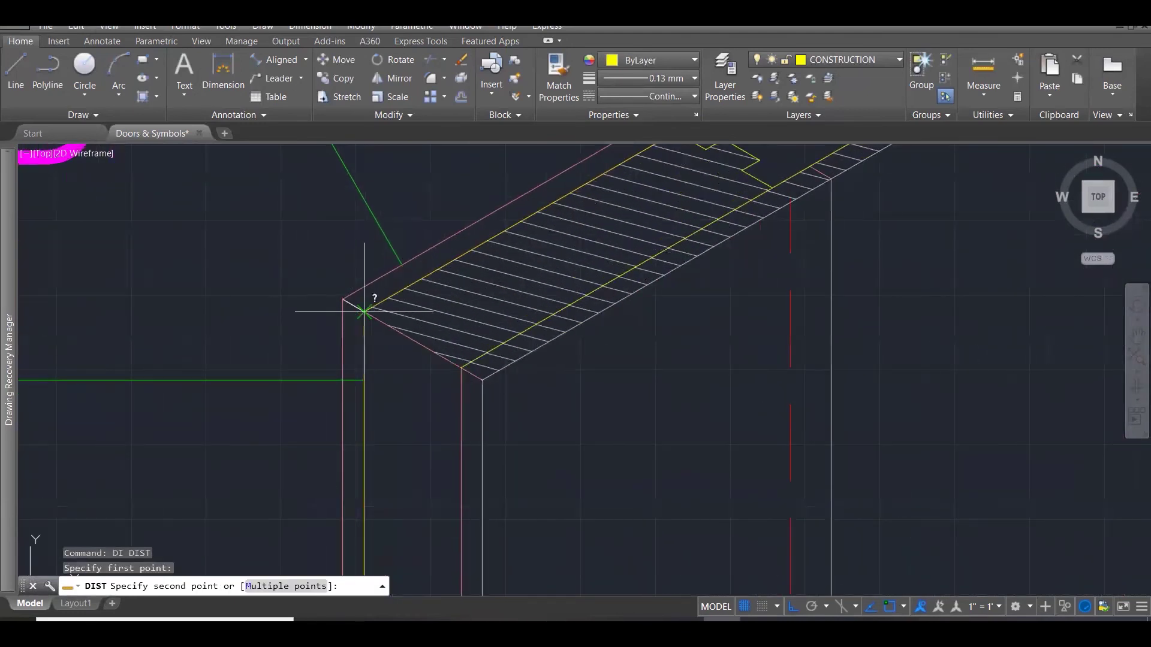
{"action": "left_click", "coordinate": [366, 312]}
{"action": "scroll", "coordinate": [365, 309], "scroll_direction": "down", "scroll_amount": 4}
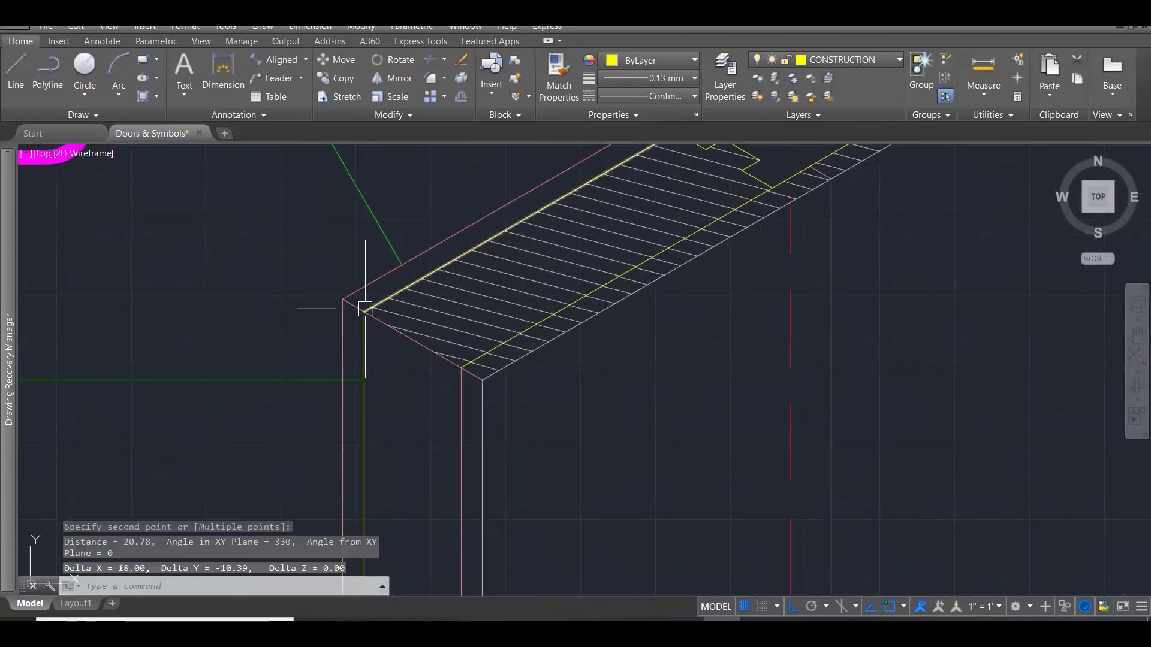
{"action": "scroll", "coordinate": [363, 300], "scroll_direction": "down", "scroll_amount": 3}
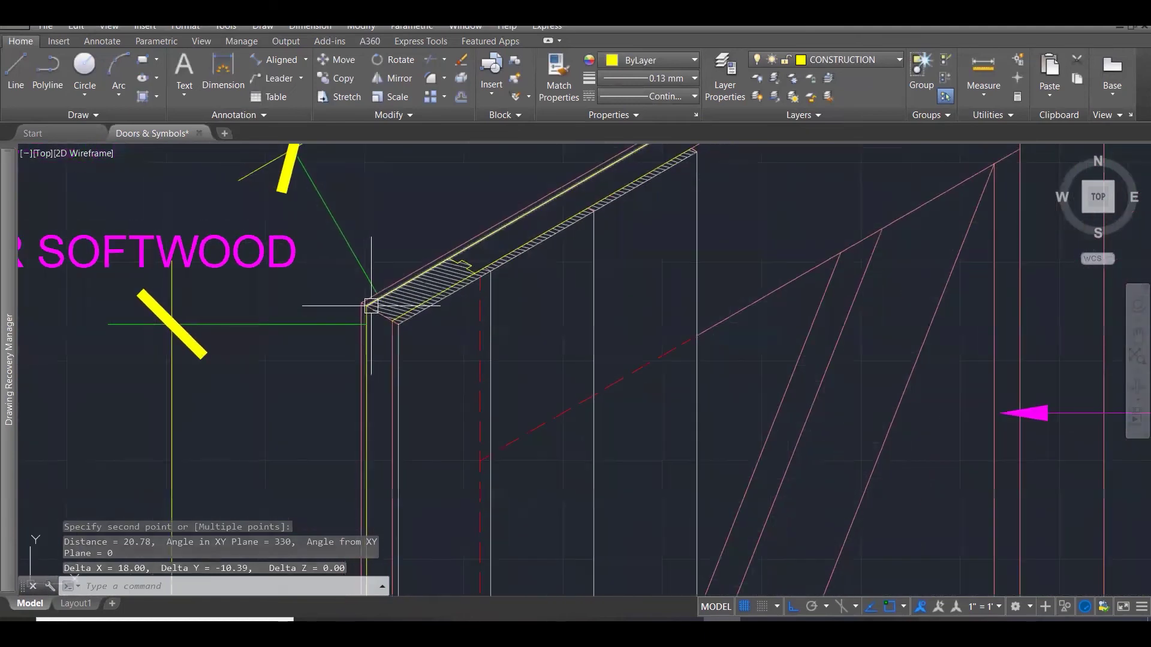
{"action": "scroll", "coordinate": [547, 294], "scroll_direction": "down", "scroll_amount": 1}
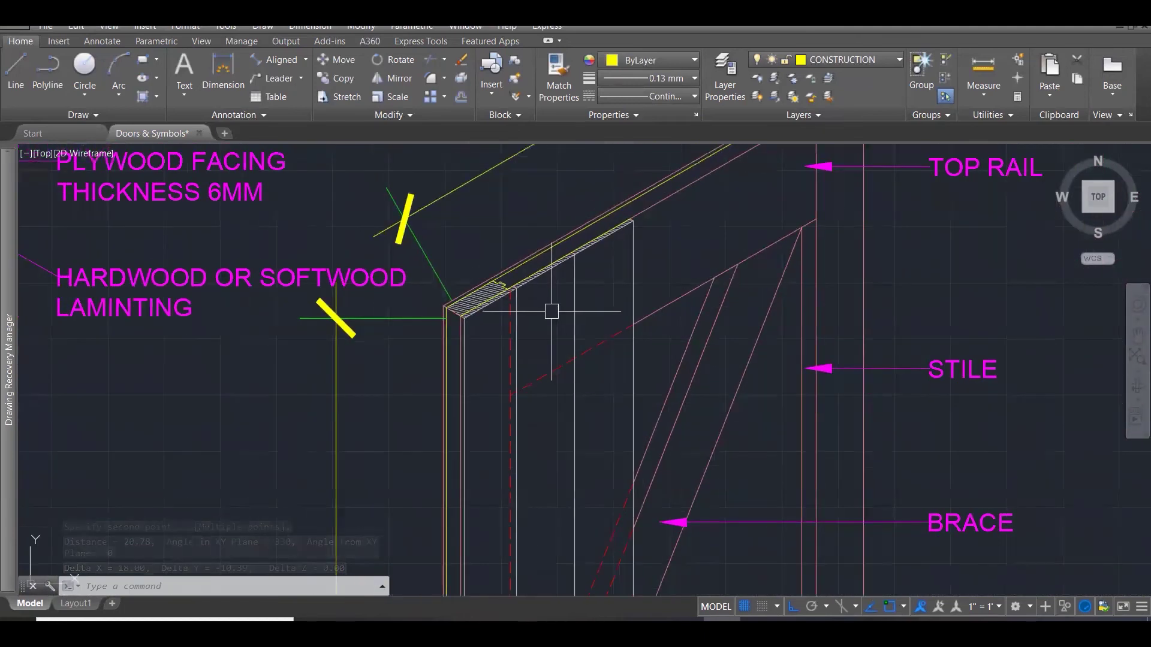
{"action": "scroll", "coordinate": [551, 312], "scroll_direction": "down", "scroll_amount": 2}
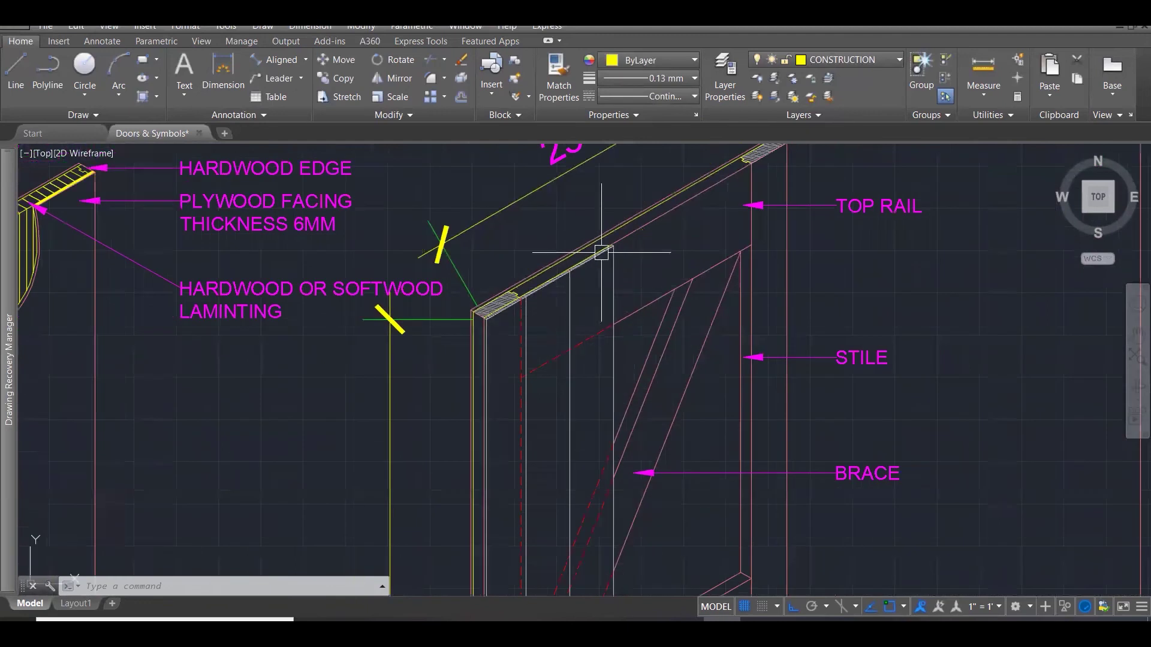
{"action": "scroll", "coordinate": [602, 240], "scroll_direction": "up", "scroll_amount": 4}
{"action": "scroll", "coordinate": [605, 236], "scroll_direction": "up", "scroll_amount": 3}
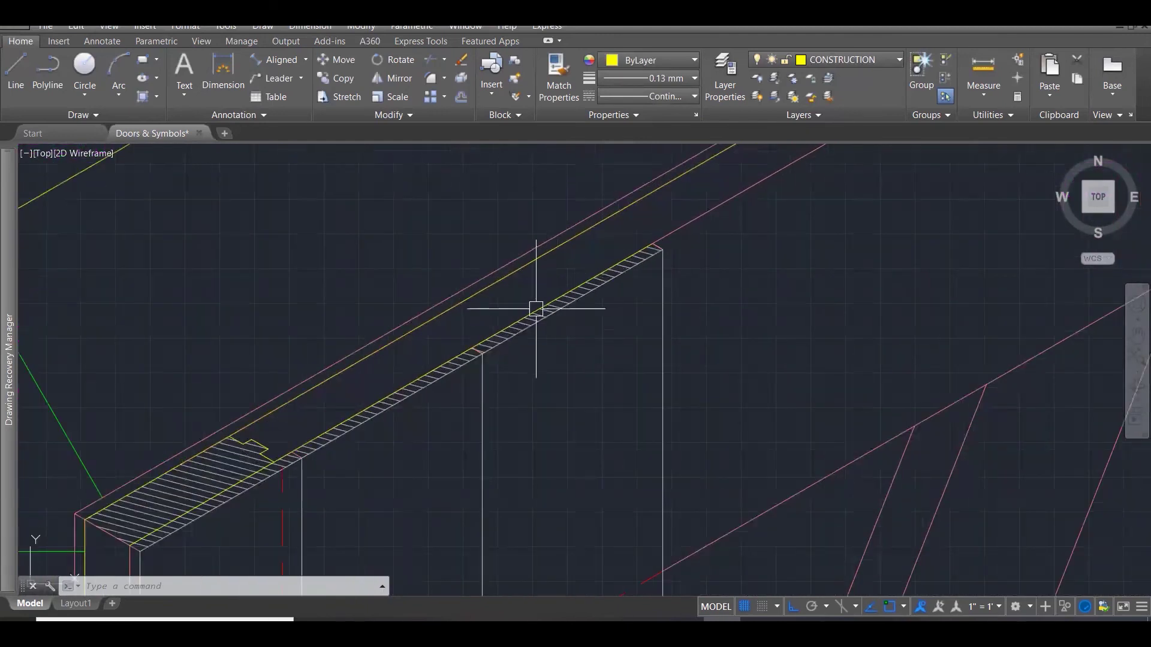
Measure from the hatch corner to the rail's end, reading 375.00.
{"action": "type", "text": "dist"}
{"action": "key", "text": "Return"}
{"action": "left_click", "coordinate": [482, 353]}
{"action": "left_click", "coordinate": [665, 247]}
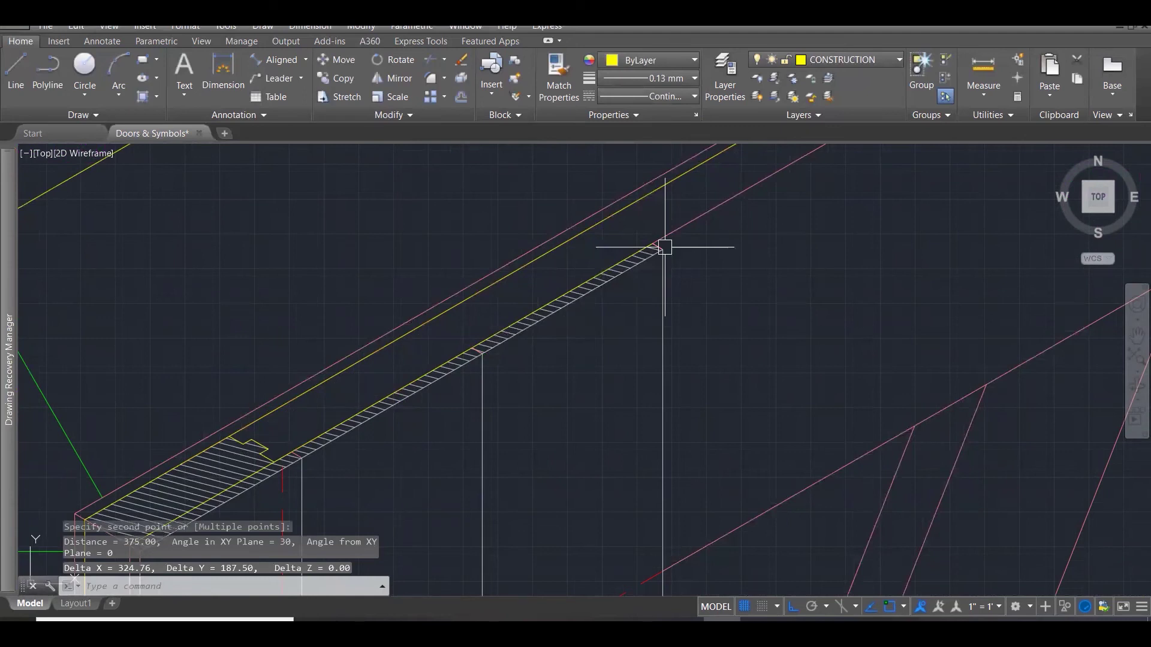
{"action": "scroll", "coordinate": [626, 267], "scroll_direction": "down", "scroll_amount": 5}
{"action": "scroll", "coordinate": [624, 267], "scroll_direction": "down", "scroll_amount": 8}
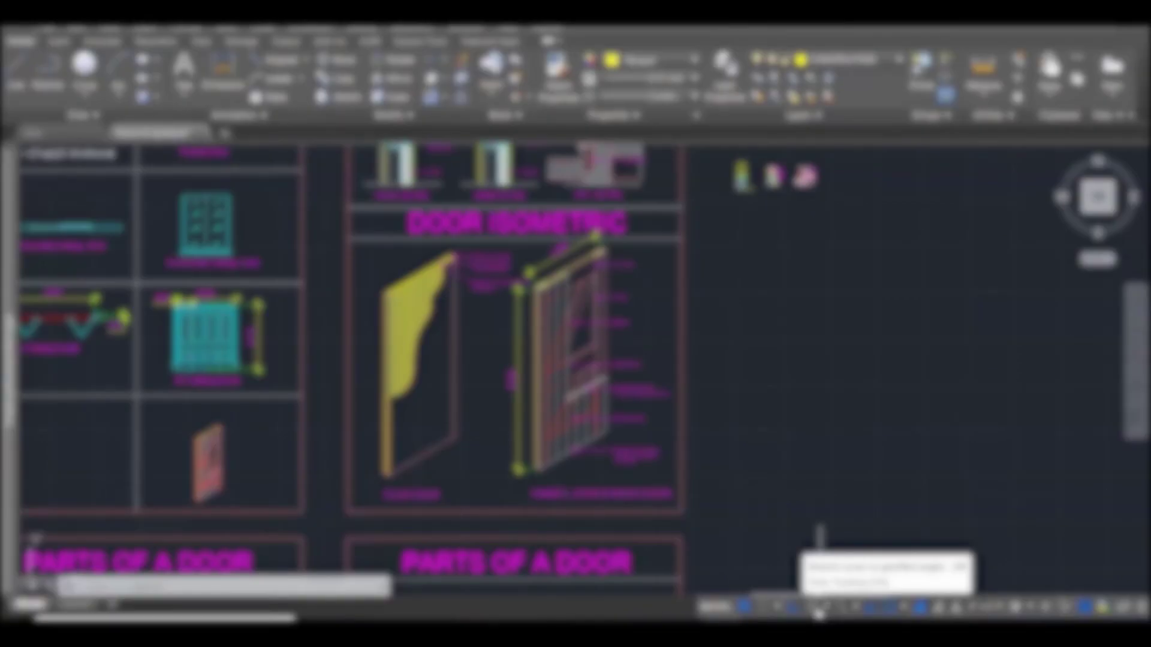
Turn on Polar Tracking with 30-degree increments.
{"action": "left_click", "coordinate": [819, 608]}
{"action": "left_click", "coordinate": [827, 608]}
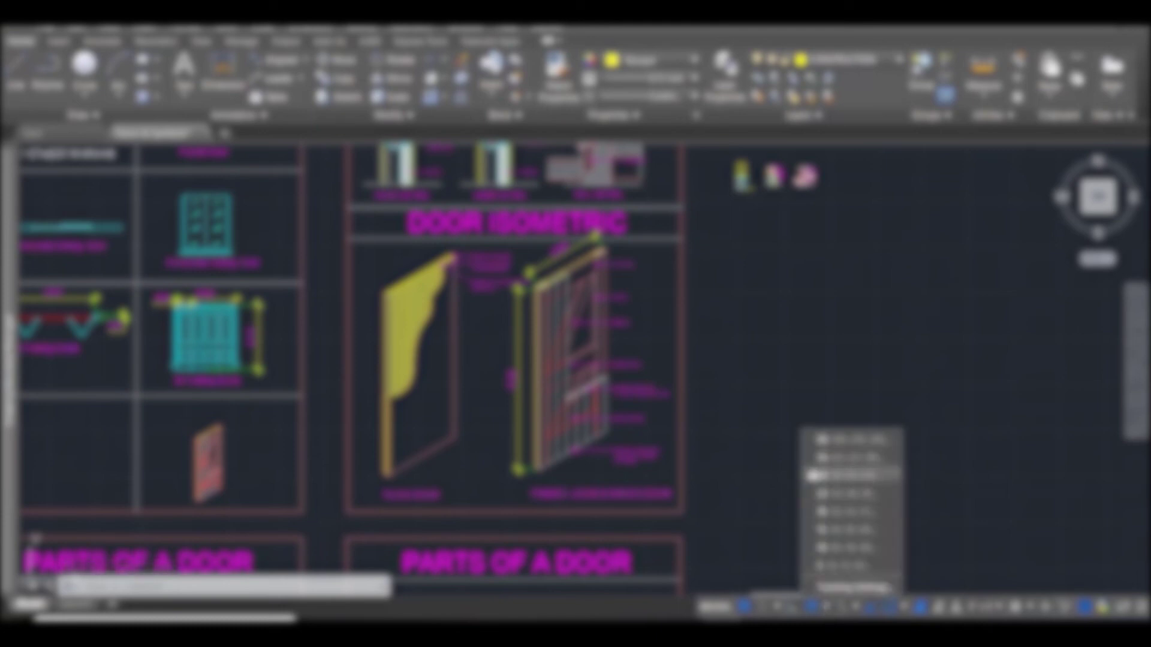
{"action": "left_click", "coordinate": [761, 419]}
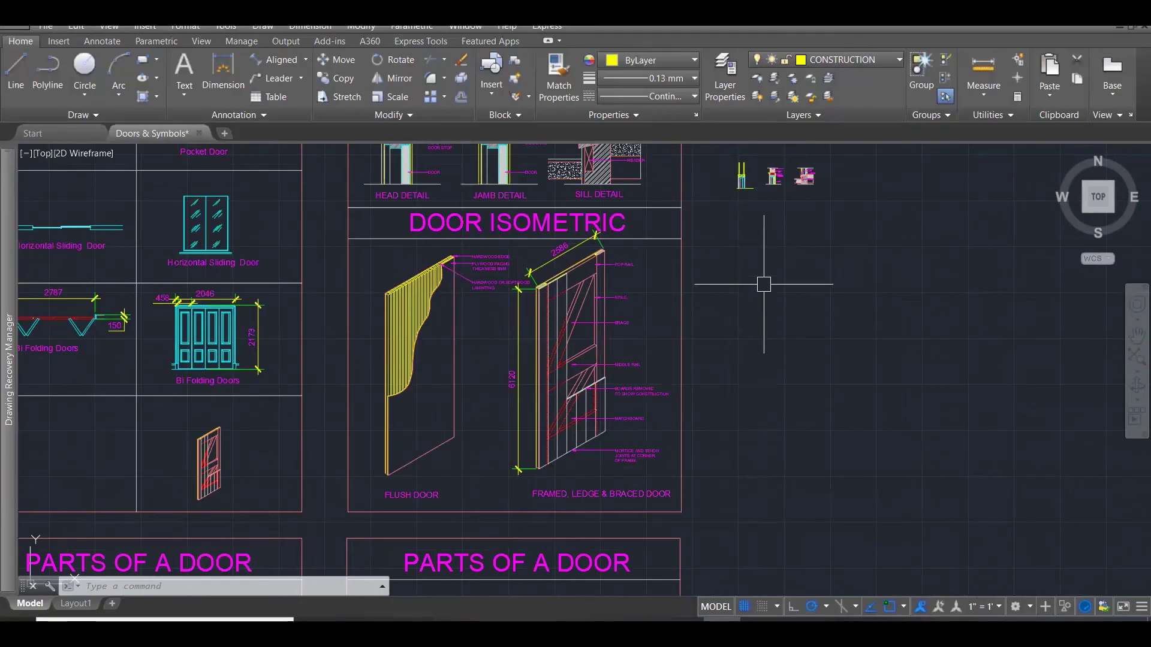
Draw the closed door outline: 6120 up, 2586 at 30°, 6120 down, back to start.
{"action": "type", "text": "l"}
{"action": "key", "text": "Return"}
{"action": "left_click", "coordinate": [881, 513]}
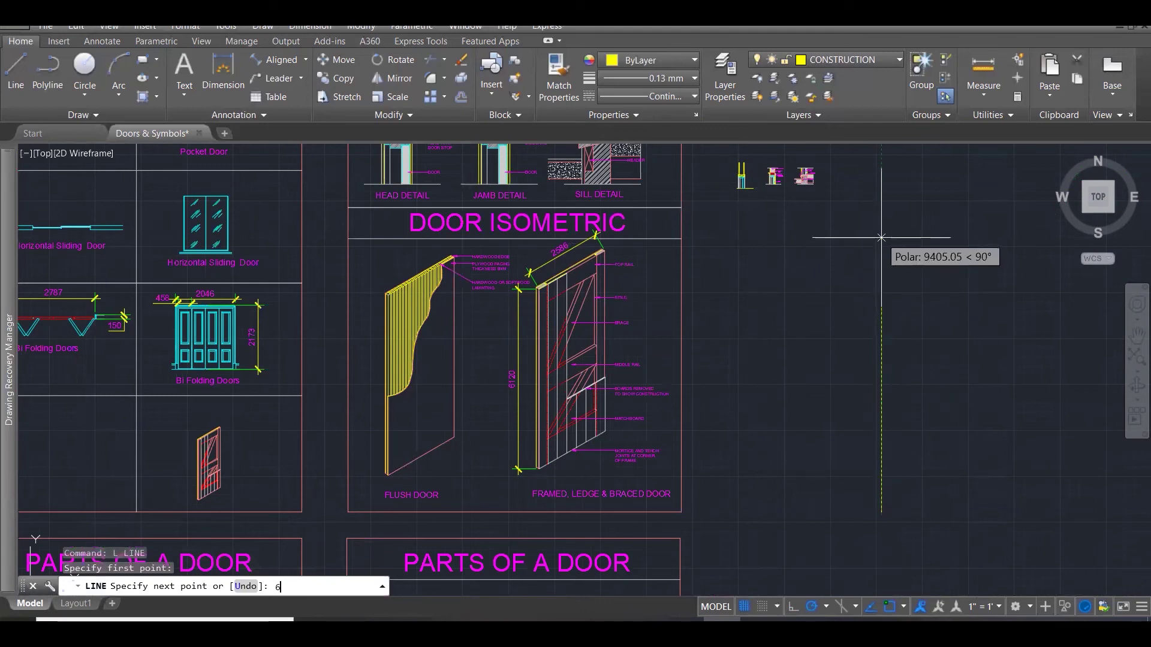
{"action": "key", "text": "Return"}
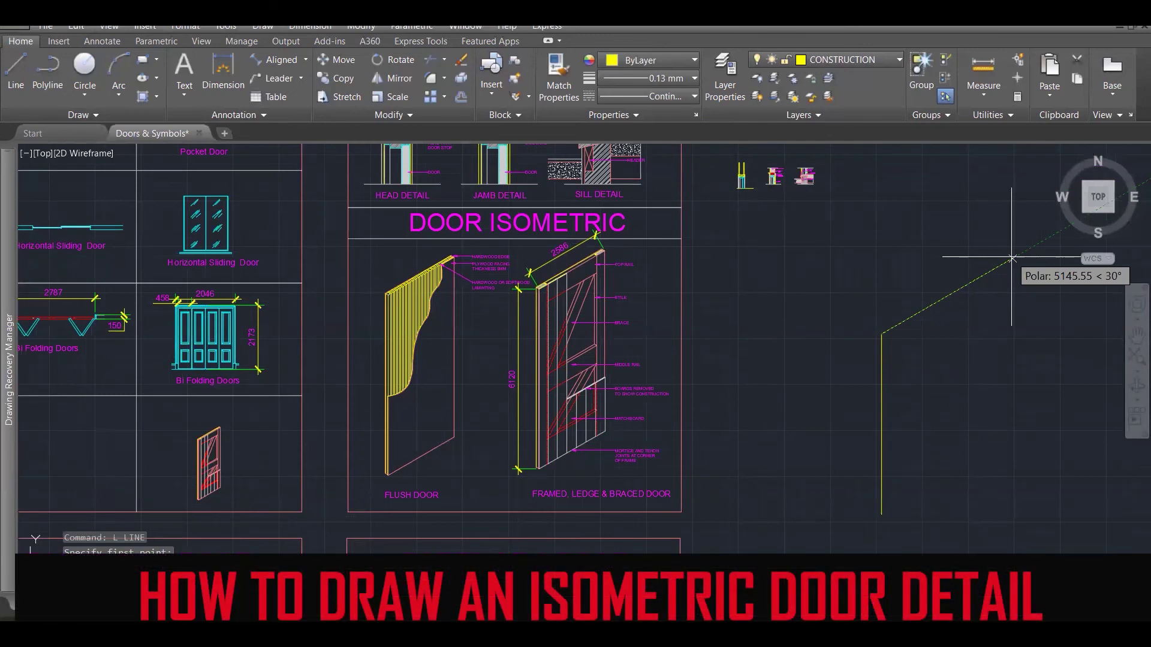
{"action": "type", "text": "2586"}
{"action": "key", "text": "Return"}
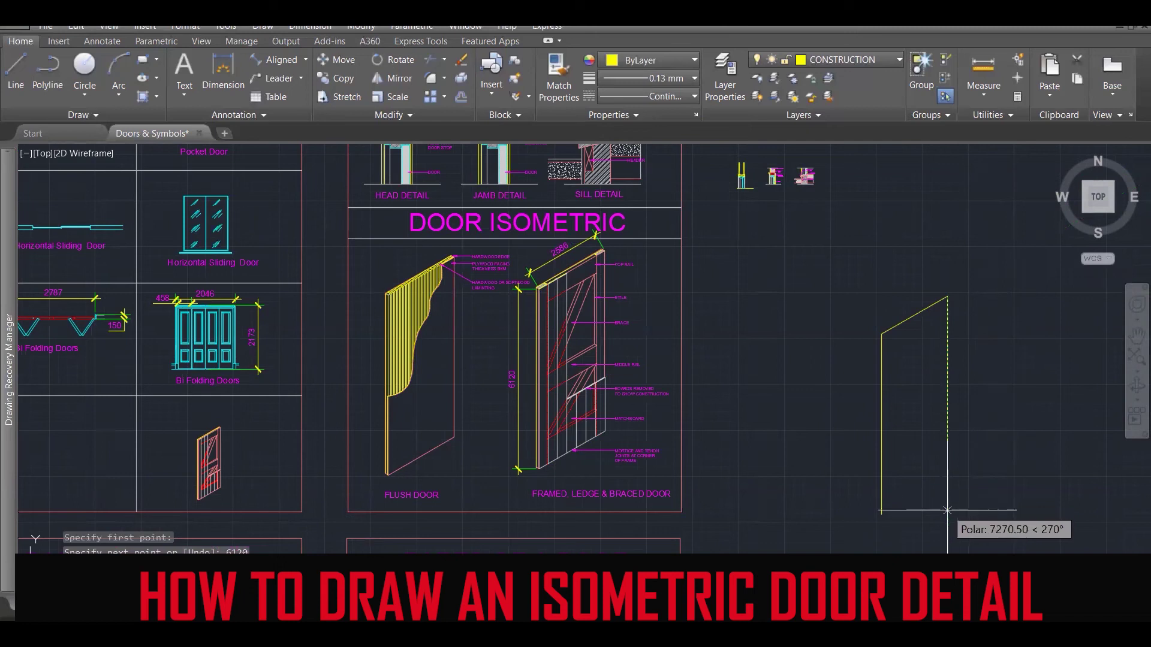
{"action": "type", "text": "6120"}
{"action": "key", "text": "Return"}
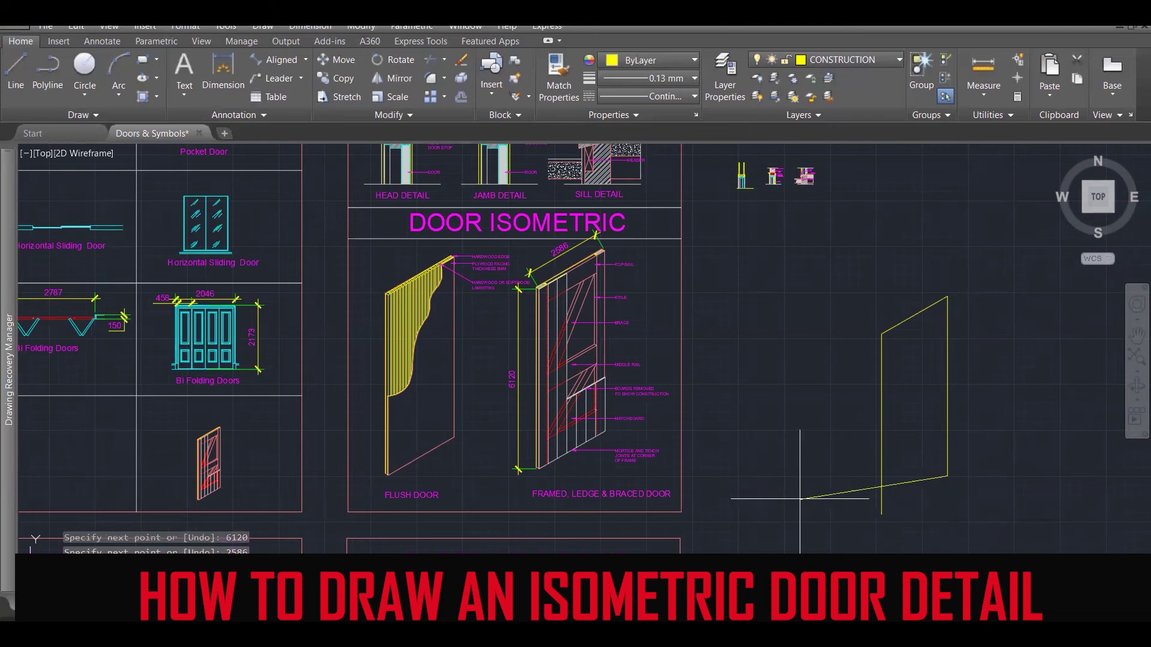
{"action": "left_click", "coordinate": [881, 515]}
{"action": "key", "text": "Escape"}
{"action": "key", "text": "Escape"}
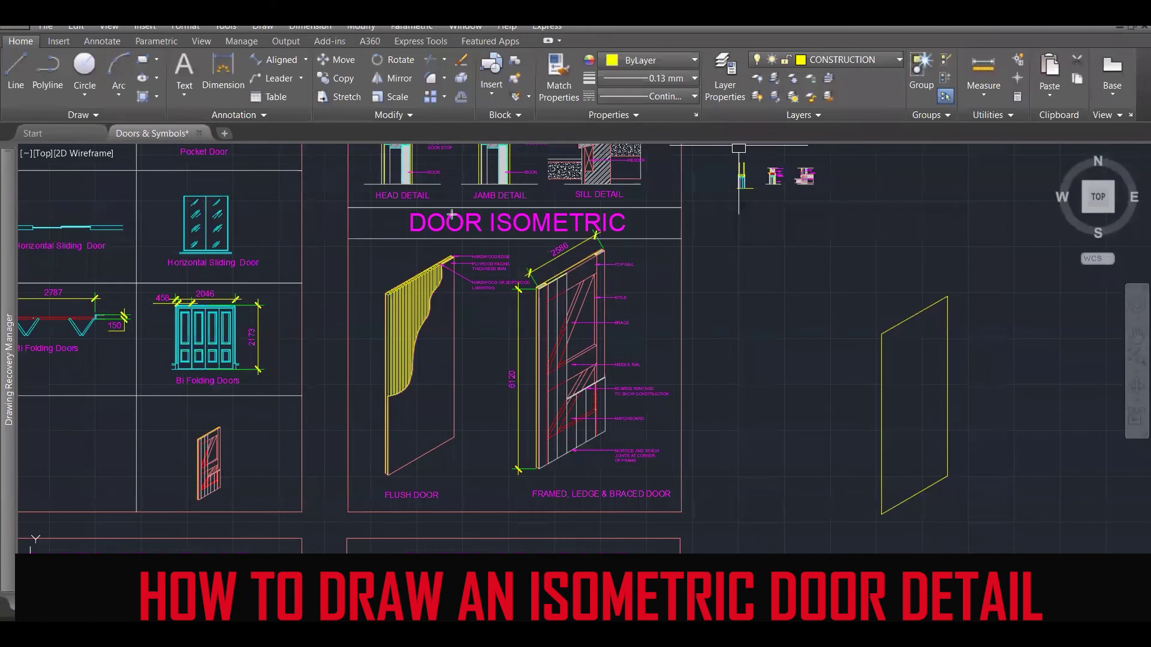
{"action": "scroll", "coordinate": [573, 261], "scroll_direction": "up", "scroll_amount": 5}
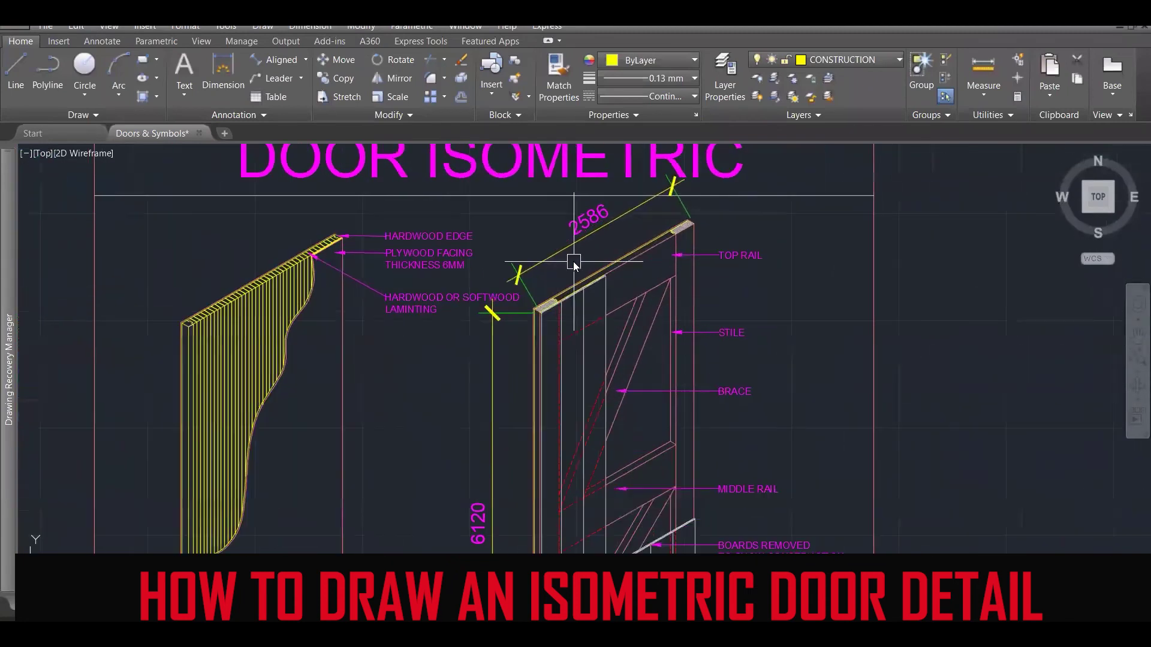
Measure the framed door's top rail with DIST, reading 20.78 and about 93.43 across.
{"action": "scroll", "coordinate": [570, 268], "scroll_direction": "up", "scroll_amount": 3}
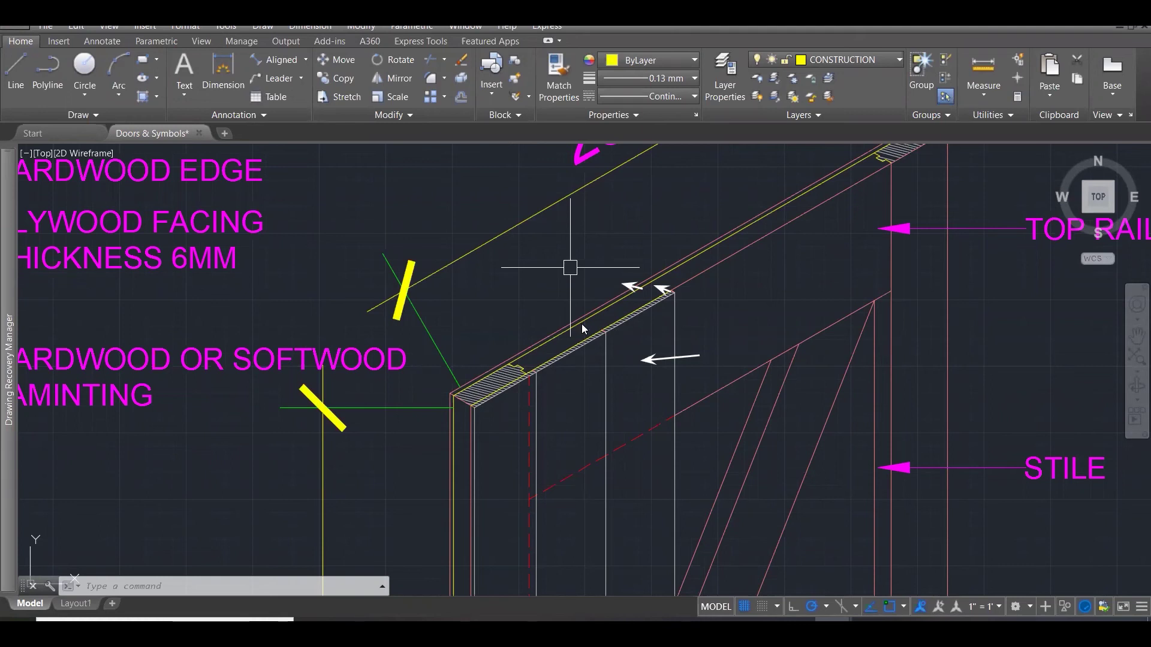
{"action": "scroll", "coordinate": [525, 365], "scroll_direction": "up", "scroll_amount": 3}
{"action": "scroll", "coordinate": [523, 362], "scroll_direction": "up", "scroll_amount": 2}
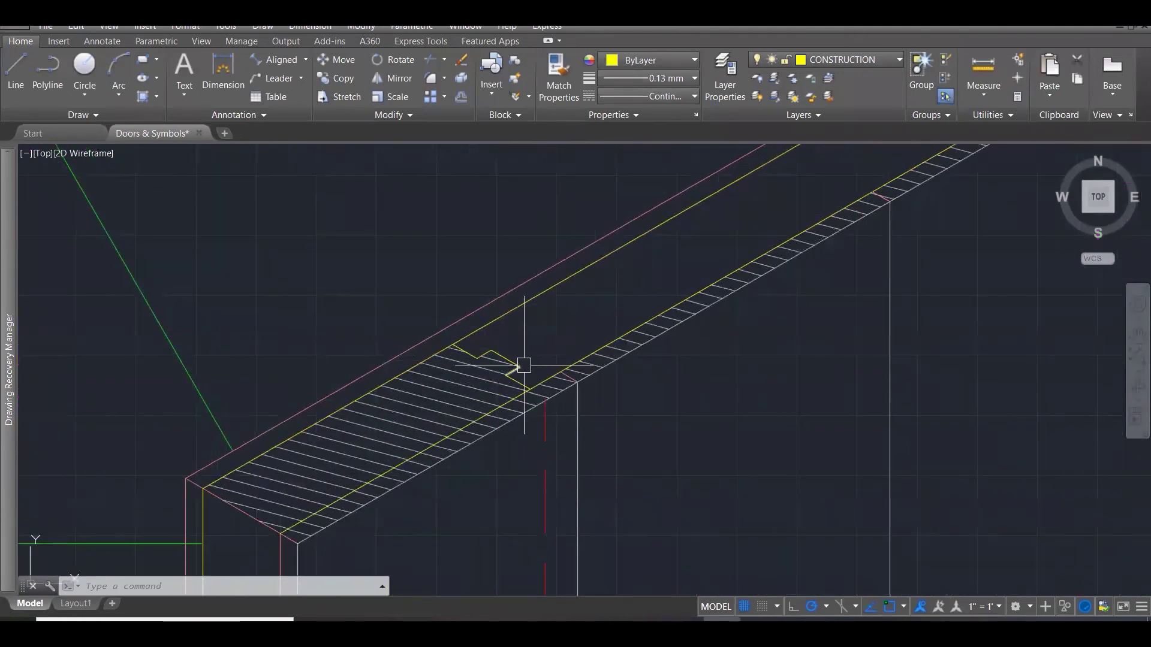
{"action": "type", "text": "di"}
{"action": "key", "text": "Return"}
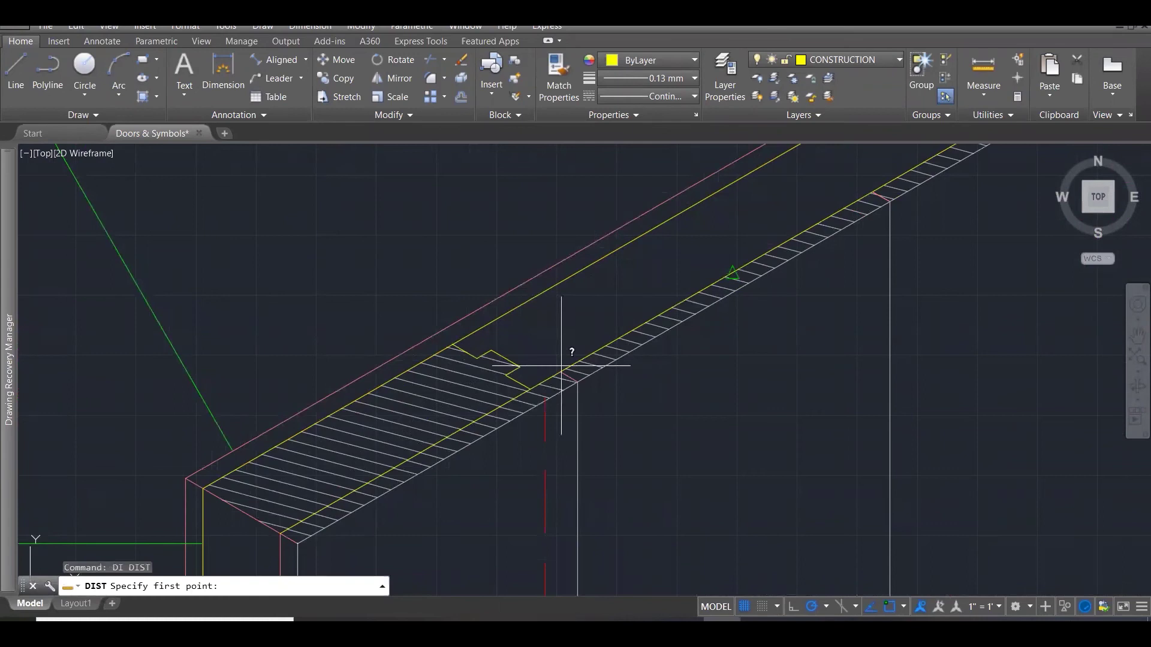
{"action": "left_click", "coordinate": [559, 368]}
{"action": "left_click", "coordinate": [577, 386]}
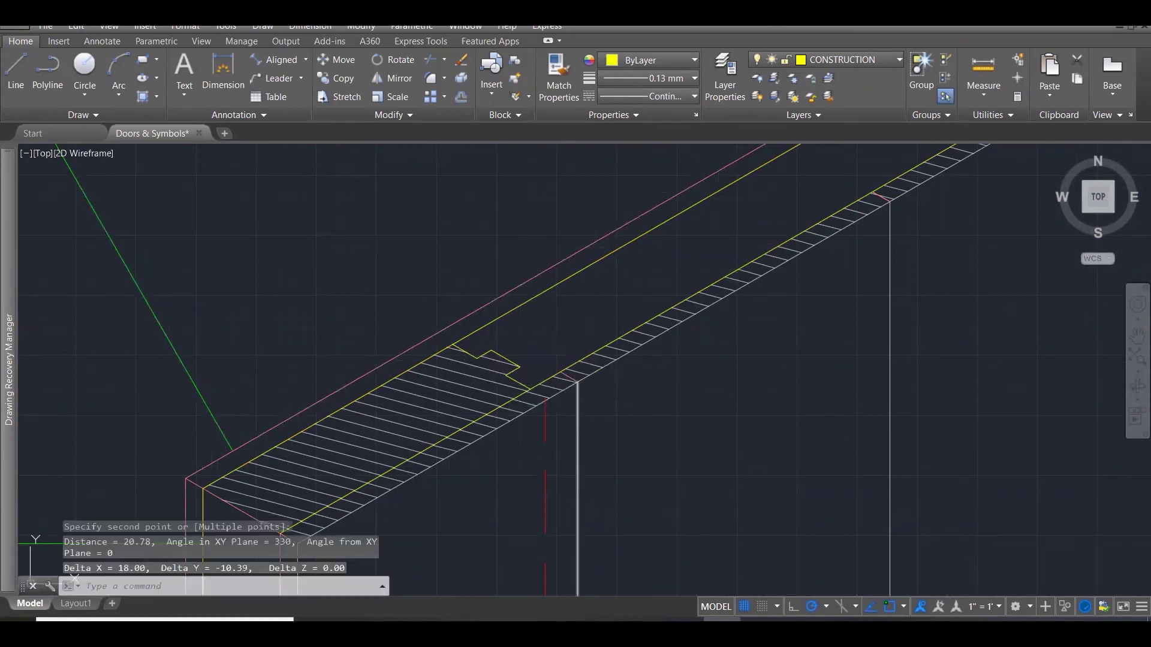
{"action": "key", "text": "Return"}
{"action": "left_click", "coordinate": [527, 388]}
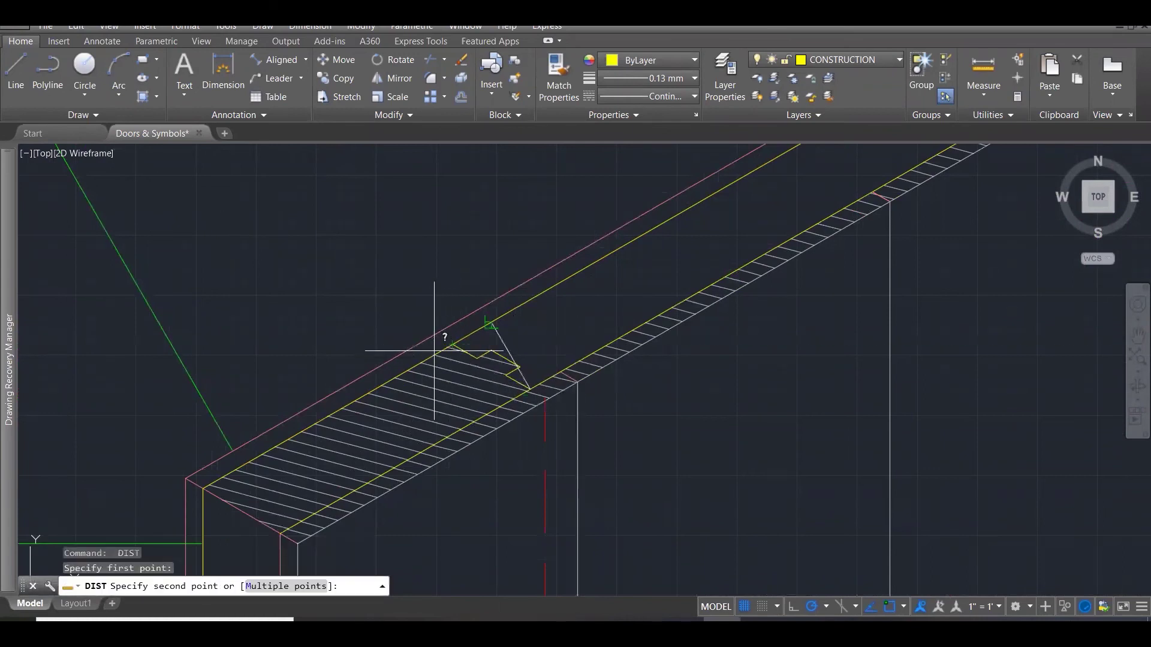
{"action": "left_click", "coordinate": [452, 344]}
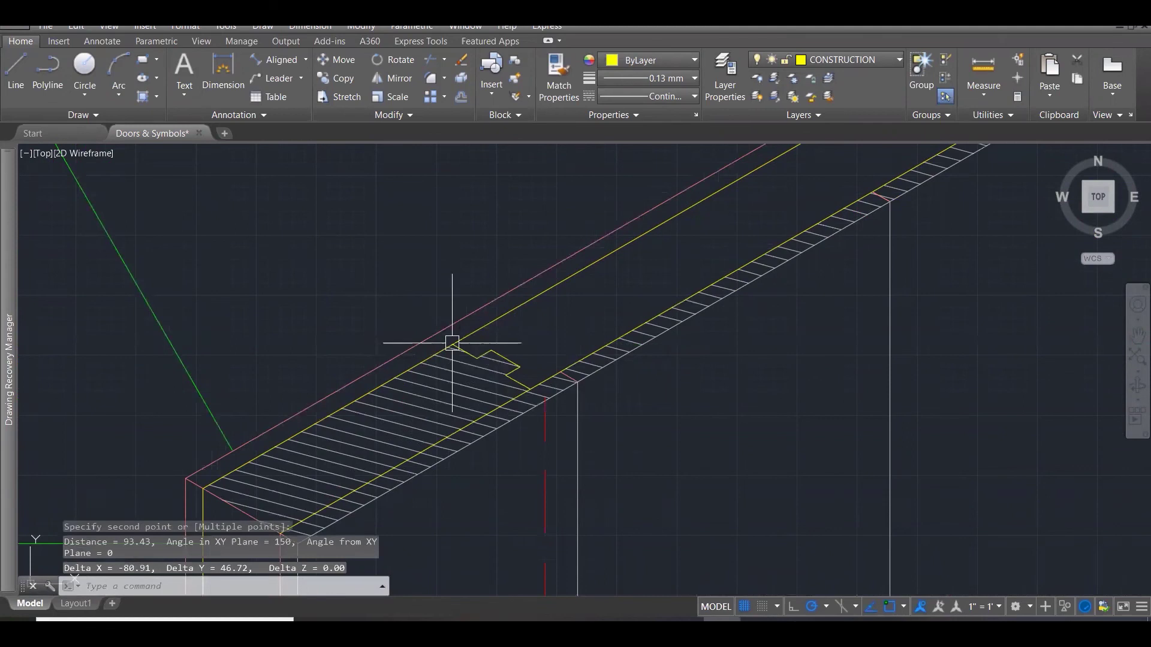
{"action": "scroll", "coordinate": [452, 344], "scroll_direction": "down", "scroll_amount": 2}
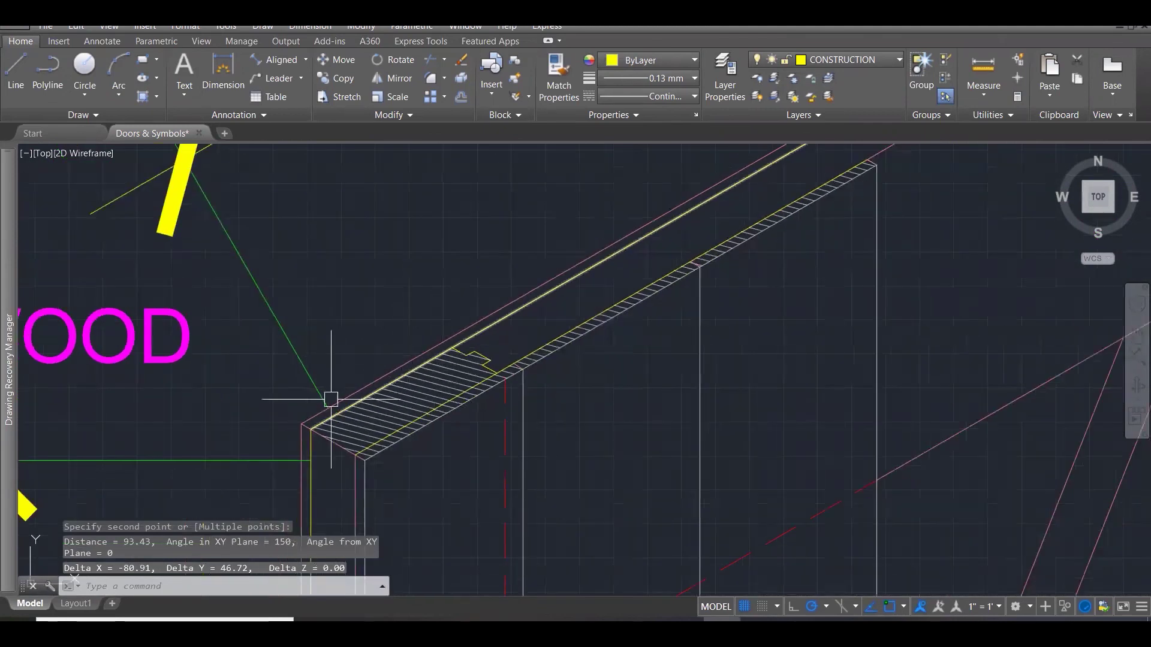
Measure the rail's edge thickness at its corner, reading 20.78 at 150°.
{"action": "key", "text": "Return"}
{"action": "left_click", "coordinate": [311, 430]}
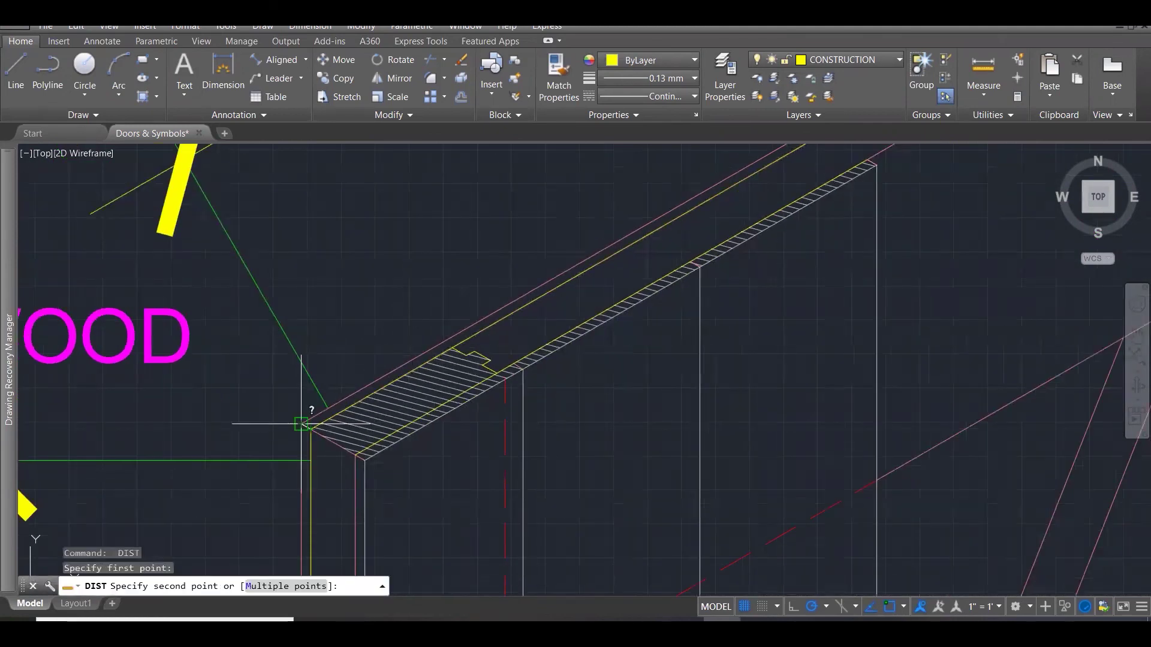
{"action": "left_click", "coordinate": [297, 422]}
{"action": "scroll", "coordinate": [292, 409], "scroll_direction": "down", "scroll_amount": 8}
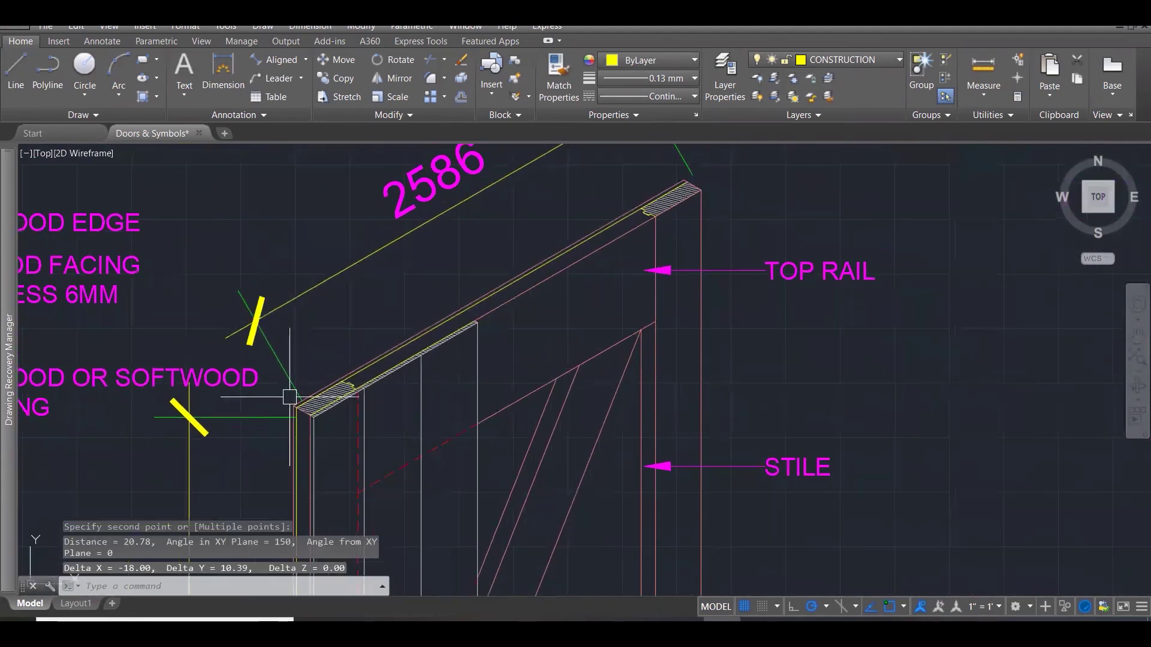
{"action": "scroll", "coordinate": [400, 351], "scroll_direction": "down", "scroll_amount": 4}
Draw a 20-unit end-face line from the outline's top-left corner along the isometric direction.
{"action": "scroll", "coordinate": [740, 380], "scroll_direction": "up", "scroll_amount": 4}
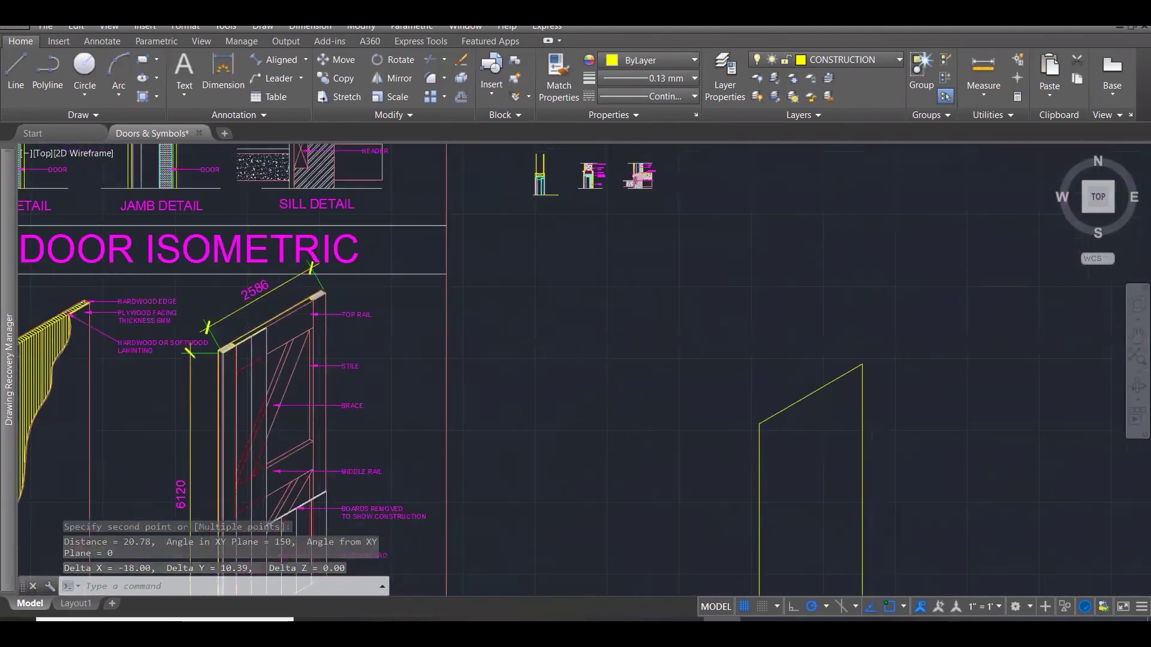
{"action": "key", "text": "Escape"}
{"action": "key", "text": "Escape"}
{"action": "key", "text": "Escape"}
{"action": "scroll", "coordinate": [756, 437], "scroll_direction": "up", "scroll_amount": 3}
{"action": "type", "text": "l"}
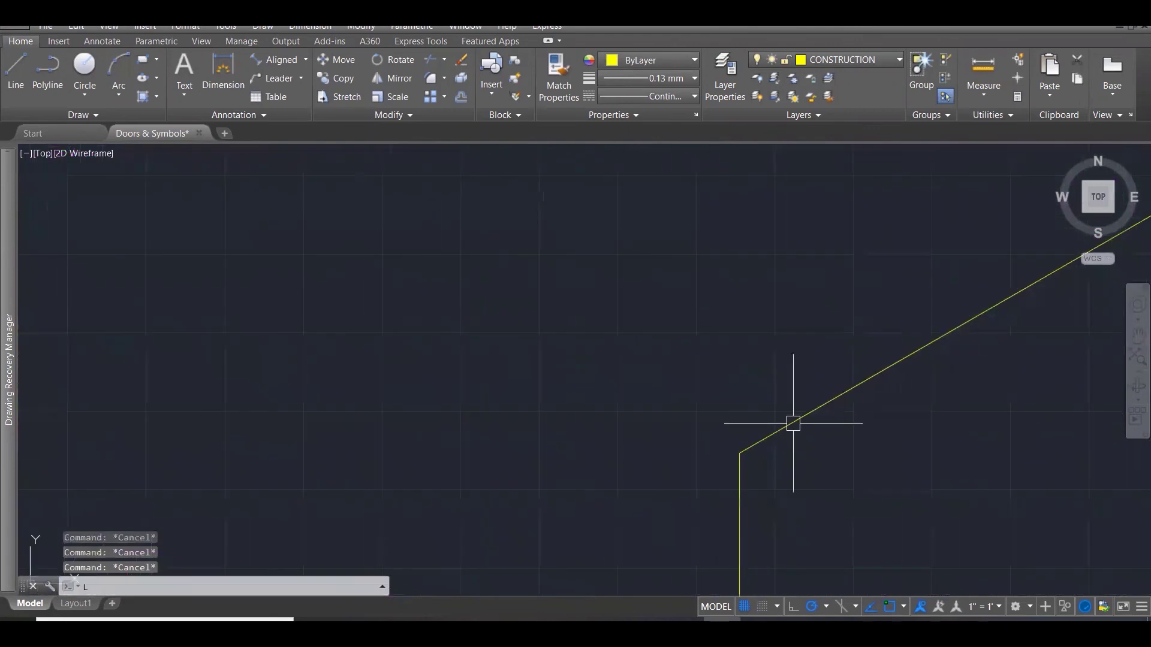
{"action": "key", "text": "Return"}
{"action": "left_click", "coordinate": [739, 454]}
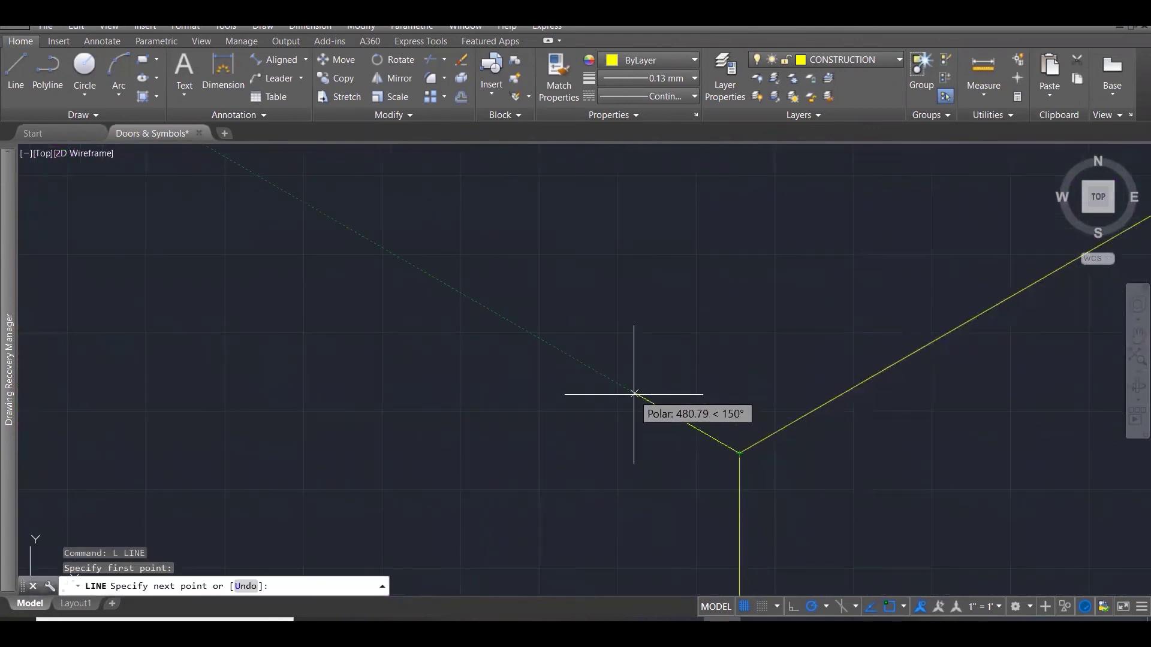
{"action": "type", "text": "20"}
{"action": "key", "text": "Return"}
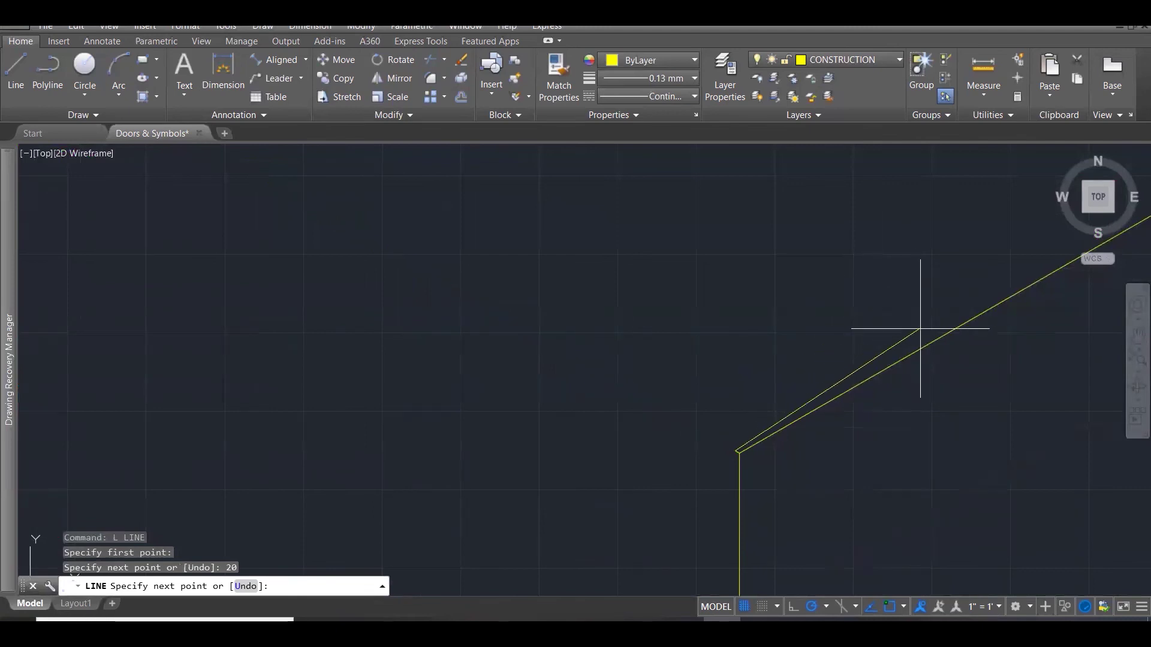
{"action": "left_click", "coordinate": [924, 342]}
{"action": "key", "text": "Escape"}
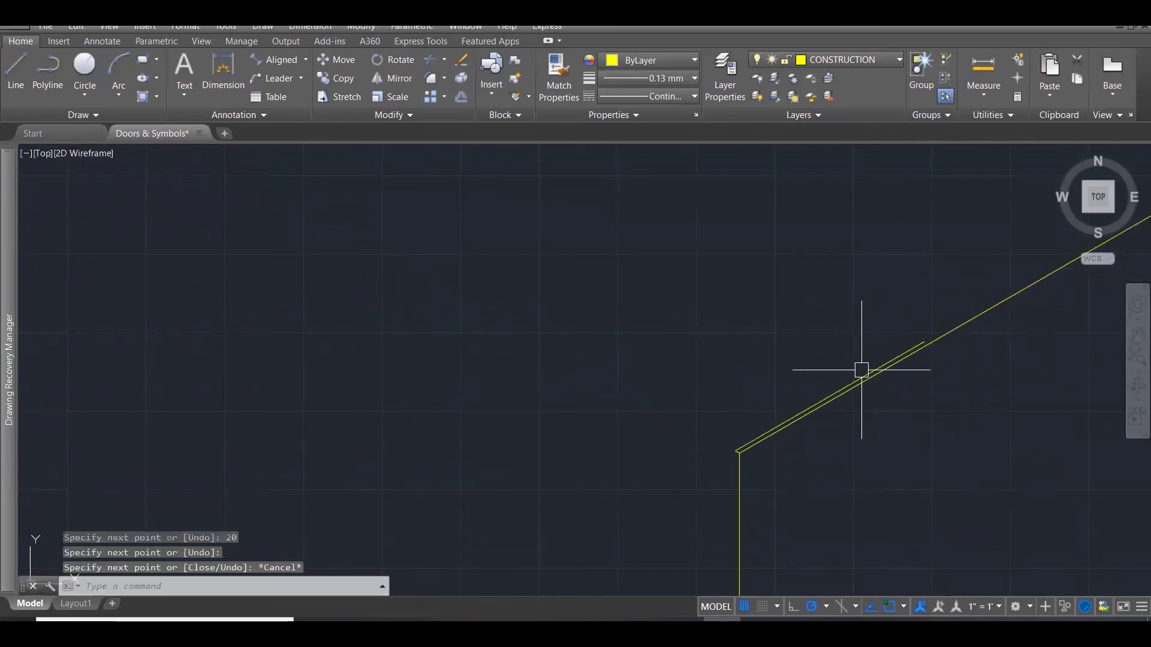
Add a 93-unit edge line parallel to the top edge and another 20-unit line from the corner endpoints.
{"action": "key", "text": "Return"}
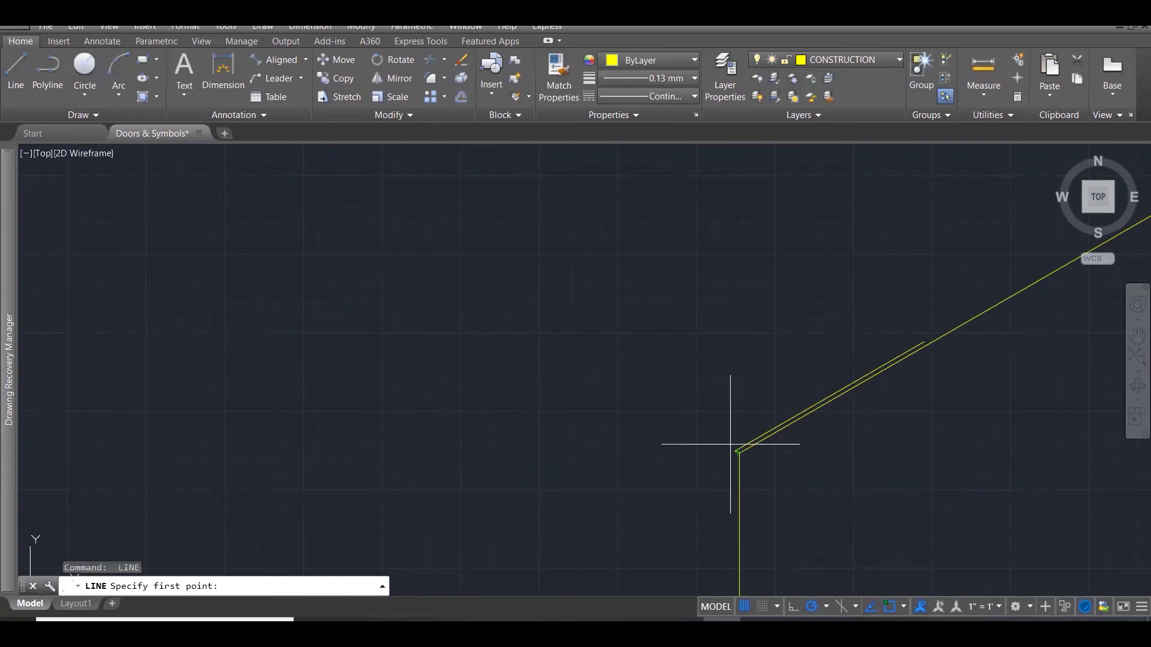
{"action": "left_click", "coordinate": [735, 451]}
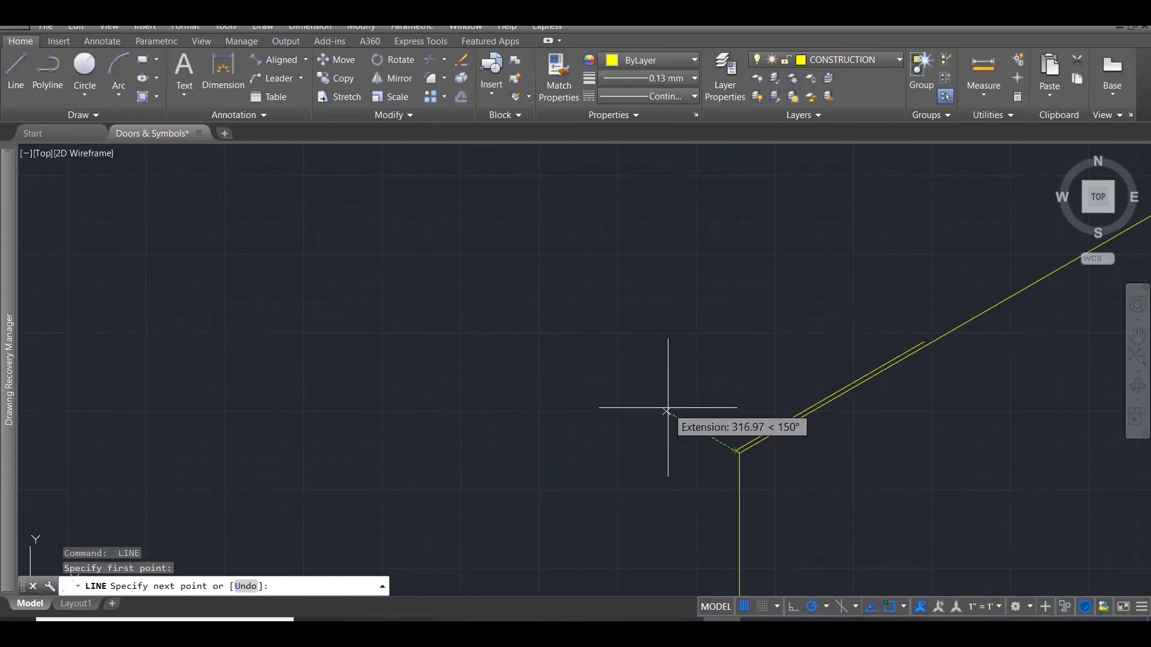
{"action": "type", "text": "93"}
{"action": "key", "text": "Return"}
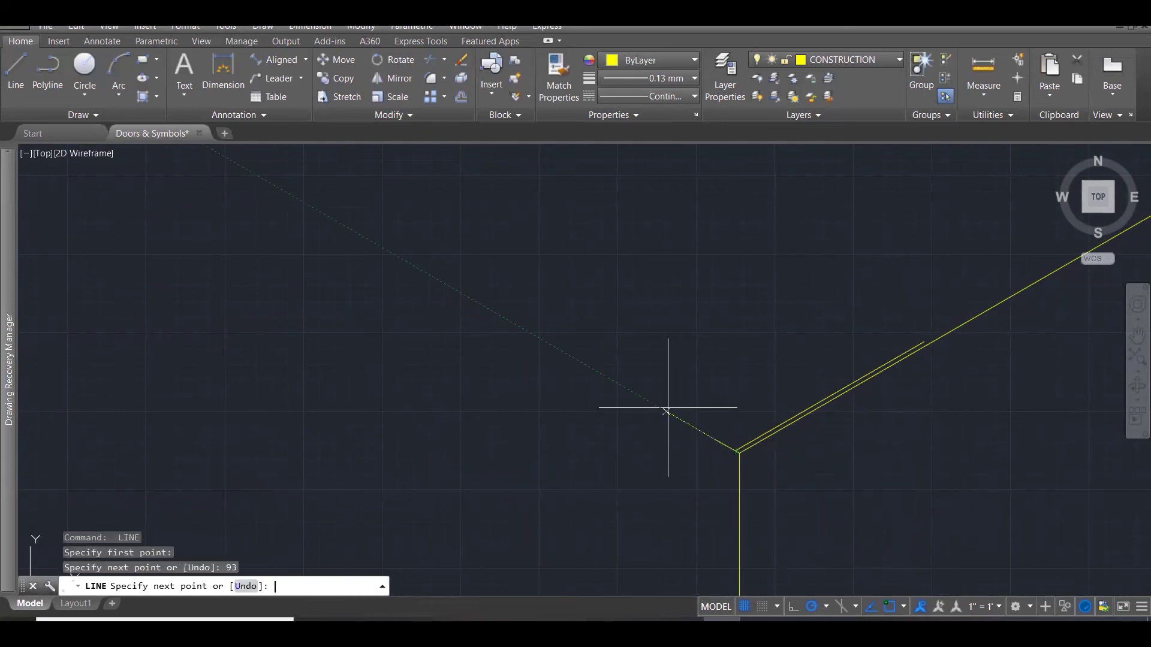
{"action": "left_click", "coordinate": [895, 348]}
{"action": "key", "text": "Return"}
{"action": "key", "text": "Return"}
{"action": "left_click", "coordinate": [714, 440]}
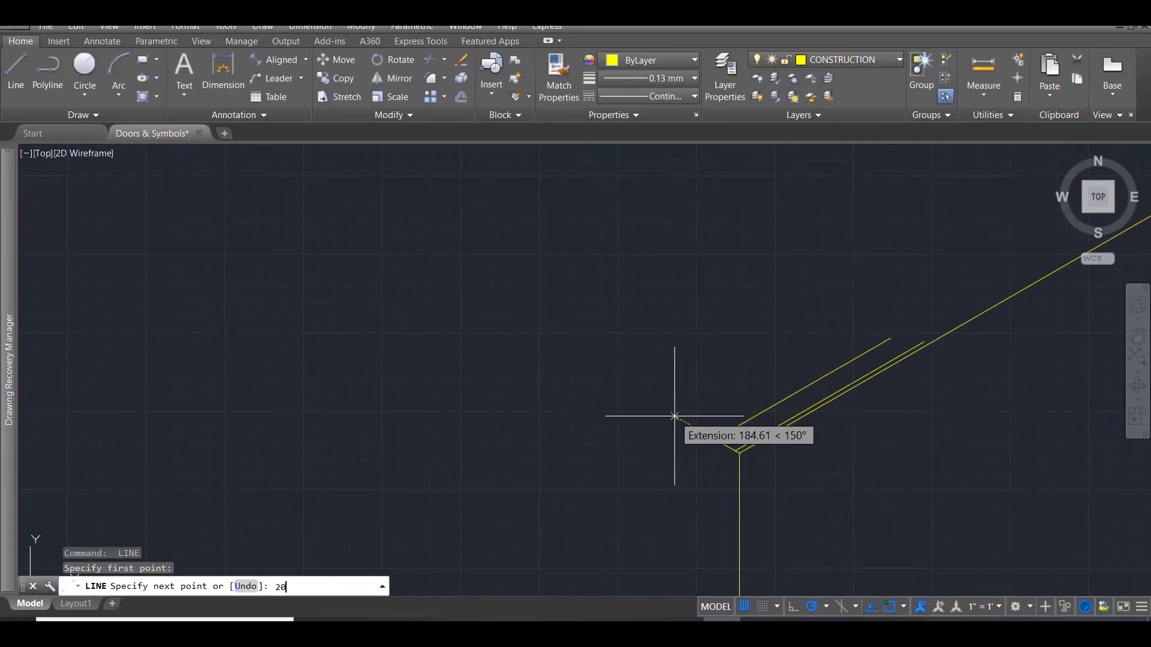
{"action": "type", "text": "20"}
{"action": "key", "text": "Return"}
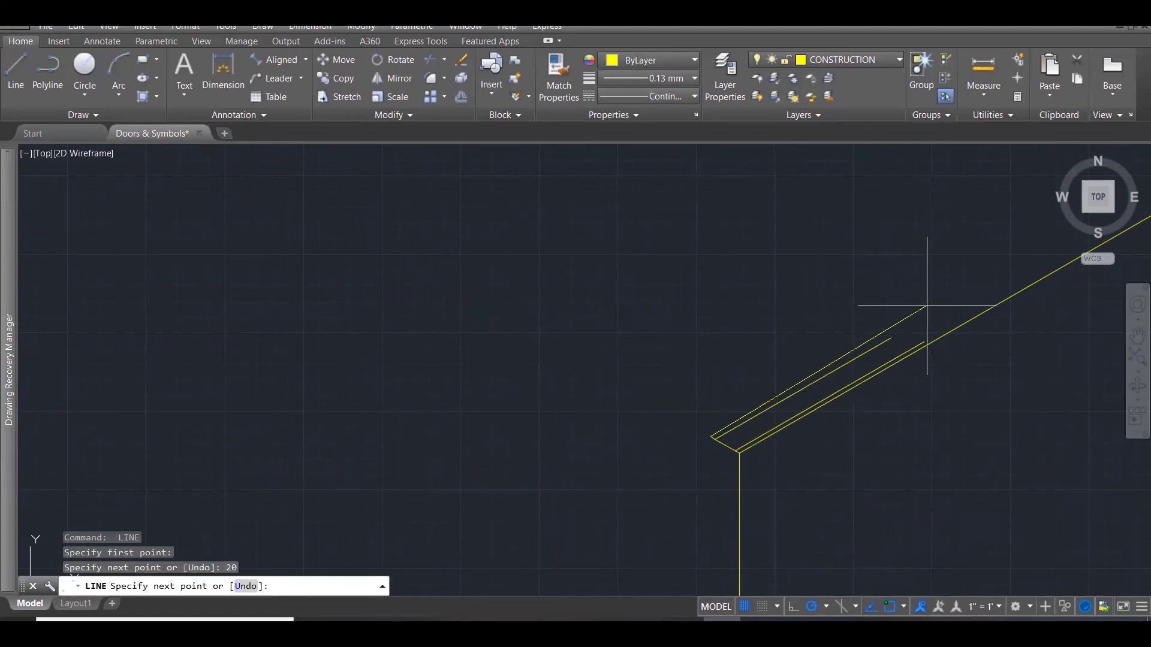
{"action": "left_click", "coordinate": [924, 313]}
{"action": "key", "text": "Escape"}
{"action": "key", "text": "Escape"}
{"action": "key", "text": "Escape"}
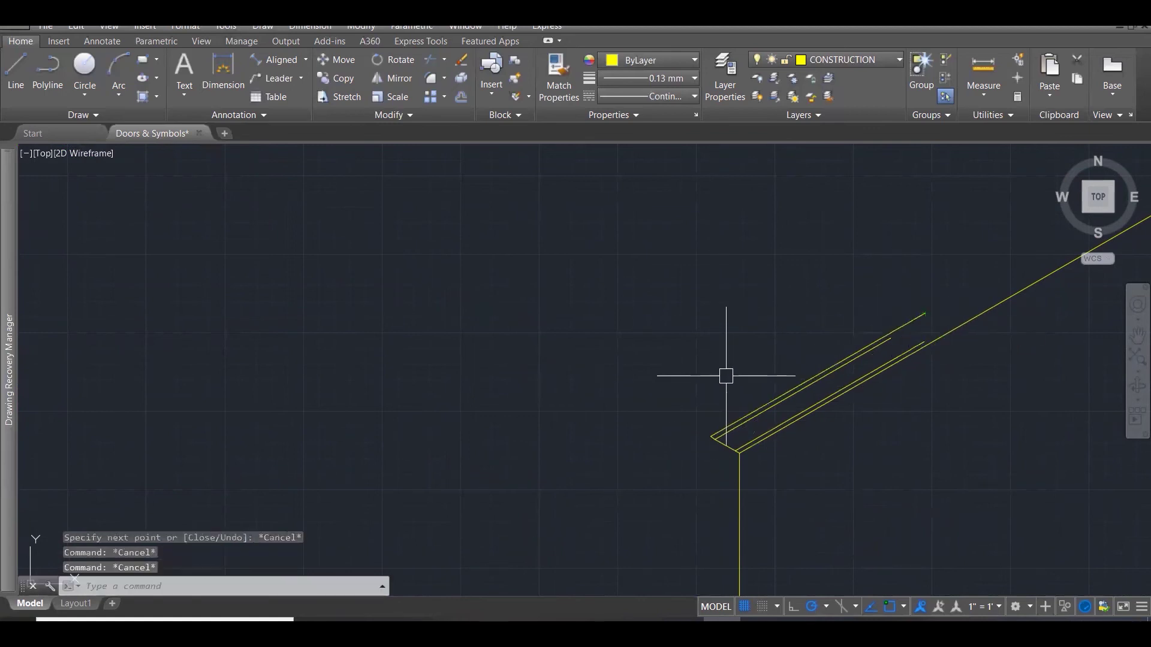
{"action": "scroll", "coordinate": [726, 376], "scroll_direction": "down", "scroll_amount": 3}
{"action": "scroll", "coordinate": [699, 354], "scroll_direction": "up", "scroll_amount": 4}
Copy the door's vertical edge to the upper-left offset corner to double the left edge.
{"action": "scroll", "coordinate": [729, 377], "scroll_direction": "up", "scroll_amount": 3}
{"action": "type", "text": "co"}
{"action": "key", "text": "Return"}
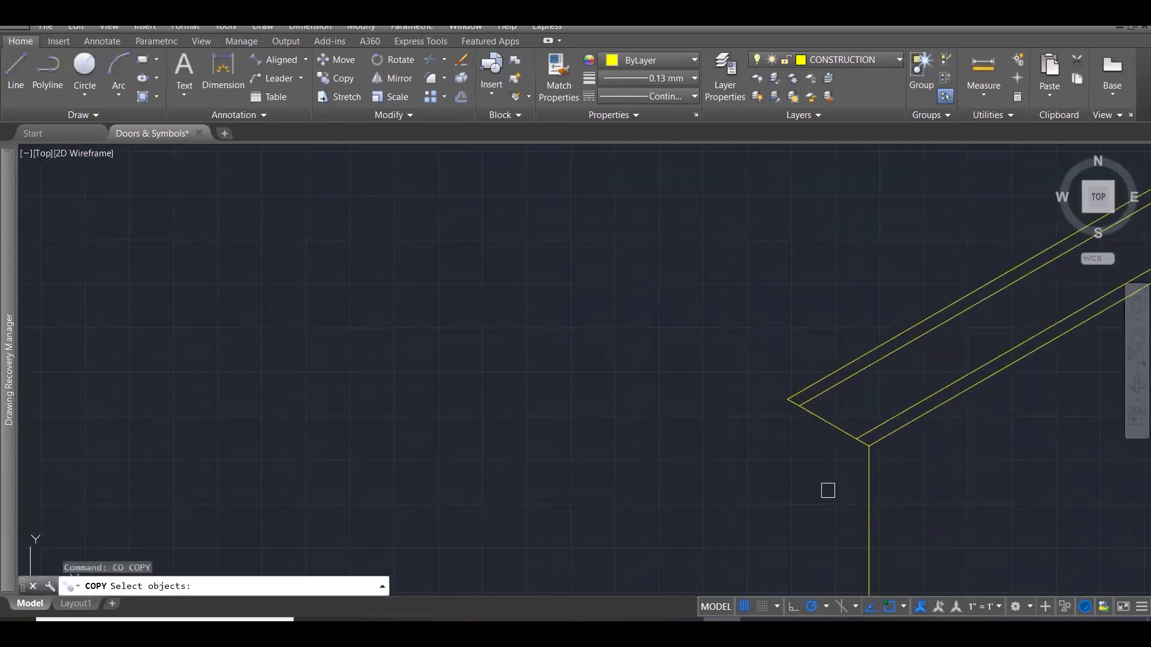
{"action": "left_click", "coordinate": [867, 468]}
{"action": "key", "text": "Return"}
{"action": "left_click", "coordinate": [868, 445]}
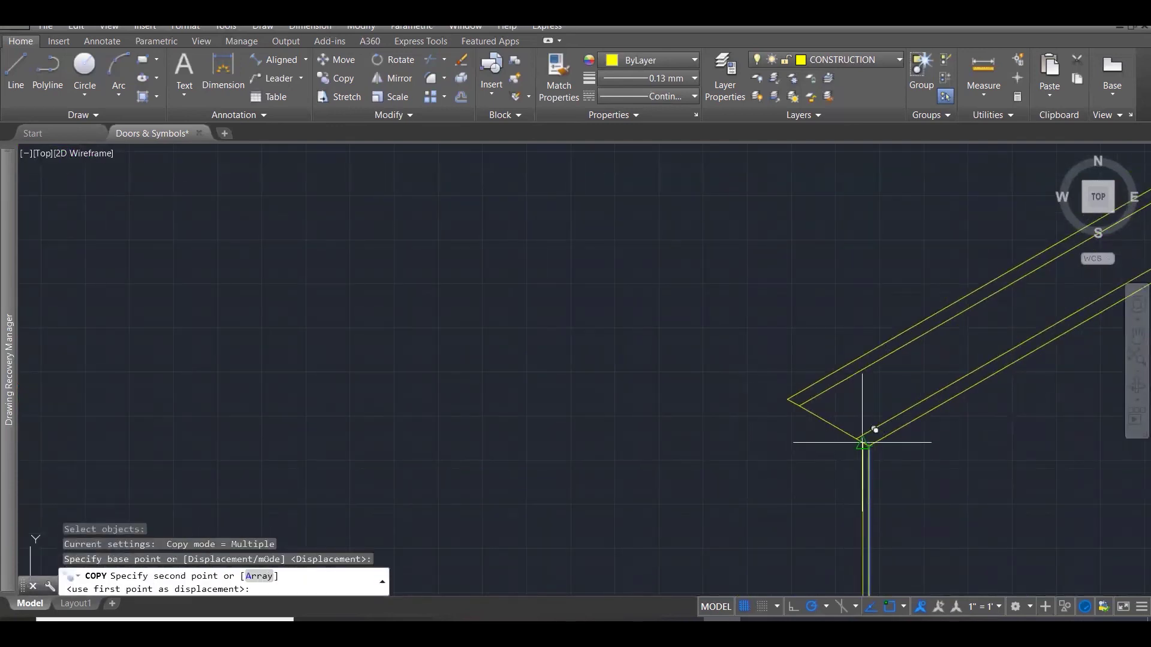
{"action": "left_click", "coordinate": [788, 395]}
{"action": "left_click", "coordinate": [790, 394]}
{"action": "scroll", "coordinate": [660, 353], "scroll_direction": "down", "scroll_amount": 3}
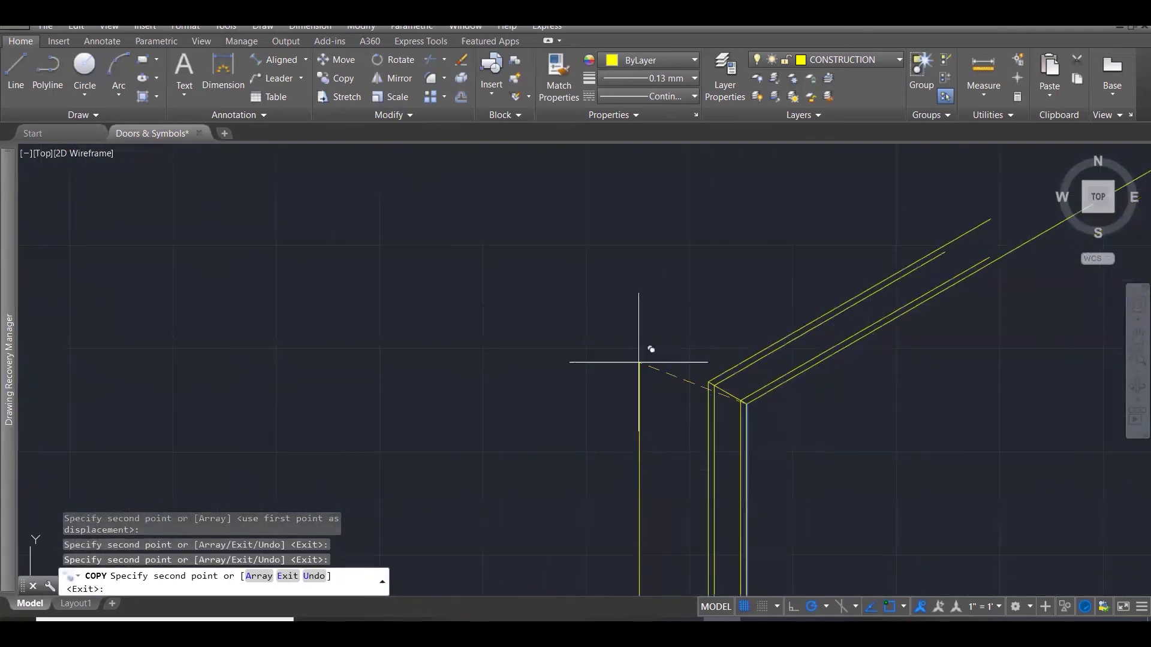
{"action": "scroll", "coordinate": [642, 329], "scroll_direction": "down", "scroll_amount": 6}
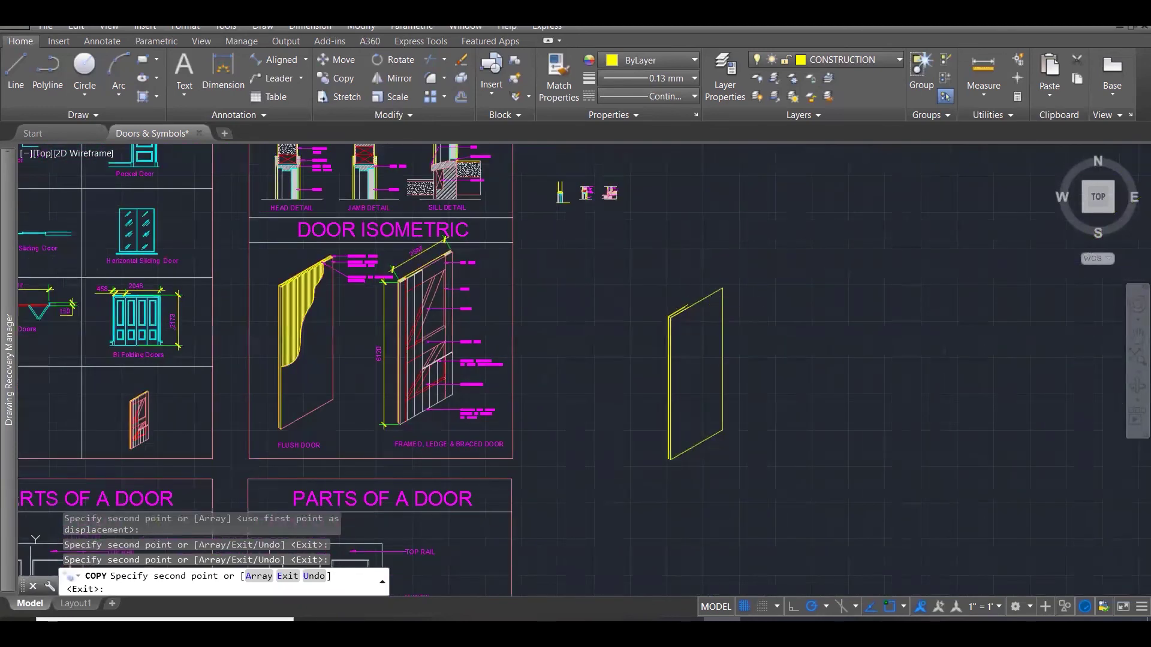
{"action": "key", "text": "Escape"}
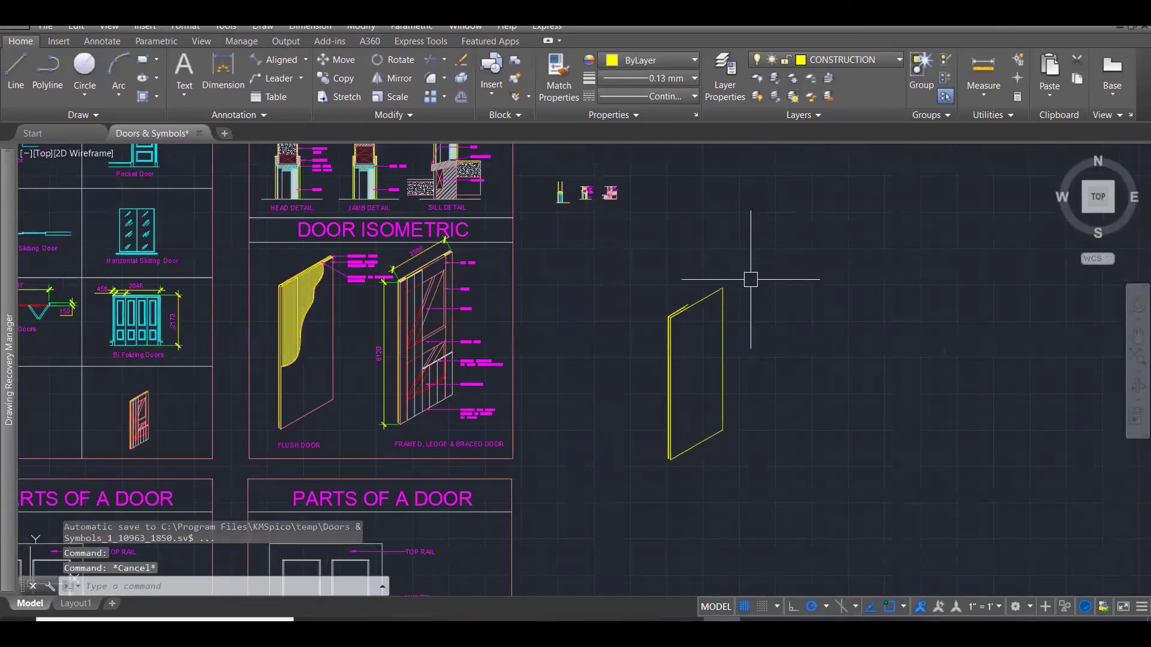
Draw a short line from the door's top-right corner toward the back corner.
{"action": "scroll", "coordinate": [722, 285], "scroll_direction": "up", "scroll_amount": 6}
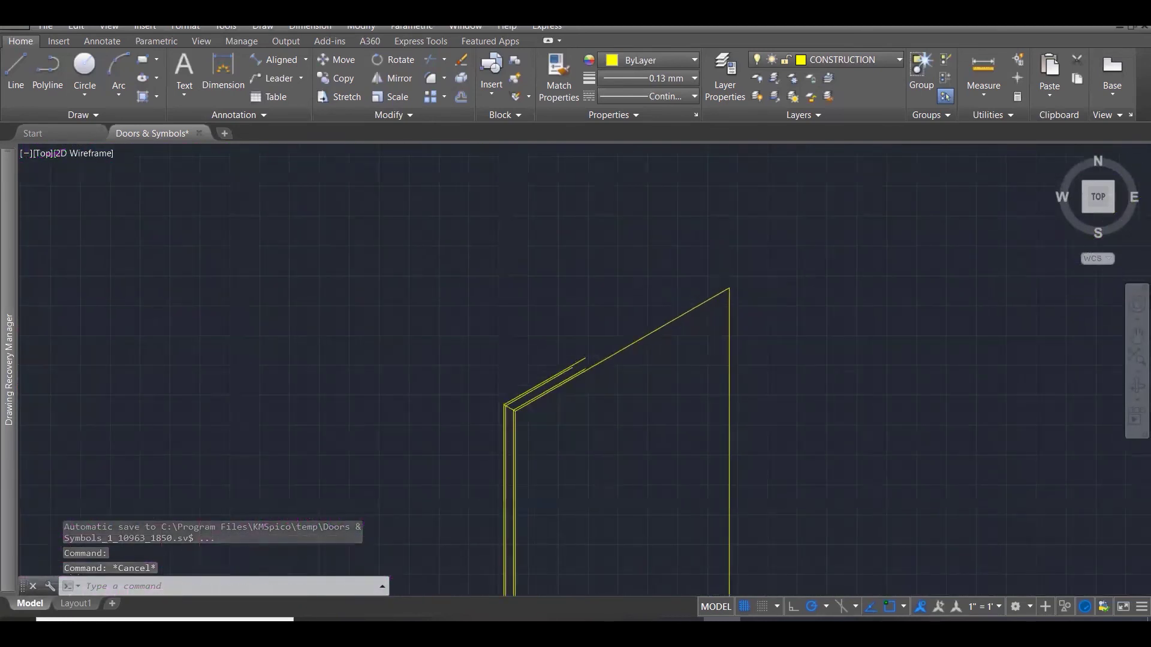
{"action": "scroll", "coordinate": [712, 275], "scroll_direction": "up", "scroll_amount": 2}
{"action": "type", "text": "l"}
{"action": "key", "text": "Return"}
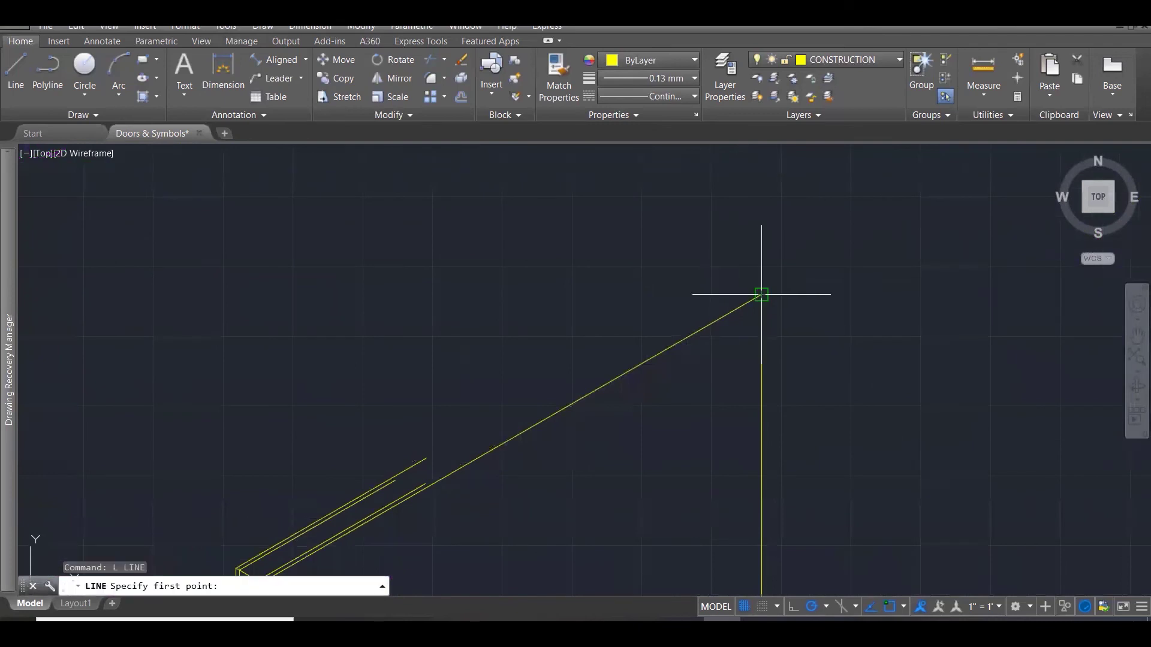
{"action": "left_click", "coordinate": [761, 294]}
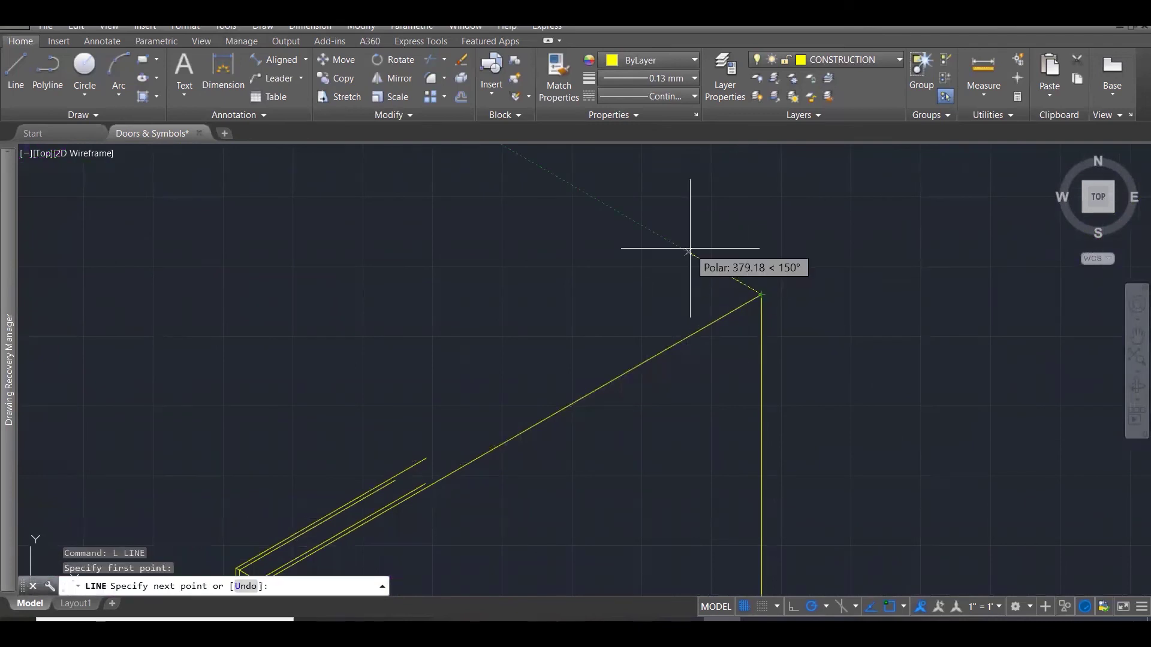
{"action": "left_click", "coordinate": [689, 252]}
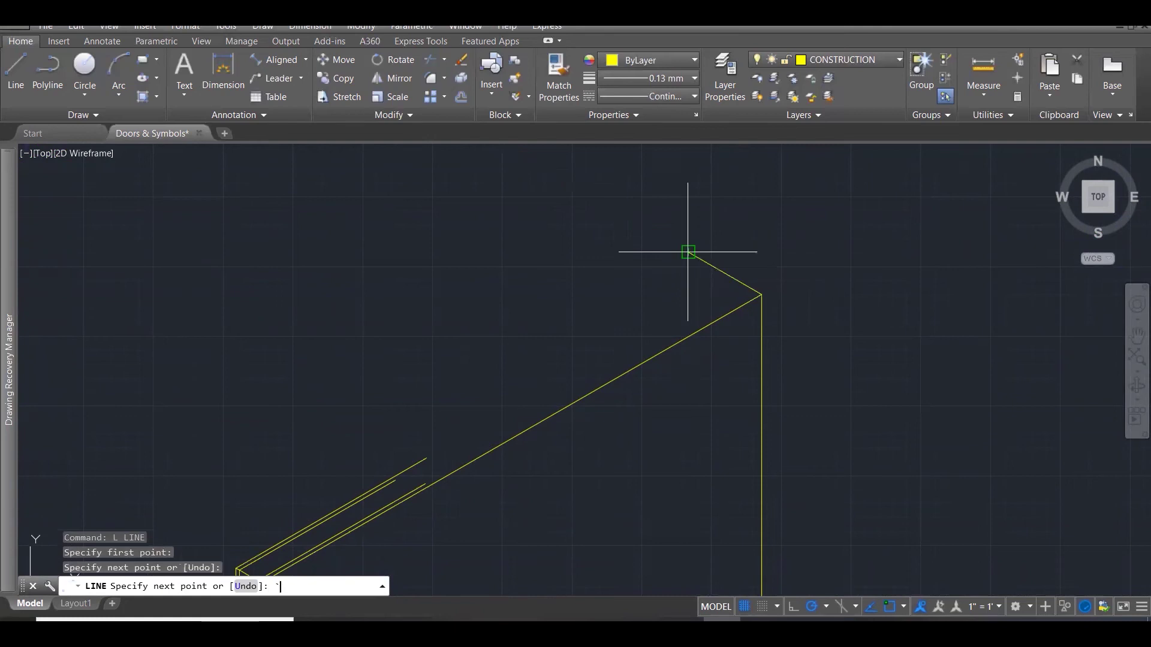
{"action": "key", "text": "Escape"}
{"action": "key", "text": "Escape"}
{"action": "key", "text": "Escape"}
{"action": "key", "text": "Escape"}
Extend the top edge lines to the new short boundary line at the top-right corner.
{"action": "type", "text": "E"}
{"action": "key", "text": "Return"}
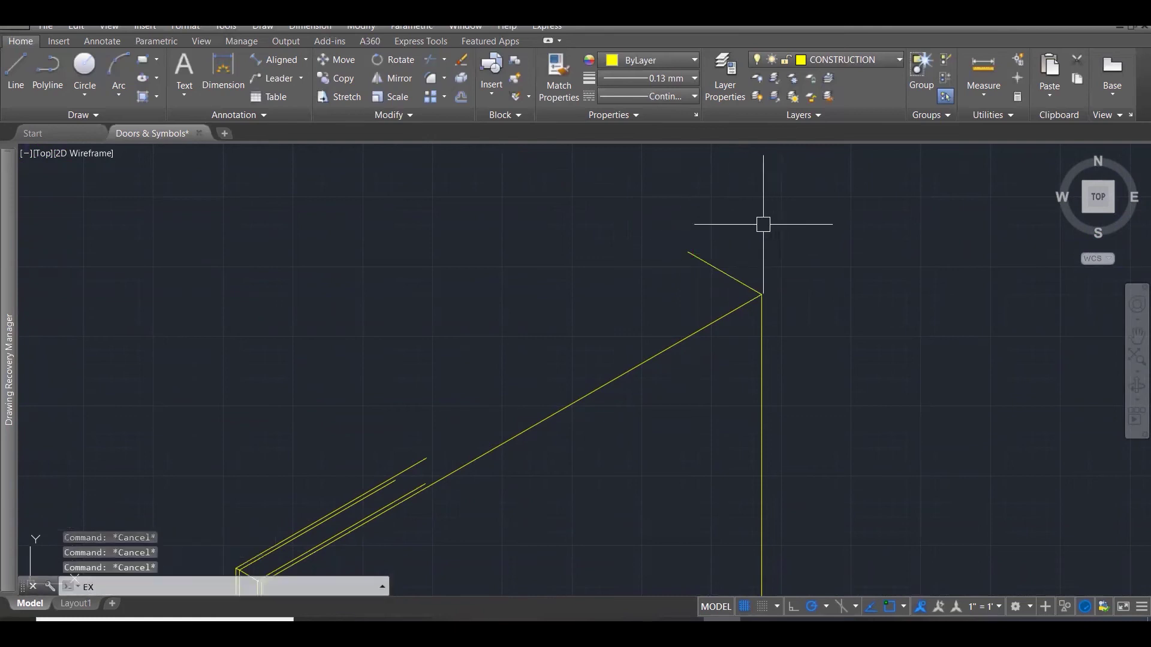
{"action": "left_click", "coordinate": [717, 266]}
{"action": "left_click", "coordinate": [447, 506]}
{"action": "left_click", "coordinate": [370, 457]}
{"action": "key", "text": "Return"}
{"action": "left_click", "coordinate": [377, 480]}
{"action": "left_click", "coordinate": [379, 489]}
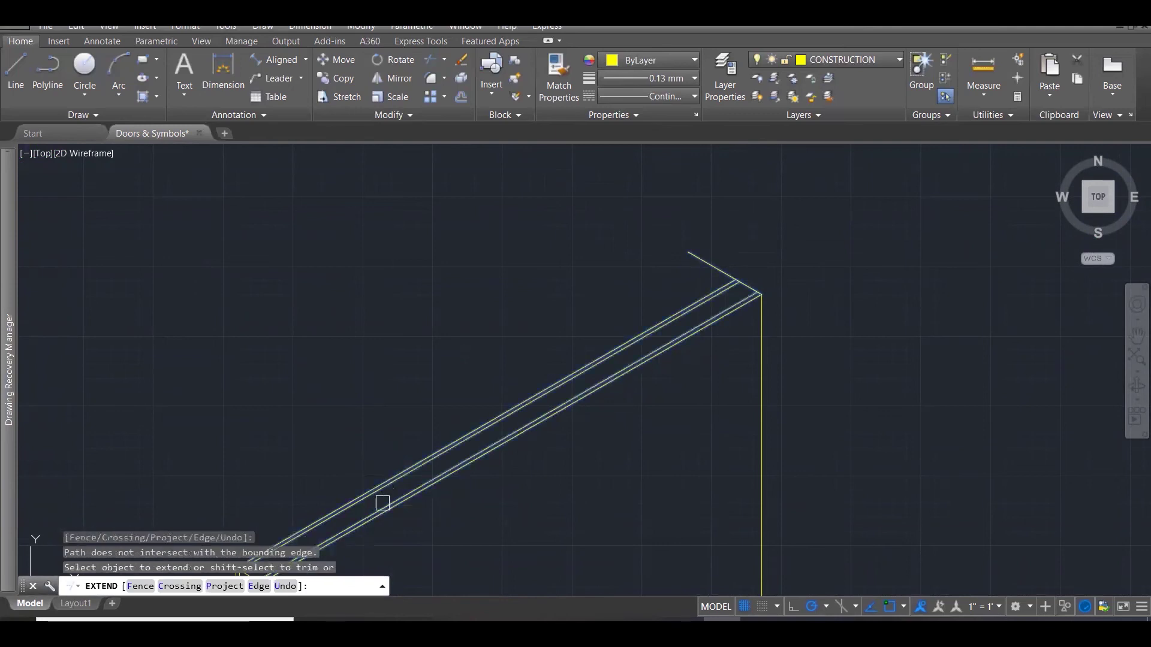
{"action": "key", "text": "Escape"}
{"action": "key", "text": "Escape"}
Try a FILLET on the upper outer line, cancel it, and zoom back out.
{"action": "scroll", "coordinate": [736, 270], "scroll_direction": "up", "scroll_amount": 4}
{"action": "scroll", "coordinate": [741, 271], "scroll_direction": "up", "scroll_amount": 3}
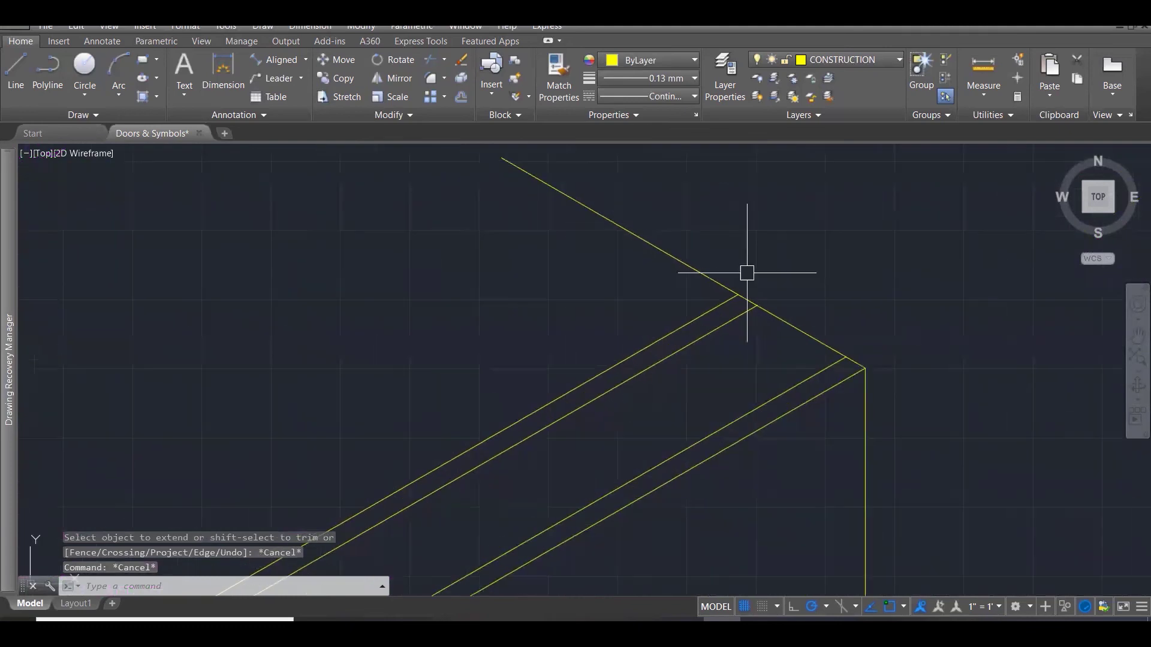
{"action": "type", "text": "F"}
{"action": "key", "text": "Return"}
{"action": "left_click", "coordinate": [705, 315]}
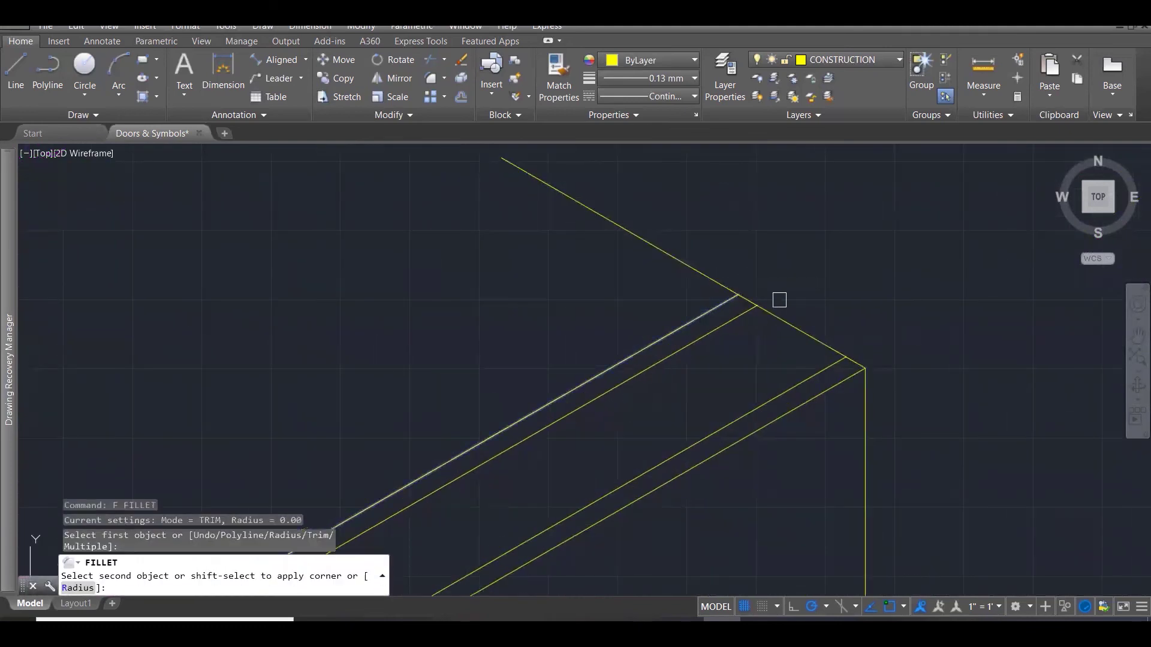
{"action": "key", "text": "Escape"}
{"action": "key", "text": "Escape"}
{"action": "scroll", "coordinate": [840, 252], "scroll_direction": "down", "scroll_amount": 3}
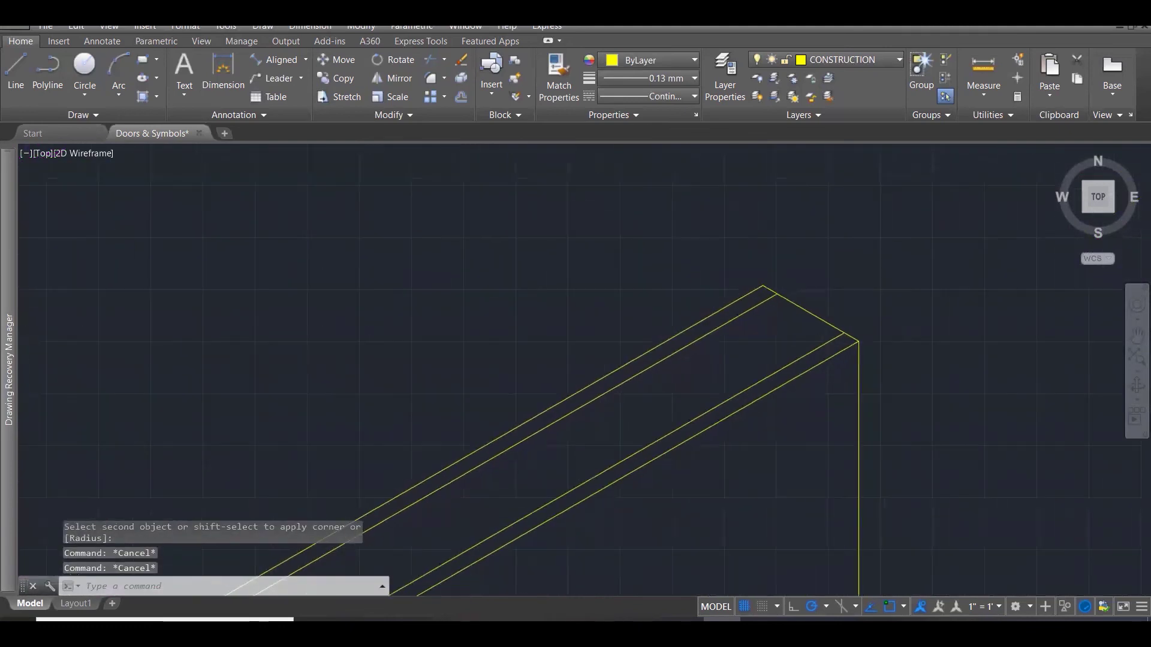
{"action": "scroll", "coordinate": [854, 240], "scroll_direction": "down", "scroll_amount": 5}
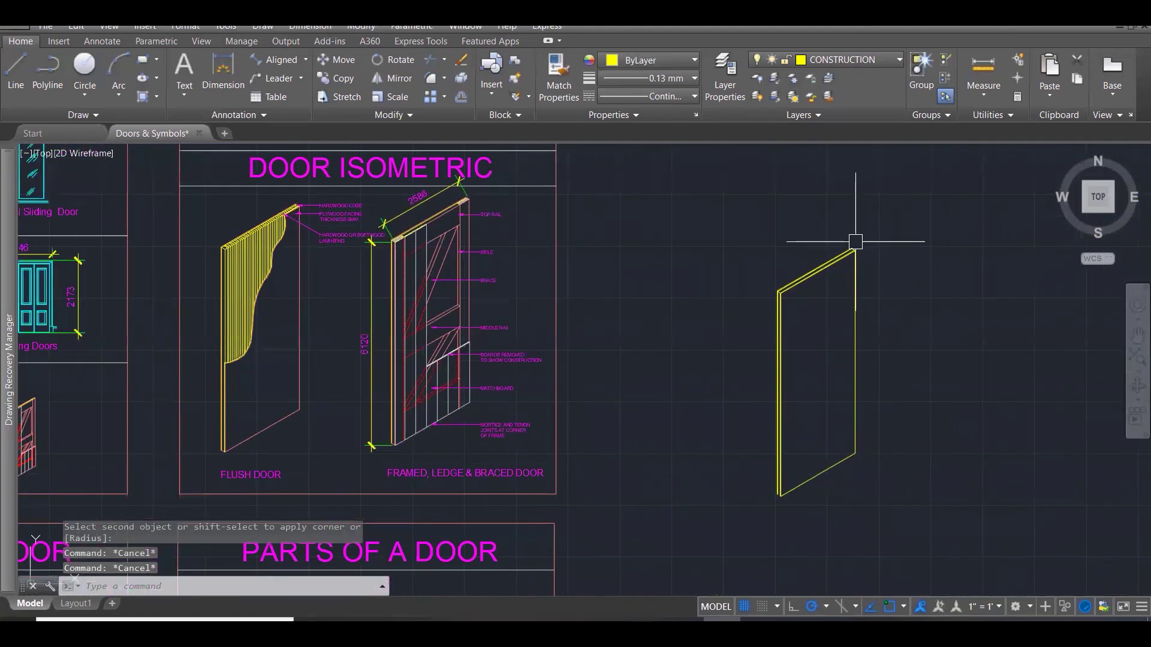
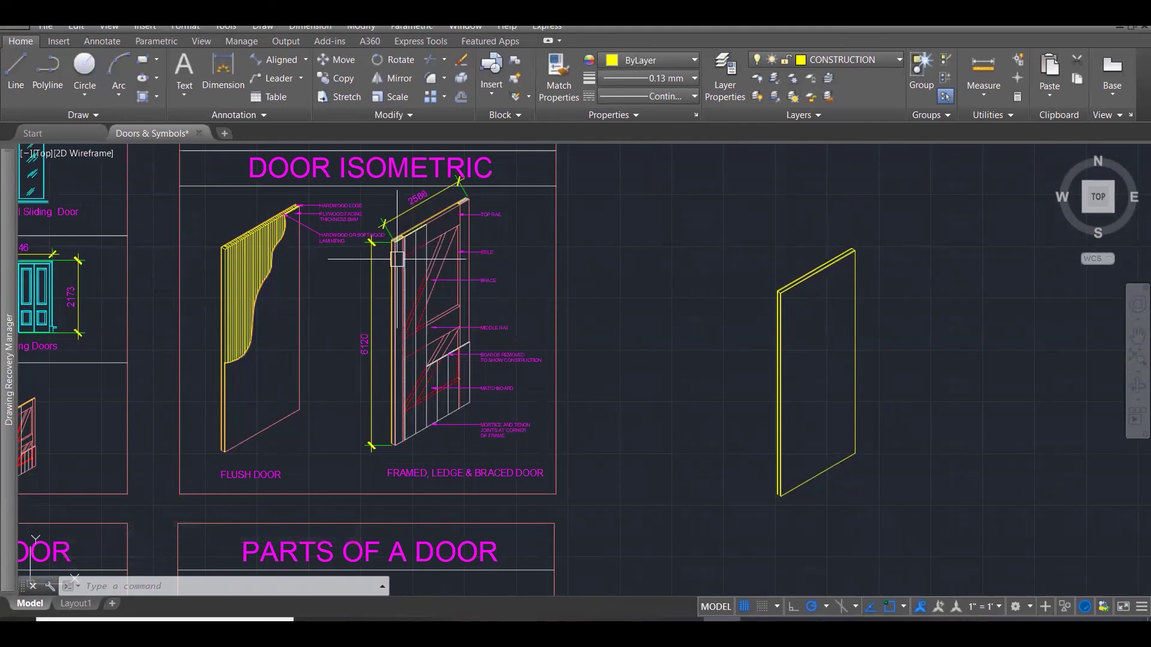
Use DIST on the reference door's top rail edges to confirm a width of 375.
{"action": "scroll", "coordinate": [423, 224], "scroll_direction": "up", "scroll_amount": 3}
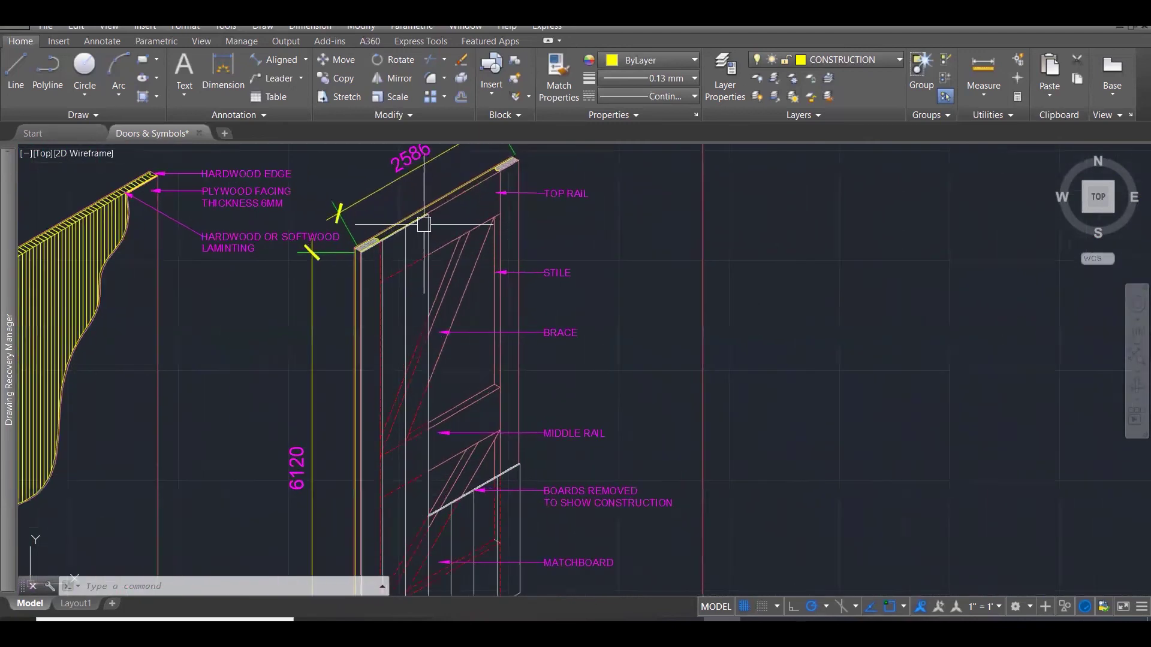
{"action": "scroll", "coordinate": [423, 225], "scroll_direction": "up", "scroll_amount": 2}
{"action": "scroll", "coordinate": [390, 212], "scroll_direction": "down", "scroll_amount": 2}
{"action": "mouse_move", "coordinate": [422, 204]}
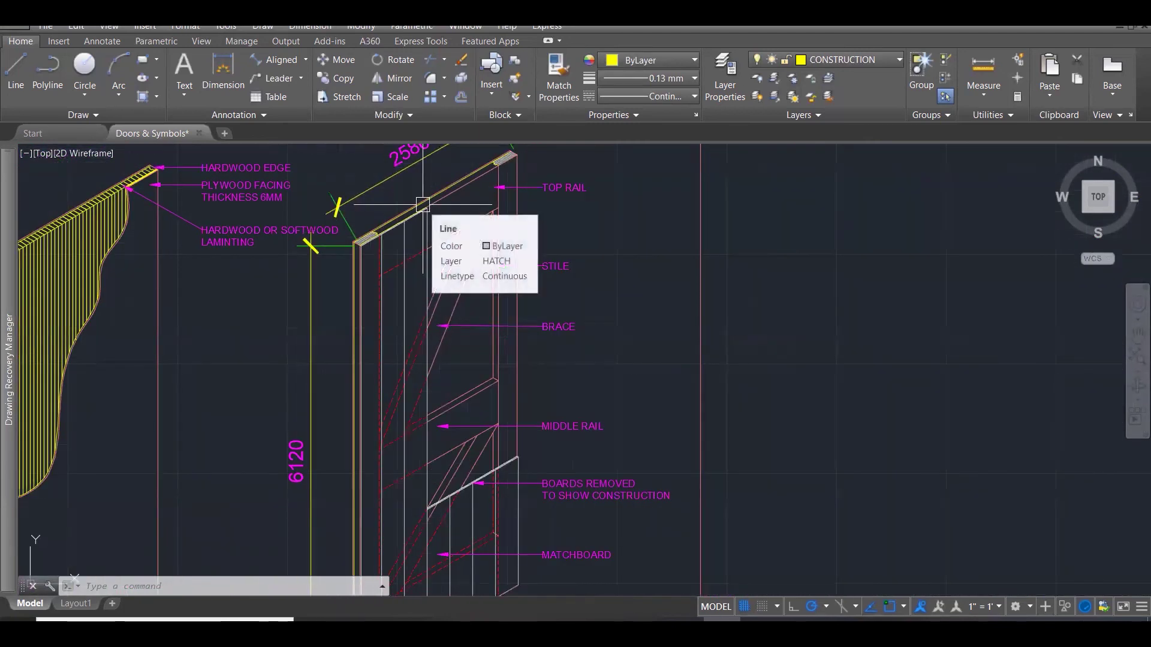
{"action": "scroll", "coordinate": [423, 204], "scroll_direction": "up", "scroll_amount": 4}
{"action": "type", "text": "DI"}
{"action": "key", "text": "Return"}
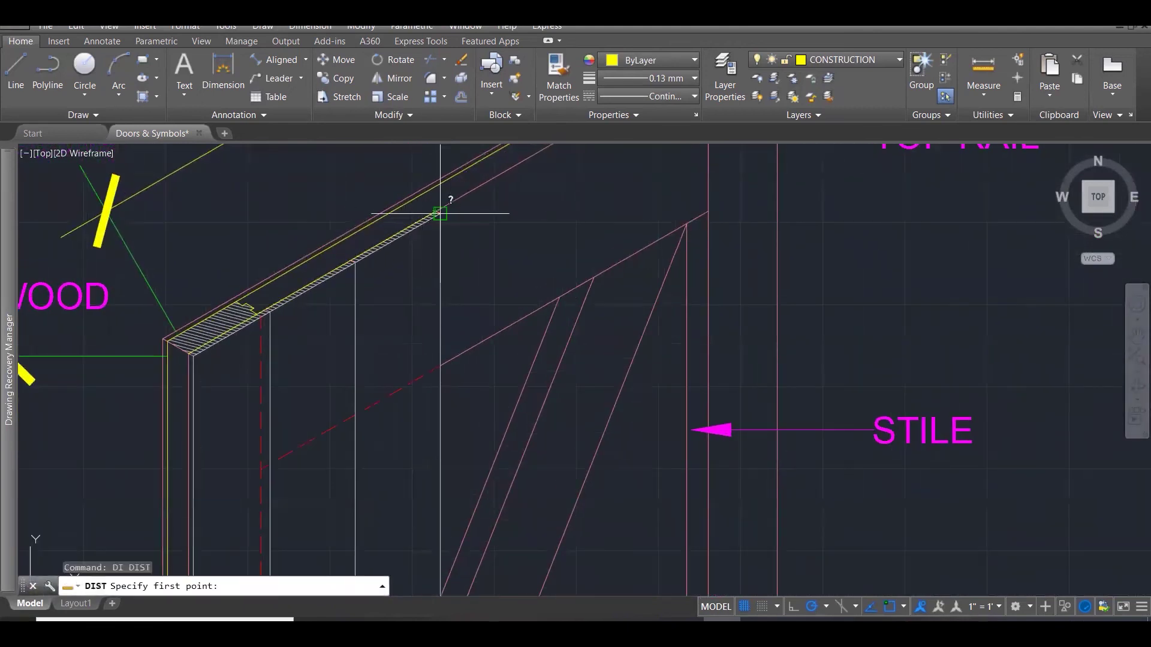
{"action": "left_click", "coordinate": [440, 213]}
{"action": "left_click", "coordinate": [355, 263]}
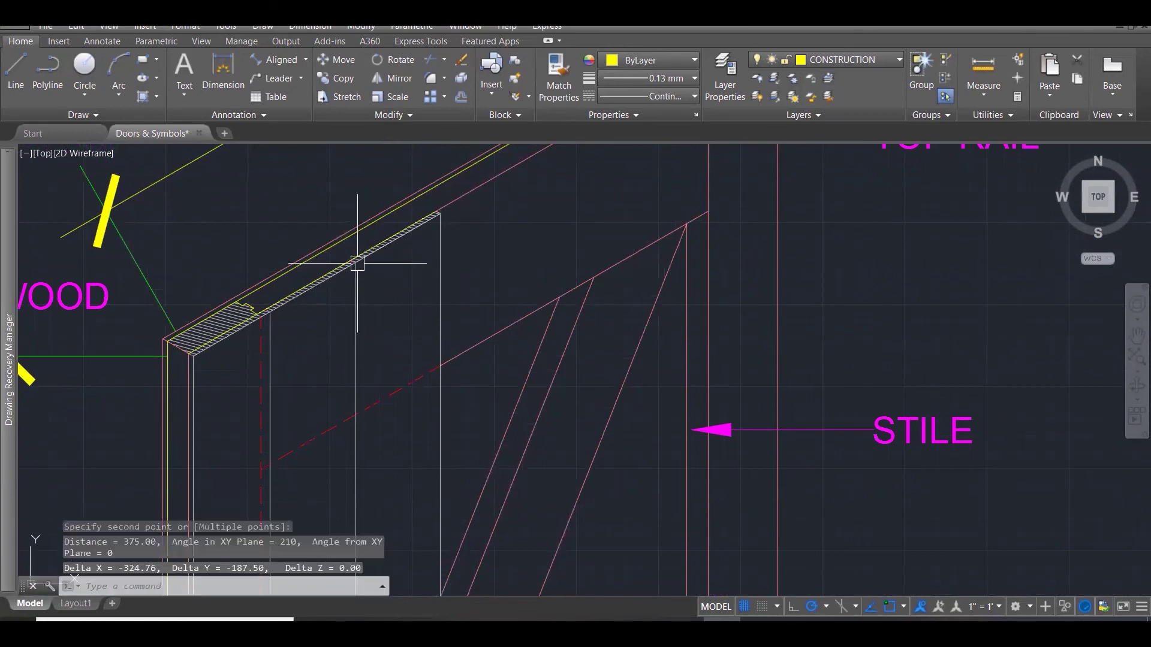
{"action": "key", "text": "Escape"}
{"action": "key", "text": "Escape"}
{"action": "key", "text": "Escape"}
{"action": "scroll", "coordinate": [357, 262], "scroll_direction": "down", "scroll_amount": 6}
{"action": "scroll", "coordinate": [357, 262], "scroll_direction": "down", "scroll_amount": 3}
{"action": "scroll", "coordinate": [761, 324], "scroll_direction": "up", "scroll_amount": 10}
{"action": "scroll", "coordinate": [758, 366], "scroll_direction": "up", "scroll_amount": 4}
Copy the door's corner vertical line 375 along as the first board line.
{"action": "left_click", "coordinate": [693, 342]}
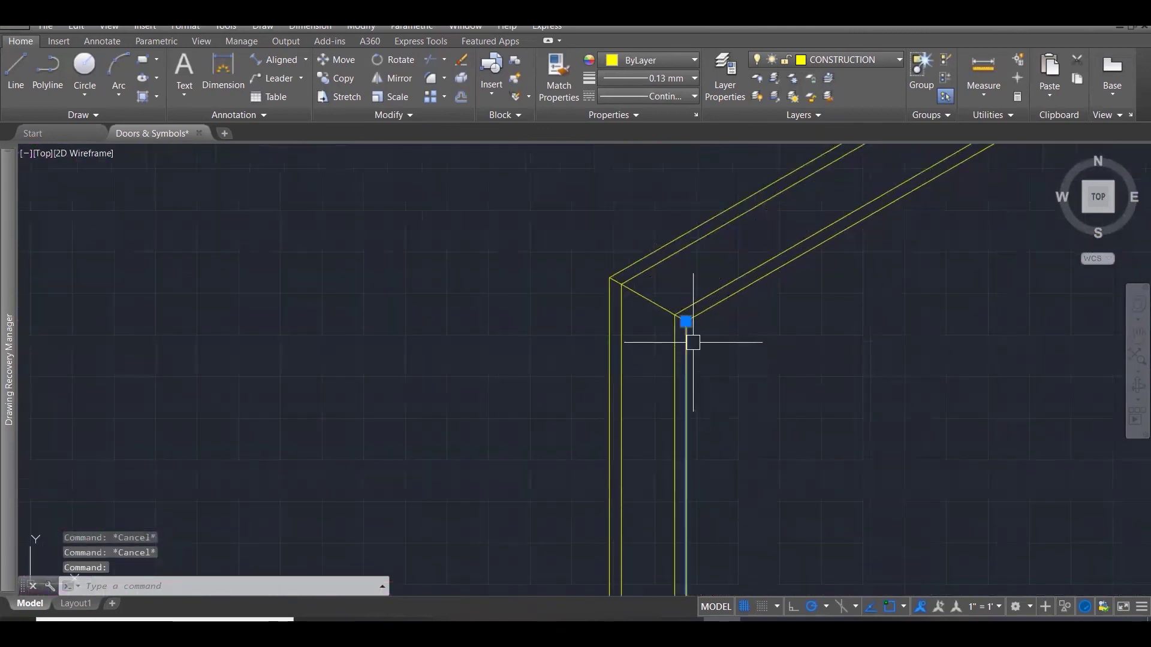
{"action": "type", "text": "co"}
{"action": "key", "text": "Return"}
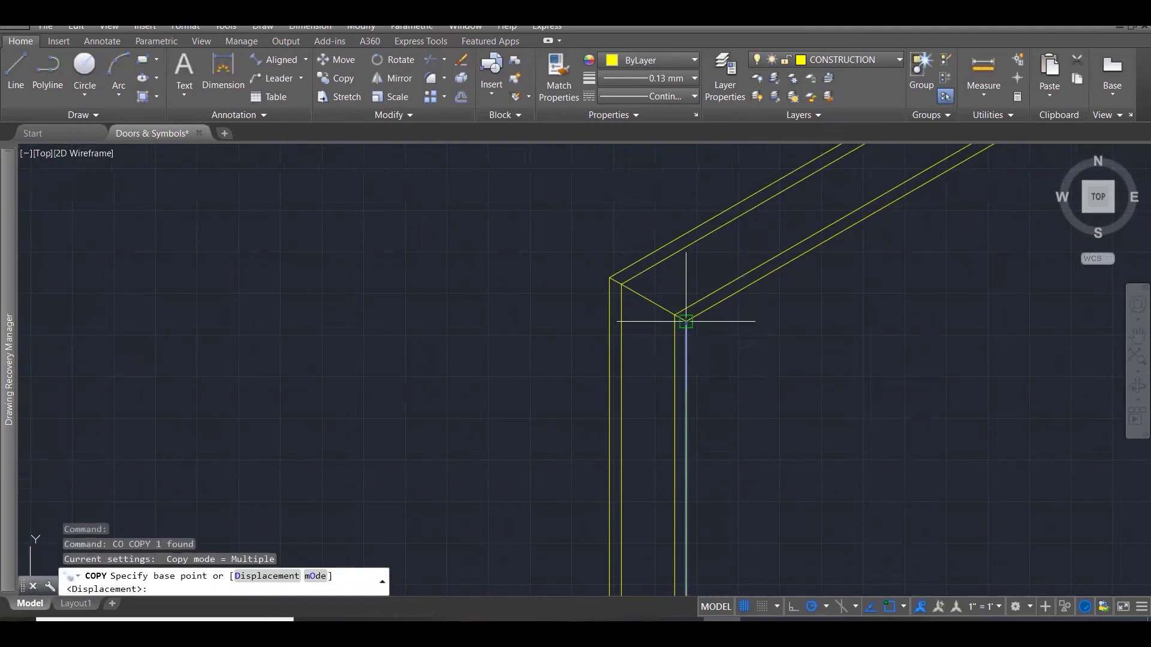
{"action": "left_click", "coordinate": [685, 319]}
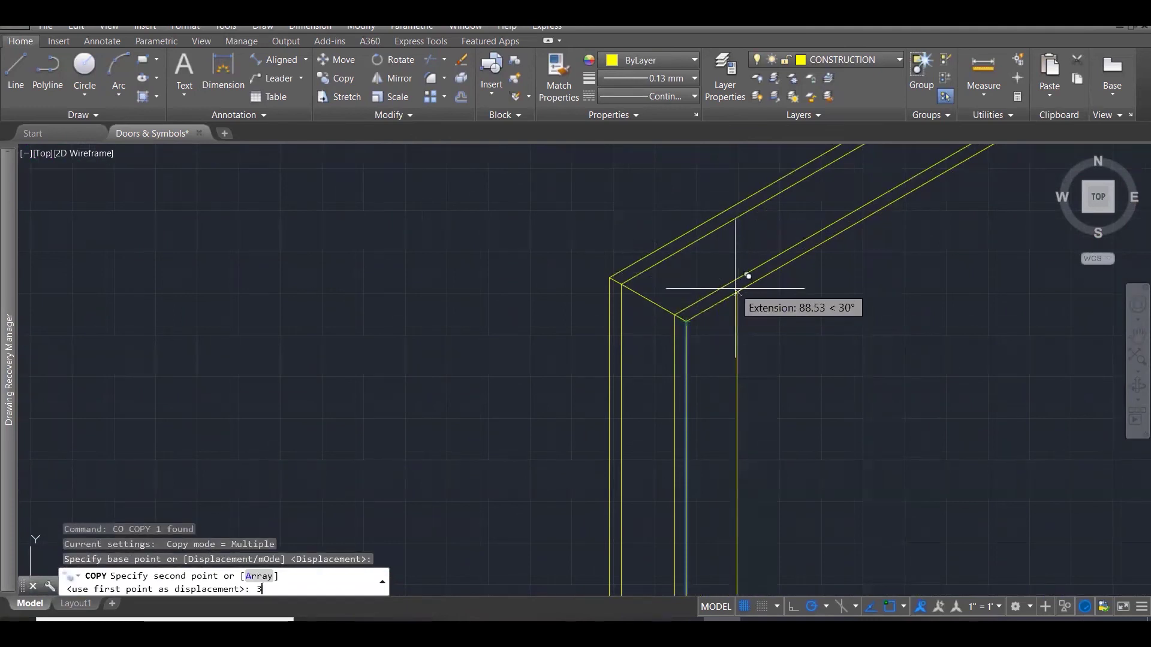
{"action": "key", "text": "Return"}
{"action": "scroll", "coordinate": [737, 292], "scroll_direction": "up", "scroll_amount": 3}
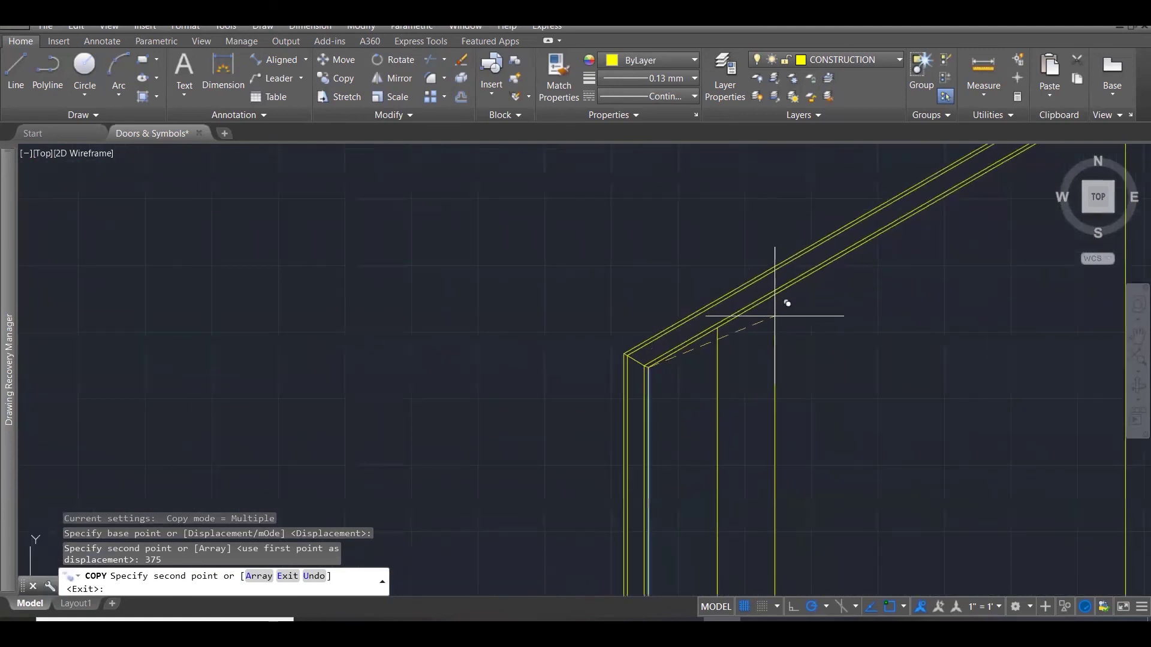
{"action": "key", "text": "Escape"}
{"action": "scroll", "coordinate": [690, 357], "scroll_direction": "down", "scroll_amount": 3}
{"action": "scroll", "coordinate": [615, 413], "scroll_direction": "up", "scroll_amount": 4}
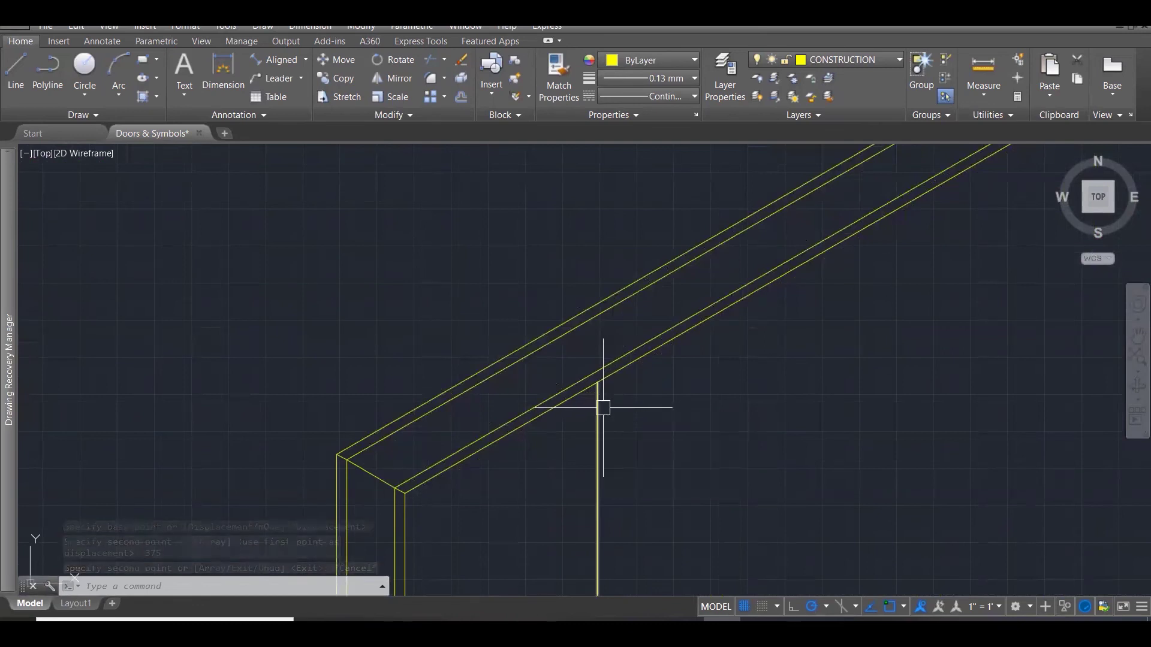
Array-copy two vertical lines as 7 items at board spacing across the panel.
{"action": "type", "text": "co"}
{"action": "key", "text": "Return"}
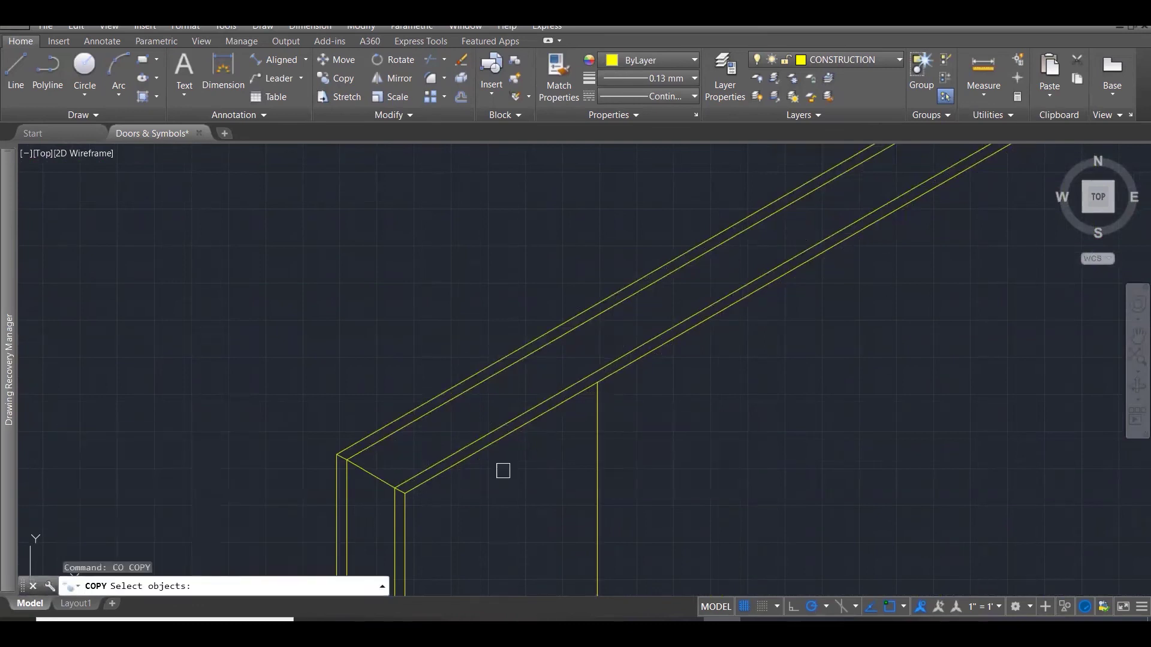
{"action": "left_click", "coordinate": [597, 434]}
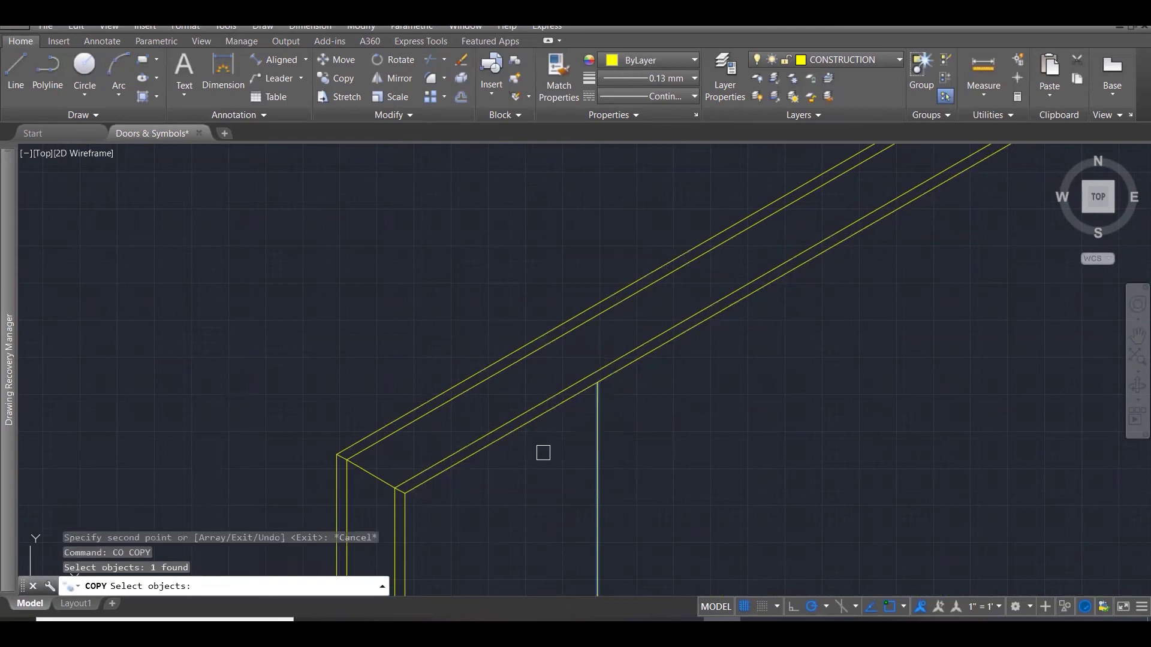
{"action": "left_click", "coordinate": [407, 528]}
{"action": "key", "text": "Return"}
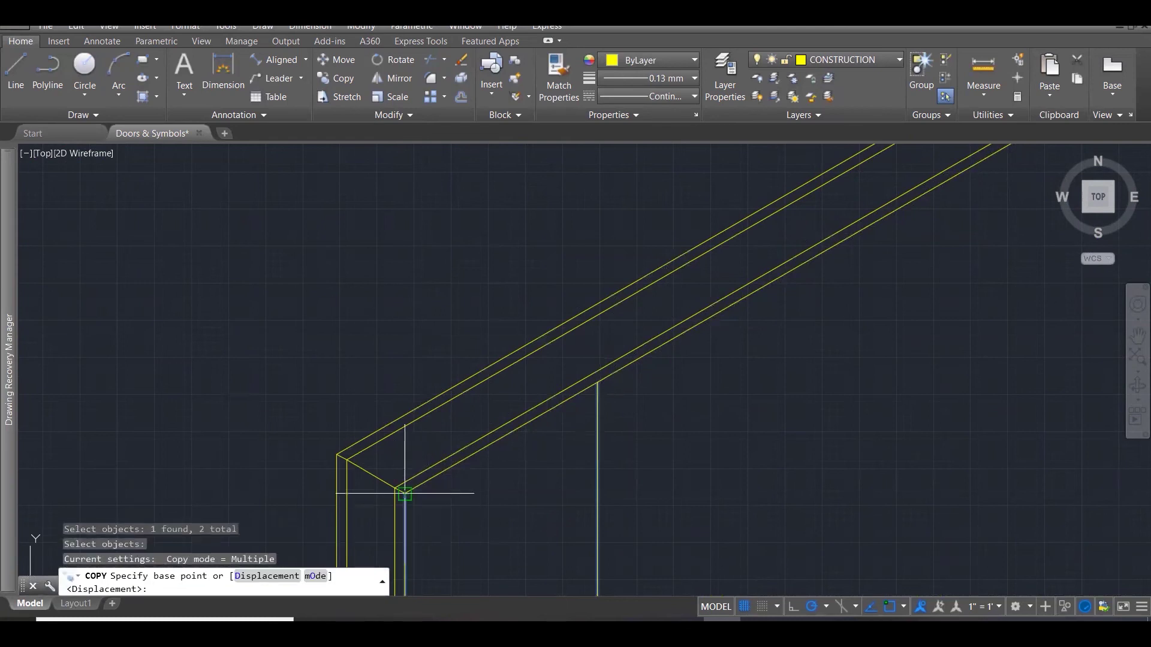
{"action": "left_click", "coordinate": [405, 494]}
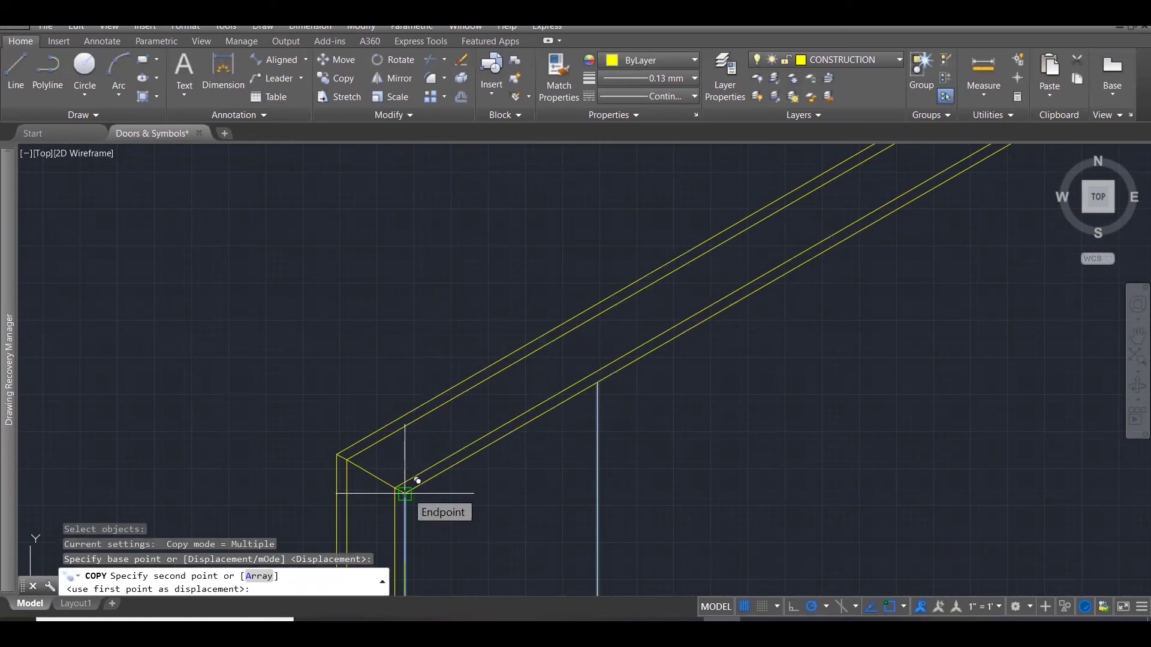
{"action": "type", "text": "A"}
{"action": "key", "text": "Return"}
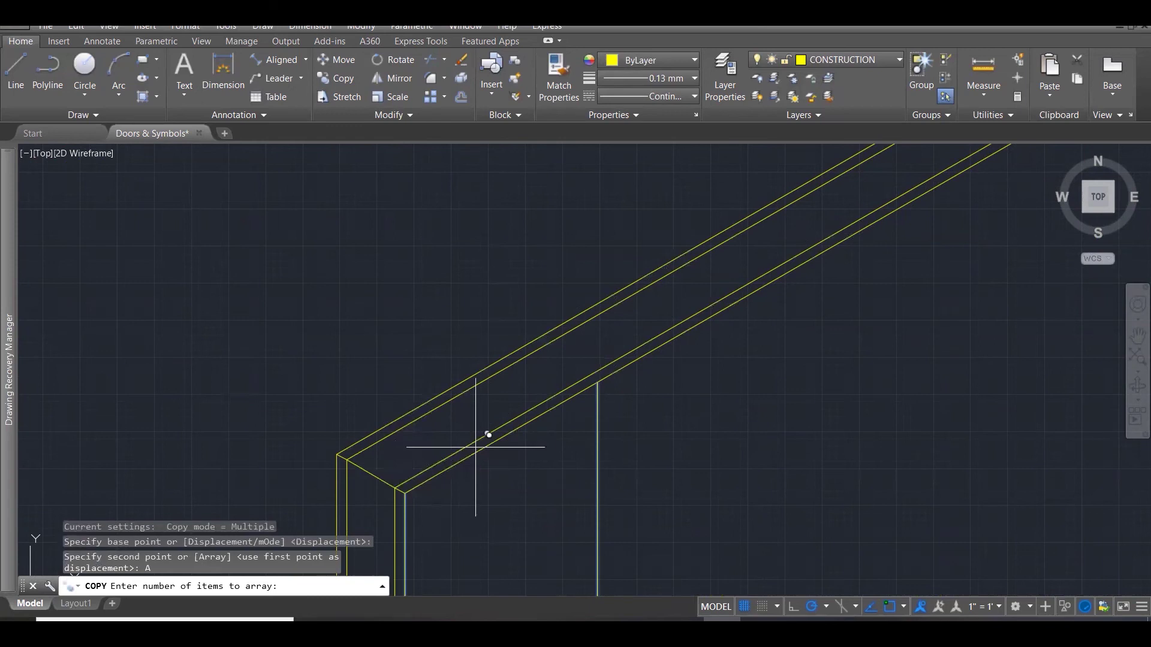
{"action": "key", "text": "Return"}
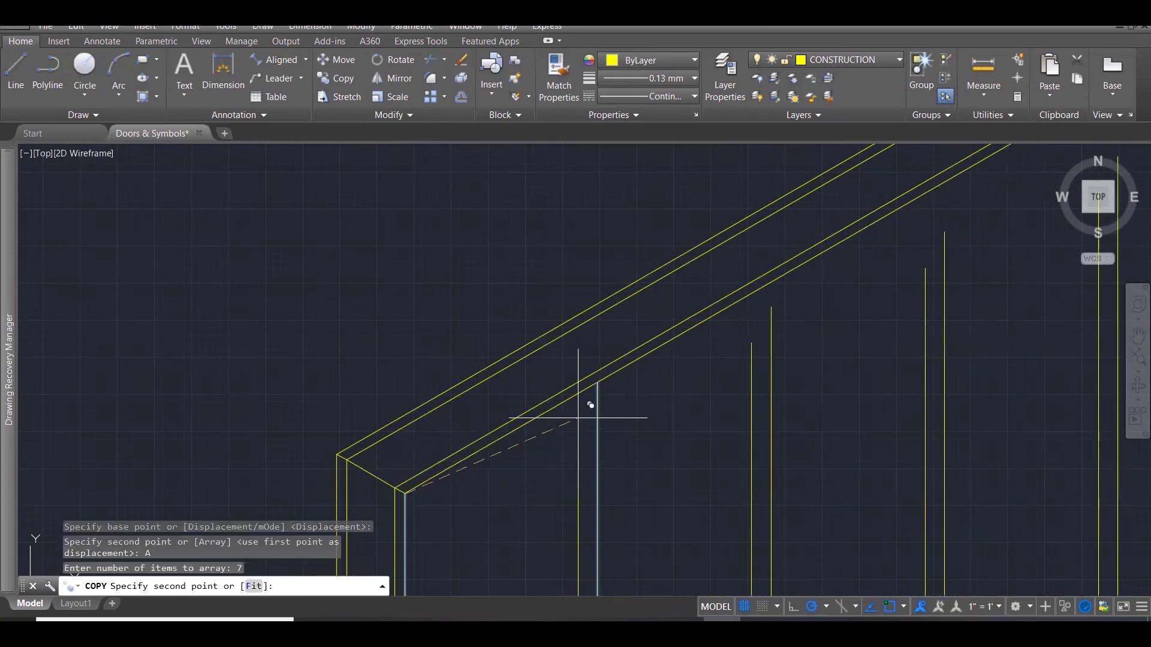
{"action": "left_click", "coordinate": [598, 382]}
{"action": "scroll", "coordinate": [600, 377], "scroll_direction": "down", "scroll_amount": 5}
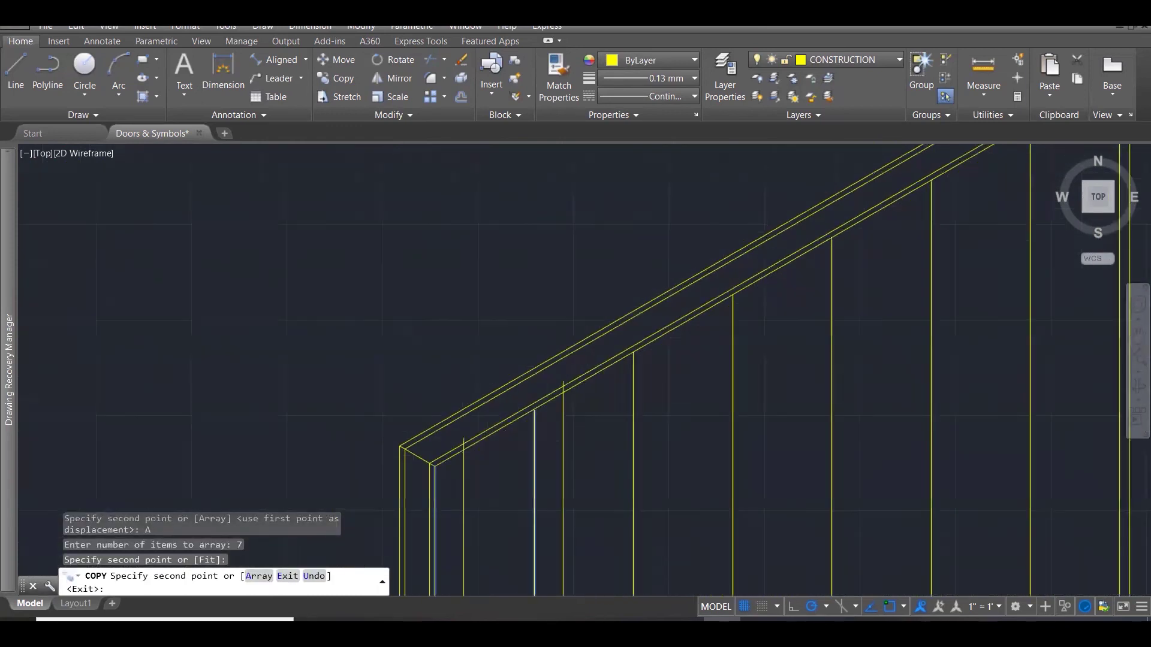
{"action": "key", "text": "Escape"}
Erase the surplus line at the door's right edge.
{"action": "scroll", "coordinate": [738, 258], "scroll_direction": "down", "scroll_amount": 4}
{"action": "scroll", "coordinate": [739, 274], "scroll_direction": "up", "scroll_amount": 3}
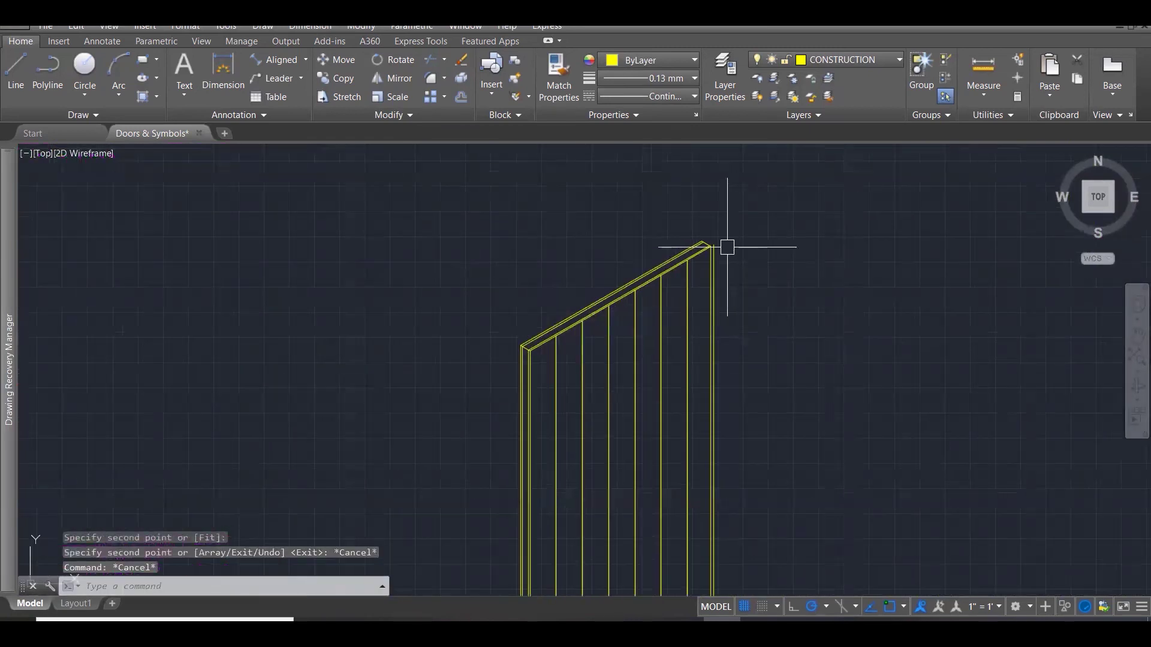
{"action": "left_click", "coordinate": [714, 245]}
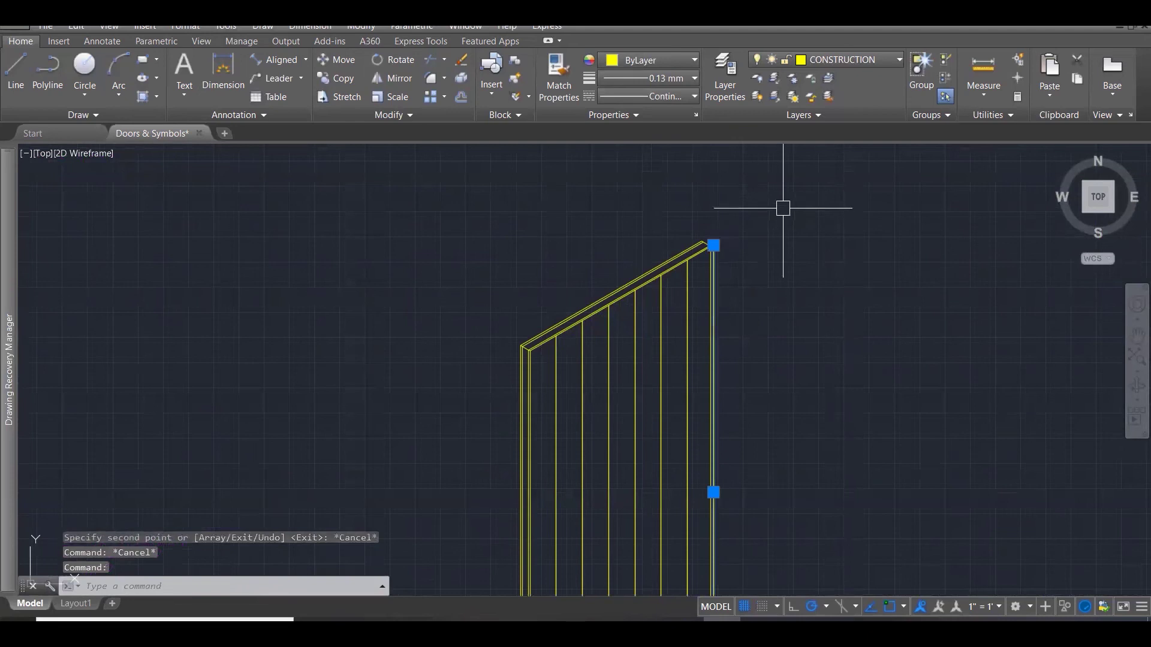
{"action": "key", "text": "Delete"}
{"action": "scroll", "coordinate": [781, 211], "scroll_direction": "down", "scroll_amount": 3}
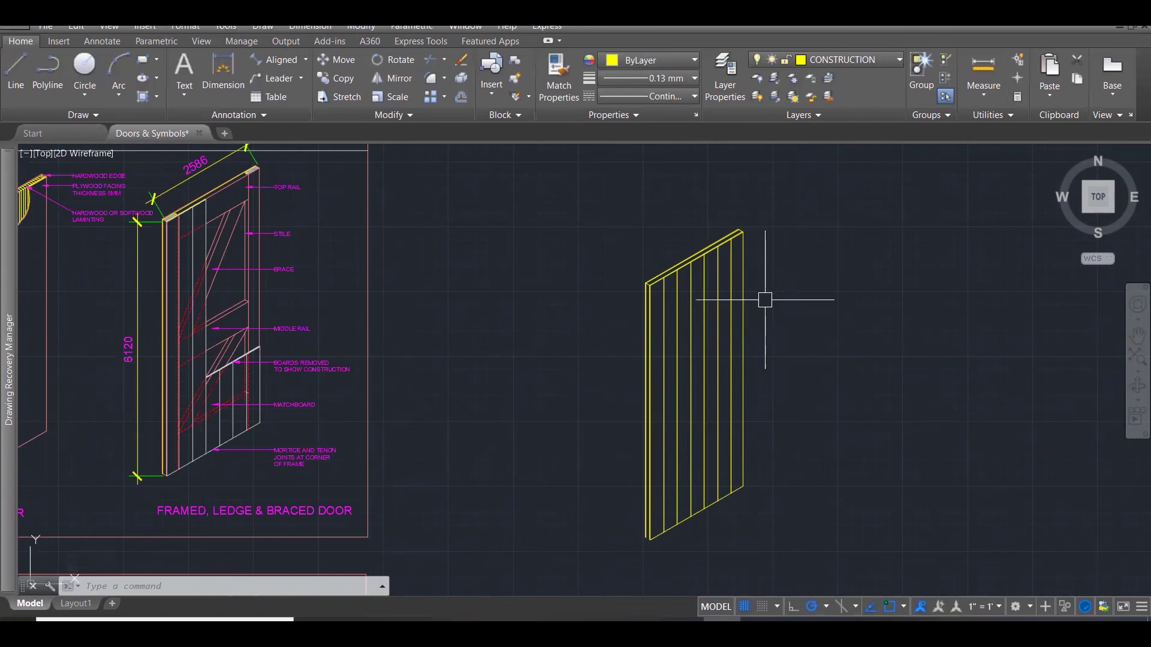
Draw a diagonal brace line across the door panel.
{"action": "scroll", "coordinate": [743, 404], "scroll_direction": "up", "scroll_amount": 2}
{"action": "type", "text": "L"}
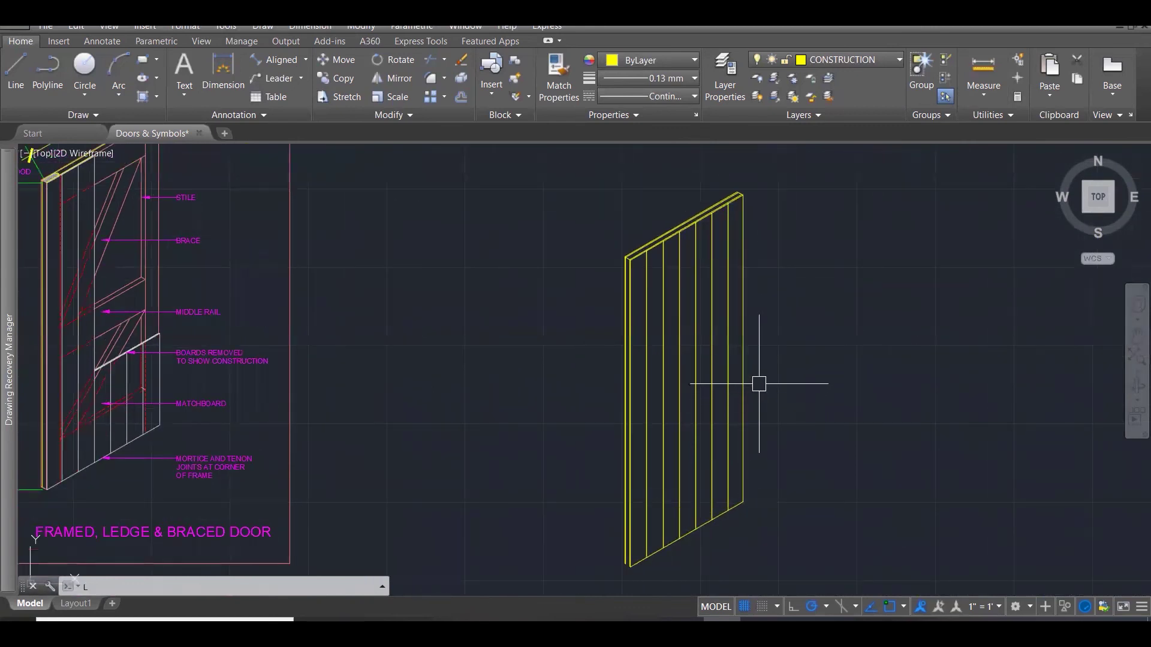
{"action": "key", "text": "Return"}
{"action": "left_click", "coordinate": [798, 377]}
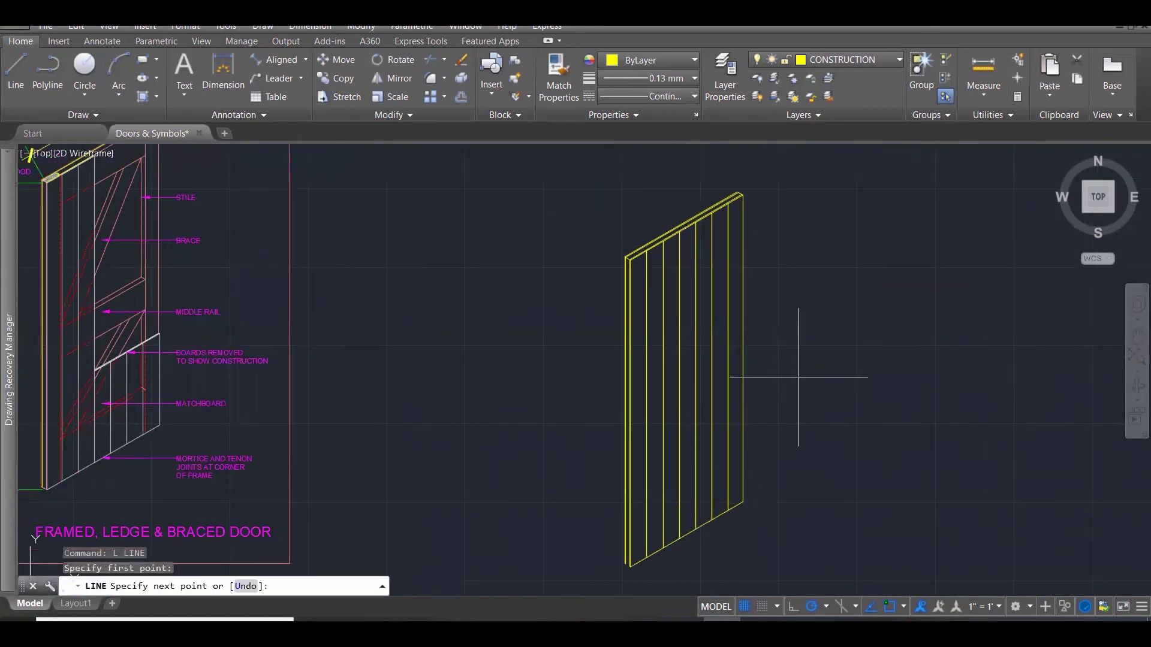
{"action": "left_click", "coordinate": [516, 540]}
{"action": "key", "text": "Escape"}
{"action": "key", "text": "Escape"}
{"action": "key", "text": "Escape"}
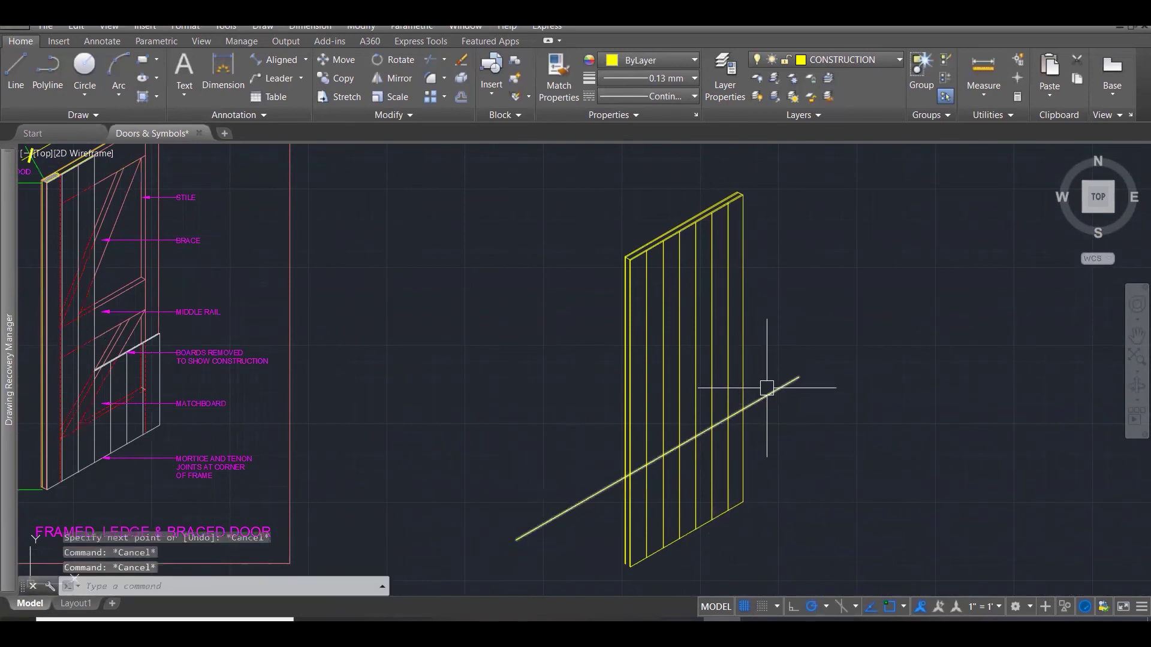
Trim the diagonal brace back to the two board-line cutting edges.
{"action": "scroll", "coordinate": [763, 394], "scroll_direction": "up", "scroll_amount": 2}
{"action": "scroll", "coordinate": [763, 395], "scroll_direction": "up", "scroll_amount": 5}
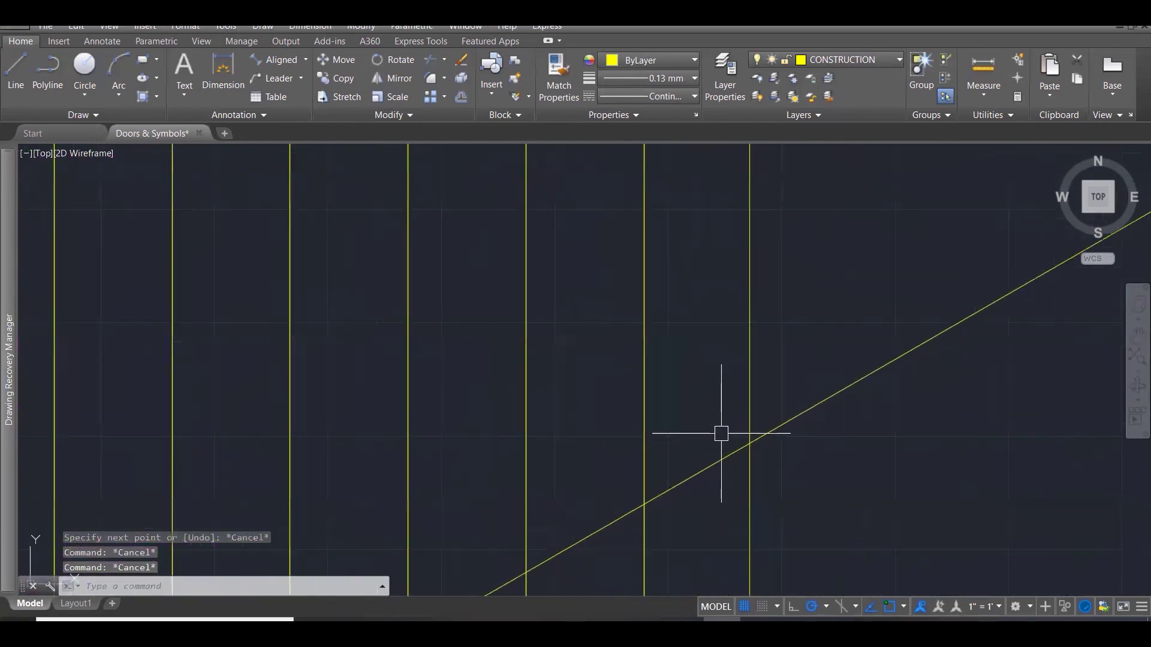
{"action": "scroll", "coordinate": [755, 437], "scroll_direction": "up", "scroll_amount": 3}
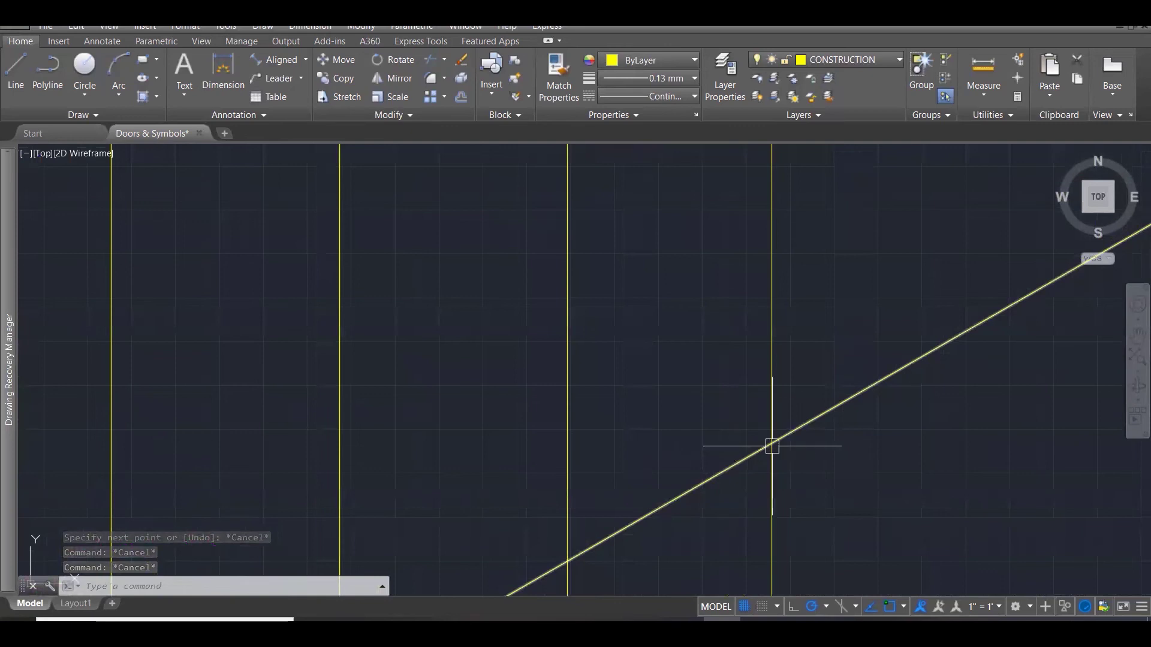
{"action": "type", "text": "tr"}
{"action": "key", "text": "Return"}
{"action": "left_click", "coordinate": [790, 455]}
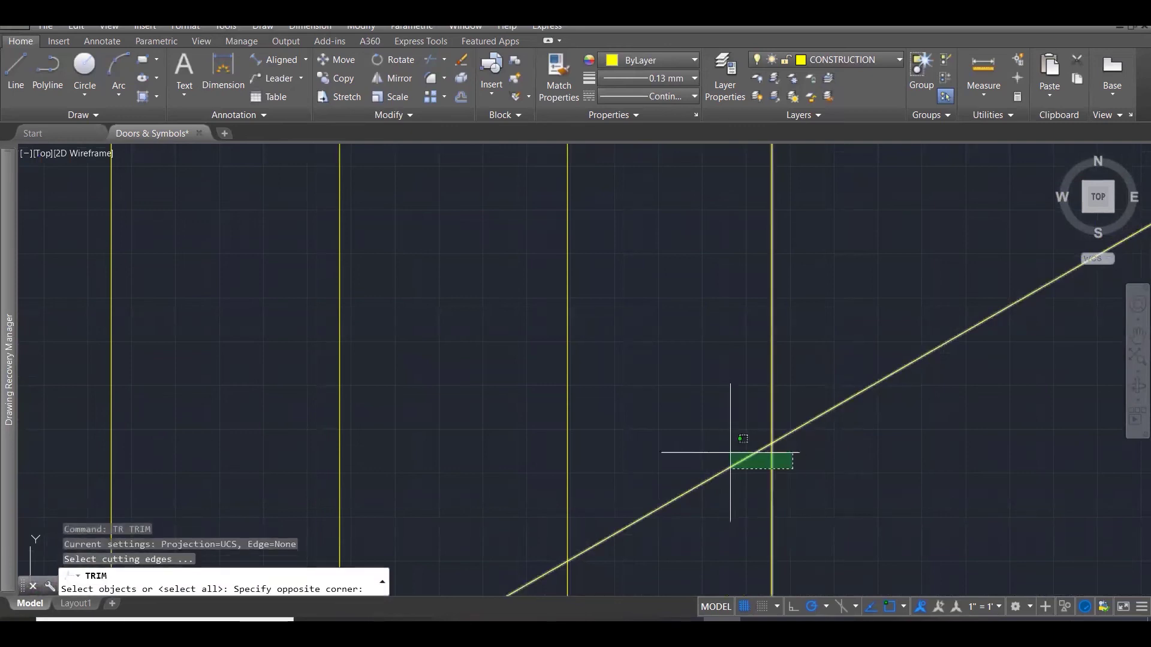
{"action": "left_click", "coordinate": [737, 465]}
{"action": "key", "text": "Return"}
{"action": "left_click", "coordinate": [810, 420]}
{"action": "scroll", "coordinate": [799, 362], "scroll_direction": "down", "scroll_amount": 6}
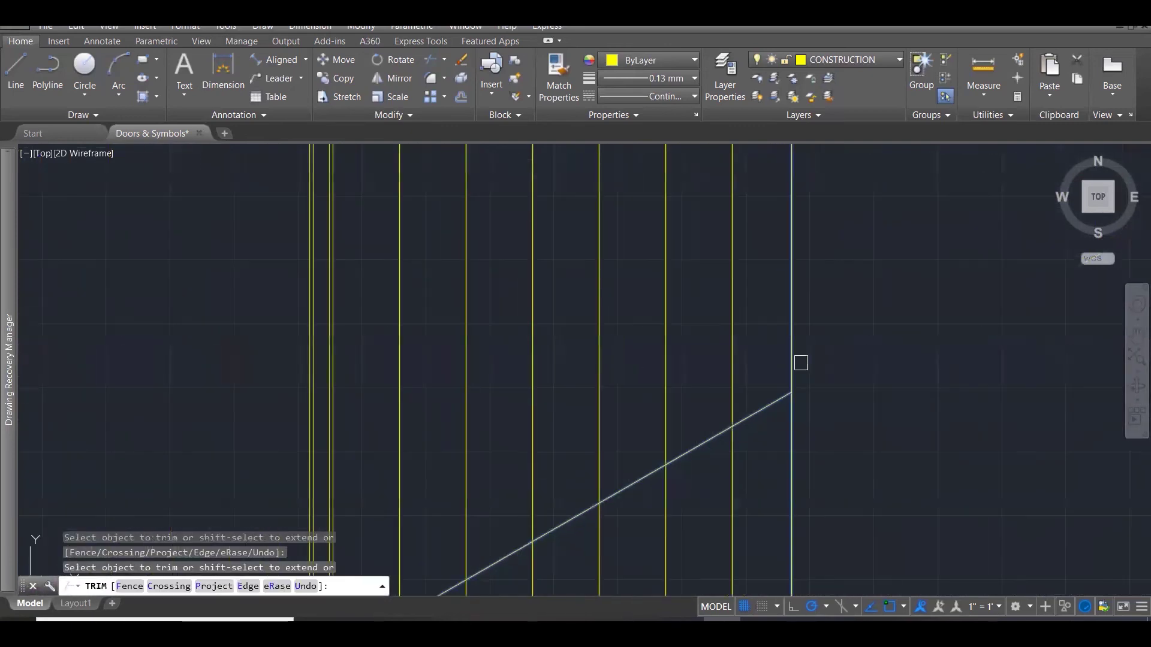
{"action": "left_click", "coordinate": [776, 393]}
{"action": "scroll", "coordinate": [776, 393], "scroll_direction": "down", "scroll_amount": 2}
{"action": "scroll", "coordinate": [752, 396], "scroll_direction": "up", "scroll_amount": 6}
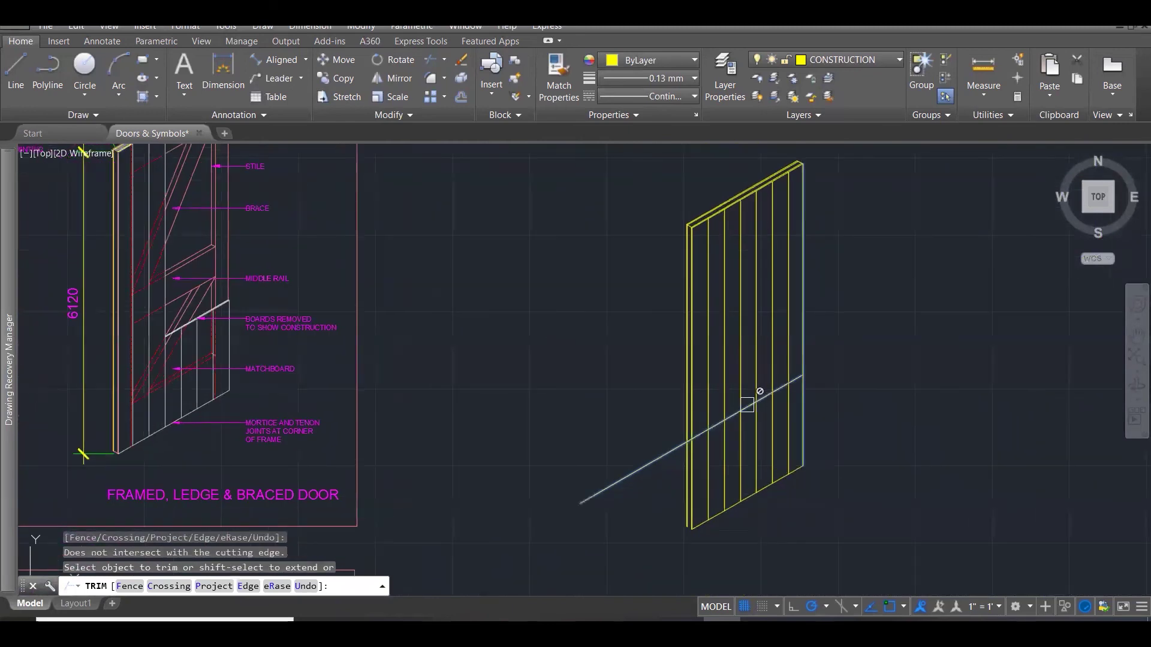
{"action": "key", "text": "Escape"}
{"action": "key", "text": "Escape"}
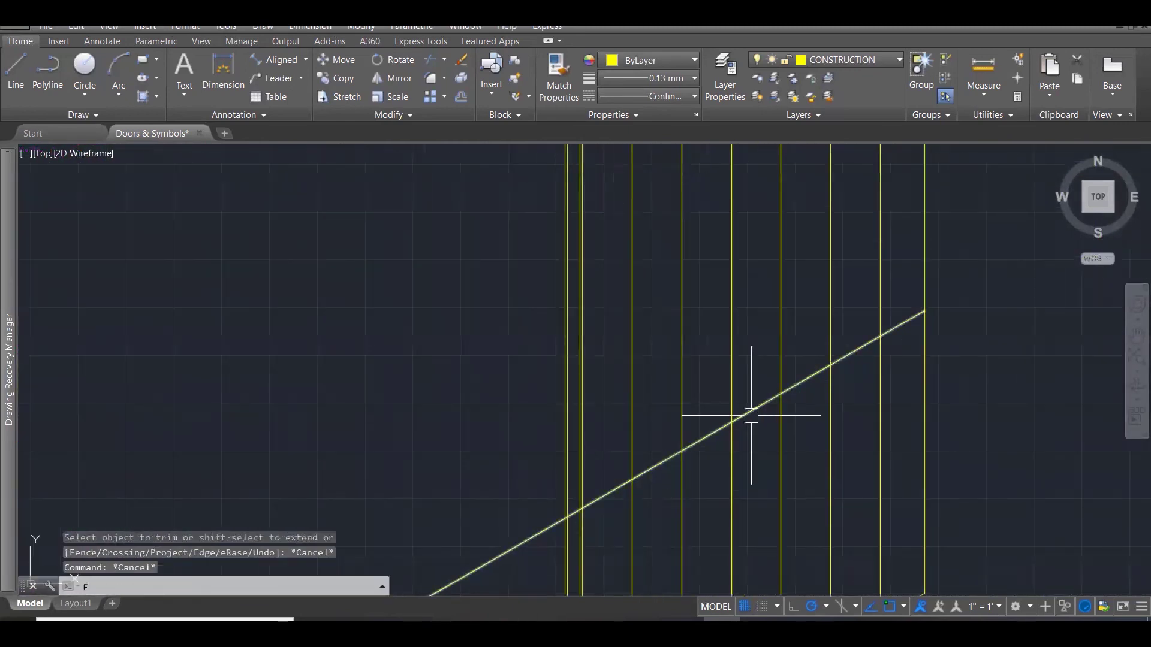
Fillet the diagonal brace to the vertical board line, removing its overhang.
{"action": "type", "text": "F"}
{"action": "key", "text": "Return"}
{"action": "left_click", "coordinate": [733, 402]}
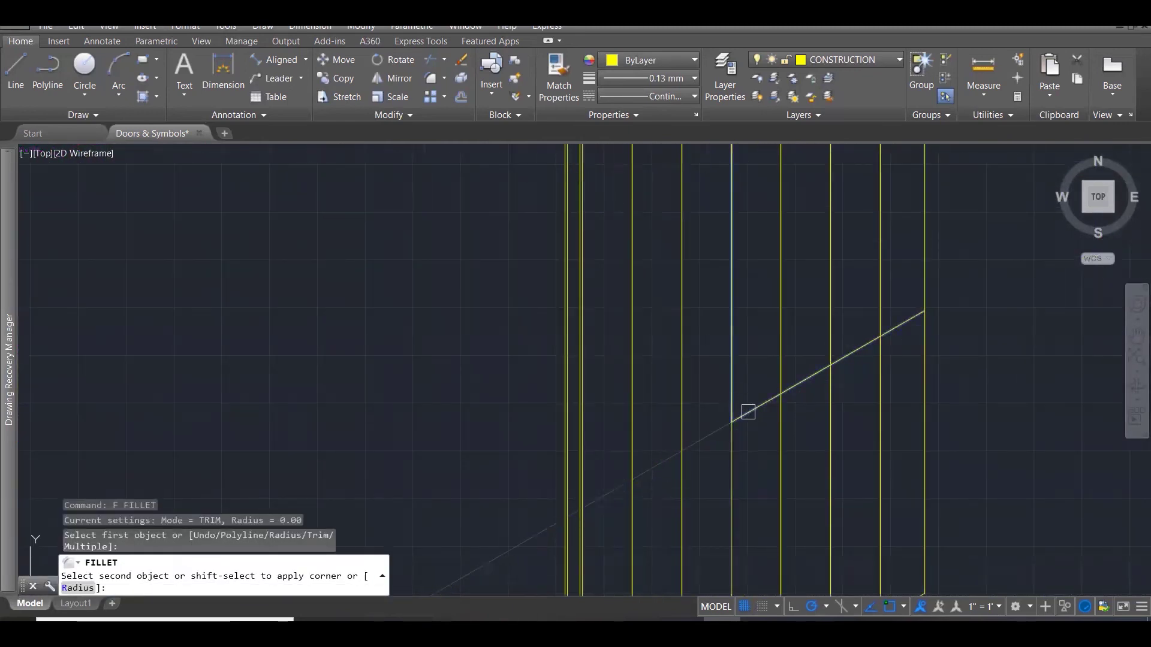
{"action": "left_click", "coordinate": [748, 412]}
{"action": "scroll", "coordinate": [732, 451], "scroll_direction": "down", "scroll_amount": 5}
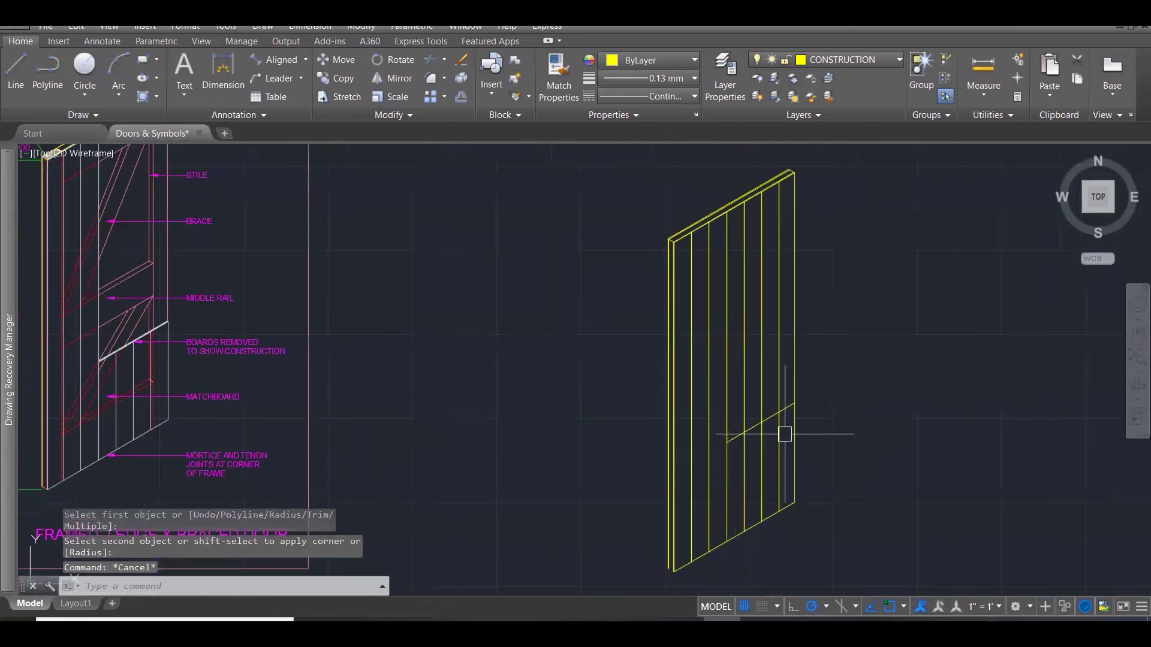
{"action": "key", "text": "Escape"}
{"action": "key", "text": "Escape"}
{"action": "key", "text": "Escape"}
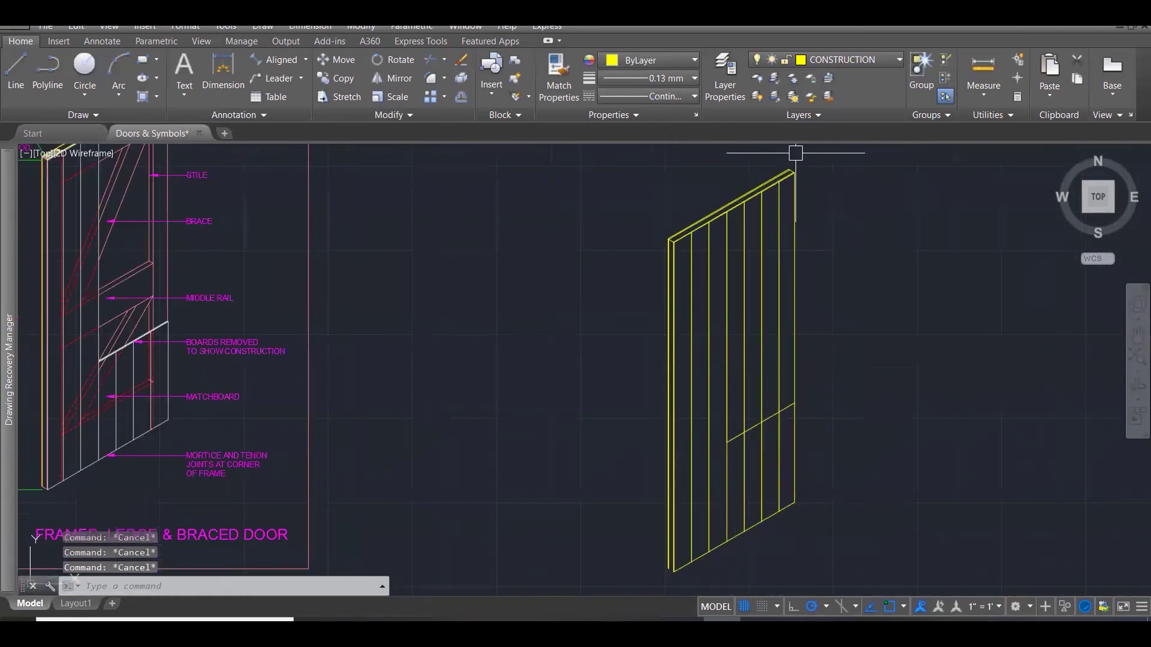
Select the two top rail lines and begin a copy based at their top-right corner.
{"action": "scroll", "coordinate": [779, 160], "scroll_direction": "up", "scroll_amount": 4}
{"action": "scroll", "coordinate": [846, 288], "scroll_direction": "up", "scroll_amount": 3}
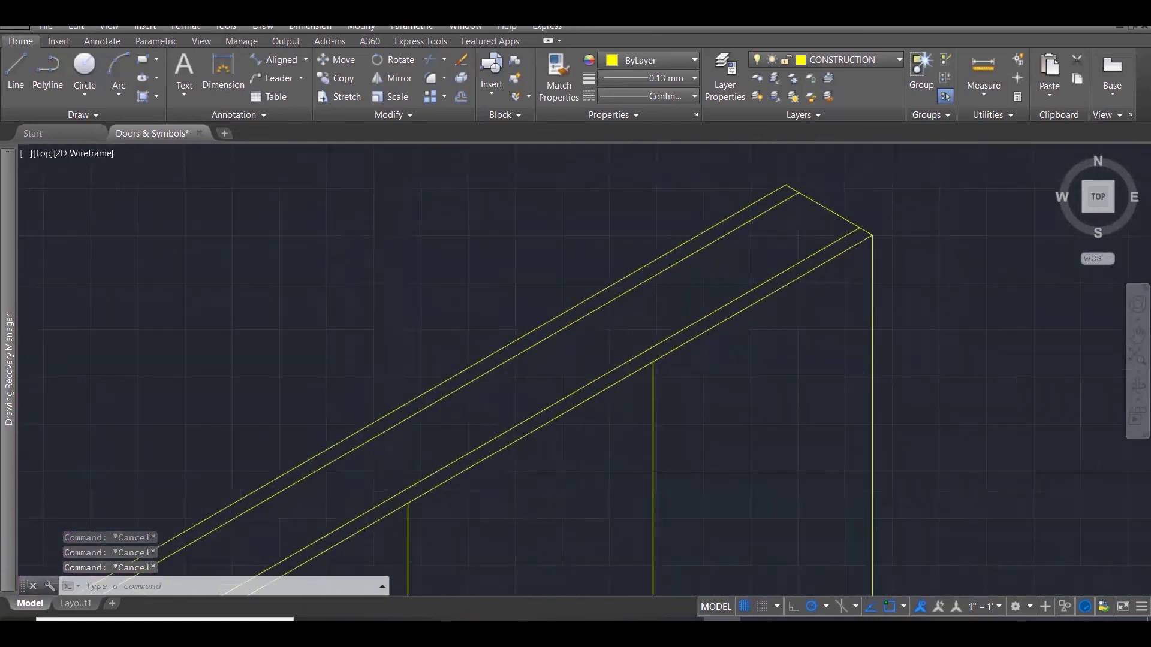
{"action": "left_click", "coordinate": [848, 283]}
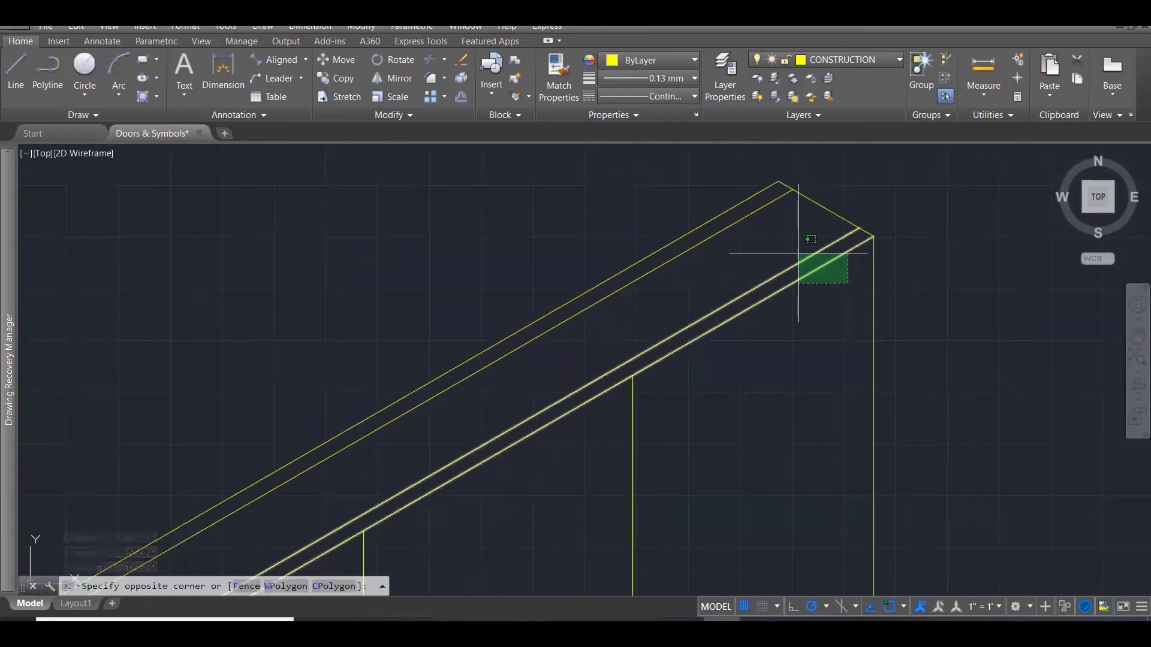
{"action": "left_click", "coordinate": [798, 252]}
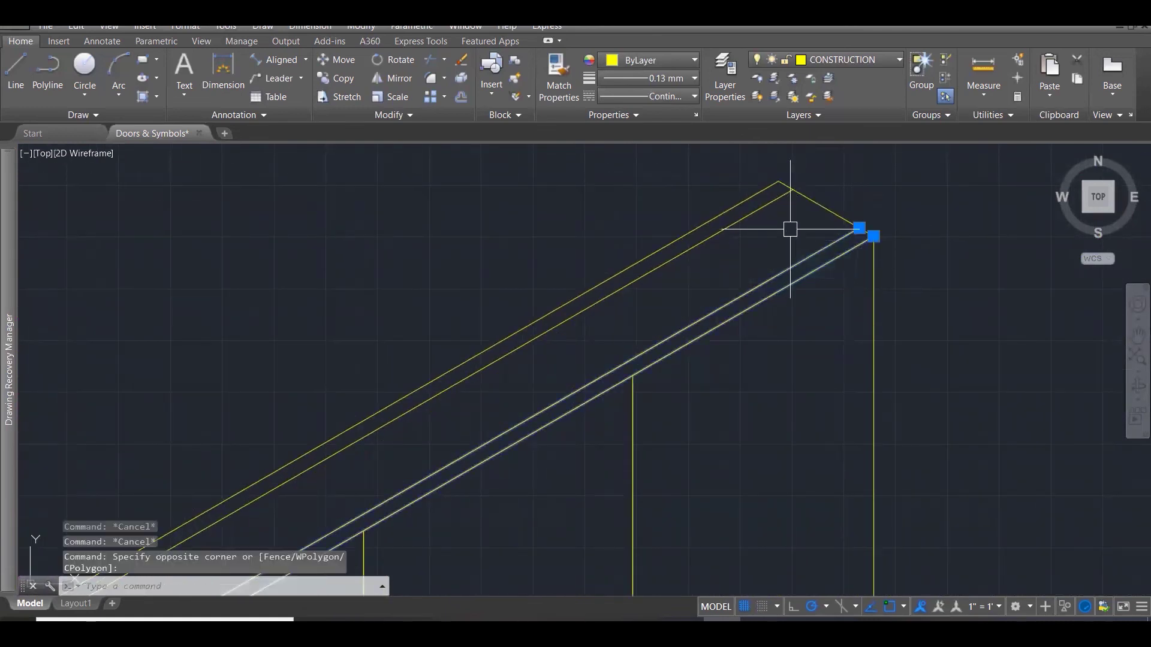
{"action": "type", "text": "O"}
{"action": "key", "text": "Return"}
{"action": "left_click", "coordinate": [872, 234]}
{"action": "scroll", "coordinate": [786, 192], "scroll_direction": "down", "scroll_amount": 6}
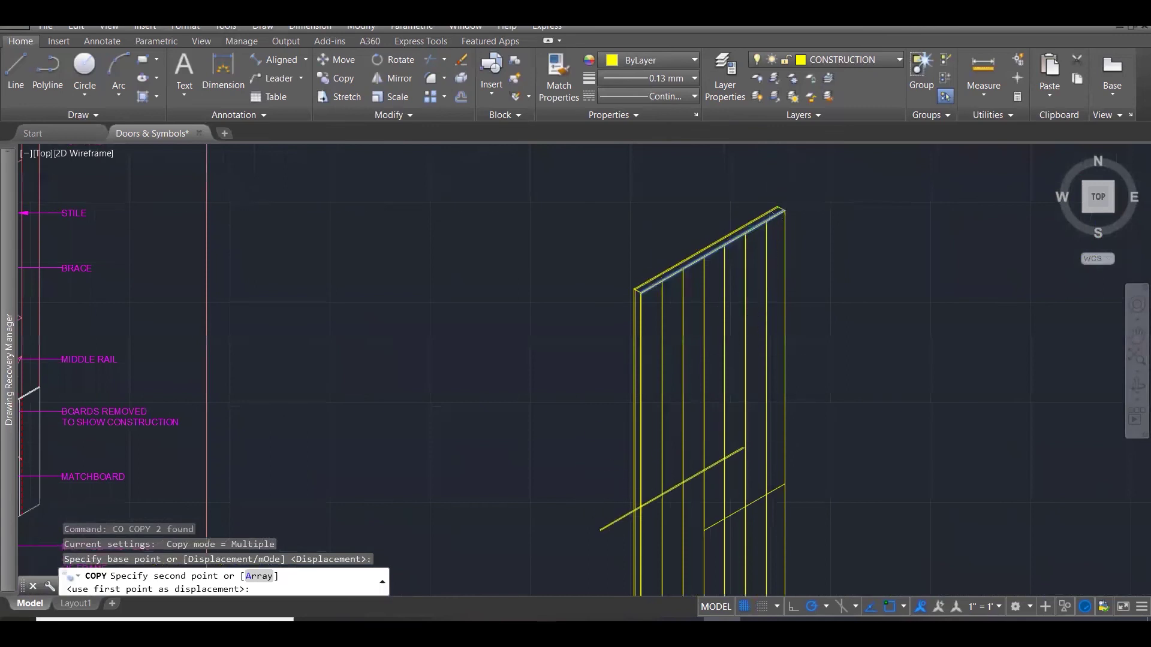
Place the copied rail at the door's lower corner, abandoning a stray line.
{"action": "scroll", "coordinate": [825, 475], "scroll_direction": "up", "scroll_amount": 8}
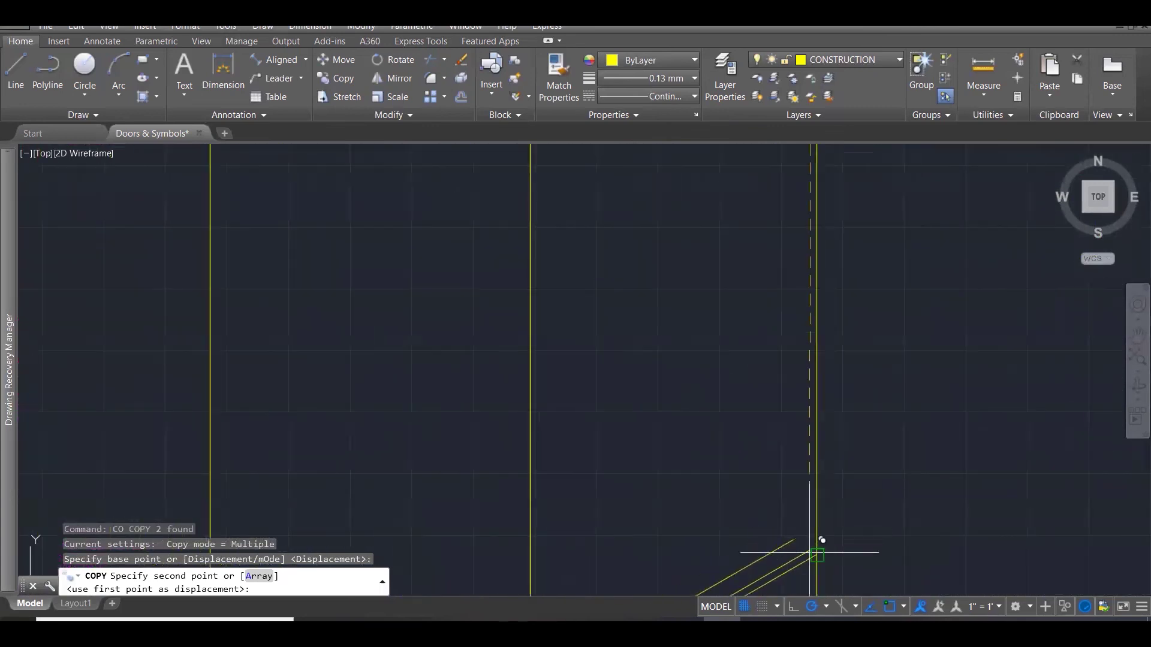
{"action": "left_click", "coordinate": [817, 554]}
{"action": "key", "text": "Escape"}
{"action": "key", "text": "Escape"}
{"action": "type", "text": "L"}
{"action": "key", "text": "Return"}
{"action": "left_click", "coordinate": [817, 550]}
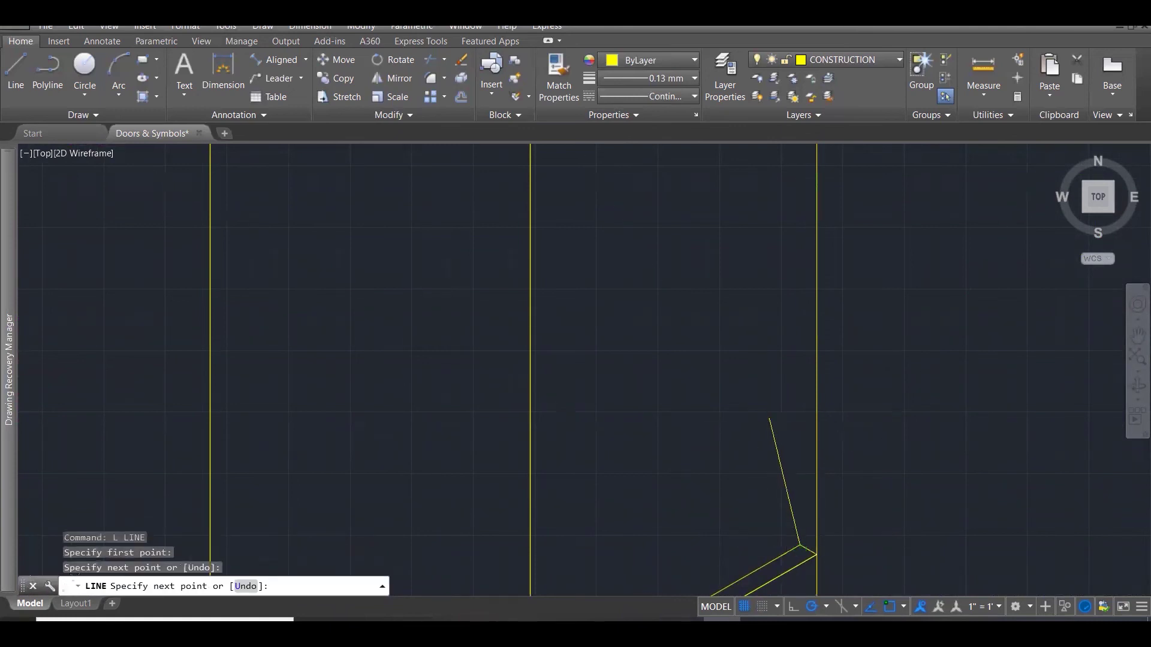
{"action": "key", "text": "Escape"}
{"action": "scroll", "coordinate": [768, 413], "scroll_direction": "down", "scroll_amount": 6}
{"action": "key", "text": "Escape"}
{"action": "key", "text": "Escape"}
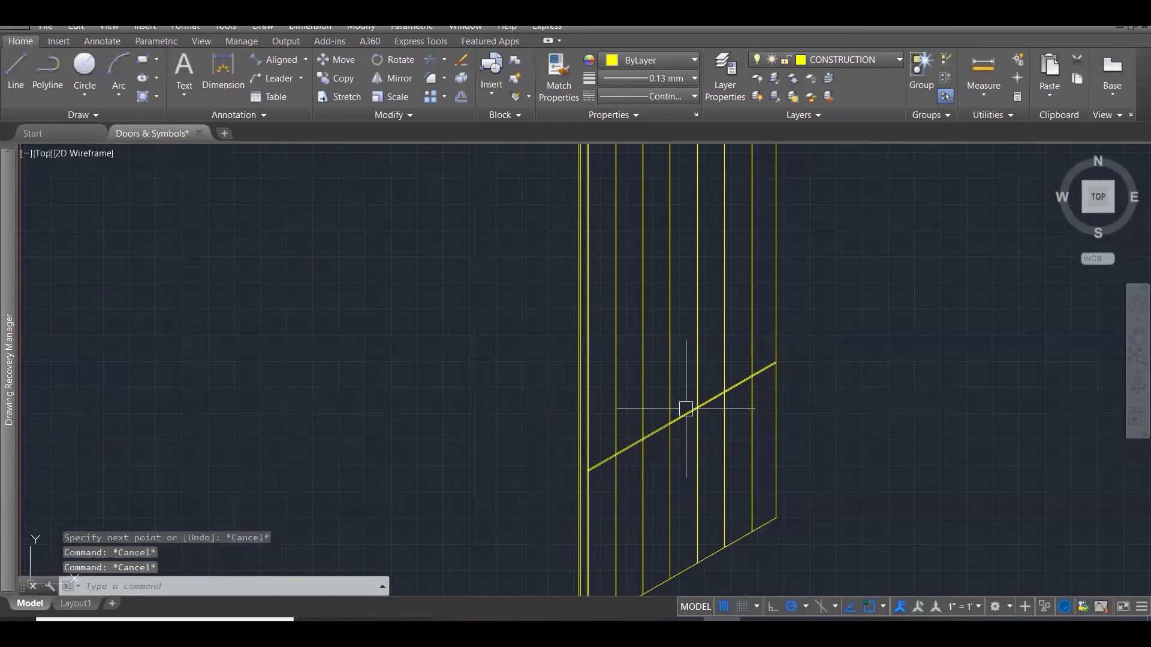
{"action": "key", "text": "Escape"}
Delete the unwanted diagonal line from the door.
{"action": "scroll", "coordinate": [686, 410], "scroll_direction": "up", "scroll_amount": 5}
{"action": "left_click", "coordinate": [647, 454]}
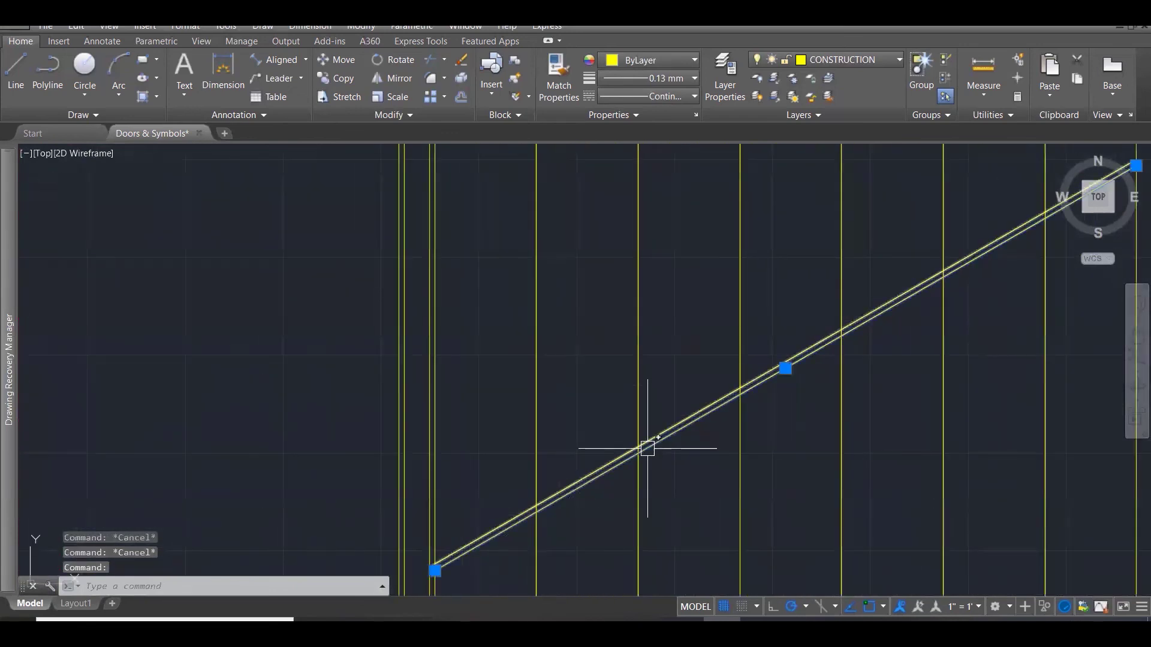
{"action": "key", "text": "Delete"}
{"action": "scroll", "coordinate": [742, 387], "scroll_direction": "up", "scroll_amount": 3}
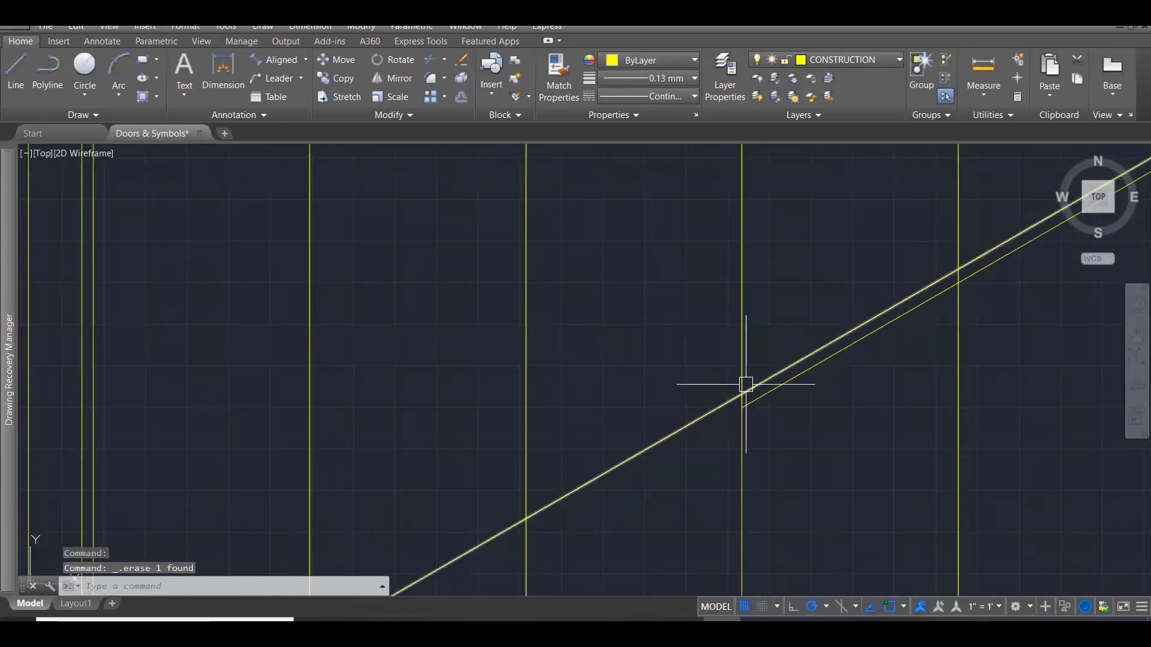
{"action": "type", "text": "l"}
{"action": "key", "text": "Return"}
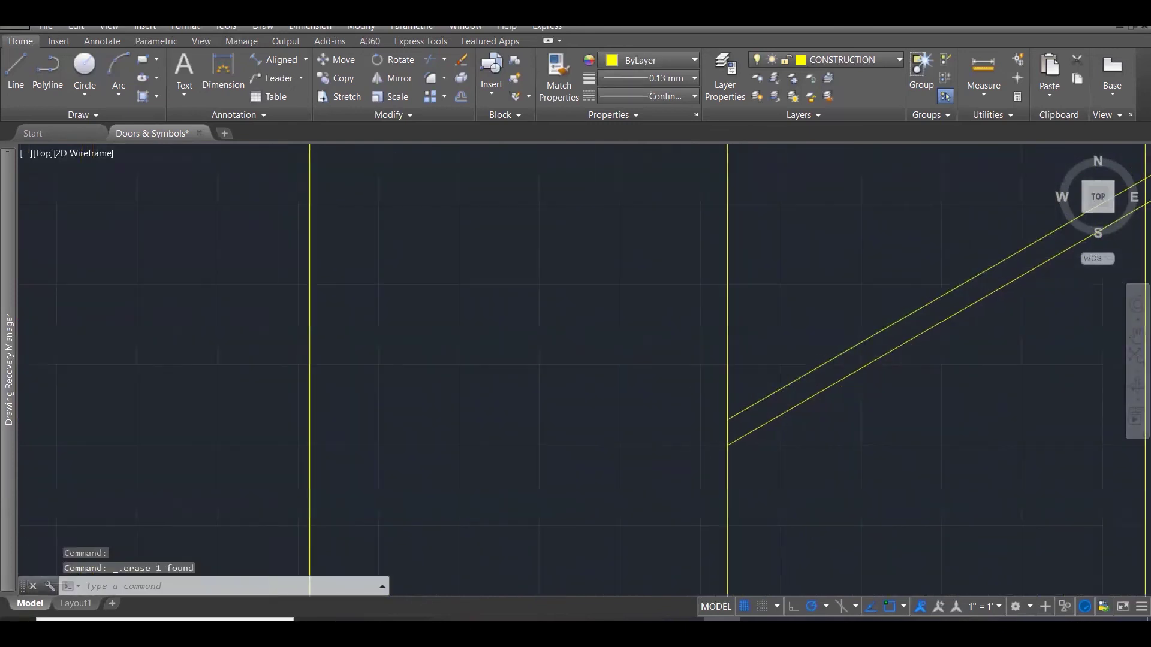
{"action": "scroll", "coordinate": [688, 450], "scroll_direction": "down", "scroll_amount": 8}
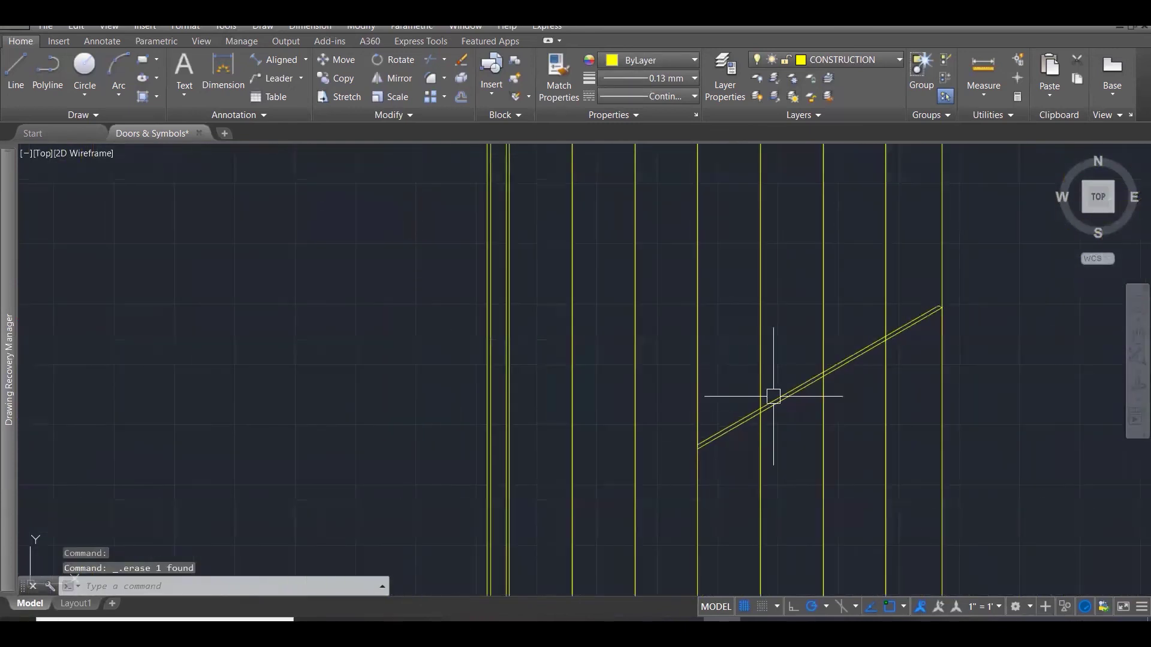
Trim the board ends where they cross the brace.
{"action": "type", "text": "tr"}
{"action": "key", "text": "Return"}
{"action": "left_click", "coordinate": [1002, 498]}
{"action": "left_click", "coordinate": [580, 240]}
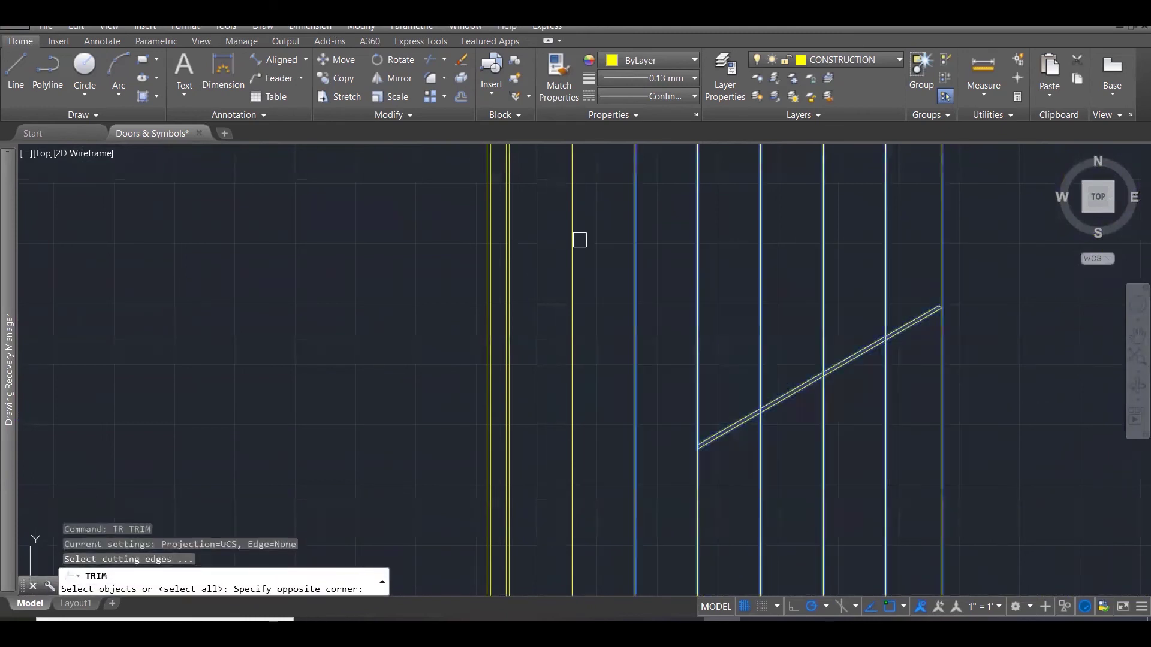
{"action": "key", "text": "Return"}
{"action": "left_click", "coordinate": [757, 340]}
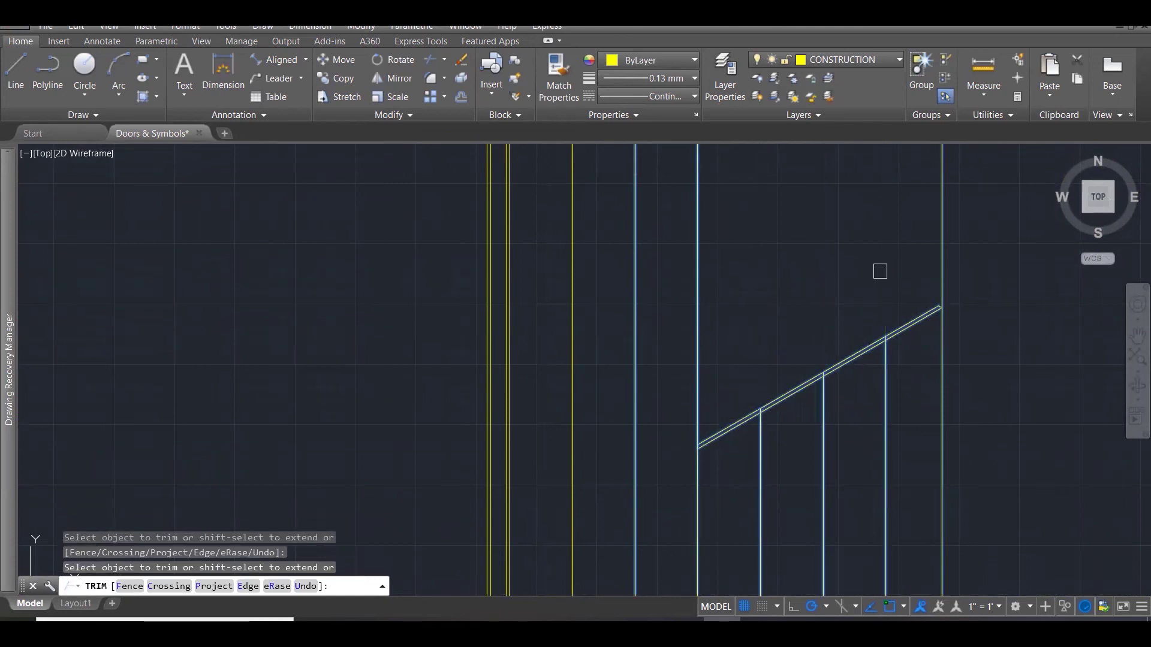
{"action": "scroll", "coordinate": [880, 271], "scroll_direction": "up", "scroll_amount": 6}
{"action": "key", "text": "Escape"}
{"action": "key", "text": "Escape"}
{"action": "key", "text": "Escape"}
{"action": "scroll", "coordinate": [941, 340], "scroll_direction": "down", "scroll_amount": 3}
{"action": "scroll", "coordinate": [728, 499], "scroll_direction": "up", "scroll_amount": 3}
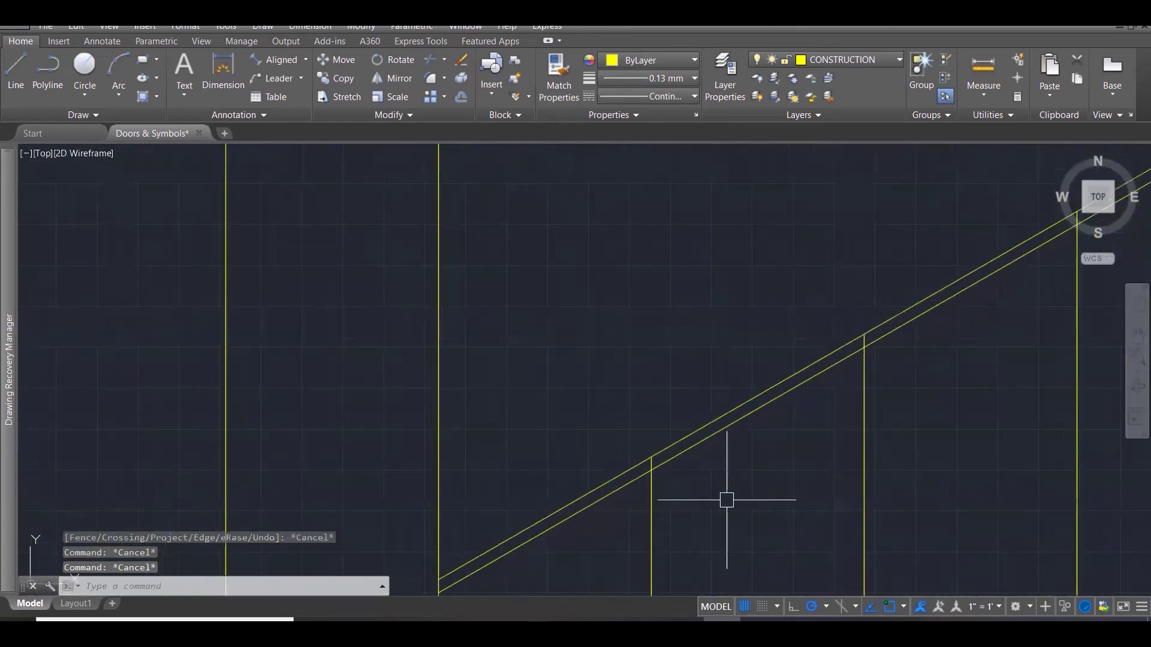
{"action": "scroll", "coordinate": [645, 427], "scroll_direction": "down", "scroll_amount": 2}
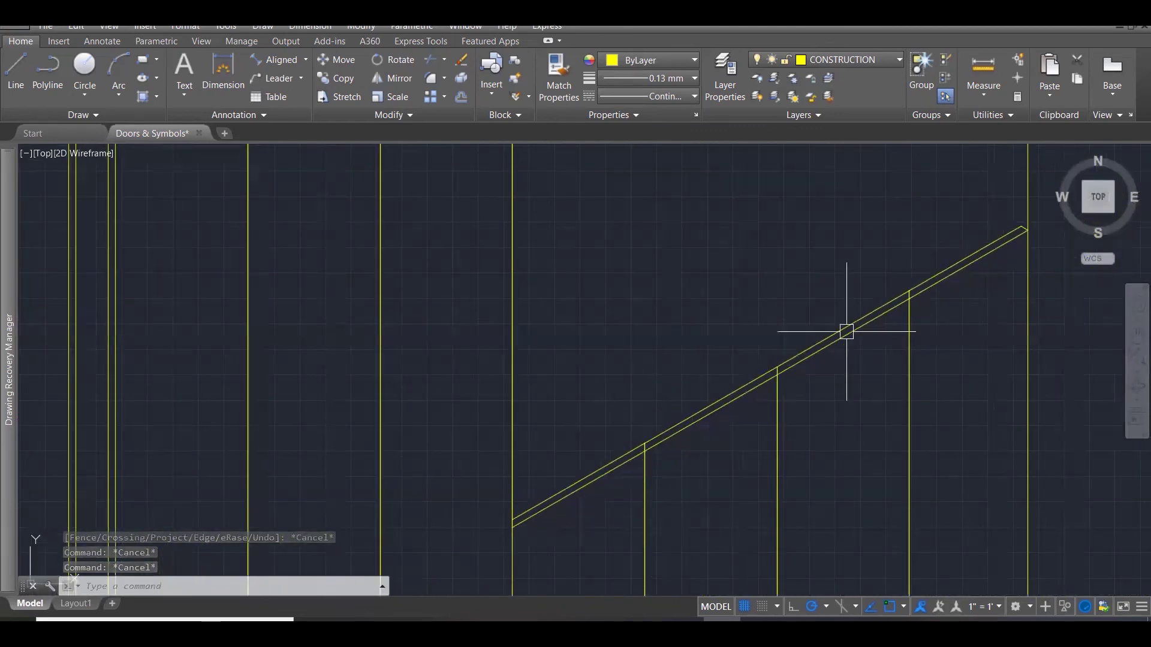
Copy the short brace-end line to three points where the brace meets the boards.
{"action": "left_click", "coordinate": [958, 193]}
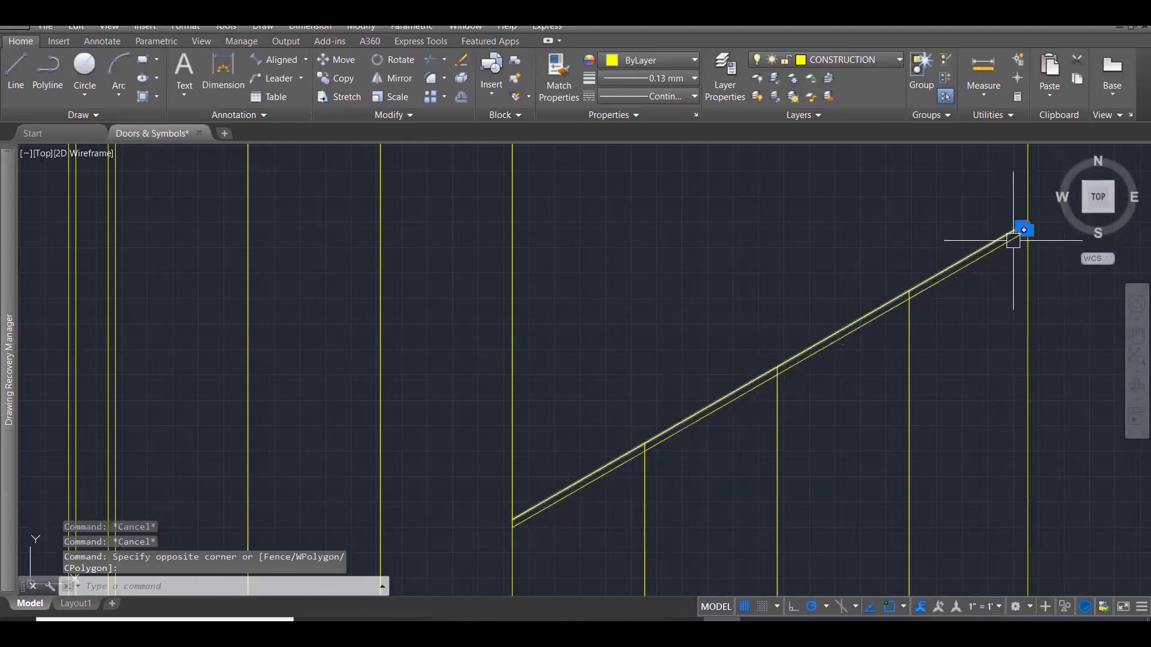
{"action": "key", "text": "Return"}
{"action": "scroll", "coordinate": [1018, 230], "scroll_direction": "up", "scroll_amount": 2}
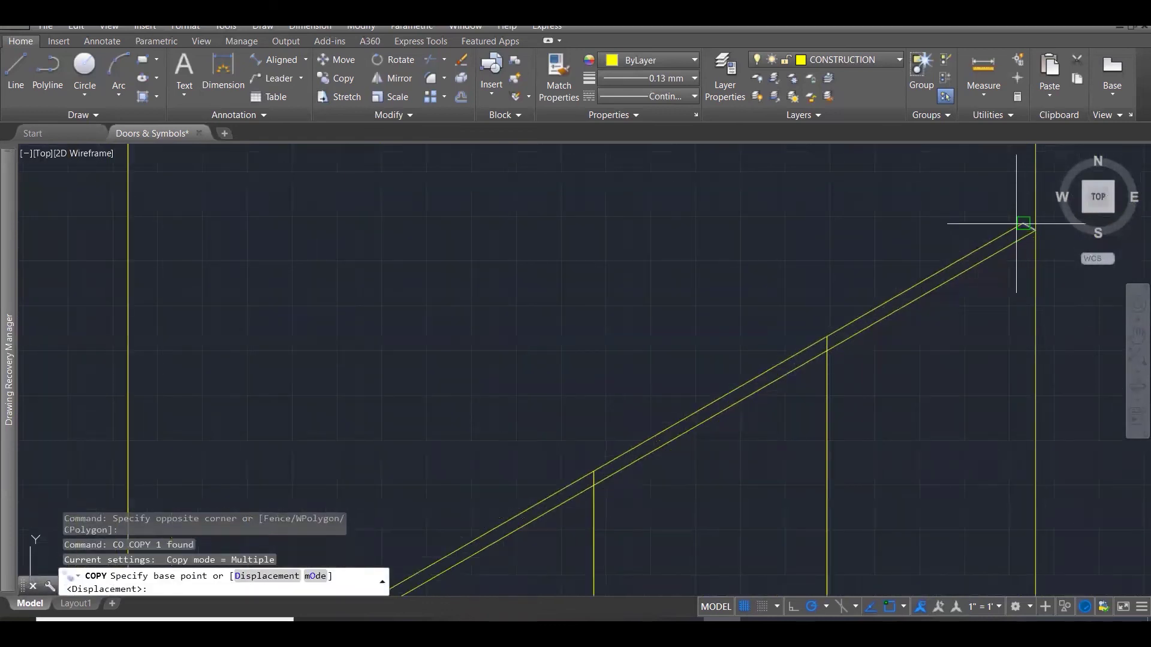
{"action": "left_click", "coordinate": [1023, 224]}
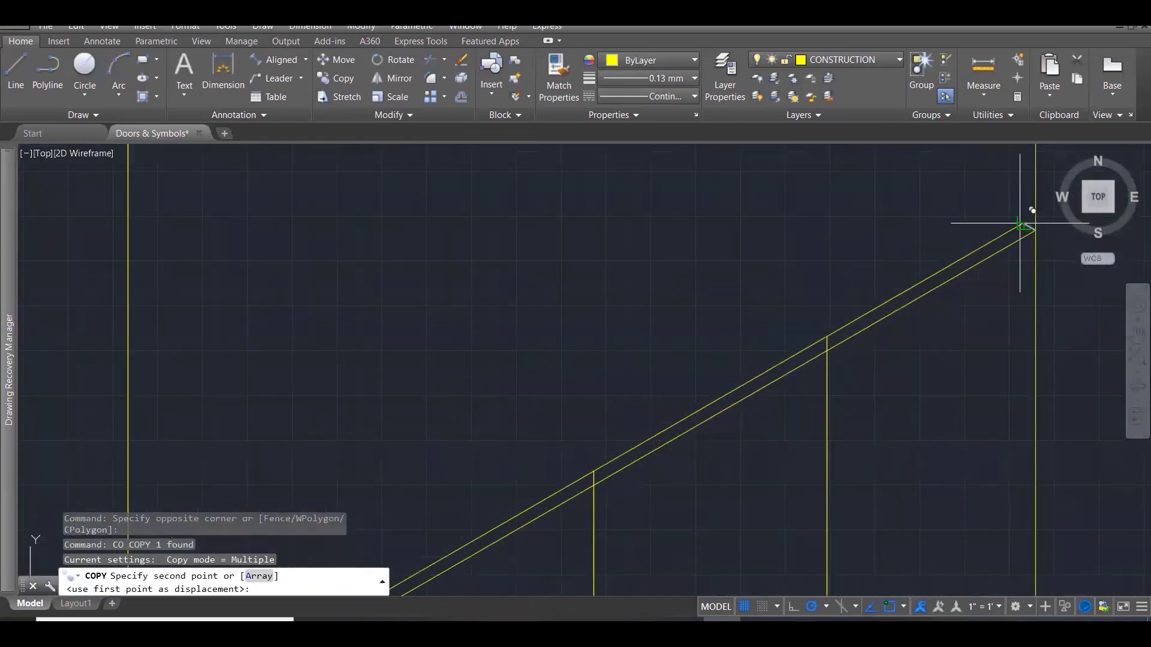
{"action": "left_click", "coordinate": [828, 336]}
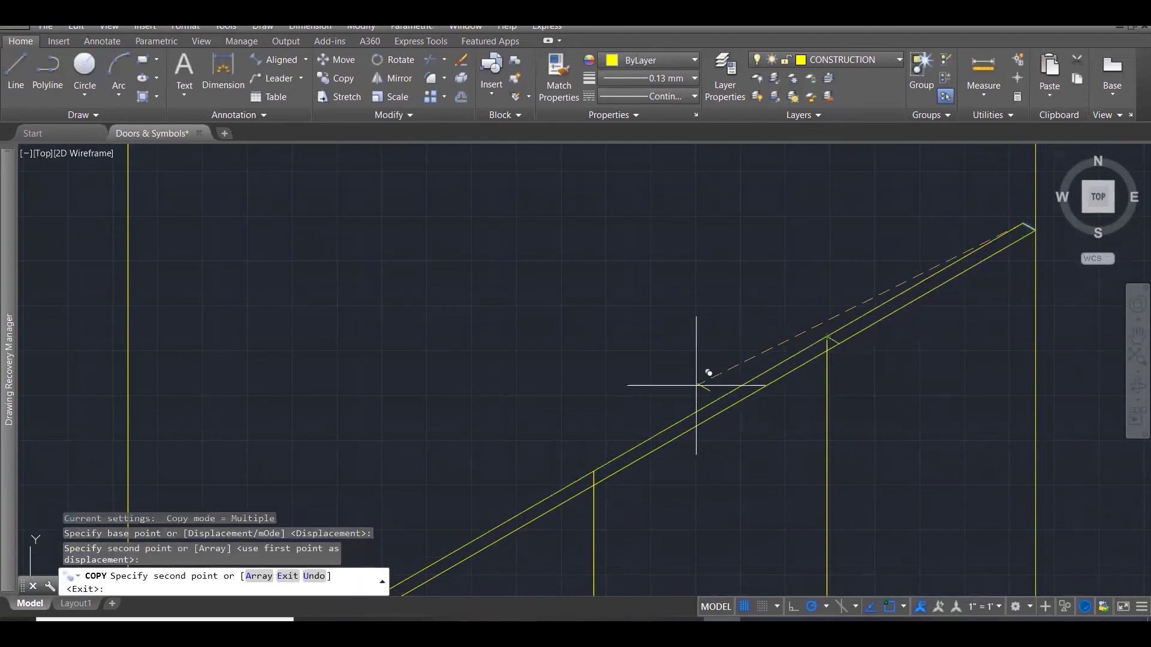
{"action": "left_click", "coordinate": [593, 471]}
{"action": "scroll", "coordinate": [755, 299], "scroll_direction": "down", "scroll_amount": 3}
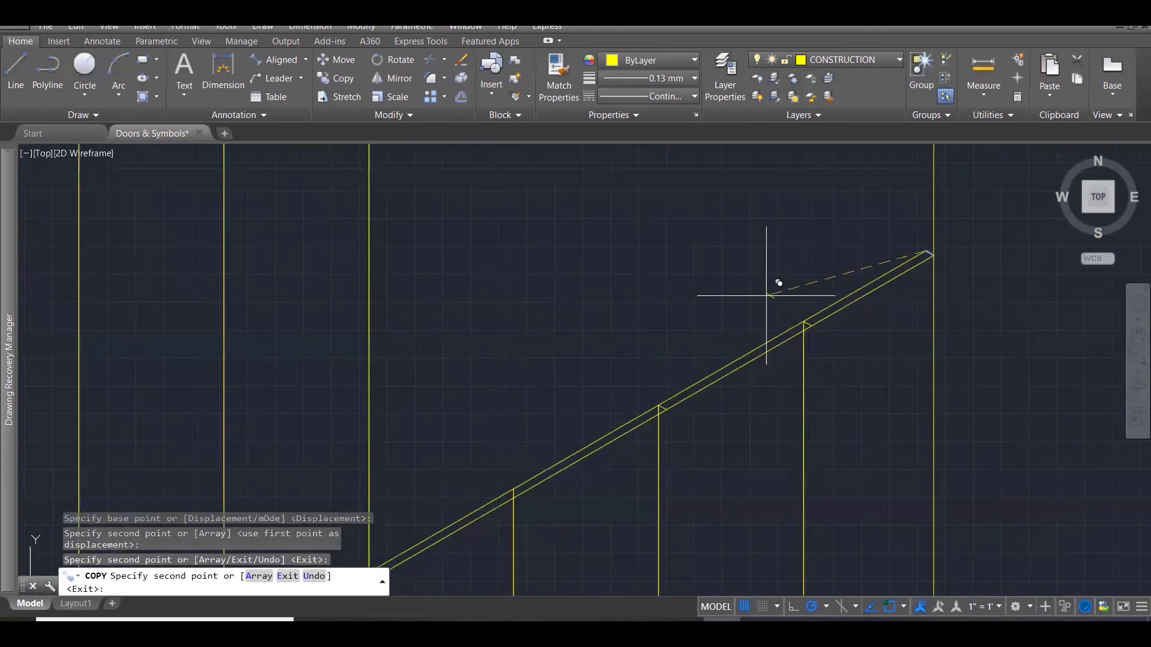
{"action": "scroll", "coordinate": [552, 455], "scroll_direction": "up", "scroll_amount": 3}
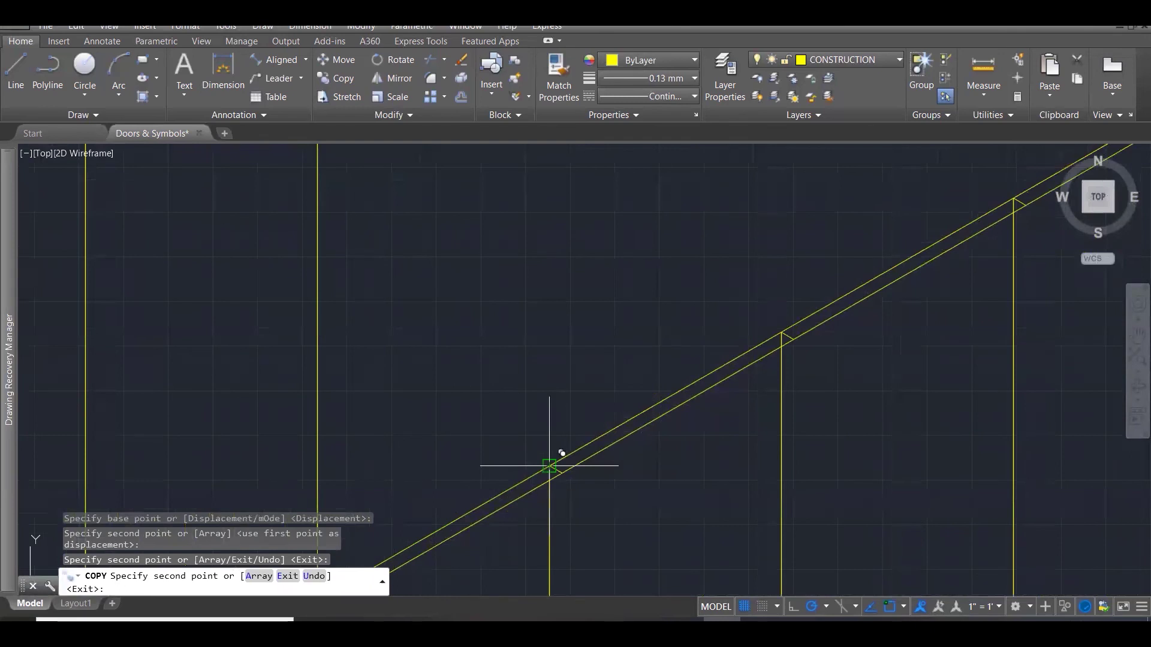
{"action": "left_click", "coordinate": [549, 465]}
{"action": "scroll", "coordinate": [750, 227], "scroll_direction": "down", "scroll_amount": 3}
{"action": "key", "text": "Escape"}
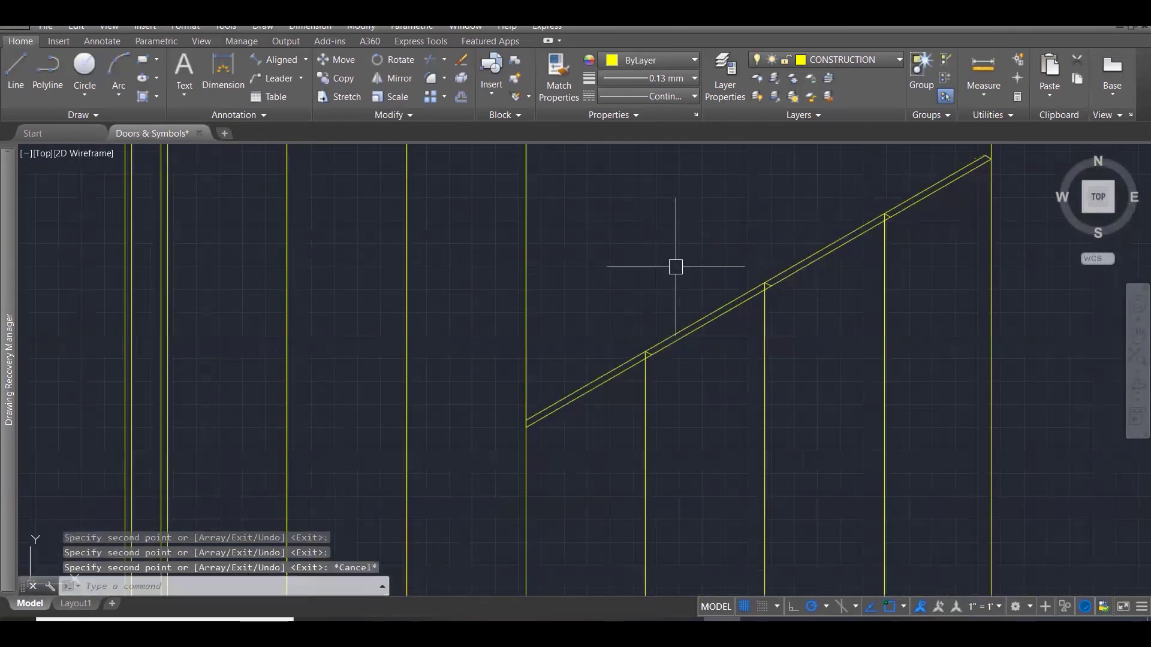
{"action": "scroll", "coordinate": [675, 274], "scroll_direction": "up", "scroll_amount": 3}
Move the three joint lines onto the board intersections.
{"action": "left_click", "coordinate": [581, 302]}
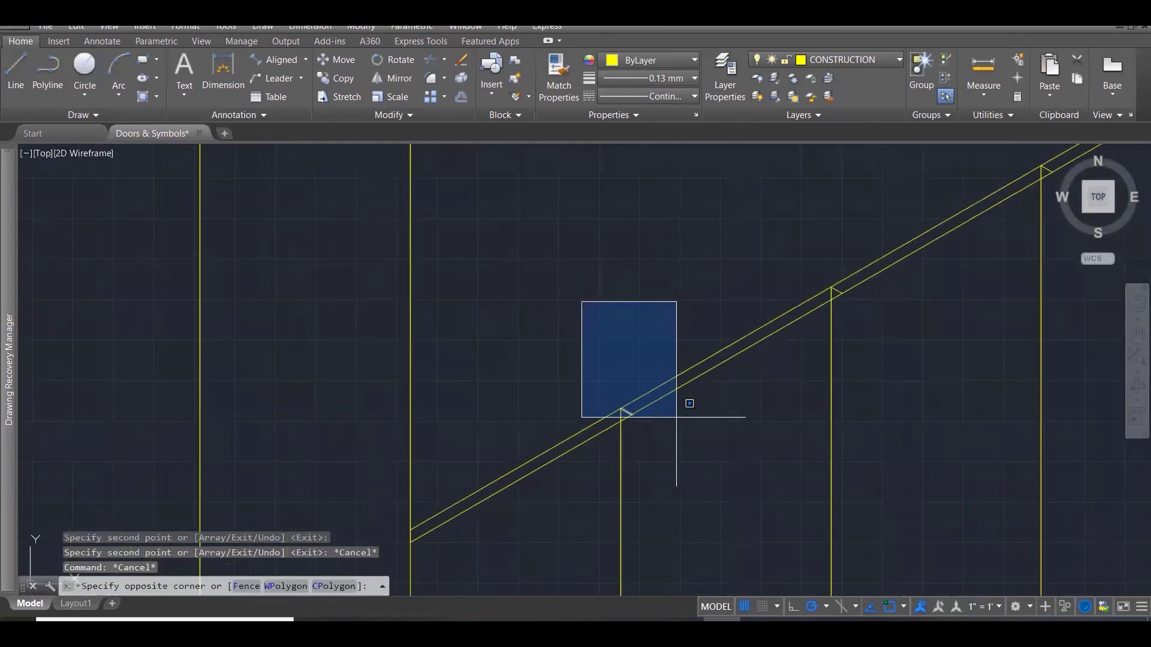
{"action": "left_click", "coordinate": [688, 402]}
{"action": "left_click", "coordinate": [791, 270]}
{"action": "left_click", "coordinate": [910, 315]}
{"action": "scroll", "coordinate": [627, 372], "scroll_direction": "down", "scroll_amount": 2}
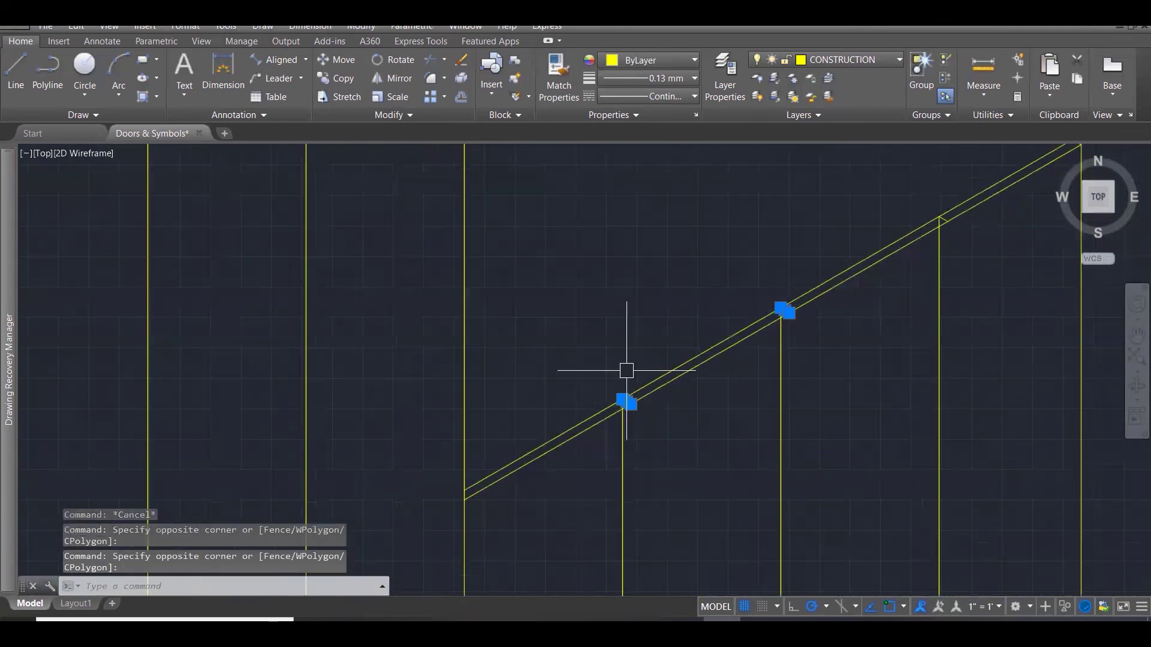
{"action": "left_click", "coordinate": [847, 206]}
{"action": "left_click", "coordinate": [943, 260]}
{"action": "scroll", "coordinate": [921, 216], "scroll_direction": "up", "scroll_amount": 3}
{"action": "scroll", "coordinate": [899, 245], "scroll_direction": "up", "scroll_amount": 3}
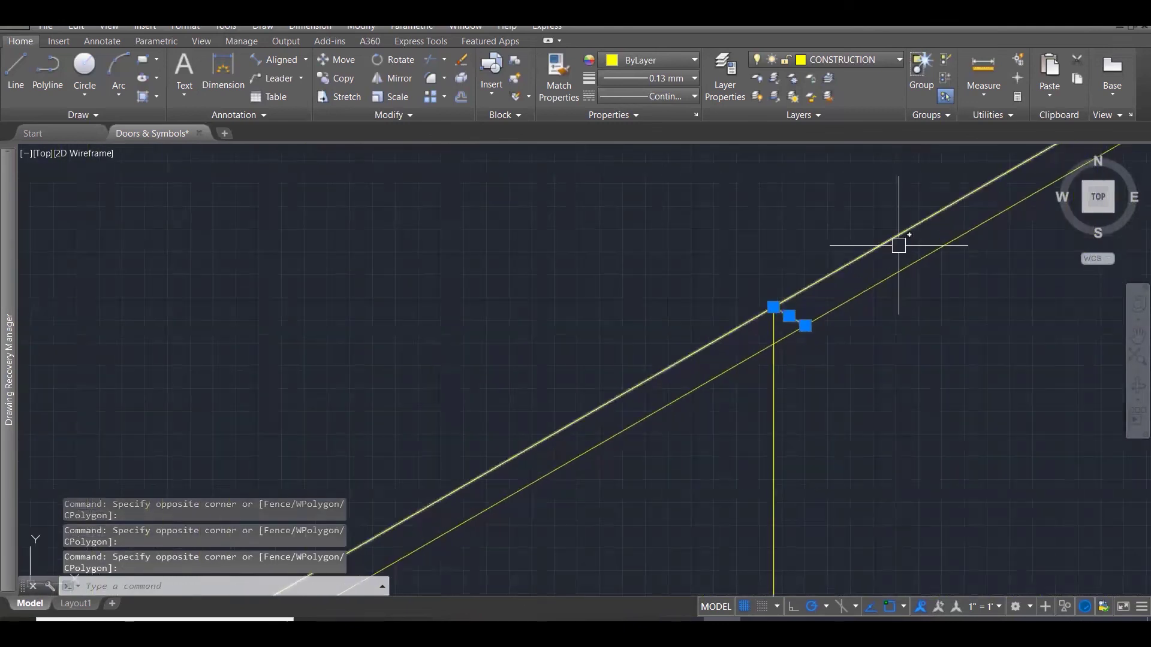
{"action": "type", "text": "m"}
{"action": "key", "text": "Return"}
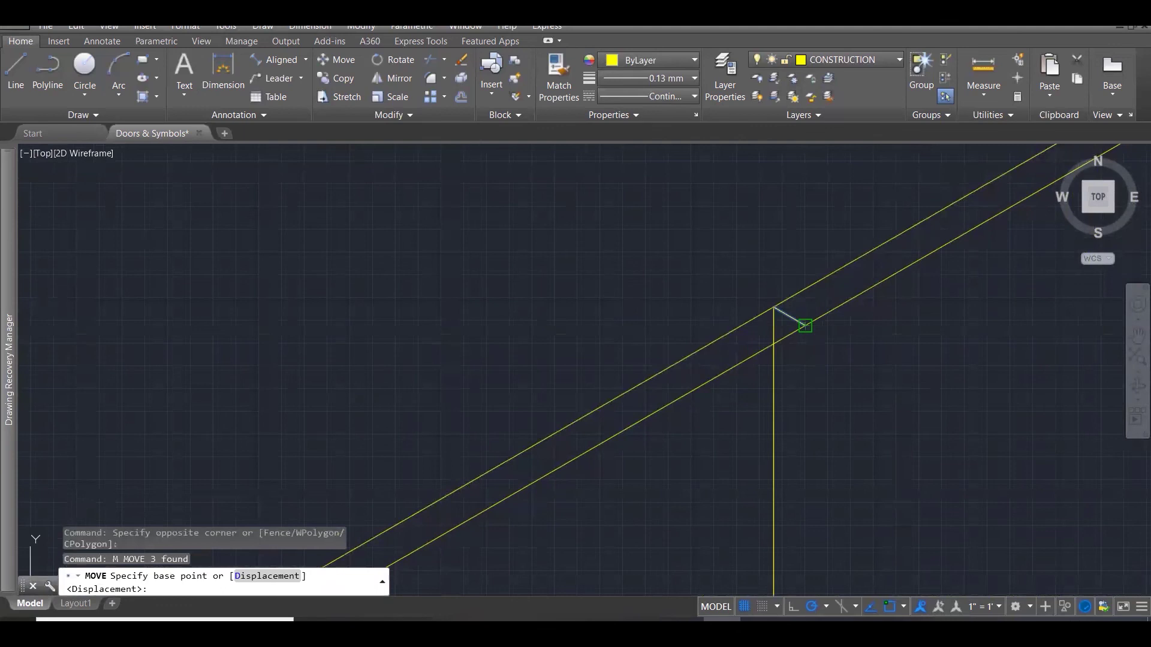
{"action": "left_click", "coordinate": [805, 325]}
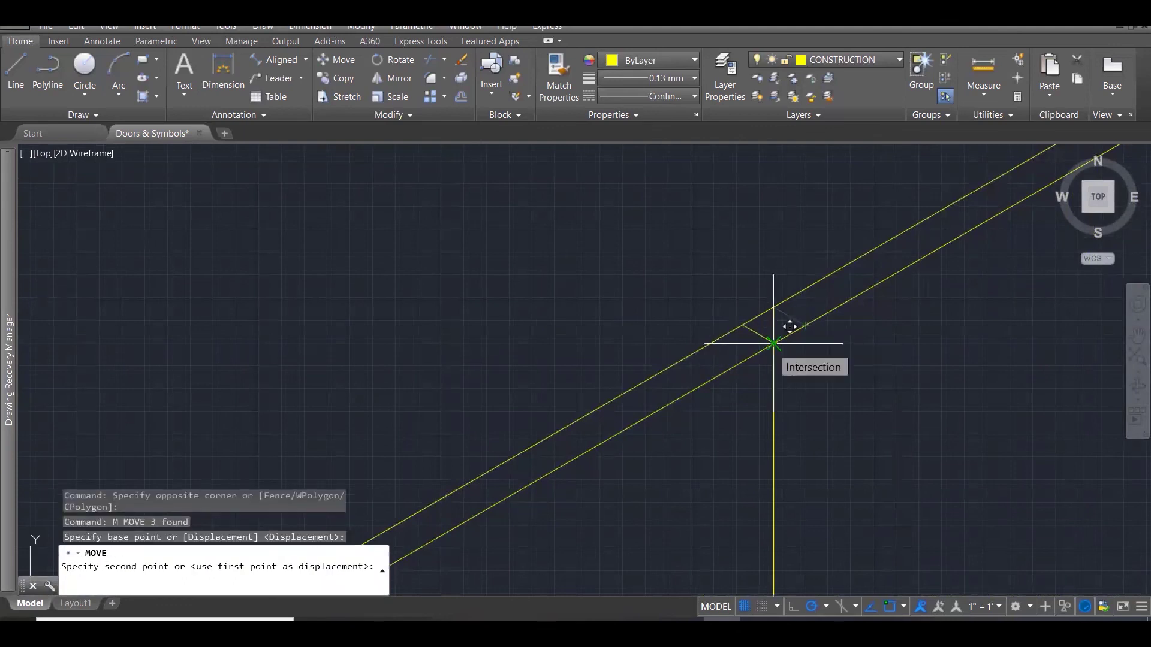
{"action": "left_click", "coordinate": [773, 343]}
{"action": "scroll", "coordinate": [826, 195], "scroll_direction": "down", "scroll_amount": 5}
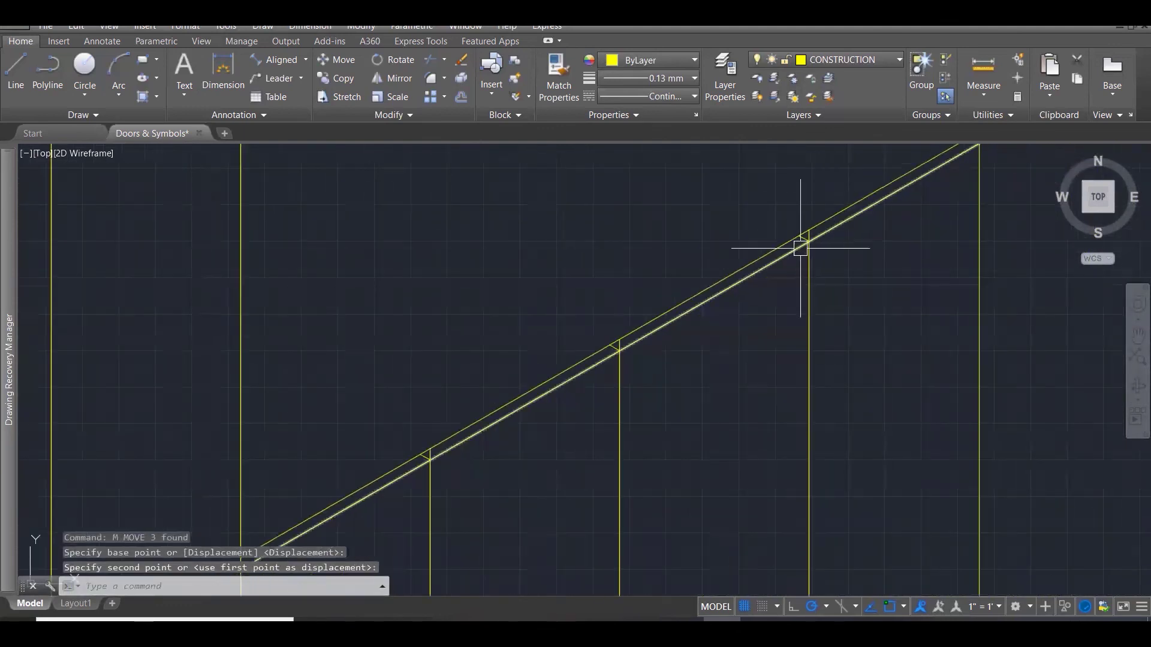
{"action": "key", "text": "Escape"}
{"action": "key", "text": "Escape"}
Trim the board segment lying inside the brace.
{"action": "type", "text": "TR"}
{"action": "key", "text": "Return"}
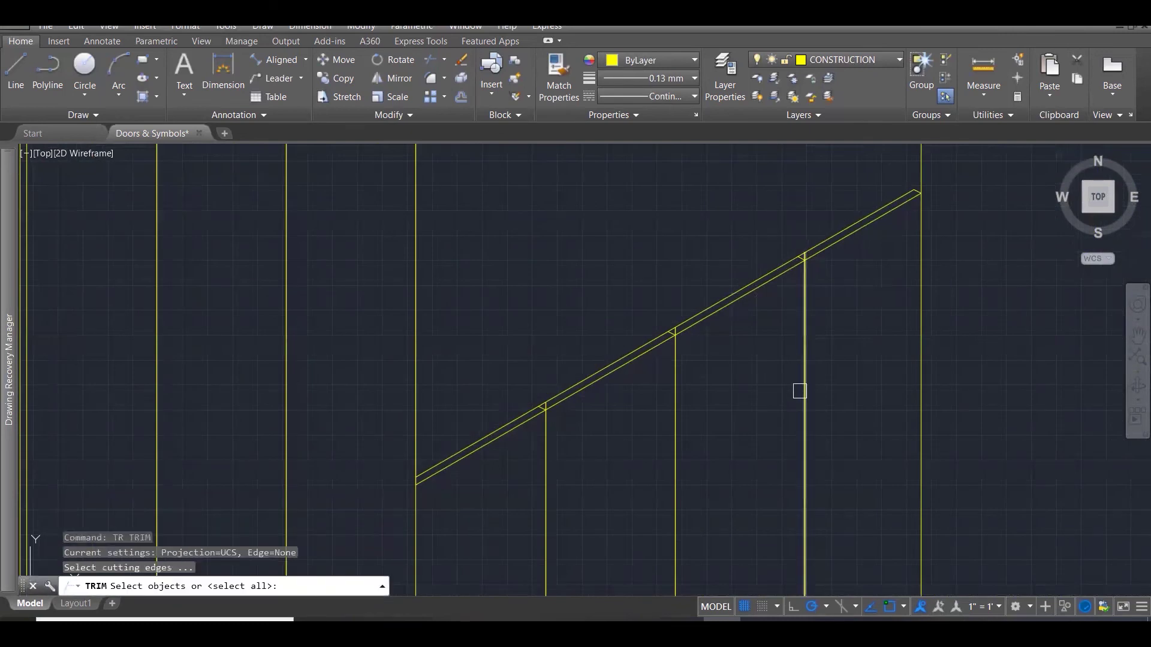
{"action": "left_click", "coordinate": [839, 423]}
{"action": "left_click", "coordinate": [545, 244]}
{"action": "key", "text": "Return"}
{"action": "scroll", "coordinate": [575, 372], "scroll_direction": "up", "scroll_amount": 5}
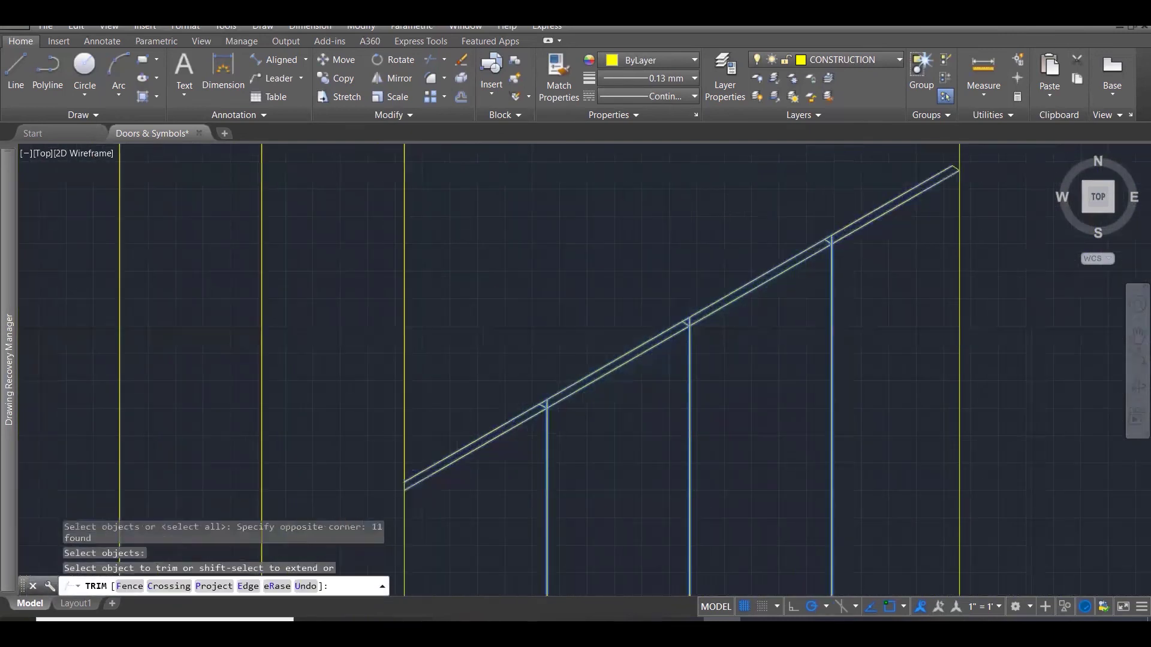
{"action": "left_click", "coordinate": [533, 397]}
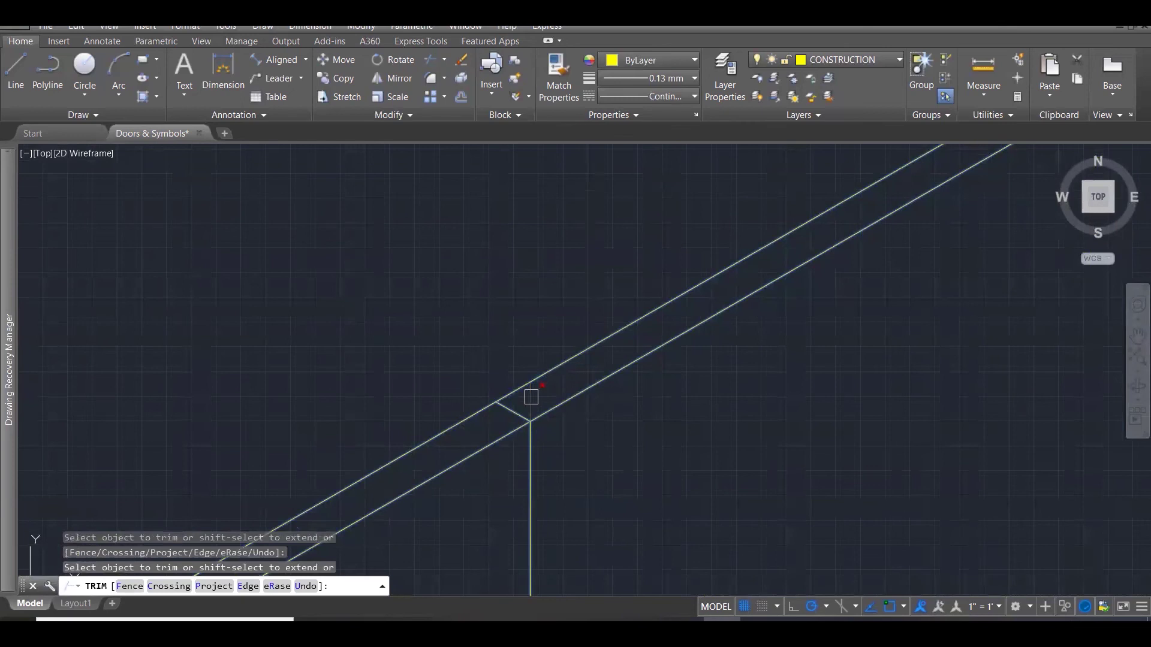
{"action": "scroll", "coordinate": [531, 397], "scroll_direction": "down", "scroll_amount": 3}
{"action": "scroll", "coordinate": [854, 223], "scroll_direction": "up", "scroll_amount": 3}
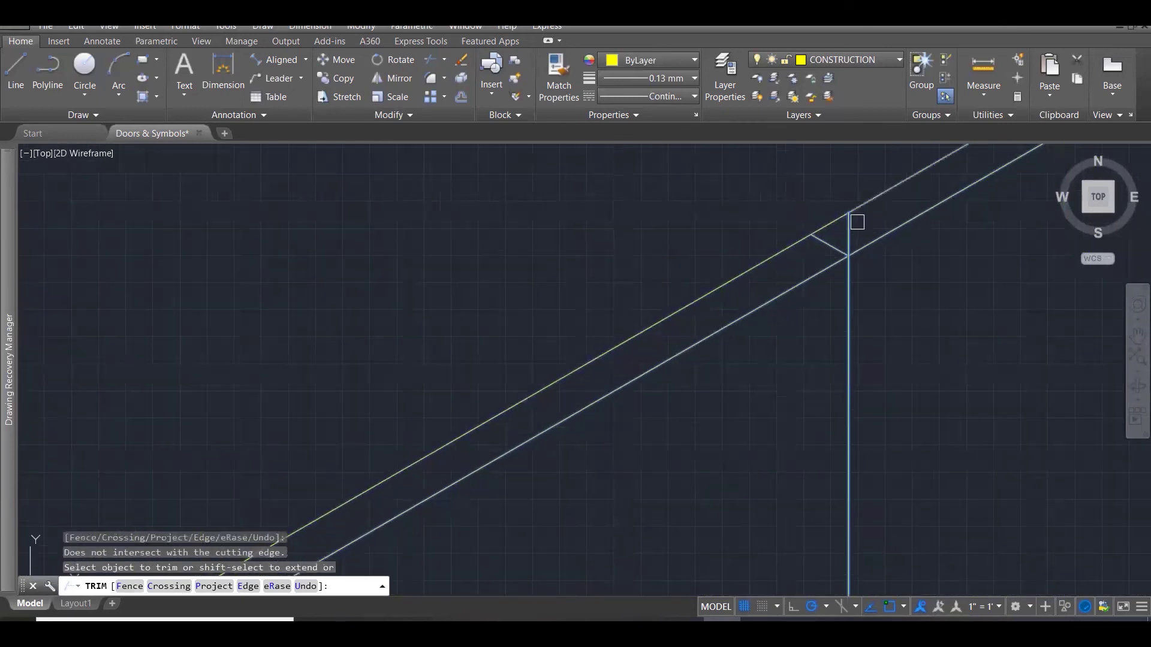
Trim the four matchboard segments between the top-rail lines.
{"action": "left_click", "coordinate": [844, 227]}
{"action": "scroll", "coordinate": [863, 198], "scroll_direction": "down", "scroll_amount": 4}
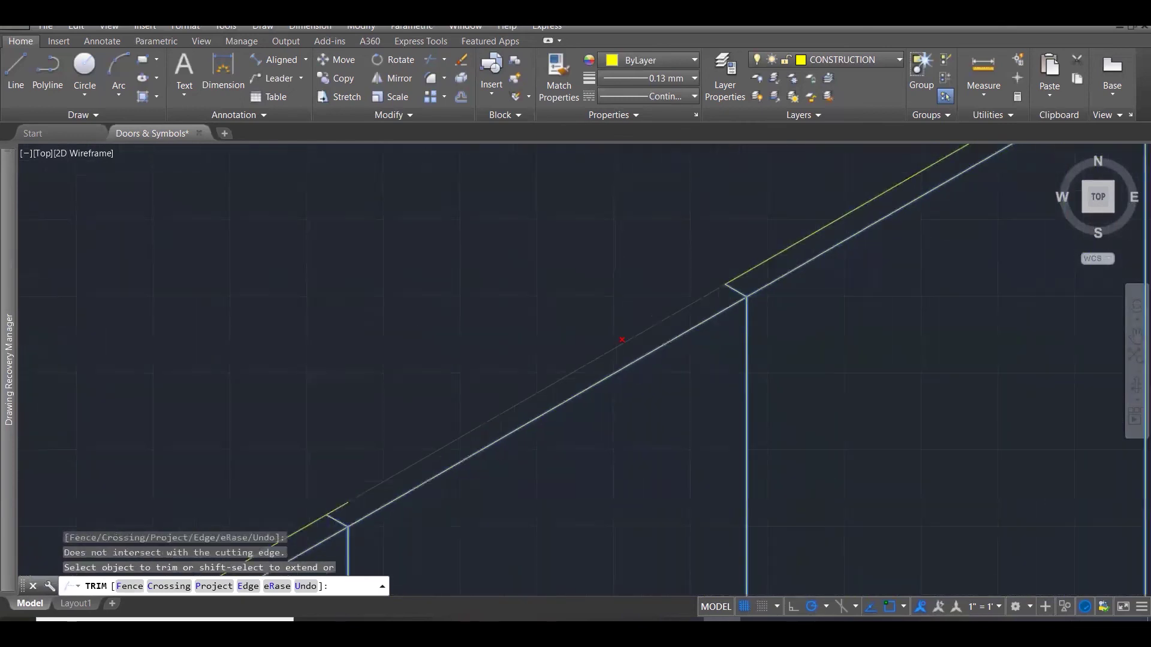
{"action": "scroll", "coordinate": [871, 188], "scroll_direction": "up", "scroll_amount": 3}
{"action": "left_click", "coordinate": [897, 228]}
{"action": "scroll", "coordinate": [895, 231], "scroll_direction": "down", "scroll_amount": 4}
{"action": "left_click", "coordinate": [716, 344]}
{"action": "scroll", "coordinate": [761, 334], "scroll_direction": "up", "scroll_amount": 4}
{"action": "left_click", "coordinate": [750, 321]}
{"action": "key", "text": "Escape"}
{"action": "key", "text": "Escape"}
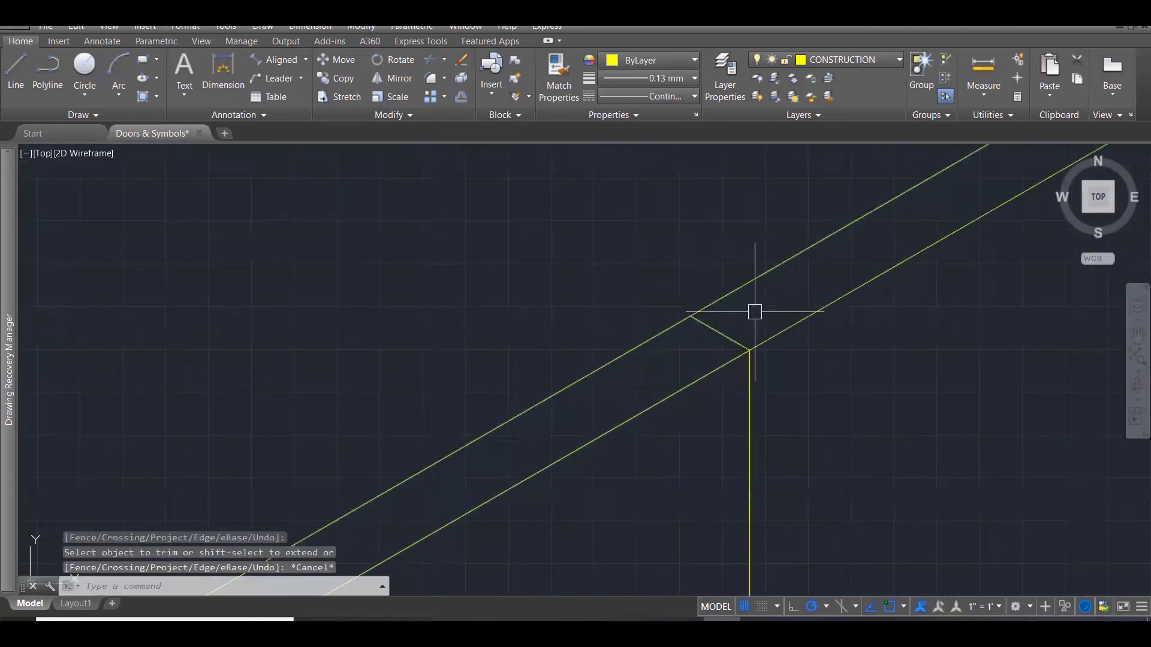
{"action": "scroll", "coordinate": [804, 293], "scroll_direction": "down", "scroll_amount": 3}
{"action": "scroll", "coordinate": [824, 314], "scroll_direction": "down", "scroll_amount": 5}
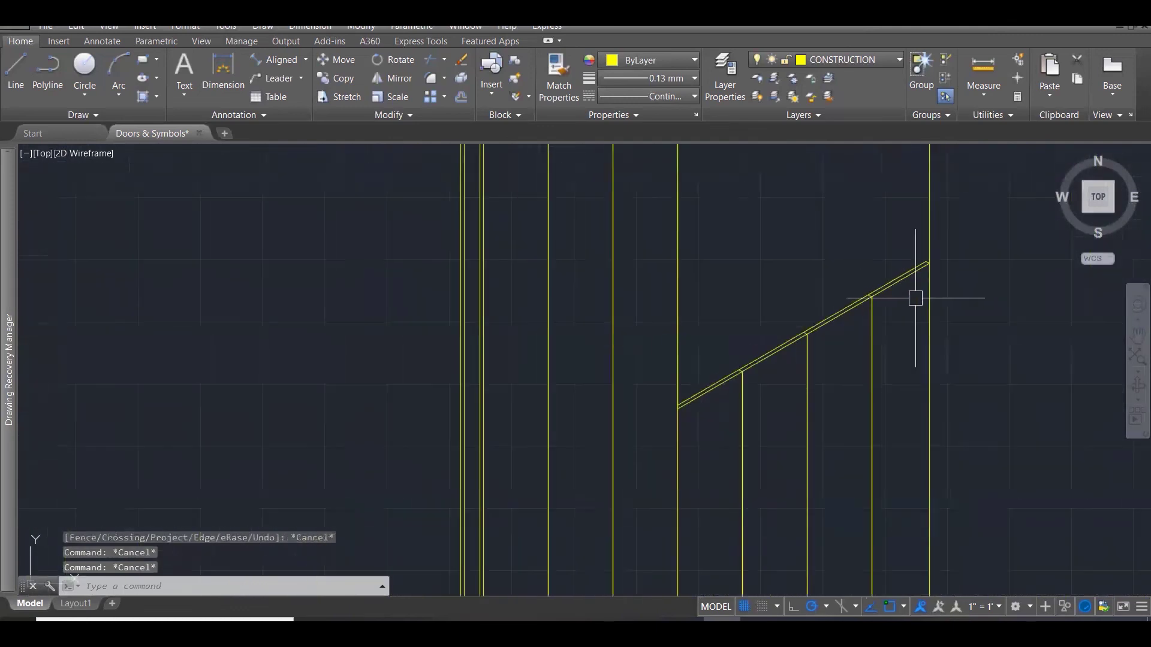
{"action": "scroll", "coordinate": [874, 403], "scroll_direction": "down", "scroll_amount": 6}
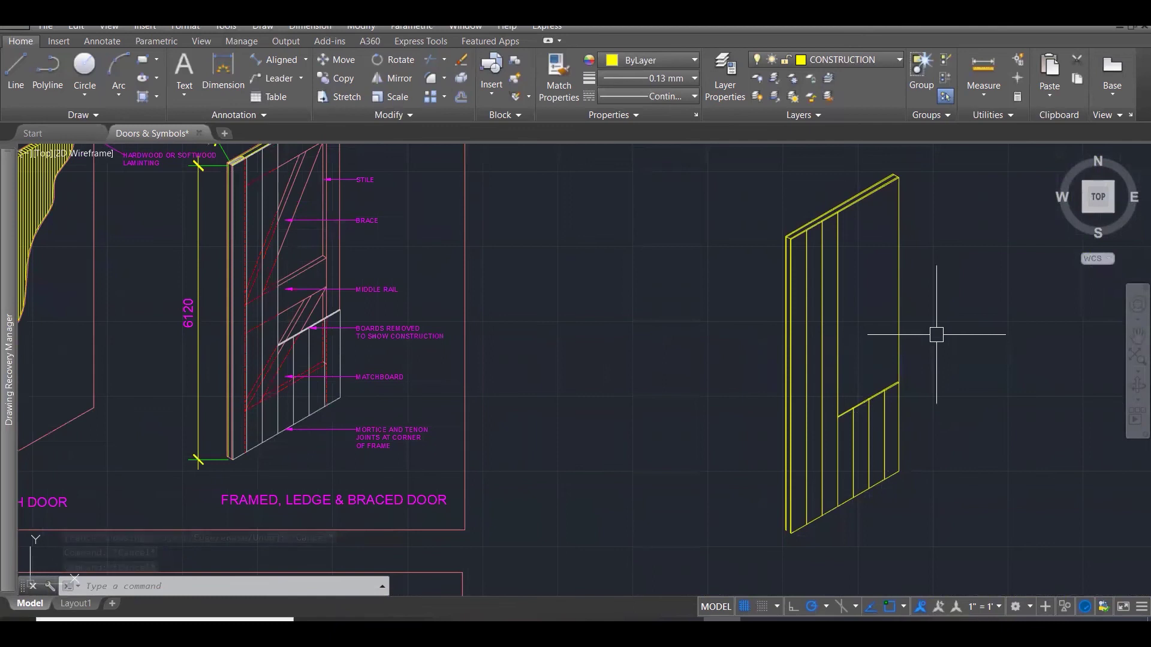
Measure the distance along the reference door's top rail from its corner.
{"action": "scroll", "coordinate": [348, 339], "scroll_direction": "down", "scroll_amount": 3}
{"action": "scroll", "coordinate": [340, 191], "scroll_direction": "up", "scroll_amount": 9}
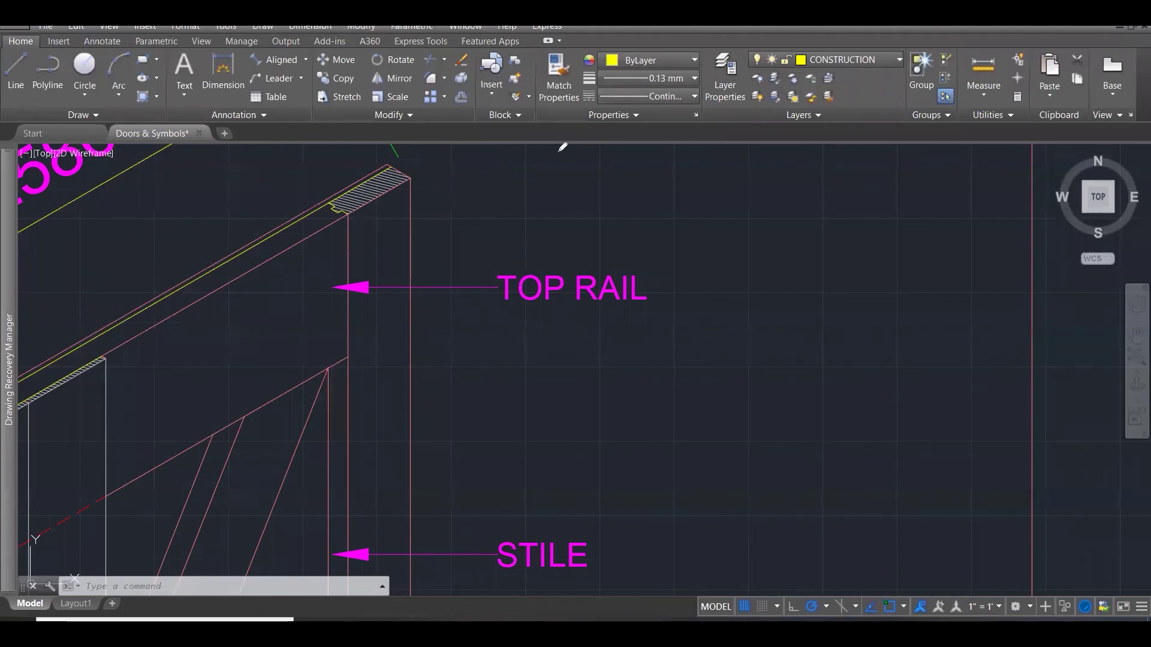
{"action": "scroll", "coordinate": [517, 258], "scroll_direction": "down", "scroll_amount": 2}
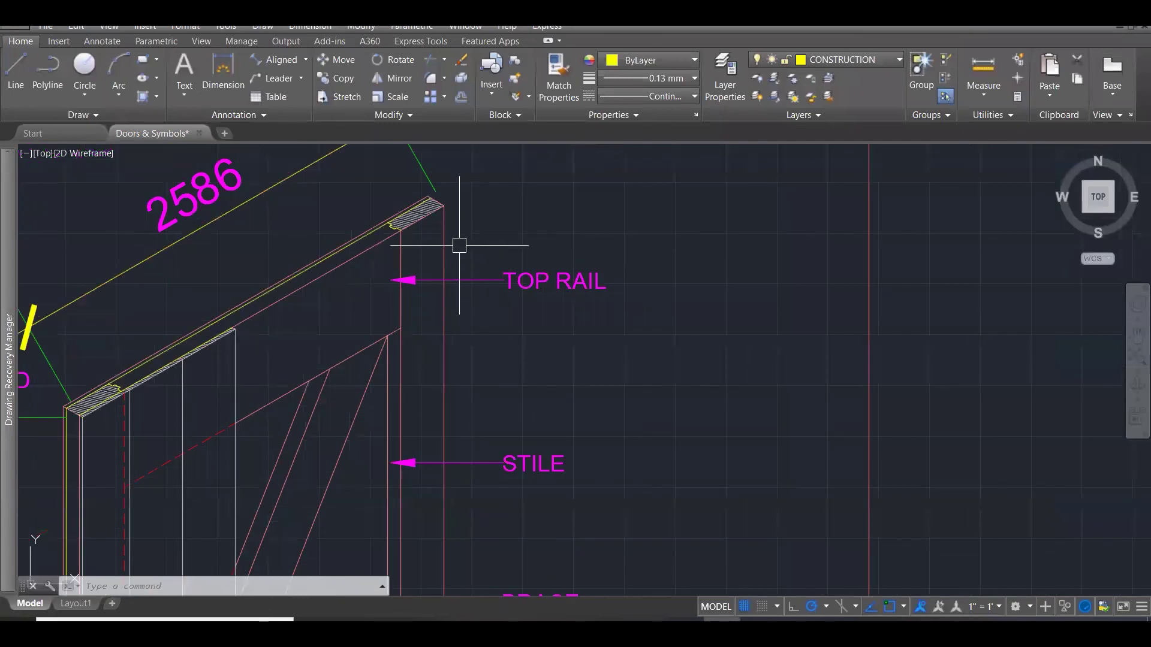
{"action": "type", "text": "di"}
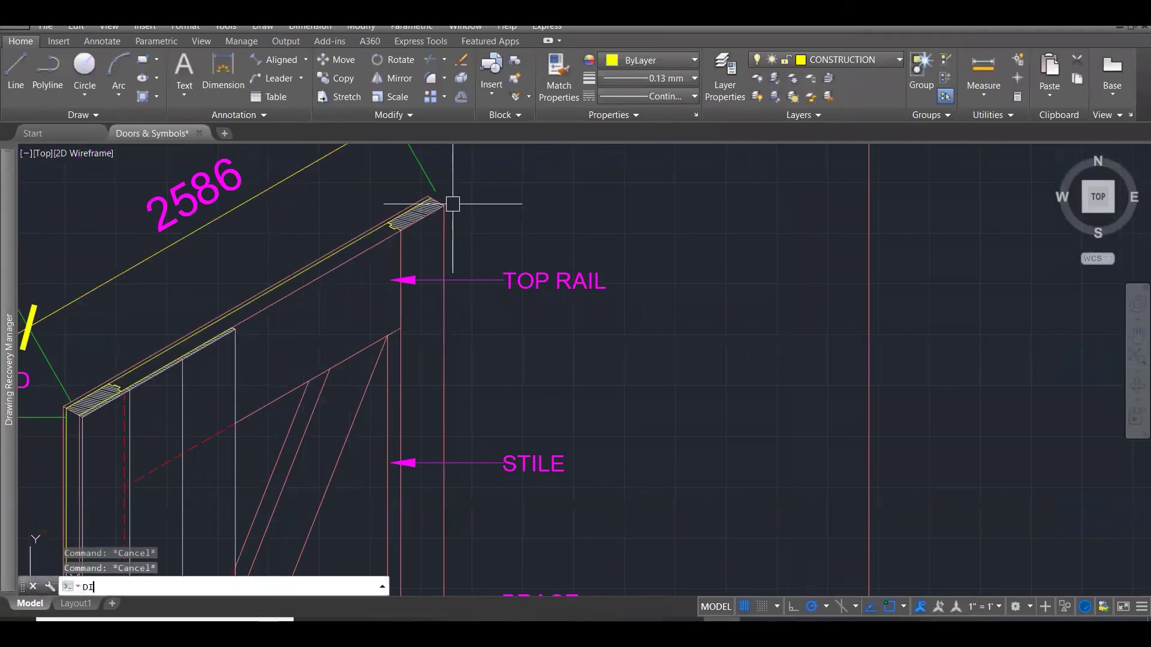
{"action": "key", "text": "Return"}
{"action": "scroll", "coordinate": [444, 204], "scroll_direction": "up", "scroll_amount": 2}
{"action": "left_click", "coordinate": [443, 198]}
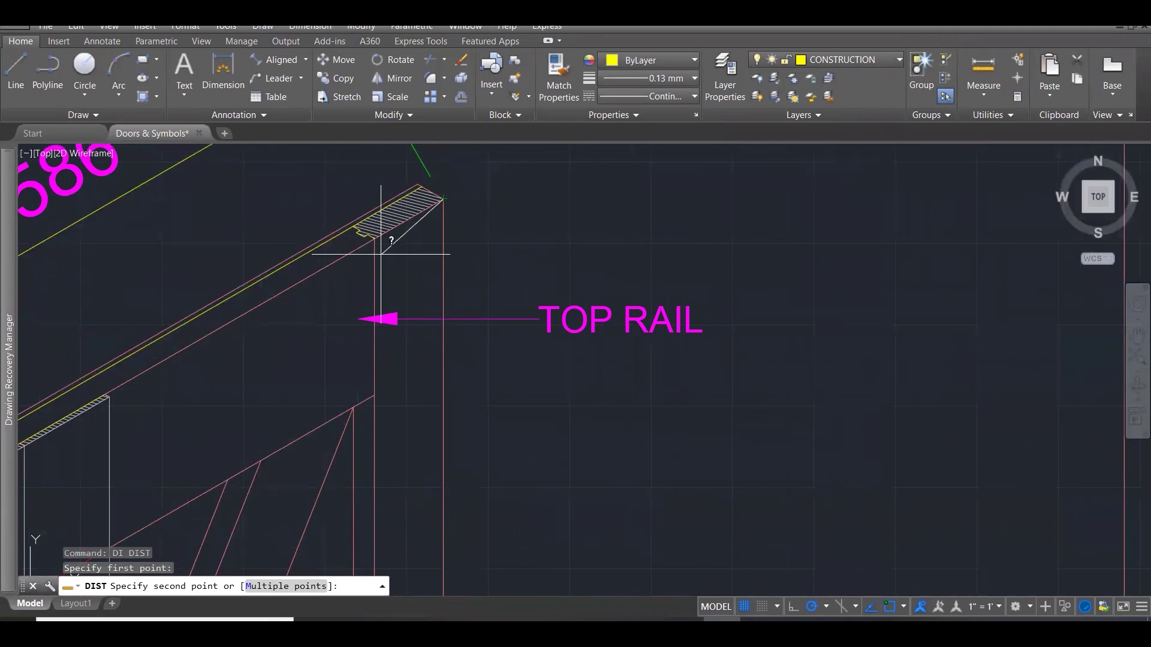
{"action": "left_click", "coordinate": [374, 238]}
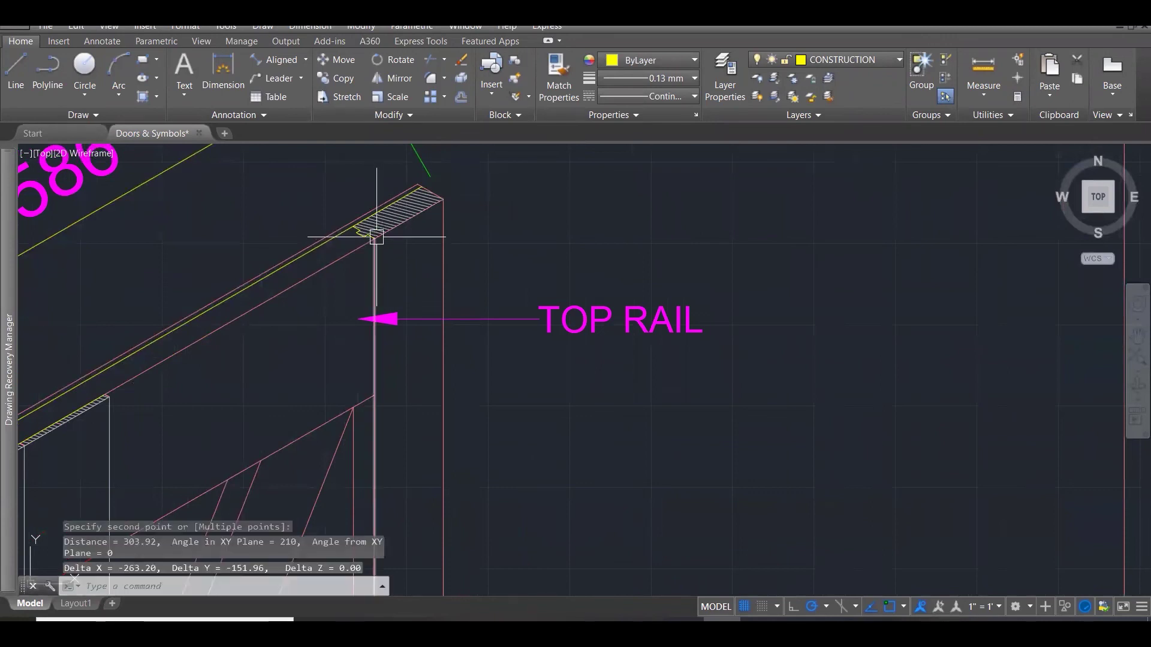
{"action": "scroll", "coordinate": [376, 237], "scroll_direction": "down", "scroll_amount": 6}
{"action": "scroll", "coordinate": [731, 294], "scroll_direction": "up", "scroll_amount": 5}
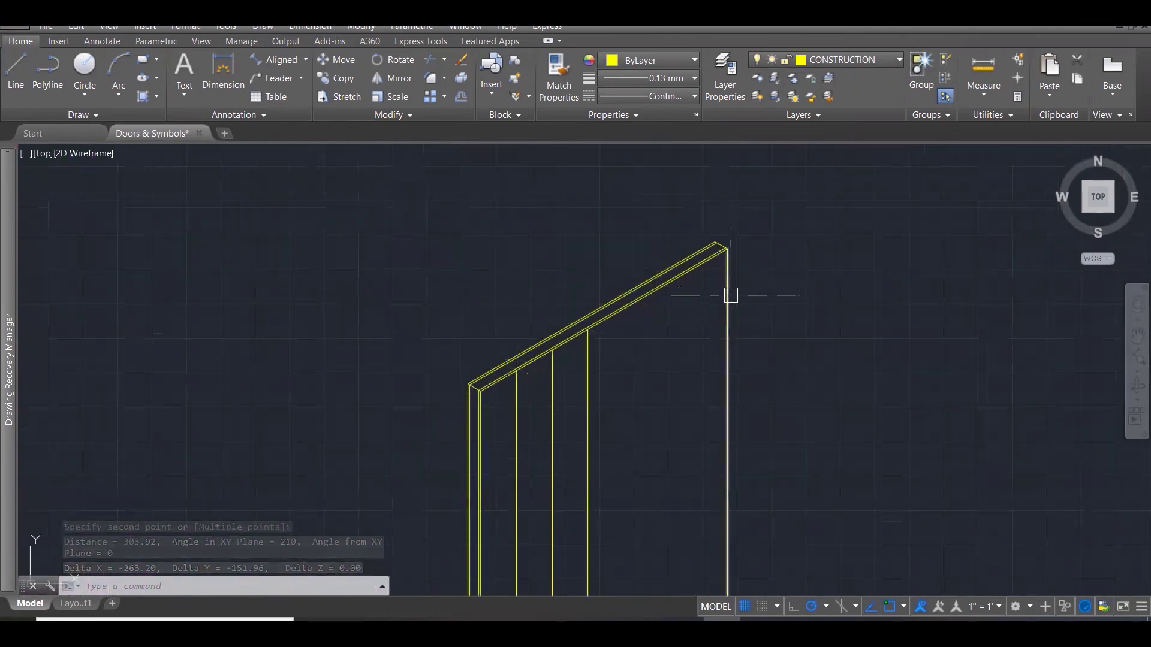
Draw a line 303 along the rail from its right corner, then down to the lower edge.
{"action": "type", "text": "o"}
{"action": "key", "text": "Return"}
{"action": "type", "text": "30"}
{"action": "key", "text": "Return"}
{"action": "key", "text": "Escape"}
{"action": "scroll", "coordinate": [728, 249], "scroll_direction": "up", "scroll_amount": 3}
{"action": "type", "text": "l"}
{"action": "key", "text": "Return"}
{"action": "left_click", "coordinate": [729, 248]}
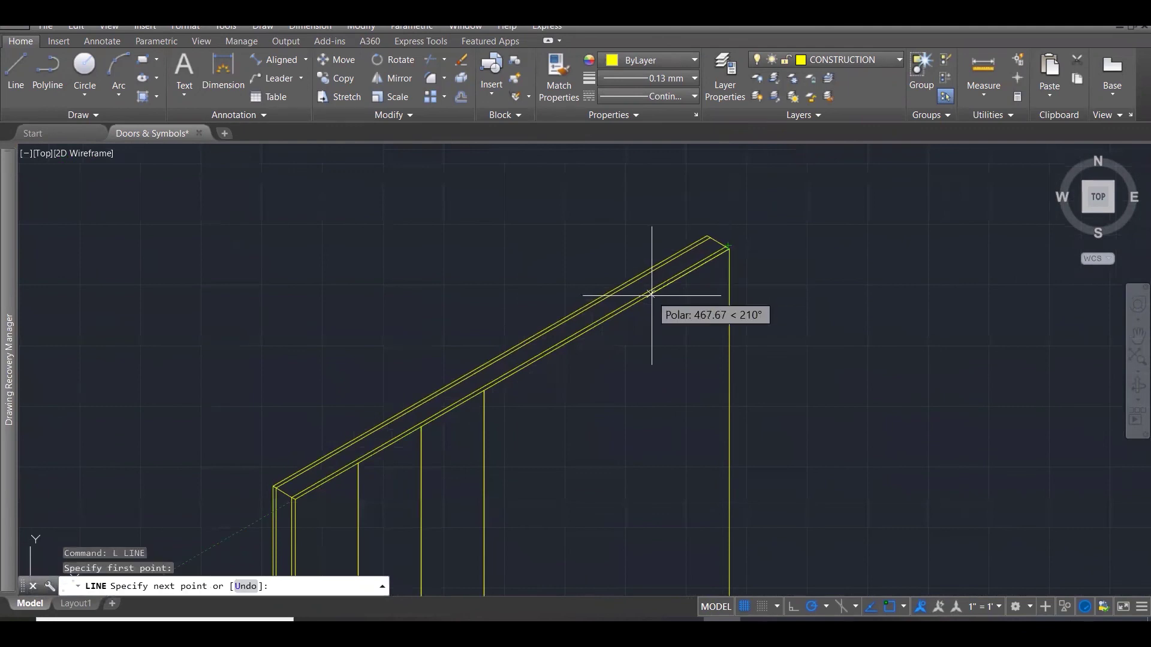
{"action": "key", "text": "Return"}
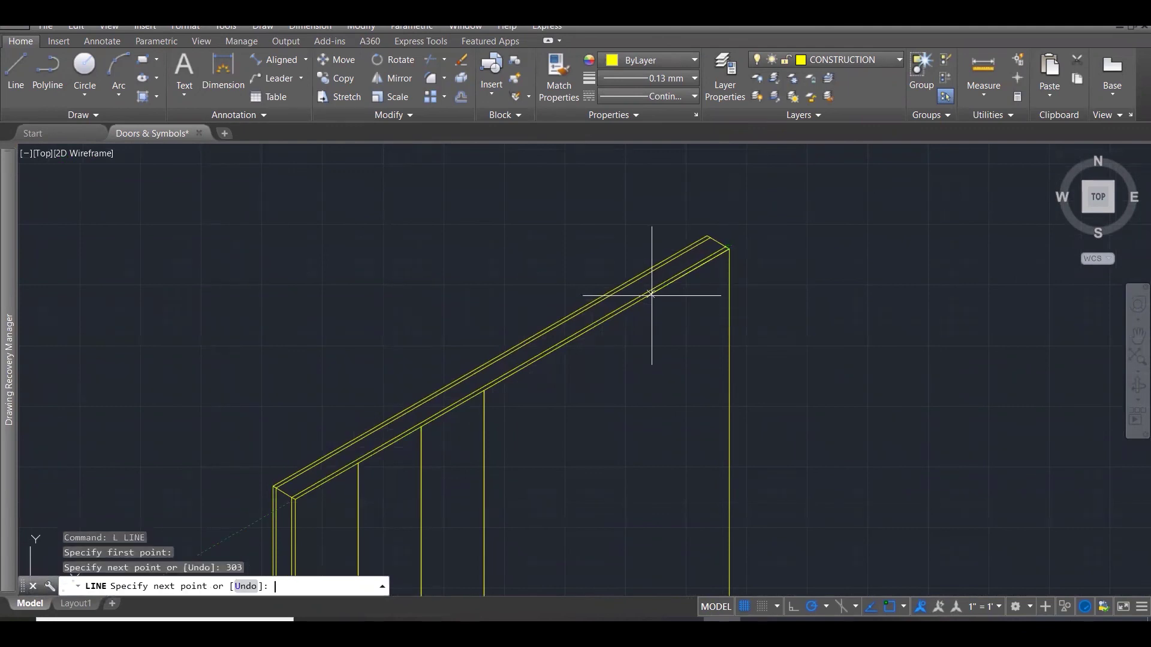
{"action": "scroll", "coordinate": [700, 189], "scroll_direction": "down", "scroll_amount": 5}
{"action": "scroll", "coordinate": [715, 376], "scroll_direction": "up", "scroll_amount": 5}
{"action": "scroll", "coordinate": [715, 376], "scroll_direction": "up", "scroll_amount": 3}
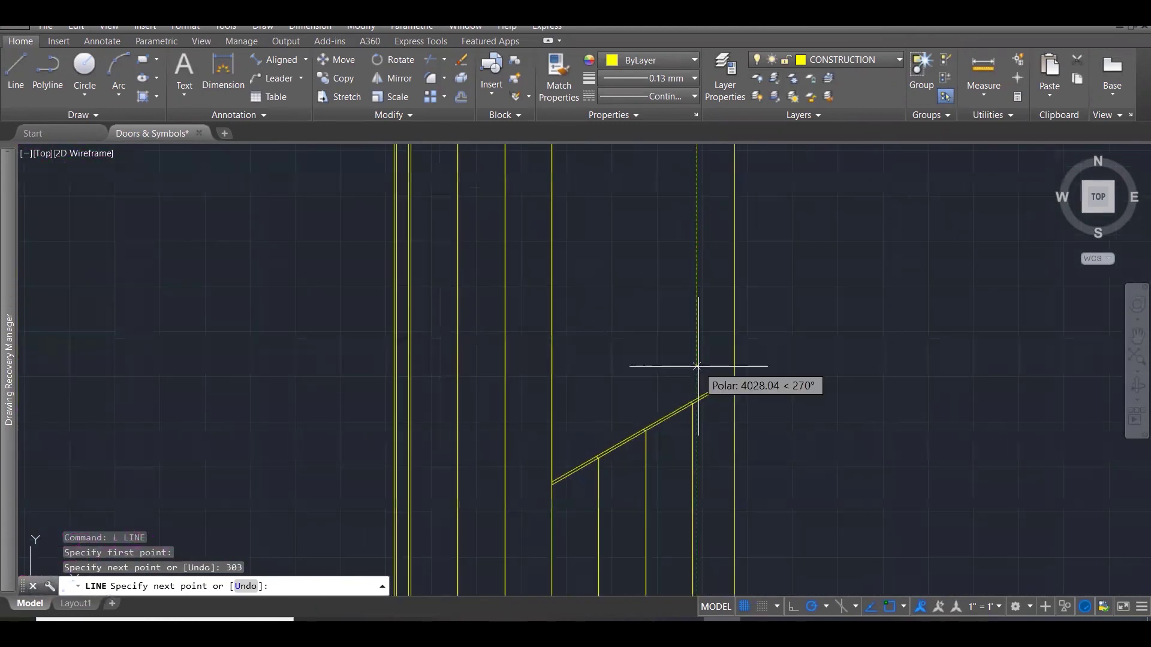
{"action": "left_click", "coordinate": [693, 422]}
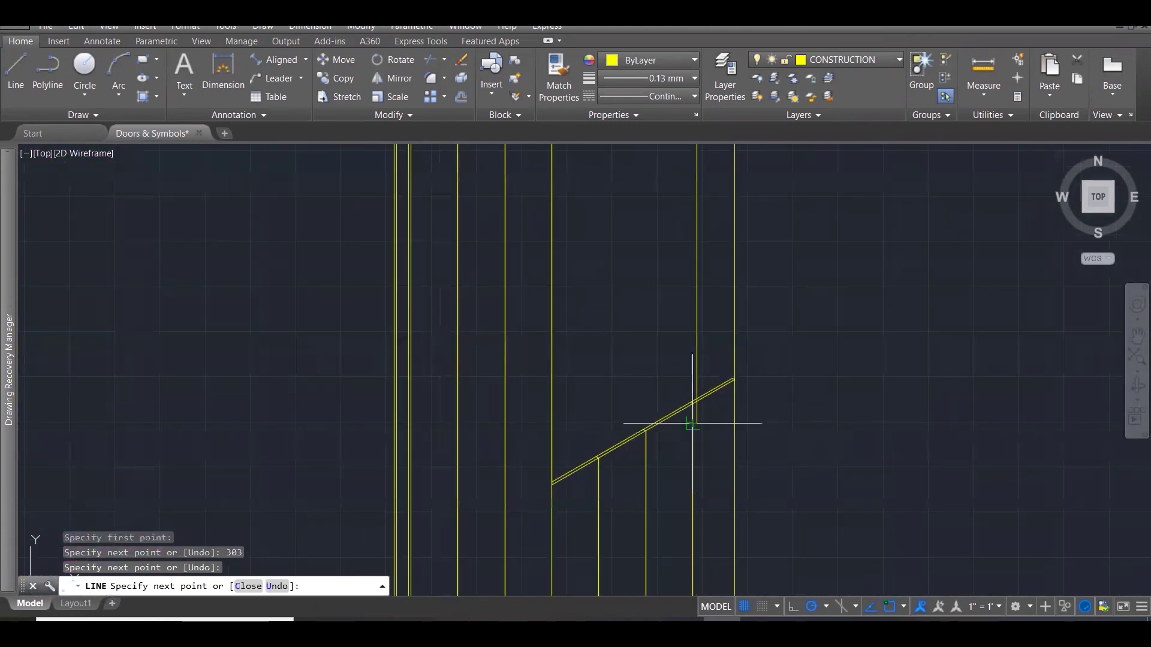
{"action": "scroll", "coordinate": [712, 405], "scroll_direction": "up", "scroll_amount": 5}
{"action": "key", "text": "Escape"}
{"action": "key", "text": "Escape"}
{"action": "key", "text": "Escape"}
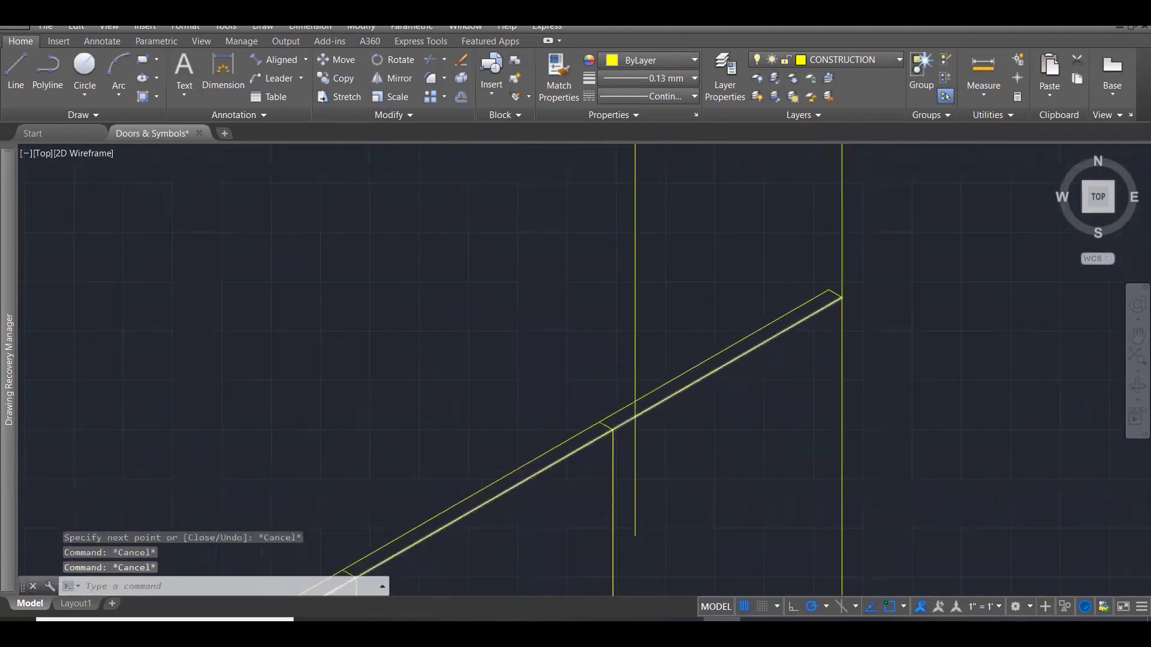
Trim the vertical between the rail lines and erase the leftover vertical line.
{"action": "type", "text": "tr"}
{"action": "key", "text": "Return"}
{"action": "left_click", "coordinate": [657, 329]}
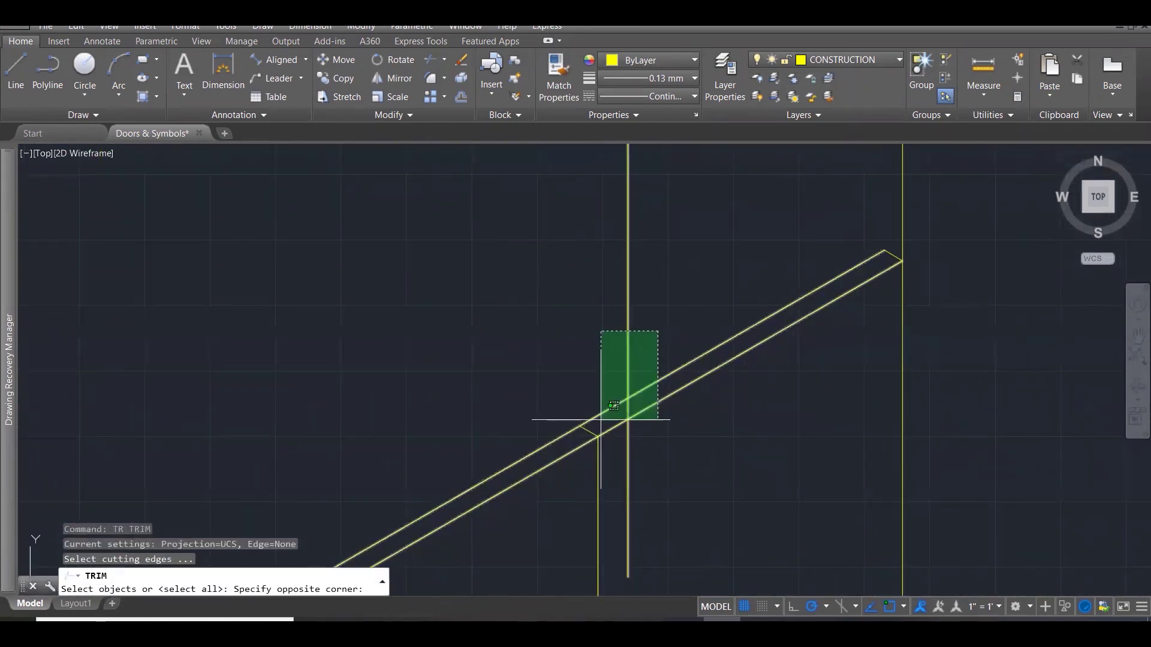
{"action": "left_click", "coordinate": [599, 419]}
{"action": "key", "text": "Return"}
{"action": "scroll", "coordinate": [624, 408], "scroll_direction": "up", "scroll_amount": 3}
{"action": "left_click", "coordinate": [627, 406]}
{"action": "key", "text": "Return"}
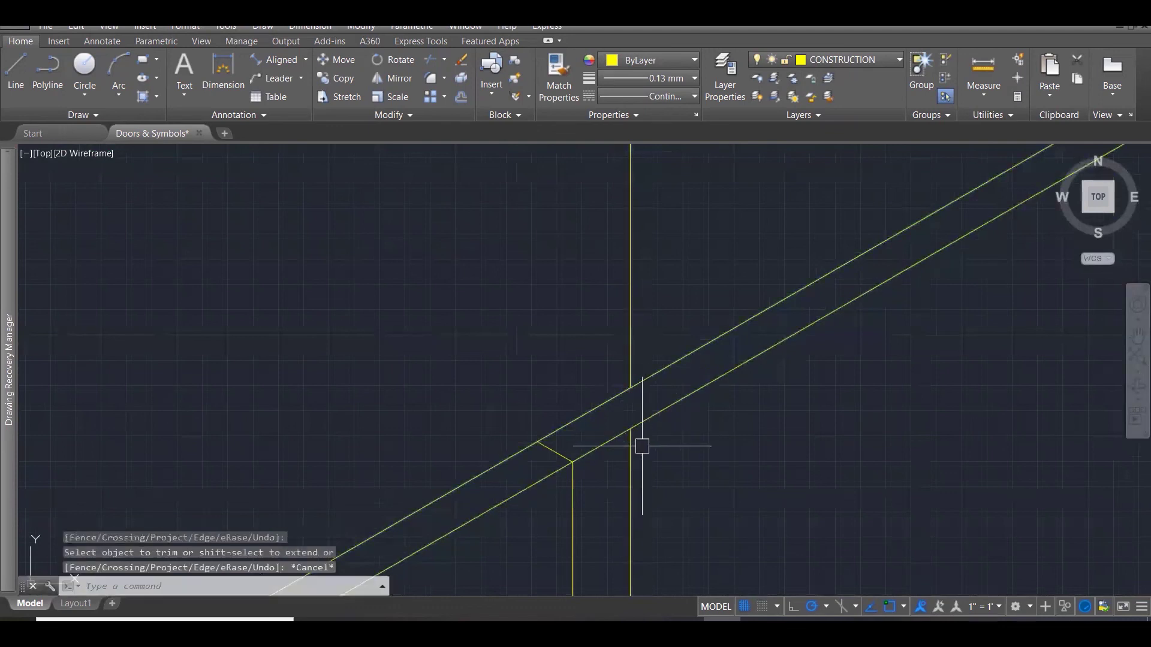
{"action": "left_click", "coordinate": [636, 456]}
{"action": "key", "text": "Delete"}
{"action": "scroll", "coordinate": [638, 447], "scroll_direction": "down", "scroll_amount": 5}
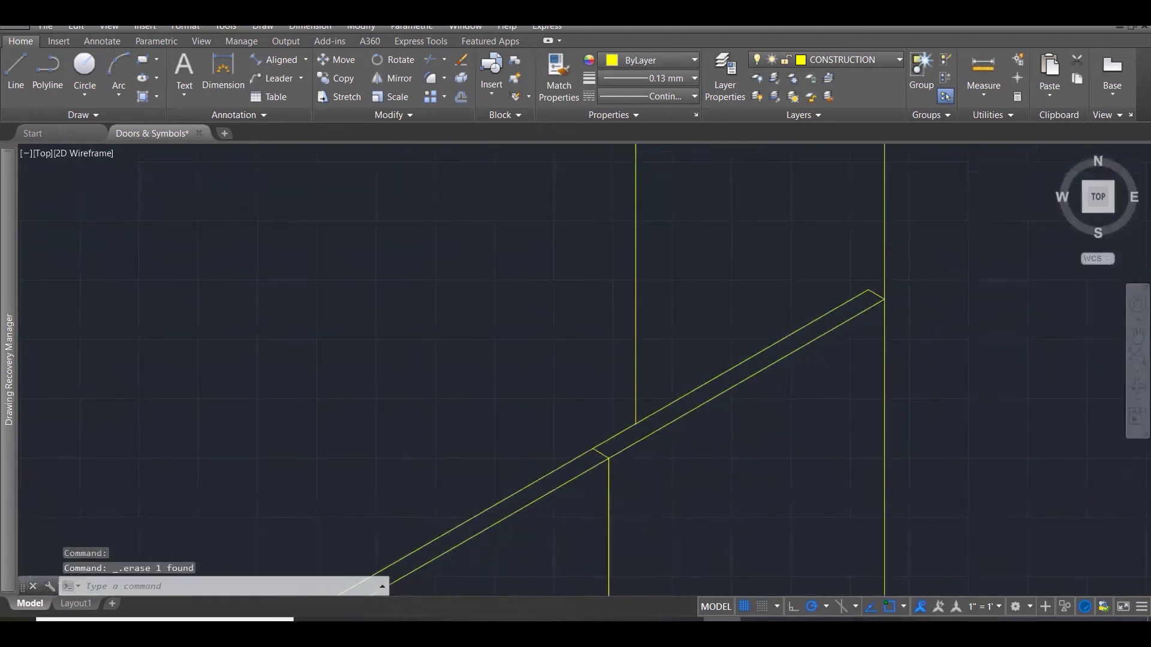
{"action": "scroll", "coordinate": [773, 390], "scroll_direction": "down", "scroll_amount": 4}
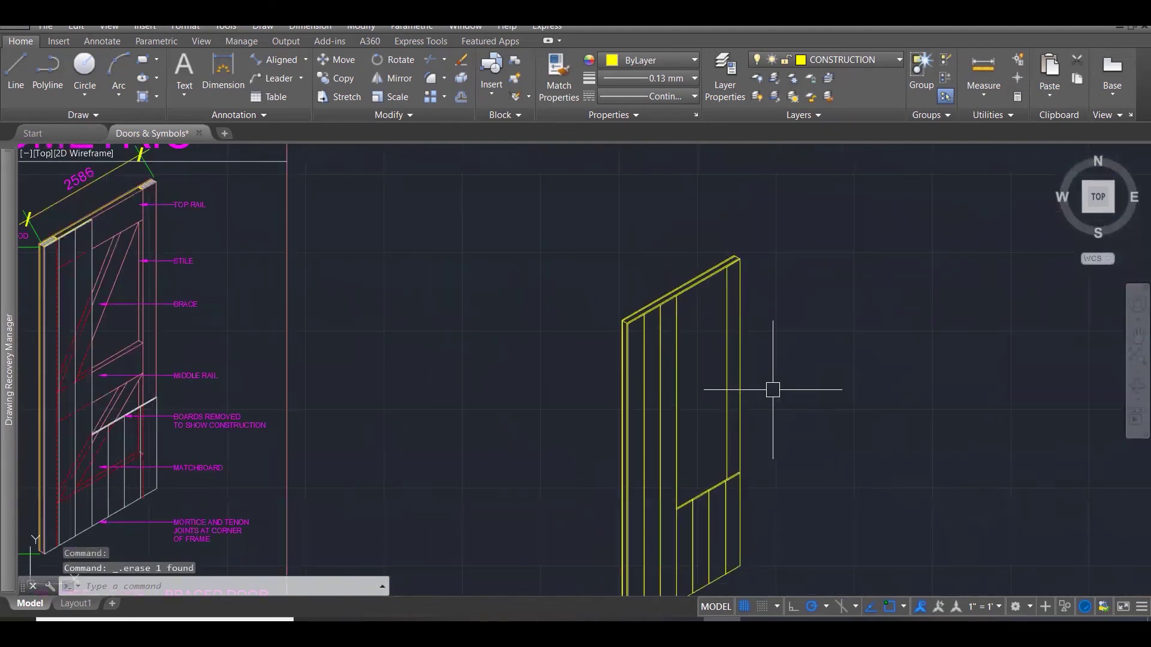
Measure 600 from the reference top rail end down to the brace tip.
{"action": "scroll", "coordinate": [763, 275], "scroll_direction": "down", "scroll_amount": 1}
{"action": "scroll", "coordinate": [268, 225], "scroll_direction": "up", "scroll_amount": 3}
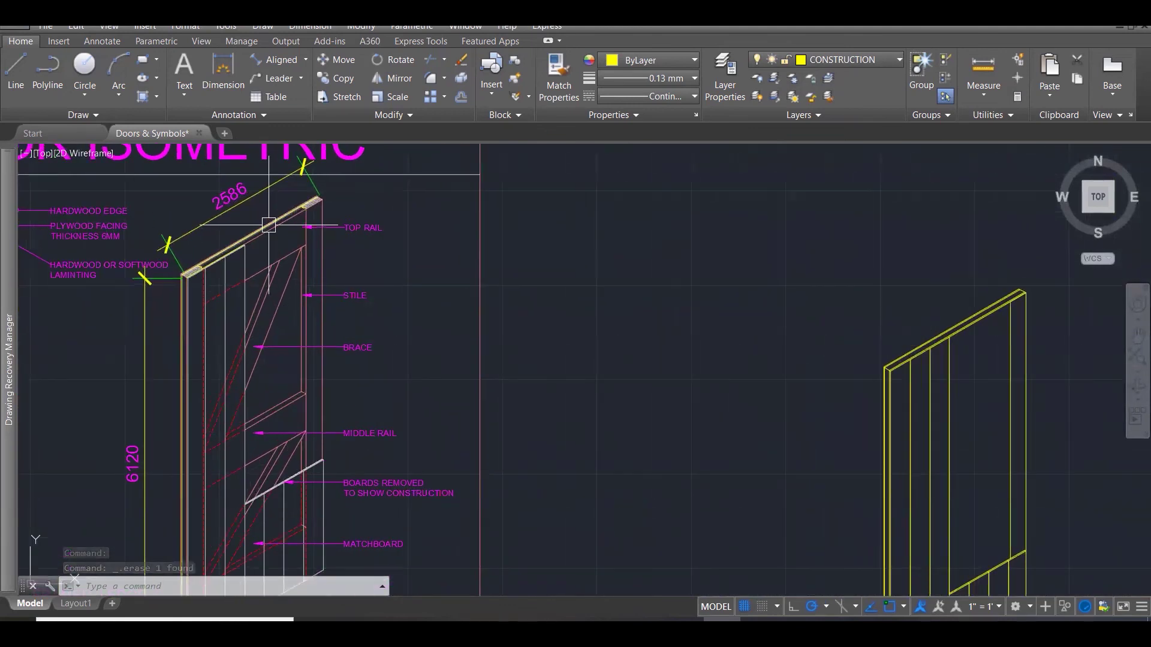
{"action": "scroll", "coordinate": [268, 226], "scroll_direction": "up", "scroll_amount": 3}
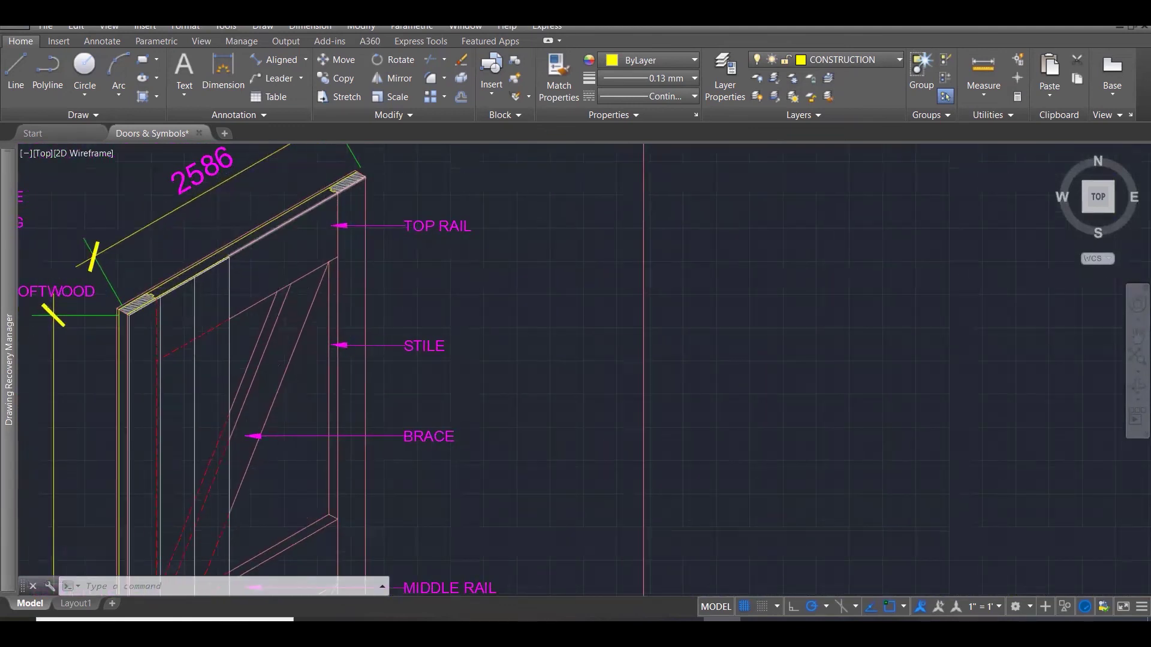
{"action": "scroll", "coordinate": [330, 195], "scroll_direction": "up", "scroll_amount": 2}
{"action": "type", "text": "DI"}
{"action": "key", "text": "Return"}
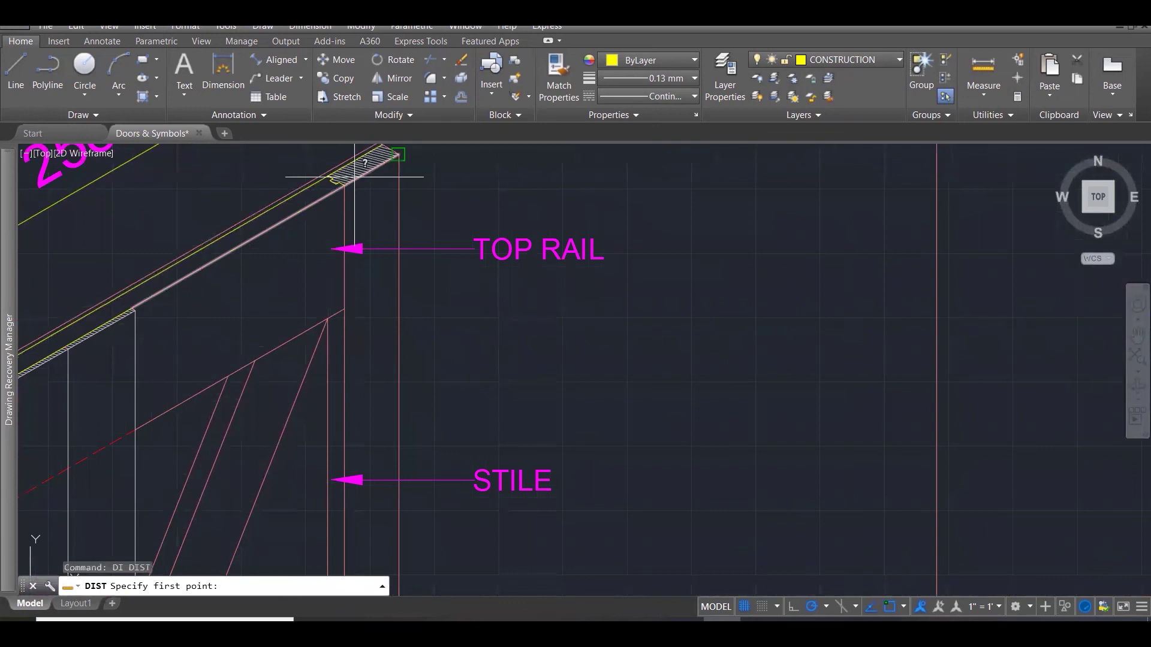
{"action": "left_click", "coordinate": [344, 185]}
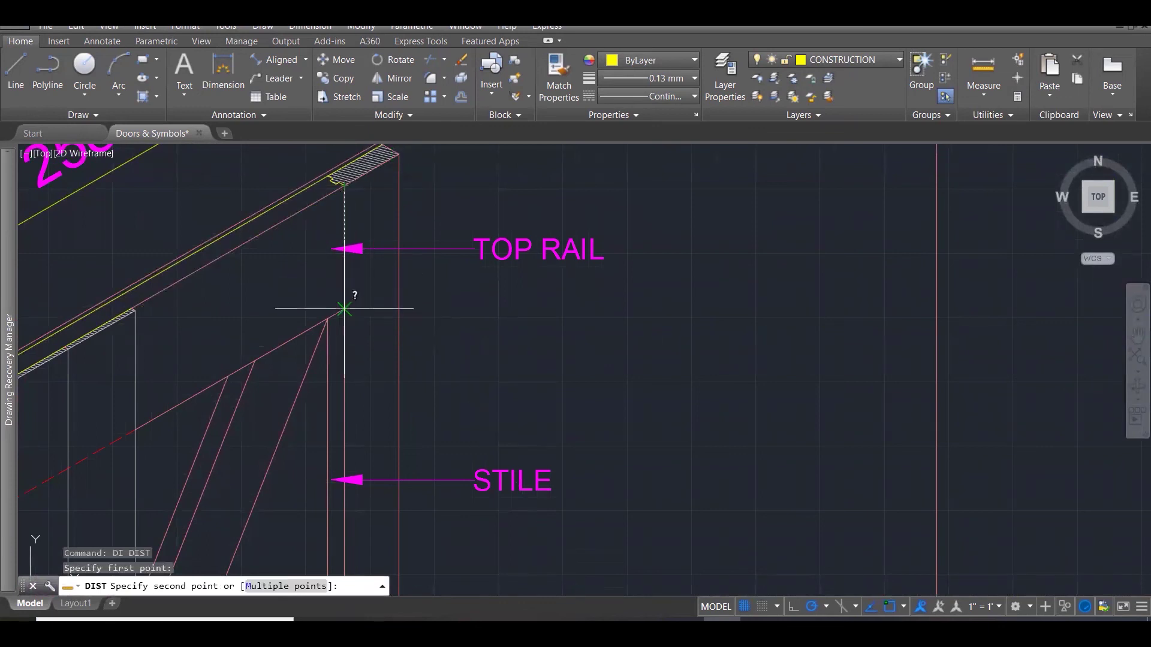
{"action": "left_click", "coordinate": [345, 306]}
{"action": "scroll", "coordinate": [388, 230], "scroll_direction": "down", "scroll_amount": 5}
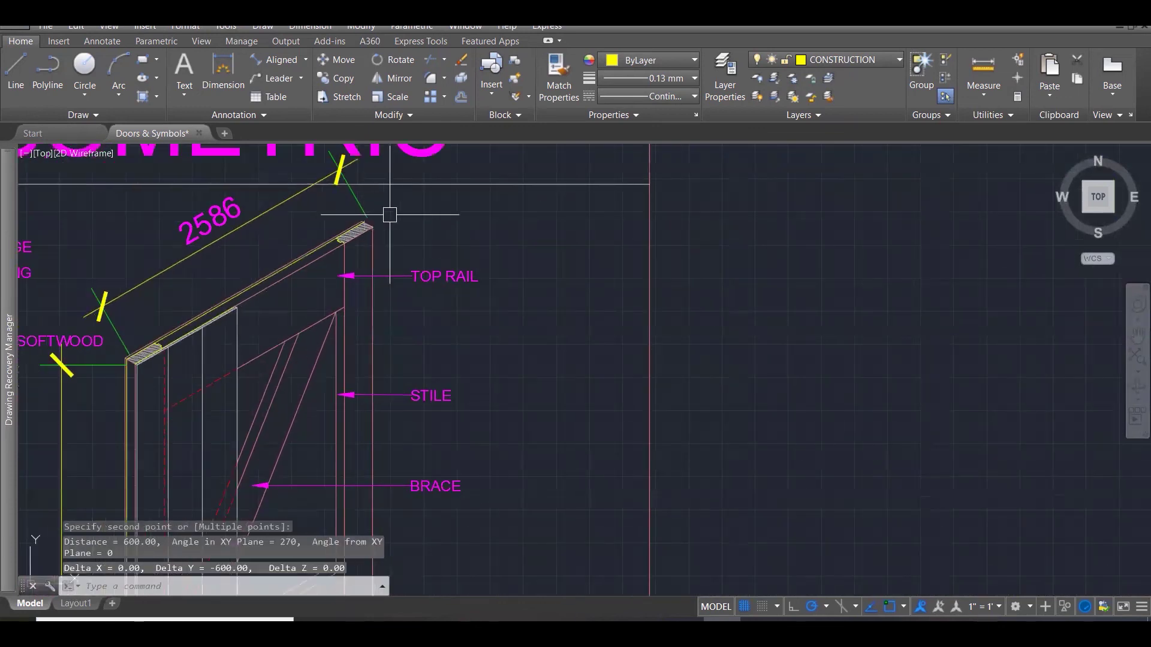
{"action": "scroll", "coordinate": [390, 240], "scroll_direction": "up", "scroll_amount": 5}
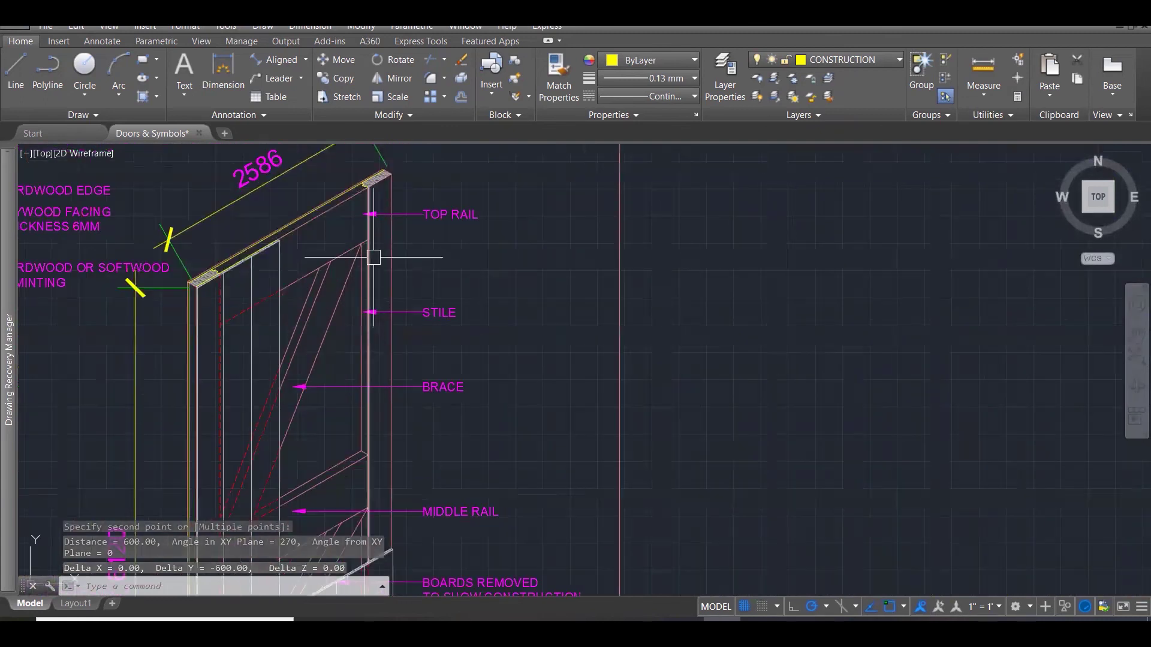
Measure 2470.39 from the top rail endpoint down to the middle rail's brace end.
{"action": "key", "text": "Return"}
{"action": "left_click", "coordinate": [364, 232]}
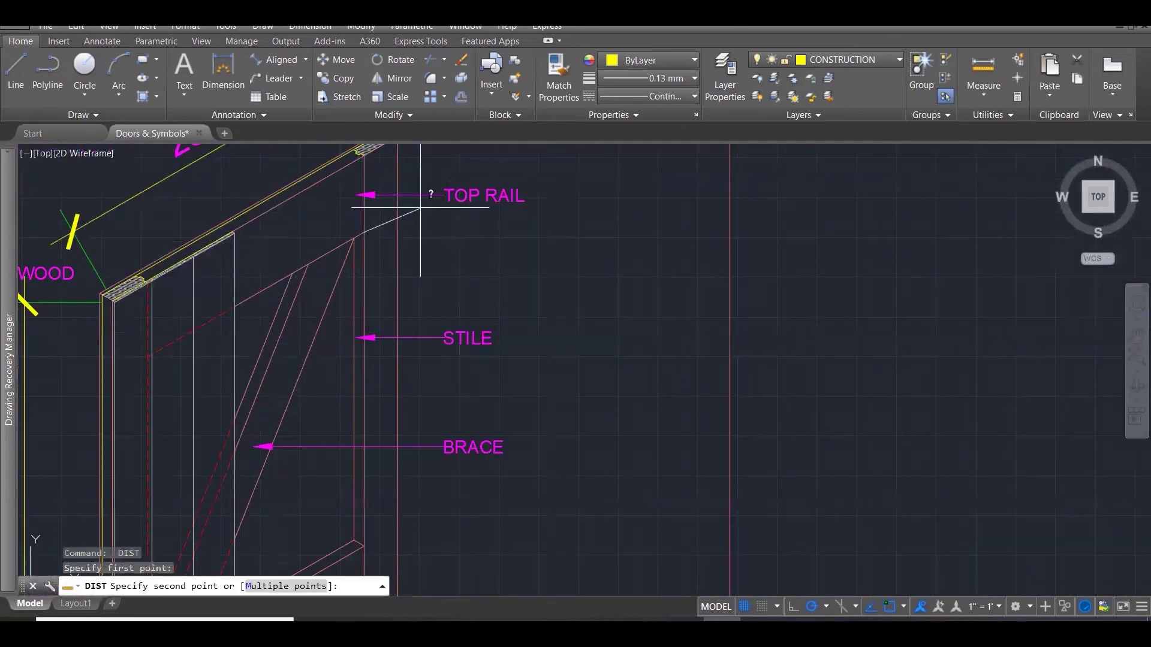
{"action": "scroll", "coordinate": [366, 252], "scroll_direction": "down", "scroll_amount": 3}
{"action": "scroll", "coordinate": [390, 365], "scroll_direction": "up", "scroll_amount": 3}
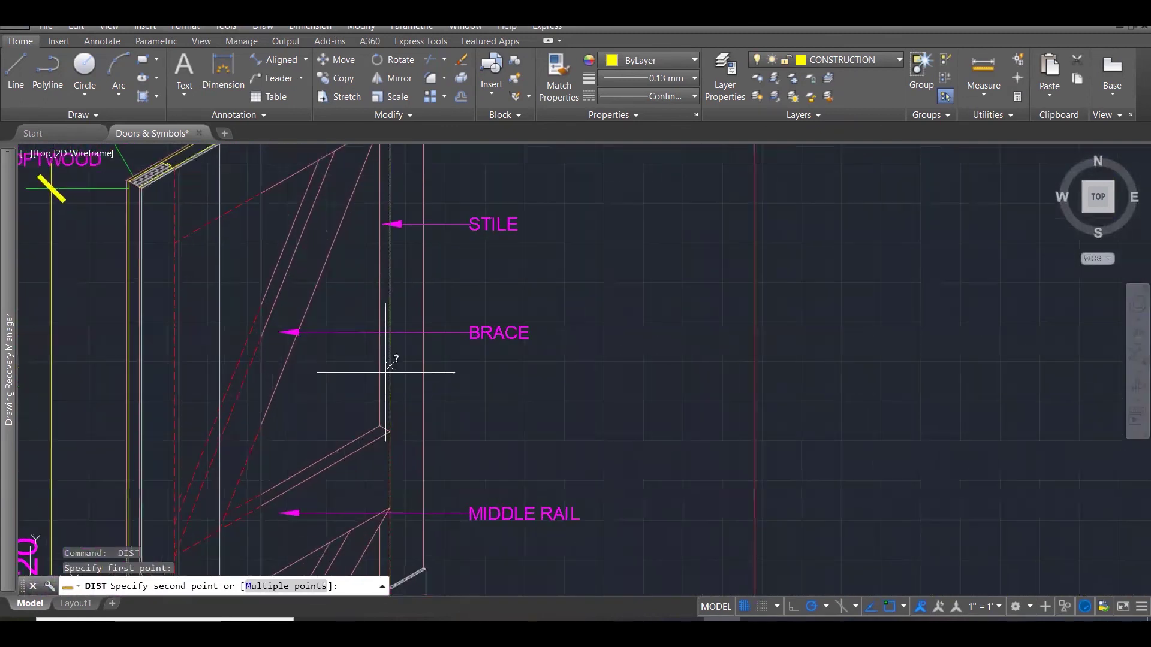
{"action": "left_click", "coordinate": [392, 428]}
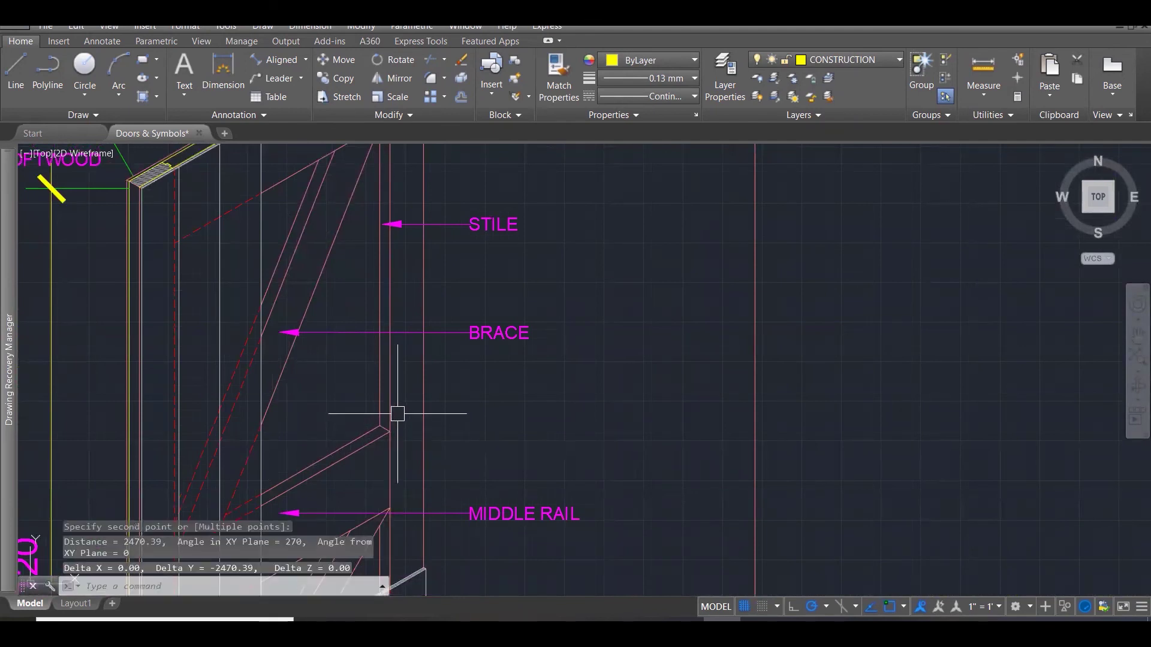
{"action": "scroll", "coordinate": [397, 414], "scroll_direction": "down", "scroll_amount": 5}
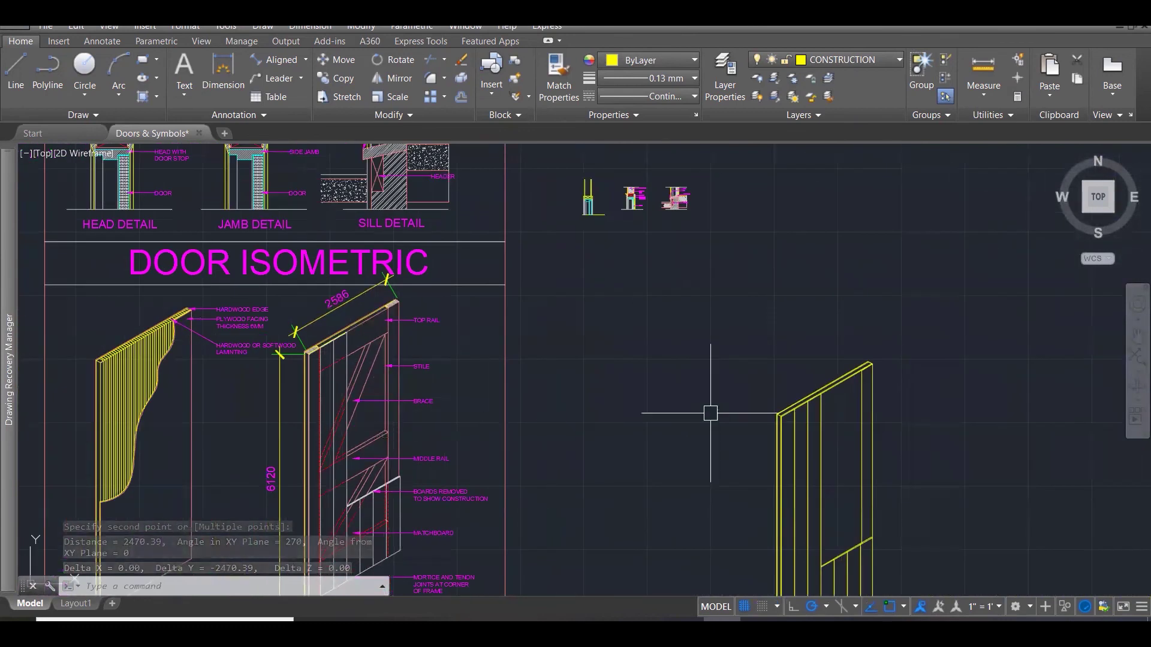
{"action": "scroll", "coordinate": [710, 413], "scroll_direction": "up", "scroll_amount": 5}
{"action": "key", "text": "Escape"}
{"action": "key", "text": "Escape"}
{"action": "key", "text": "Escape"}
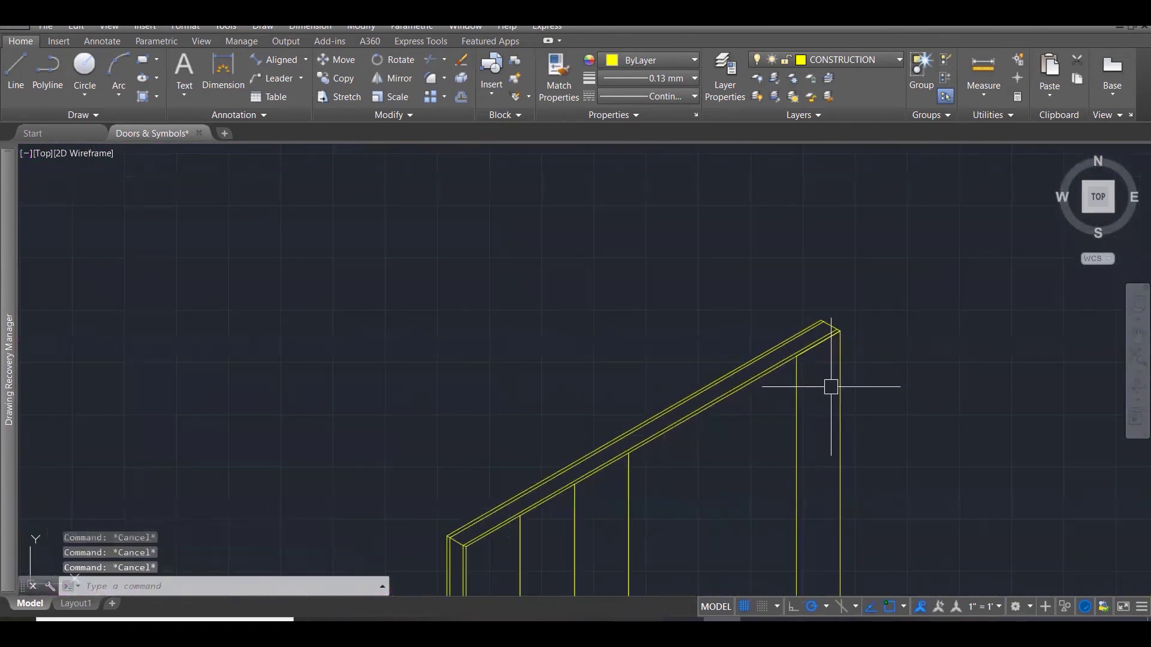
Begin a vertical line at the top rail's edge on the new door.
{"action": "type", "text": "DI"}
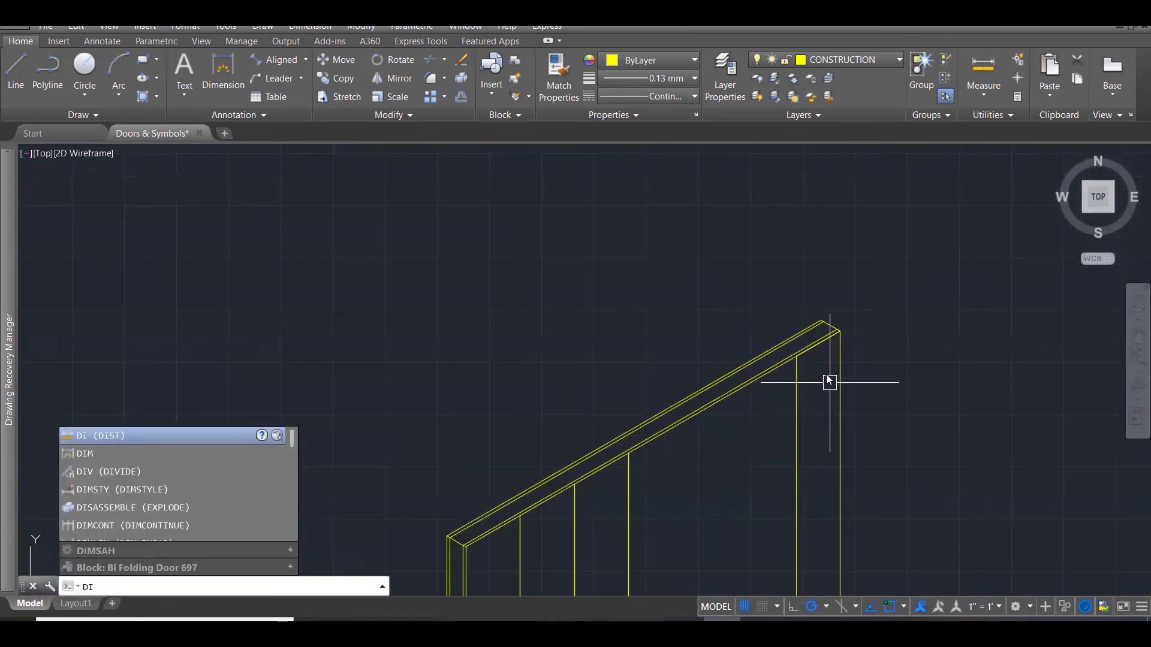
{"action": "key", "text": "Escape"}
{"action": "scroll", "coordinate": [825, 368], "scroll_direction": "up", "scroll_amount": 3}
{"action": "type", "text": "L"}
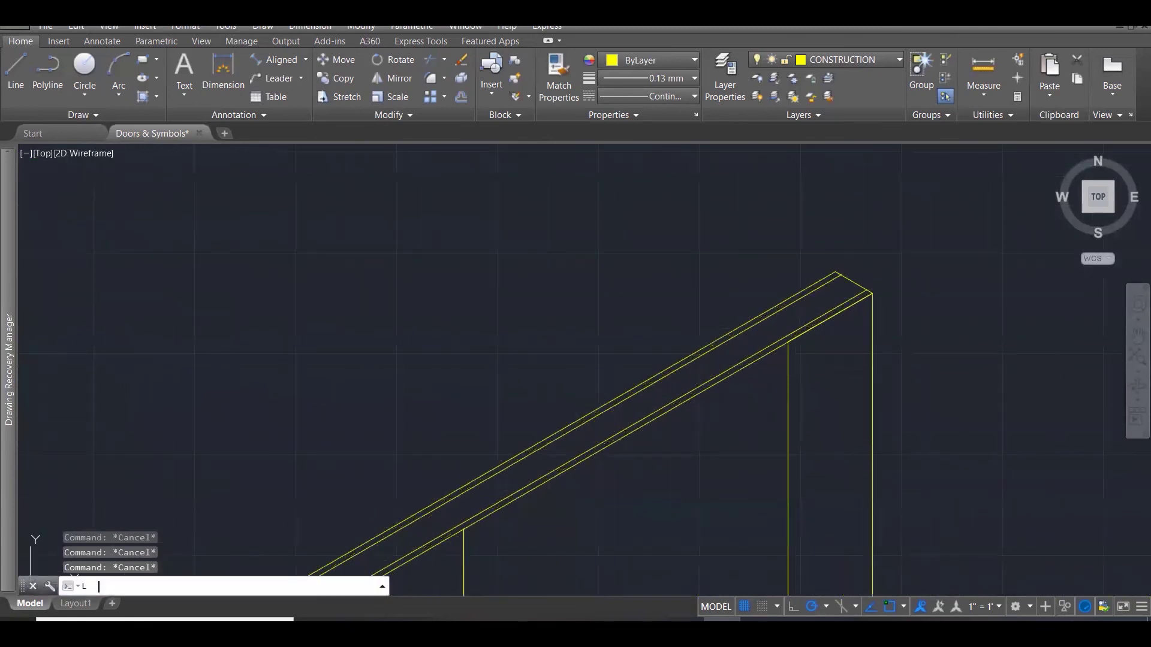
{"action": "key", "text": "Return"}
{"action": "left_click", "coordinate": [788, 342]}
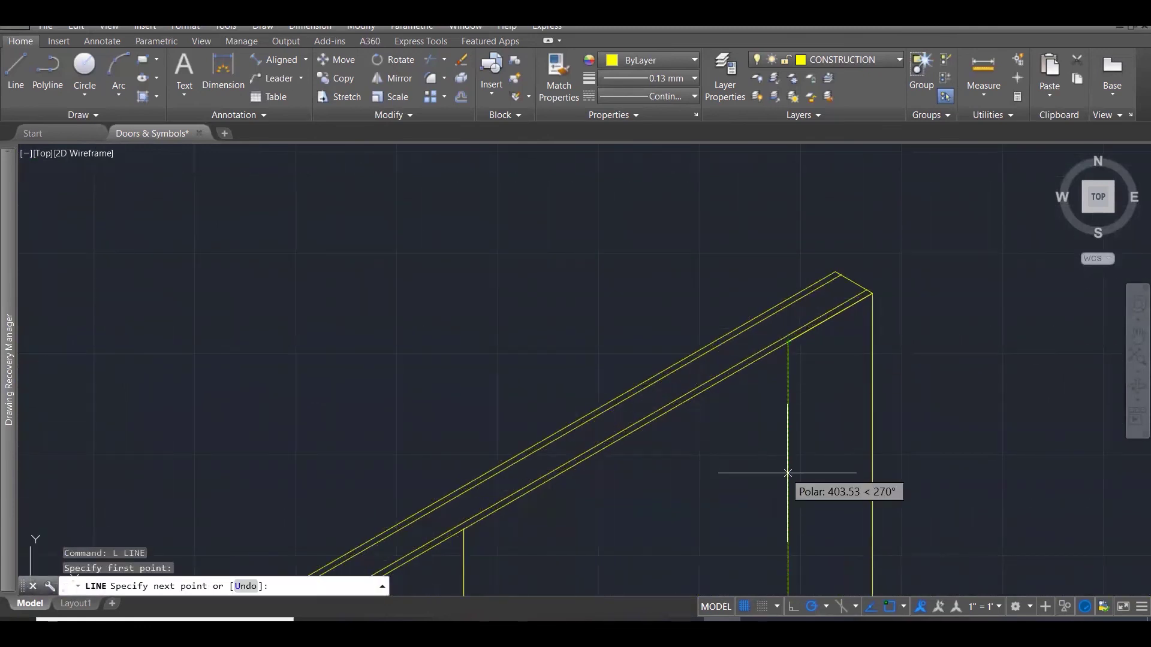
Draw the 600 line downward and end the diagonal rail edge at the boards.
{"action": "type", "text": "600"}
{"action": "key", "text": "Return"}
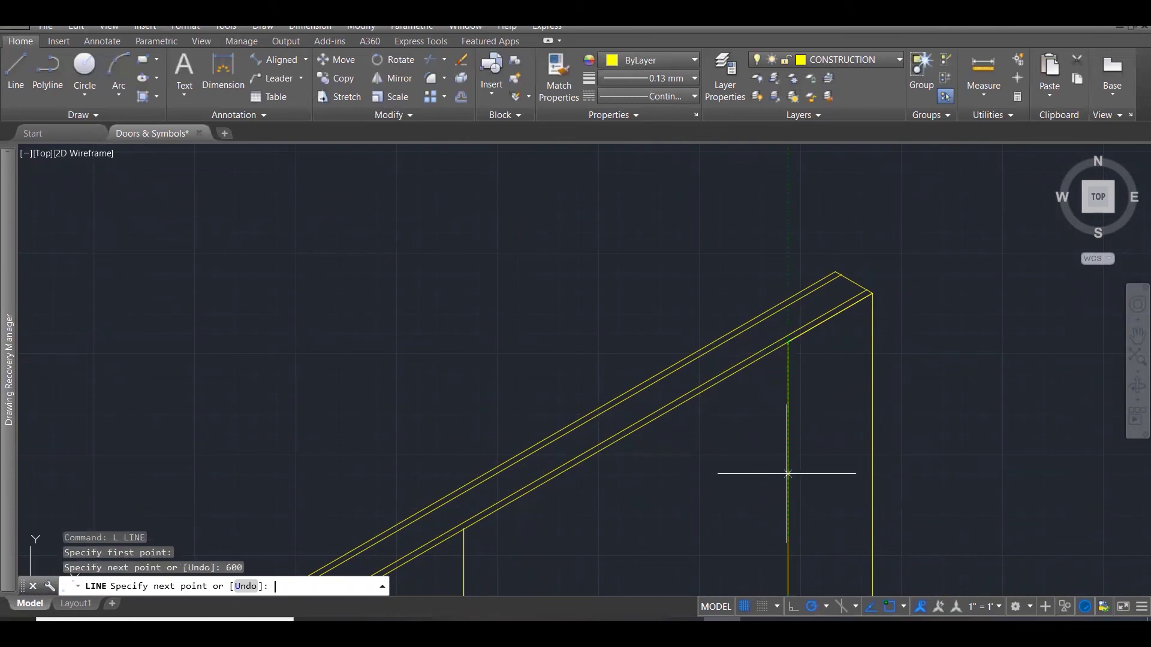
{"action": "scroll", "coordinate": [851, 303], "scroll_direction": "down", "scroll_amount": 6}
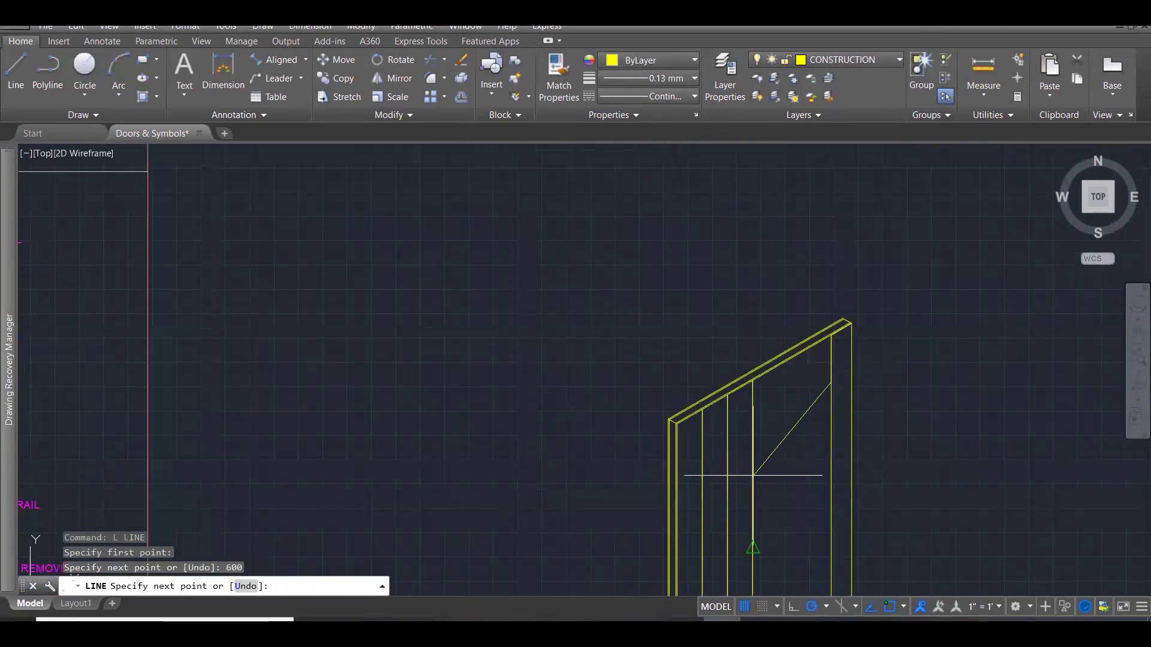
{"action": "left_click", "coordinate": [739, 434]}
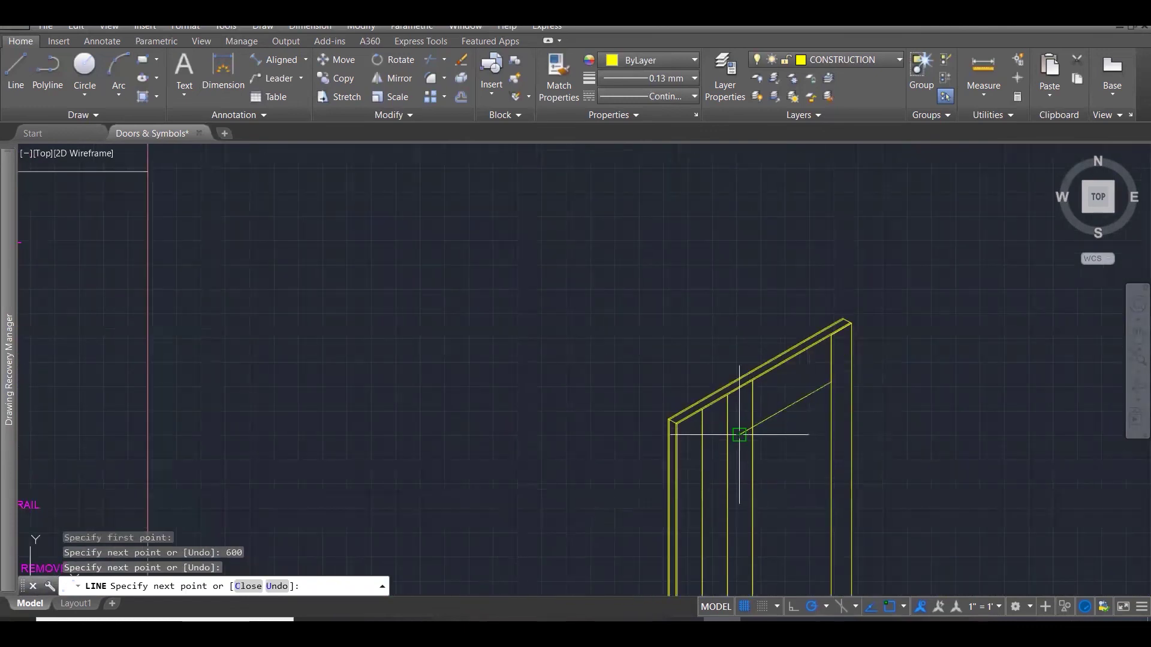
{"action": "key", "text": "Escape"}
Draw a 2470 vertical construction line from the rail midpoint and a 30° line to the door edge.
{"action": "type", "text": "l"}
{"action": "key", "text": "Return"}
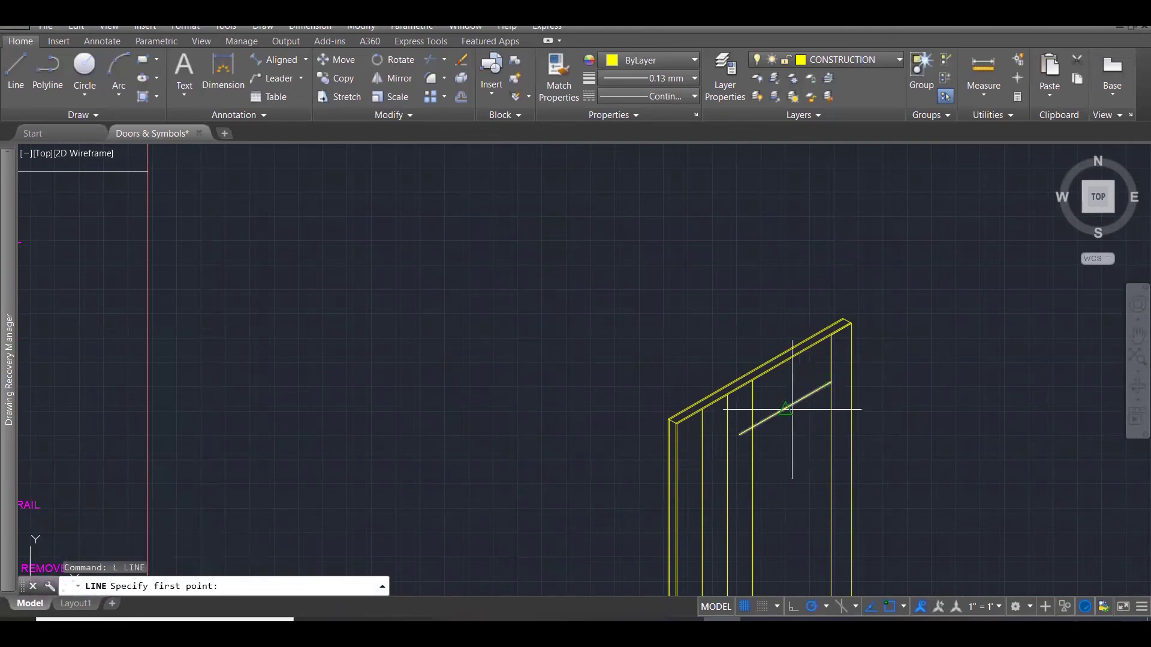
{"action": "left_click", "coordinate": [786, 409]}
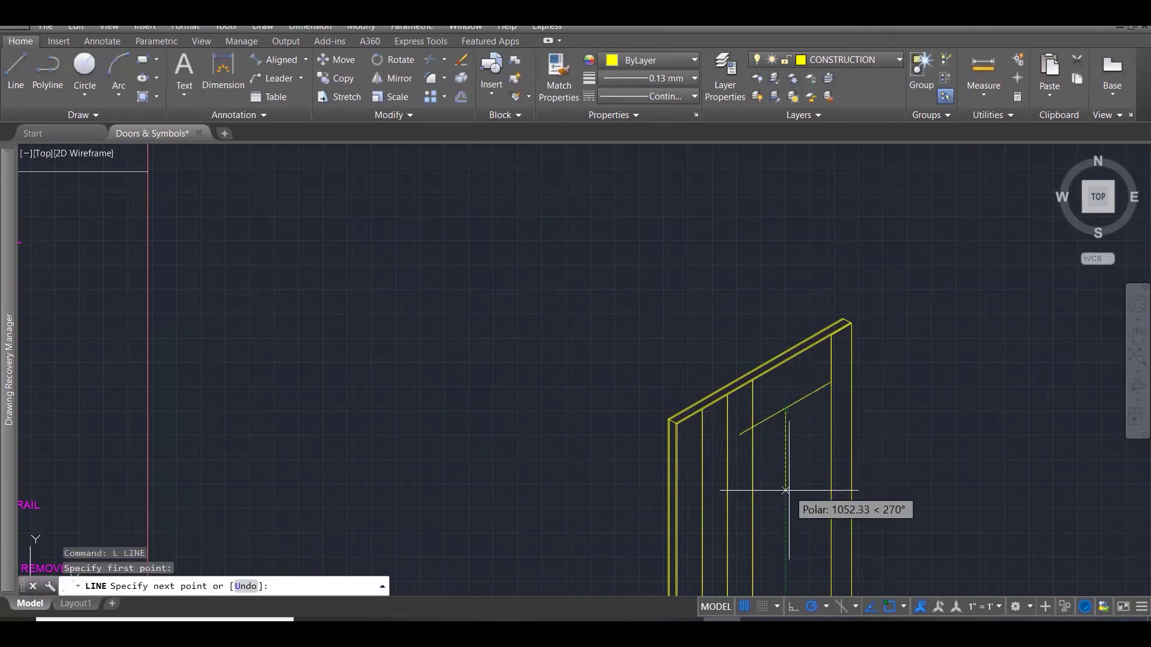
{"action": "type", "text": "2470"}
{"action": "key", "text": "Return"}
{"action": "scroll", "coordinate": [785, 490], "scroll_direction": "down", "scroll_amount": 5}
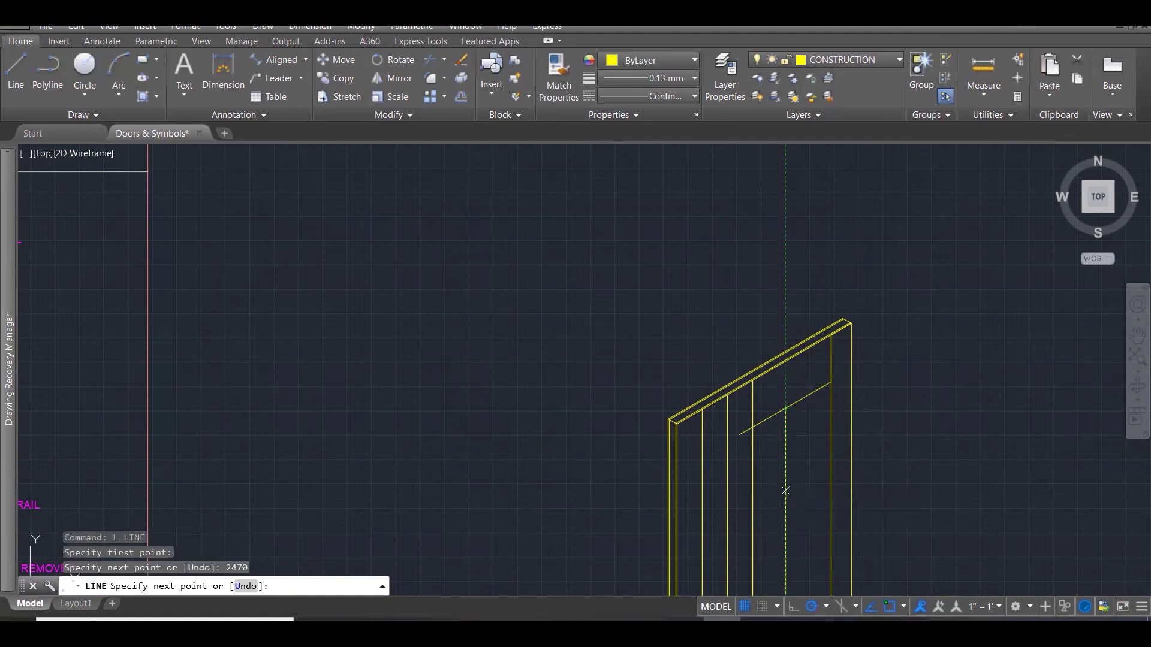
{"action": "scroll", "coordinate": [908, 452], "scroll_direction": "up", "scroll_amount": 4}
{"action": "scroll", "coordinate": [908, 451], "scroll_direction": "up", "scroll_amount": 3}
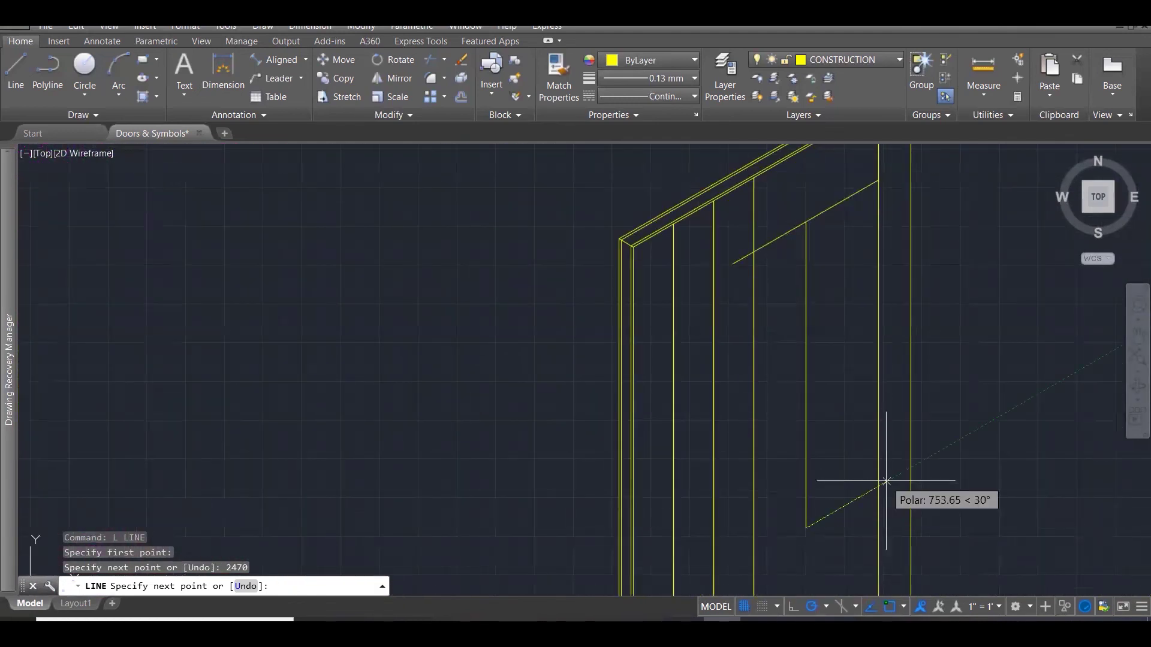
{"action": "left_click", "coordinate": [877, 486]}
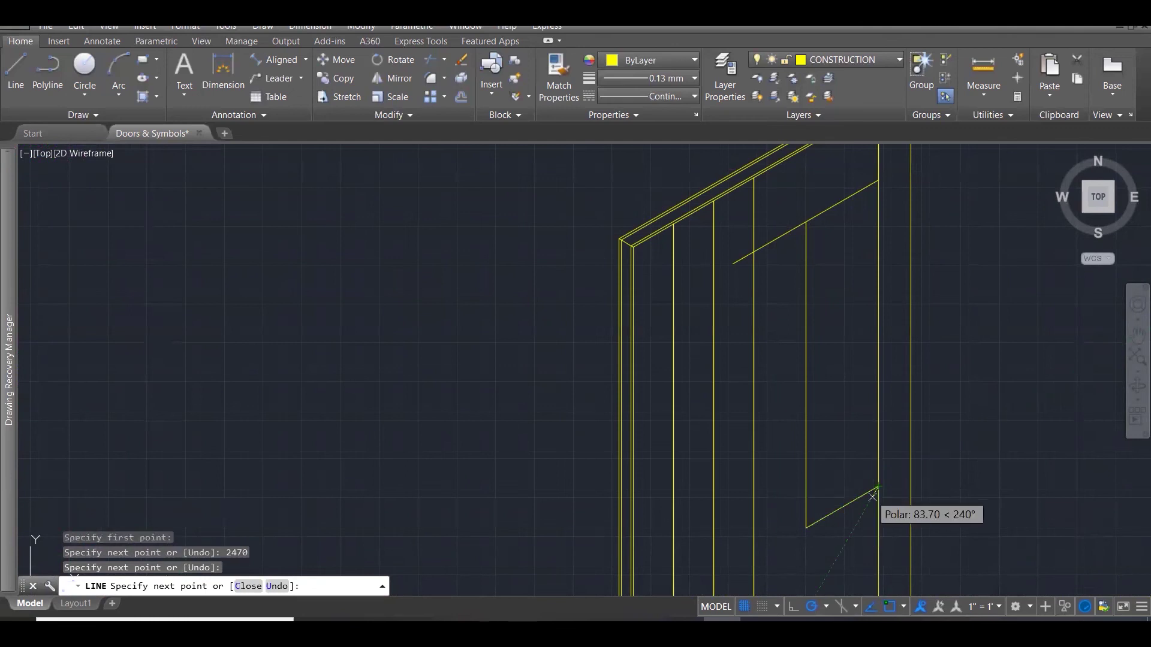
{"action": "key", "text": "Escape"}
{"action": "key", "text": "Escape"}
{"action": "key", "text": "Escape"}
Erase the vertical construction line and stretch the short diagonal across to the next board.
{"action": "left_click", "coordinate": [807, 515]}
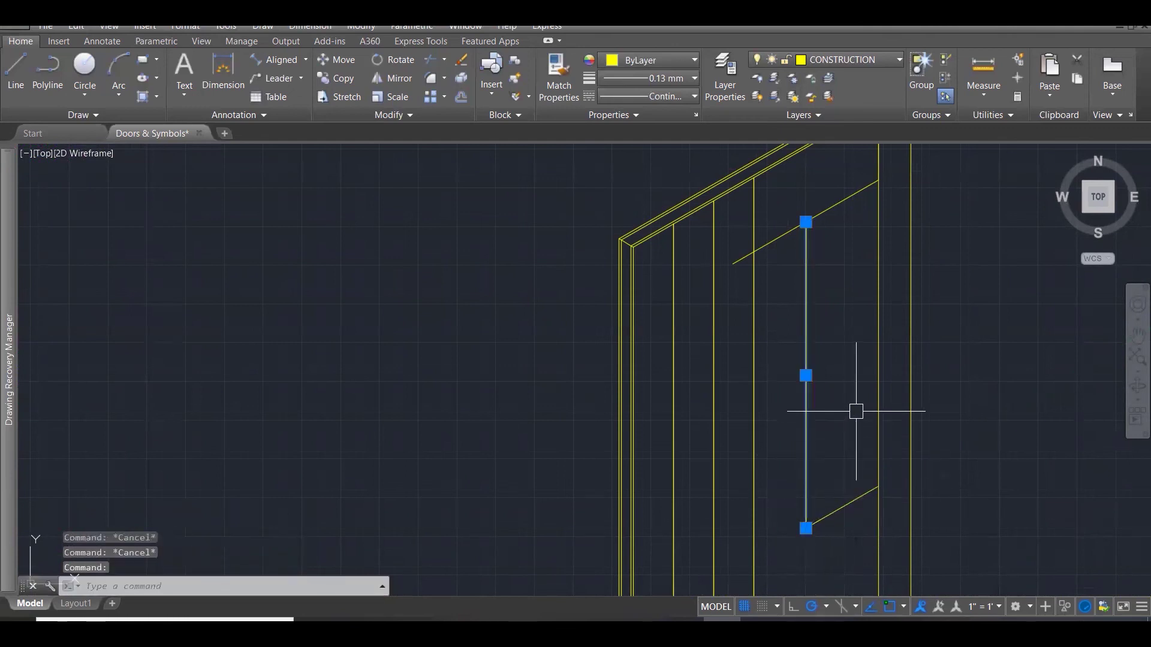
{"action": "key", "text": "Delete"}
{"action": "left_click", "coordinate": [815, 523]}
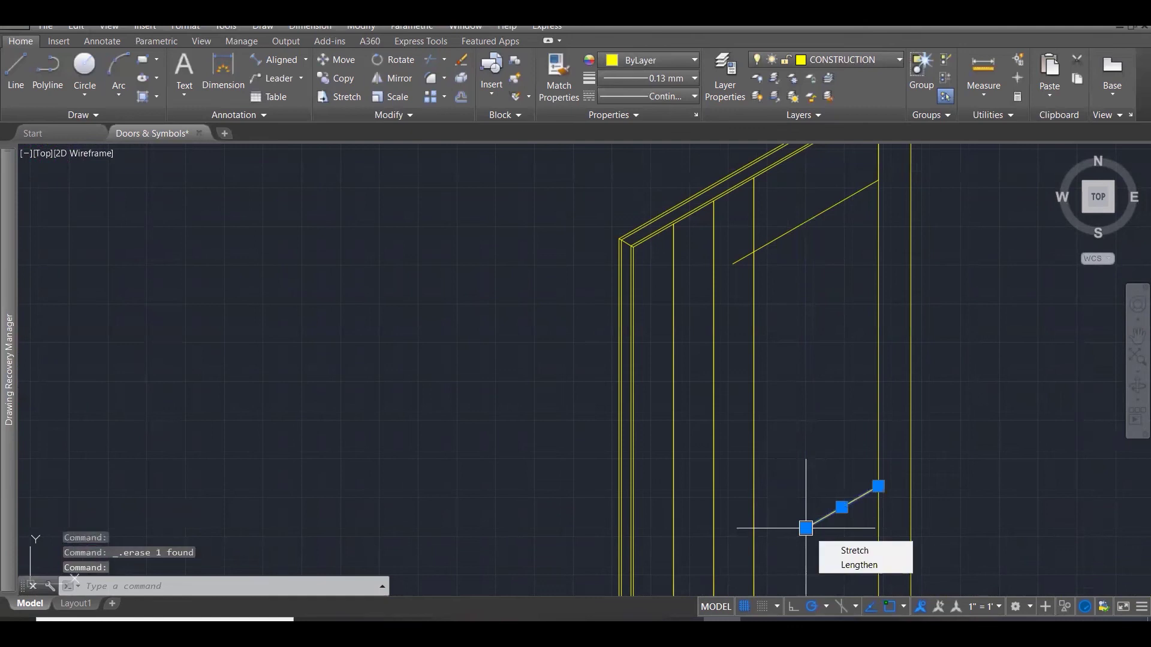
{"action": "left_click", "coordinate": [807, 527]}
{"action": "left_click", "coordinate": [736, 566]}
{"action": "key", "text": "Escape"}
Try trimming with the vertical board line as cutting edge, then cancel.
{"action": "type", "text": "tr"}
{"action": "key", "text": "Return"}
{"action": "left_click", "coordinate": [779, 566]}
{"action": "left_click", "coordinate": [740, 534]}
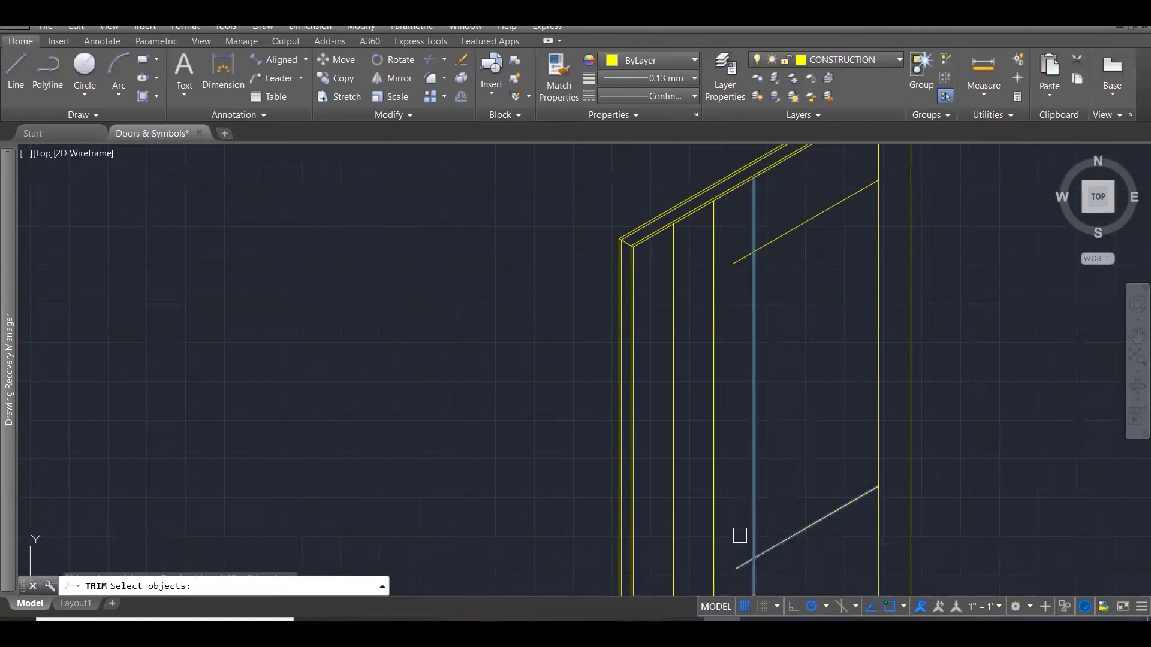
{"action": "key", "text": "Return"}
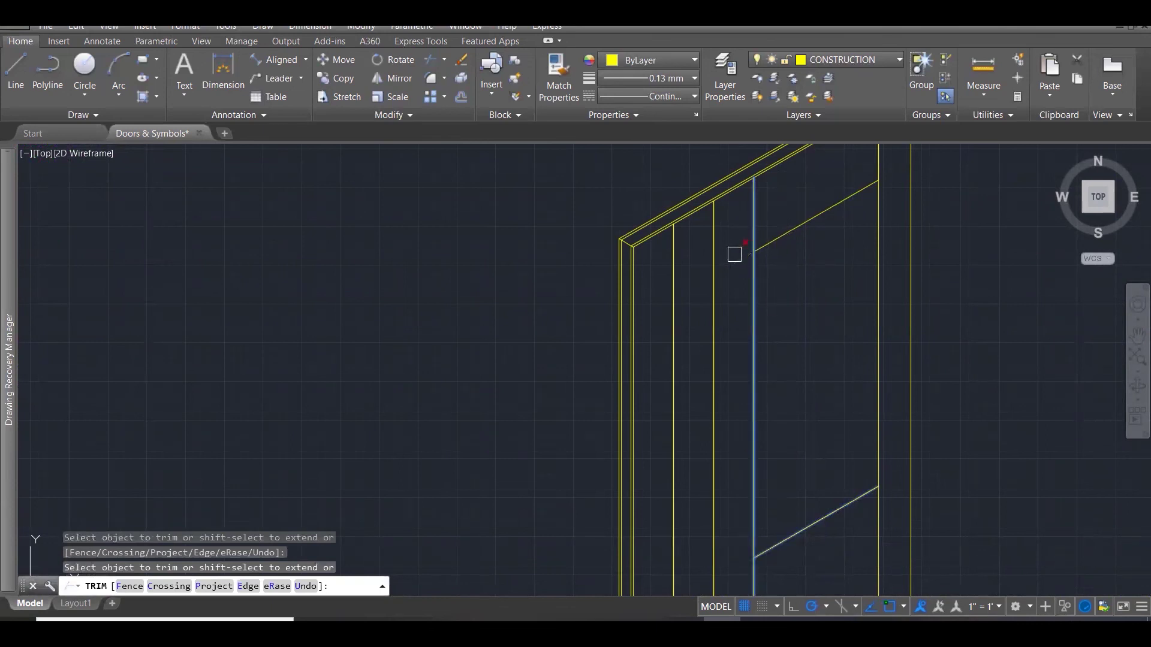
{"action": "key", "text": "Escape"}
{"action": "key", "text": "Escape"}
{"action": "scroll", "coordinate": [732, 252], "scroll_direction": "down", "scroll_amount": 6}
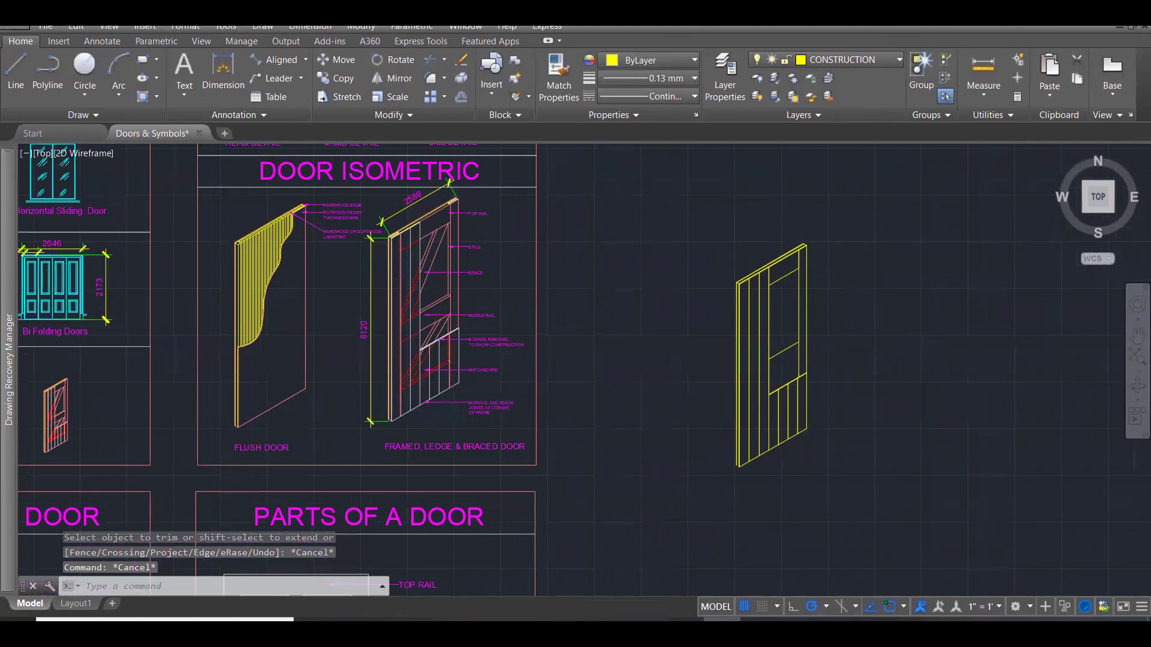
Measure the 600 distance from the reference door's brace corner to its middle rail corner.
{"action": "scroll", "coordinate": [817, 251], "scroll_direction": "up", "scroll_amount": 3}
{"action": "scroll", "coordinate": [816, 251], "scroll_direction": "down", "scroll_amount": 1}
{"action": "scroll", "coordinate": [424, 318], "scroll_direction": "down", "scroll_amount": 1}
{"action": "scroll", "coordinate": [377, 301], "scroll_direction": "up", "scroll_amount": 5}
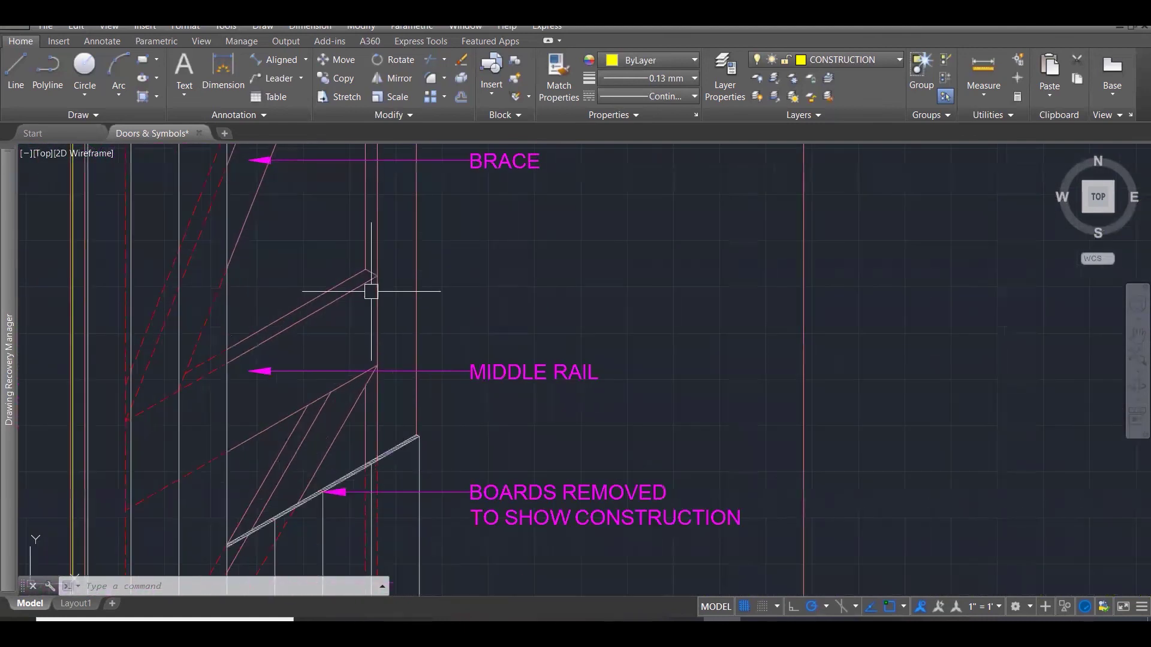
{"action": "type", "text": "di"}
{"action": "key", "text": "Return"}
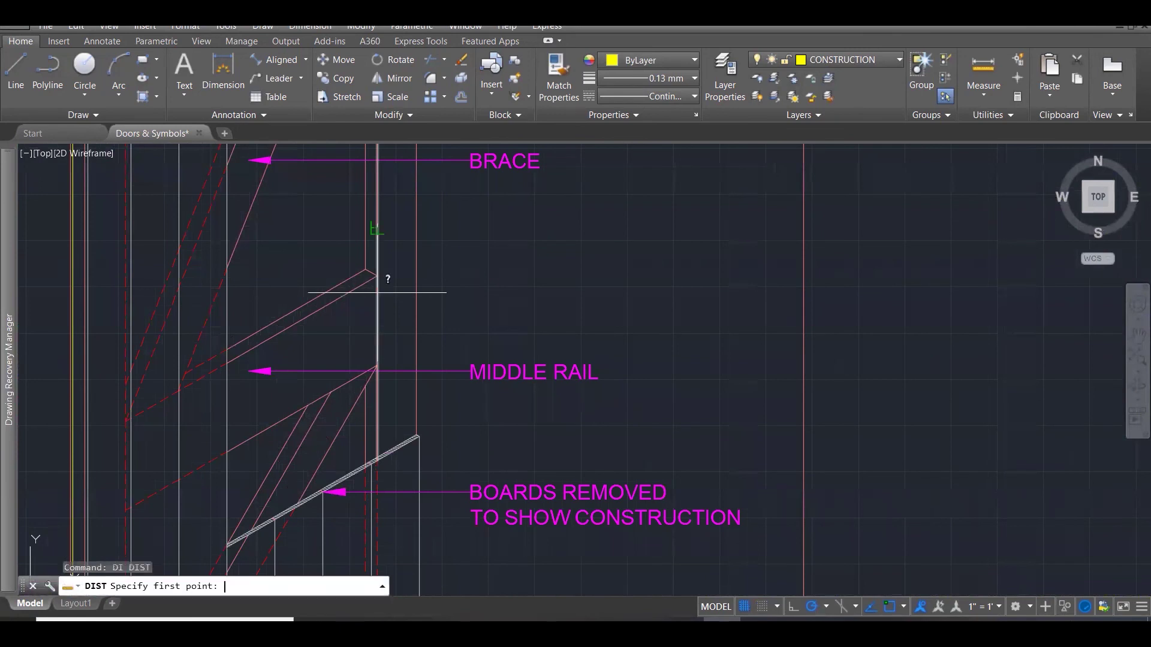
{"action": "left_click", "coordinate": [378, 275]}
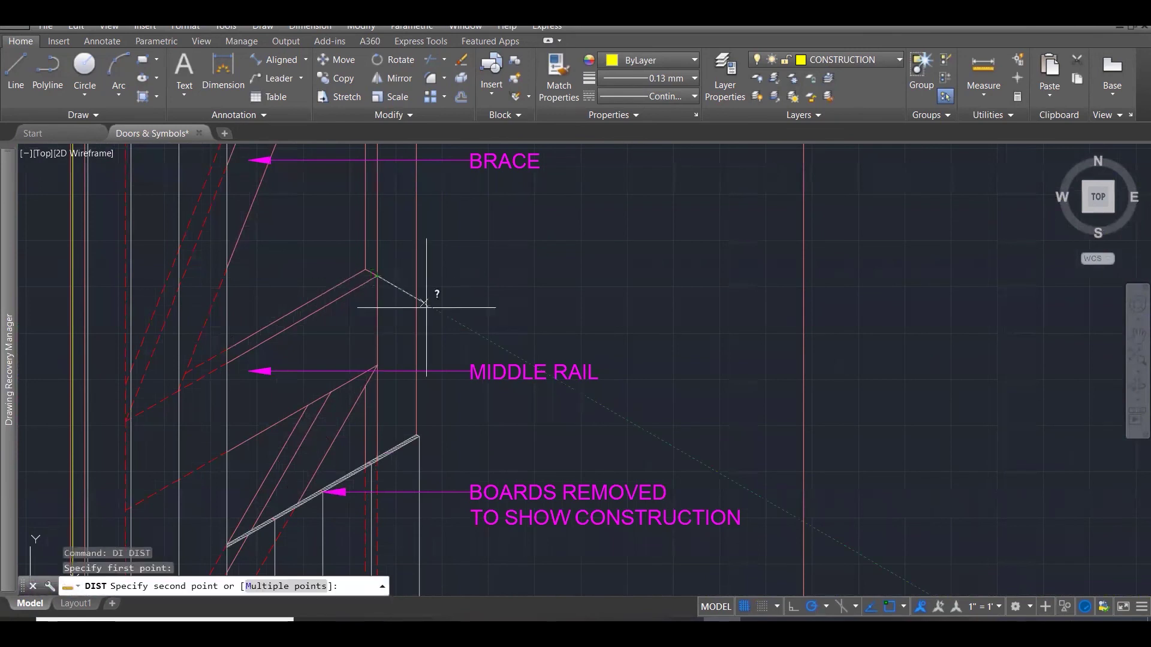
{"action": "left_click", "coordinate": [384, 364]}
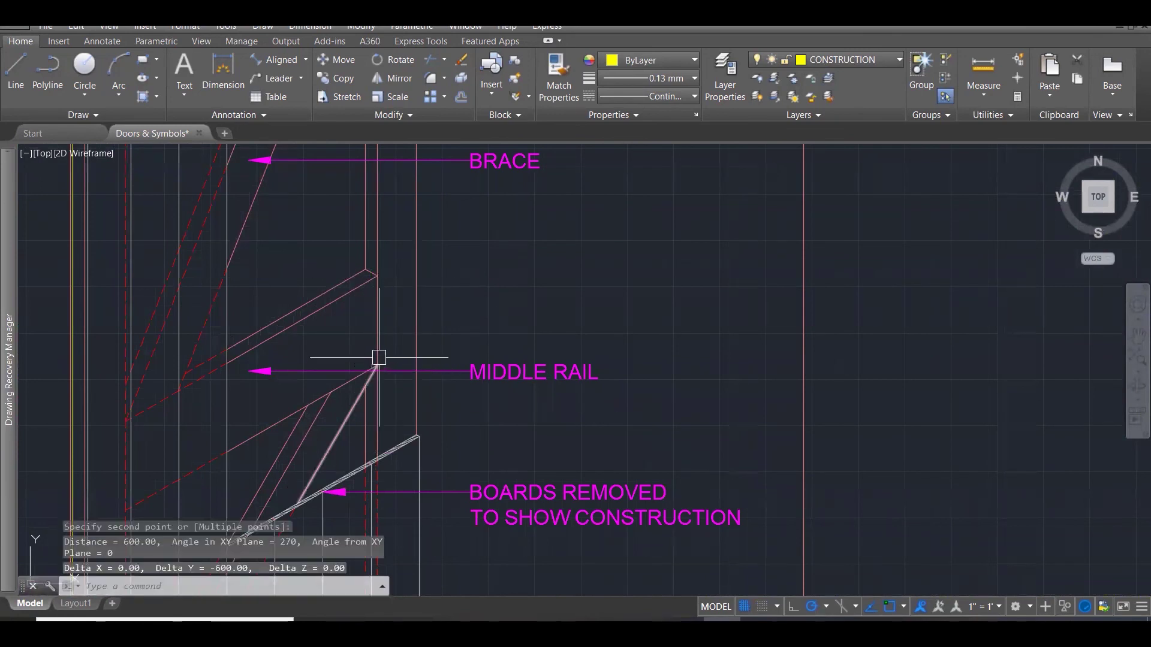
{"action": "scroll", "coordinate": [450, 270], "scroll_direction": "down", "scroll_amount": 5}
{"action": "scroll", "coordinate": [624, 368], "scroll_direction": "up", "scroll_amount": 1}
{"action": "scroll", "coordinate": [809, 383], "scroll_direction": "up", "scroll_amount": 1}
{"action": "scroll", "coordinate": [808, 383], "scroll_direction": "up", "scroll_amount": 5}
Draw a 600 line down from the rail's end and the parallel rail edge to the board.
{"action": "type", "text": "L"}
{"action": "key", "text": "Return"}
{"action": "left_click", "coordinate": [788, 344]}
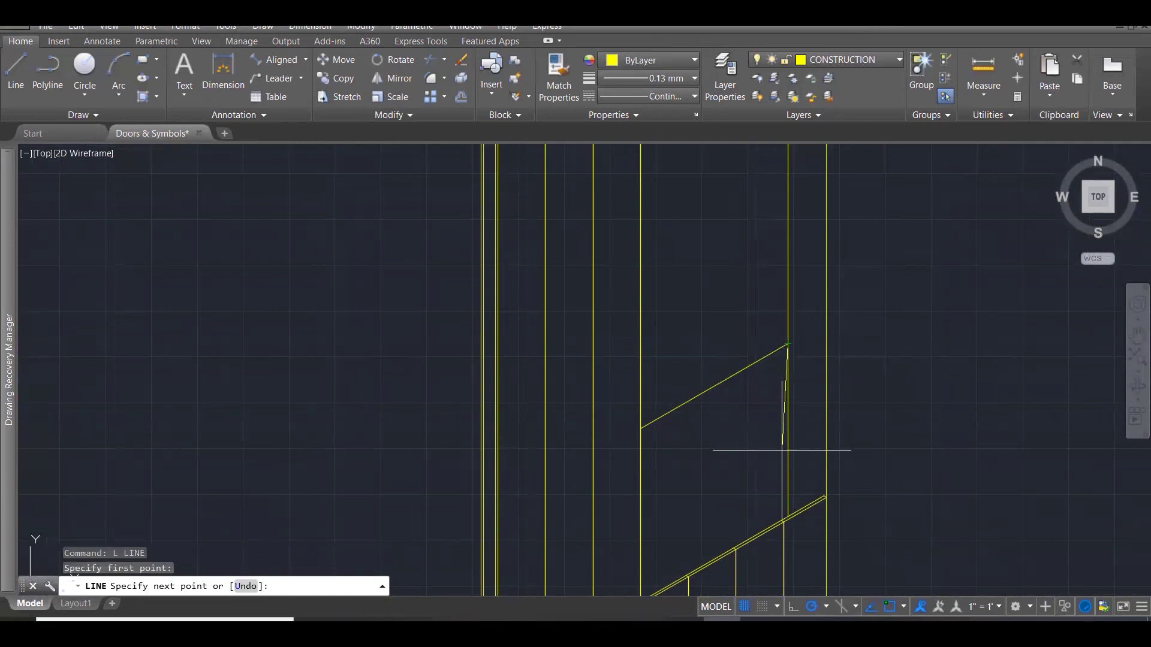
{"action": "type", "text": "60"}
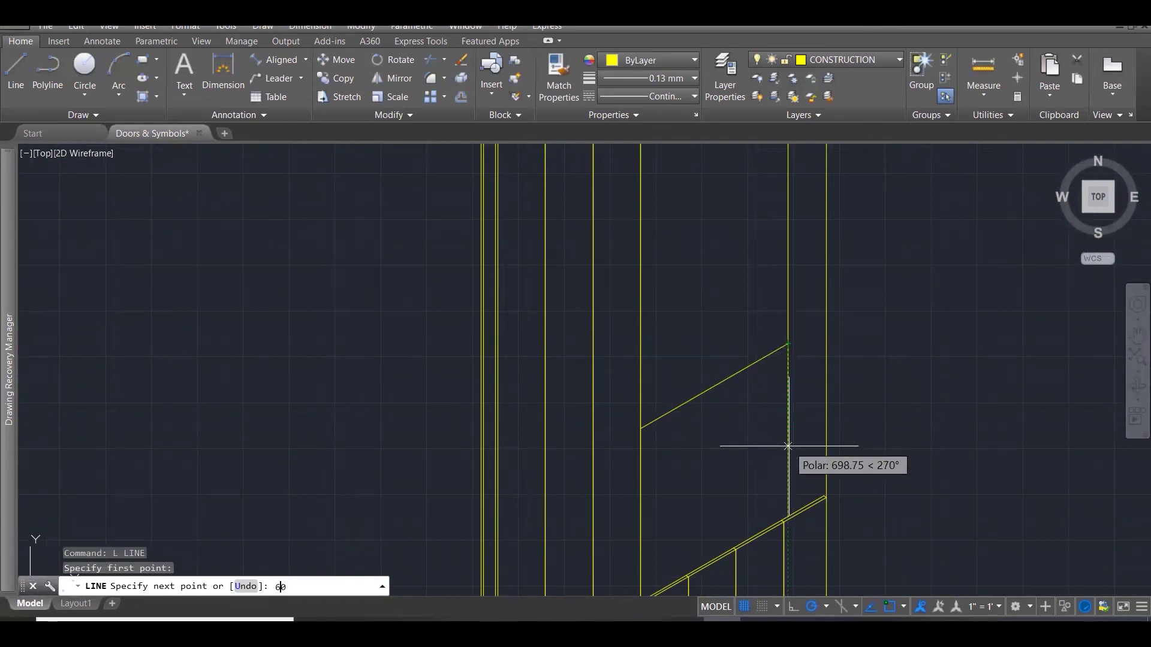
{"action": "type", "text": "0"}
{"action": "key", "text": "Return"}
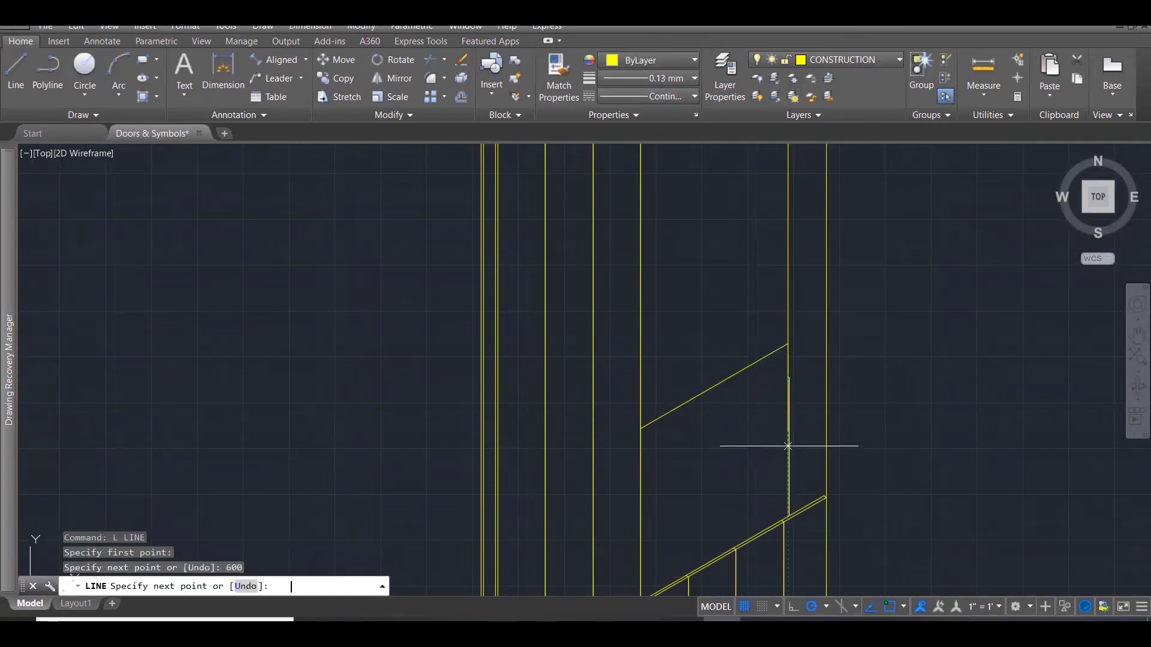
{"action": "left_click", "coordinate": [640, 517]}
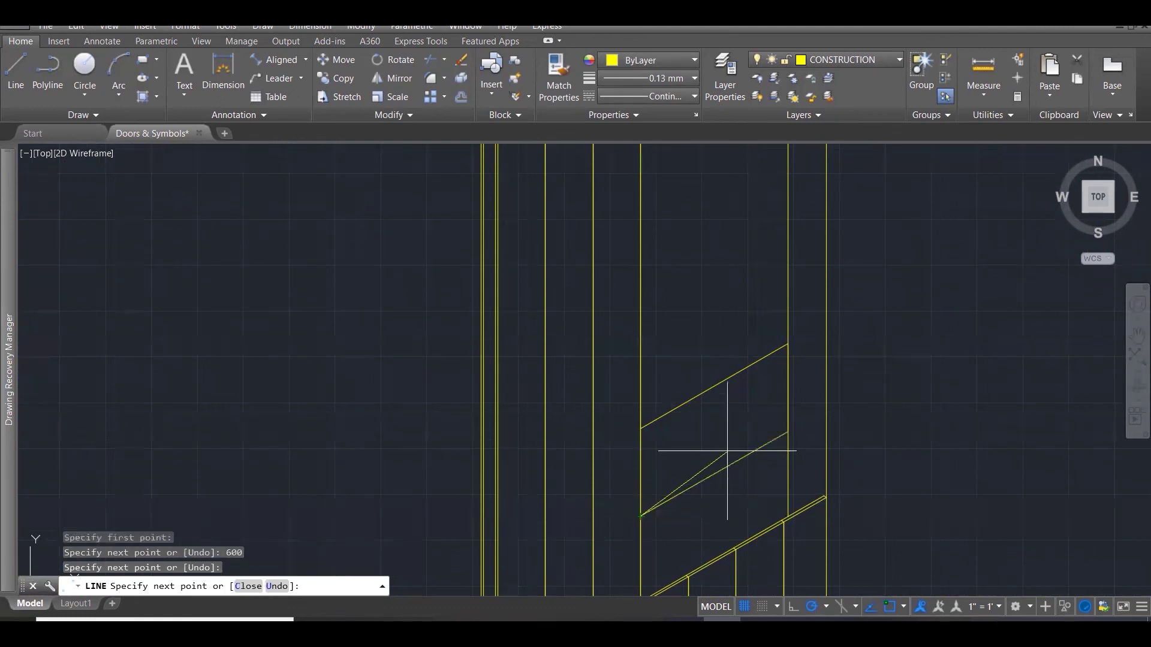
{"action": "key", "text": "Escape"}
{"action": "scroll", "coordinate": [739, 419], "scroll_direction": "down", "scroll_amount": 3}
{"action": "scroll", "coordinate": [773, 429], "scroll_direction": "down", "scroll_amount": 2}
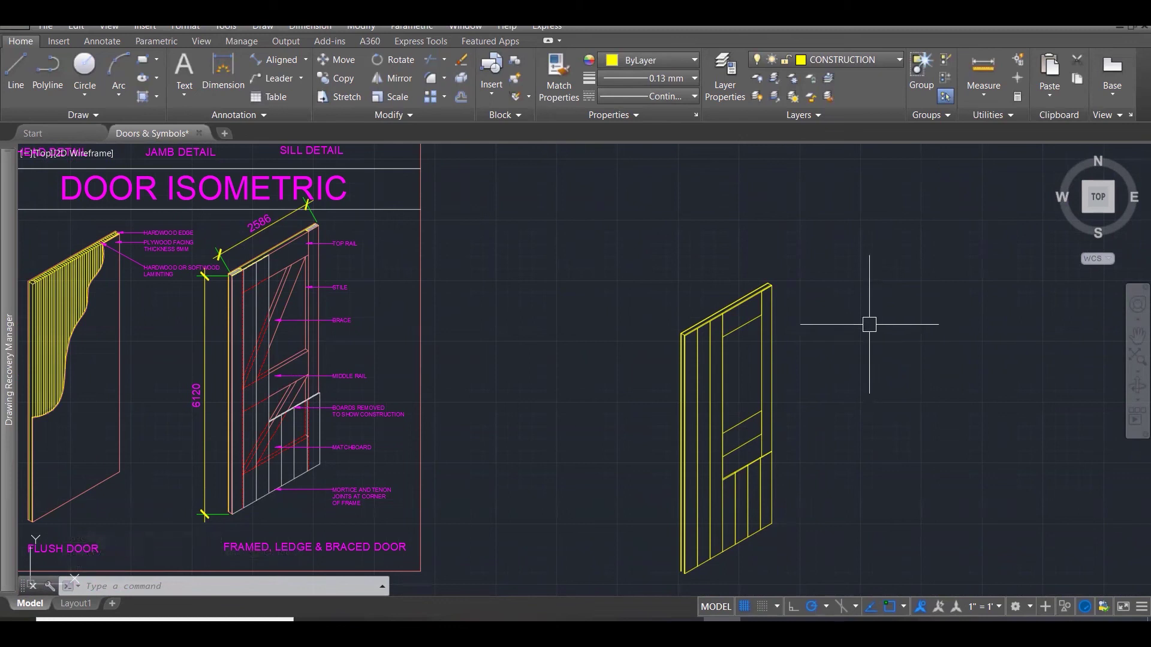
Measure the brace width across the reference detail's brace and rail corner.
{"action": "scroll", "coordinate": [269, 332], "scroll_direction": "up", "scroll_amount": 3}
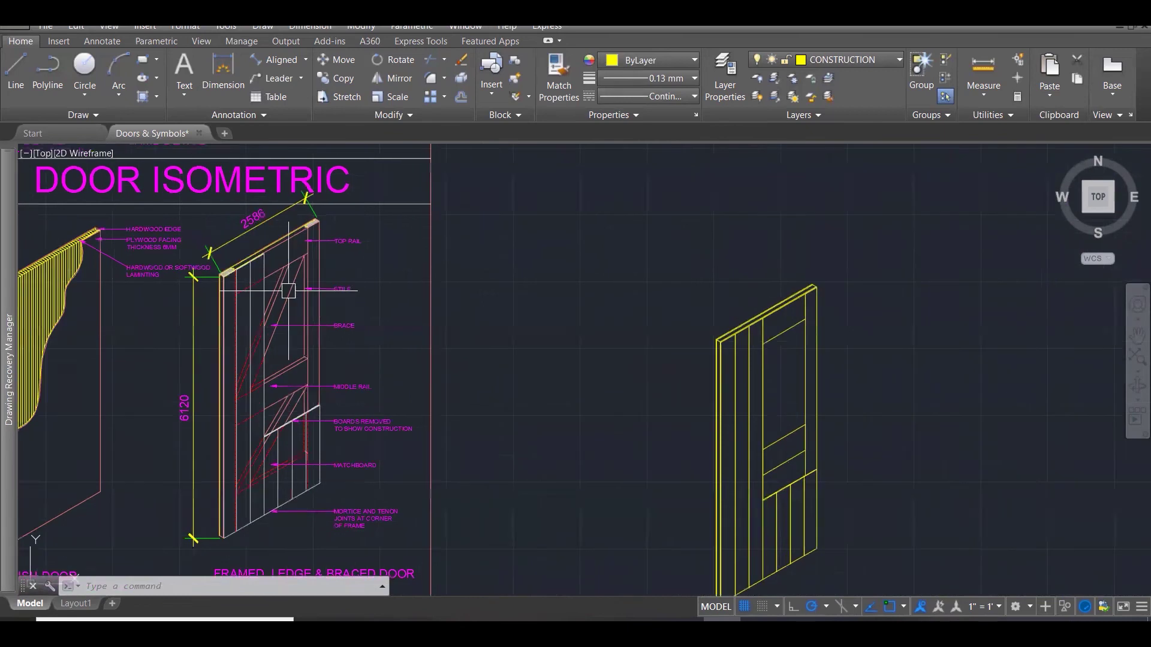
{"action": "scroll", "coordinate": [319, 359], "scroll_direction": "up", "scroll_amount": 5}
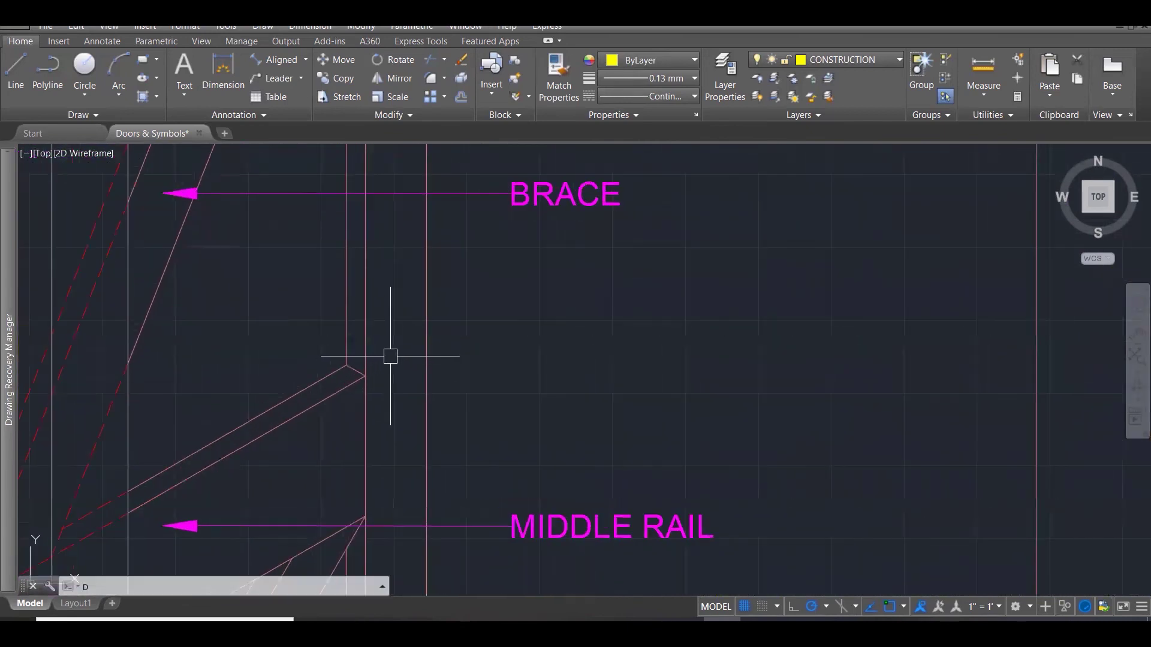
{"action": "type", "text": "p"}
{"action": "key", "text": "Return"}
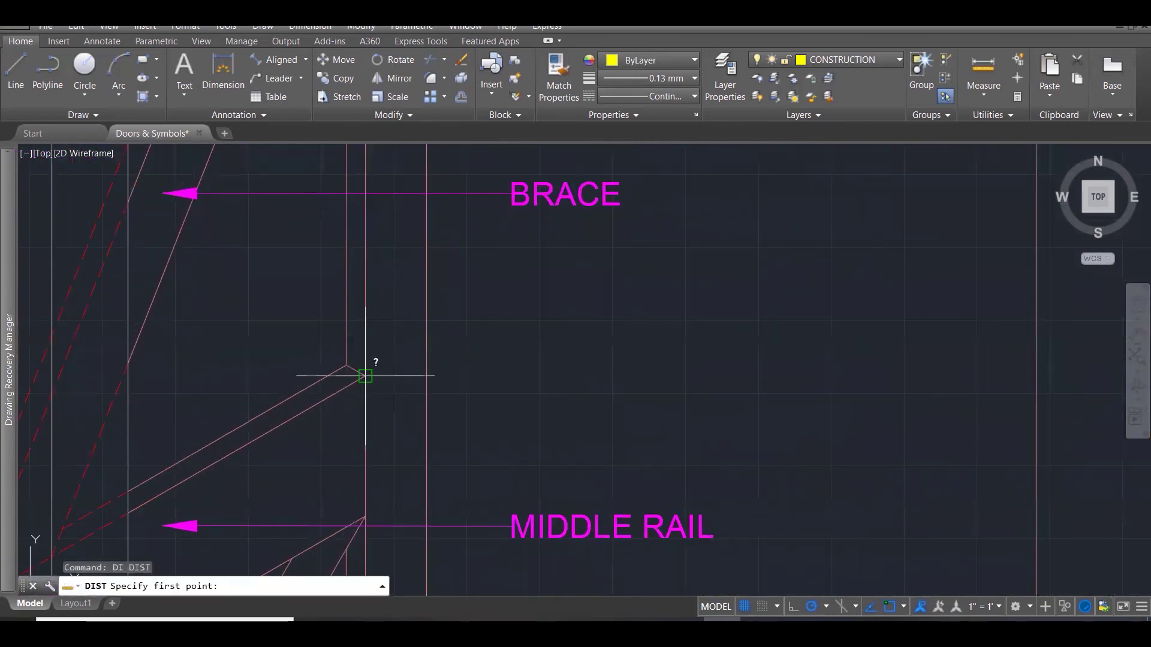
{"action": "left_click", "coordinate": [363, 376]}
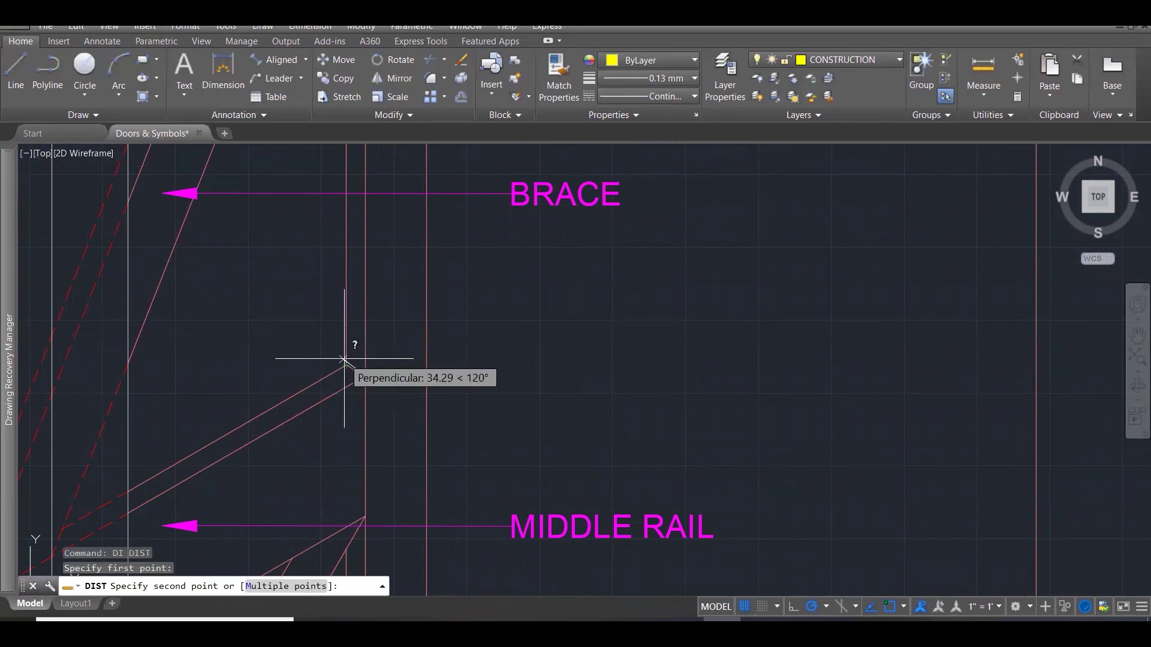
{"action": "left_click", "coordinate": [346, 363]}
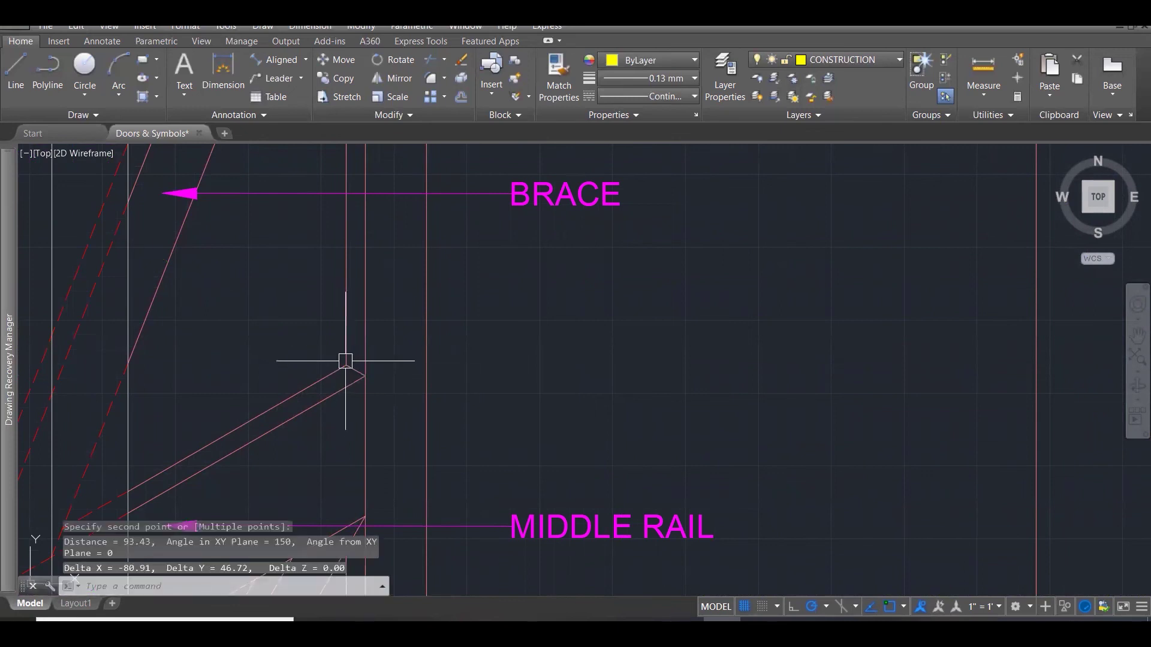
{"action": "scroll", "coordinate": [346, 360], "scroll_direction": "down", "scroll_amount": 8}
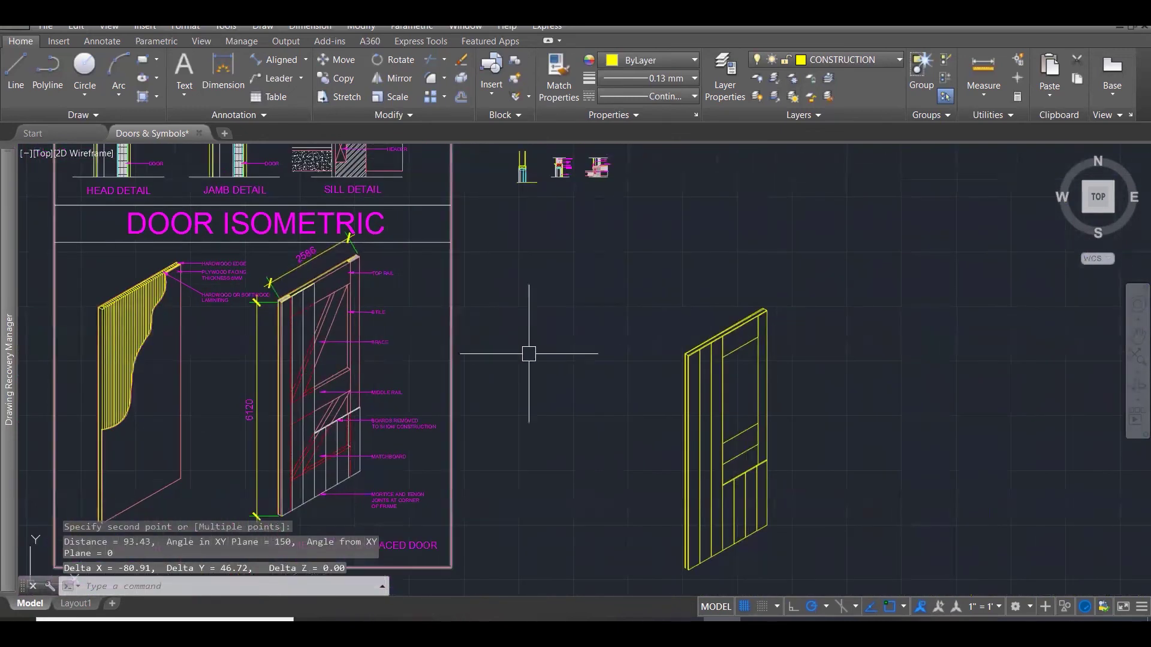
{"action": "scroll", "coordinate": [744, 432], "scroll_direction": "up", "scroll_amount": 8}
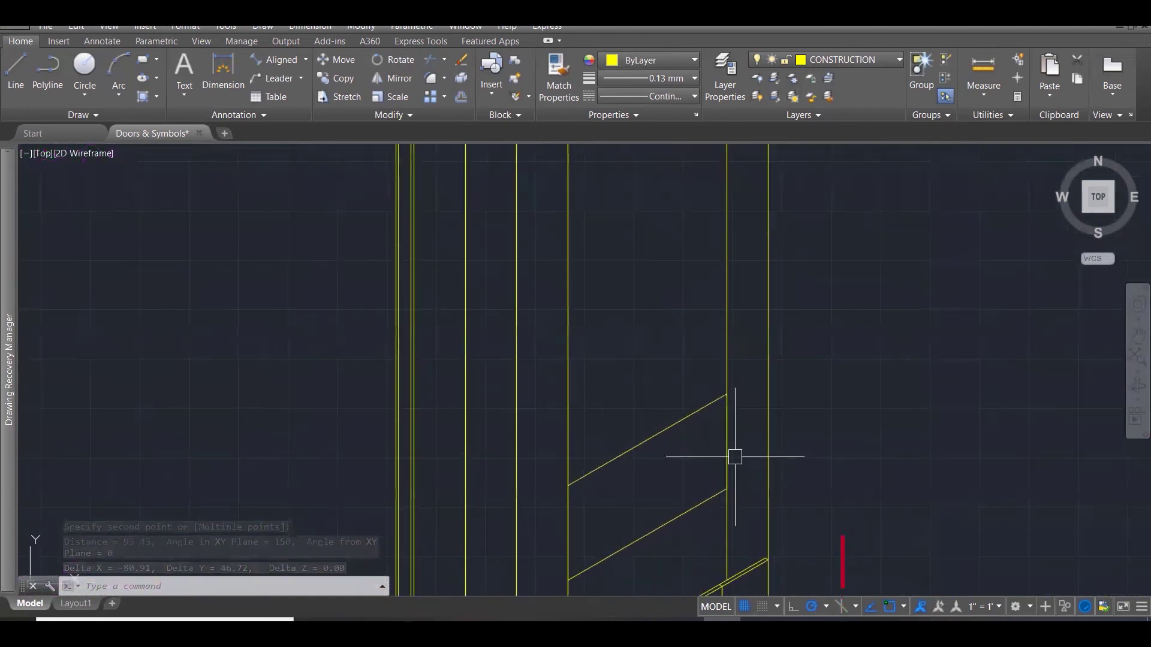
{"action": "scroll", "coordinate": [732, 420], "scroll_direction": "up", "scroll_amount": 5}
{"action": "key", "text": "Escape"}
{"action": "key", "text": "Escape"}
{"action": "key", "text": "Escape"}
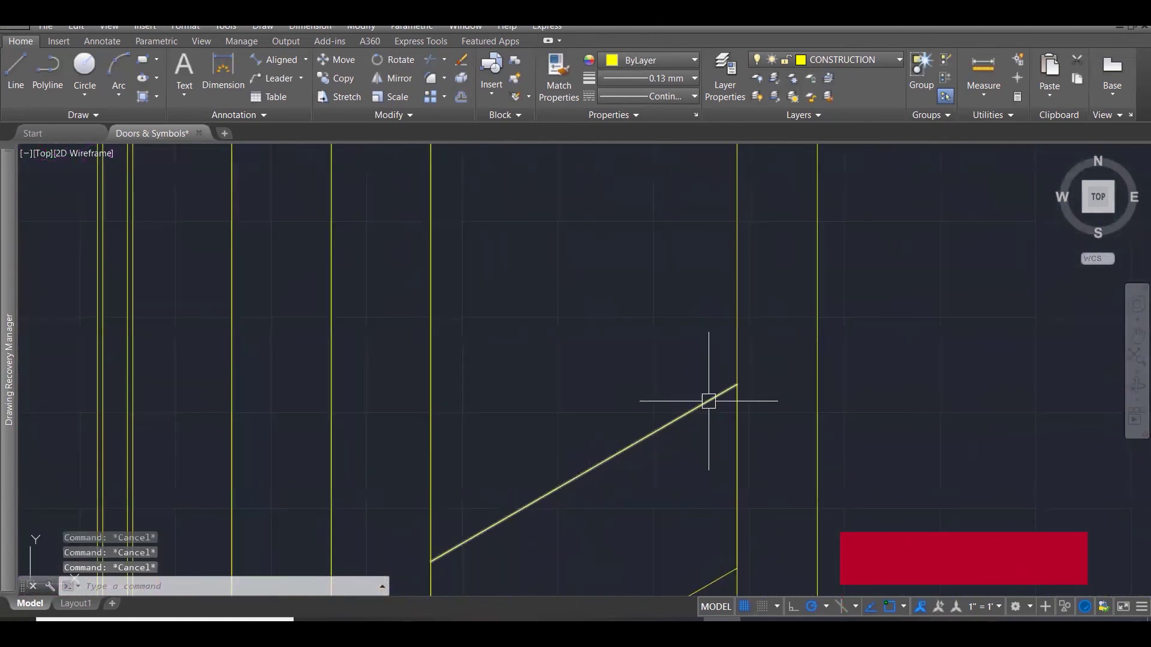
Draw a 93-long short segment from the diagonal brace's upper end.
{"action": "type", "text": "l"}
{"action": "key", "text": "Return"}
{"action": "left_click", "coordinate": [737, 385]}
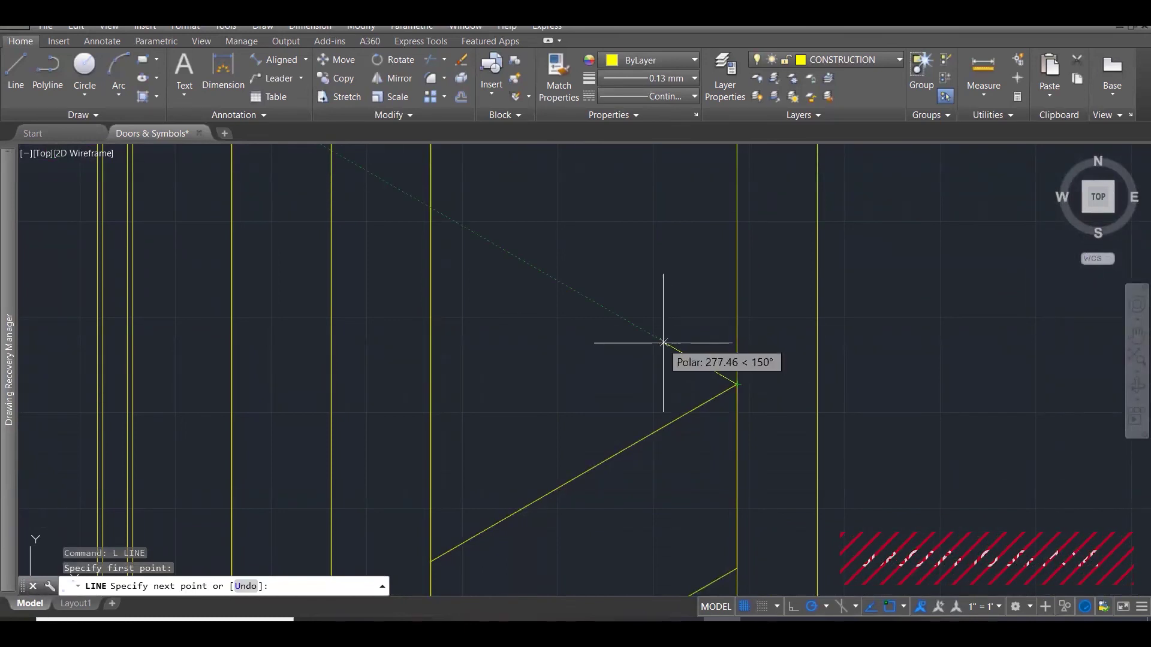
{"action": "key", "text": "BackSpace"}
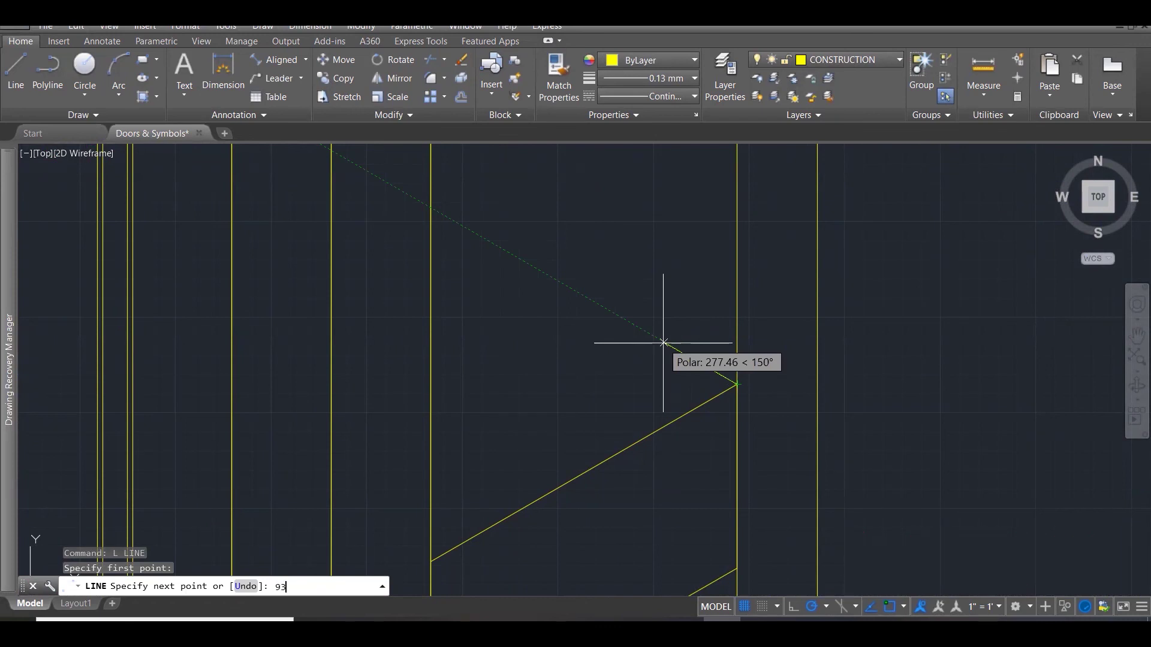
{"action": "type", "text": "93"}
{"action": "key", "text": "Return"}
{"action": "key", "text": "Escape"}
{"action": "key", "text": "Escape"}
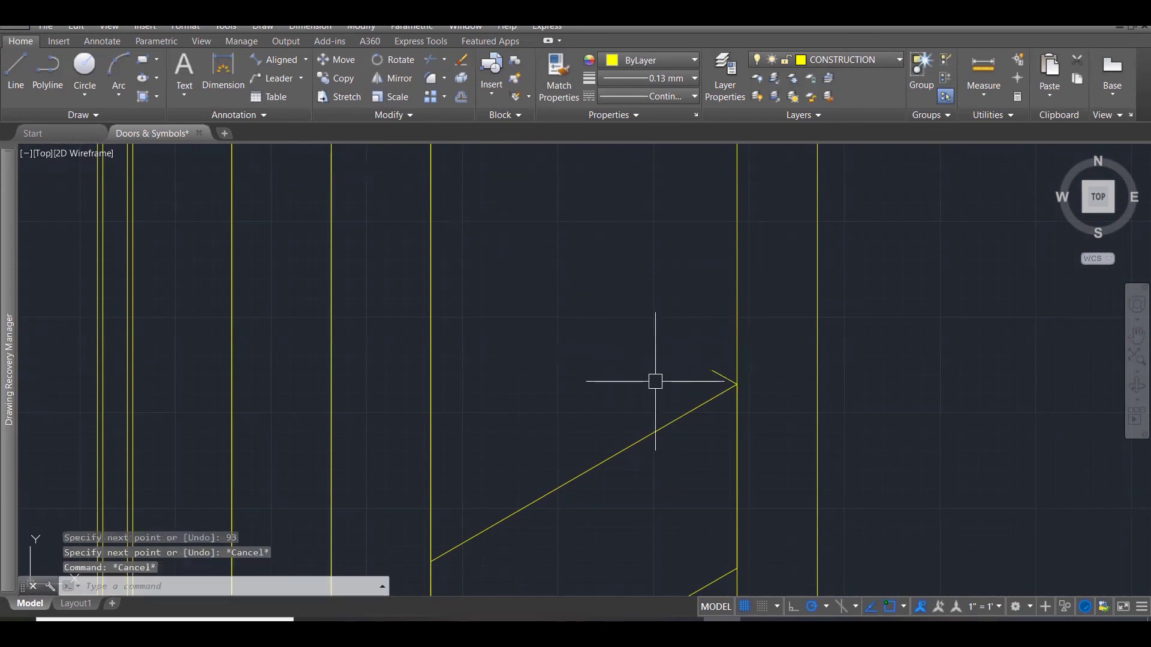
Copy the diagonal brace edge to the end of the 93 segment.
{"action": "left_click", "coordinate": [689, 413]}
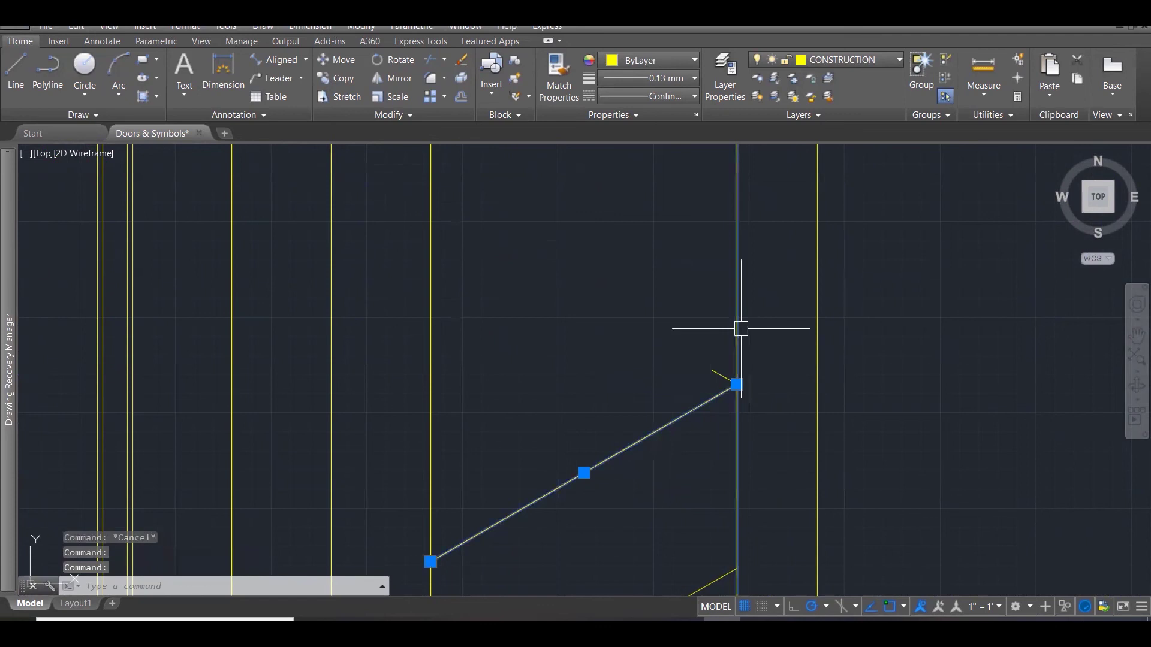
{"action": "type", "text": "co"}
{"action": "key", "text": "Return"}
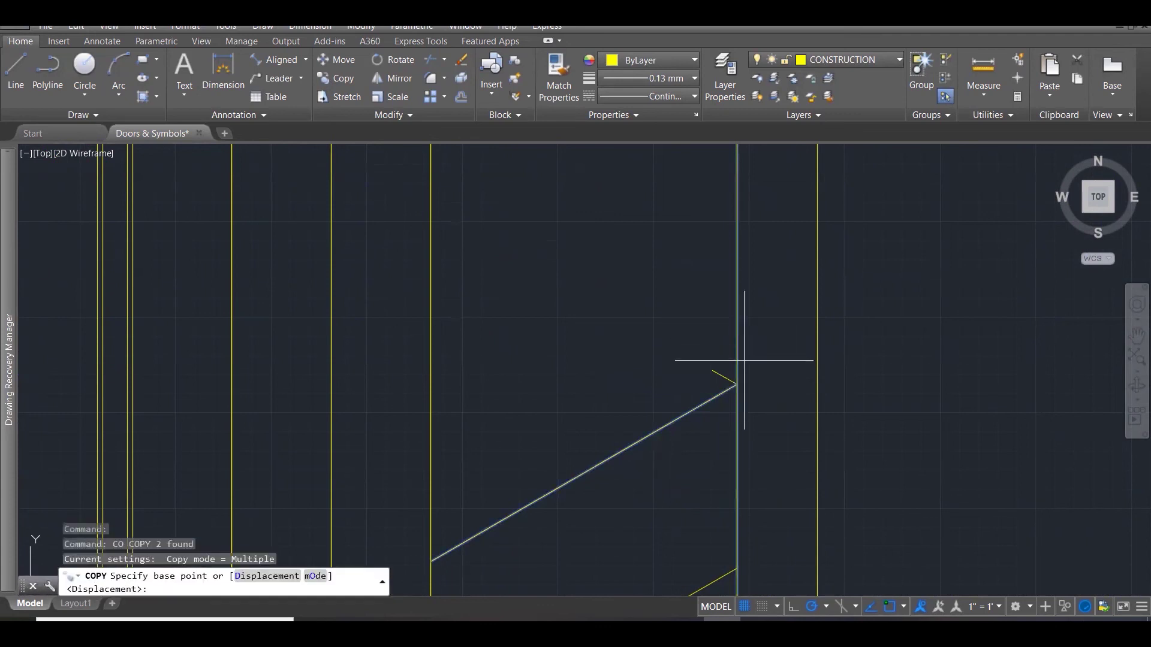
{"action": "left_click", "coordinate": [737, 384]}
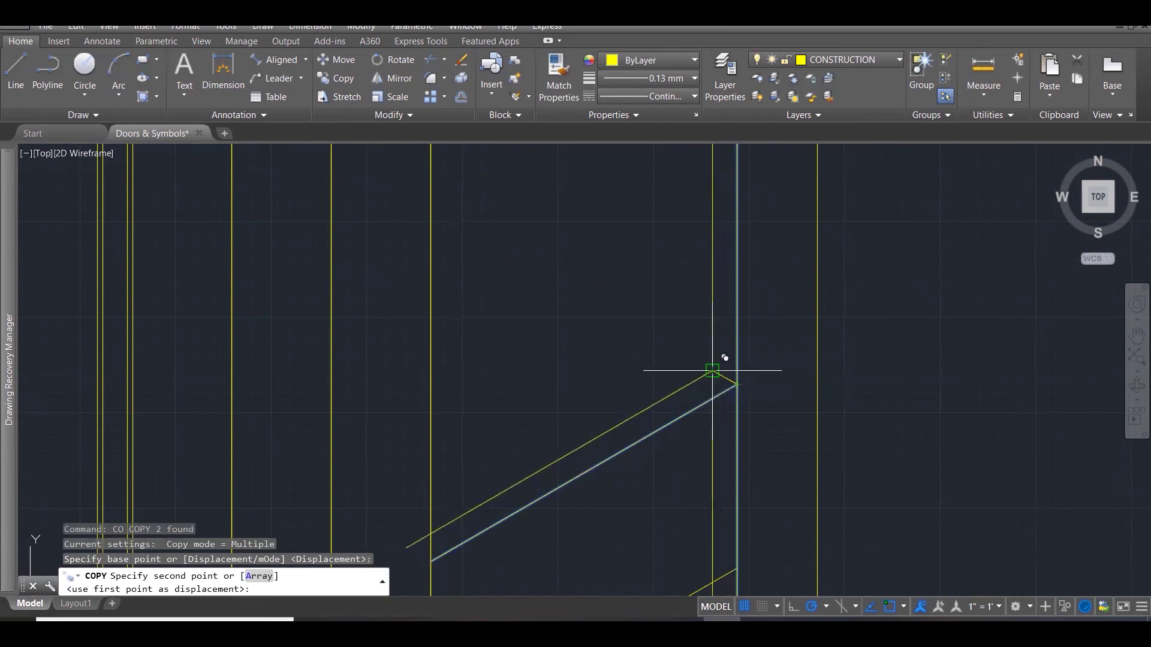
{"action": "left_click", "coordinate": [717, 371]}
{"action": "key", "text": "Escape"}
Start a fillet on the vertical line, then cancel it.
{"action": "scroll", "coordinate": [712, 383], "scroll_direction": "up", "scroll_amount": 3}
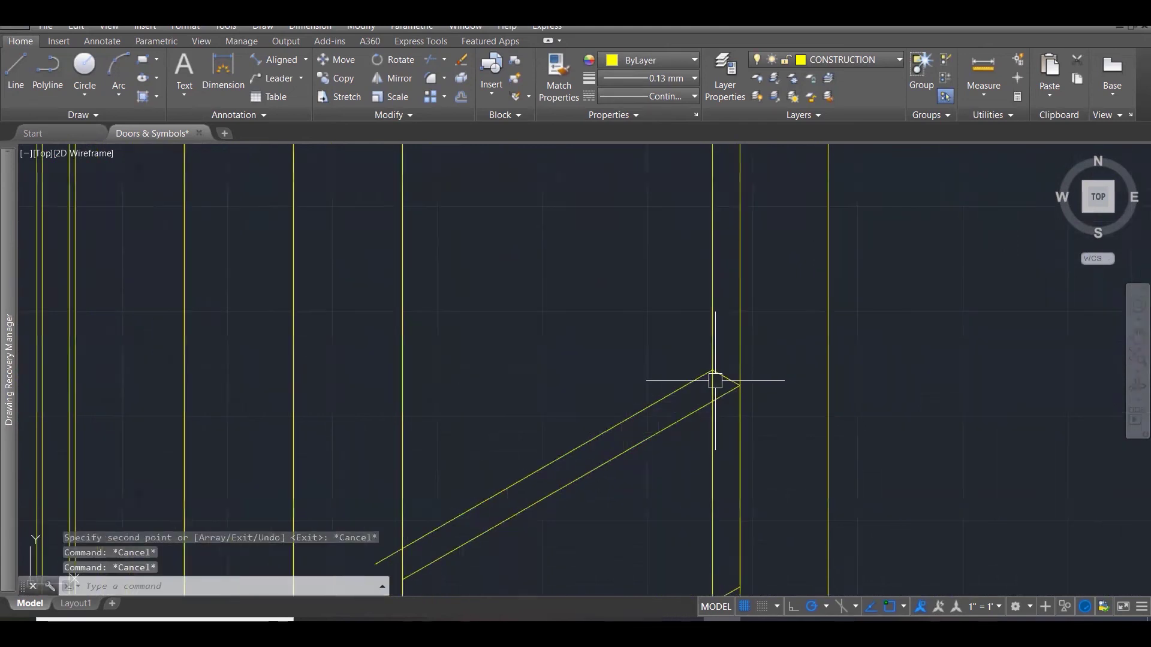
{"action": "type", "text": "f"}
{"action": "key", "text": "Return"}
{"action": "left_click", "coordinate": [713, 335]}
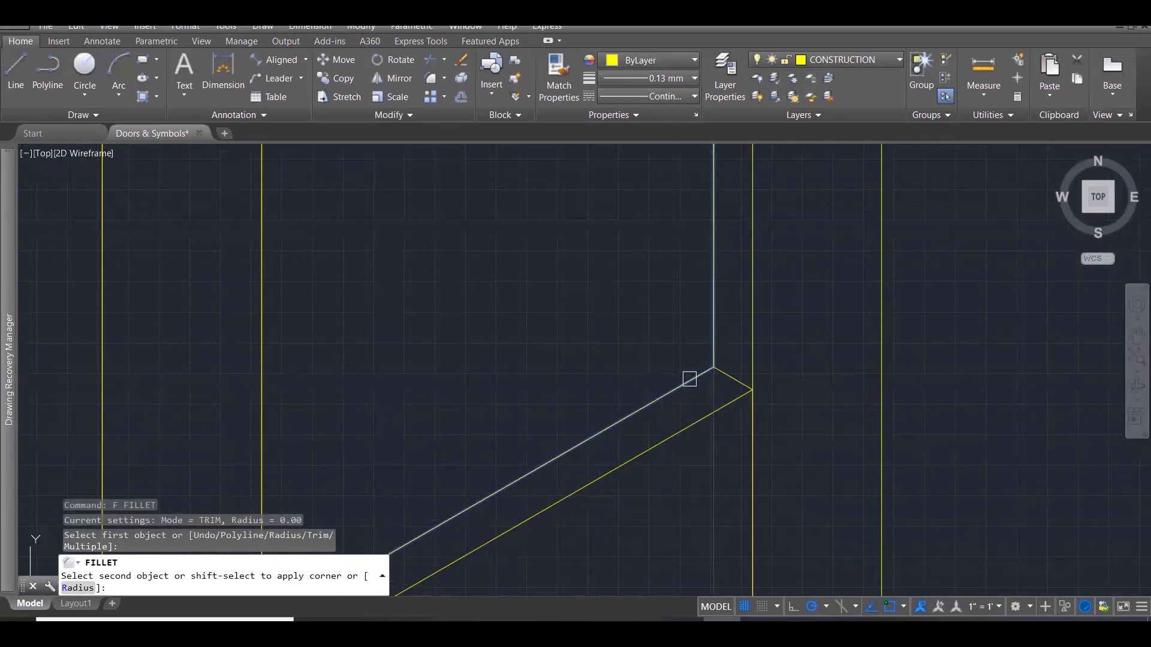
{"action": "key", "text": "Escape"}
{"action": "key", "text": "Escape"}
{"action": "scroll", "coordinate": [637, 329], "scroll_direction": "down", "scroll_amount": 3}
Trim the stub left of the brace edge using crossing-selected cutting edges.
{"action": "type", "text": "tr"}
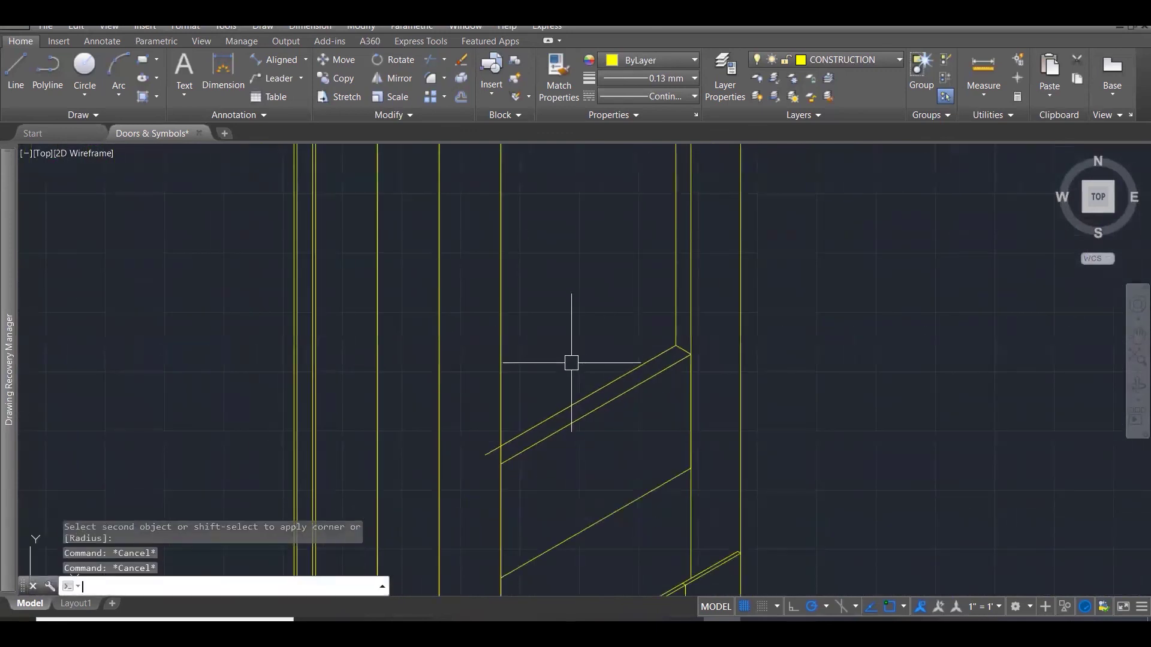
{"action": "key", "text": "Return"}
{"action": "left_click", "coordinate": [559, 372]}
{"action": "left_click", "coordinate": [424, 468]}
{"action": "key", "text": "Return"}
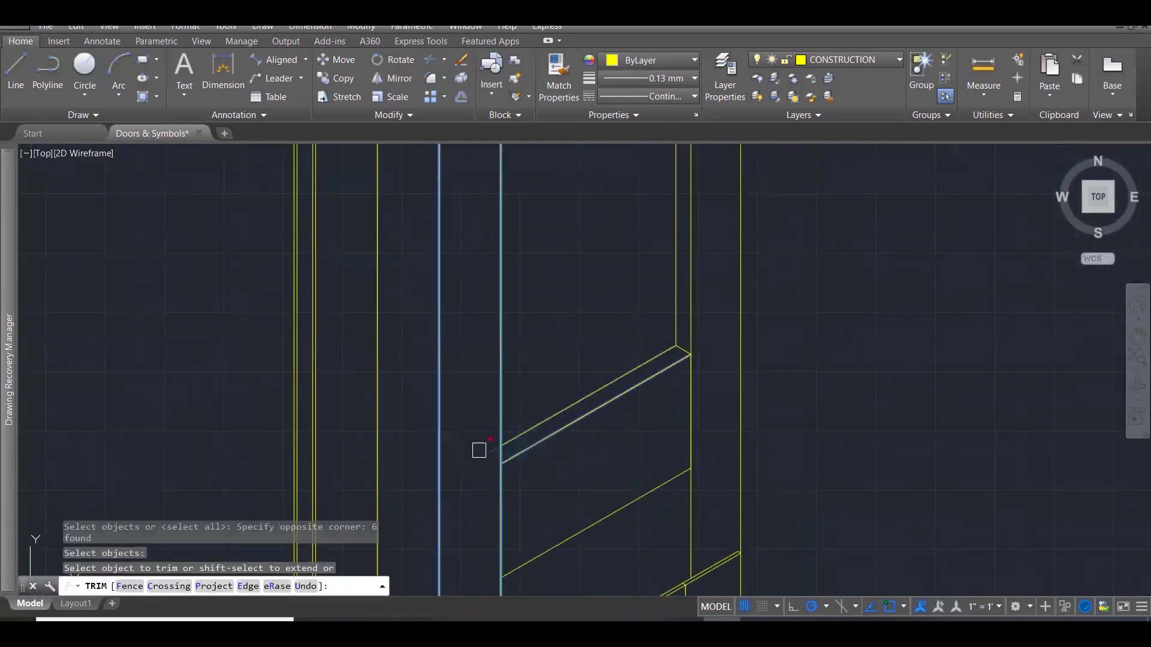
{"action": "left_click", "coordinate": [481, 453]}
{"action": "scroll", "coordinate": [480, 452], "scroll_direction": "down", "scroll_amount": 2}
{"action": "left_click", "coordinate": [586, 299]}
{"action": "scroll", "coordinate": [599, 288], "scroll_direction": "up", "scroll_amount": 6}
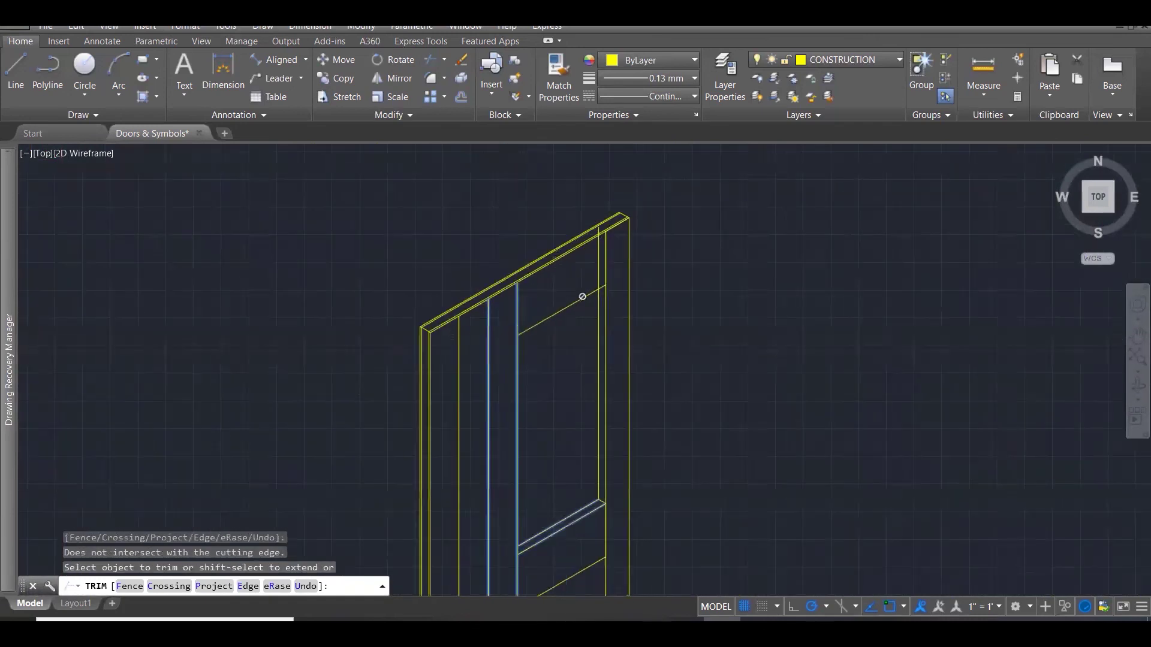
{"action": "key", "text": "Escape"}
{"action": "key", "text": "Escape"}
{"action": "key", "text": "Escape"}
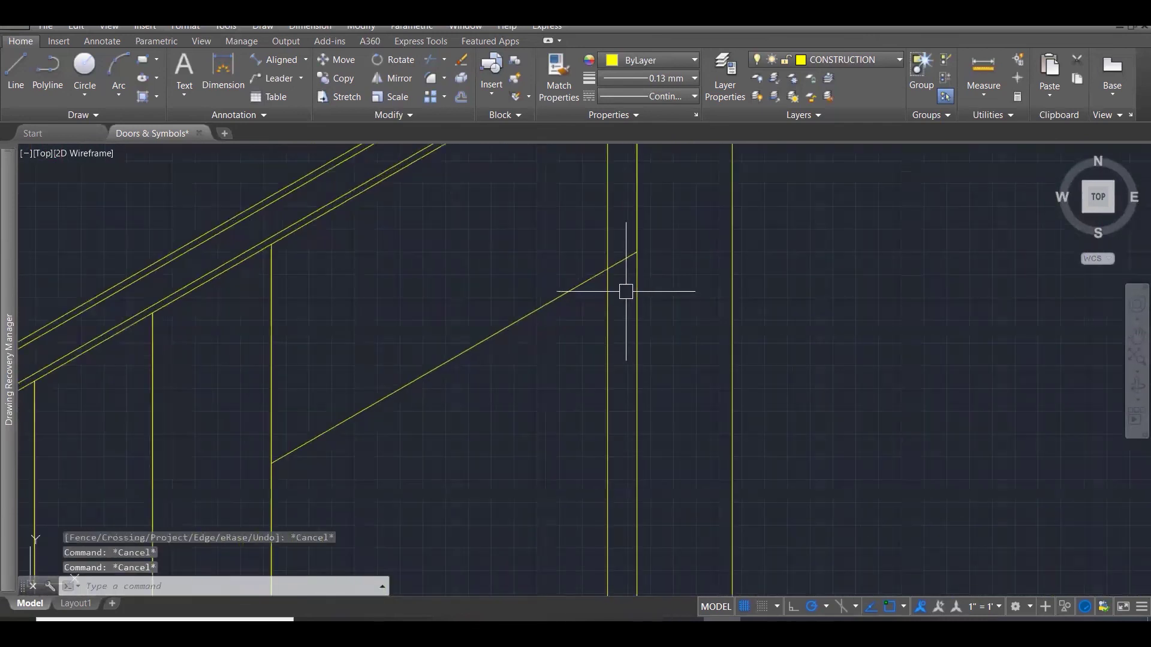
Trim the vertical line above the brace using crossing-selected cutting edges.
{"action": "type", "text": "f"}
{"action": "key", "text": "Return"}
{"action": "key", "text": "Escape"}
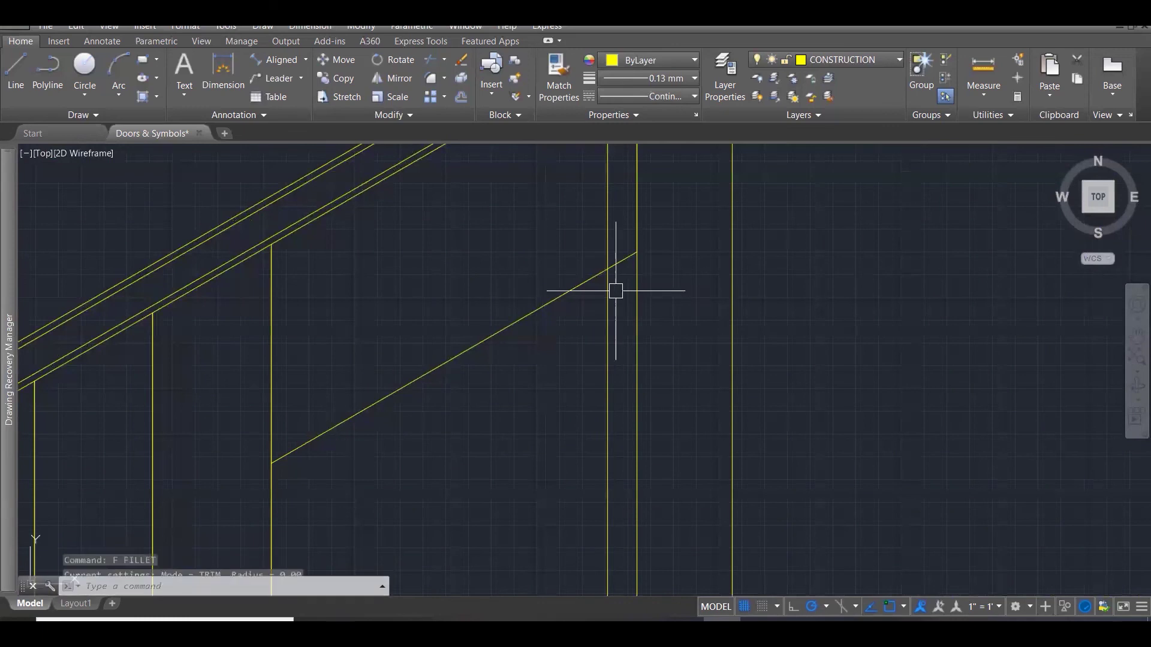
{"action": "type", "text": "tr"}
{"action": "key", "text": "Return"}
{"action": "left_click", "coordinate": [621, 304]}
{"action": "left_click", "coordinate": [560, 242]}
{"action": "key", "text": "Return"}
{"action": "left_click", "coordinate": [608, 244]}
{"action": "key", "text": "Escape"}
{"action": "key", "text": "Escape"}
Measure 409.21 from the reference stile's top corner to the brace intersection.
{"action": "scroll", "coordinate": [594, 239], "scroll_direction": "down", "scroll_amount": 5}
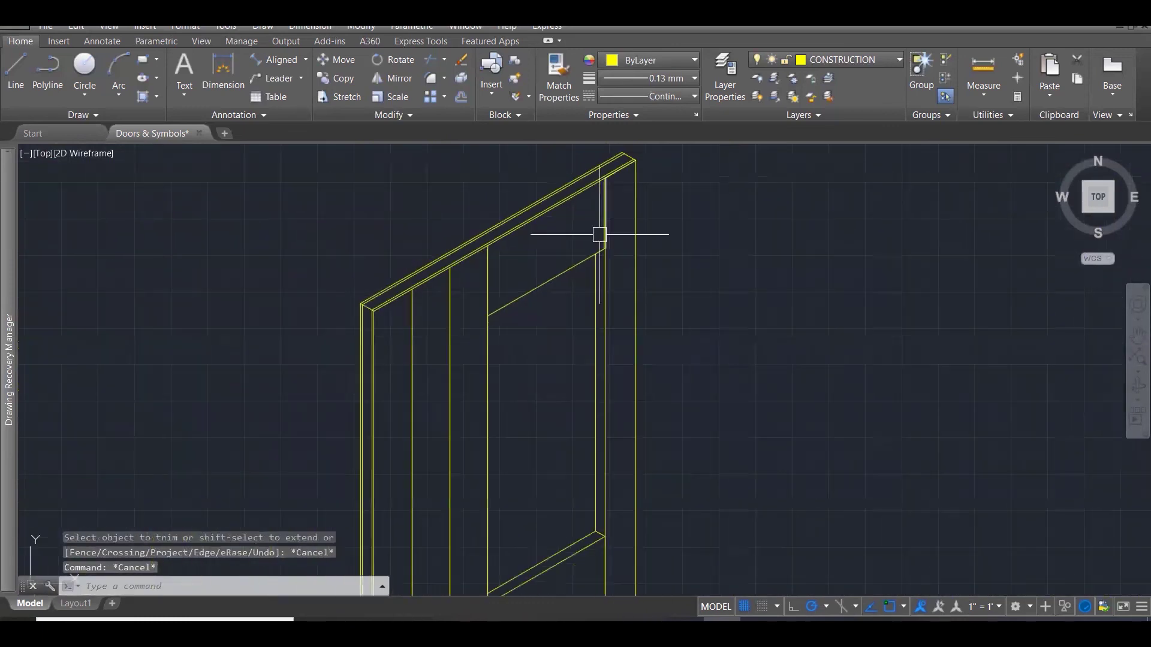
{"action": "key", "text": "Escape"}
{"action": "key", "text": "Escape"}
{"action": "scroll", "coordinate": [684, 327], "scroll_direction": "down", "scroll_amount": 2}
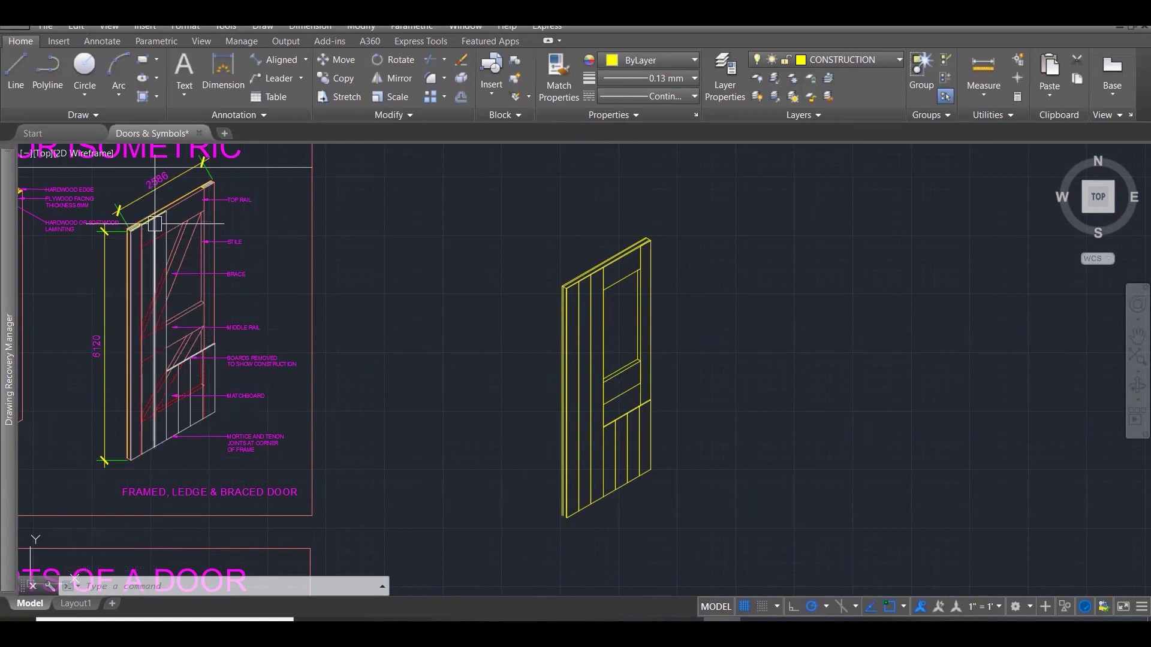
{"action": "scroll", "coordinate": [151, 229], "scroll_direction": "up", "scroll_amount": 3}
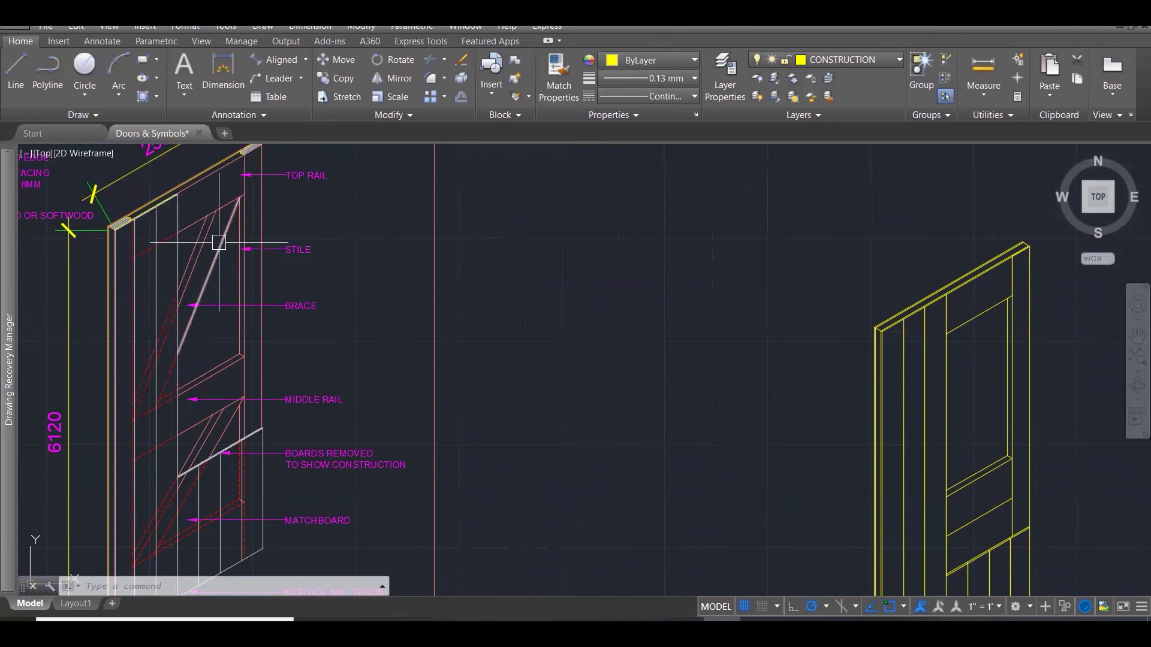
{"action": "scroll", "coordinate": [239, 208], "scroll_direction": "up", "scroll_amount": 5}
{"action": "type", "text": "di"}
{"action": "key", "text": "Return"}
{"action": "left_click", "coordinate": [250, 218]}
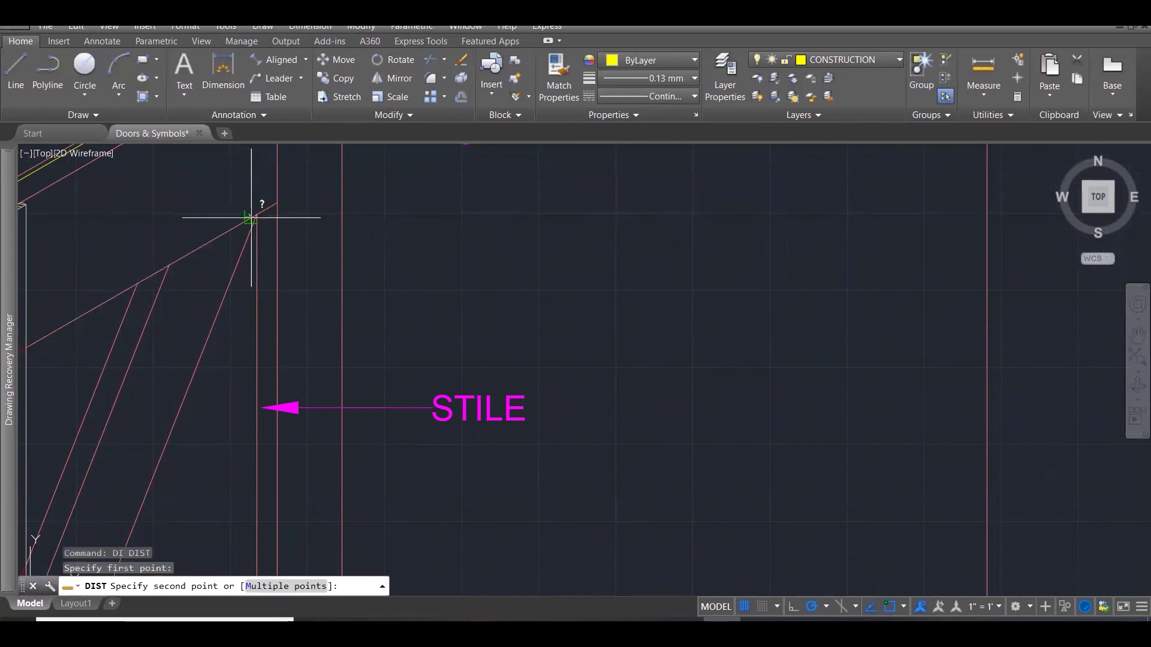
{"action": "key", "text": "Escape"}
{"action": "key", "text": "Return"}
{"action": "left_click", "coordinate": [256, 214]}
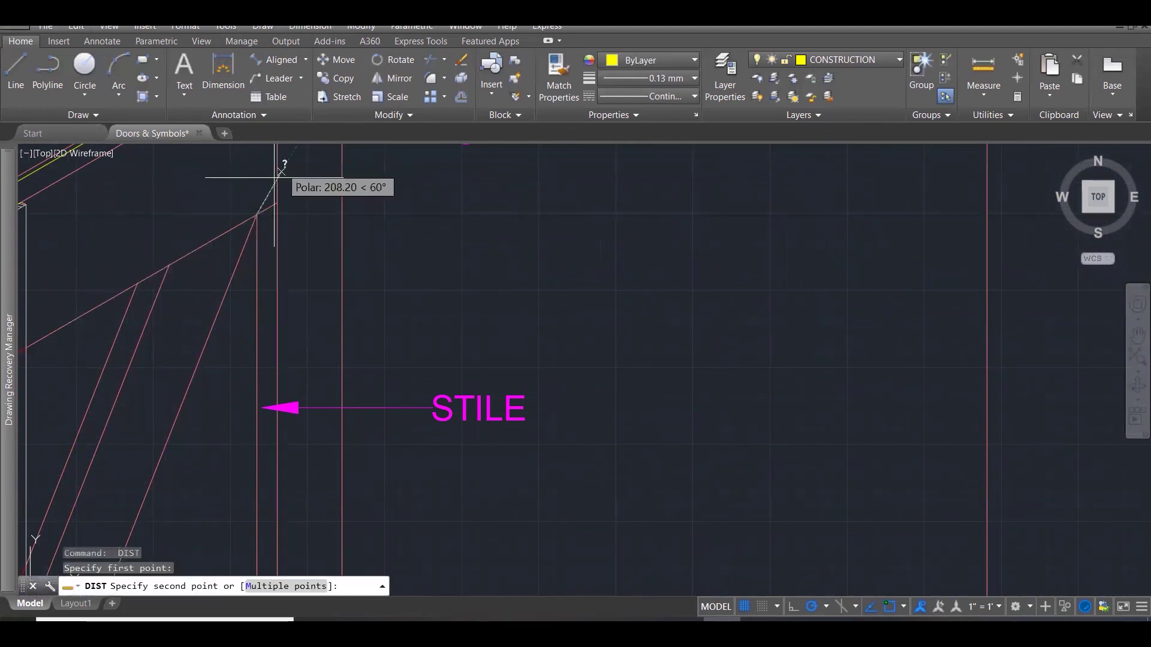
{"action": "left_click", "coordinate": [168, 262]}
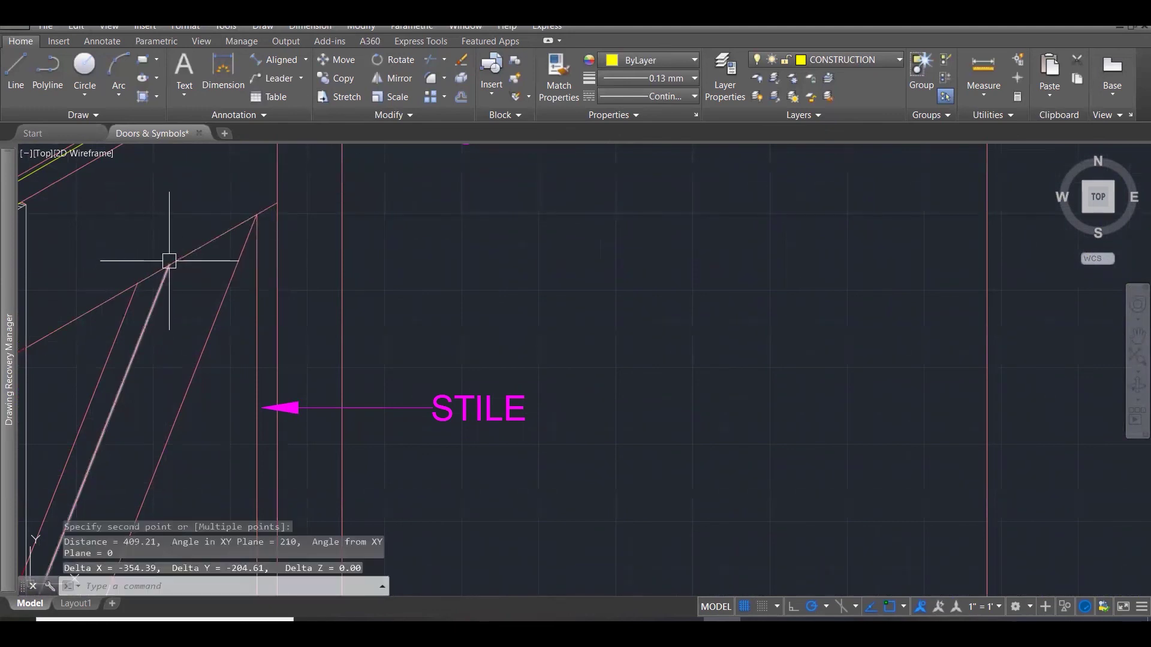
Measure the reference brace width as 93.00.
{"action": "scroll", "coordinate": [173, 251], "scroll_direction": "down", "scroll_amount": 1}
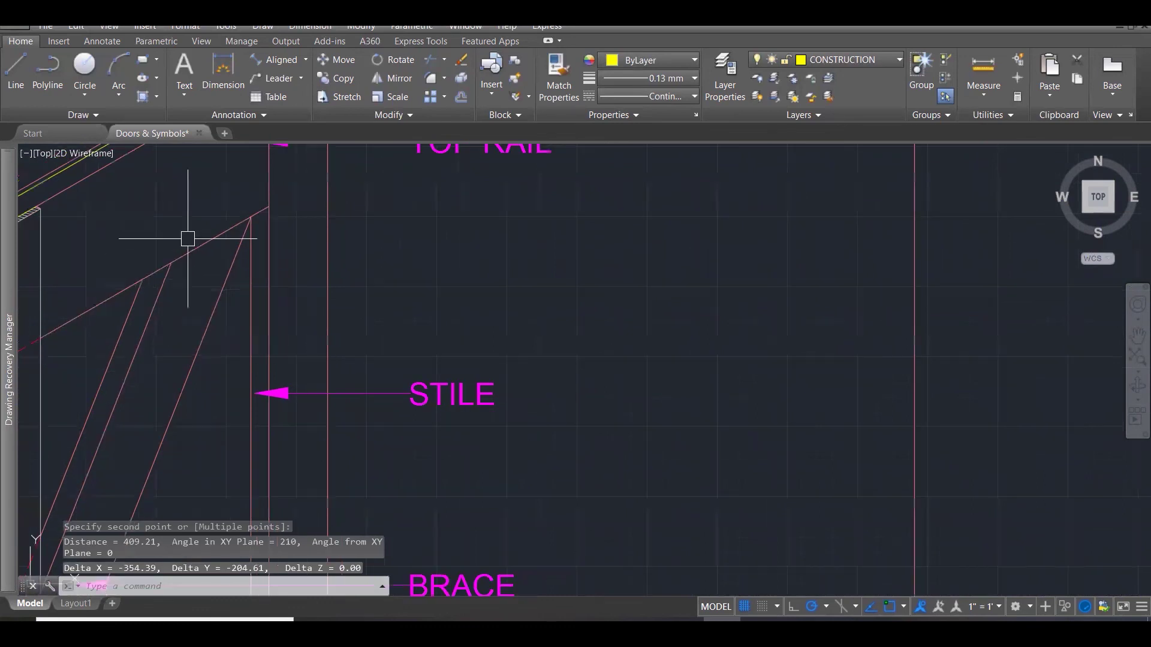
{"action": "key", "text": "Return"}
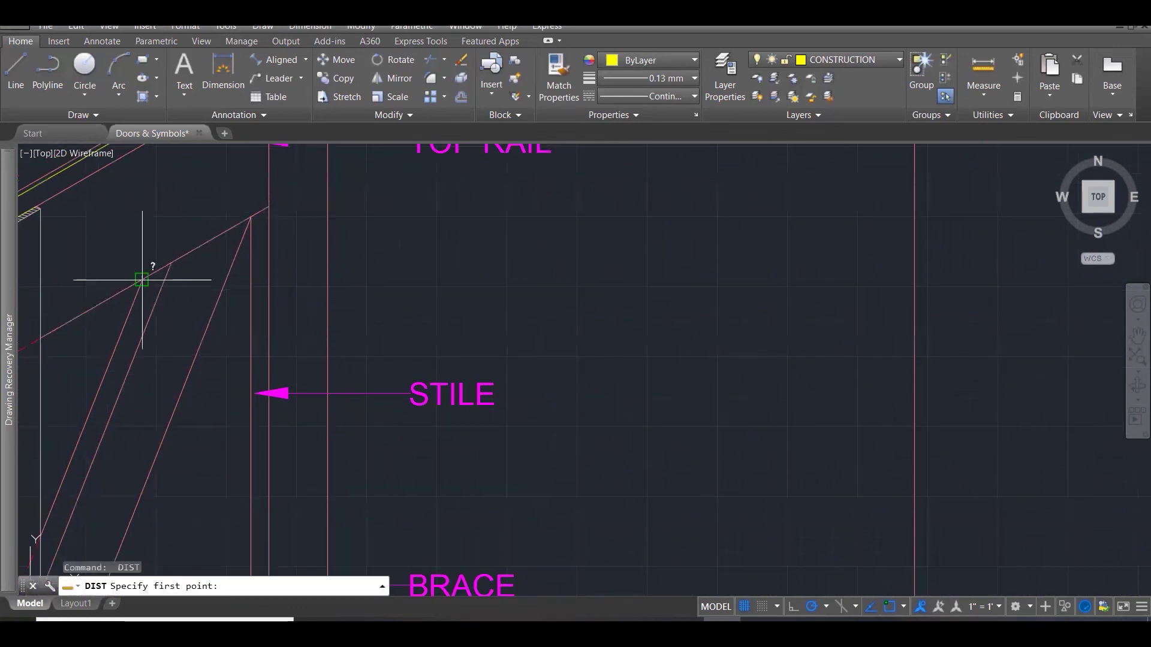
{"action": "left_click", "coordinate": [142, 279]}
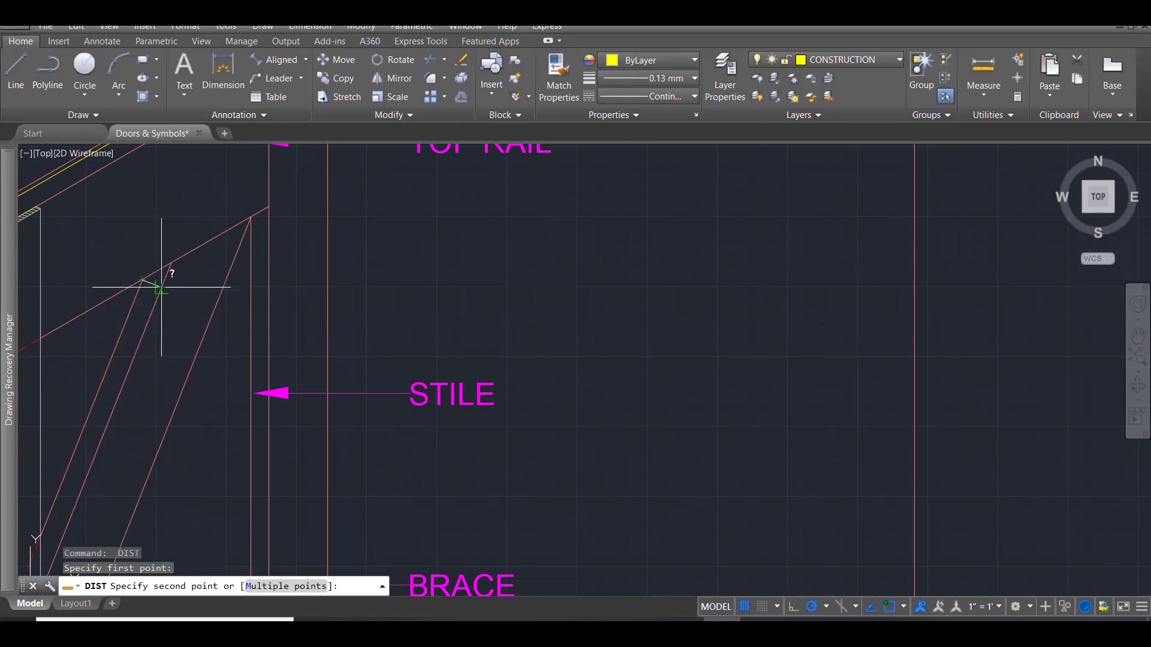
{"action": "left_click", "coordinate": [160, 288]}
{"action": "key", "text": "Escape"}
{"action": "scroll", "coordinate": [160, 286], "scroll_direction": "down", "scroll_amount": 5}
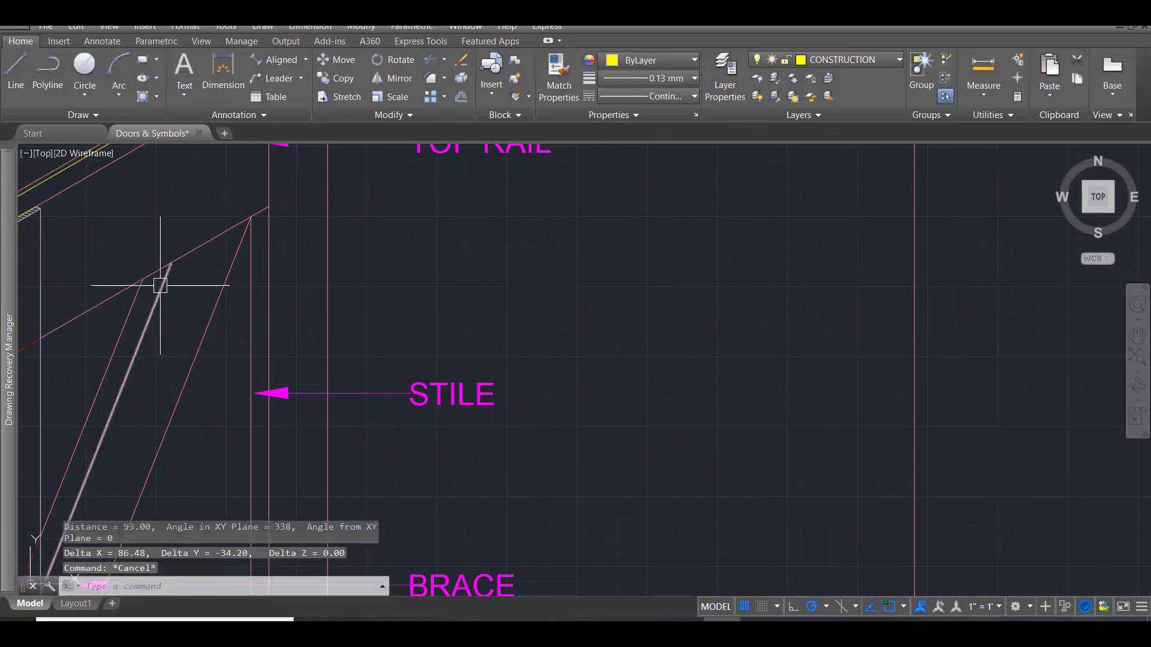
{"action": "scroll", "coordinate": [177, 239], "scroll_direction": "down", "scroll_amount": 3}
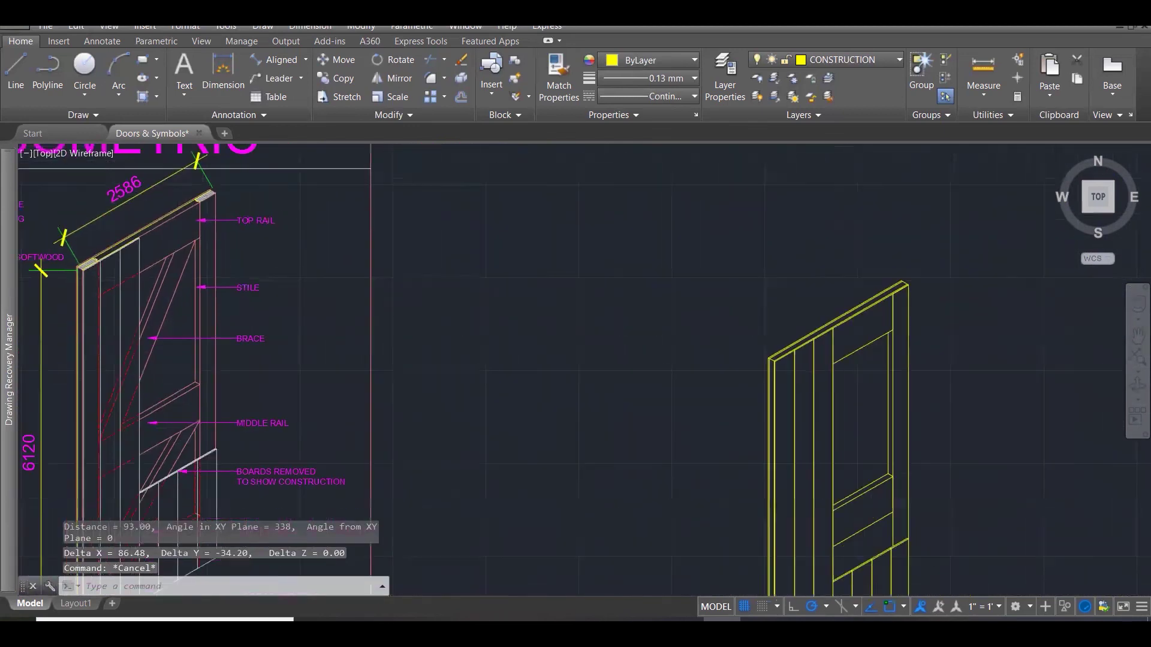
Draw a 409 guide line at 210° from the new door's upper panel top corner.
{"action": "scroll", "coordinate": [746, 345], "scroll_direction": "up", "scroll_amount": 3}
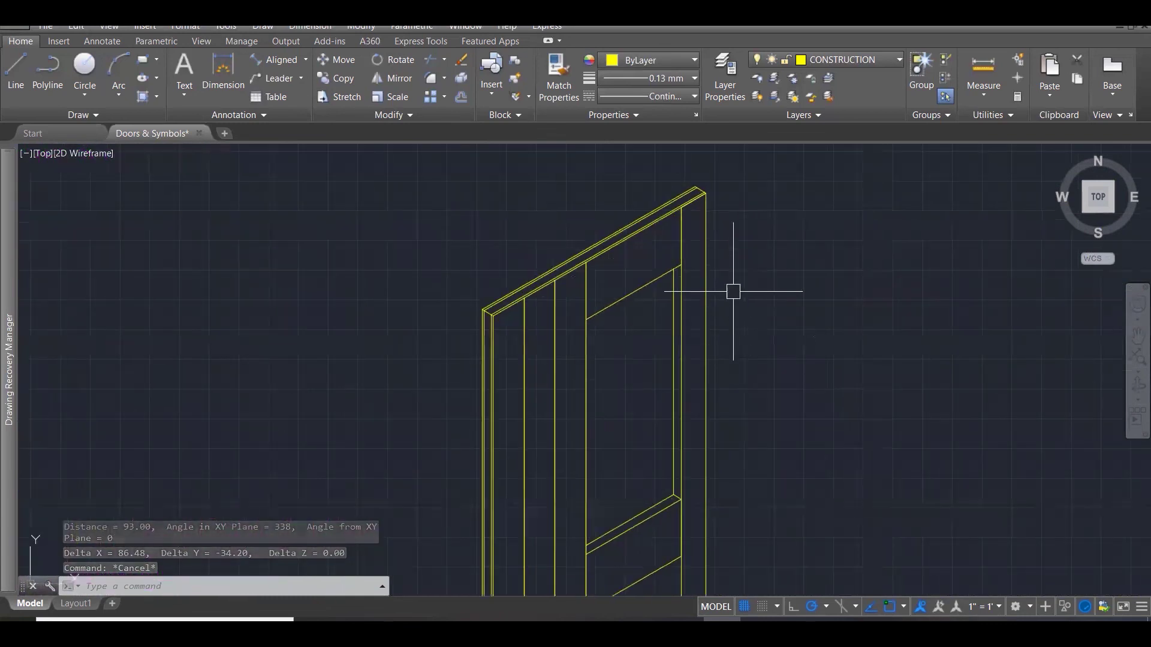
{"action": "type", "text": "l"}
{"action": "key", "text": "Return"}
{"action": "scroll", "coordinate": [695, 264], "scroll_direction": "up", "scroll_amount": 3}
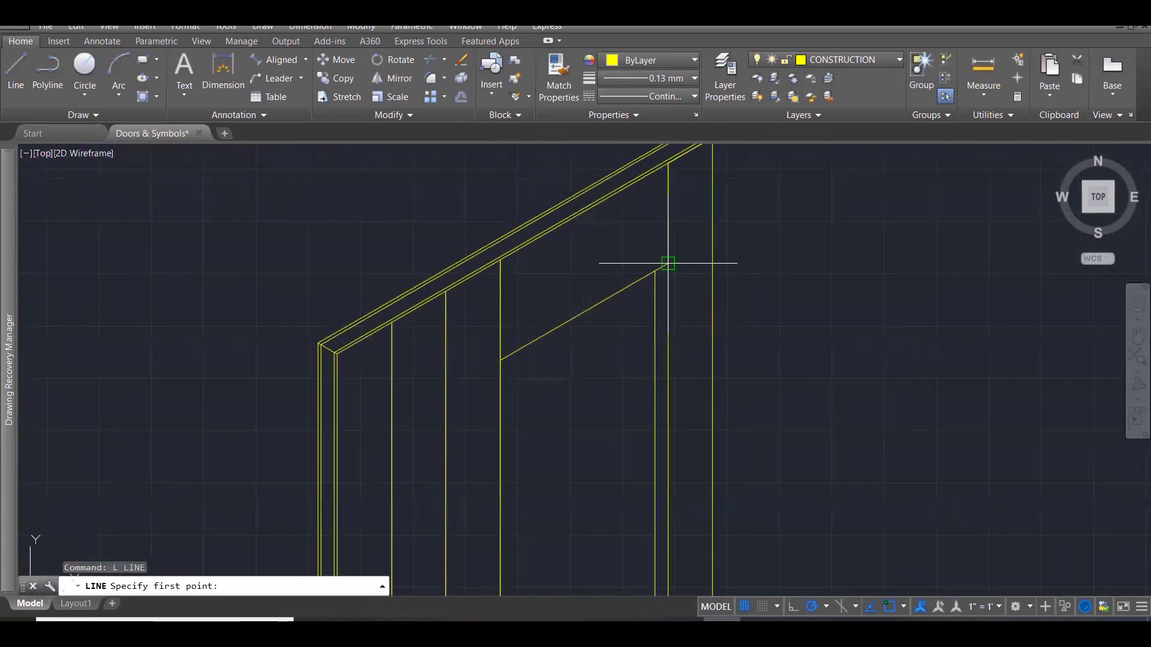
{"action": "left_click", "coordinate": [668, 263]}
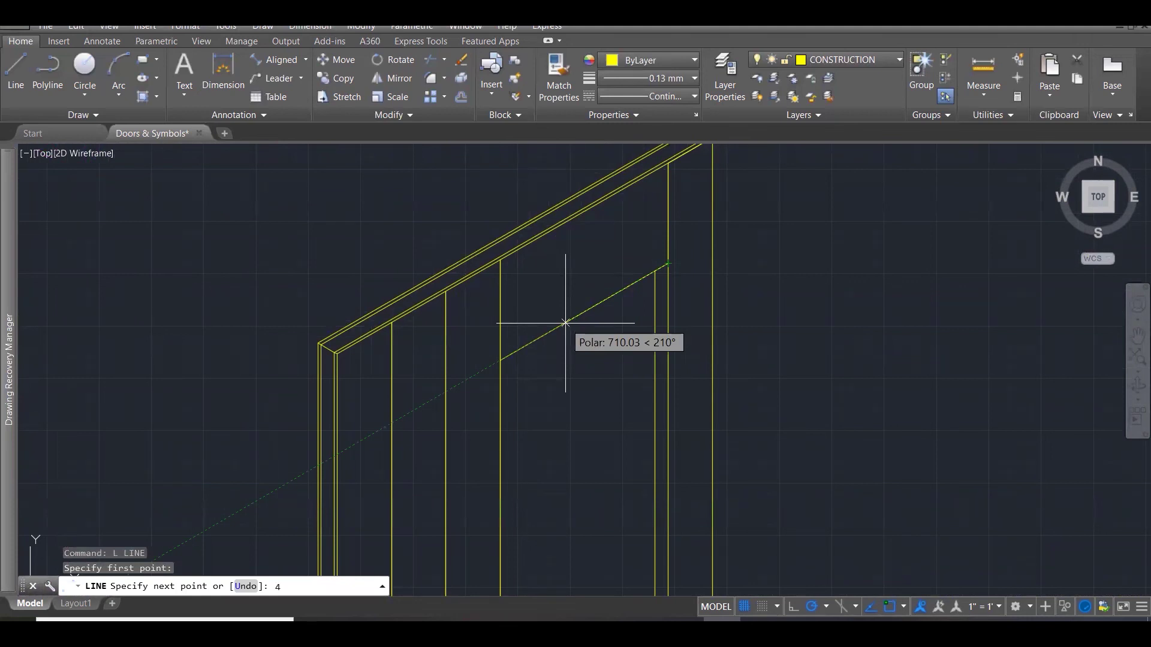
{"action": "type", "text": "409"}
{"action": "key", "text": "Return"}
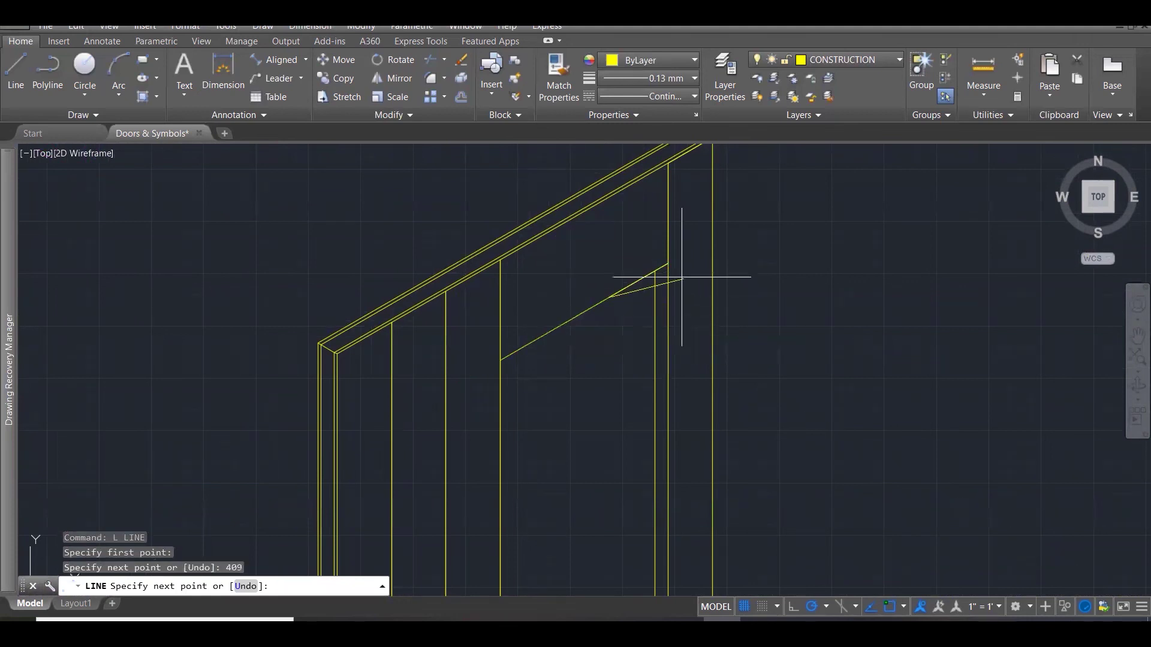
{"action": "scroll", "coordinate": [674, 252], "scroll_direction": "down", "scroll_amount": 3}
{"action": "scroll", "coordinate": [615, 391], "scroll_direction": "down", "scroll_amount": 4}
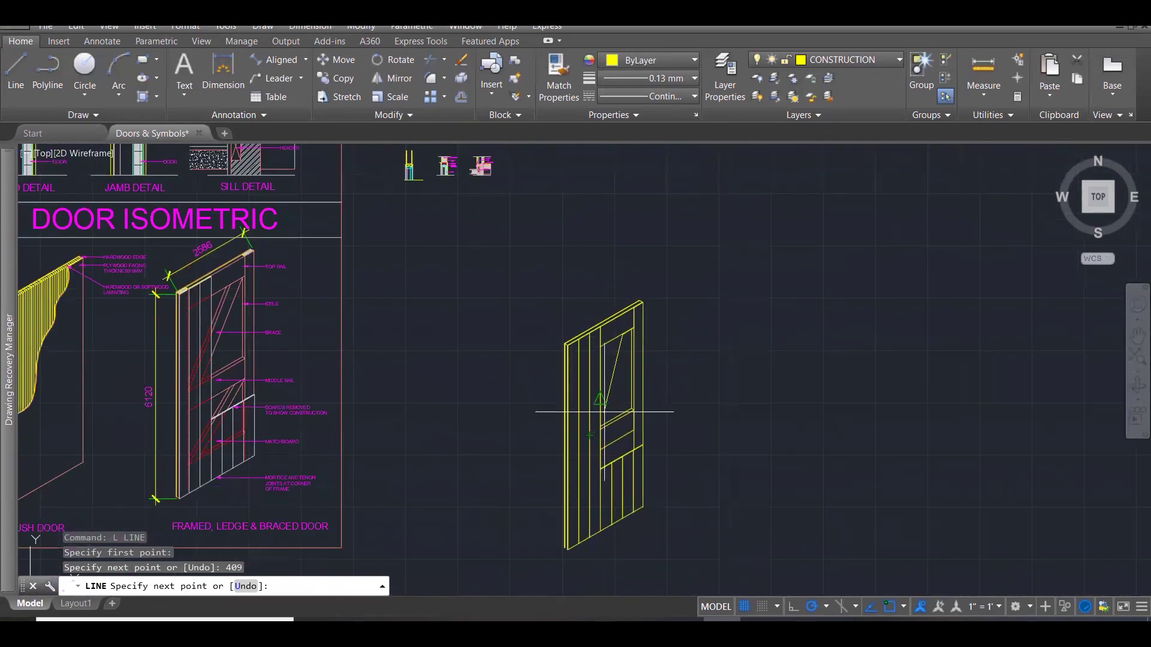
{"action": "scroll", "coordinate": [608, 408], "scroll_direction": "up", "scroll_amount": 2}
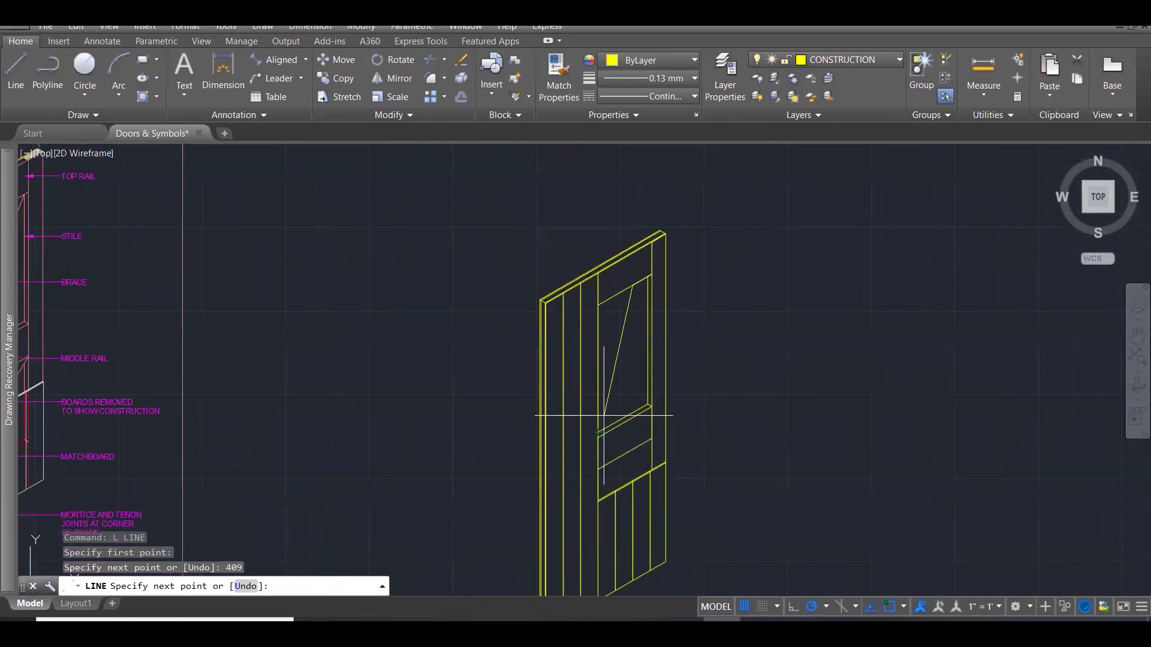
{"action": "scroll", "coordinate": [604, 415], "scroll_direction": "down", "scroll_amount": 1}
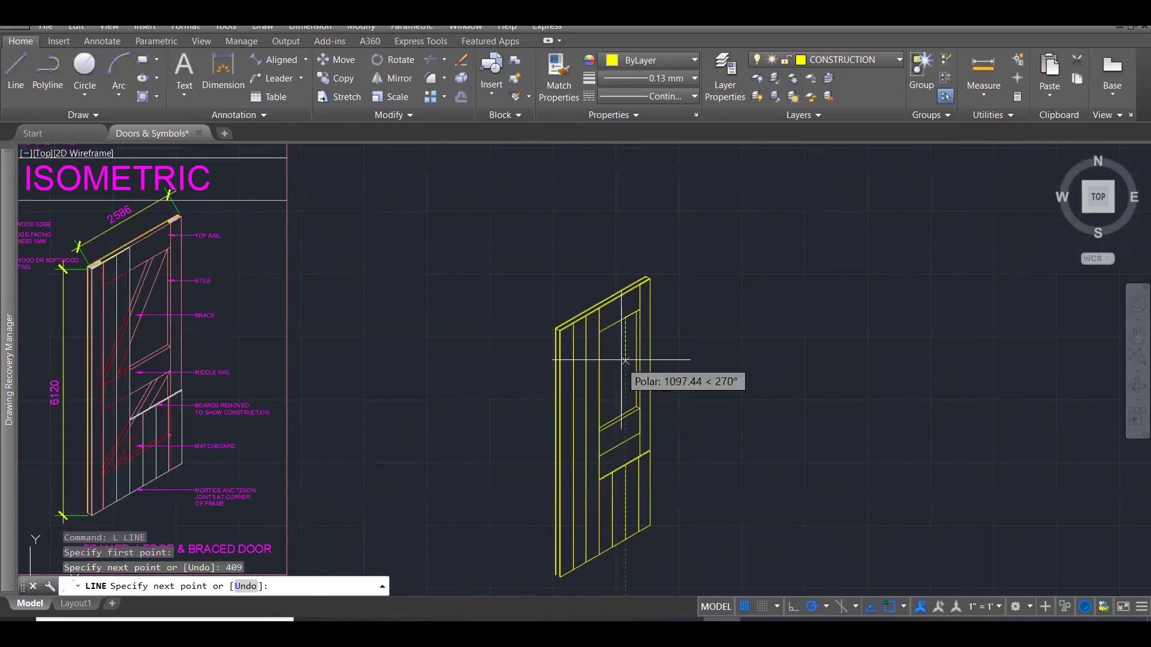
{"action": "left_click", "coordinate": [609, 398]}
{"action": "key", "text": "Escape"}
{"action": "middle_click_drag", "start_coordinate": [610, 399], "coordinate": [726, 355]}
{"action": "scroll", "coordinate": [263, 249], "scroll_direction": "up", "scroll_amount": 1}
Check the reference detail's brace angle (248°) in its Properties.
{"action": "left_click", "coordinate": [263, 249]}
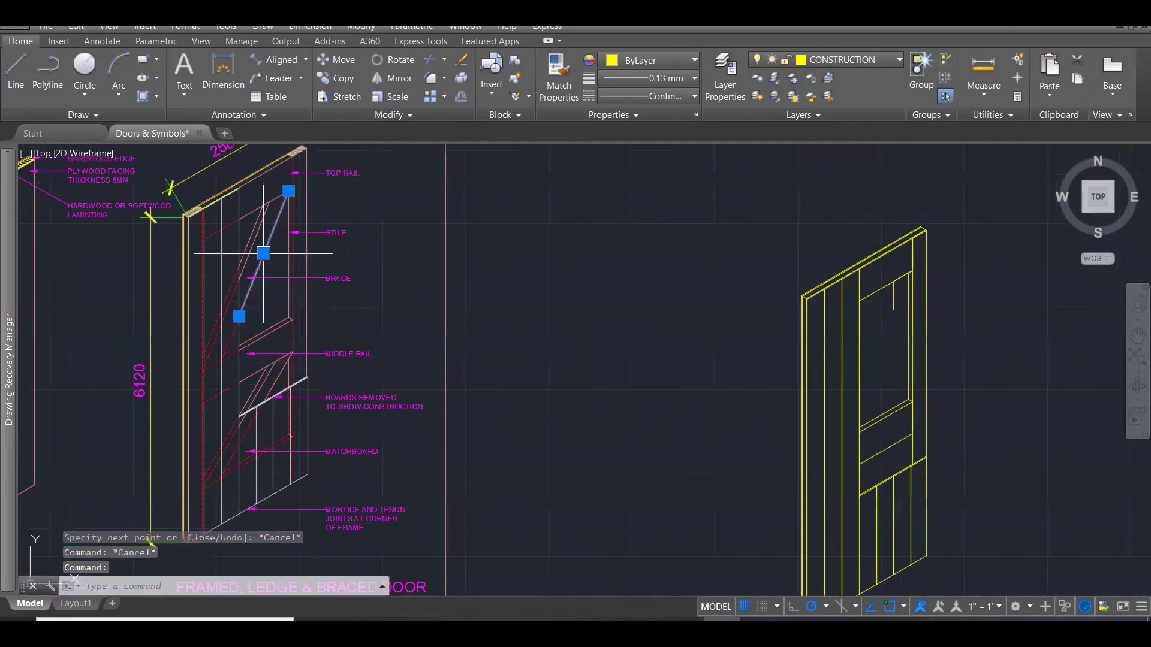
{"action": "right_click", "coordinate": [263, 249]}
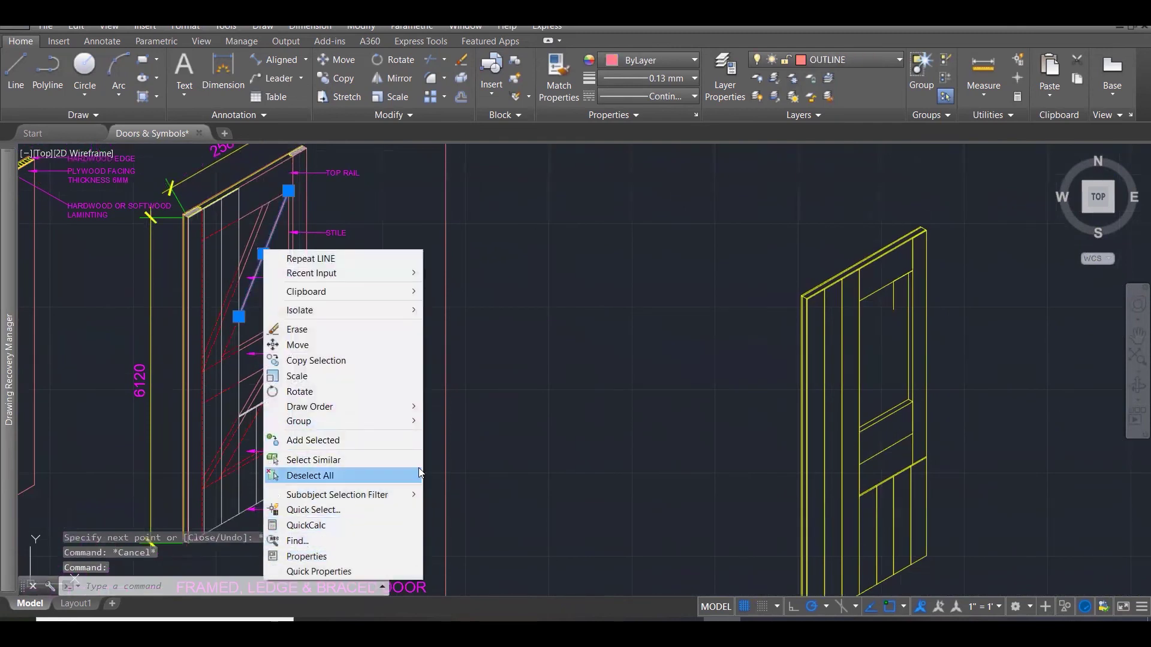
{"action": "left_click", "coordinate": [312, 475]}
{"action": "left_click", "coordinate": [274, 231]}
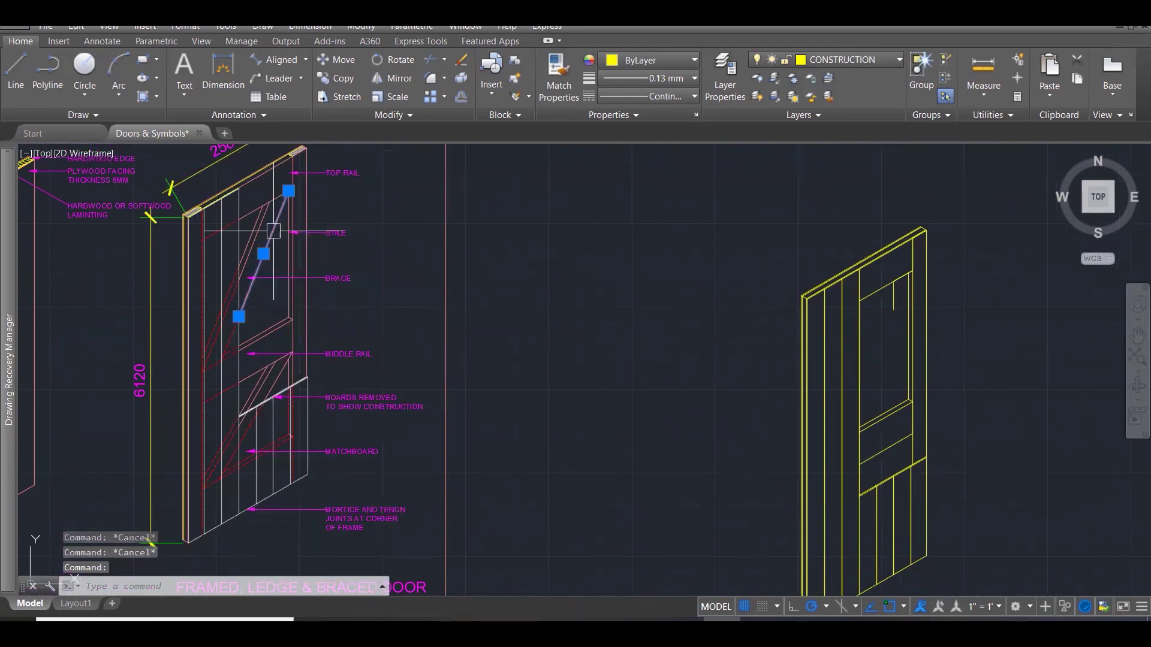
{"action": "right_click", "coordinate": [274, 231]}
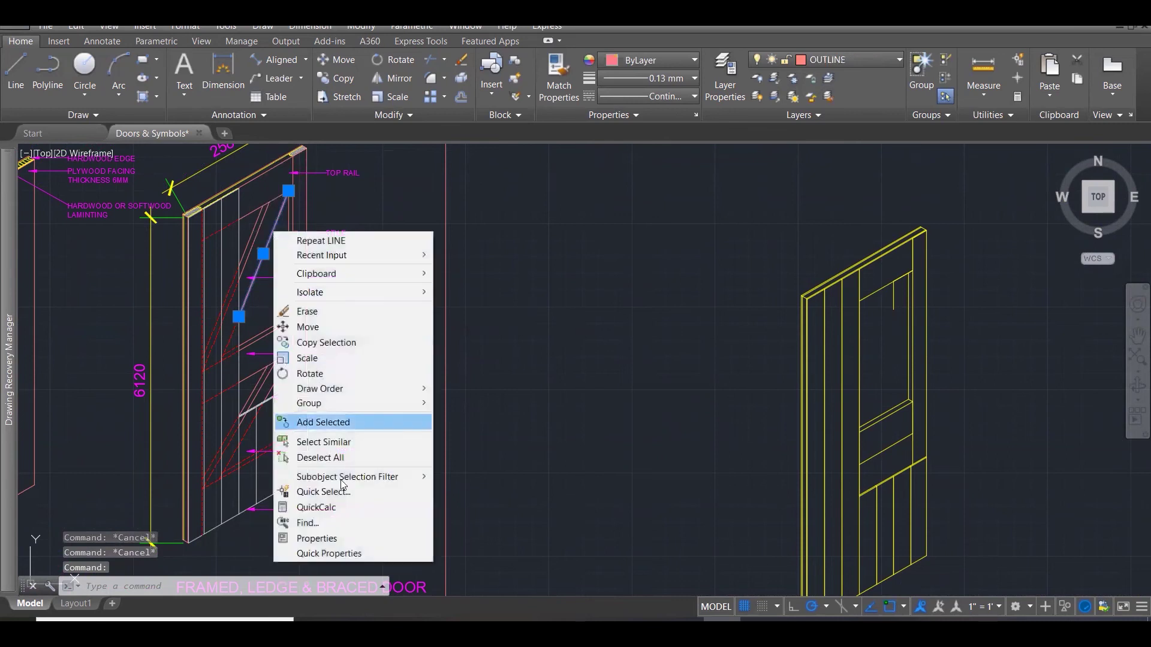
{"action": "left_click", "coordinate": [317, 539]}
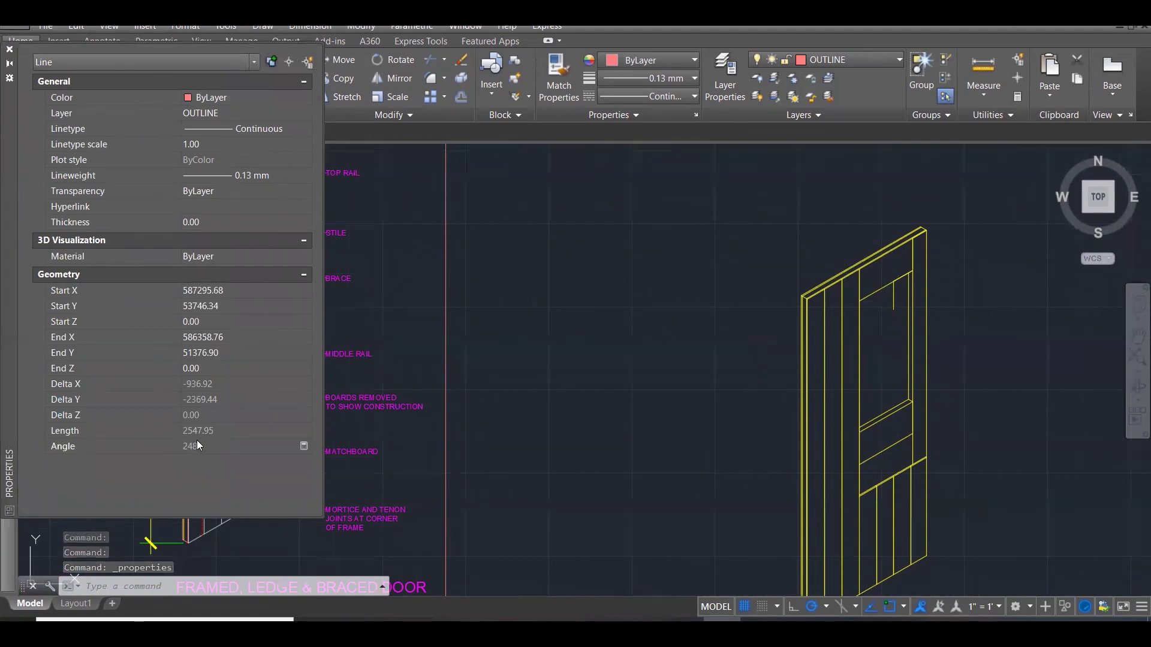
{"action": "key", "text": "Escape"}
{"action": "key", "text": "Escape"}
{"action": "key", "text": "Escape"}
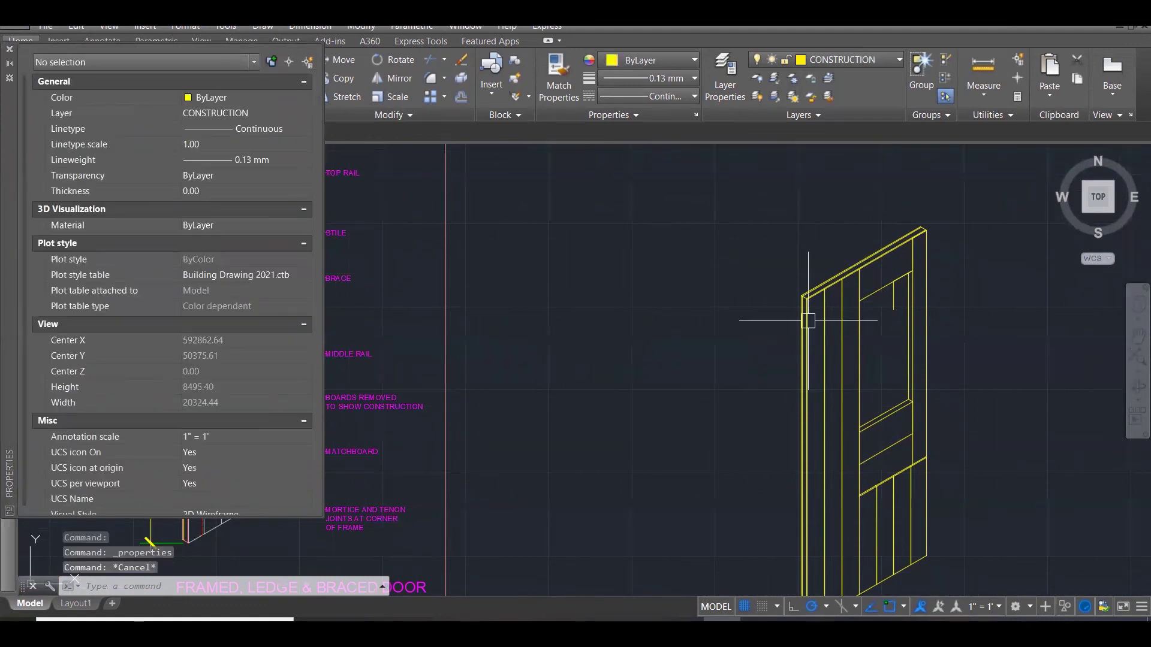
{"action": "scroll", "coordinate": [887, 293], "scroll_direction": "up", "scroll_amount": 1}
{"action": "scroll", "coordinate": [907, 274], "scroll_direction": "up", "scroll_amount": 1}
Draw a diagonal brace line from the upper panel corner at a 248° angle.
{"action": "type", "text": "L"}
{"action": "key", "text": "Return"}
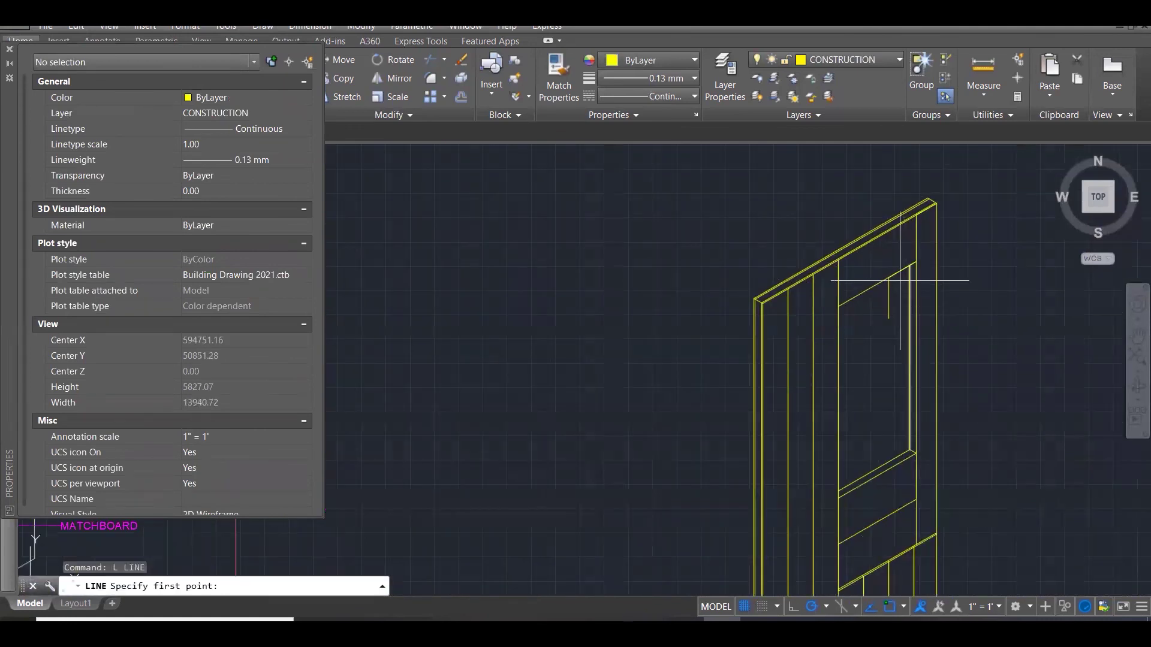
{"action": "left_click", "coordinate": [888, 279]}
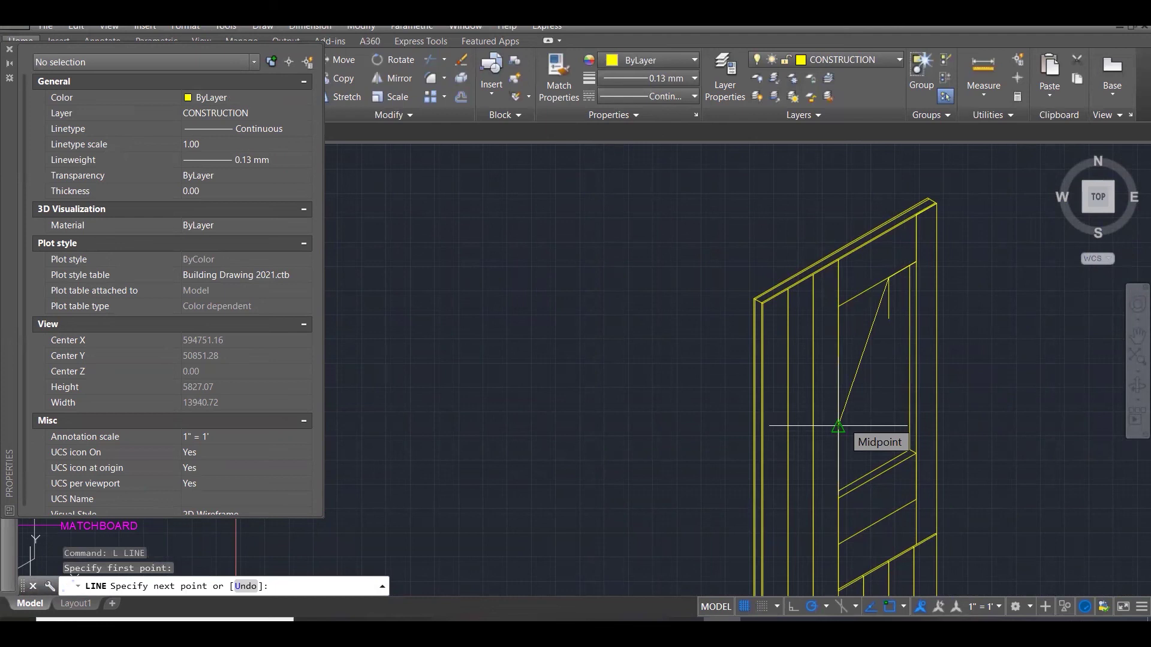
{"action": "key", "text": "F8"}
{"action": "type", "text": "<24"}
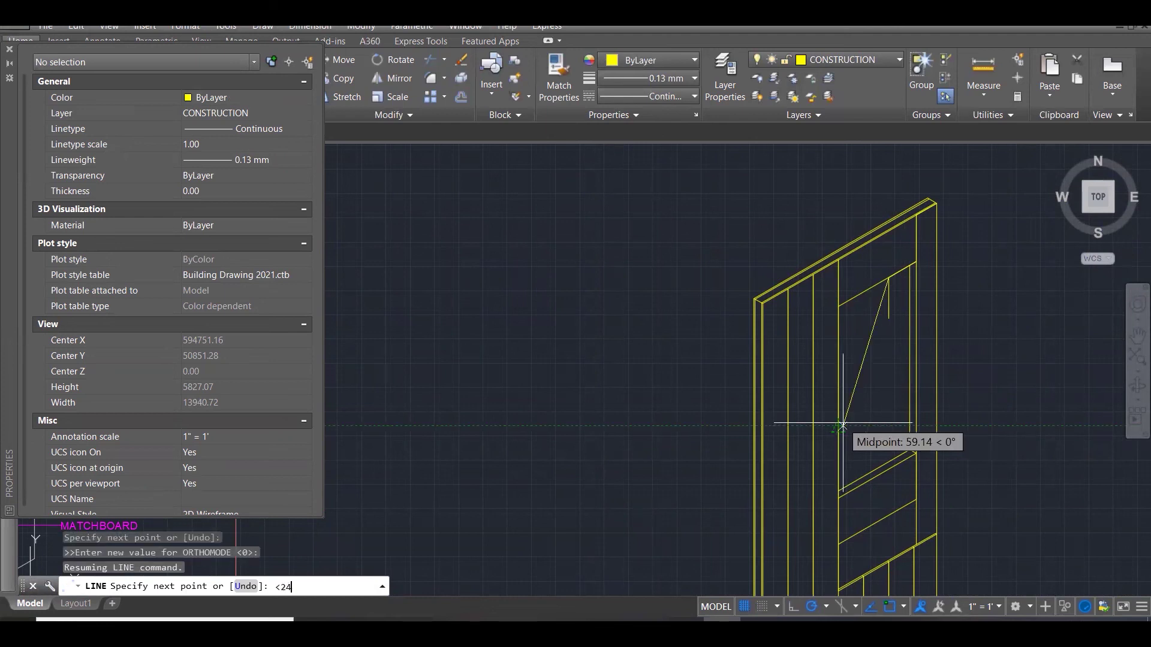
{"action": "type", "text": "8"}
{"action": "key", "text": "Return"}
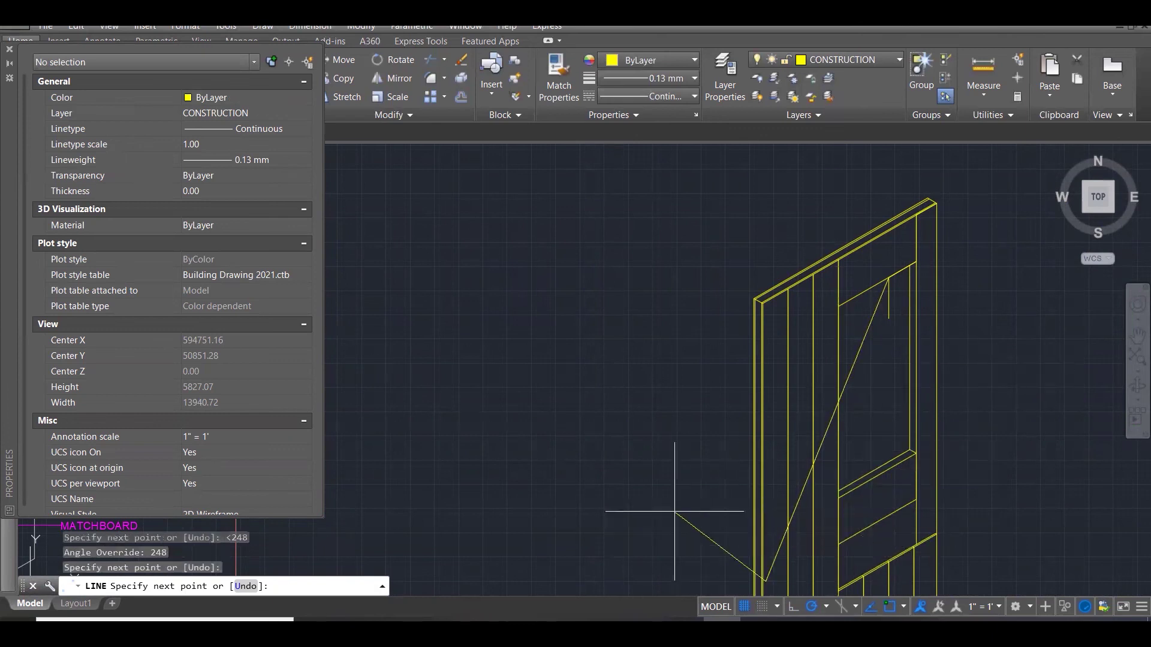
{"action": "key", "text": "Escape"}
{"action": "key", "text": "Escape"}
Erase the short vertical guide line, confirm the new brace's angle, and close Properties.
{"action": "scroll", "coordinate": [834, 384], "scroll_direction": "down", "scroll_amount": 1}
{"action": "scroll", "coordinate": [848, 316], "scroll_direction": "up", "scroll_amount": 1}
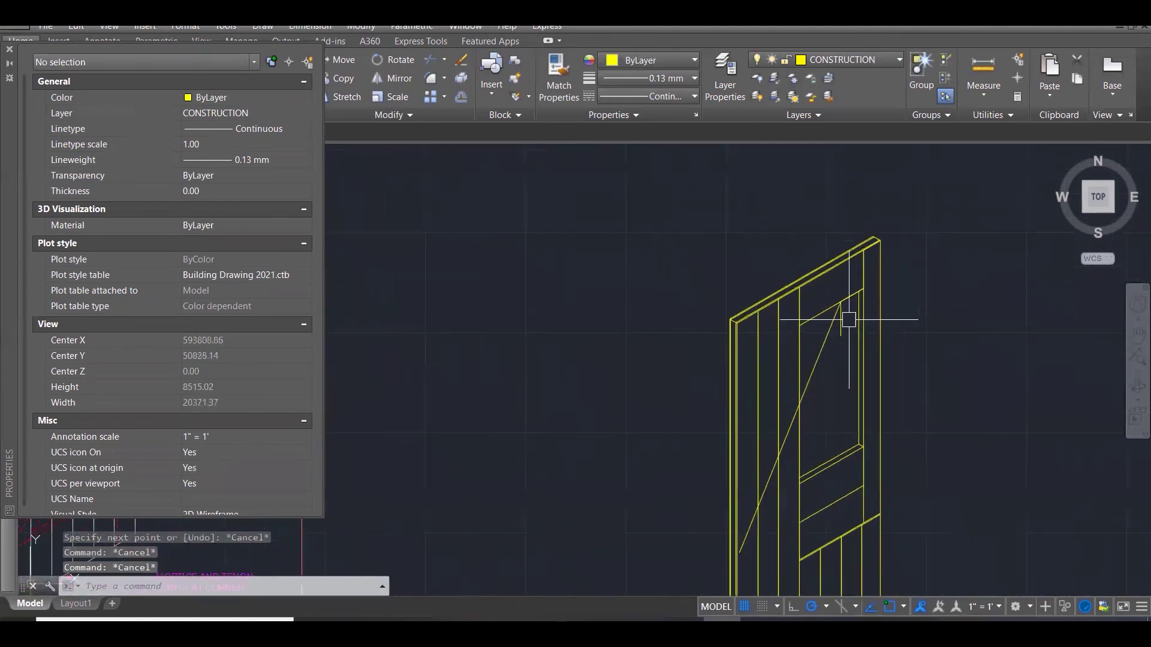
{"action": "left_click", "coordinate": [840, 321]}
{"action": "key", "text": "Delete"}
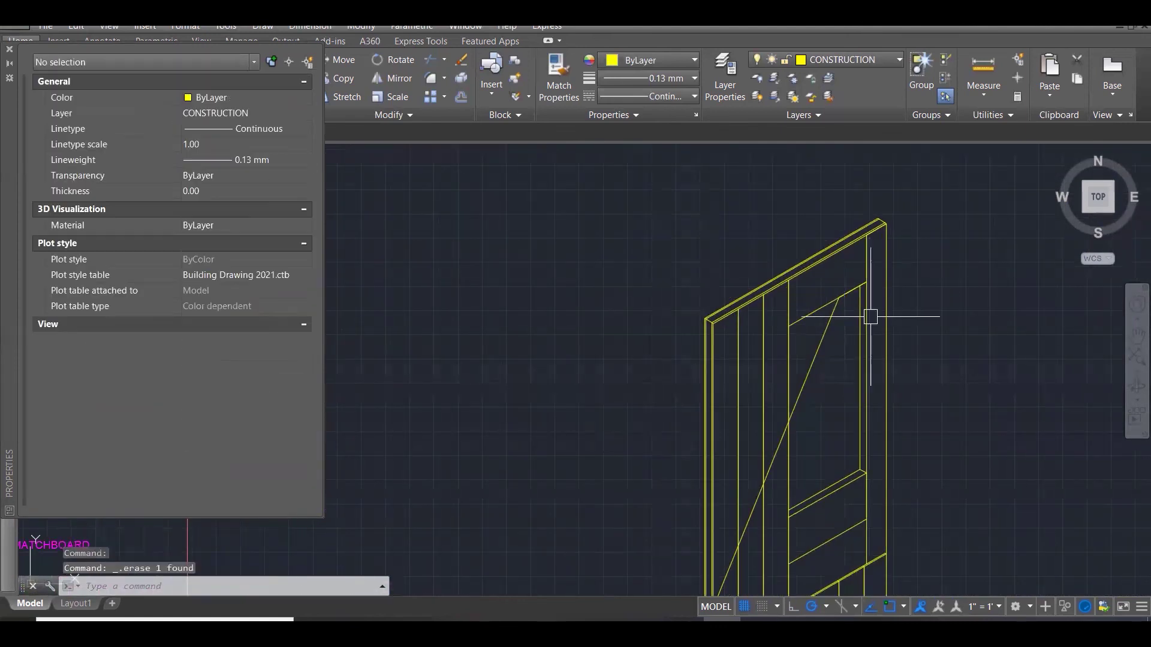
{"action": "left_click", "coordinate": [815, 358]}
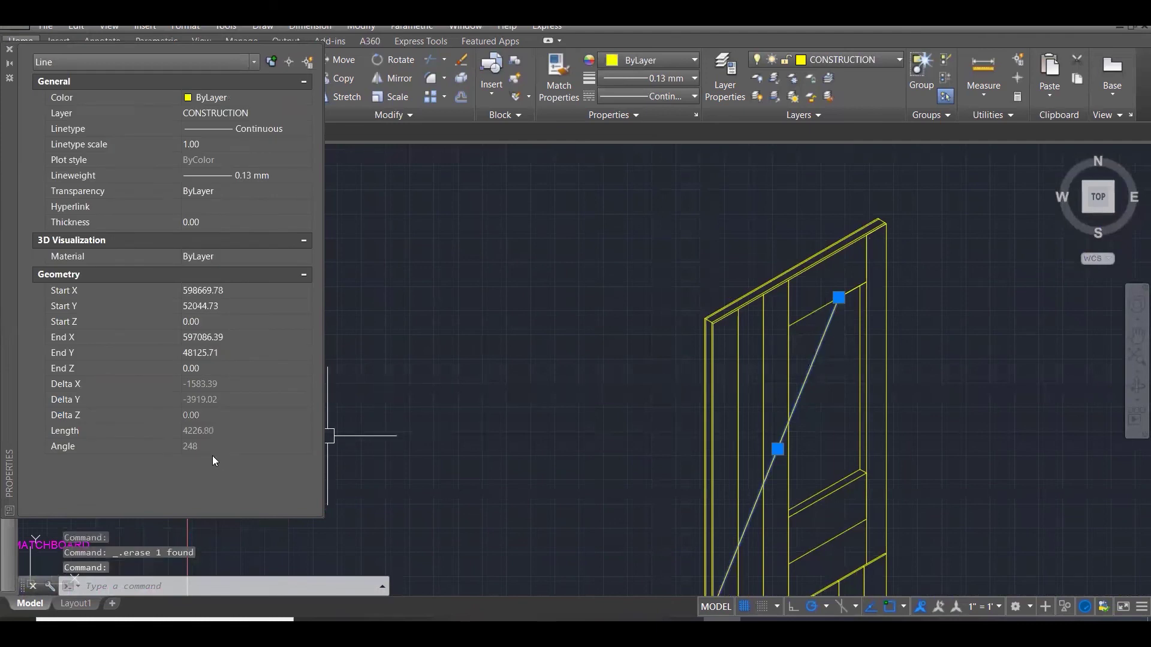
{"action": "left_click", "coordinate": [189, 447]}
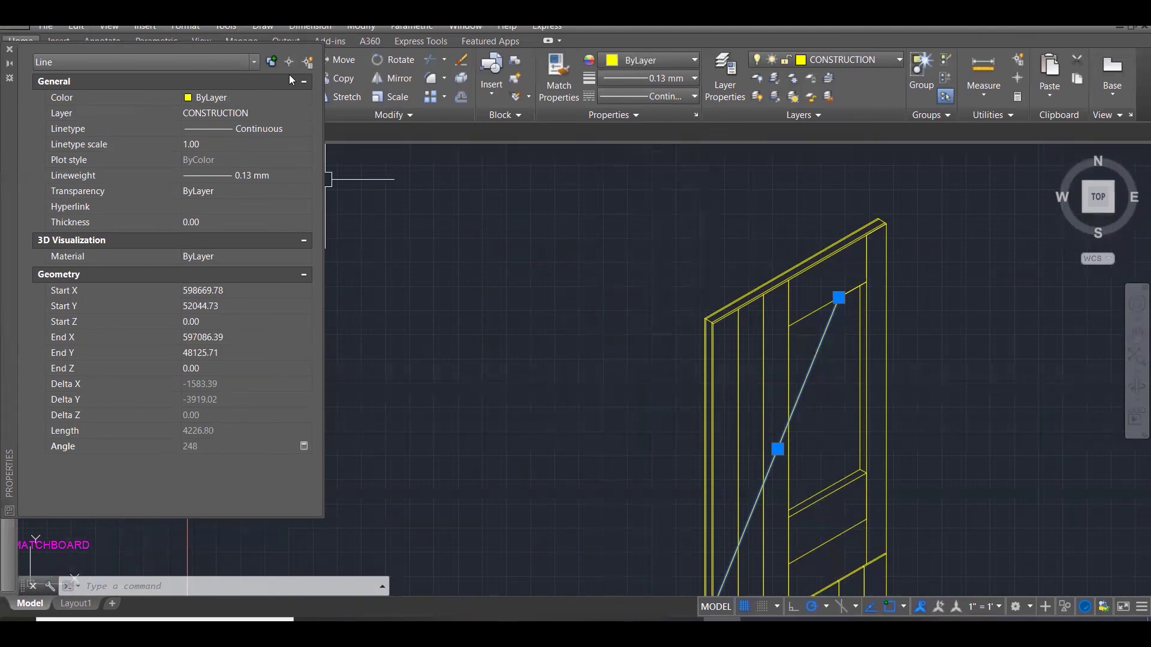
{"action": "left_click", "coordinate": [12, 53]}
Draw a 93-unit line across the brace edge to mark its thickness.
{"action": "key", "text": "Escape"}
{"action": "key", "text": "Escape"}
{"action": "scroll", "coordinate": [615, 231], "scroll_direction": "down", "scroll_amount": 2}
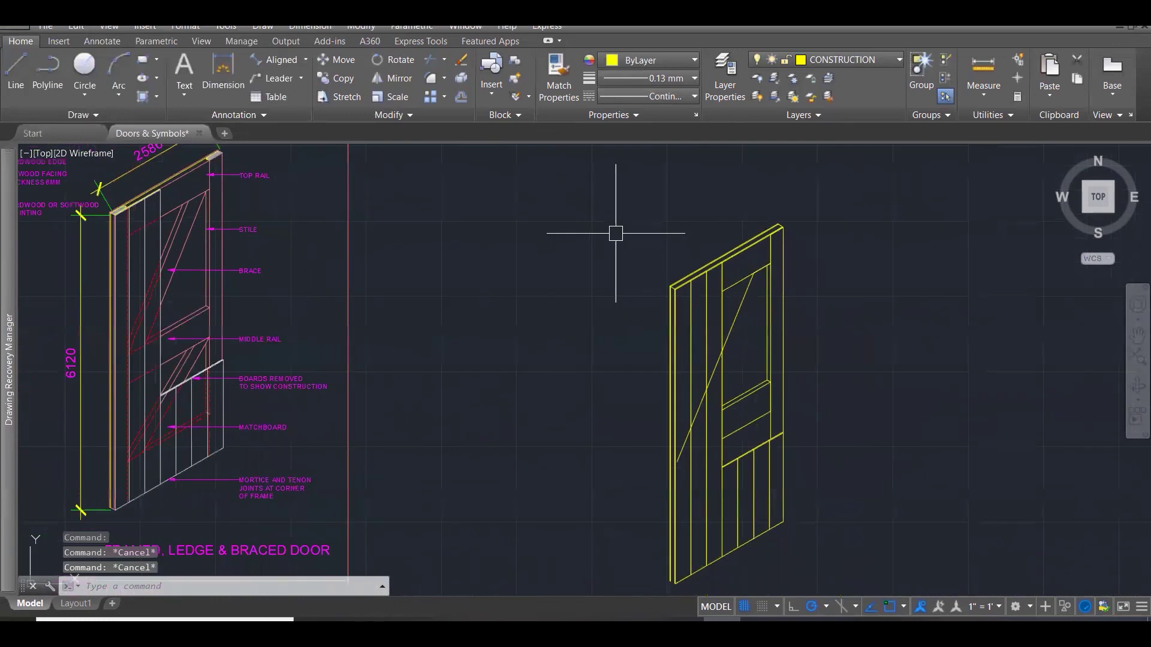
{"action": "scroll", "coordinate": [747, 311], "scroll_direction": "up", "scroll_amount": 3}
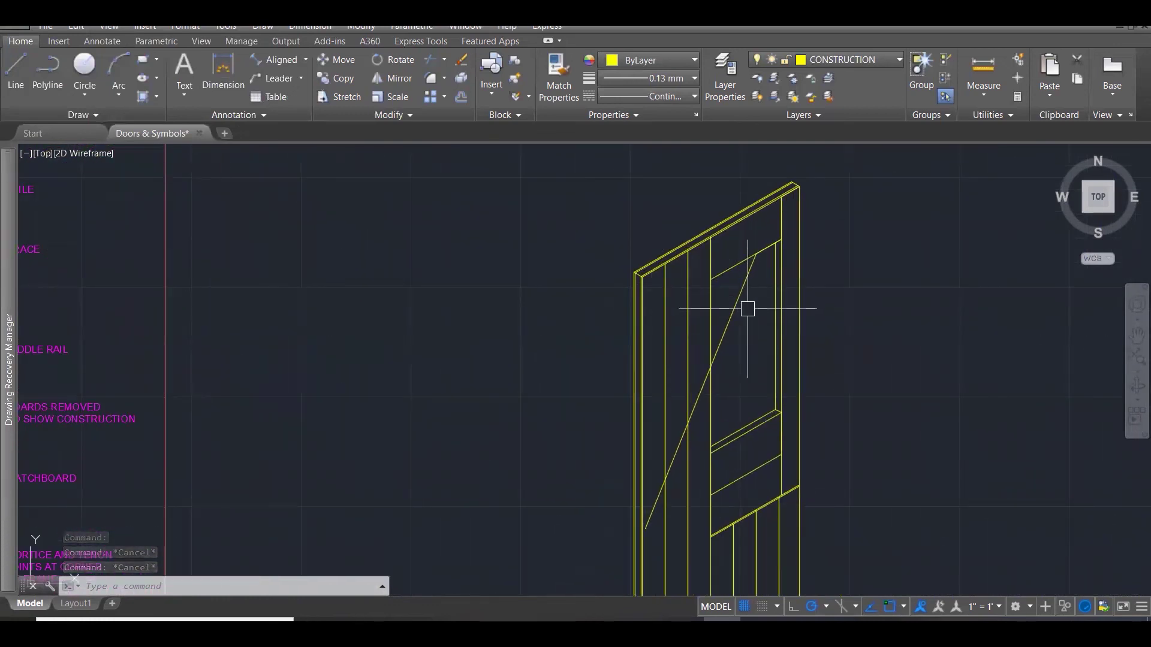
{"action": "scroll", "coordinate": [742, 310], "scroll_direction": "up", "scroll_amount": 2}
{"action": "key", "text": "Return"}
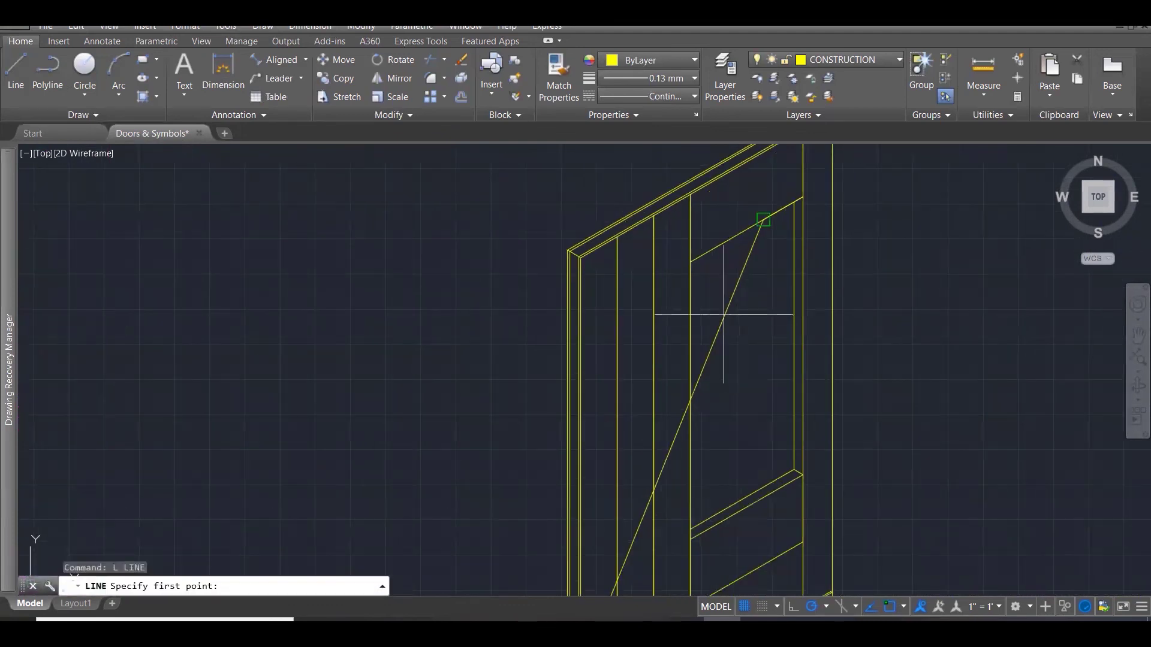
{"action": "left_click", "coordinate": [673, 441]}
{"action": "scroll", "coordinate": [657, 426], "scroll_direction": "up", "scroll_amount": 3}
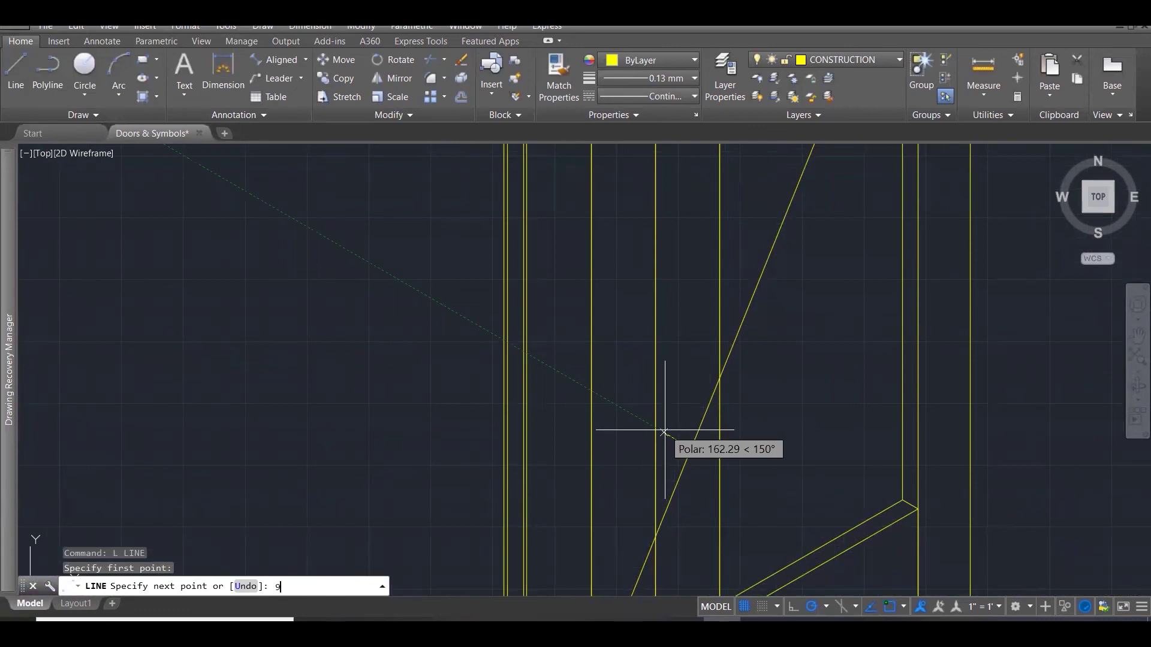
{"action": "type", "text": "93"}
{"action": "key", "text": "Return"}
{"action": "key", "text": "Escape"}
{"action": "key", "text": "Escape"}
{"action": "key", "text": "Escape"}
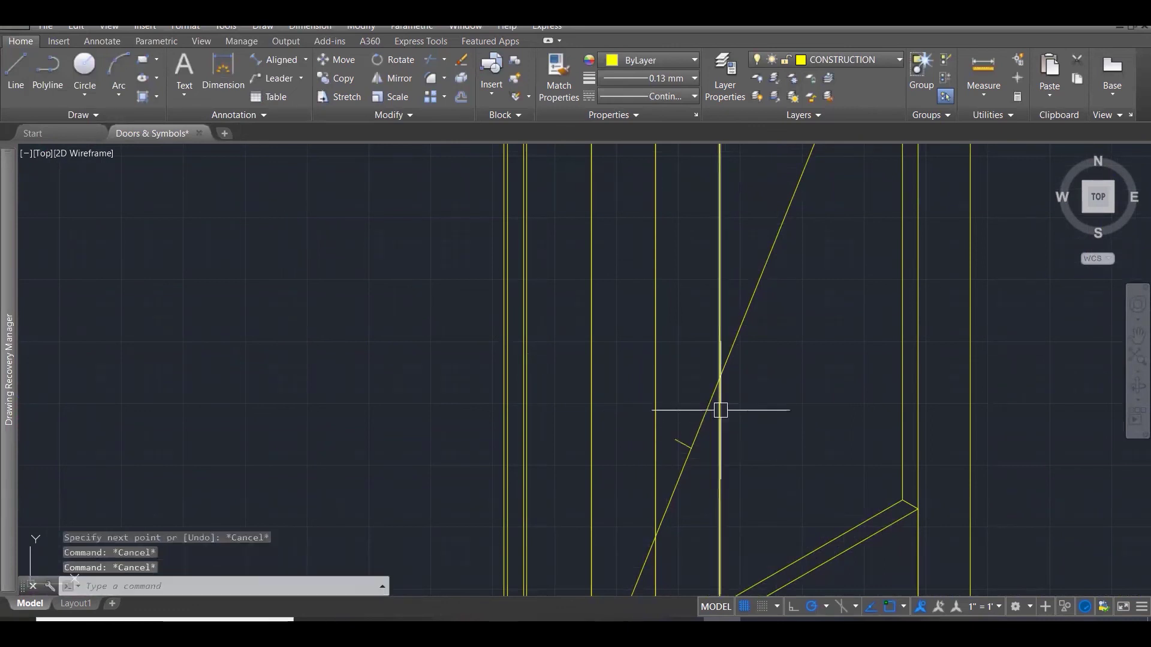
{"action": "type", "text": "c"}
{"action": "key", "text": "Return"}
{"action": "key", "text": "Escape"}
Copy the diagonal brace 93 units over to form its parallel second edge.
{"action": "type", "text": "co"}
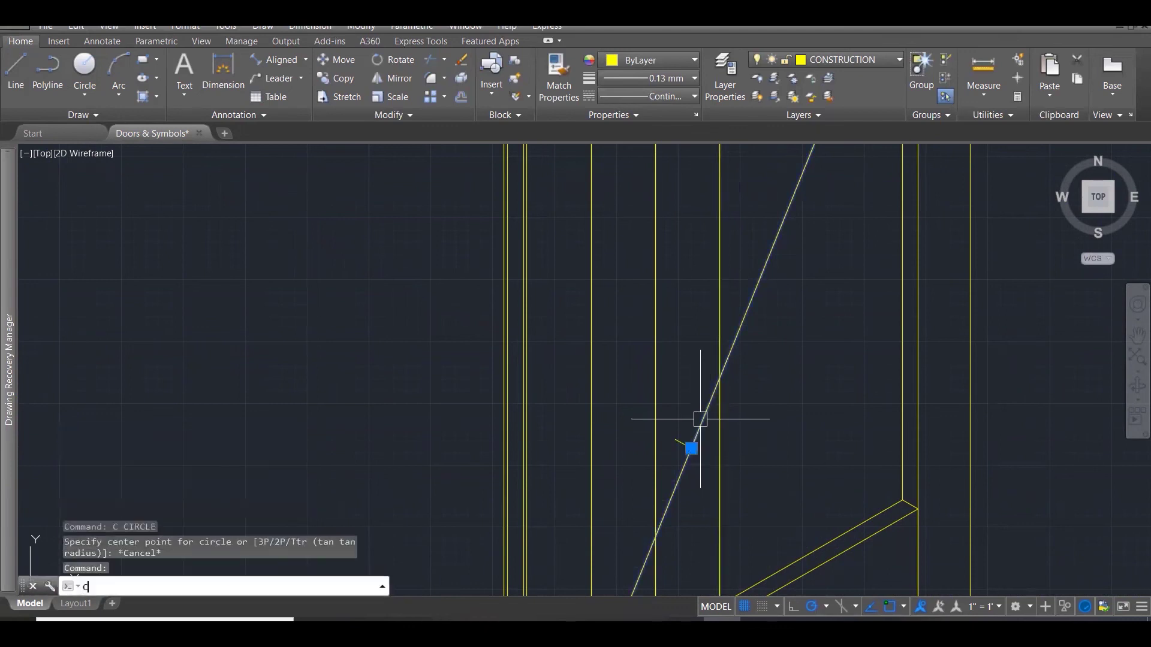
{"action": "key", "text": "Return"}
{"action": "left_click", "coordinate": [691, 446]}
{"action": "left_click", "coordinate": [686, 438]}
{"action": "key", "text": "Escape"}
{"action": "key", "text": "Escape"}
Trim the brace edges back to the vertical board line and delete the two leftover segments.
{"action": "type", "text": "t"}
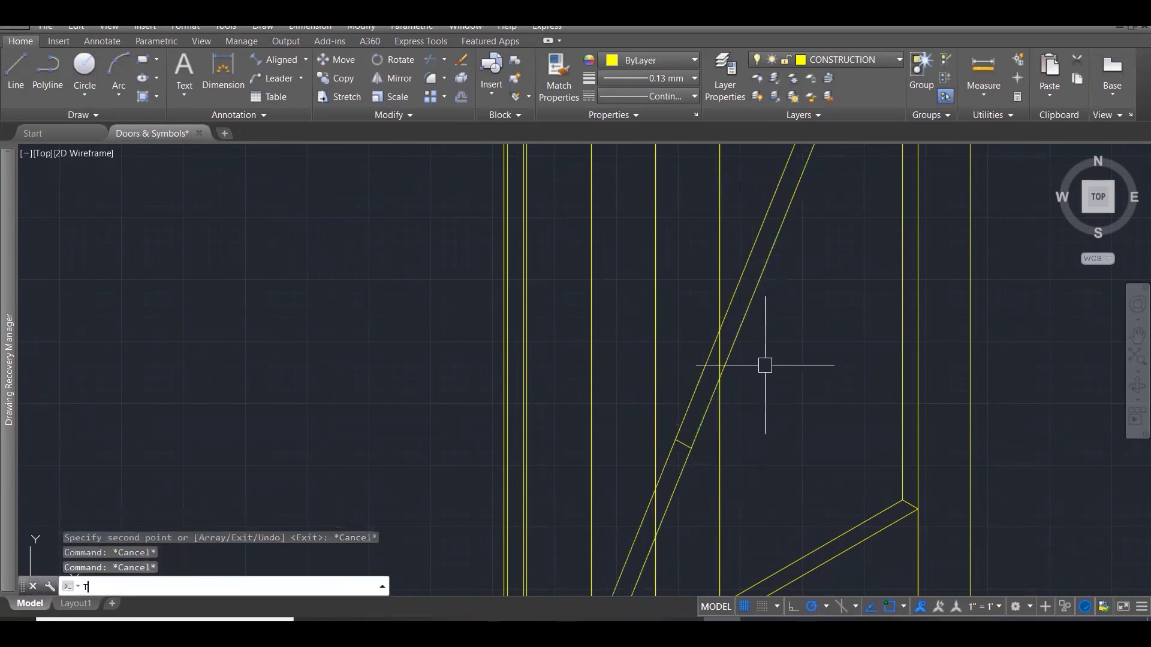
{"action": "type", "text": "r"}
{"action": "key", "text": "Return"}
{"action": "left_click", "coordinate": [779, 402]}
{"action": "left_click", "coordinate": [658, 314]}
{"action": "key", "text": "Return"}
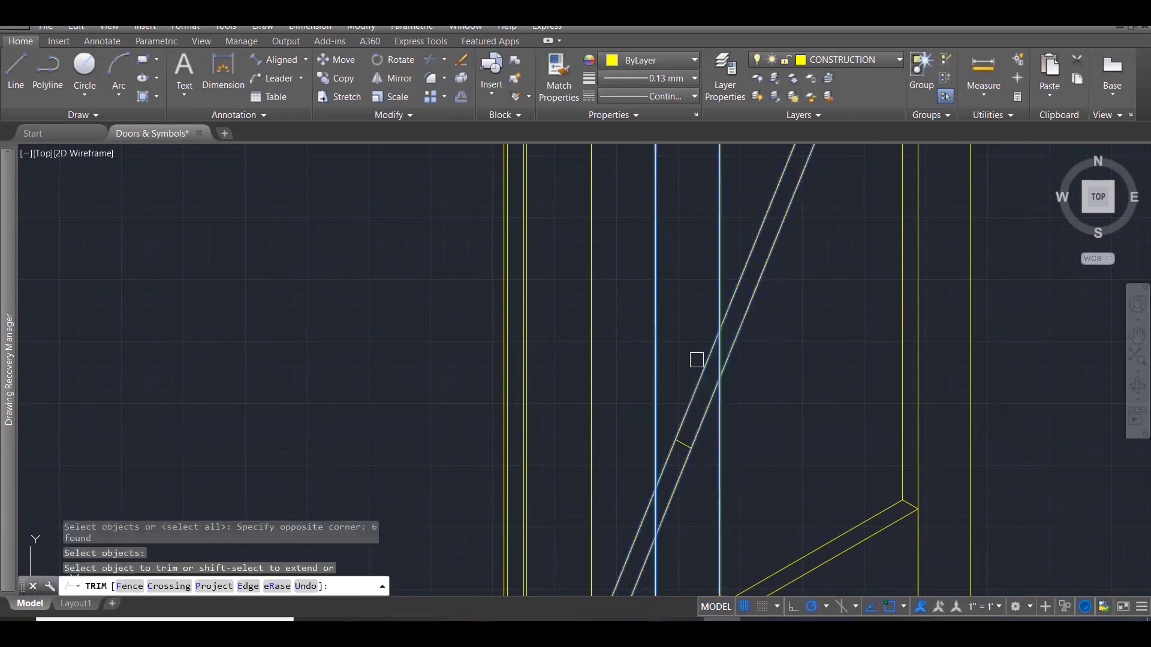
{"action": "left_click", "coordinate": [697, 371]}
{"action": "left_click", "coordinate": [702, 410]}
{"action": "key", "text": "Escape"}
{"action": "key", "text": "Escape"}
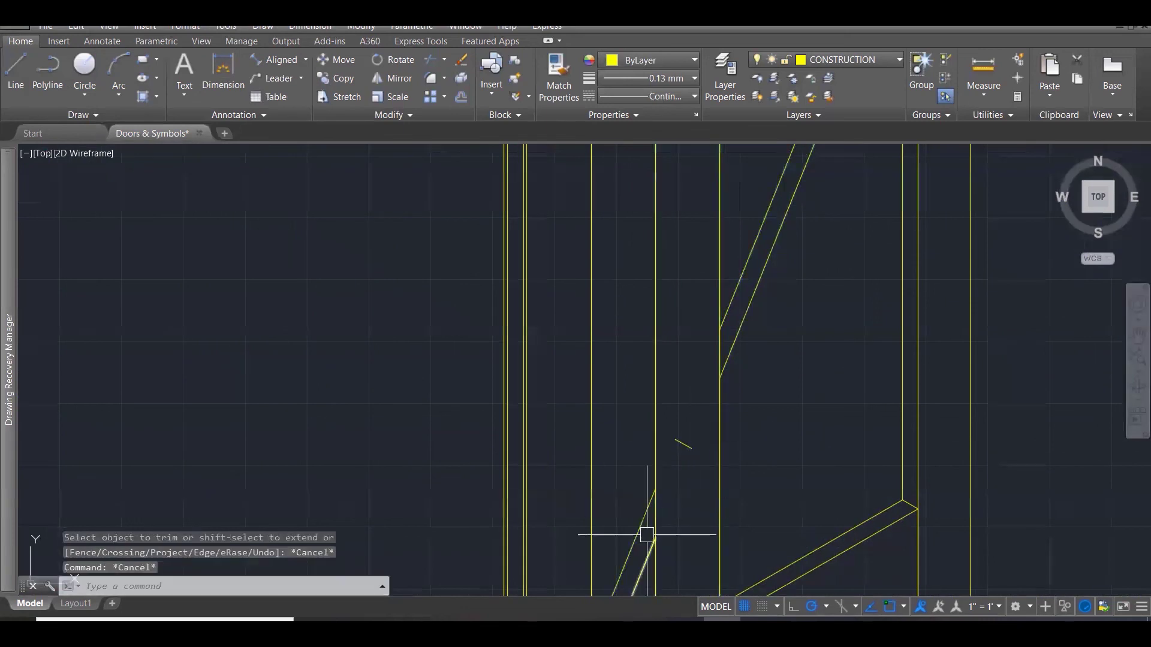
{"action": "left_click", "coordinate": [639, 541]}
{"action": "left_click", "coordinate": [636, 571]}
{"action": "key", "text": "Delete"}
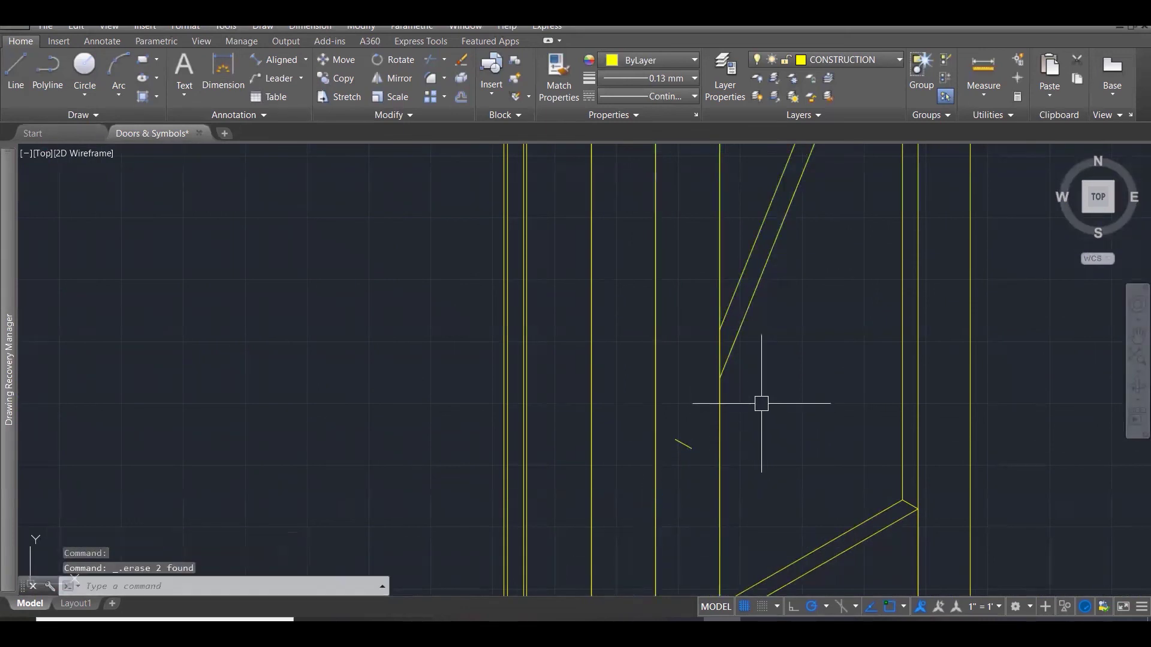
Copy the diagonal brace from its top endpoint to the frame's upper-right corner.
{"action": "scroll", "coordinate": [694, 441], "scroll_direction": "down", "scroll_amount": 5}
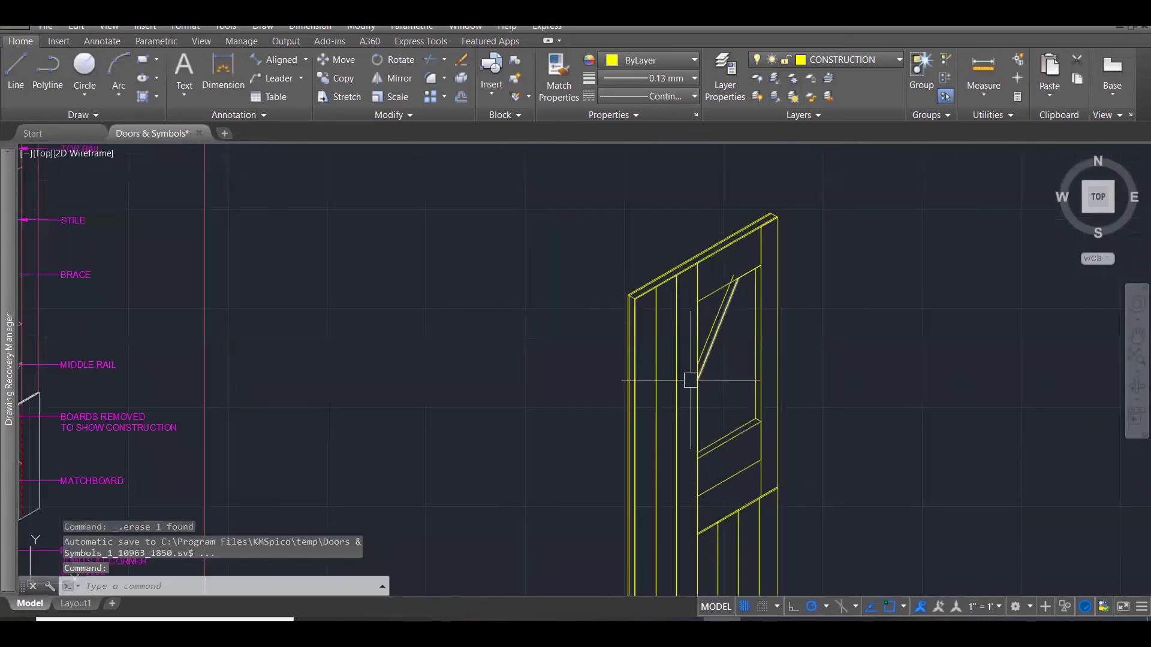
{"action": "scroll", "coordinate": [825, 314], "scroll_direction": "down", "scroll_amount": 3}
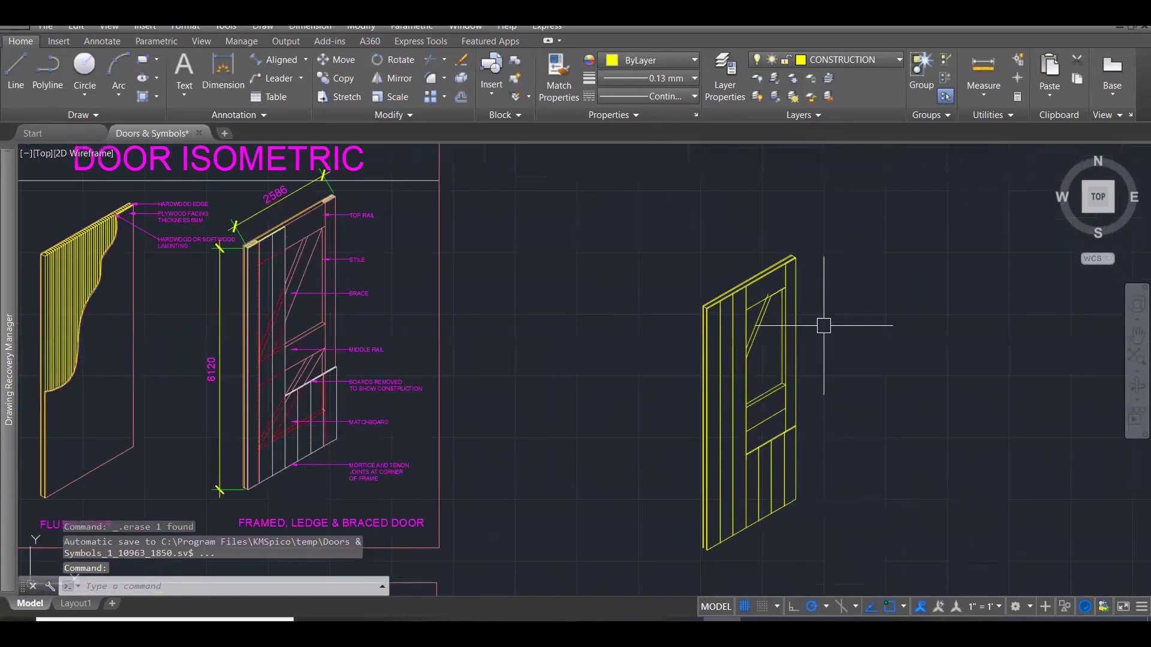
{"action": "scroll", "coordinate": [816, 315], "scroll_direction": "up", "scroll_amount": 5}
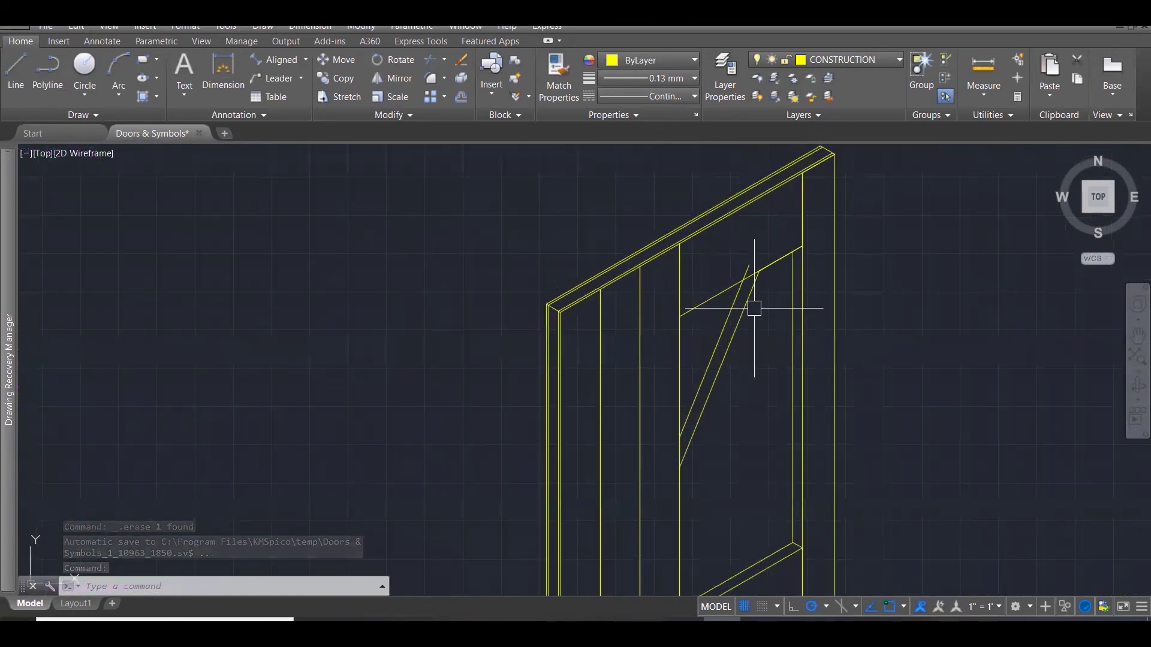
{"action": "left_click", "coordinate": [751, 306]}
{"action": "type", "text": "CO"}
{"action": "key", "text": "Return"}
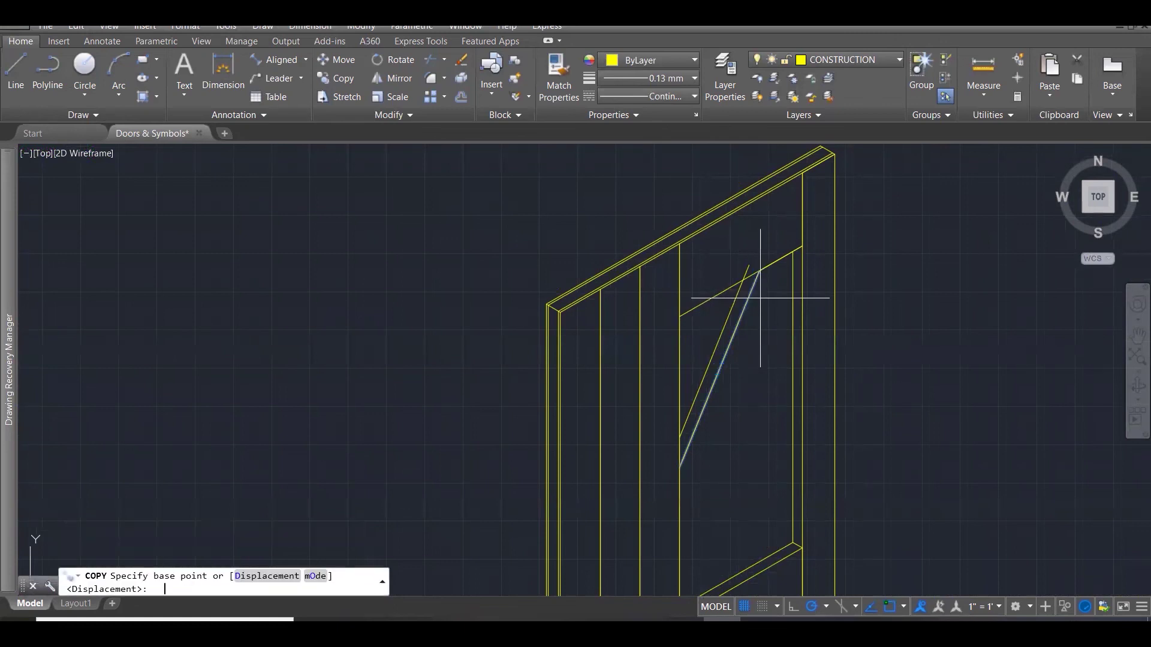
{"action": "left_click", "coordinate": [758, 271]}
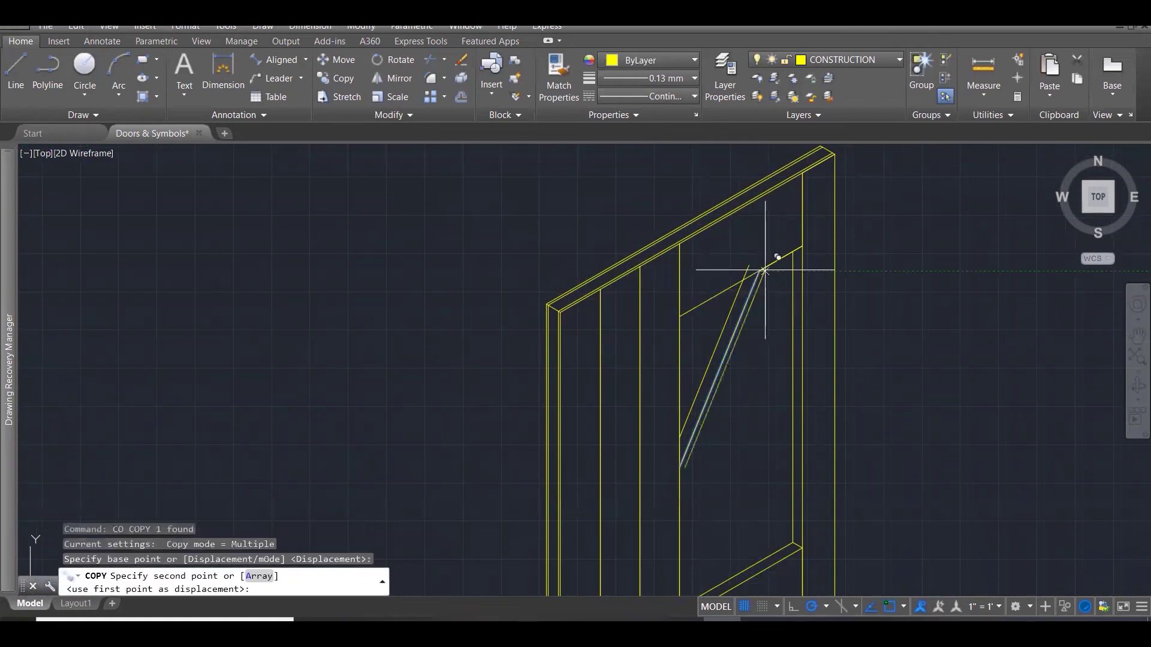
{"action": "left_click", "coordinate": [802, 245]}
{"action": "key", "text": "Escape"}
Trim the brace line ends near the upper-right corner of the door.
{"action": "scroll", "coordinate": [805, 263], "scroll_direction": "up", "scroll_amount": 2}
{"action": "type", "text": "TR"}
{"action": "key", "text": "Return"}
{"action": "left_click", "coordinate": [847, 363]}
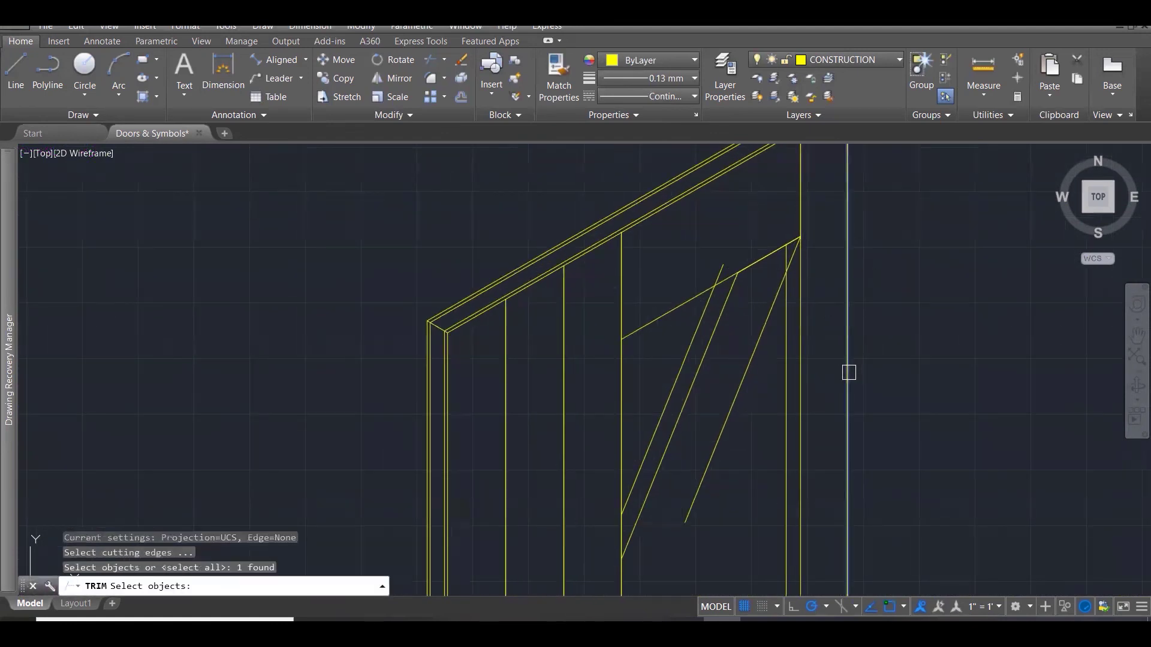
{"action": "left_click", "coordinate": [826, 333]}
{"action": "left_click", "coordinate": [702, 240]}
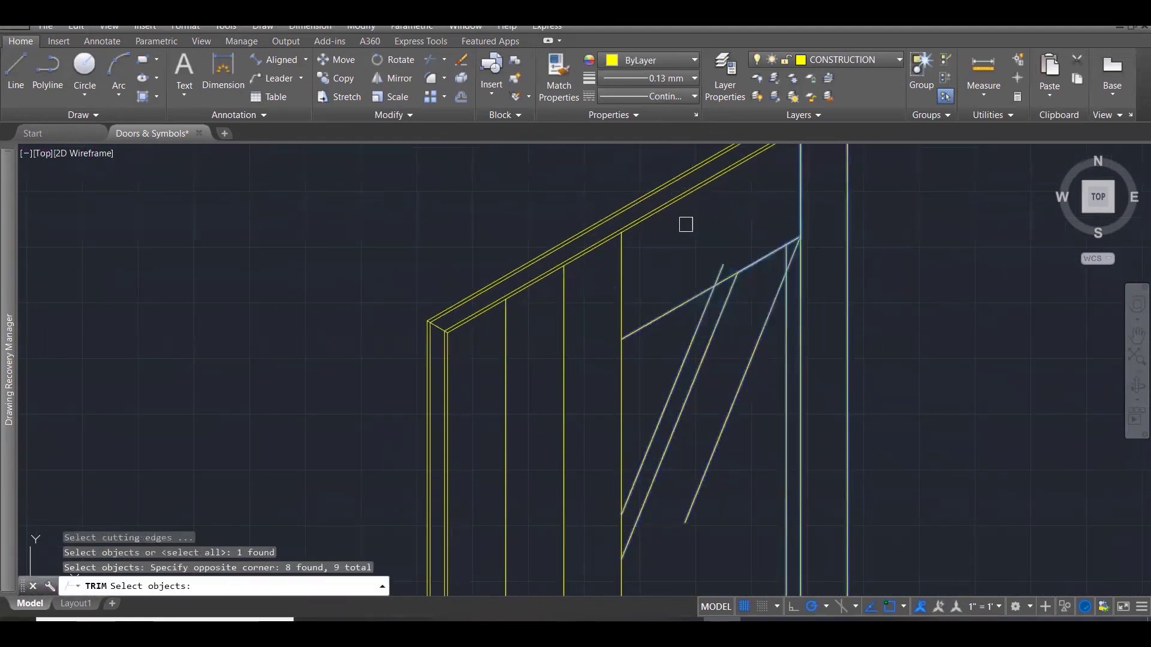
{"action": "key", "text": "Return"}
{"action": "left_click", "coordinate": [721, 265]}
{"action": "scroll", "coordinate": [772, 239], "scroll_direction": "up", "scroll_amount": 2}
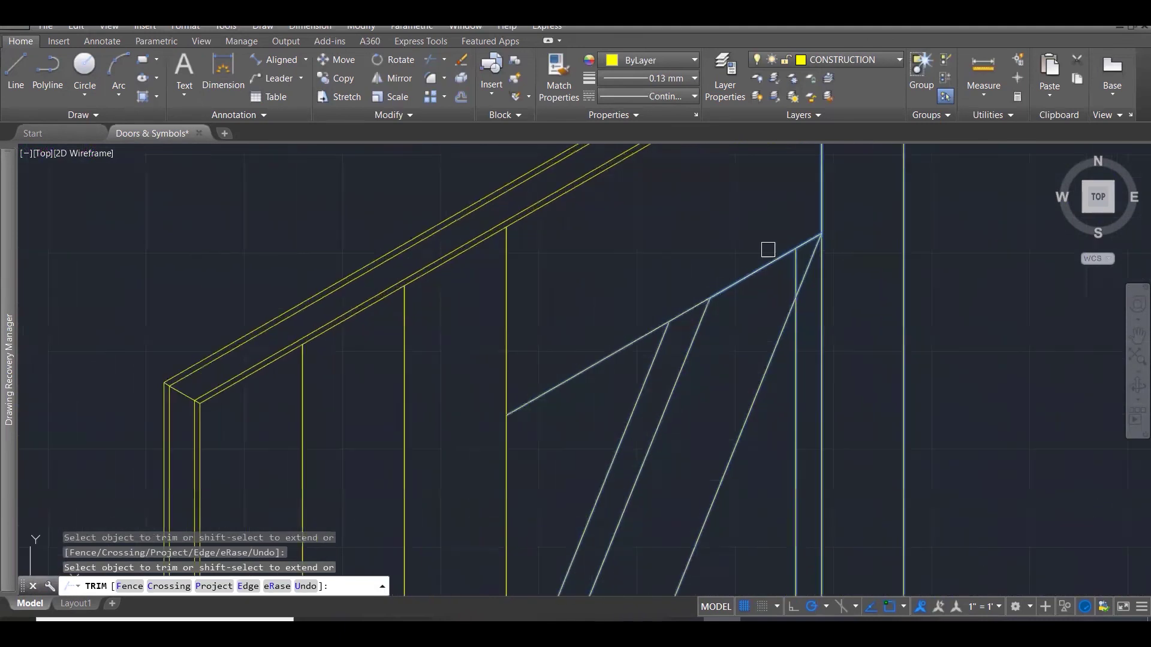
{"action": "left_click", "coordinate": [799, 239]}
{"action": "scroll", "coordinate": [799, 242], "scroll_direction": "down", "scroll_amount": 3}
{"action": "key", "text": "Escape"}
{"action": "key", "text": "Escape"}
{"action": "key", "text": "Escape"}
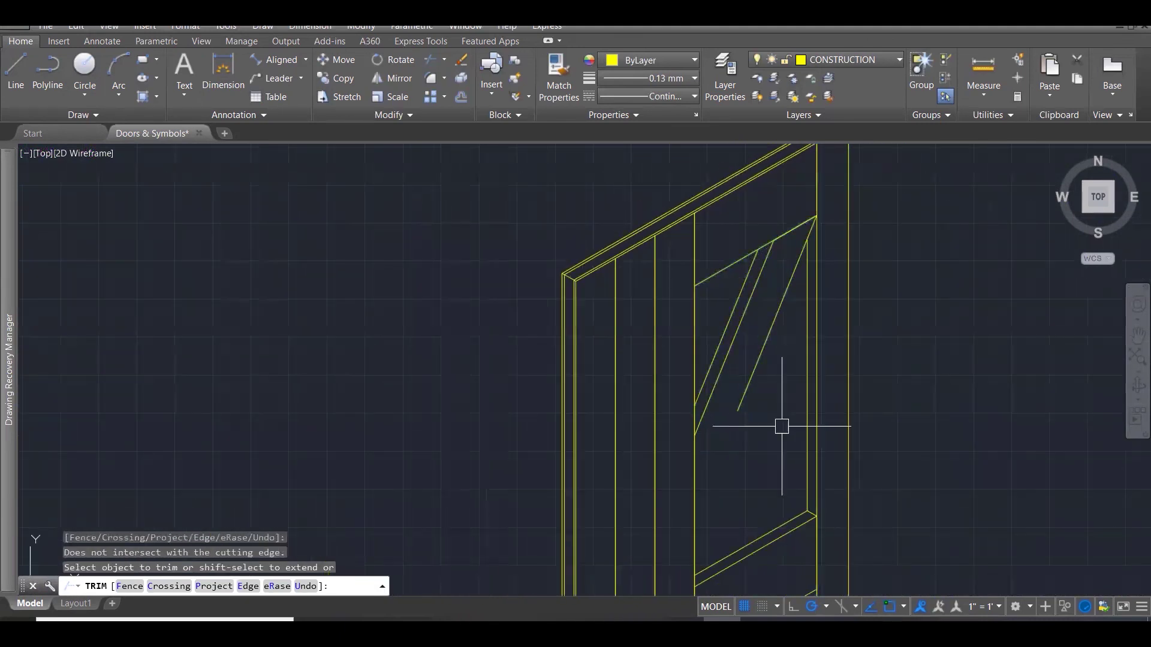
Run Extend with the seven frame lines as boundaries, then zoom out to compare.
{"action": "type", "text": "ex"}
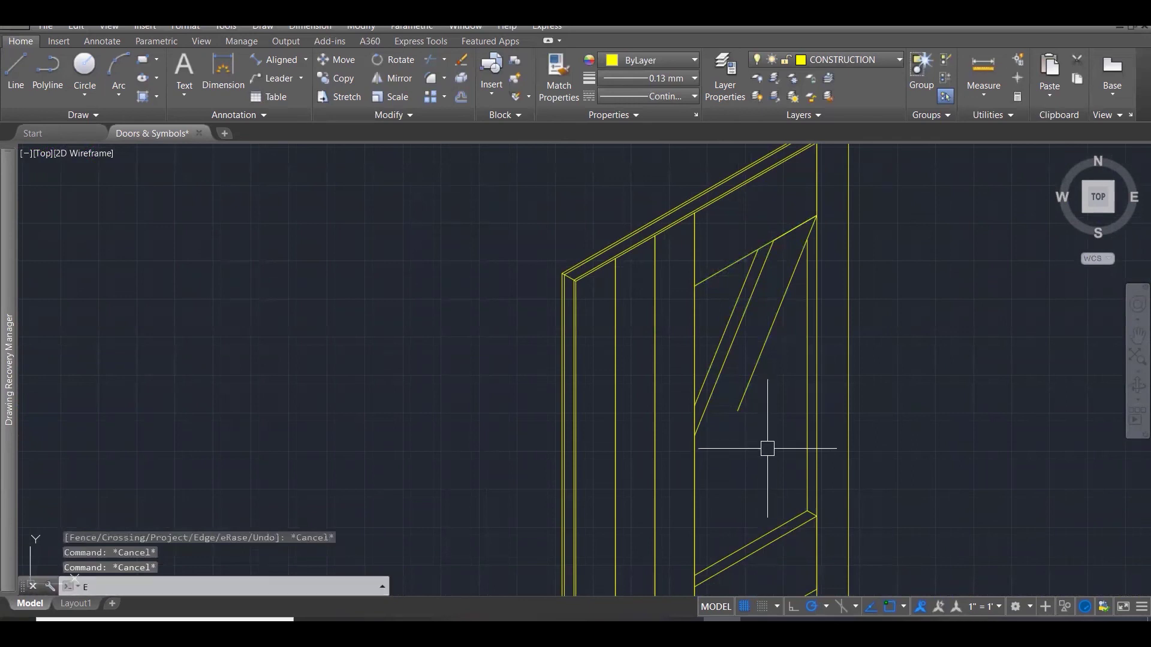
{"action": "key", "text": "Return"}
{"action": "left_click", "coordinate": [749, 490]}
{"action": "left_click", "coordinate": [643, 388]}
{"action": "key", "text": "Return"}
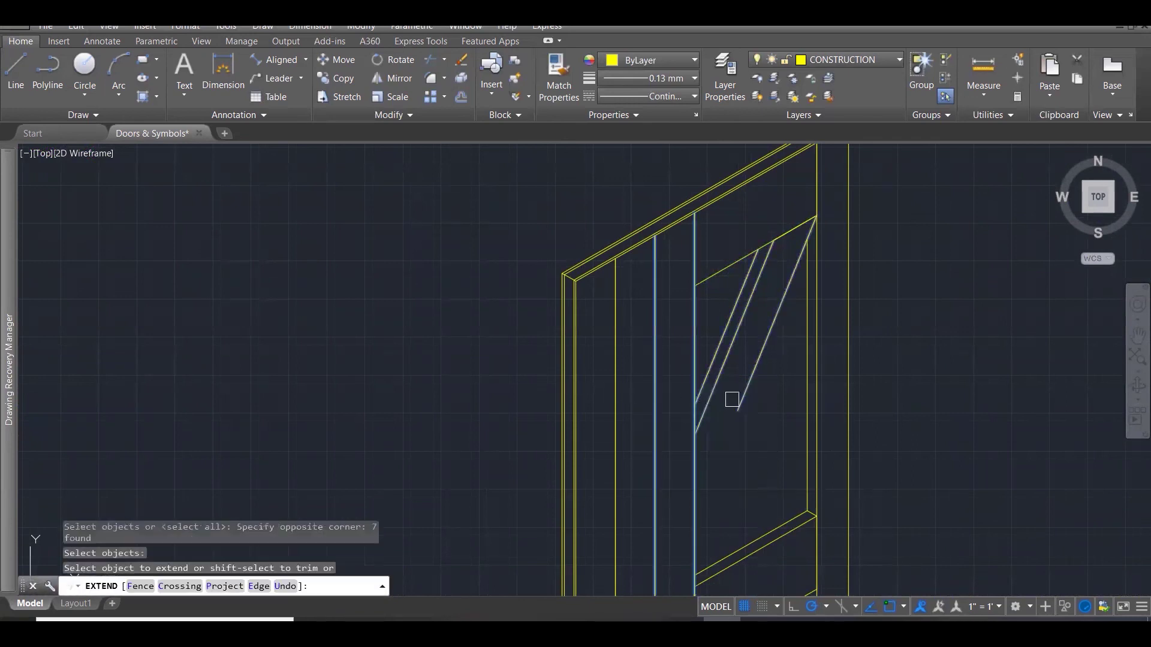
{"action": "key", "text": "Escape"}
{"action": "key", "text": "Escape"}
{"action": "key", "text": "Escape"}
{"action": "scroll", "coordinate": [757, 420], "scroll_direction": "down", "scroll_amount": 3}
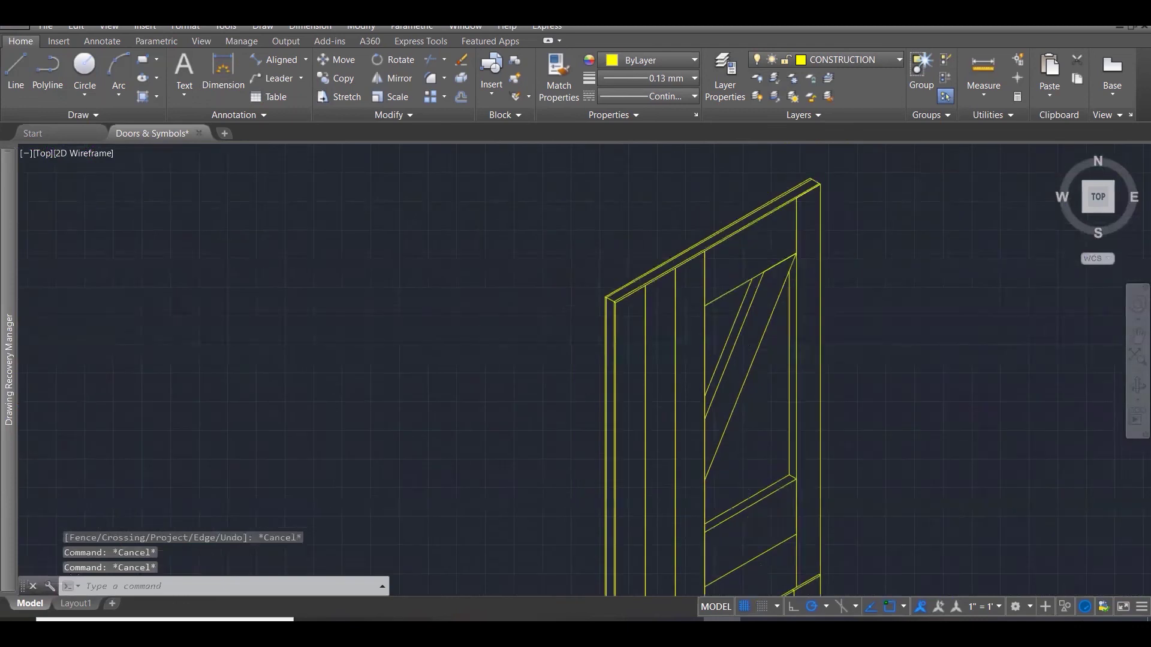
{"action": "scroll", "coordinate": [821, 317], "scroll_direction": "down", "scroll_amount": 1}
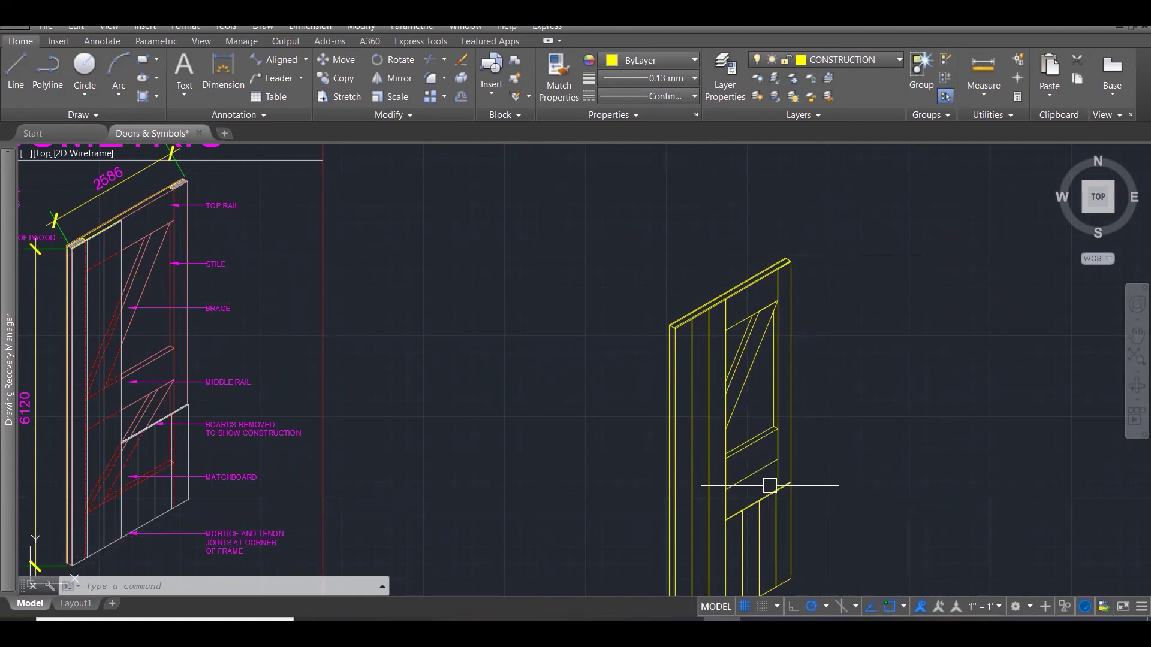
Copy the three upper panel braces into the door's lower panel.
{"action": "scroll", "coordinate": [761, 387], "scroll_direction": "up", "scroll_amount": 3}
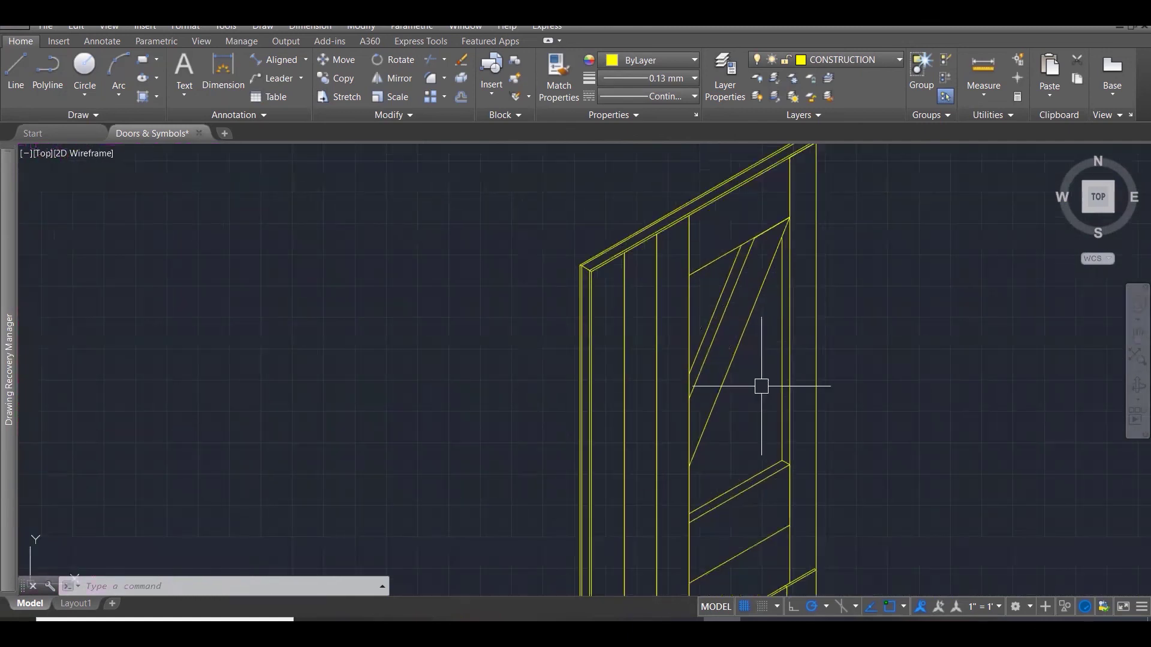
{"action": "left_click", "coordinate": [761, 380]}
{"action": "left_click", "coordinate": [713, 318]}
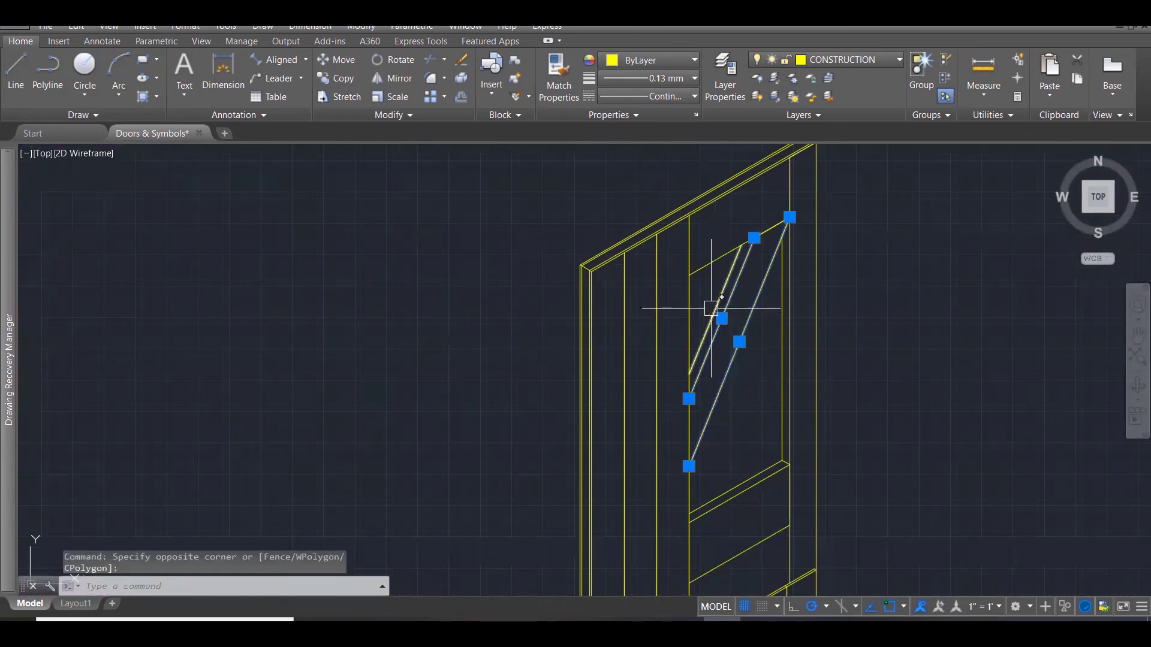
{"action": "left_click", "coordinate": [712, 308]}
{"action": "type", "text": "O"}
{"action": "key", "text": "Return"}
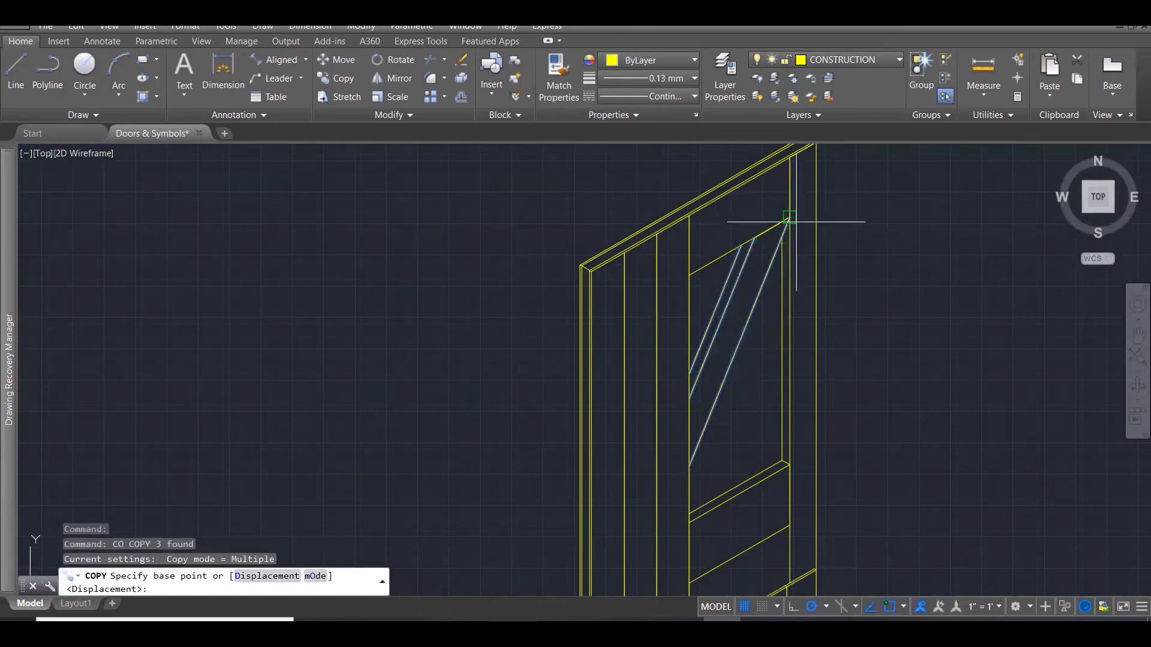
{"action": "scroll", "coordinate": [790, 228], "scroll_direction": "up", "scroll_amount": 2}
{"action": "left_click", "coordinate": [783, 212]}
{"action": "scroll", "coordinate": [699, 161], "scroll_direction": "down", "scroll_amount": 3}
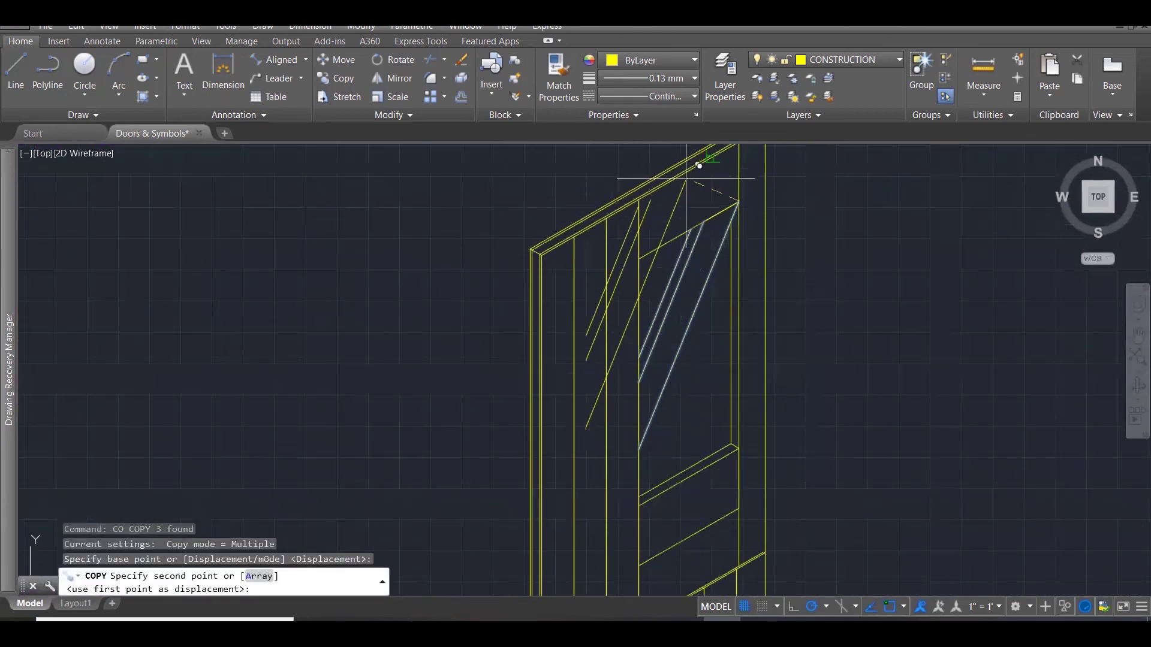
{"action": "scroll", "coordinate": [730, 439], "scroll_direction": "up", "scroll_amount": 5}
{"action": "scroll", "coordinate": [730, 439], "scroll_direction": "up", "scroll_amount": 3}
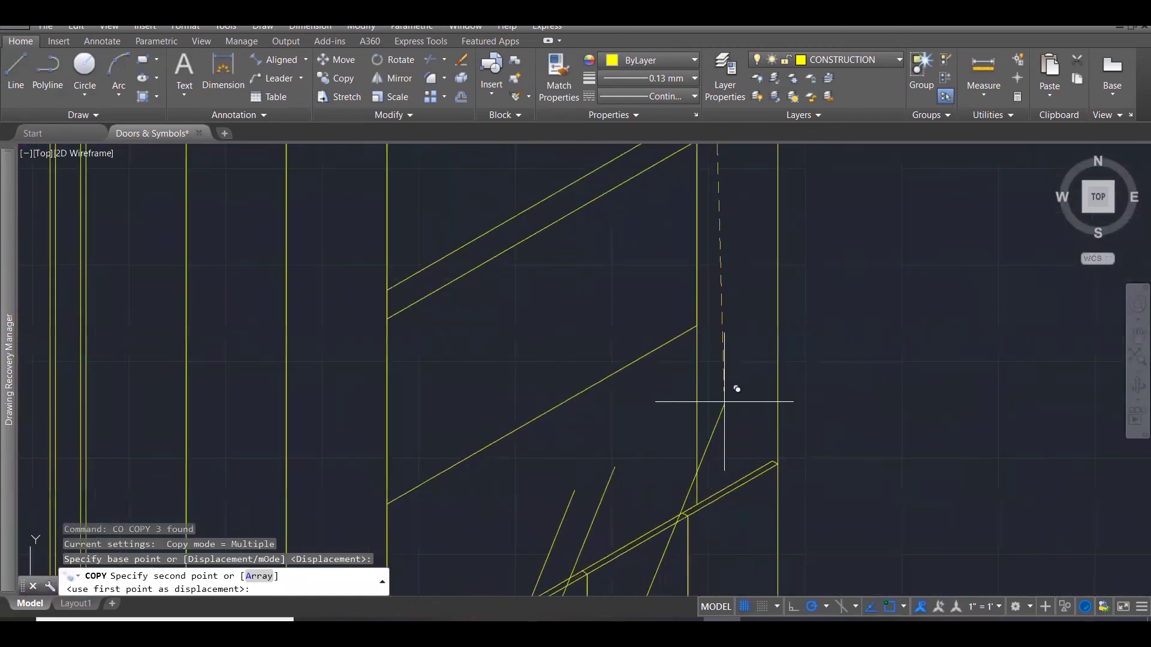
{"action": "left_click", "coordinate": [697, 325]}
{"action": "scroll", "coordinate": [696, 326], "scroll_direction": "down", "scroll_amount": 1}
{"action": "scroll", "coordinate": [681, 342], "scroll_direction": "up", "scroll_amount": 1}
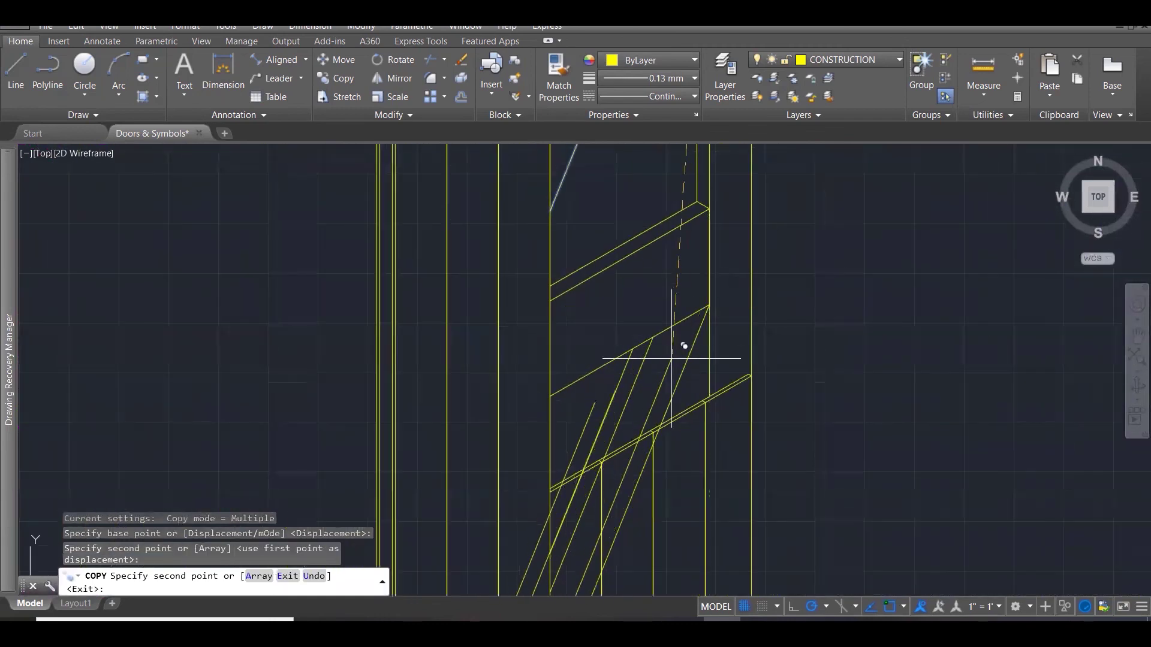
{"action": "key", "text": "Escape"}
{"action": "key", "text": "Escape"}
{"action": "scroll", "coordinate": [684, 437], "scroll_direction": "down", "scroll_amount": 1}
Trim the copied braces' overhangs back to the middle rail using eleven cutting edges.
{"action": "type", "text": "tr"}
{"action": "key", "text": "Return"}
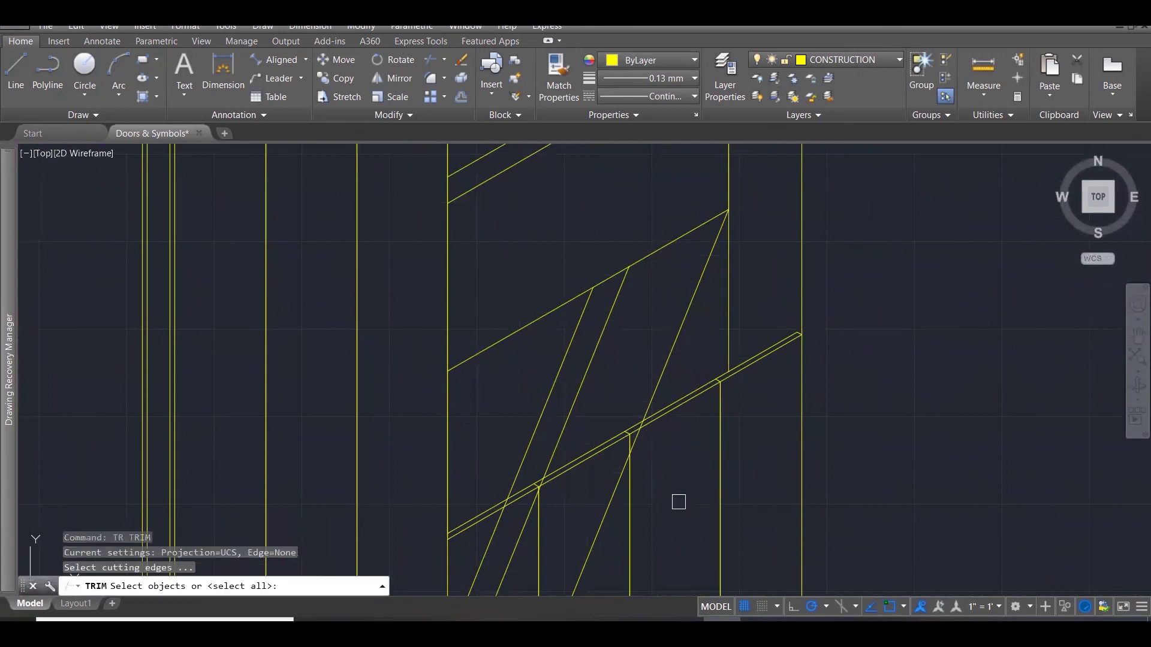
{"action": "left_click", "coordinate": [680, 501]}
{"action": "left_click", "coordinate": [477, 377]}
{"action": "scroll", "coordinate": [510, 520], "scroll_direction": "up", "scroll_amount": 3}
{"action": "key", "text": "Return"}
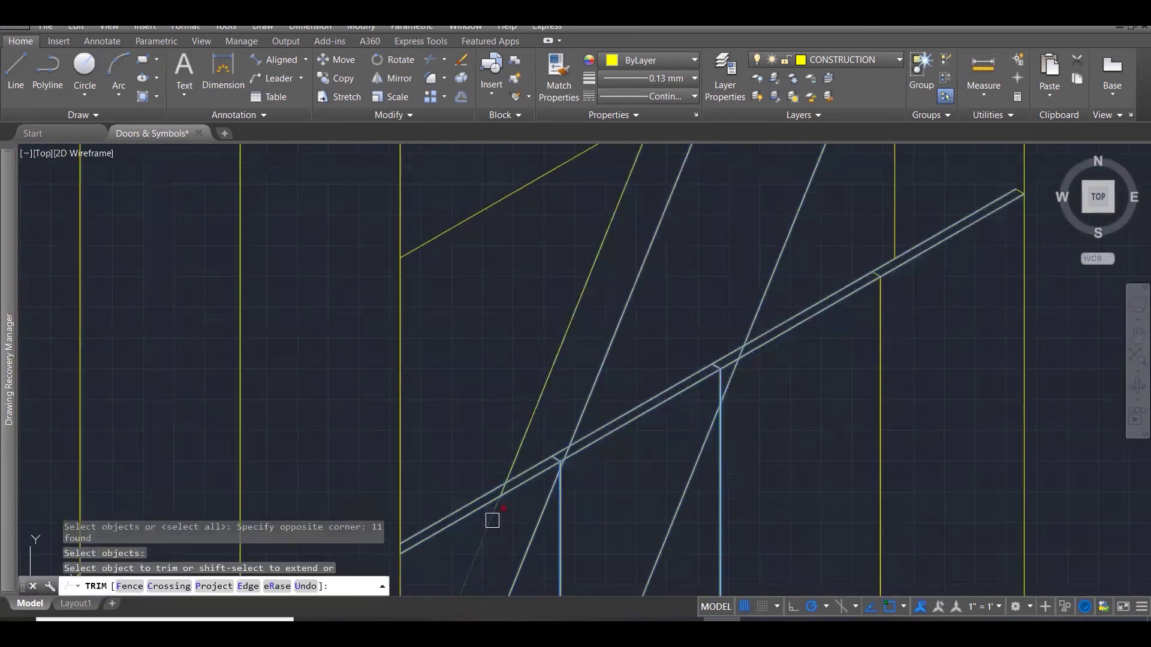
{"action": "left_click", "coordinate": [531, 511]}
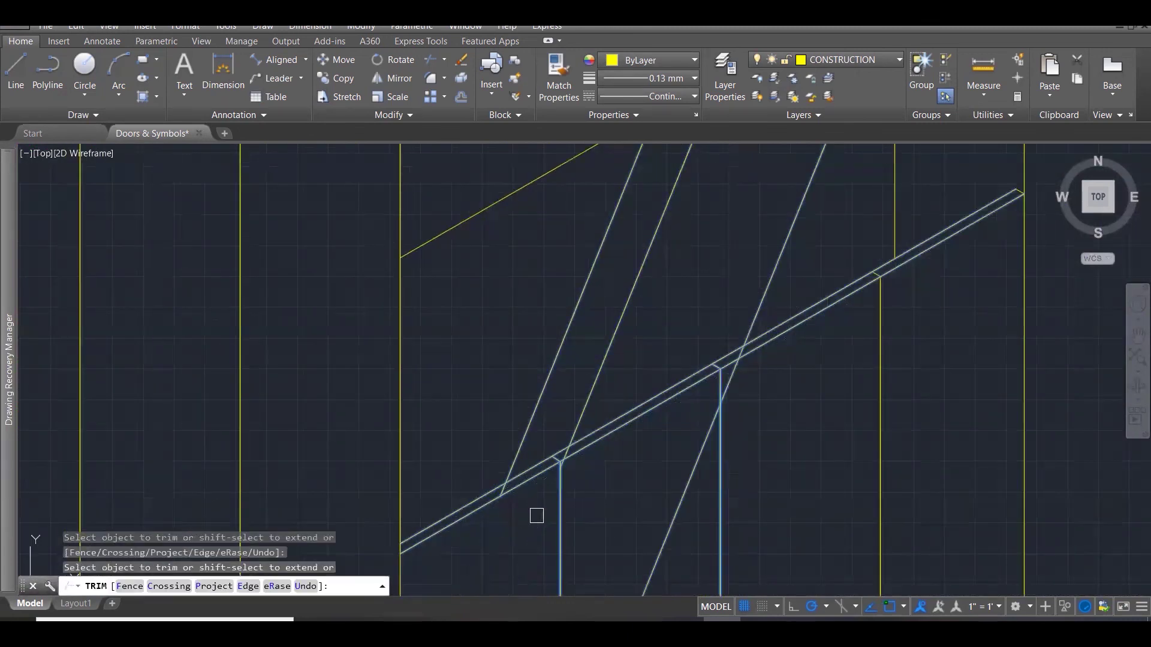
{"action": "scroll", "coordinate": [548, 451], "scroll_direction": "up", "scroll_amount": 6}
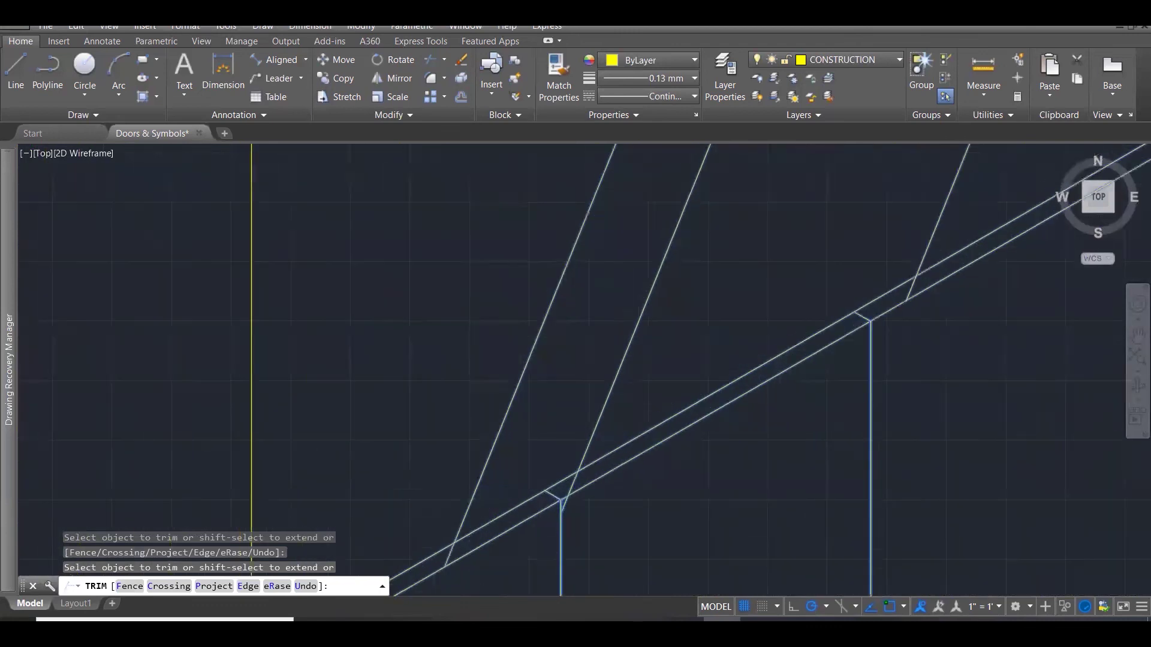
{"action": "scroll", "coordinate": [721, 329], "scroll_direction": "down", "scroll_amount": 2}
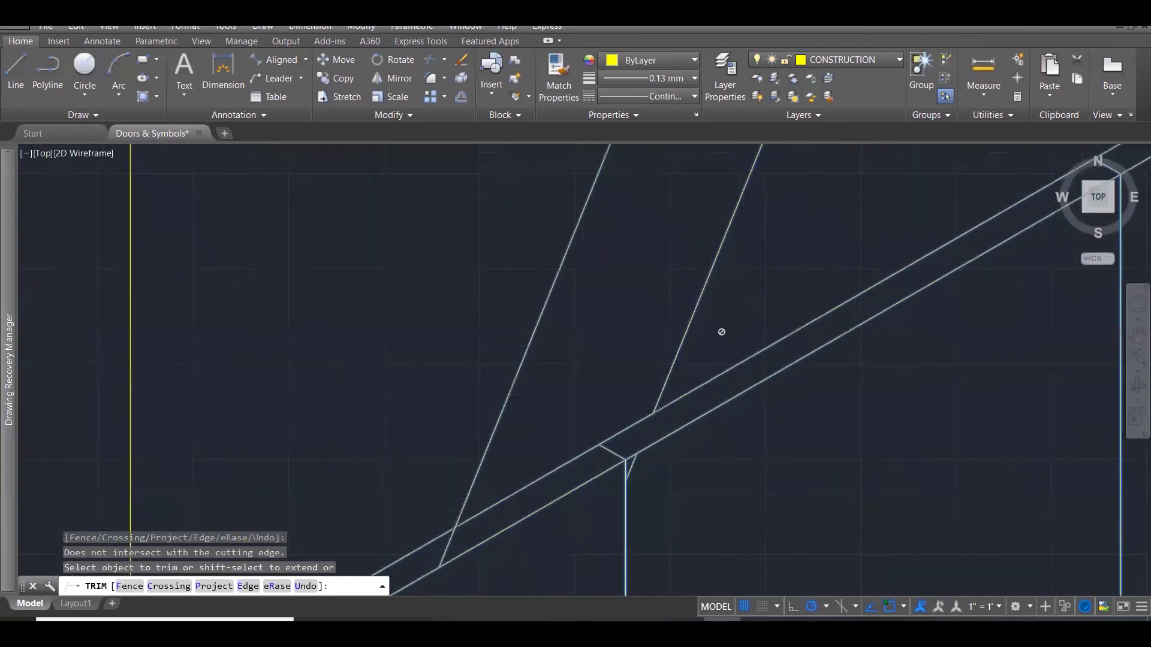
{"action": "scroll", "coordinate": [516, 501], "scroll_direction": "up", "scroll_amount": 2}
{"action": "middle_click_drag", "start_coordinate": [690, 403], "coordinate": [532, 470]}
{"action": "scroll", "coordinate": [531, 470], "scroll_direction": "up", "scroll_amount": 2}
{"action": "scroll", "coordinate": [760, 362], "scroll_direction": "down", "scroll_amount": 2}
{"action": "left_click", "coordinate": [744, 366]}
{"action": "key", "text": "Escape"}
{"action": "scroll", "coordinate": [809, 276], "scroll_direction": "down", "scroll_amount": 6}
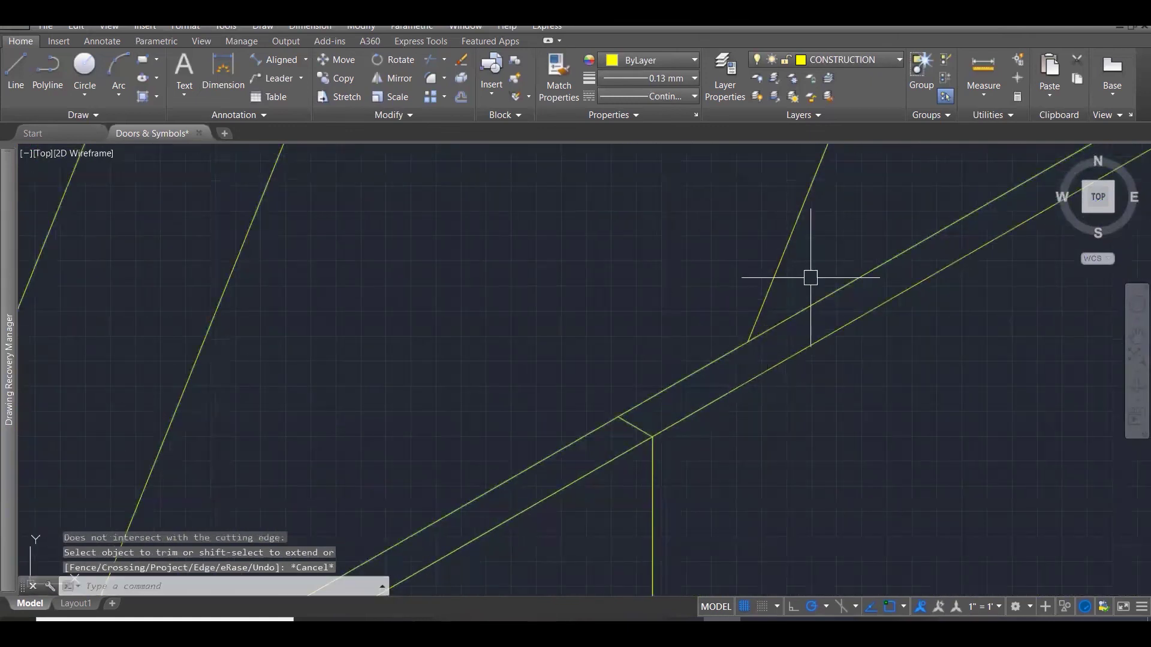
{"action": "scroll", "coordinate": [677, 389], "scroll_direction": "up", "scroll_amount": 5}
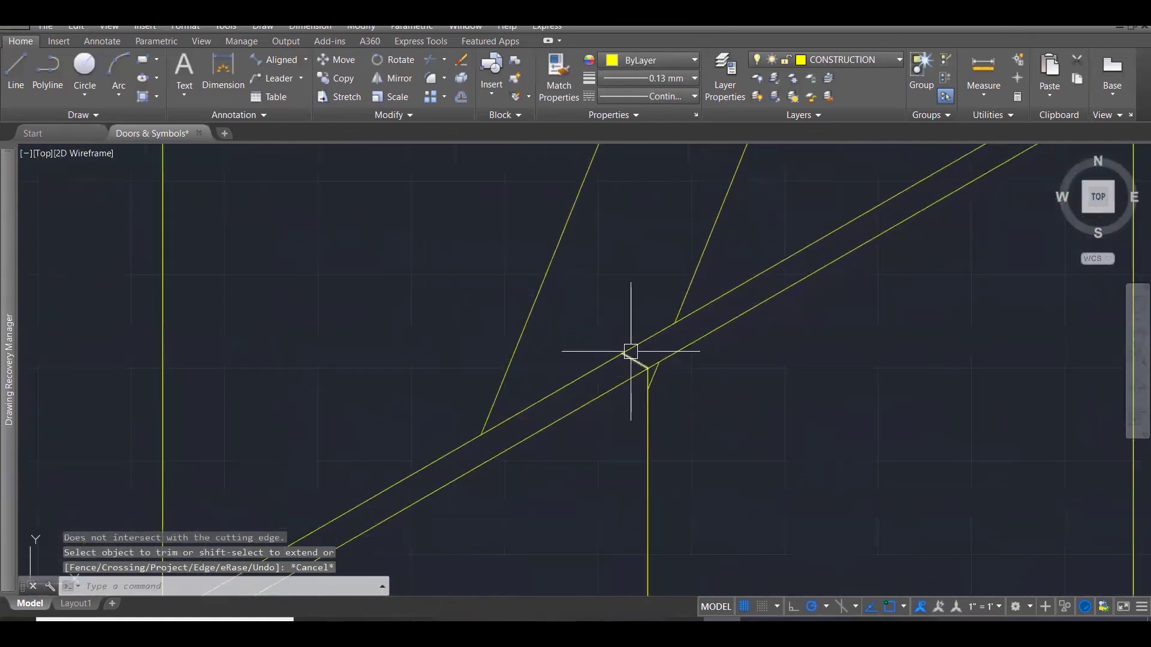
Delete the leftover short diagonal stub at the middle rail.
{"action": "left_click", "coordinate": [651, 363]}
{"action": "key", "text": "Delete"}
{"action": "scroll", "coordinate": [696, 372], "scroll_direction": "down", "scroll_amount": 5}
{"action": "scroll", "coordinate": [704, 440], "scroll_direction": "down", "scroll_amount": 6}
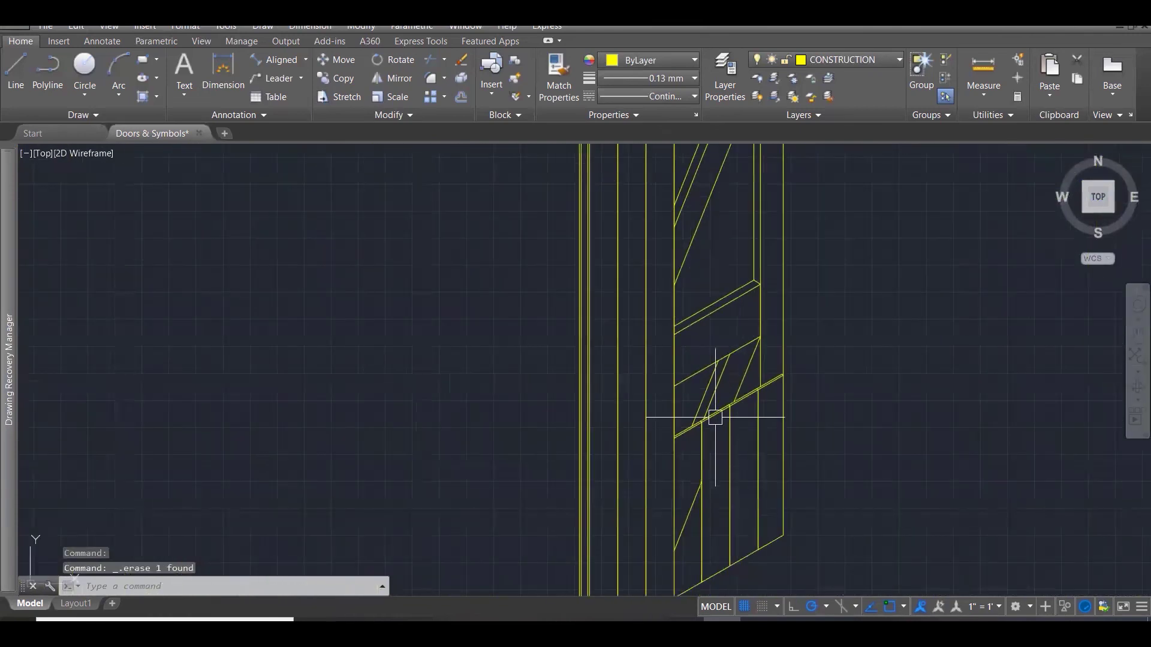
Erase the short diagonal near the door's lower left.
{"action": "left_click", "coordinate": [706, 478]}
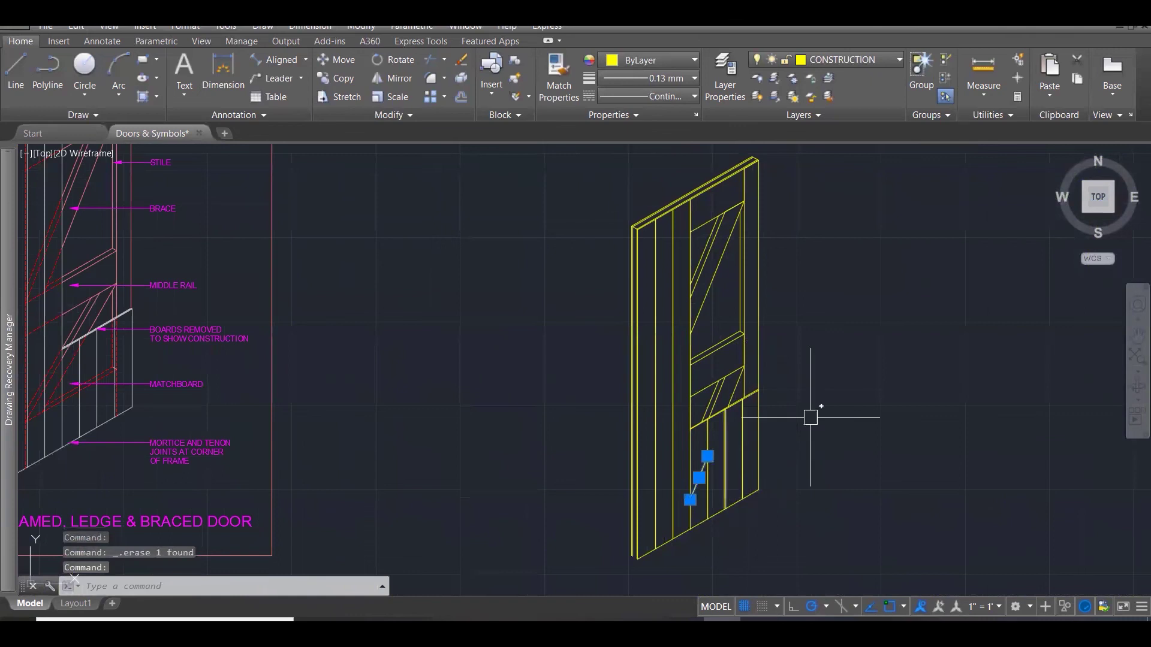
{"action": "key", "text": "Delete"}
{"action": "scroll", "coordinate": [847, 385], "scroll_direction": "down", "scroll_amount": 5}
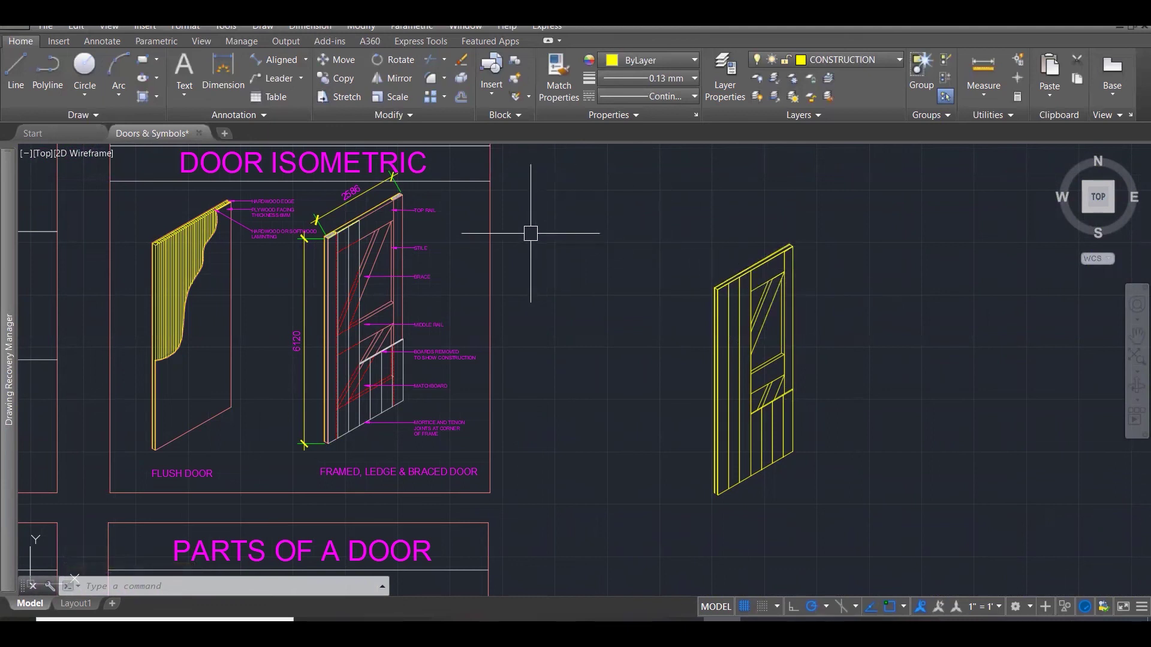
{"action": "scroll", "coordinate": [348, 239], "scroll_direction": "up", "scroll_amount": 1}
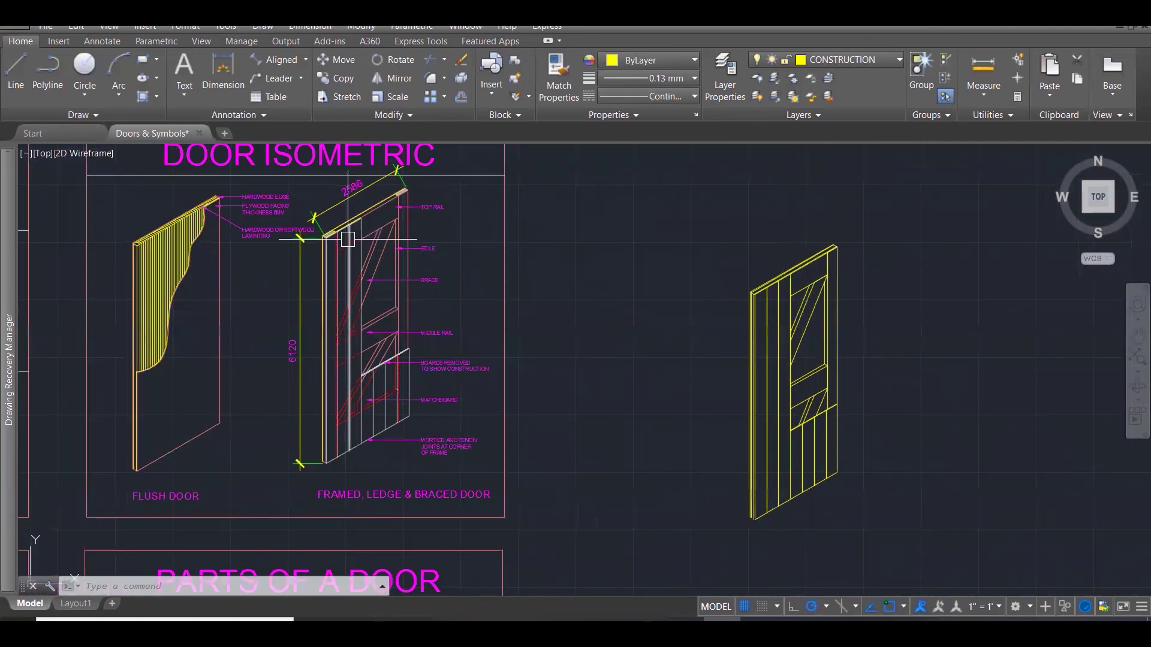
{"action": "scroll", "coordinate": [343, 230], "scroll_direction": "up", "scroll_amount": 5}
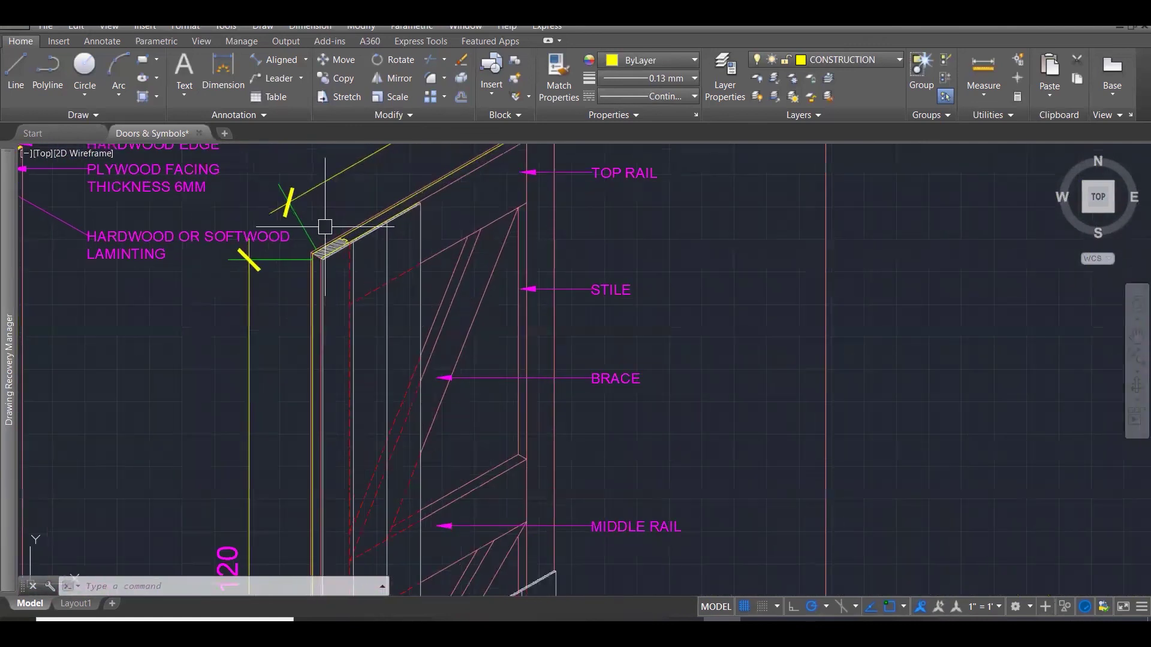
{"action": "scroll", "coordinate": [325, 230], "scroll_direction": "up", "scroll_amount": 2}
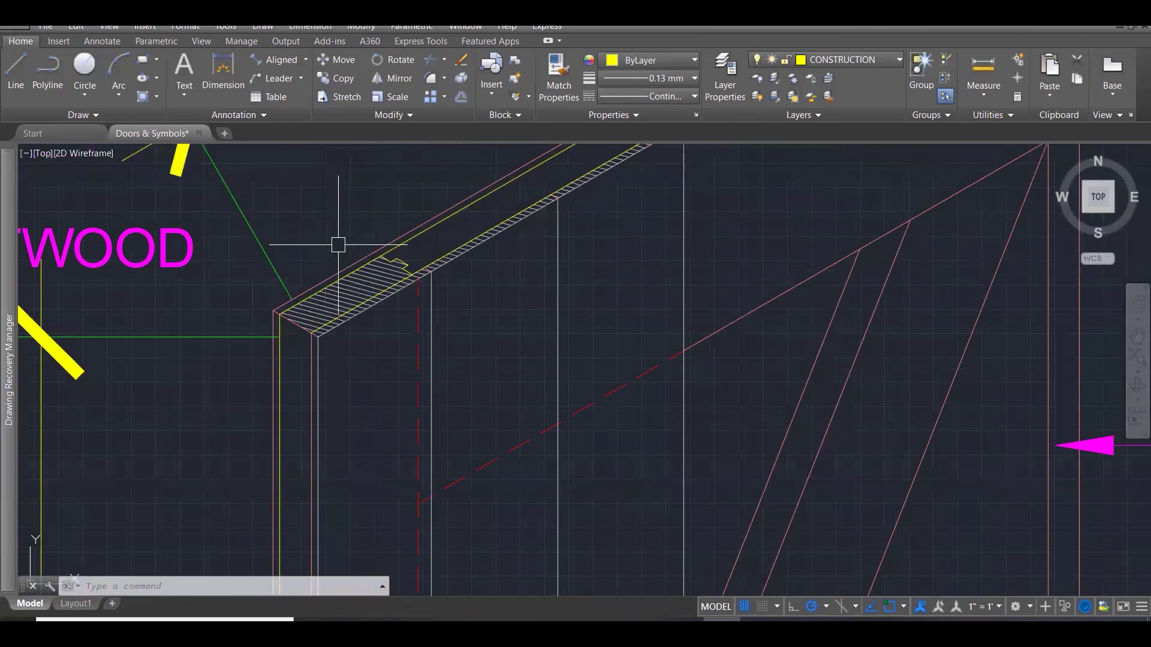
Measure with DI from the reference door's top corner to the hatch end, reading 300.00.
{"action": "type", "text": "di"}
{"action": "key", "text": "Return"}
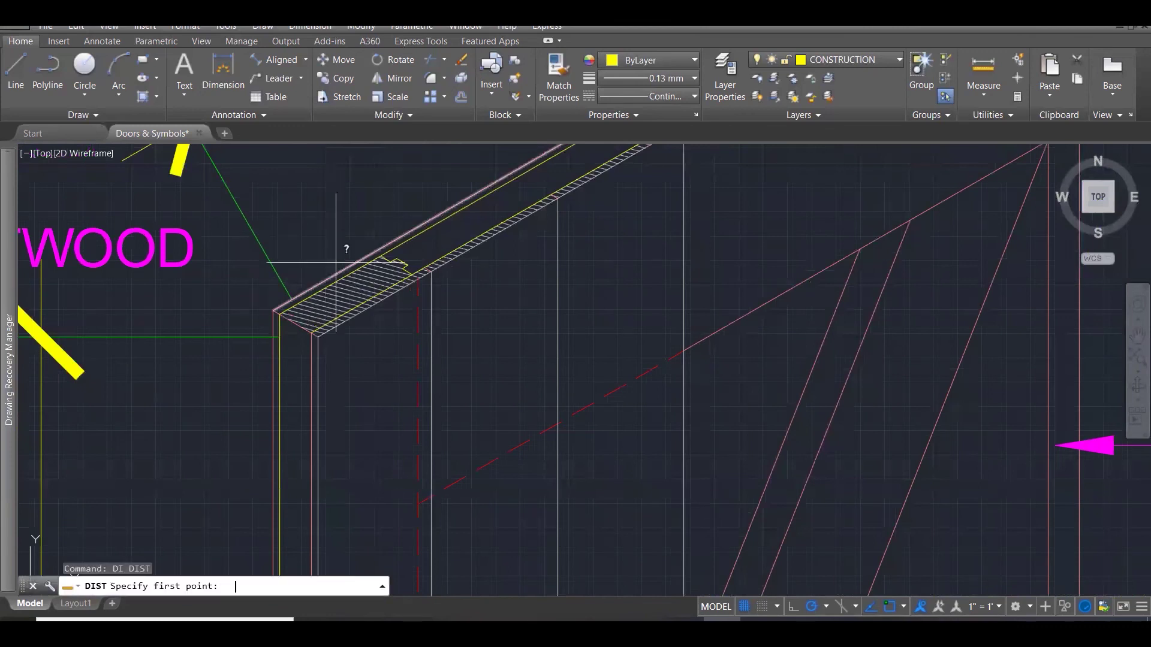
{"action": "left_click", "coordinate": [311, 332]}
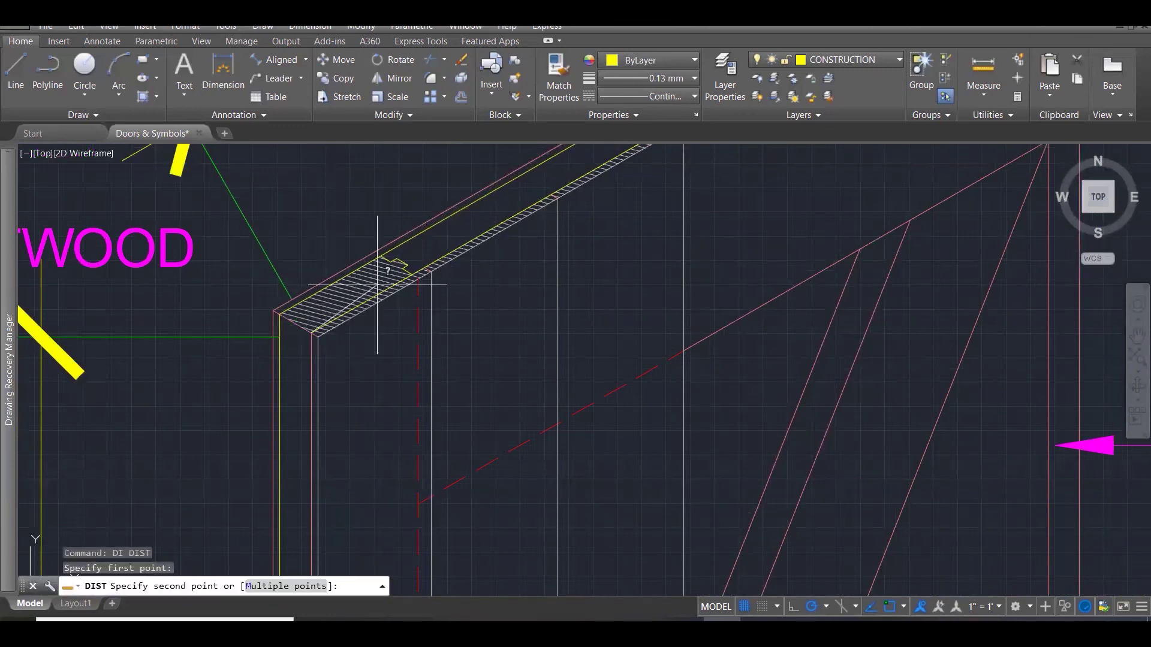
{"action": "left_click", "coordinate": [415, 275]}
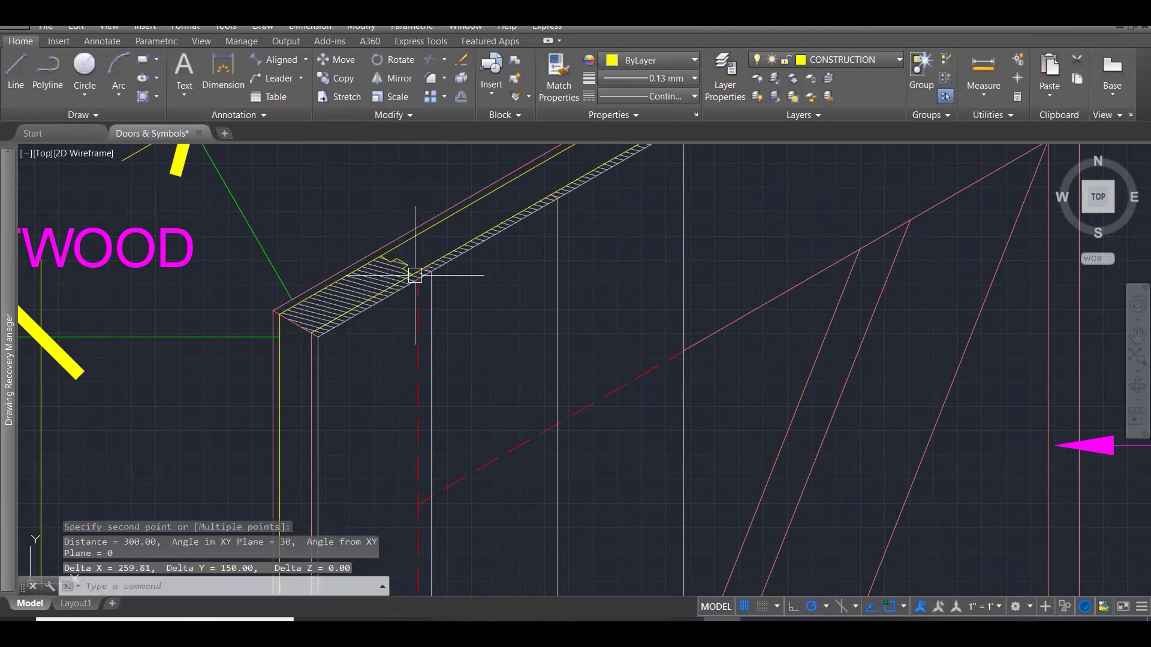
{"action": "scroll", "coordinate": [414, 275], "scroll_direction": "down", "scroll_amount": 5}
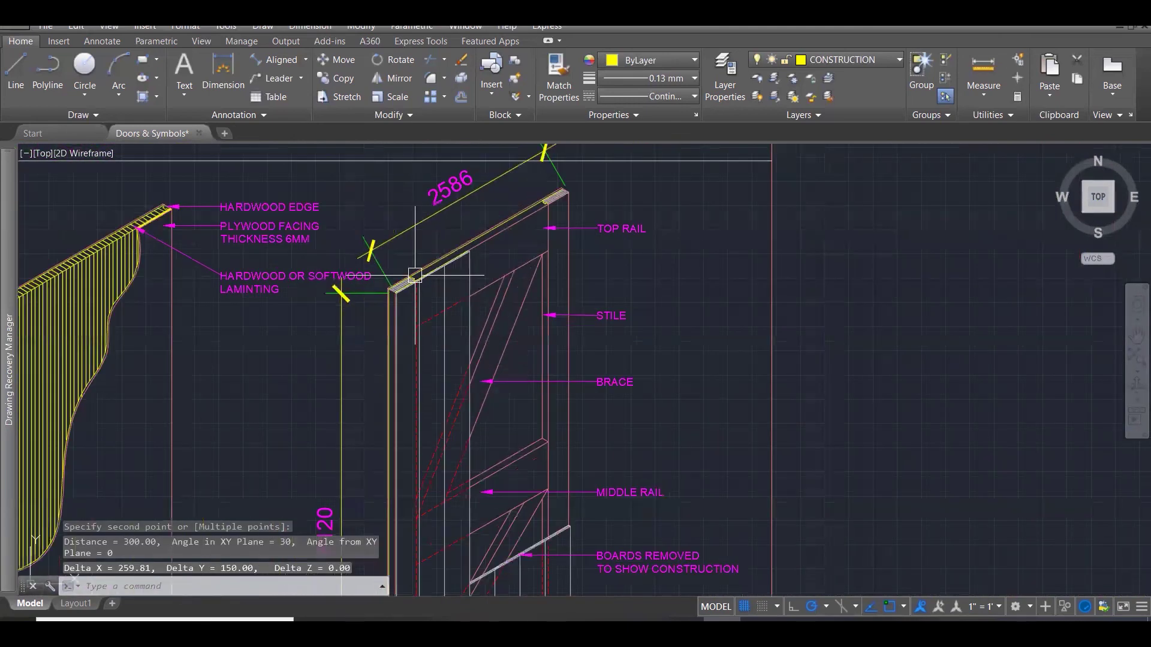
{"action": "scroll", "coordinate": [414, 275], "scroll_direction": "up", "scroll_amount": 6}
{"action": "scroll", "coordinate": [403, 300], "scroll_direction": "up", "scroll_amount": 3}
Measure the corner joint notch, reading 29.39, 17.17 and 34.64.
{"action": "key", "text": "Return"}
{"action": "left_click", "coordinate": [402, 382]}
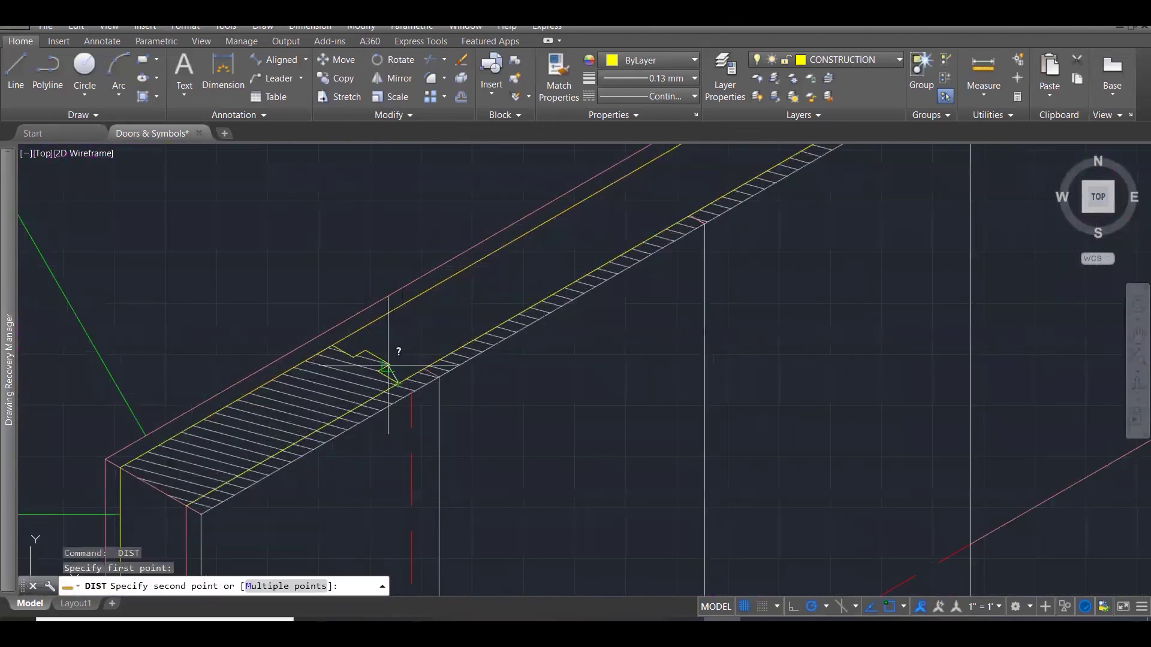
{"action": "left_click", "coordinate": [377, 371]}
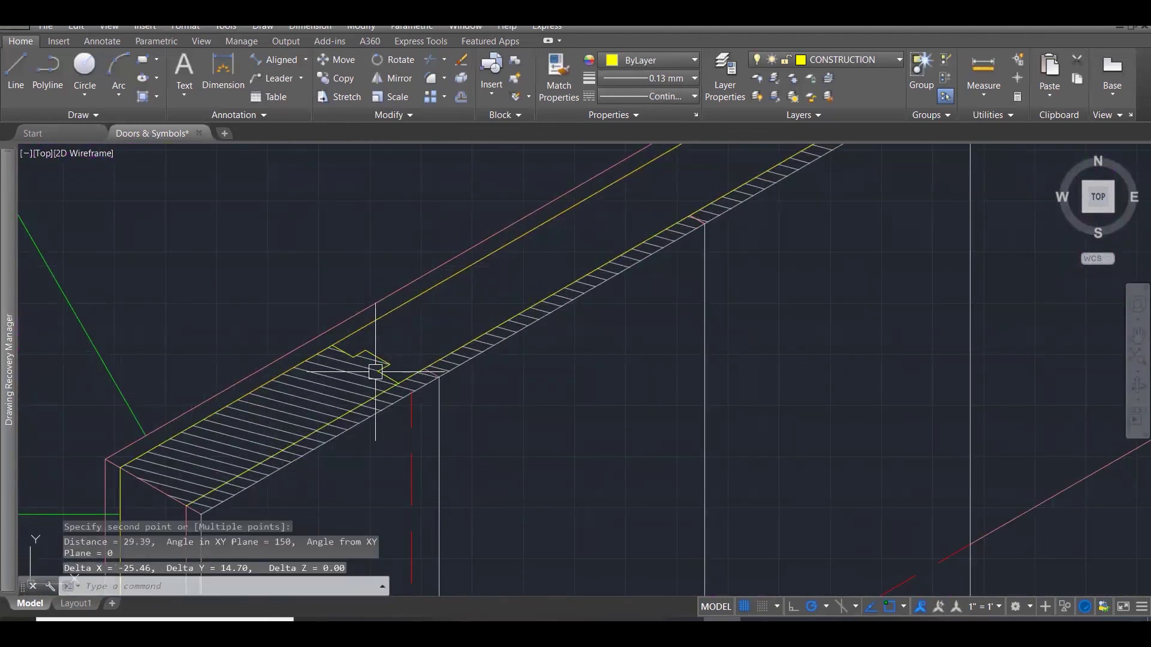
{"action": "key", "text": "Return"}
{"action": "left_click", "coordinate": [378, 372]}
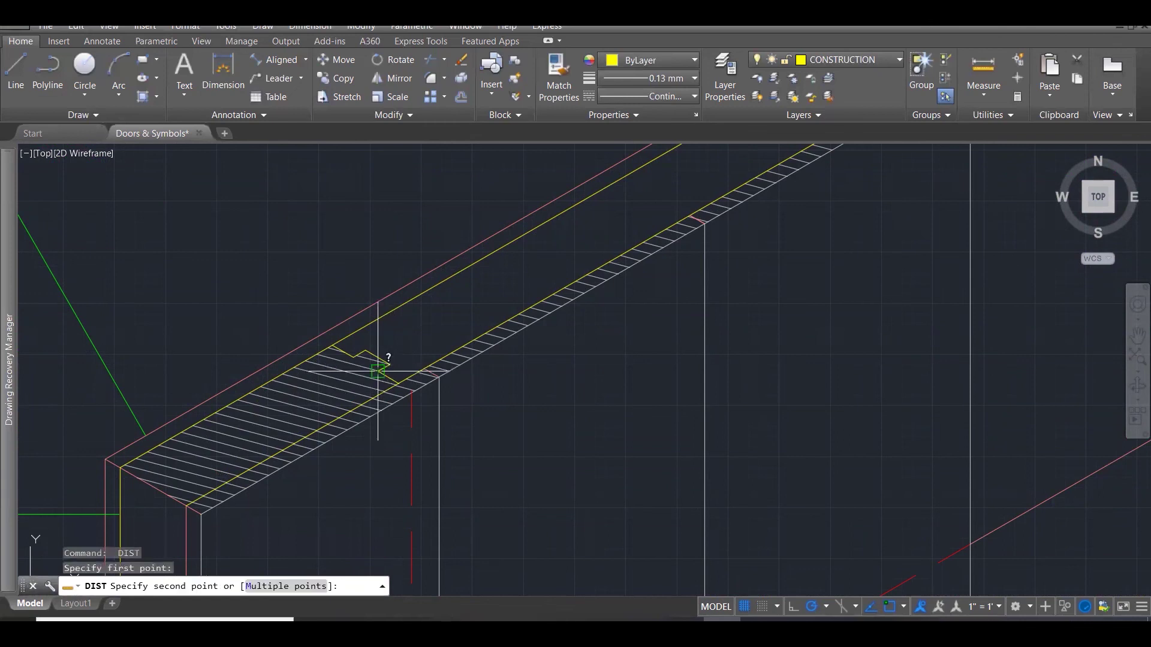
{"action": "scroll", "coordinate": [390, 365], "scroll_direction": "up", "scroll_amount": 2}
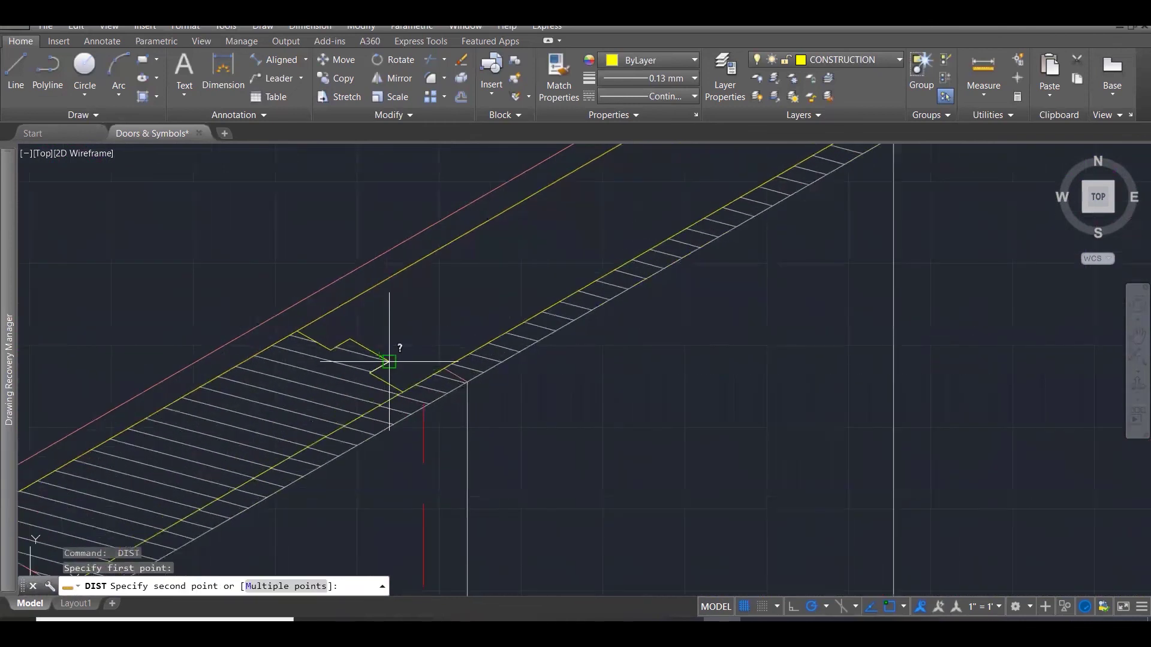
{"action": "left_click", "coordinate": [389, 360]}
{"action": "key", "text": "Return"}
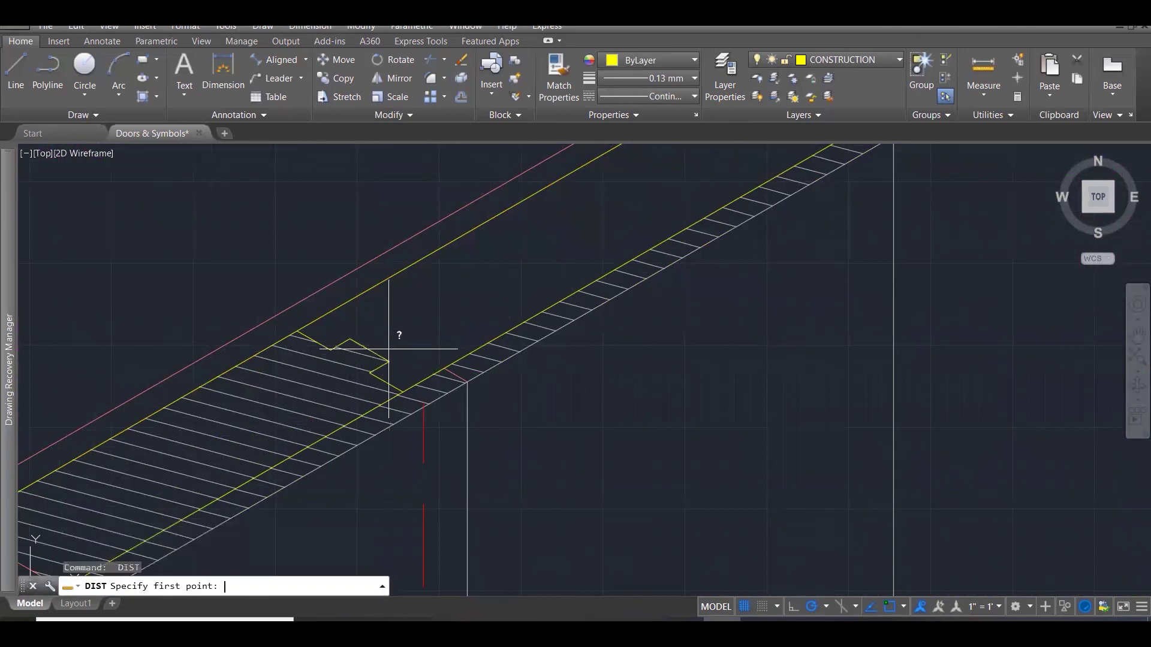
{"action": "left_click", "coordinate": [389, 361]}
{"action": "left_click", "coordinate": [350, 338]}
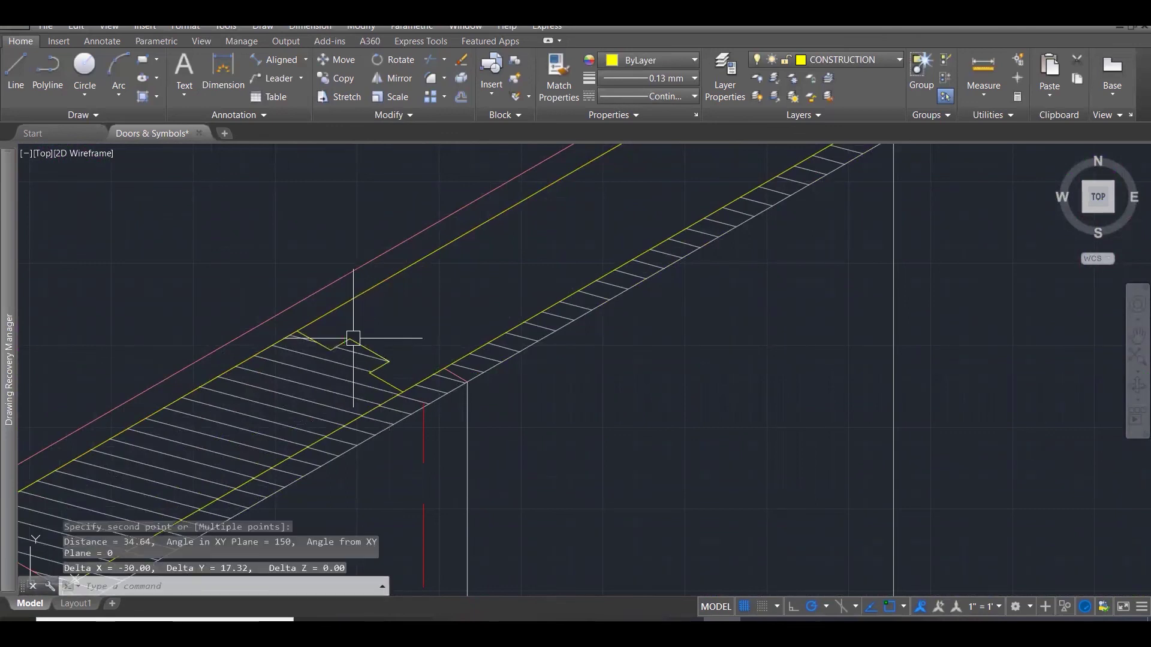
Measure the next joint corners, reading 17.17 and 29.39.
{"action": "key", "text": "Return"}
{"action": "left_click", "coordinate": [354, 337]}
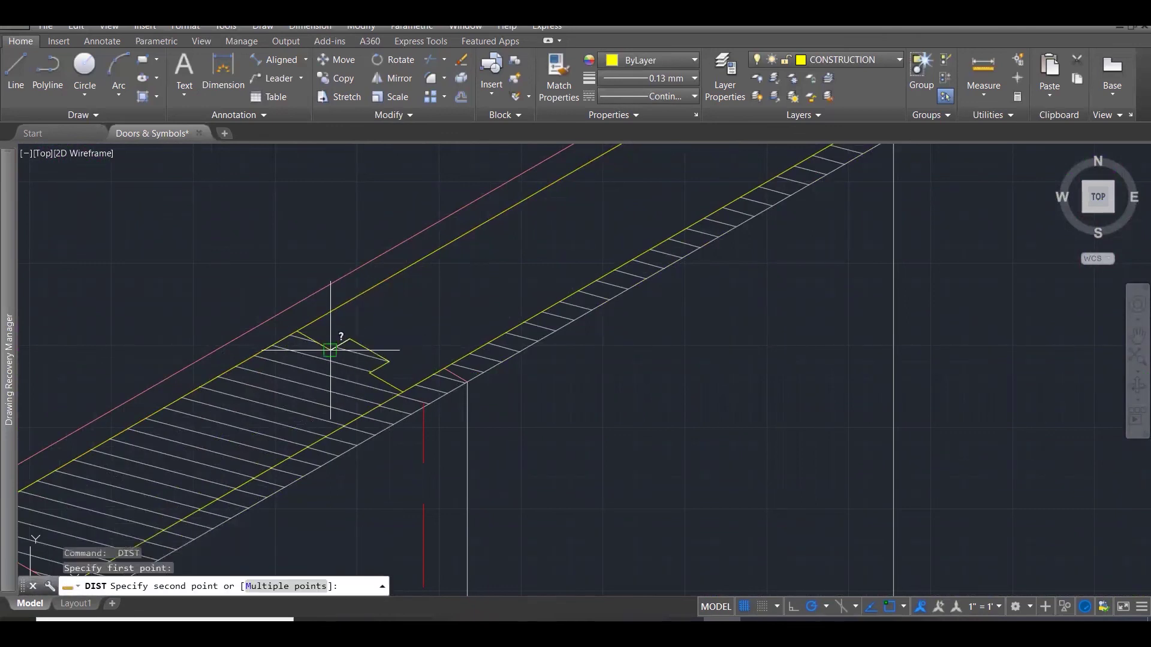
{"action": "left_click", "coordinate": [330, 350]}
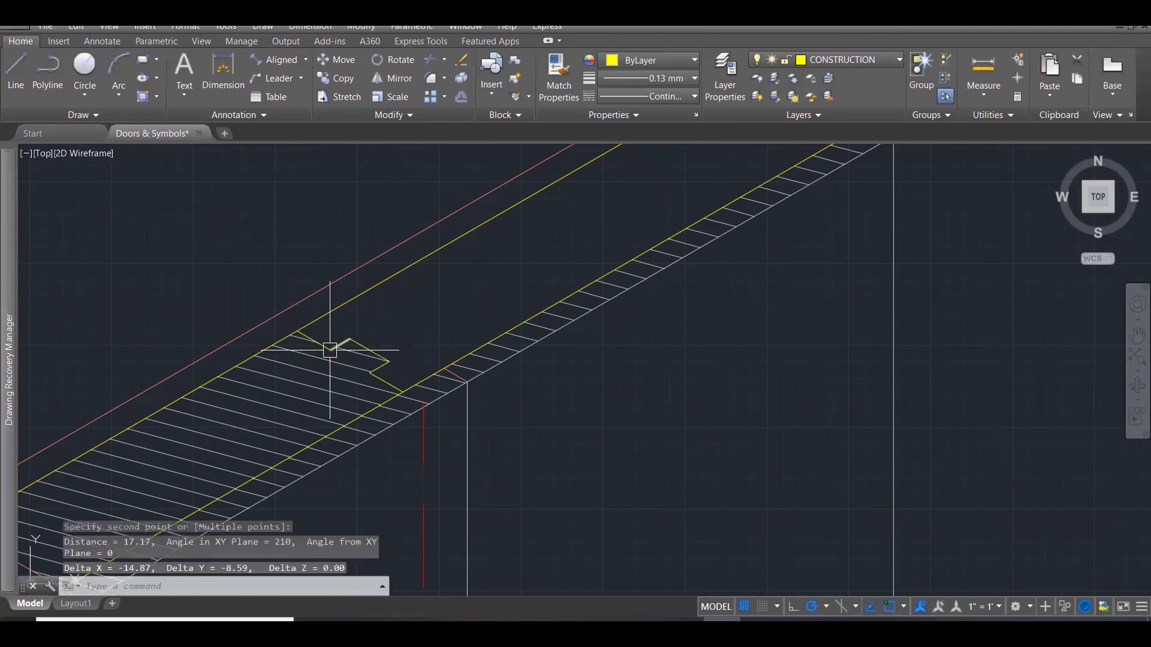
{"action": "key", "text": "Return"}
{"action": "left_click", "coordinate": [329, 350]}
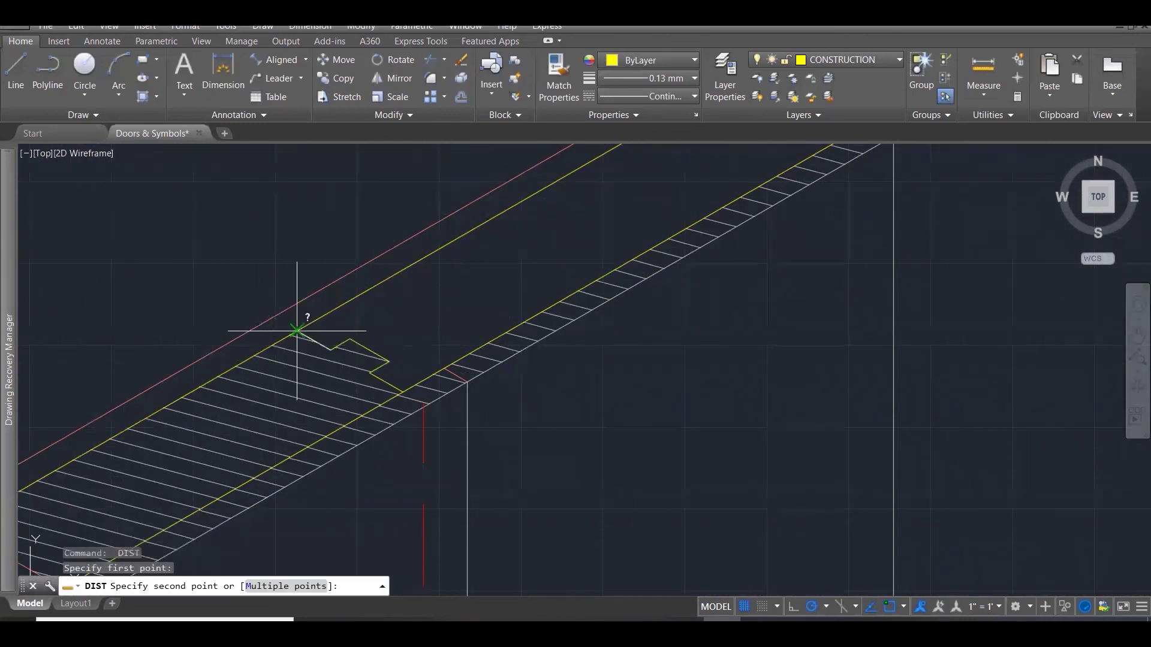
{"action": "left_click", "coordinate": [297, 335]}
{"action": "key", "text": "Escape"}
{"action": "key", "text": "Escape"}
Window-select the stepped joint outline and start OFFSET.
{"action": "left_click", "coordinate": [264, 270]}
{"action": "left_click", "coordinate": [411, 414]}
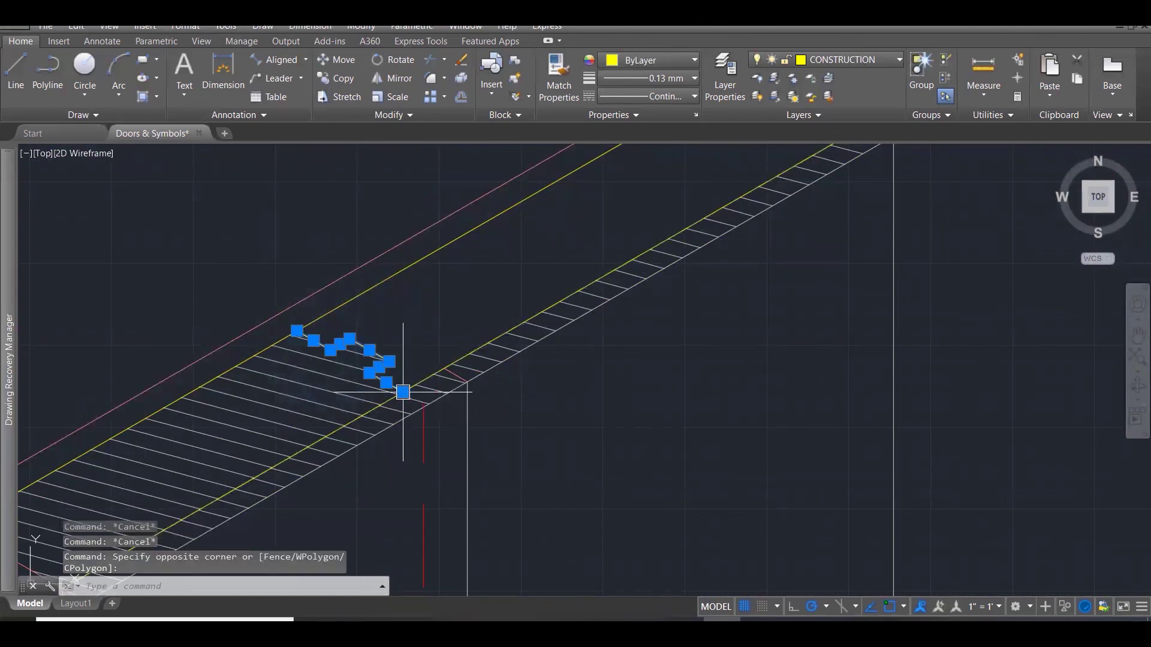
{"action": "type", "text": "o"}
{"action": "key", "text": "Return"}
Select the five joint outline pieces on the rail and begin a copy, then cancel it.
{"action": "scroll", "coordinate": [321, 257], "scroll_direction": "down", "scroll_amount": 5}
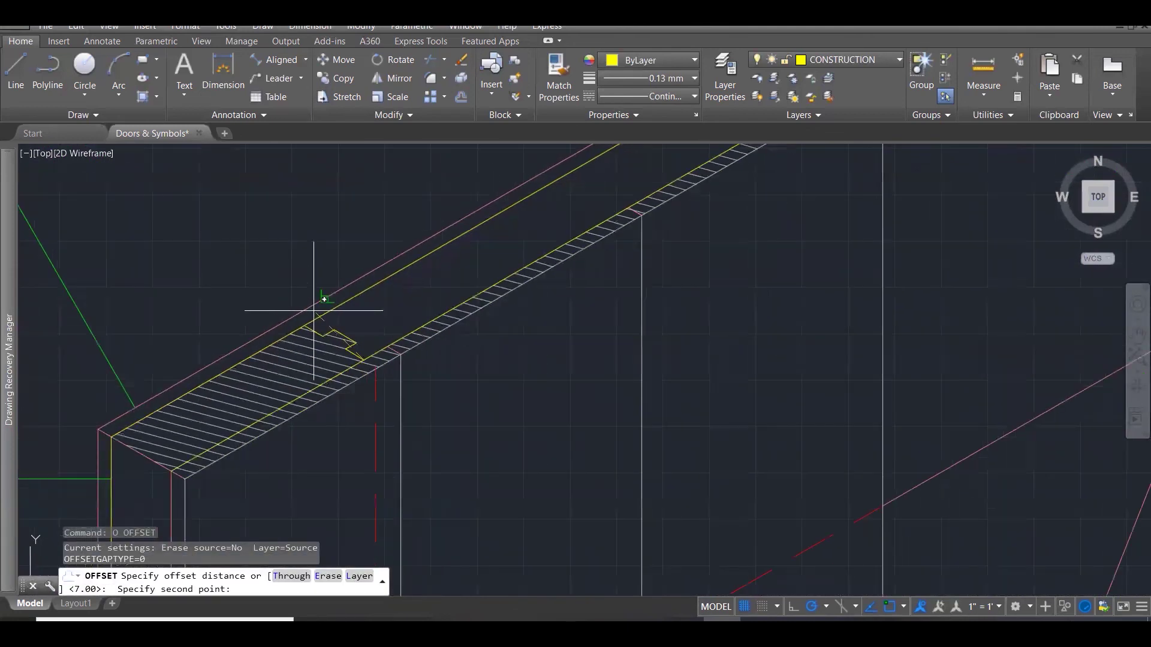
{"action": "scroll", "coordinate": [424, 328], "scroll_direction": "down", "scroll_amount": 3}
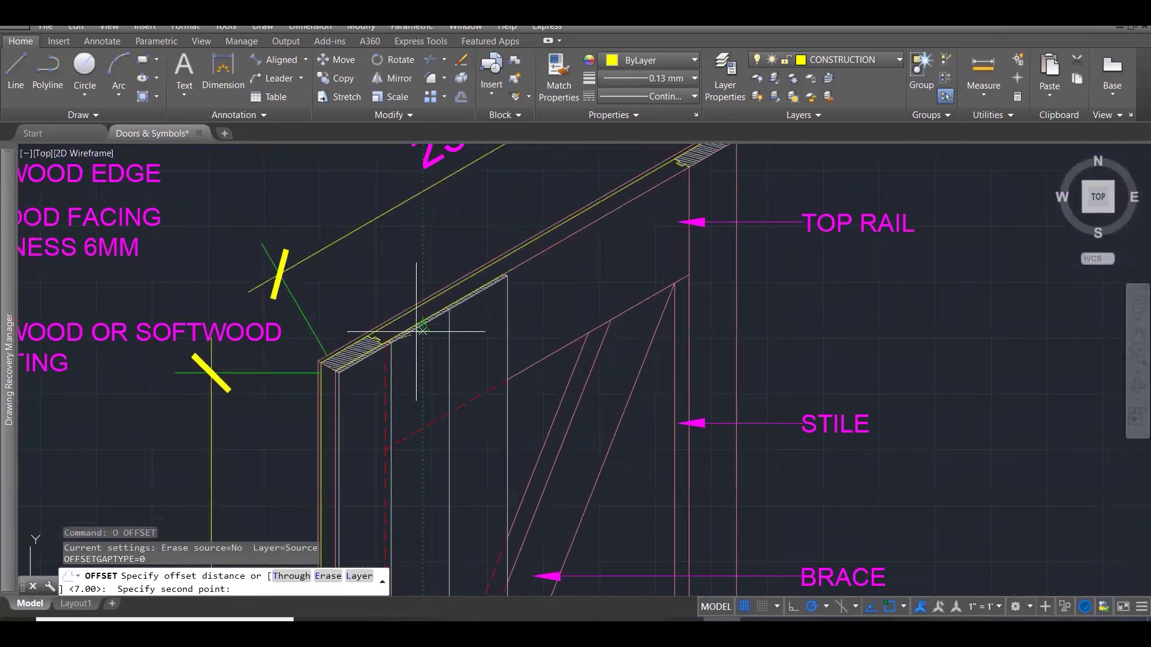
{"action": "key", "text": "Escape"}
{"action": "scroll", "coordinate": [360, 328], "scroll_direction": "up", "scroll_amount": 7}
{"action": "scroll", "coordinate": [360, 329], "scroll_direction": "up", "scroll_amount": 2}
{"action": "left_click", "coordinate": [351, 317]}
{"action": "left_click", "coordinate": [485, 397]}
{"action": "type", "text": "C"}
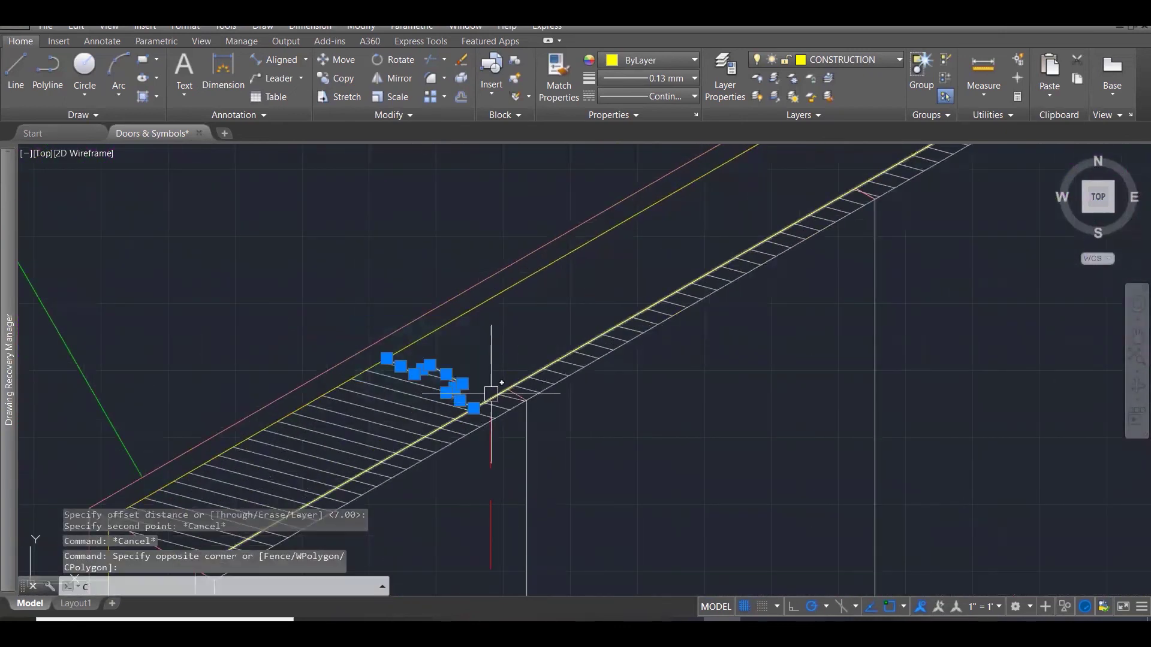
{"action": "type", "text": "O"}
{"action": "key", "text": "Return"}
{"action": "left_click", "coordinate": [473, 408]}
{"action": "scroll", "coordinate": [397, 356], "scroll_direction": "down", "scroll_amount": 2}
{"action": "scroll", "coordinate": [398, 356], "scroll_direction": "down", "scroll_amount": 7}
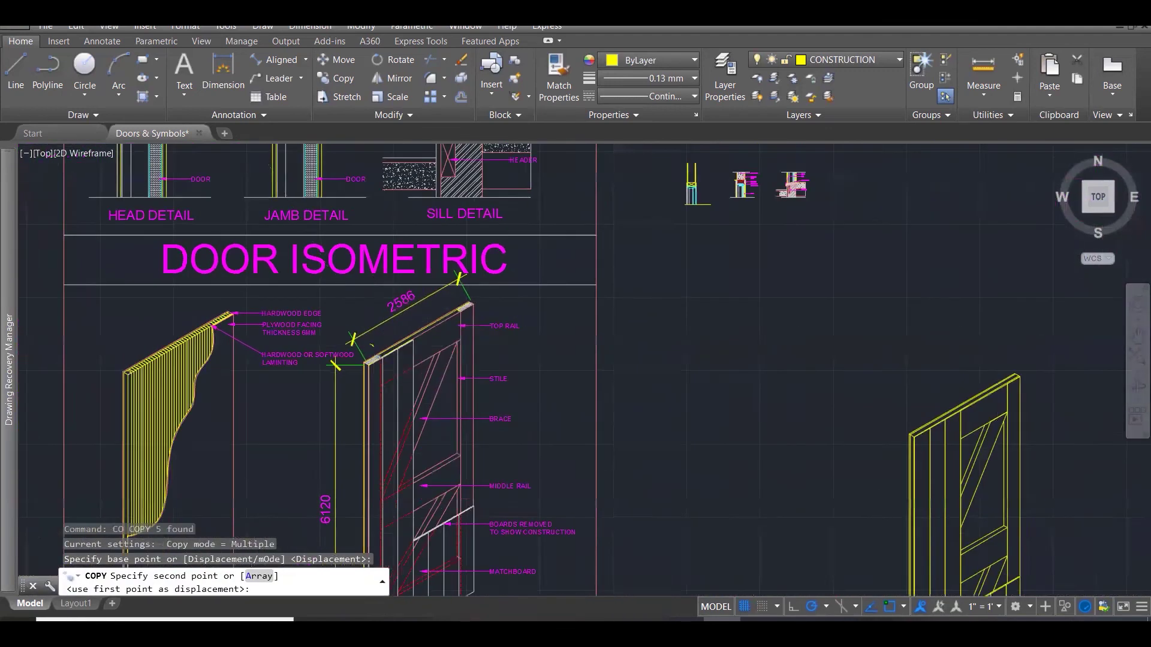
{"action": "scroll", "coordinate": [772, 388], "scroll_direction": "up", "scroll_amount": 5}
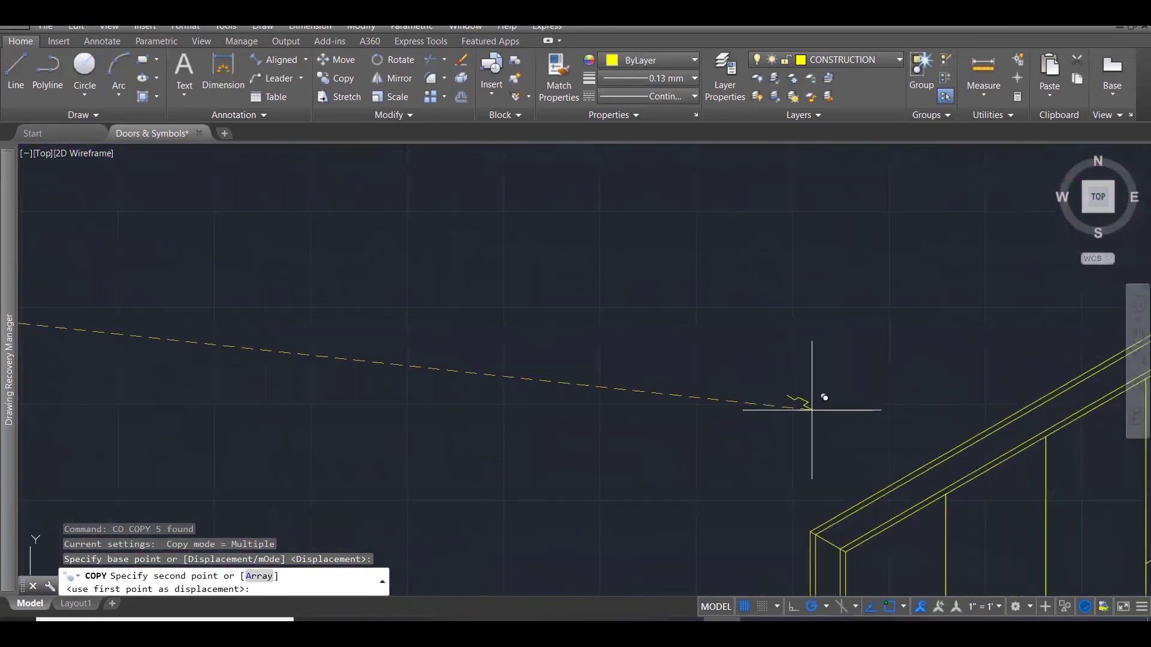
{"action": "key", "text": "Escape"}
{"action": "scroll", "coordinate": [854, 533], "scroll_direction": "up", "scroll_amount": 3}
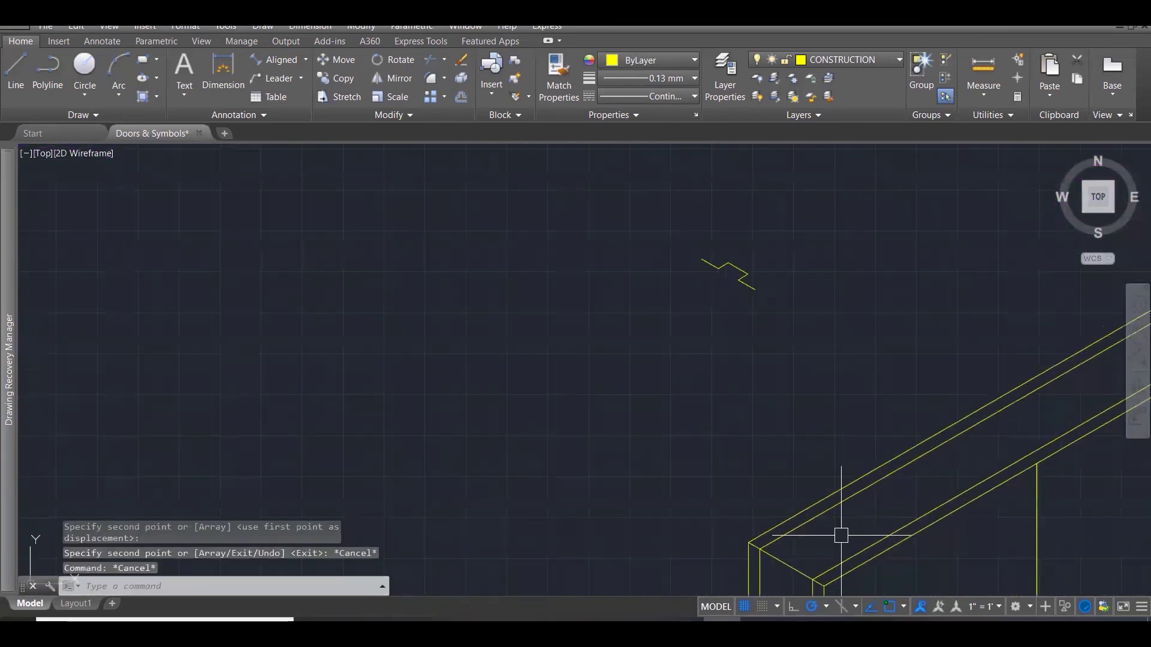
Draw a 300-unit line from the door frame along the rail.
{"action": "type", "text": "l"}
{"action": "key", "text": "Return"}
{"action": "left_click", "coordinate": [787, 563]}
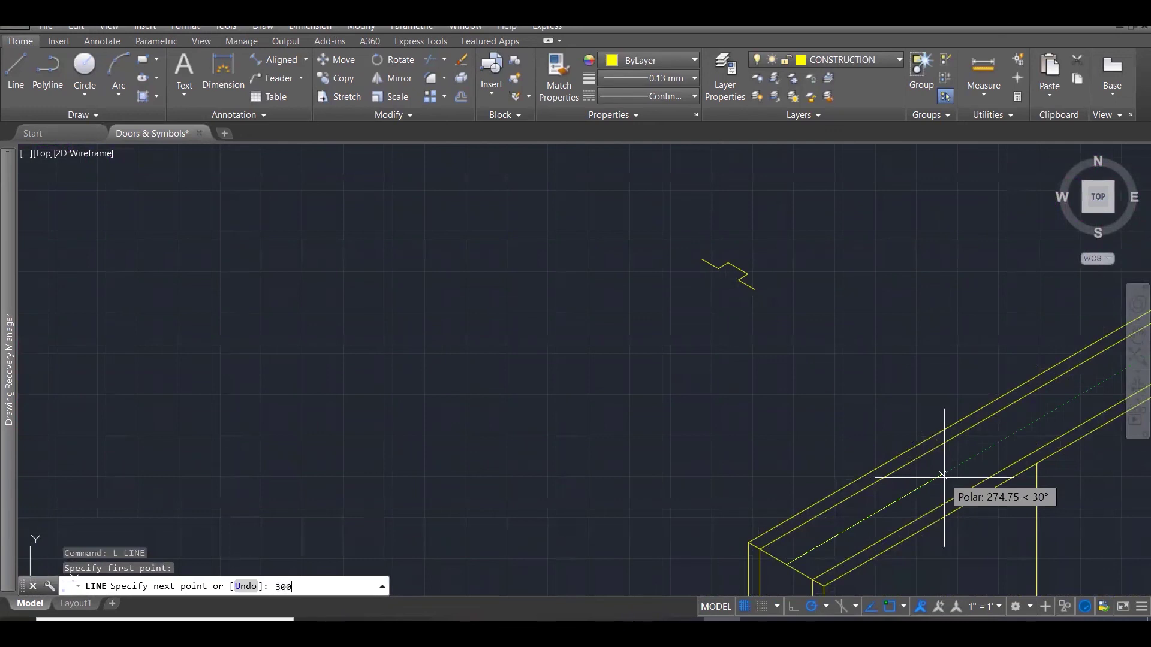
{"action": "type", "text": "300"}
{"action": "key", "text": "Return"}
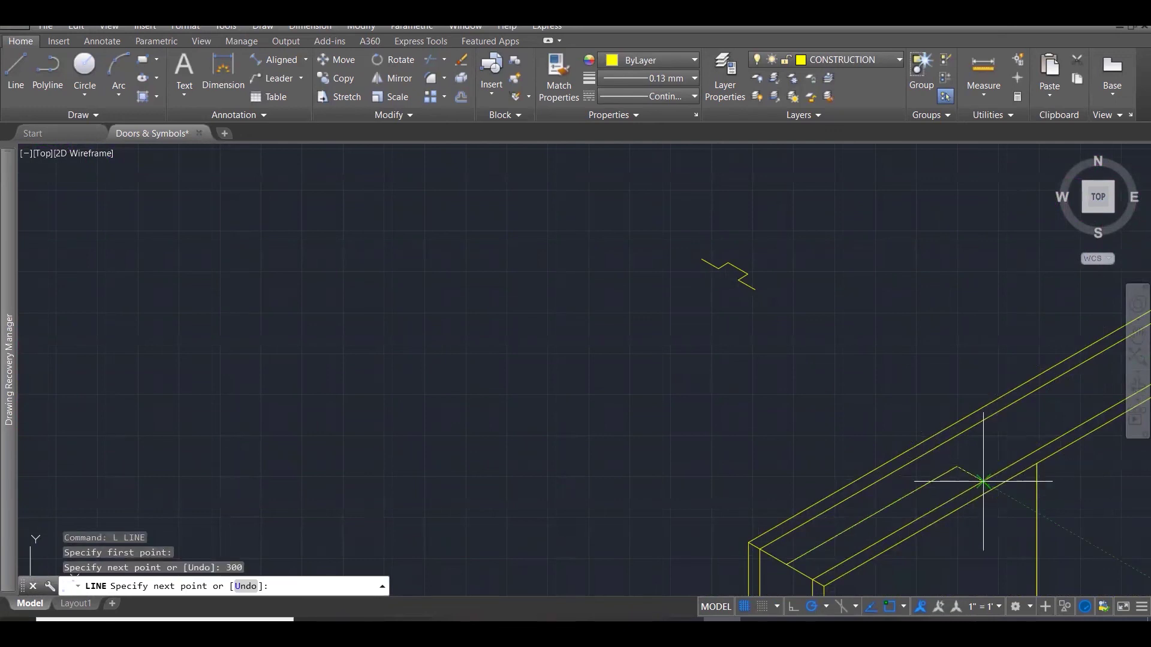
{"action": "key", "text": "Escape"}
{"action": "key", "text": "Escape"}
{"action": "key", "text": "Escape"}
Copy the zigzag joint outline onto the new door's top rail.
{"action": "left_click", "coordinate": [822, 339]}
{"action": "left_click", "coordinate": [630, 237]}
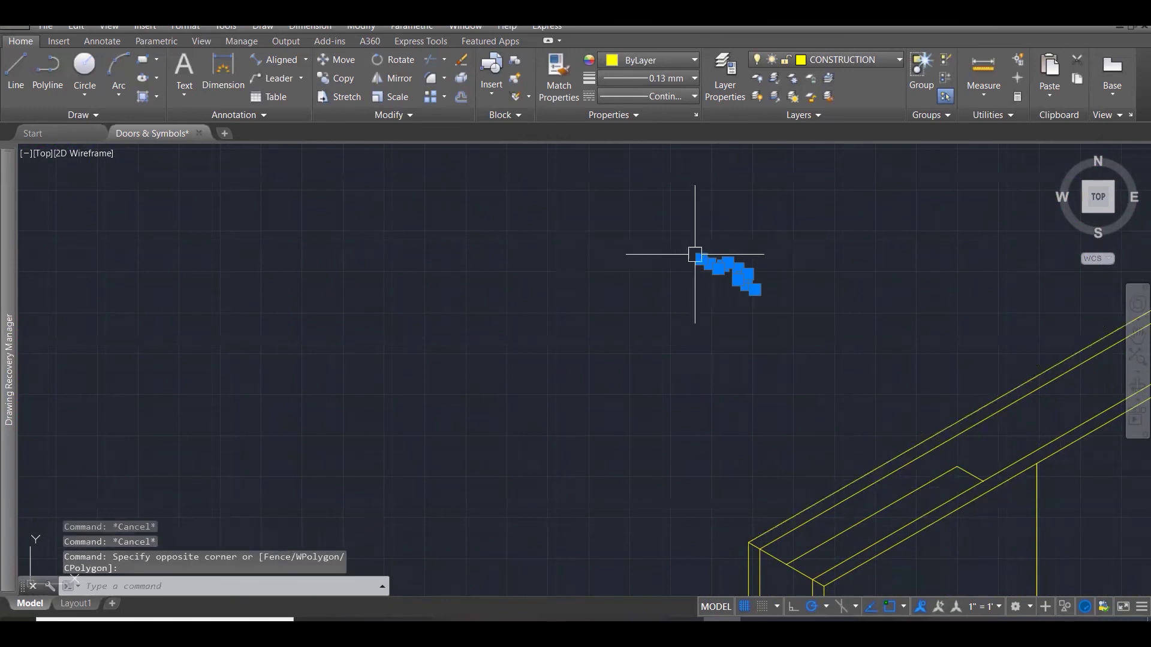
{"action": "type", "text": "co"}
{"action": "key", "text": "Return"}
{"action": "left_click", "coordinate": [727, 288]}
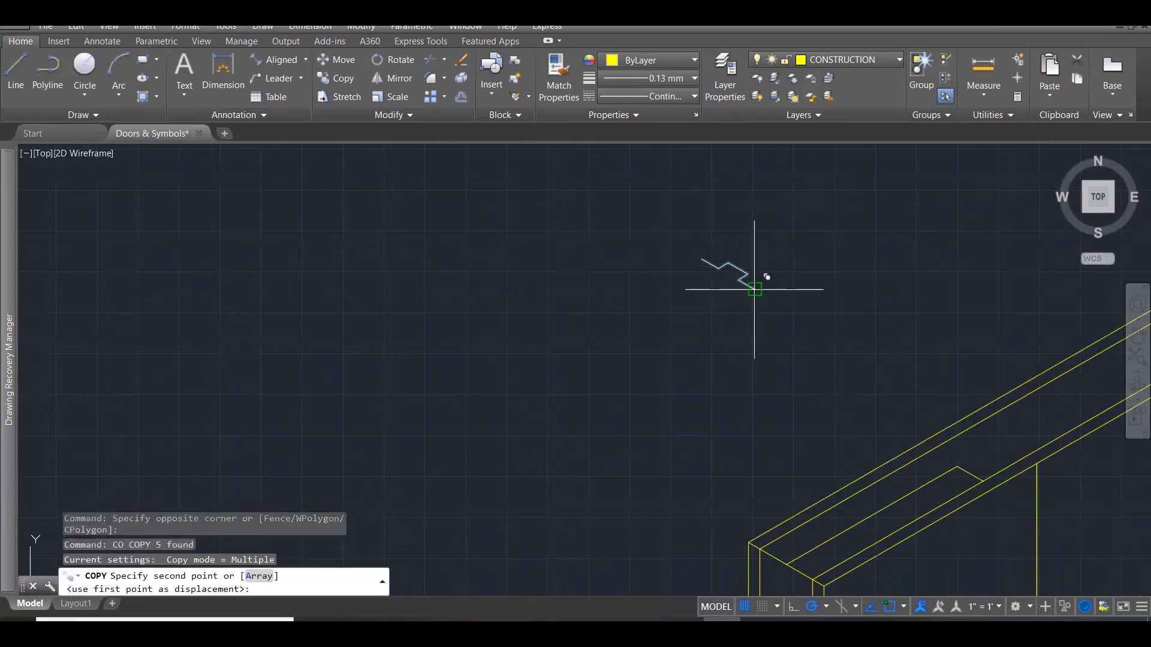
{"action": "scroll", "coordinate": [989, 462], "scroll_direction": "up", "scroll_amount": 3}
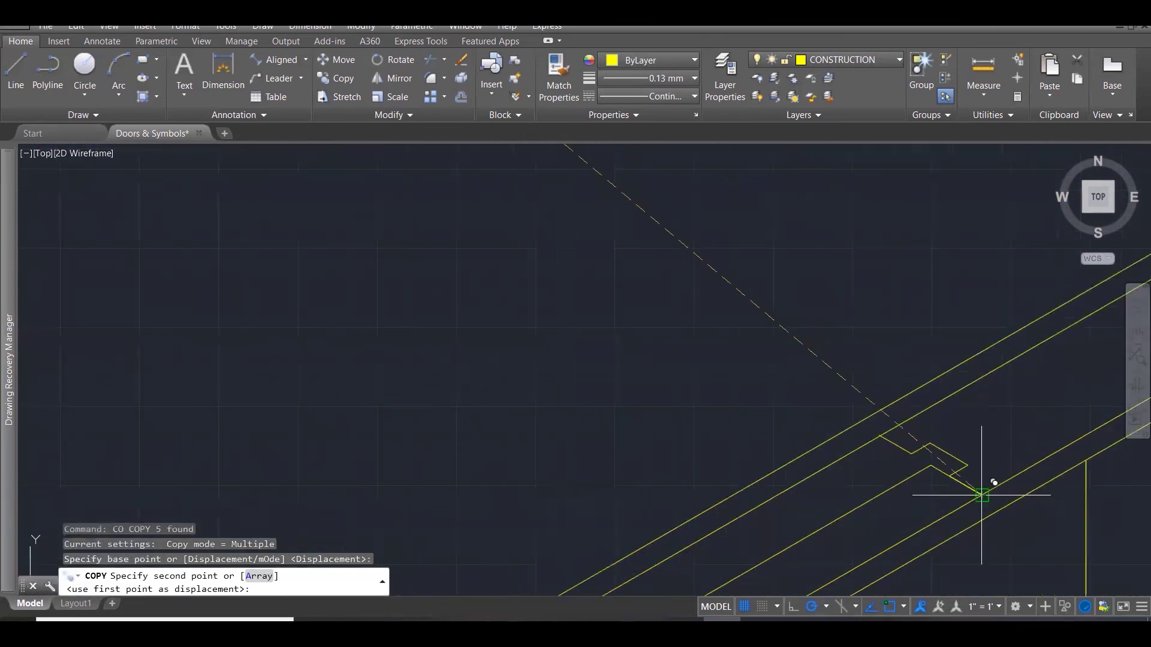
{"action": "left_click", "coordinate": [981, 495]}
{"action": "key", "text": "Escape"}
Erase the short diagonal and the long diagonal construction line.
{"action": "scroll", "coordinate": [942, 474], "scroll_direction": "up", "scroll_amount": 2}
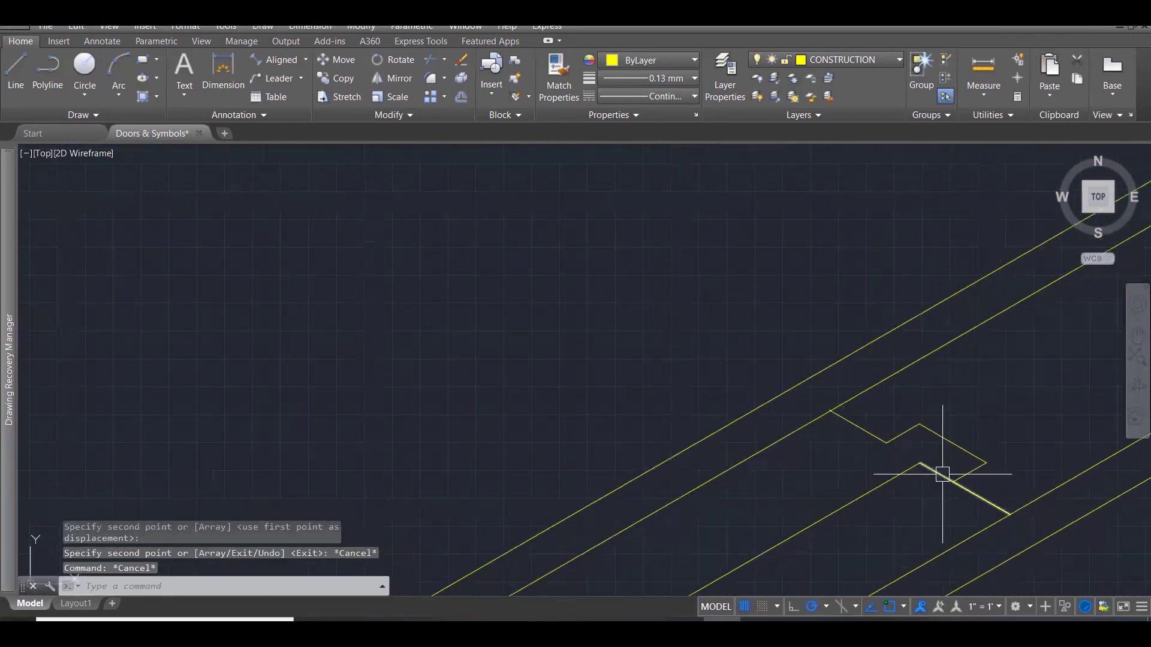
{"action": "left_click", "coordinate": [942, 474]}
{"action": "key", "text": "Delete"}
{"action": "scroll", "coordinate": [899, 432], "scroll_direction": "down", "scroll_amount": 1}
{"action": "left_click", "coordinate": [891, 477]}
{"action": "key", "text": "Delete"}
Draw a 300-unit line from the top beam's corner along the beam edge.
{"action": "scroll", "coordinate": [797, 362], "scroll_direction": "down", "scroll_amount": 5}
{"action": "scroll", "coordinate": [604, 363], "scroll_direction": "down", "scroll_amount": 1}
{"action": "scroll", "coordinate": [567, 388], "scroll_direction": "down", "scroll_amount": 1}
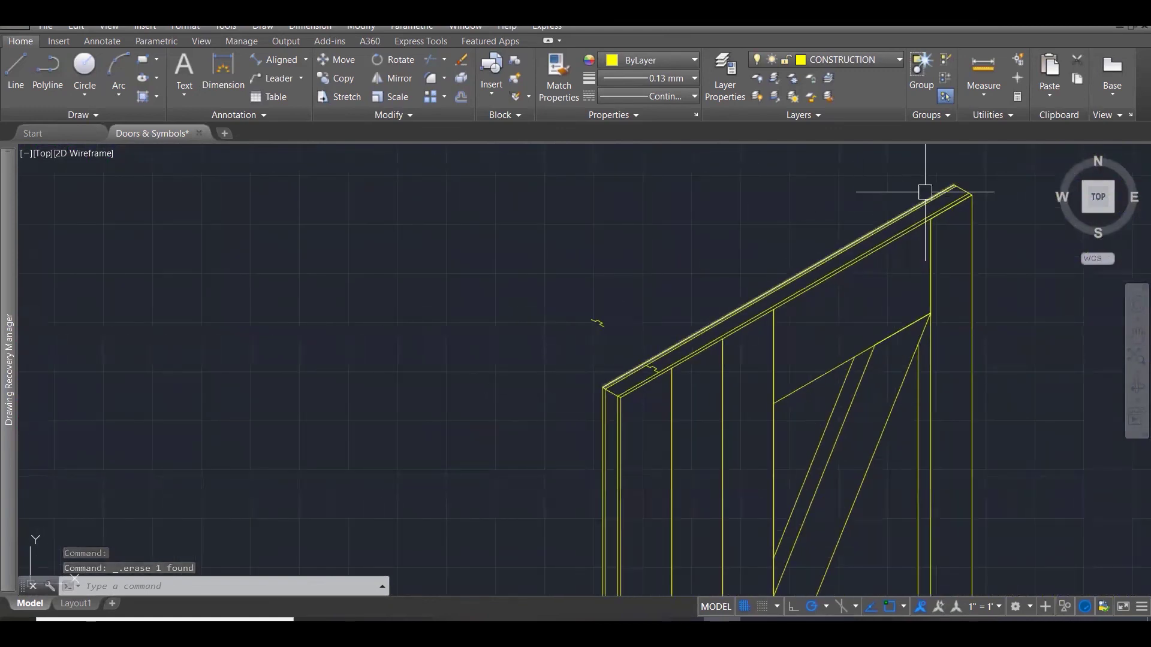
{"action": "scroll", "coordinate": [955, 169], "scroll_direction": "up", "scroll_amount": 4}
{"action": "scroll", "coordinate": [967, 204], "scroll_direction": "up", "scroll_amount": 1}
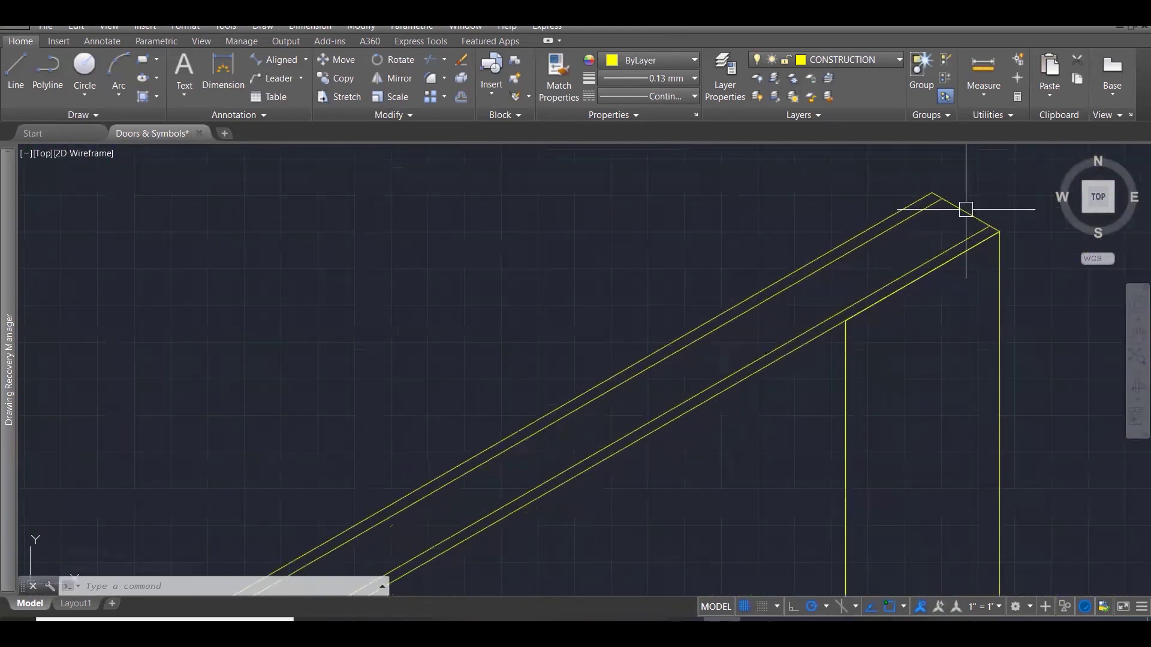
{"action": "type", "text": "L"}
{"action": "key", "text": "Return"}
{"action": "left_click", "coordinate": [965, 211]}
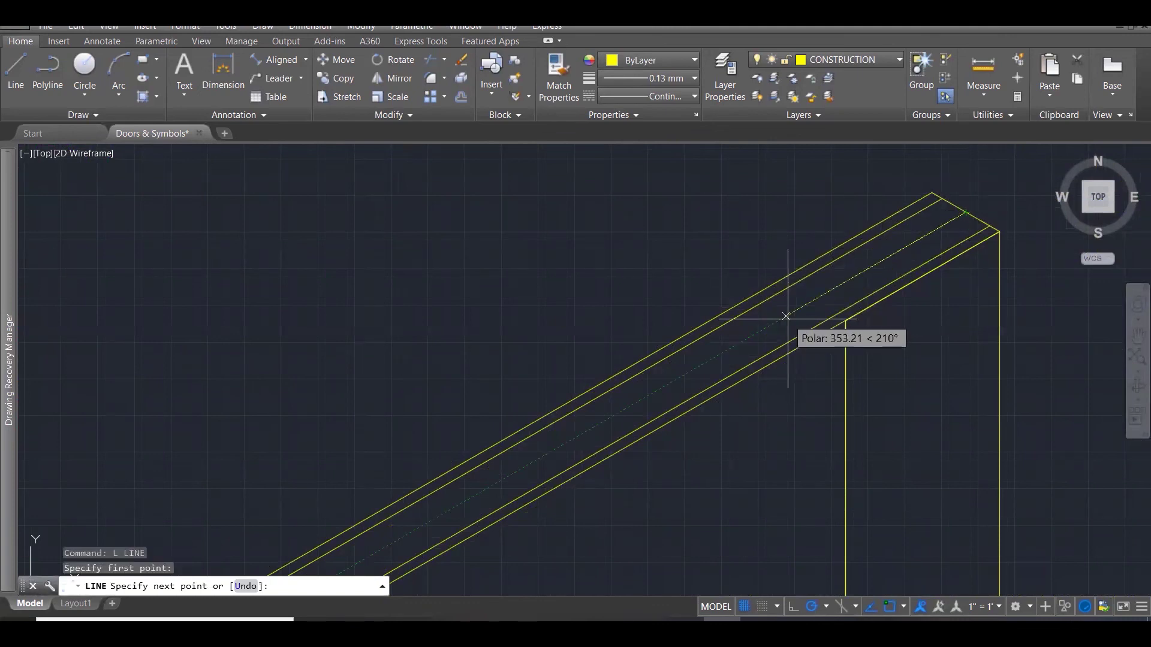
{"action": "type", "text": "300"}
{"action": "key", "text": "Return"}
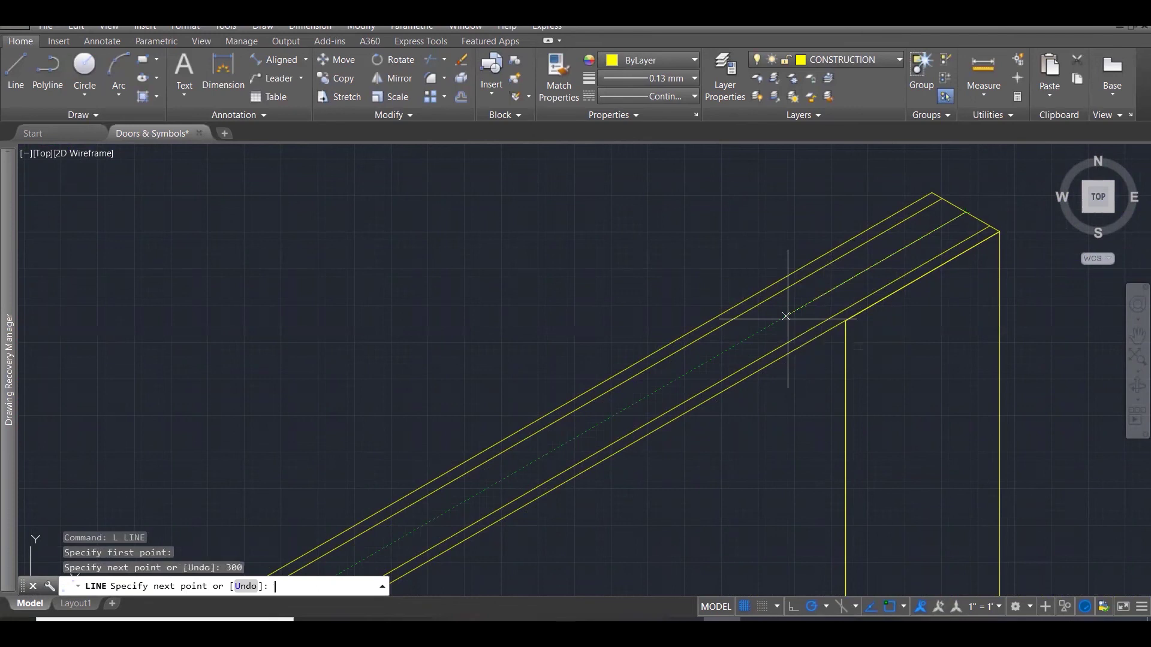
{"action": "left_click", "coordinate": [836, 313]}
{"action": "scroll", "coordinate": [845, 264], "scroll_direction": "down", "scroll_amount": 3}
{"action": "key", "text": "Escape"}
{"action": "key", "text": "Escape"}
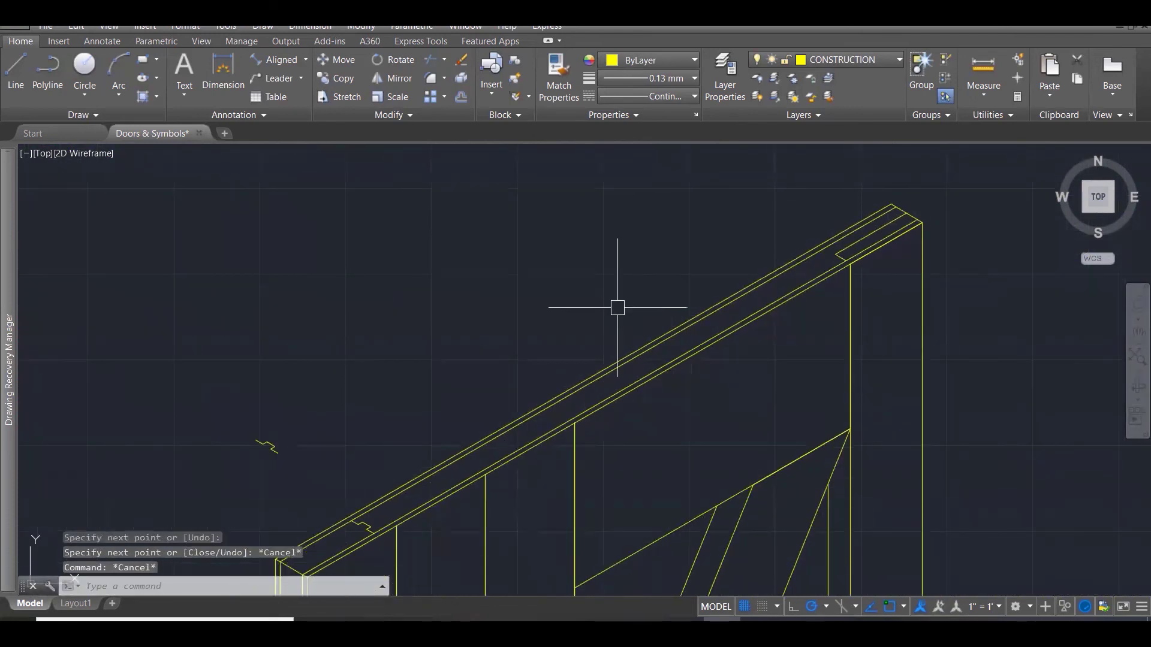
Draw a line crossing the zigzag joint from above it.
{"action": "scroll", "coordinate": [270, 468], "scroll_direction": "up", "scroll_amount": 3}
{"action": "scroll", "coordinate": [293, 419], "scroll_direction": "up", "scroll_amount": 2}
{"action": "type", "text": "l"}
{"action": "key", "text": "Return"}
{"action": "left_click", "coordinate": [228, 346]}
{"action": "left_click", "coordinate": [374, 430]}
{"action": "key", "text": "Escape"}
{"action": "key", "text": "Escape"}
{"action": "type", "text": "l"}
{"action": "key", "text": "Return"}
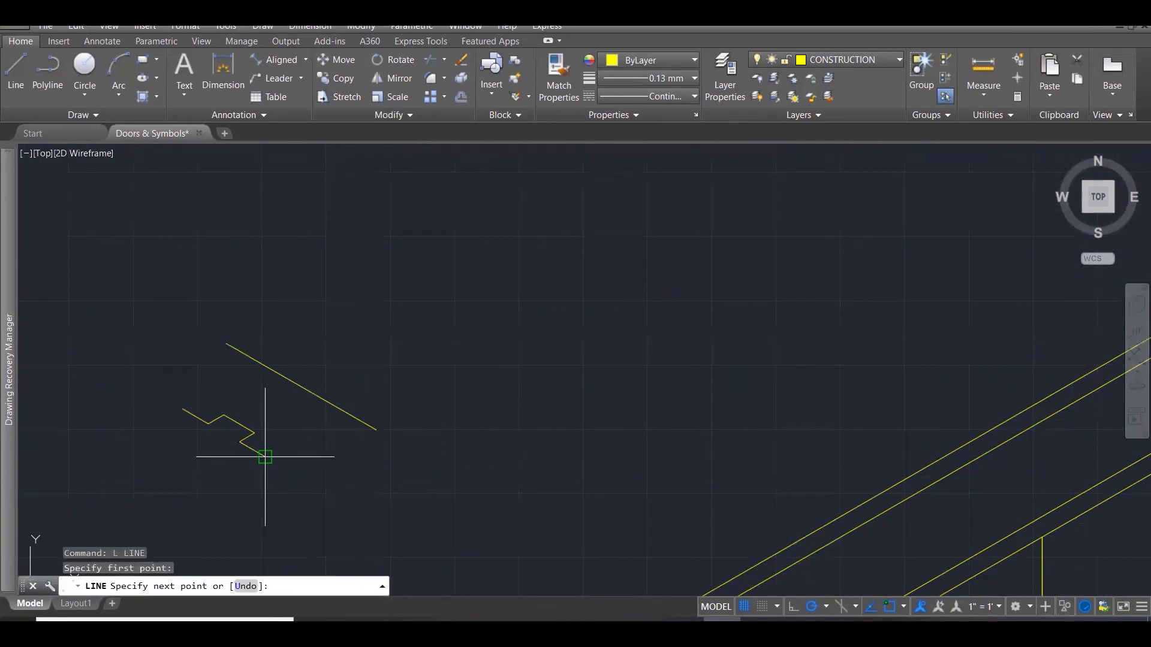
Draw the 30° joint line plus parallel rail edges from the edge midpoint, zigzag vertex and zigzag end.
{"action": "left_click", "coordinate": [466, 340]}
{"action": "key", "text": "Escape"}
{"action": "key", "text": "Return"}
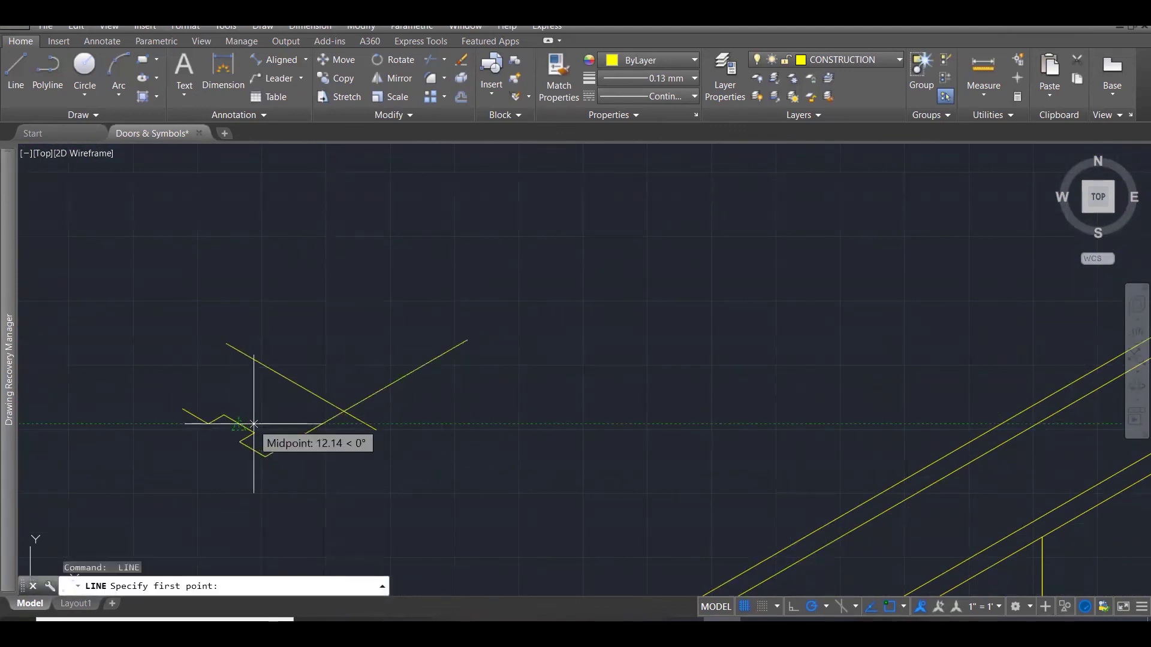
{"action": "left_click", "coordinate": [255, 432]}
{"action": "left_click", "coordinate": [541, 267]}
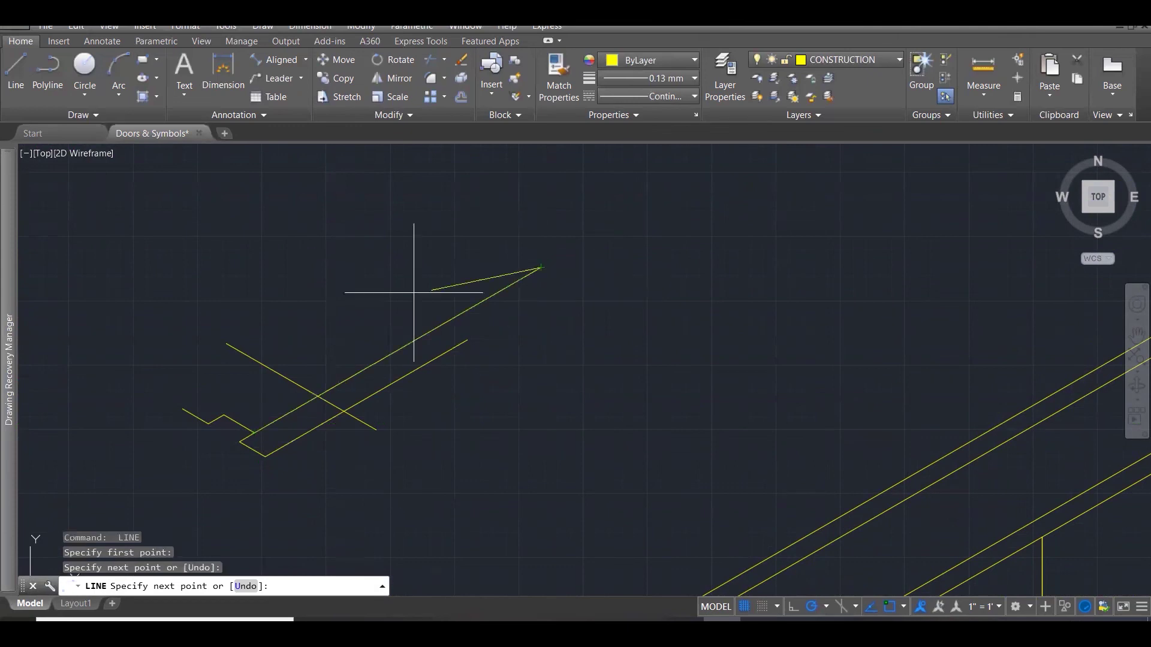
{"action": "key", "text": "Return"}
{"action": "key", "text": "Return"}
{"action": "left_click", "coordinate": [225, 413]}
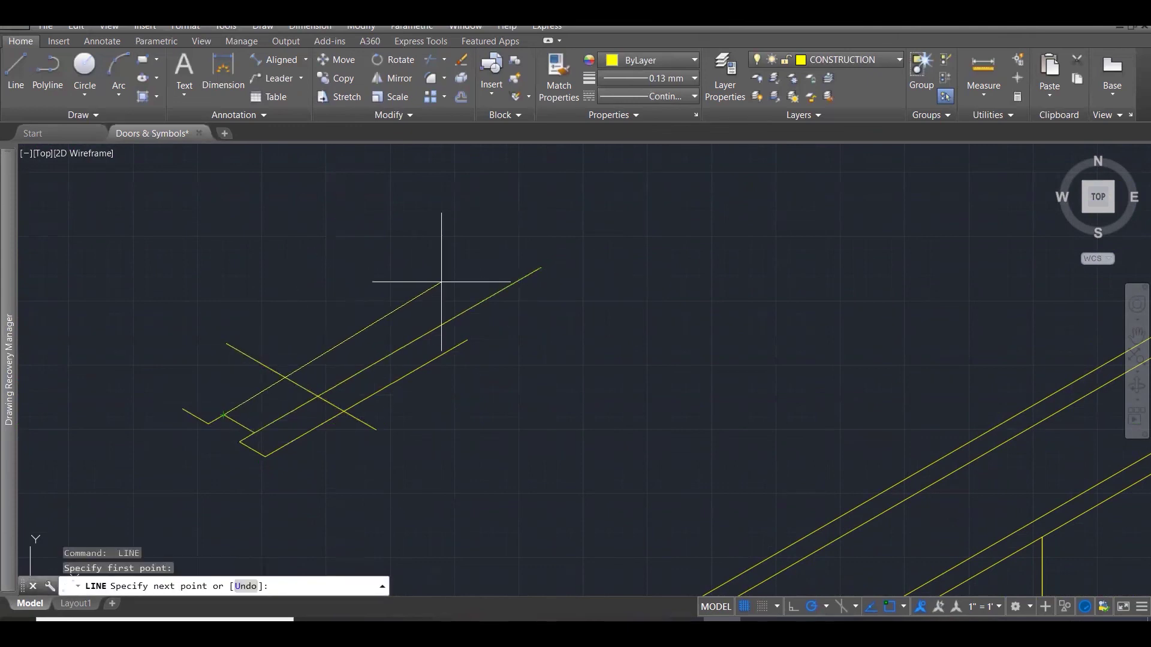
{"action": "left_click", "coordinate": [472, 272]}
{"action": "key", "text": "Return"}
{"action": "key", "text": "Return"}
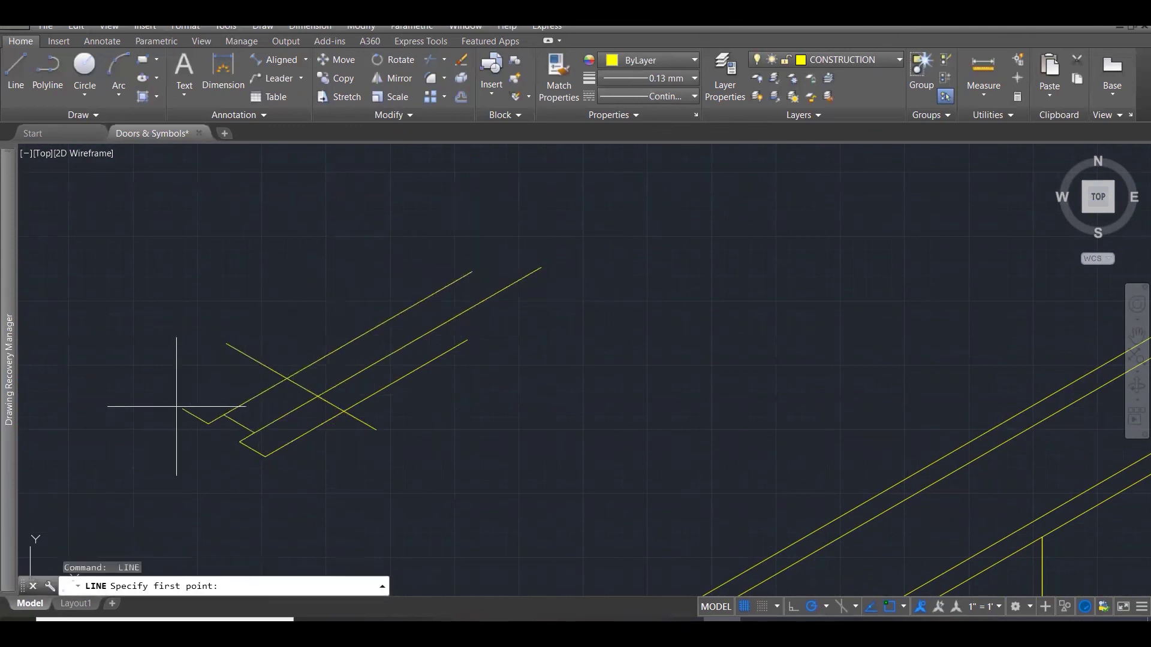
{"action": "left_click", "coordinate": [183, 409]}
{"action": "left_click", "coordinate": [428, 270]}
{"action": "key", "text": "Escape"}
{"action": "key", "text": "Return"}
Measure the joint step with DI, finding it 17.17 long.
{"action": "scroll", "coordinate": [237, 431], "scroll_direction": "up", "scroll_amount": 3}
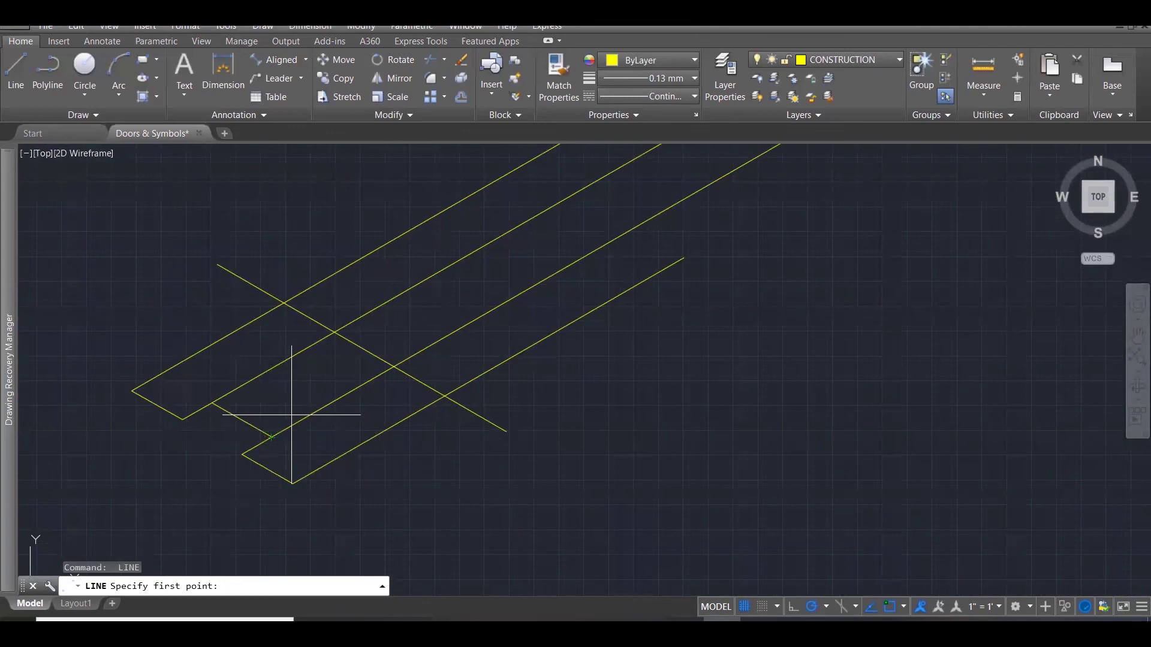
{"action": "type", "text": "DI"}
{"action": "key", "text": "Return"}
{"action": "left_click", "coordinate": [271, 437]}
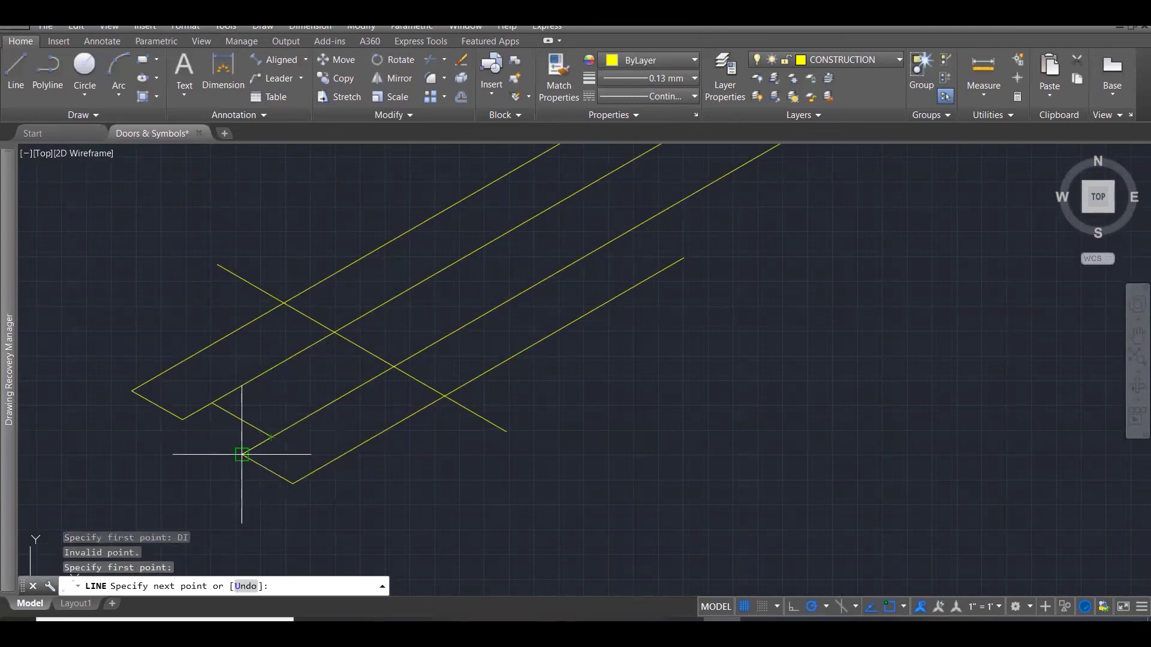
{"action": "key", "text": "Escape"}
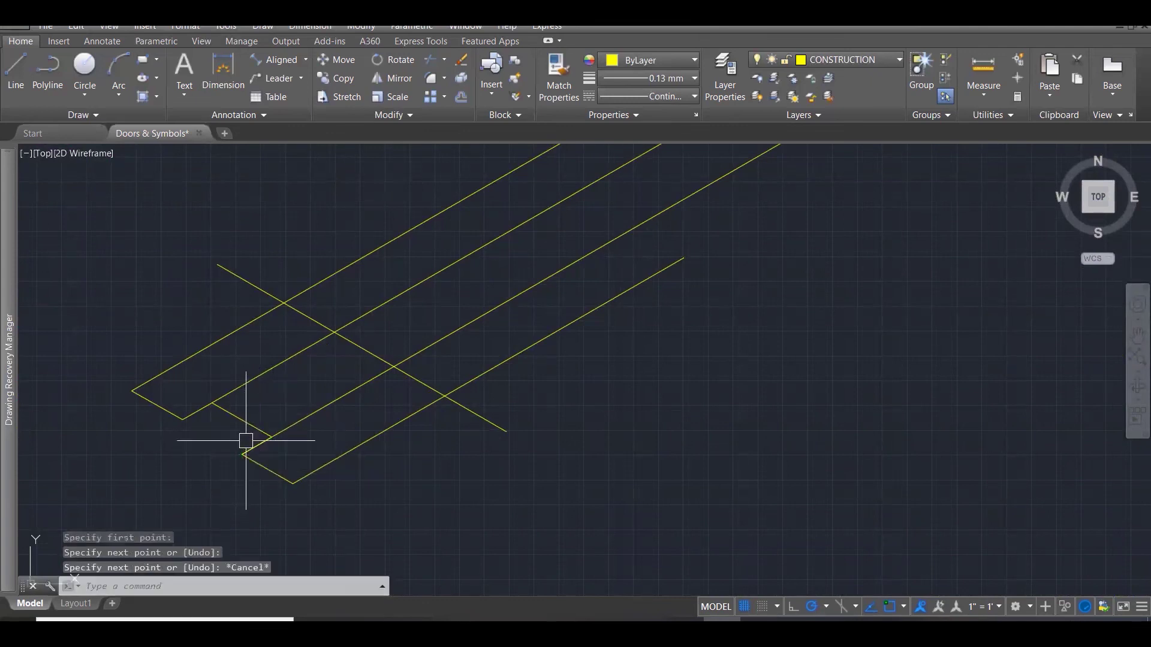
{"action": "type", "text": "DI"}
{"action": "key", "text": "Return"}
{"action": "left_click", "coordinate": [247, 452]}
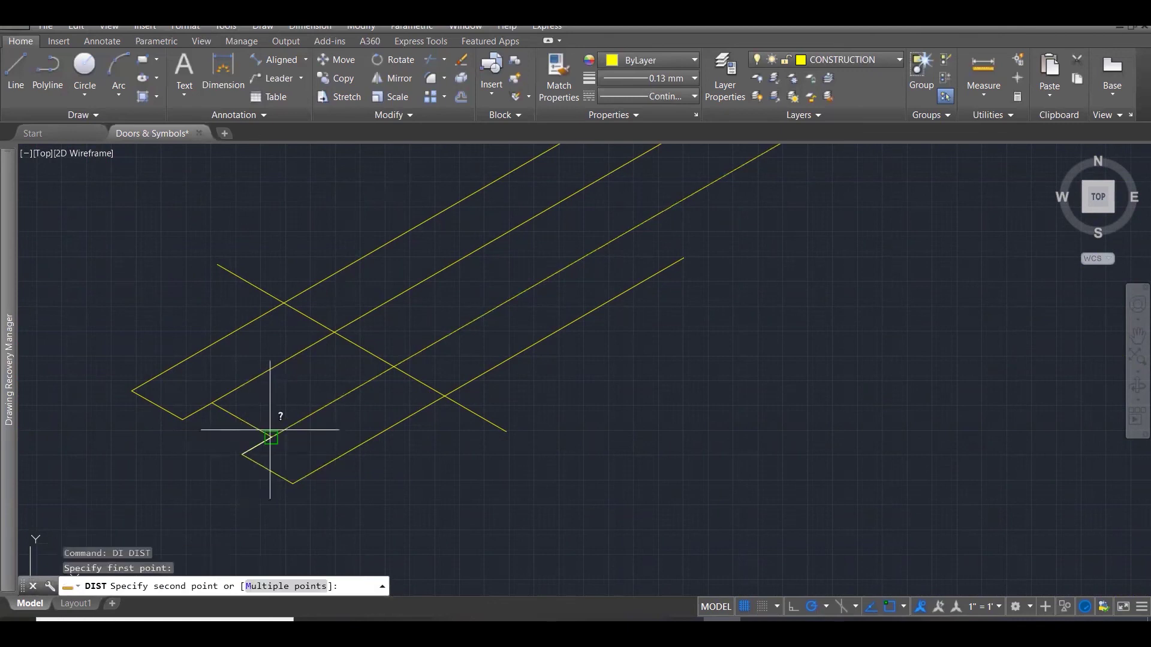
{"action": "left_click", "coordinate": [270, 435]}
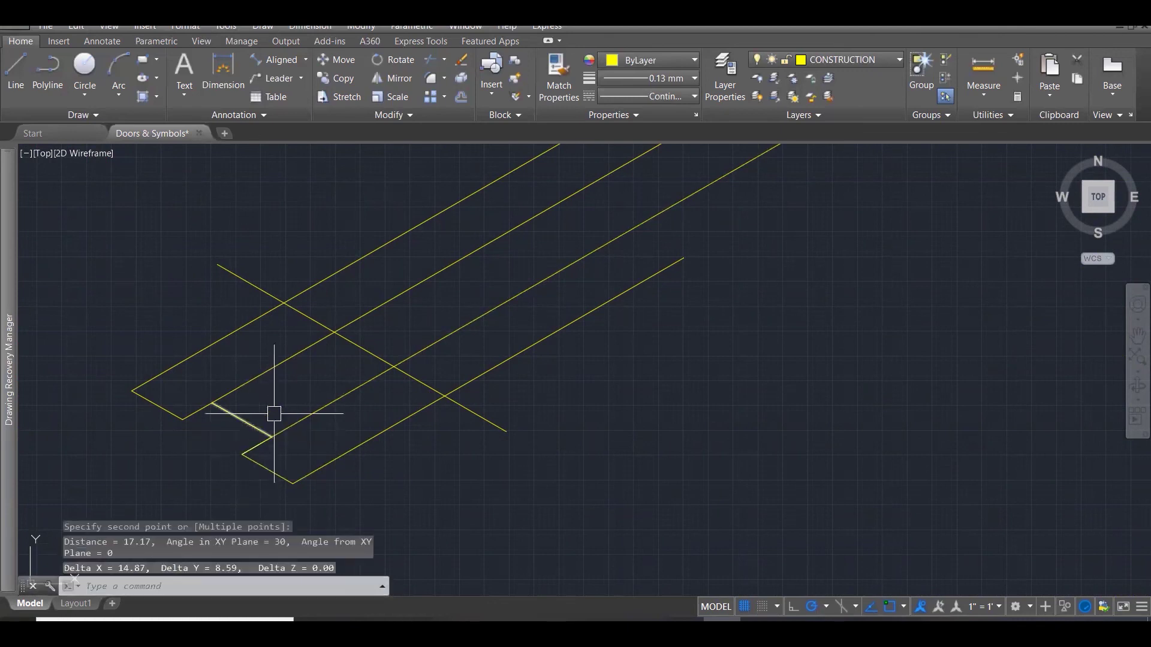
{"action": "key", "text": "Escape"}
{"action": "key", "text": "Escape"}
{"action": "key", "text": "Escape"}
Draw a 17-unit line starting on the rail edge.
{"action": "type", "text": "L"}
{"action": "key", "text": "Return"}
{"action": "left_click", "coordinate": [394, 367]}
{"action": "type", "text": "1"}
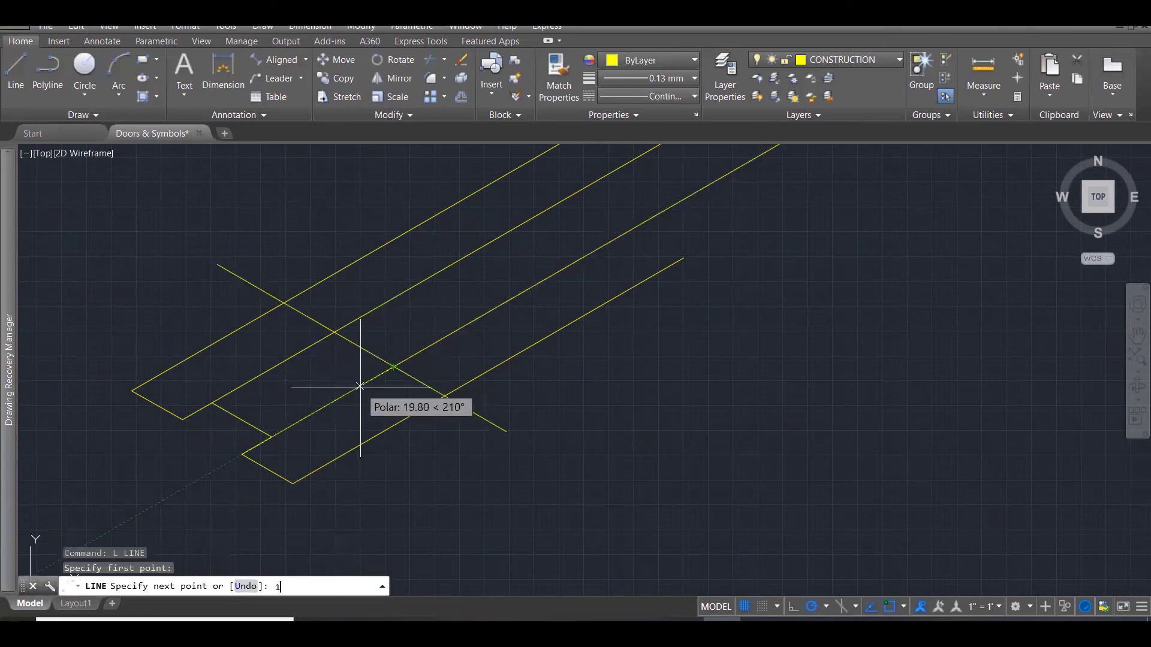
{"action": "type", "text": "7"}
{"action": "key", "text": "Return"}
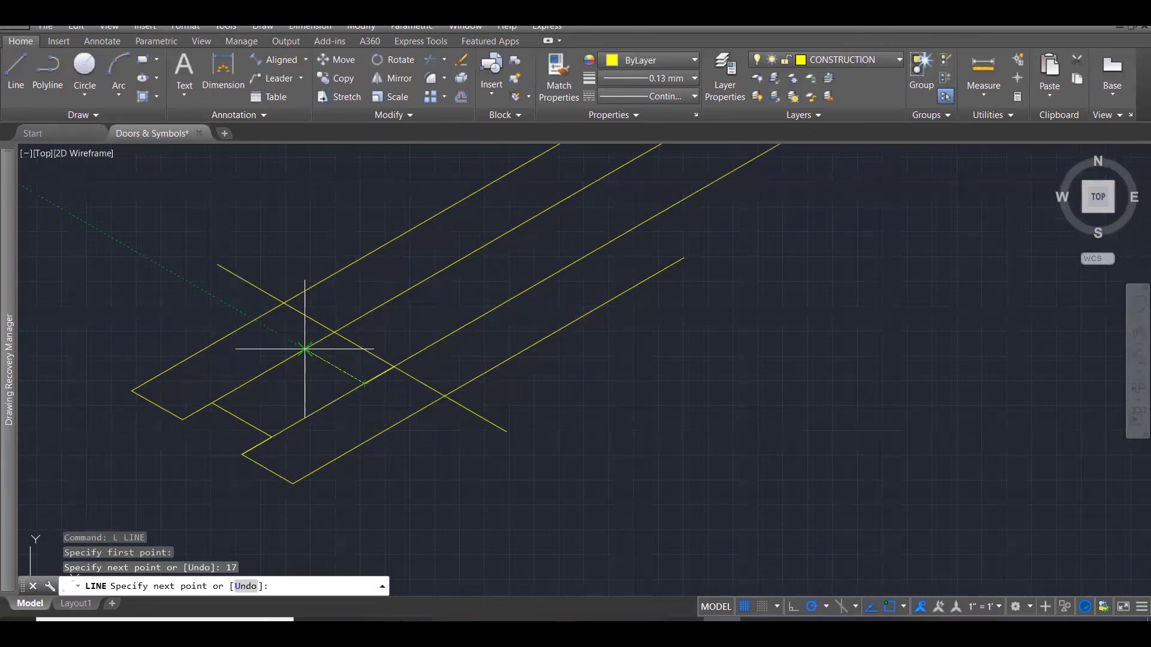
{"action": "left_click", "coordinate": [364, 383]}
{"action": "key", "text": "Escape"}
{"action": "key", "text": "Escape"}
{"action": "key", "text": "Escape"}
{"action": "key", "text": "Escape"}
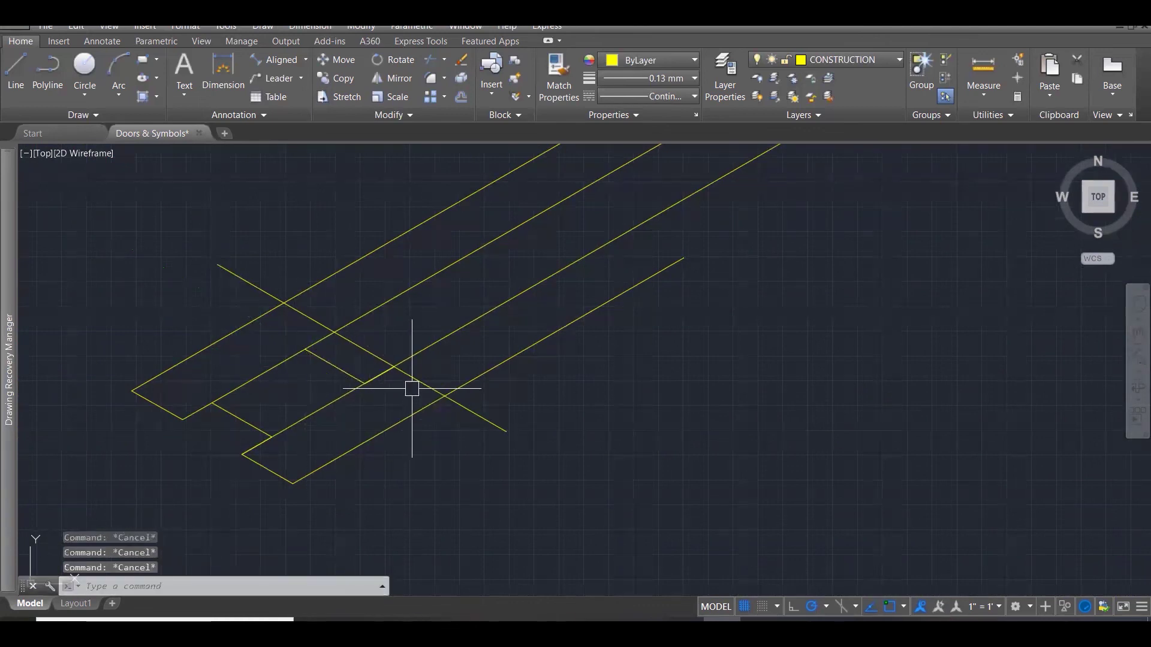
Fillet the long and upper diagonals to the notch lines to form sharp corners.
{"action": "left_click", "coordinate": [317, 411]}
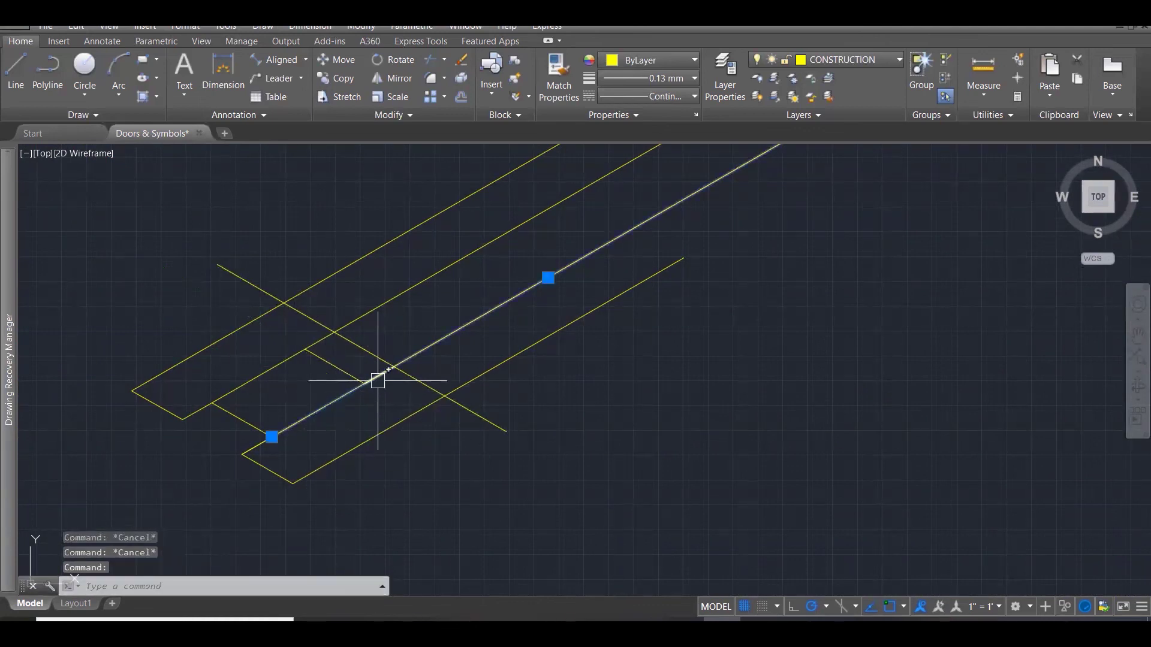
{"action": "key", "text": "Escape"}
{"action": "type", "text": "f"}
{"action": "key", "text": "Return"}
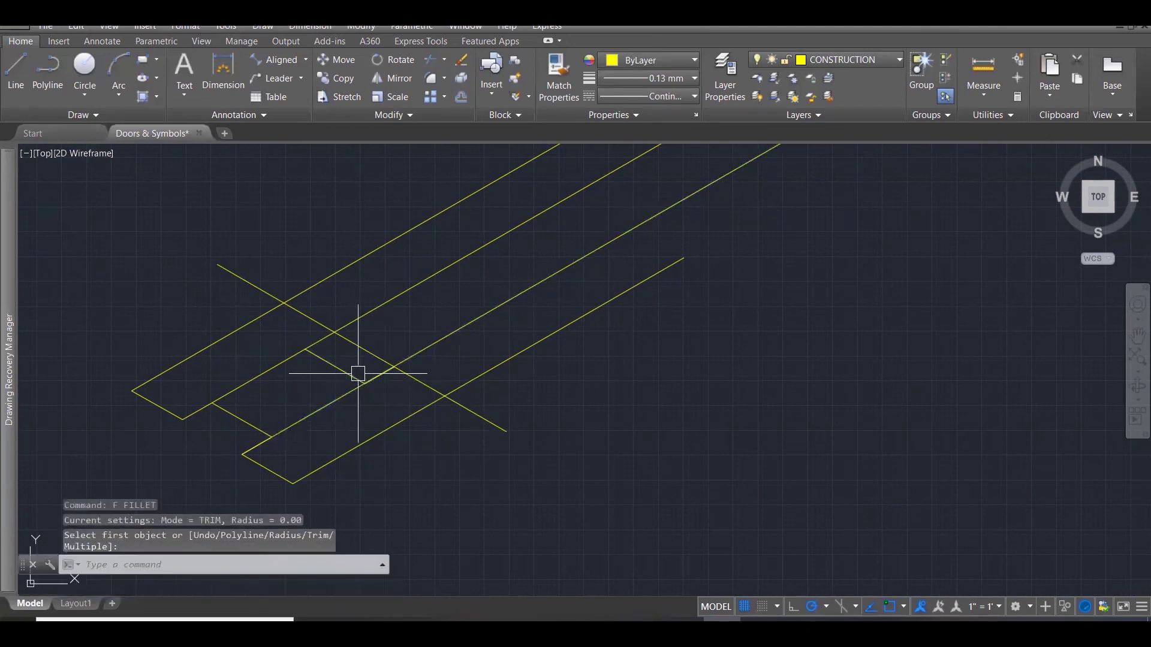
{"action": "left_click", "coordinate": [318, 339]}
{"action": "left_click", "coordinate": [310, 322]}
{"action": "type", "text": "f"}
{"action": "key", "text": "Return"}
{"action": "left_click", "coordinate": [308, 316]}
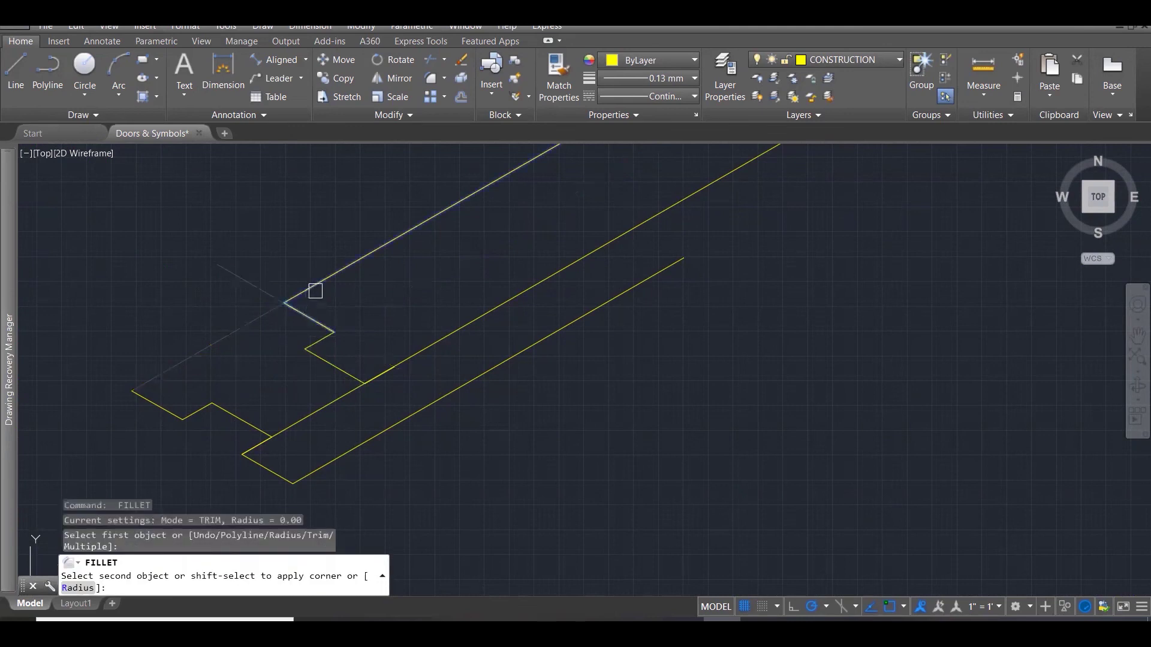
{"action": "left_click", "coordinate": [315, 291]}
{"action": "key", "text": "Return"}
{"action": "key", "text": "Escape"}
Draw a short line from the snapped intersection and fillet it with the lower diagonal.
{"action": "type", "text": "l"}
{"action": "key", "text": "Return"}
{"action": "left_click", "coordinate": [393, 367]}
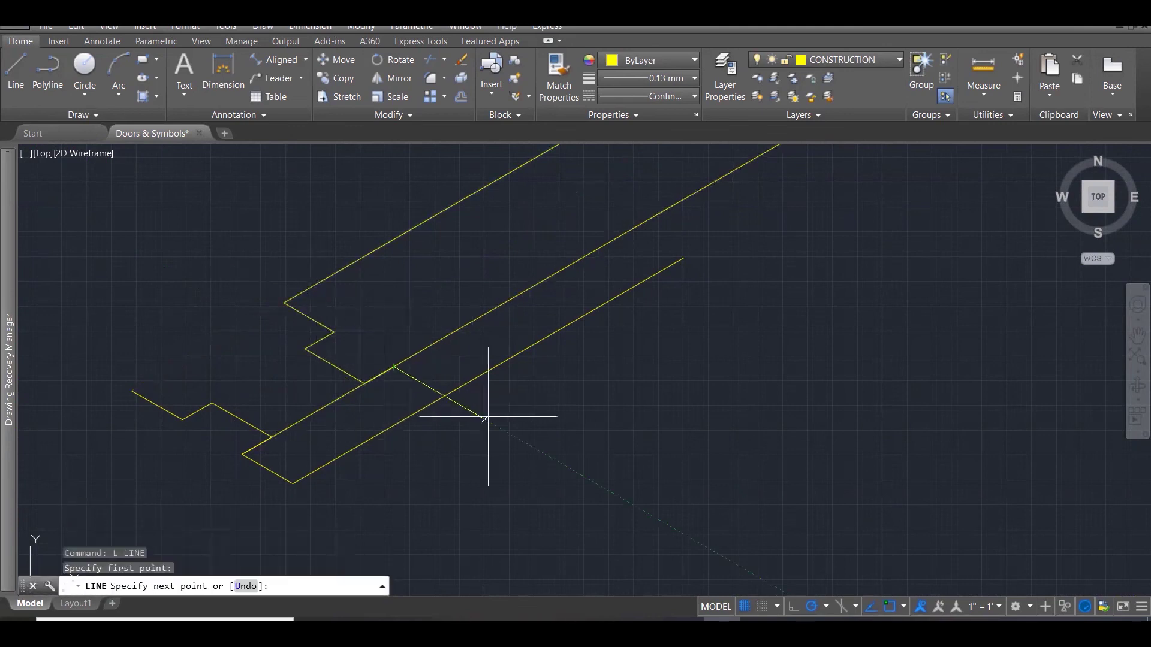
{"action": "left_click", "coordinate": [502, 429]}
{"action": "key", "text": "Escape"}
{"action": "type", "text": "f"}
{"action": "key", "text": "Return"}
{"action": "left_click", "coordinate": [476, 379]}
{"action": "left_click", "coordinate": [429, 385]}
{"action": "key", "text": "Return"}
{"action": "left_click", "coordinate": [429, 383]}
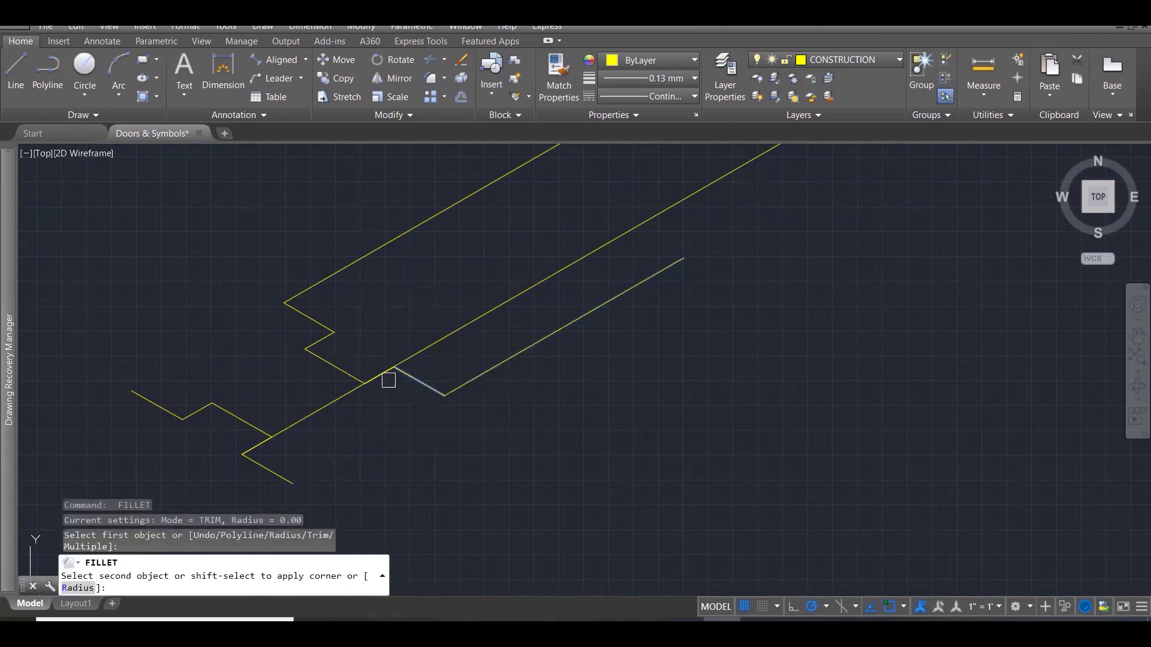
{"action": "key", "text": "Escape"}
Erase the spare middle diagonal.
{"action": "left_click", "coordinate": [416, 354]}
{"action": "key", "text": "Delete"}
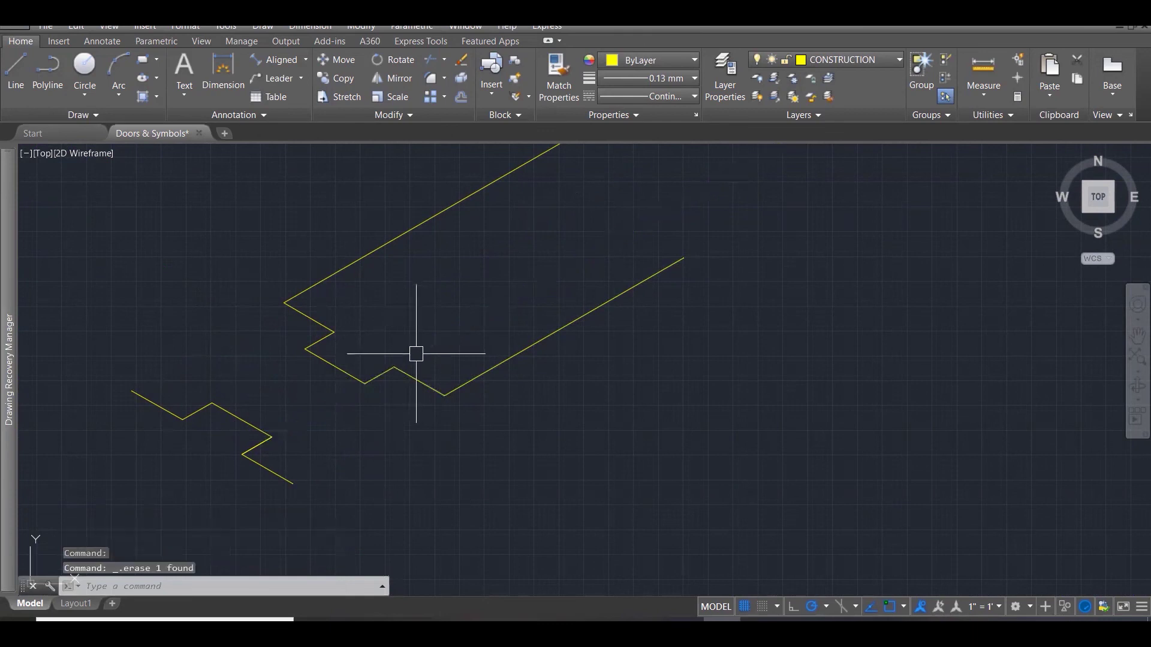
{"action": "scroll", "coordinate": [323, 377], "scroll_direction": "down", "scroll_amount": 3}
Delete the unwanted zigzag joint pieces inside a selection window.
{"action": "left_click", "coordinate": [217, 370]}
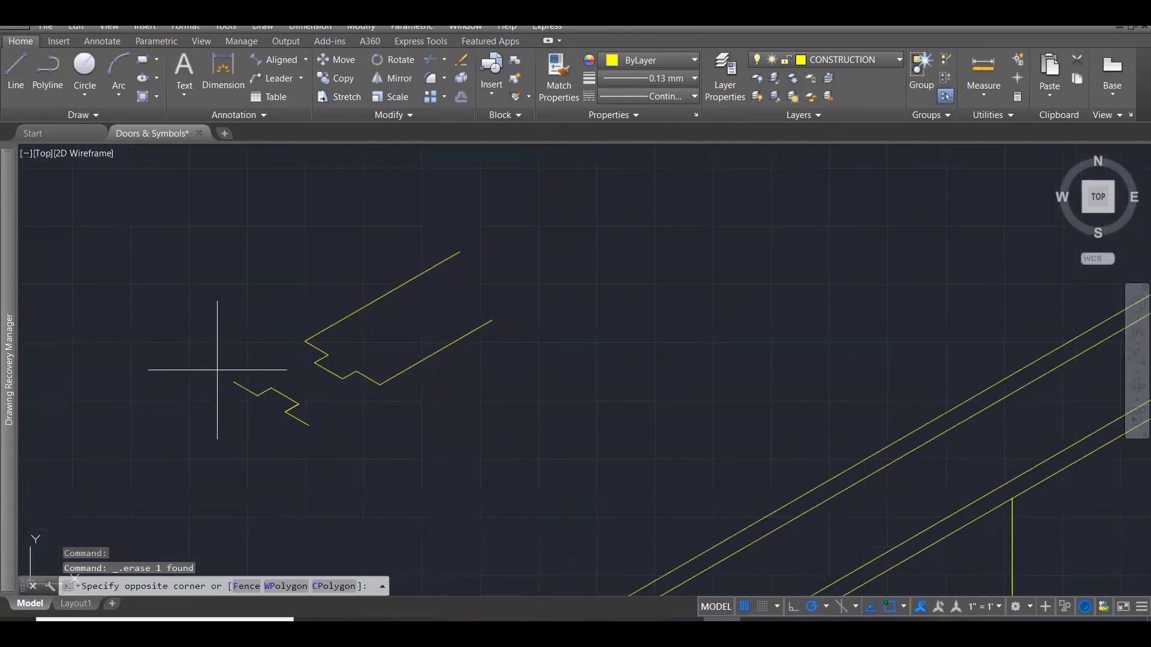
{"action": "left_click", "coordinate": [348, 451]}
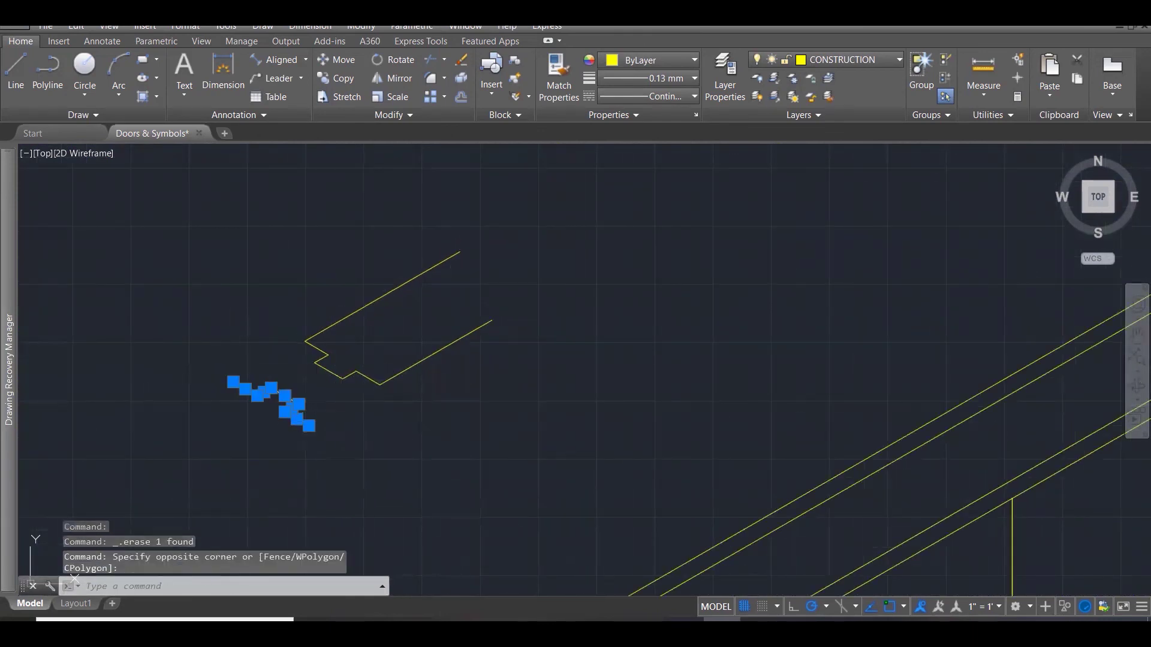
{"action": "key", "text": "Delete"}
Copy the zigzag joint outline from its end point to the door's top corner.
{"action": "left_click", "coordinate": [275, 314]}
{"action": "left_click", "coordinate": [413, 415]}
{"action": "type", "text": "c"}
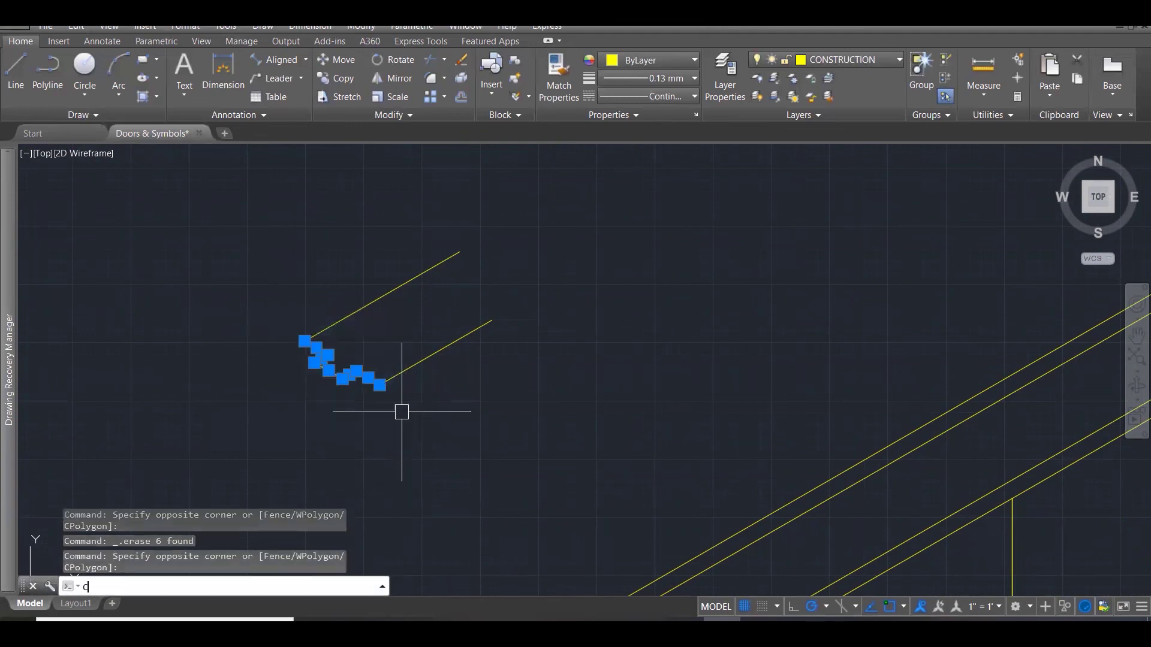
{"action": "type", "text": "o"}
{"action": "key", "text": "Return"}
{"action": "left_click", "coordinate": [379, 385]}
{"action": "scroll", "coordinate": [286, 420], "scroll_direction": "down", "scroll_amount": 1}
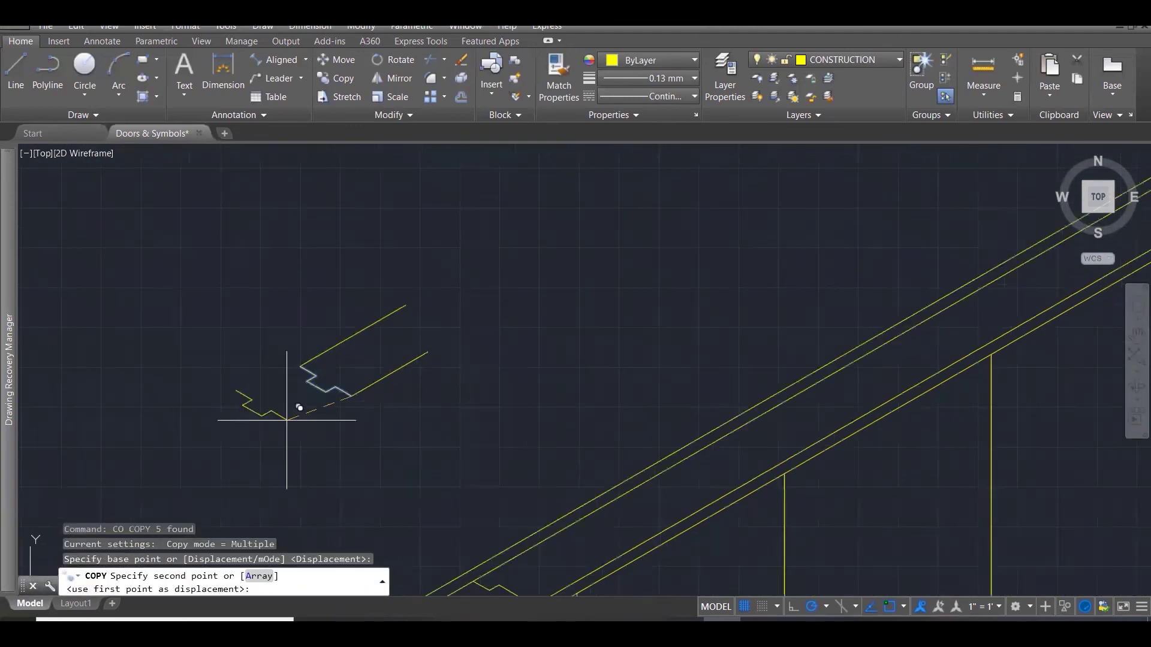
{"action": "scroll", "coordinate": [286, 419], "scroll_direction": "down", "scroll_amount": 5}
{"action": "scroll", "coordinate": [719, 239], "scroll_direction": "up", "scroll_amount": 3}
{"action": "scroll", "coordinate": [712, 293], "scroll_direction": "up", "scroll_amount": 3}
{"action": "scroll", "coordinate": [710, 312], "scroll_direction": "up", "scroll_amount": 3}
{"action": "left_click", "coordinate": [698, 427]}
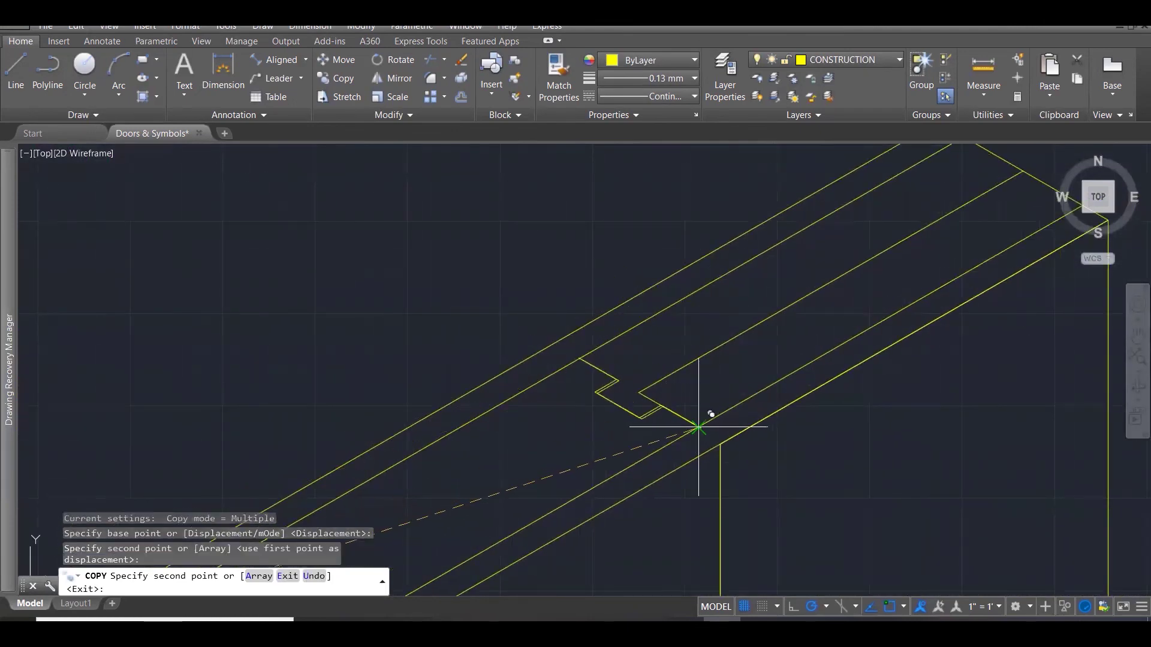
{"action": "scroll", "coordinate": [648, 390], "scroll_direction": "up", "scroll_amount": 2}
{"action": "key", "text": "Escape"}
{"action": "key", "text": "Escape"}
Erase the stray diagonal at the notch and the leftover construction pieces.
{"action": "left_click", "coordinate": [669, 346]}
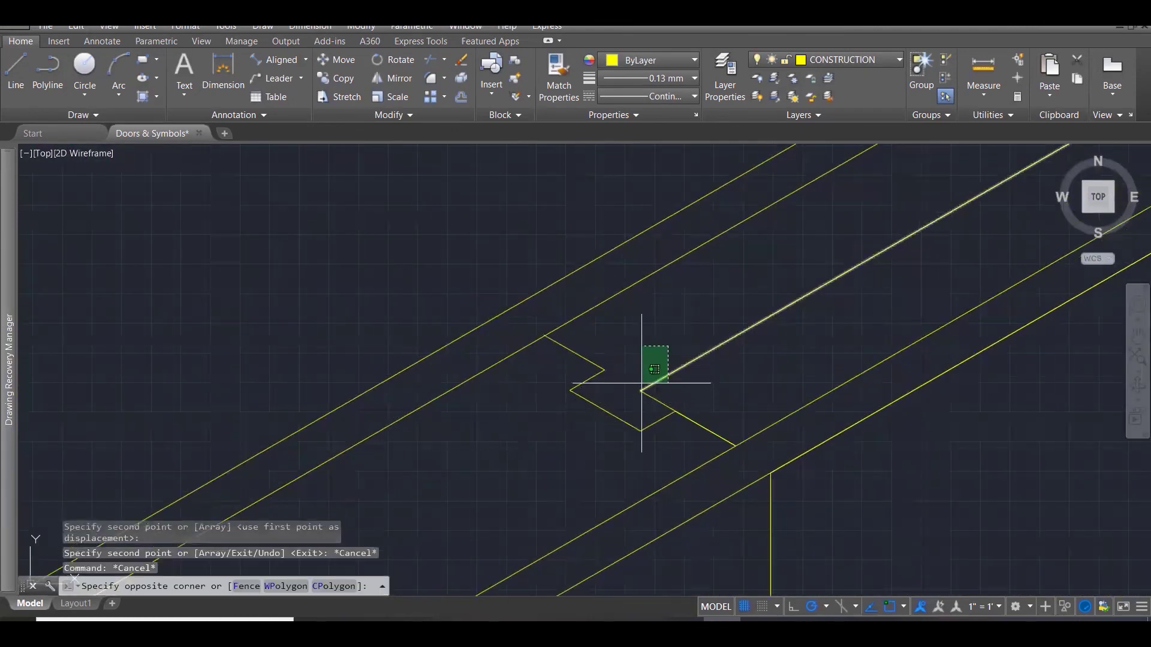
{"action": "left_click", "coordinate": [641, 389]}
{"action": "key", "text": "Delete"}
{"action": "scroll", "coordinate": [669, 358], "scroll_direction": "down", "scroll_amount": 8}
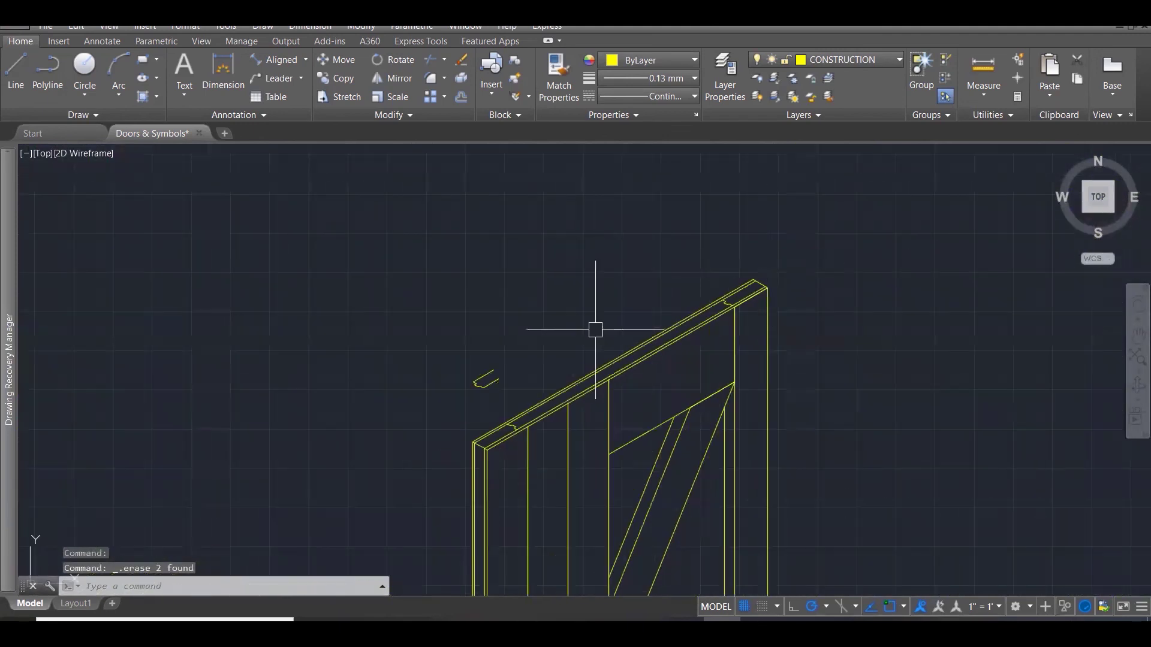
{"action": "left_click", "coordinate": [447, 352]}
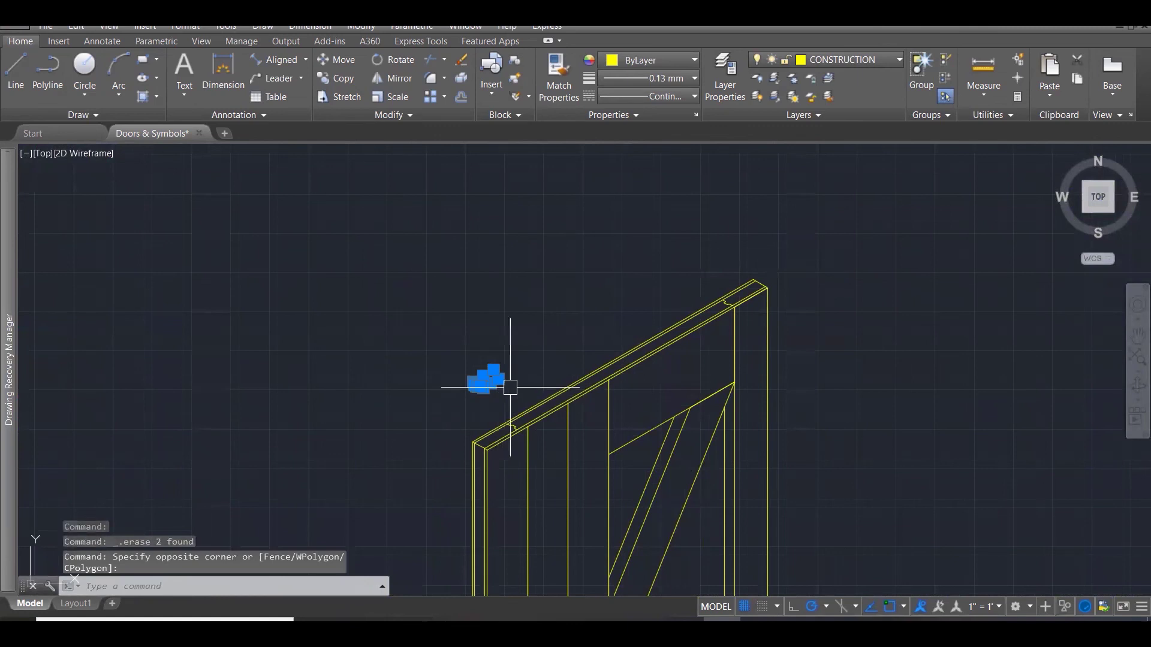
{"action": "left_click", "coordinate": [516, 390]}
{"action": "key", "text": "Delete"}
{"action": "scroll", "coordinate": [669, 264], "scroll_direction": "down", "scroll_amount": 2}
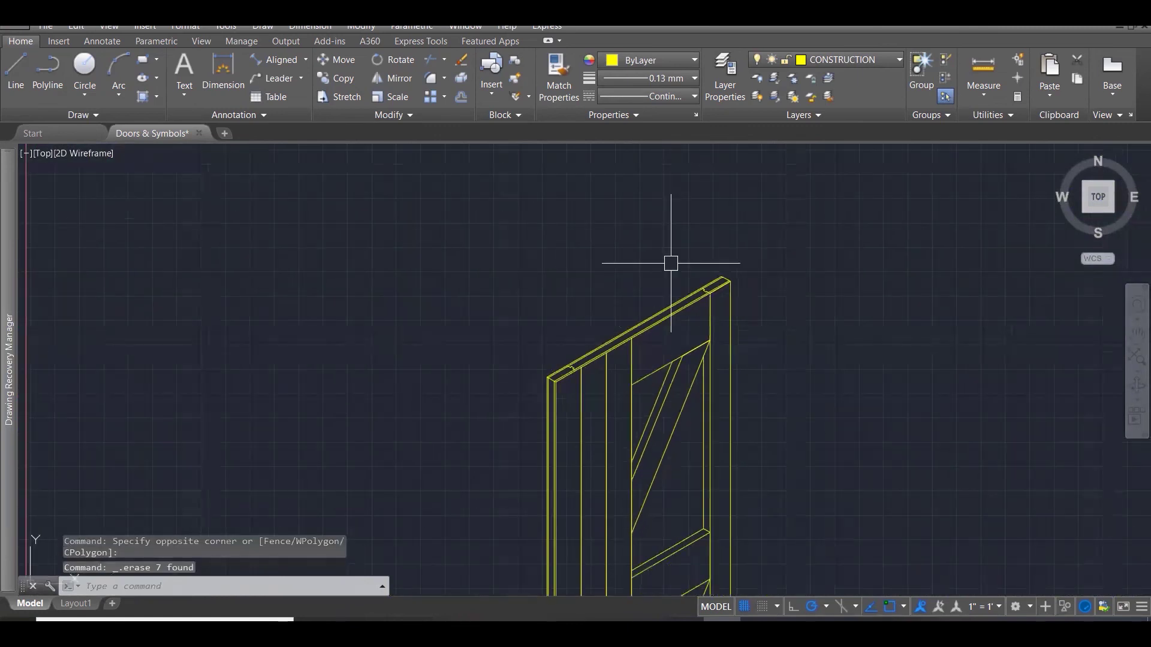
{"action": "scroll", "coordinate": [671, 264], "scroll_direction": "down", "scroll_amount": 2}
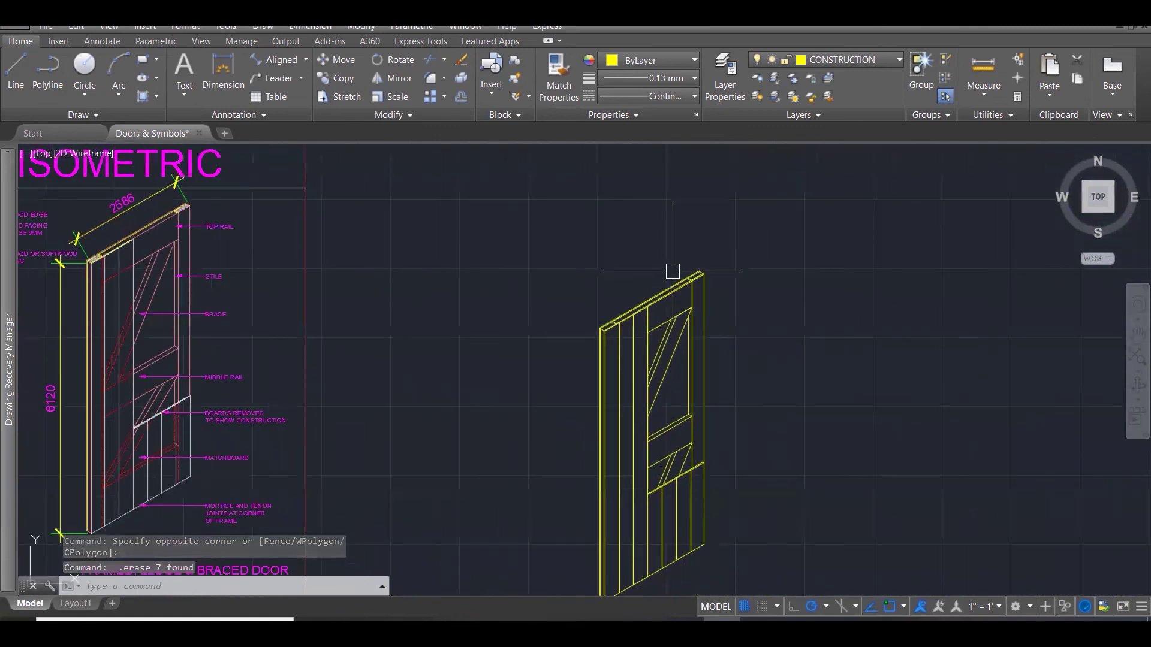
Draw a horizontal guide line from the reference door's bottom corner toward the new door.
{"action": "scroll", "coordinate": [673, 268], "scroll_direction": "down", "scroll_amount": 1}
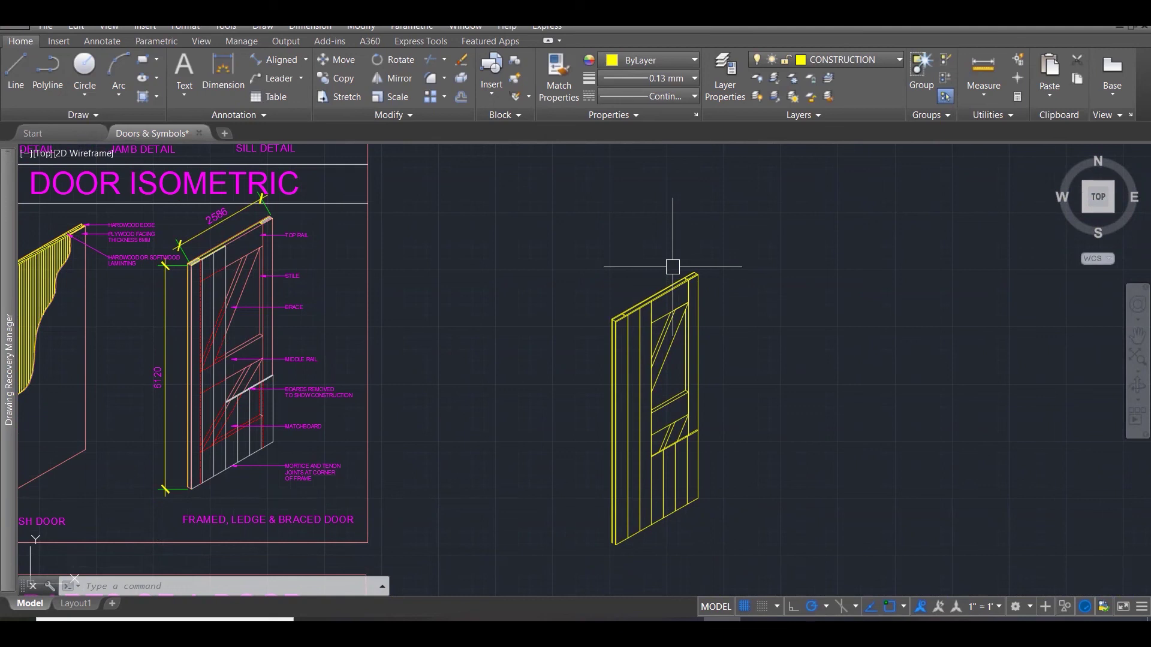
{"action": "type", "text": "l"}
{"action": "key", "text": "Return"}
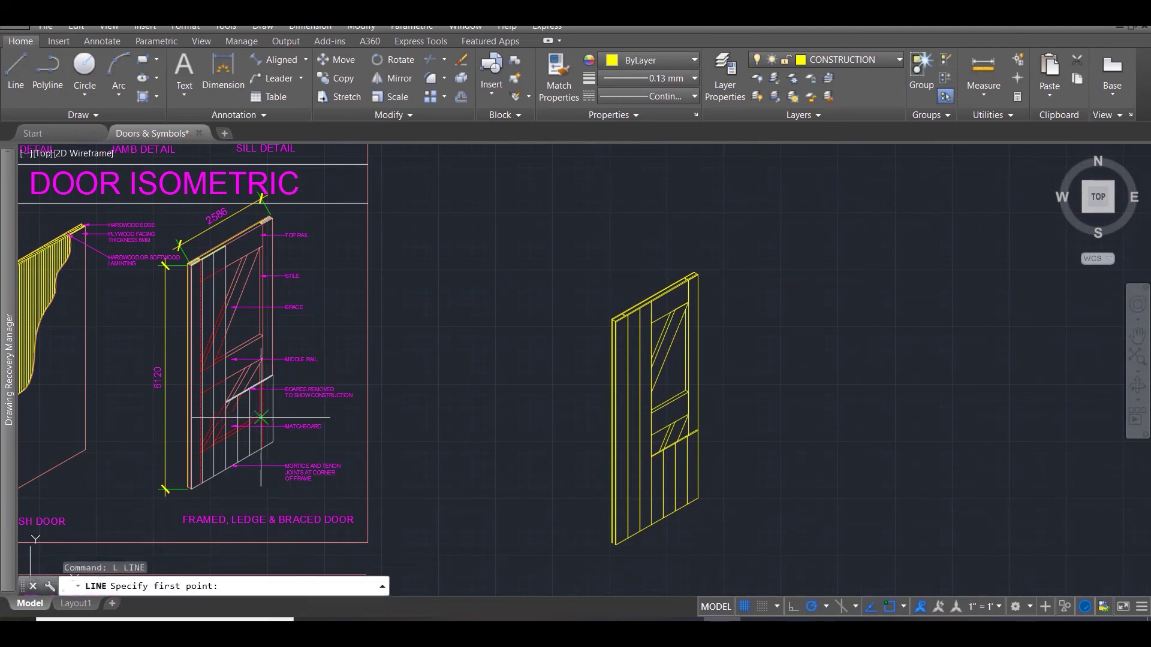
{"action": "left_click", "coordinate": [190, 487]}
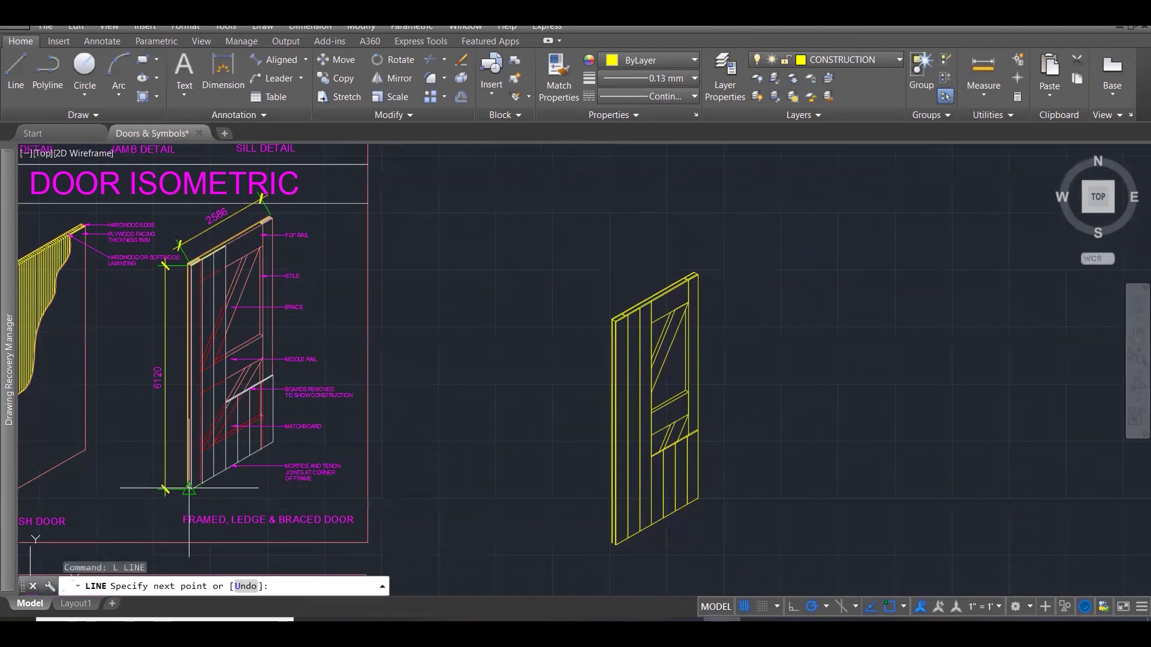
{"action": "left_click", "coordinate": [573, 488]}
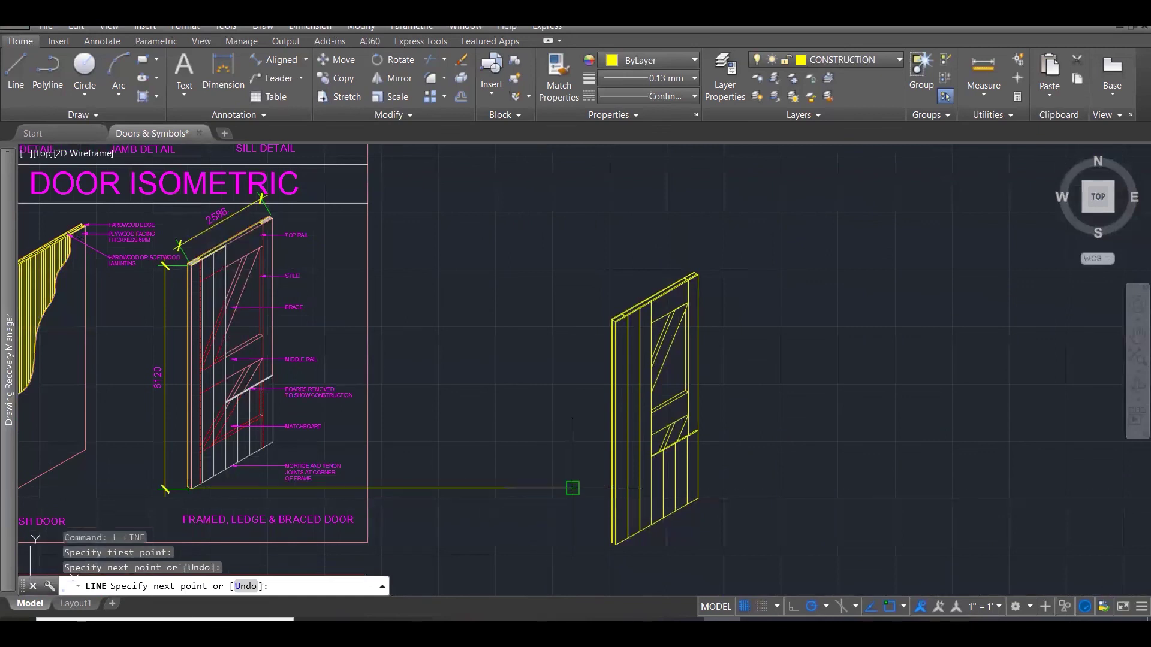
{"action": "key", "text": "Escape"}
Draw a vertical guide line crossing the horizontal guide.
{"action": "type", "text": "l"}
{"action": "key", "text": "Return"}
{"action": "left_click", "coordinate": [439, 195]}
{"action": "left_click", "coordinate": [439, 549]}
{"action": "key", "text": "Escape"}
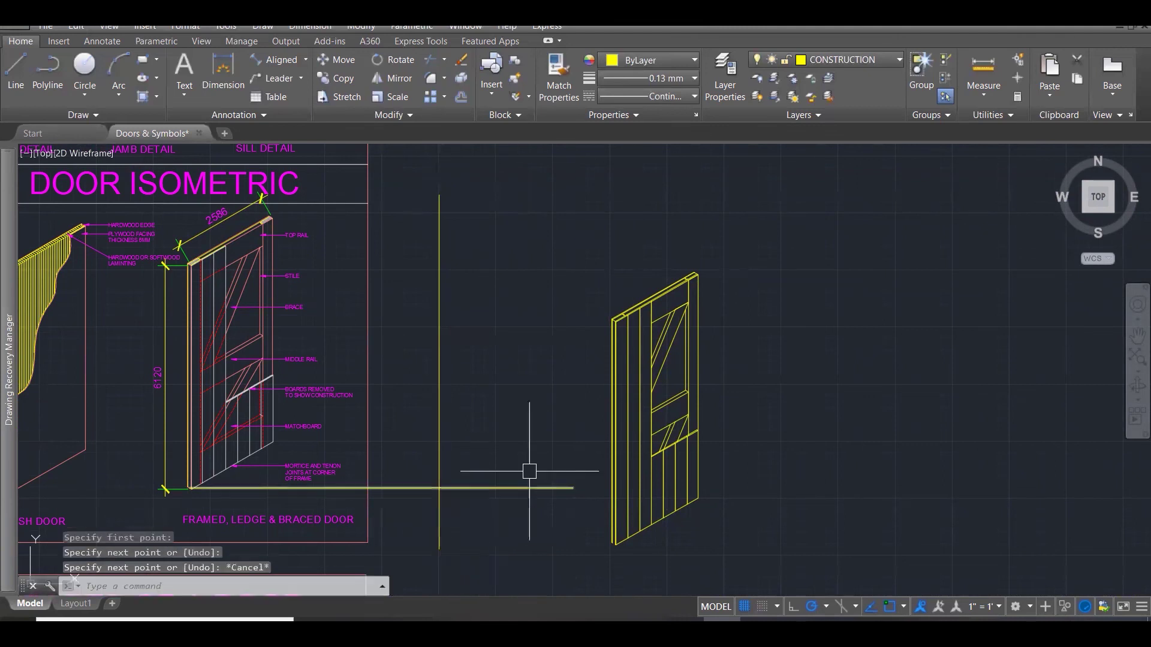
{"action": "key", "text": "Escape"}
{"action": "left_click", "coordinate": [584, 259]}
Move the new door from its bottom corner to the guide-line intersection.
{"action": "left_click", "coordinate": [750, 552]}
{"action": "type", "text": "m"}
{"action": "key", "text": "Return"}
{"action": "scroll", "coordinate": [628, 524], "scroll_direction": "up", "scroll_amount": 5}
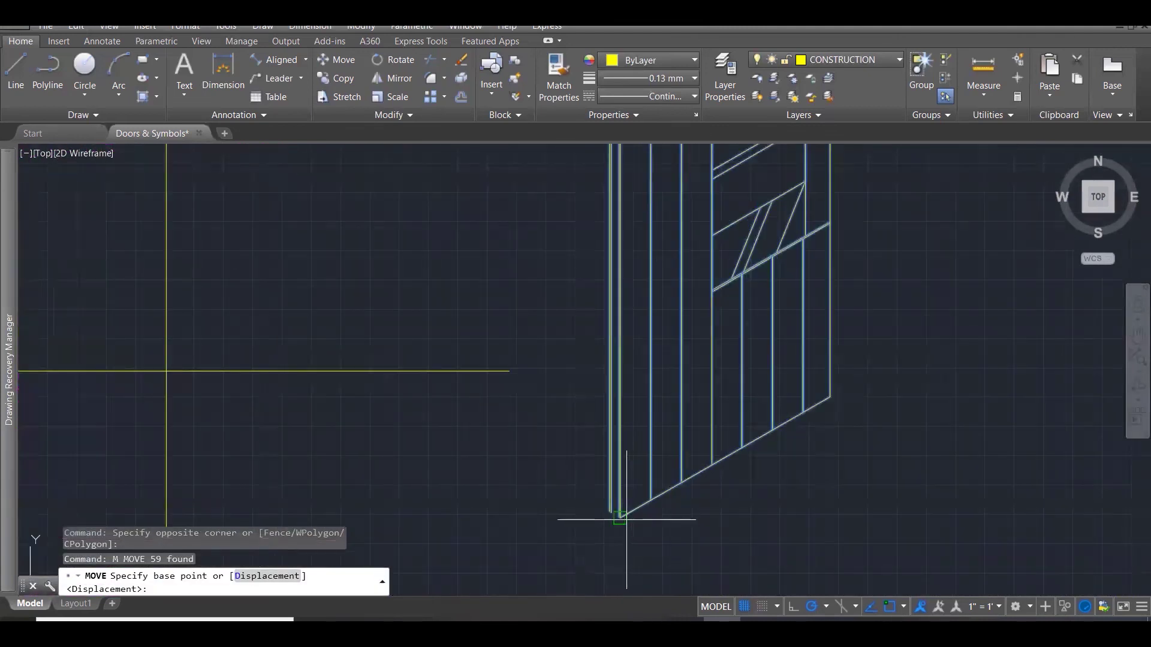
{"action": "left_click", "coordinate": [623, 519]}
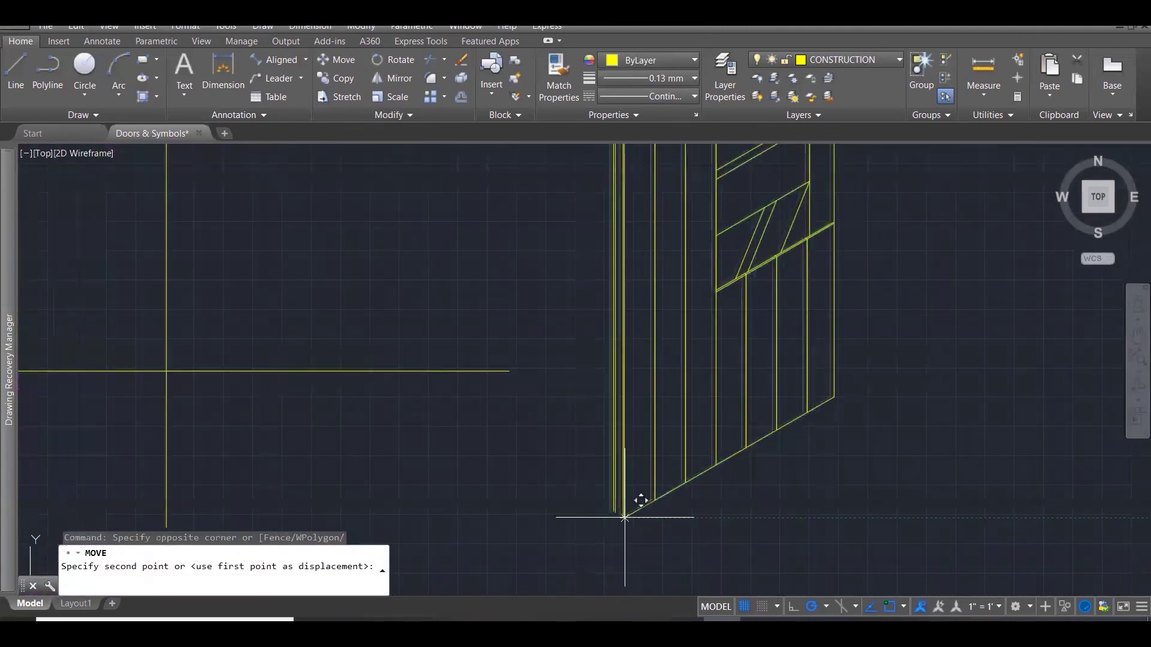
{"action": "left_click", "coordinate": [166, 368]}
{"action": "scroll", "coordinate": [336, 390], "scroll_direction": "down", "scroll_amount": 3}
Delete the line below the door and redraw the edge to the door's bottom corner.
{"action": "left_click", "coordinate": [320, 461]}
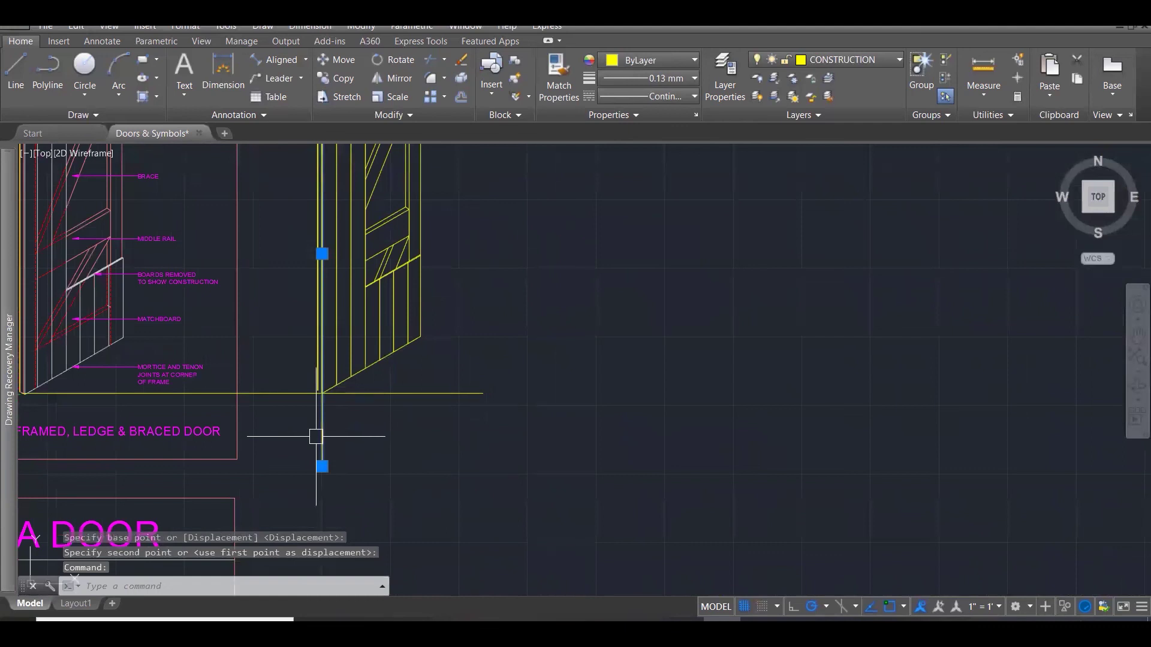
{"action": "key", "text": "Delete"}
{"action": "scroll", "coordinate": [334, 368], "scroll_direction": "up", "scroll_amount": 5}
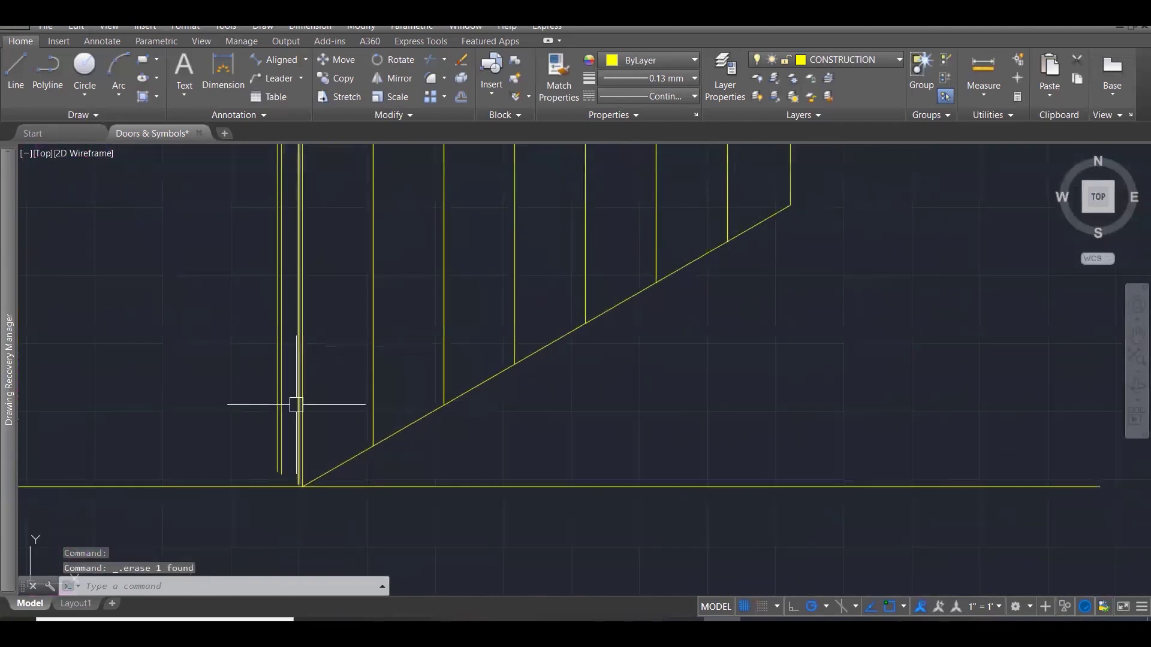
{"action": "type", "text": "l"}
{"action": "key", "text": "Return"}
{"action": "left_click", "coordinate": [279, 473]}
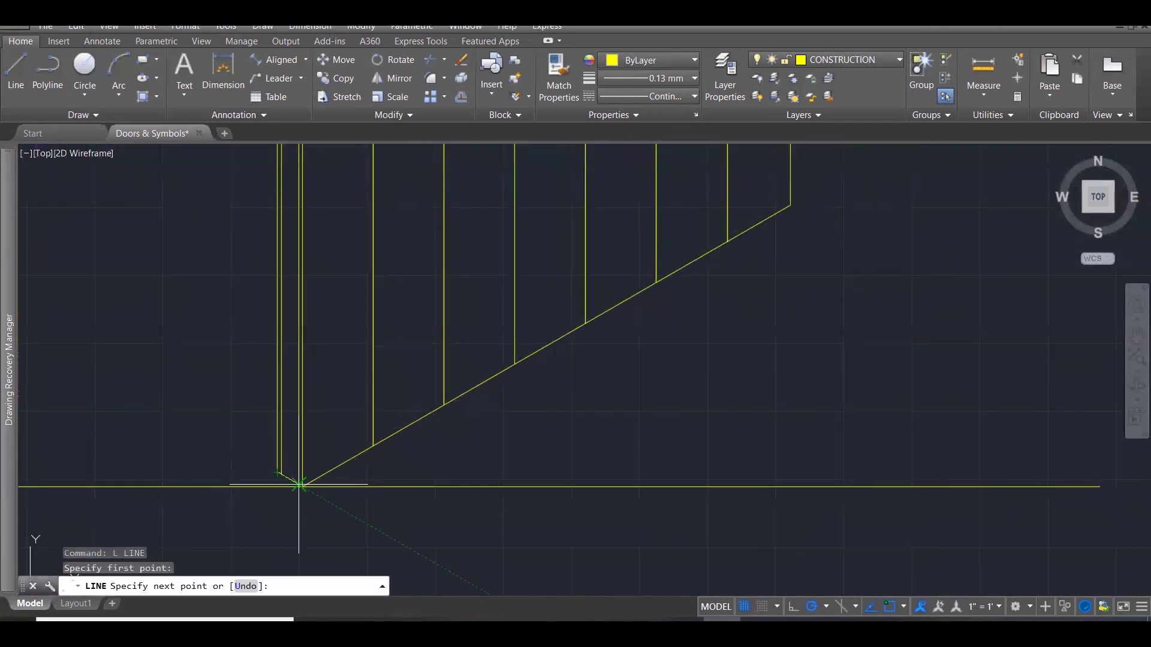
{"action": "left_click", "coordinate": [302, 487]}
{"action": "key", "text": "Escape"}
Erase the long horizontal guide line and zoom out to check the result.
{"action": "left_click", "coordinate": [348, 486]}
{"action": "key", "text": "Delete"}
{"action": "scroll", "coordinate": [612, 398], "scroll_direction": "down", "scroll_amount": 9}
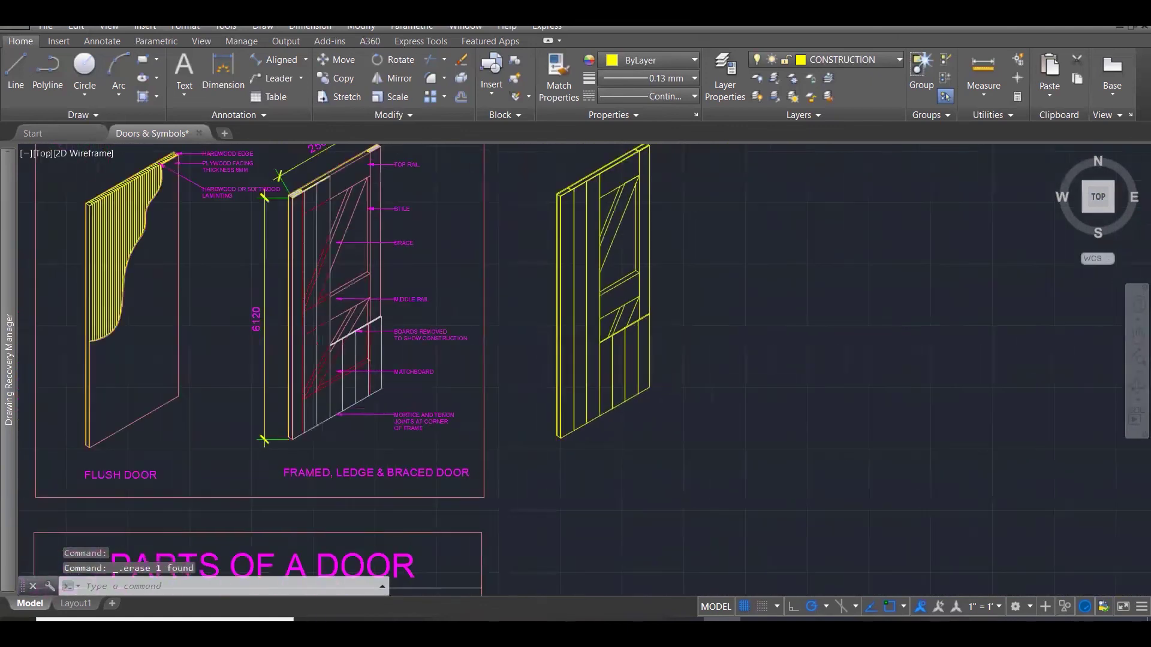
{"action": "scroll", "coordinate": [414, 237], "scroll_direction": "up", "scroll_amount": 3}
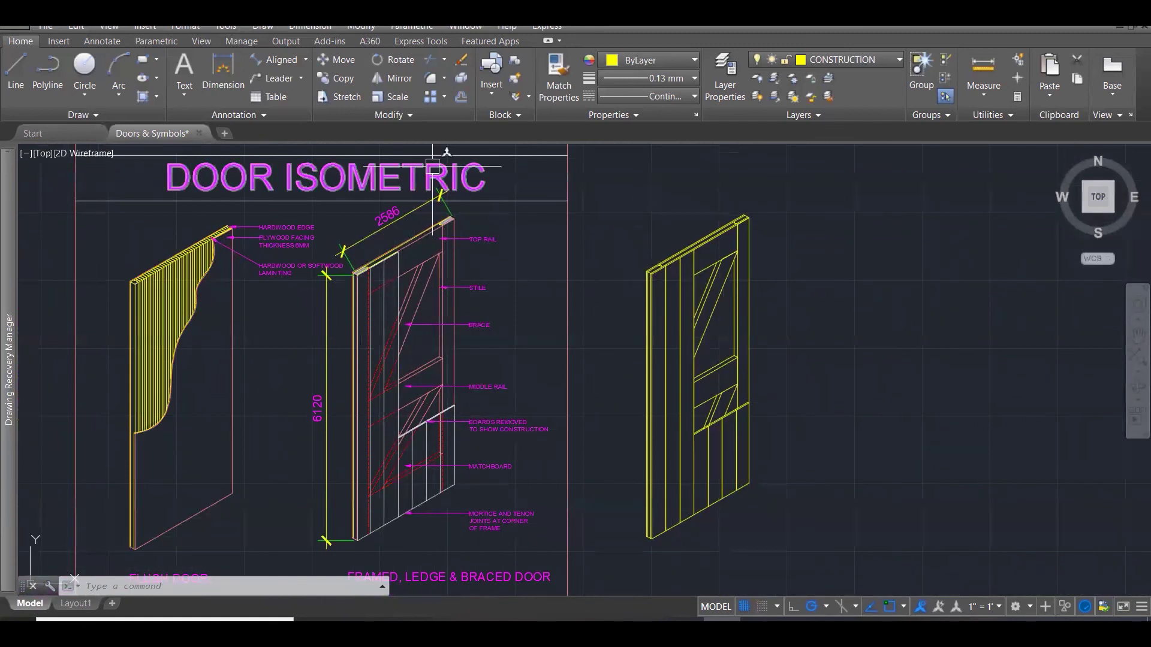
{"action": "scroll", "coordinate": [400, 323], "scroll_direction": "up", "scroll_amount": 2}
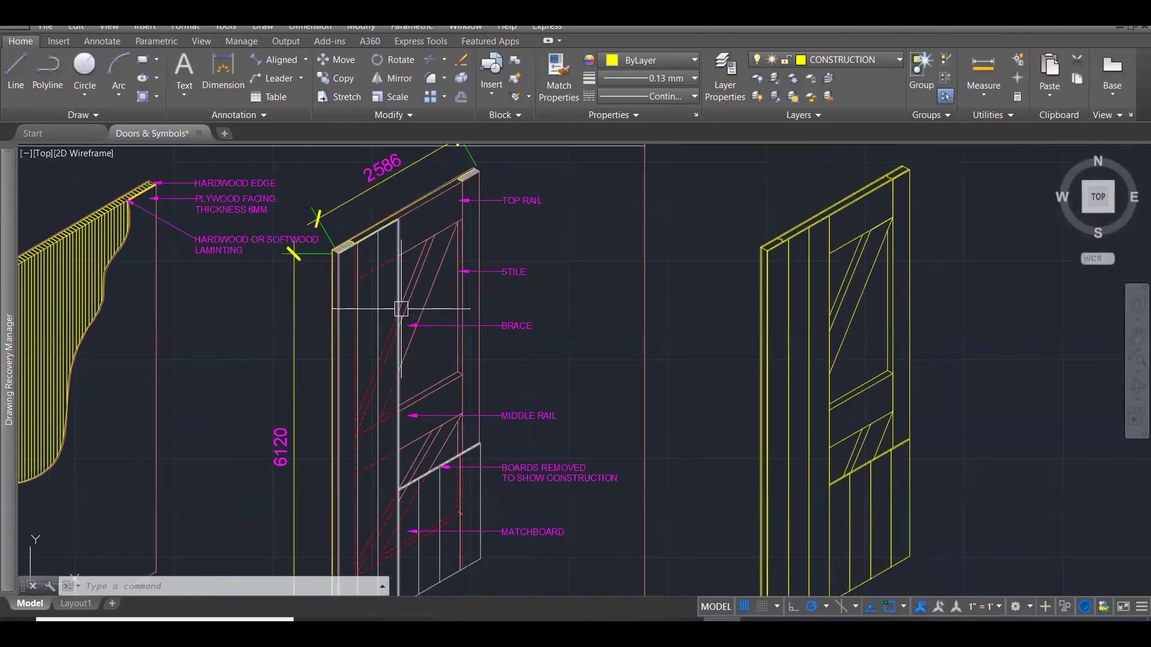
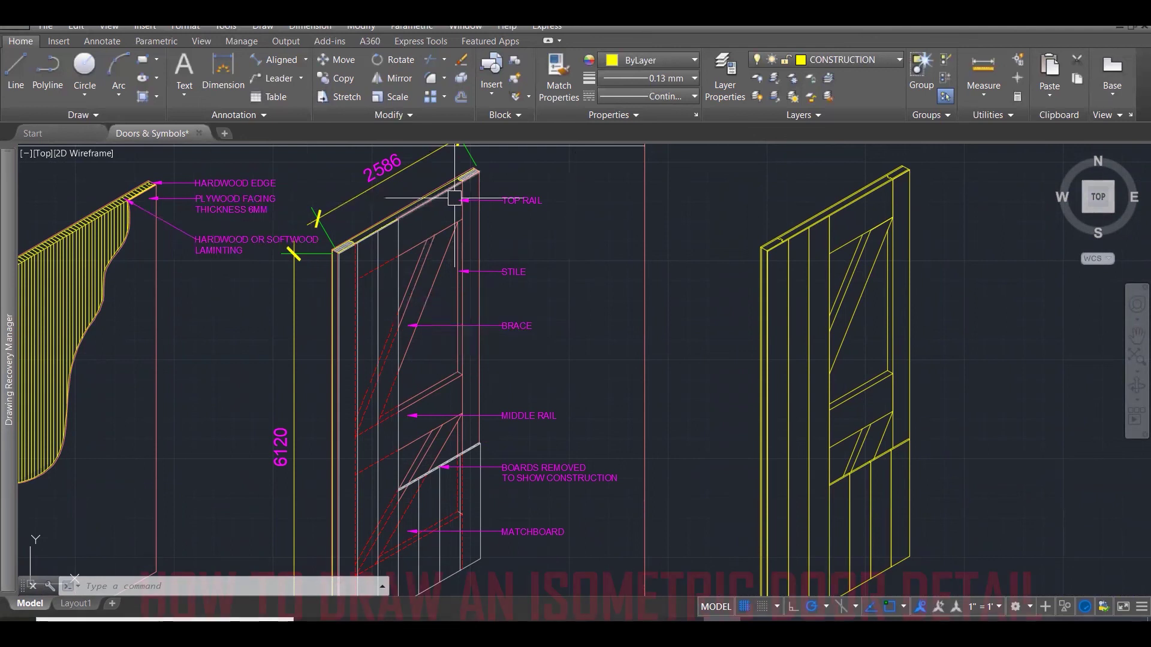
Zoom and pan over the isometric door labels, top rail and 2586 dimension.
{"action": "scroll", "coordinate": [454, 199], "scroll_direction": "down", "scroll_amount": 1}
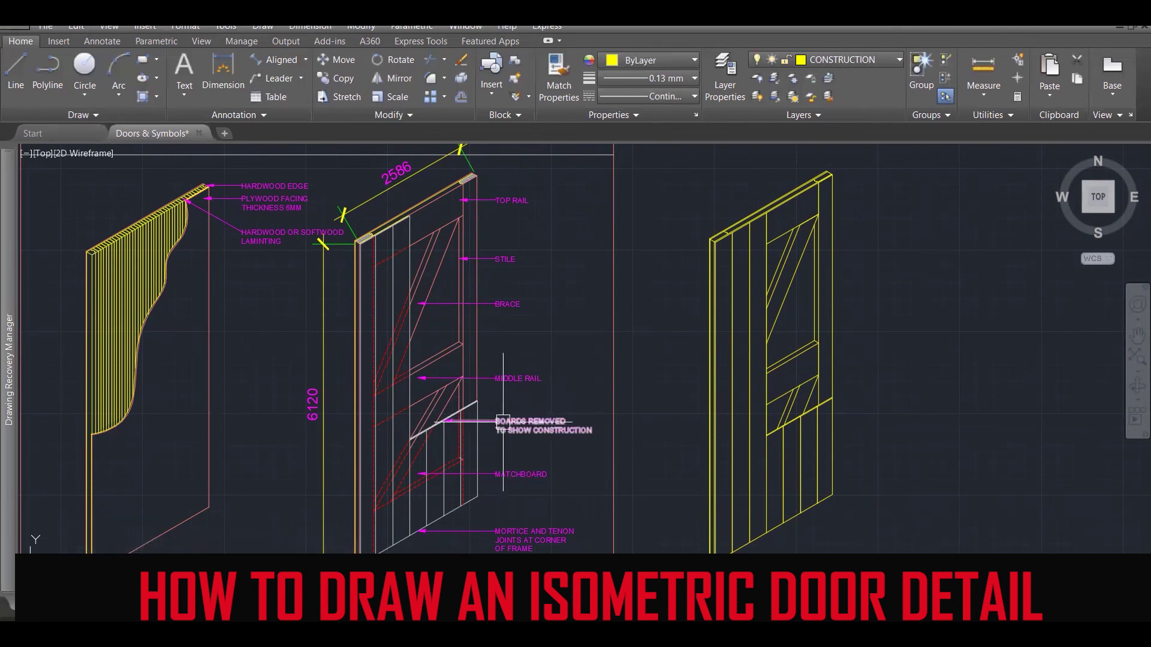
{"action": "scroll", "coordinate": [548, 509], "scroll_direction": "up", "scroll_amount": 3}
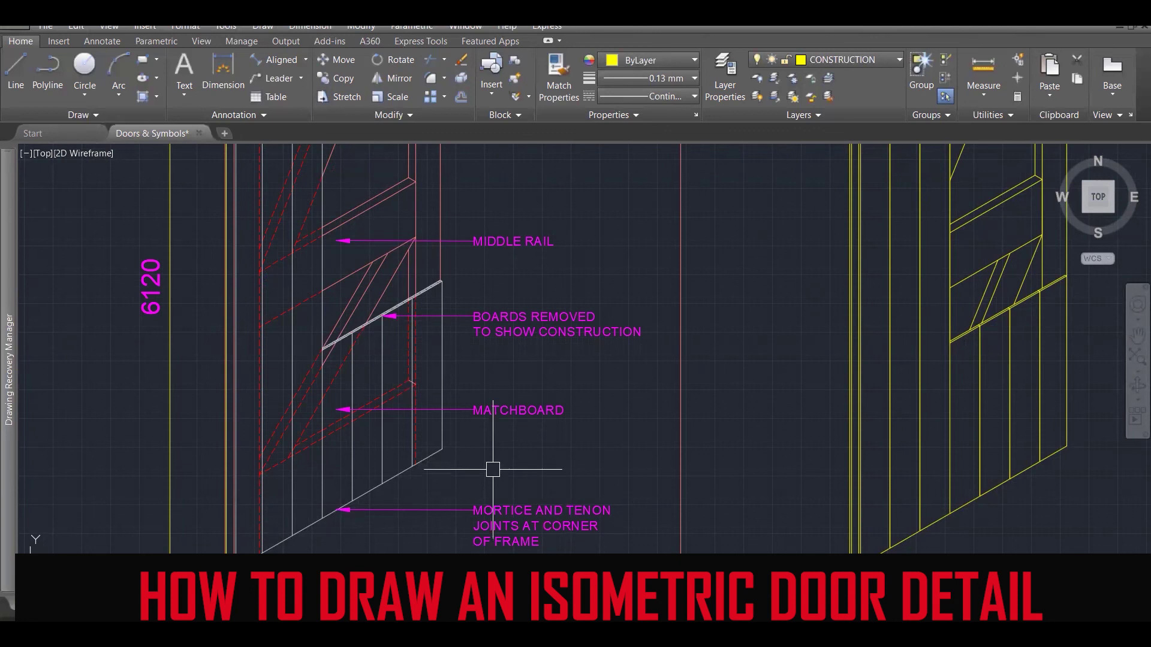
{"action": "scroll", "coordinate": [493, 469], "scroll_direction": "down", "scroll_amount": 4}
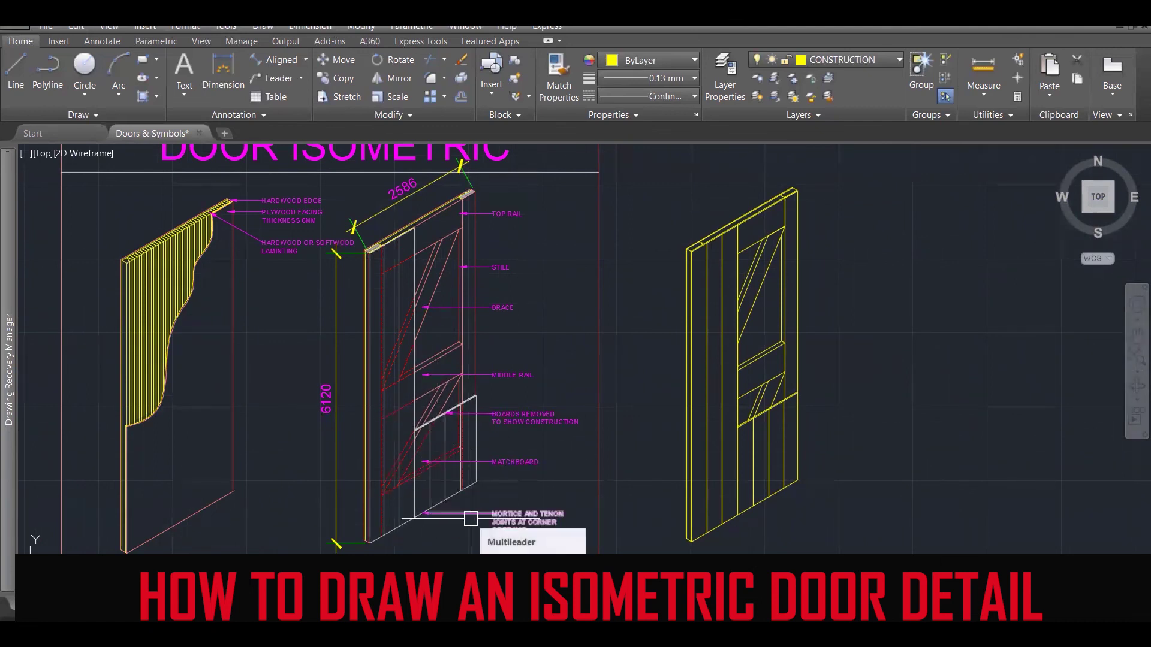
{"action": "scroll", "coordinate": [470, 519], "scroll_direction": "up", "scroll_amount": 2}
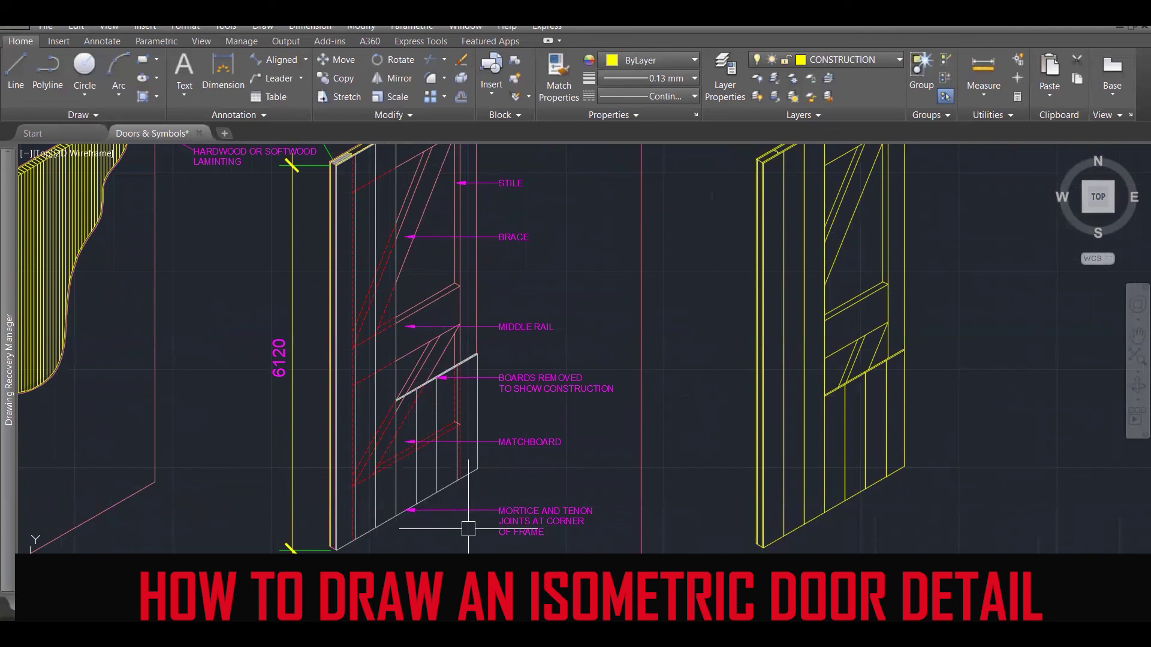
{"action": "scroll", "coordinate": [513, 521], "scroll_direction": "down", "scroll_amount": 2}
{"action": "middle_click_drag", "start_coordinate": [512, 521], "coordinate": [600, 539]}
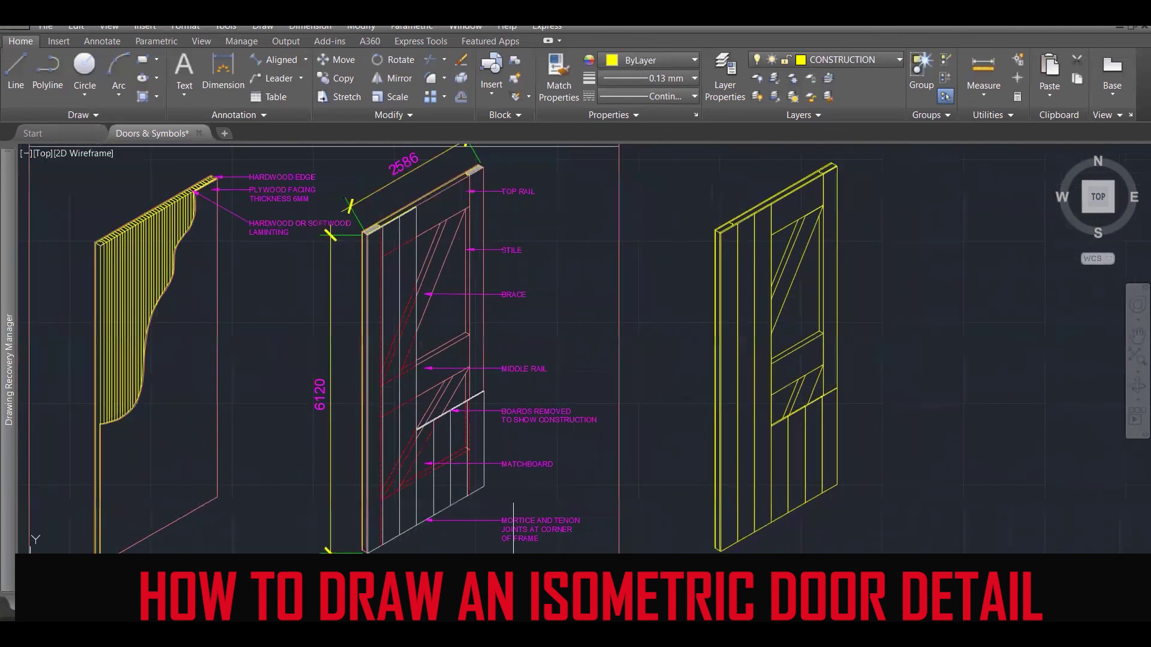
{"action": "scroll", "coordinate": [802, 492], "scroll_direction": "up", "scroll_amount": 2}
{"action": "scroll", "coordinate": [483, 248], "scroll_direction": "up", "scroll_amount": 6}
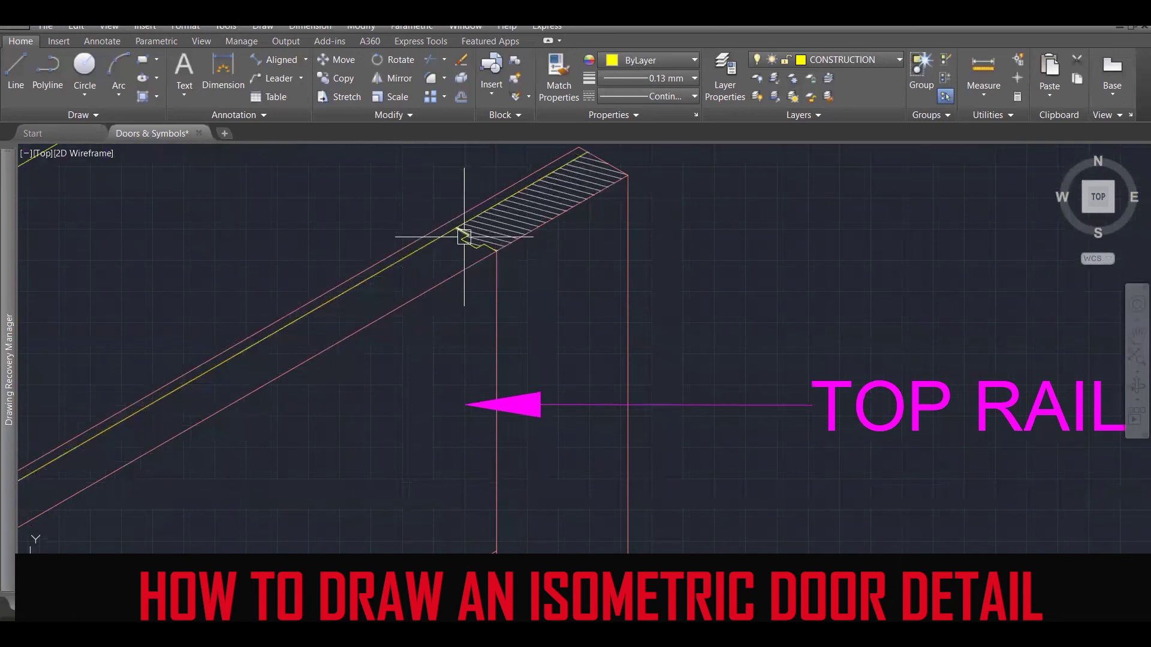
Zoom back out to show the full Doors & Symbols sheet.
{"action": "scroll", "coordinate": [526, 227], "scroll_direction": "down", "scroll_amount": 3}
{"action": "scroll", "coordinate": [535, 217], "scroll_direction": "down", "scroll_amount": 1}
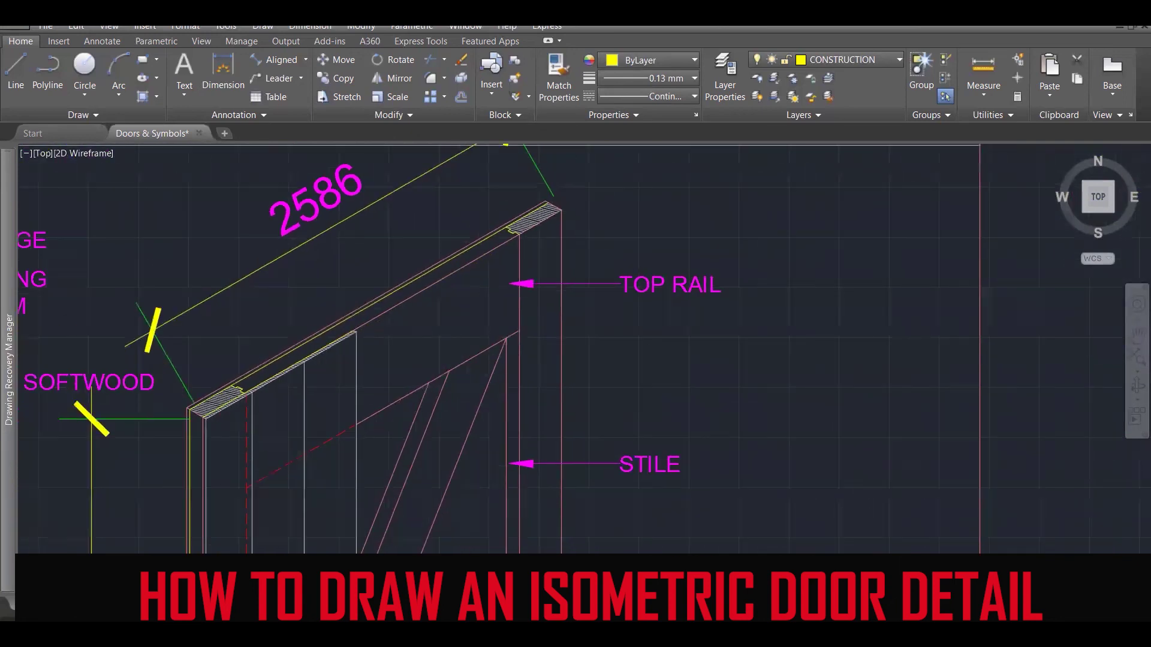
{"action": "scroll", "coordinate": [535, 218], "scroll_direction": "down", "scroll_amount": 3}
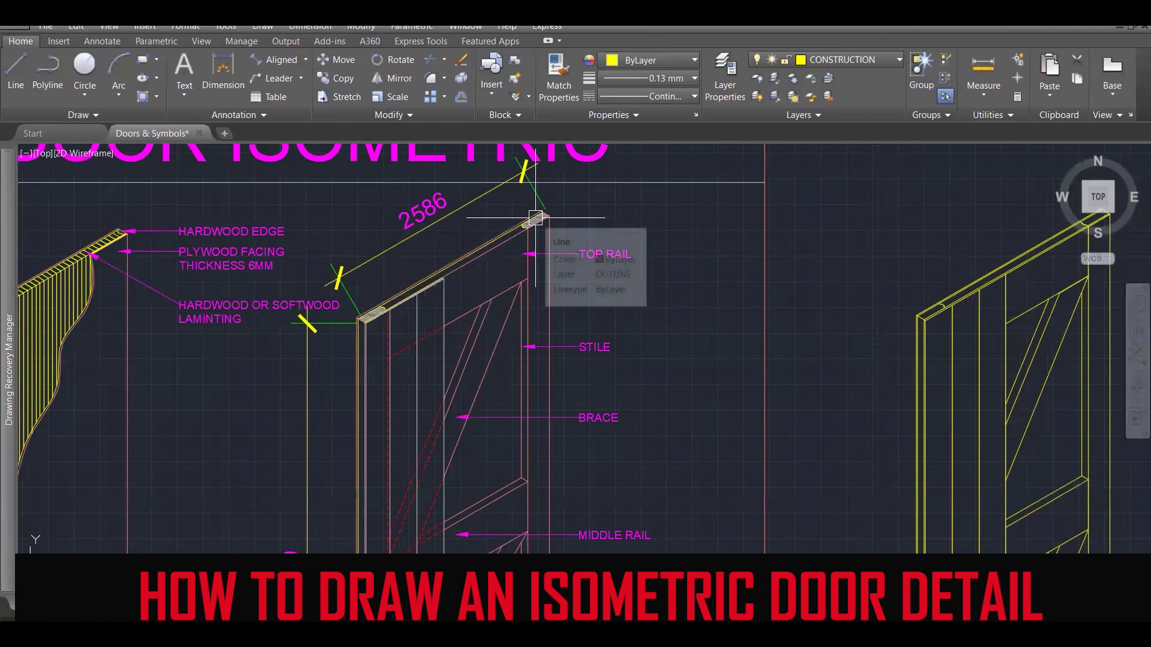
{"action": "scroll", "coordinate": [536, 235], "scroll_direction": "down", "scroll_amount": 2}
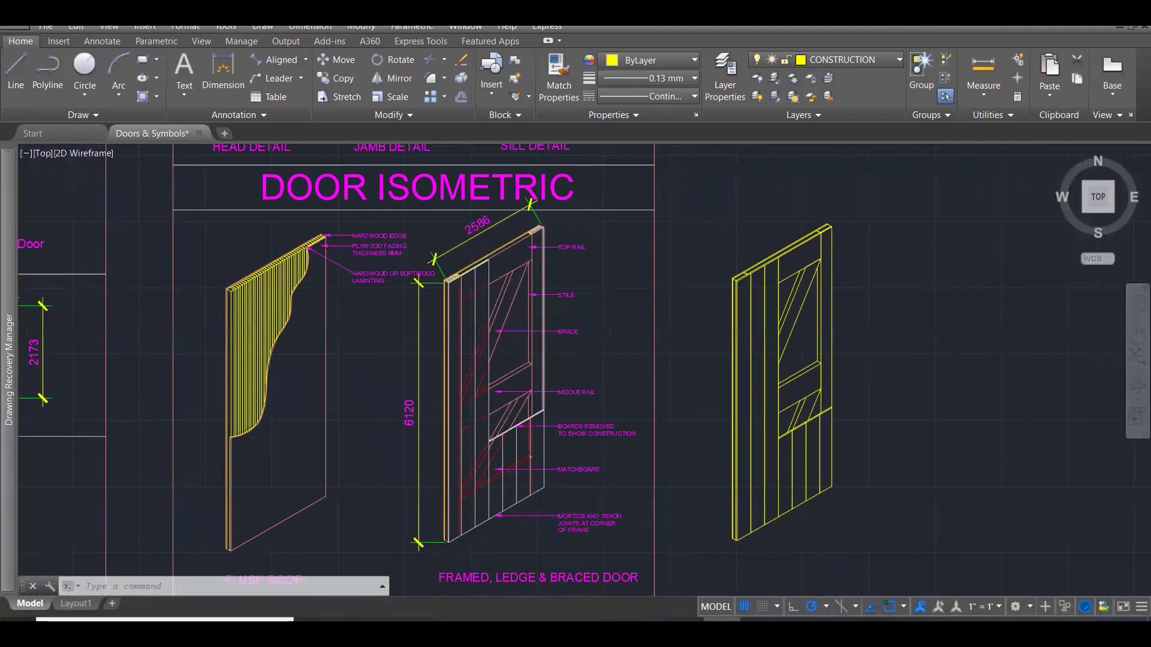
{"action": "scroll", "coordinate": [536, 238], "scroll_direction": "down", "scroll_amount": 4}
{"action": "scroll", "coordinate": [708, 463], "scroll_direction": "down", "scroll_amount": 2}
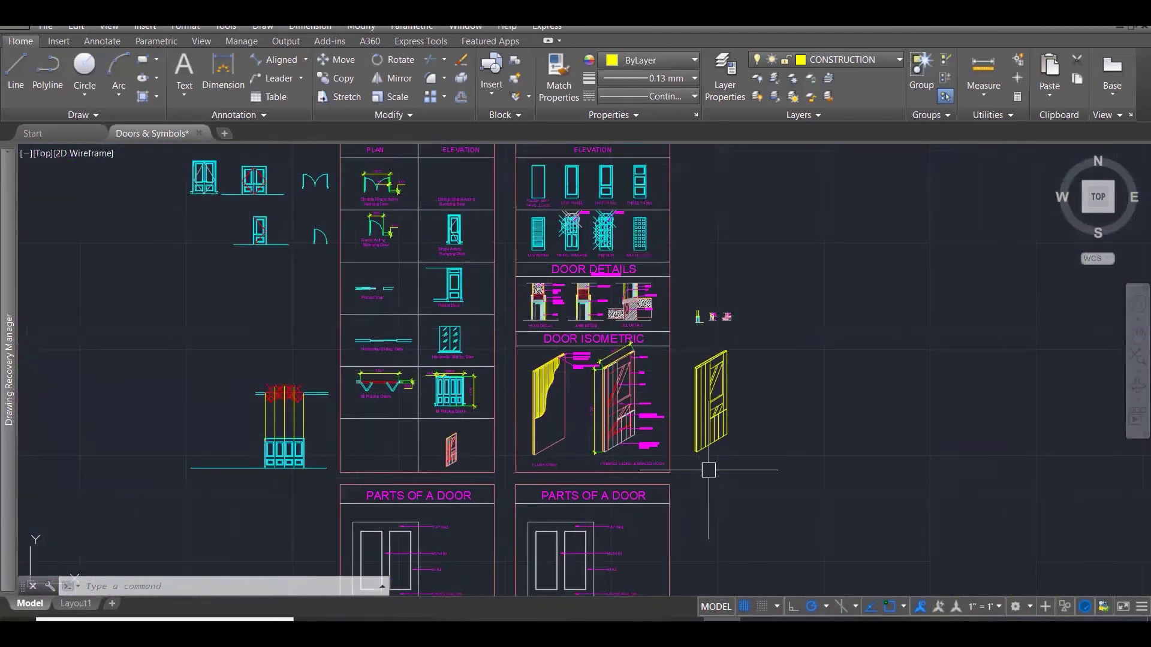
Recentre the door sheet and regenerate the drawing display with RE.
{"action": "left_click", "coordinate": [1134, 361]}
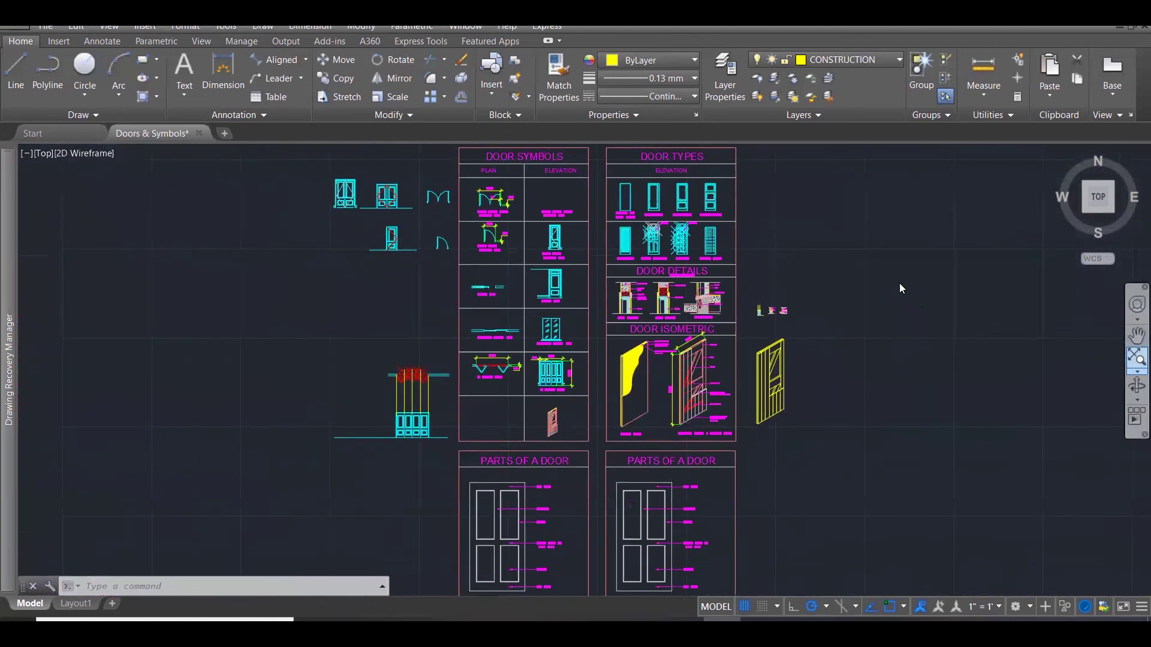
{"action": "left_click", "coordinate": [82, 586]}
{"action": "type", "text": "RE"}
{"action": "key", "text": "Return"}
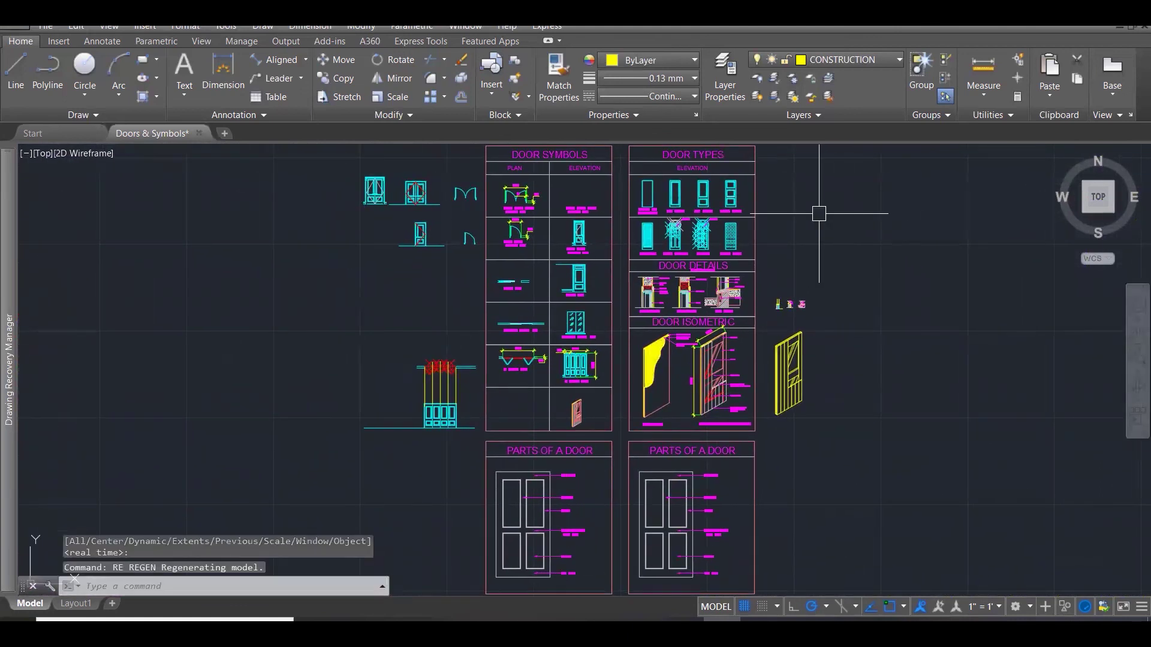
Set the point style to plain dots via DDPTYPE.
{"action": "type", "text": "DDPTYPE"}
{"action": "key", "text": "Return"}
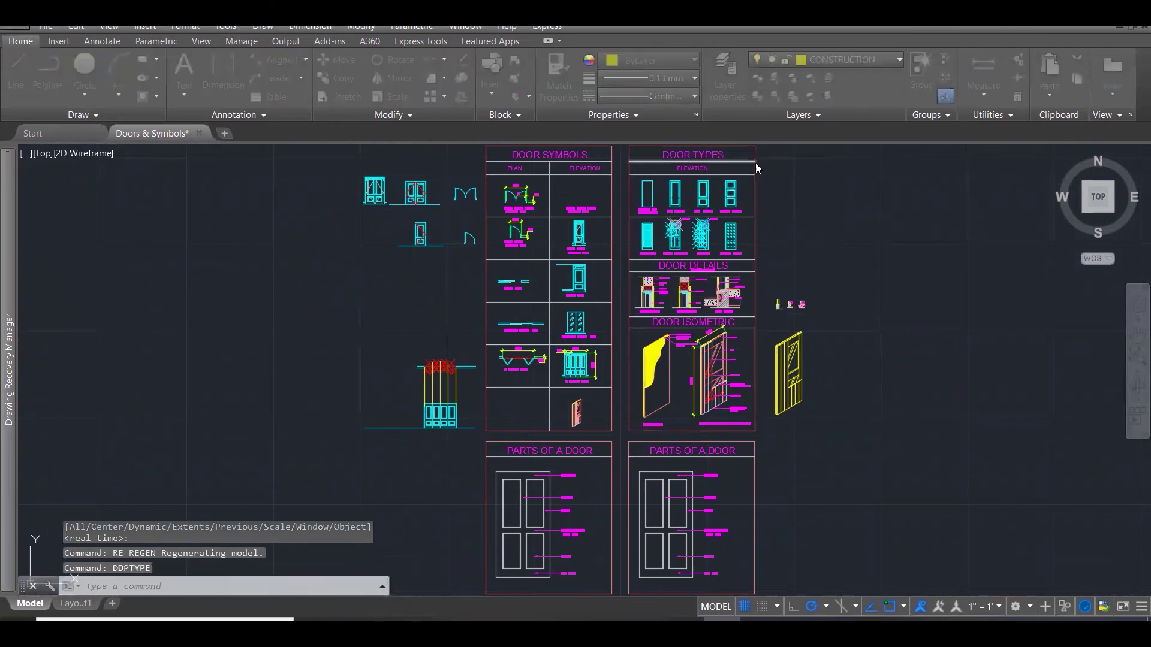
{"action": "left_click", "coordinate": [842, 227]}
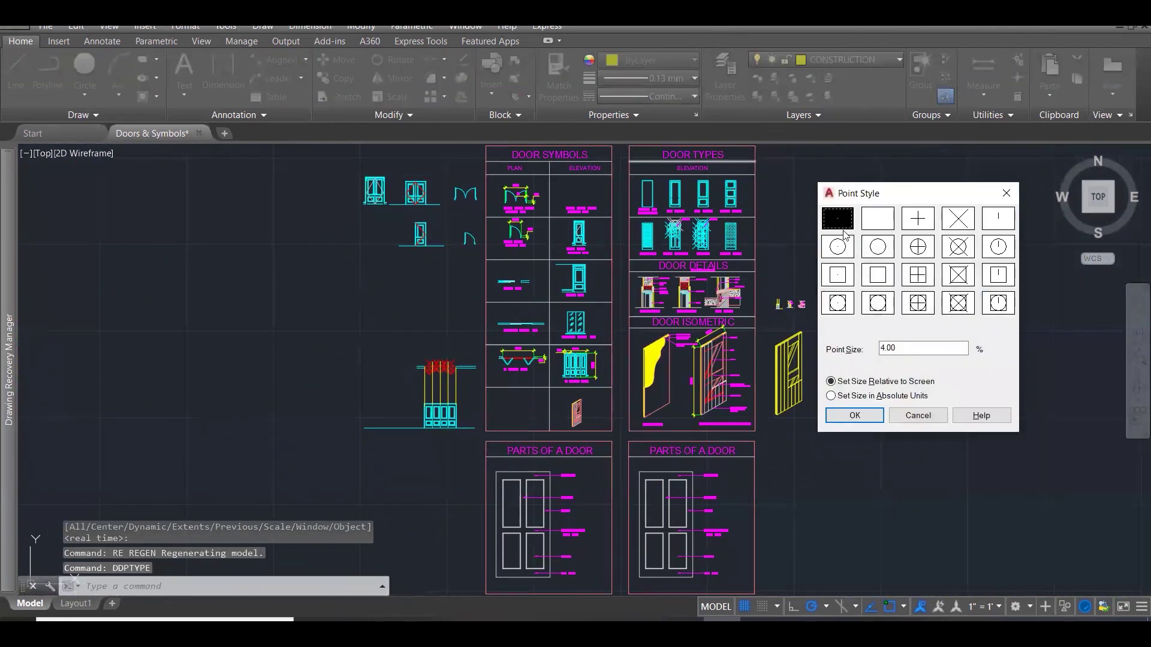
{"action": "left_click", "coordinate": [854, 415]}
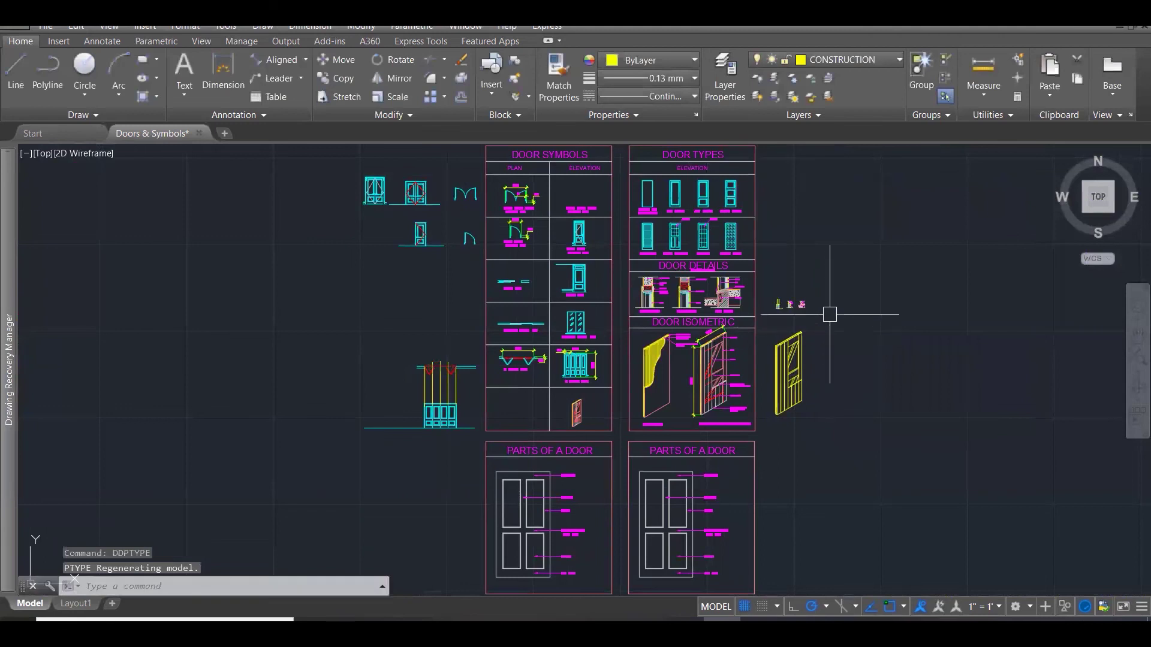
{"action": "scroll", "coordinate": [831, 296], "scroll_direction": "up", "scroll_amount": 1}
{"action": "scroll", "coordinate": [830, 296], "scroll_direction": "up", "scroll_amount": 1}
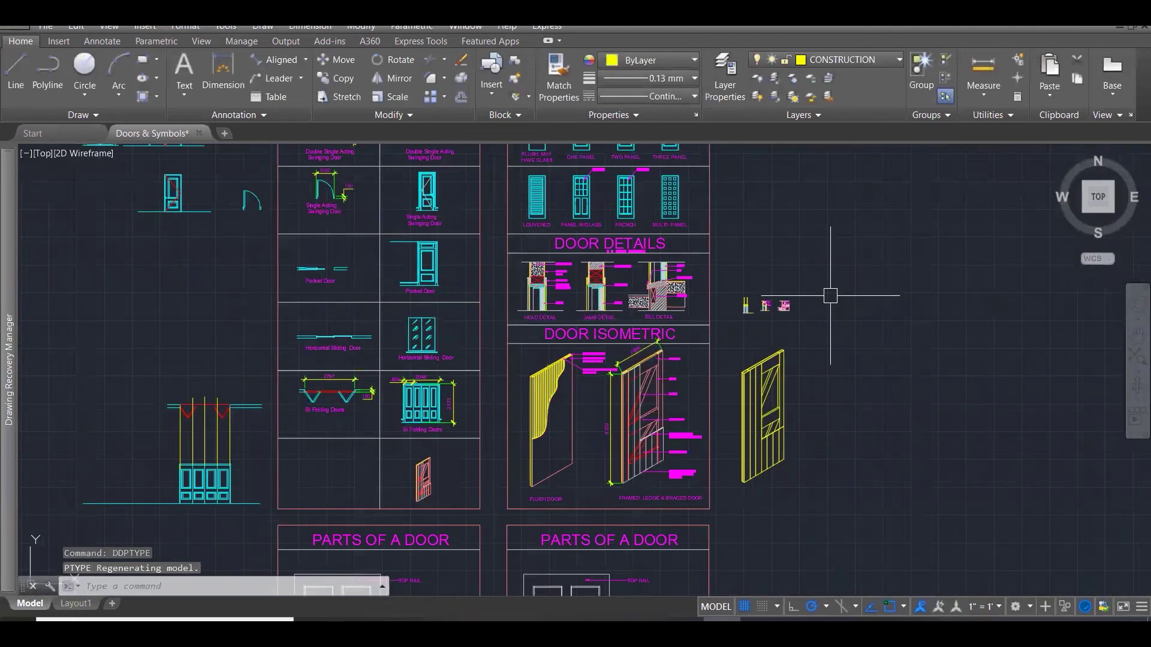
{"action": "scroll", "coordinate": [832, 298], "scroll_direction": "down", "scroll_amount": 2}
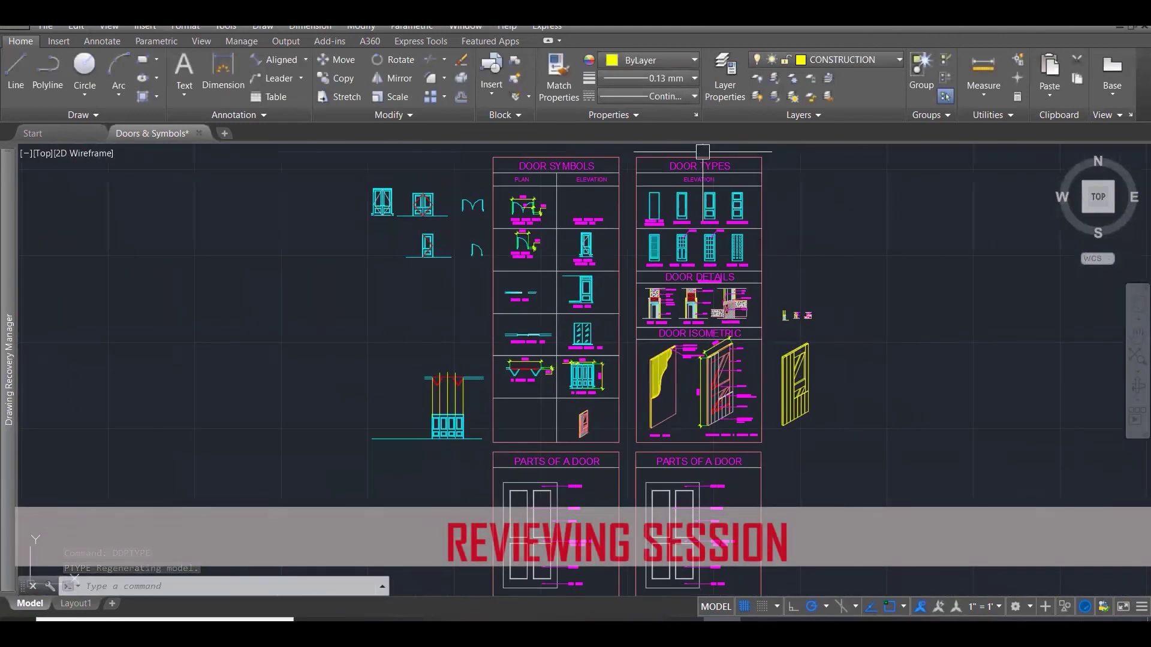
{"action": "scroll", "coordinate": [828, 352], "scroll_direction": "up", "scroll_amount": 1}
{"action": "scroll", "coordinate": [689, 151], "scroll_direction": "up", "scroll_amount": 1}
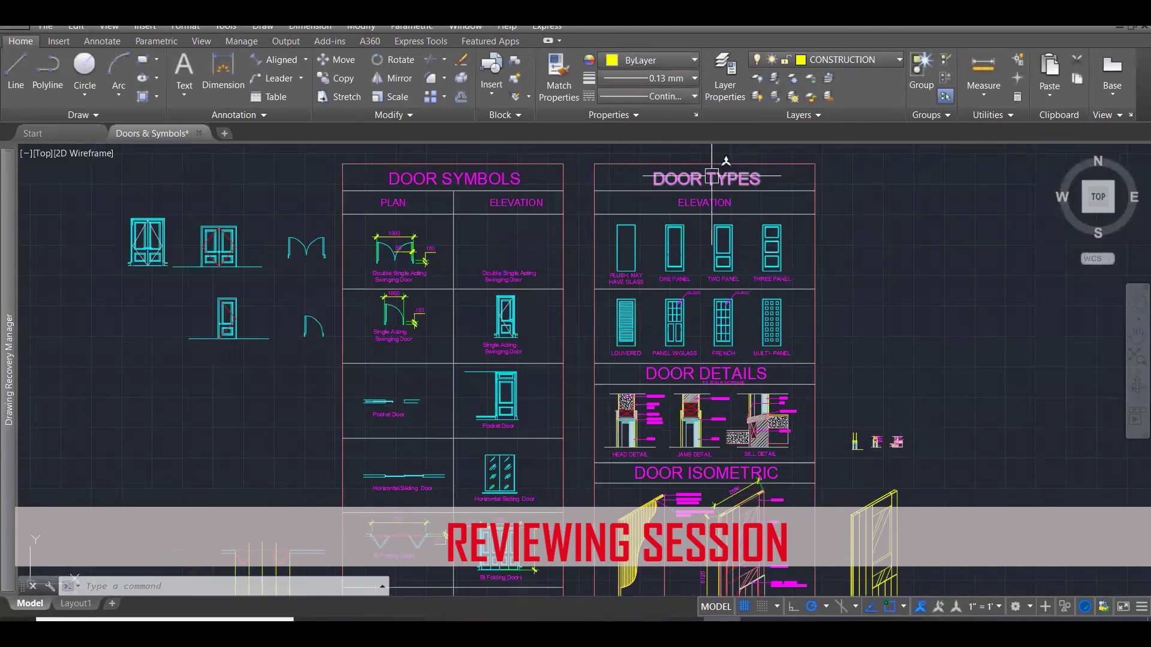
{"action": "scroll", "coordinate": [719, 179], "scroll_direction": "up", "scroll_amount": 1}
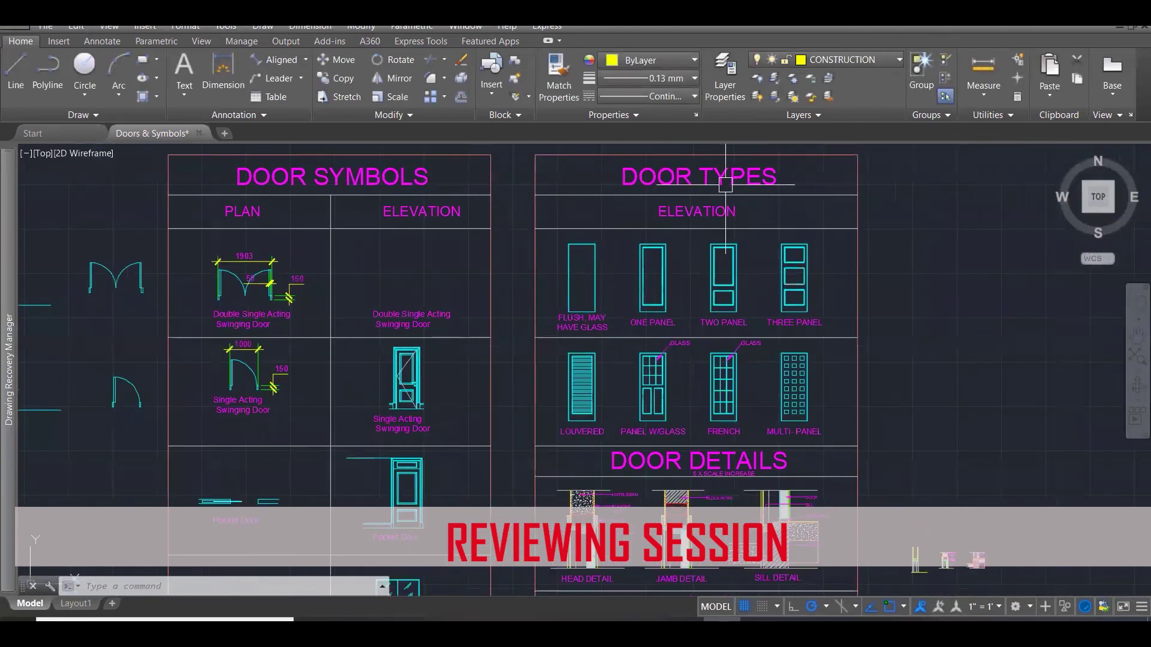
{"action": "scroll", "coordinate": [726, 192], "scroll_direction": "down", "scroll_amount": 2}
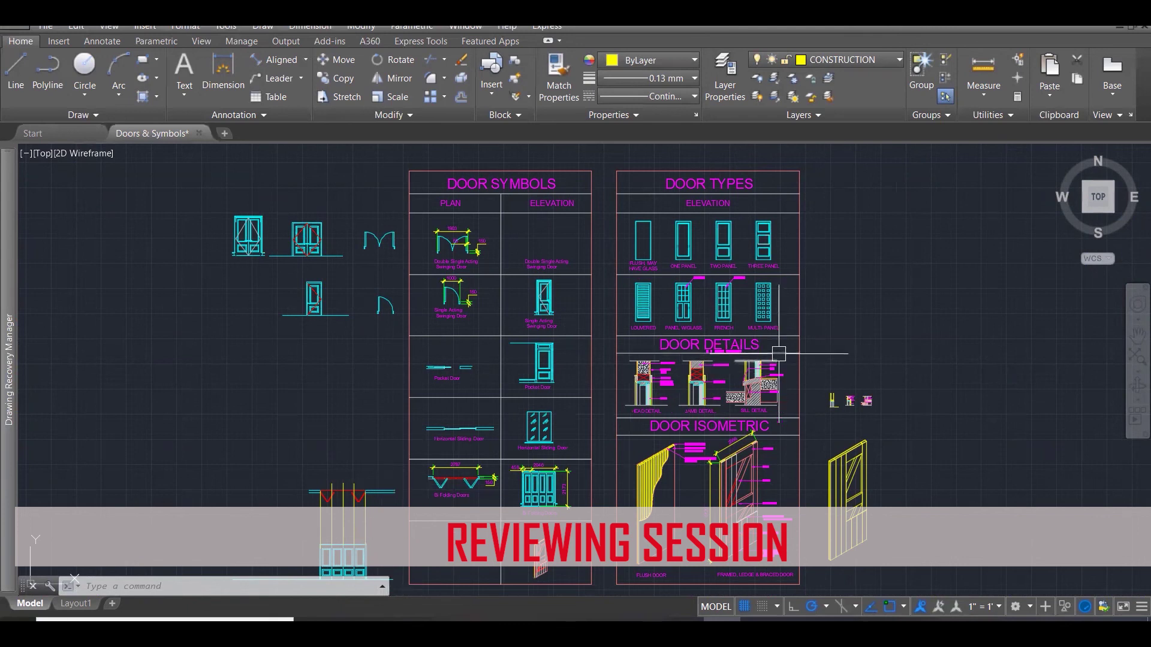
{"action": "scroll", "coordinate": [778, 354], "scroll_direction": "up", "scroll_amount": 4}
{"action": "scroll", "coordinate": [722, 229], "scroll_direction": "down", "scroll_amount": 3}
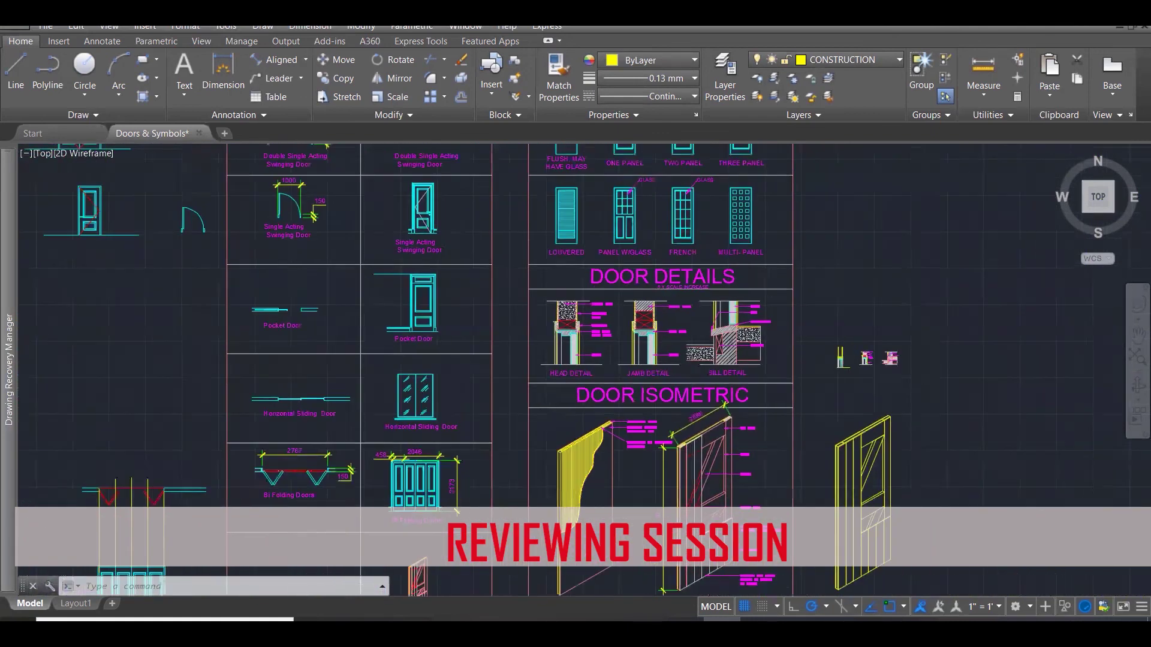
{"action": "scroll", "coordinate": [723, 284], "scroll_direction": "down", "scroll_amount": 1}
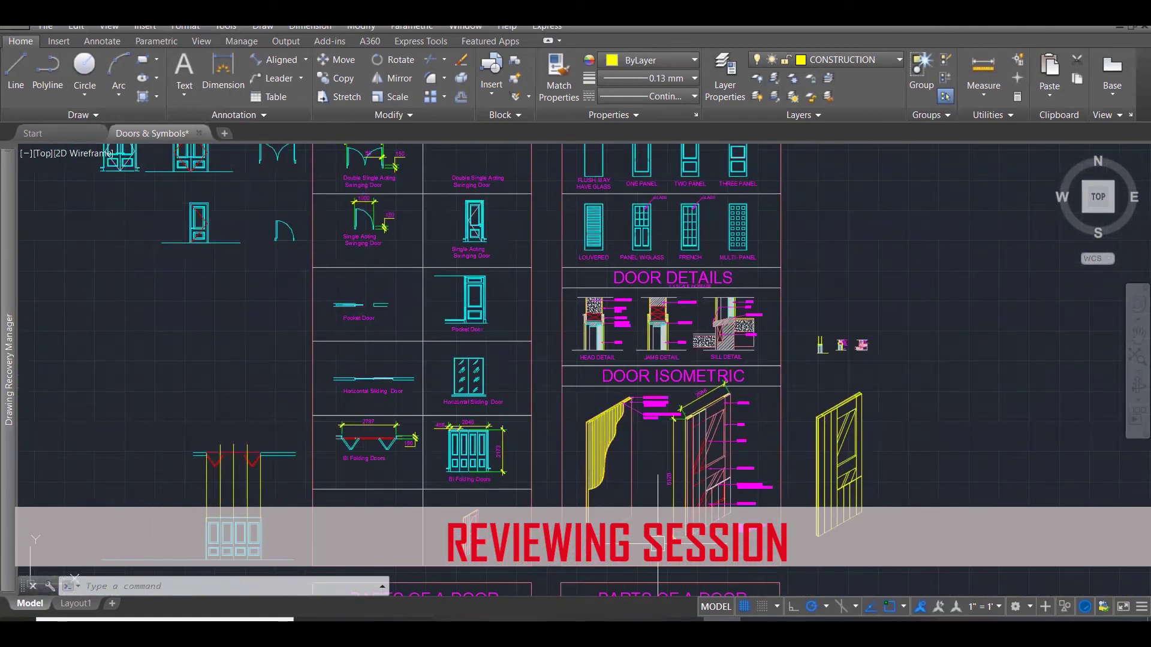
{"action": "scroll", "coordinate": [658, 544], "scroll_direction": "up", "scroll_amount": 3}
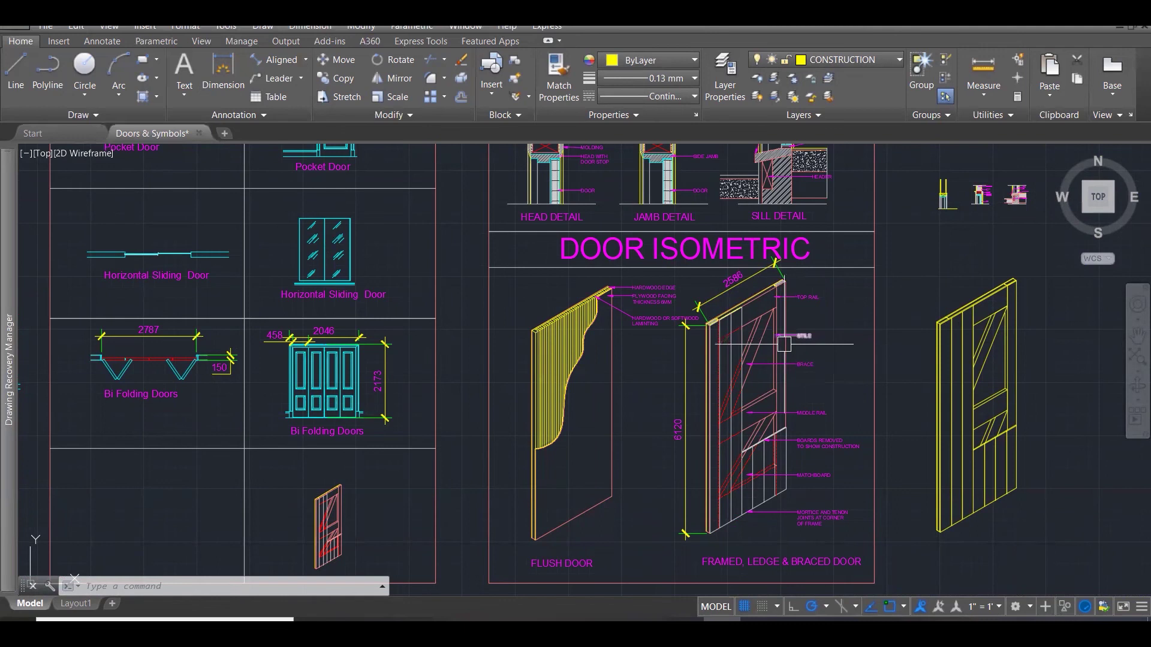
{"action": "scroll", "coordinate": [623, 471], "scroll_direction": "down", "scroll_amount": 4}
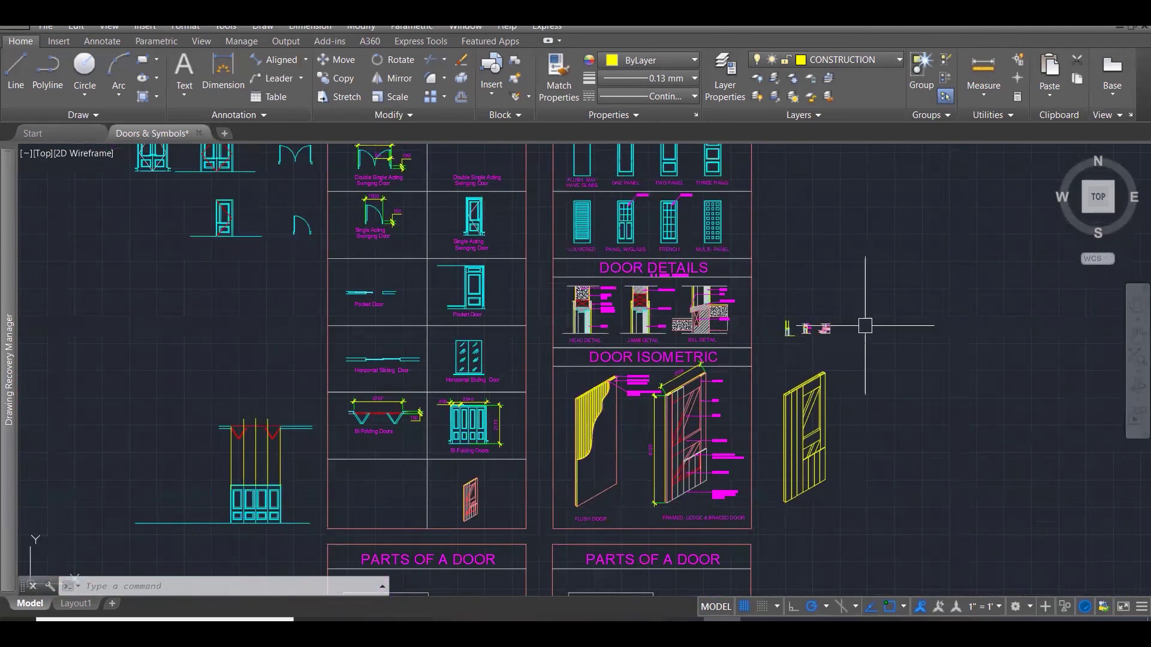
{"action": "scroll", "coordinate": [864, 326], "scroll_direction": "up", "scroll_amount": 2}
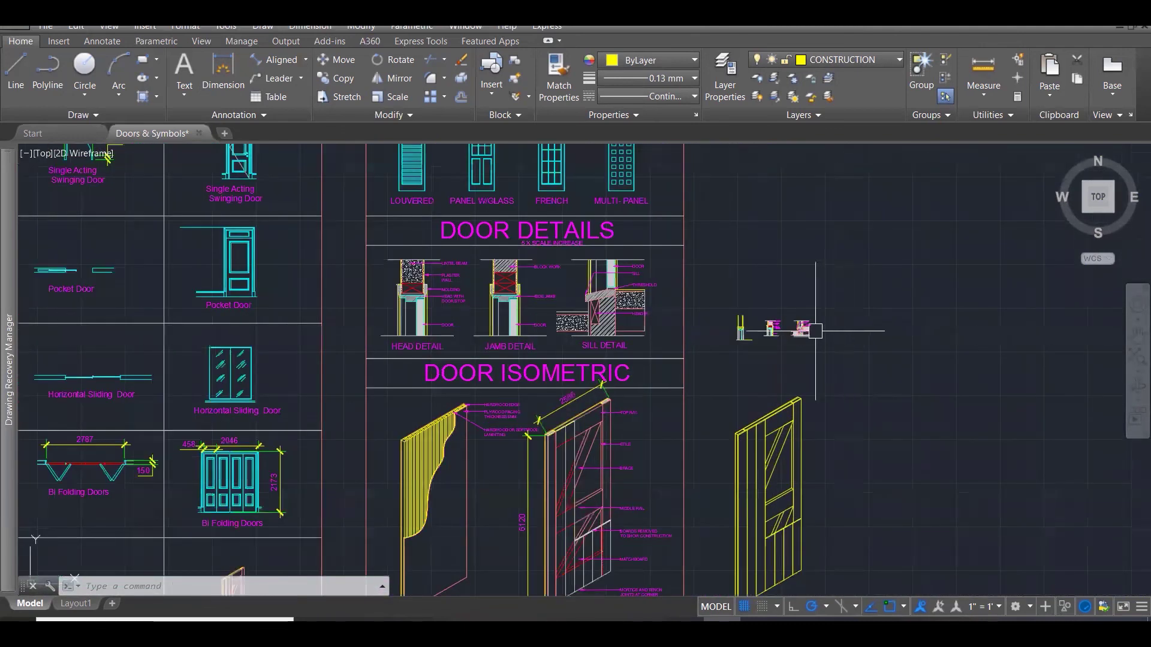
{"action": "scroll", "coordinate": [865, 326], "scroll_direction": "up", "scroll_amount": 4}
{"action": "scroll", "coordinate": [812, 339], "scroll_direction": "up", "scroll_amount": 2}
Begin scaling the head and sill detail copies, then cancel to start over.
{"action": "type", "text": "sc"}
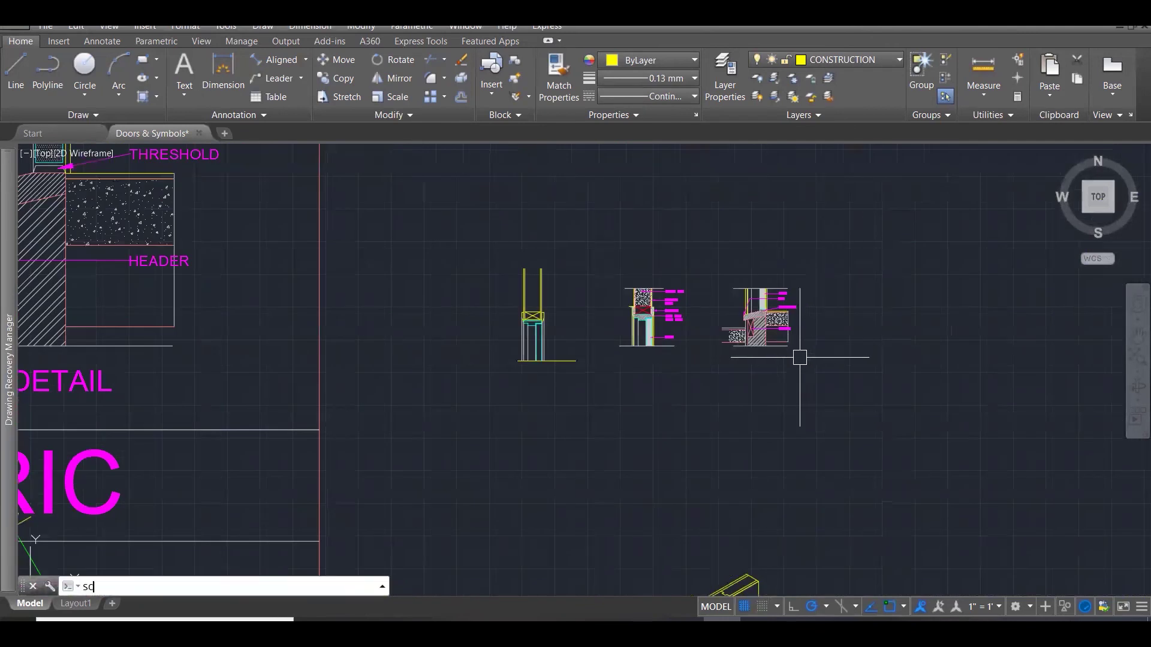
{"action": "key", "text": "Return"}
{"action": "left_click", "coordinate": [819, 384]}
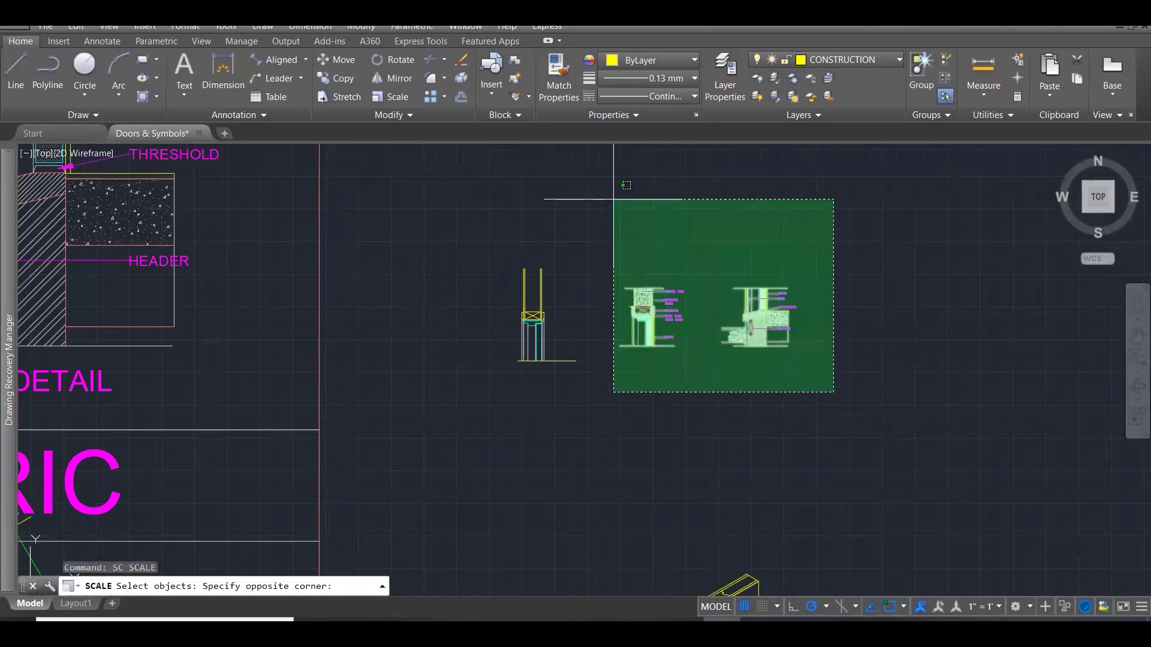
{"action": "left_click", "coordinate": [612, 198]}
{"action": "key", "text": "Return"}
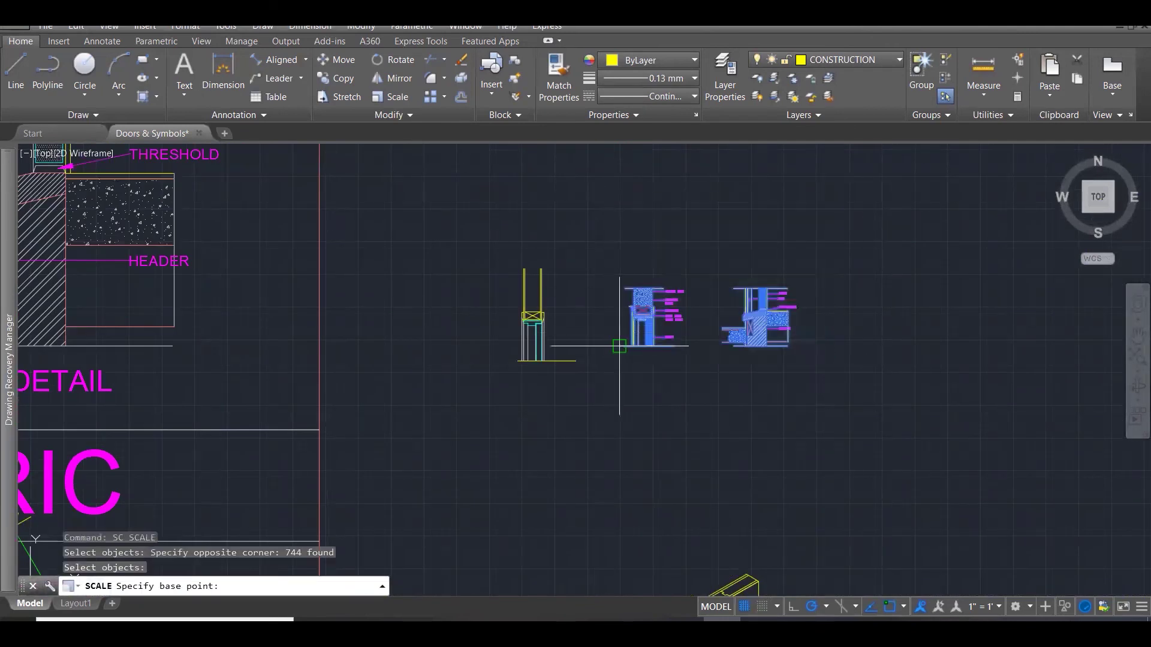
{"action": "key", "text": "Escape"}
Scale the two detail copies by 5 from their lower corner, then zoom extents.
{"action": "type", "text": "sc"}
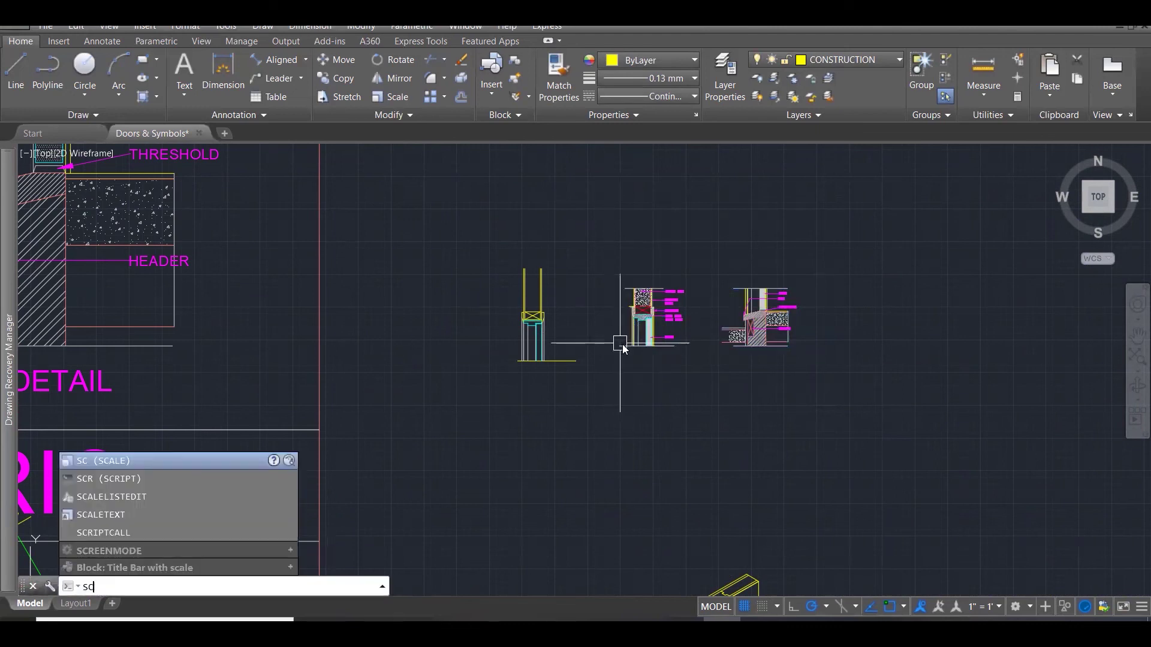
{"action": "key", "text": "Return"}
{"action": "left_click", "coordinate": [864, 402]}
{"action": "left_click", "coordinate": [605, 170]}
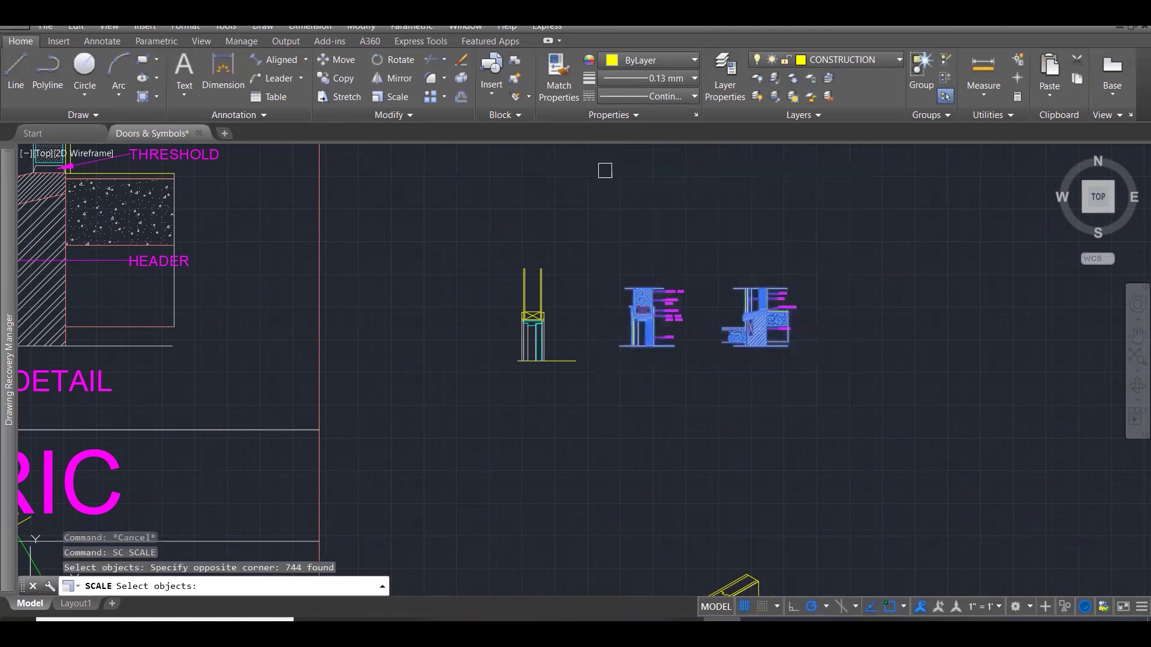
{"action": "key", "text": "Return"}
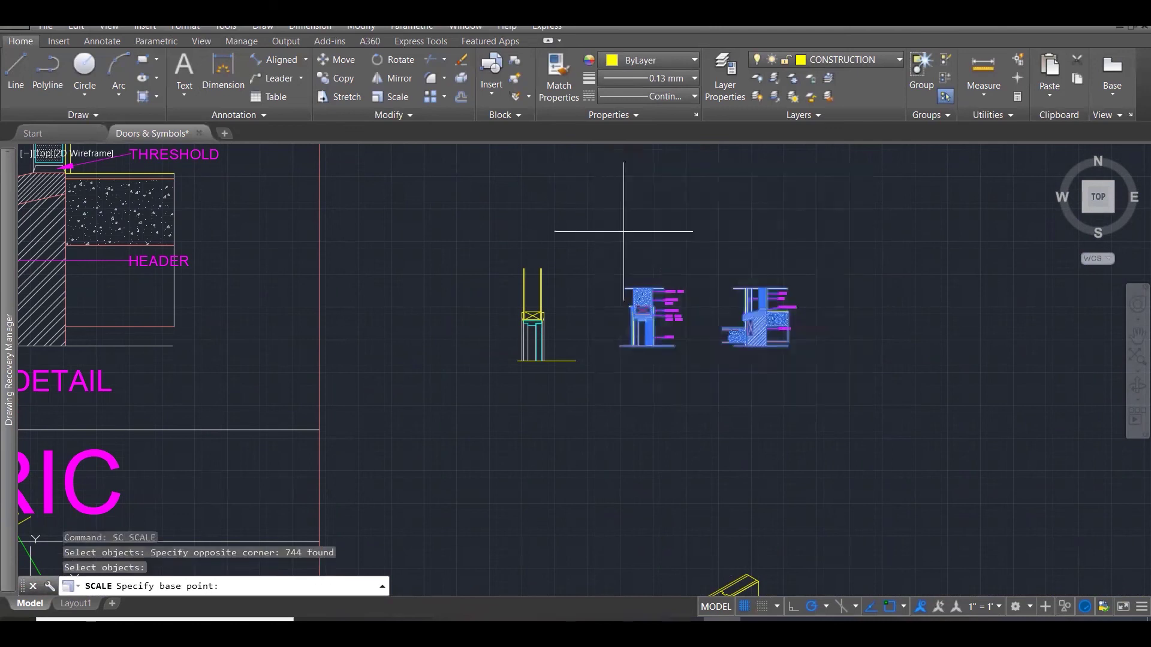
{"action": "left_click", "coordinate": [619, 345]}
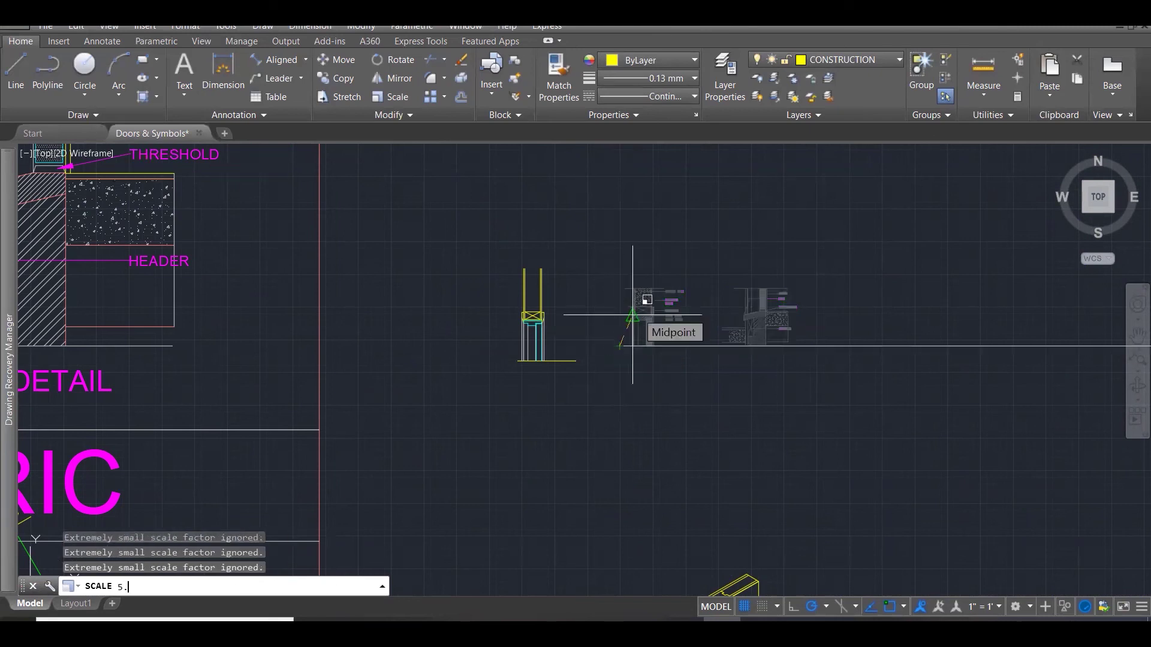
{"action": "type", "text": "5."}
{"action": "key", "text": "Return"}
{"action": "scroll", "coordinate": [735, 404], "scroll_direction": "down", "scroll_amount": 3}
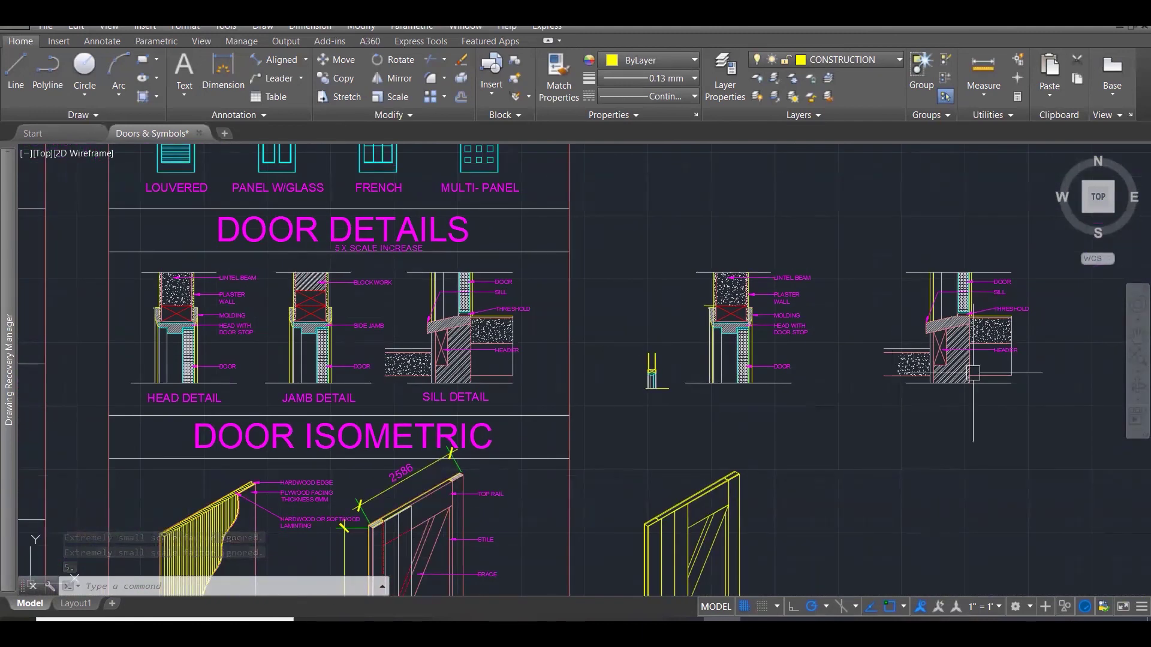
{"action": "left_click", "coordinate": [1135, 358]}
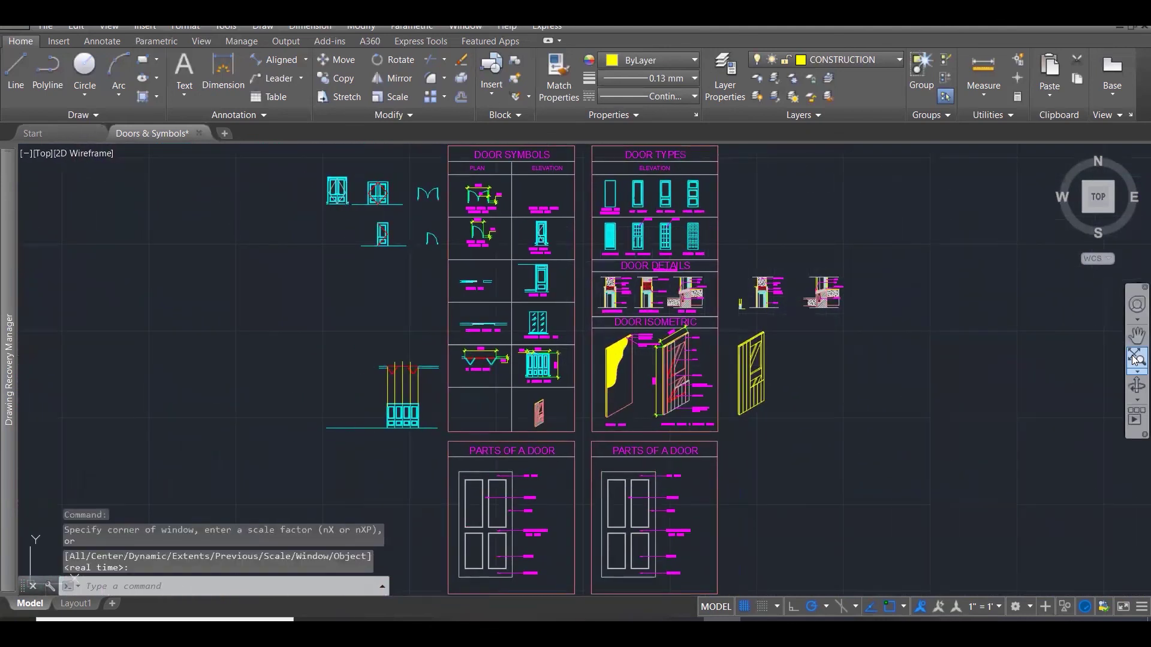